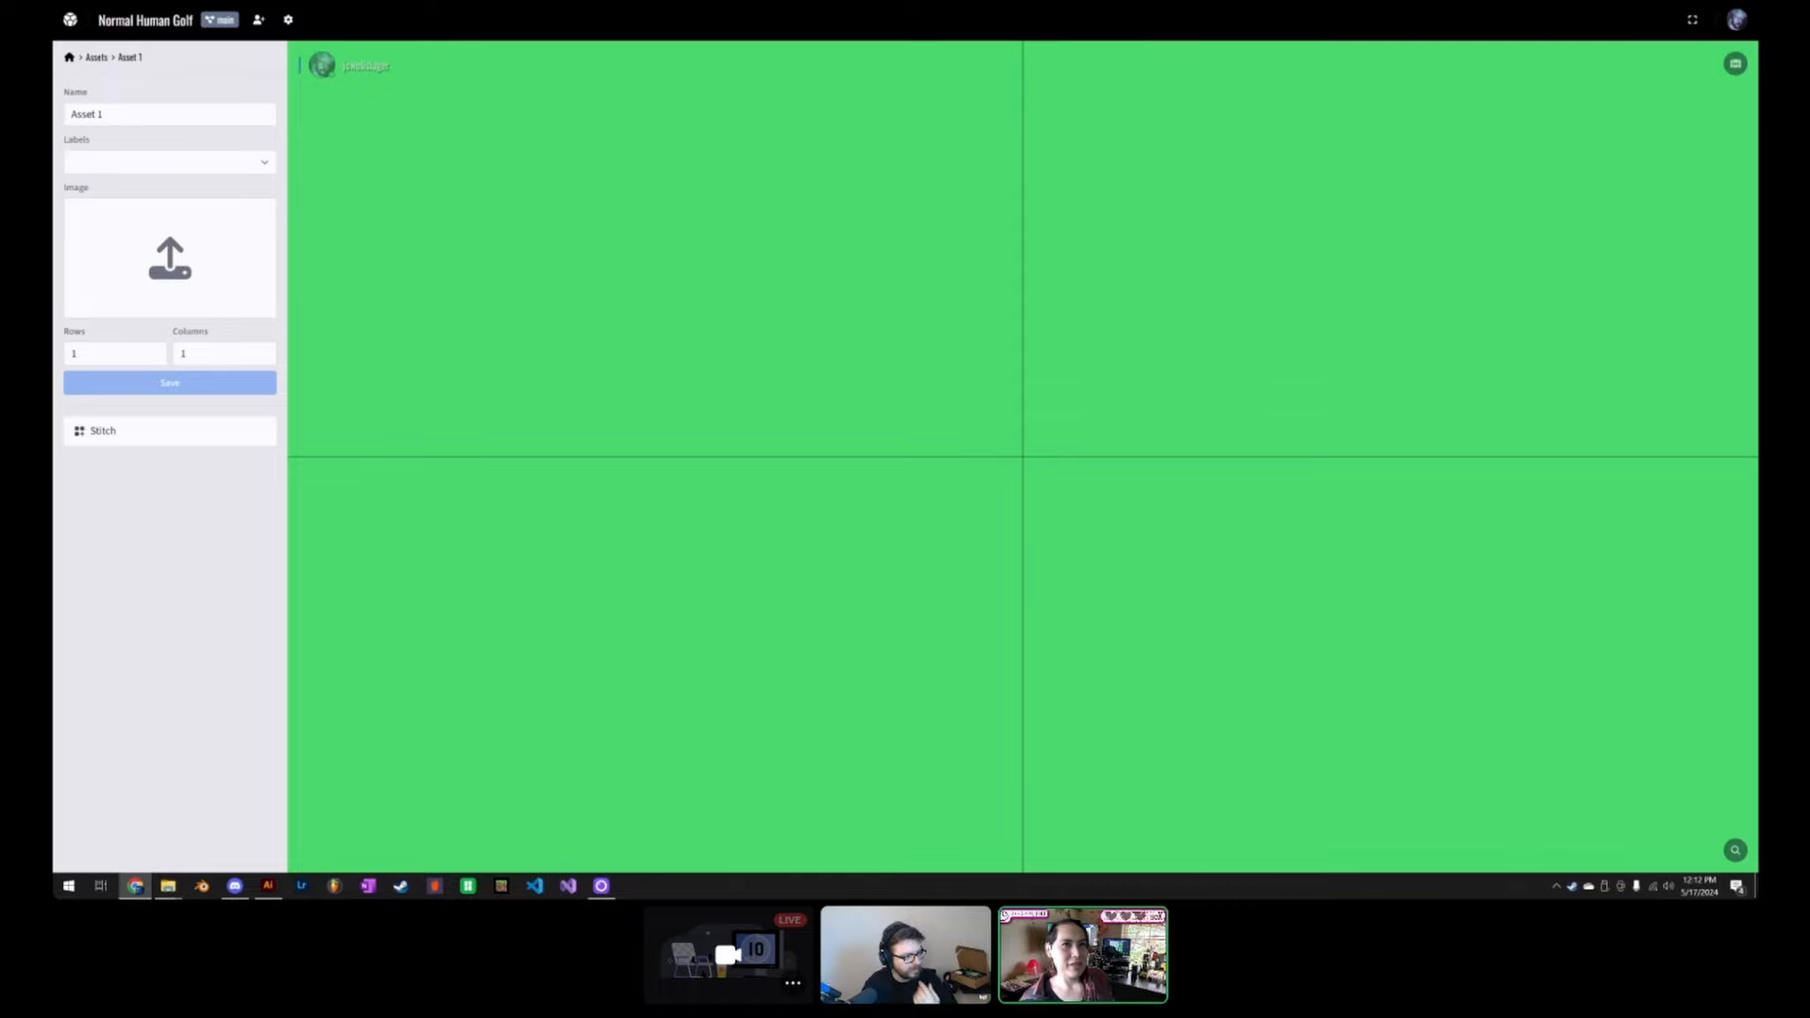
Step: Upload the Export_H_CARD_SHEET image to Asset 1, split it into 4 rows and 6 columns, and save the asset
{"action": "left_click_drag", "start_coordinate": [54, 484], "coordinate": [769, 169]}
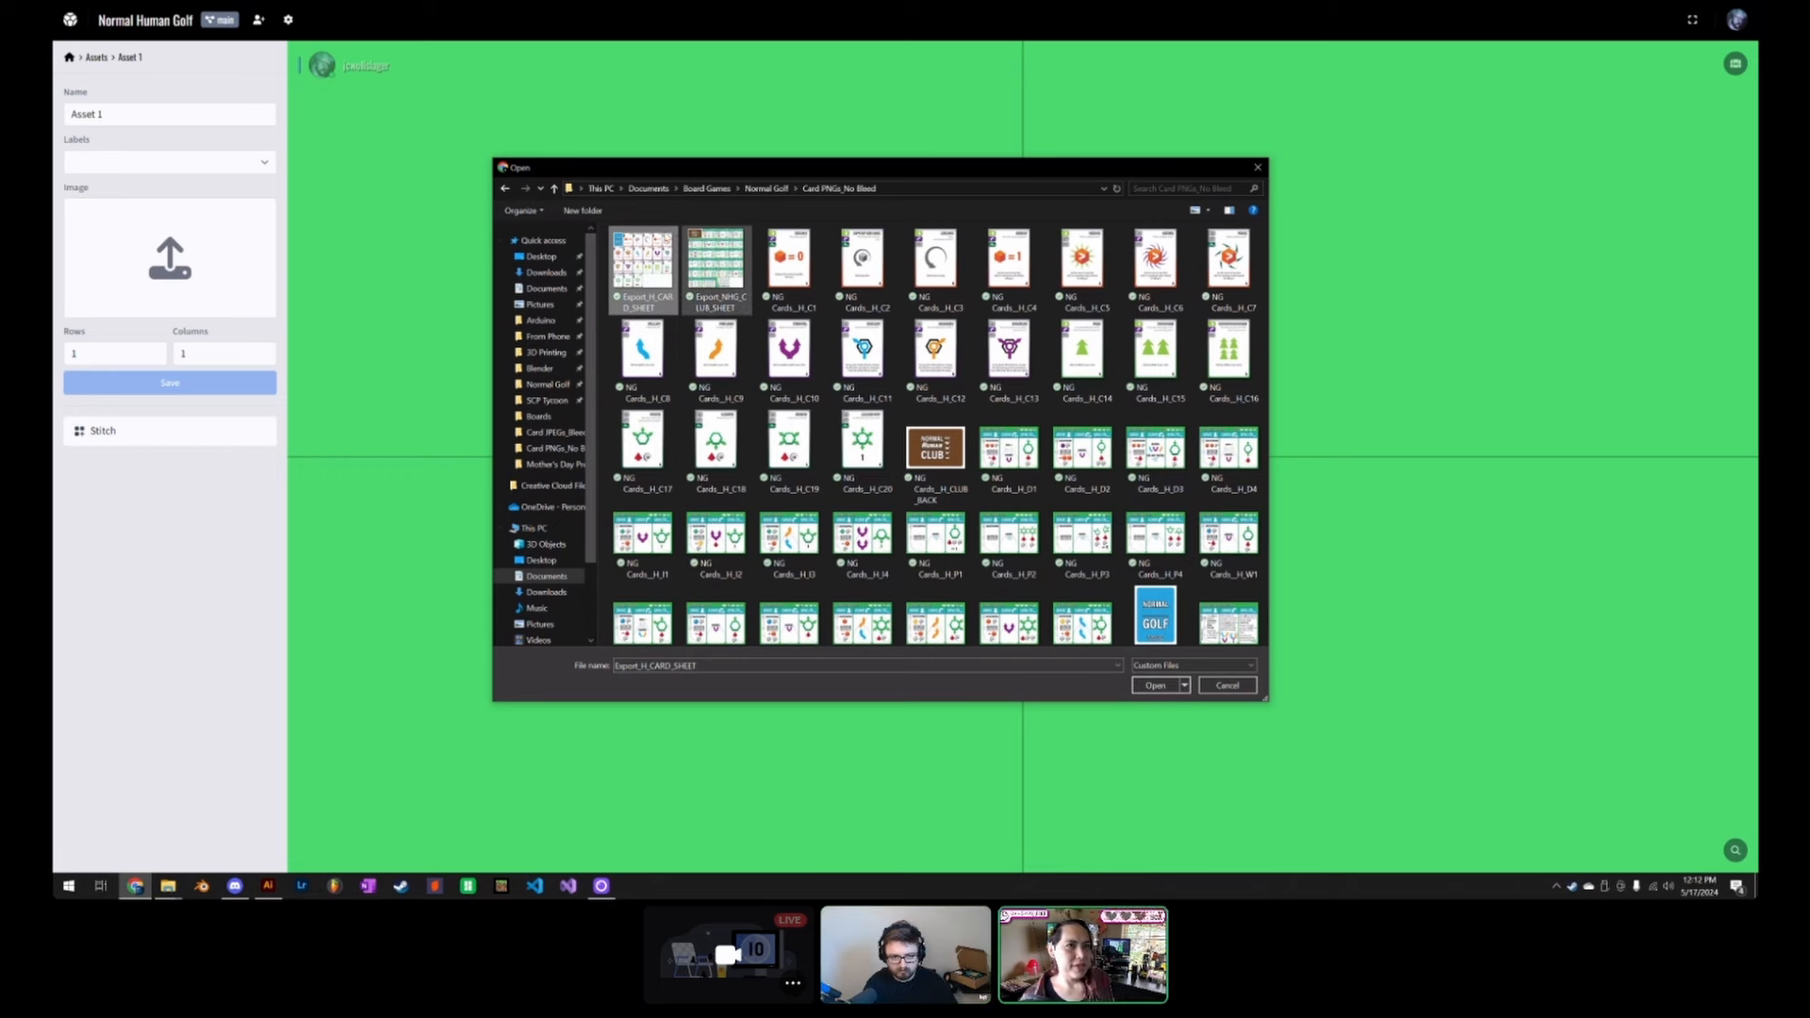
{"action": "left_click", "coordinate": [1155, 686]}
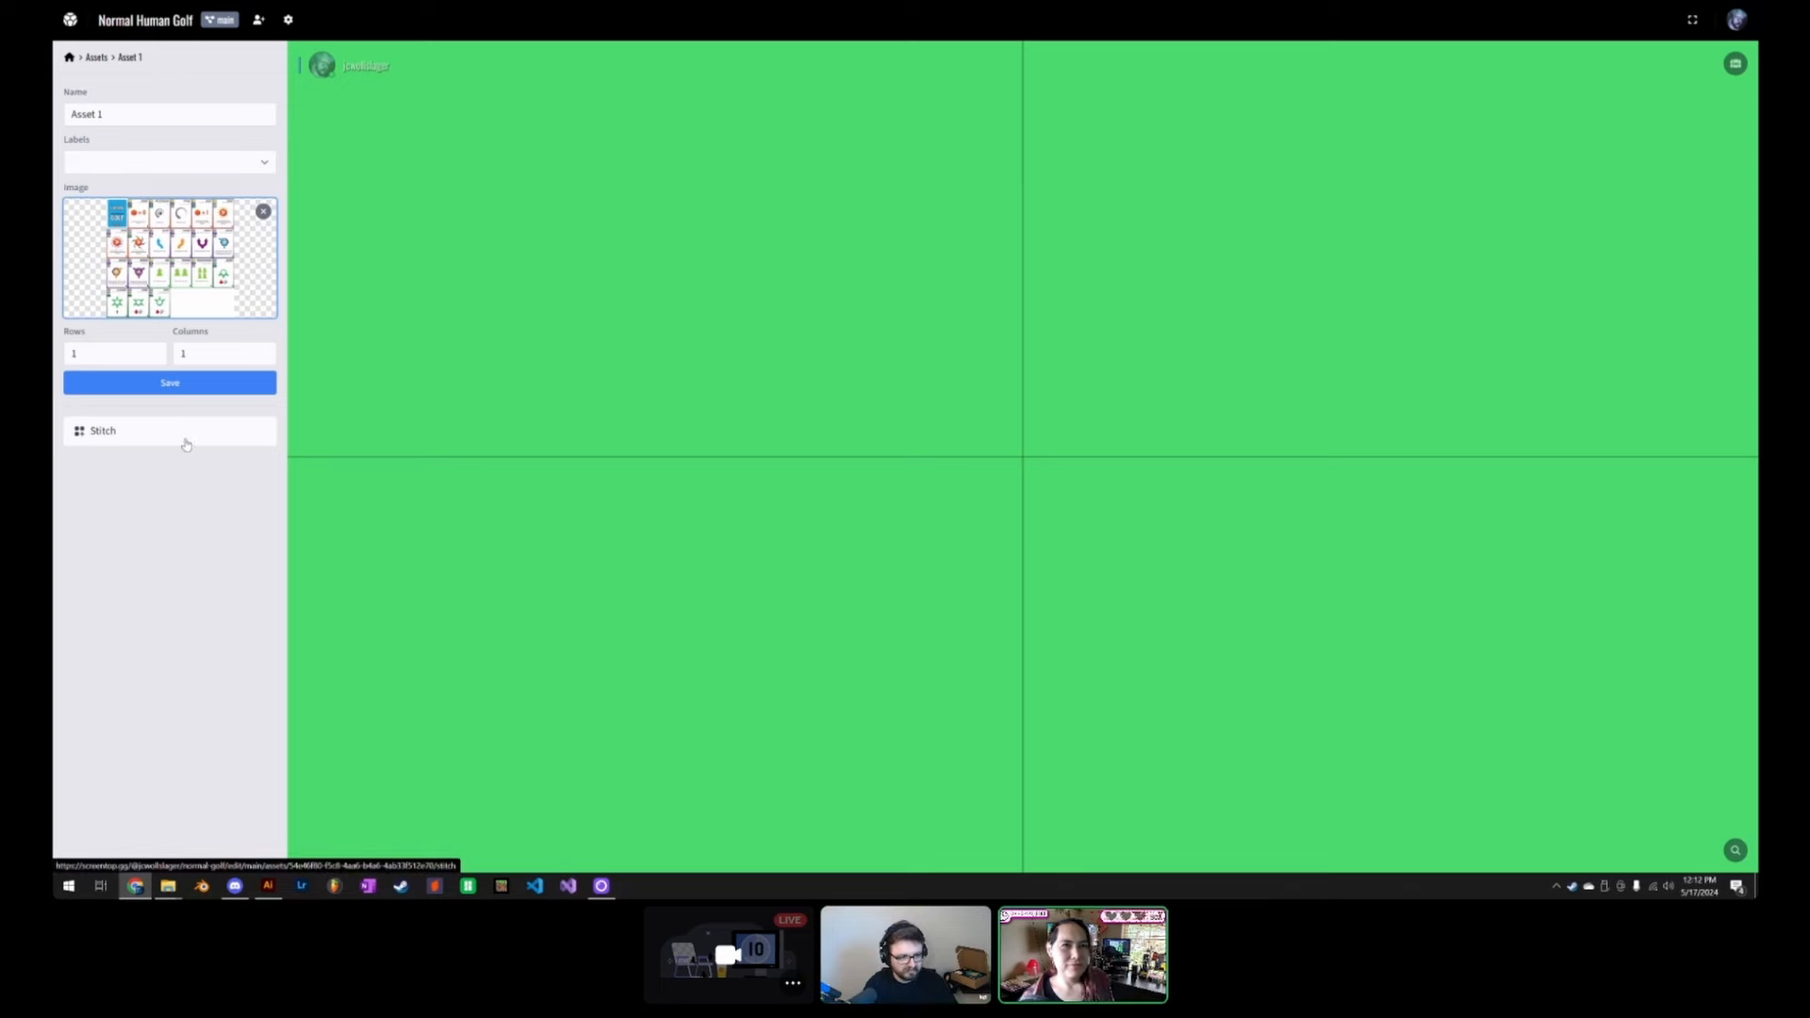
{"action": "key", "text": "Tab"}
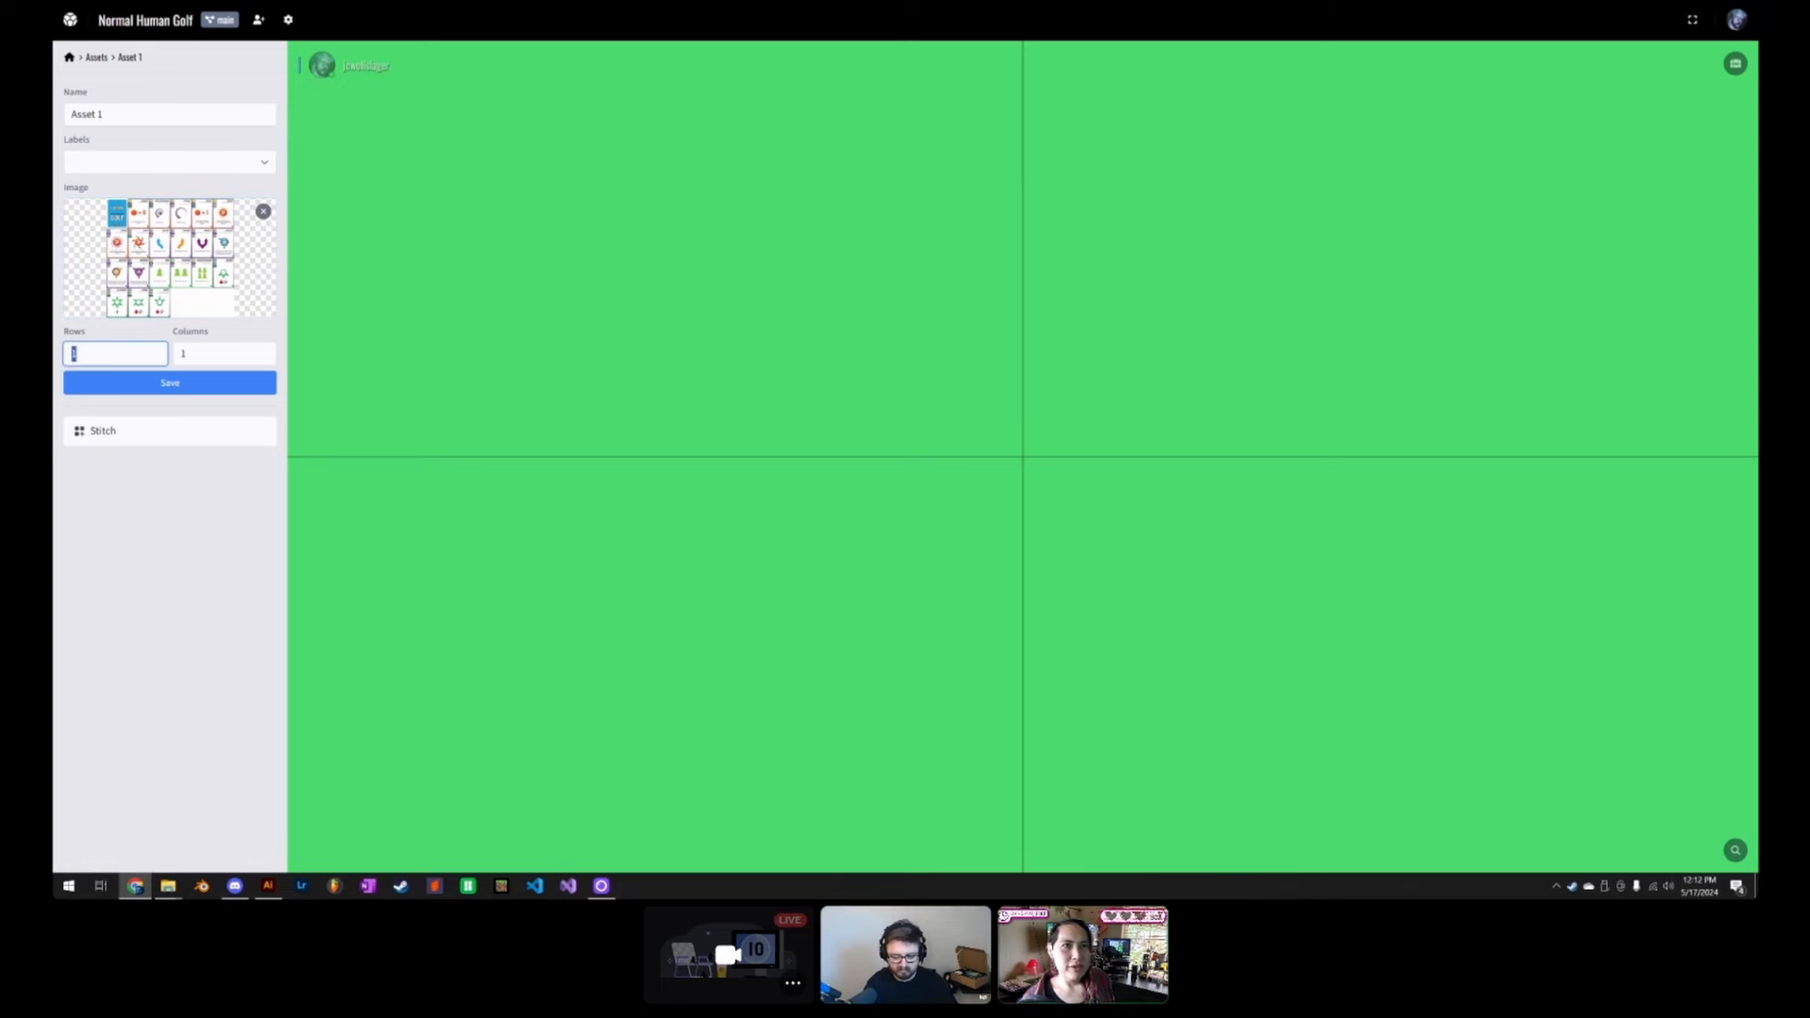
{"action": "key", "text": "Tab"}
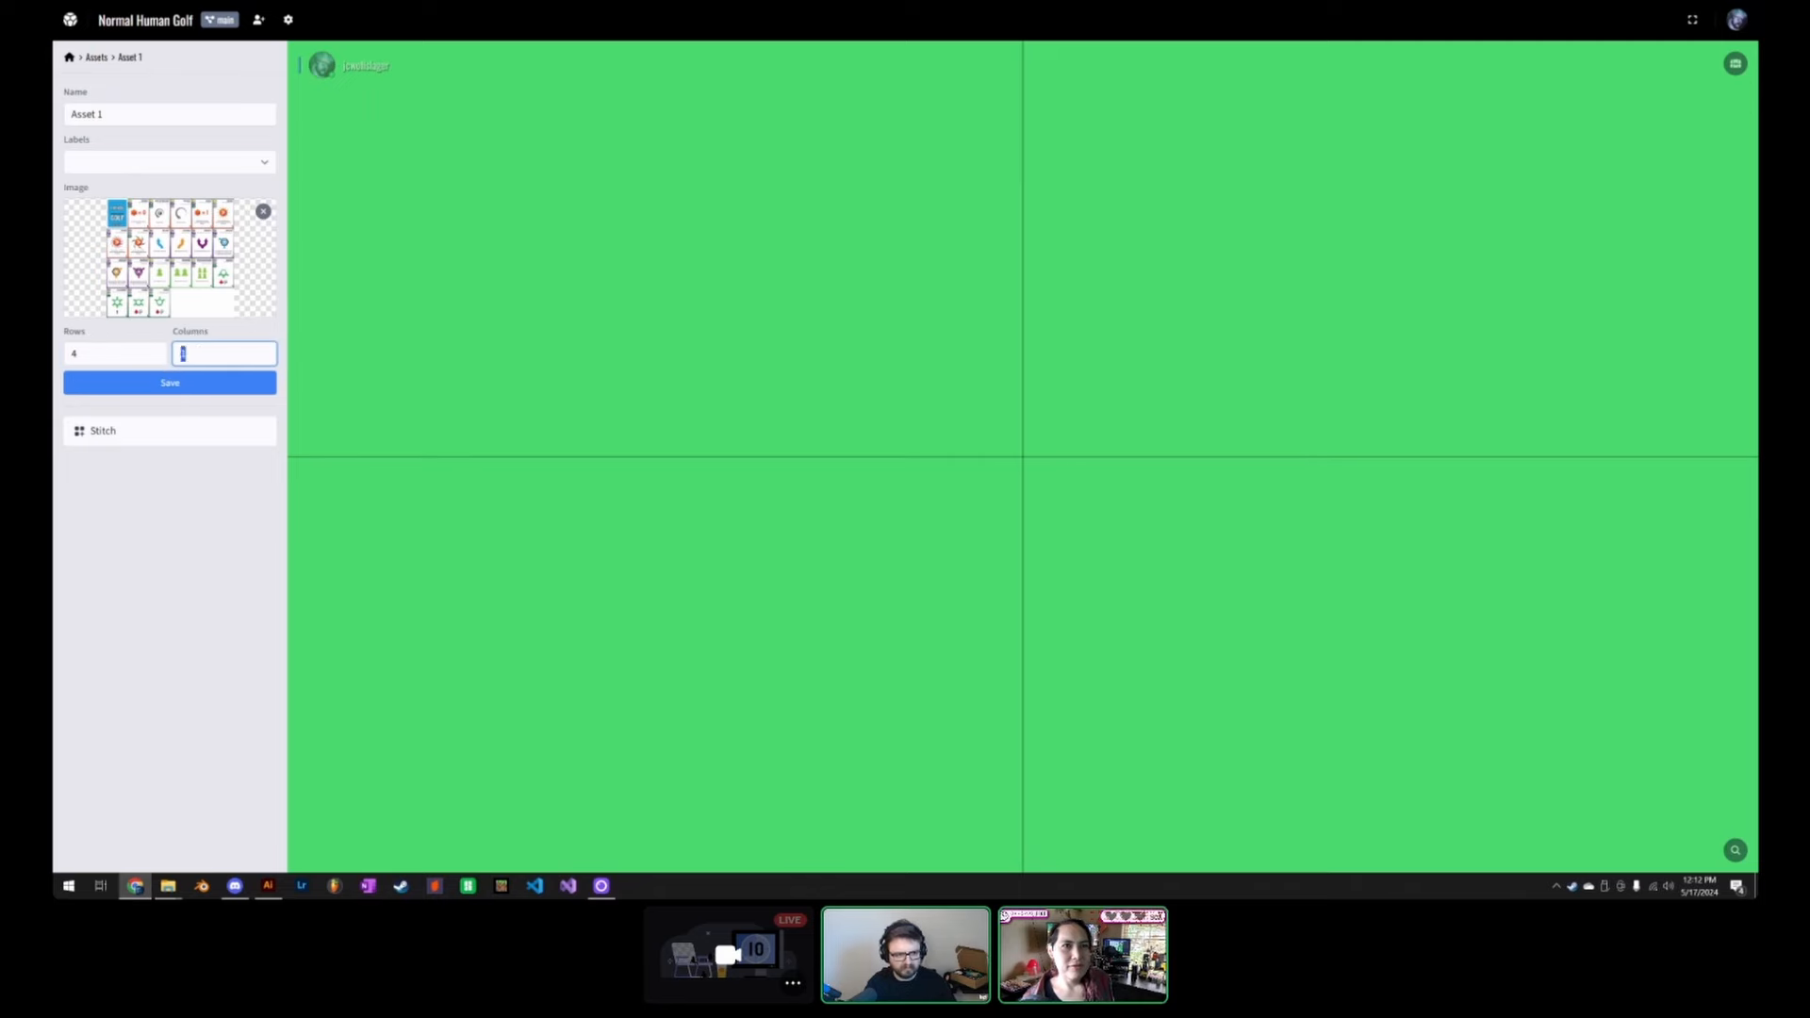
{"action": "left_click", "coordinate": [188, 565]}
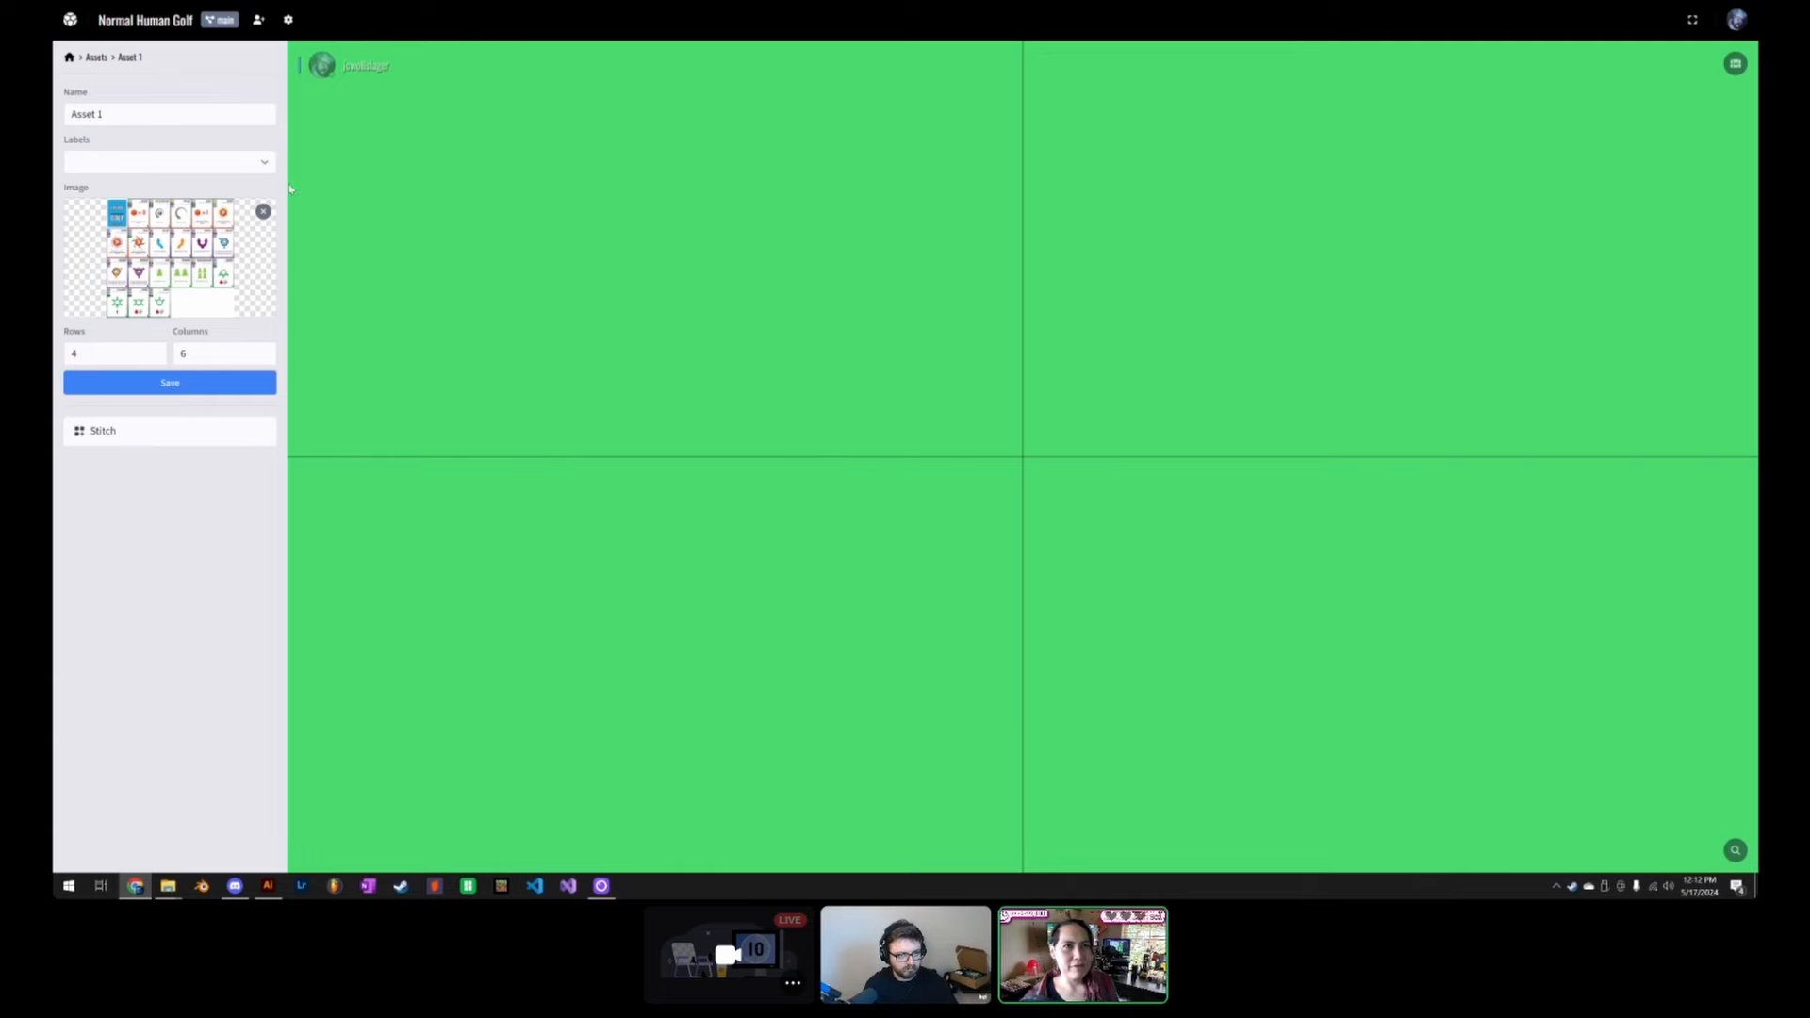
{"action": "left_click", "coordinate": [160, 383]}
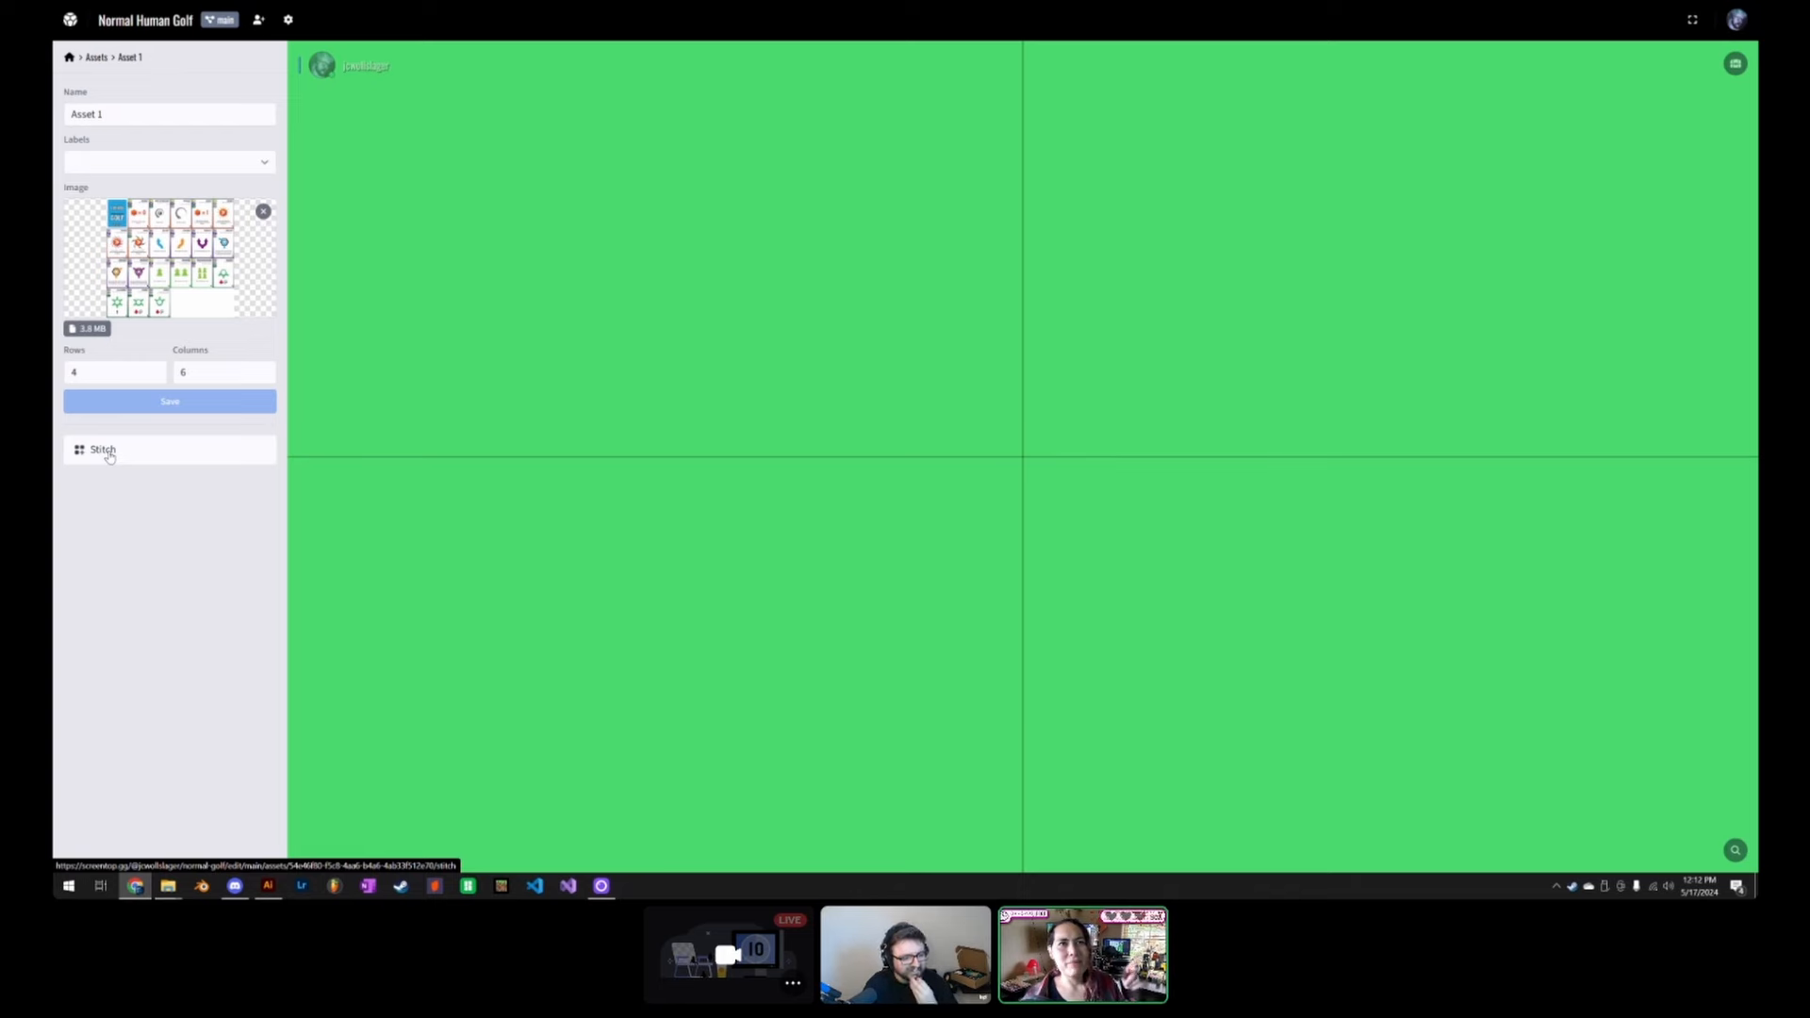
Step: Rename the card sheet asset to "Normal Cards" and save it, leaving its labels empty
{"action": "triple_click", "coordinate": [244, 101]}
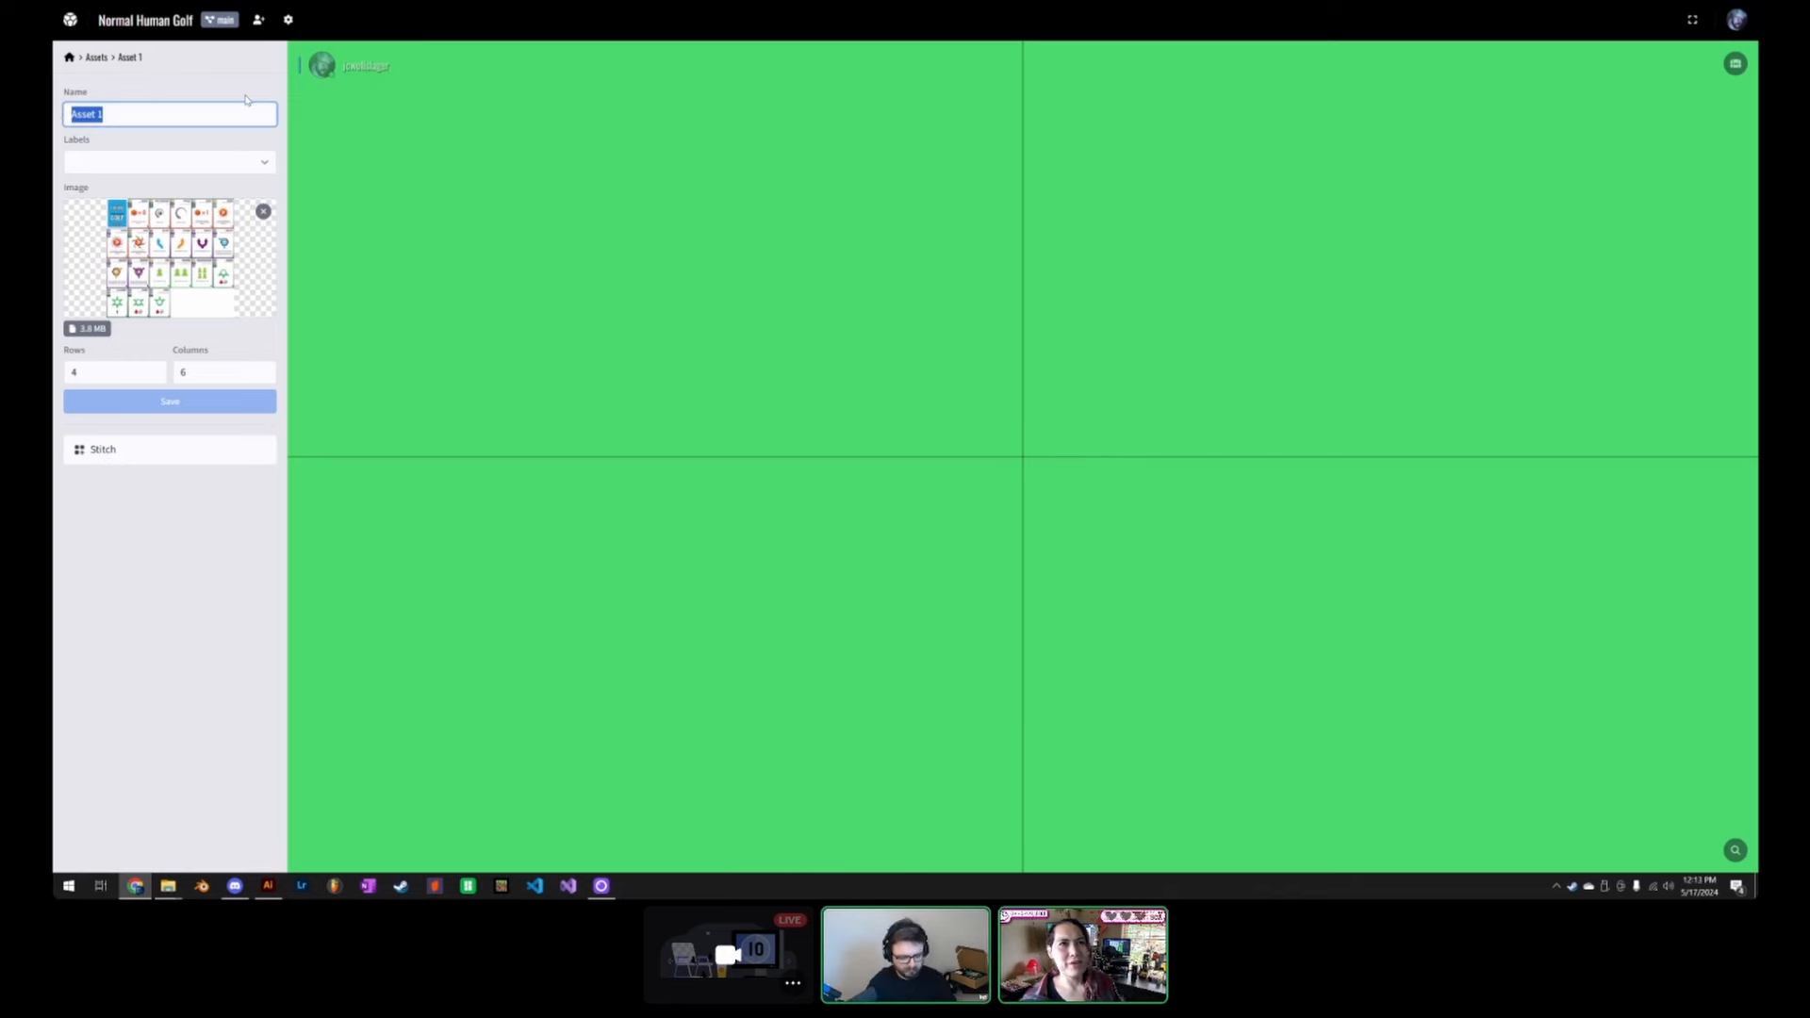
{"action": "type", "text": "Normal Cards"}
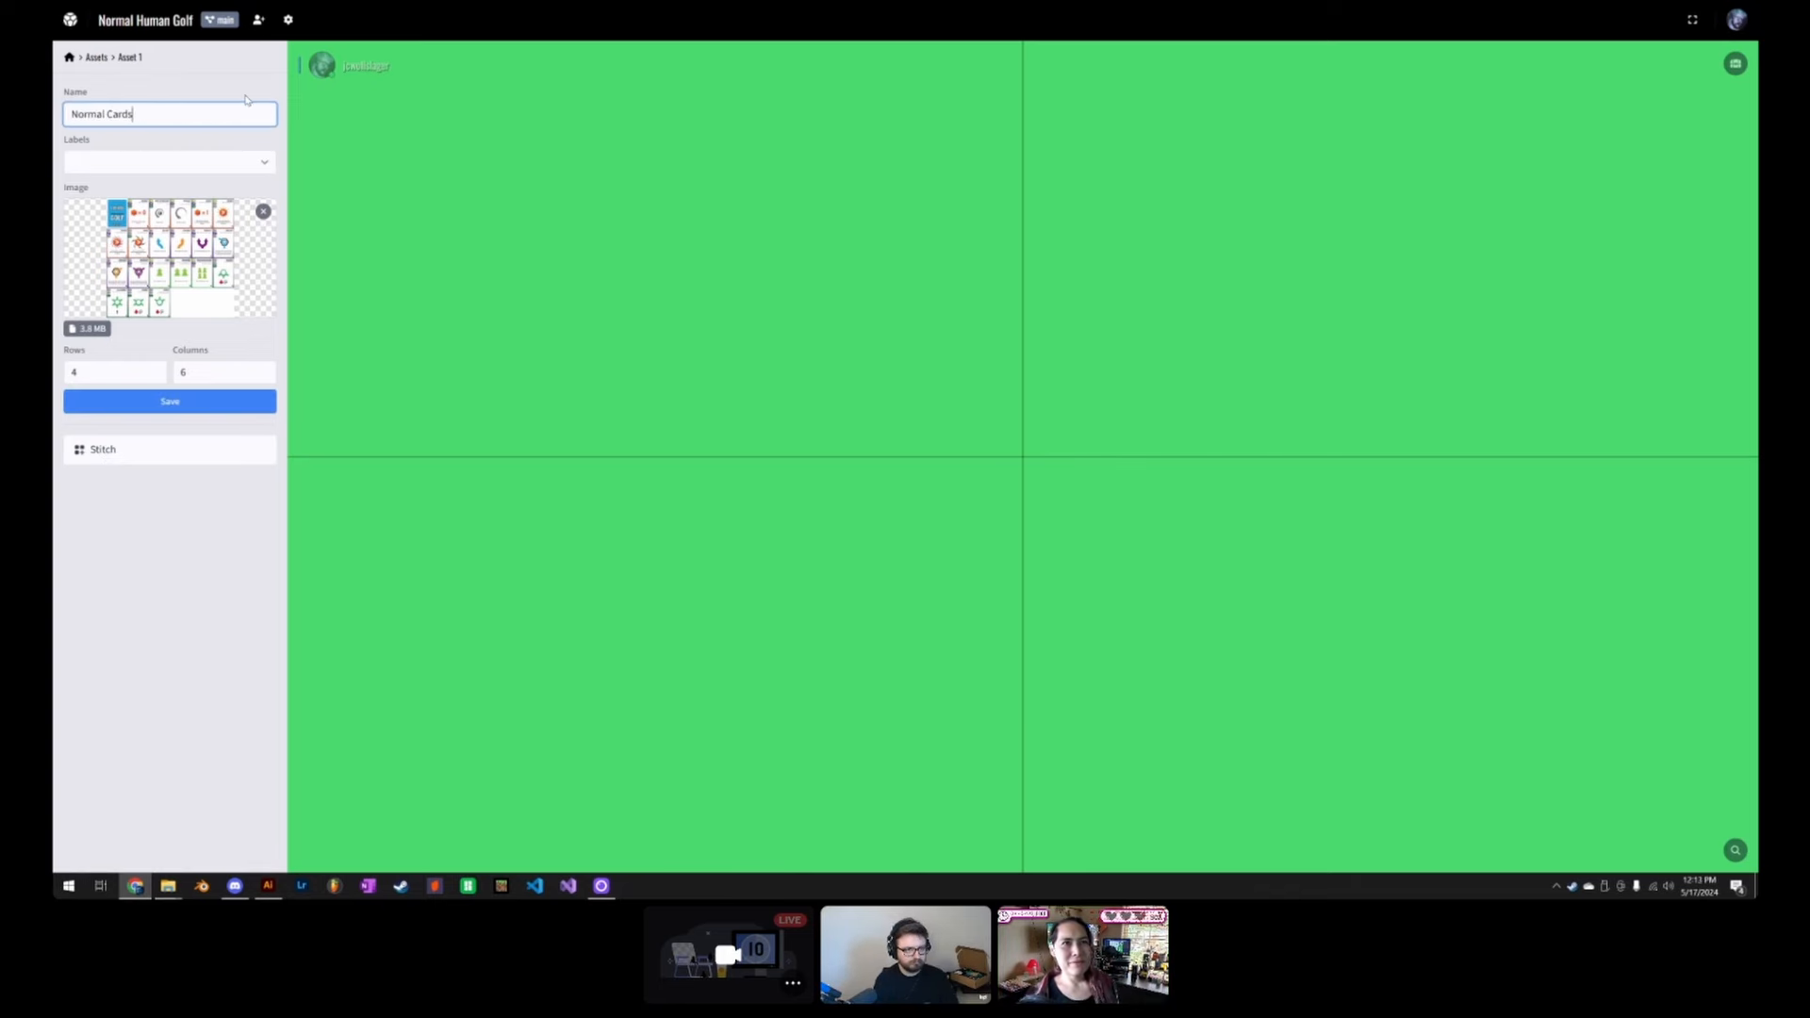
{"action": "key", "text": "Return"}
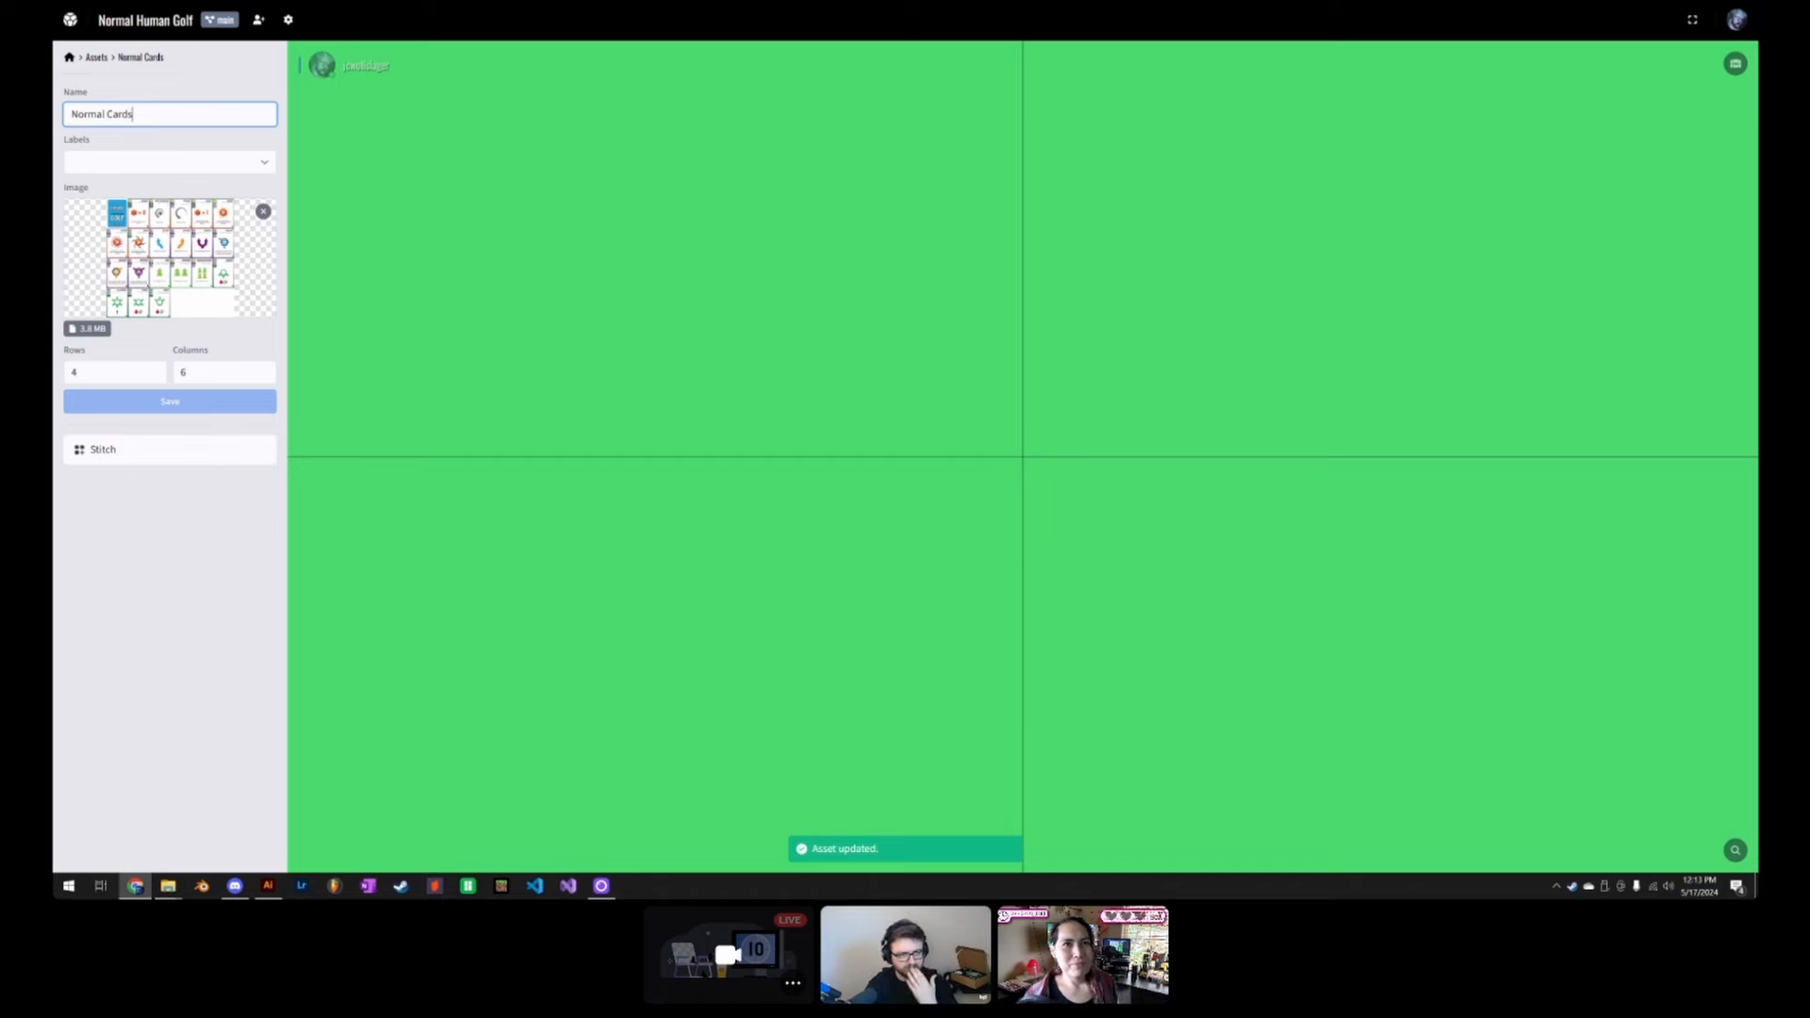
{"action": "key", "text": "Tab"}
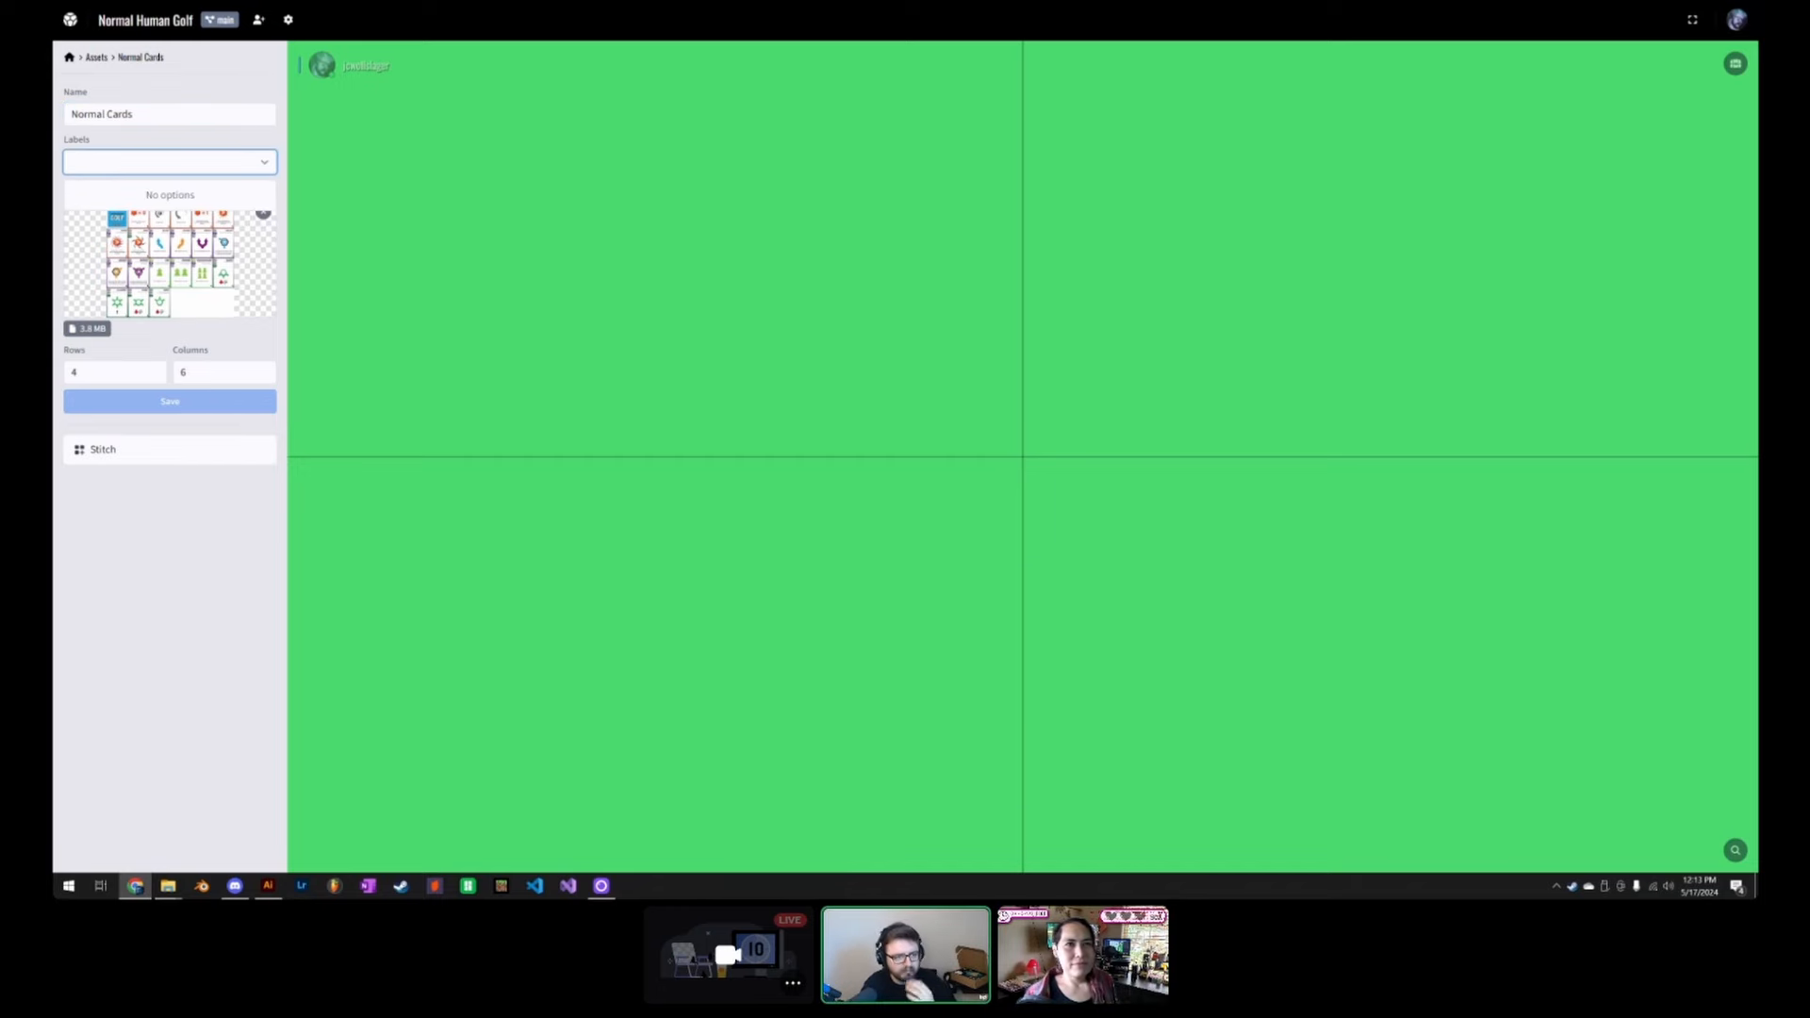
{"action": "left_click", "coordinate": [156, 145]}
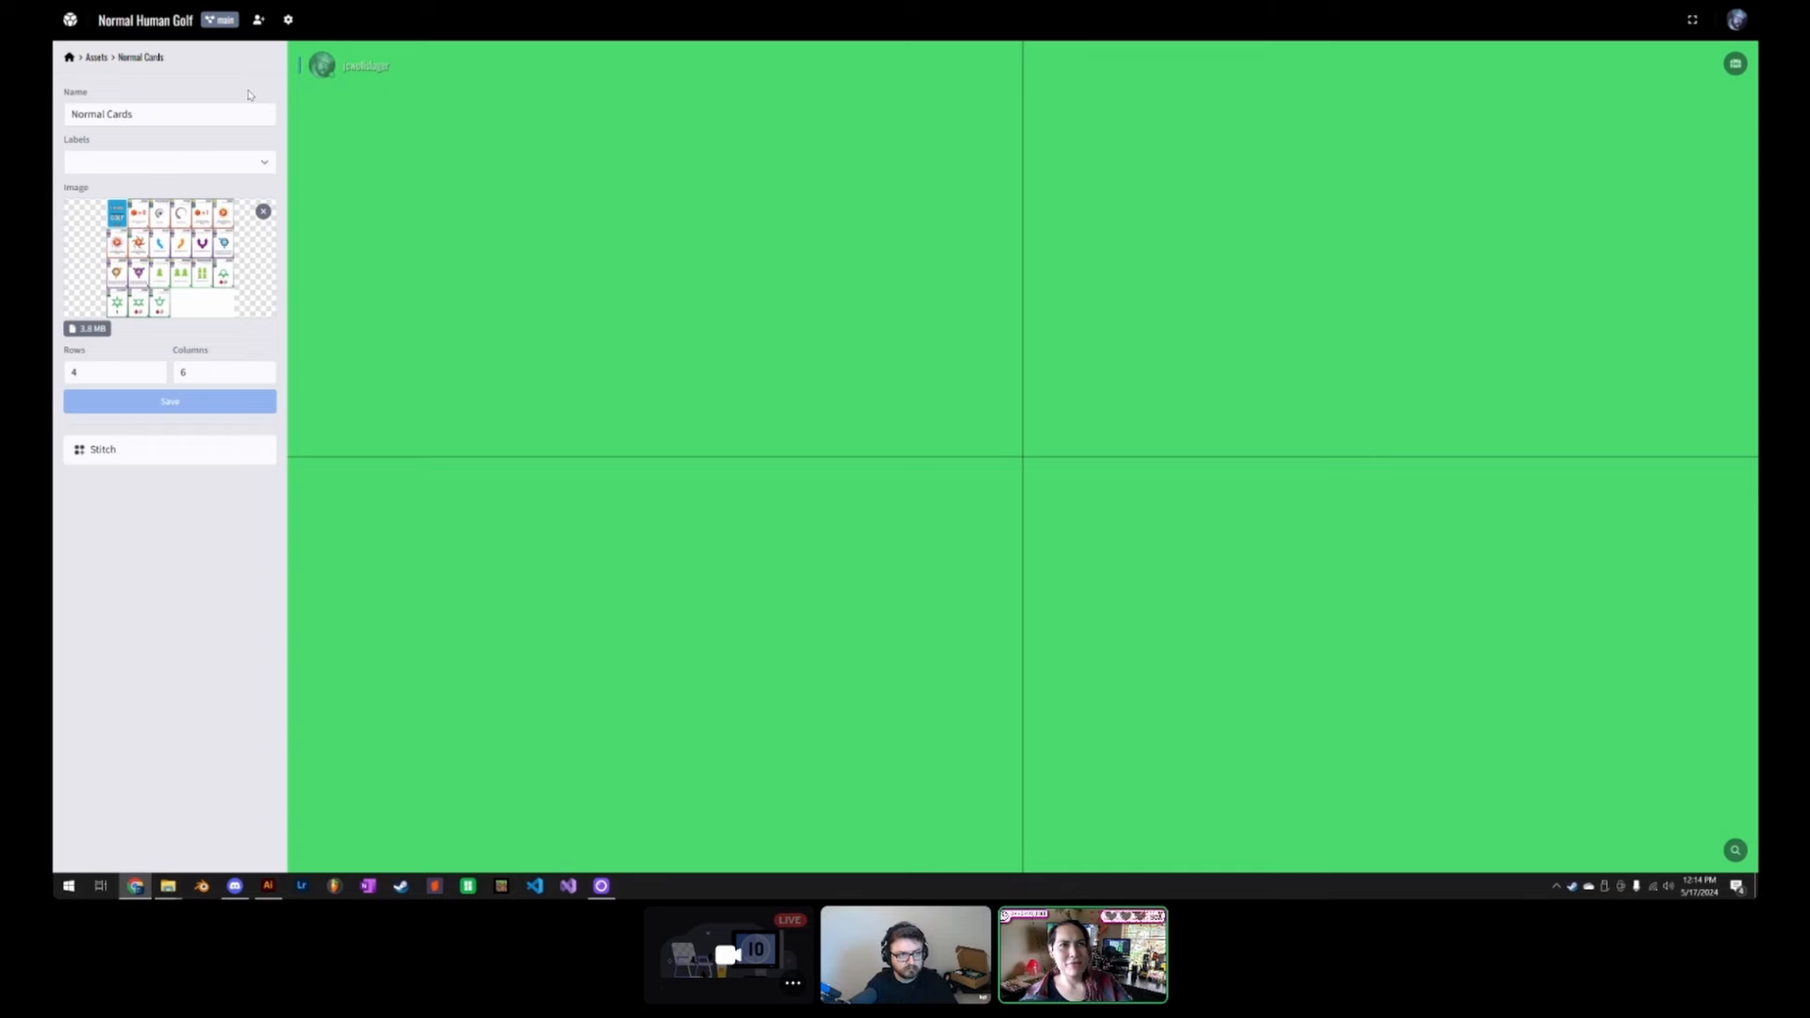
Step: Create a blank Tile component in the game's components list
{"action": "left_click", "coordinate": [97, 58]}
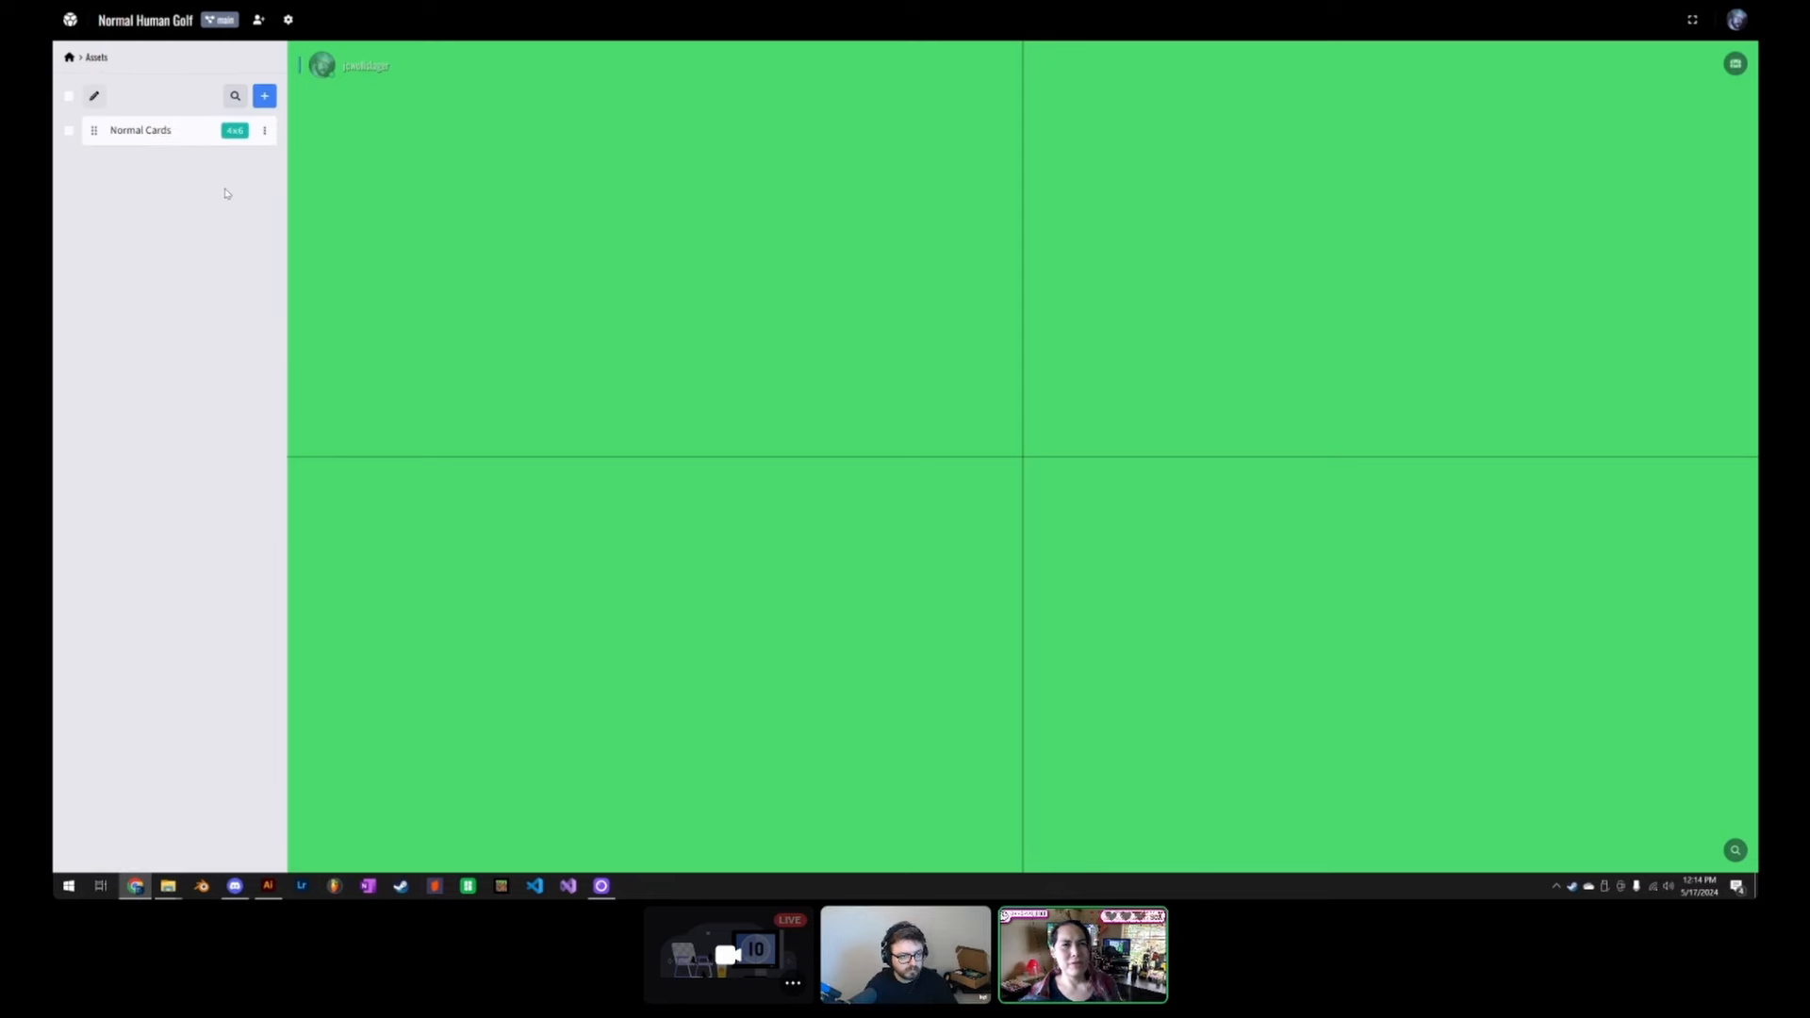
{"action": "left_click", "coordinate": [69, 58]}
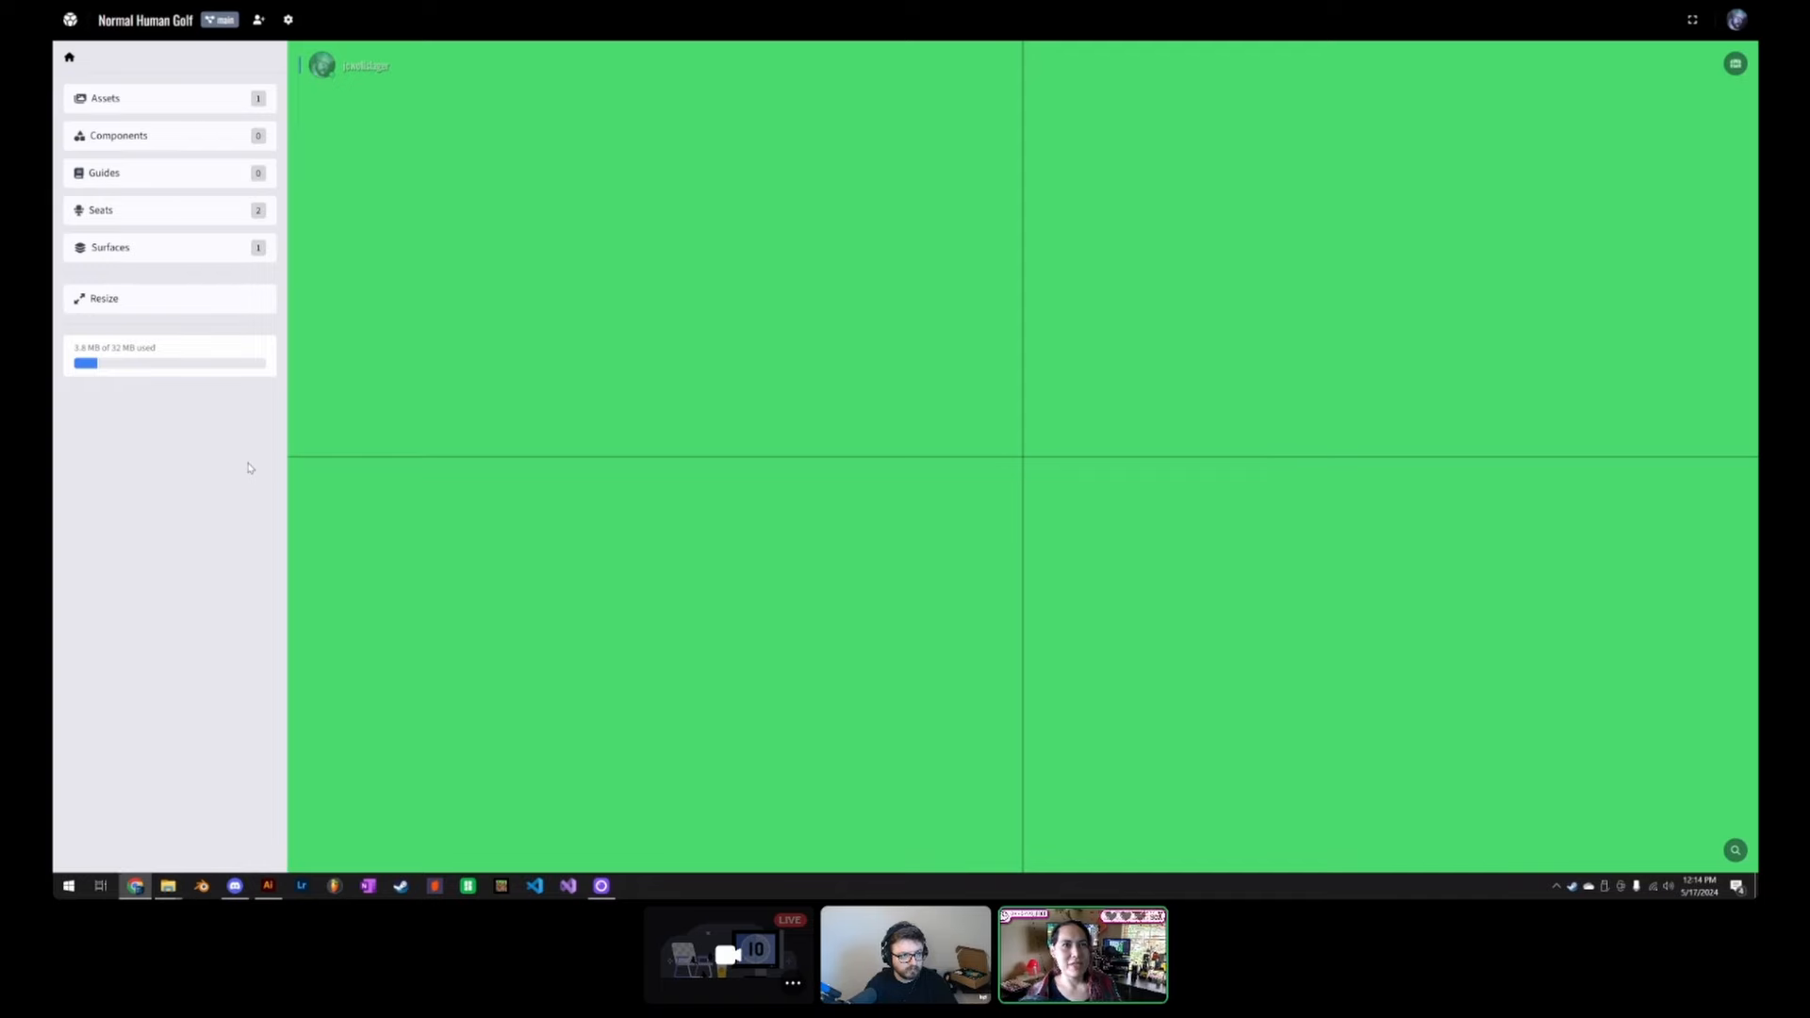
{"action": "left_click", "coordinate": [190, 99]}
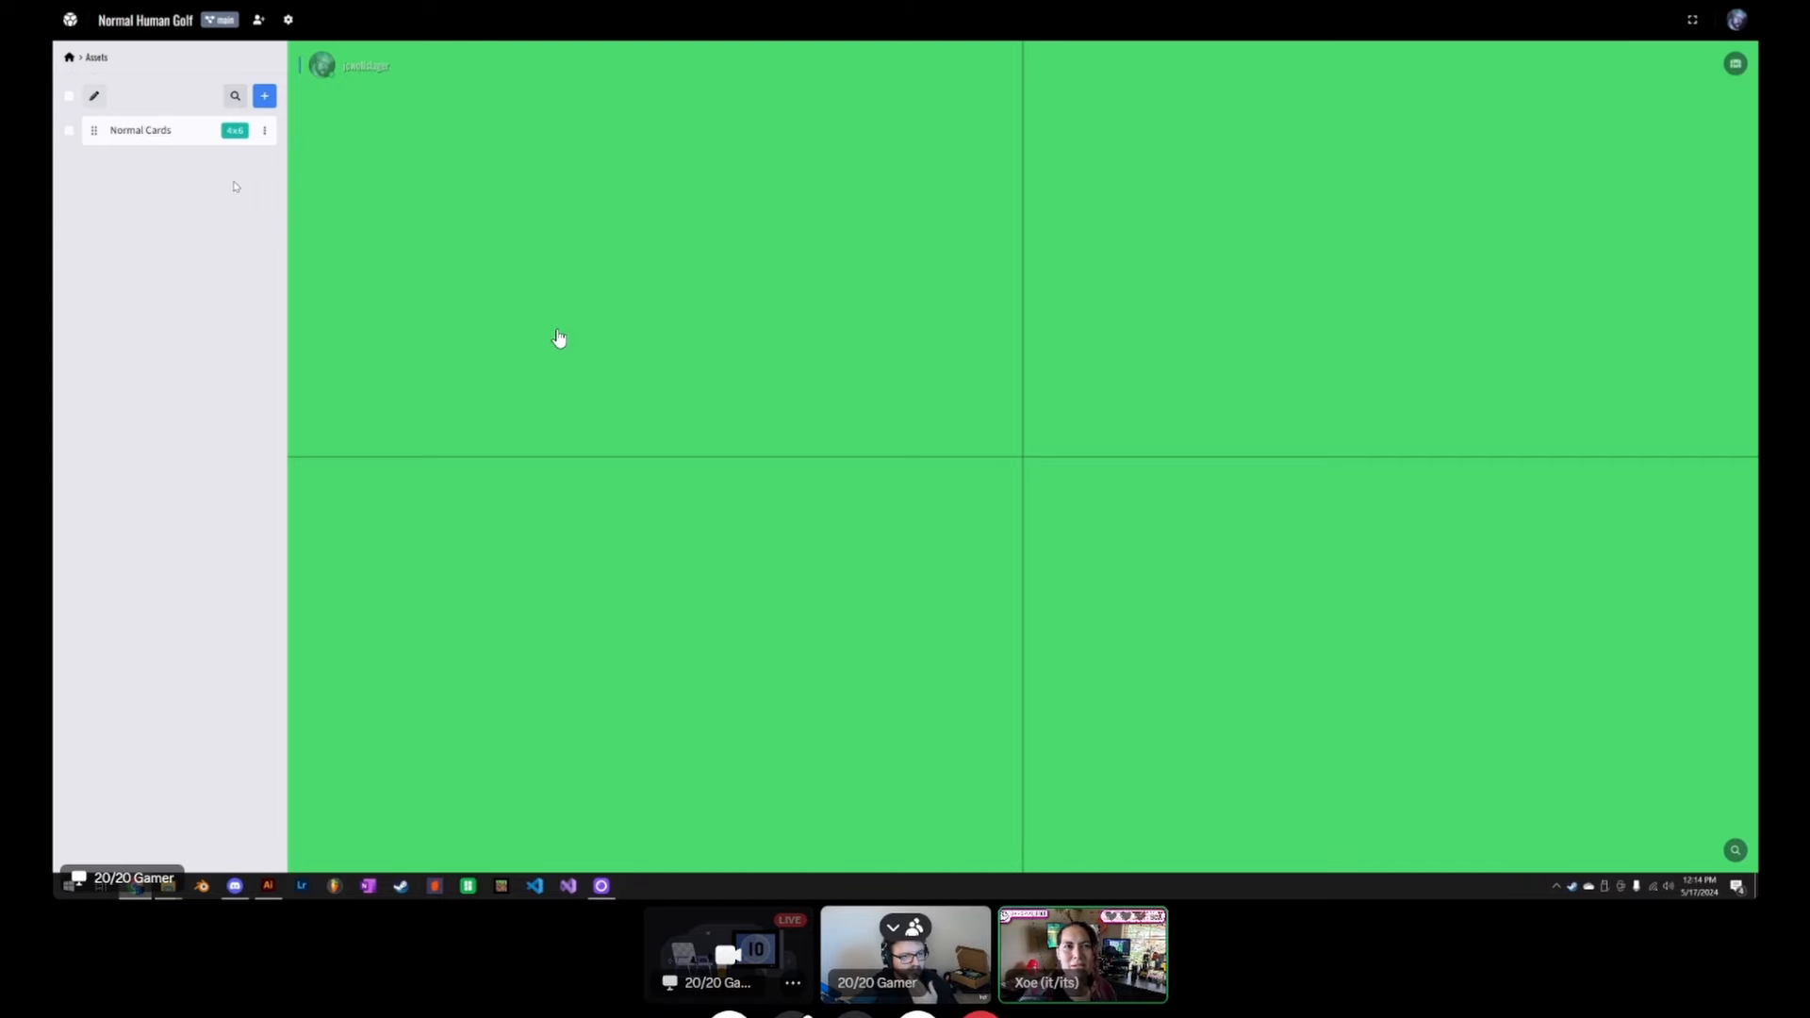
{"action": "left_click", "coordinate": [69, 57]}
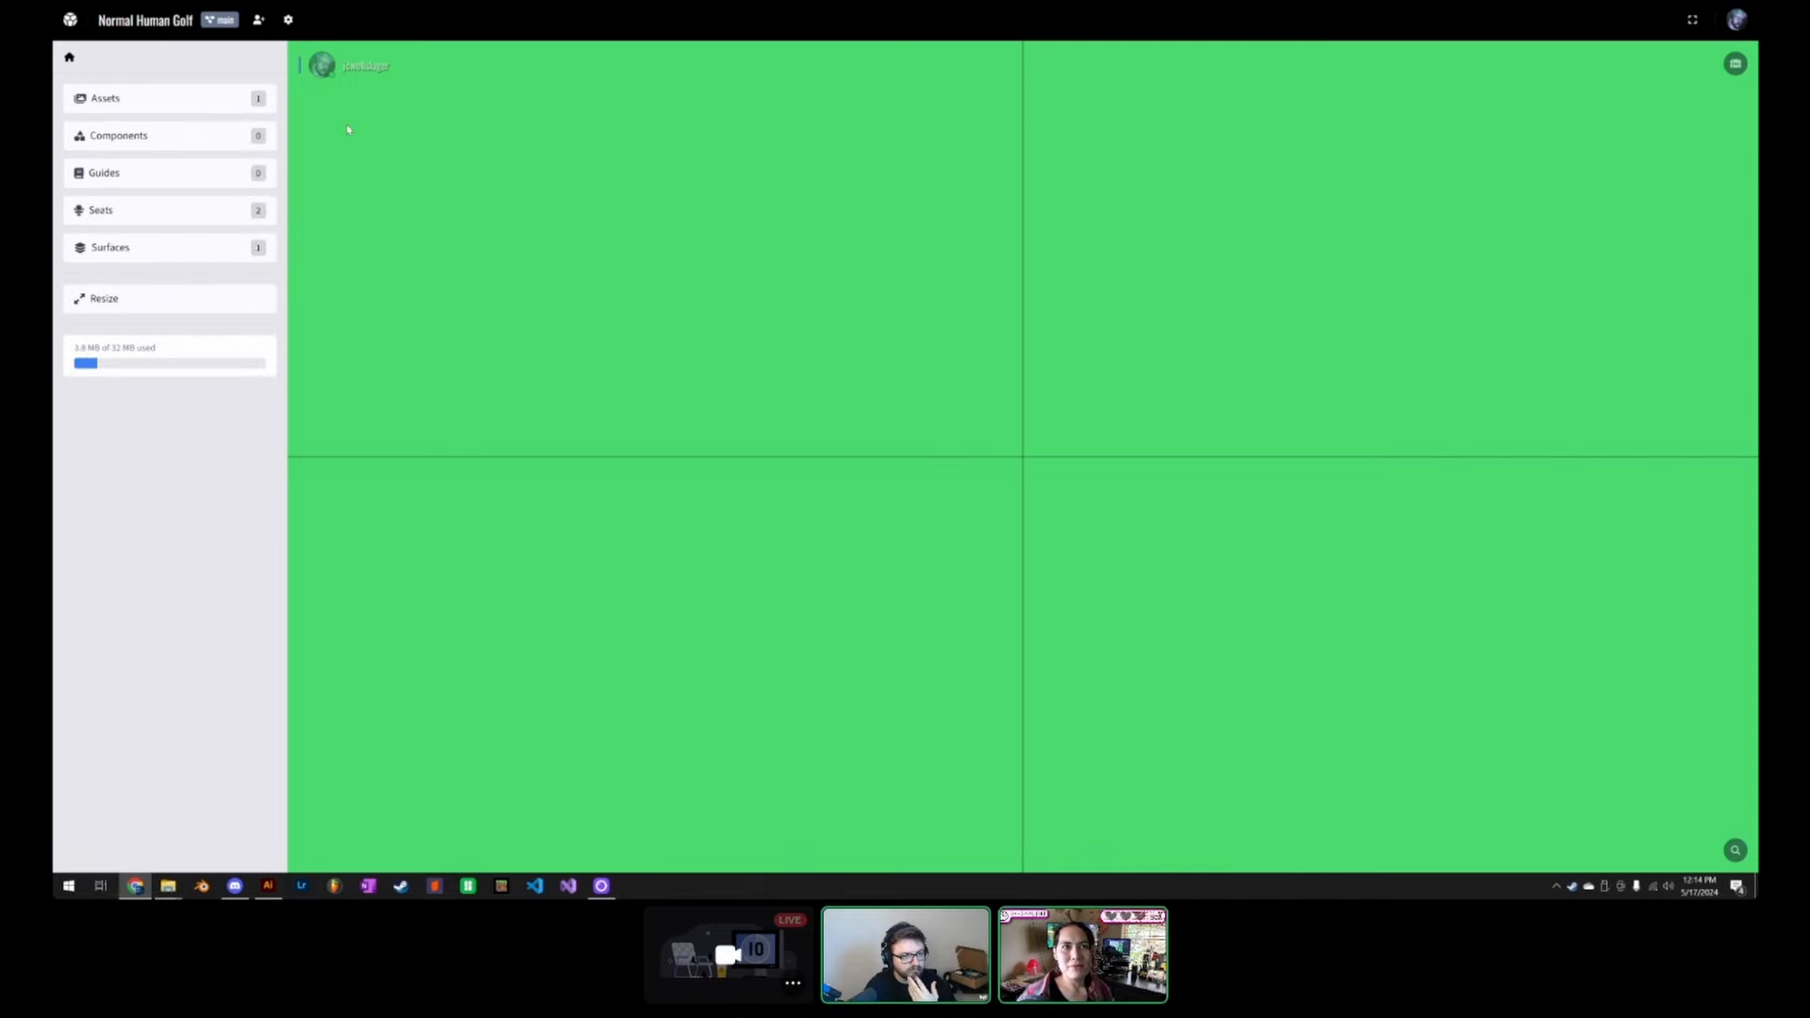
{"action": "left_click", "coordinate": [166, 138]}
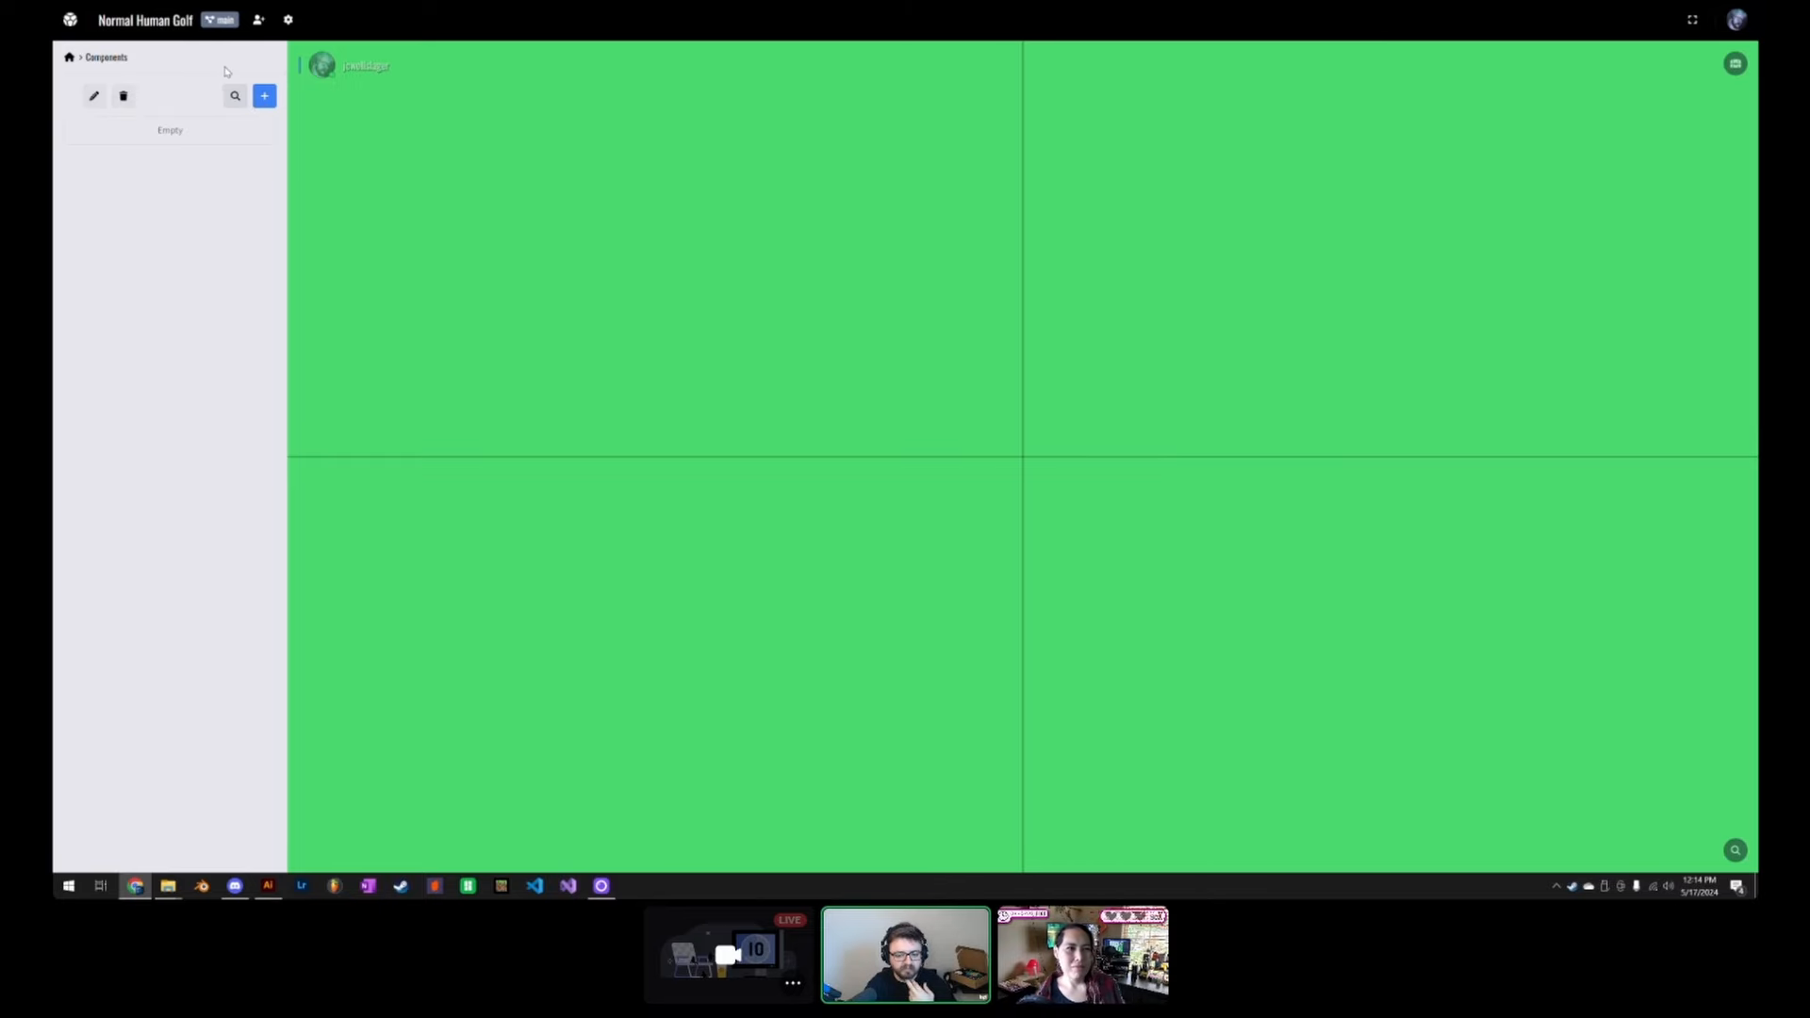
{"action": "left_click", "coordinate": [266, 96]}
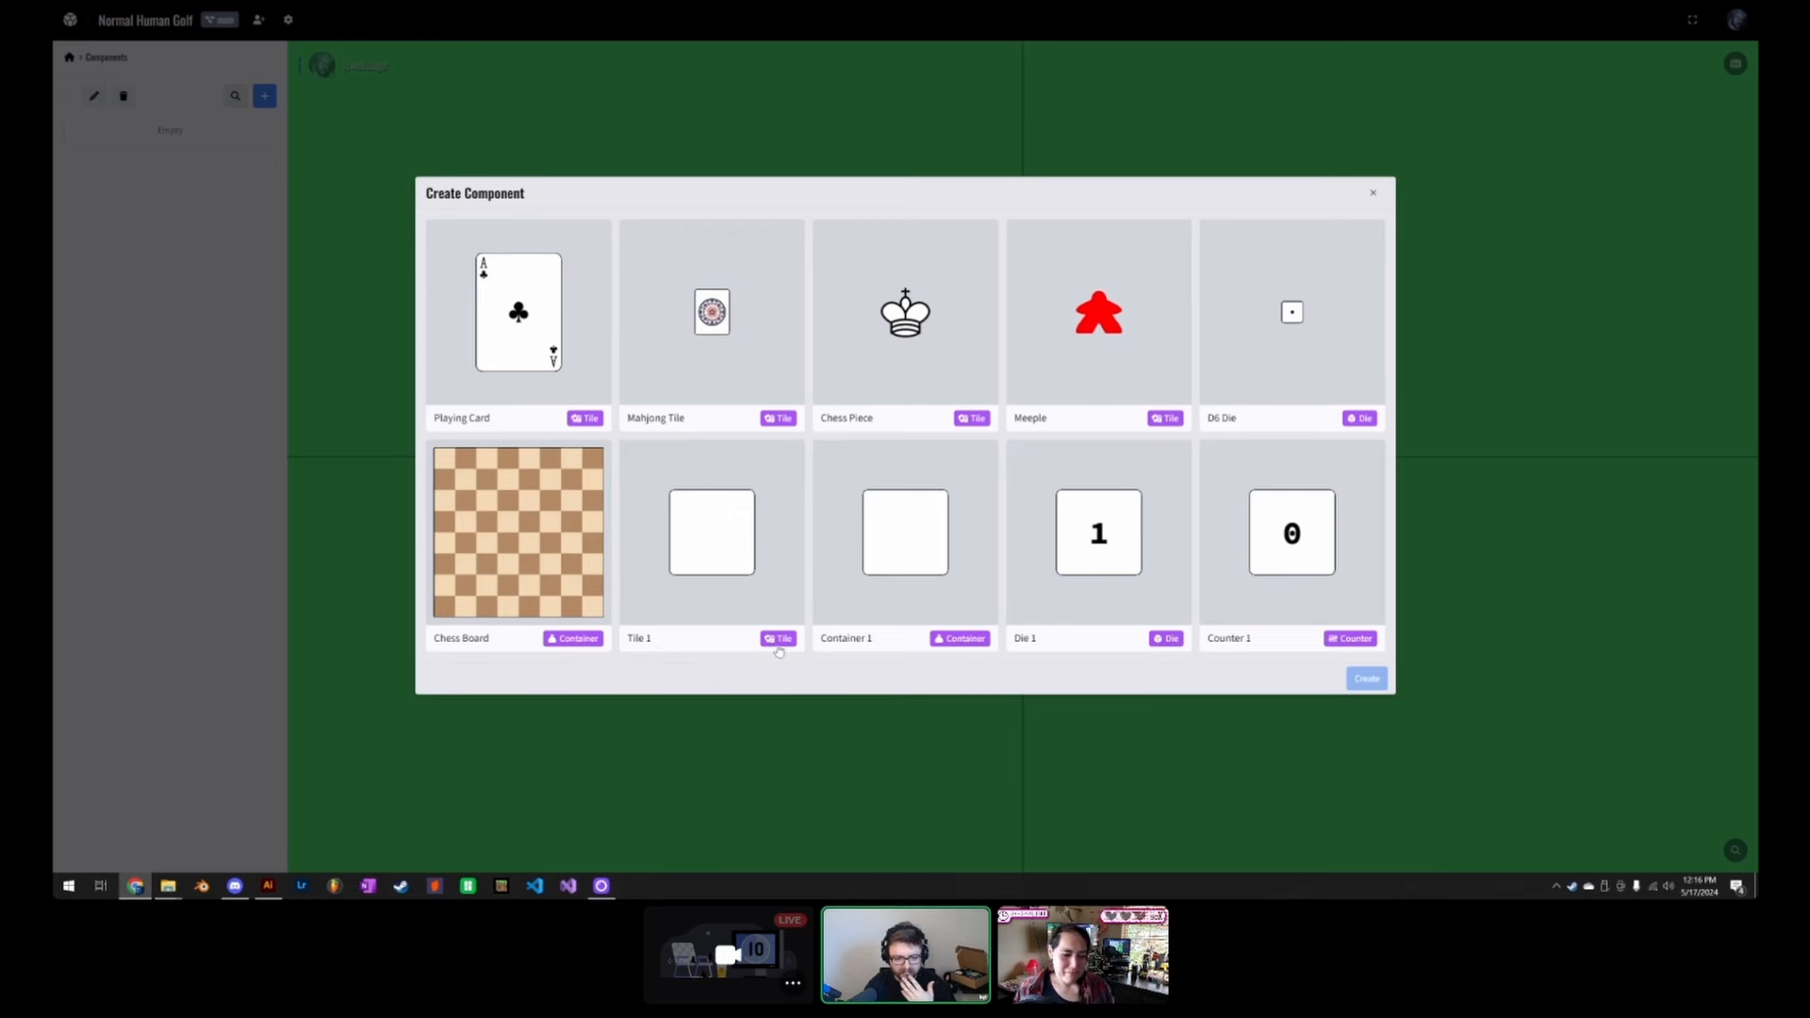
{"action": "left_click", "coordinate": [666, 630]}
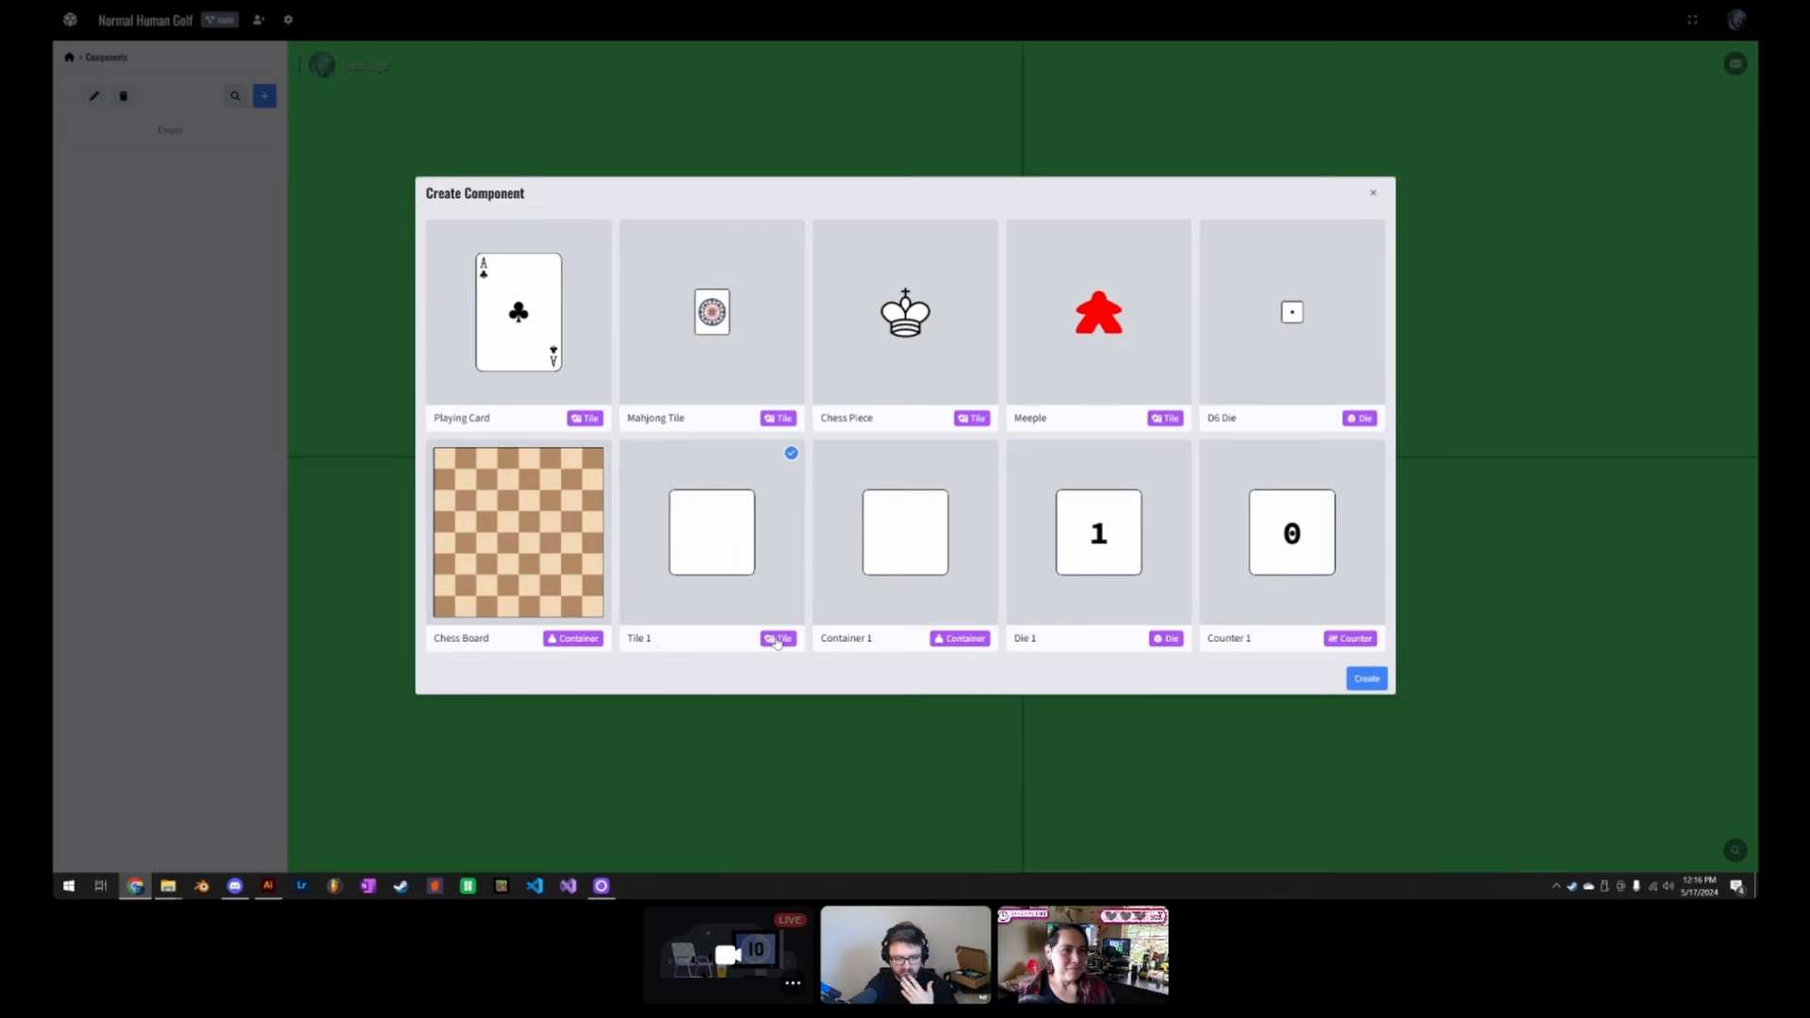
{"action": "left_click", "coordinate": [1365, 687]}
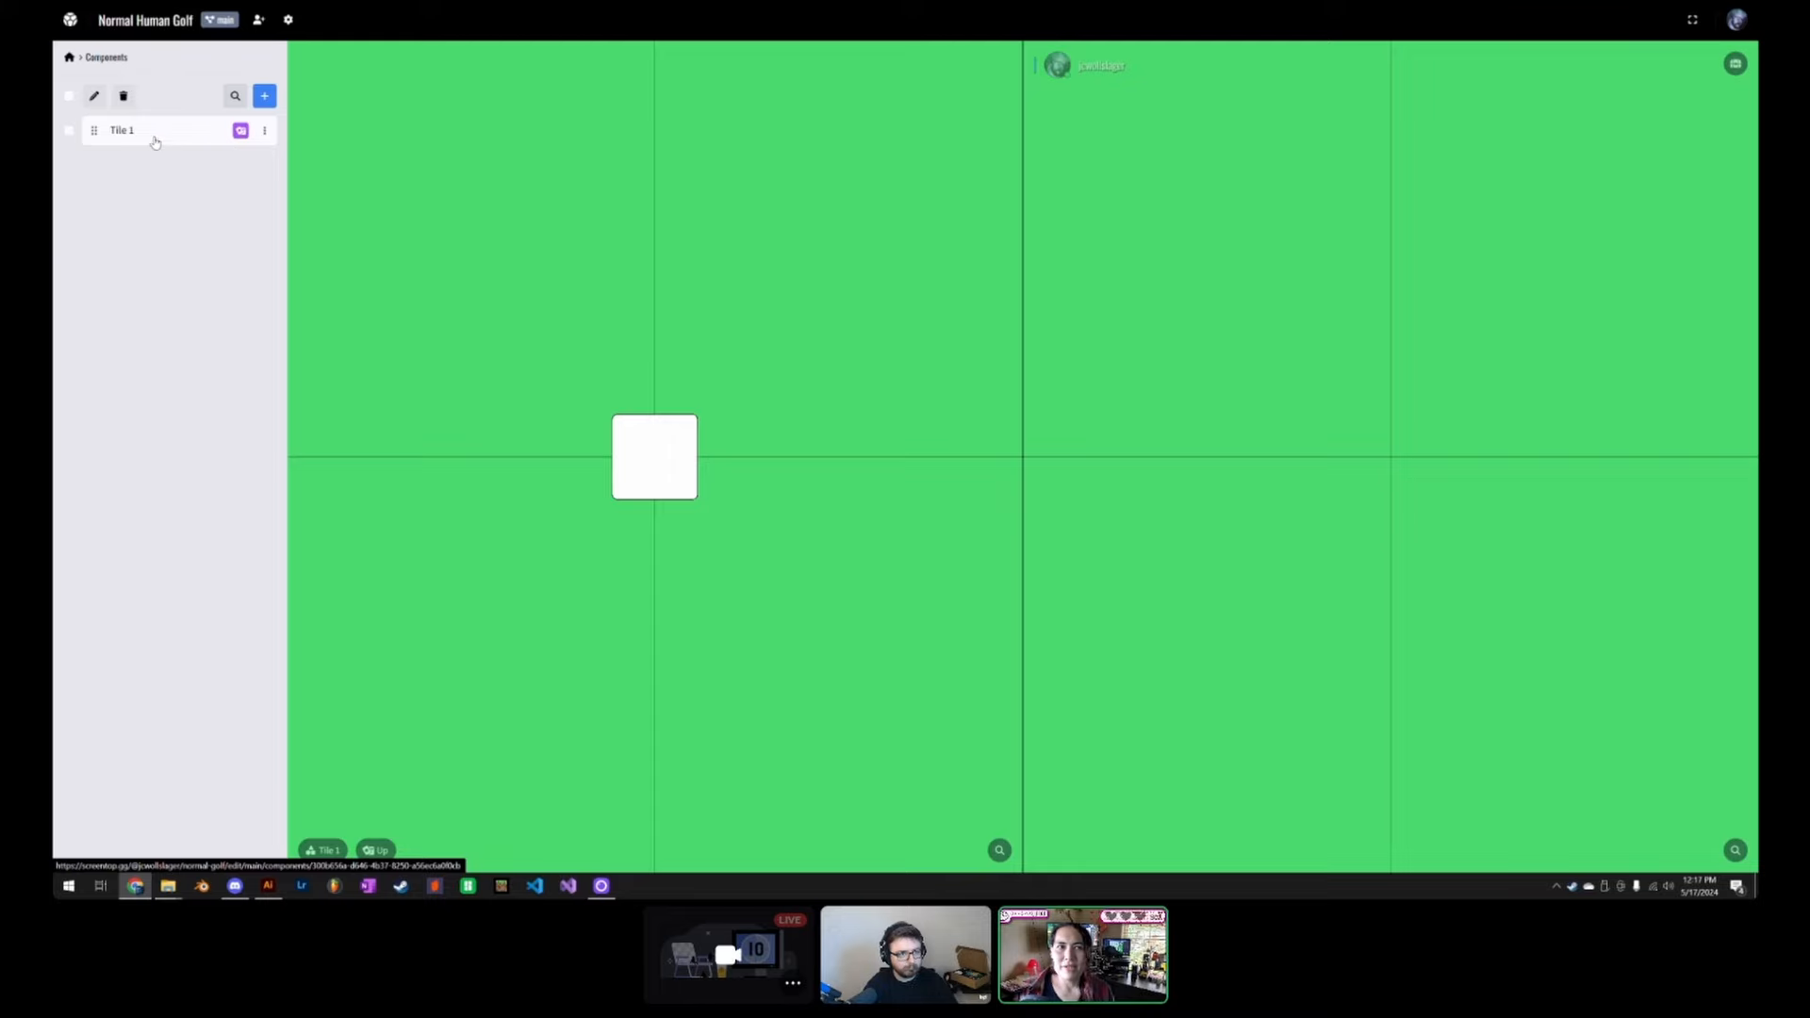
Step: Create another component from the Playing Card template
{"action": "left_click", "coordinate": [265, 95]}
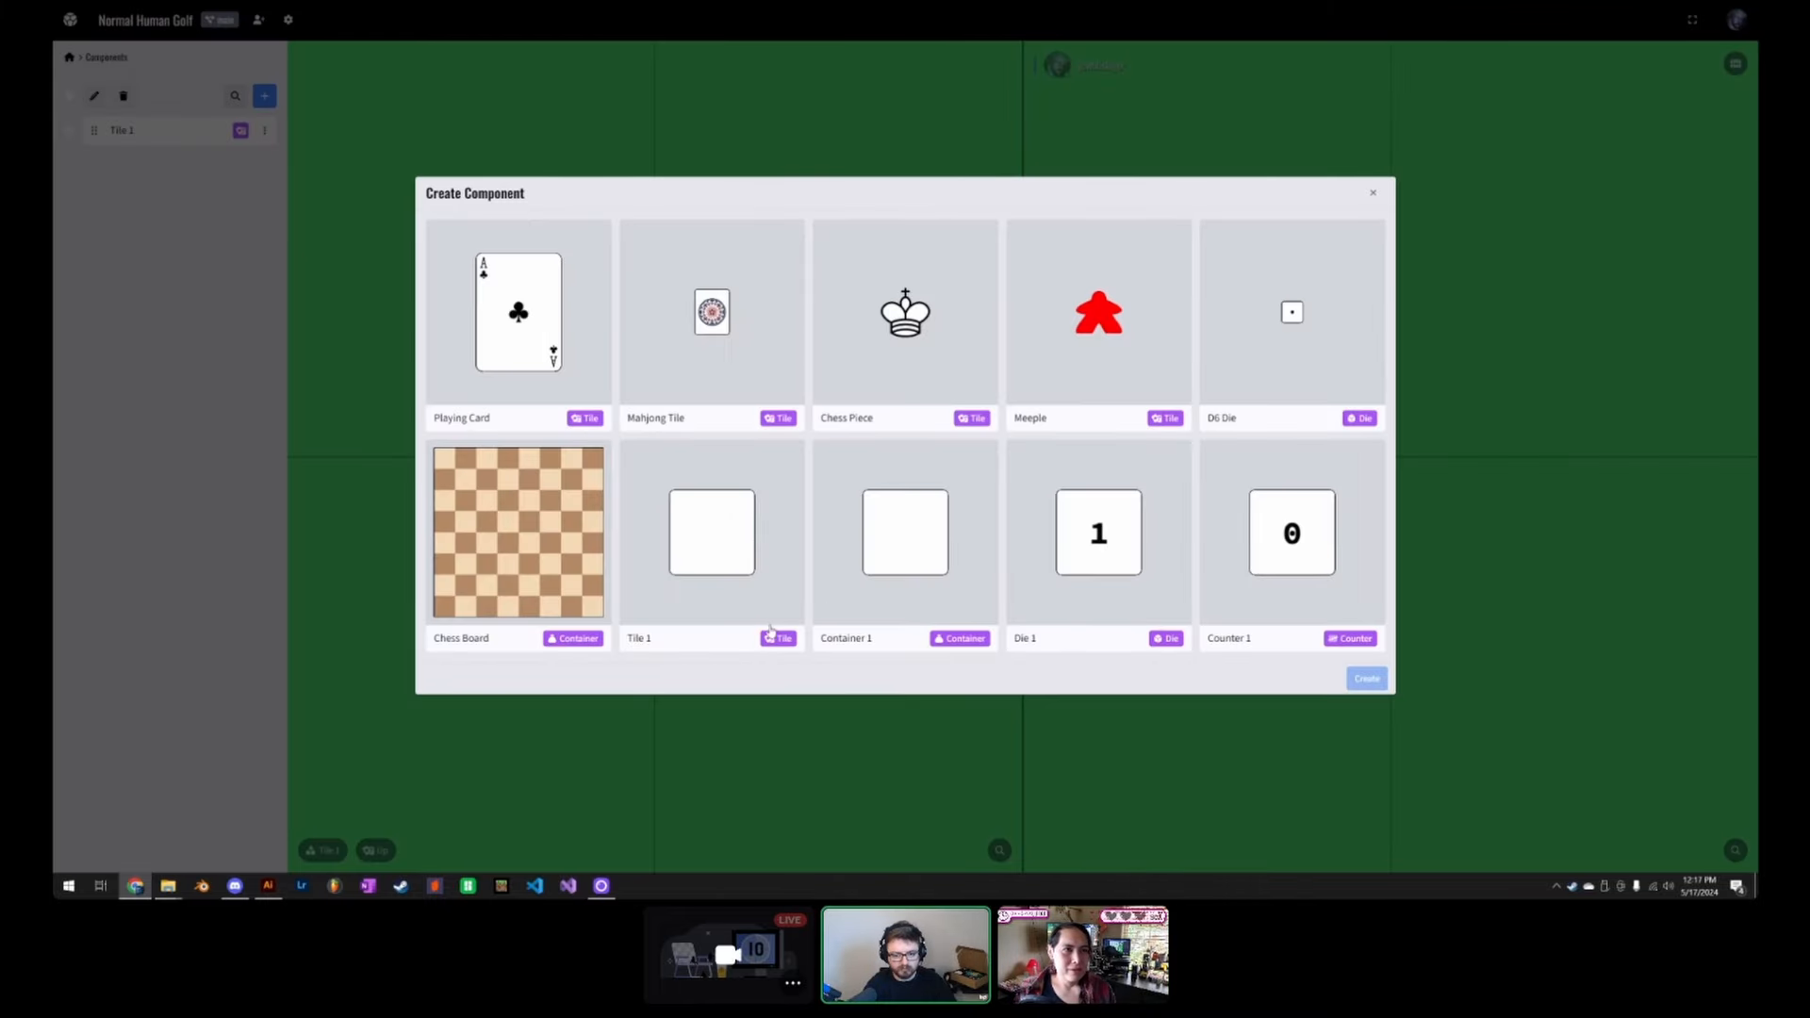
{"action": "left_click", "coordinate": [518, 381]}
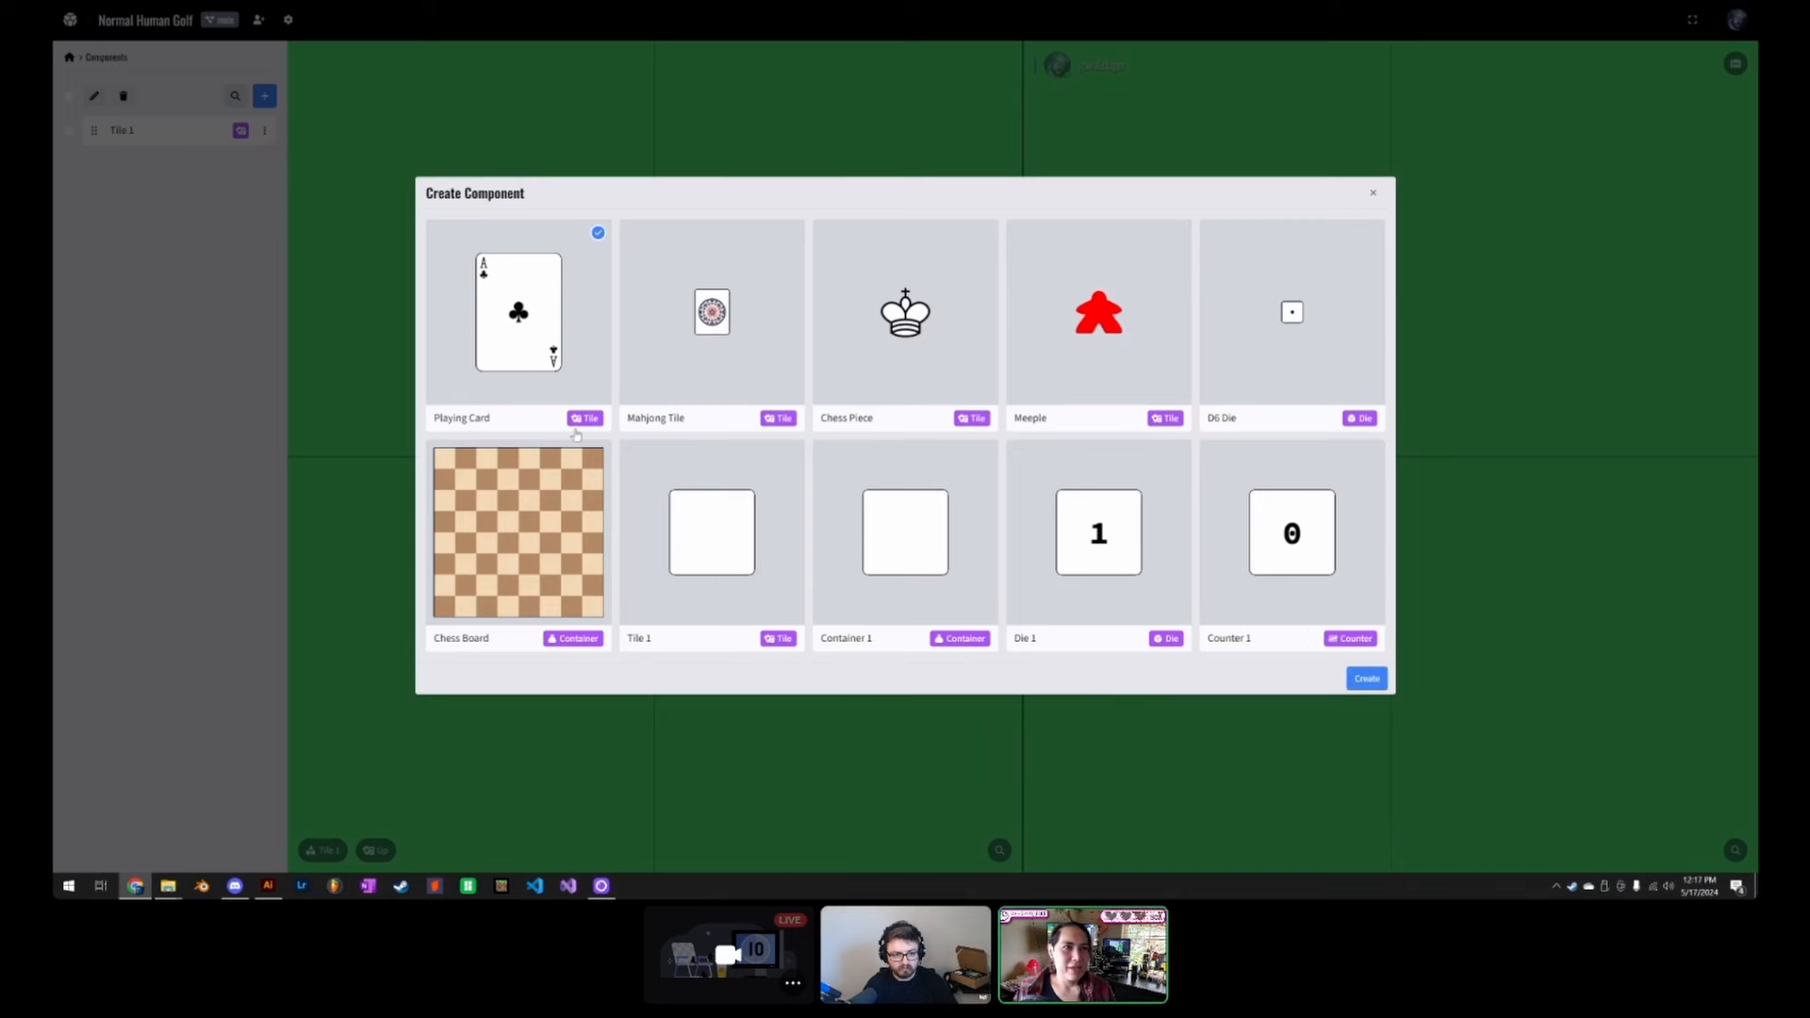
{"action": "left_click", "coordinate": [1363, 679]}
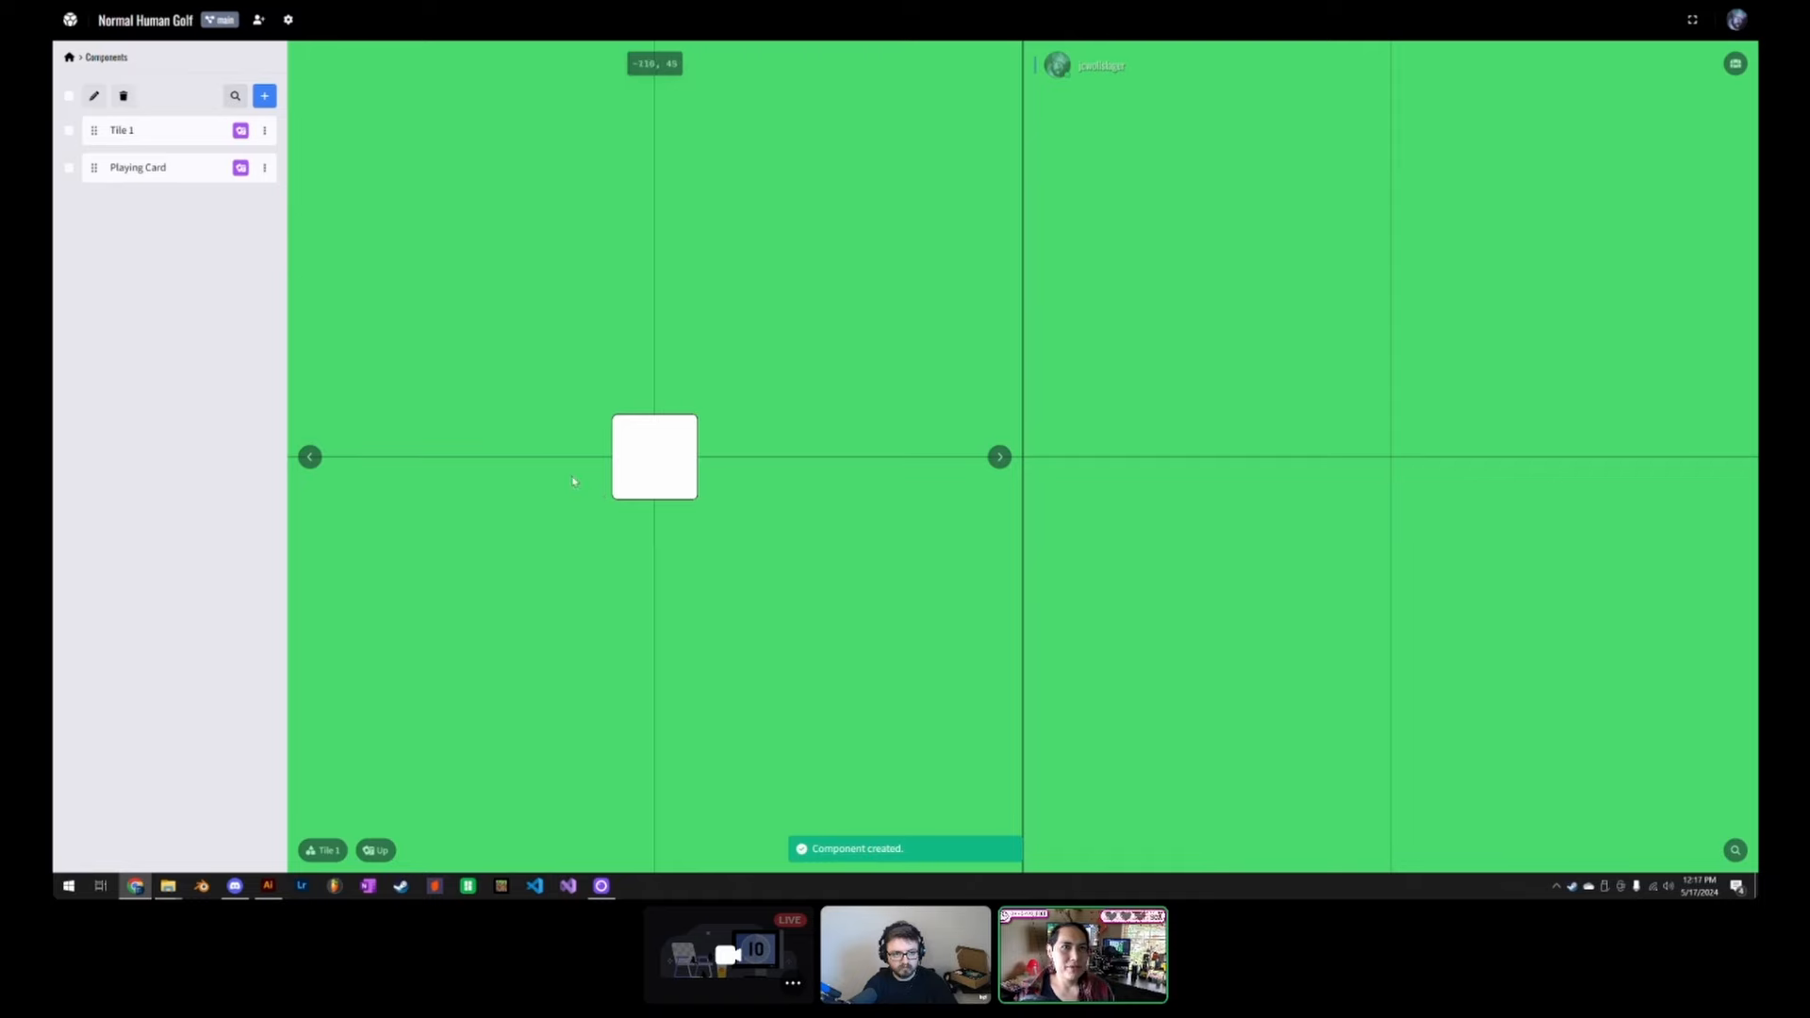
Step: Examine the Playing Card component's settings and look through its full list of variants
{"action": "left_click", "coordinate": [152, 168]}
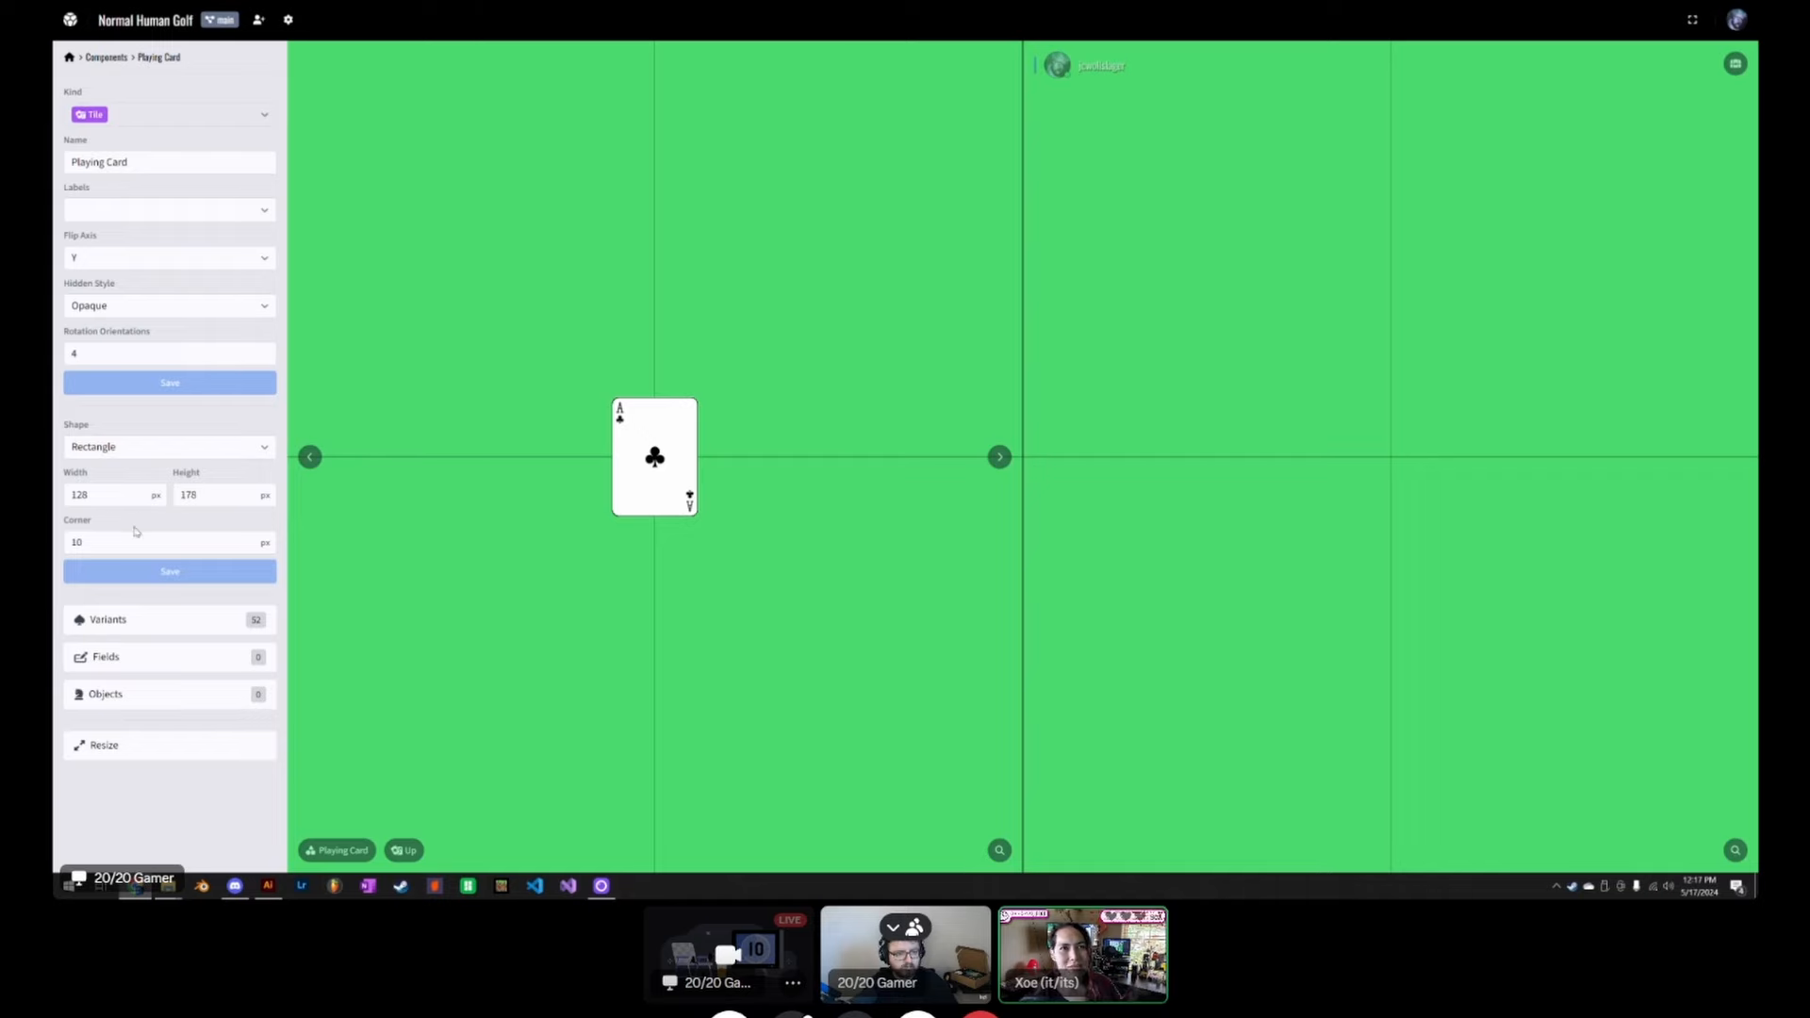
{"action": "left_click", "coordinate": [190, 621]}
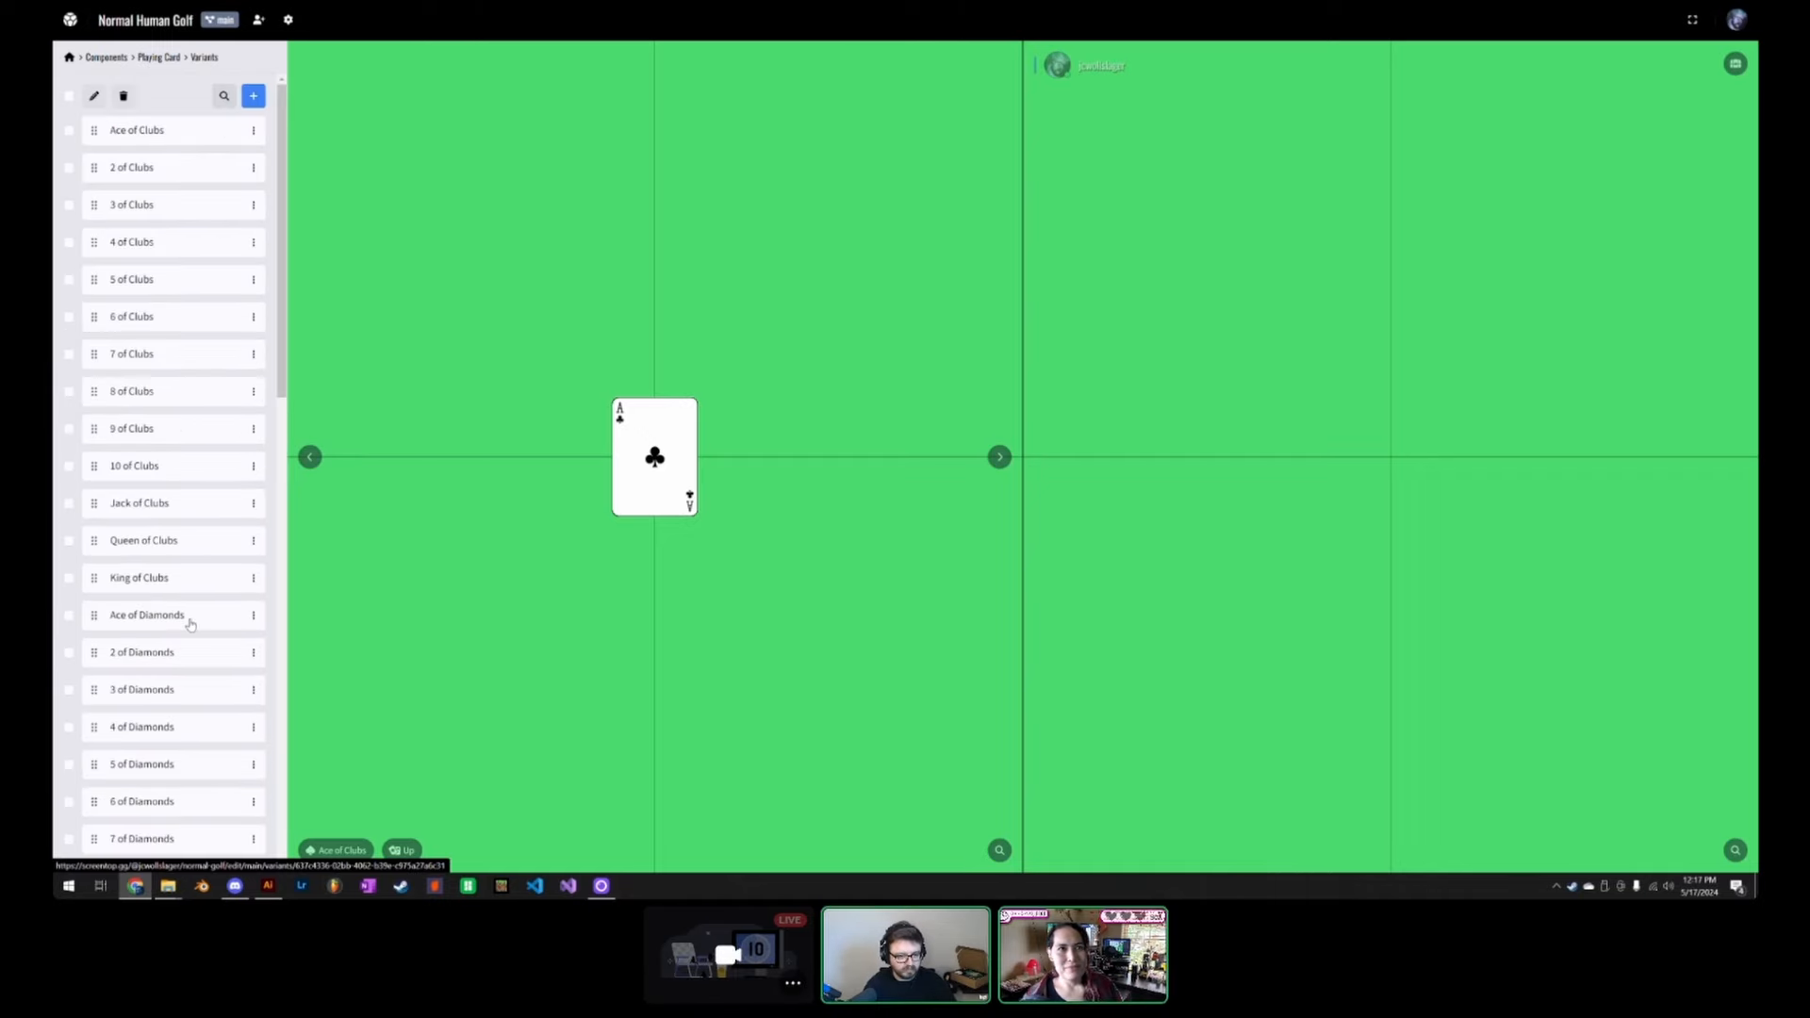
{"action": "scroll", "coordinate": [189, 623], "scroll_direction": "down", "scroll_amount": 6}
{"action": "scroll", "coordinate": [186, 608], "scroll_direction": "up", "scroll_amount": 4}
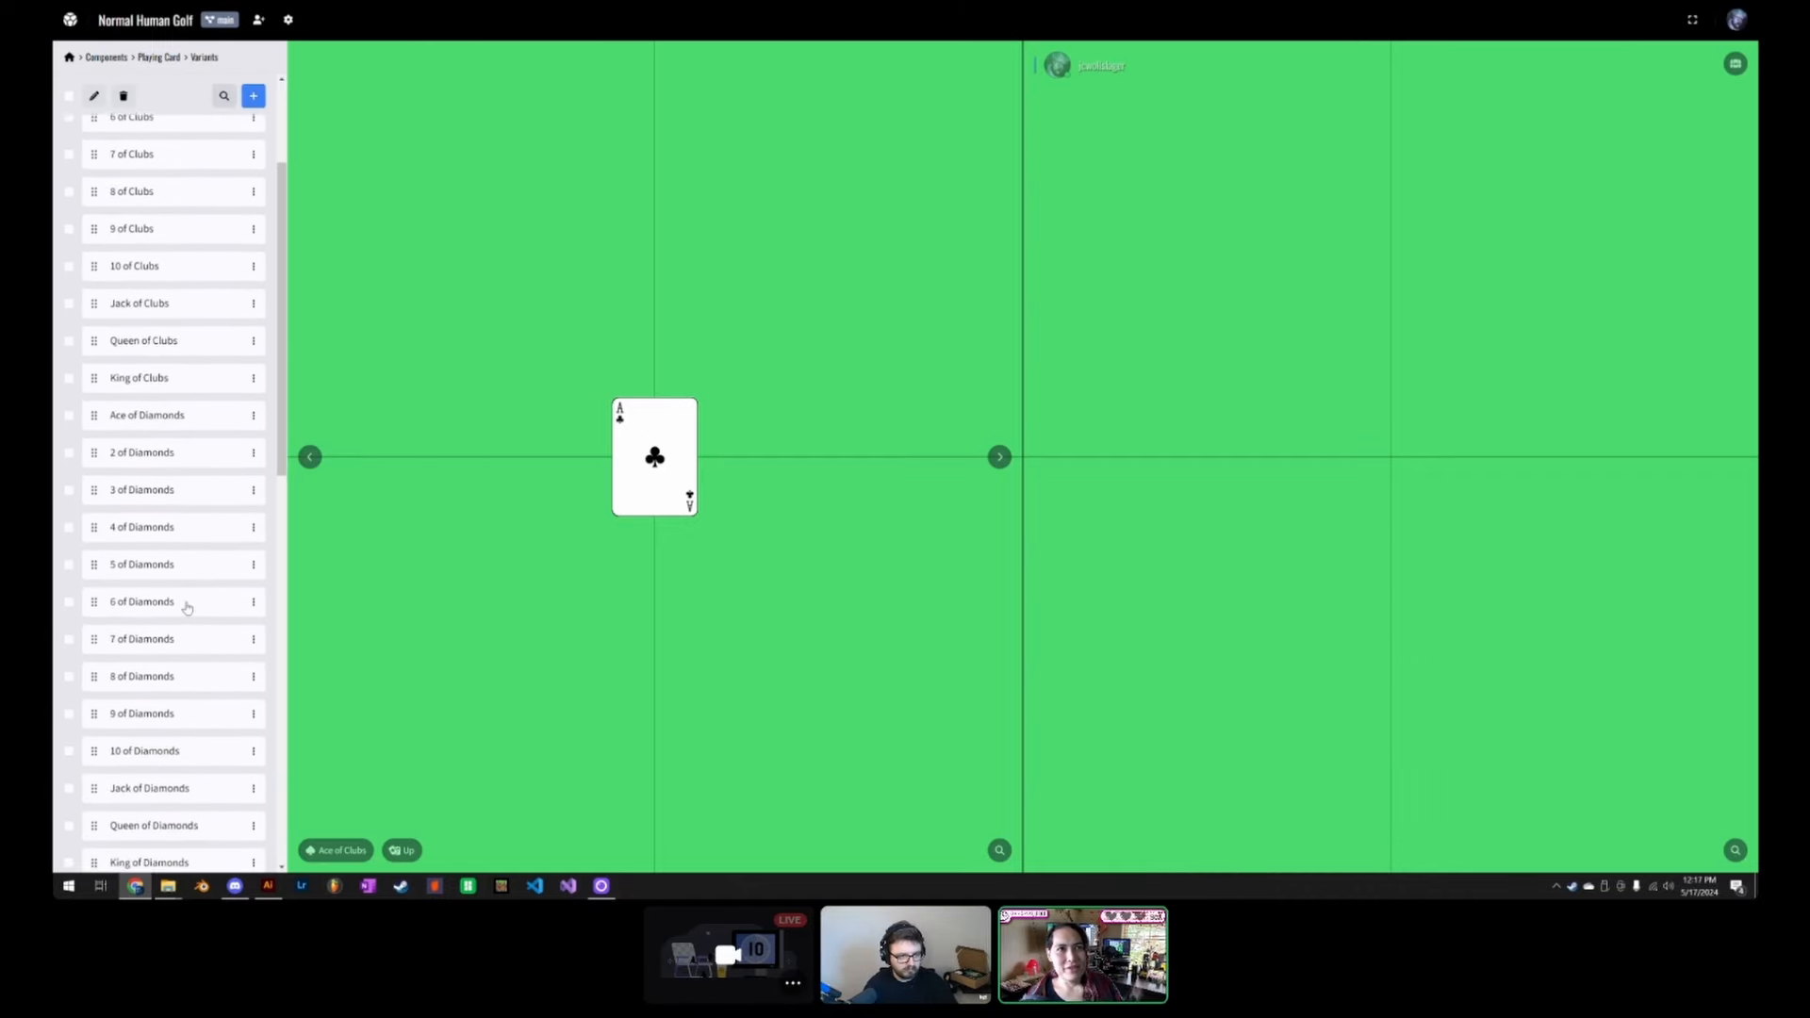
{"action": "scroll", "coordinate": [187, 608], "scroll_direction": "up", "scroll_amount": 2}
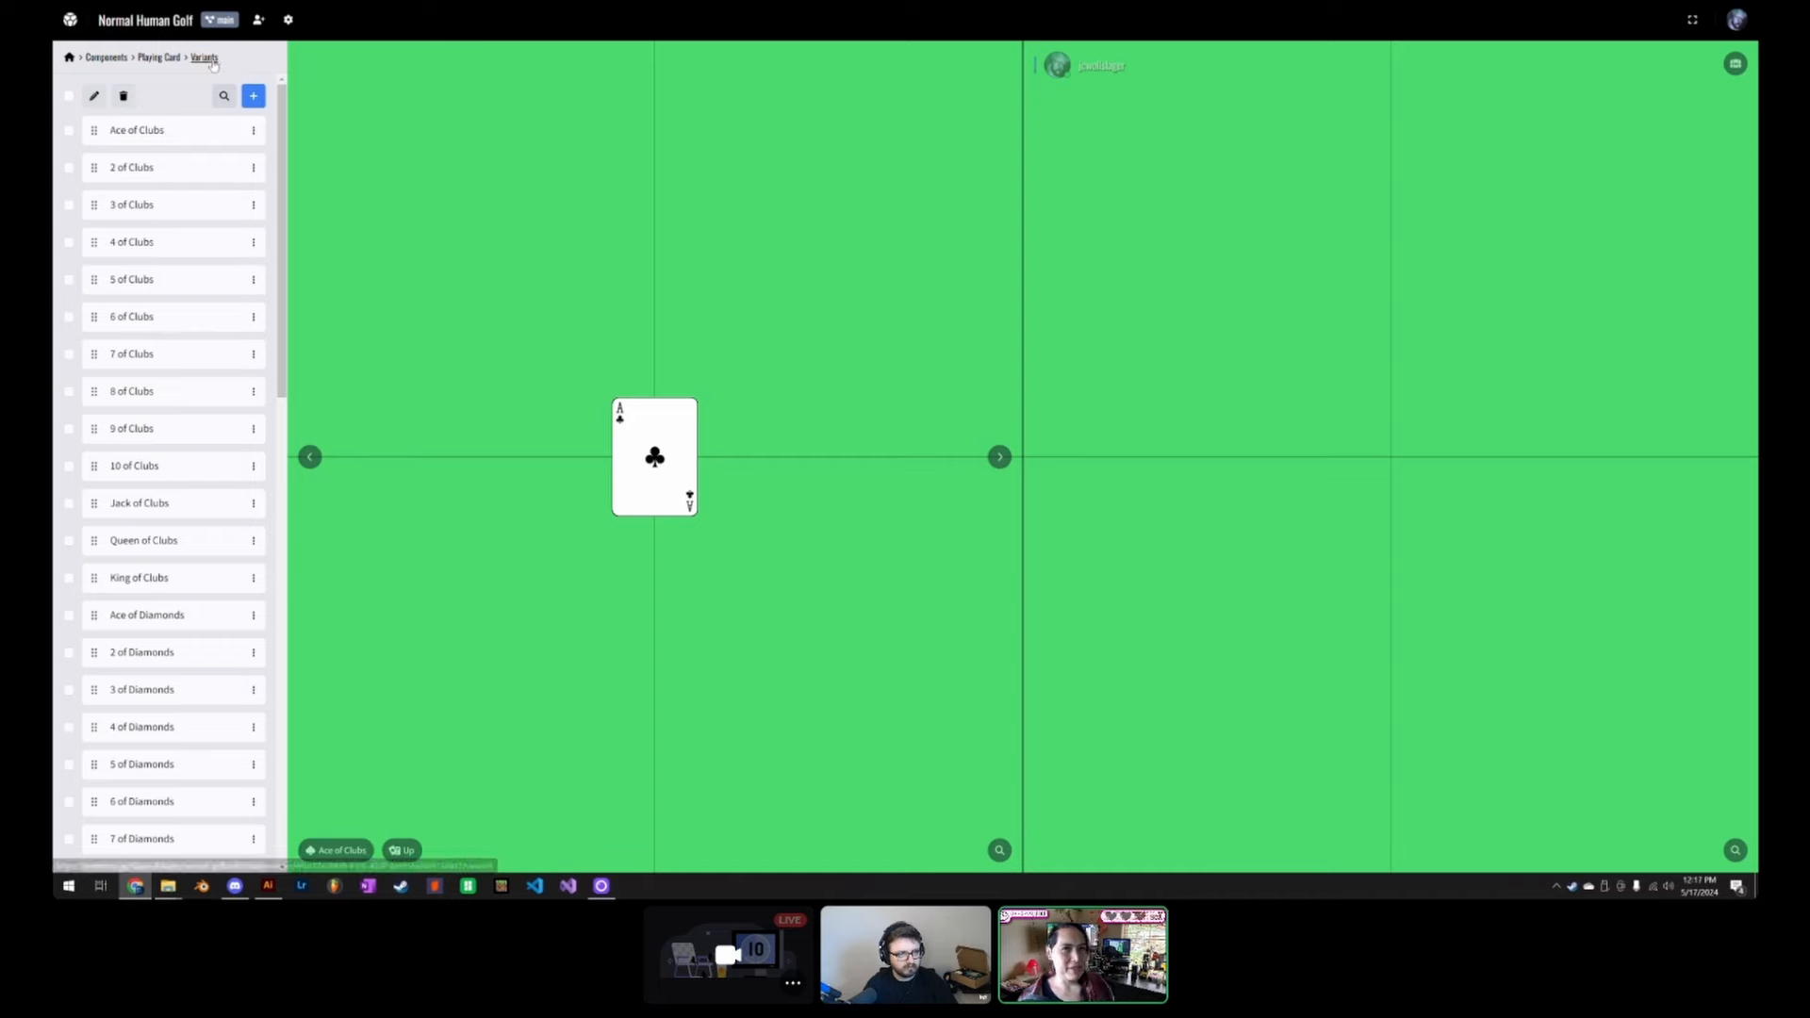
{"action": "scroll", "coordinate": [179, 365], "scroll_direction": "down", "scroll_amount": 5}
{"action": "scroll", "coordinate": [179, 365], "scroll_direction": "down", "scroll_amount": 5}
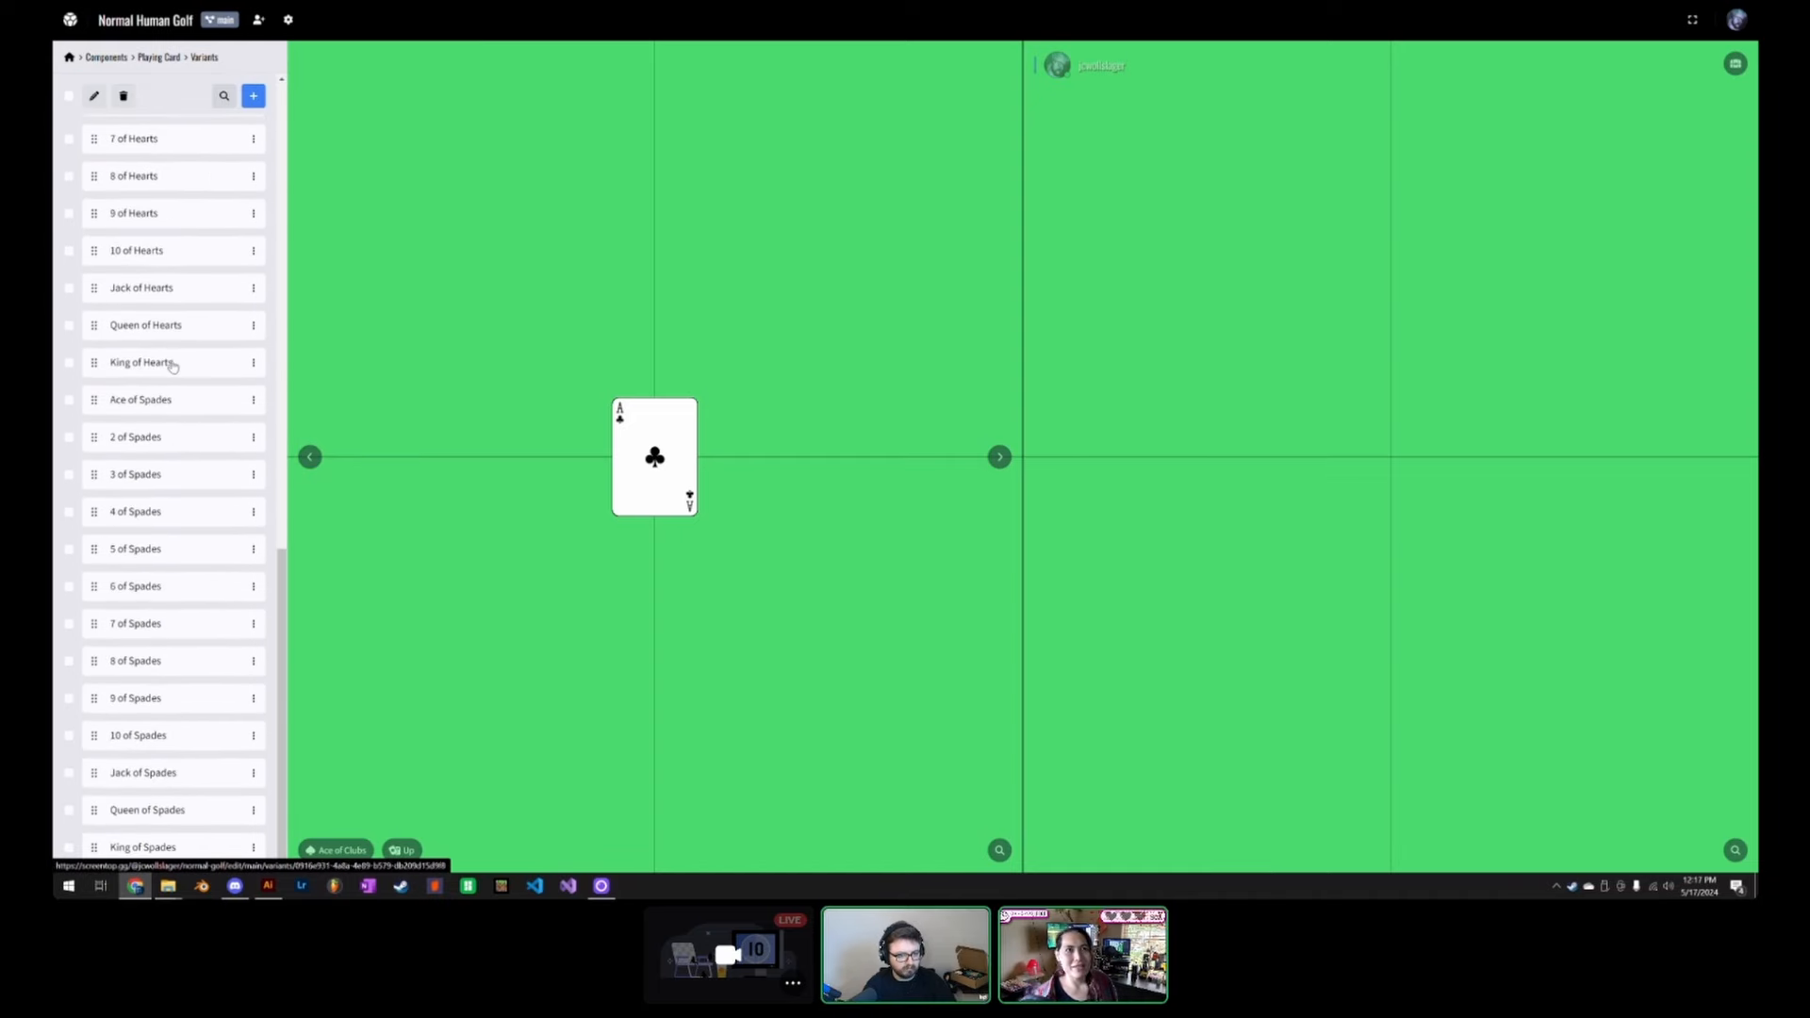
{"action": "left_click", "coordinate": [159, 58]}
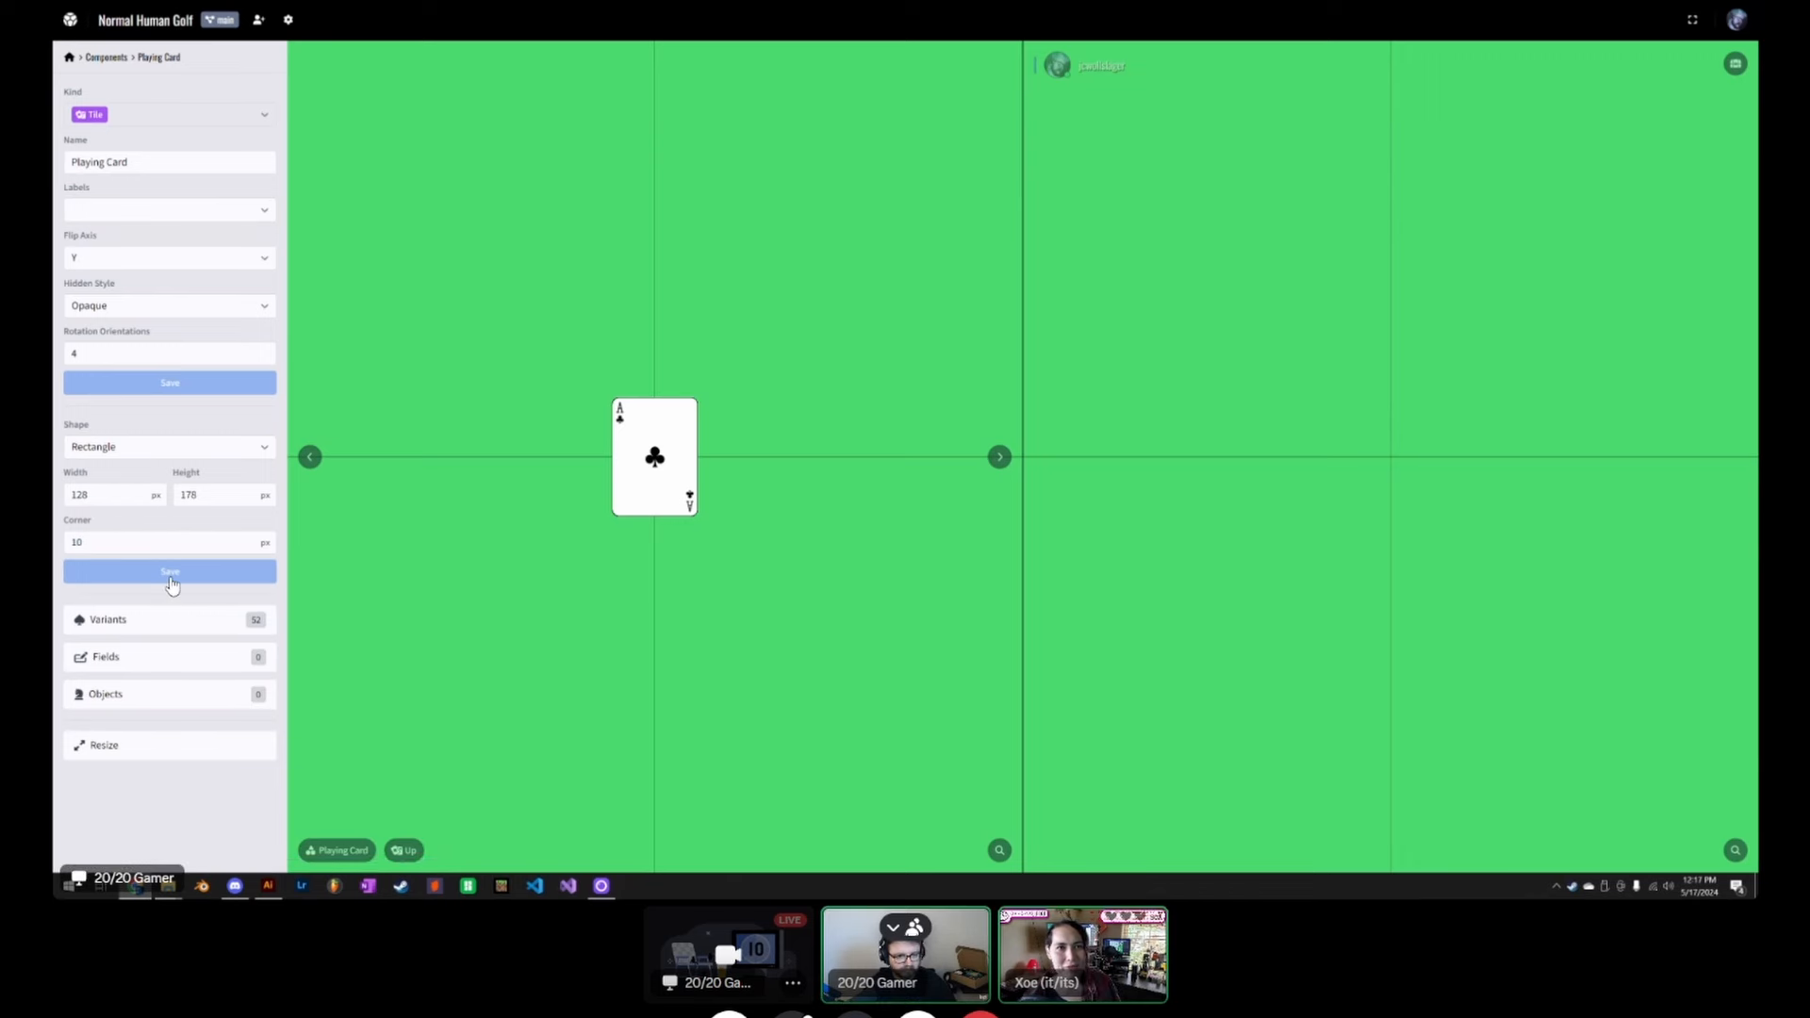
Step: Set the Playing Card's corner radius to 0 px and save it, then undo the entry in the corner field
{"action": "key", "text": "shift+Tab"}
{"action": "type", "text": "0"}
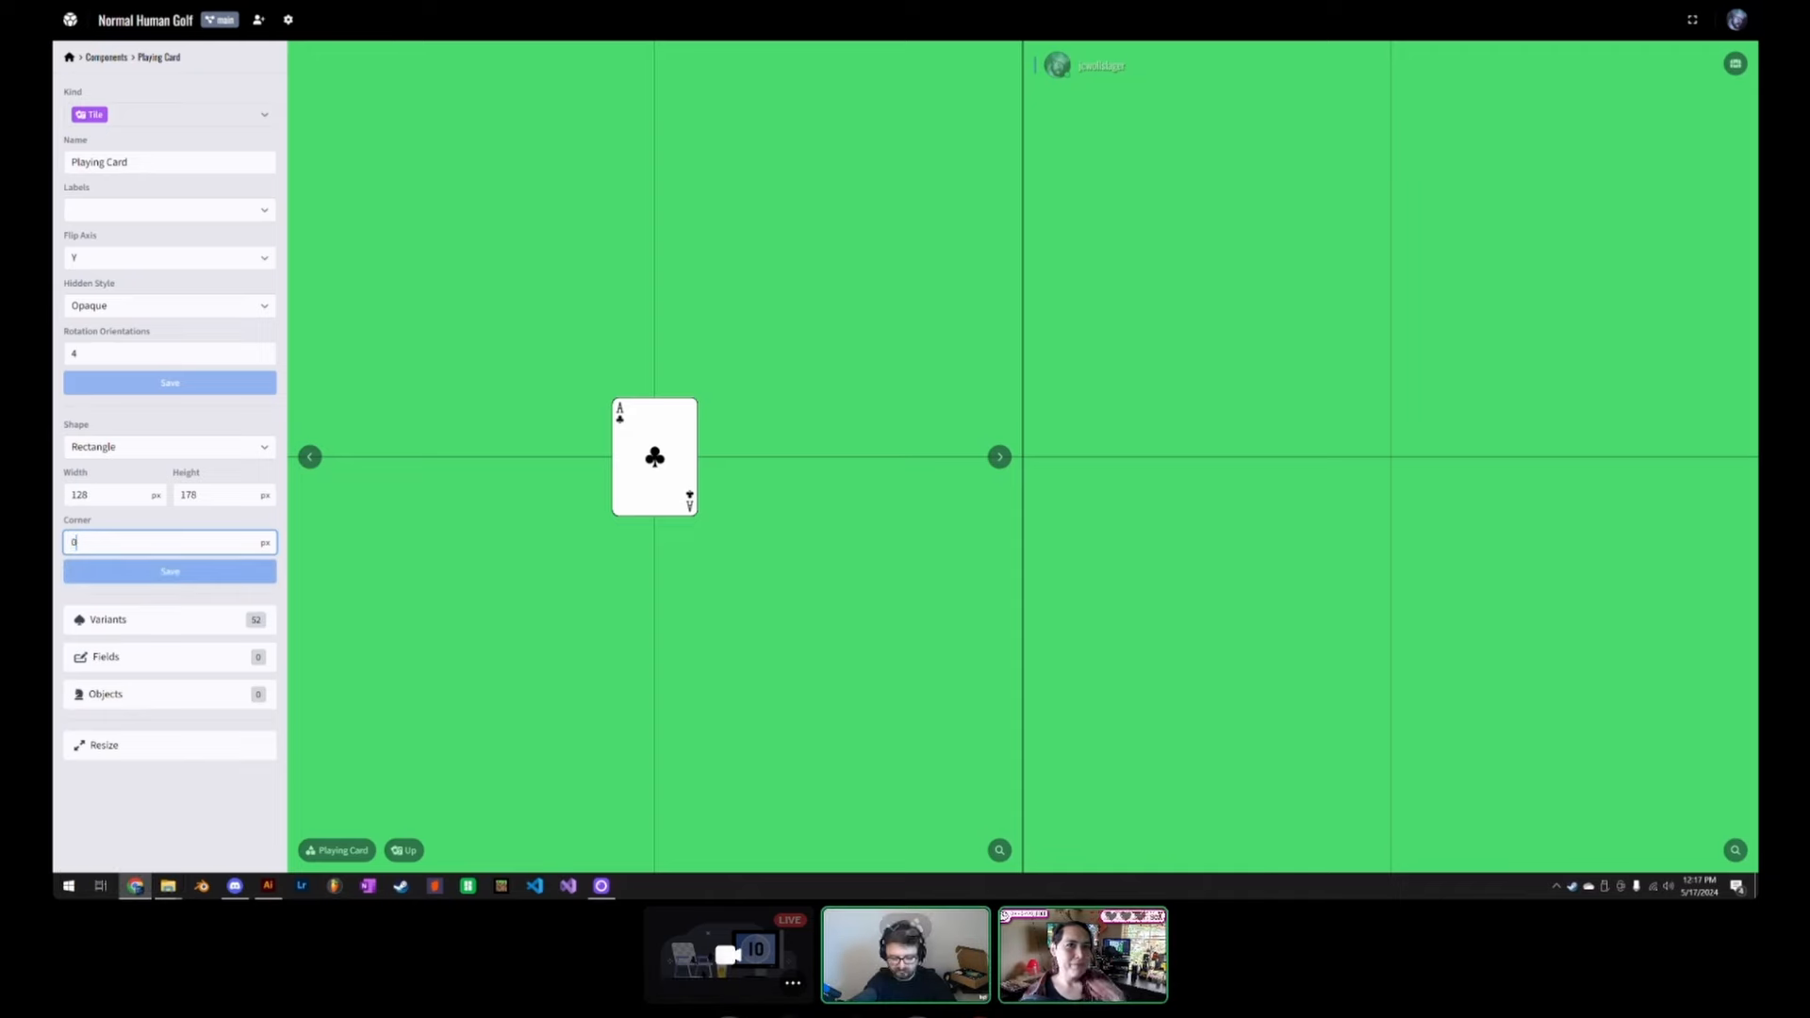
{"action": "key", "text": "Return"}
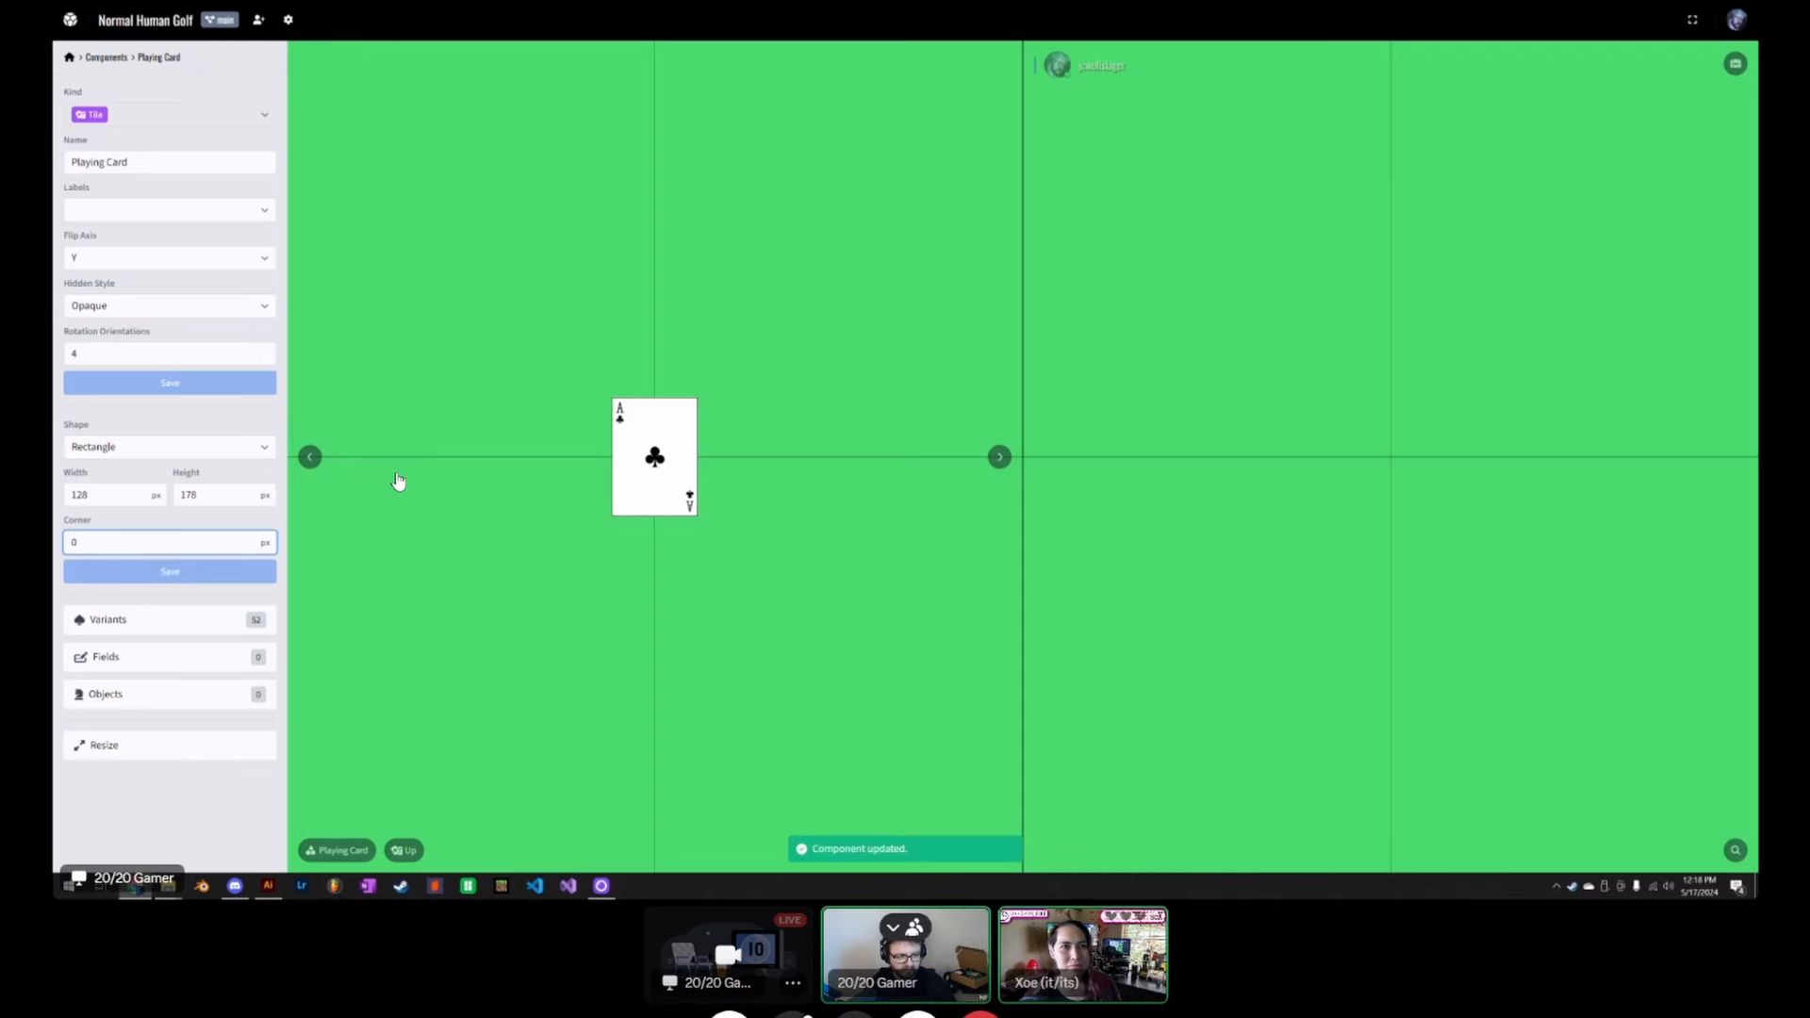
{"action": "key", "text": "ctrl+z"}
{"action": "left_click", "coordinate": [107, 807]}
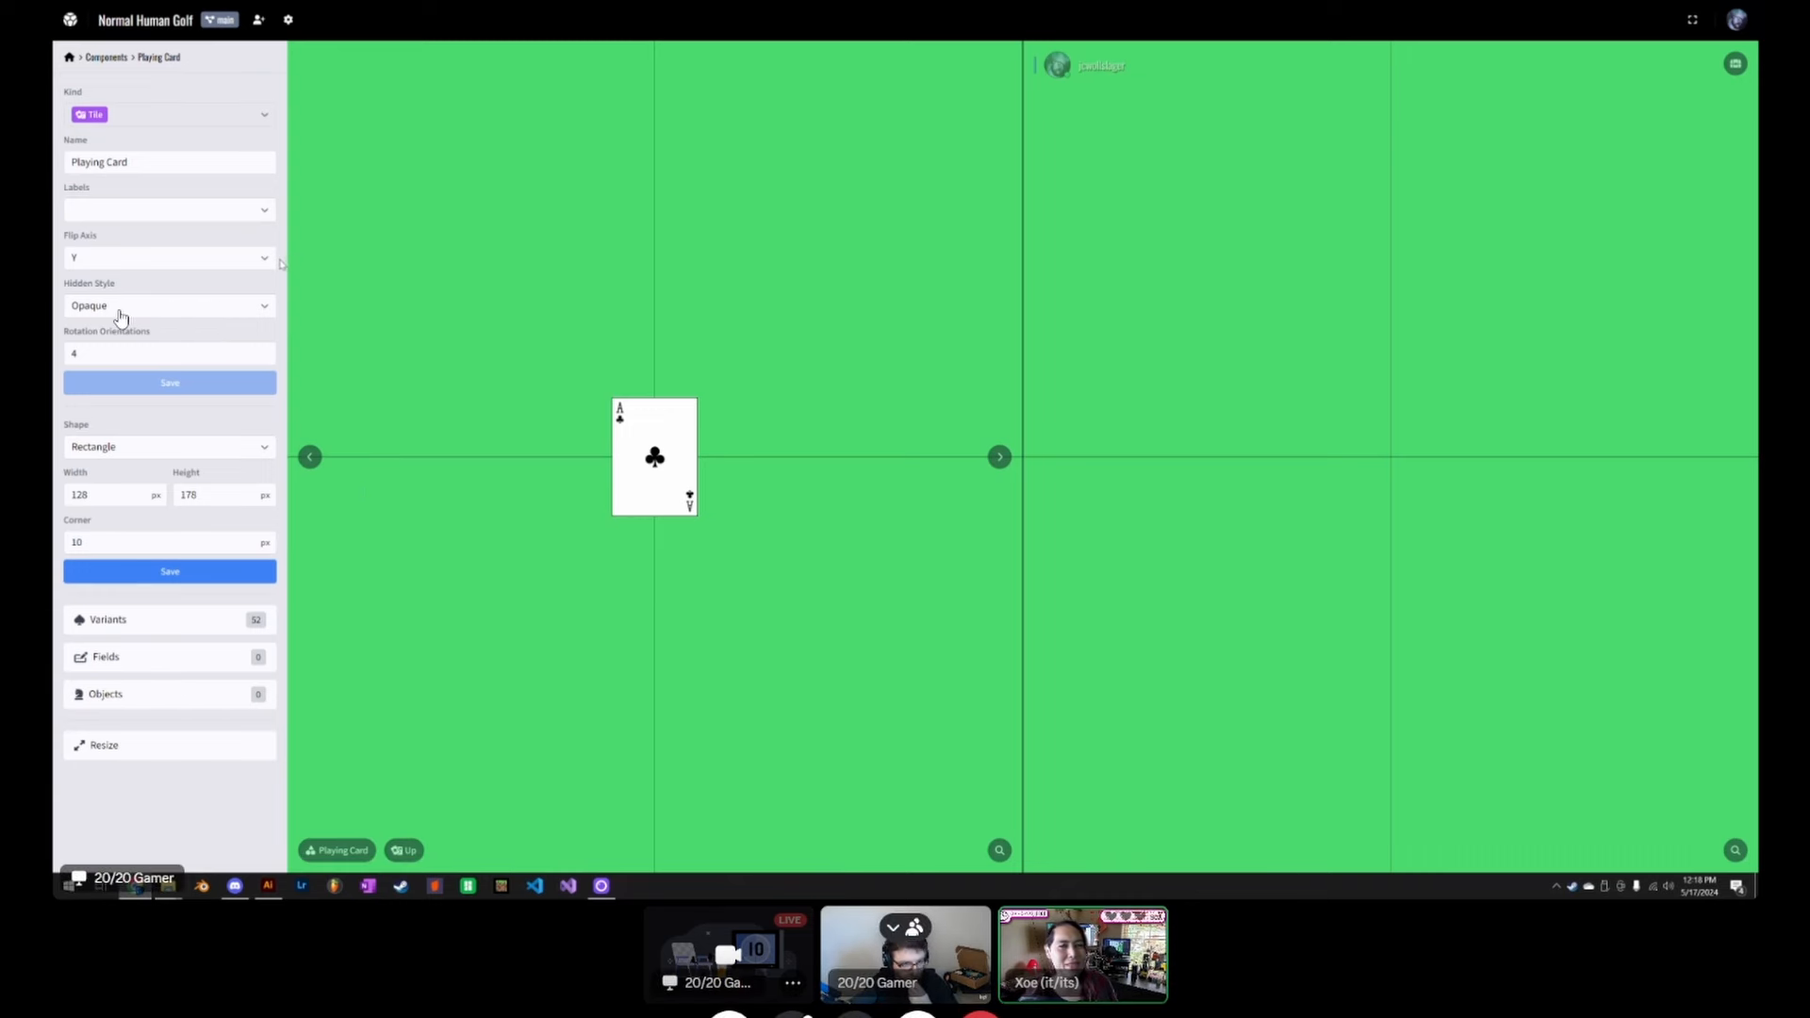
Step: Examine the Hidden Style options available for the Playing Card component without choosing a different one
{"action": "left_click", "coordinate": [235, 323]}
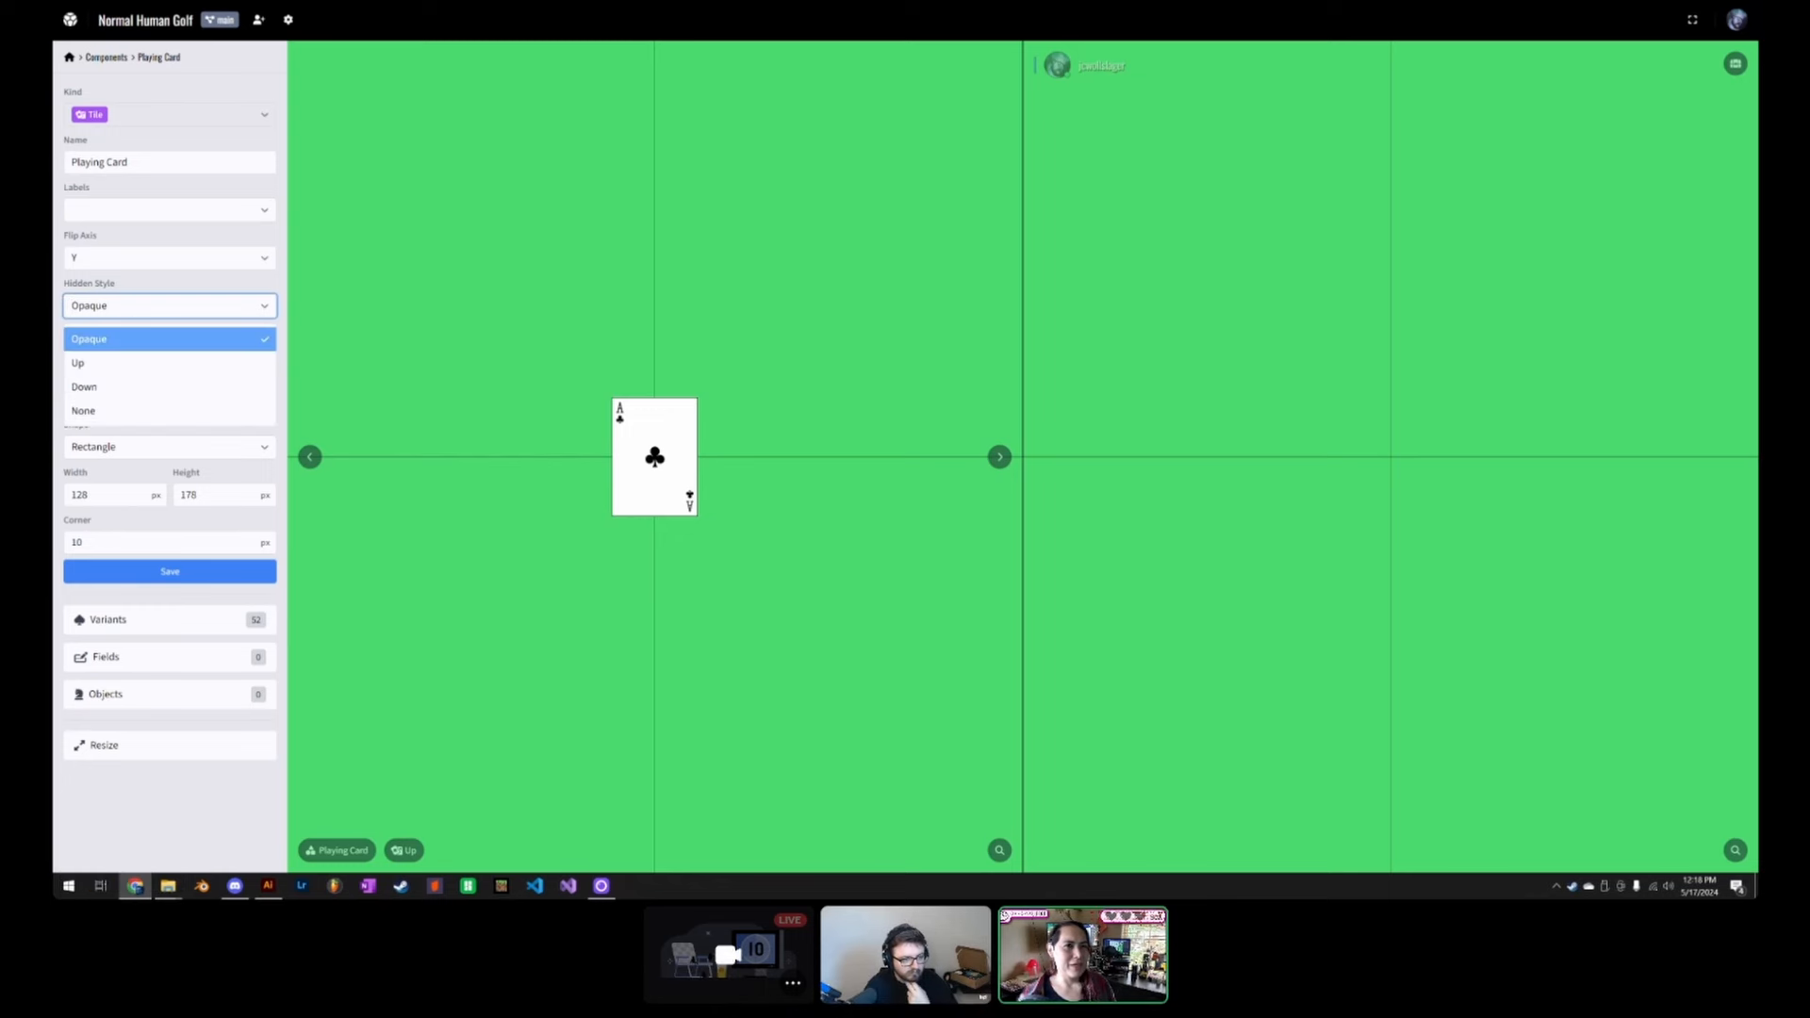
{"action": "left_click", "coordinate": [231, 284]}
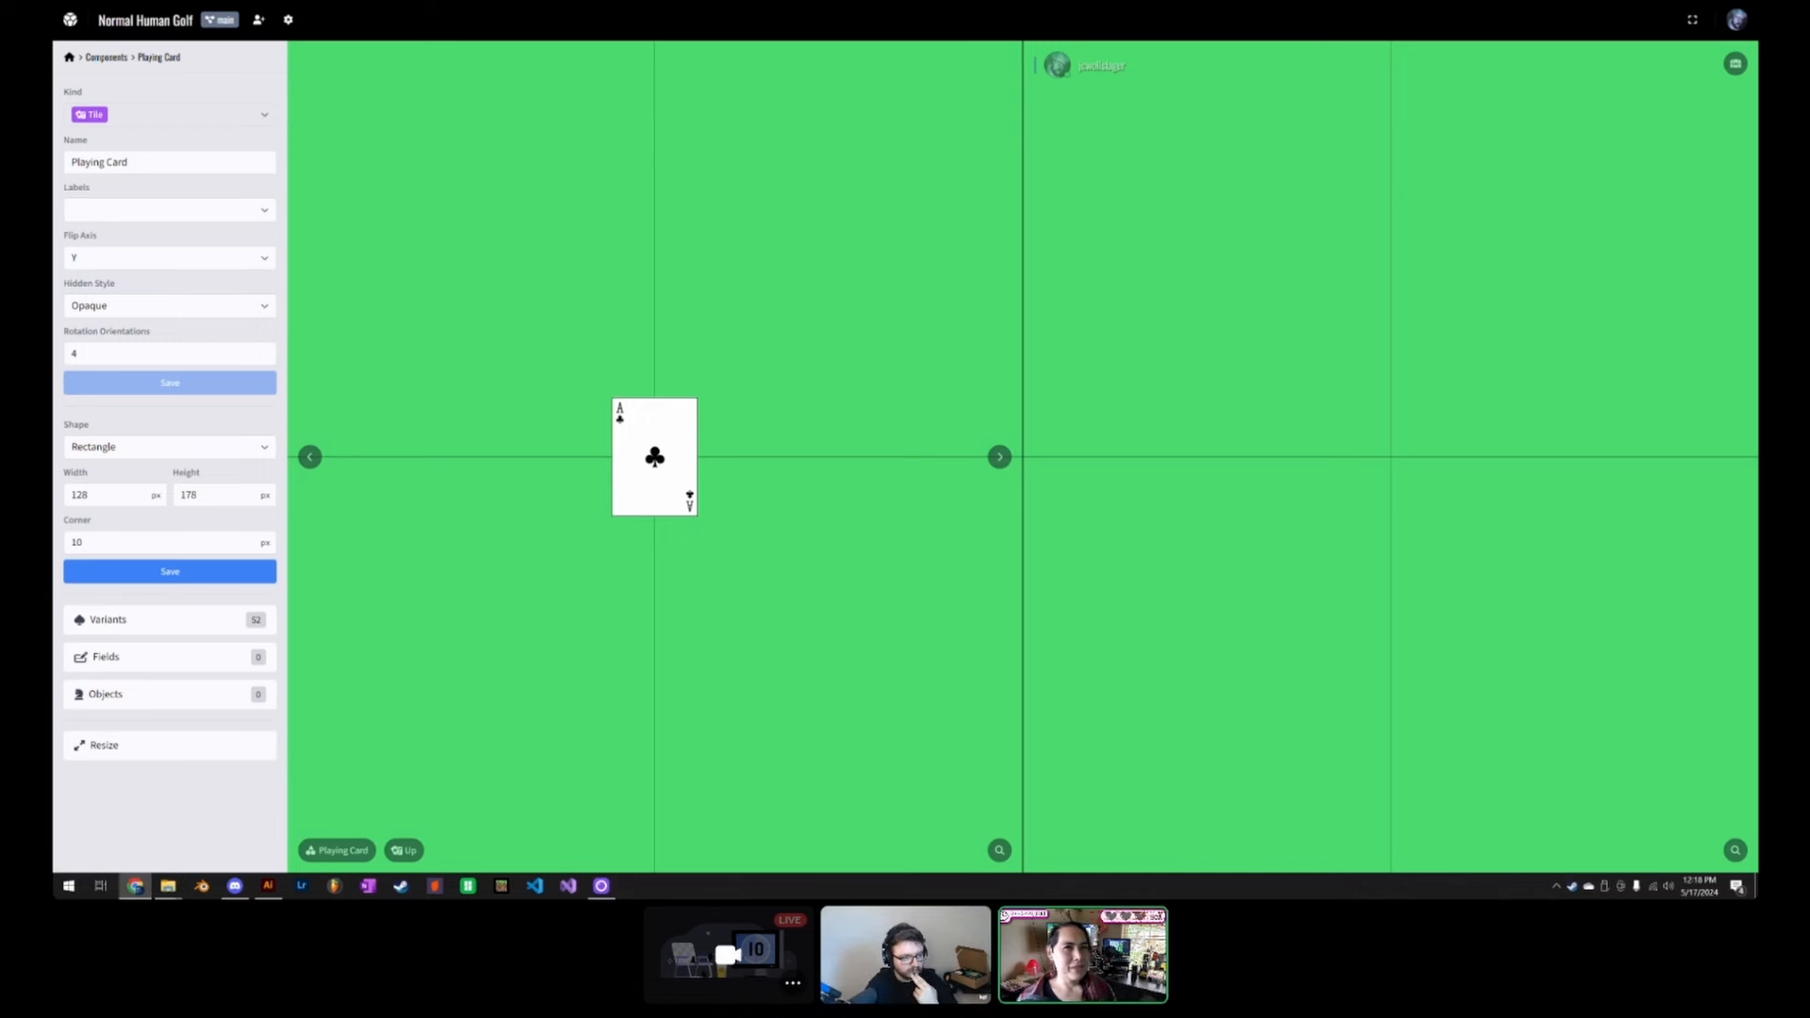
{"action": "left_click", "coordinate": [188, 305]}
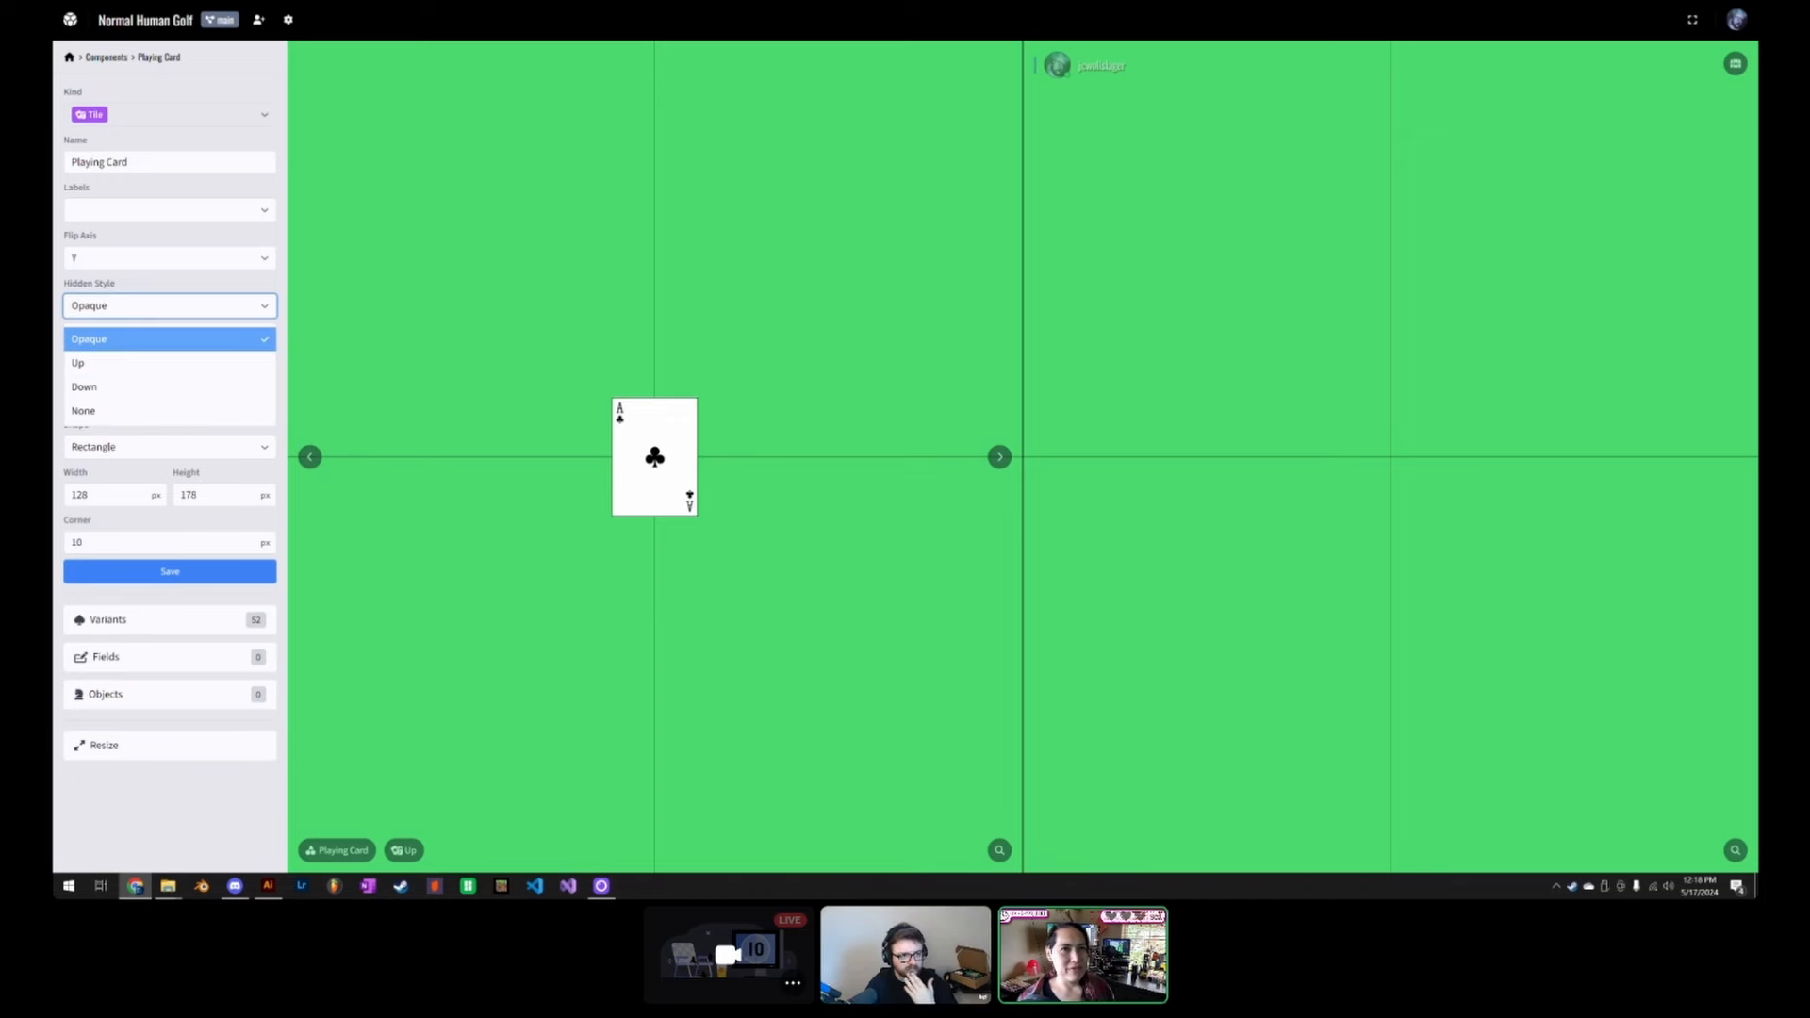
{"action": "left_click", "coordinate": [212, 282]}
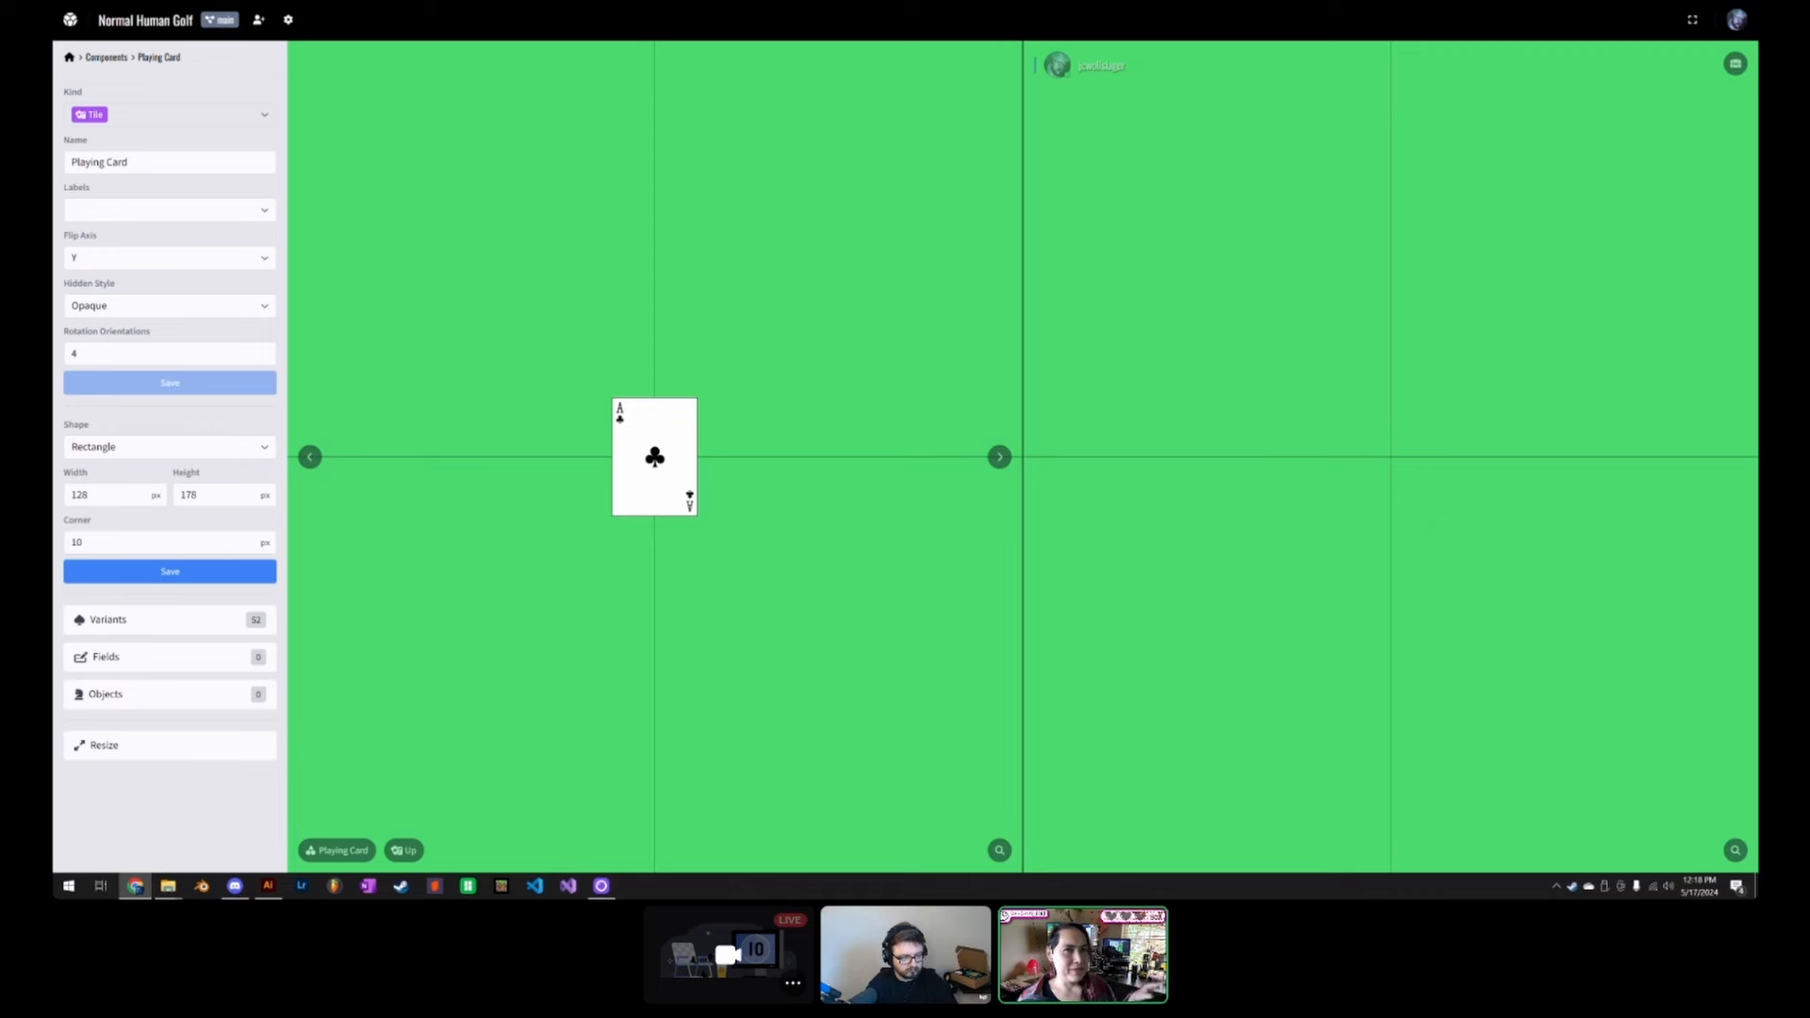
{"action": "right_click", "coordinate": [112, 352]}
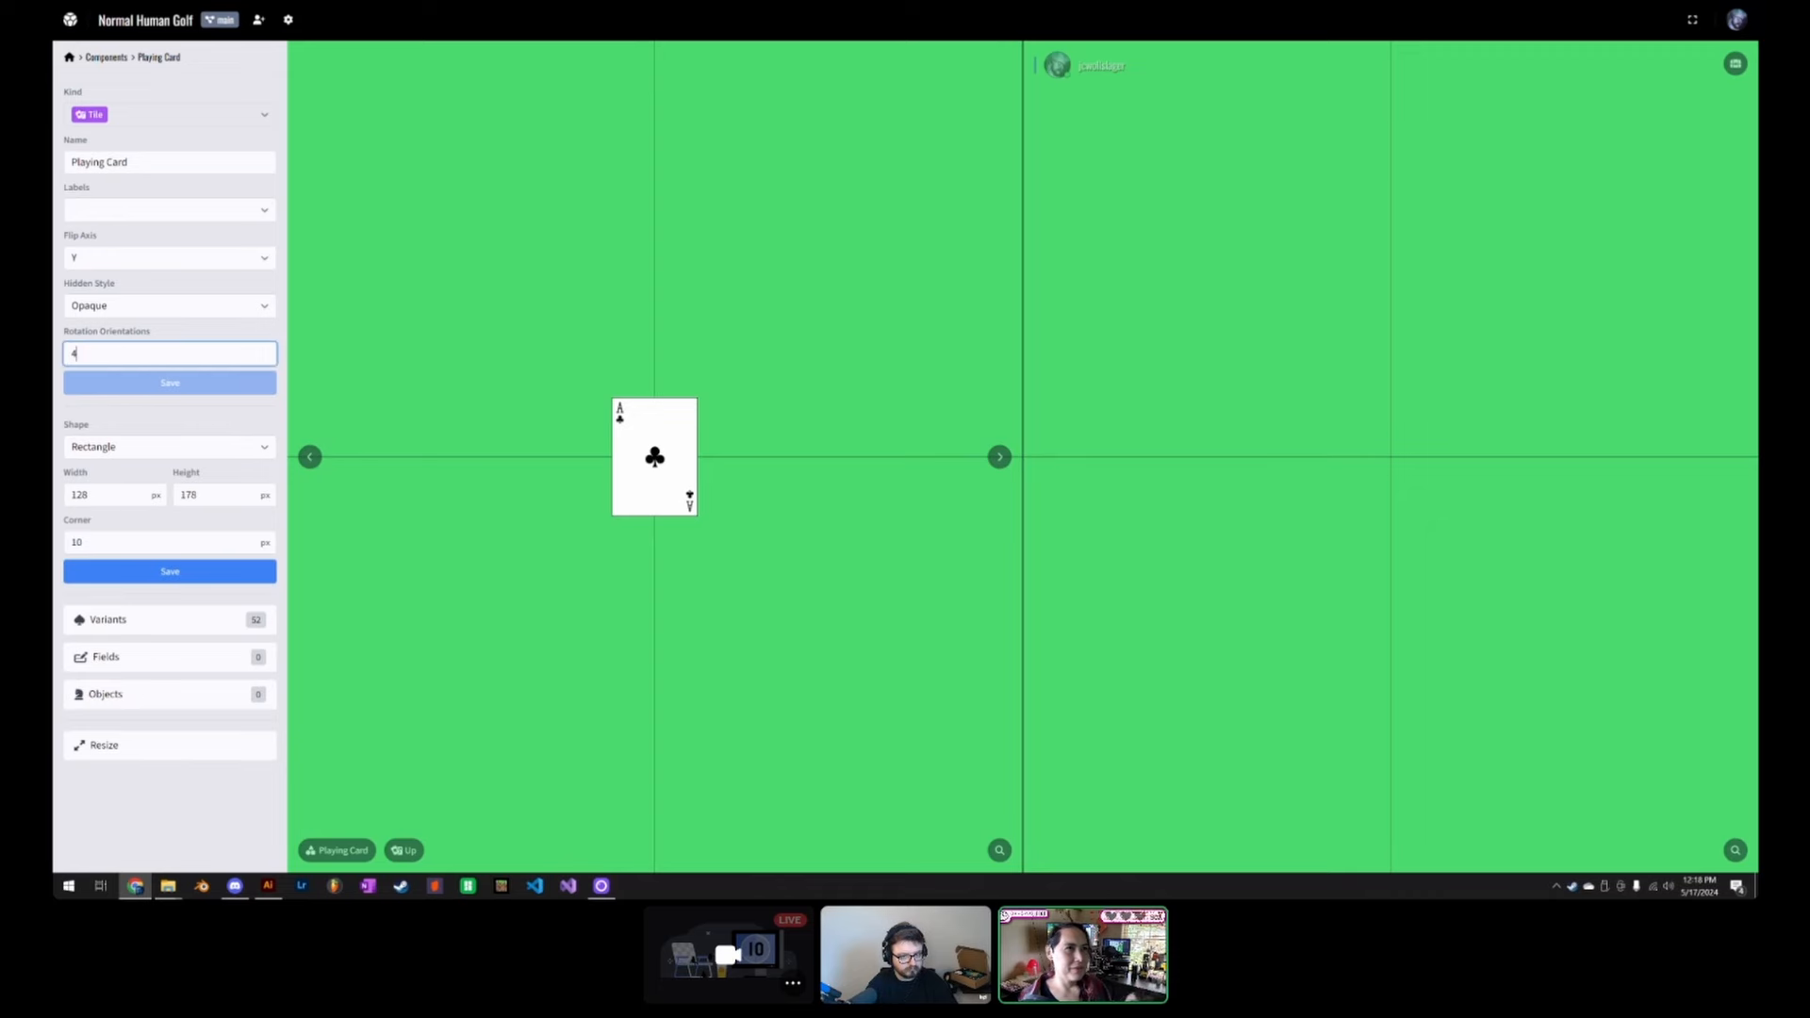
{"action": "left_click", "coordinate": [108, 353]}
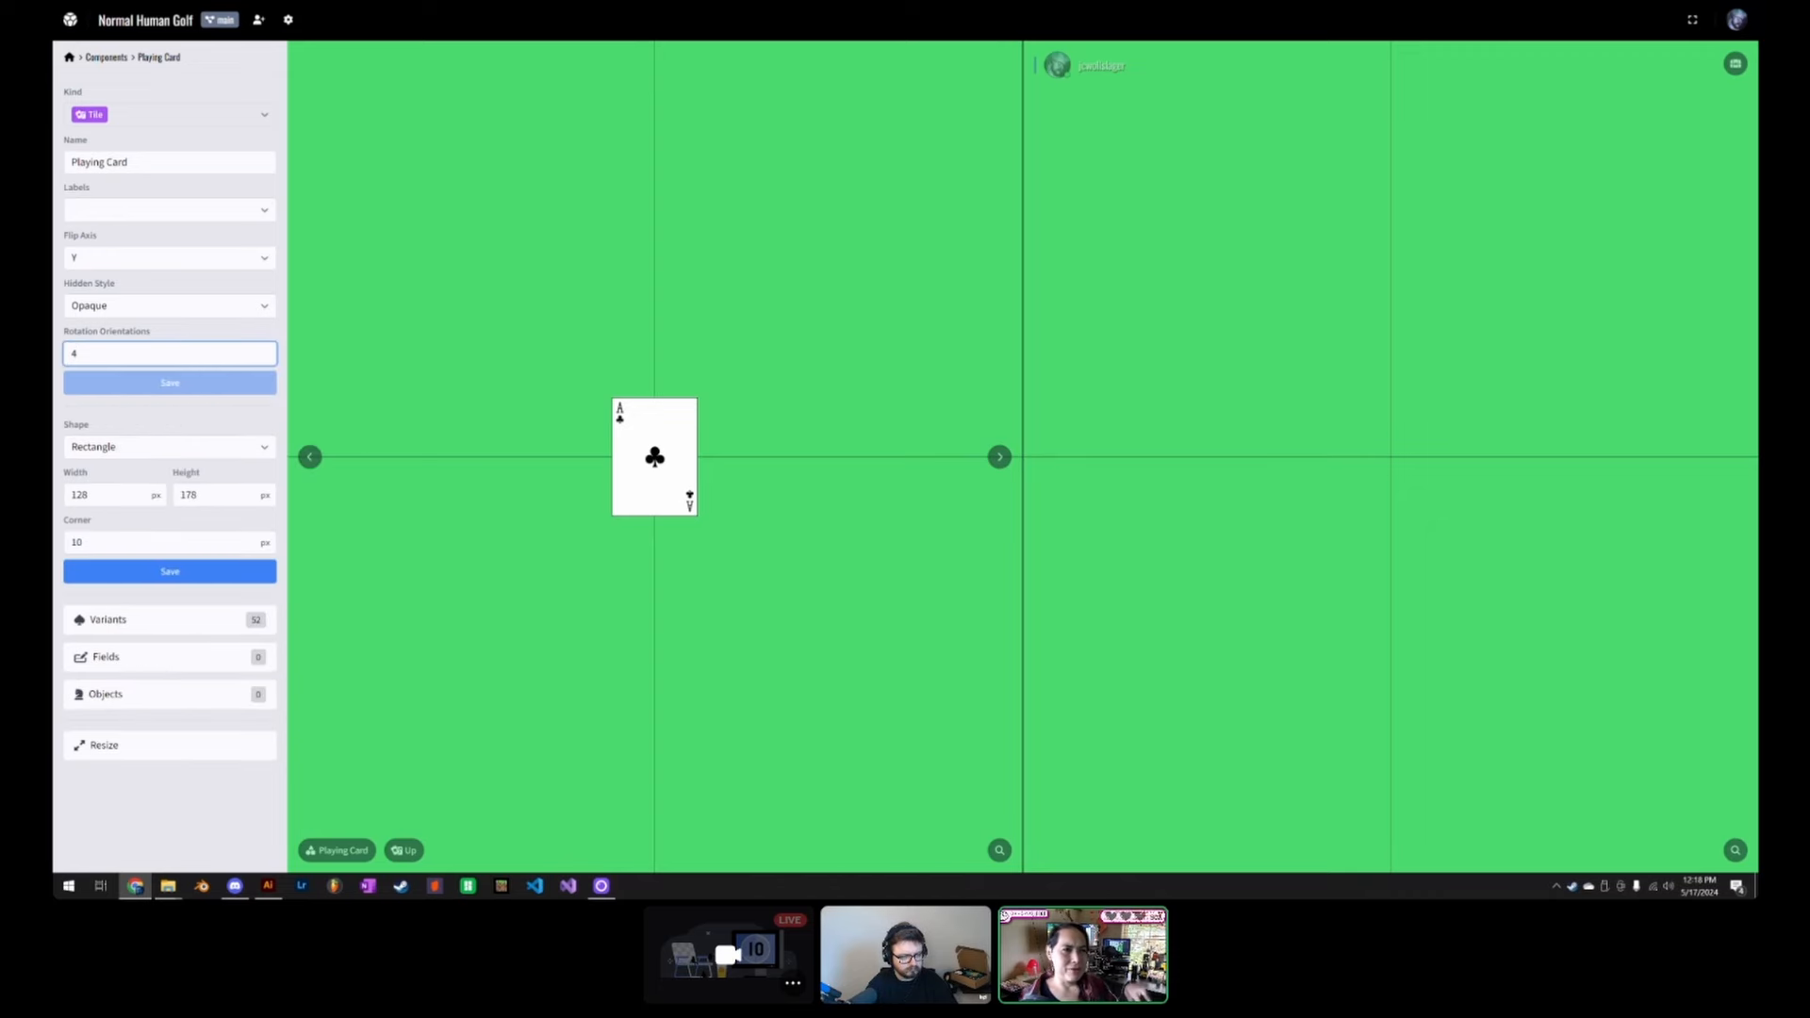
{"action": "key", "text": "ctrl+a"}
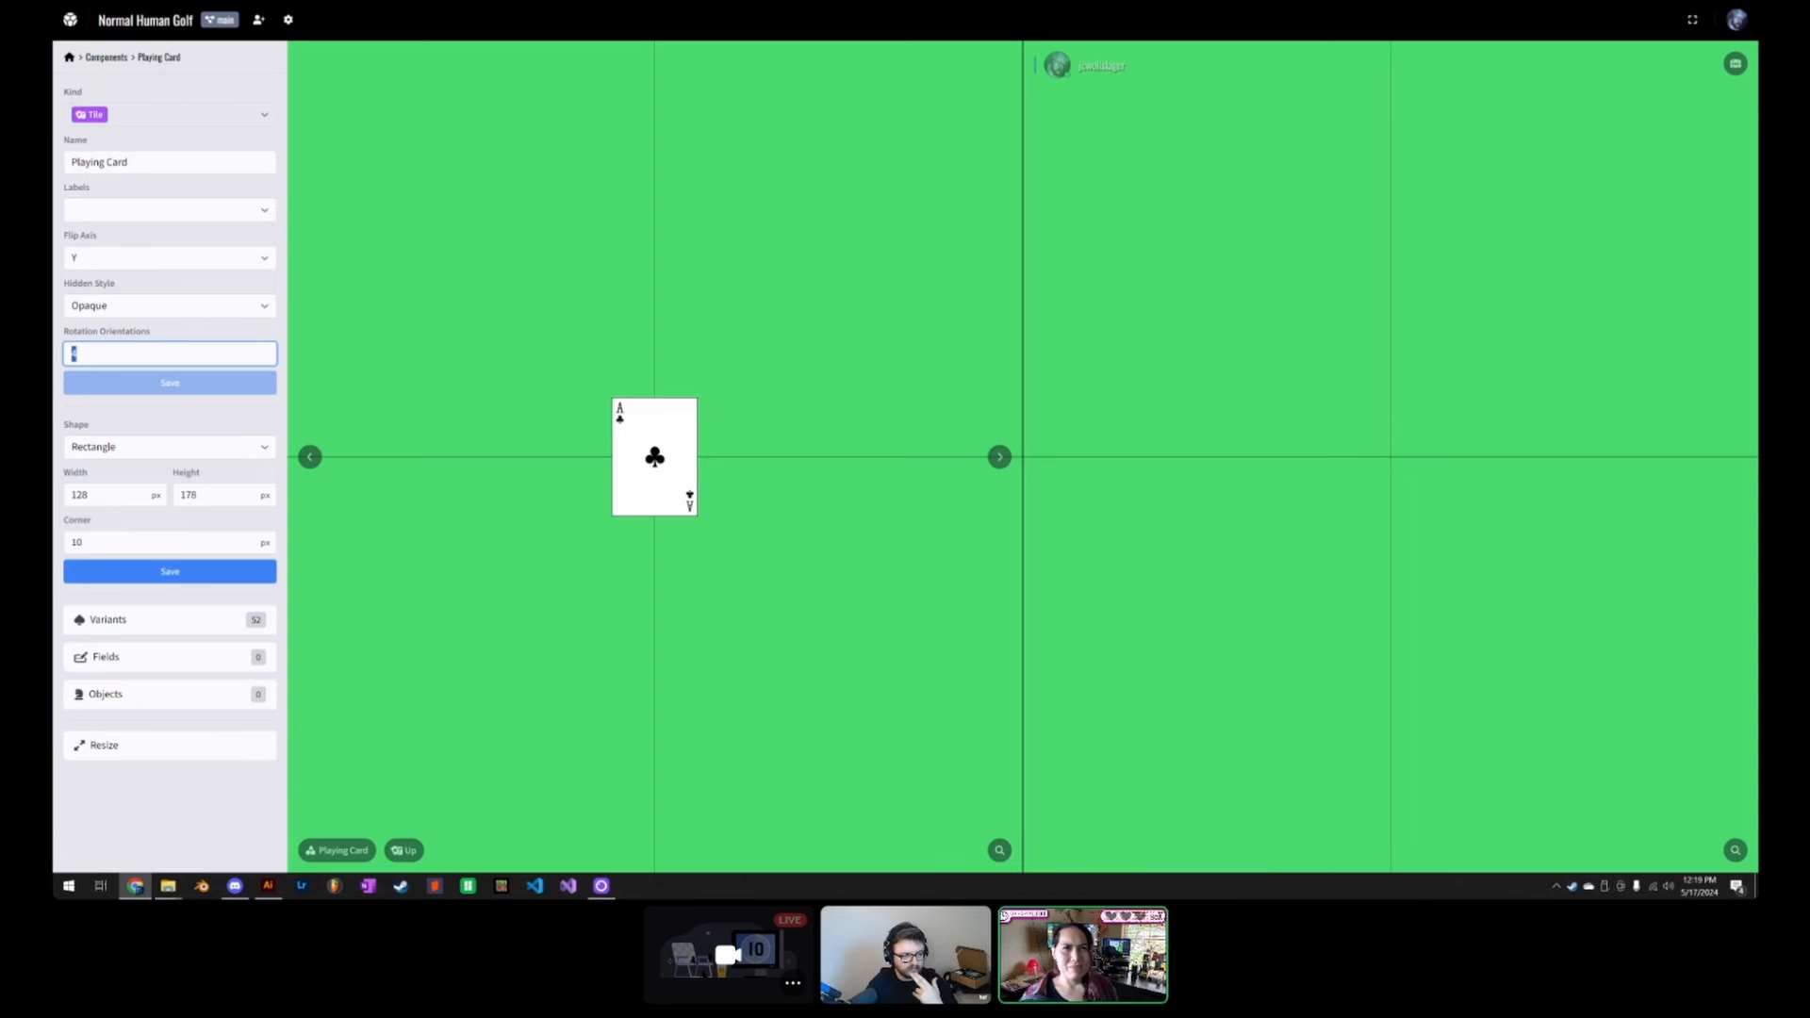
{"action": "type", "text": "4"}
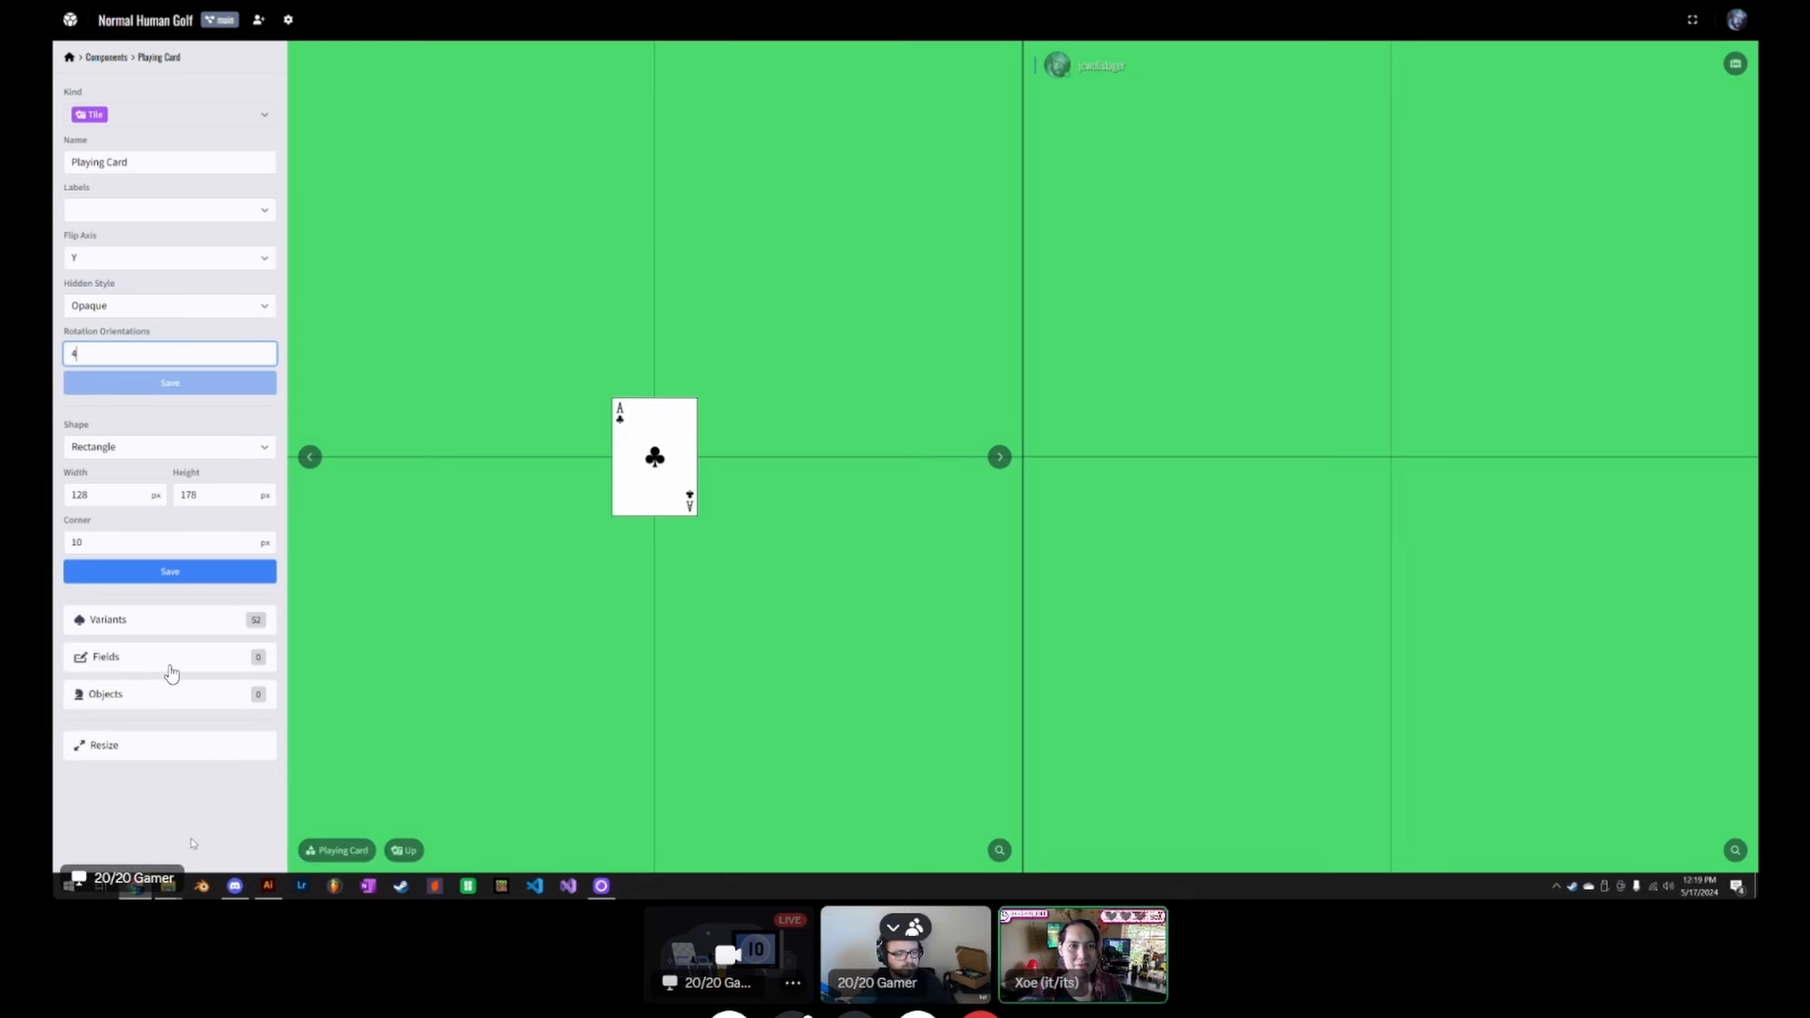
{"action": "left_click", "coordinate": [168, 820]}
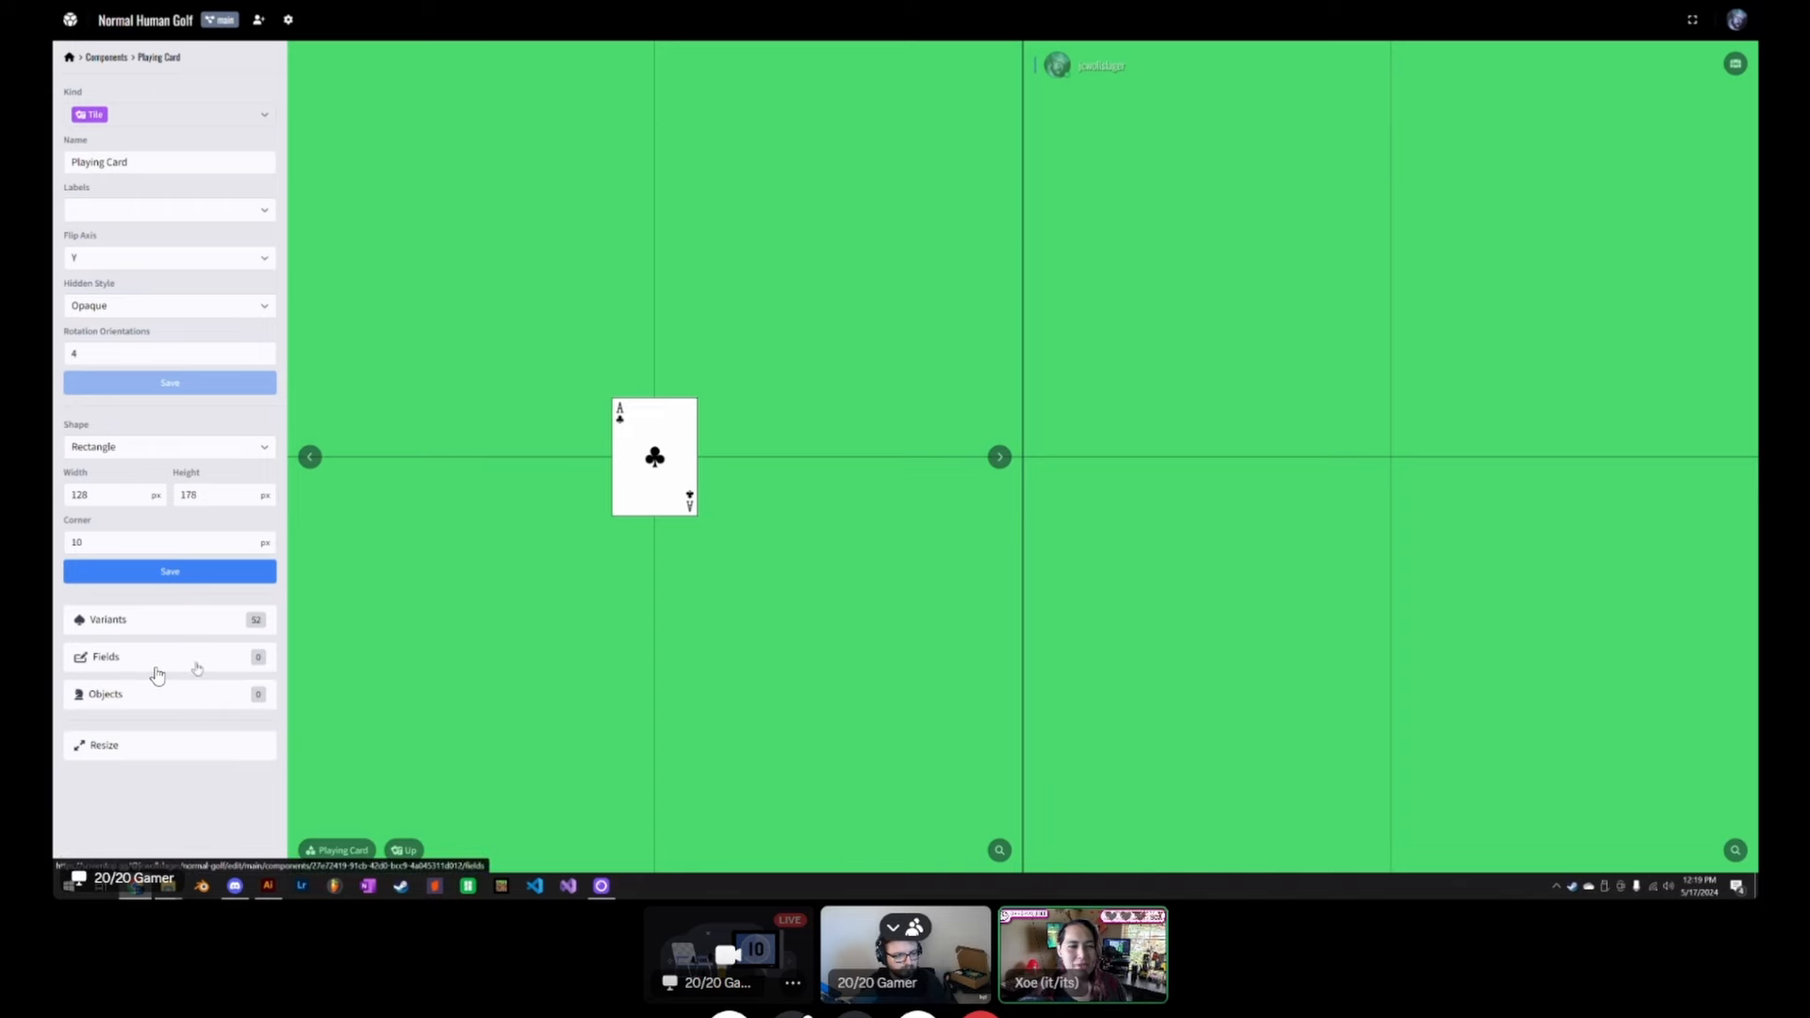
Step: Stay on the Playing Card's settings and save its corner radius of 10 px
{"action": "left_click", "coordinate": [177, 670]}
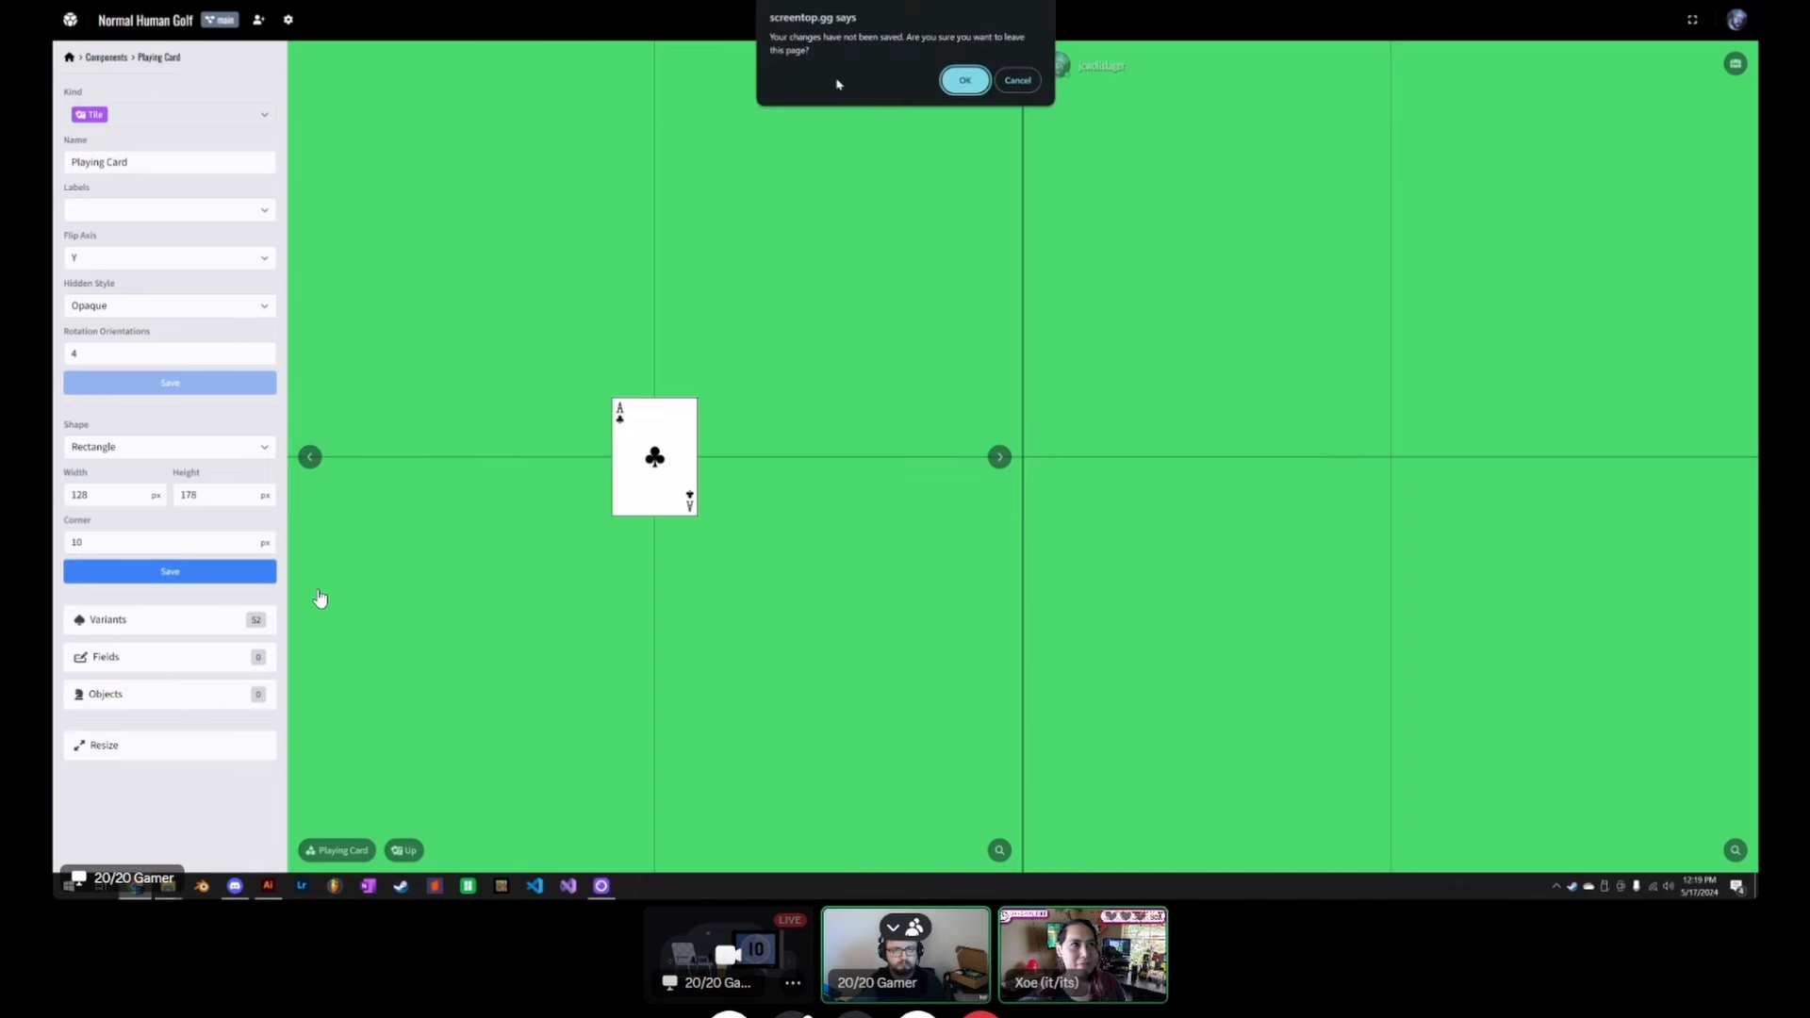
{"action": "left_click", "coordinate": [1031, 82]}
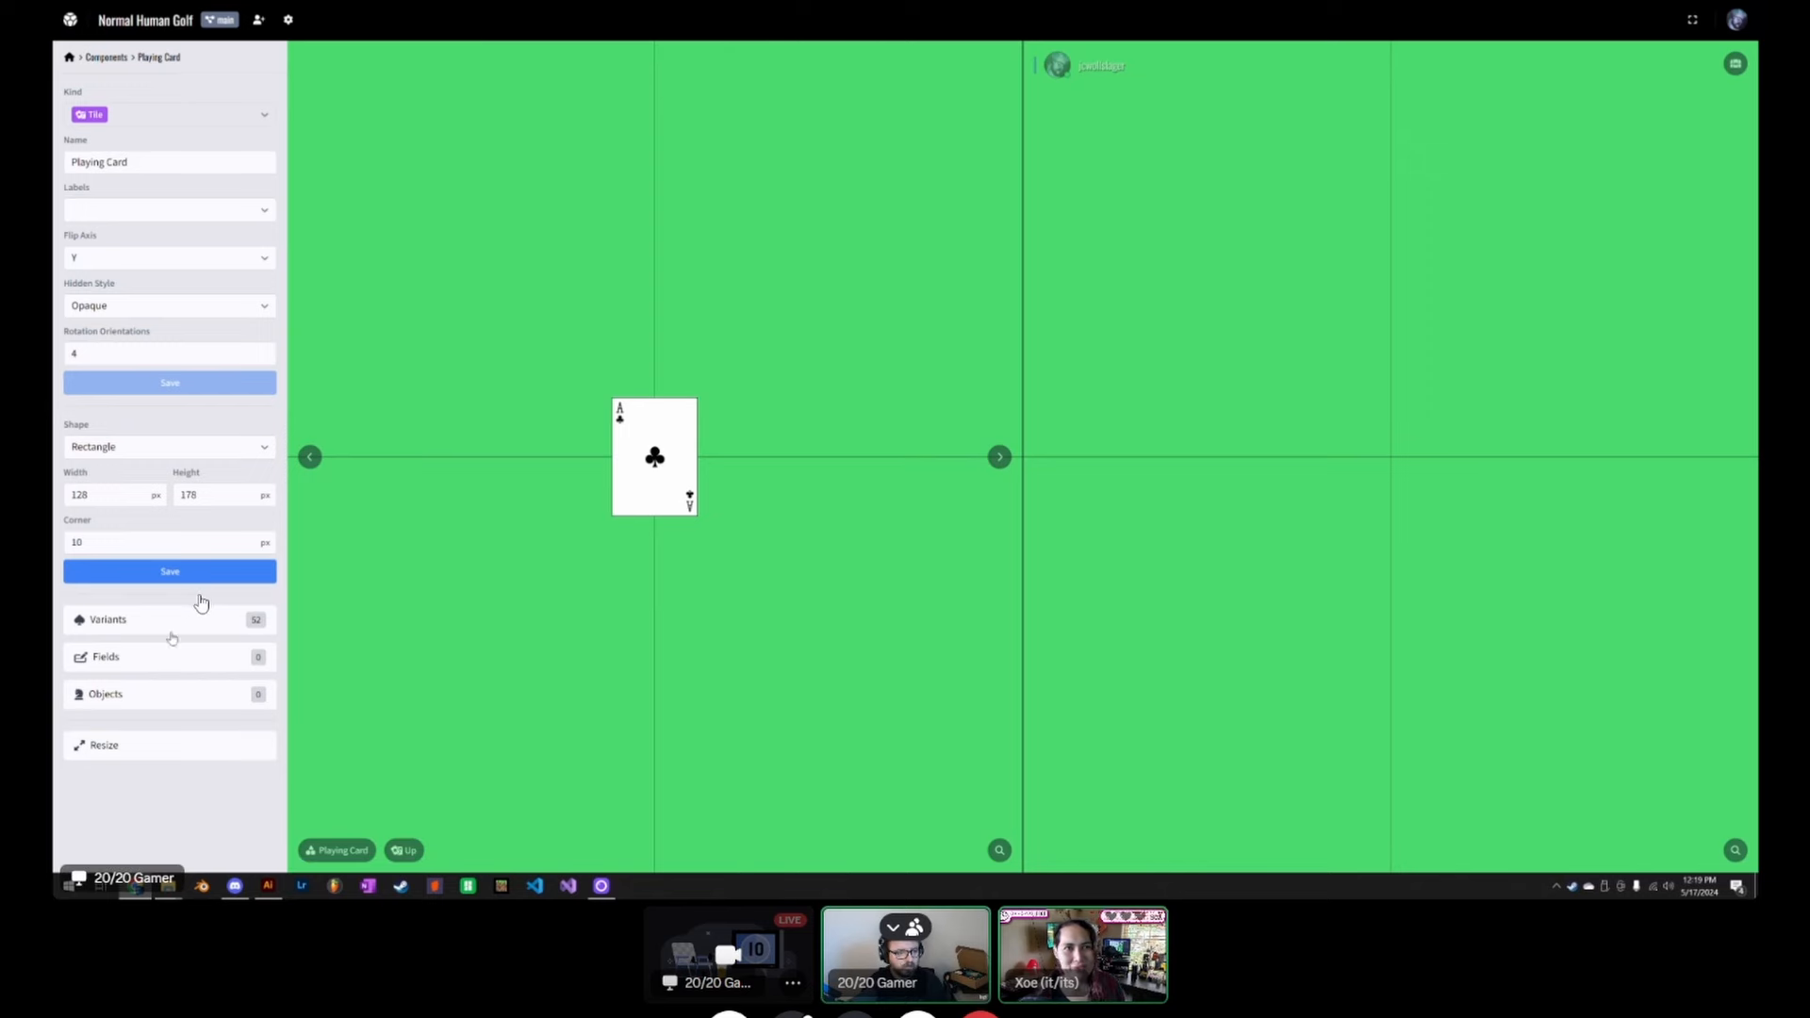
{"action": "left_click", "coordinate": [155, 657]}
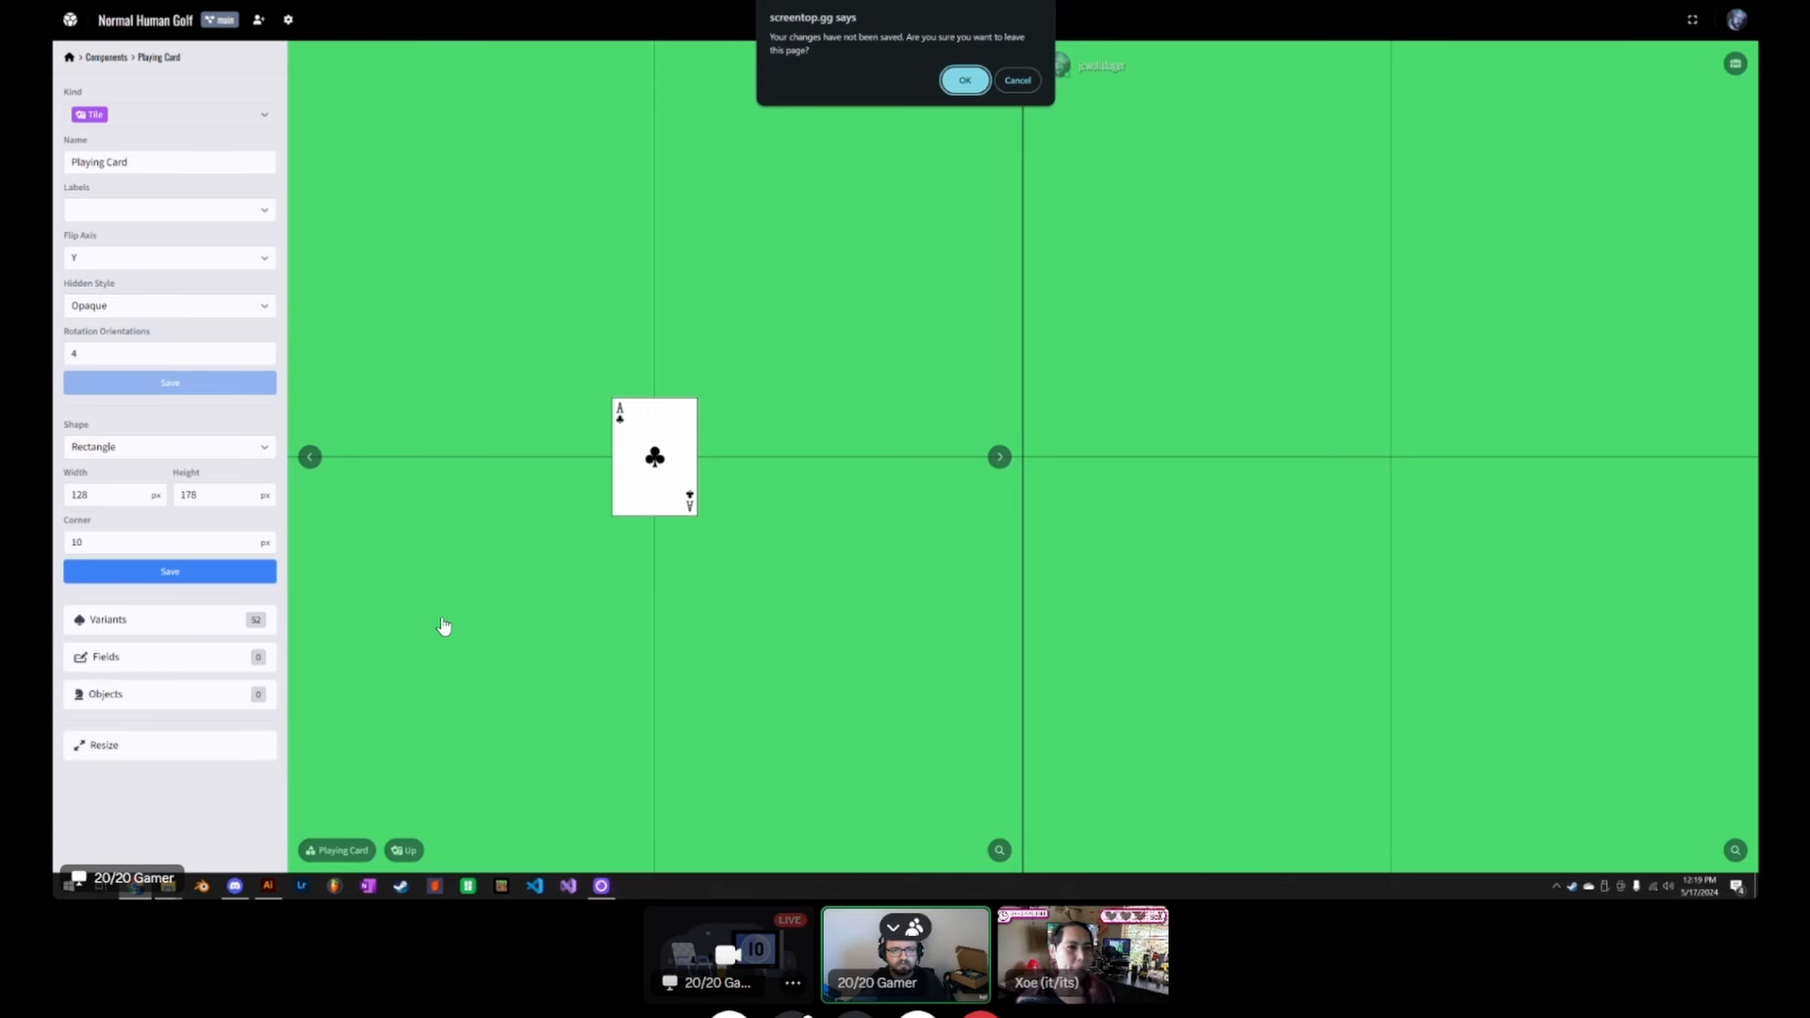
{"action": "left_click", "coordinate": [1018, 81]}
{"action": "left_click", "coordinate": [166, 573]}
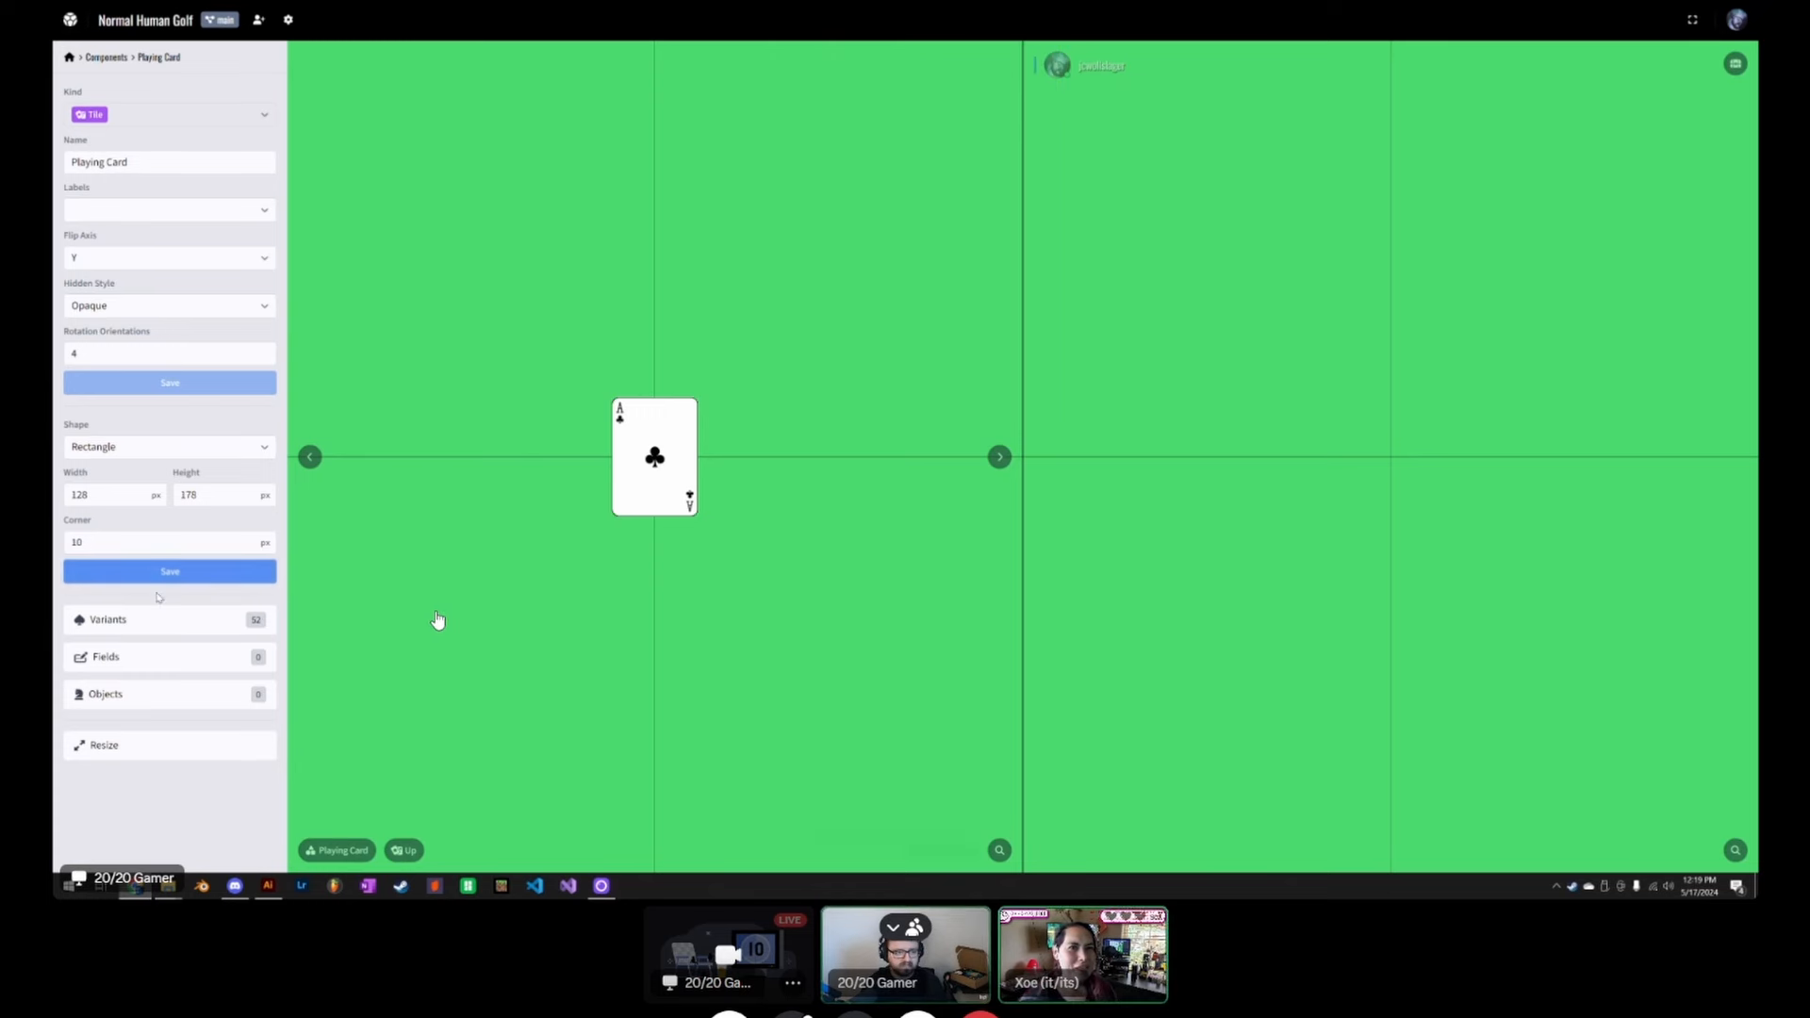
Step: Add a new text field to the Playing Card component
{"action": "left_click", "coordinate": [182, 676]}
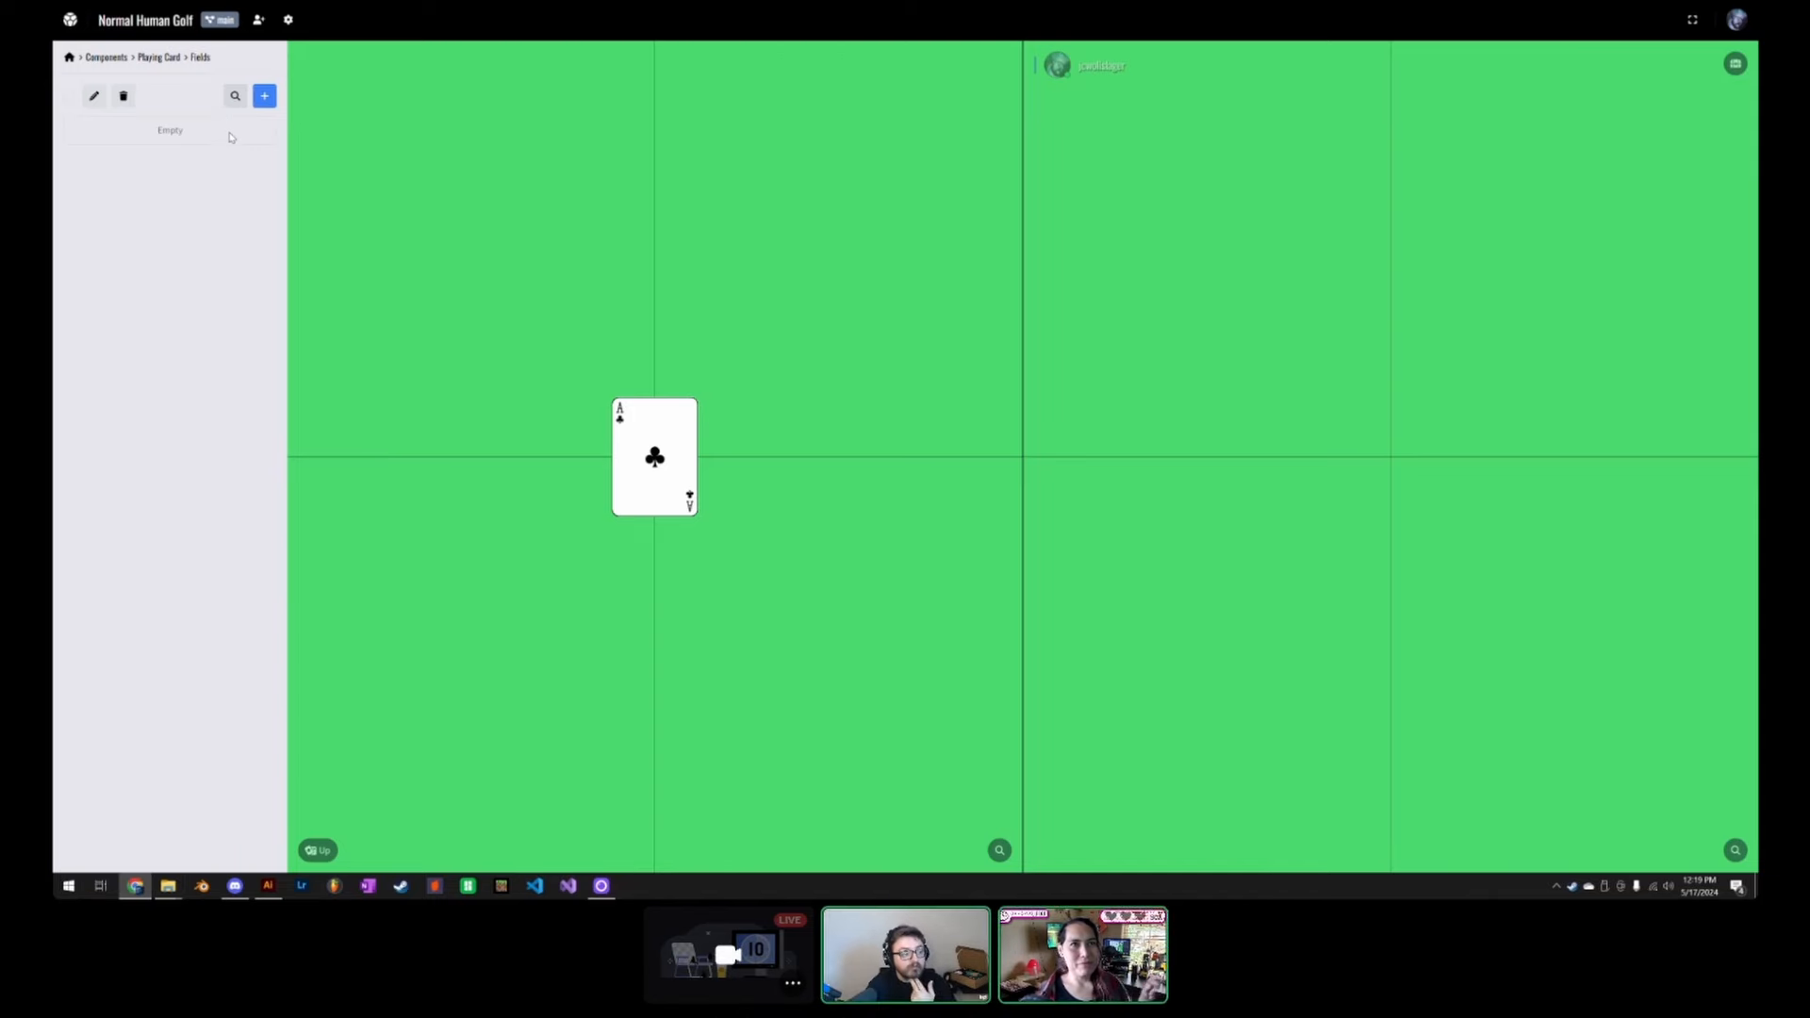
{"action": "left_click", "coordinate": [265, 97]}
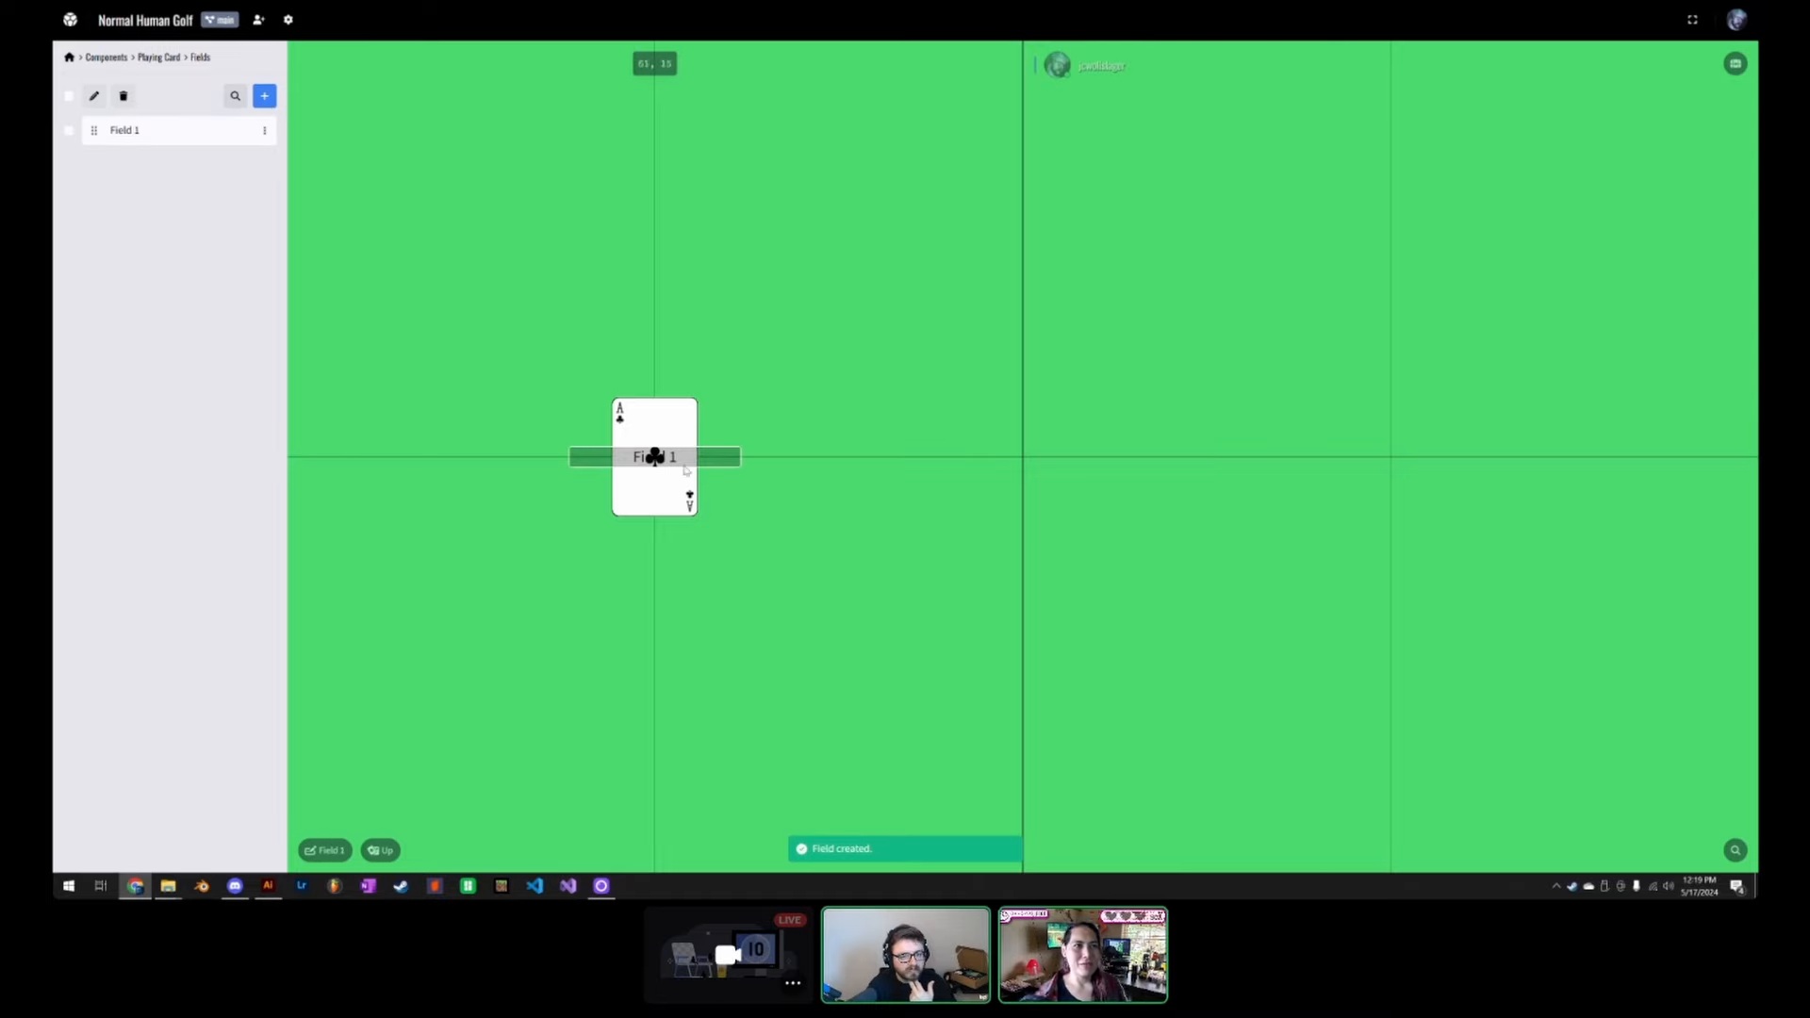
{"action": "scroll", "coordinate": [660, 433], "scroll_direction": "down", "scroll_amount": 2}
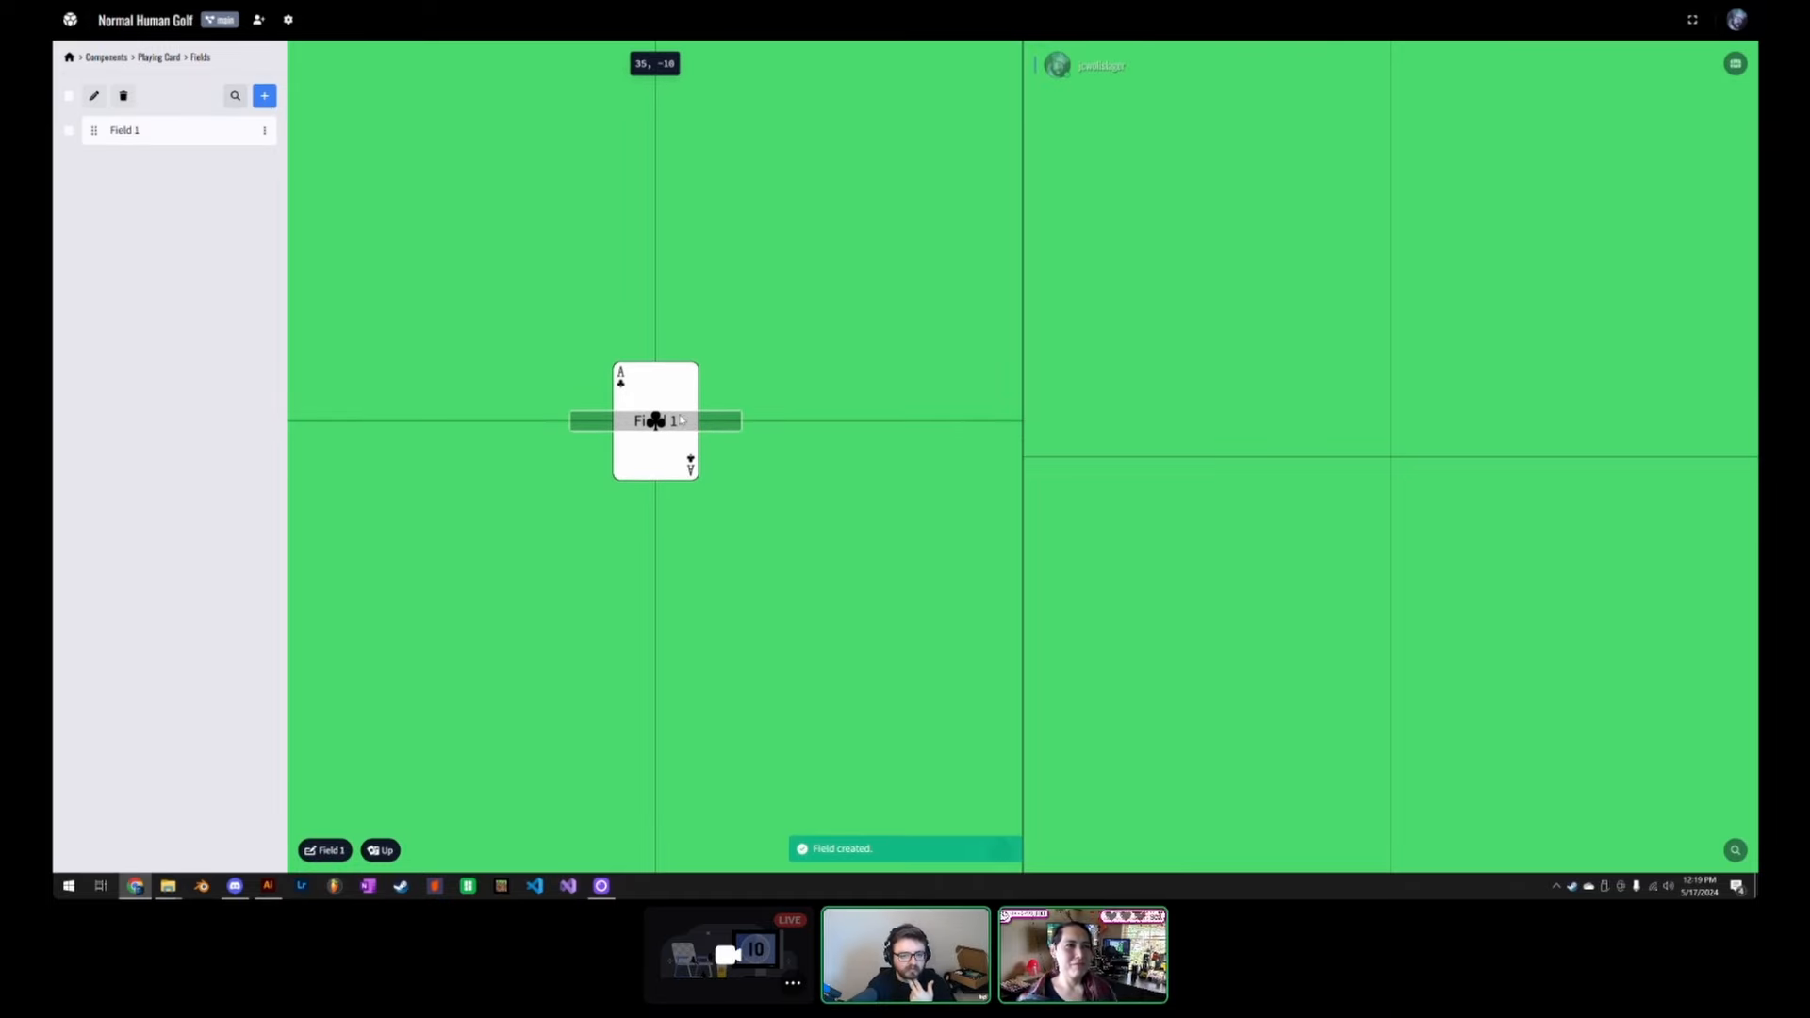
{"action": "scroll", "coordinate": [660, 434], "scroll_direction": "up", "scroll_amount": 1}
Step: Set the new field's Y position to 20 px and save it
{"action": "left_click", "coordinate": [184, 132]}
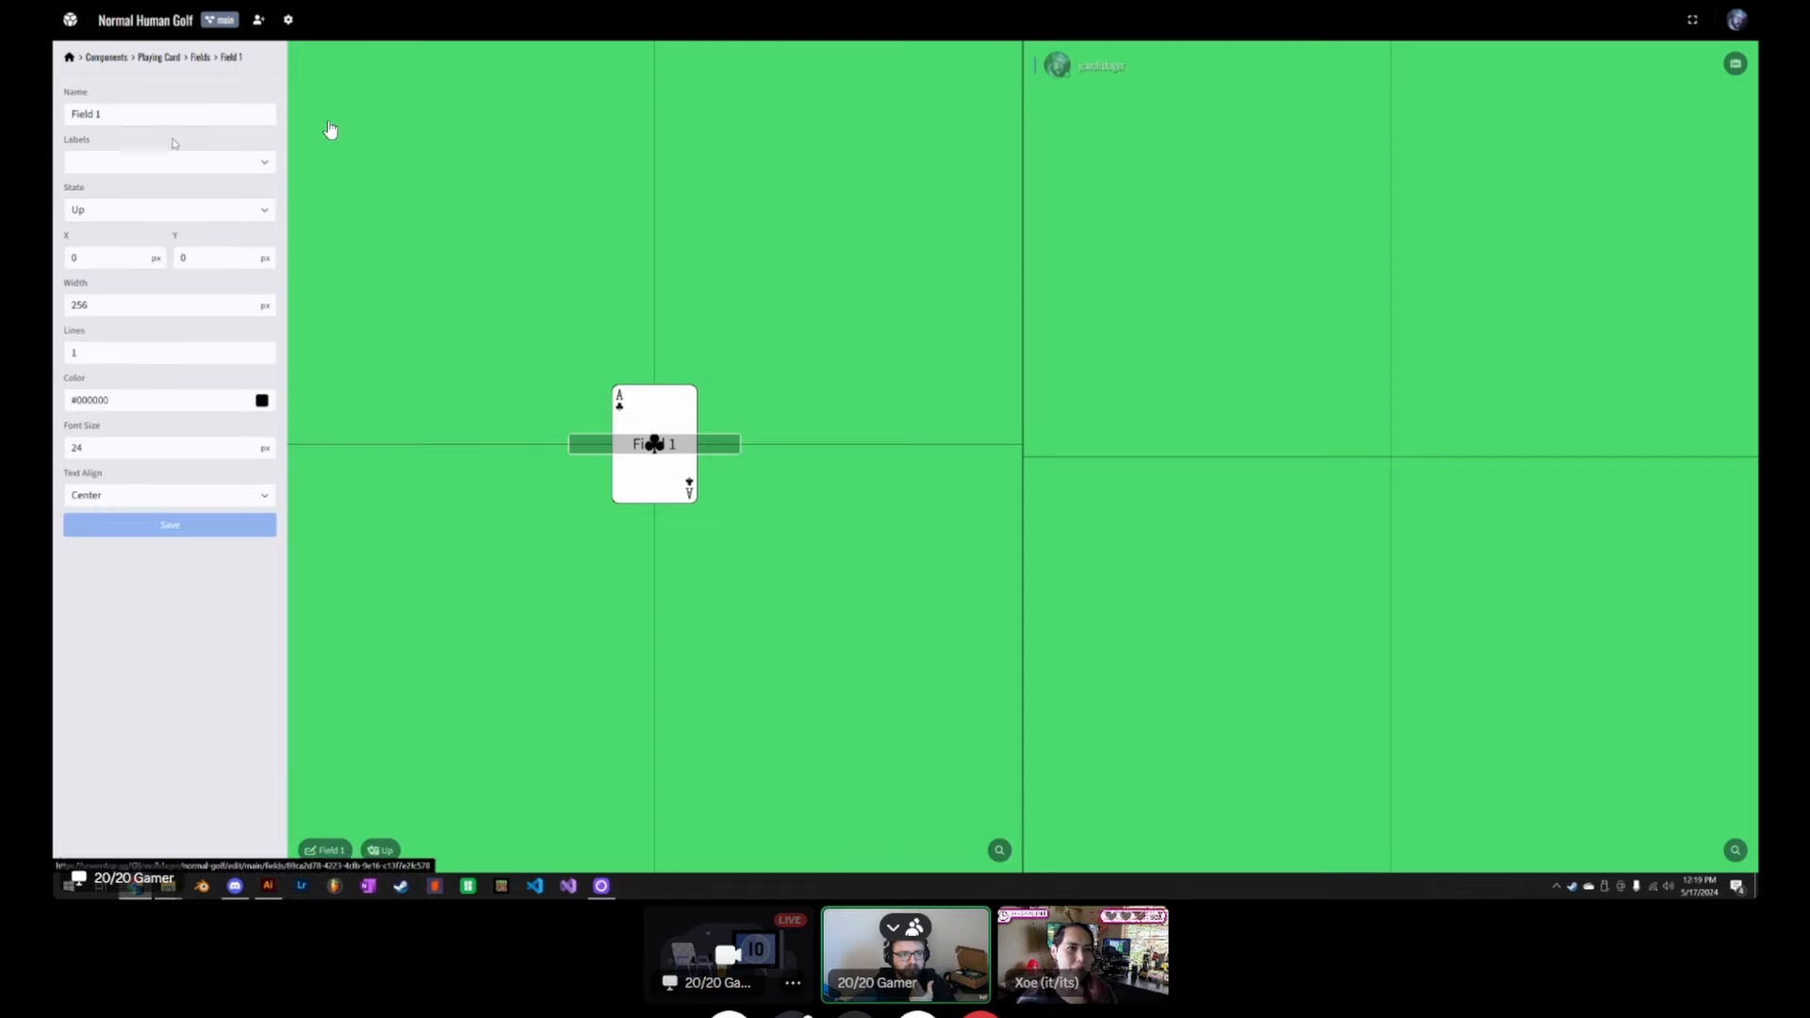
{"action": "left_click", "coordinate": [104, 257]}
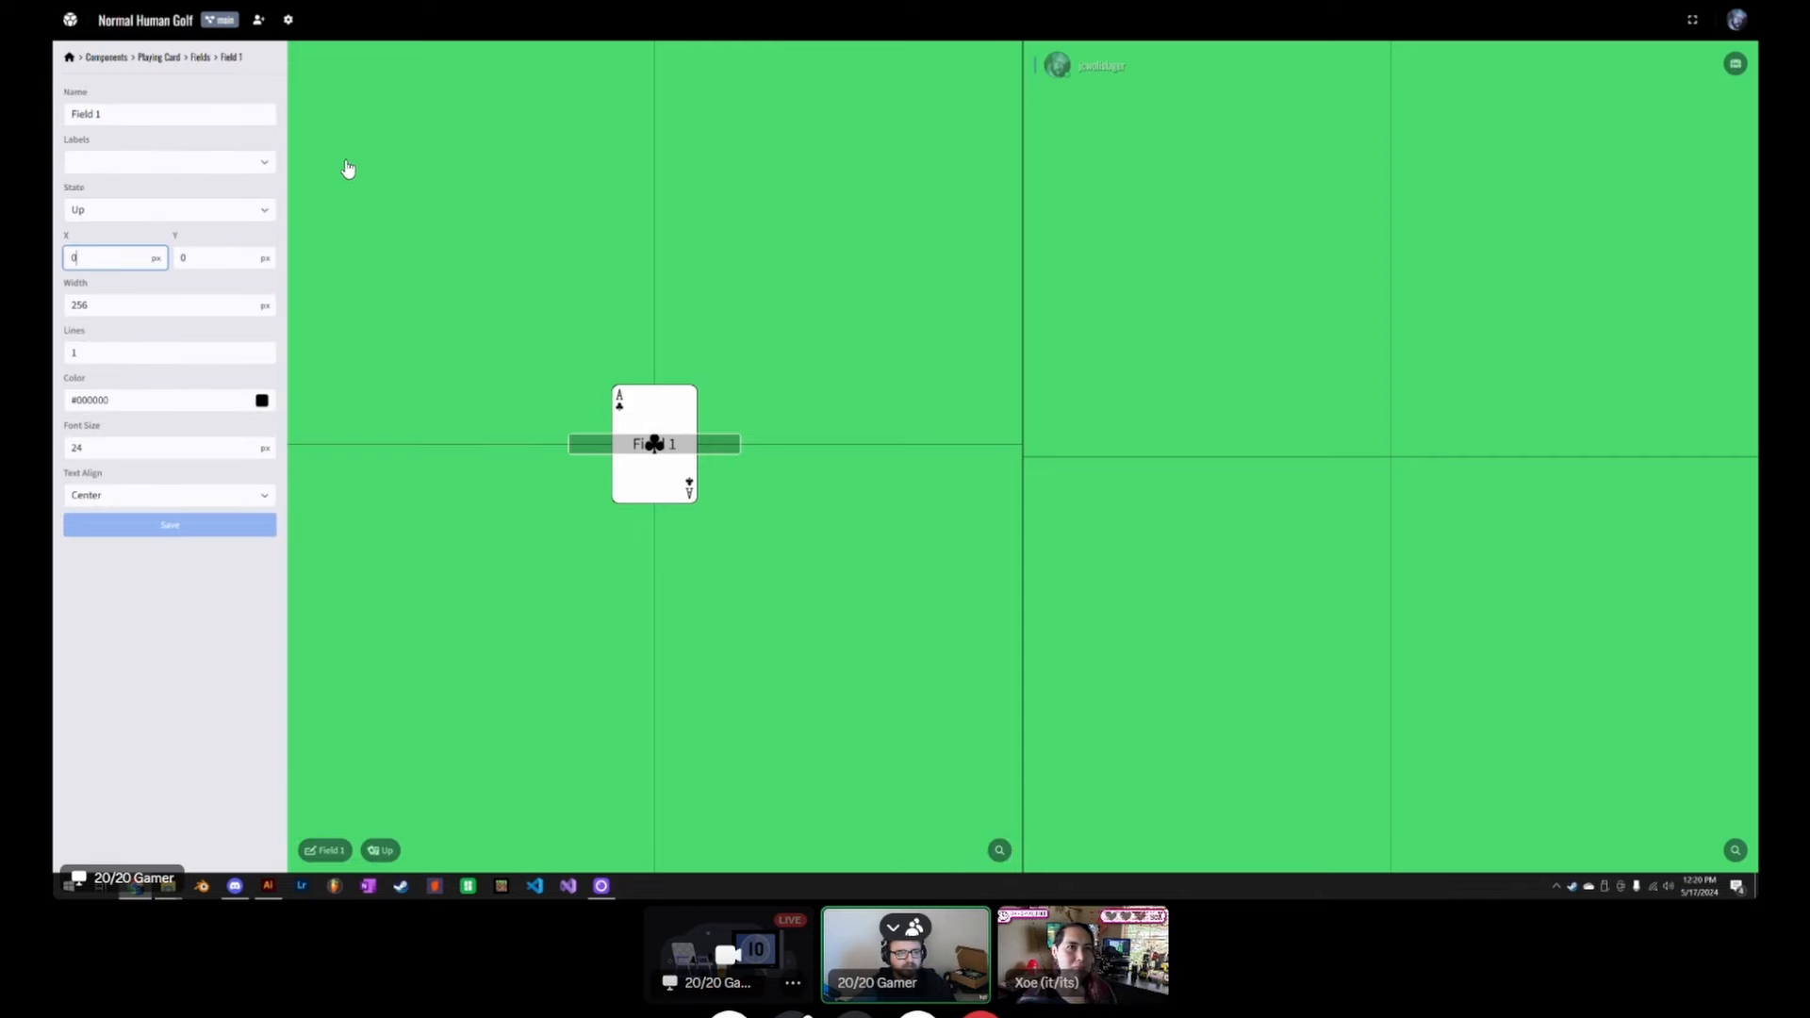
{"action": "key", "text": "Tab"}
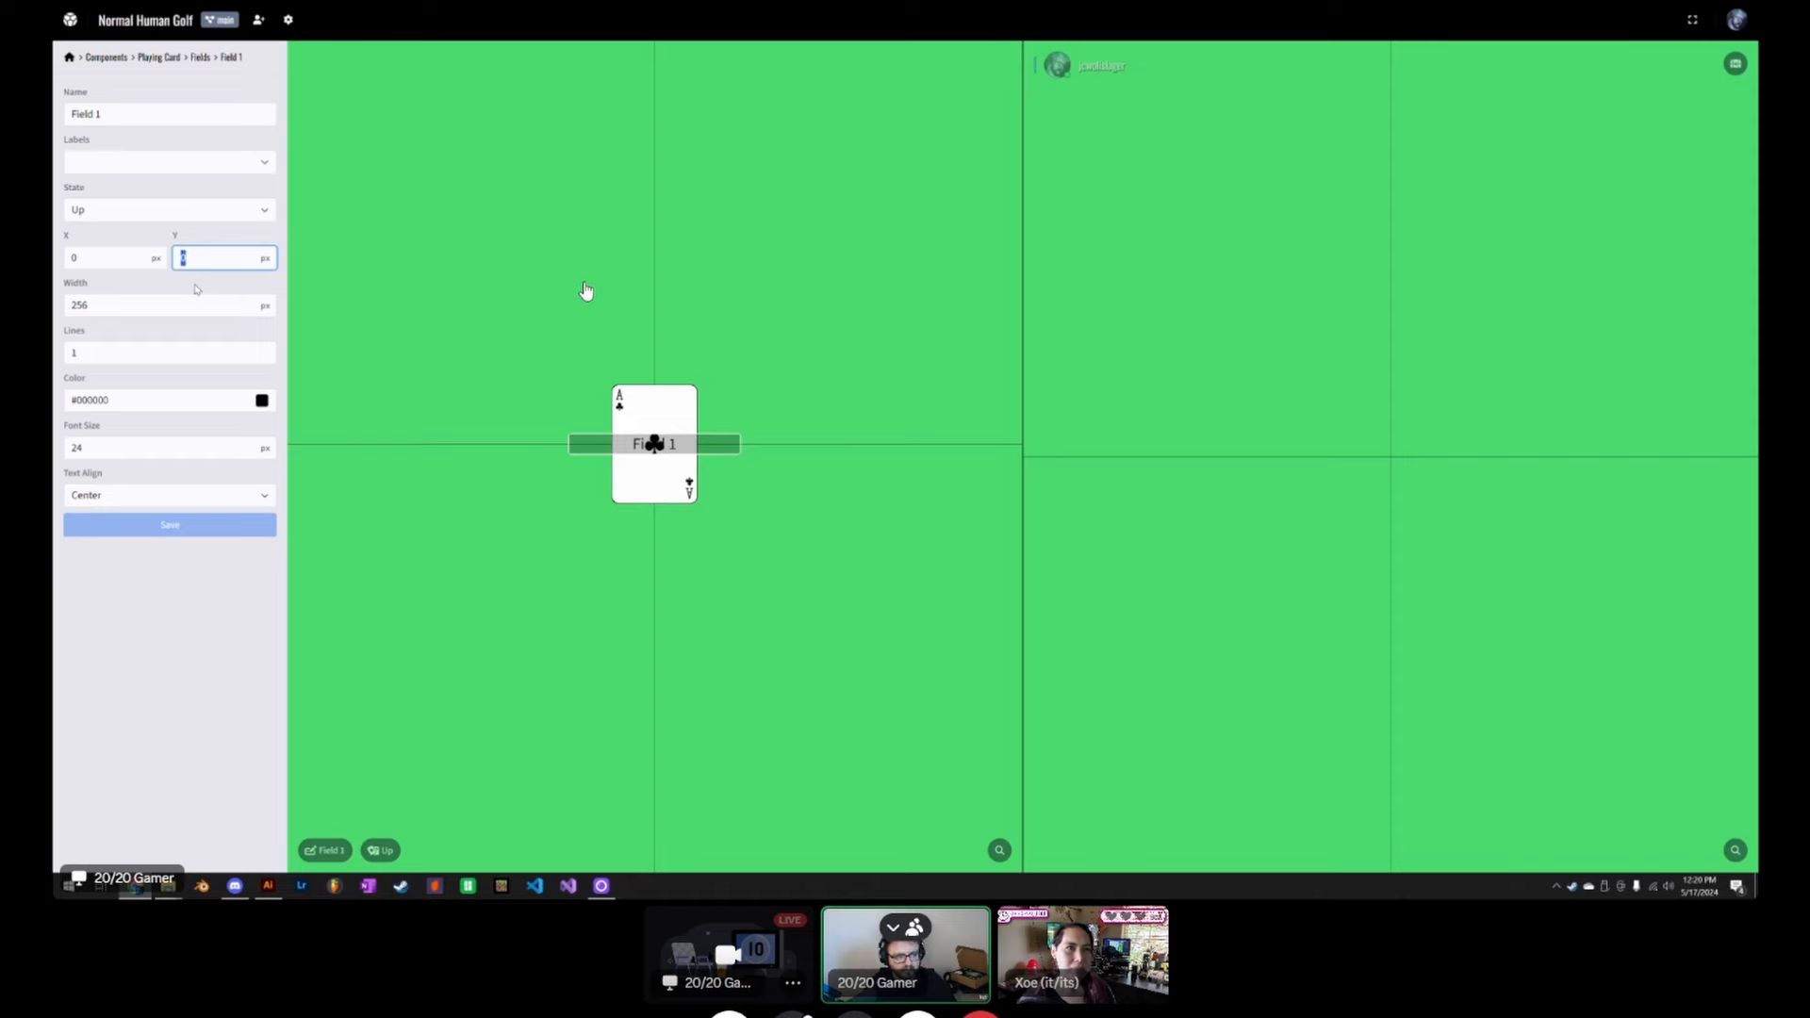
{"action": "left_click", "coordinate": [694, 432]}
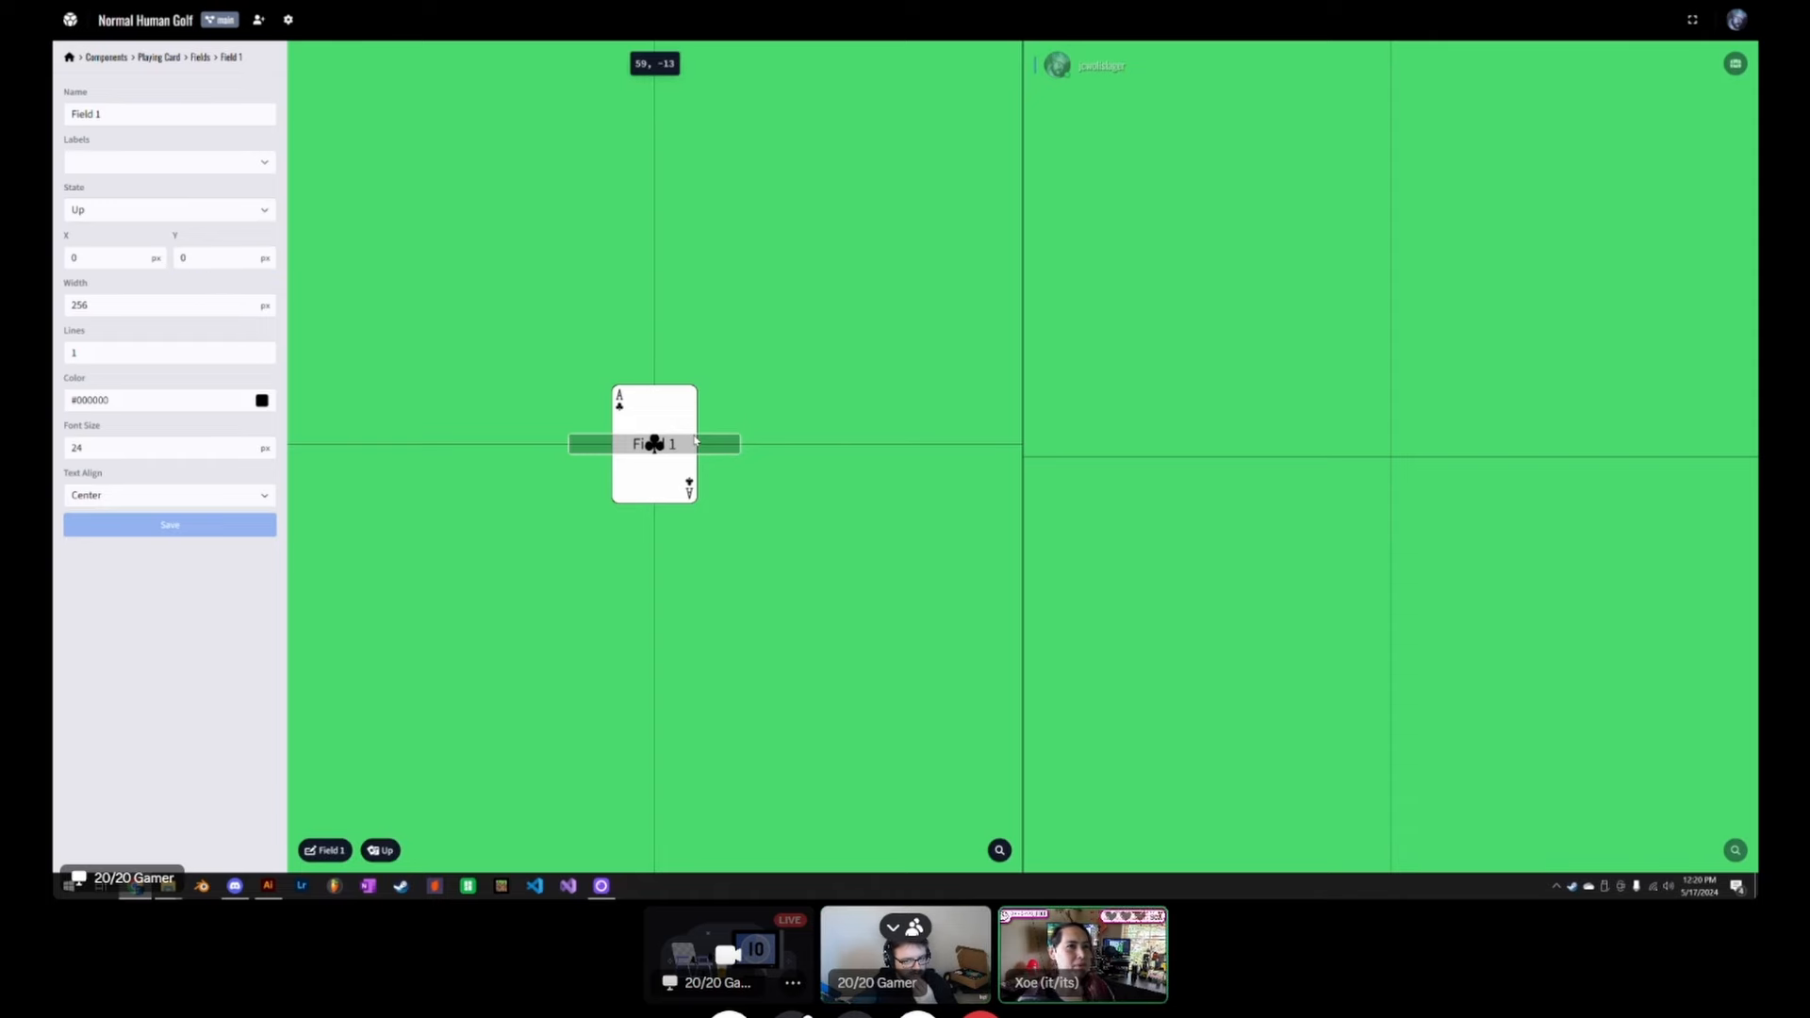
{"action": "left_click_drag", "start_coordinate": [606, 429], "coordinate": [599, 434]}
{"action": "left_click", "coordinate": [185, 257]}
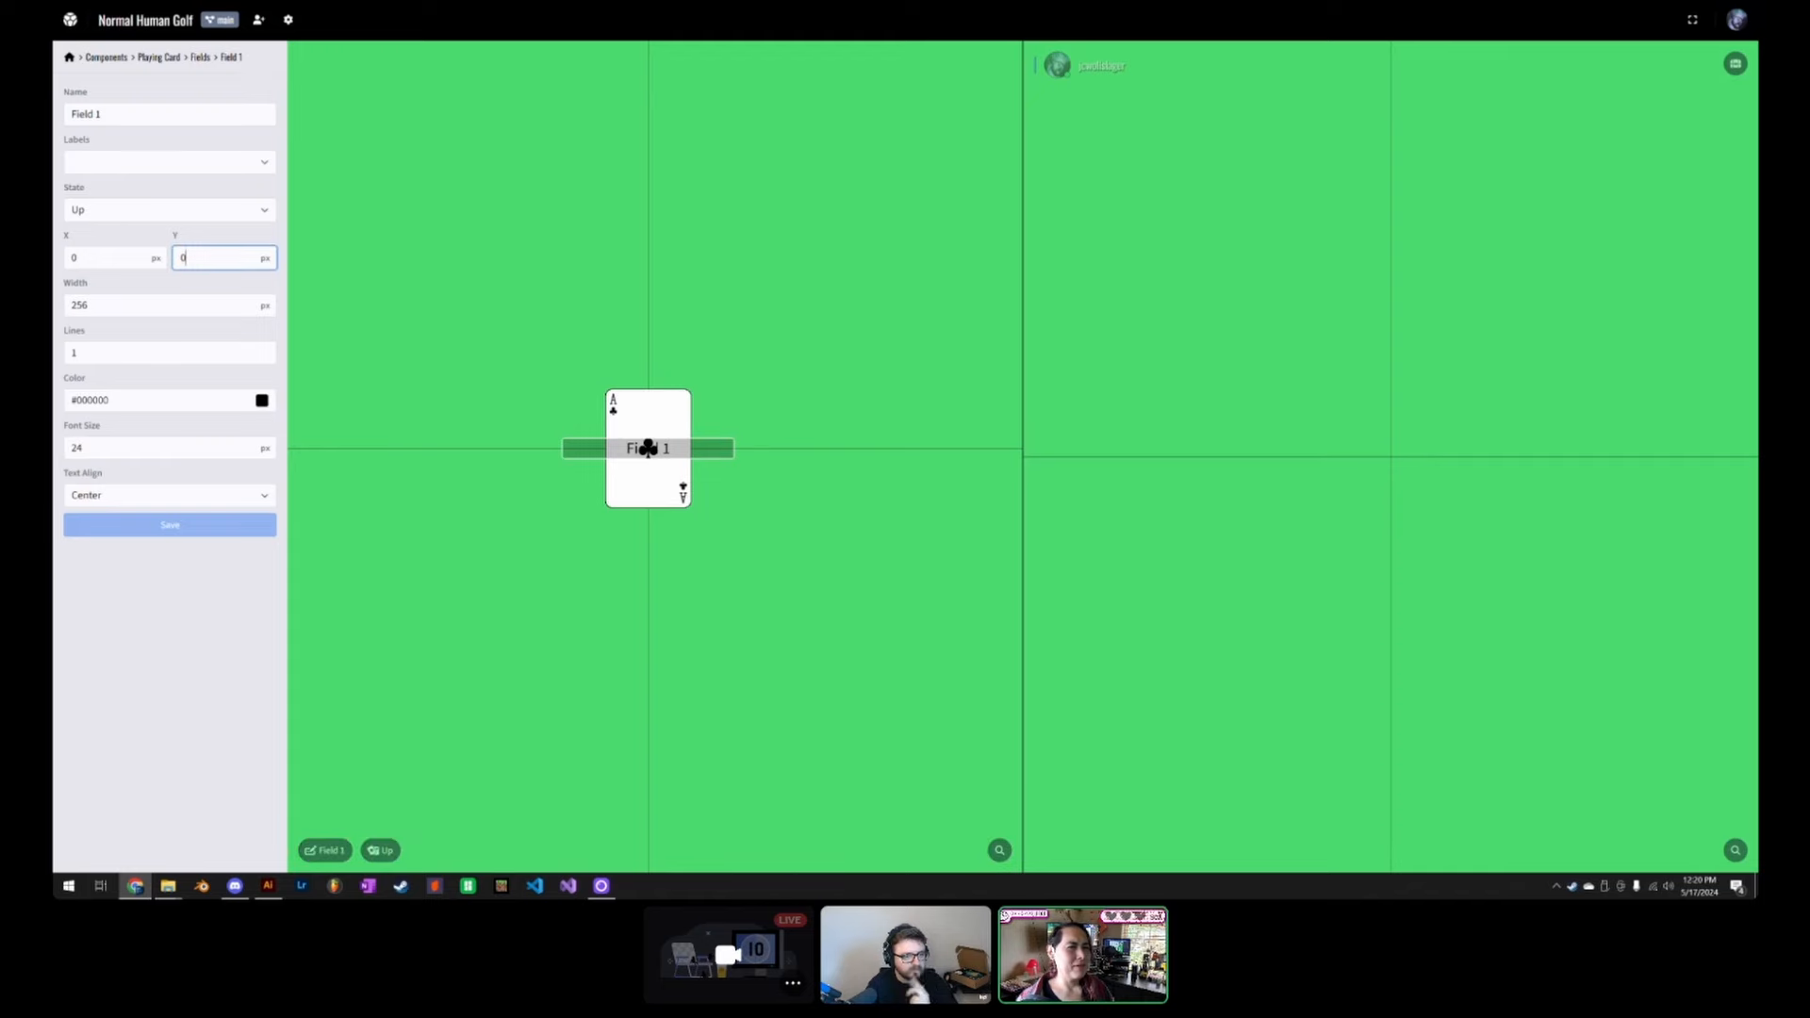
{"action": "type", "text": "20"}
{"action": "key", "text": "Return"}
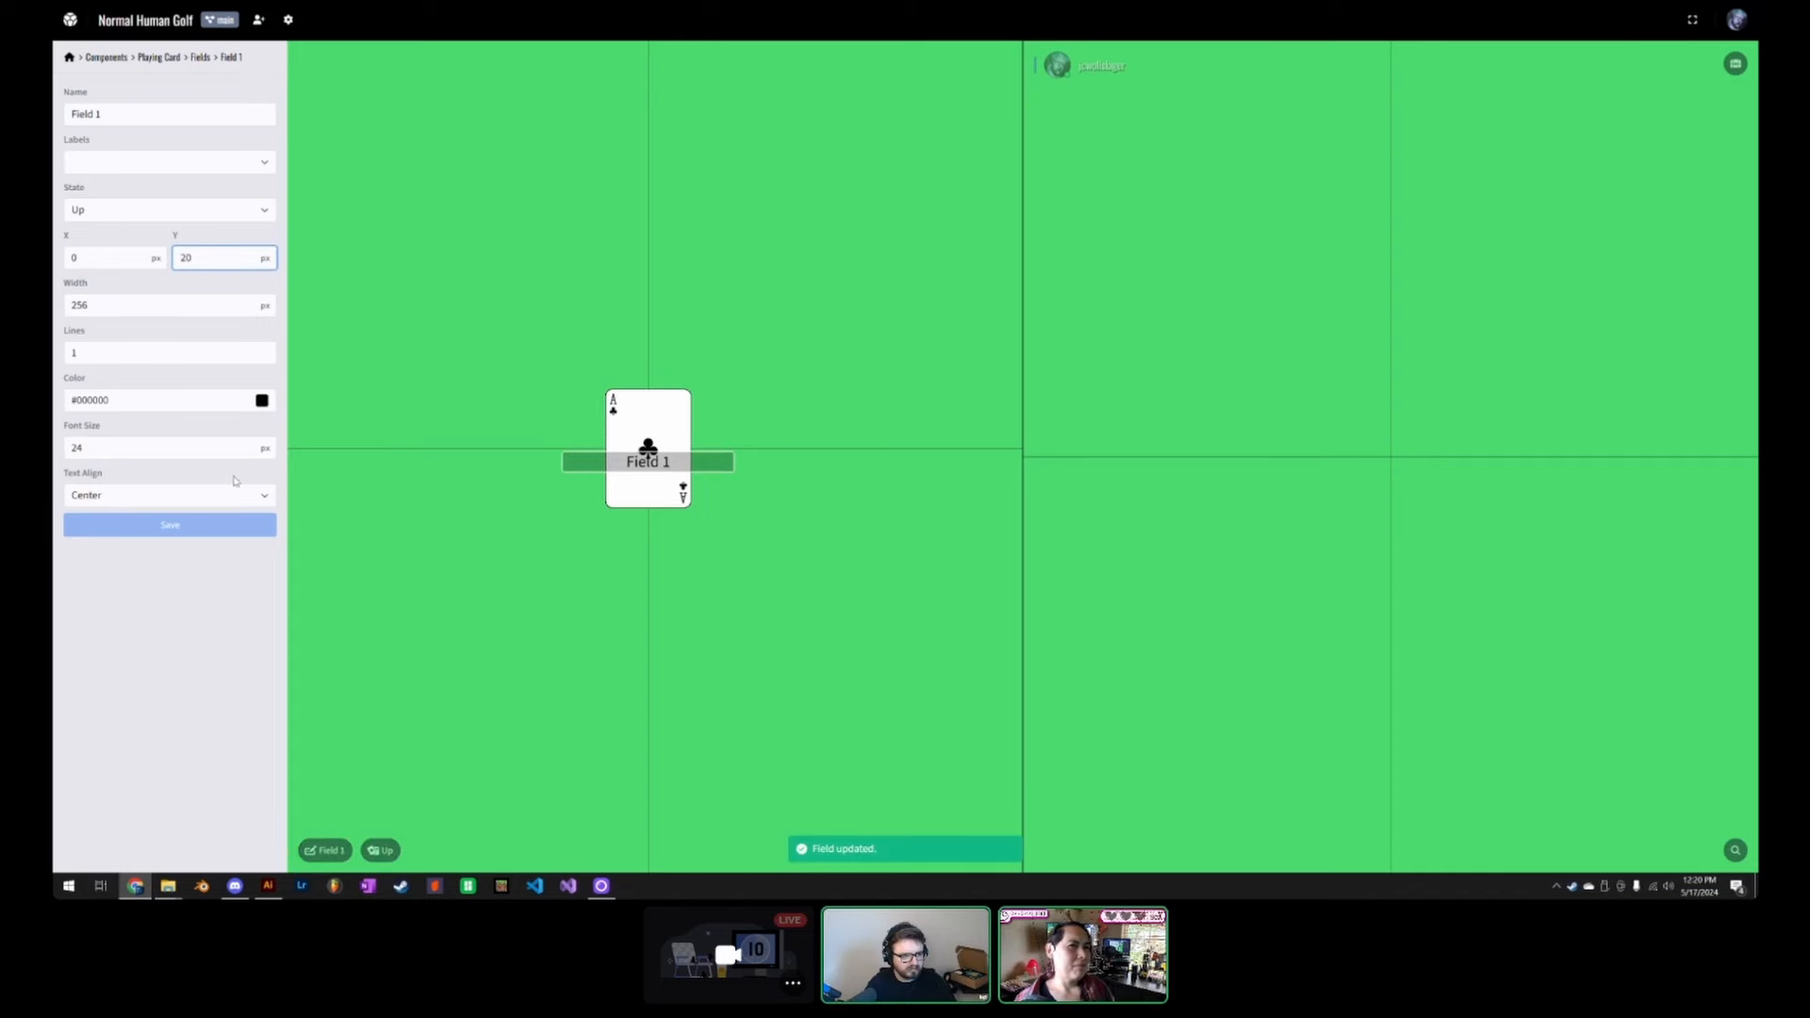
Step: Check the field's label options, then delete Field 1 from the Playing Card
{"action": "left_click", "coordinate": [251, 160]}
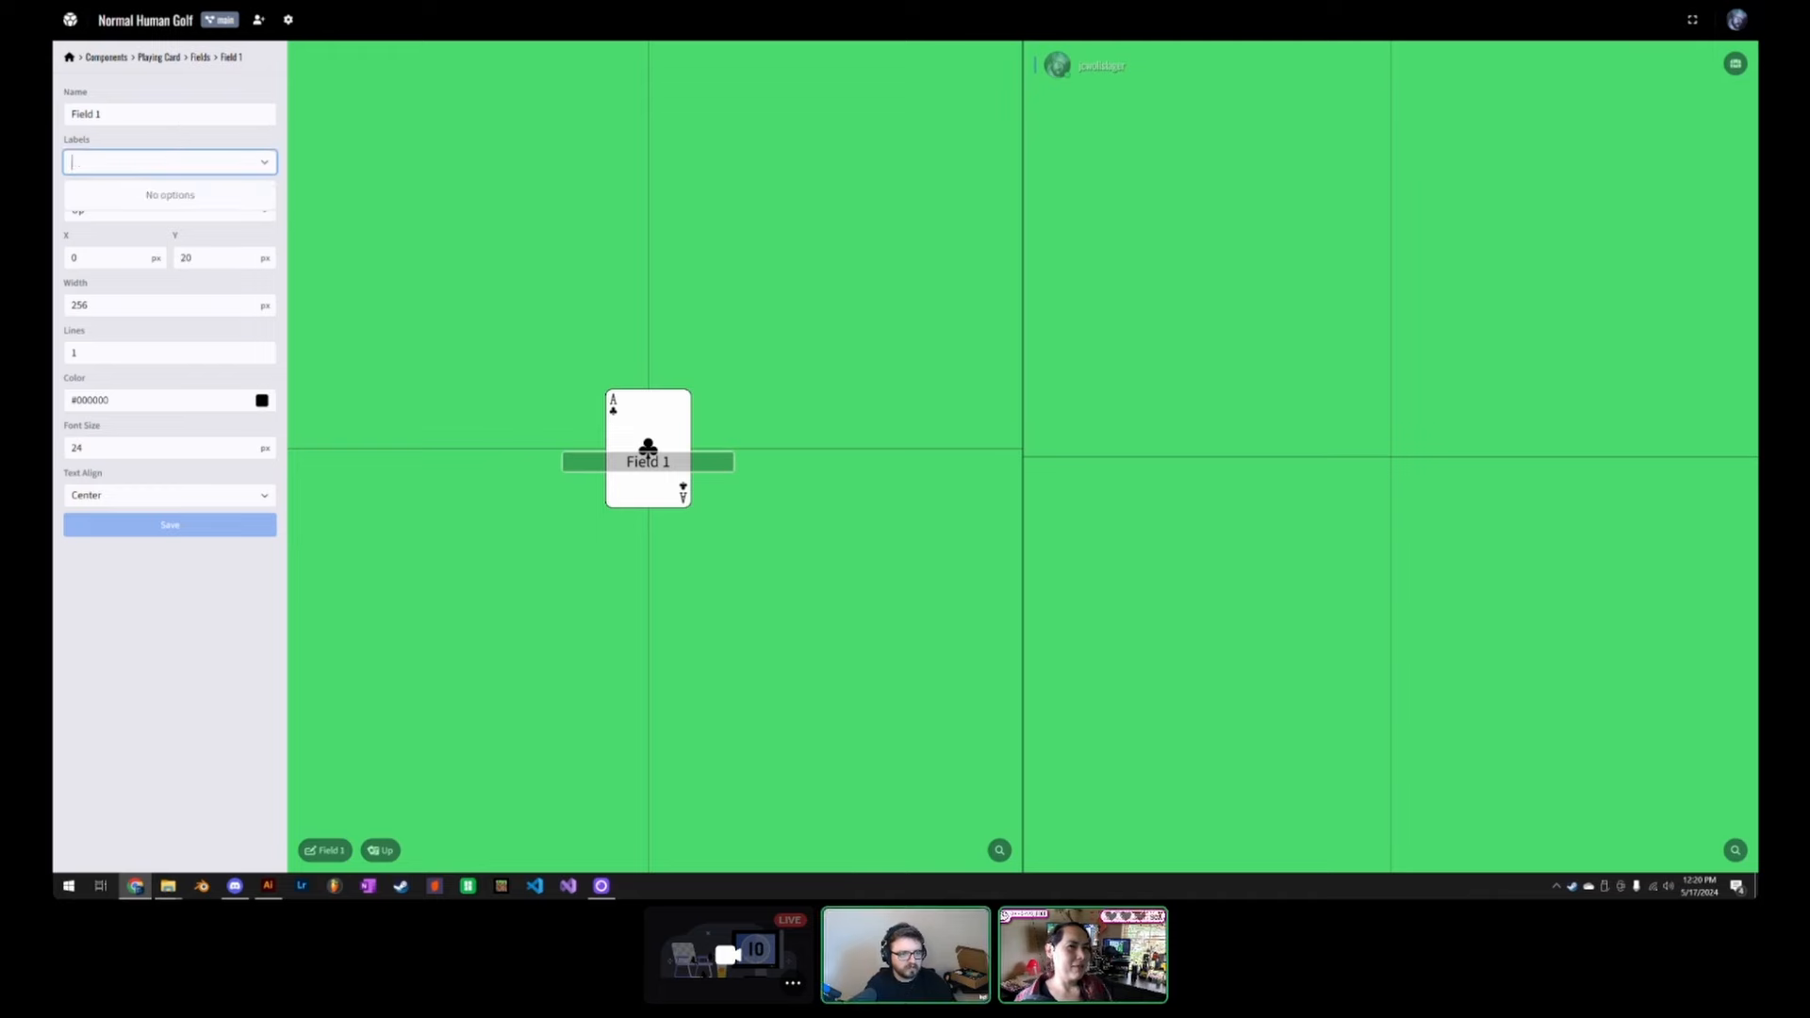
{"action": "left_click", "coordinate": [250, 151]}
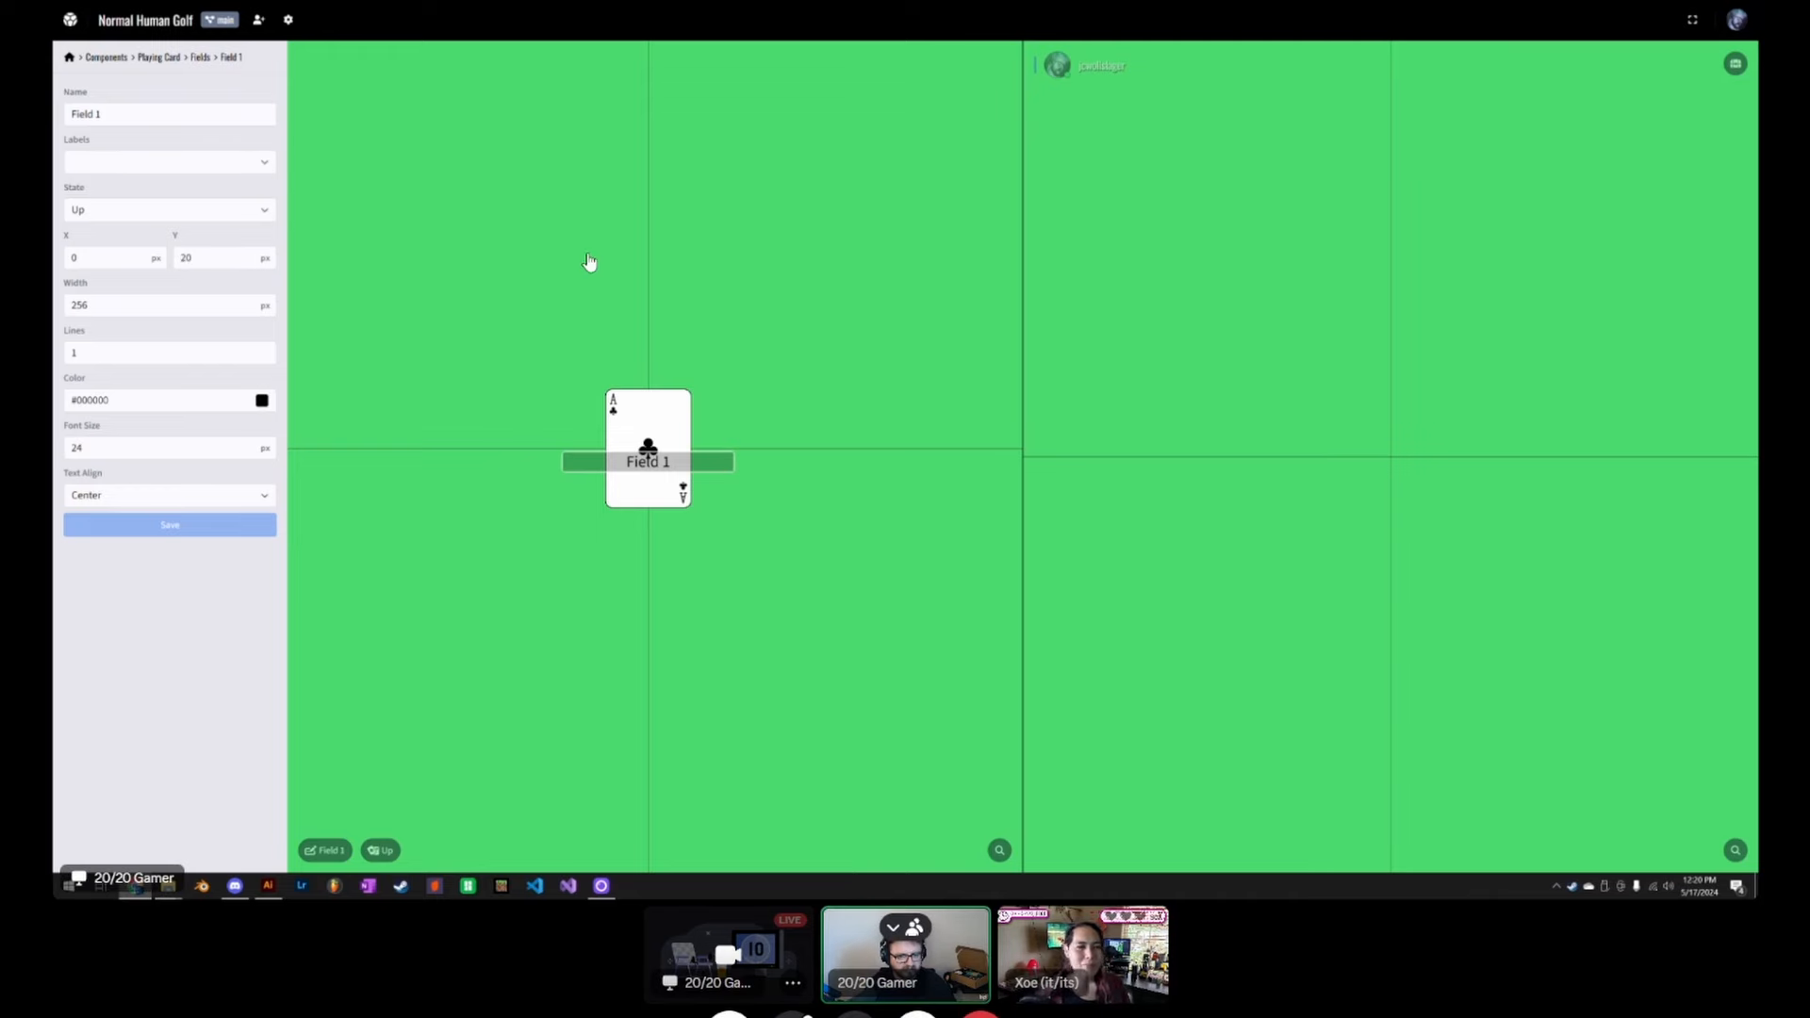
{"action": "double_click", "coordinate": [216, 258]}
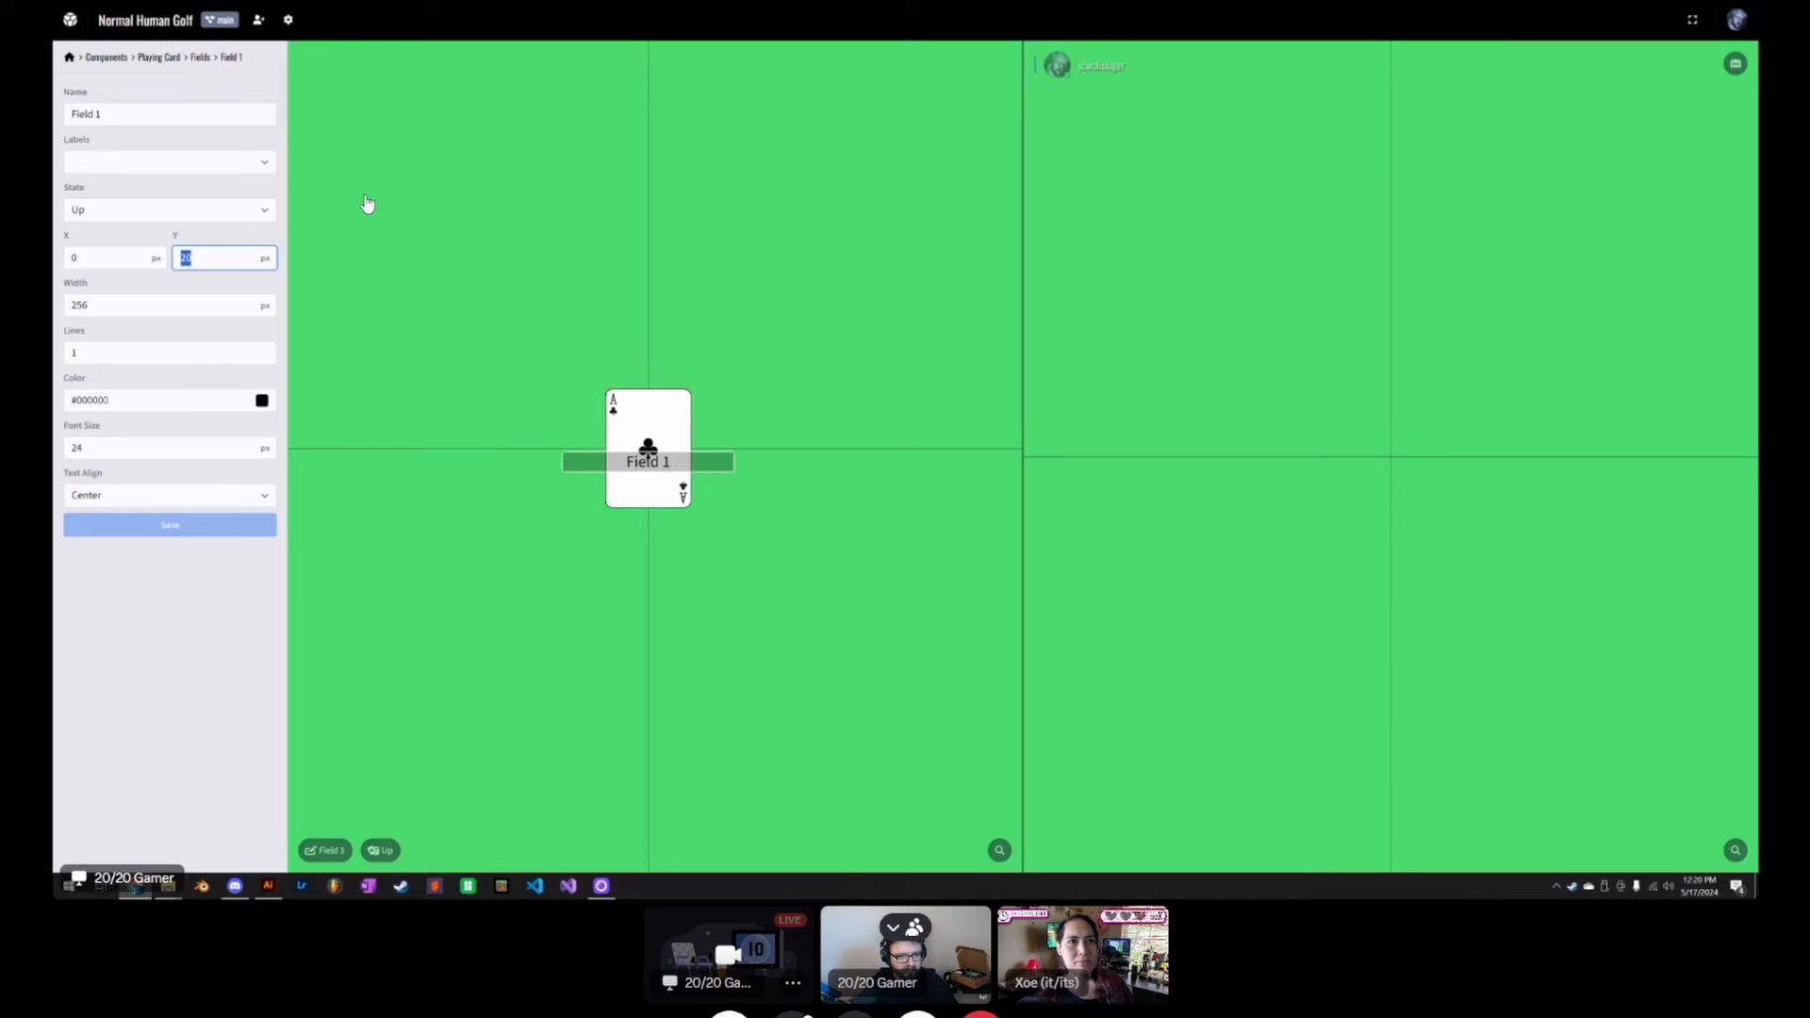
{"action": "left_click", "coordinate": [200, 57]}
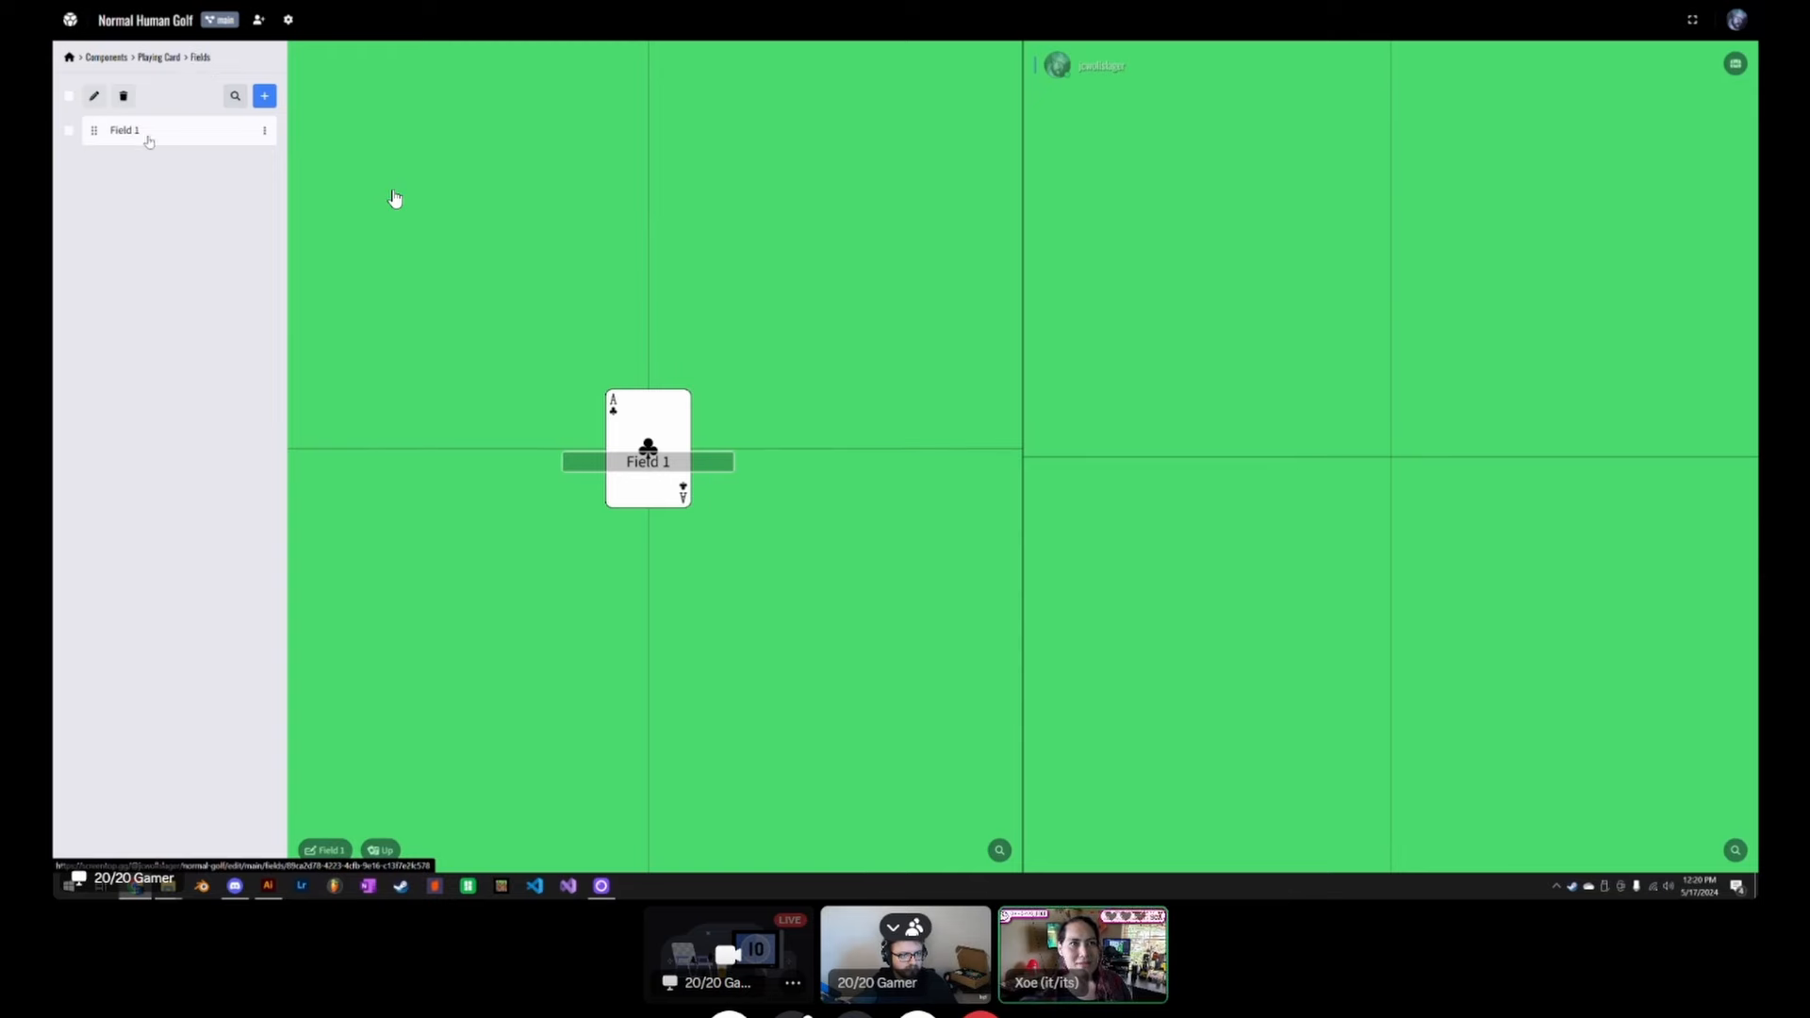
{"action": "left_click", "coordinate": [265, 131]}
{"action": "left_click", "coordinate": [206, 185]}
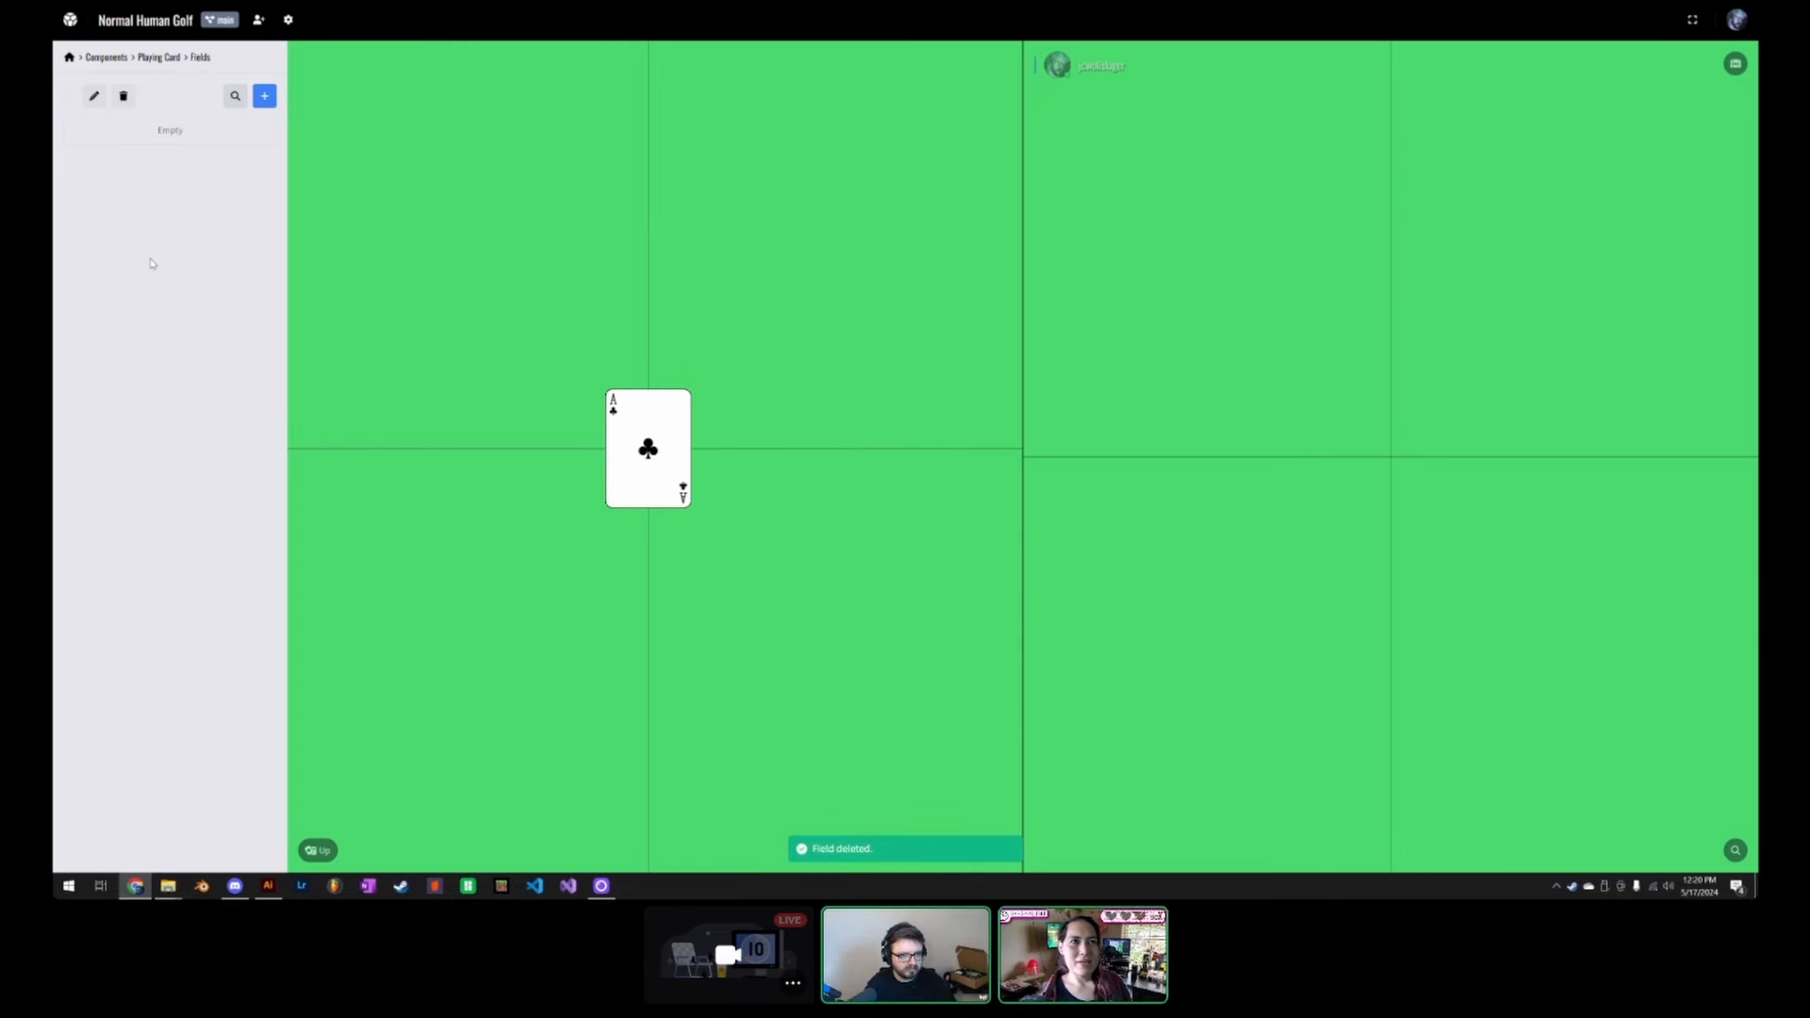
Step: Check the Playing Card's list of objects and return to the component's settings
{"action": "left_click", "coordinate": [159, 58]}
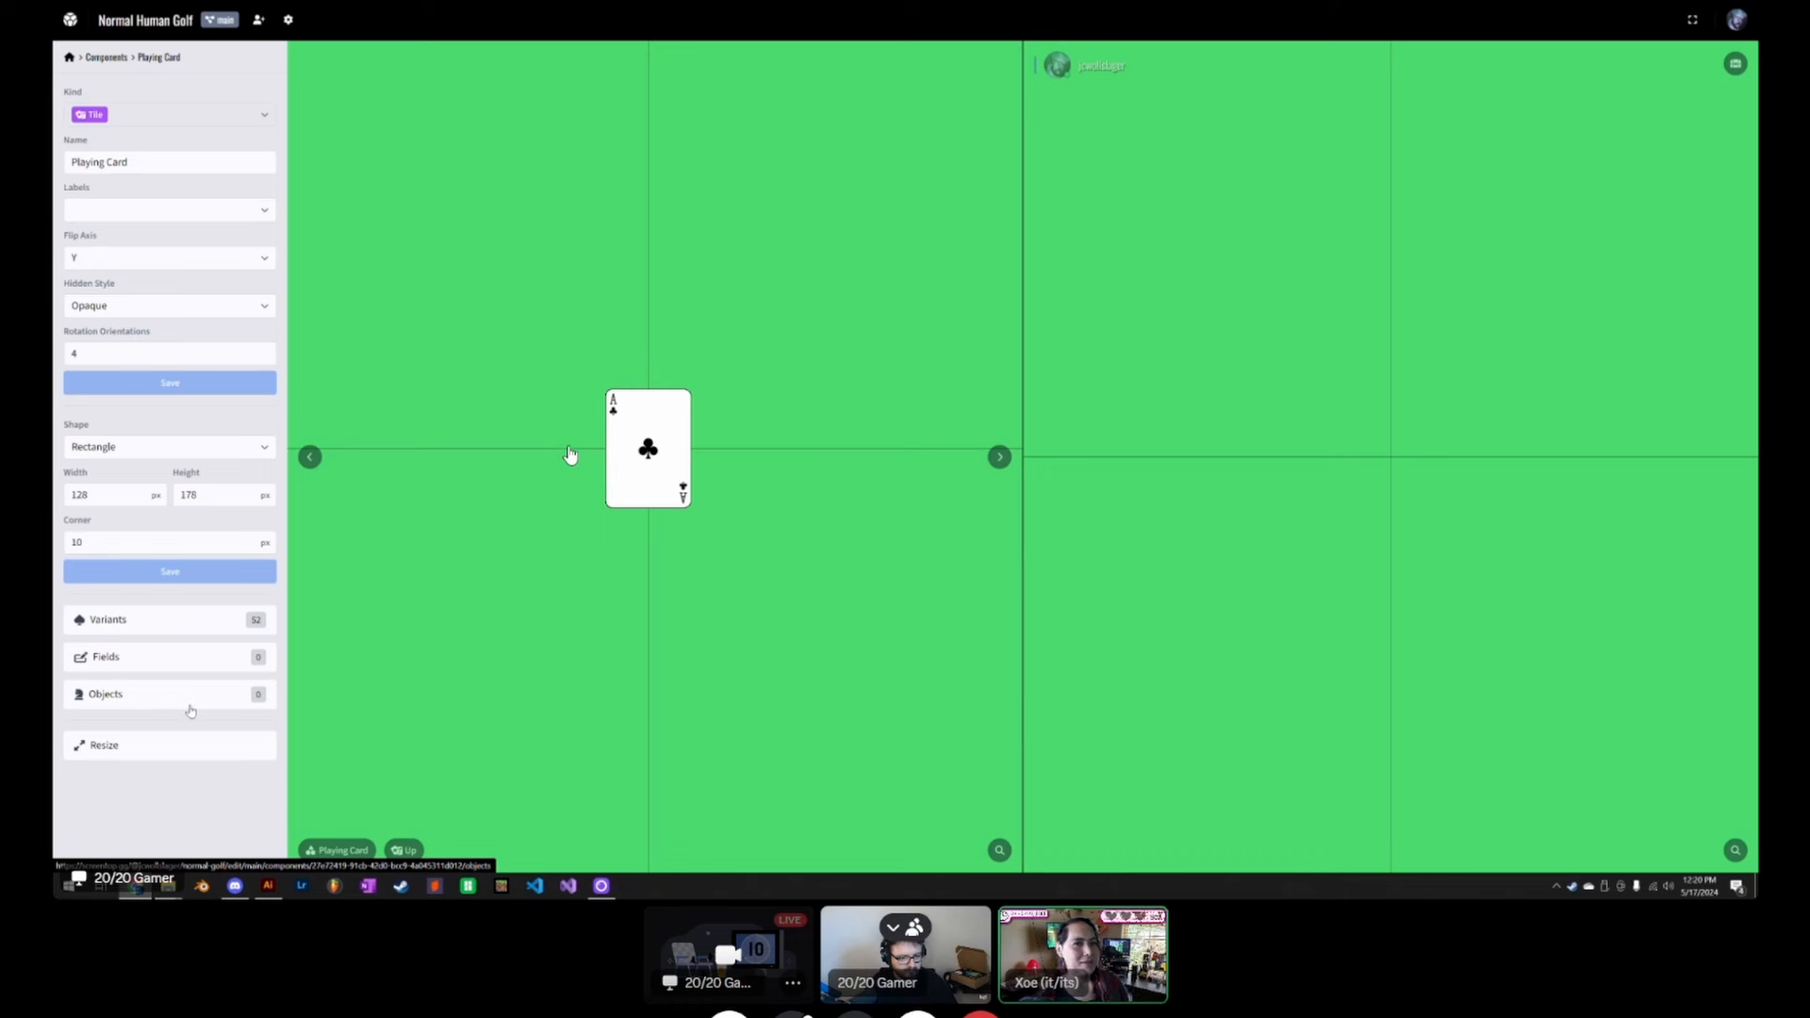
{"action": "left_click", "coordinate": [189, 710]}
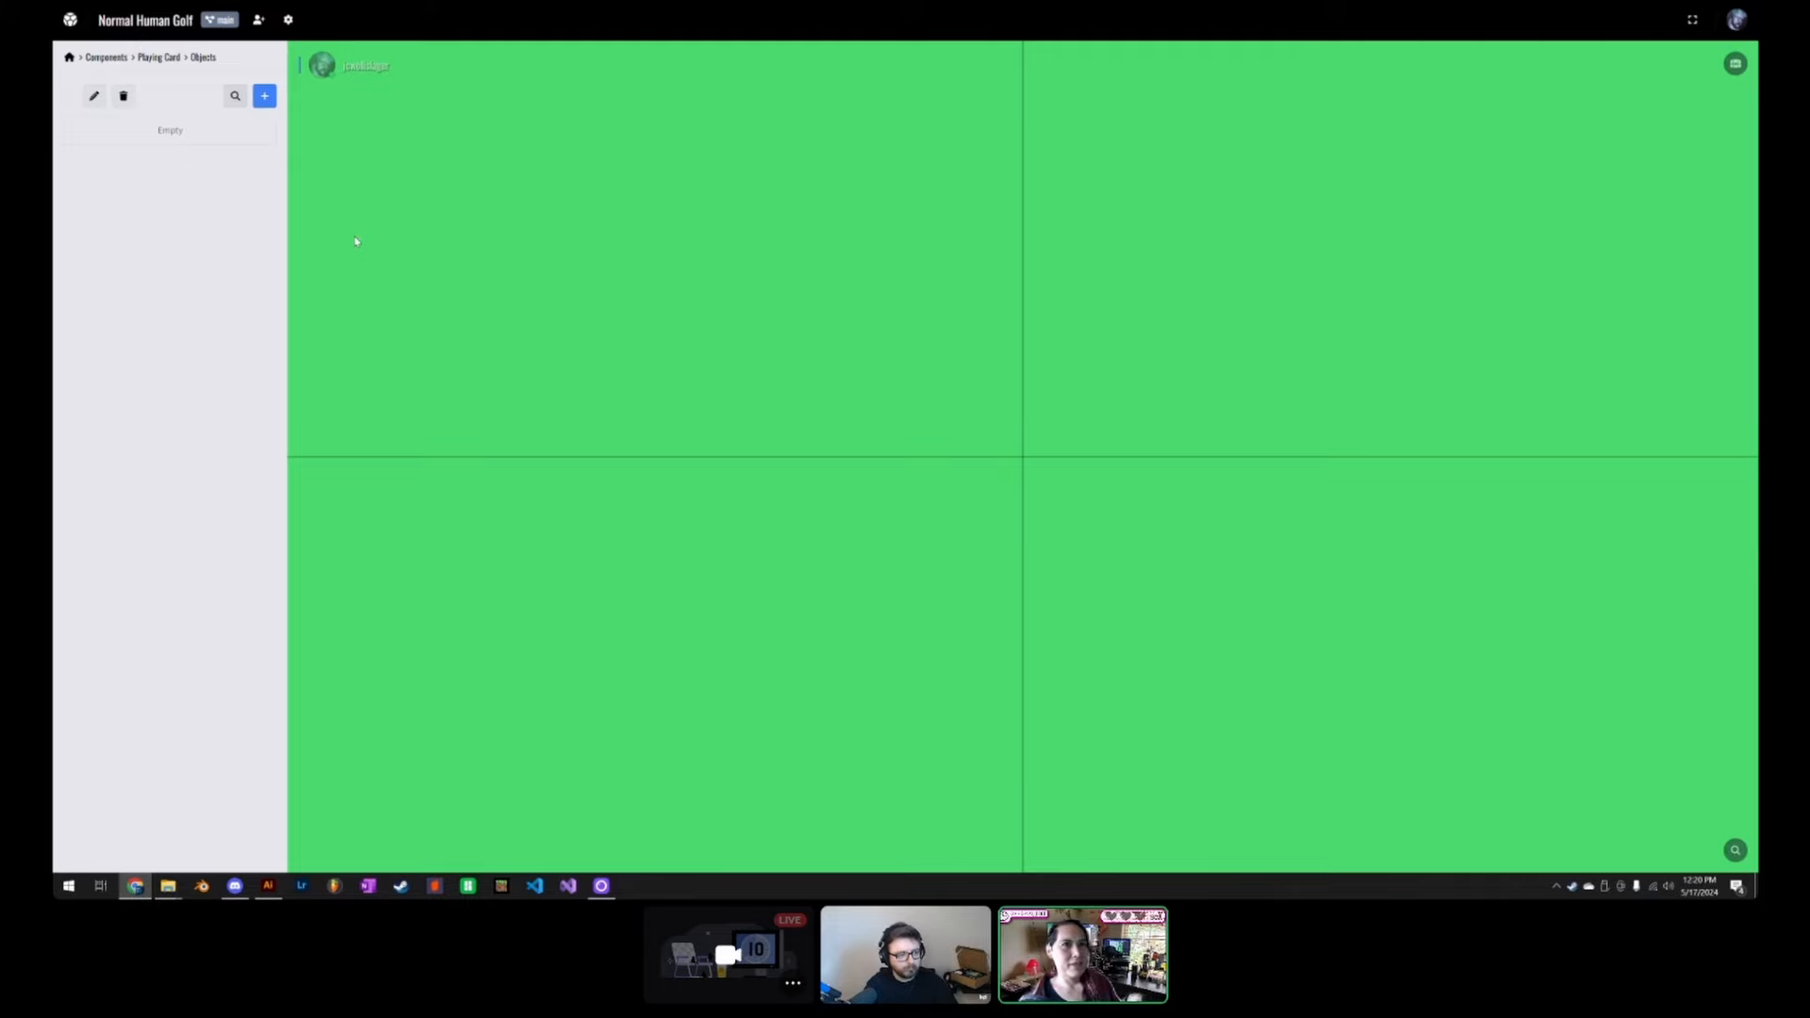
{"action": "left_click", "coordinate": [158, 57]}
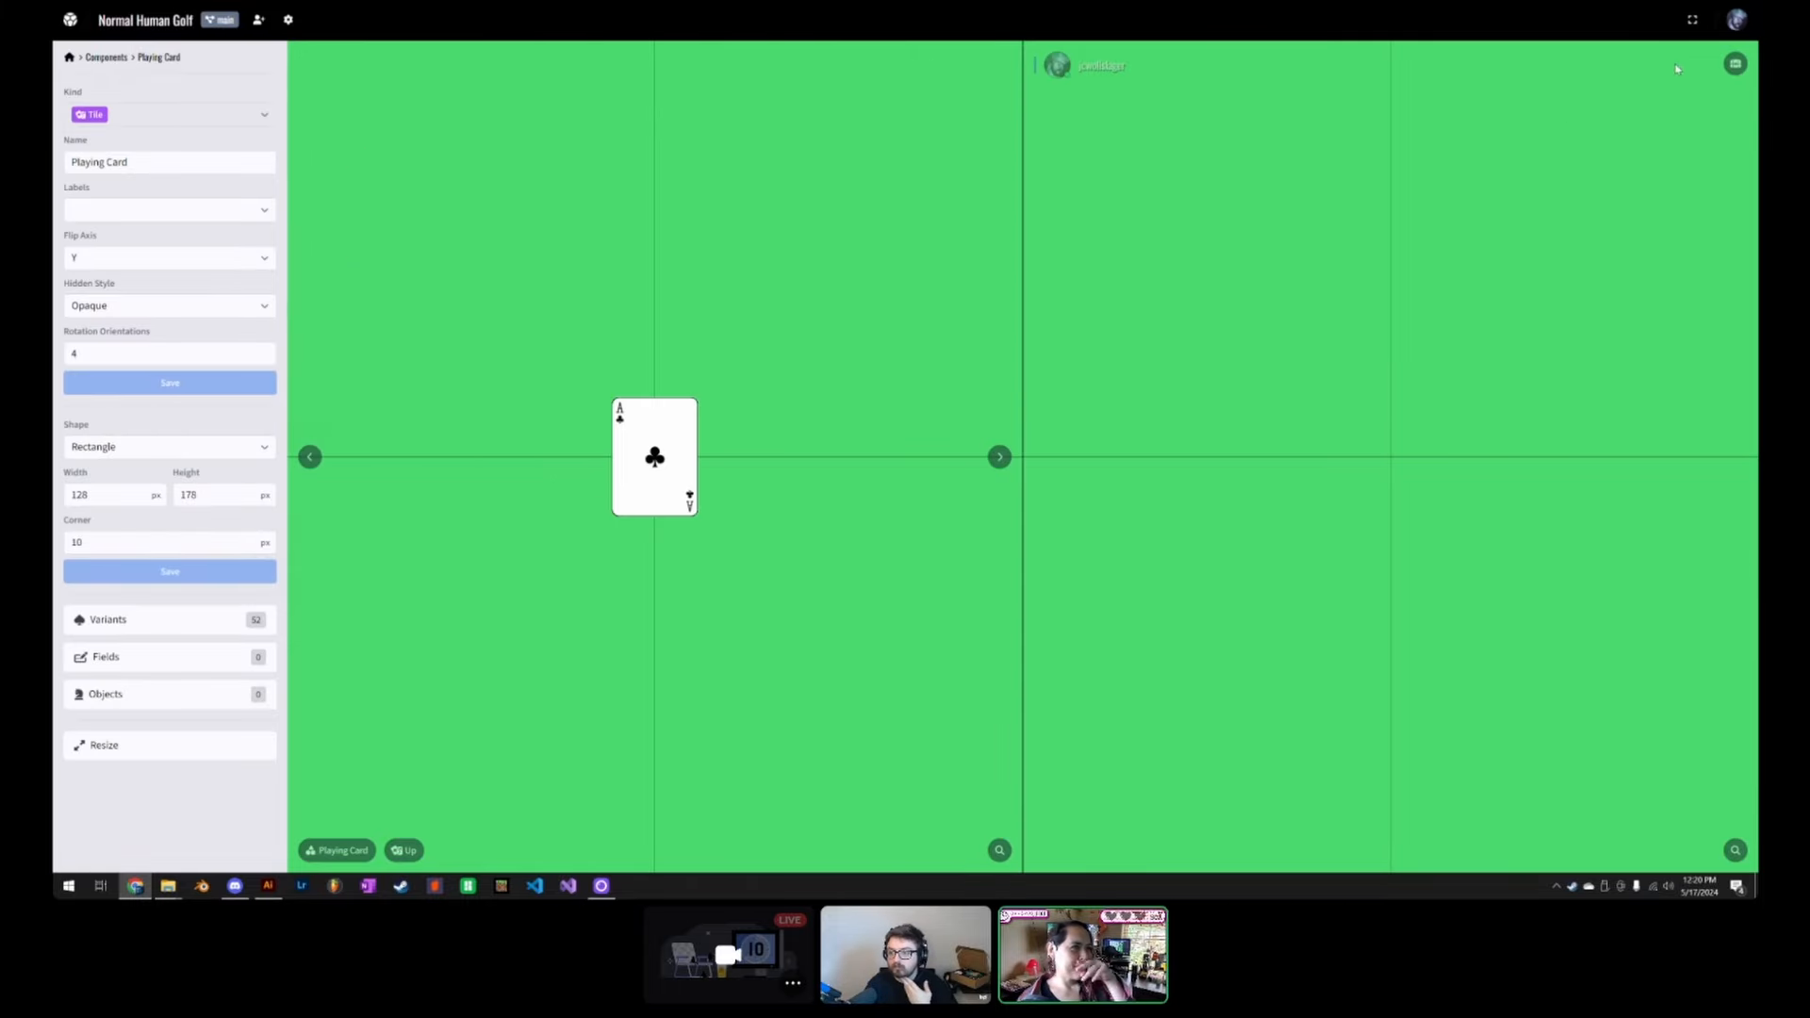
Step: Create objects from all Playing Card variants in the chest and move the stack to the left of the board's centre
{"action": "left_click", "coordinate": [1733, 66]}
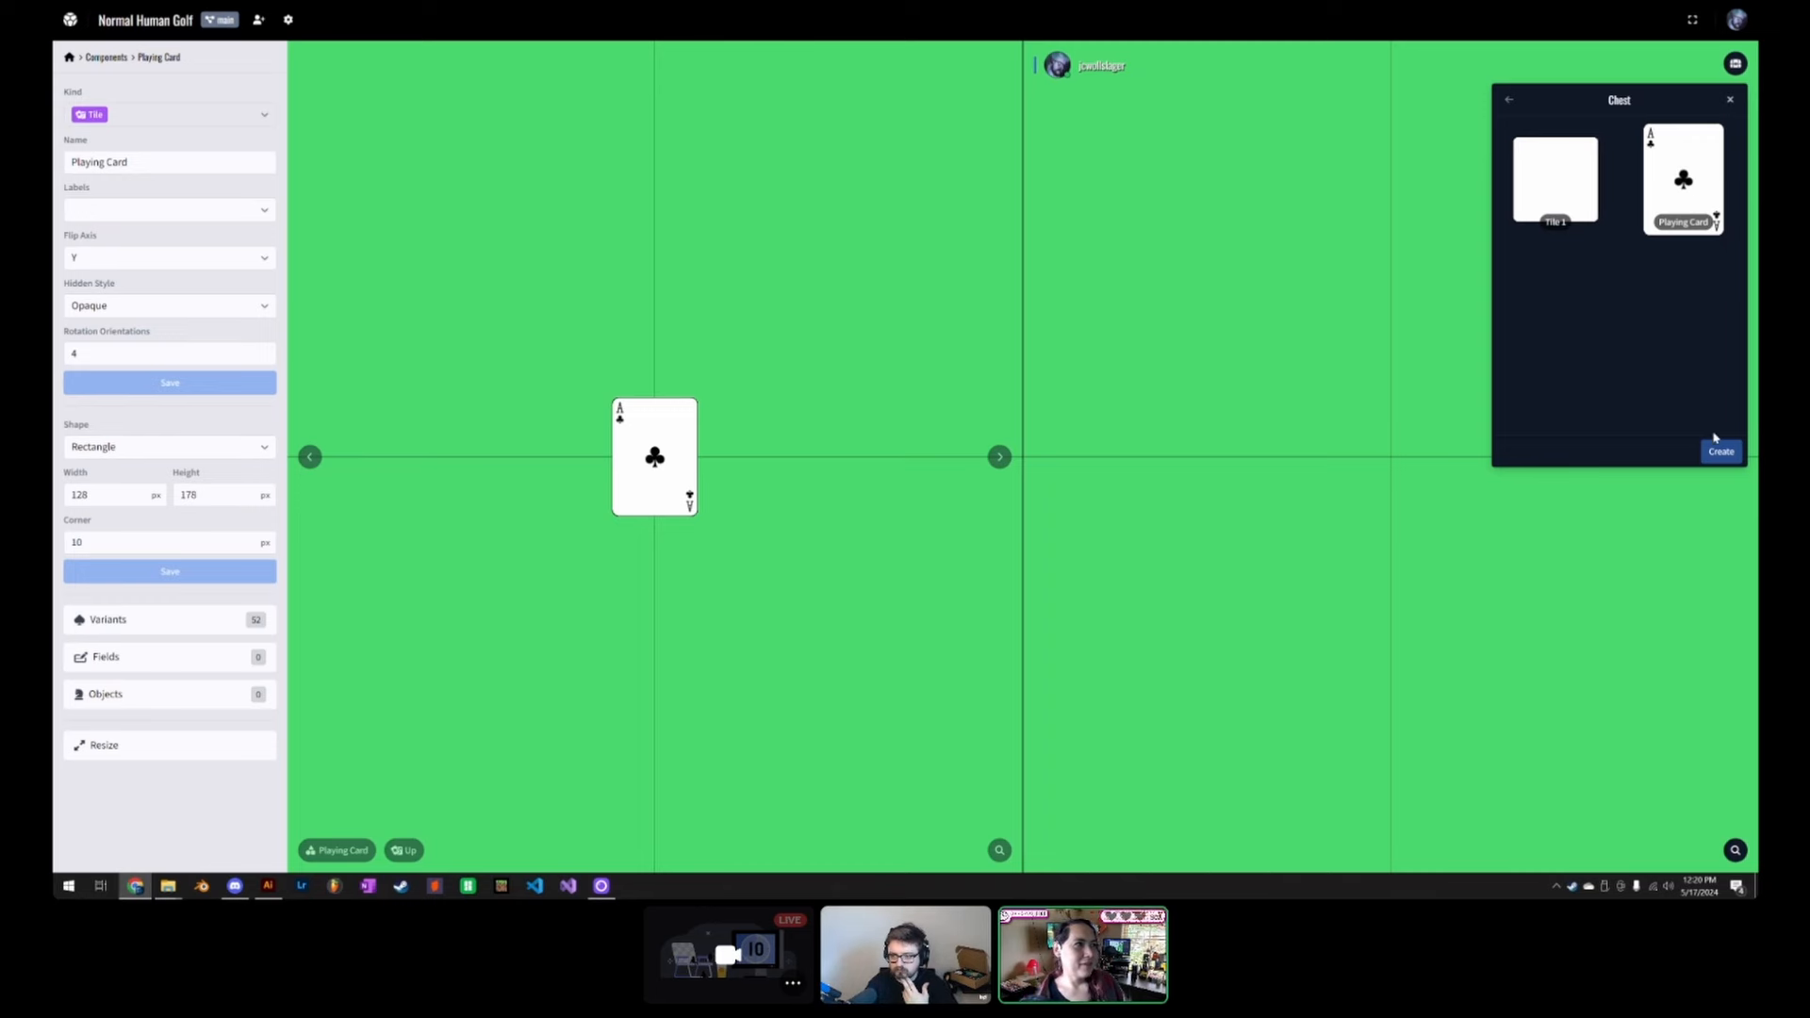
{"action": "left_click", "coordinate": [1694, 212]}
{"action": "scroll", "coordinate": [1617, 330], "scroll_direction": "down", "scroll_amount": 7}
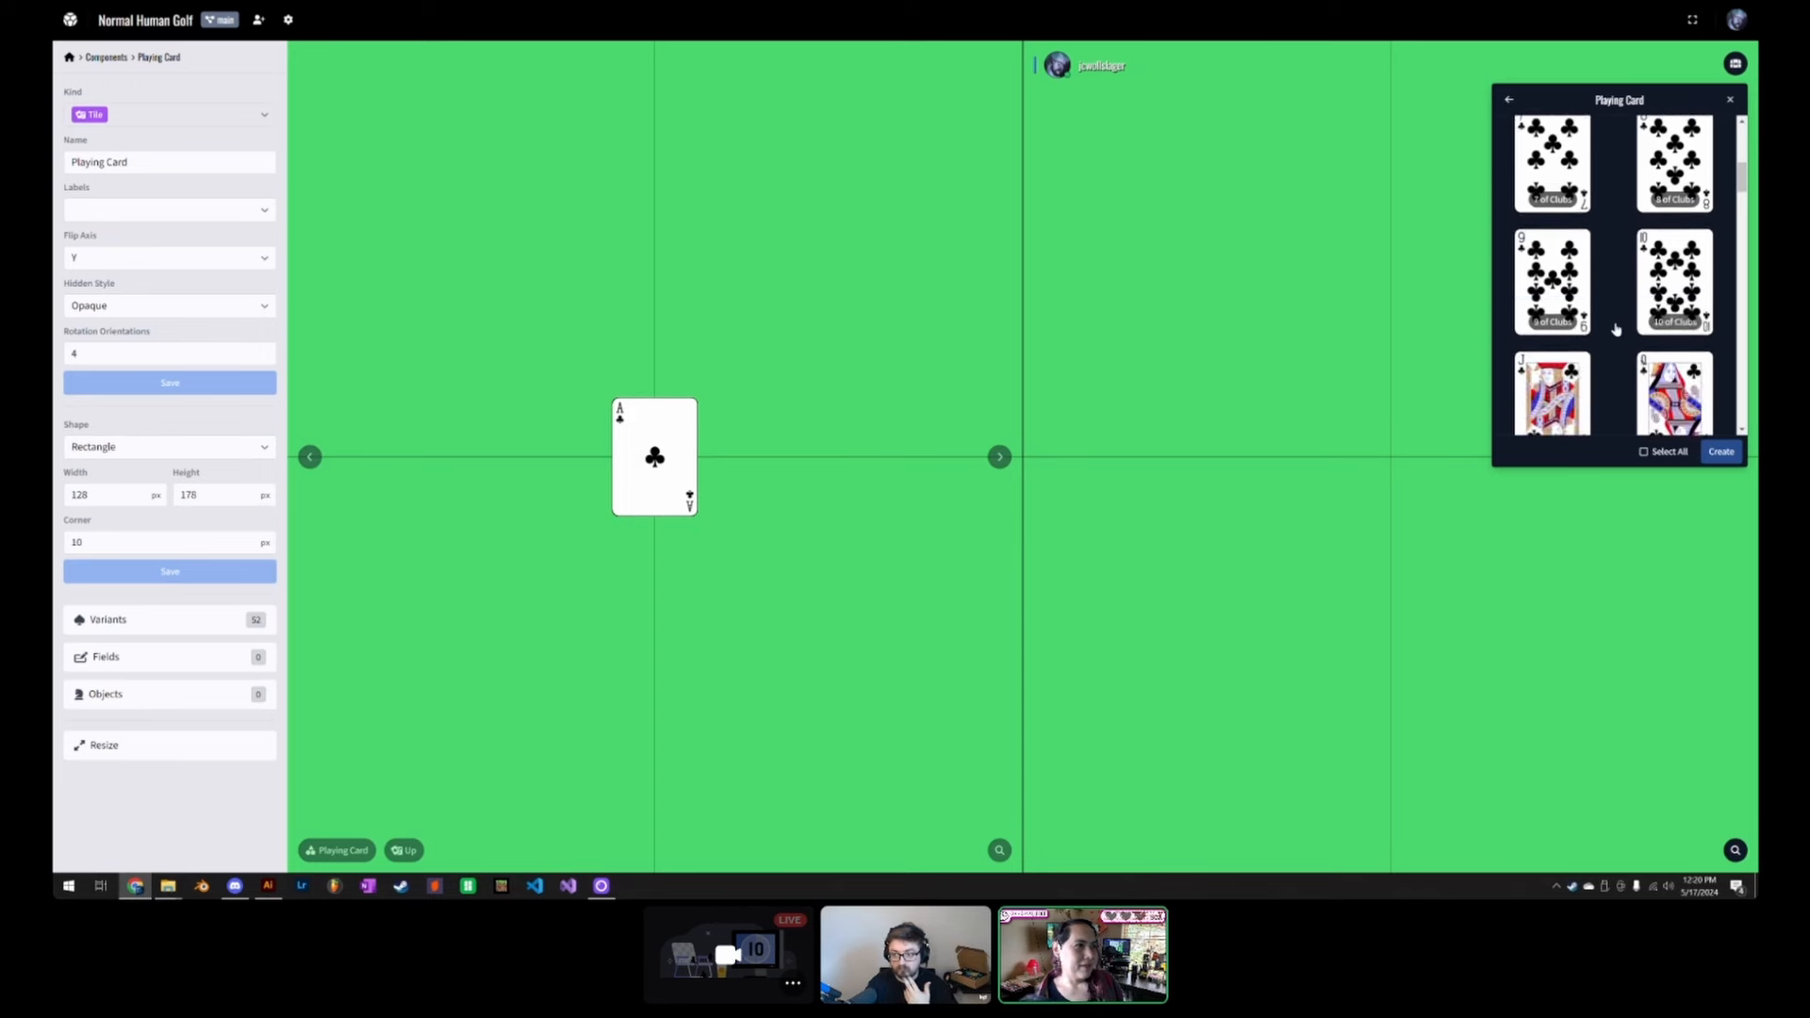
{"action": "scroll", "coordinate": [1616, 329], "scroll_direction": "down", "scroll_amount": 7}
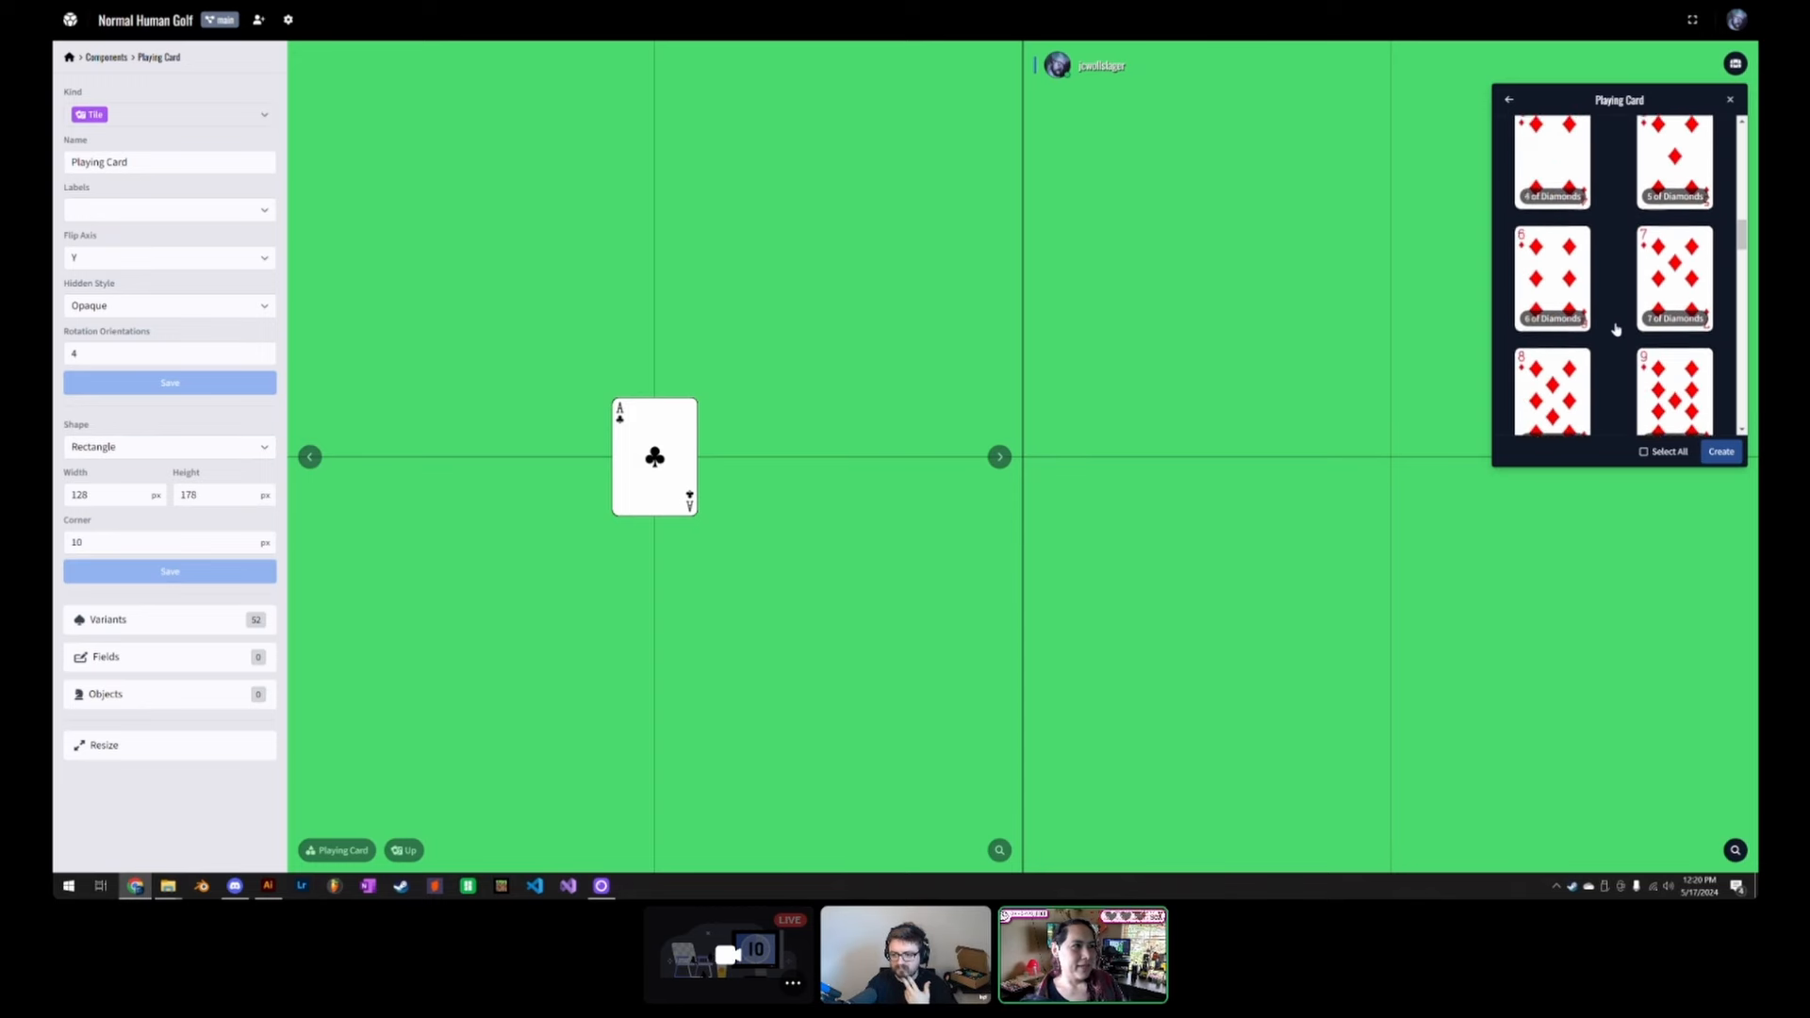
{"action": "scroll", "coordinate": [1612, 326], "scroll_direction": "up", "scroll_amount": 5}
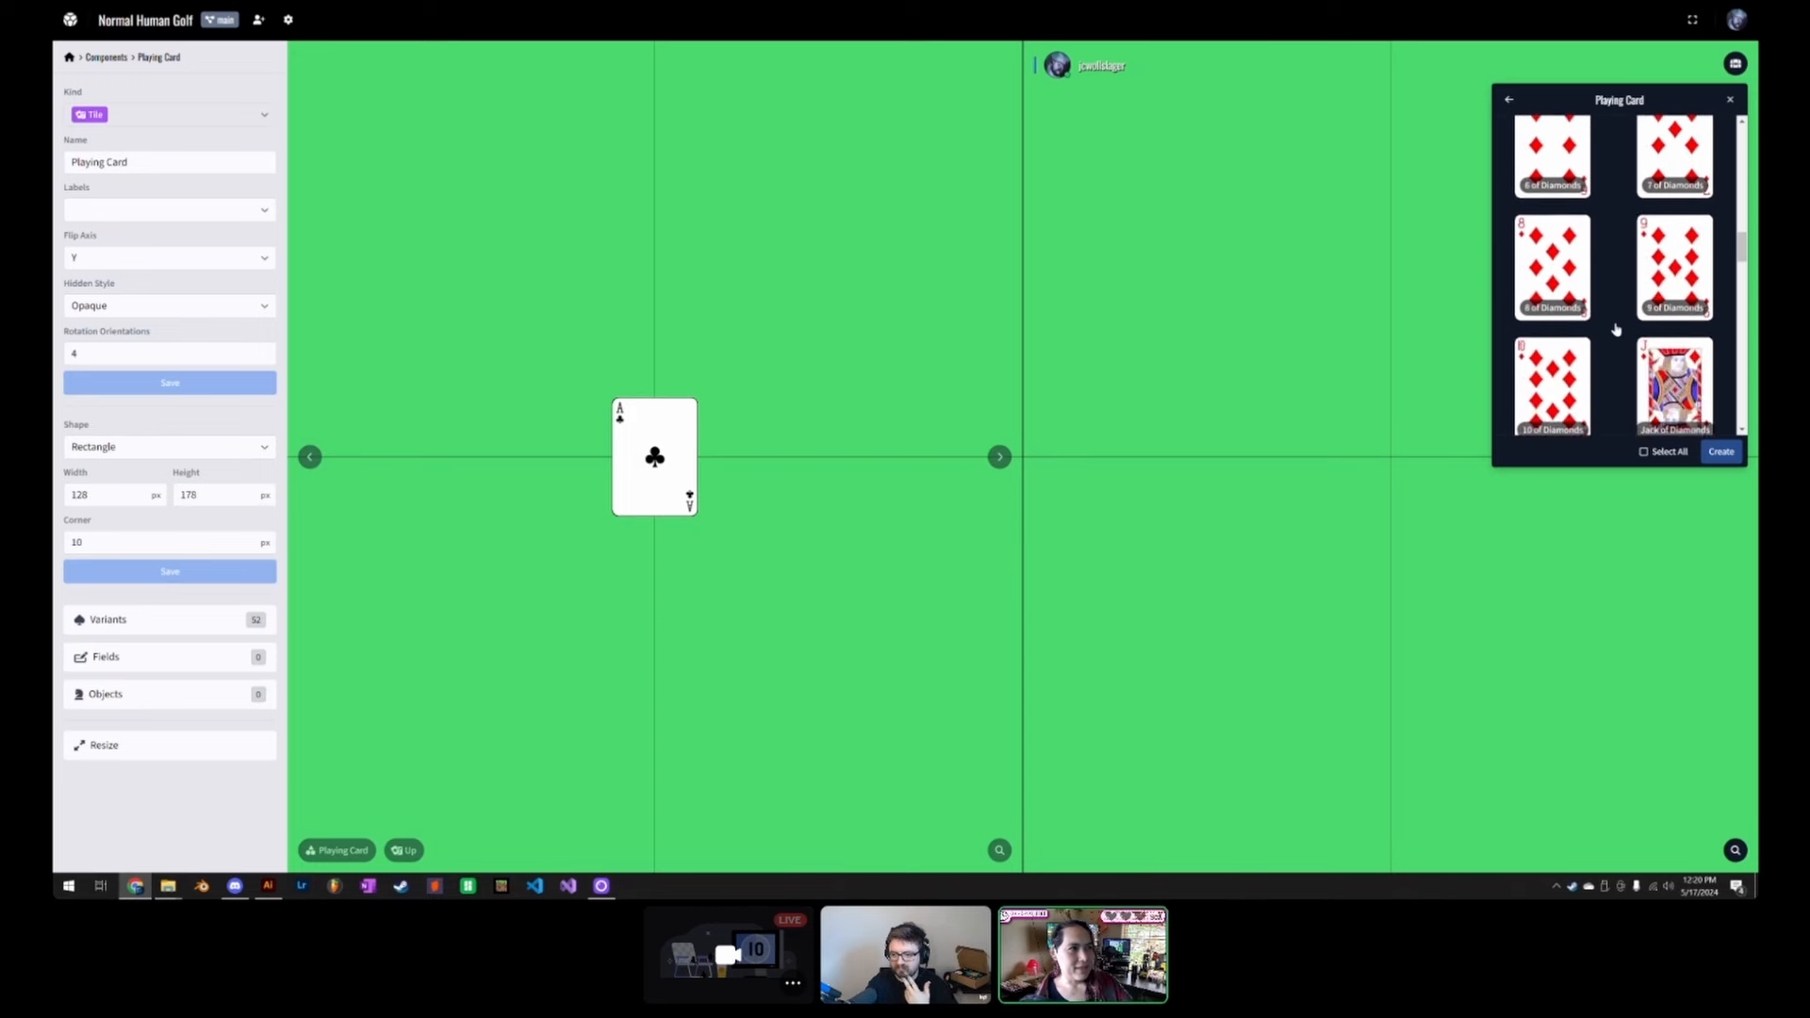
{"action": "left_click", "coordinate": [1657, 452]}
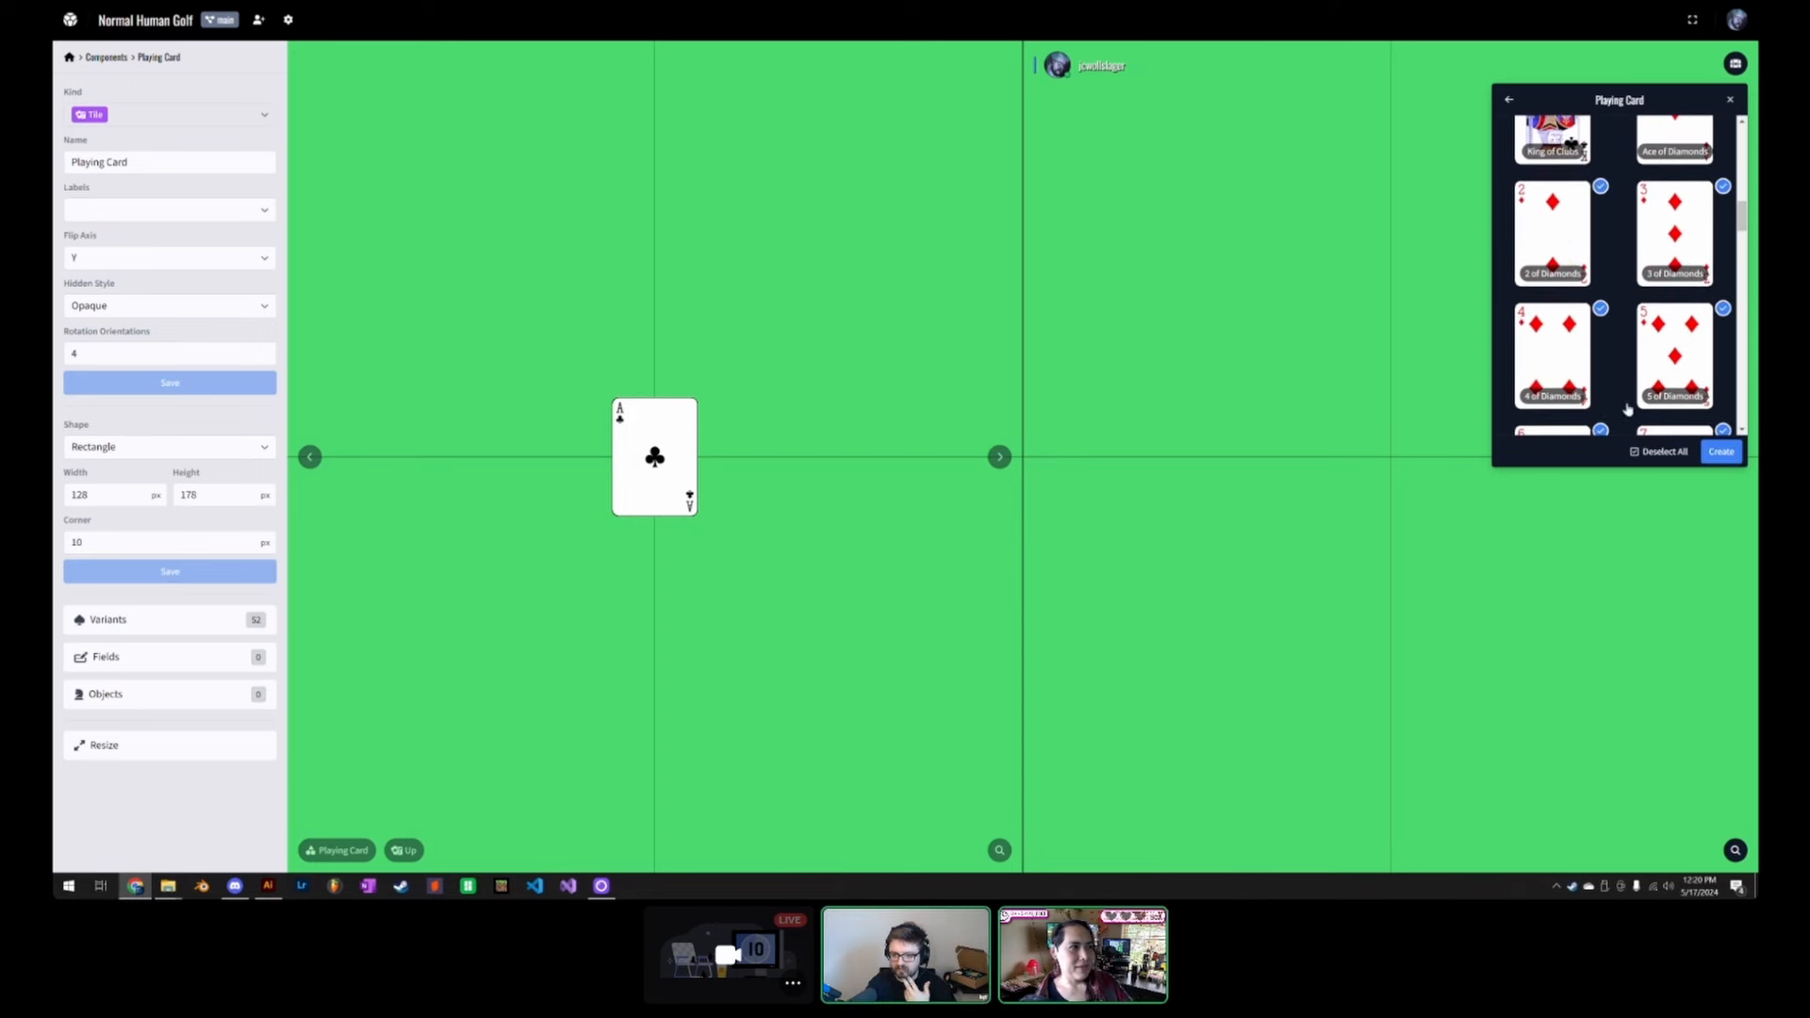
{"action": "left_click", "coordinate": [1722, 452]}
{"action": "left_click_drag", "start_coordinate": [1431, 471], "coordinate": [1137, 452]}
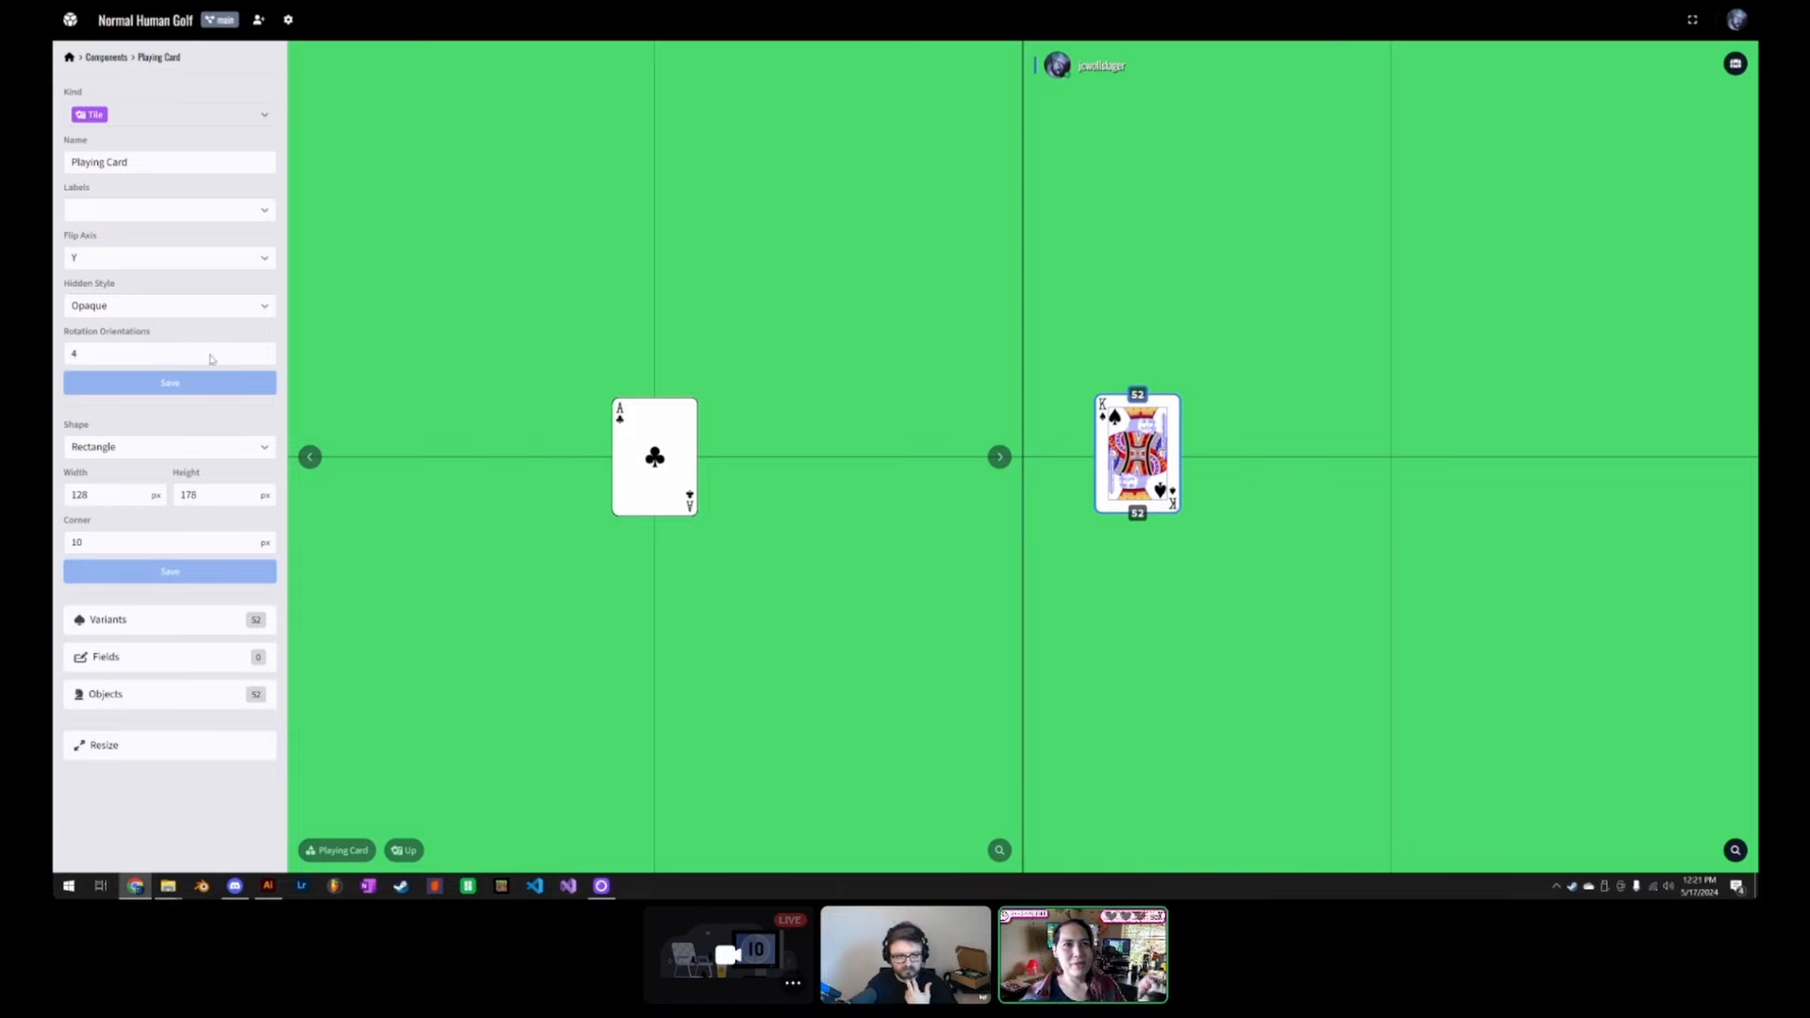
Step: Look through the full list of Playing Card objects placed on the main board
{"action": "left_click", "coordinate": [169, 694]}
{"action": "scroll", "coordinate": [170, 255], "scroll_direction": "down", "scroll_amount": 4}
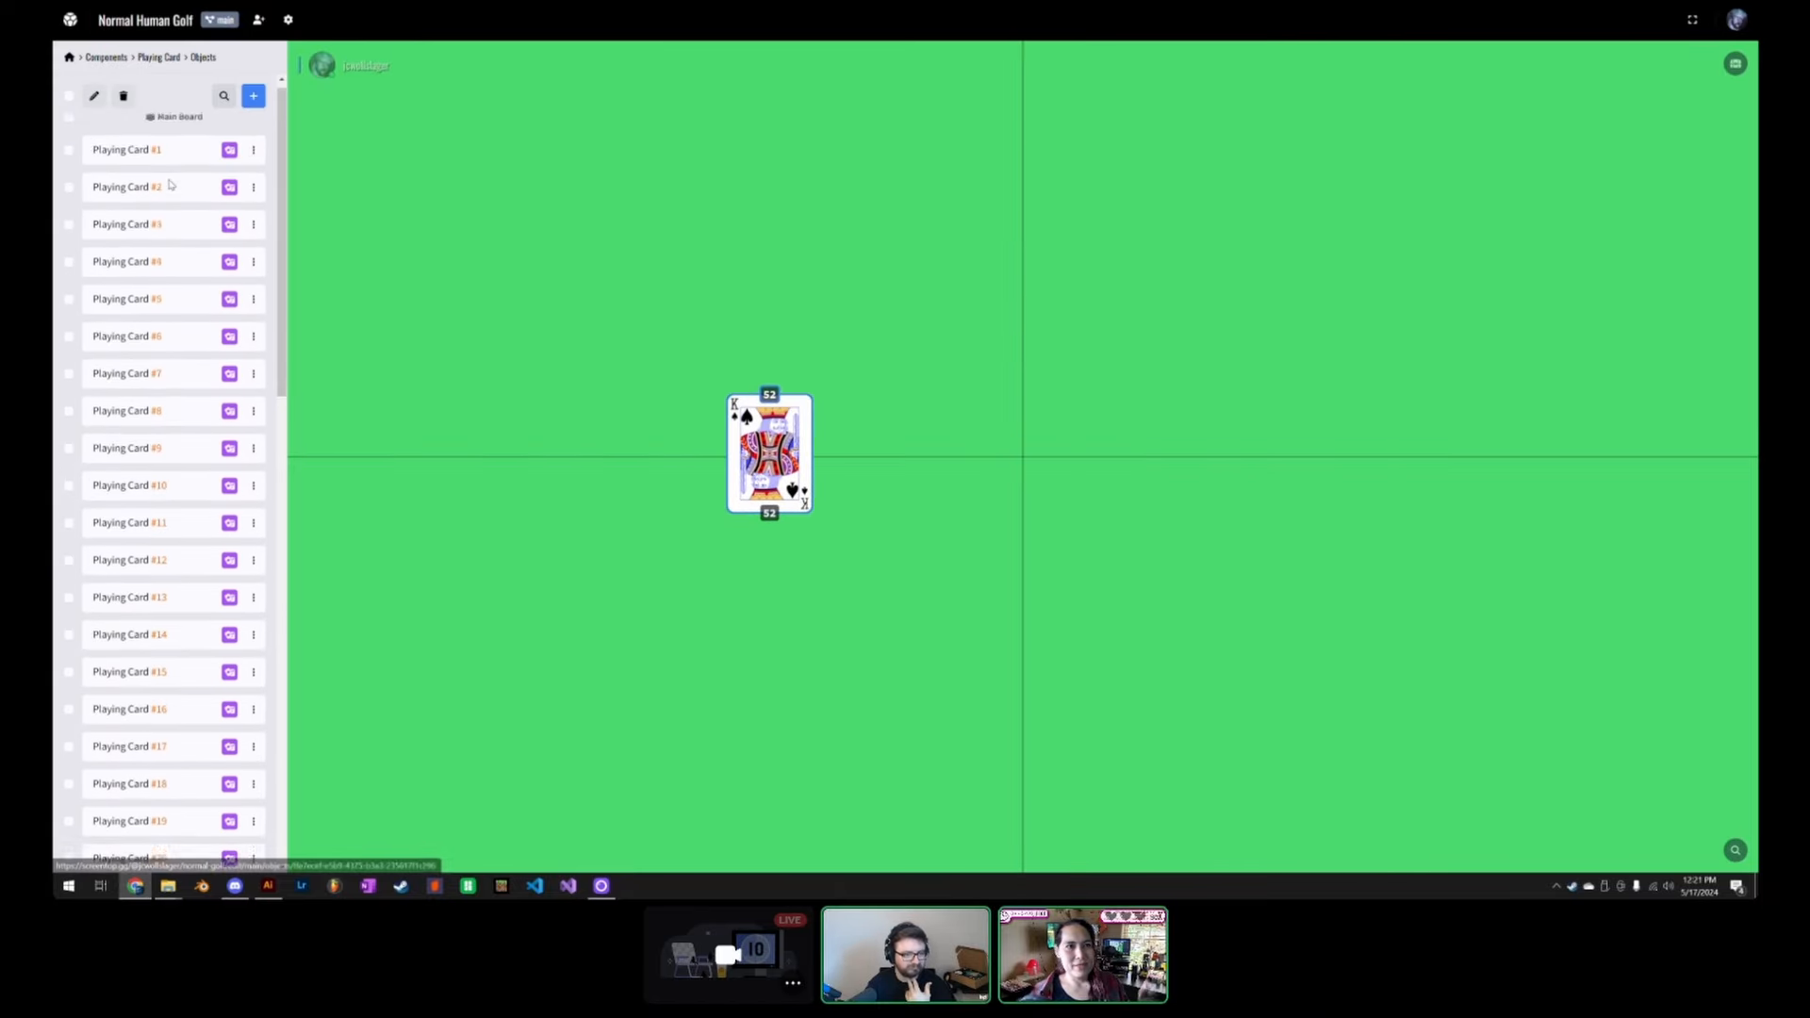
{"action": "scroll", "coordinate": [180, 566], "scroll_direction": "down", "scroll_amount": 8}
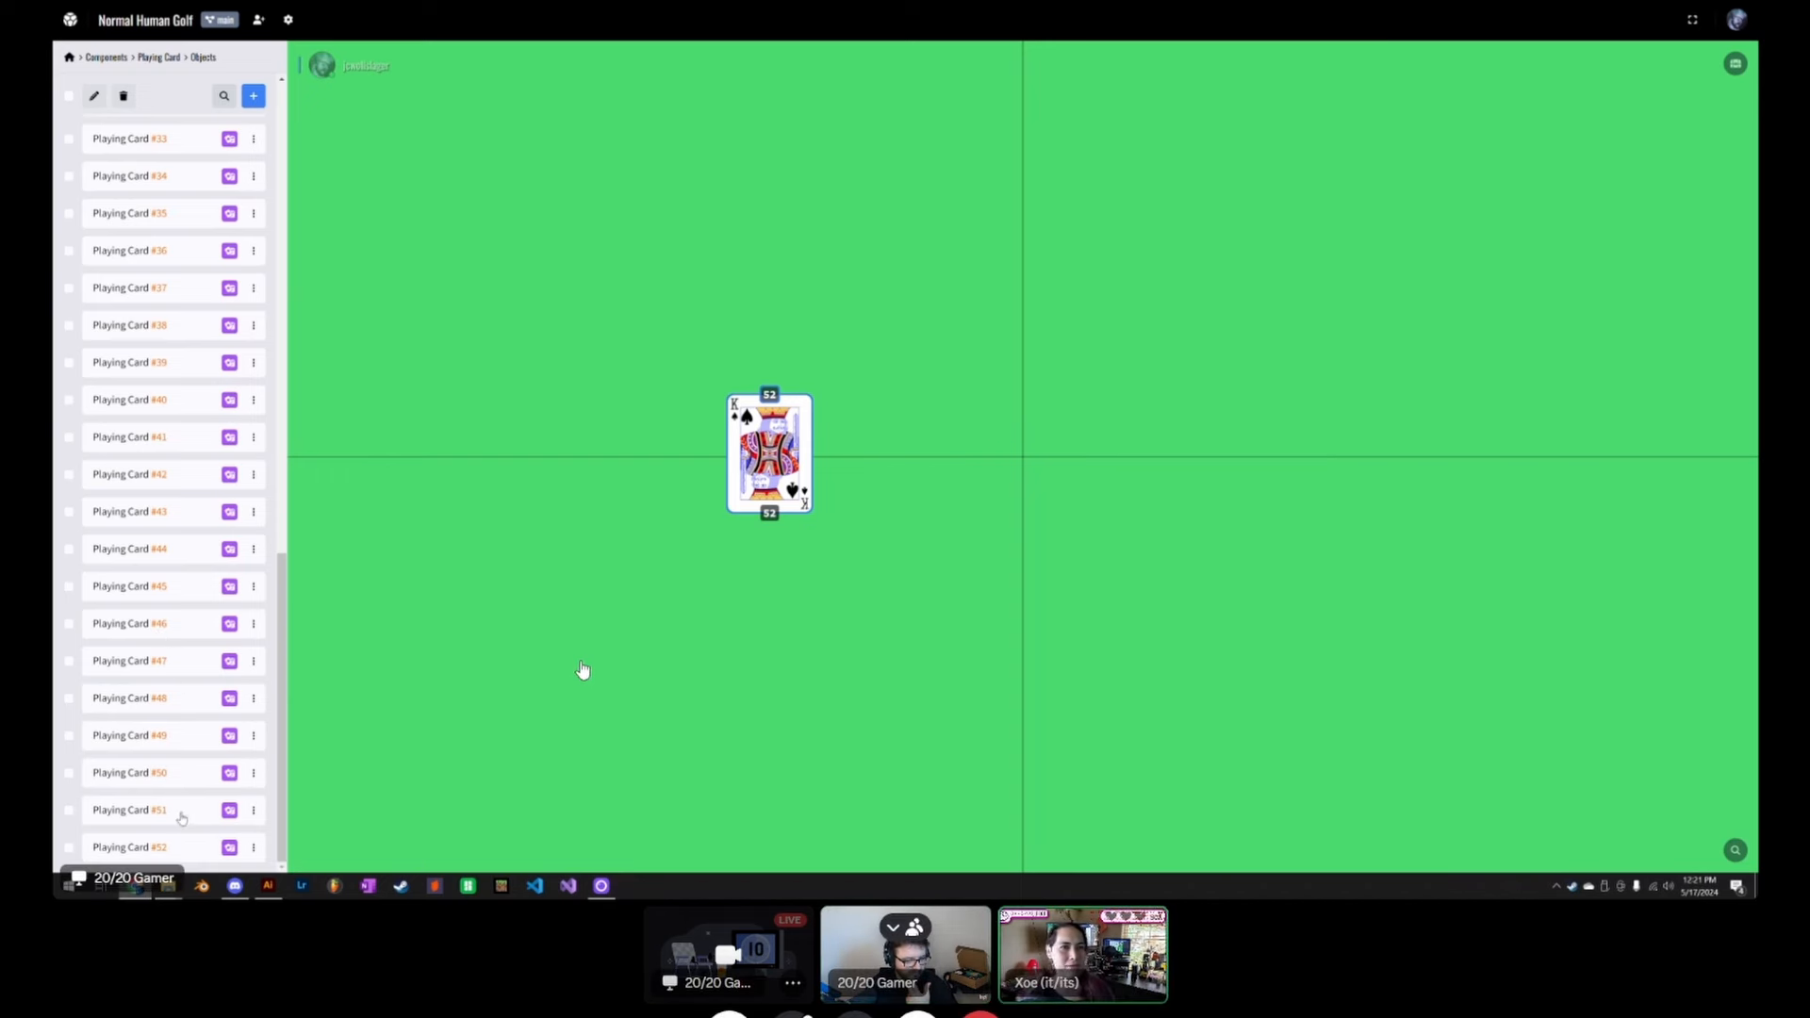
{"action": "scroll", "coordinate": [178, 811], "scroll_direction": "up", "scroll_amount": 15}
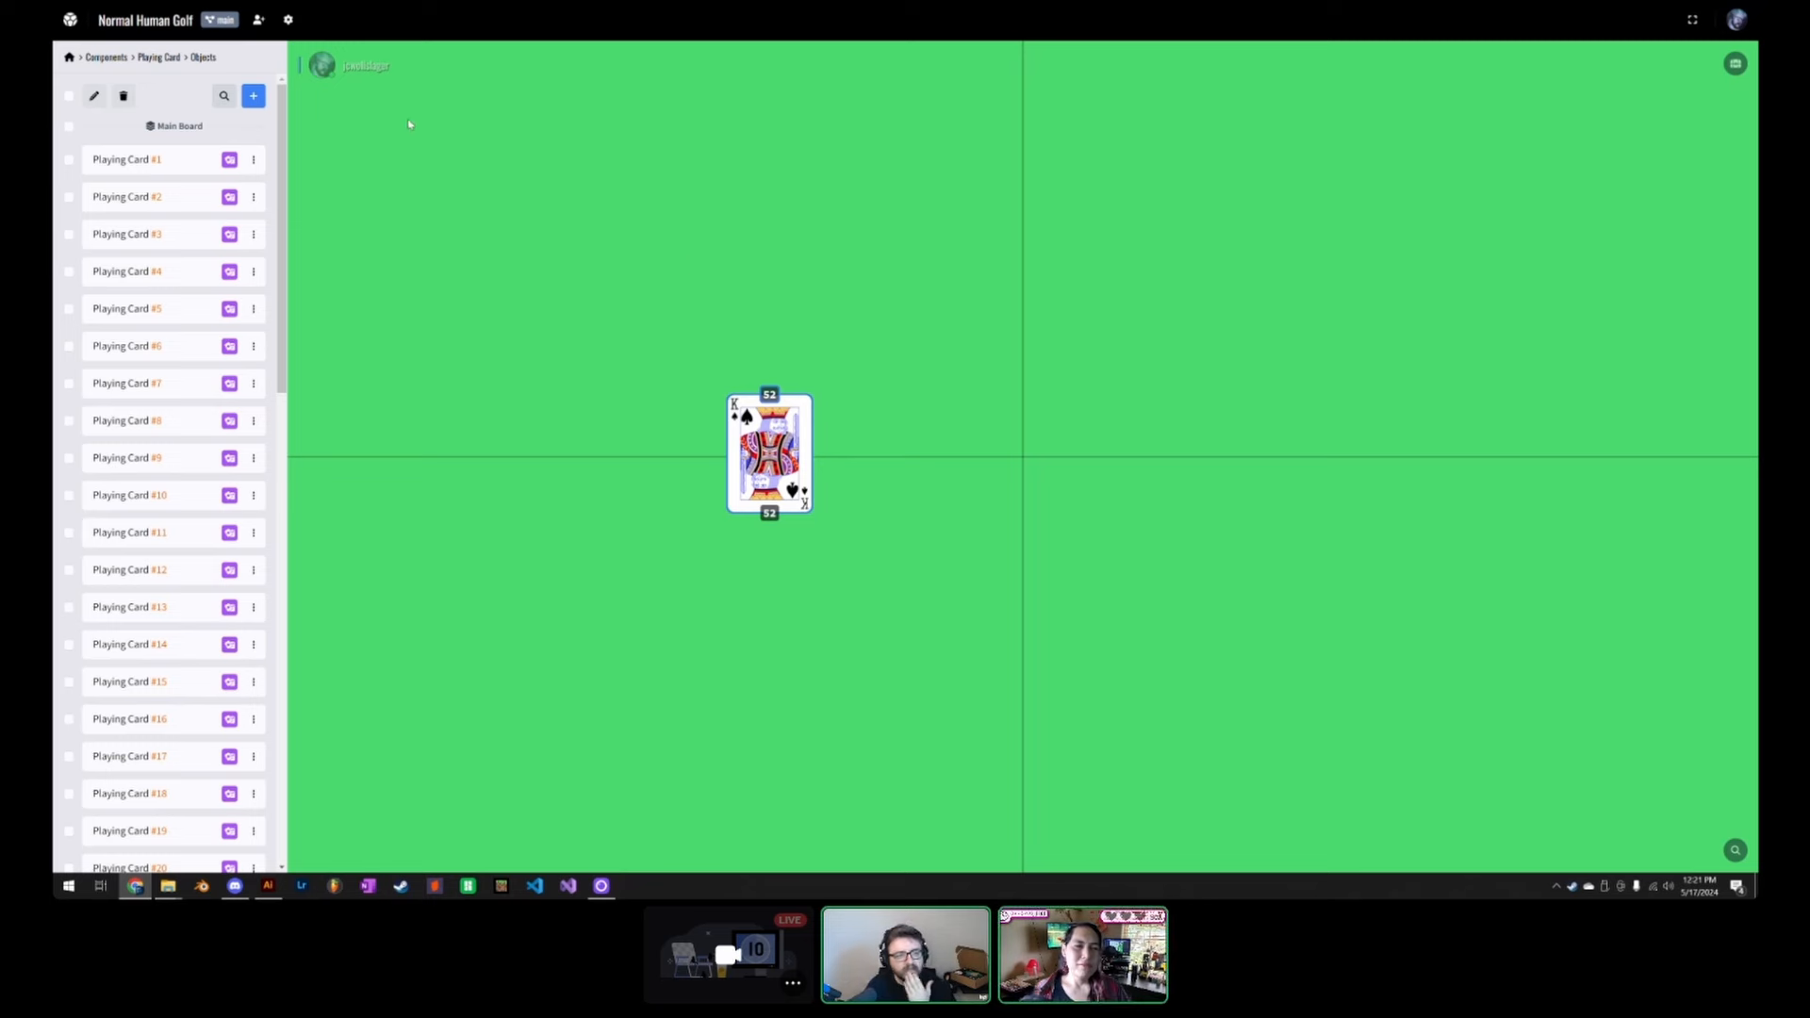
Step: Delete the whole stack of 52 Playing Card objects from the main board
{"action": "left_click", "coordinate": [158, 57]}
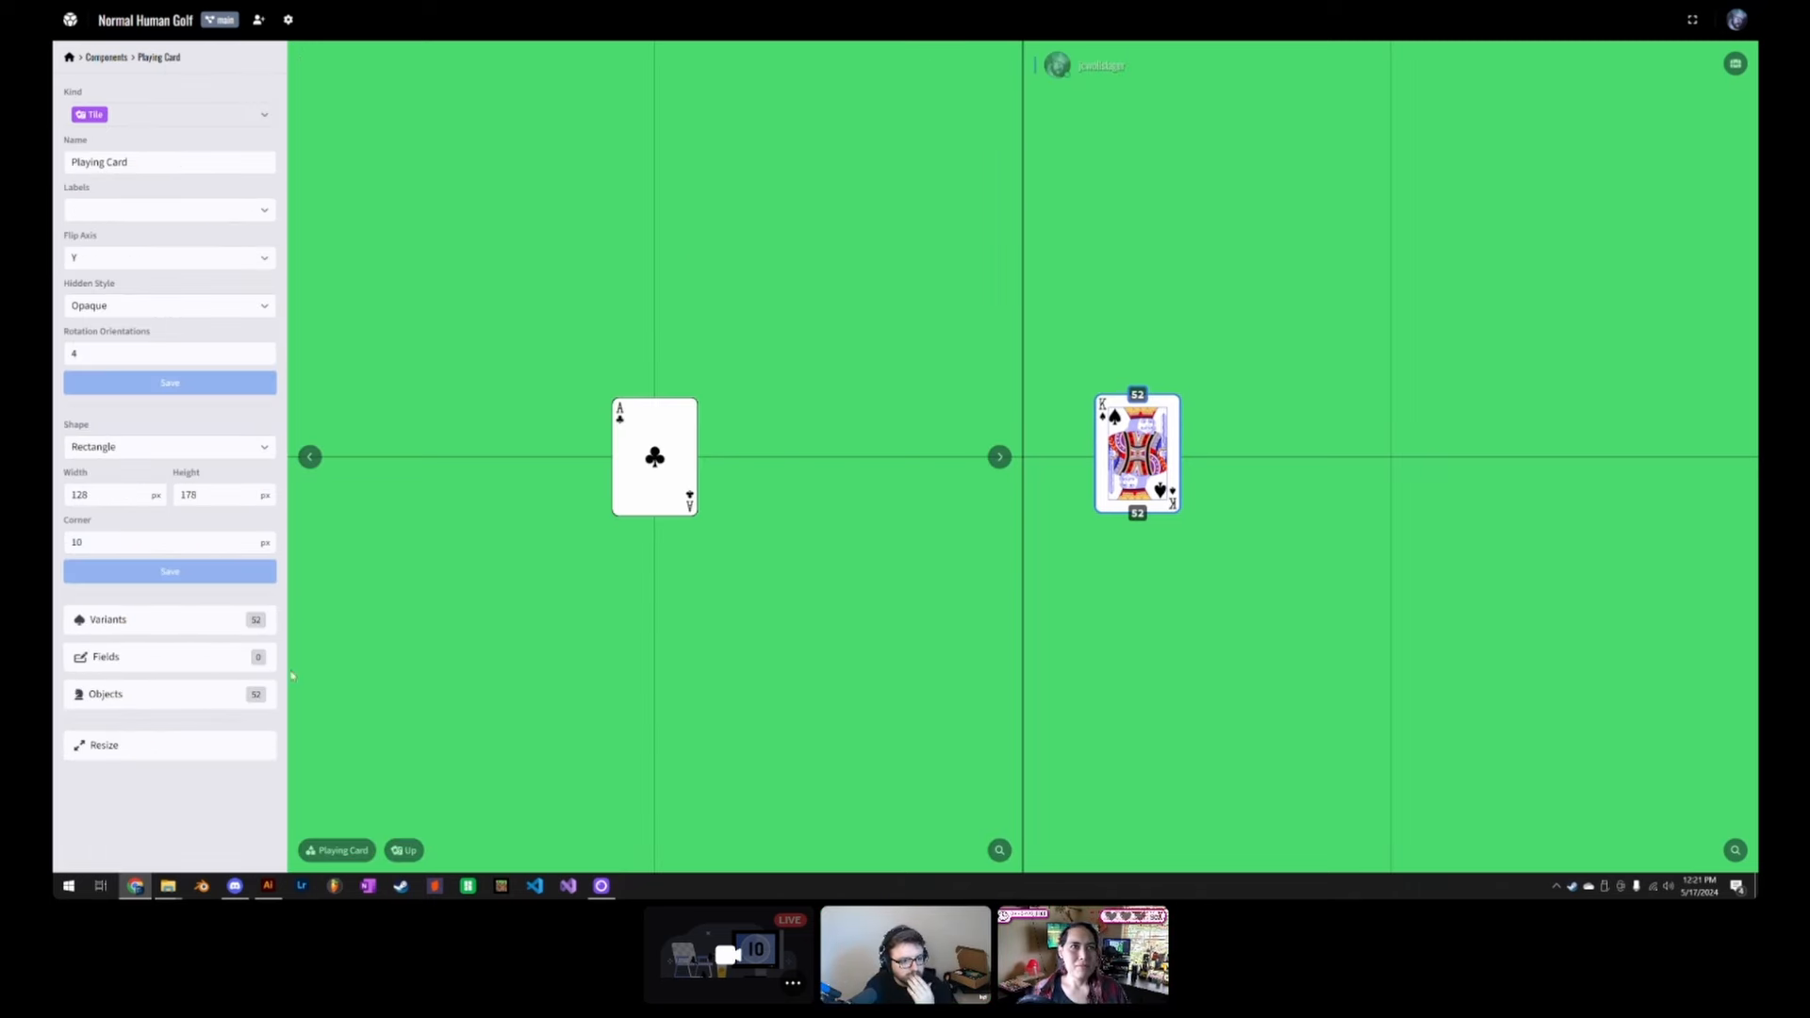
{"action": "right_click", "coordinate": [1141, 450]}
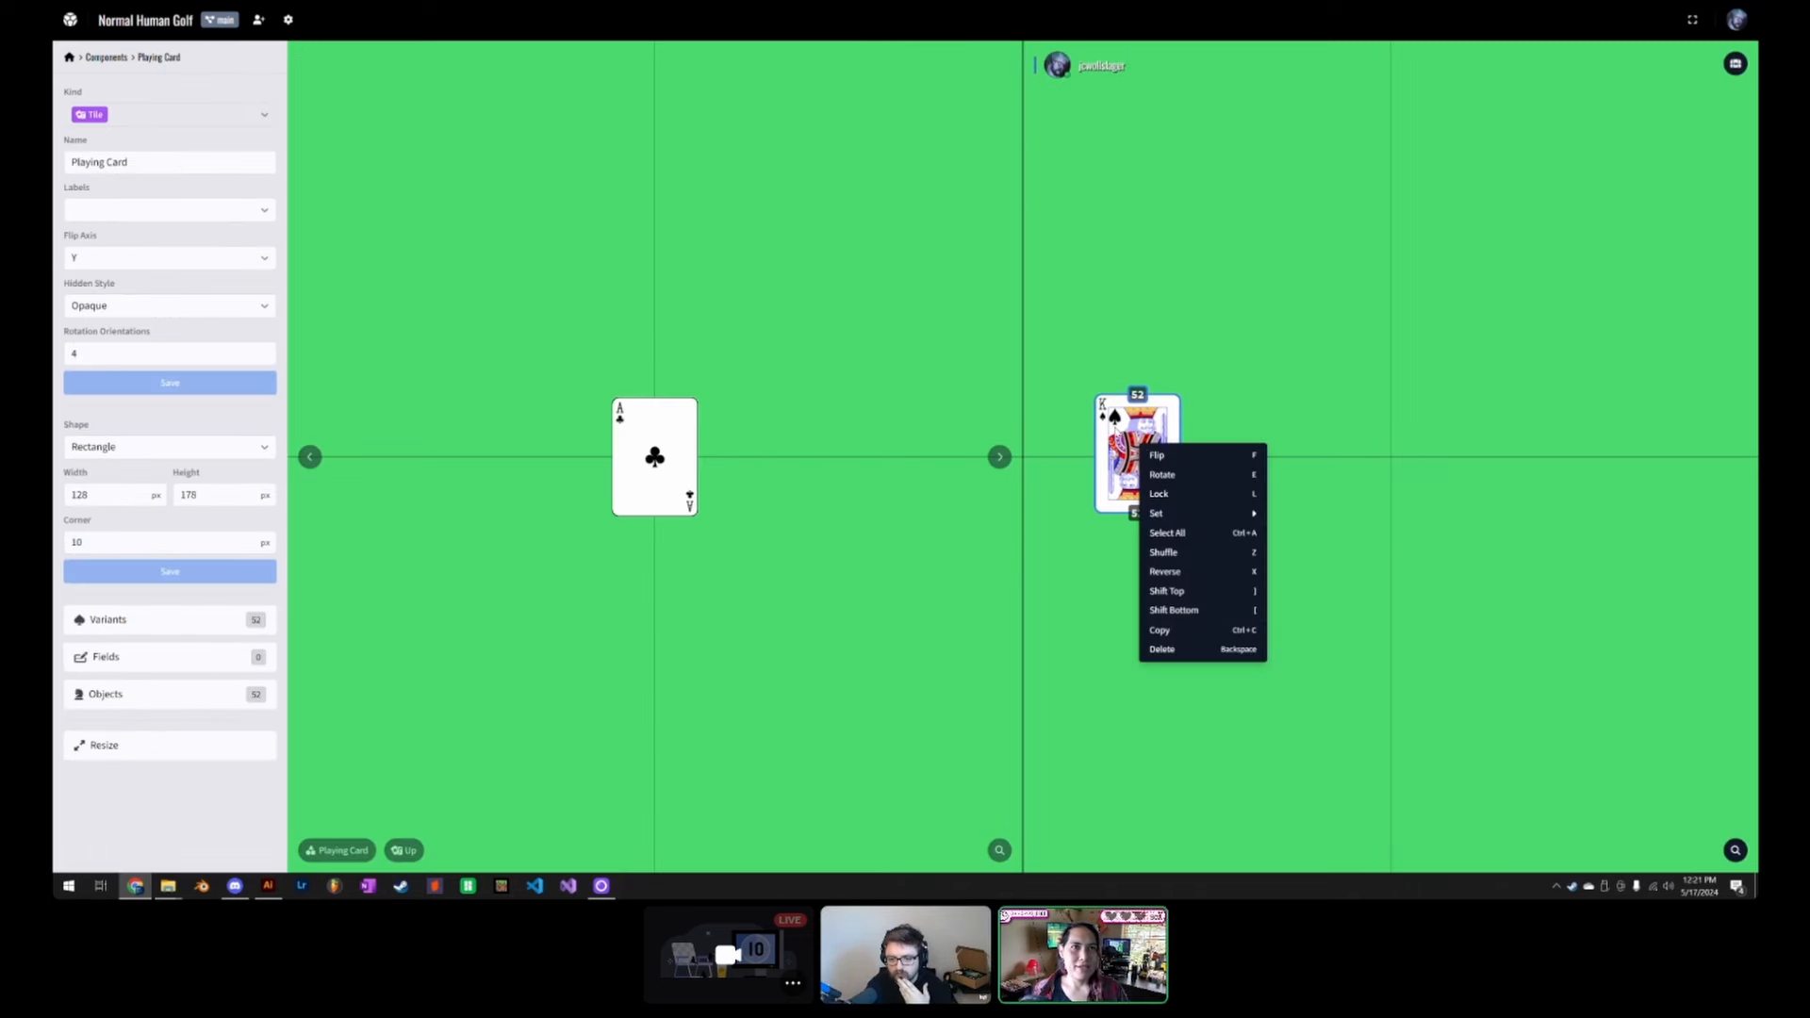
{"action": "left_click", "coordinate": [1179, 651]}
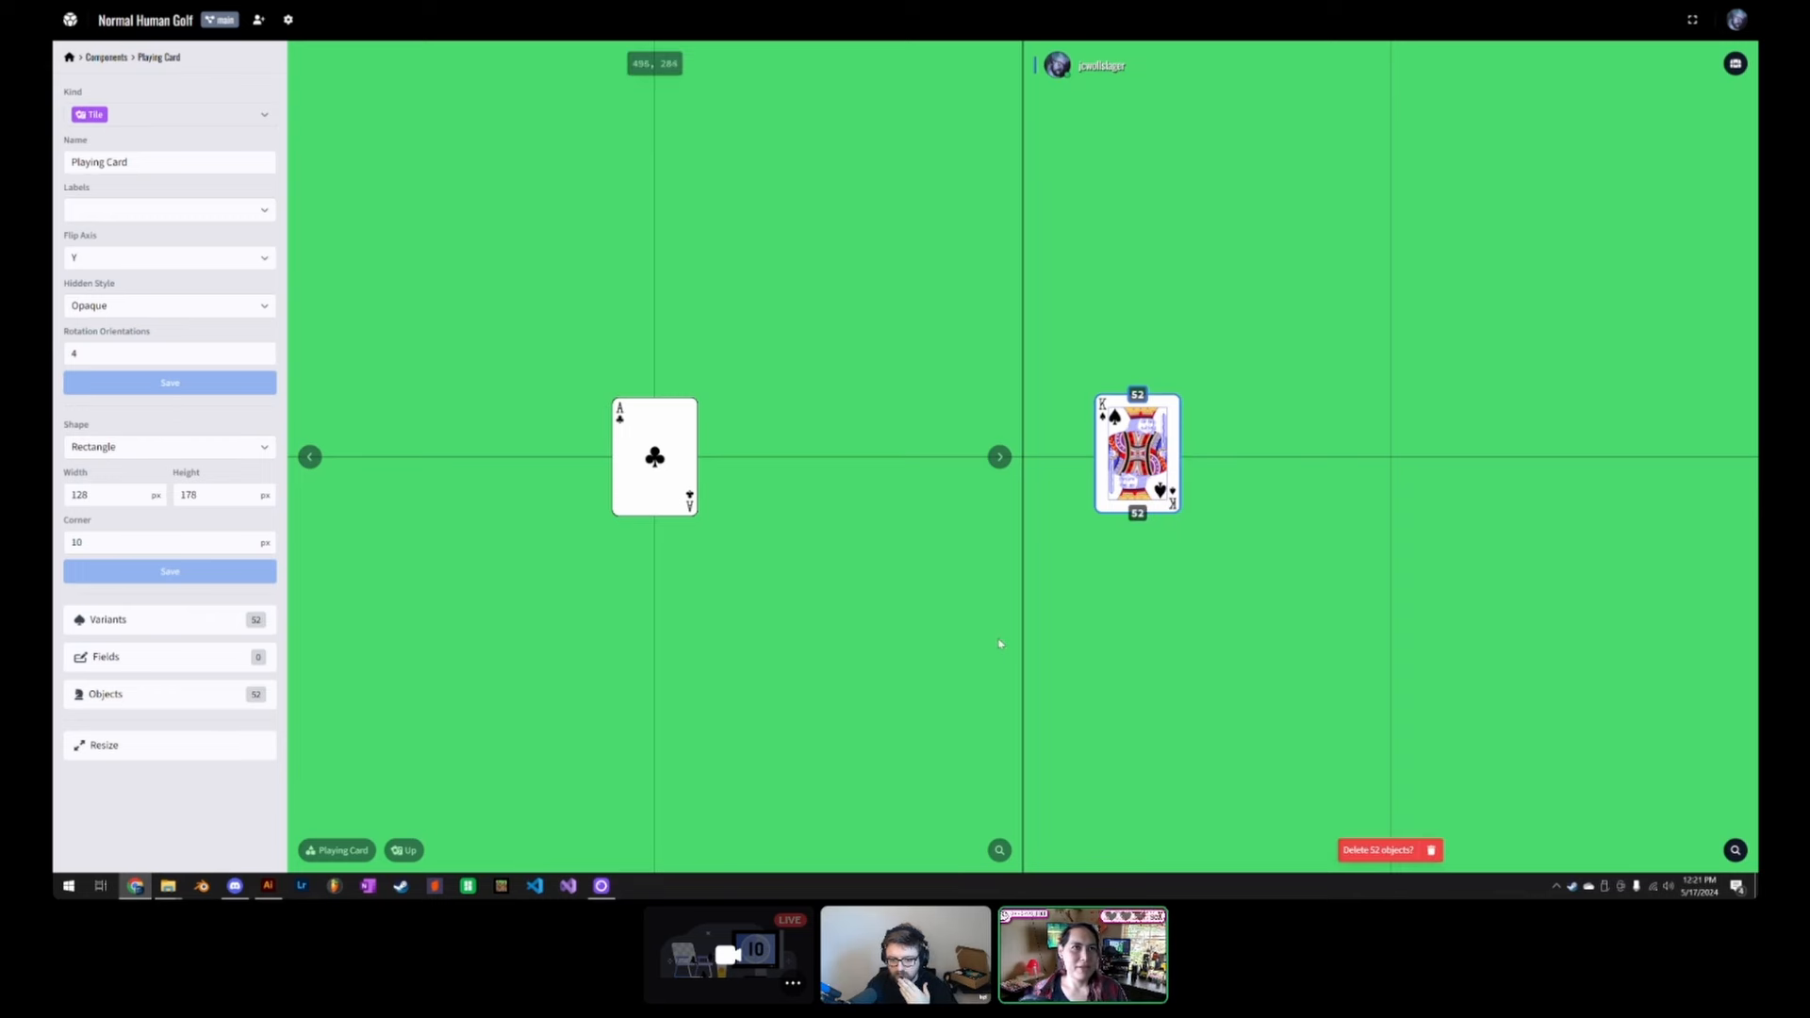
{"action": "left_click", "coordinate": [1433, 851]}
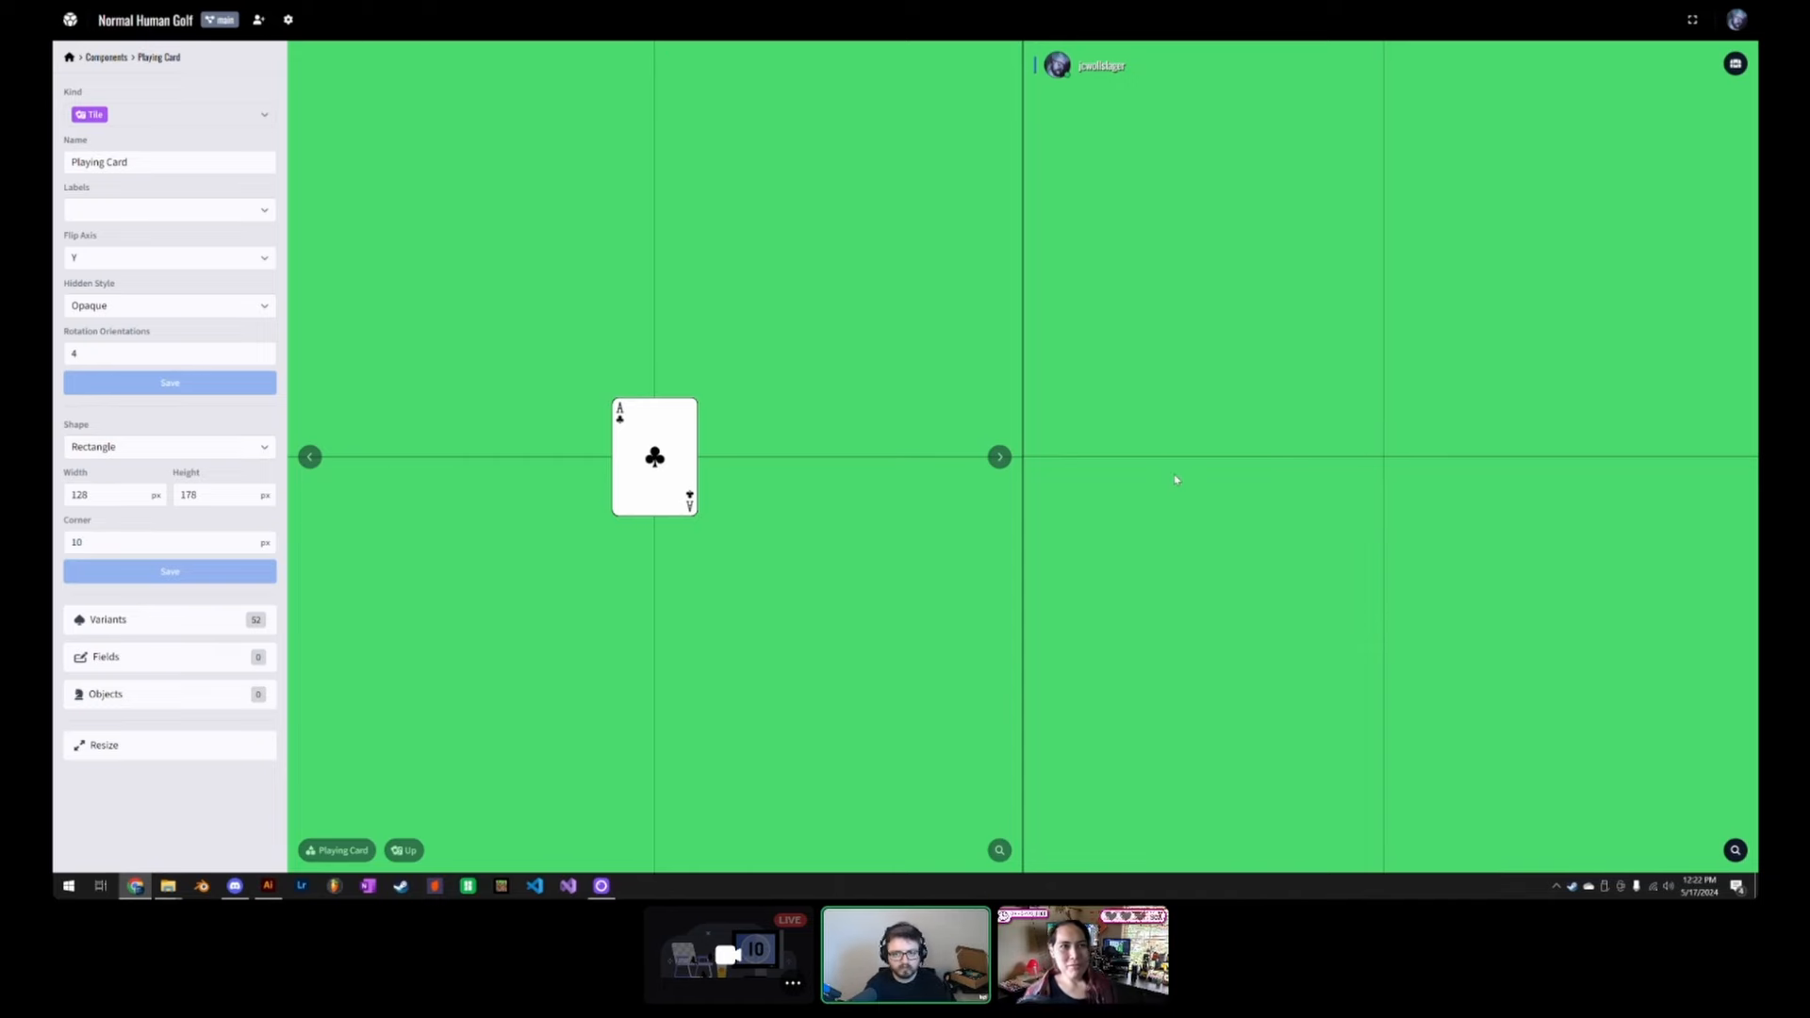
Step: Check the shape options of the Tile 1 component and set its size to 250 px wide by 350 px high
{"action": "left_click", "coordinate": [106, 58]}
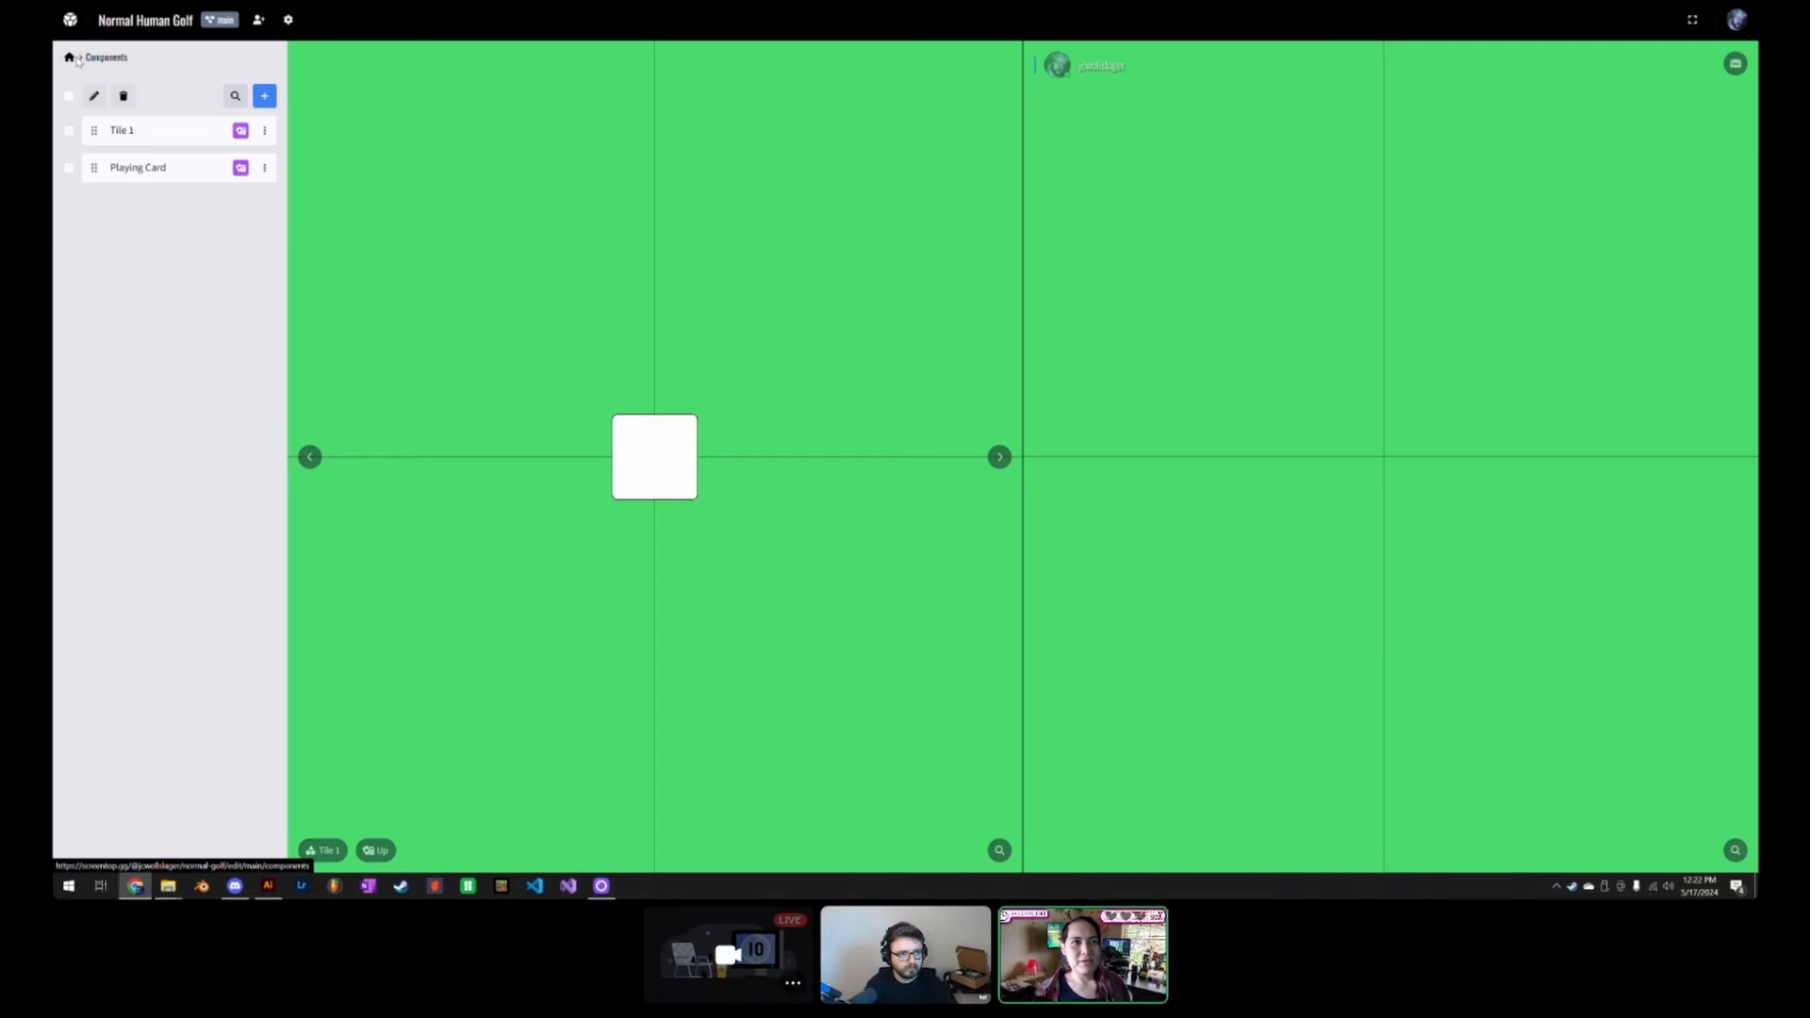
{"action": "left_click", "coordinate": [162, 132]}
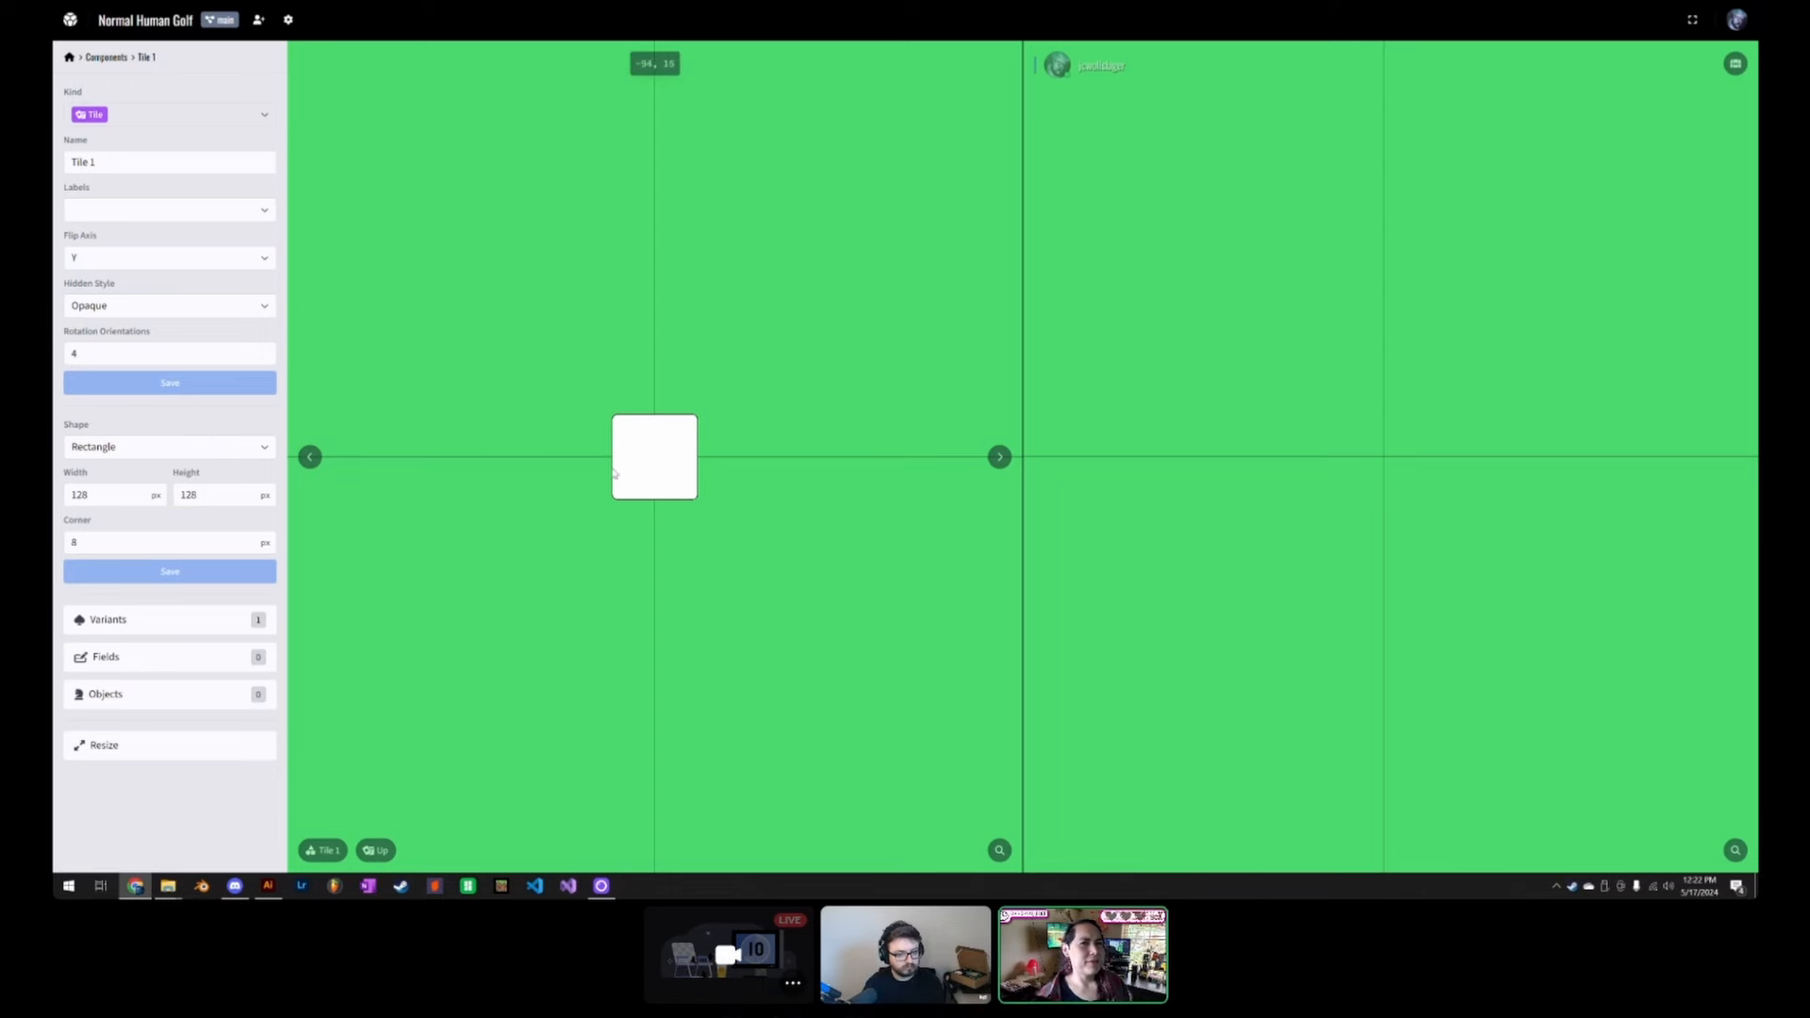
{"action": "left_click", "coordinate": [212, 447]}
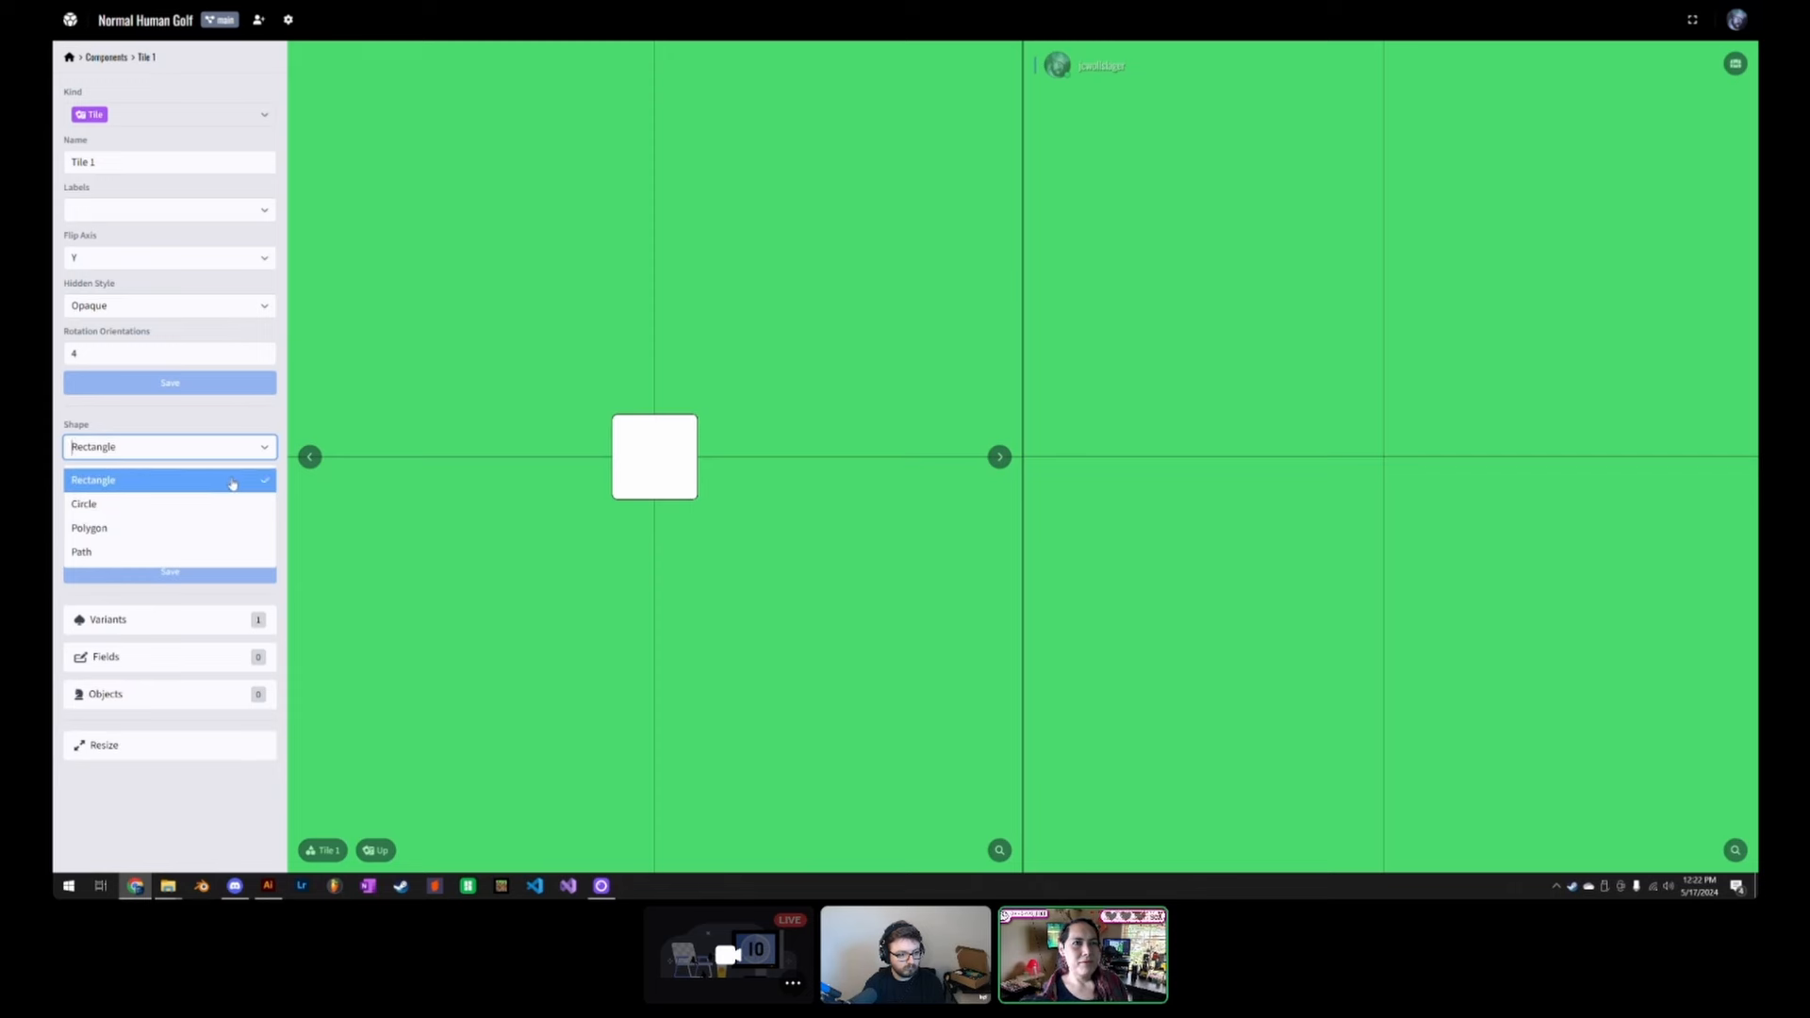
{"action": "left_click", "coordinate": [227, 419]}
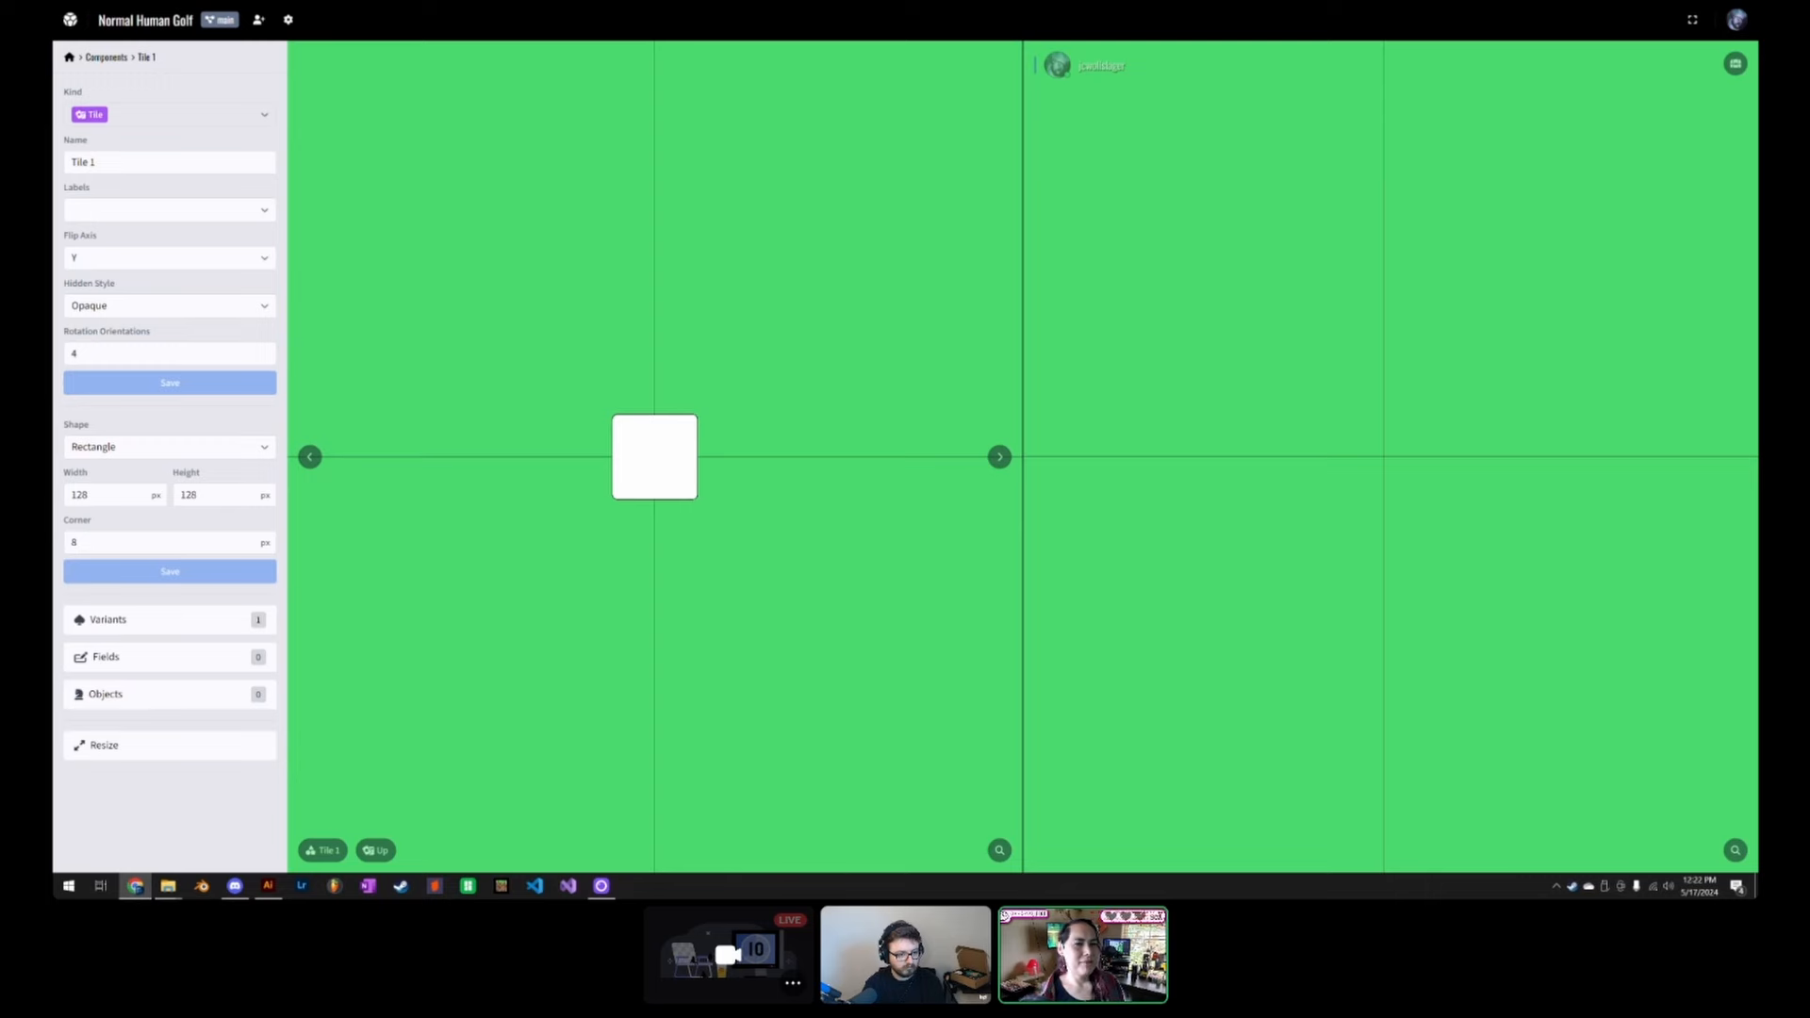
{"action": "left_click_drag", "start_coordinate": [90, 495], "coordinate": [55, 500]}
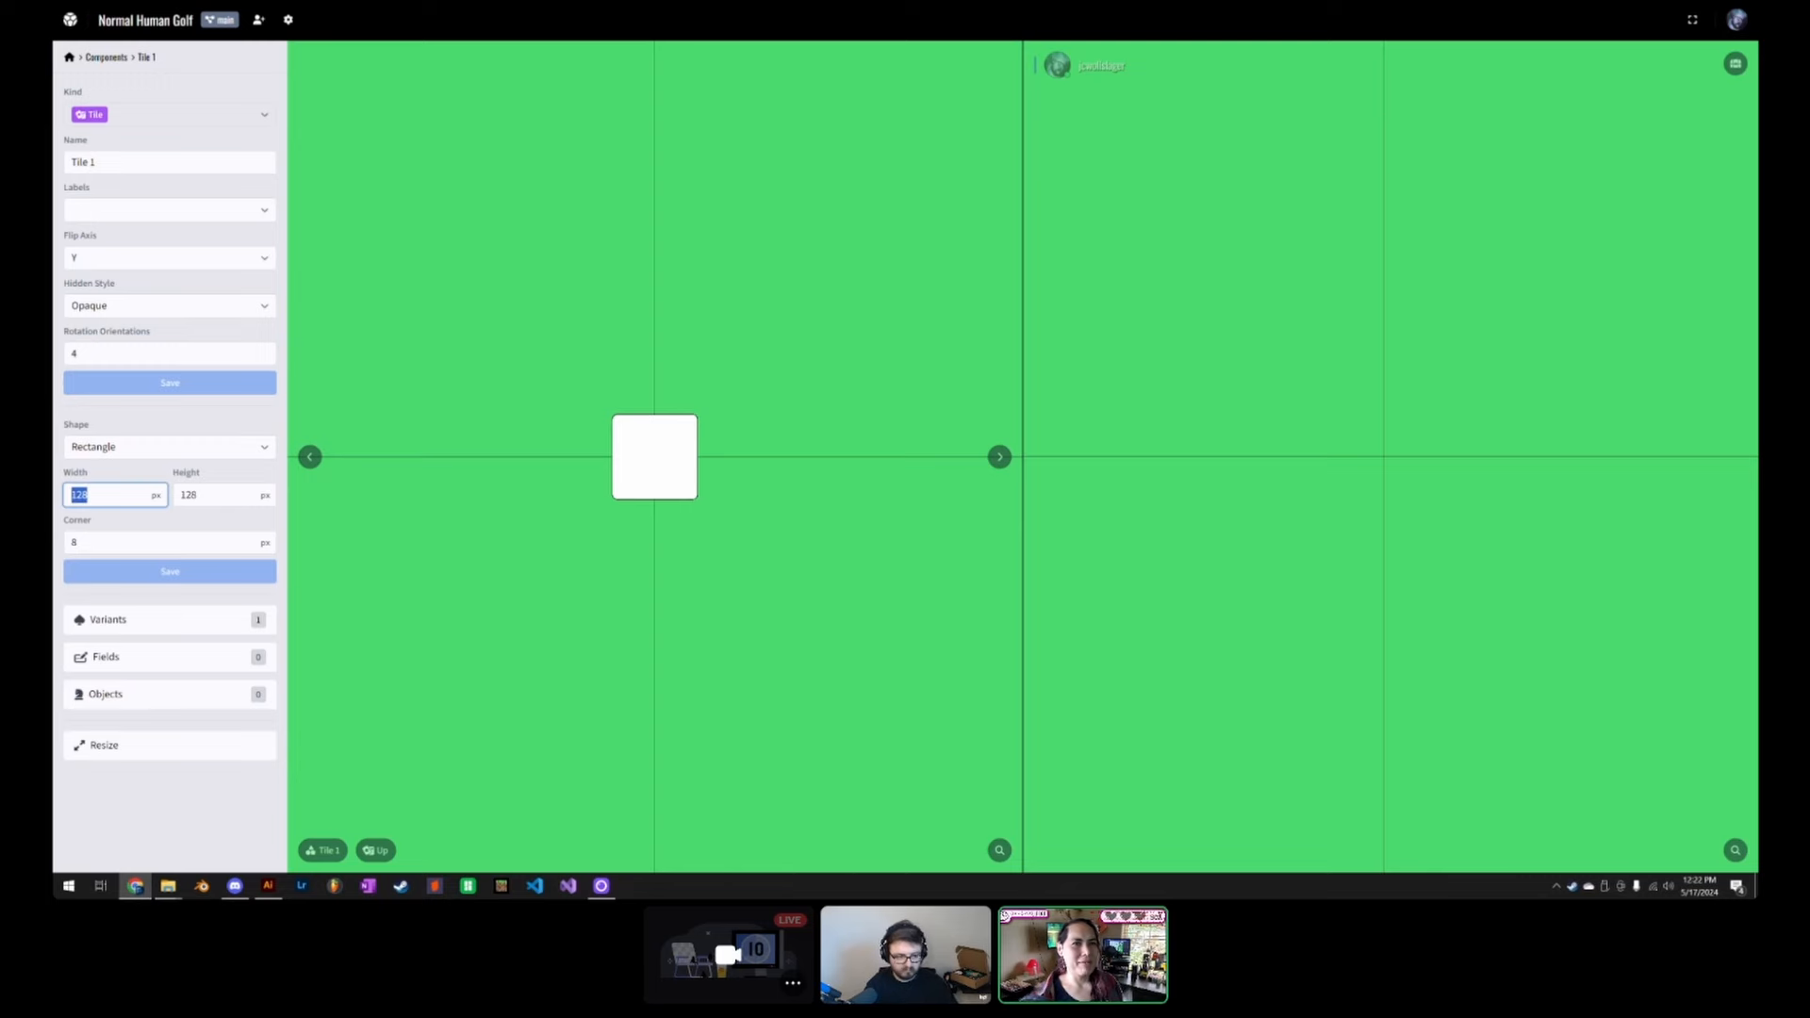
{"action": "type", "text": "250"}
{"action": "key", "text": "Tab"}
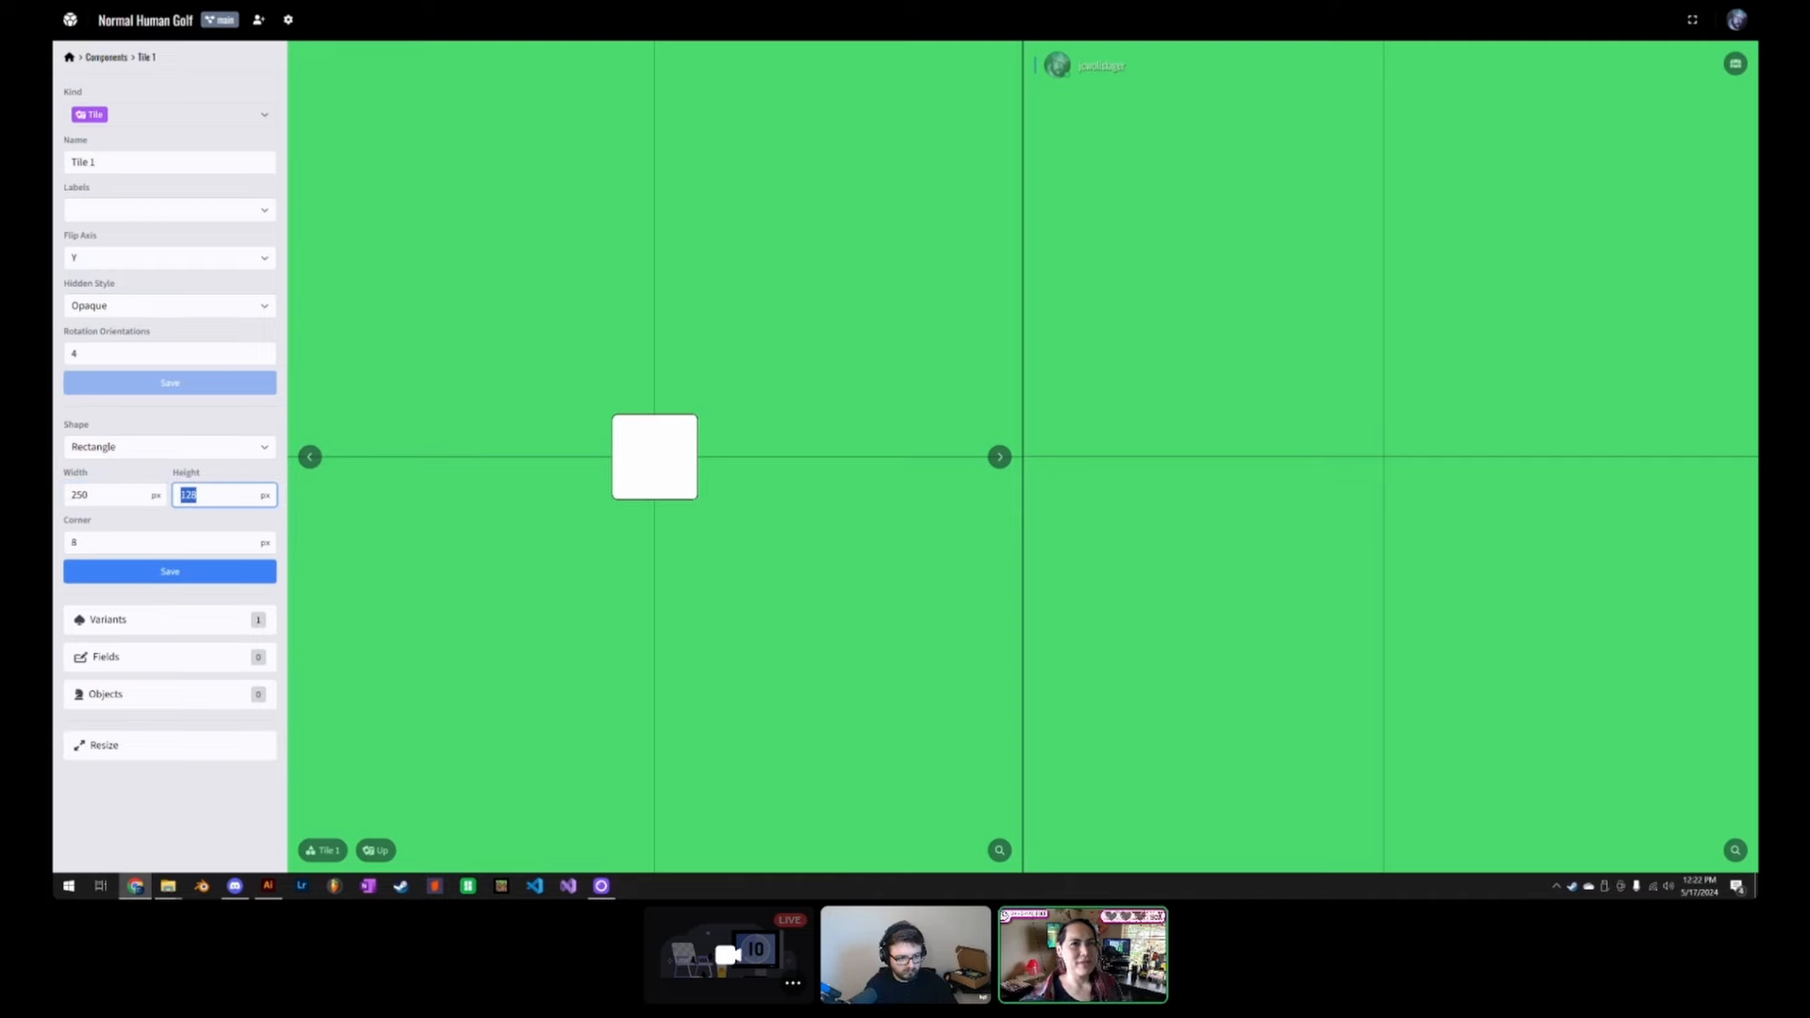
{"action": "type", "text": "350"}
{"action": "key", "text": "Return"}
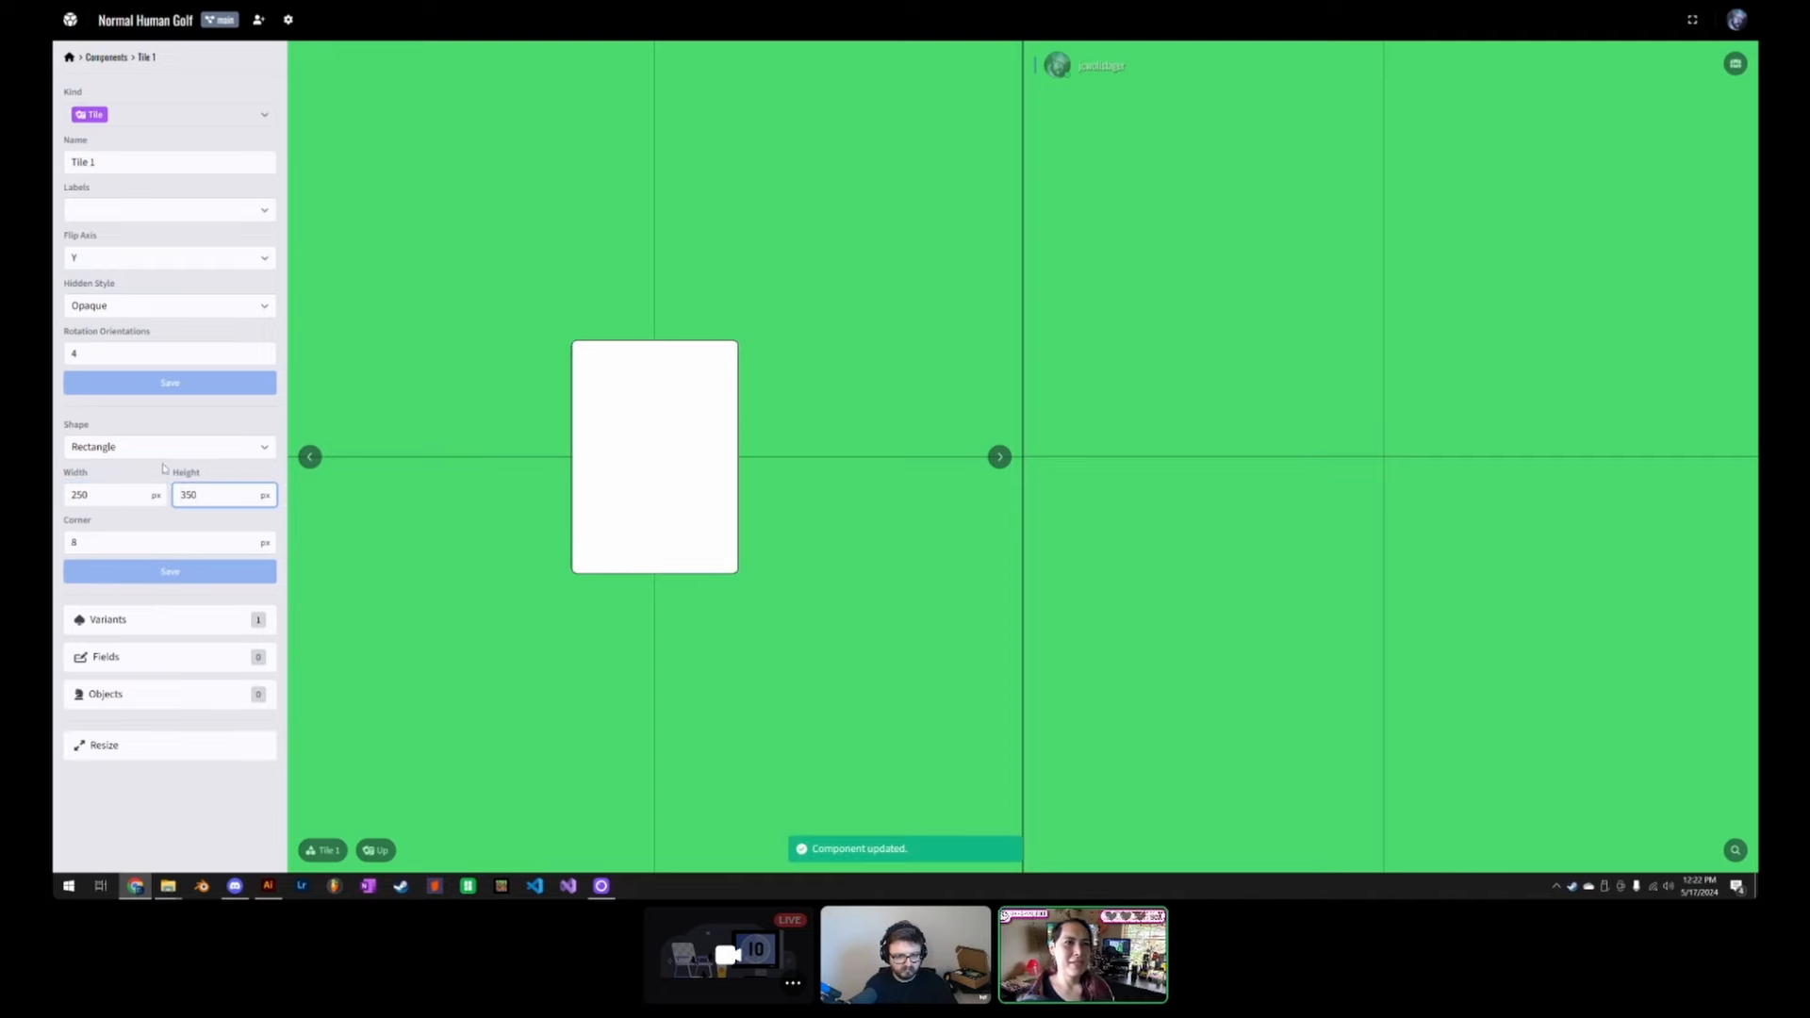
Step: Try a 20 px corner on Tile 1 and settle on a corner value of 15 px
{"action": "key", "text": "Tab"}
{"action": "type", "text": "20"}
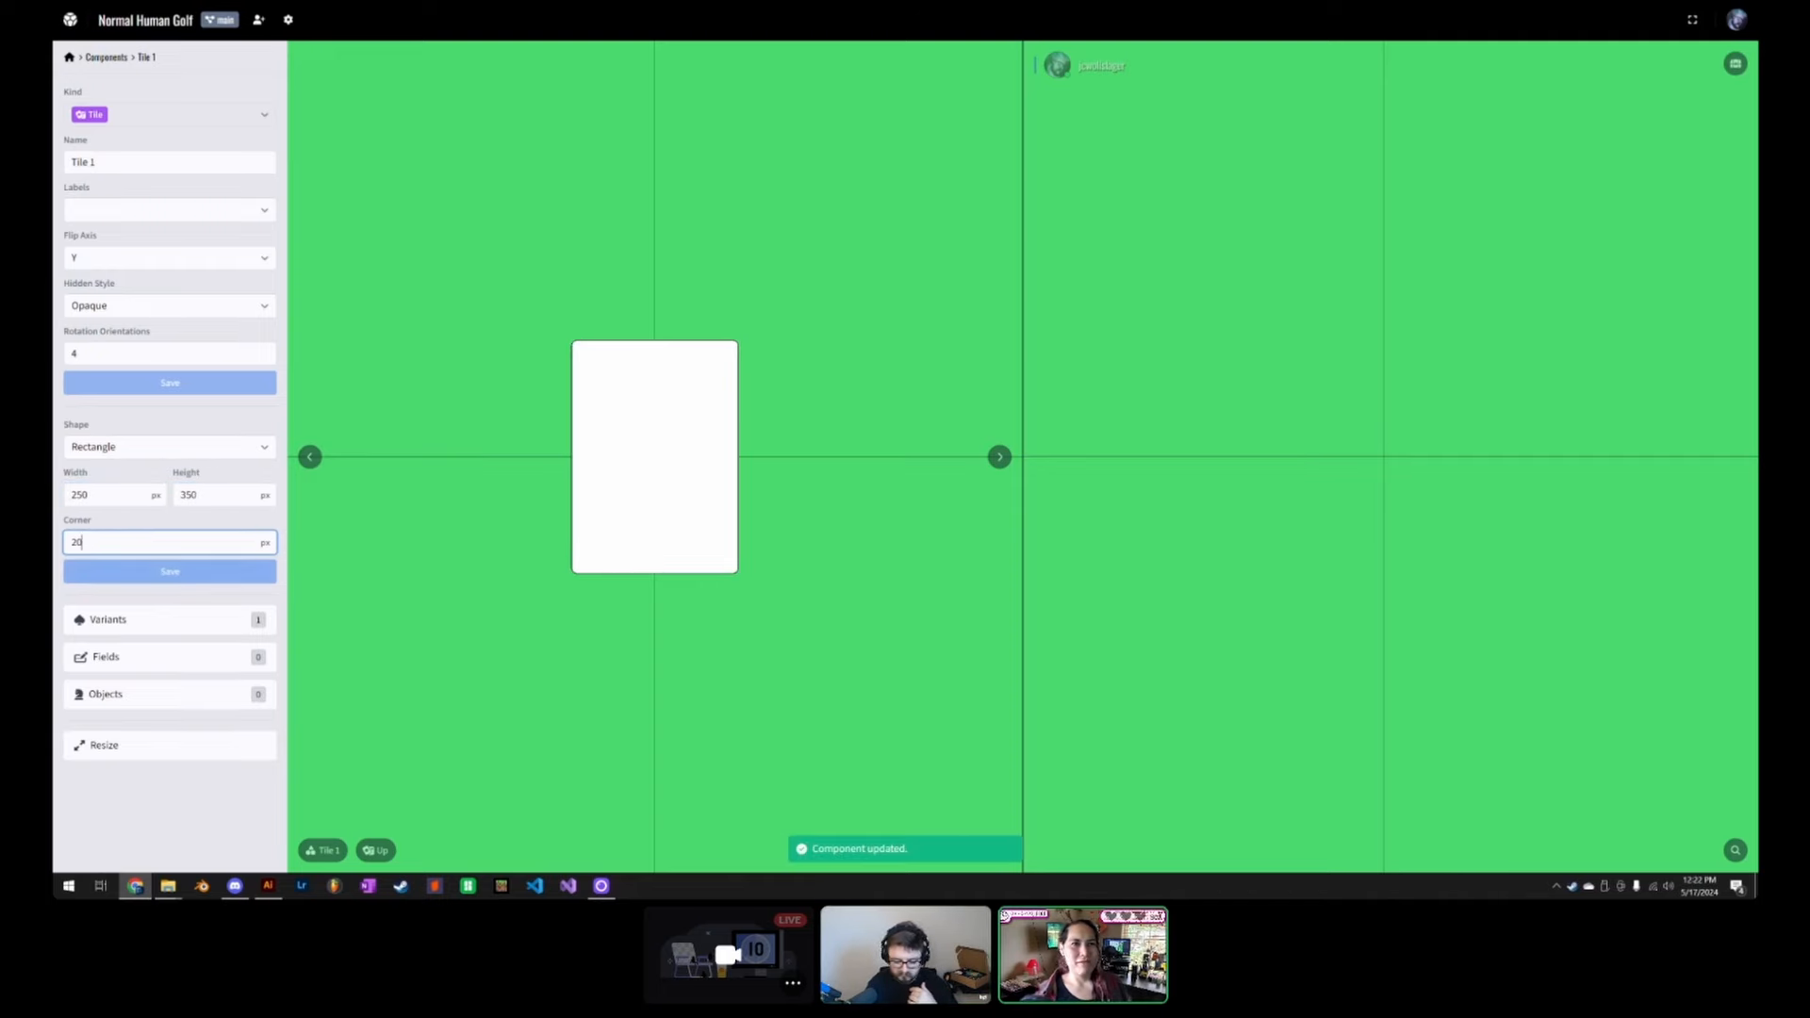
{"action": "key", "text": "Return"}
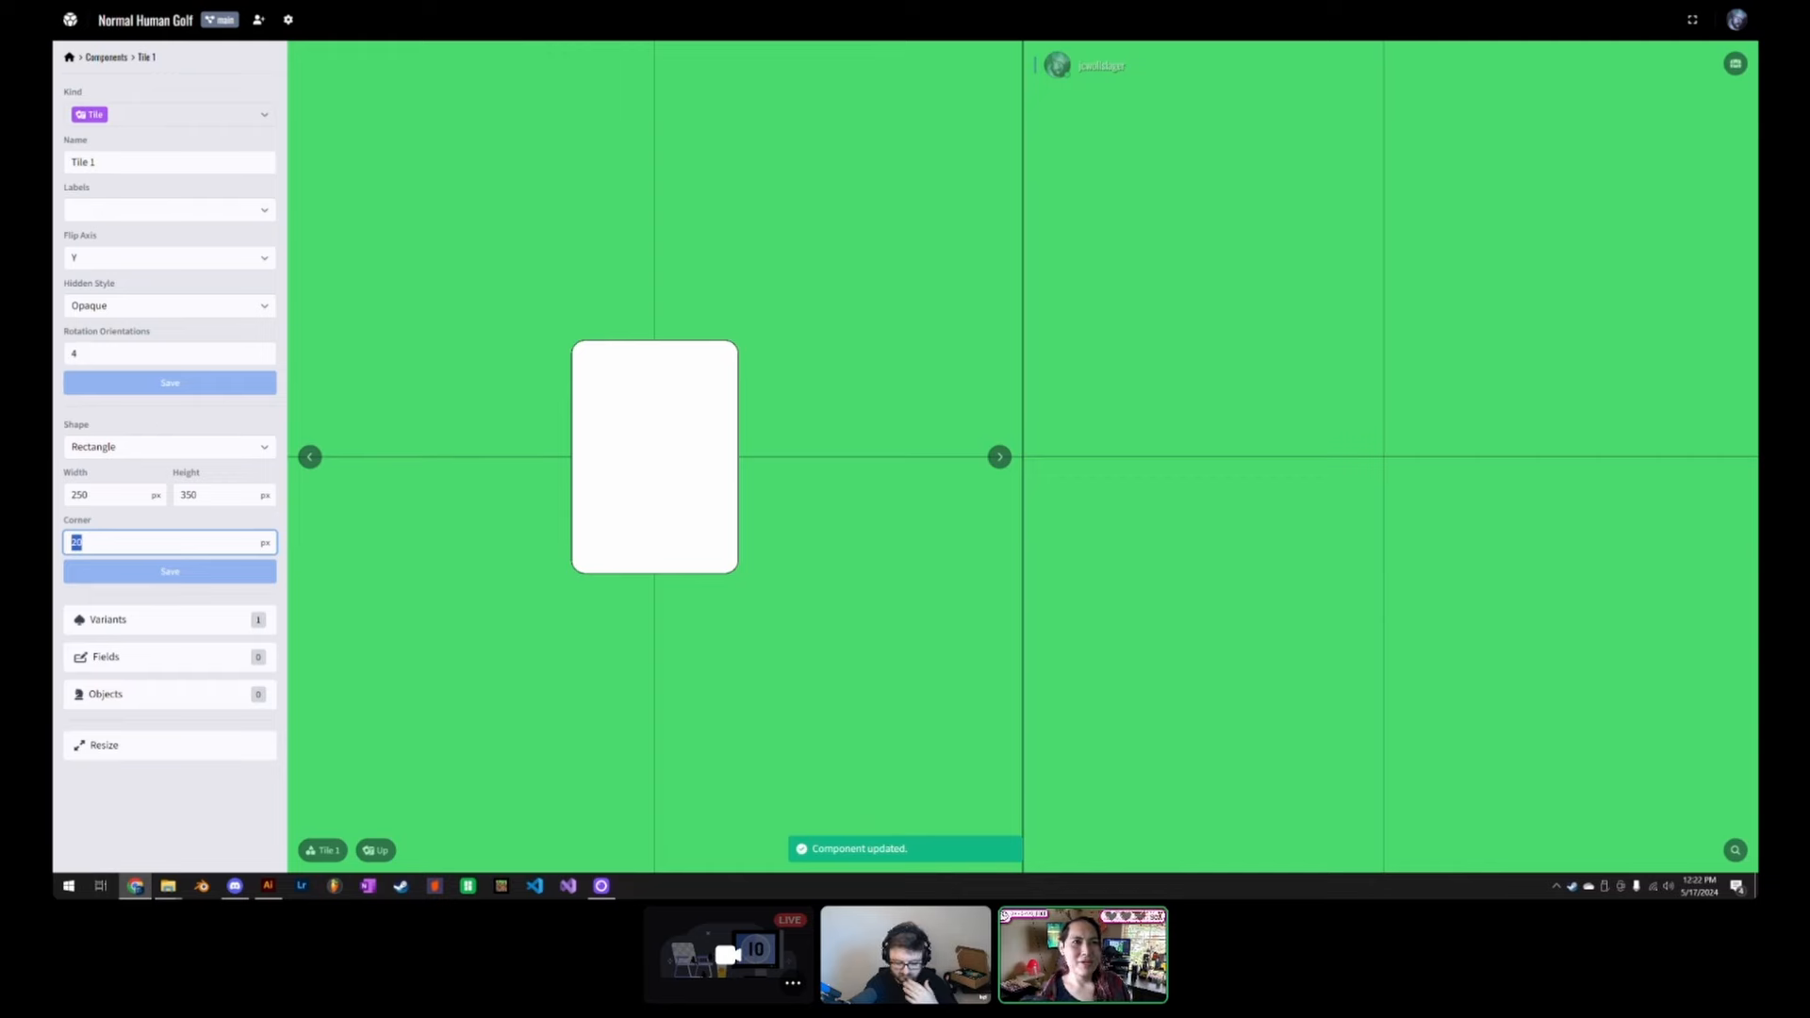
{"action": "type", "text": "15"}
{"action": "key", "text": "Return"}
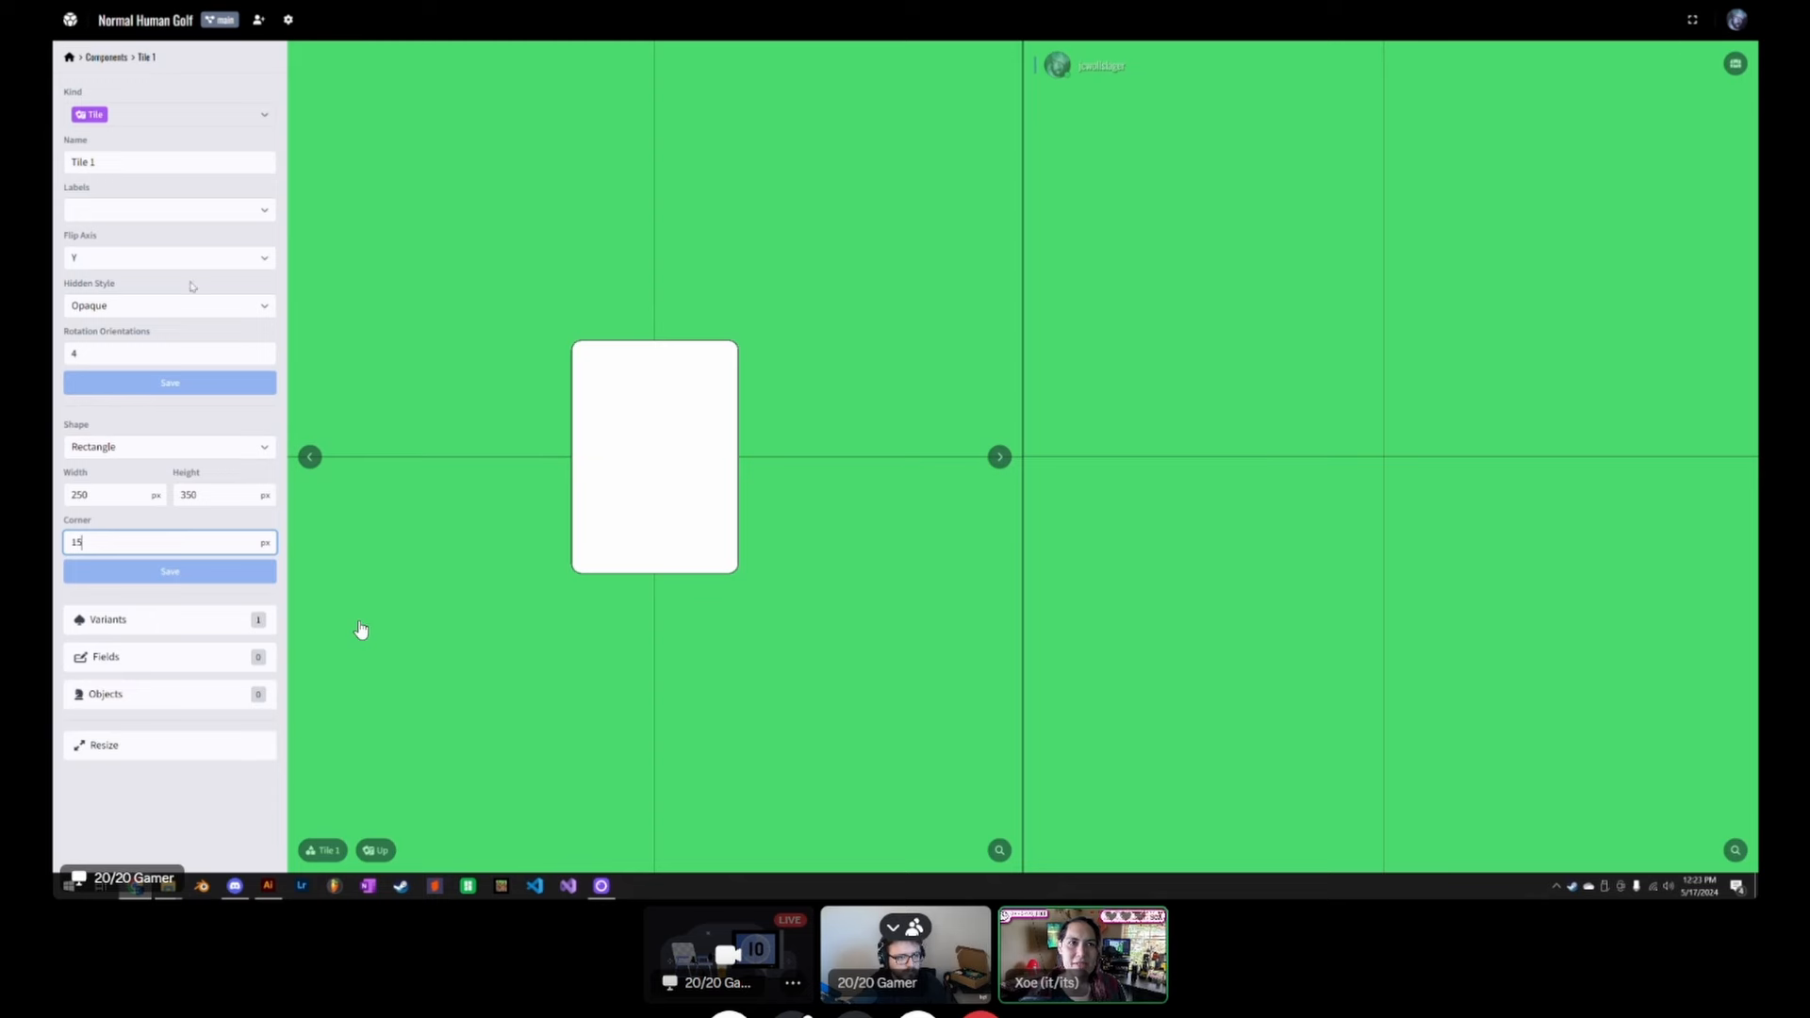
Step: In Tile 1's Variant 1, set the front and back assets to Normal Cards and the front asset index to 2
{"action": "left_click", "coordinate": [148, 623]}
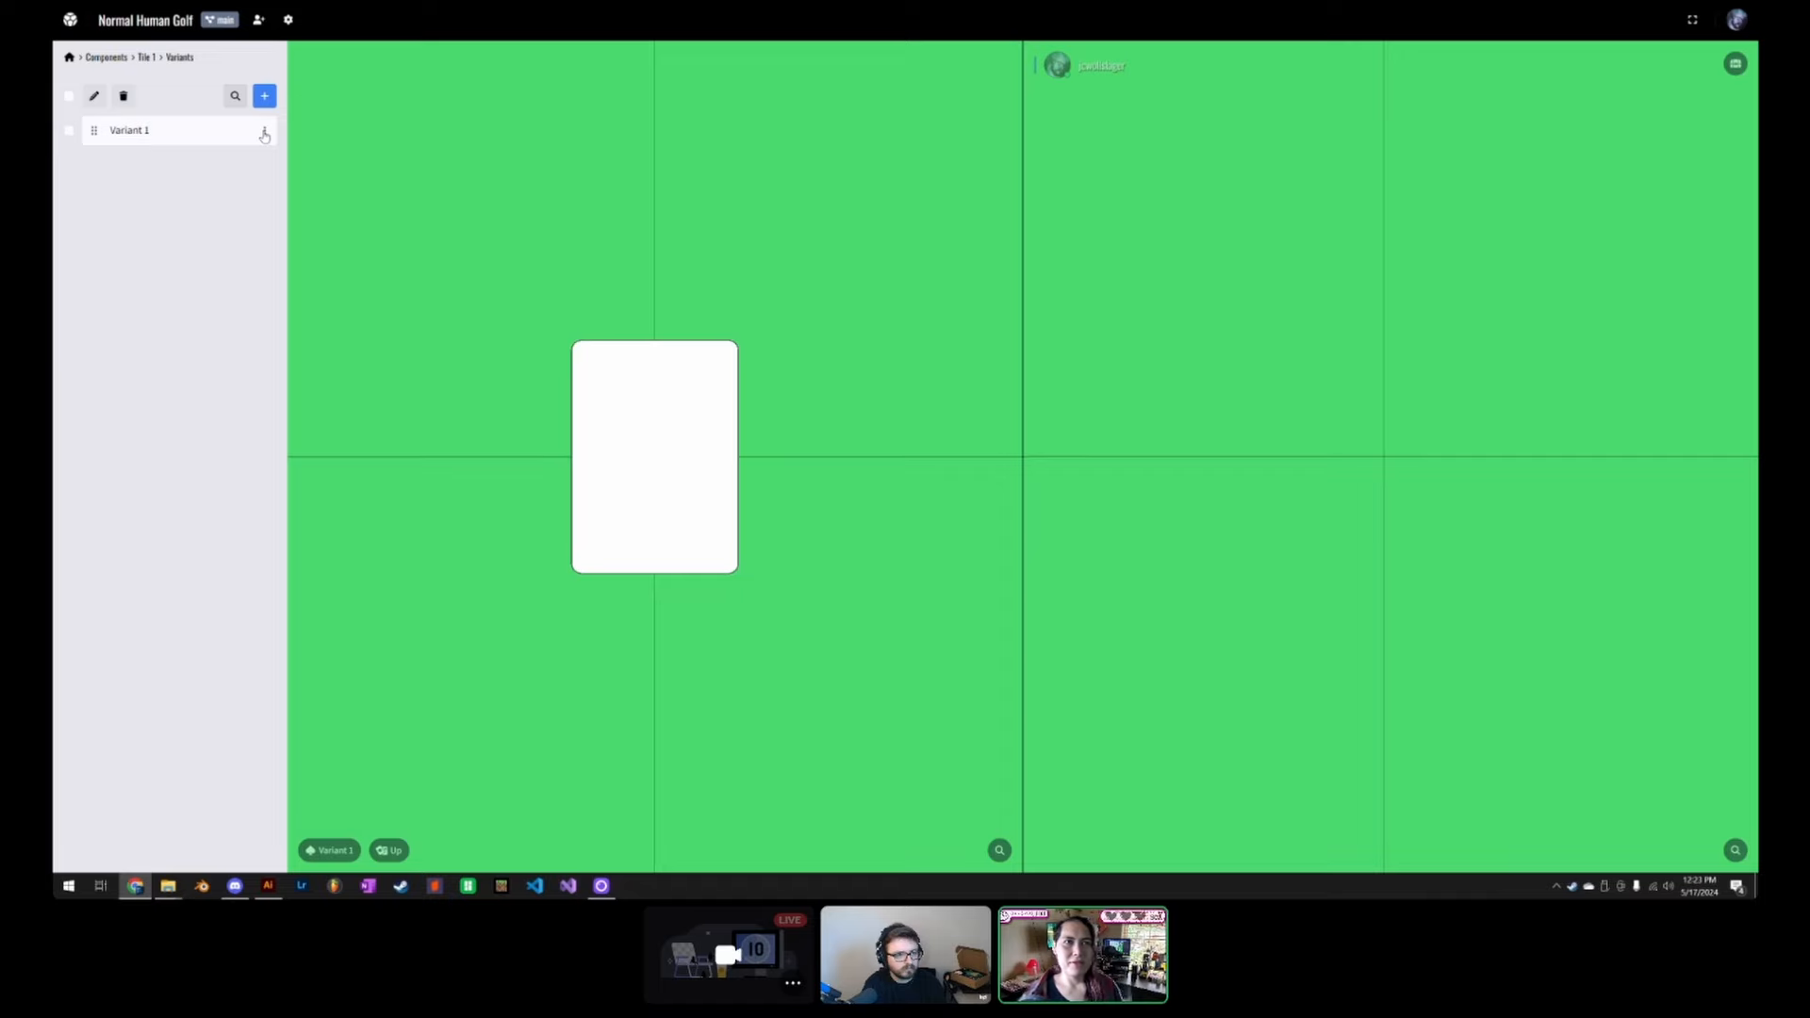
{"action": "left_click", "coordinate": [210, 132]}
{"action": "left_click_drag", "start_coordinate": [118, 163], "coordinate": [54, 168]}
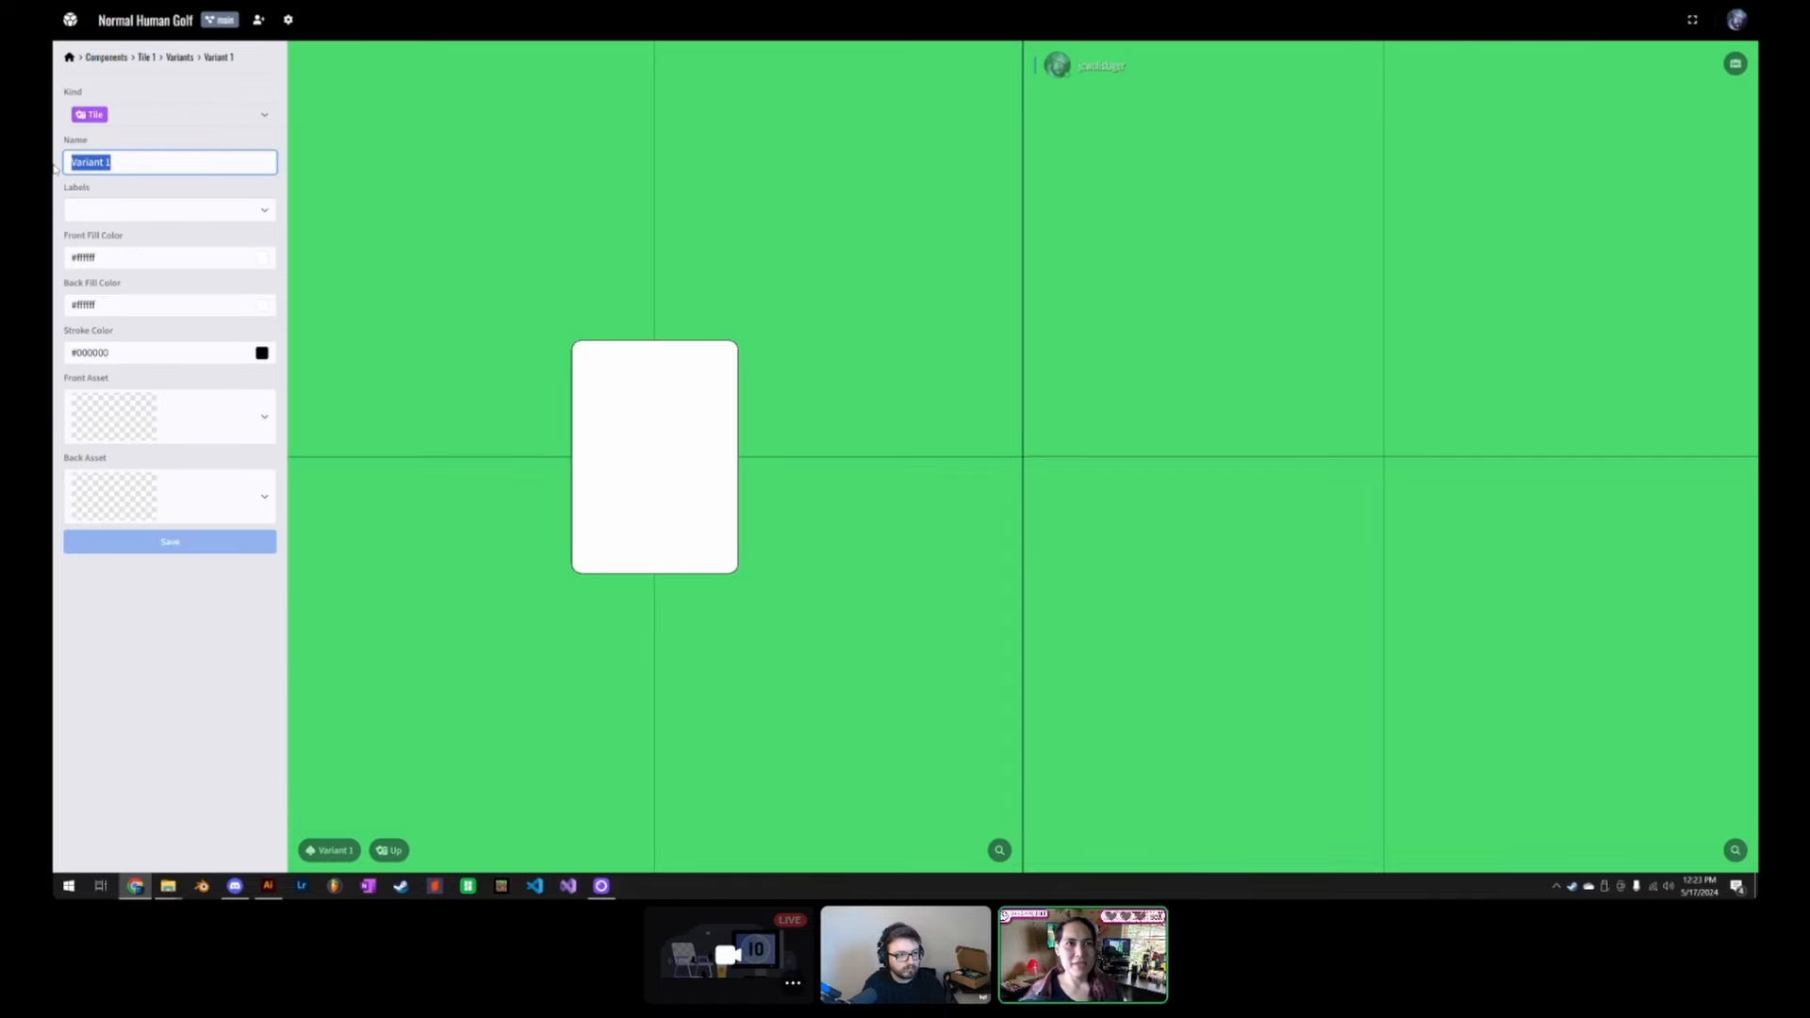
{"action": "left_click", "coordinate": [195, 144]}
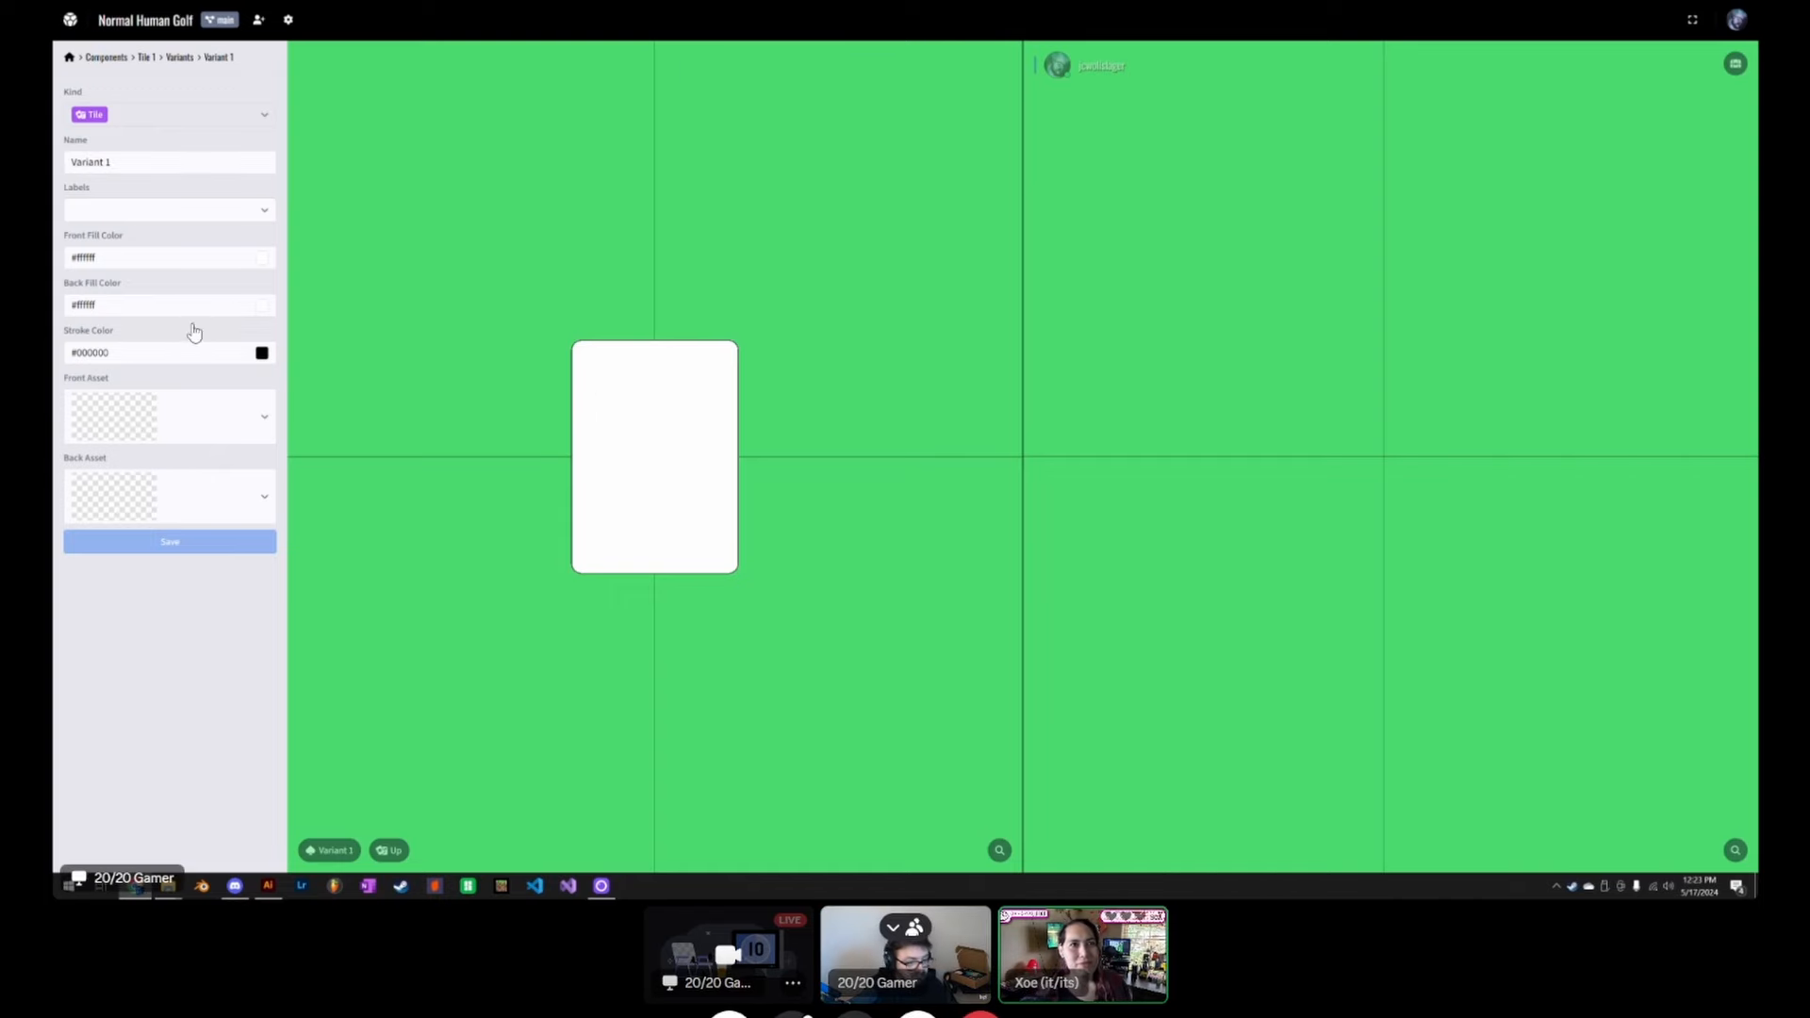
{"action": "left_click", "coordinate": [178, 414]}
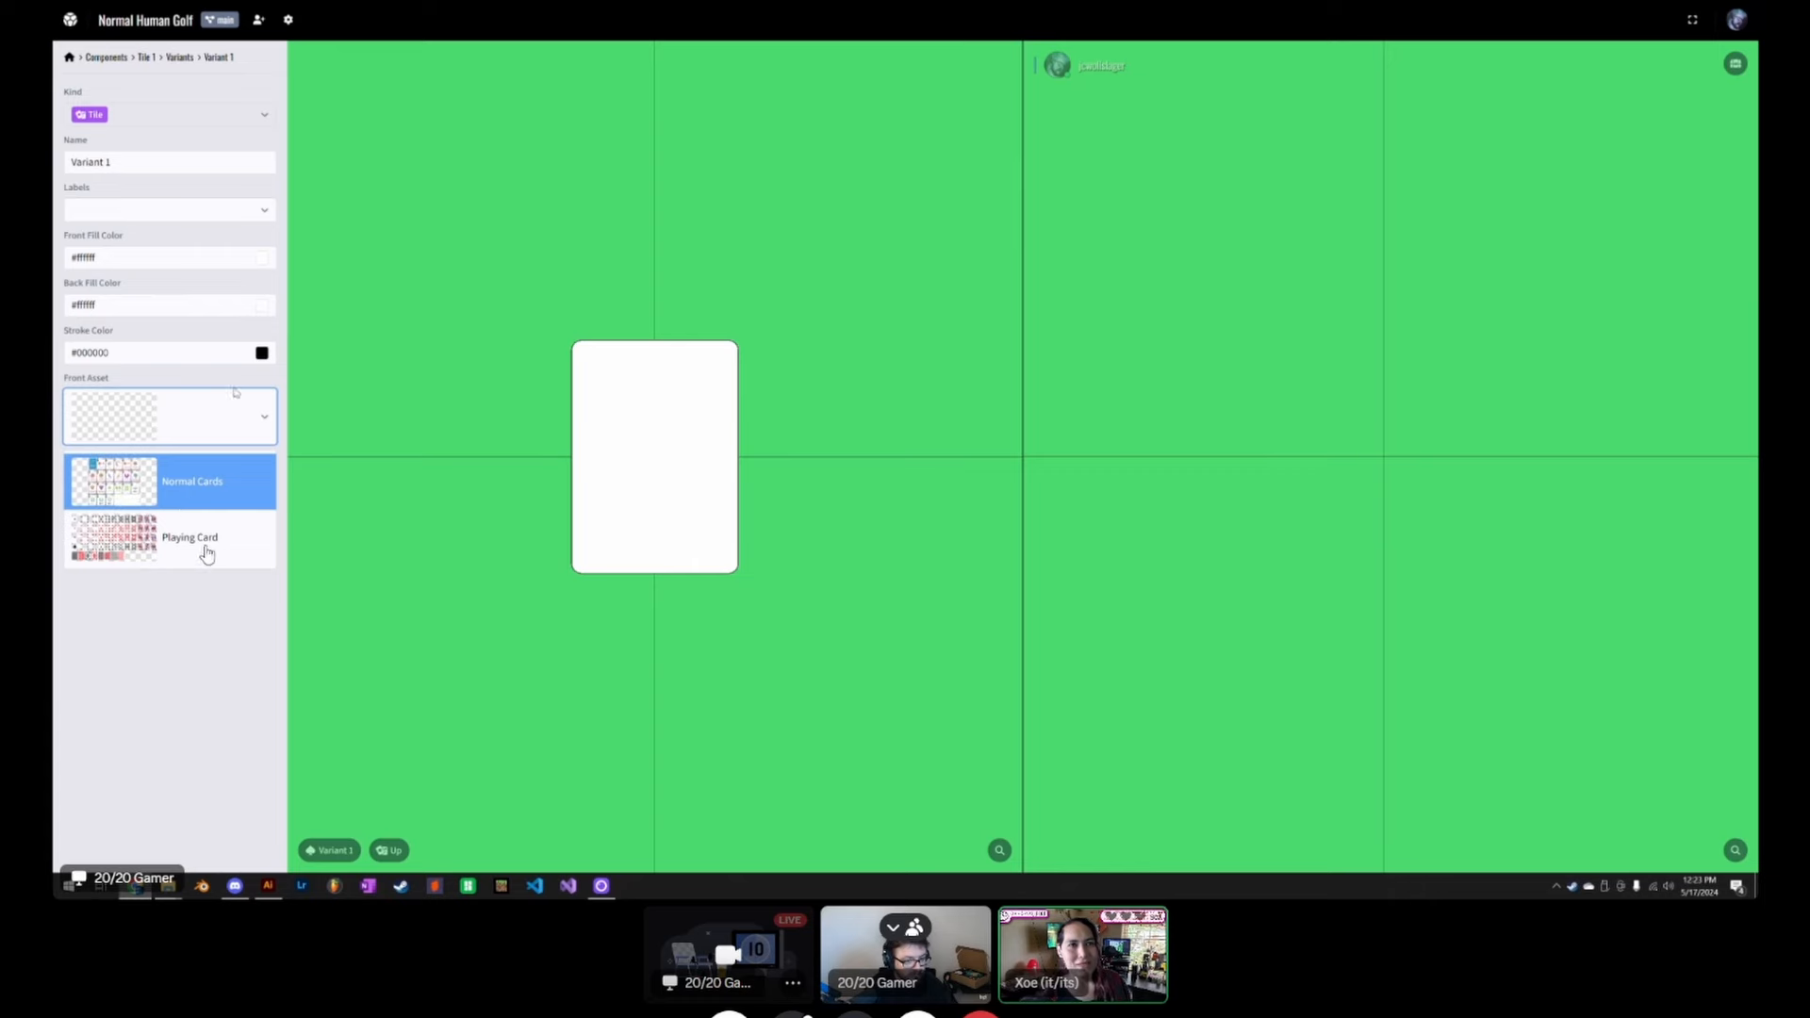
{"action": "left_click", "coordinate": [241, 488]}
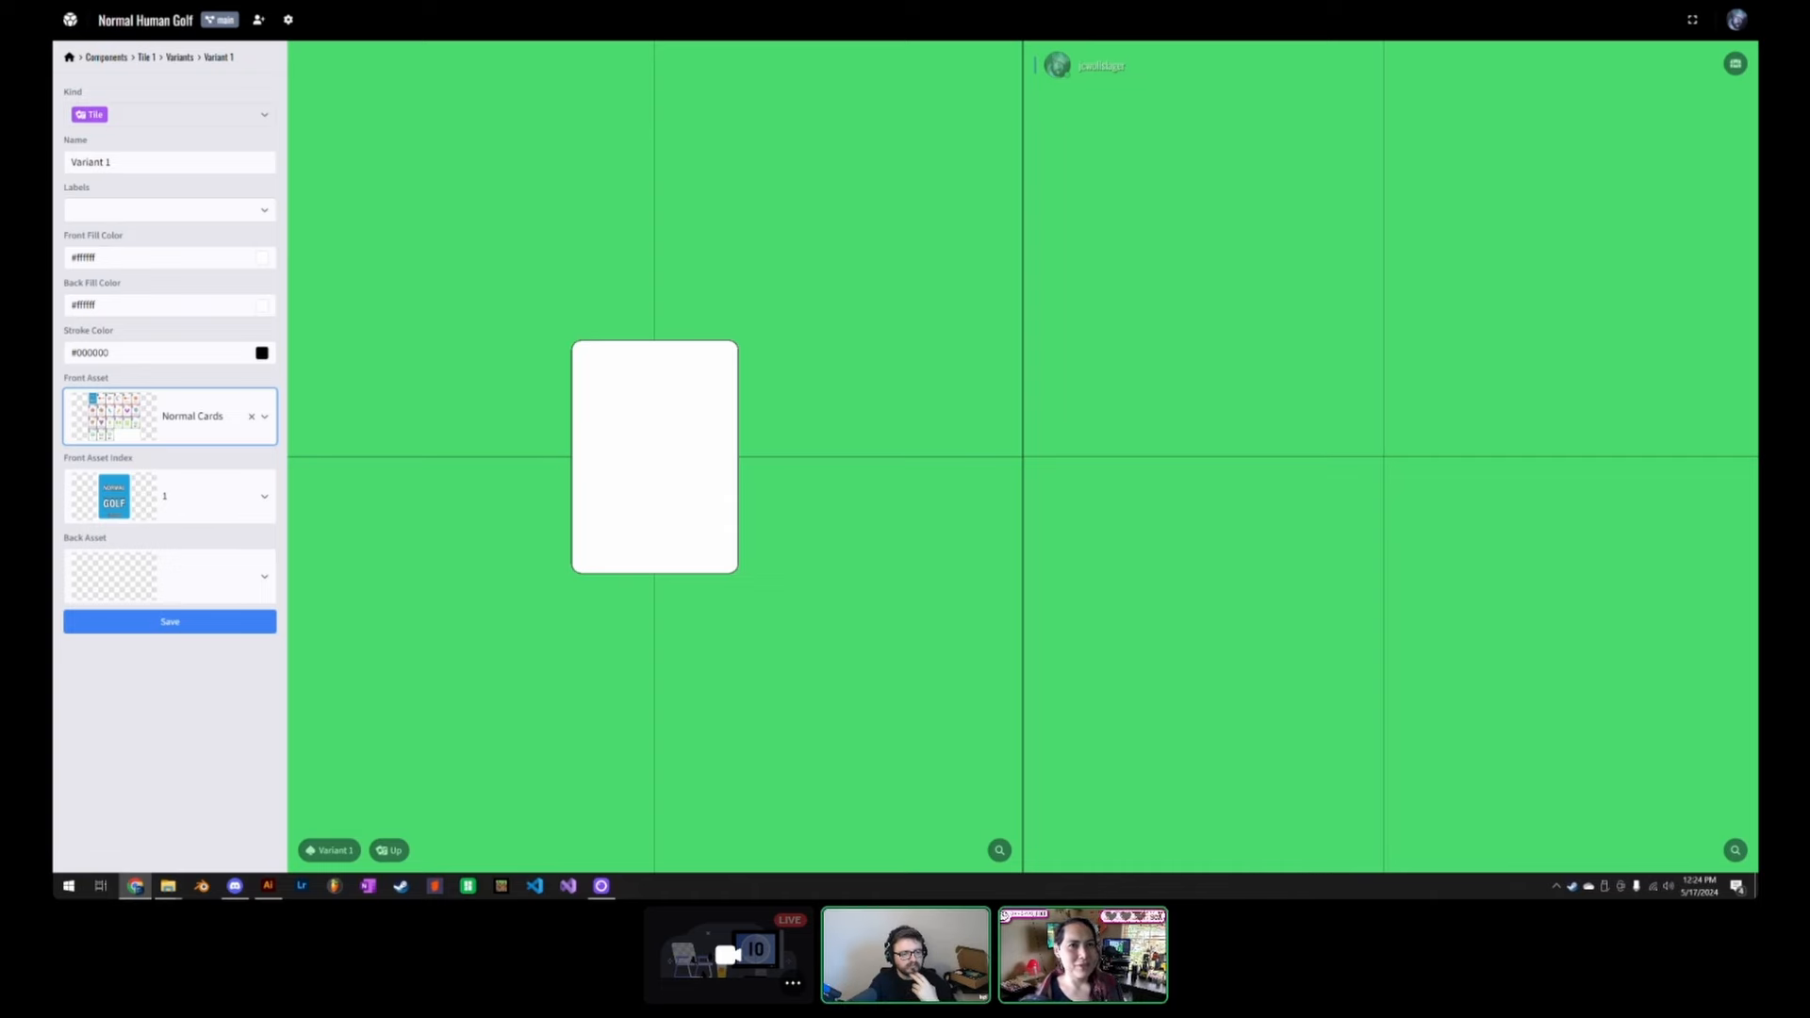
{"action": "left_click", "coordinate": [170, 576]}
{"action": "left_click", "coordinate": [207, 638]}
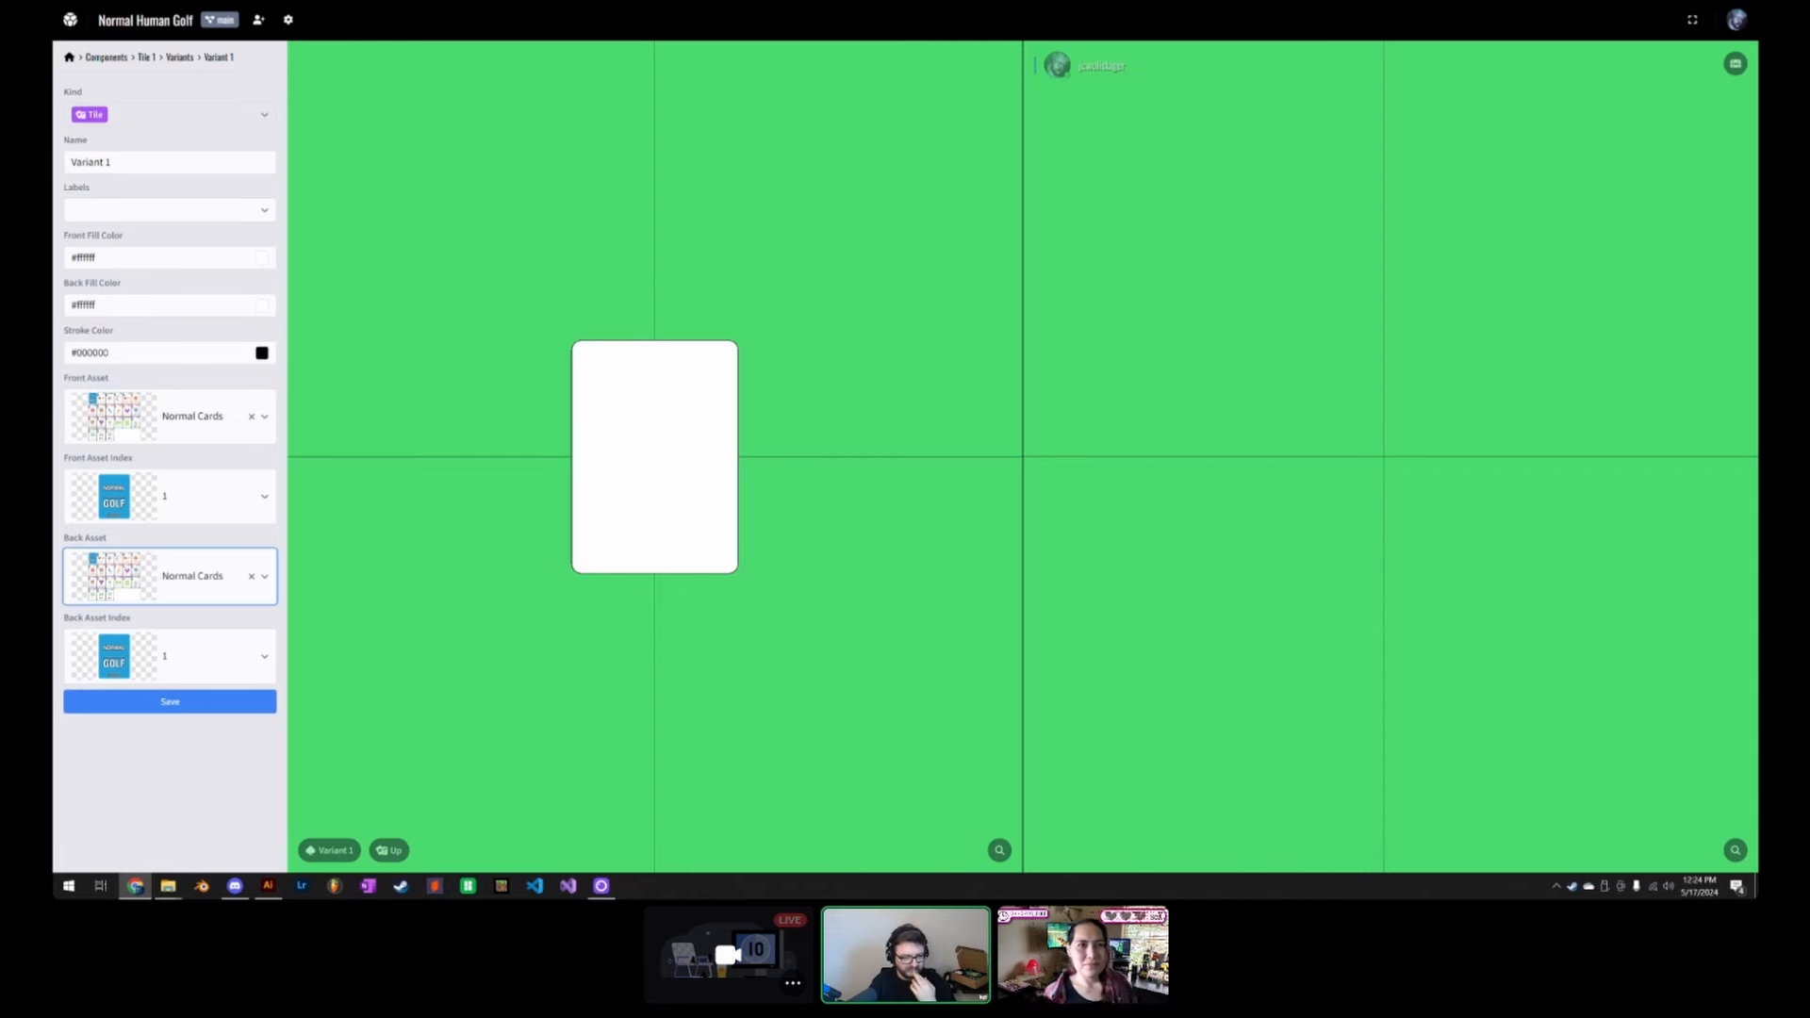
{"action": "left_click", "coordinate": [169, 497]}
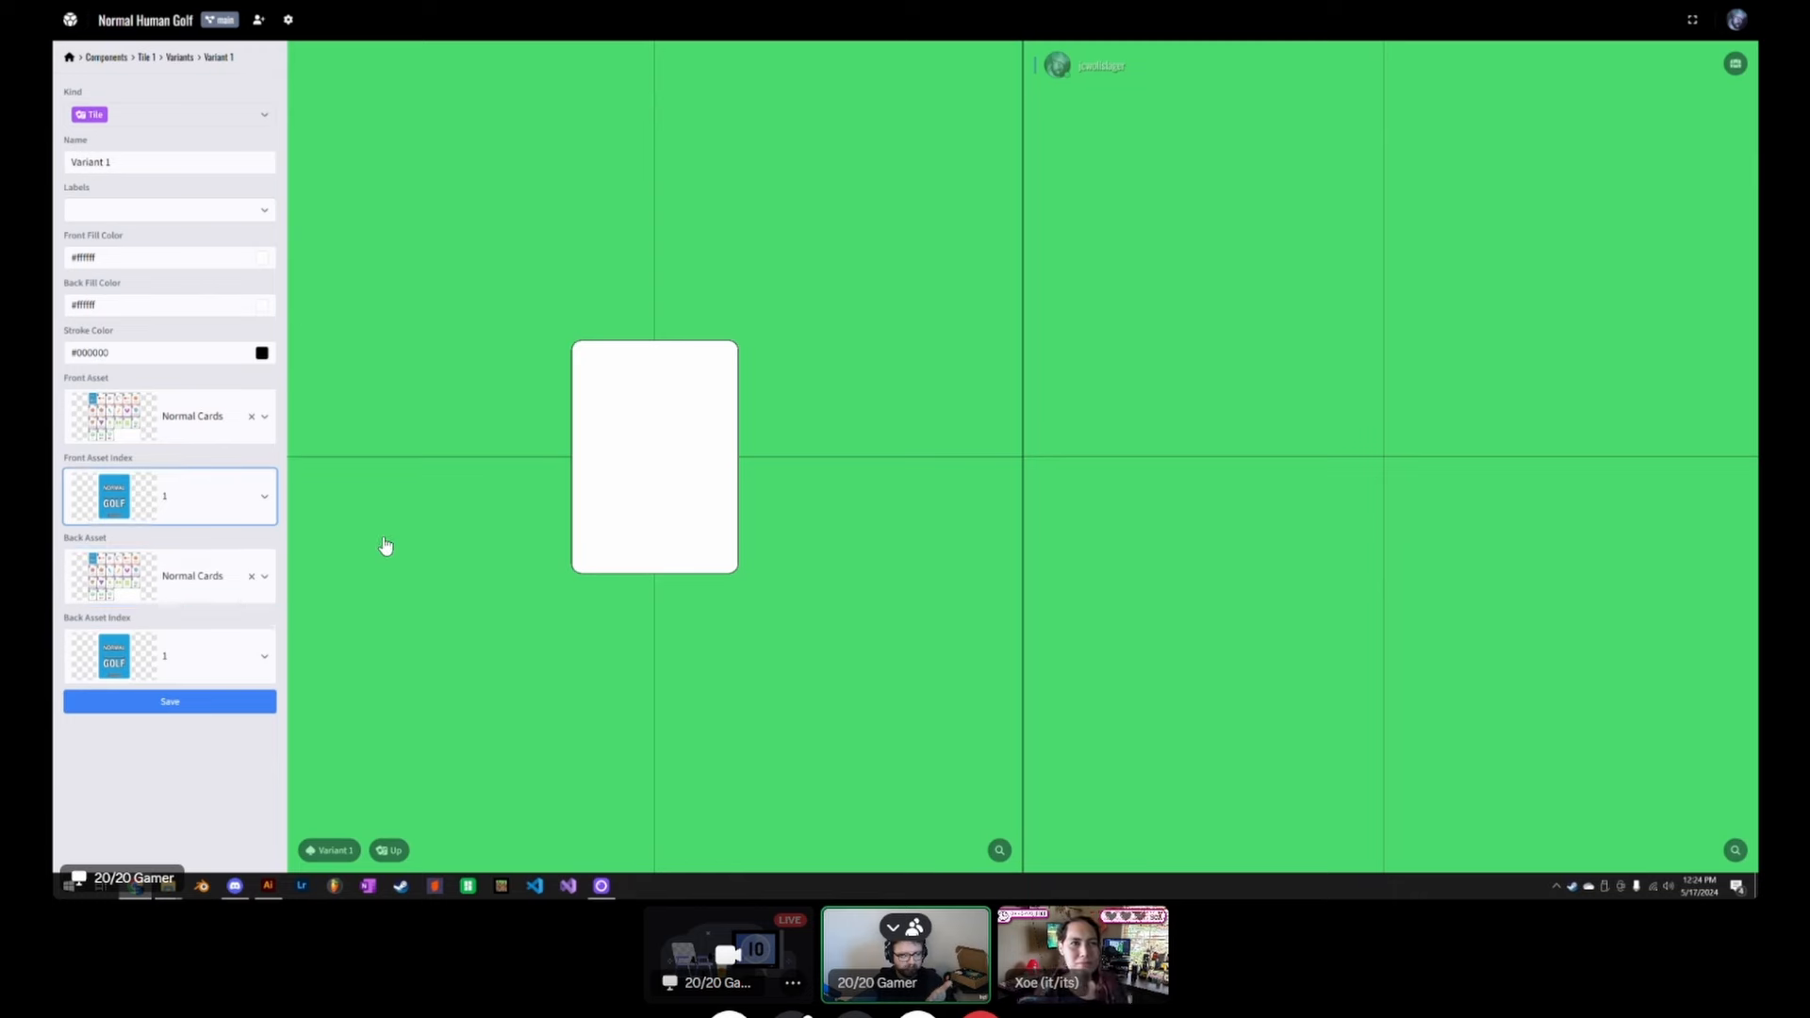
{"action": "left_click", "coordinate": [202, 613]}
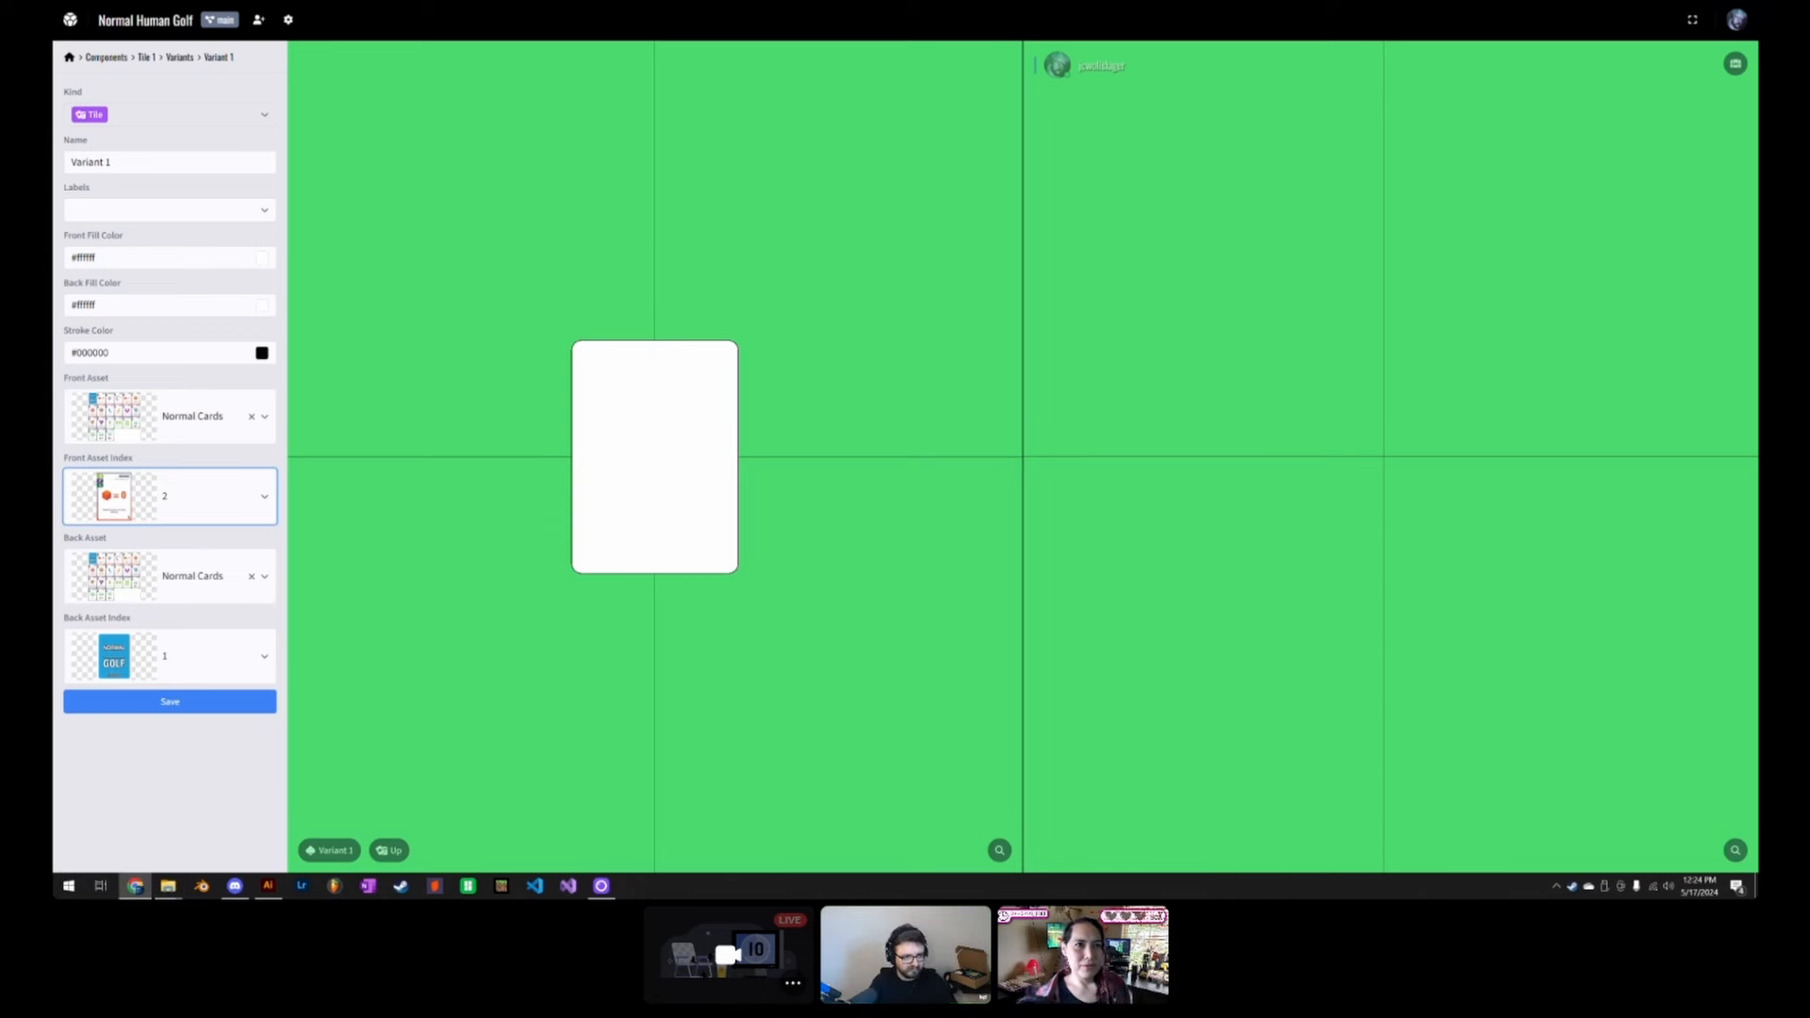
Step: Name the variant HG_1 and save it with its asset settings
{"action": "triple_click", "coordinate": [170, 162]}
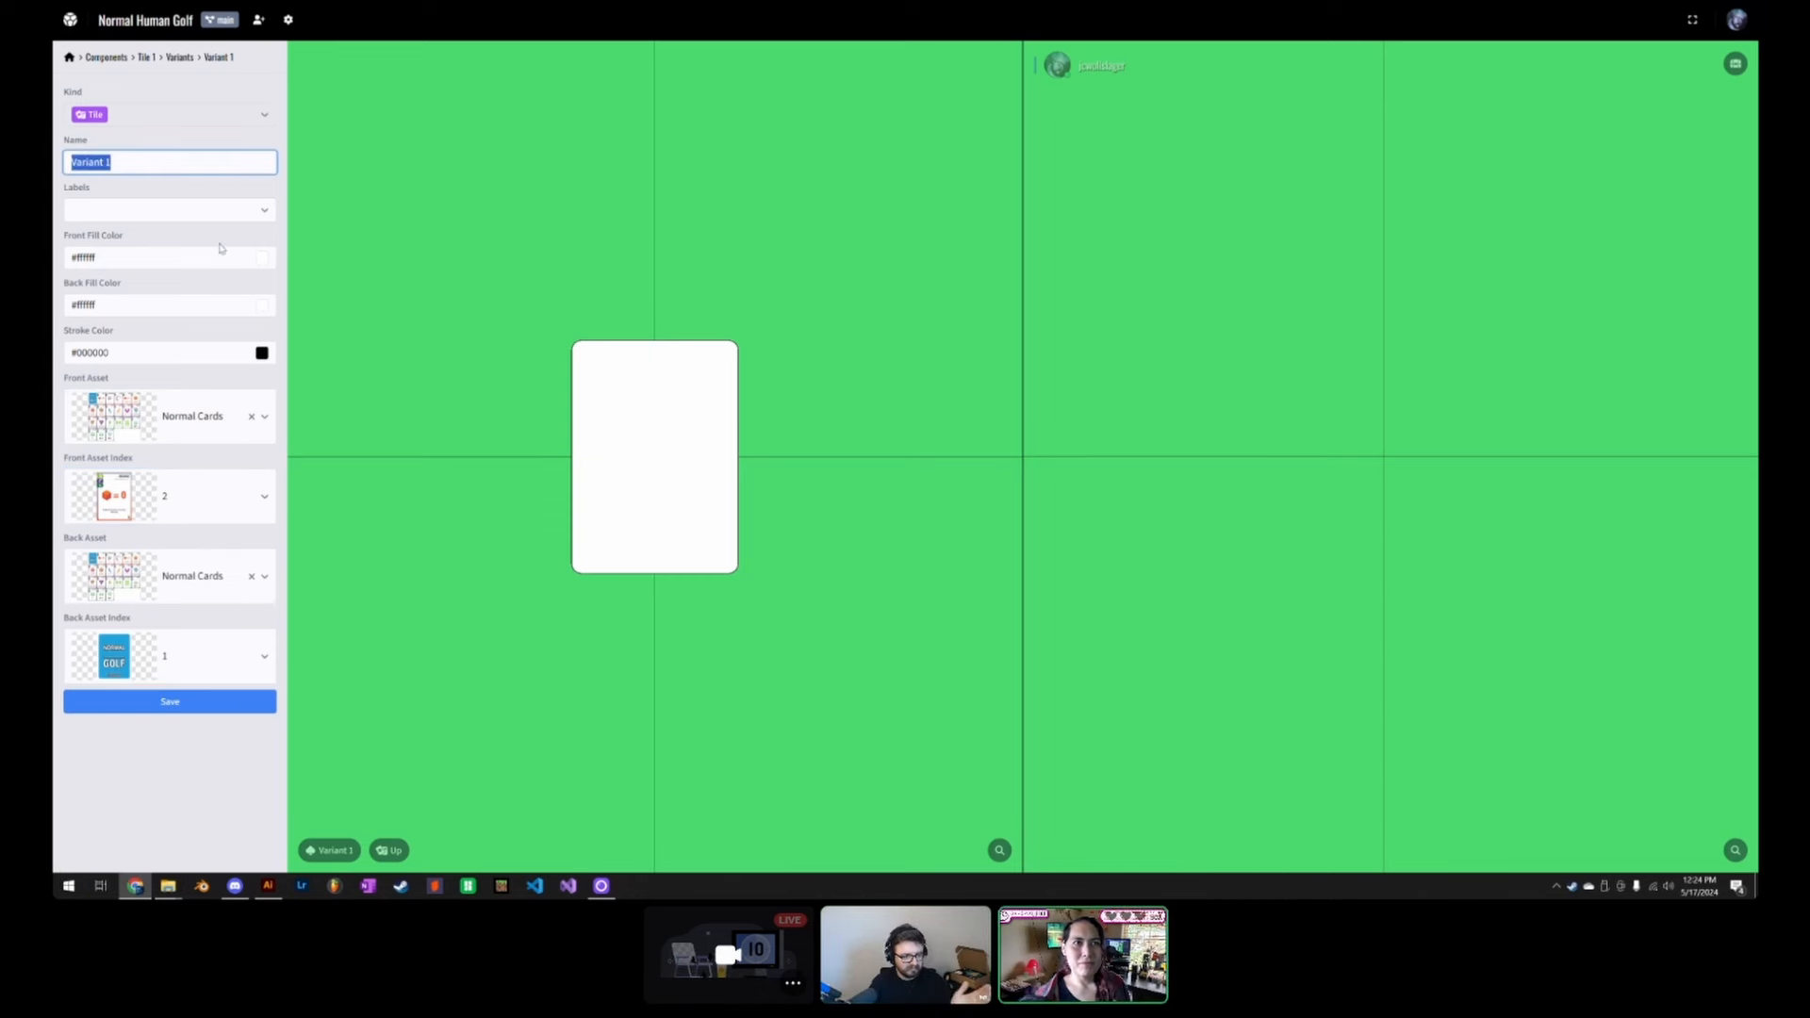
{"action": "type", "text": "HG_1"}
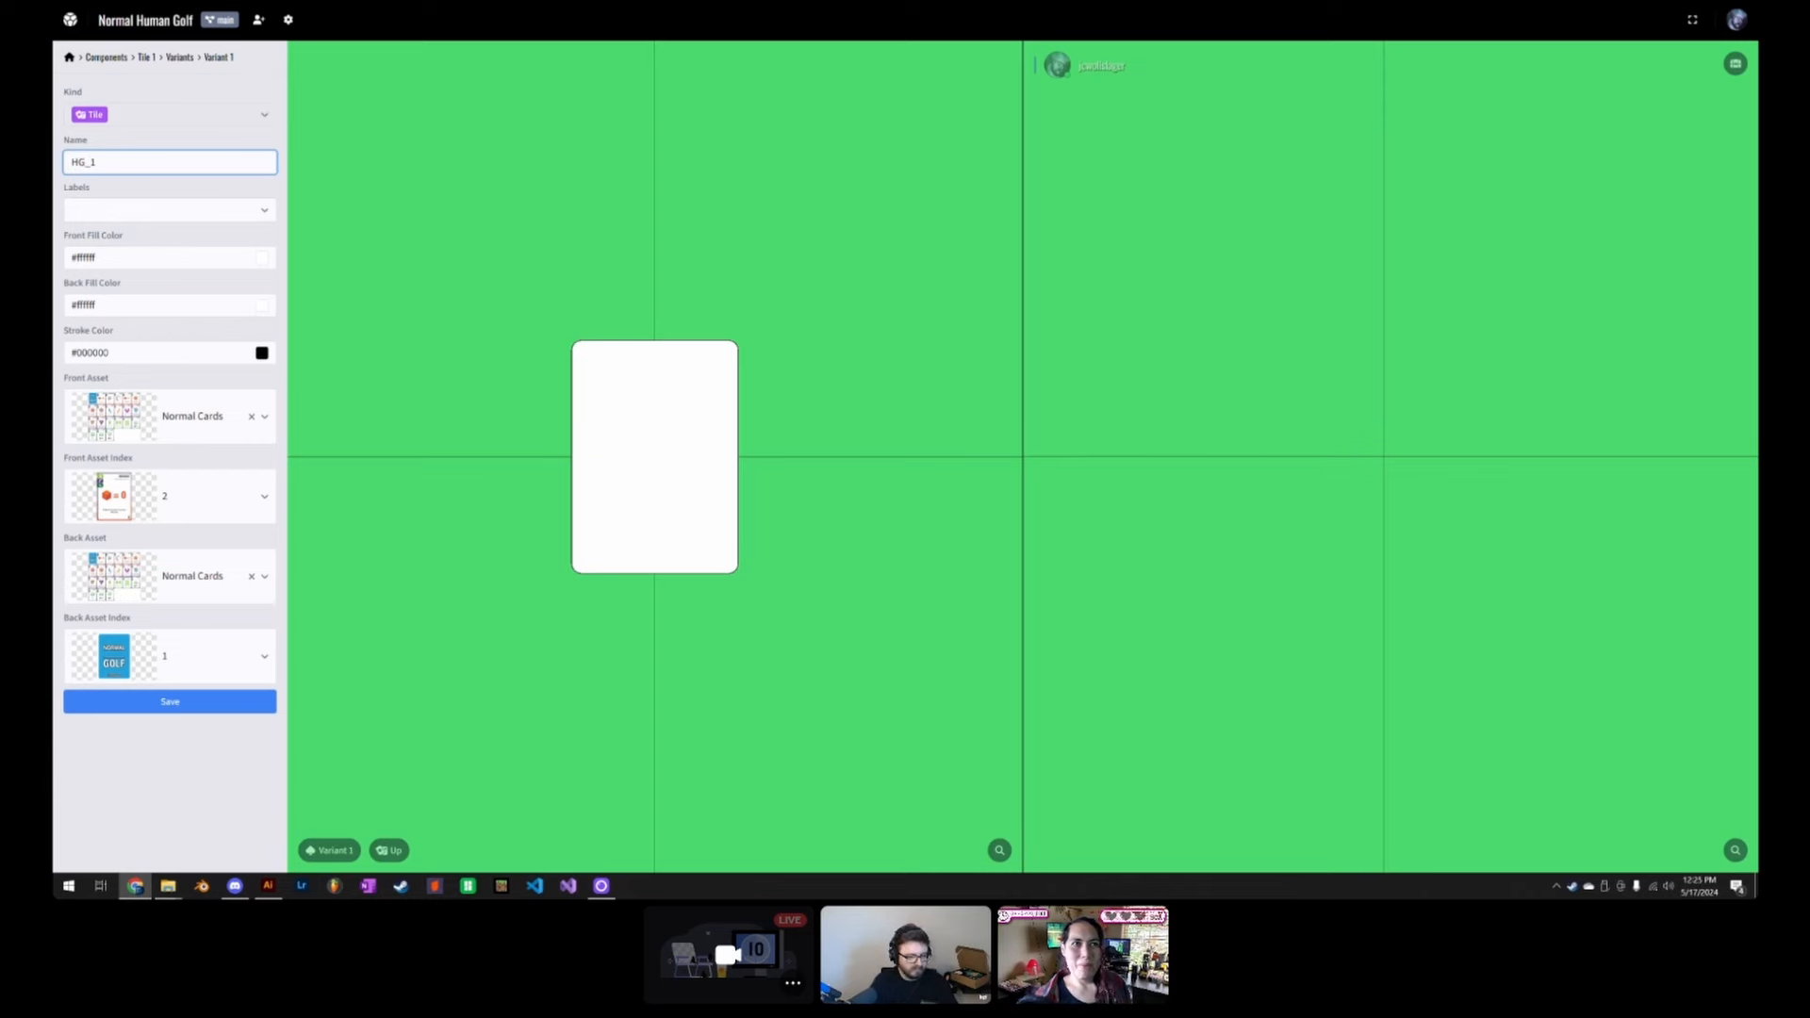
{"action": "left_click", "coordinate": [211, 703]}
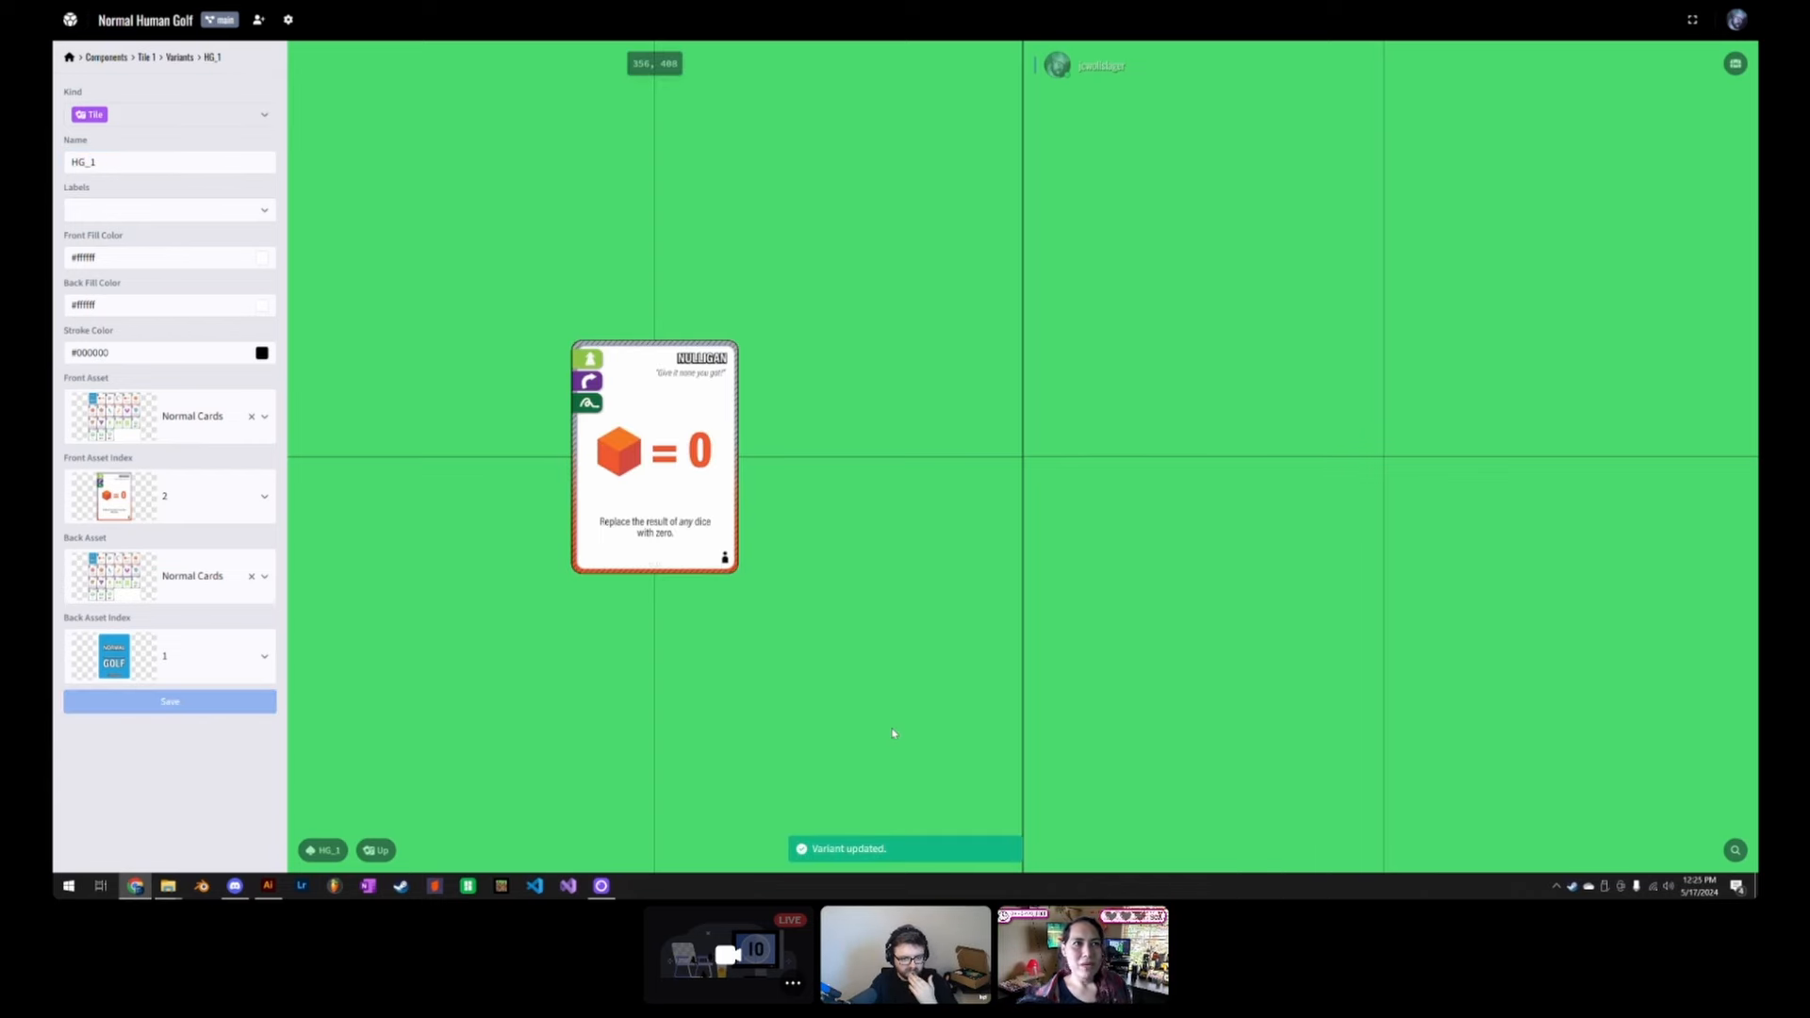
Step: Rename the variant from the Nulligan card as H_C1 and save it
{"action": "triple_click", "coordinate": [175, 164]}
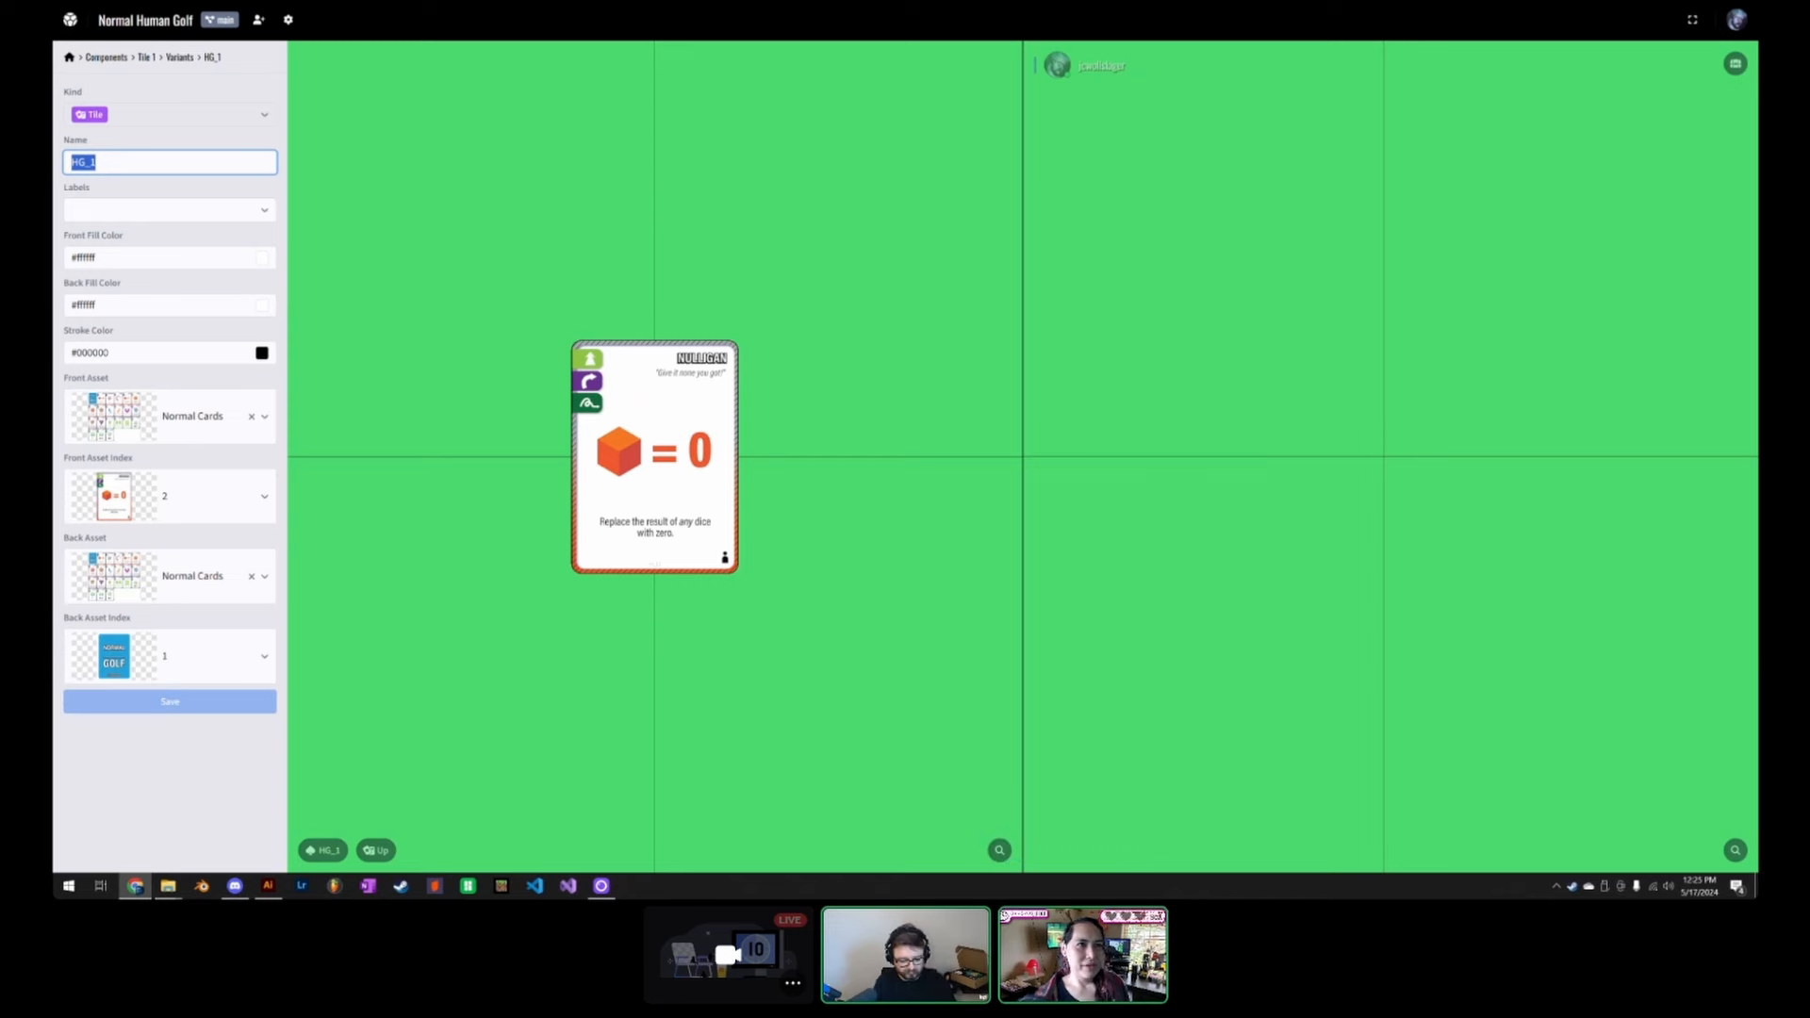
{"action": "type", "text": "H_C1"}
{"action": "key", "text": "Return"}
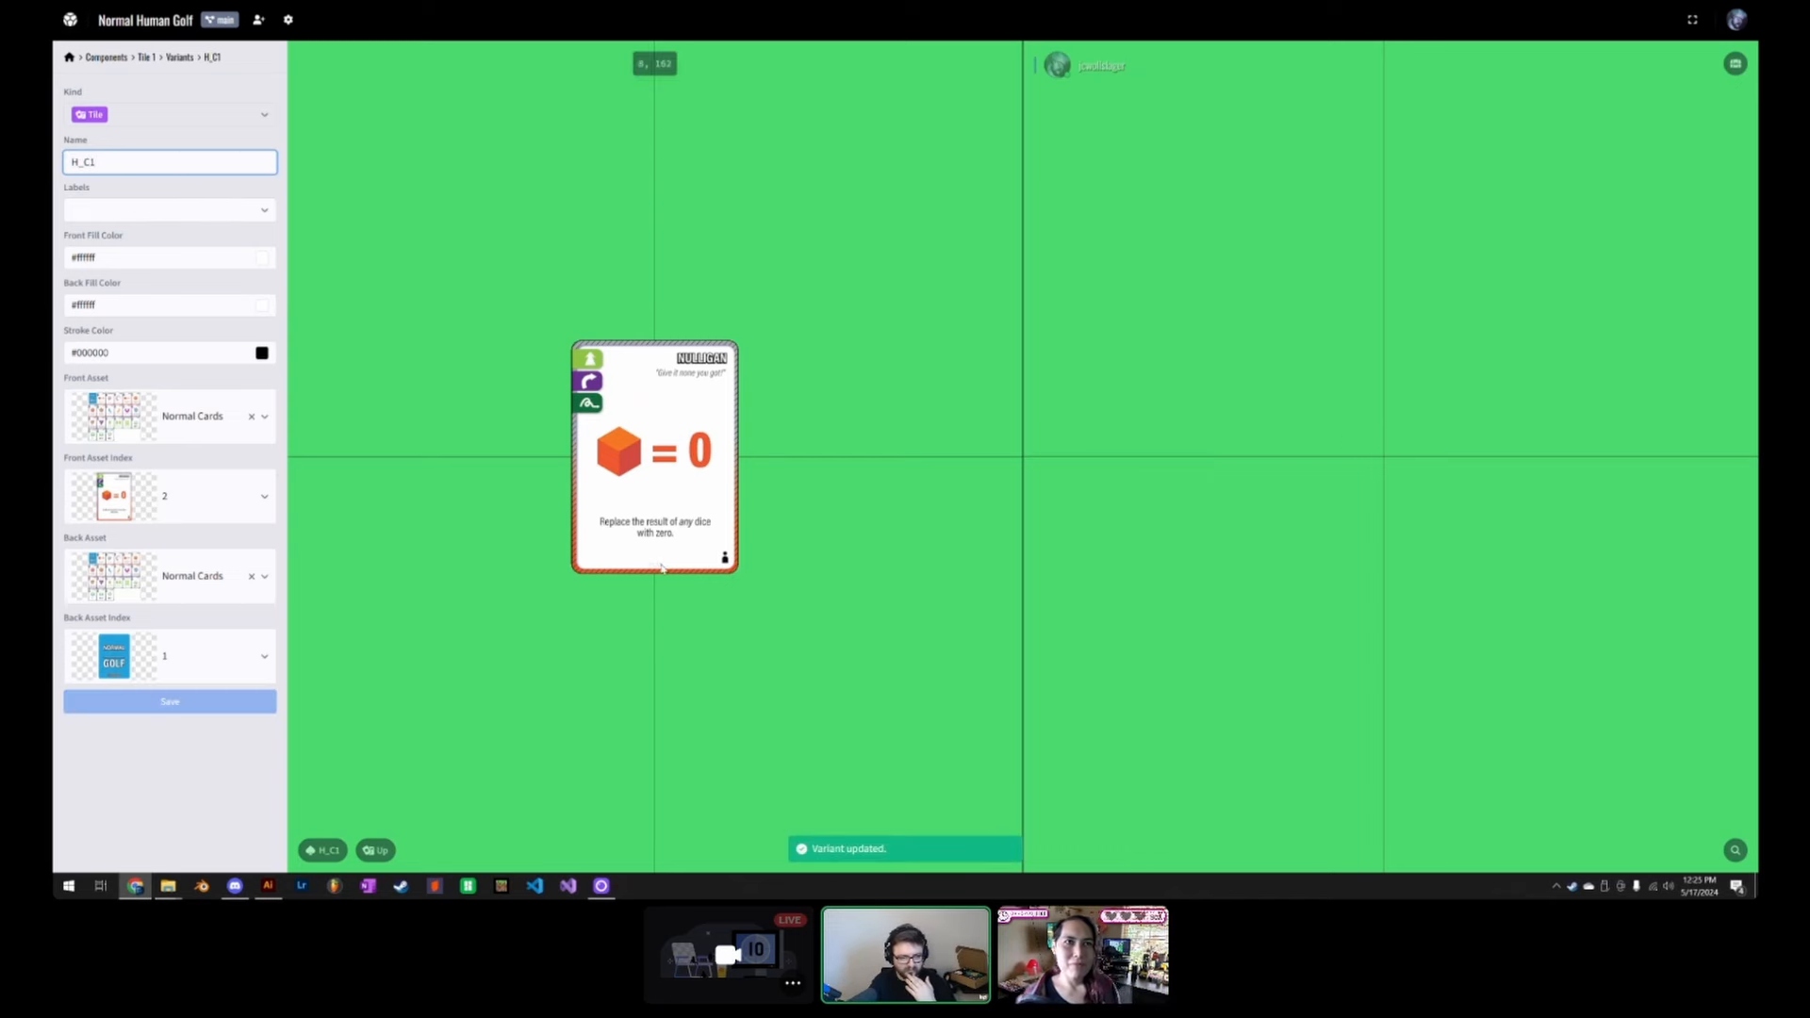
{"action": "left_click", "coordinate": [143, 779]}
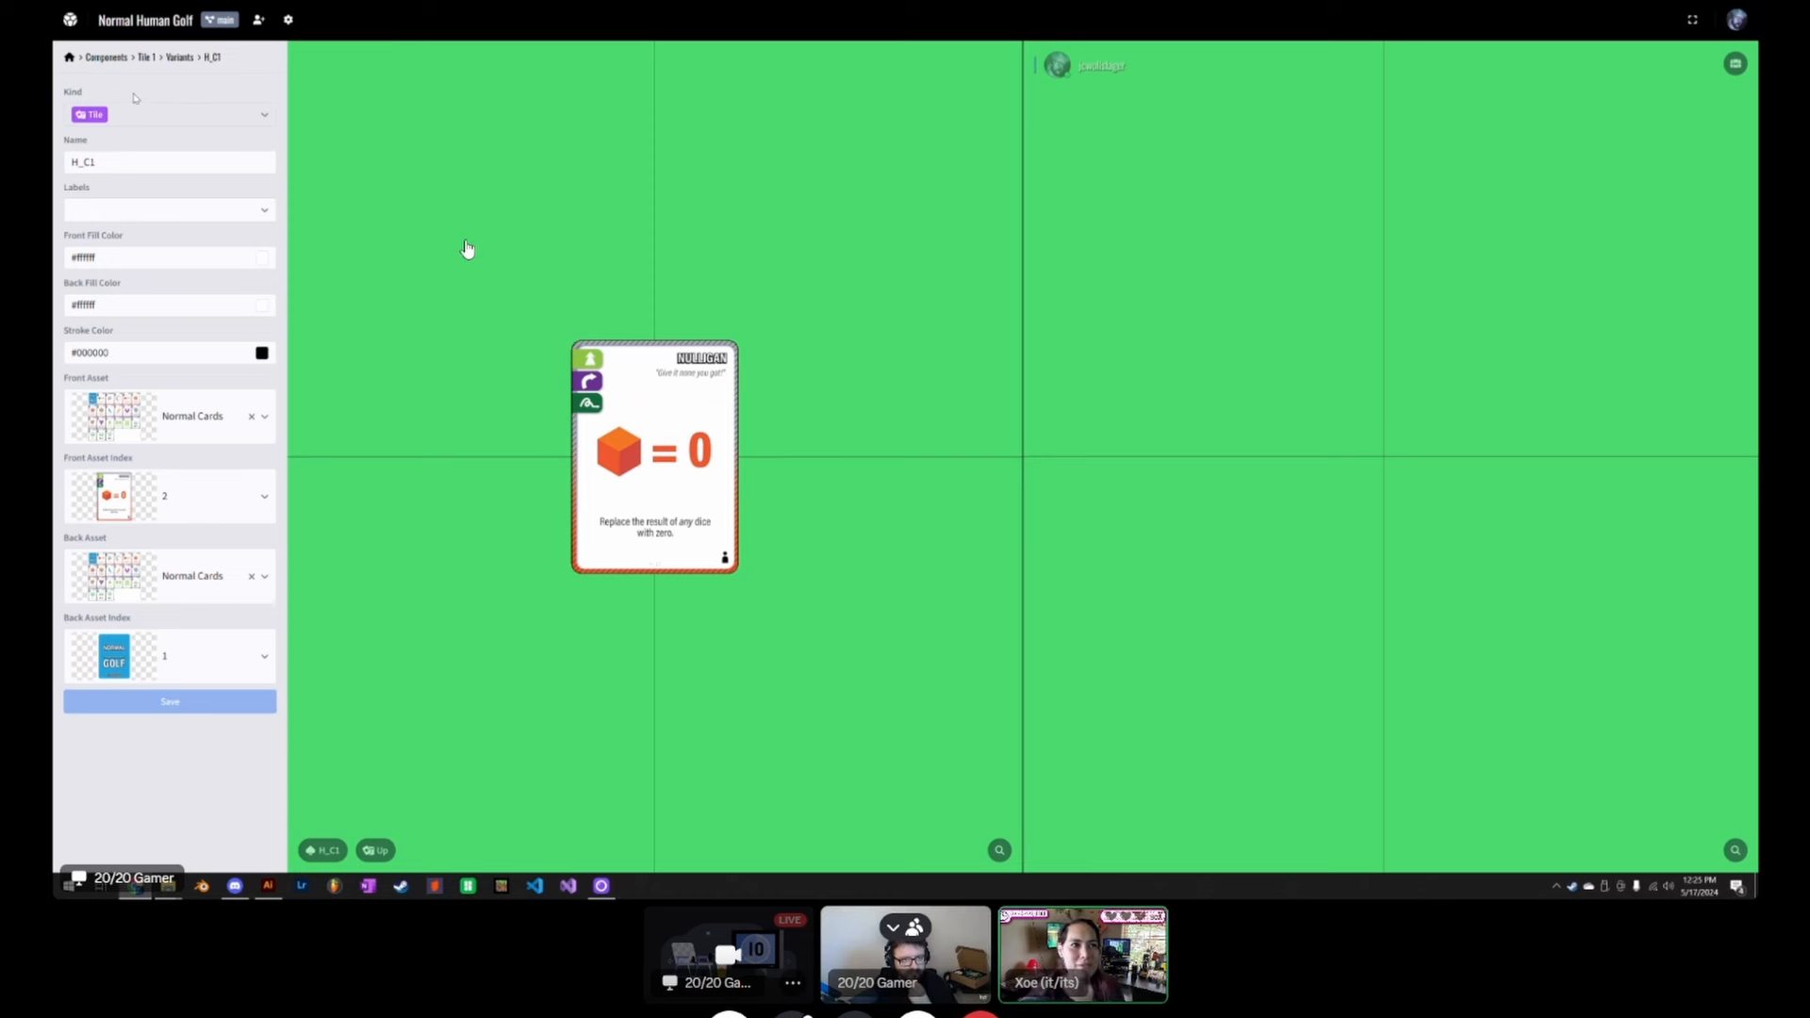
Step: Clone the H_C1 variant of Tile 1 with a count of 15
{"action": "left_click", "coordinate": [181, 59]}
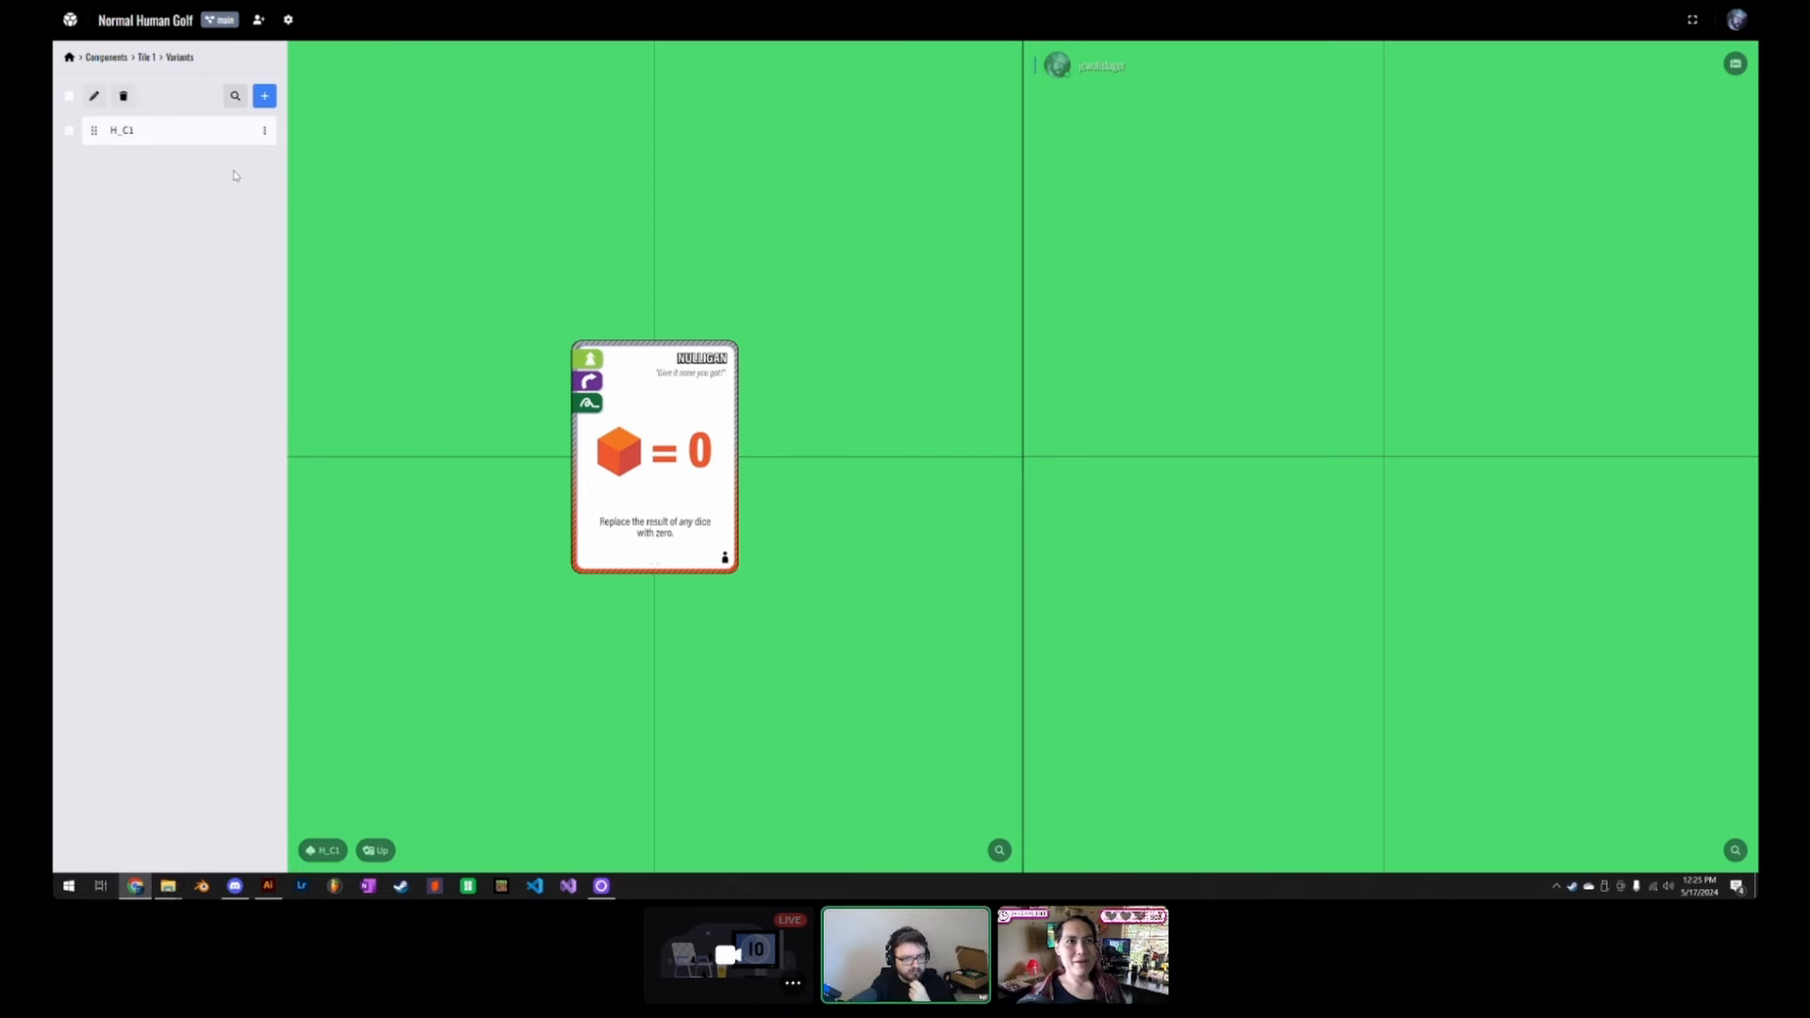
{"action": "left_click", "coordinate": [266, 132]}
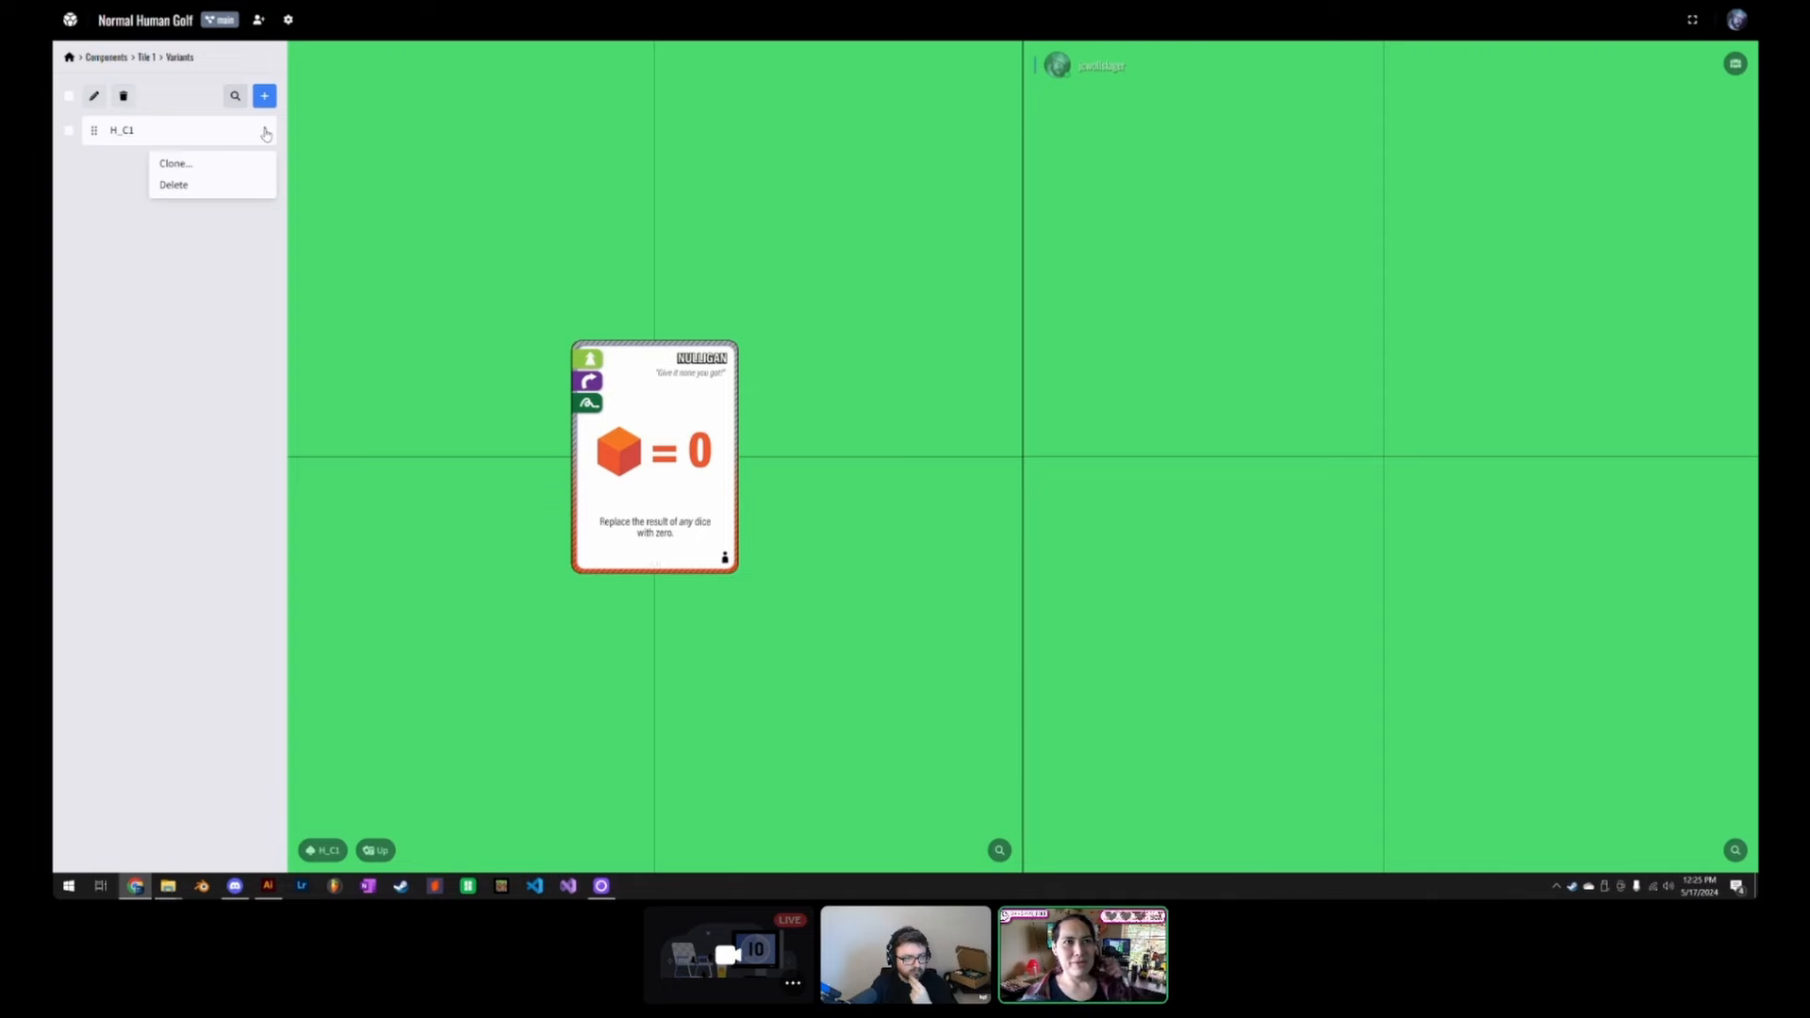
{"action": "left_click", "coordinate": [200, 164]}
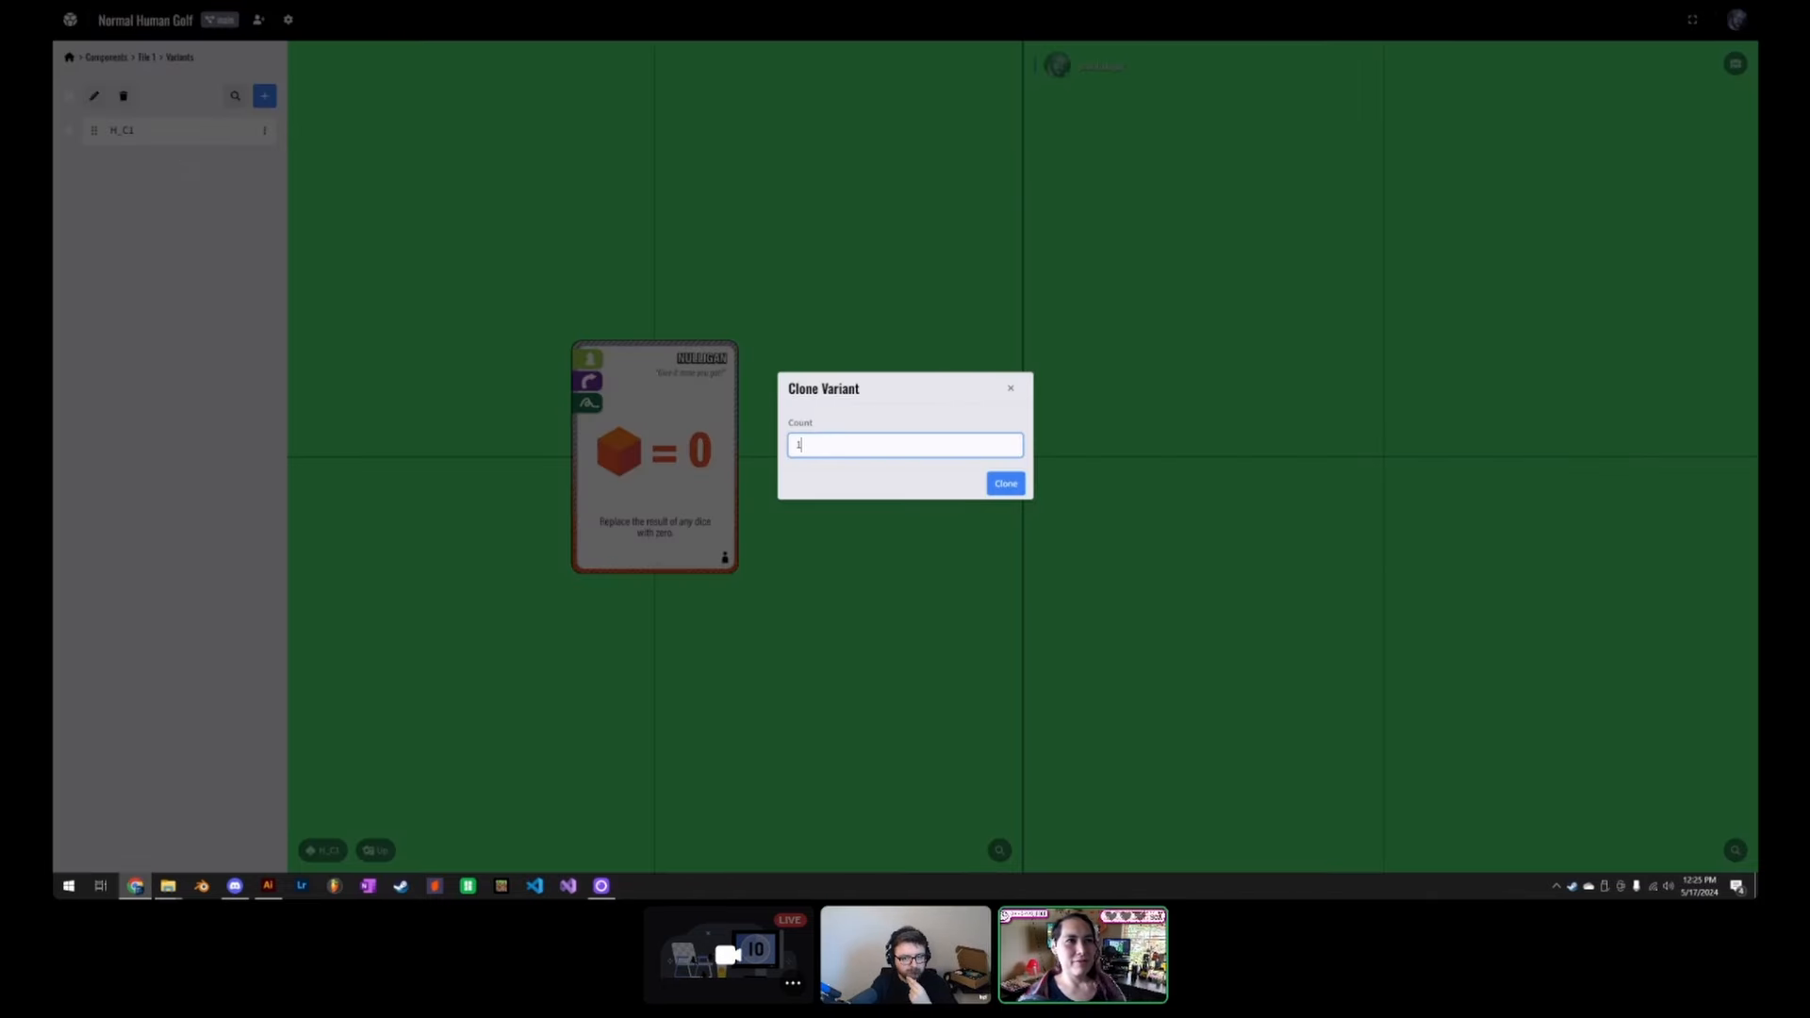
{"action": "left_click_drag", "start_coordinate": [848, 446], "coordinate": [723, 457]}
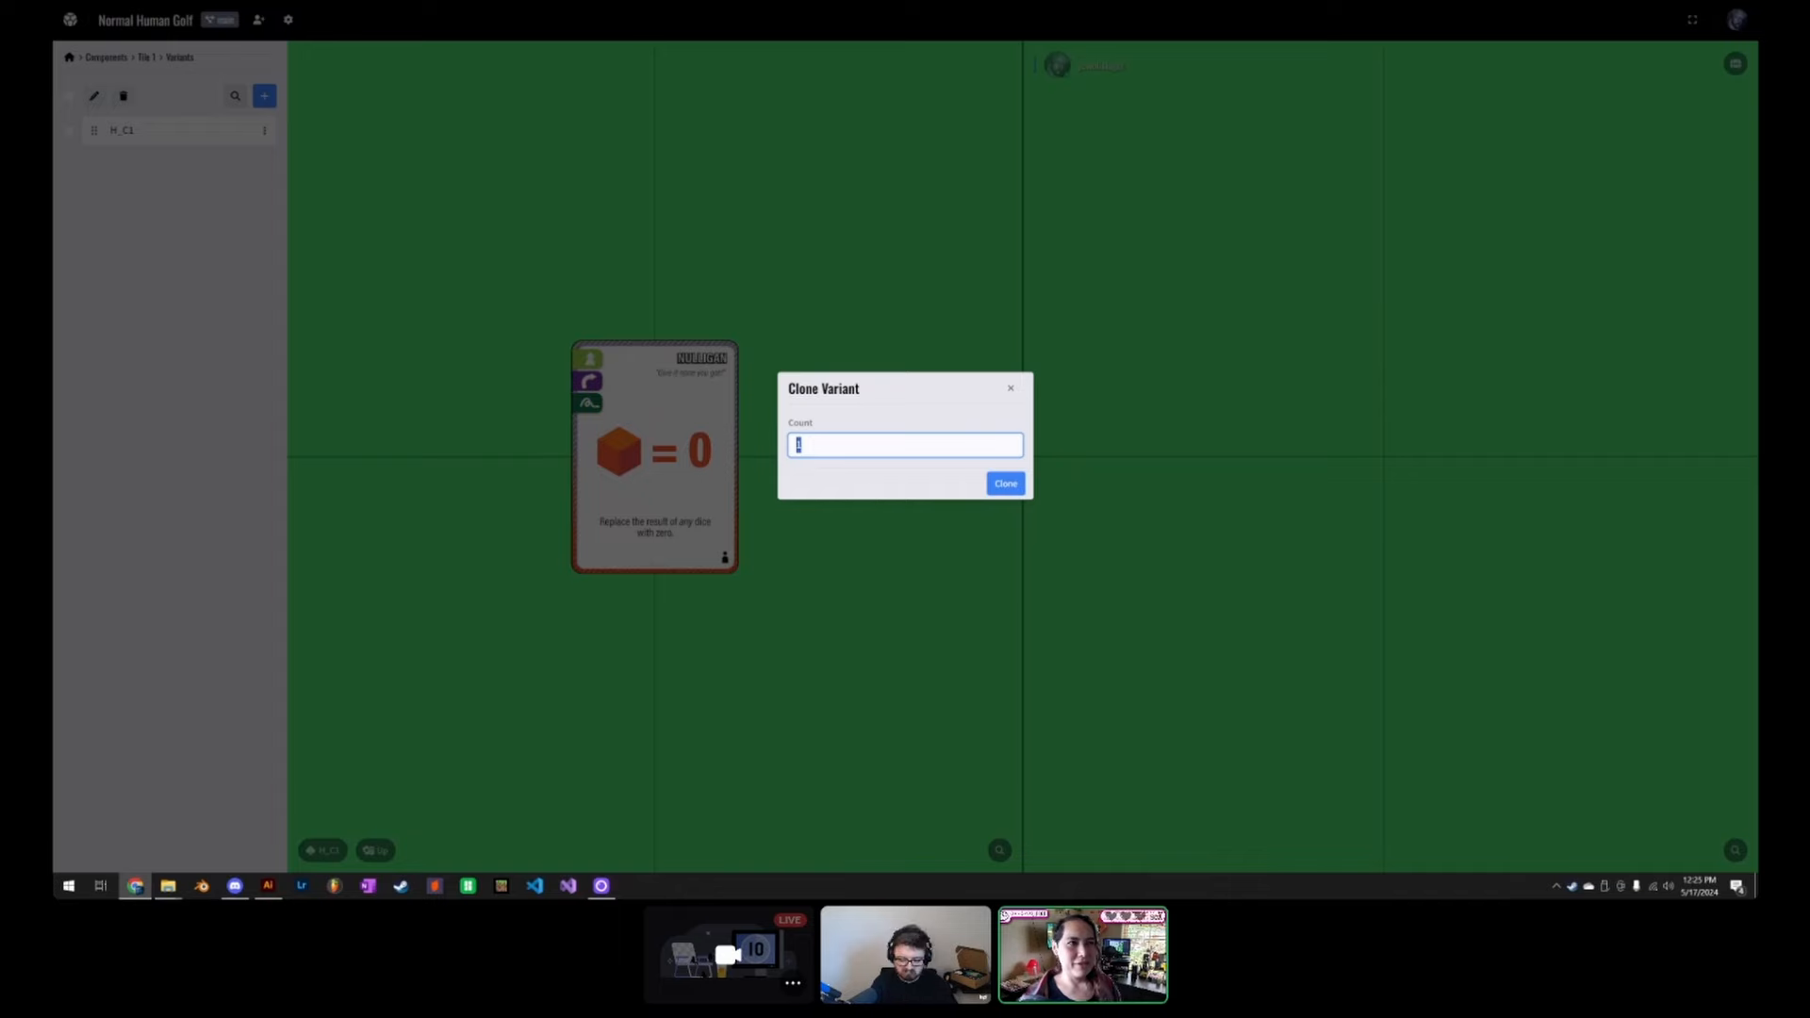
{"action": "type", "text": "15"}
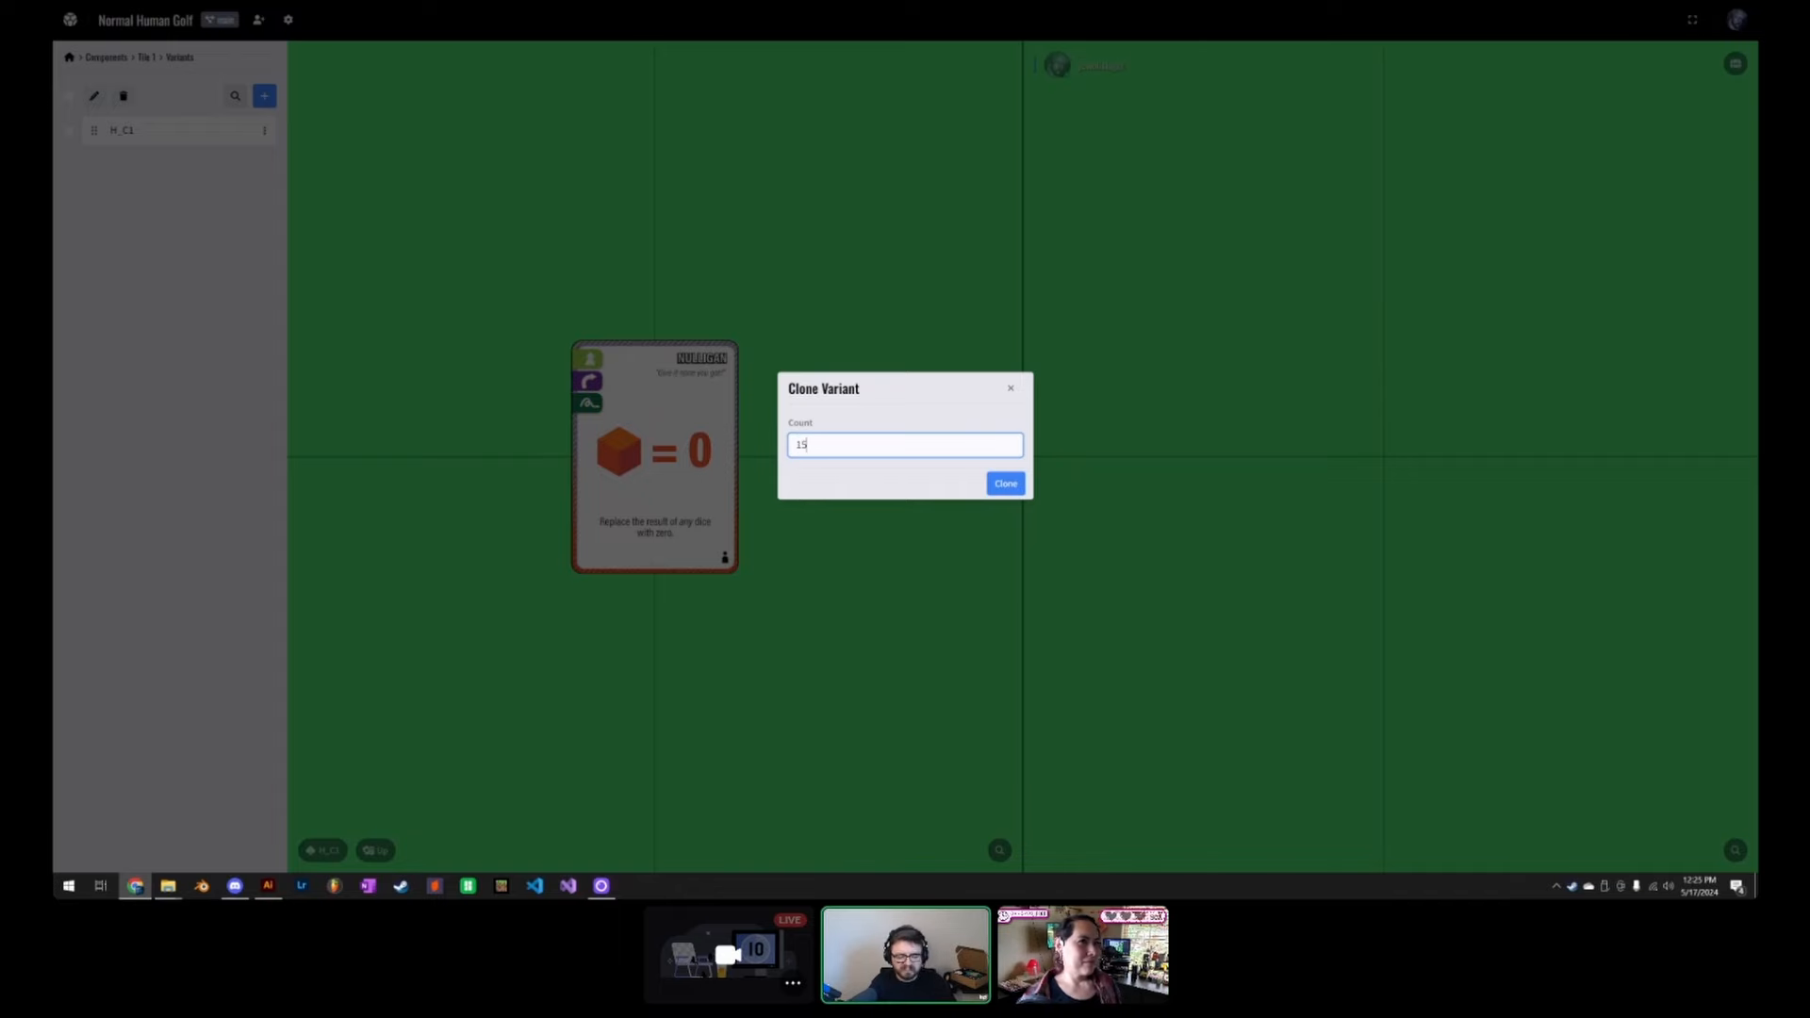
{"action": "left_click", "coordinate": [1006, 485]}
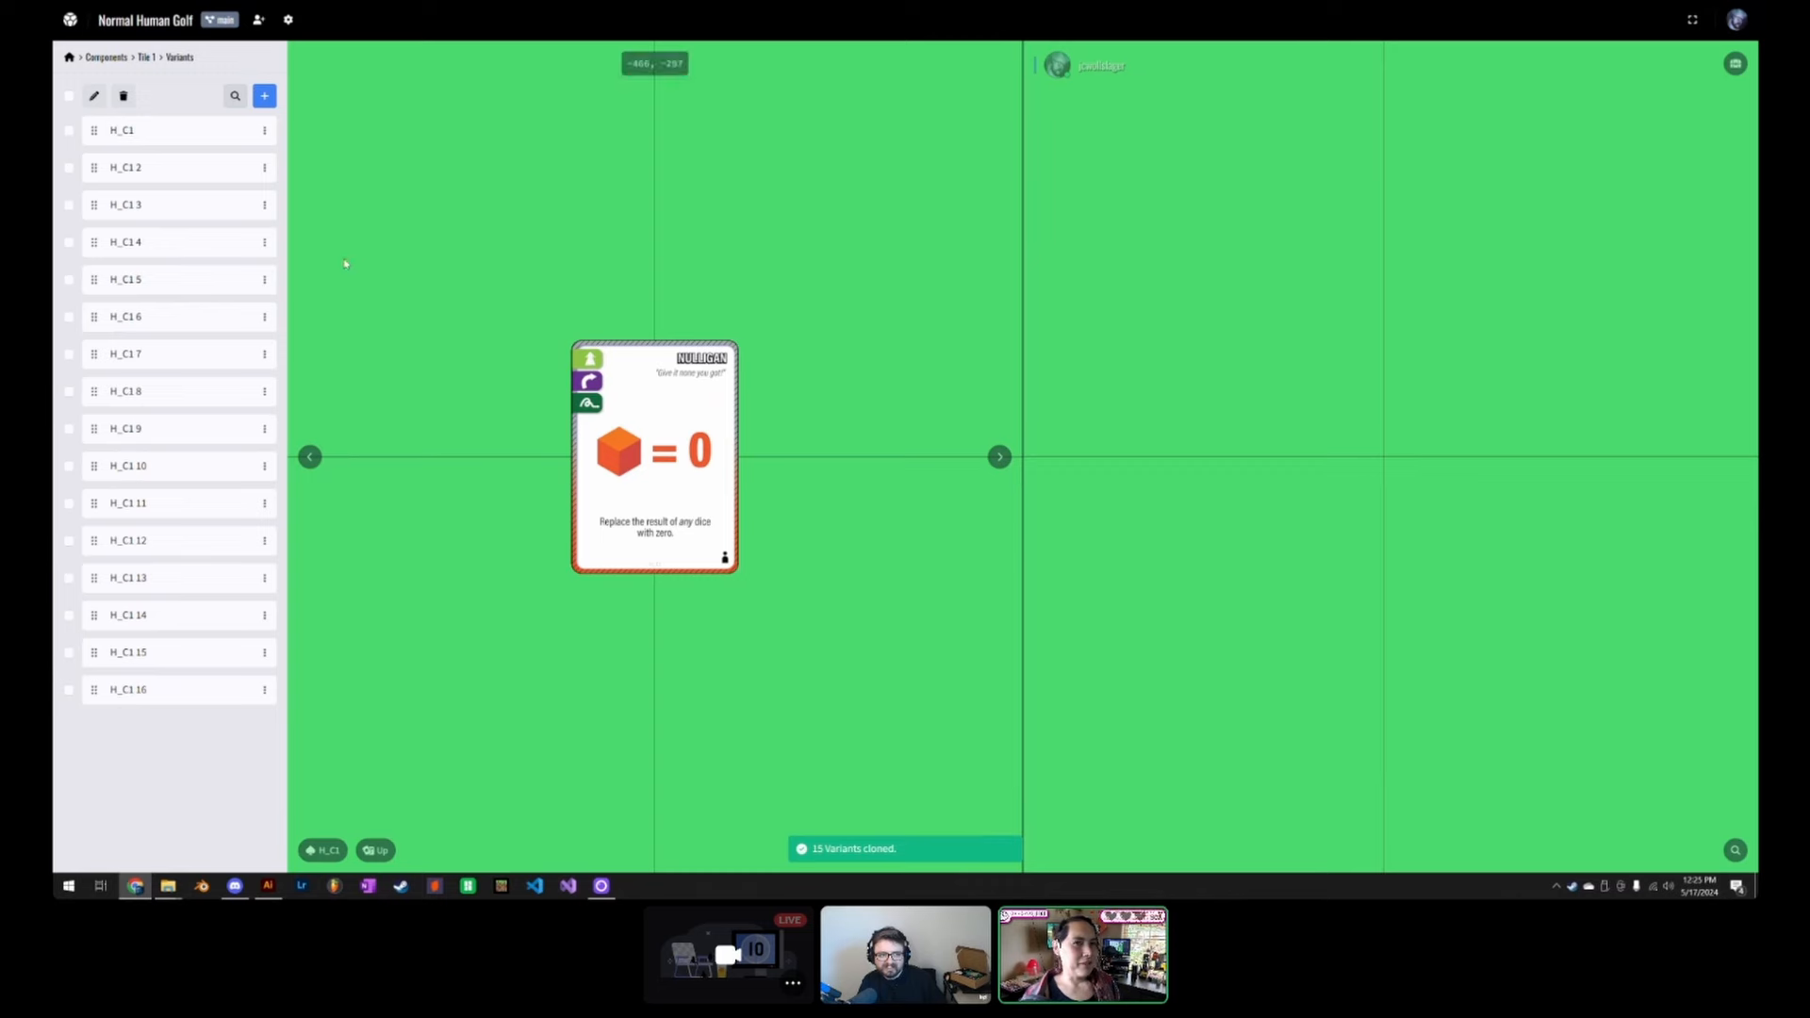
Step: Select all the H_C1 variants of Tile 1 and open them for bulk editing
{"action": "left_click", "coordinate": [182, 165]}
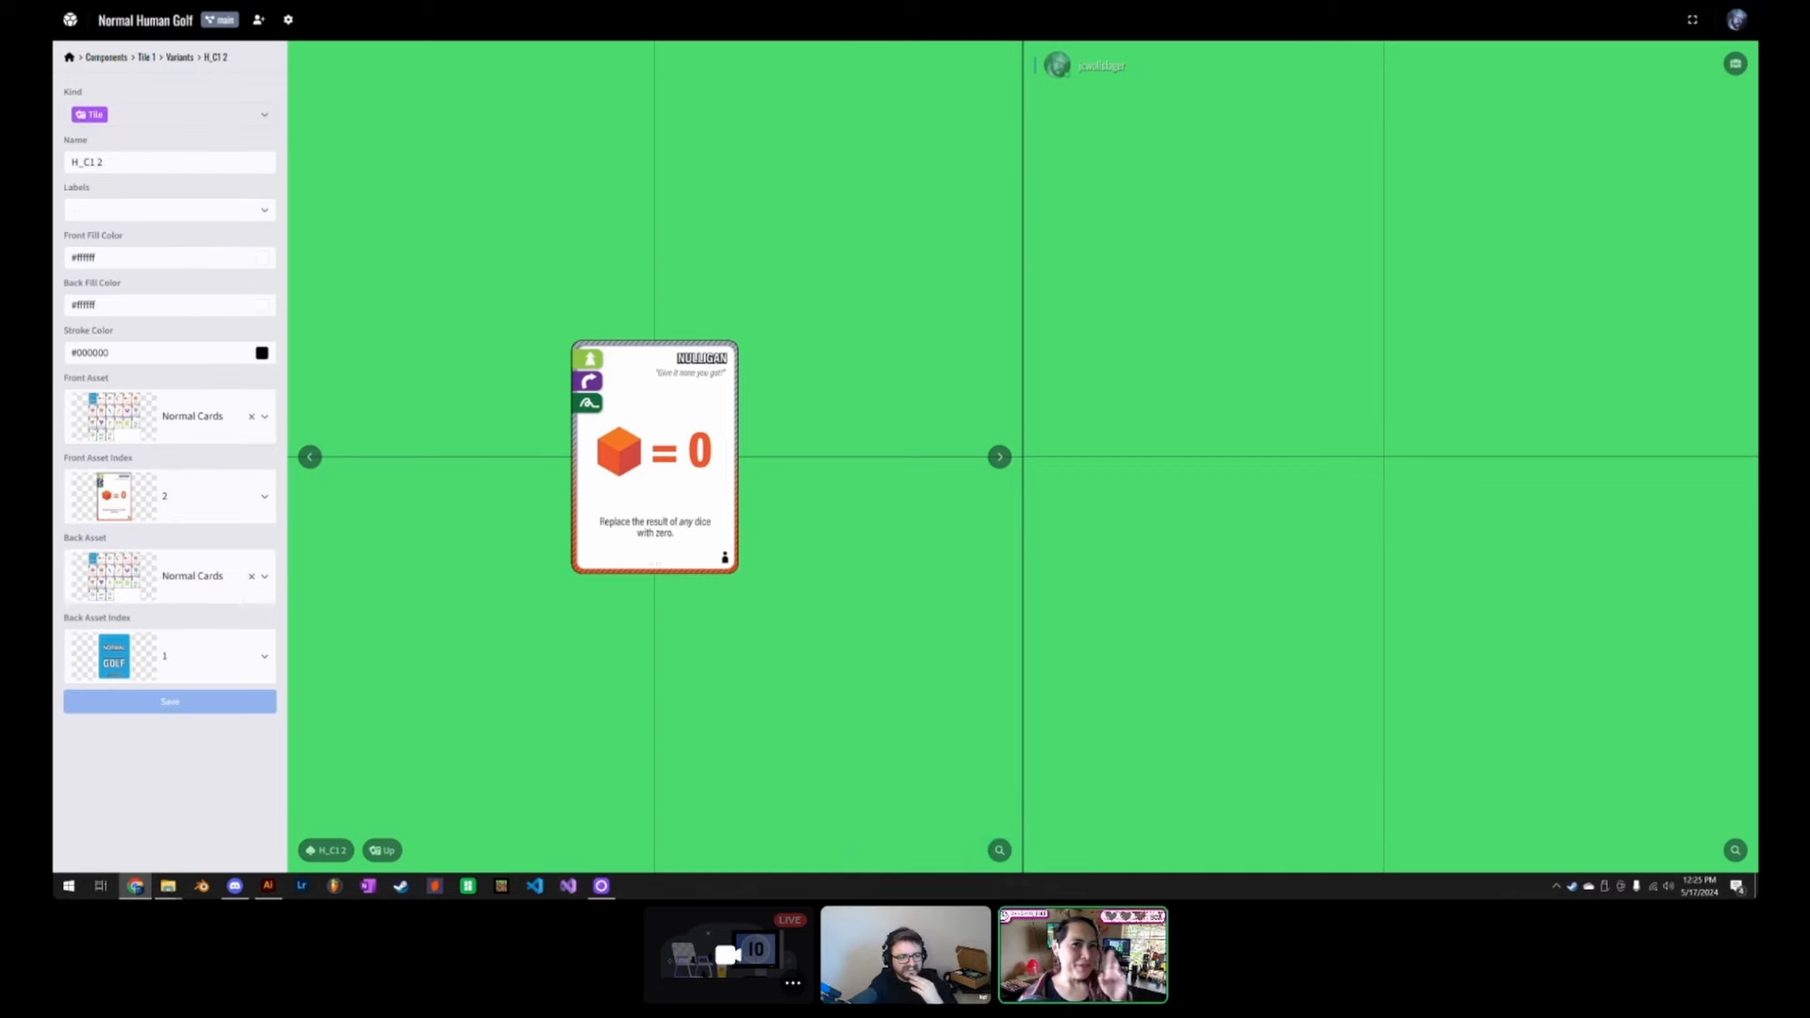
{"action": "left_click", "coordinate": [179, 57]}
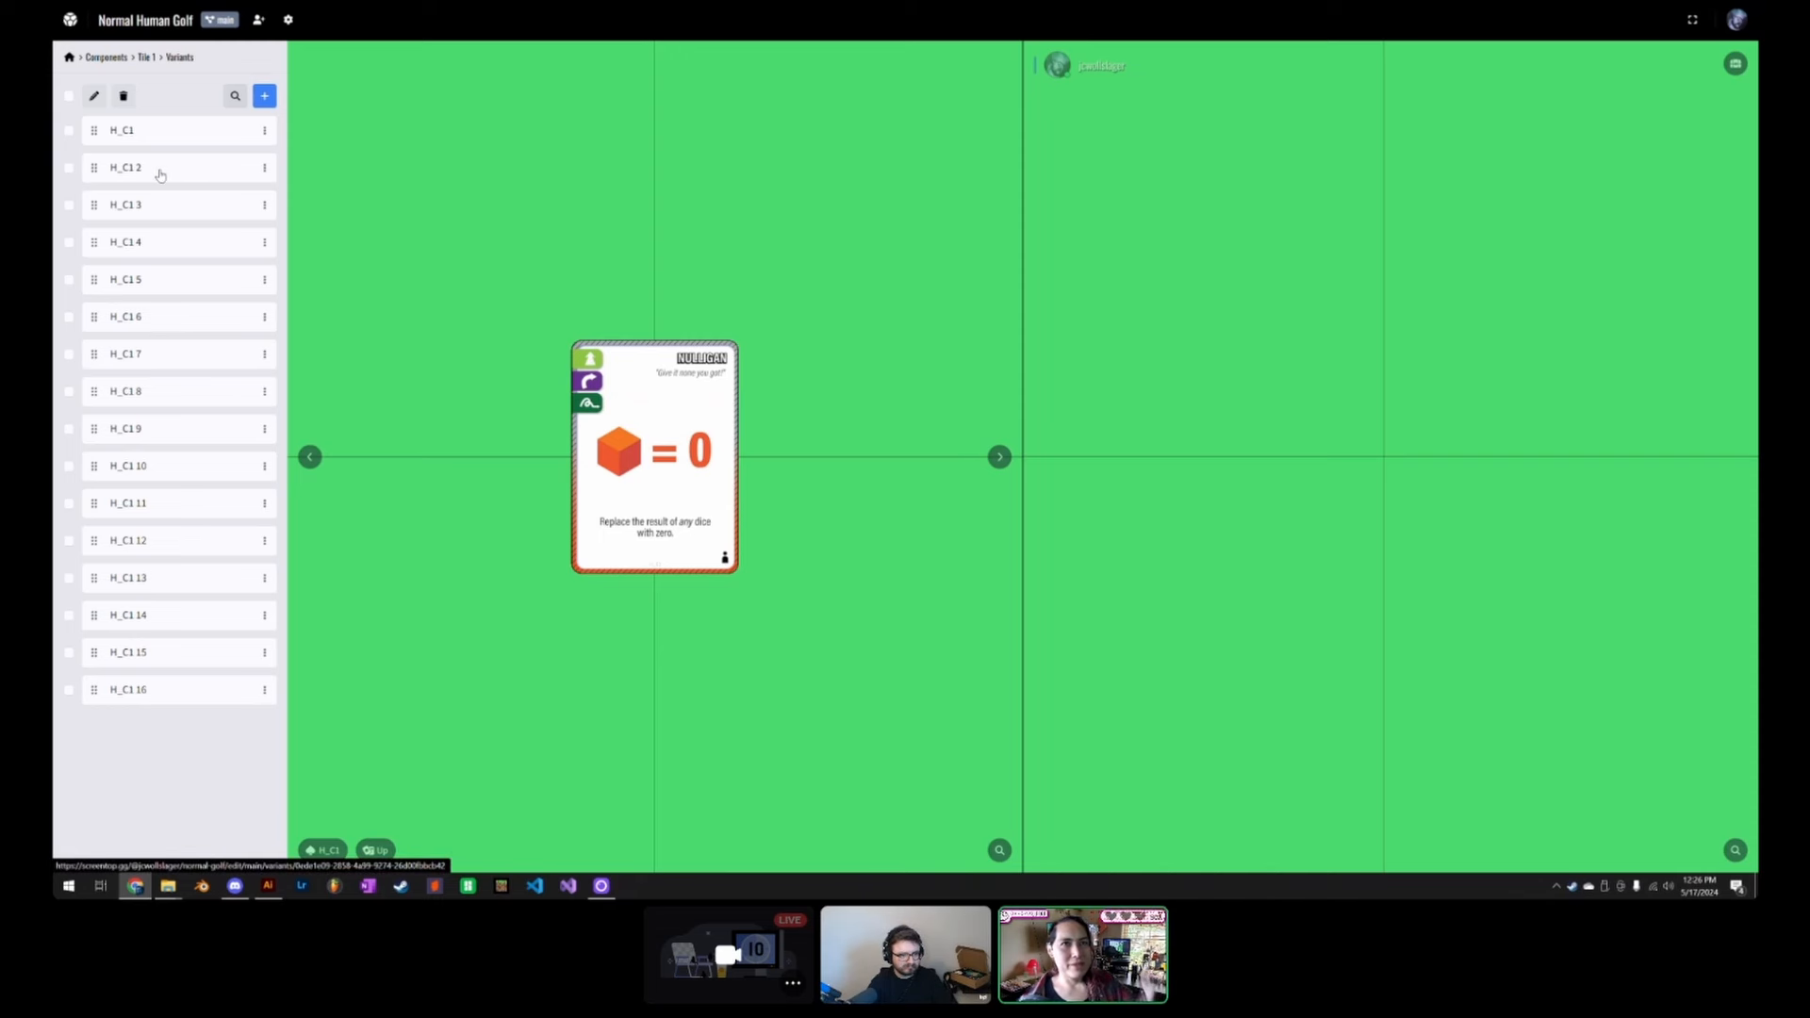
{"action": "left_click", "coordinate": [67, 170]}
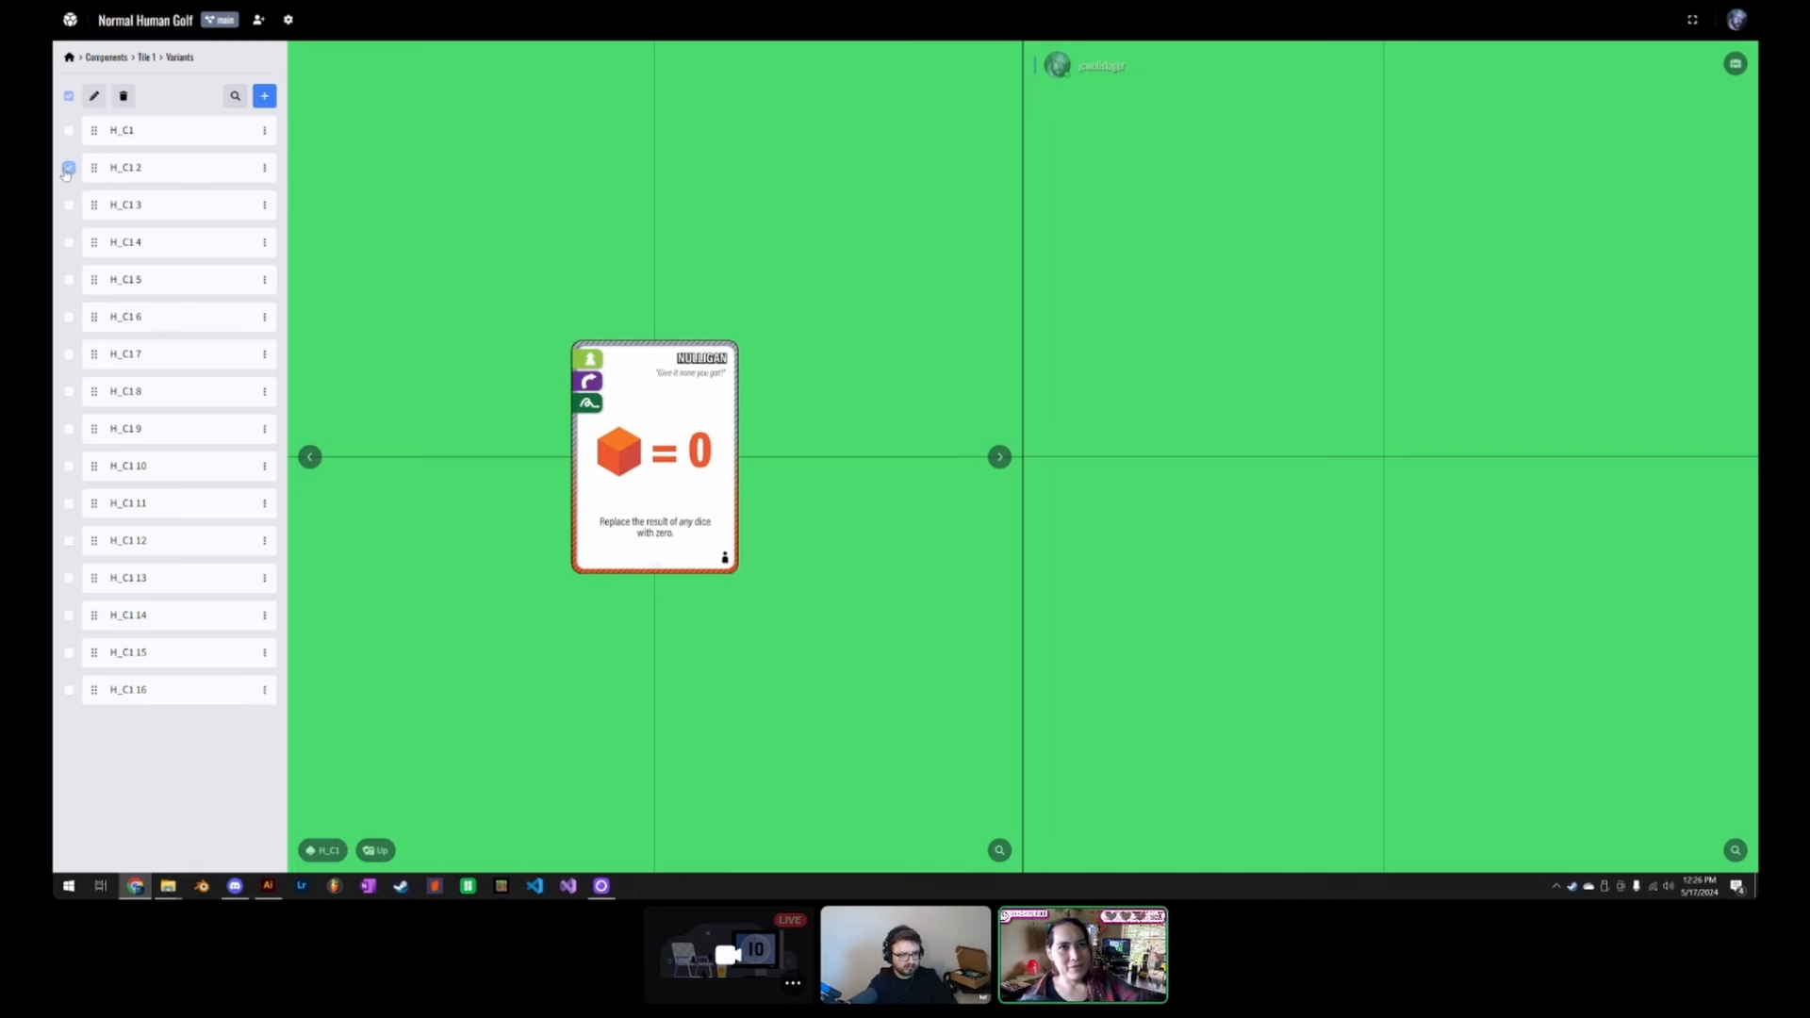
{"action": "left_click", "coordinate": [67, 170]}
{"action": "left_click", "coordinate": [69, 131]}
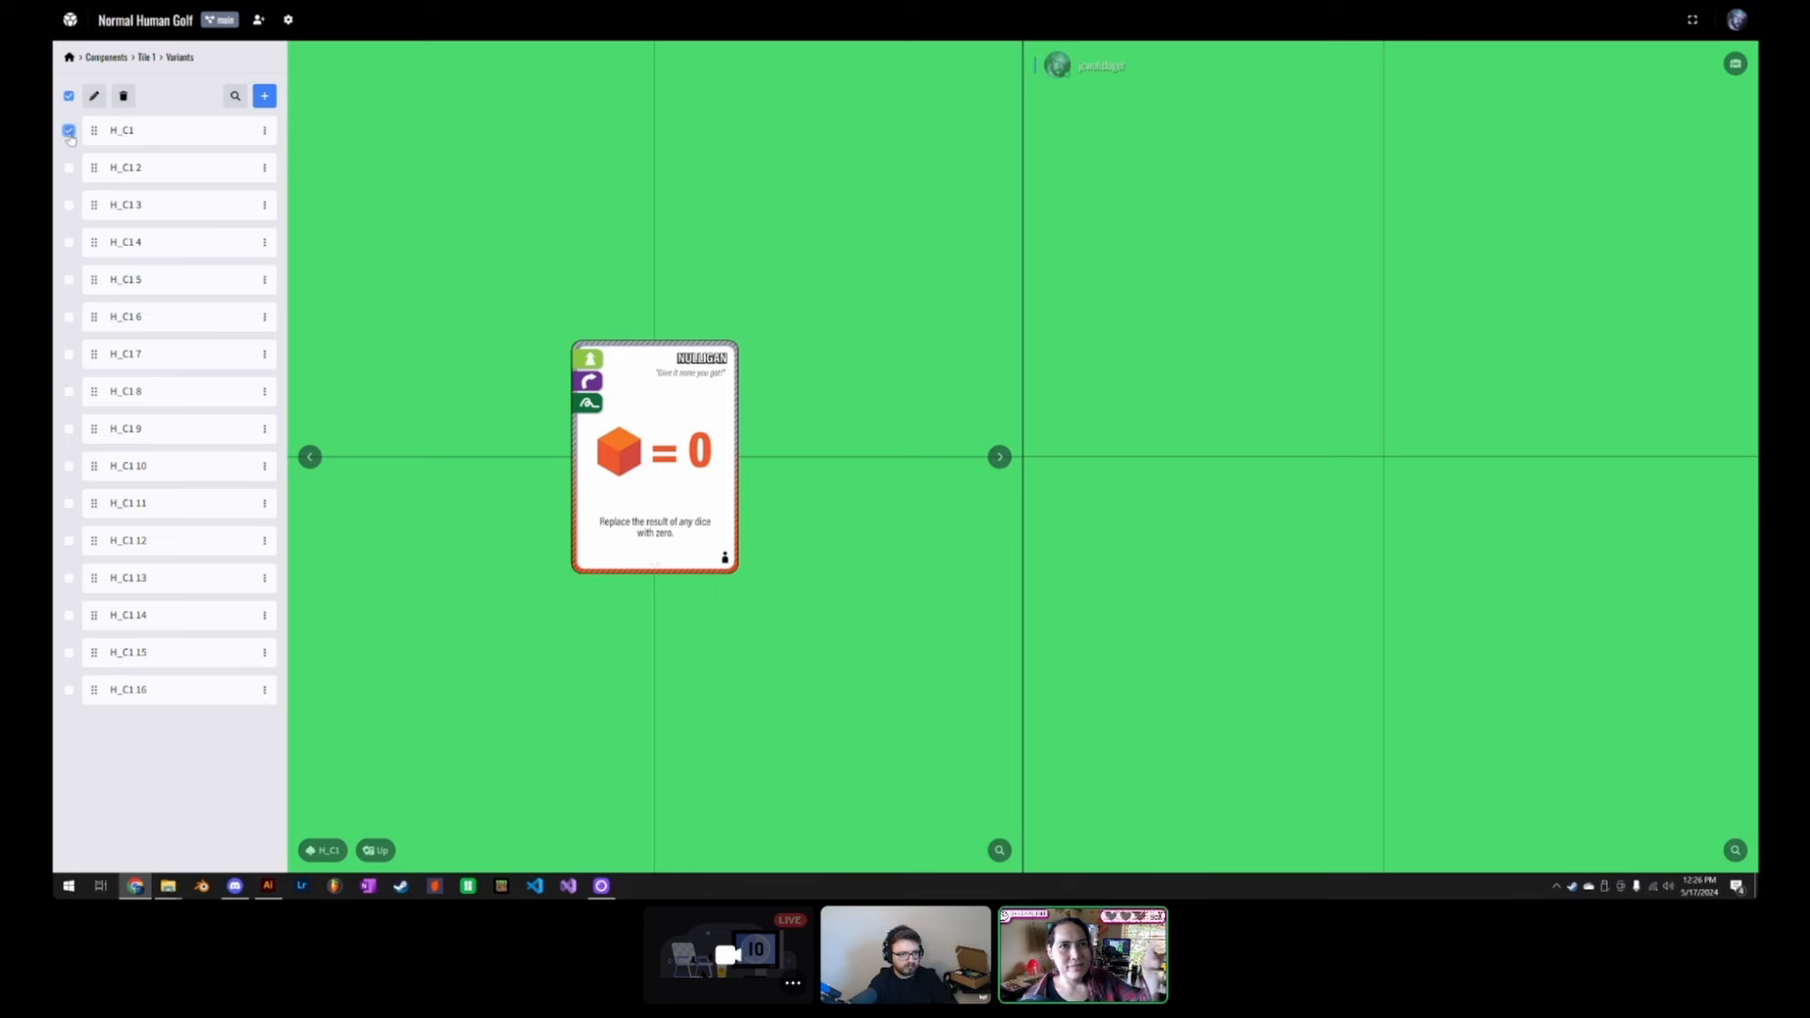
{"action": "left_click", "coordinate": [69, 97]}
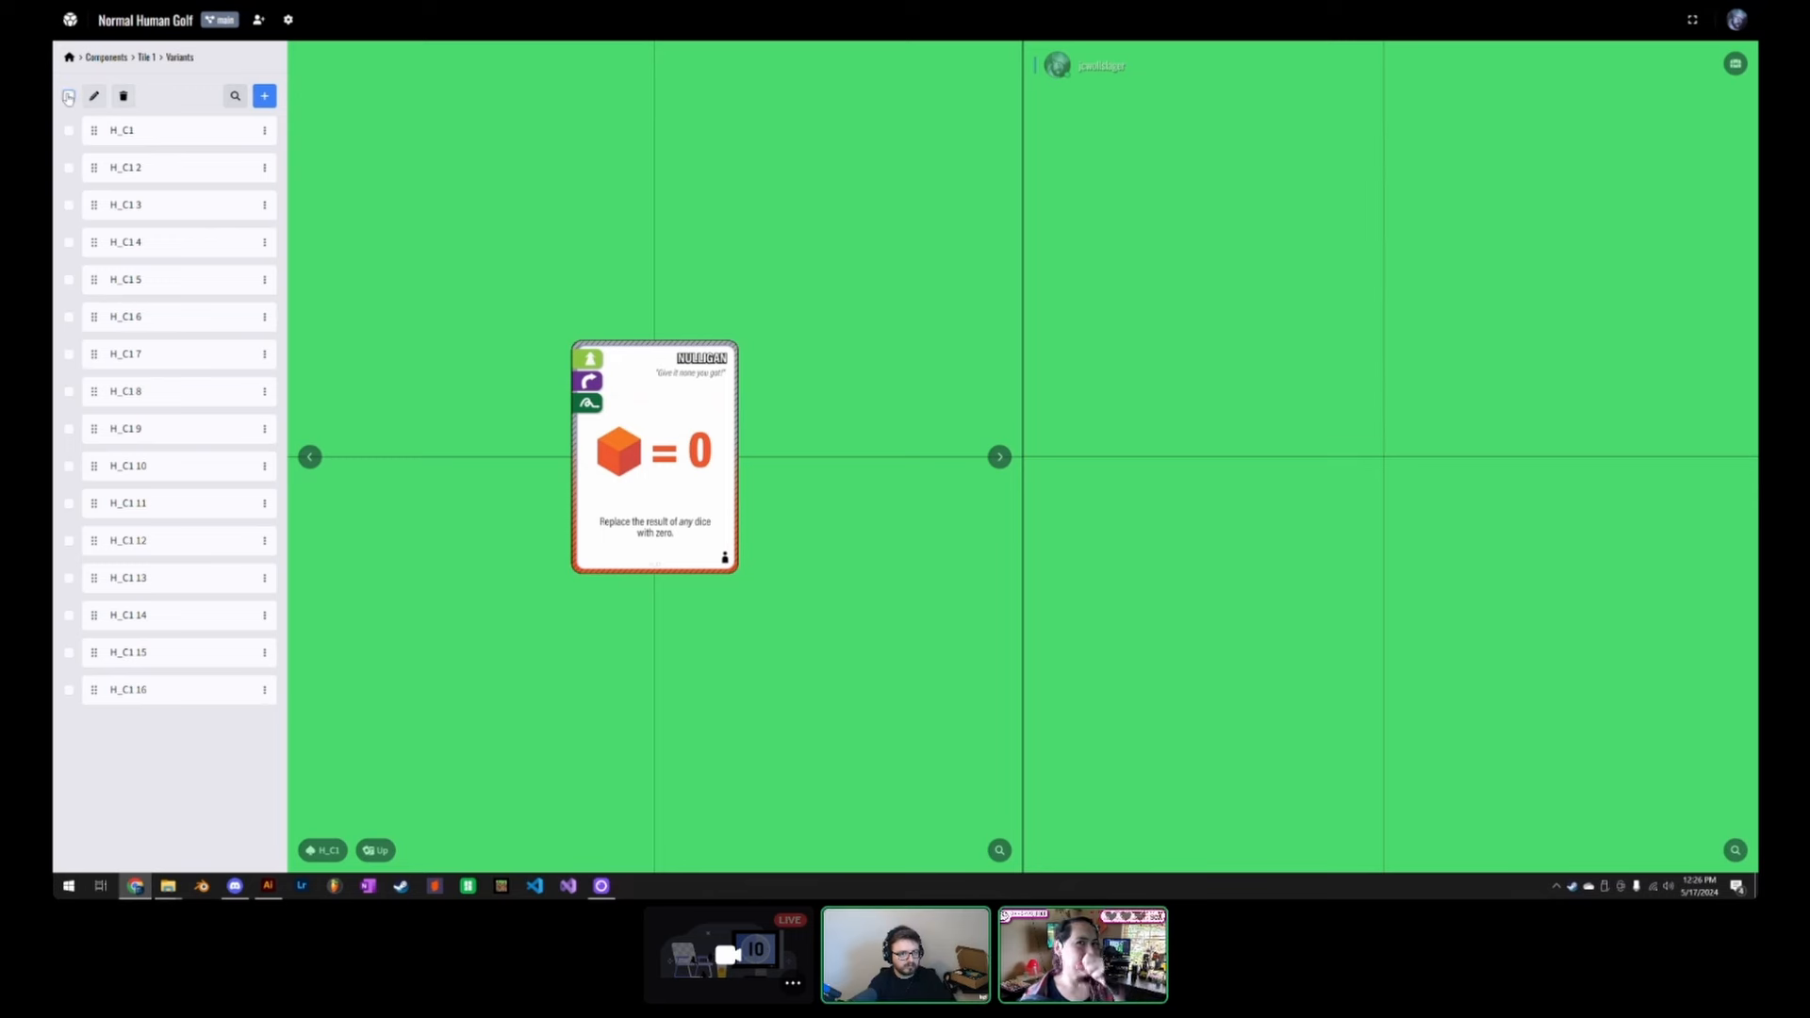
{"action": "key", "text": "space"}
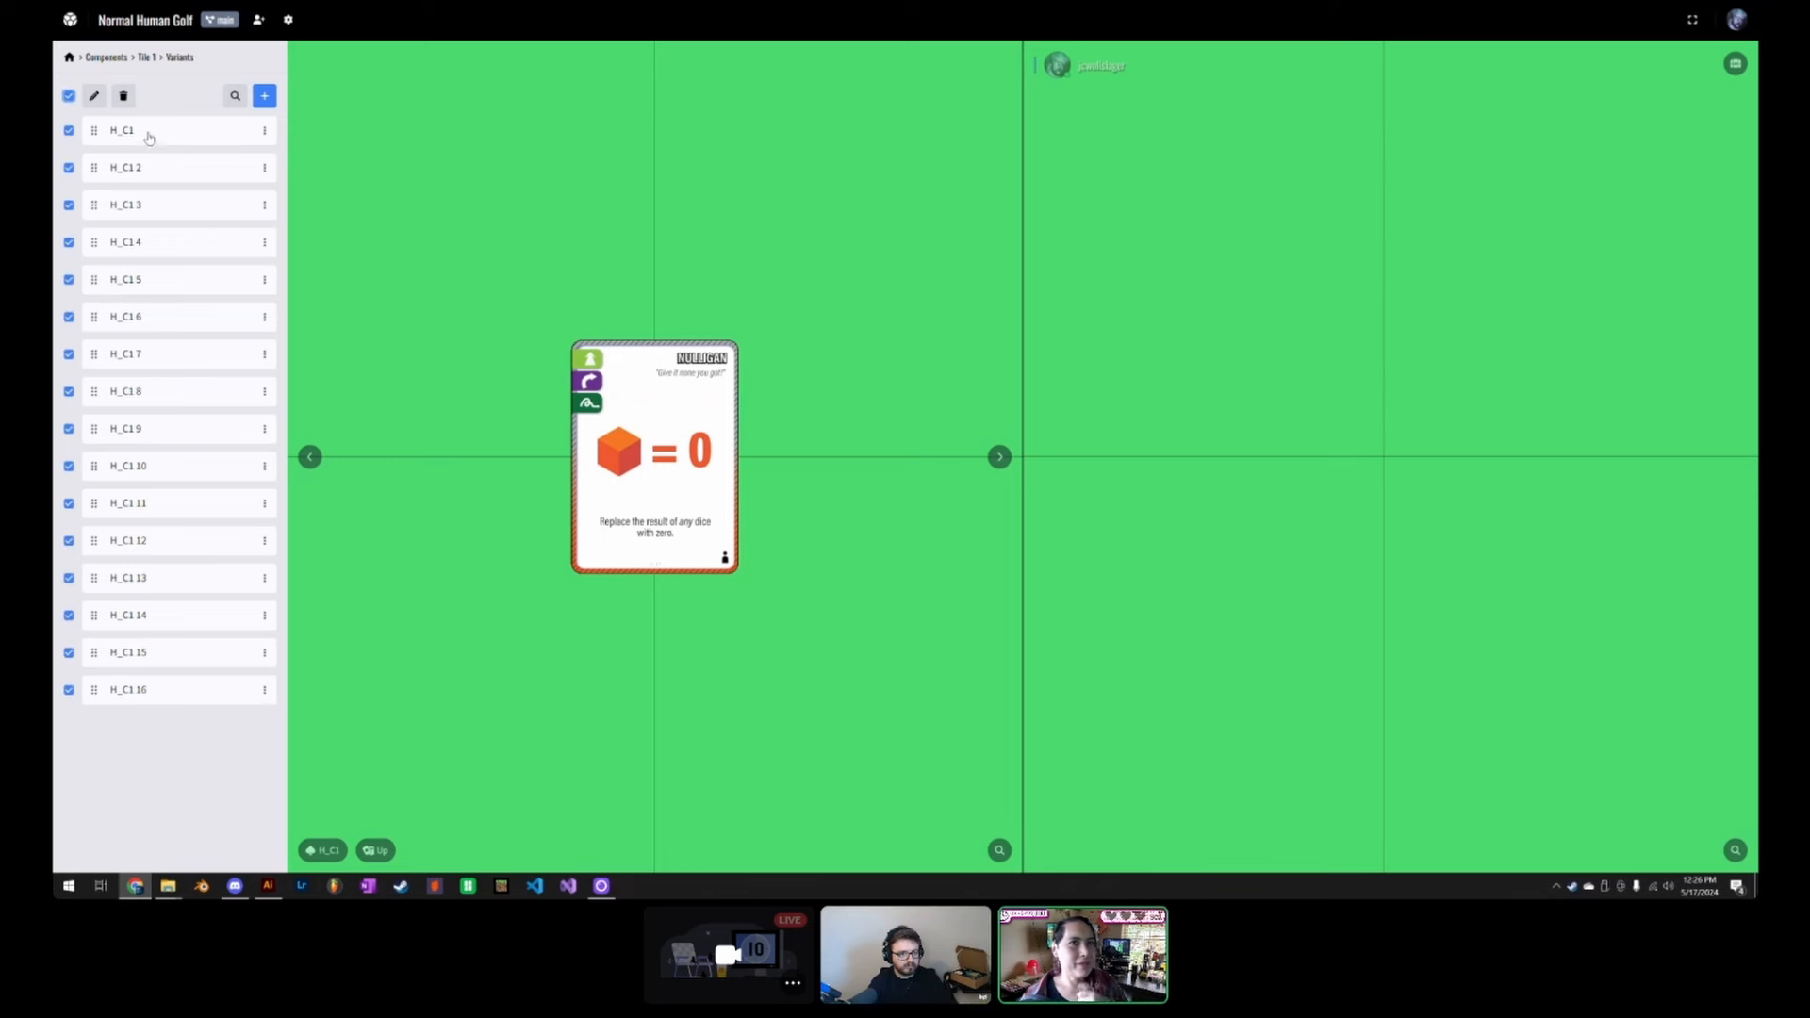
{"action": "left_click", "coordinate": [95, 97]}
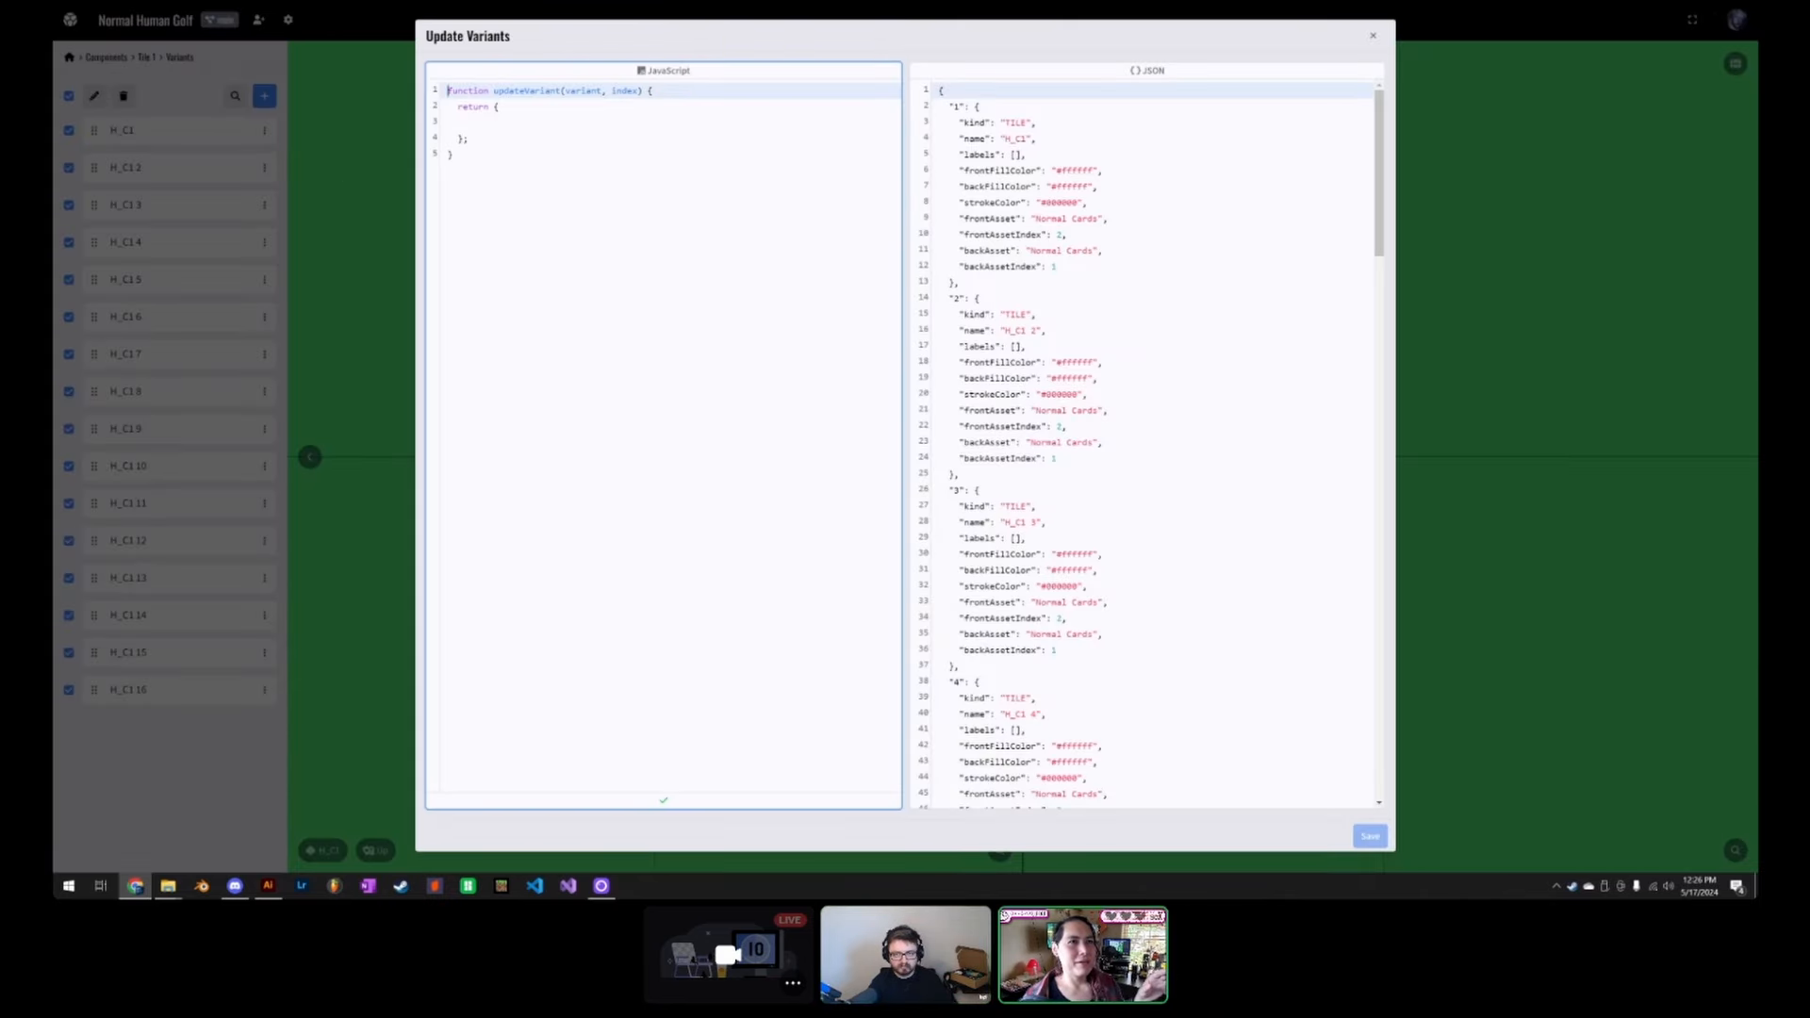
Step: Examine the updateVariant function and the JSON properties of the selected variants, from the first entry to the last
{"action": "left_click", "coordinate": [469, 123]}
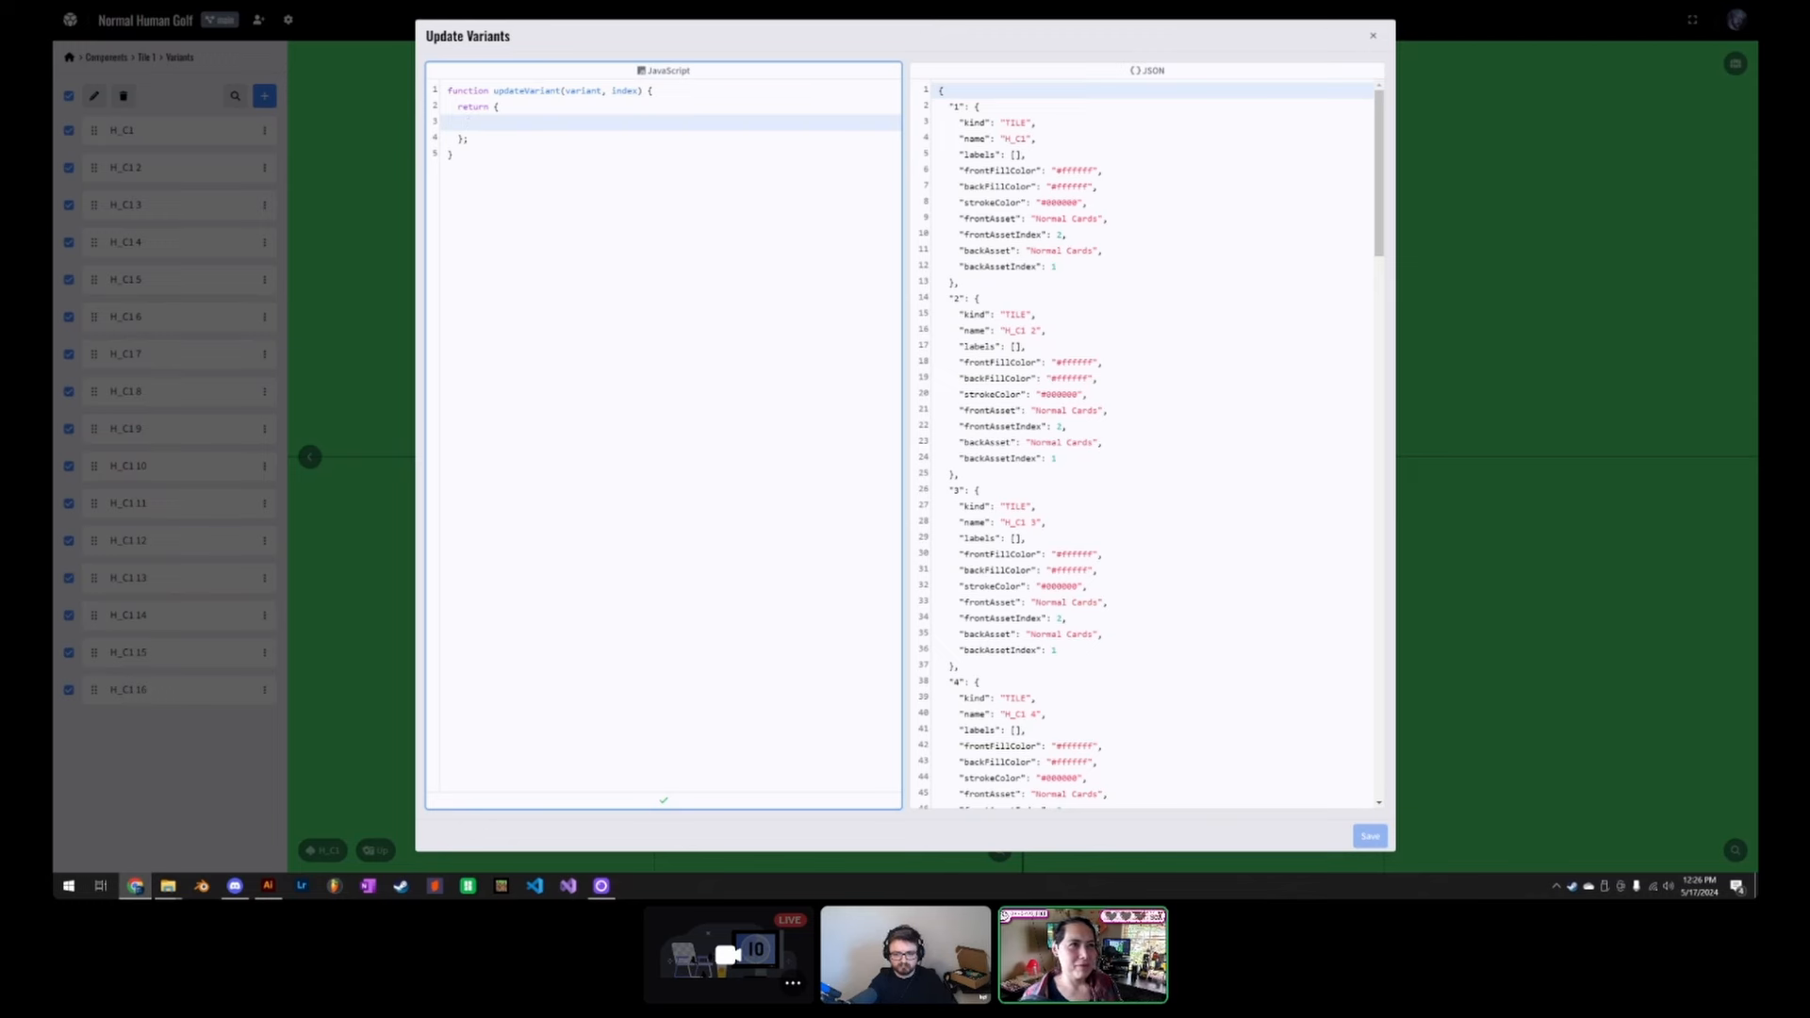
{"action": "scroll", "coordinate": [1146, 443], "scroll_direction": "down", "scroll_amount": 5}
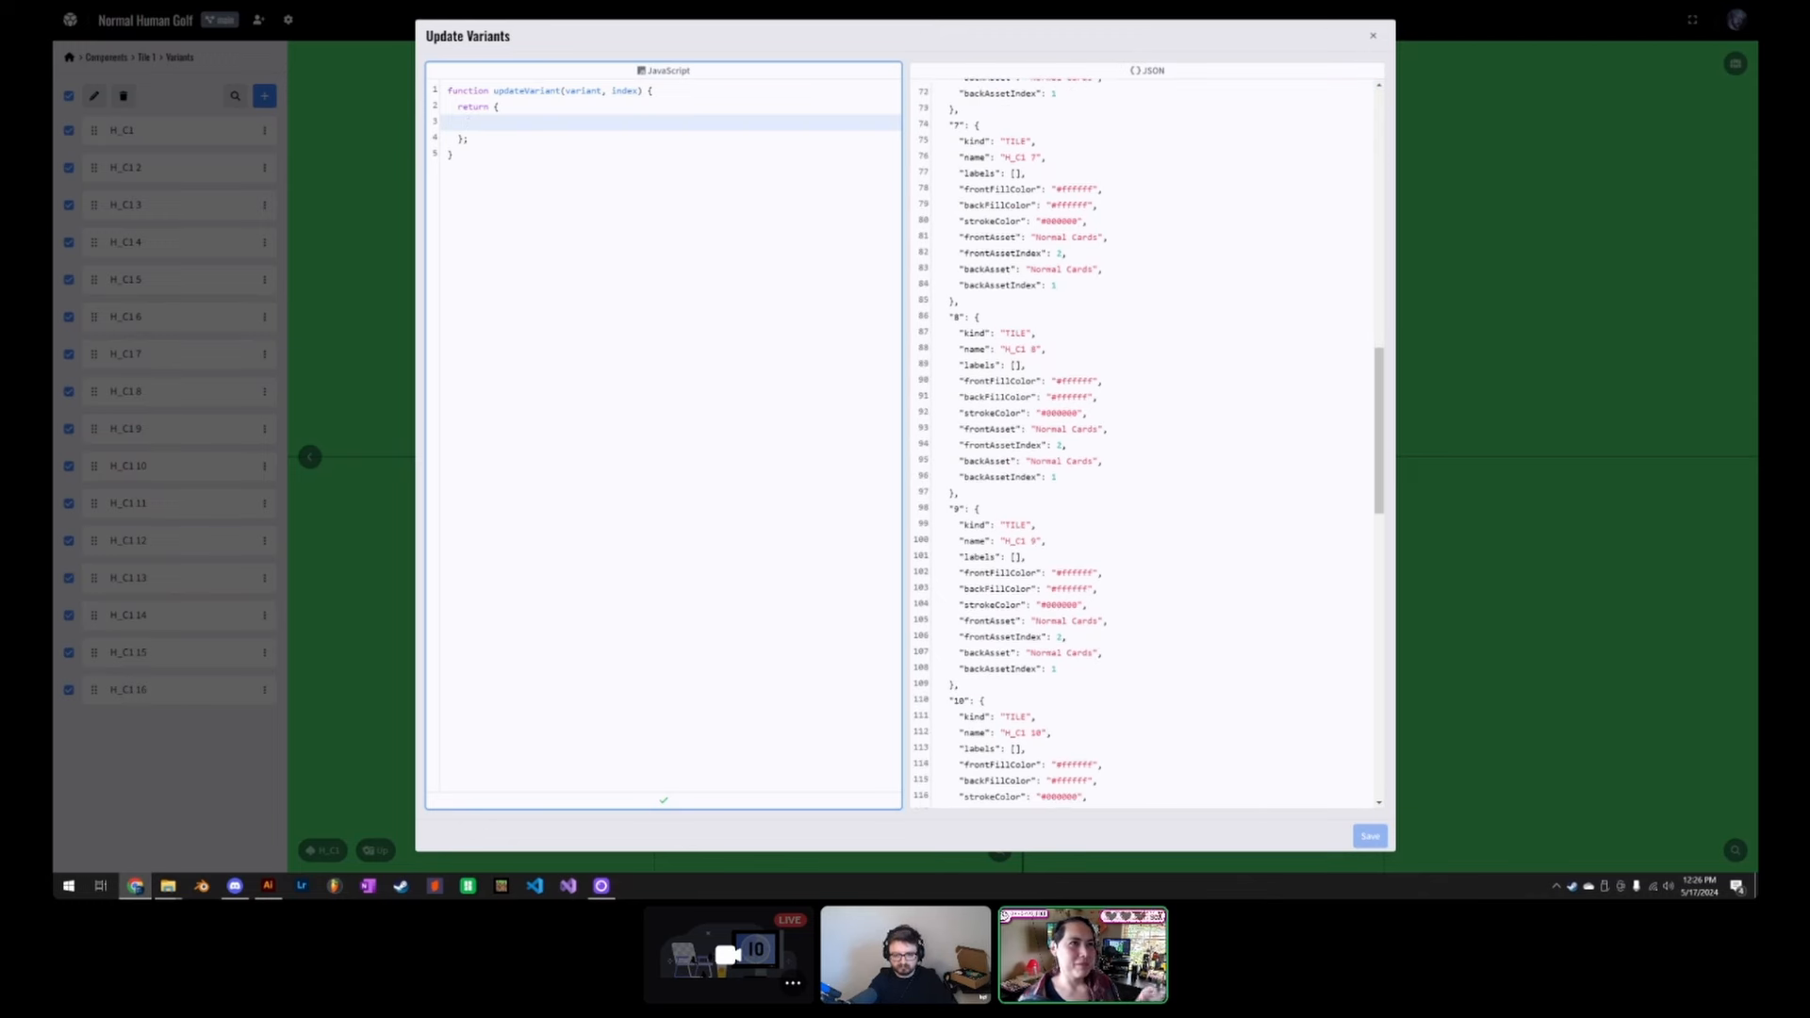
{"action": "scroll", "coordinate": [1146, 443], "scroll_direction": "up", "scroll_amount": 5}
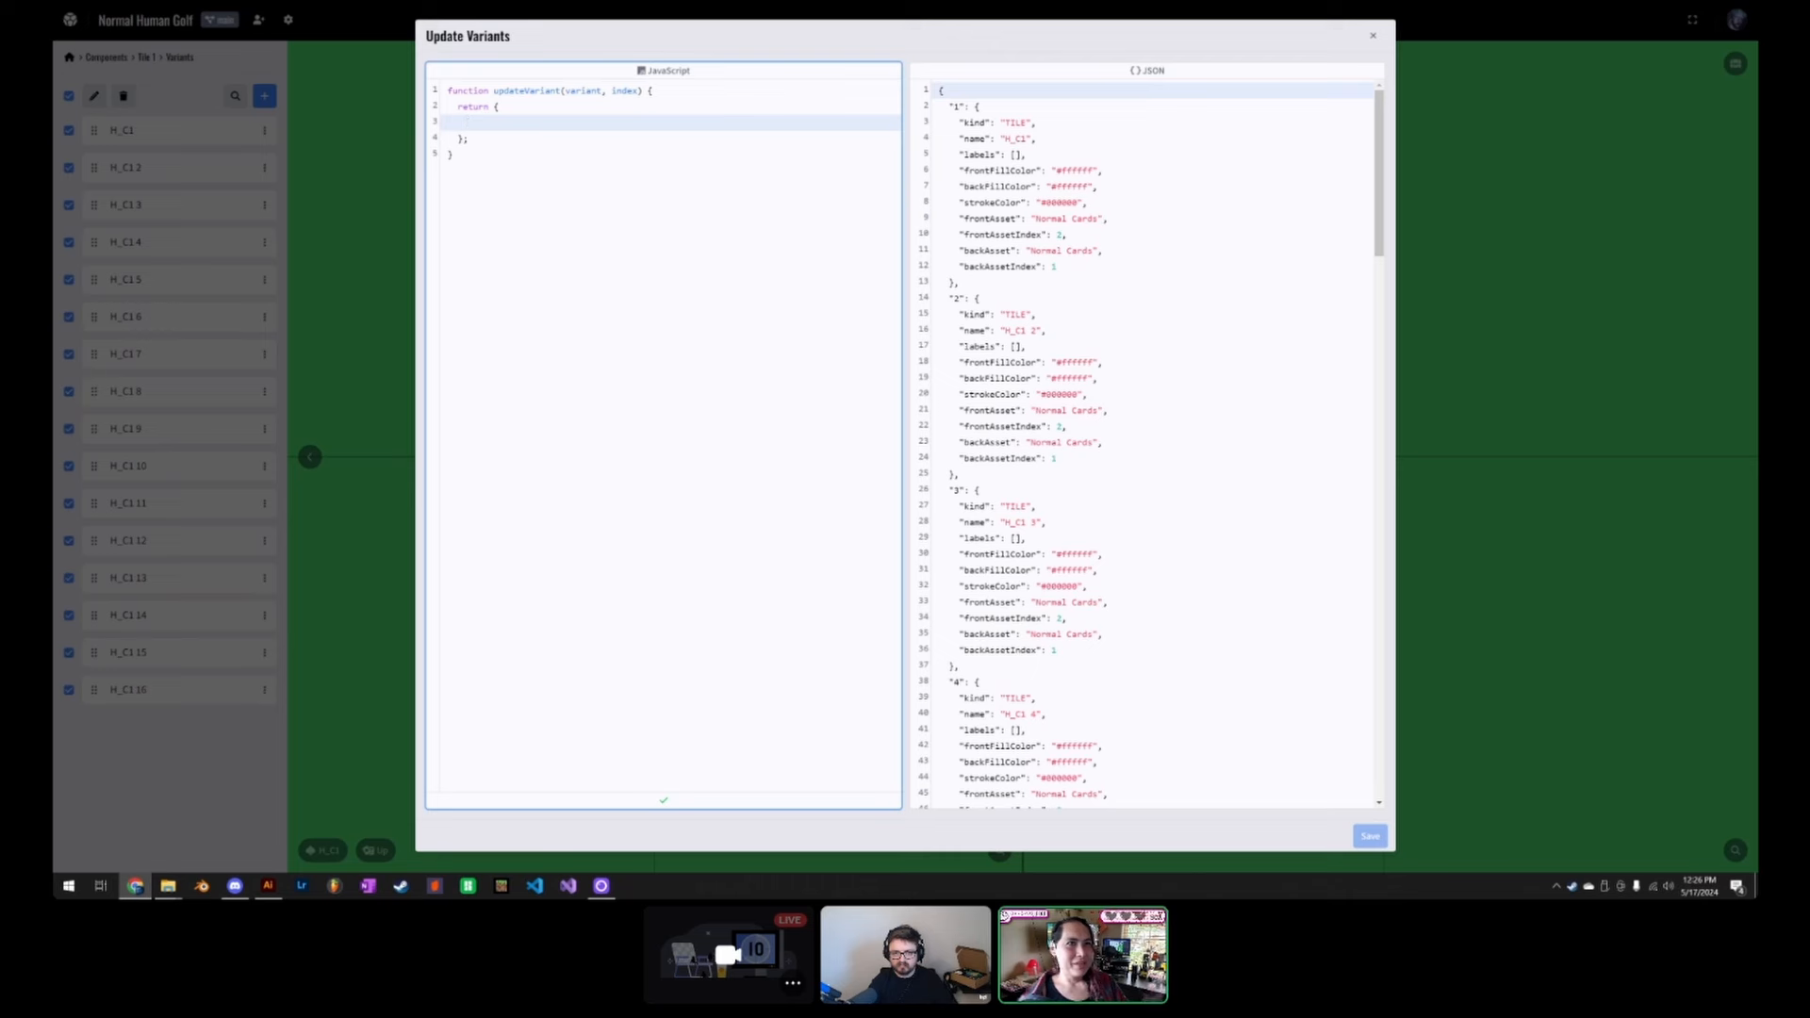
{"action": "left_click_drag", "start_coordinate": [494, 91], "coordinate": [561, 92]}
{"action": "left_click", "coordinate": [454, 155]}
{"action": "left_click", "coordinate": [469, 123]}
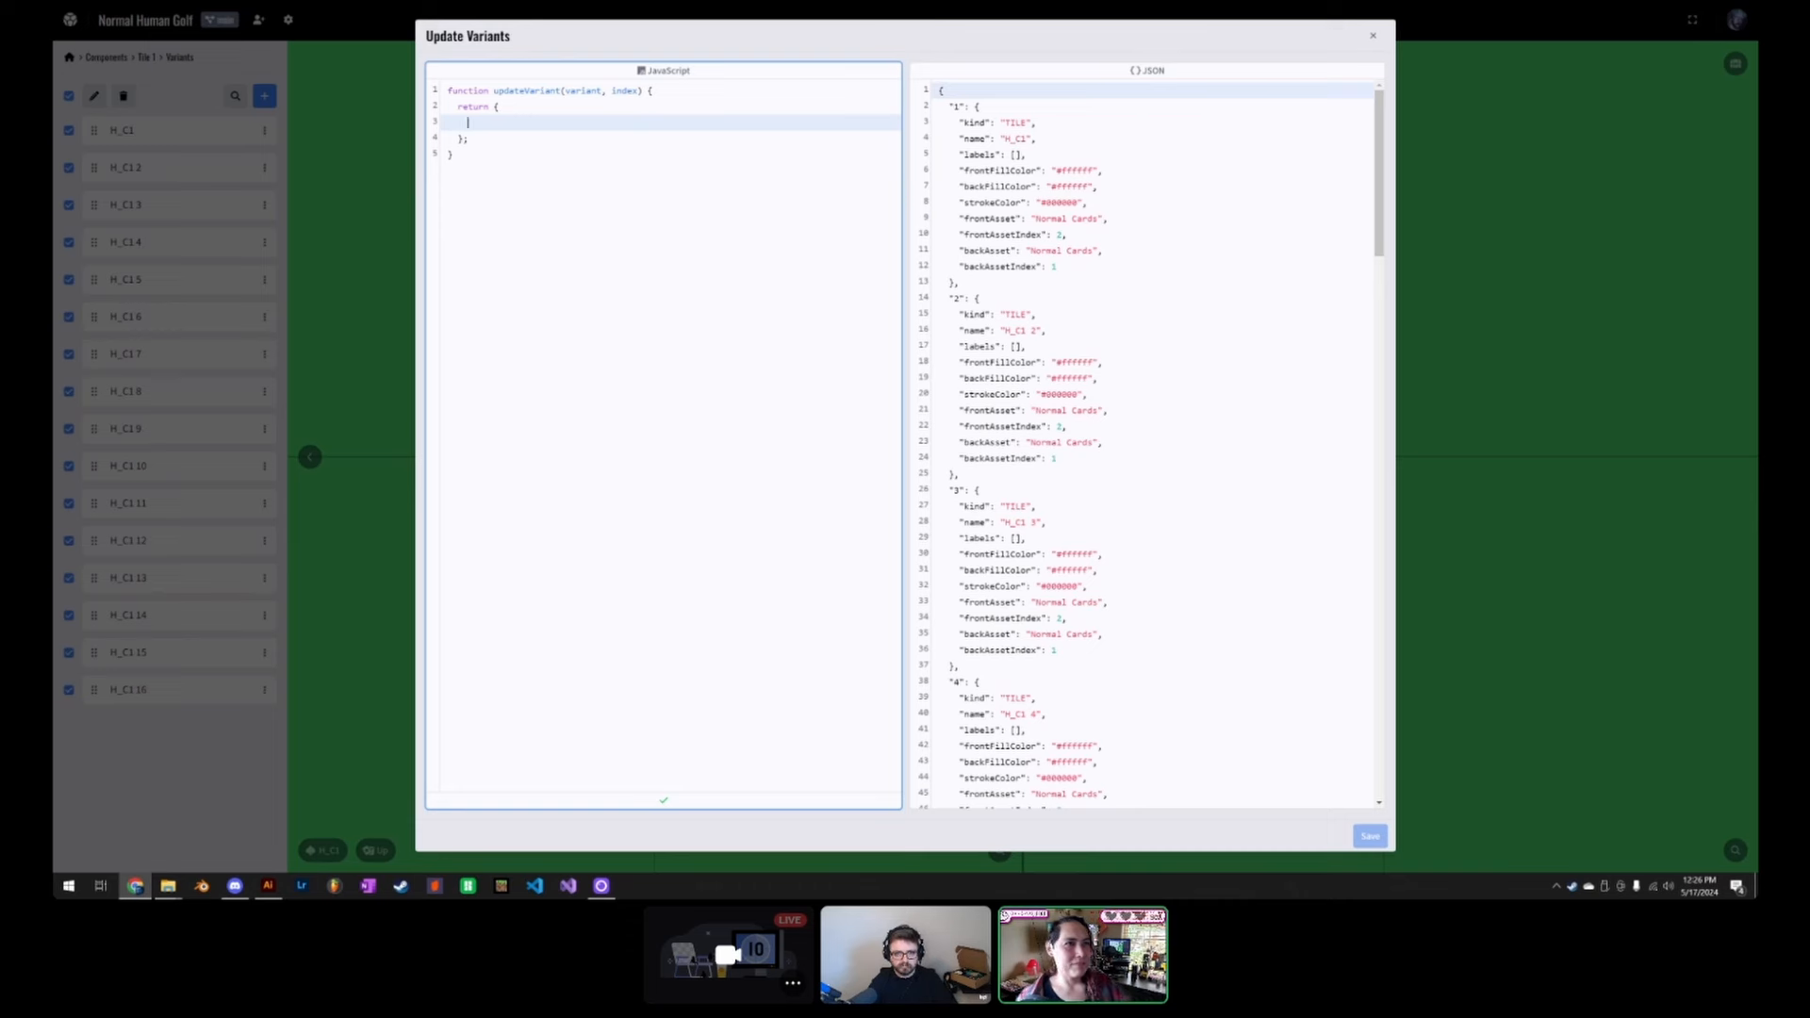
{"action": "left_click_drag", "start_coordinate": [1067, 235], "coordinate": [986, 235]}
{"action": "key", "text": "shift+Home"}
{"action": "double_click", "coordinate": [956, 105]}
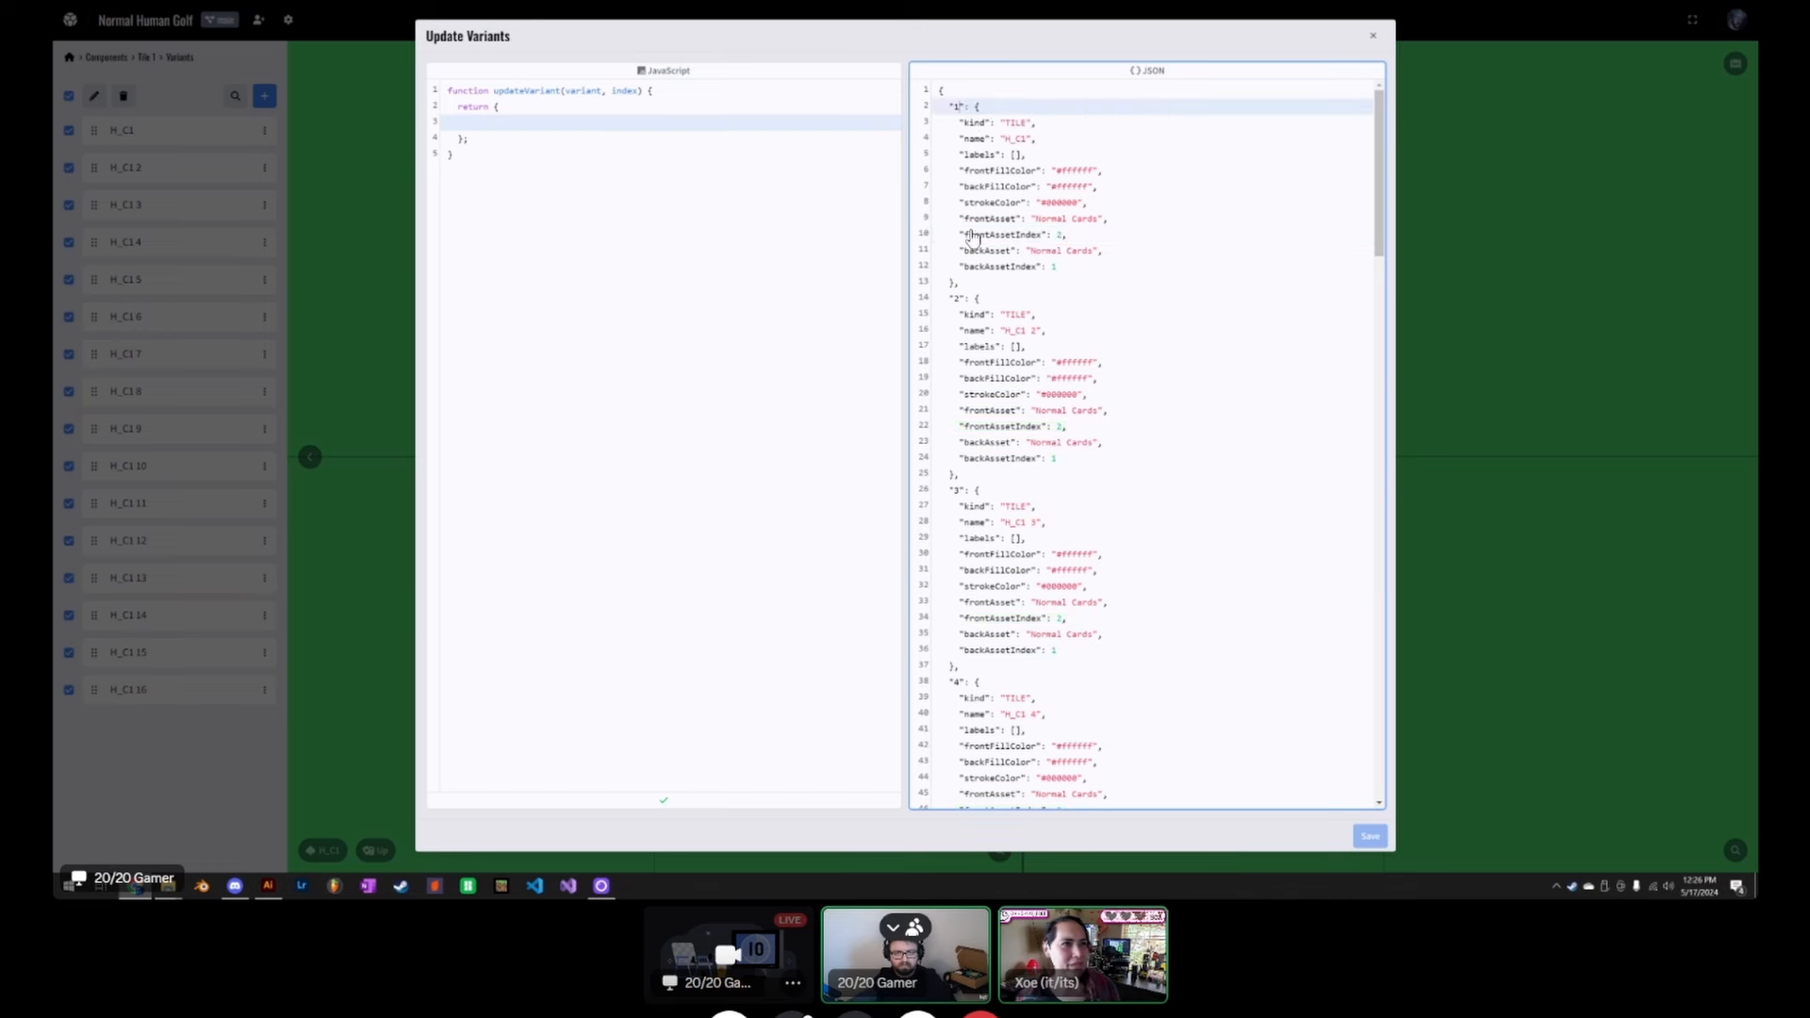
{"action": "key", "text": "Home"}
{"action": "key", "text": "shift+End"}
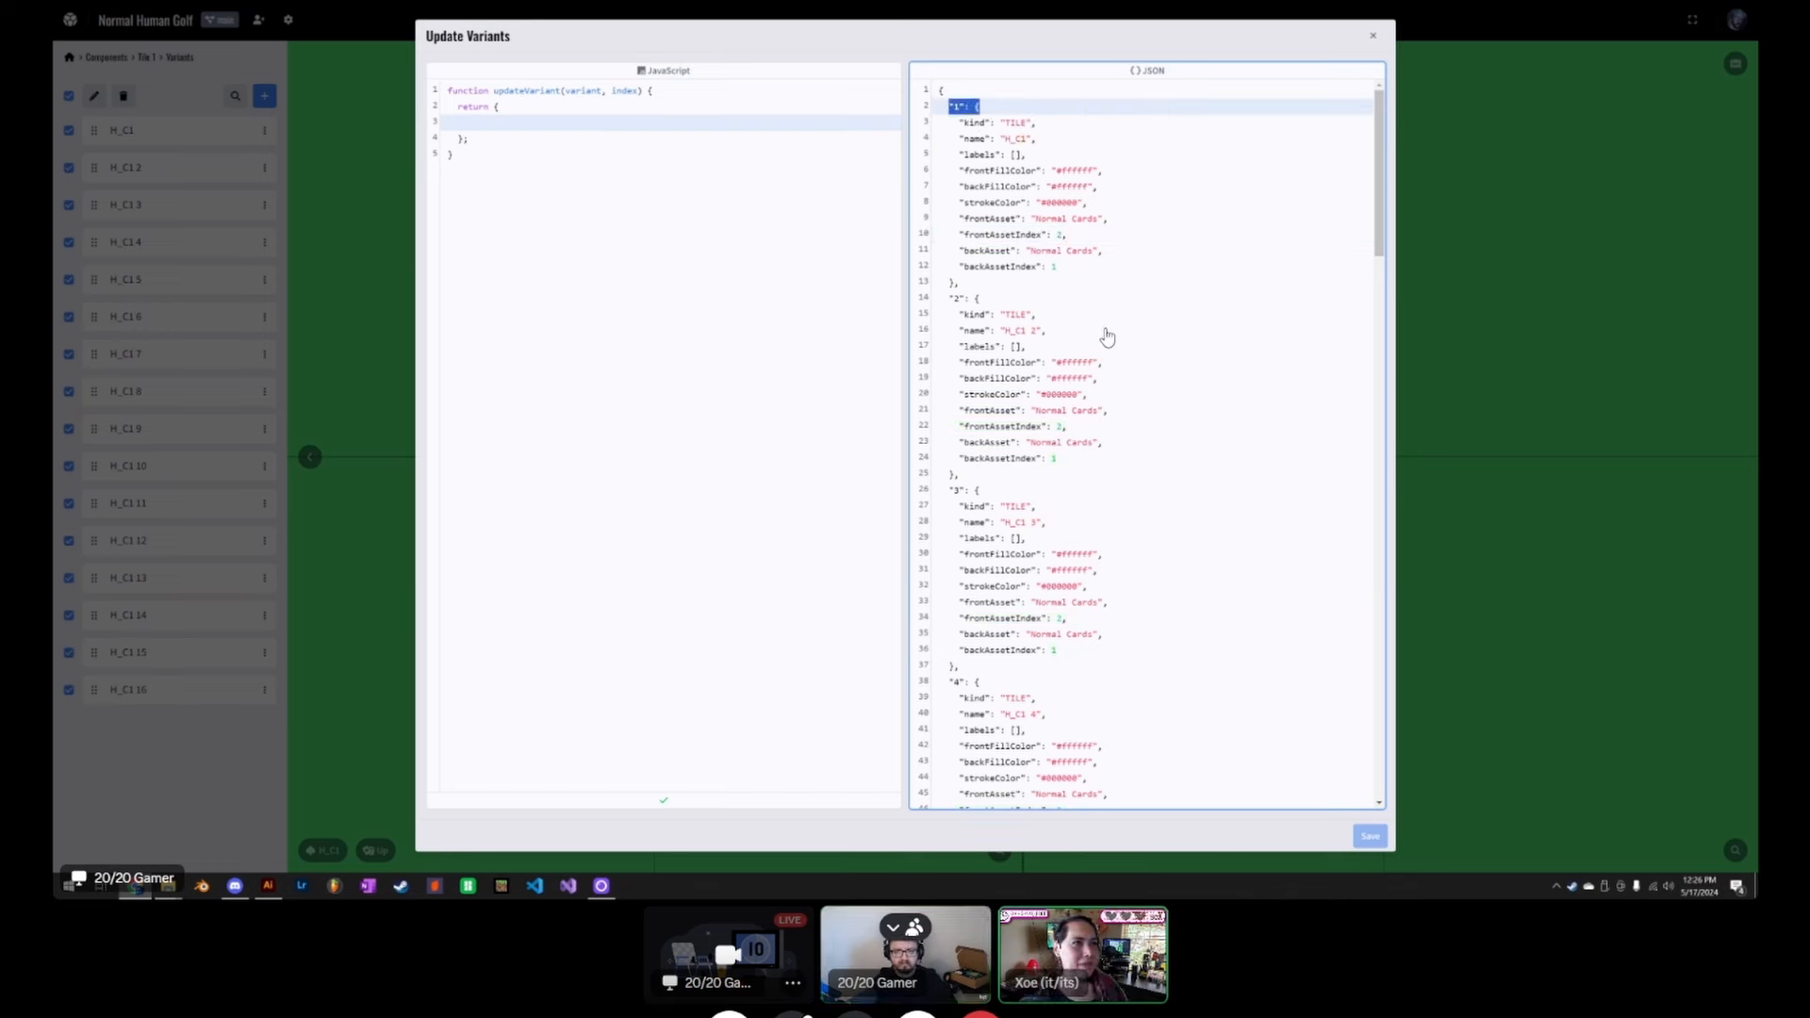
{"action": "left_click", "coordinate": [1022, 155]}
{"action": "left_click", "coordinate": [981, 299]}
{"action": "left_click", "coordinate": [468, 139]}
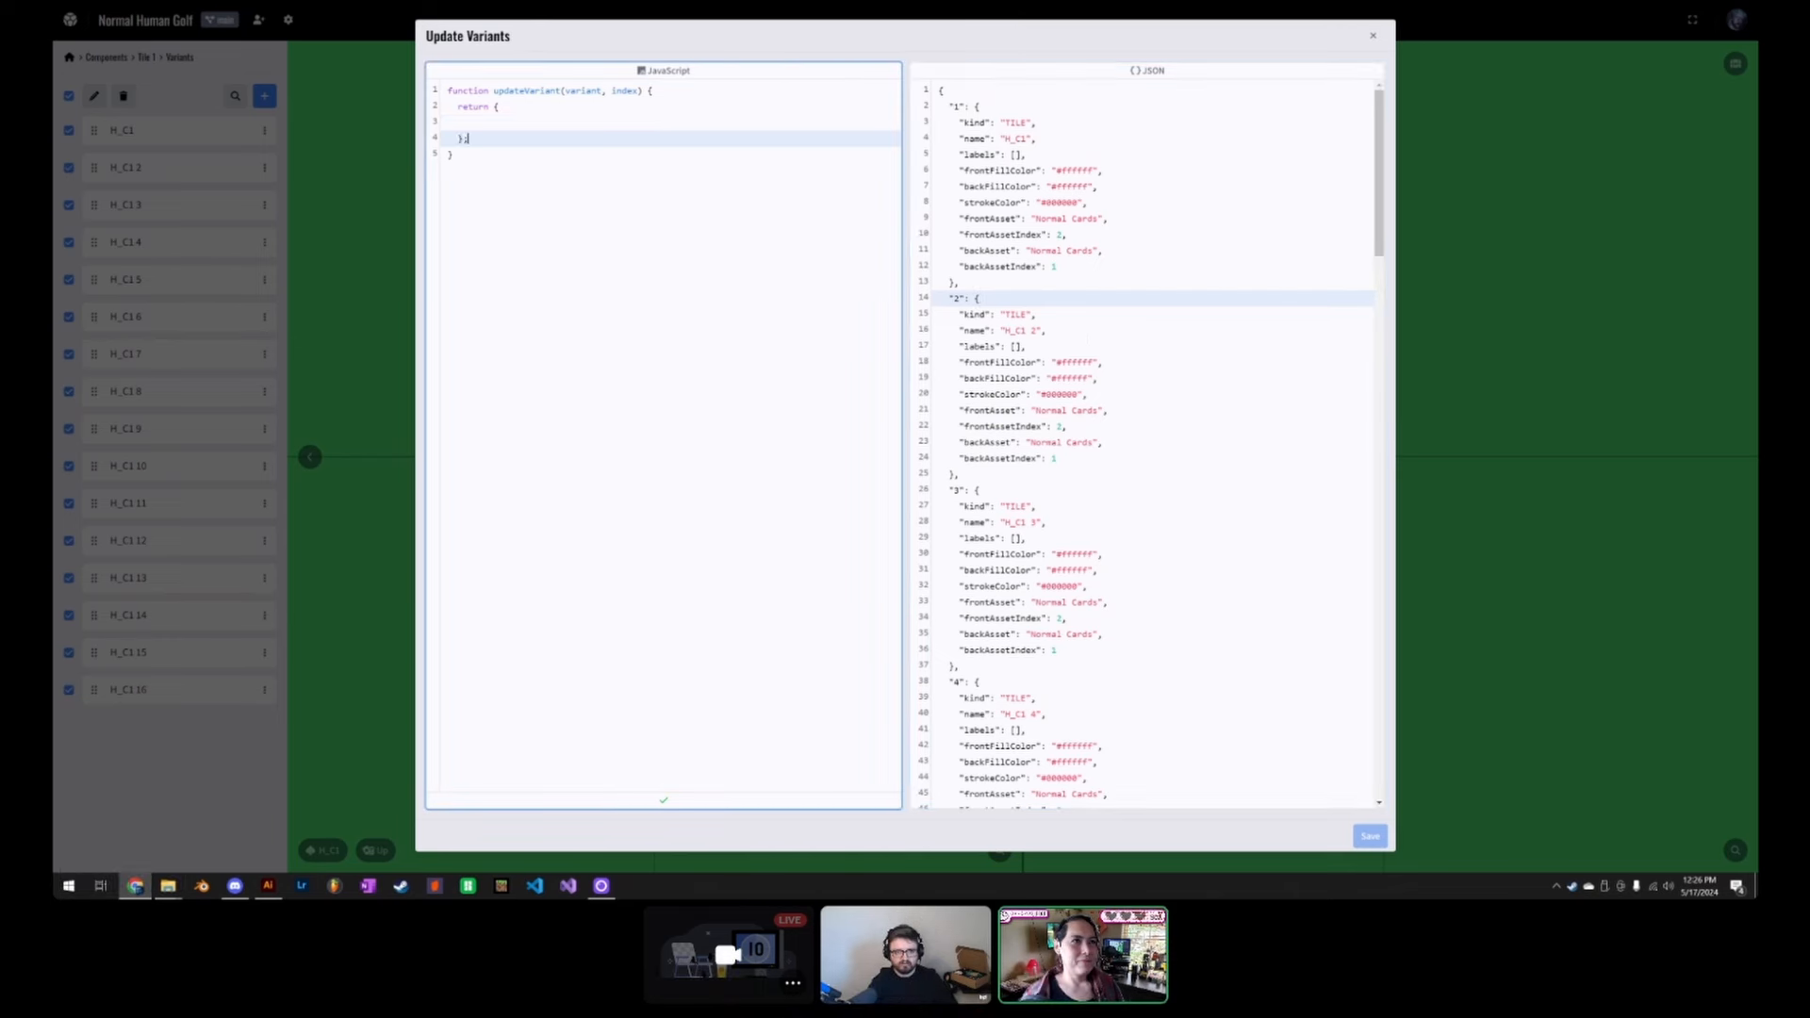
{"action": "left_click", "coordinate": [499, 106]}
{"action": "left_click", "coordinate": [468, 123]}
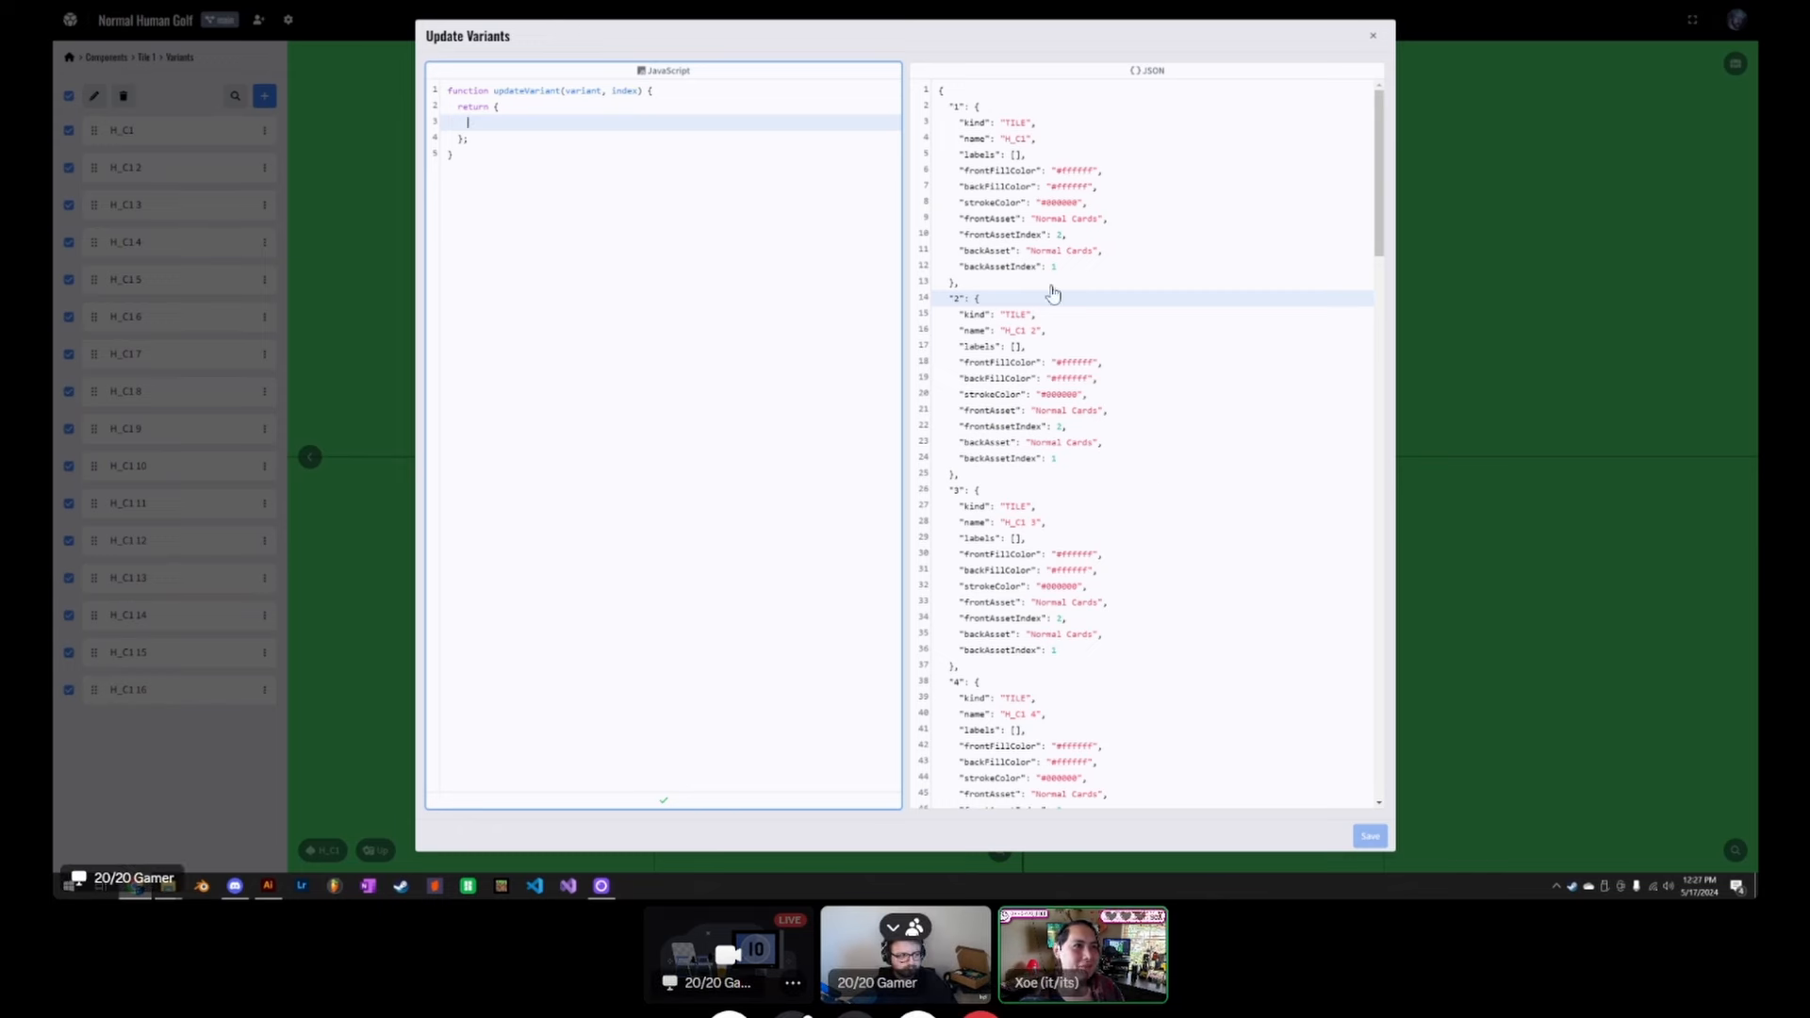
{"action": "scroll", "coordinate": [1109, 499], "scroll_direction": "down", "scroll_amount": 10}
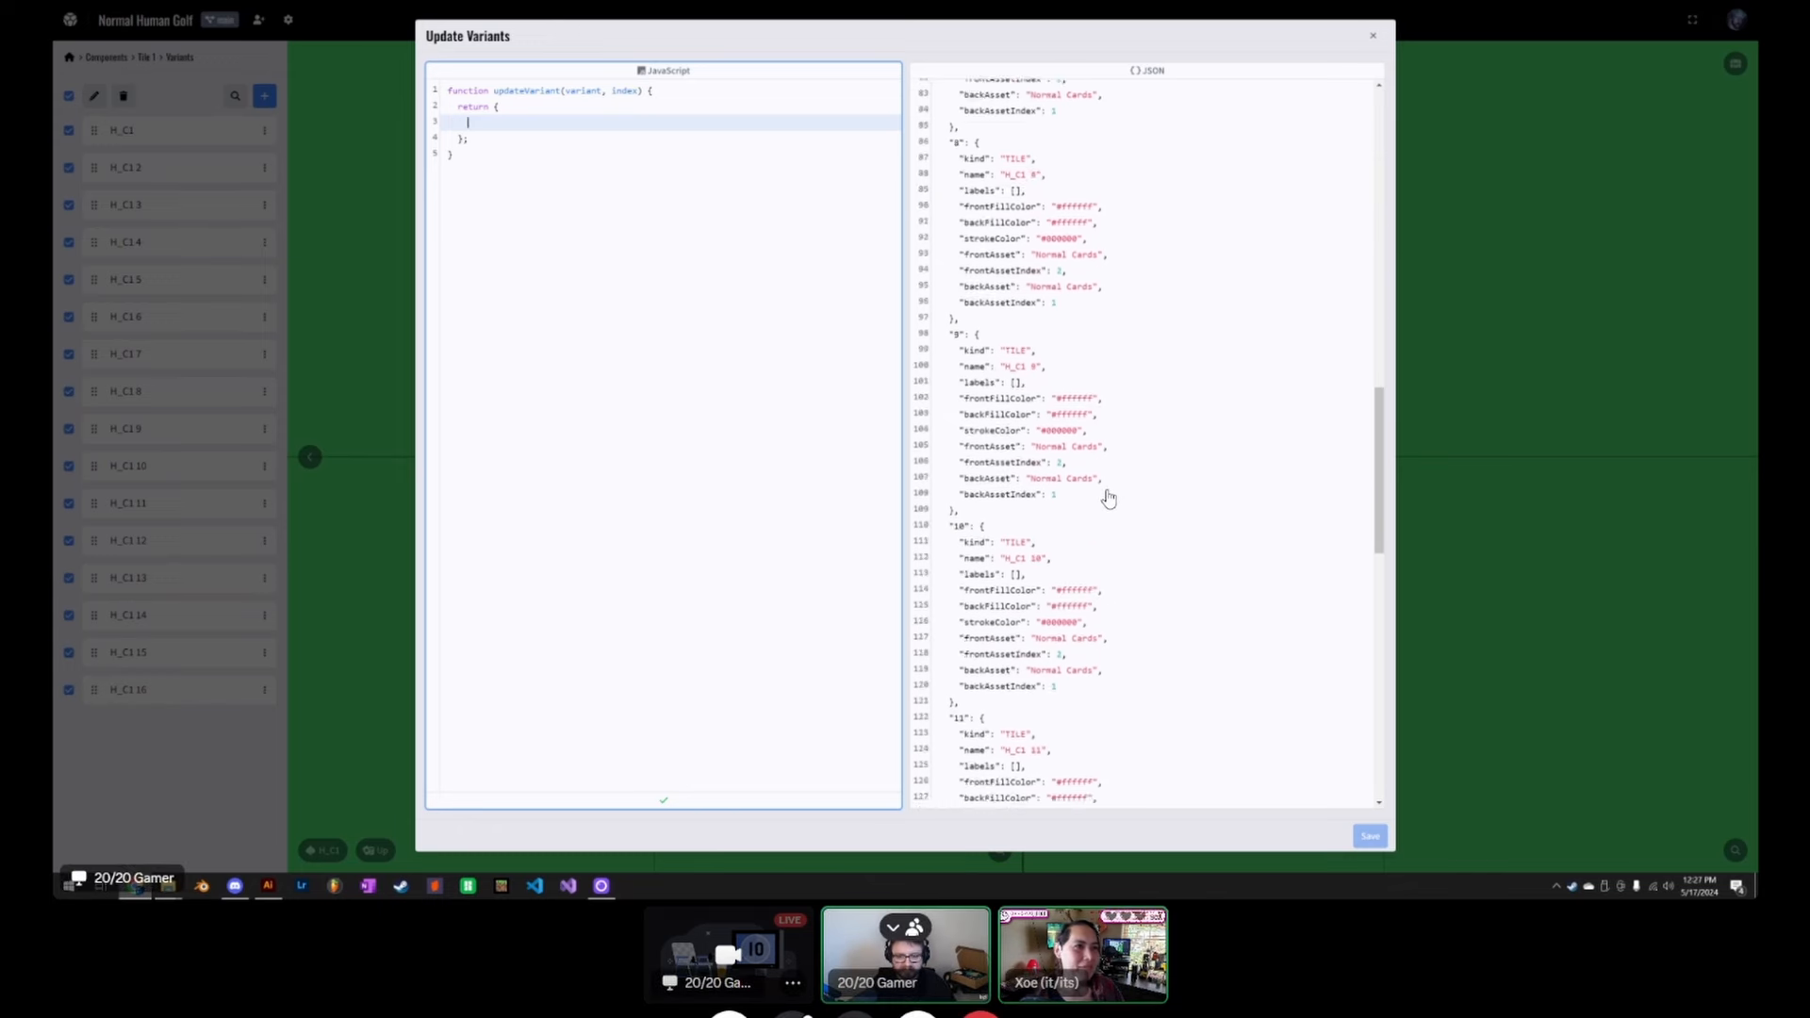
{"action": "scroll", "coordinate": [1109, 499], "scroll_direction": "down", "scroll_amount": 8}
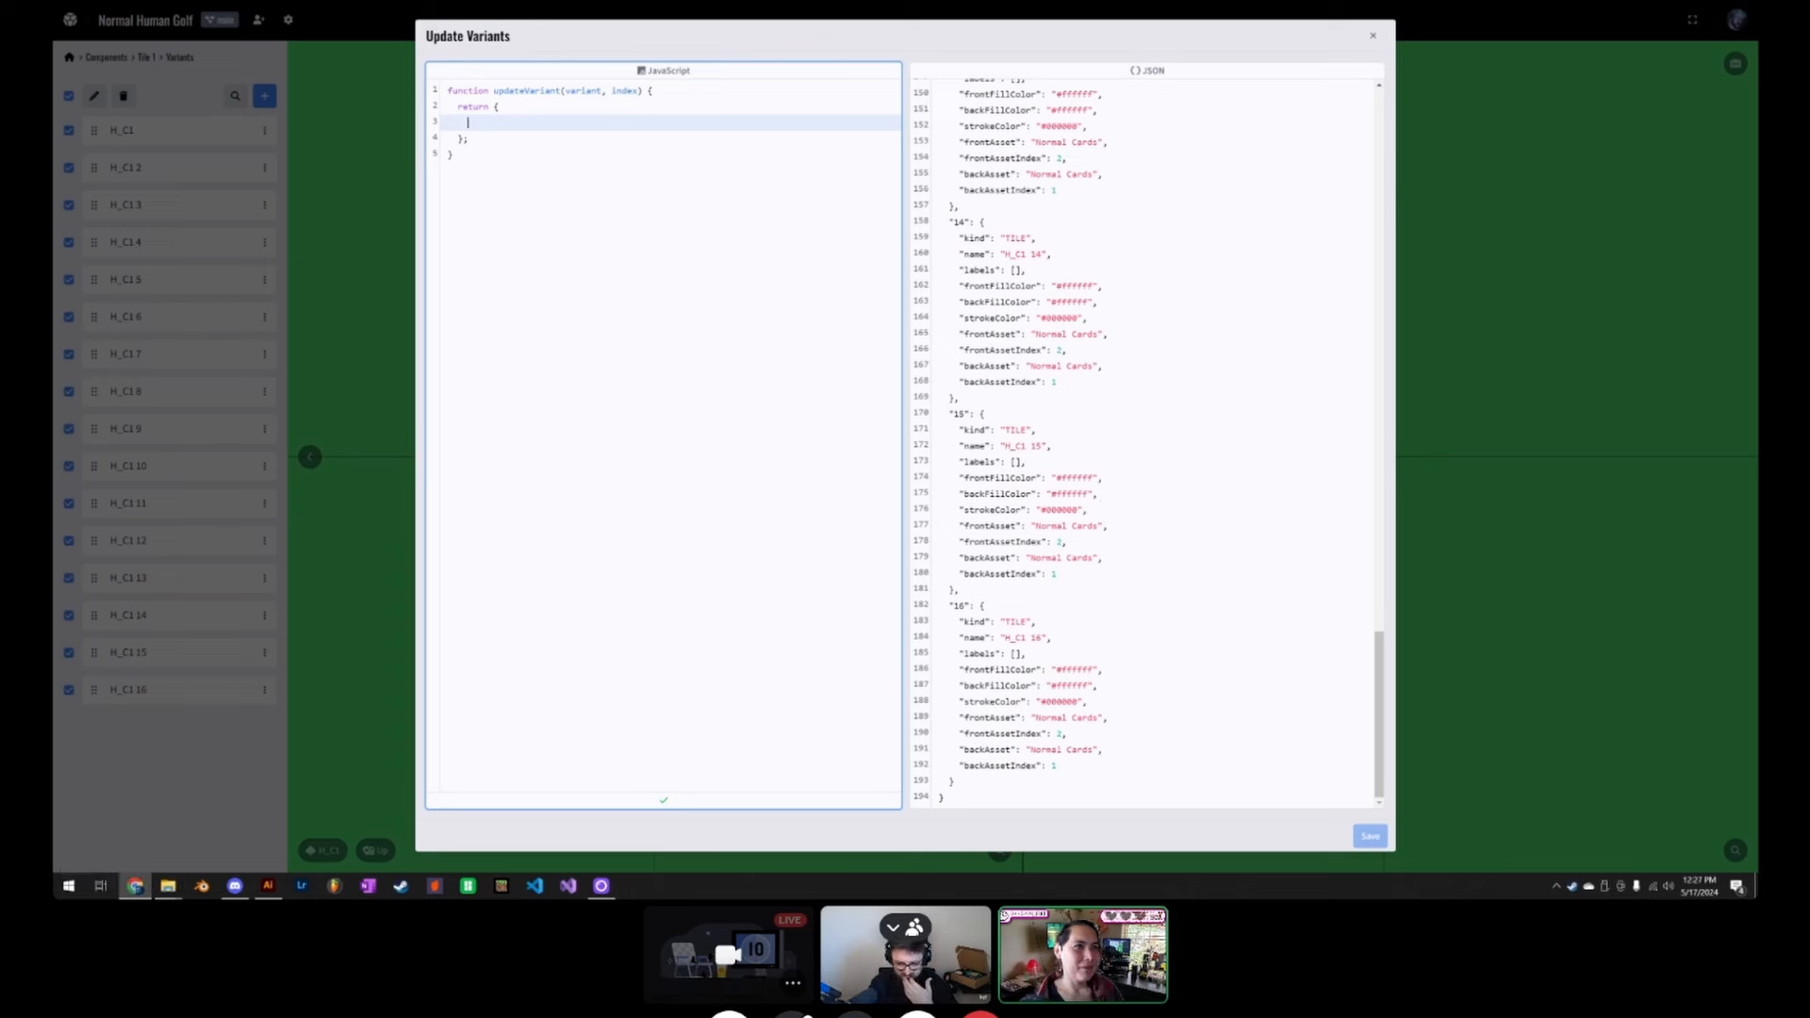
{"action": "scroll", "coordinate": [1109, 500], "scroll_direction": "up", "scroll_amount": 18}
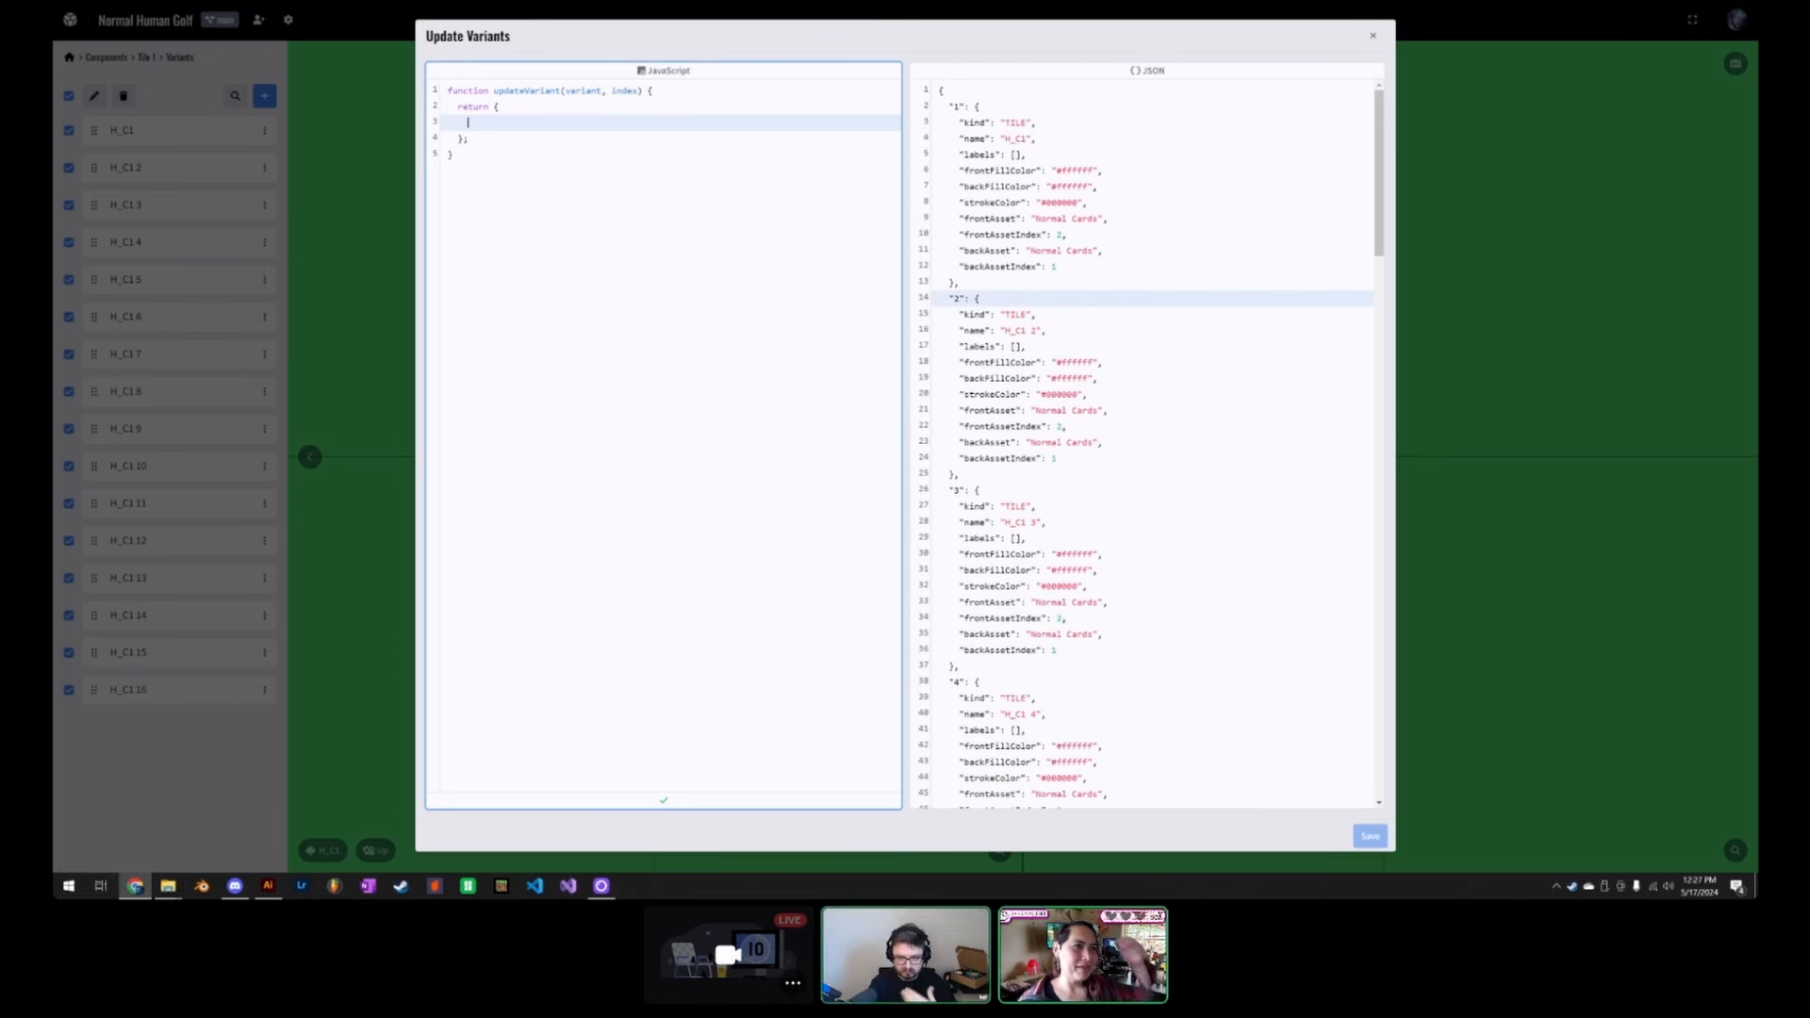
{"action": "left_click_drag", "start_coordinate": [1057, 459], "coordinate": [959, 459]}
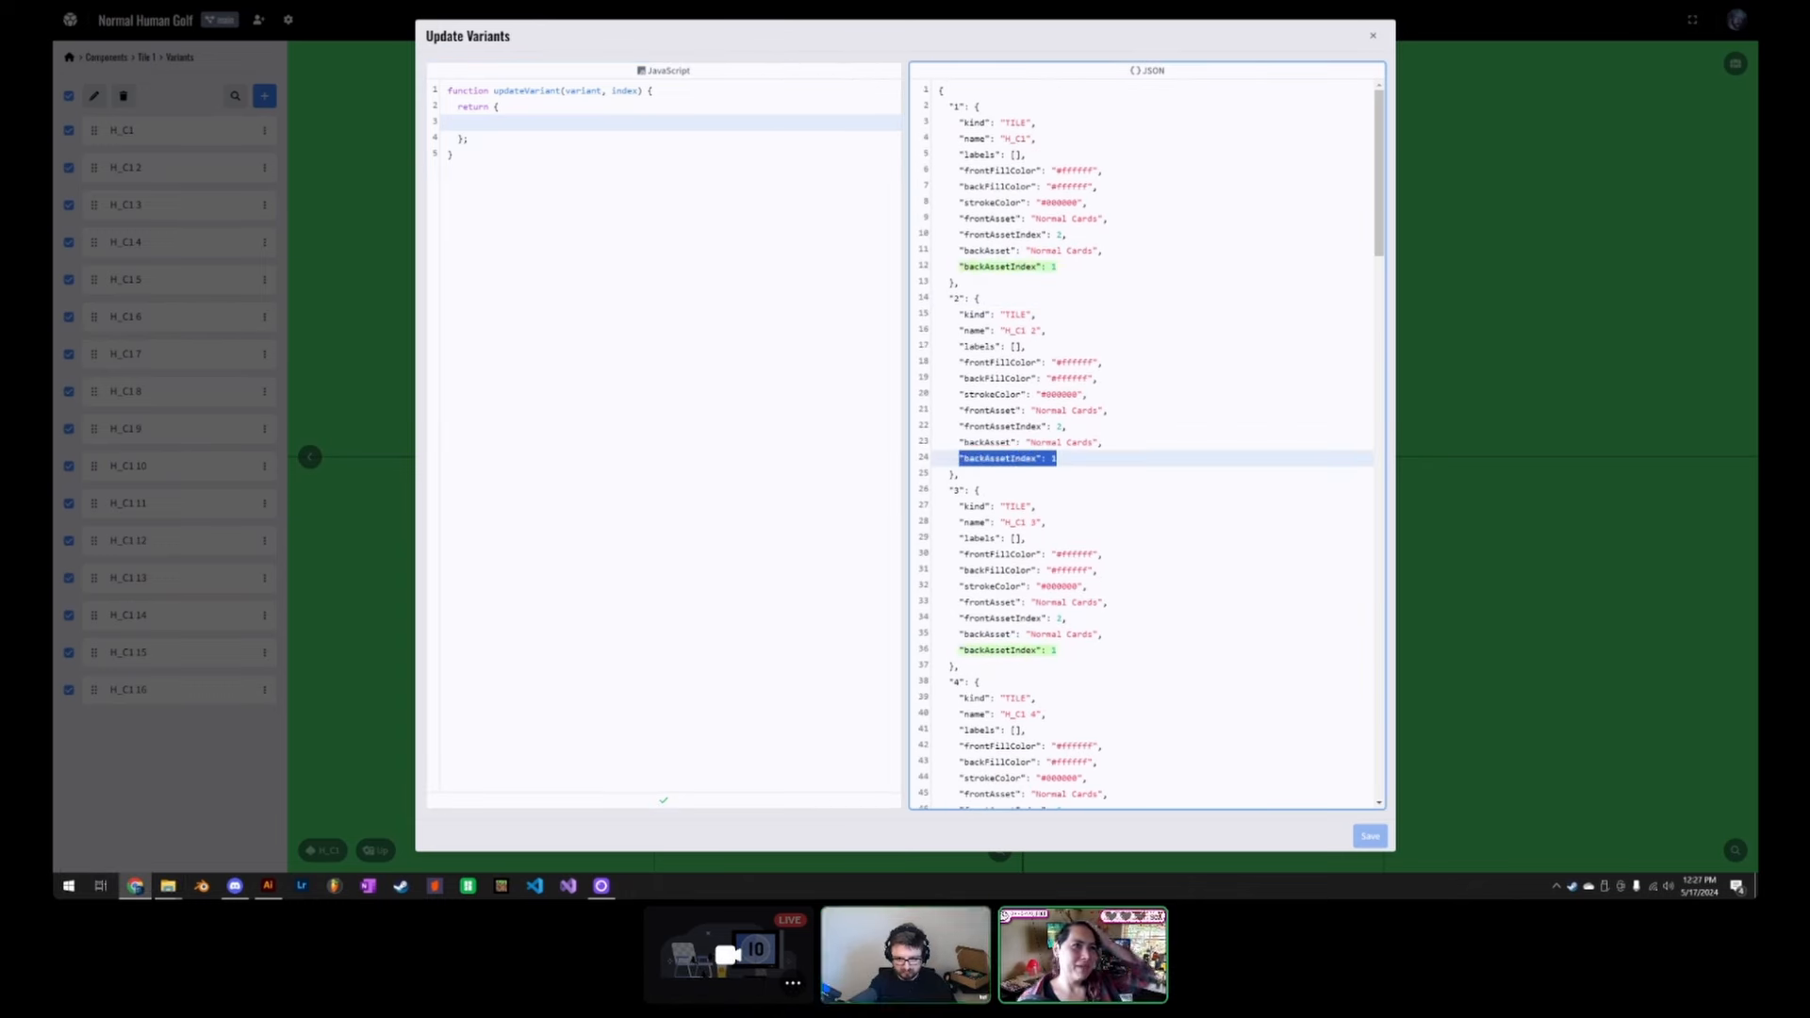
{"action": "left_click", "coordinate": [1057, 458]}
Step: Add the frontAssetIndex property name, copied from the JSON, to the object returned by updateVariant
{"action": "left_click", "coordinate": [469, 122]}
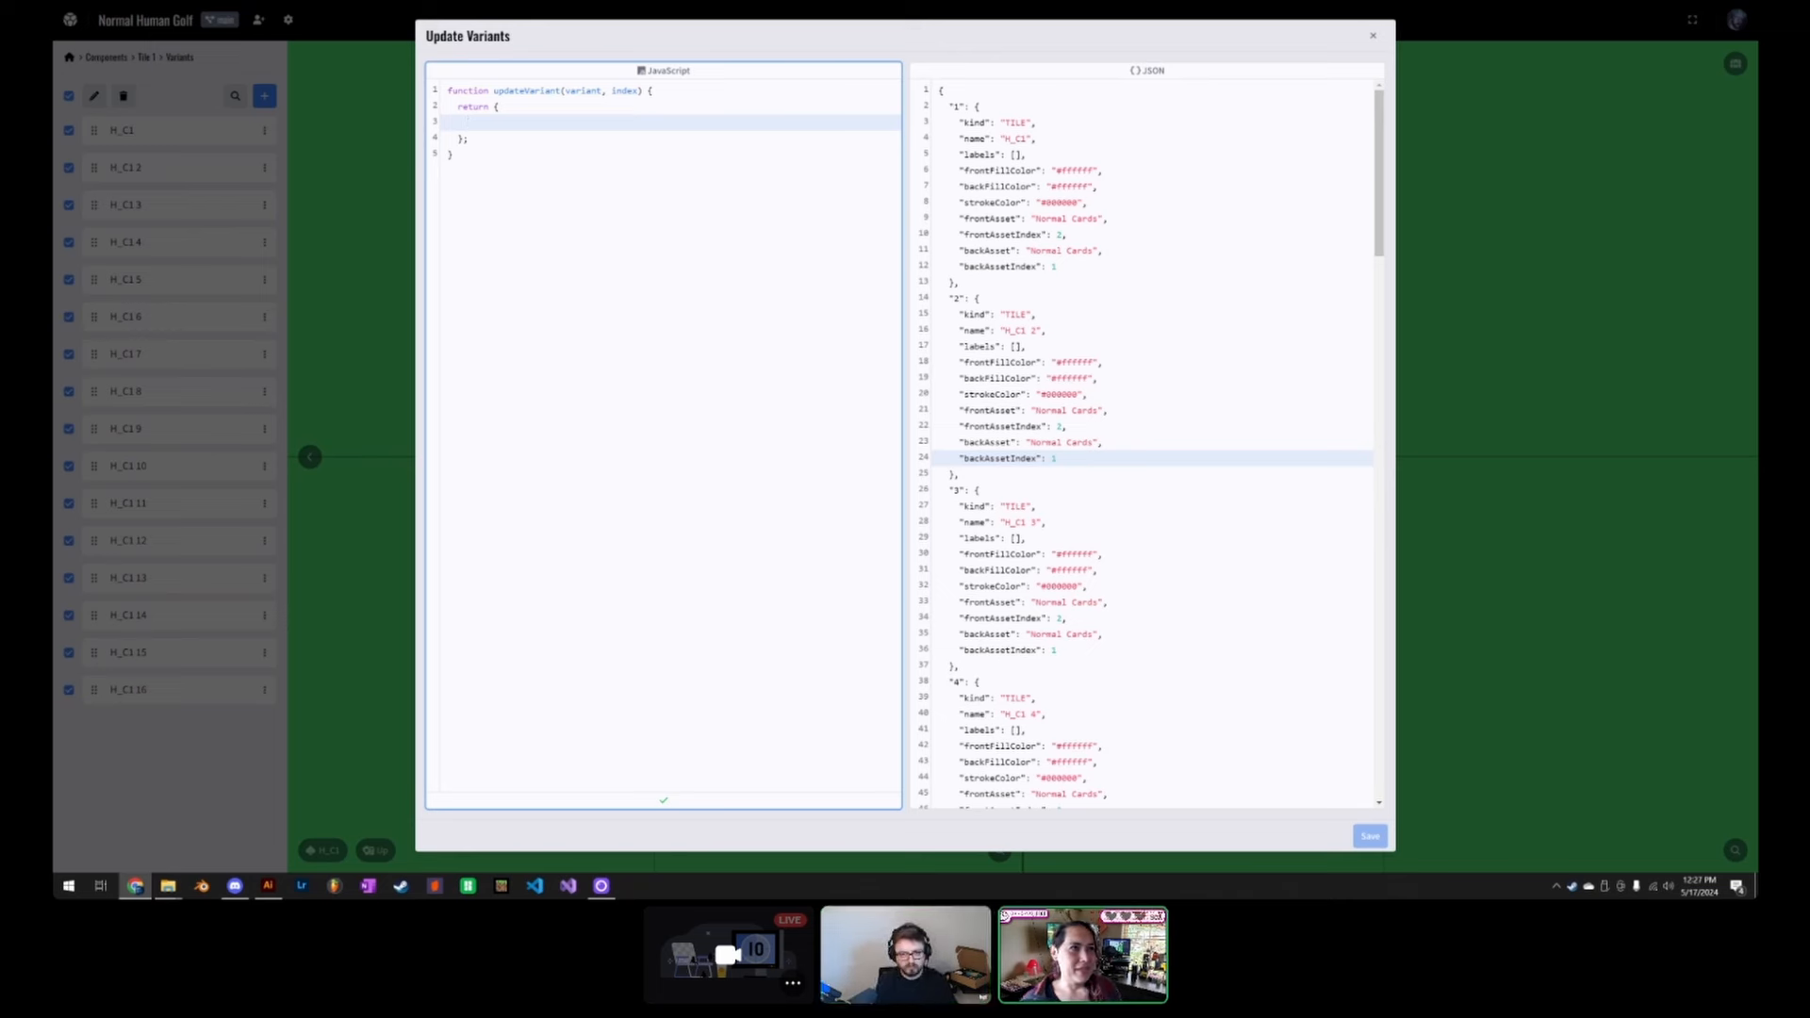
{"action": "type", "text": "frontasset"}
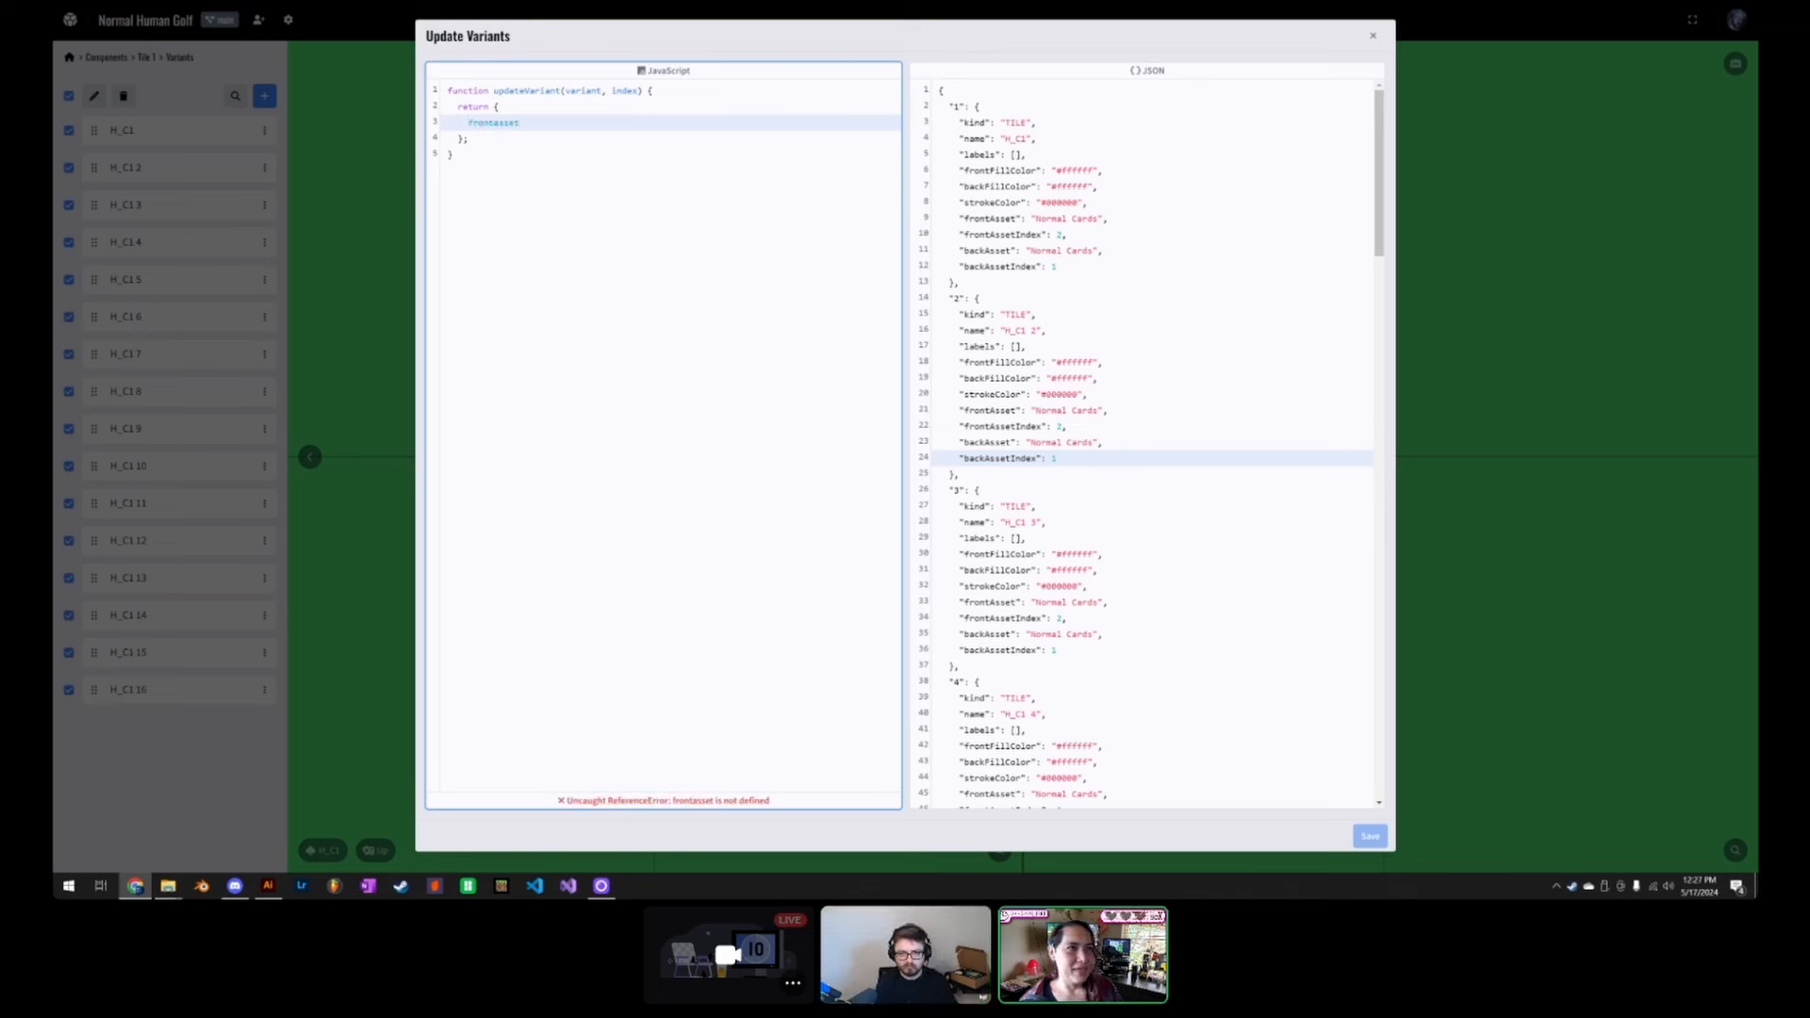
{"action": "key", "text": "ctrl+BackSpace"}
{"action": "type", "text": "front"}
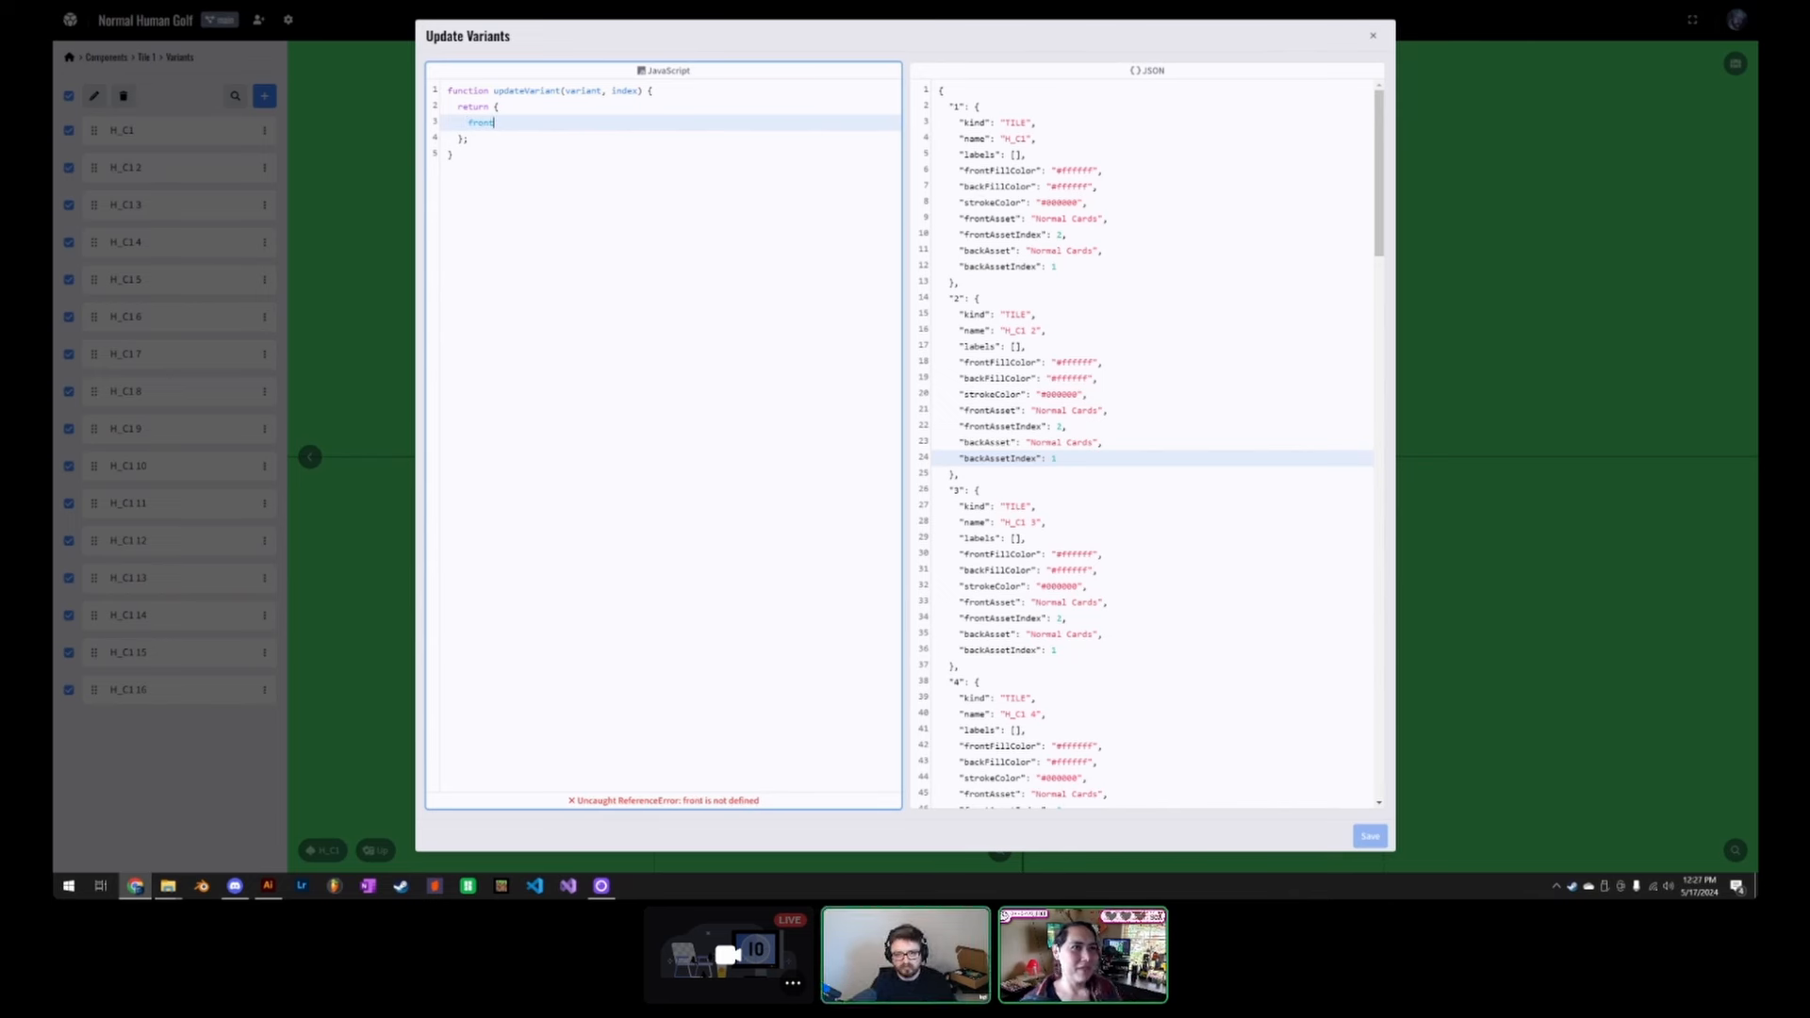
{"action": "left_click_drag", "start_coordinate": [1041, 234], "coordinate": [964, 235]}
{"action": "key", "text": "ctrl+c"}
{"action": "left_click_drag", "start_coordinate": [496, 122], "coordinate": [468, 122]}
{"action": "key", "text": "ctrl+v"}
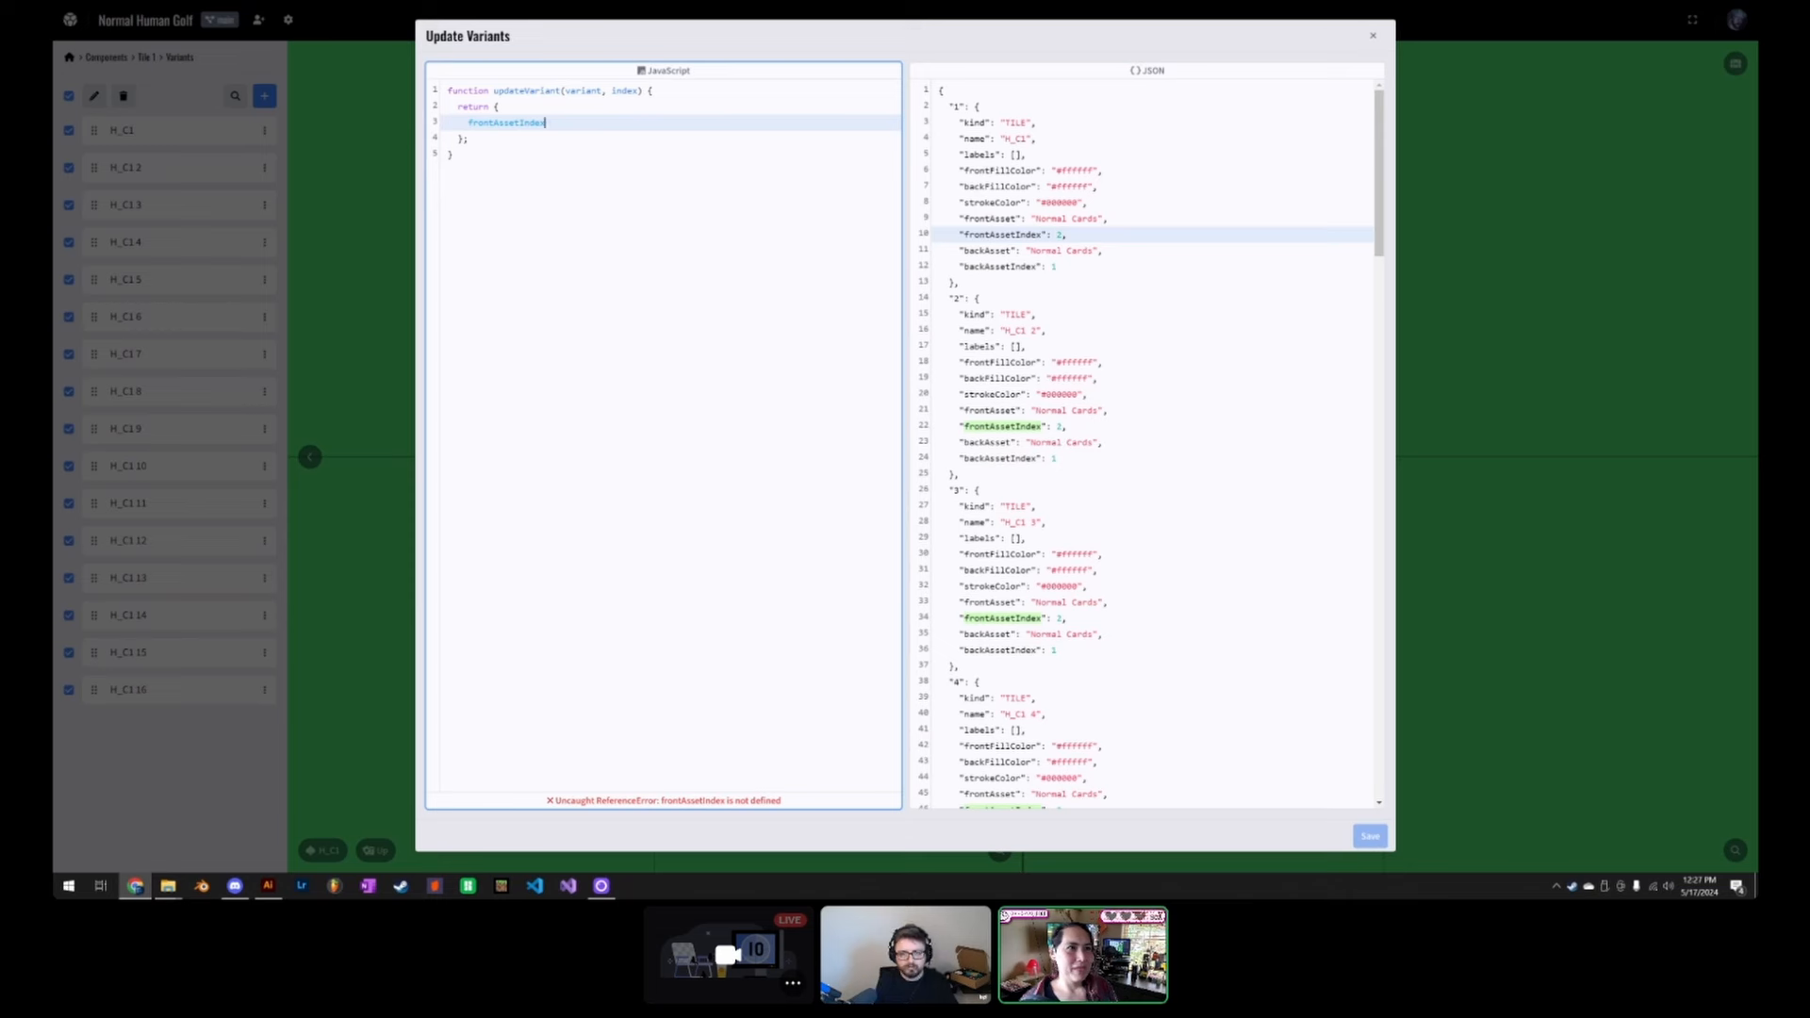
Step: Set frontAssetIndex to "index + 1;" in the script and check the front asset indexes in the JSON
{"action": "type", "text": ": "}
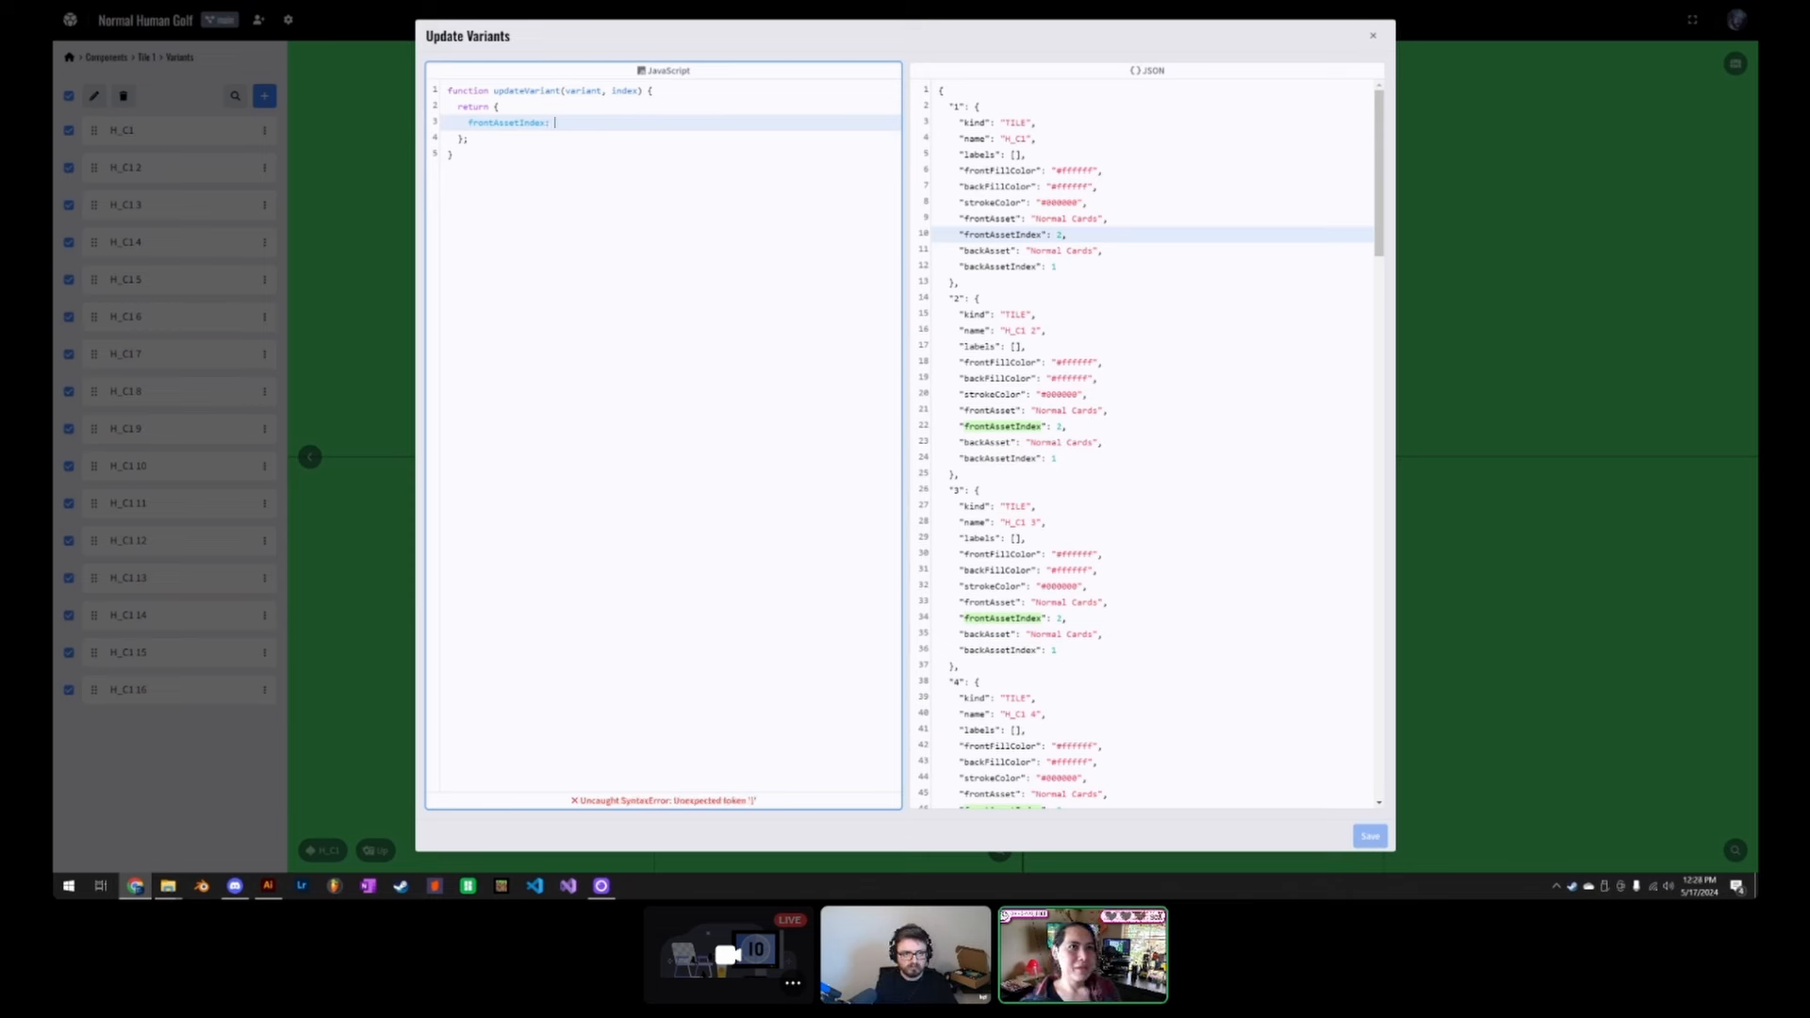
{"action": "type", "text": "i"}
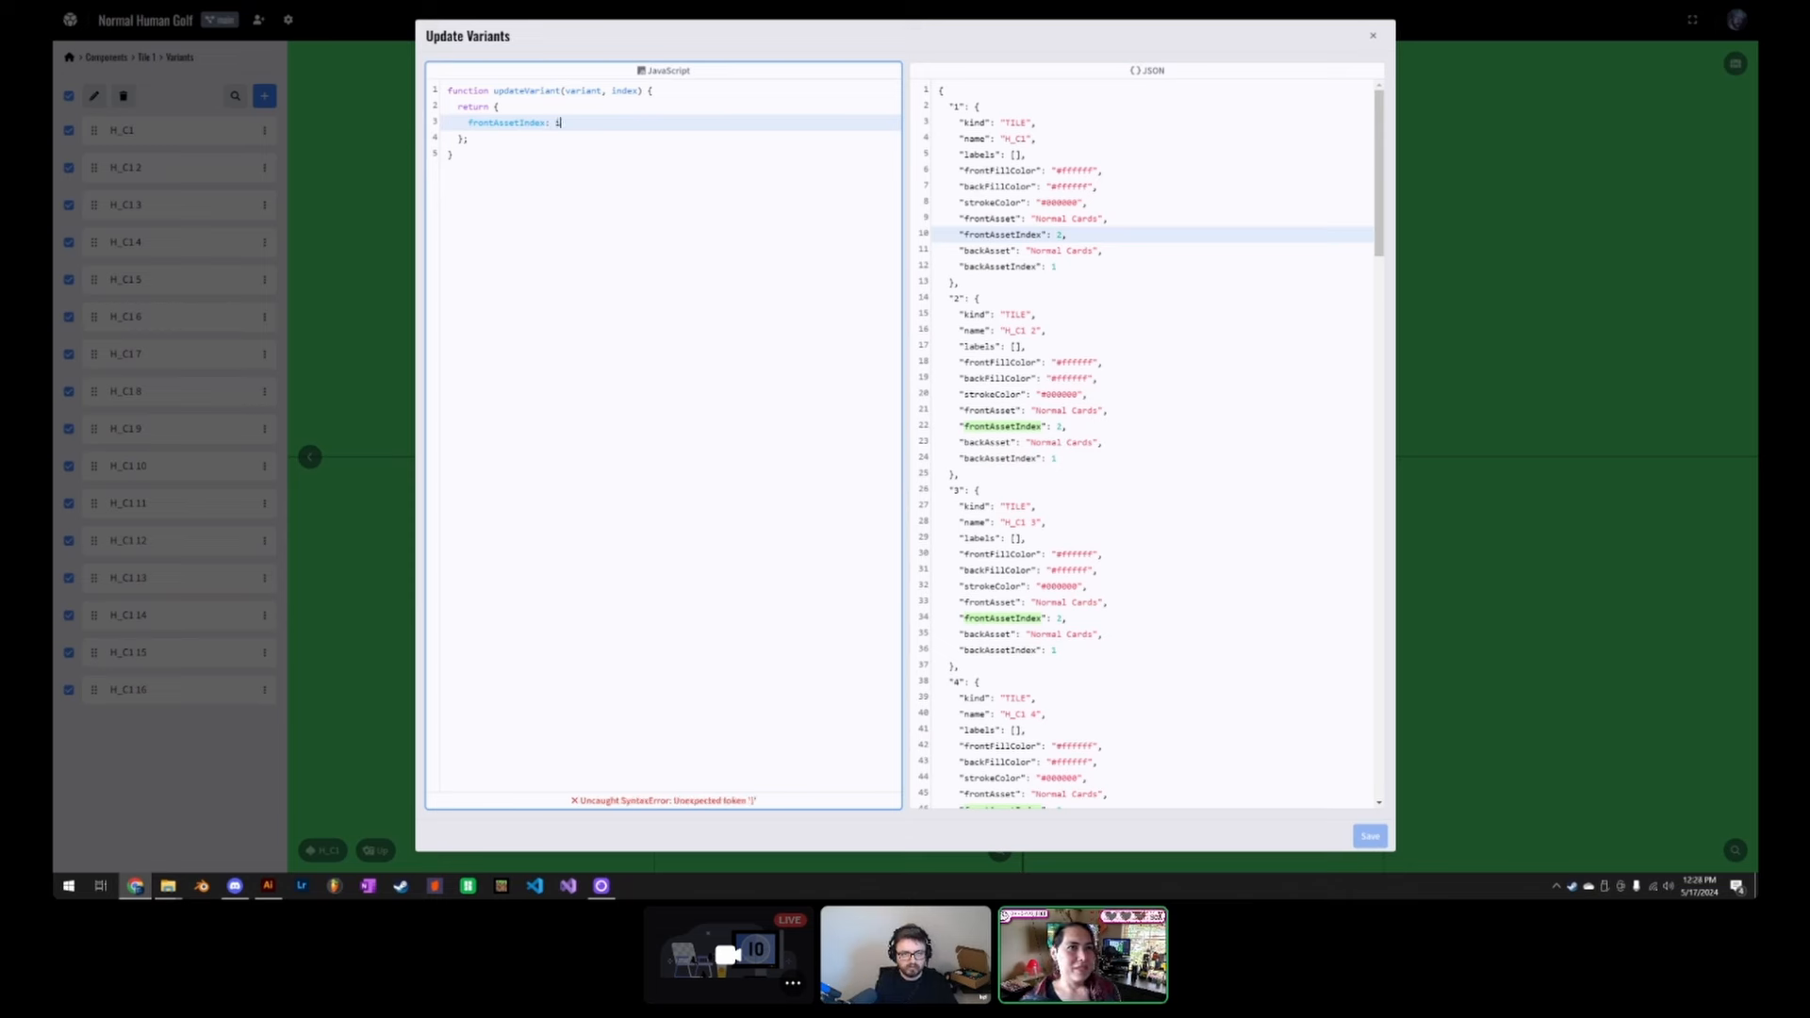
{"action": "type", "text": "ndex"}
{"action": "type", "text": " + 1;"}
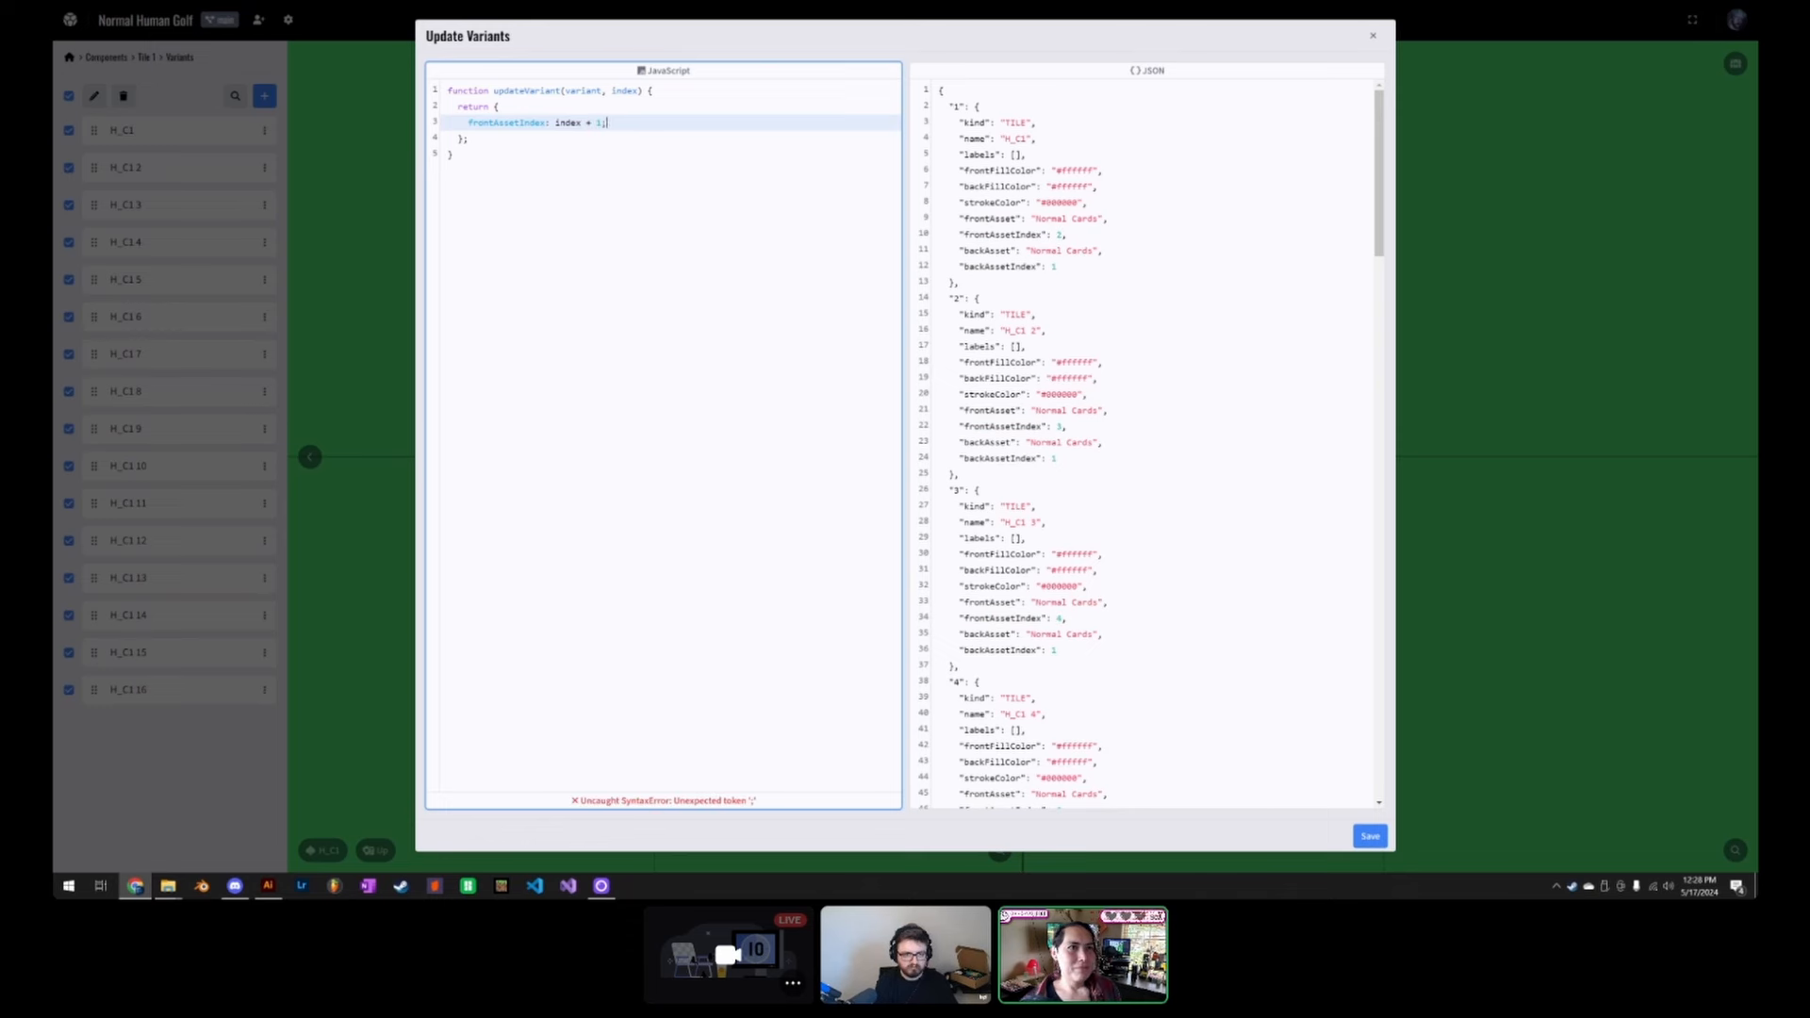
{"action": "key", "text": "Return"}
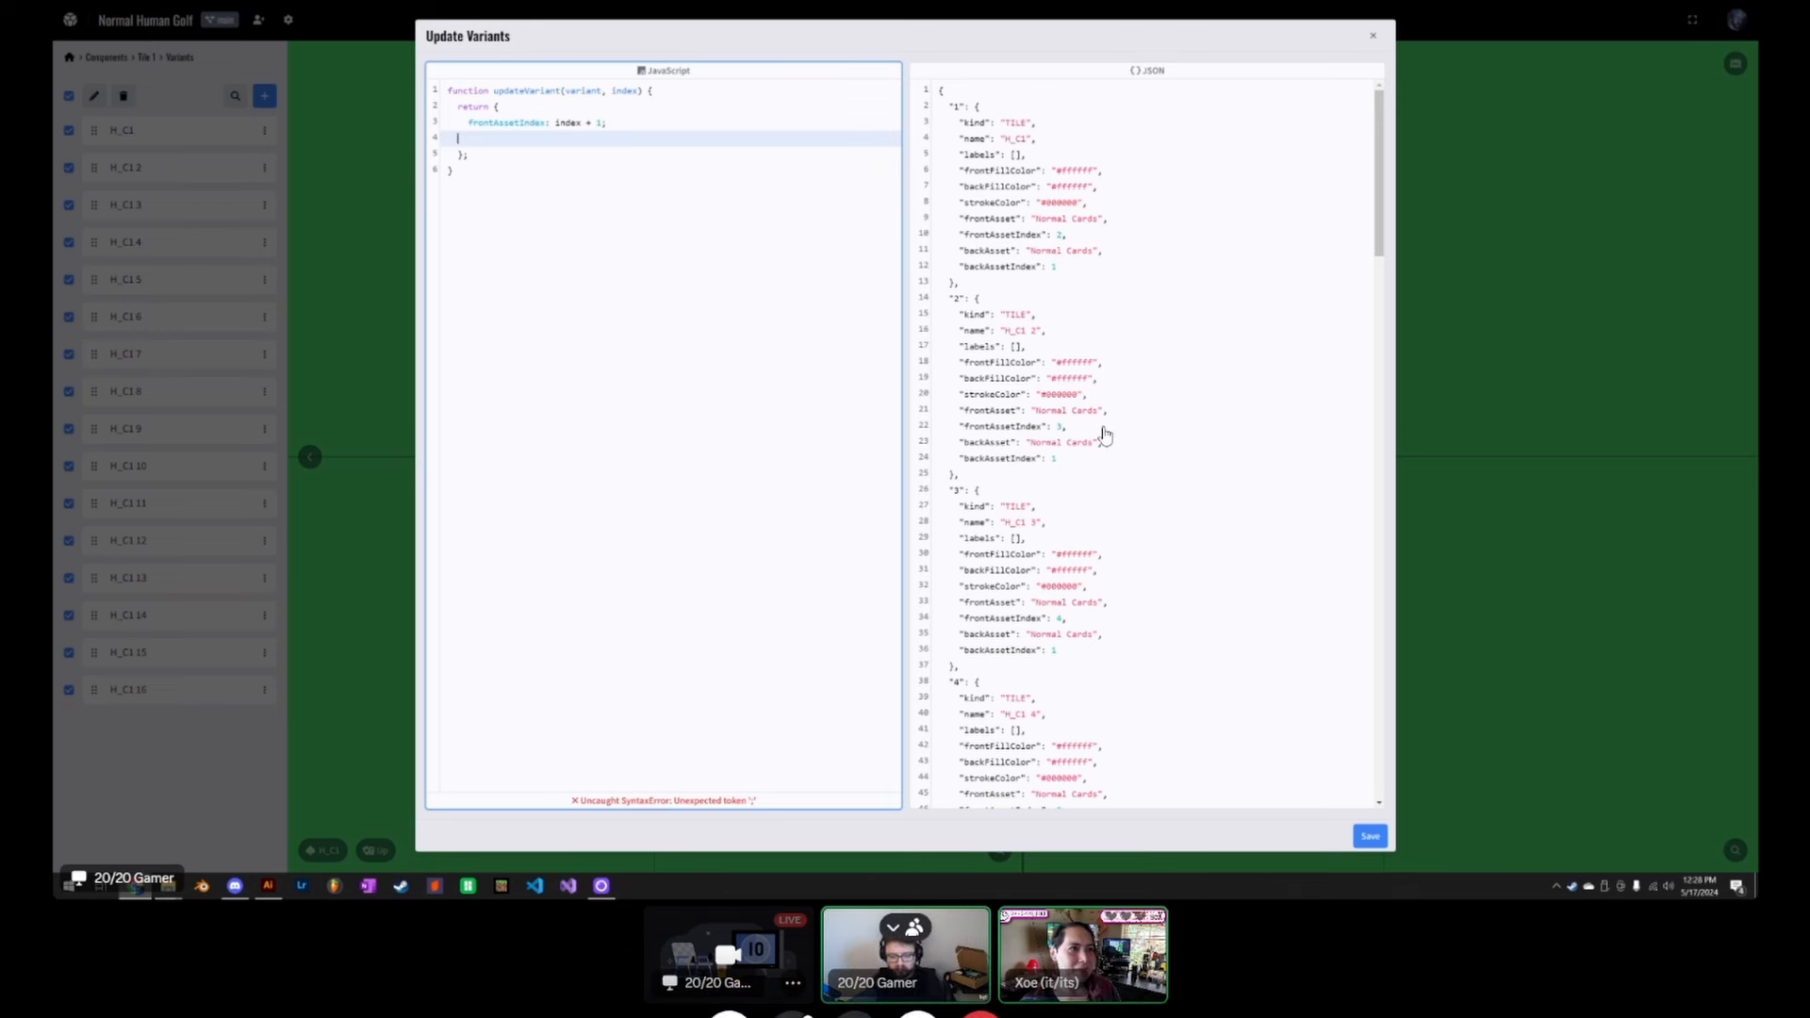
{"action": "key", "text": "BackSpace"}
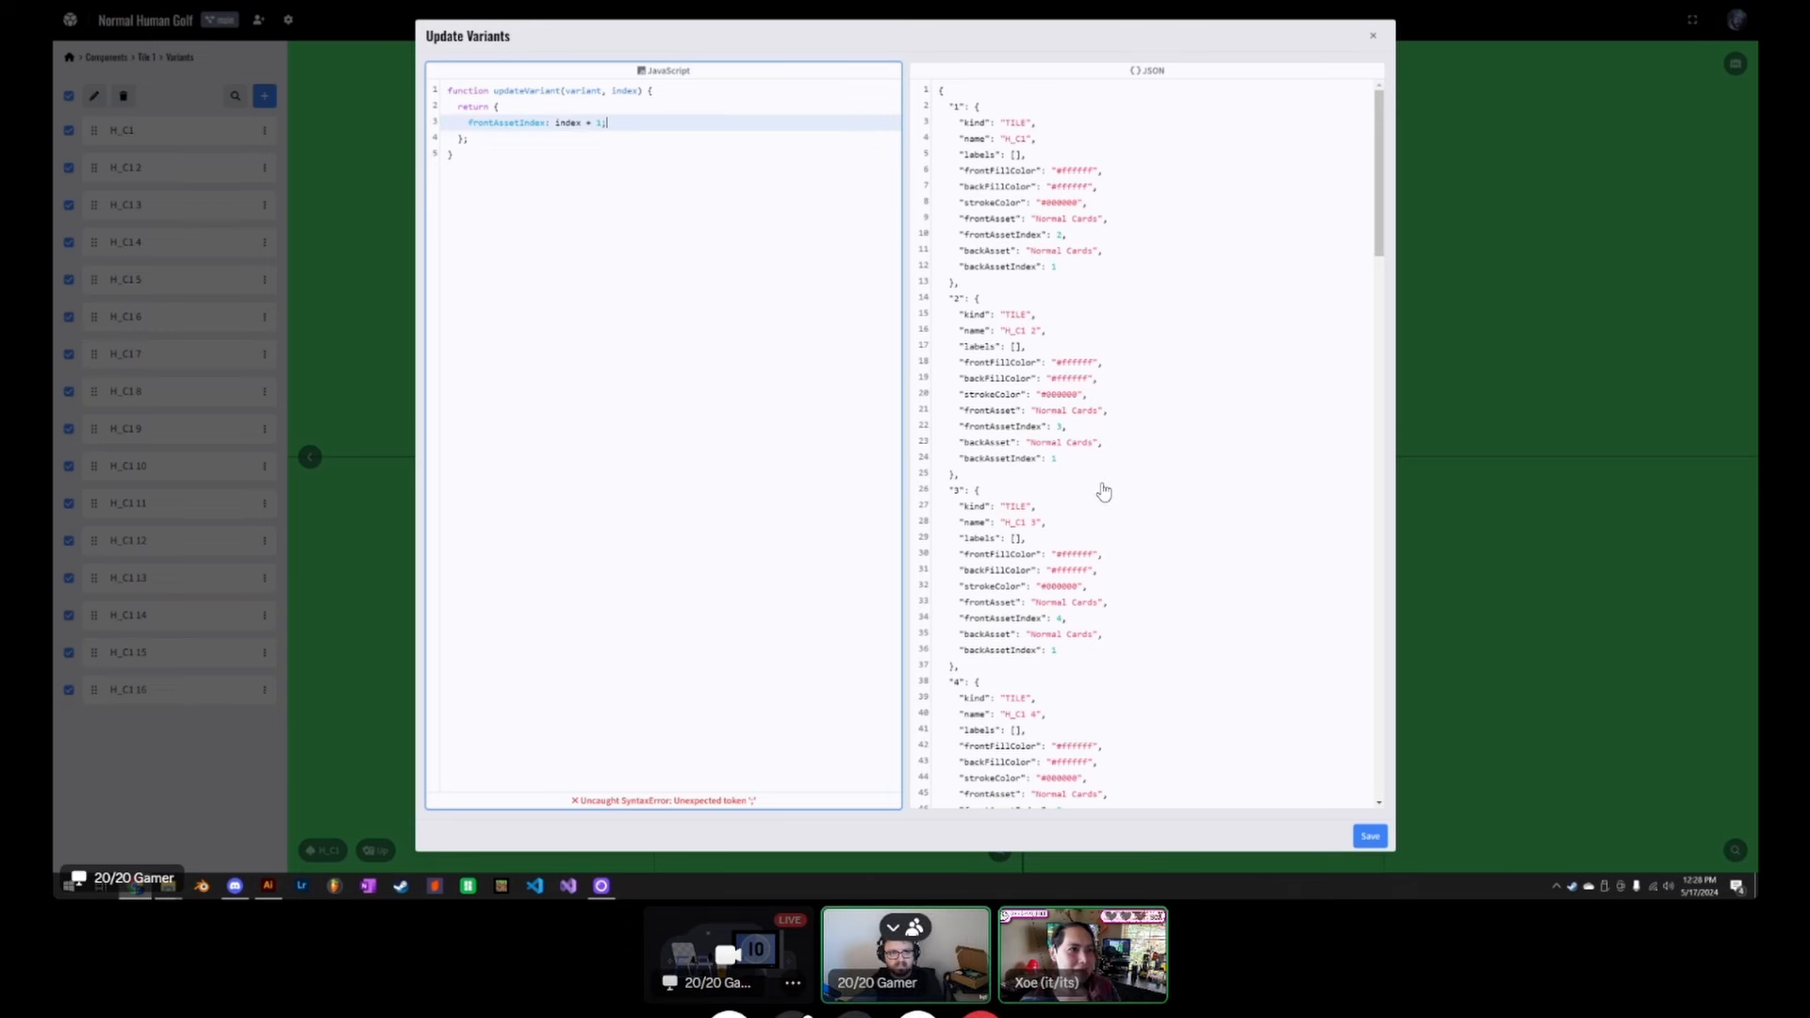
{"action": "left_click", "coordinate": [1371, 514]}
{"action": "left_click", "coordinate": [1352, 466]}
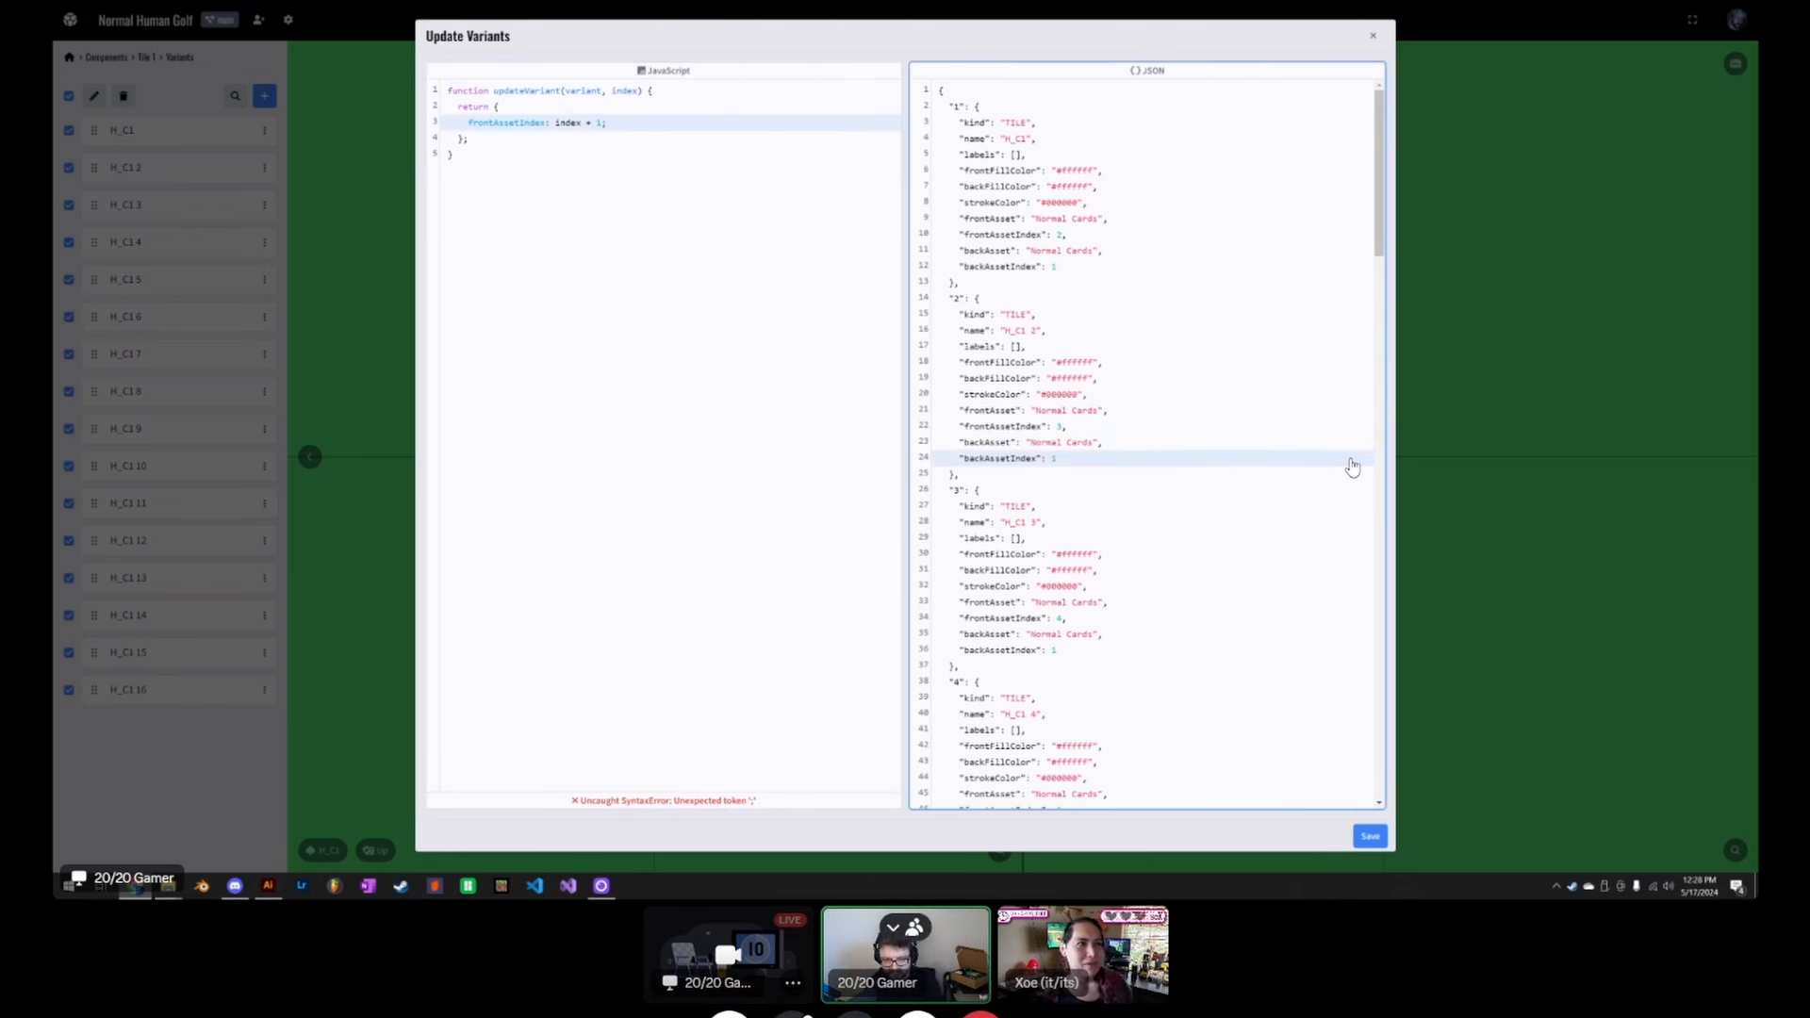
{"action": "left_click", "coordinate": [1058, 238]}
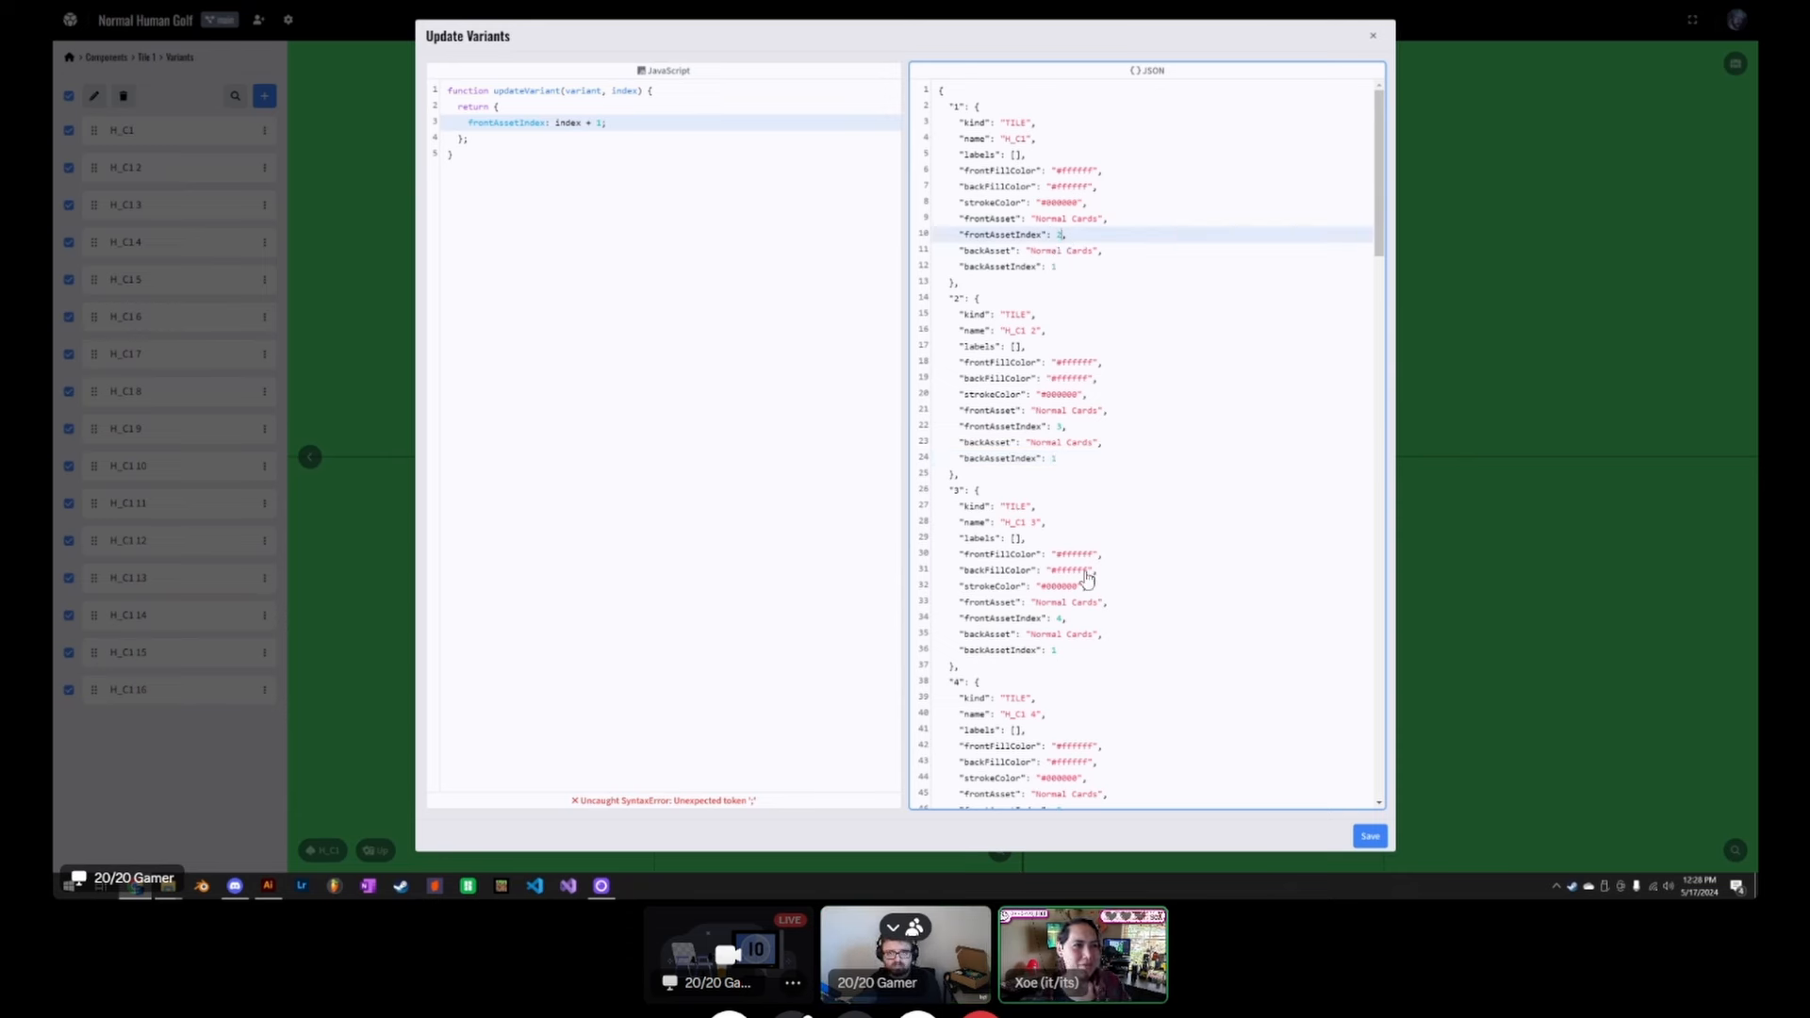
Step: Add a name property with the value "H_C" + index; above frontAssetIndex in the returned object
{"action": "left_click", "coordinate": [609, 124]}
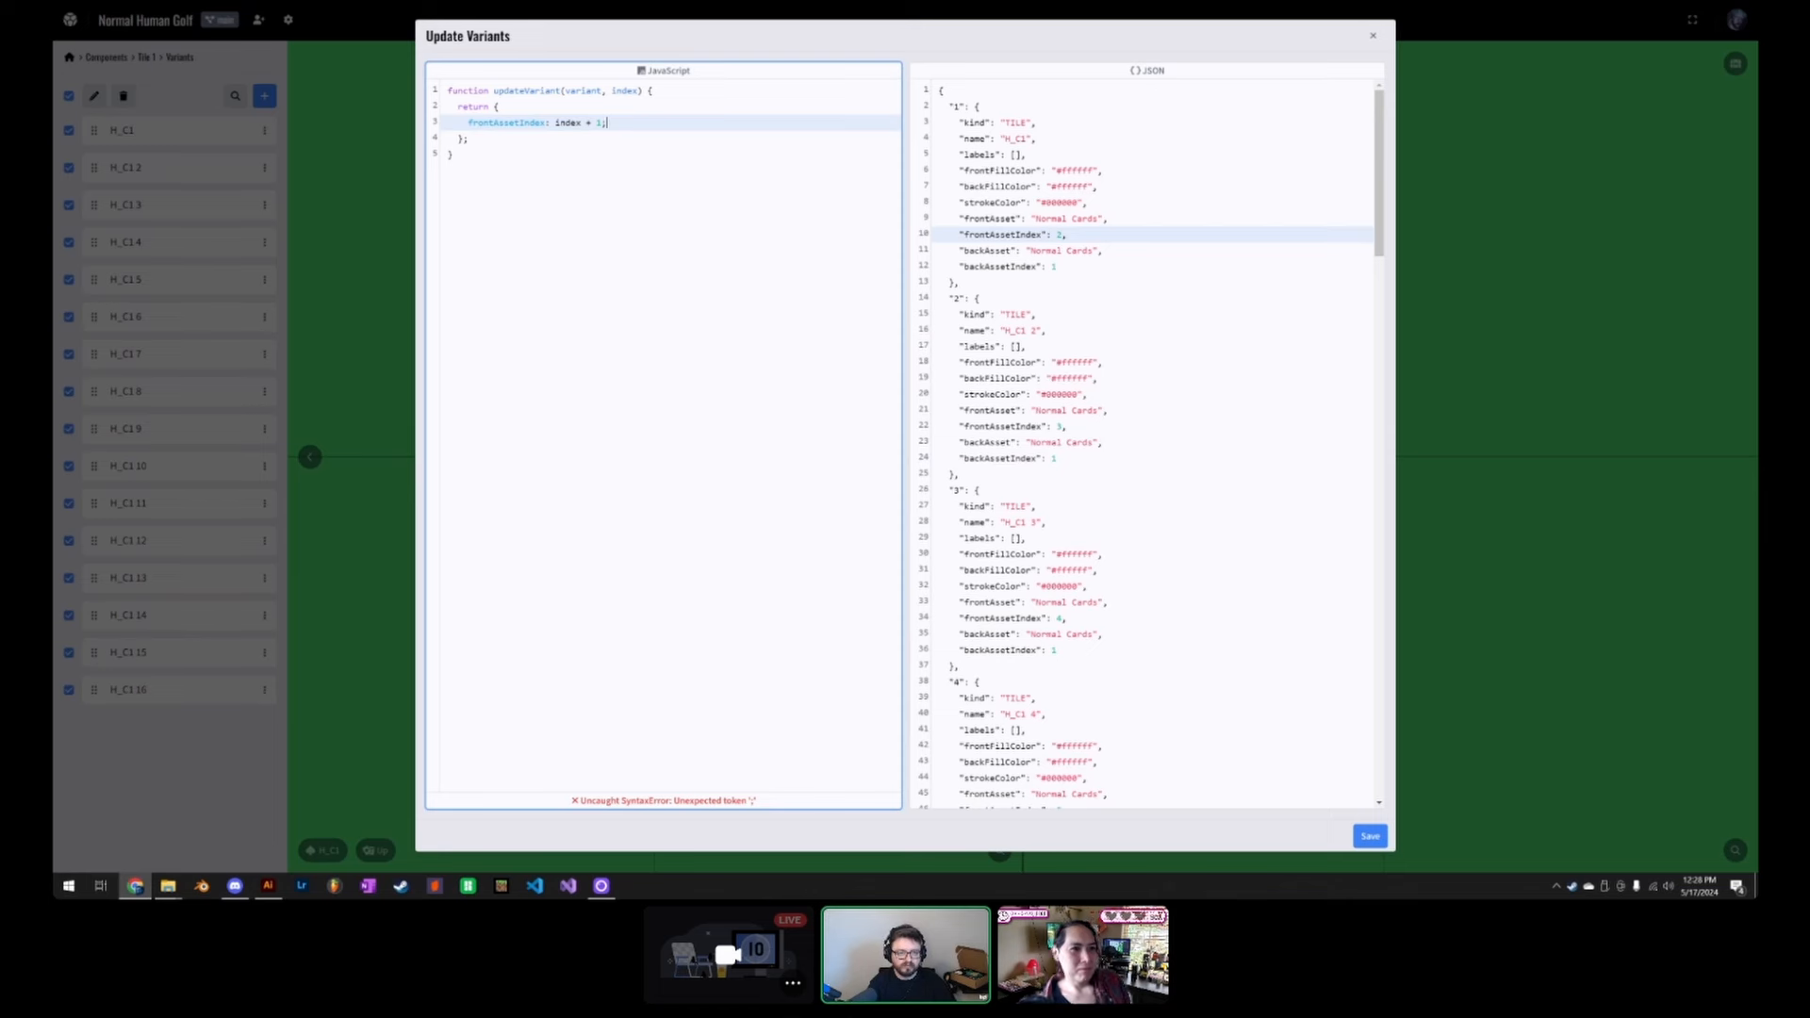
{"action": "key", "text": "Up"}
{"action": "key", "text": "Return"}
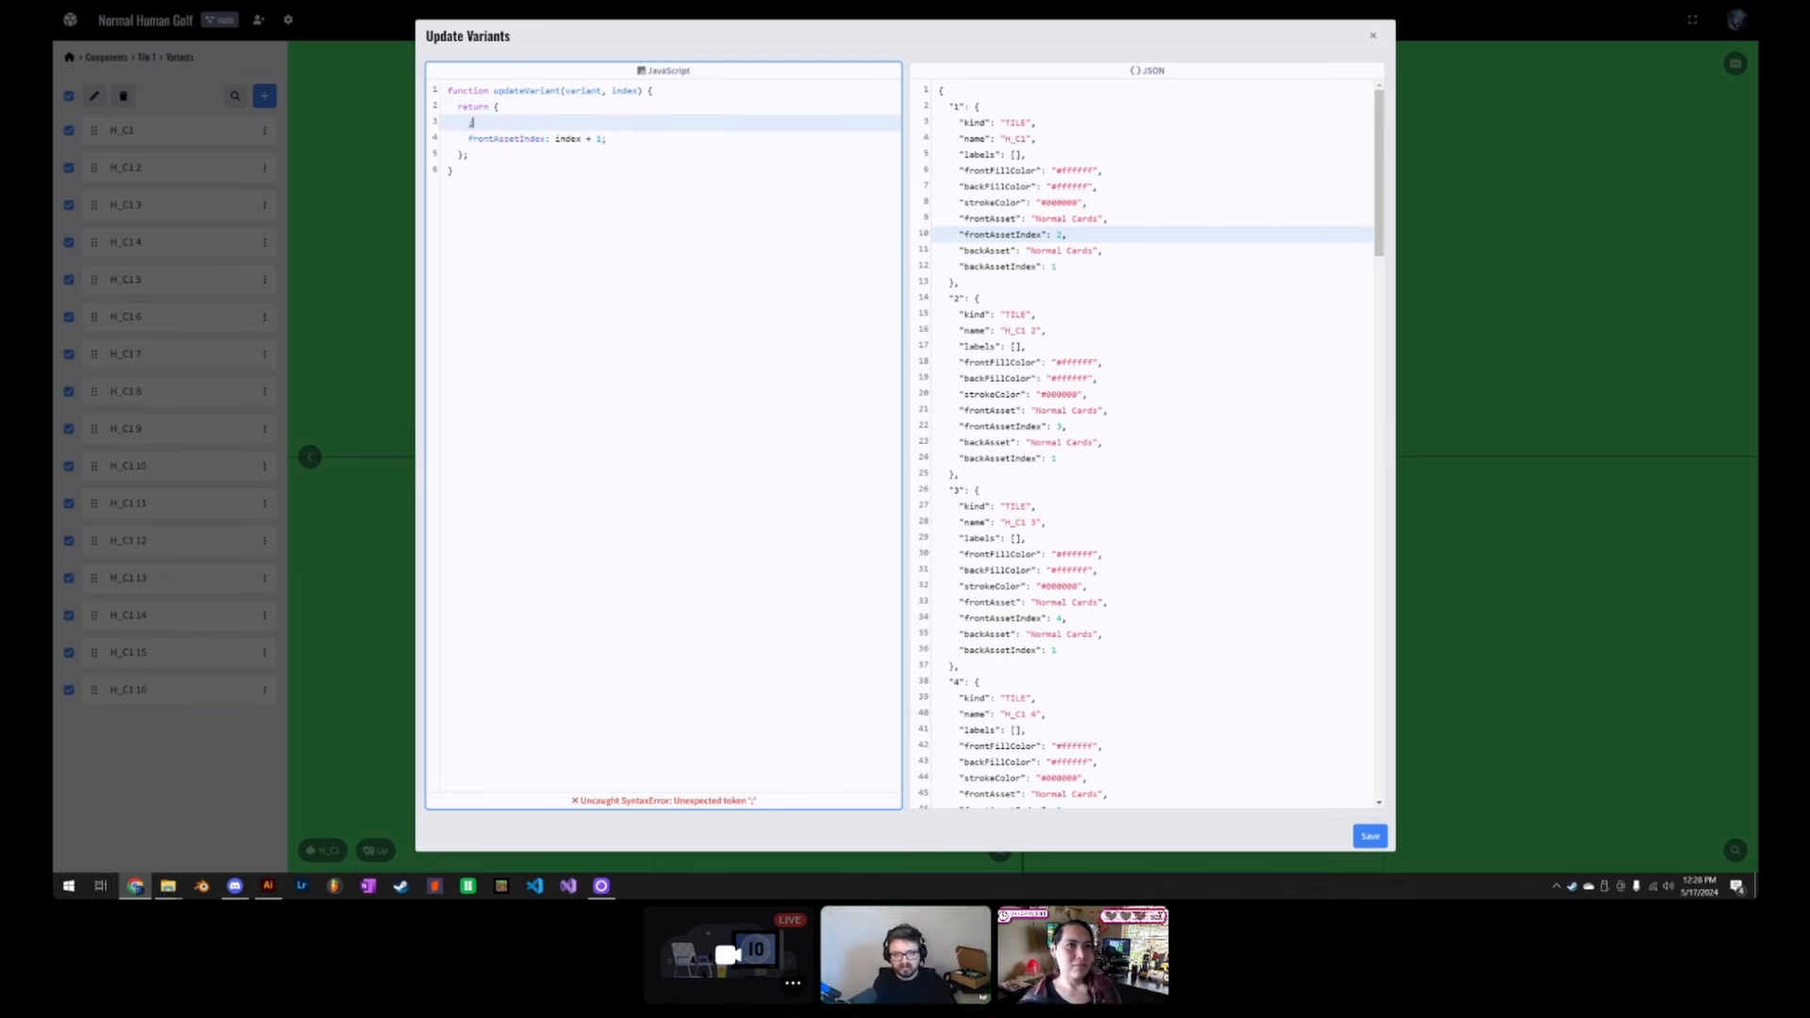
{"action": "type", "text": "name: "}
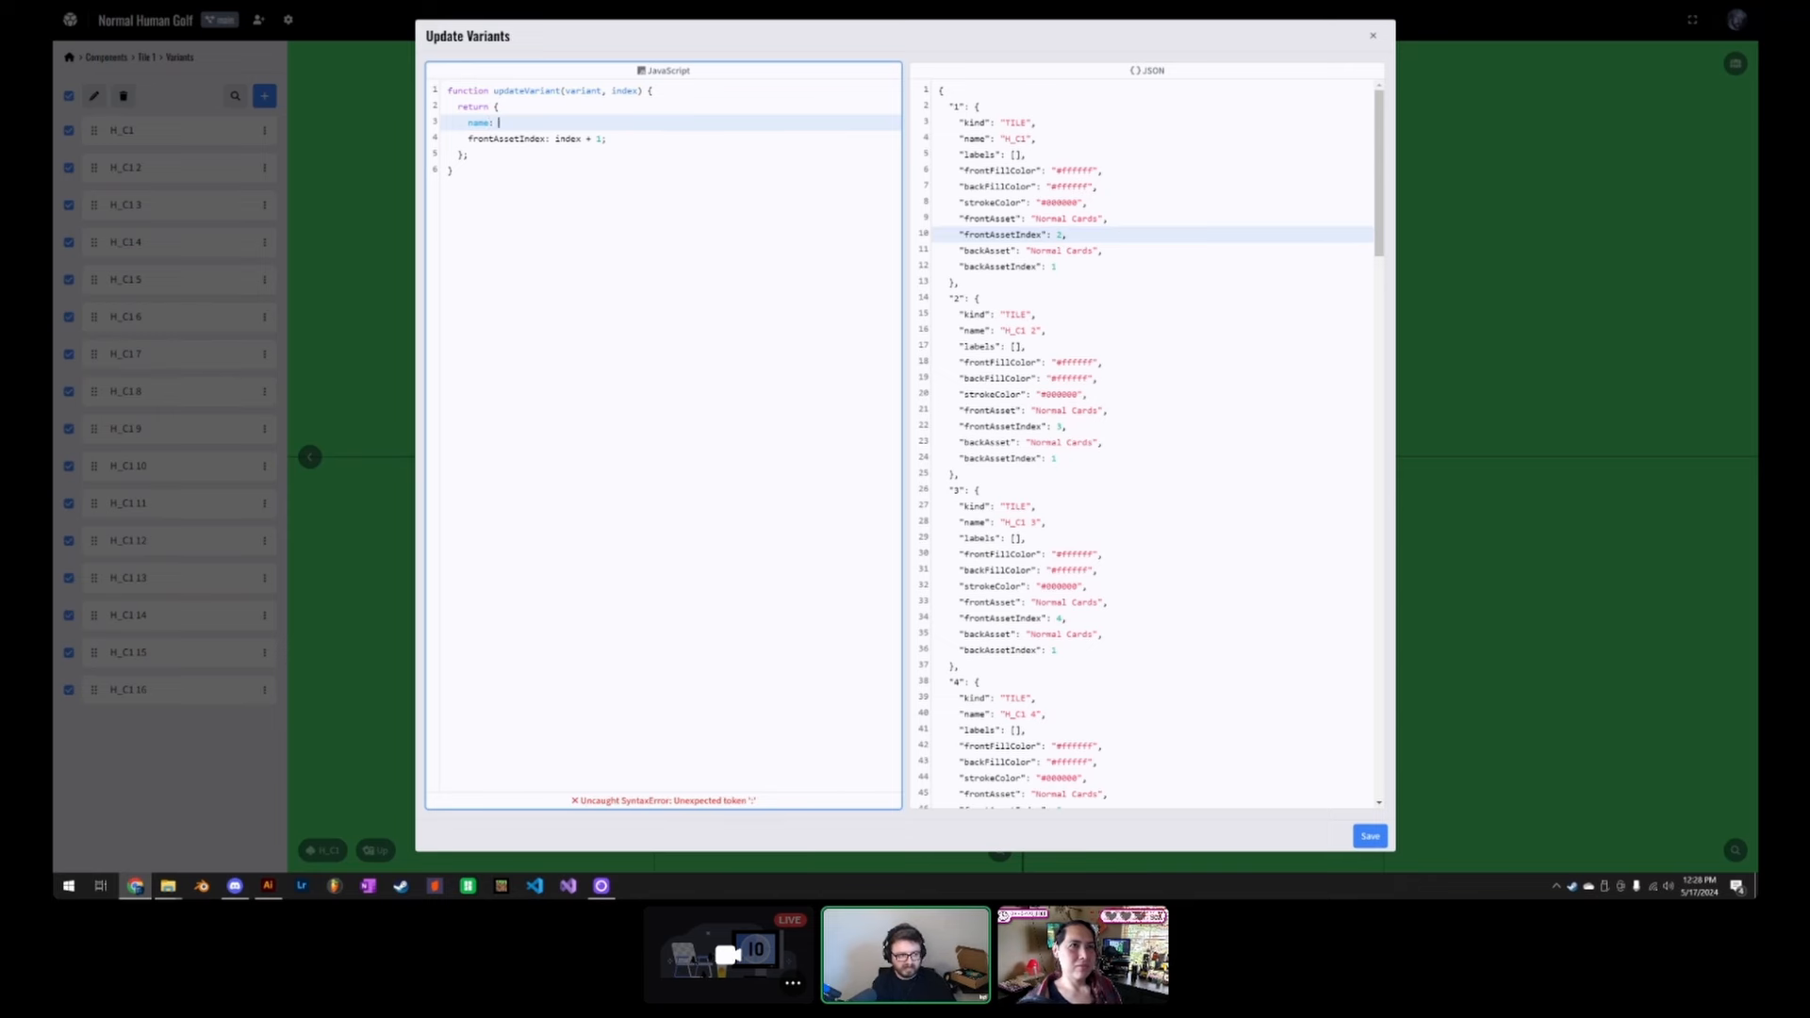
{"action": "type", "text": "\"H_C"}
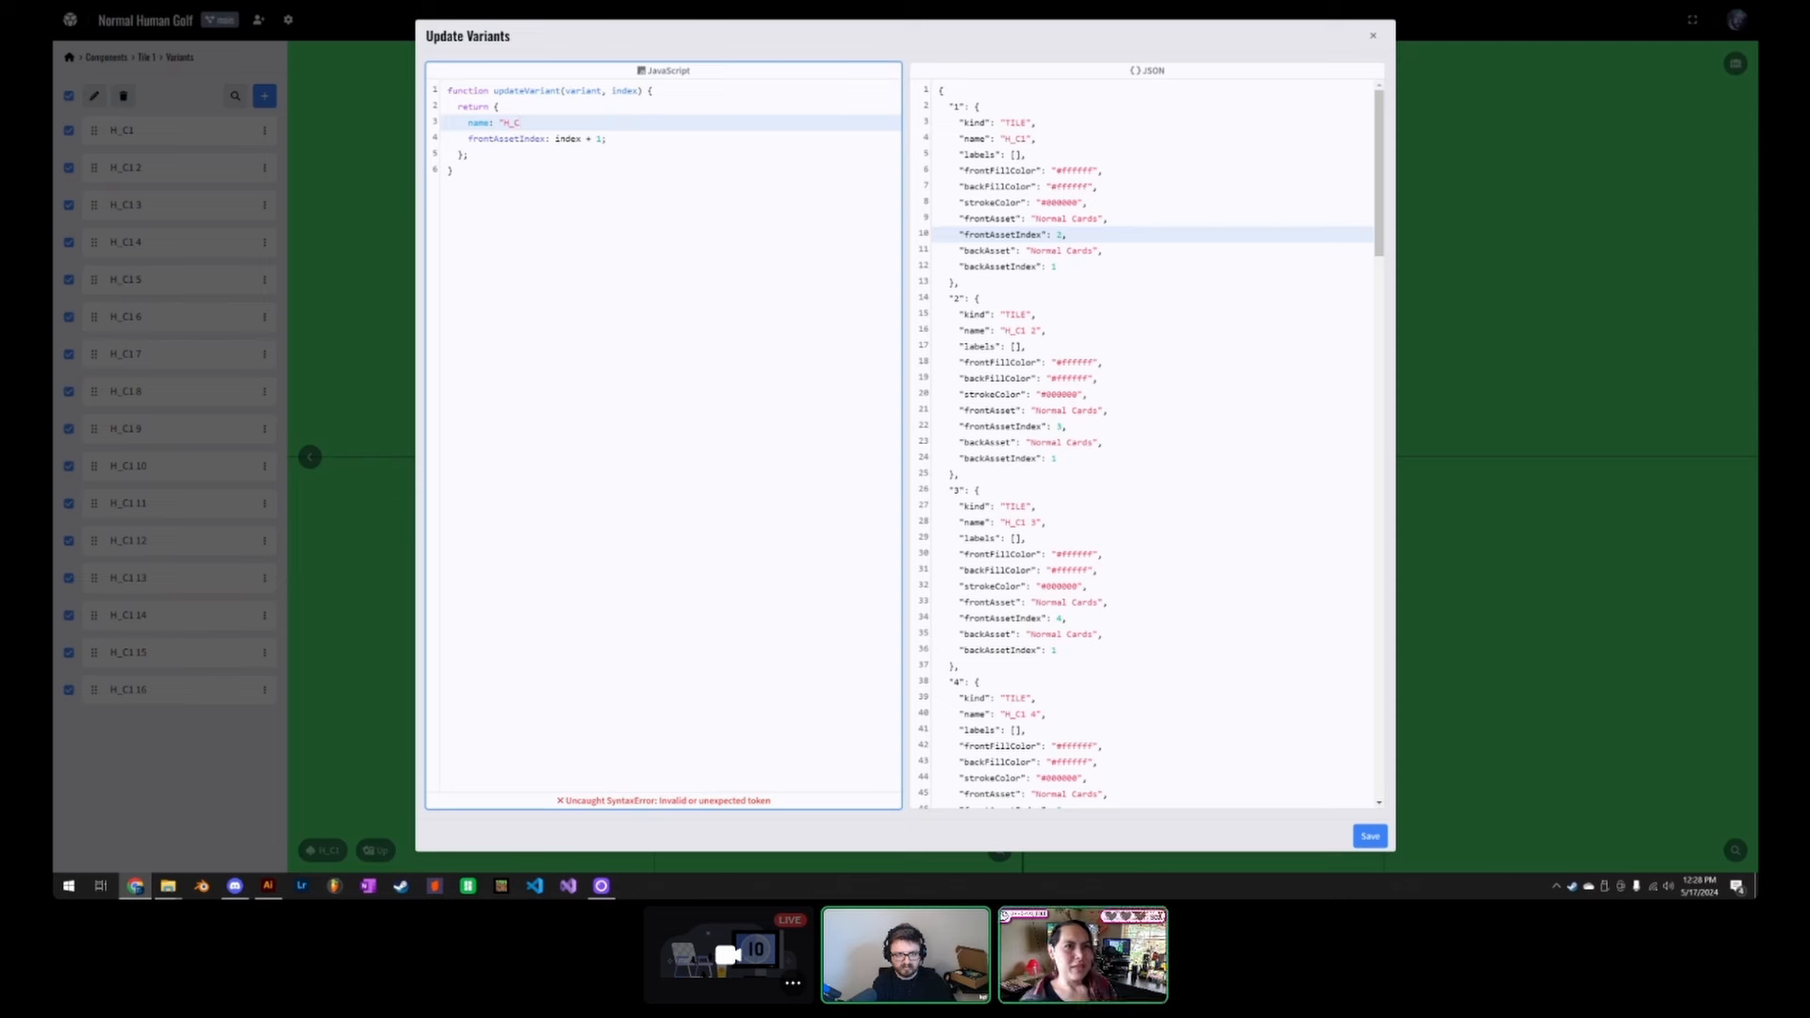
{"action": "type", "text": "\" + ind"}
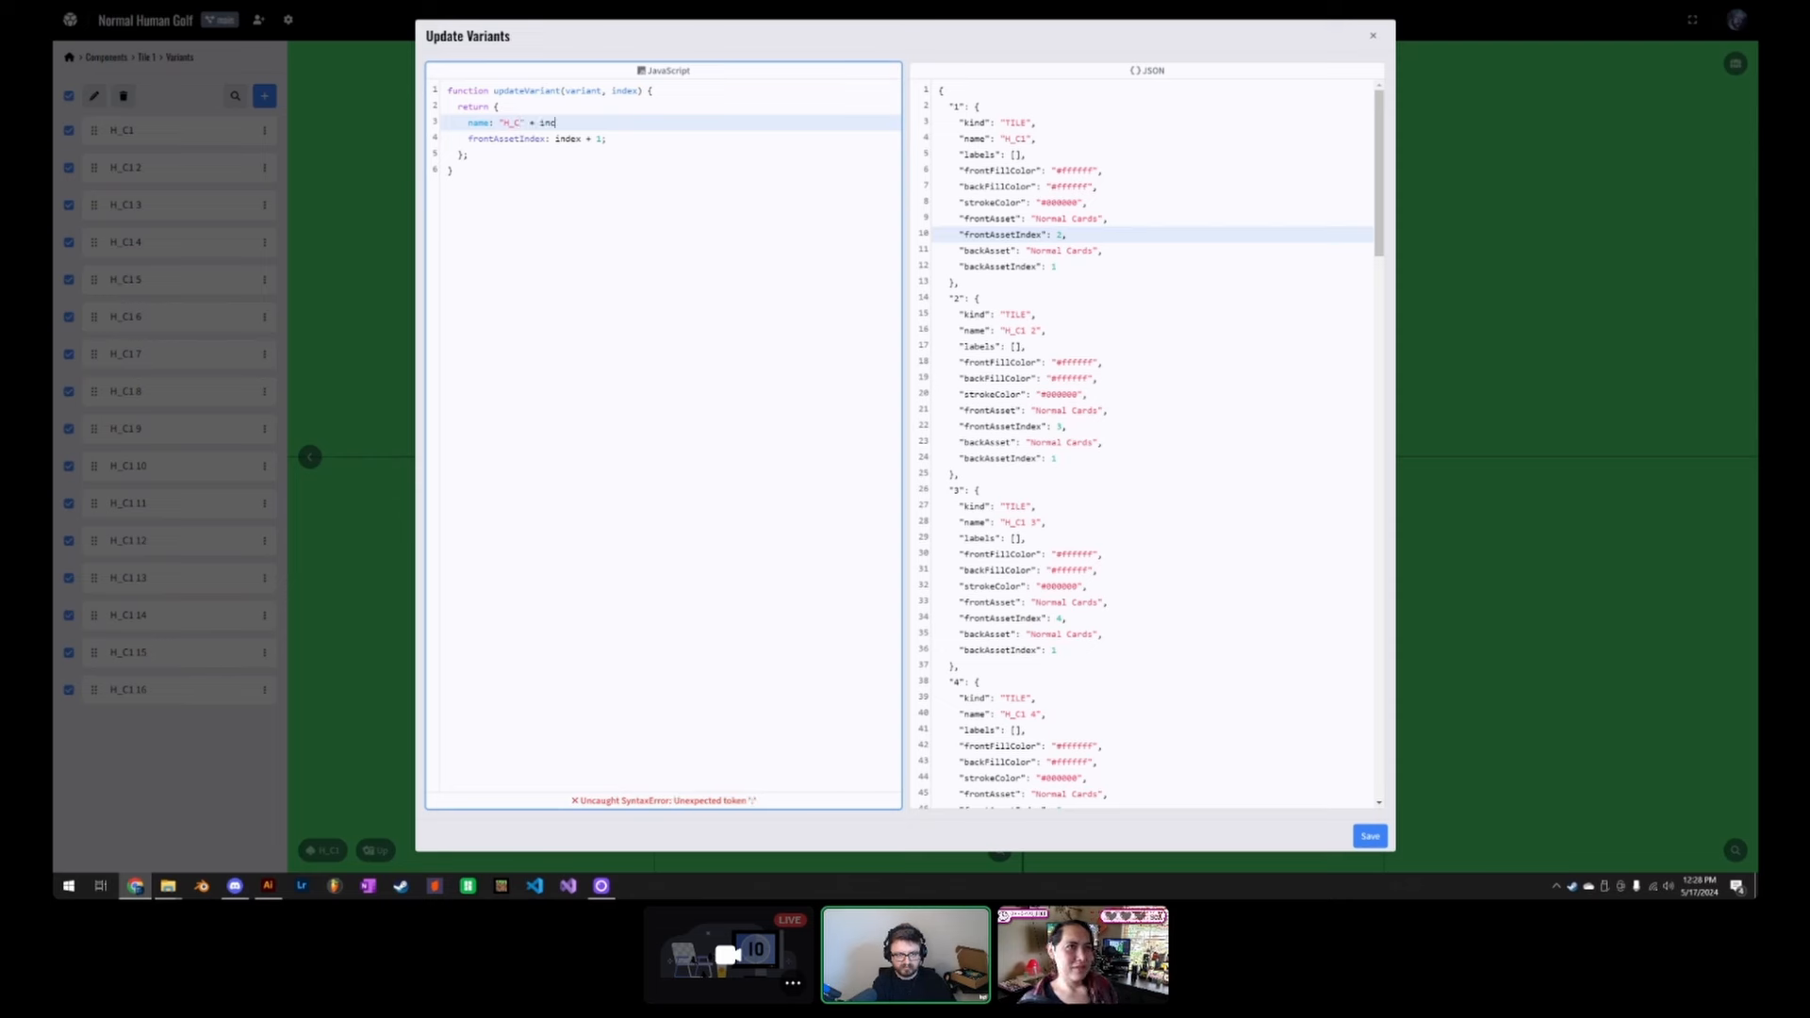
{"action": "type", "text": "ex;"}
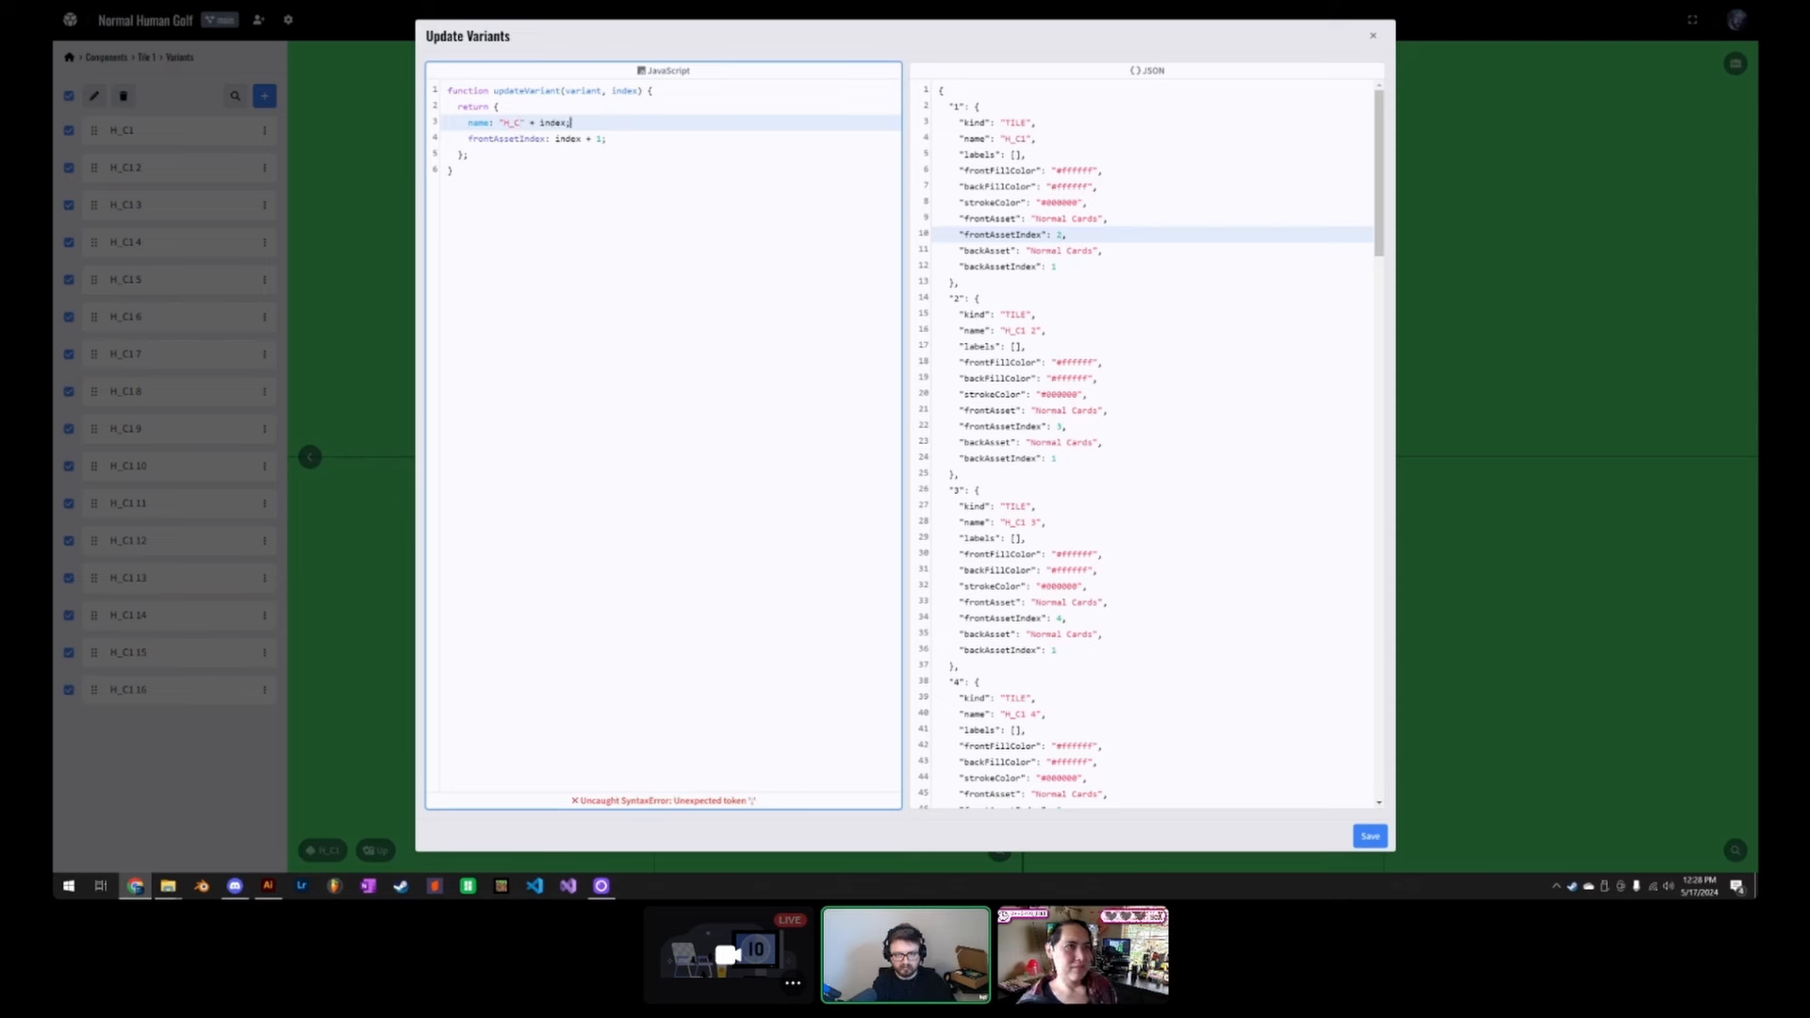
{"action": "left_click", "coordinate": [454, 170]}
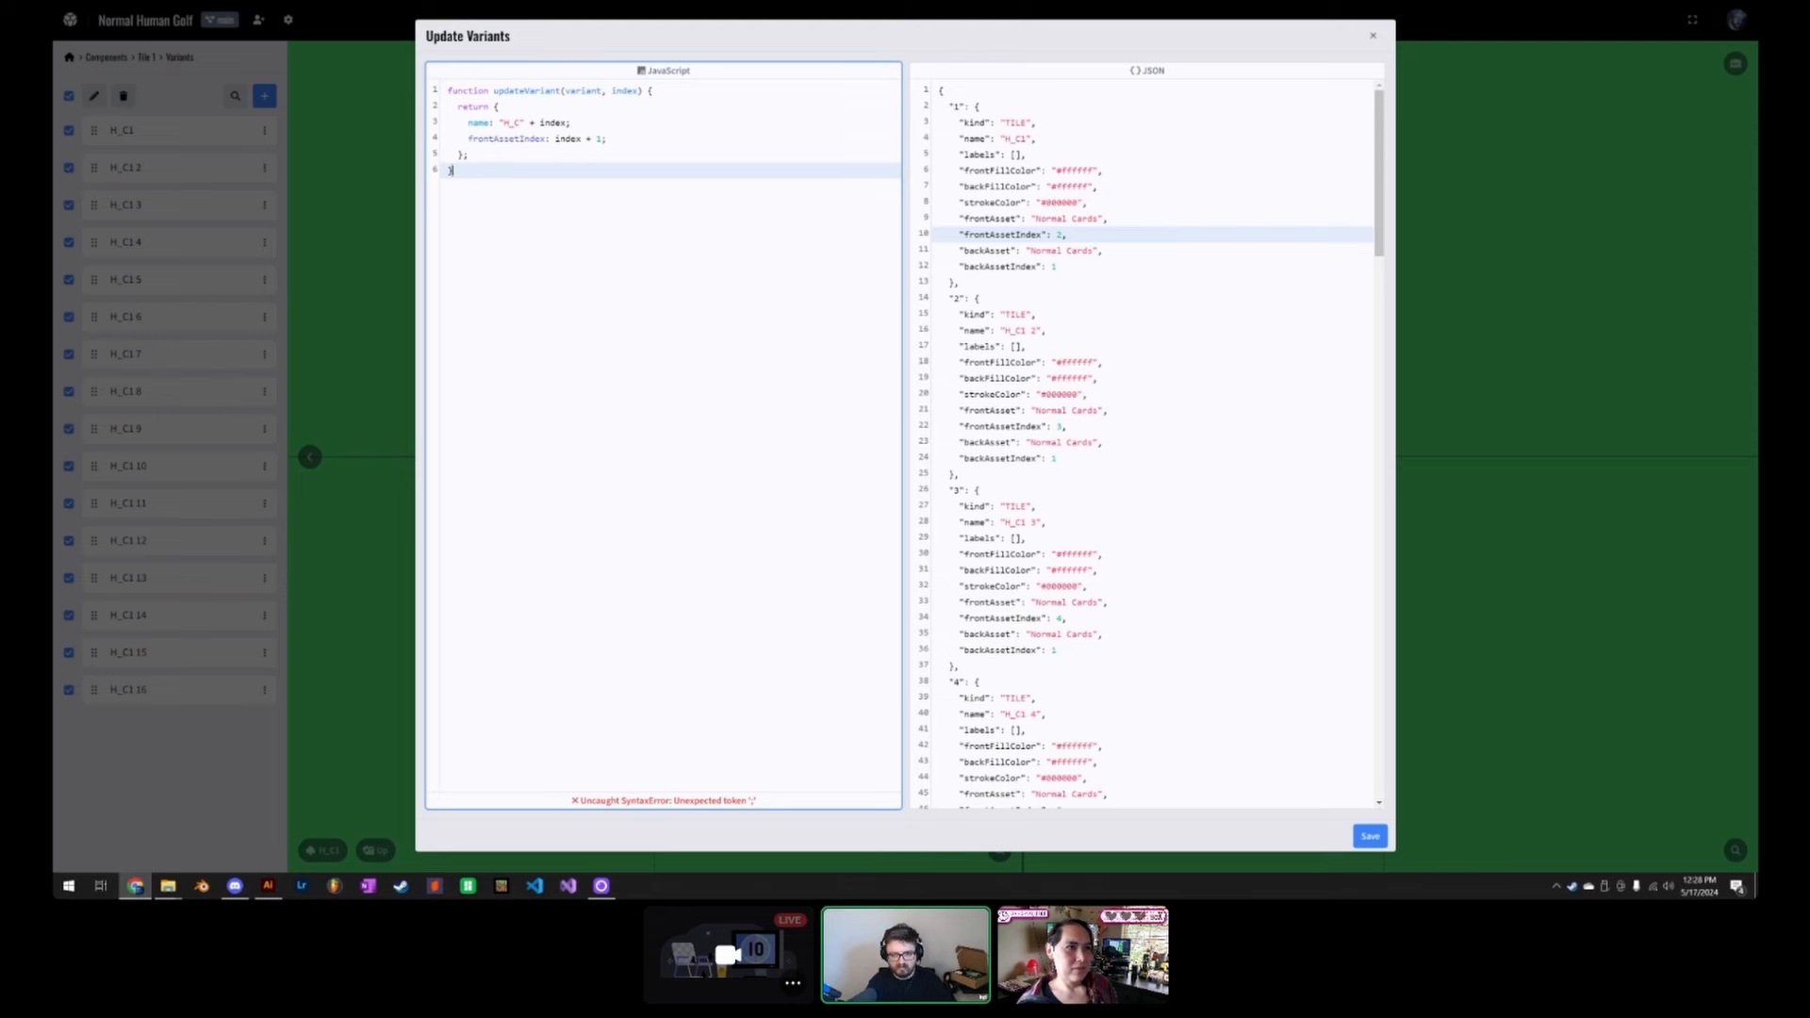
{"action": "left_click", "coordinate": [1046, 331]}
{"action": "left_click", "coordinate": [454, 171]}
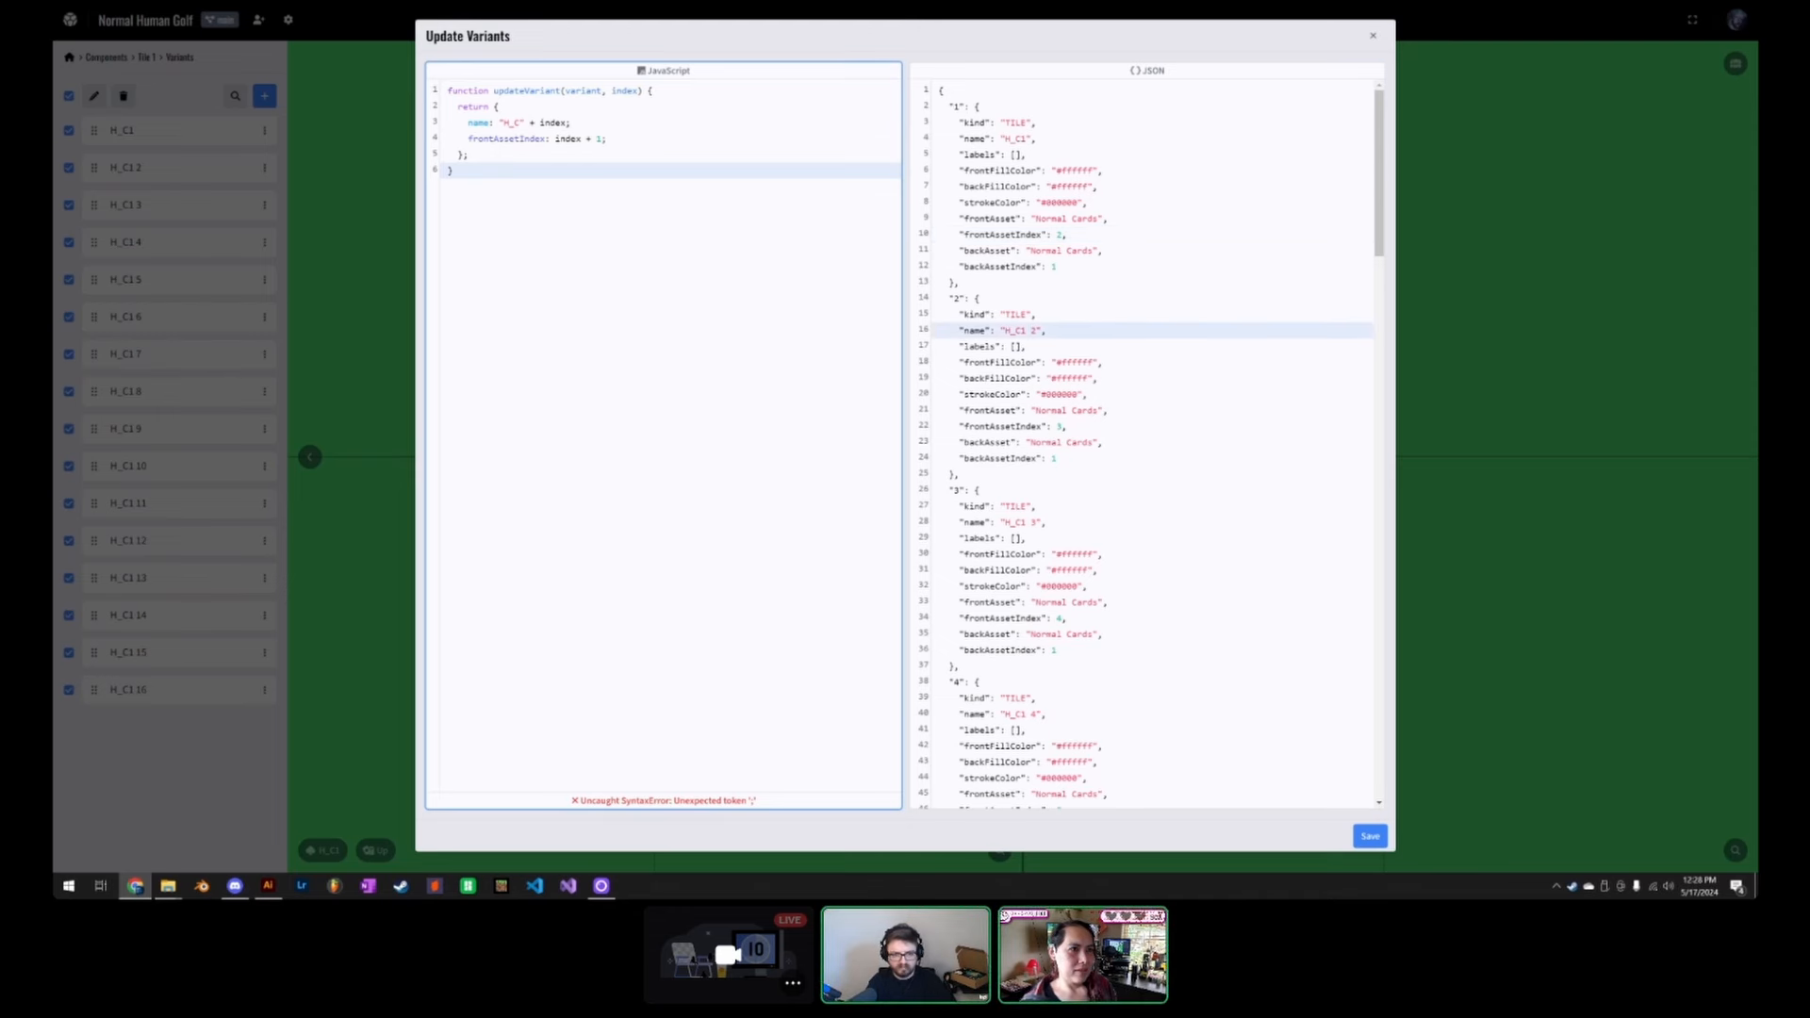
Step: Replace the name property's value with "name$index"; in the script
{"action": "left_click", "coordinate": [571, 123]}
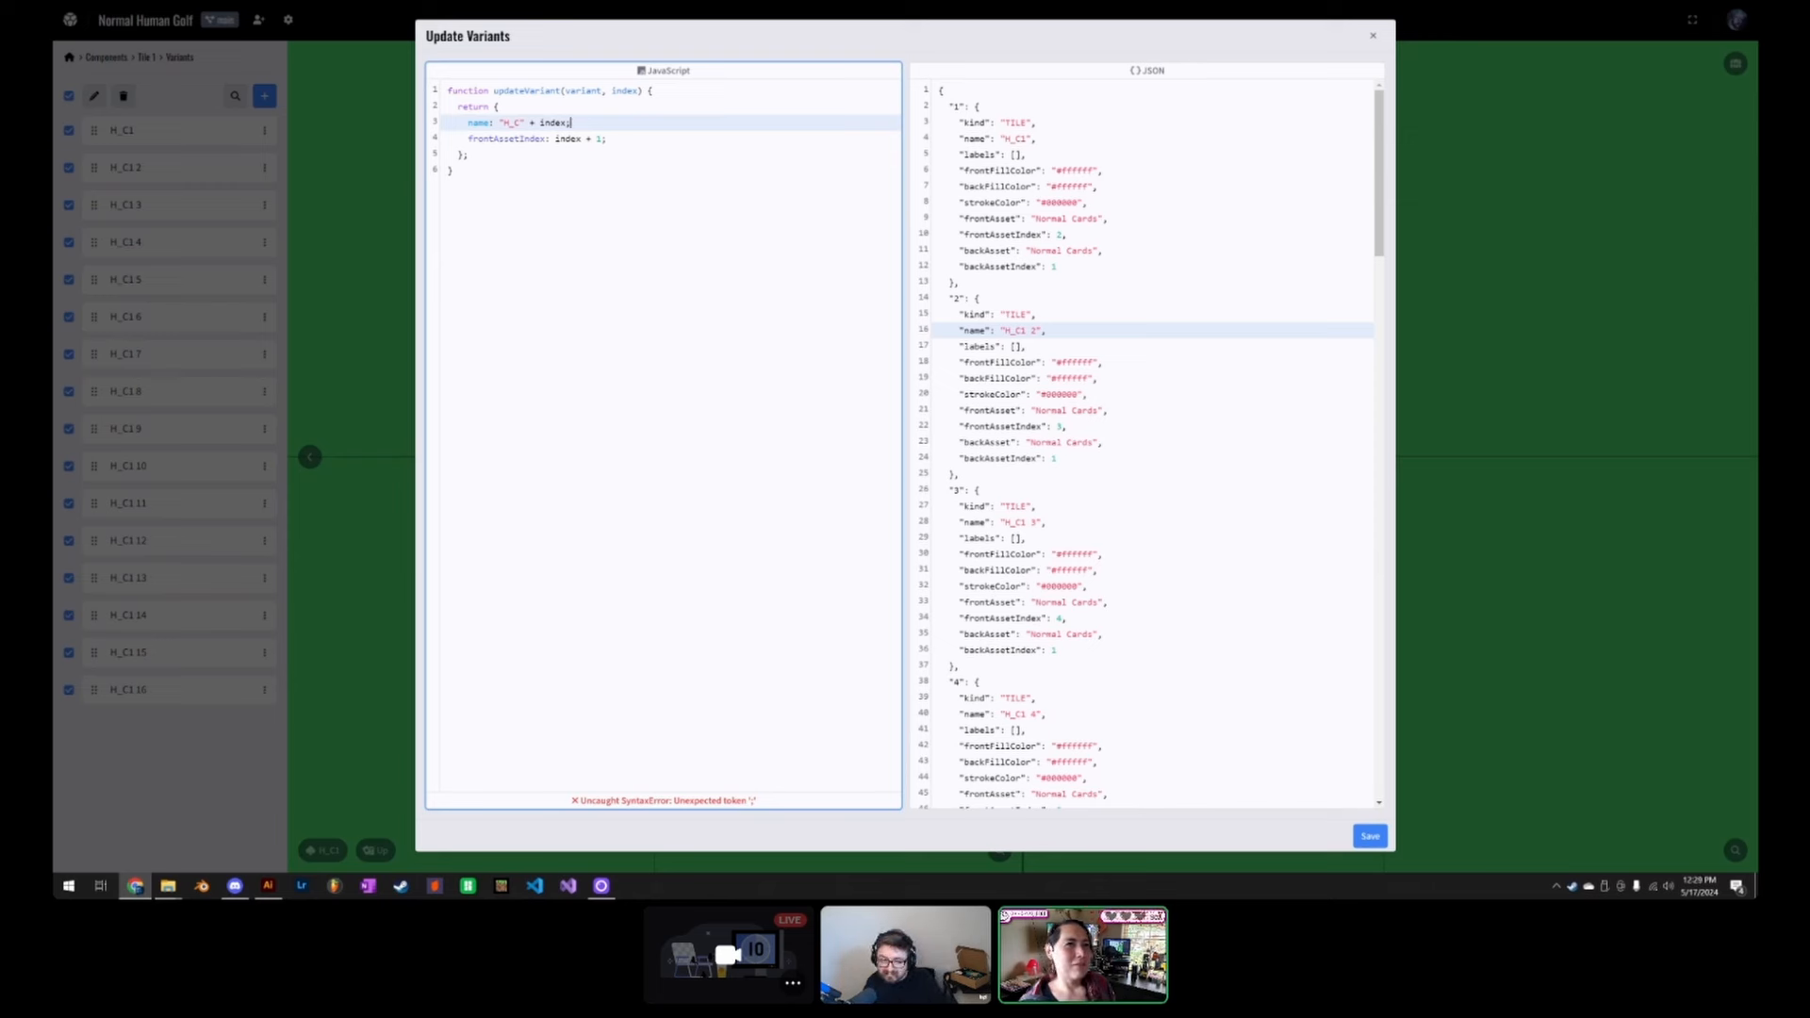
{"action": "key", "text": "ctrl+Right"}
{"action": "key", "text": "ctrl+shift+Left"}
{"action": "key", "text": "ctrl+shift+Left"}
{"action": "key", "text": "ctrl+shift+Left"}
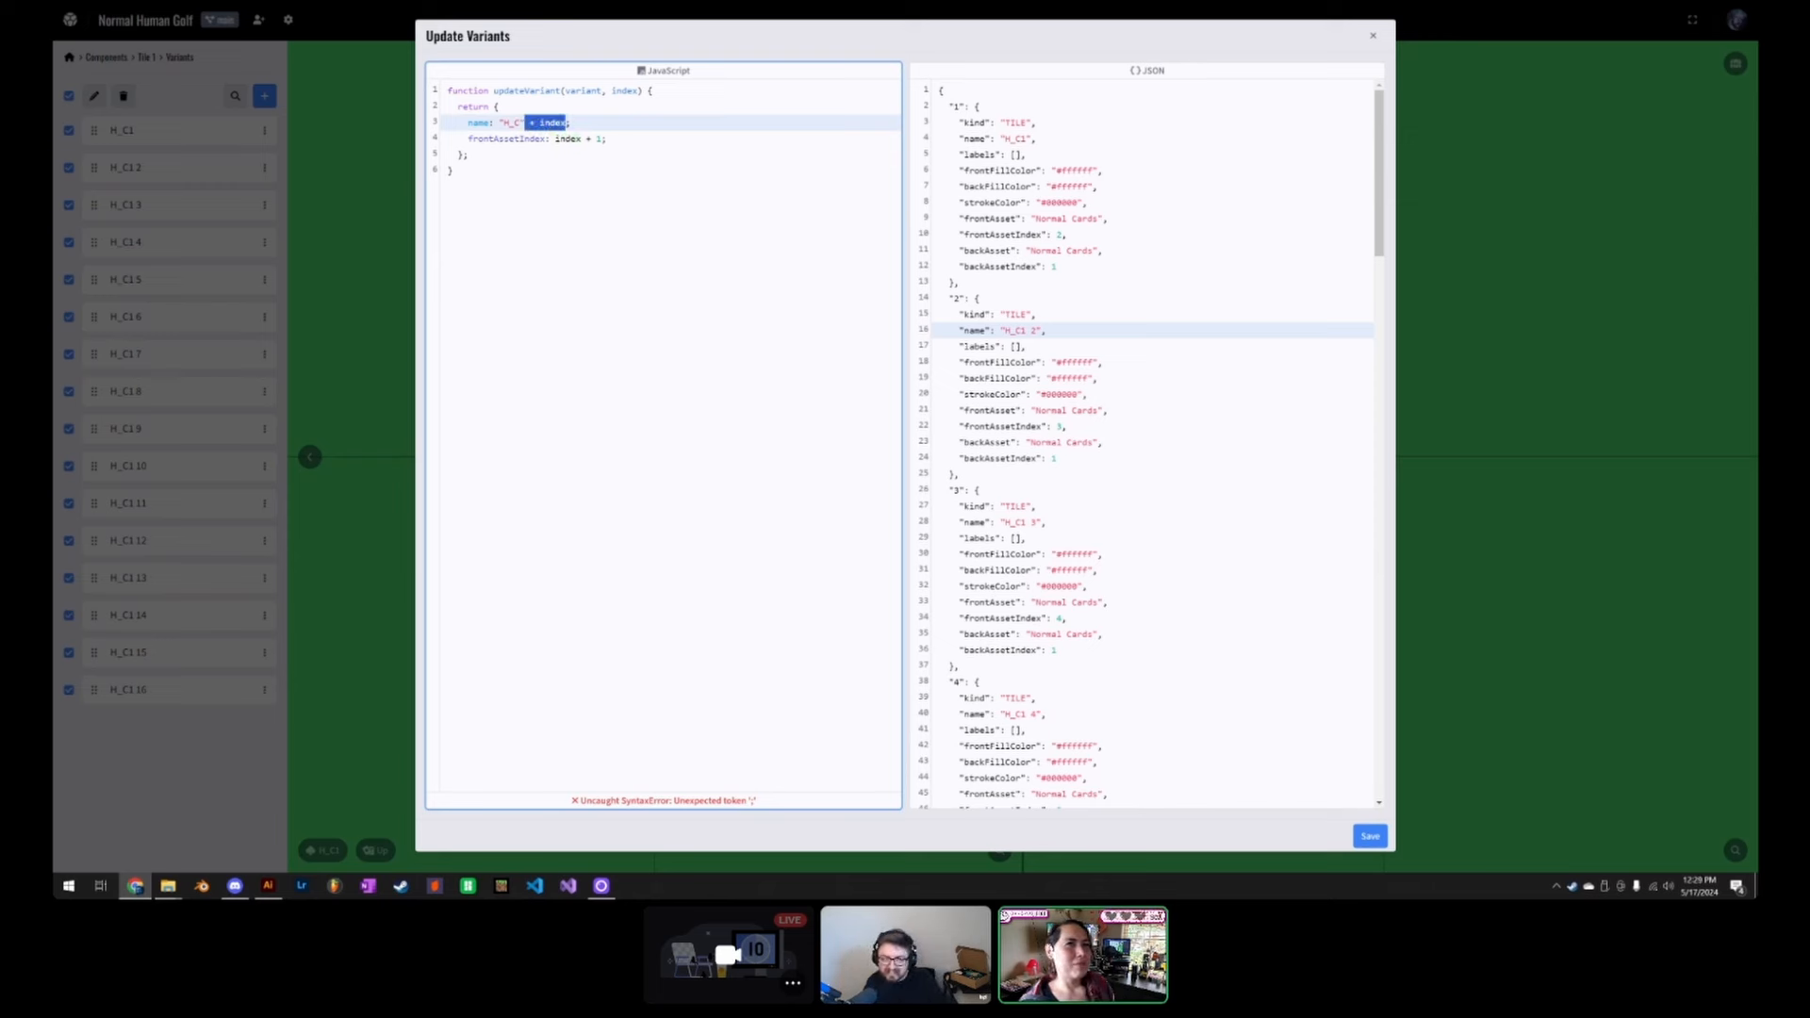
{"action": "key", "text": "BackSpace"}
{"action": "key", "text": "BackSpace"}
{"action": "key", "text": "BackSpace"}
{"action": "key", "text": "BackSpace"}
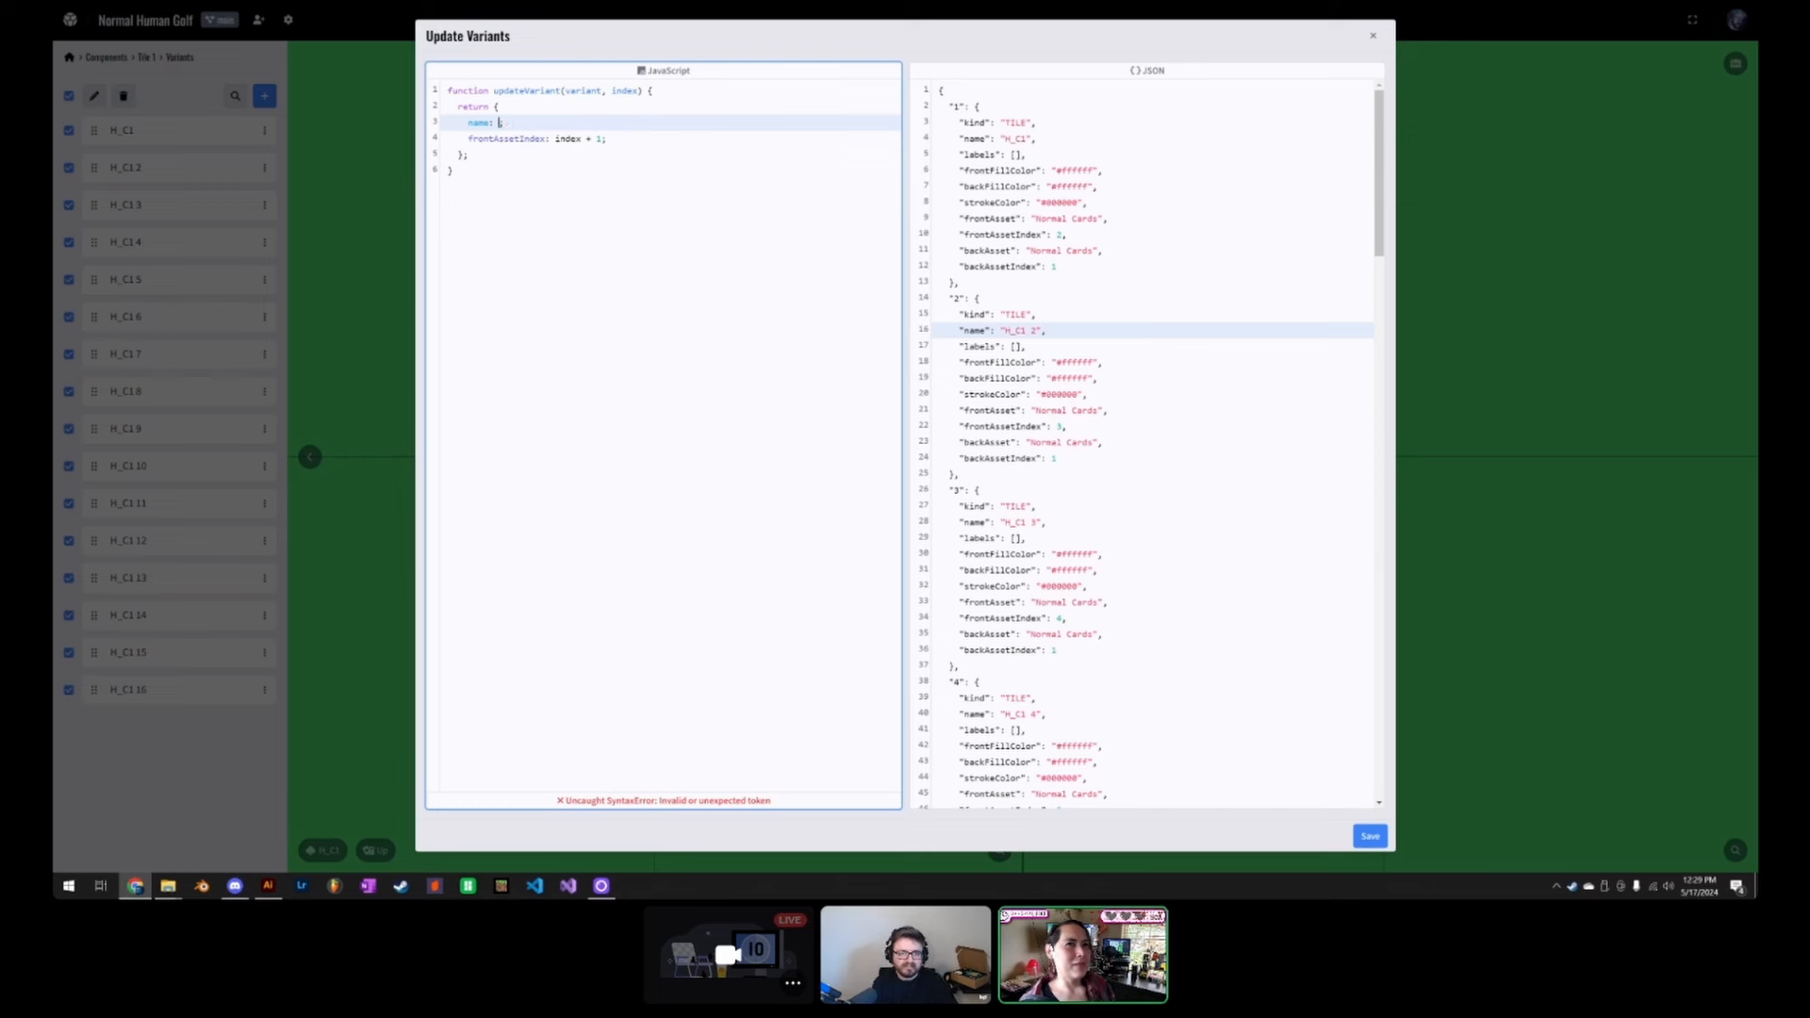
{"action": "key", "text": "BackSpace"}
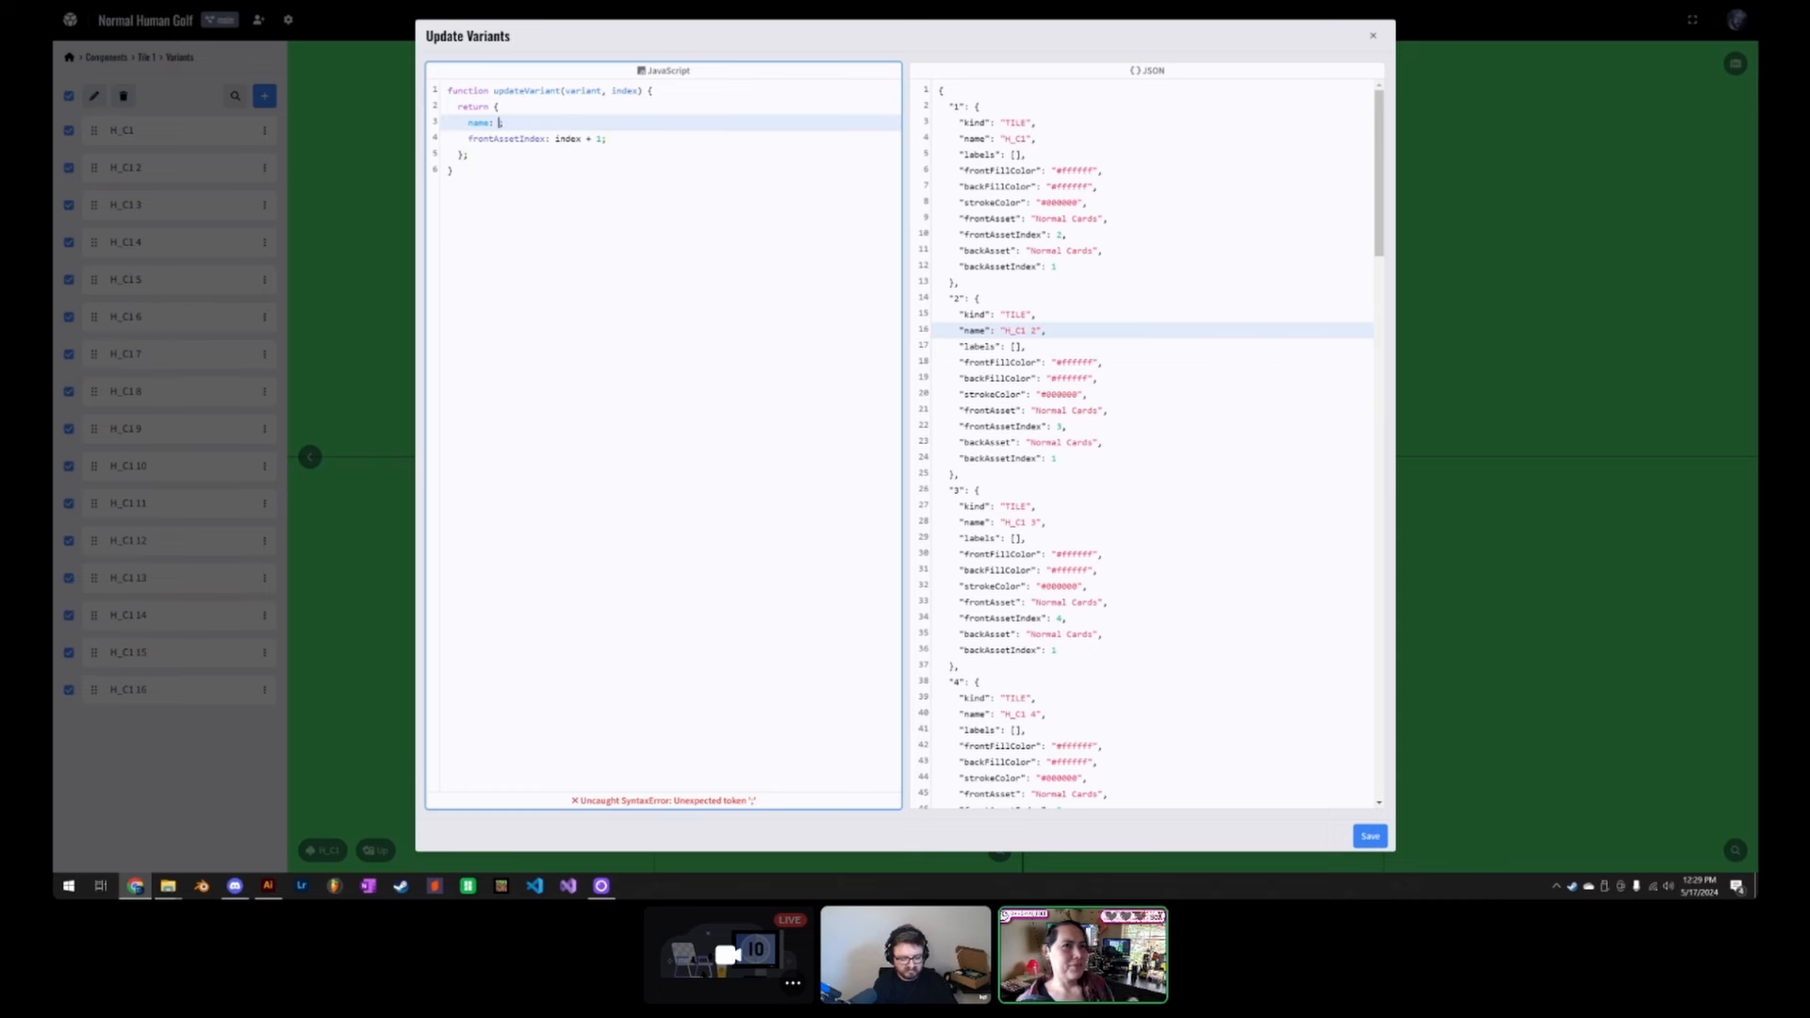
{"action": "type", "text": "'"}
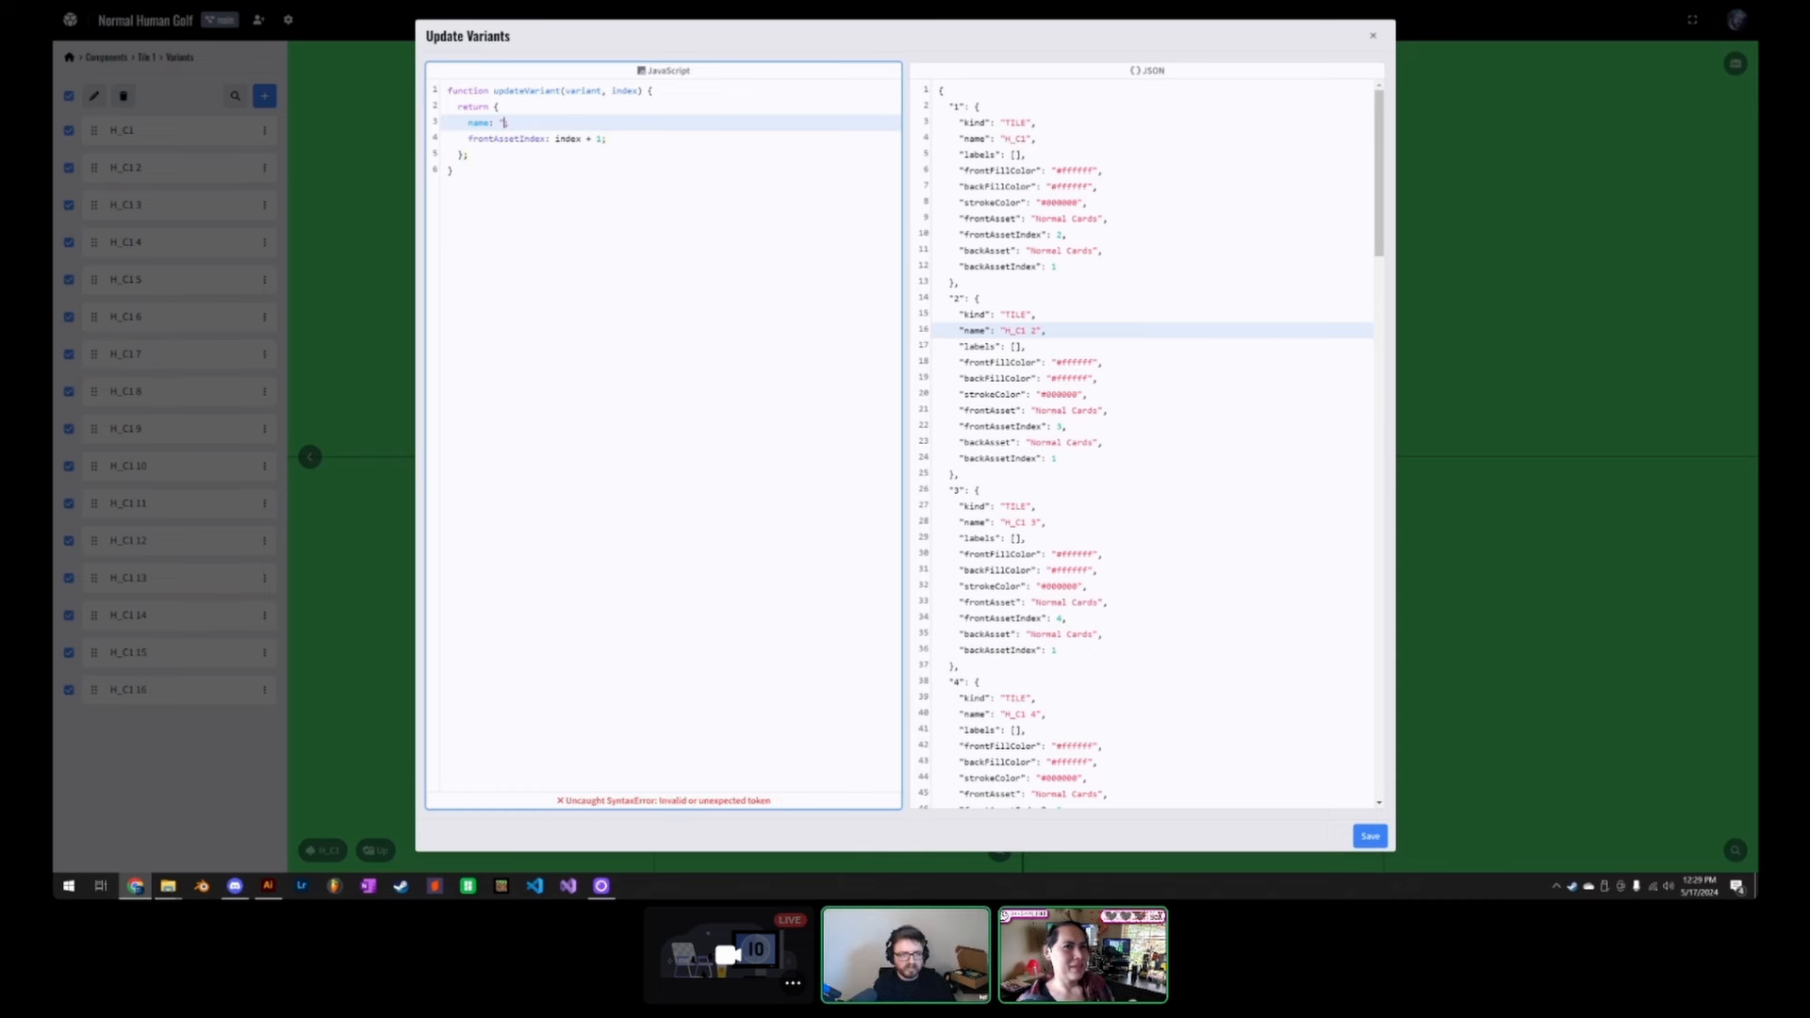
{"action": "type", "text": "name"}
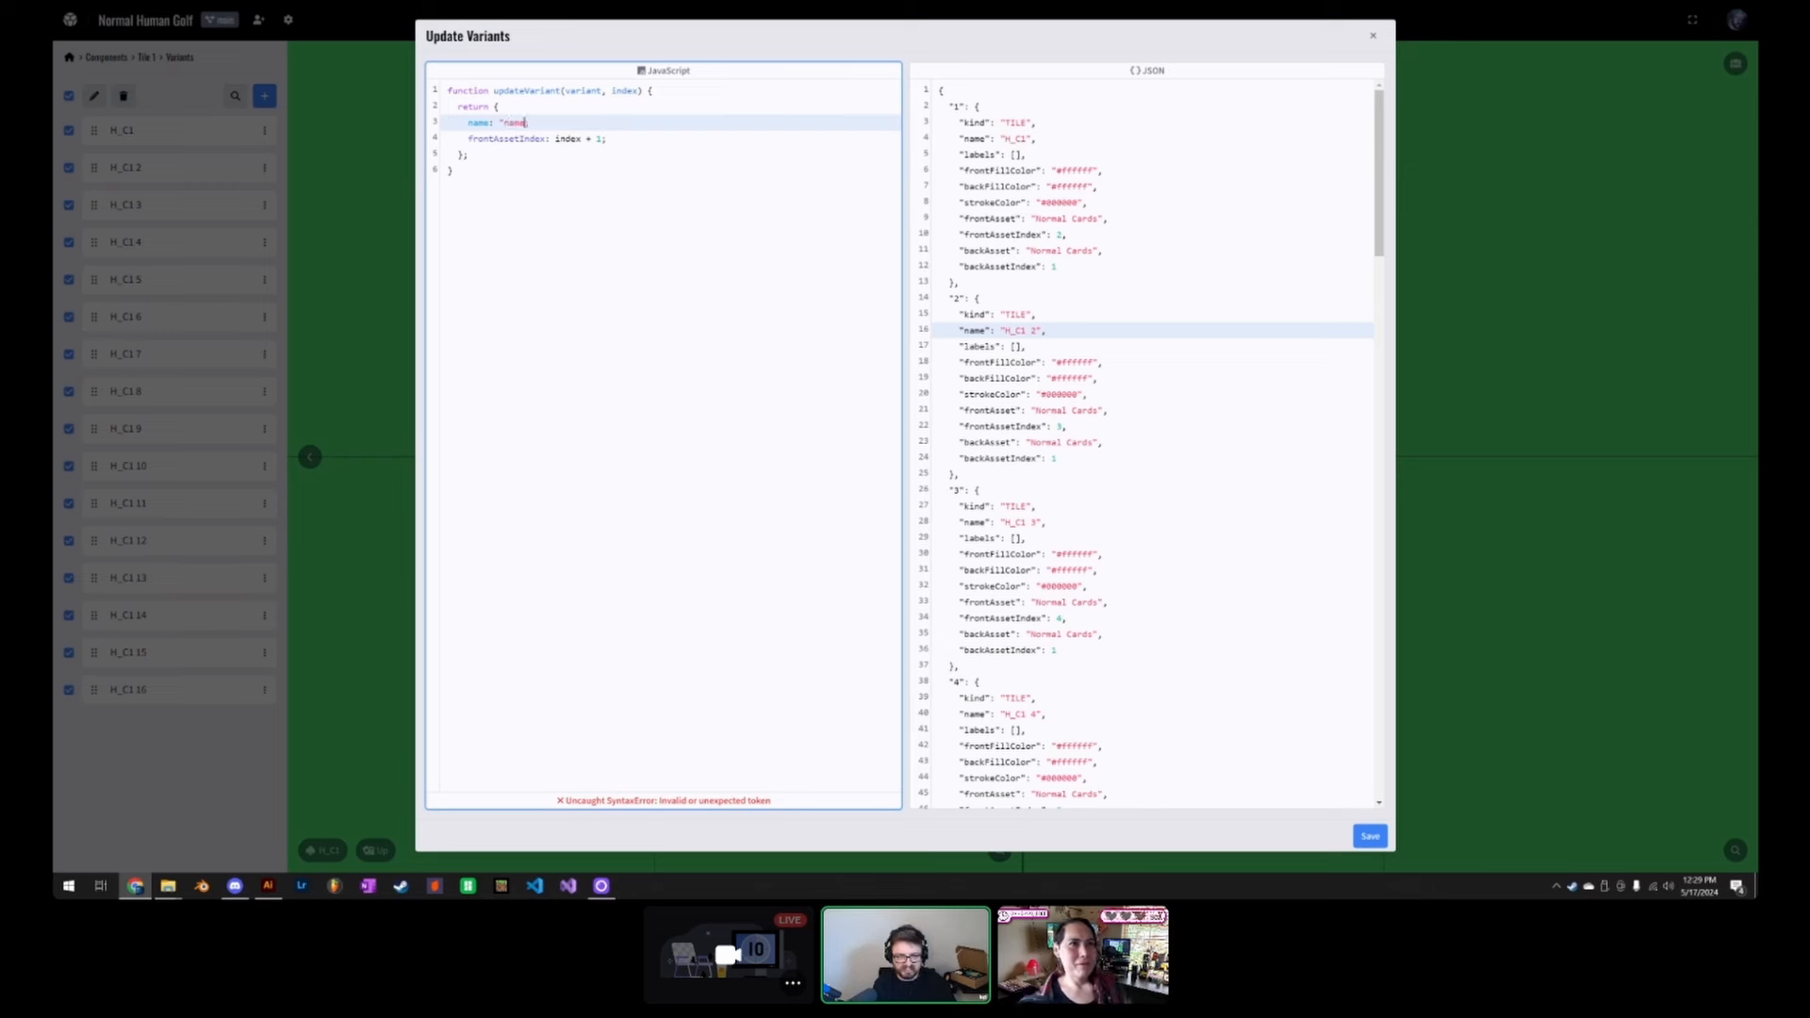
{"action": "type", "text": "$ind"}
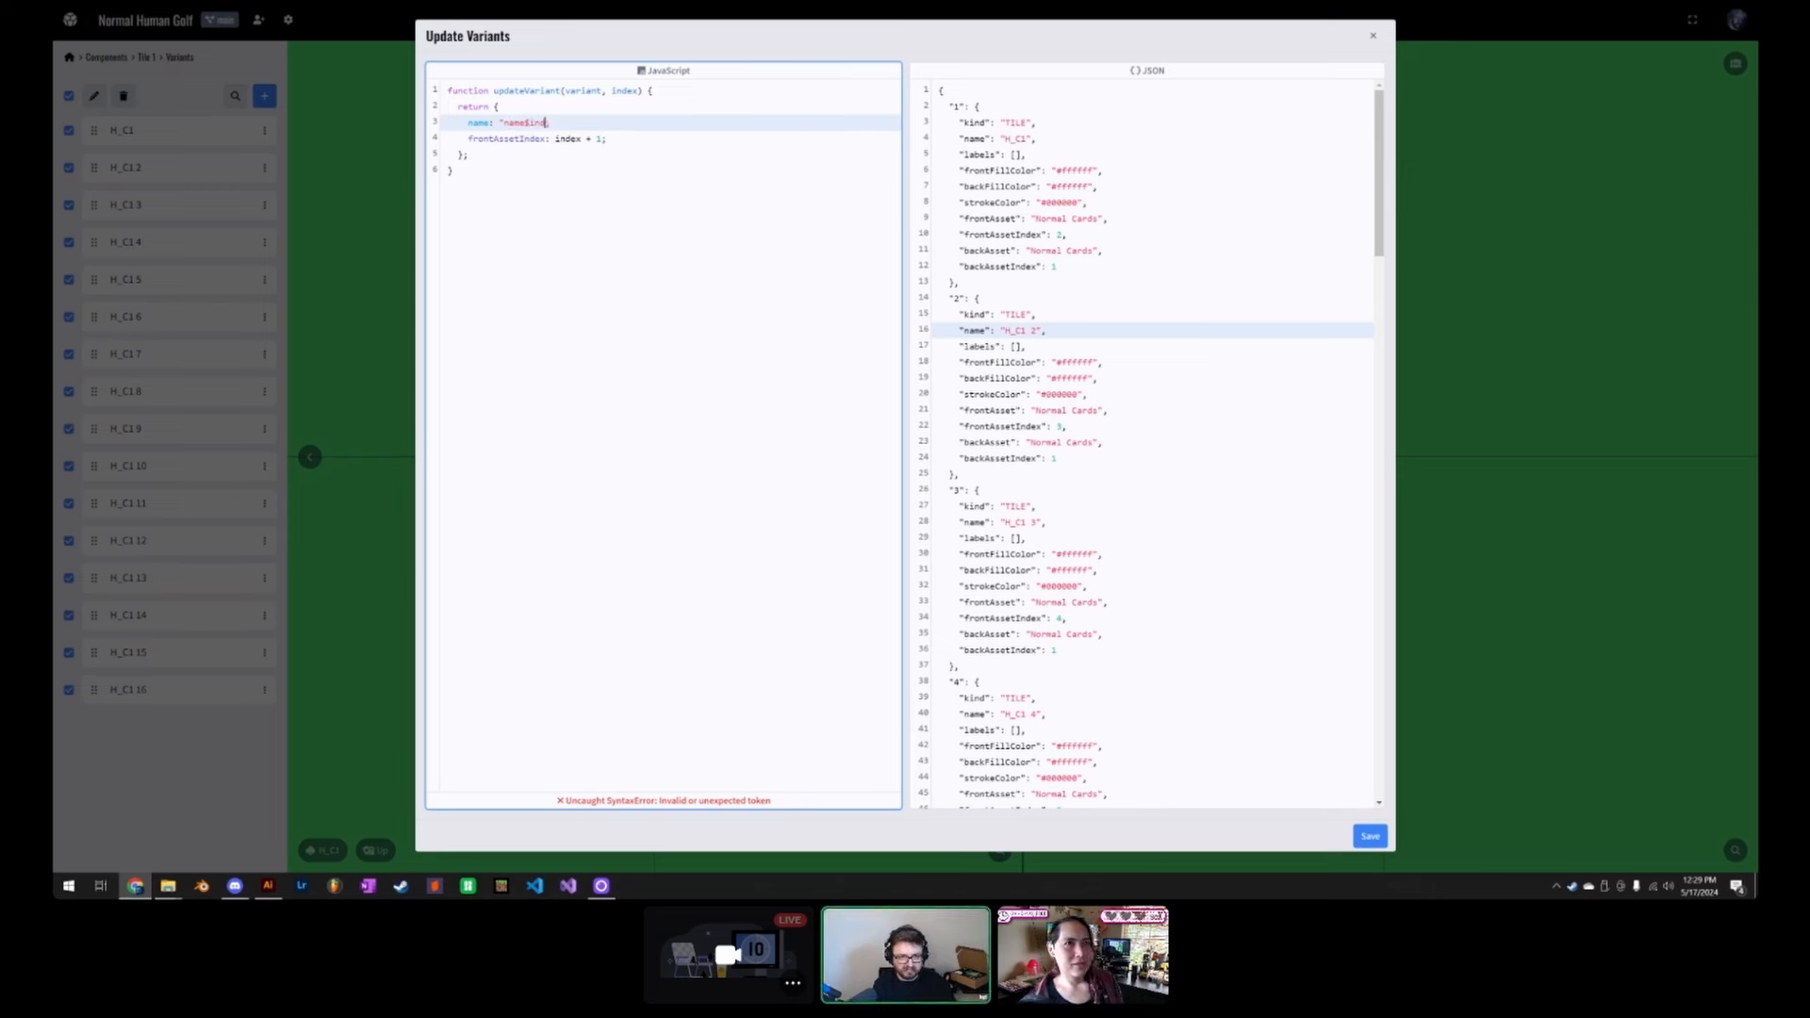
{"action": "type", "text": "ex\";"}
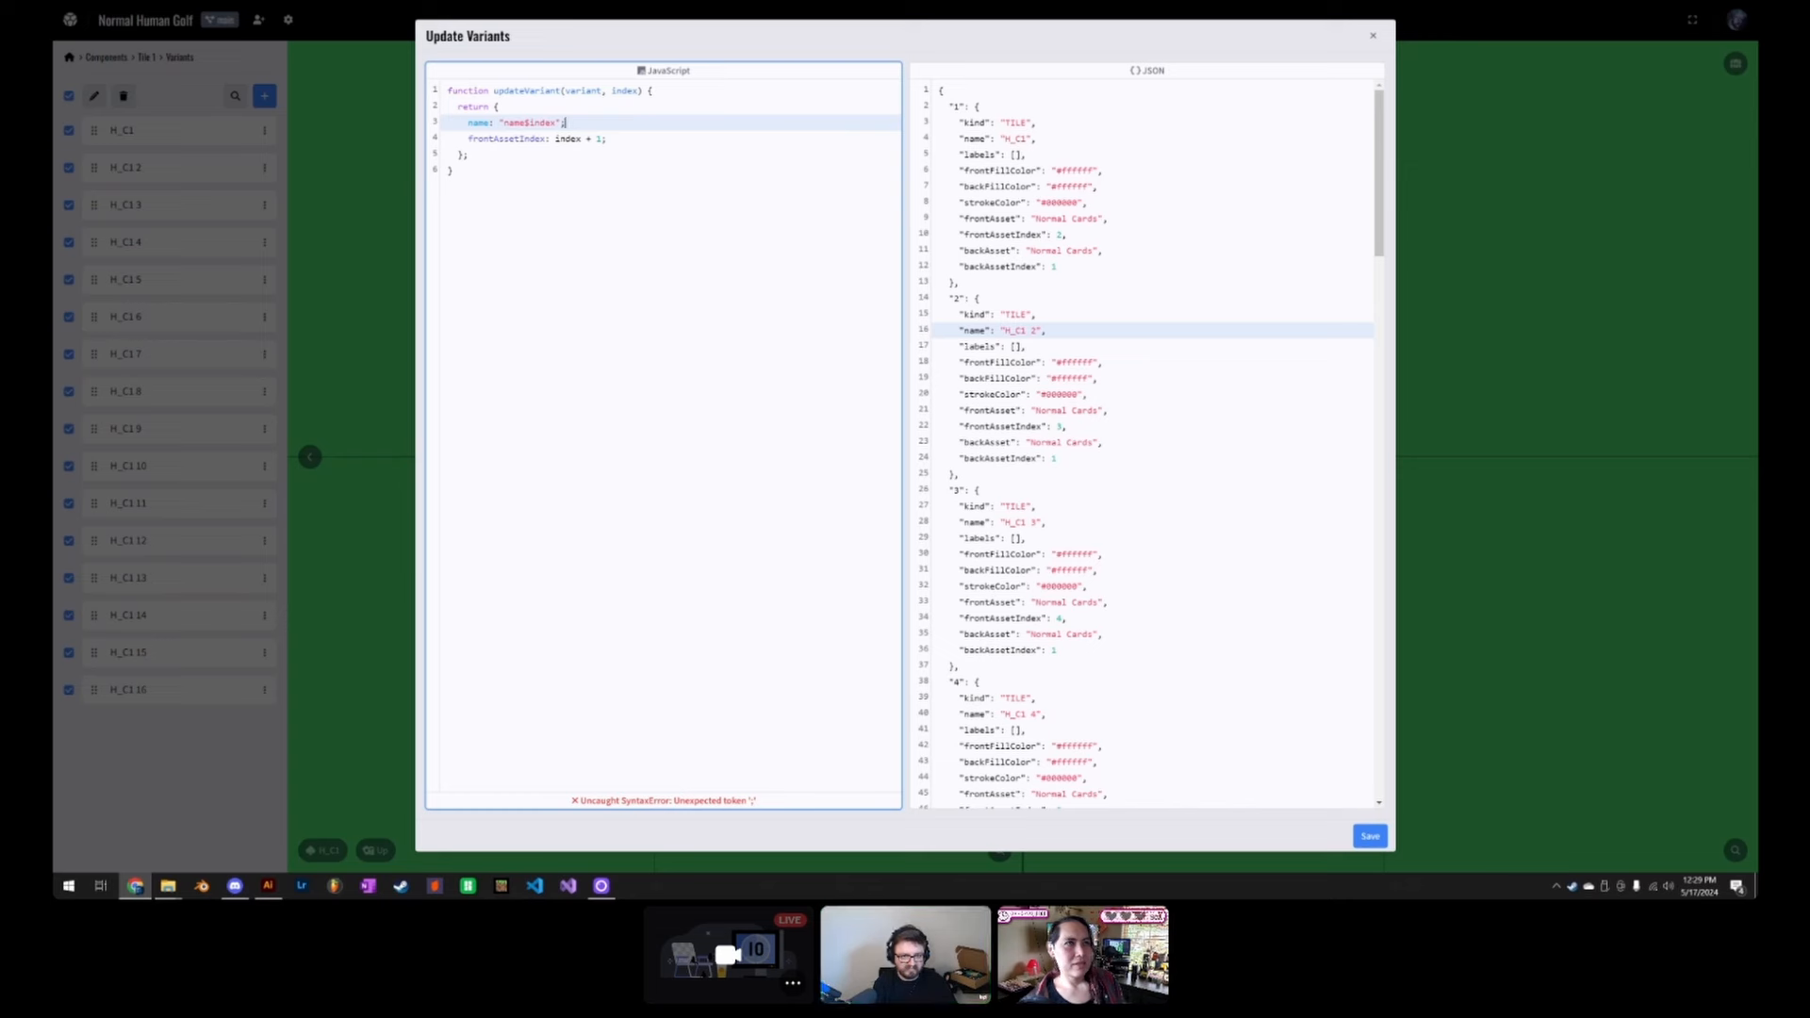
Step: Correct the returned object's syntax by ending the name line with a comma and removing the semicolon after index + 1
{"action": "left_click", "coordinate": [469, 154]}
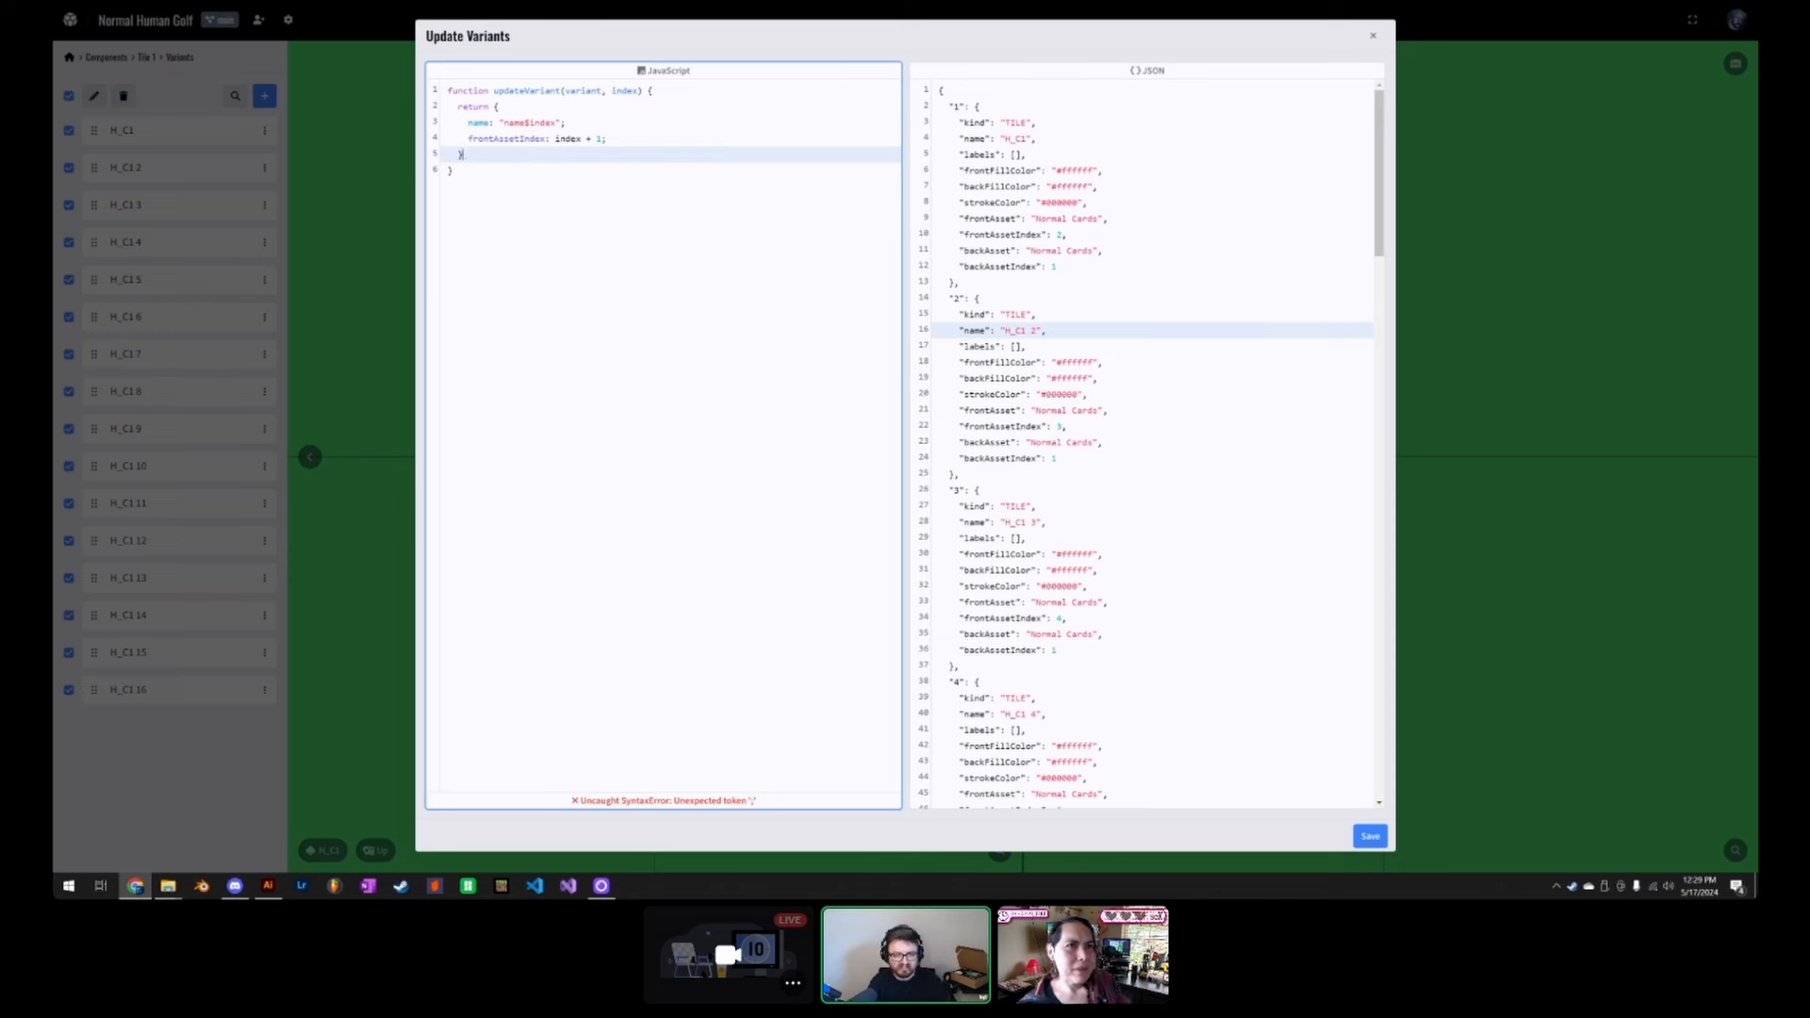
{"action": "left_click", "coordinate": [608, 138]}
{"action": "left_click", "coordinate": [464, 154]}
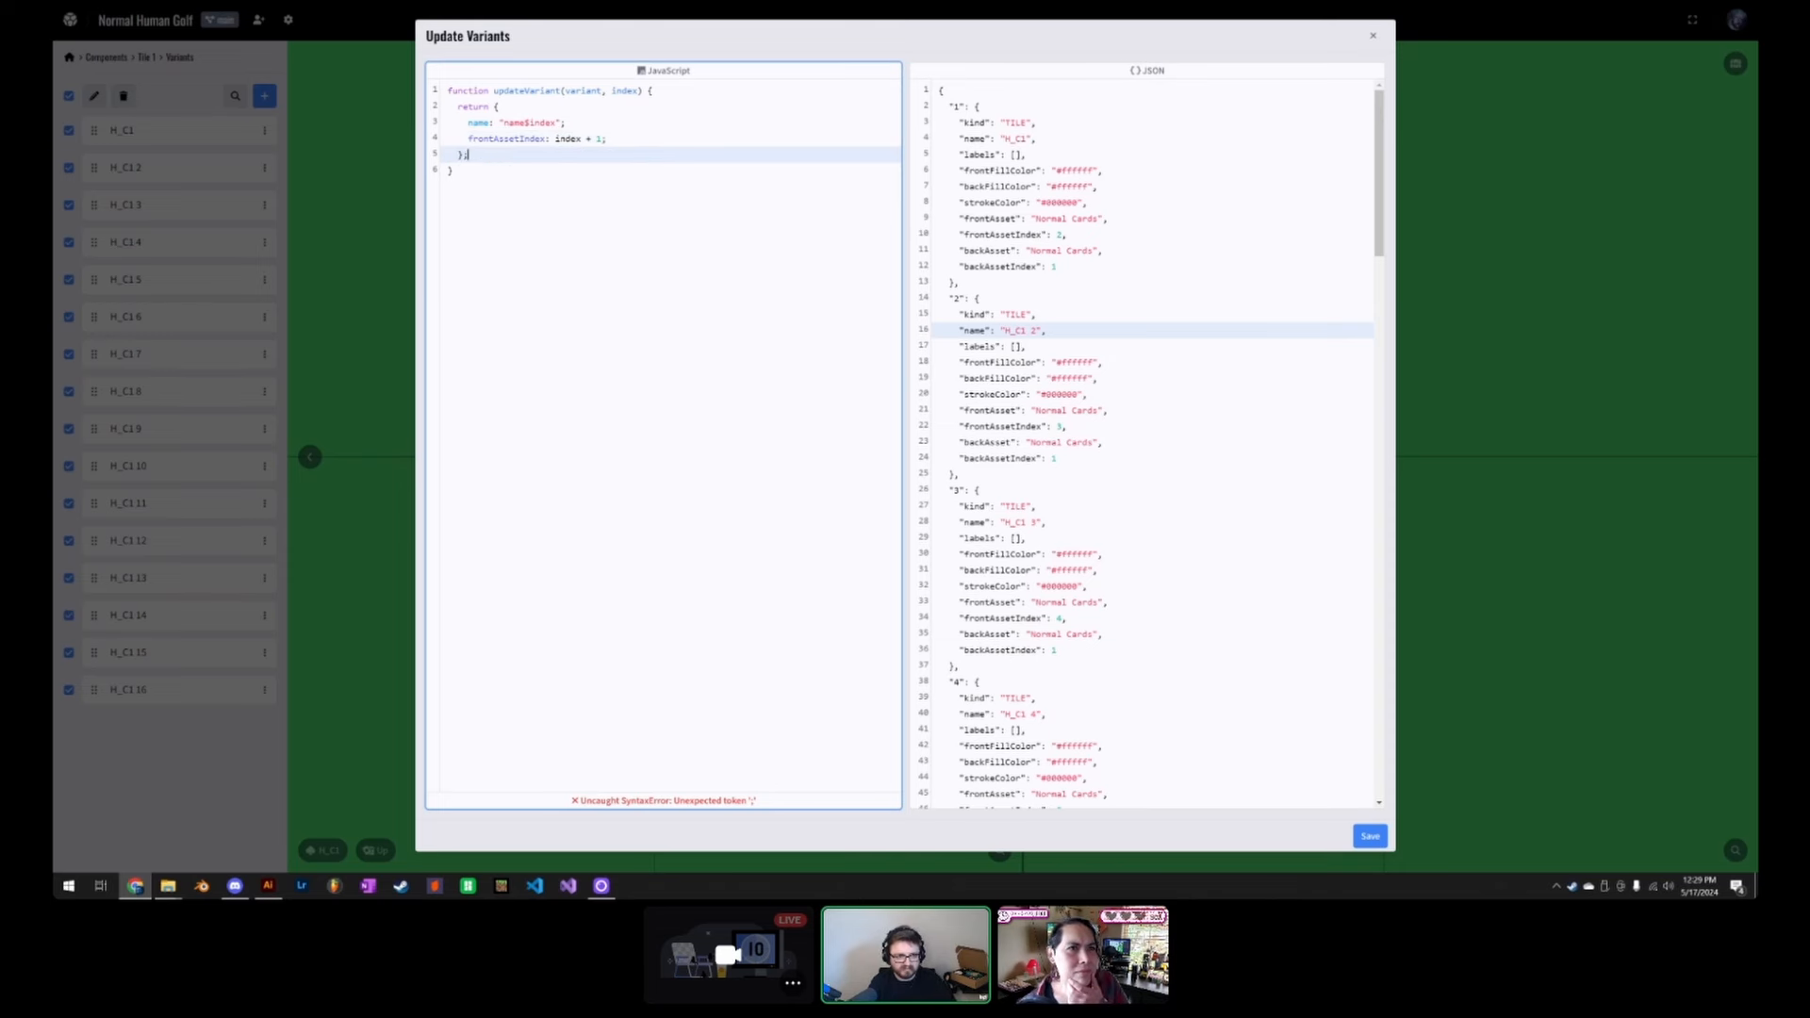
{"action": "type", "text": ";"}
{"action": "left_click", "coordinate": [454, 171]}
{"action": "left_click", "coordinate": [608, 138]}
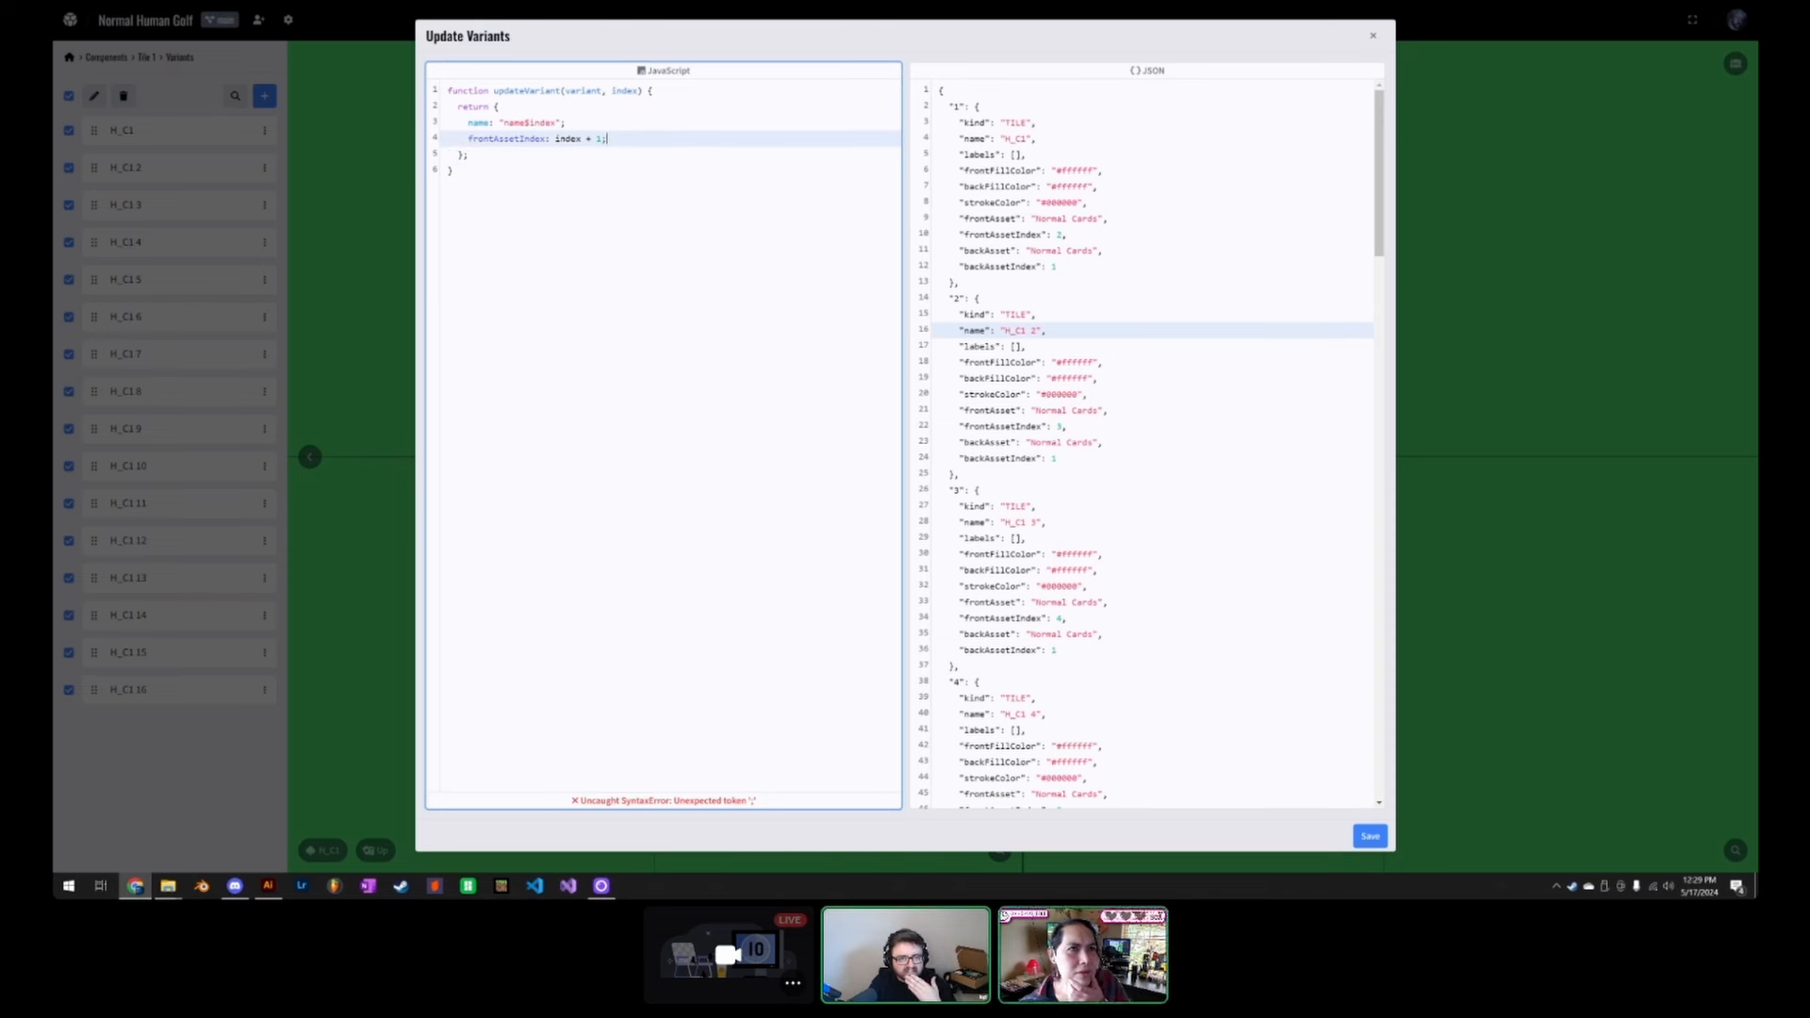
{"action": "left_click", "coordinate": [566, 122]}
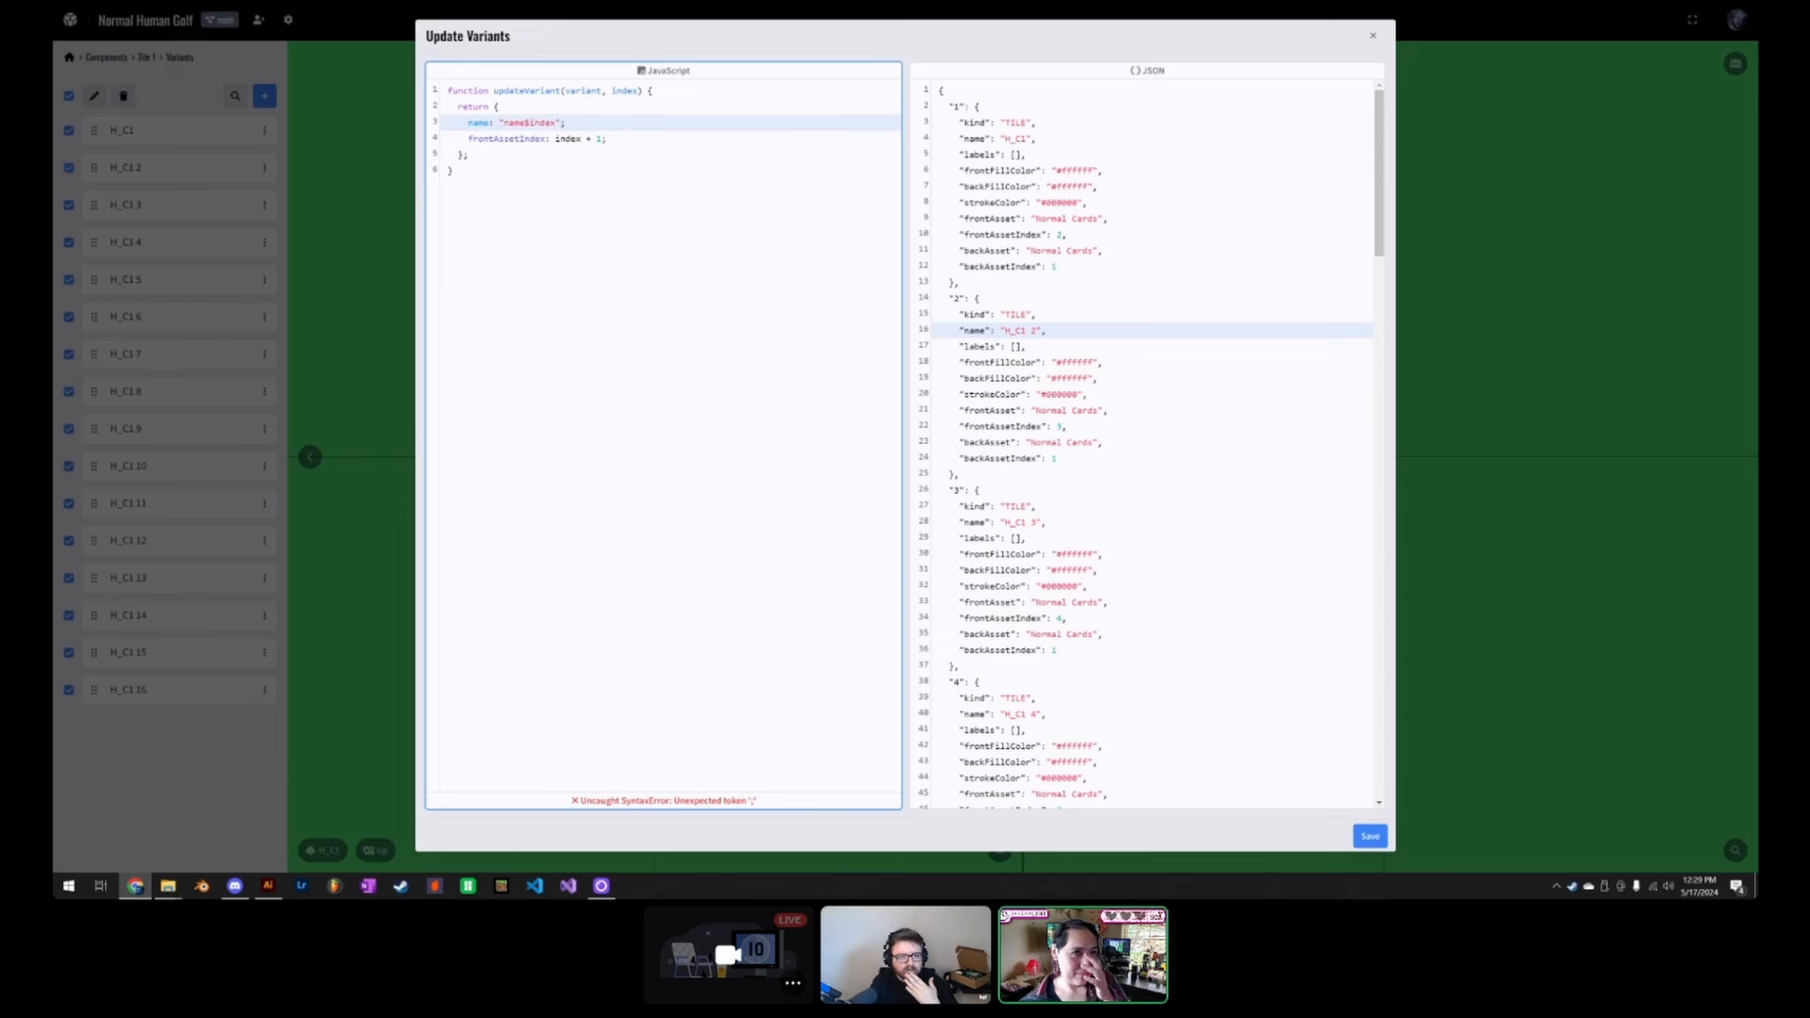
{"action": "key", "text": "BackSpace"}
{"action": "type", "text": ","}
{"action": "left_click", "coordinate": [451, 171]}
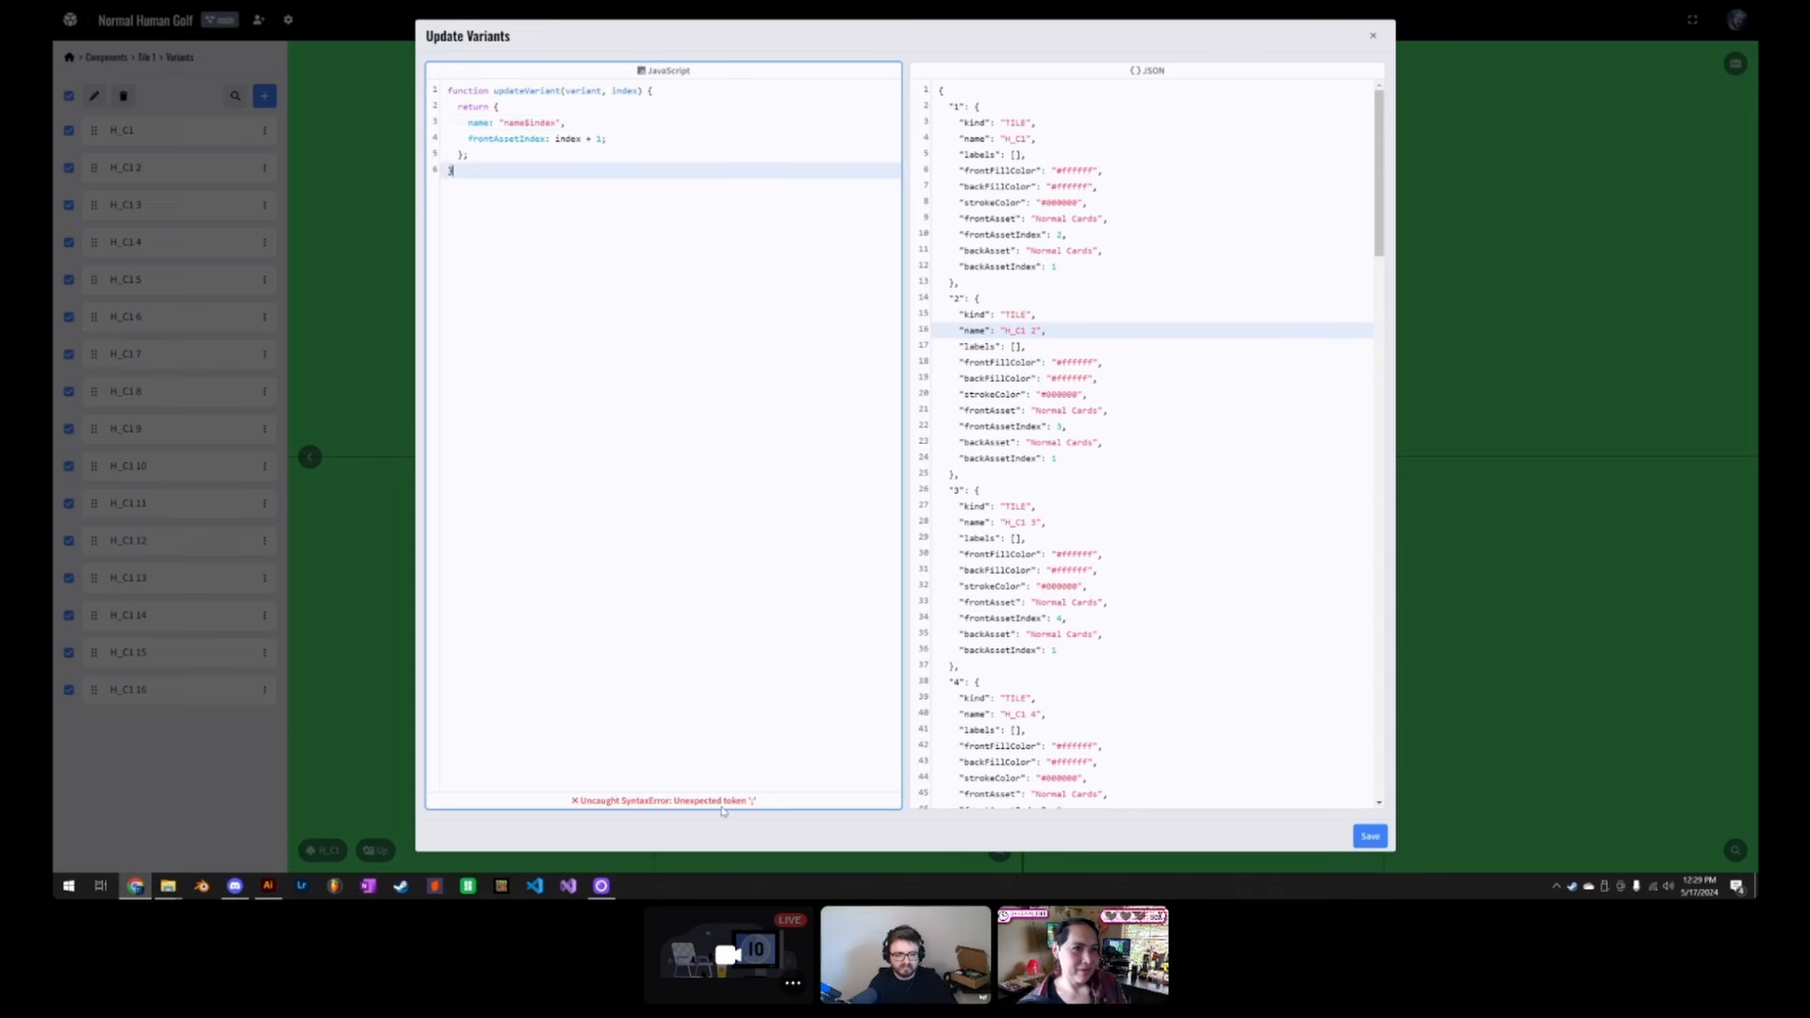
{"action": "left_click", "coordinate": [566, 122]}
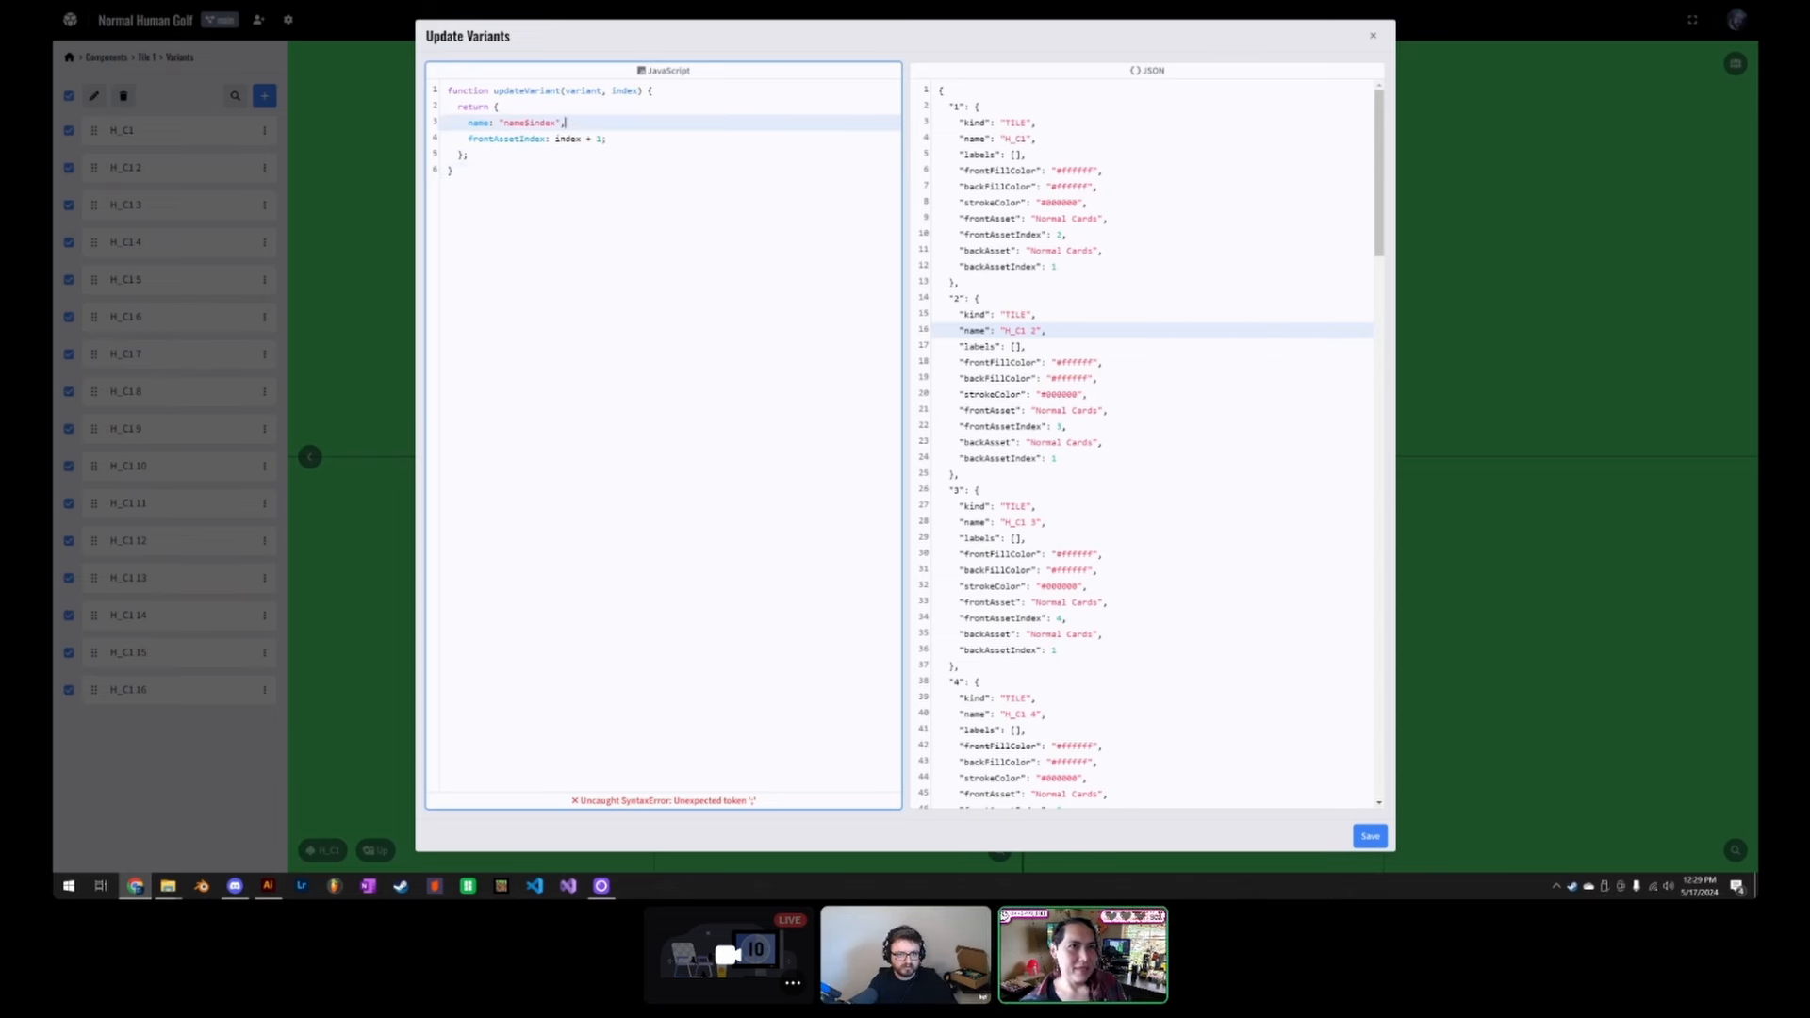
{"action": "left_click", "coordinate": [608, 138]}
{"action": "key", "text": "BackSpace"}
{"action": "left_click", "coordinate": [452, 170]}
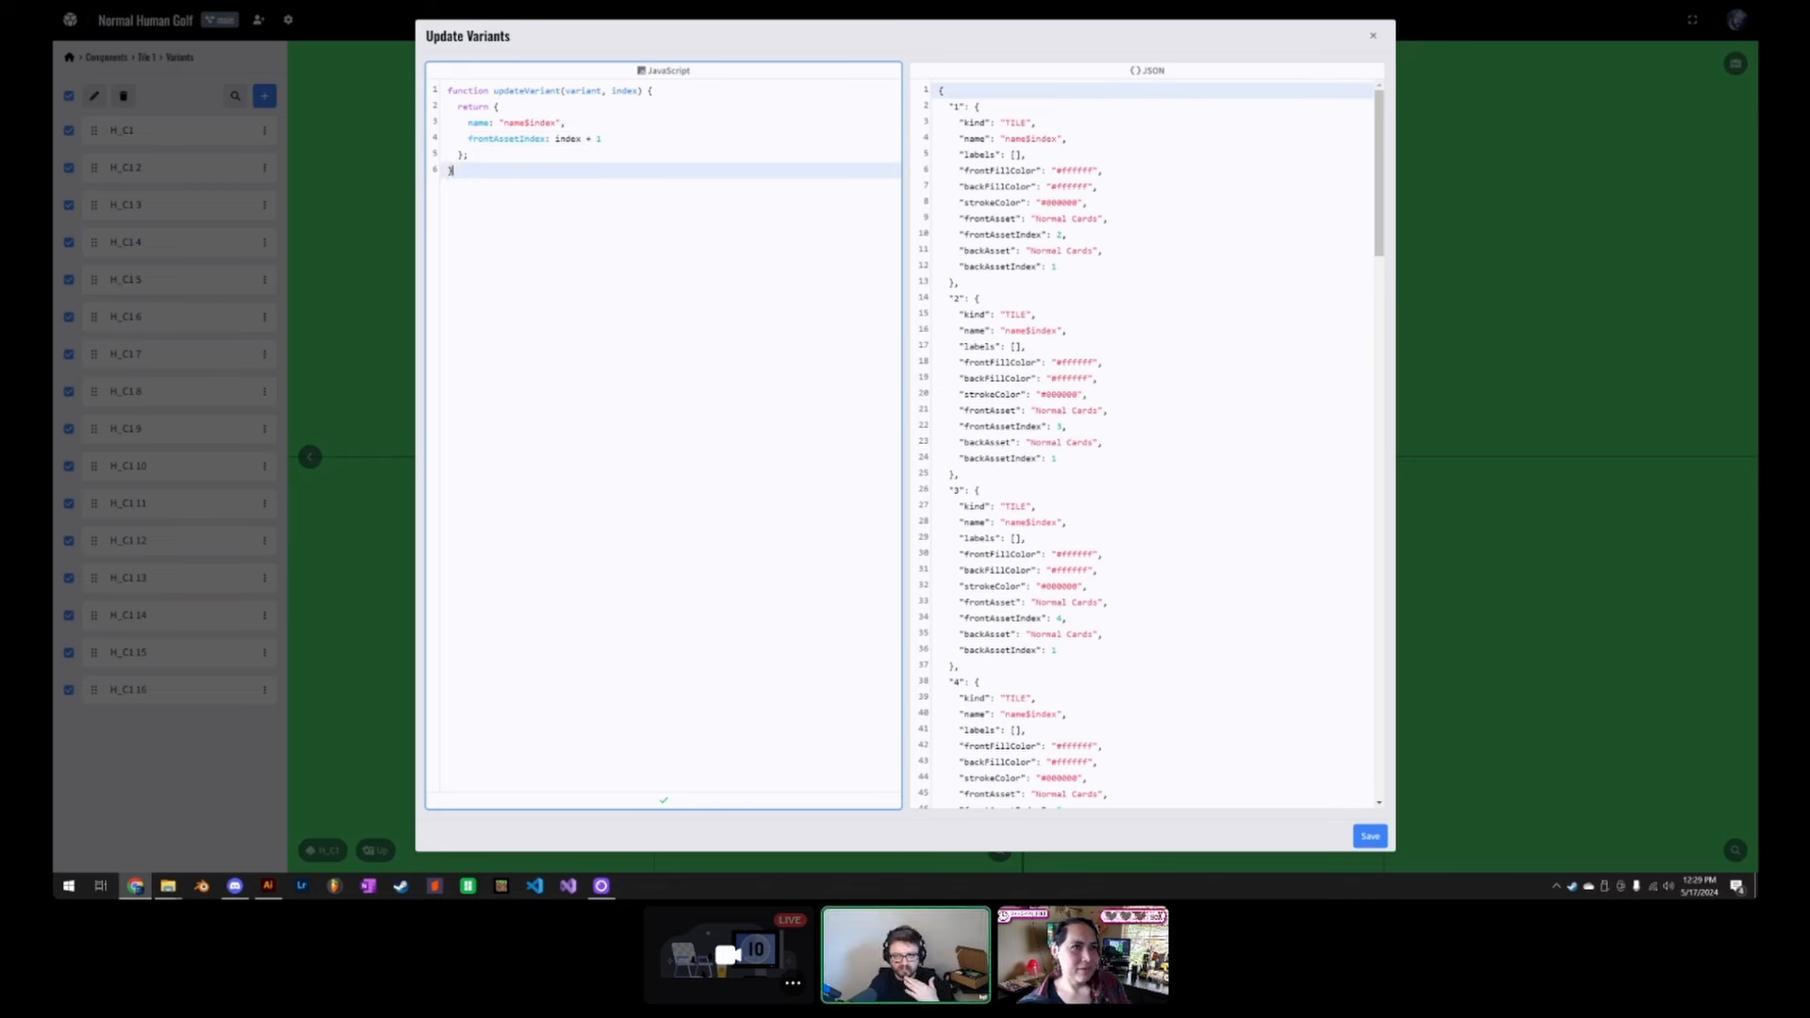
Step: Replace the "name$index" value of the name property with "HC_" + index
{"action": "left_click_drag", "start_coordinate": [1006, 139], "coordinate": [1057, 139]}
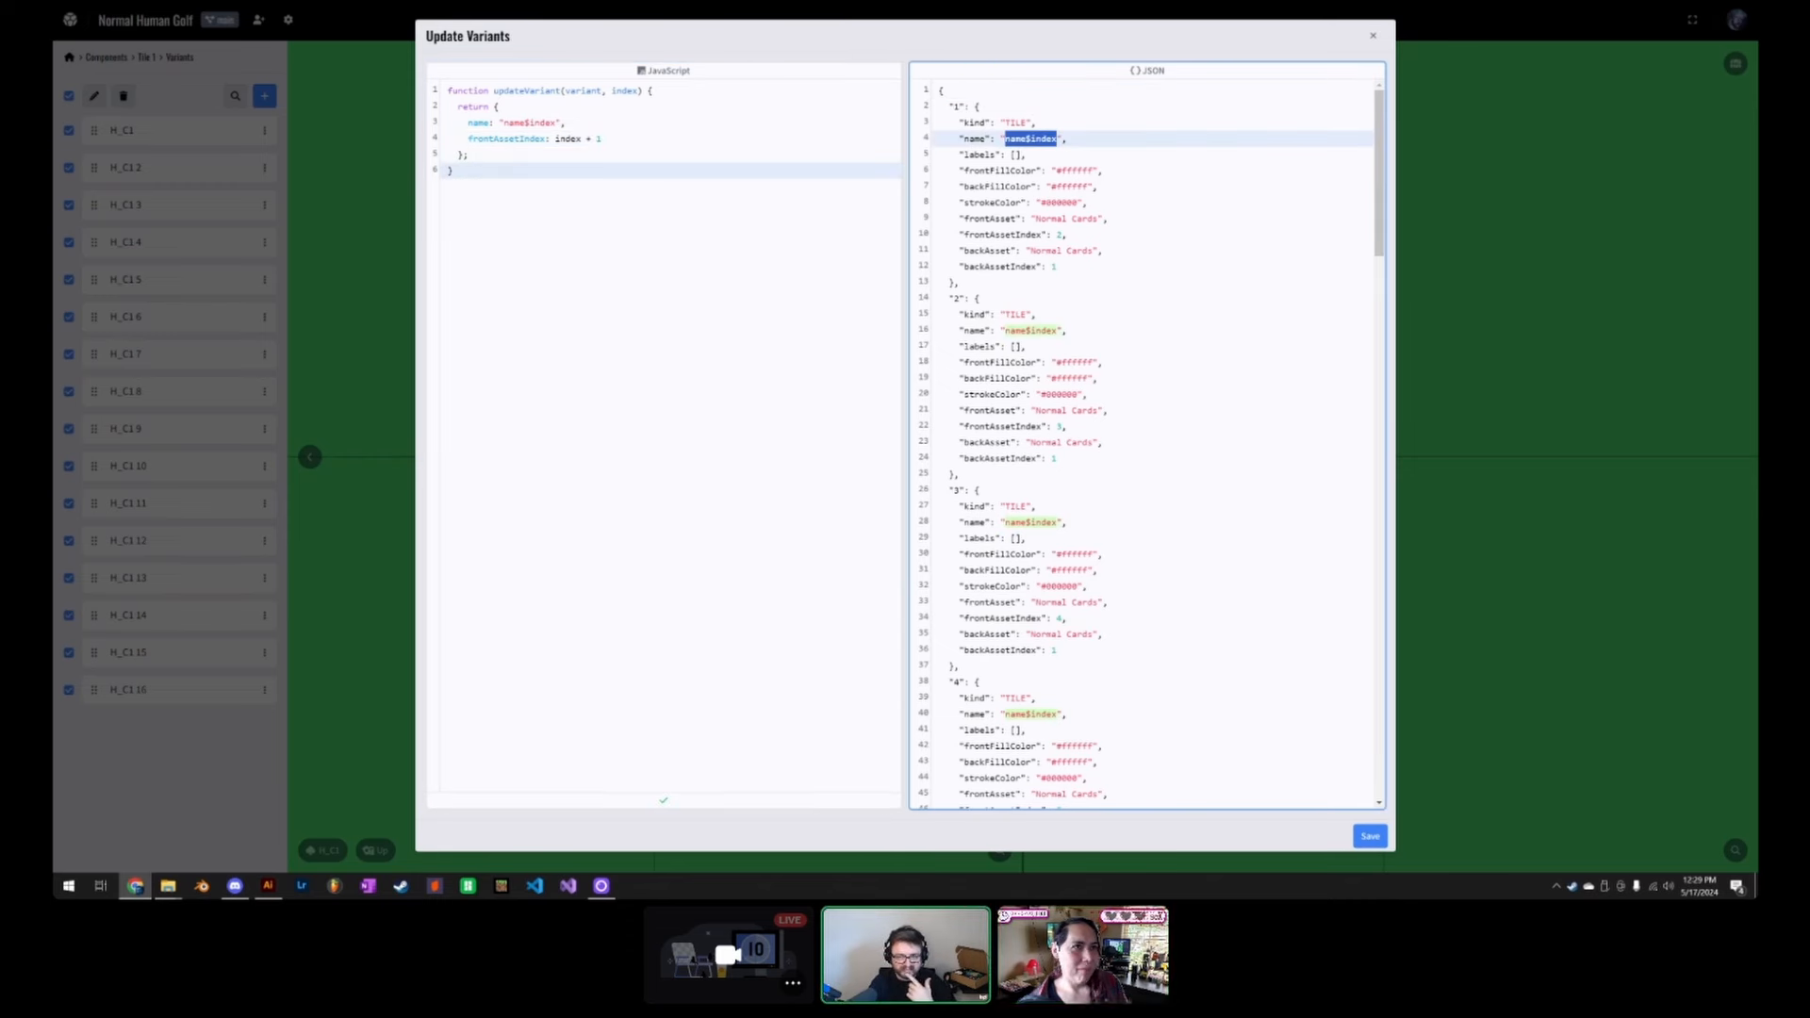
{"action": "left_click_drag", "start_coordinate": [504, 122], "coordinate": [551, 123]}
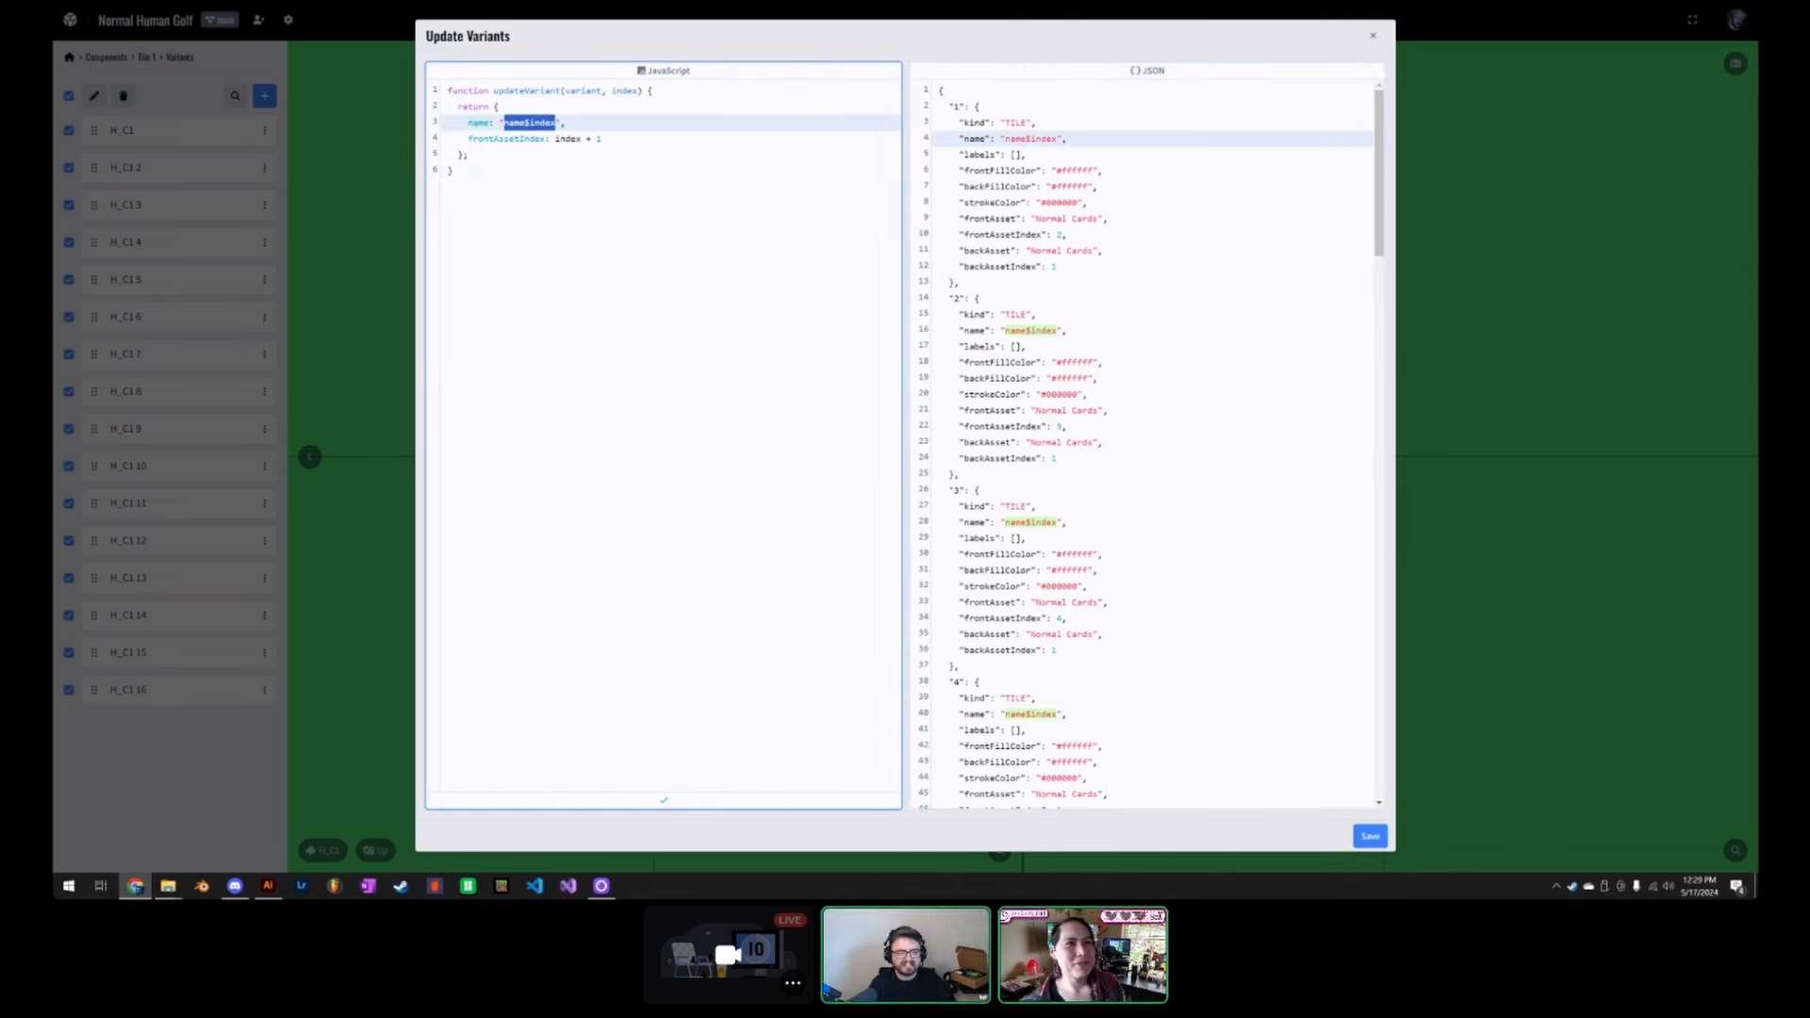
{"action": "type", "text": "HC"}
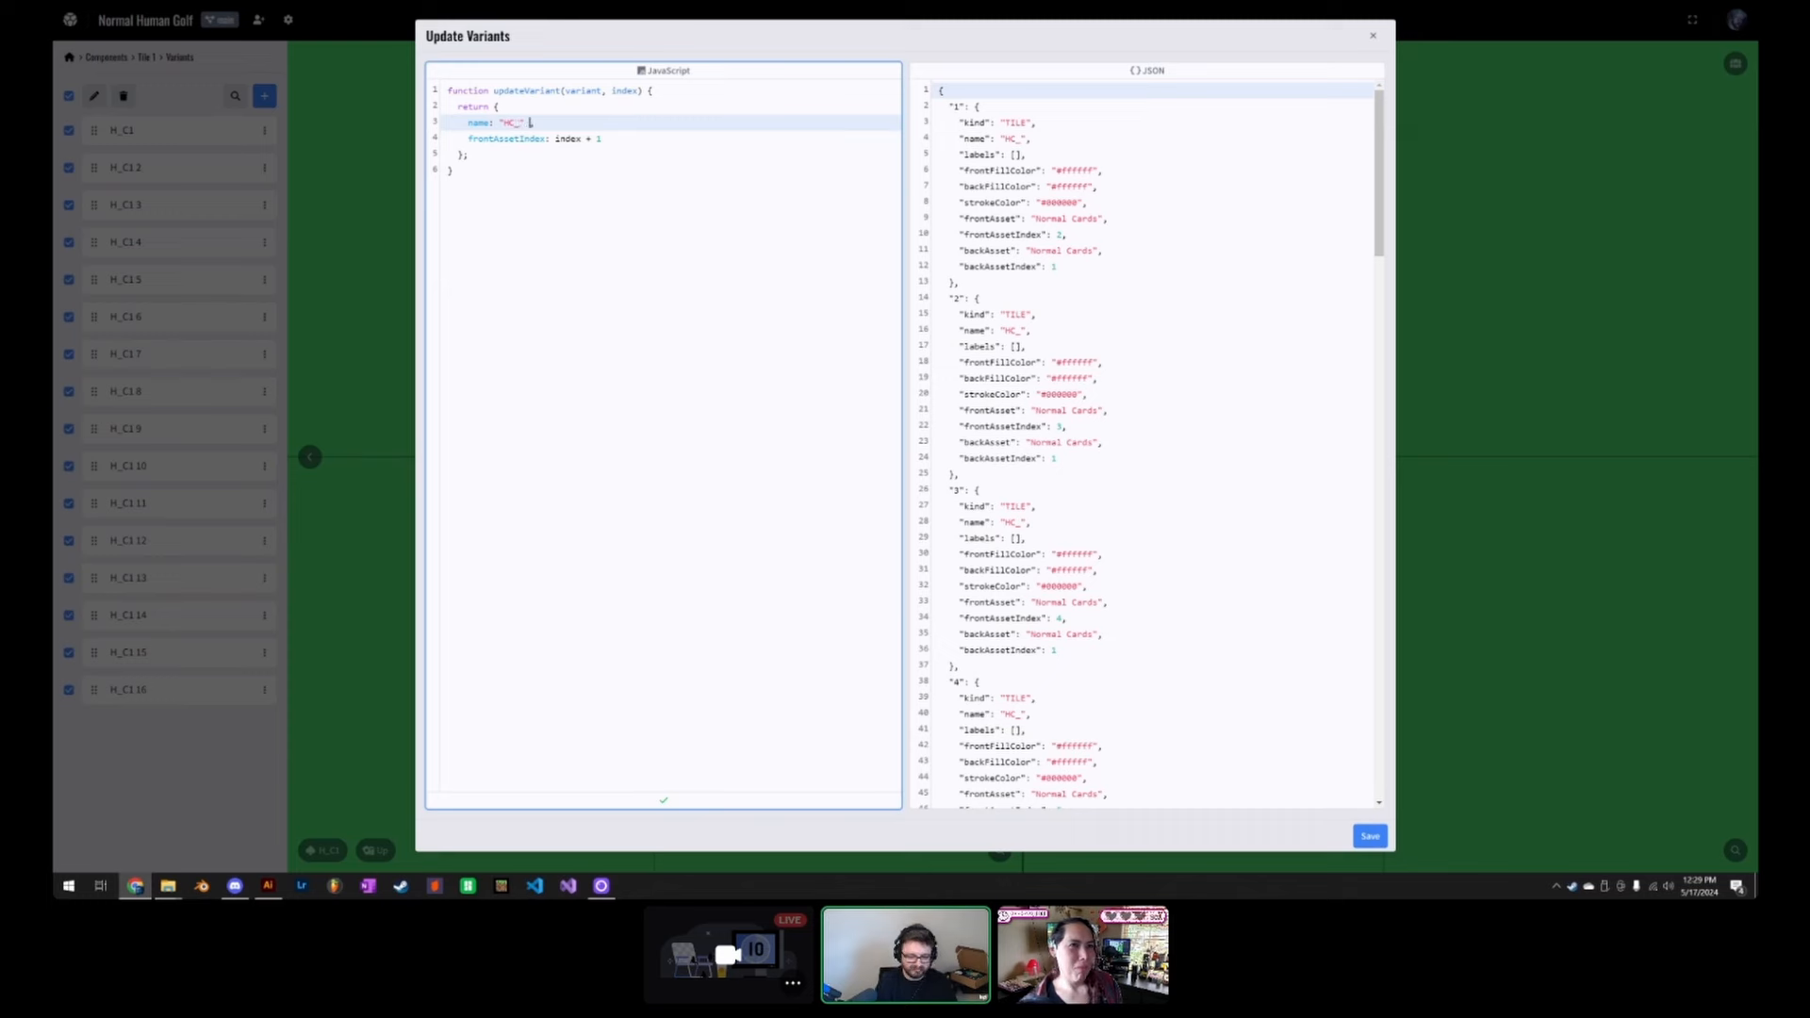
{"action": "type", "text": "_\" + index"}
{"action": "left_click", "coordinate": [469, 154]}
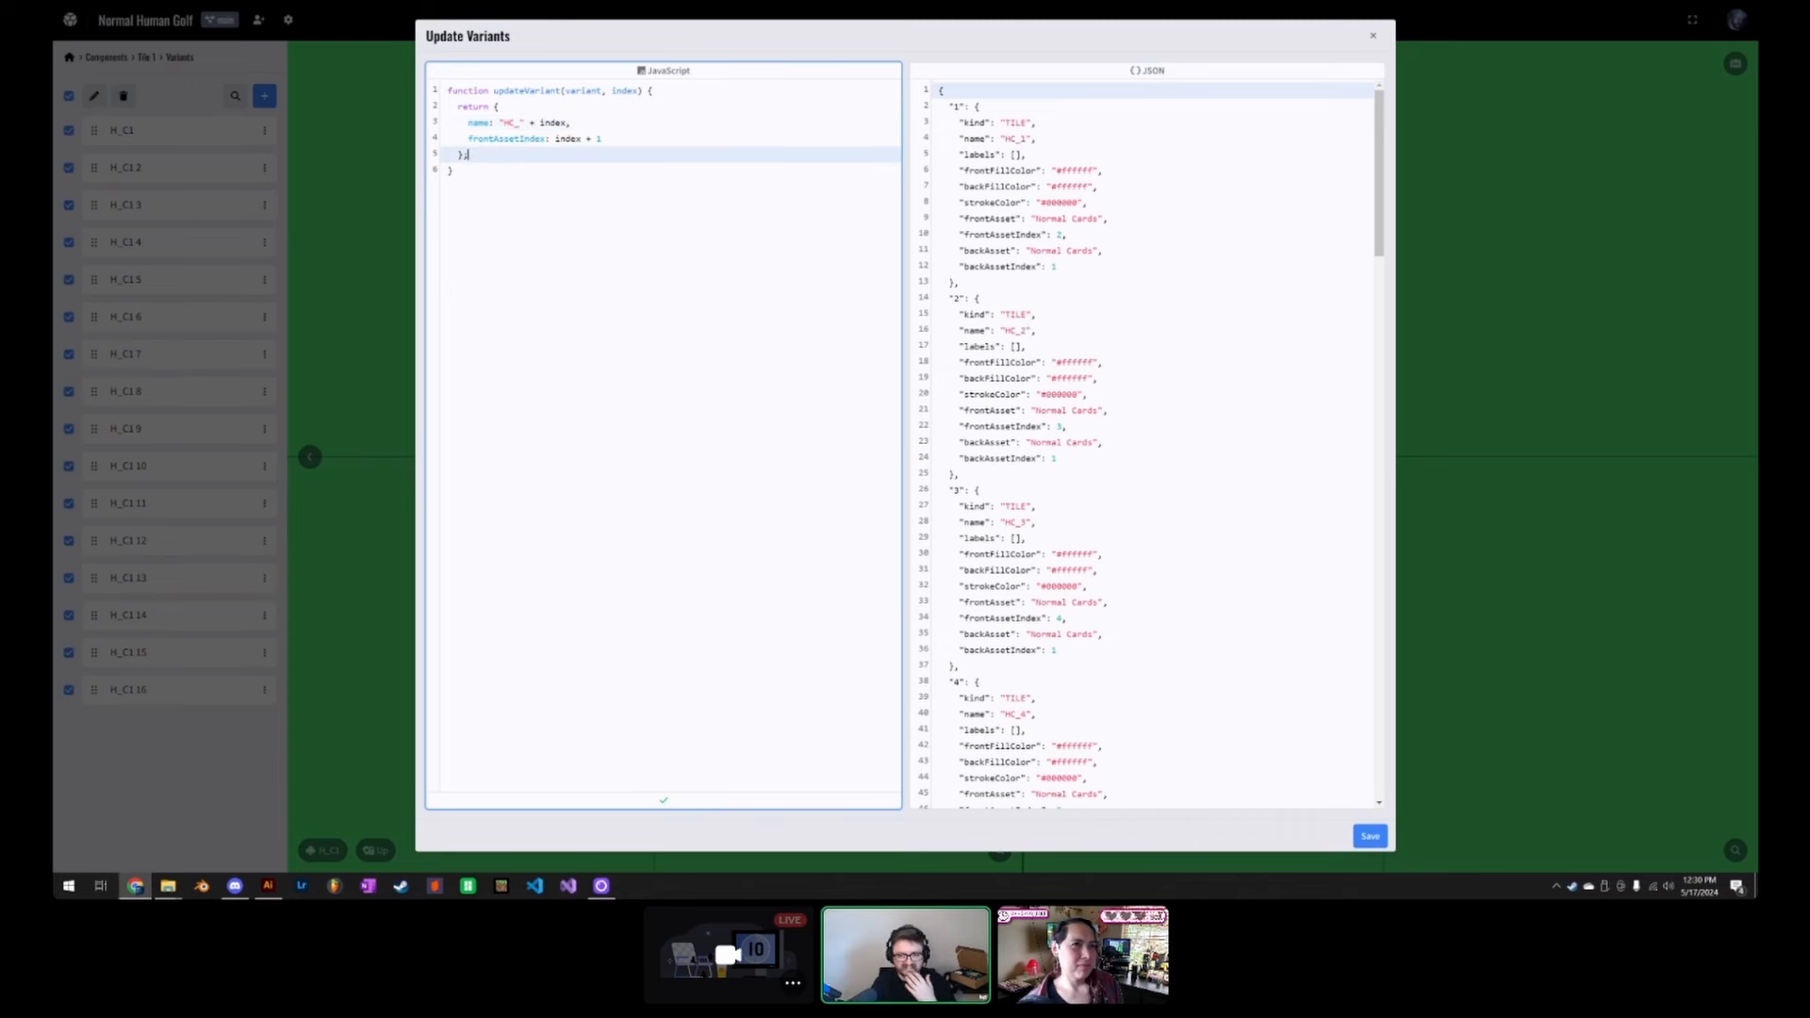
Step: Check the generated names and front asset indexes across the JSON entries and try to save the variant update
{"action": "scroll", "coordinate": [1146, 443], "scroll_direction": "down", "scroll_amount": 15}
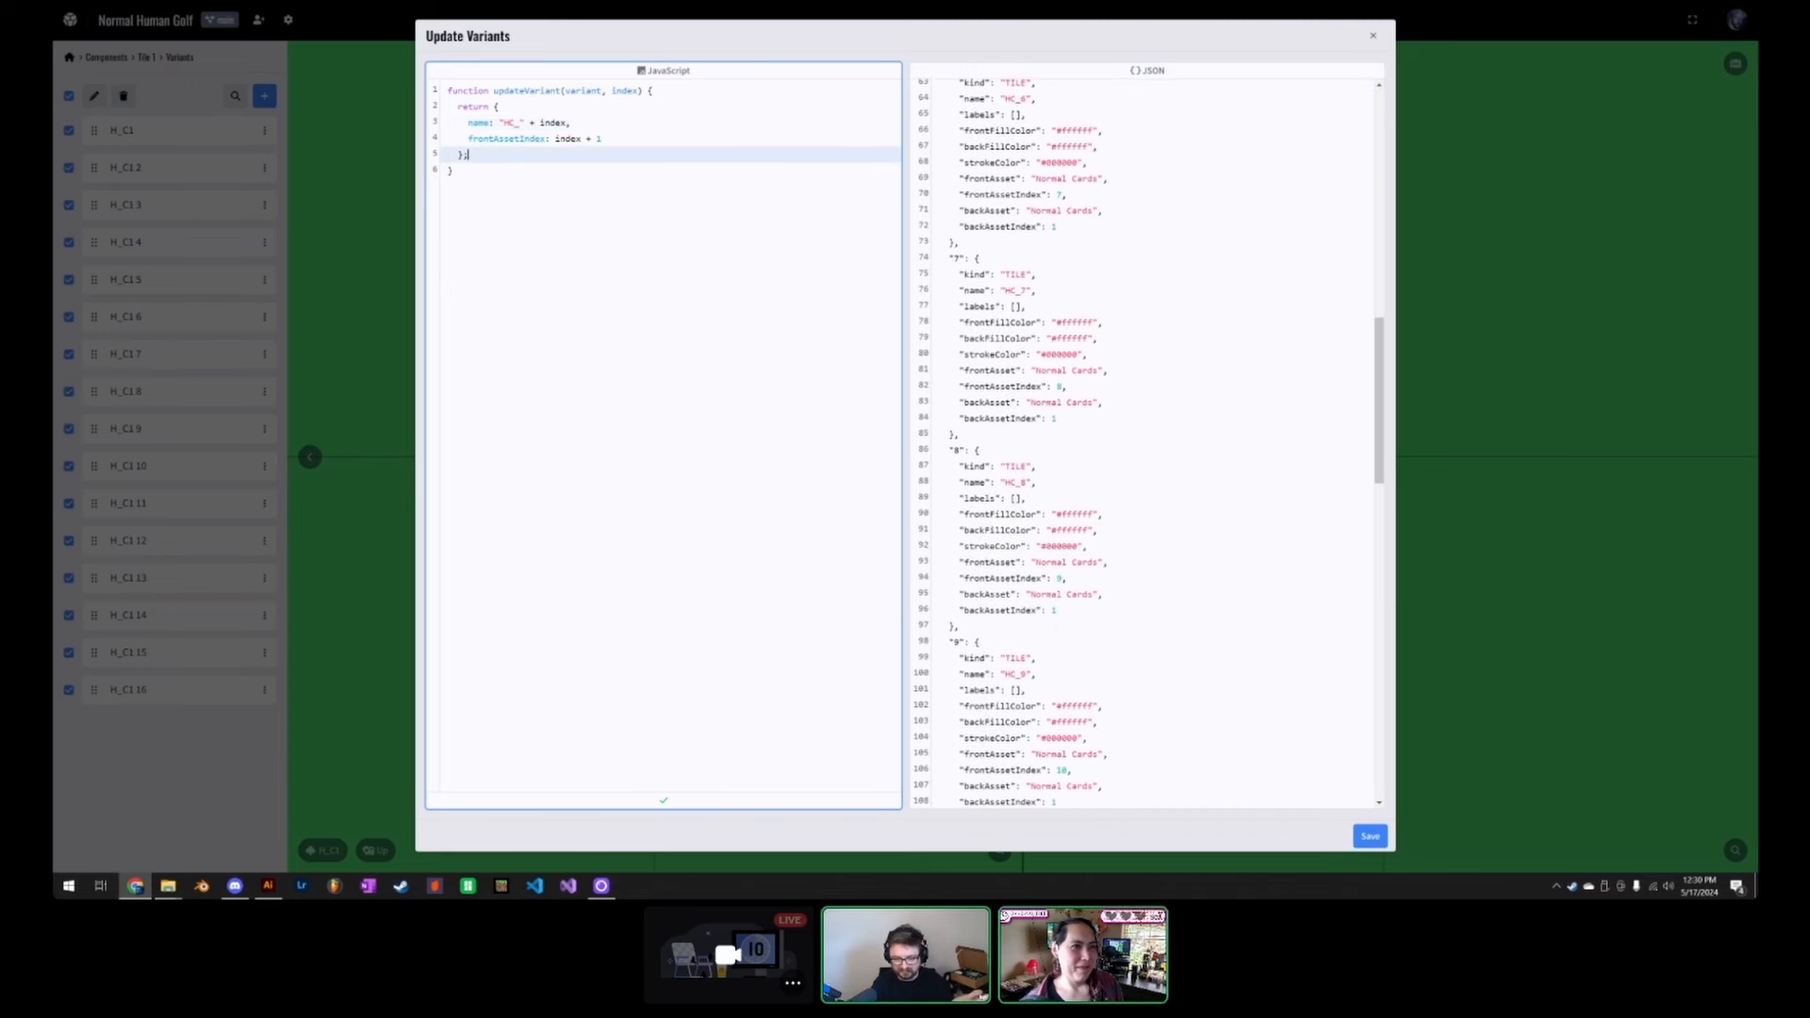
{"action": "scroll", "coordinate": [1146, 443], "scroll_direction": "down", "scroll_amount": 5}
{"action": "scroll", "coordinate": [1145, 443], "scroll_direction": "up", "scroll_amount": 10}
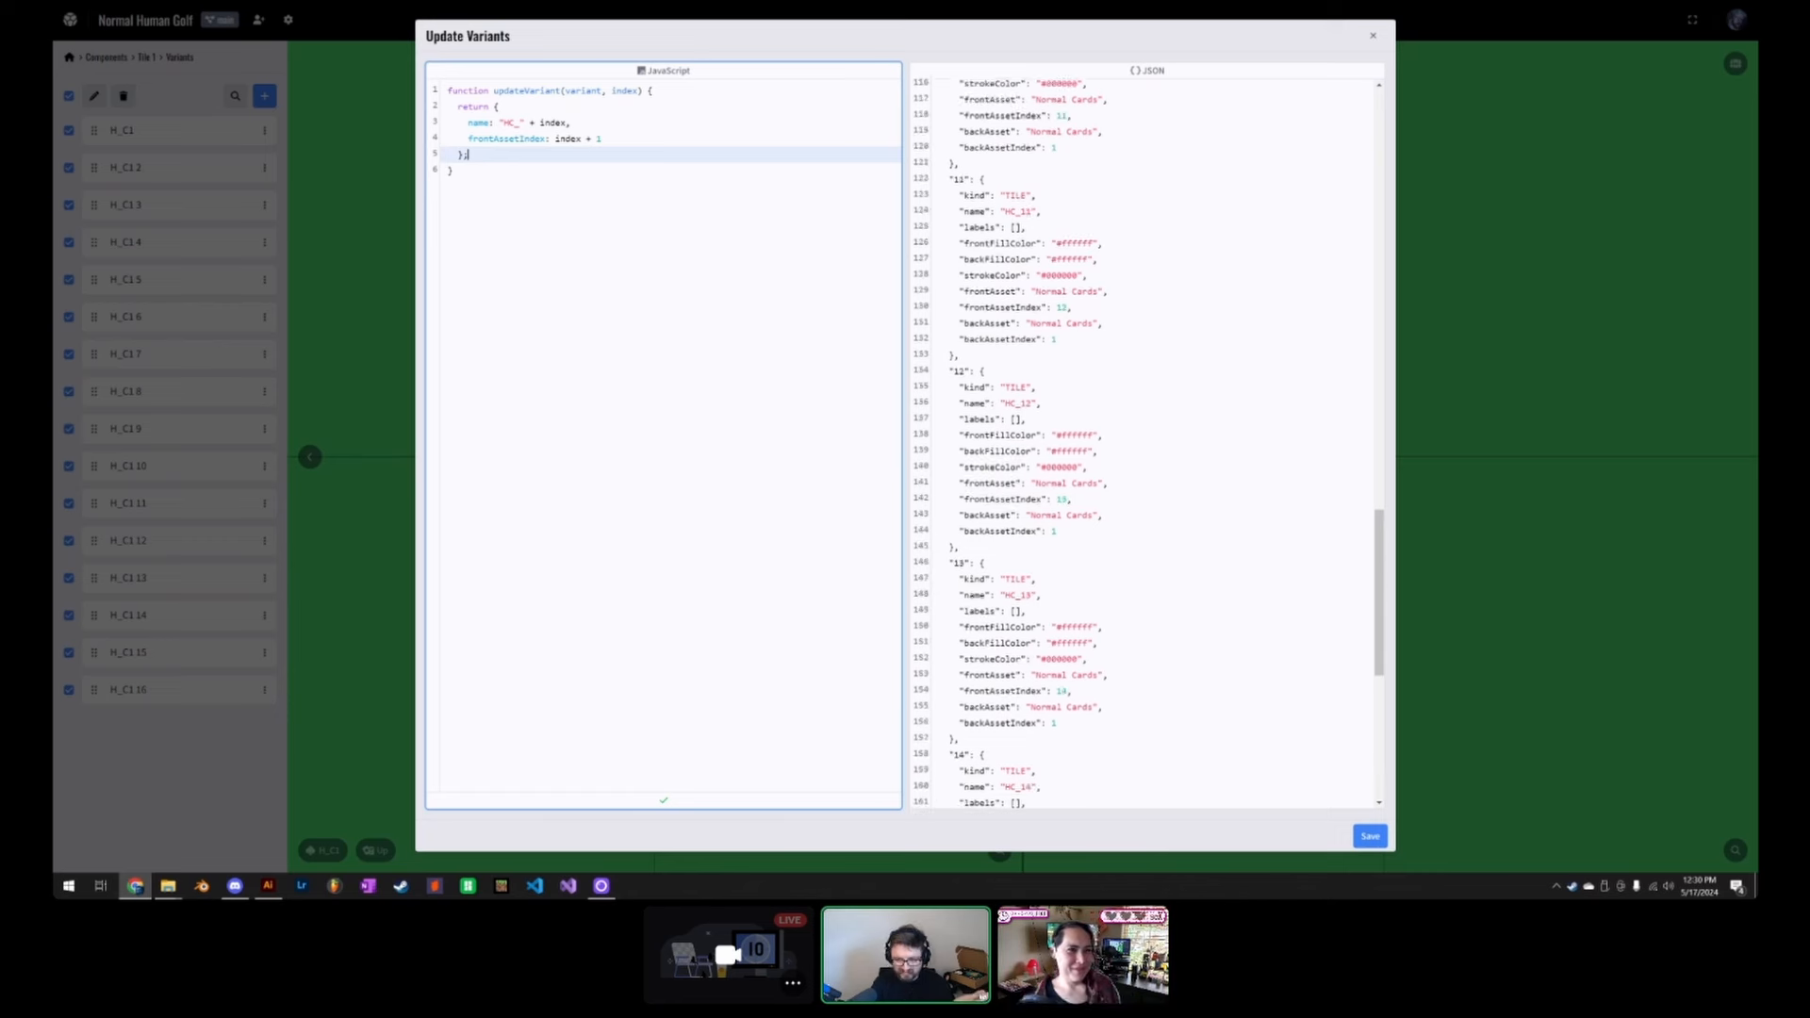
{"action": "scroll", "coordinate": [1146, 443], "scroll_direction": "up", "scroll_amount": 10}
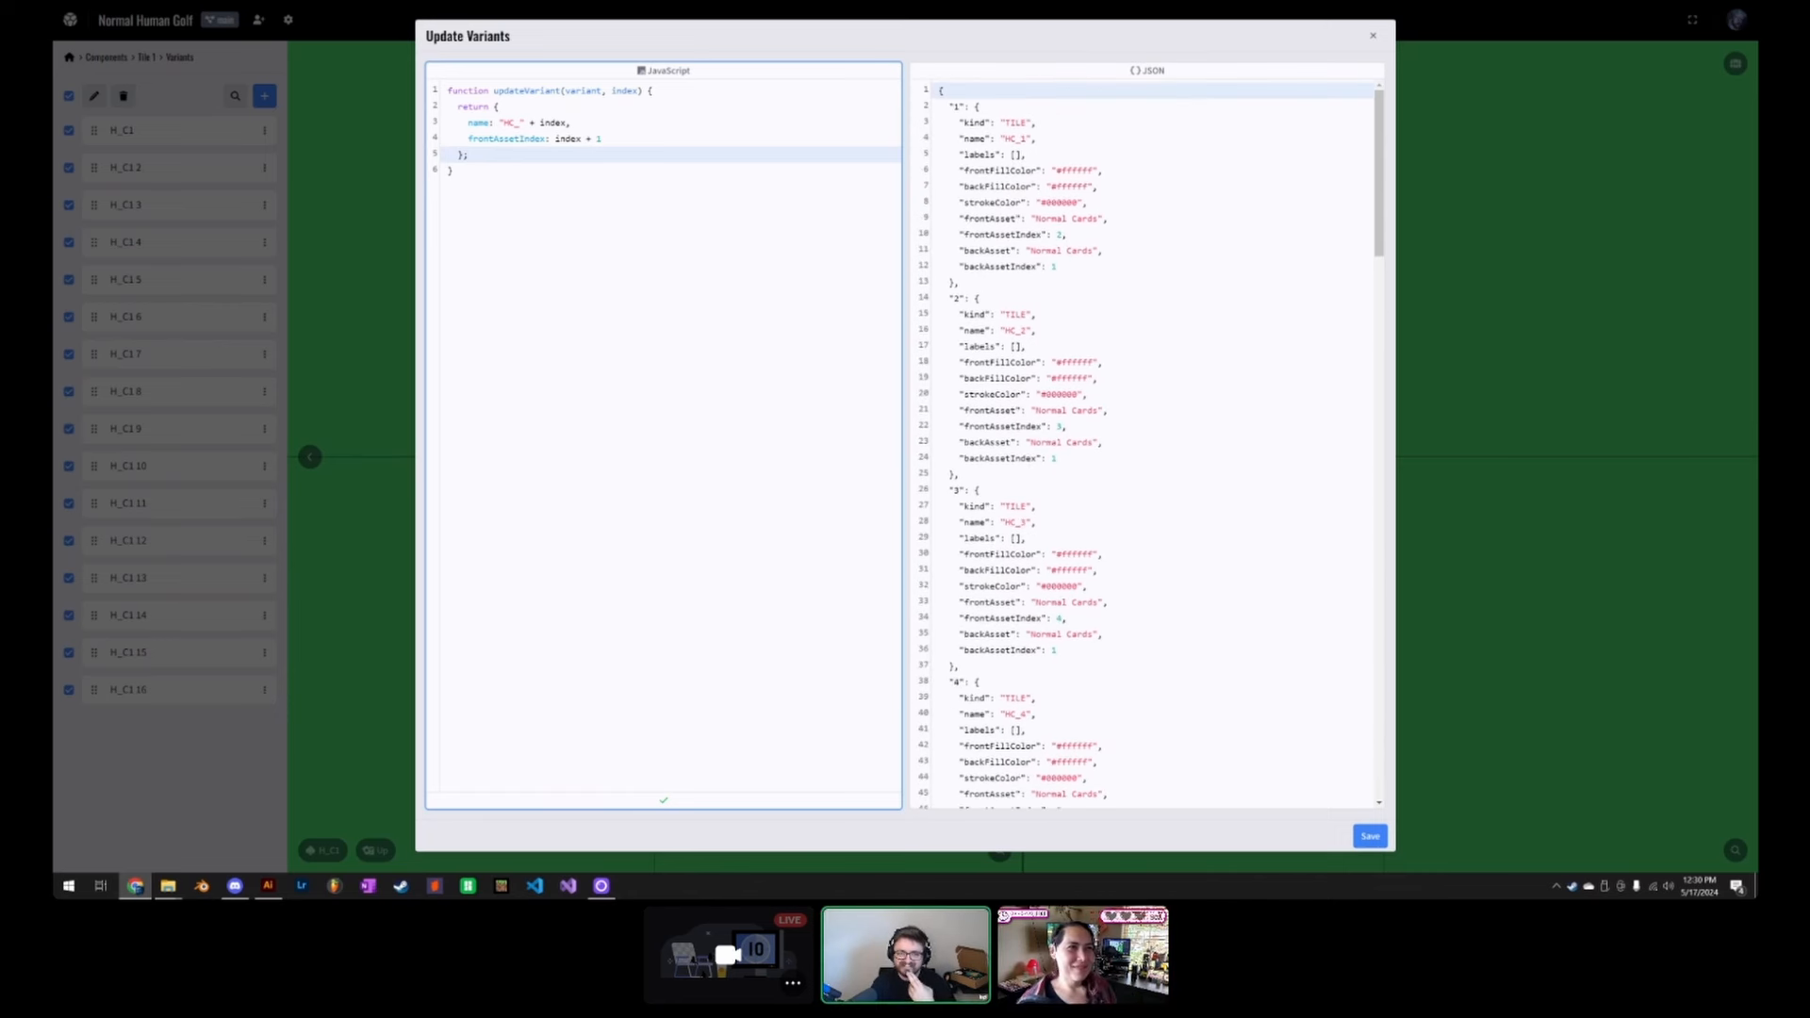
{"action": "left_click", "coordinate": [450, 171]}
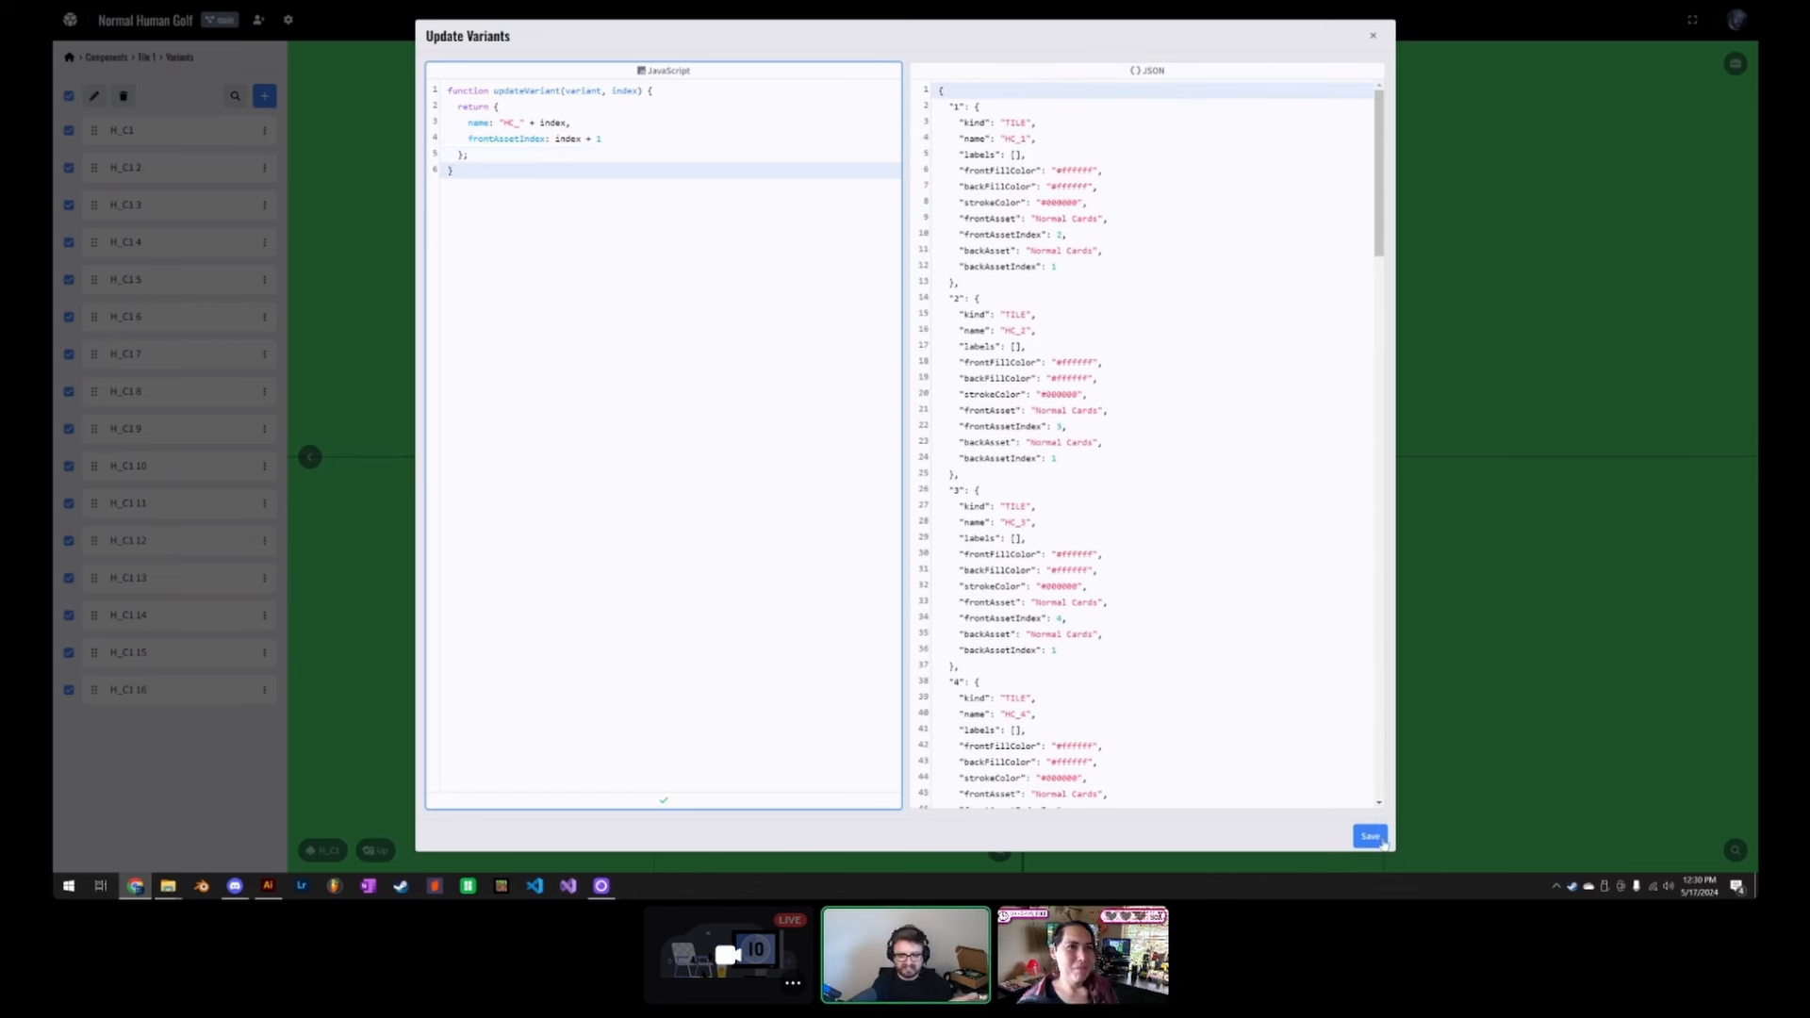
{"action": "left_click", "coordinate": [1386, 835]}
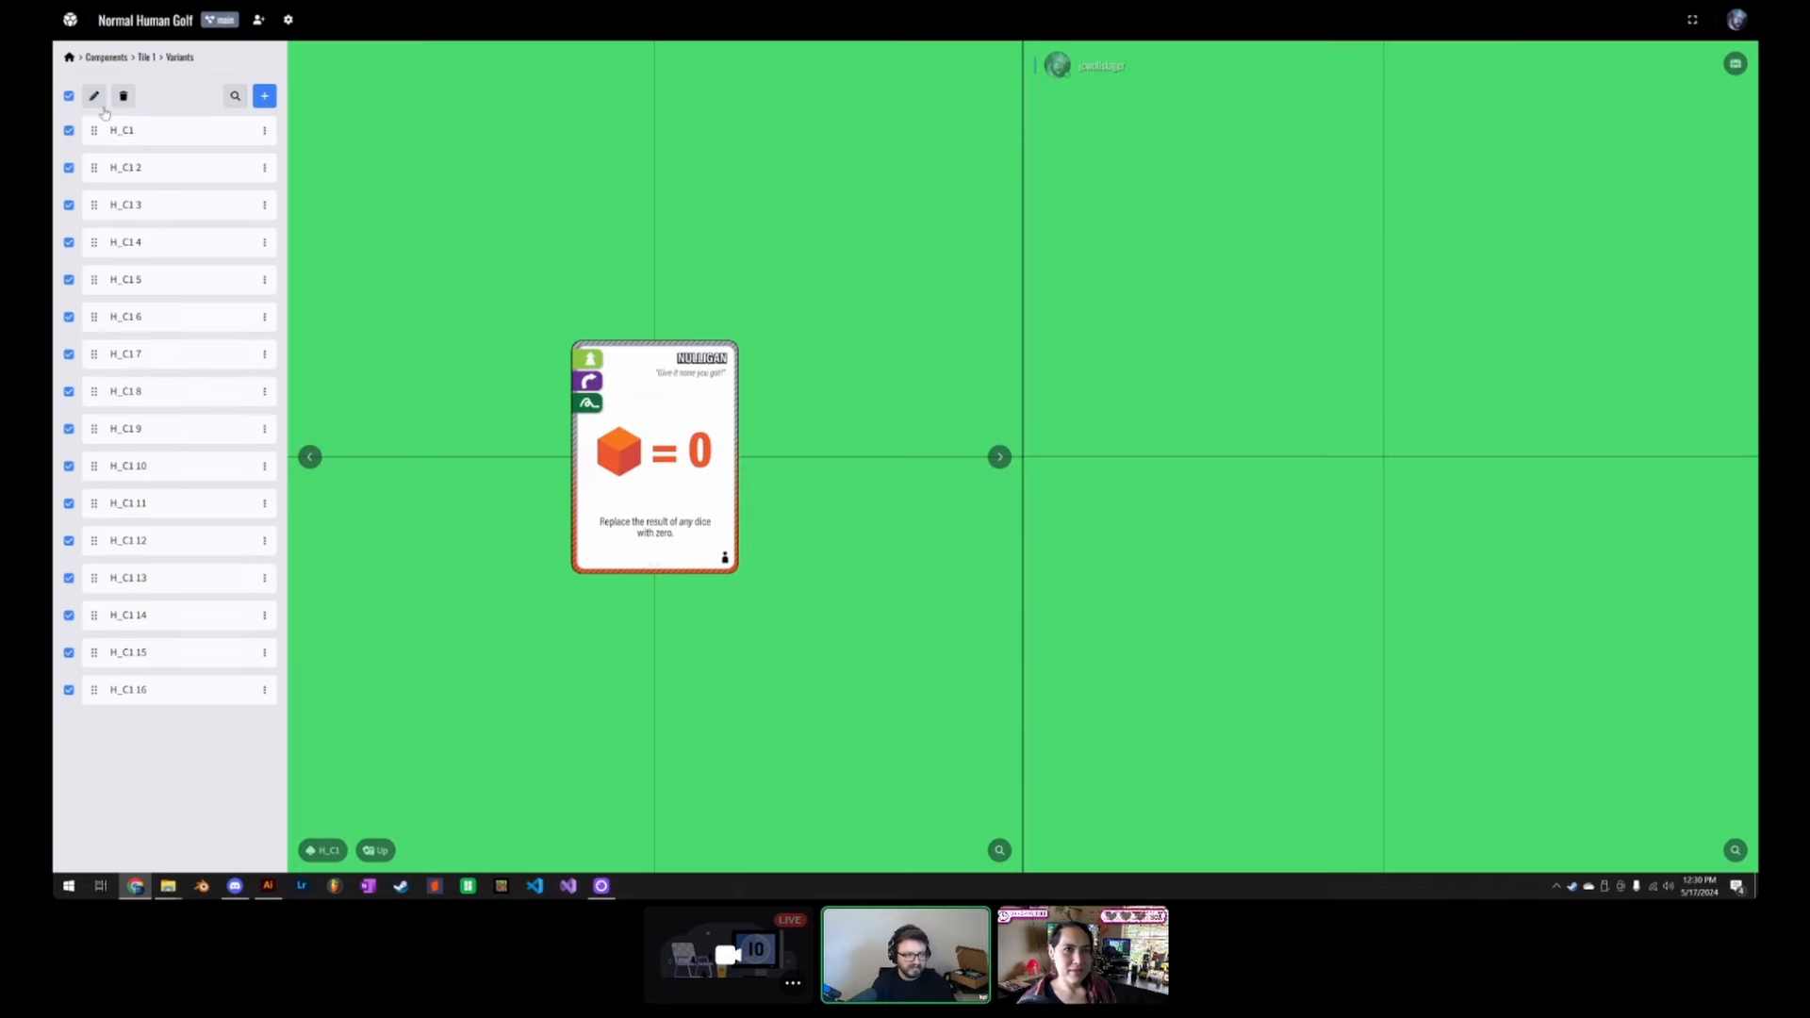
Step: Open the bulk update script for the selected variants and set the returned name property to "HC_" + index
{"action": "left_click", "coordinate": [95, 97]}
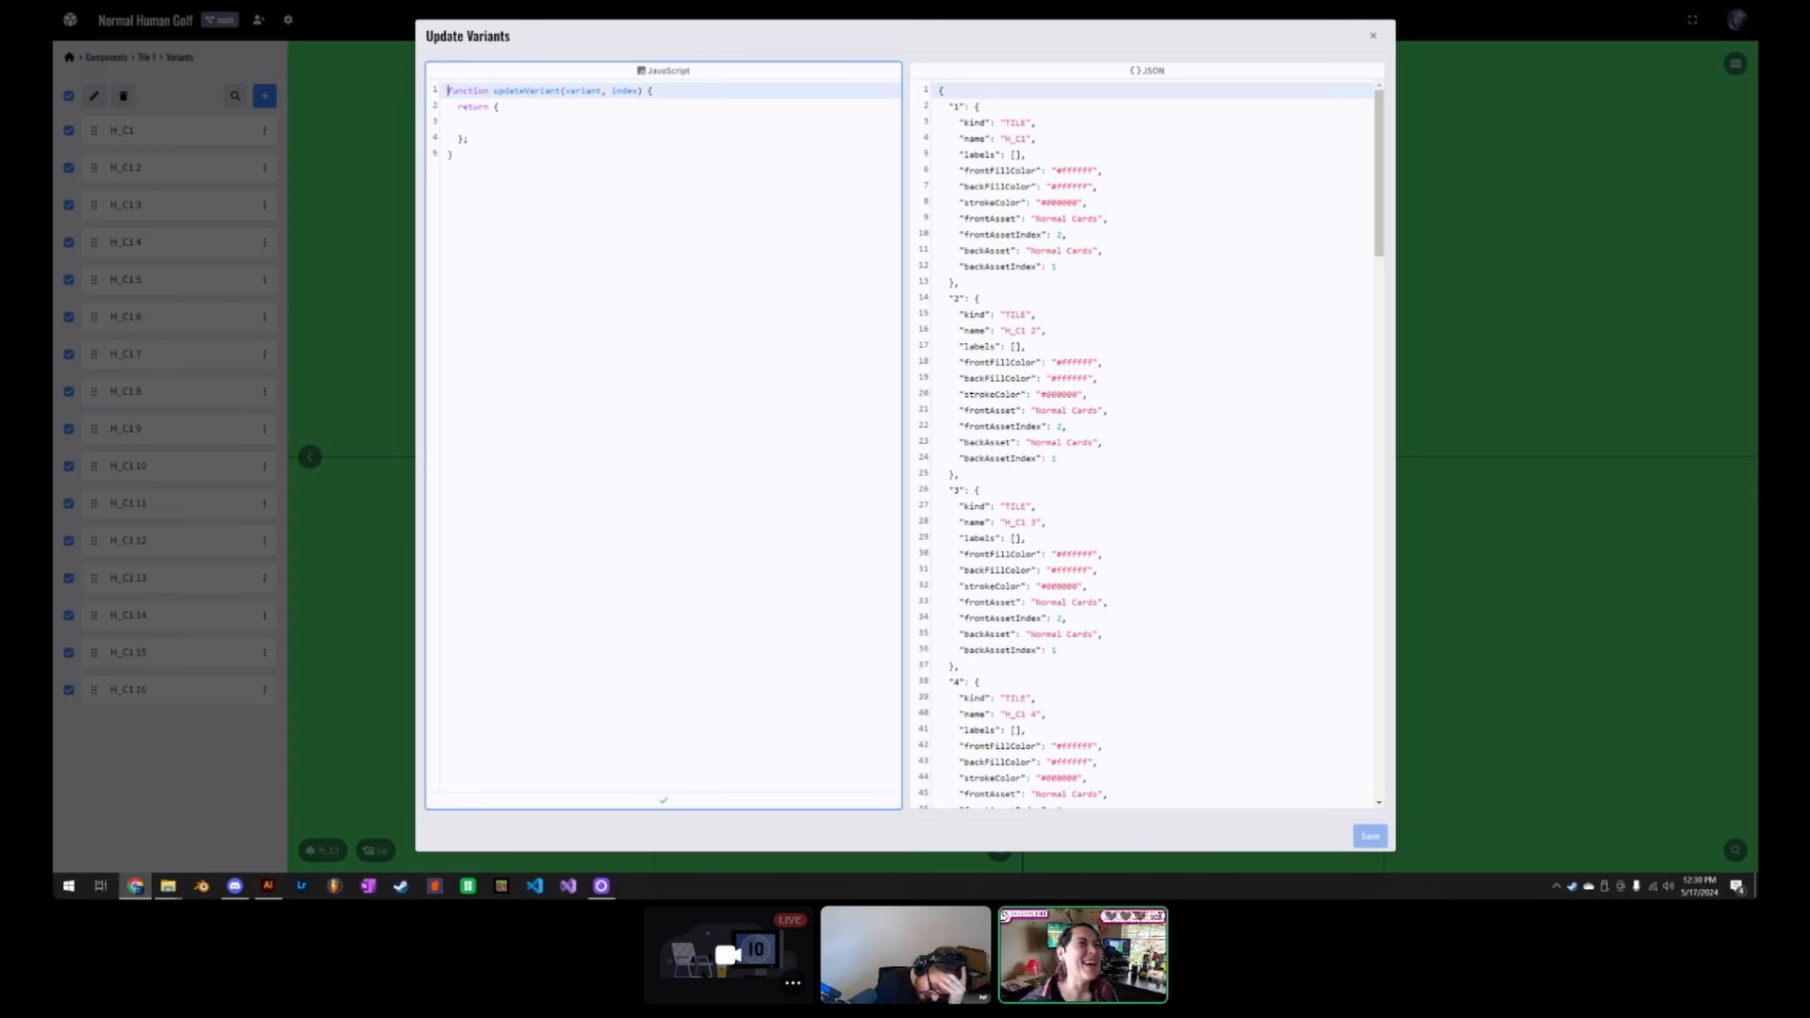
{"action": "left_click", "coordinate": [468, 122]}
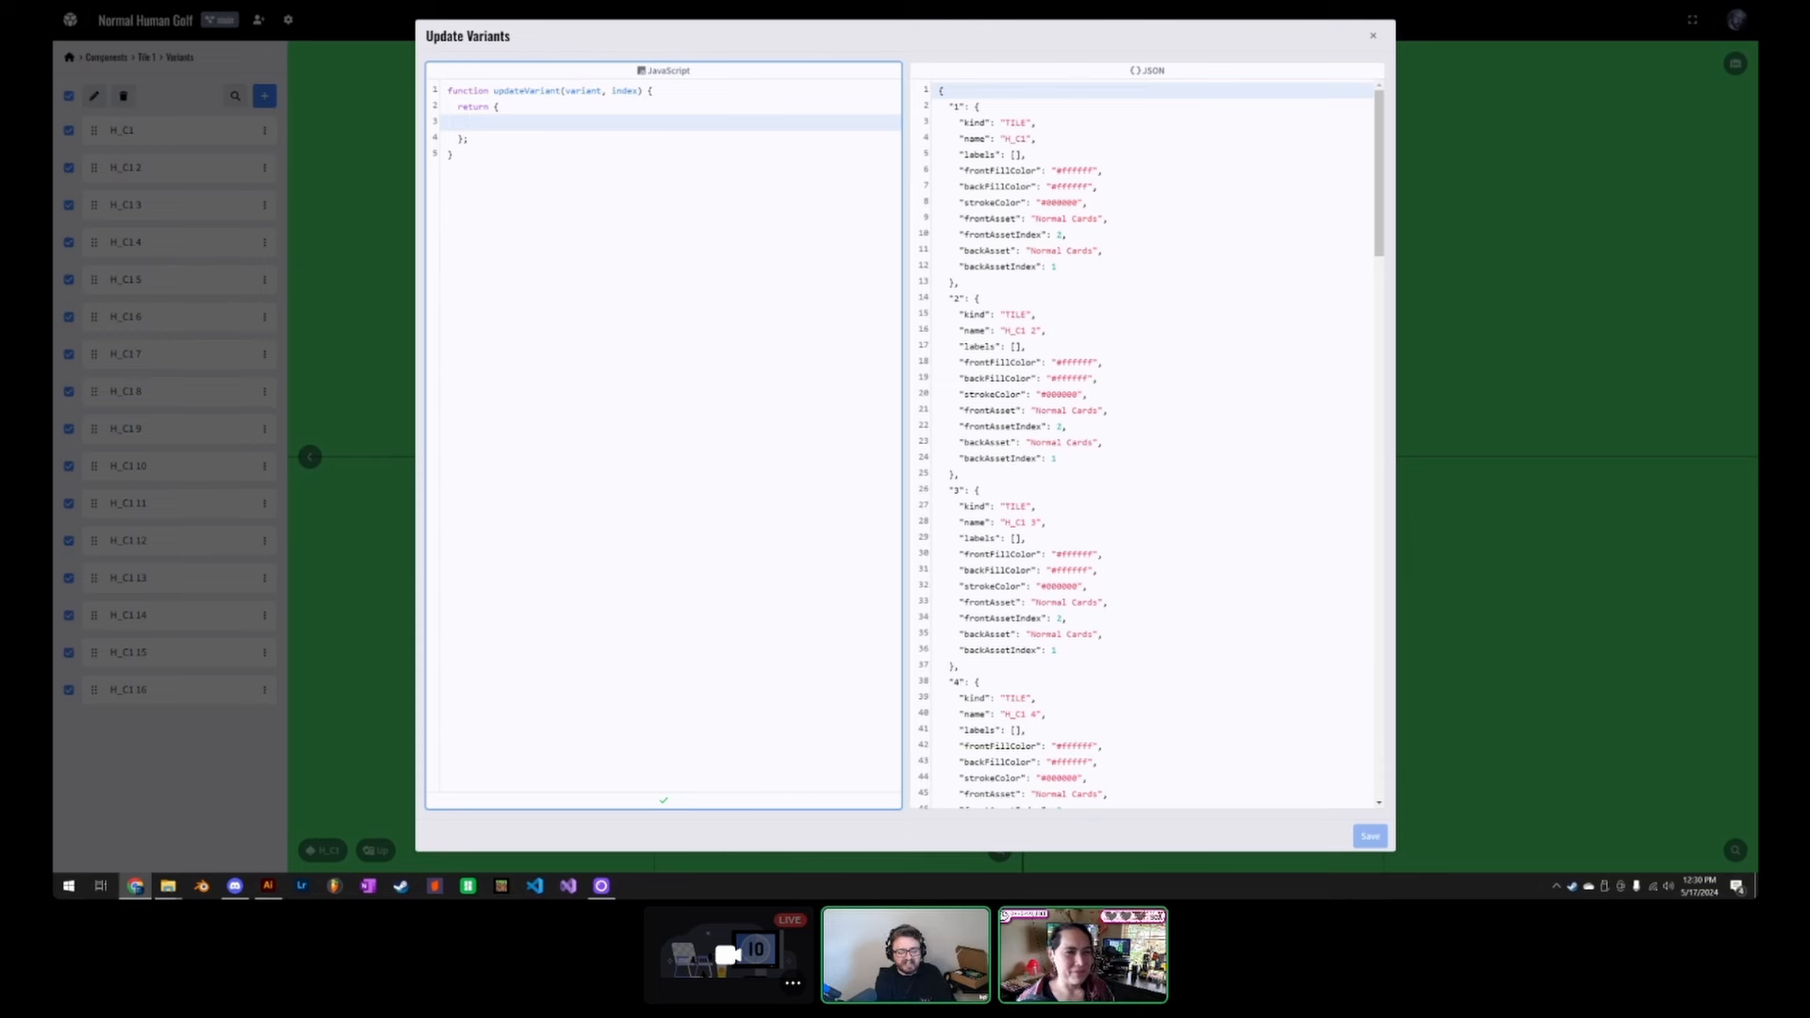
{"action": "type", "text": "name: le"}
{"action": "key", "text": "BackSpace"}
{"action": "key", "text": "BackSpace"}
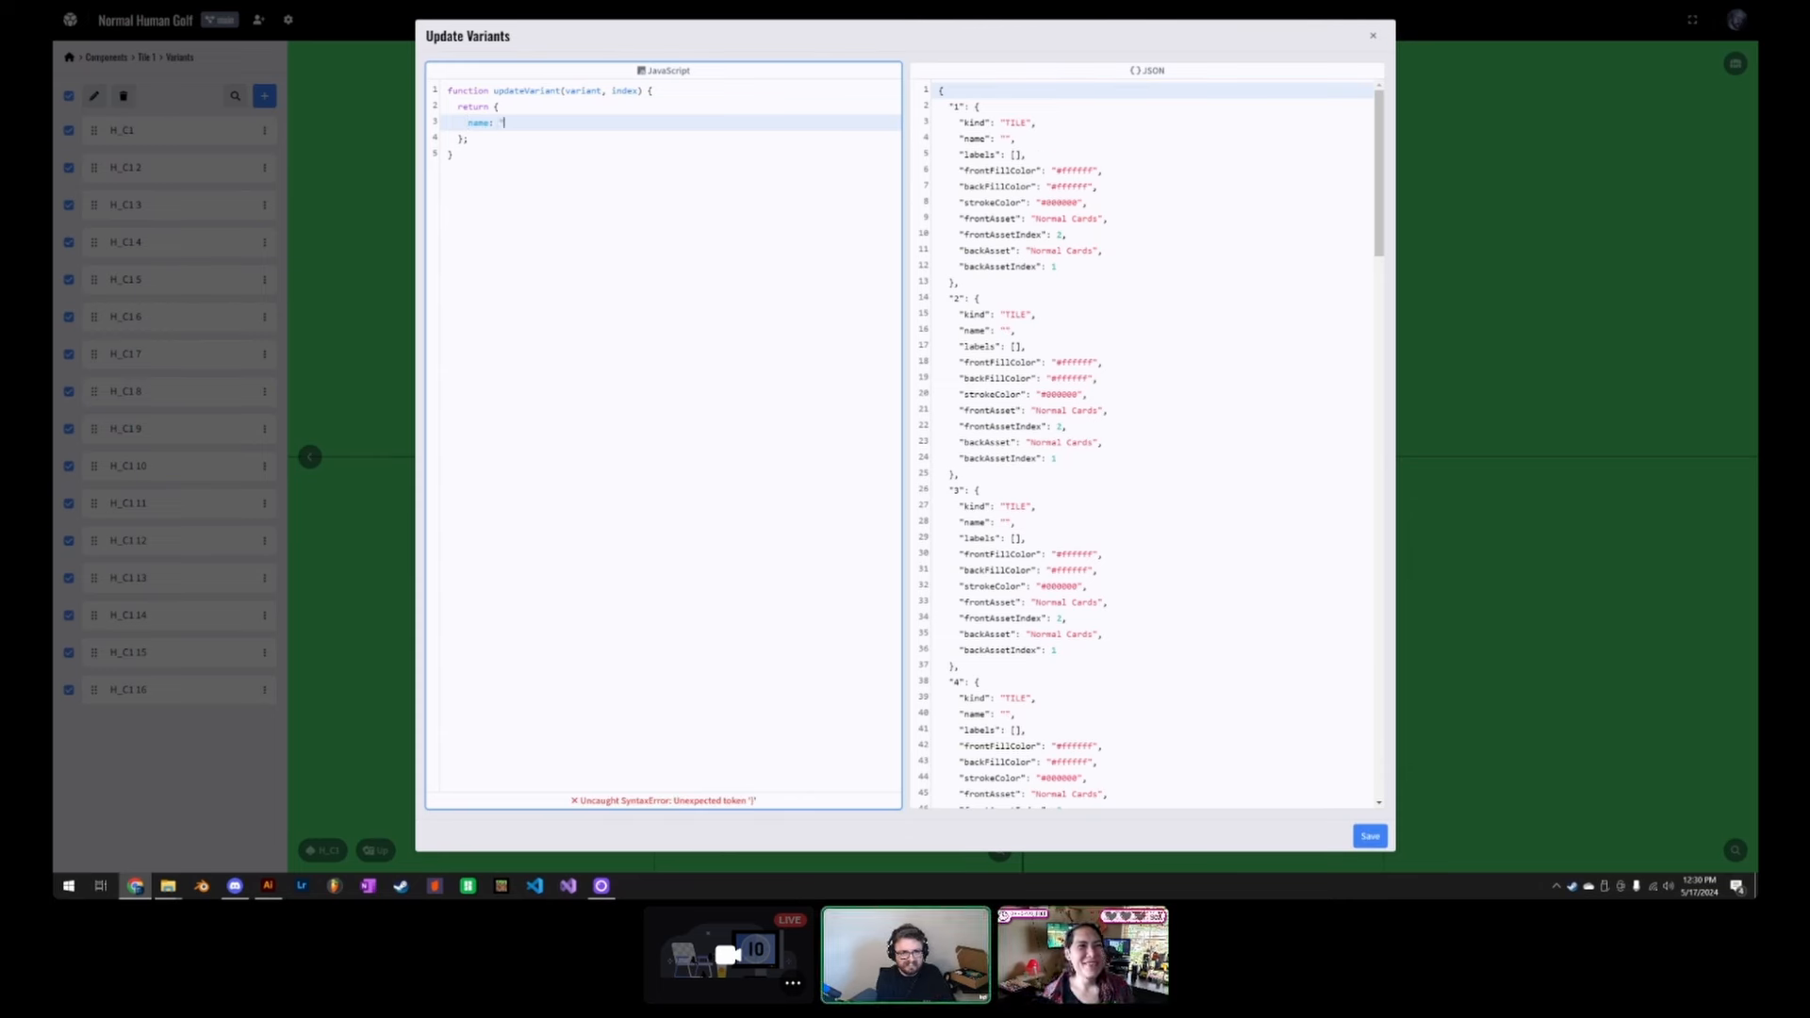
{"action": "type", "text": "\"NC"}
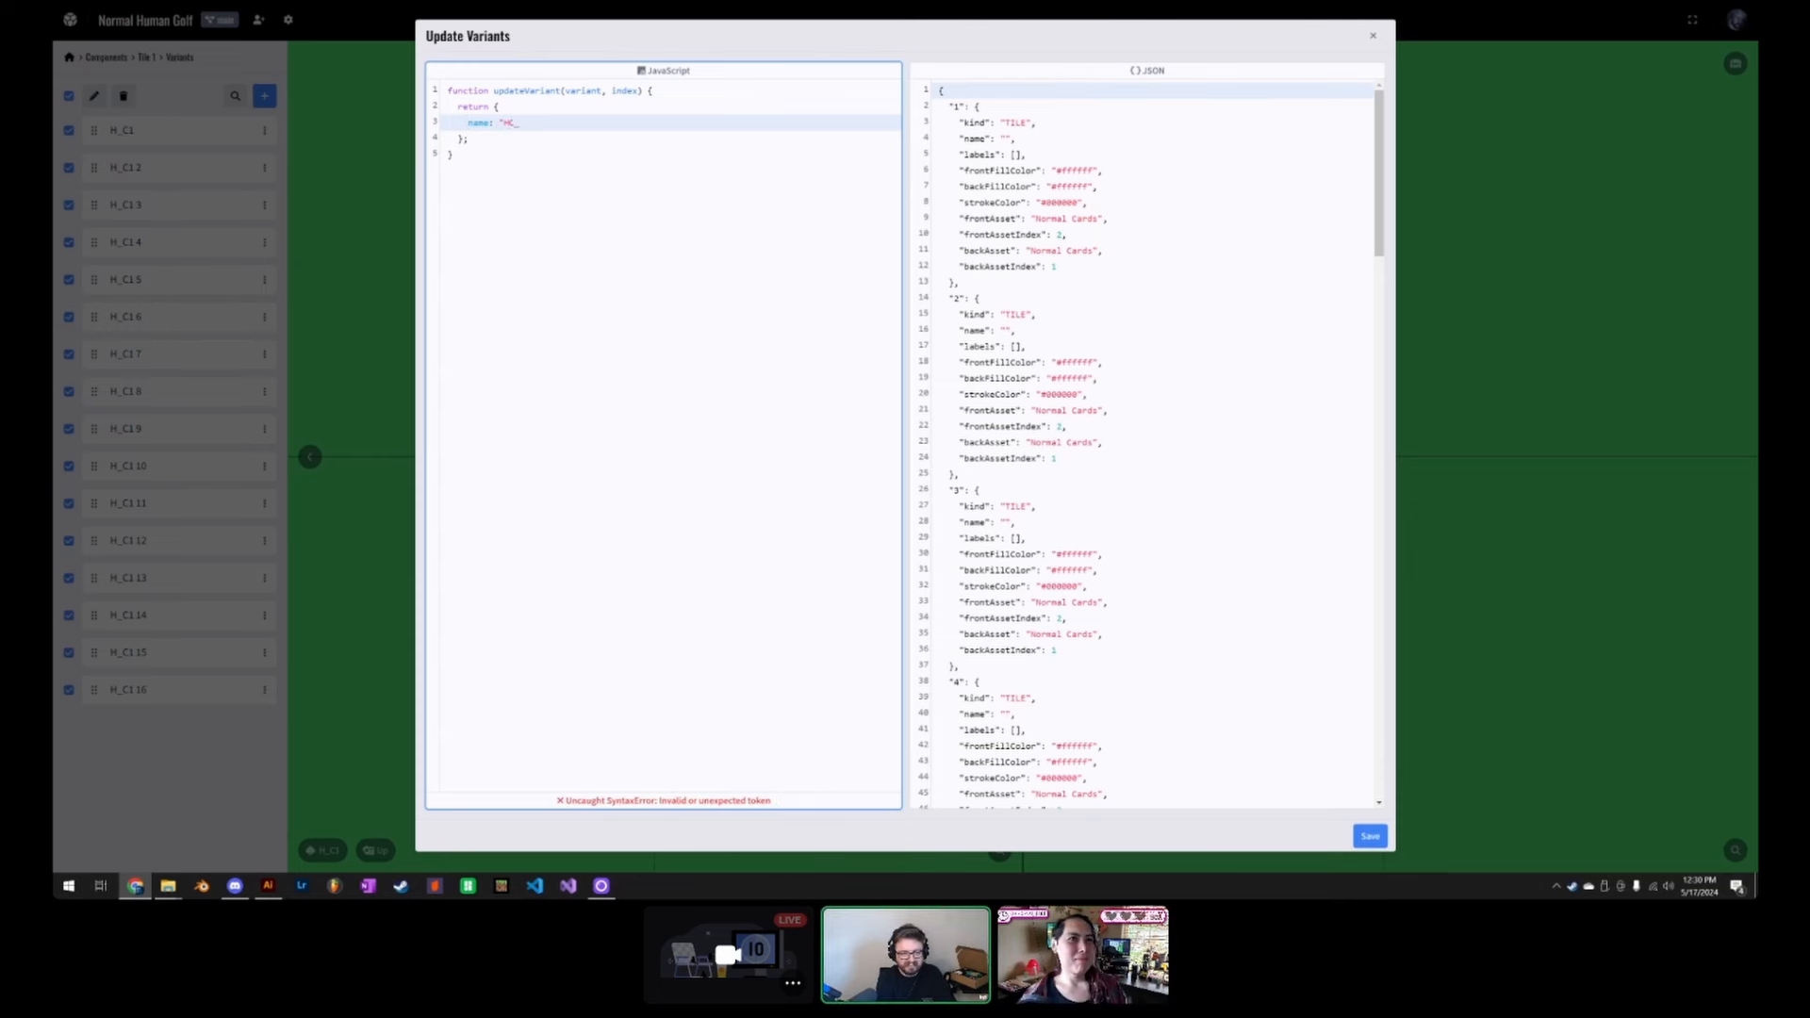
{"action": "type", "text": "_\" + "}
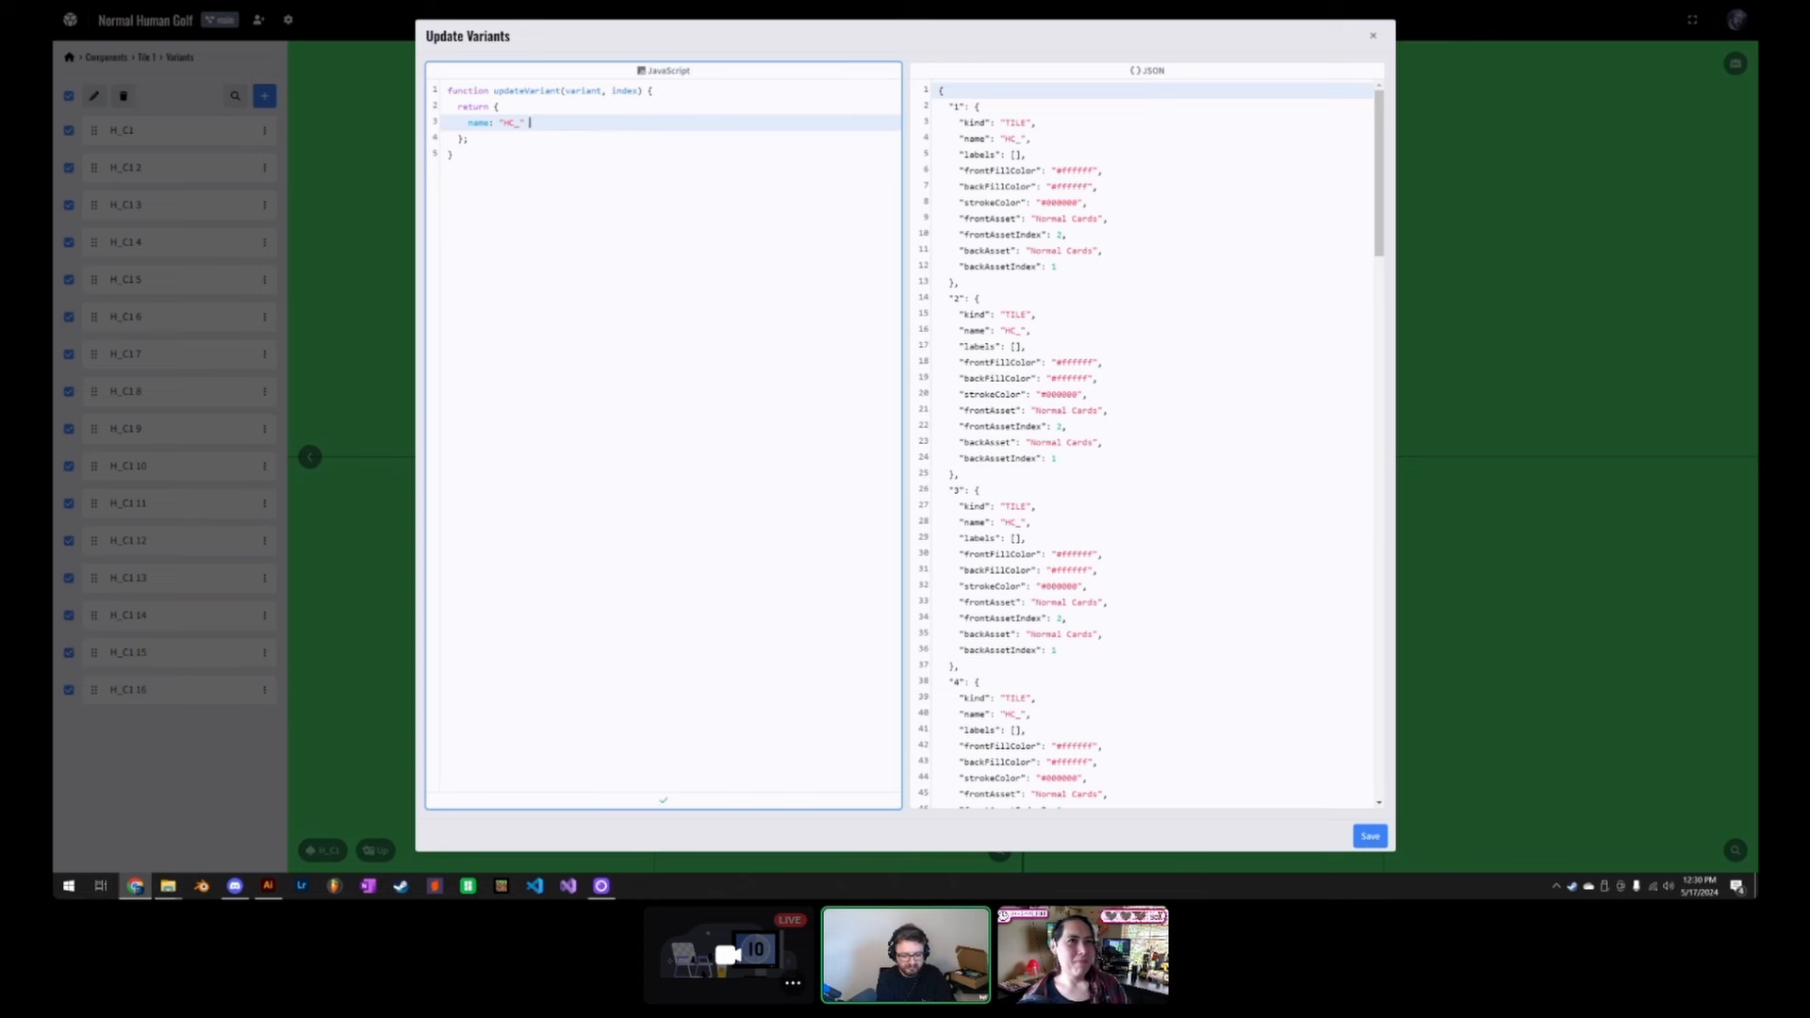
{"action": "type", "text": "index;"}
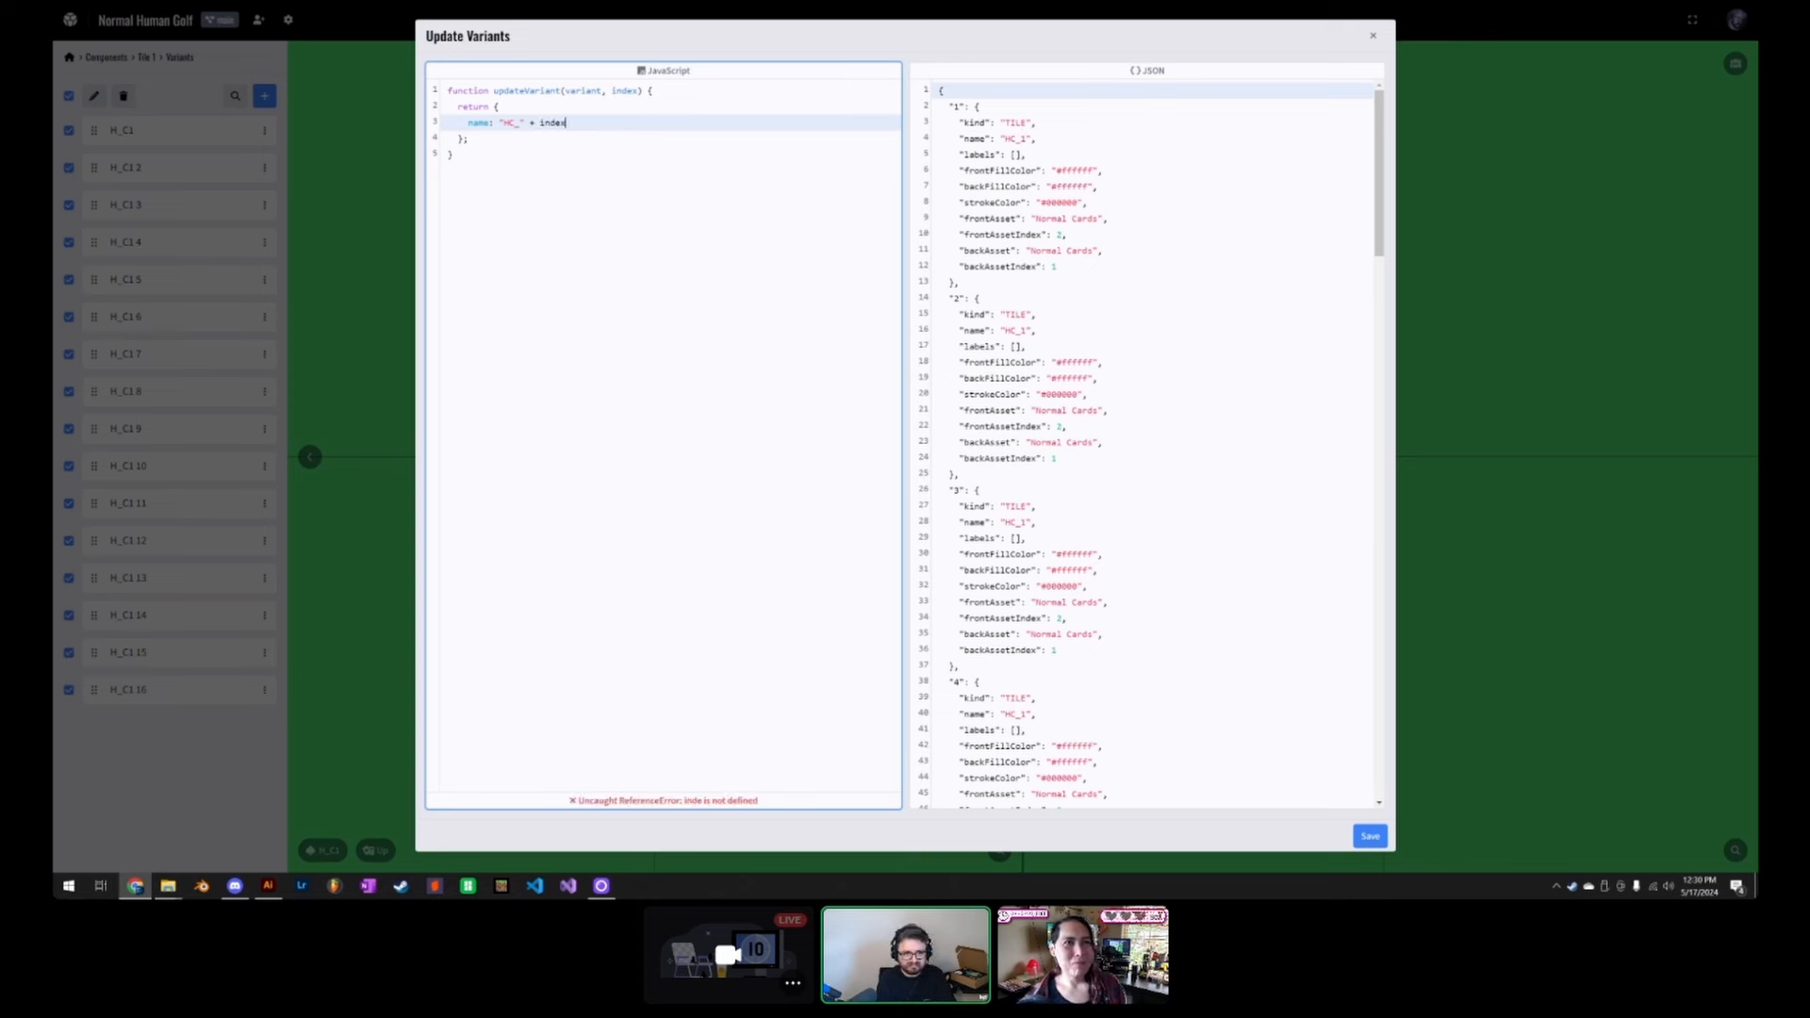
Step: Add a frontAssetIndex property of index + 1 to the returned object, separated by a comma, and save the variant update
{"action": "key", "text": "Return"}
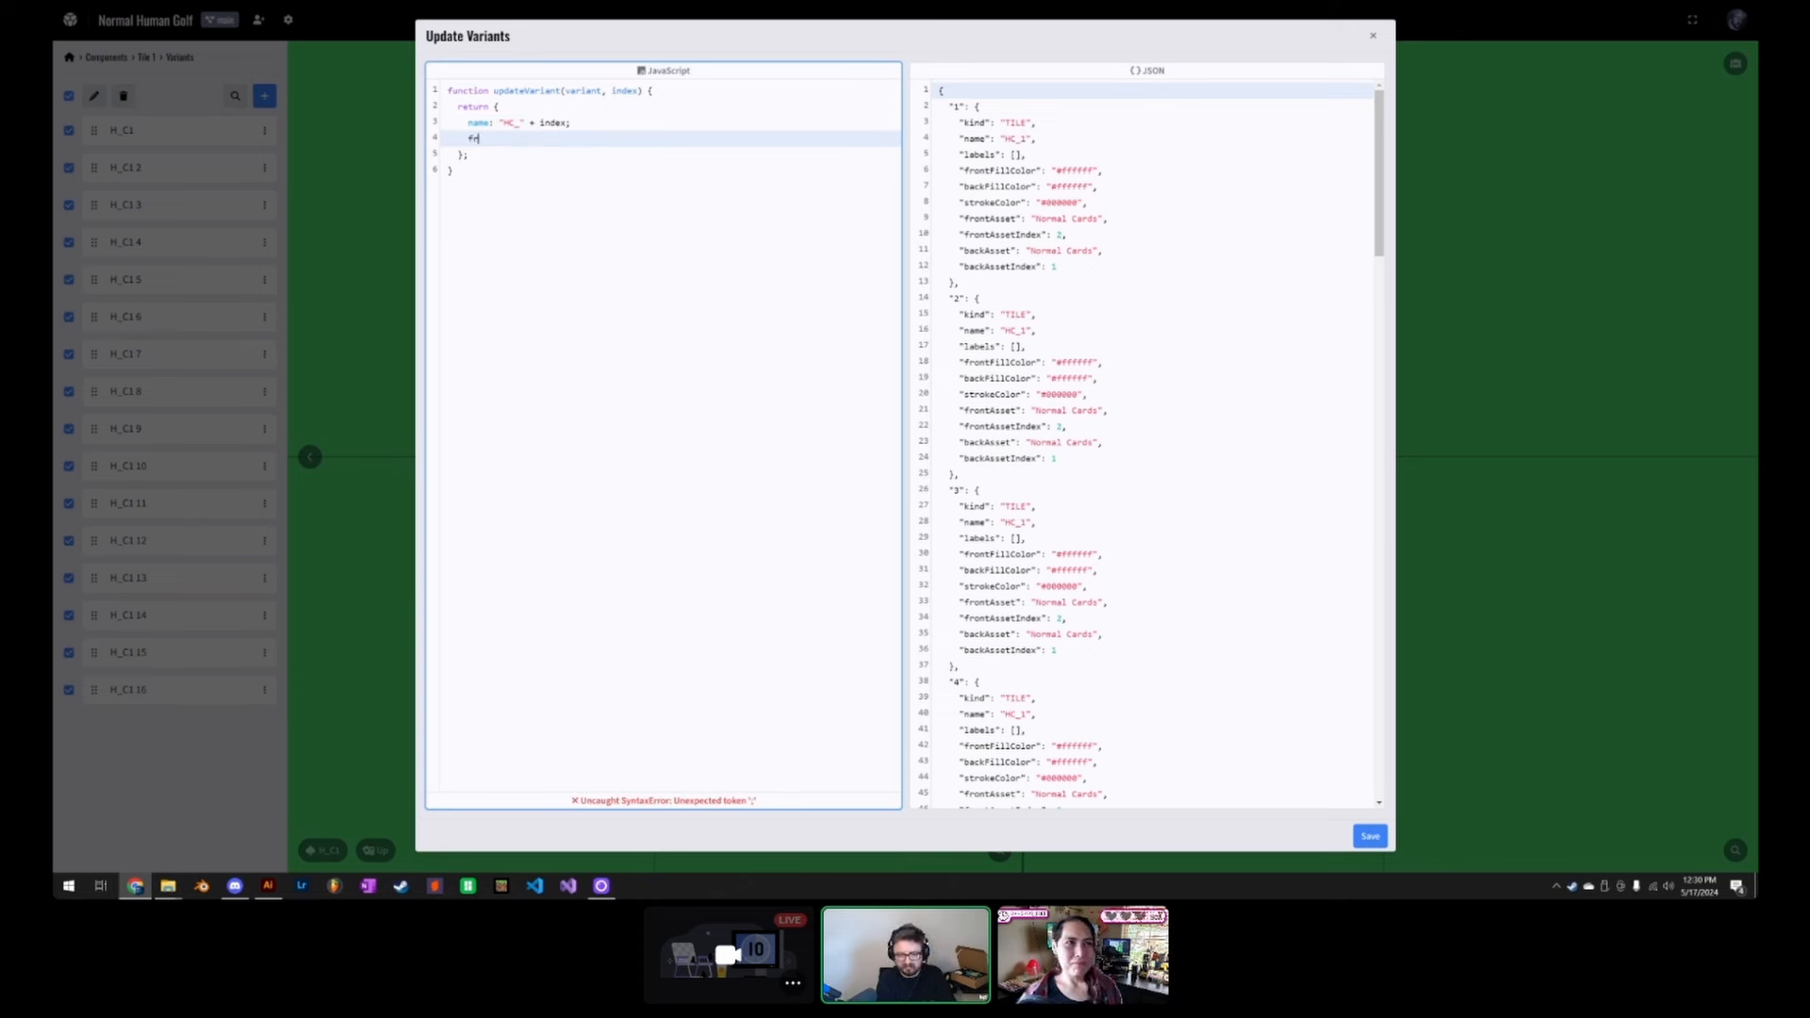
{"action": "type", "text": "frontAssetIndex: index + 1"}
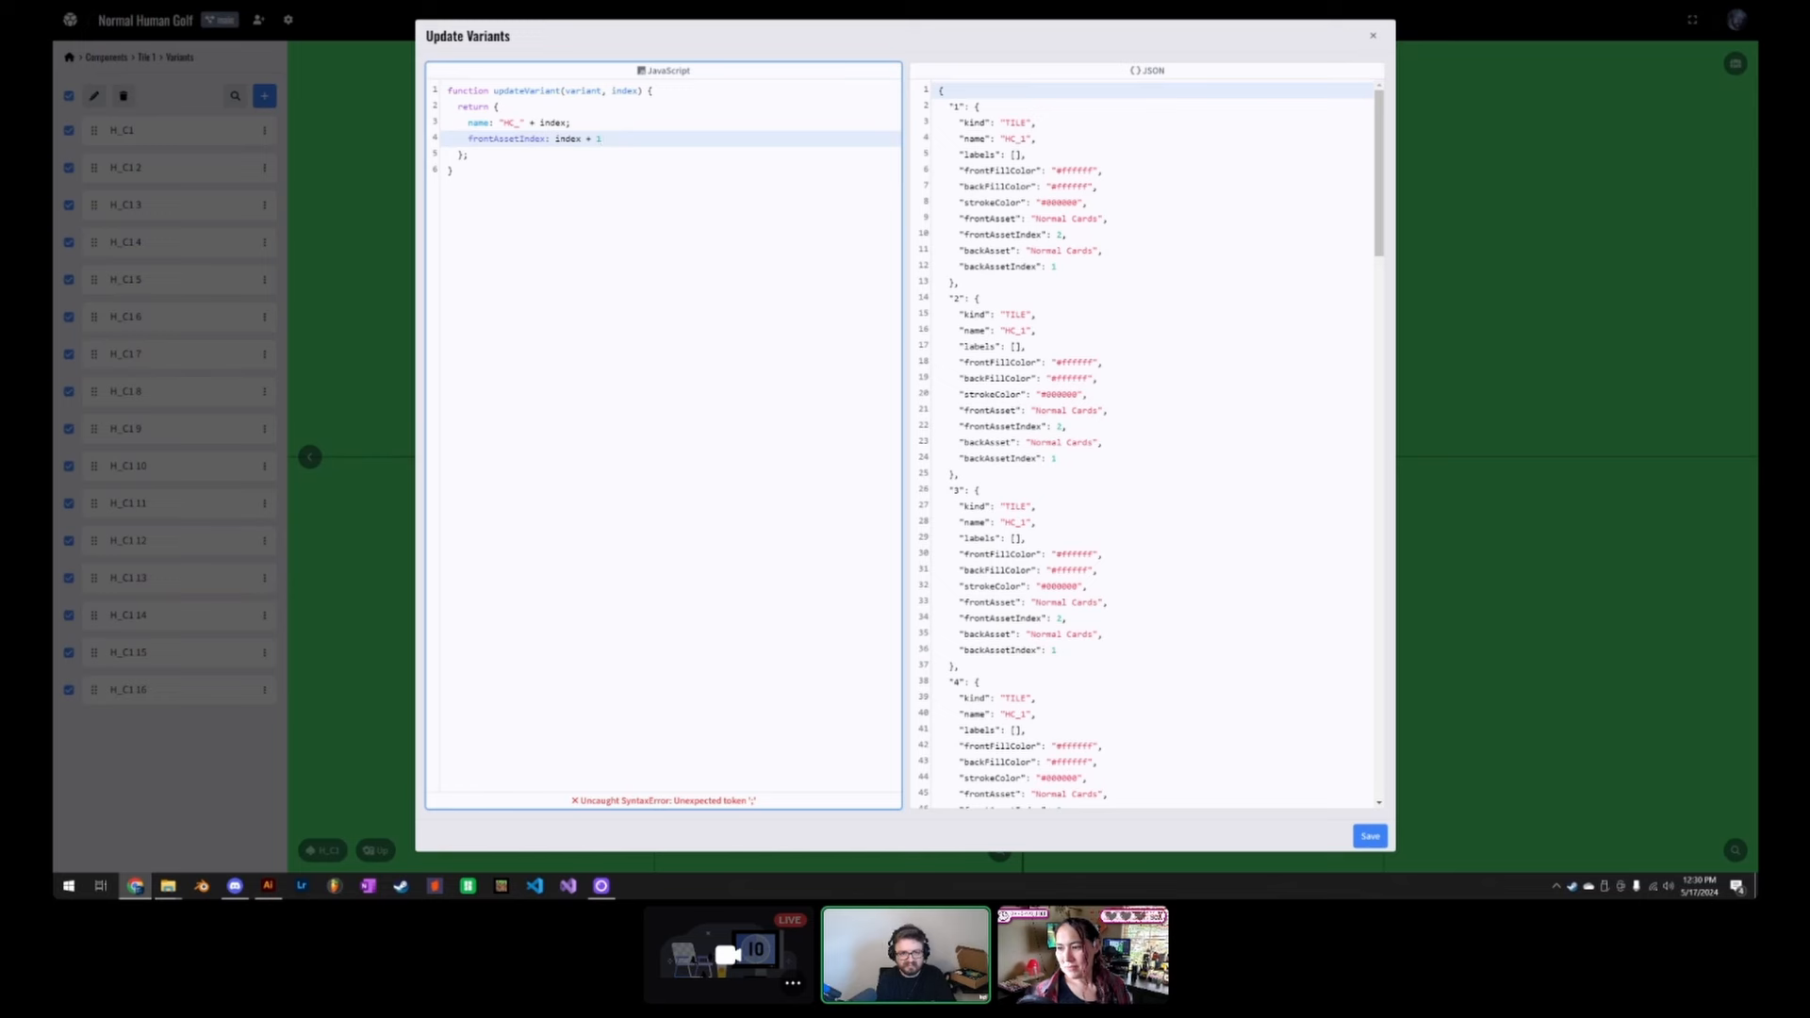
{"action": "left_click", "coordinate": [570, 123]}
{"action": "key", "text": "BackSpace"}
{"action": "type", "text": ","}
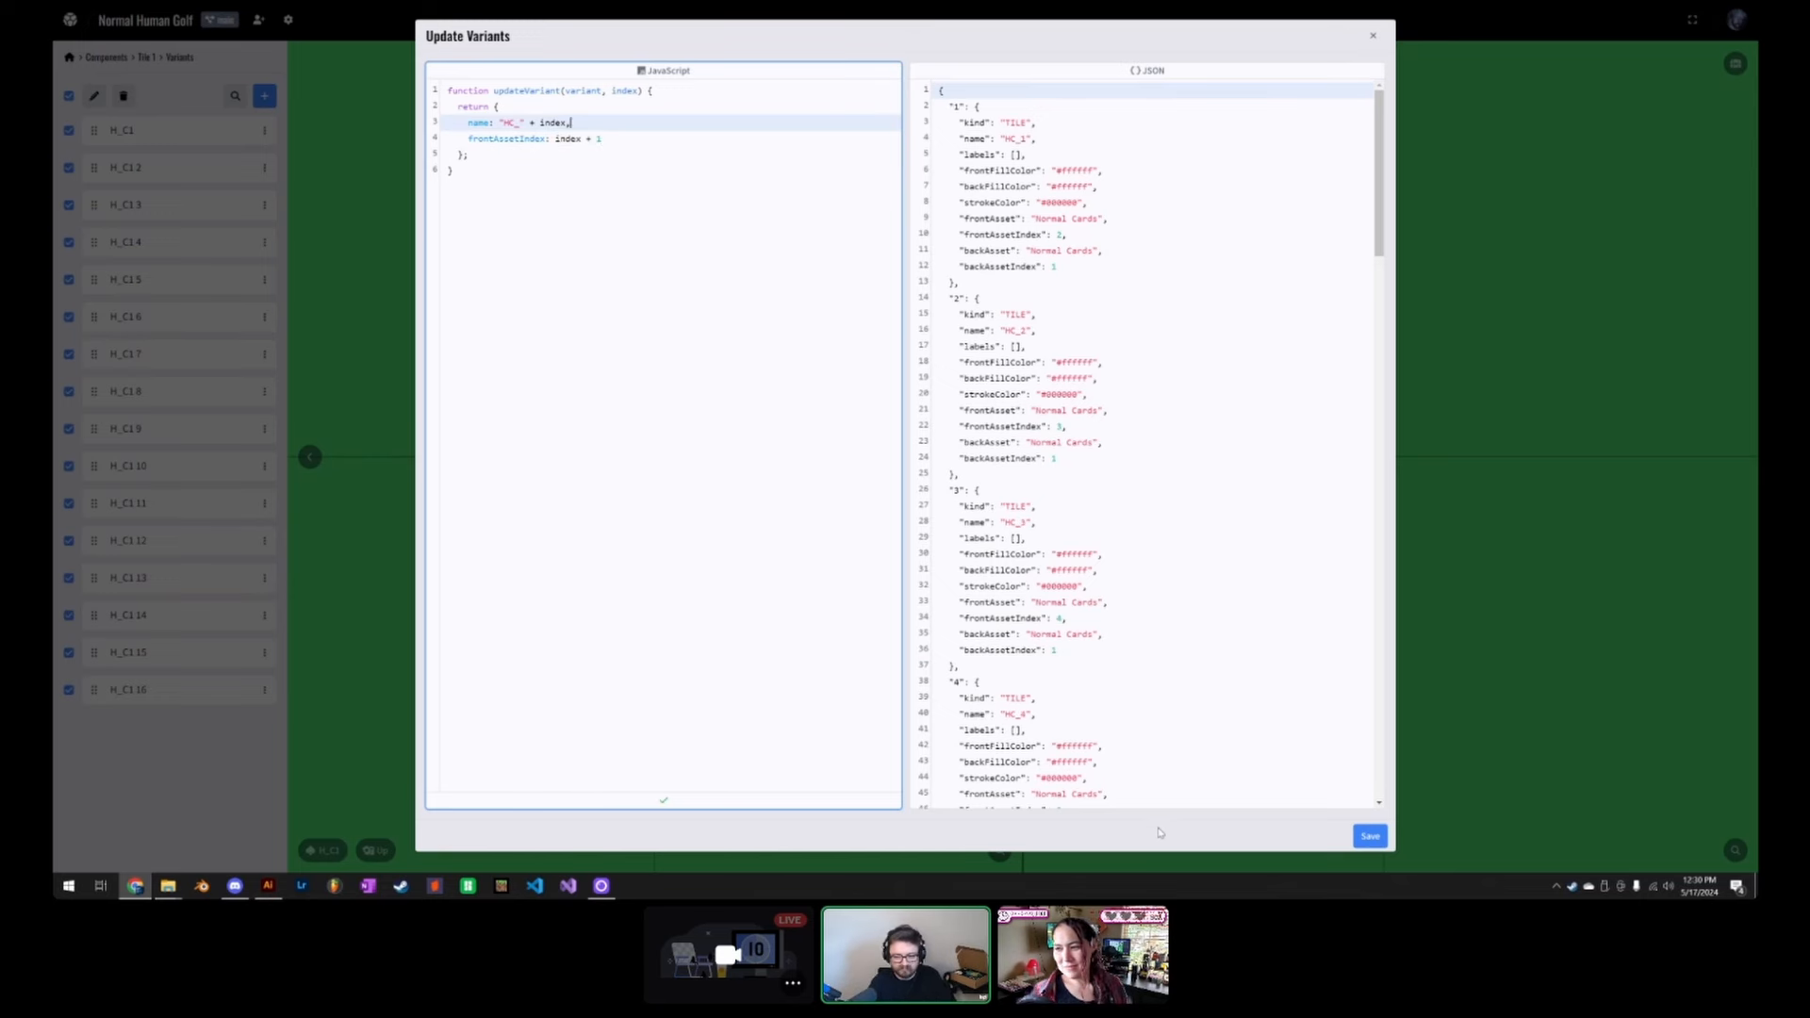
{"action": "left_click", "coordinate": [1160, 832]}
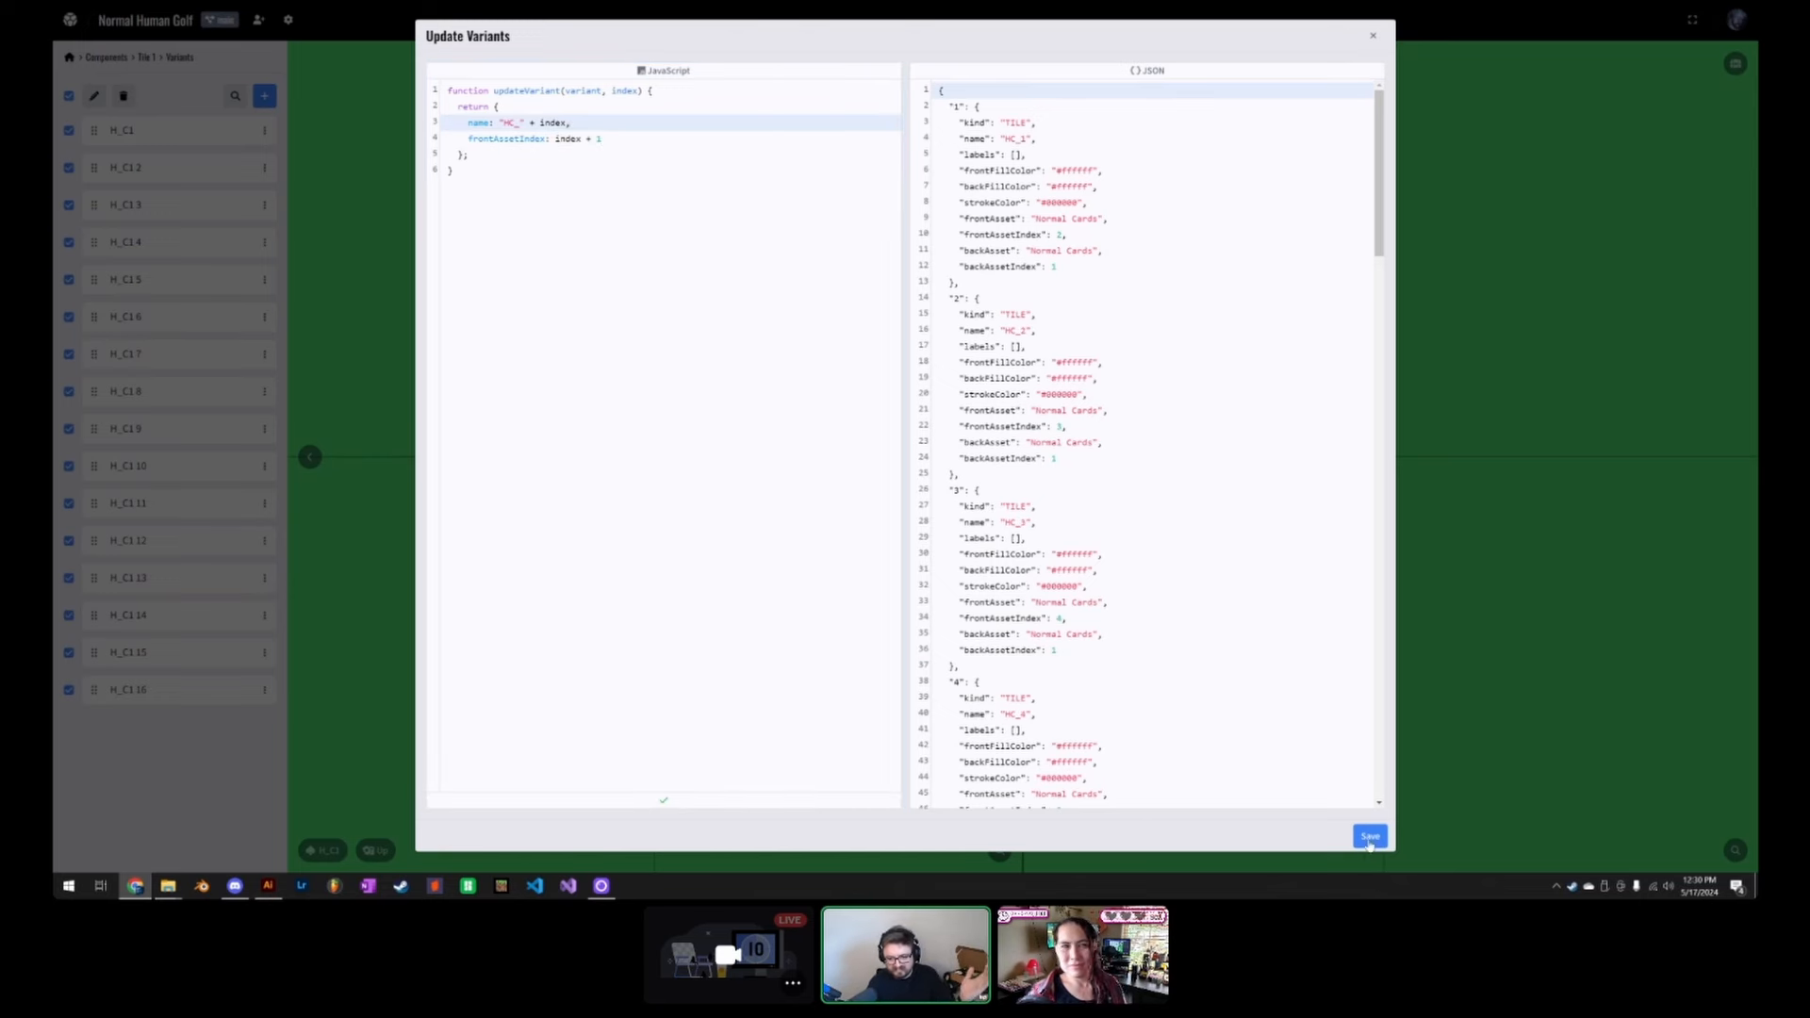
{"action": "left_click", "coordinate": [1370, 837]}
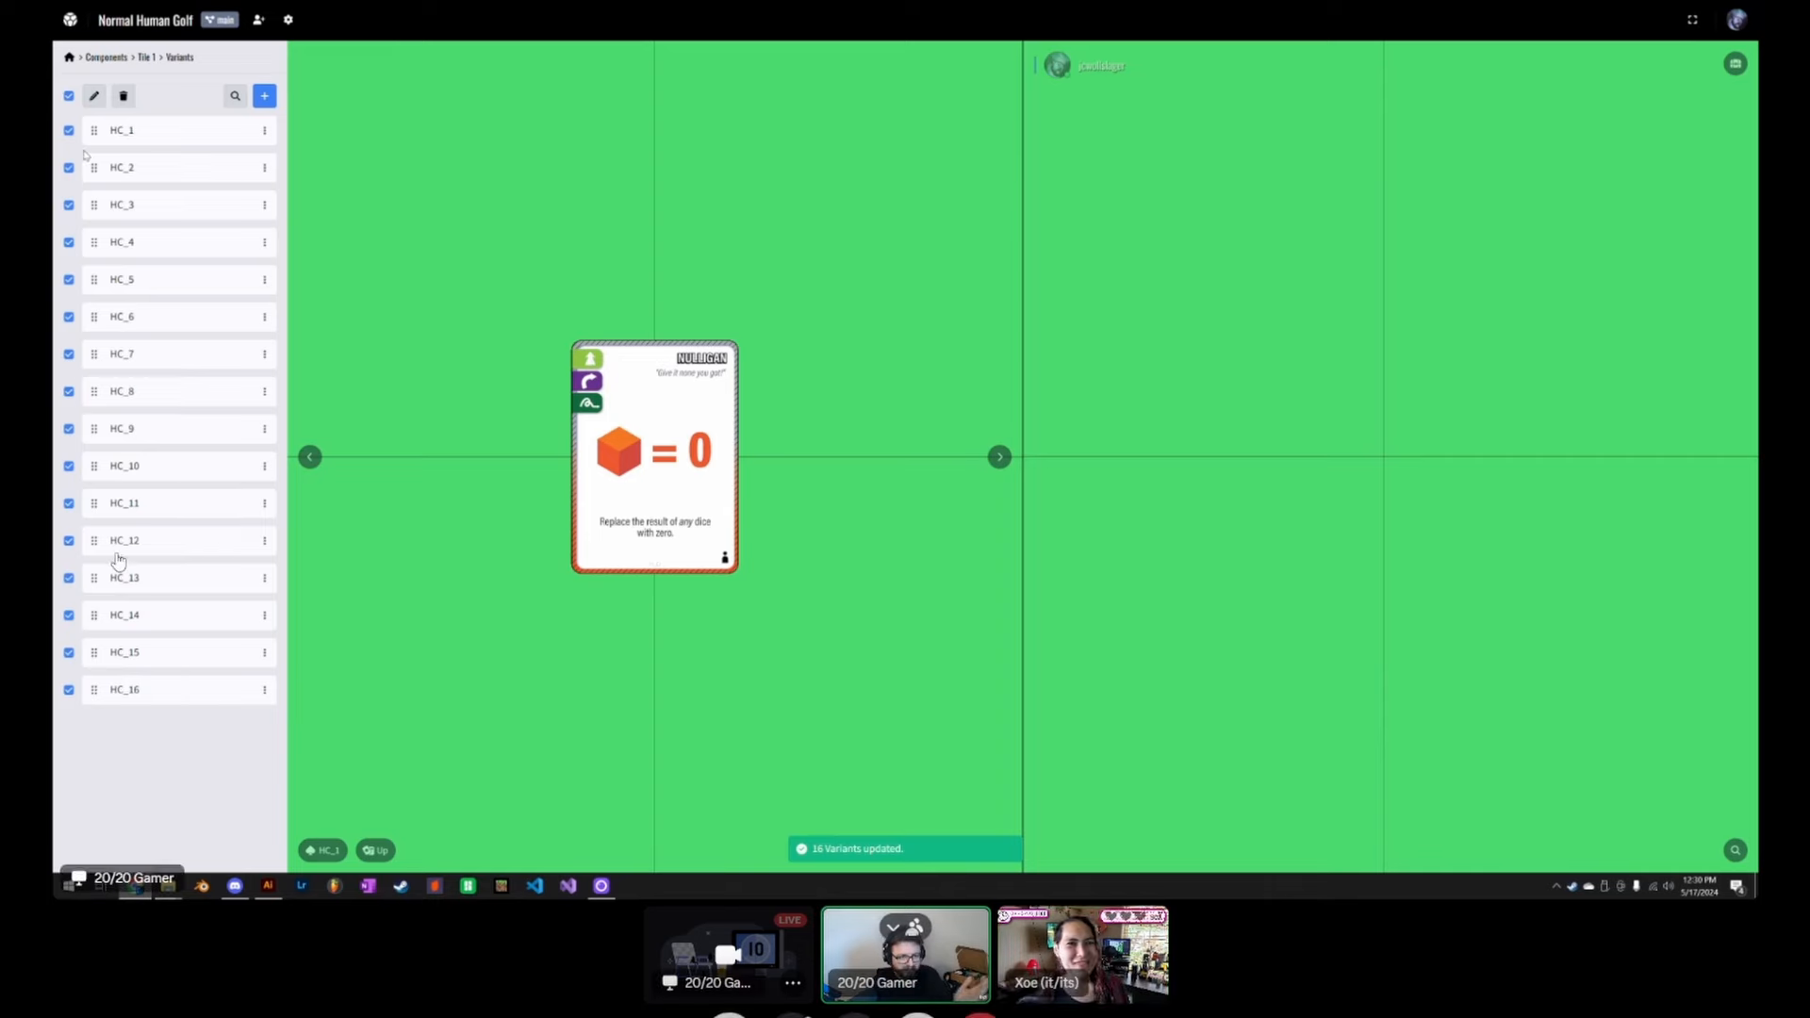
Step: Examine the HC variants one after another, checking each one's name, front asset index and card front
{"action": "left_click", "coordinate": [178, 165]}
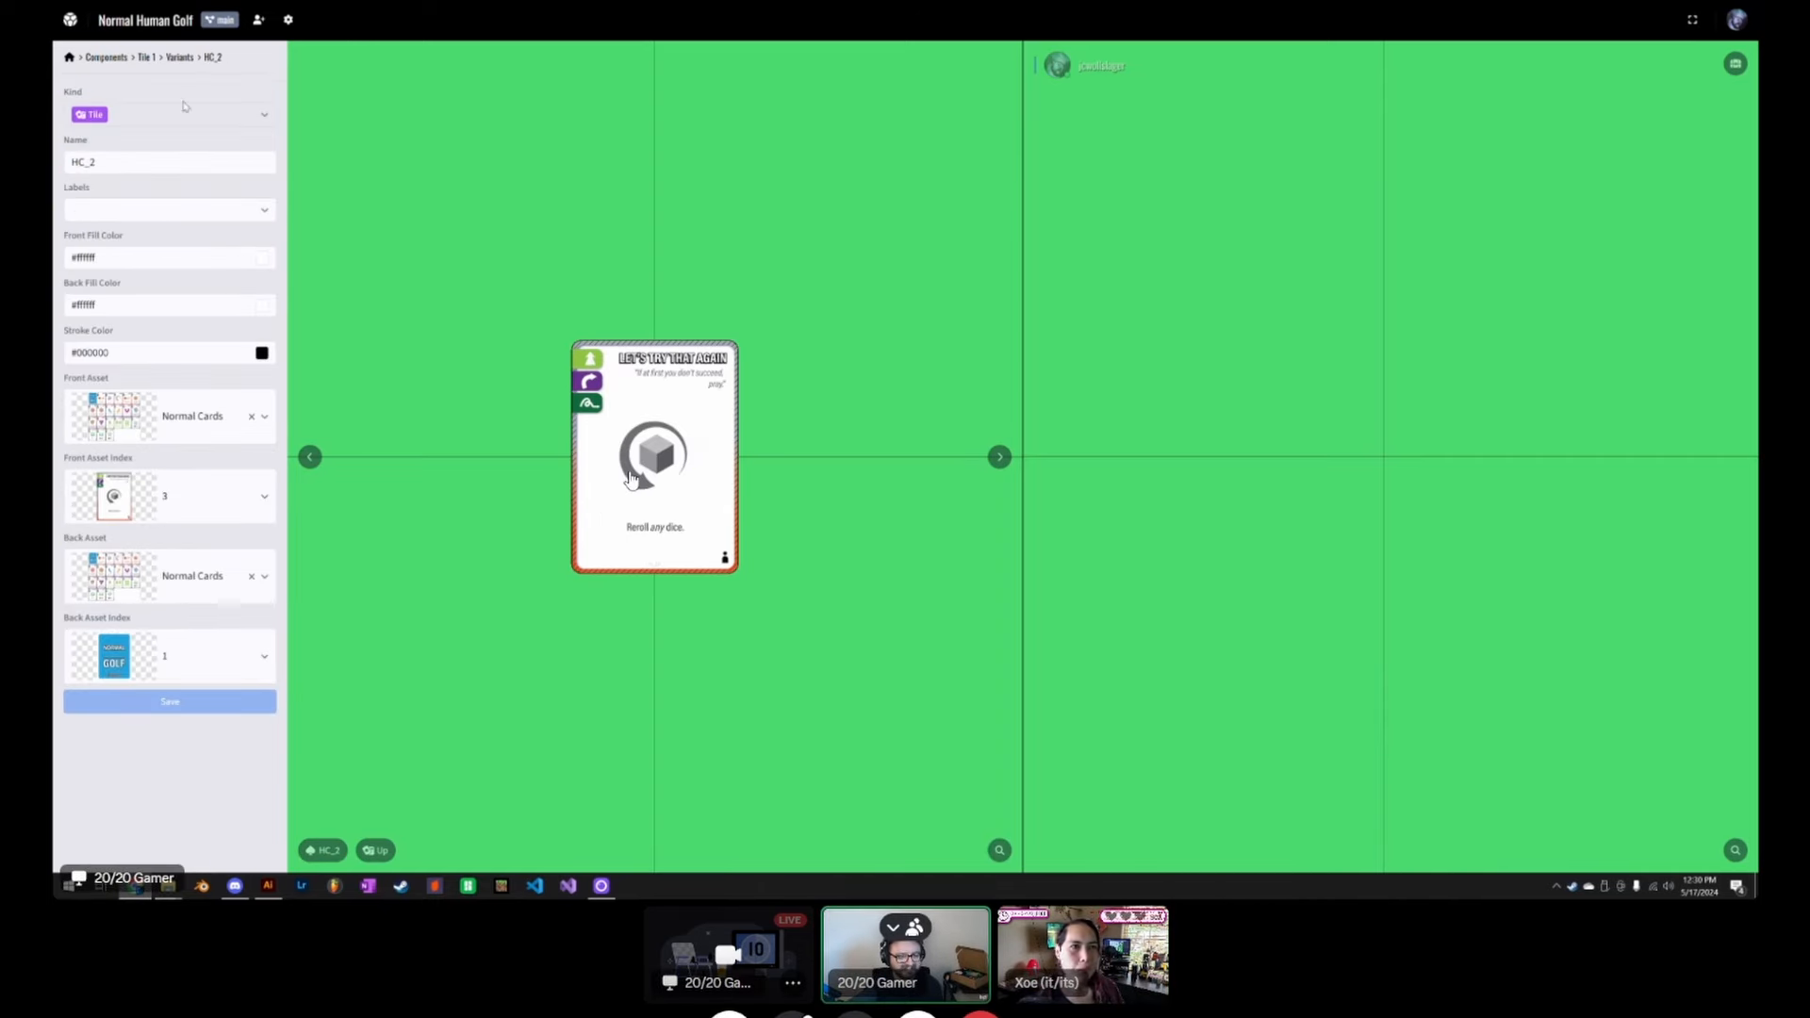
{"action": "left_click", "coordinate": [179, 60]}
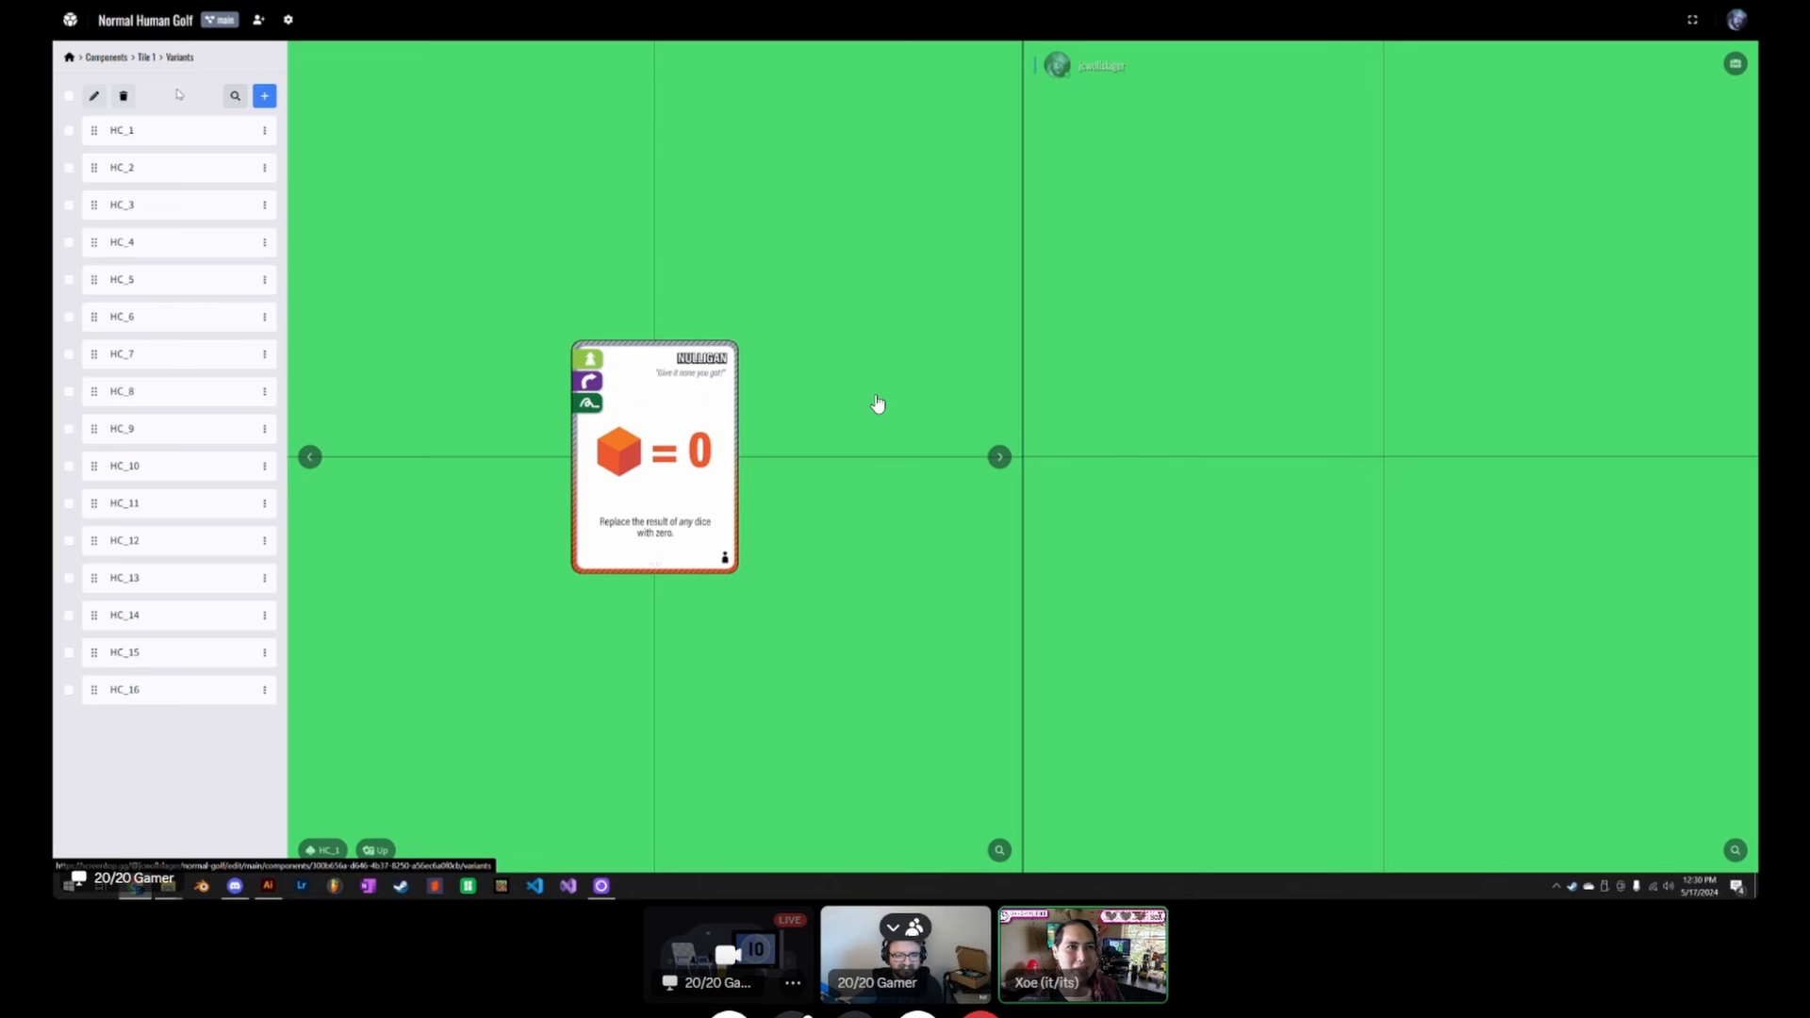
{"action": "left_click", "coordinate": [156, 207]}
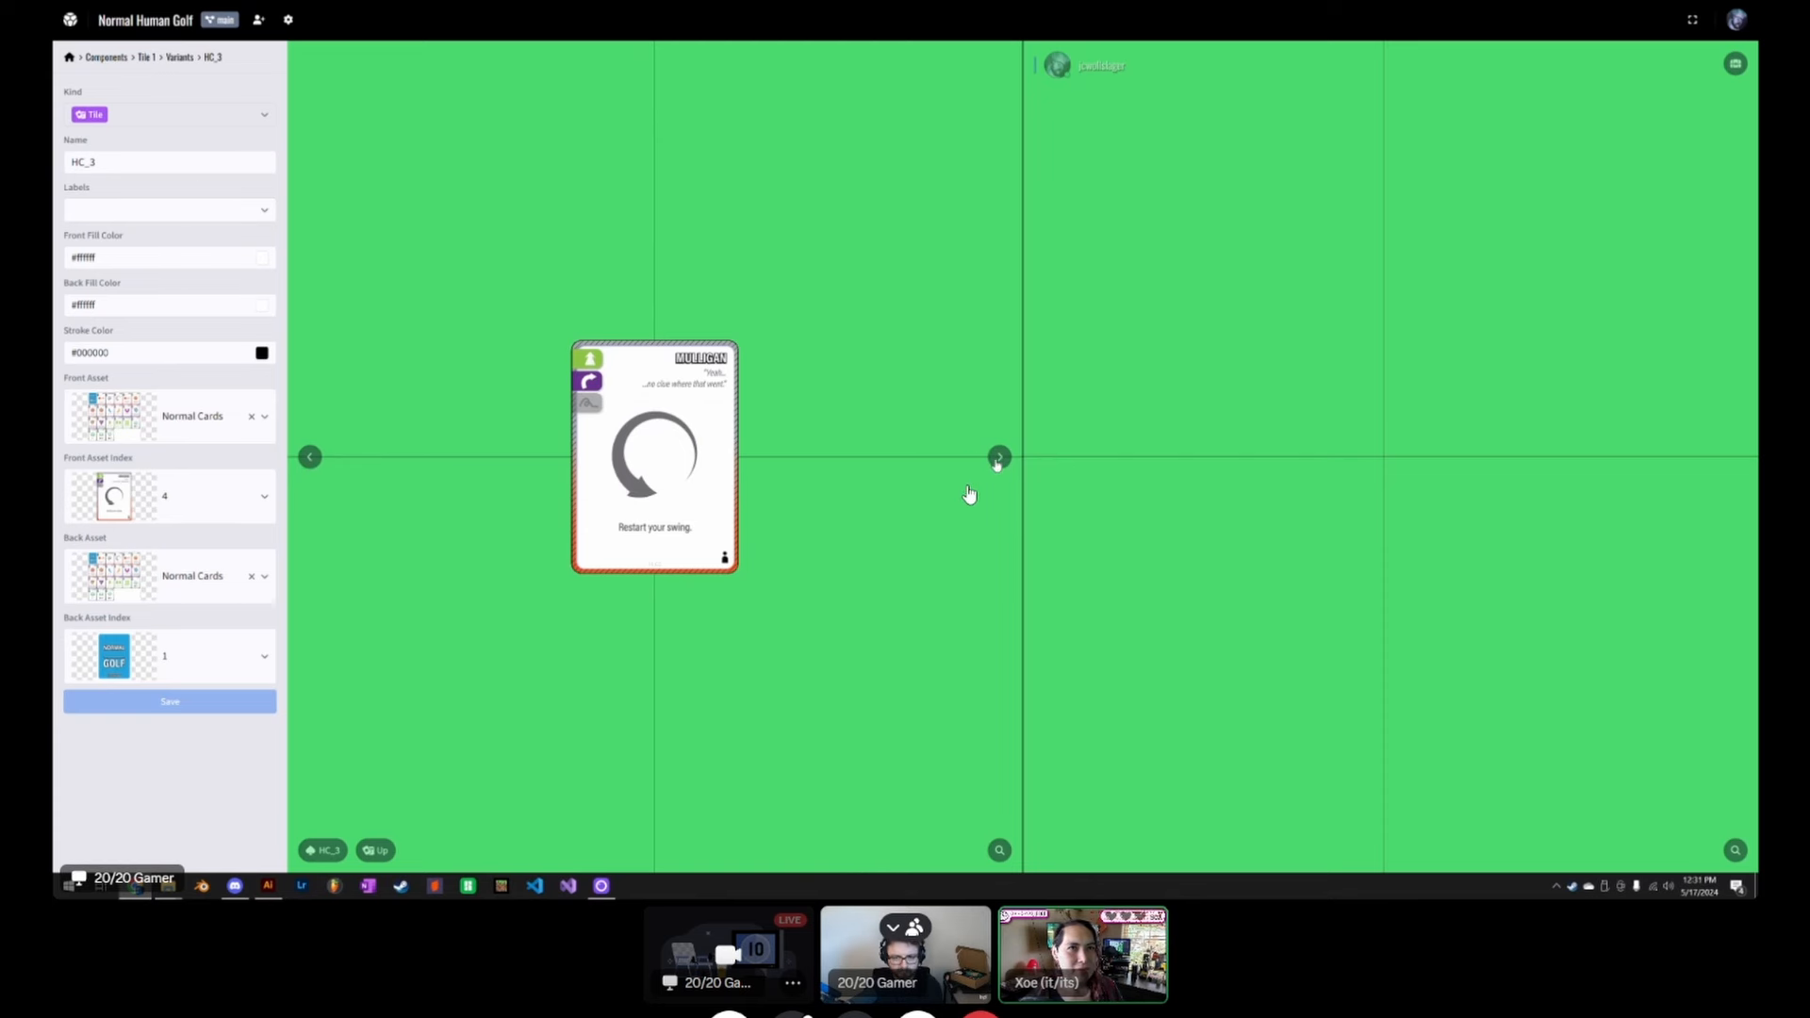
{"action": "left_click", "coordinate": [998, 458]}
{"action": "left_click", "coordinate": [999, 459]}
{"action": "left_click", "coordinate": [999, 458]}
{"action": "left_click", "coordinate": [998, 459]}
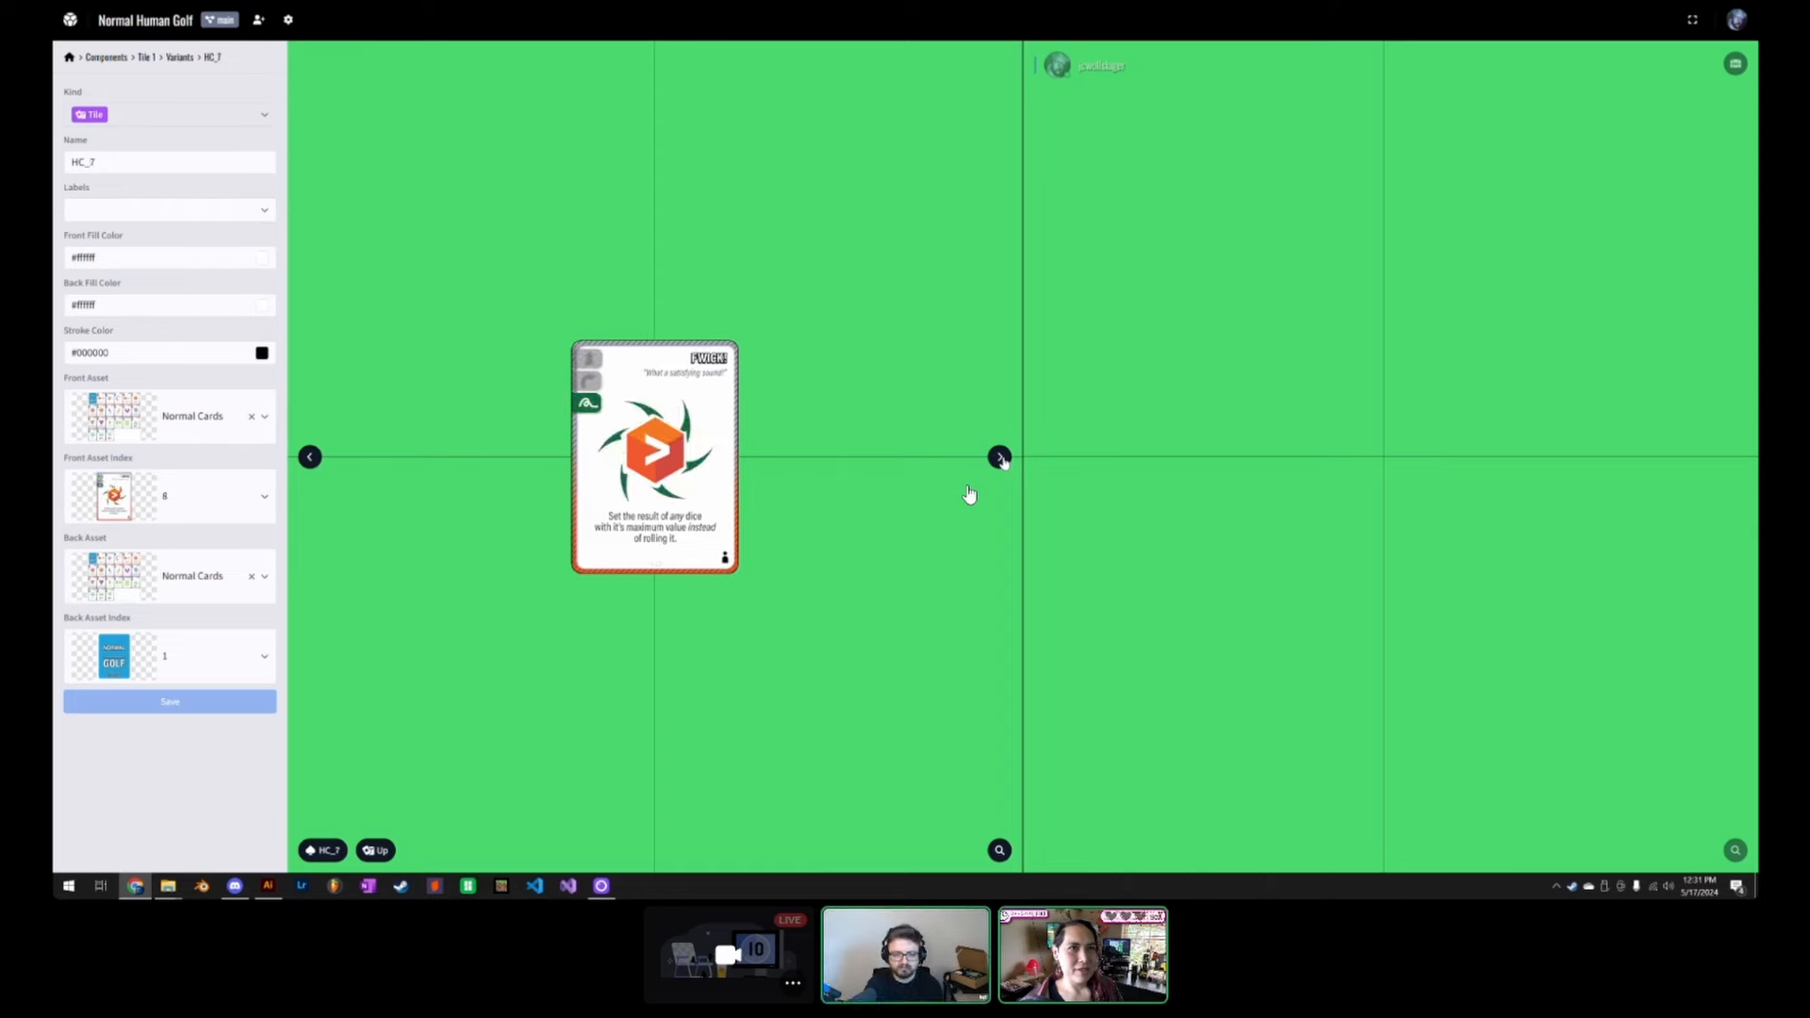
{"action": "left_click", "coordinate": [998, 458]}
{"action": "left_click", "coordinate": [998, 458]}
{"action": "left_click", "coordinate": [999, 458]}
{"action": "left_click", "coordinate": [999, 459]}
{"action": "left_click", "coordinate": [999, 458]}
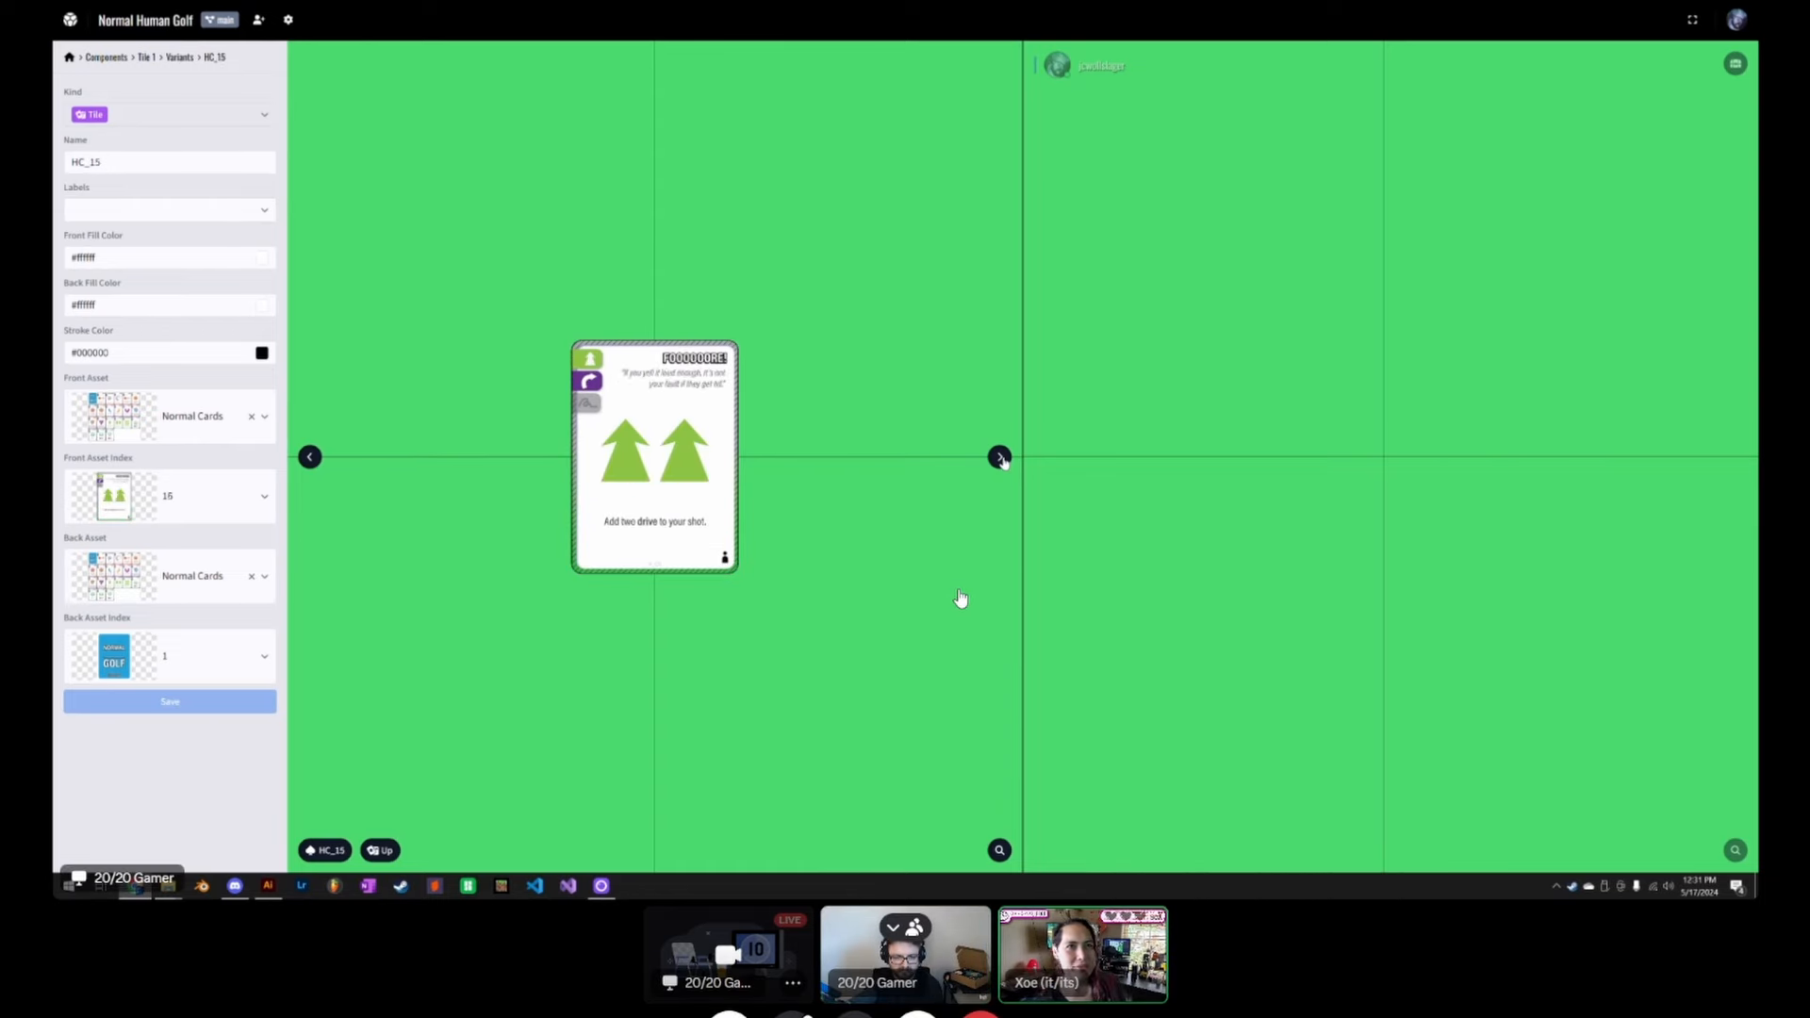
{"action": "left_click", "coordinate": [998, 459]}
{"action": "left_click", "coordinate": [998, 459]}
{"action": "left_click", "coordinate": [999, 458]}
{"action": "left_click", "coordinate": [999, 458]}
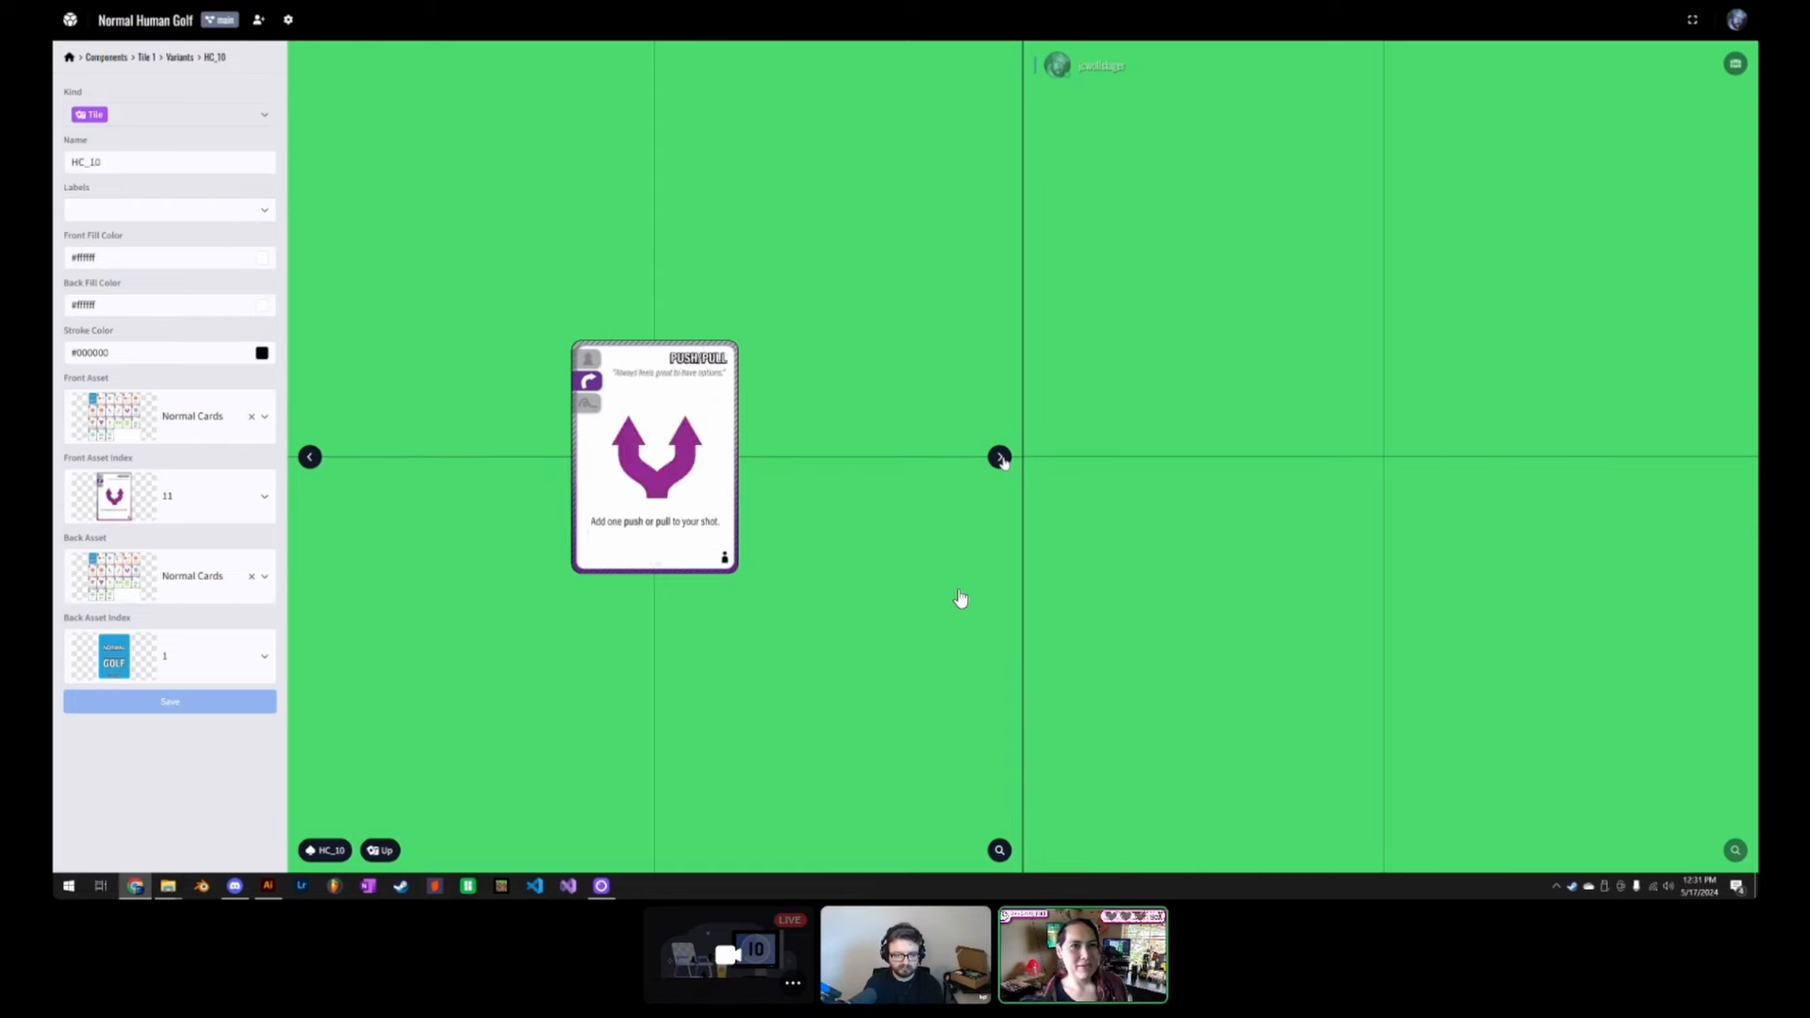
{"action": "left_click", "coordinate": [998, 458]}
{"action": "left_click", "coordinate": [999, 458]}
{"action": "left_click", "coordinate": [998, 458]}
{"action": "left_click", "coordinate": [999, 458]}
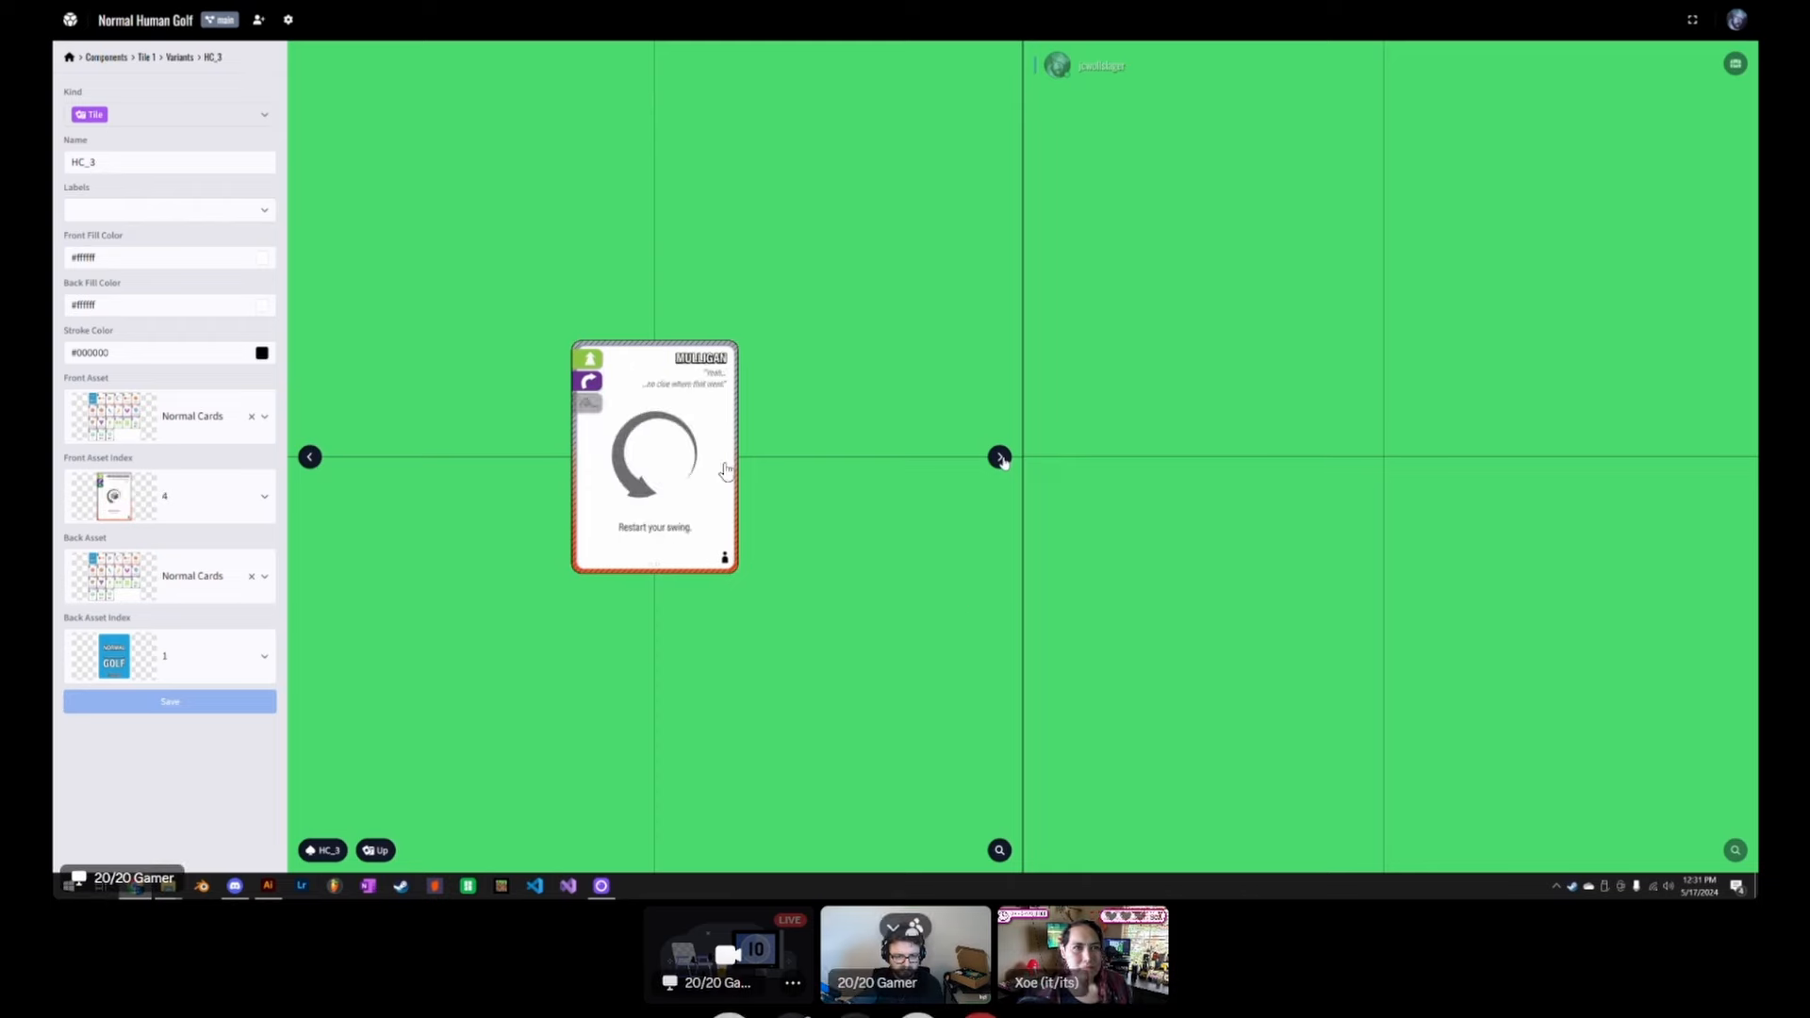
{"action": "left_click", "coordinate": [999, 459]}
{"action": "left_click", "coordinate": [998, 458]}
{"action": "left_click", "coordinate": [998, 459]}
{"action": "left_click", "coordinate": [999, 458]}
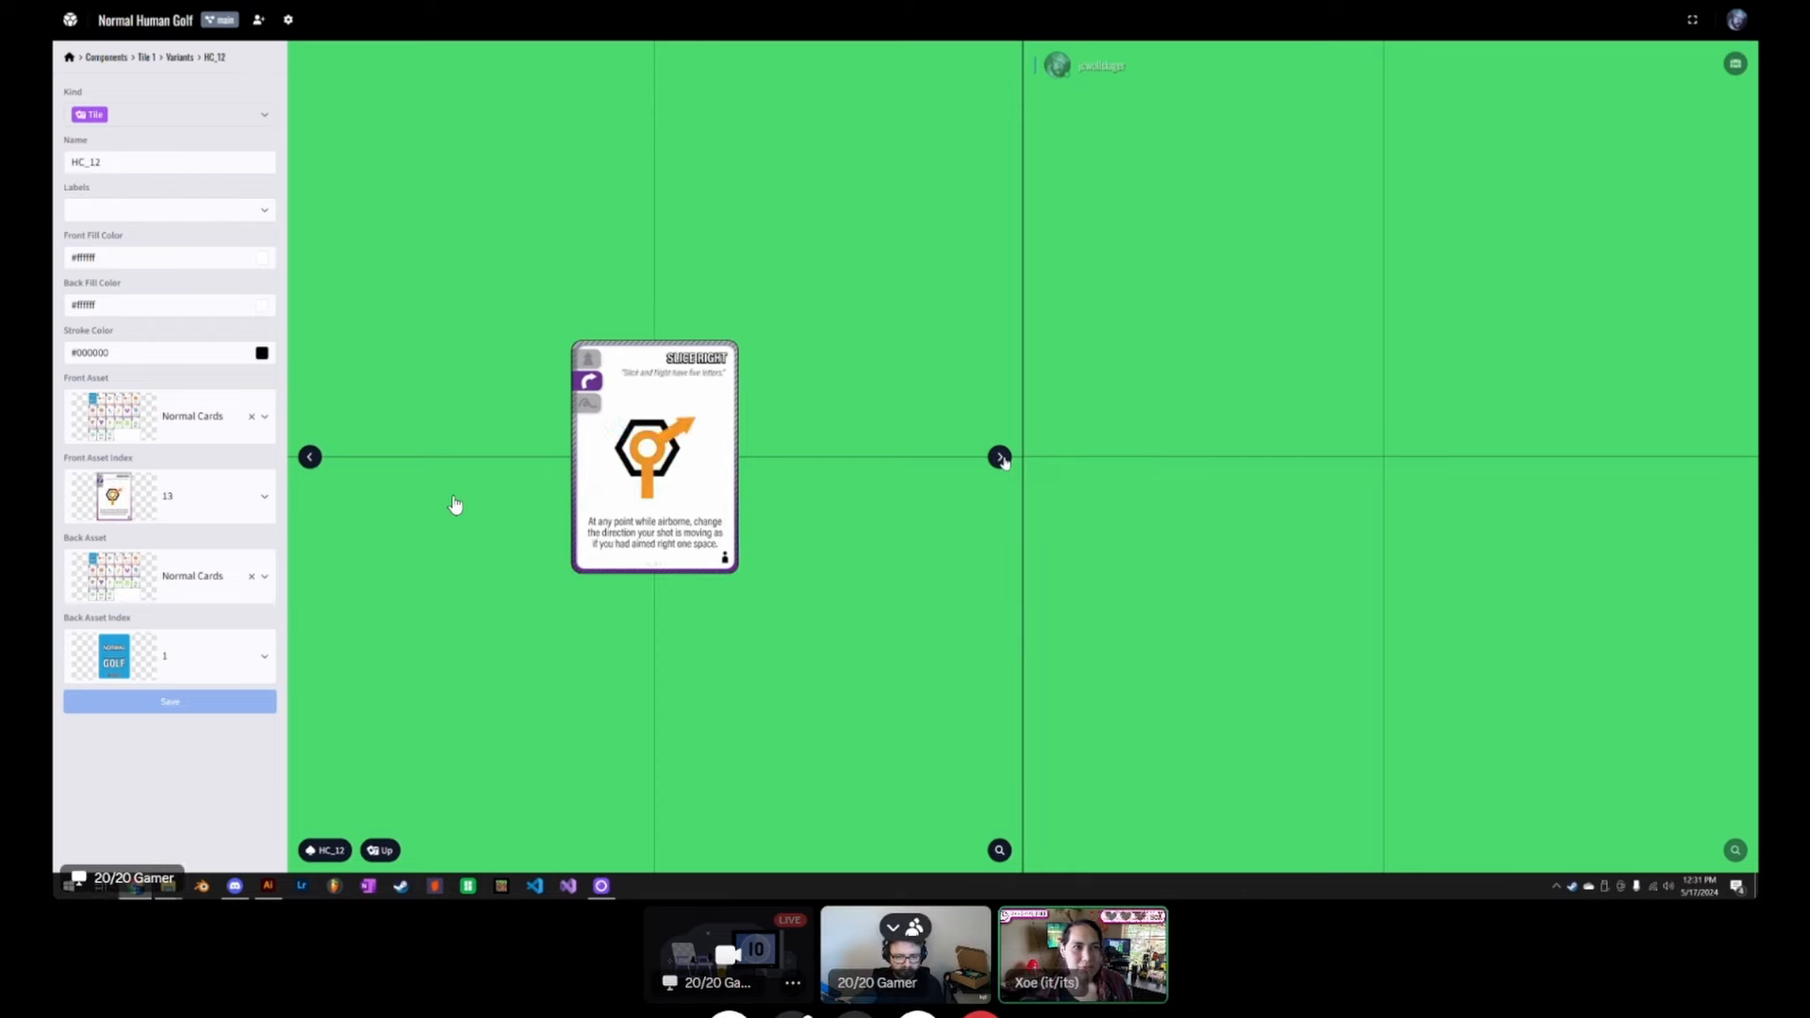
{"action": "left_click", "coordinate": [999, 459]}
{"action": "left_click", "coordinate": [998, 458]}
{"action": "left_click", "coordinate": [999, 458]}
{"action": "left_click", "coordinate": [999, 459]}
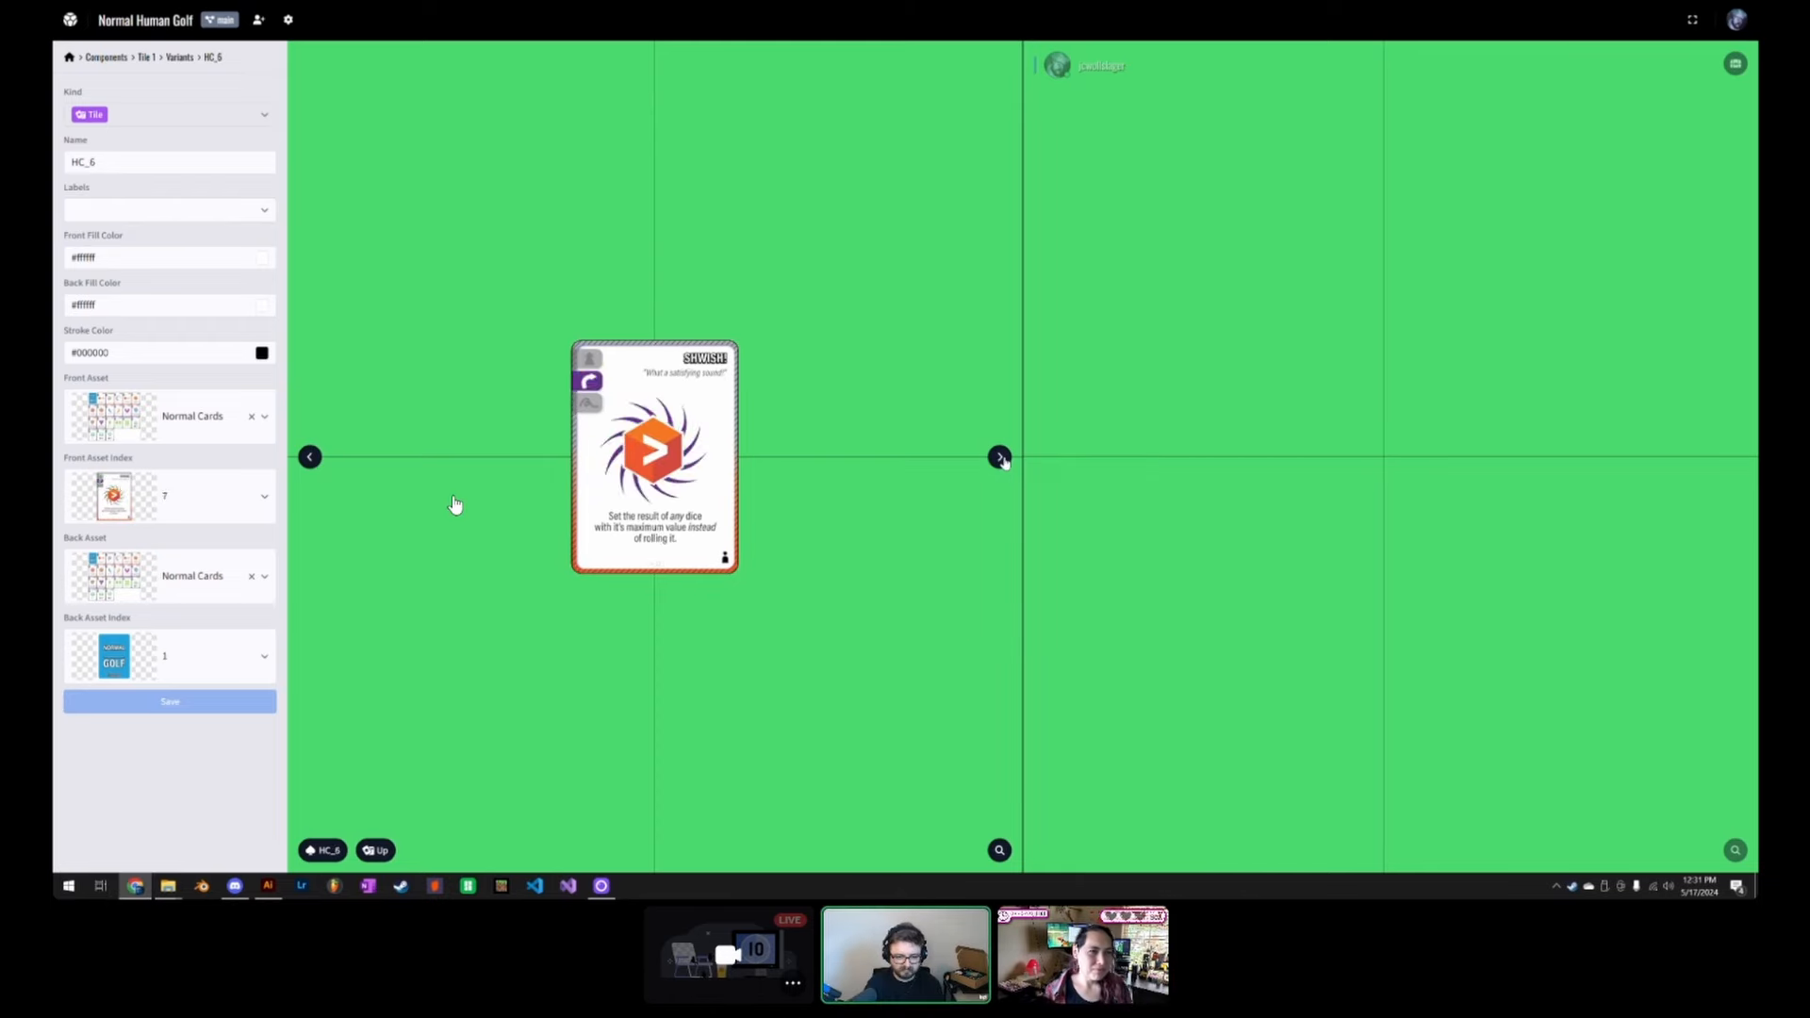
{"action": "left_click", "coordinate": [999, 458]}
{"action": "left_click", "coordinate": [998, 458]}
{"action": "left_click", "coordinate": [999, 458]}
{"action": "left_click", "coordinate": [999, 459]}
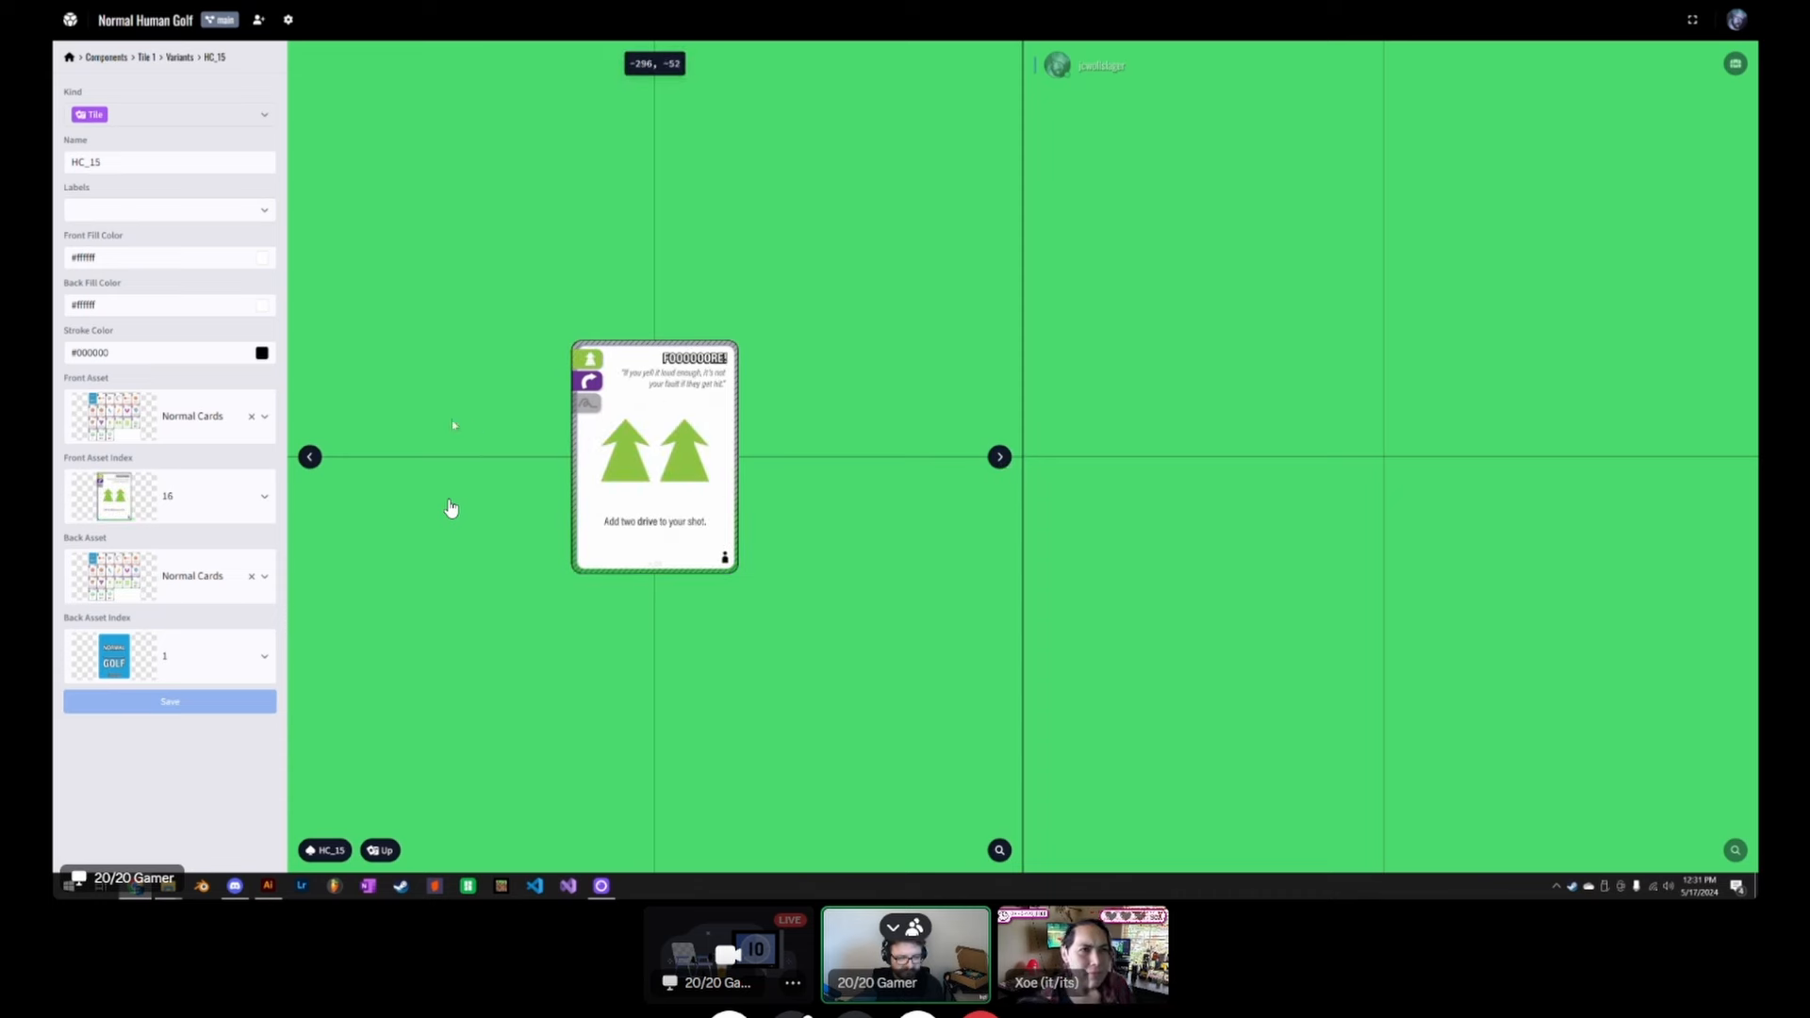
{"action": "left_click", "coordinate": [999, 458]}
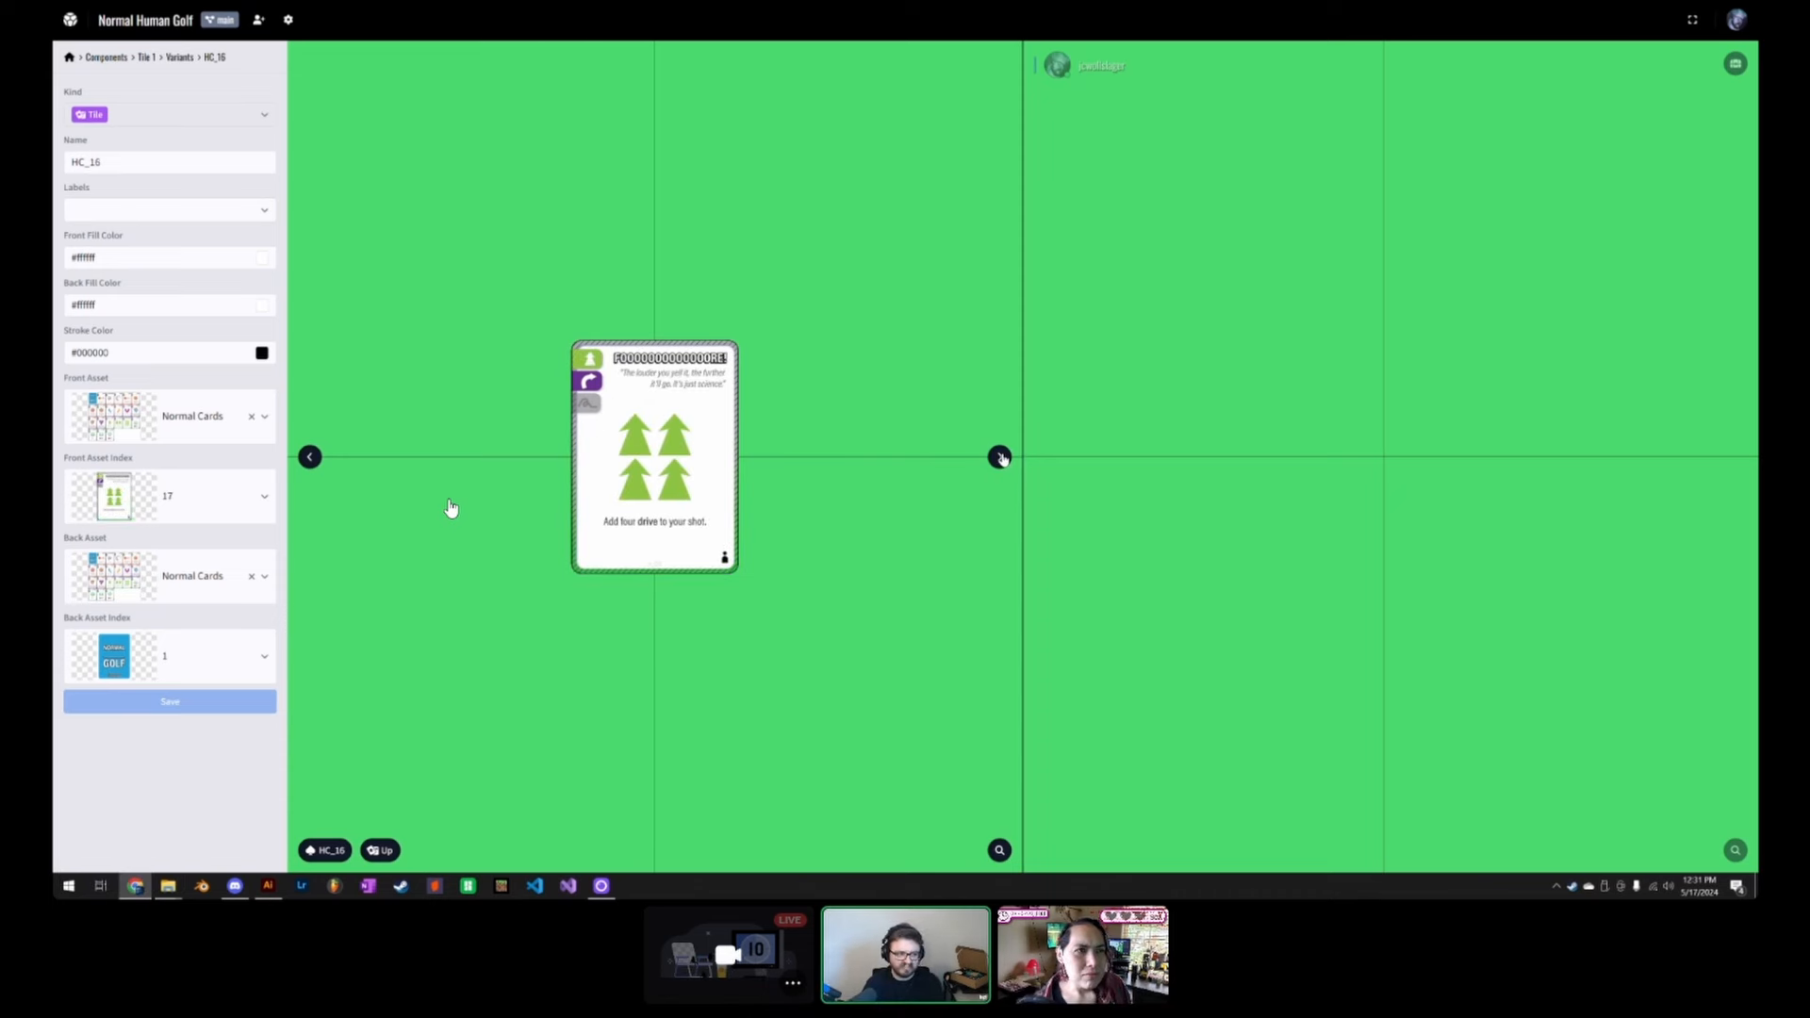
{"action": "left_click", "coordinate": [999, 459]}
{"action": "left_click", "coordinate": [1000, 459]}
{"action": "left_click", "coordinate": [999, 458]}
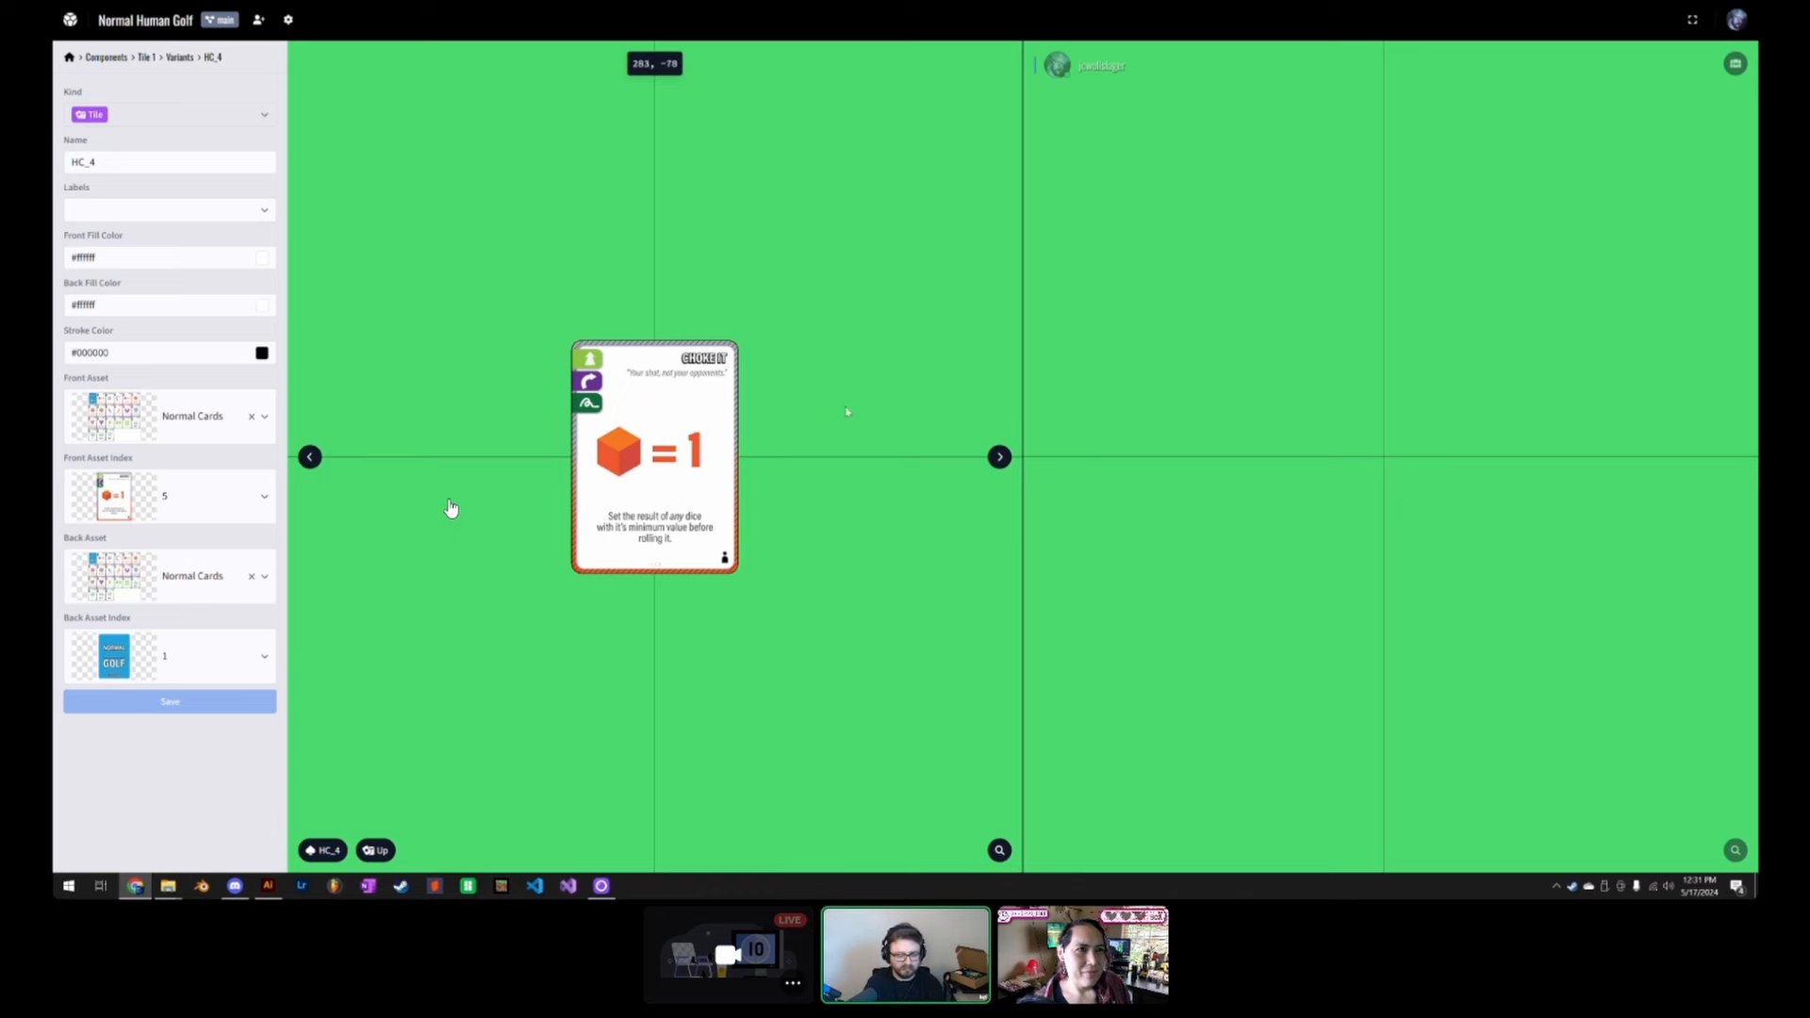
{"action": "left_click", "coordinate": [1001, 464]}
{"action": "left_click", "coordinate": [1001, 464]}
{"action": "left_click", "coordinate": [1001, 464]}
{"action": "left_click", "coordinate": [1001, 463]}
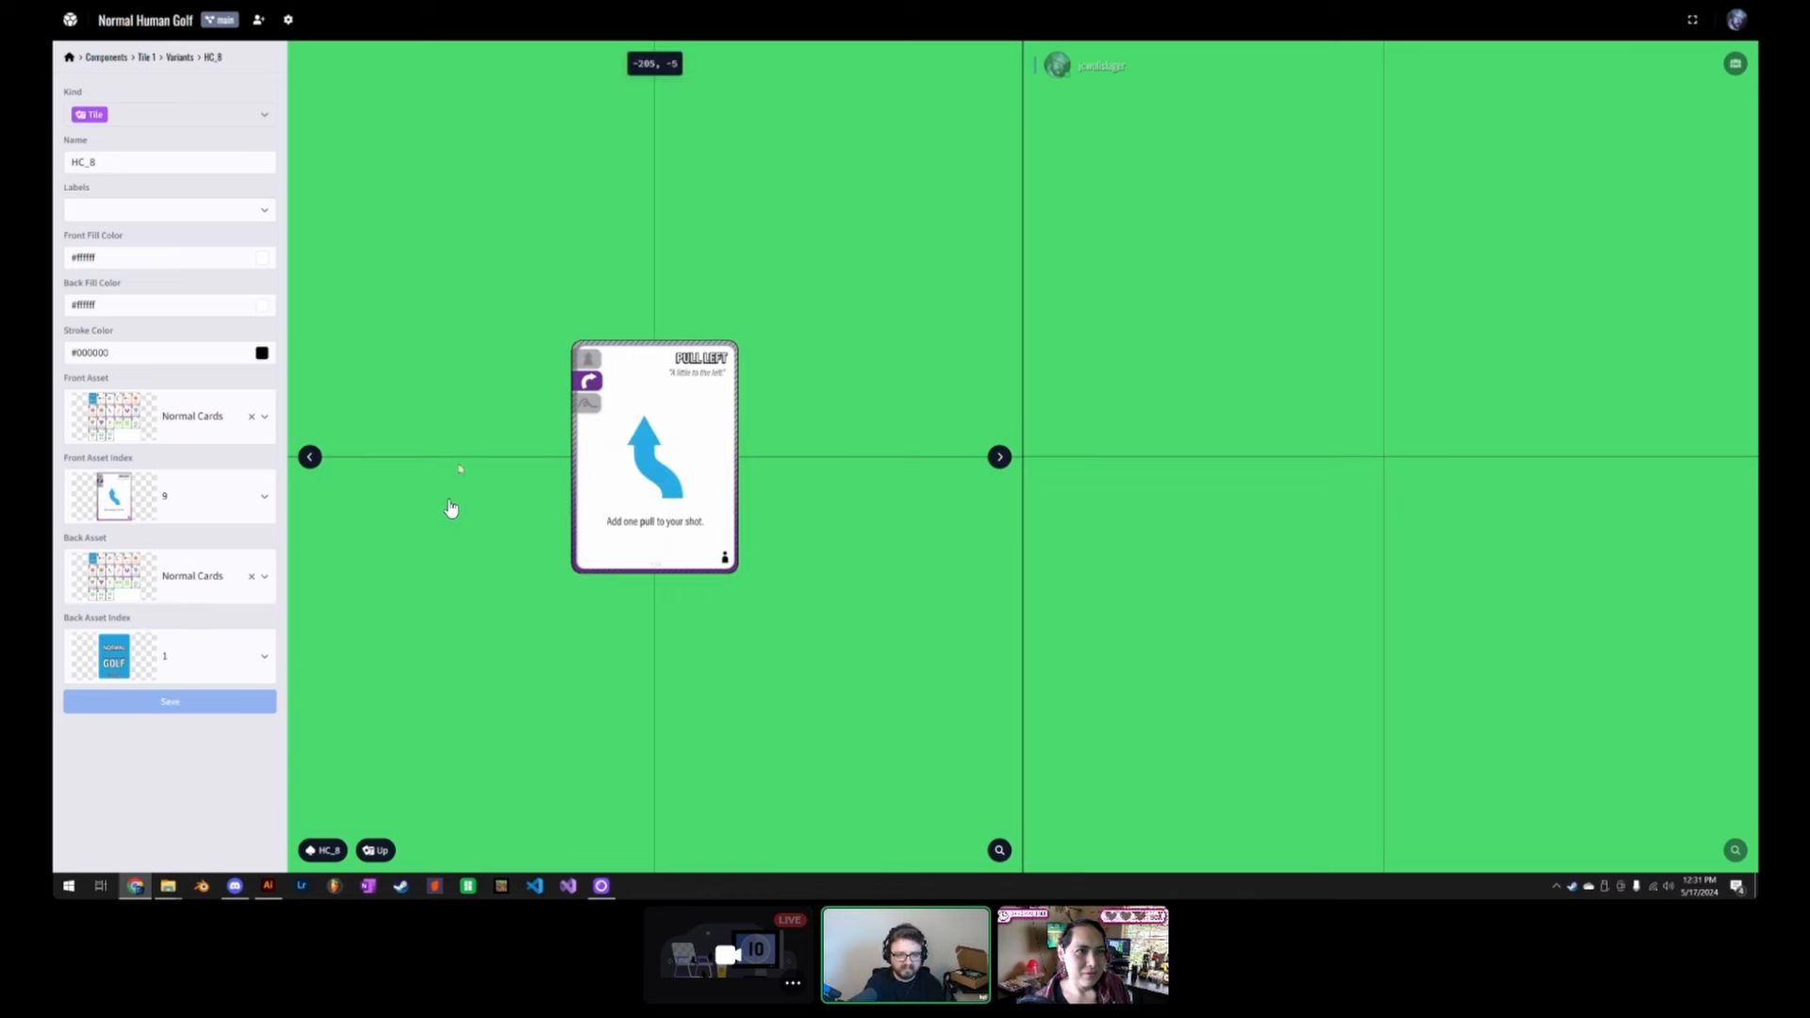
{"action": "left_click", "coordinate": [310, 458]}
{"action": "left_click", "coordinate": [310, 458]}
{"action": "left_click", "coordinate": [311, 457]}
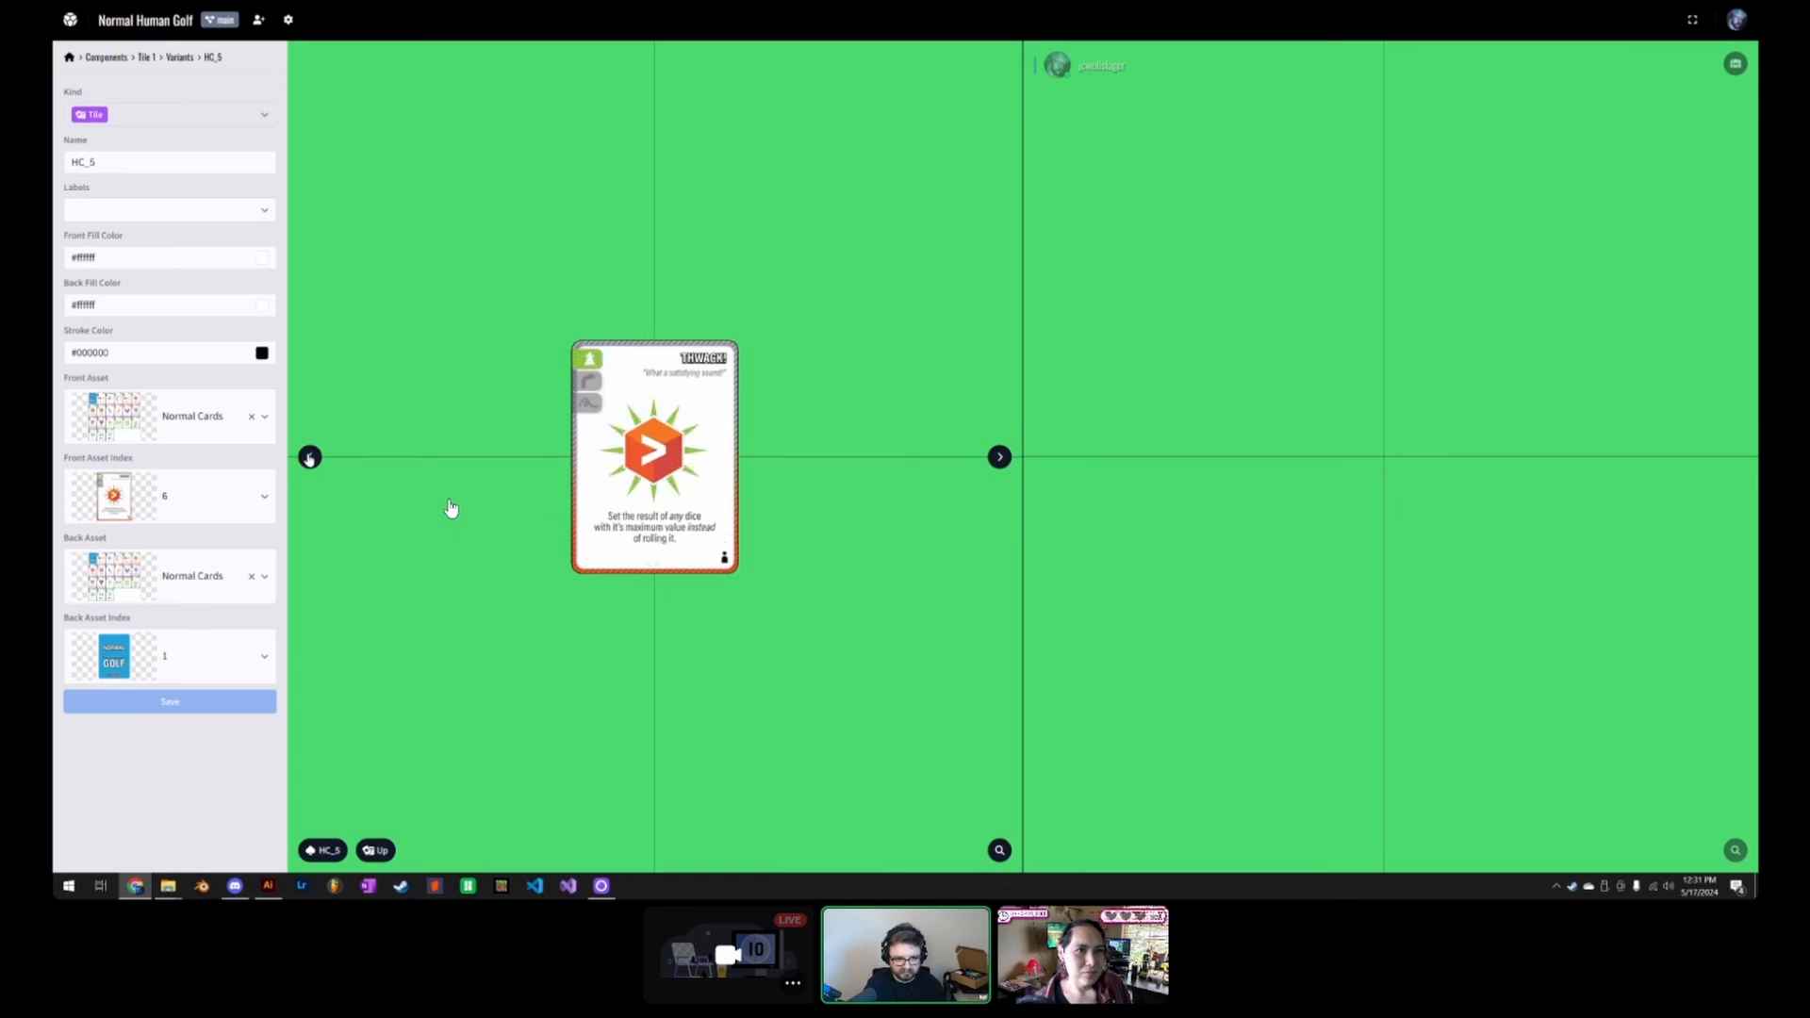
{"action": "left_click", "coordinate": [310, 457]}
{"action": "left_click", "coordinate": [310, 457]}
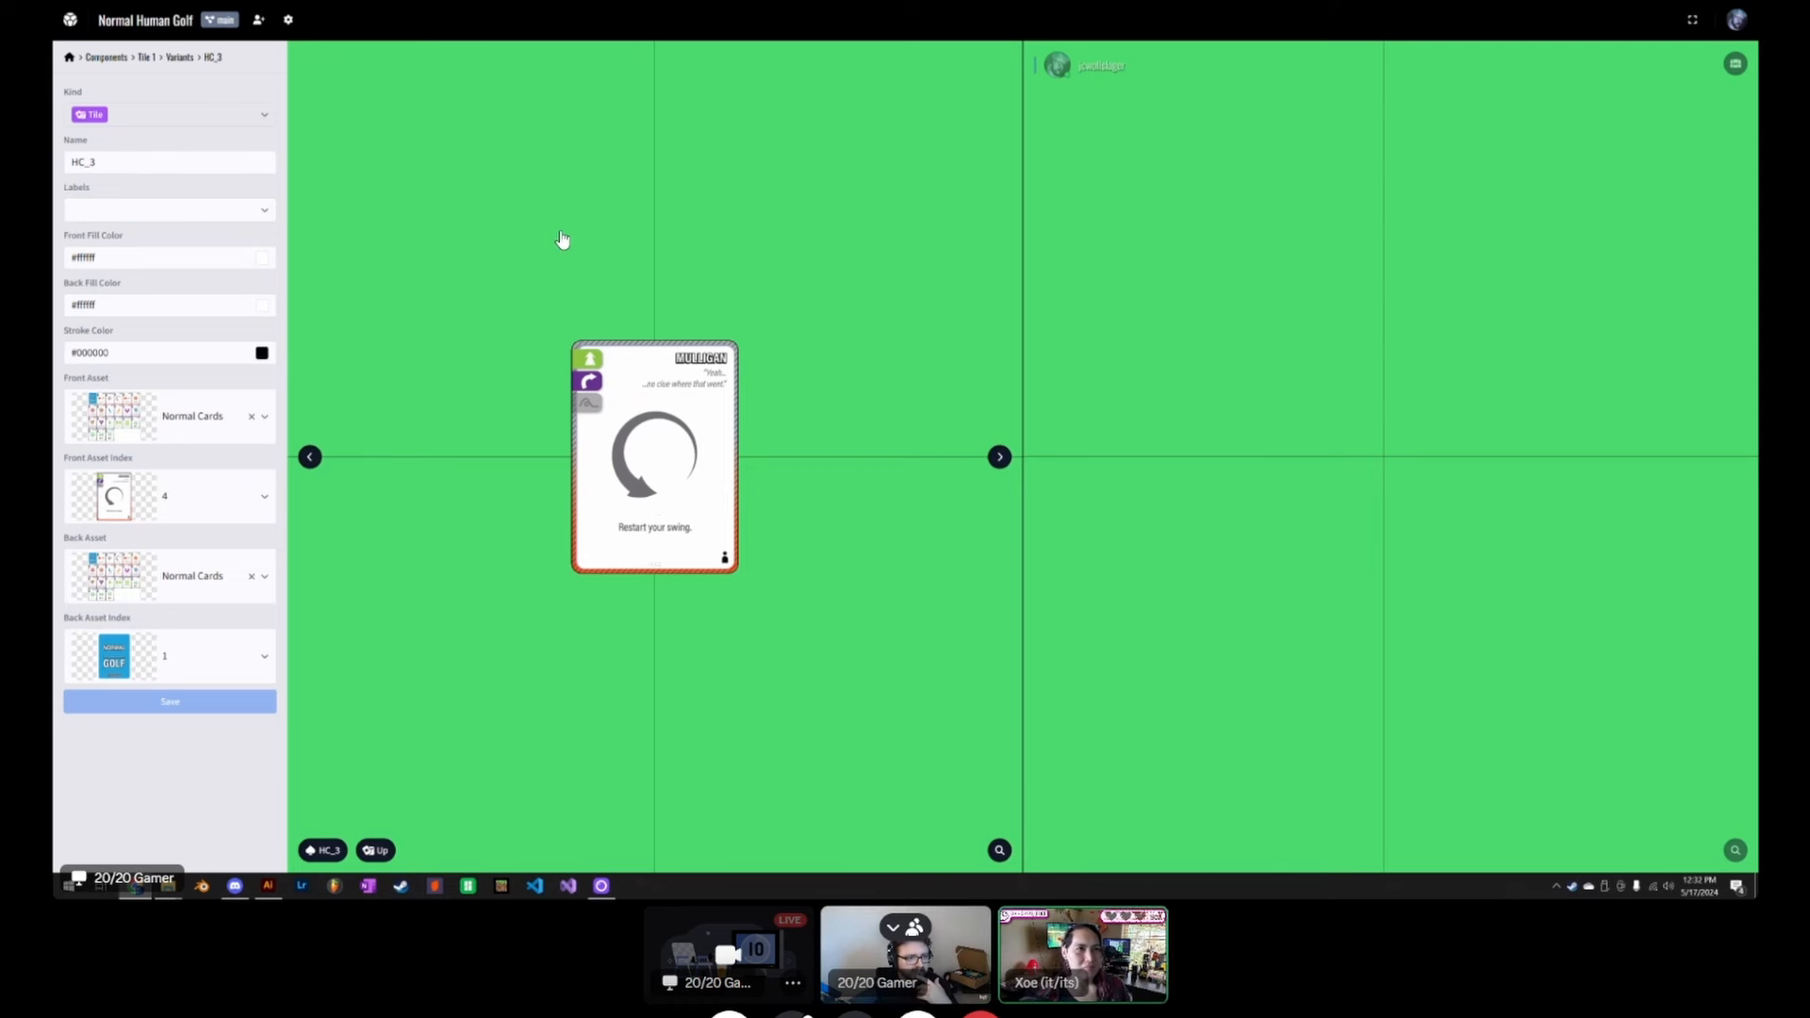
{"action": "left_click_drag", "start_coordinate": [188, 353], "coordinate": [68, 352]}
{"action": "left_click", "coordinate": [189, 353]}
{"action": "left_click", "coordinate": [617, 317]}
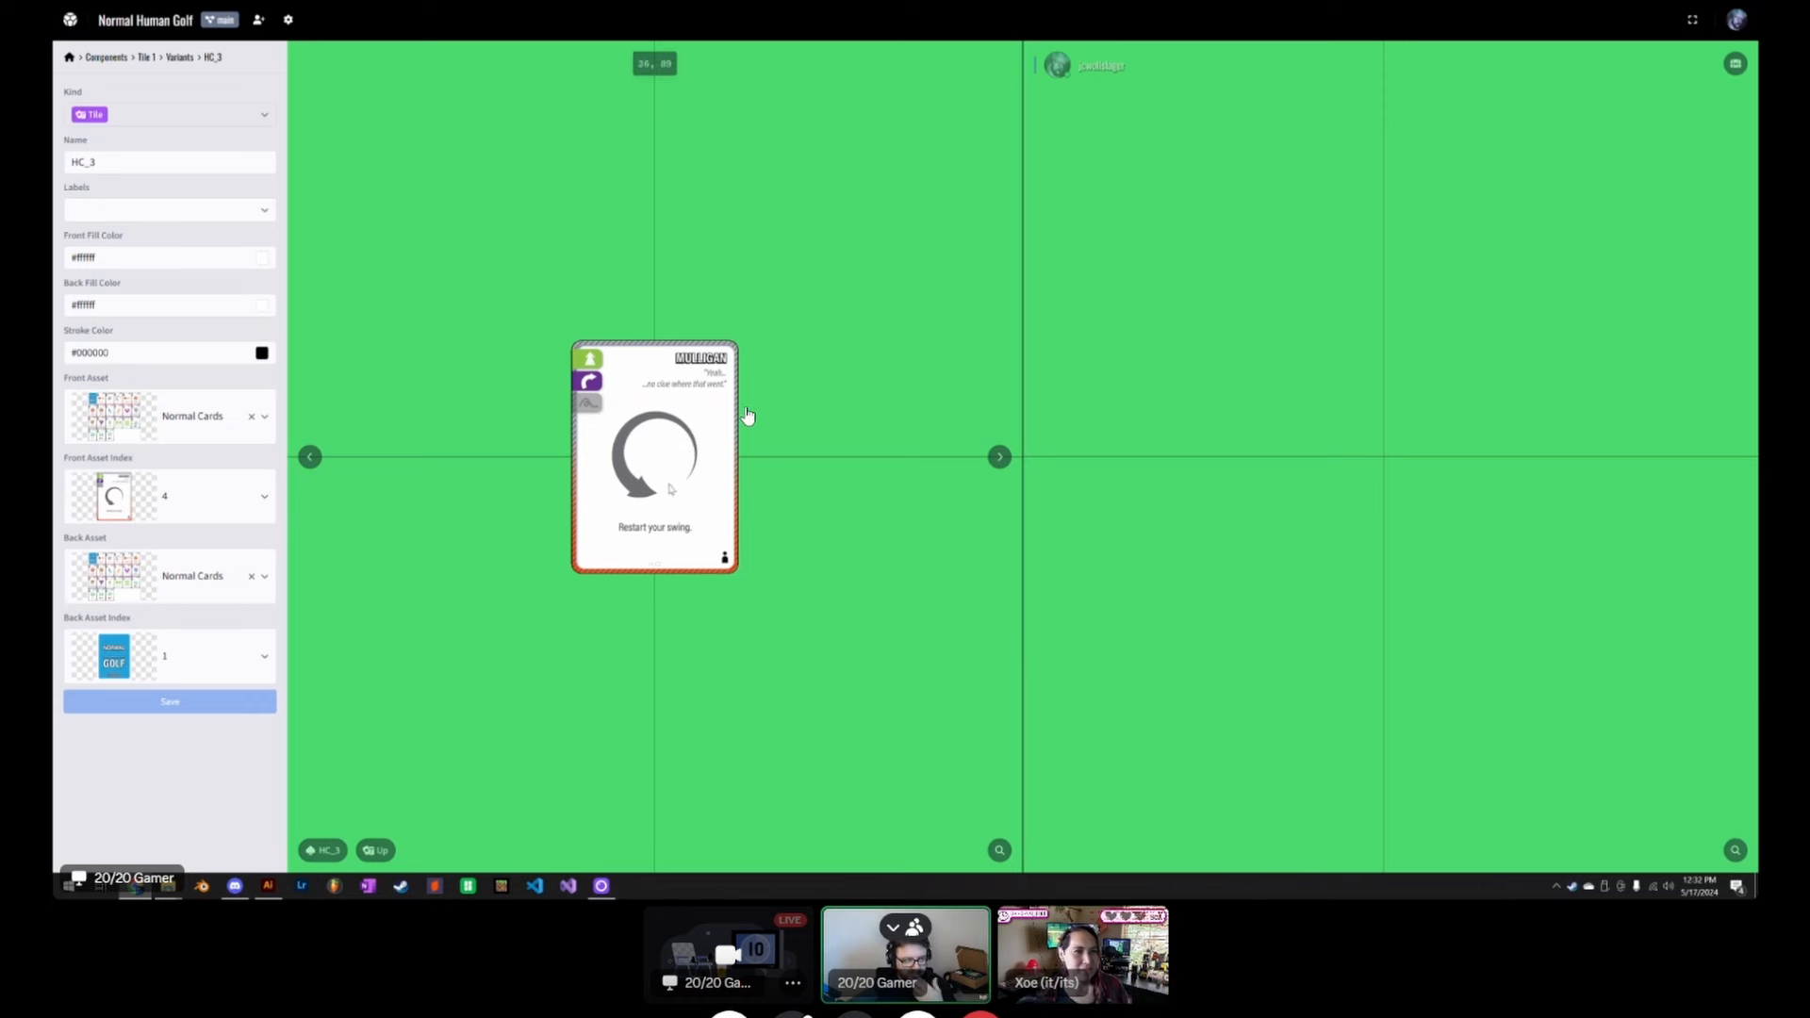
Step: Open the chest on the table view and rename the Tile 1 component as Normal Cards
{"action": "left_click", "coordinate": [179, 59]}
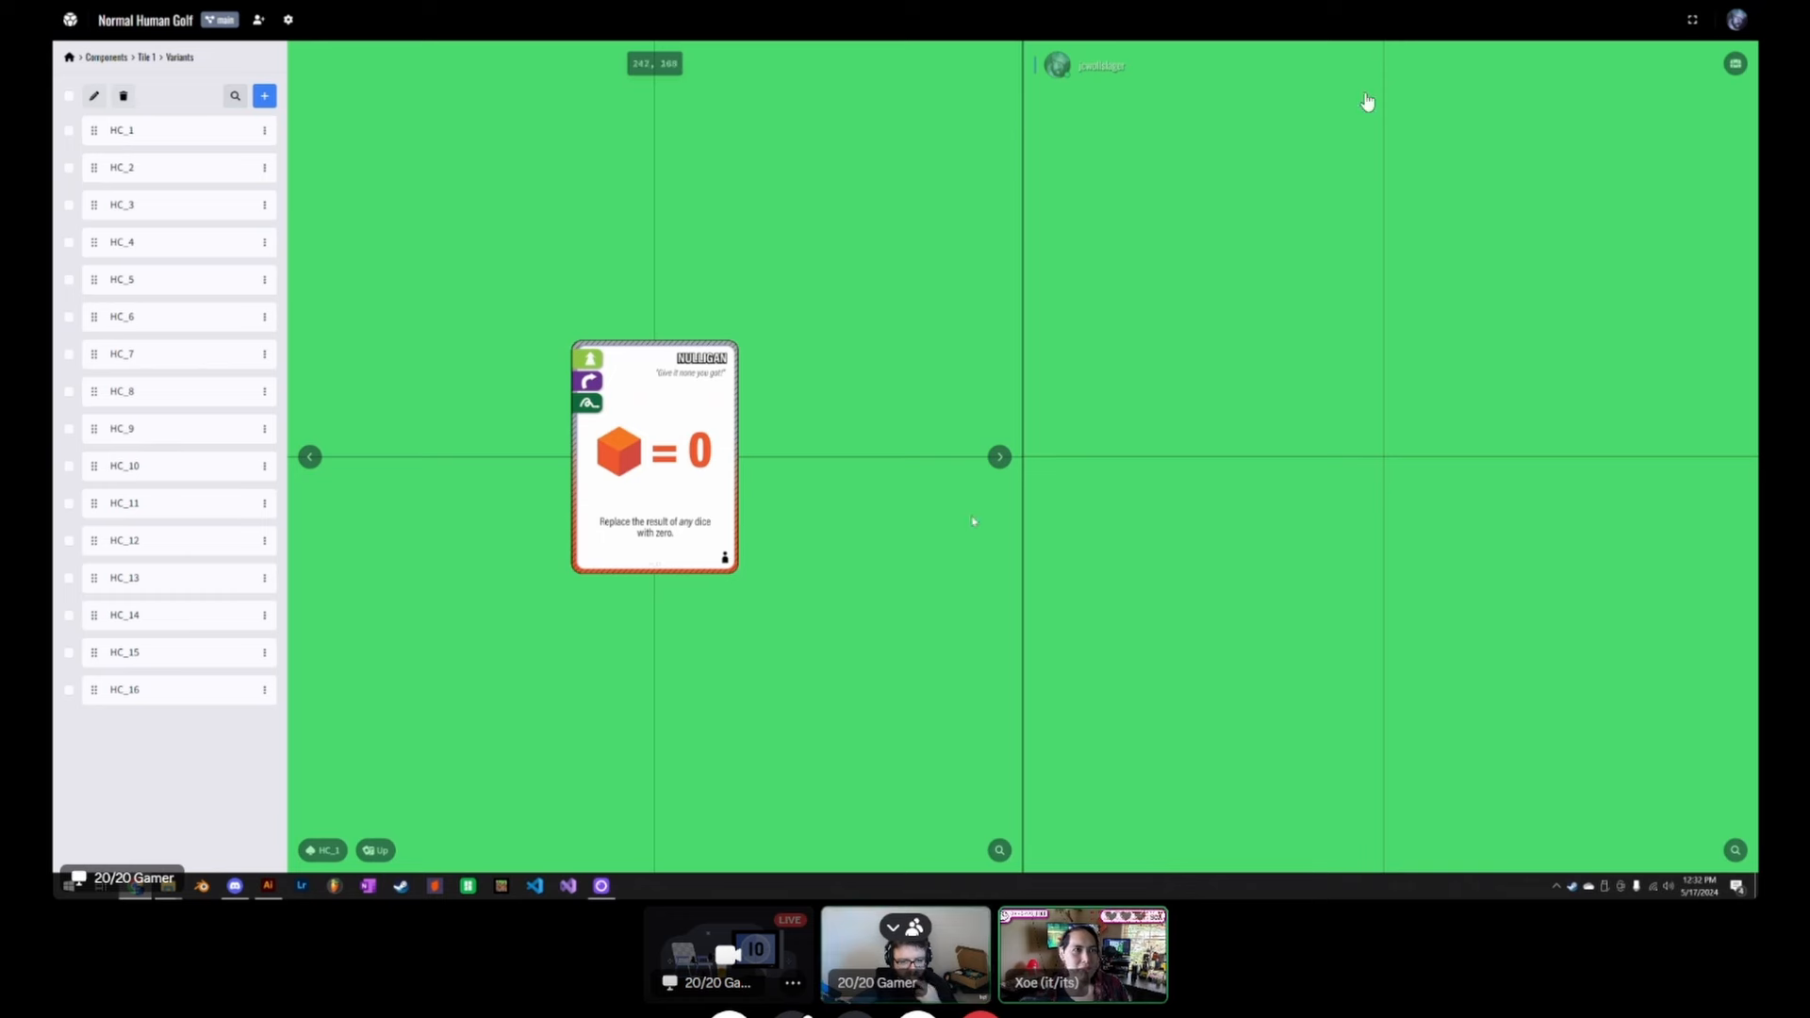
{"action": "left_click", "coordinate": [1736, 64]}
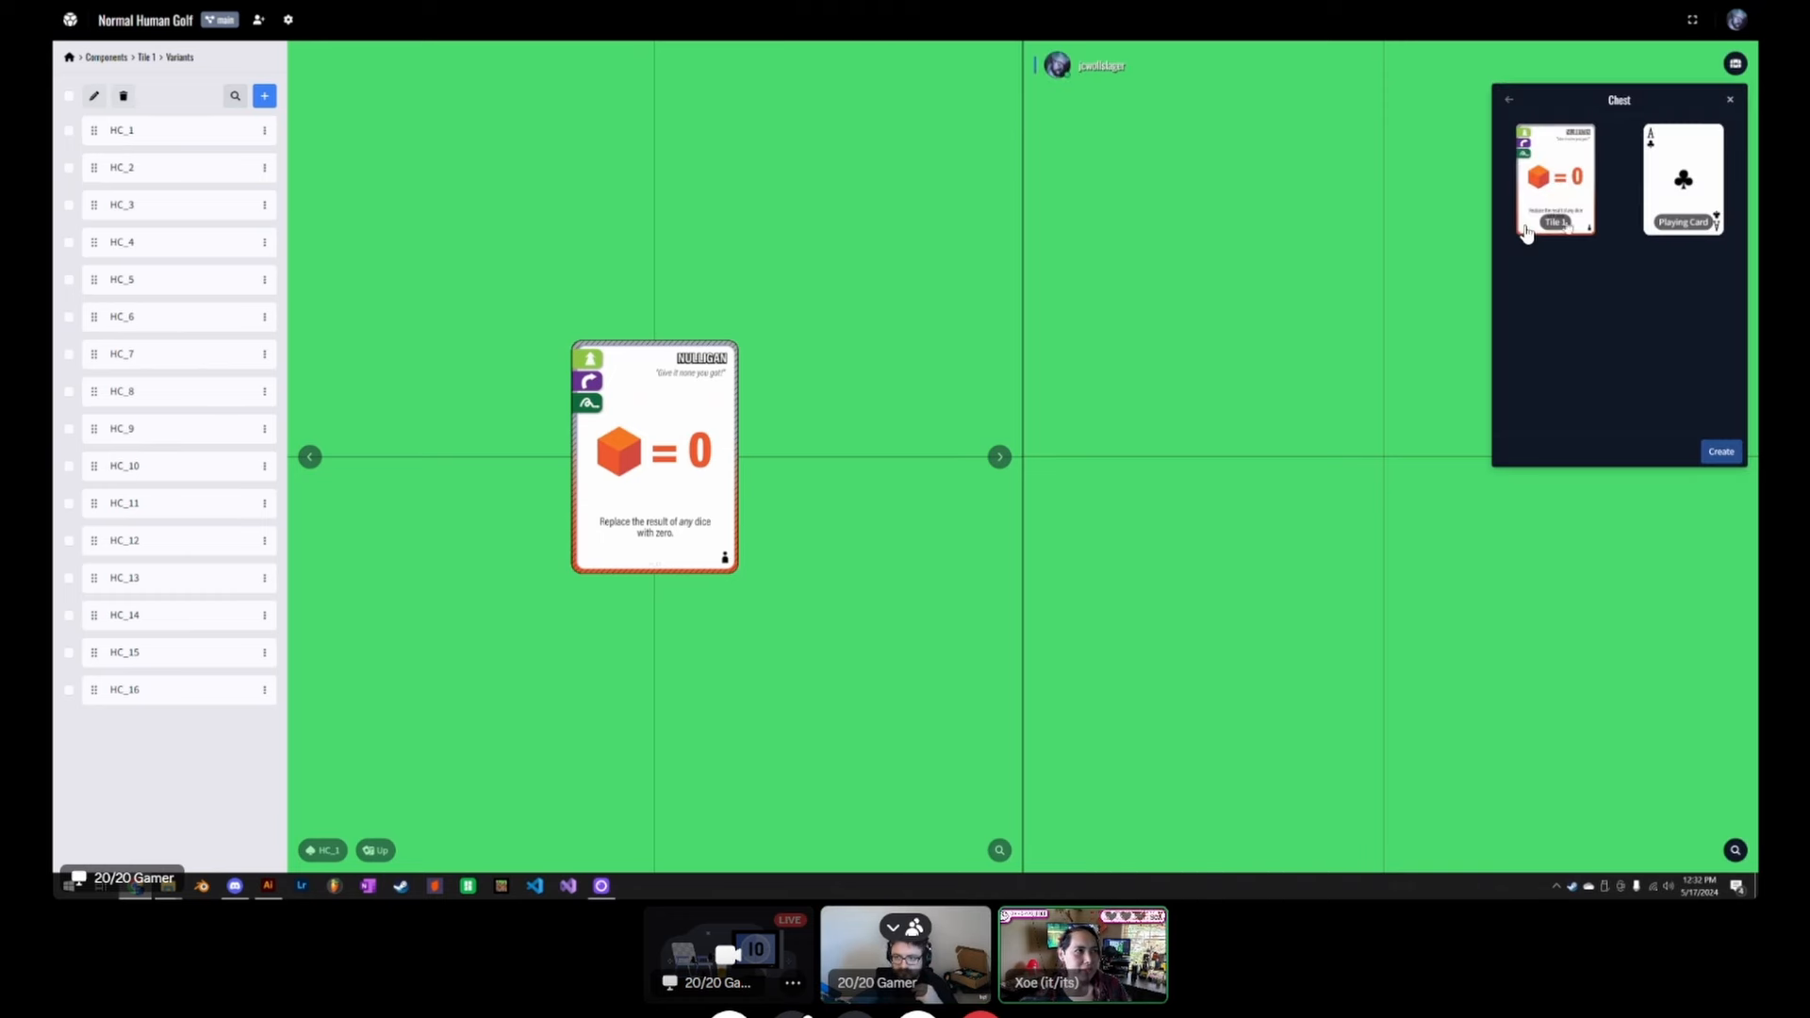
{"action": "left_click", "coordinate": [147, 57]}
{"action": "triple_click", "coordinate": [210, 154]}
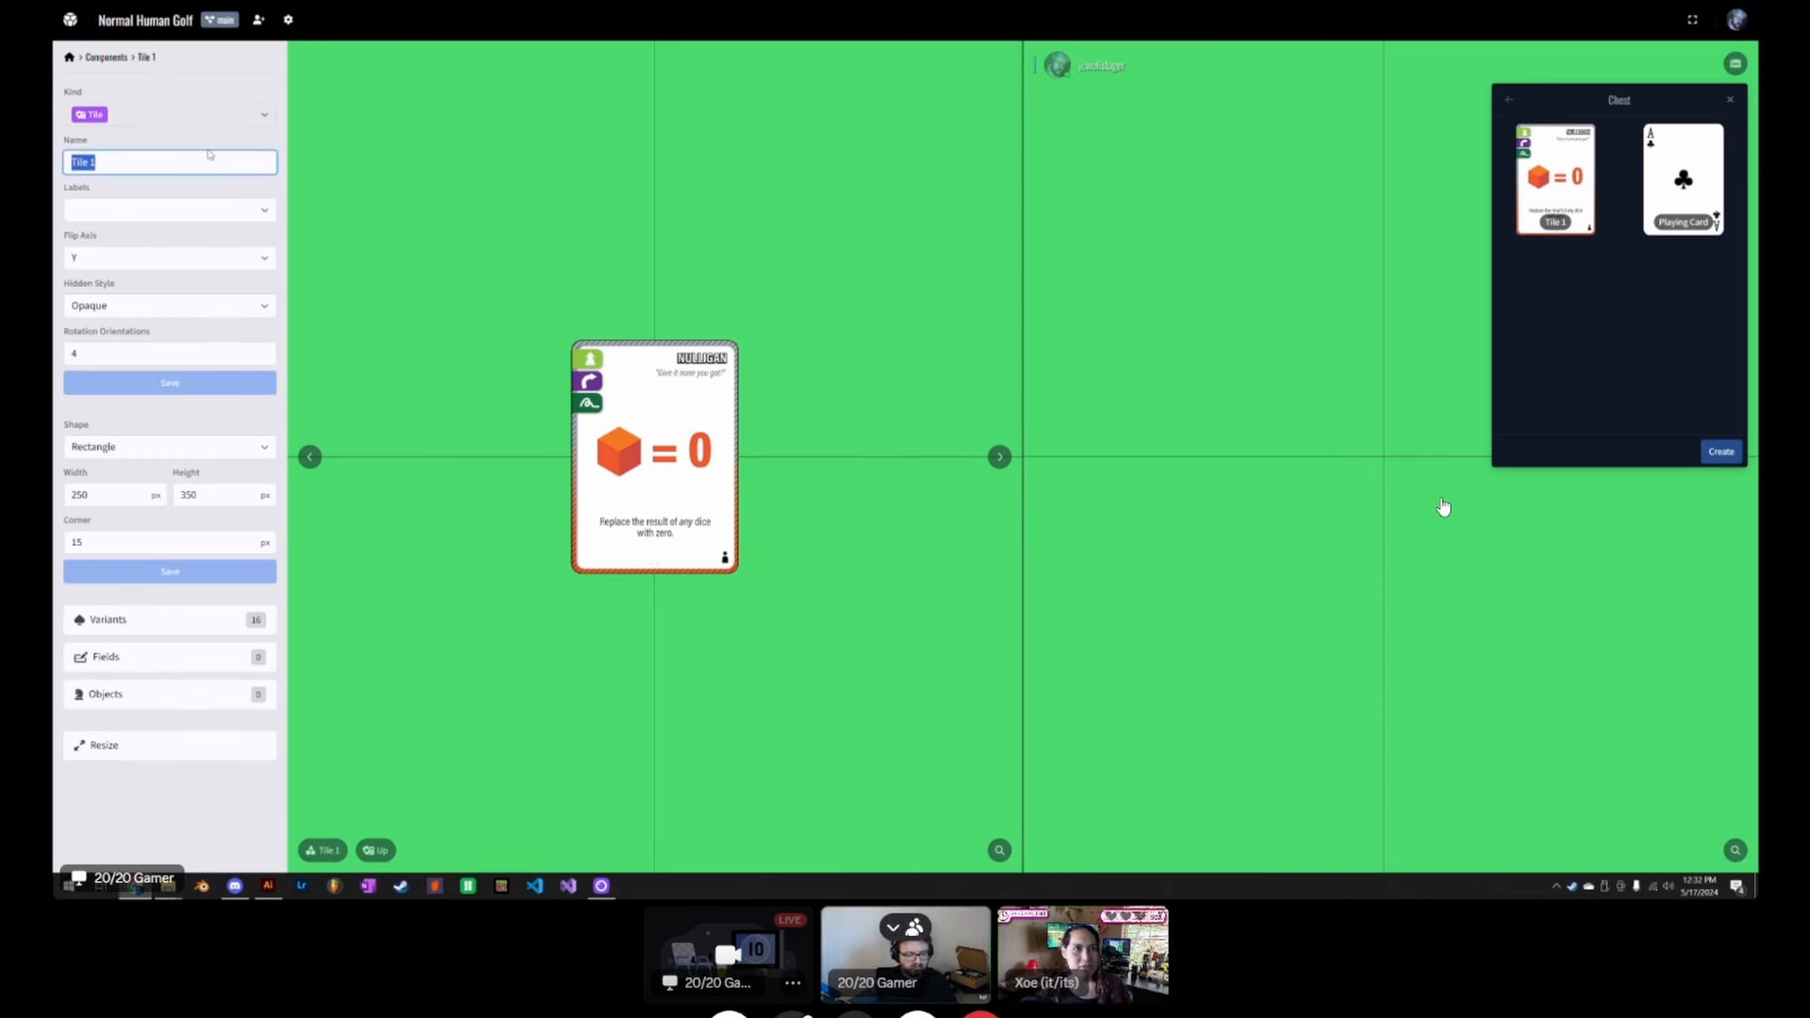
{"action": "type", "text": "Nor"}
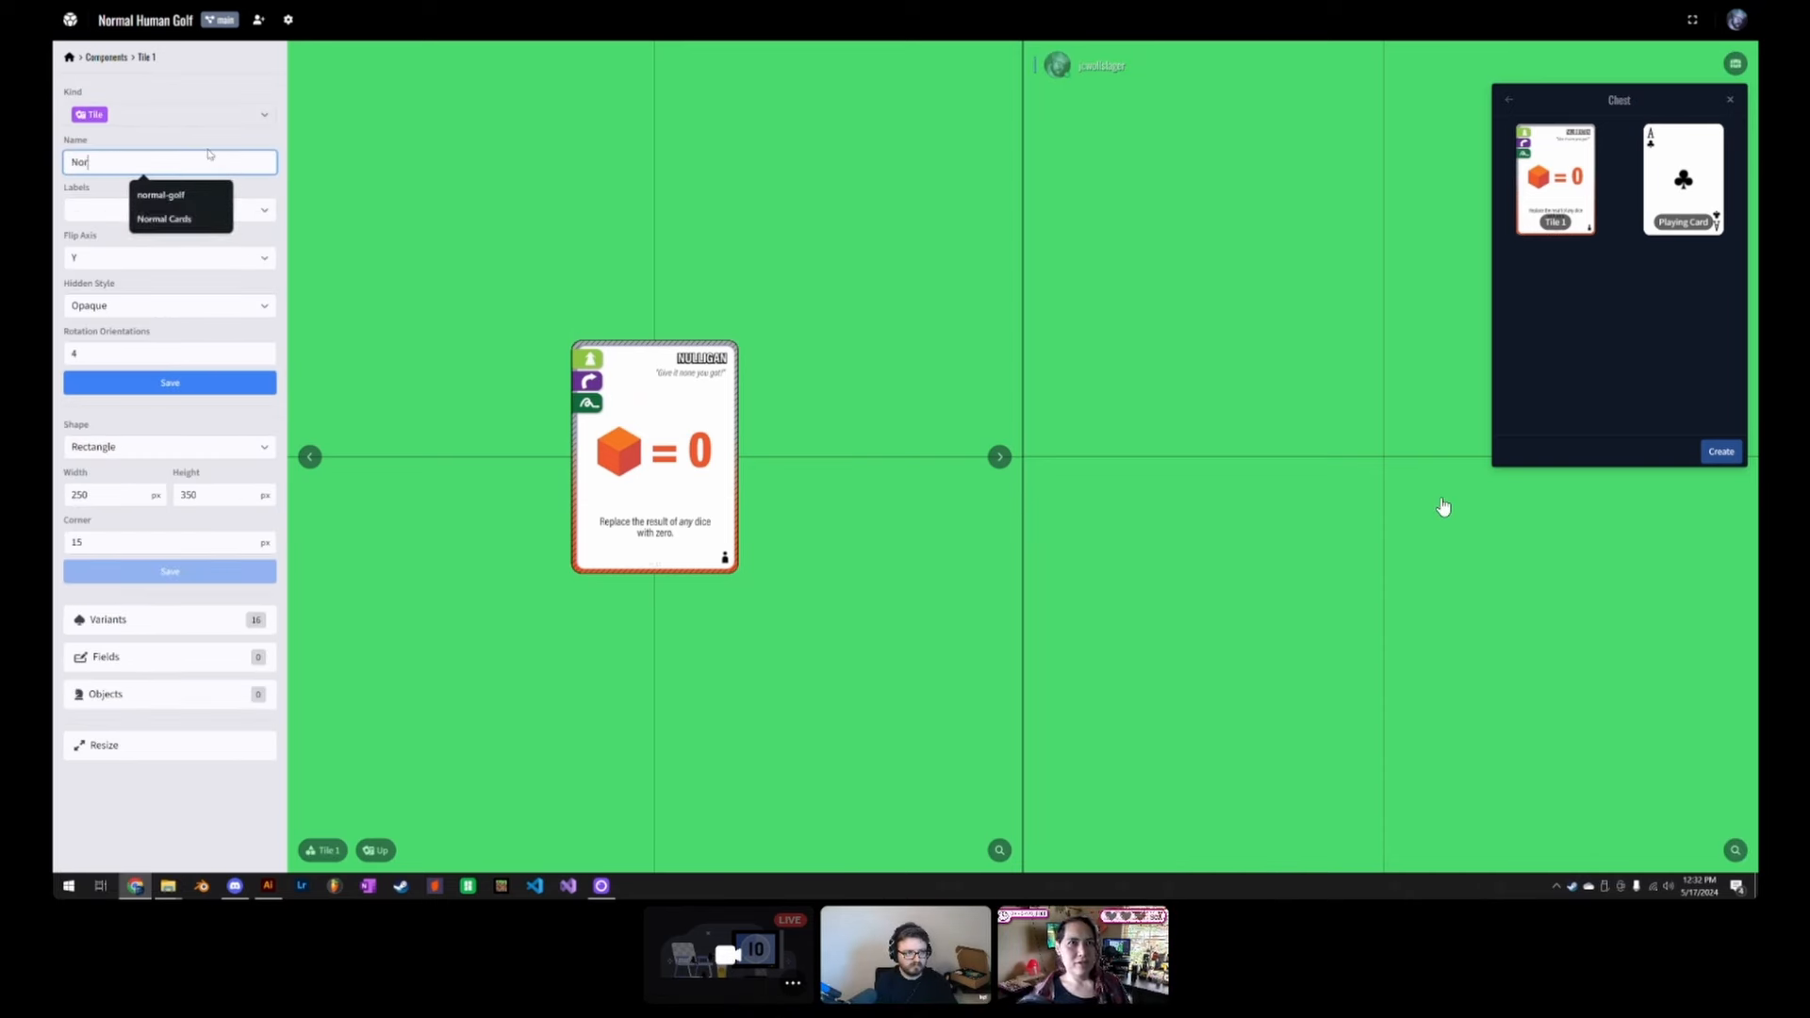
{"action": "type", "text": "mal Cards"}
{"action": "key", "text": "Return"}
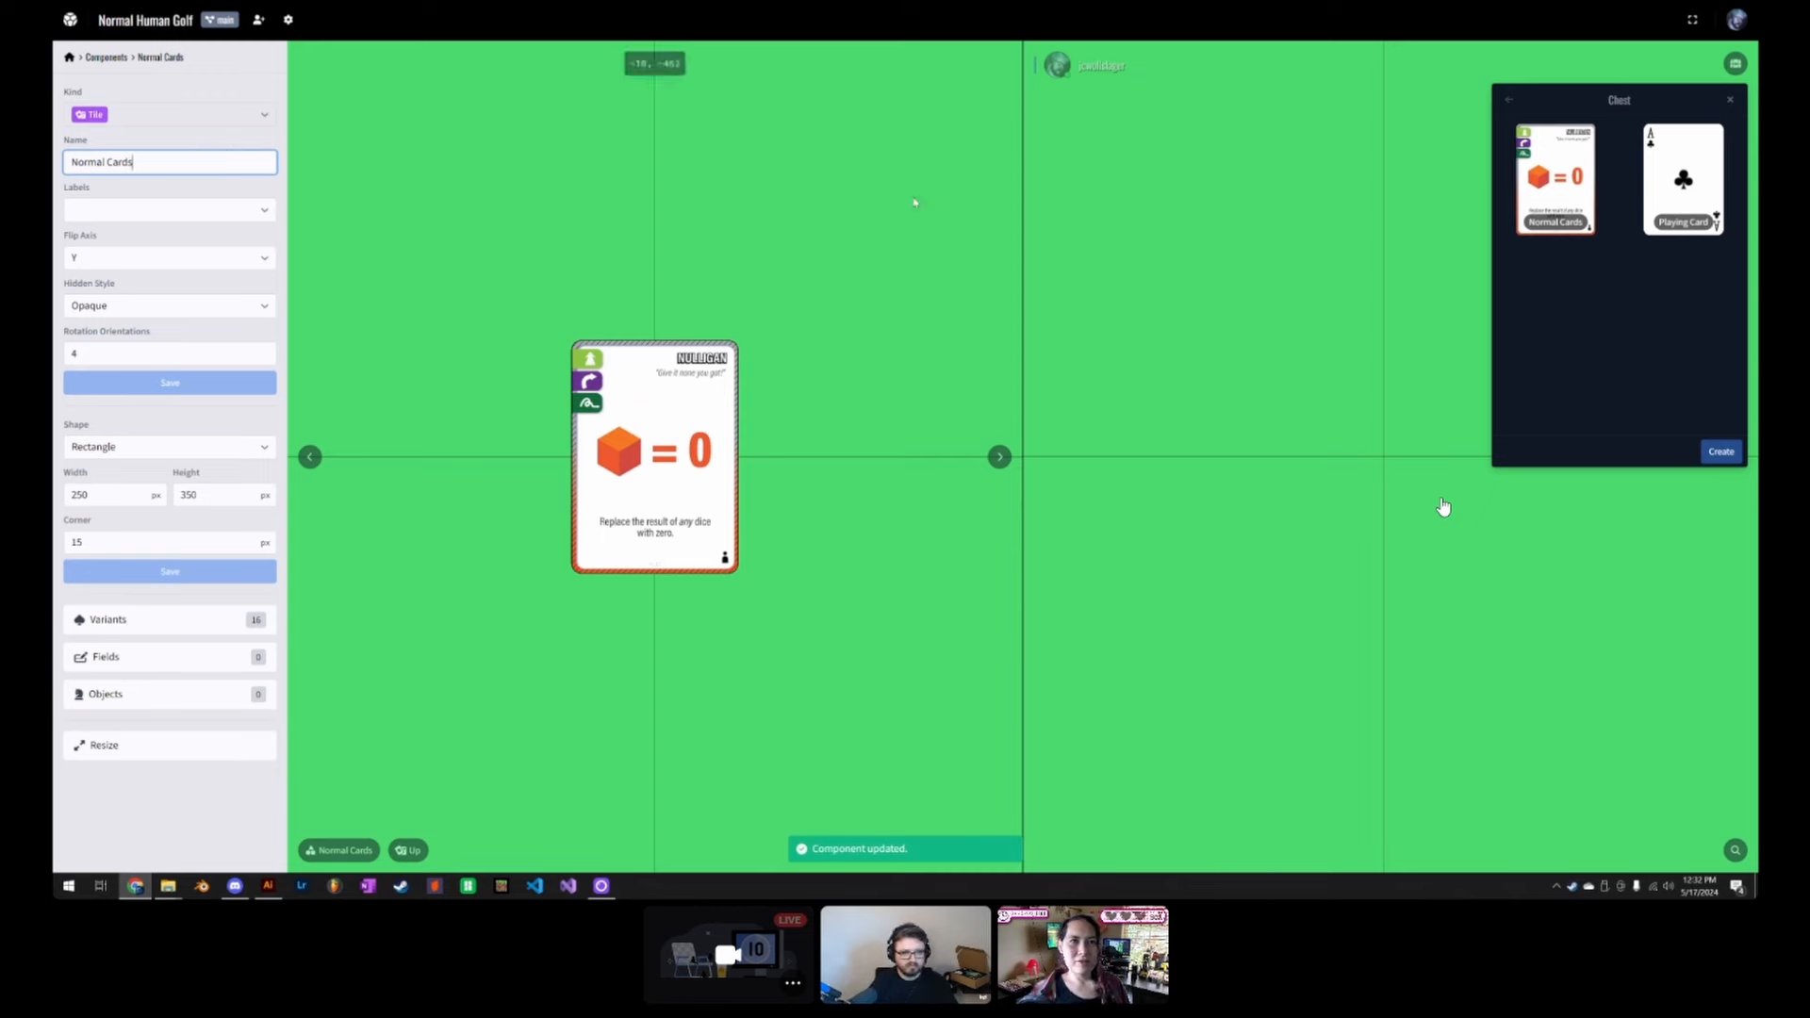
Step: Create the full set of Normal Cards on the table from the chest
{"action": "left_click", "coordinate": [1580, 217]}
{"action": "left_click", "coordinate": [1644, 452]}
{"action": "left_click", "coordinate": [1722, 451]}
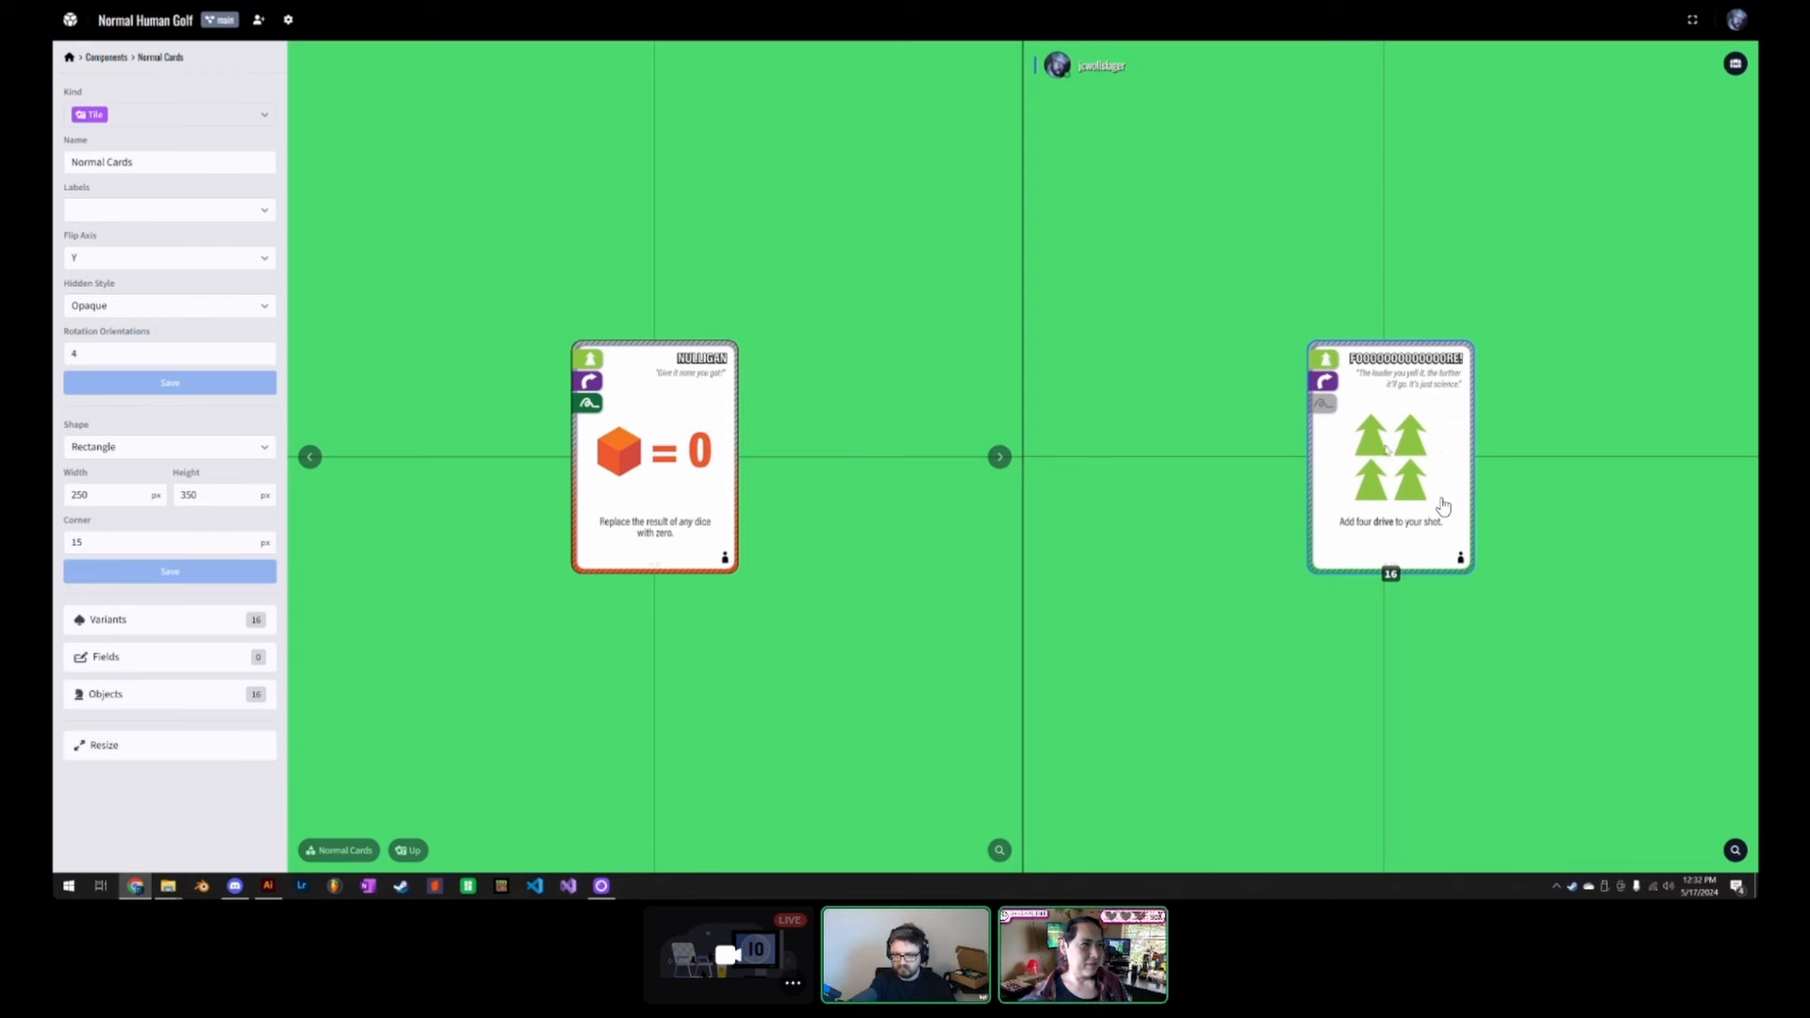
{"action": "right_click", "coordinate": [1441, 507]}
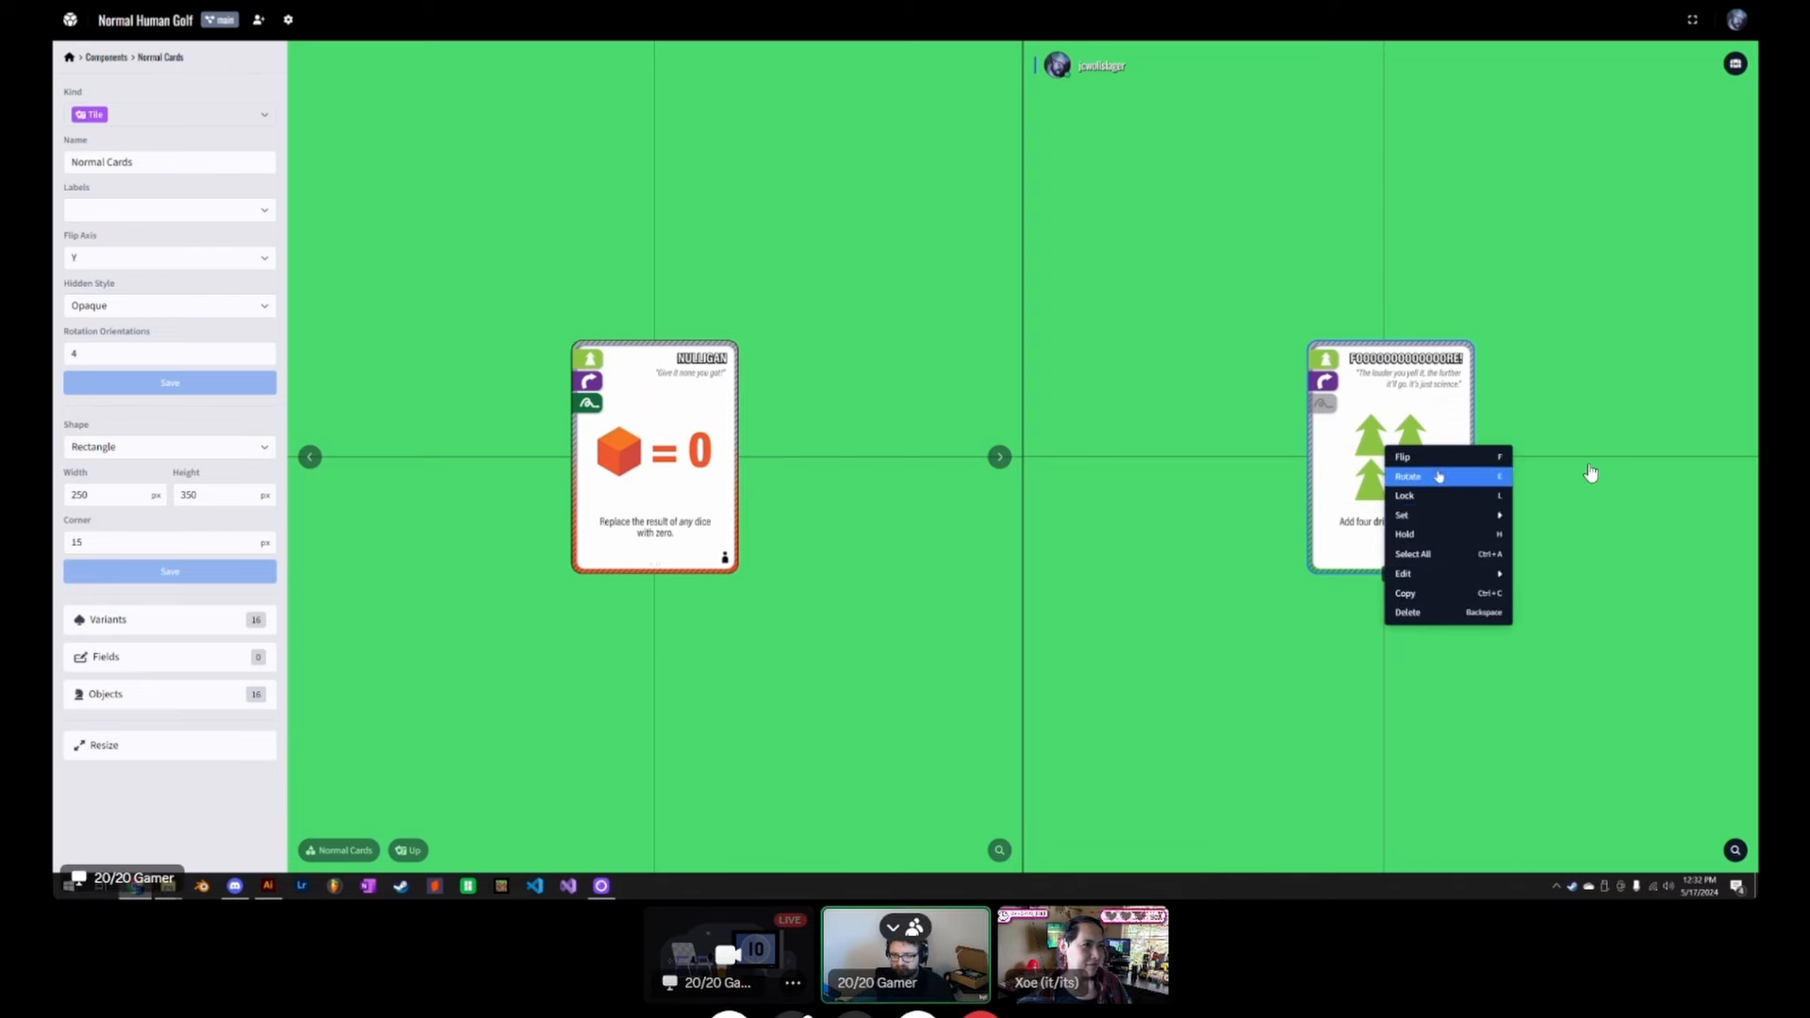
{"action": "left_click", "coordinate": [1351, 444]}
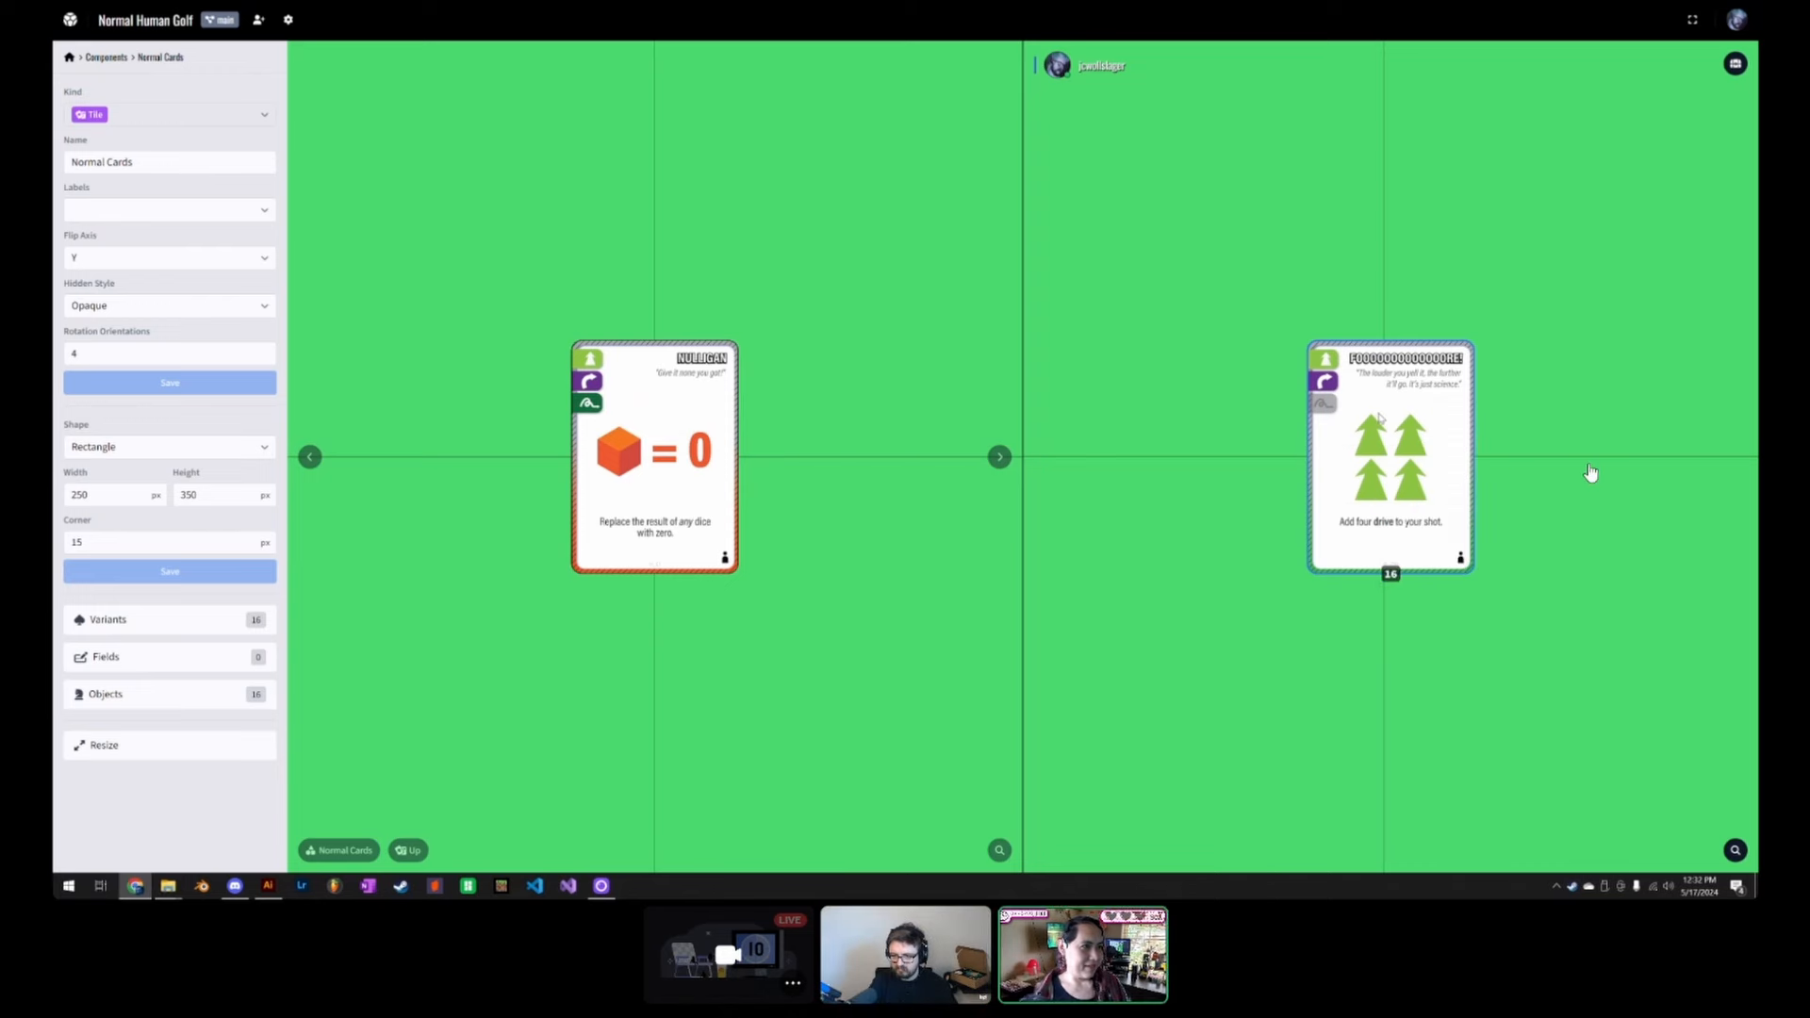
{"action": "left_click", "coordinate": [1592, 472]}
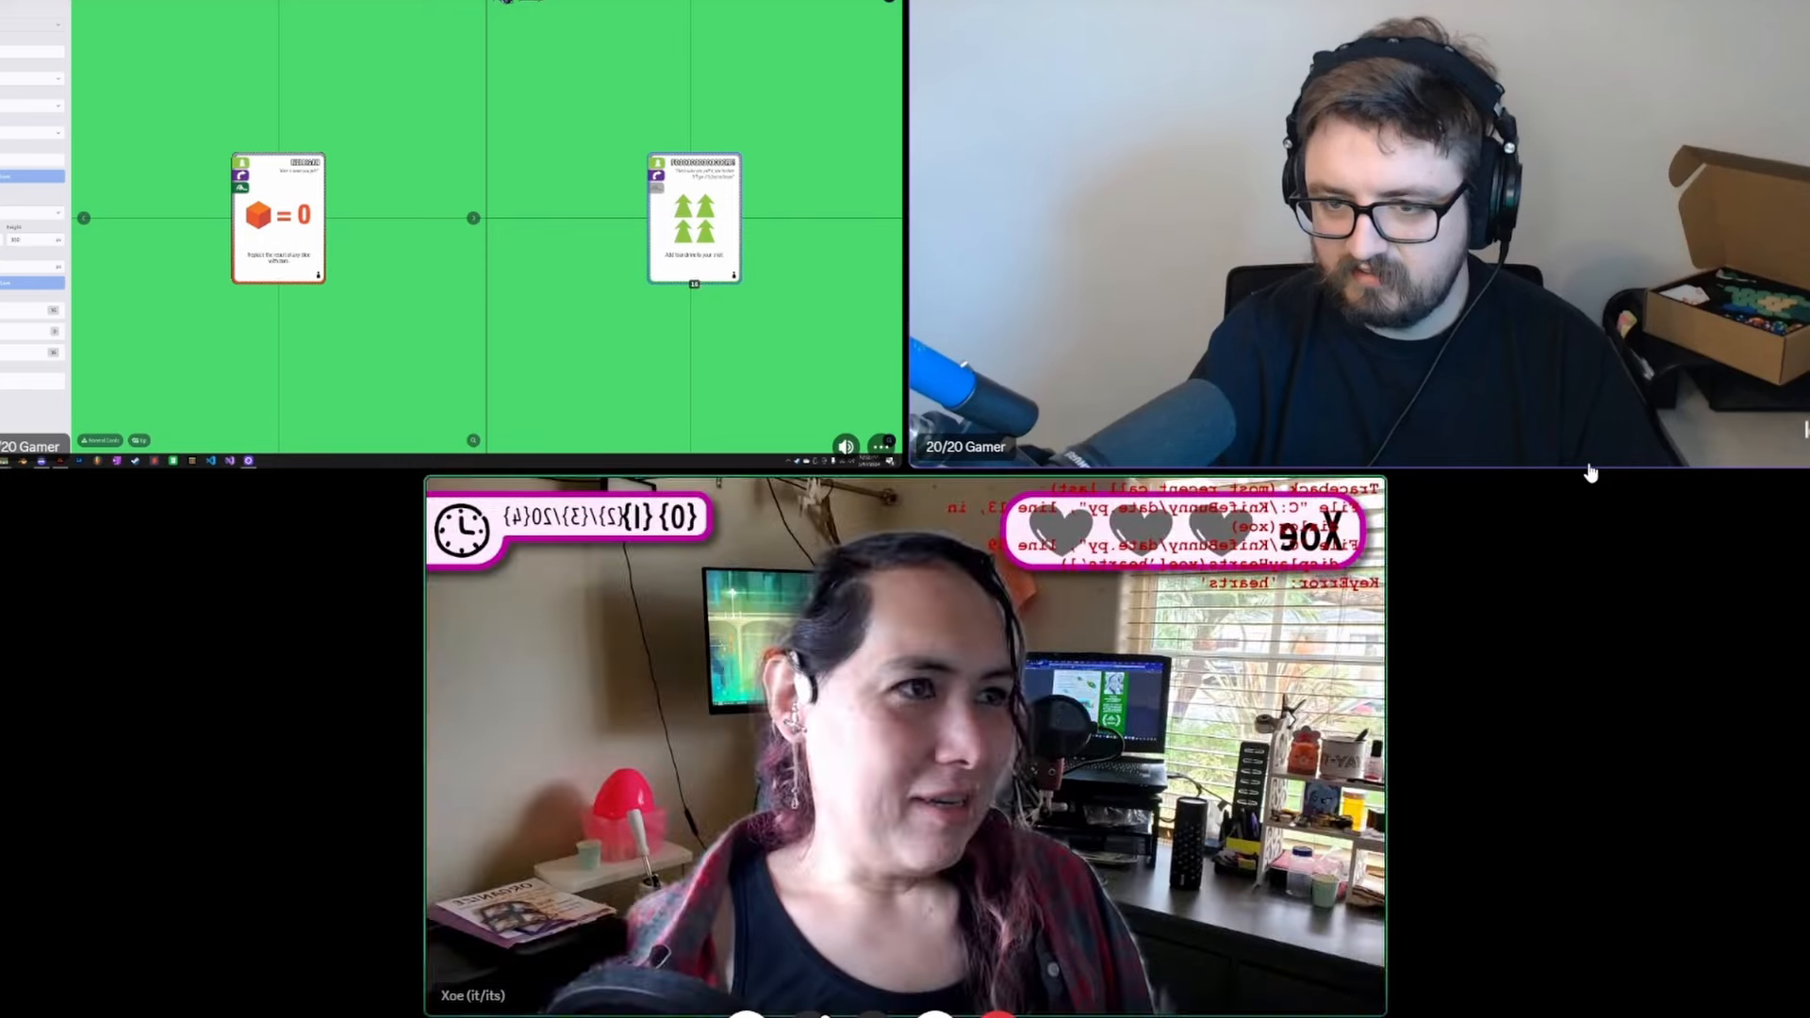
{"action": "left_click", "coordinate": [595, 244]}
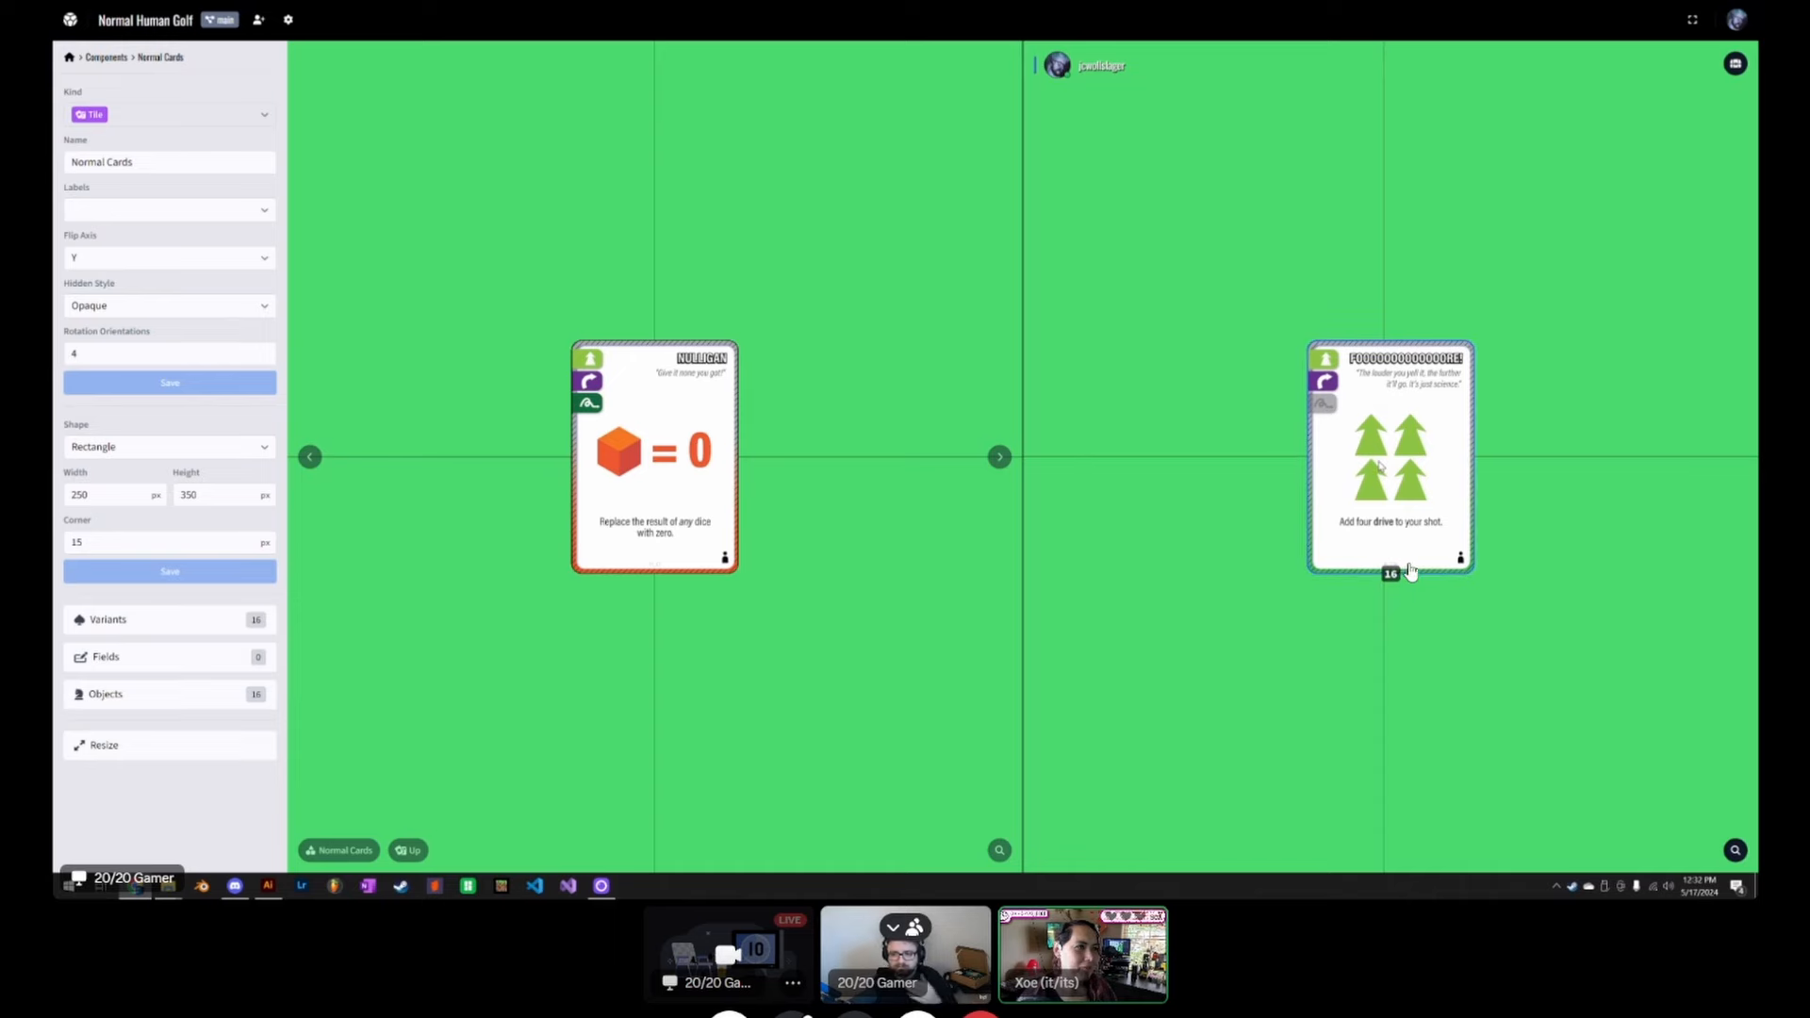
Step: Take the FOOOOOOOOOOOORE! card off the Normal Cards deck and put it back on the deck
{"action": "left_click_drag", "start_coordinate": [1390, 470], "coordinate": [1172, 498]}
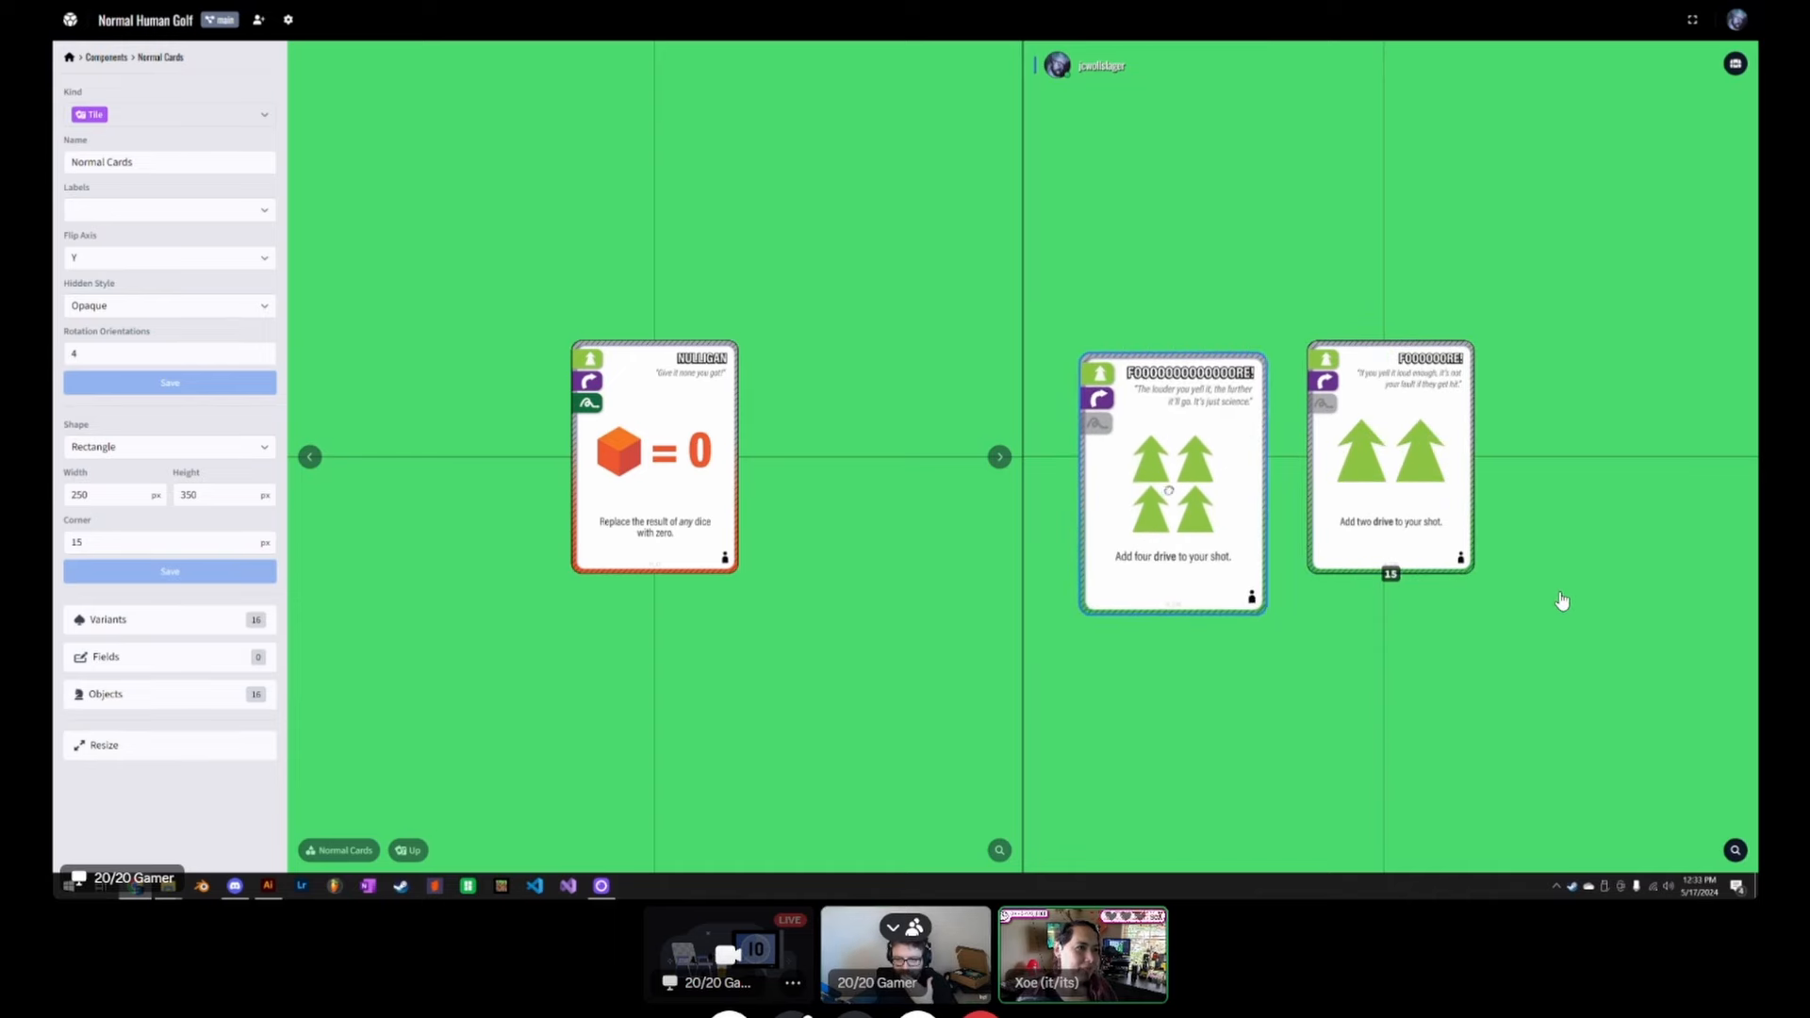
{"action": "mouse_move", "coordinate": [1372, 474]}
{"action": "left_mouse_down"}
{"action": "mouse_move", "coordinate": [1574, 277]}
{"action": "mouse_move", "coordinate": [1381, 474]}
{"action": "left_mouse_up"}
{"action": "left_click_drag", "start_coordinate": [1238, 511], "coordinate": [1396, 502]}
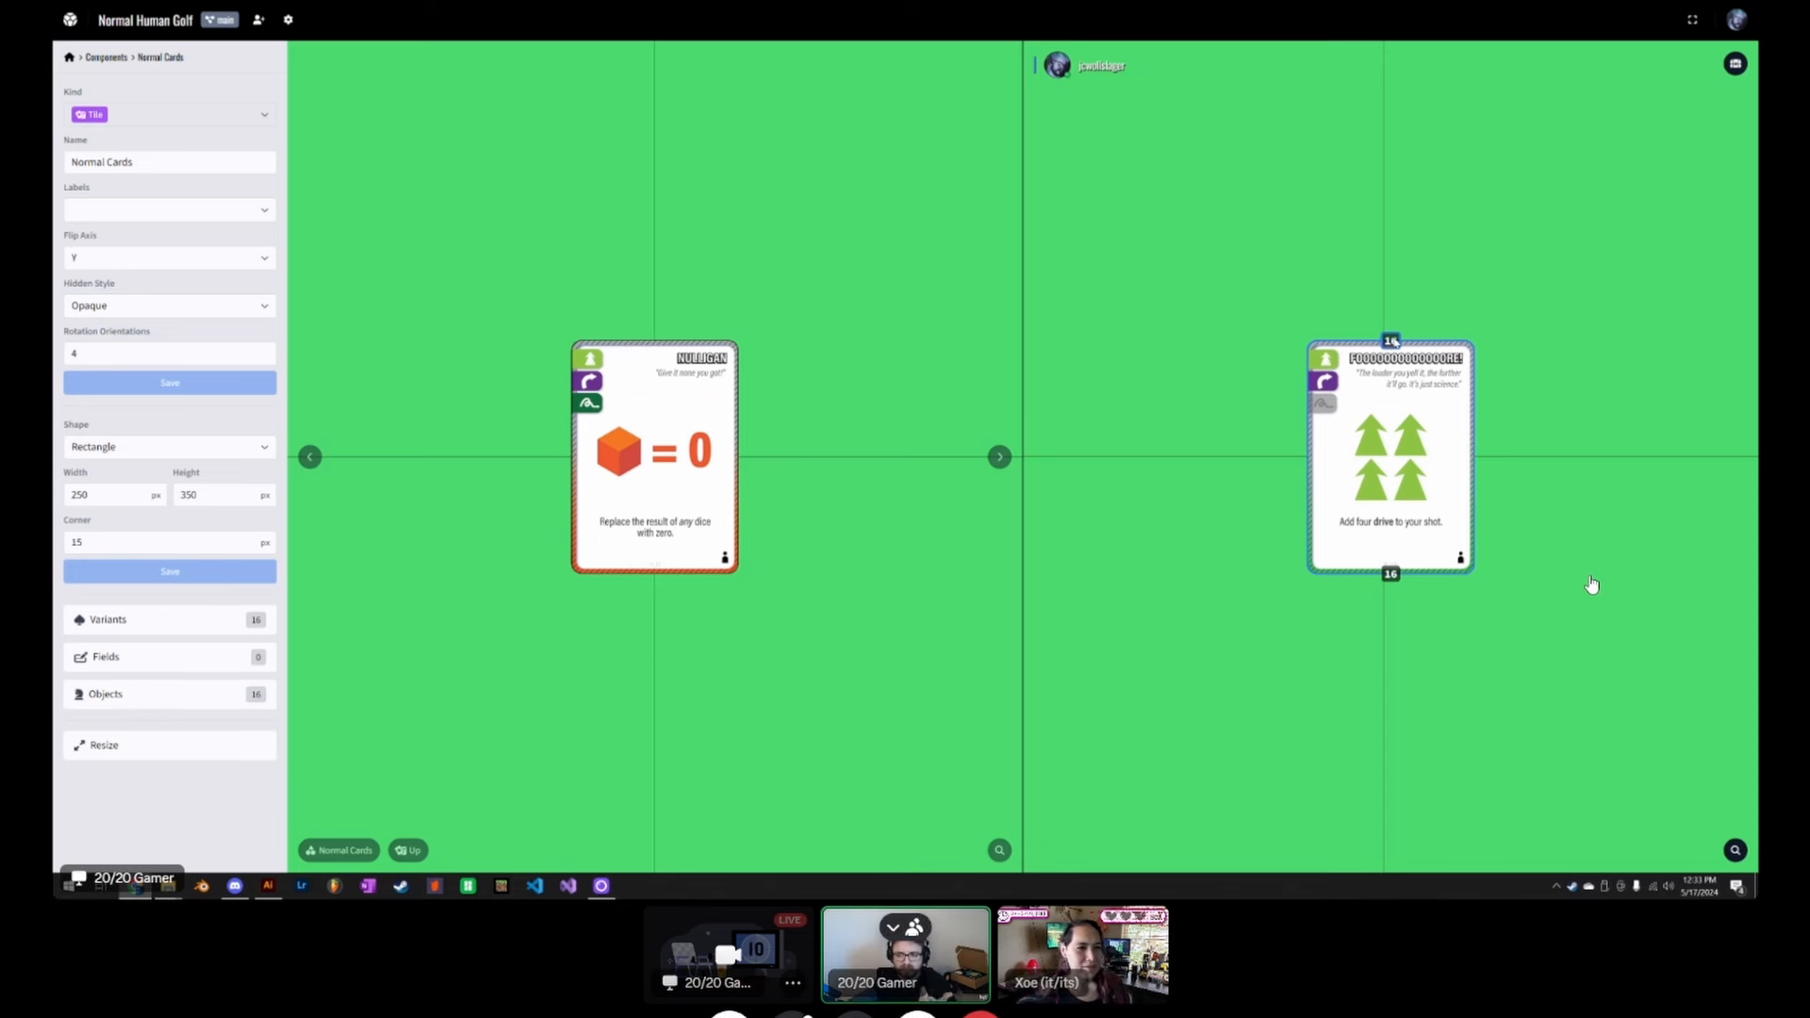
Step: Move the whole Normal Cards deck around the table and place it near the table's centre
{"action": "left_click_drag", "start_coordinate": [1420, 474], "coordinate": [1405, 436]}
{"action": "right_click", "coordinate": [1424, 447]}
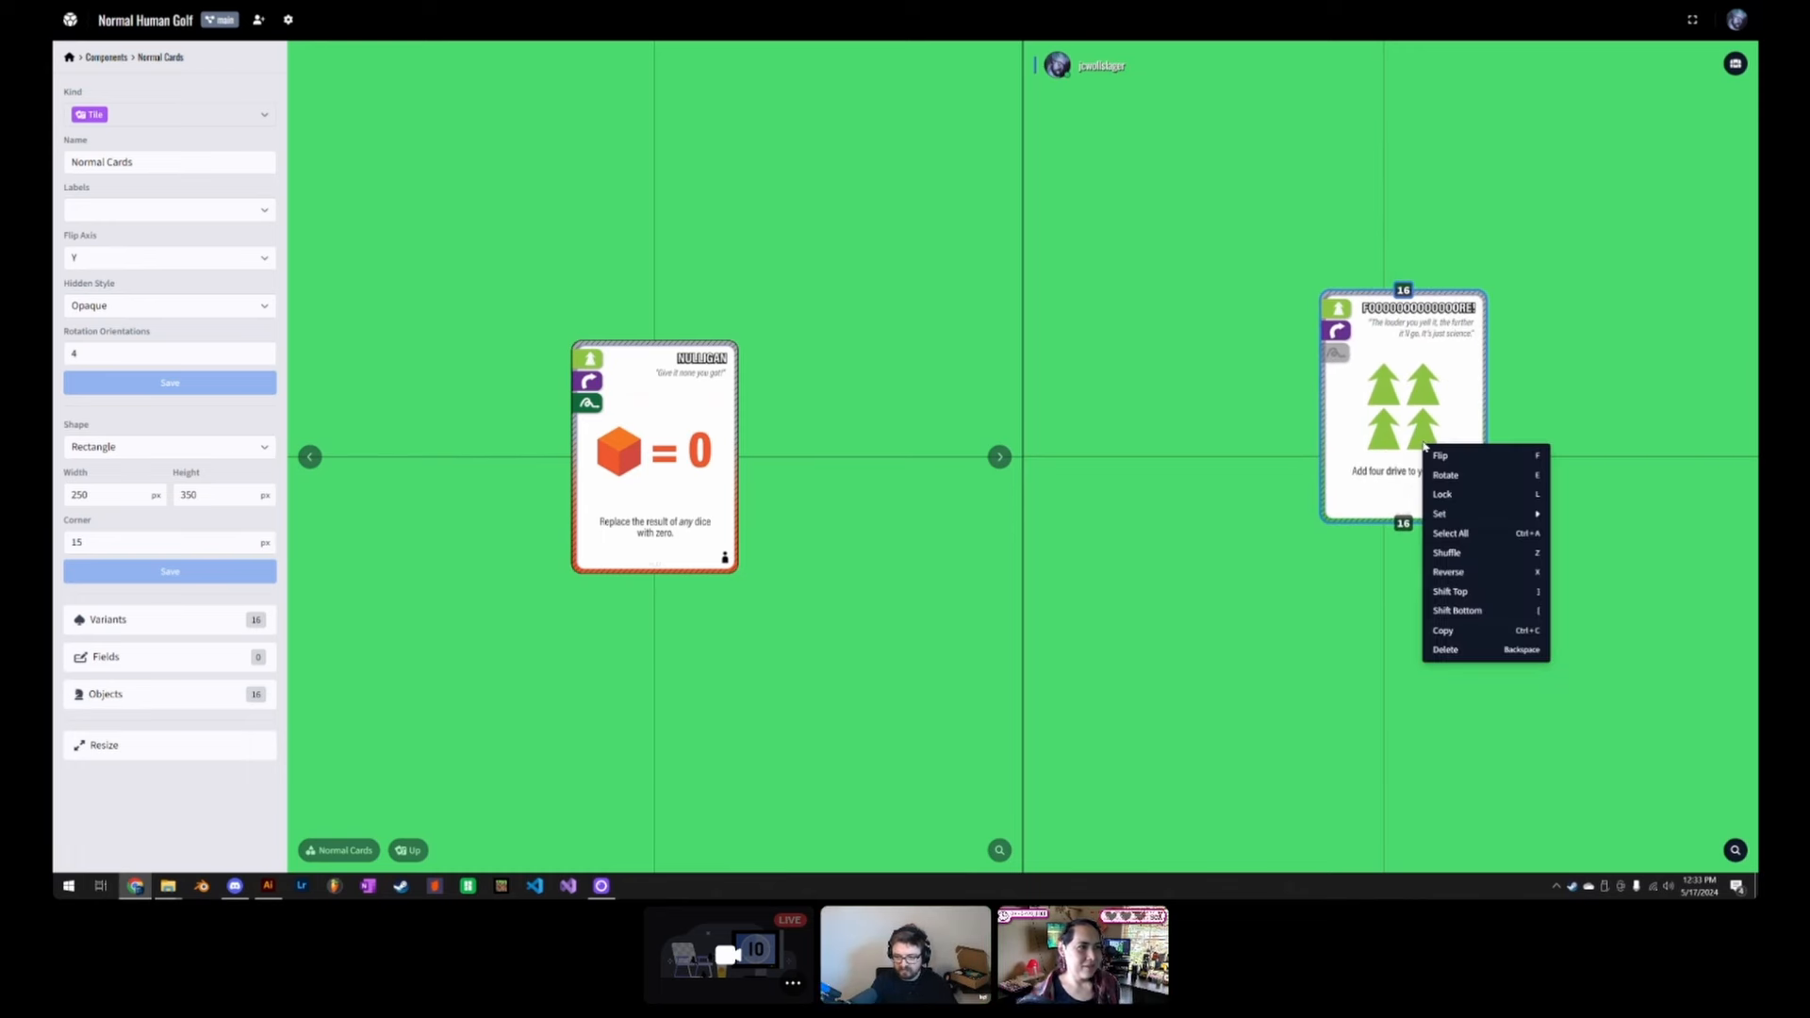
{"action": "left_click", "coordinate": [1417, 378]}
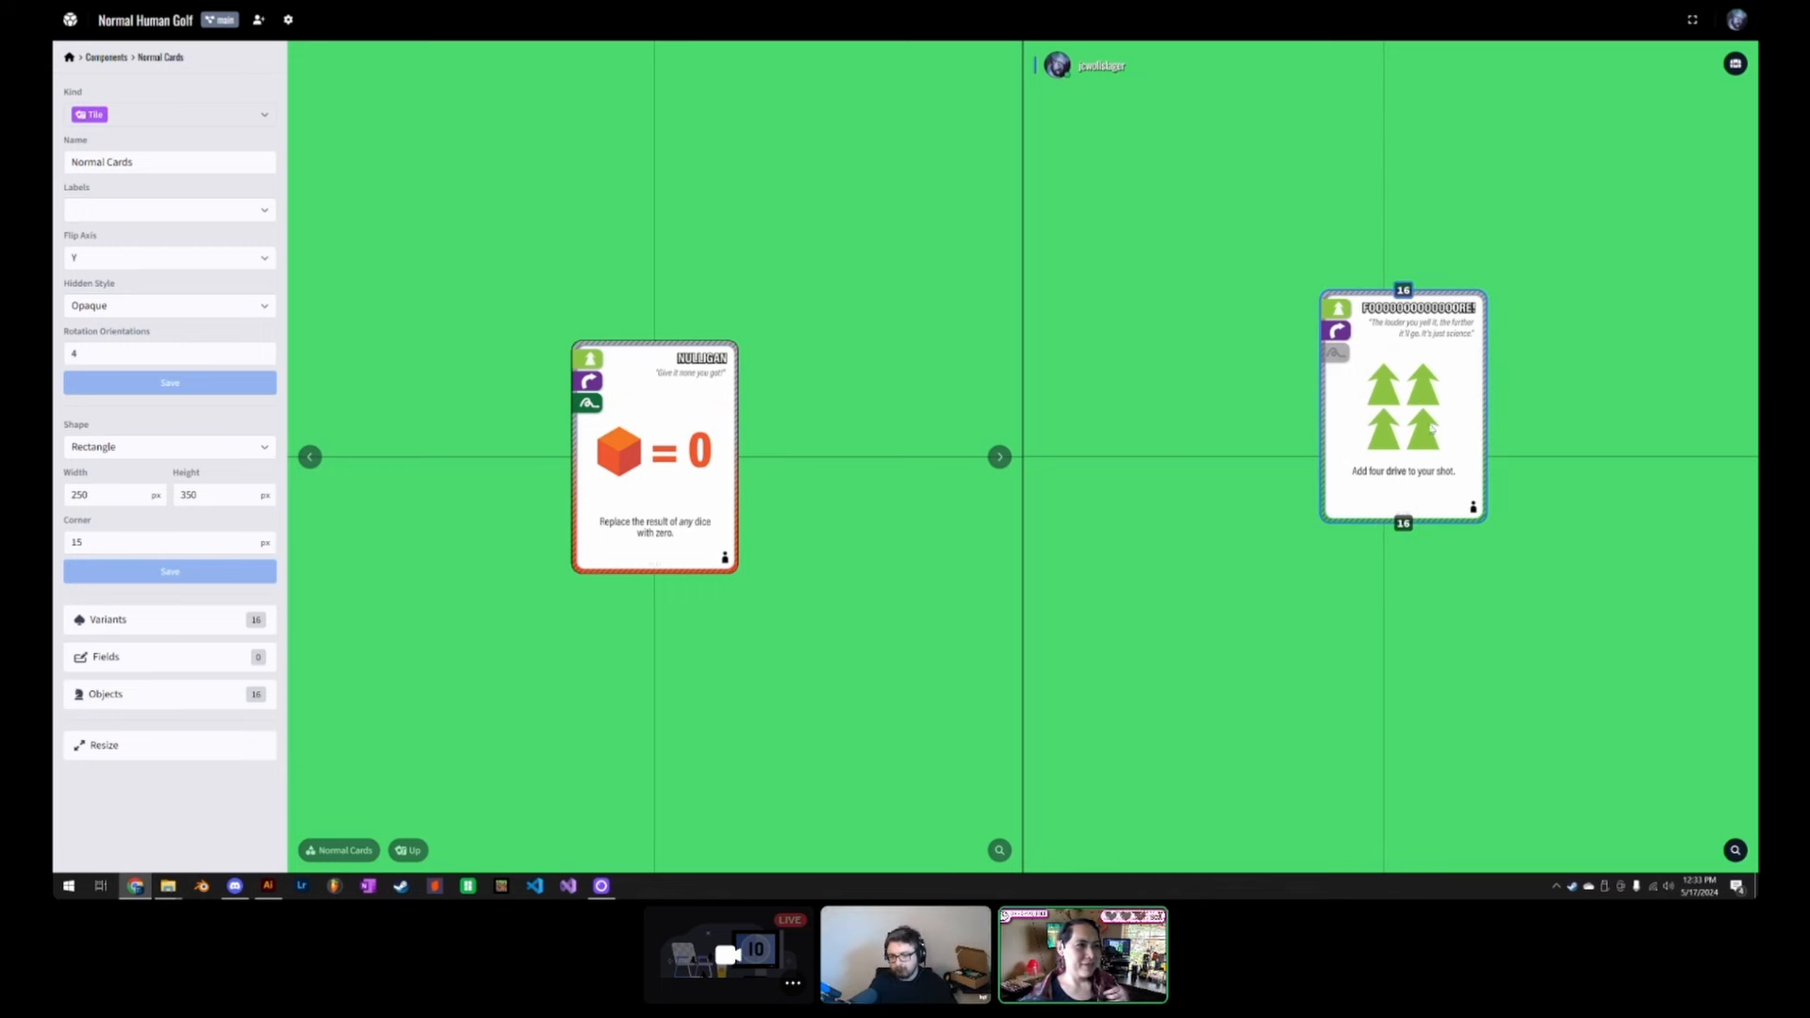
{"action": "left_click_drag", "start_coordinate": [1424, 421], "coordinate": [1620, 654]}
{"action": "left_click", "coordinate": [1620, 655]}
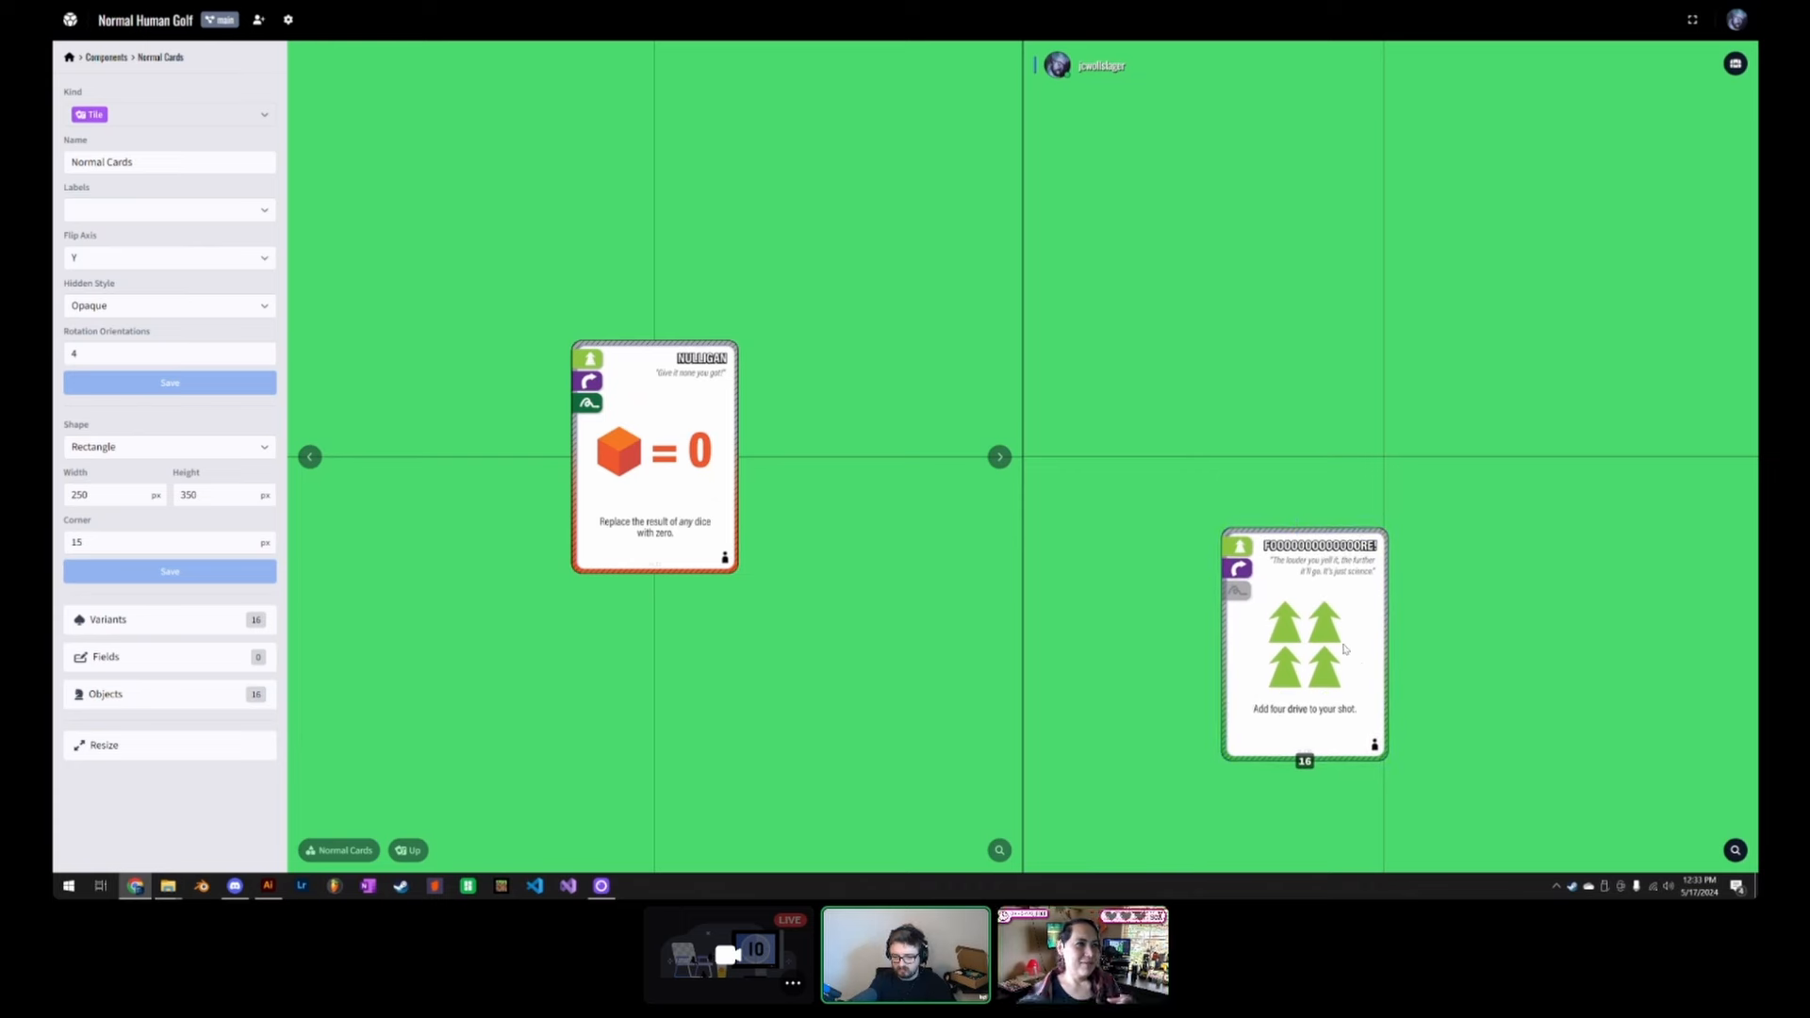
{"action": "scroll", "coordinate": [1364, 602], "scroll_direction": "down", "scroll_amount": 1}
{"action": "left_click_drag", "start_coordinate": [1305, 599], "coordinate": [1459, 385]}
{"action": "left_click", "coordinate": [1545, 384]}
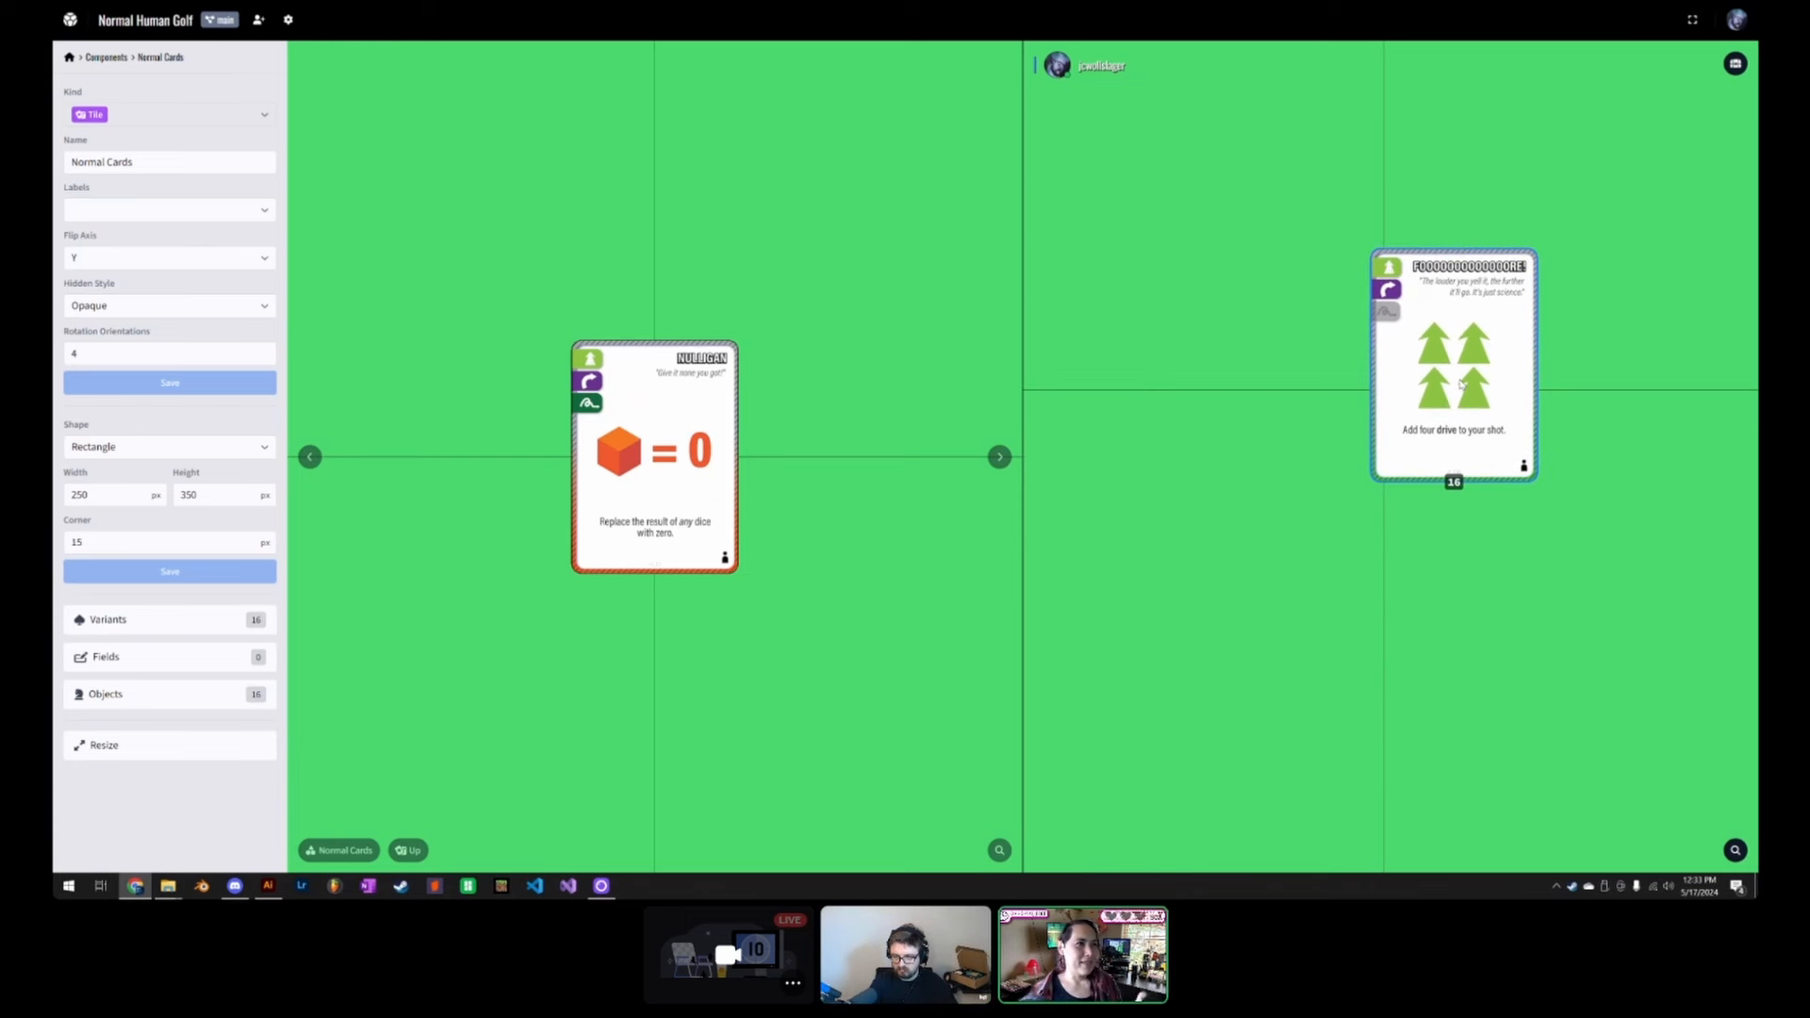
Step: Shuffle the Normal Cards deck and lay out four of its cards around it
{"action": "right_click", "coordinate": [1460, 384]}
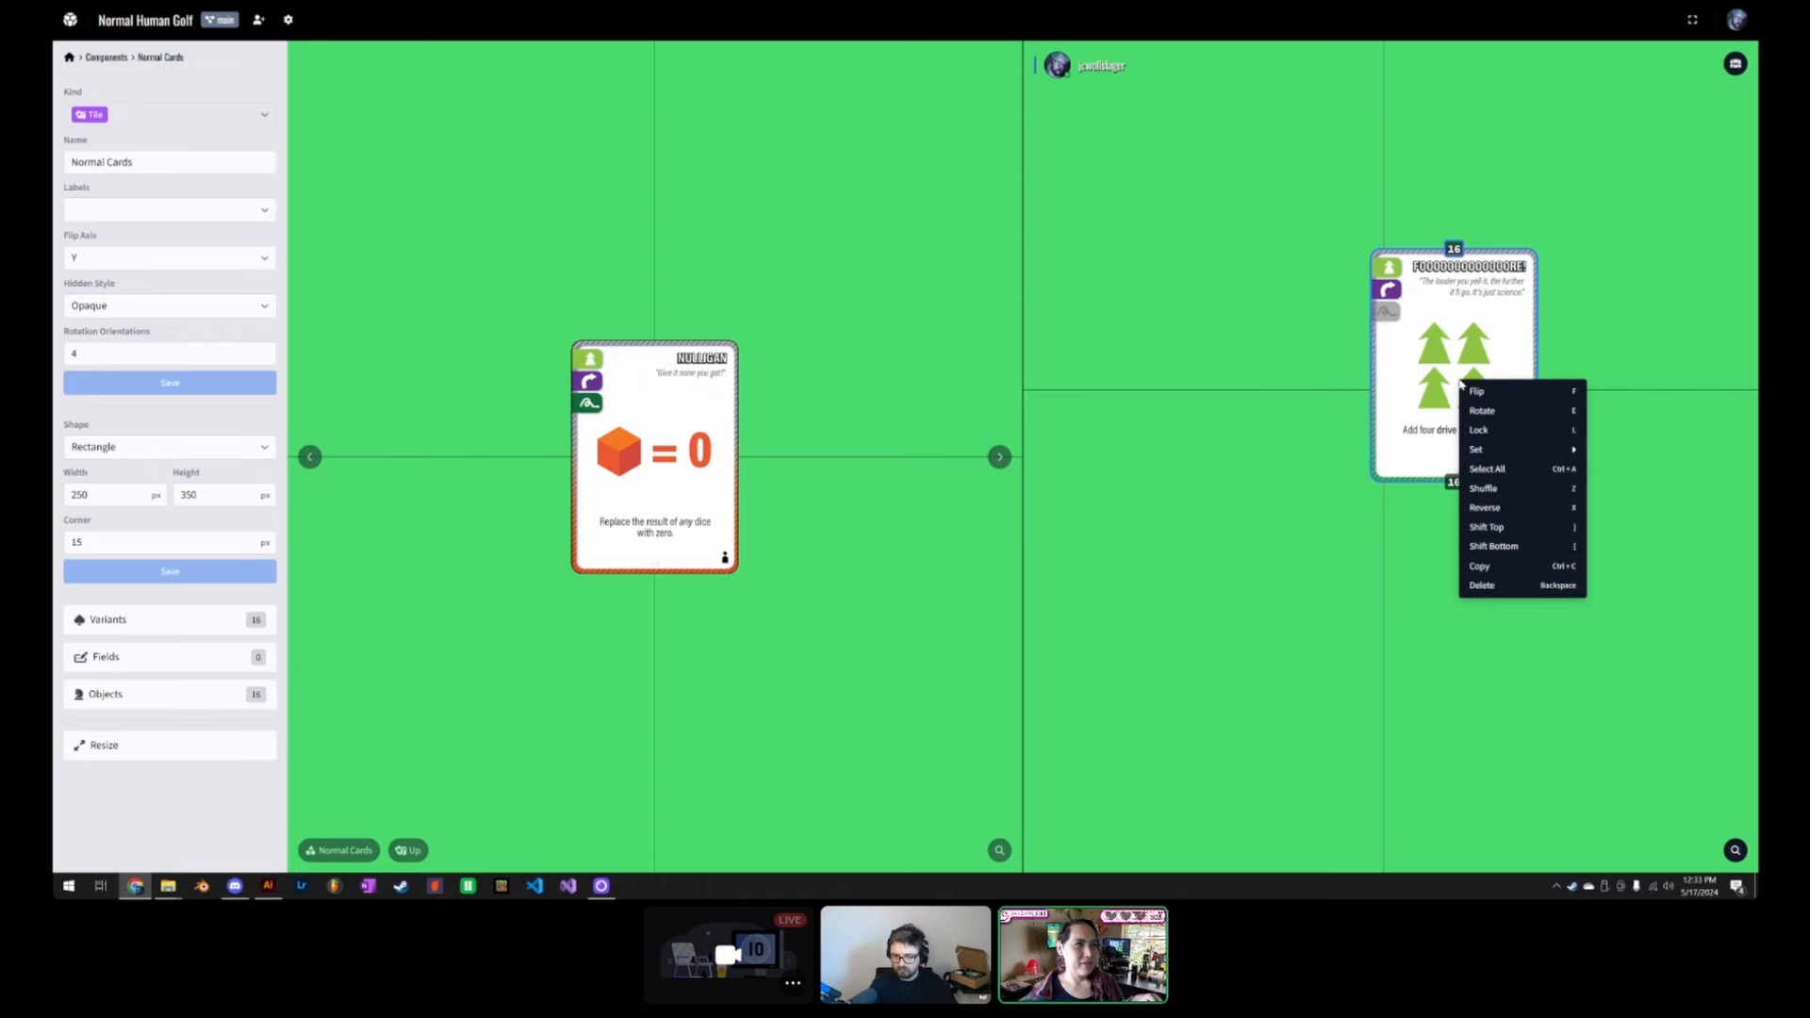
{"action": "left_click", "coordinate": [1497, 491]}
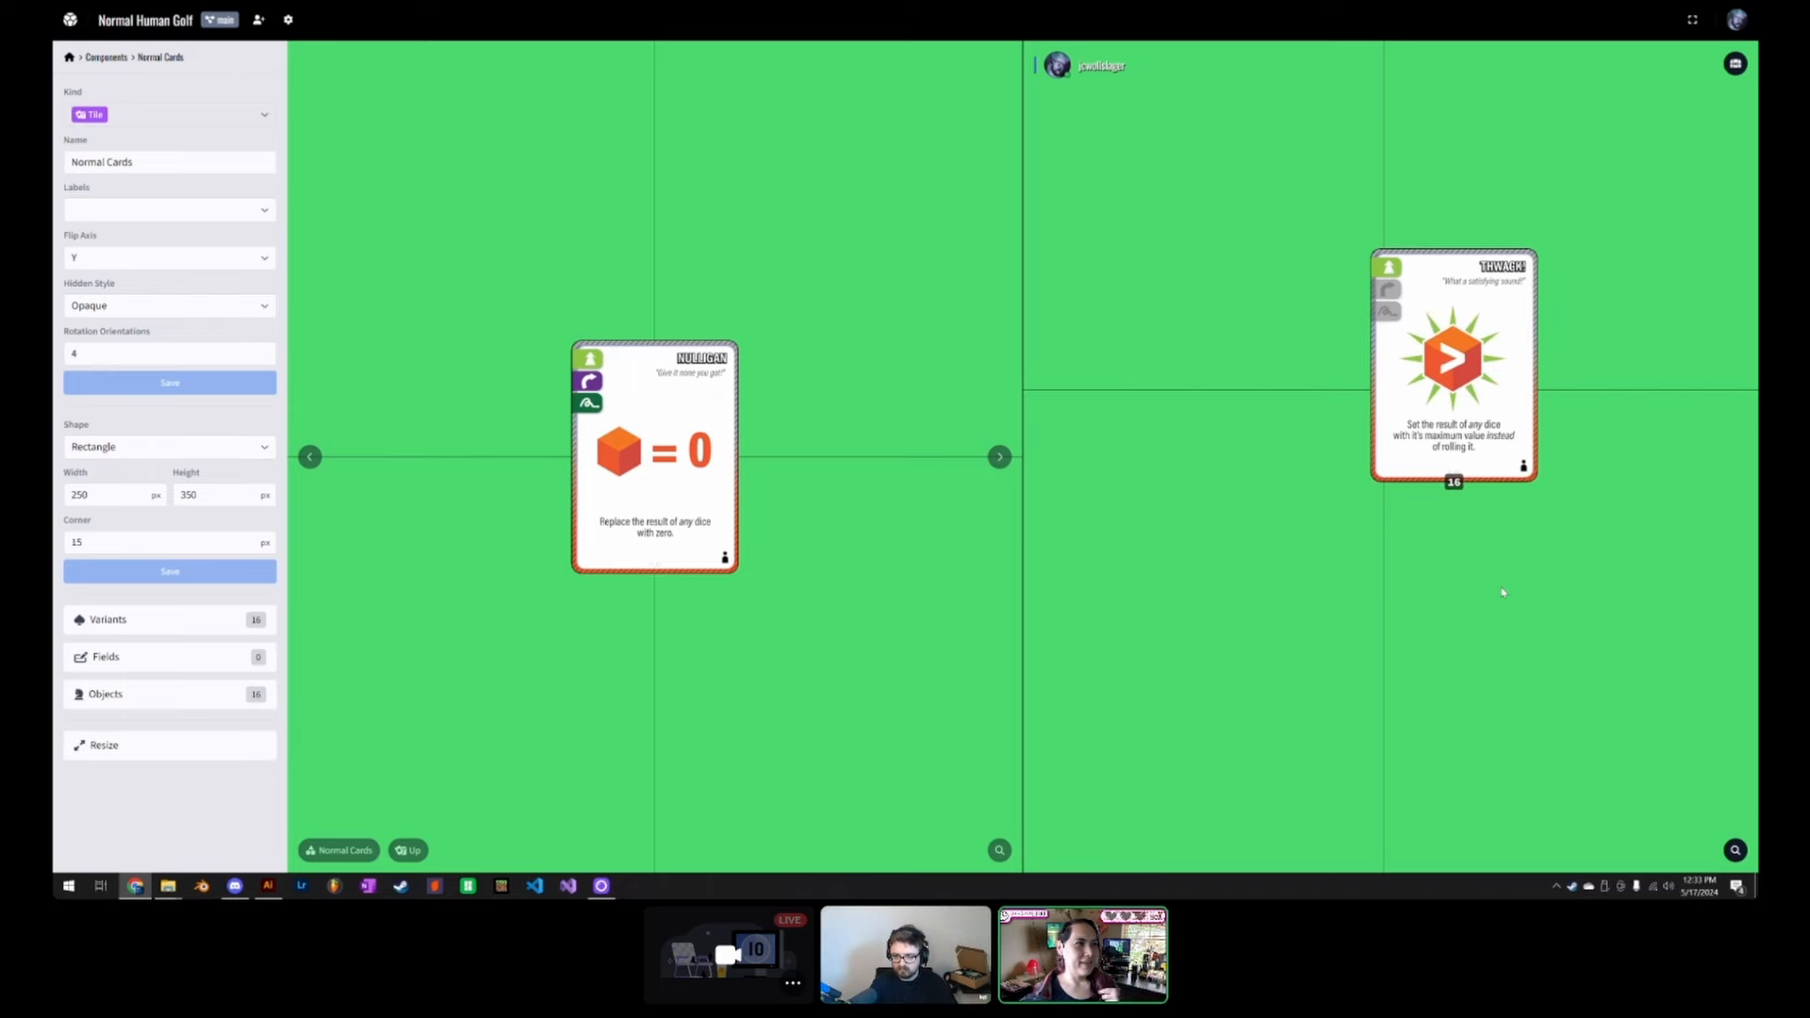
{"action": "left_click_drag", "start_coordinate": [1489, 416], "coordinate": [1692, 453]}
{"action": "left_click_drag", "start_coordinate": [1487, 381], "coordinate": [1282, 247]}
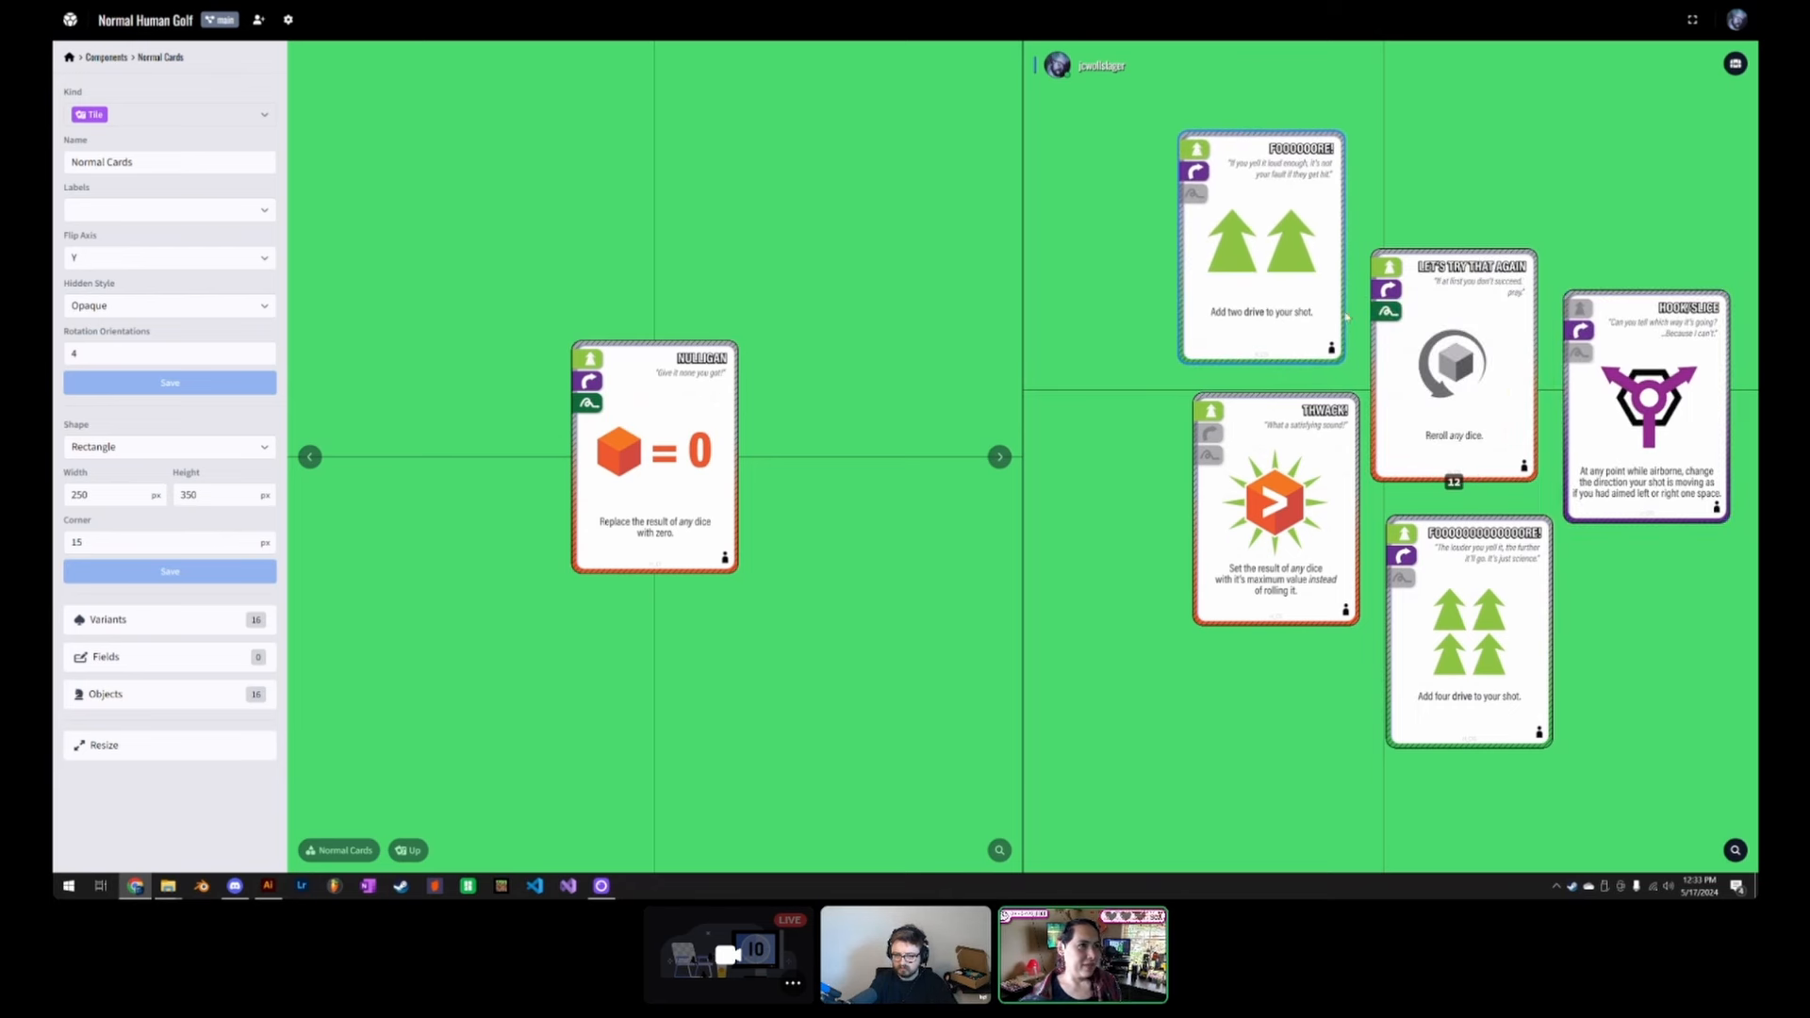
Step: Flip the laid-out FOOOOORE! card face down and face up again
{"action": "key", "text": "f"}
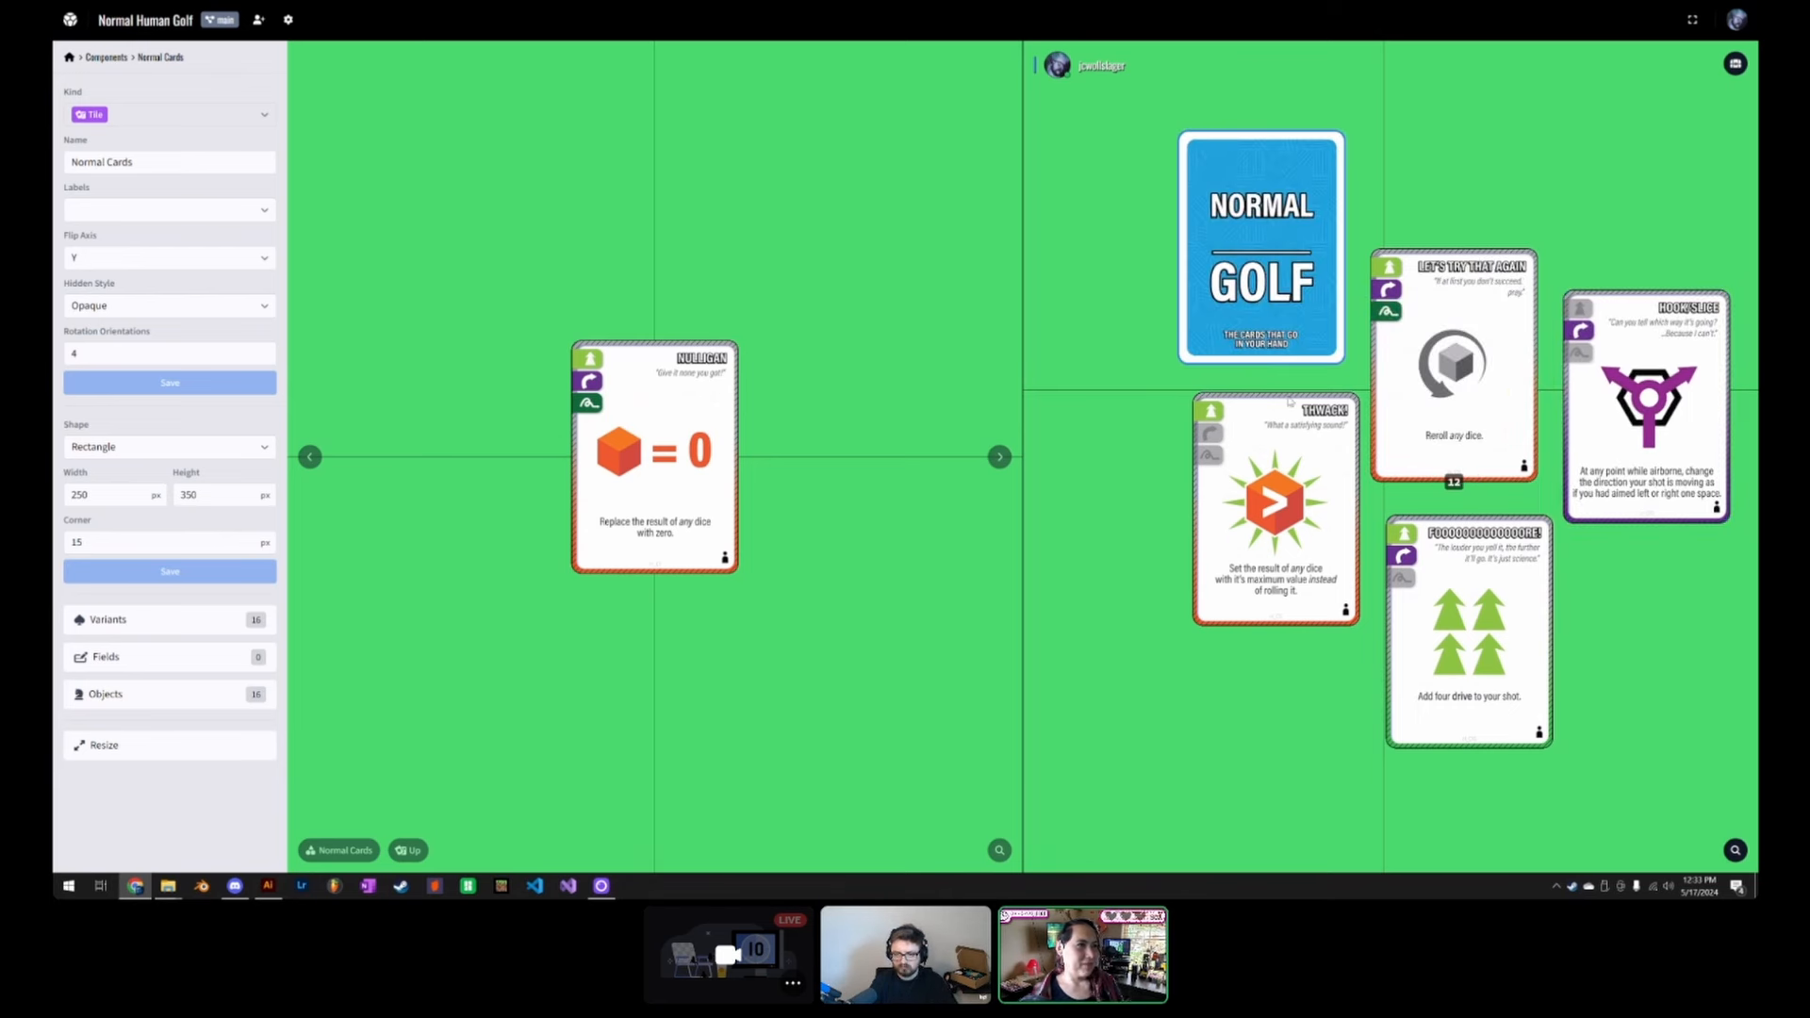
{"action": "key", "text": "f"}
{"action": "key", "text": "f"}
{"action": "key", "text": "f"}
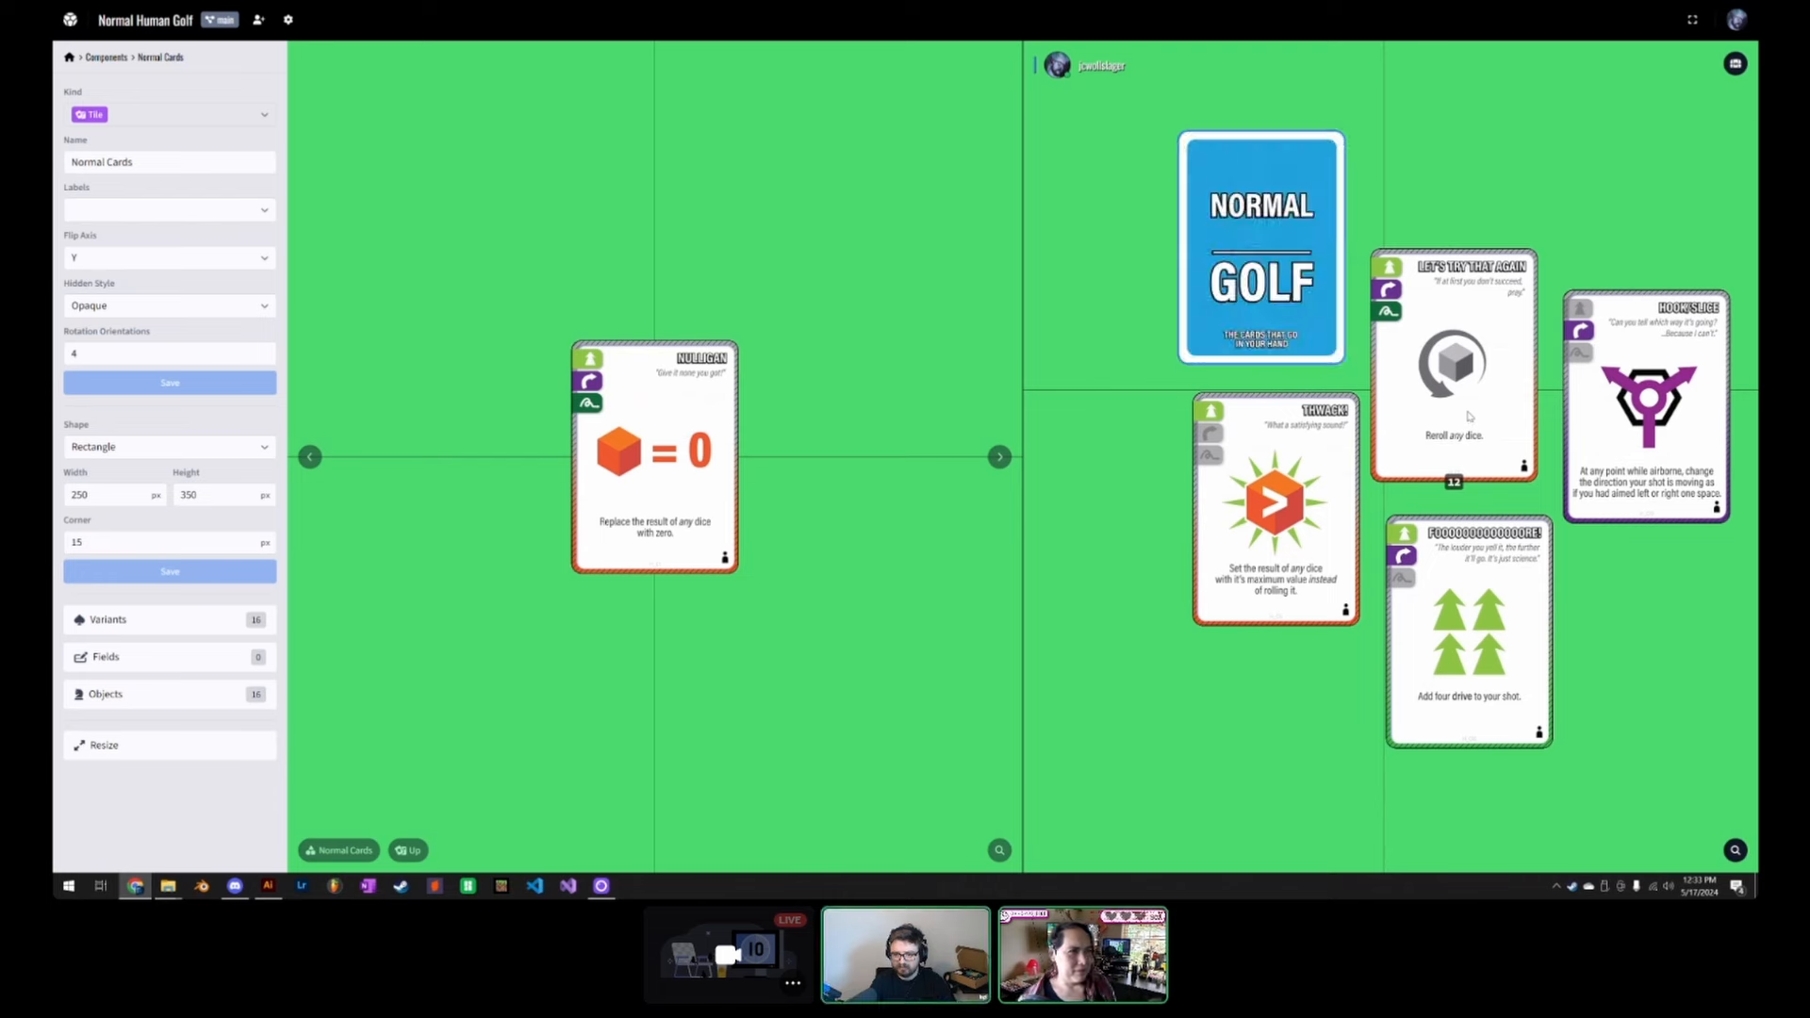
Step: Turn the remaining deck face down, then pull its top card off and return it to the deck
{"action": "left_click_drag", "start_coordinate": [1431, 406], "coordinate": [1459, 406]}
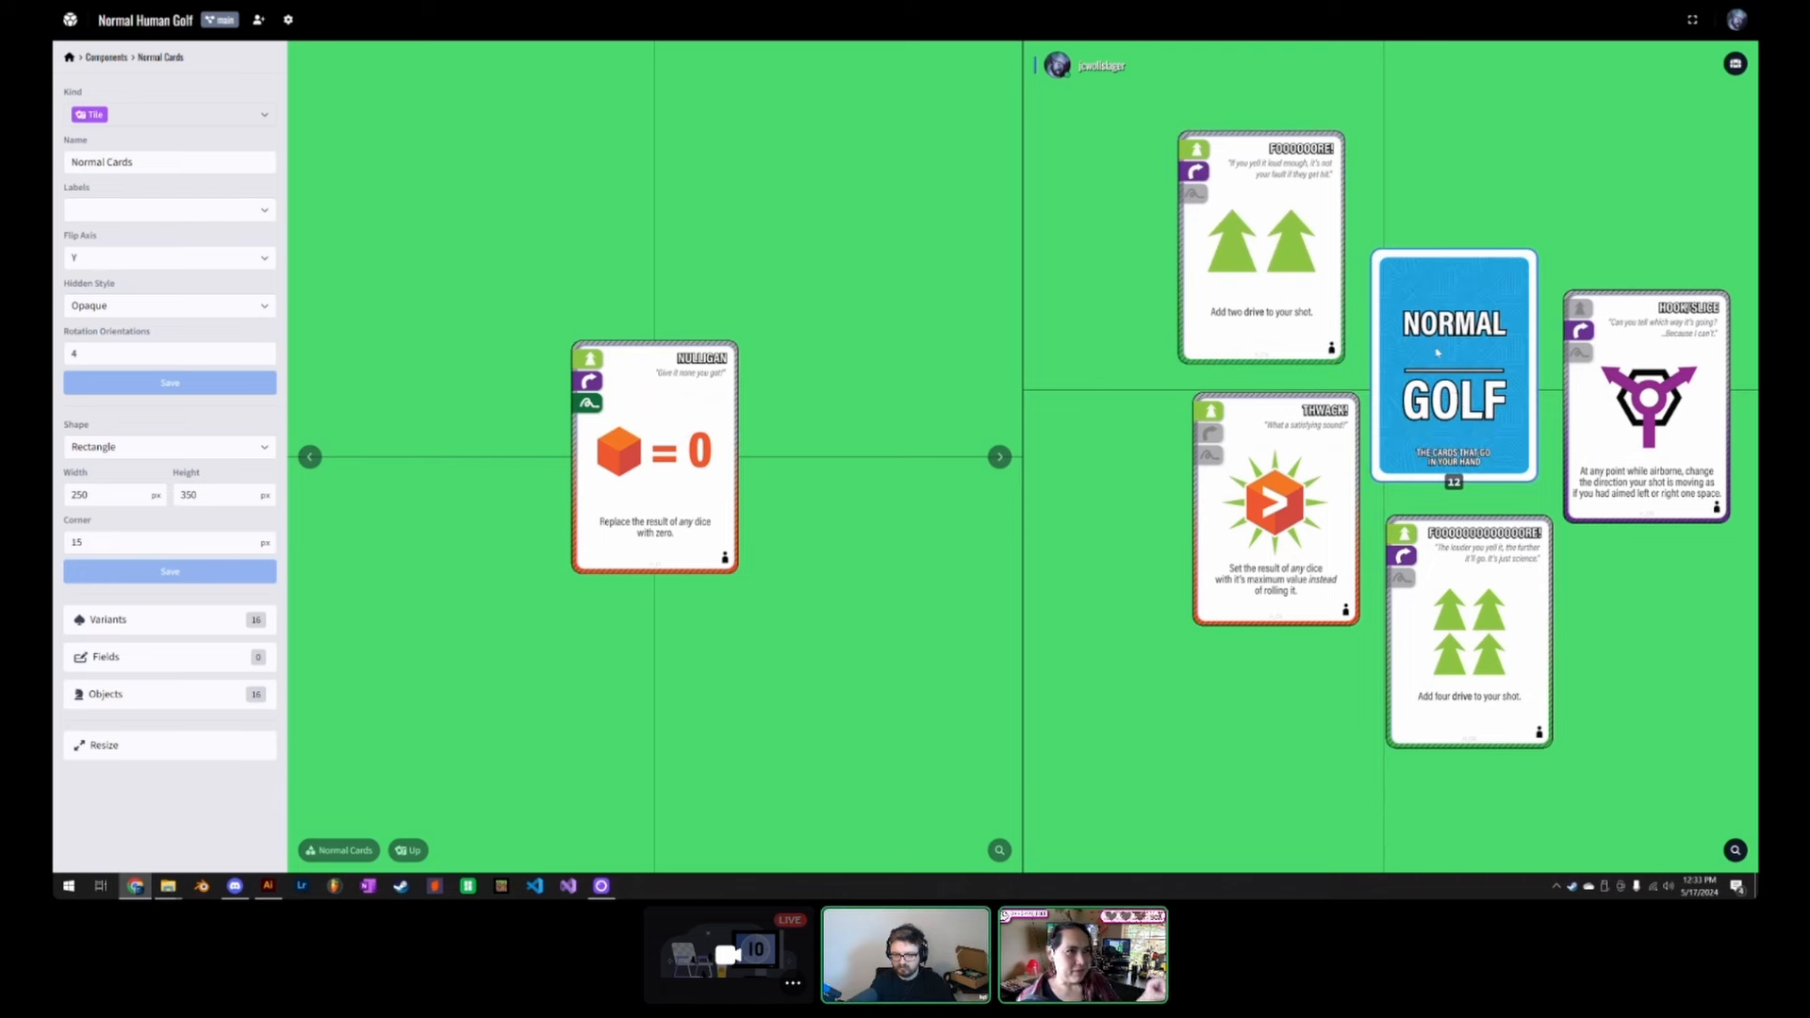
{"action": "mouse_move", "coordinate": [1432, 342]}
{"action": "left_mouse_down"}
{"action": "mouse_move", "coordinate": [1427, 576]}
{"action": "mouse_move", "coordinate": [1452, 336]}
{"action": "mouse_move", "coordinate": [1452, 360]}
{"action": "left_mouse_up"}
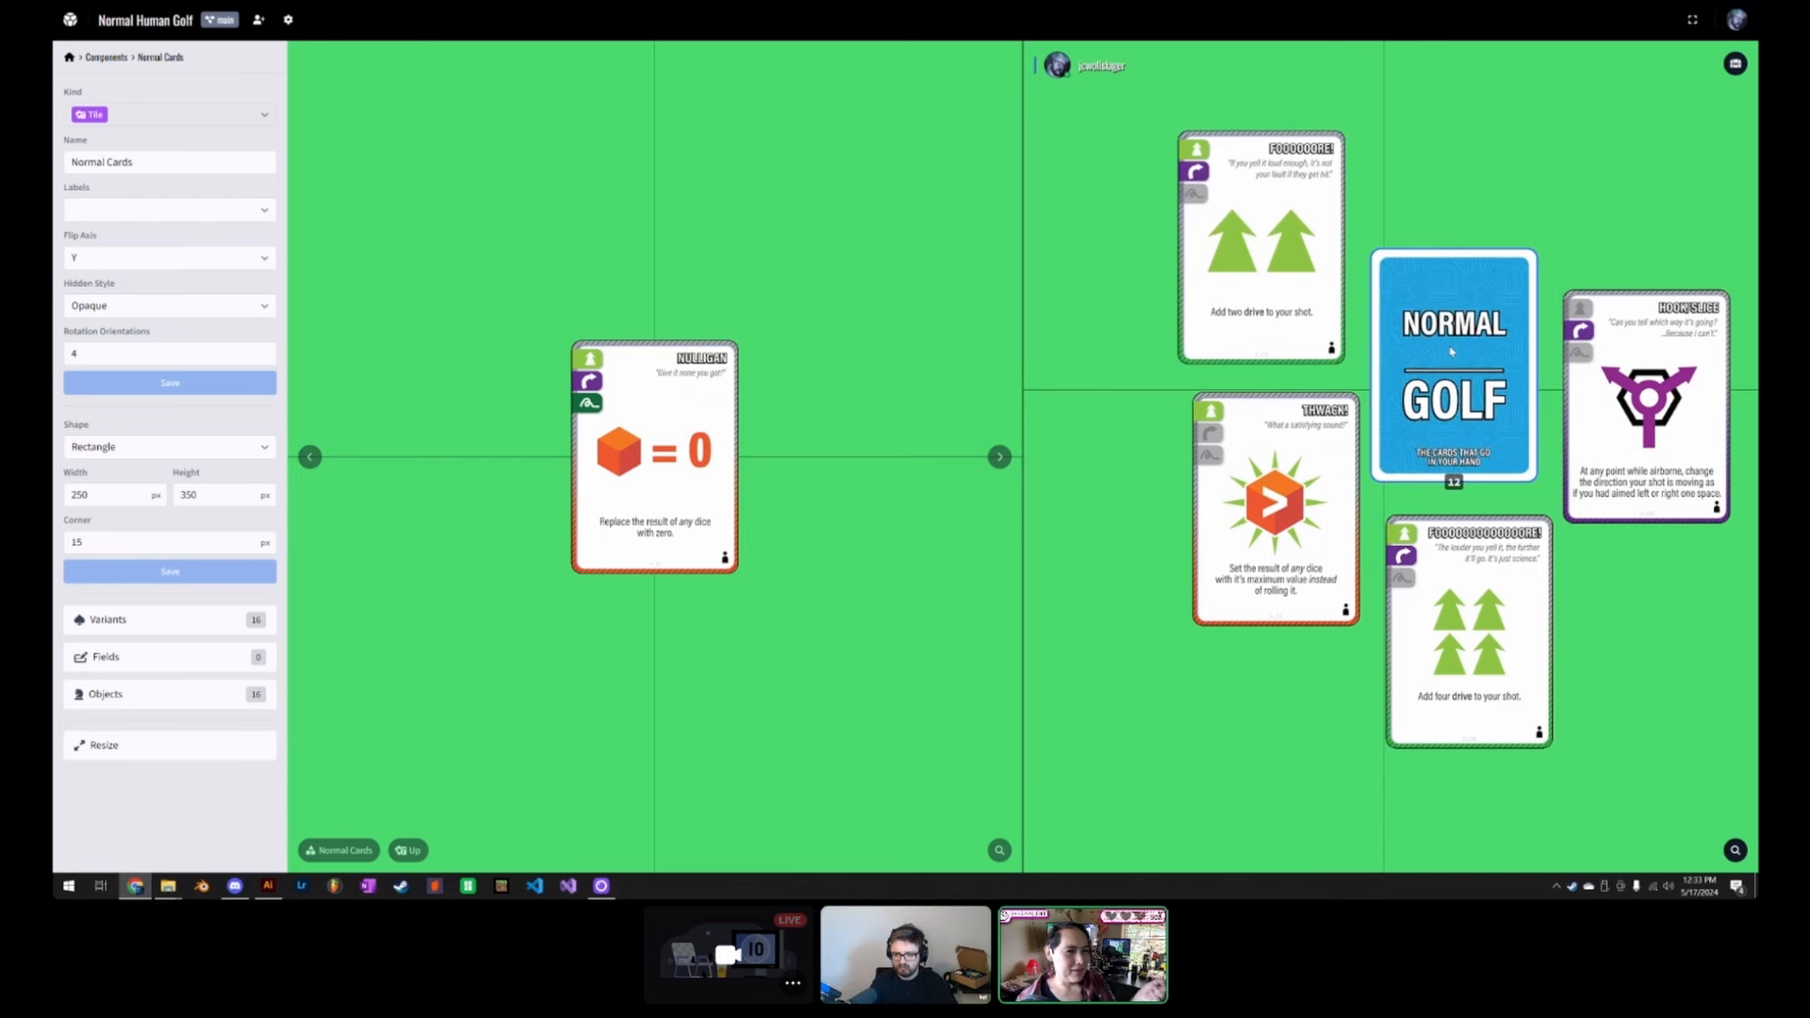
{"action": "key", "text": "f"}
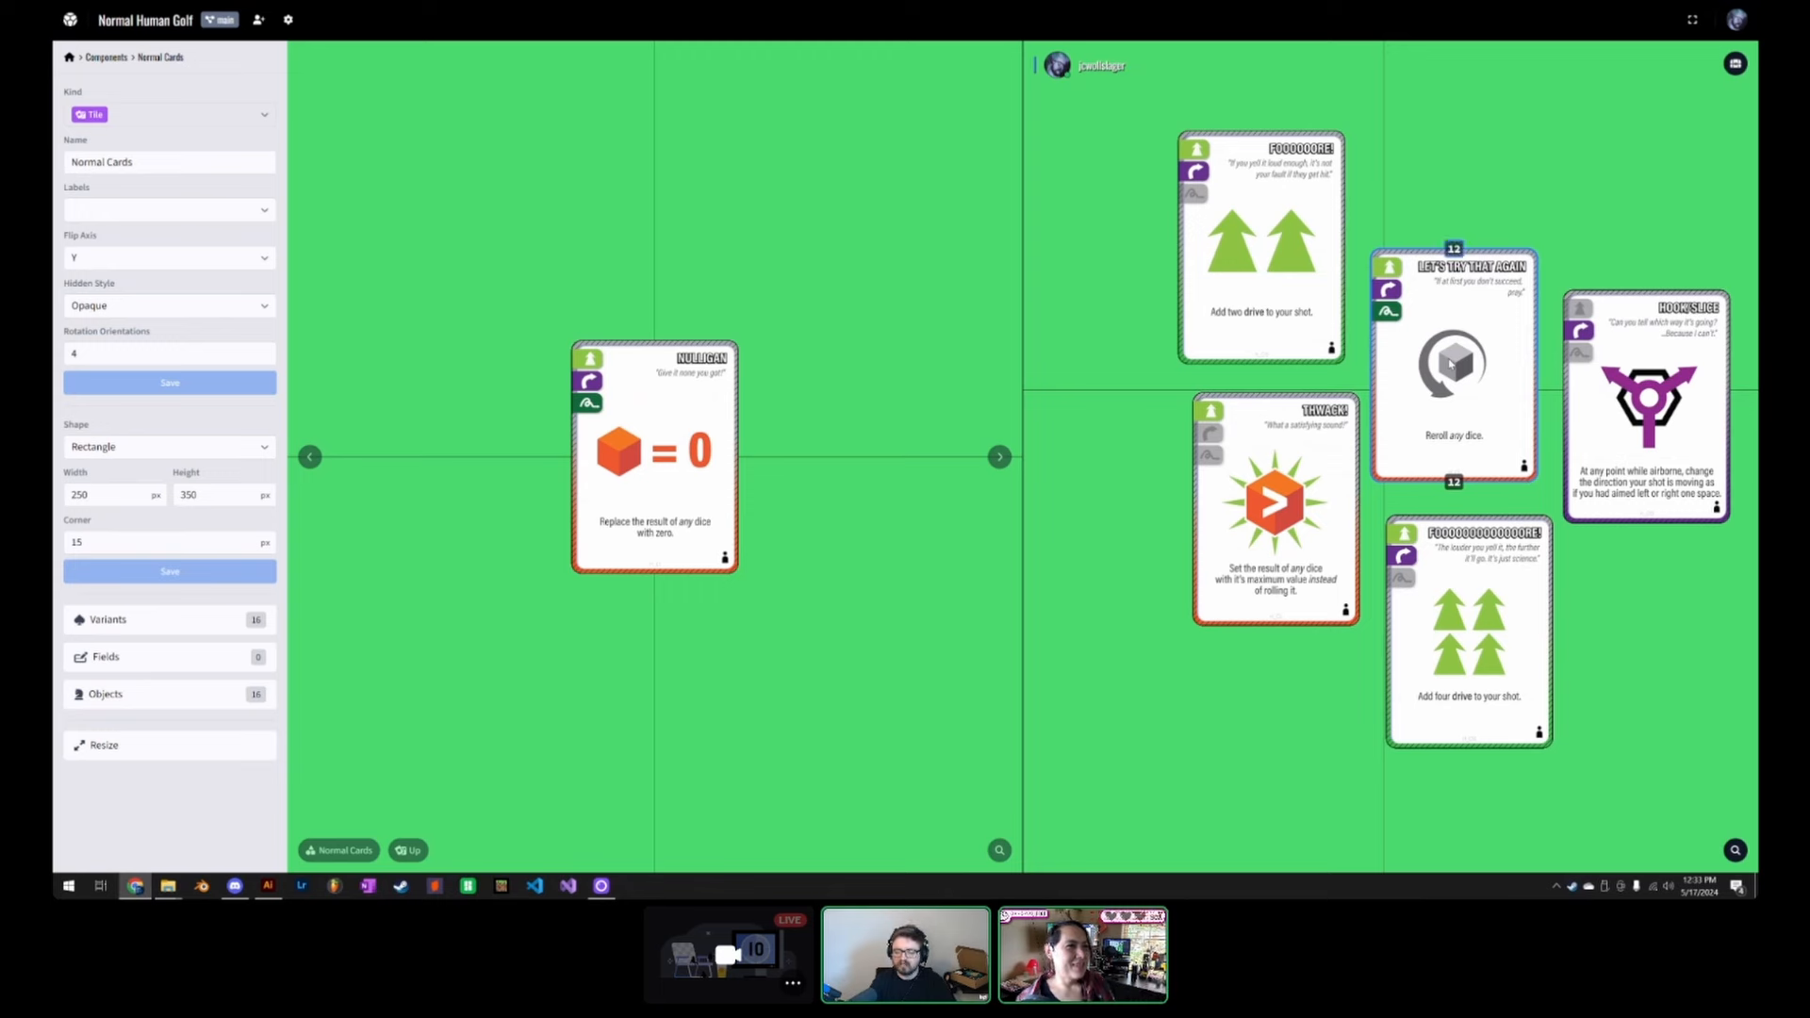
{"action": "key", "text": "f"}
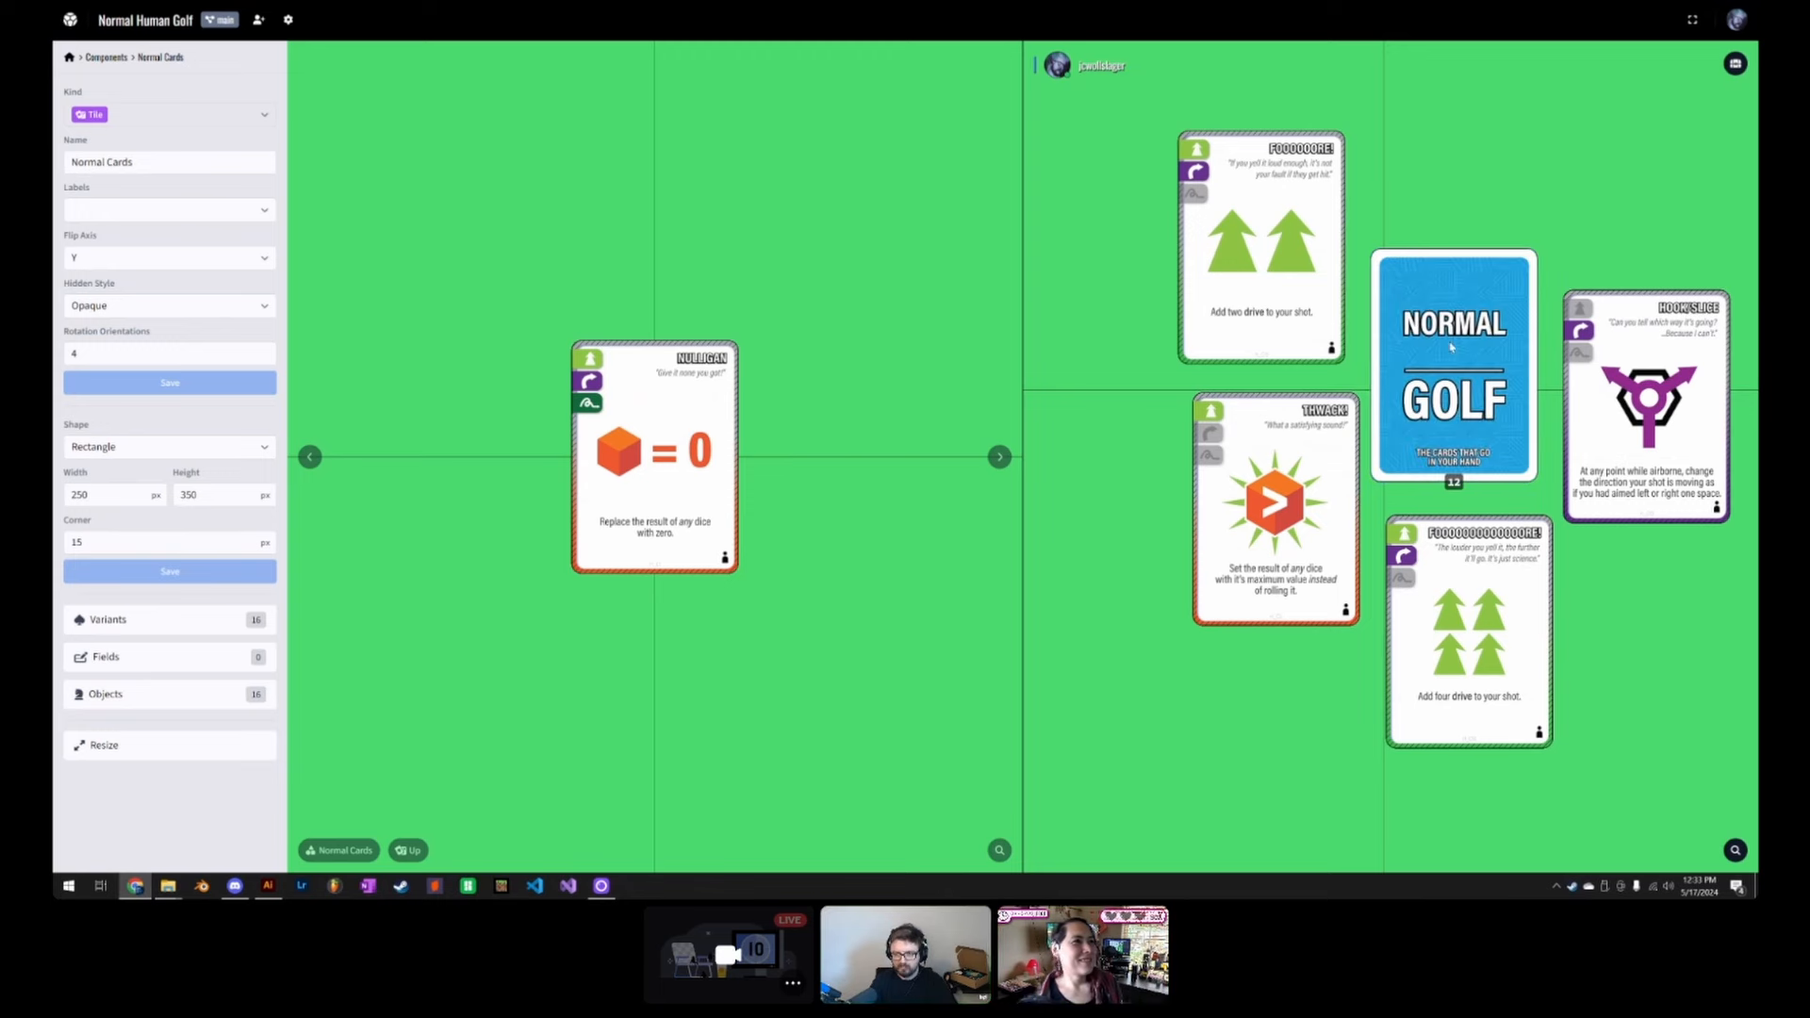
{"action": "left_click_drag", "start_coordinate": [1421, 438], "coordinate": [1513, 55]}
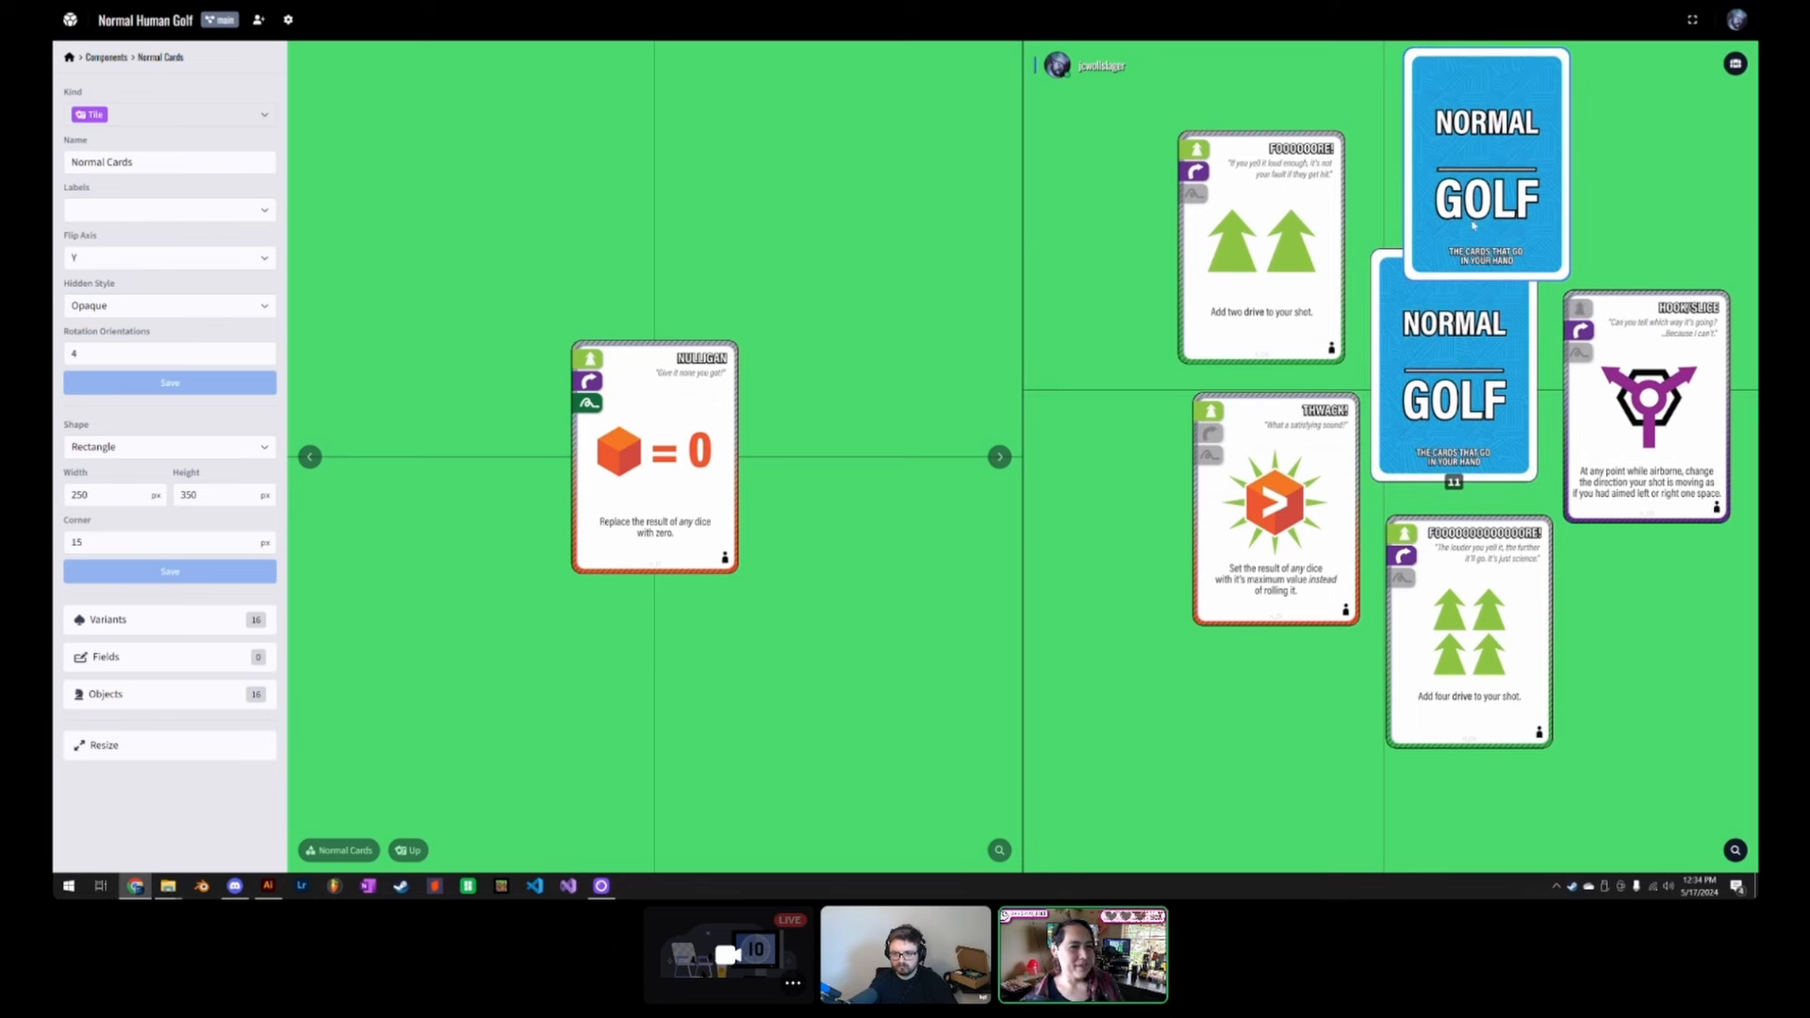
{"action": "left_click_drag", "start_coordinate": [1456, 233], "coordinate": [1455, 379]}
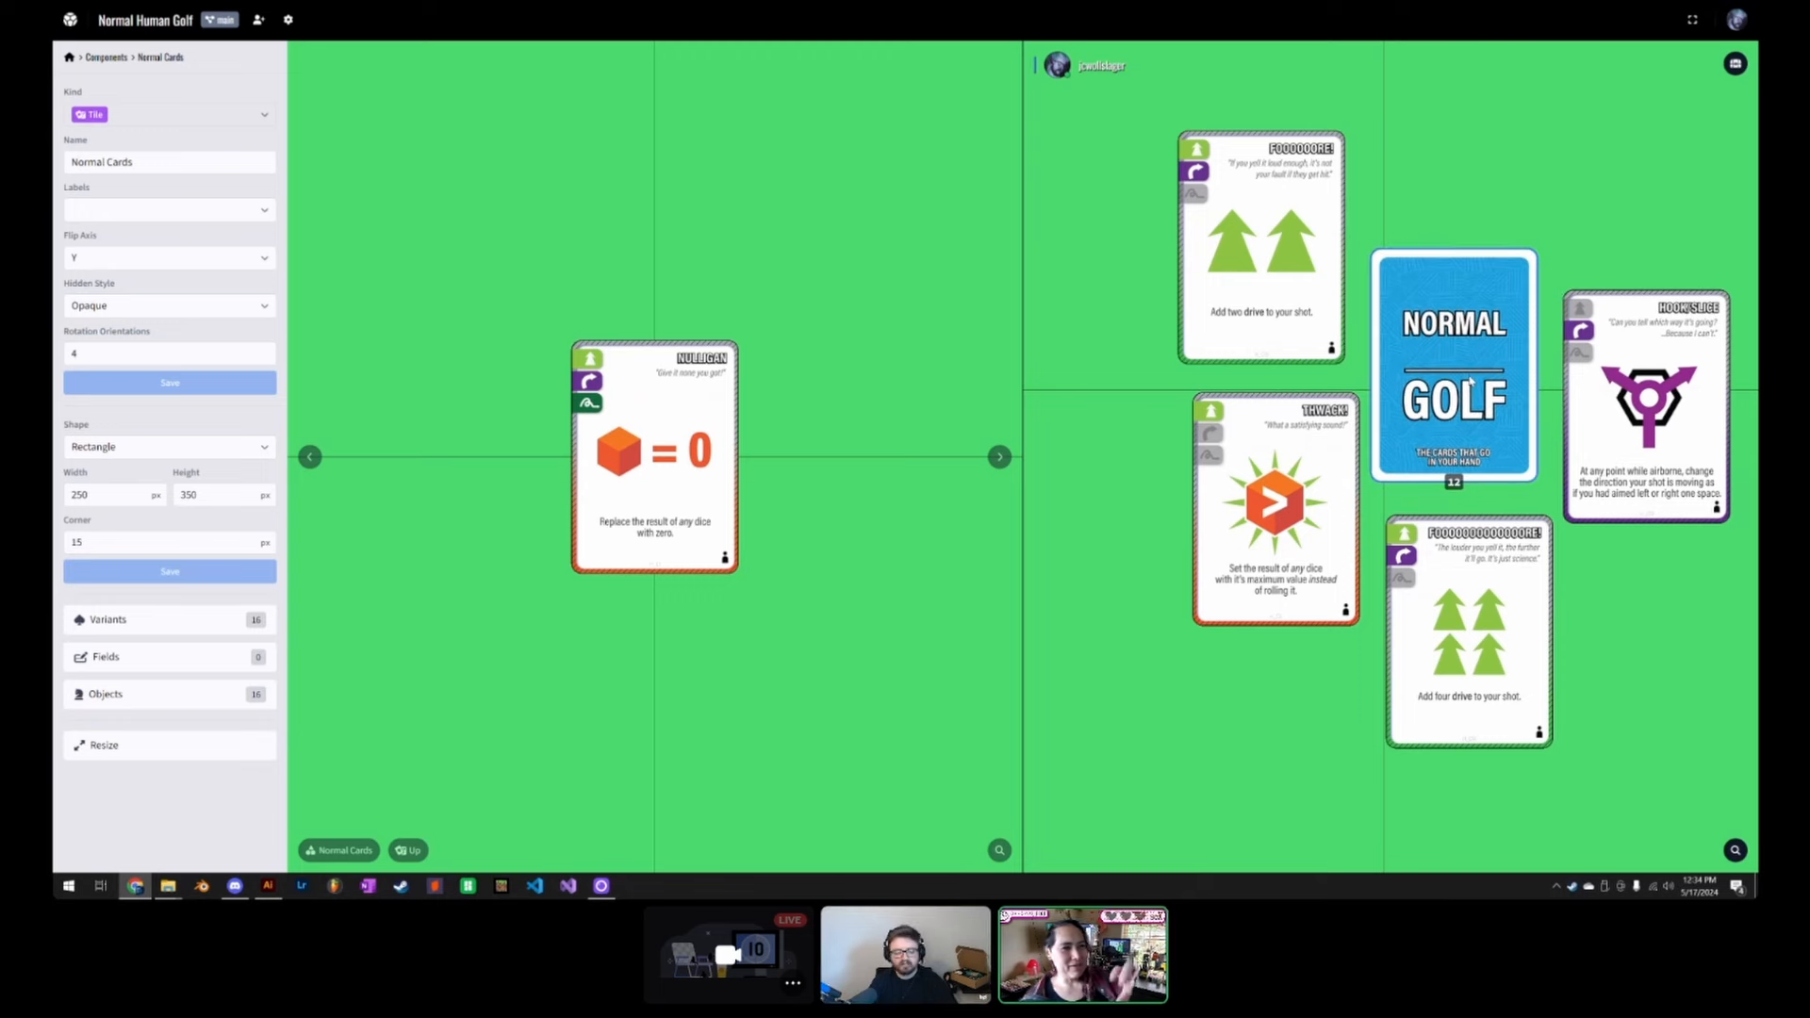
Step: Reverse the order of the face-down deck and flip it face up
{"action": "right_click", "coordinate": [1471, 380]}
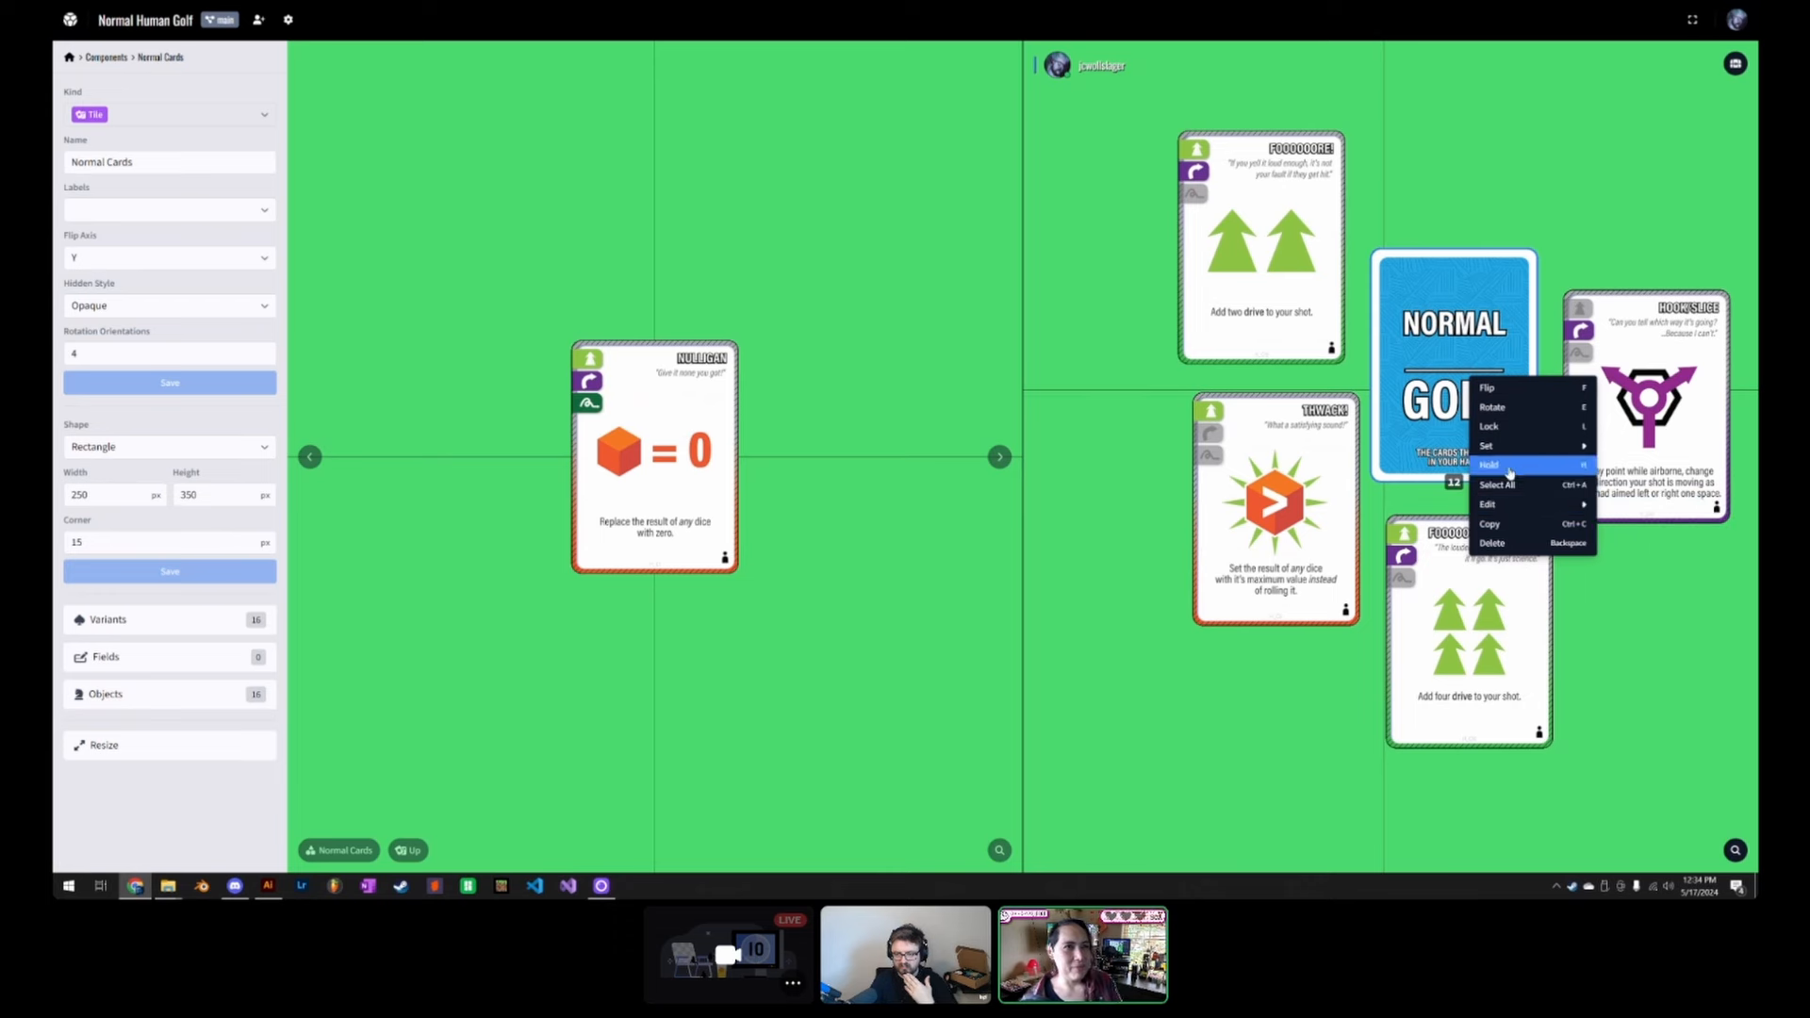
{"action": "left_click", "coordinate": [1441, 356]}
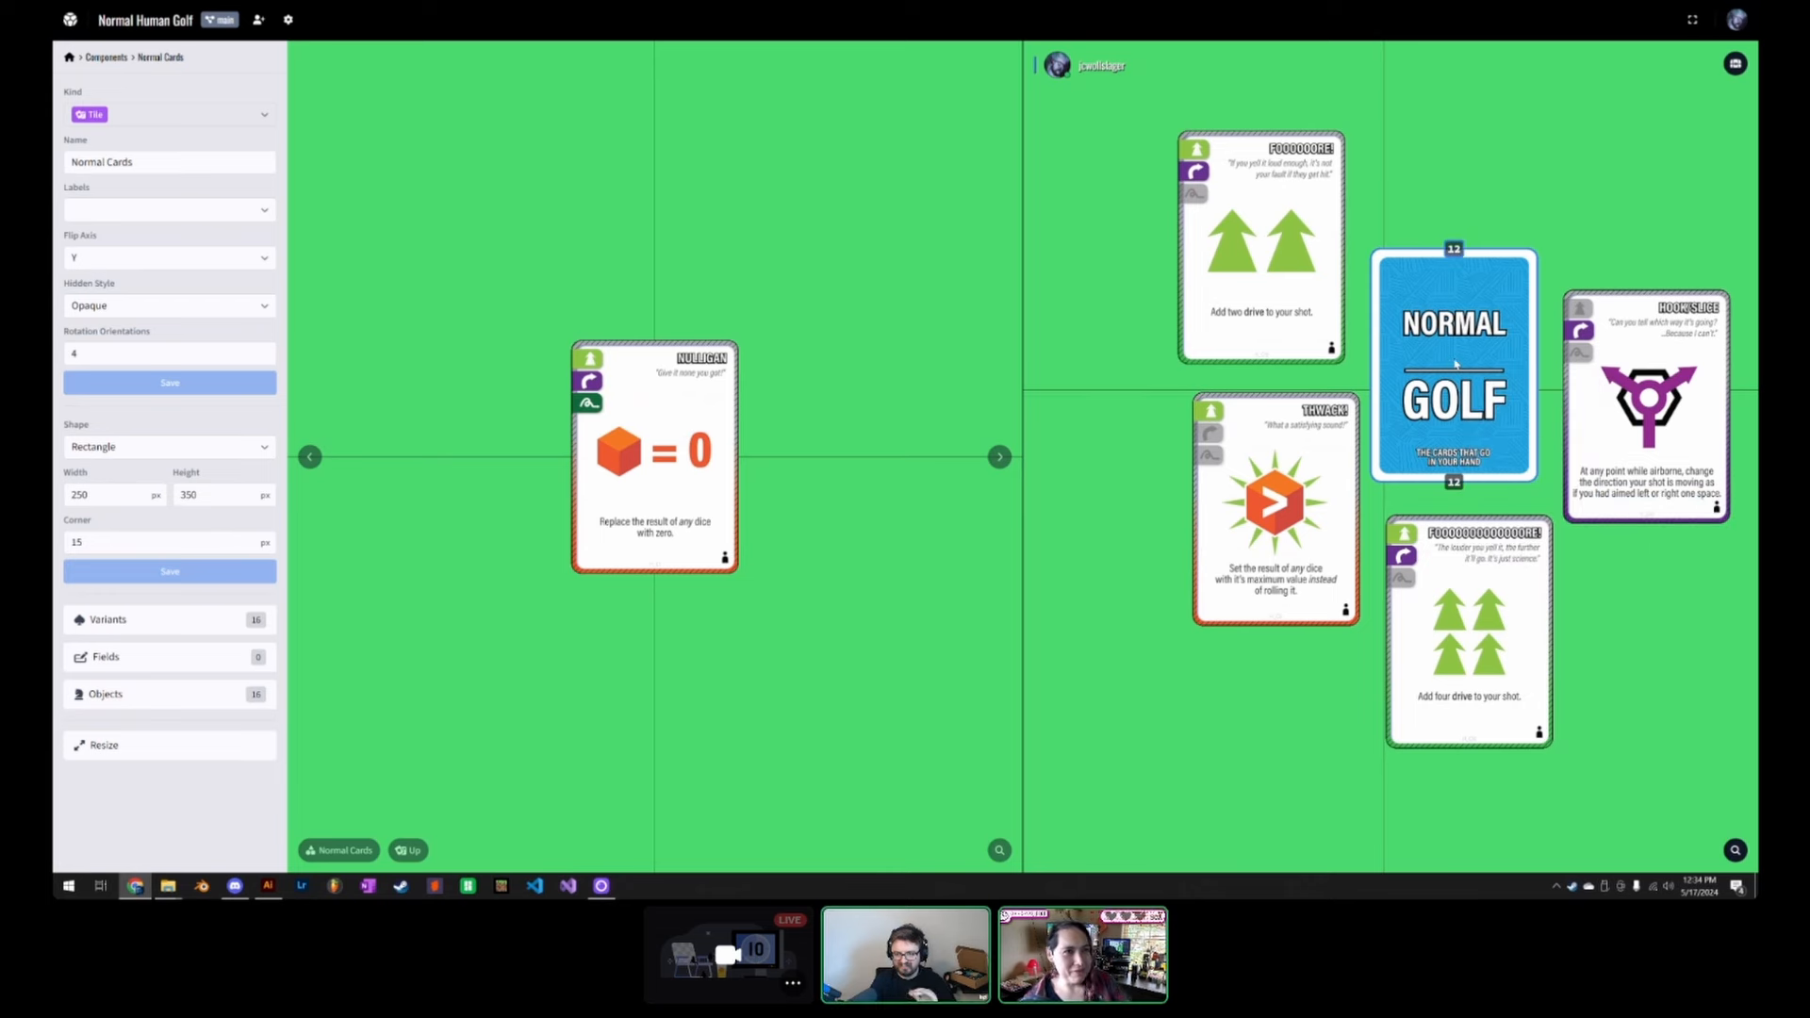
{"action": "right_click", "coordinate": [1454, 363]}
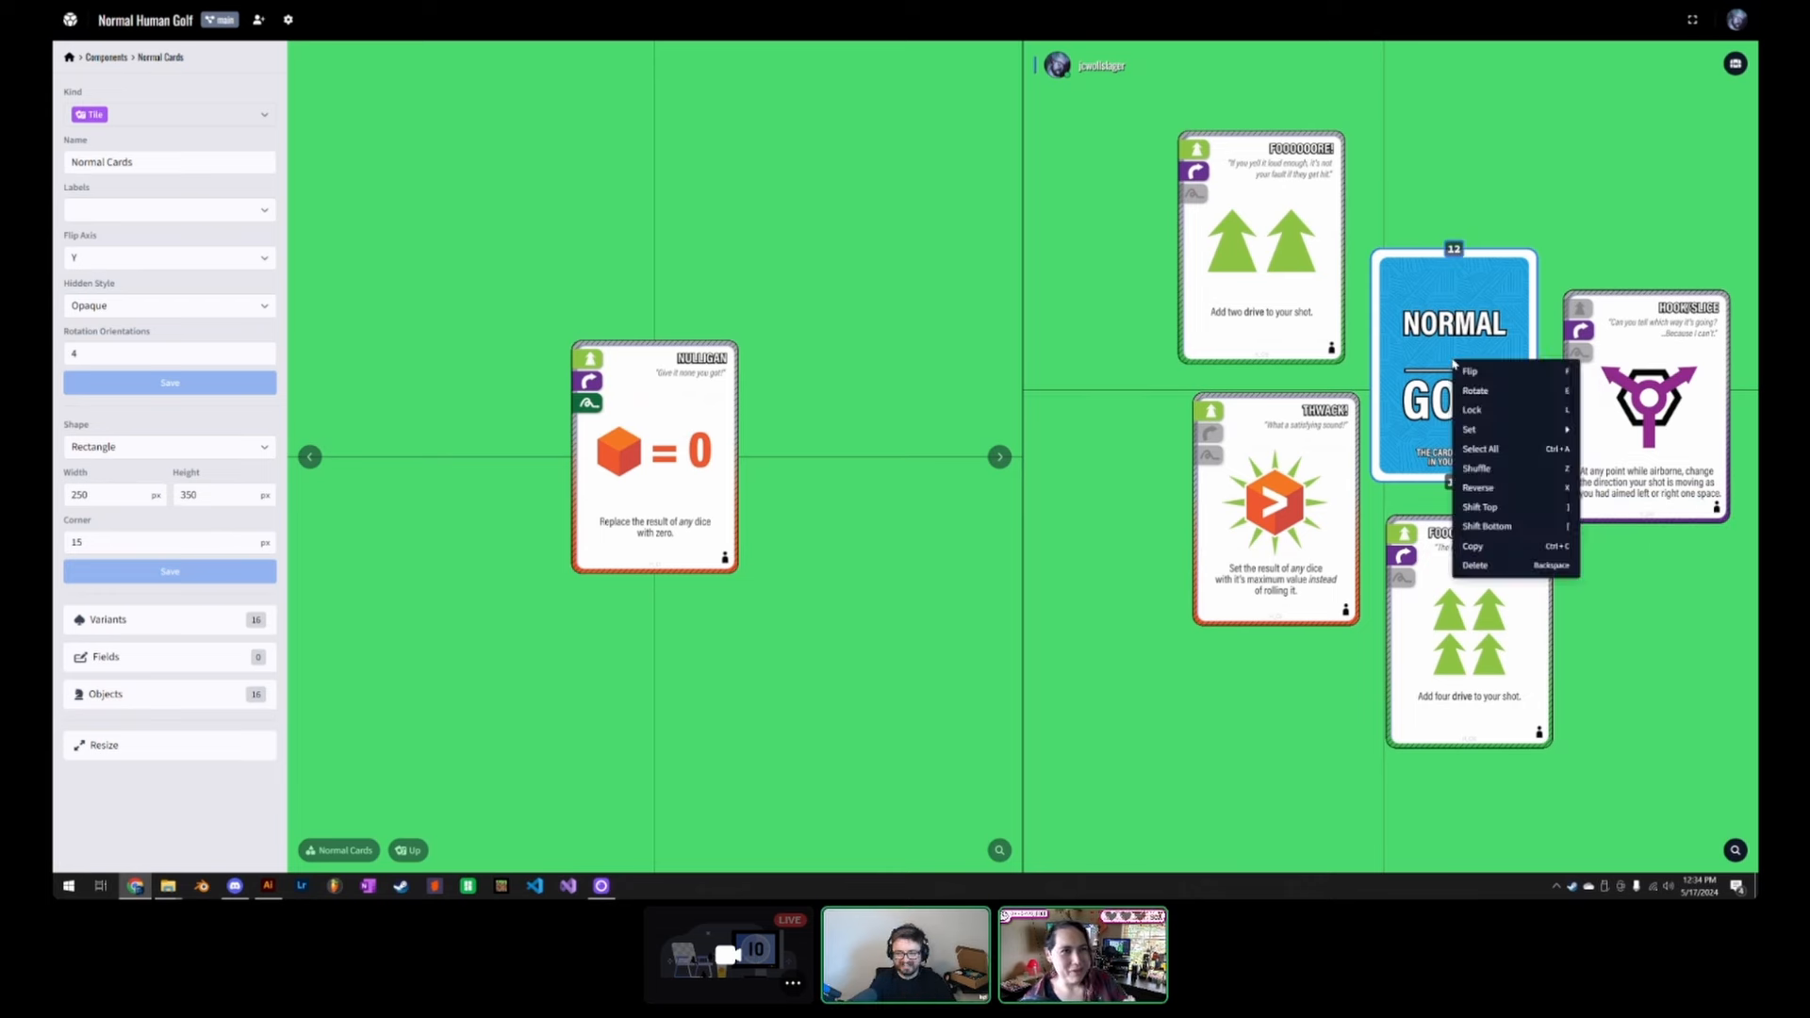
{"action": "left_click", "coordinate": [1500, 490]}
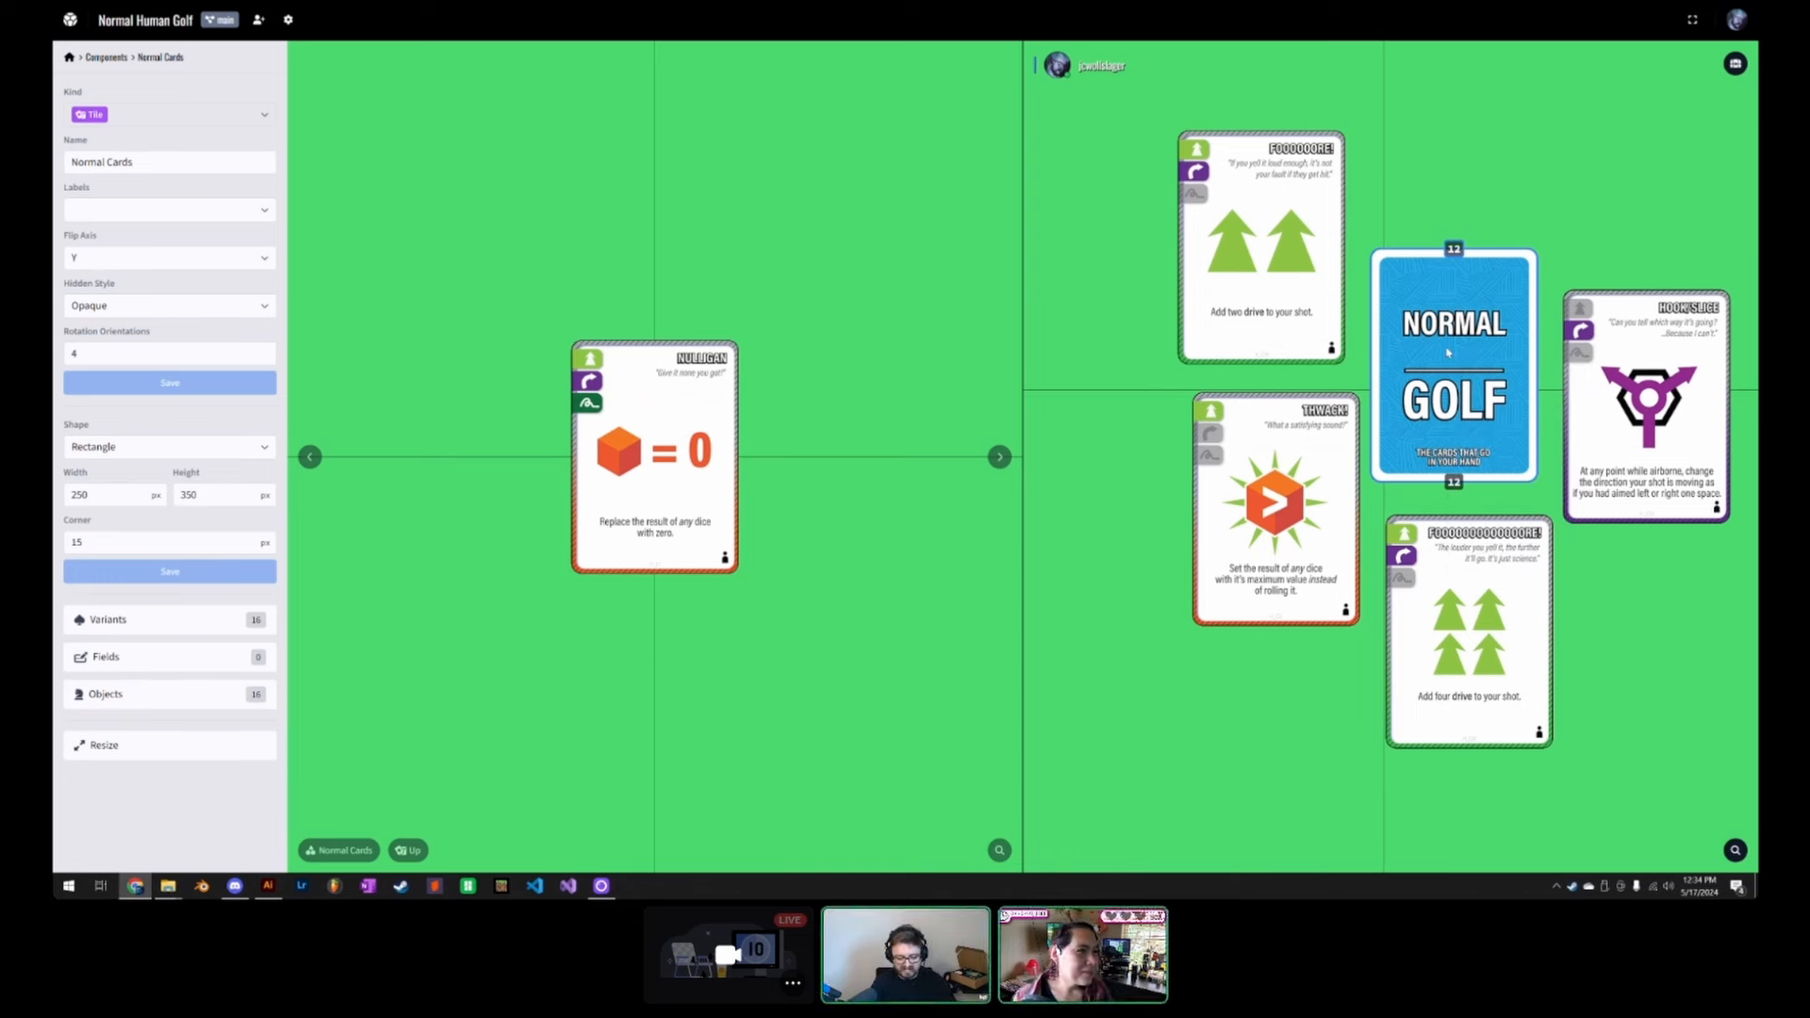
{"action": "key", "text": "f"}
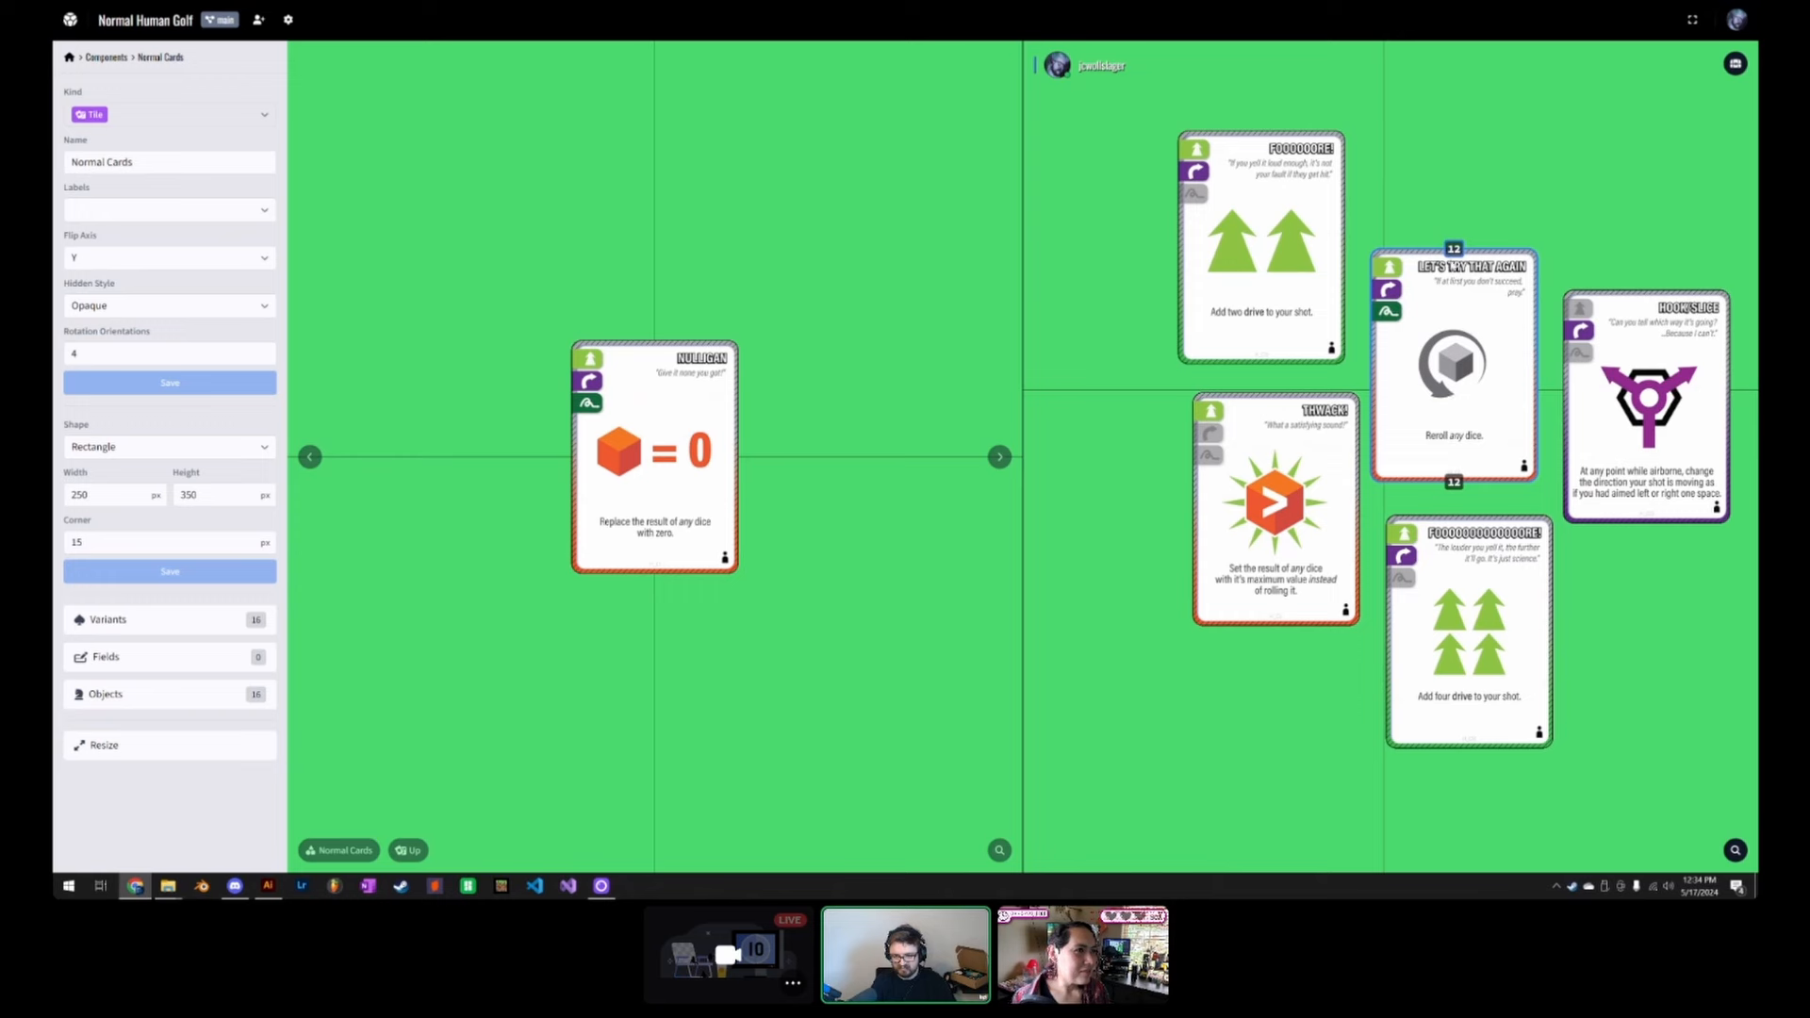
Step: Turn the deck face down again, reverse its card order once more and flip it face up
{"action": "key", "text": "f"}
{"action": "right_click", "coordinate": [1461, 366]}
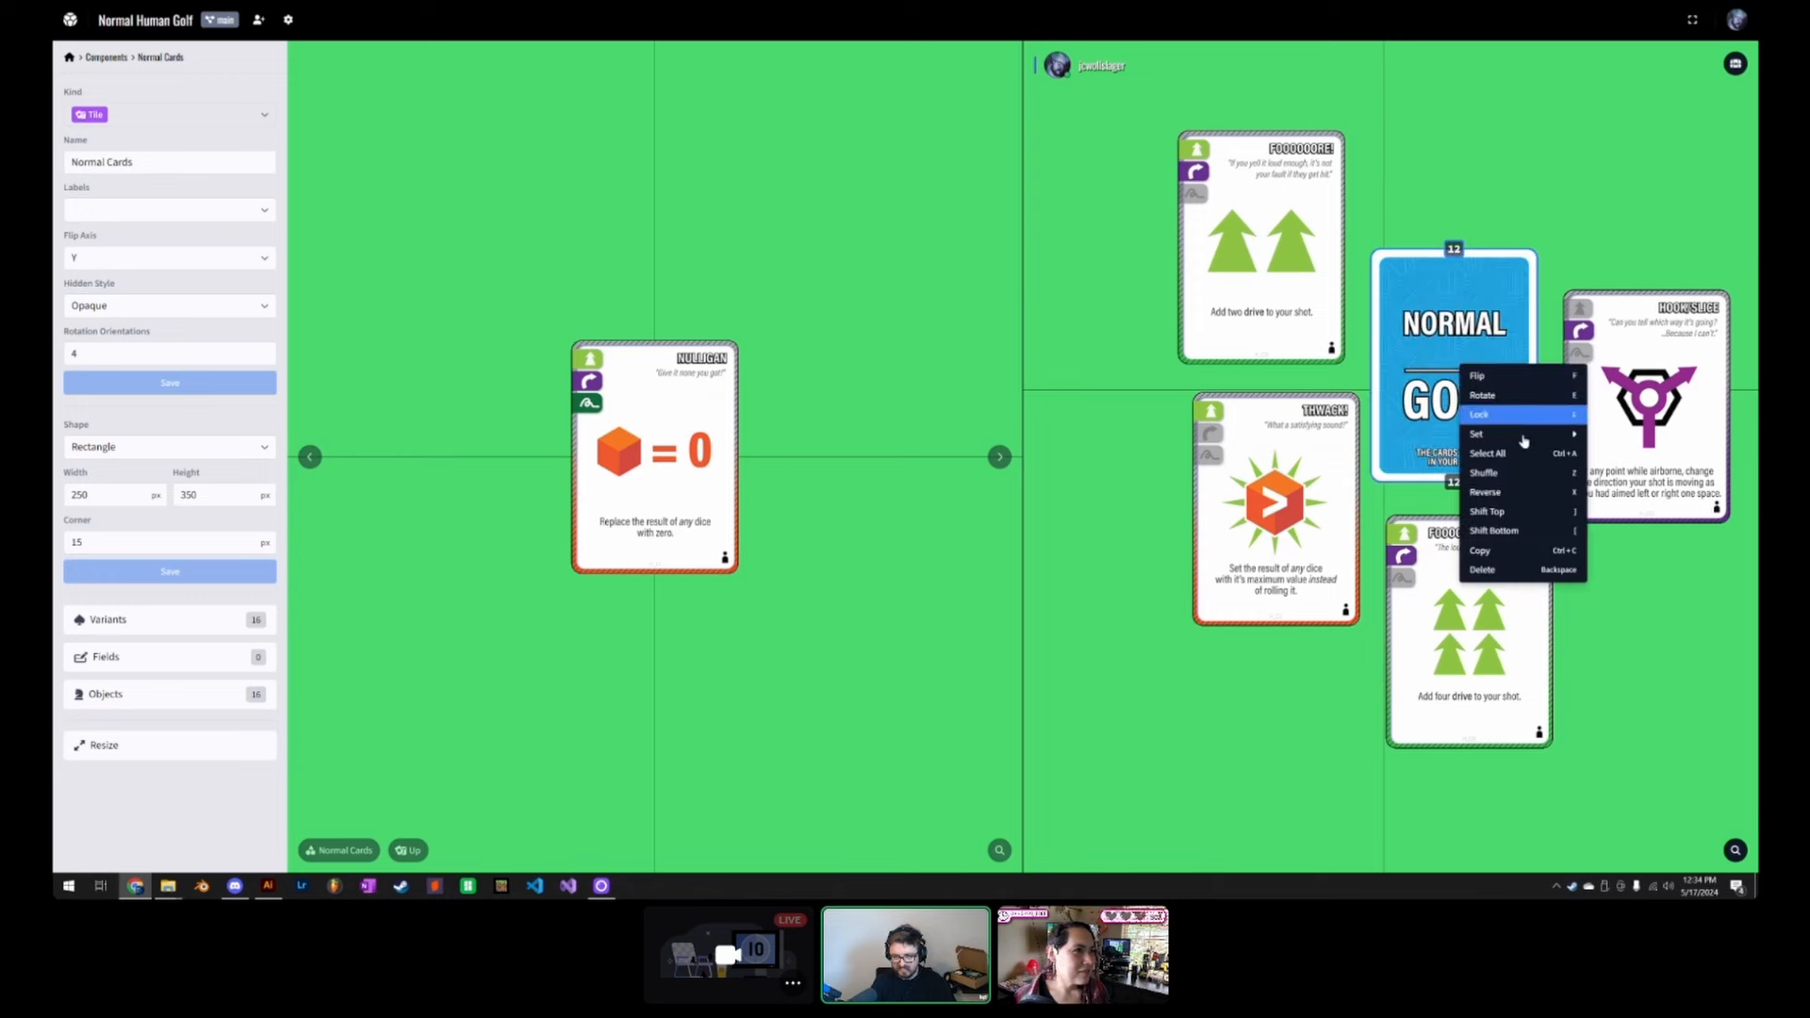
{"action": "left_click", "coordinate": [1520, 494]}
{"action": "key", "text": "f"}
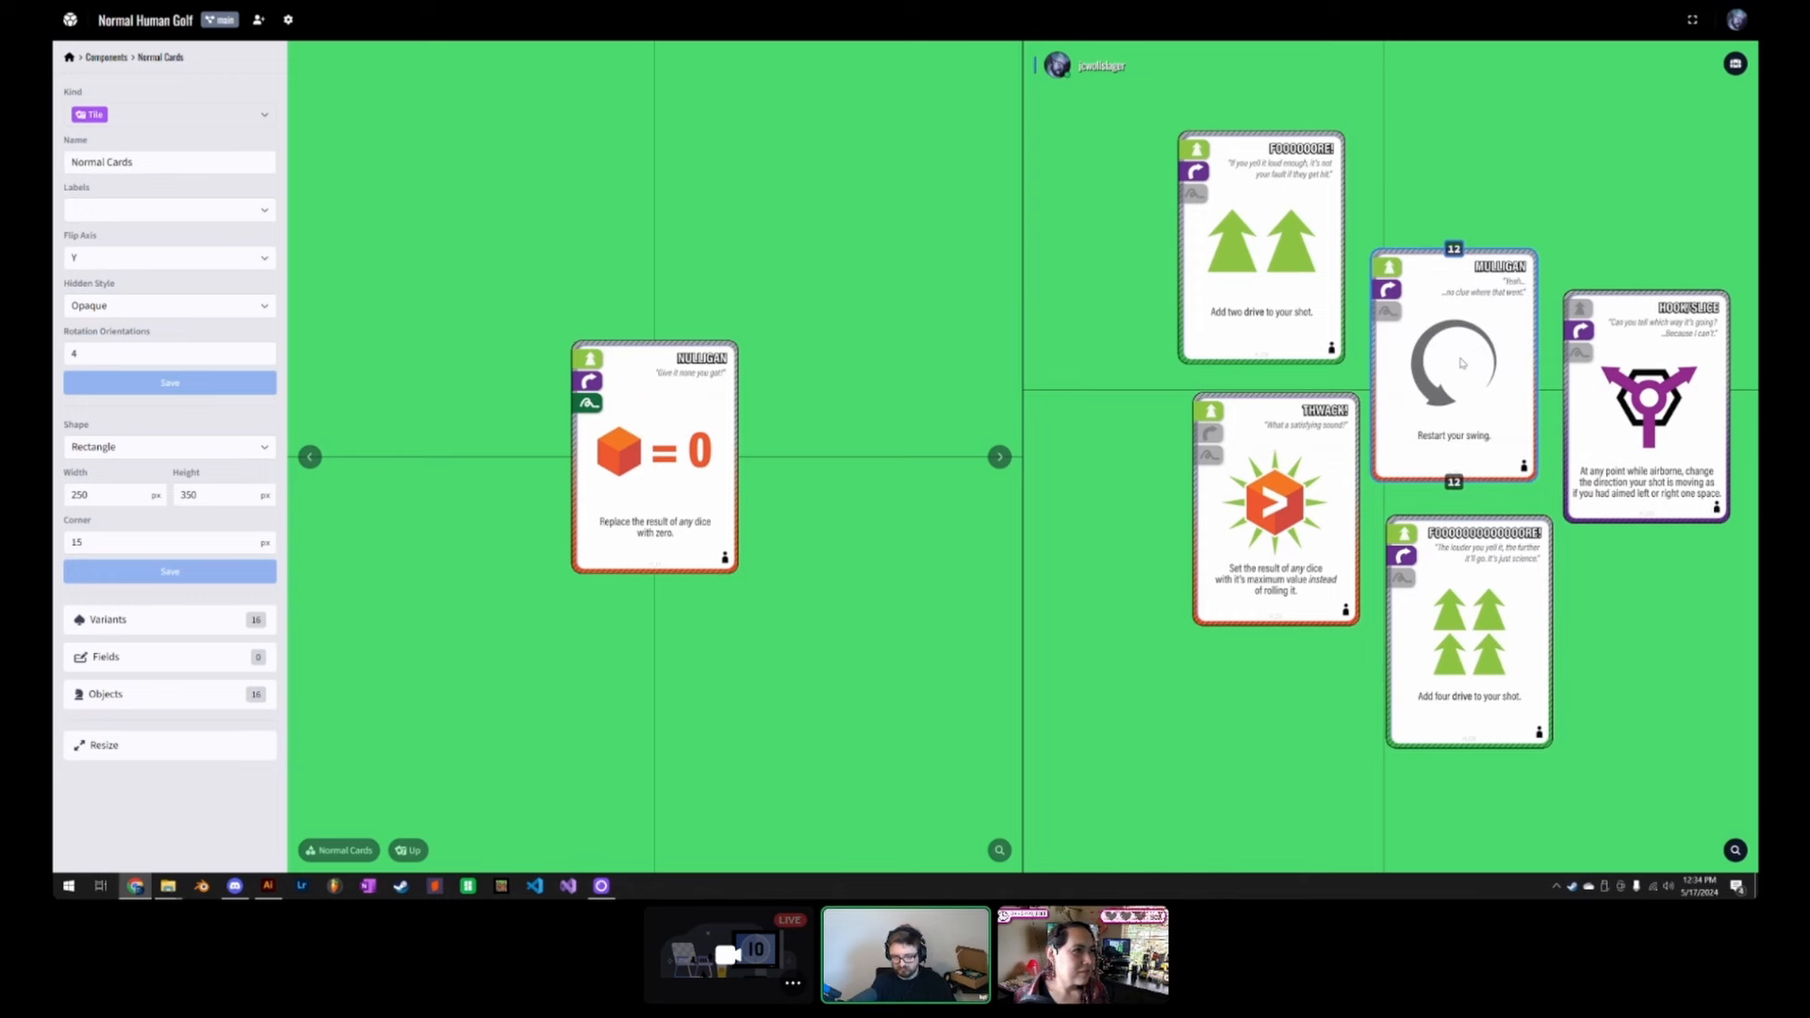
Step: Move the deck's cards one by one onto a second pile, then gather all laid-out cards into a single deck
{"action": "left_click_drag", "start_coordinate": [1463, 358], "coordinate": [1531, 215]}
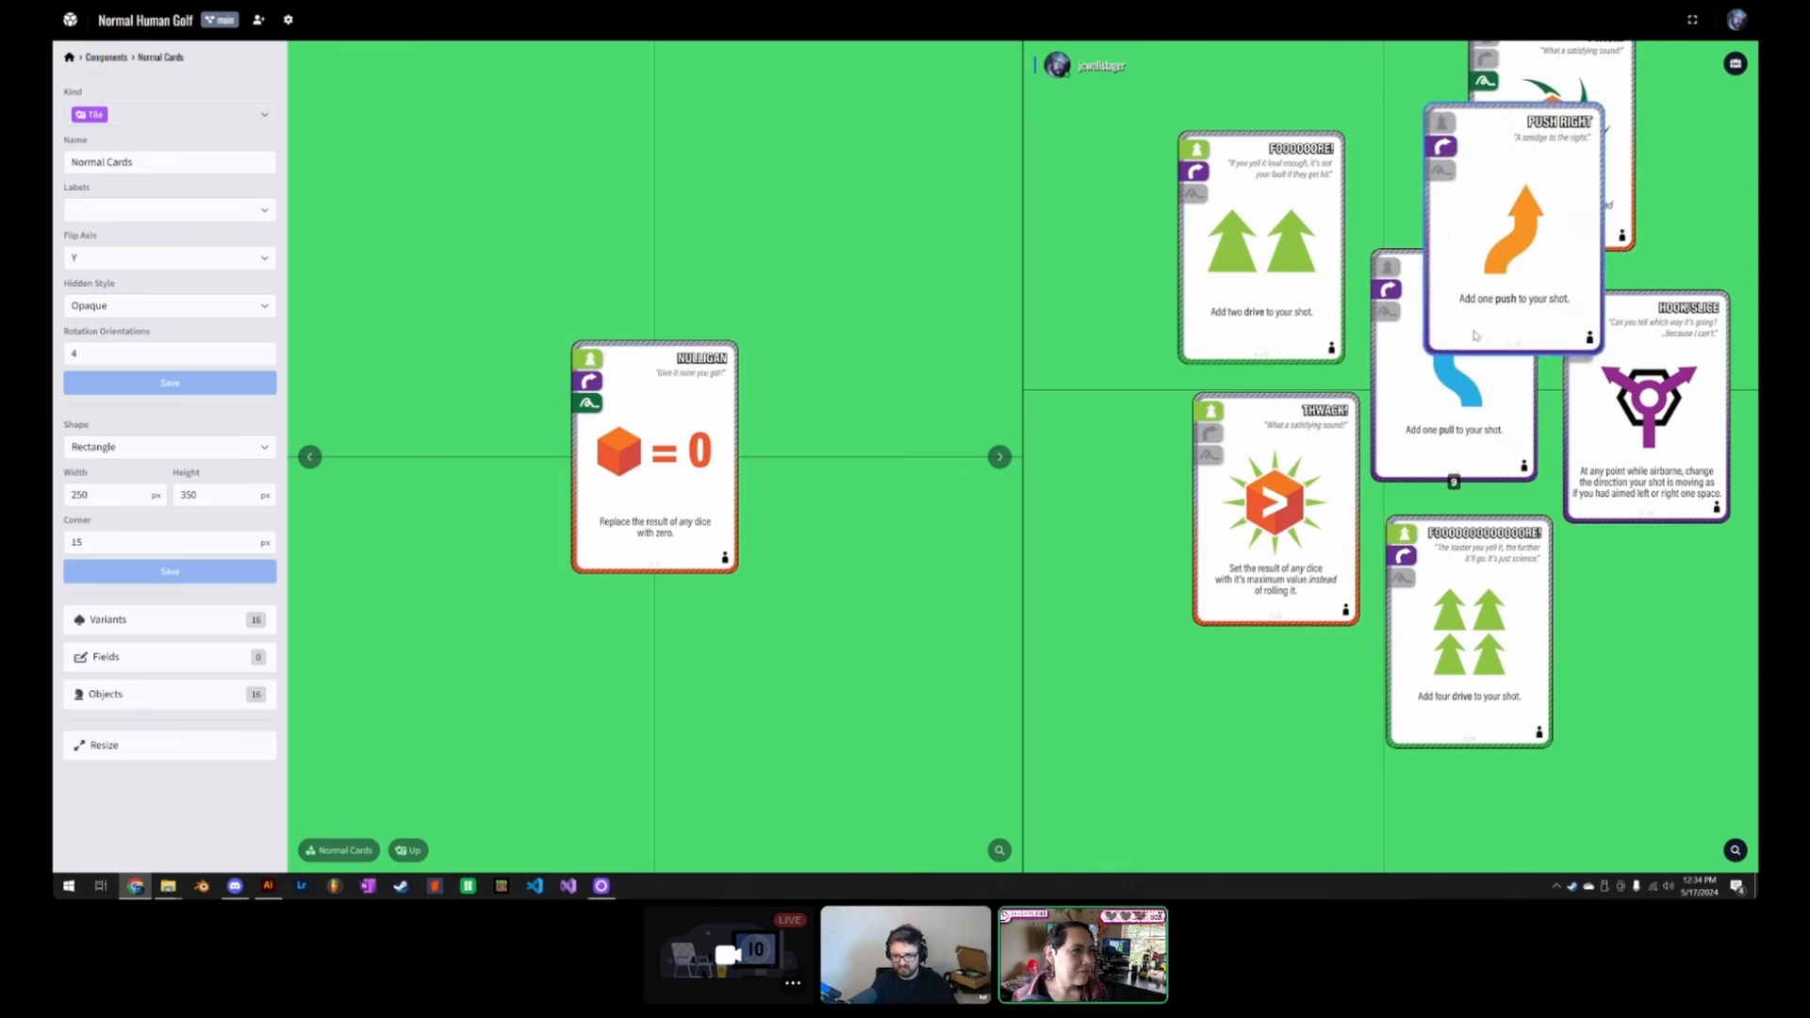
{"action": "left_click_drag", "start_coordinate": [1475, 339], "coordinate": [1544, 164]}
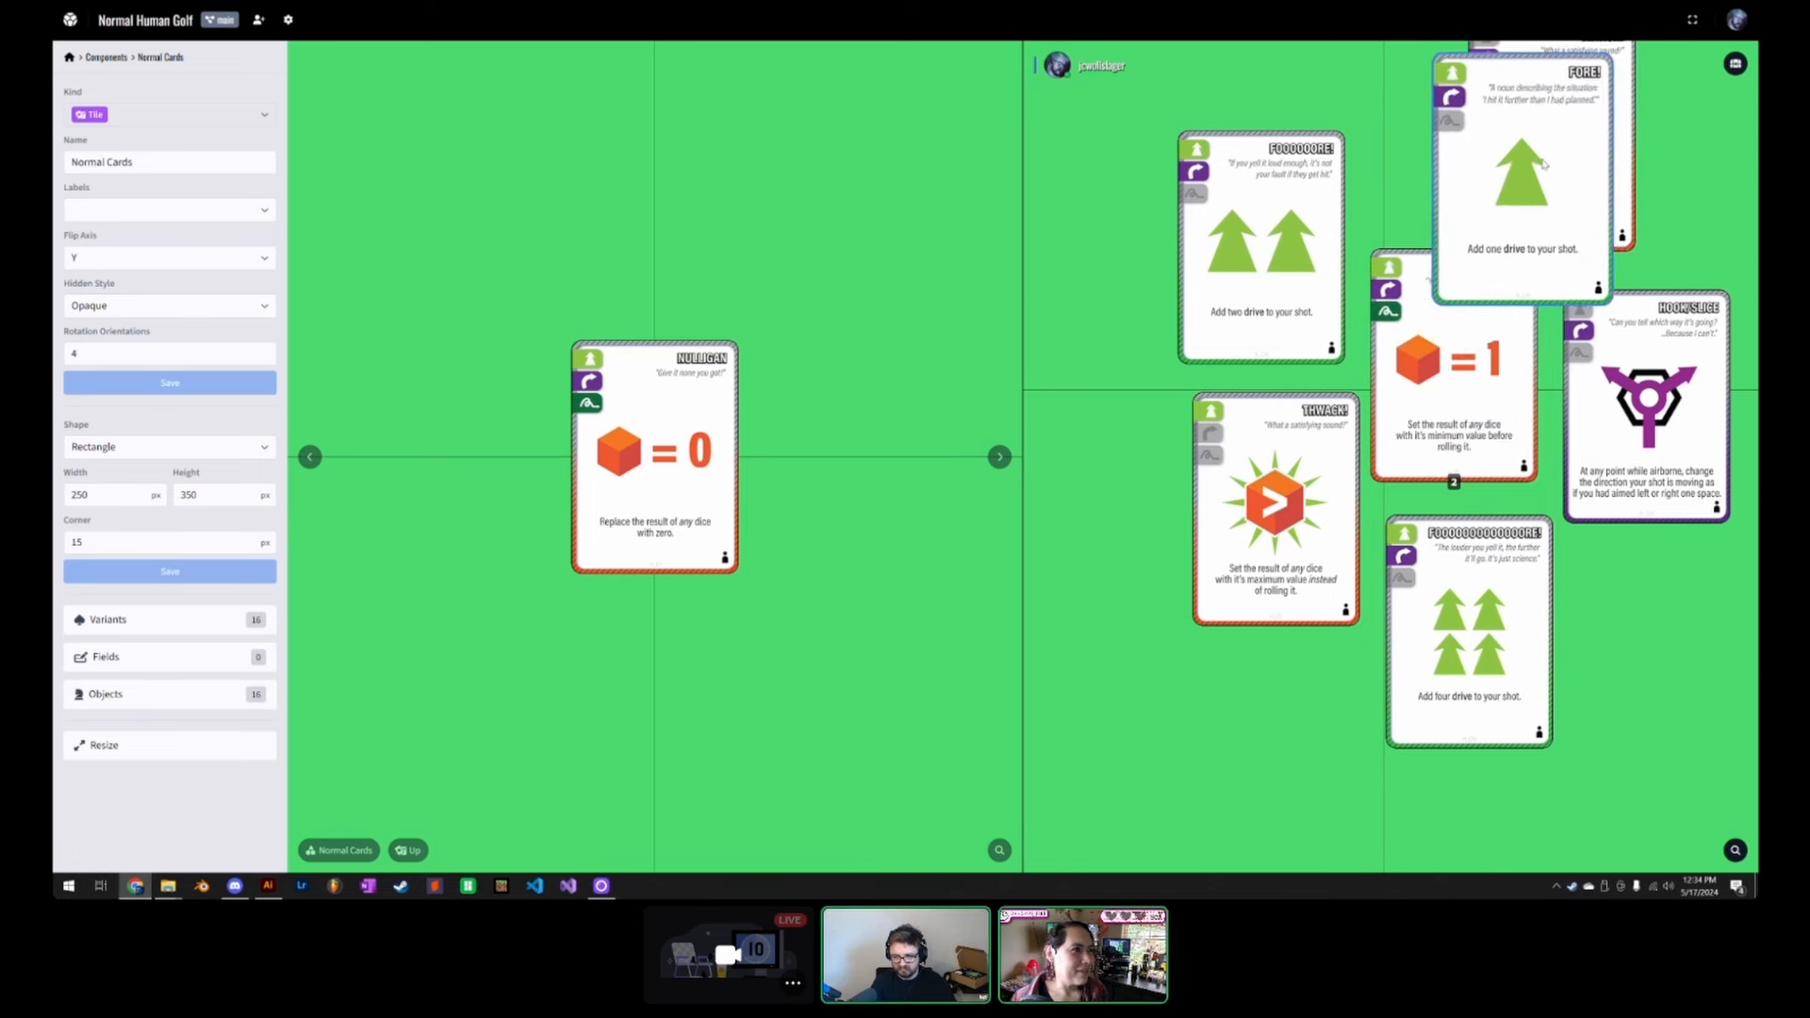
{"action": "left_click_drag", "start_coordinate": [1471, 344], "coordinate": [1451, 438]}
{"action": "mouse_move", "coordinate": [1522, 238]}
{"action": "left_mouse_down"}
{"action": "mouse_move", "coordinate": [1543, 199]}
{"action": "mouse_move", "coordinate": [1535, 236]}
{"action": "left_mouse_up"}
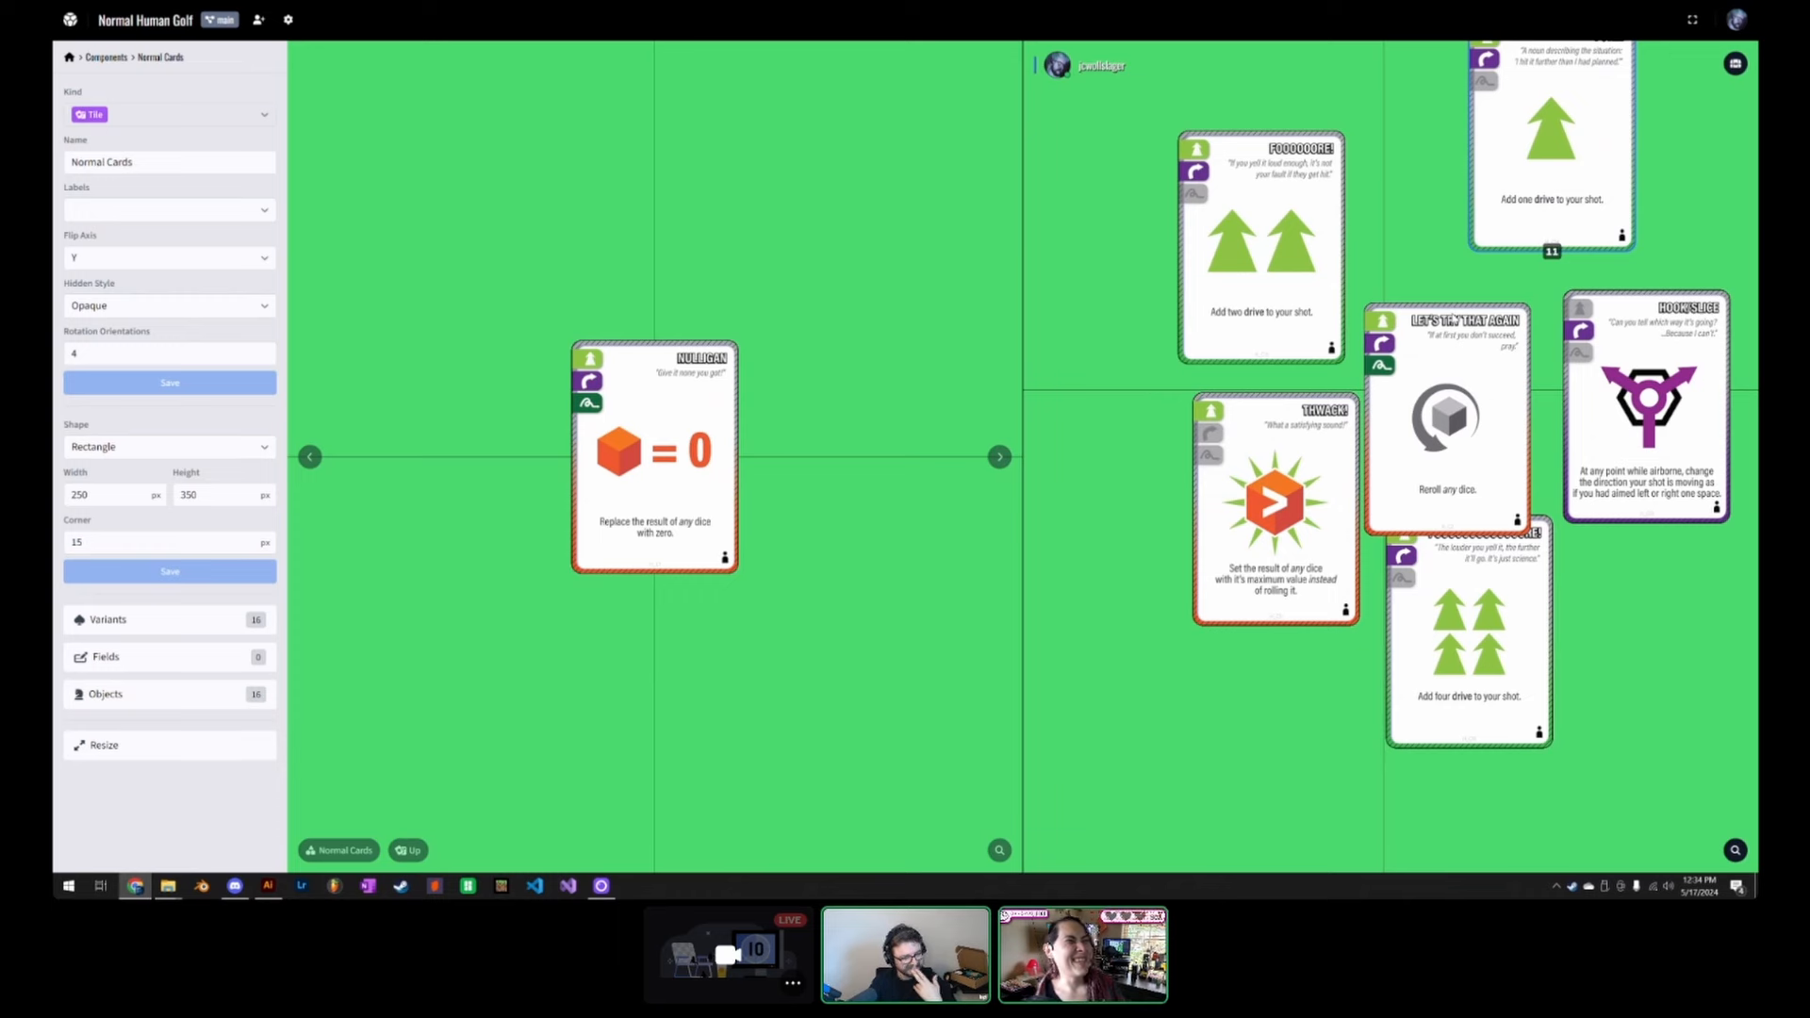
{"action": "left_click_drag", "start_coordinate": [1522, 370], "coordinate": [1584, 160]}
{"action": "left_click", "coordinate": [1584, 160]}
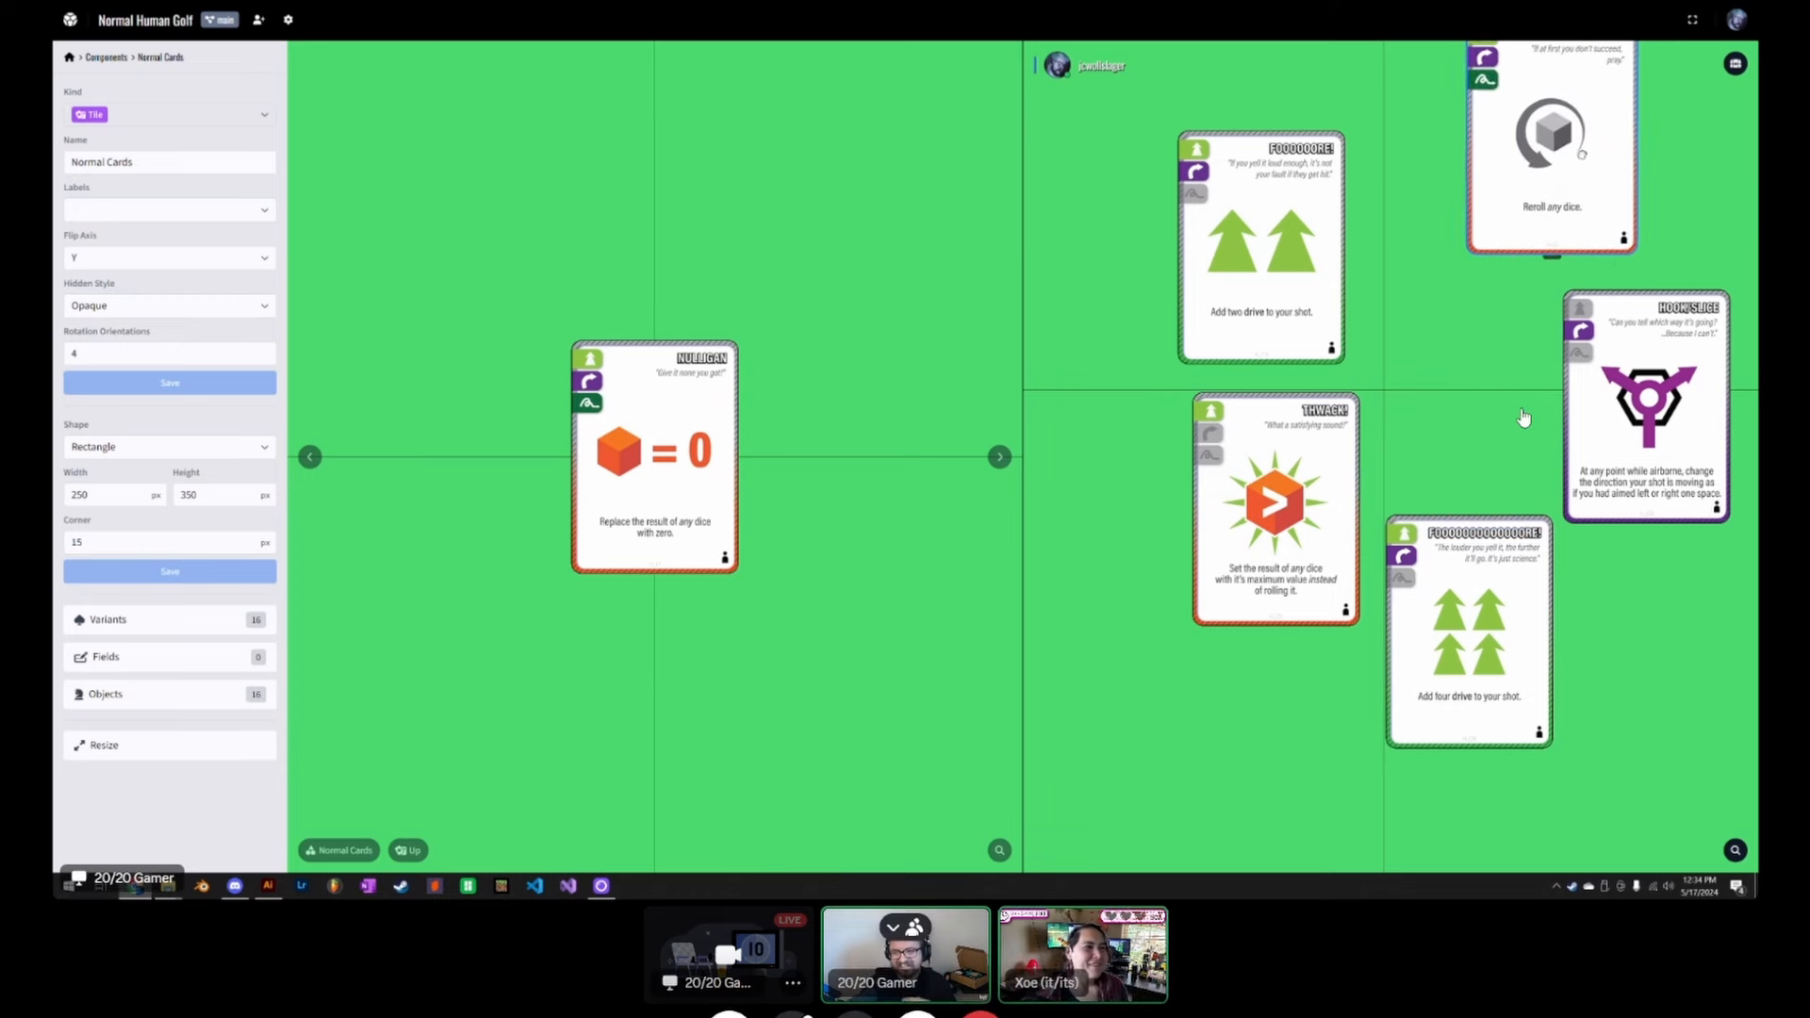
{"action": "left_click_drag", "start_coordinate": [1569, 141], "coordinate": [1496, 396]}
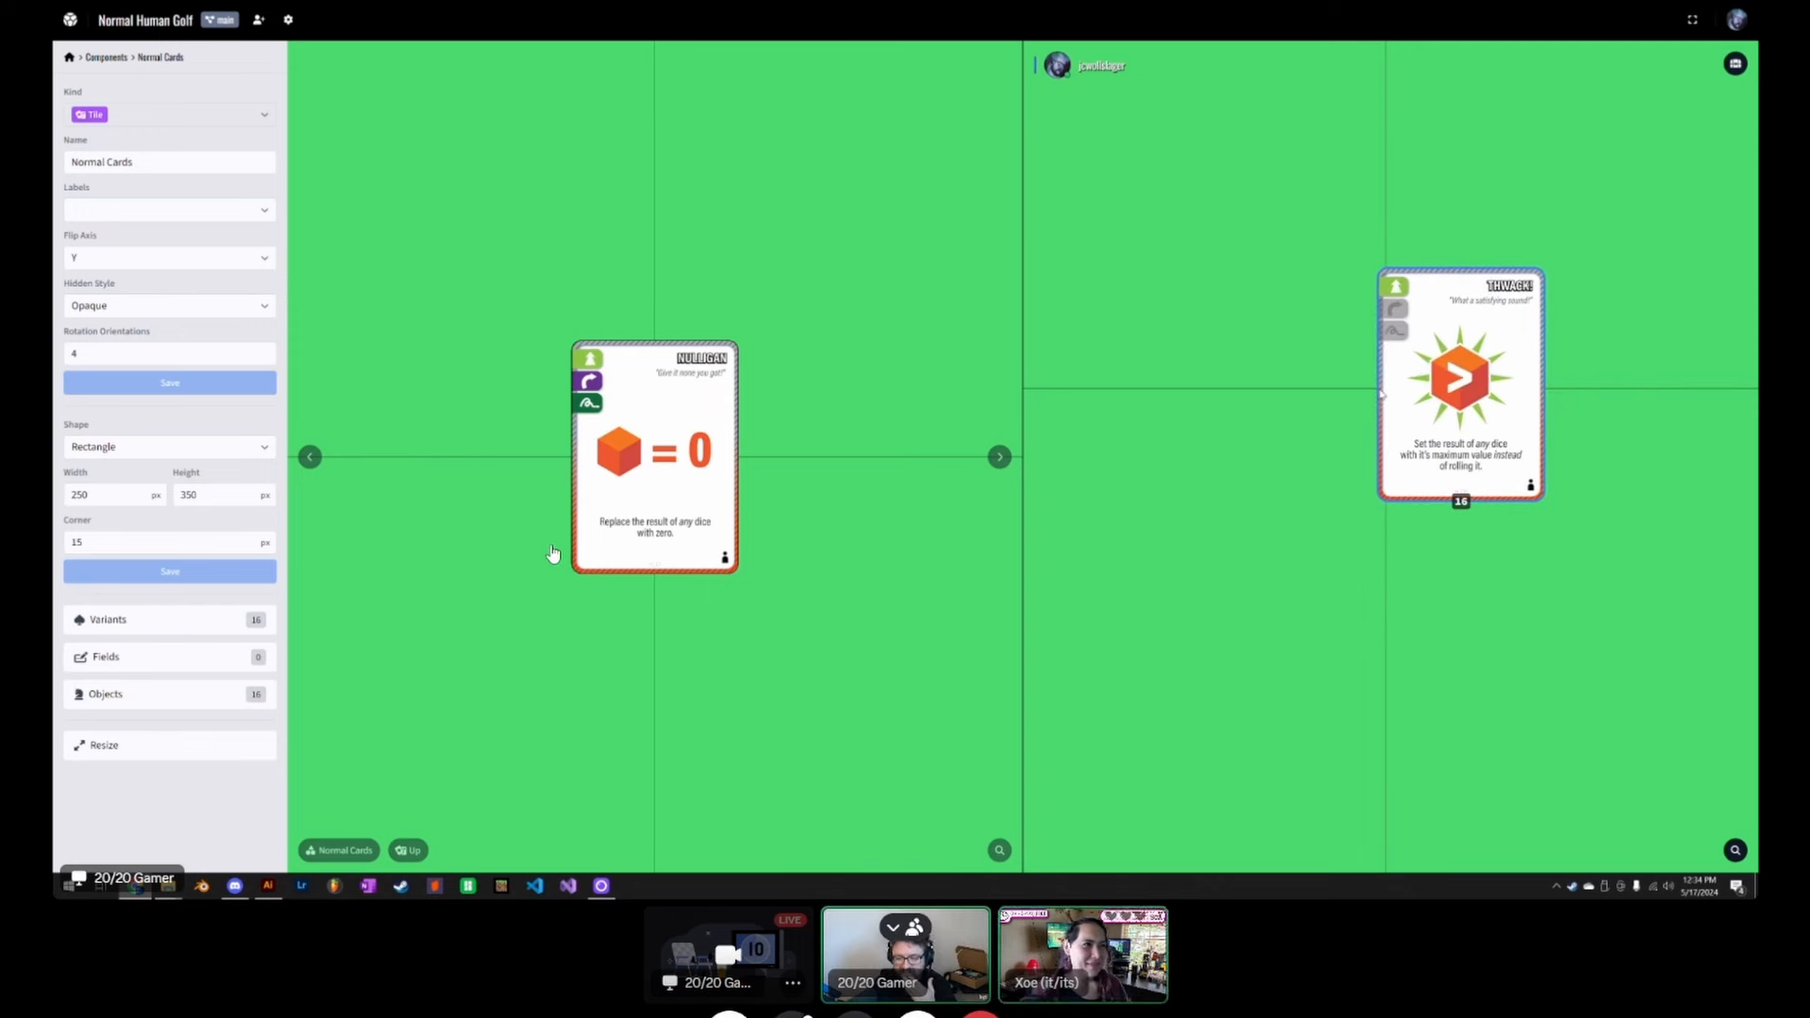
Step: View the list of components and reopen the Normal Cards component
{"action": "left_click", "coordinate": [105, 58]}
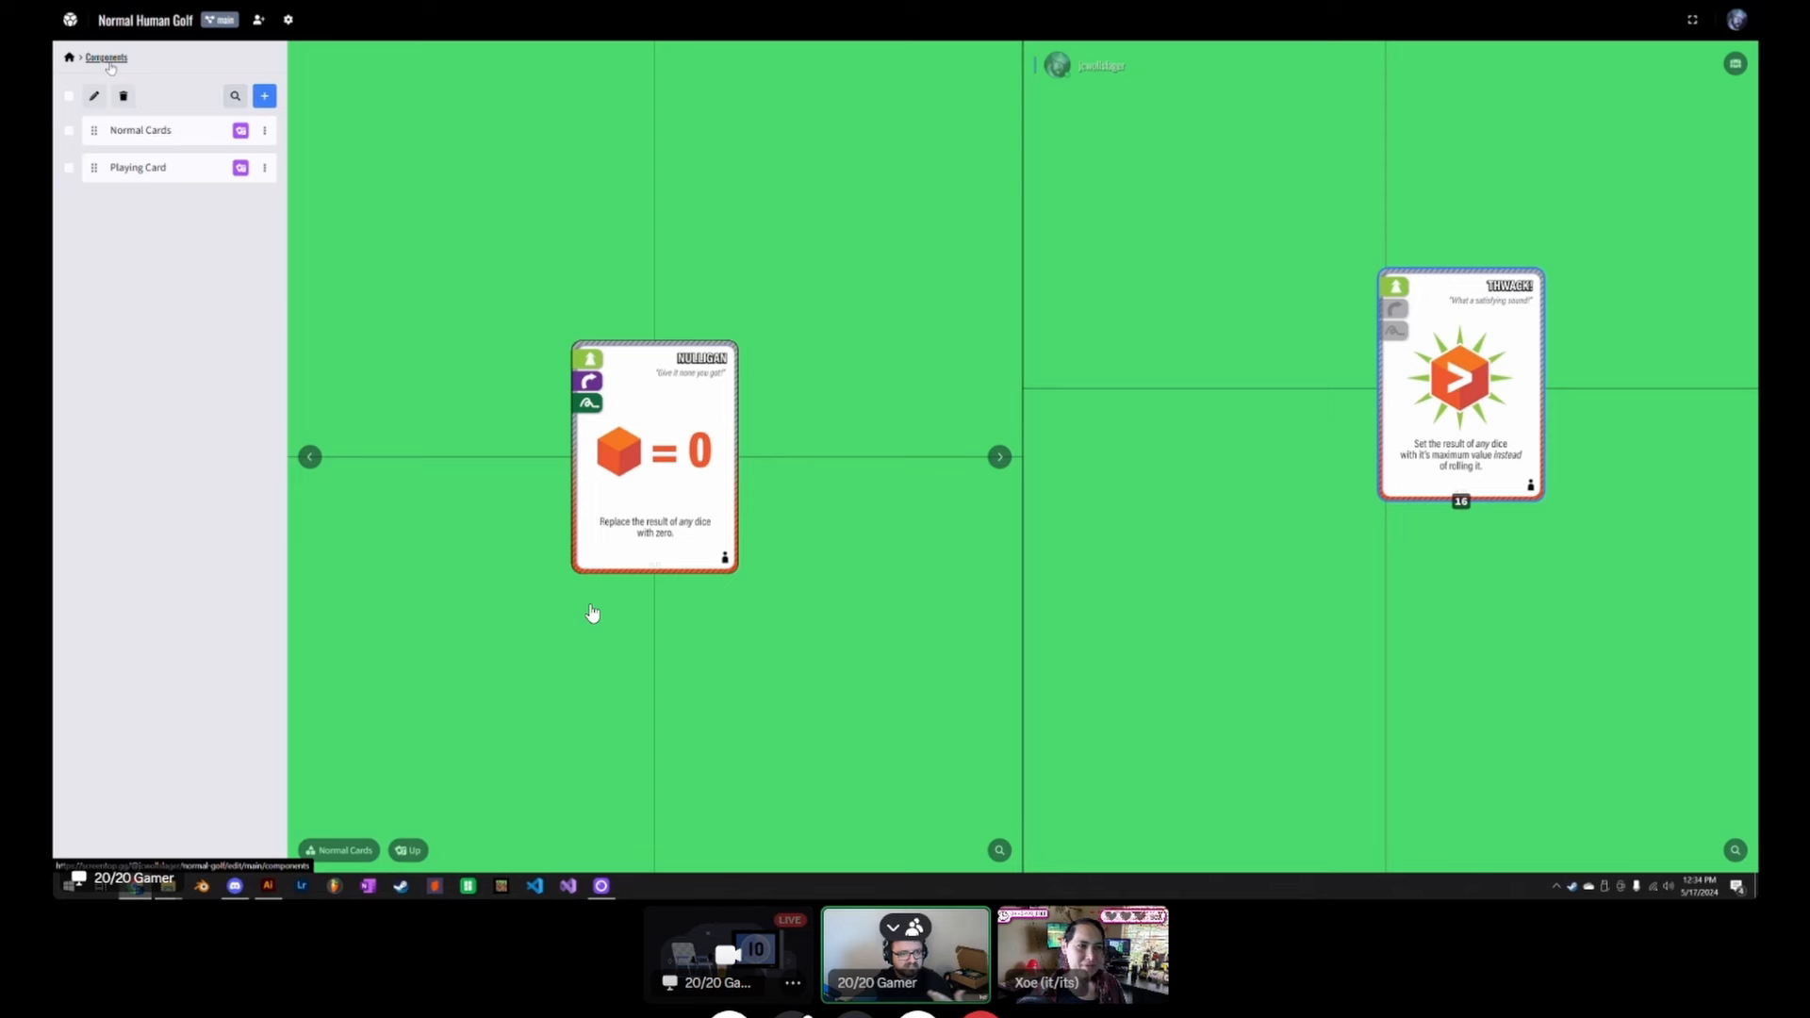
{"action": "left_click", "coordinate": [141, 130]}
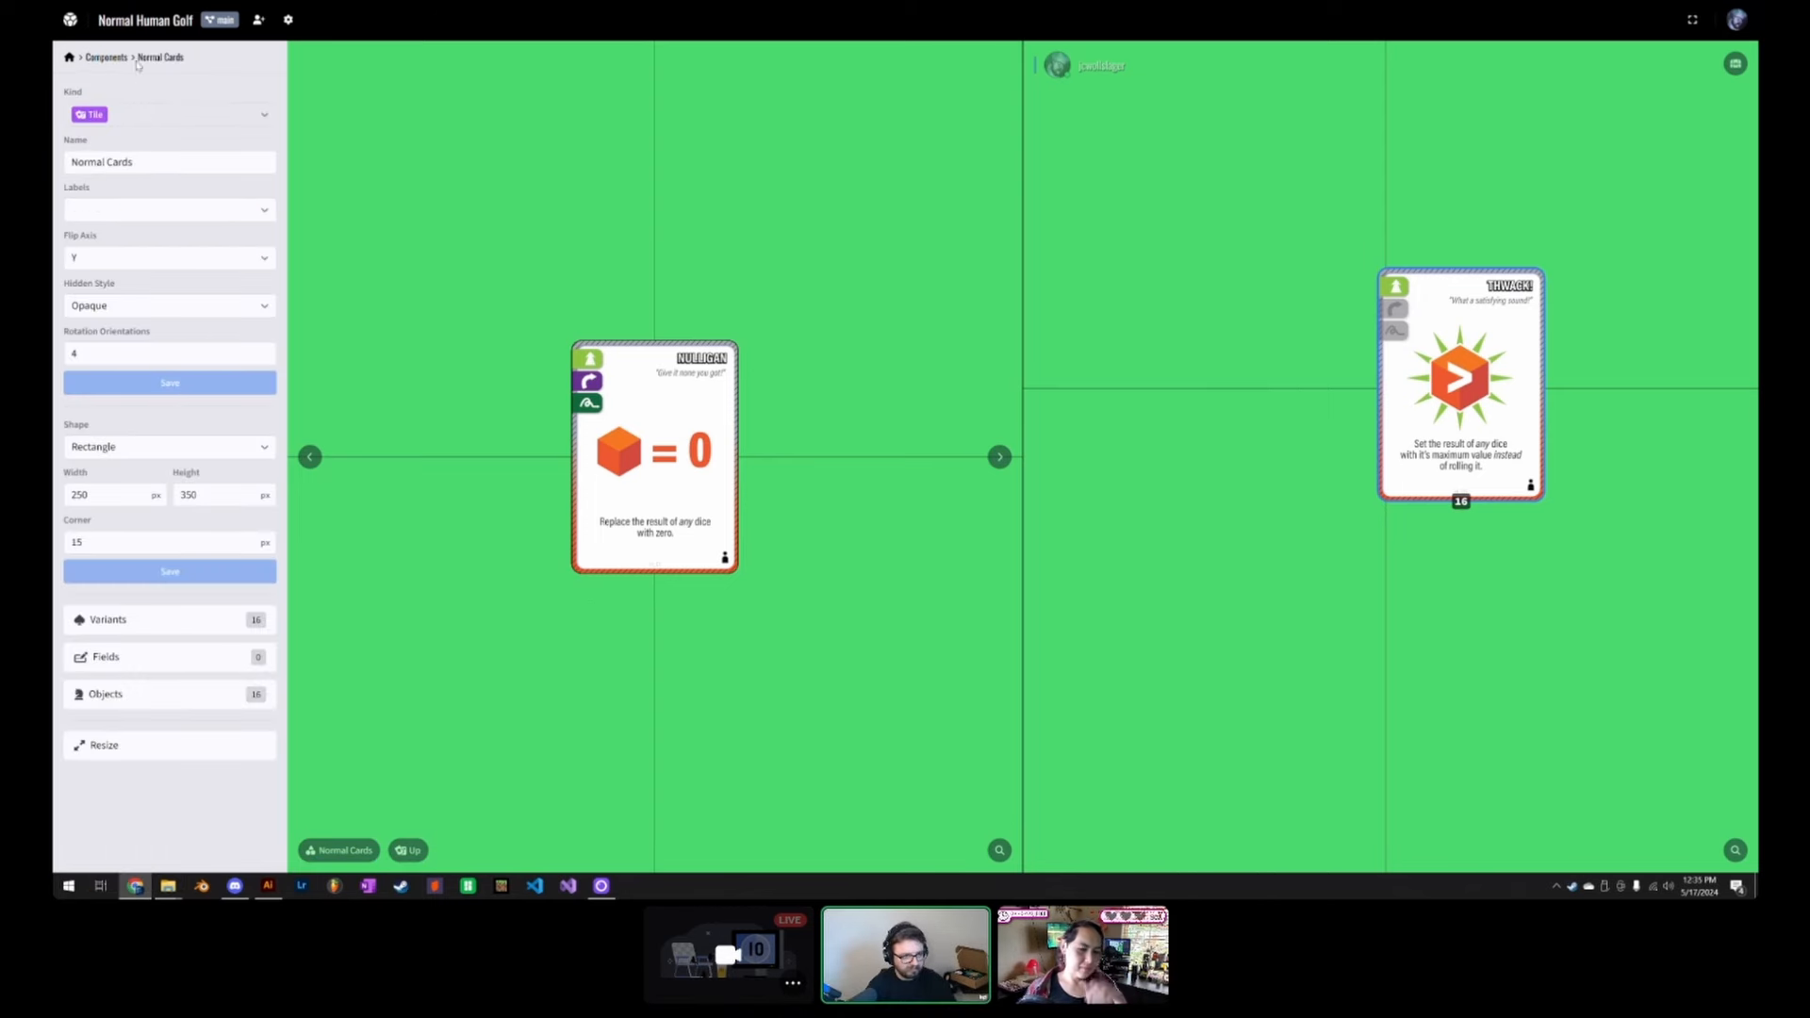
{"action": "left_click", "coordinate": [105, 57]}
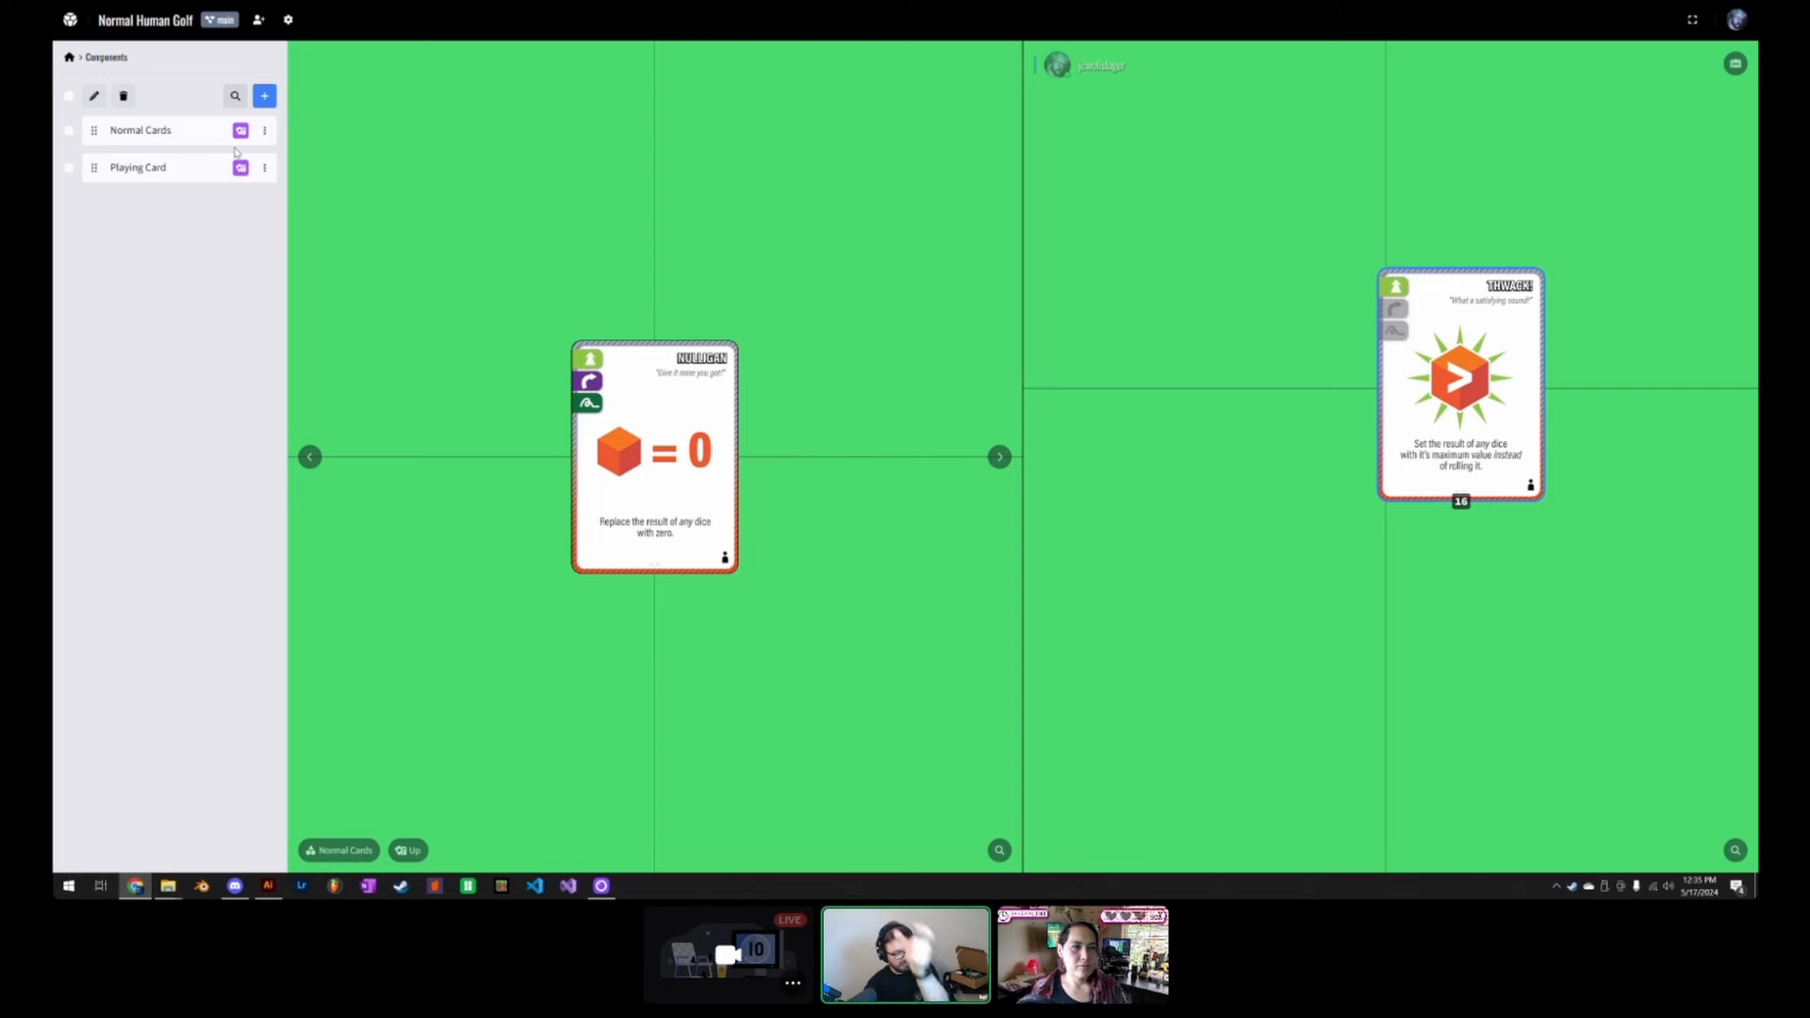
{"action": "left_click", "coordinate": [171, 142]}
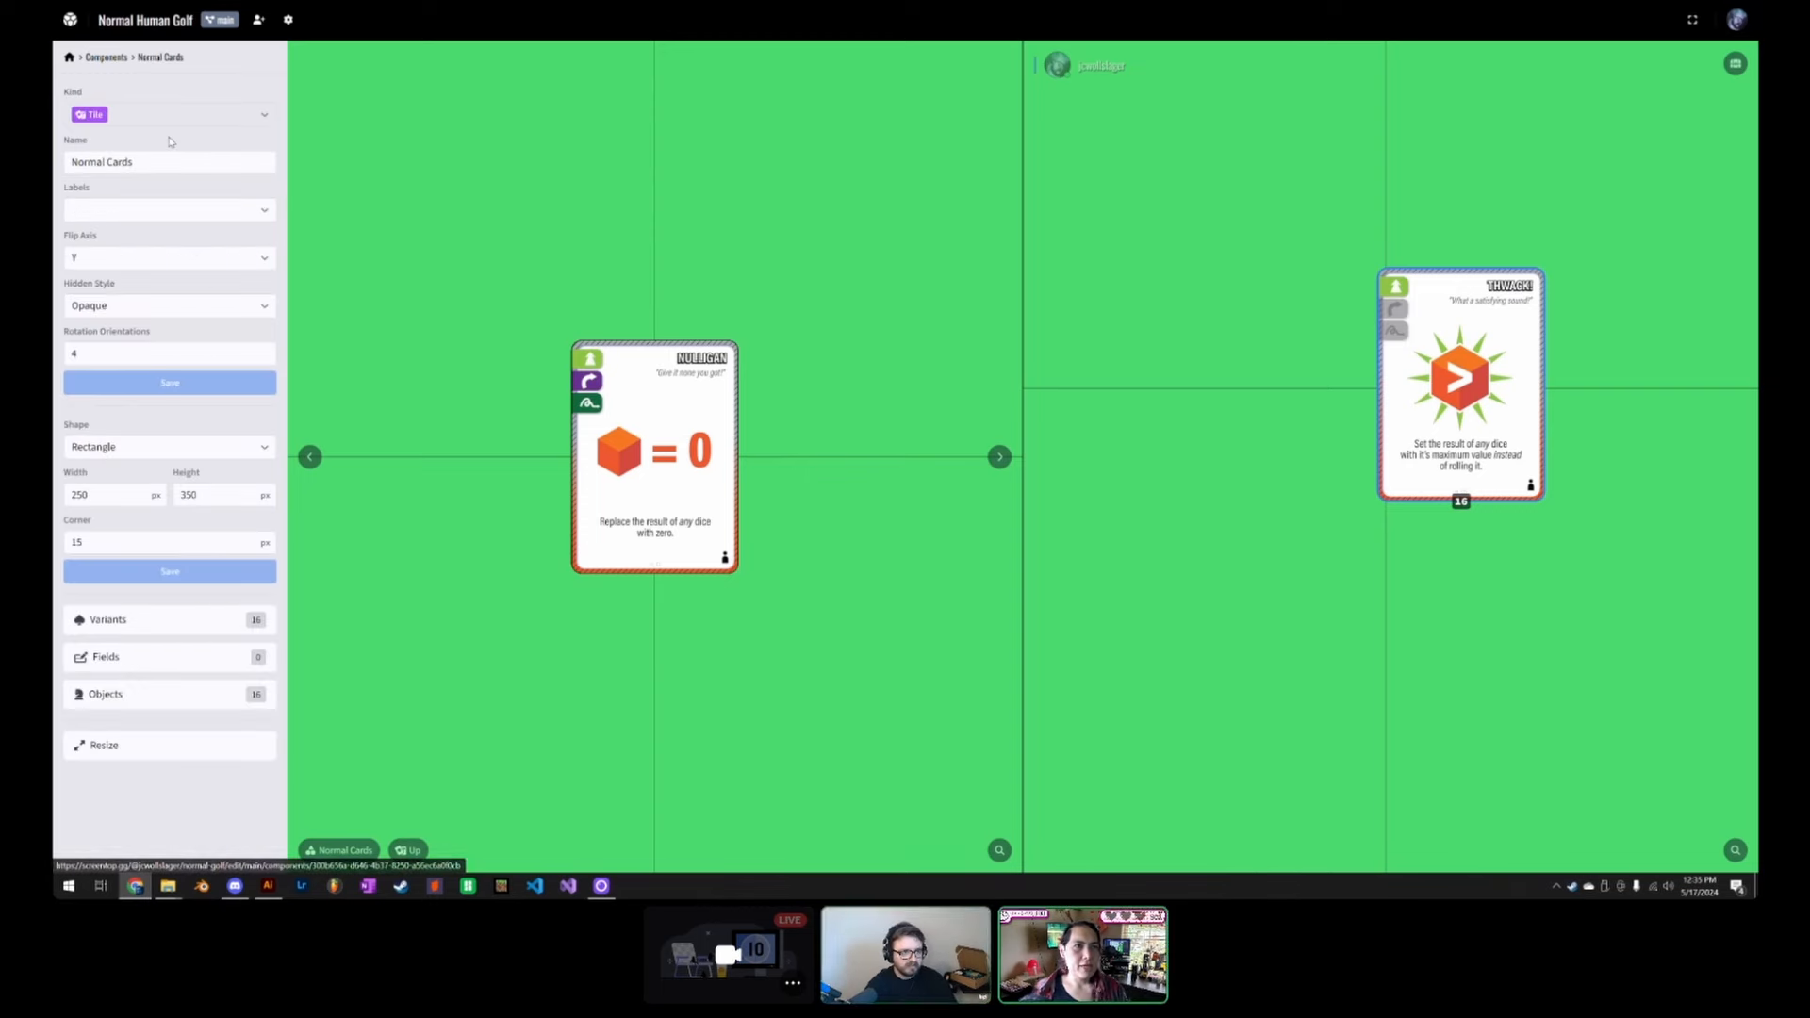
Step: Open the variants of the Normal Cards component and look through the individual card variants up to HC_8
{"action": "left_click", "coordinate": [108, 60]}
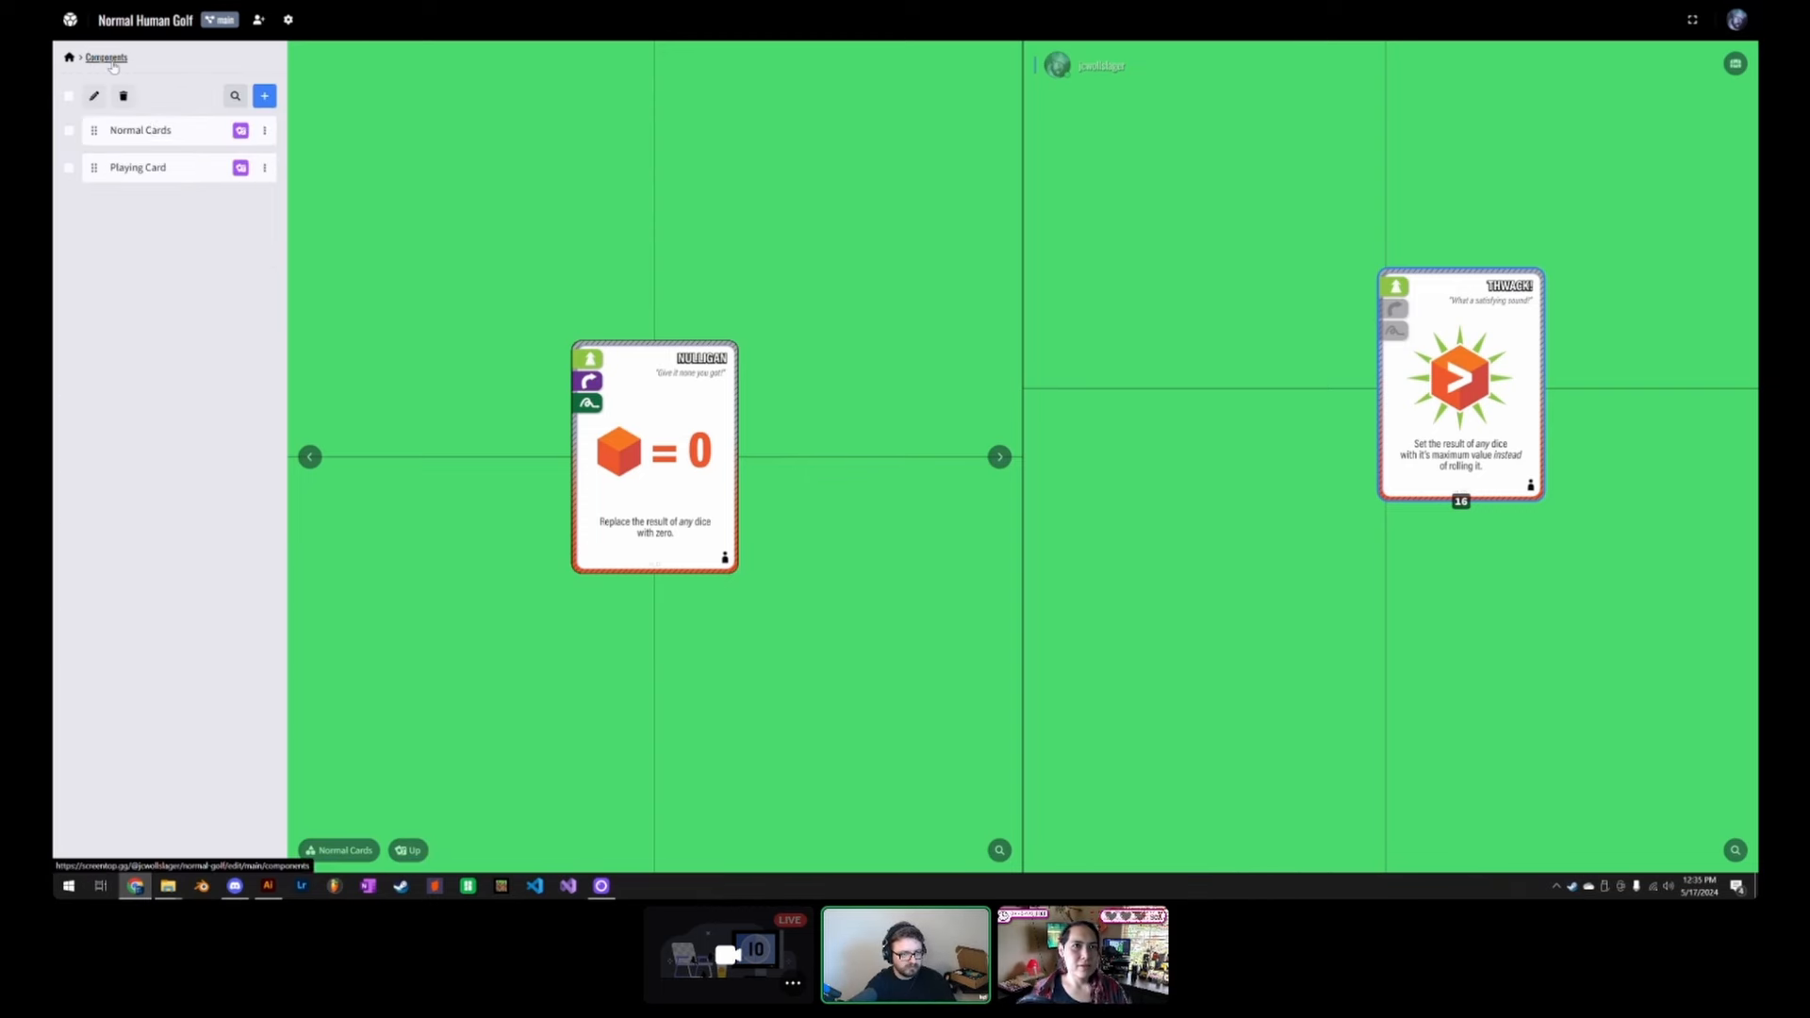
{"action": "left_click", "coordinate": [147, 127]}
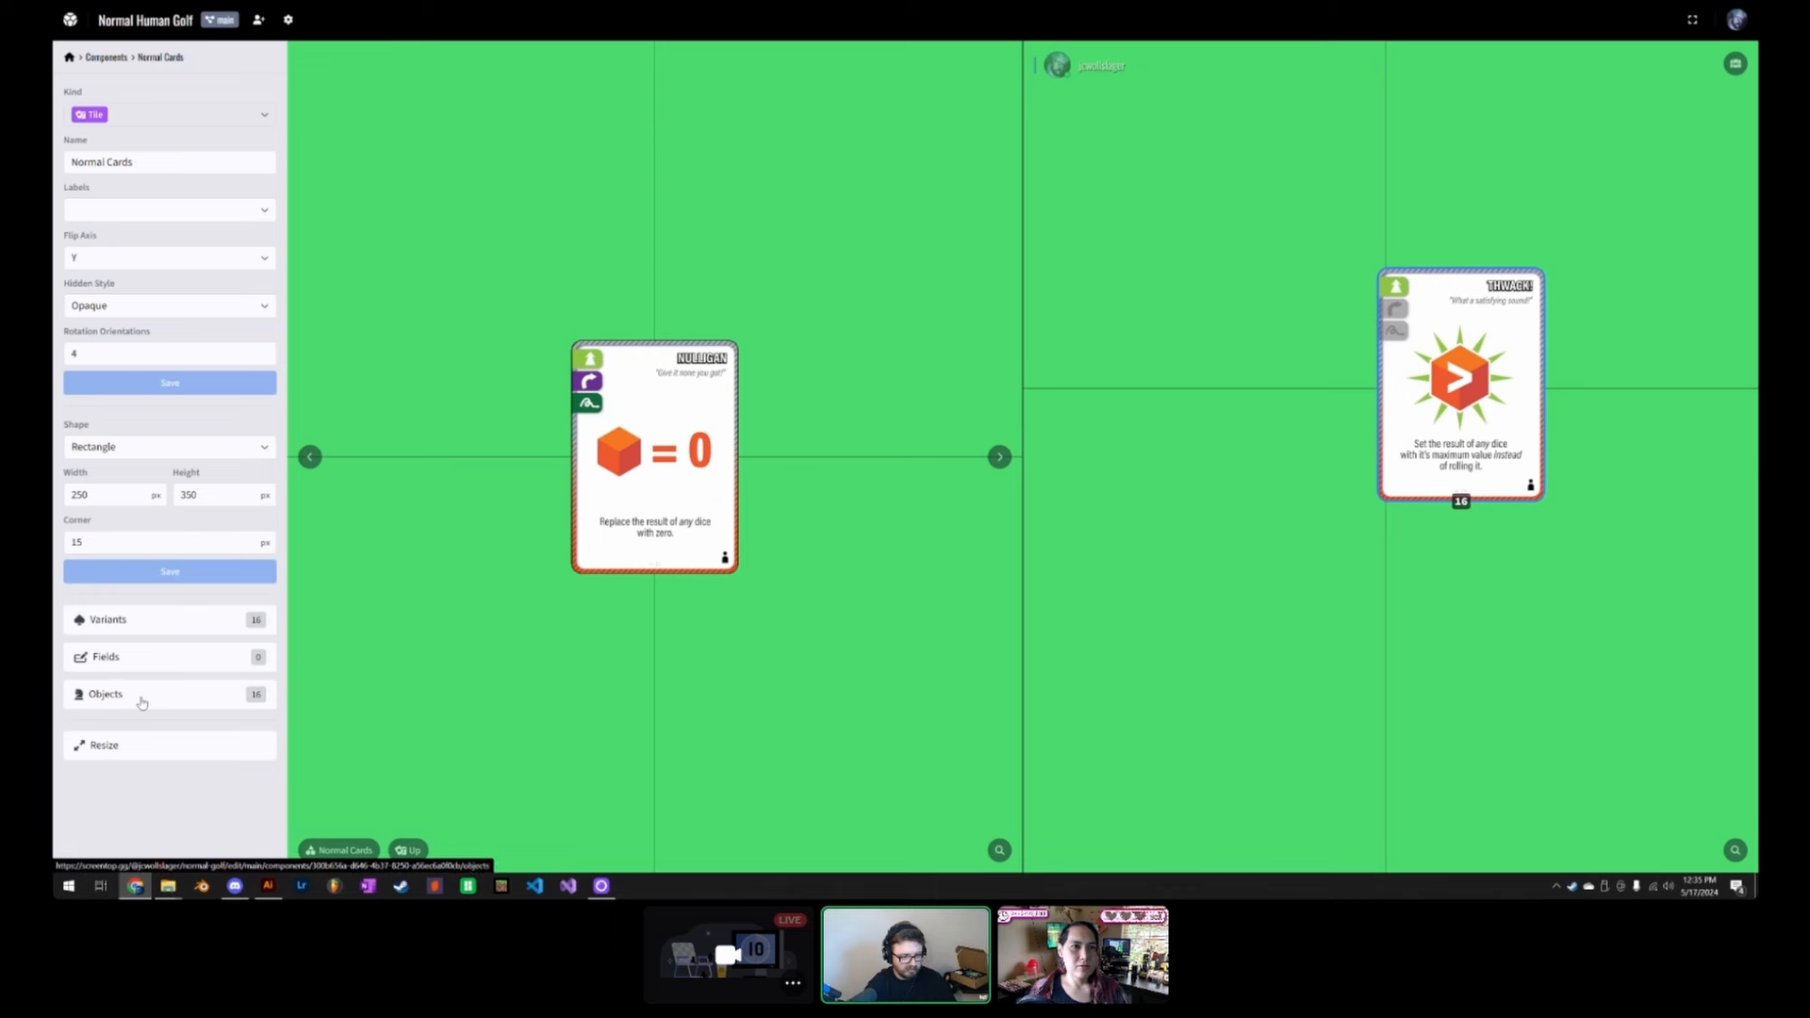
{"action": "left_click", "coordinate": [170, 622]}
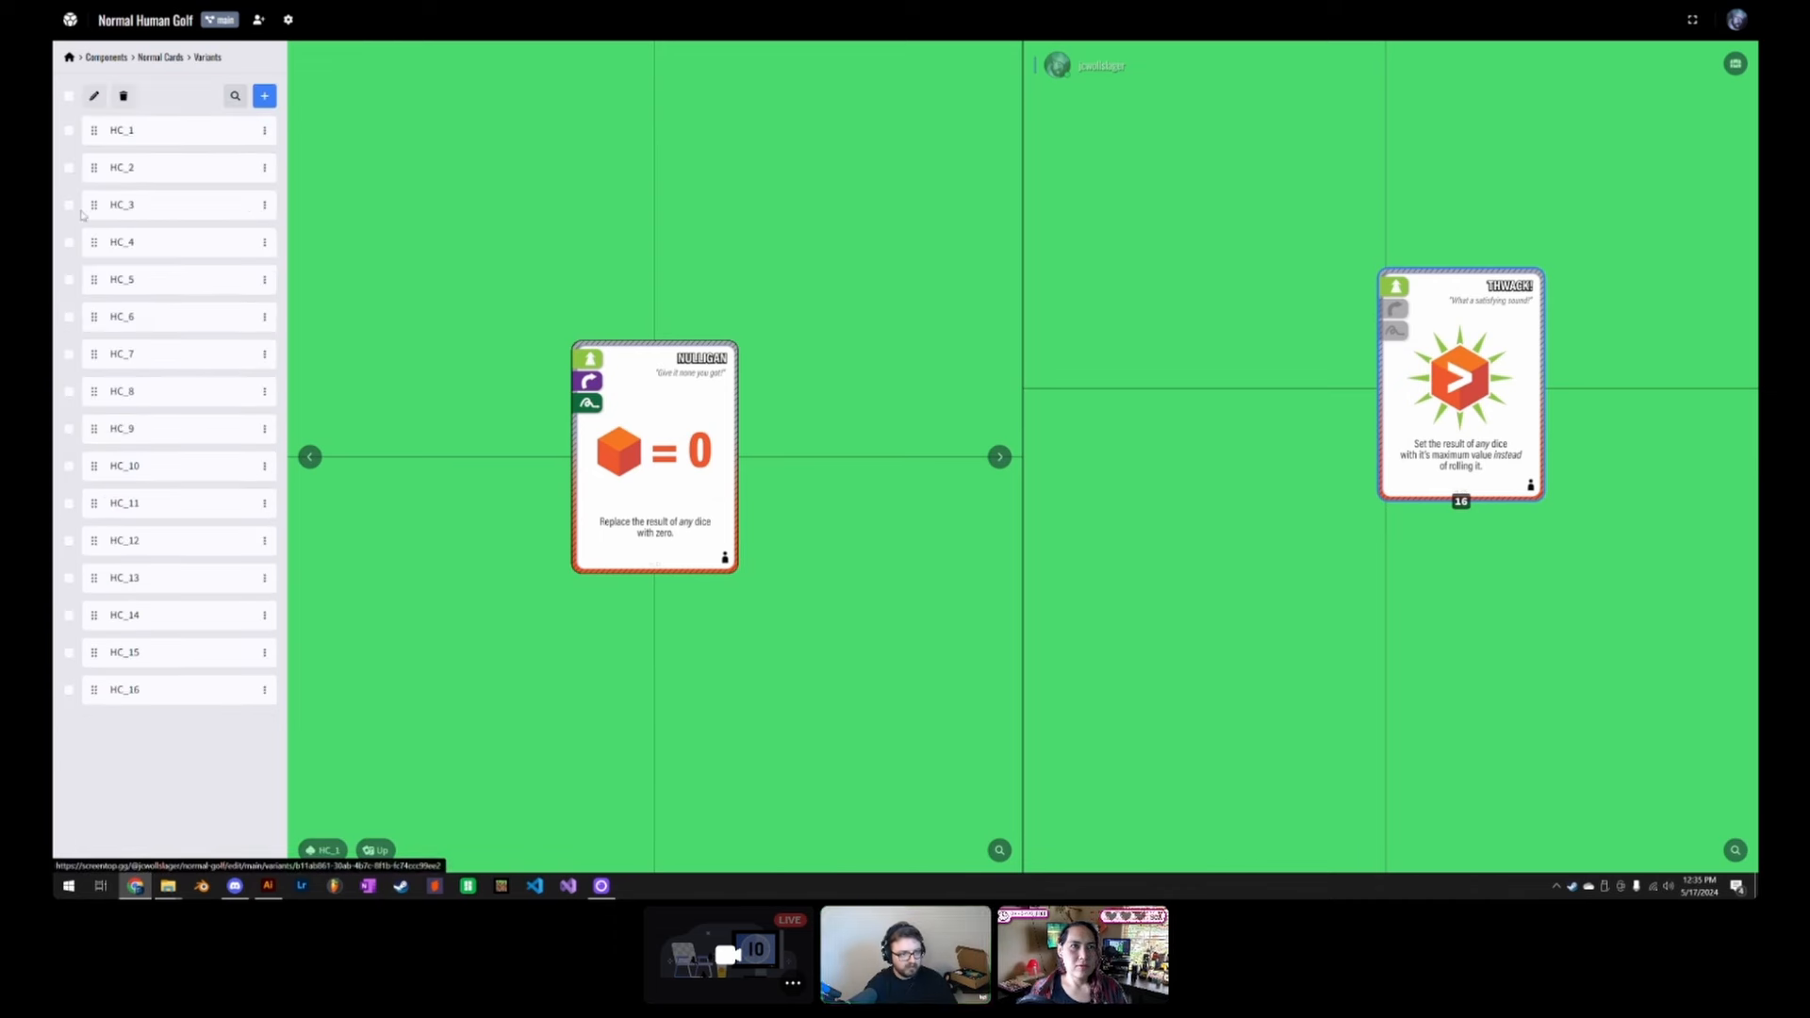
{"action": "left_click", "coordinate": [265, 132]}
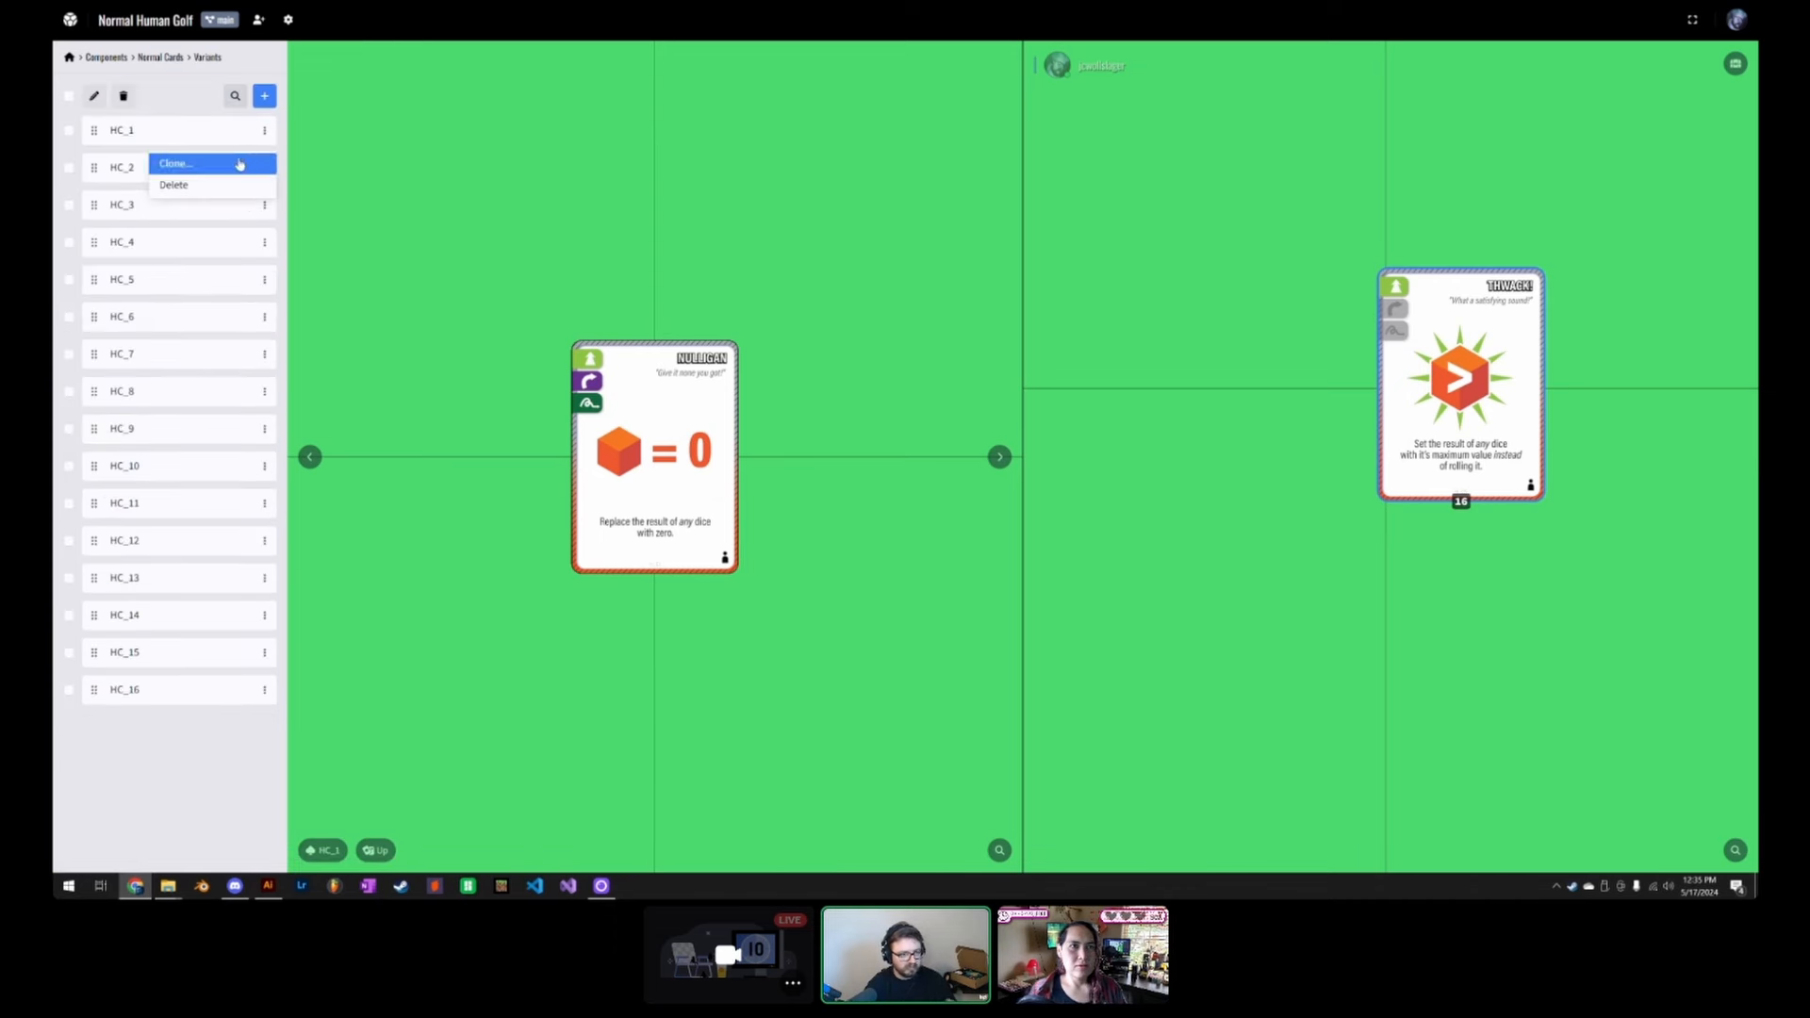
{"action": "left_click", "coordinate": [207, 165]}
{"action": "left_click", "coordinate": [999, 457]}
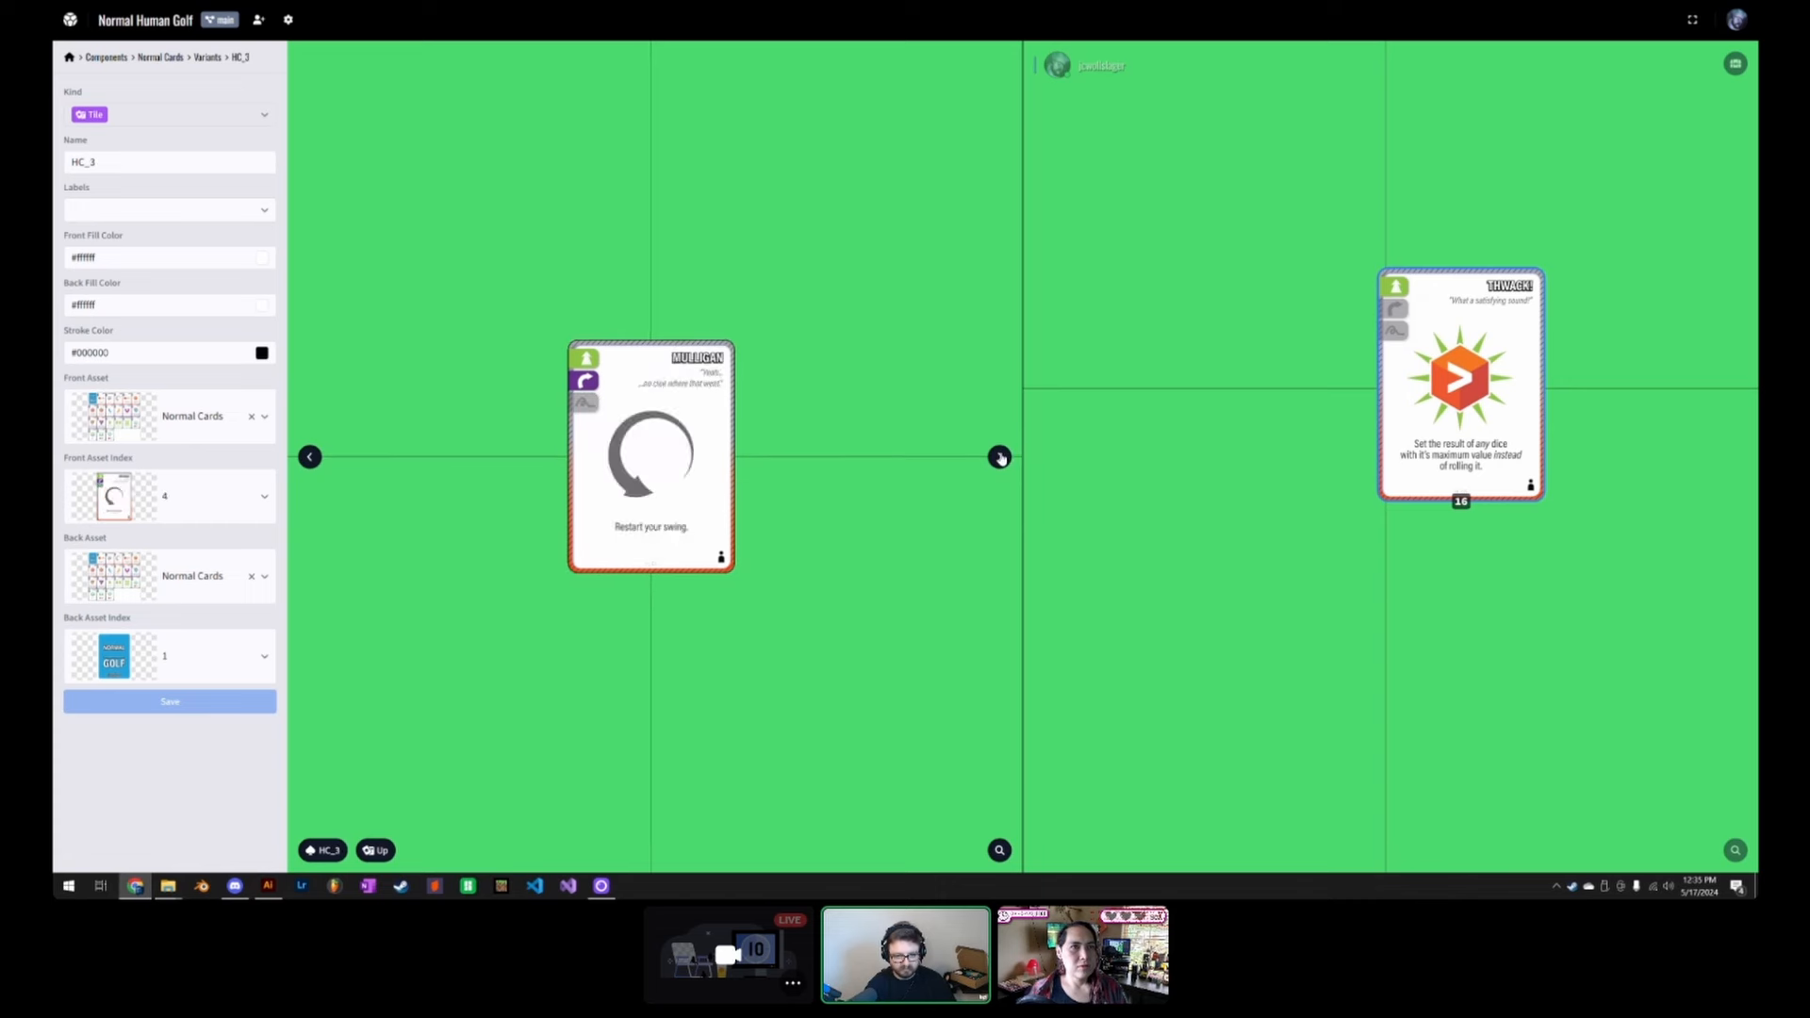
{"action": "left_click", "coordinate": [1000, 457]}
{"action": "left_click", "coordinate": [999, 457]}
{"action": "left_click", "coordinate": [1001, 457]}
{"action": "left_click", "coordinate": [312, 459]}
{"action": "left_click", "coordinate": [312, 459]}
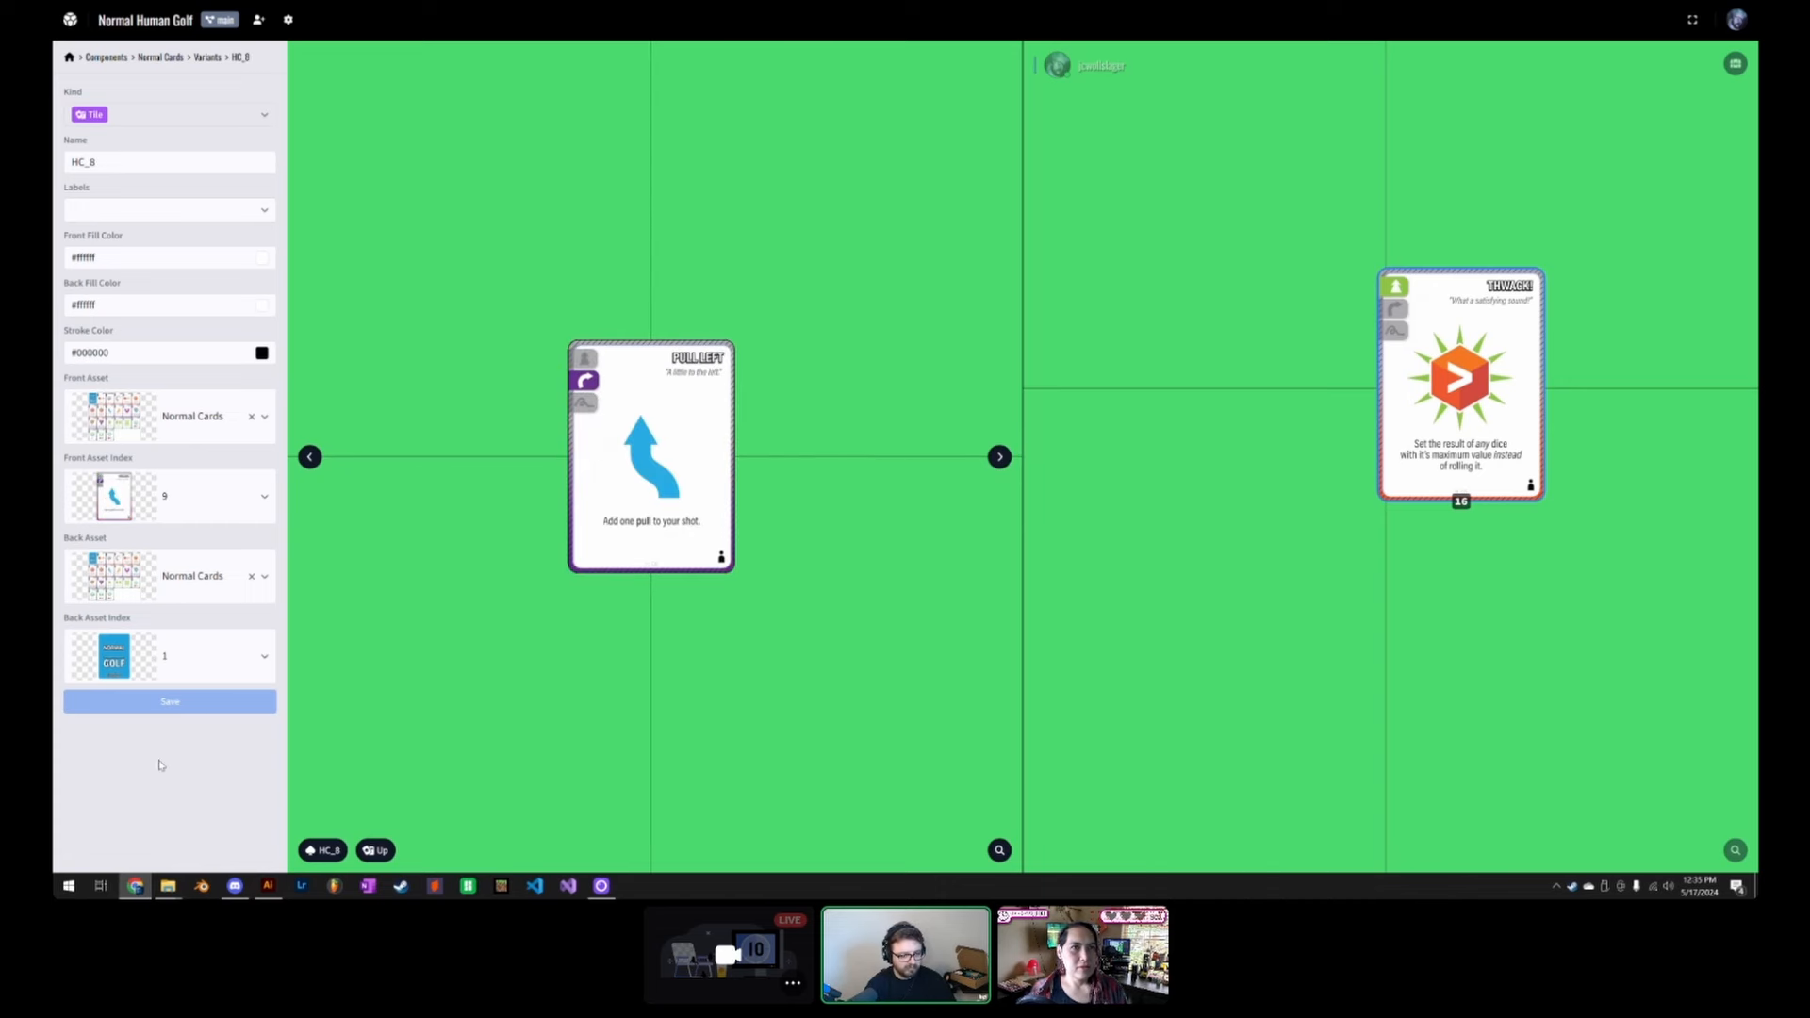
Step: Select the HC_8 variant in the Normal Cards variants list and view its data in the Update Variants editor
{"action": "left_click", "coordinate": [208, 59]}
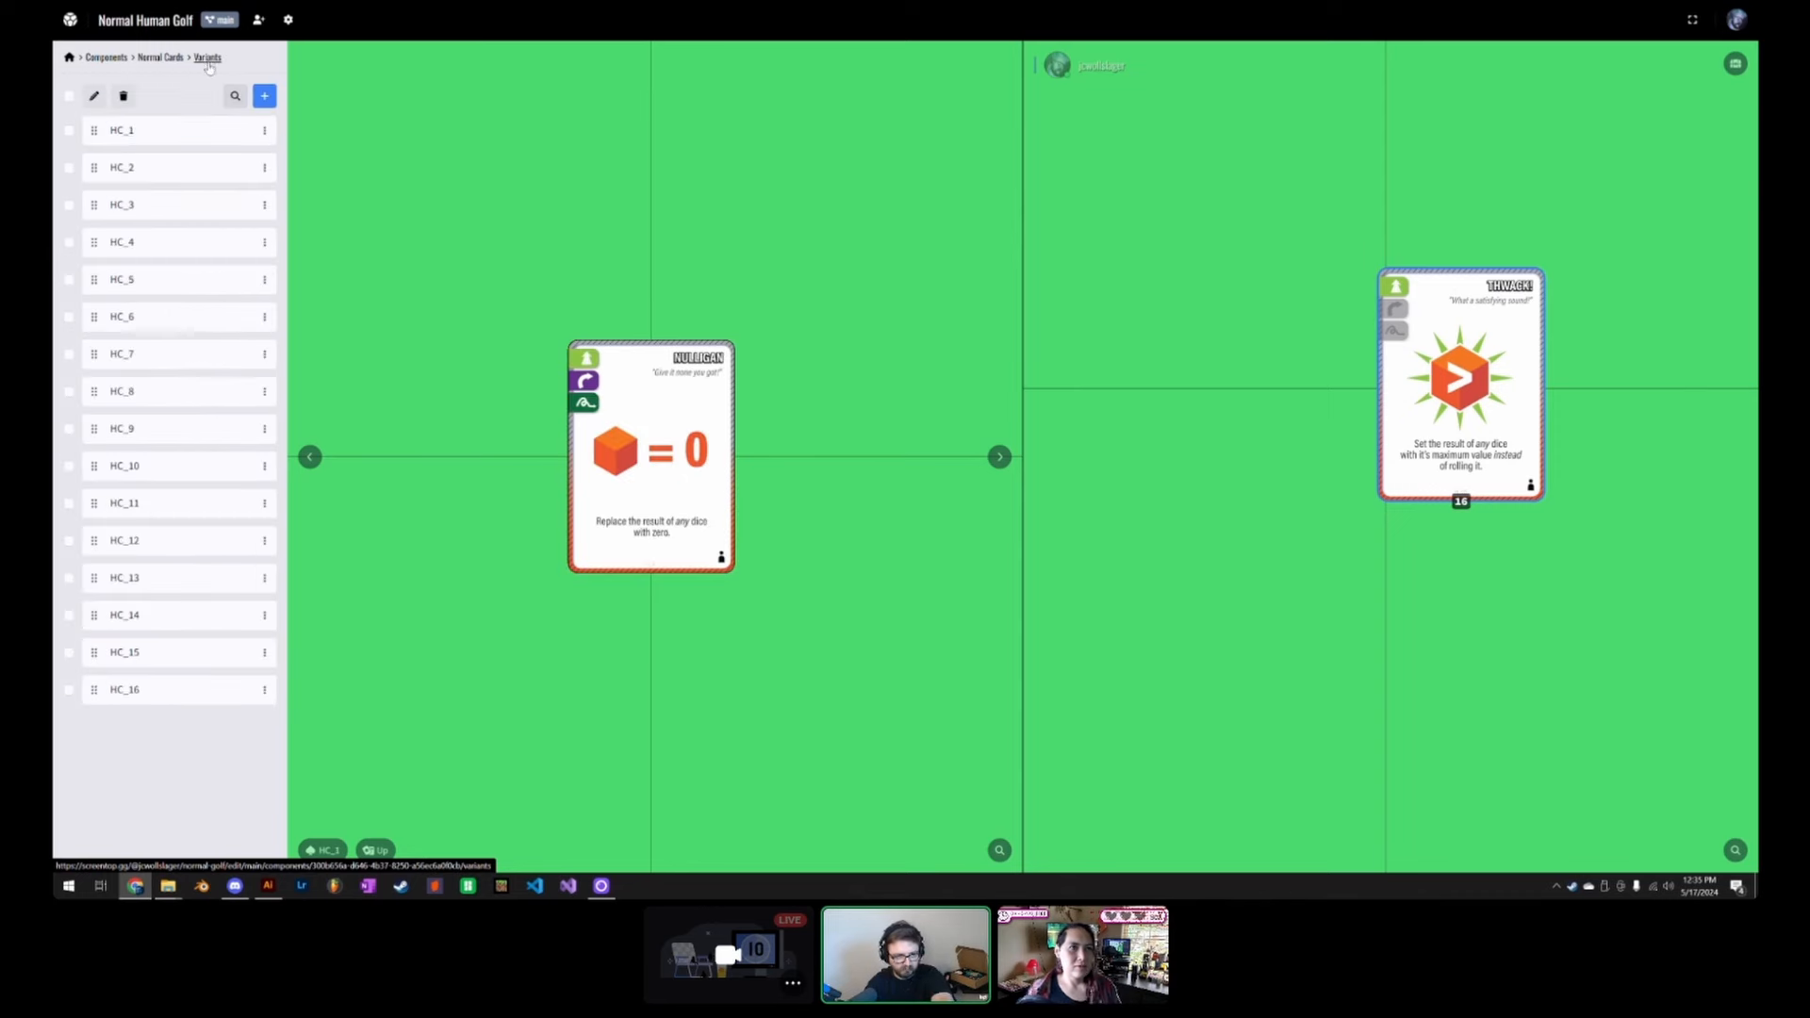
{"action": "left_click", "coordinate": [68, 392]}
{"action": "left_click", "coordinate": [94, 98]}
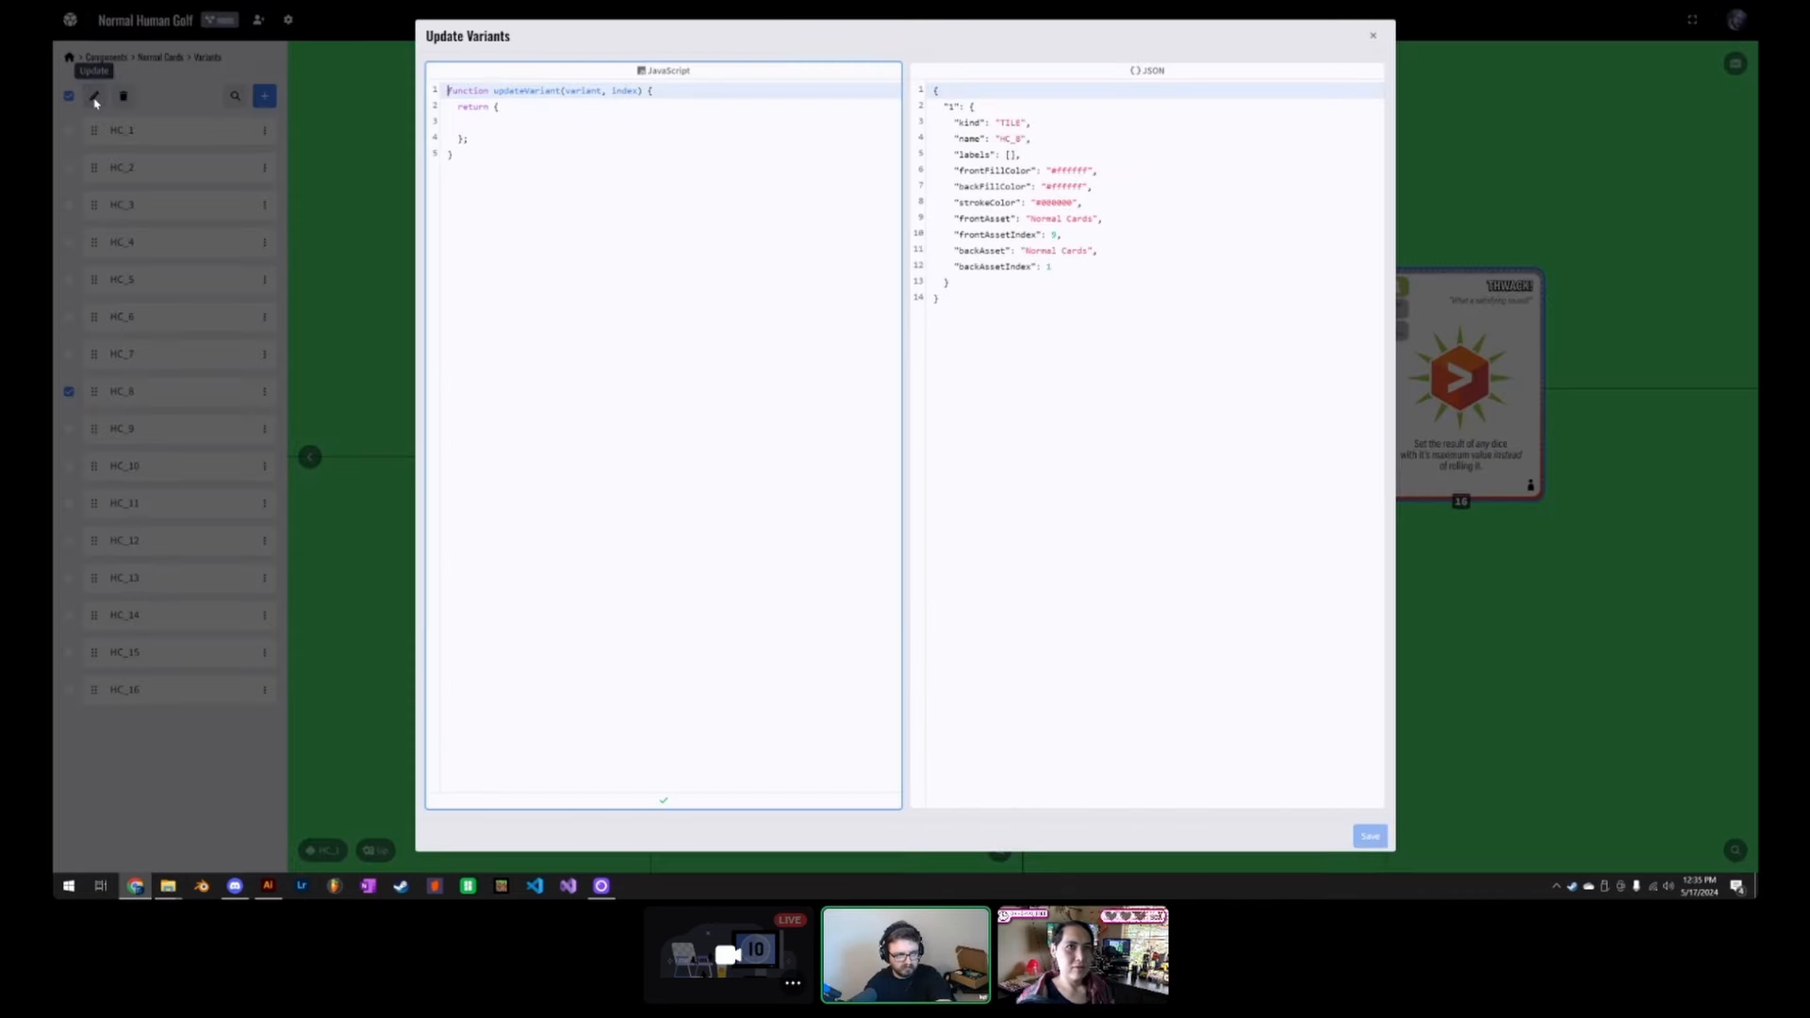
{"action": "left_click", "coordinate": [1373, 35]}
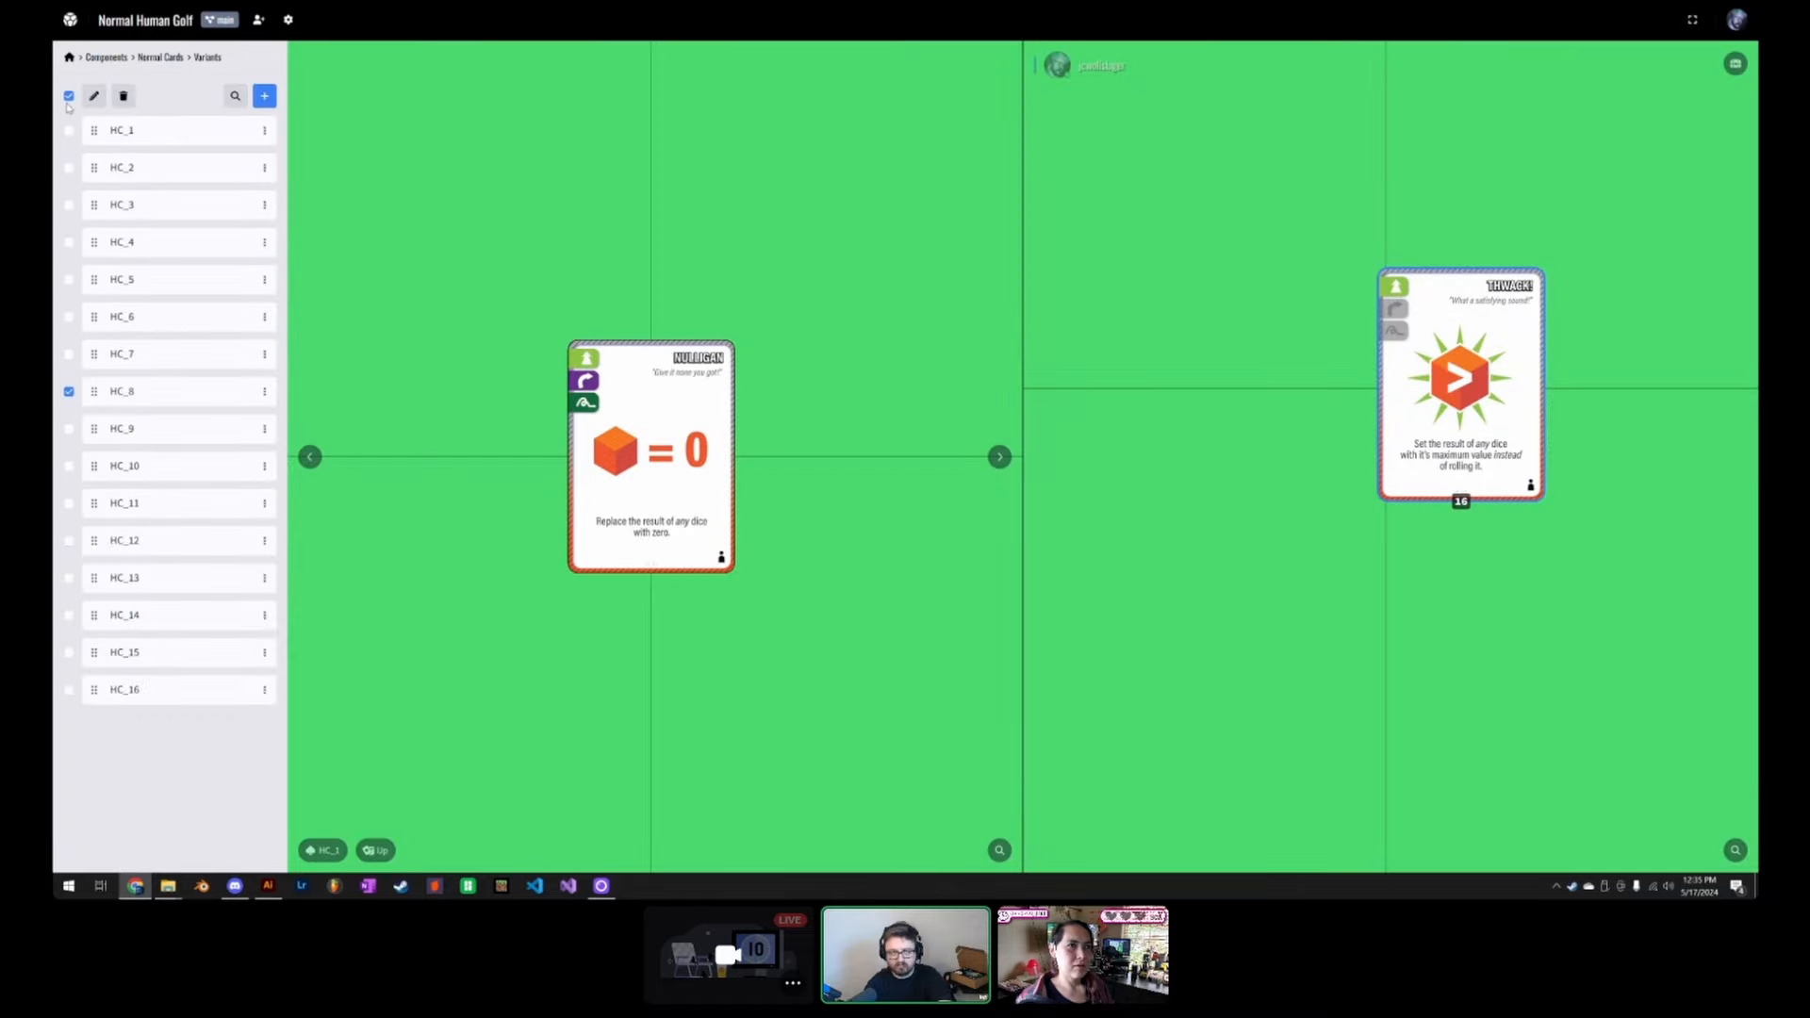
Step: Clone the HC_8 variant with a count of 9
{"action": "left_click", "coordinate": [265, 394]}
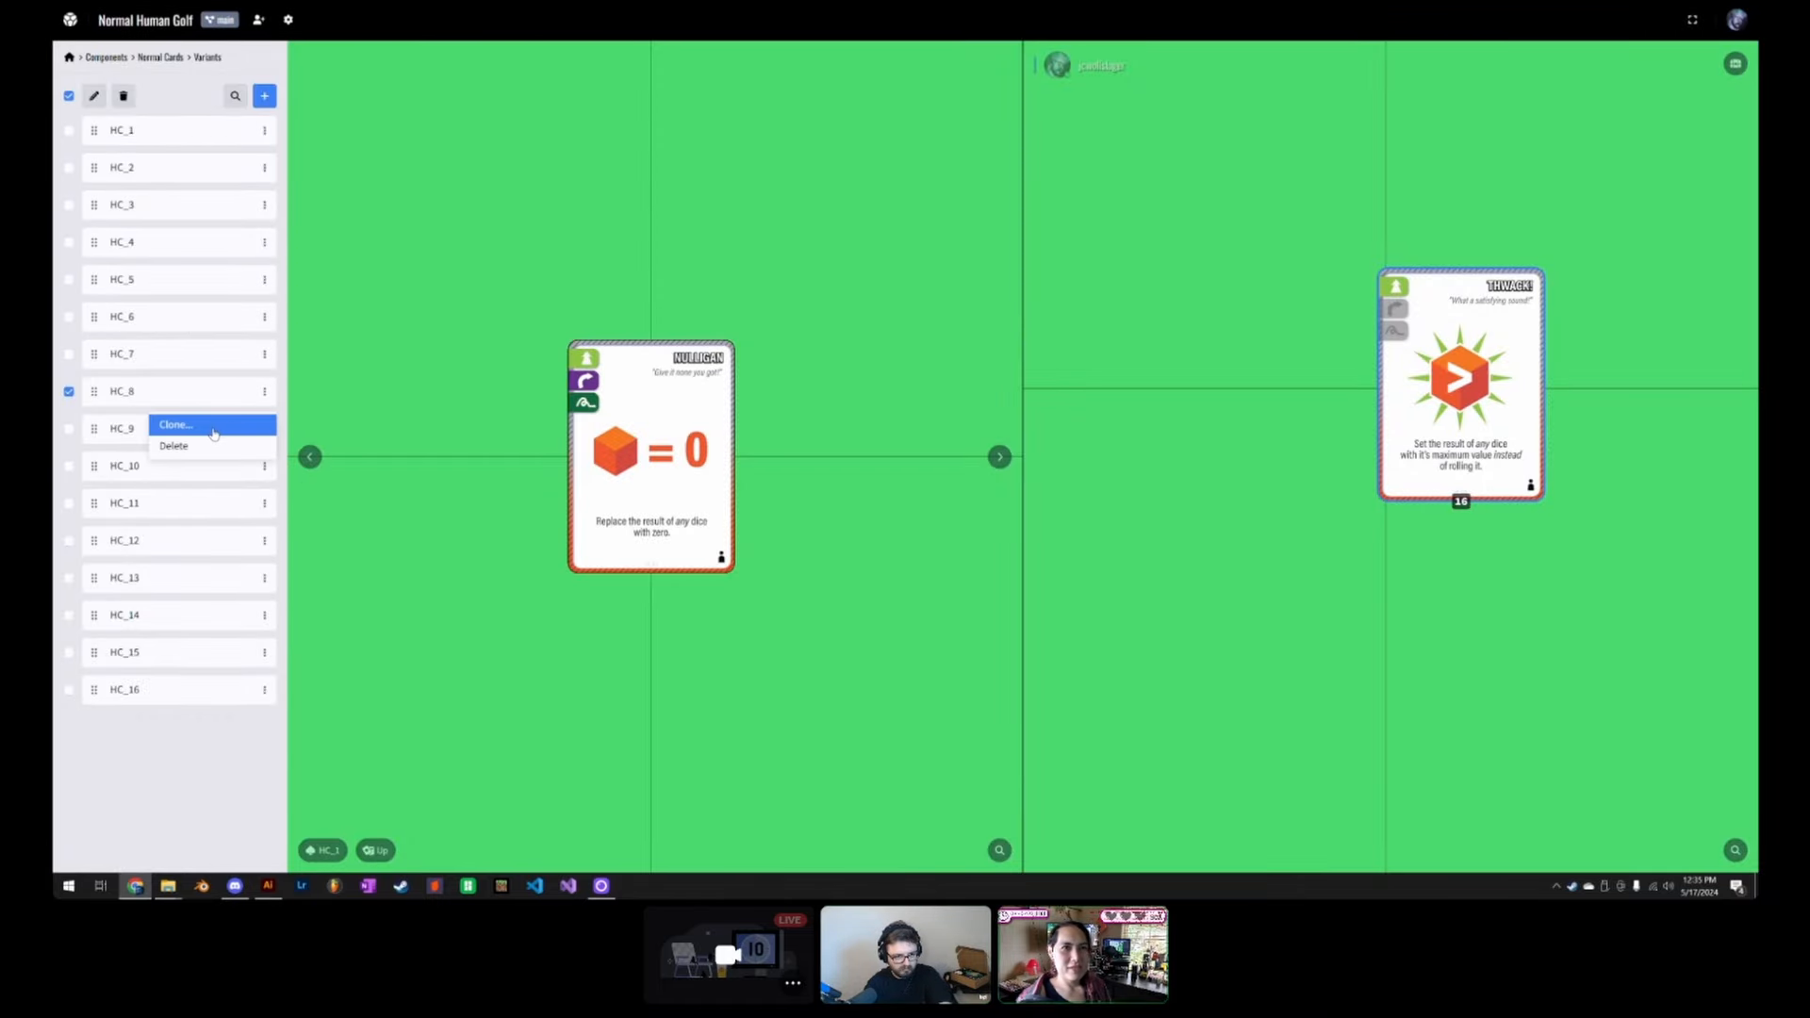
{"action": "left_click", "coordinate": [214, 429]}
{"action": "left_click_drag", "start_coordinate": [898, 458], "coordinate": [762, 448]}
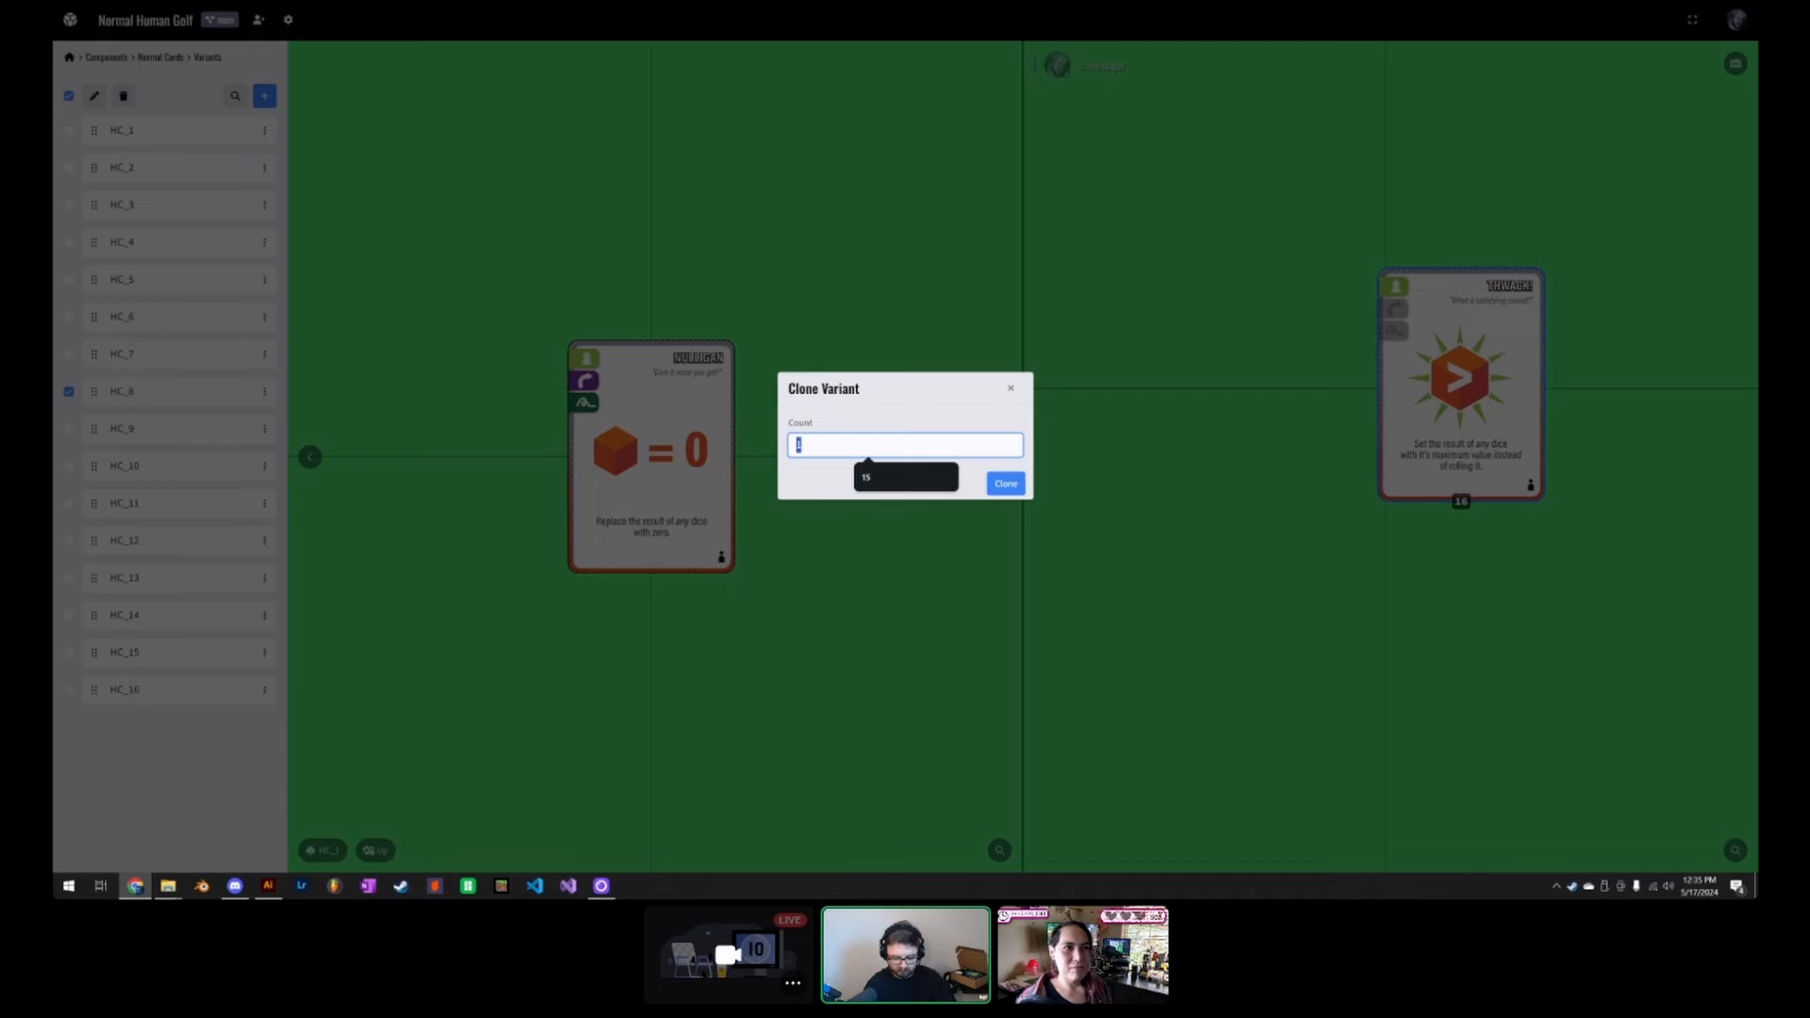
{"action": "type", "text": "9"}
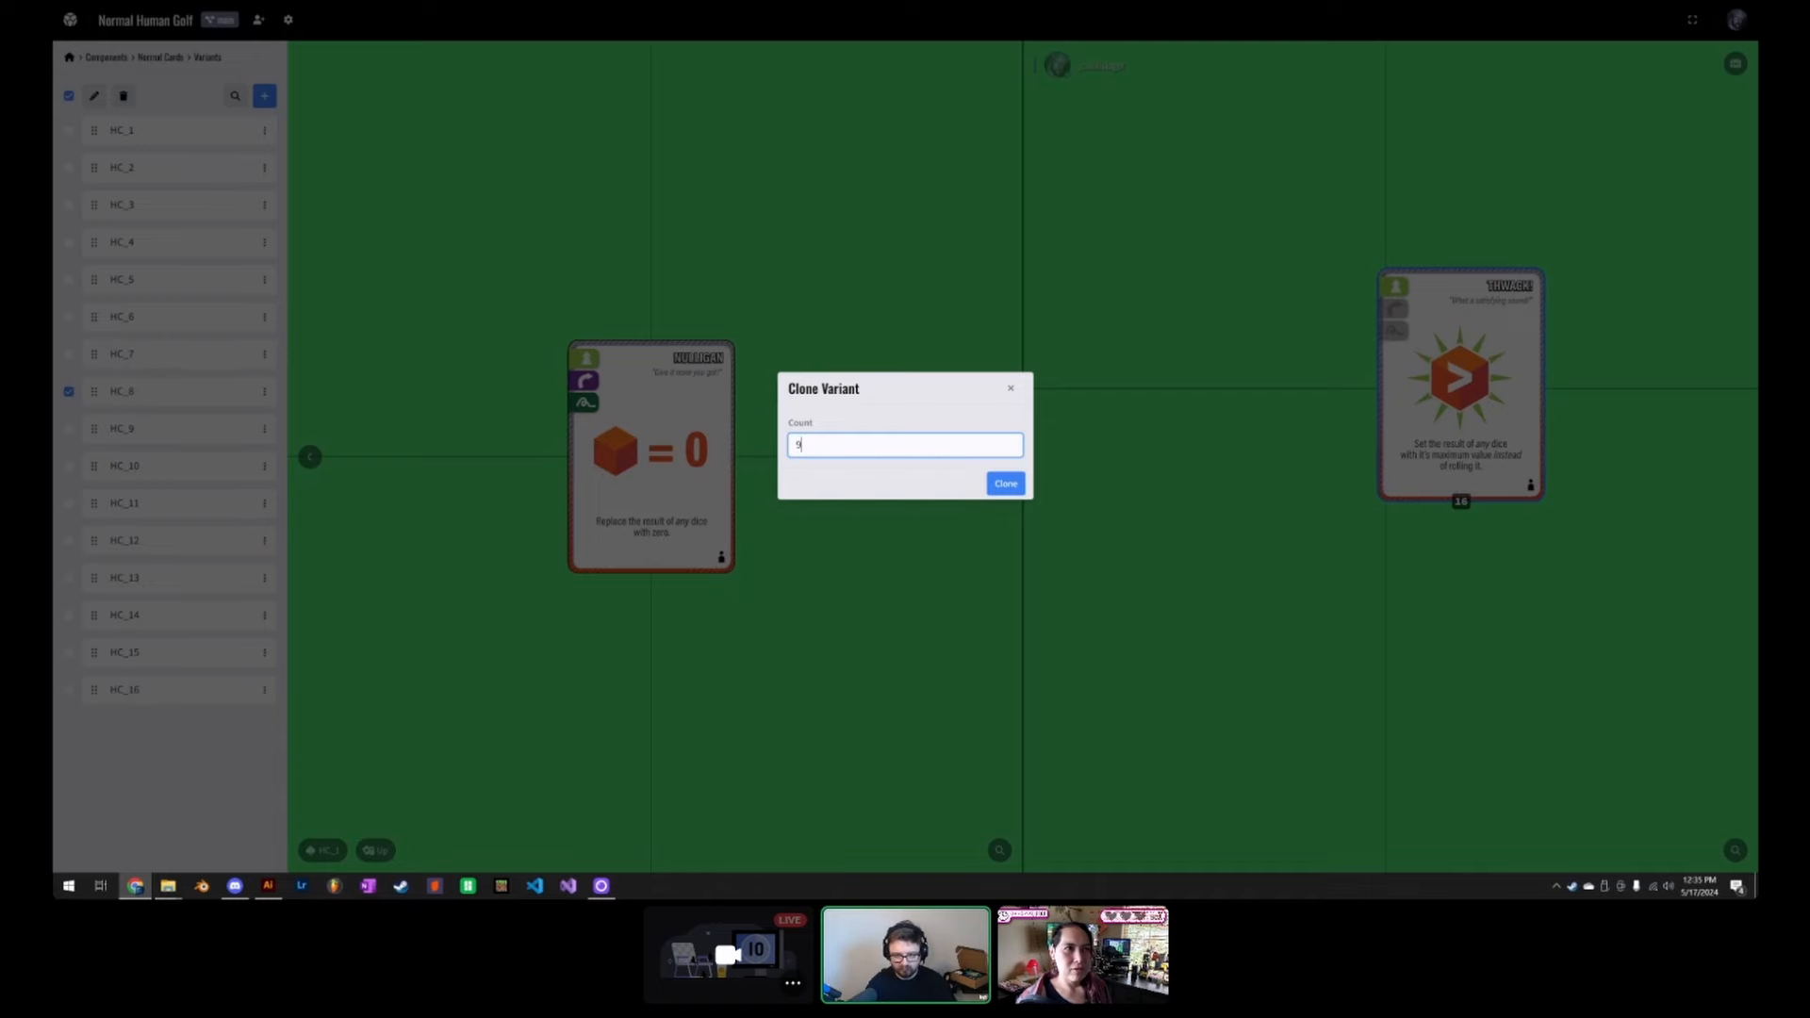
{"action": "left_click", "coordinate": [1021, 486]}
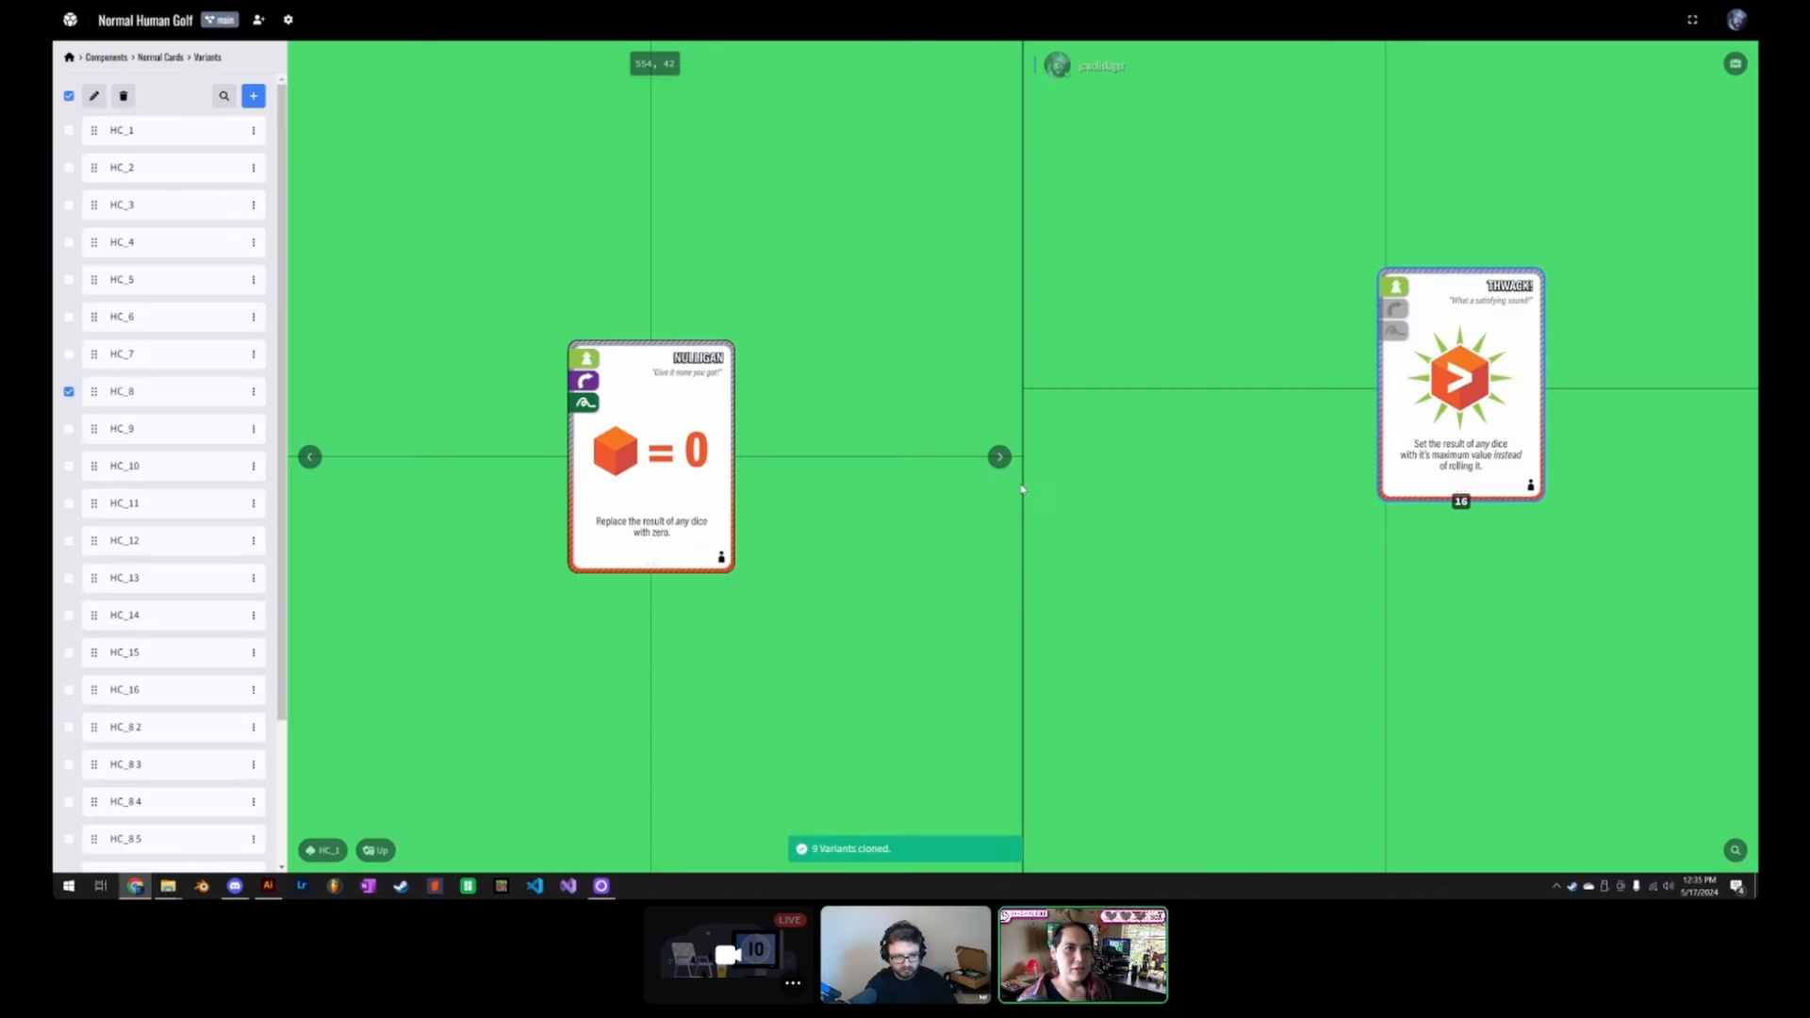
Step: Select the nine cloned variants HC_8 2 through HC_8 10 and delete them
{"action": "scroll", "coordinate": [136, 622], "scroll_direction": "down", "scroll_amount": 2}
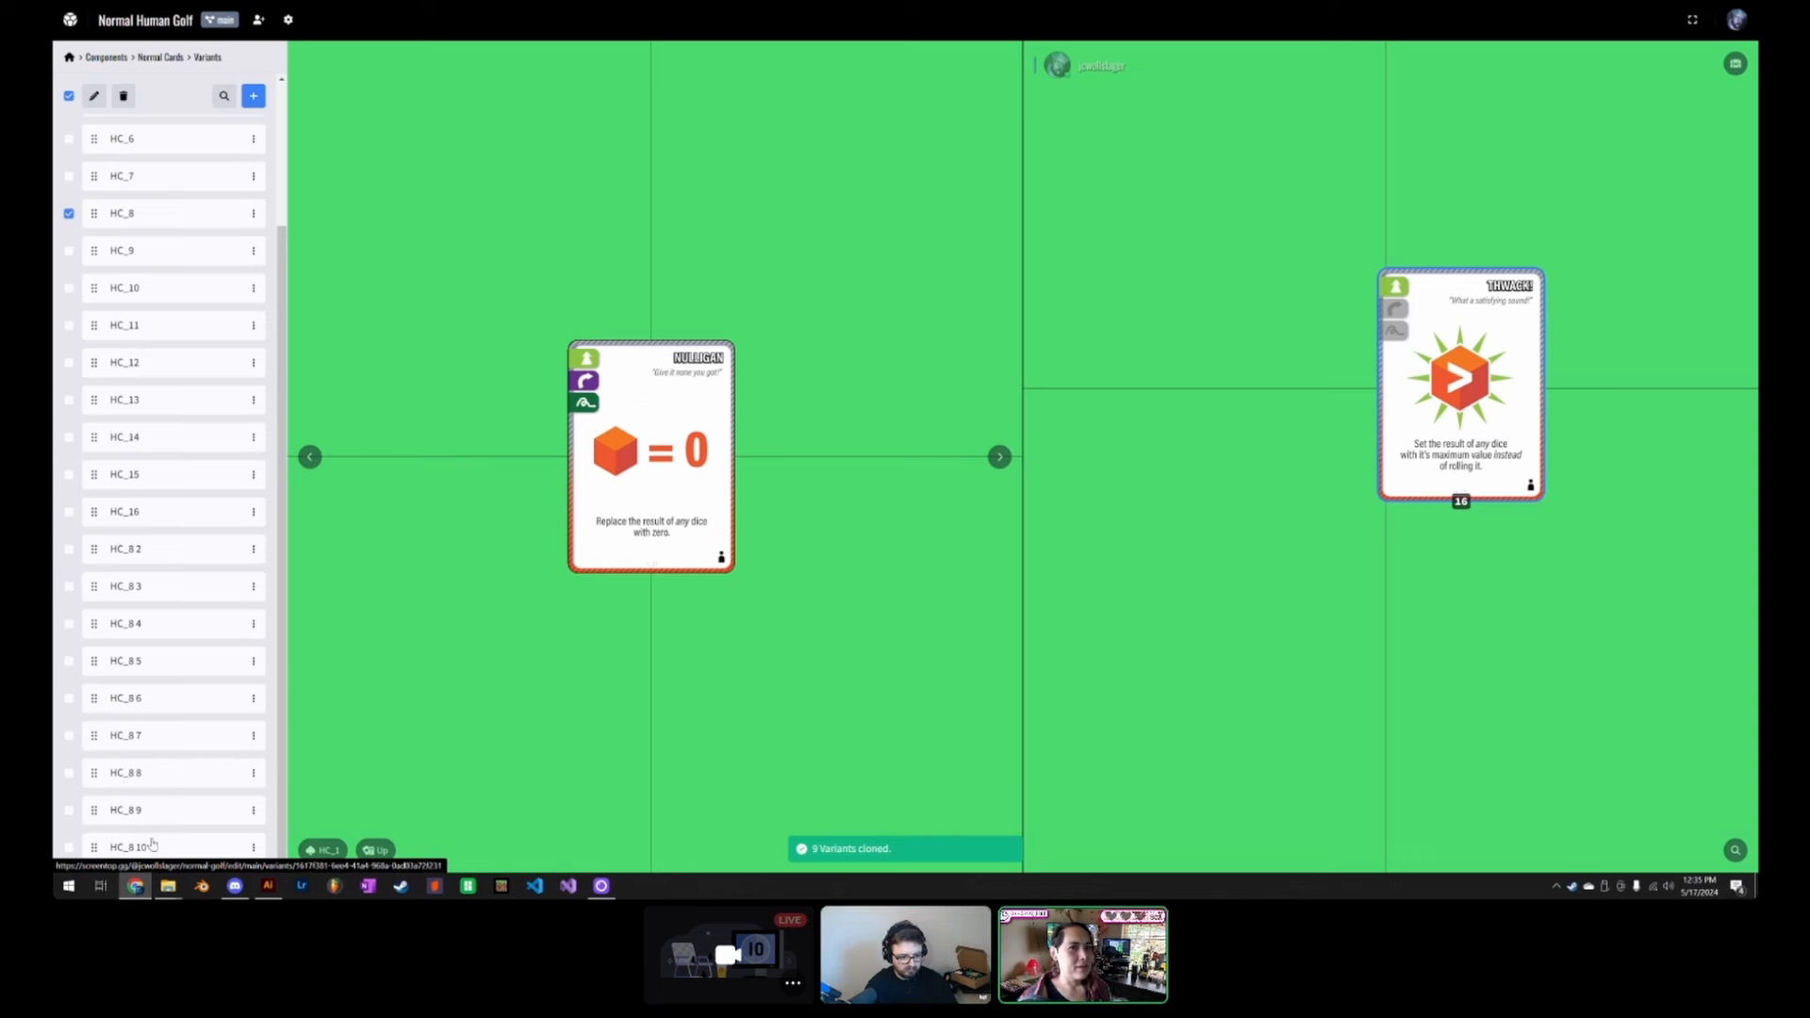
{"action": "left_click", "coordinate": [68, 549]}
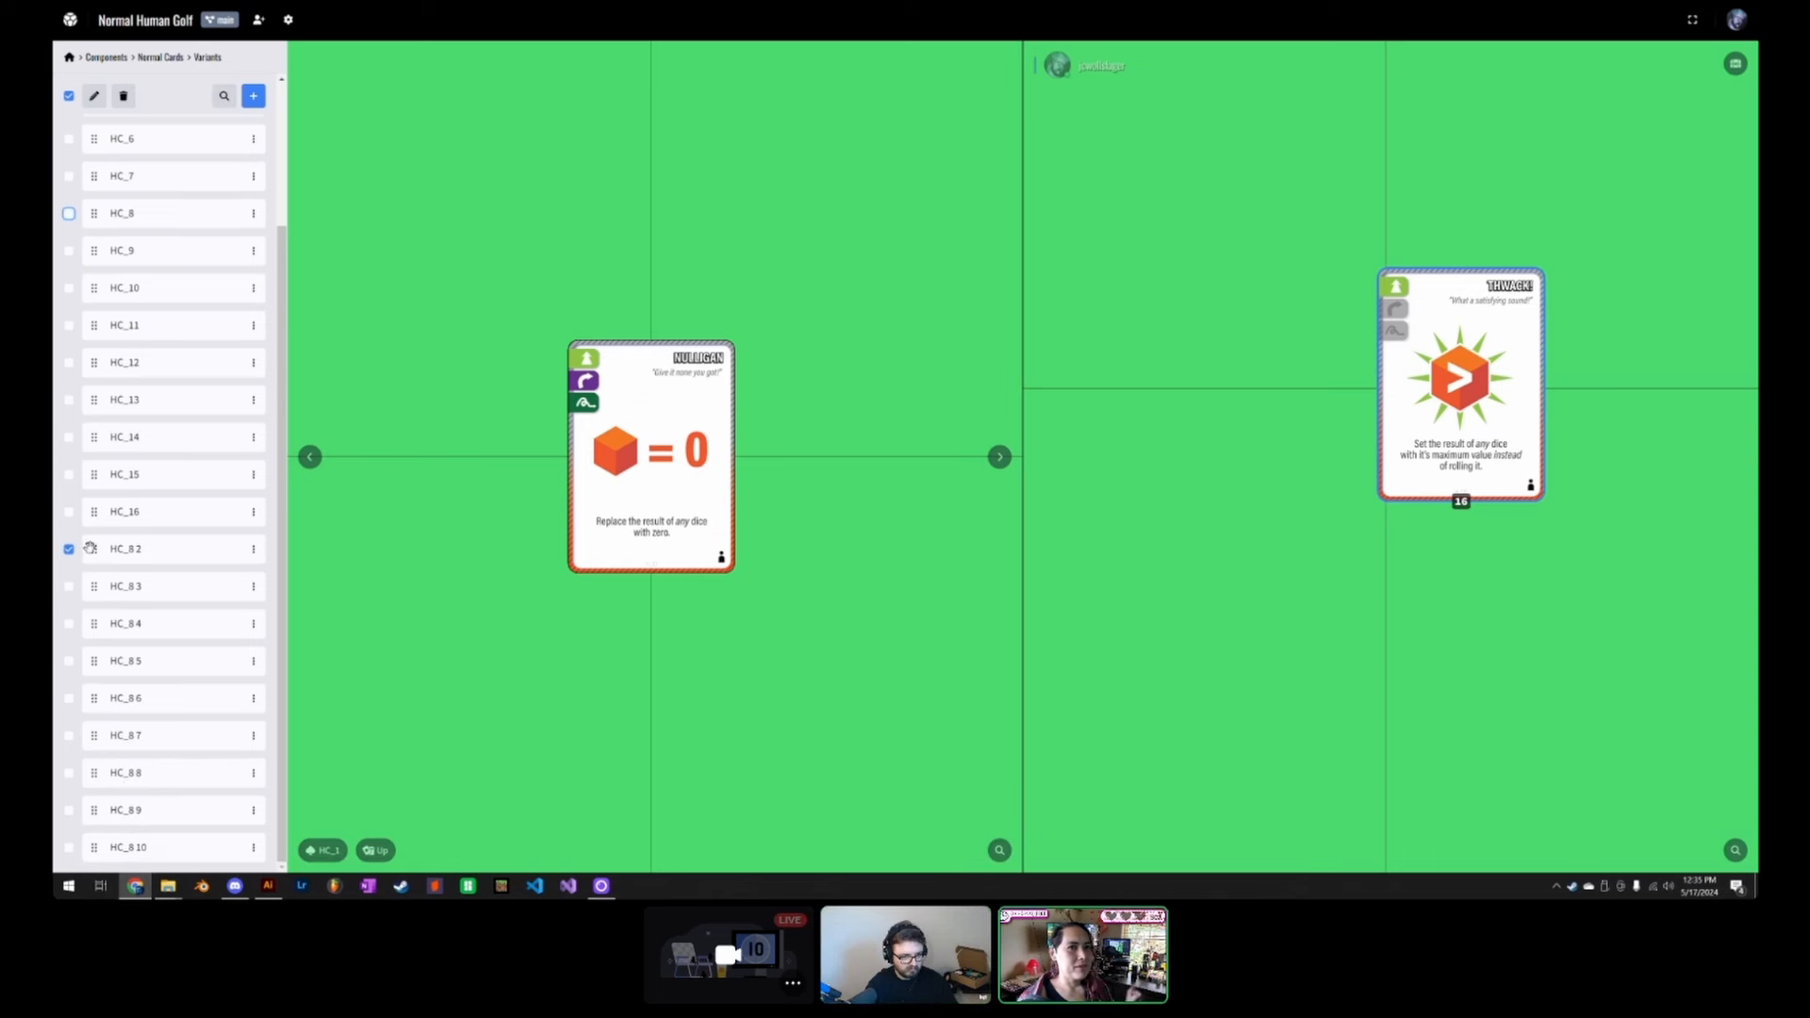
{"action": "left_click", "coordinate": [68, 586]}
{"action": "left_click", "coordinate": [68, 625]}
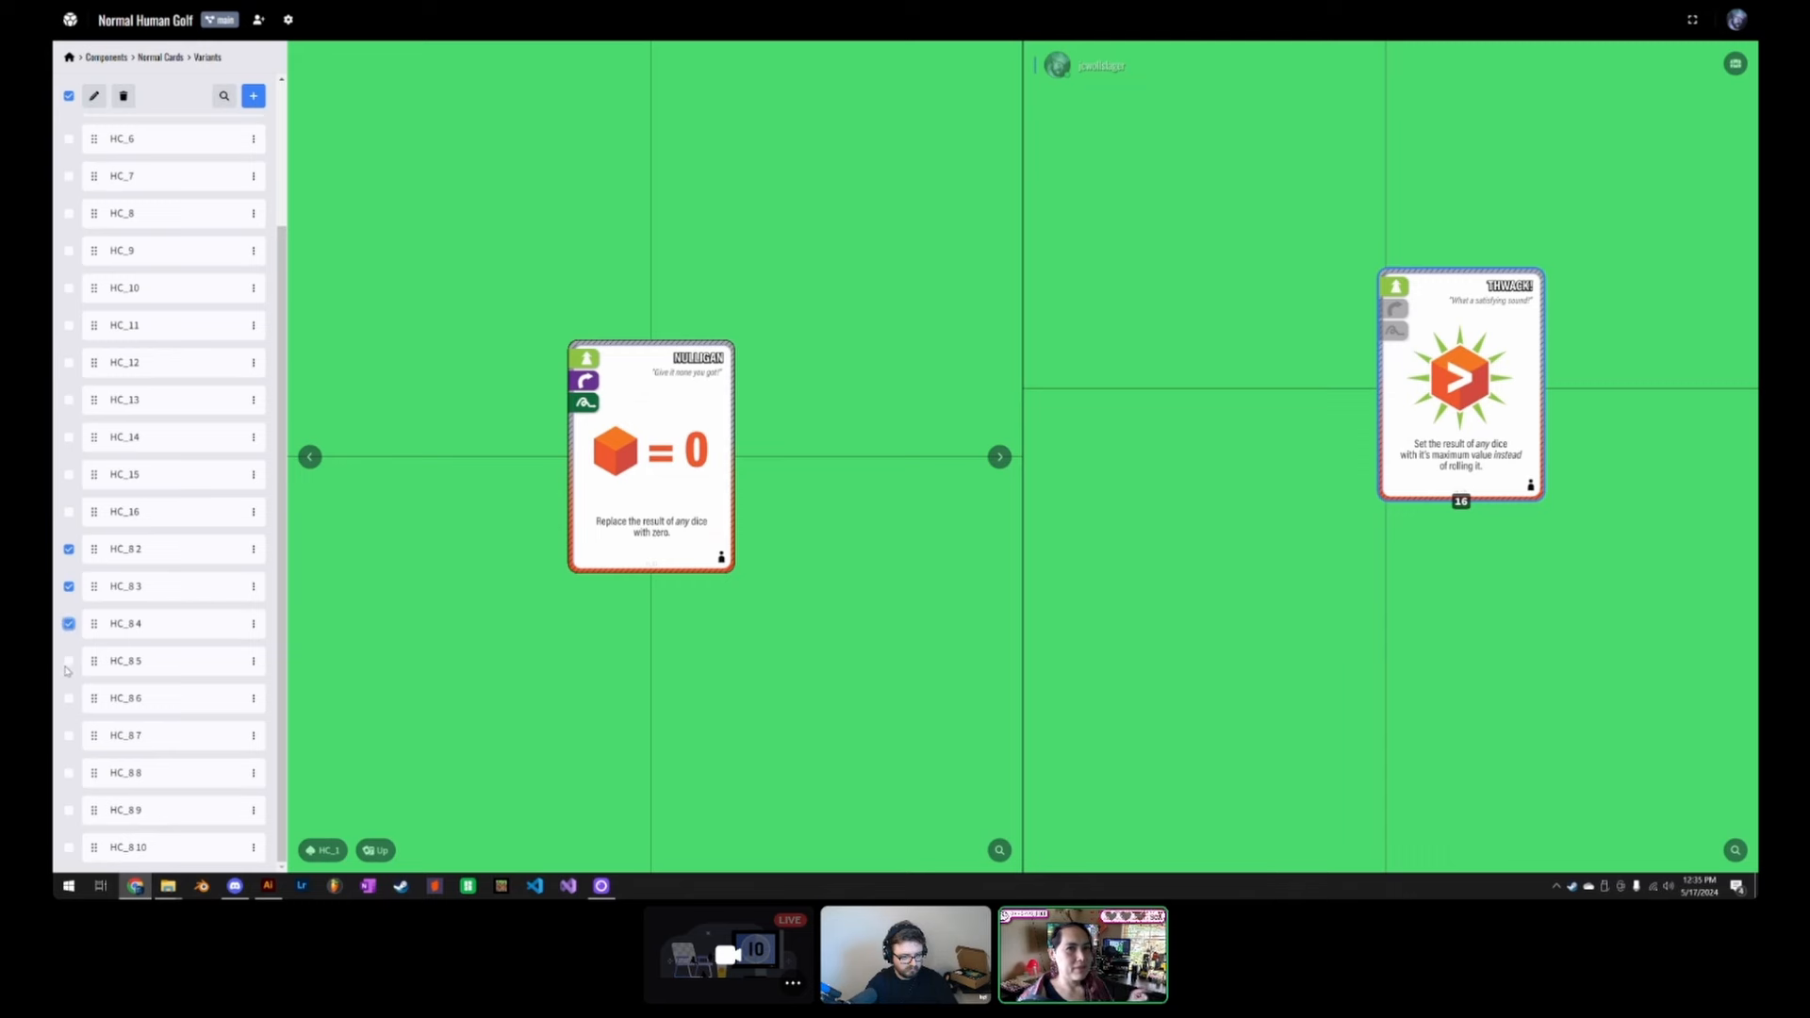
{"action": "left_click", "coordinate": [68, 661]}
{"action": "left_click", "coordinate": [68, 698]}
{"action": "left_click", "coordinate": [68, 735]}
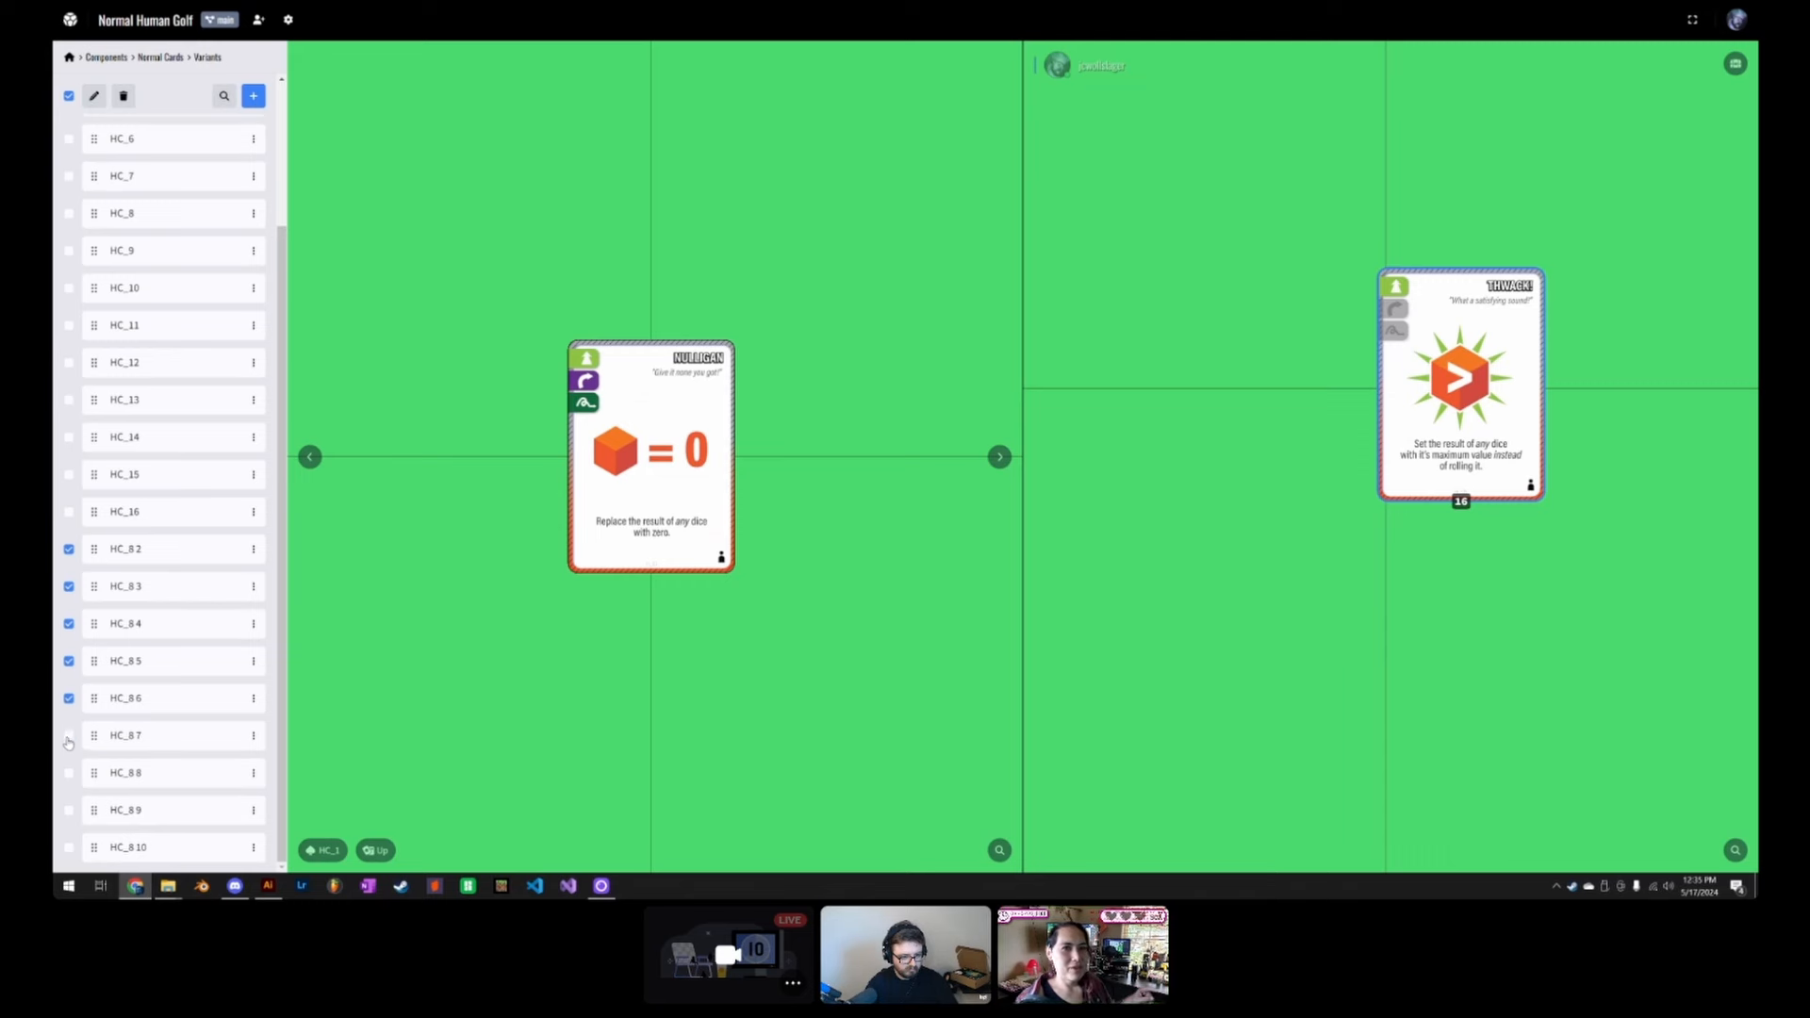
{"action": "left_click", "coordinate": [68, 773]}
{"action": "left_click", "coordinate": [68, 811]}
{"action": "left_click", "coordinate": [69, 848]}
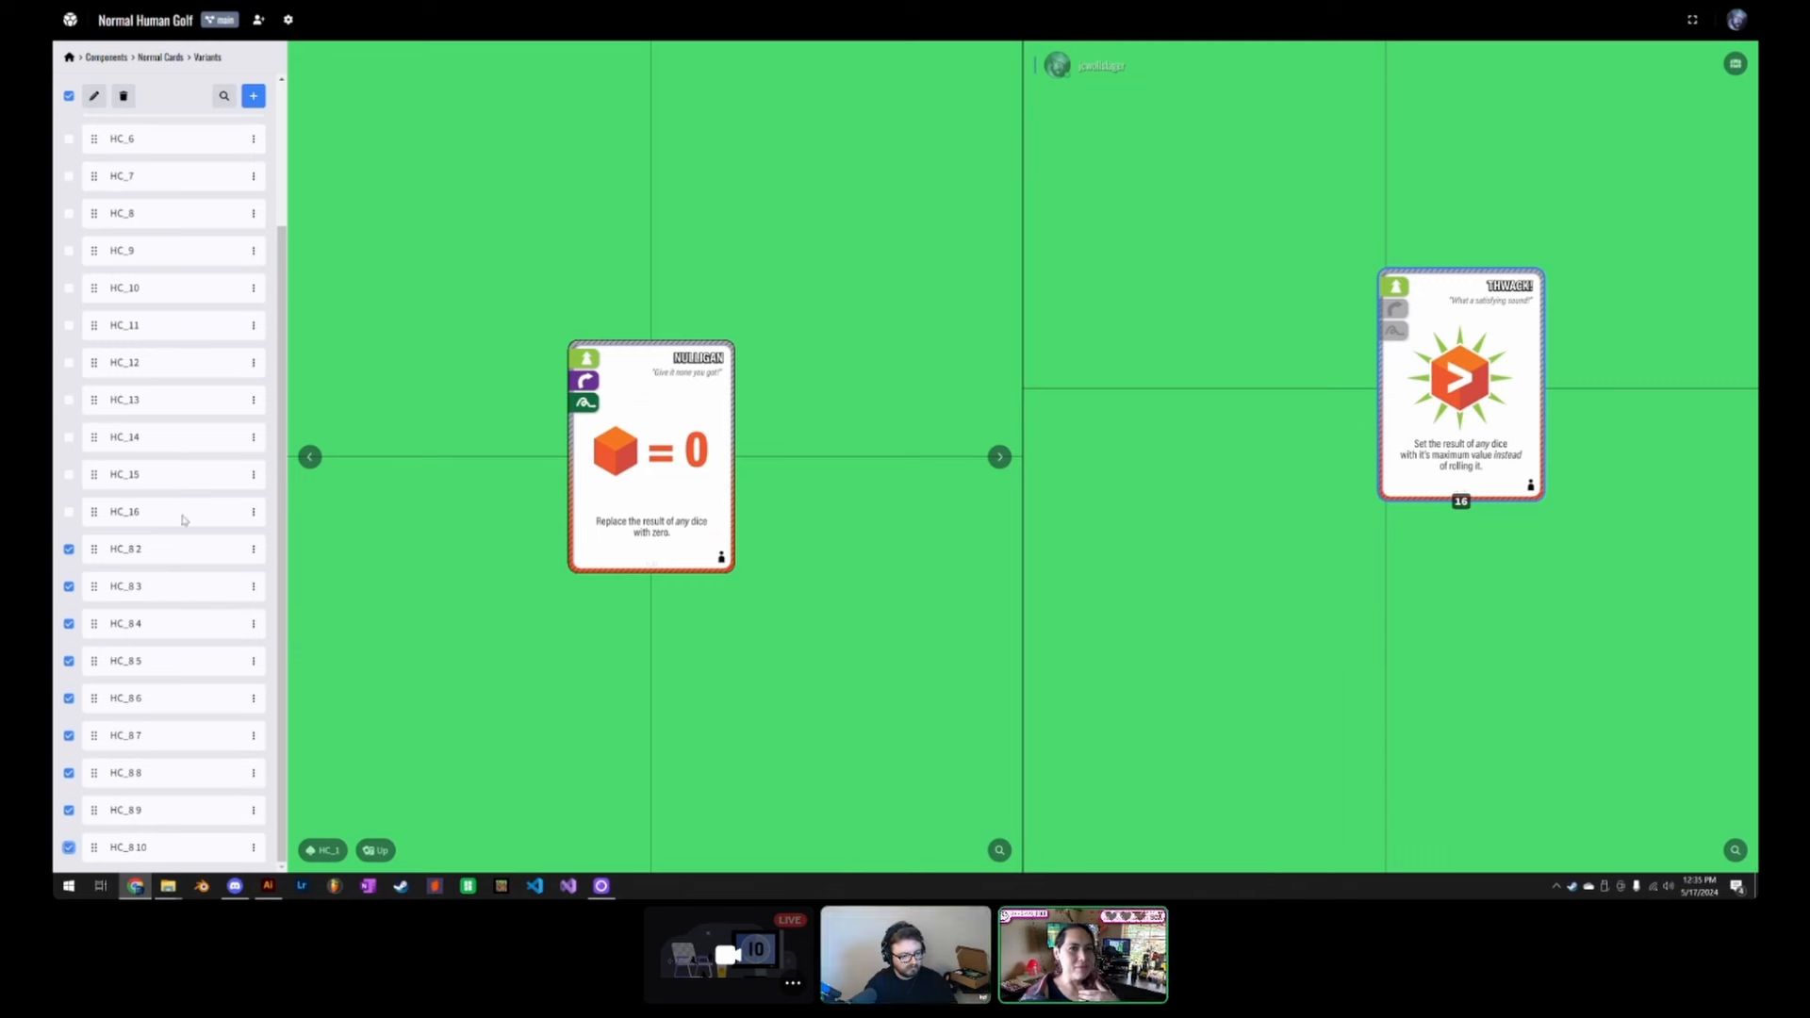
{"action": "left_click", "coordinate": [125, 96]}
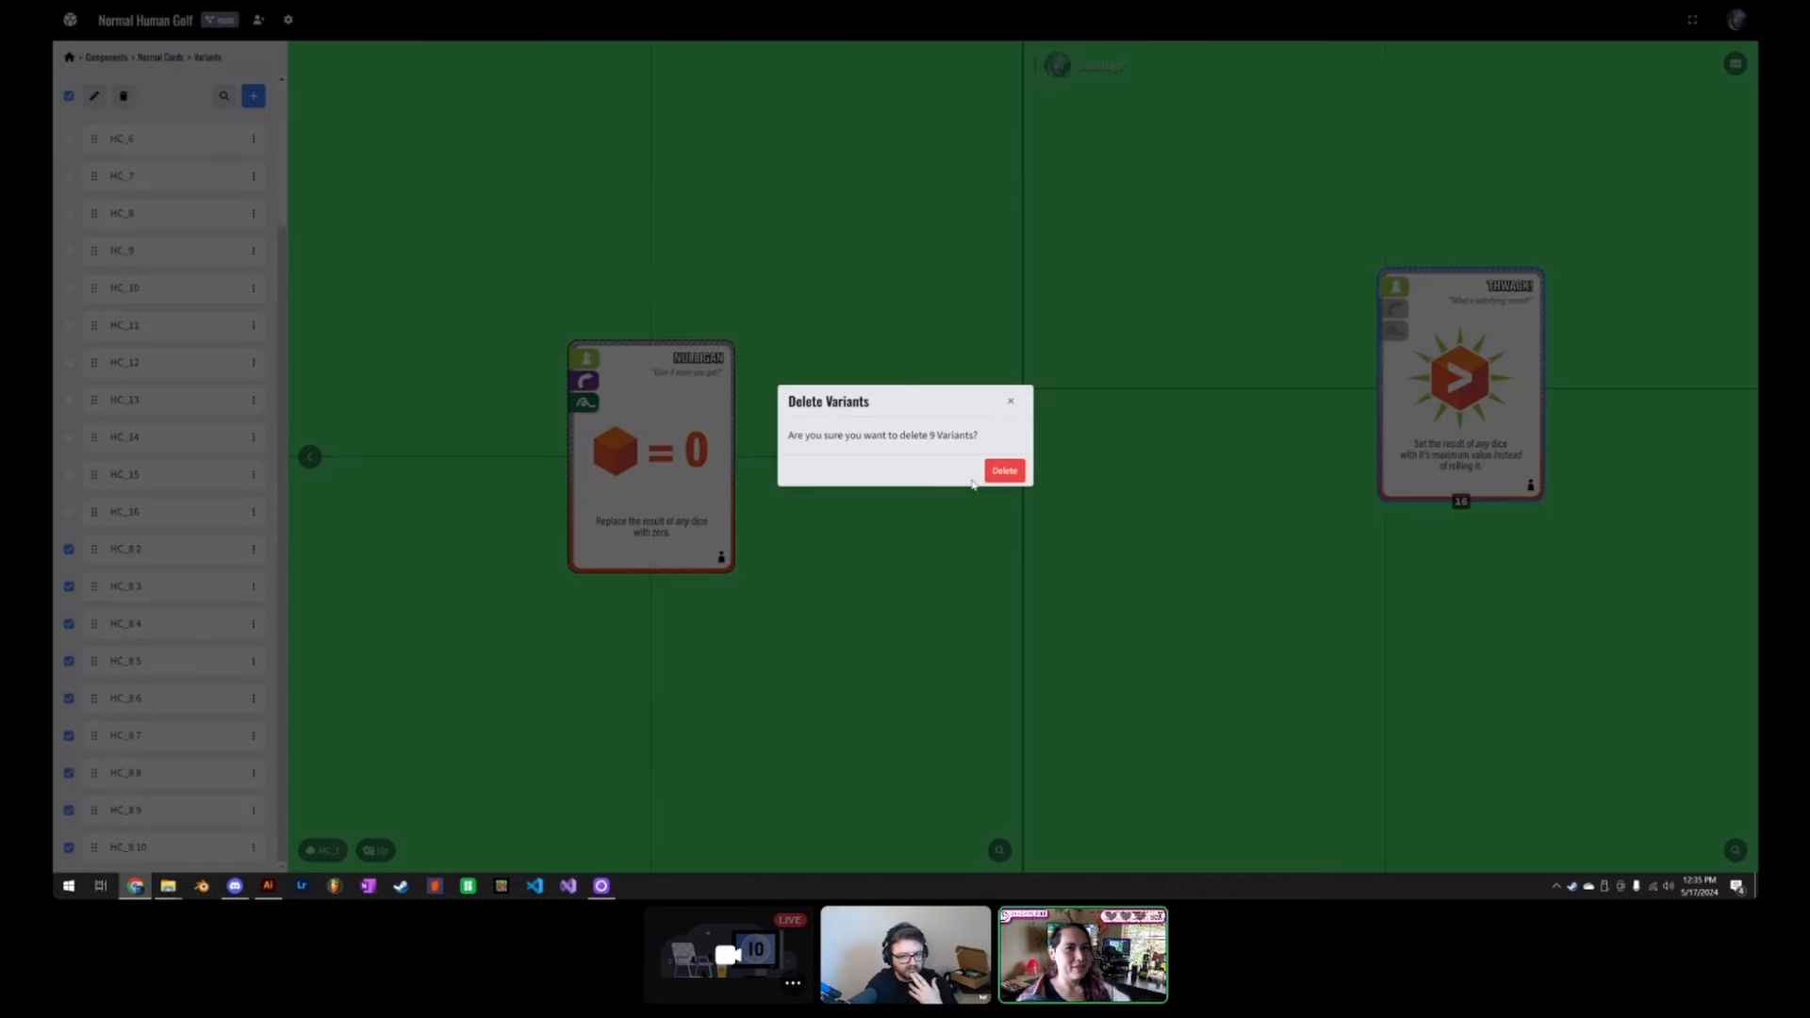
{"action": "left_click", "coordinate": [1002, 470]}
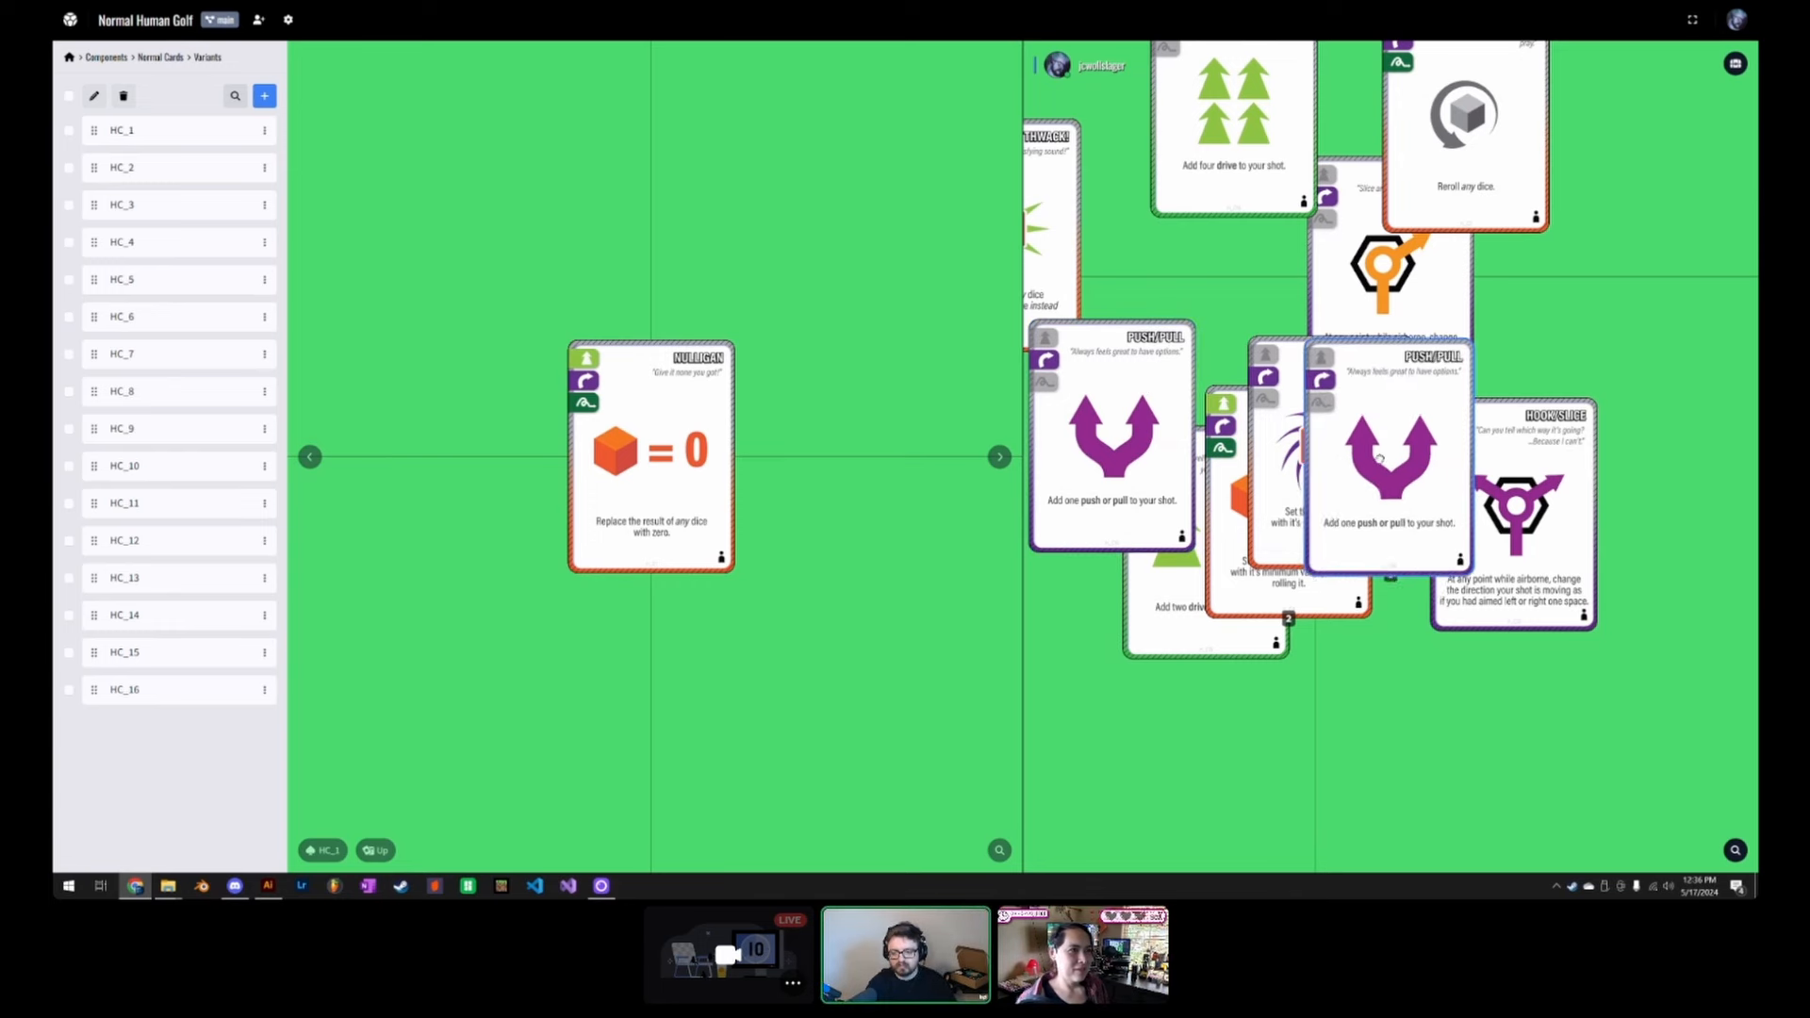
Step: Stack the Push/Pull cards lying over the Swish card onto the separate Push/Pull card
{"action": "left_click_drag", "start_coordinate": [1380, 459], "coordinate": [1103, 433]}
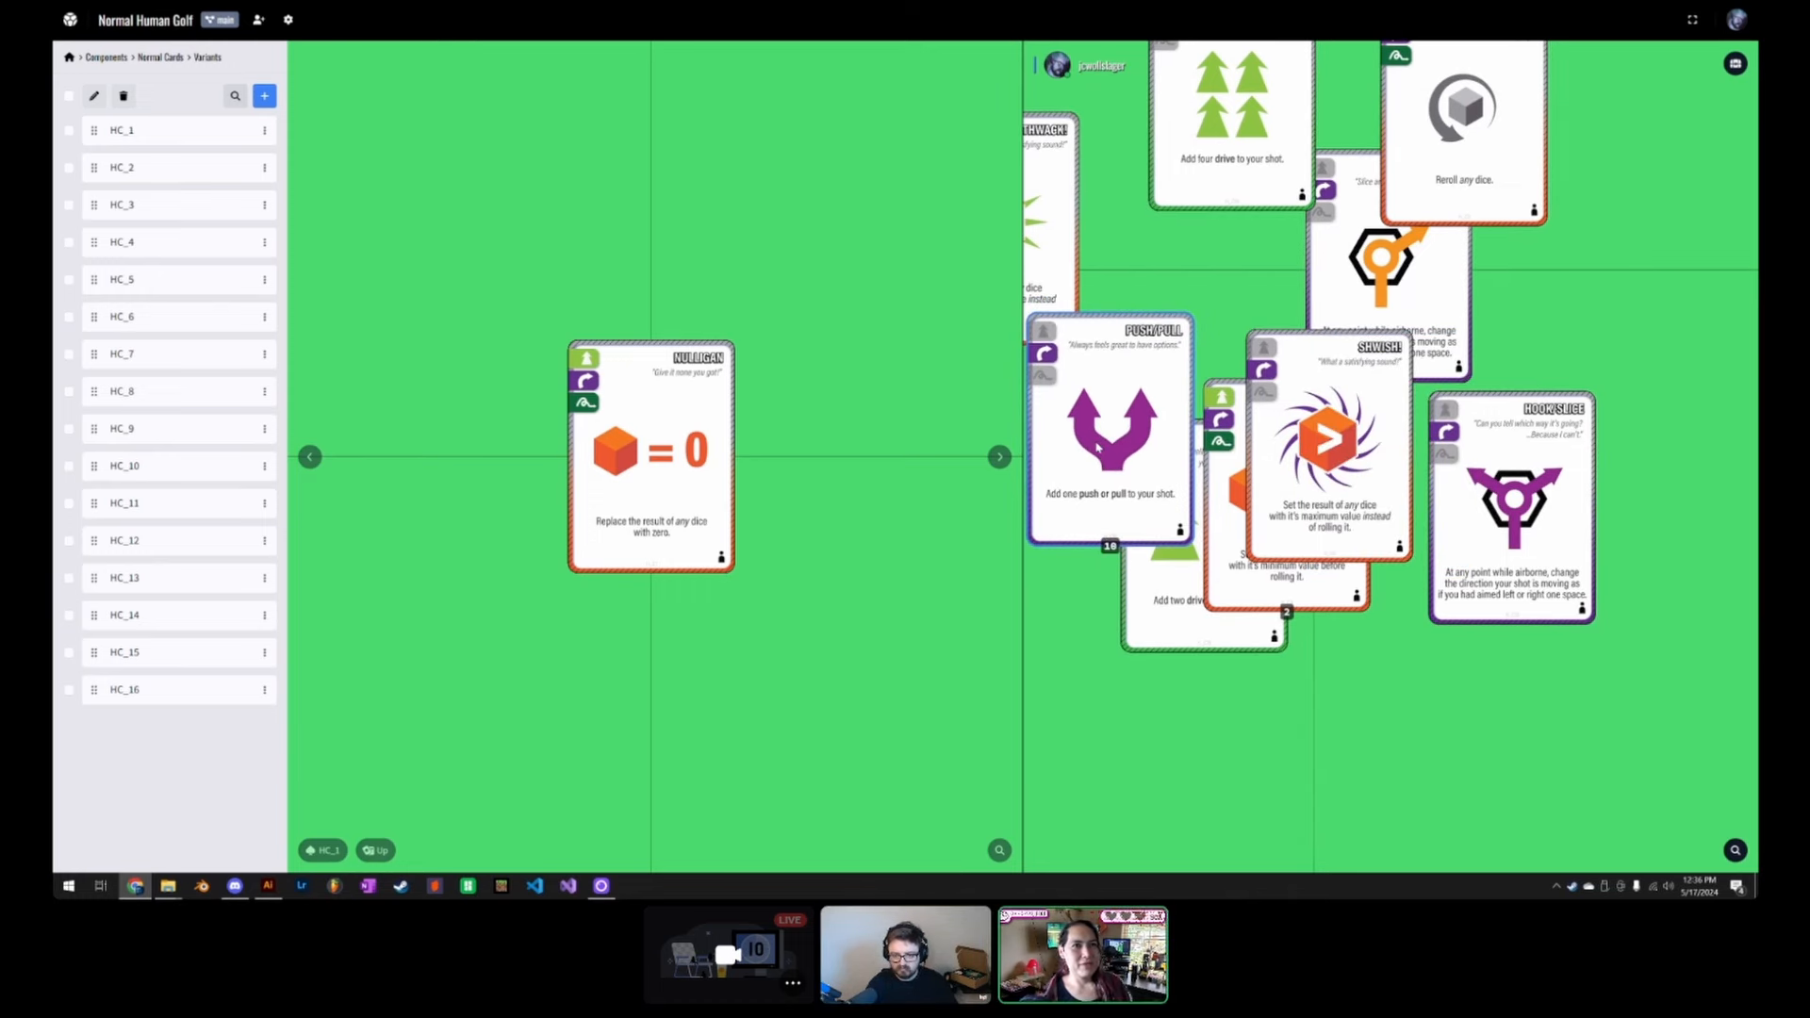
{"action": "scroll", "coordinate": [1245, 252], "scroll_direction": "down", "scroll_amount": 4}
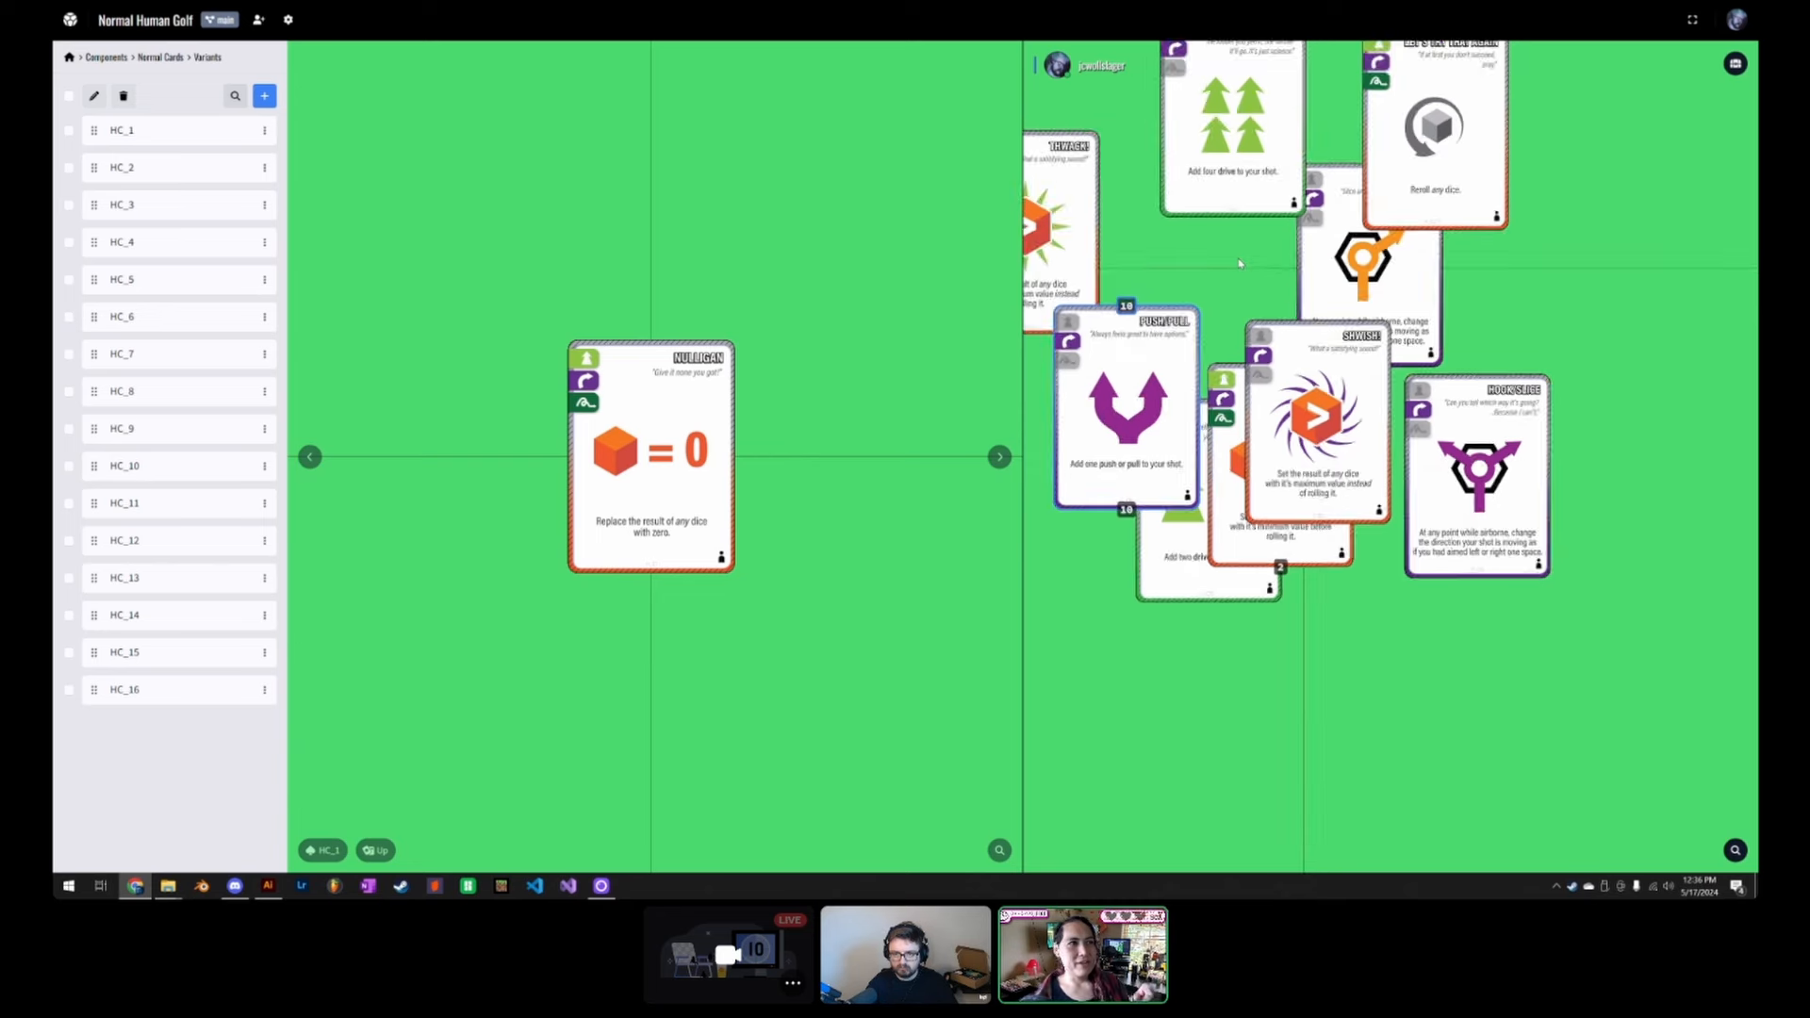
{"action": "left_click_drag", "start_coordinate": [1234, 257], "coordinate": [1319, 436]}
{"action": "left_click_drag", "start_coordinate": [1115, 200], "coordinate": [1077, 184]}
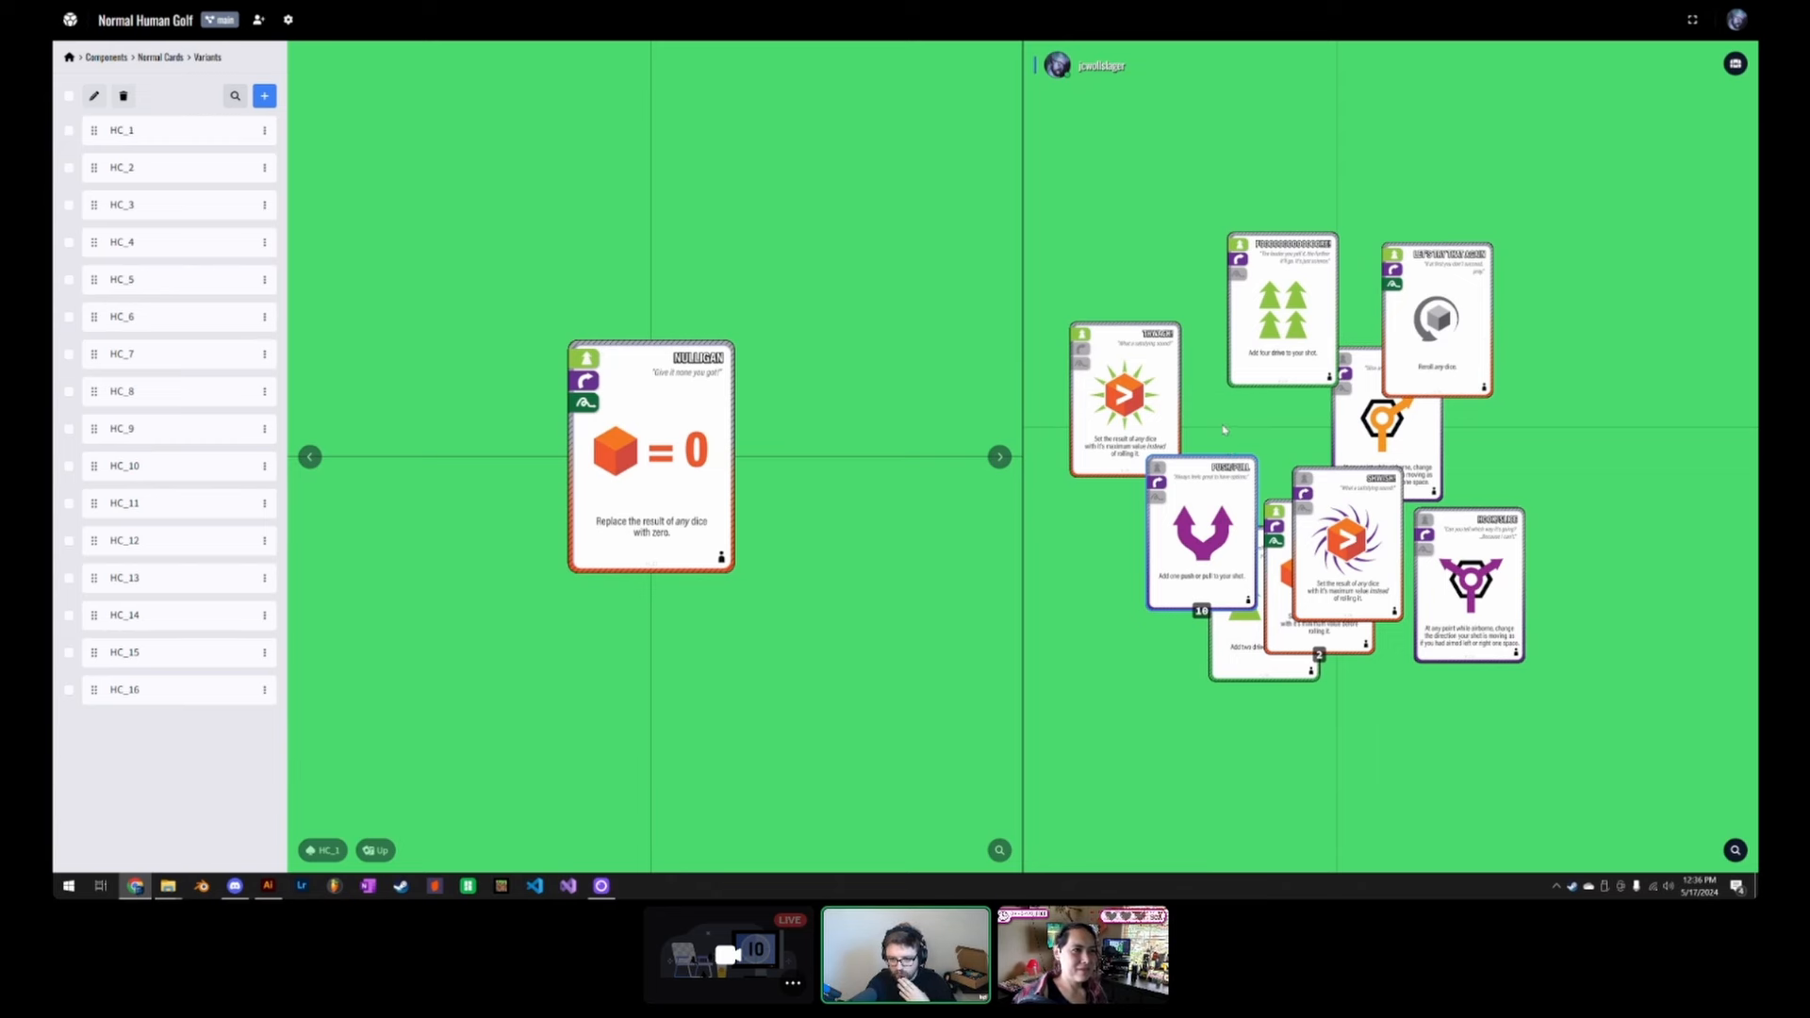
Step: Gather all laid-out cards into a single deck and place it at the centre of the table
{"action": "mouse_move", "coordinate": [1239, 421]}
{"action": "left_mouse_down"}
{"action": "mouse_move", "coordinate": [1238, 397]}
{"action": "mouse_move", "coordinate": [1255, 429]}
{"action": "left_mouse_up"}
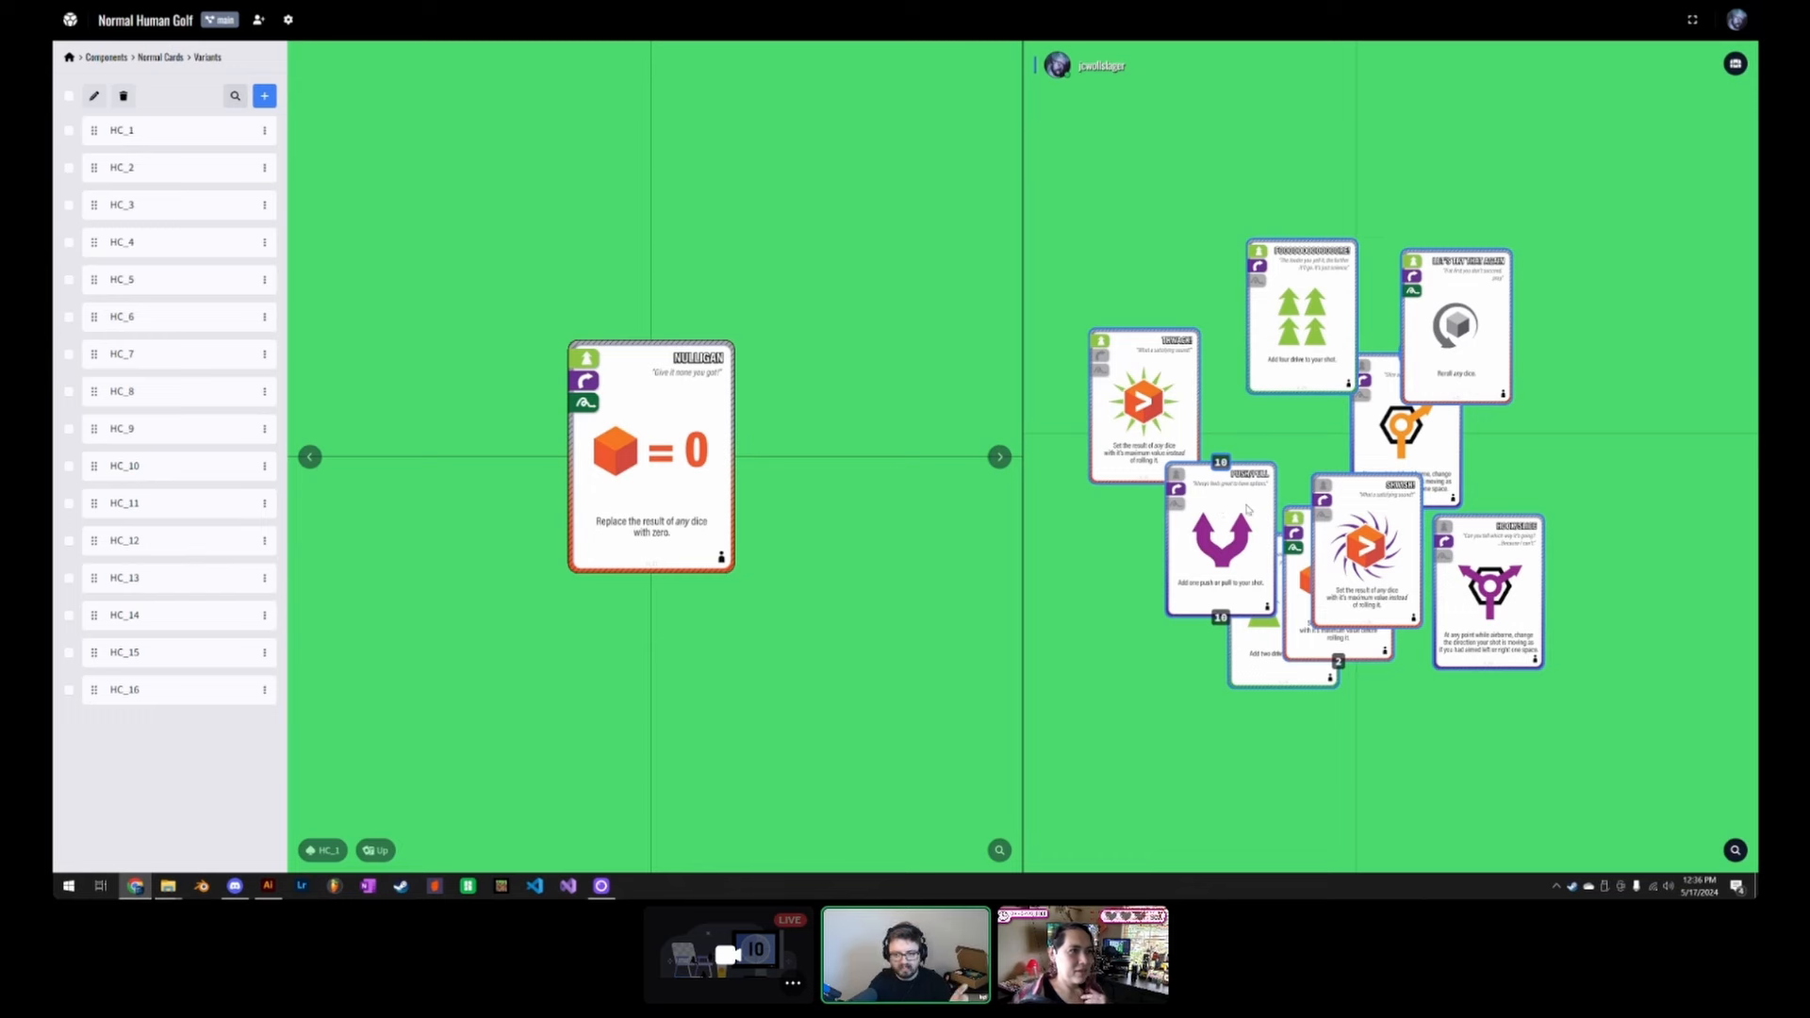
{"action": "right_click", "coordinate": [1248, 510]}
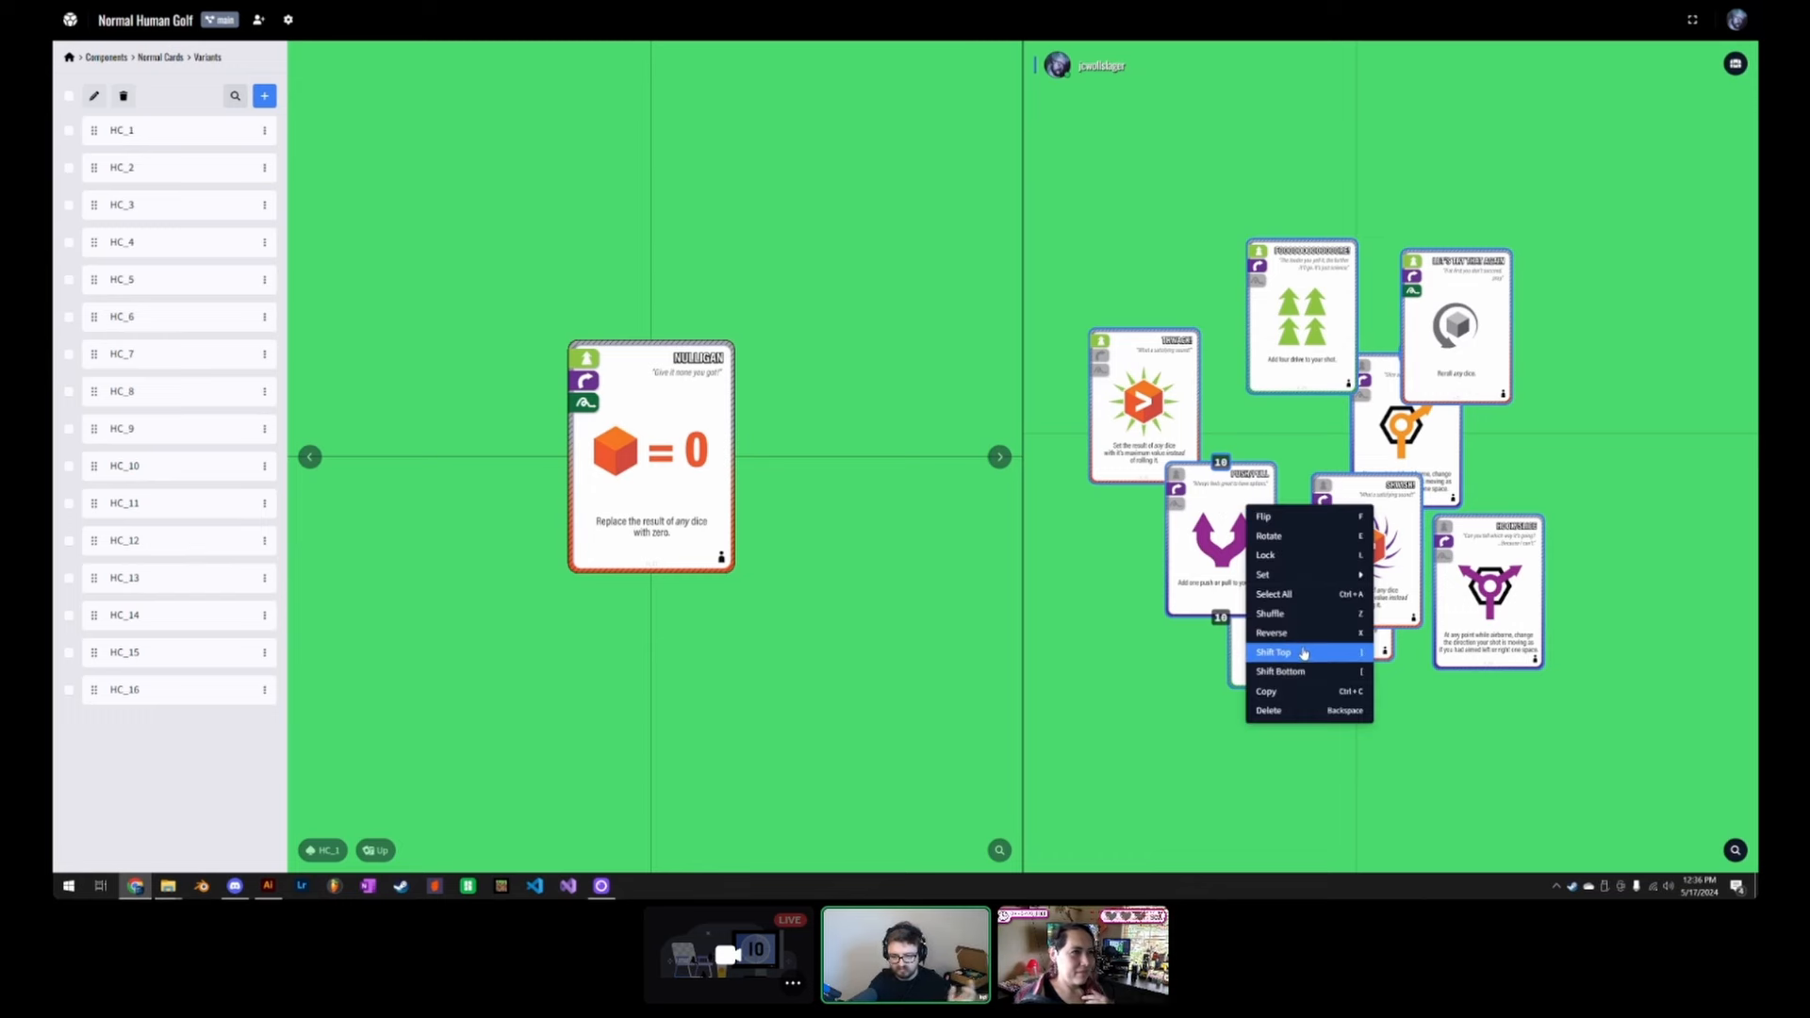
{"action": "left_click", "coordinate": [1208, 518]}
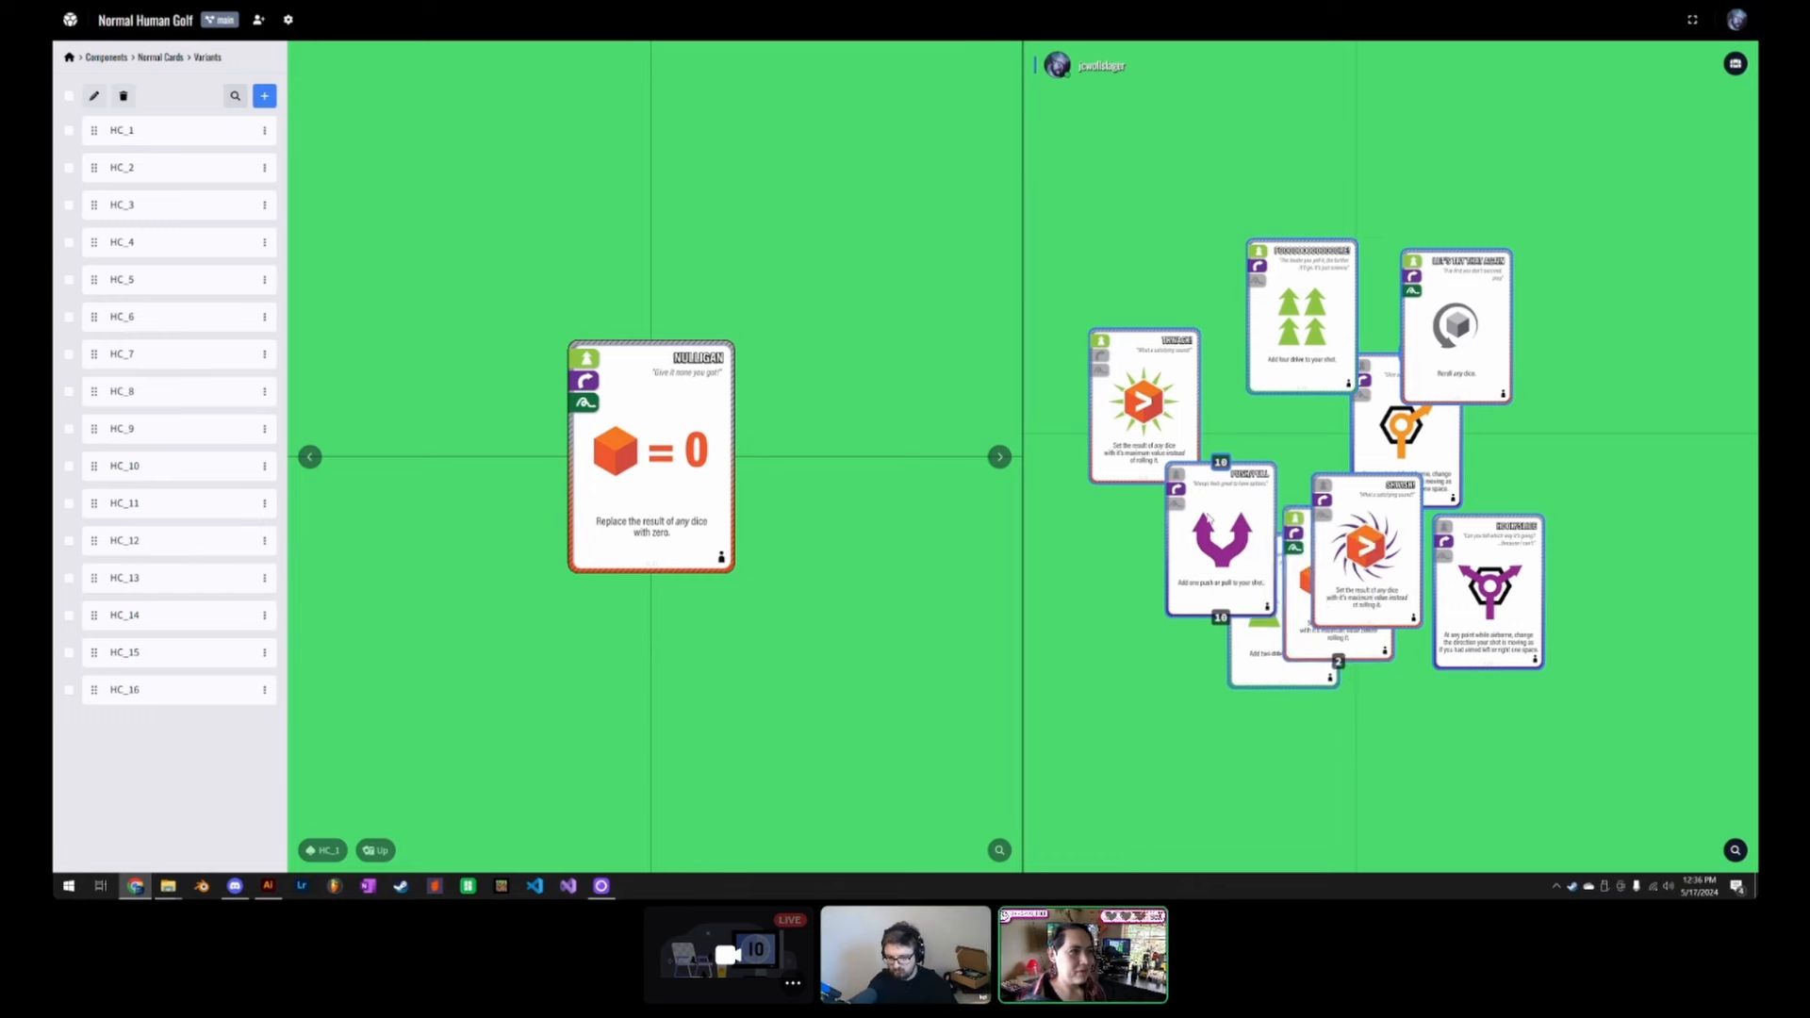
{"action": "left_click_drag", "start_coordinate": [1208, 518], "coordinate": [1341, 403]}
{"action": "right_click", "coordinate": [1231, 496]}
{"action": "left_click", "coordinate": [1217, 488]}
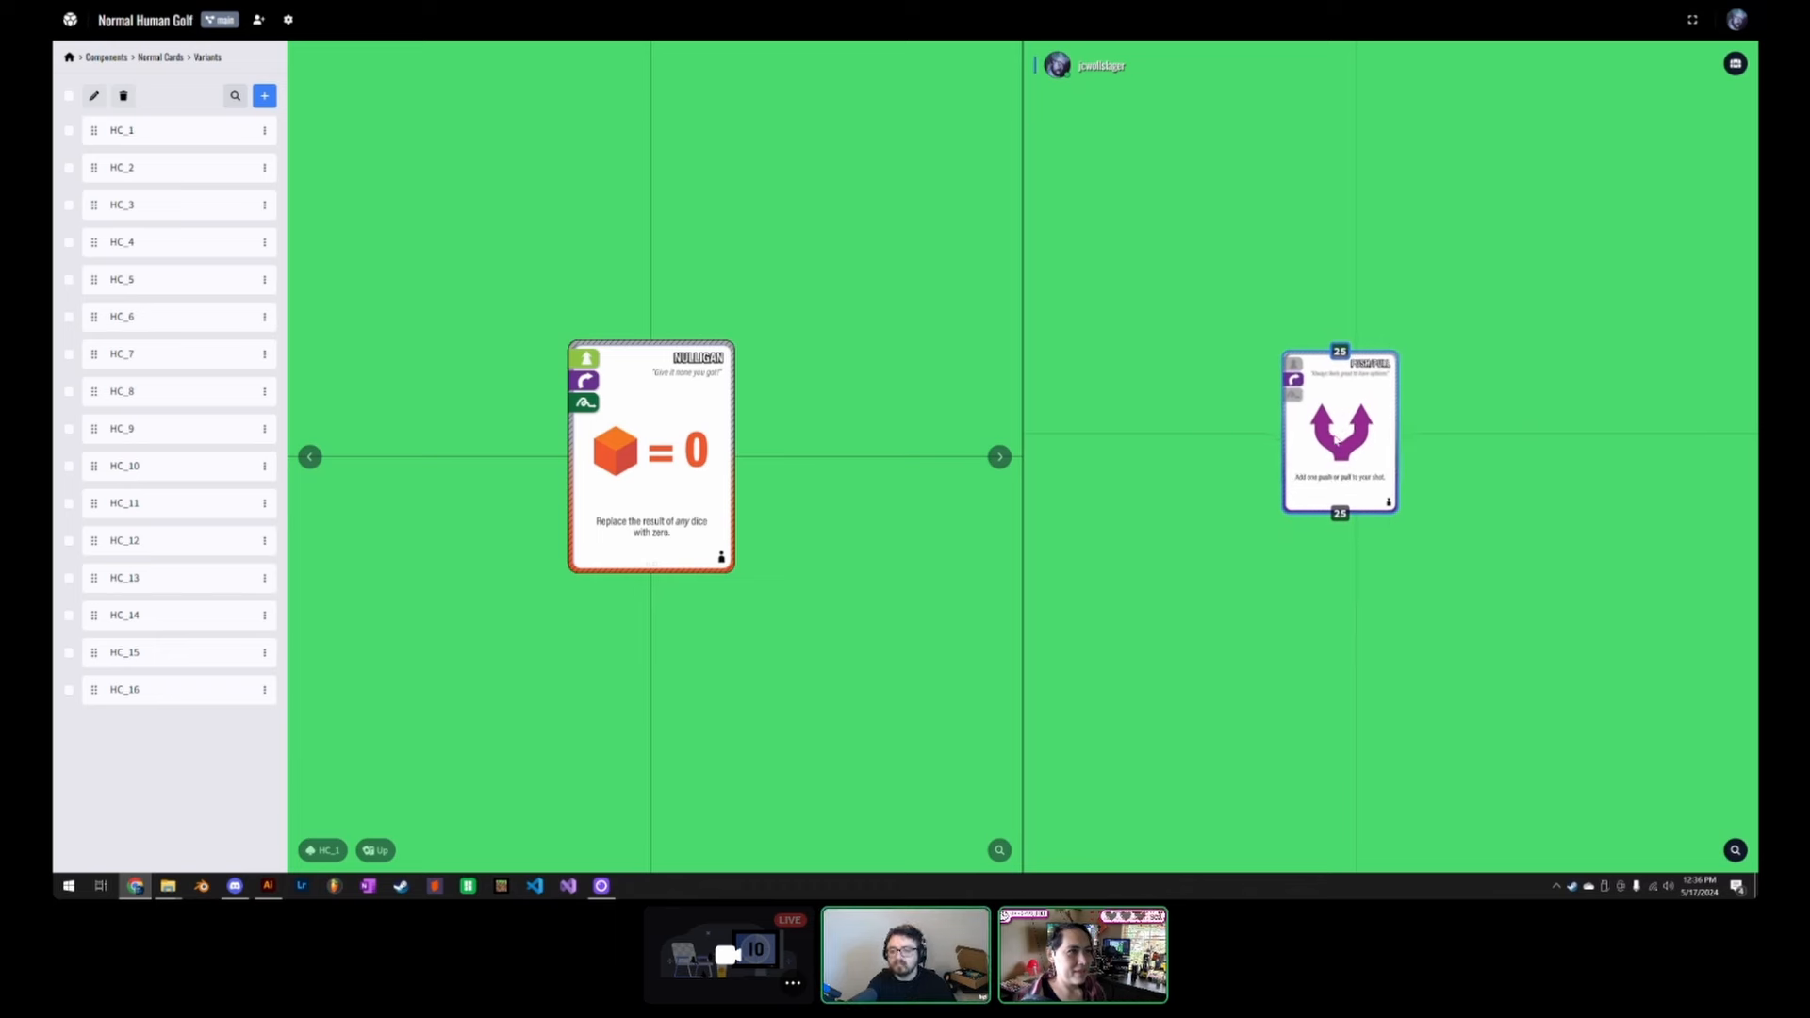
{"action": "left_click_drag", "start_coordinate": [1346, 478], "coordinate": [1359, 479]}
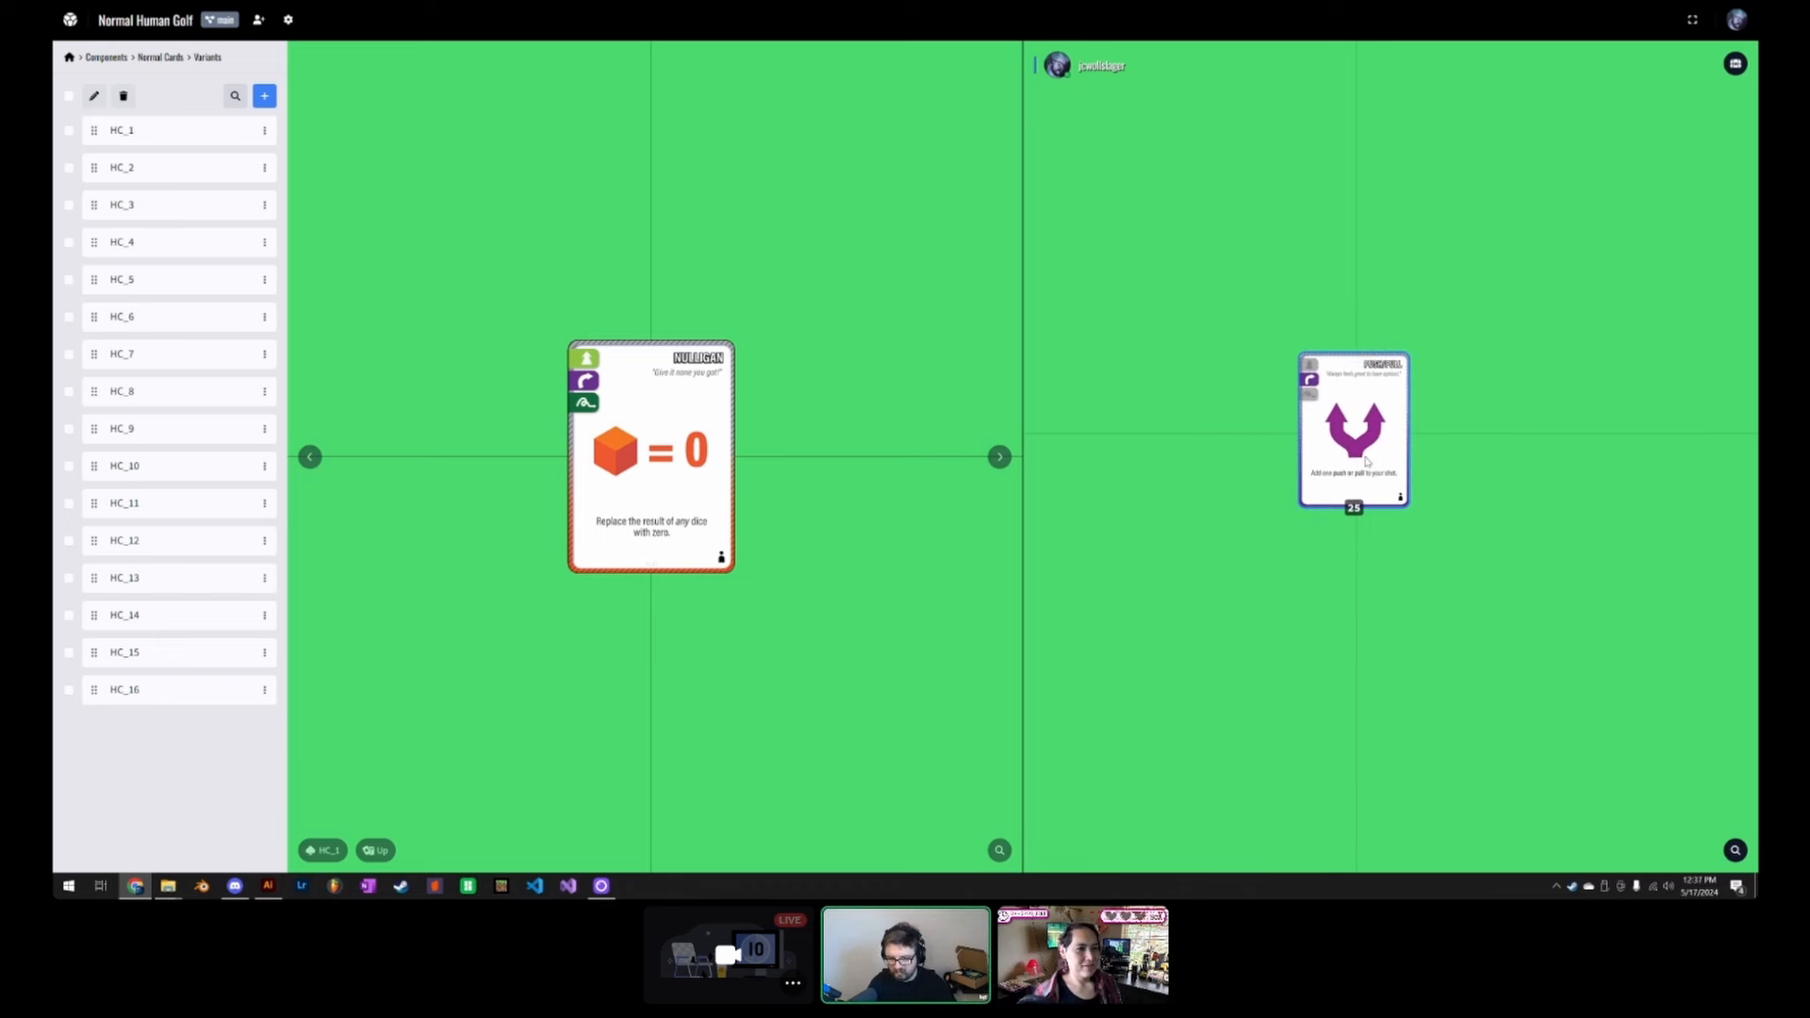
Step: Deal two Push/Pull cards off the deck, placing one on either side of it
{"action": "left_click_drag", "start_coordinate": [1368, 417], "coordinate": [1387, 541]}
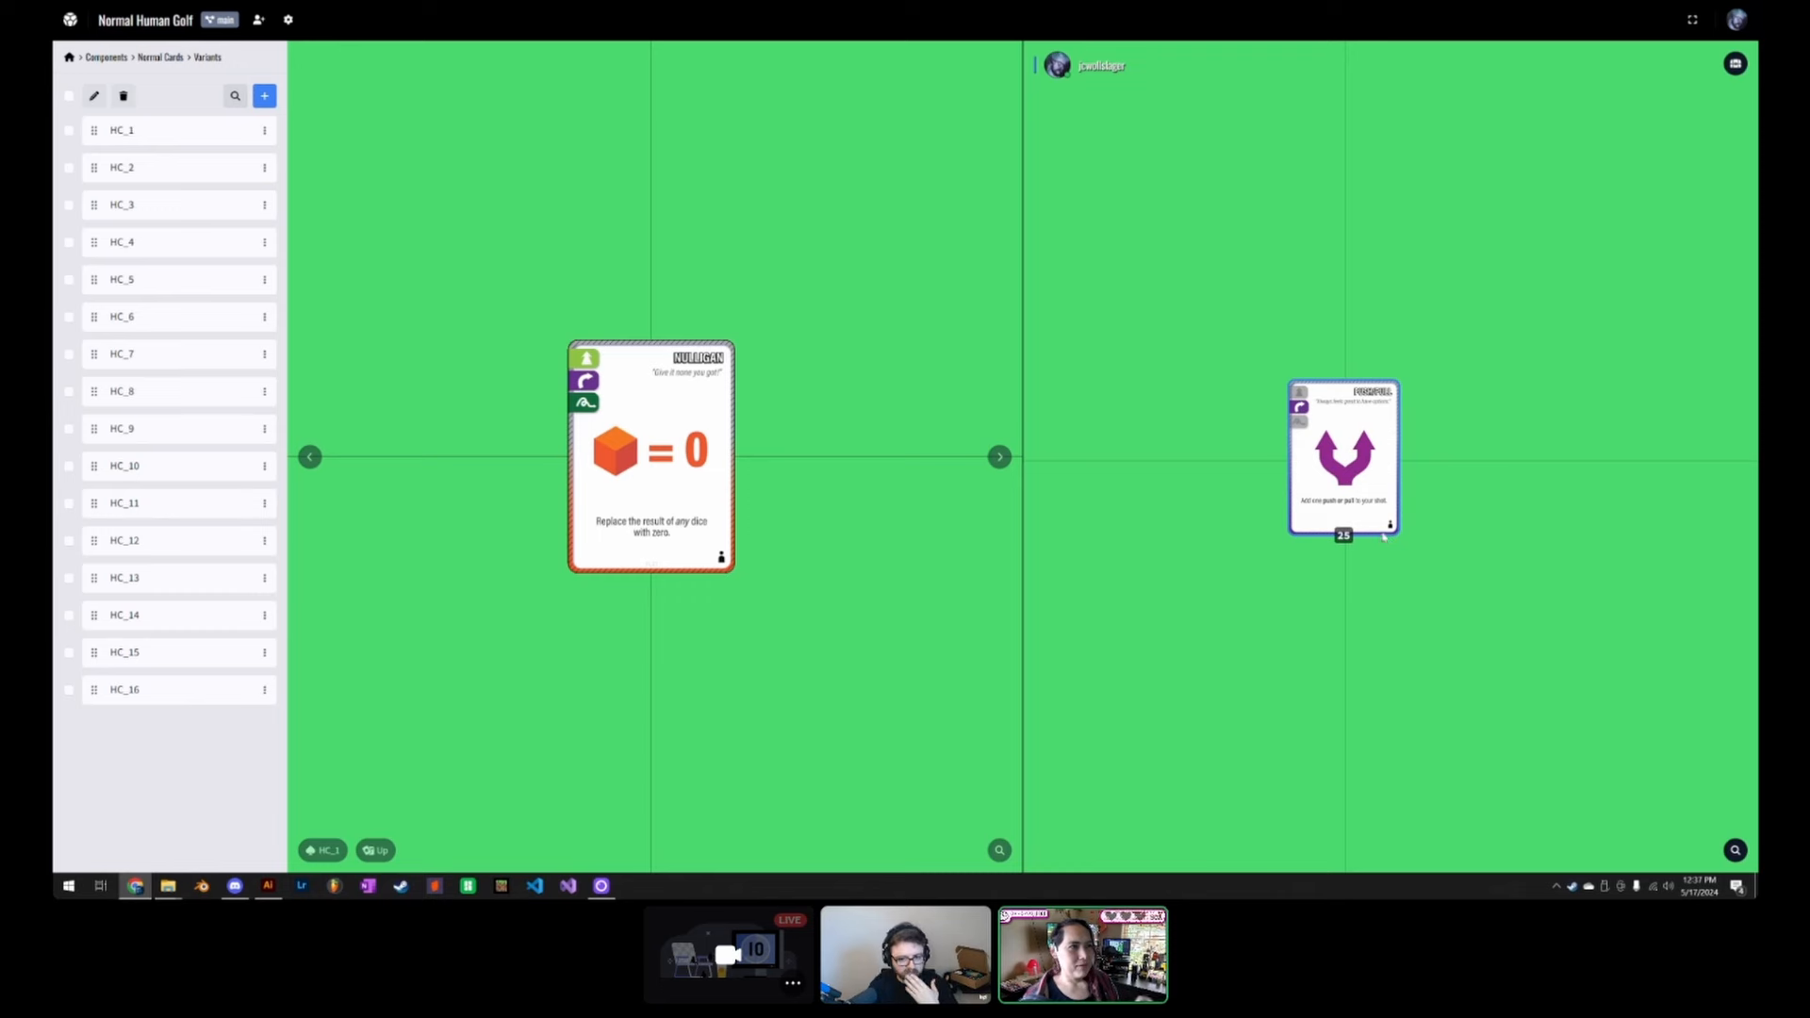
{"action": "left_click_drag", "start_coordinate": [1360, 485], "coordinate": [1493, 487]}
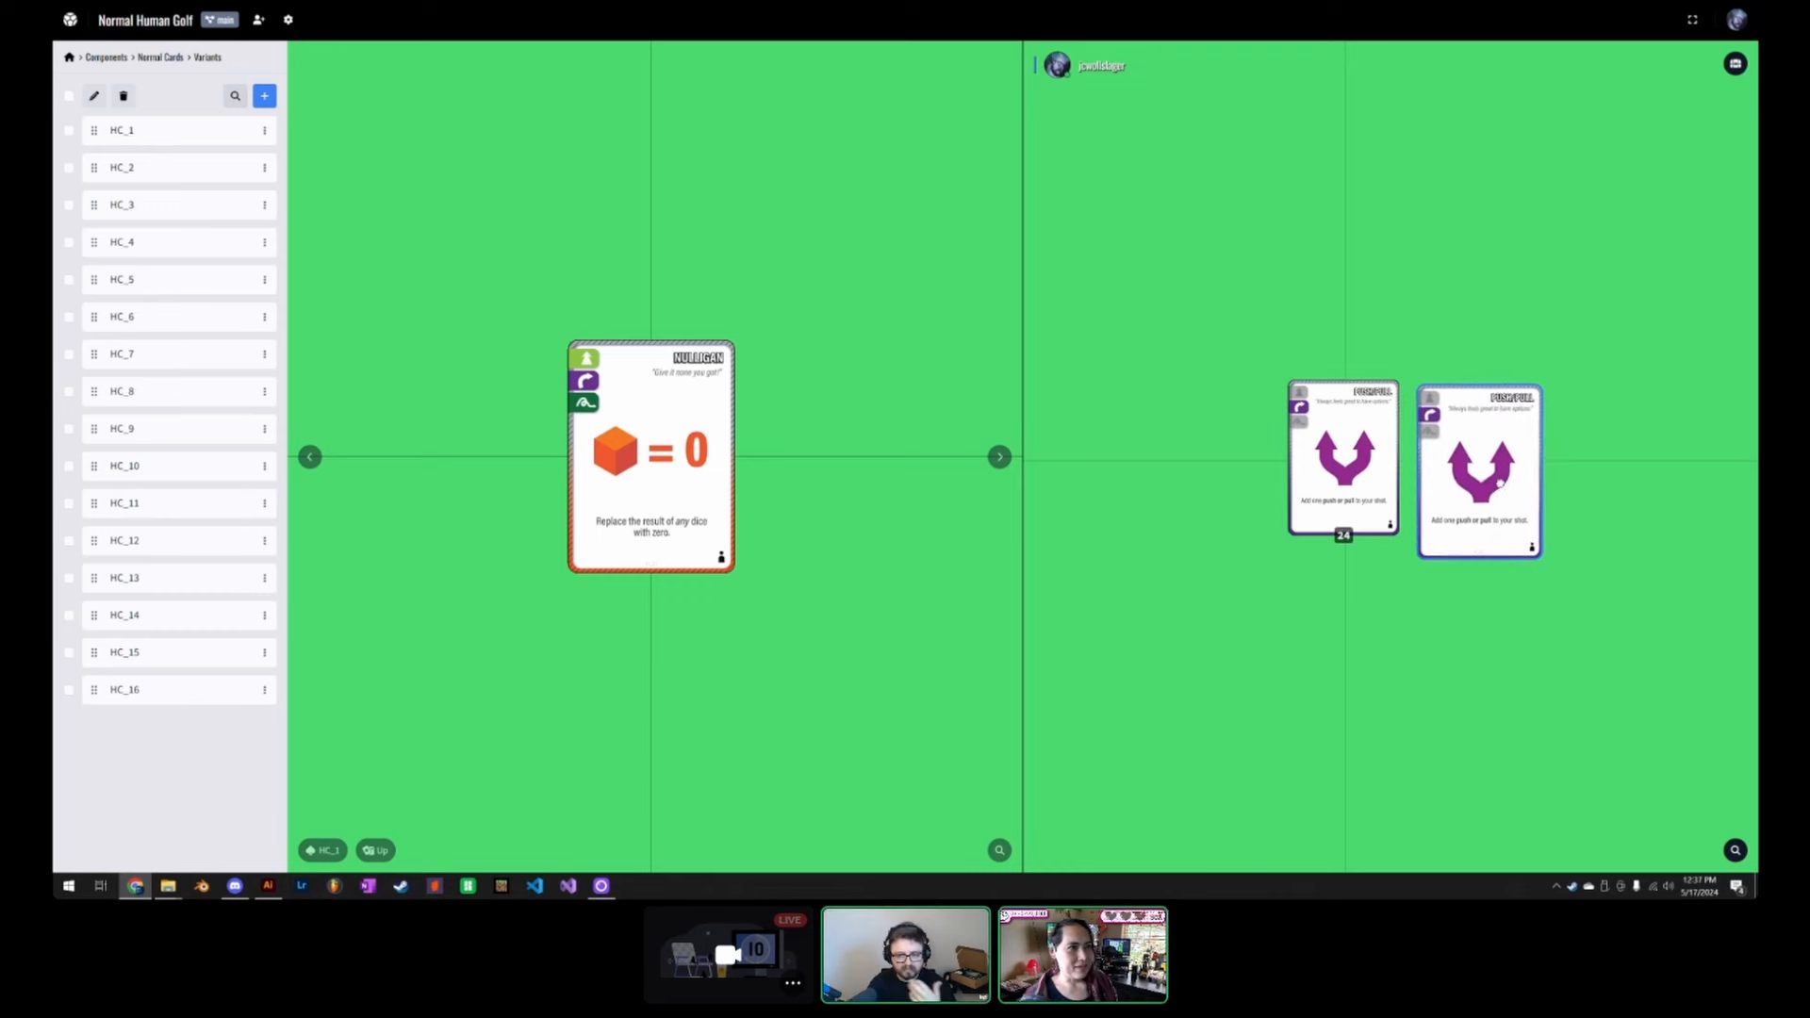
{"action": "left_click_drag", "start_coordinate": [1358, 481], "coordinate": [1240, 483]}
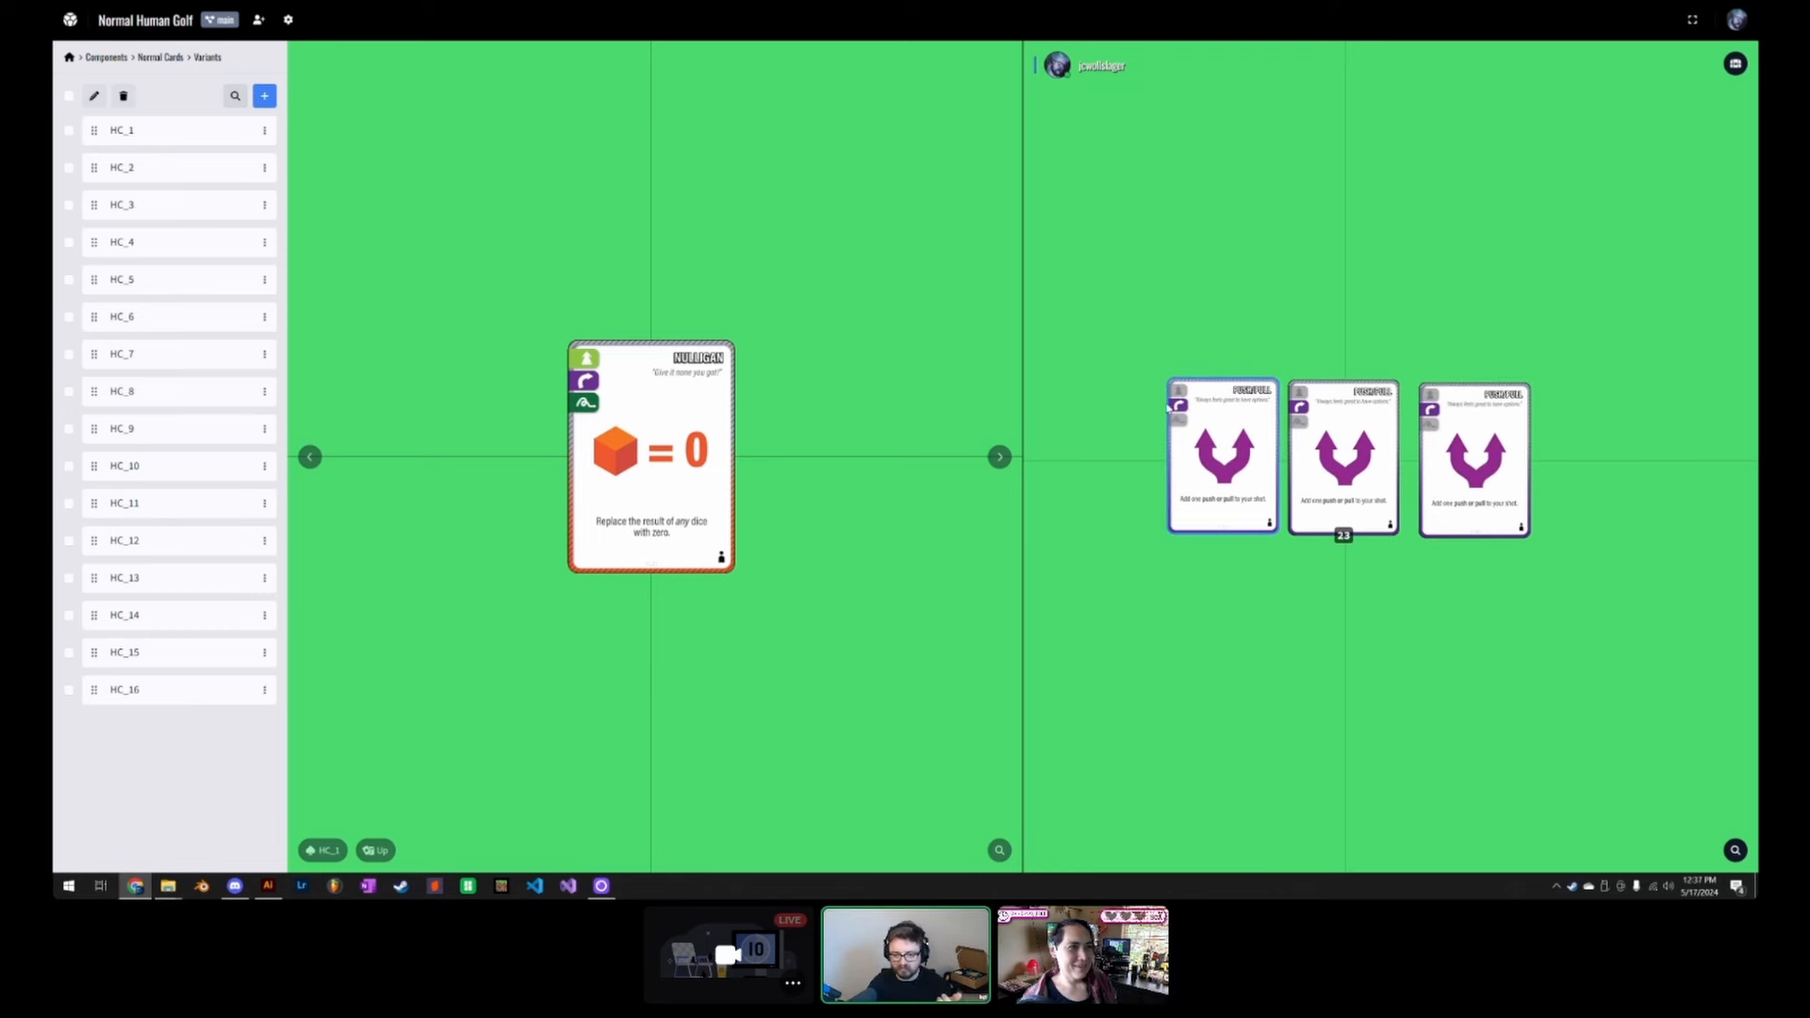
Step: Regather the two dealt cards with the deck and return the whole deck to the table's centre
{"action": "key", "text": "ctrl+a"}
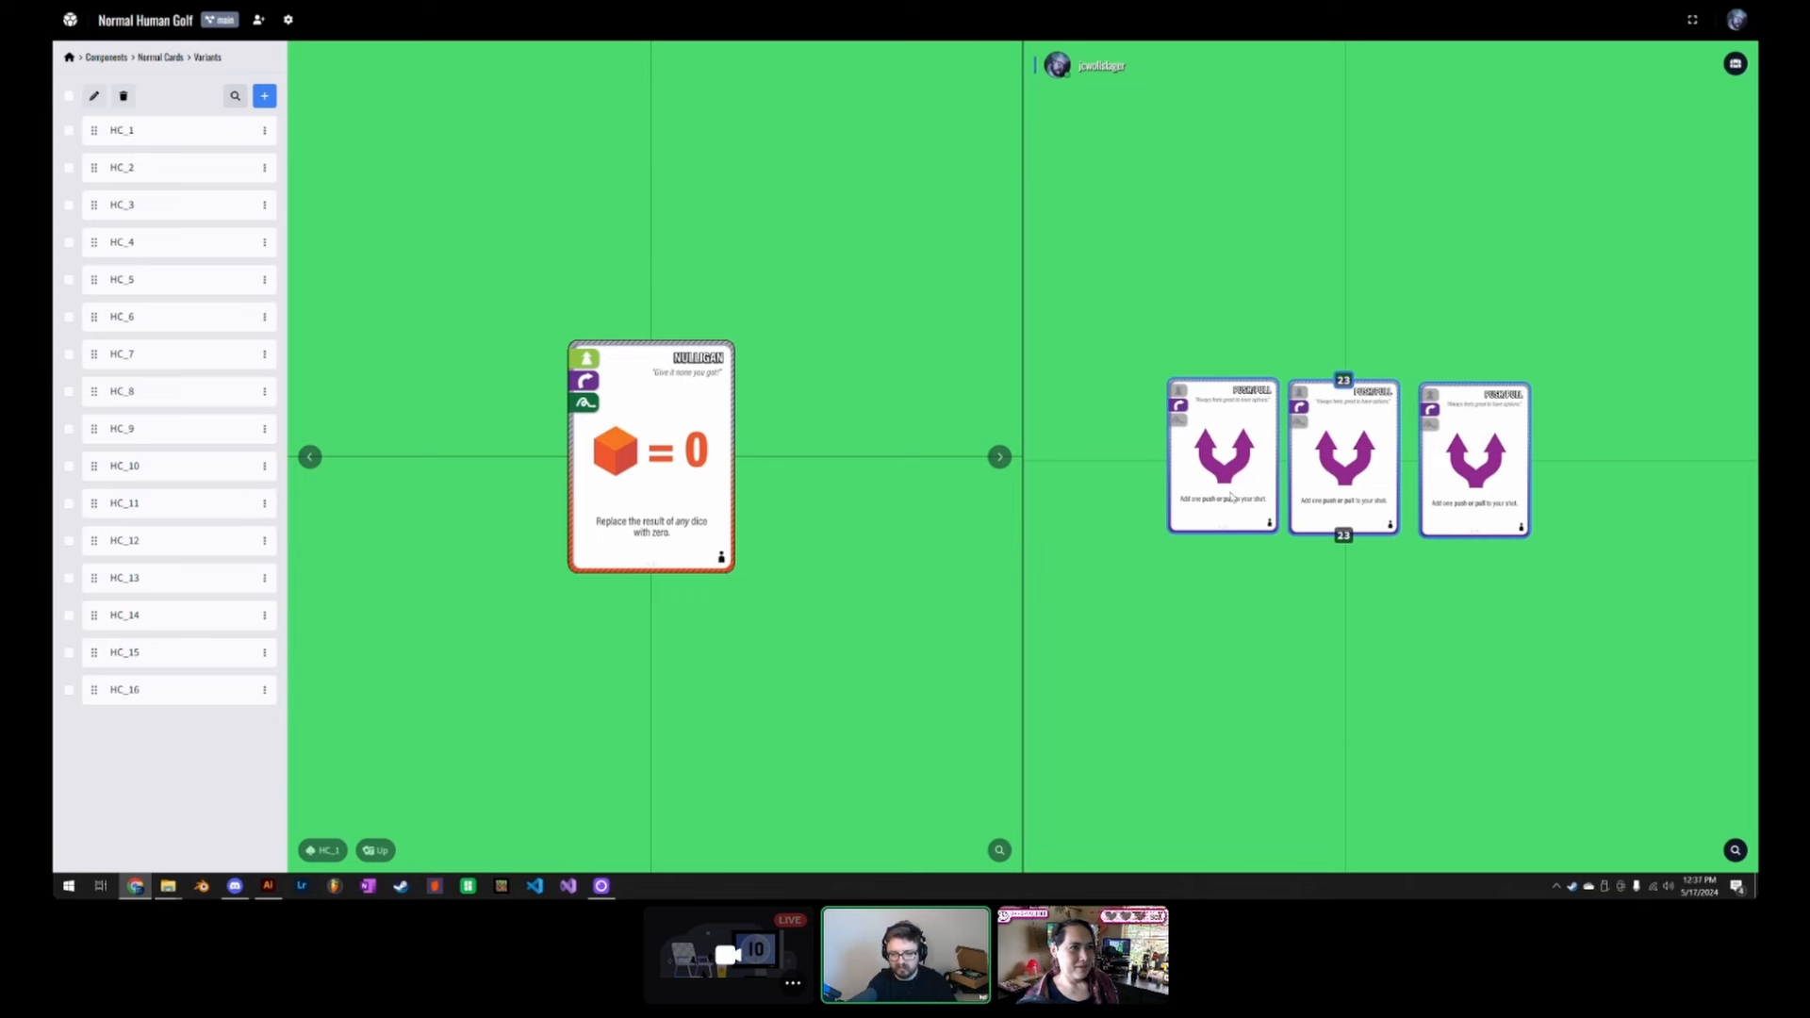
{"action": "left_click_drag", "start_coordinate": [1230, 496], "coordinate": [1306, 308]}
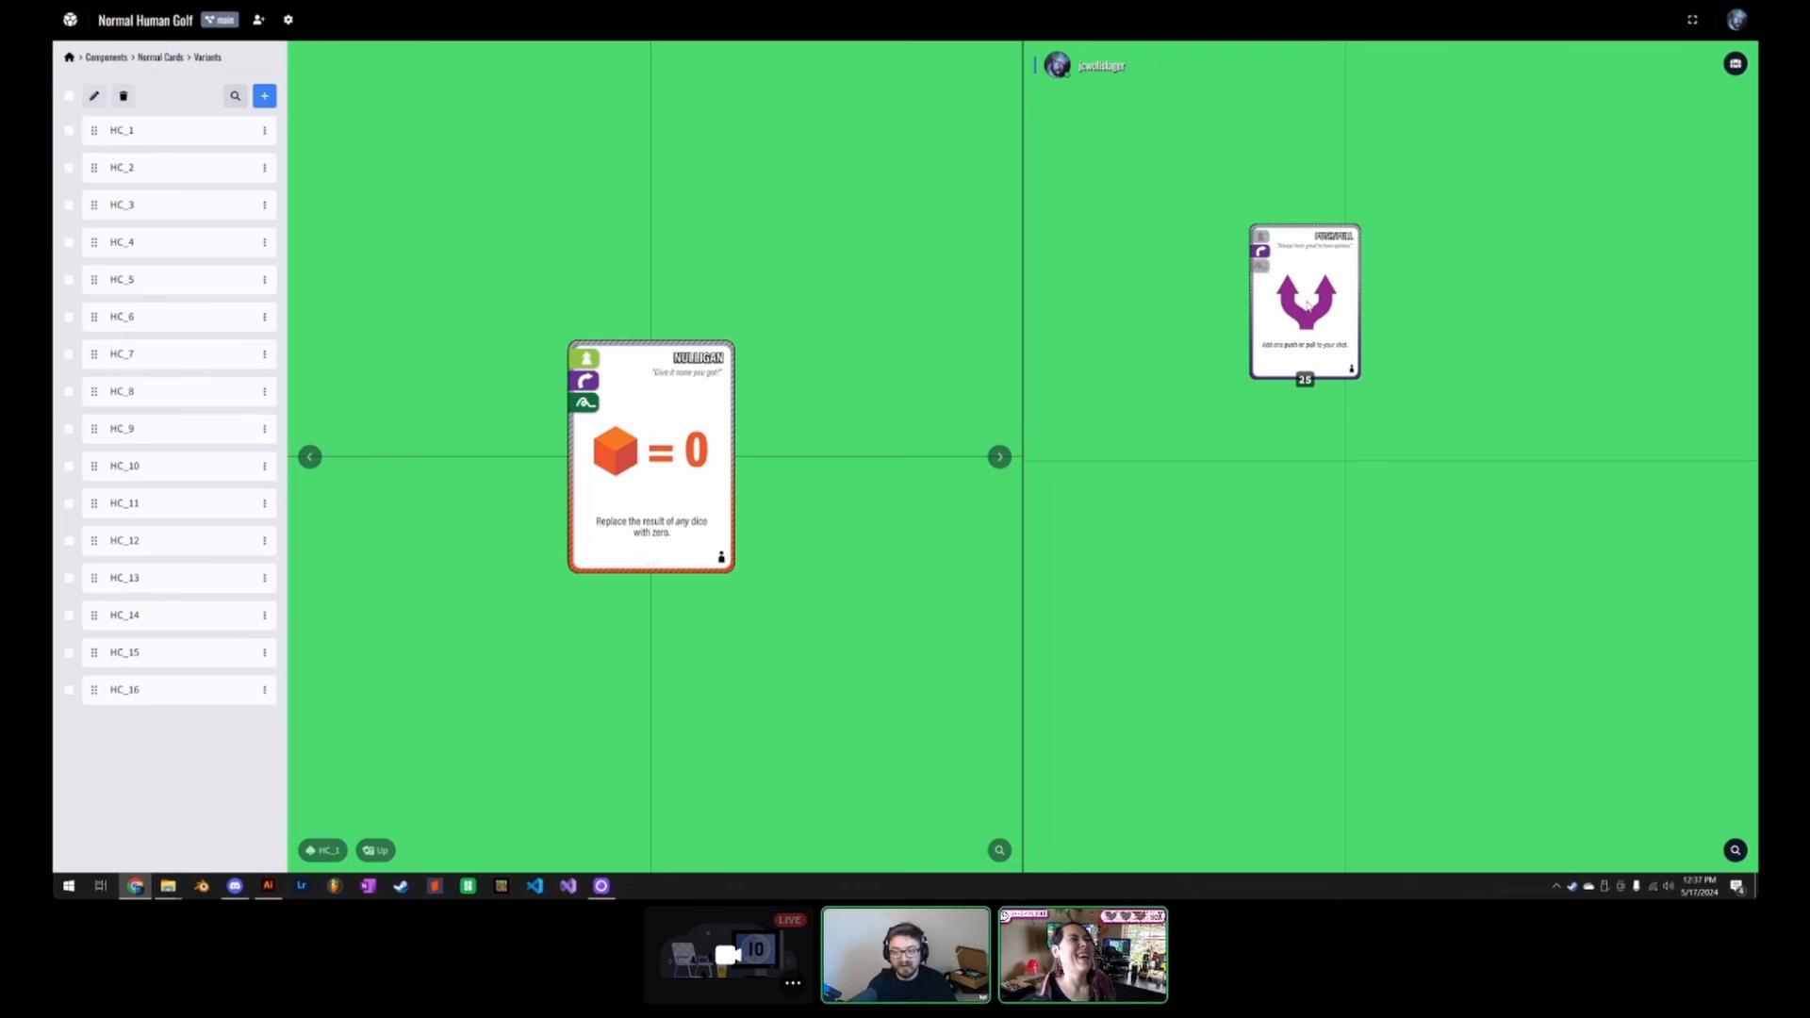
{"action": "left_click_drag", "start_coordinate": [1308, 311], "coordinate": [1354, 459]}
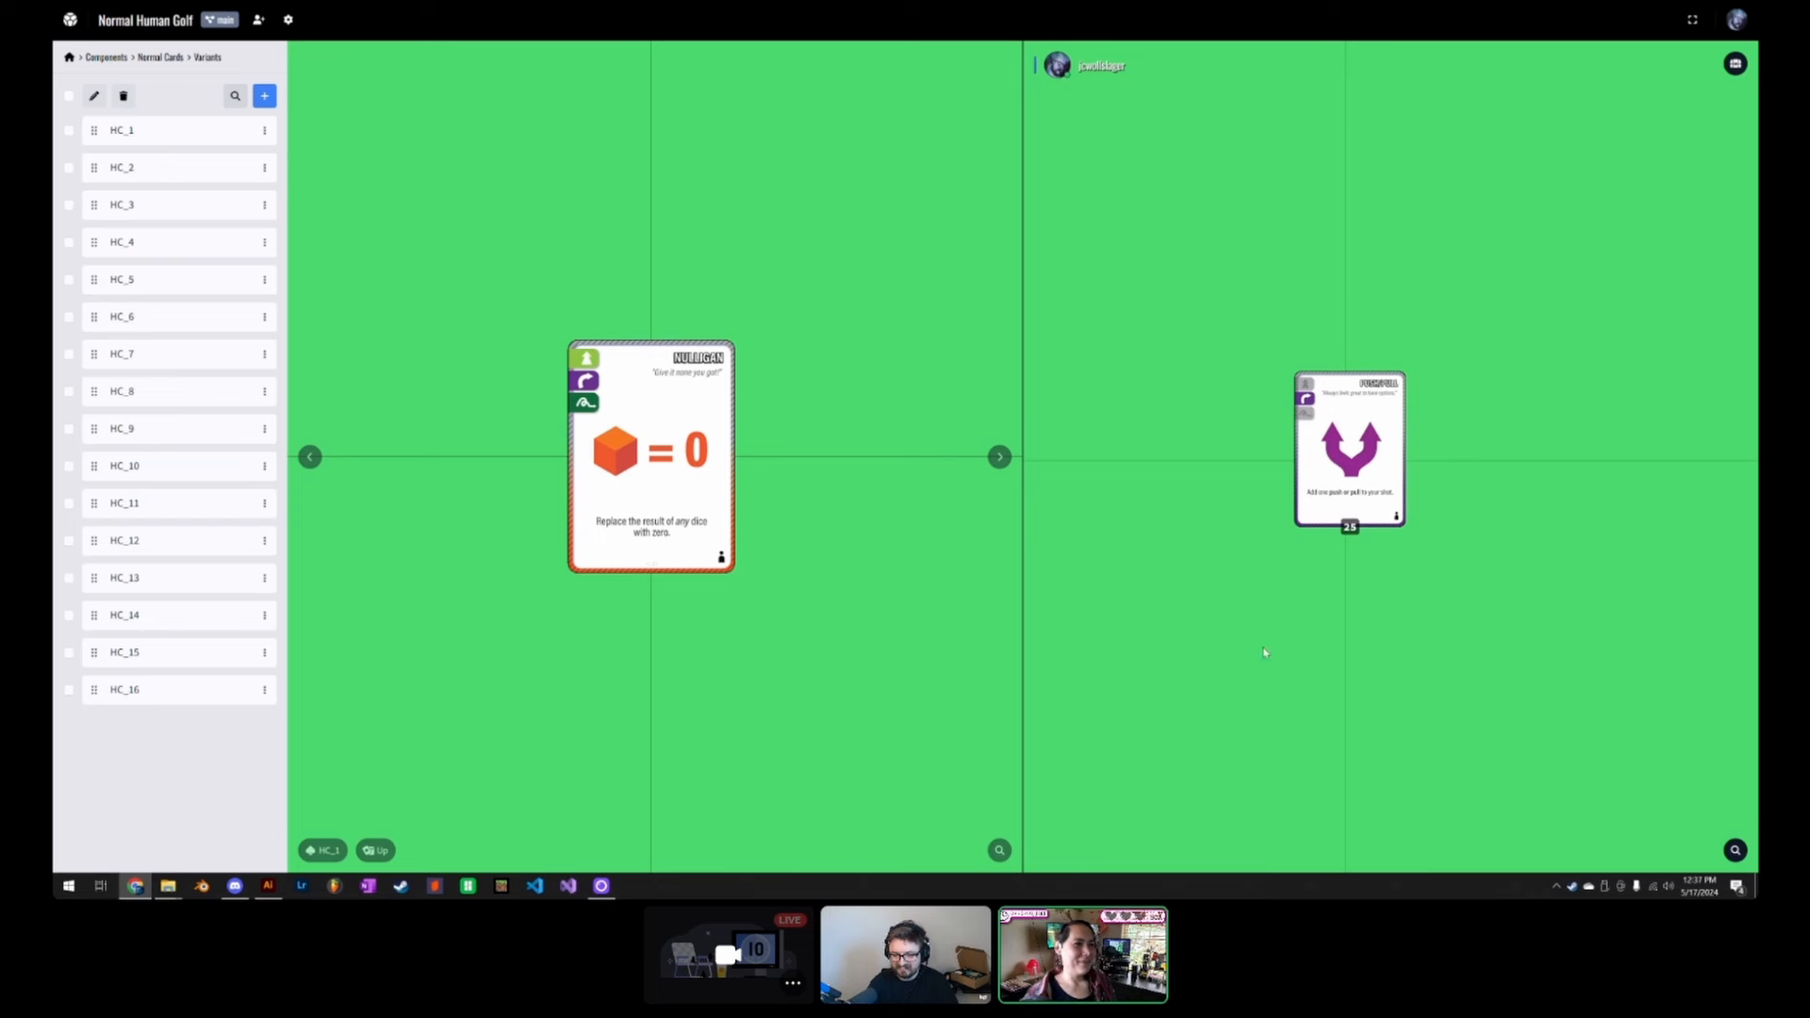
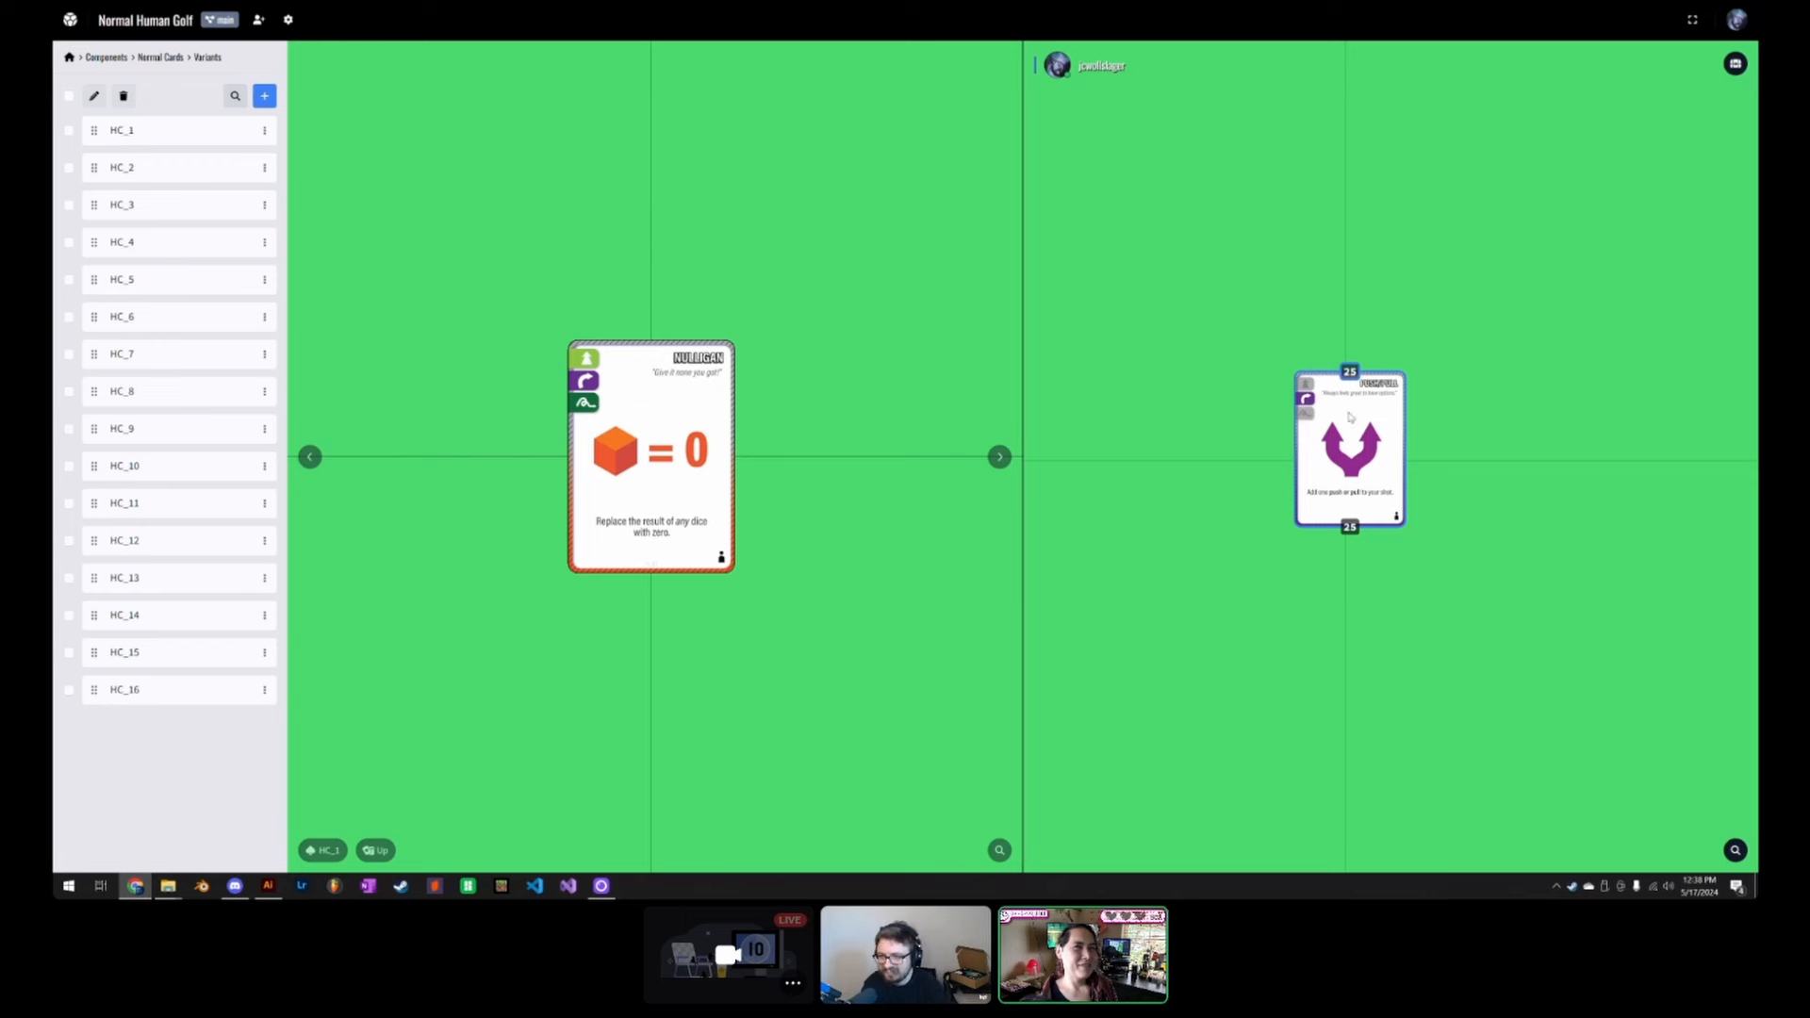
{"action": "right_click", "coordinate": [1374, 462]}
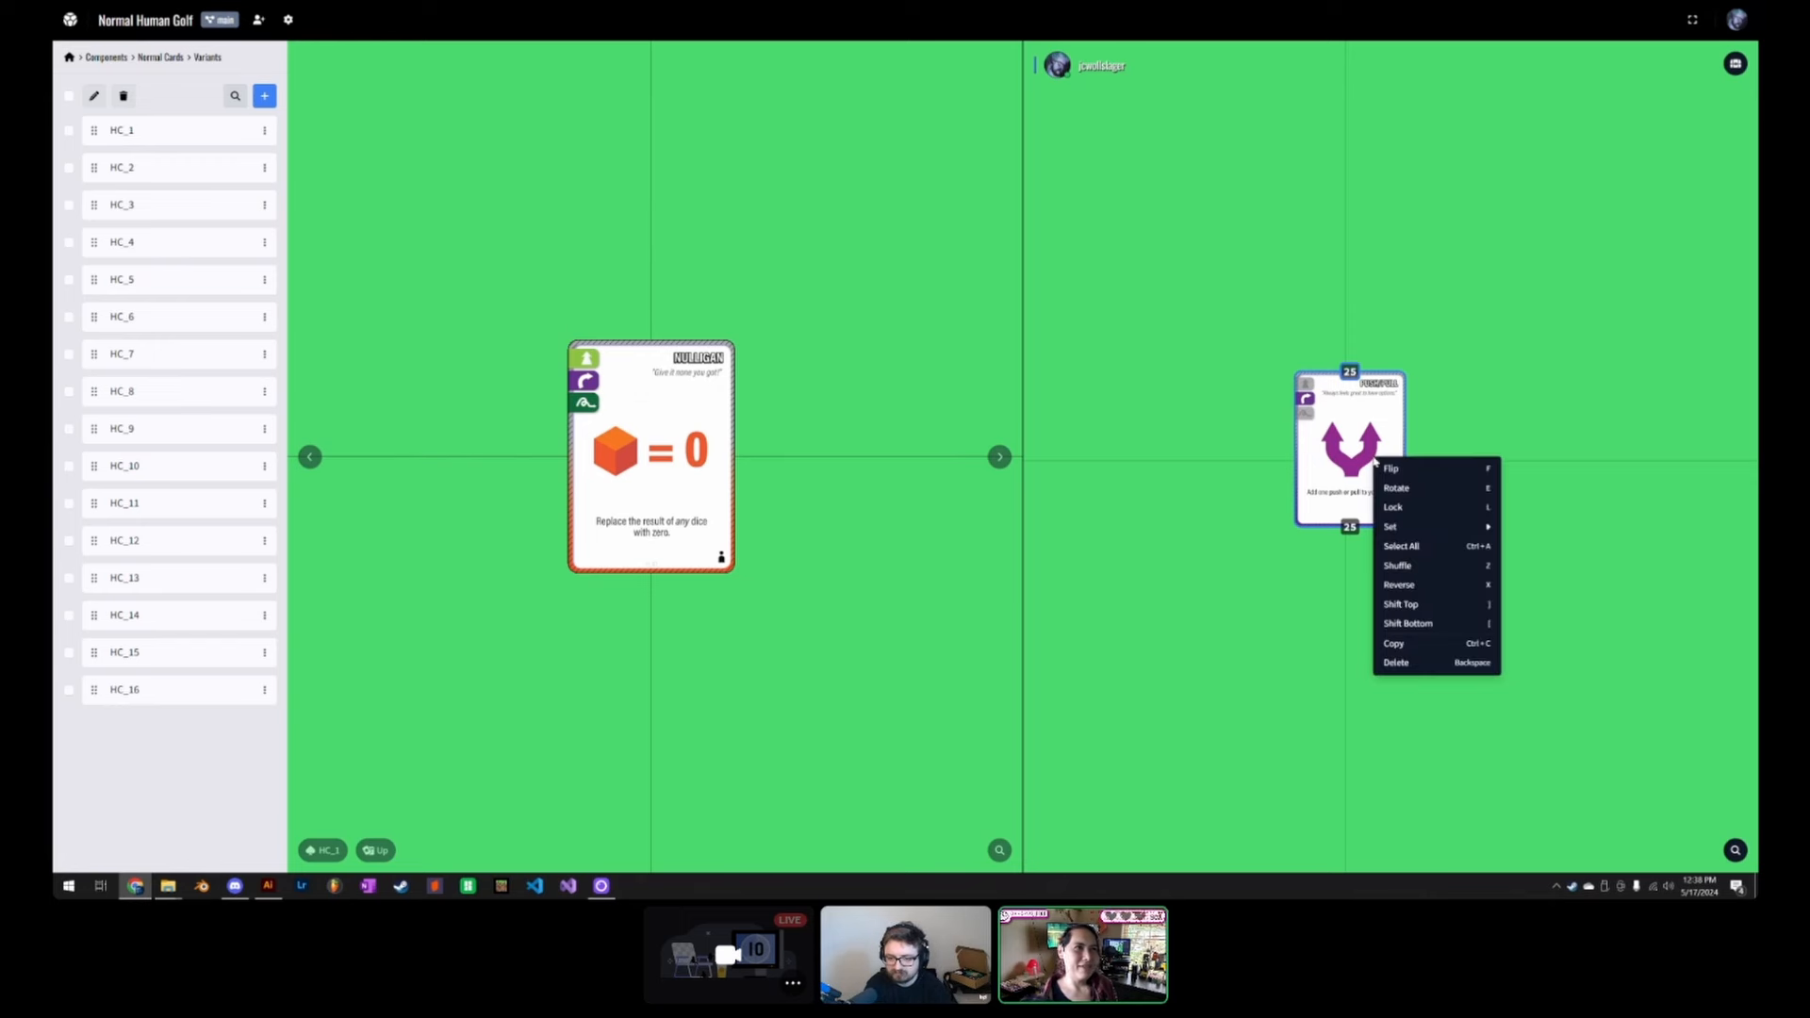
{"action": "left_click", "coordinate": [1403, 664]}
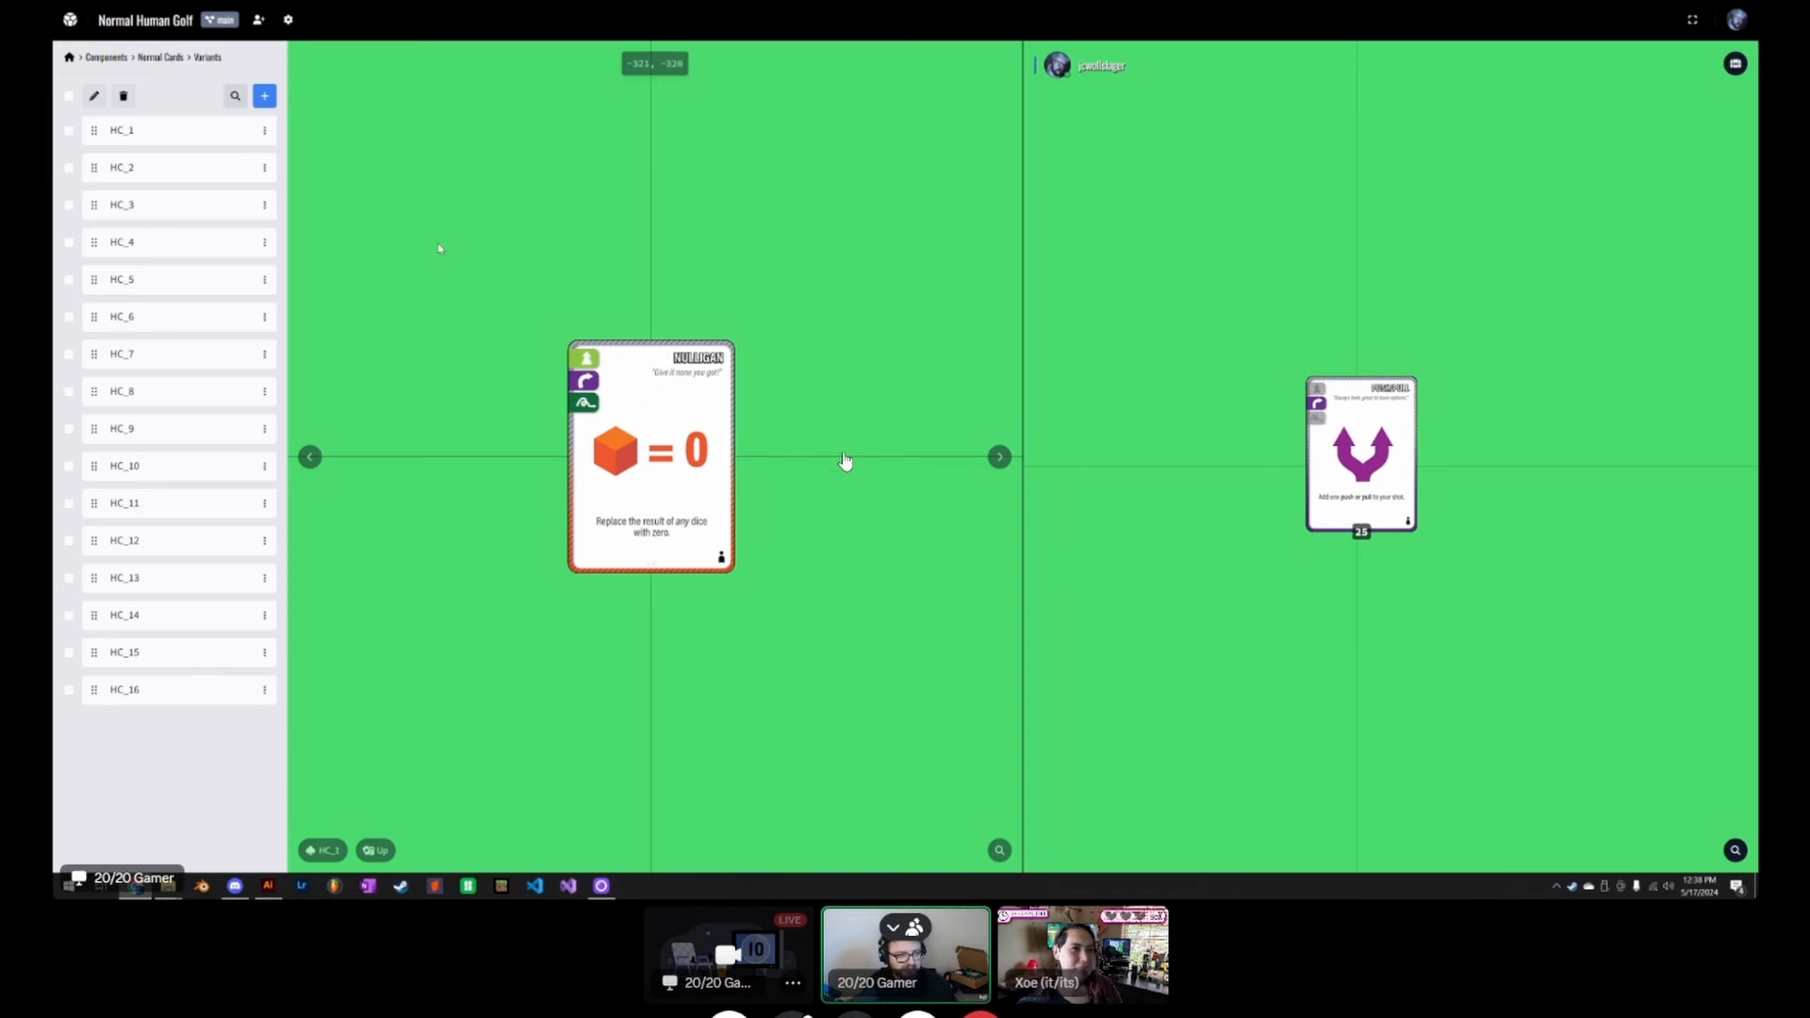
Step: Return to the game's component list and delete the Playing Card component
{"action": "left_click", "coordinate": [174, 61]}
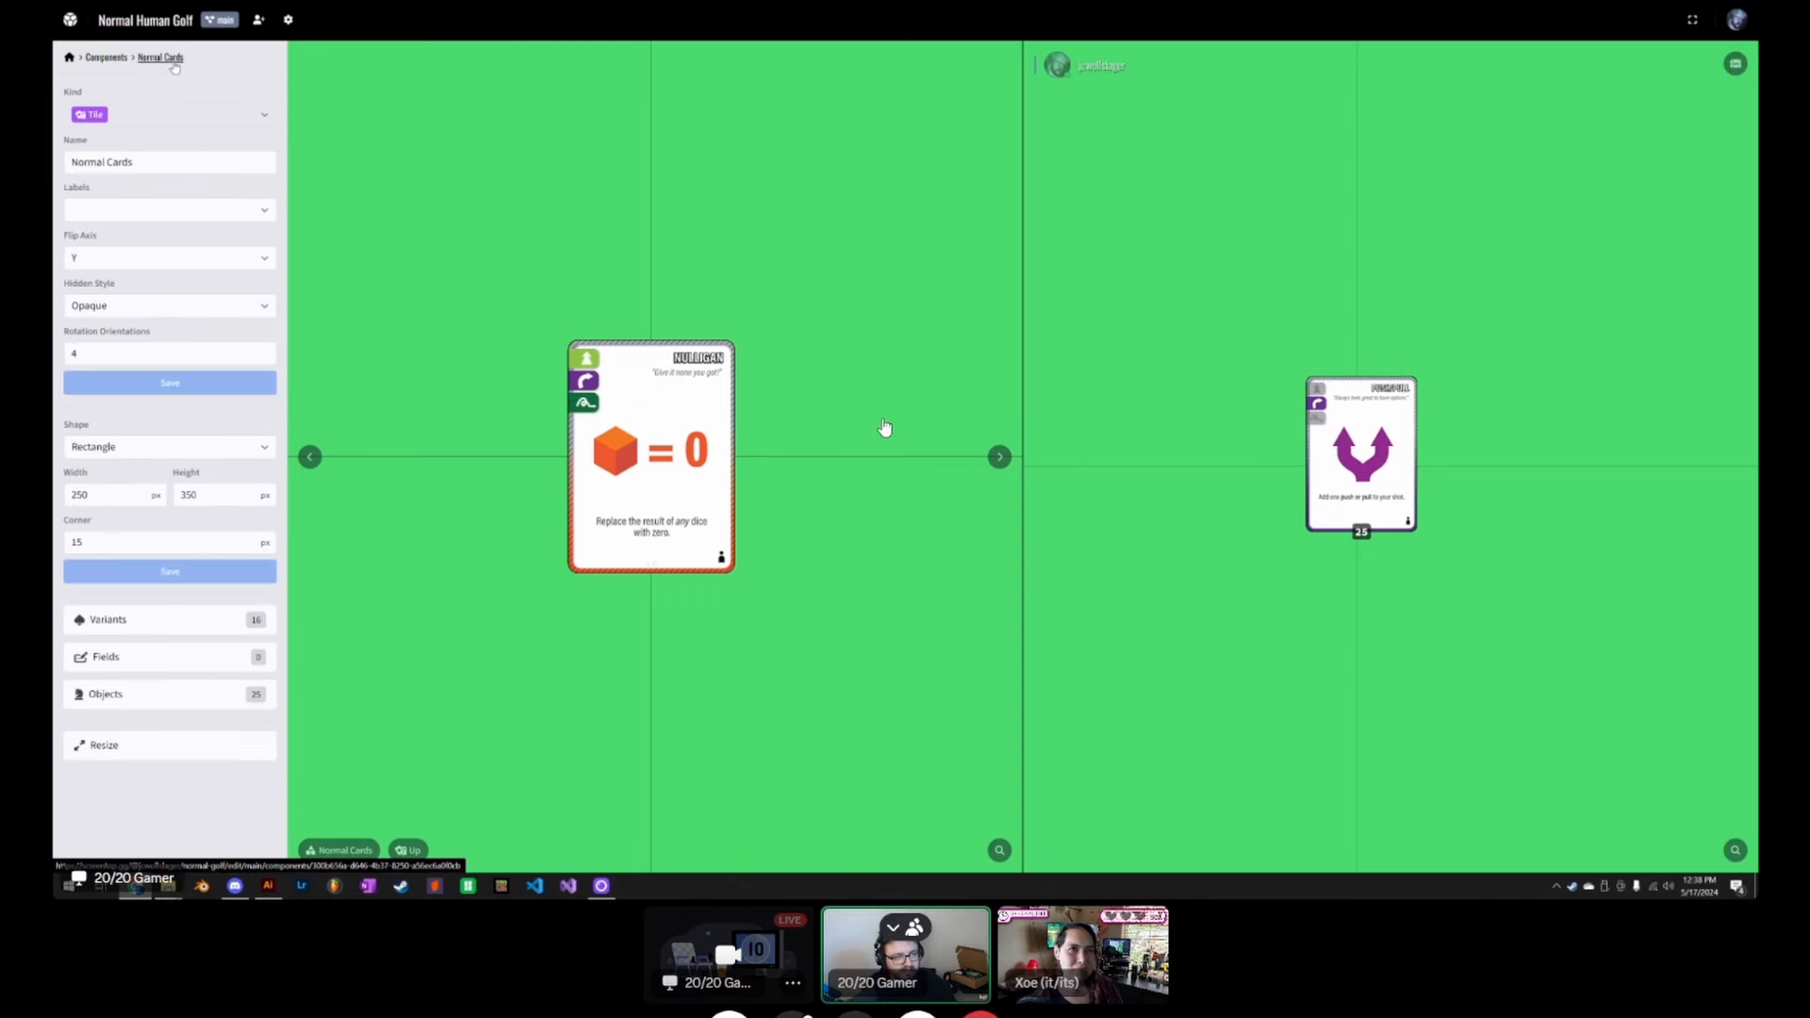
{"action": "left_click", "coordinate": [106, 57]}
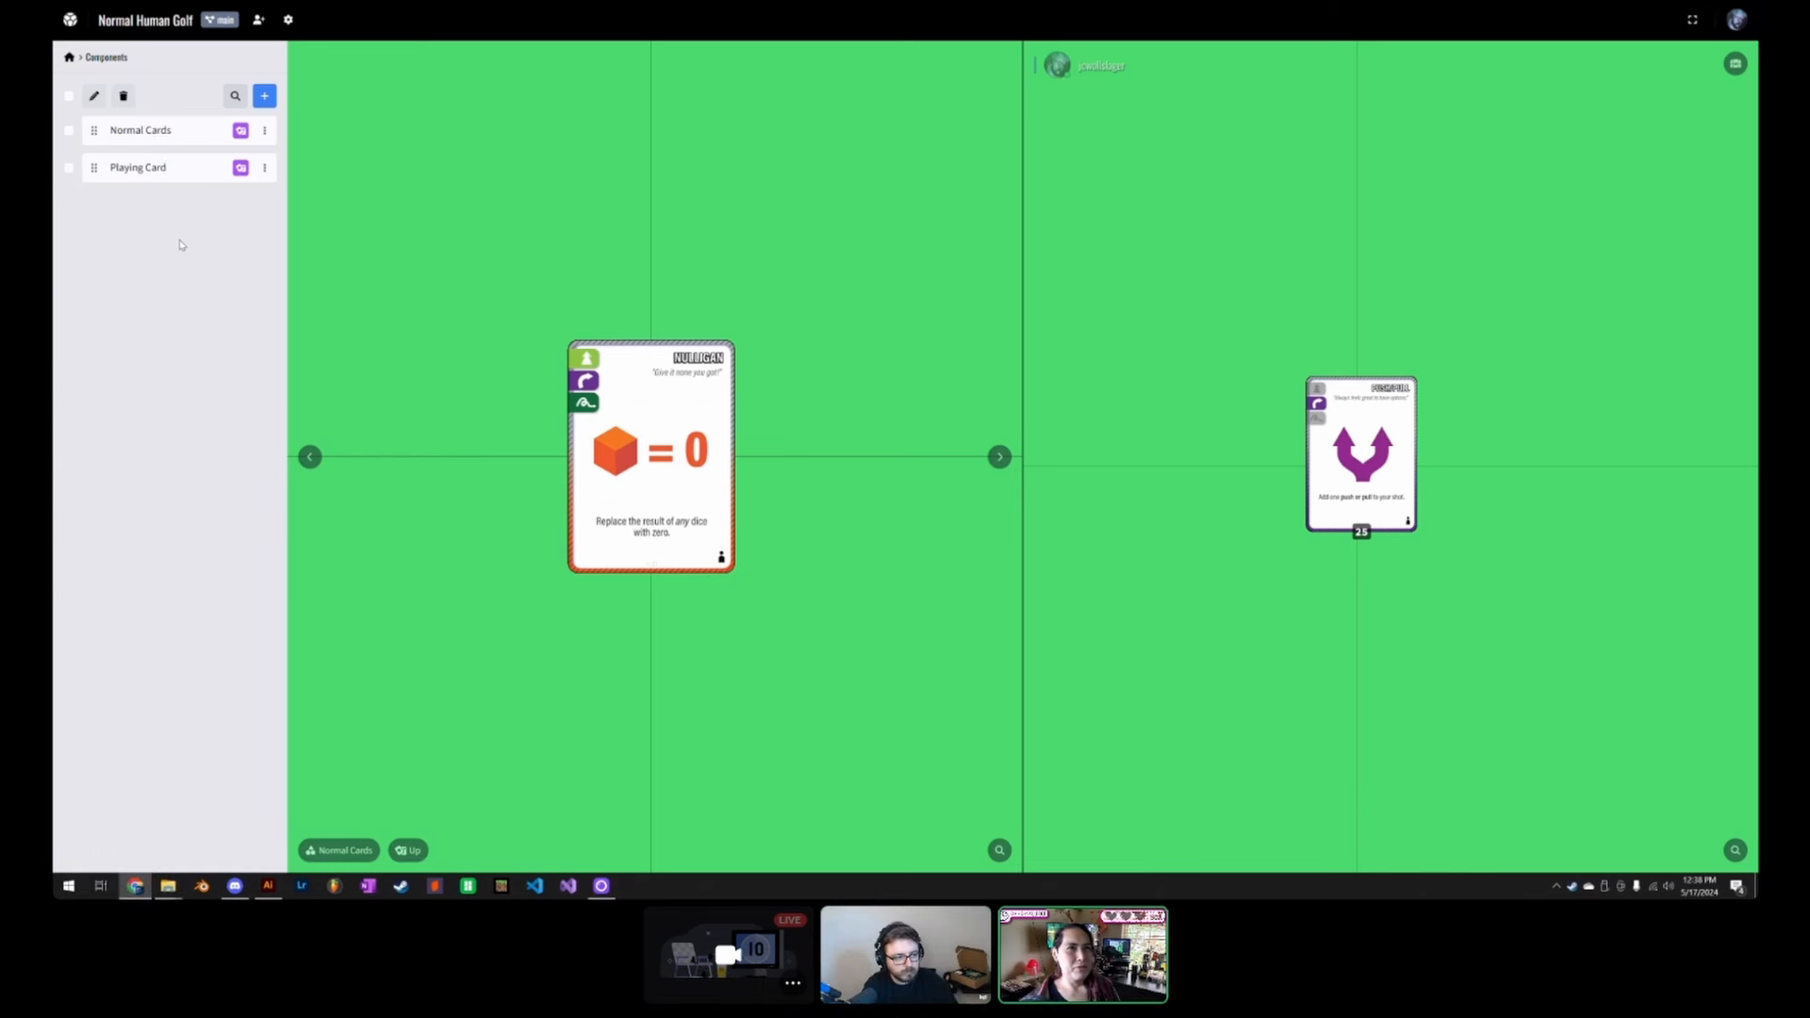
{"action": "left_click", "coordinate": [250, 223]}
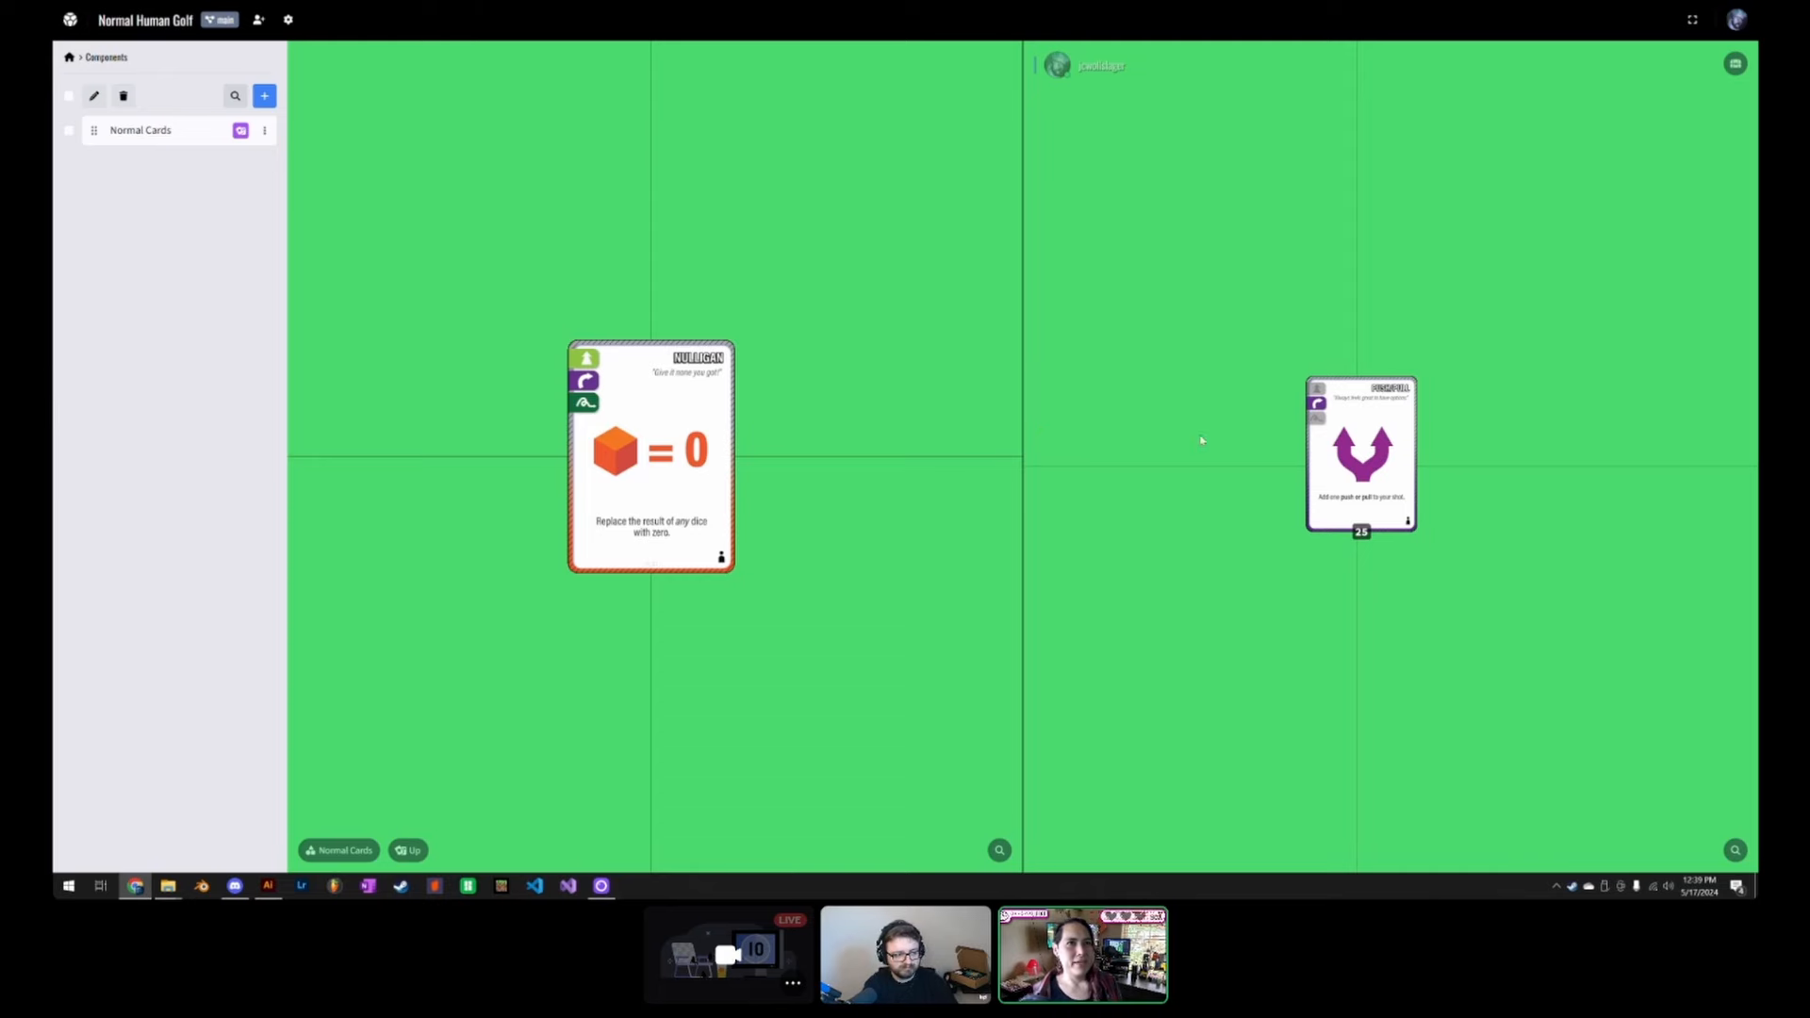
Step: Add a new component to the game using the Container 1 template
{"action": "left_click", "coordinate": [76, 60]}
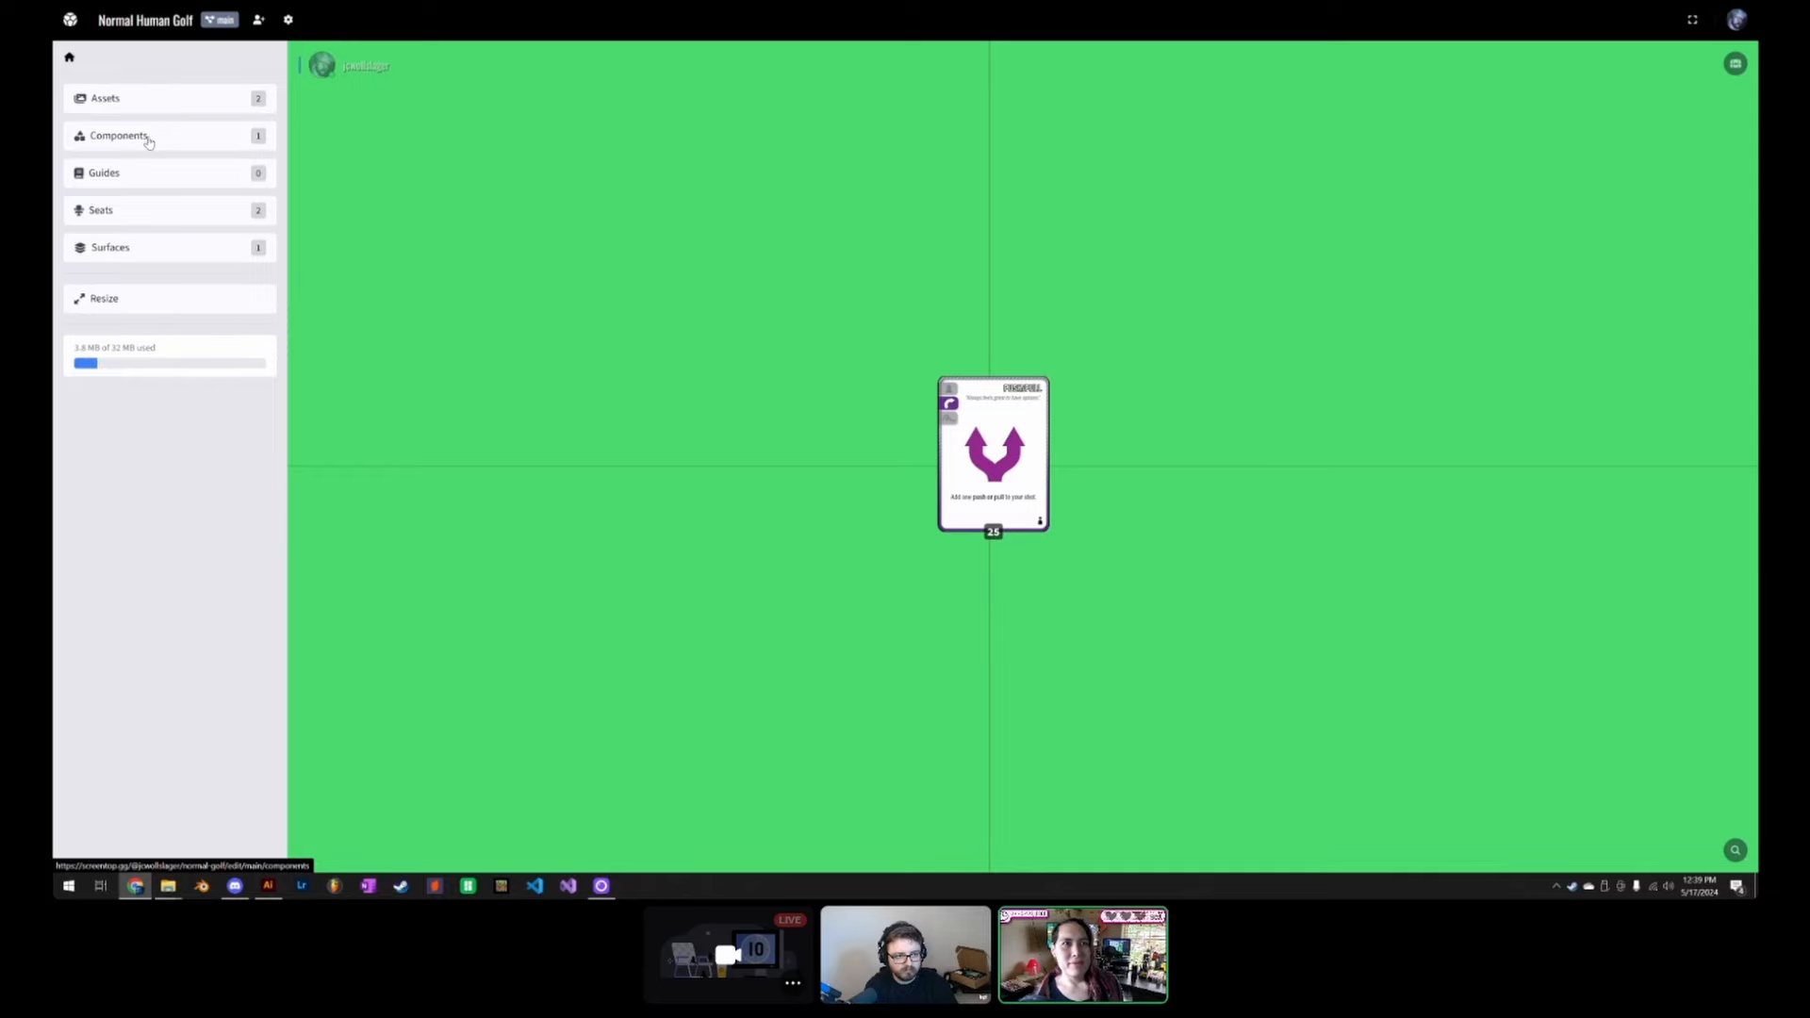
{"action": "left_click", "coordinate": [208, 141]}
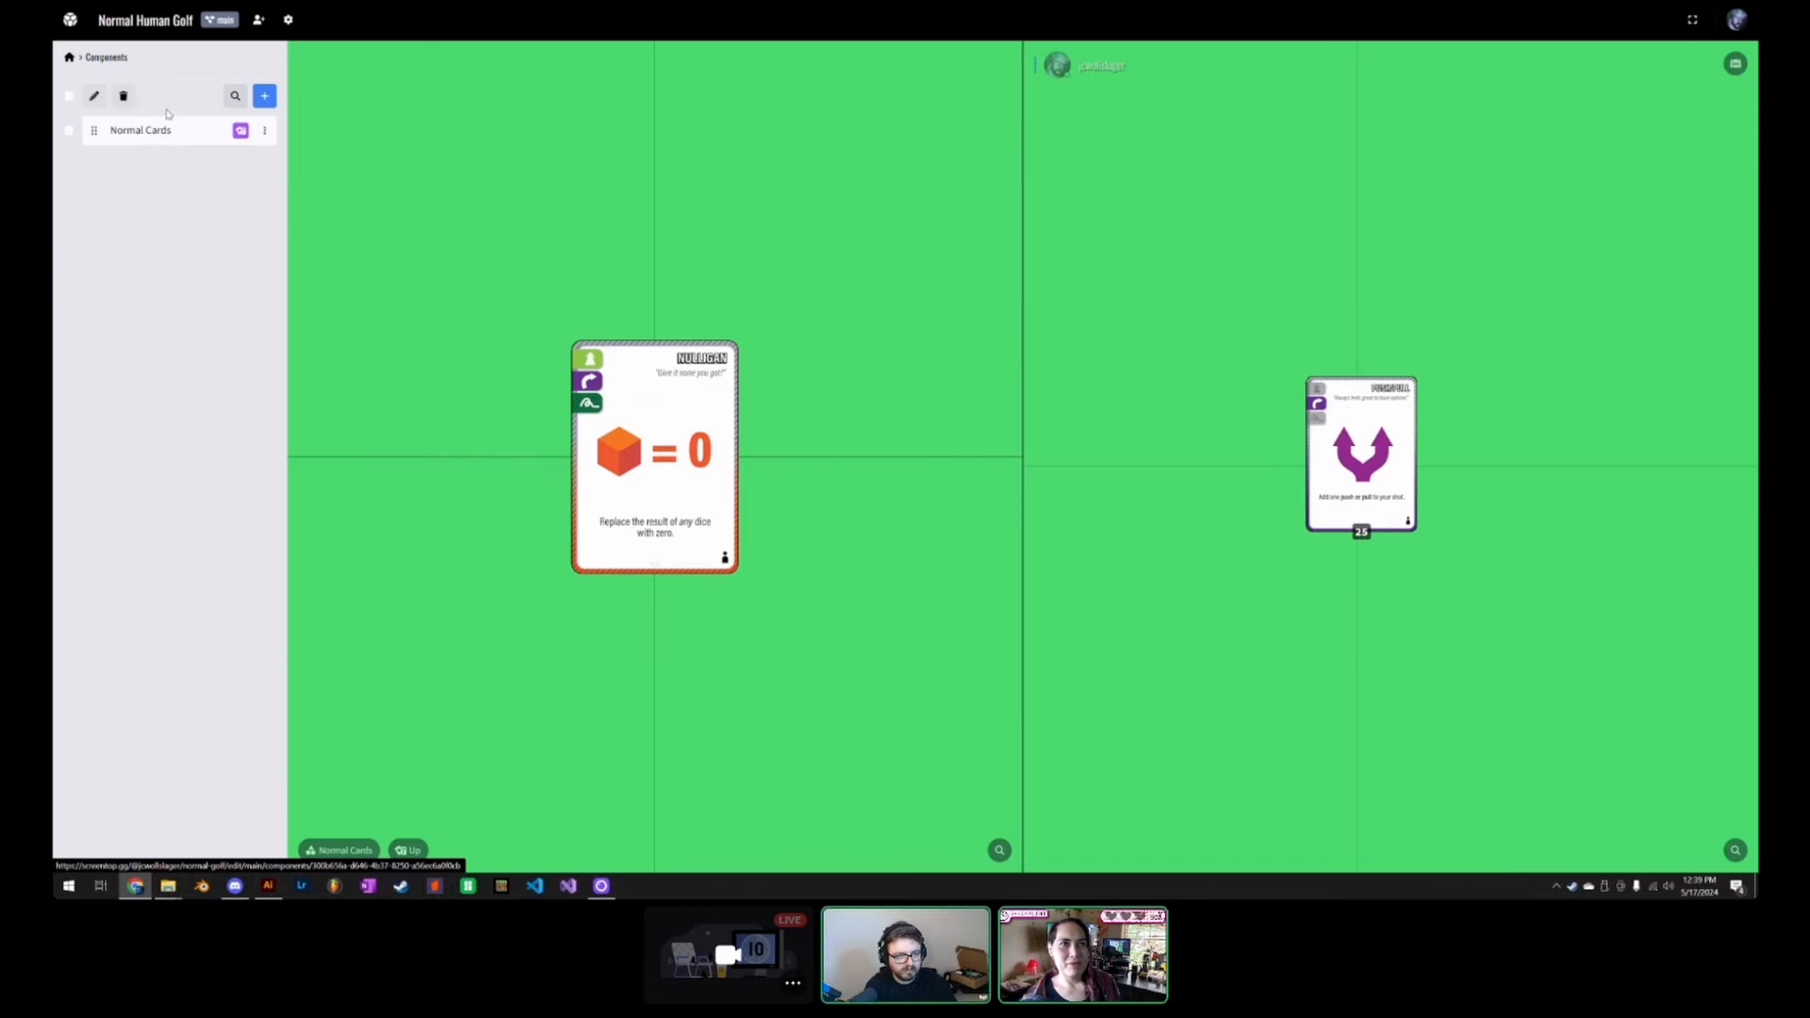
{"action": "left_click", "coordinate": [265, 95]}
{"action": "left_click", "coordinate": [924, 592]}
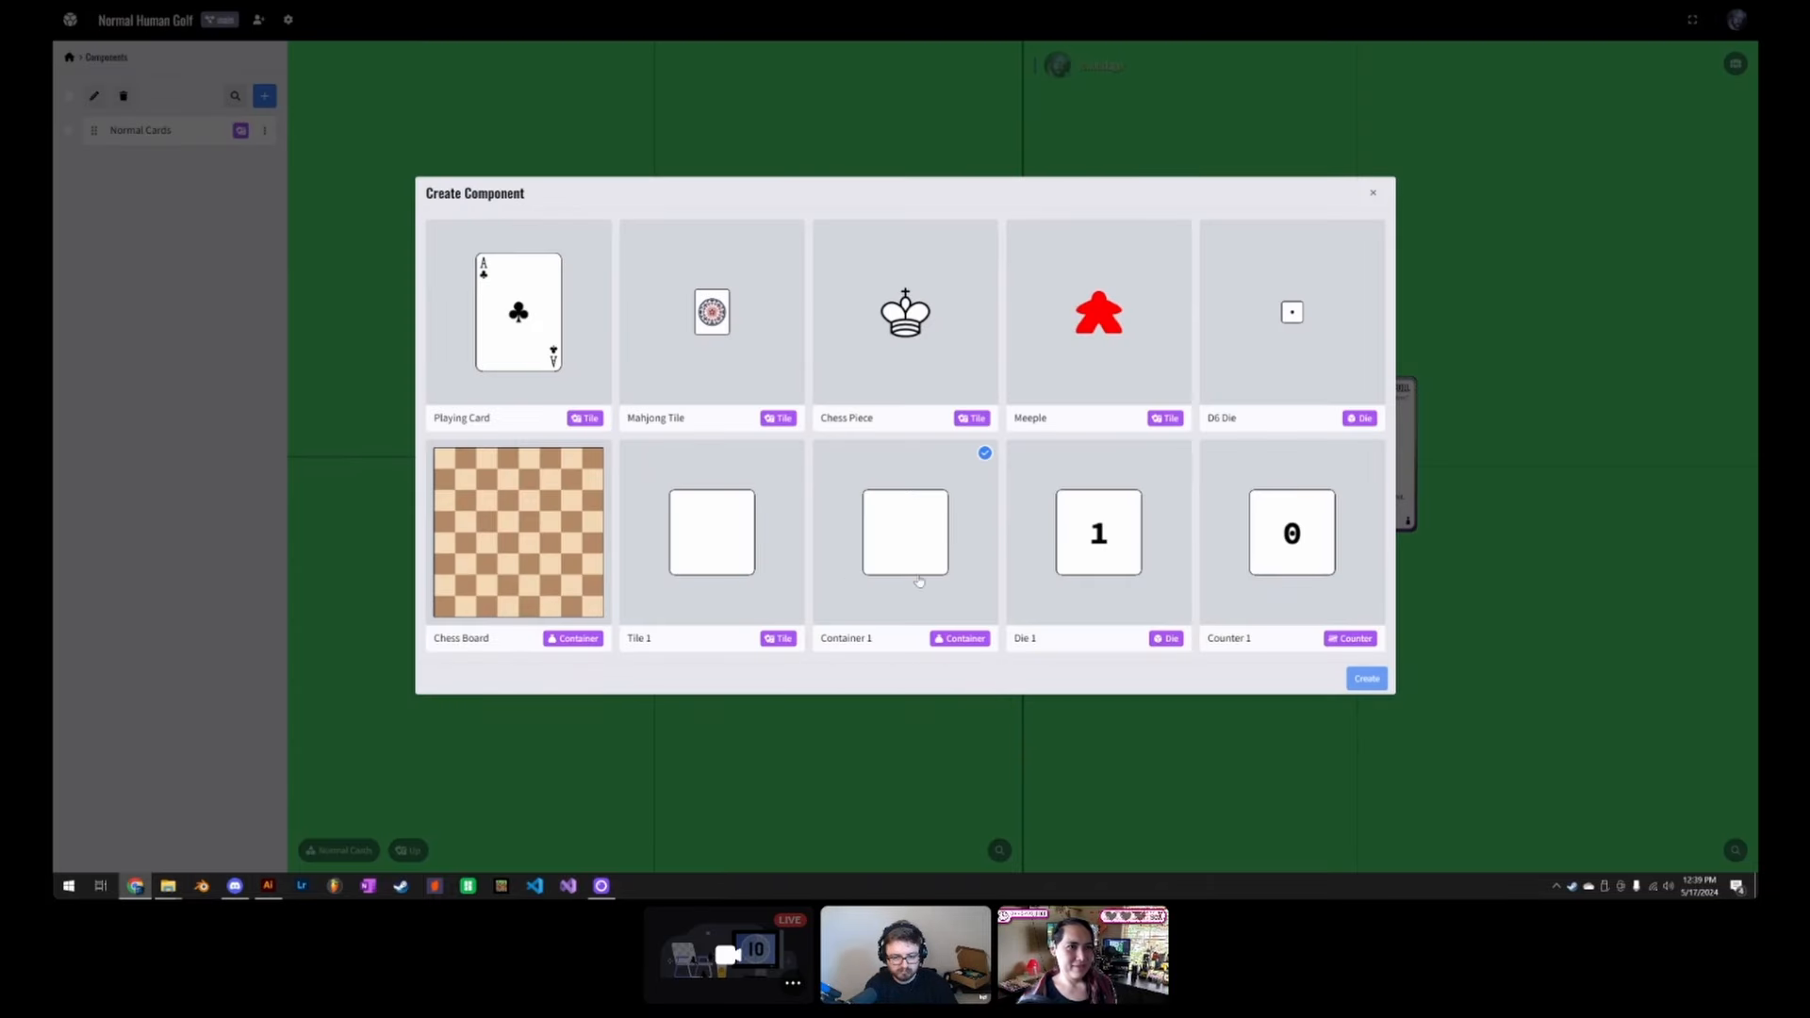
{"action": "left_click", "coordinate": [1369, 683]}
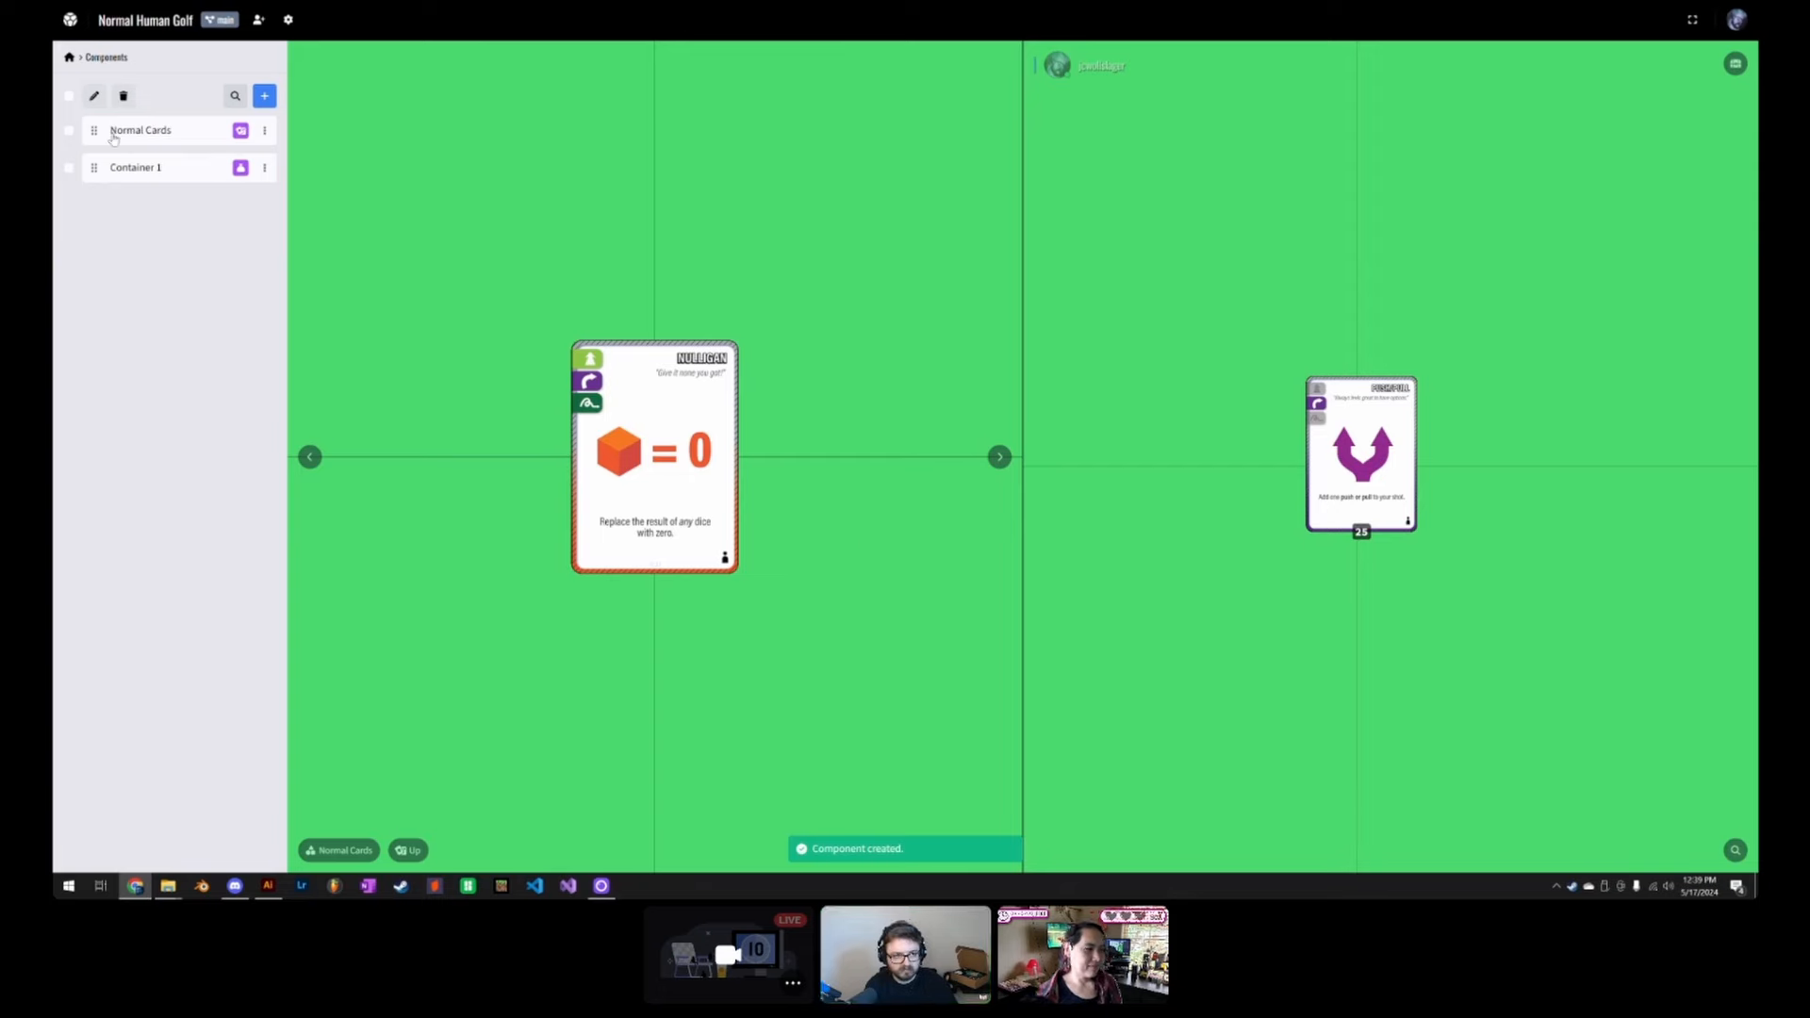
Step: Set the Container 1 component's width to 750 px
{"action": "left_click", "coordinate": [137, 166]}
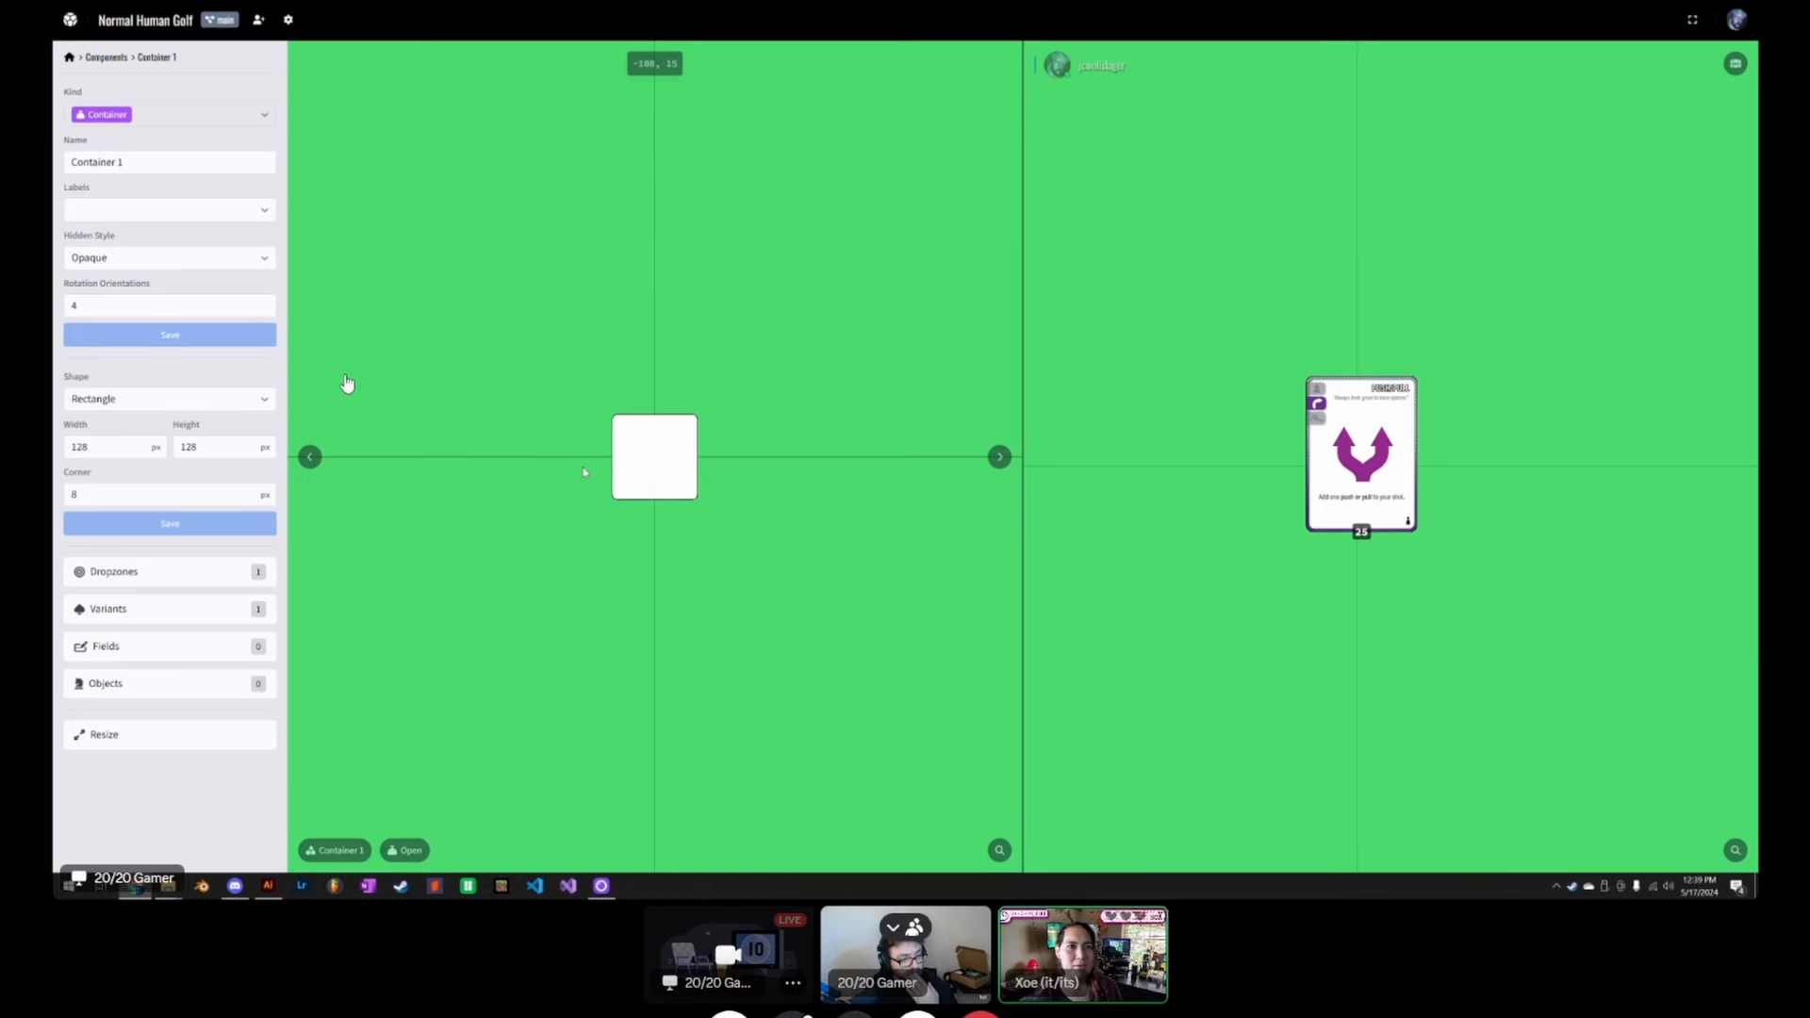
{"action": "left_click_drag", "start_coordinate": [179, 163], "coordinate": [57, 187]}
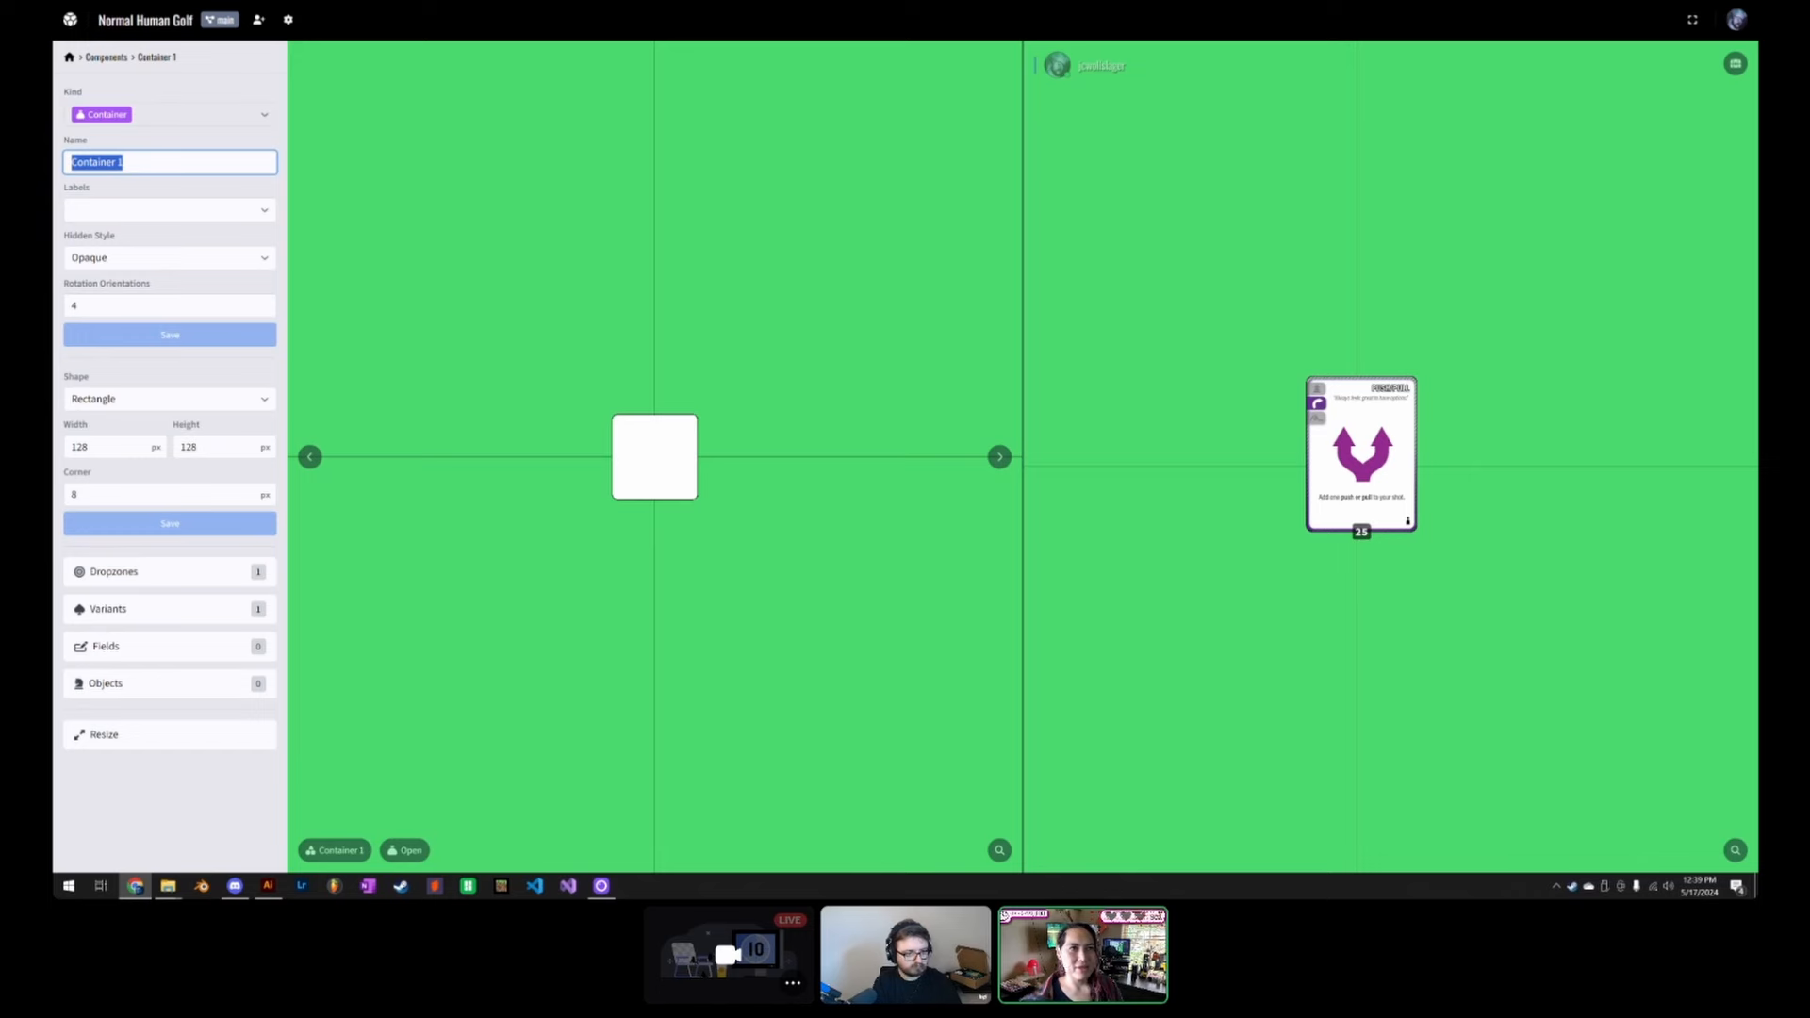
{"action": "left_click", "coordinate": [113, 447]}
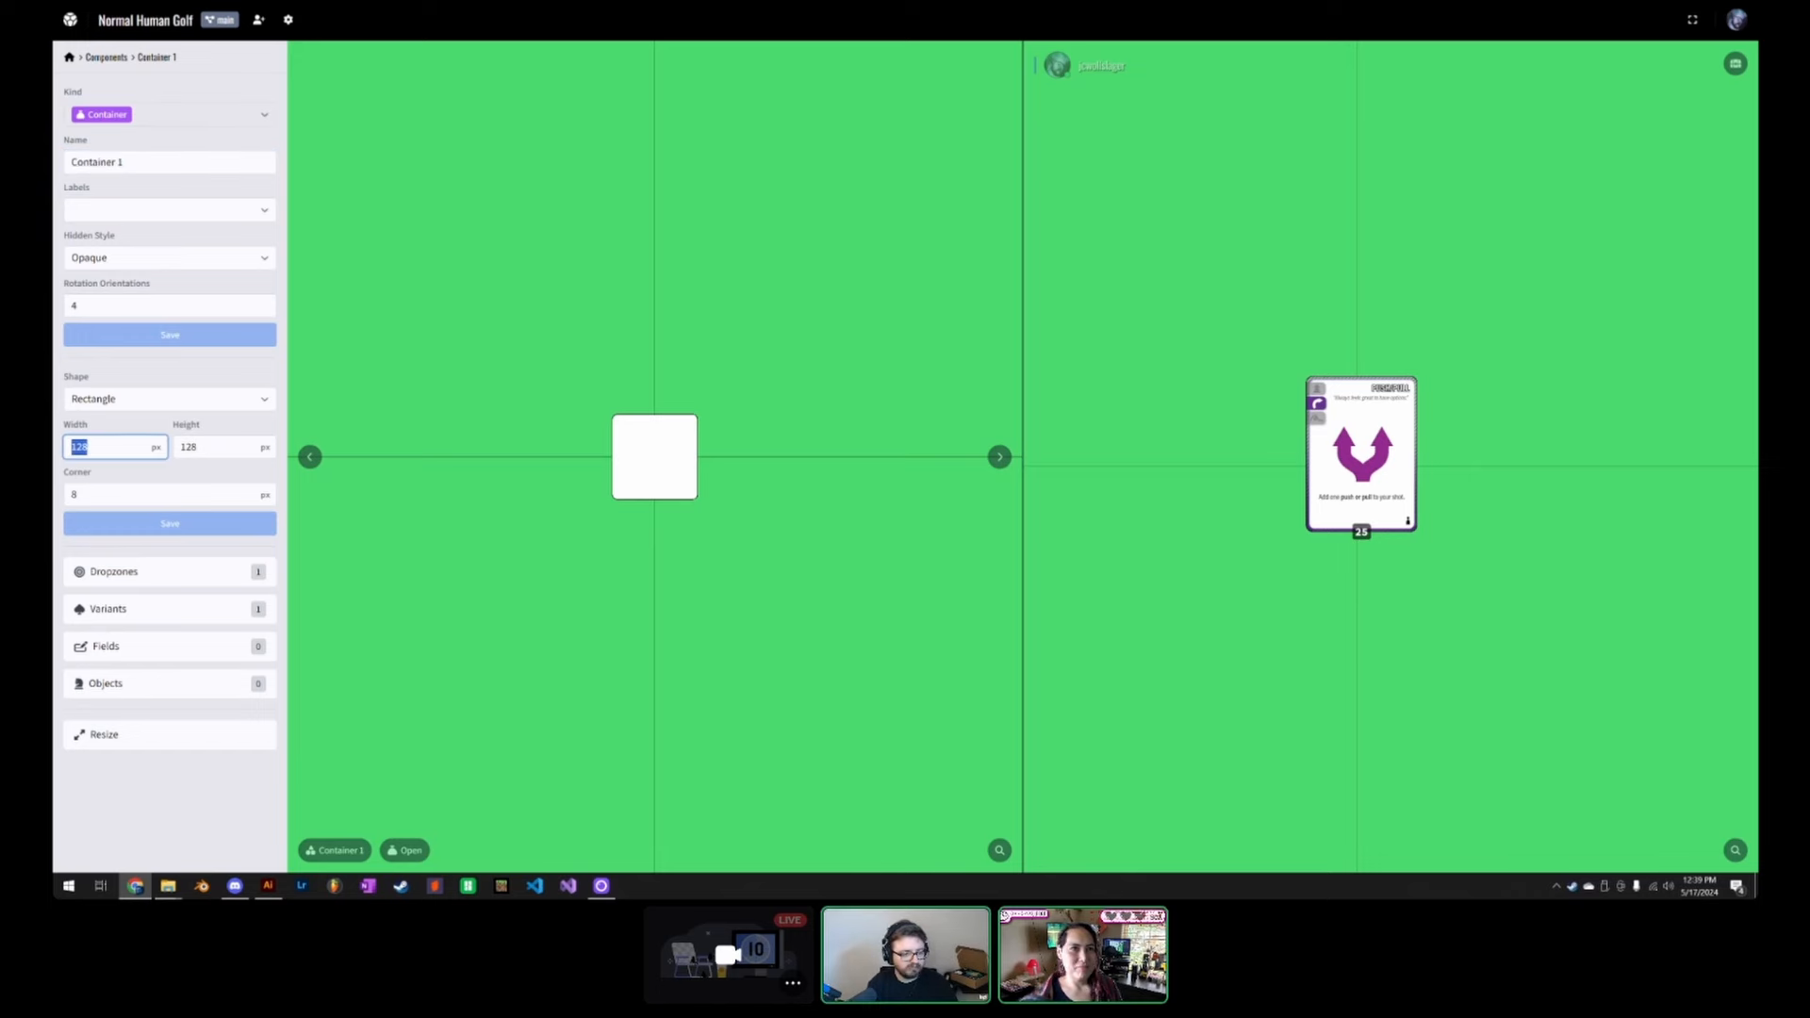
{"action": "type", "text": "250"}
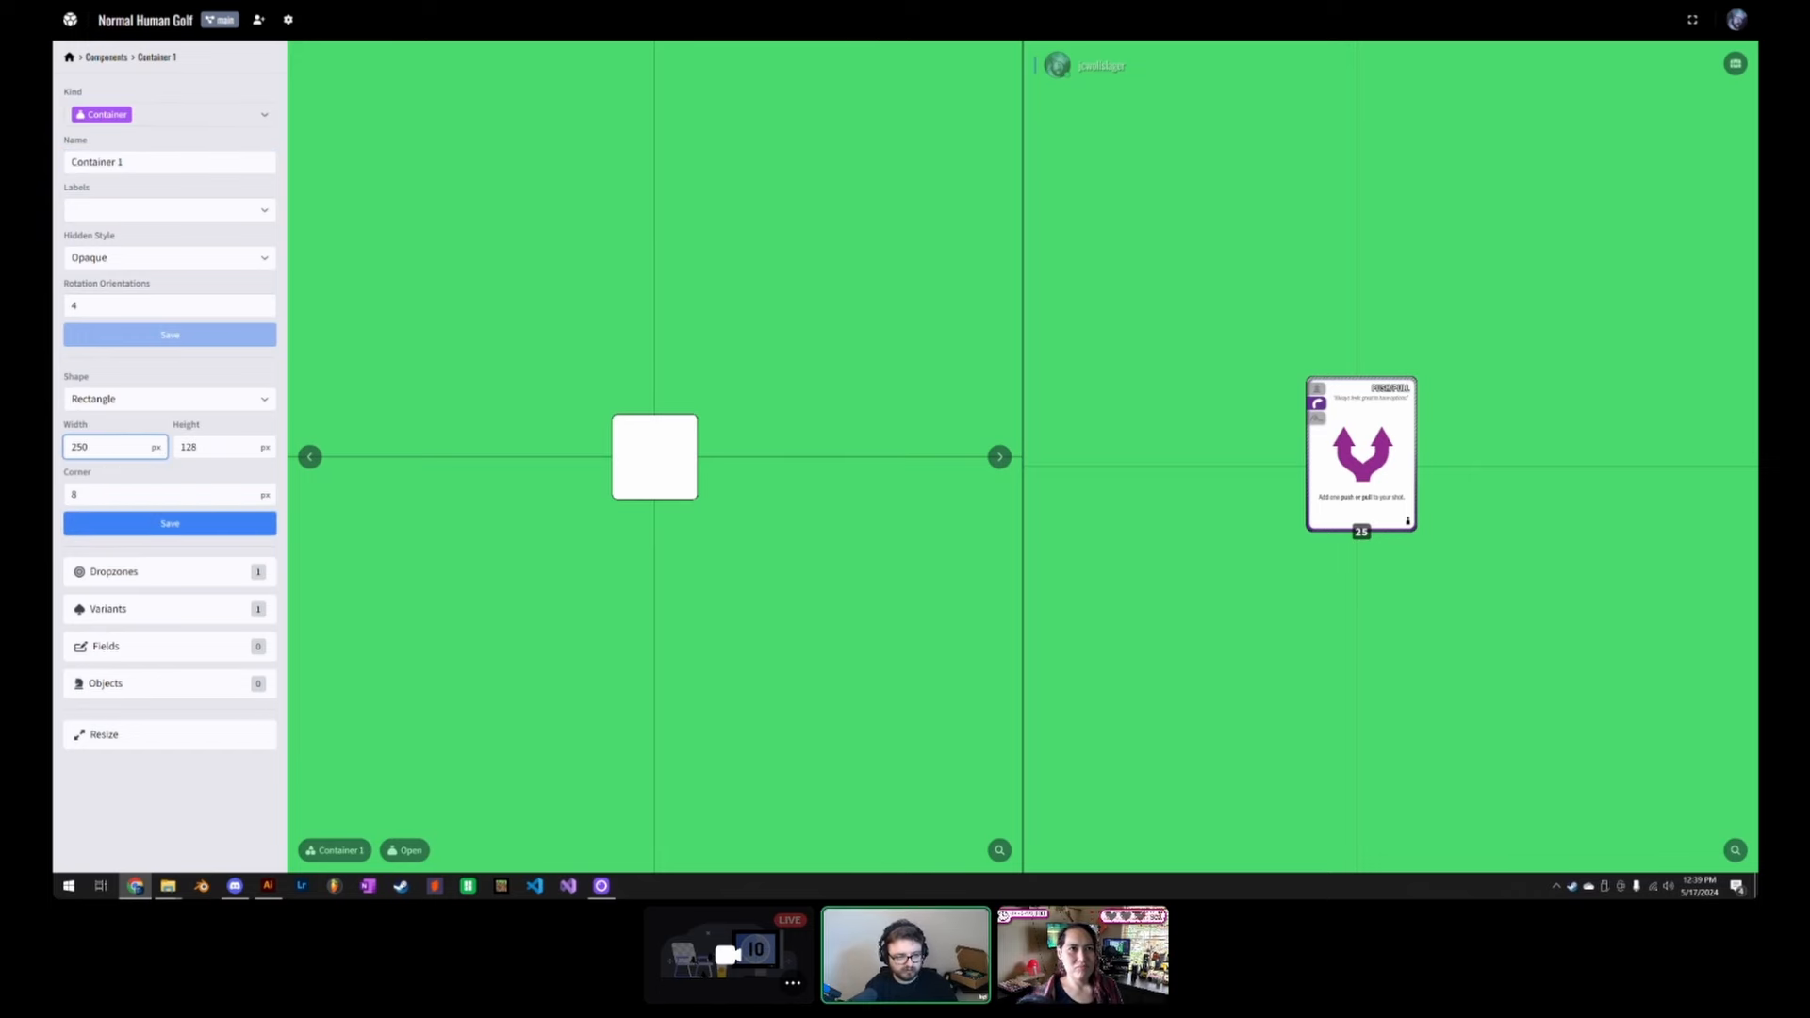
{"action": "left_click", "coordinate": [113, 446]}
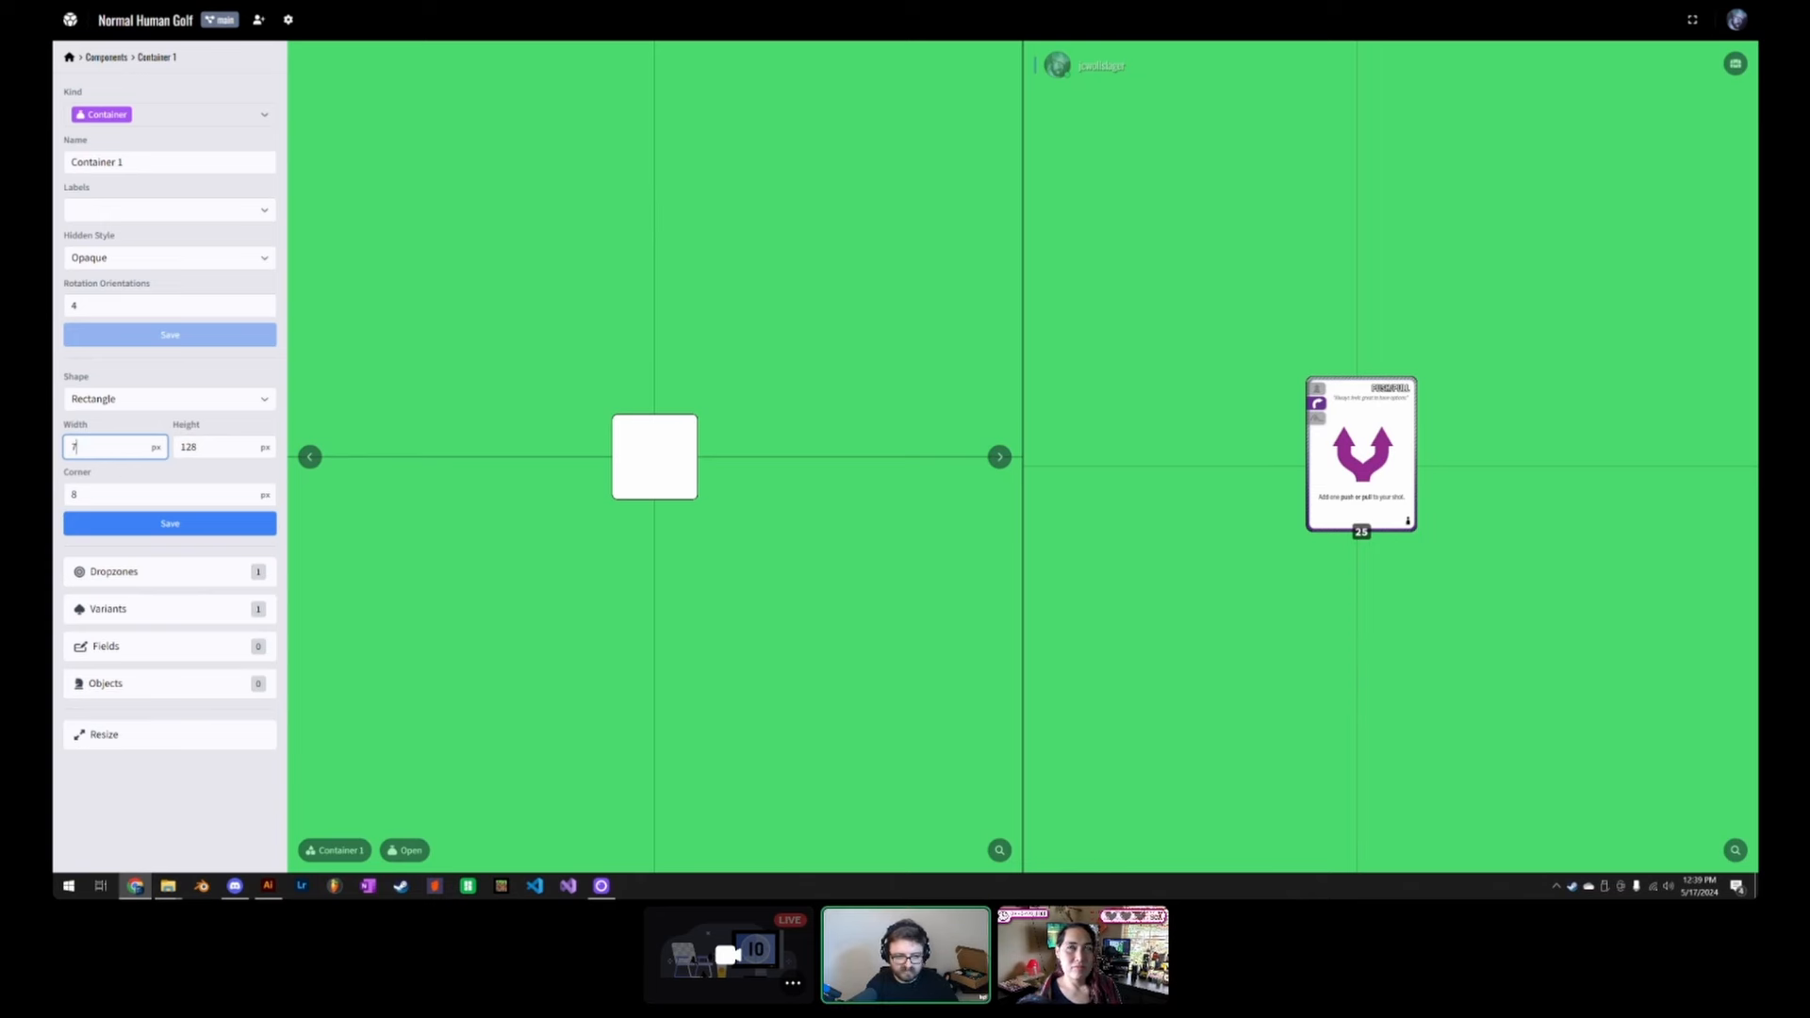
{"action": "type", "text": "750"}
{"action": "key", "text": "Return"}
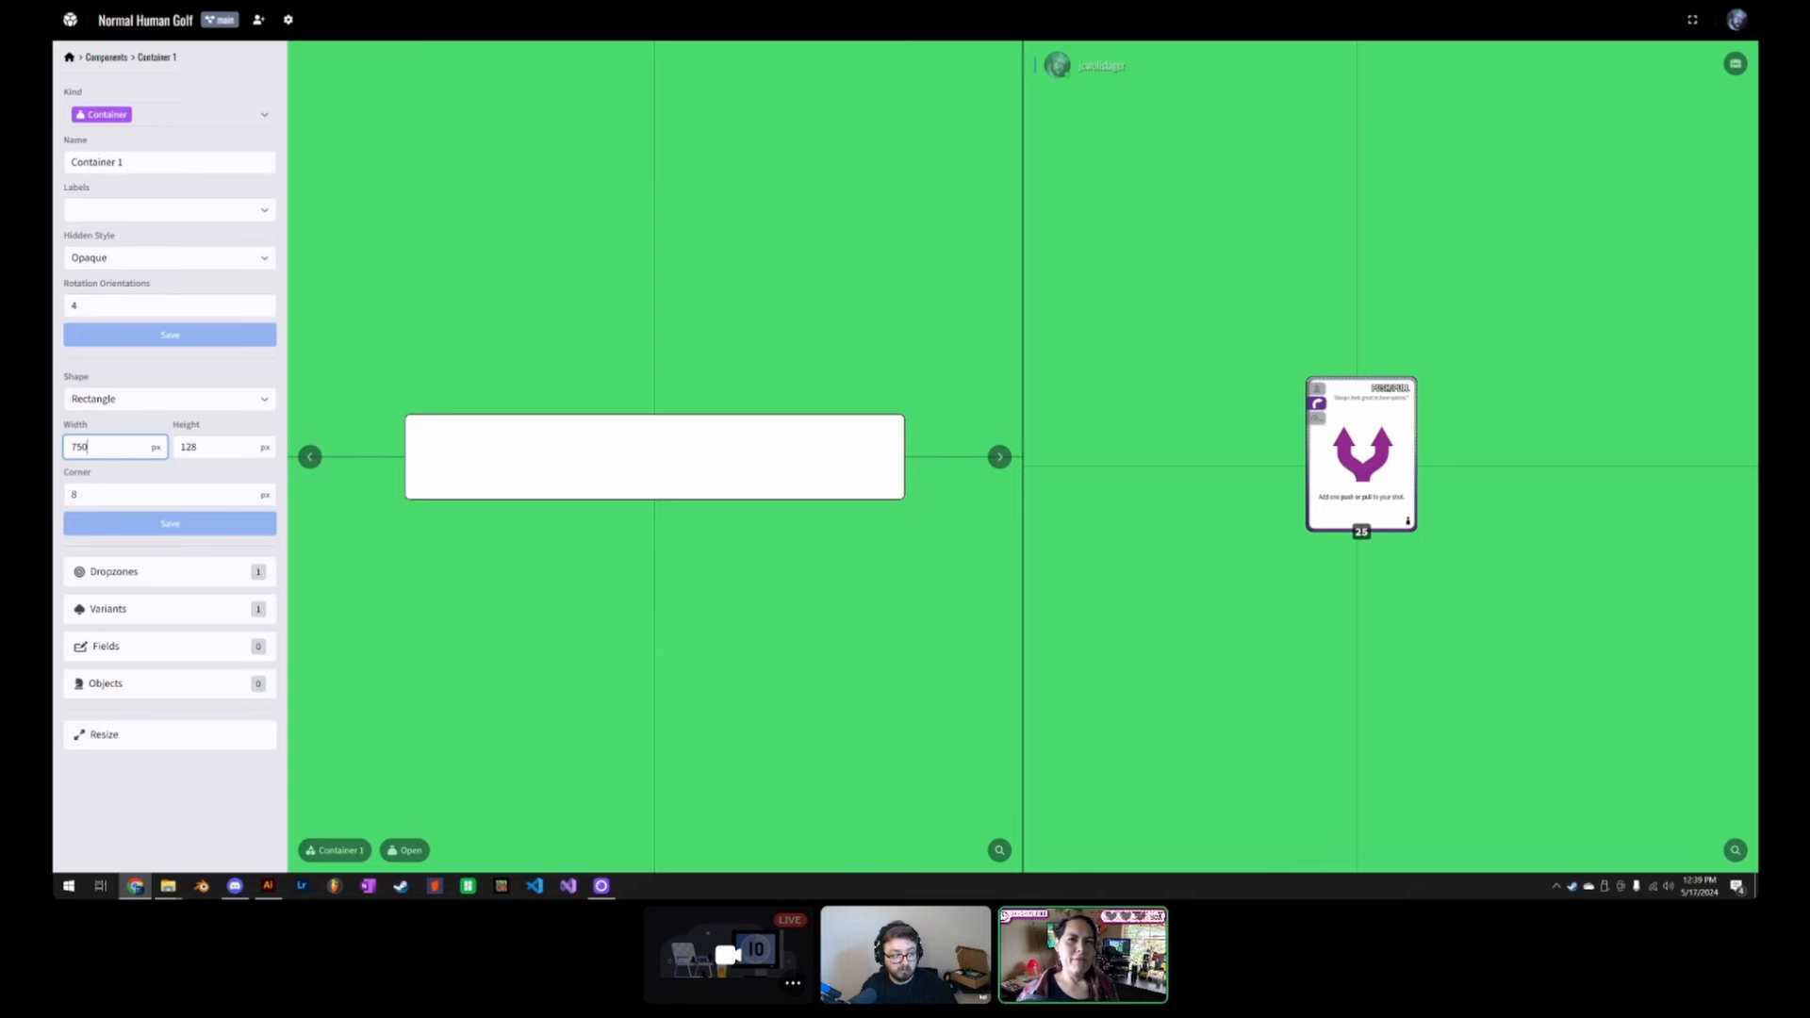
{"action": "left_click", "coordinate": [128, 431]}
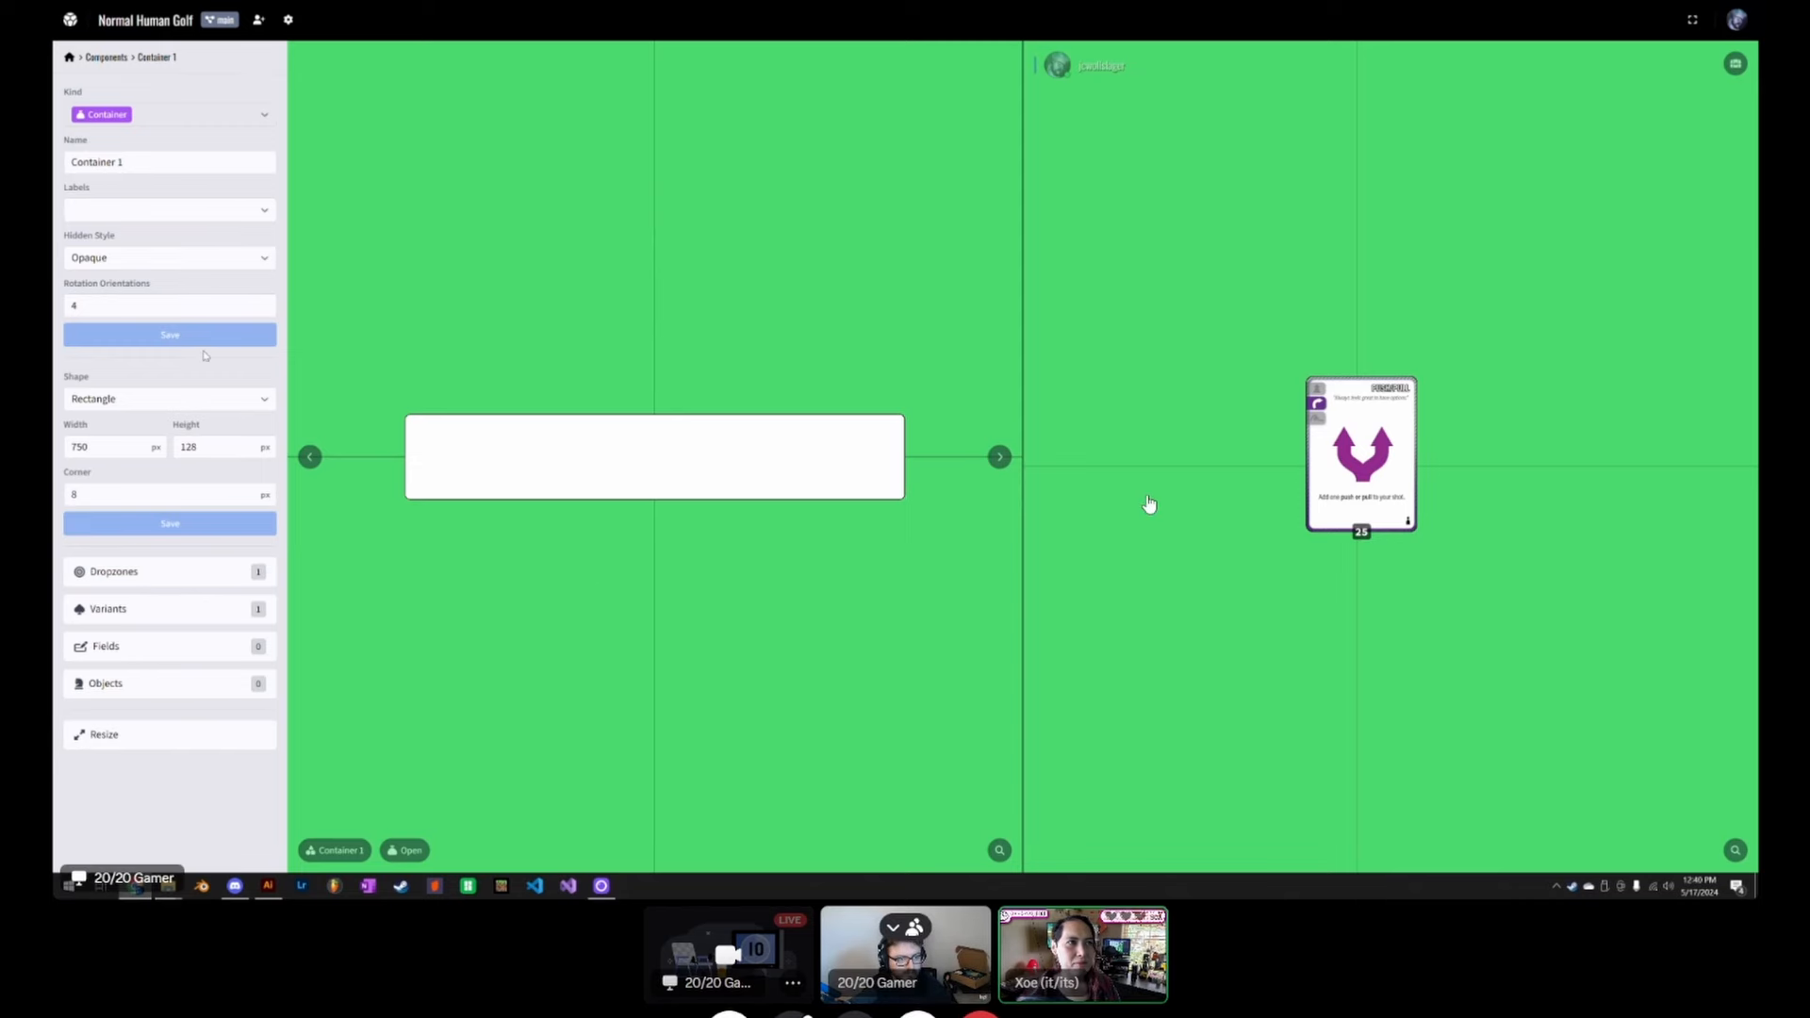
Step: Create a Container 1 object on the table and place it below the card deck
{"action": "left_click", "coordinate": [1738, 70]}
{"action": "left_click", "coordinate": [1688, 186]}
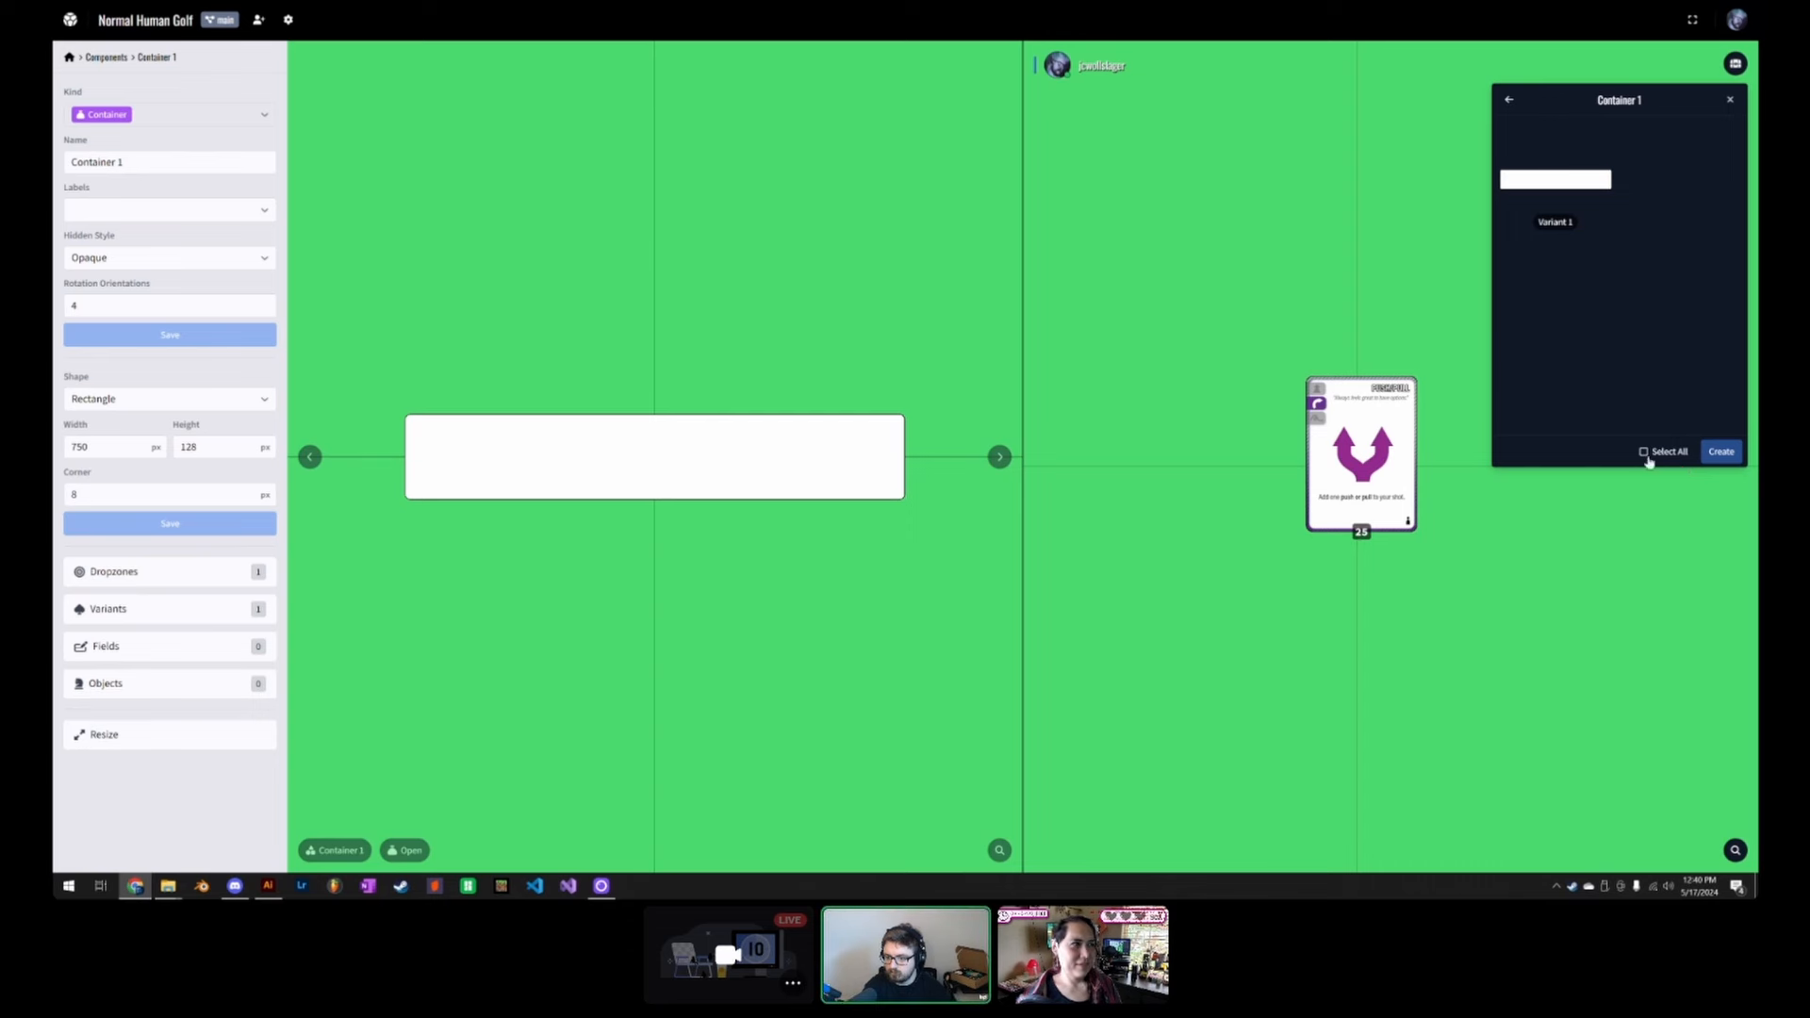
{"action": "left_click", "coordinate": [1598, 195]}
{"action": "left_click", "coordinate": [1722, 452]}
{"action": "left_click_drag", "start_coordinate": [1447, 469], "coordinate": [1431, 613]}
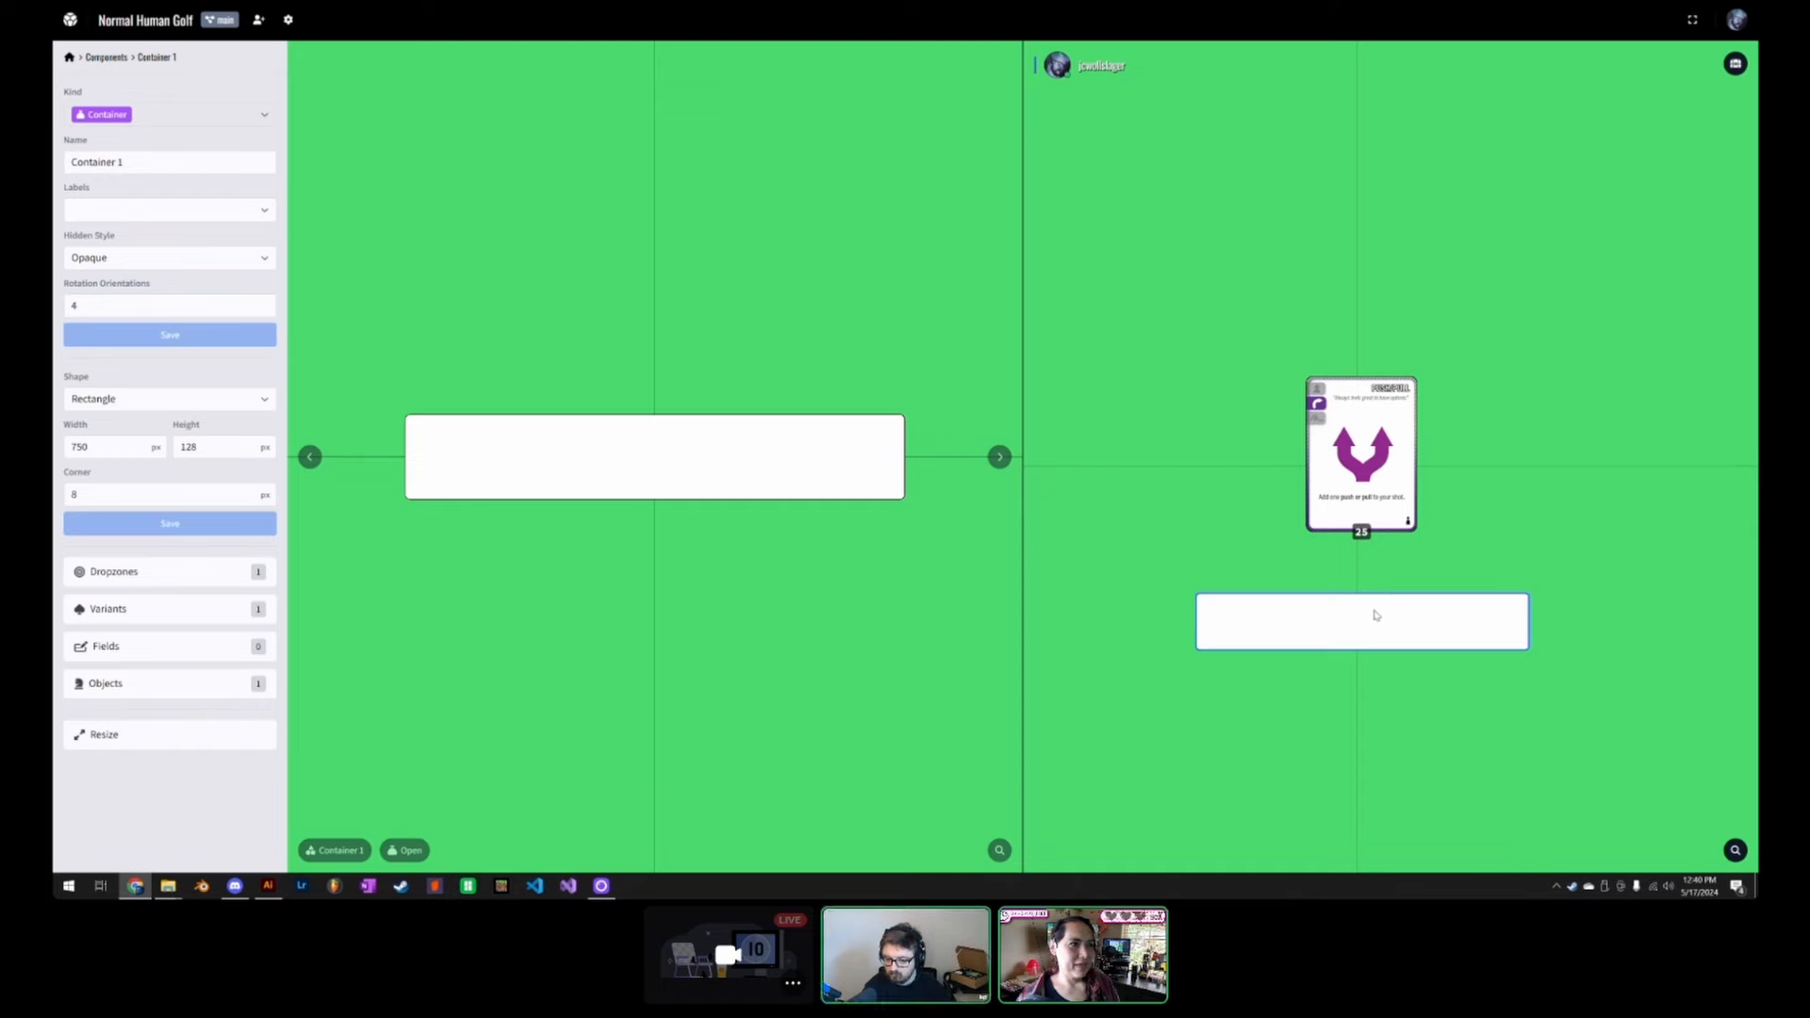
Step: Try laying three Push/Pull cards from the deck in a row across the container, and return them to the deck
{"action": "mouse_move", "coordinate": [1349, 487]}
{"action": "left_mouse_down"}
{"action": "mouse_move", "coordinate": [1209, 633]}
{"action": "mouse_move", "coordinate": [1210, 665]}
{"action": "mouse_move", "coordinate": [1215, 634]}
{"action": "mouse_move", "coordinate": [1241, 650]}
{"action": "left_mouse_up"}
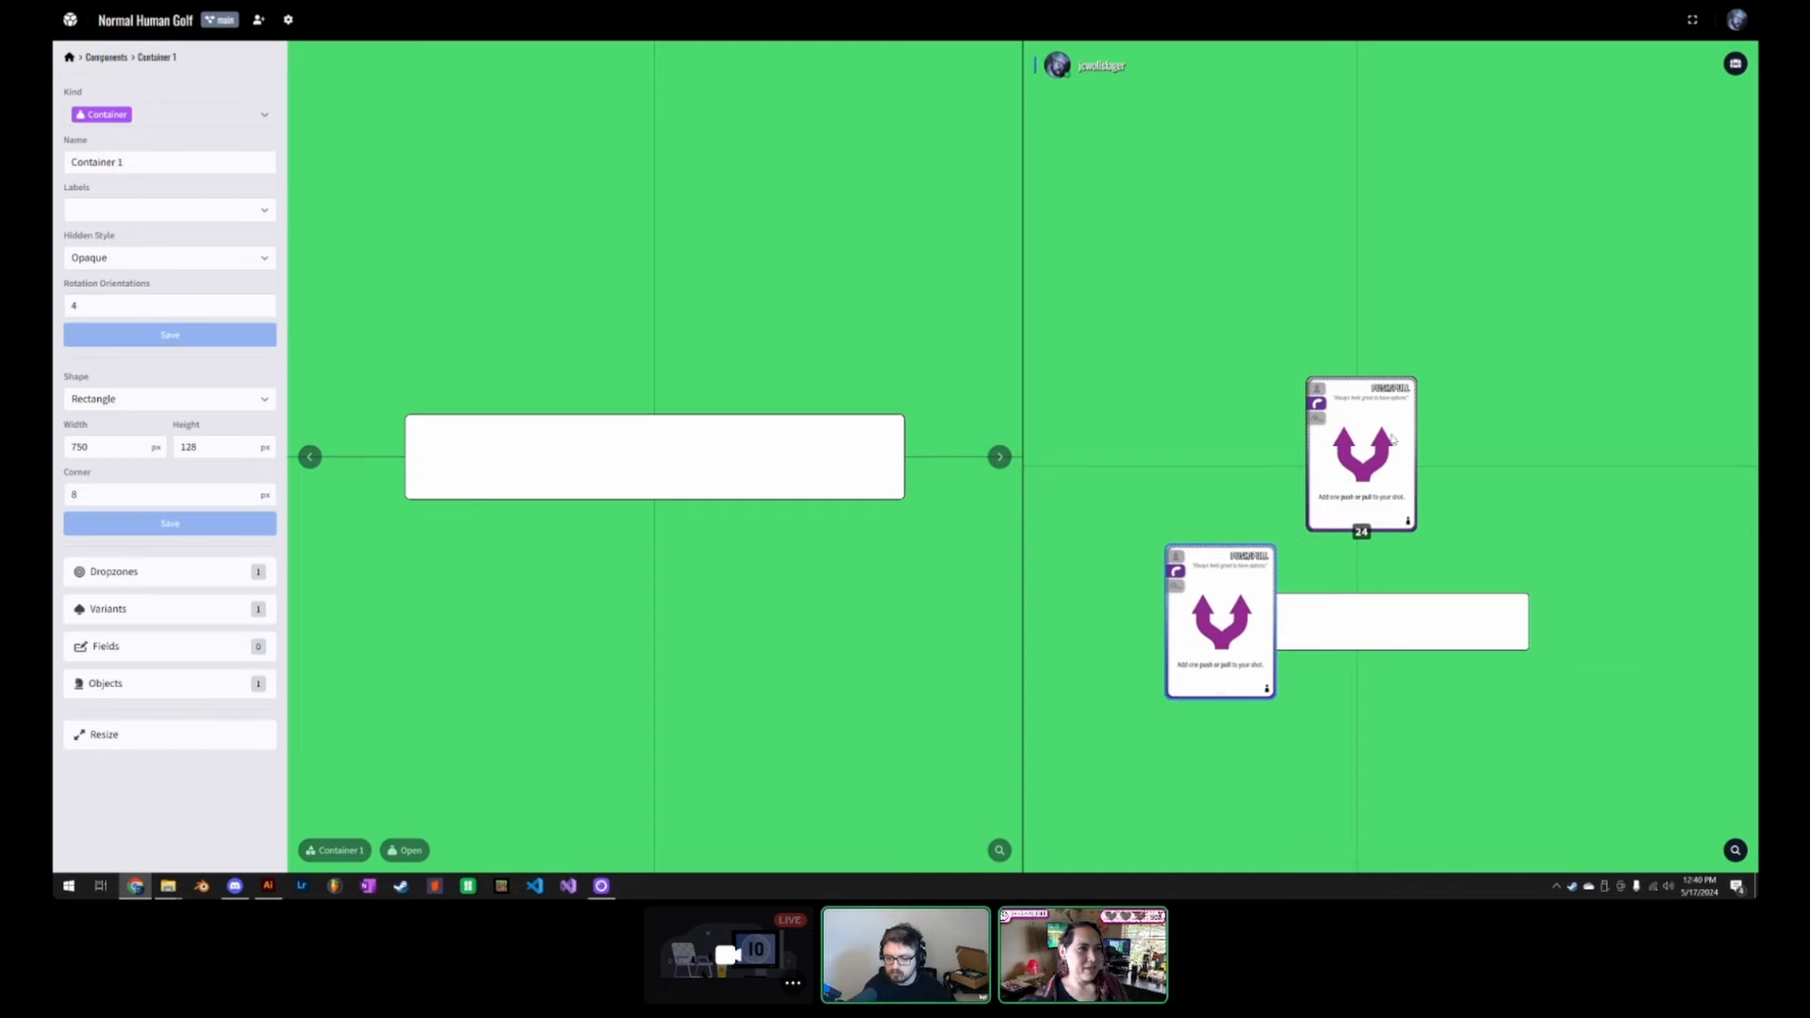
{"action": "mouse_move", "coordinate": [1395, 442]}
{"action": "left_mouse_down"}
{"action": "mouse_move", "coordinate": [1318, 640]}
{"action": "mouse_move", "coordinate": [1290, 620]}
{"action": "mouse_move", "coordinate": [1292, 601]}
{"action": "mouse_move", "coordinate": [1456, 627]}
{"action": "mouse_move", "coordinate": [1408, 416]}
{"action": "mouse_move", "coordinate": [1662, 752]}
{"action": "mouse_move", "coordinate": [1529, 651]}
{"action": "left_mouse_up"}
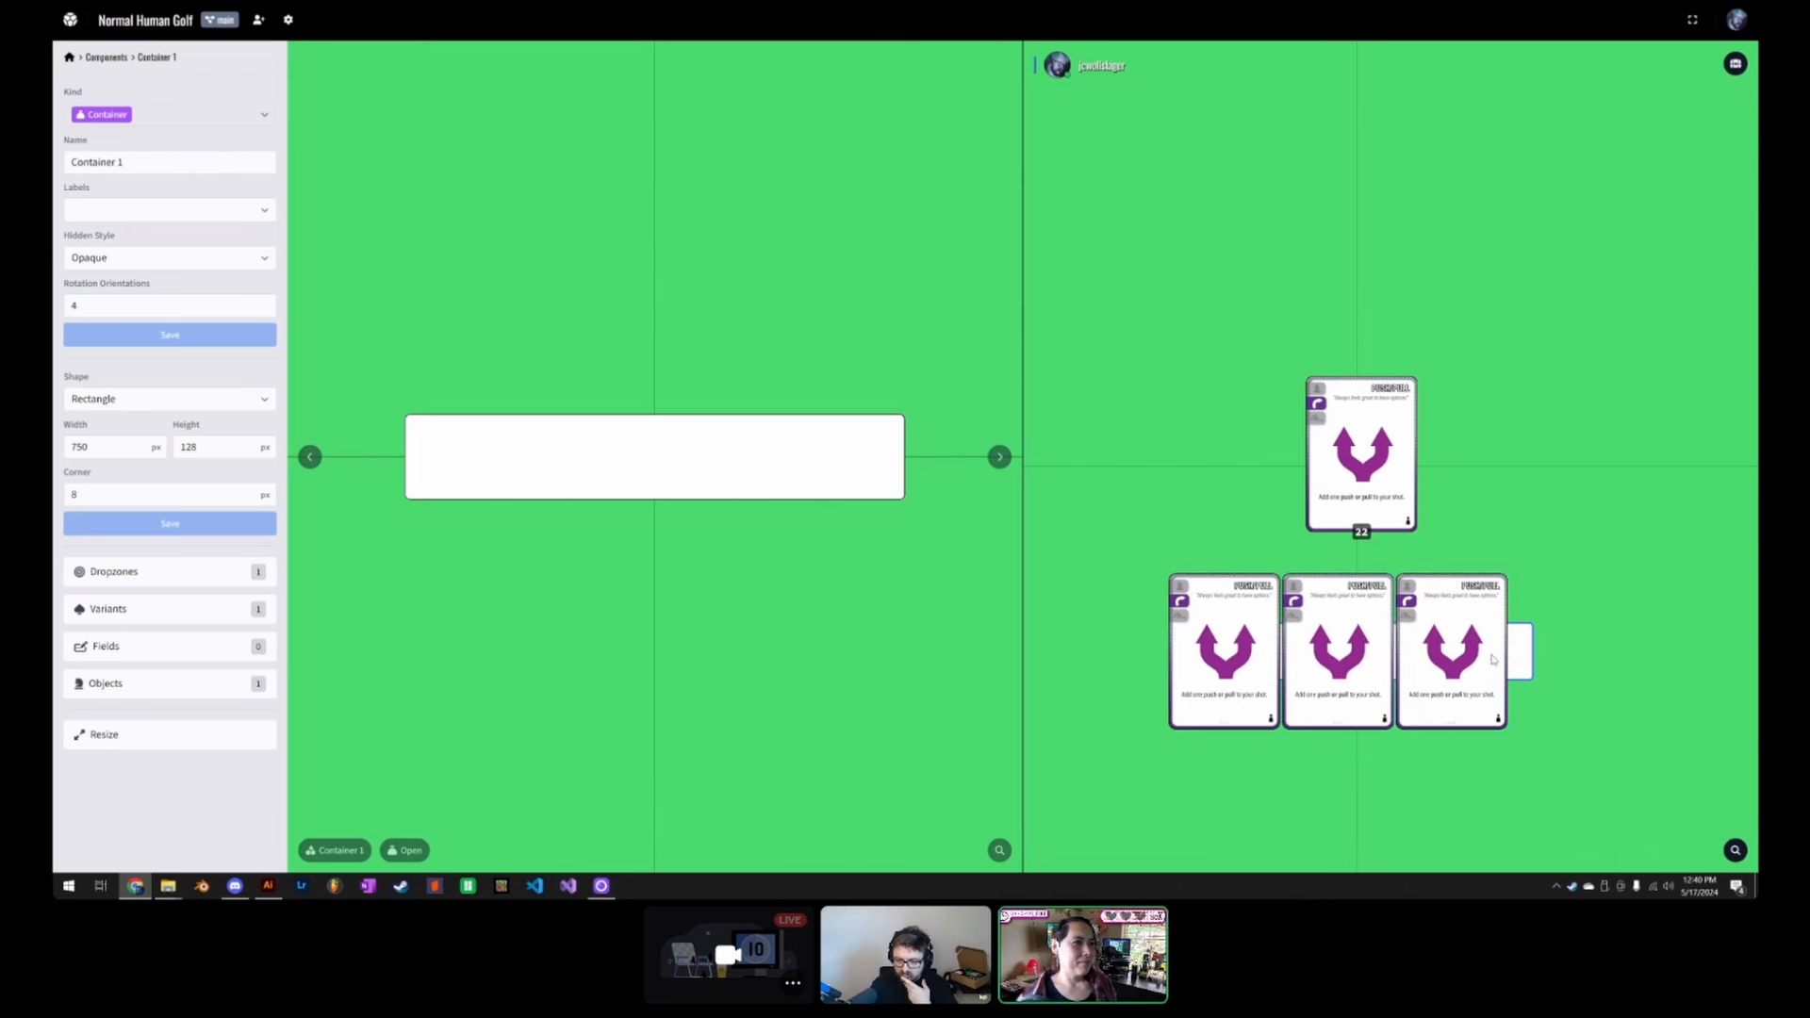
{"action": "left_click_drag", "start_coordinate": [1493, 659], "coordinate": [1405, 466]}
Step: Check the actions available for the deck, flipping it face down and back face up
{"action": "right_click", "coordinate": [1367, 475]}
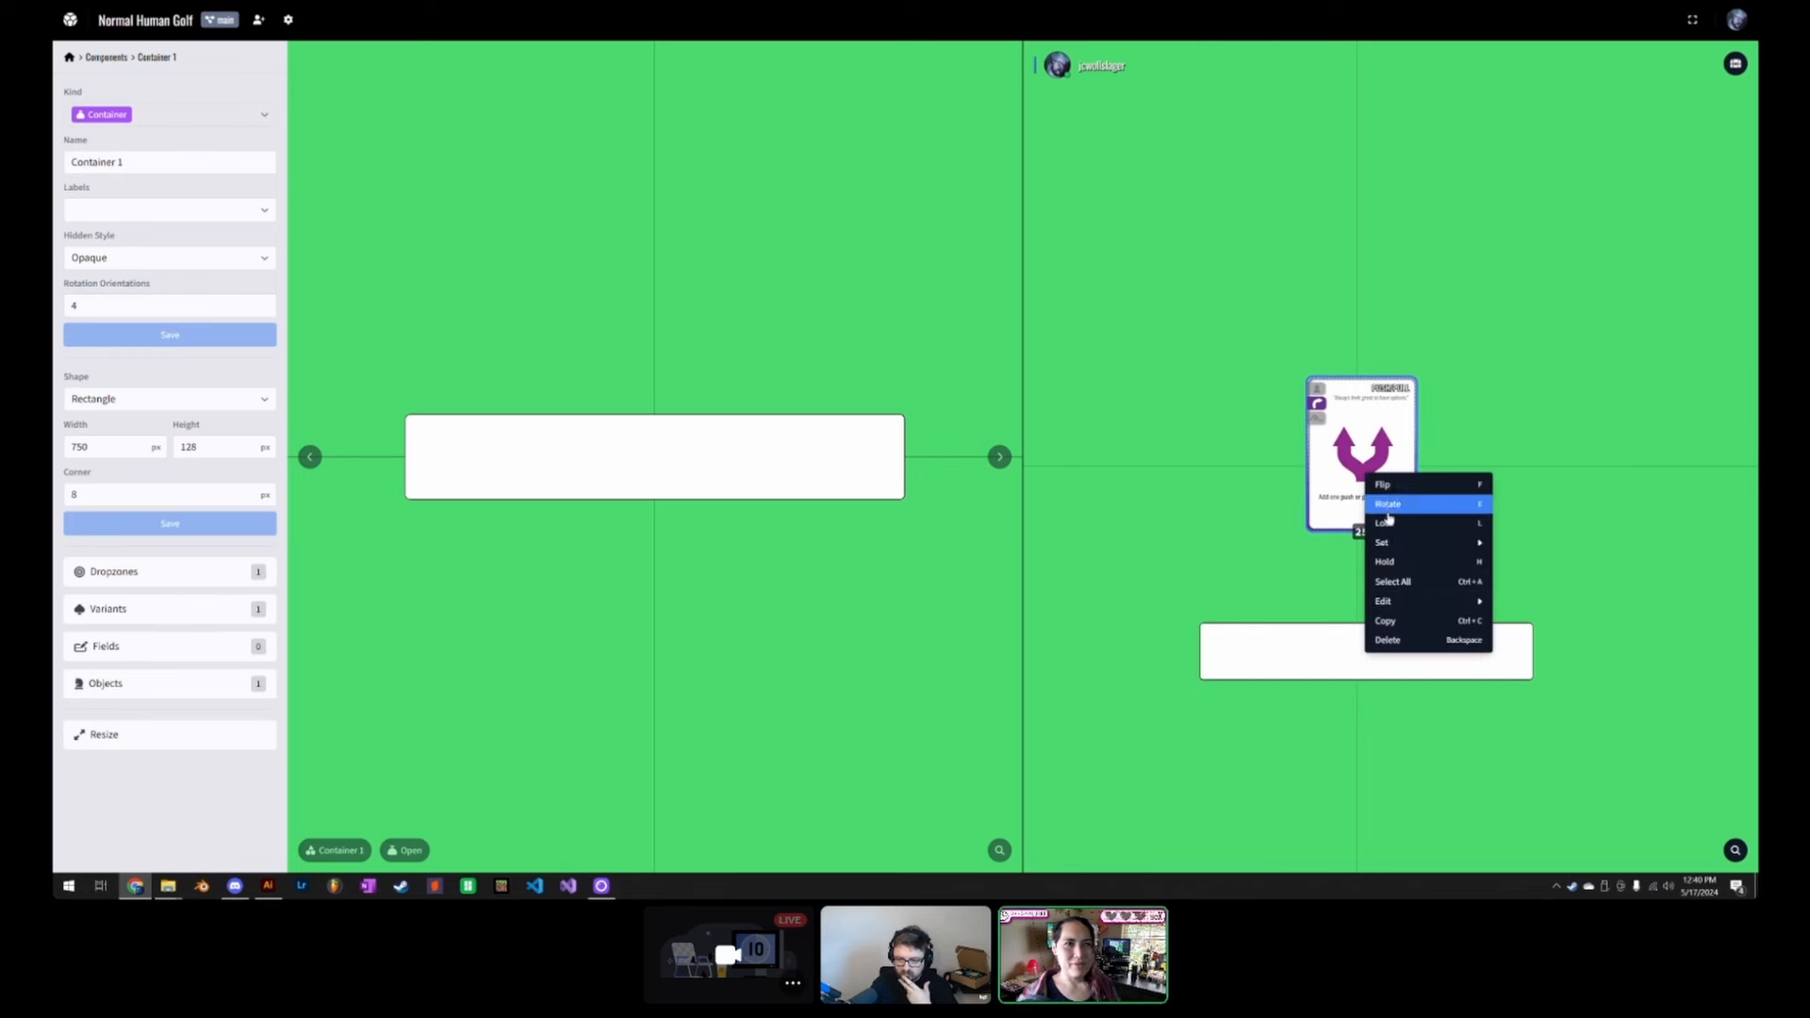
{"action": "left_click", "coordinate": [1331, 472]}
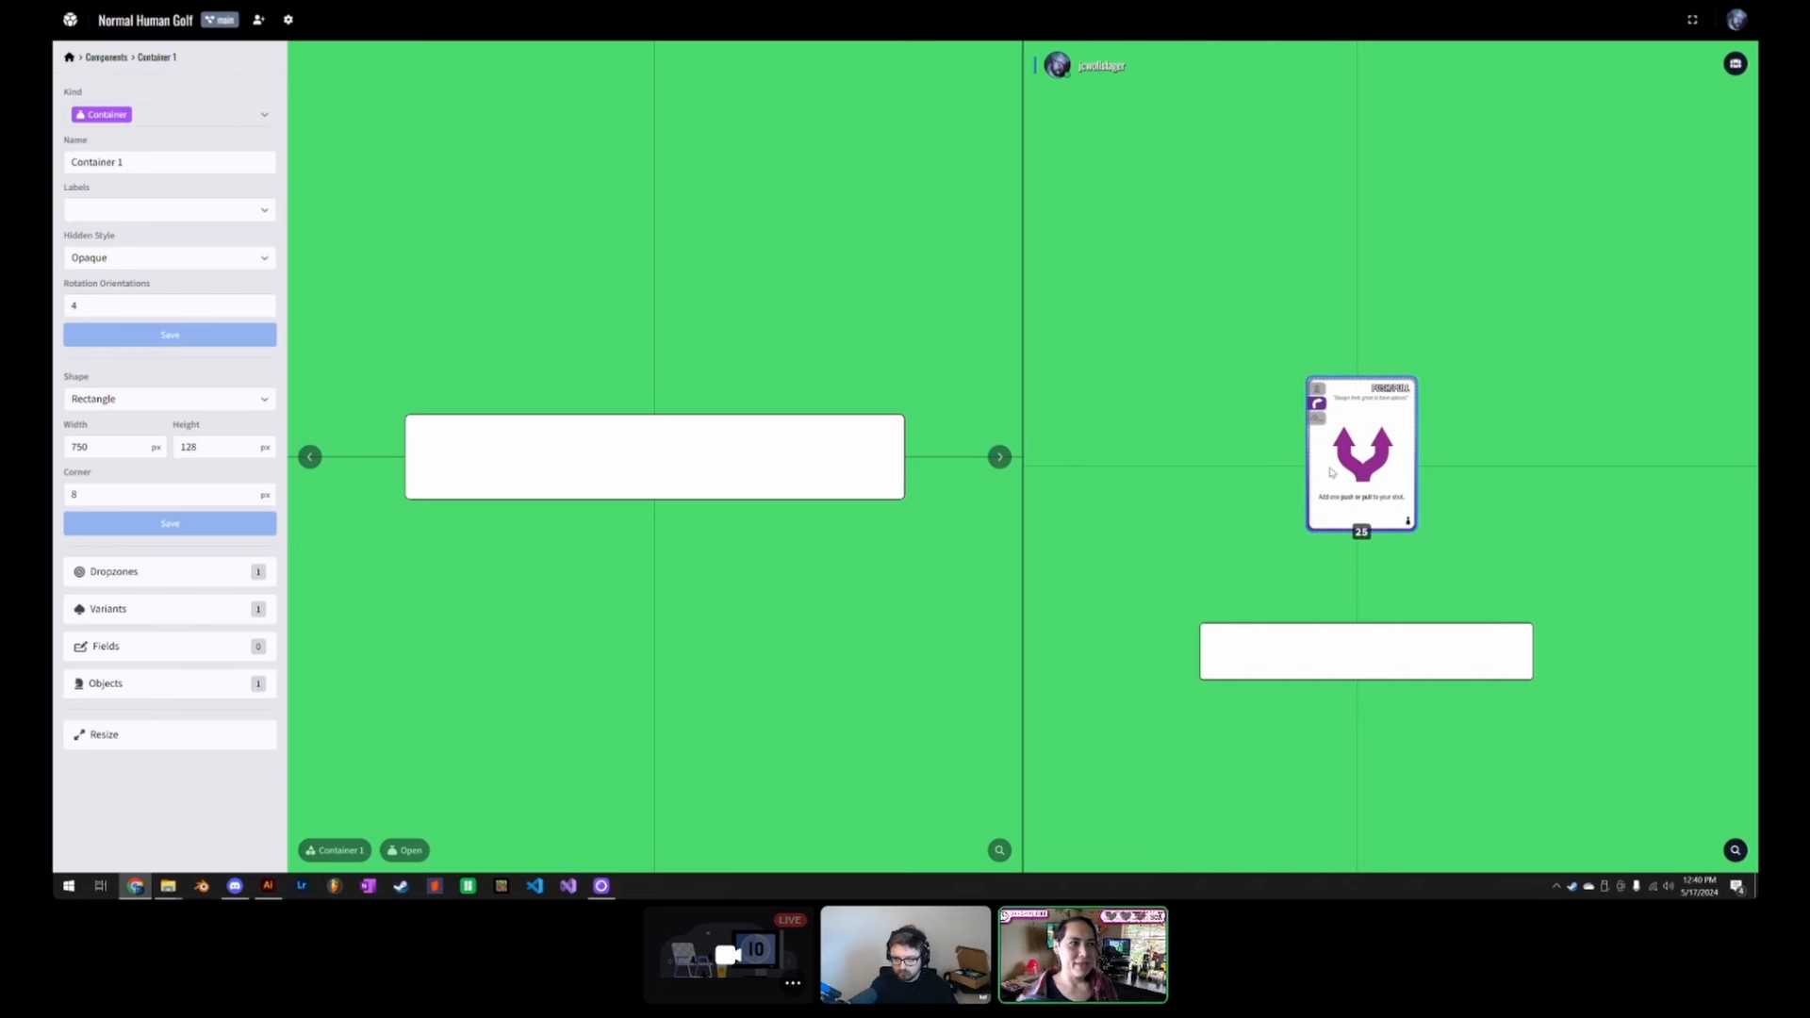
{"action": "right_click", "coordinate": [1348, 460]}
{"action": "left_click", "coordinate": [1329, 478]}
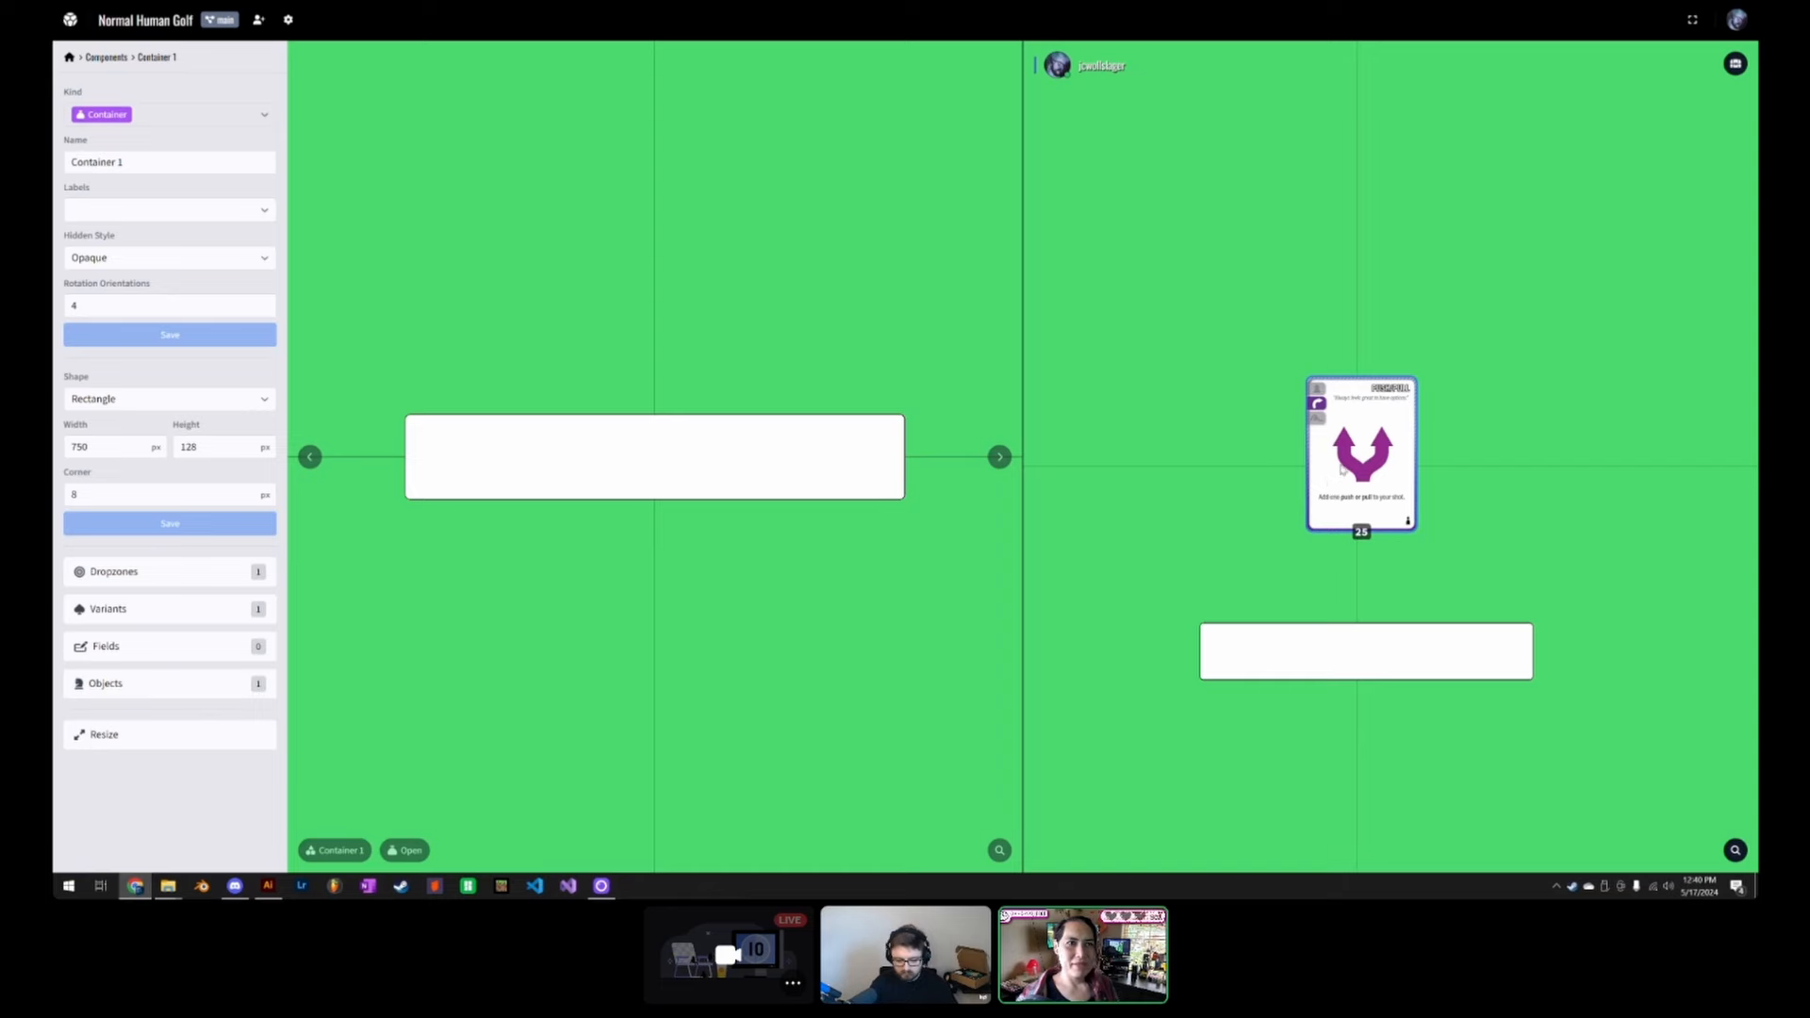
{"action": "right_click", "coordinate": [1341, 466]}
{"action": "key", "text": "f"}
{"action": "right_click", "coordinate": [1342, 446]}
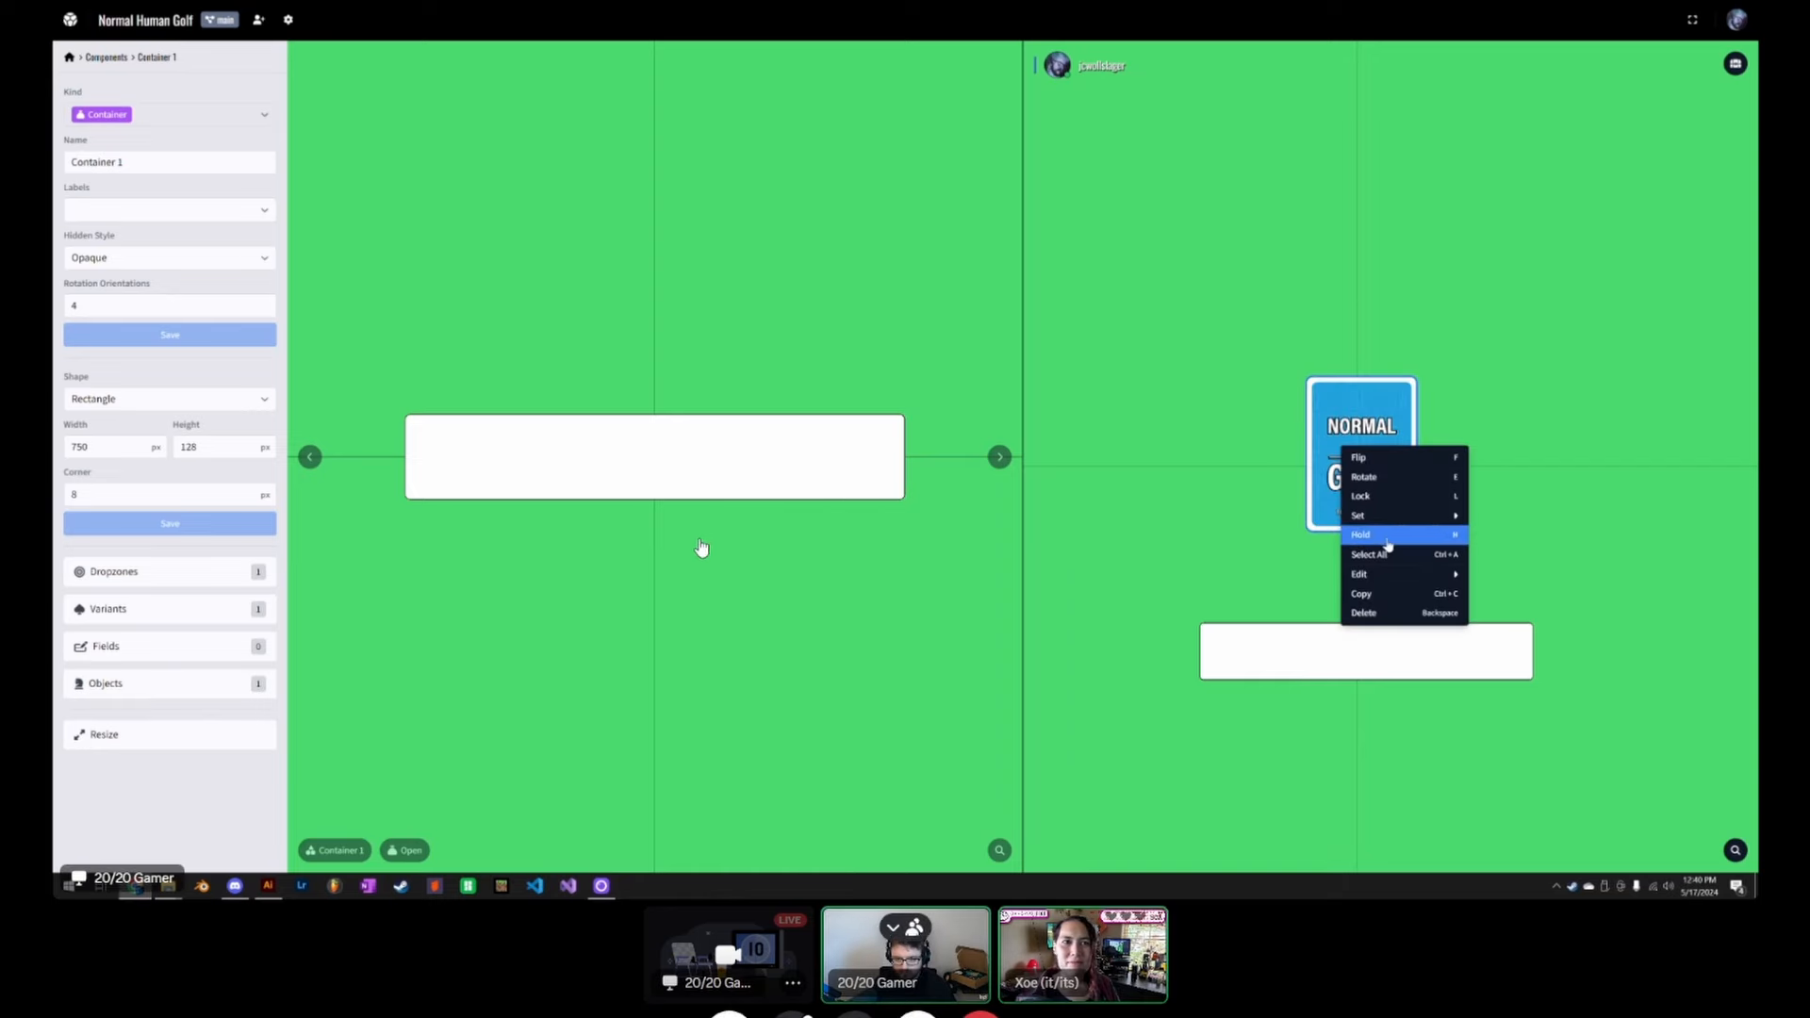
{"action": "left_click", "coordinate": [1318, 444]}
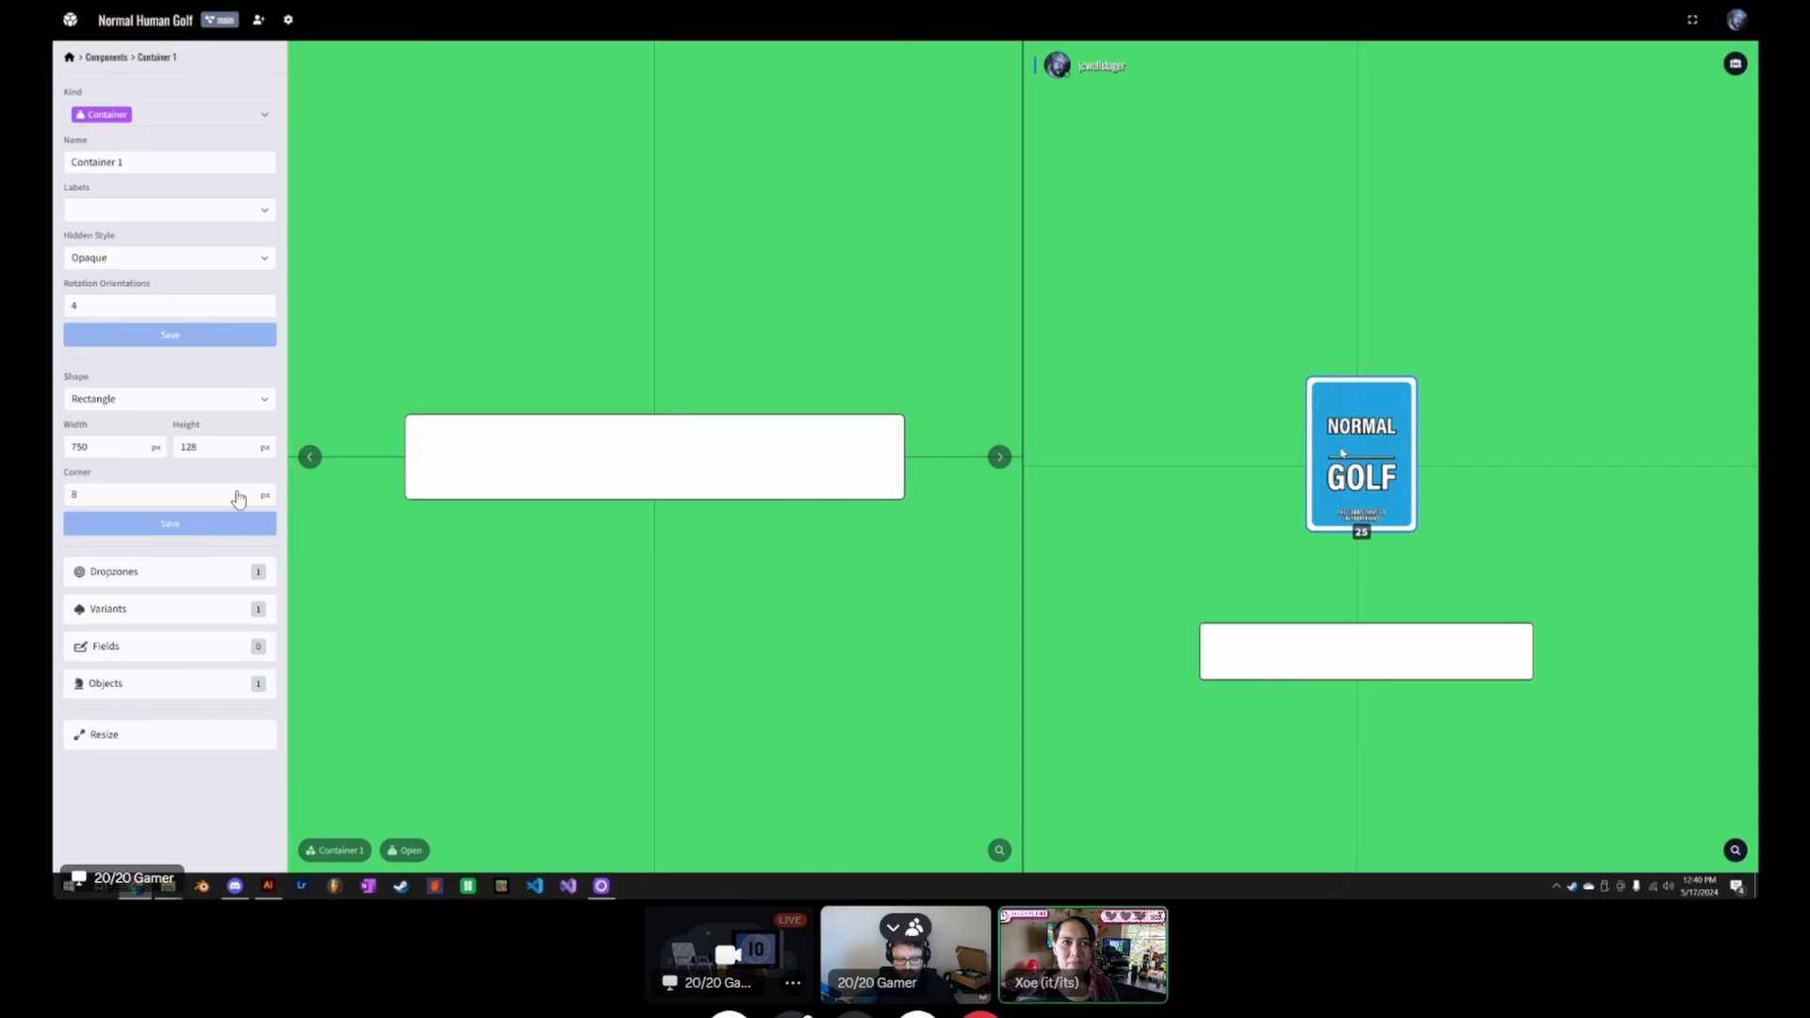
{"action": "key", "text": "f"}
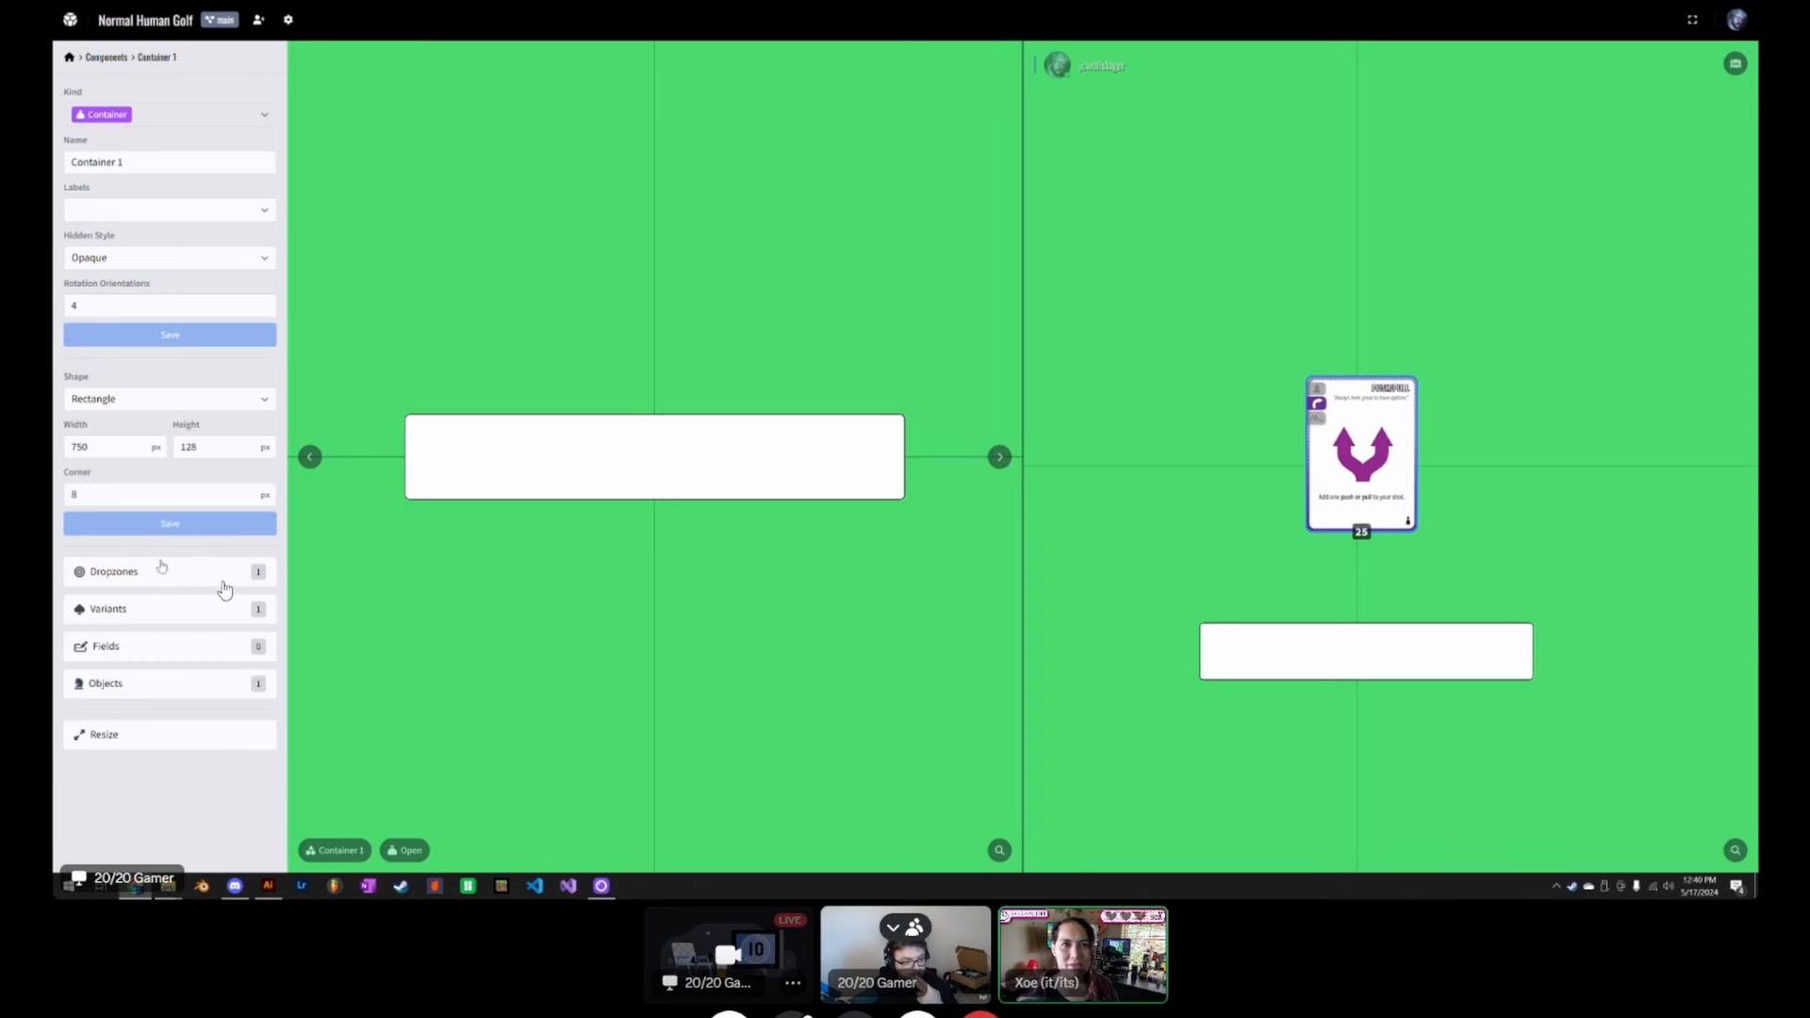
Step: Open the settings of the container's Dropzone 1
{"action": "left_click", "coordinate": [113, 572]}
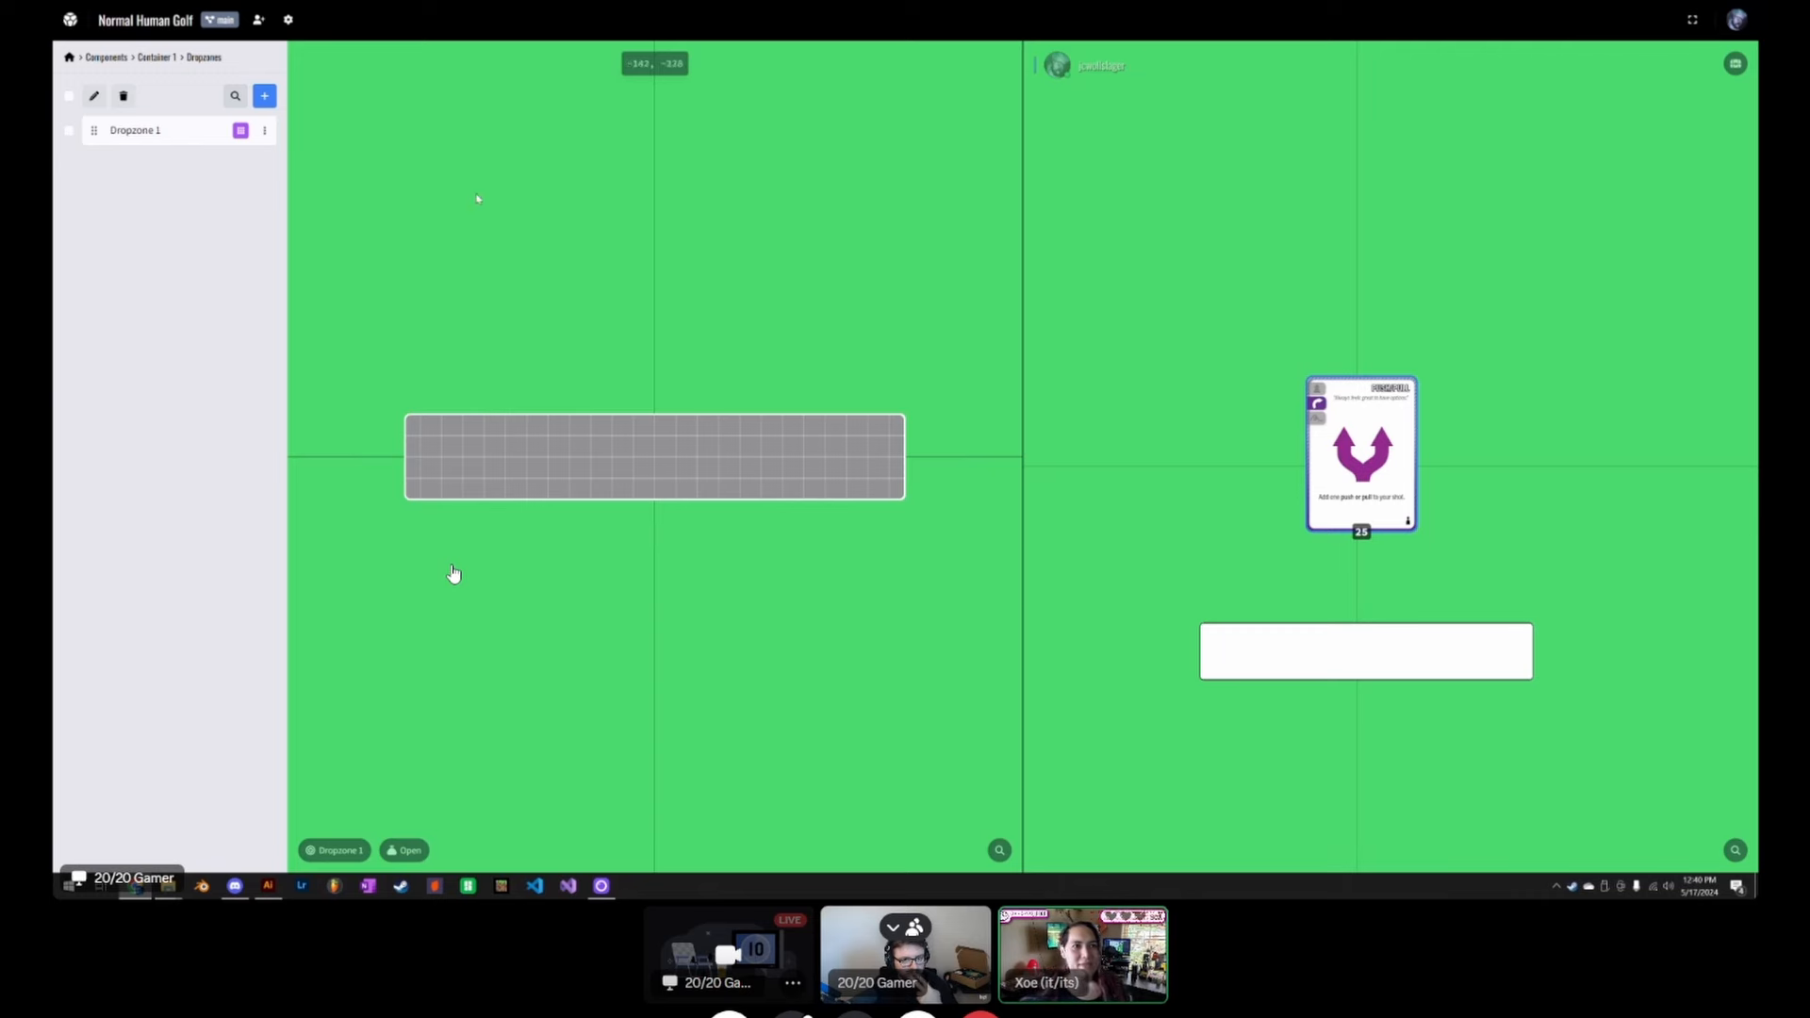
{"action": "left_click", "coordinate": [265, 133]}
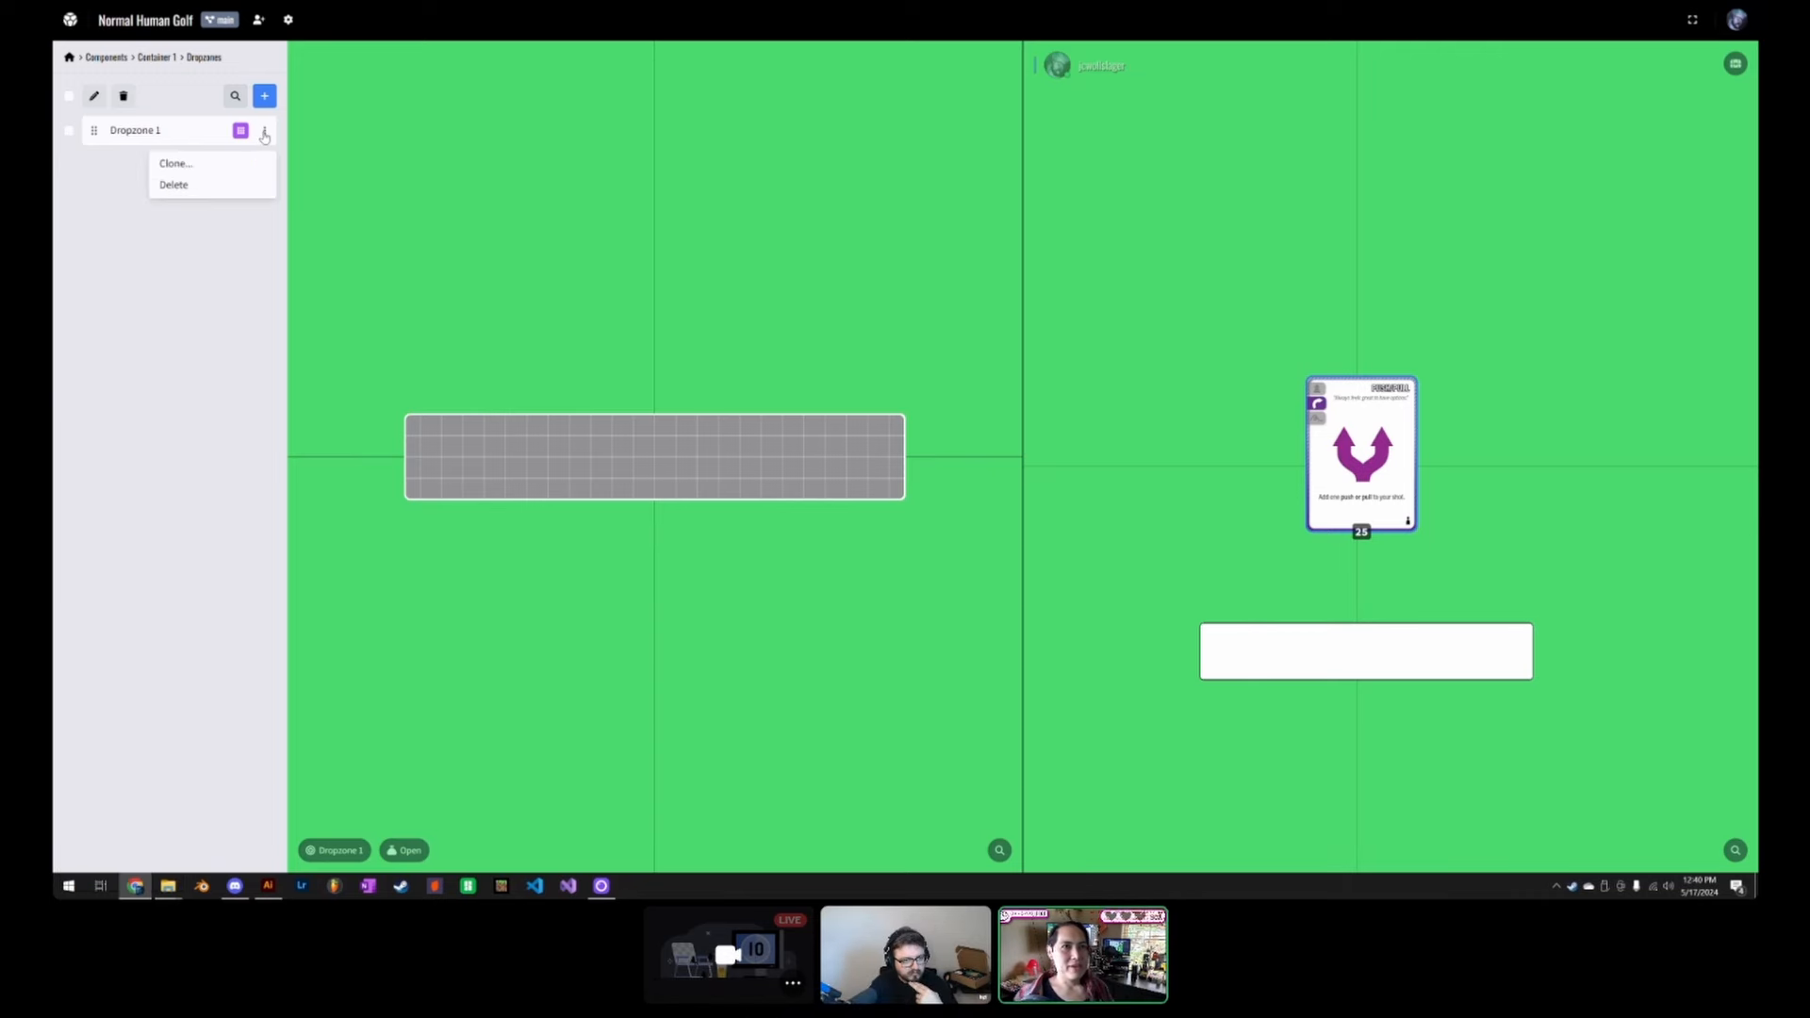
{"action": "left_click", "coordinate": [172, 141]}
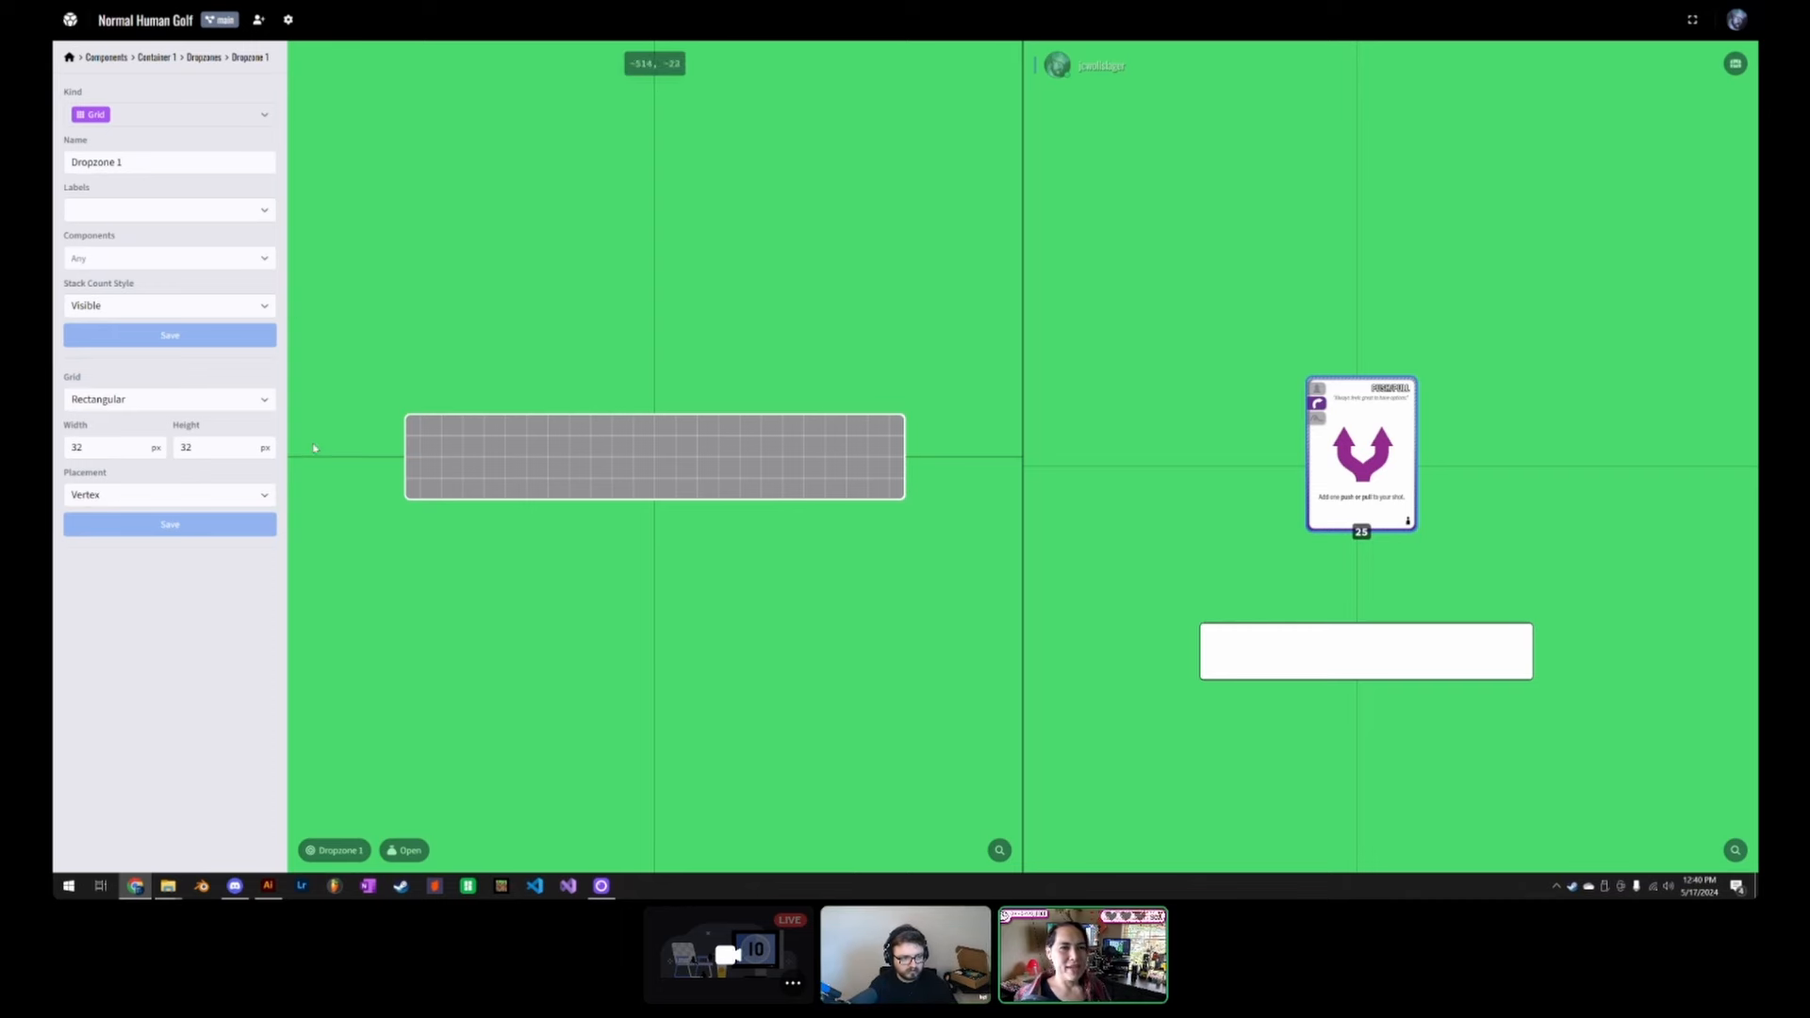
Step: Try the Pixel grid type for Dropzone 1 and switch it back to Rectangular
{"action": "left_click", "coordinate": [169, 400]}
{"action": "left_click", "coordinate": [240, 369]}
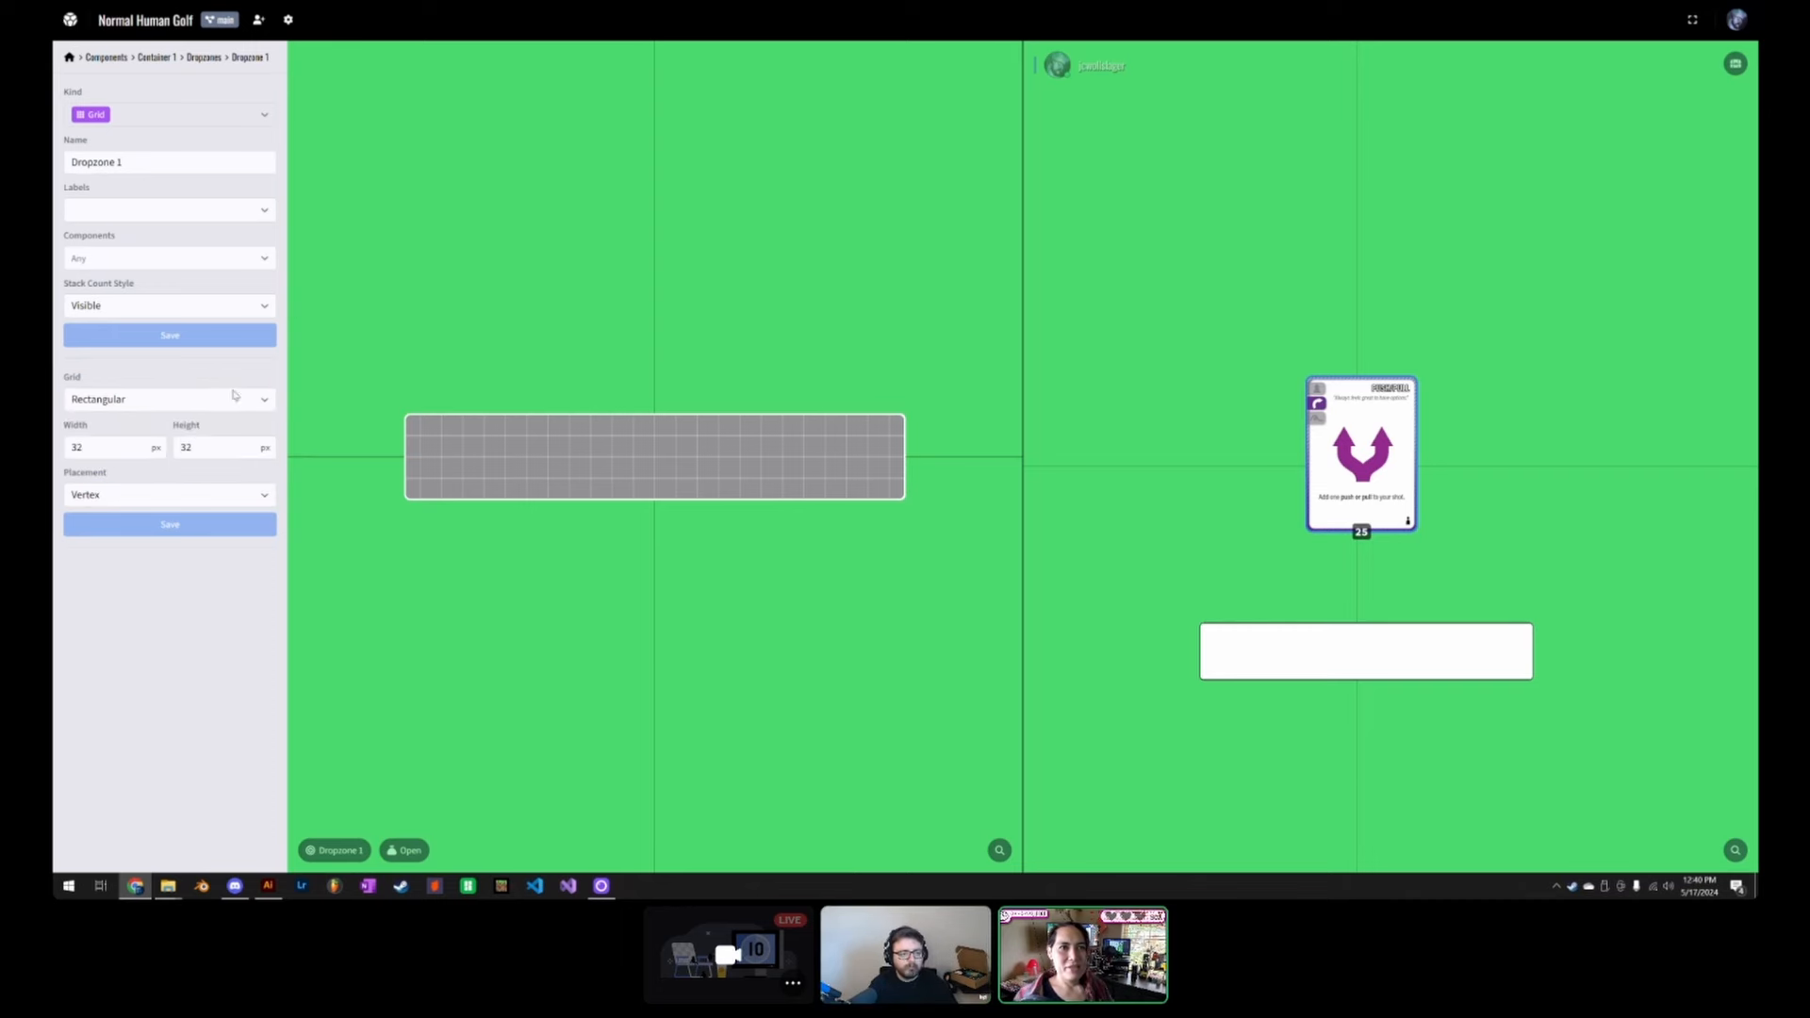
{"action": "left_click", "coordinate": [235, 396]}
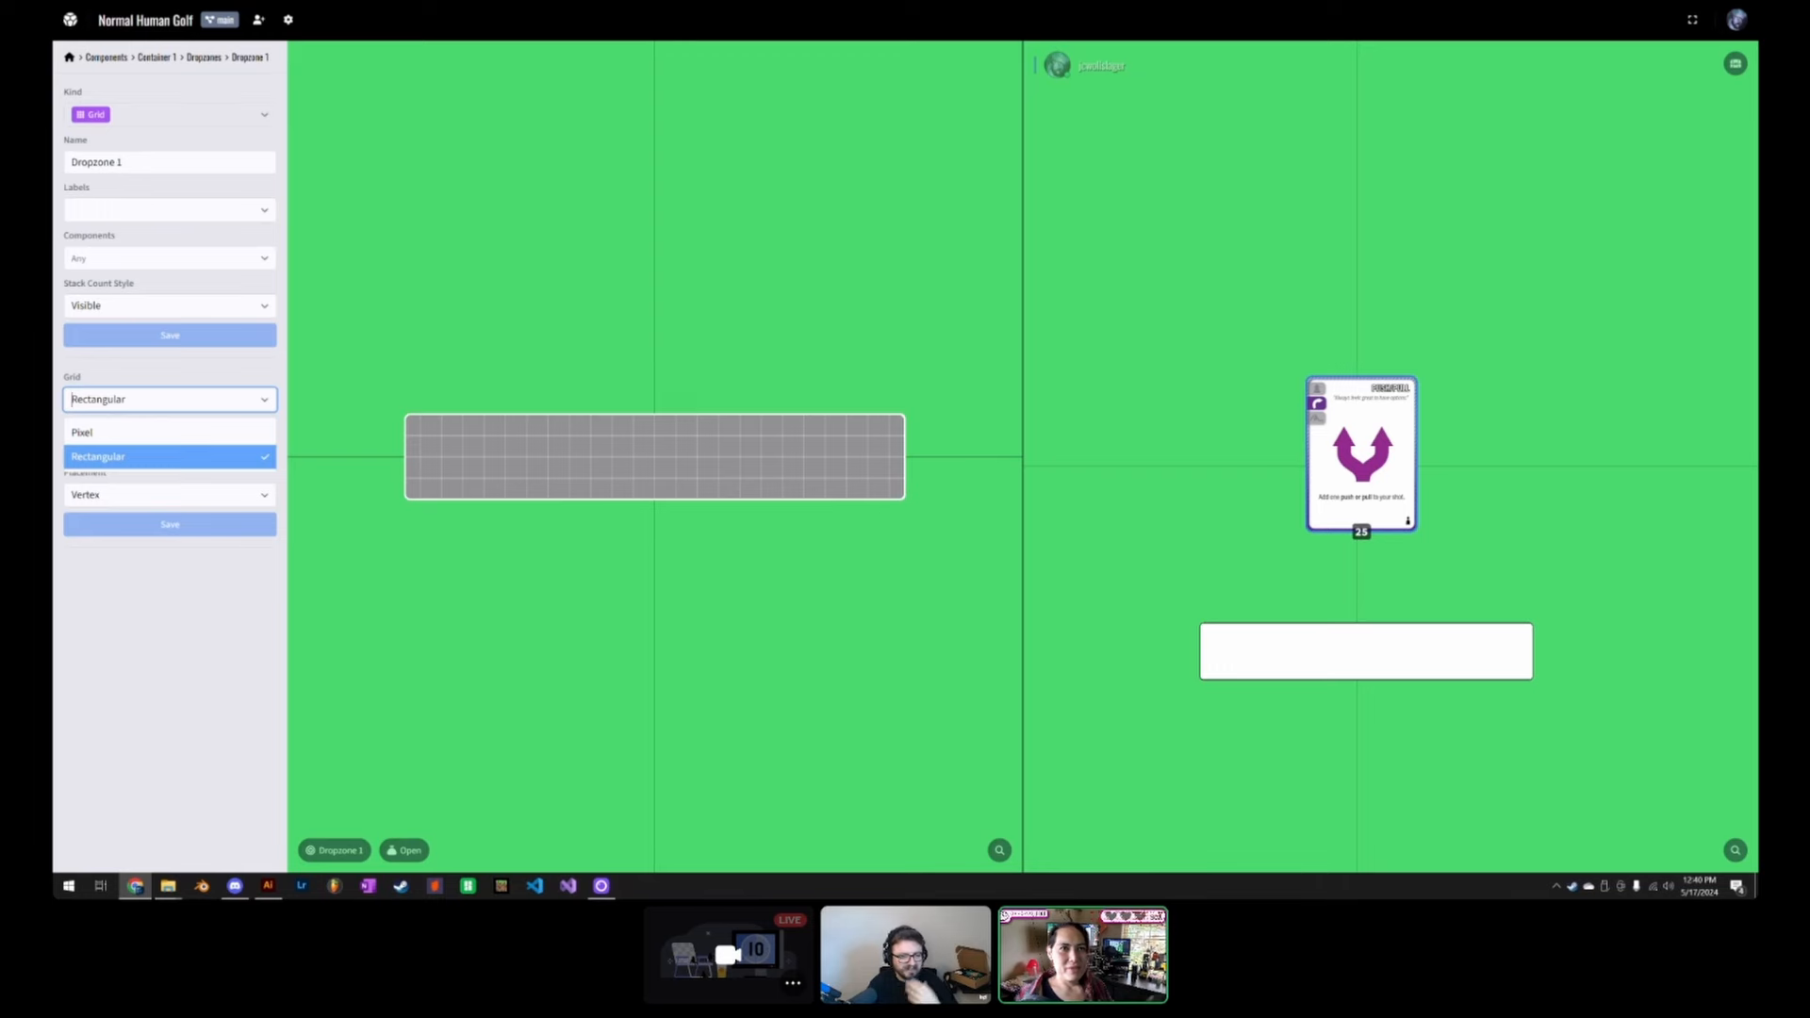
{"action": "left_click", "coordinate": [144, 432]}
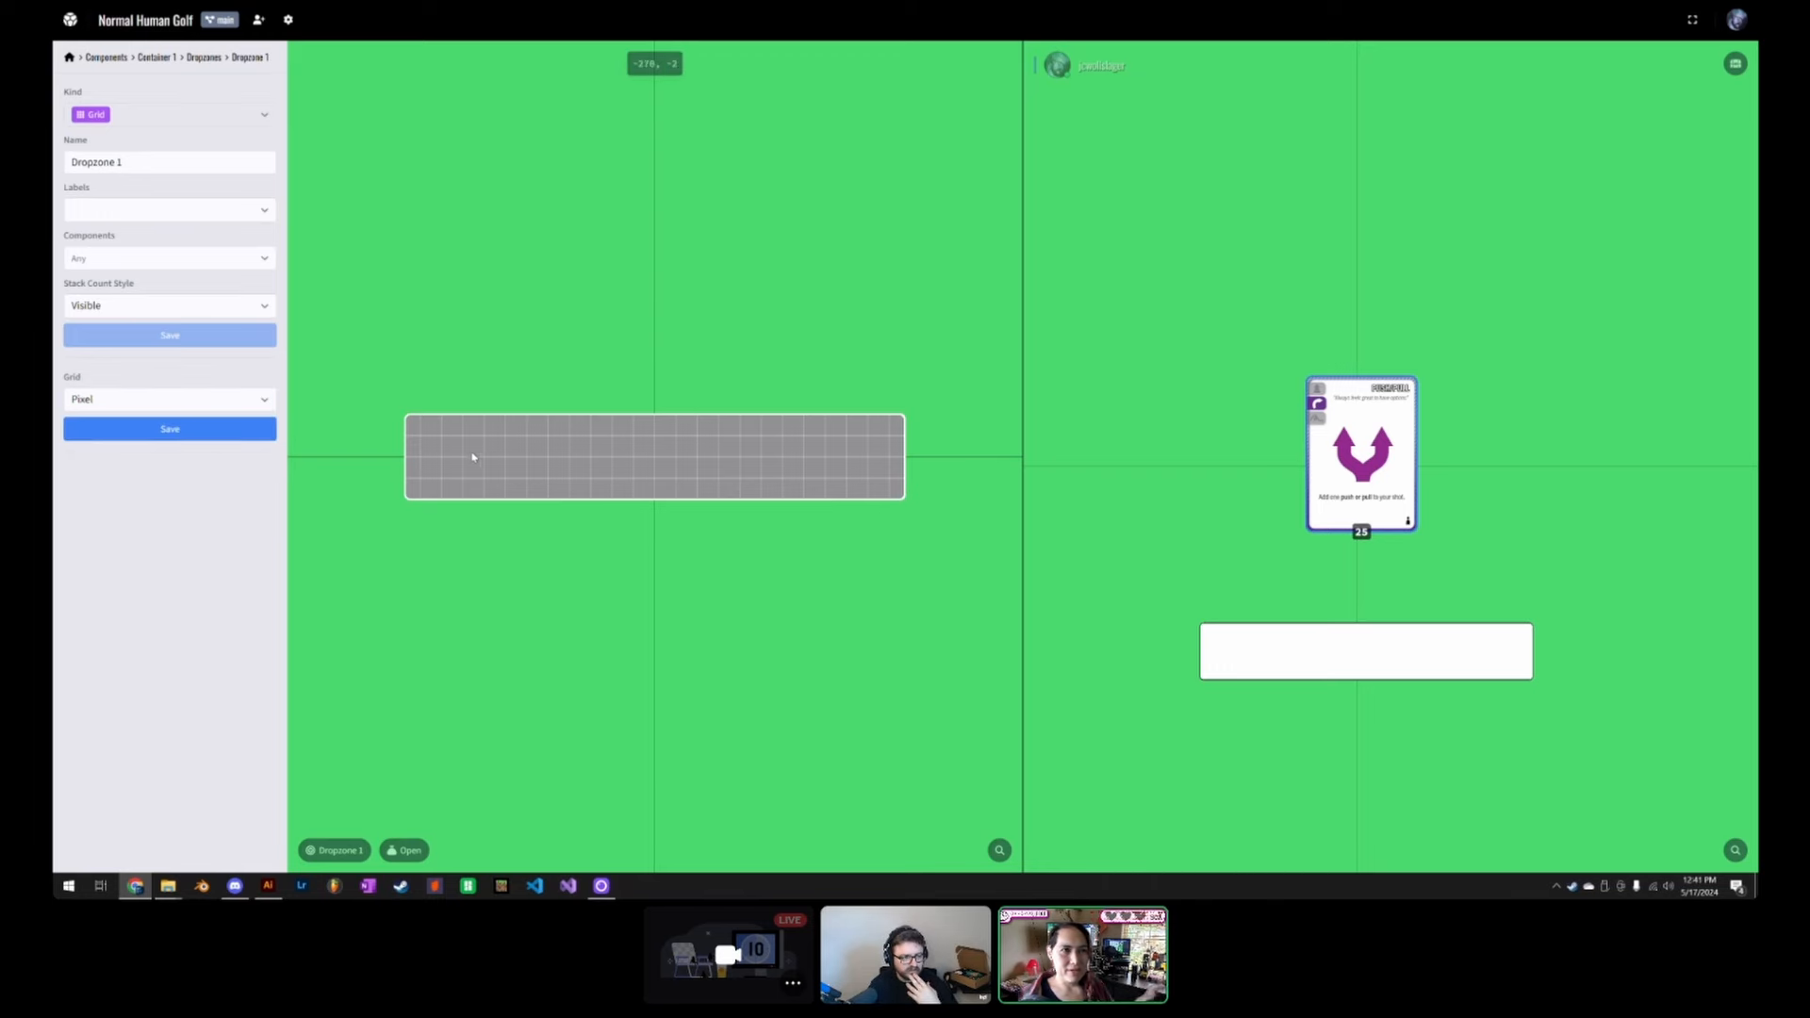
{"action": "left_click", "coordinate": [189, 399]}
{"action": "left_click", "coordinate": [188, 457]}
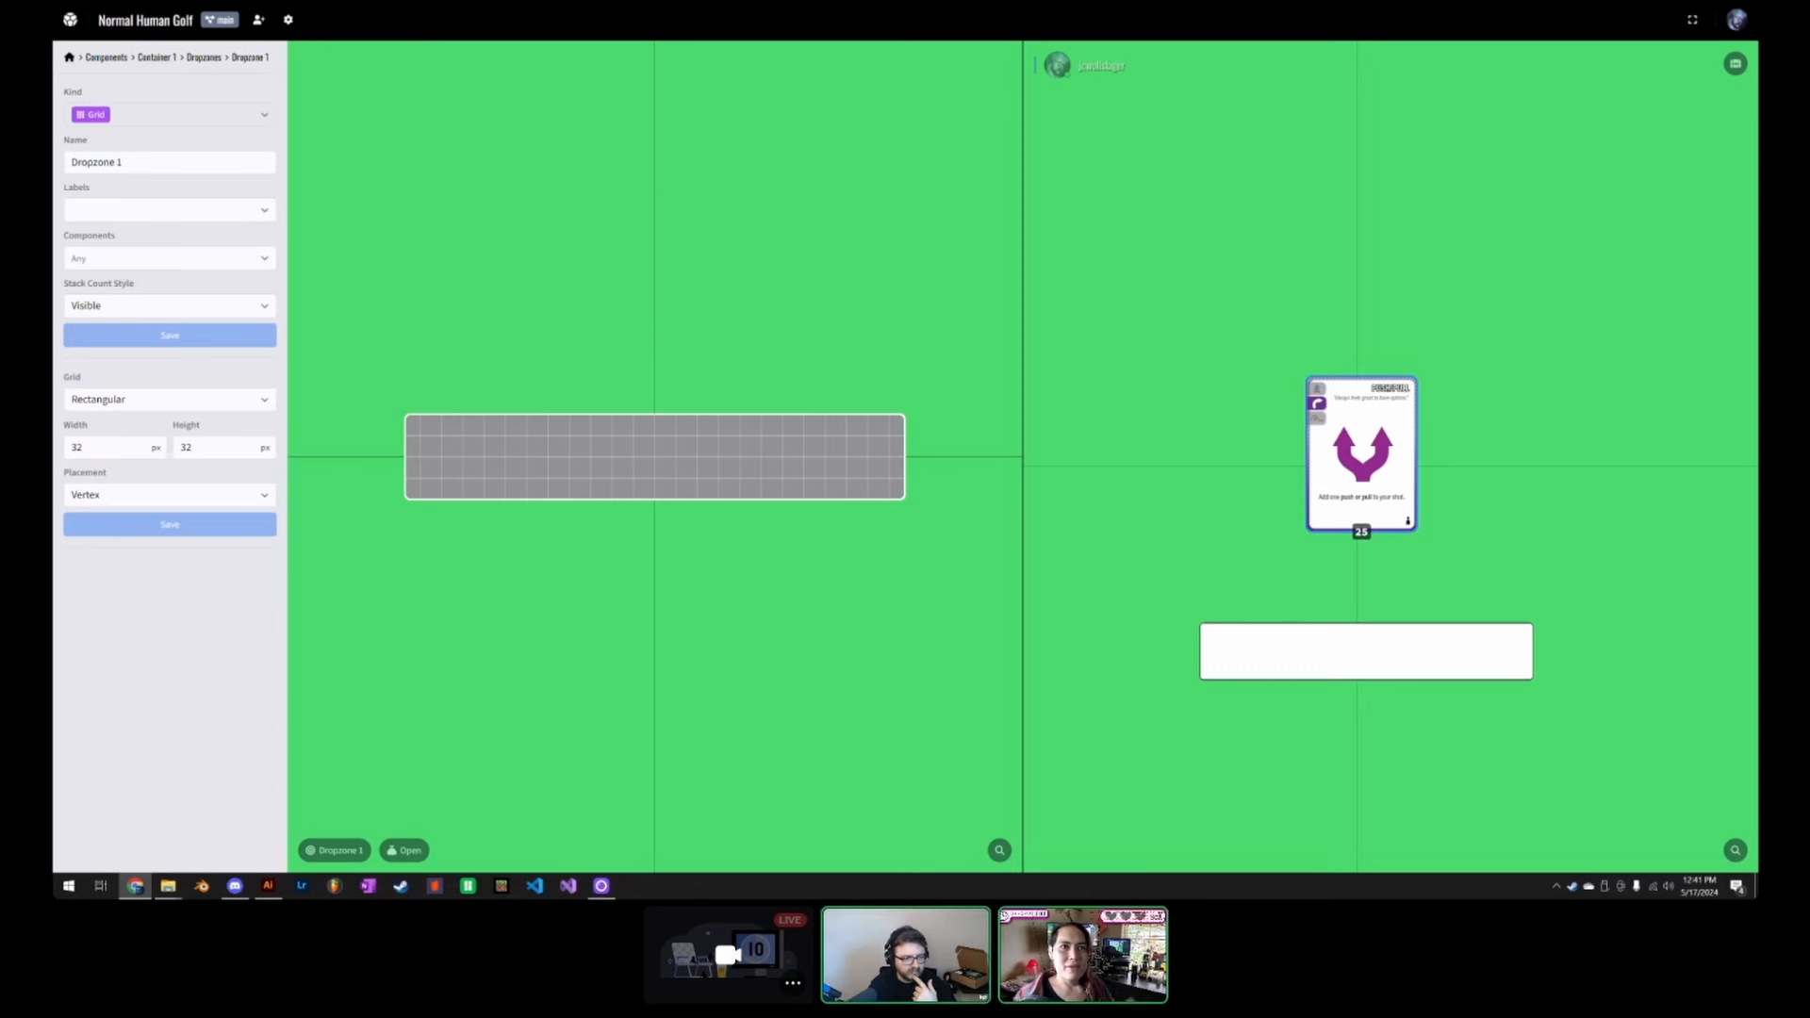
{"action": "left_click", "coordinate": [192, 400]}
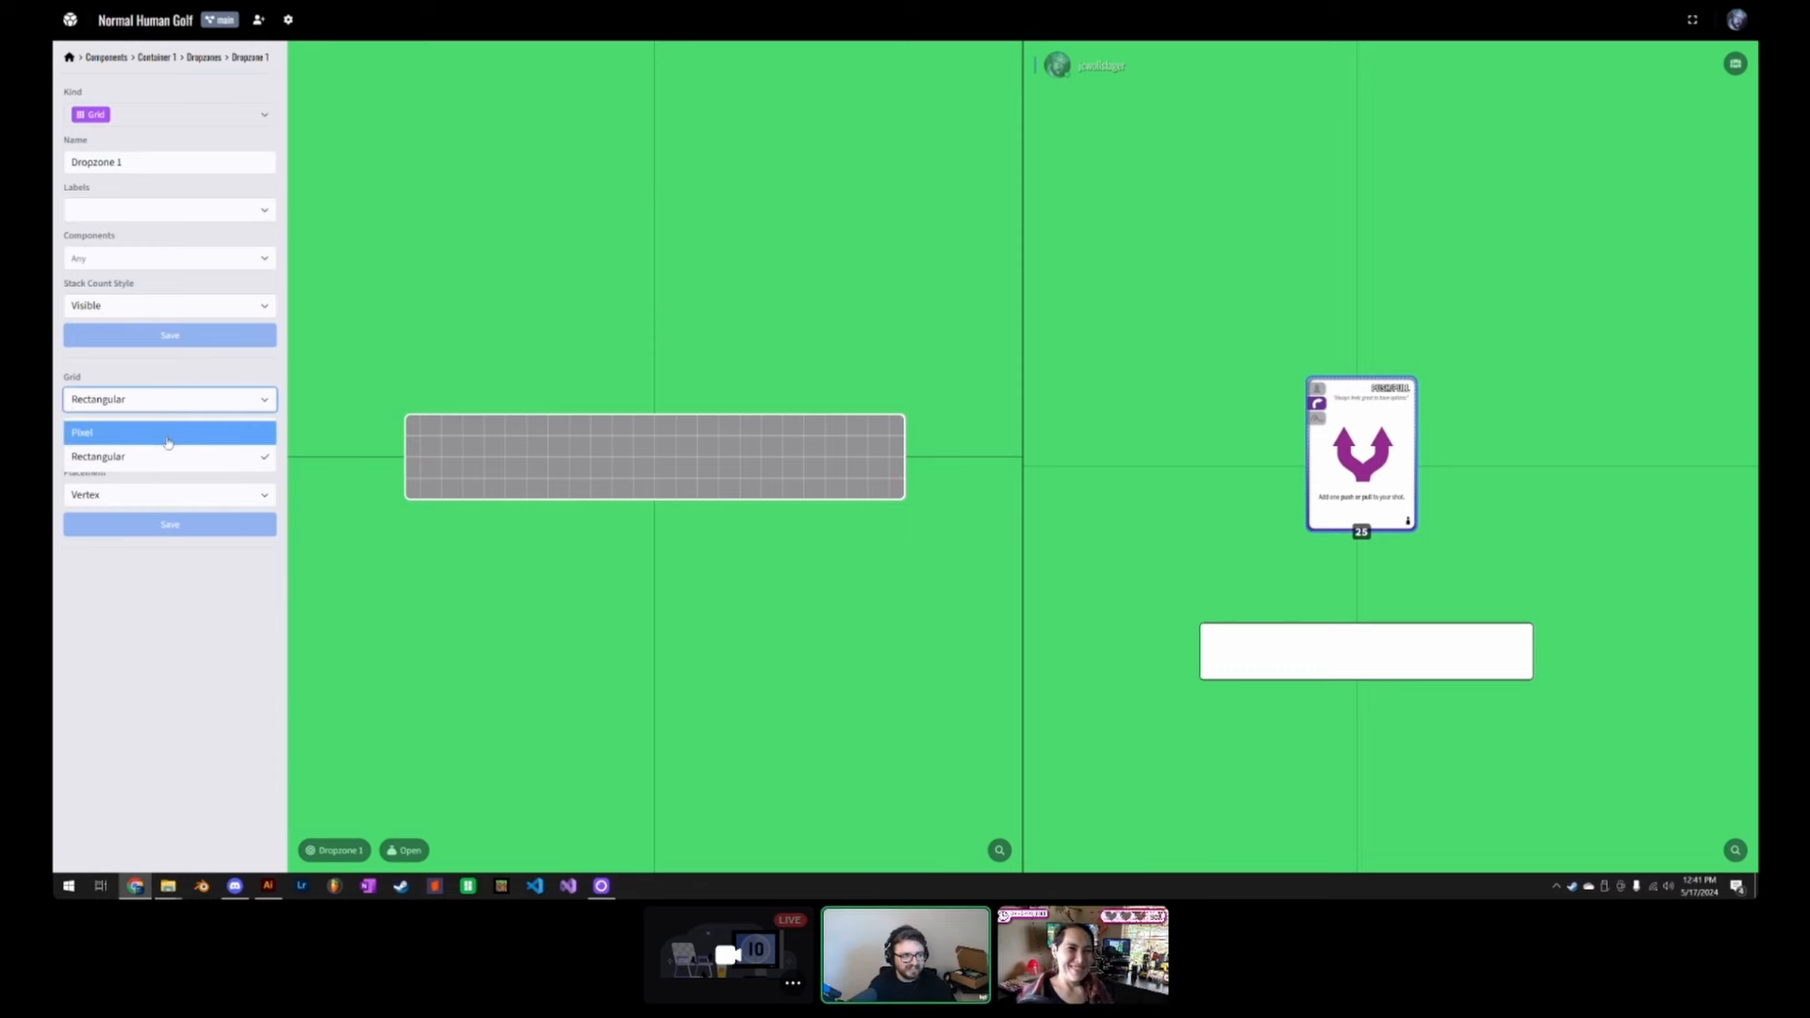
{"action": "left_click", "coordinate": [220, 390]}
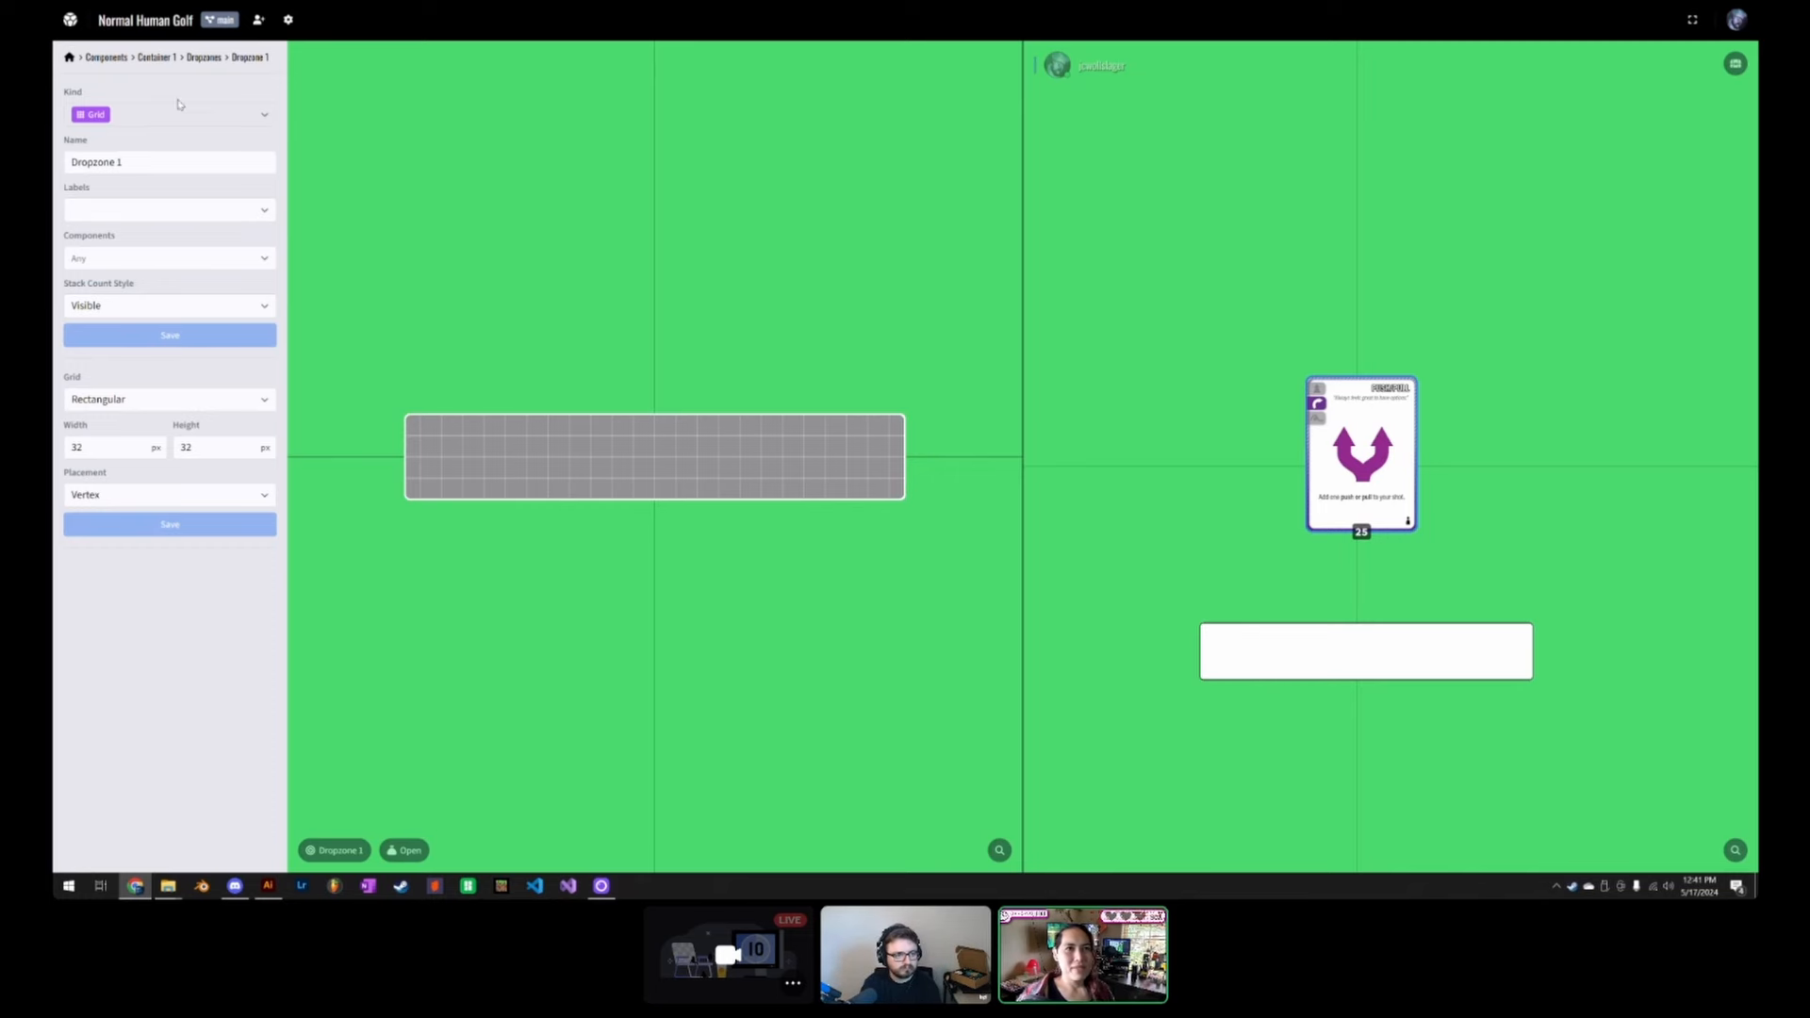
Step: Create a second dropzone of the Anchor kind in Container 1 and open its settings
{"action": "left_click", "coordinate": [203, 59]}
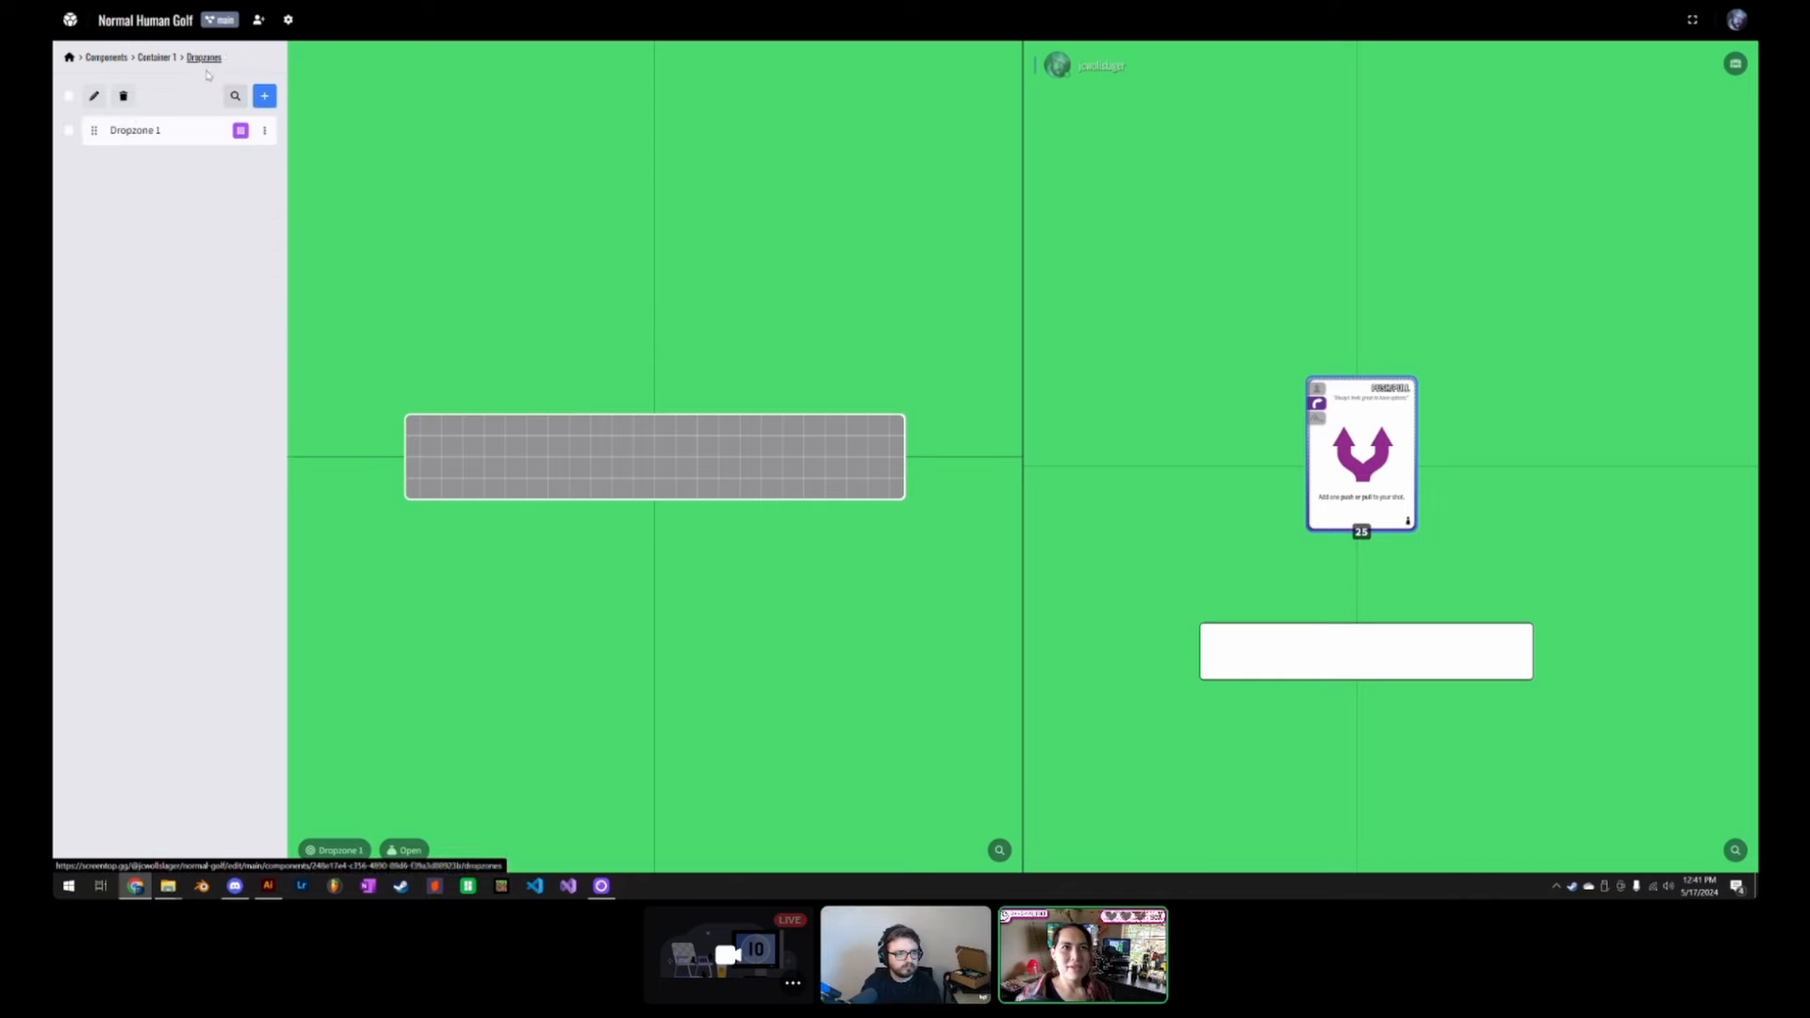
{"action": "left_click", "coordinate": [264, 95]}
{"action": "left_click", "coordinate": [905, 445]}
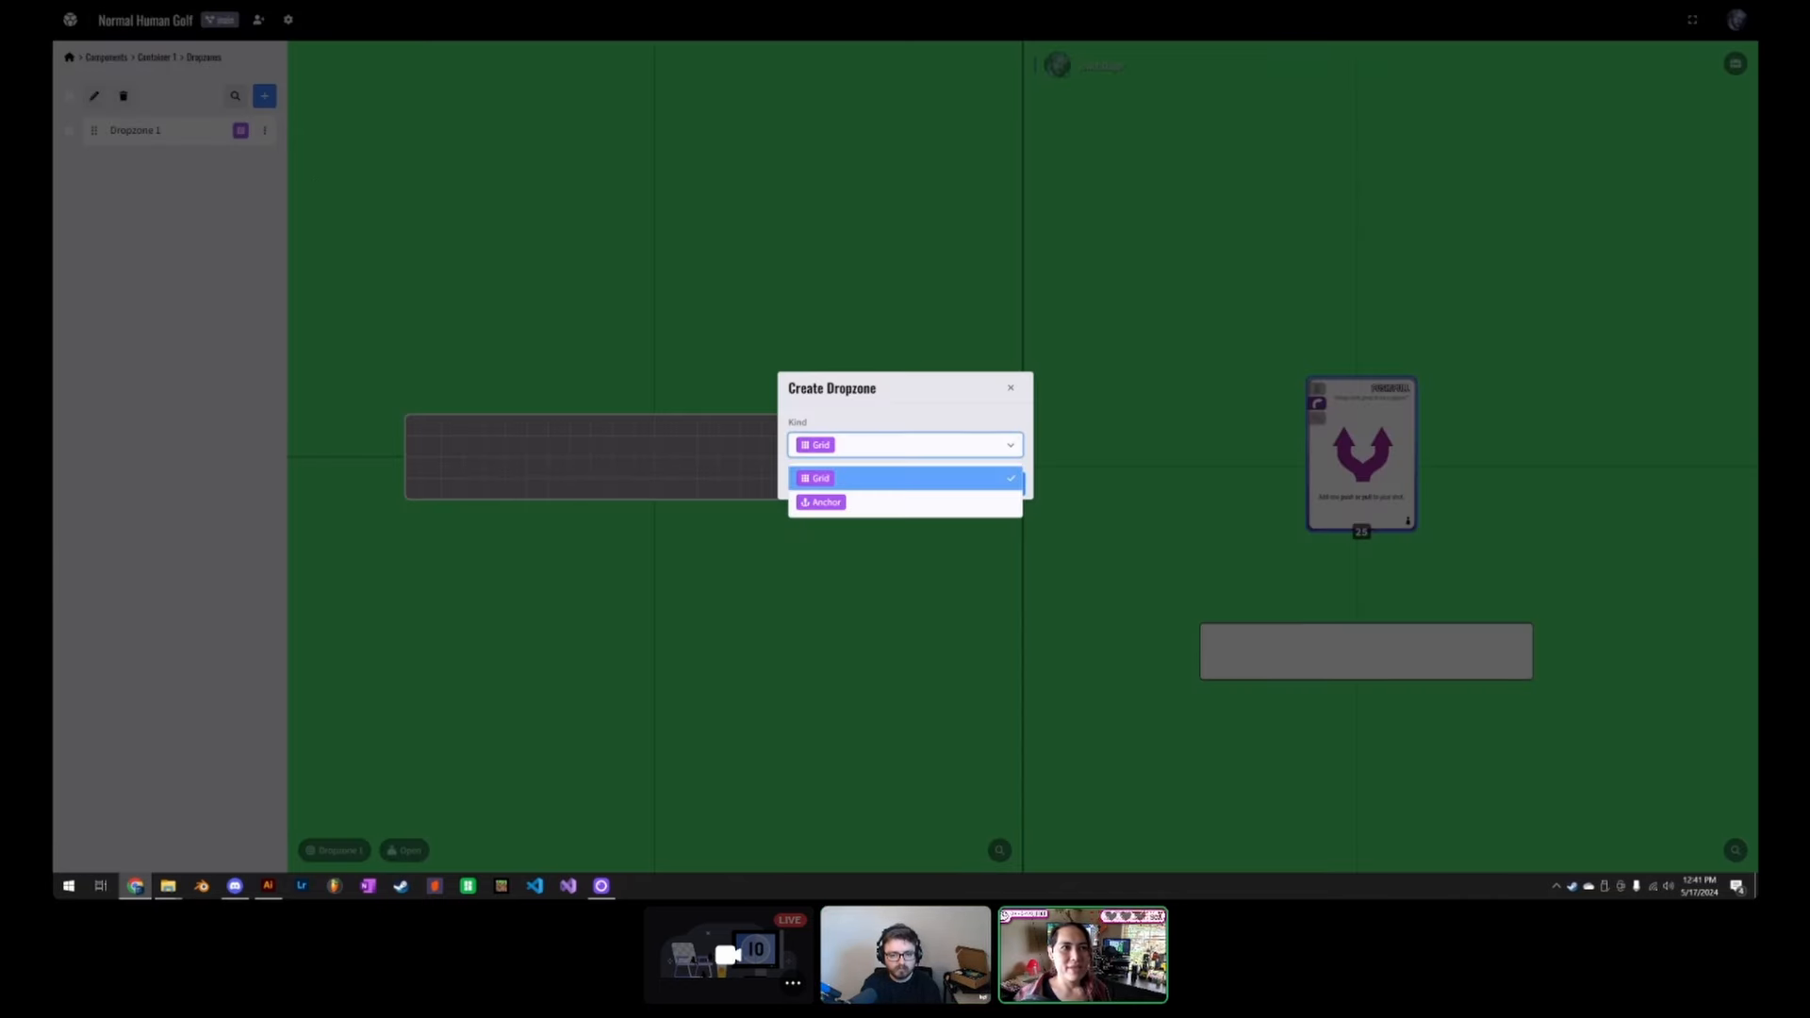
{"action": "left_click", "coordinate": [835, 504]}
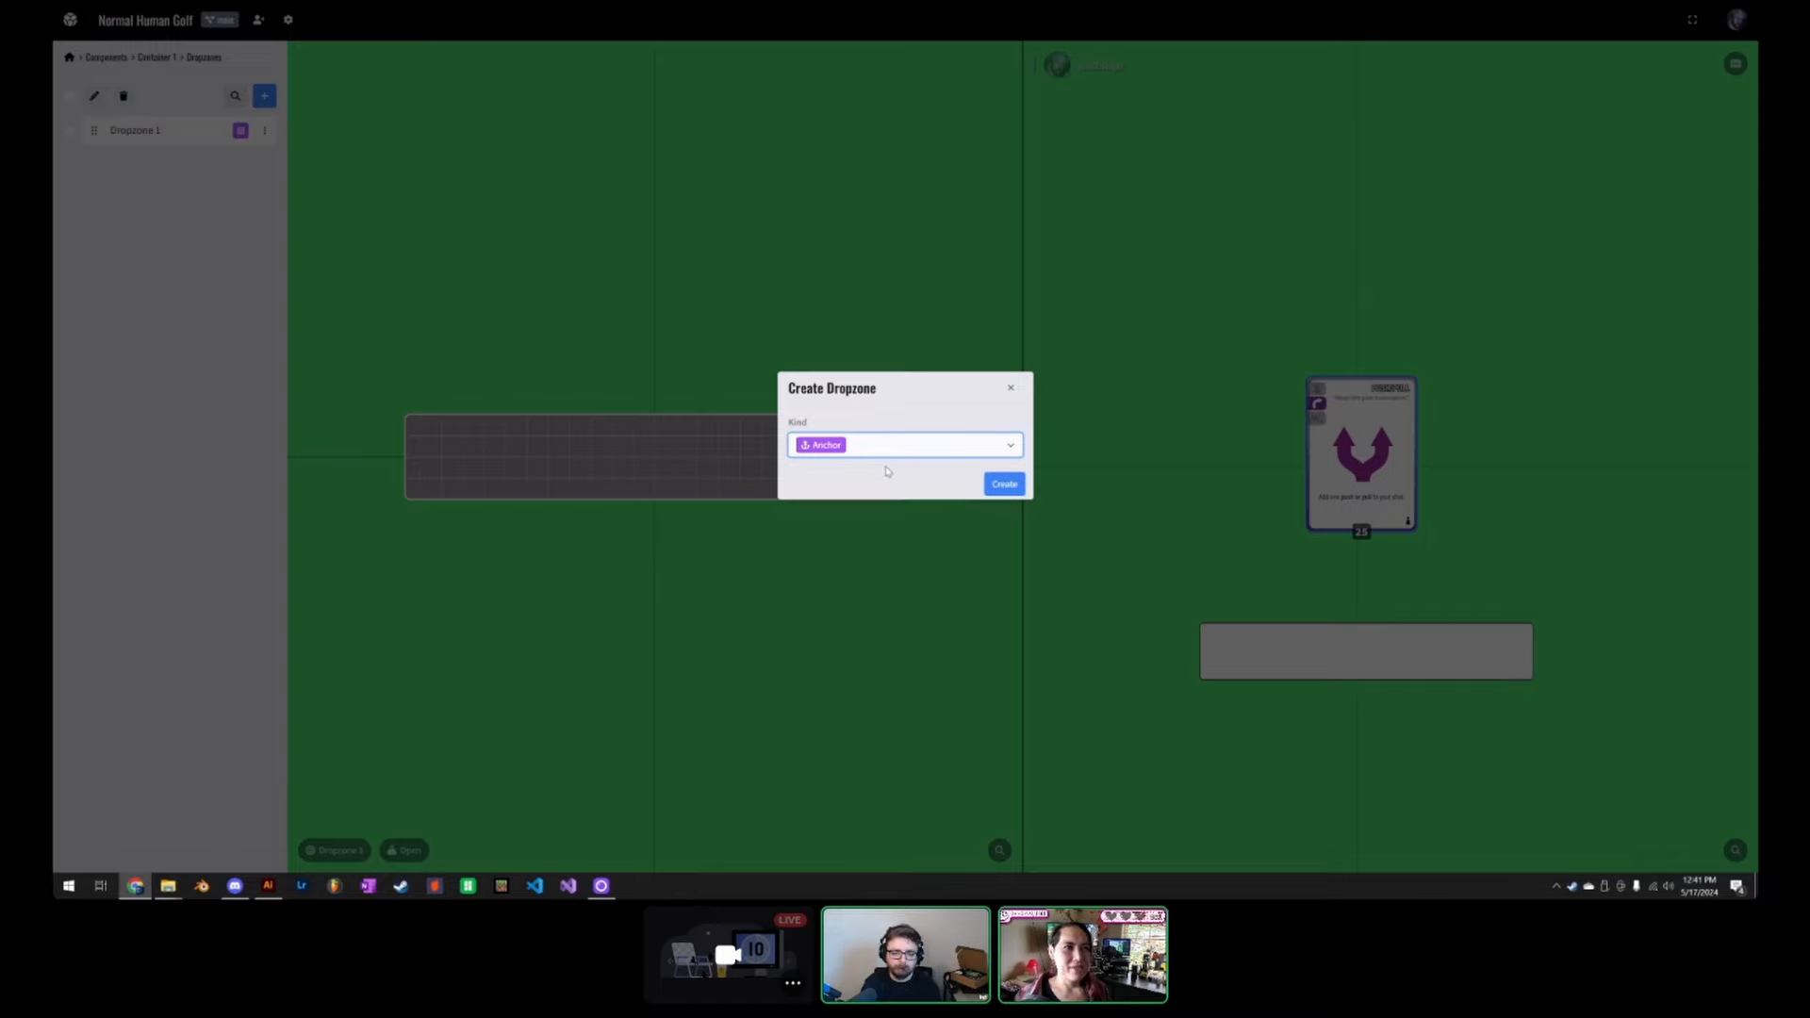
{"action": "left_click", "coordinate": [1003, 483]}
{"action": "left_click", "coordinate": [177, 166]}
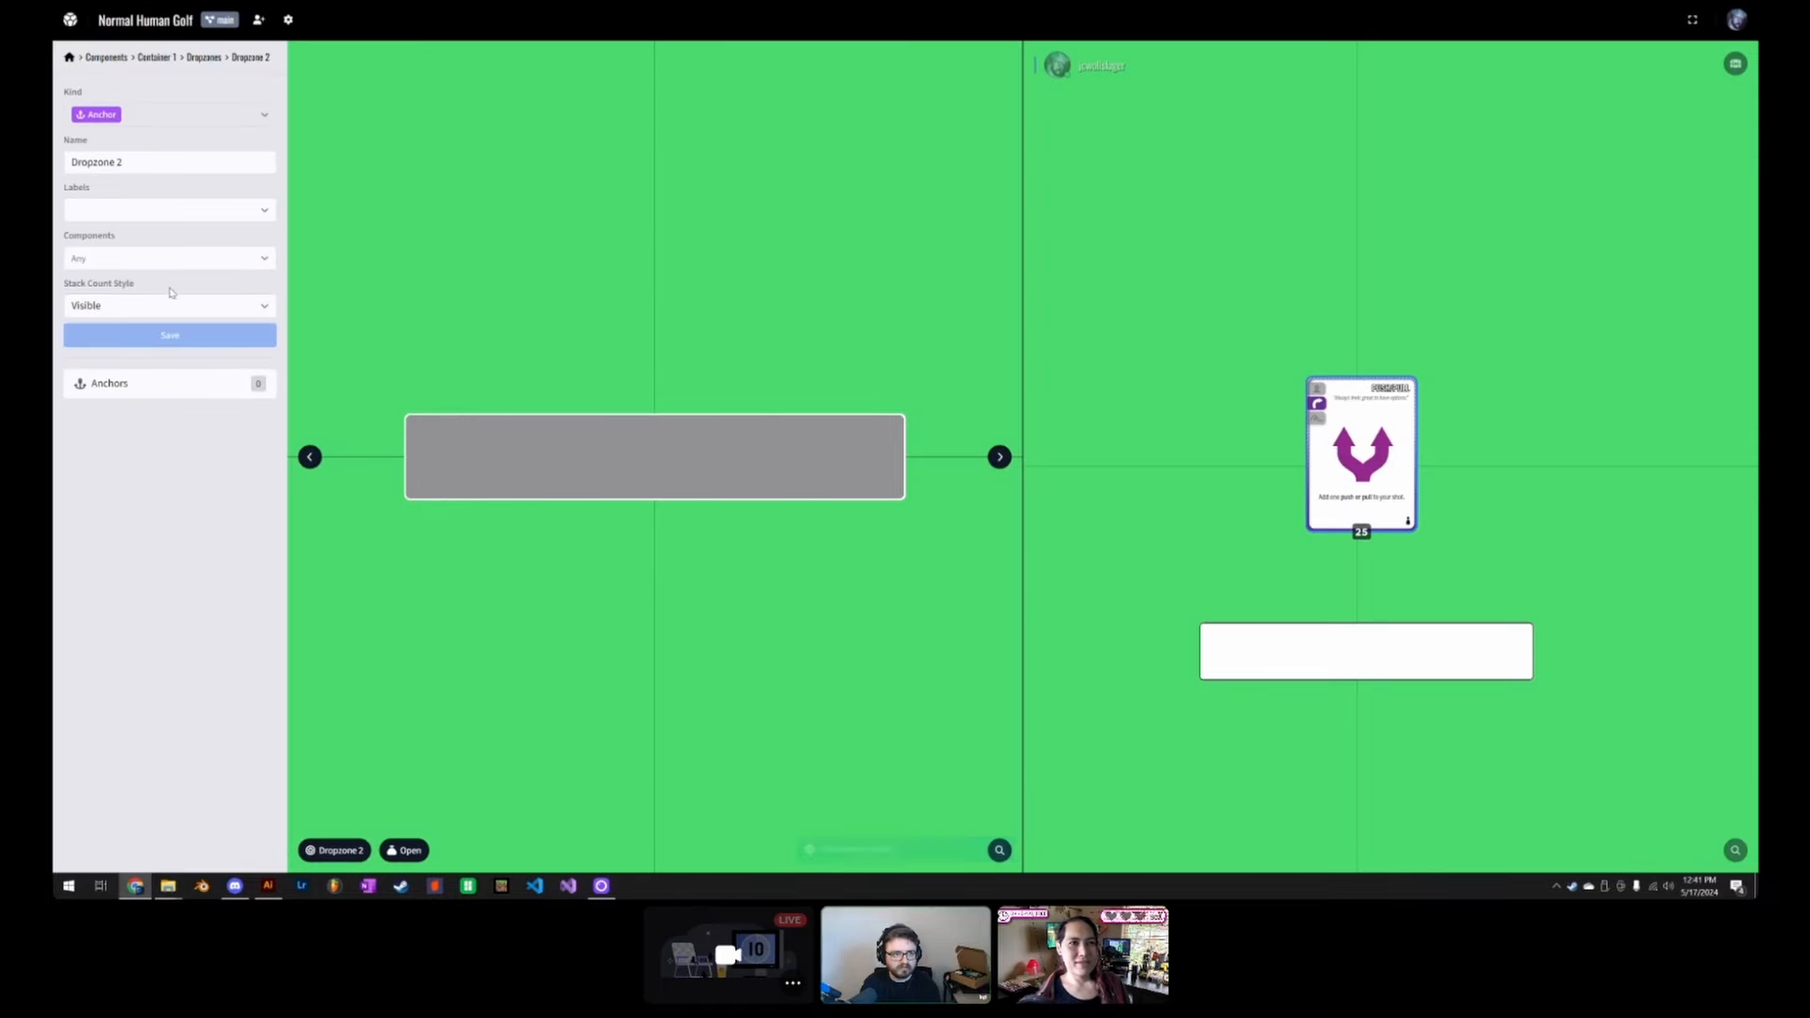
Step: Add an anchor of the Line kind to Dropzone 2
{"action": "left_click", "coordinate": [193, 386]}
{"action": "left_click", "coordinate": [264, 112]}
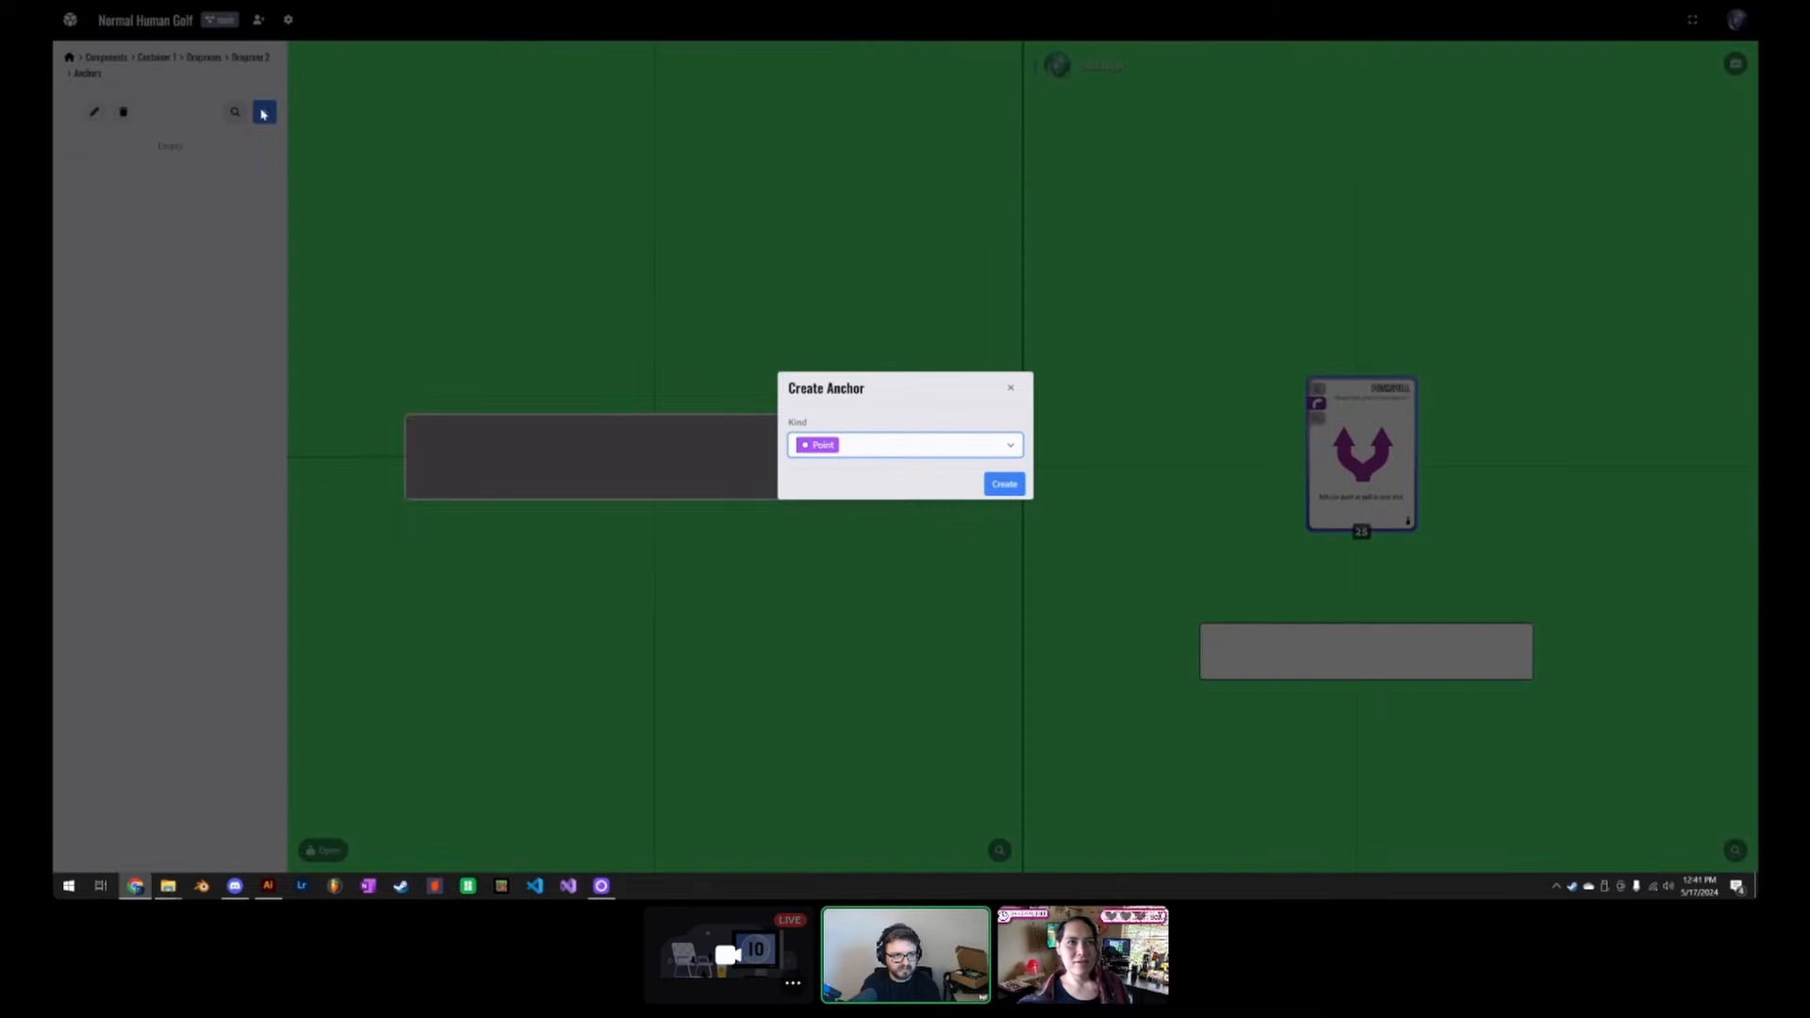
{"action": "left_click", "coordinate": [997, 482]}
{"action": "left_click", "coordinate": [1009, 445]}
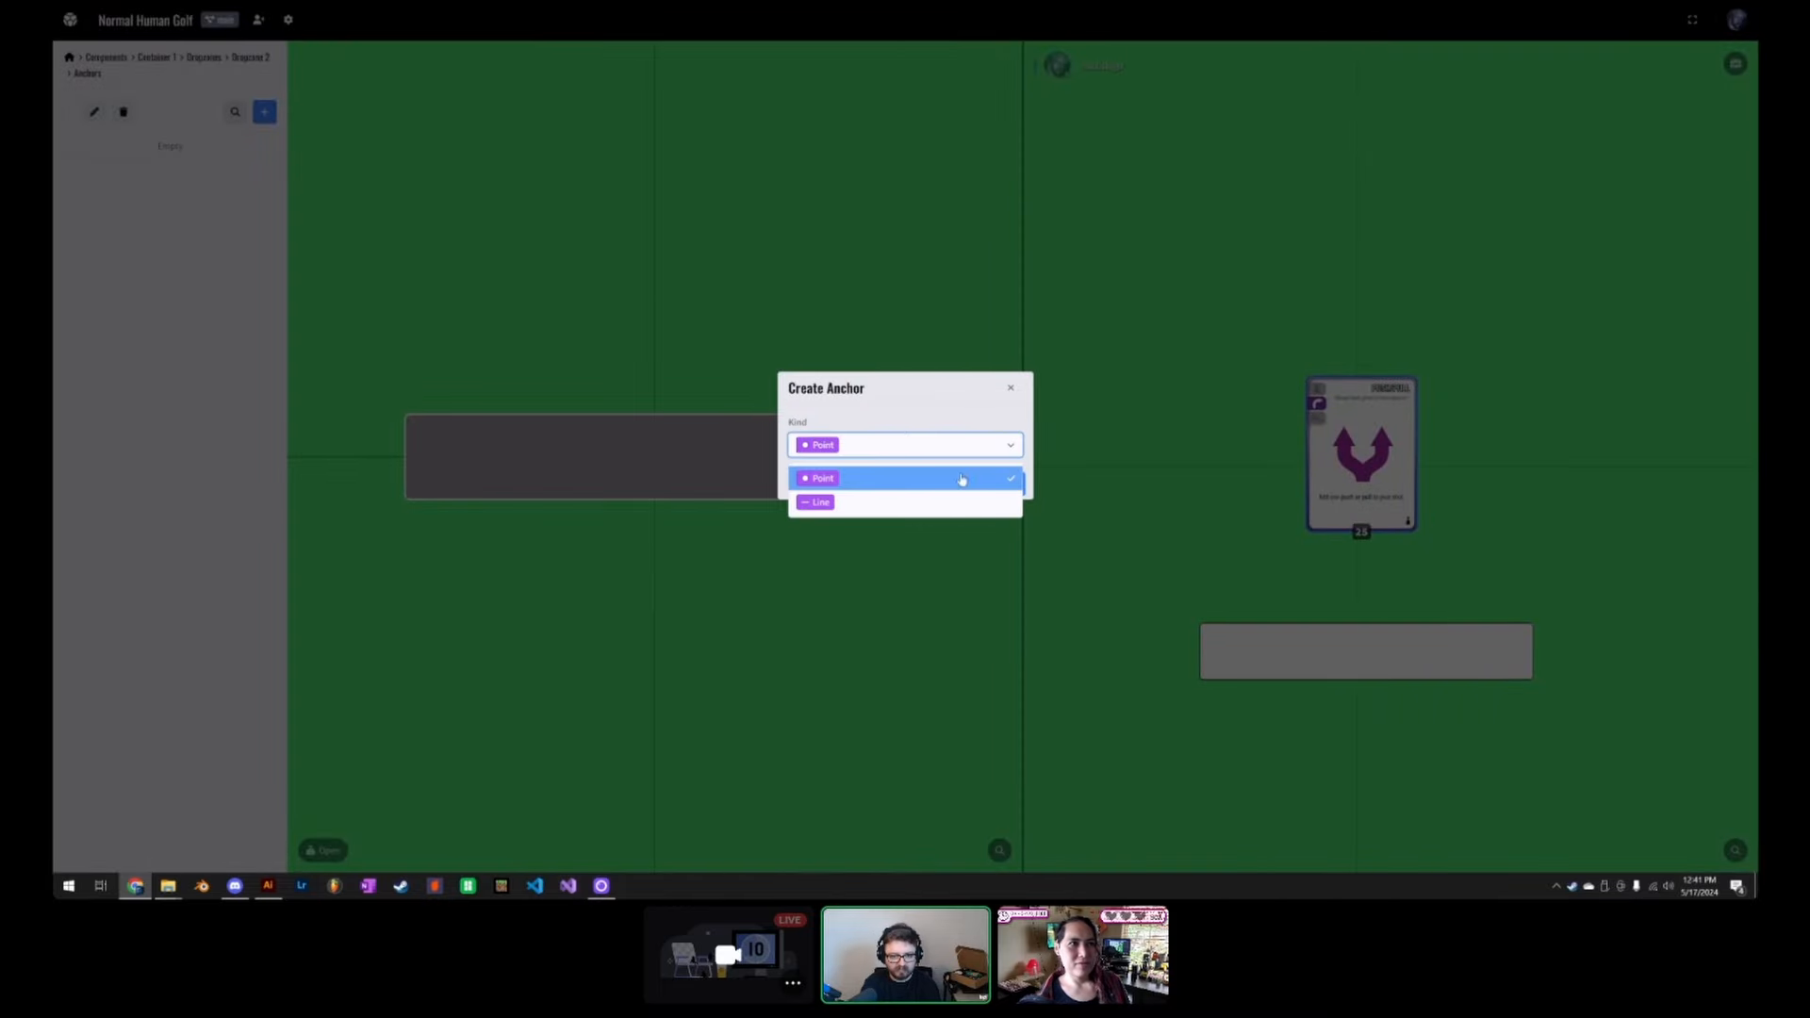
{"action": "left_click", "coordinate": [1015, 497]}
{"action": "left_click", "coordinate": [1005, 485]}
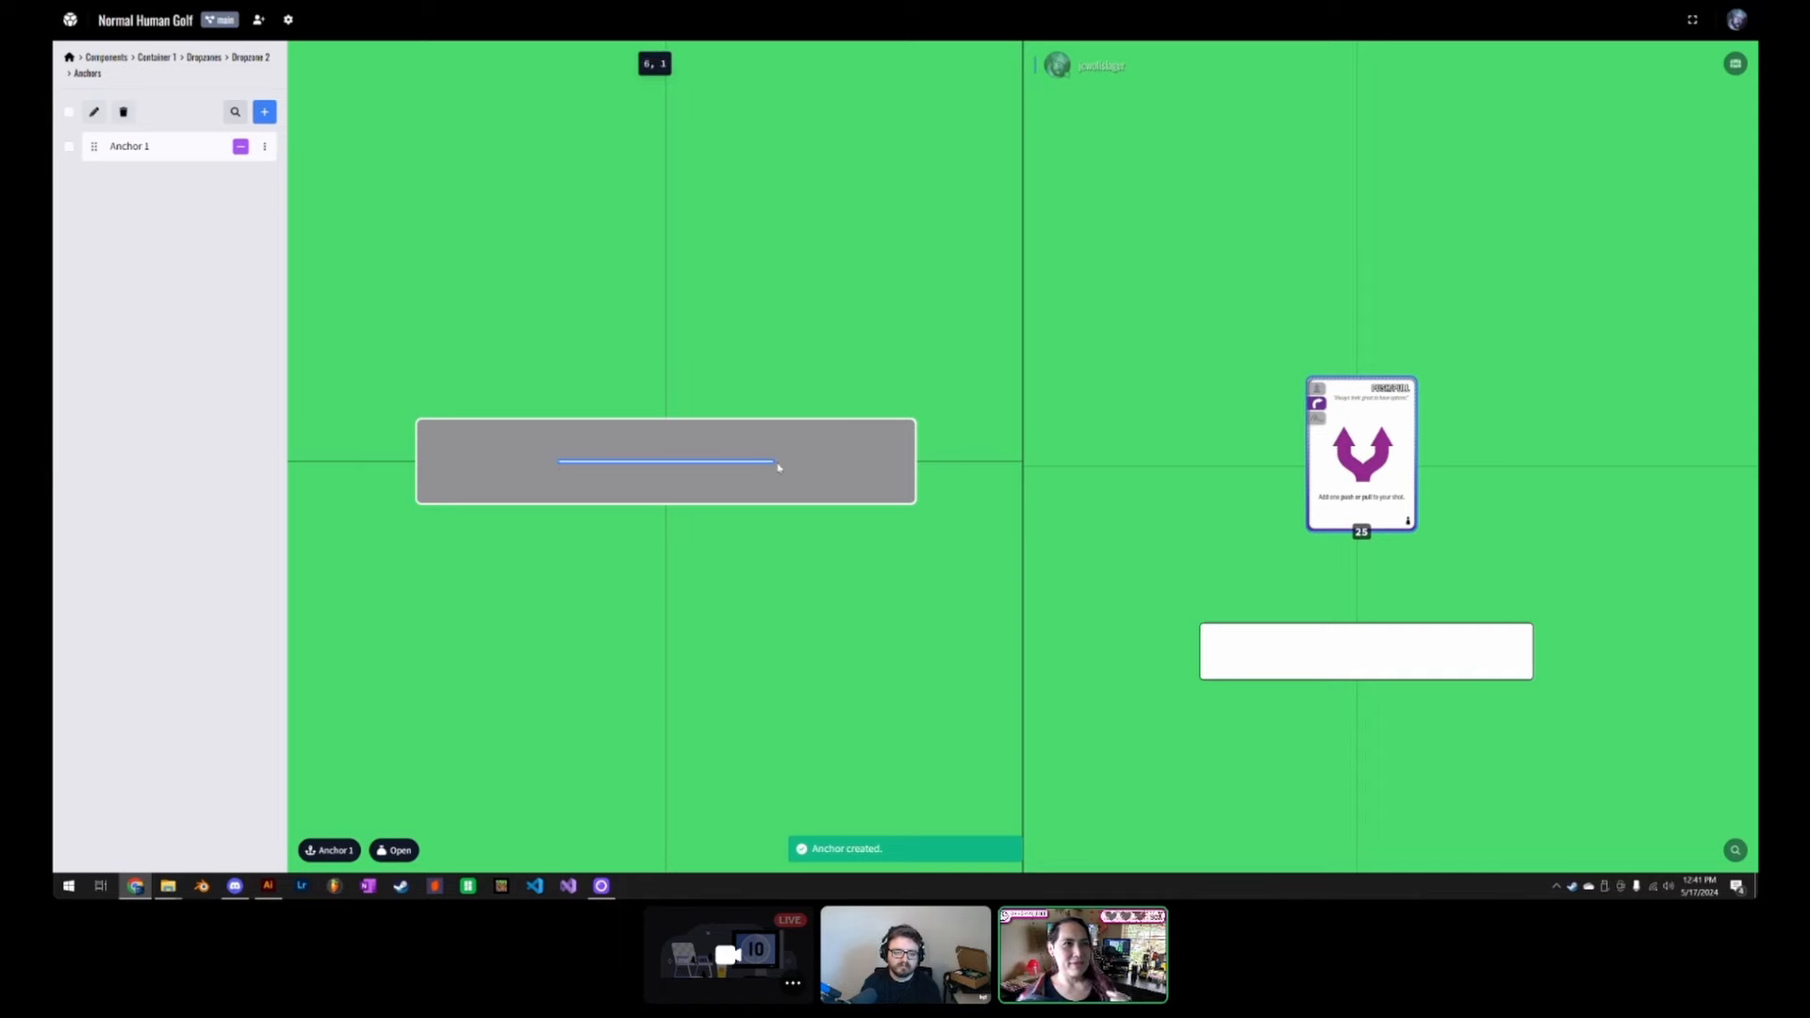
Step: Set the gap of the line anchor to 20 px and save it
{"action": "left_click", "coordinate": [151, 146]}
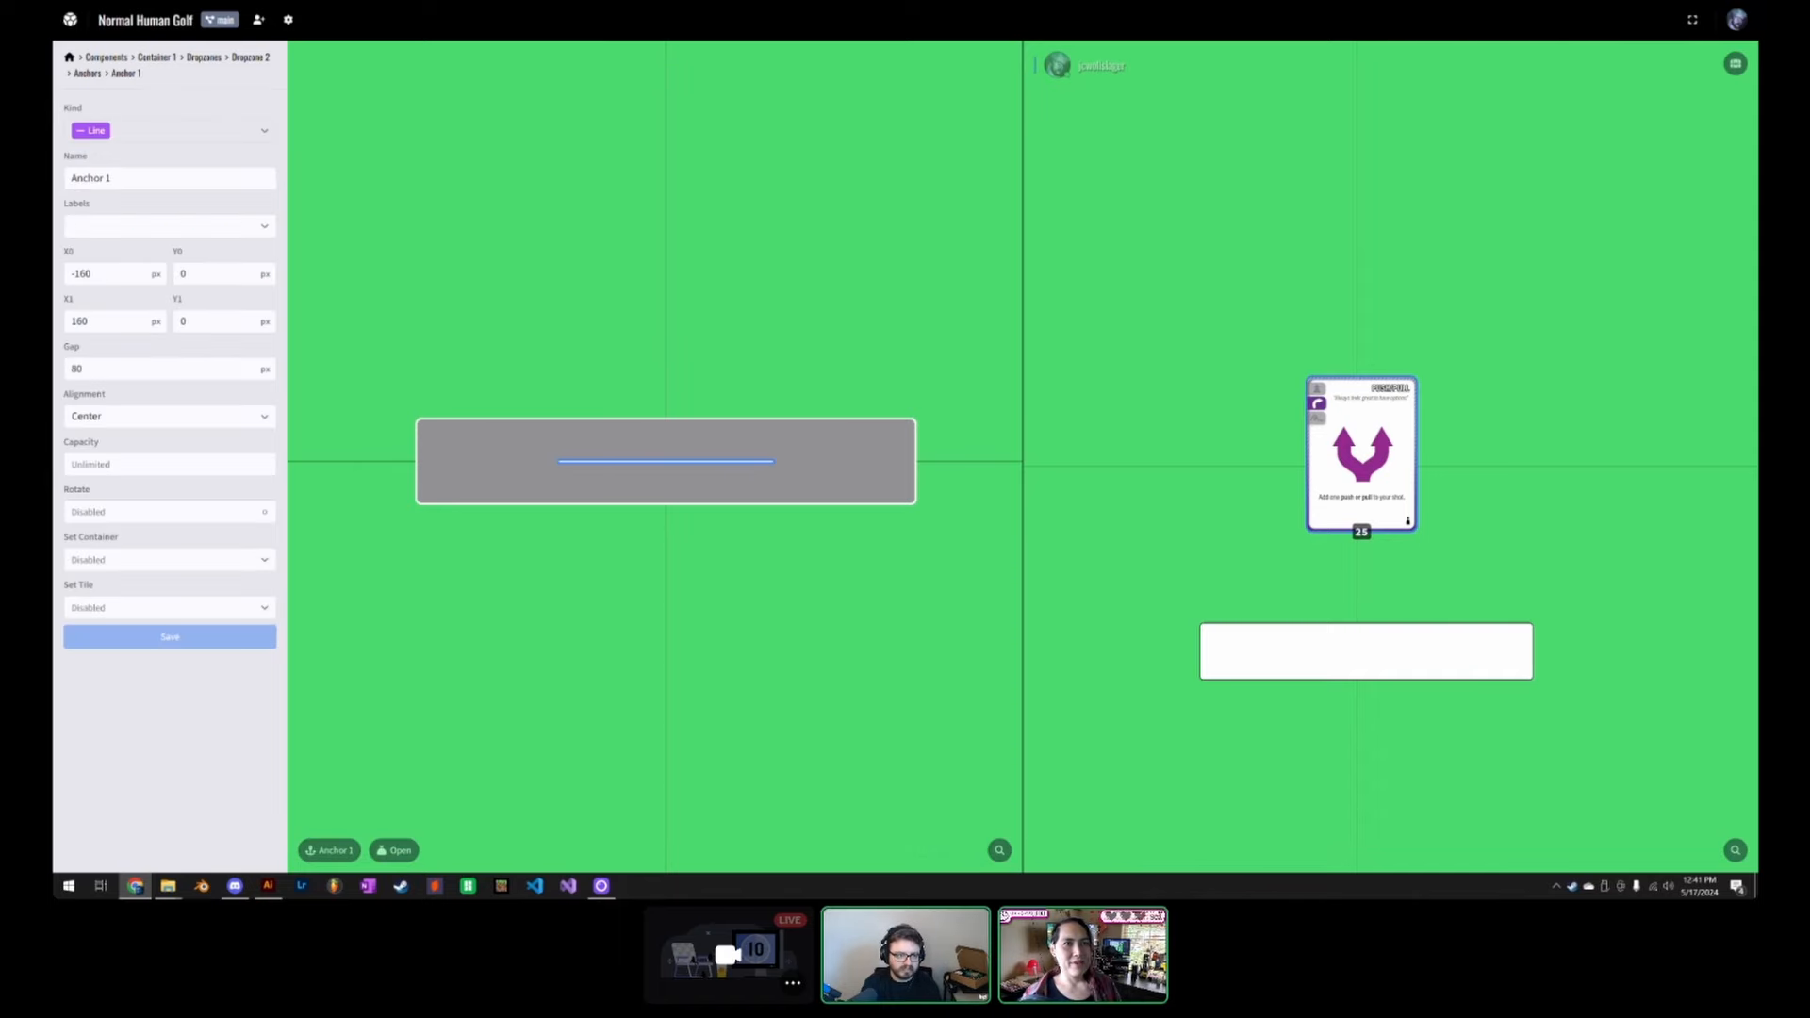
{"action": "left_click", "coordinate": [164, 368]}
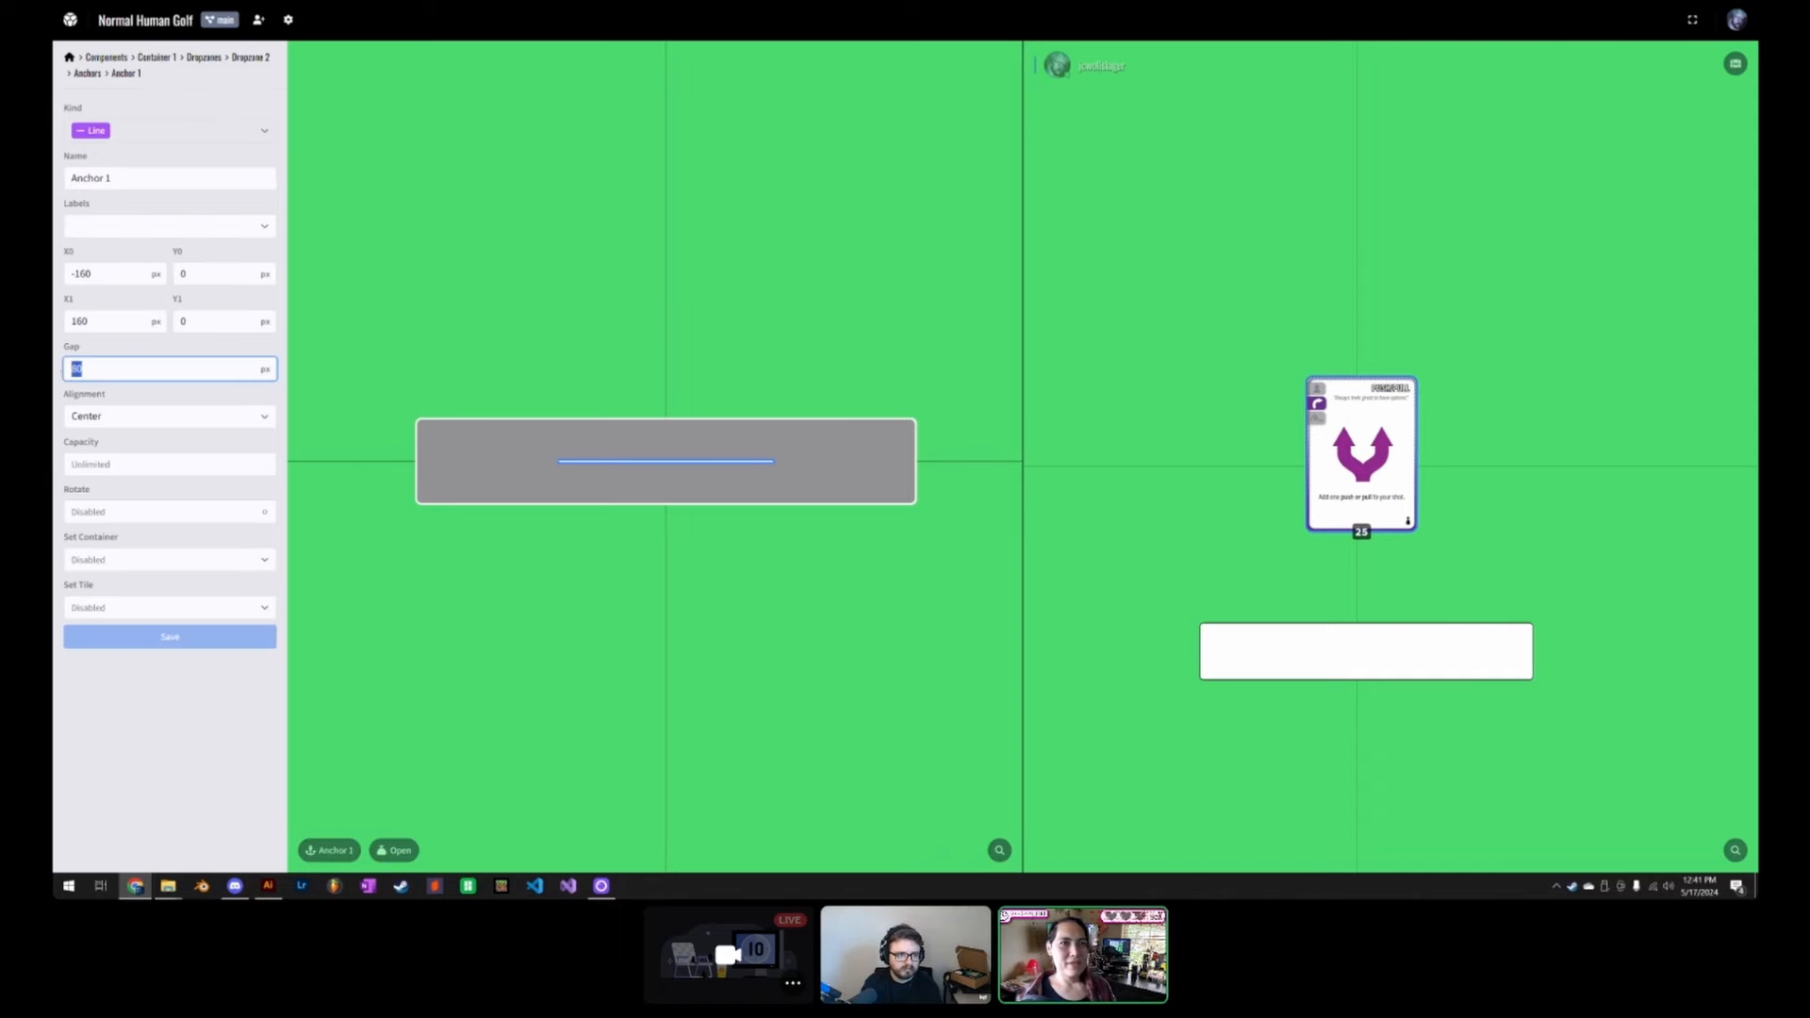
{"action": "type", "text": "20"}
{"action": "key", "text": "Return"}
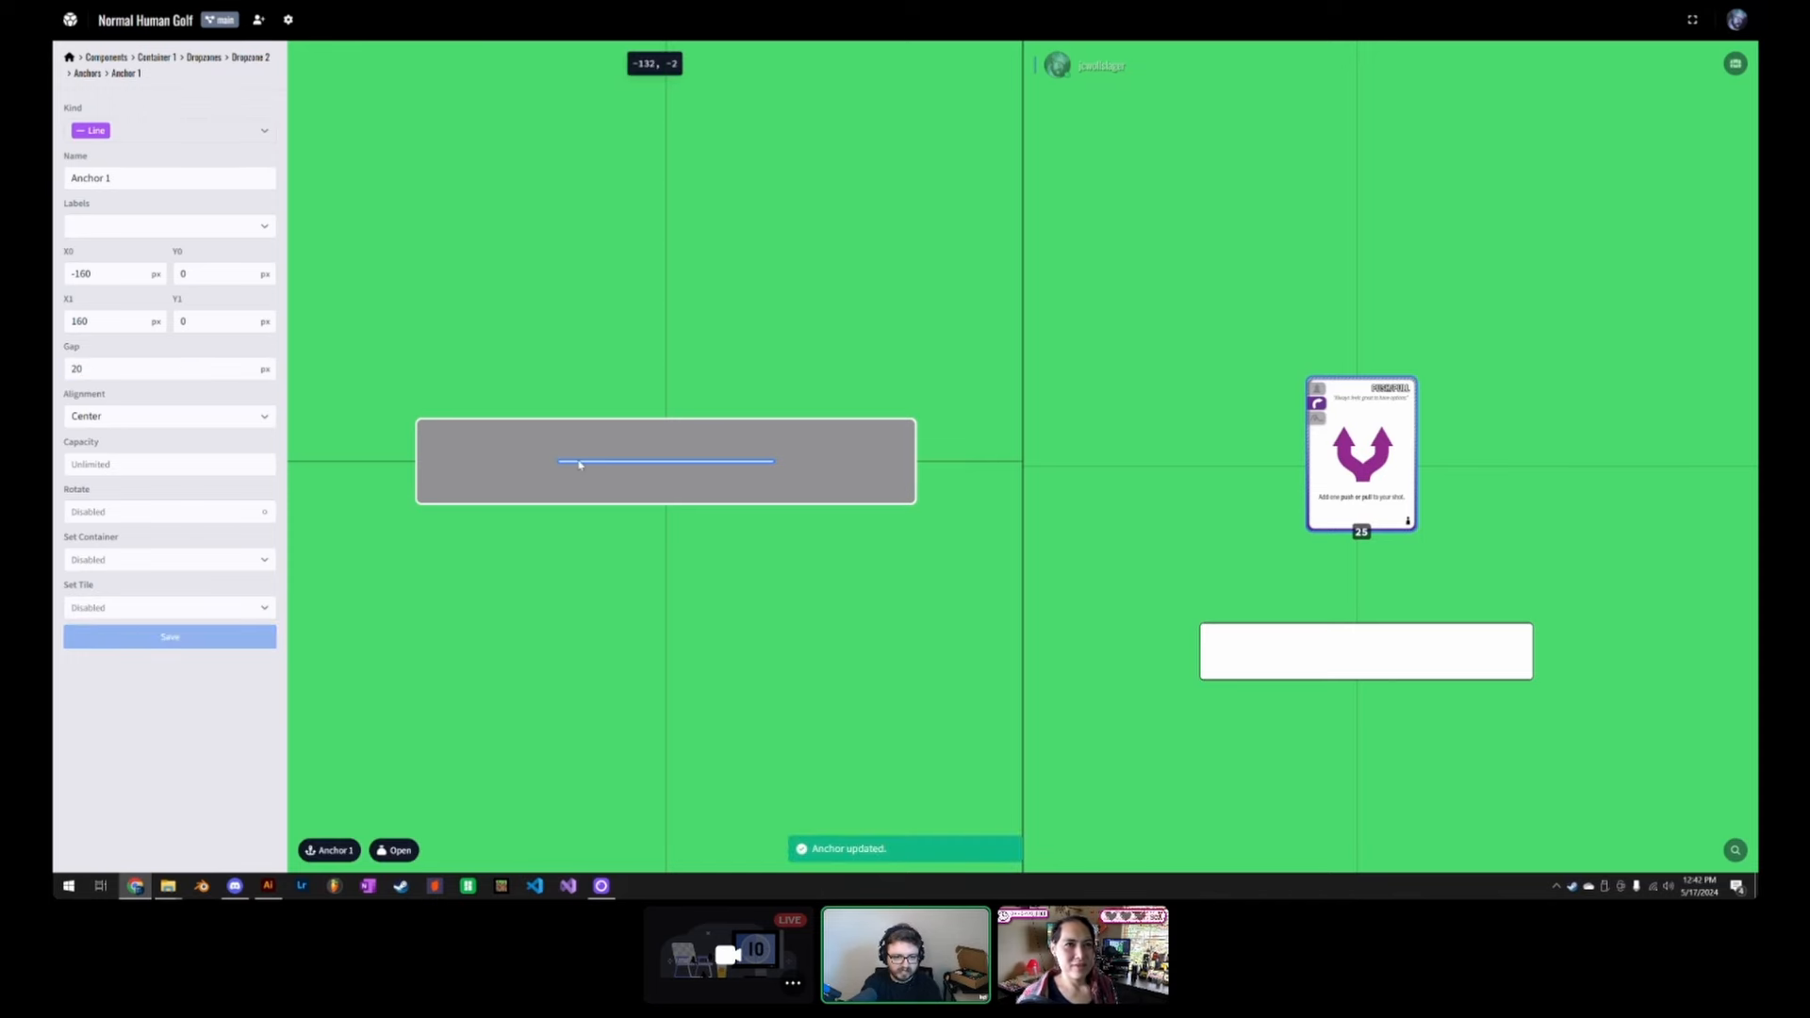
{"action": "left_click", "coordinate": [168, 442]}
{"action": "left_click", "coordinate": [170, 460]}
{"action": "left_click", "coordinate": [174, 442]}
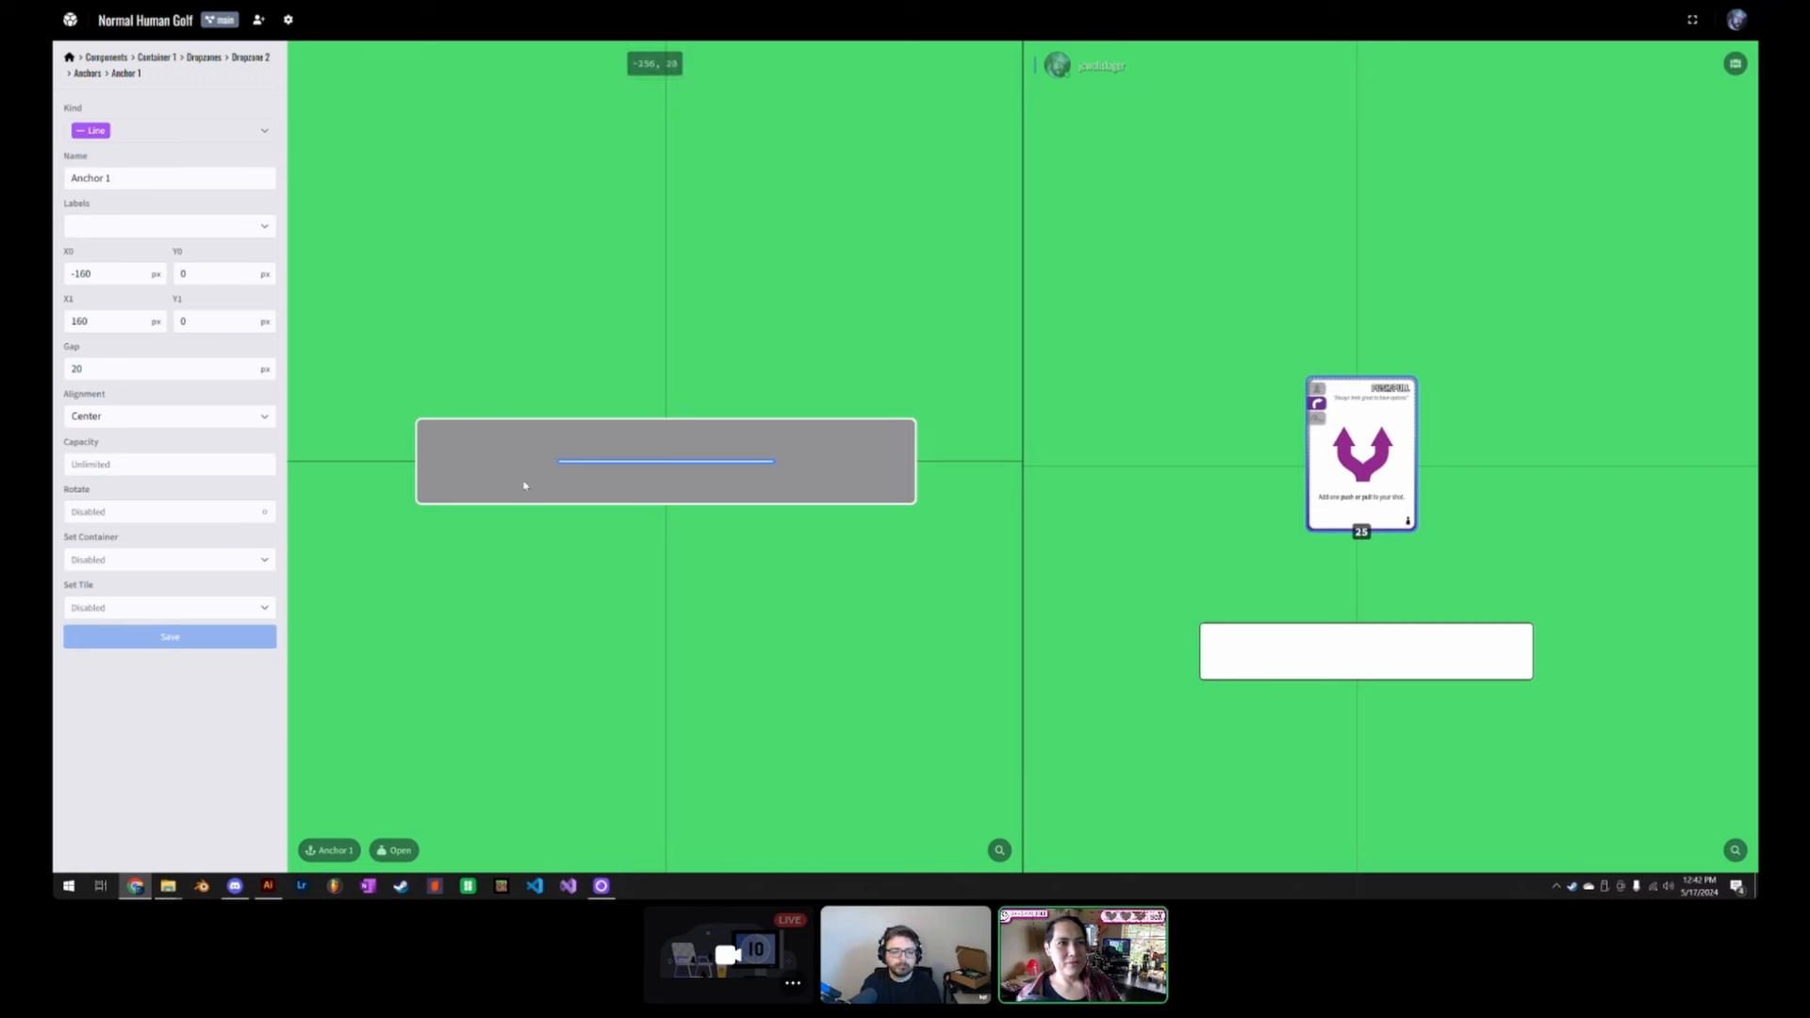
Step: Stretch the line anchor across the container by setting X0 to -375 px and X1 to 375 px, saving both
{"action": "left_click", "coordinate": [91, 275]}
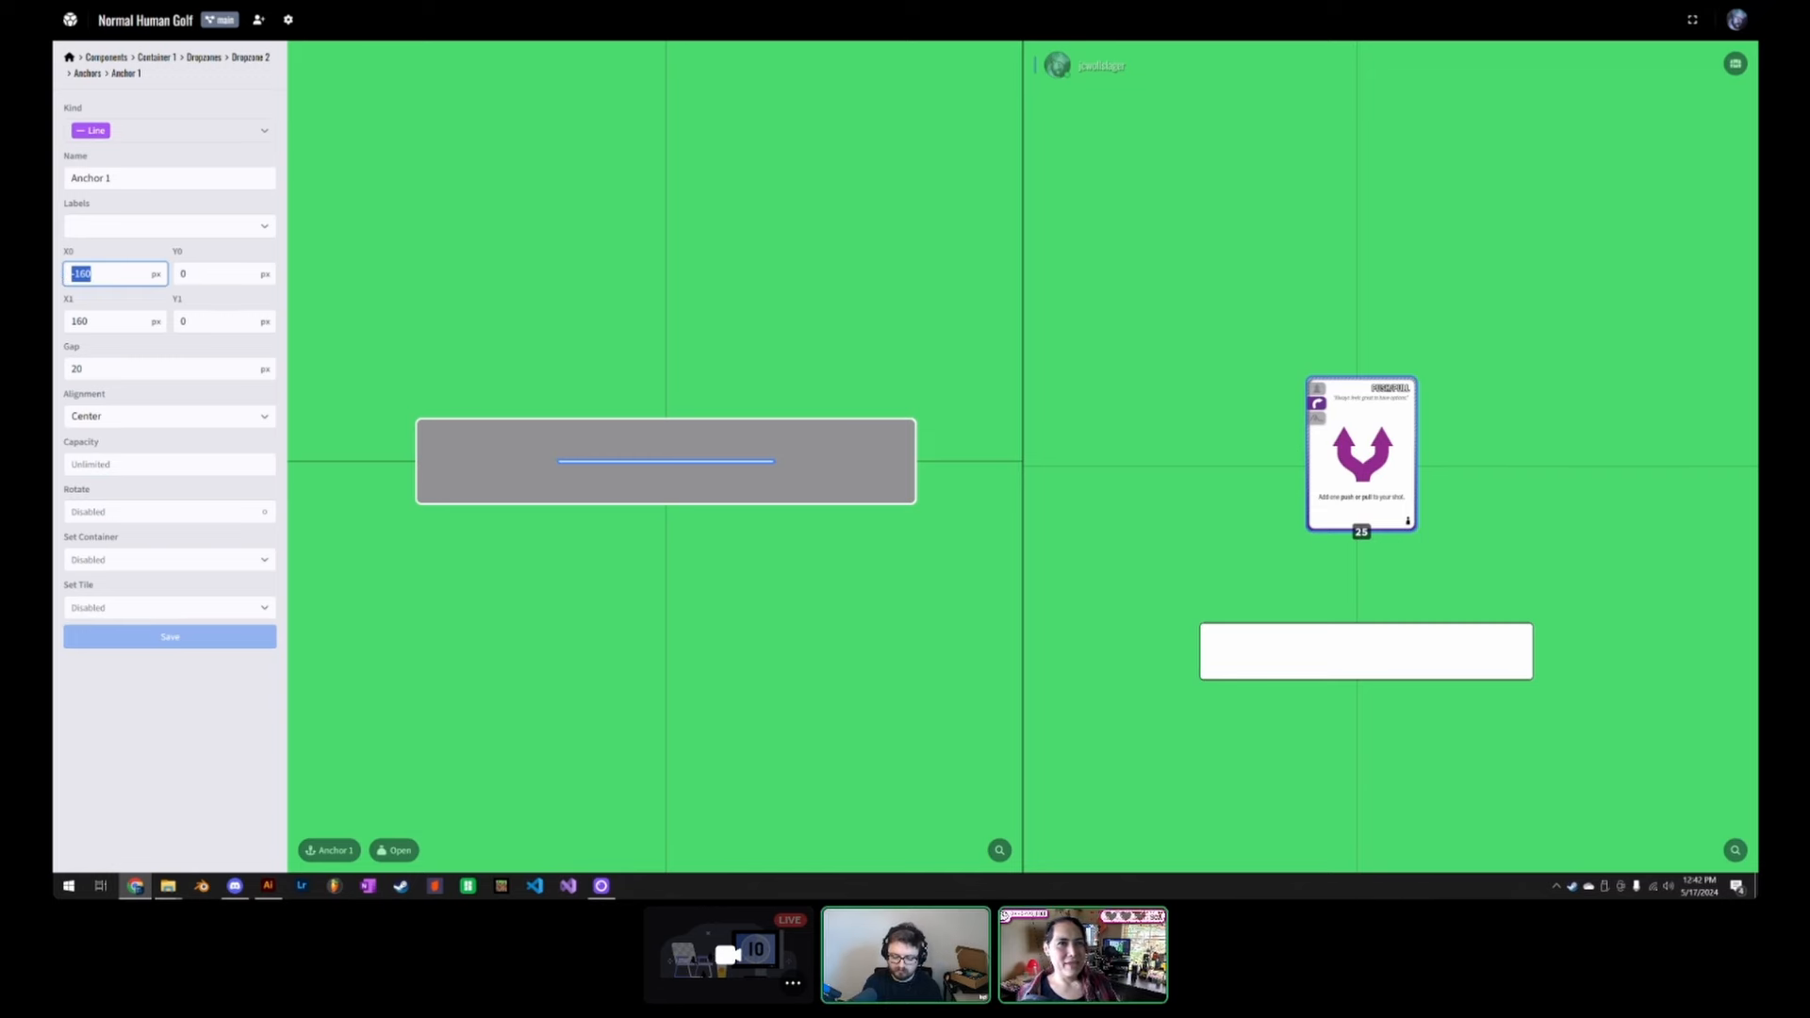
{"action": "type", "text": "-"}
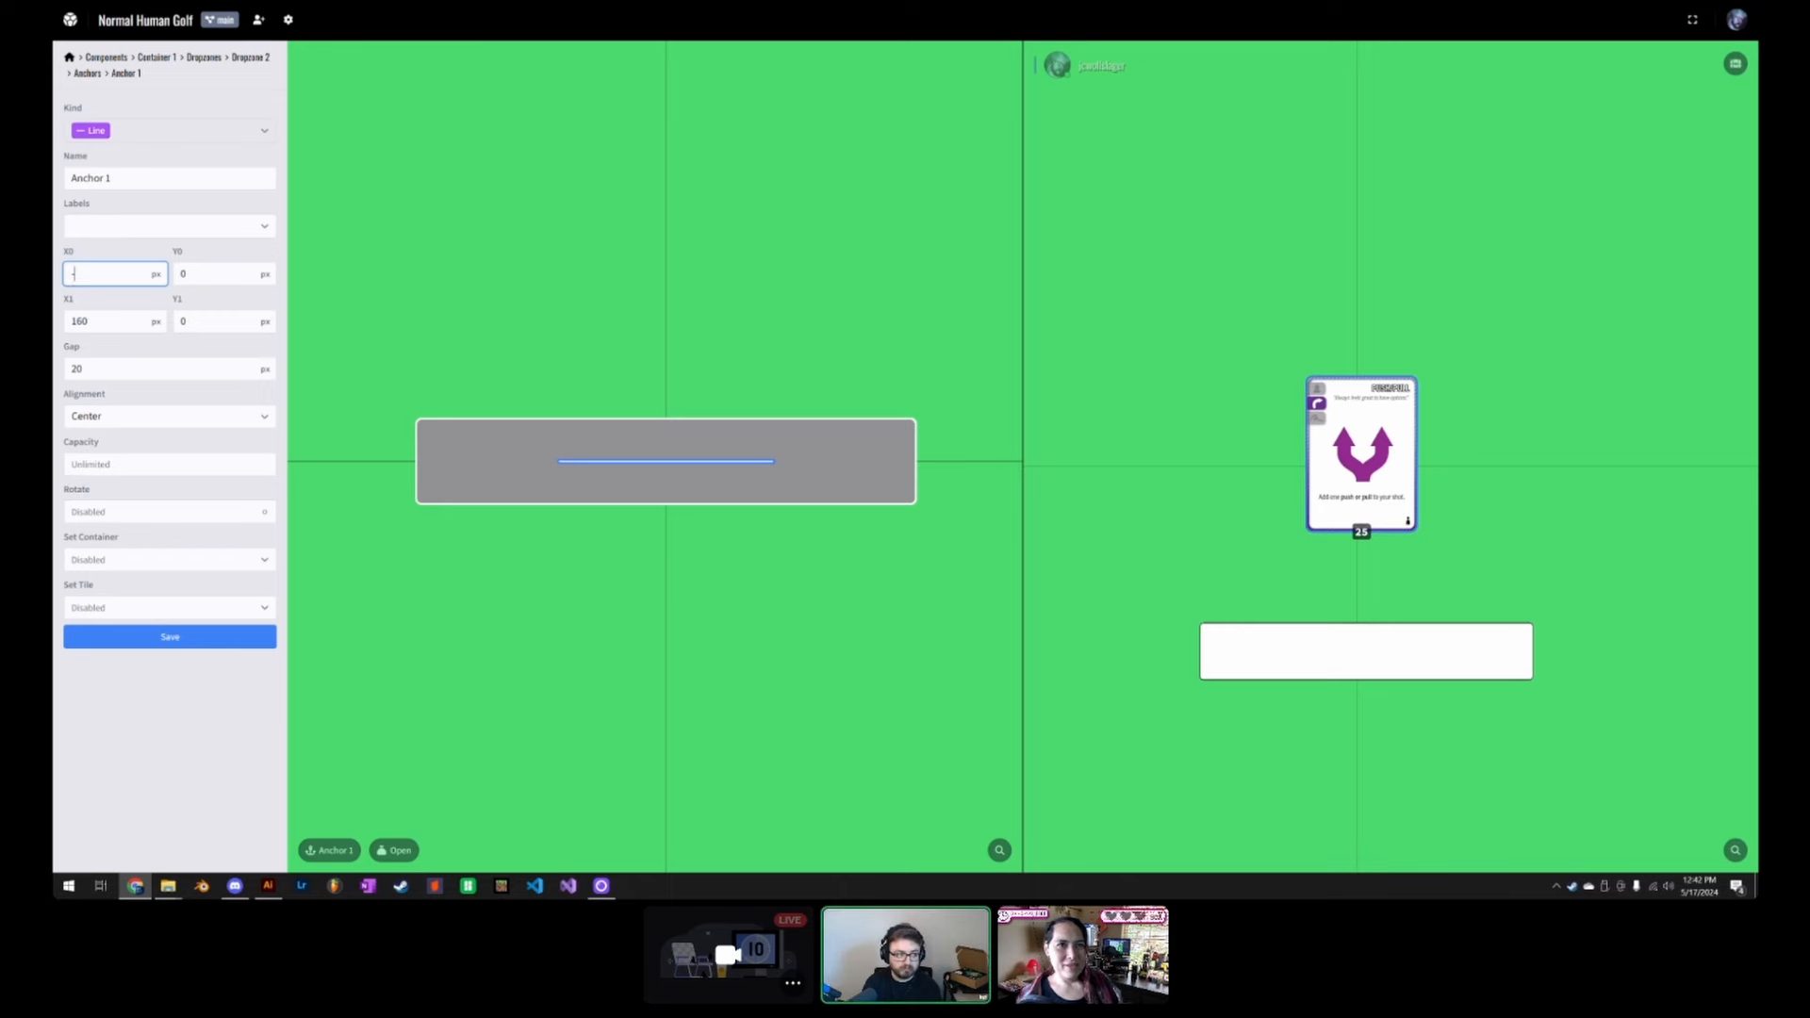
{"action": "type", "text": "375"}
{"action": "key", "text": "Return"}
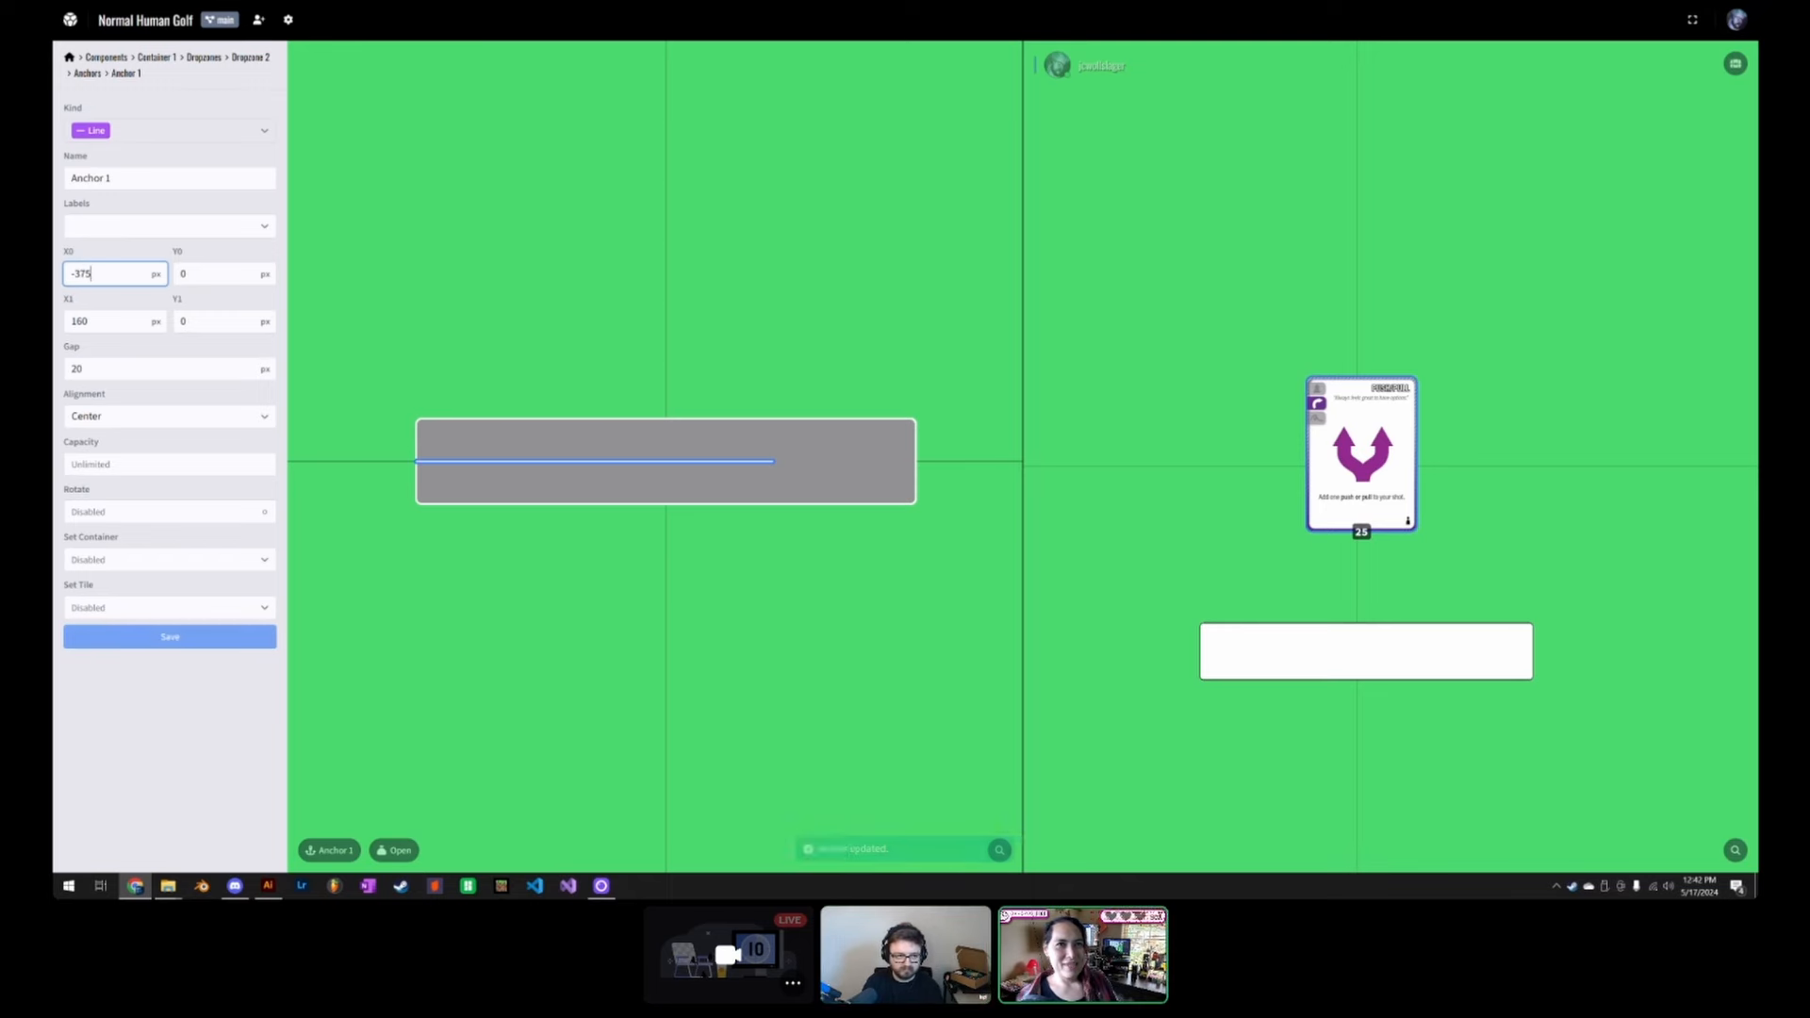
{"action": "key", "text": "Tab"}
{"action": "type", "text": "375"}
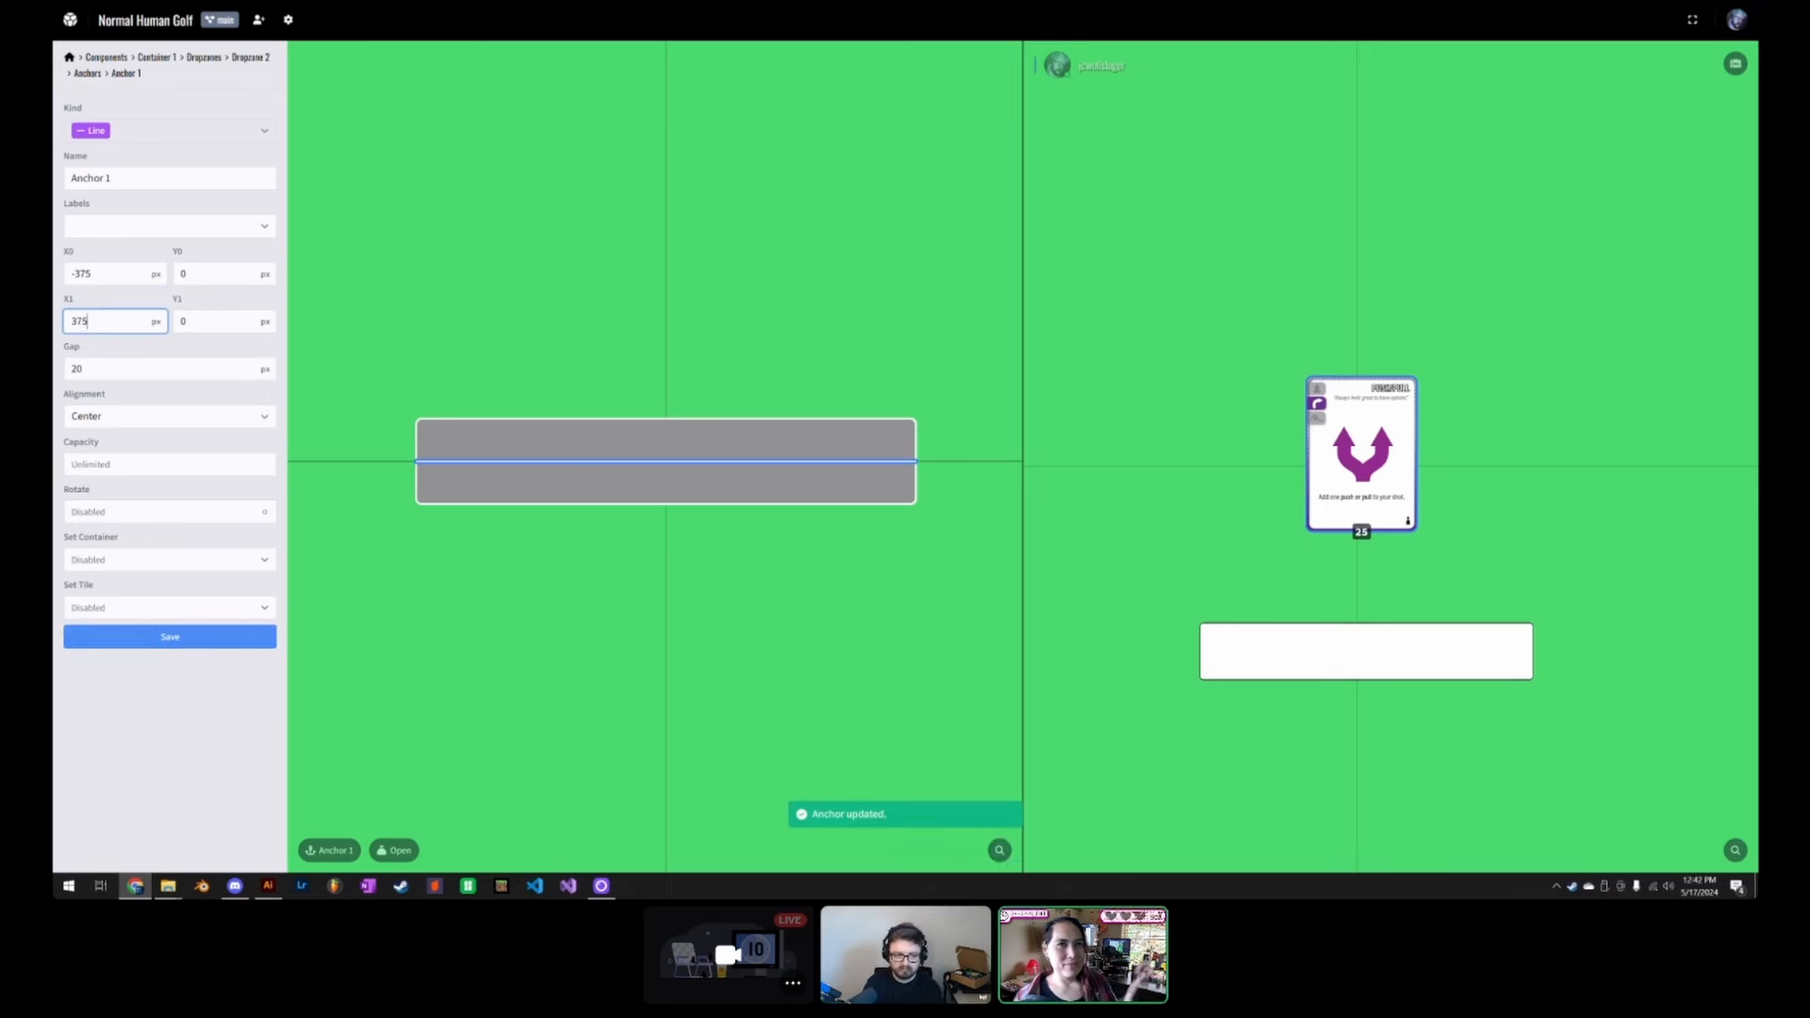
{"action": "key", "text": "Return"}
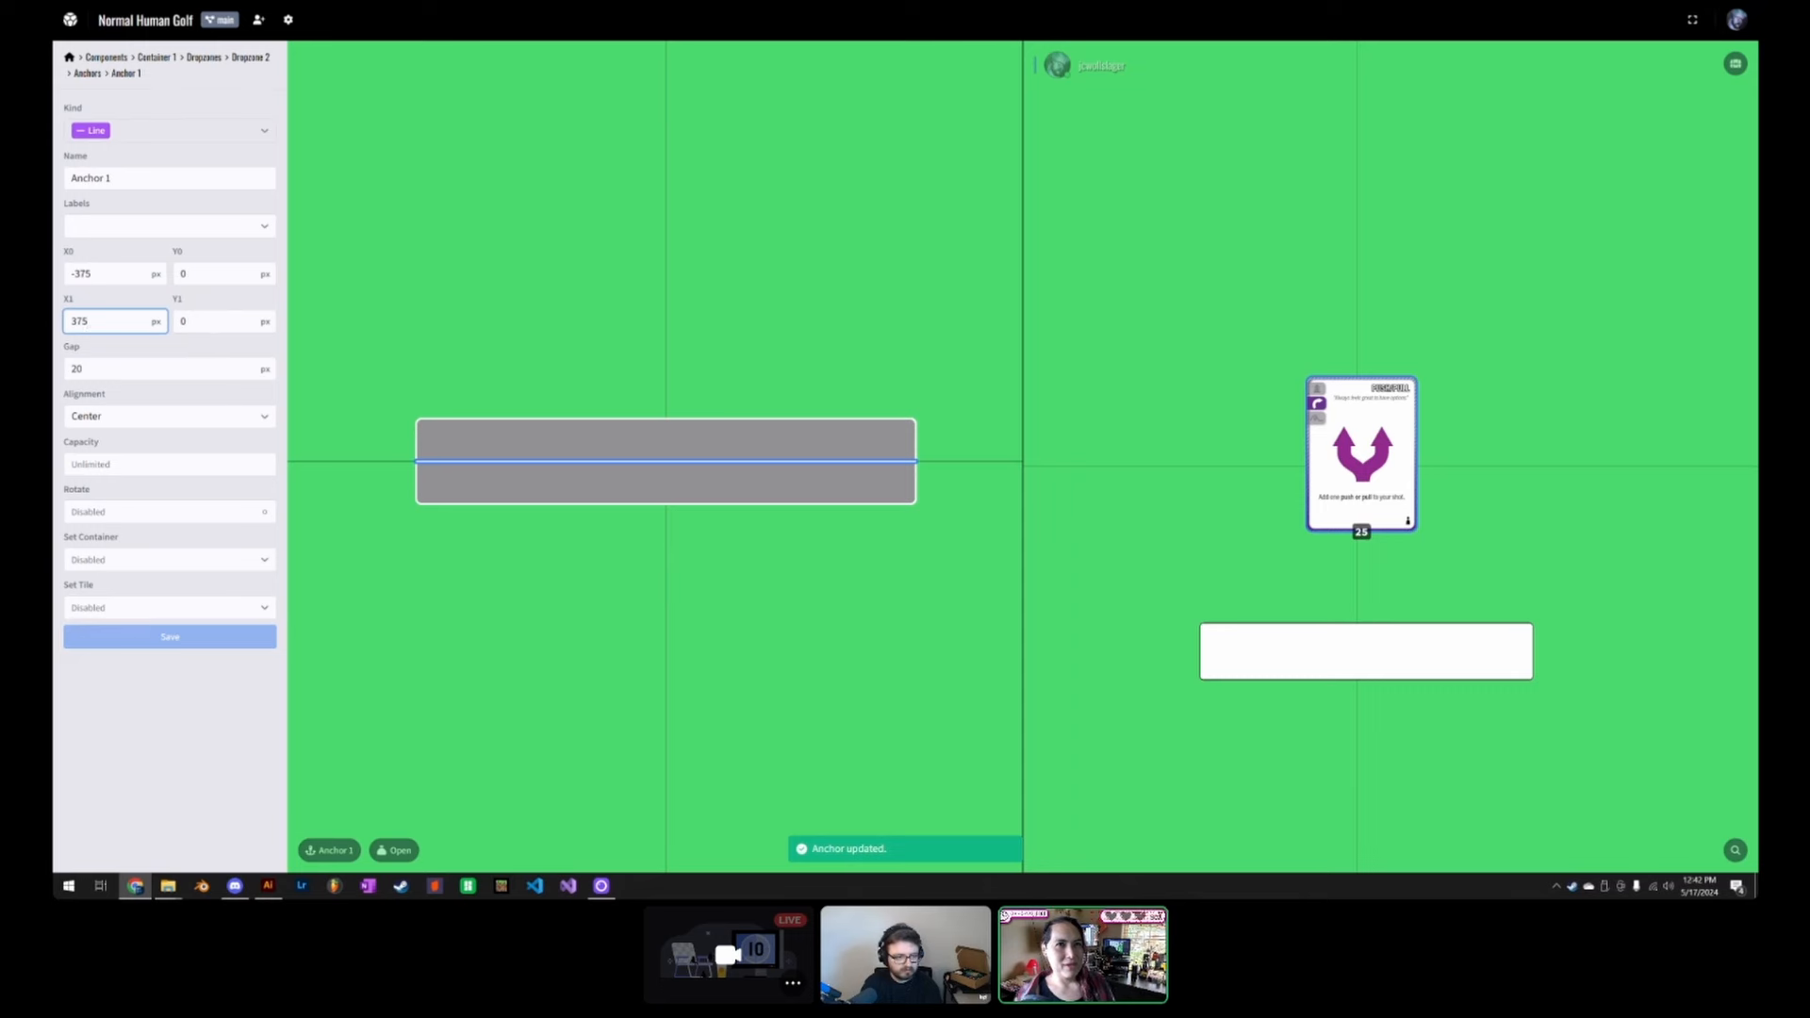
{"action": "key", "text": "Tab"}
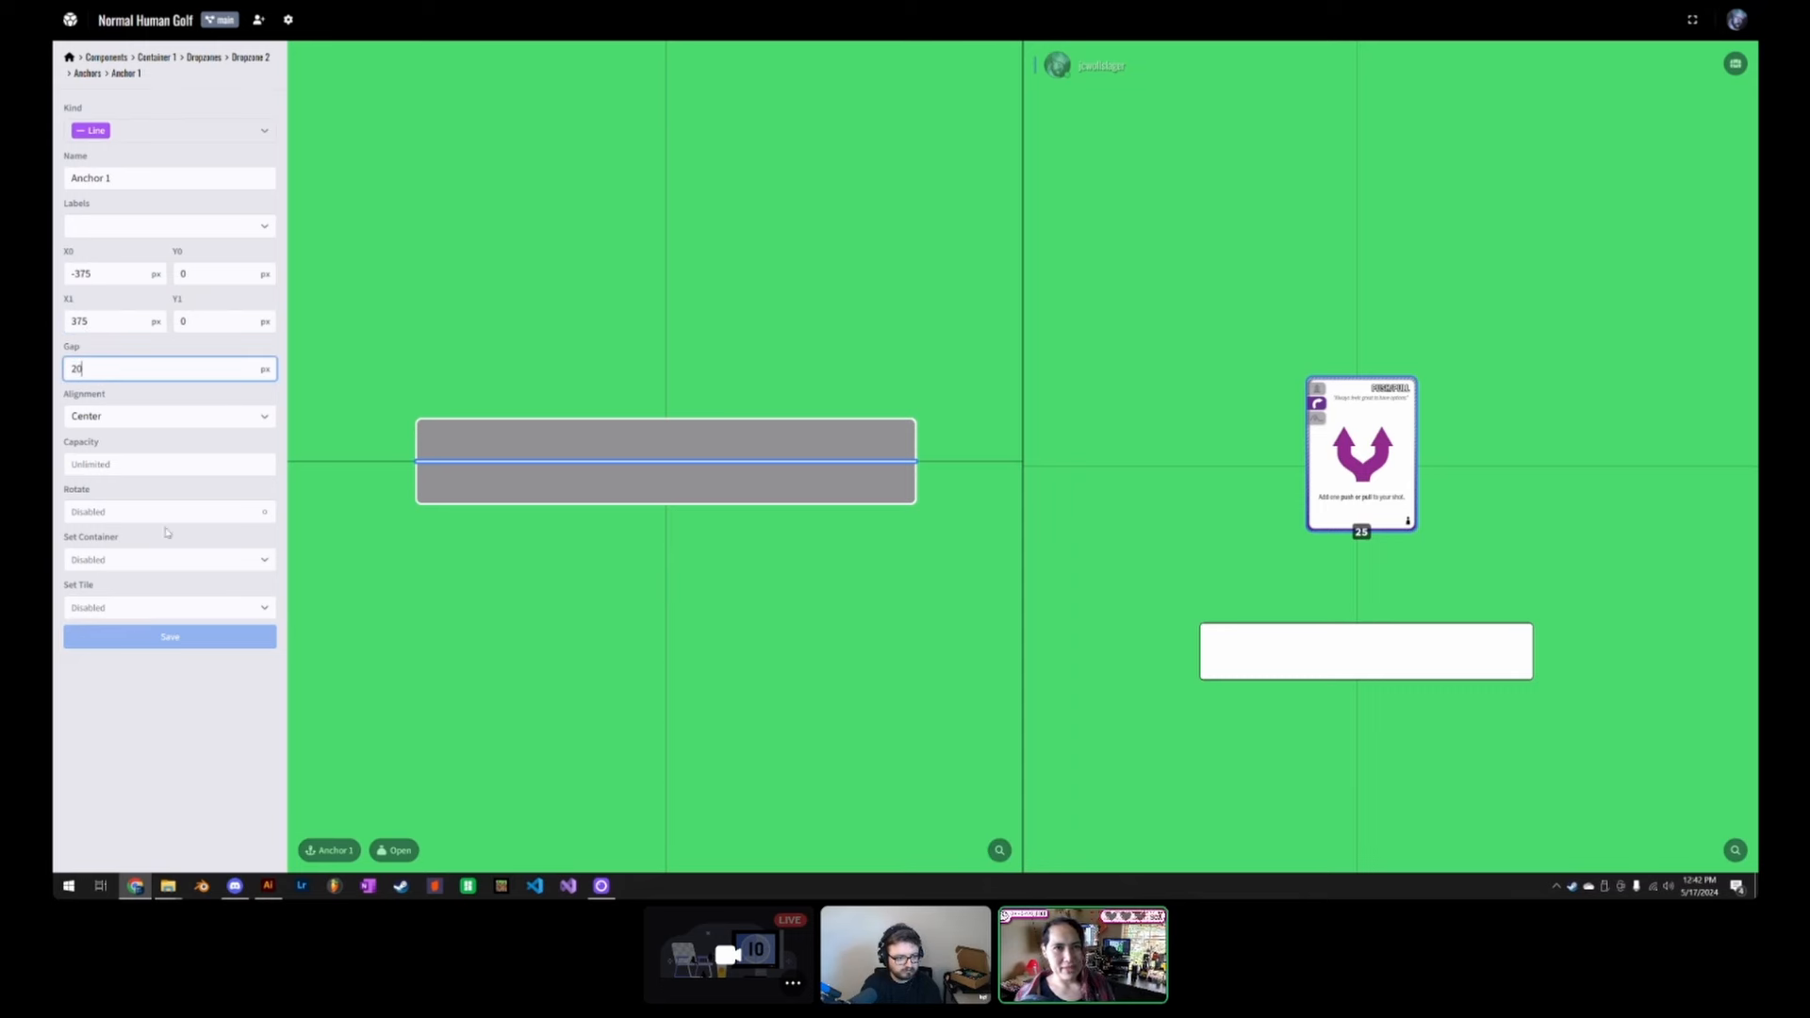
{"action": "left_click", "coordinate": [154, 698]}
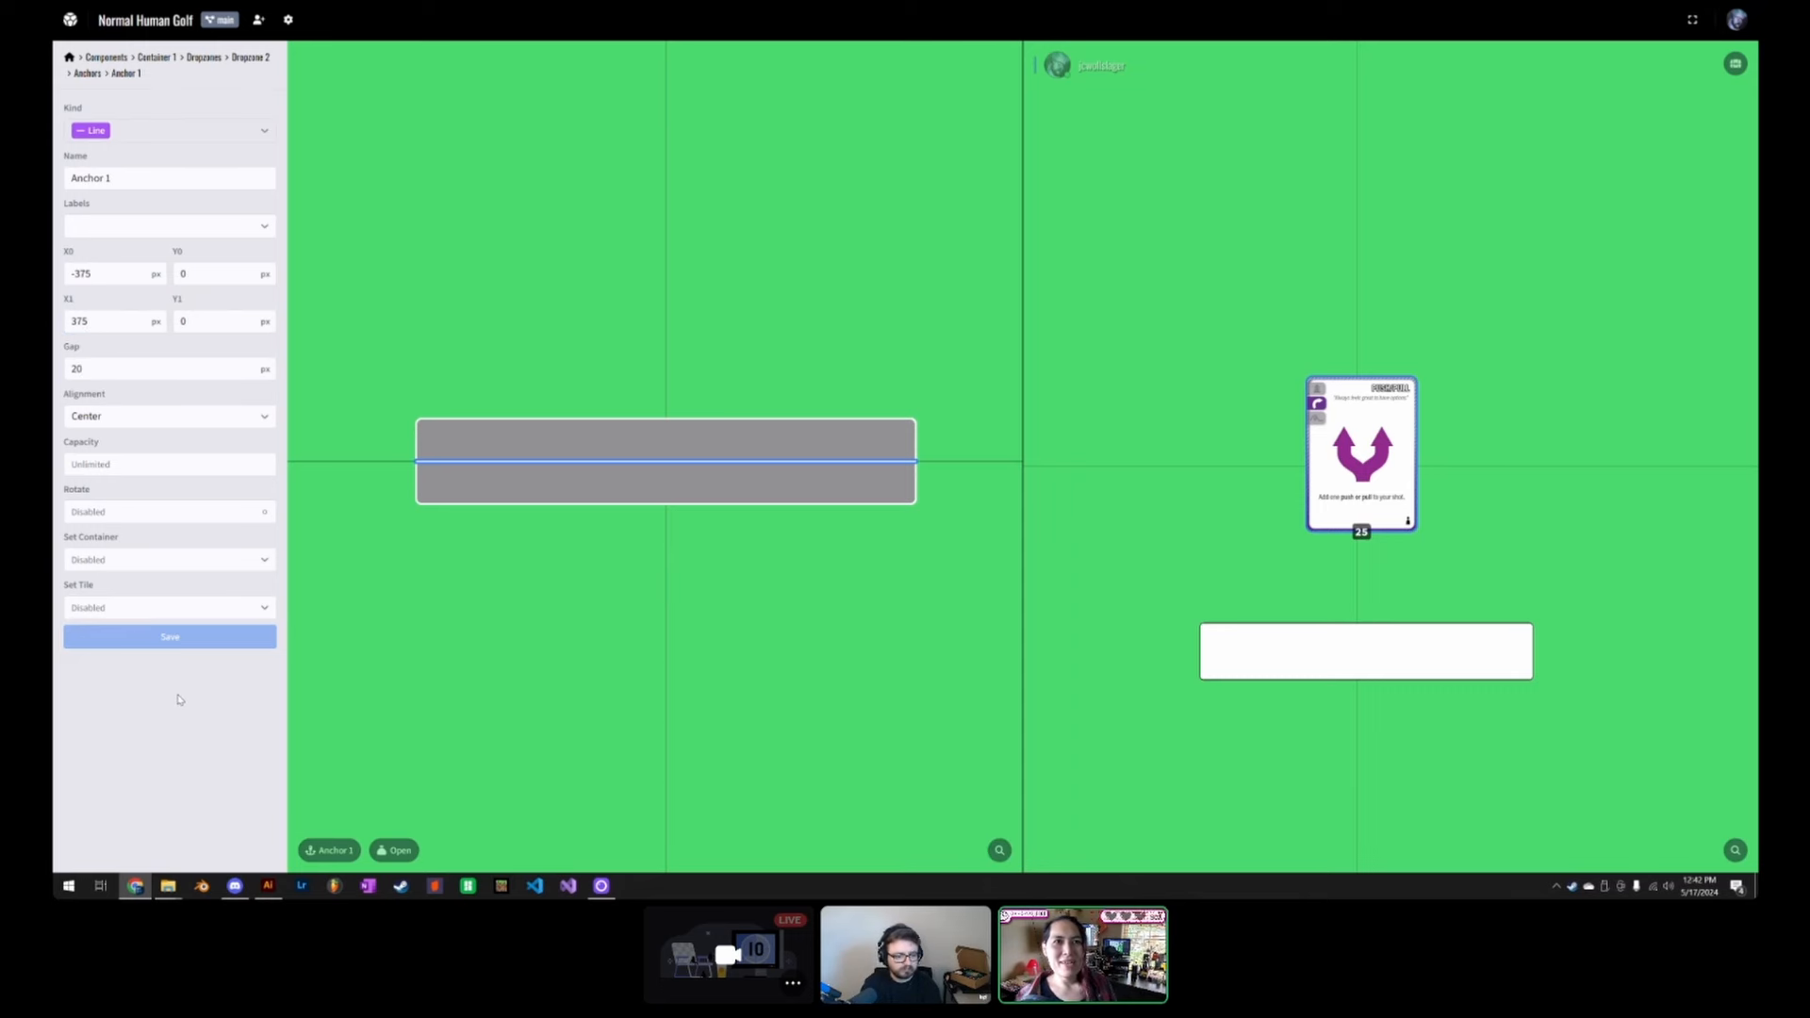
Step: Set the line anchor's Rotate value to 0 and save it
{"action": "left_click", "coordinate": [147, 179]}
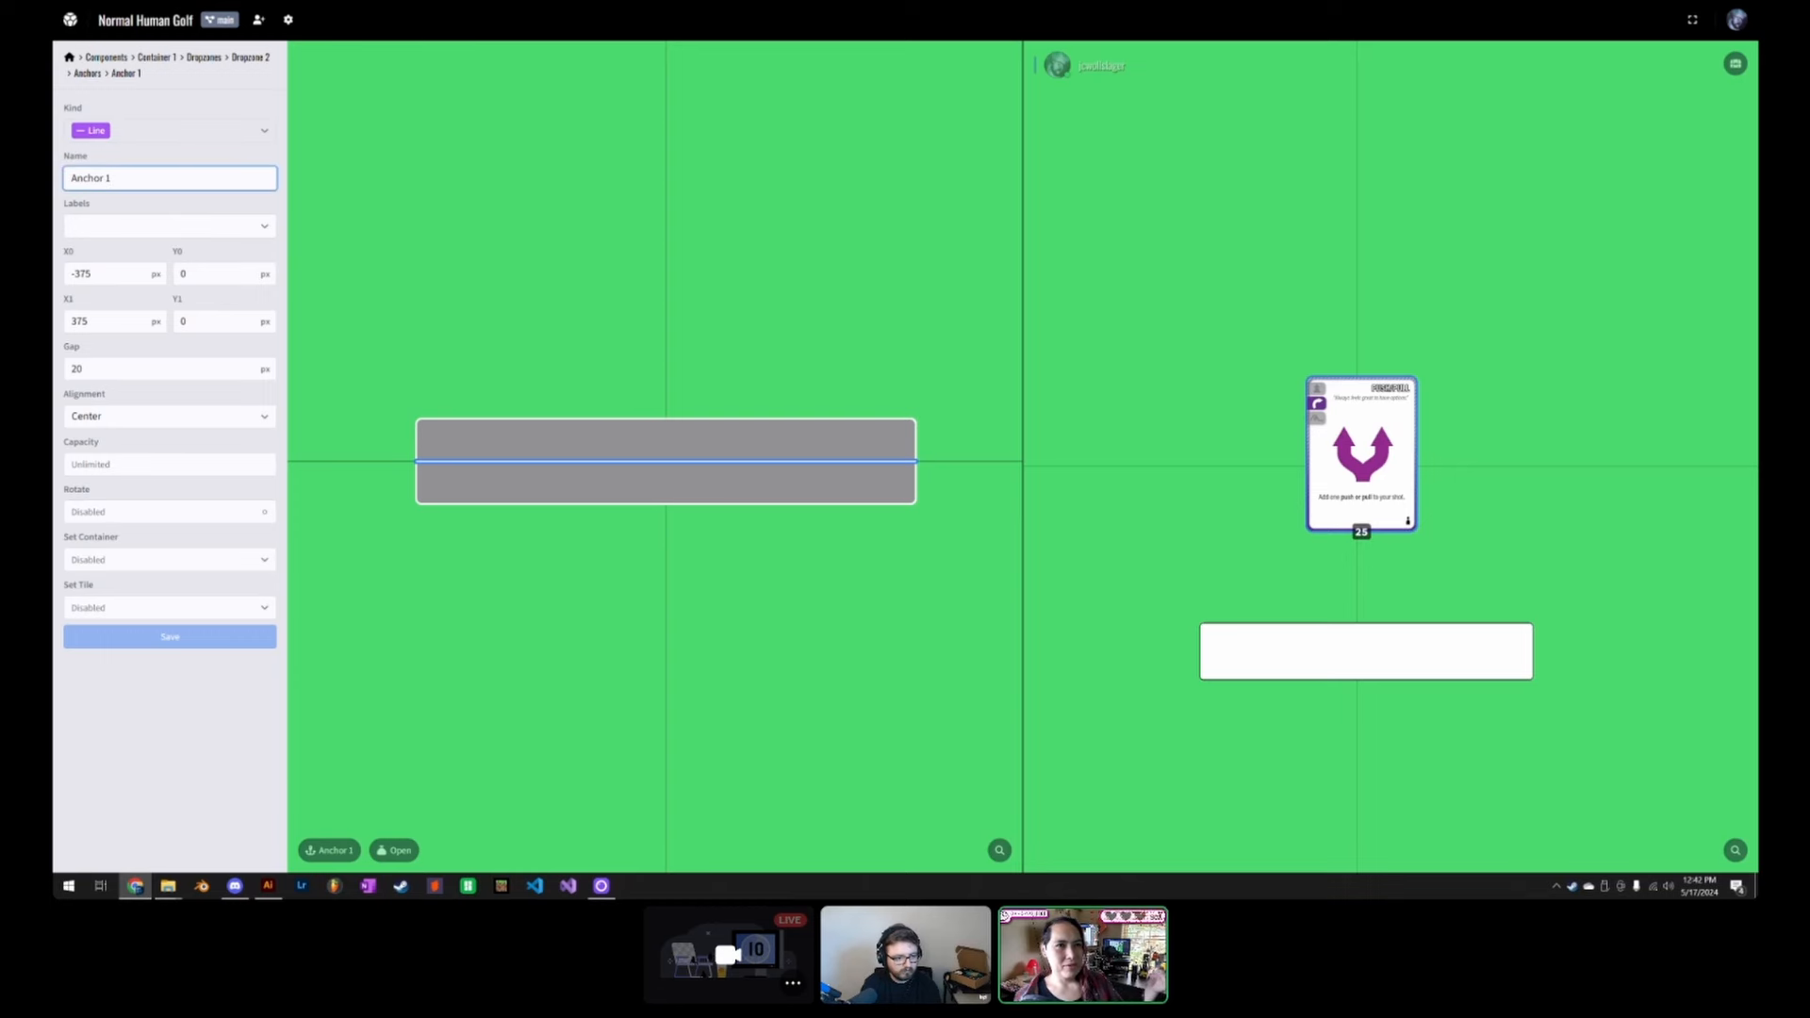
{"action": "left_click", "coordinate": [170, 416]}
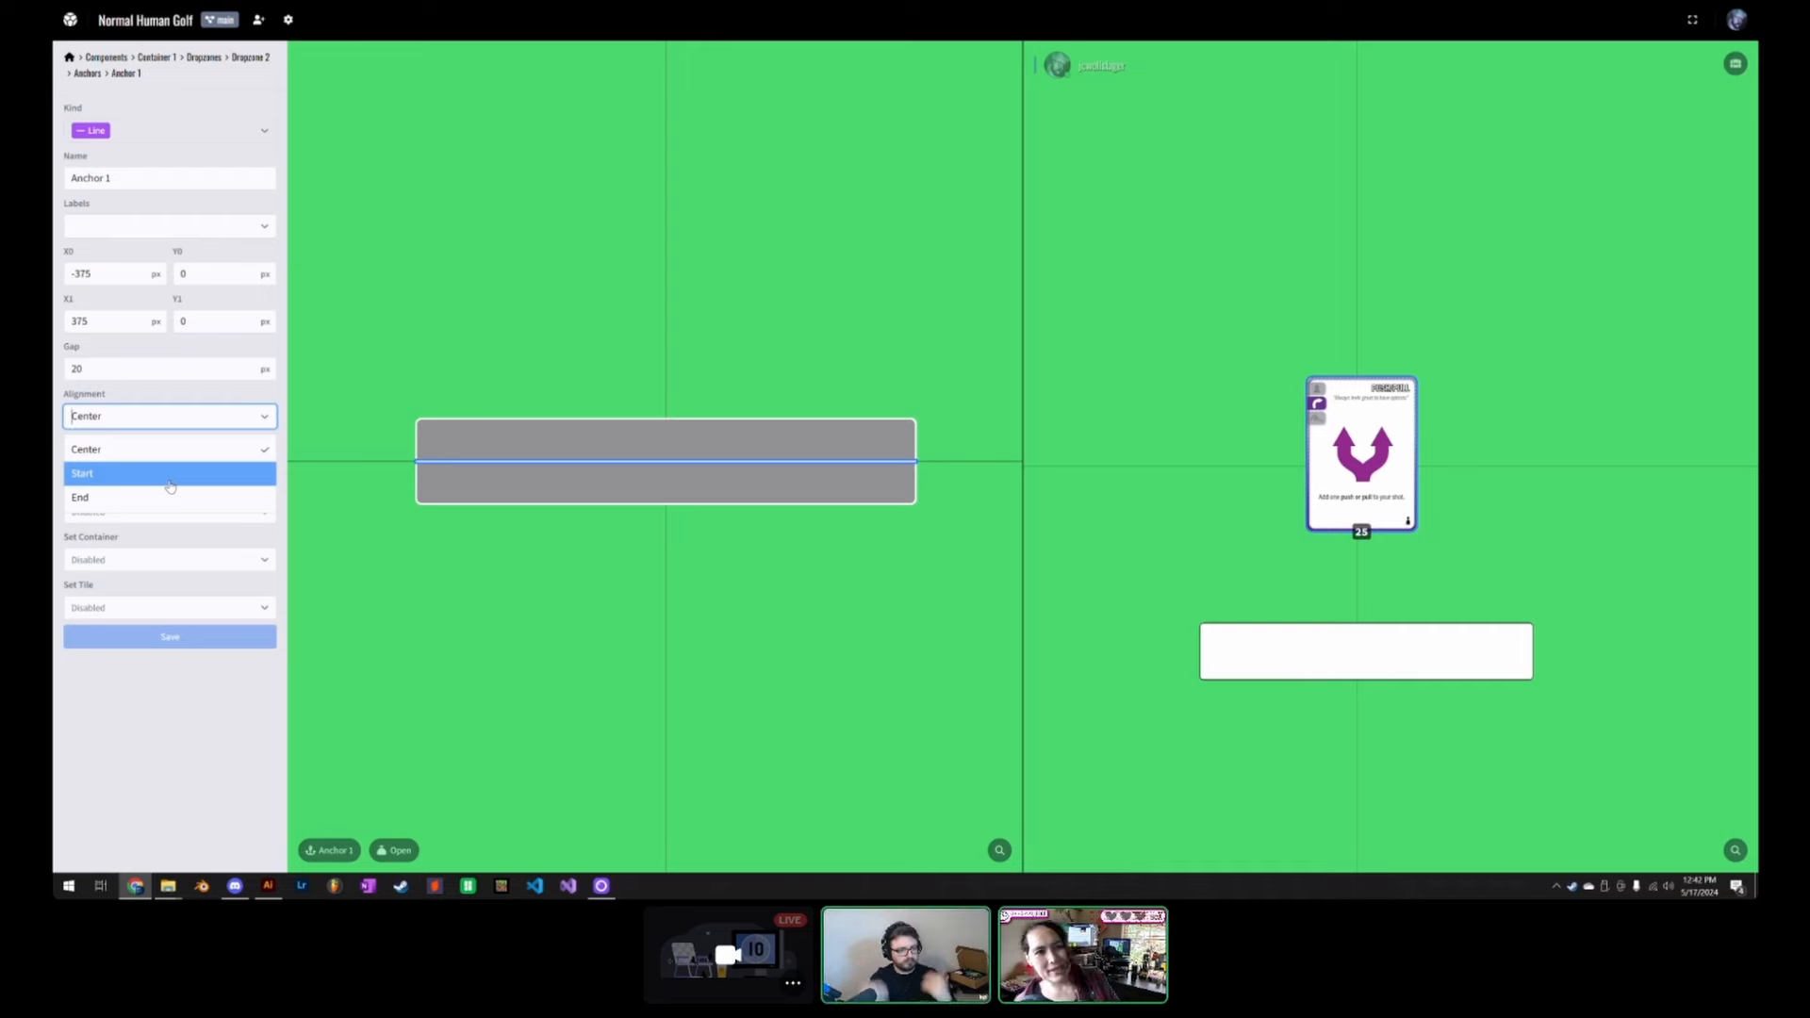
{"action": "left_click", "coordinate": [158, 730]}
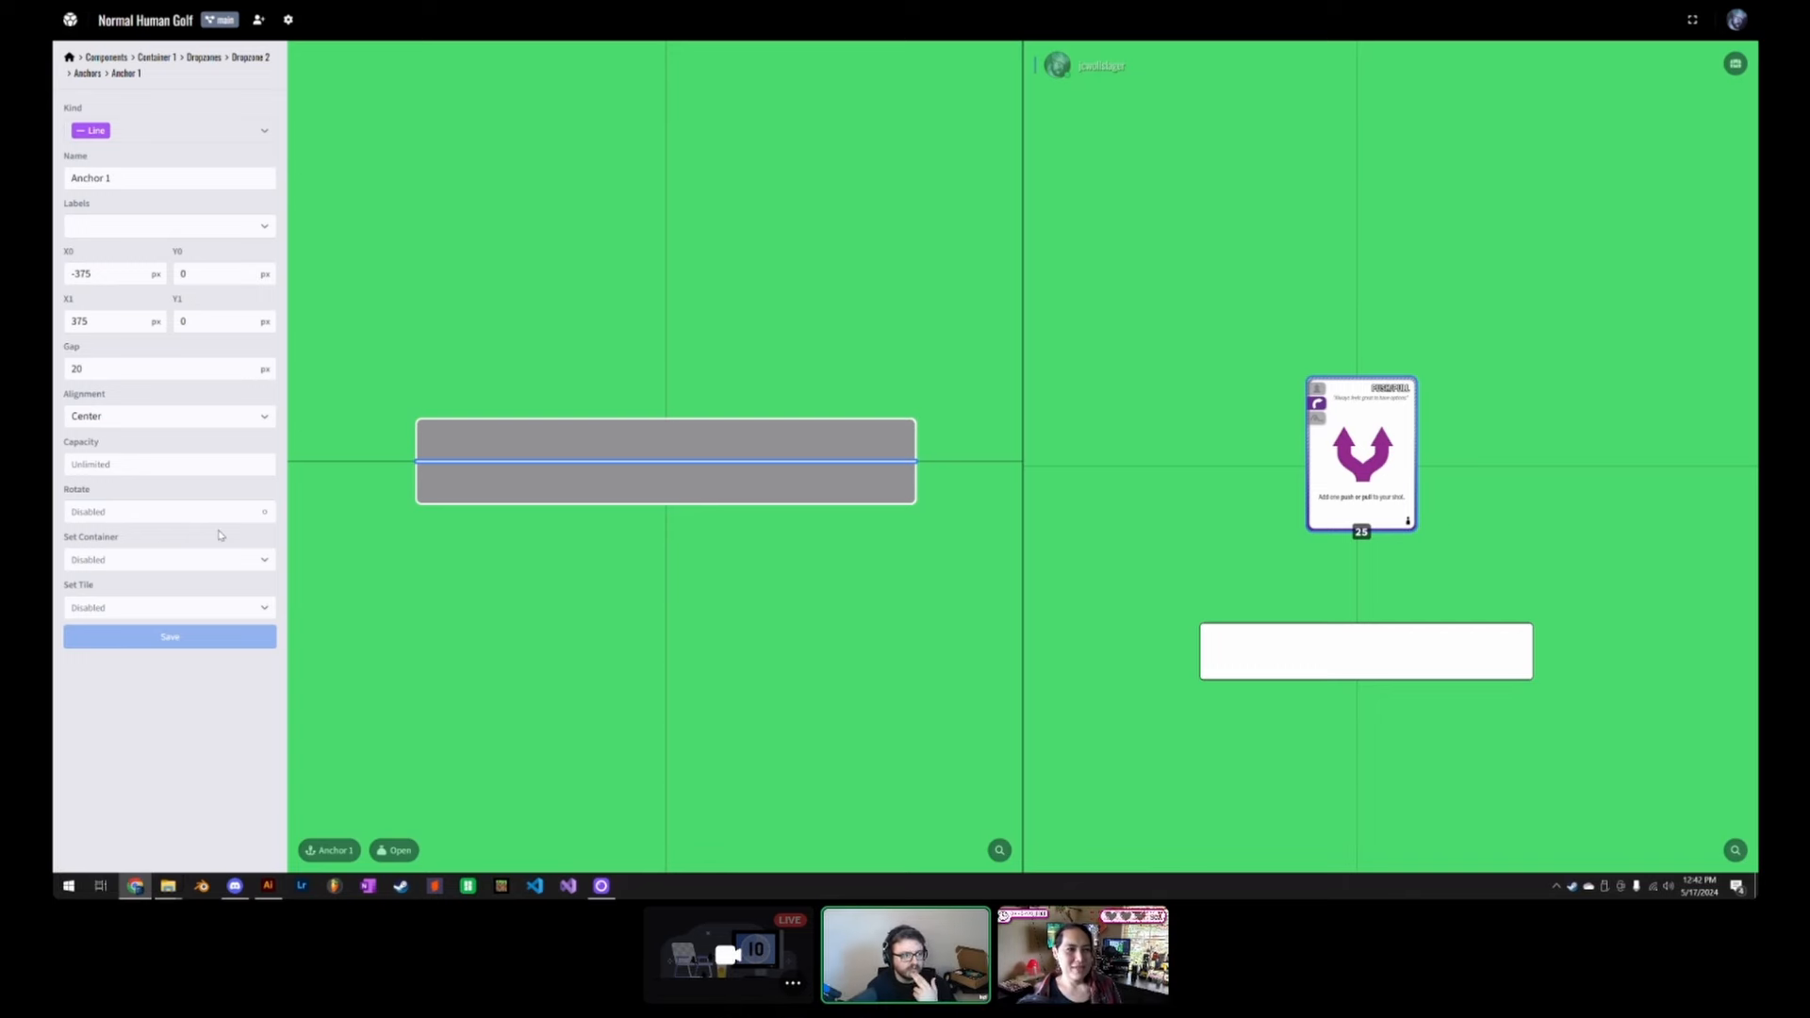
{"action": "left_click", "coordinate": [237, 466]}
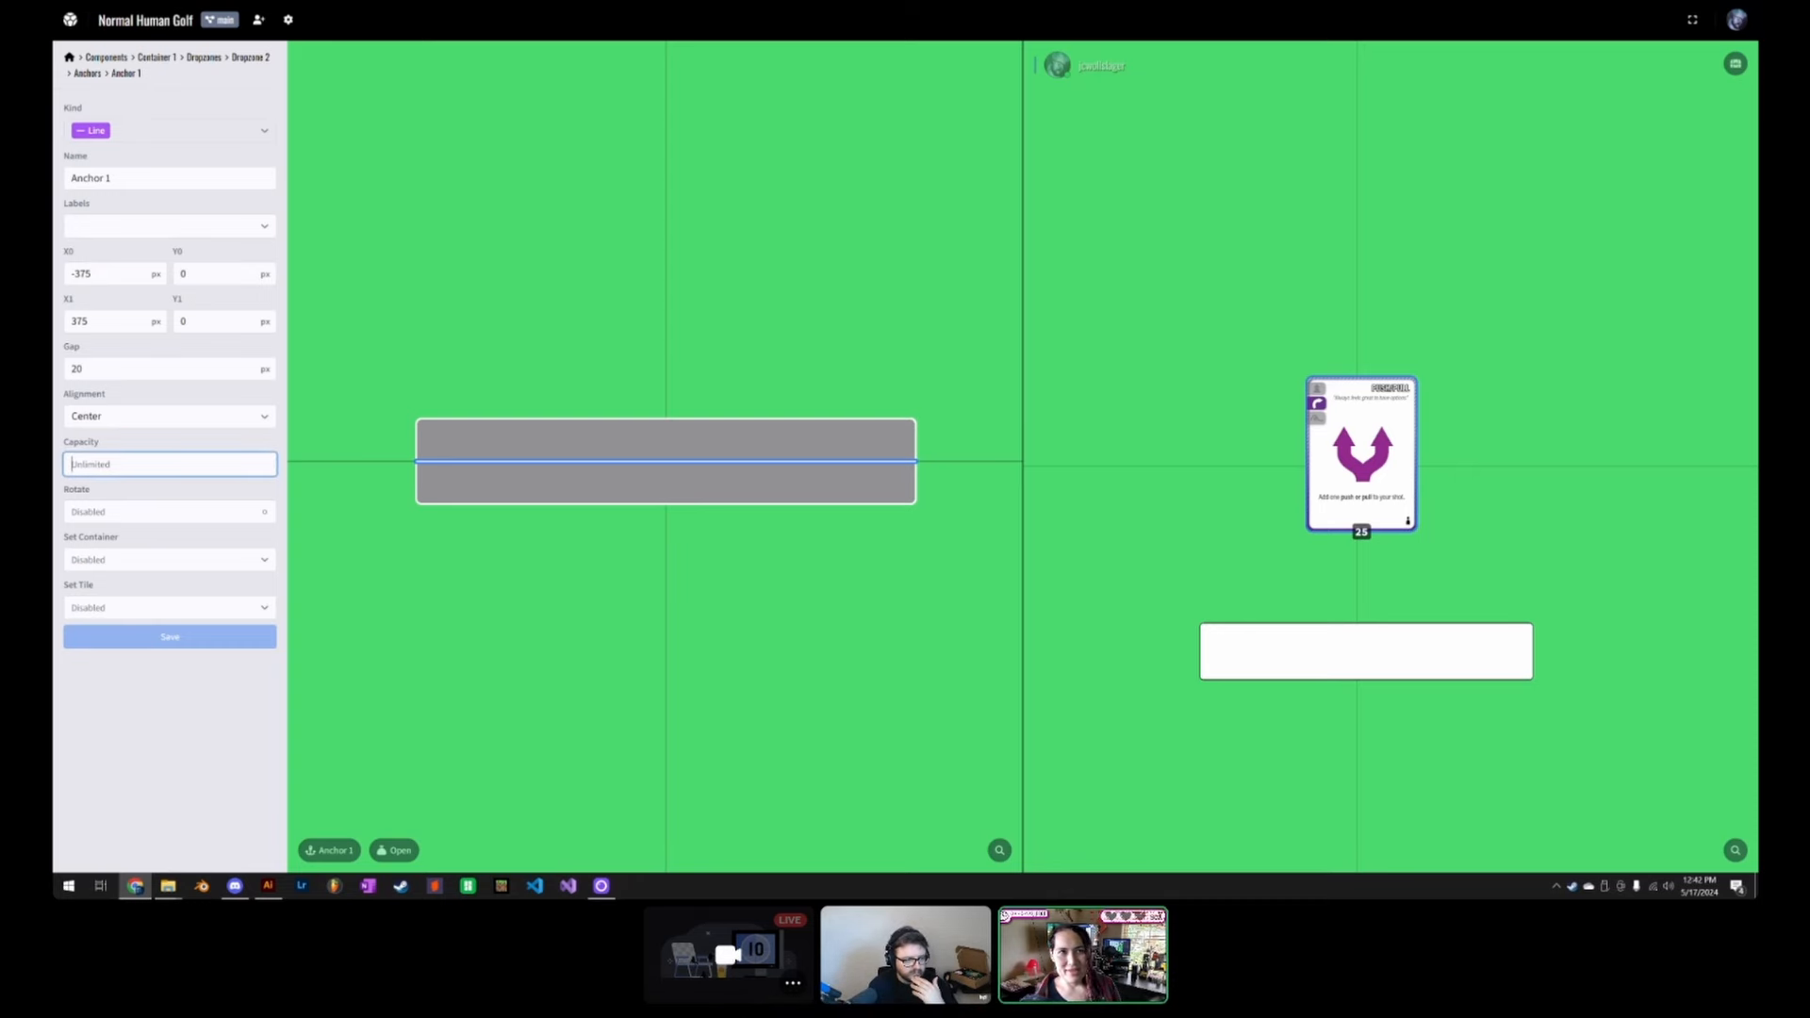
{"action": "left_click", "coordinate": [227, 512]}
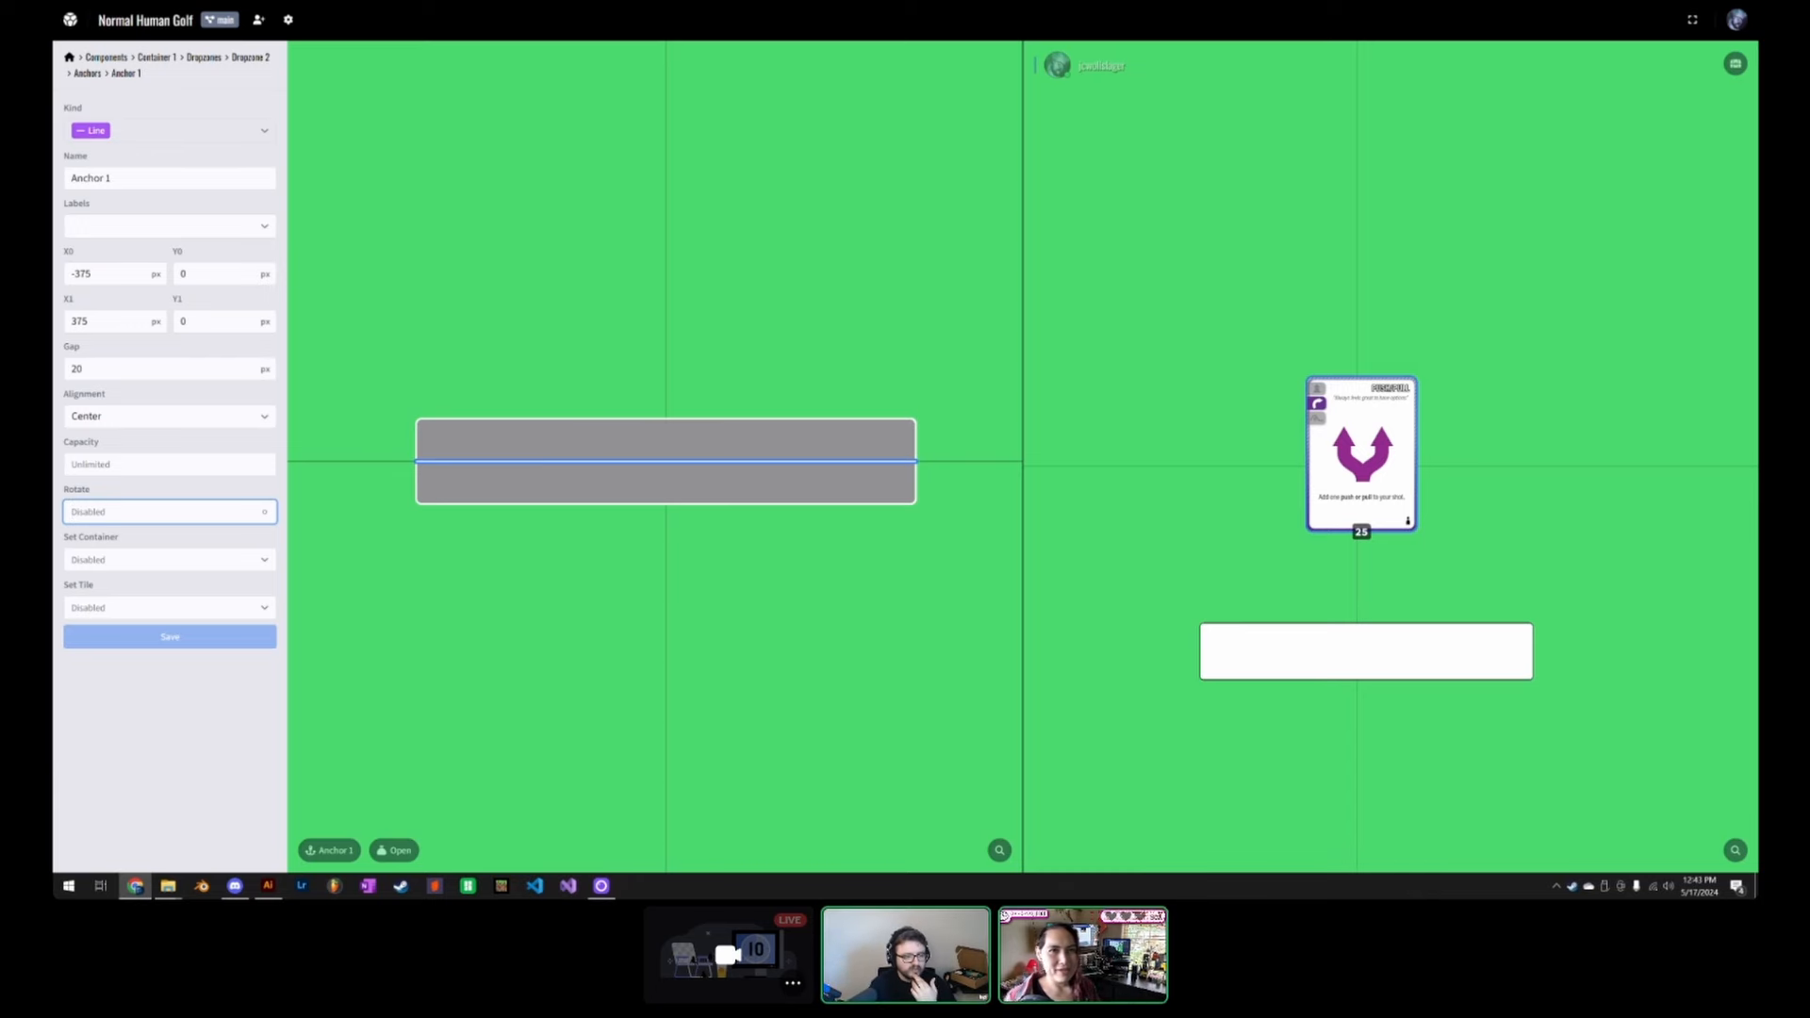
{"action": "key", "text": "Return"}
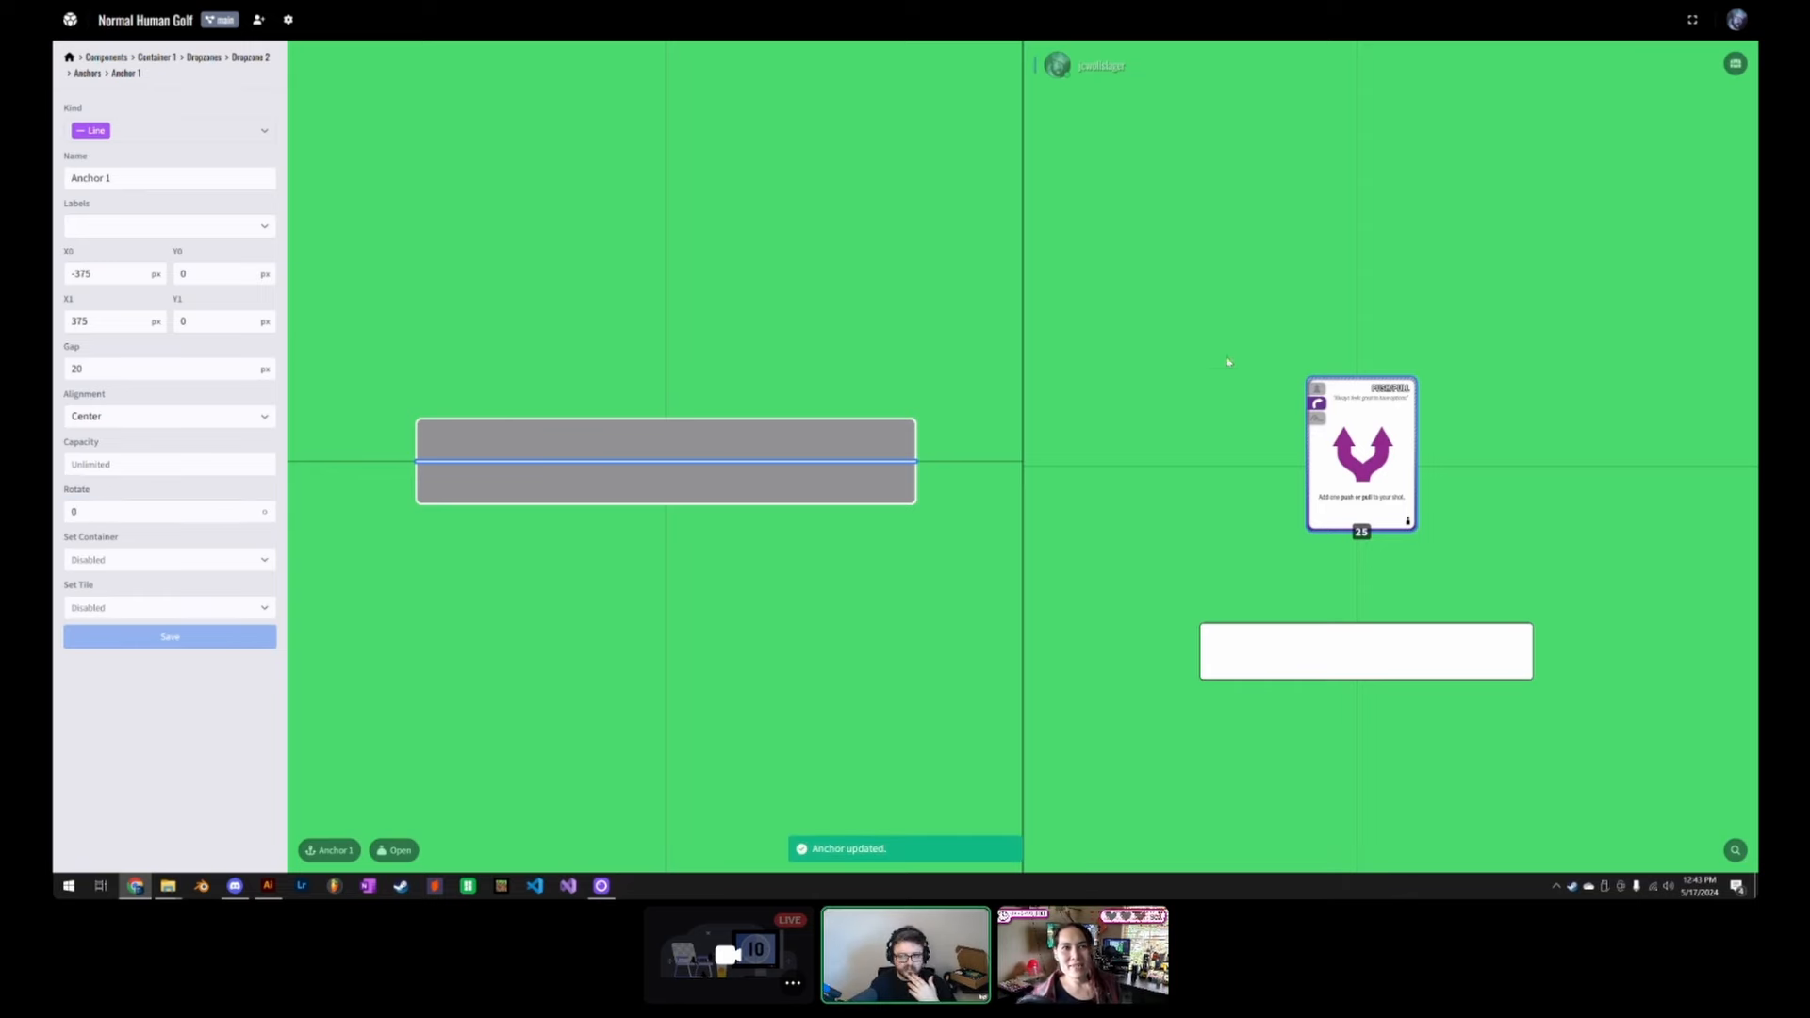
Step: Open the chest of components in the play area and reopen the settings of Anchor 1
{"action": "left_click", "coordinate": [1735, 63]}
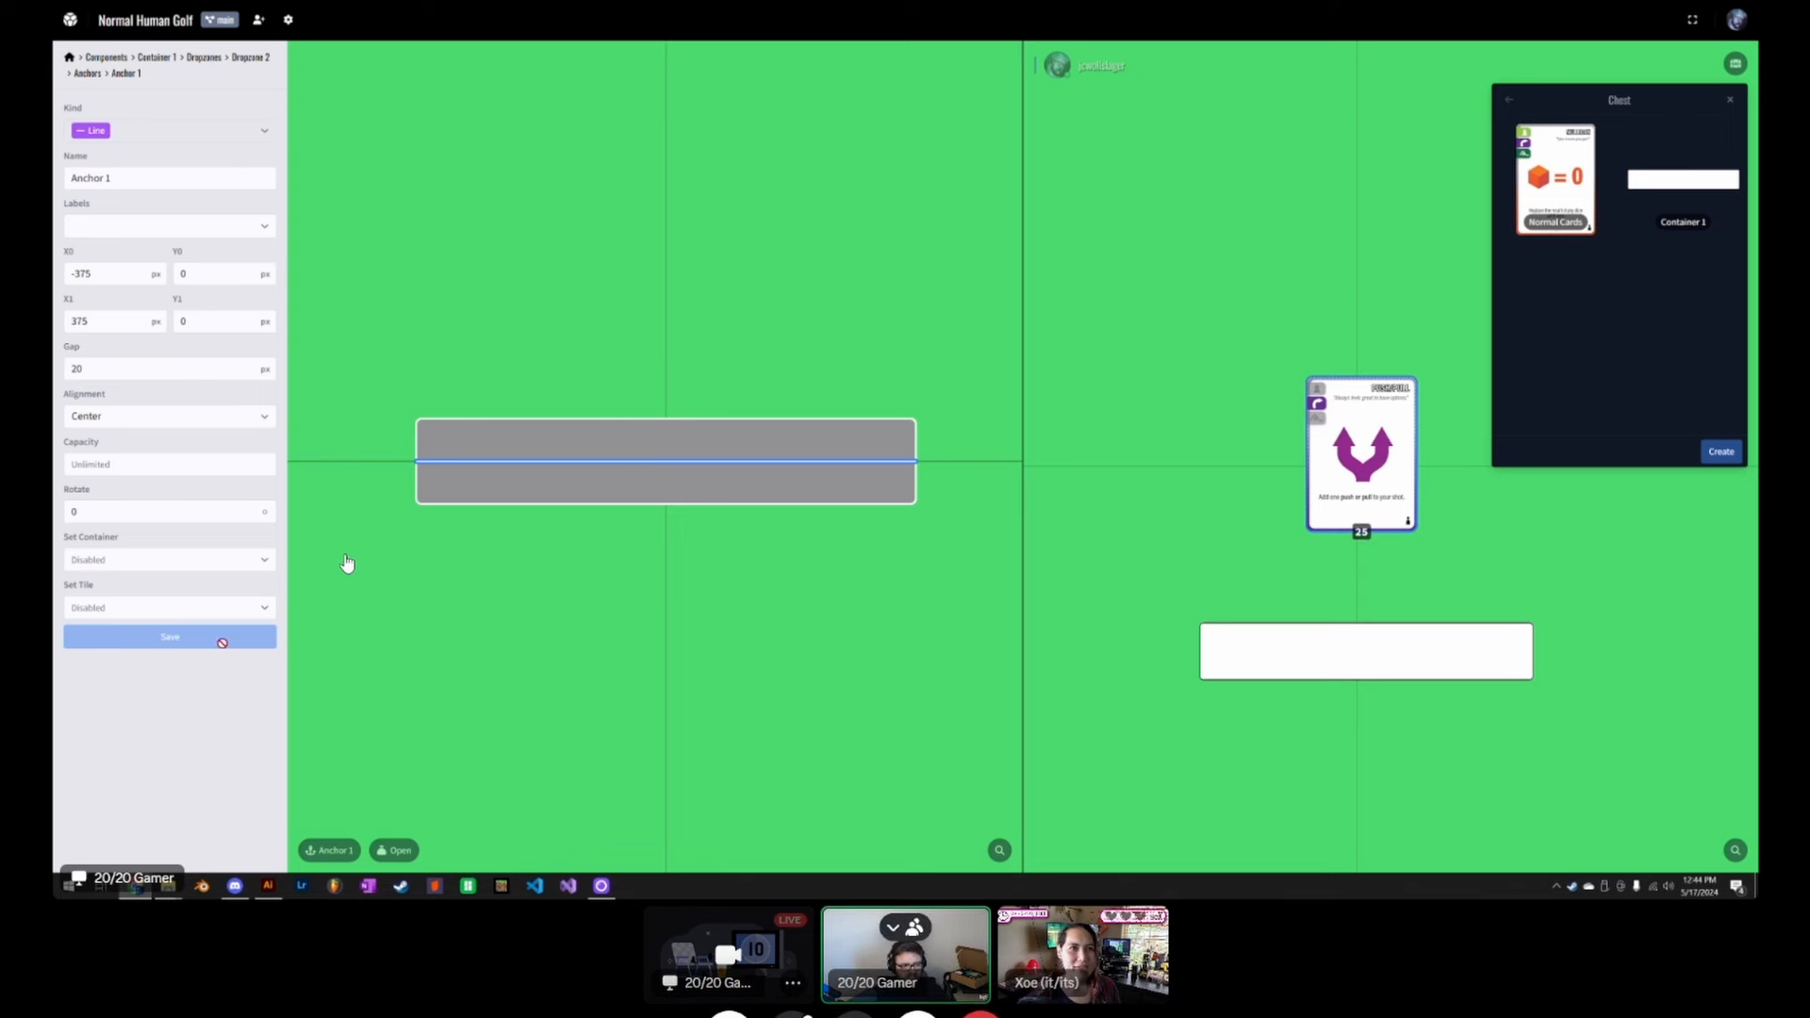
{"action": "left_click", "coordinate": [87, 74]}
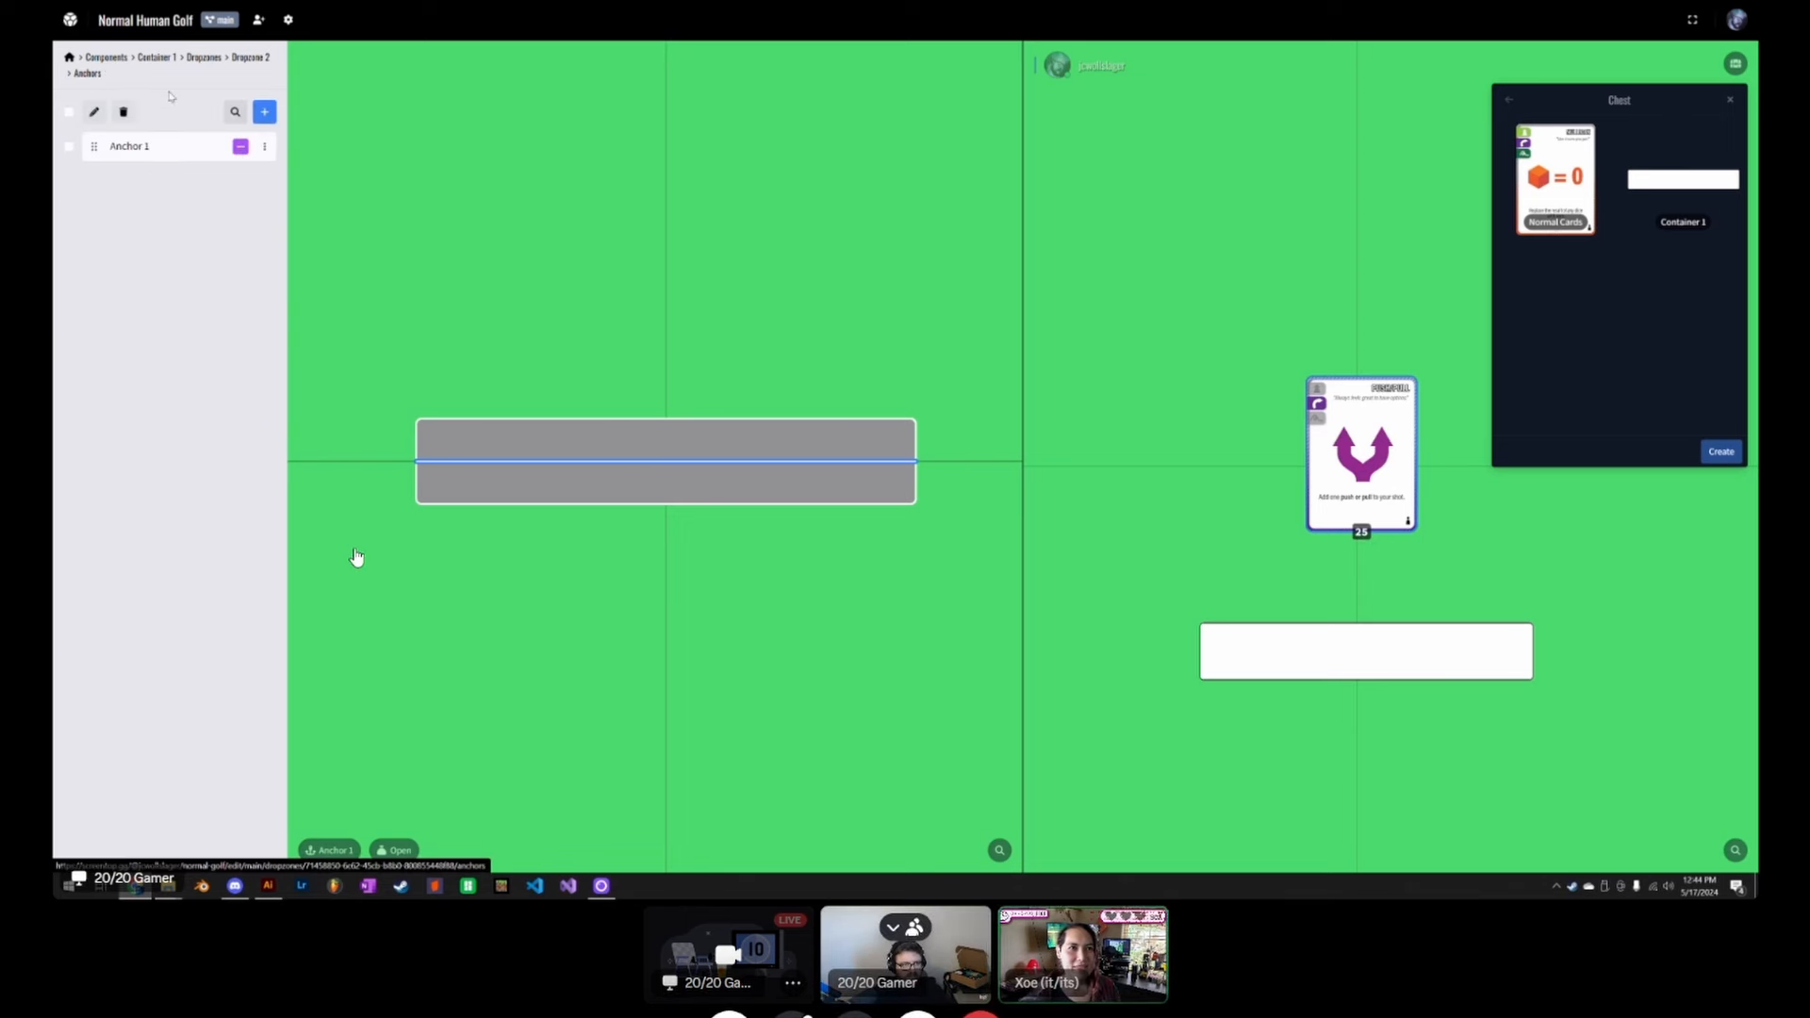
{"action": "left_click", "coordinate": [129, 149]}
{"action": "left_click", "coordinate": [87, 77]}
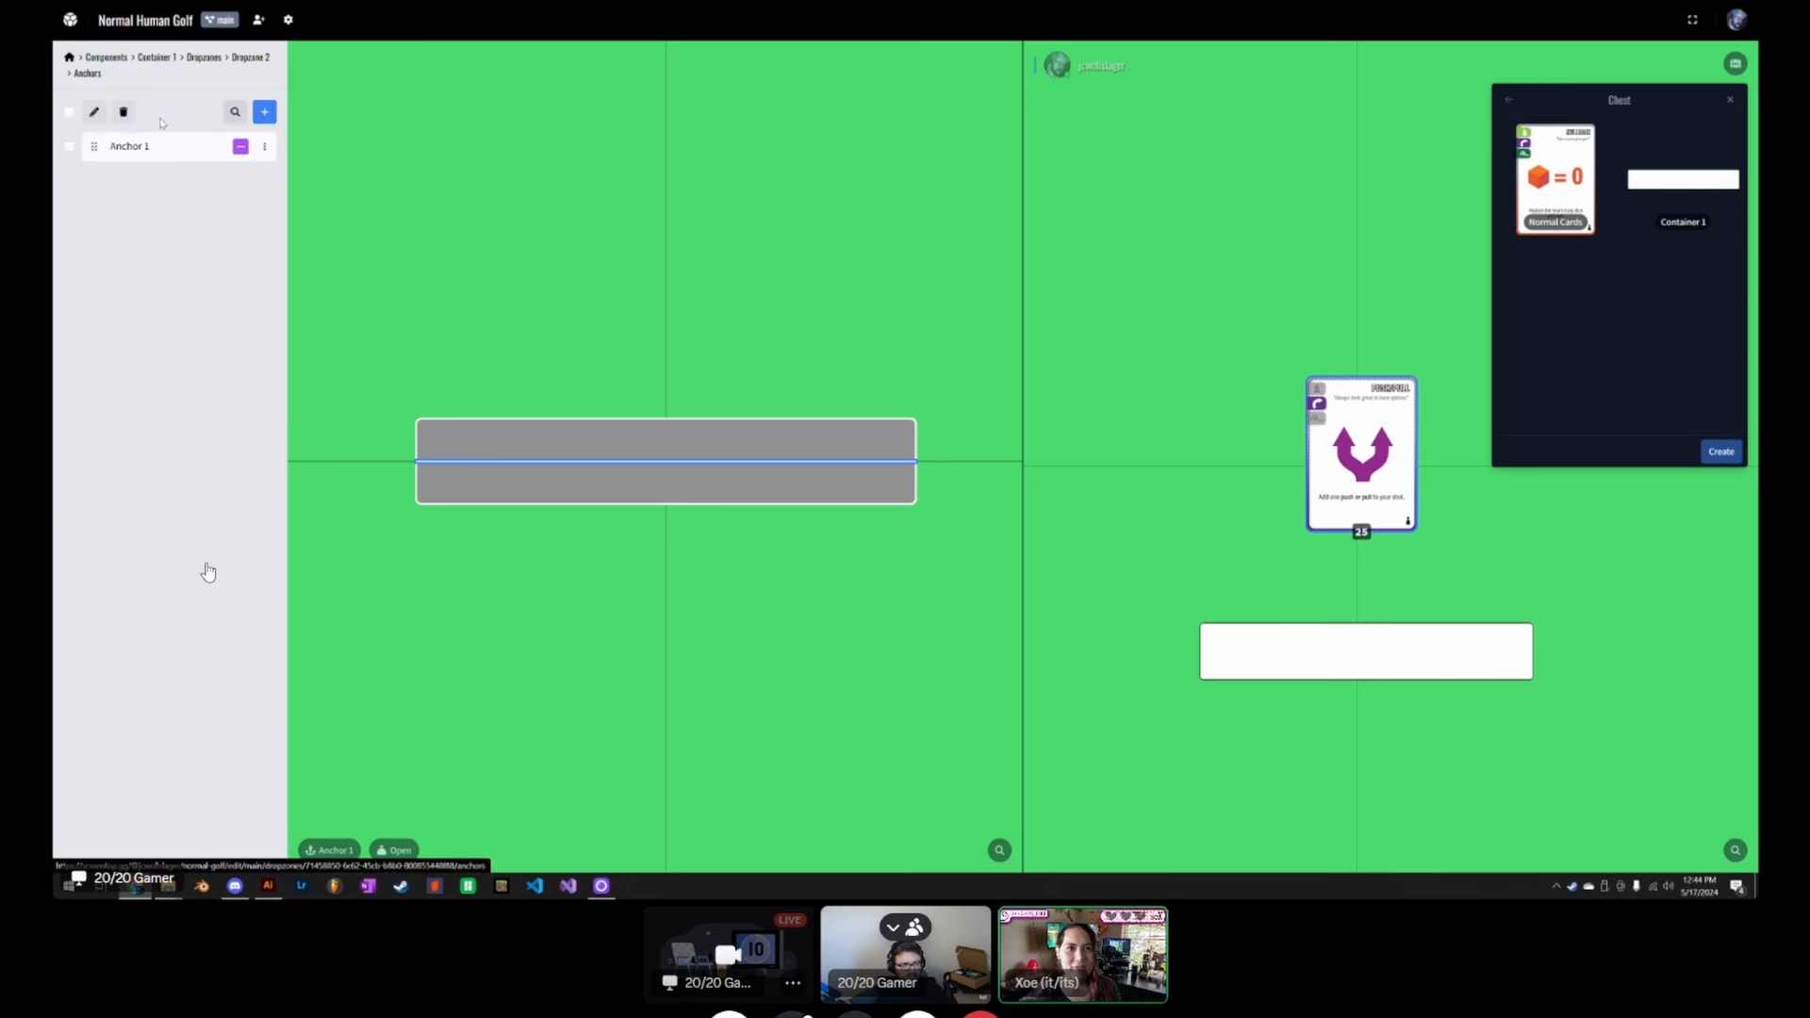
{"action": "left_click", "coordinate": [211, 152]}
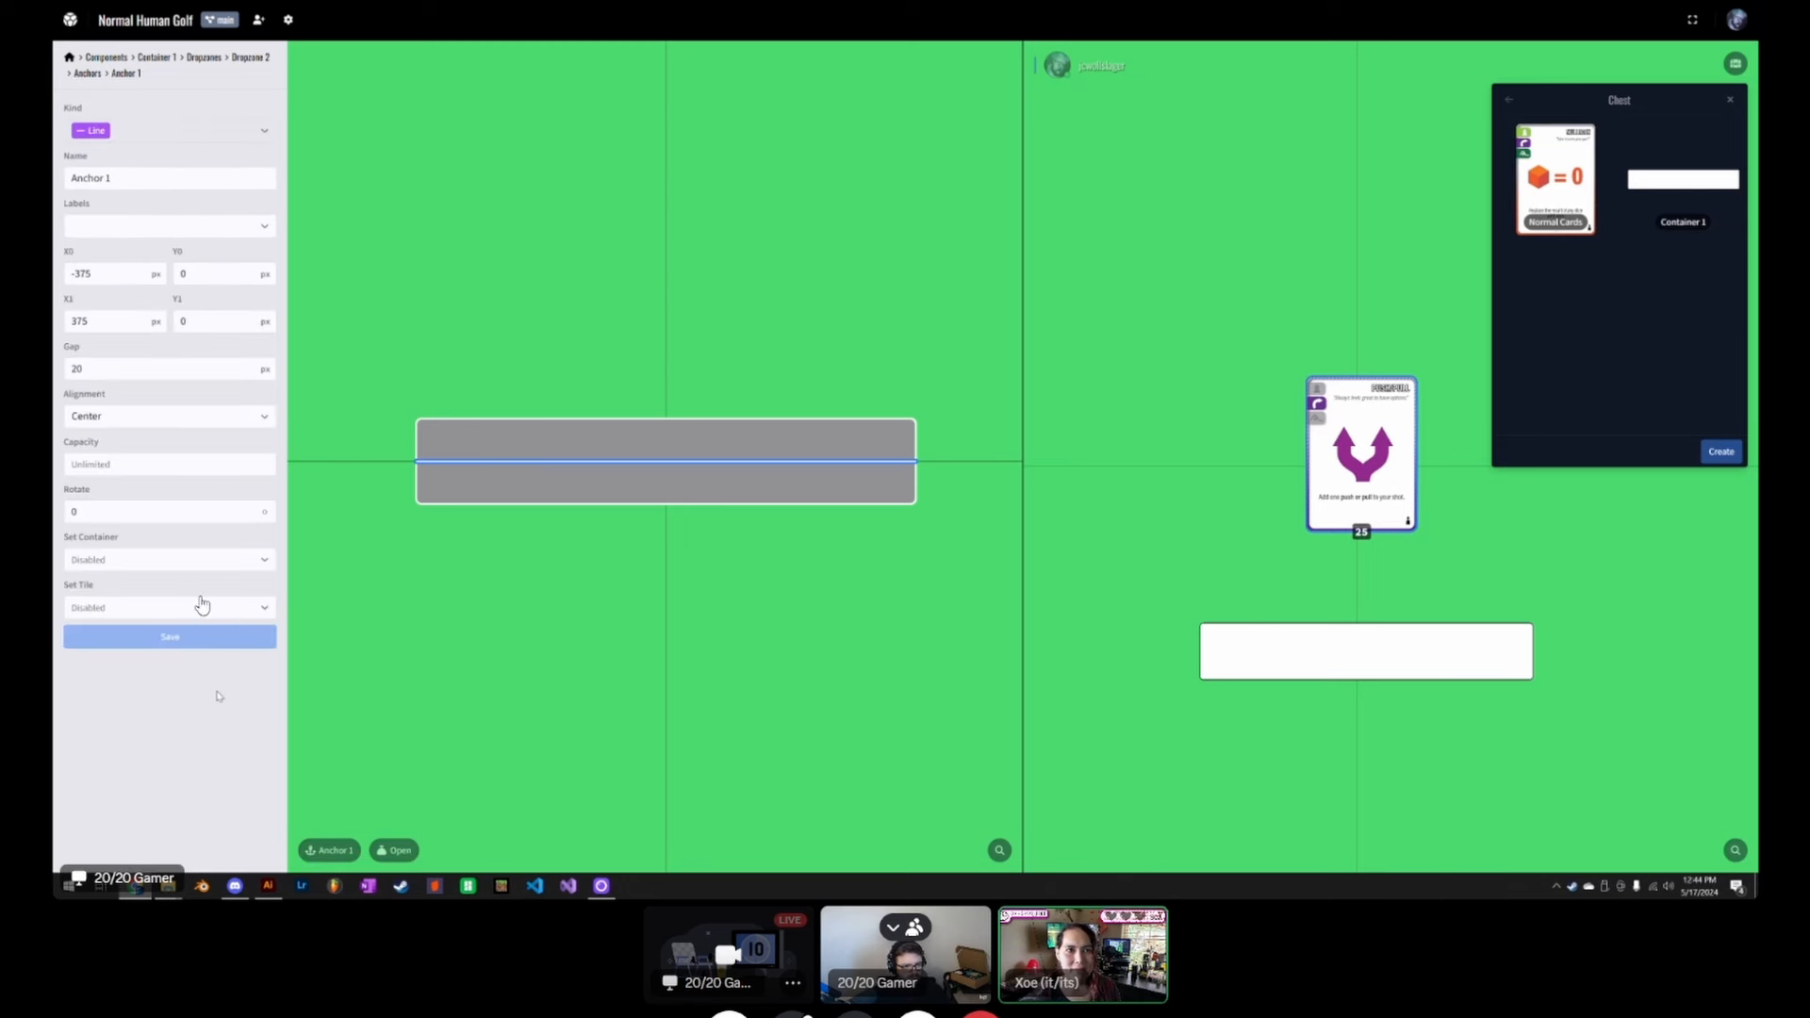
Step: Set the line anchor's Set Tile option to Up, leaving Set Container disabled, and save the anchor
{"action": "left_click", "coordinate": [209, 604]}
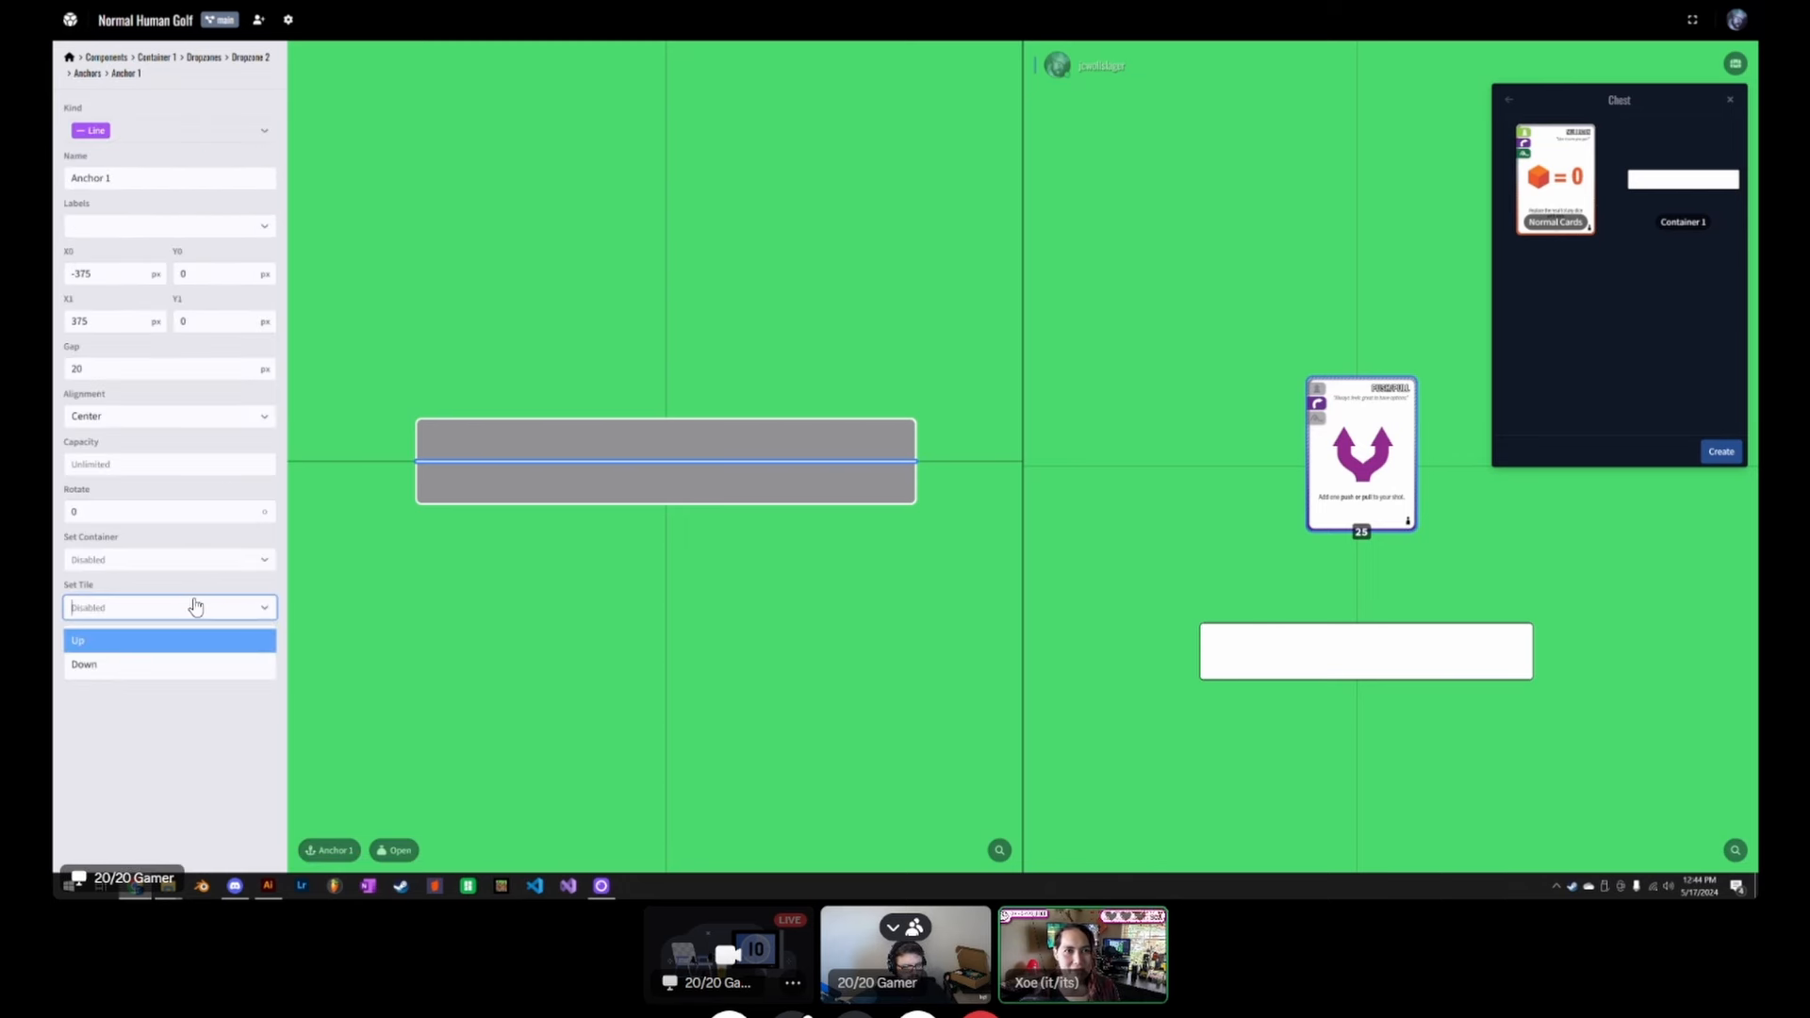
{"action": "left_click", "coordinate": [193, 638]}
{"action": "left_click", "coordinate": [193, 560]}
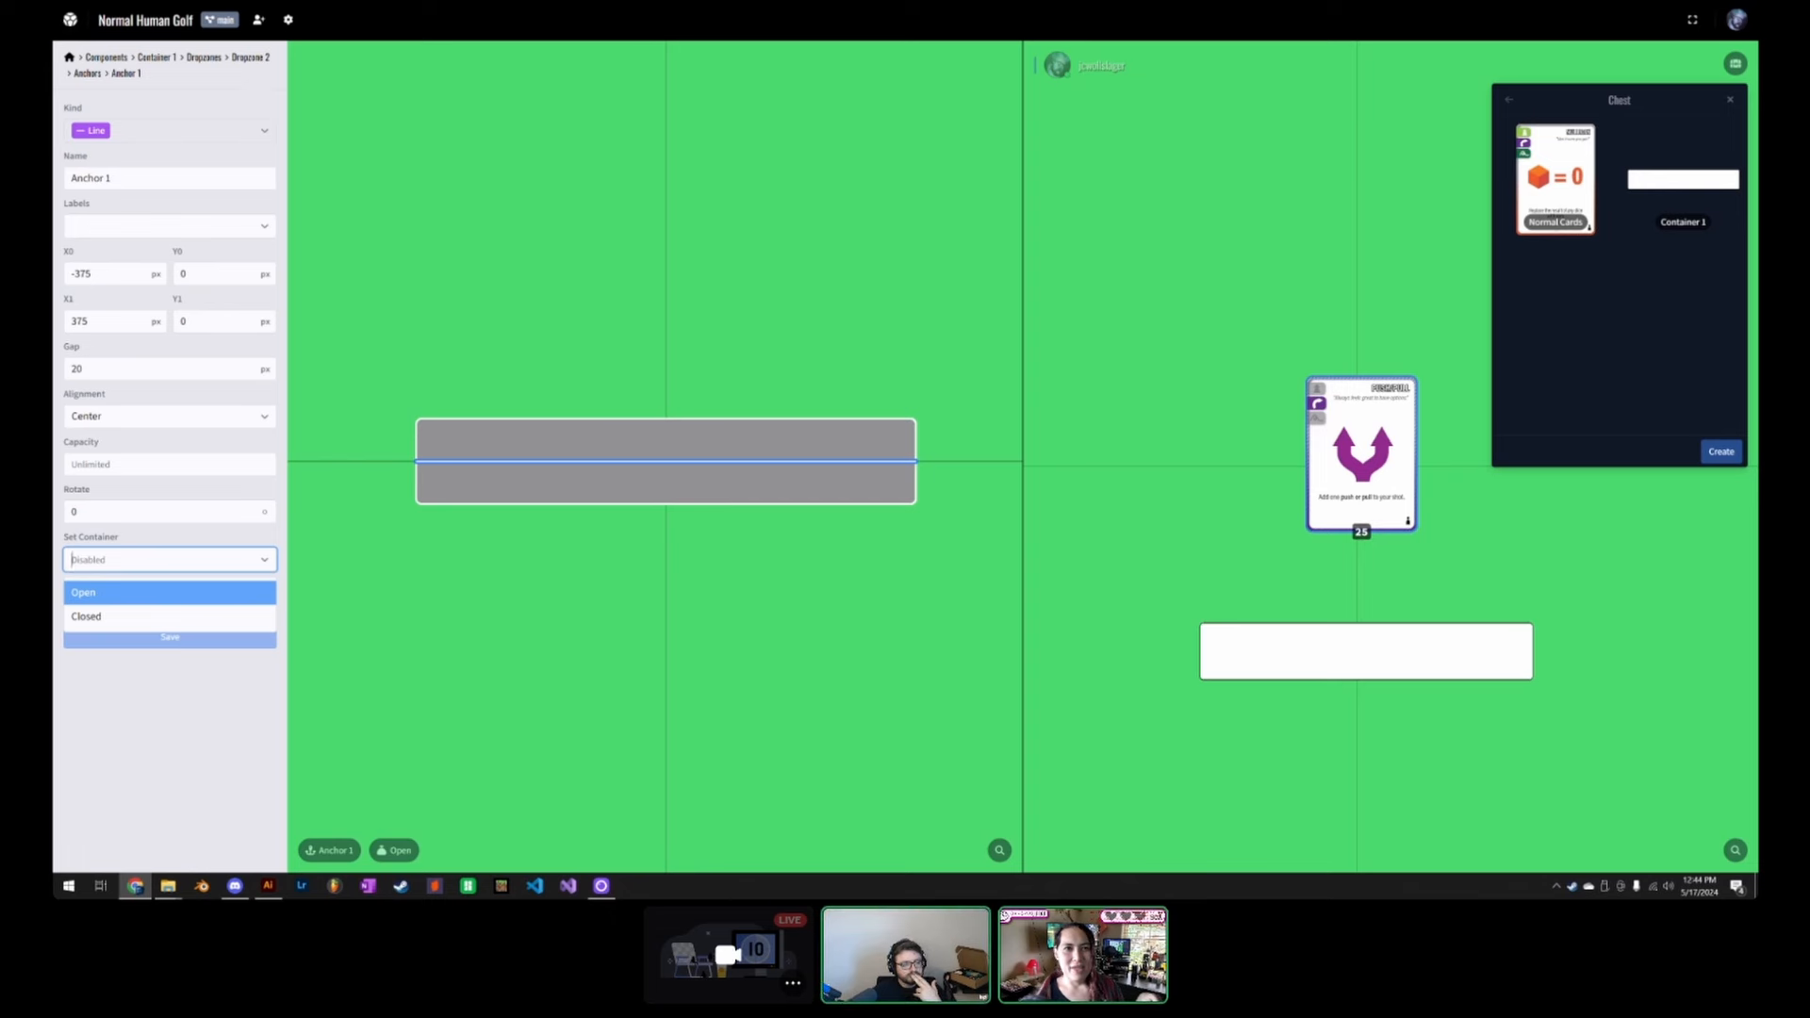
{"action": "left_click", "coordinate": [157, 543]}
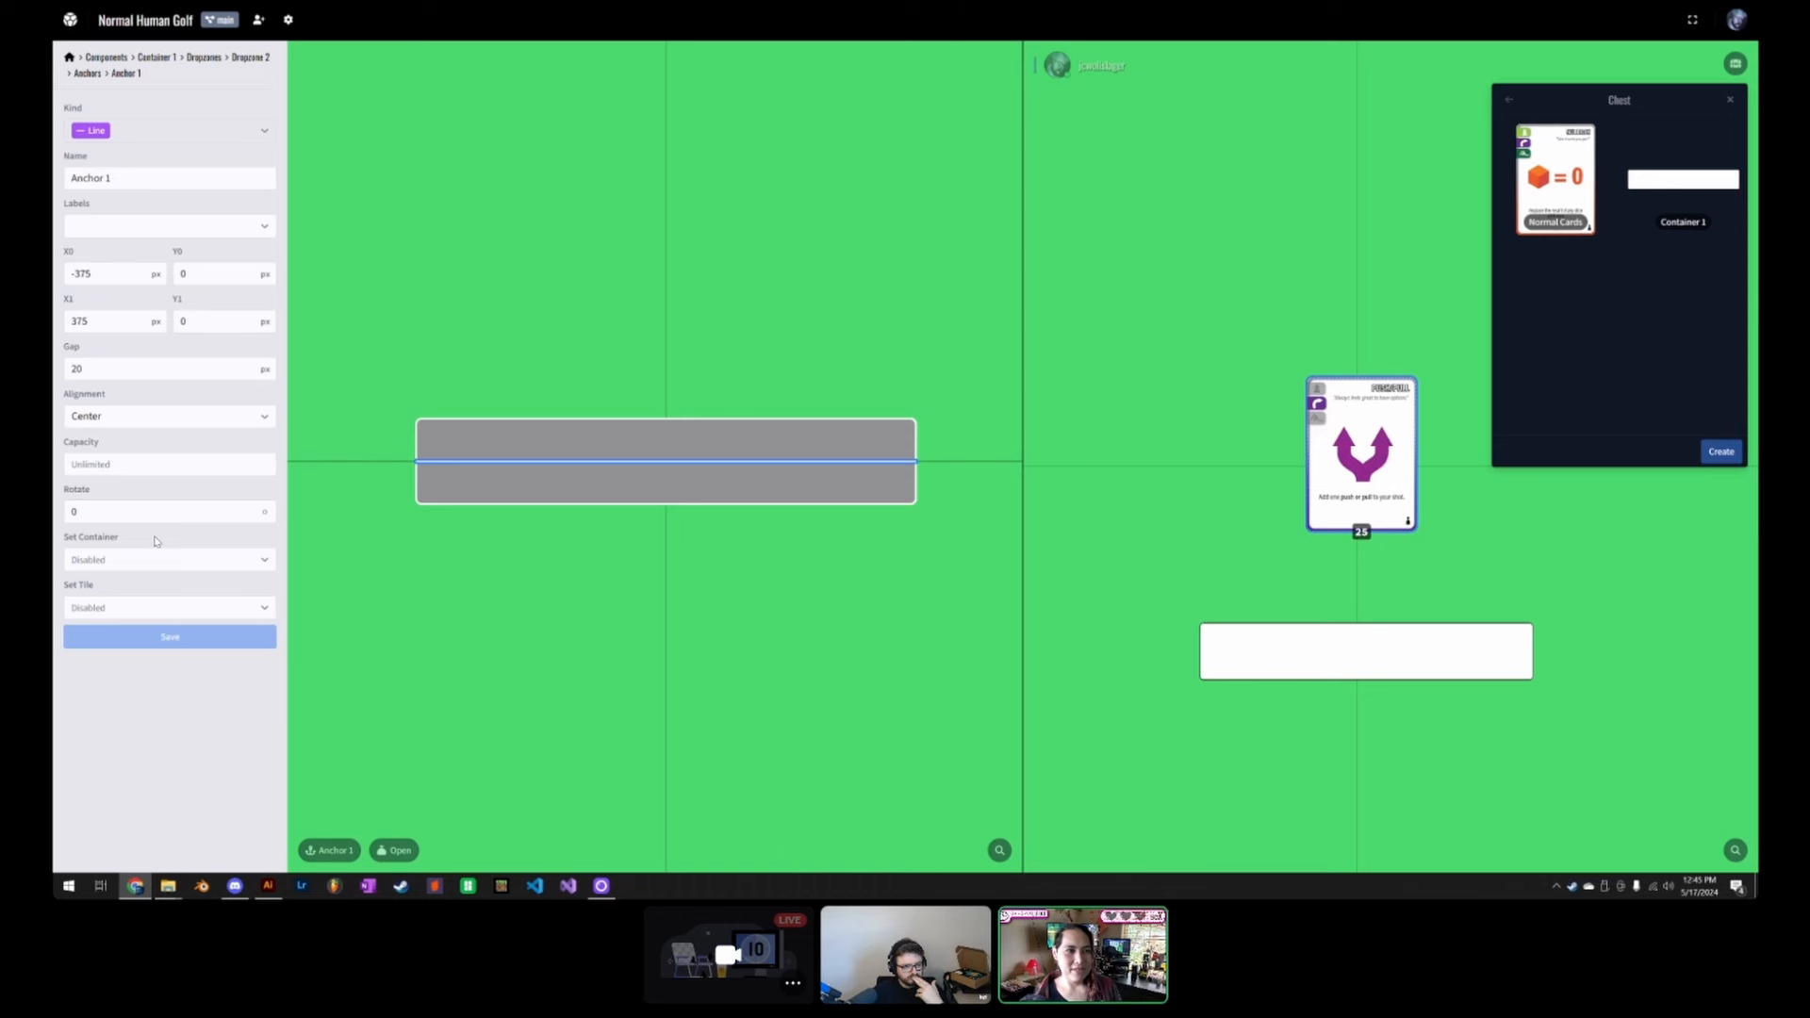
{"action": "left_click", "coordinate": [162, 559]}
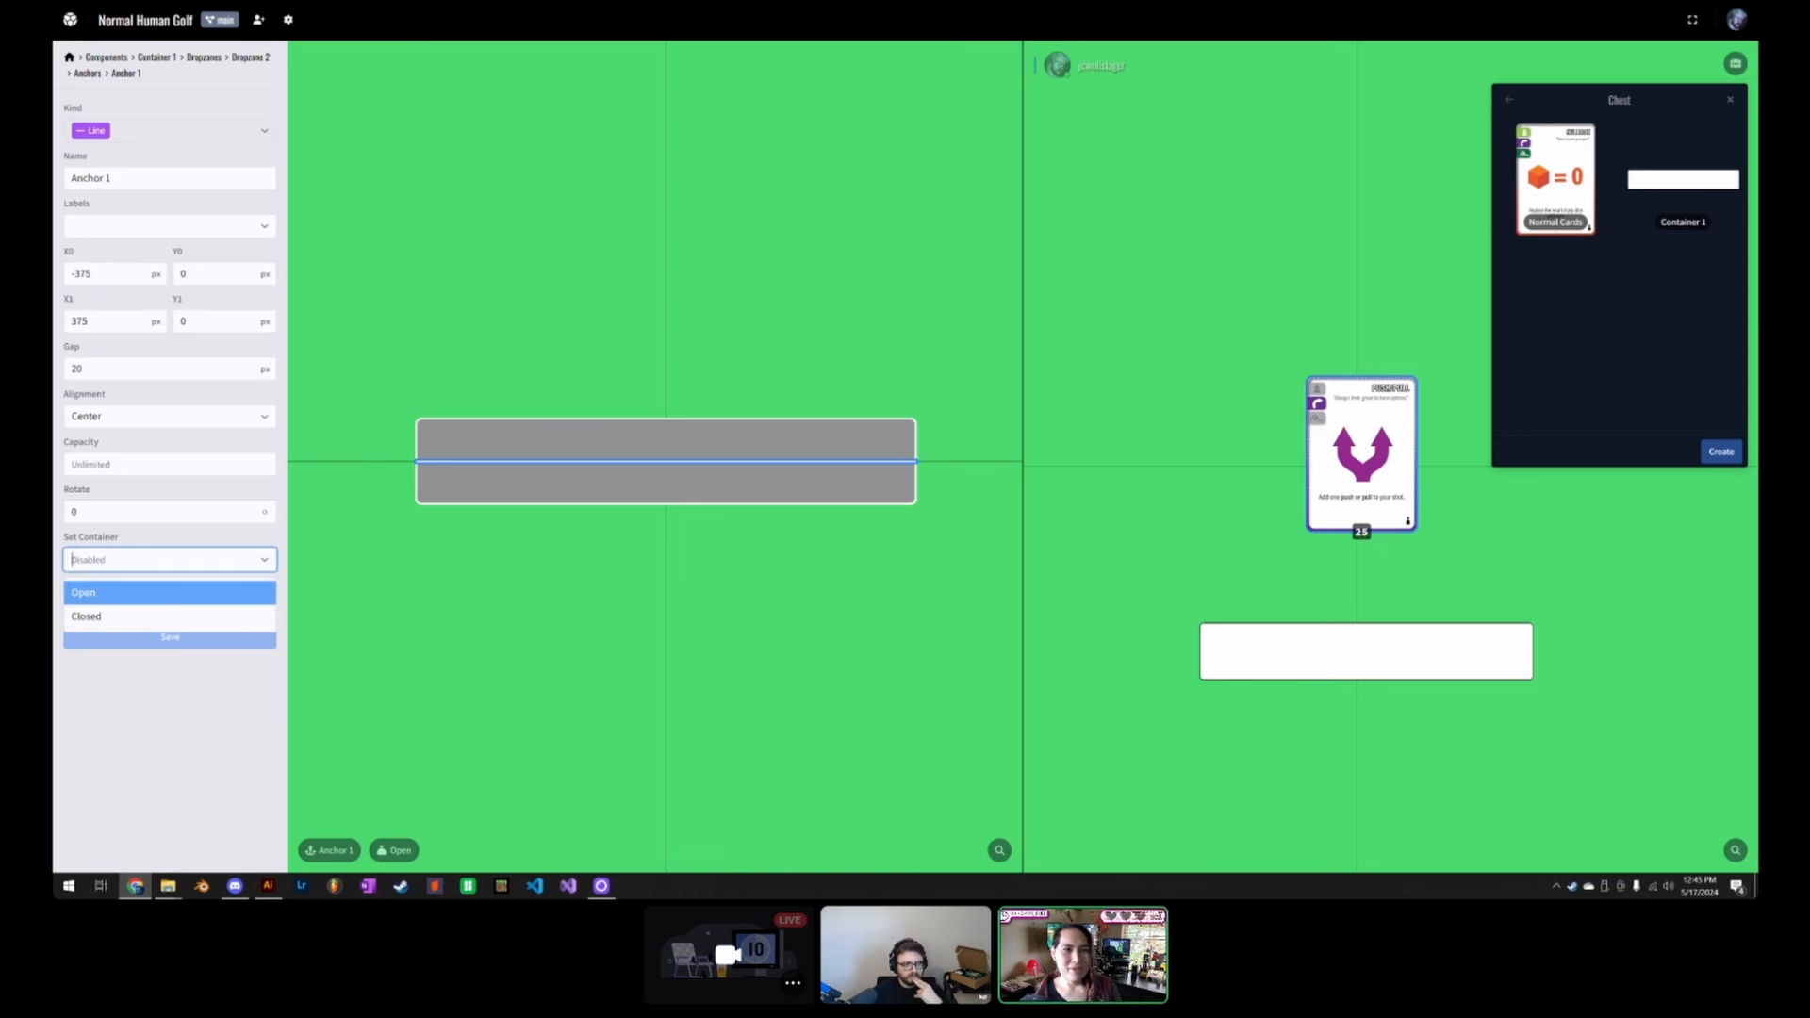
{"action": "left_click", "coordinate": [162, 559]}
{"action": "left_click", "coordinate": [162, 607]}
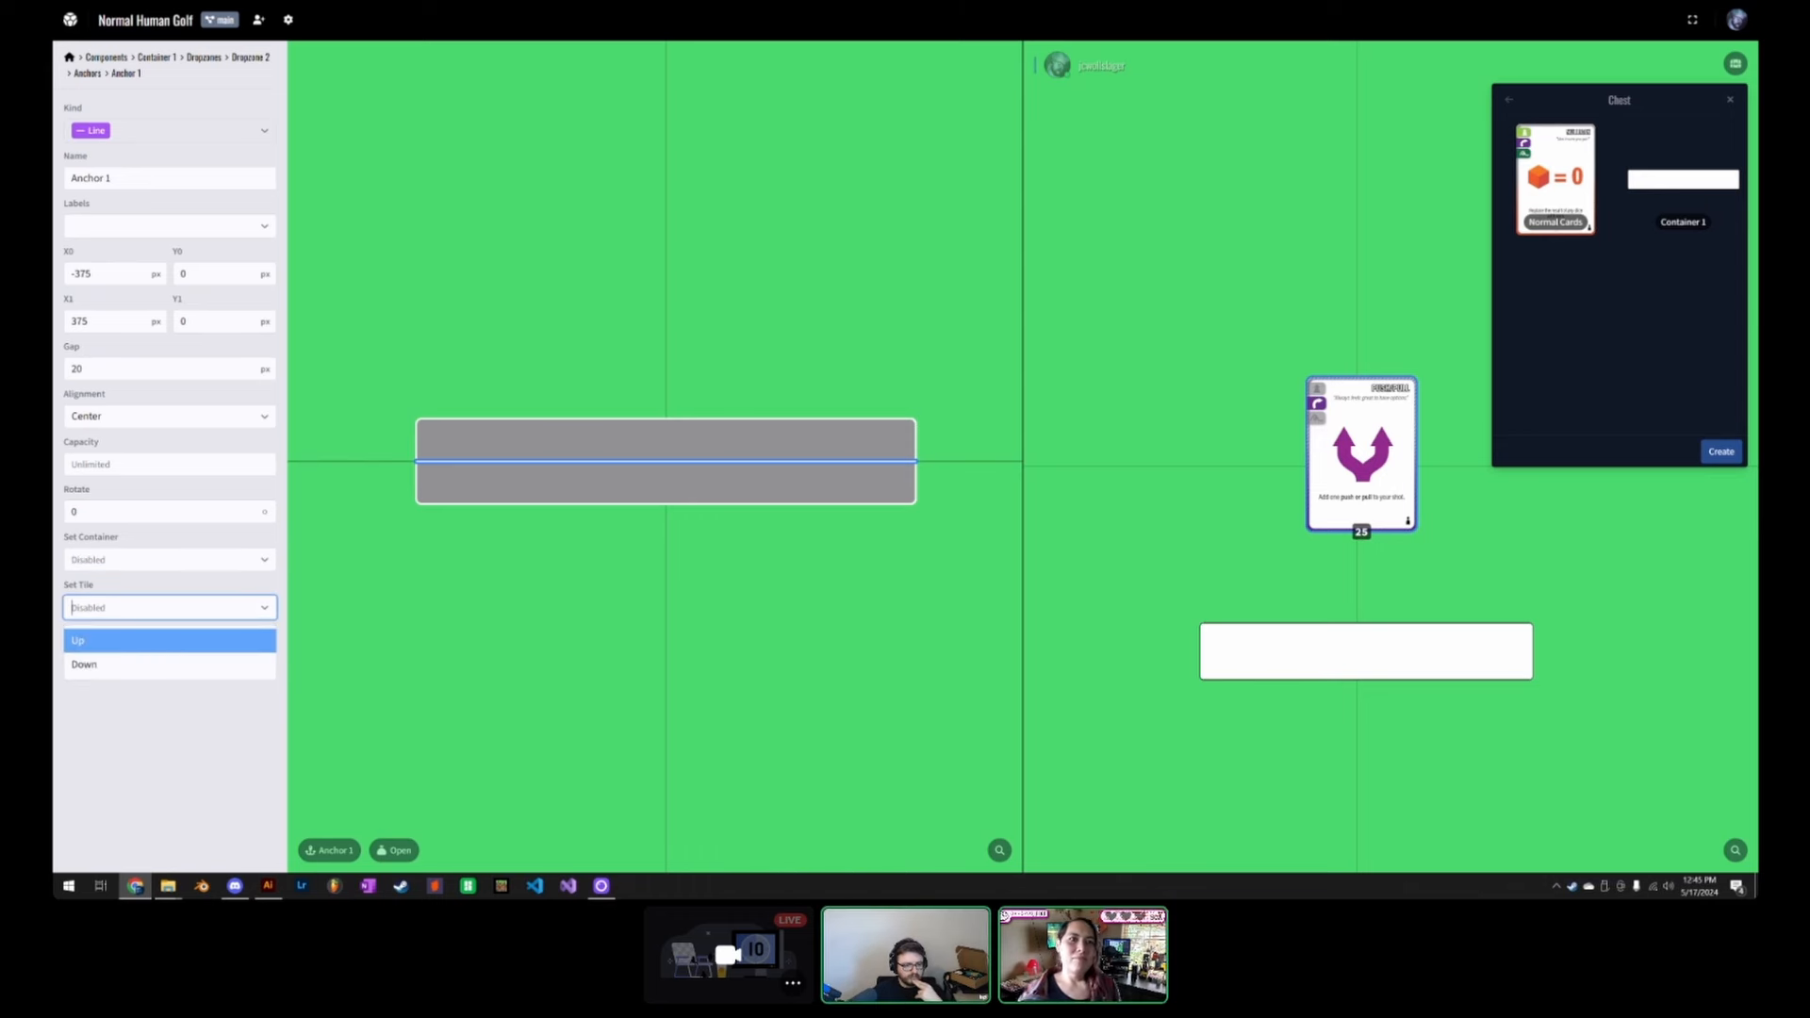
{"action": "left_click", "coordinate": [158, 644]}
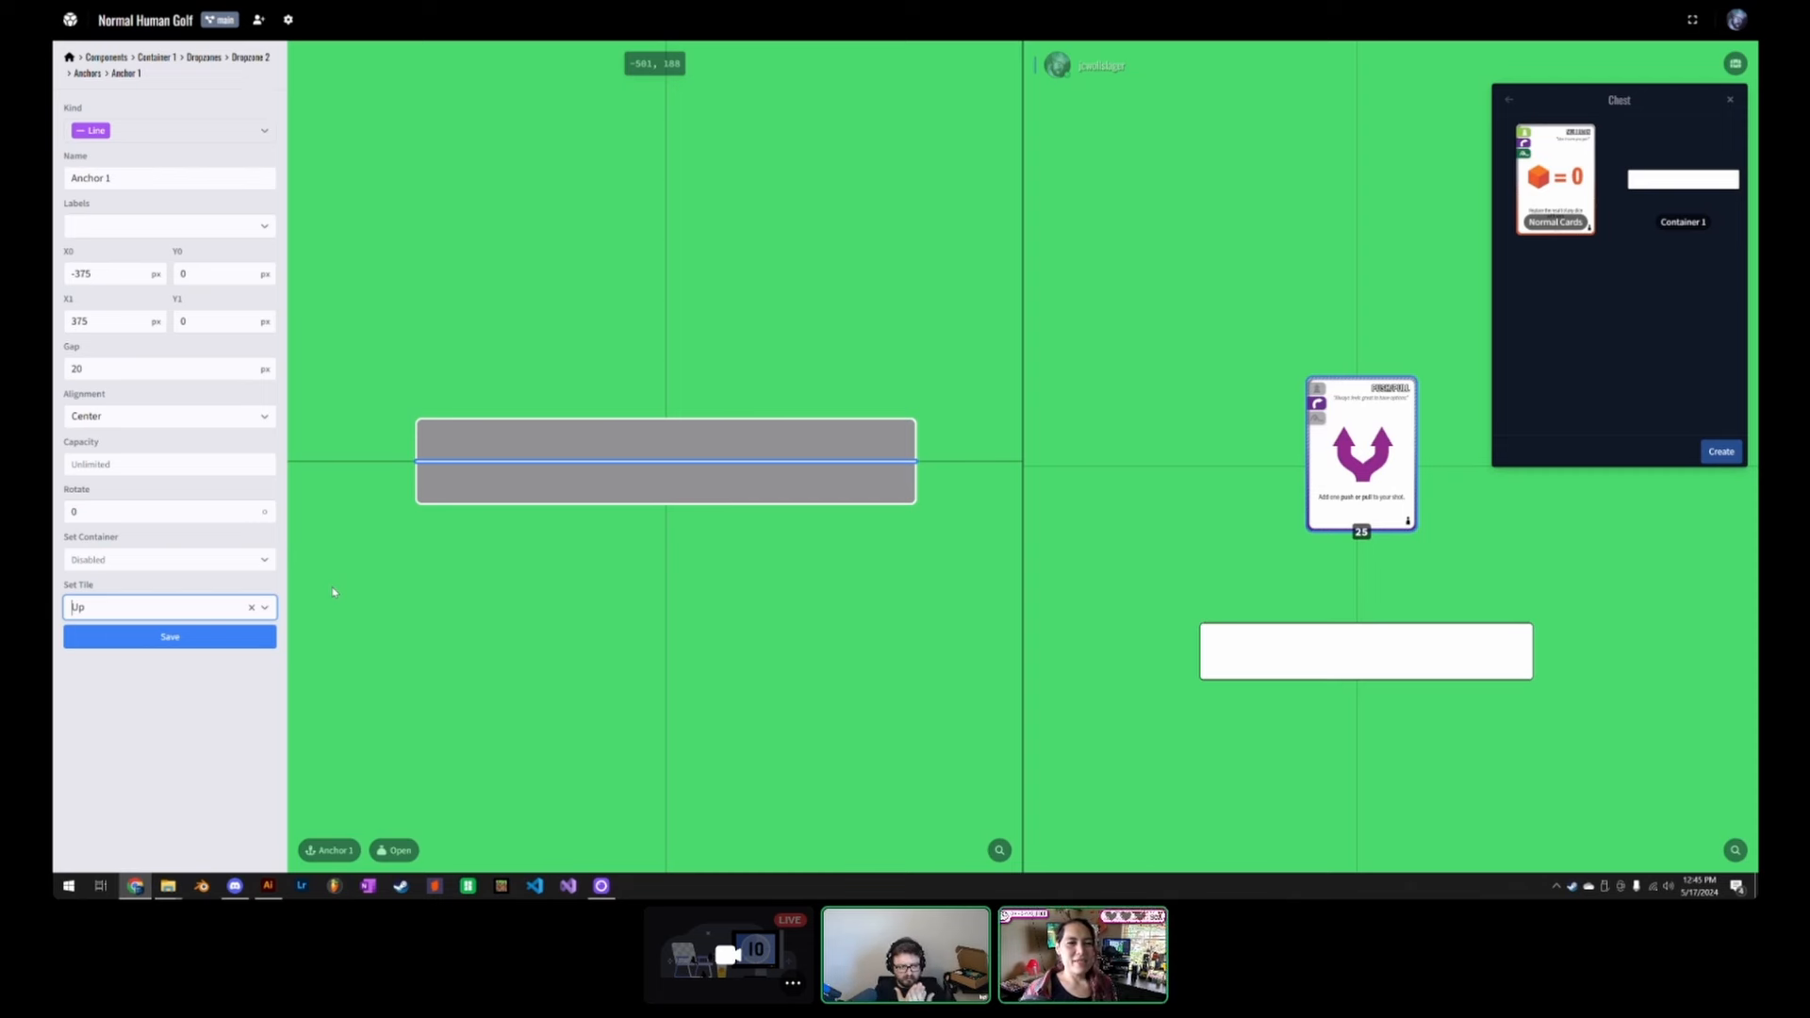
{"action": "left_click", "coordinate": [173, 637]}
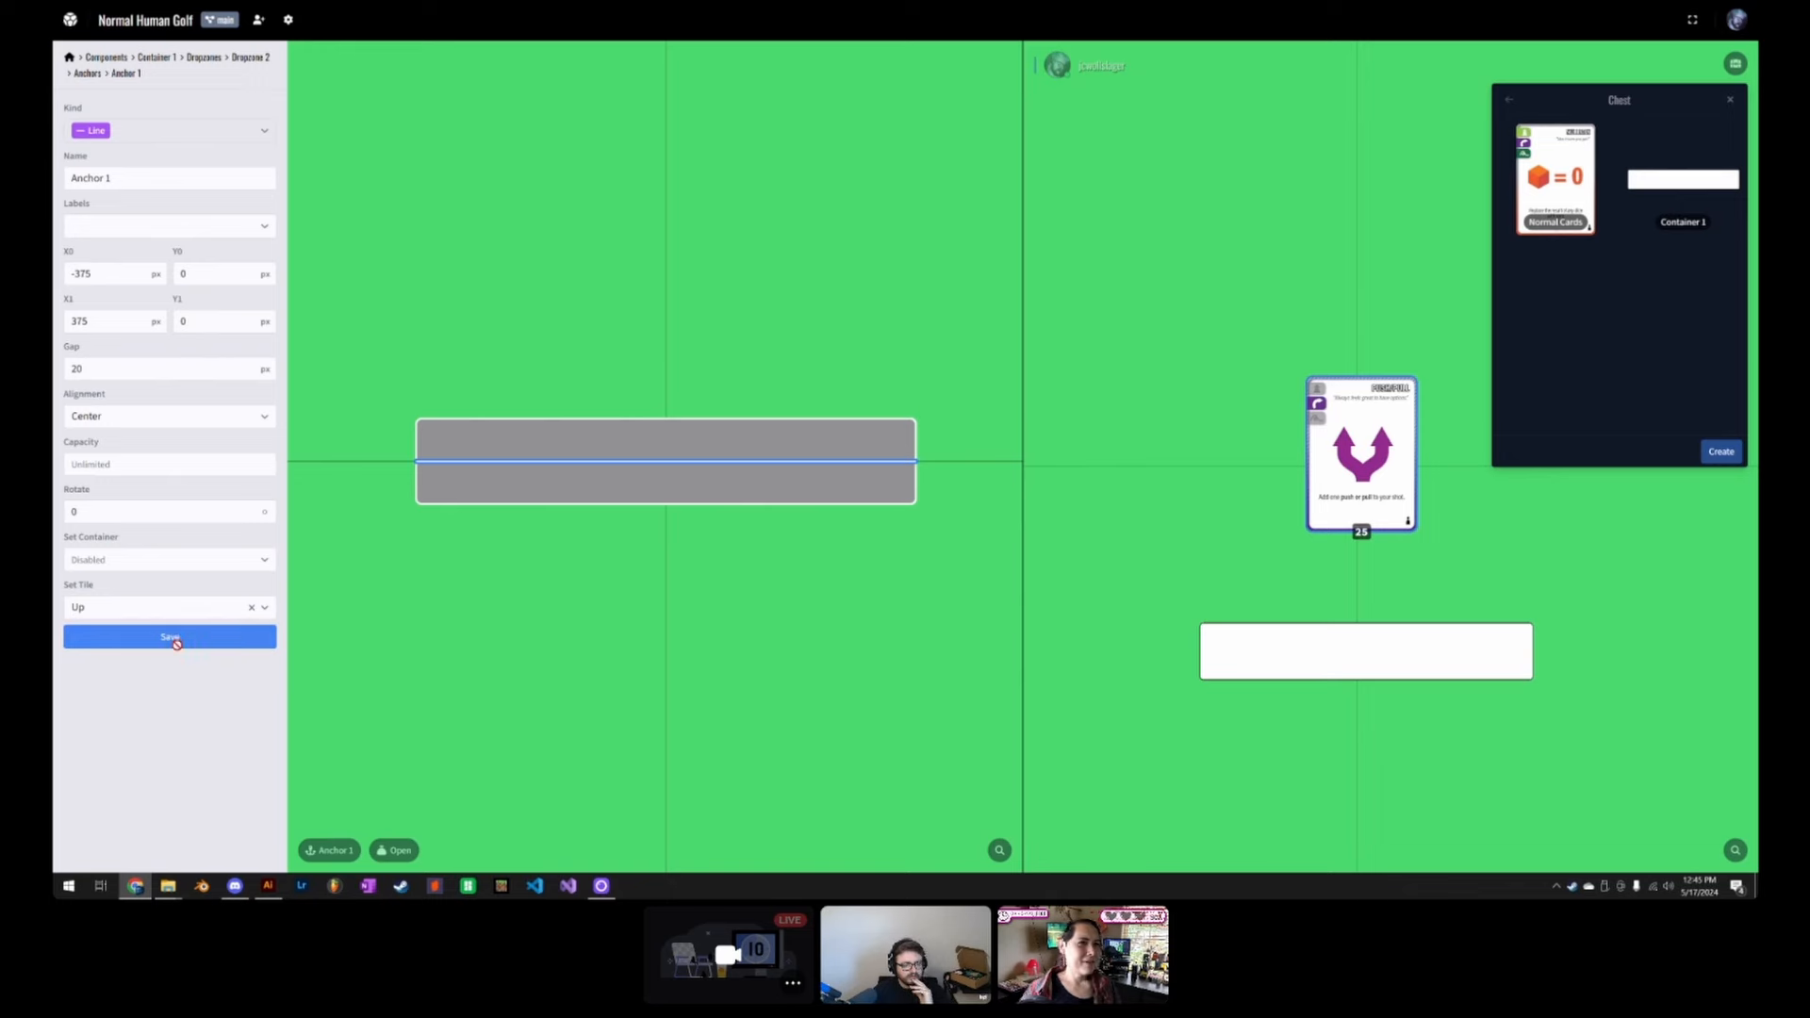
Step: Return to the dropzone's anchor list and deal three cards from the Normal Cards deck onto the container in the play area
{"action": "left_click", "coordinate": [87, 74]}
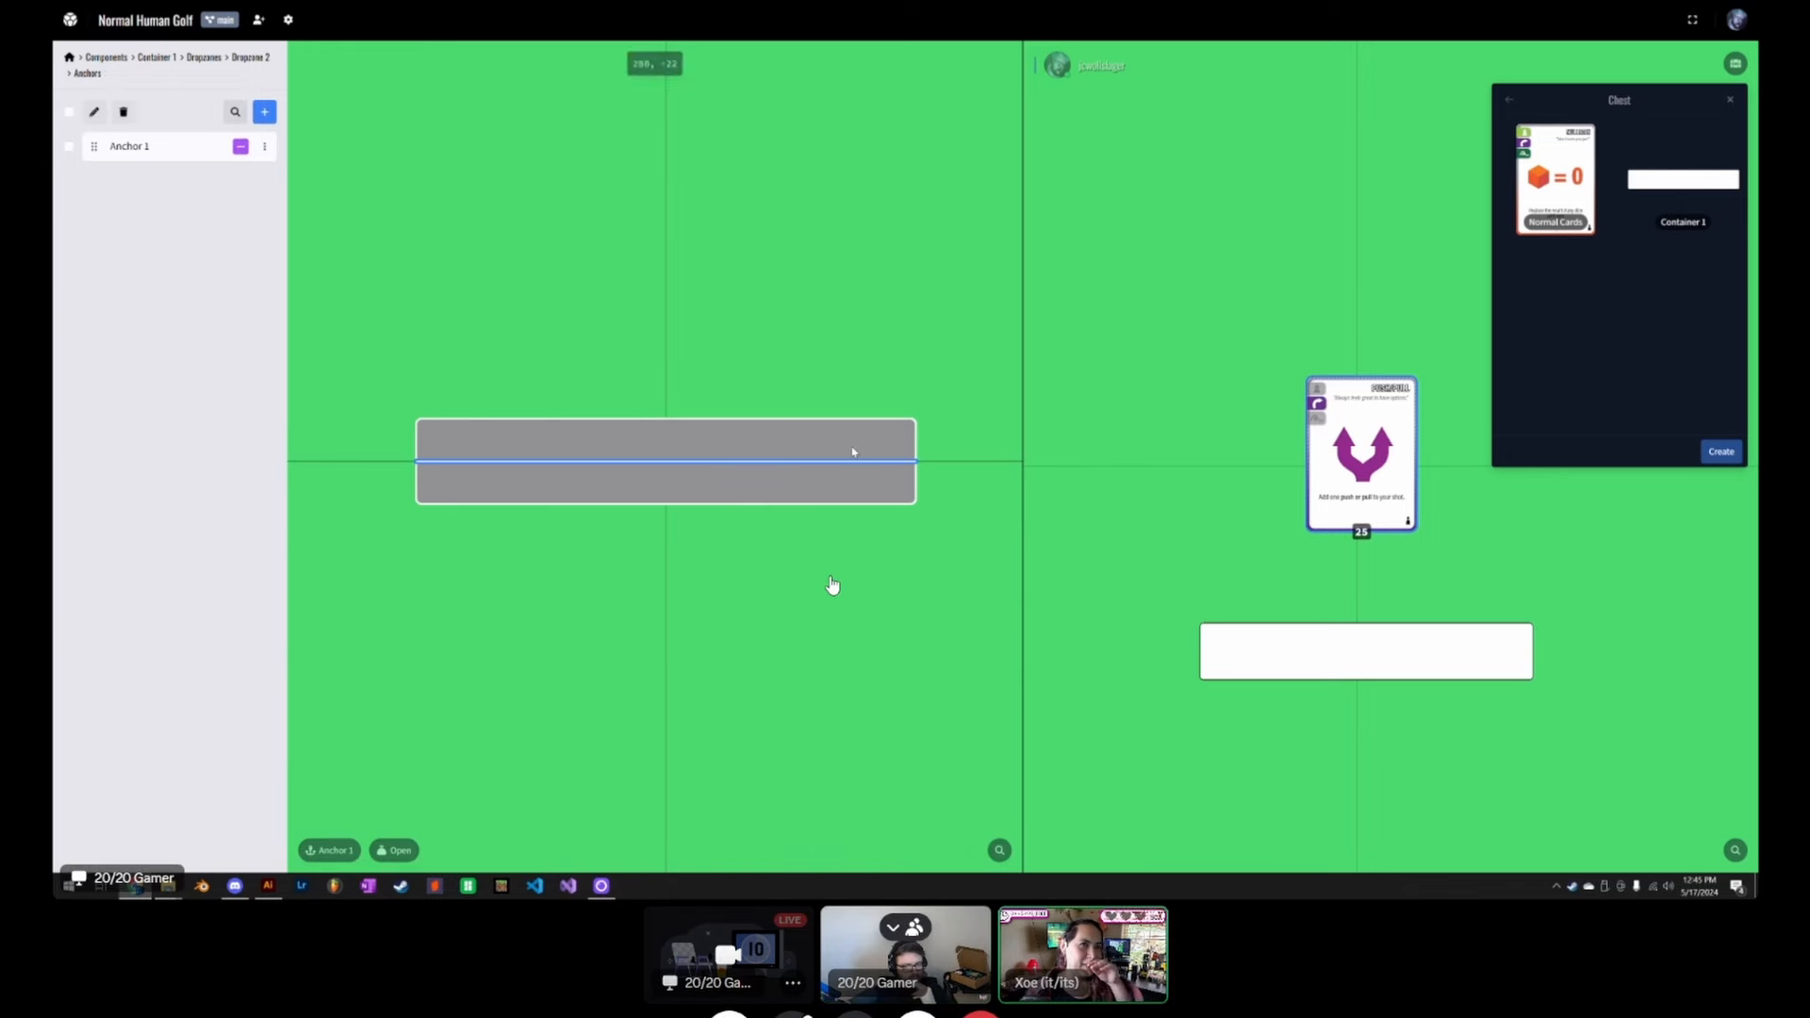
{"action": "left_click", "coordinate": [1306, 648]}
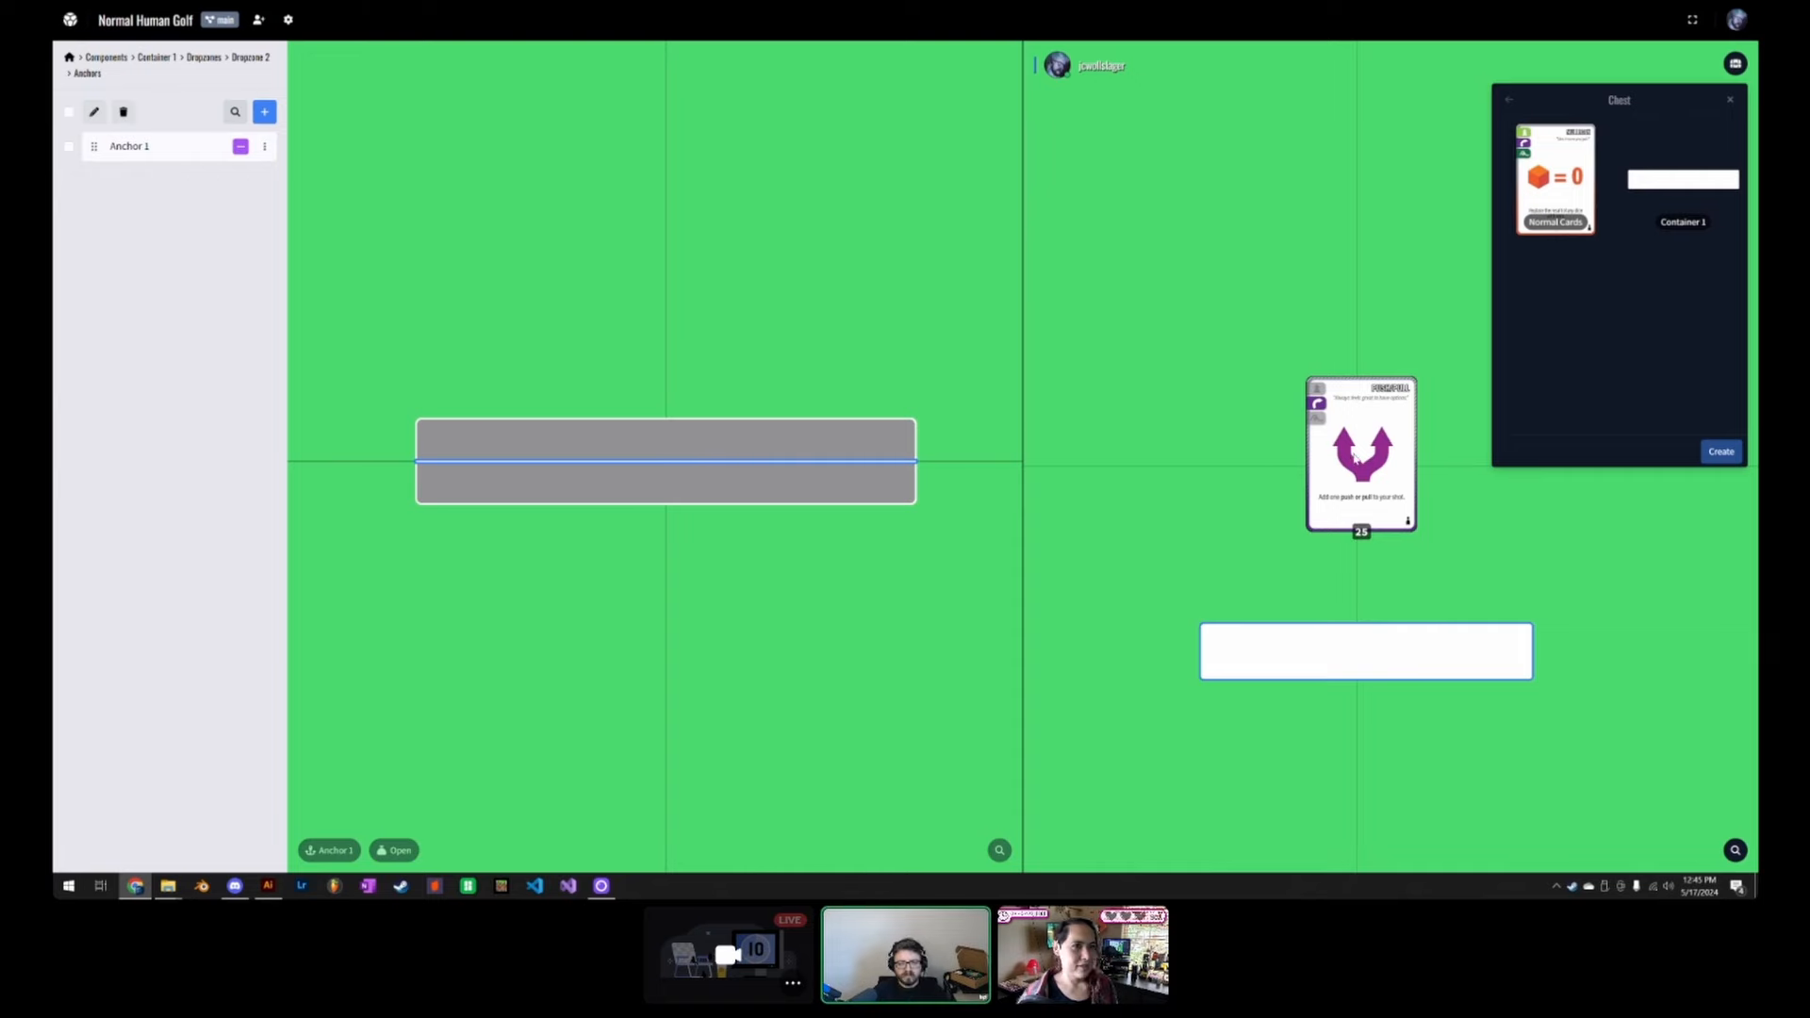
{"action": "left_click_drag", "start_coordinate": [1390, 495], "coordinate": [1297, 704]}
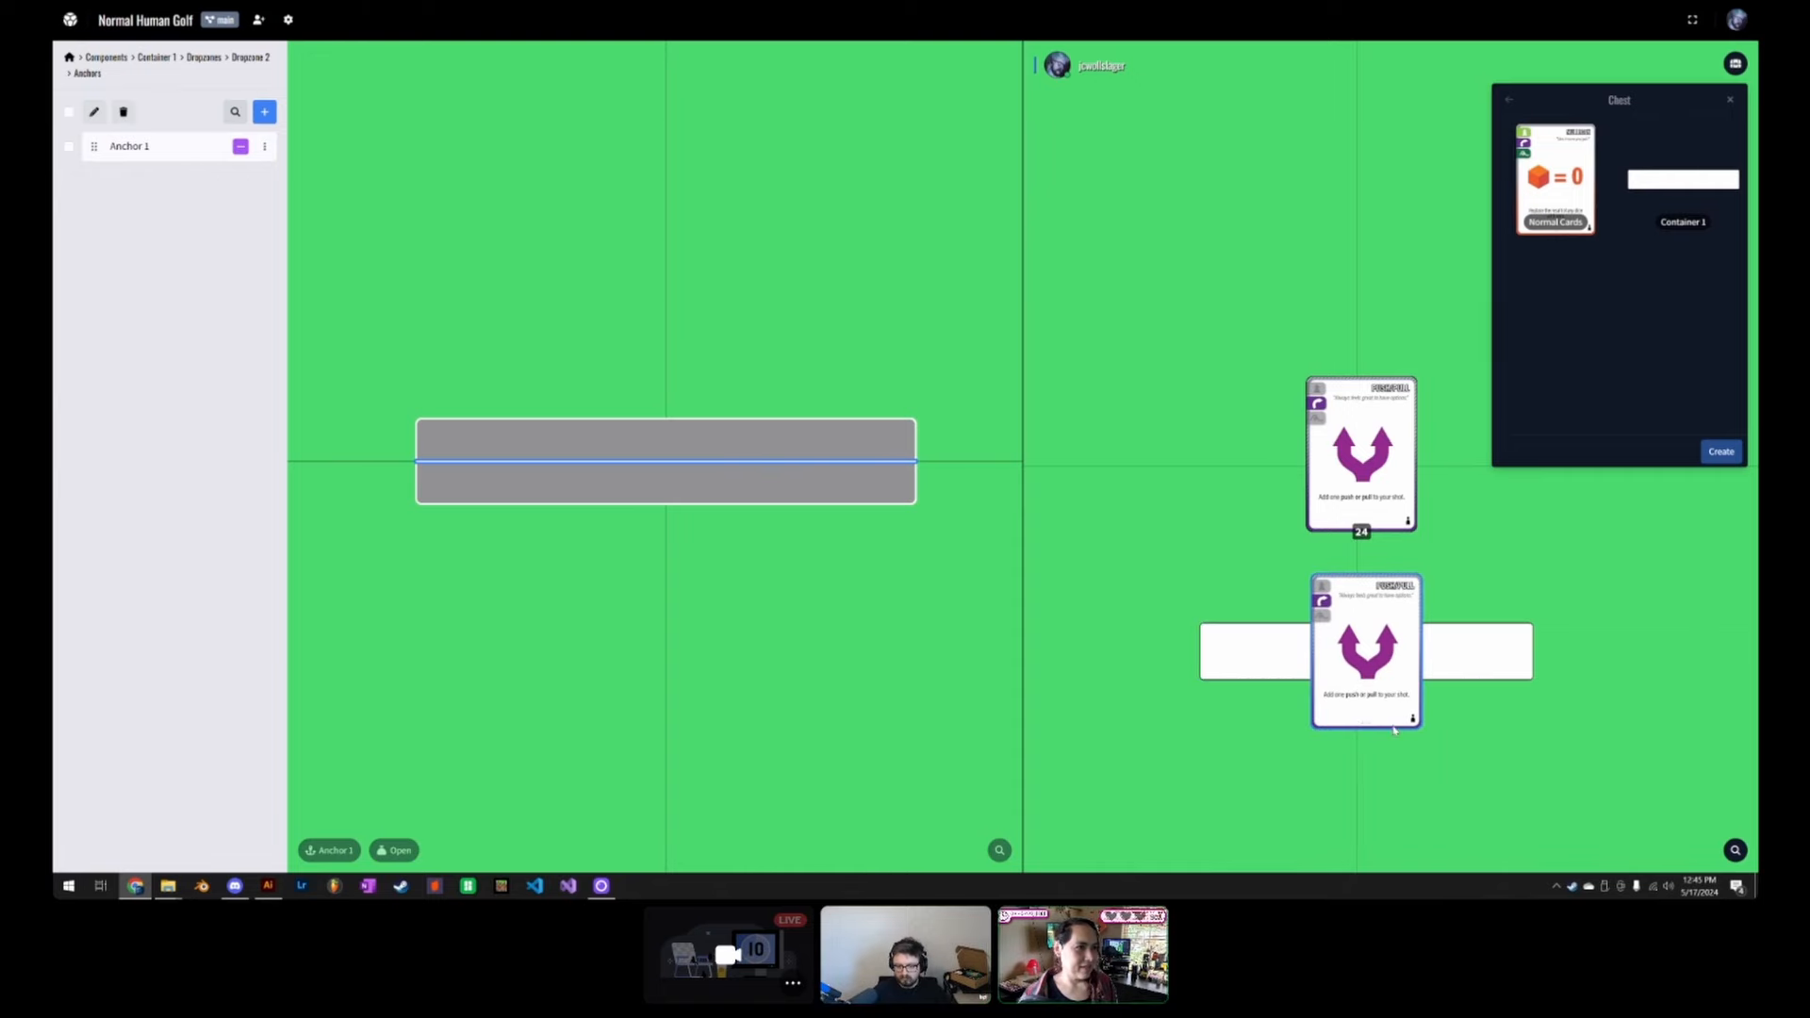
{"action": "left_click_drag", "start_coordinate": [1393, 517], "coordinate": [1386, 650]}
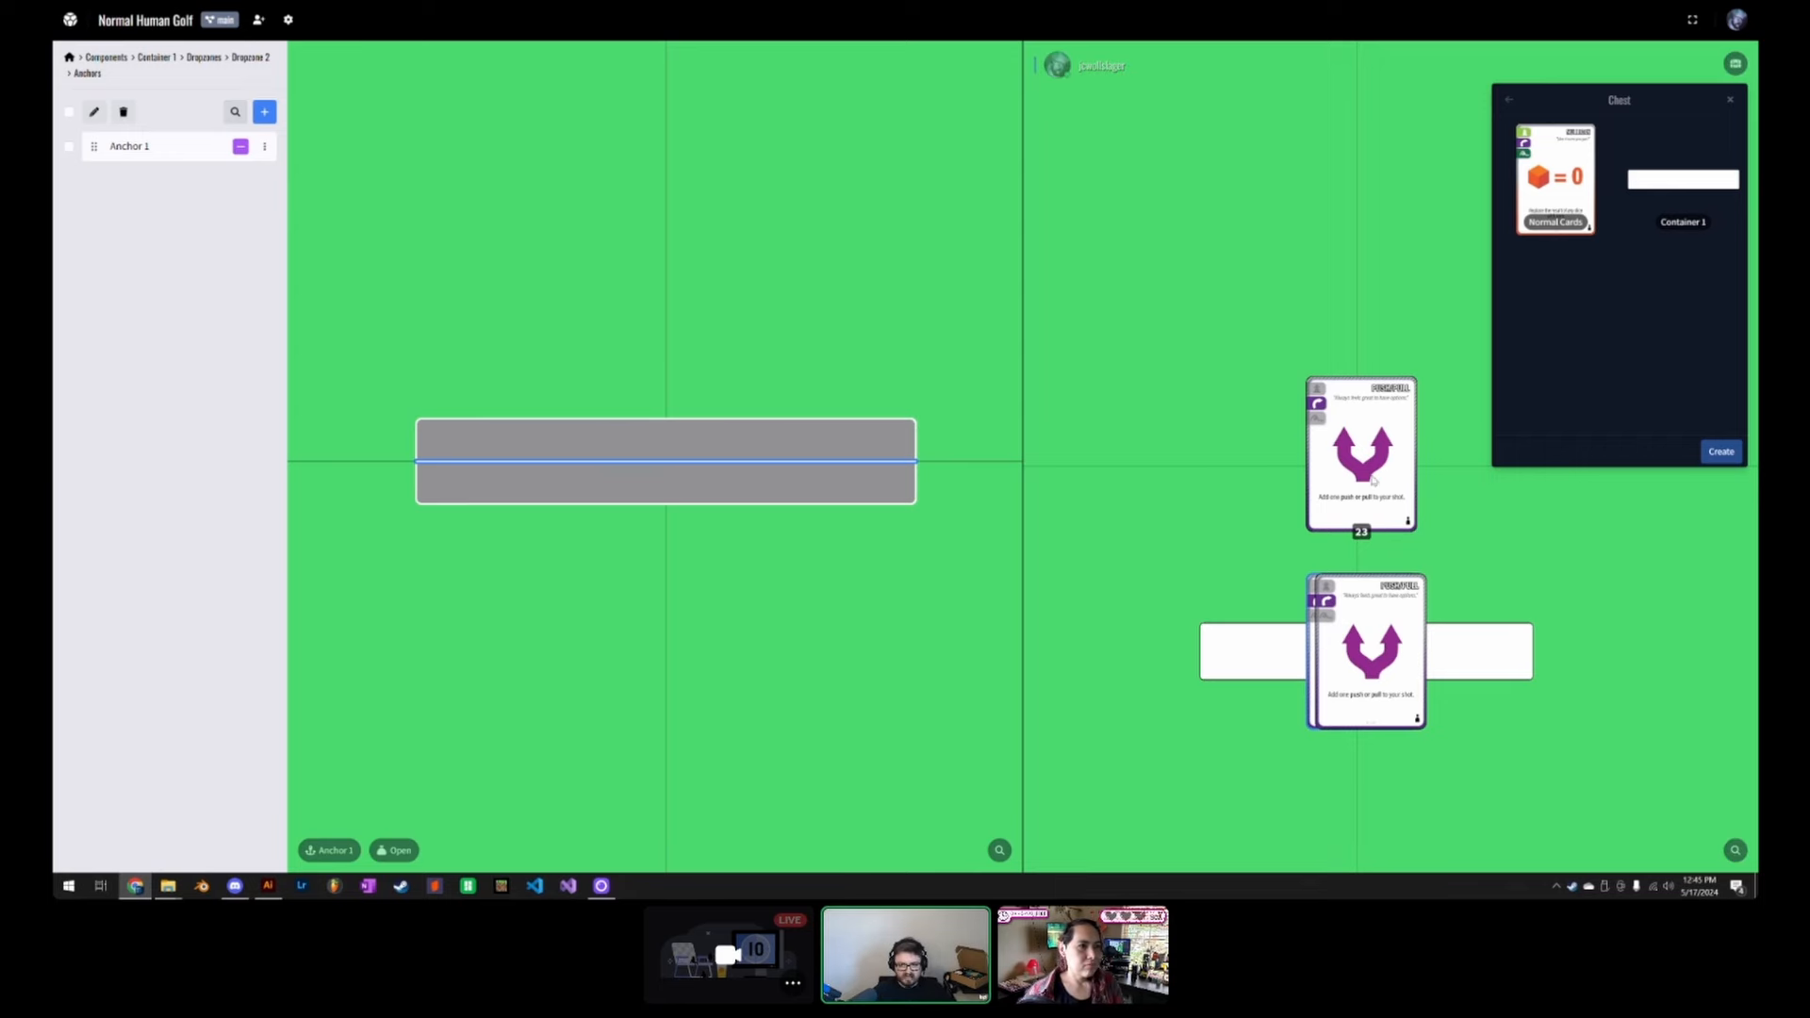
{"action": "left_click_drag", "start_coordinate": [1373, 481], "coordinate": [1338, 632]}
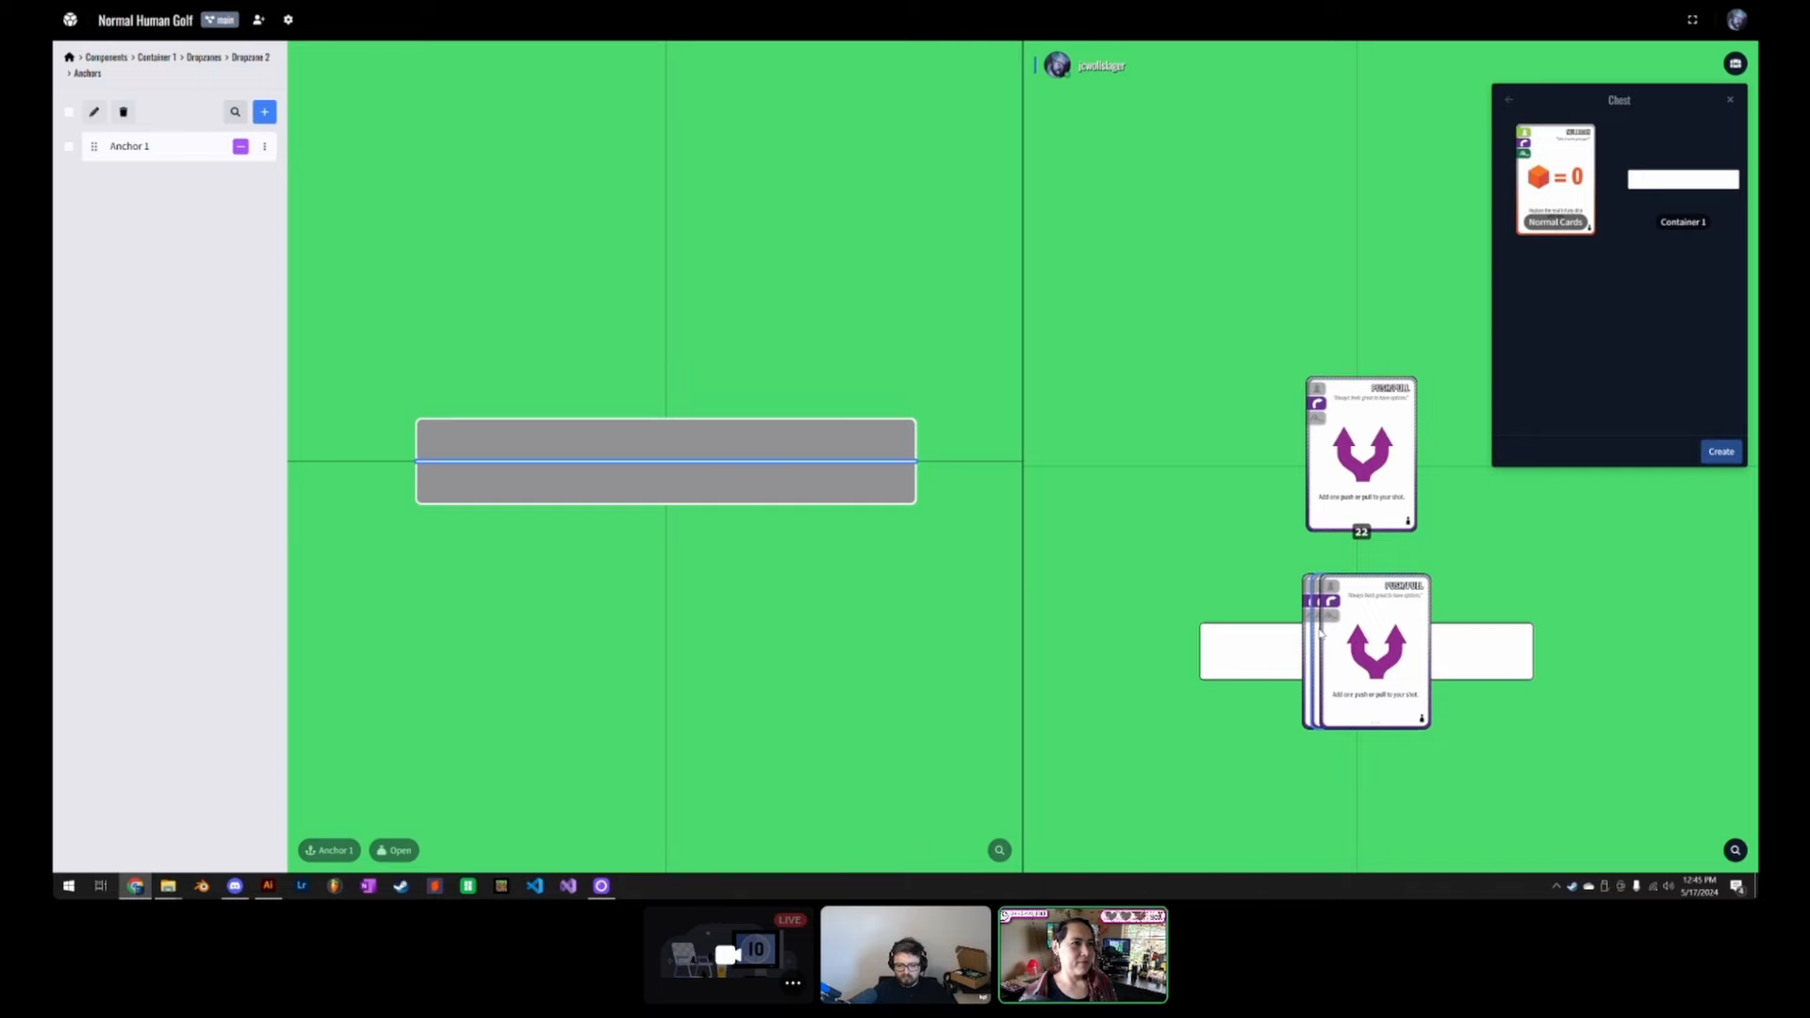
Step: Examine enlarged previews of the top Push/Pull card and of the whole container with its dealt cards
{"action": "scroll", "coordinate": [1319, 632], "scroll_direction": "up", "scroll_amount": 1}
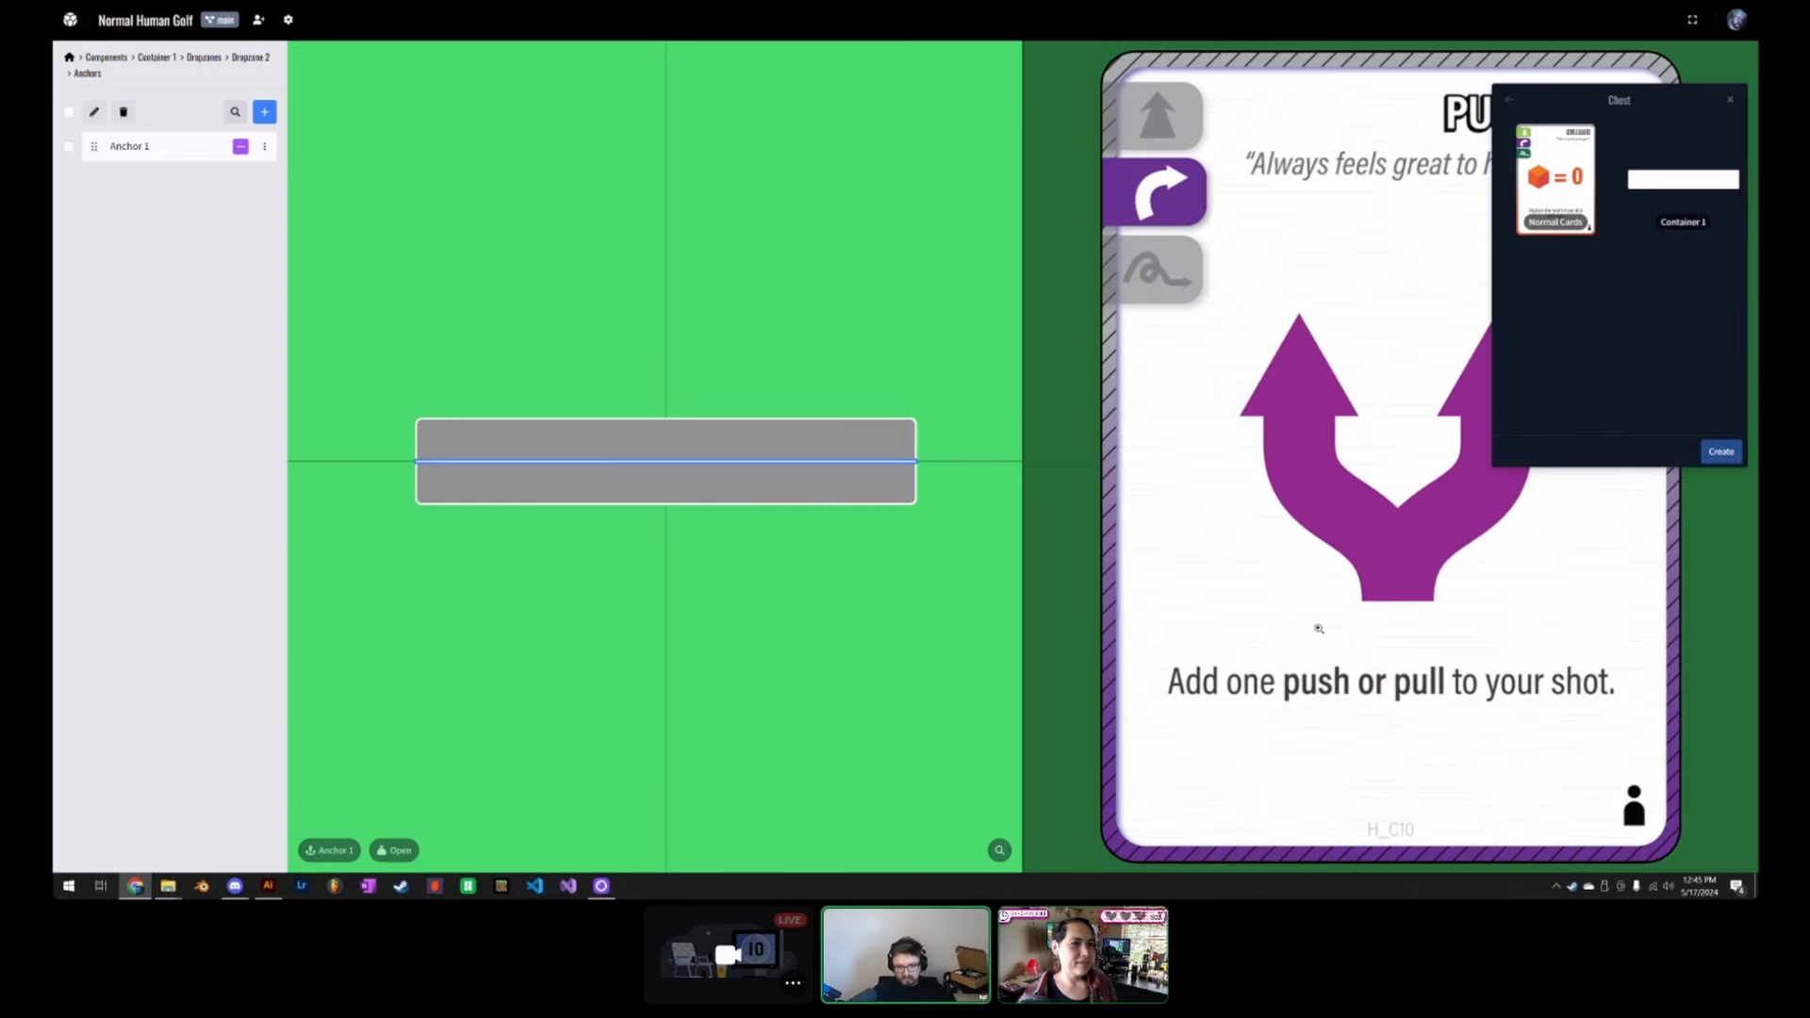
{"action": "scroll", "coordinate": [1319, 630], "scroll_direction": "down", "scroll_amount": 1}
{"action": "scroll", "coordinate": [1316, 630], "scroll_direction": "up", "scroll_amount": 1}
{"action": "scroll", "coordinate": [1316, 630], "scroll_direction": "down", "scroll_amount": 1}
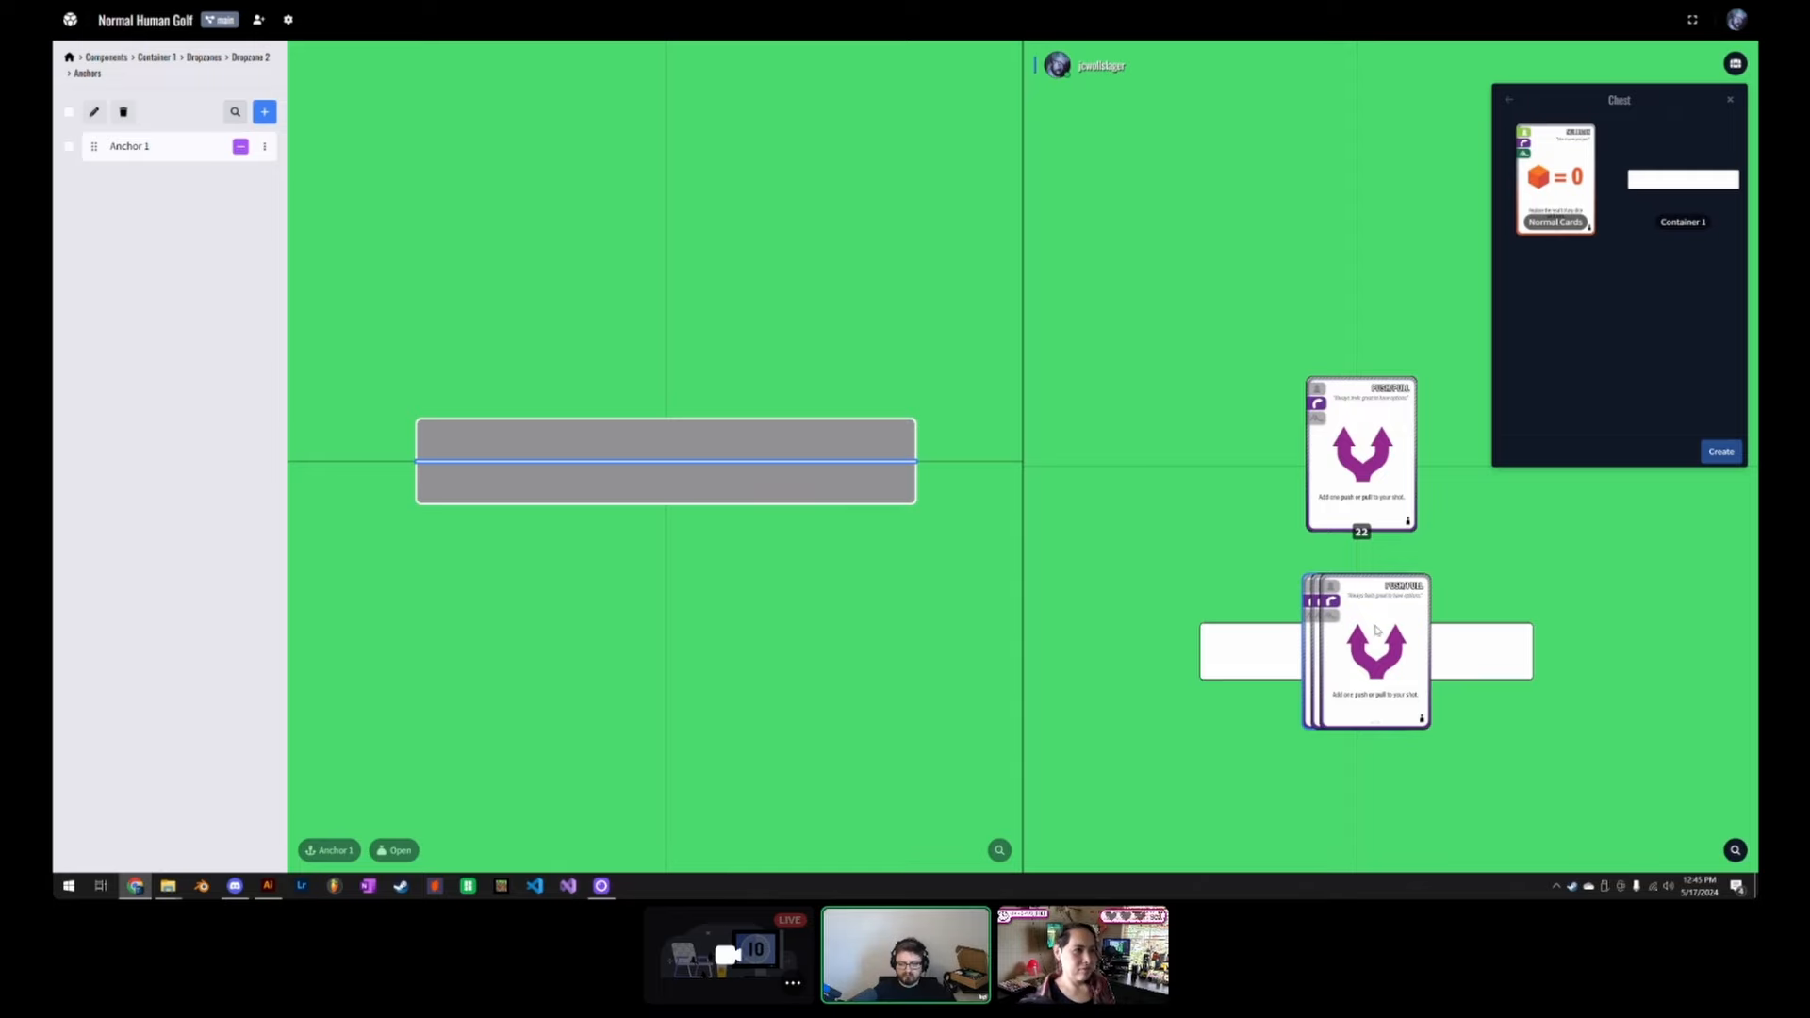
{"action": "scroll", "coordinate": [1377, 630], "scroll_direction": "up", "scroll_amount": 1}
{"action": "scroll", "coordinate": [1308, 644], "scroll_direction": "down", "scroll_amount": 1}
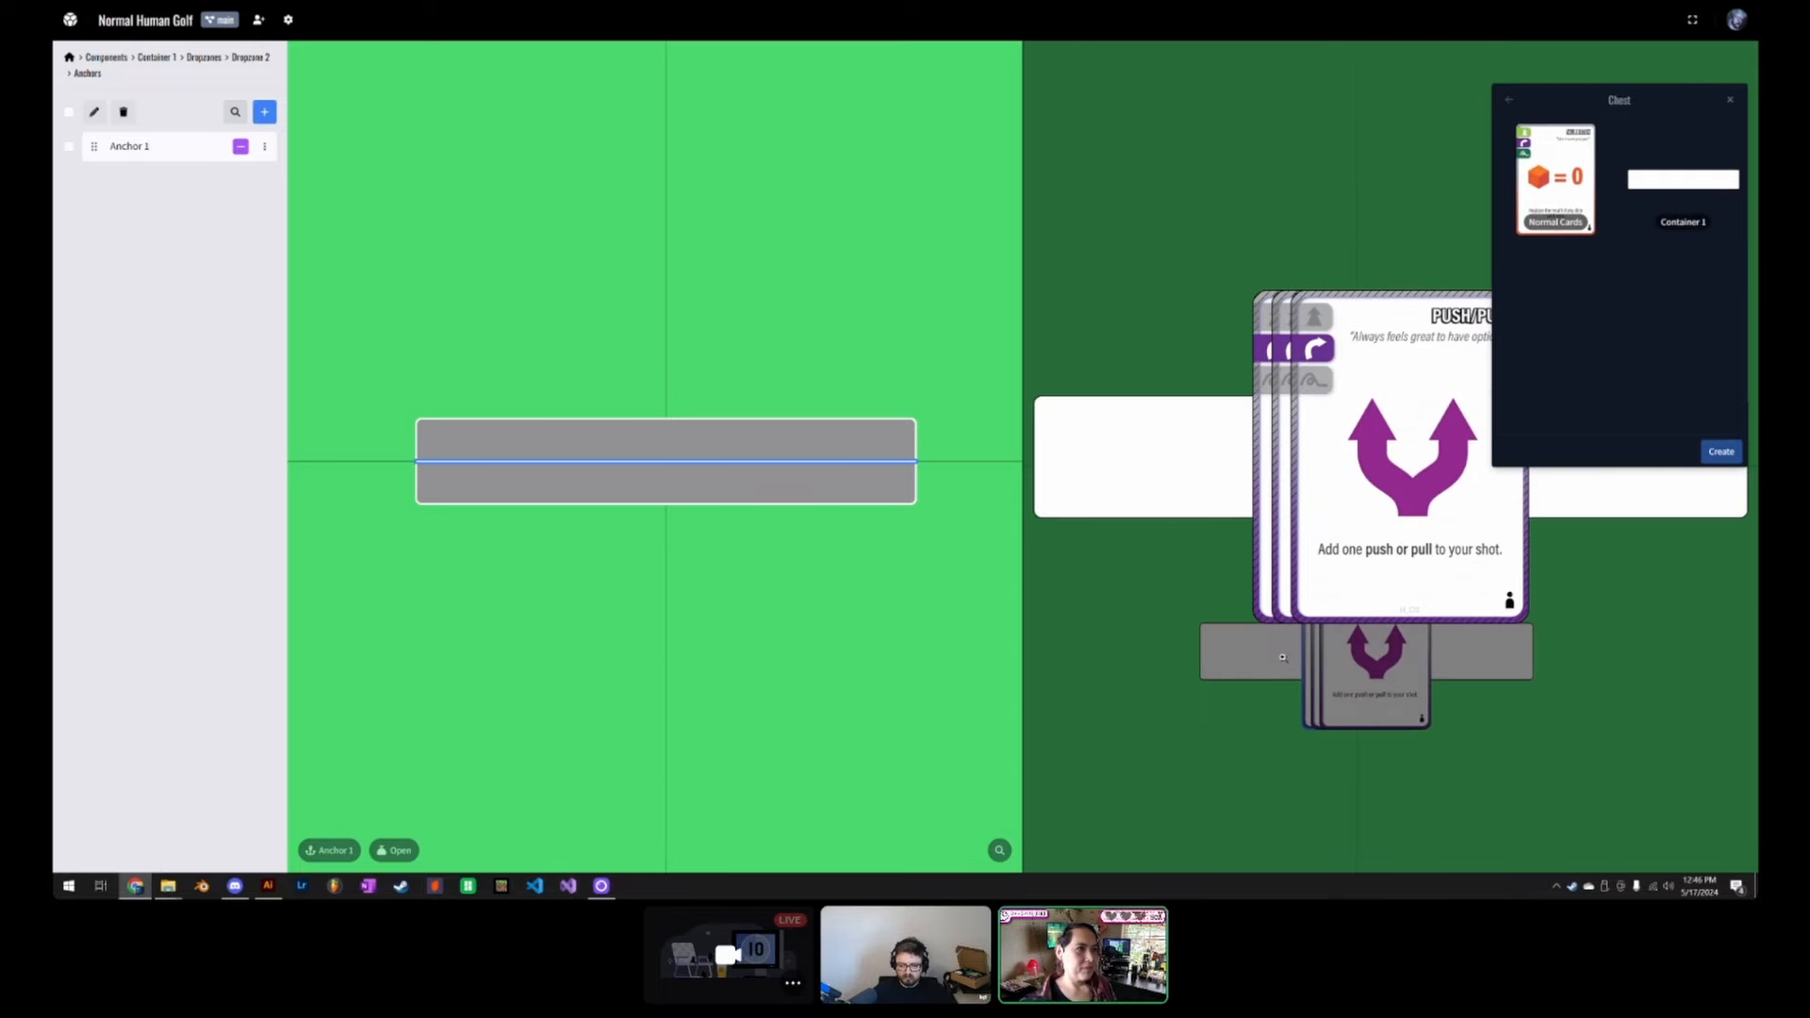
{"action": "scroll", "coordinate": [1310, 657], "scroll_direction": "up", "scroll_amount": 1}
{"action": "scroll", "coordinate": [1350, 660], "scroll_direction": "down", "scroll_amount": 1}
{"action": "scroll", "coordinate": [1343, 660], "scroll_direction": "up", "scroll_amount": 1}
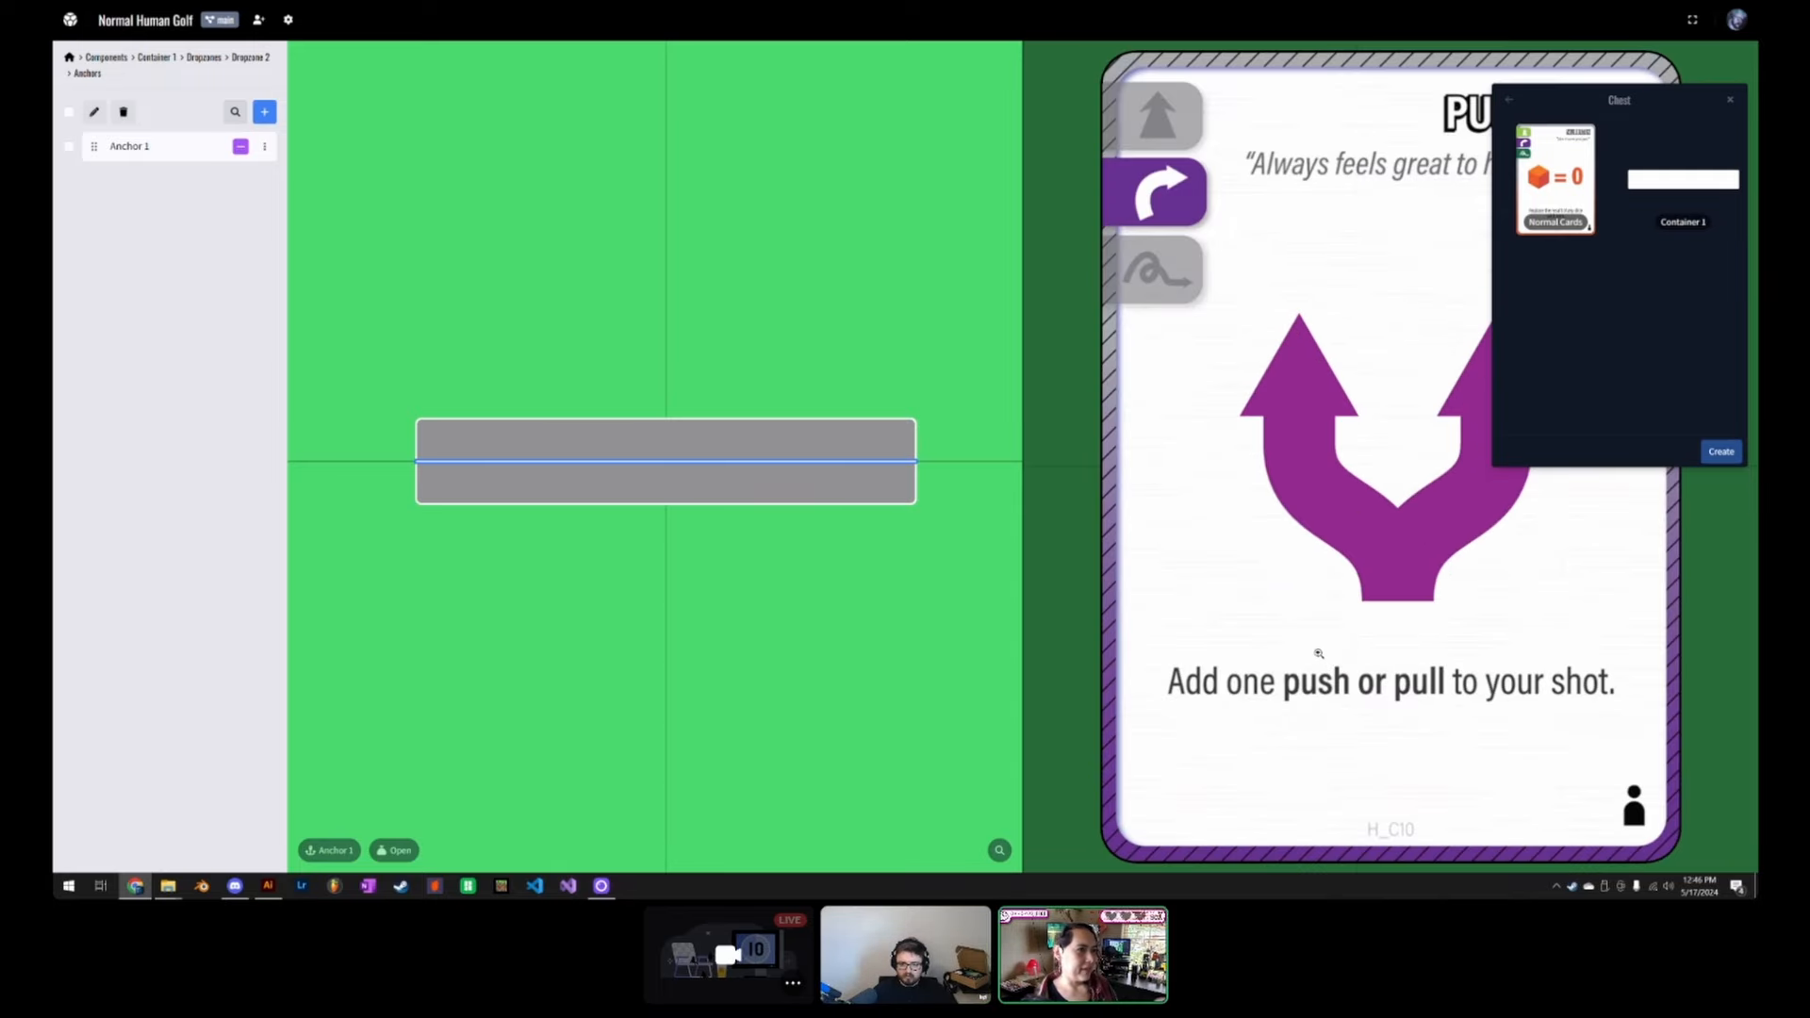
{"action": "scroll", "coordinate": [1320, 653], "scroll_direction": "down", "scroll_amount": 1}
Step: Move several Push/Pull cards from the deck to the empty area beside it, and deal a different card onto the container
{"action": "left_click_drag", "start_coordinate": [1359, 492], "coordinate": [1167, 468]}
{"action": "left_click_drag", "start_coordinate": [1356, 470], "coordinate": [1223, 452]}
{"action": "left_click_drag", "start_coordinate": [1364, 468], "coordinate": [1205, 454]}
{"action": "left_click_drag", "start_coordinate": [1363, 466], "coordinate": [1305, 649]}
{"action": "key", "text": "z"}
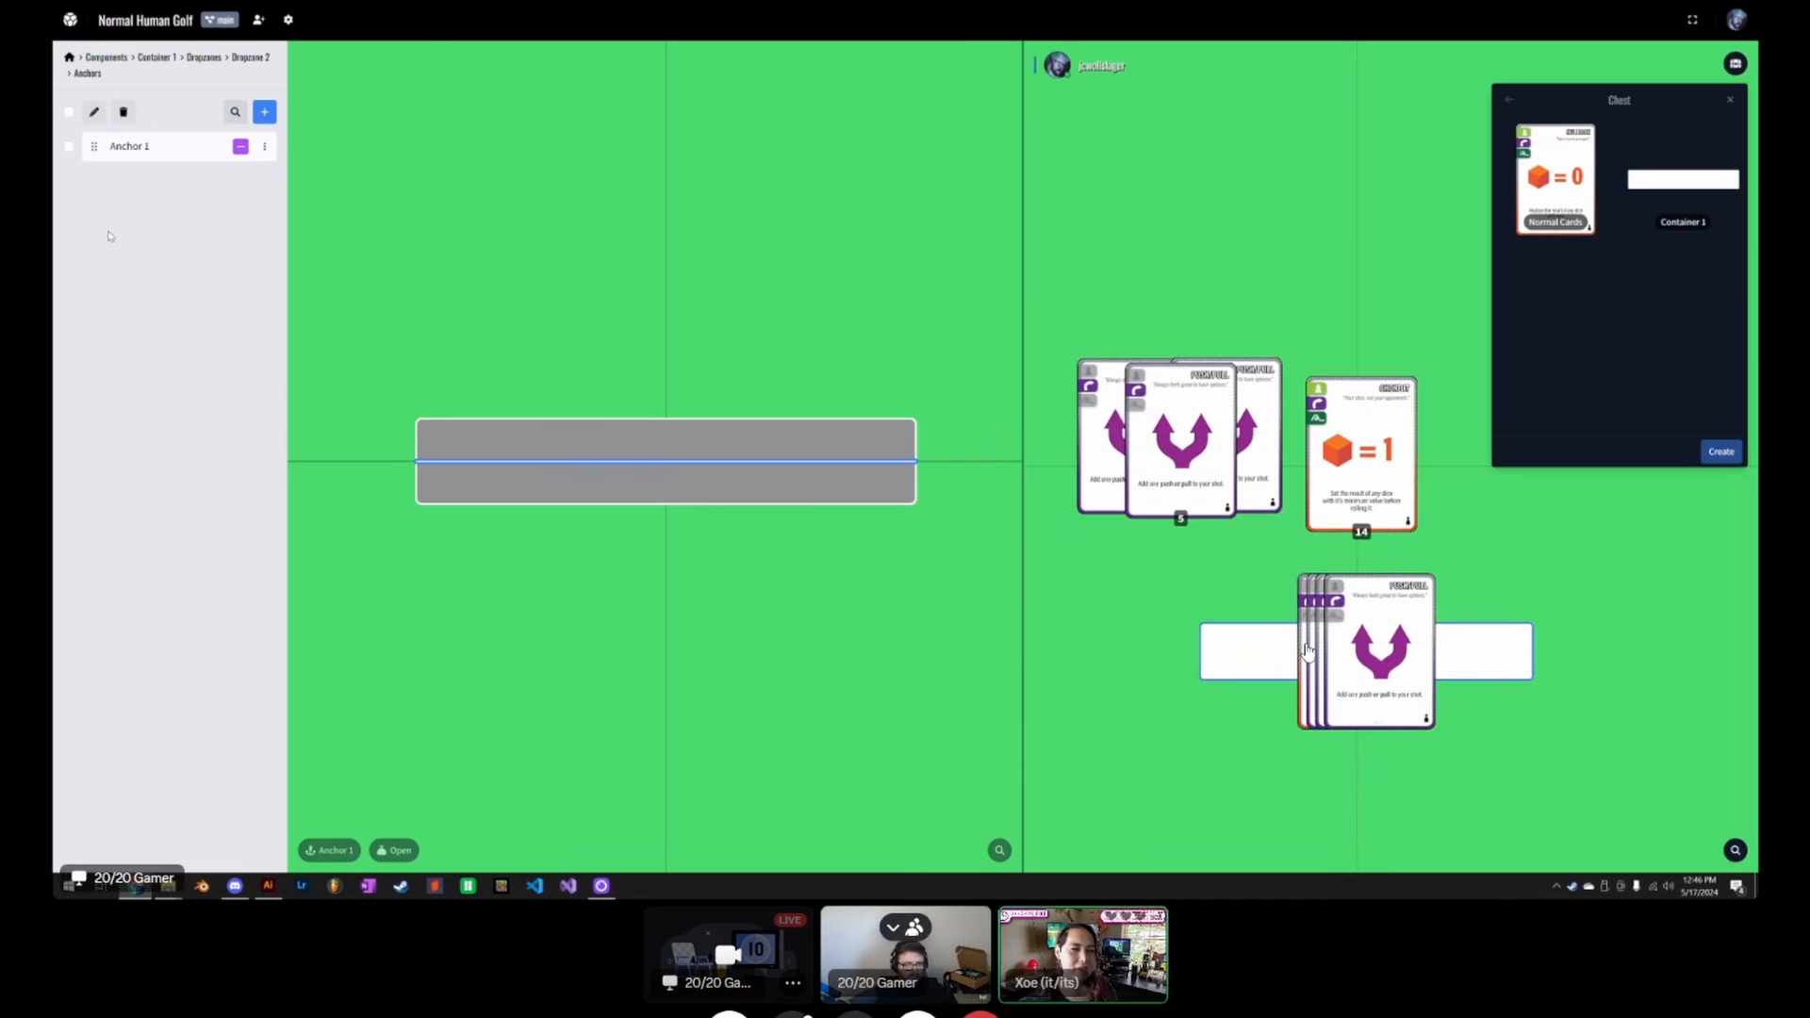
Step: Reopen the settings of Anchor 1, set the line anchor's Gap to 150 px and save it
{"action": "left_click", "coordinate": [163, 158]}
{"action": "left_click", "coordinate": [157, 369]}
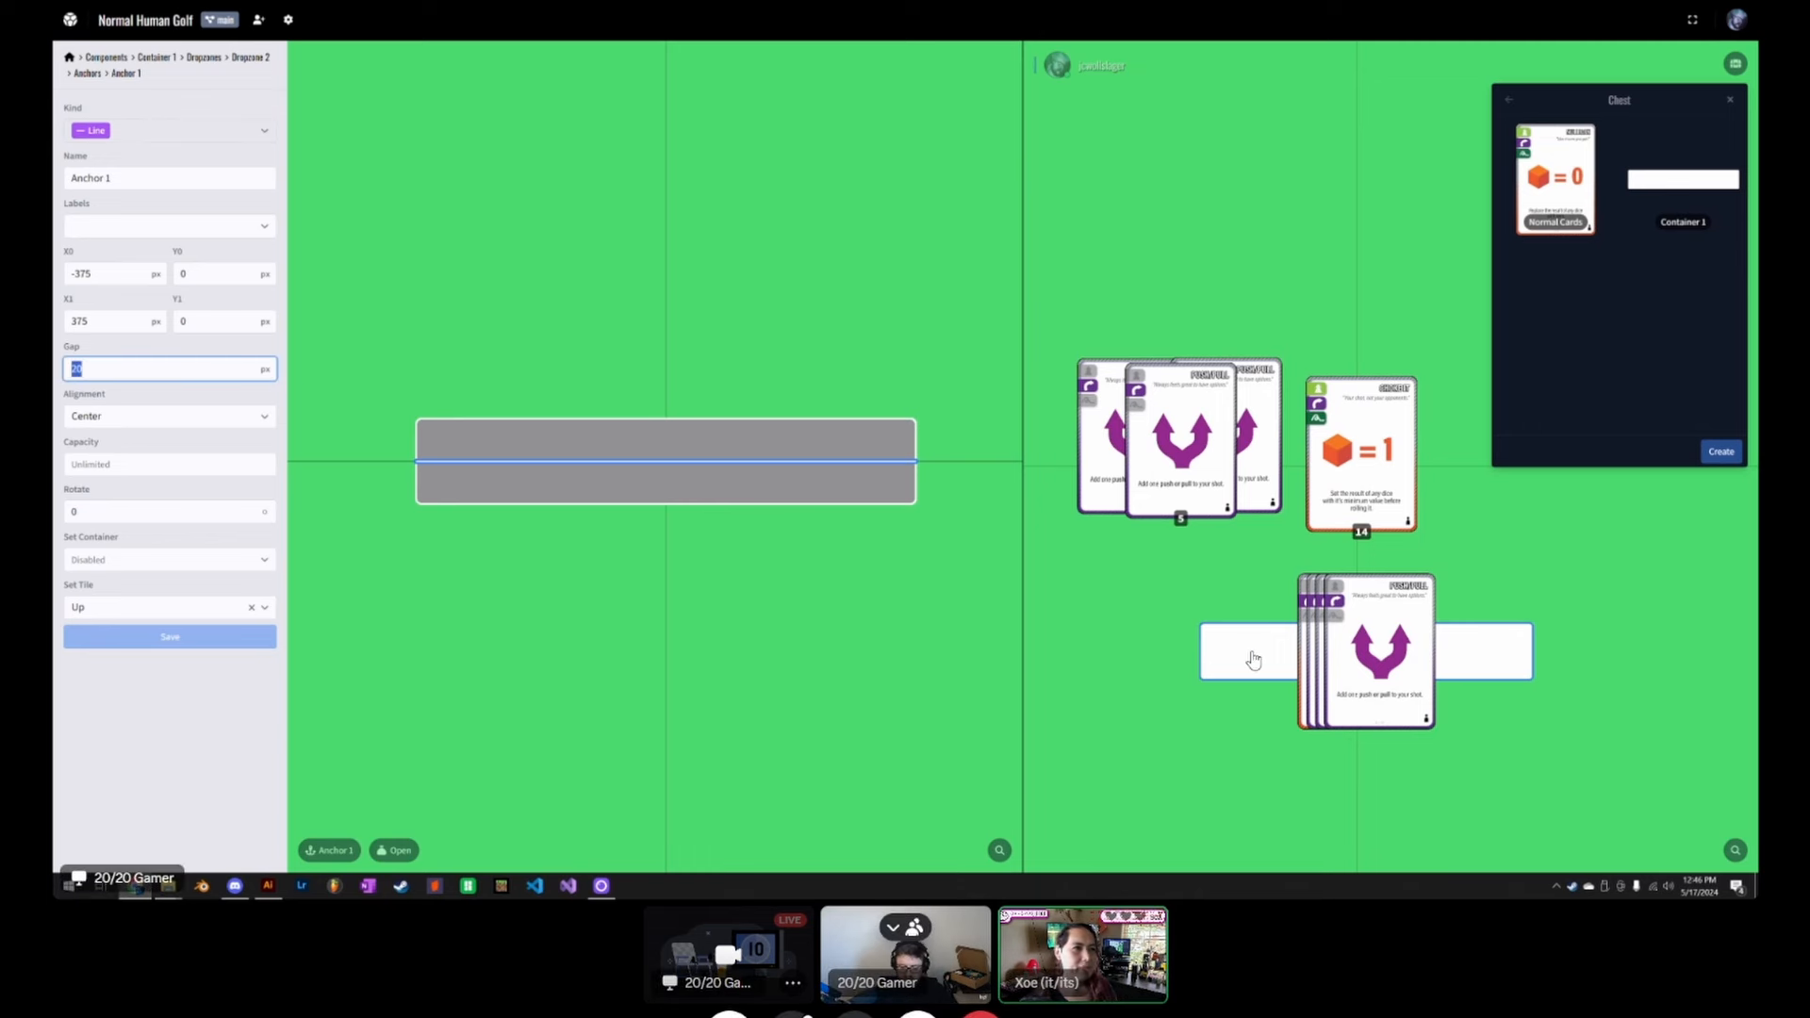
{"action": "type", "text": "150"}
{"action": "key", "text": "Return"}
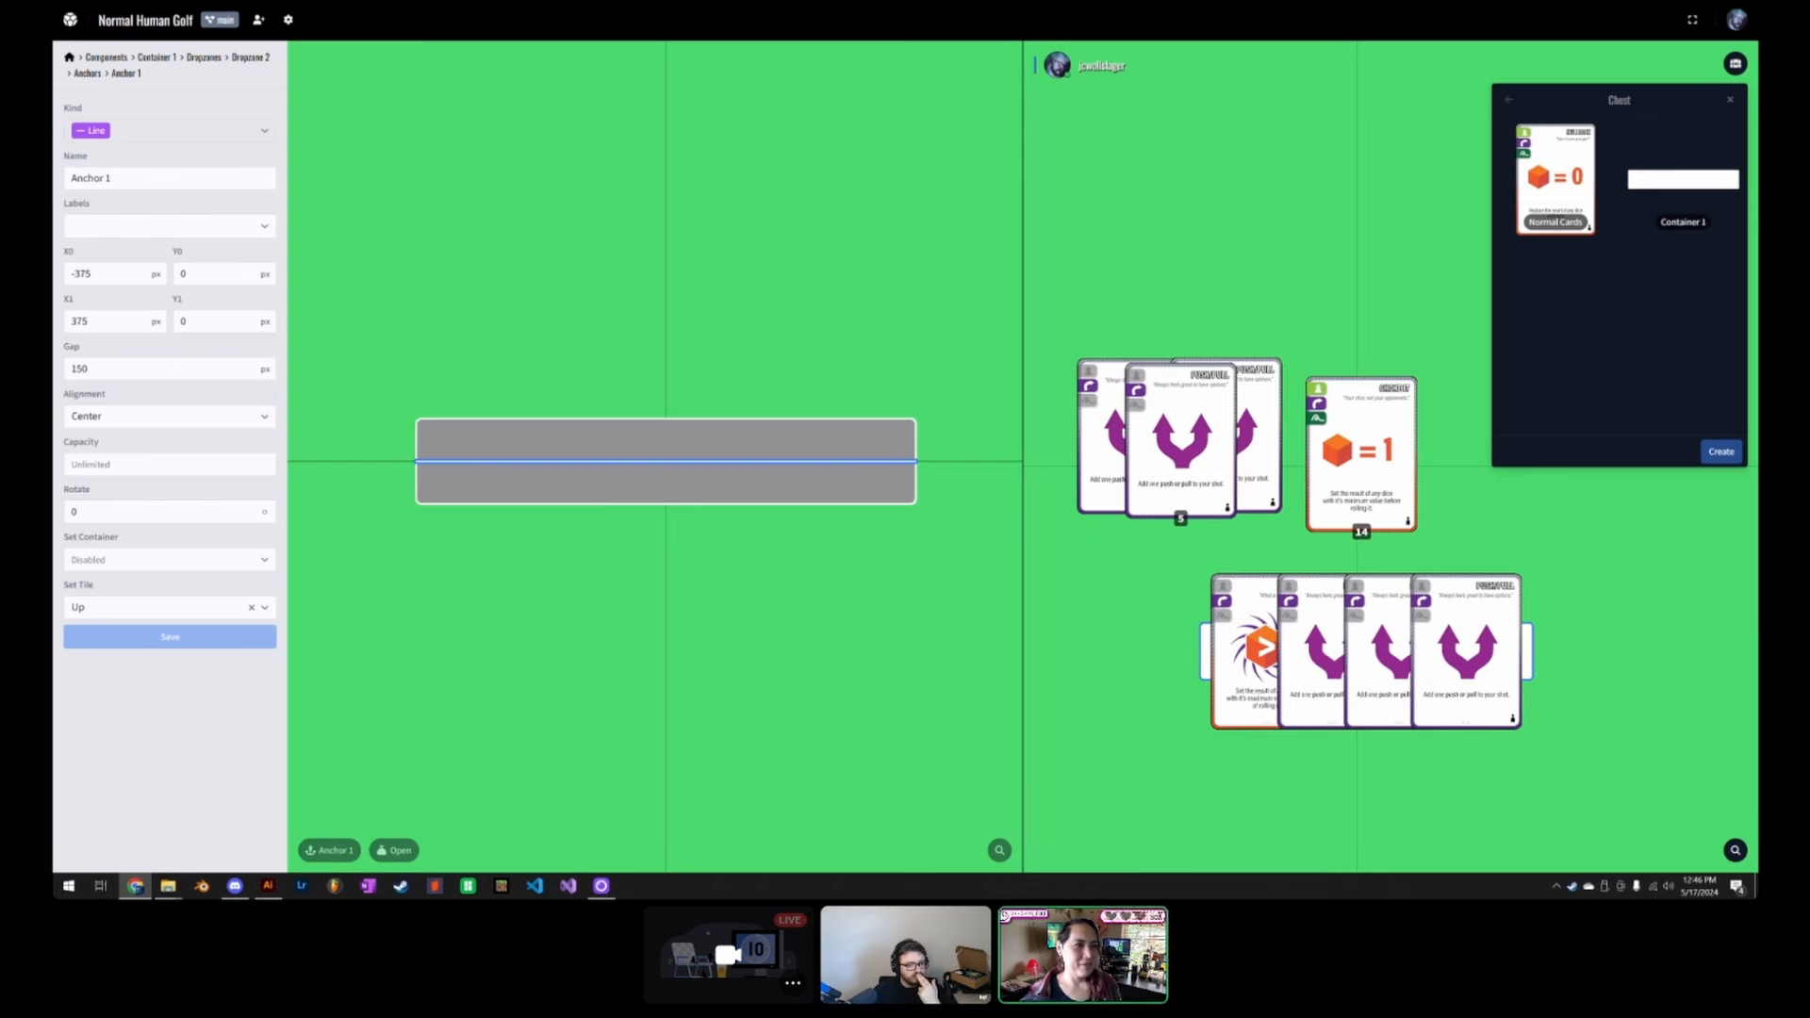
Step: Assign the container in the play area to Seat 1 and set its View Policy to Allow Seats
{"action": "right_click", "coordinate": [1205, 661]}
{"action": "mouse_move", "coordinate": [1253, 571]}
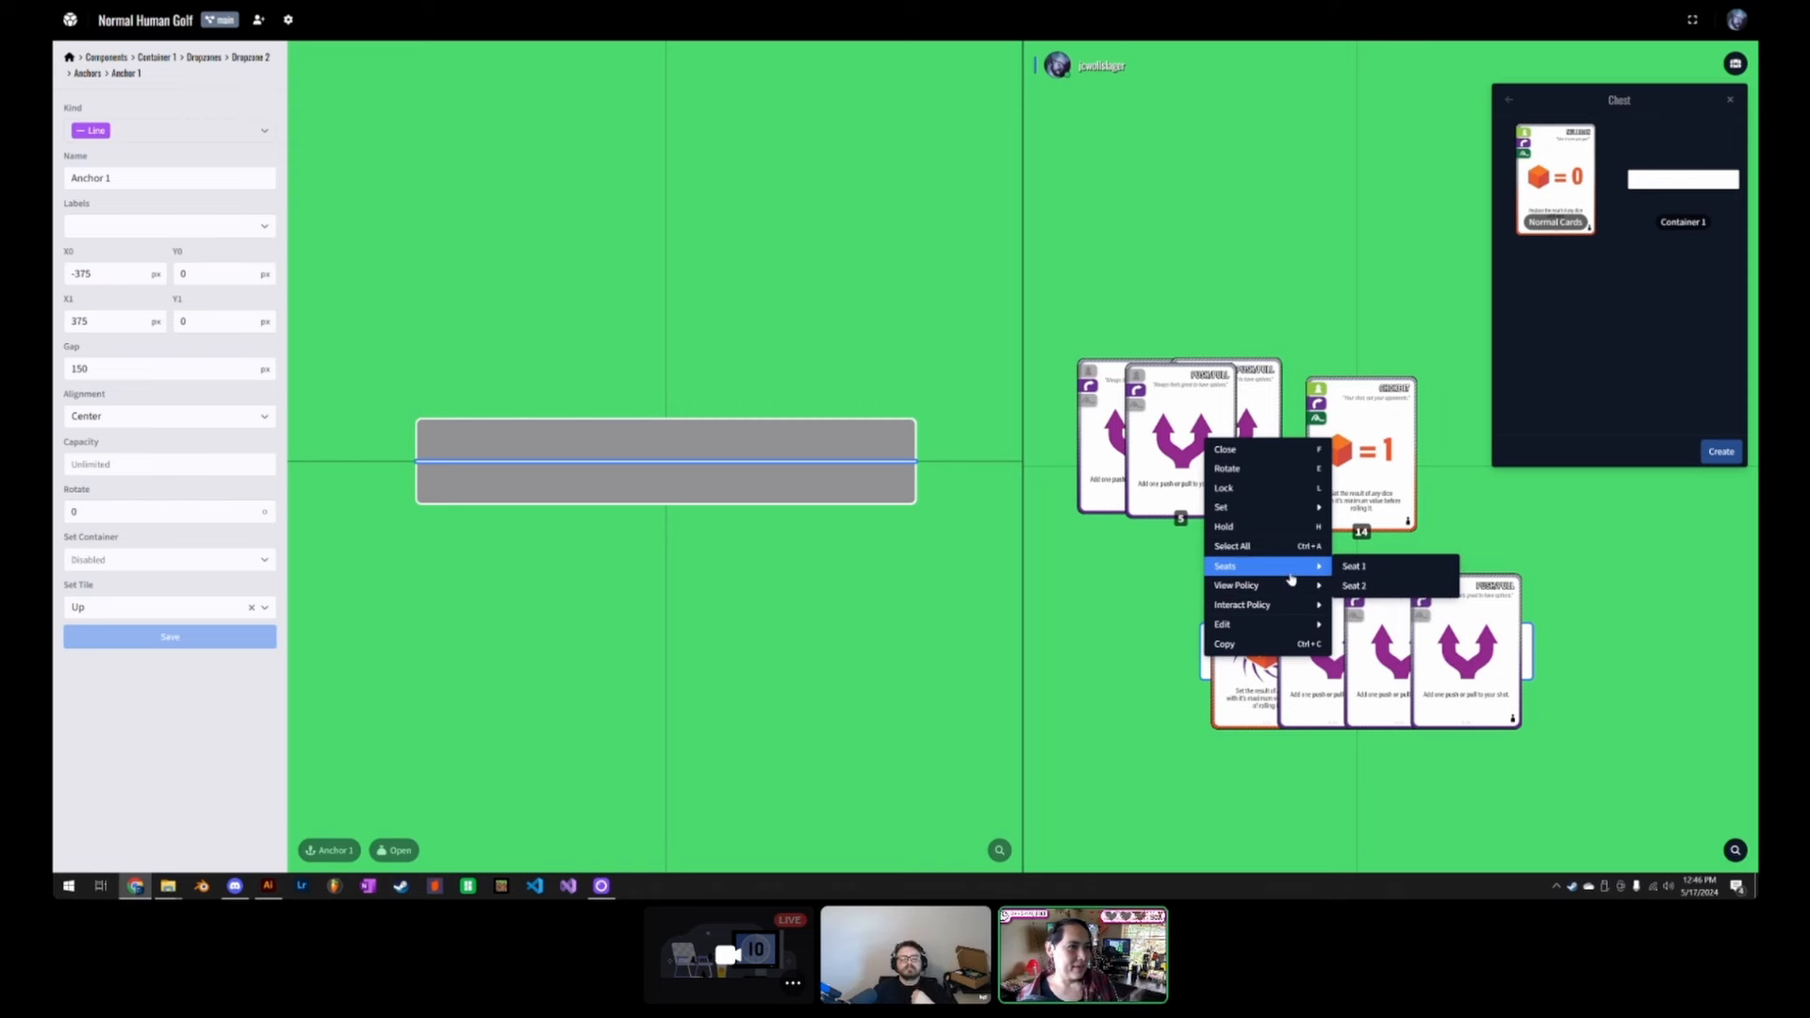
{"action": "left_click", "coordinate": [1353, 567]}
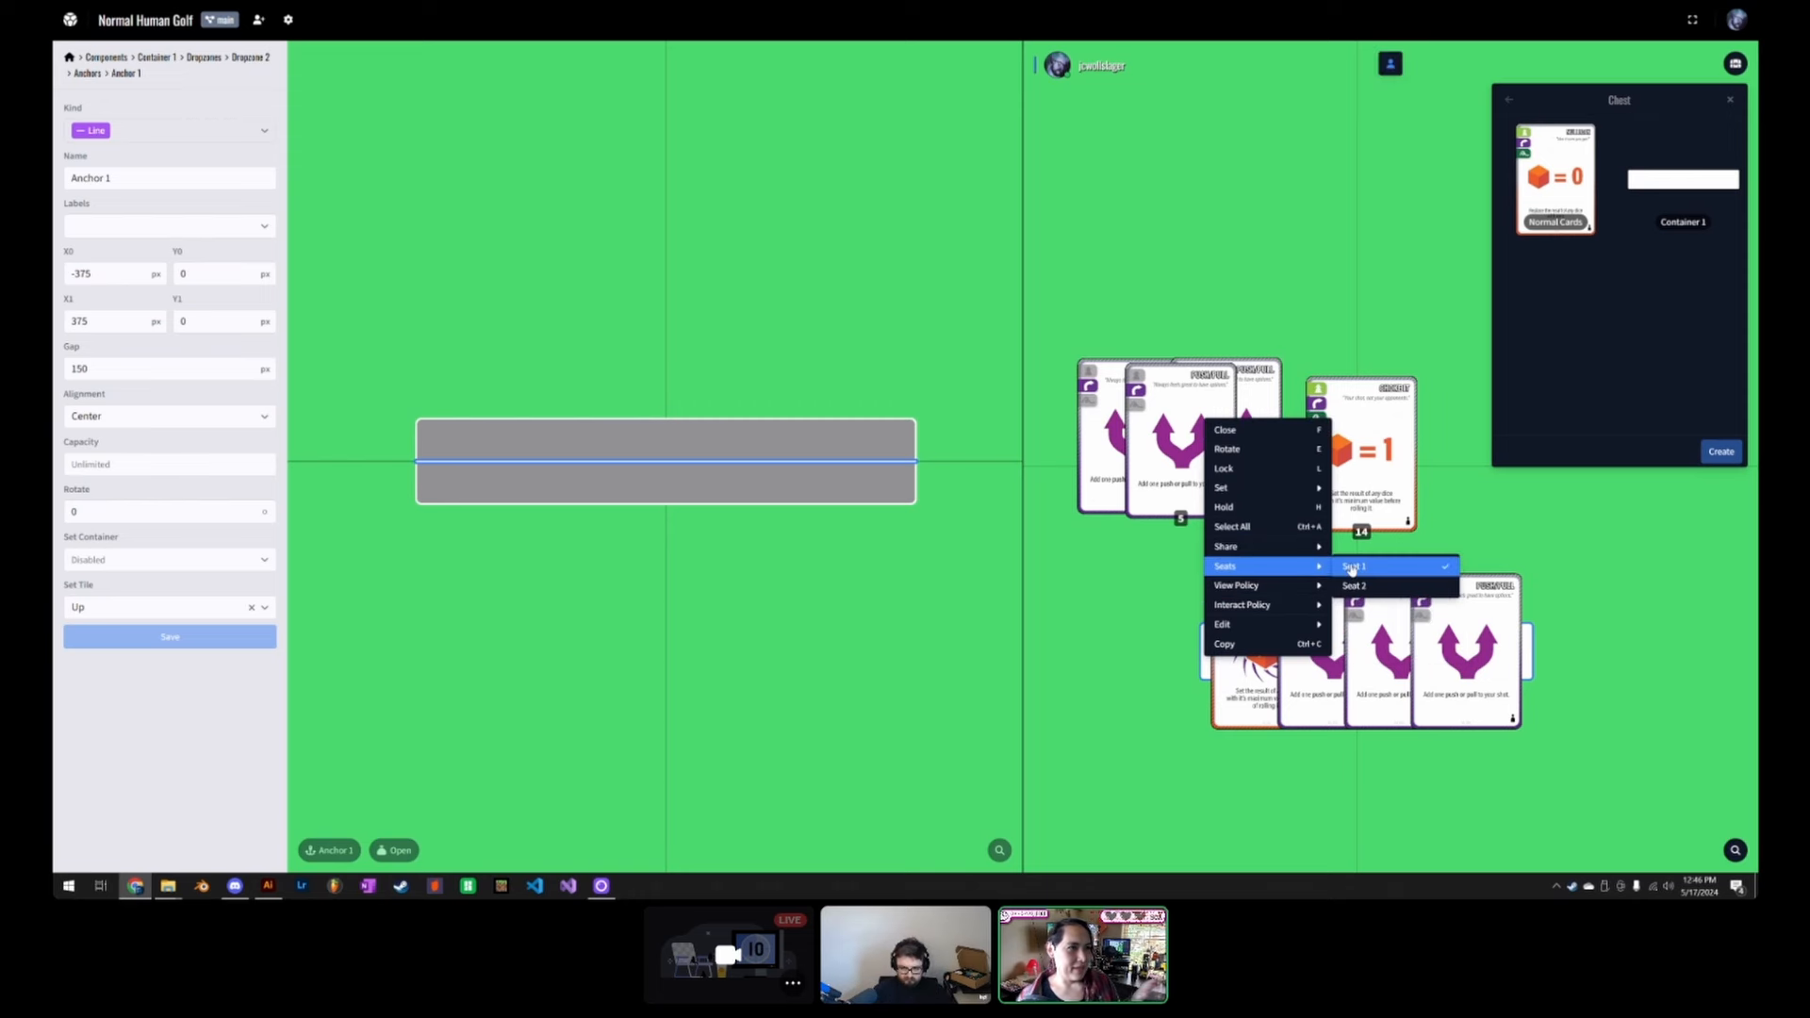
{"action": "mouse_move", "coordinate": [1292, 592]}
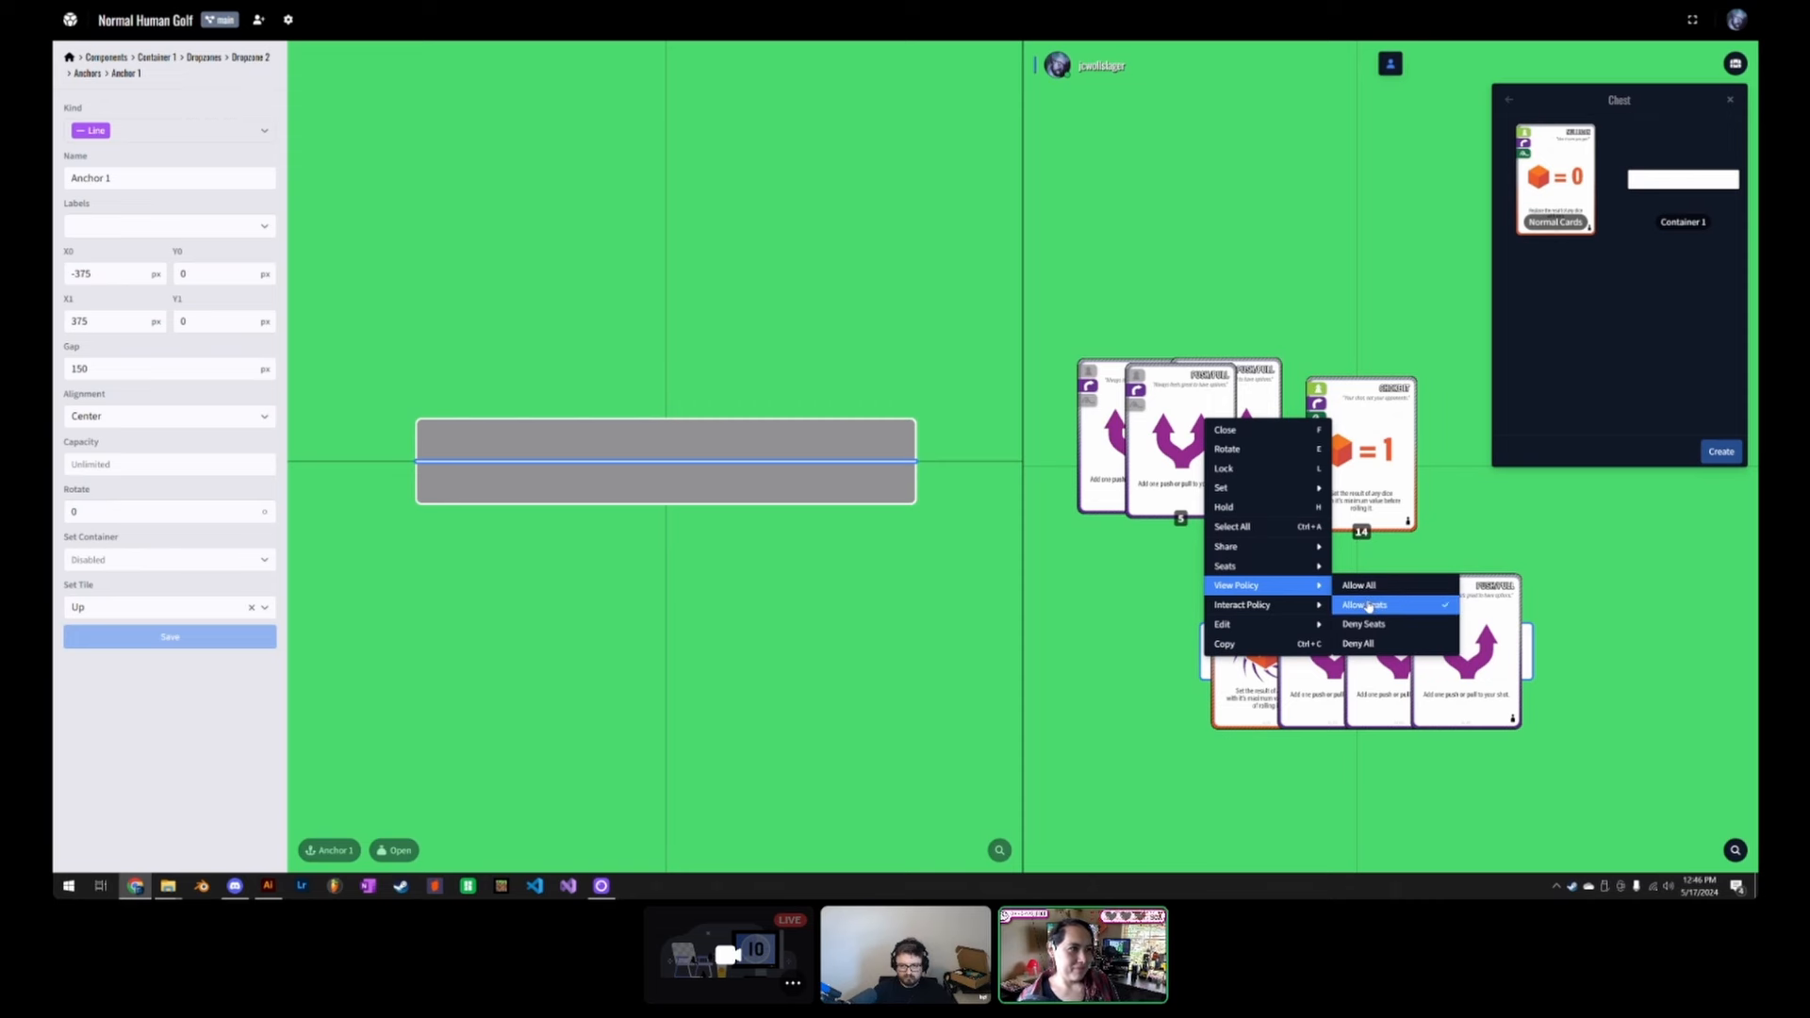
{"action": "left_click", "coordinate": [1368, 605]}
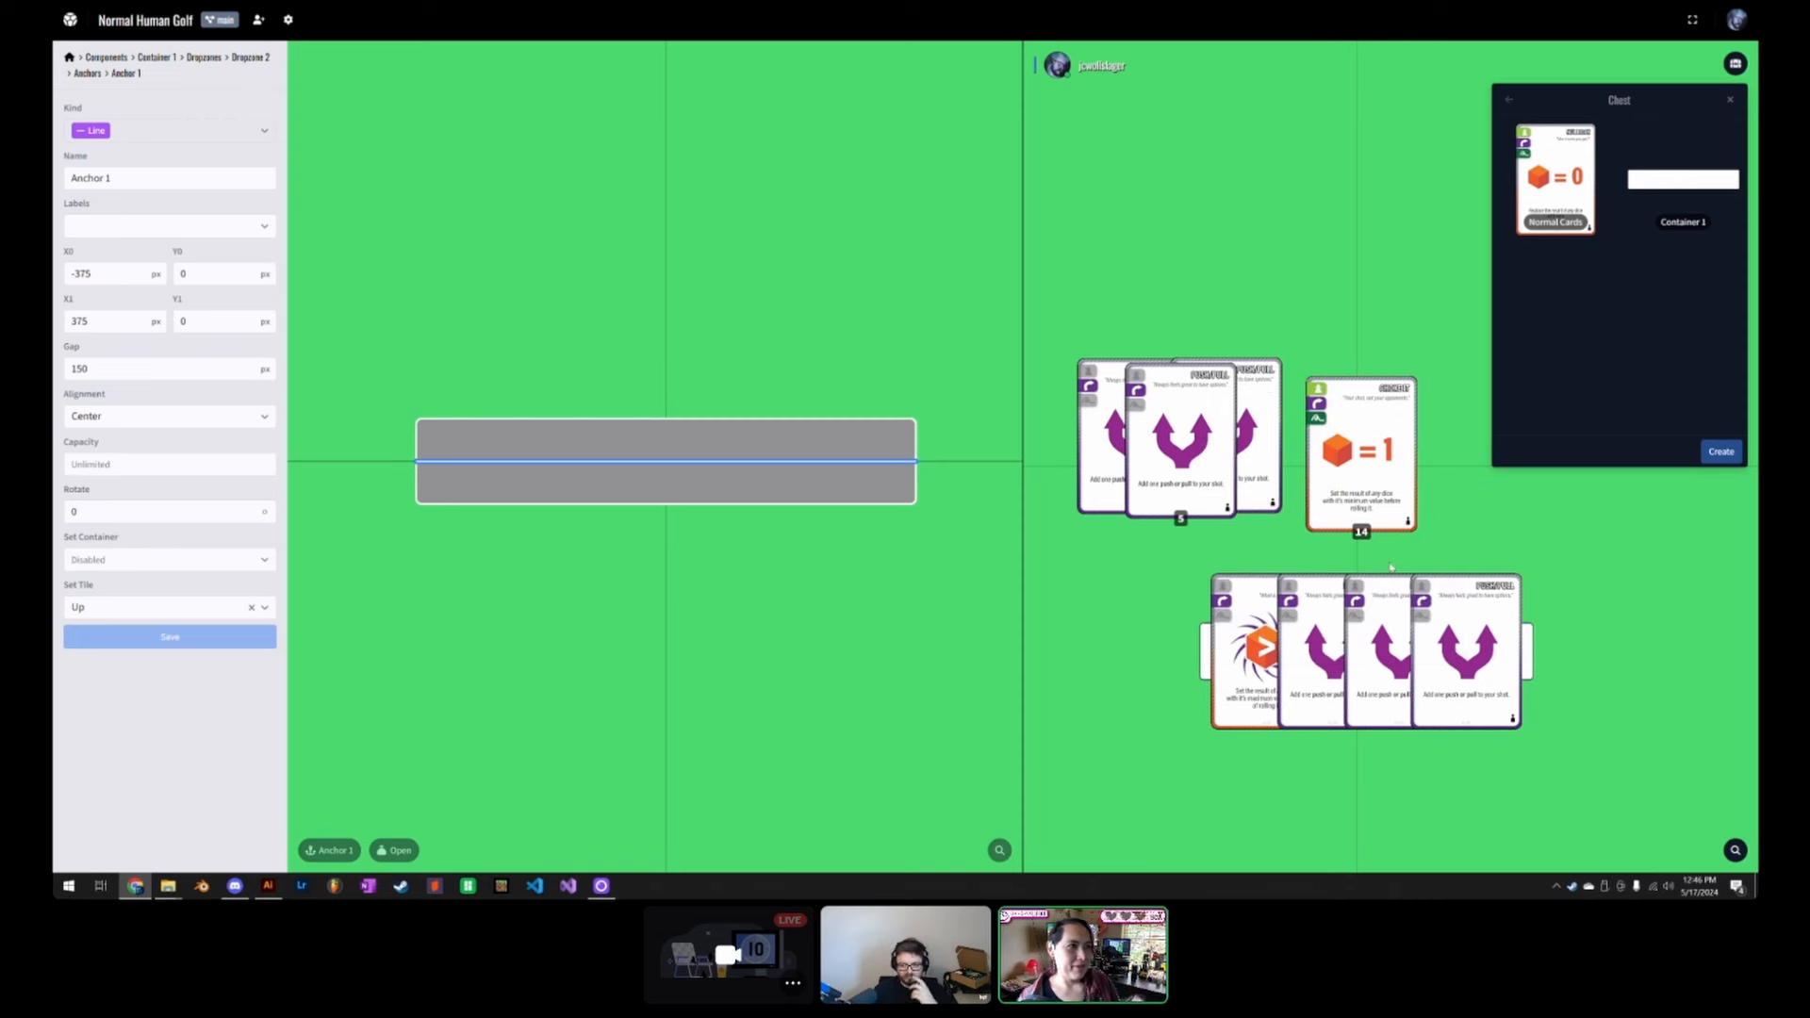
Step: Set the interact policy of the hand container holding the four cards to Deny Seats
{"action": "right_click", "coordinate": [1205, 646]}
{"action": "mouse_move", "coordinate": [1288, 592]}
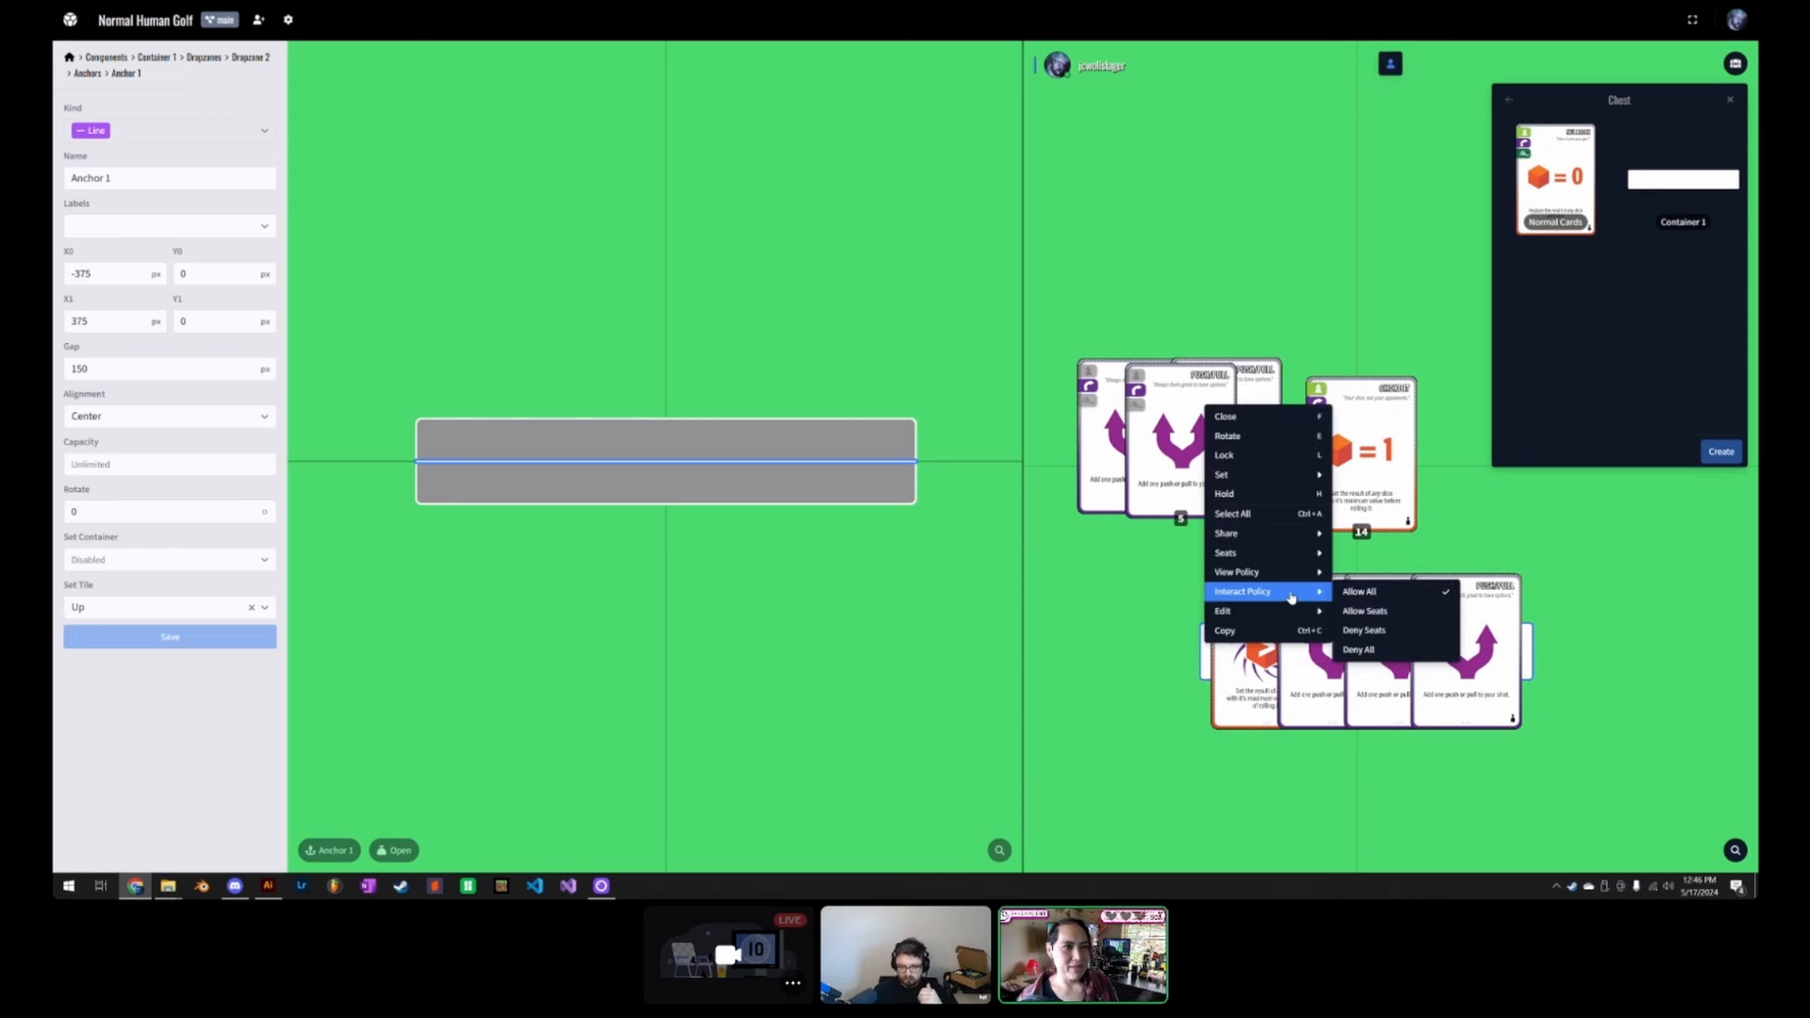
{"action": "left_click", "coordinate": [1373, 634]}
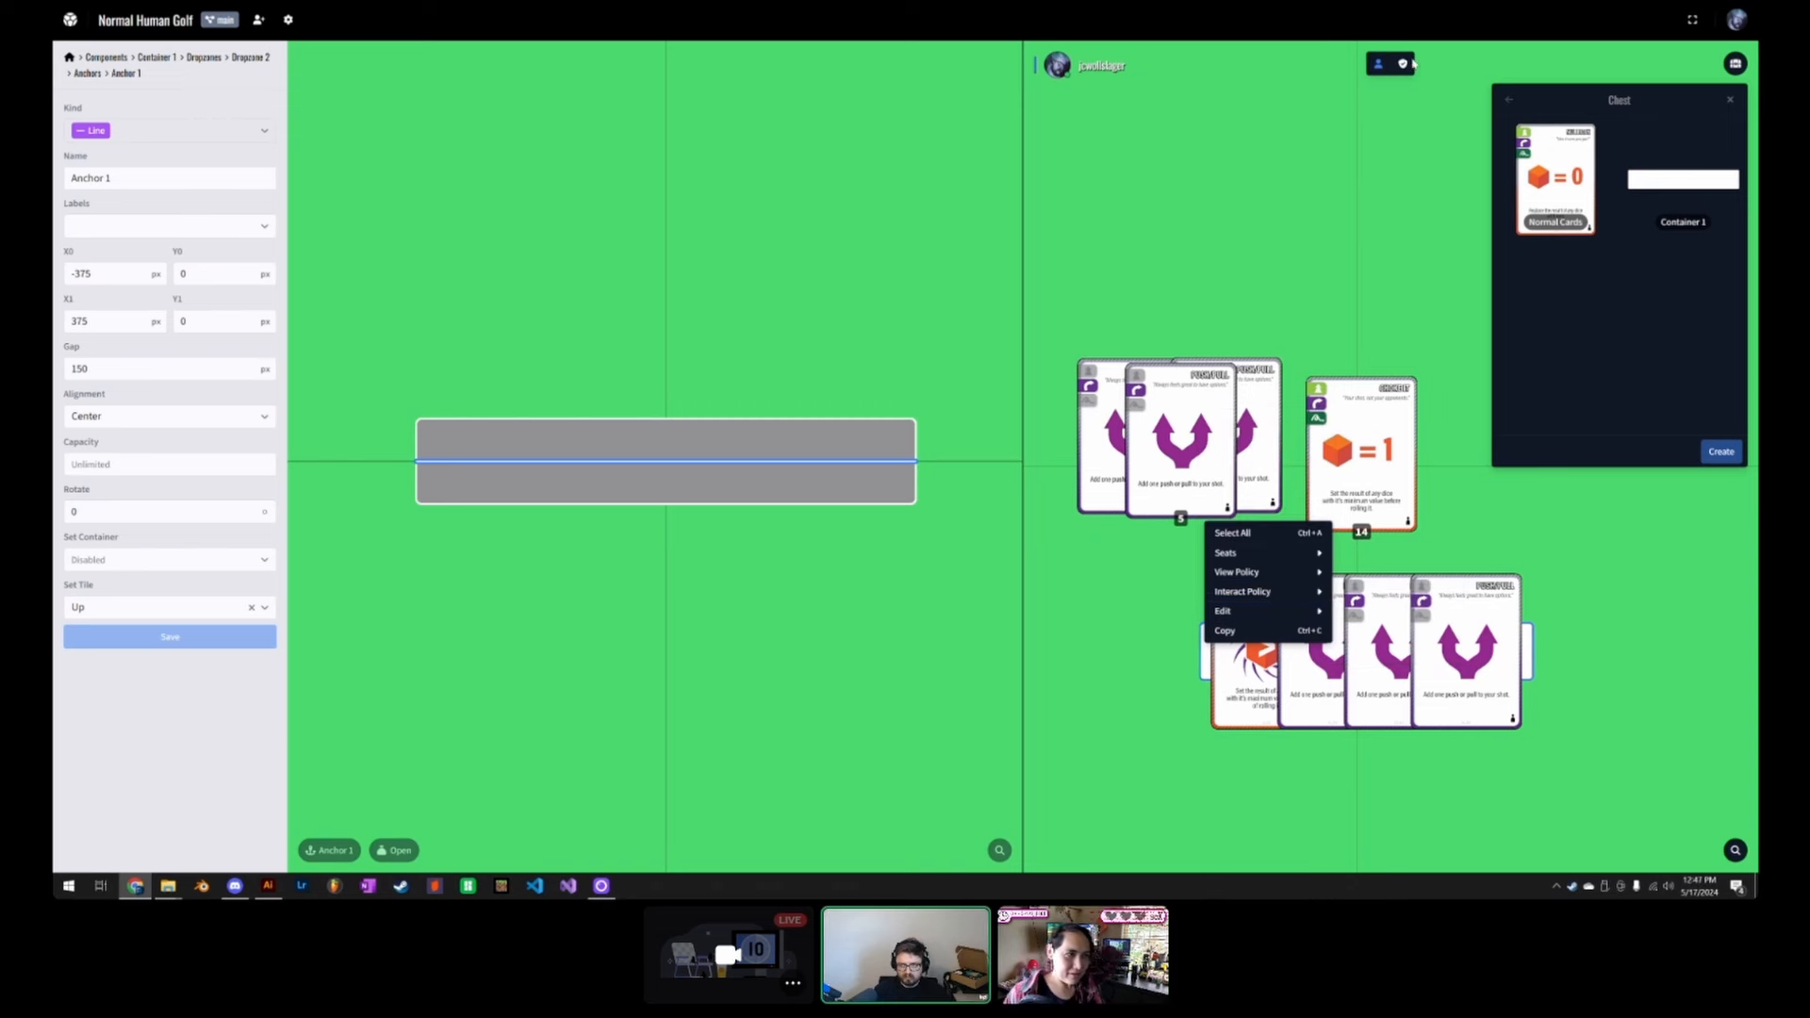
Step: Set the hand container's interact policy to Allow Seats and move it with its cards down and to the left on the table
{"action": "mouse_move", "coordinate": [1295, 603]}
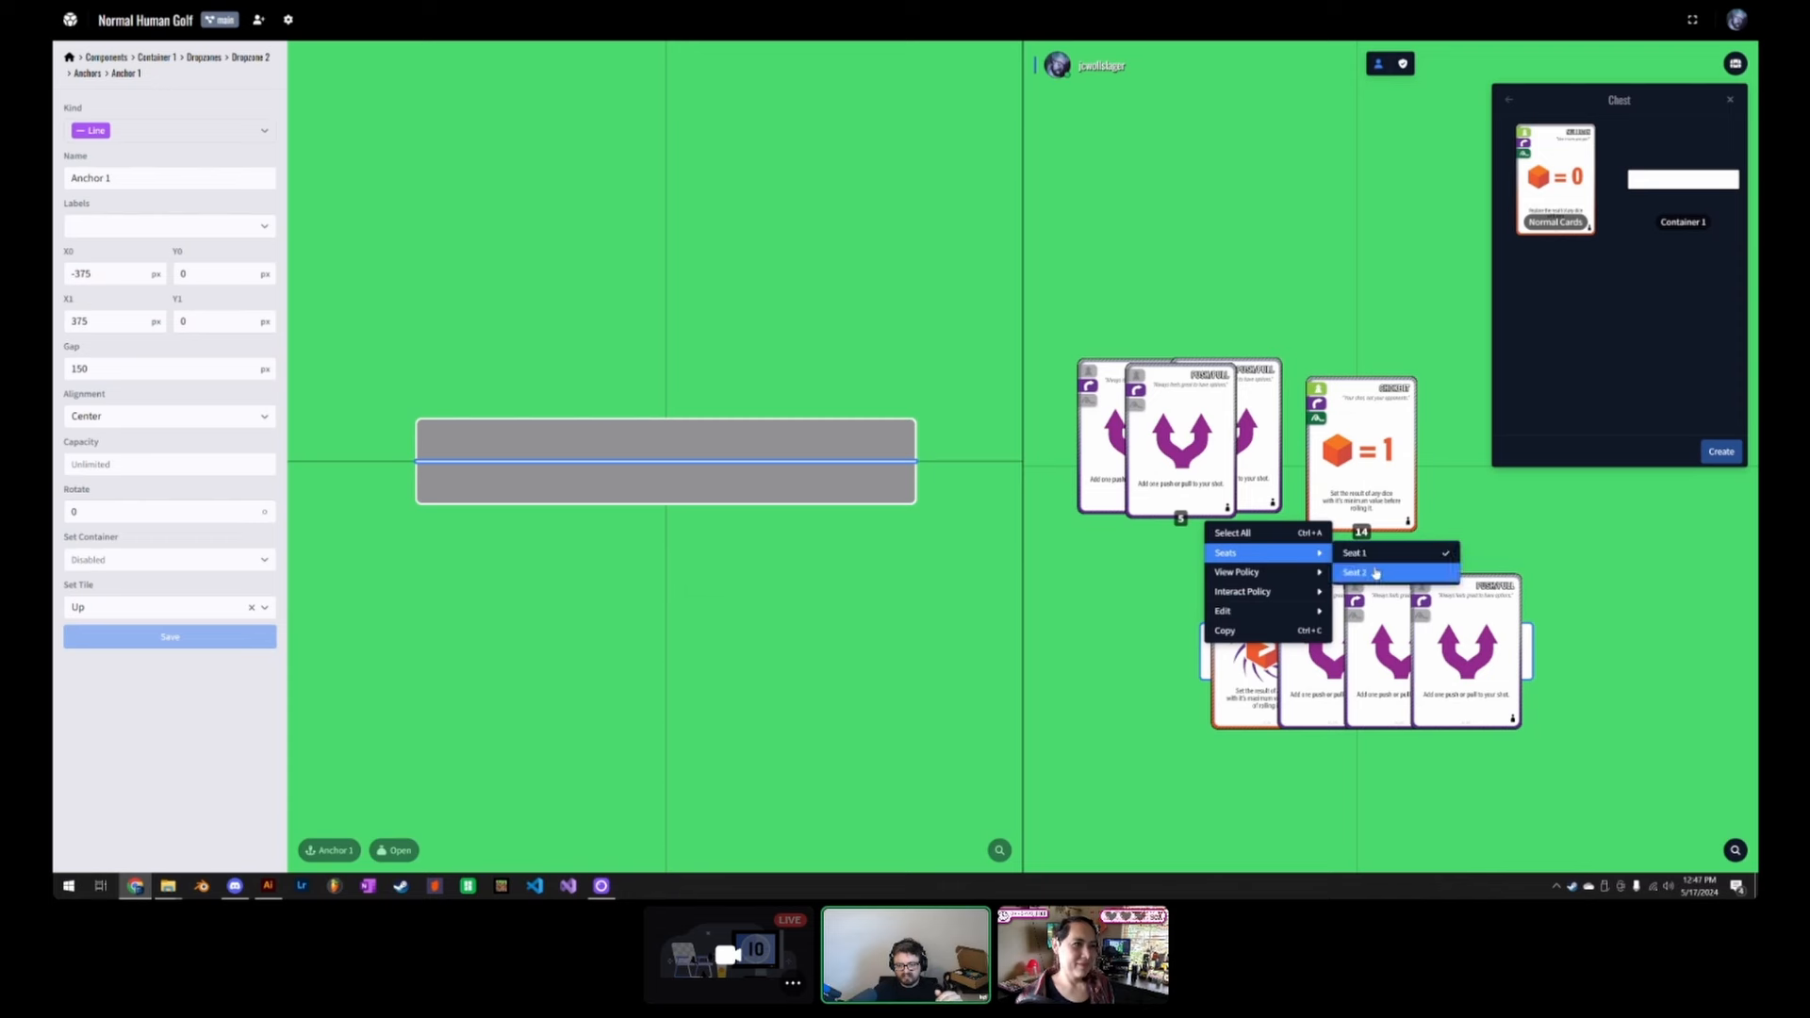
{"action": "left_click", "coordinate": [1367, 572]}
{"action": "left_click", "coordinate": [1363, 562]}
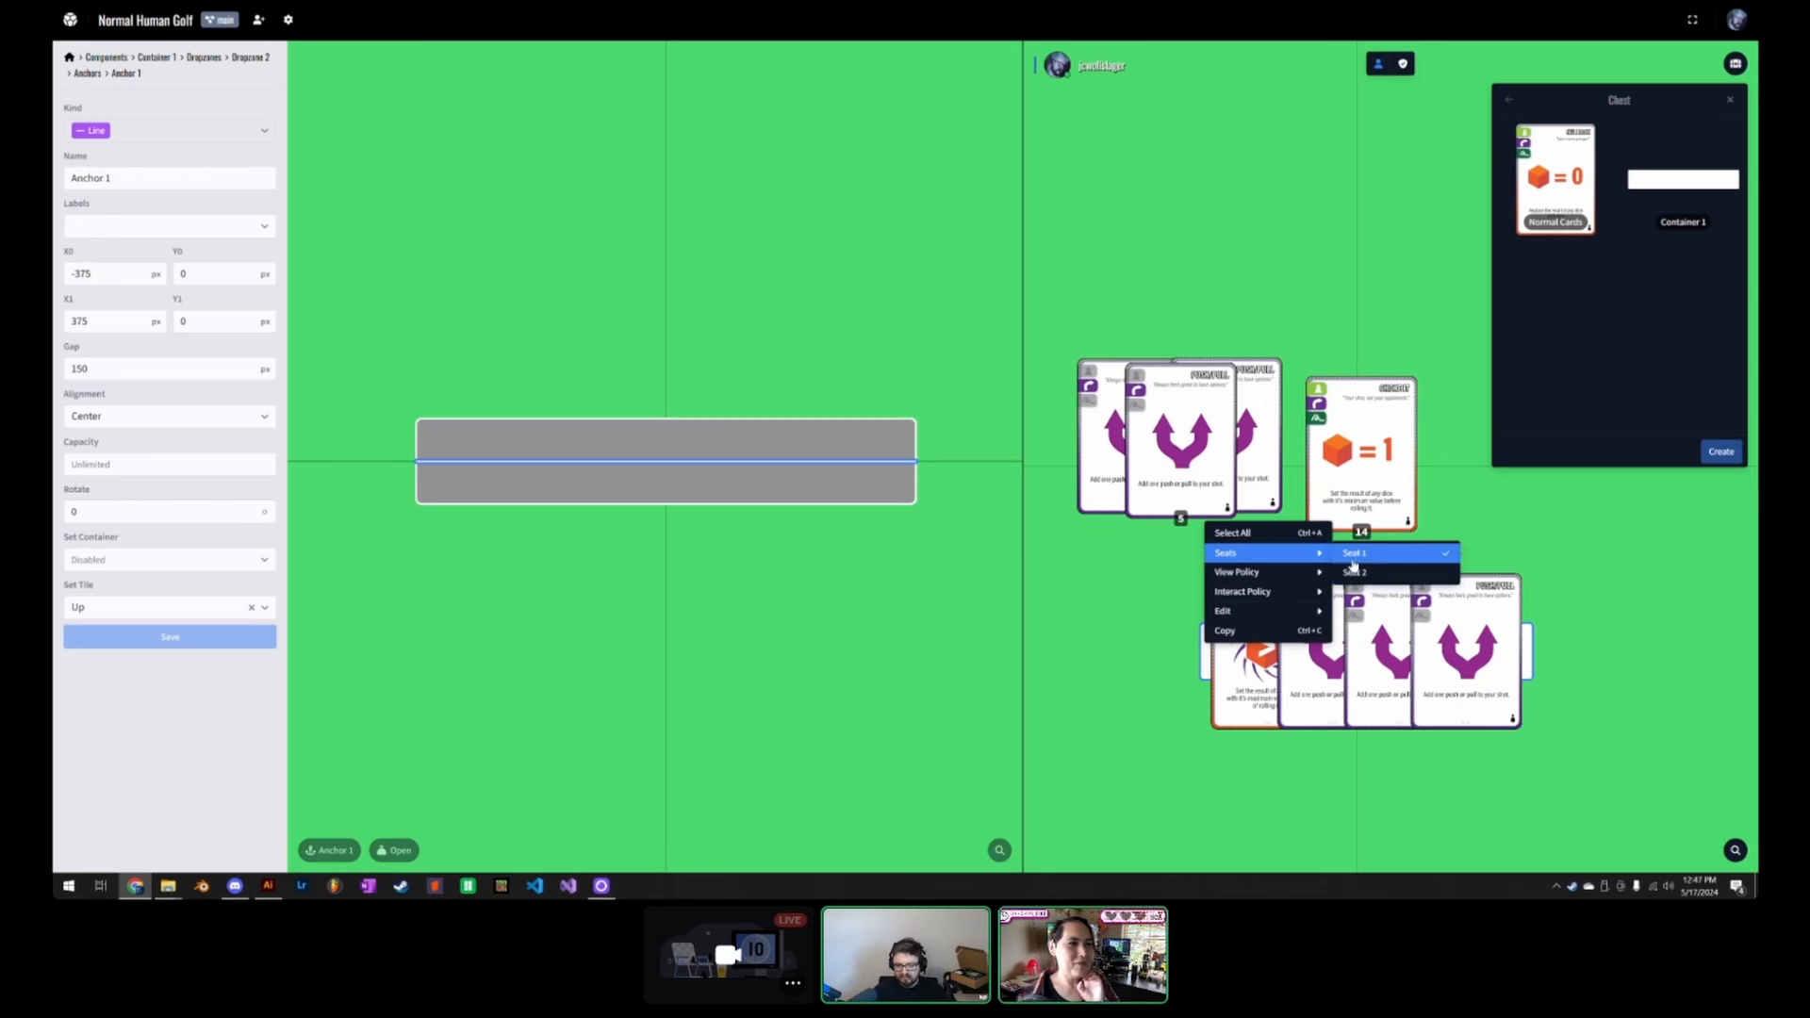
{"action": "left_click", "coordinate": [1358, 611]}
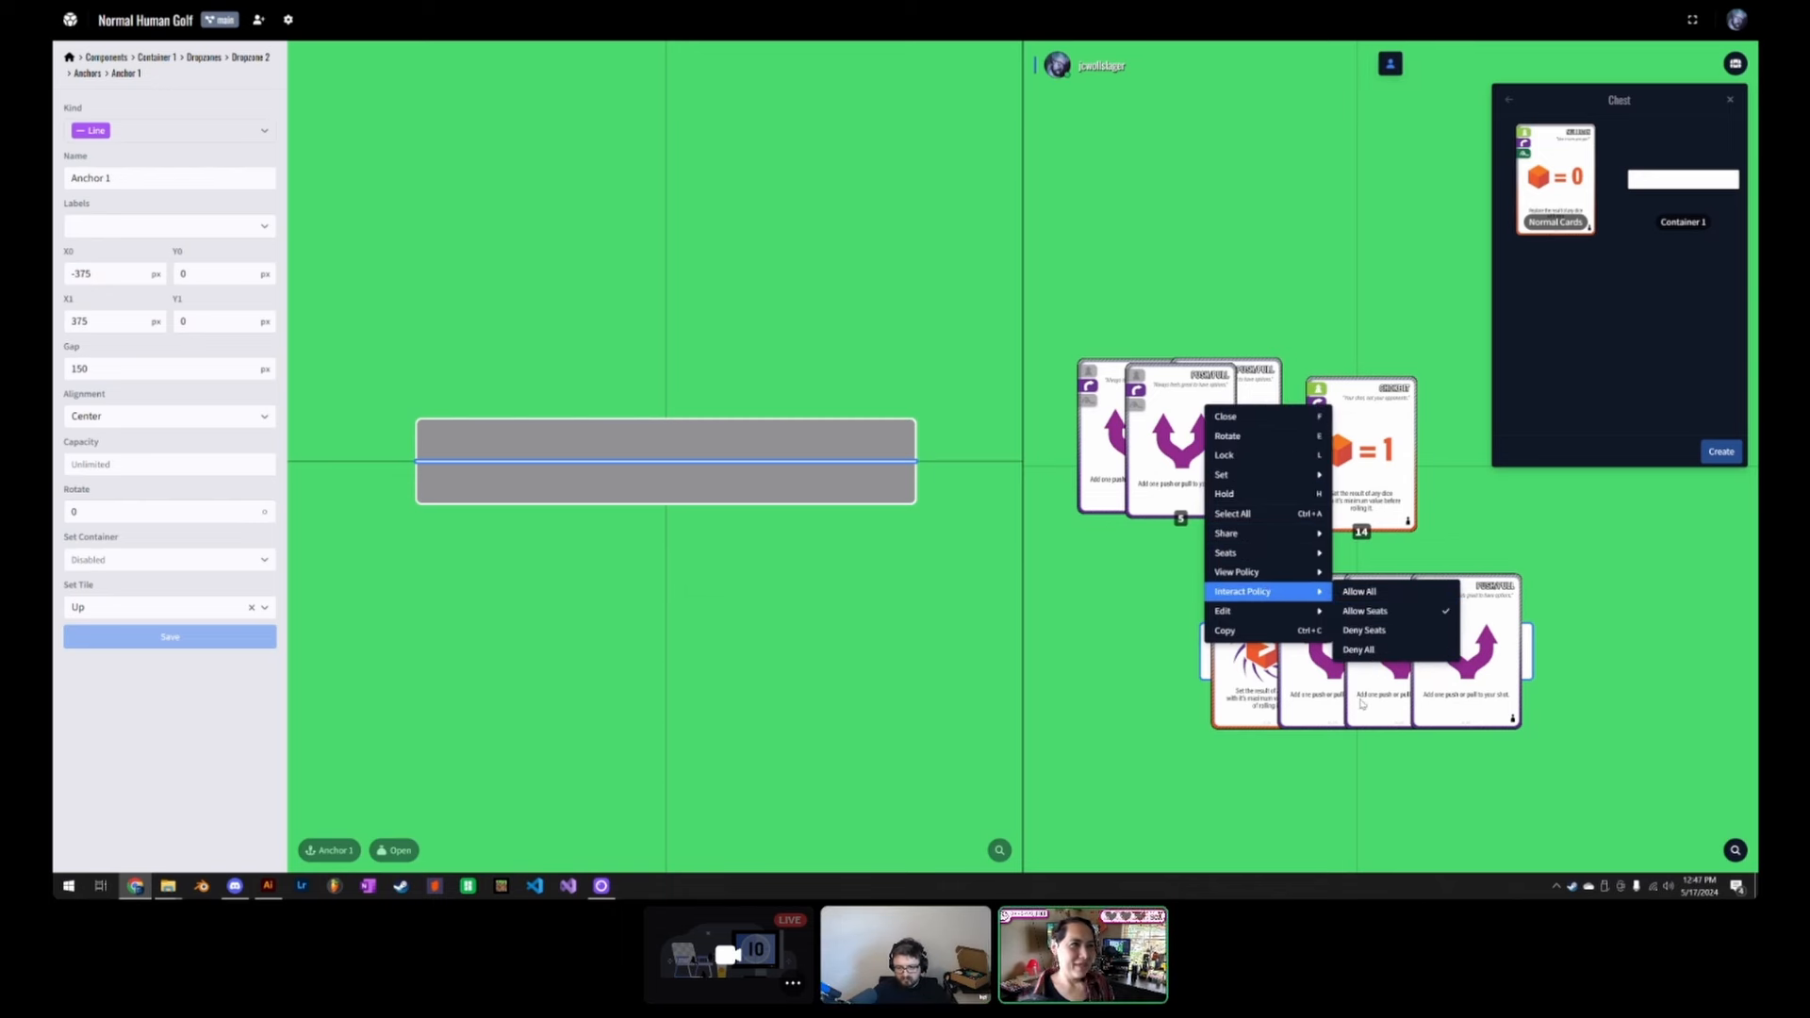
{"action": "left_click", "coordinate": [1618, 656]}
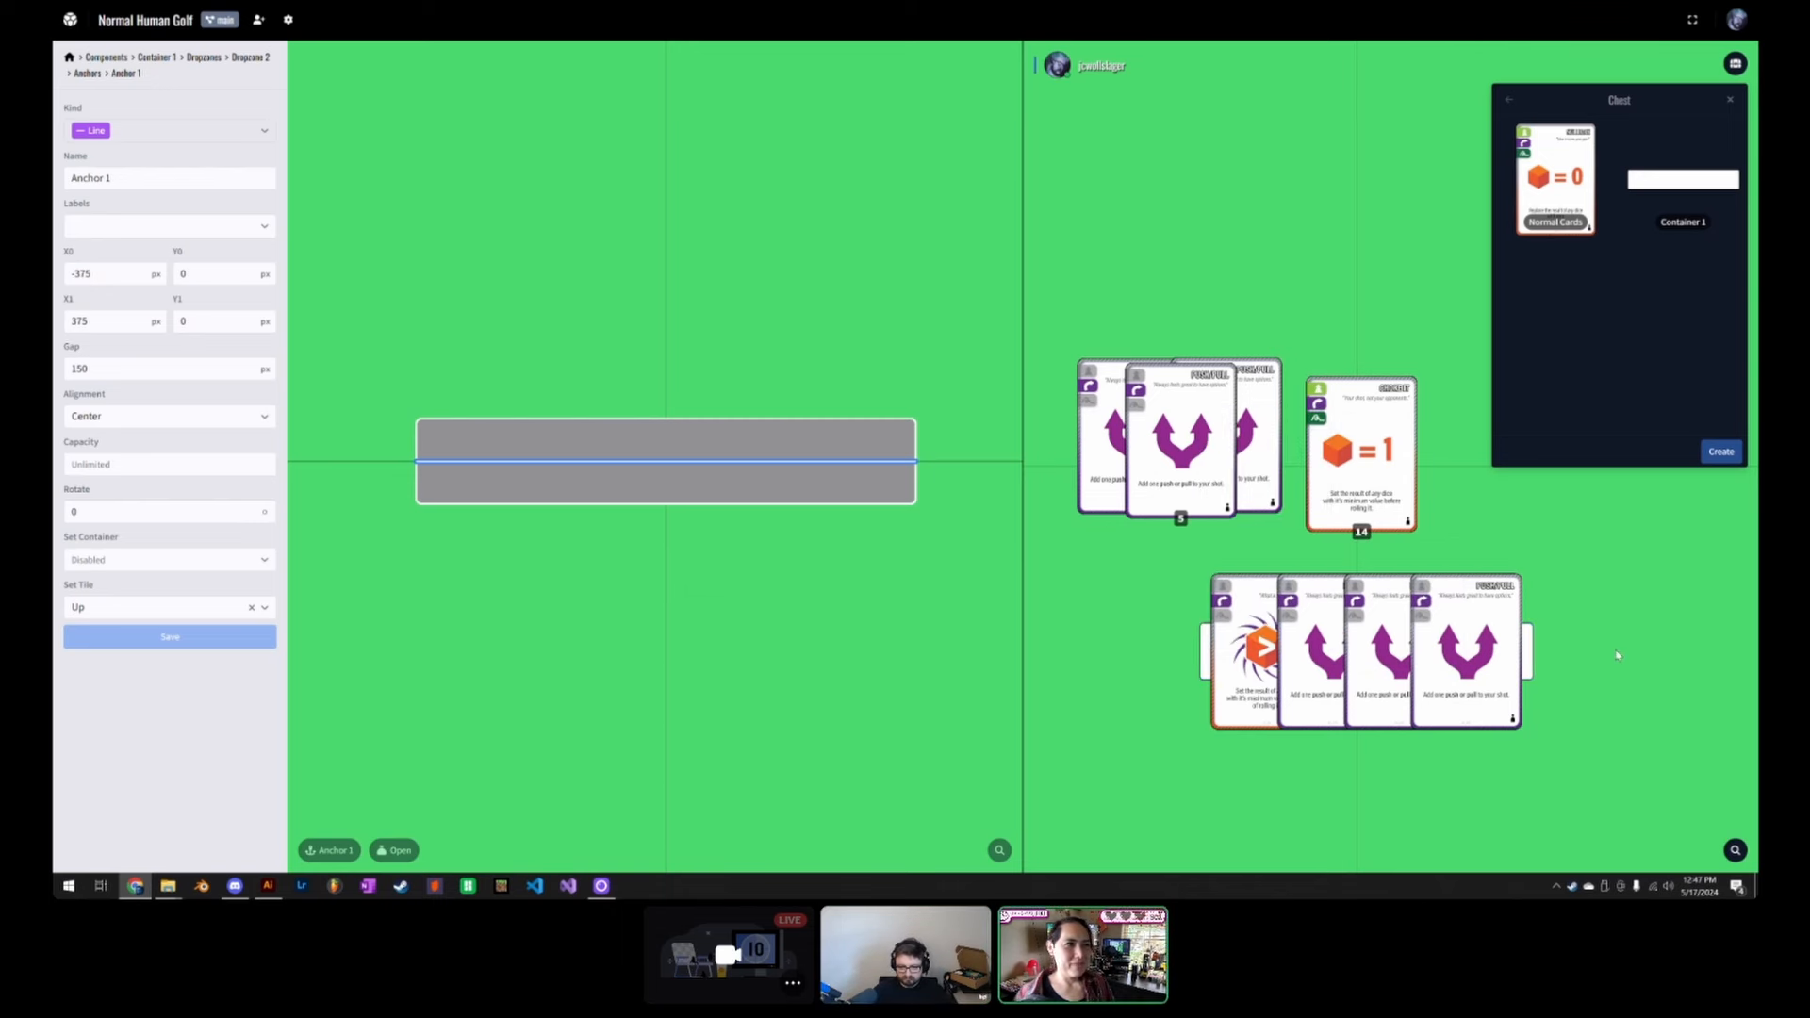
{"action": "left_click", "coordinate": [1533, 661]}
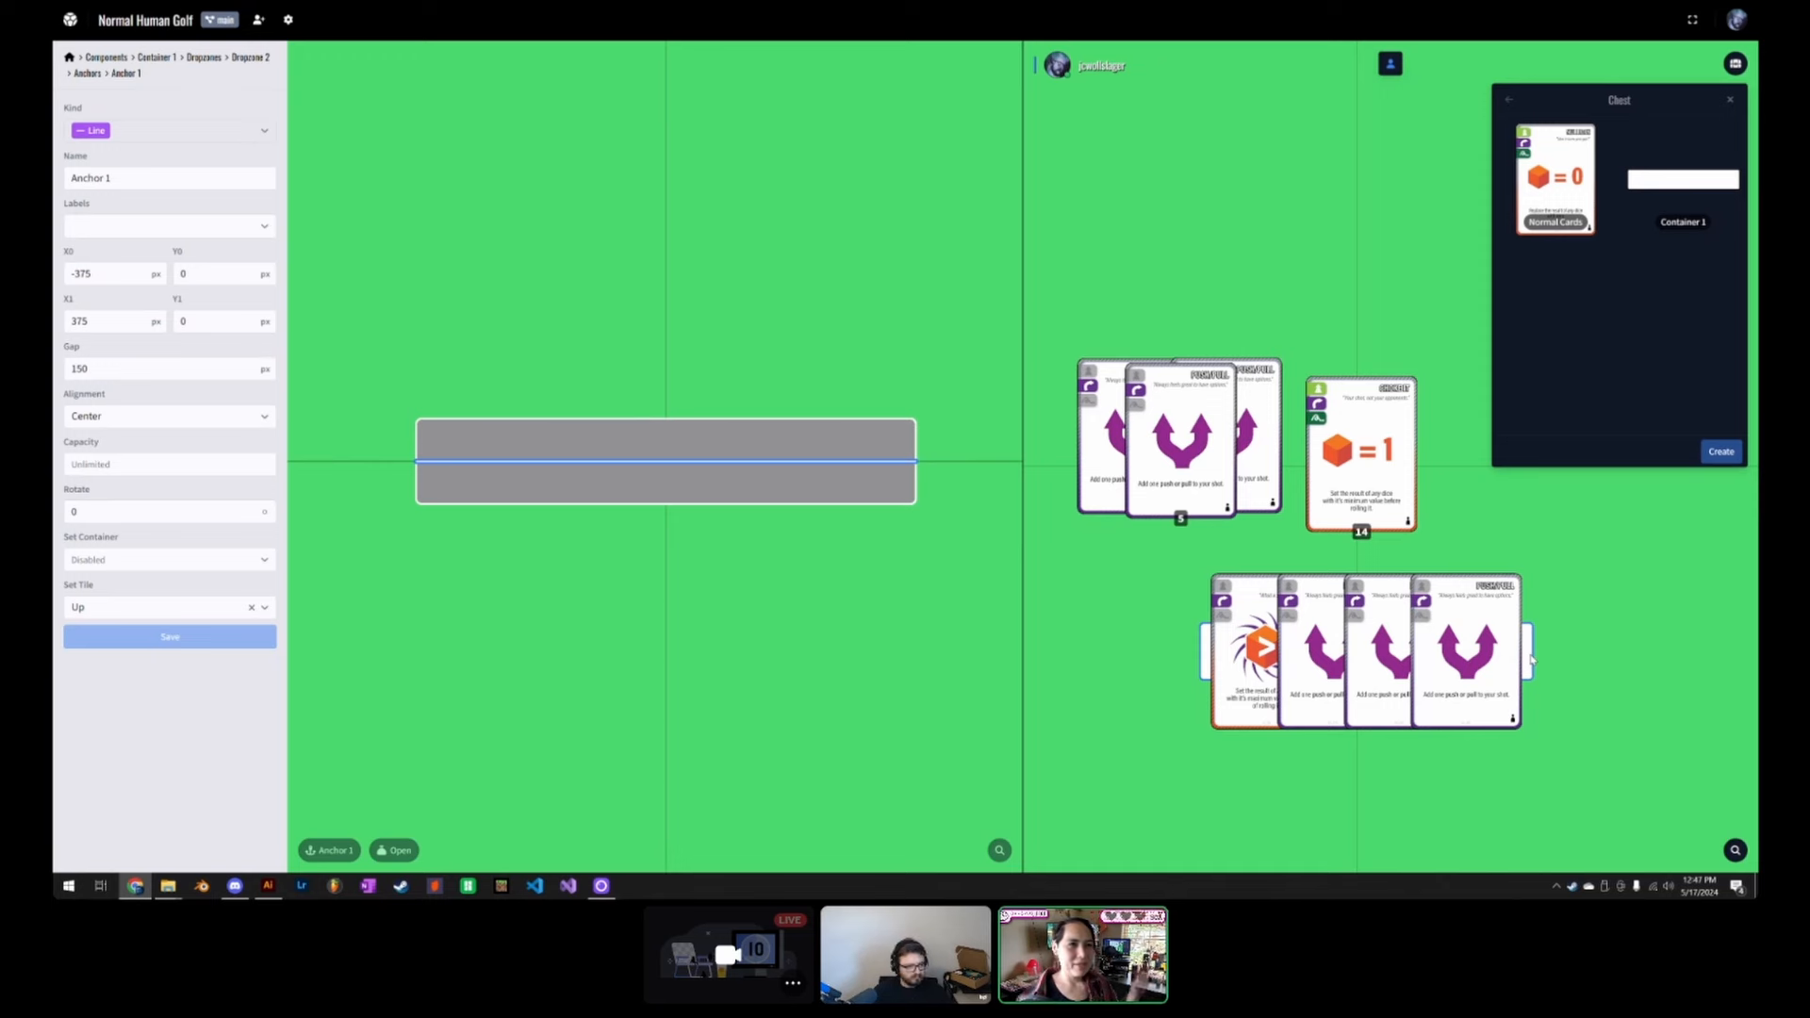
{"action": "left_click_drag", "start_coordinate": [1533, 661], "coordinate": [1424, 714]}
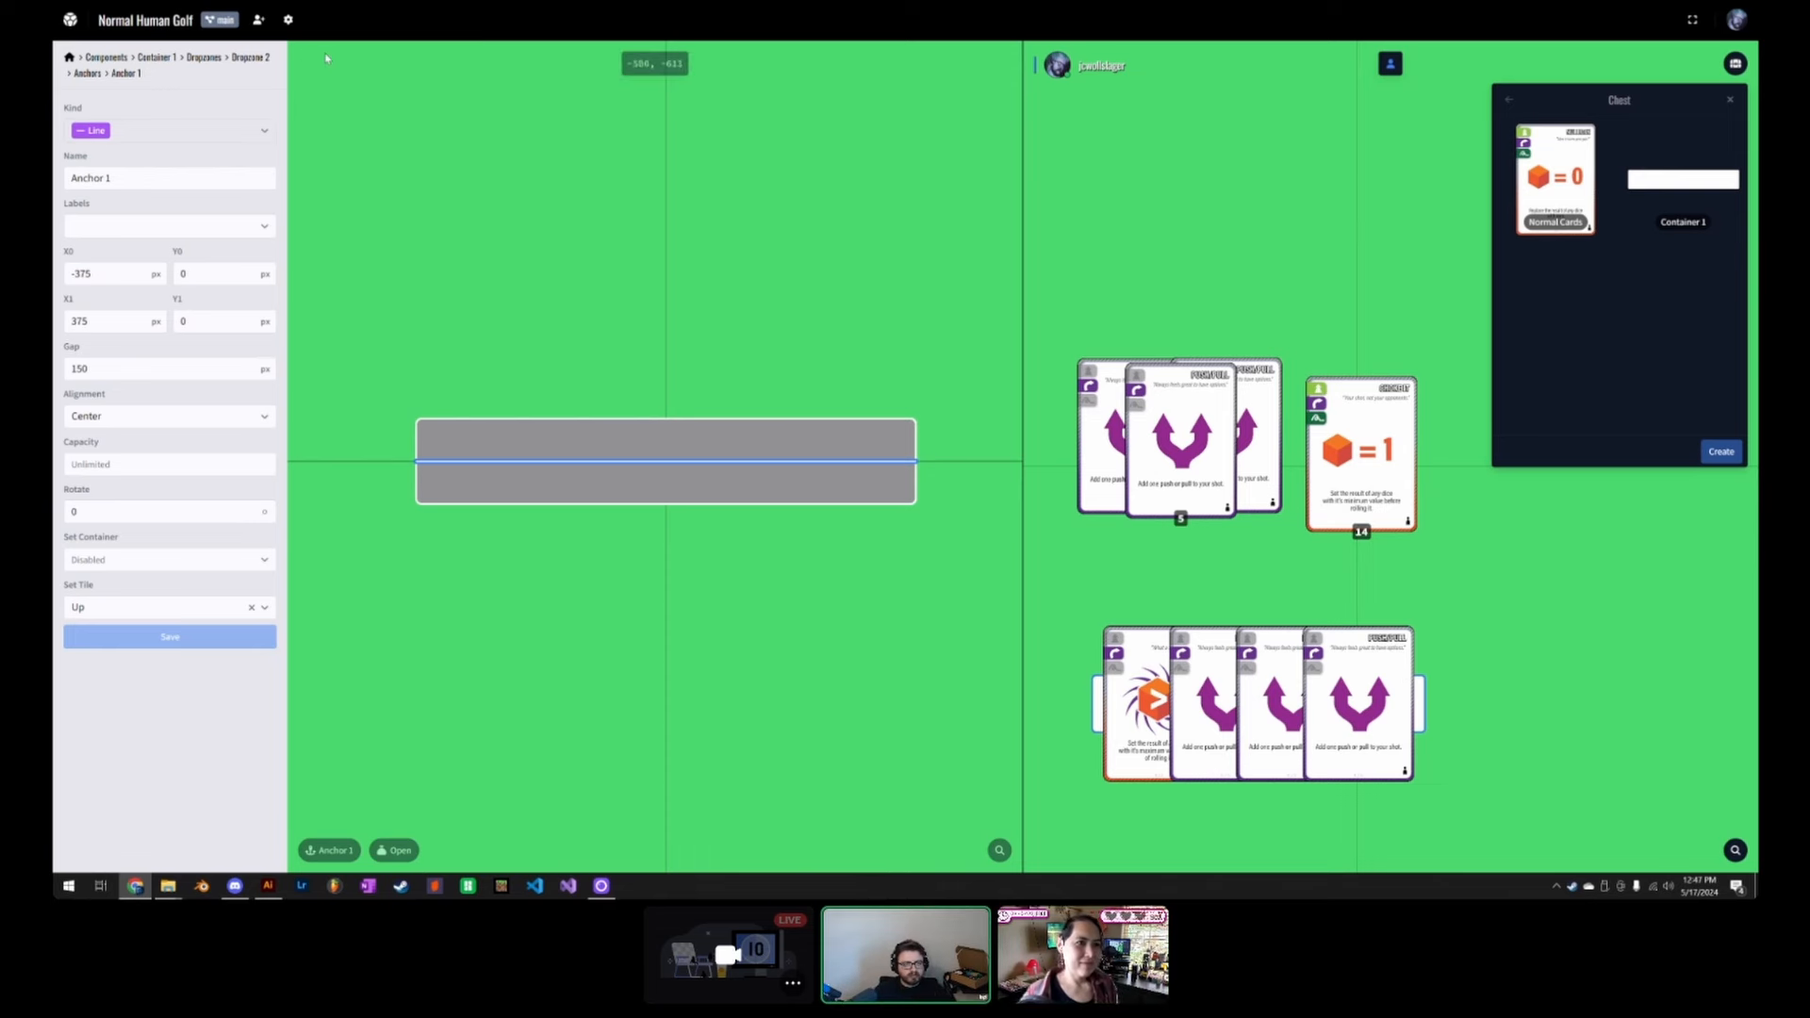
Step: Leave the editor for the game's page, reopen Normal Human Golf for editing and join as Seat 1
{"action": "left_click", "coordinate": [288, 21]}
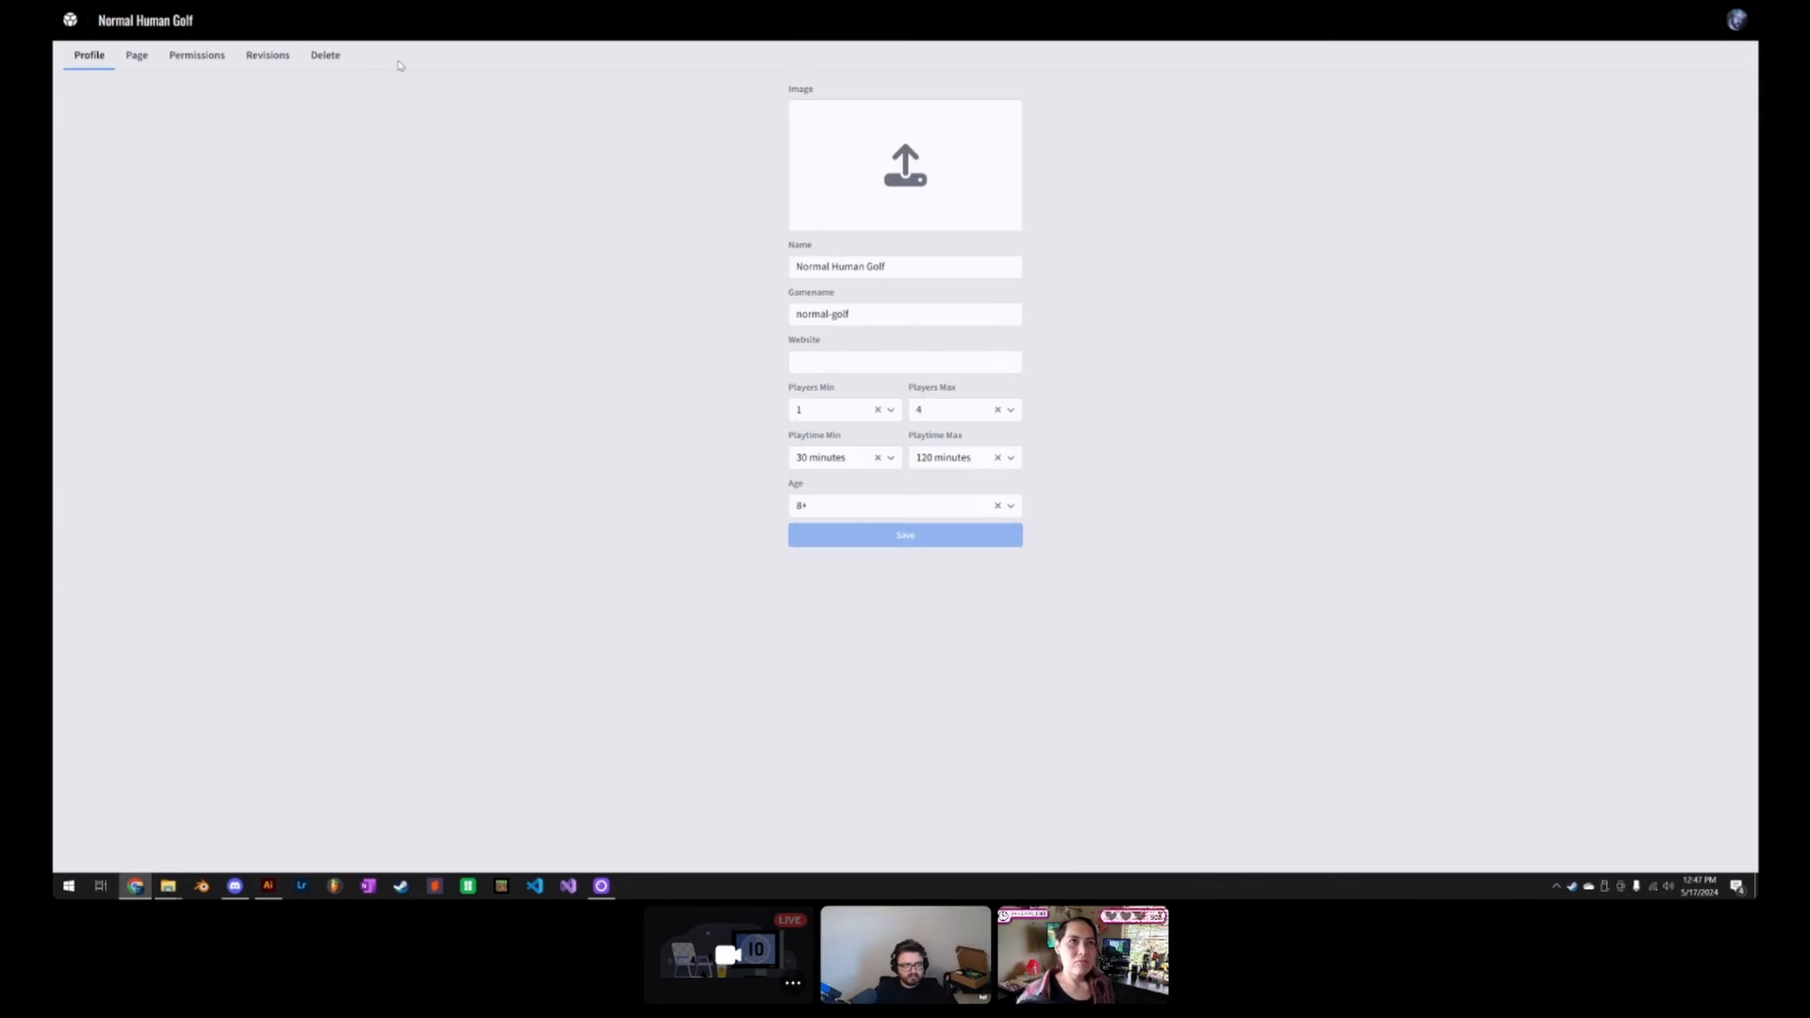
{"action": "left_click", "coordinate": [135, 24]}
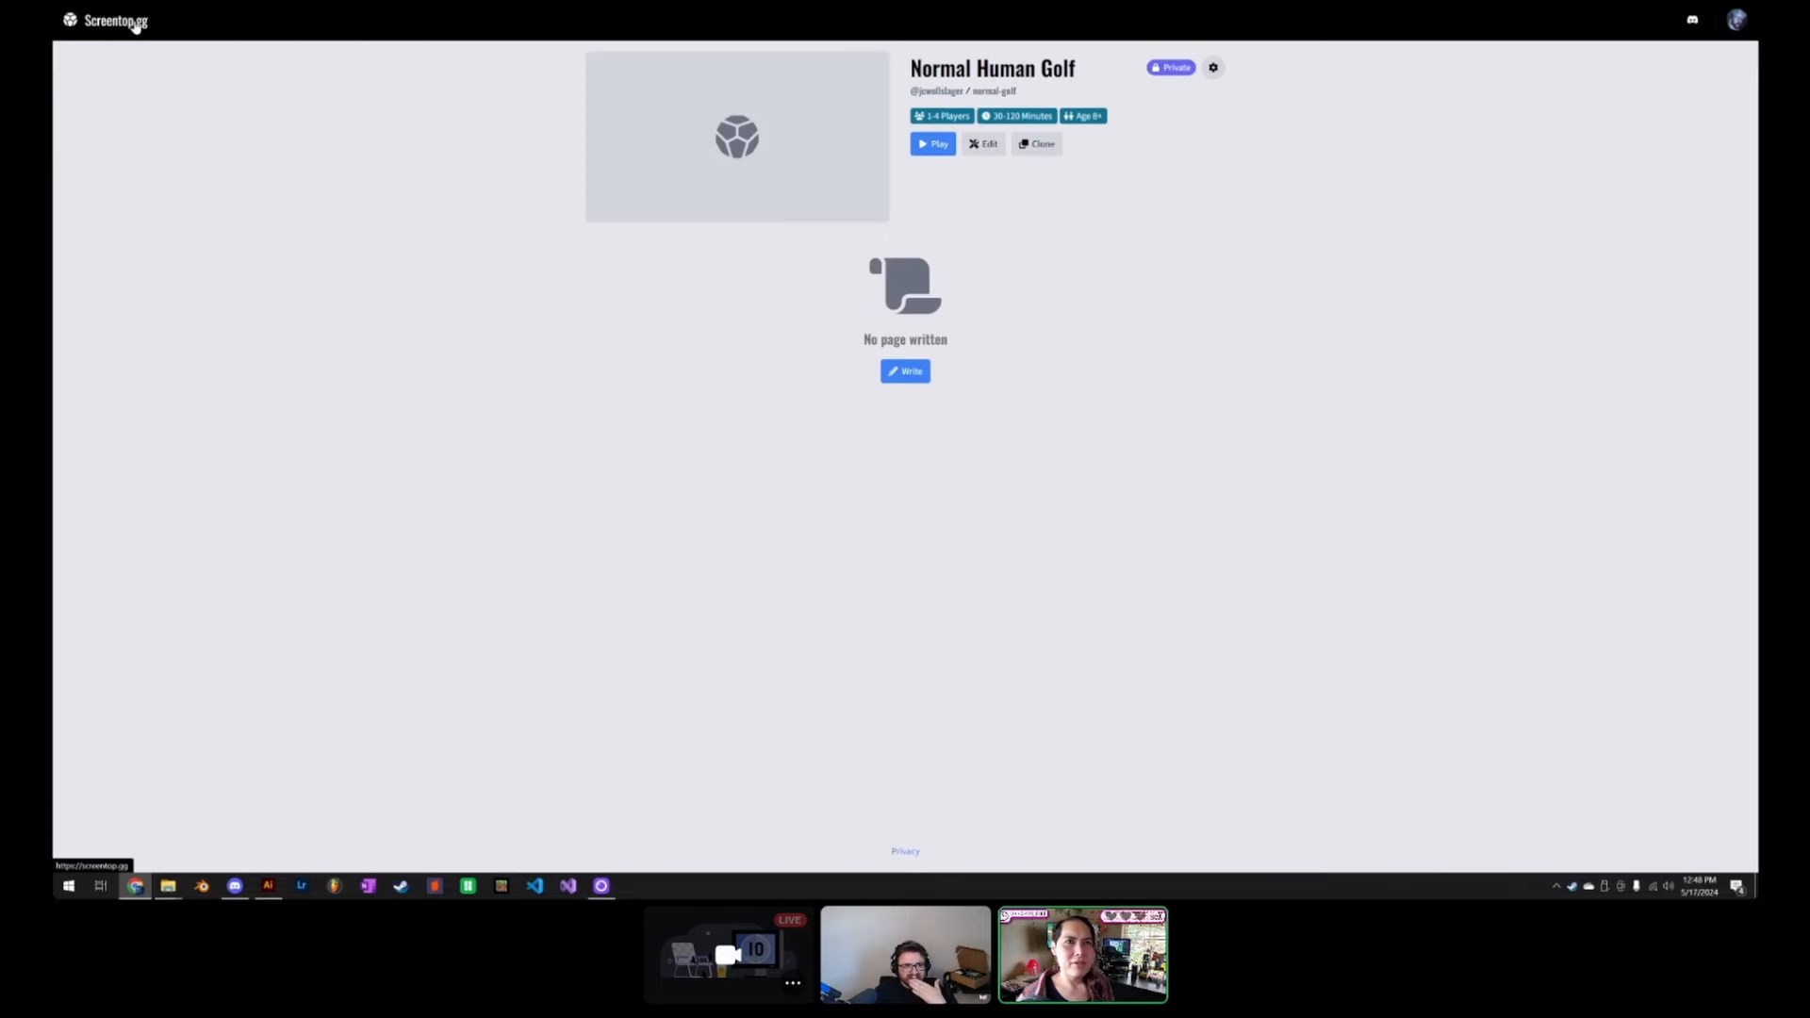
{"action": "left_click", "coordinate": [995, 145]}
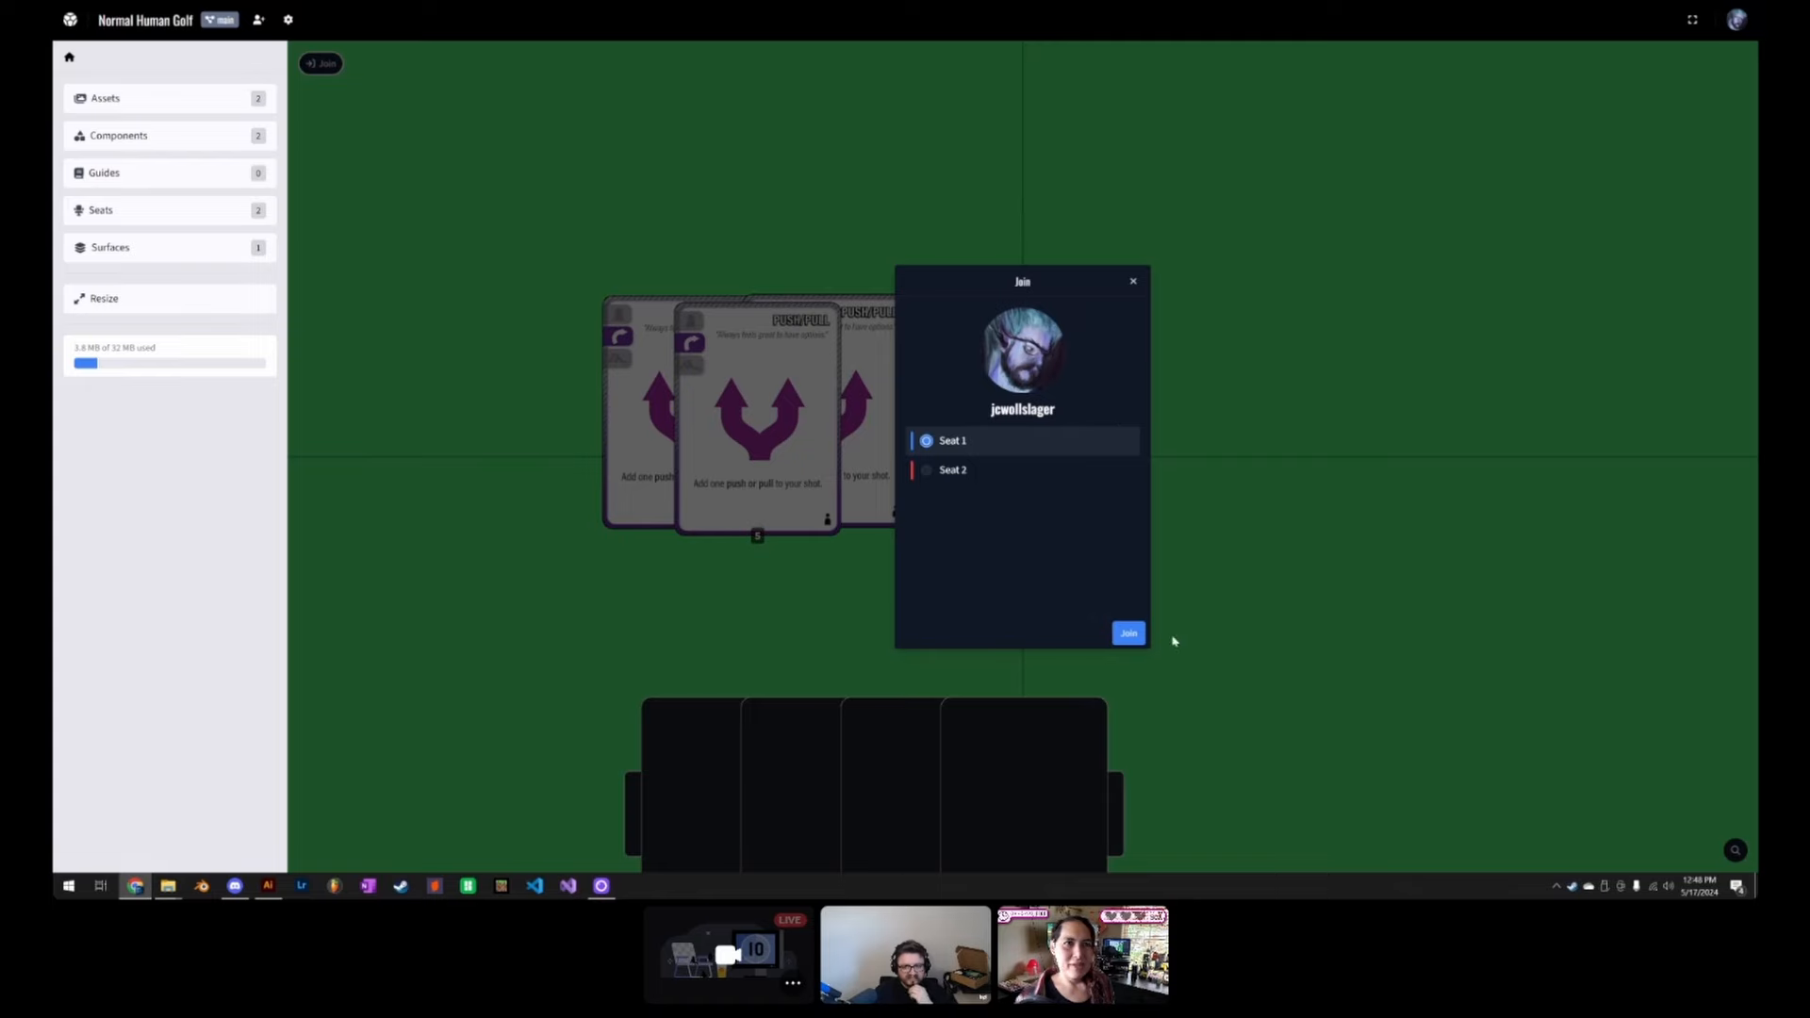
{"action": "left_click", "coordinate": [1128, 633]}
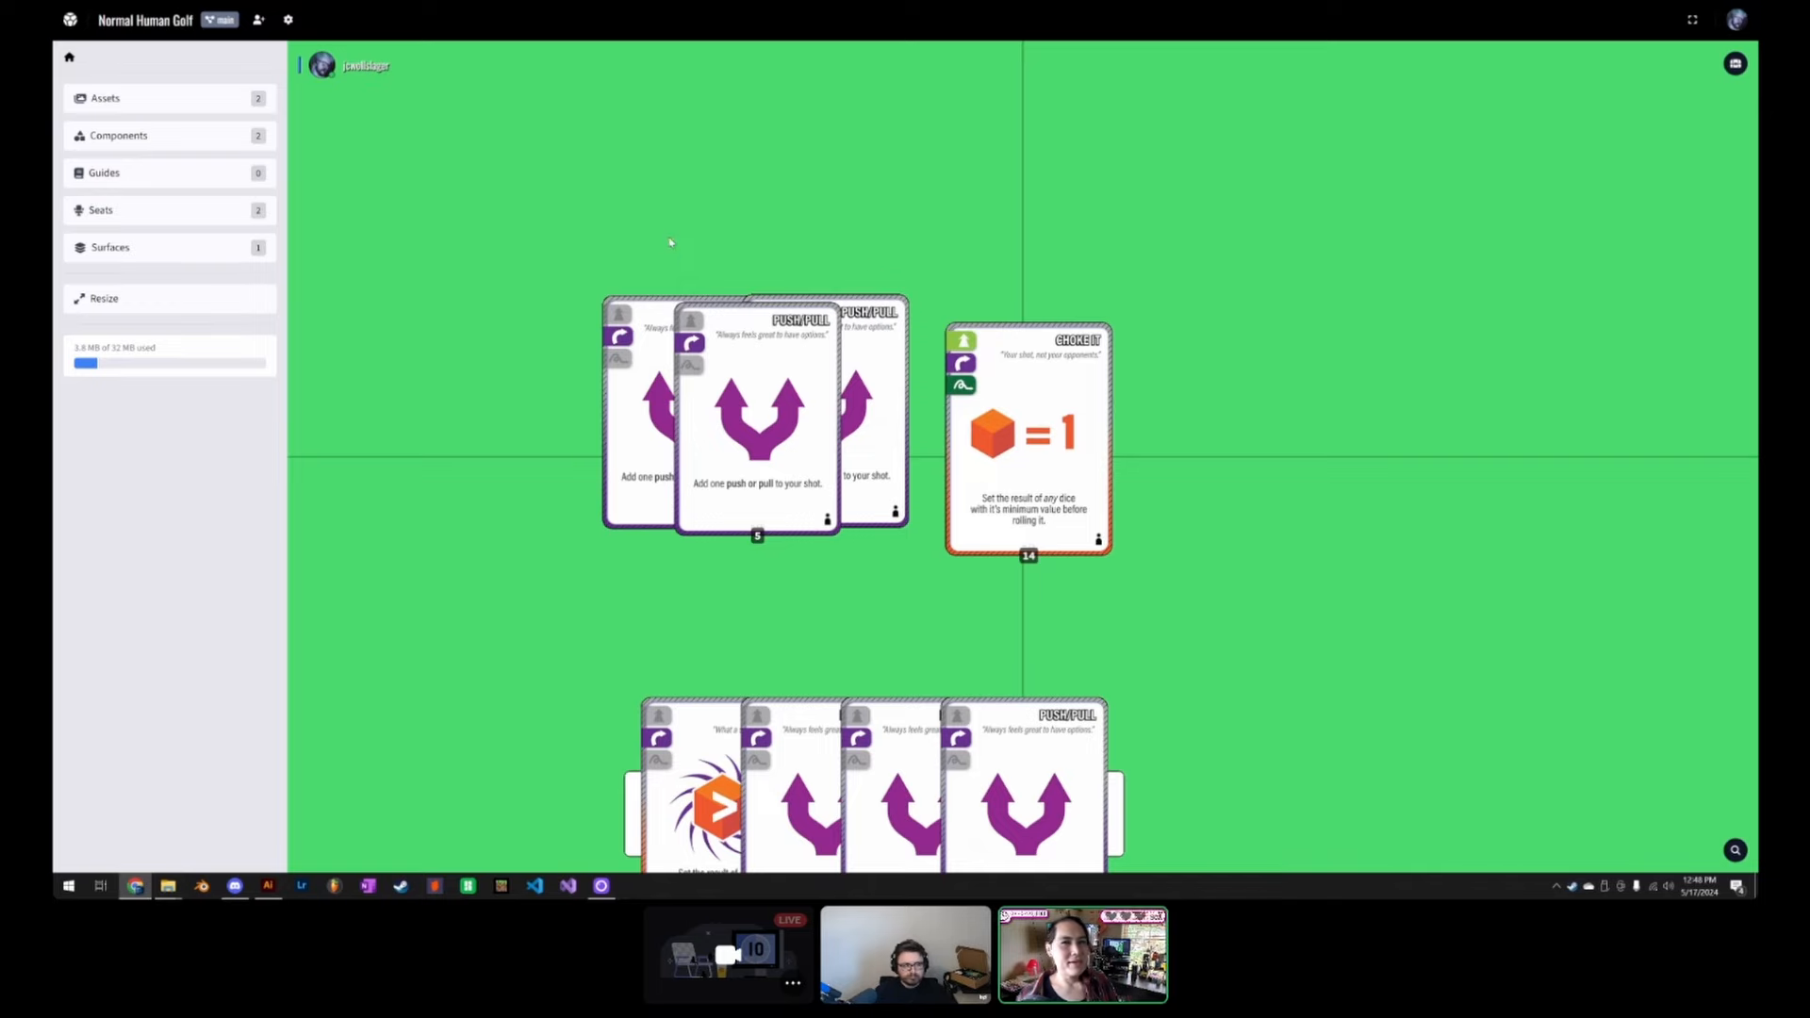
Step: Add three more seats to the game's seat list
{"action": "left_click_drag", "start_coordinate": [671, 242], "coordinate": [707, 221]}
{"action": "scroll", "coordinate": [706, 221], "scroll_direction": "down", "scroll_amount": 2}
{"action": "left_click_drag", "start_coordinate": [573, 325], "coordinate": [608, 357]}
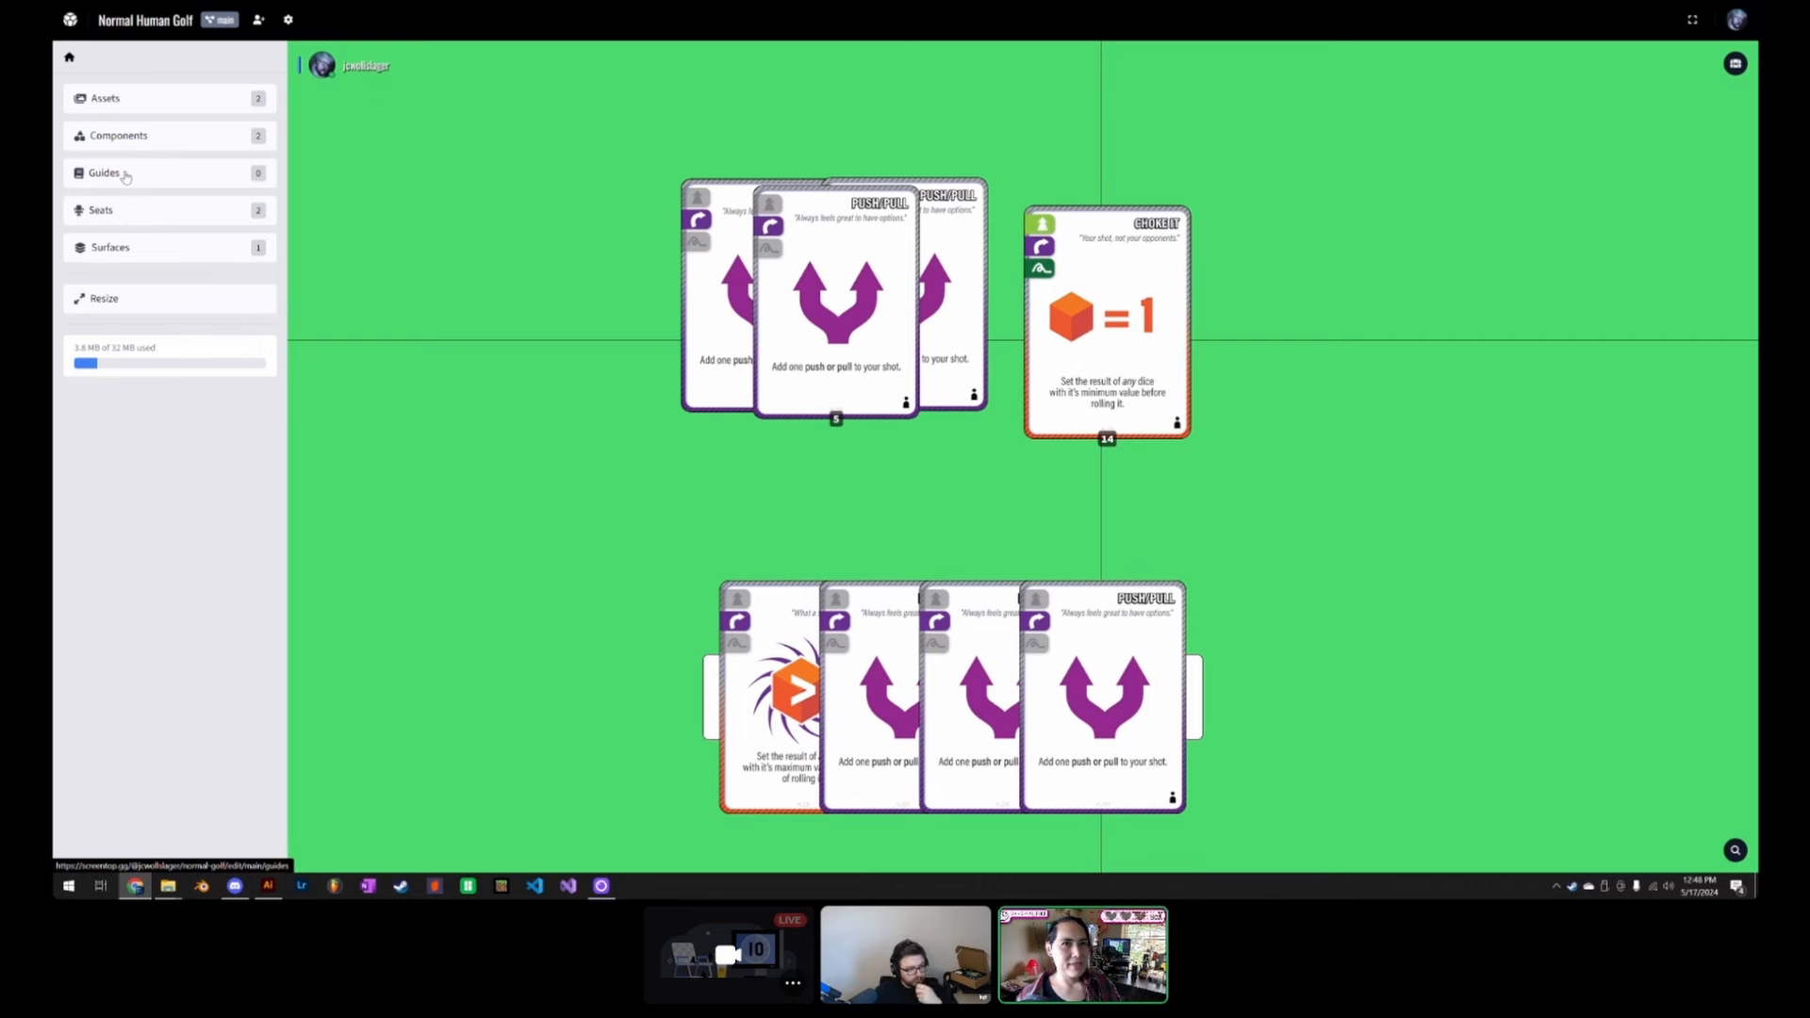
{"action": "left_click", "coordinate": [101, 210]}
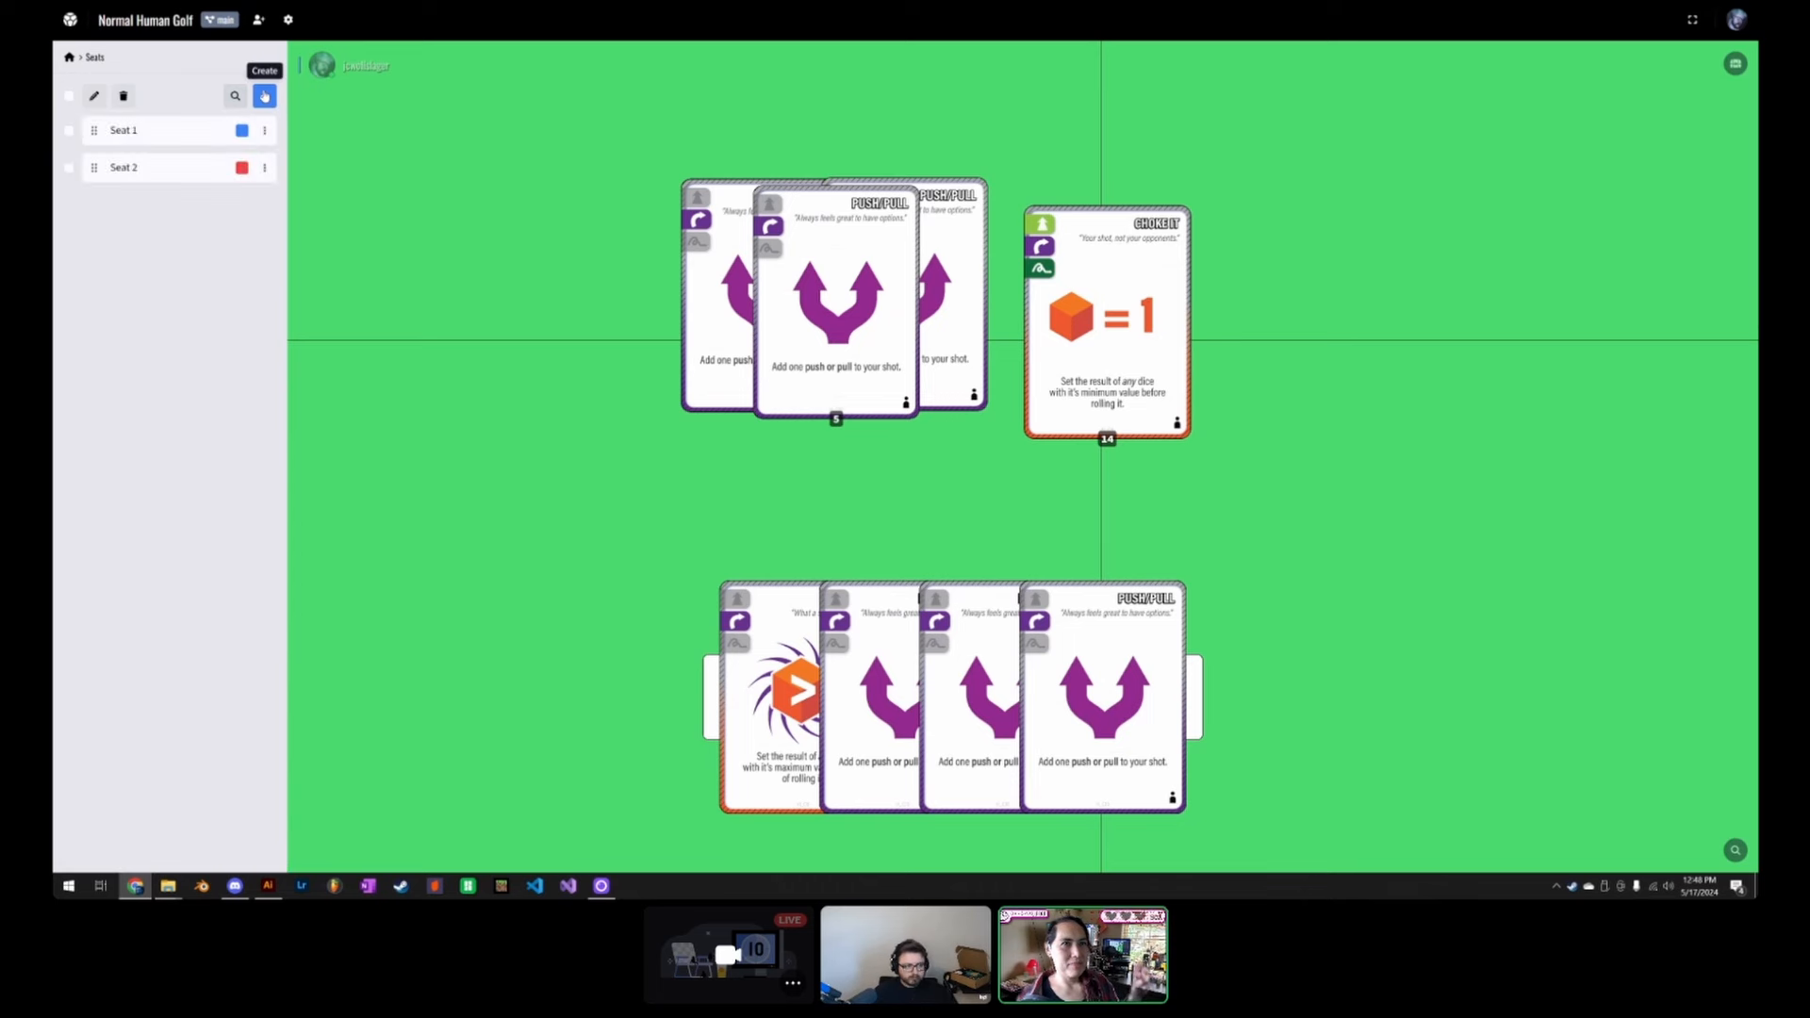
{"action": "left_click", "coordinate": [264, 96]}
{"action": "left_click", "coordinate": [265, 96]}
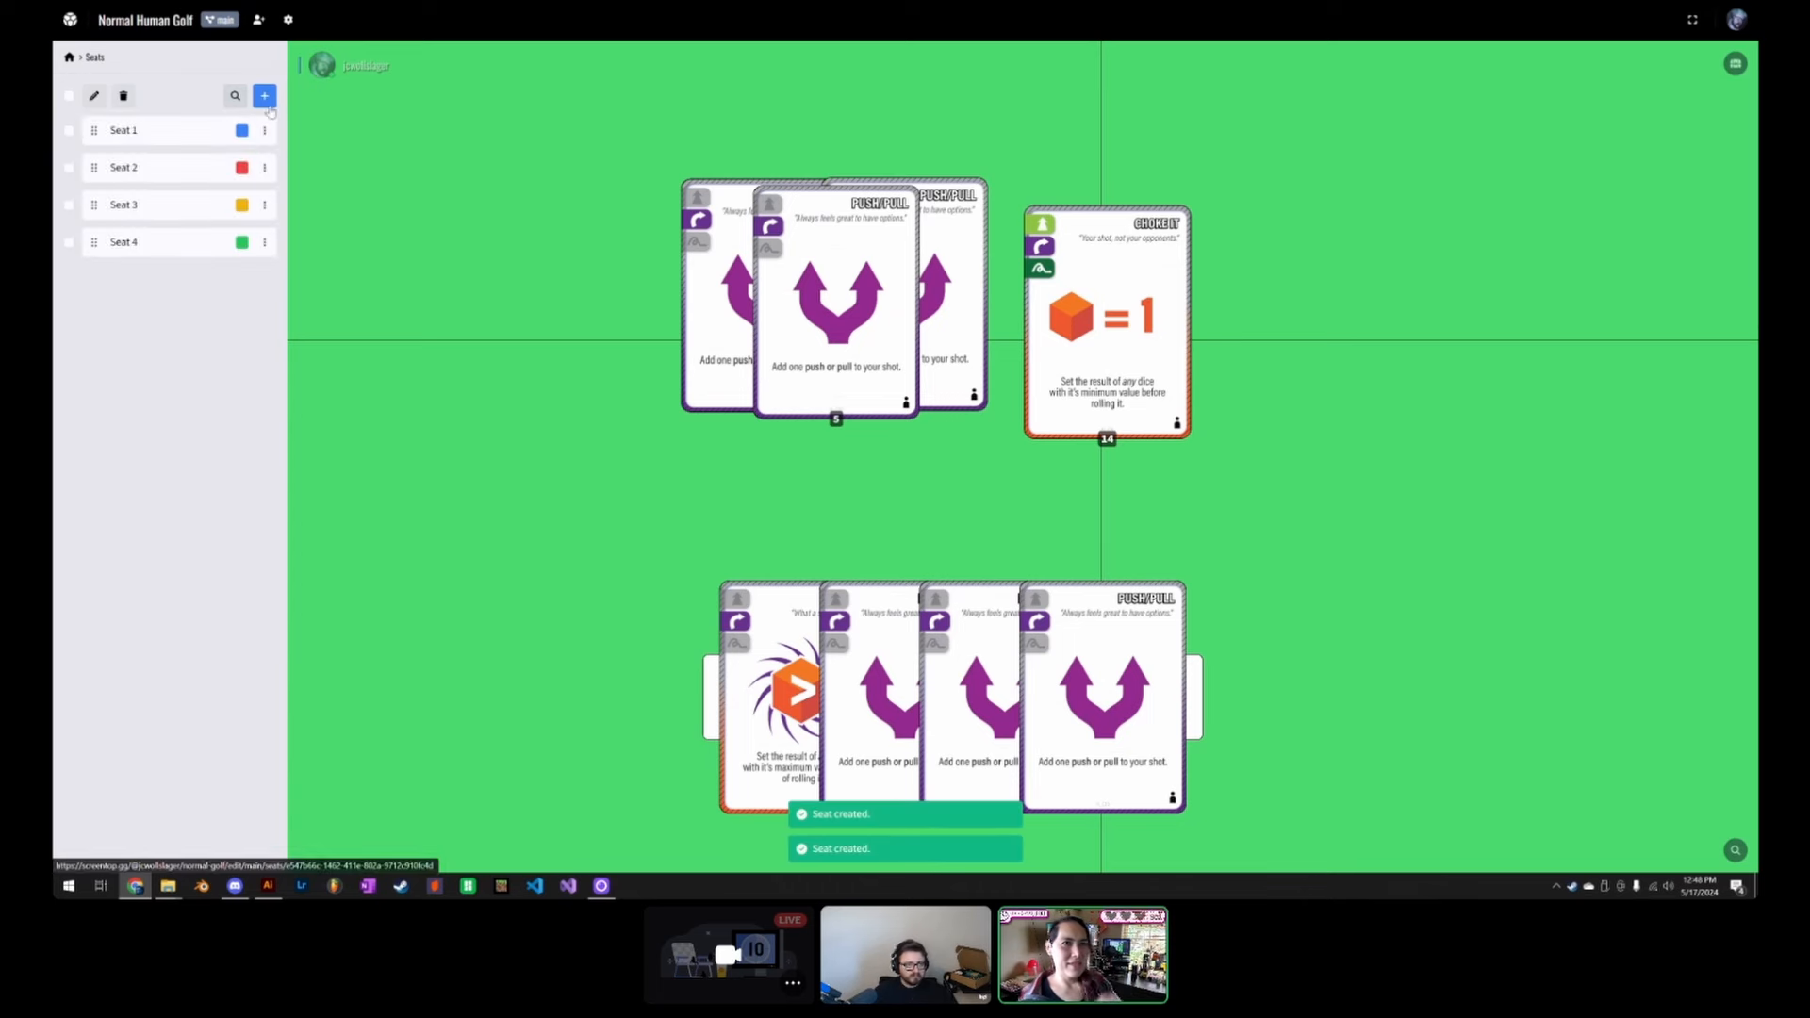
{"action": "left_click", "coordinate": [265, 96]}
Step: Rename the newest seat, Seat 5, as Admin and save it
{"action": "left_click", "coordinate": [130, 280]}
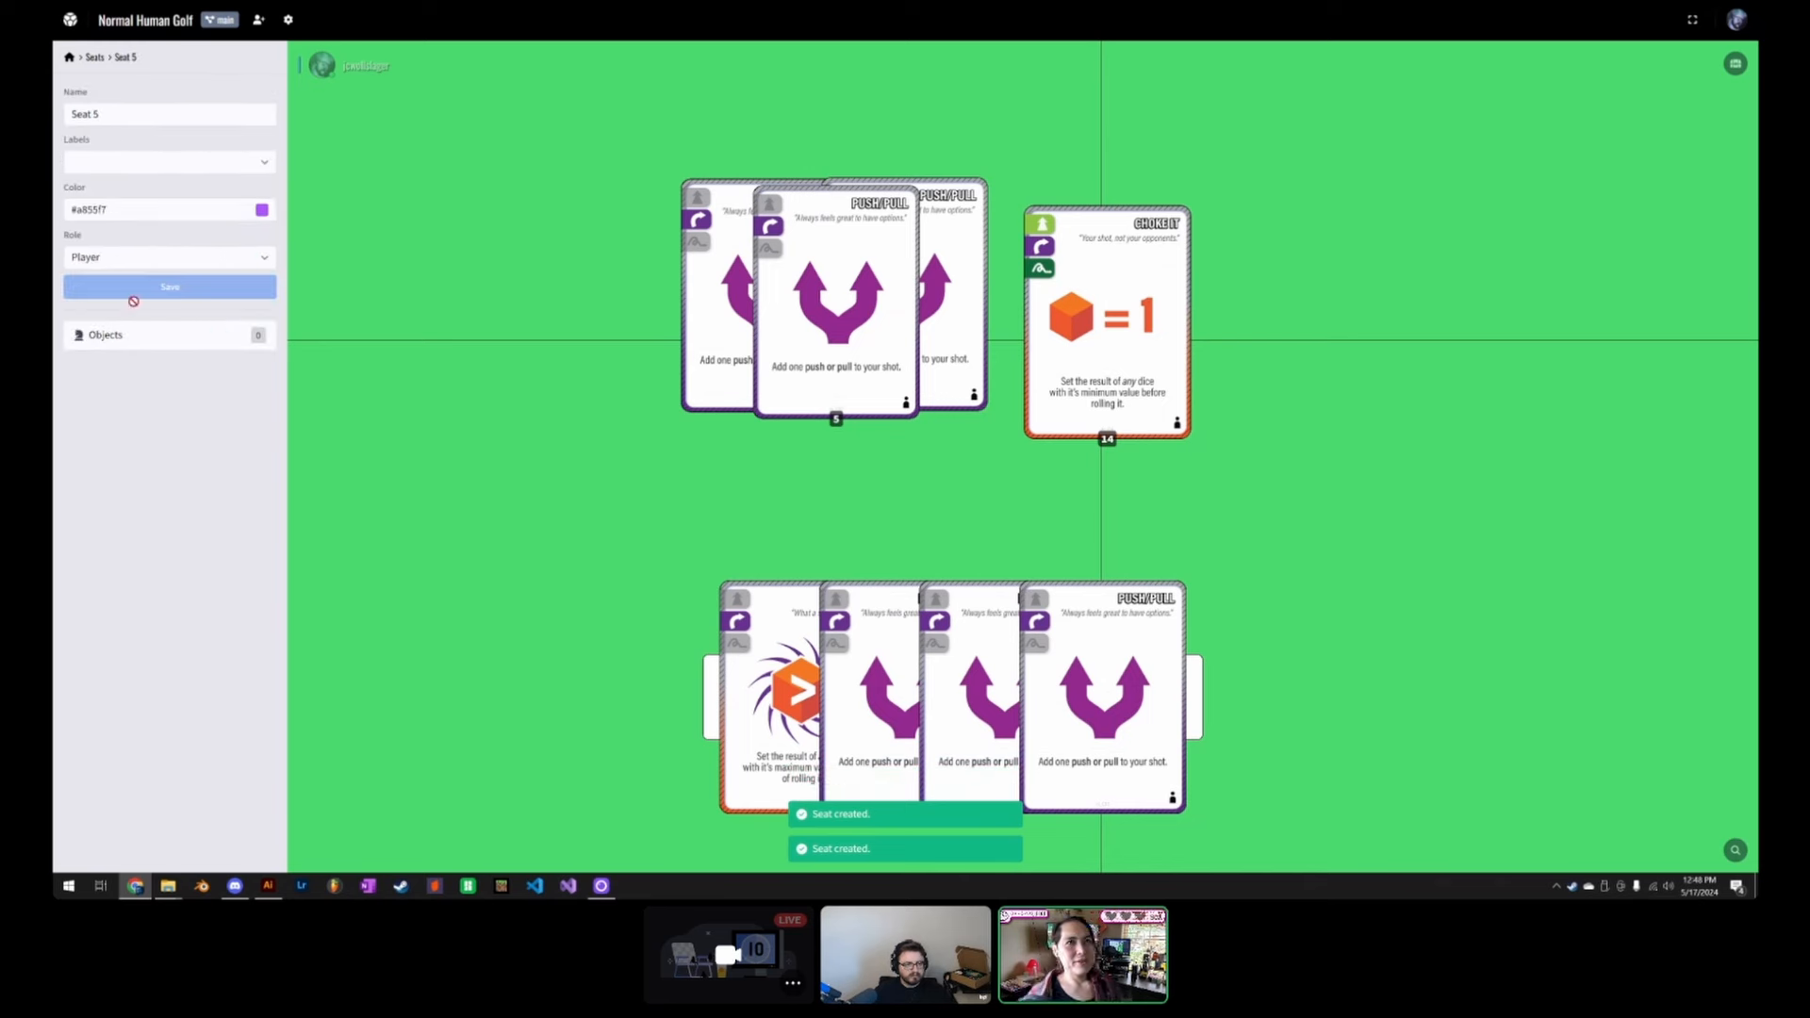
{"action": "triple_click", "coordinate": [160, 118]}
{"action": "type", "text": "A"}
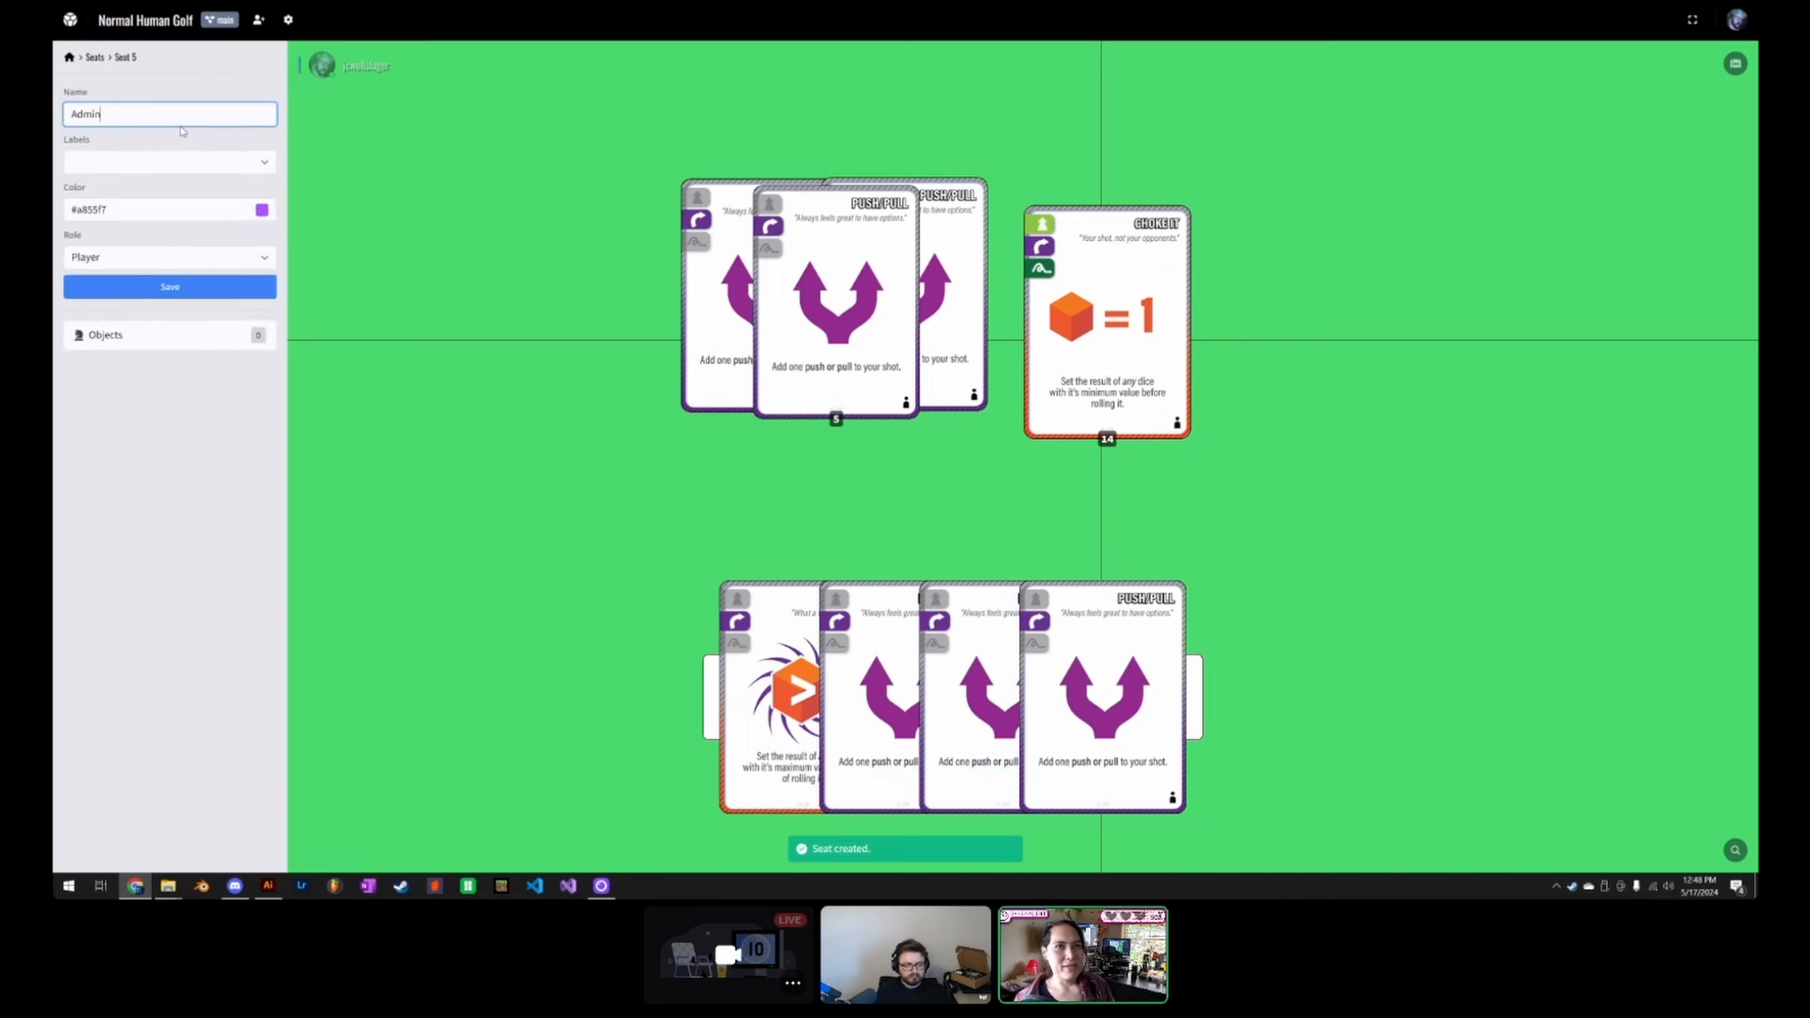
{"action": "type", "text": "dmin"}
{"action": "key", "text": "Return"}
{"action": "left_click", "coordinate": [94, 57]}
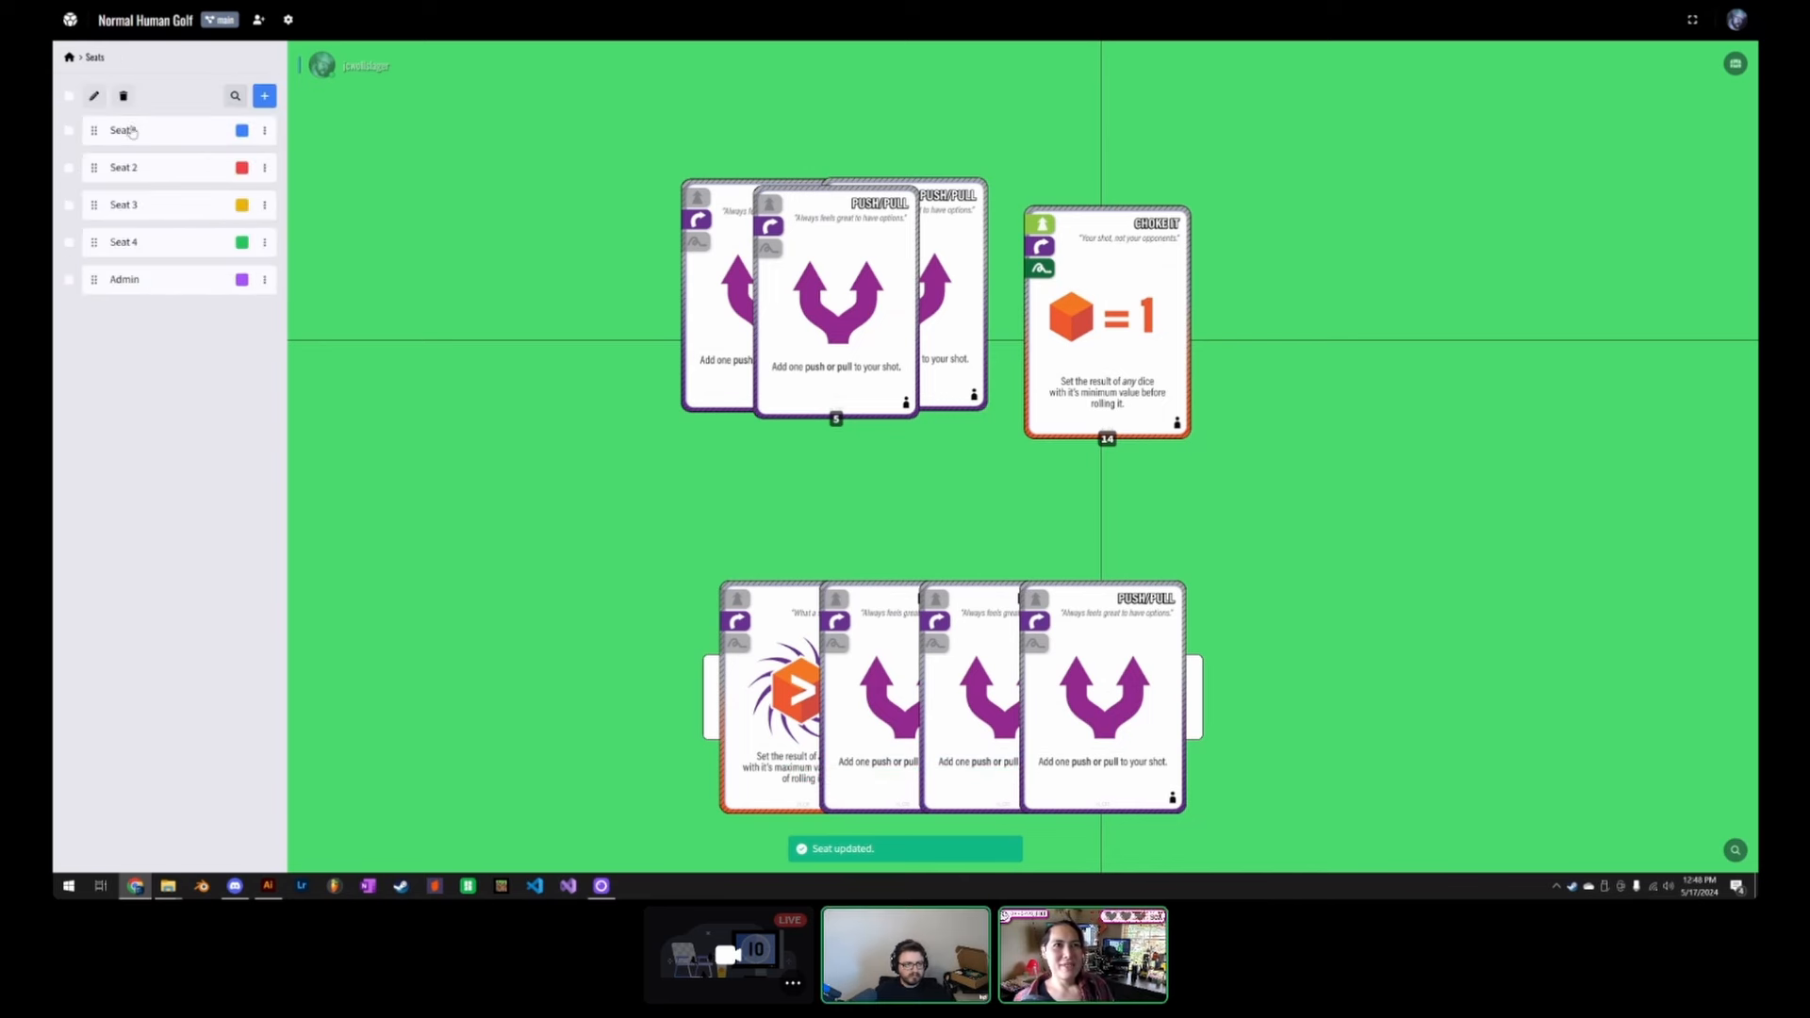
Step: Move the Admin seat to the start of the seat list, above Seat 1
{"action": "left_click", "coordinate": [113, 129]}
{"action": "left_click", "coordinate": [96, 59]}
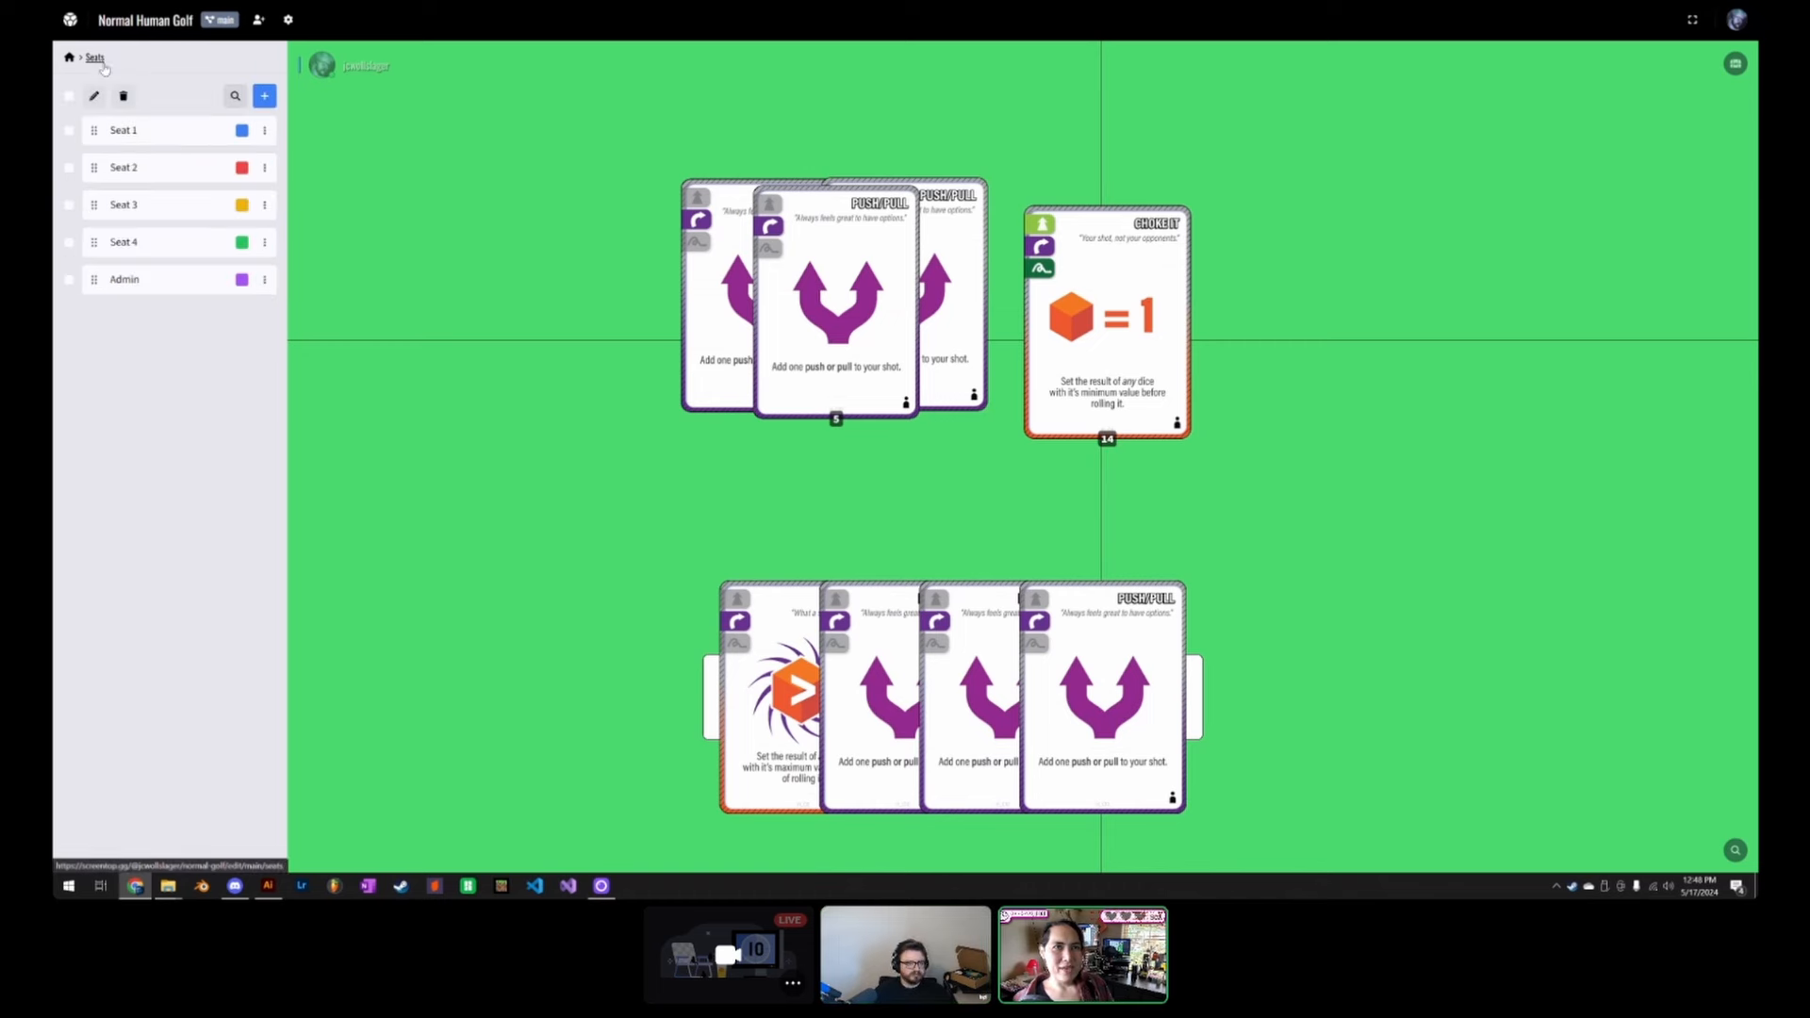
{"action": "left_click_drag", "start_coordinate": [171, 272], "coordinate": [167, 142]}
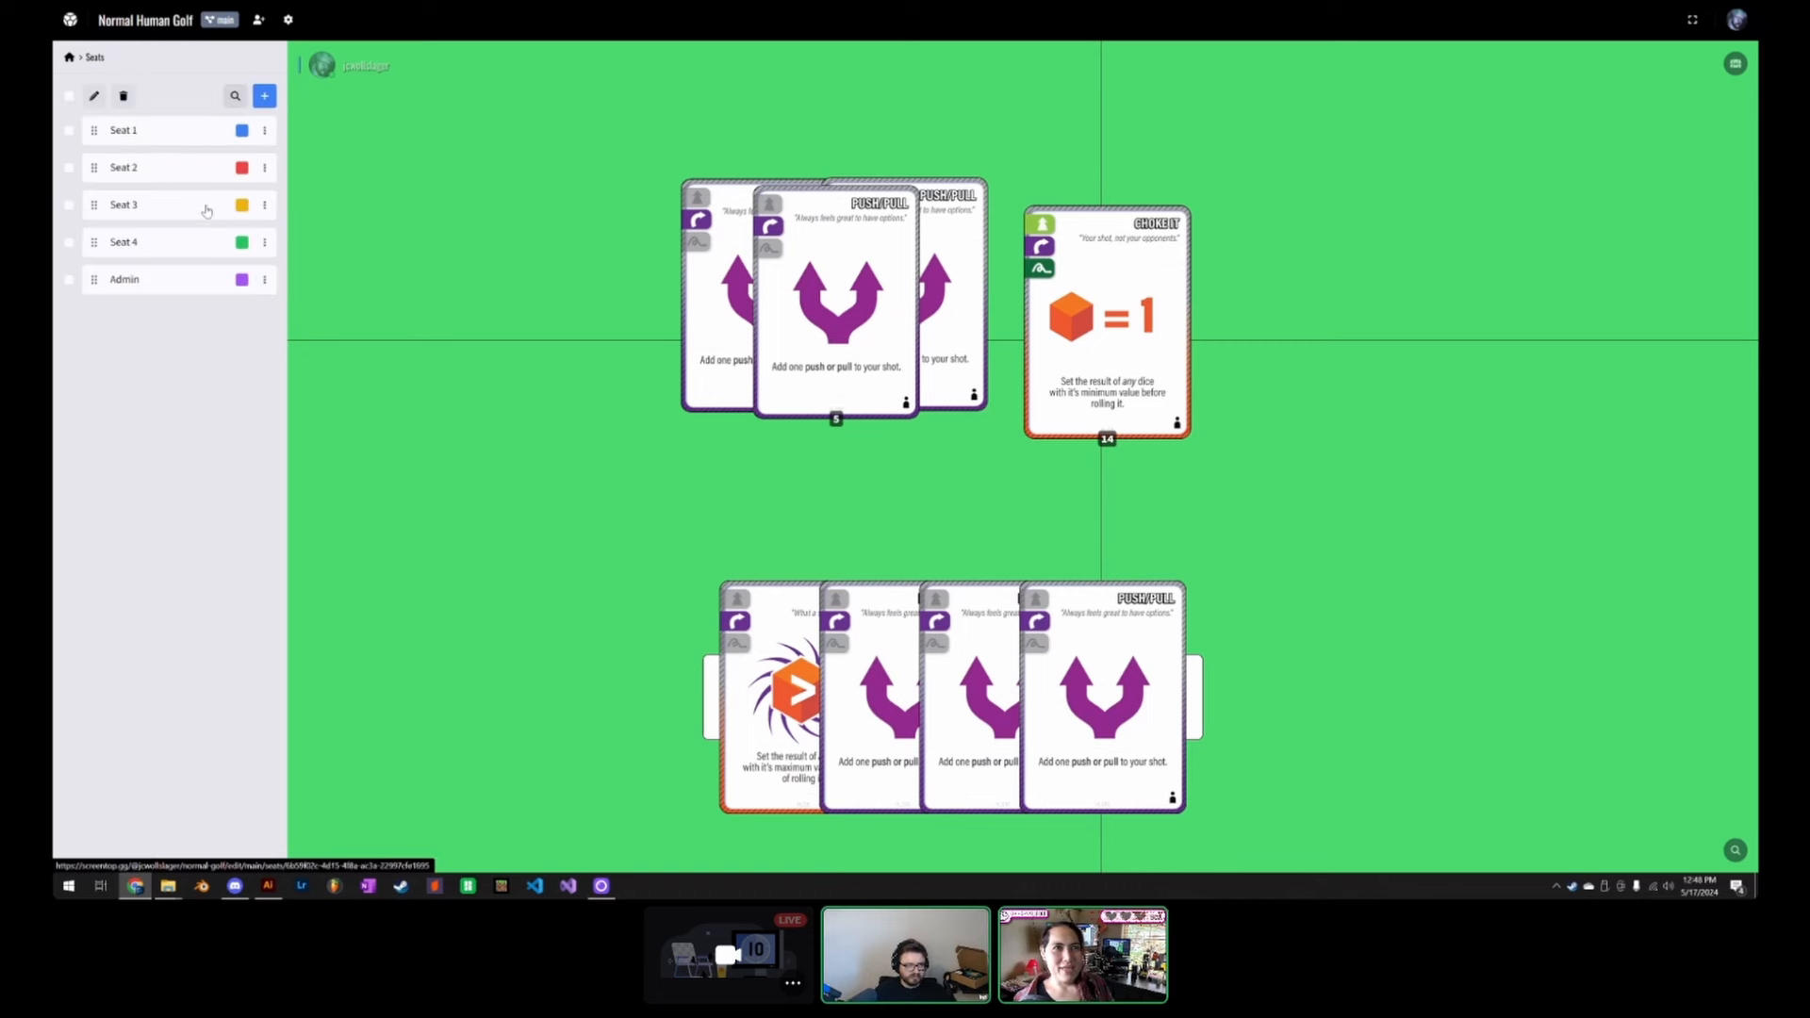
{"action": "left_click_drag", "start_coordinate": [93, 279], "coordinate": [110, 129]}
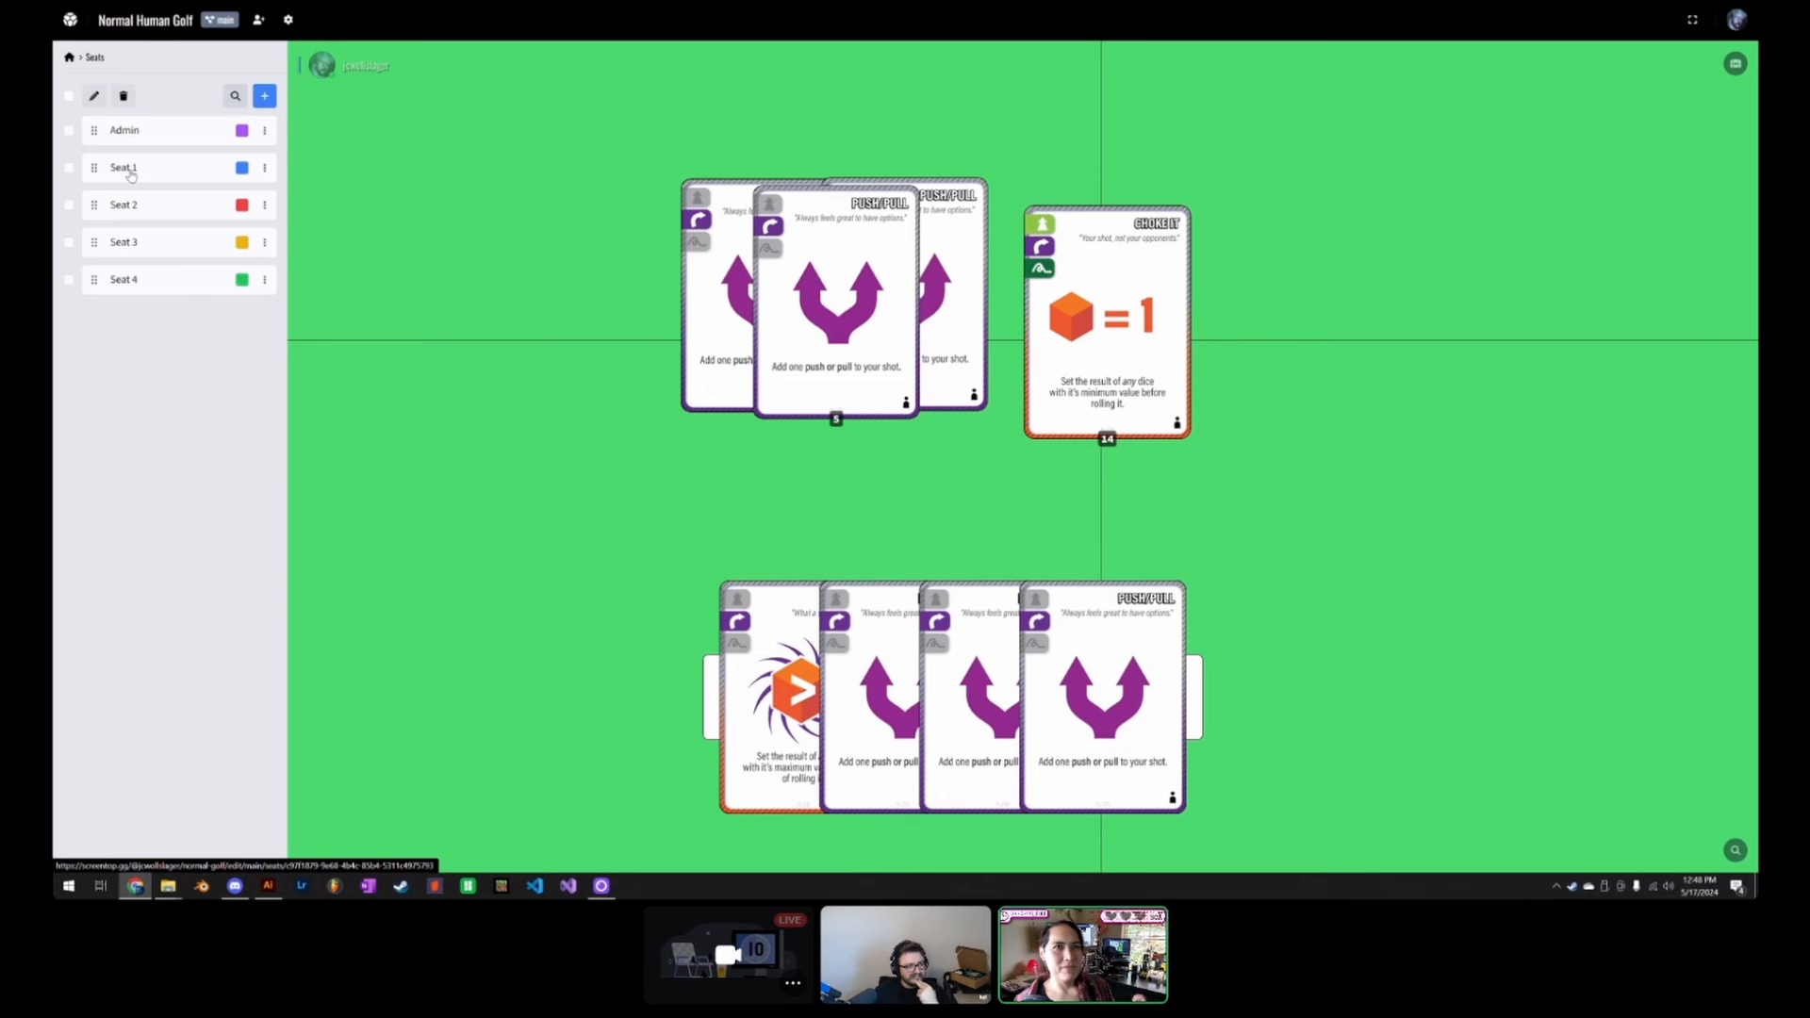
Step: Examine the role options available for Seat 1 without changing its role
{"action": "left_click", "coordinate": [262, 168]}
{"action": "left_click", "coordinate": [165, 176]}
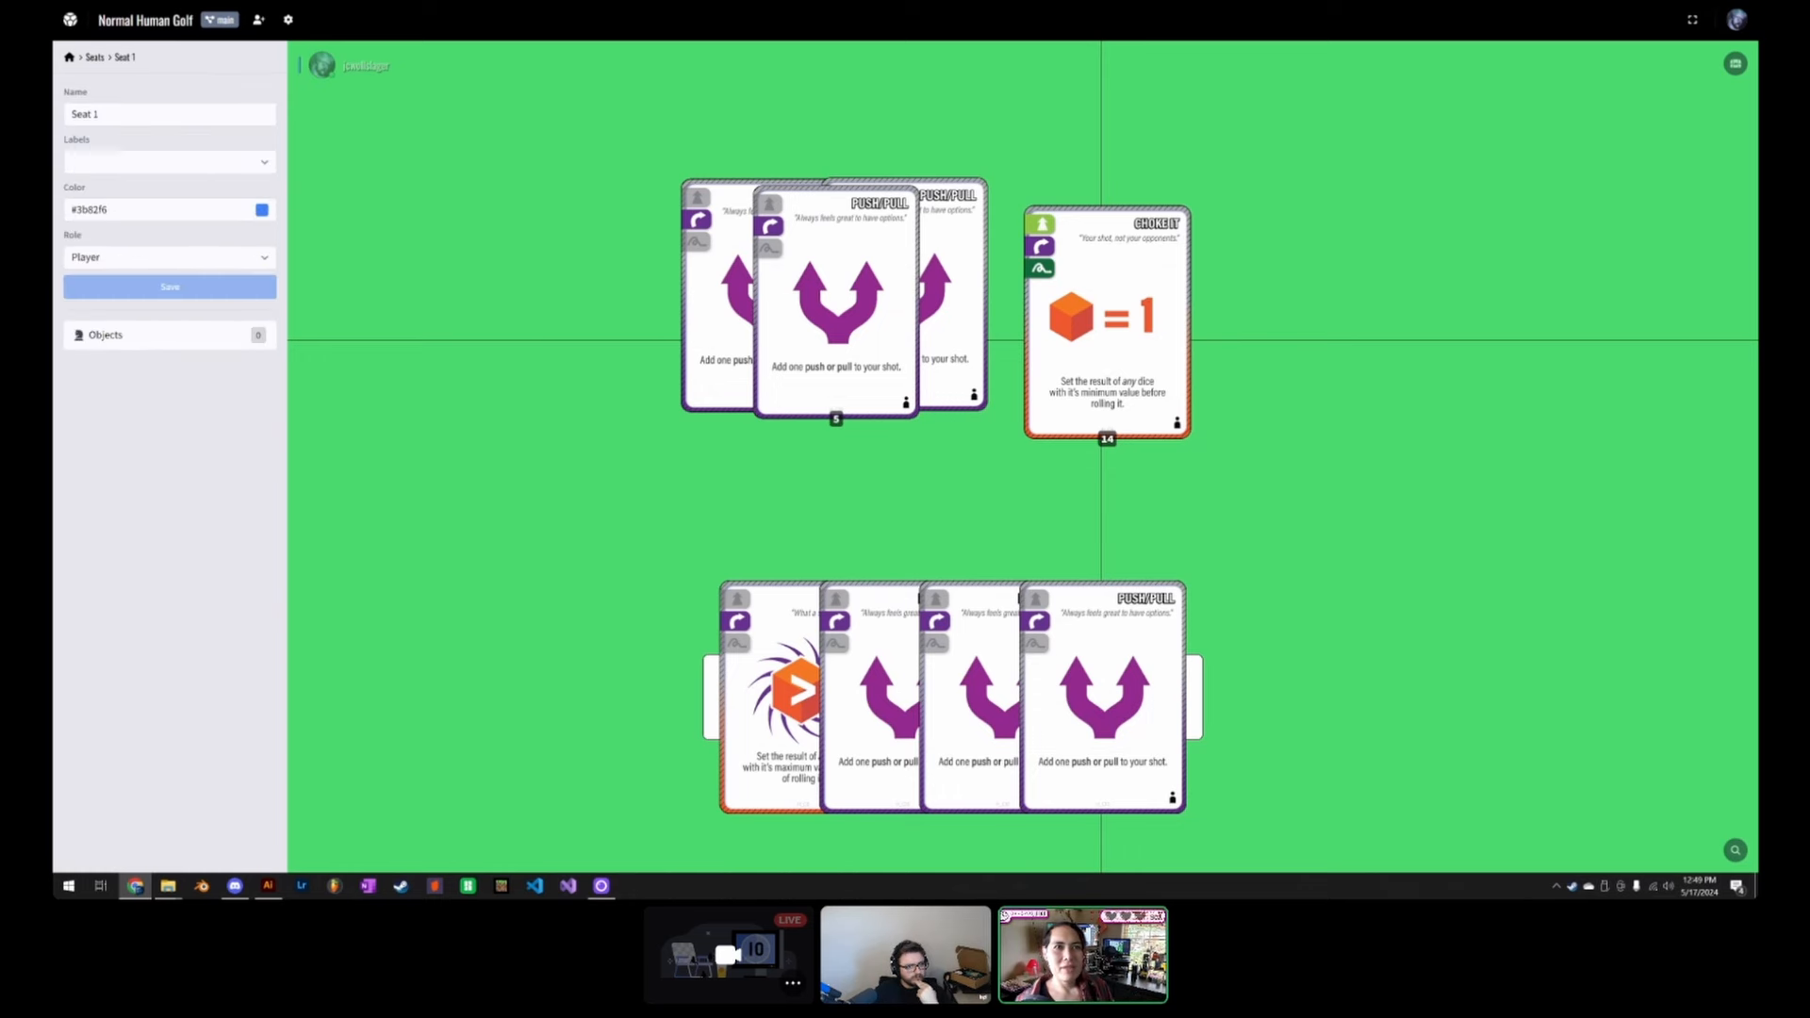
{"action": "left_click", "coordinate": [170, 257]}
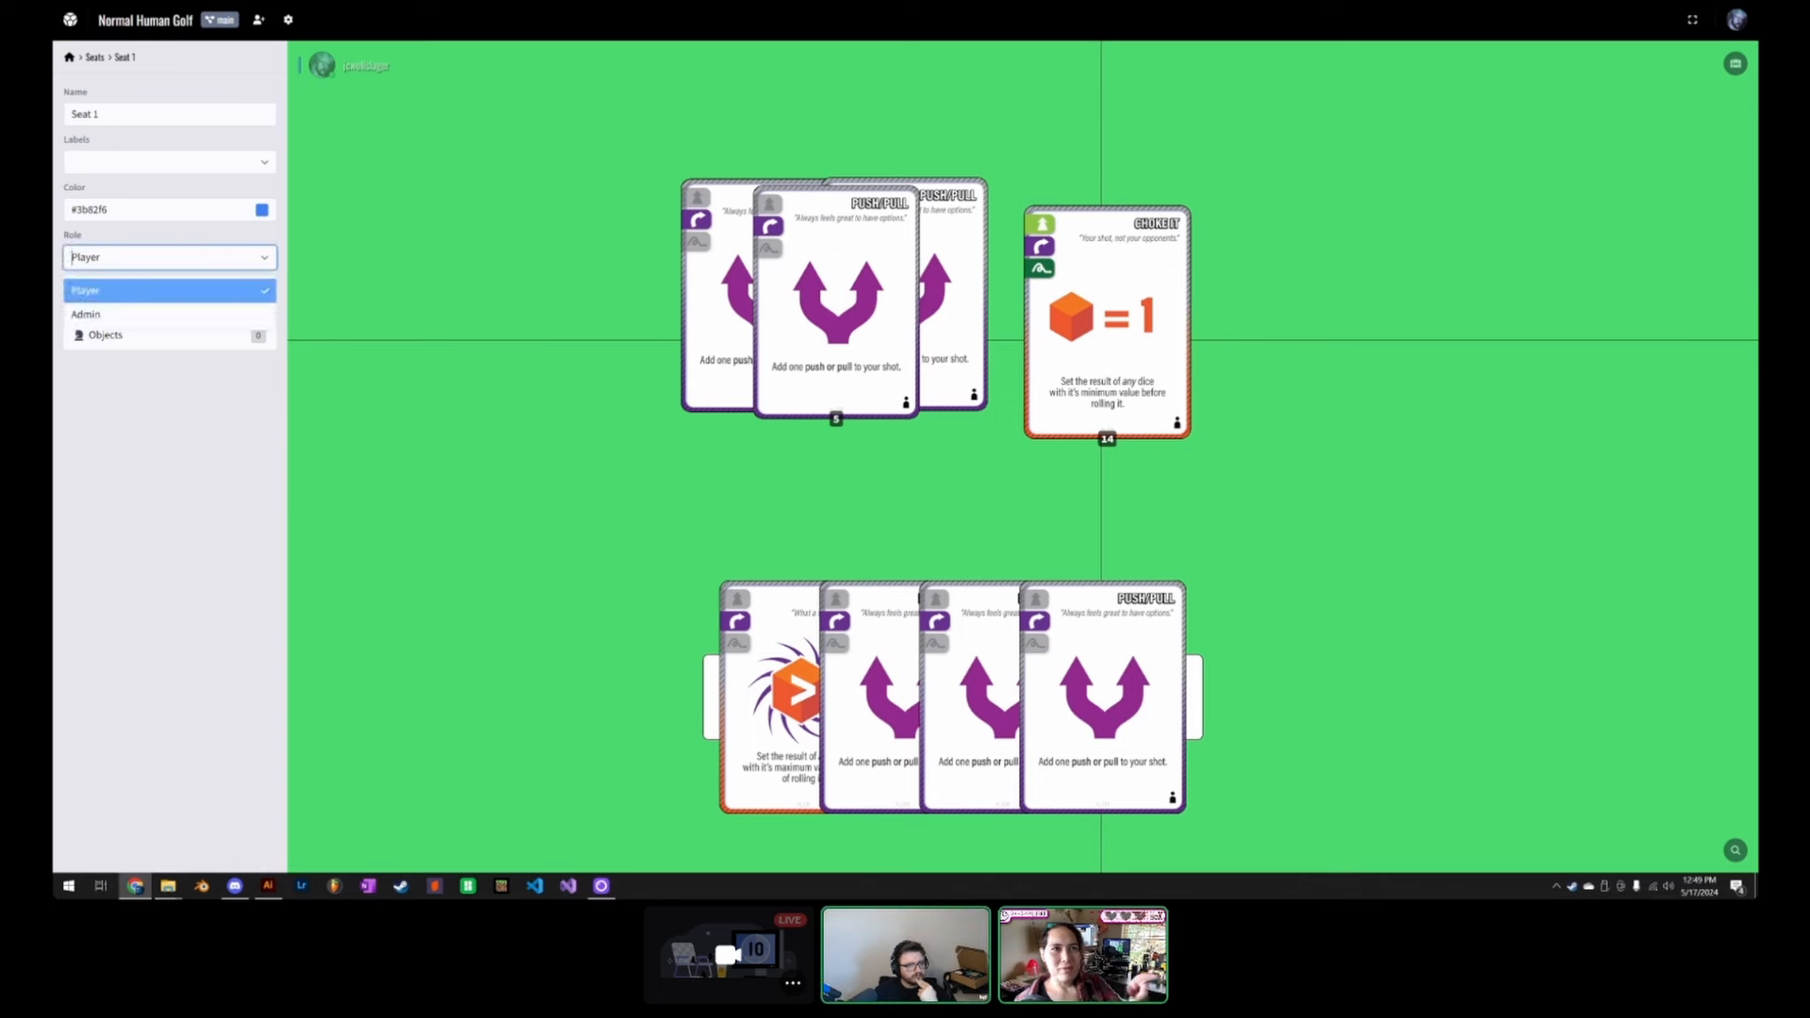
{"action": "left_click", "coordinate": [141, 478]}
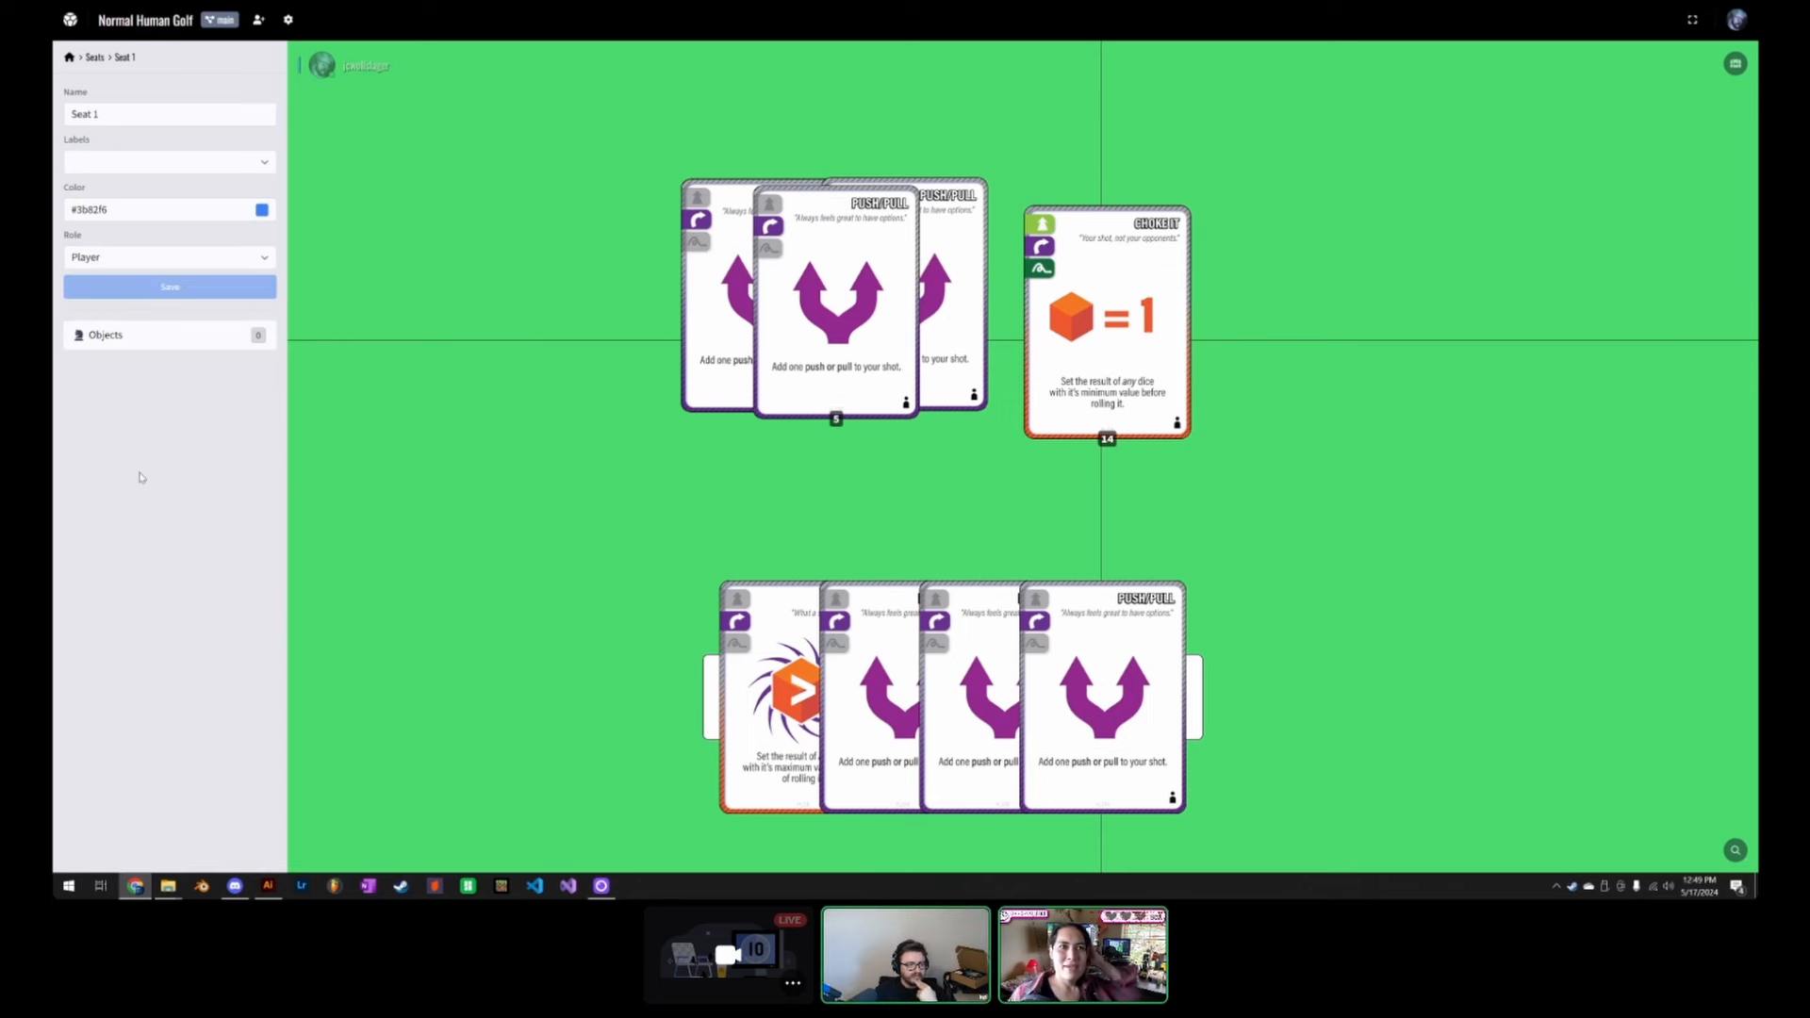
{"action": "left_click", "coordinate": [94, 57]}
Step: Set the Admin seat's role to Admin and save the seat
{"action": "left_click", "coordinate": [188, 141]}
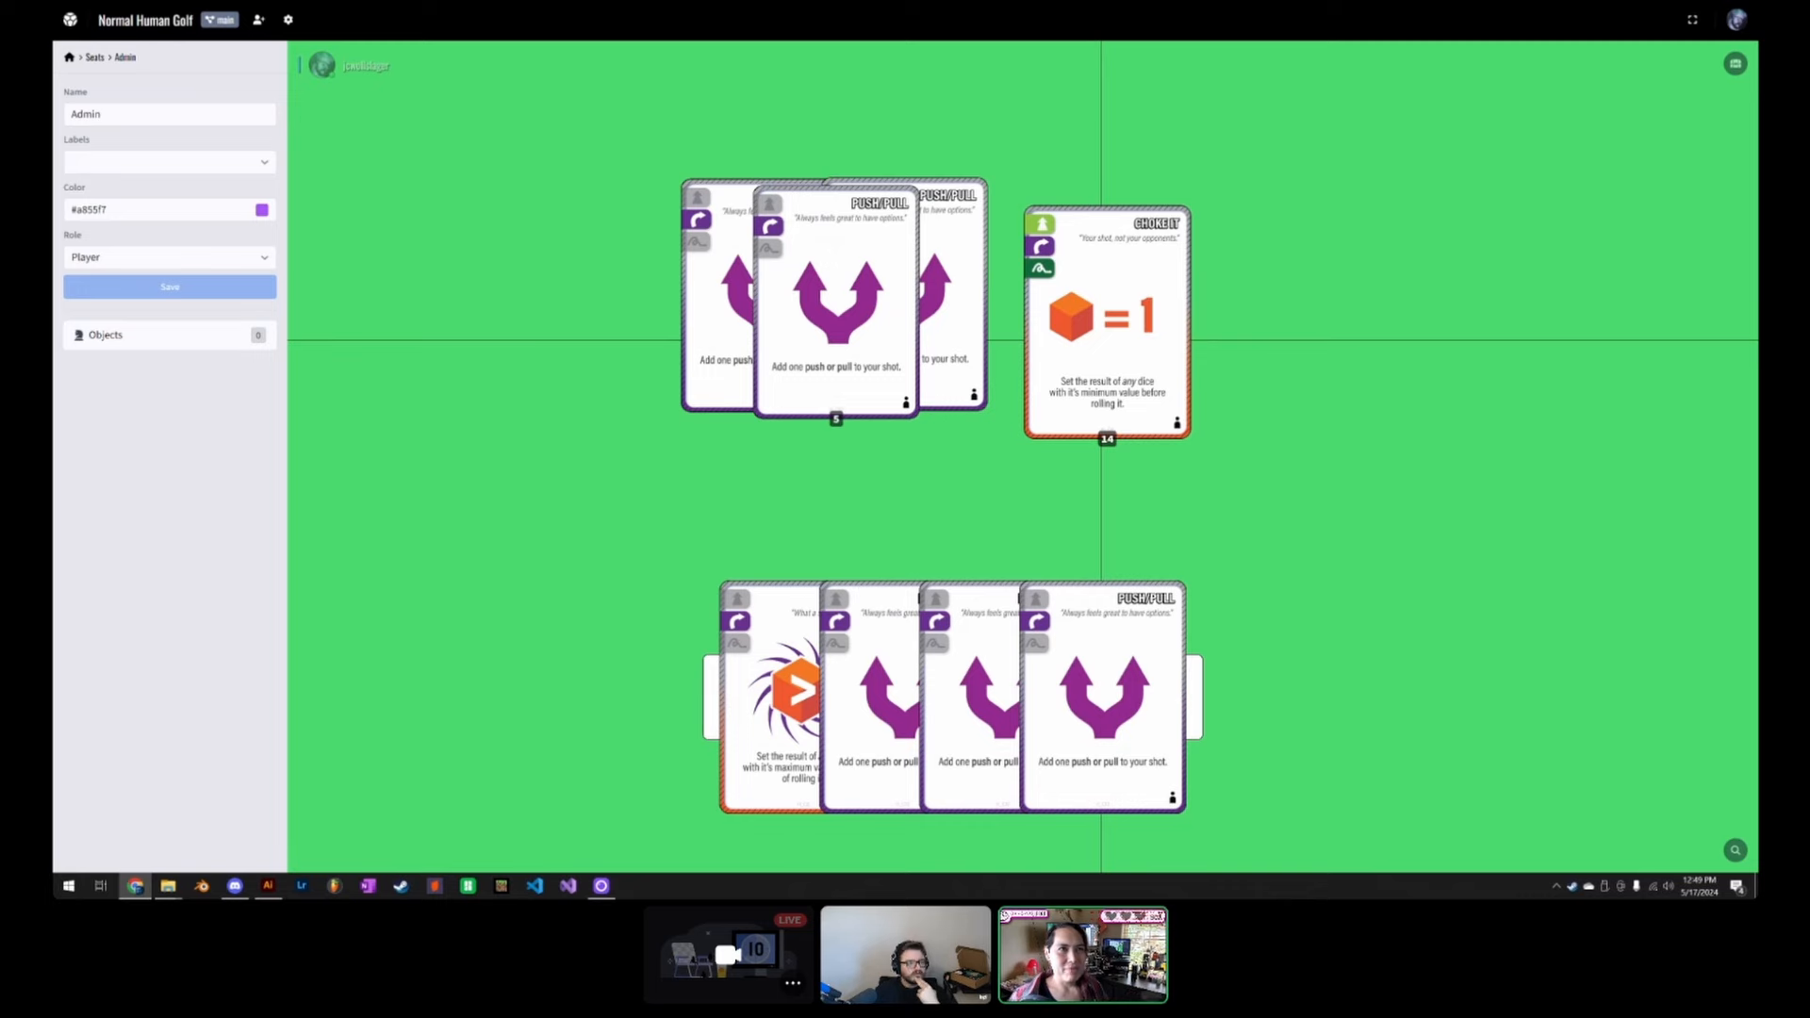
{"action": "left_click", "coordinate": [94, 58]}
{"action": "left_click", "coordinate": [266, 137]}
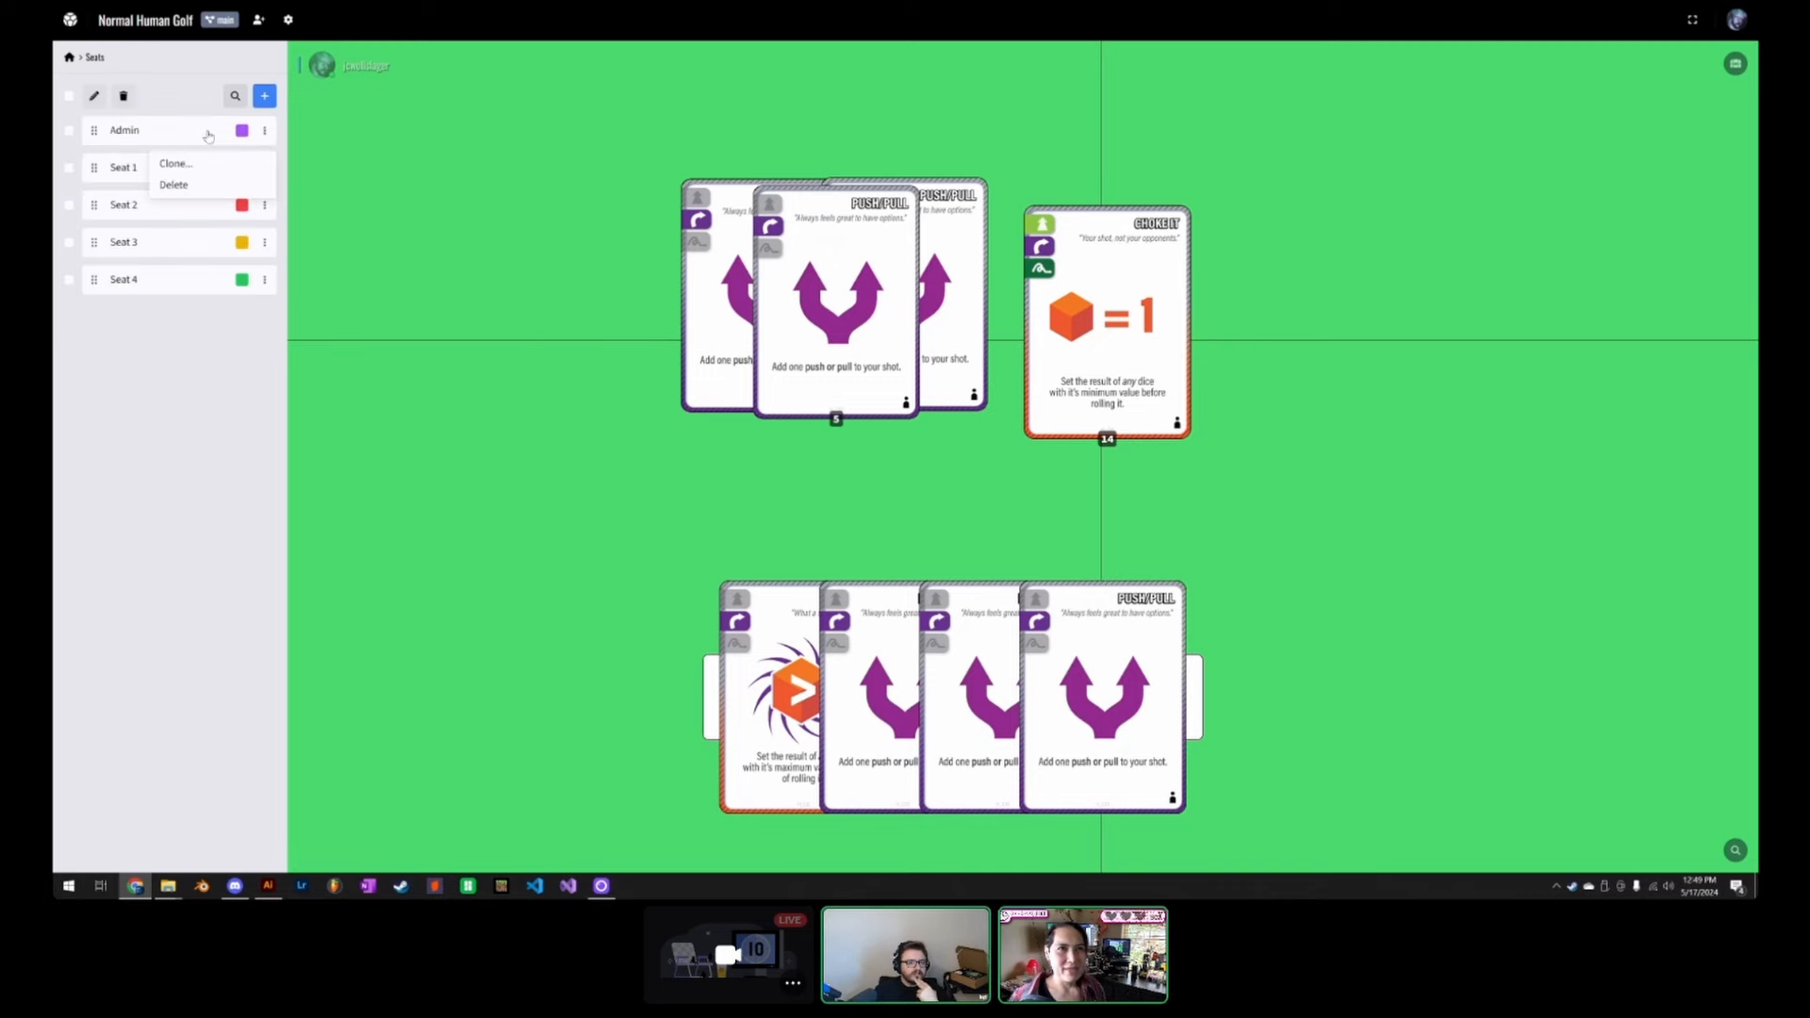
{"action": "left_click", "coordinate": [179, 167]}
{"action": "left_click", "coordinate": [150, 258]}
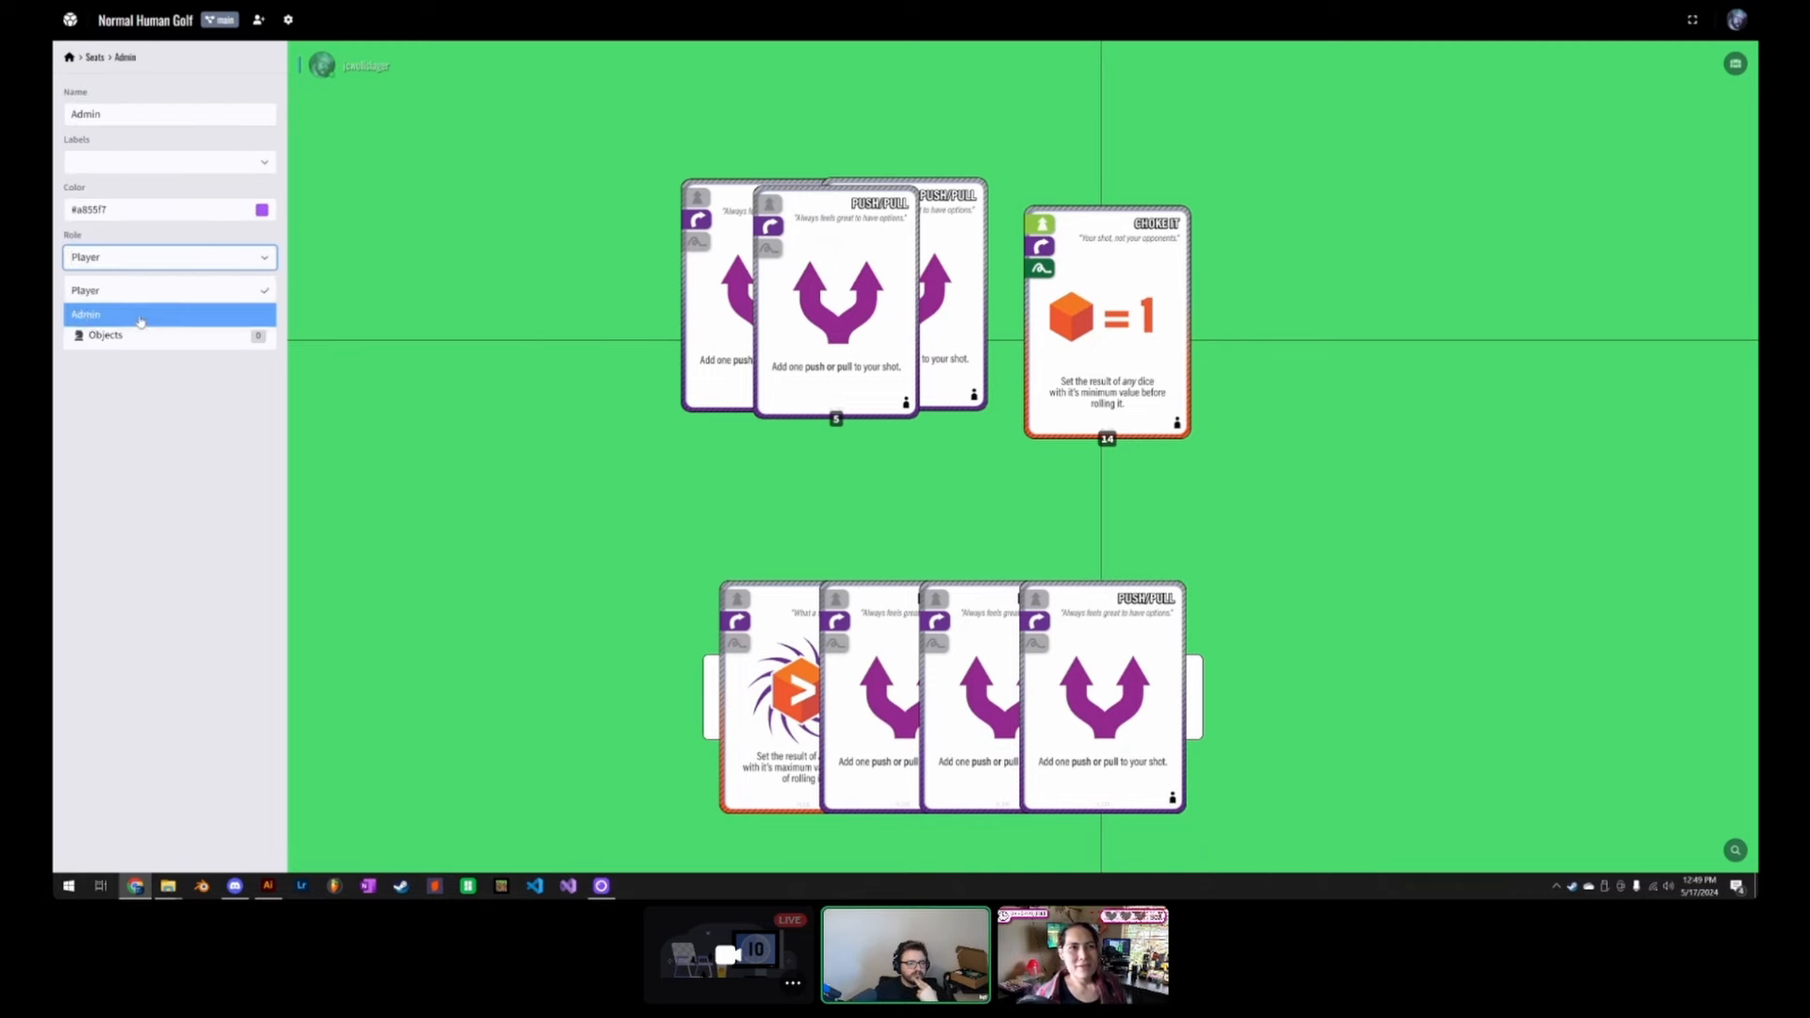
{"action": "left_click", "coordinate": [148, 315]}
{"action": "left_click", "coordinate": [96, 57]}
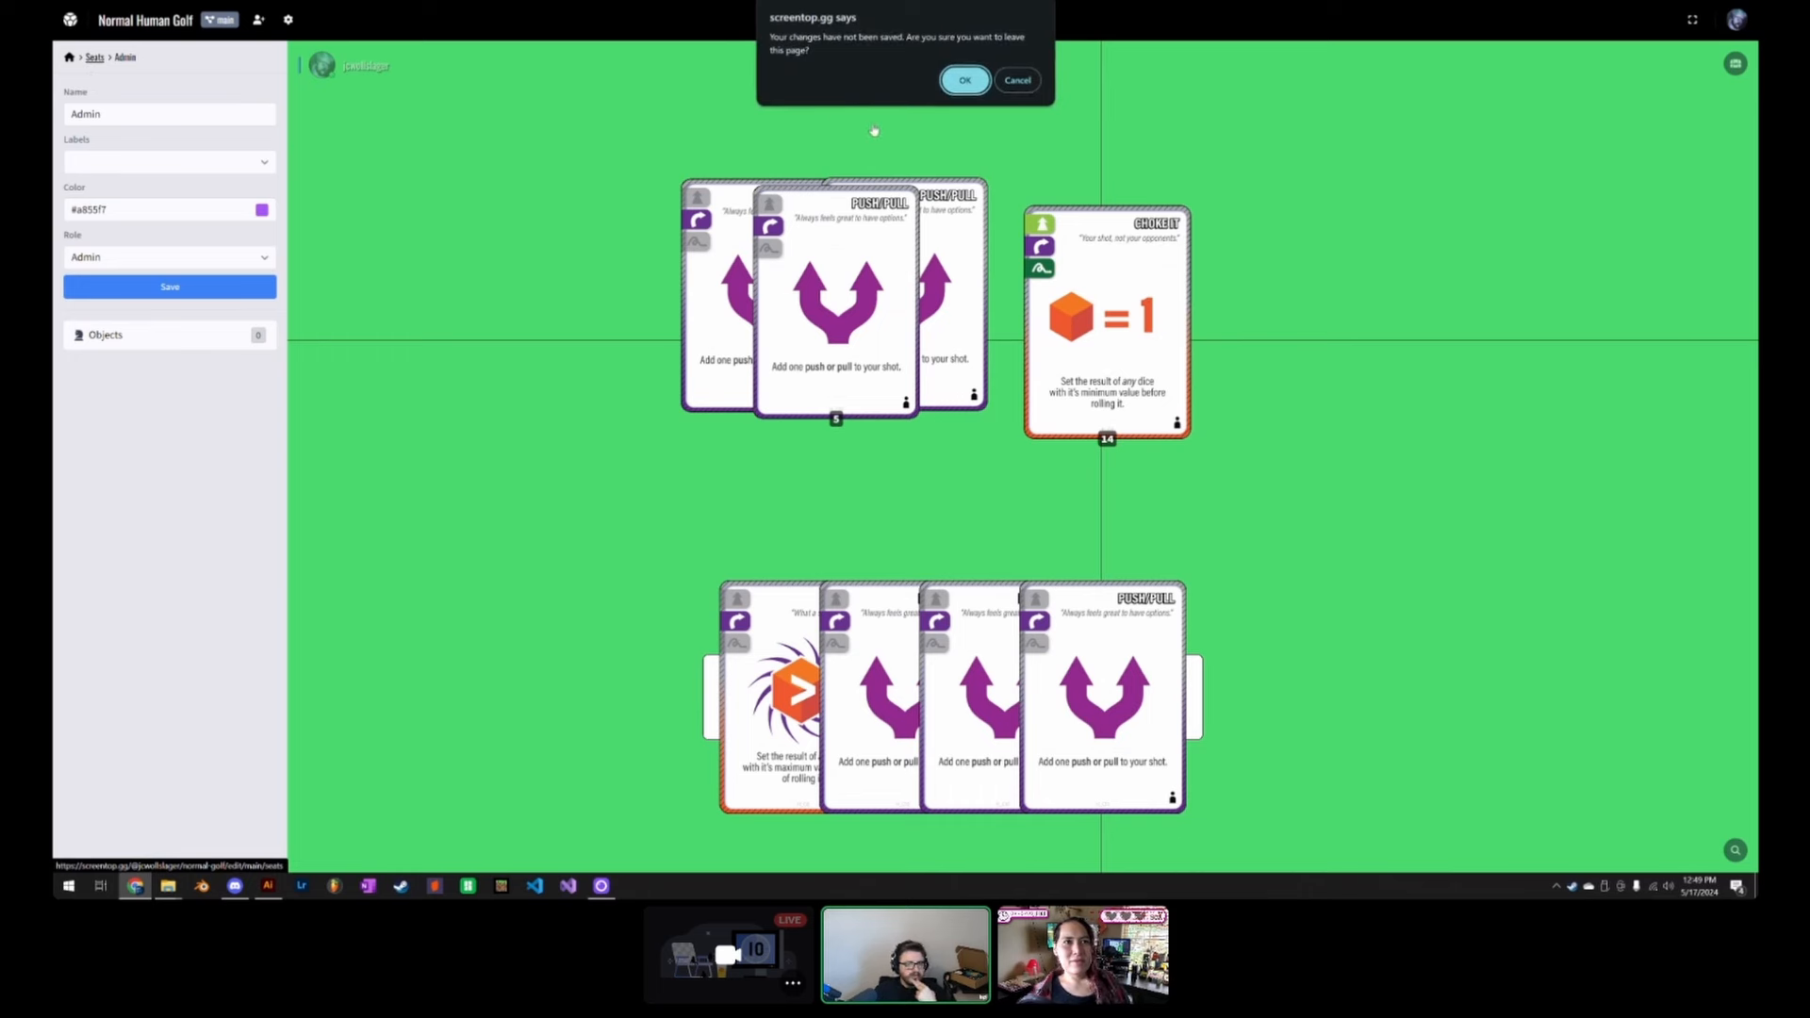
{"action": "left_click", "coordinate": [1019, 80]}
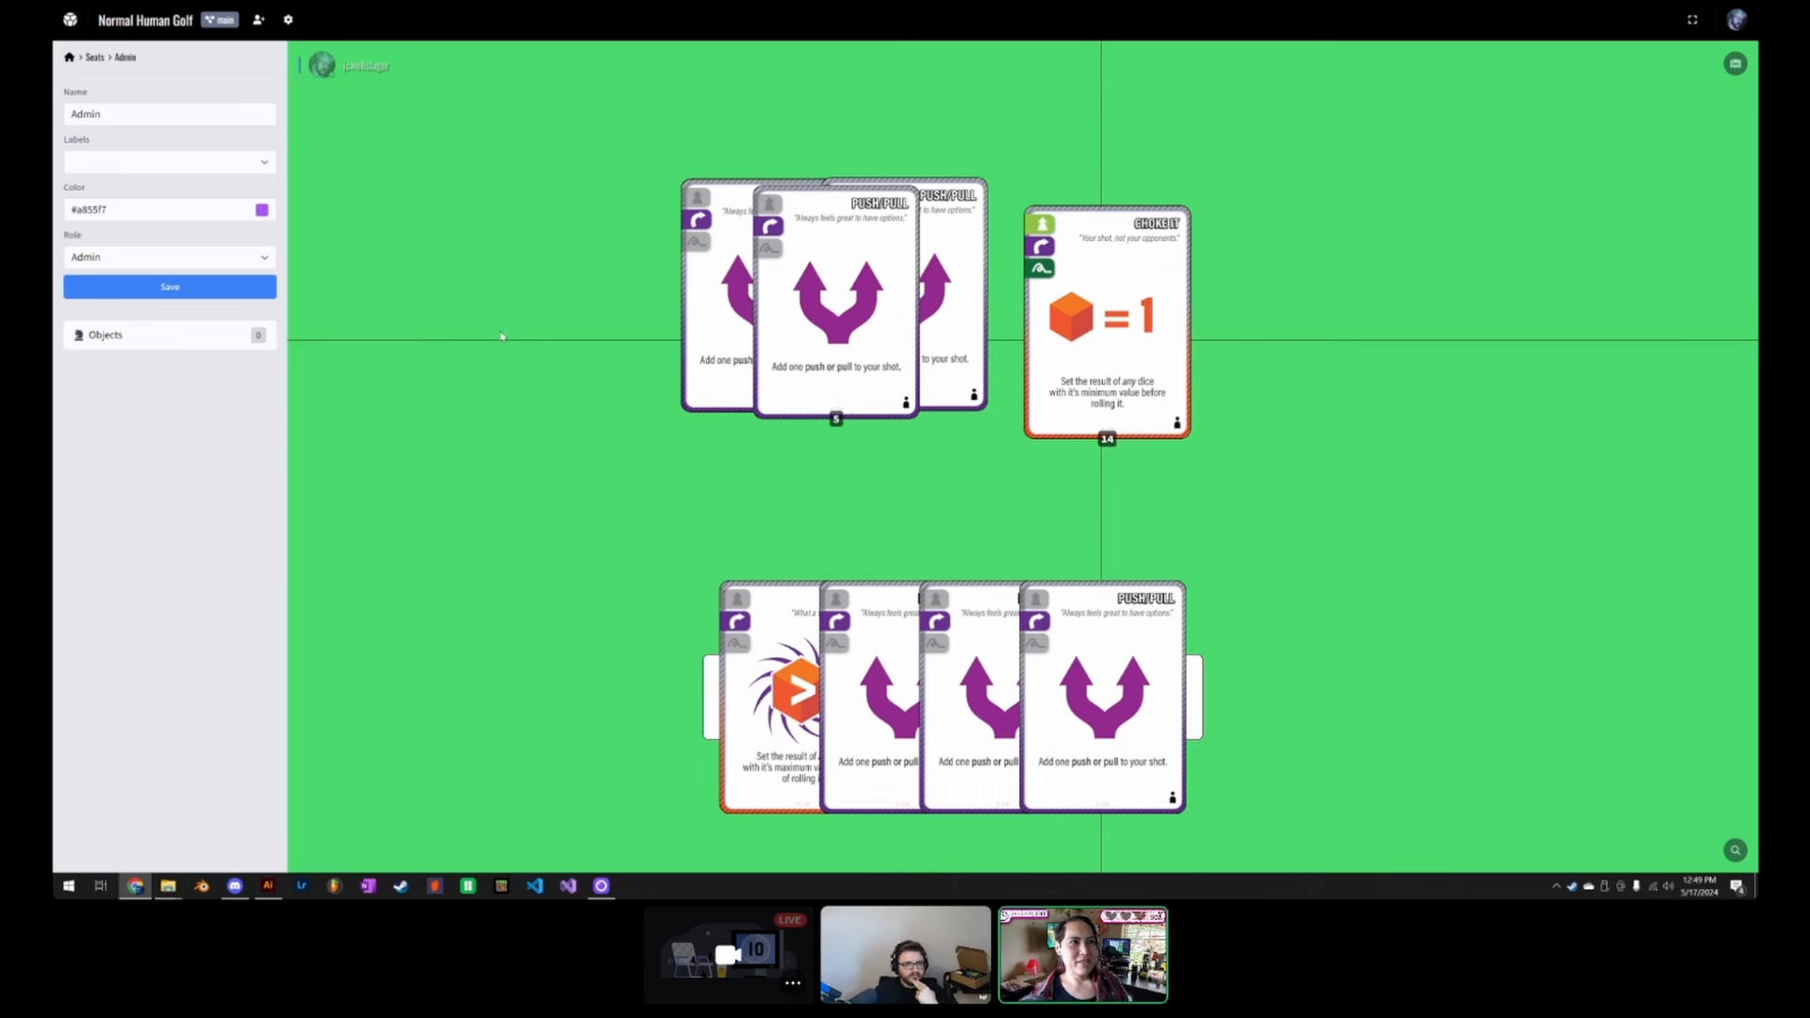
{"action": "left_click", "coordinate": [188, 288]}
{"action": "left_click", "coordinate": [93, 59]}
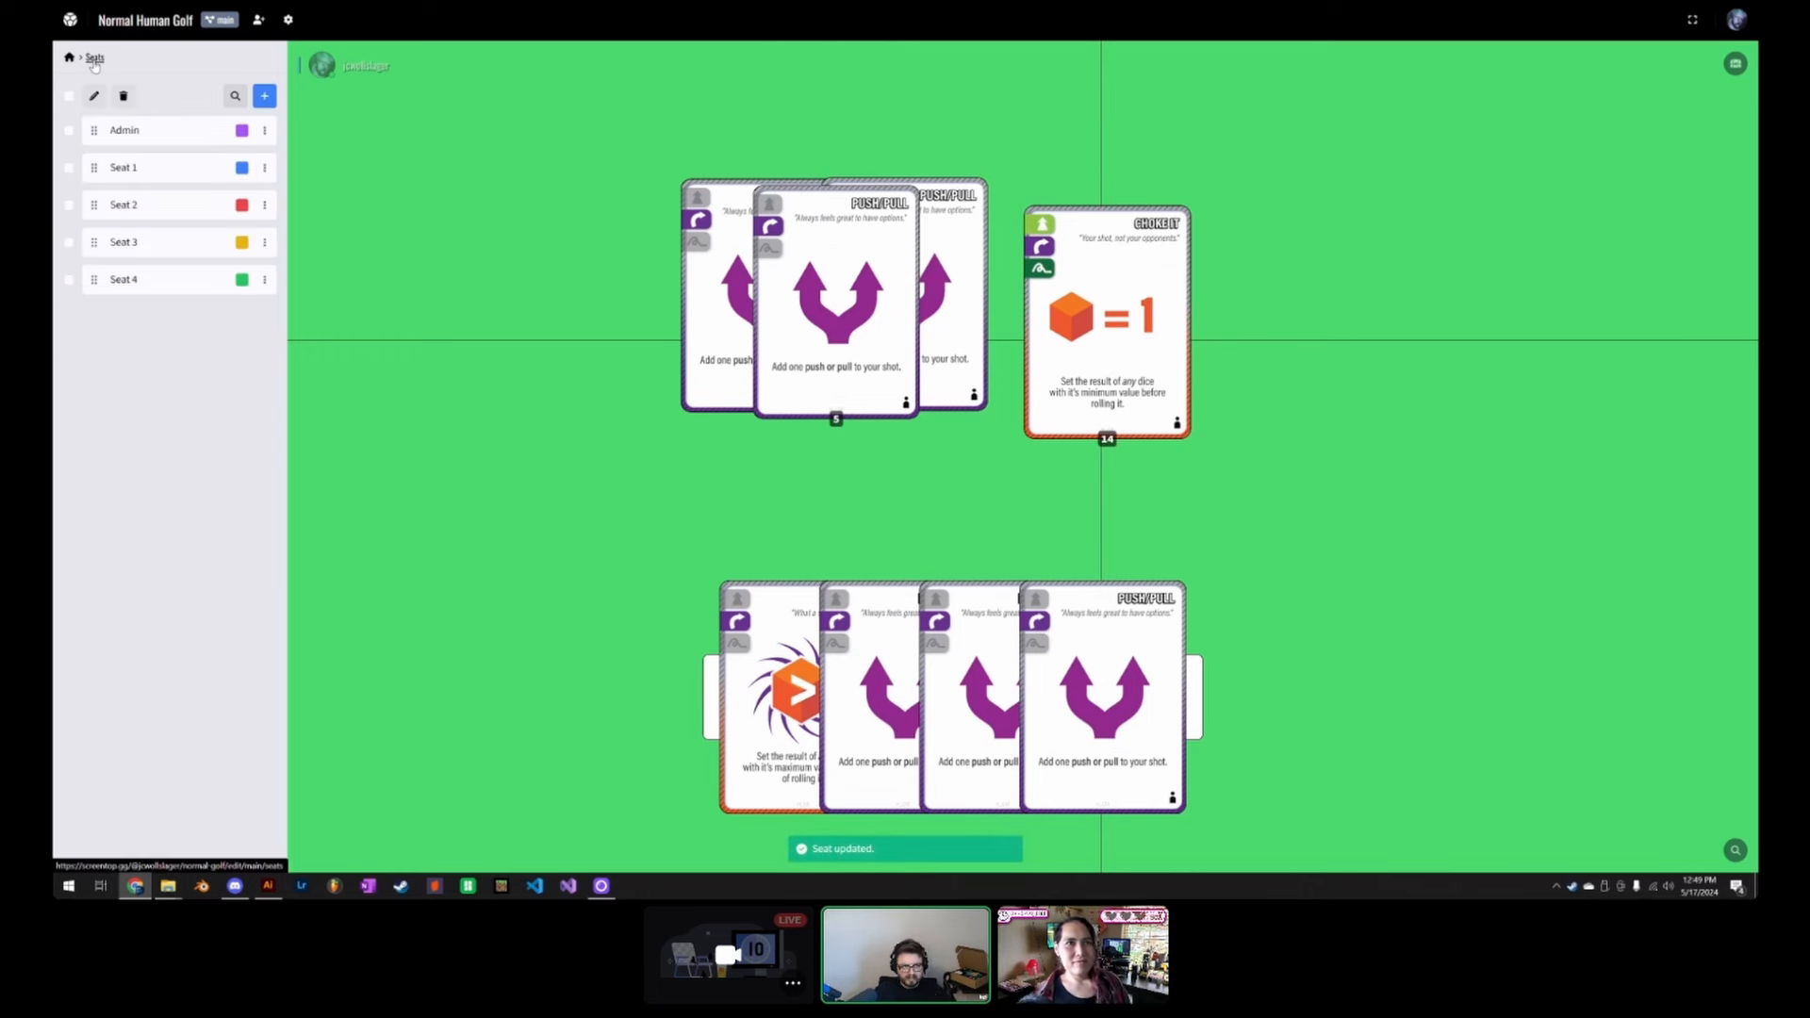
Step: View the hand container's available actions, dismiss them and shift the container slightly to the left on the table
{"action": "left_click", "coordinate": [69, 60]}
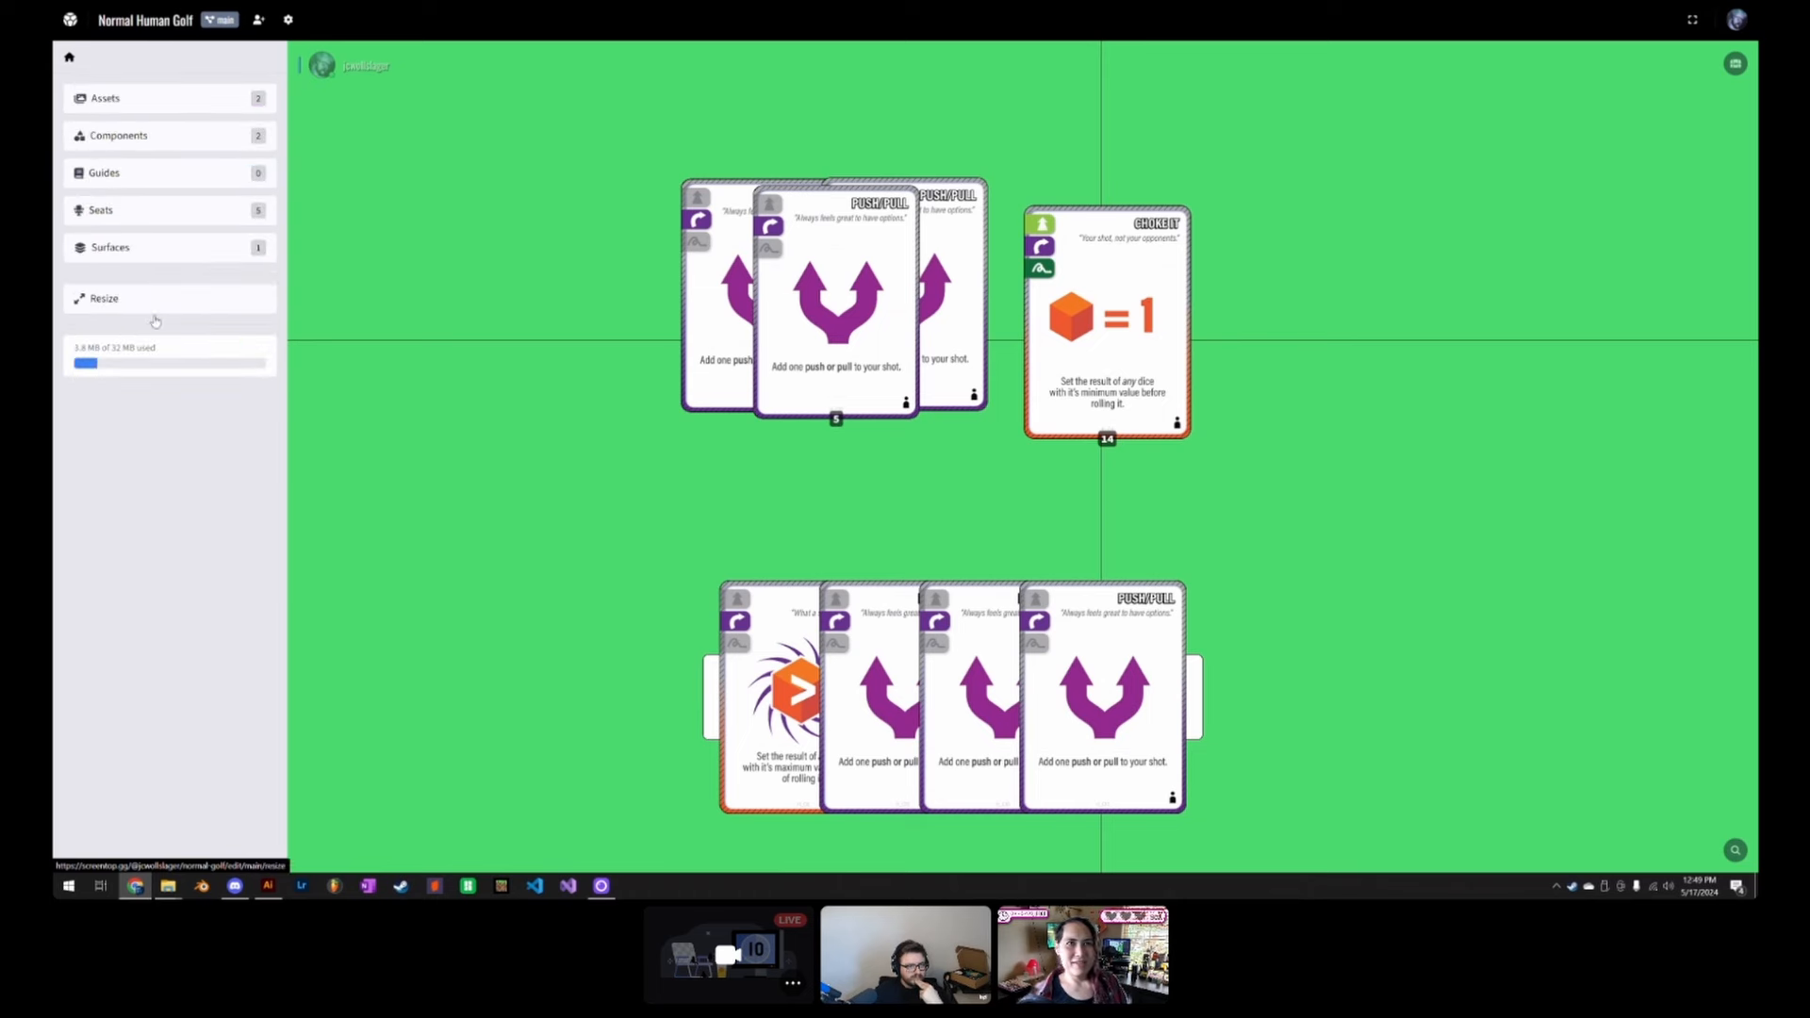
{"action": "right_click", "coordinate": [1201, 715]}
{"action": "mouse_move", "coordinate": [1274, 626]}
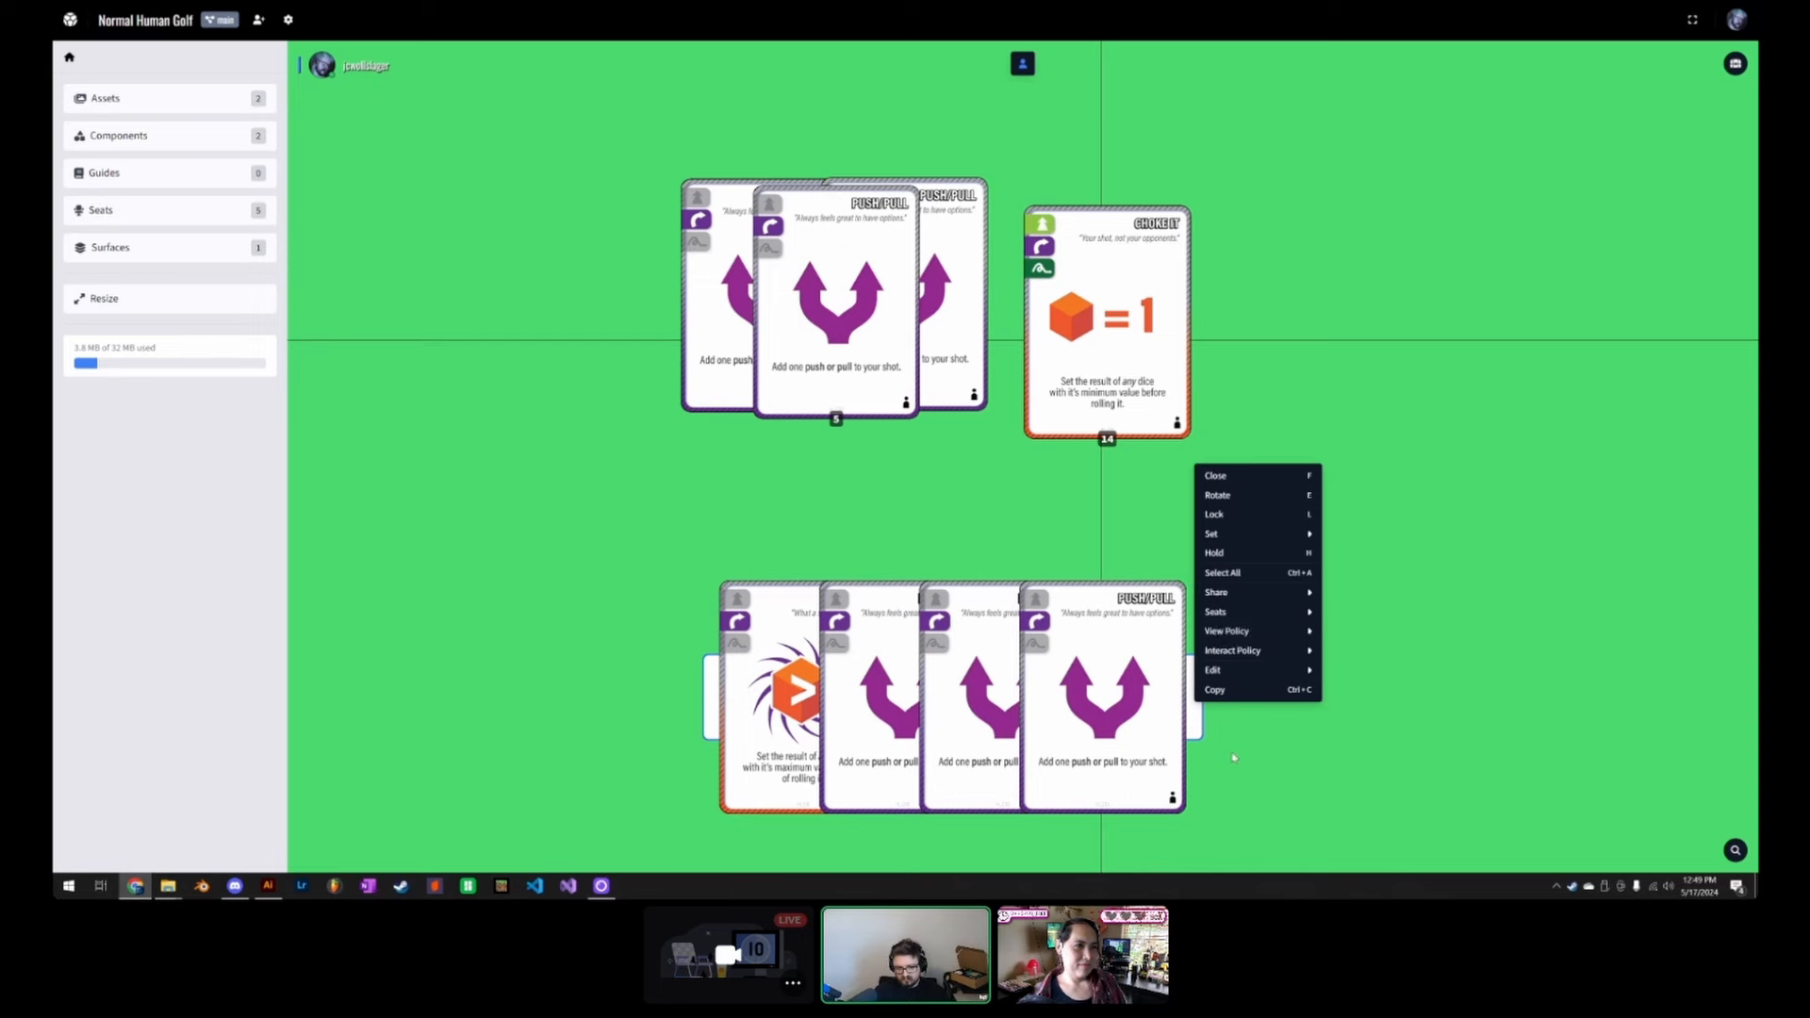
{"action": "left_click", "coordinate": [1200, 728]}
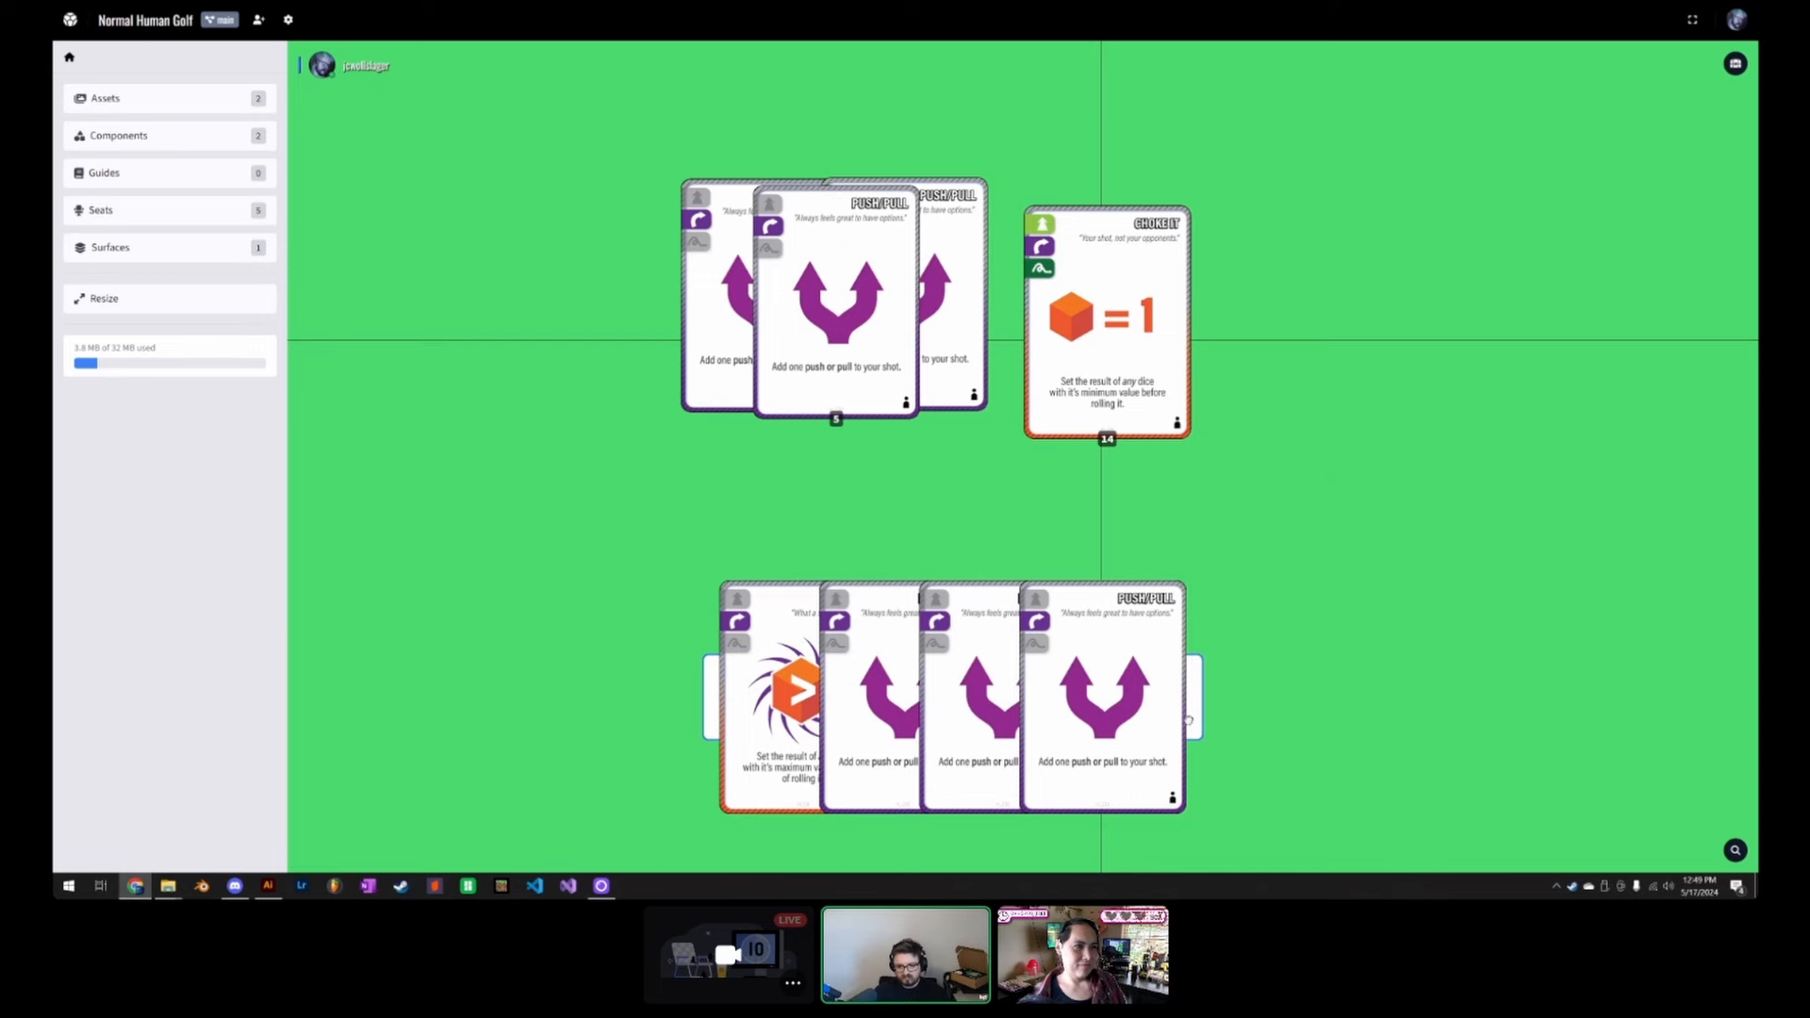
Step: Revisit the seat list, then leave the editor for the account's profile page with its games
{"action": "left_click", "coordinate": [163, 220]}
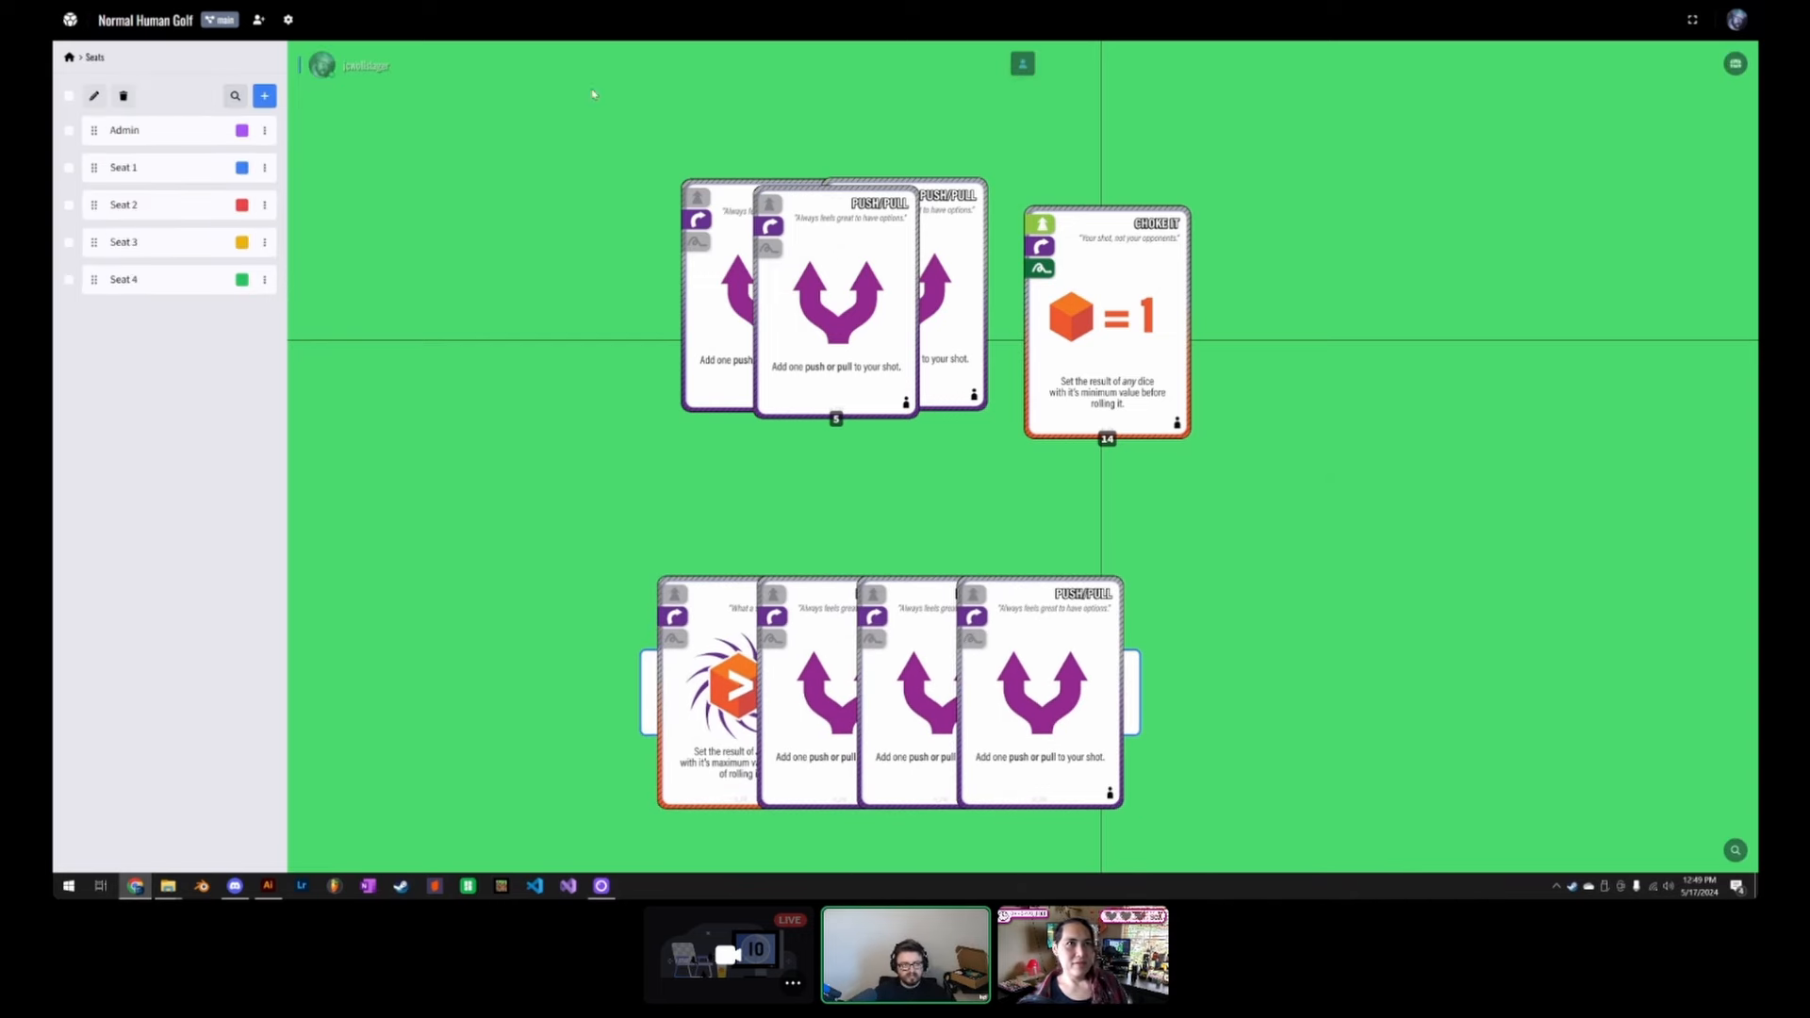
{"action": "left_click", "coordinate": [1735, 27]}
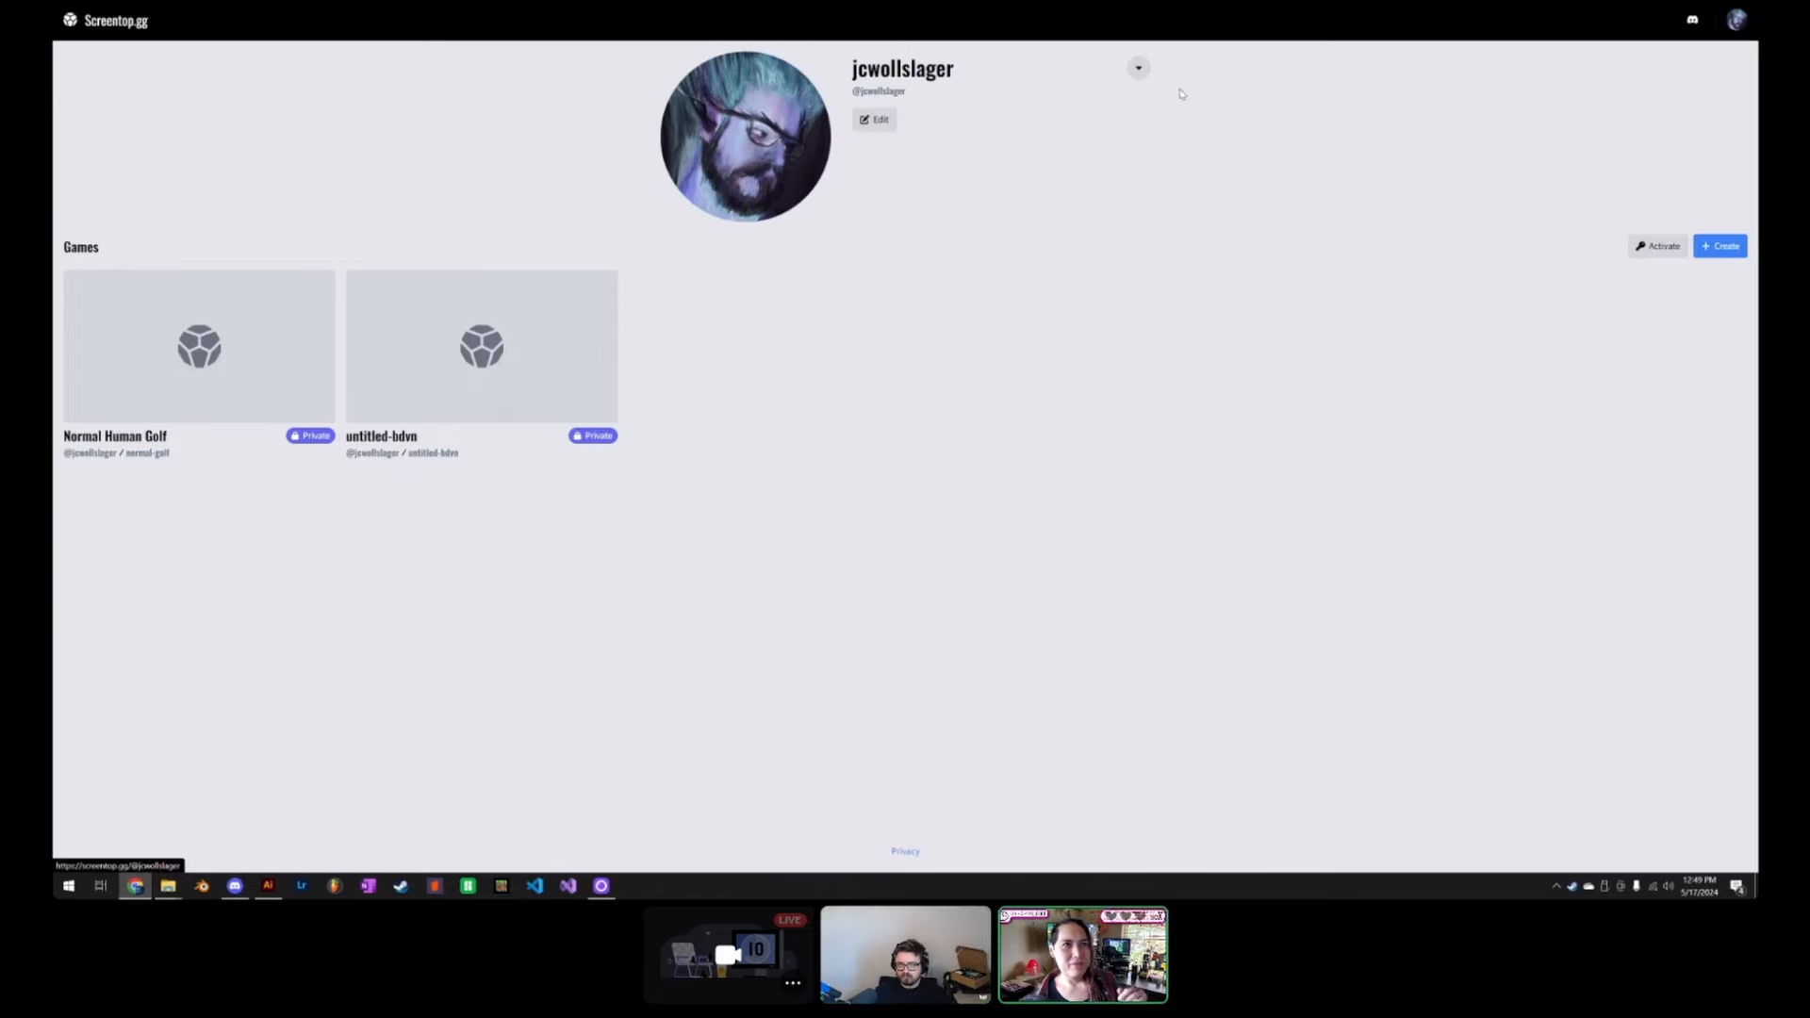
Step: Return to the Normal Human Golf editor and join the table as Seat 2
{"action": "key", "text": "alt+Left"}
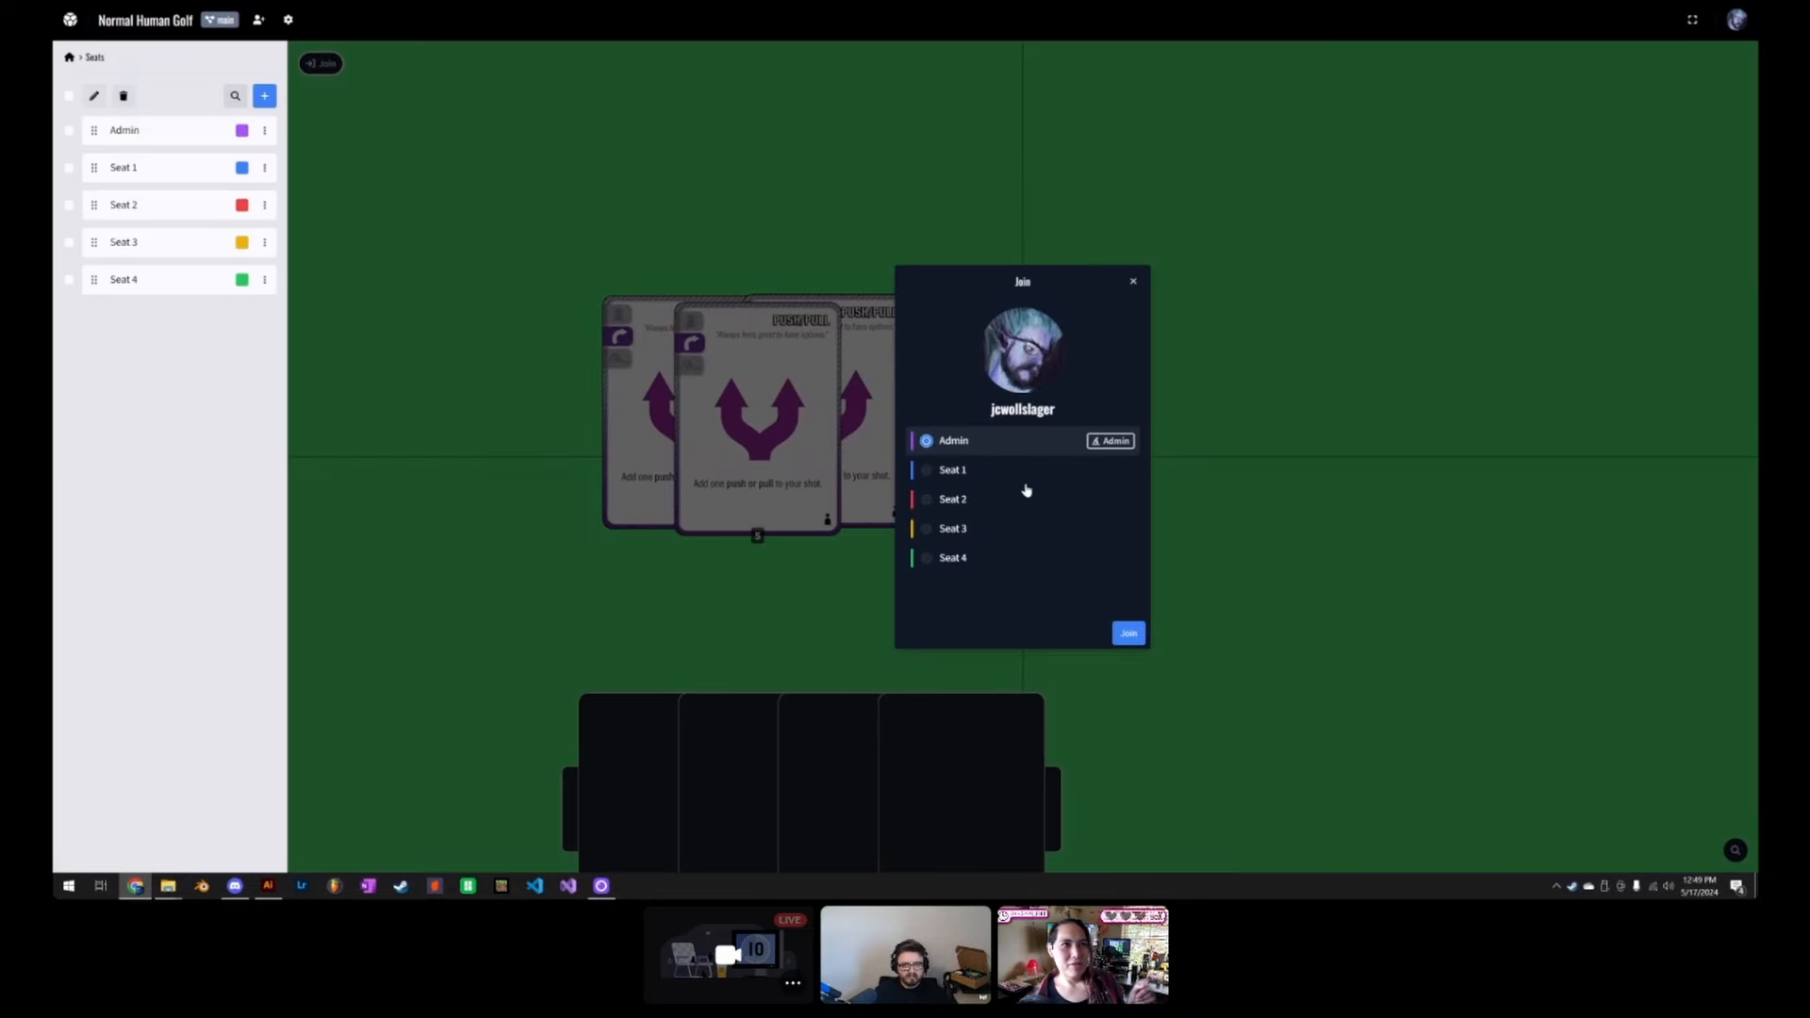
{"action": "left_click", "coordinate": [985, 474]}
{"action": "left_click", "coordinate": [982, 502]}
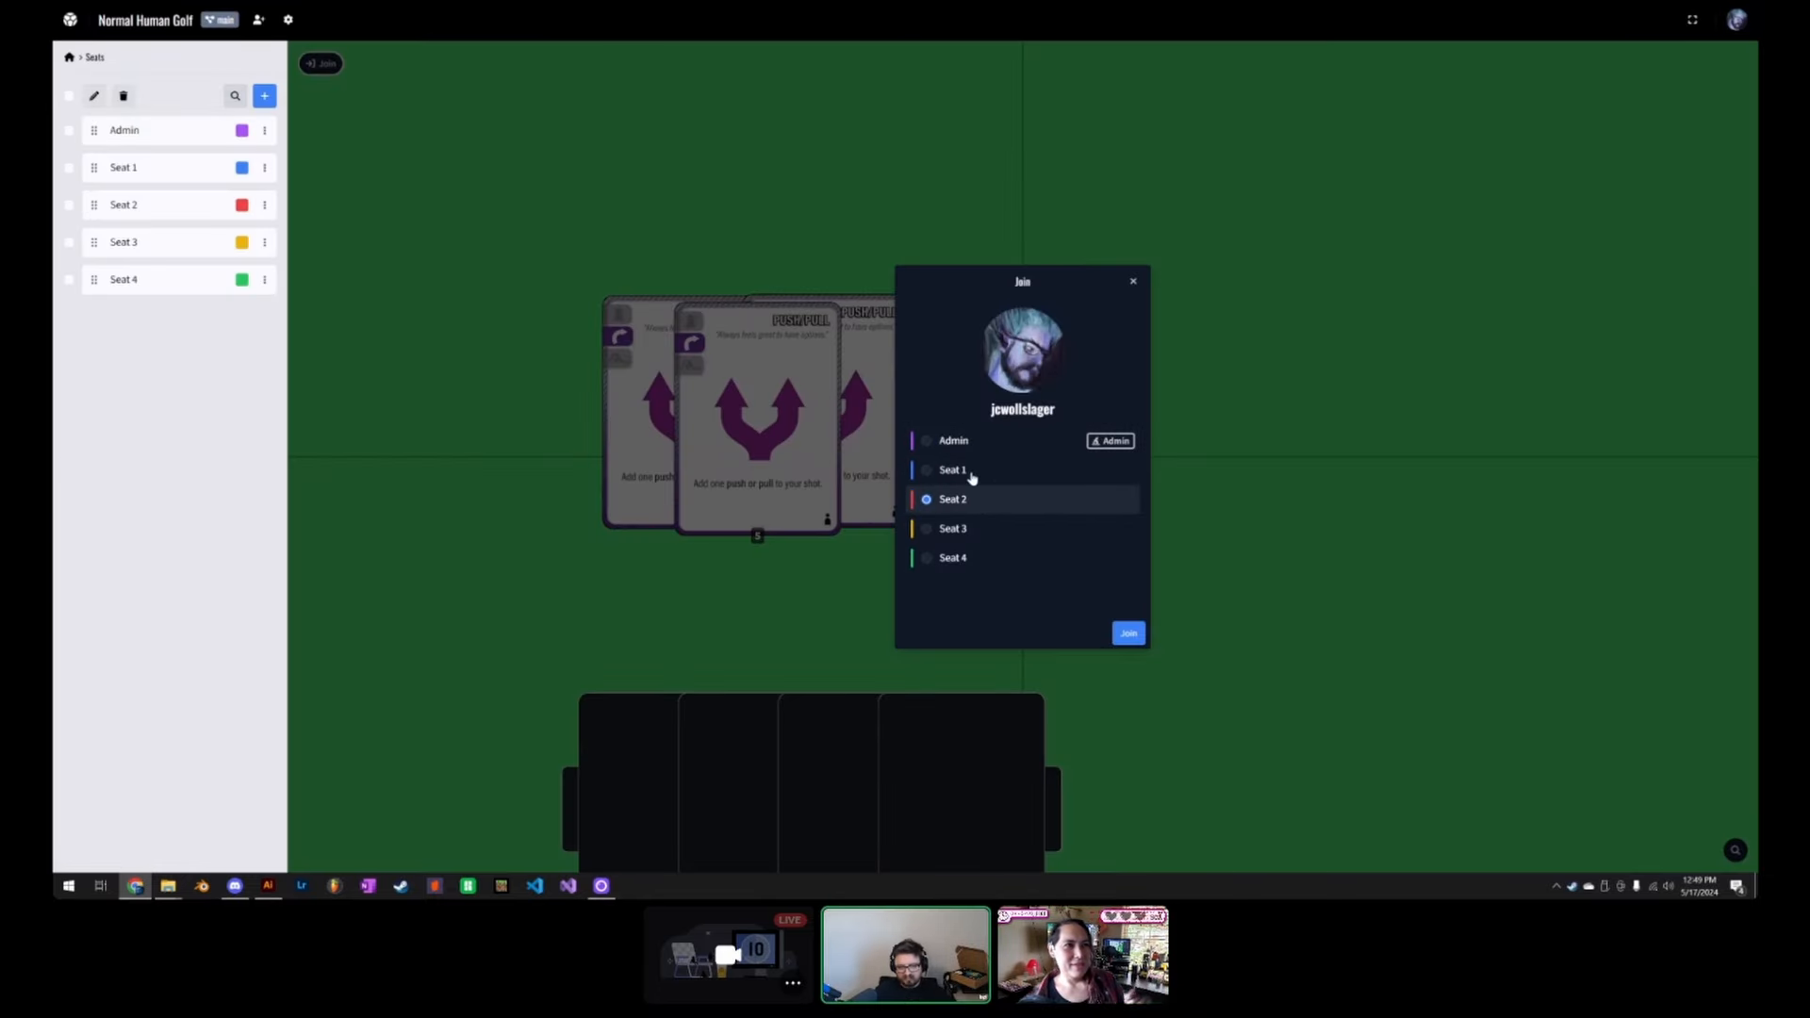
{"action": "left_click", "coordinate": [973, 476]}
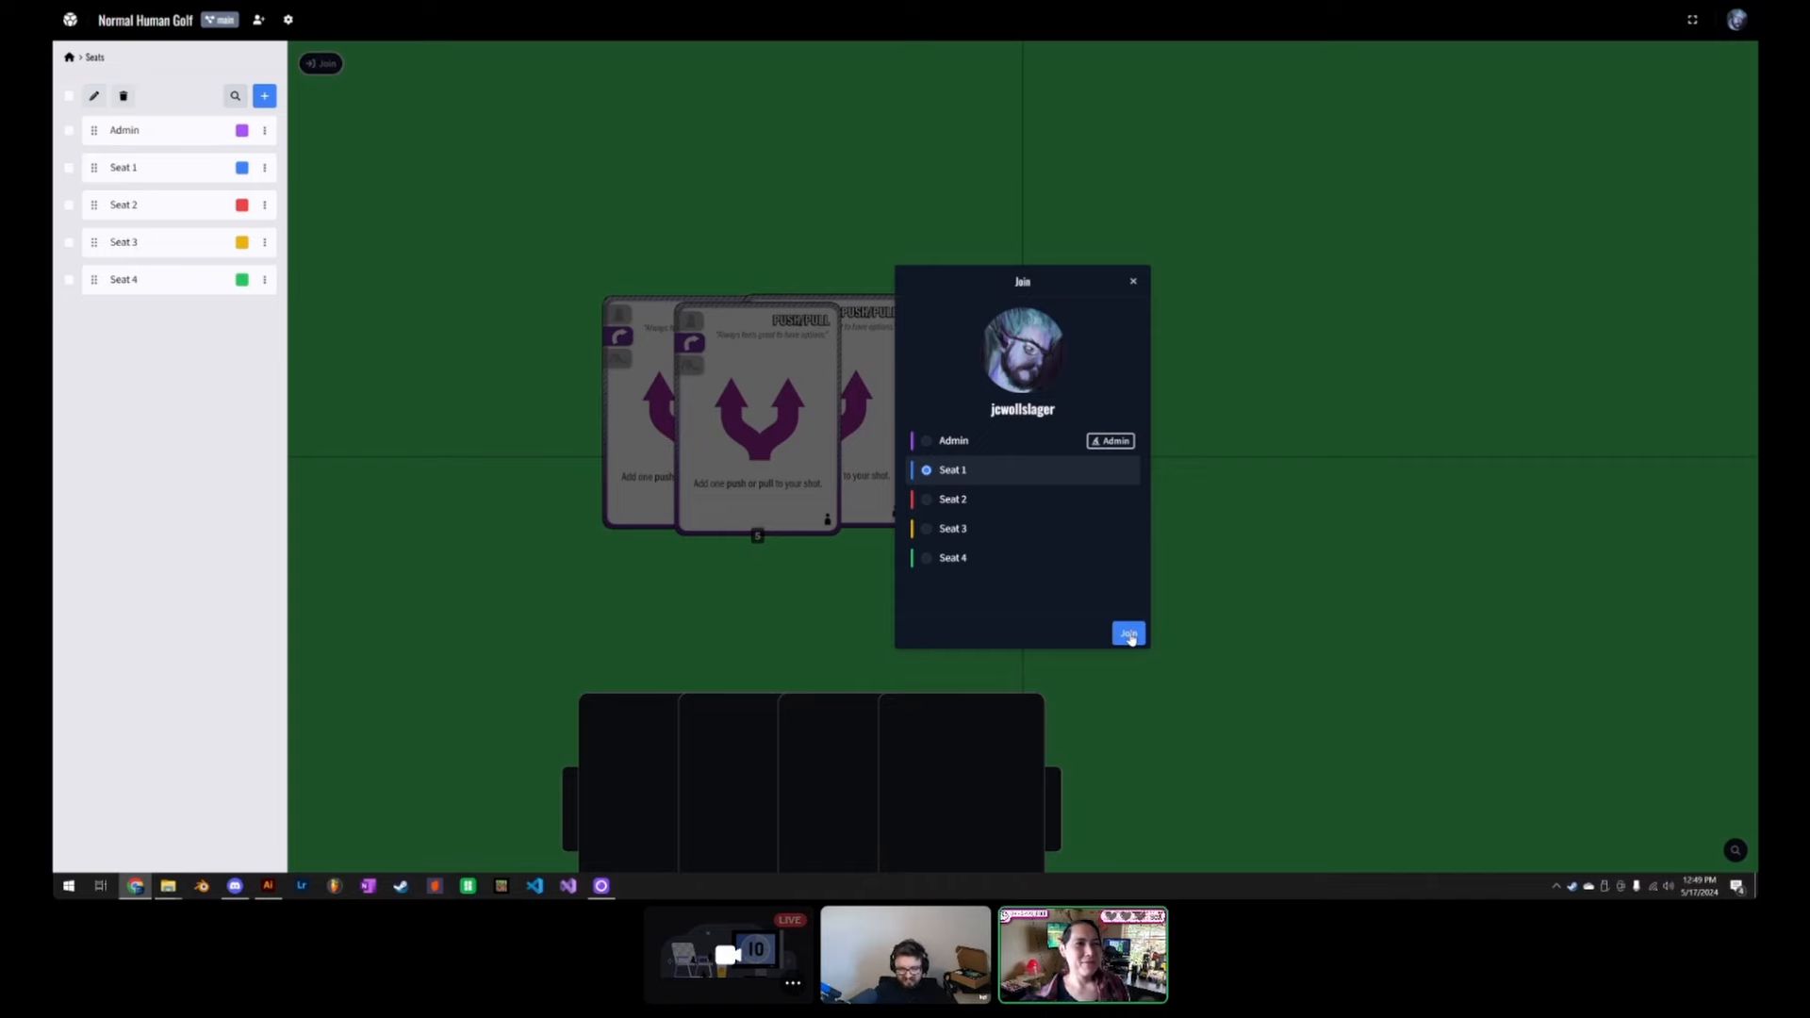
{"action": "left_click", "coordinate": [960, 502]}
{"action": "left_click", "coordinate": [1128, 634]}
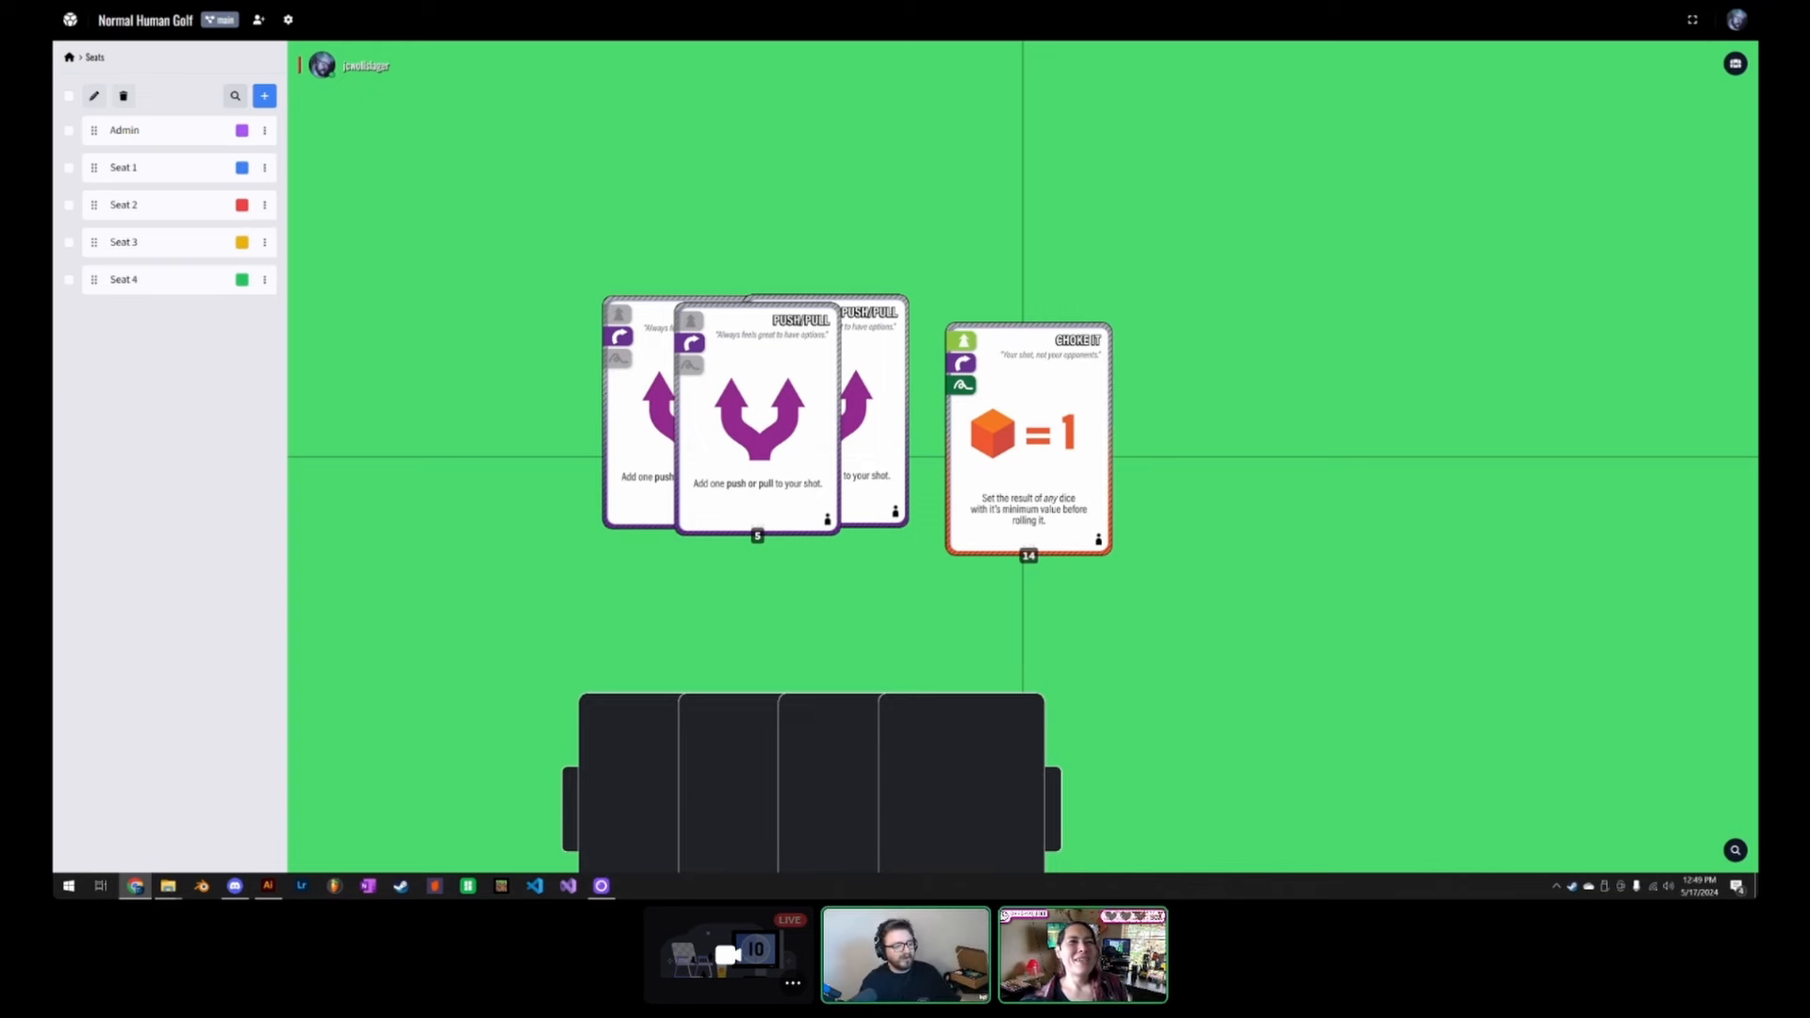
{"action": "left_click_drag", "start_coordinate": [1059, 632], "coordinate": [1028, 457]}
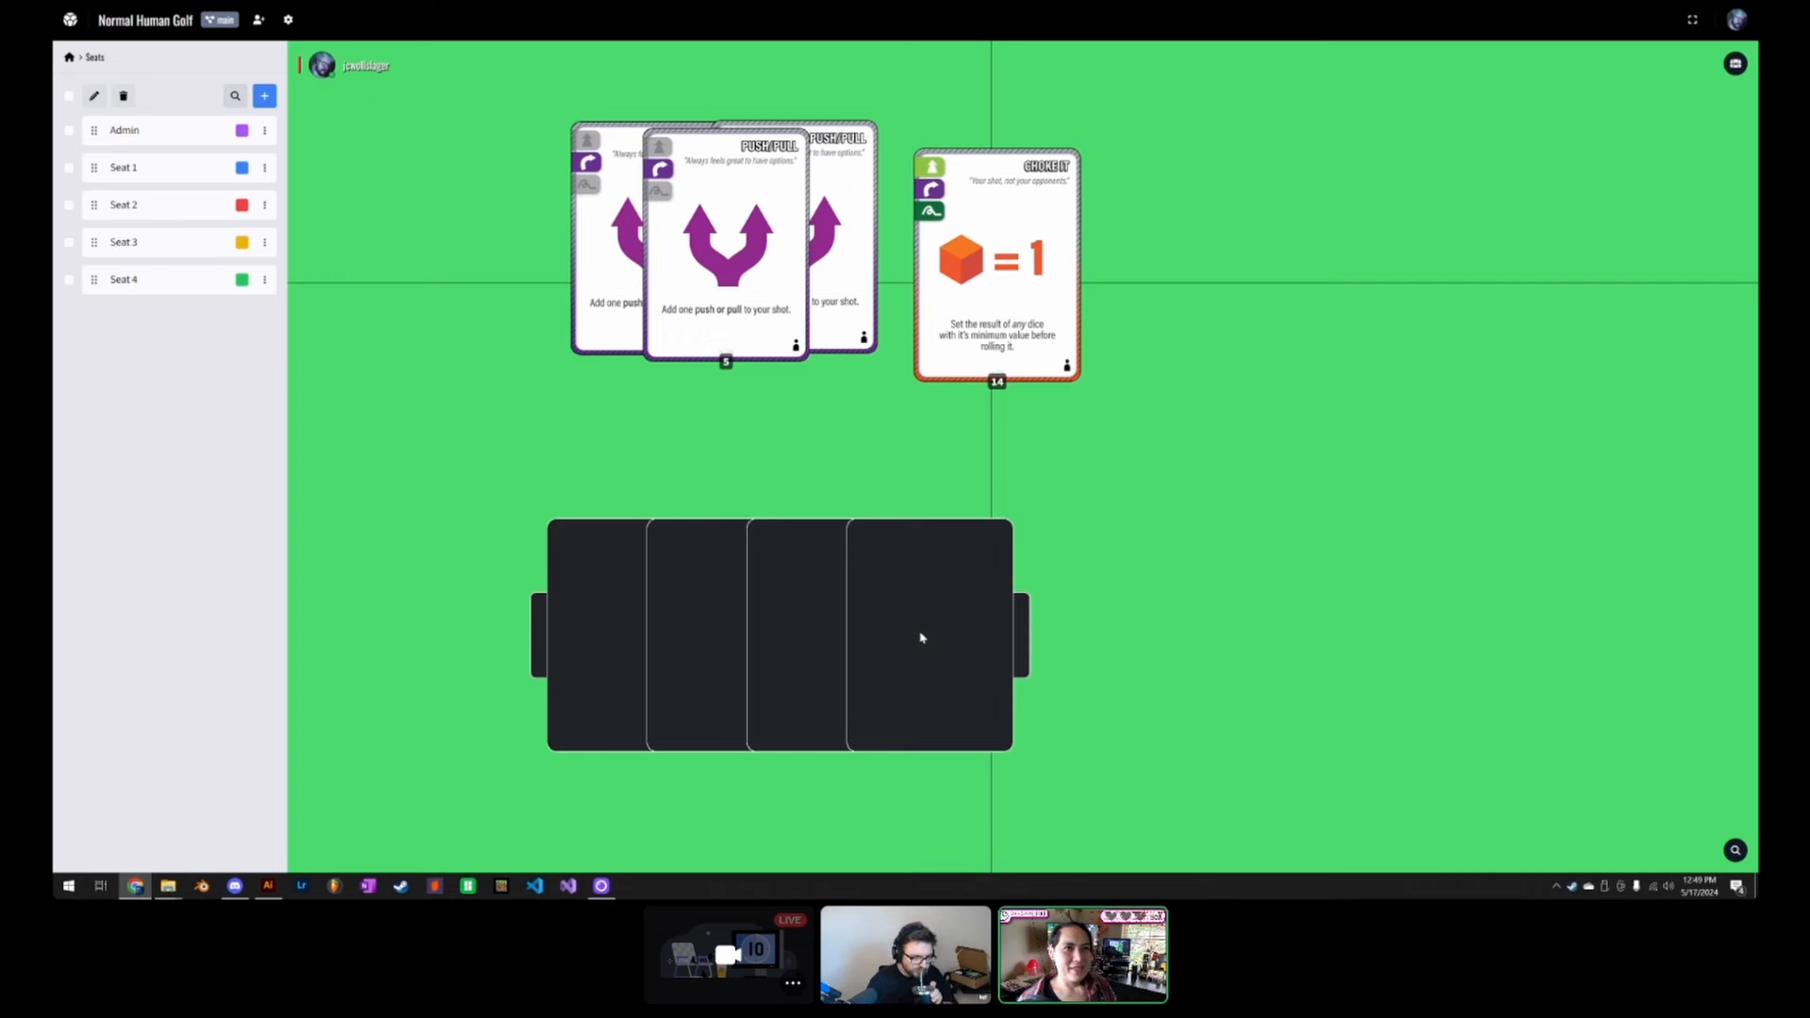
Step: Leave Seat 2 and rejoin the table in the Admin seat
{"action": "left_click", "coordinate": [323, 66]}
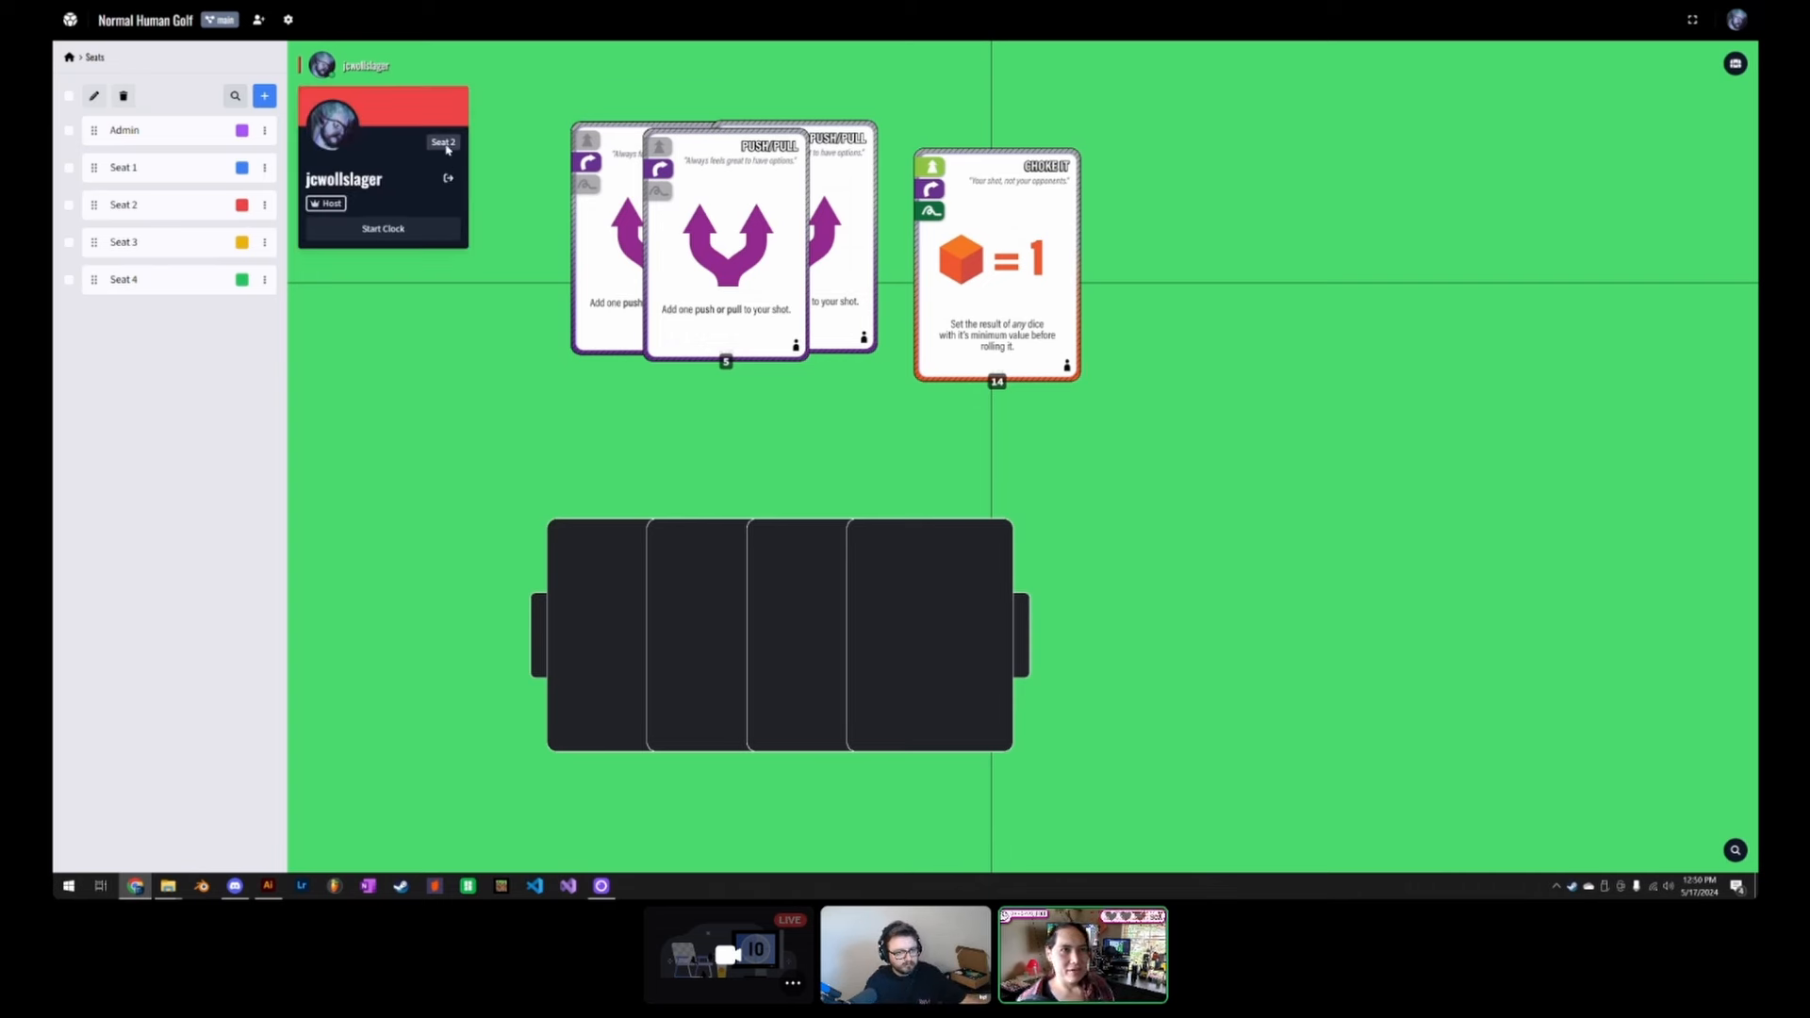
{"action": "left_click", "coordinate": [449, 180]}
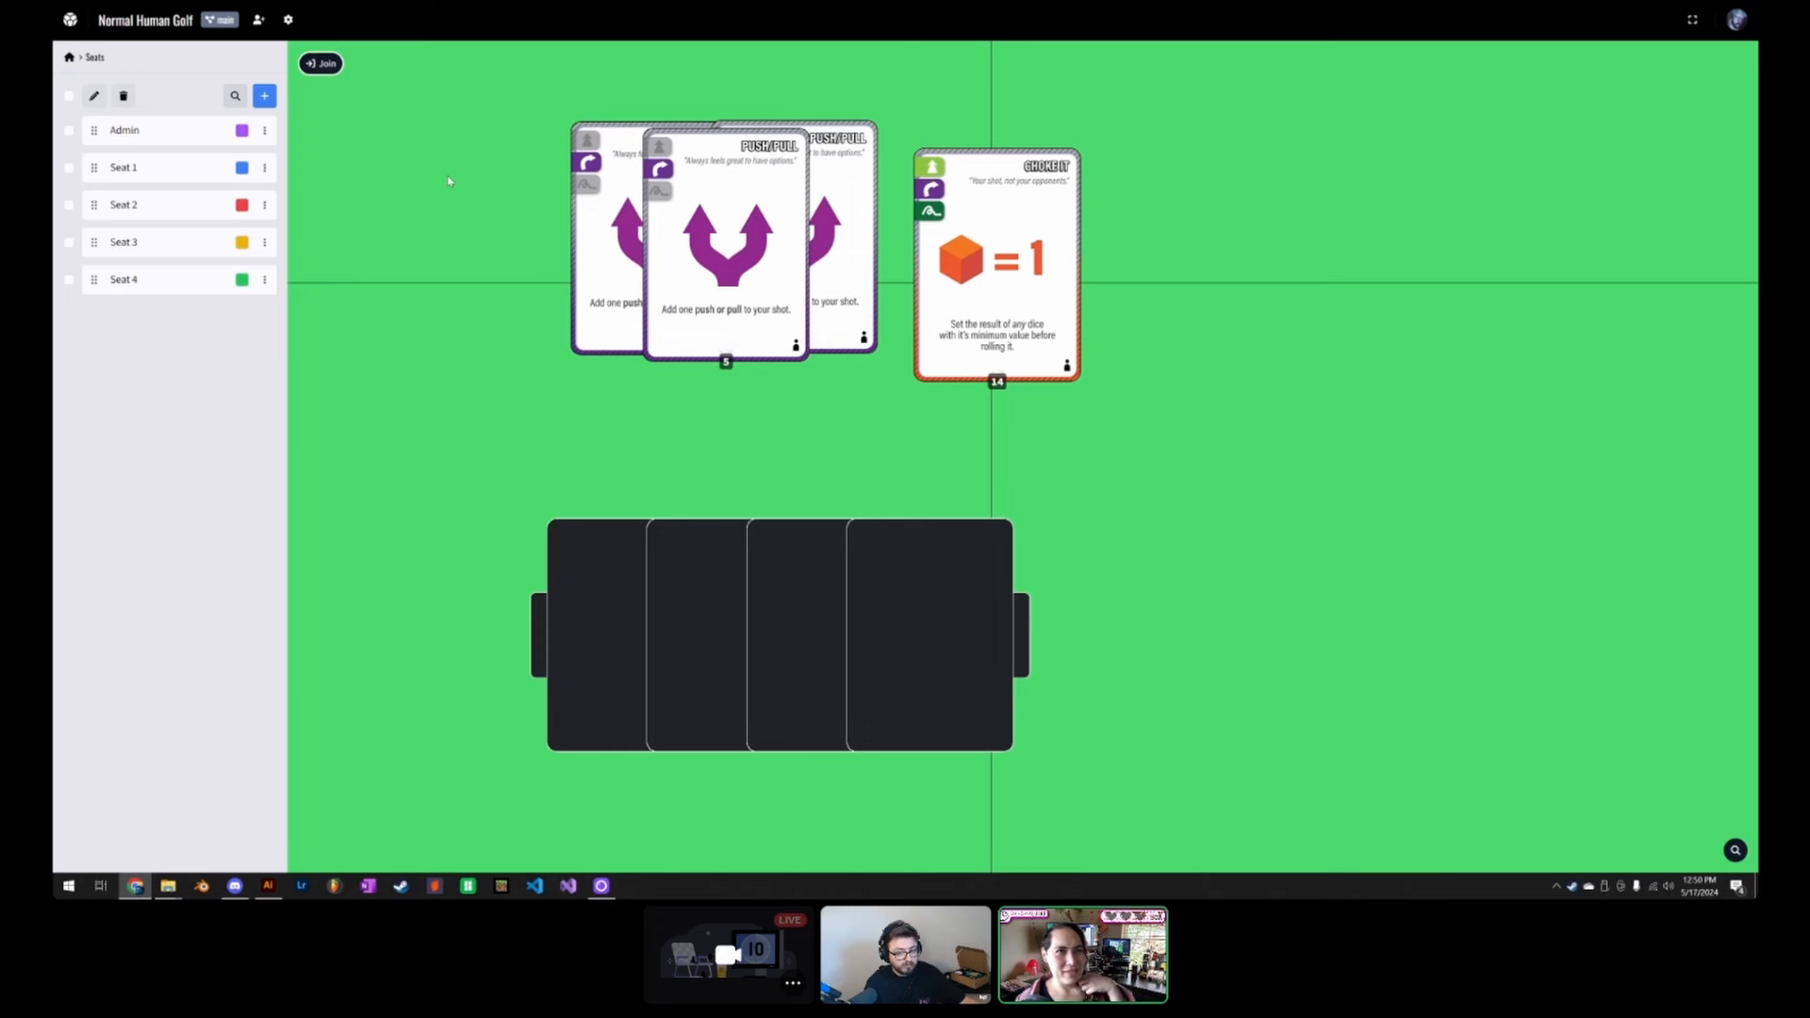
{"action": "left_click", "coordinate": [328, 67]}
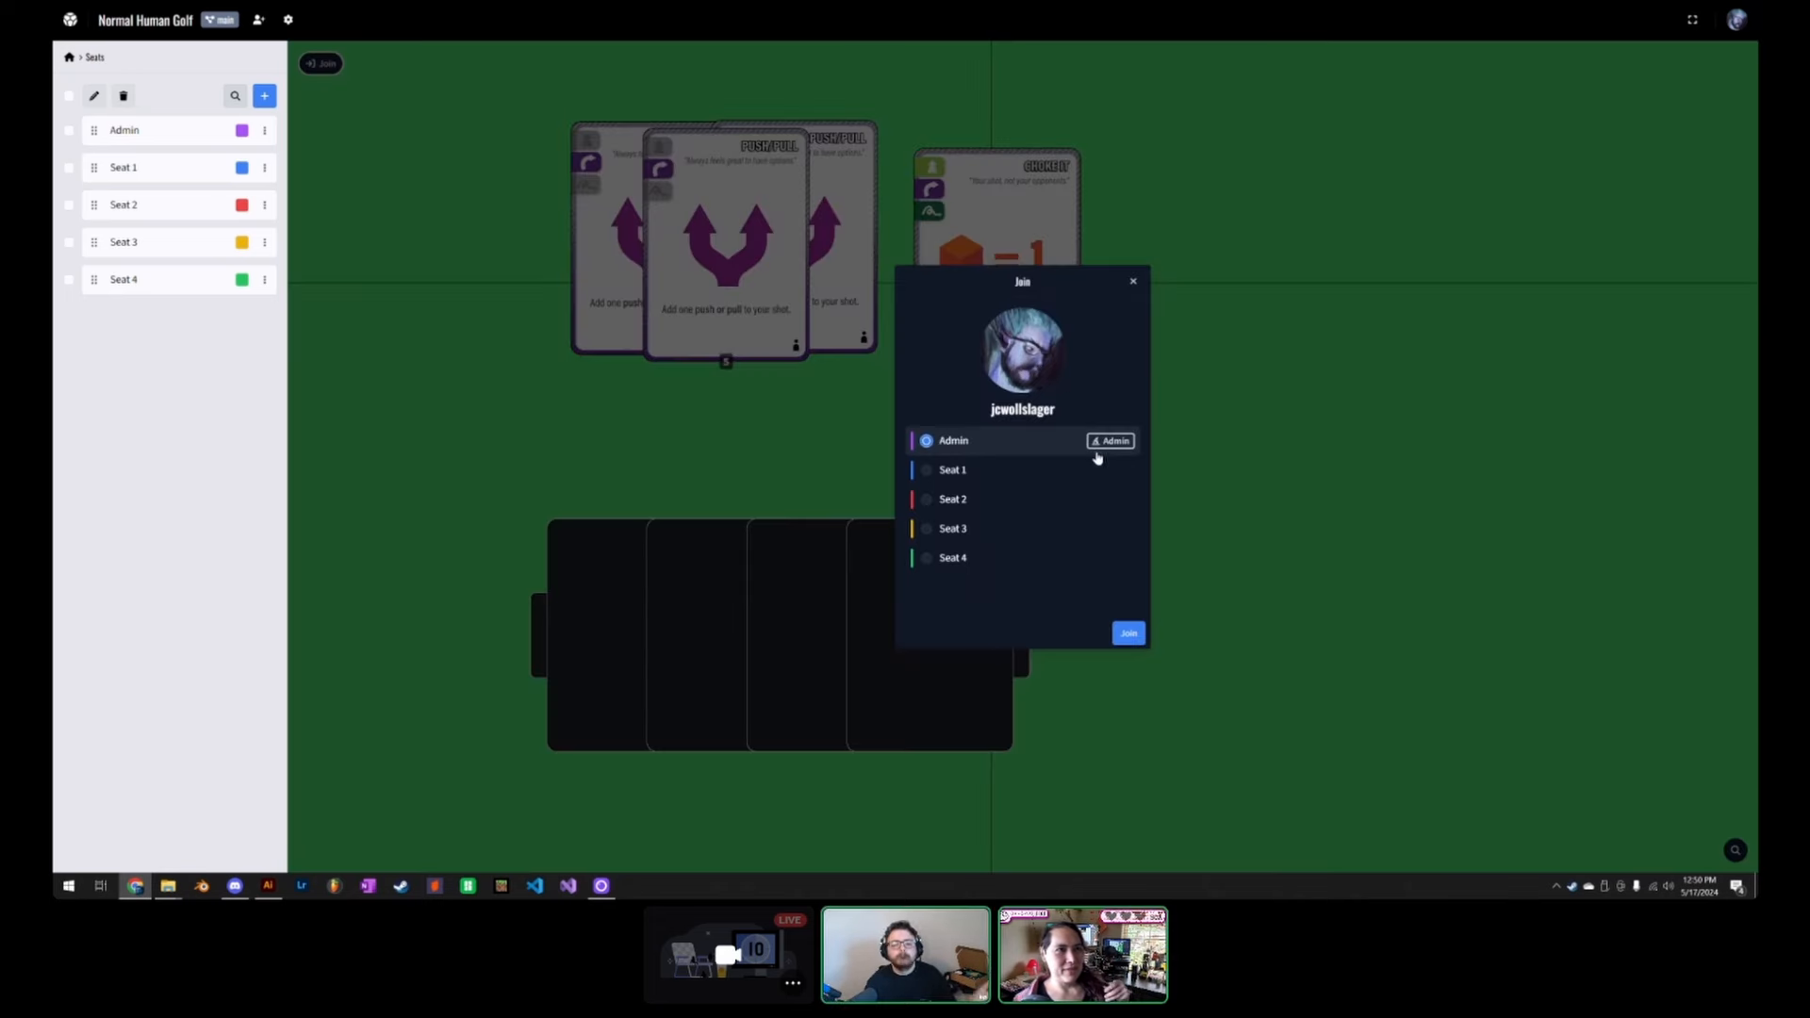
{"action": "left_click", "coordinate": [1128, 633]}
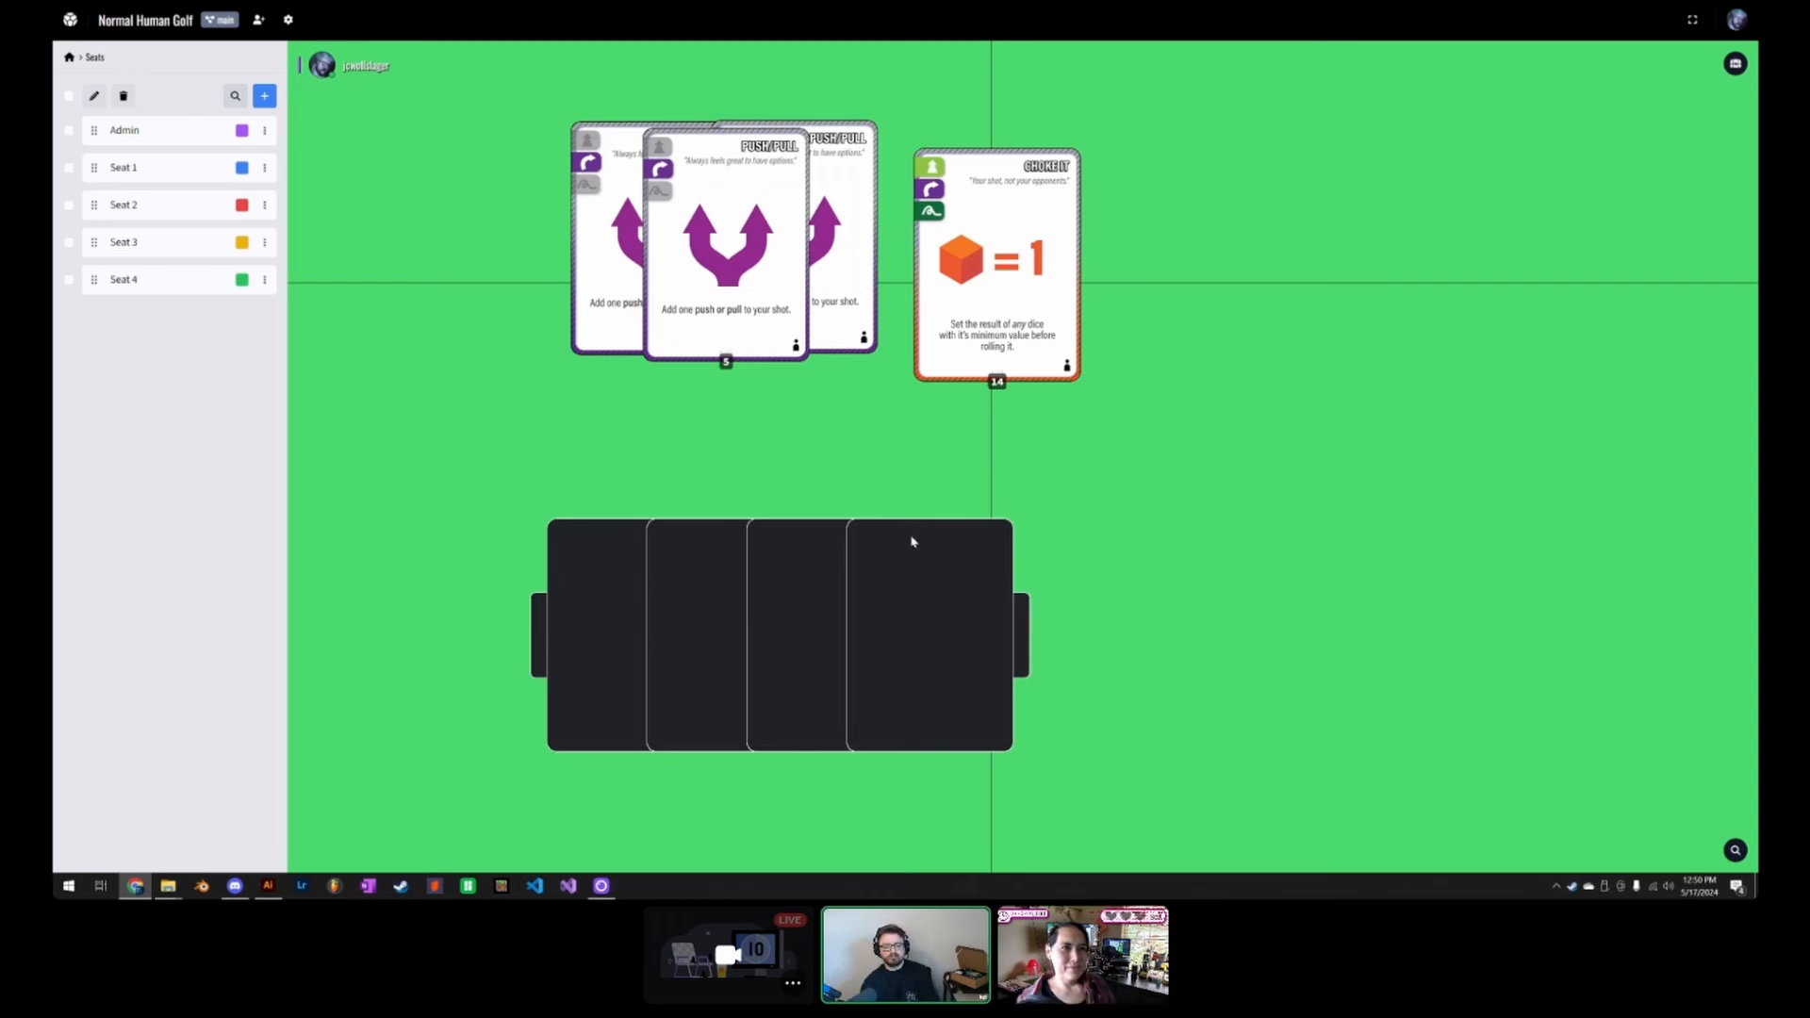
Step: Add Admin to the hand container's assigned seats, alongside Seat 1
{"action": "left_click", "coordinate": [739, 636]}
{"action": "left_click", "coordinate": [1028, 629]}
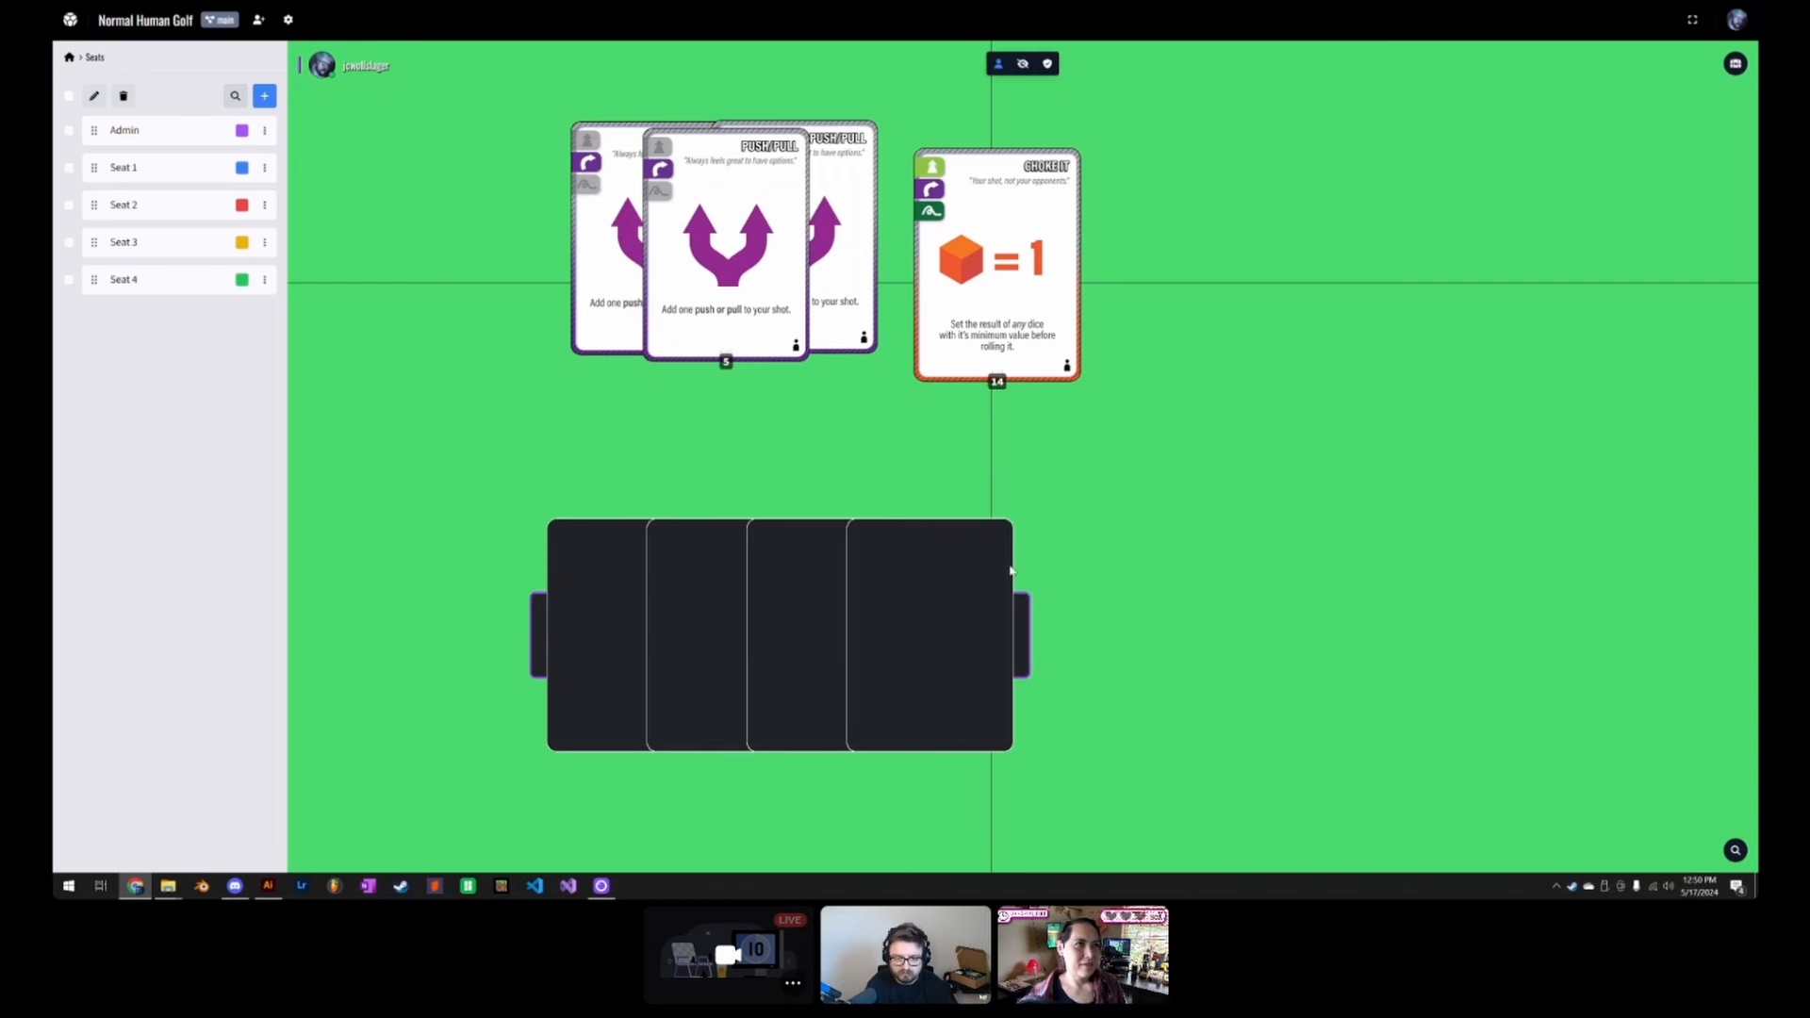
{"action": "right_click", "coordinate": [1022, 635]}
{"action": "mouse_move", "coordinate": [1137, 704]}
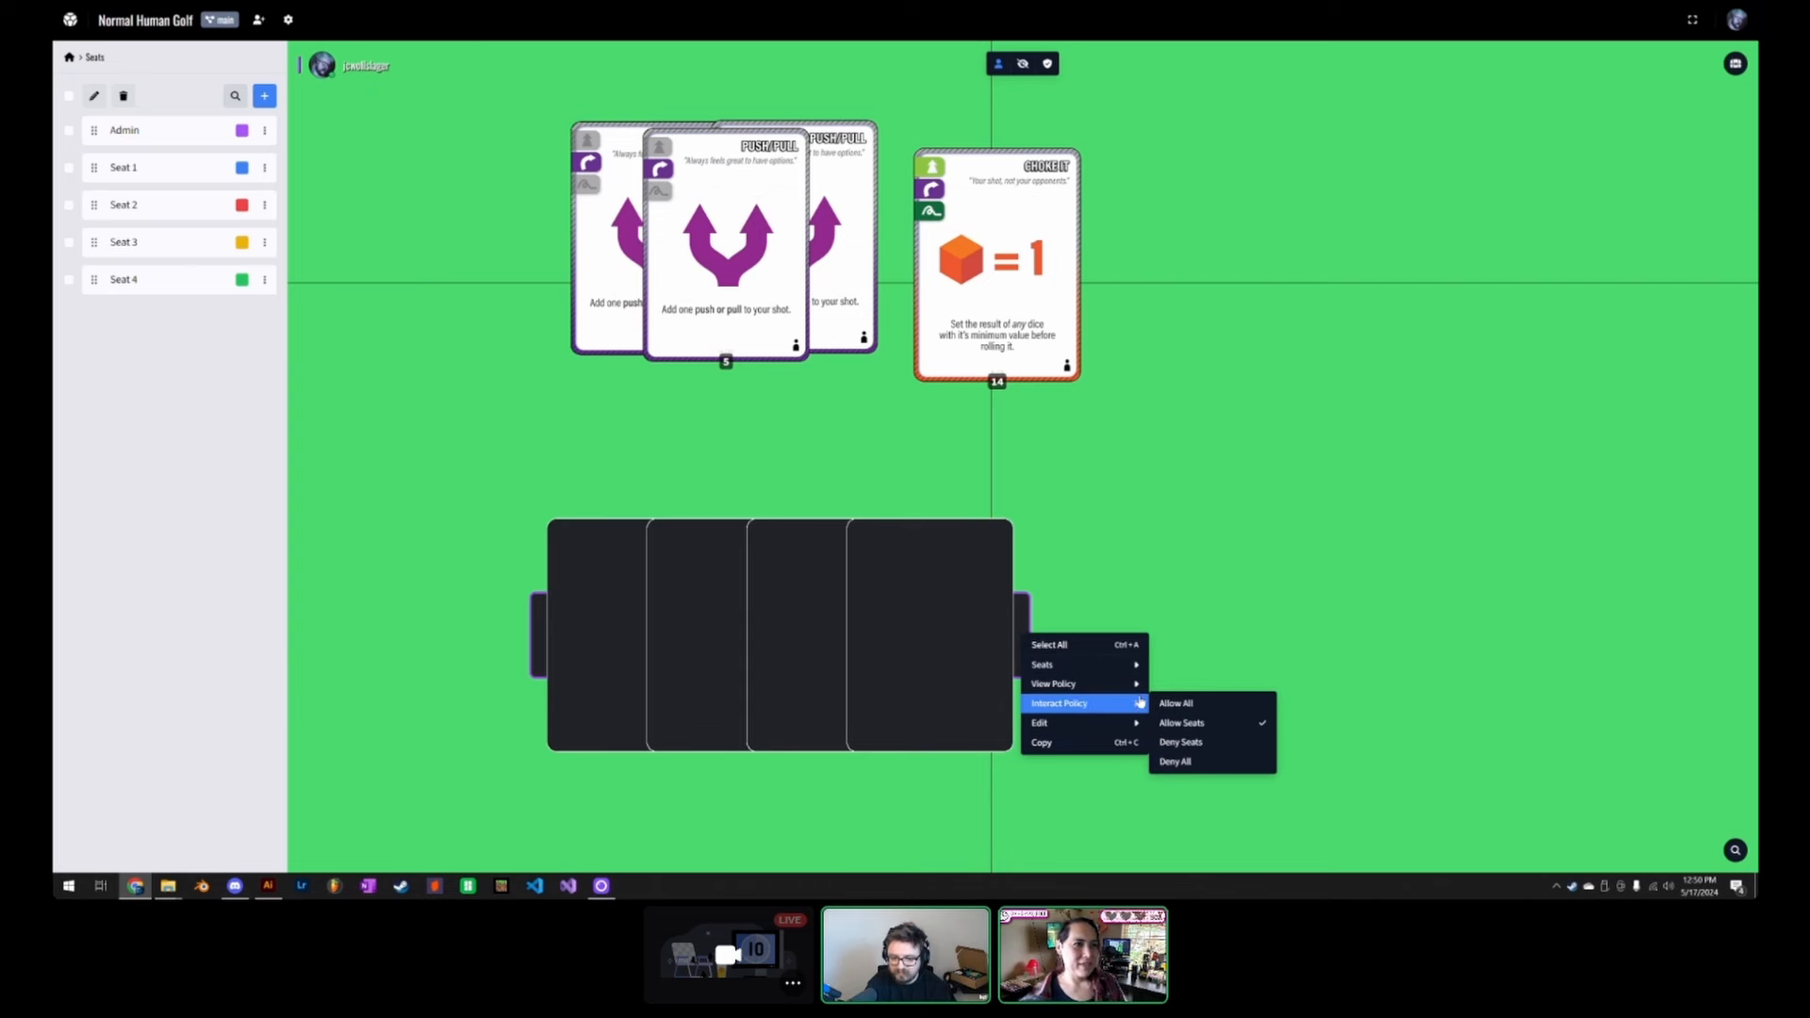
{"action": "mouse_move", "coordinate": [1099, 668]}
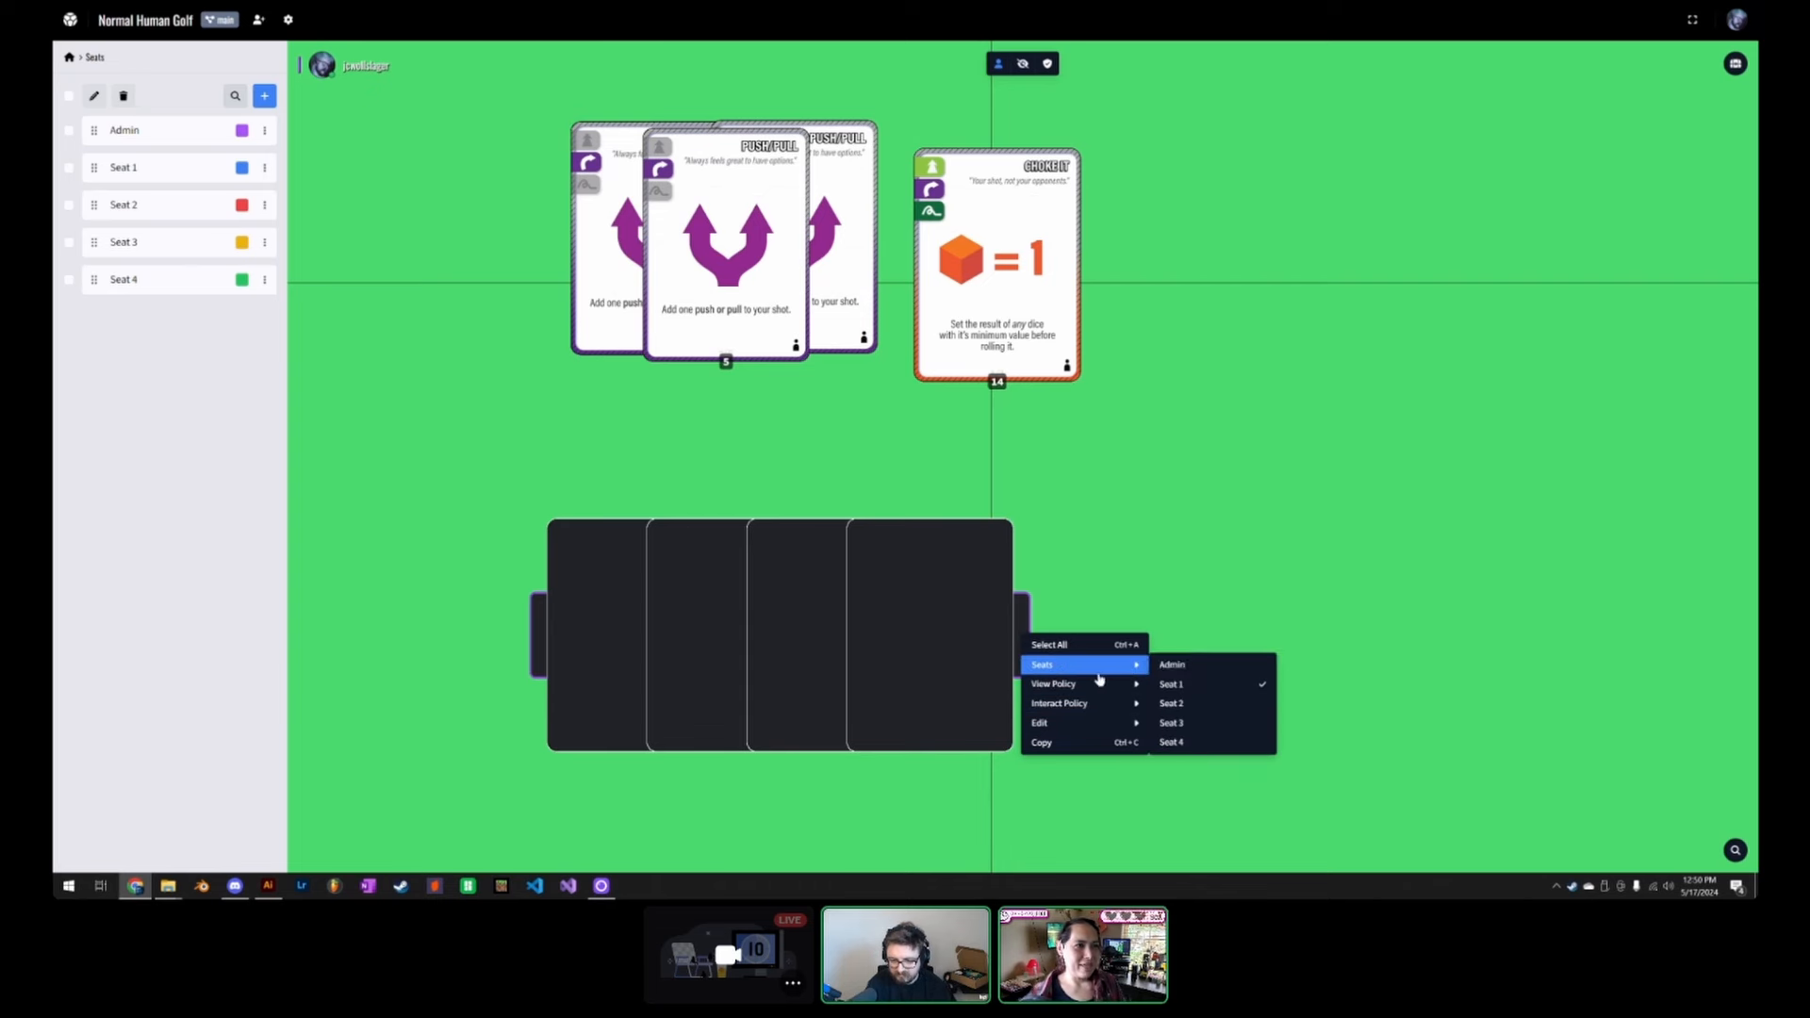
{"action": "left_click", "coordinate": [1195, 669]}
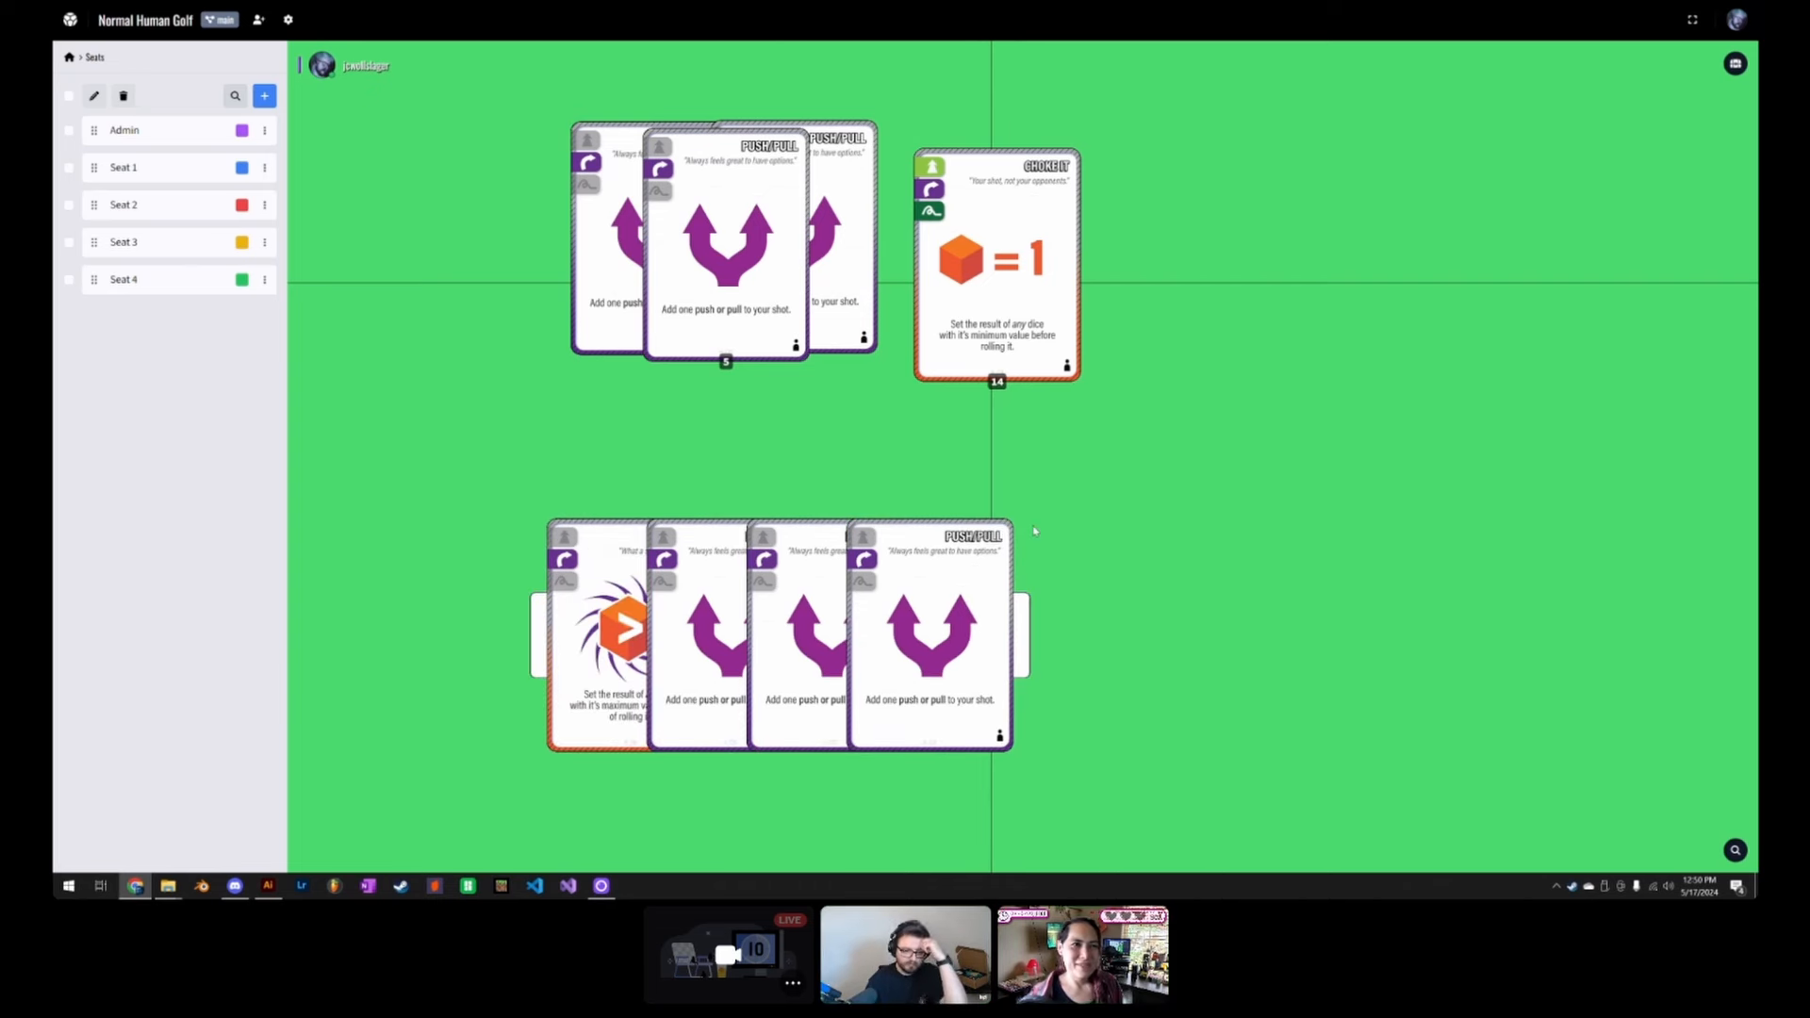
Step: Leave the seat list and draw several cards from the CHOKE IT deck into the hand container
{"action": "left_click", "coordinate": [69, 59]}
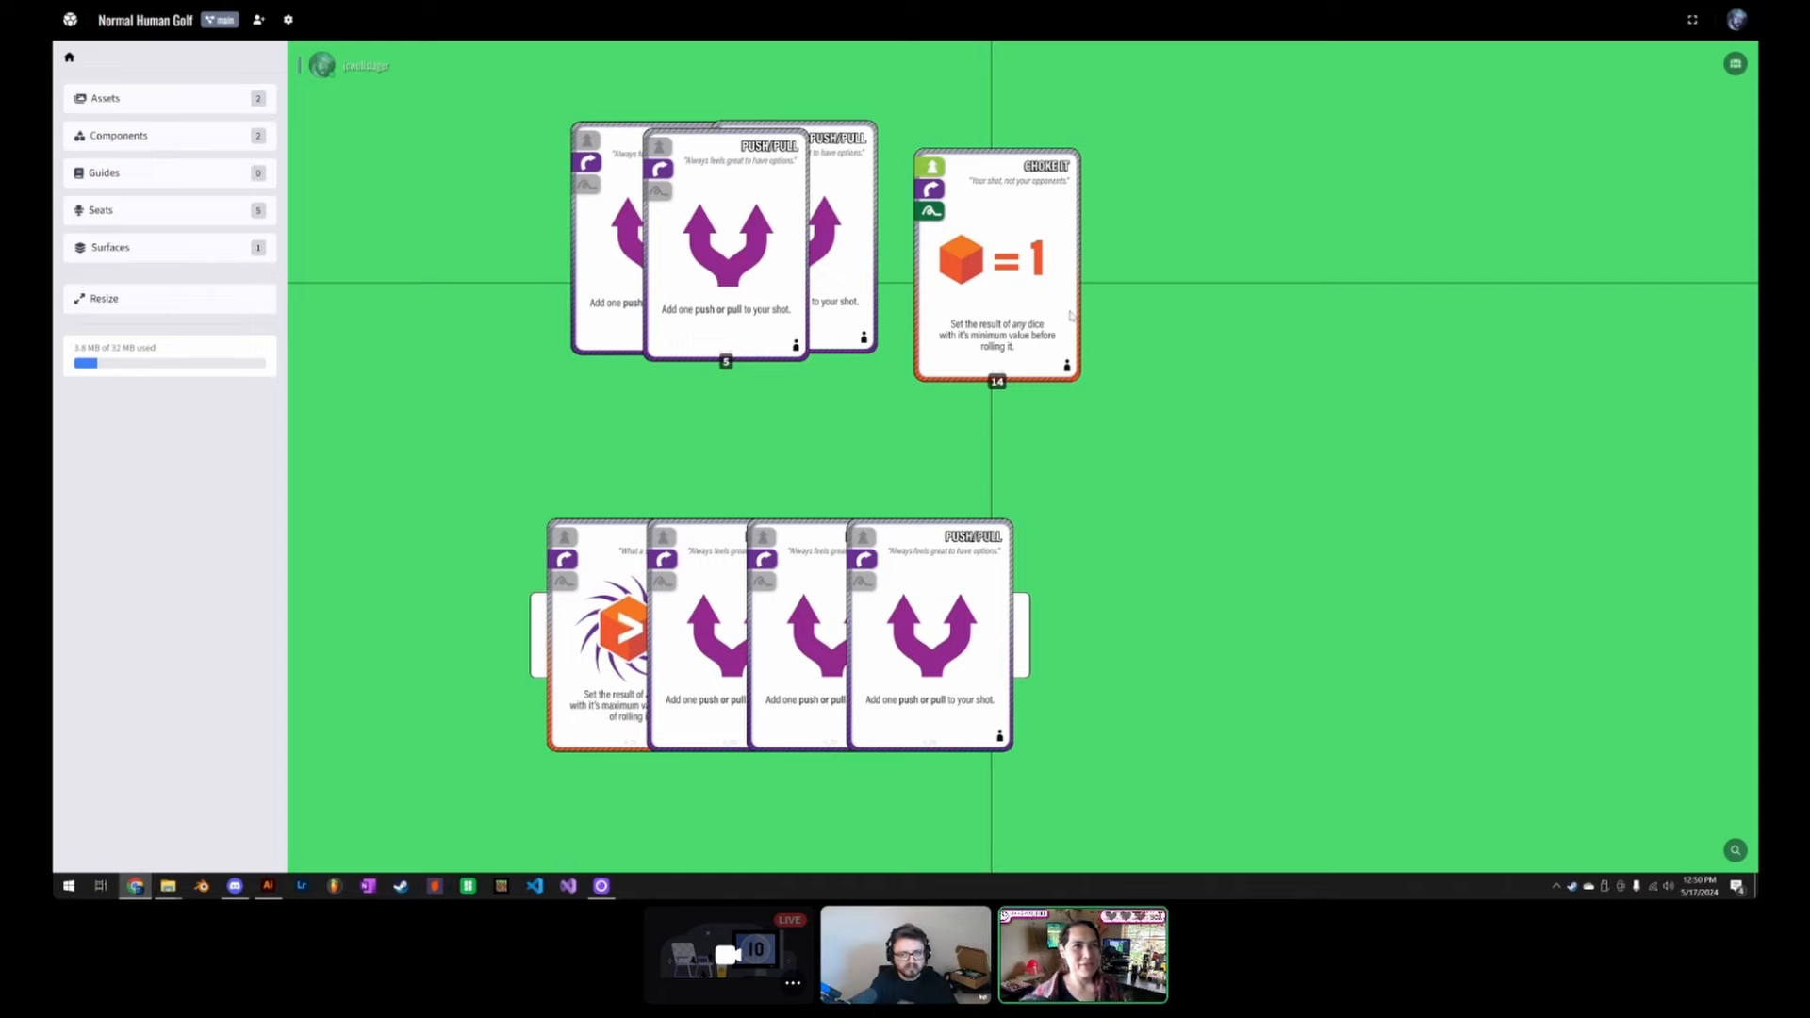
{"action": "left_click_drag", "start_coordinate": [1023, 324], "coordinate": [1000, 679]}
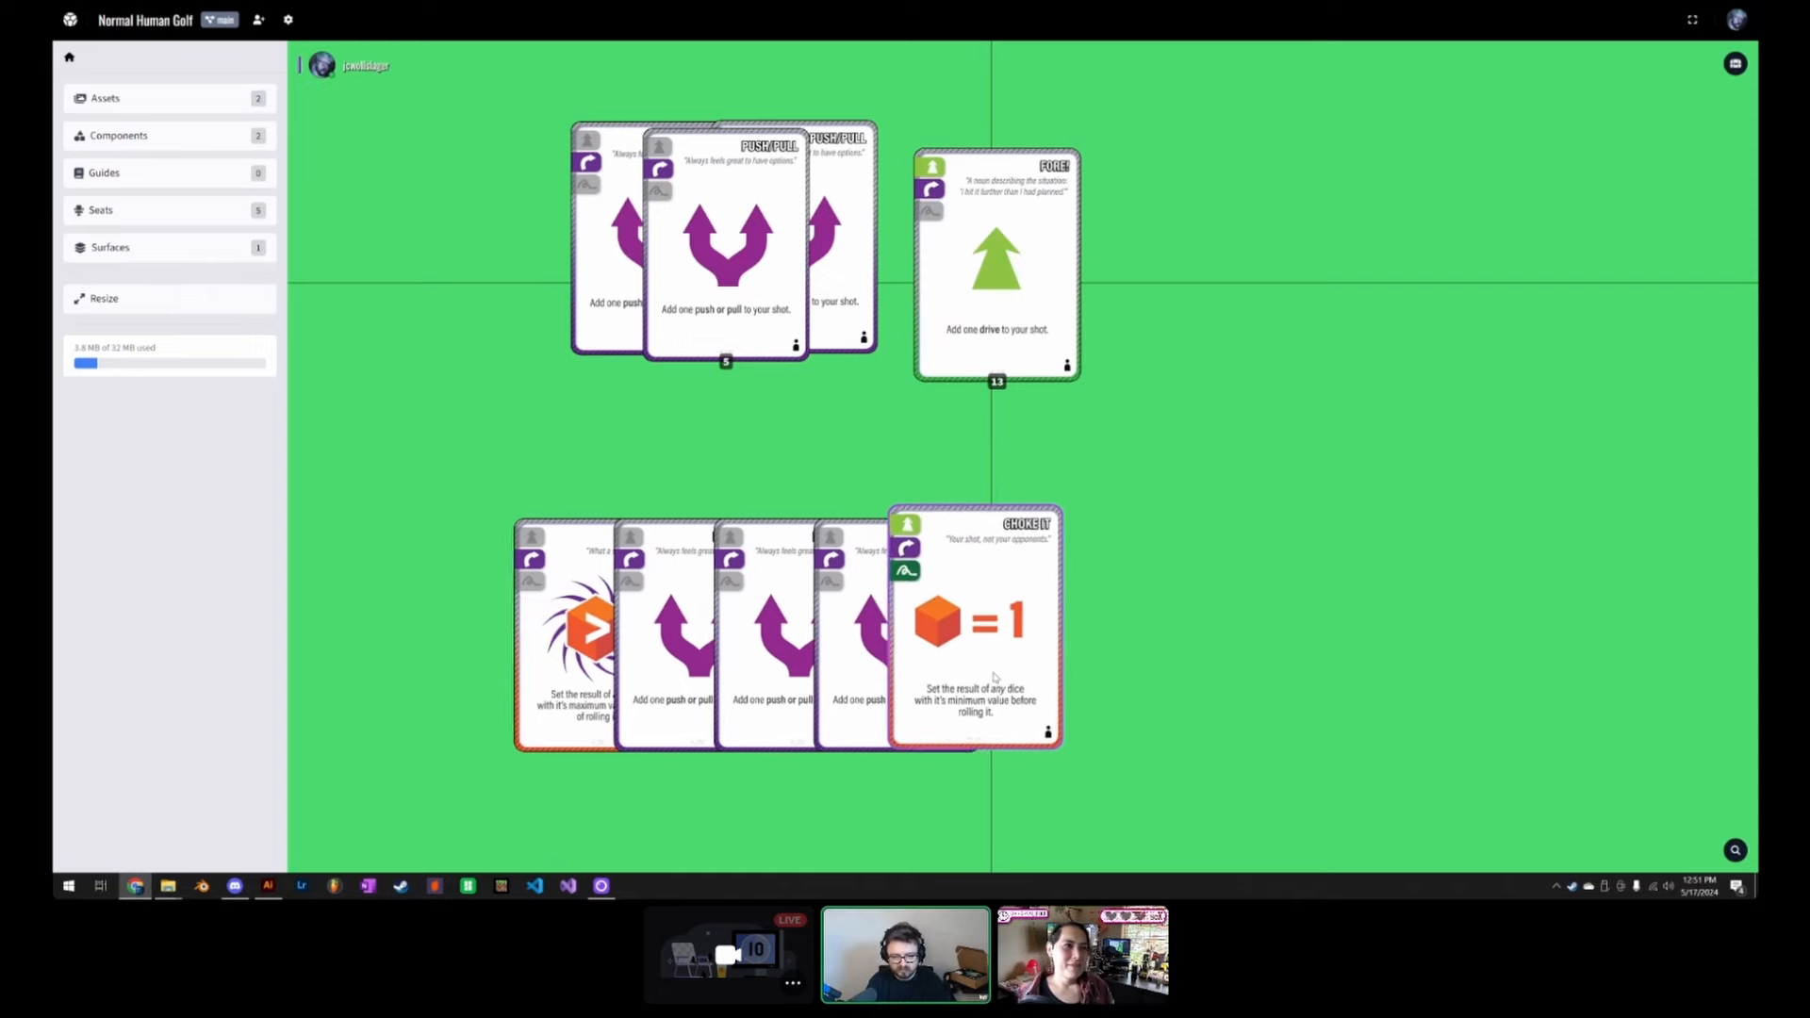
{"action": "left_click_drag", "start_coordinate": [990, 352], "coordinate": [922, 663]}
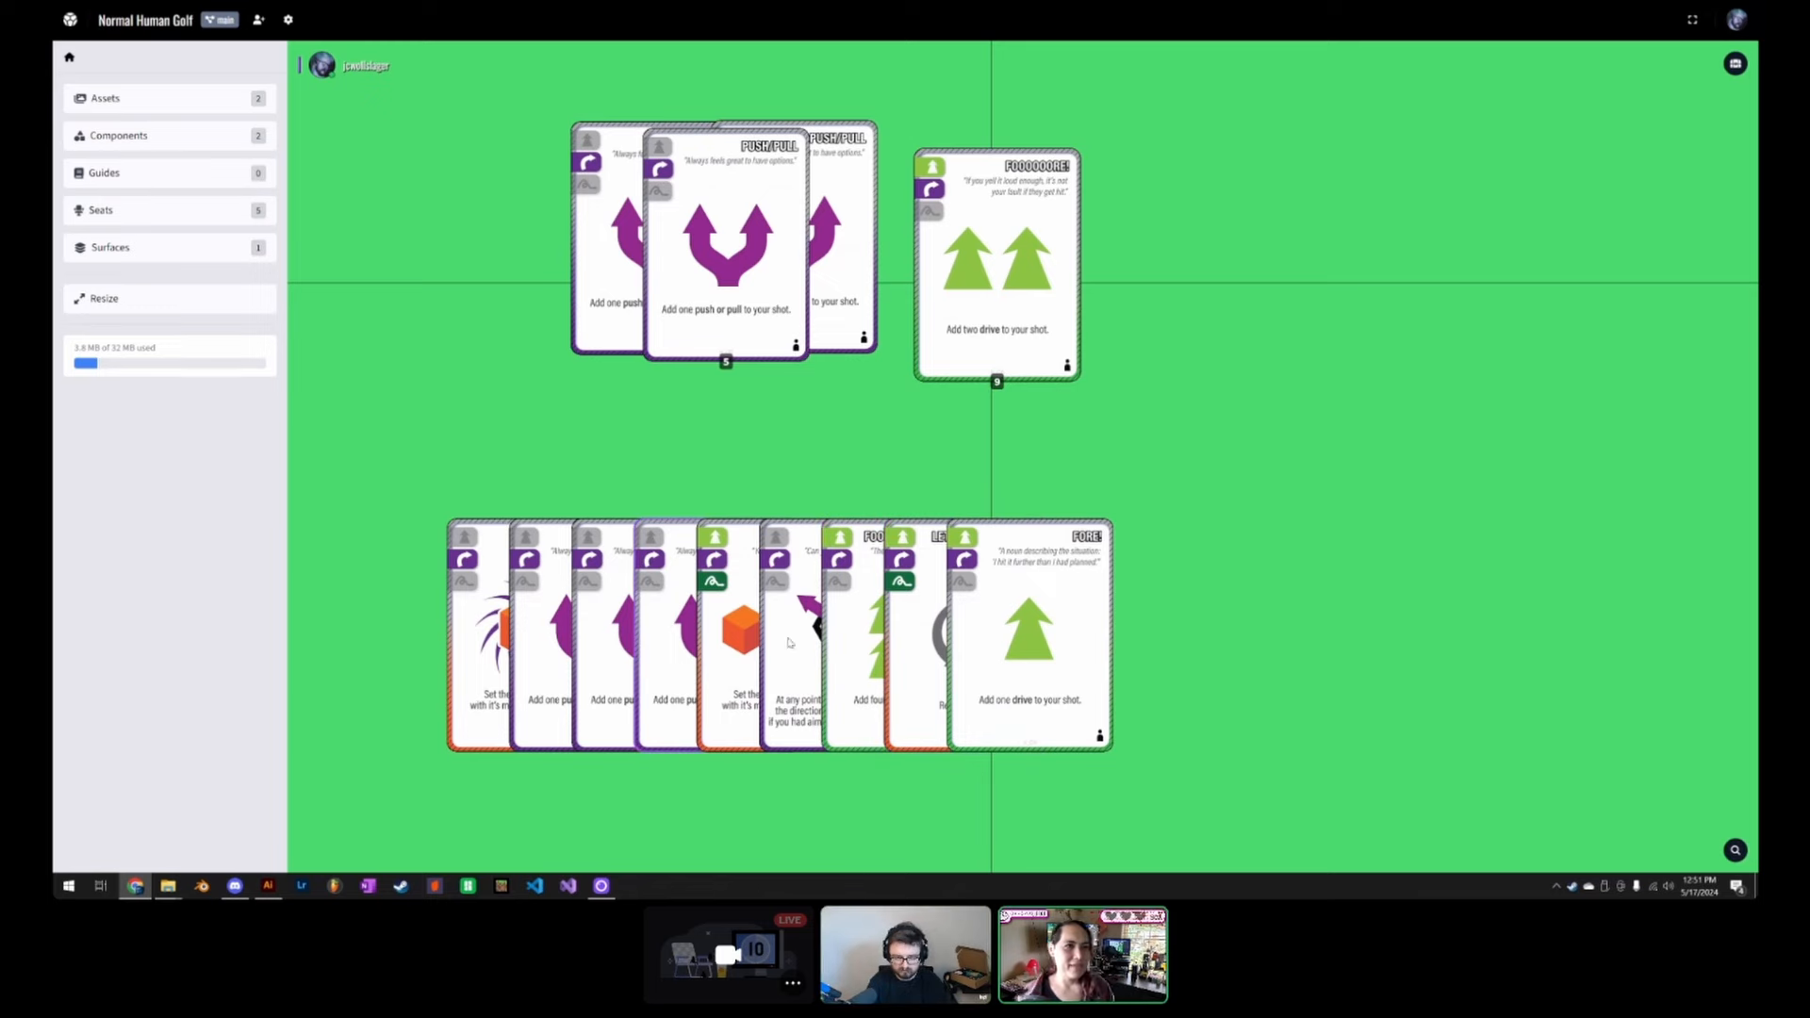
Step: Move all cards out of the hand container and back onto the table around the deck
{"action": "left_click_drag", "start_coordinate": [924, 645], "coordinate": [971, 328]}
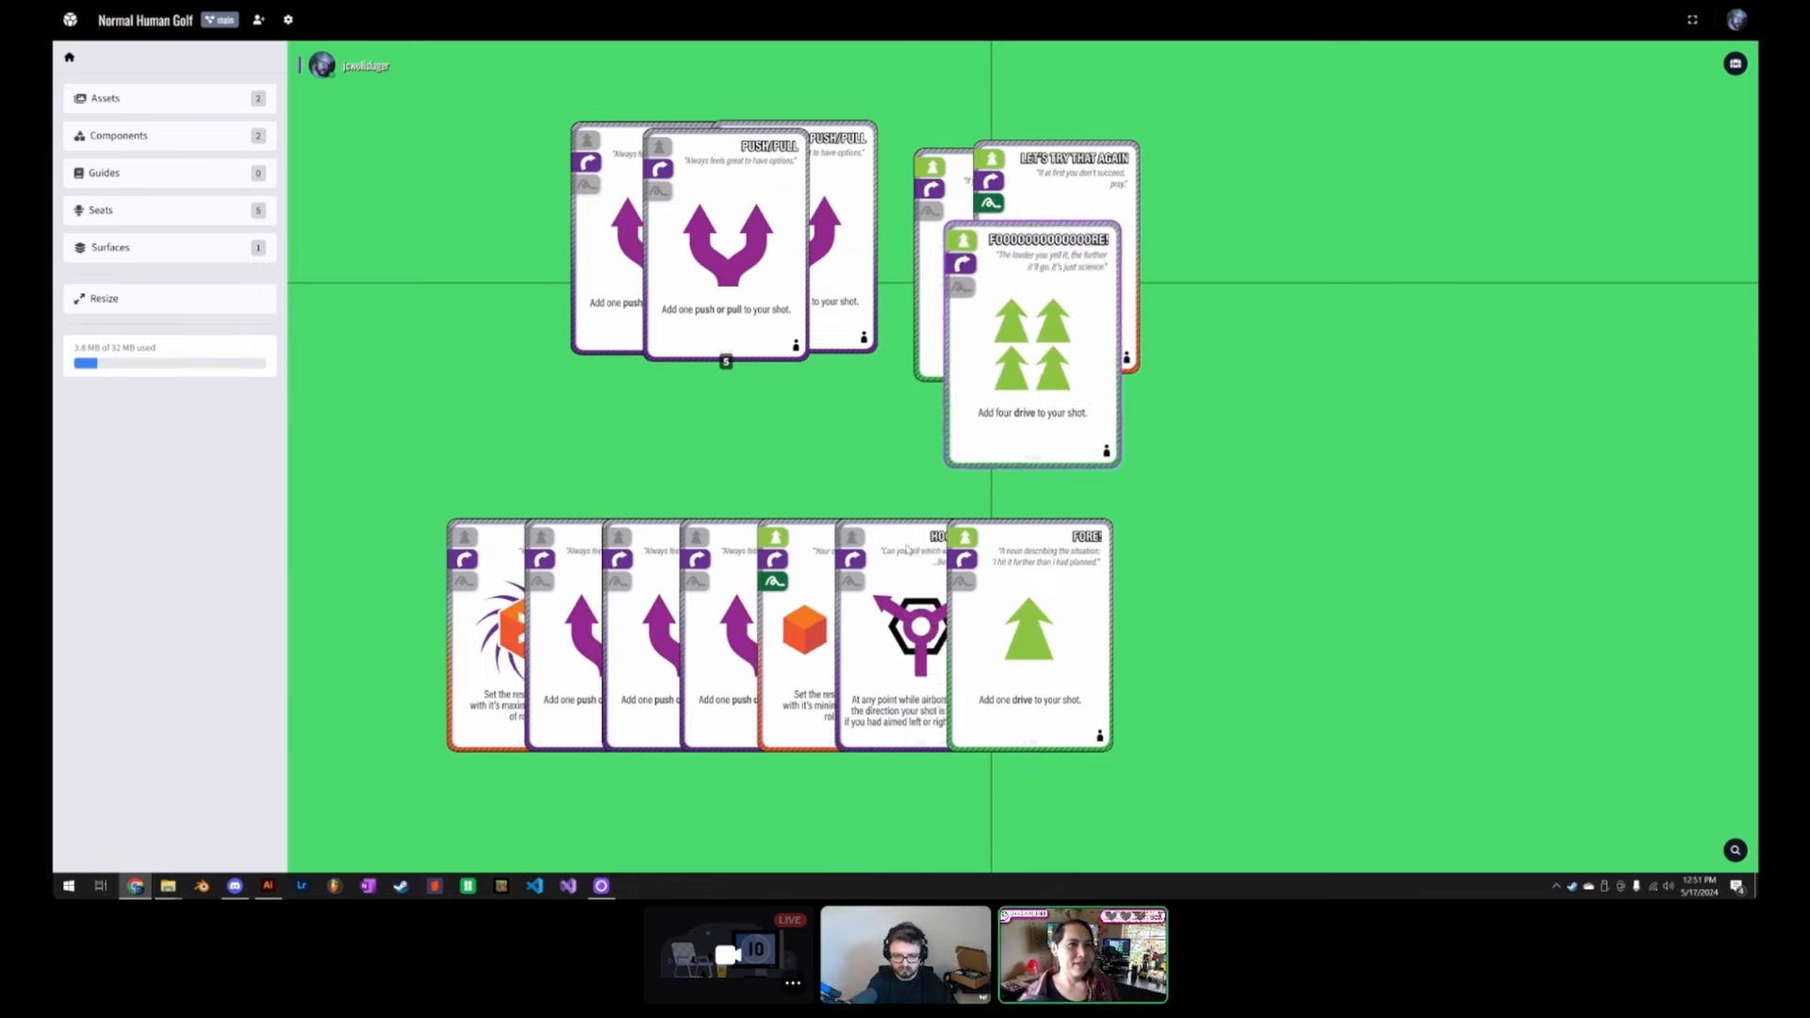
{"action": "left_click_drag", "start_coordinate": [892, 611], "coordinate": [1056, 302]}
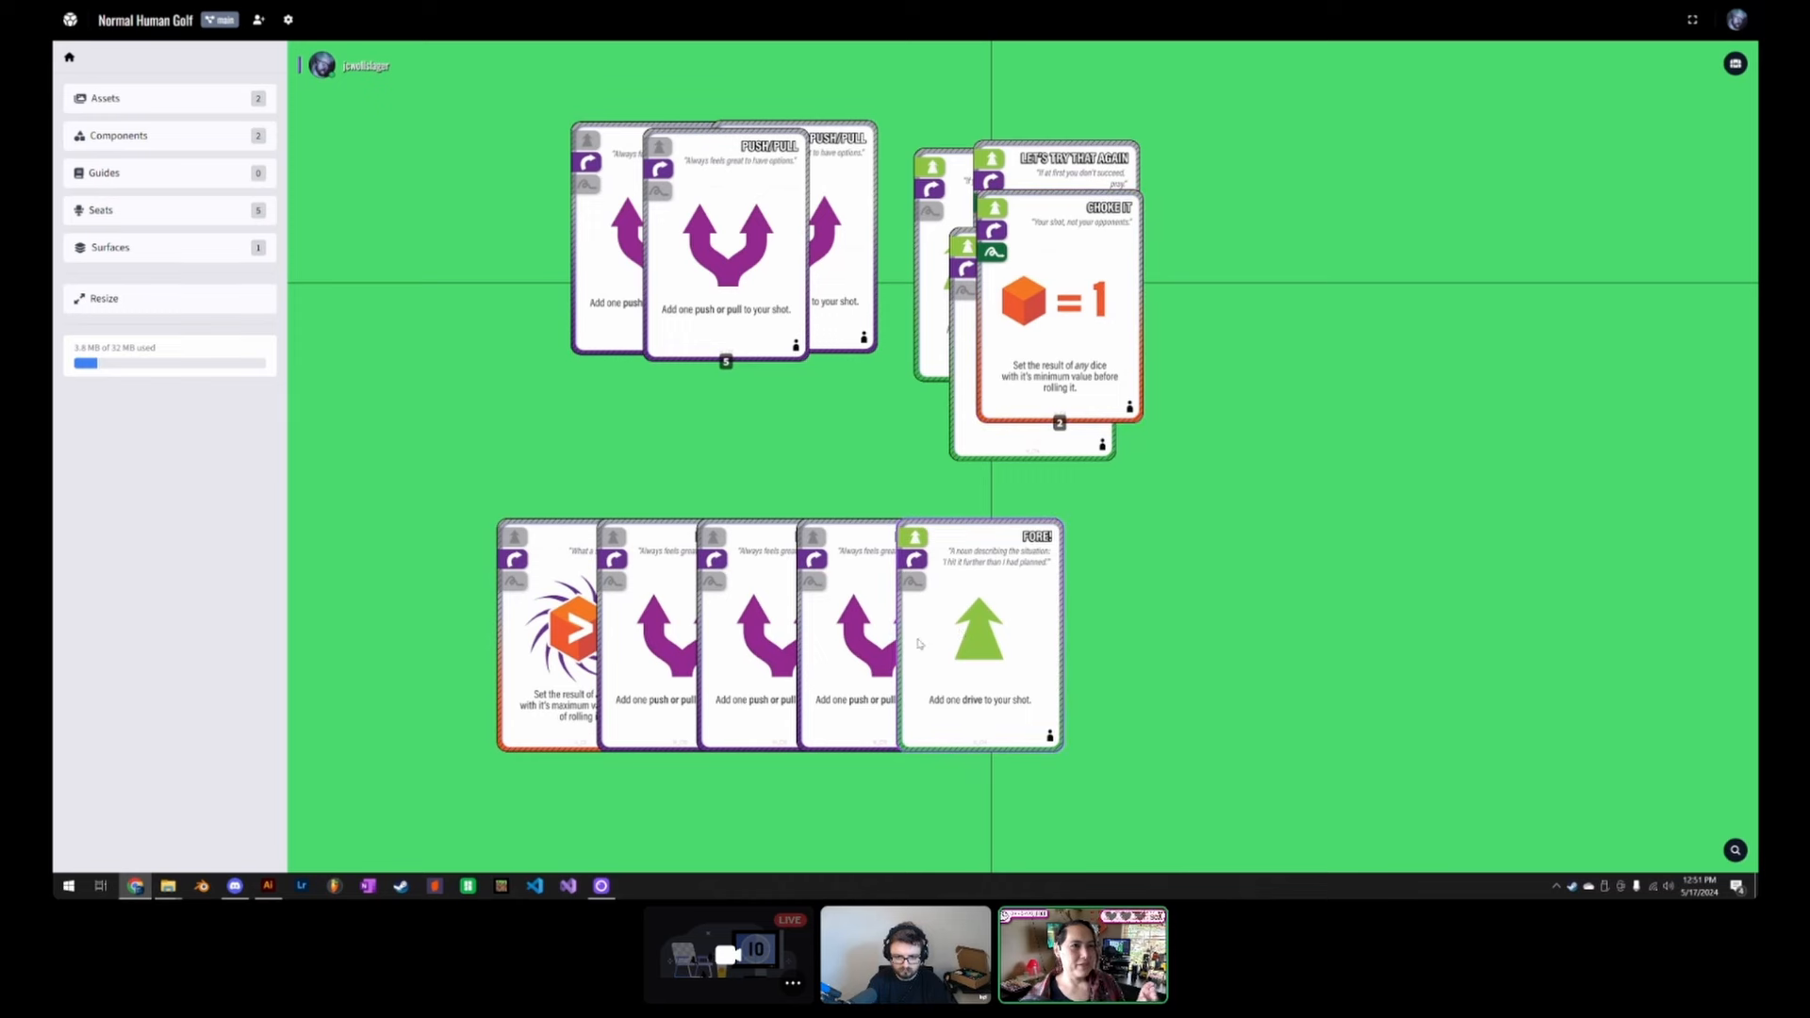
{"action": "left_click_drag", "start_coordinate": [856, 660], "coordinate": [1083, 286]}
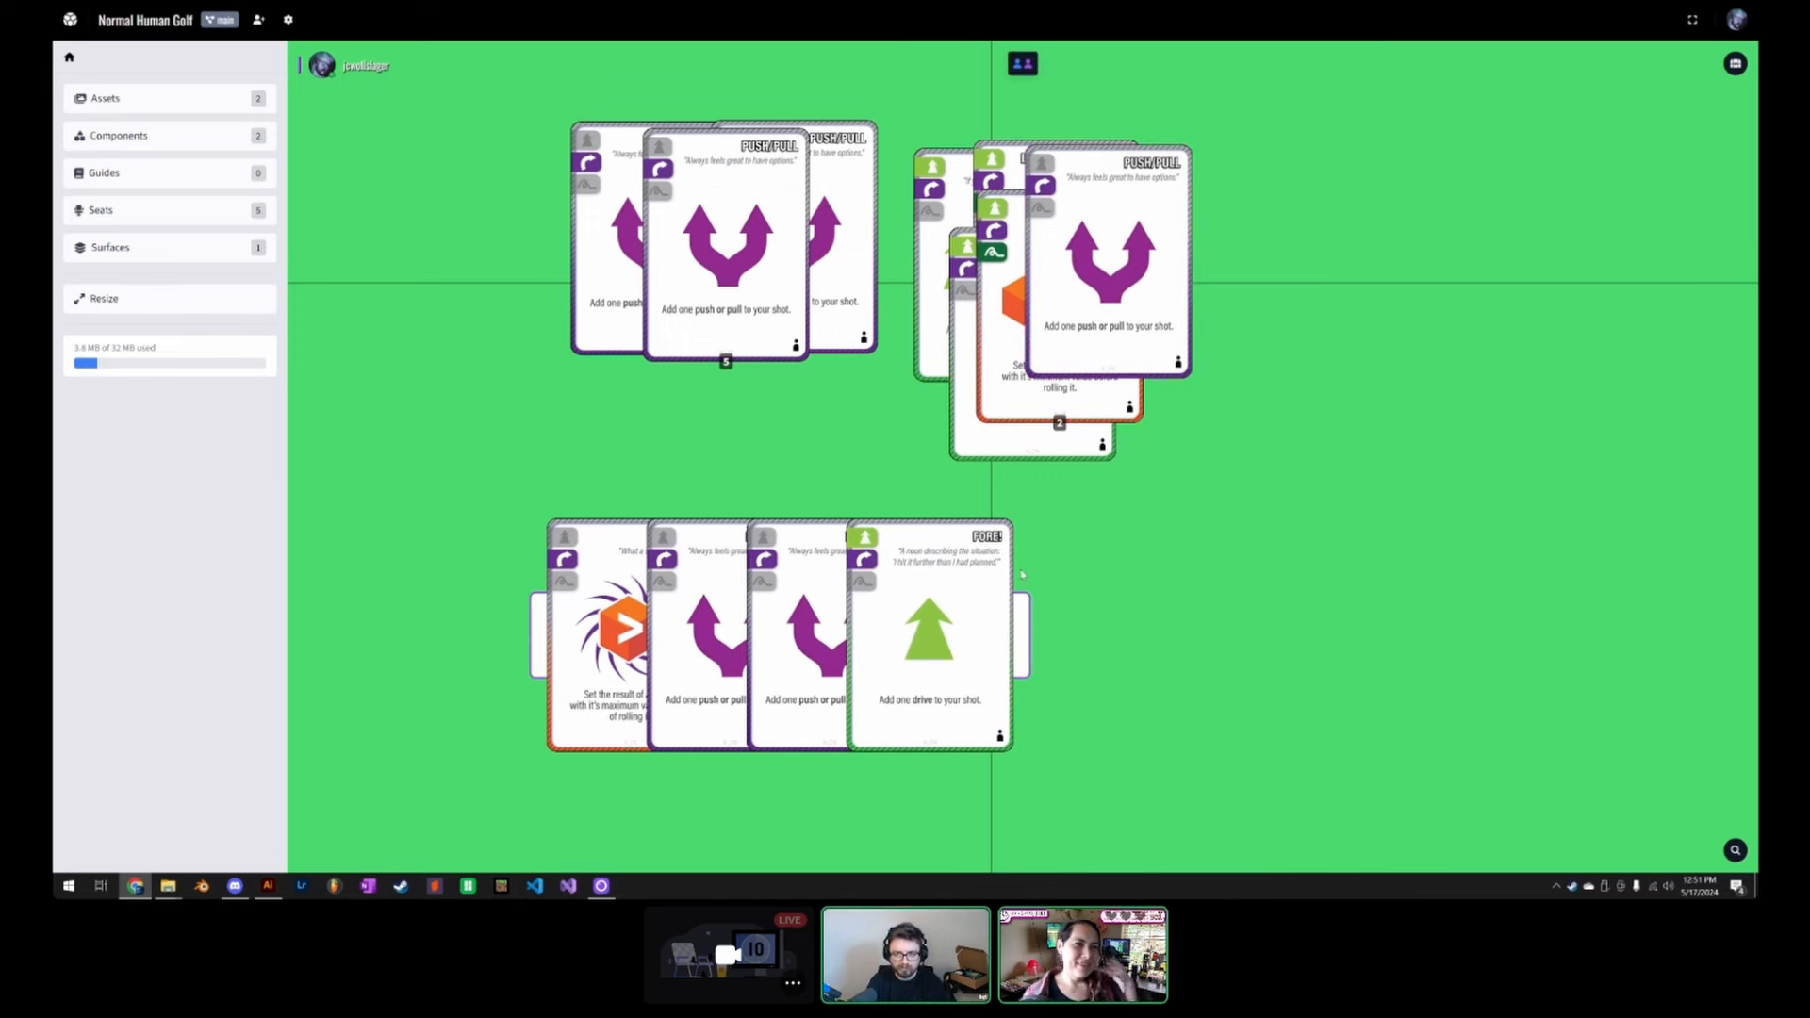
{"action": "right_click", "coordinate": [958, 643]}
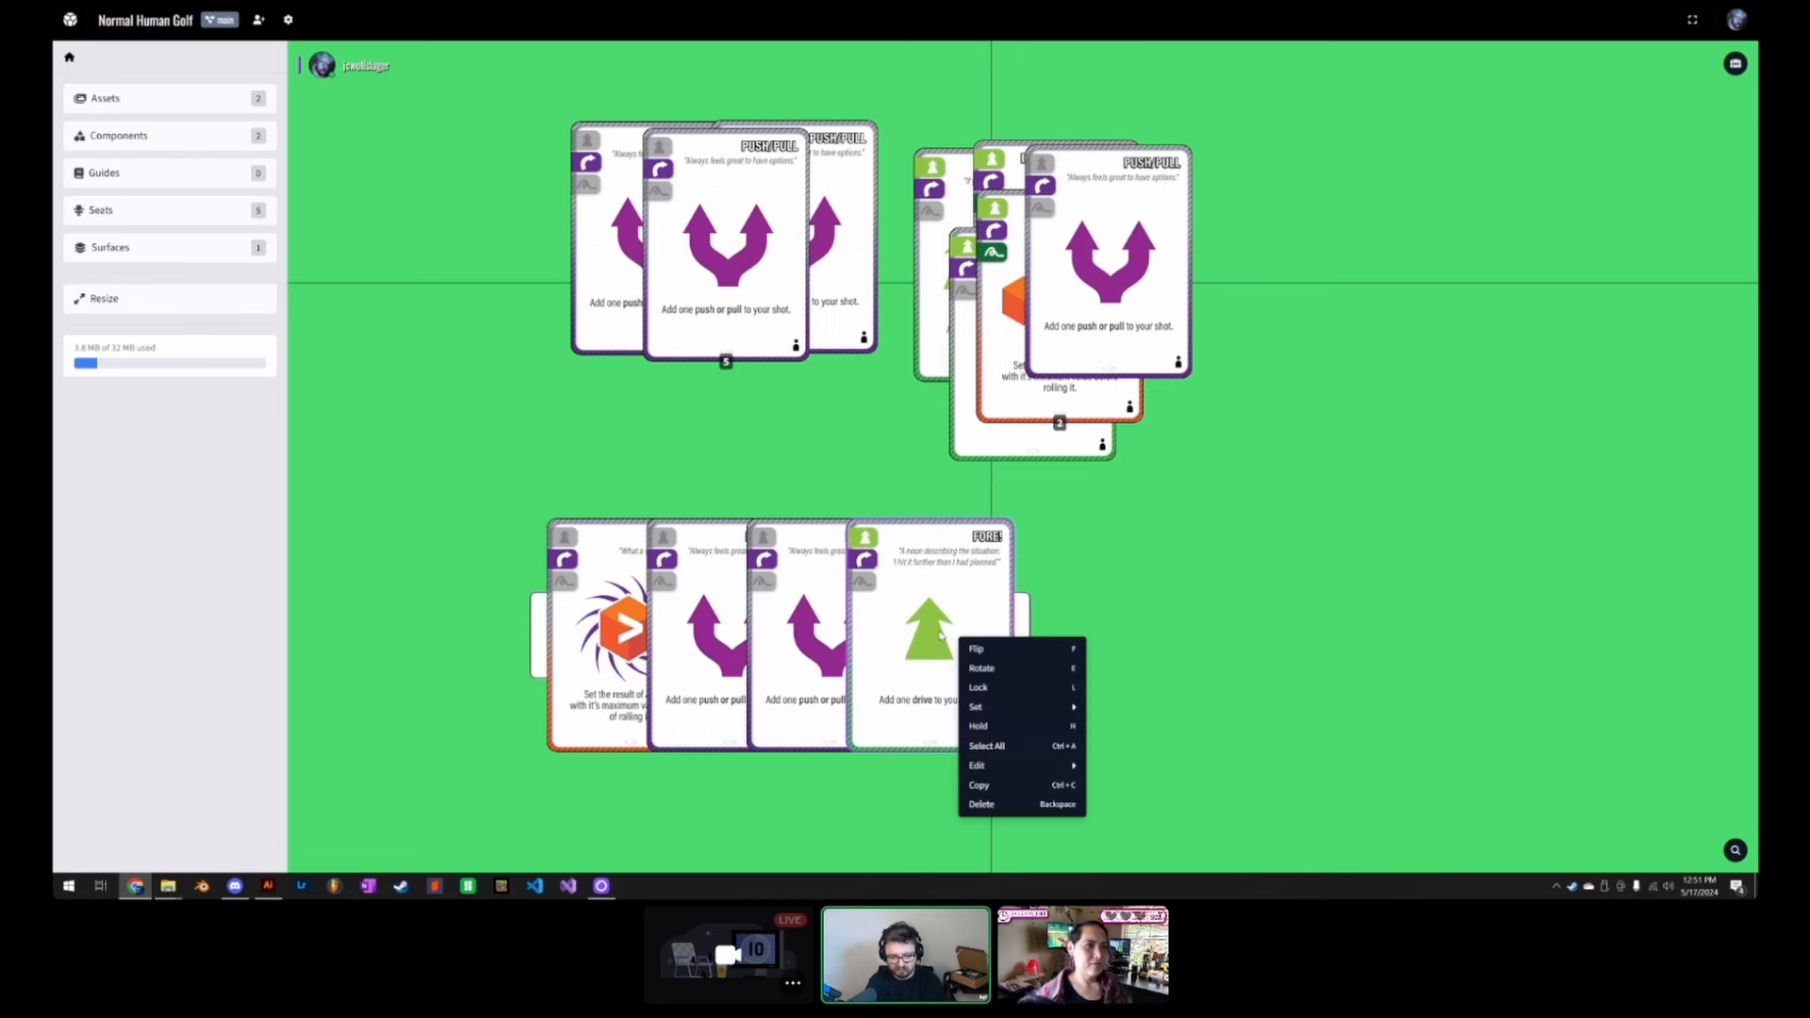
{"action": "left_click", "coordinate": [941, 637]}
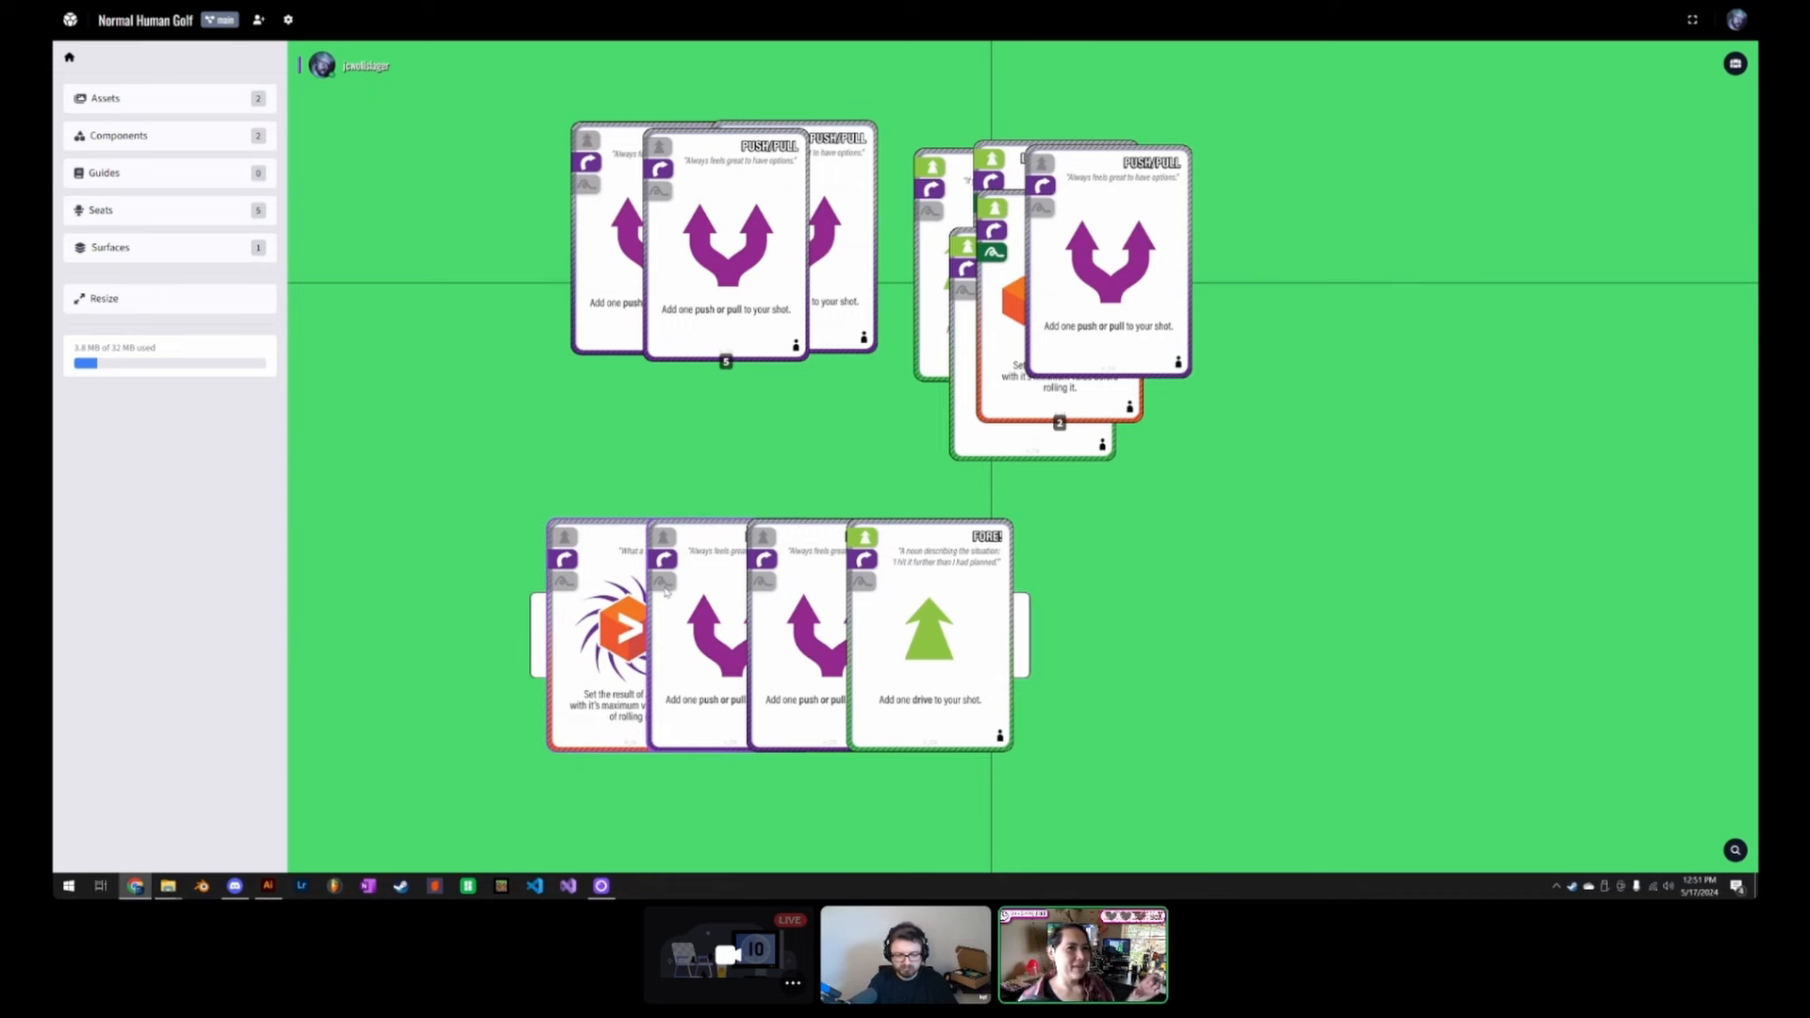
{"action": "left_click", "coordinate": [887, 613], "text": "shift"}
{"action": "left_click_drag", "start_coordinate": [907, 675], "coordinate": [1130, 292]}
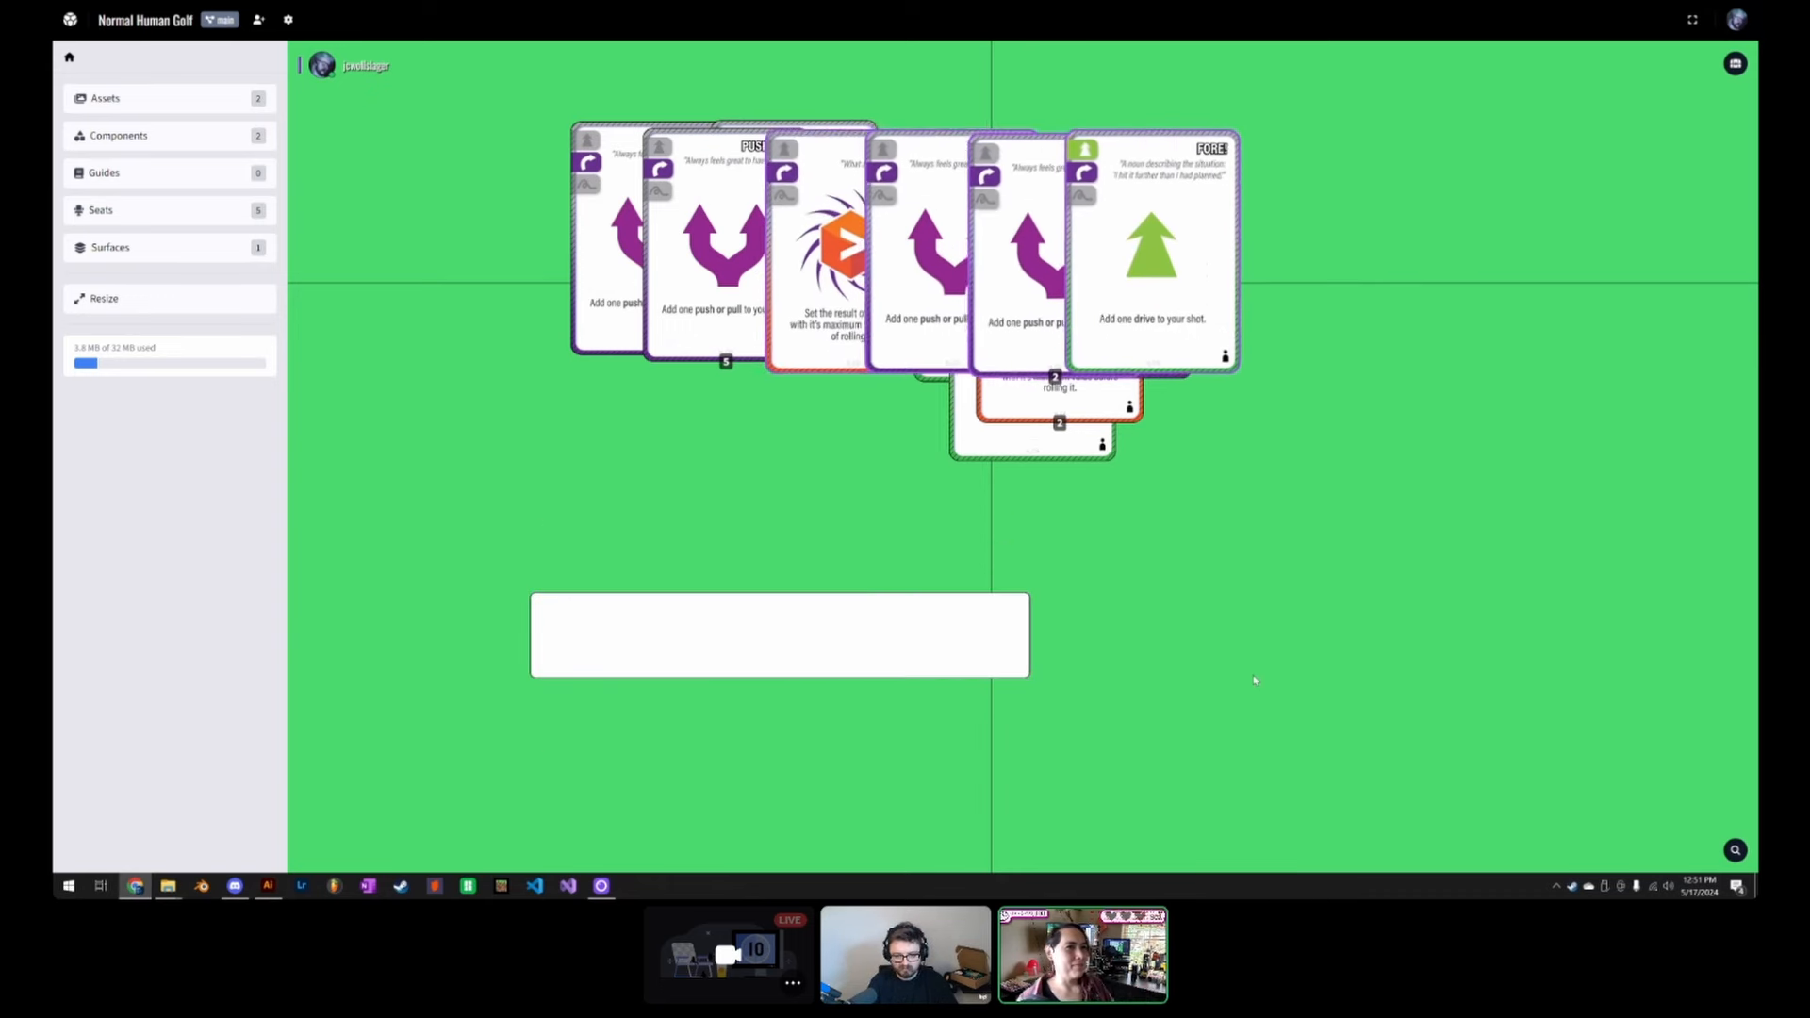
{"action": "left_click", "coordinate": [1254, 679]}
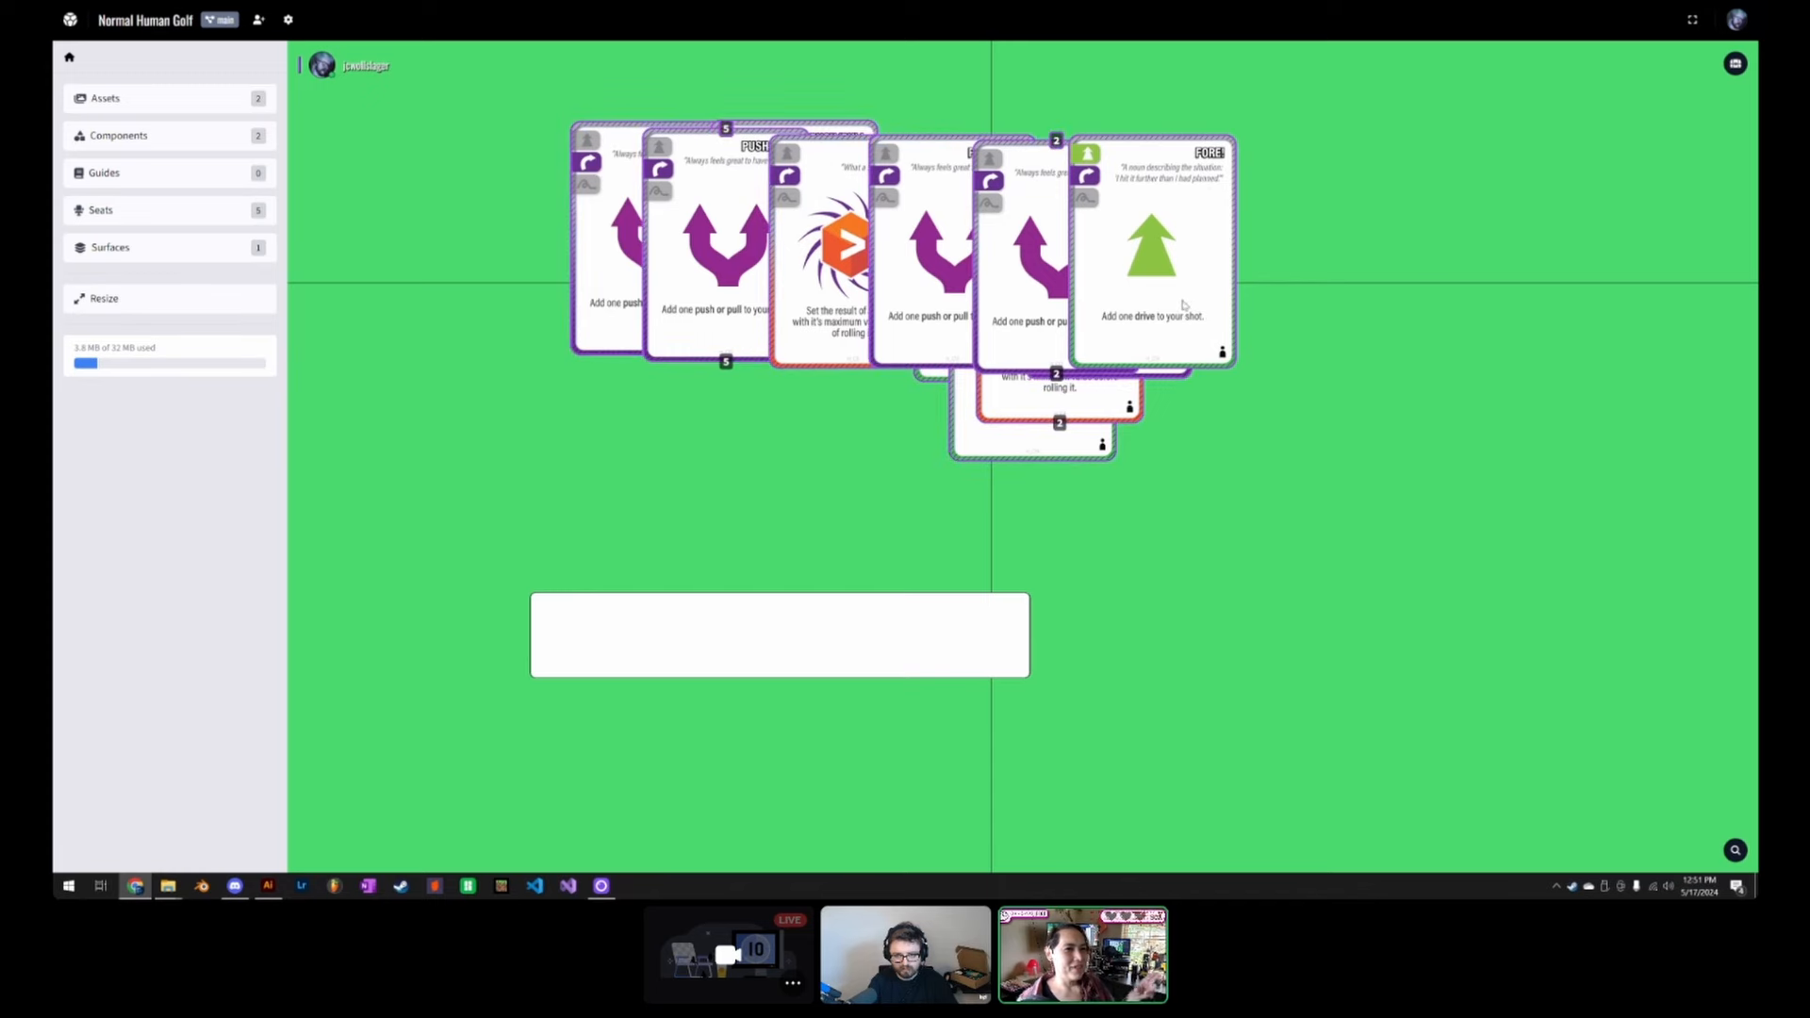
Step: Gather all the cards on the table into one stack and place it above the hand container
{"action": "right_click", "coordinate": [1101, 277]}
{"action": "left_click", "coordinate": [1122, 302]}
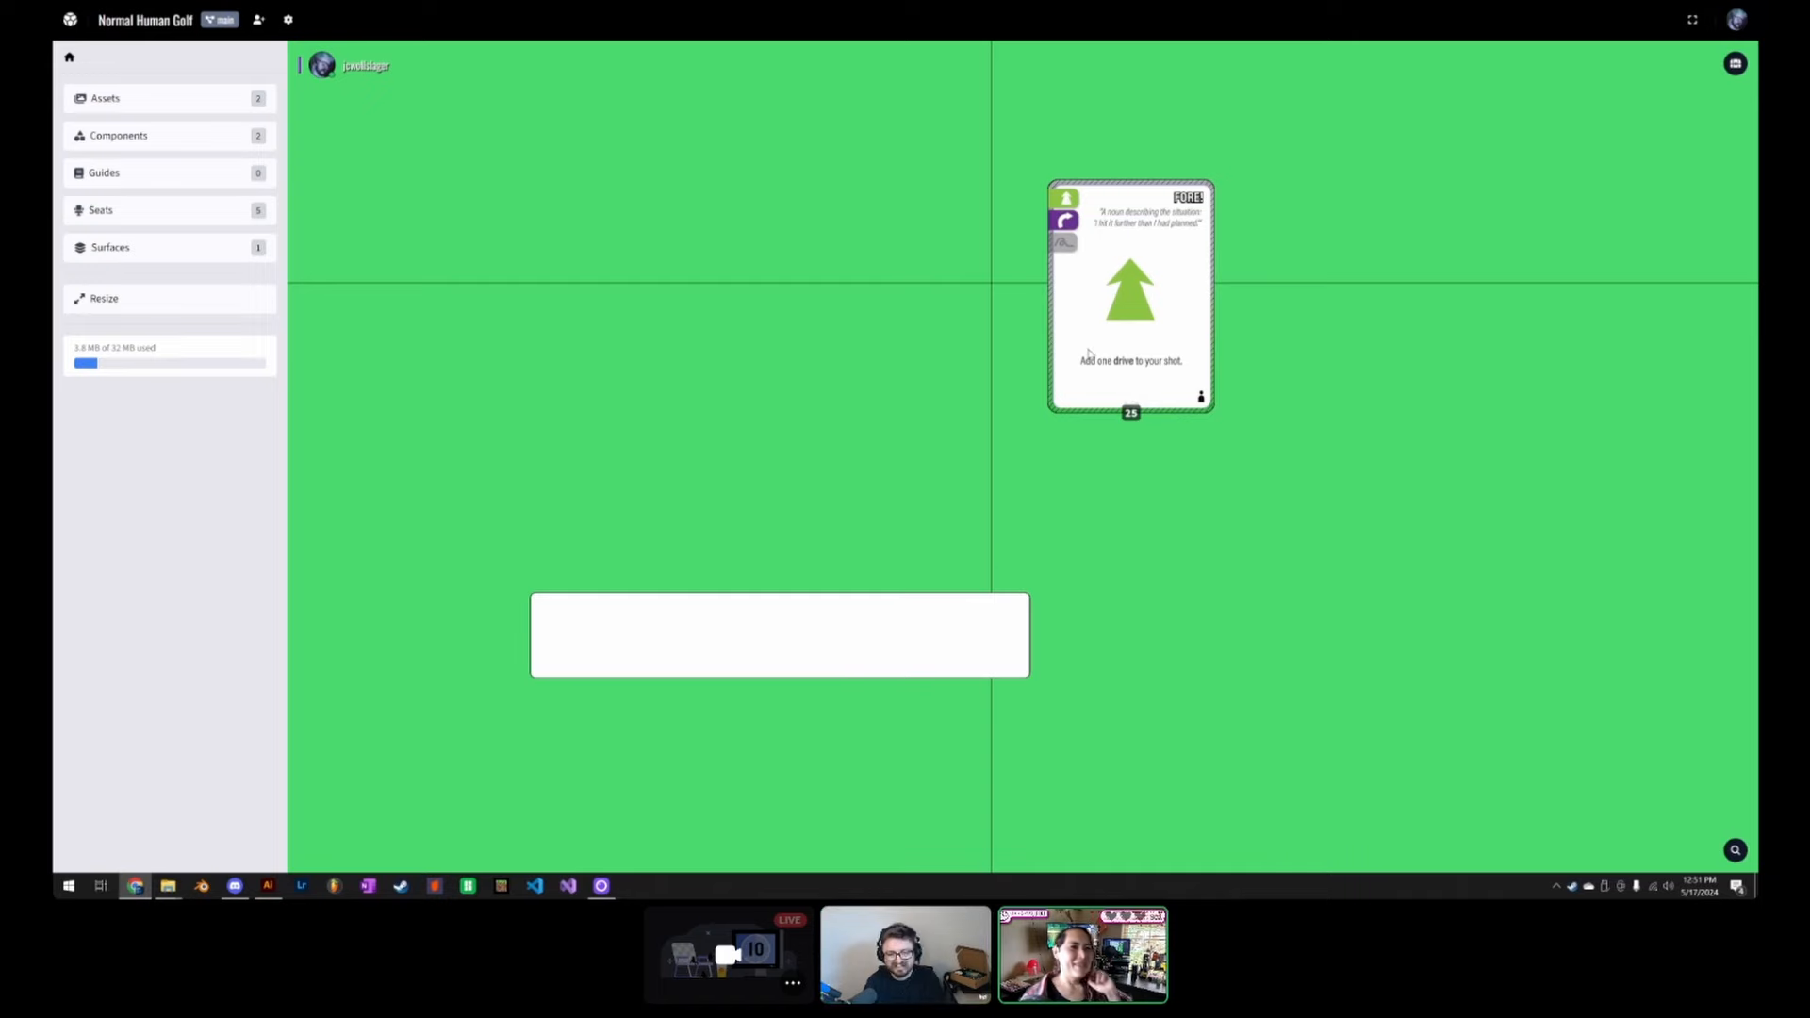
{"action": "left_click_drag", "start_coordinate": [1135, 348], "coordinate": [844, 358]}
Step: Rename the Container 1 component to "Seat 1 Hand" and save it
{"action": "right_click", "coordinate": [946, 631]}
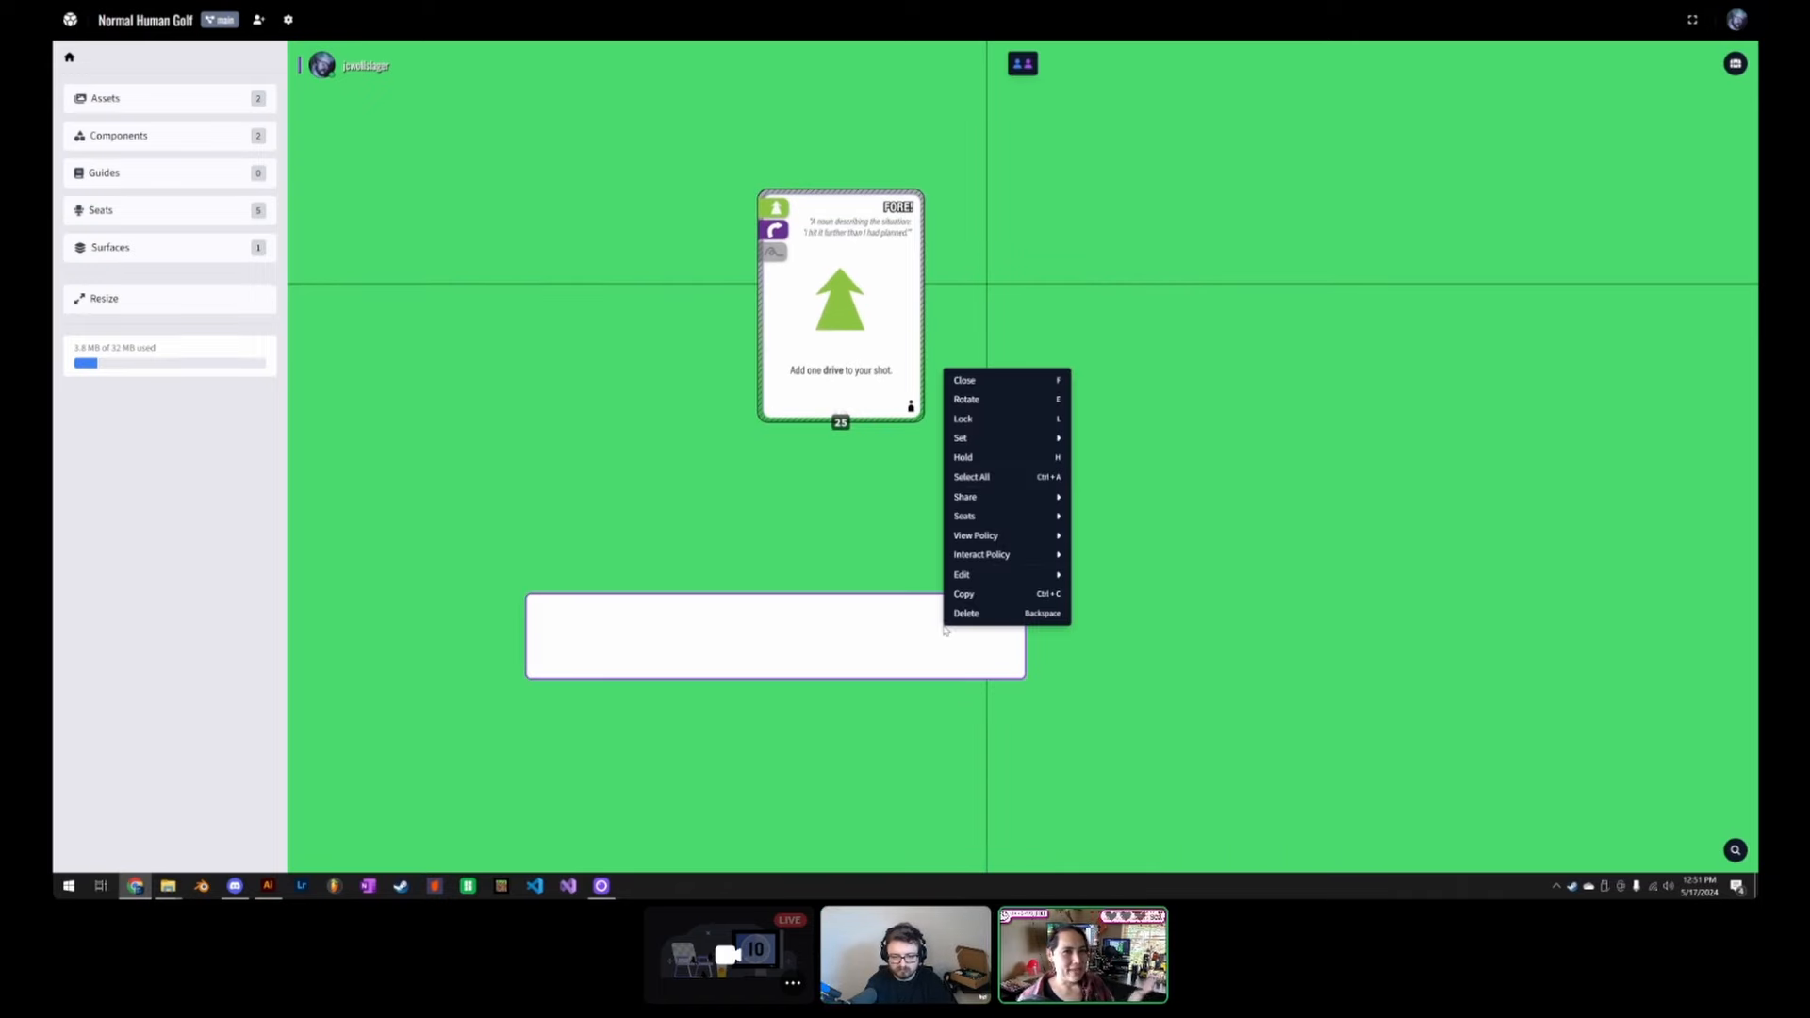
{"action": "left_click", "coordinate": [866, 648]}
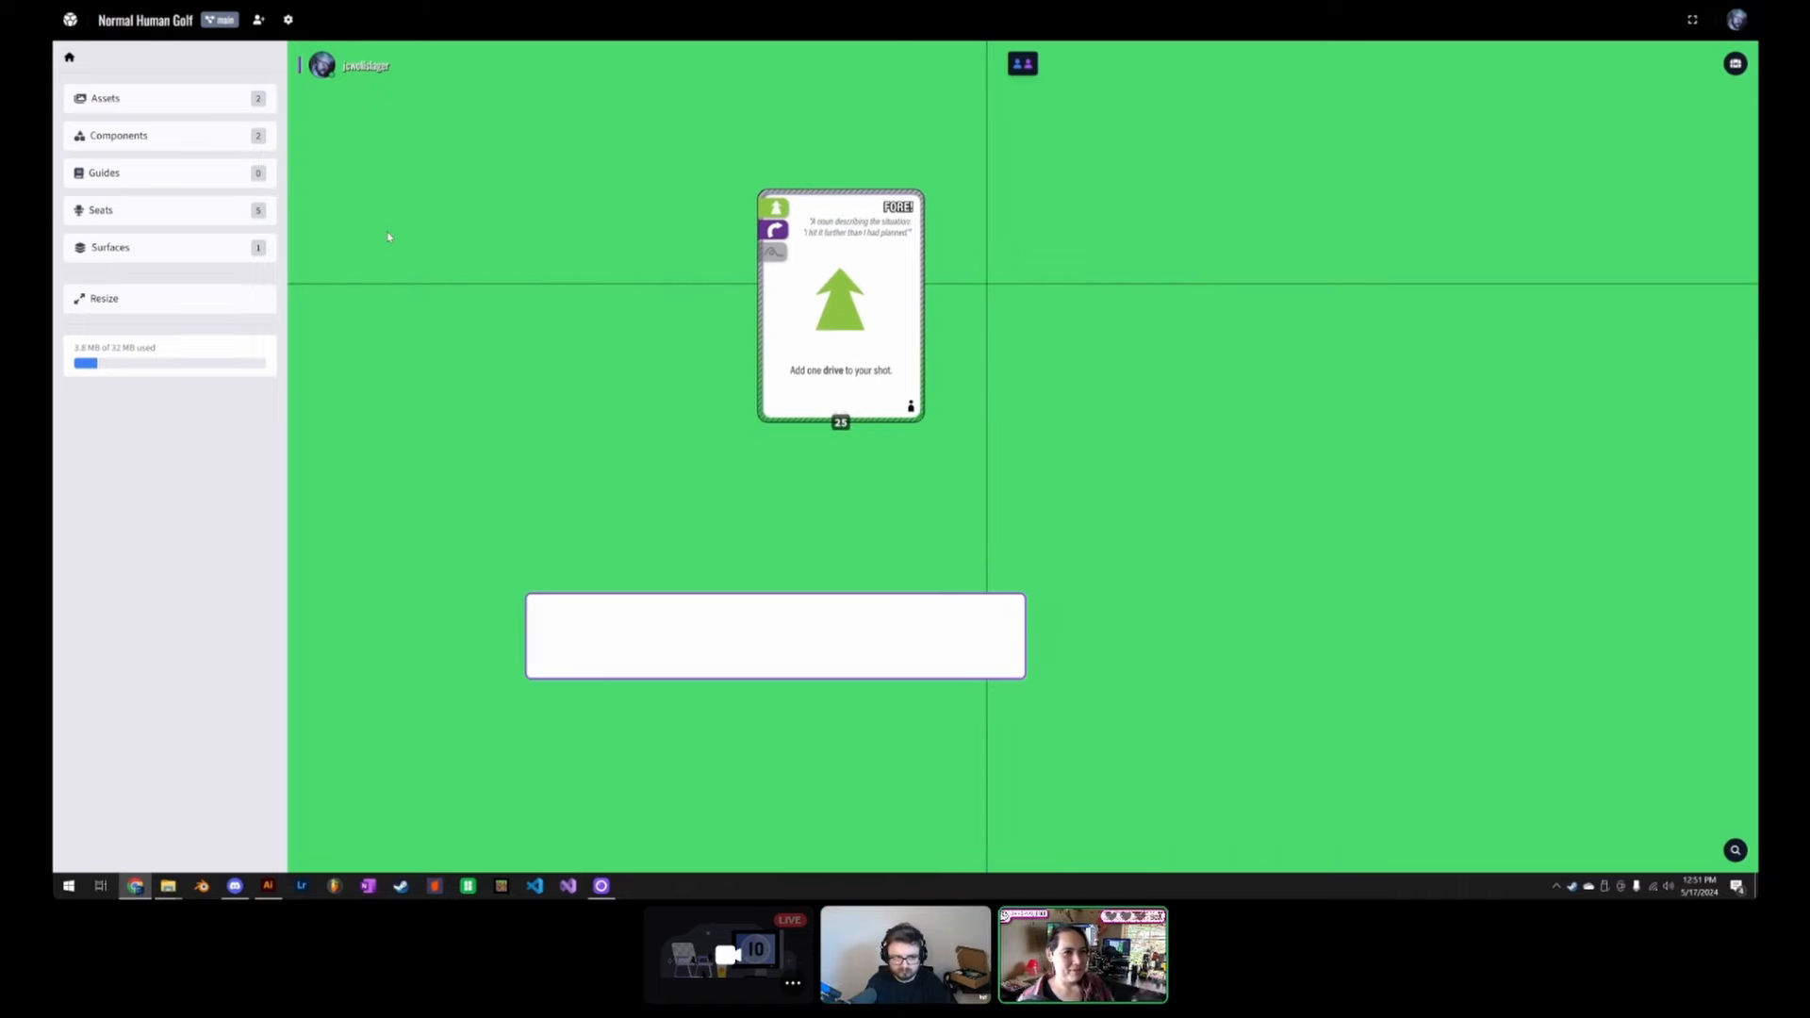
{"action": "left_click", "coordinate": [130, 138]}
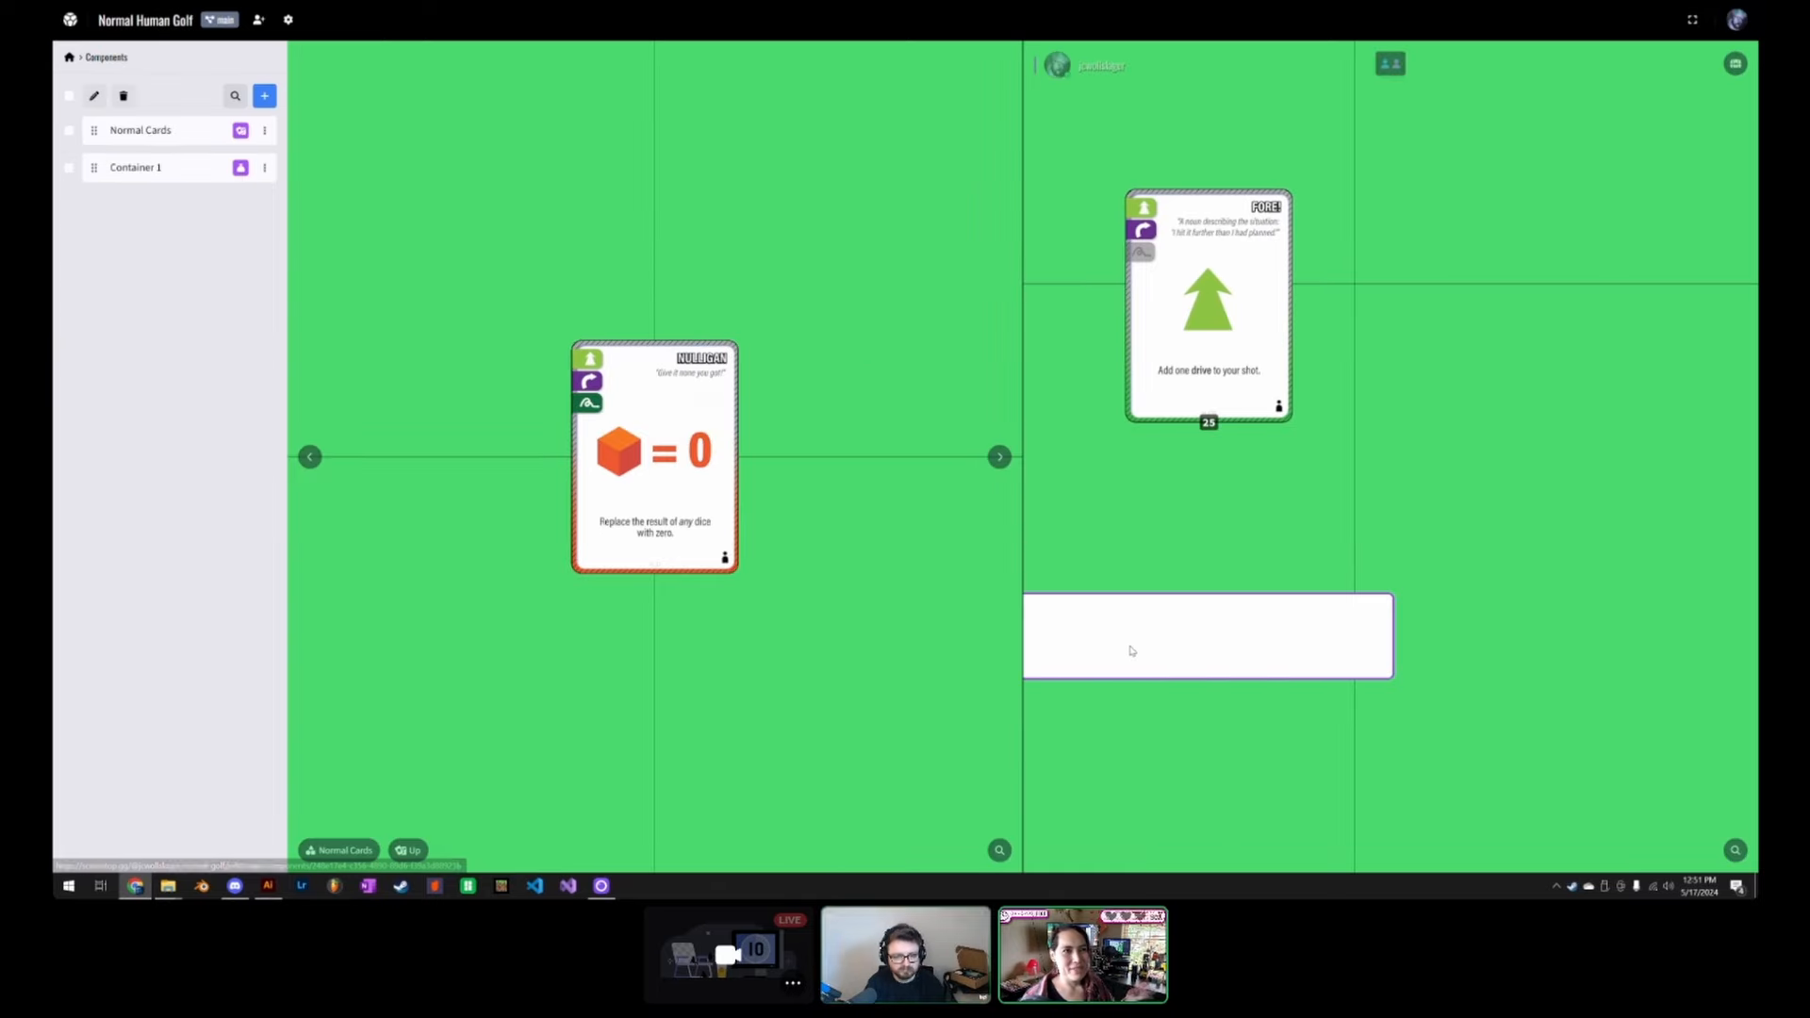
{"action": "left_click", "coordinate": [136, 167]}
{"action": "triple_click", "coordinate": [112, 158]}
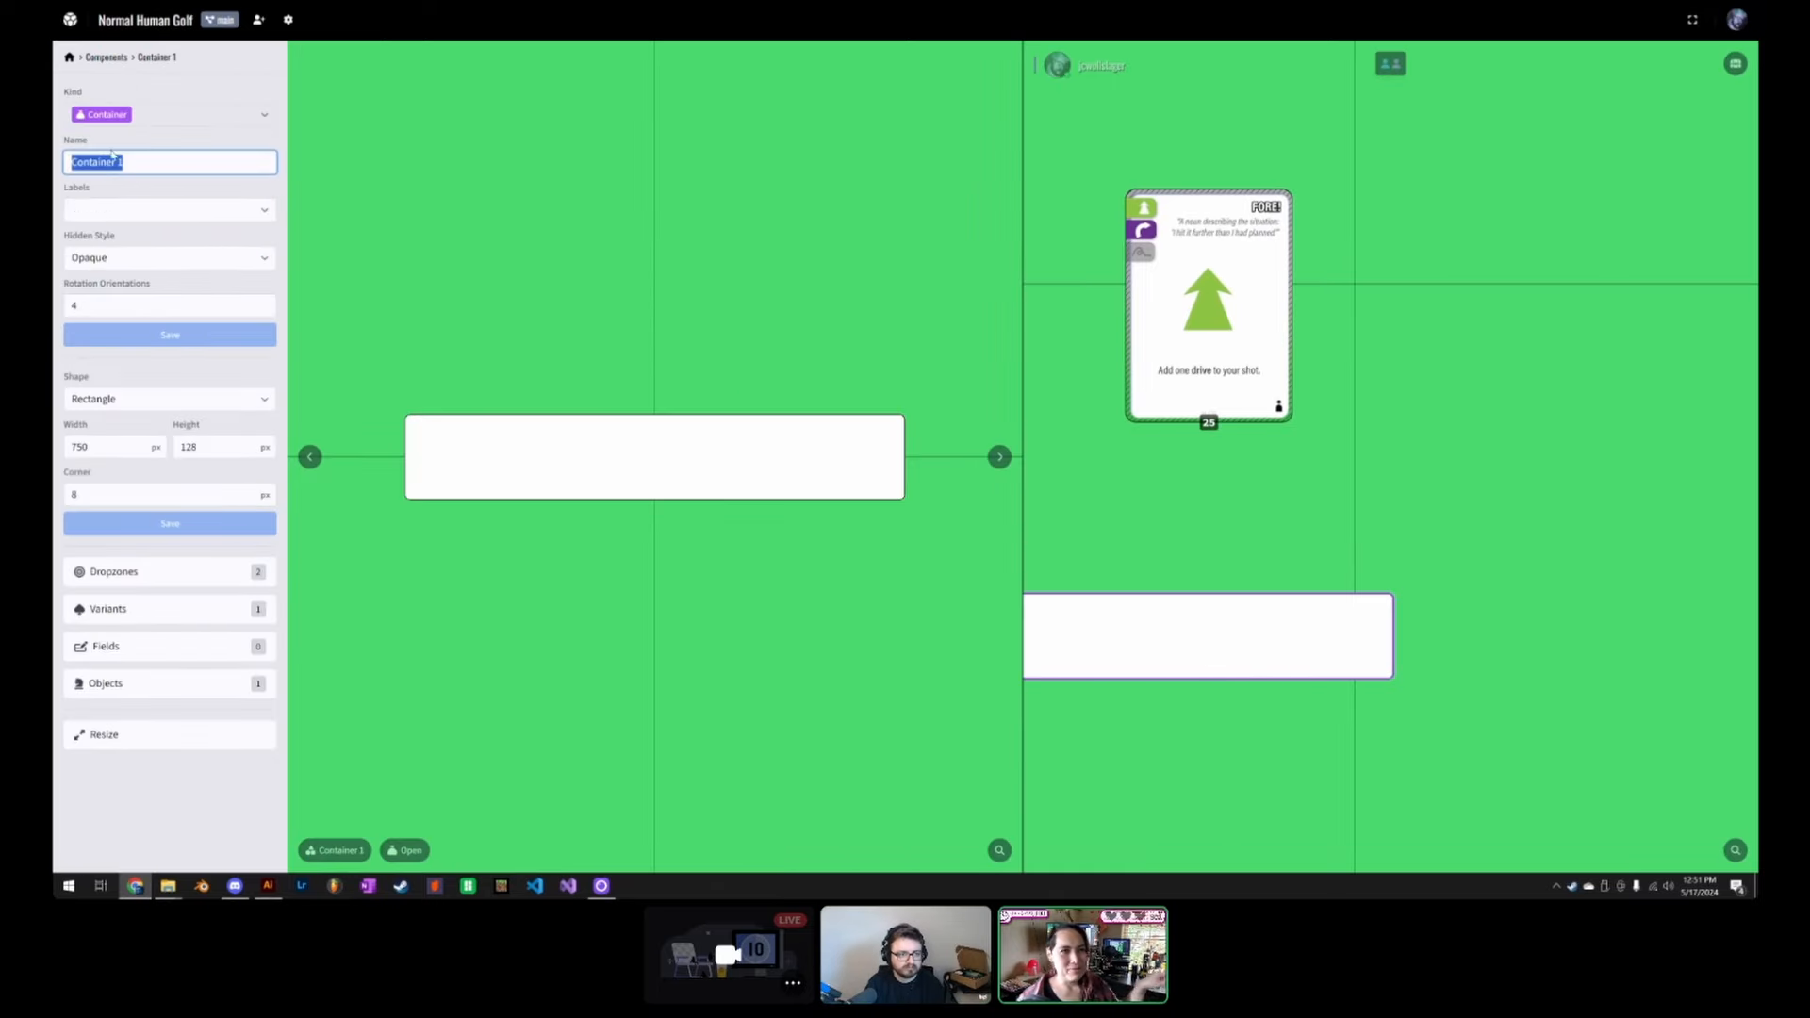
{"action": "type", "text": "Seat"}
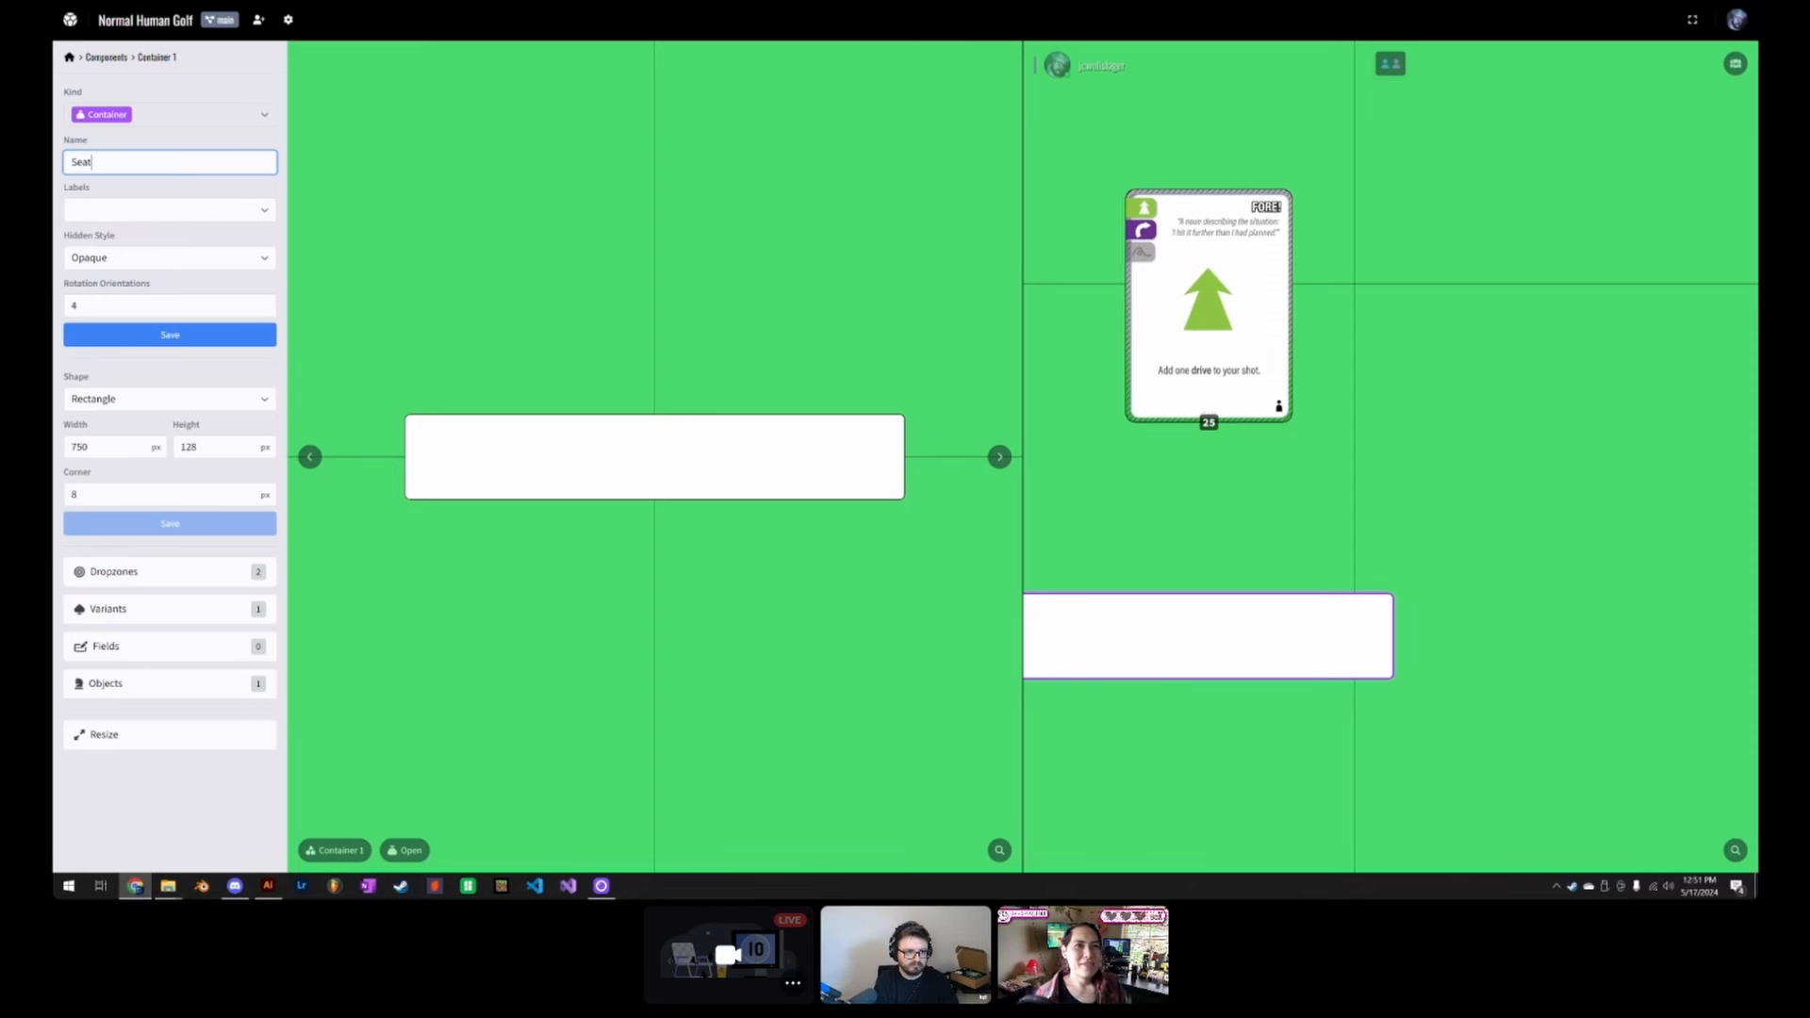
{"action": "type", "text": " 1 Hand"}
{"action": "key", "text": "Return"}
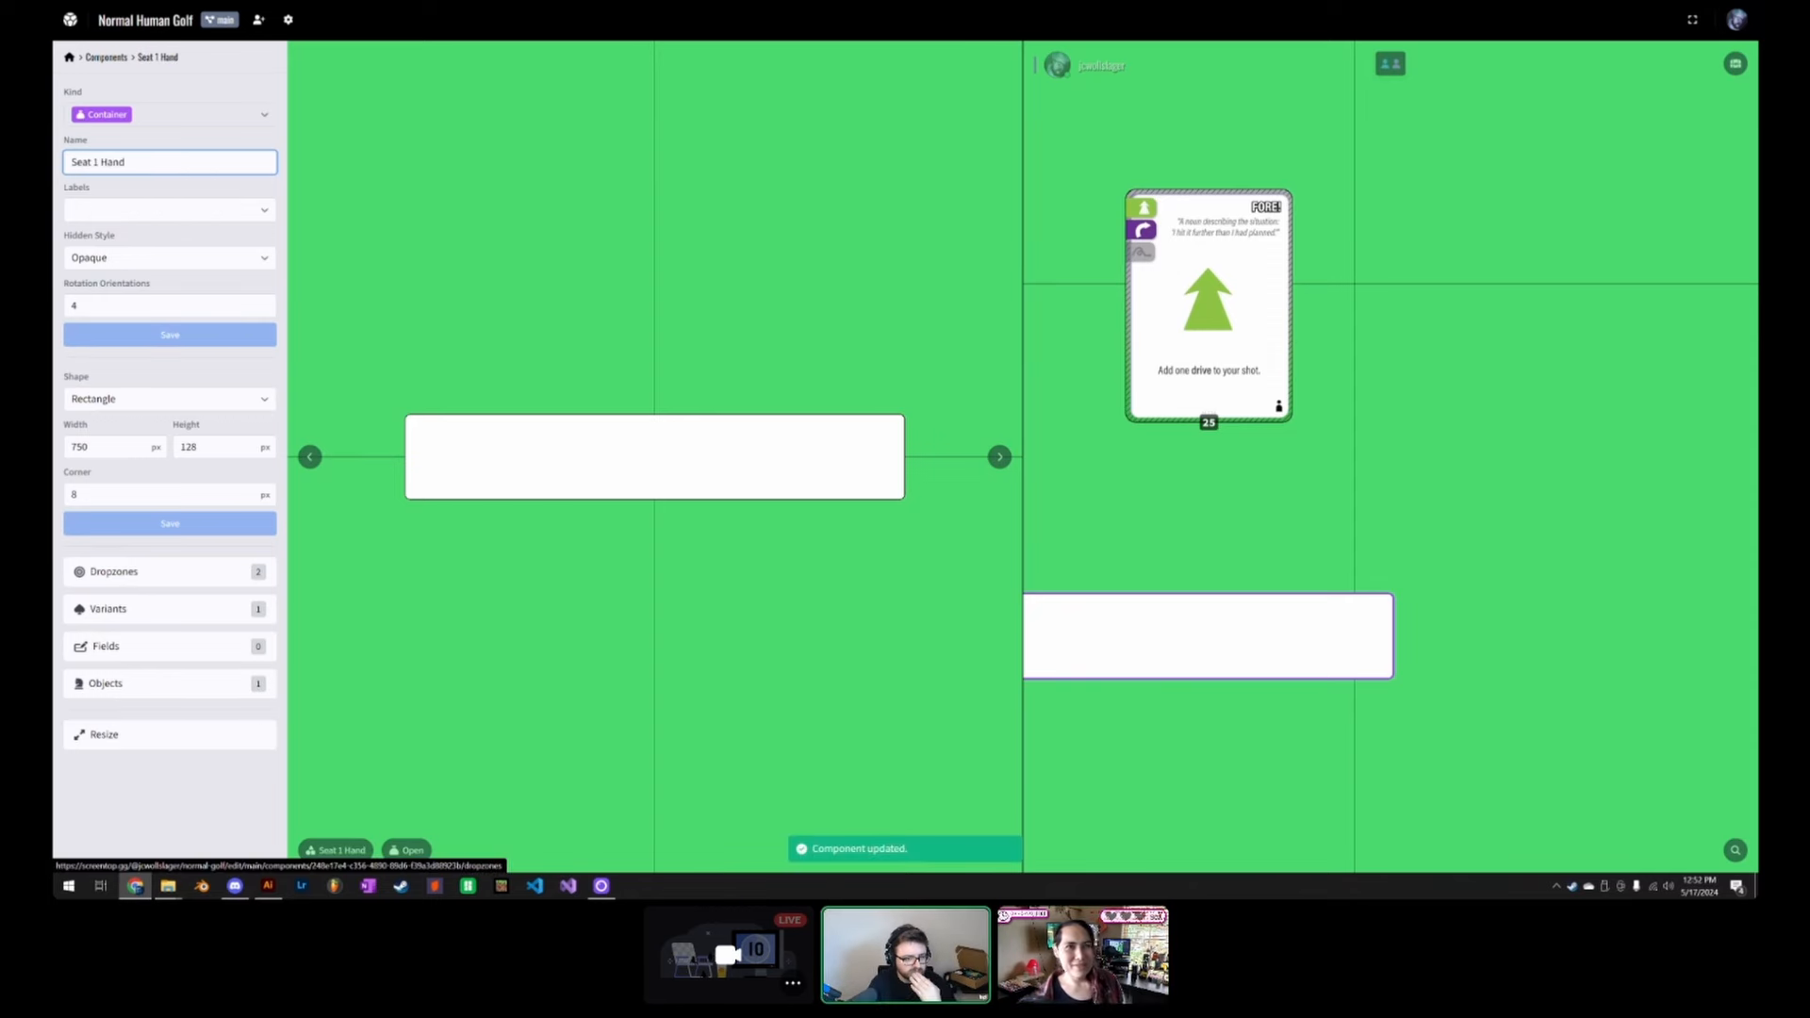
Step: Return to the component list, center the card stack above the hand container, and set the container to Hold
{"action": "left_click", "coordinate": [106, 57]}
{"action": "left_click_drag", "start_coordinate": [1133, 522], "coordinate": [1329, 548]}
{"action": "left_click_drag", "start_coordinate": [1396, 356], "coordinate": [1353, 346]}
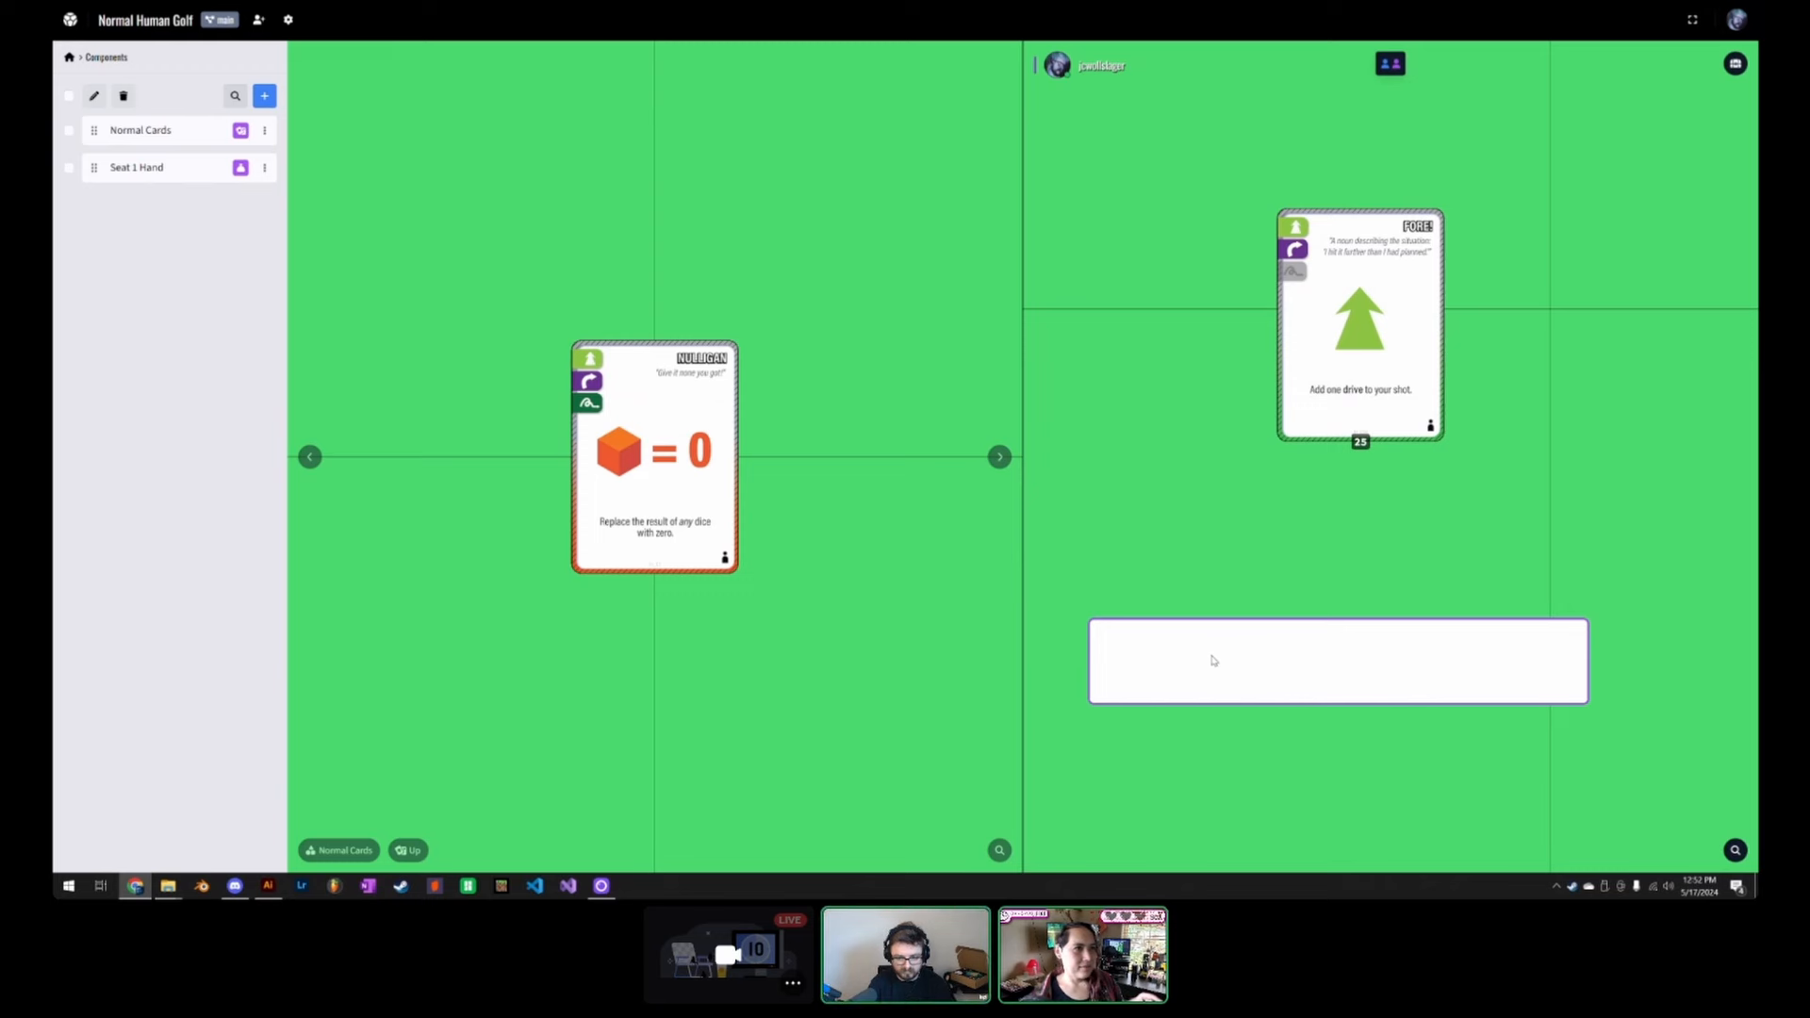
{"action": "right_click", "coordinate": [1263, 655]}
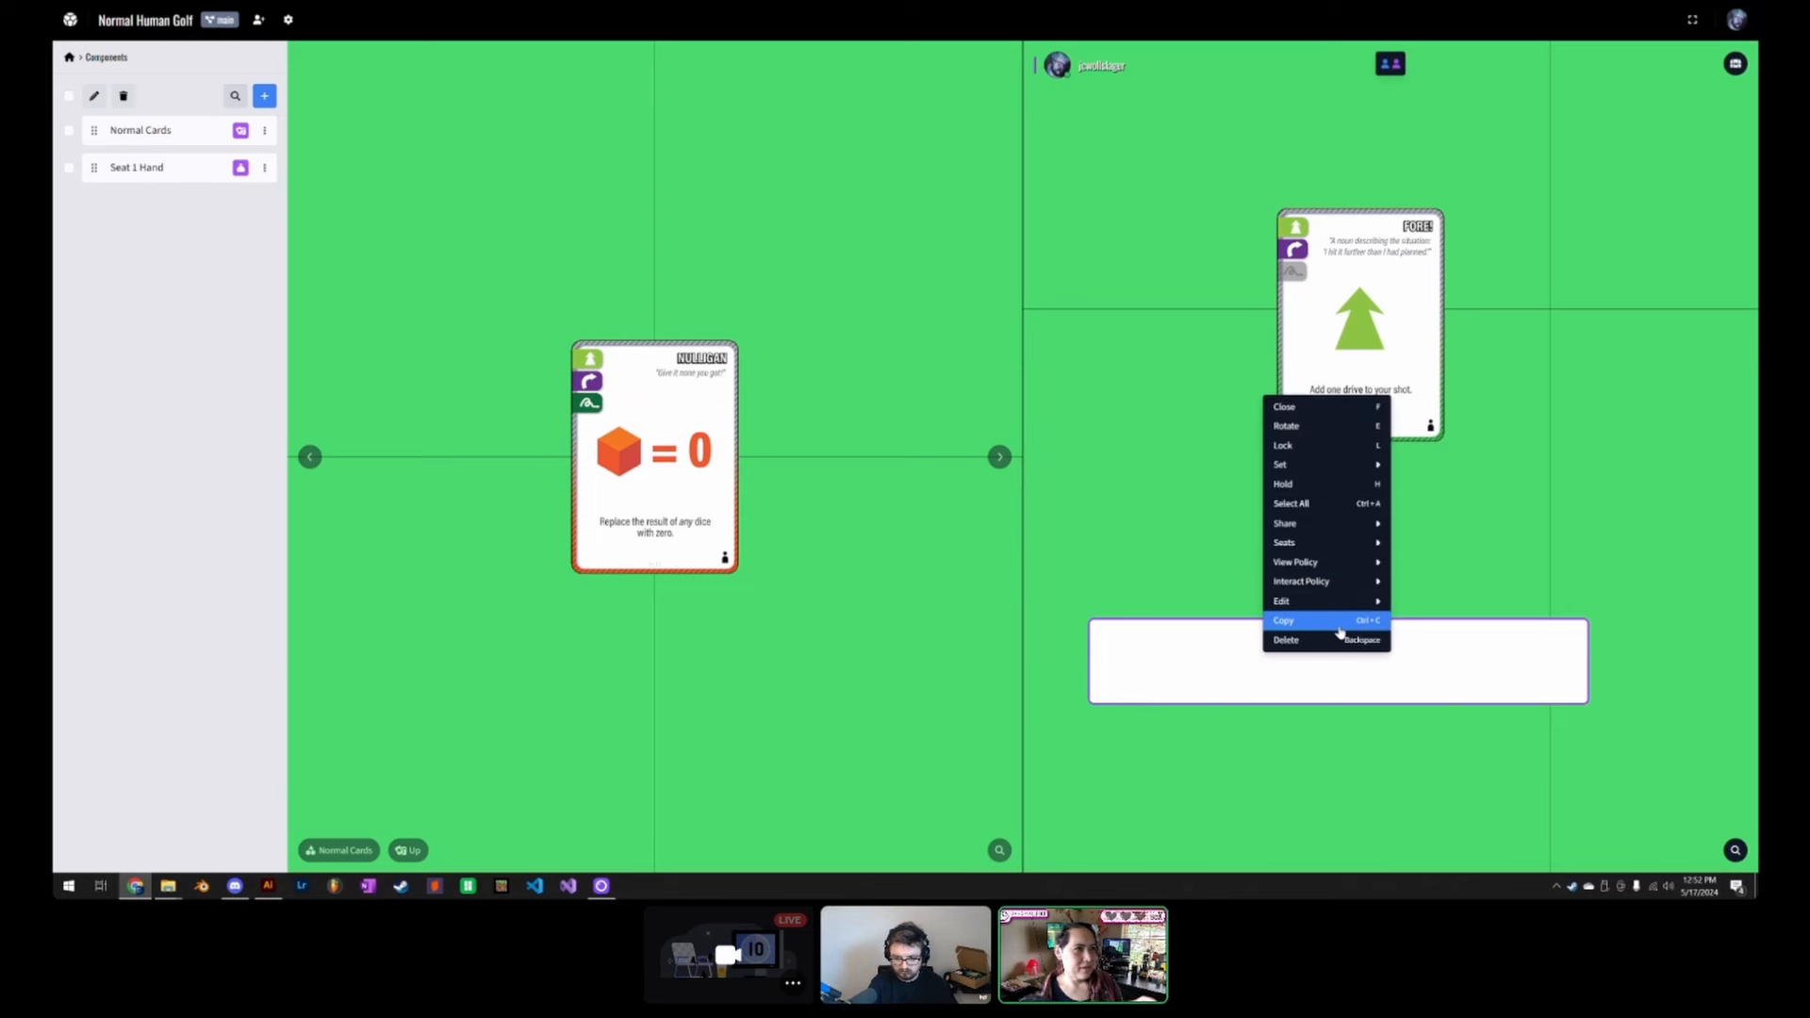
{"action": "left_click", "coordinate": [1329, 483]}
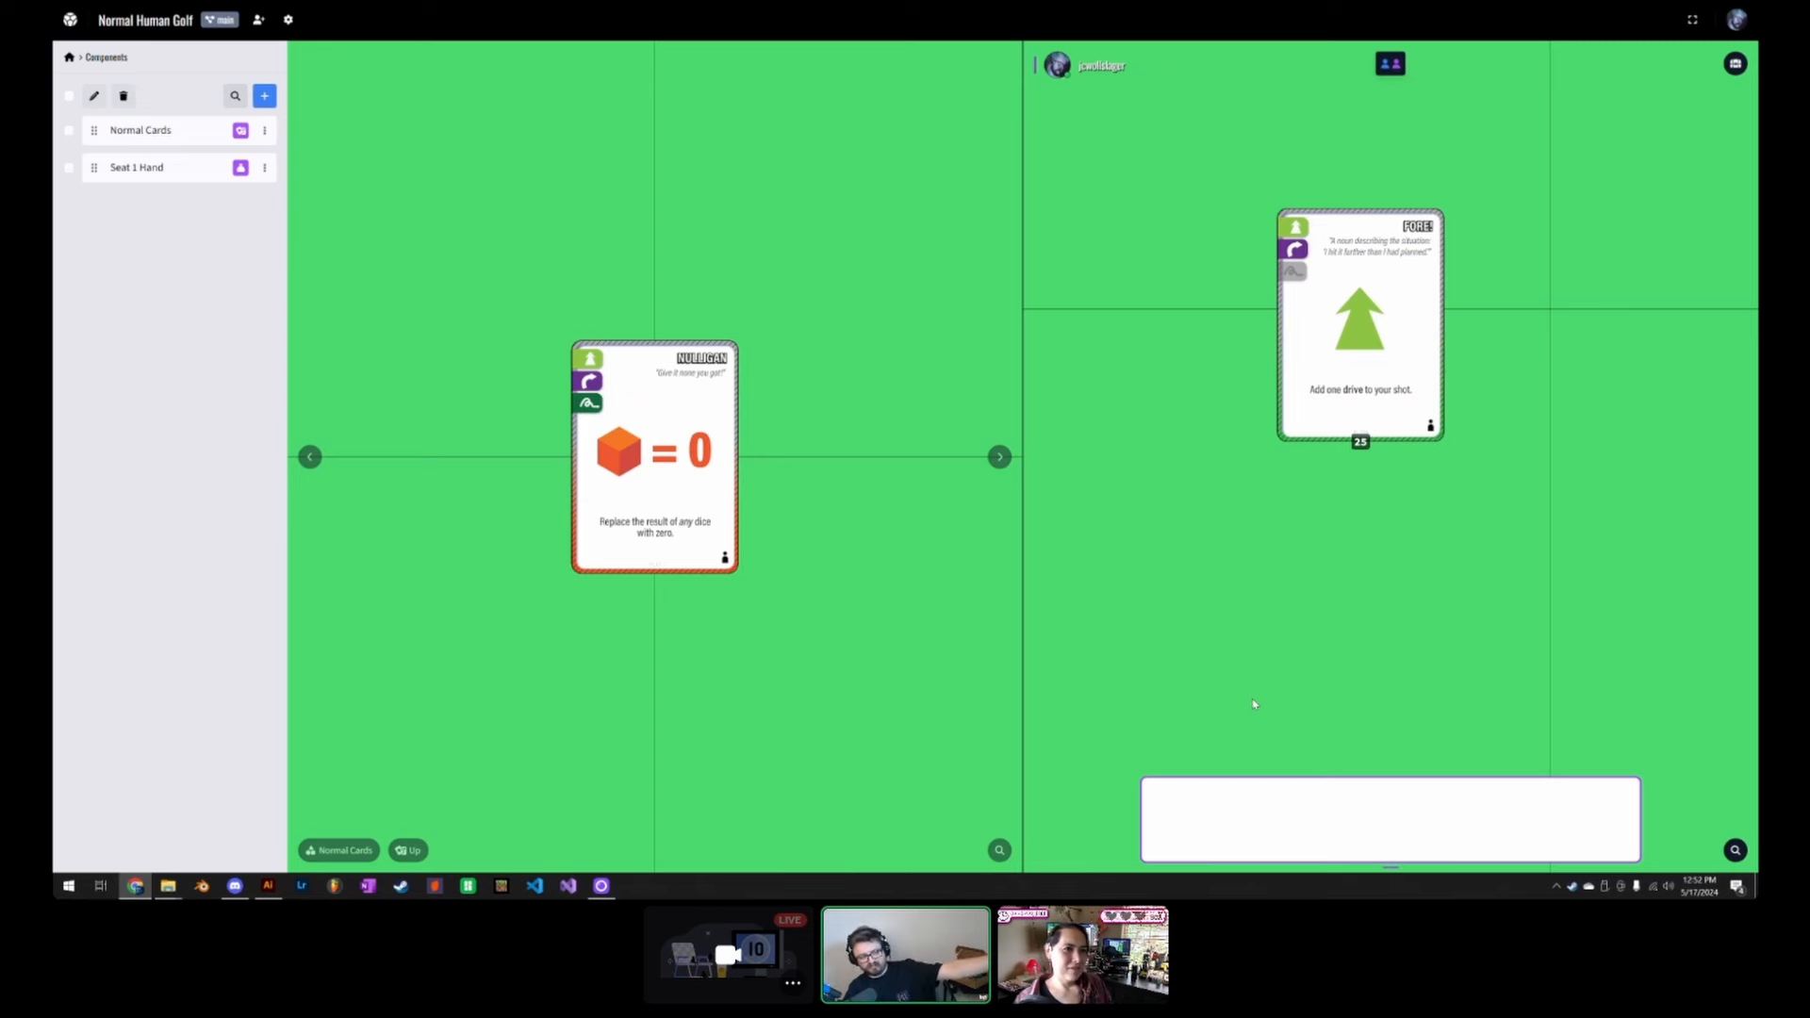
Step: Draw two cards from the stack into the held hand container, then release the container back onto the table
{"action": "left_click_drag", "start_coordinate": [1302, 322], "coordinate": [1207, 790]}
{"action": "left_click_drag", "start_coordinate": [1377, 396], "coordinate": [1272, 830]}
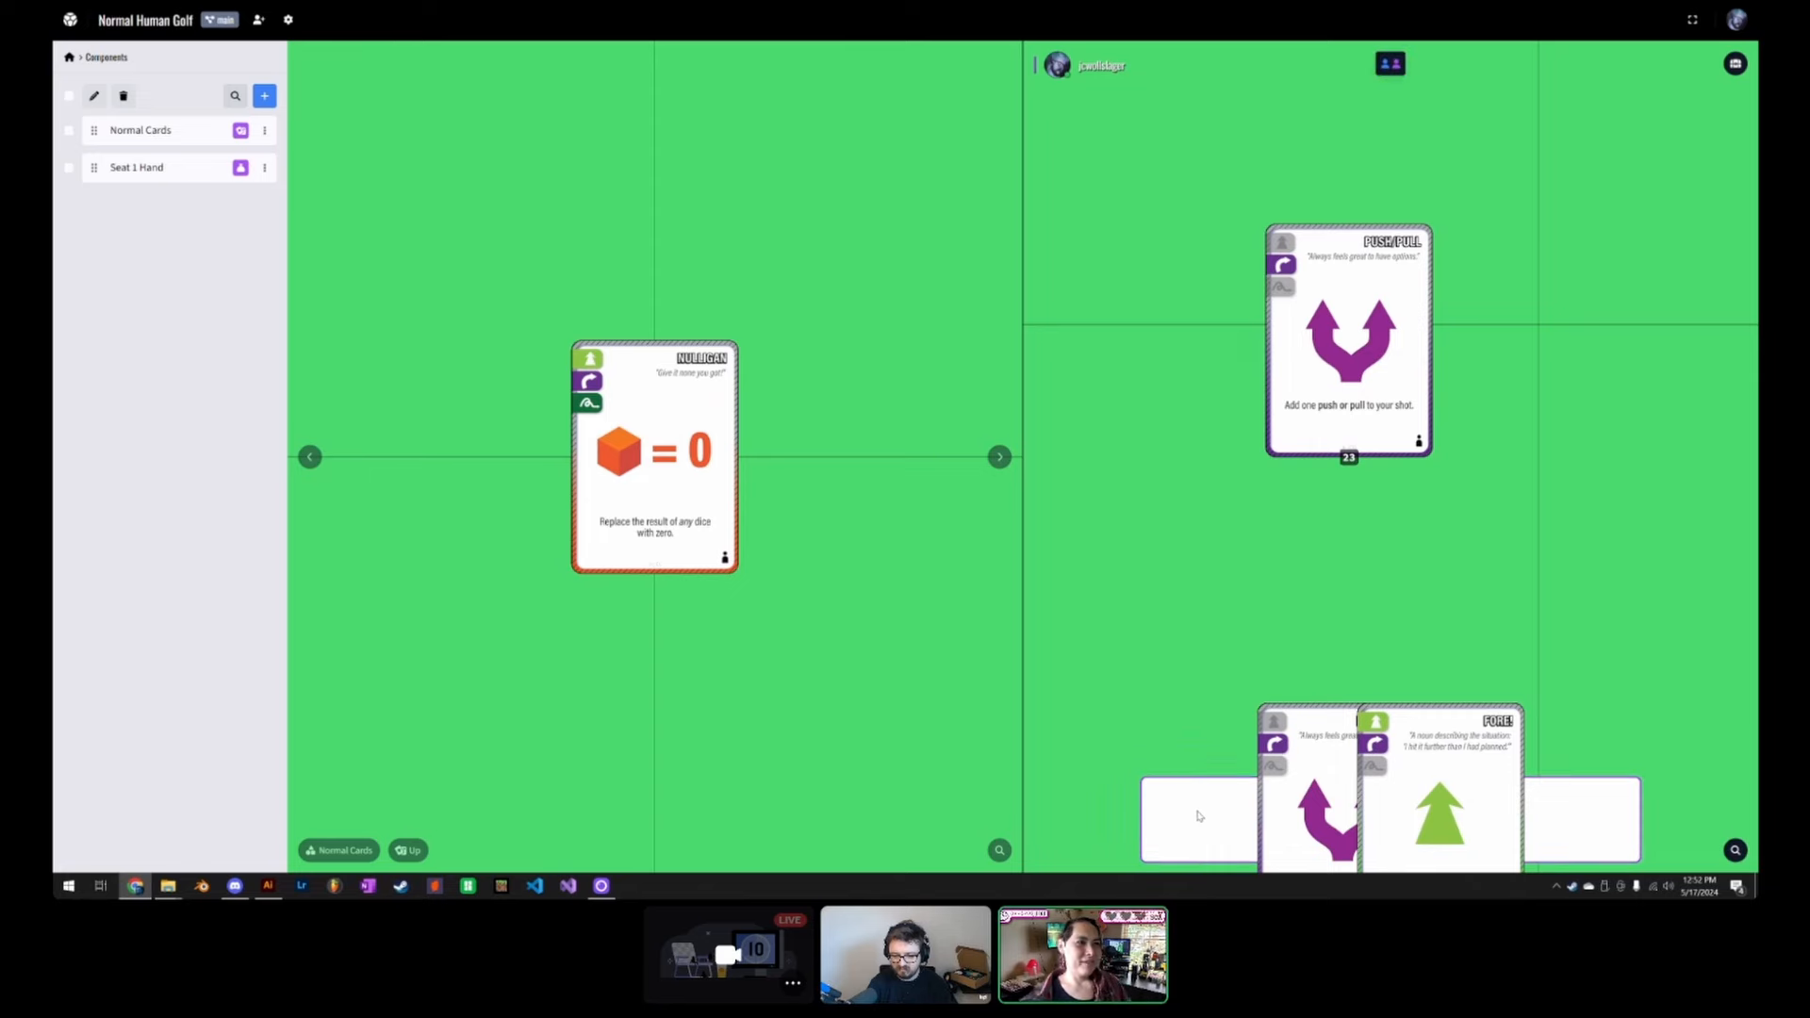
{"action": "right_click", "coordinate": [1196, 812]}
{"action": "left_click", "coordinate": [1245, 664]}
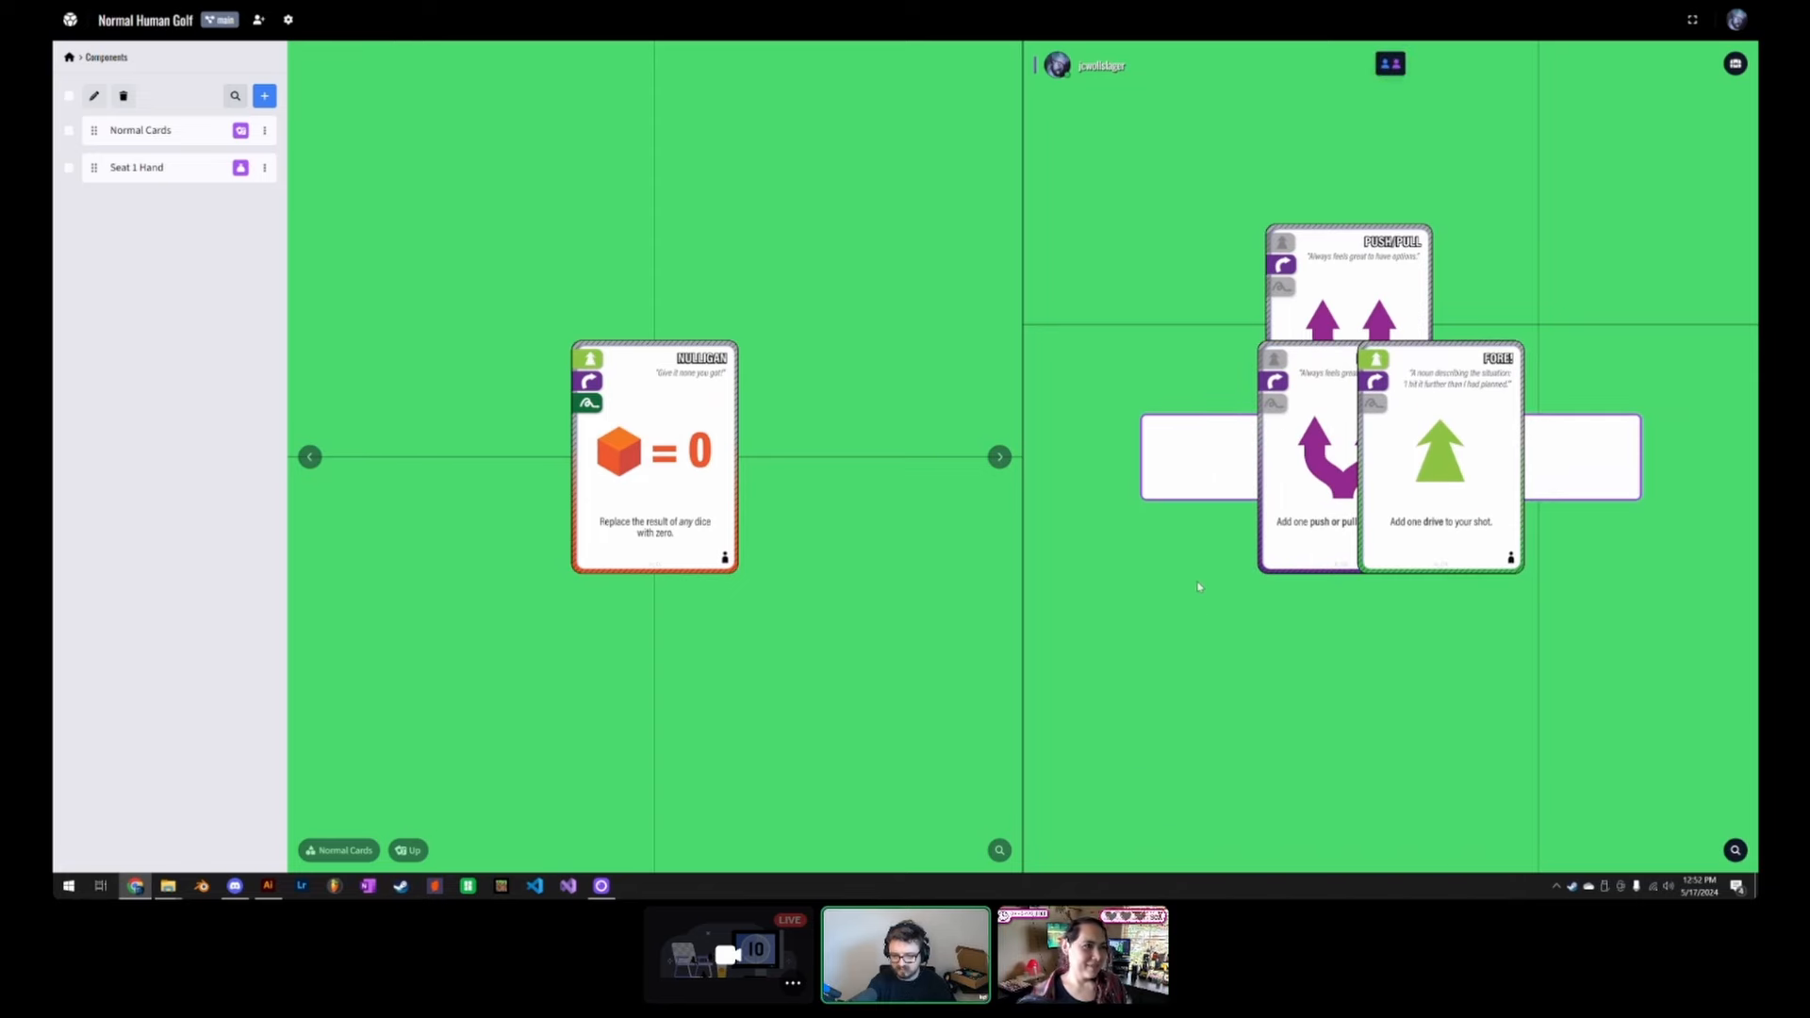
Step: Rearrange the table so the card stack sits above the hand container, clear of the two drawn cards
{"action": "left_click_drag", "start_coordinate": [1095, 295], "coordinate": [1125, 461]}
{"action": "left_click_drag", "start_coordinate": [1340, 442], "coordinate": [1406, 210]}
{"action": "left_click_drag", "start_coordinate": [1282, 661], "coordinate": [1386, 545]}
{"action": "left_click_drag", "start_coordinate": [1321, 711], "coordinate": [1208, 725]}
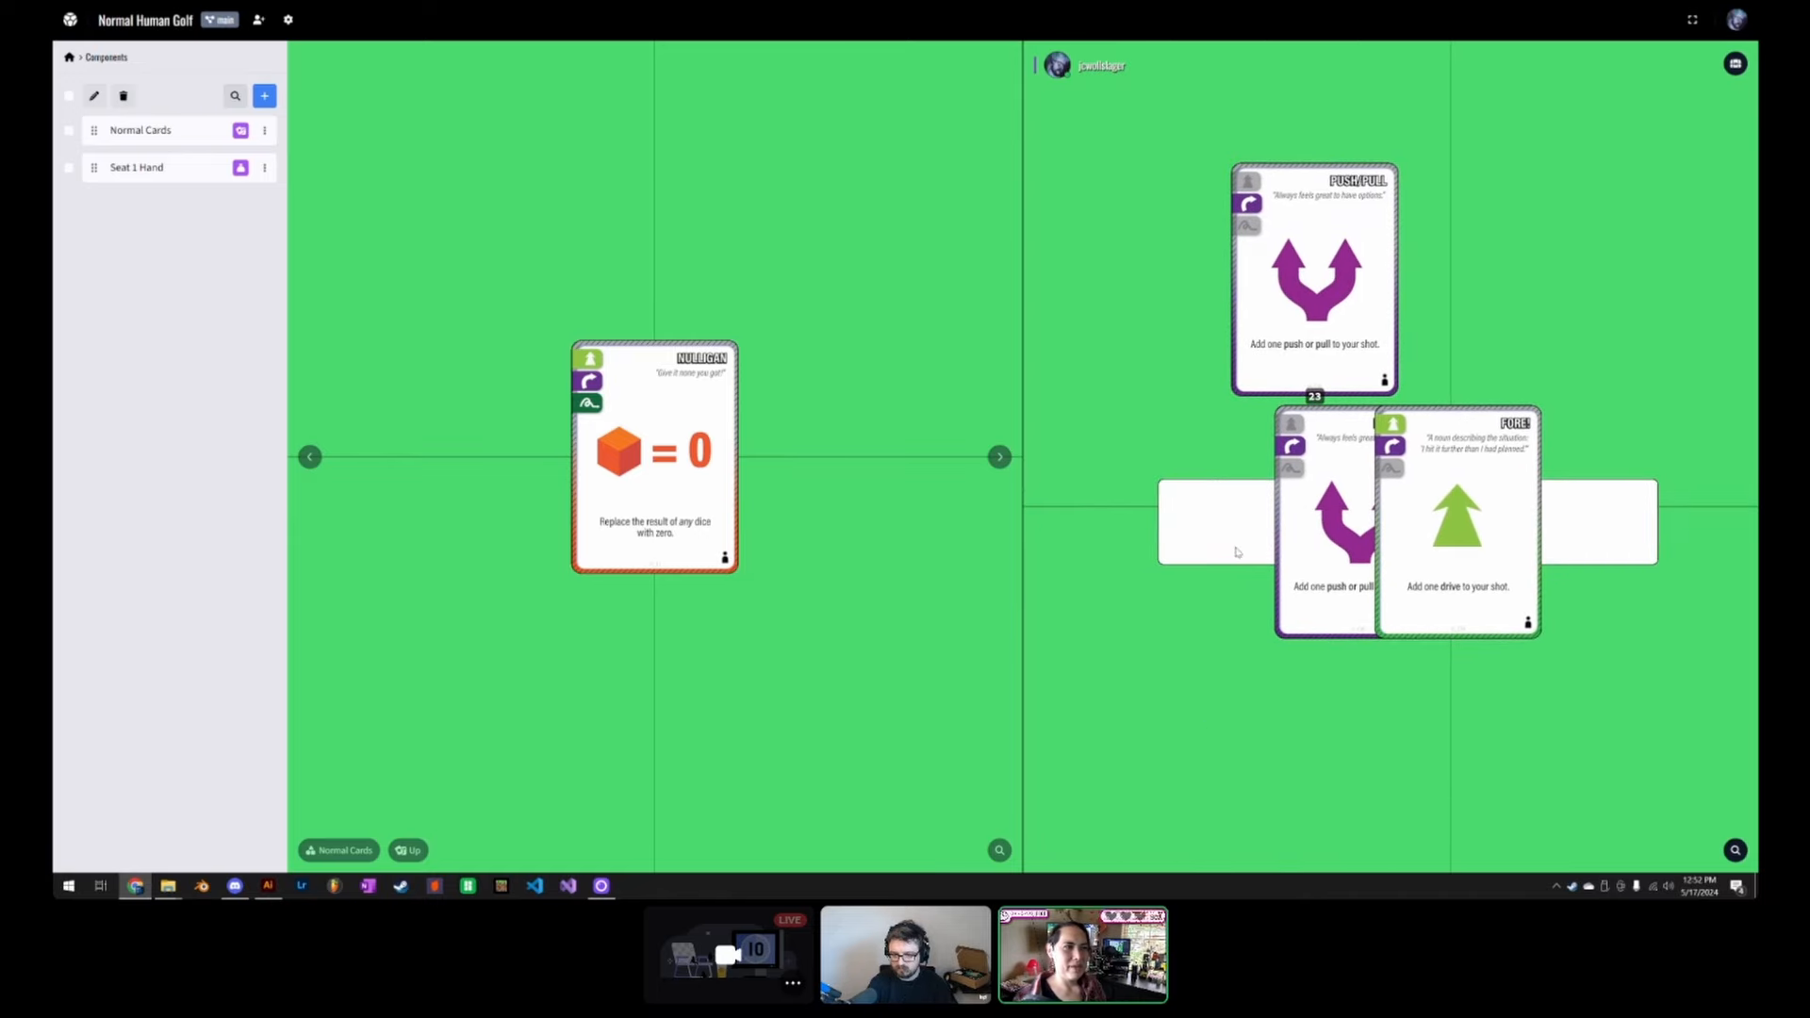
{"action": "left_click_drag", "start_coordinate": [1238, 553], "coordinate": [1243, 393]}
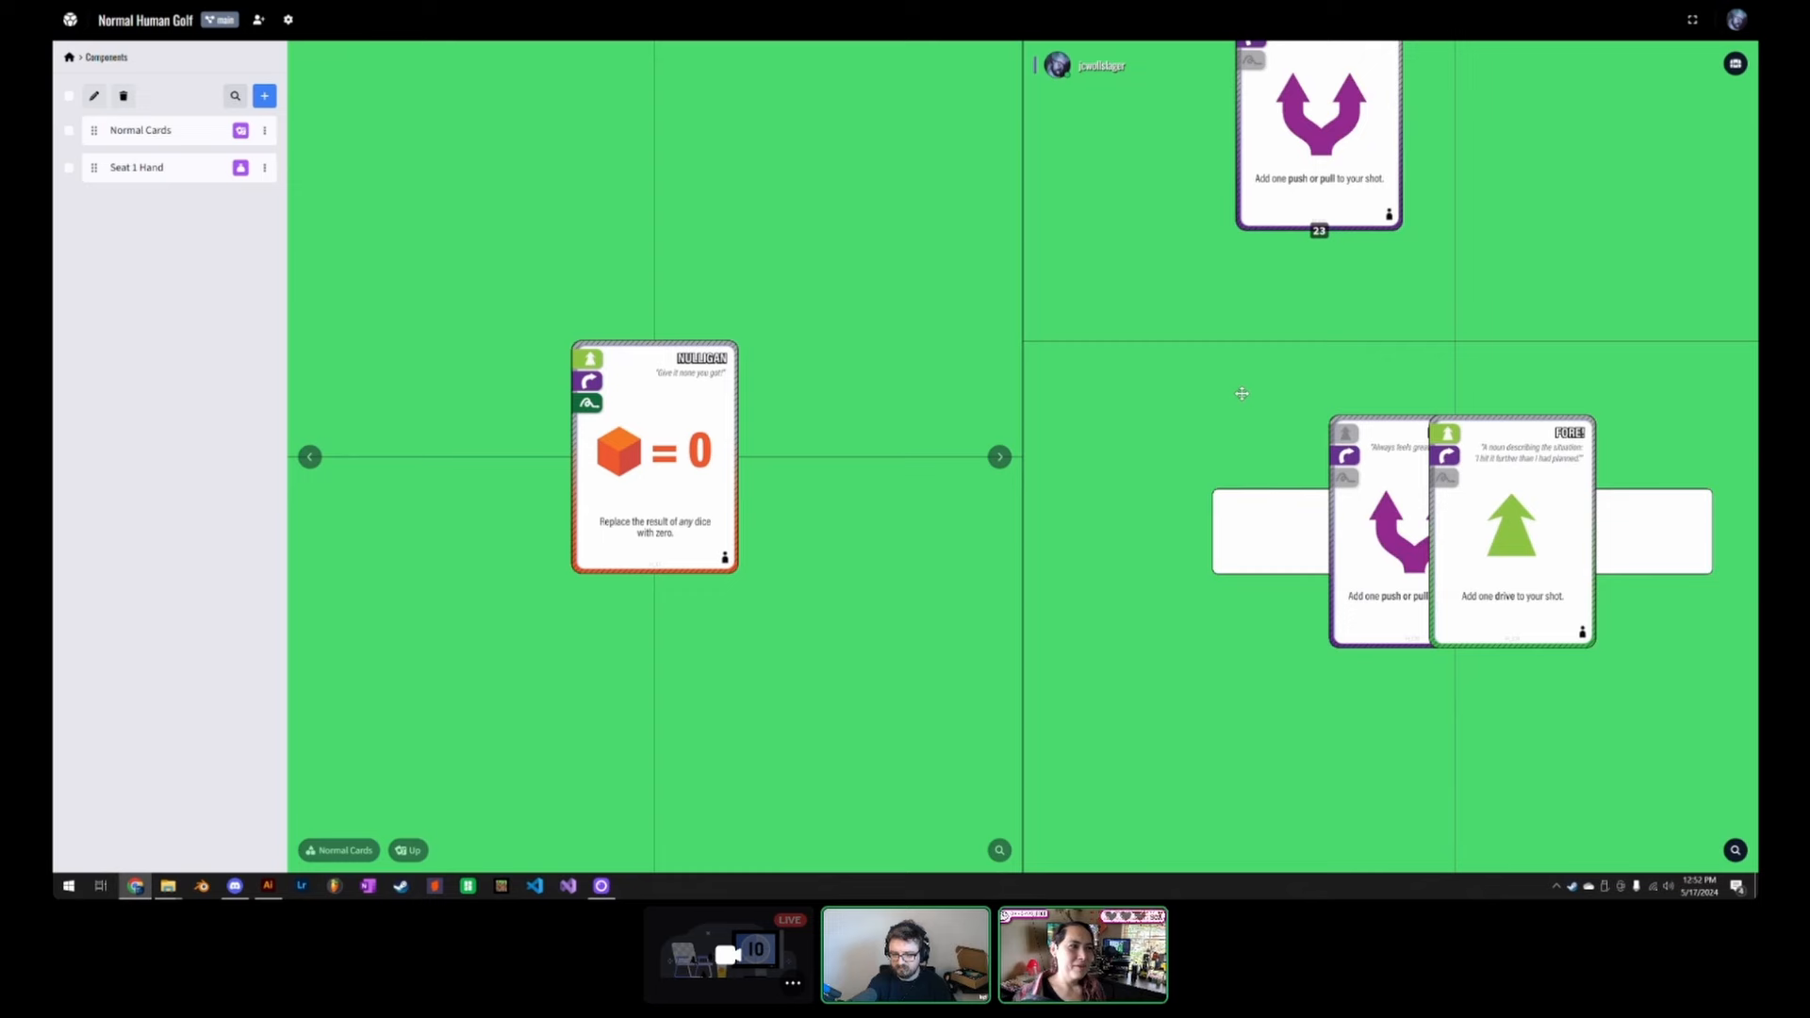
Step: Set the hand container with its two cards to Hold, carry it to another part of the table, and release it there
{"action": "right_click", "coordinate": [1268, 530]}
{"action": "left_click", "coordinate": [1294, 619]}
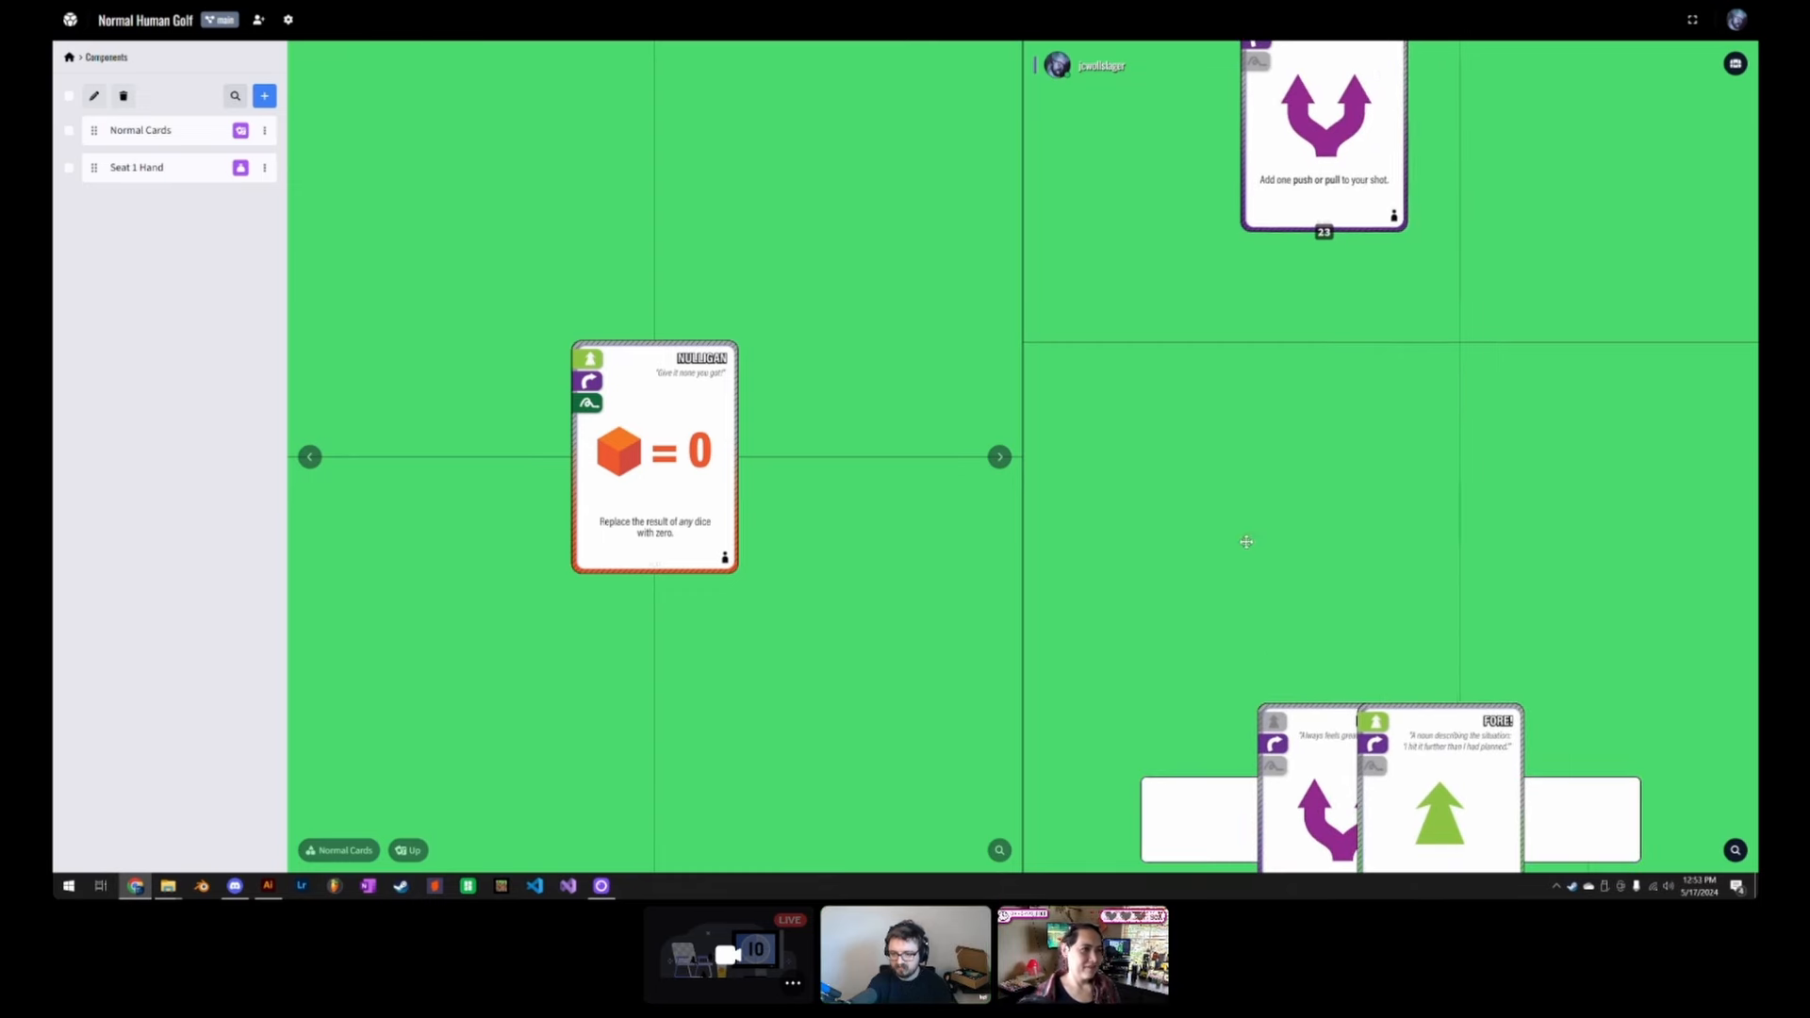
{"action": "left_click_drag", "start_coordinate": [1245, 542], "coordinate": [1566, 701]}
{"action": "right_click", "coordinate": [1188, 836]}
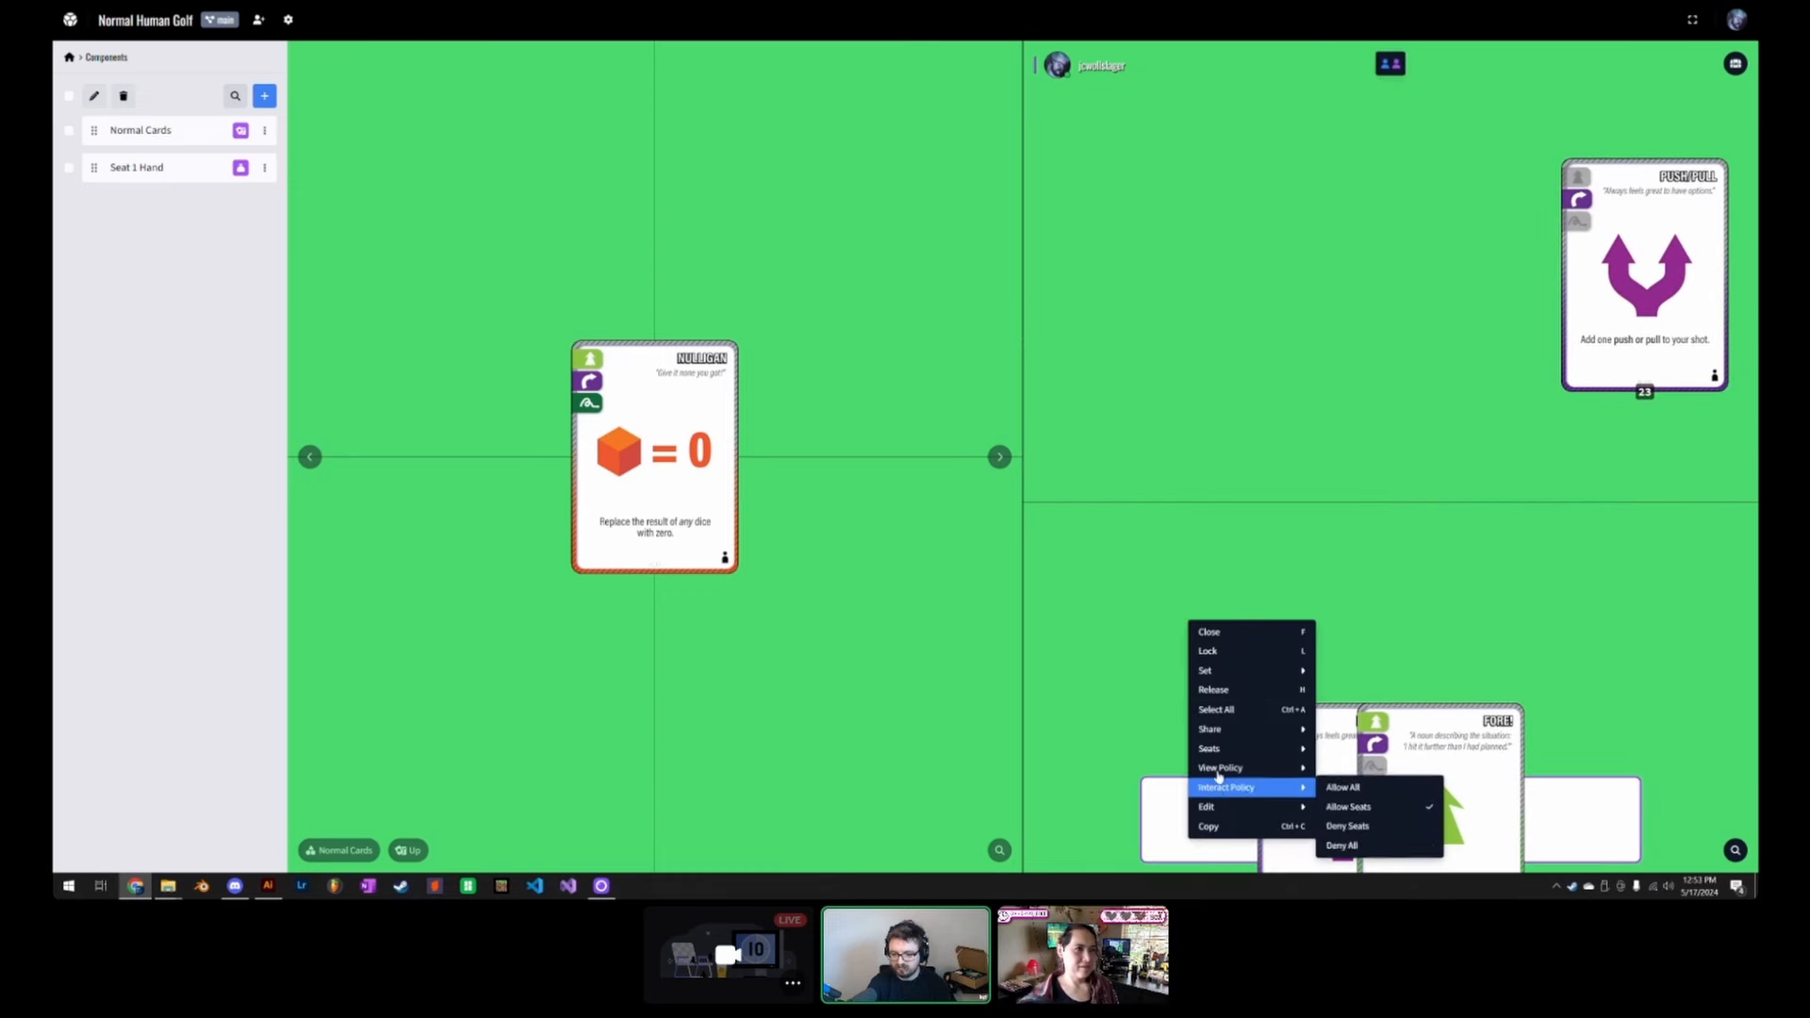
{"action": "left_click", "coordinate": [1225, 692]}
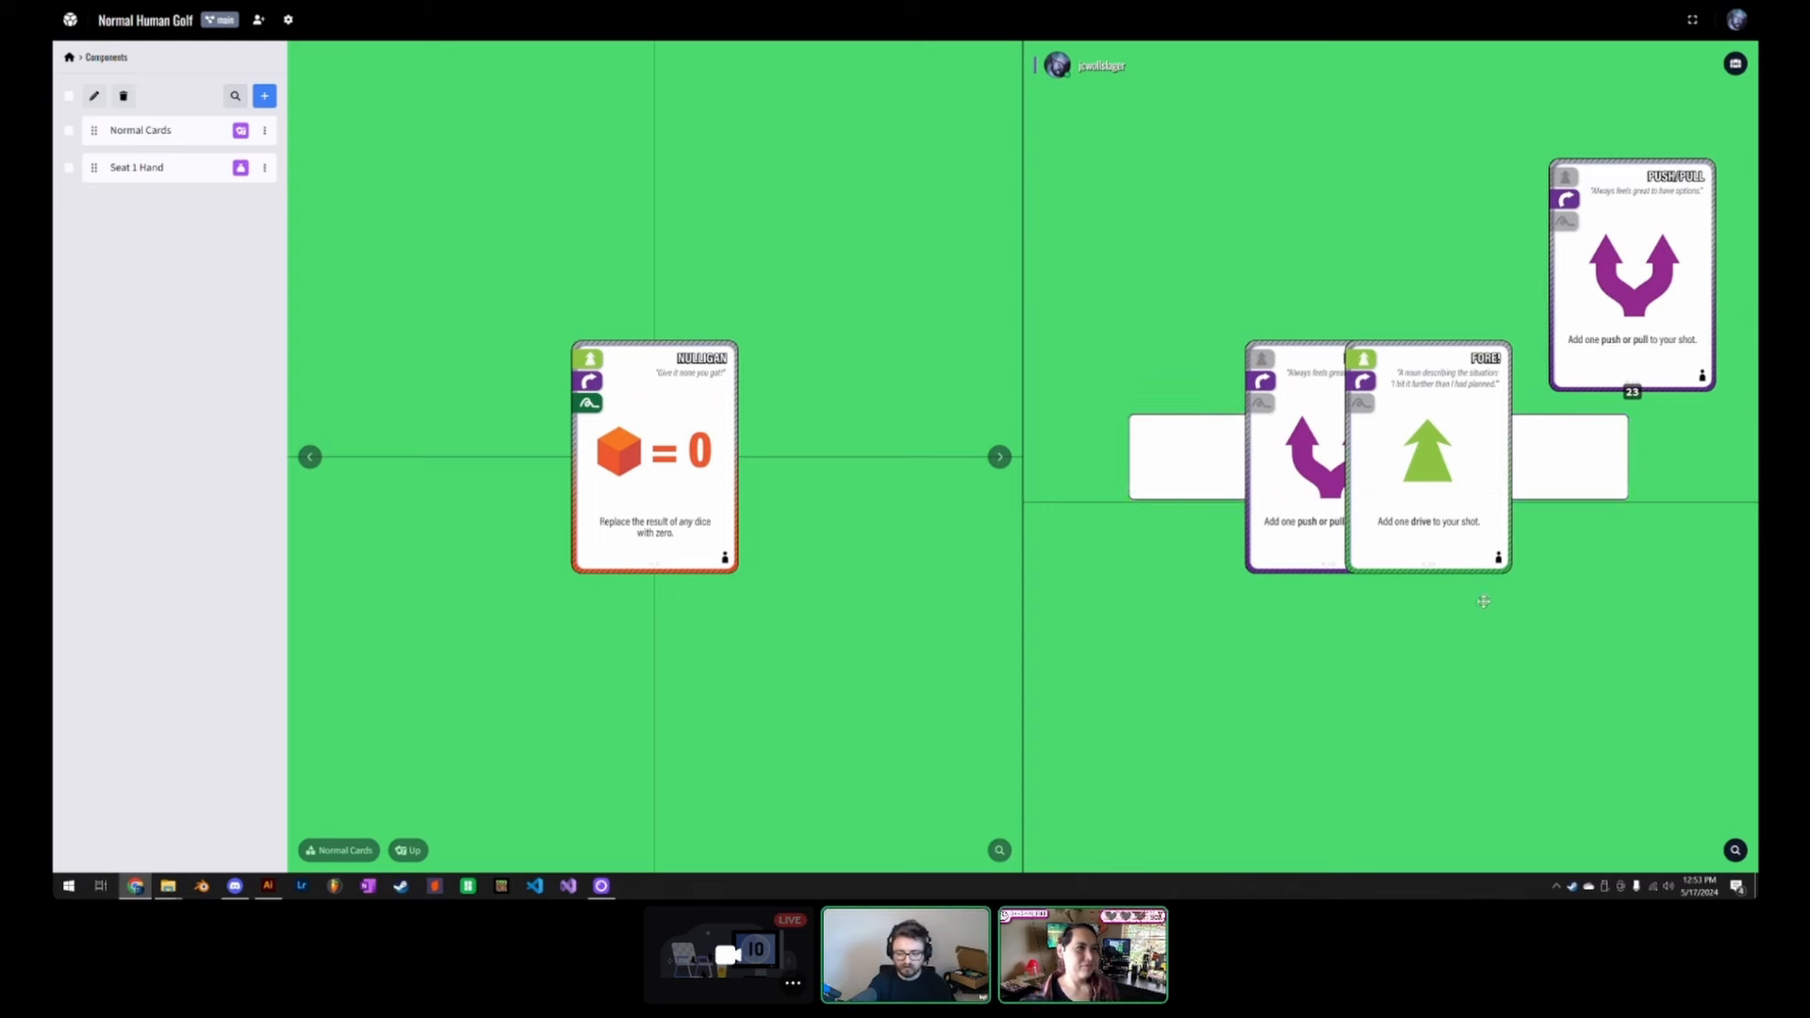
Step: Move the hand container with its two cards so it lies below the card stack
{"action": "left_click_drag", "start_coordinate": [1475, 657], "coordinate": [1409, 716]}
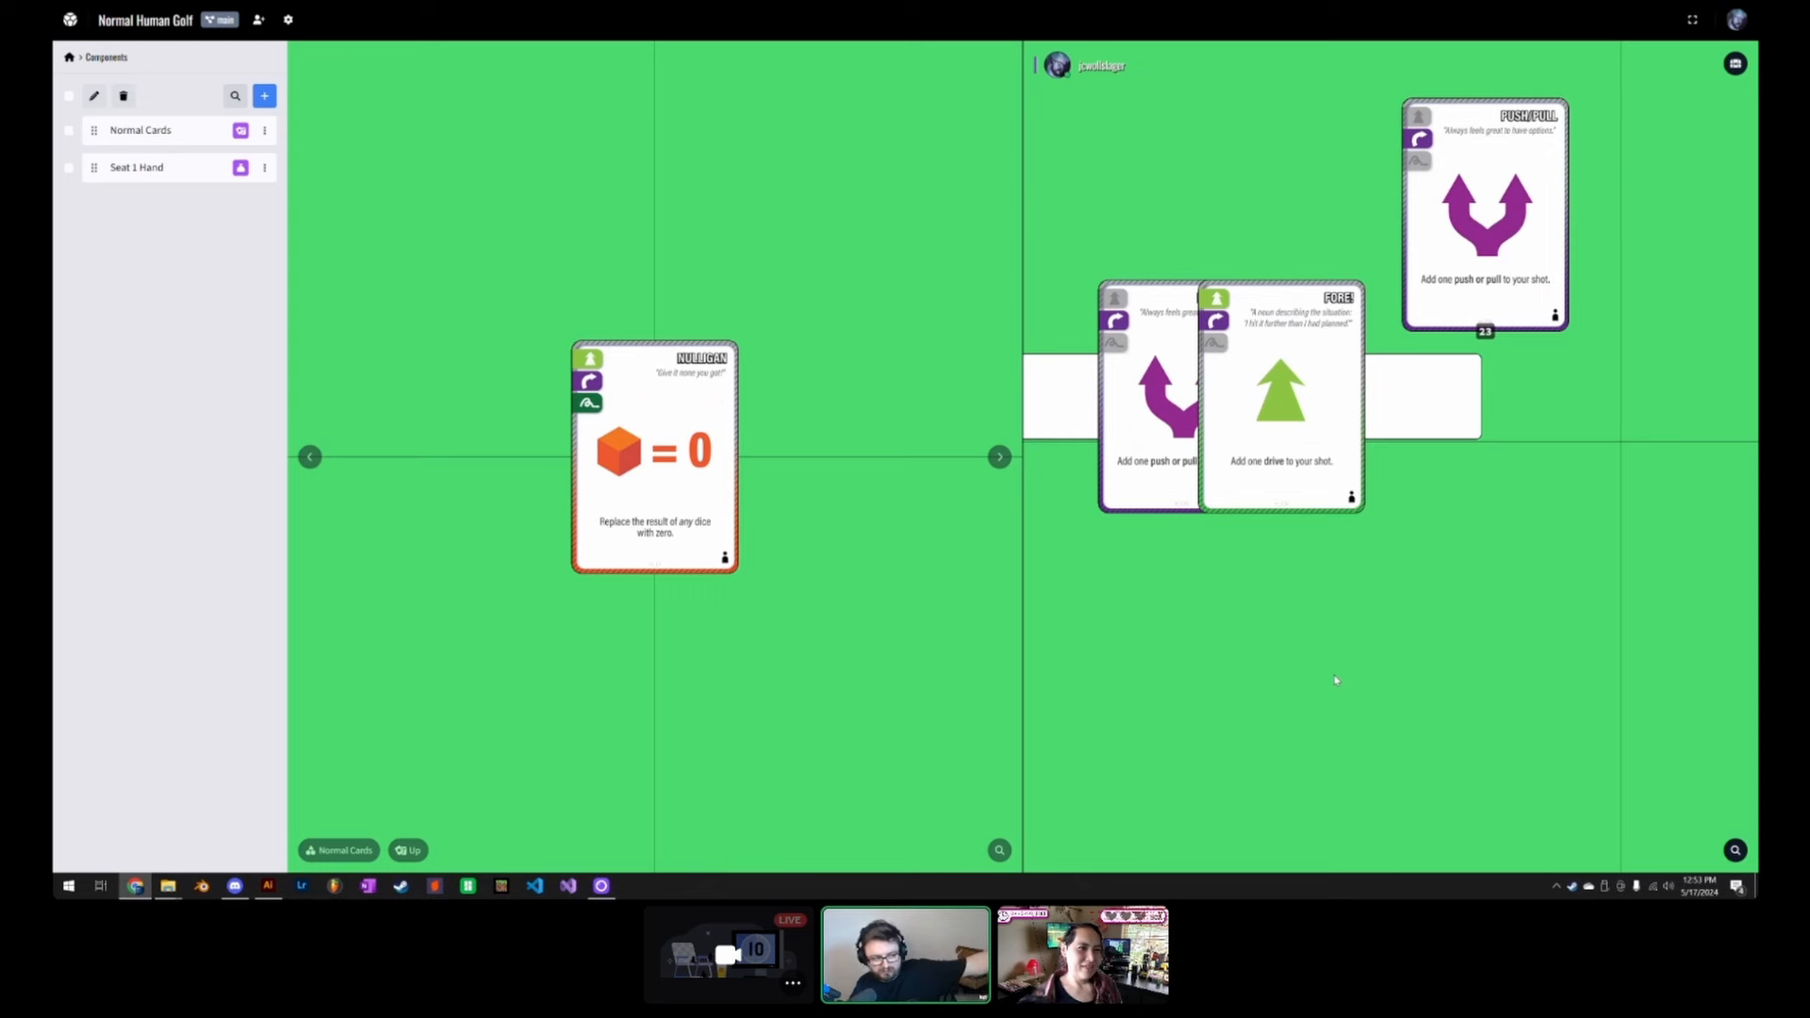
{"action": "left_click_drag", "start_coordinate": [1444, 409], "coordinate": [1683, 586]}
{"action": "left_click", "coordinate": [1292, 674]}
{"action": "left_click_drag", "start_coordinate": [1209, 664], "coordinate": [1092, 624]}
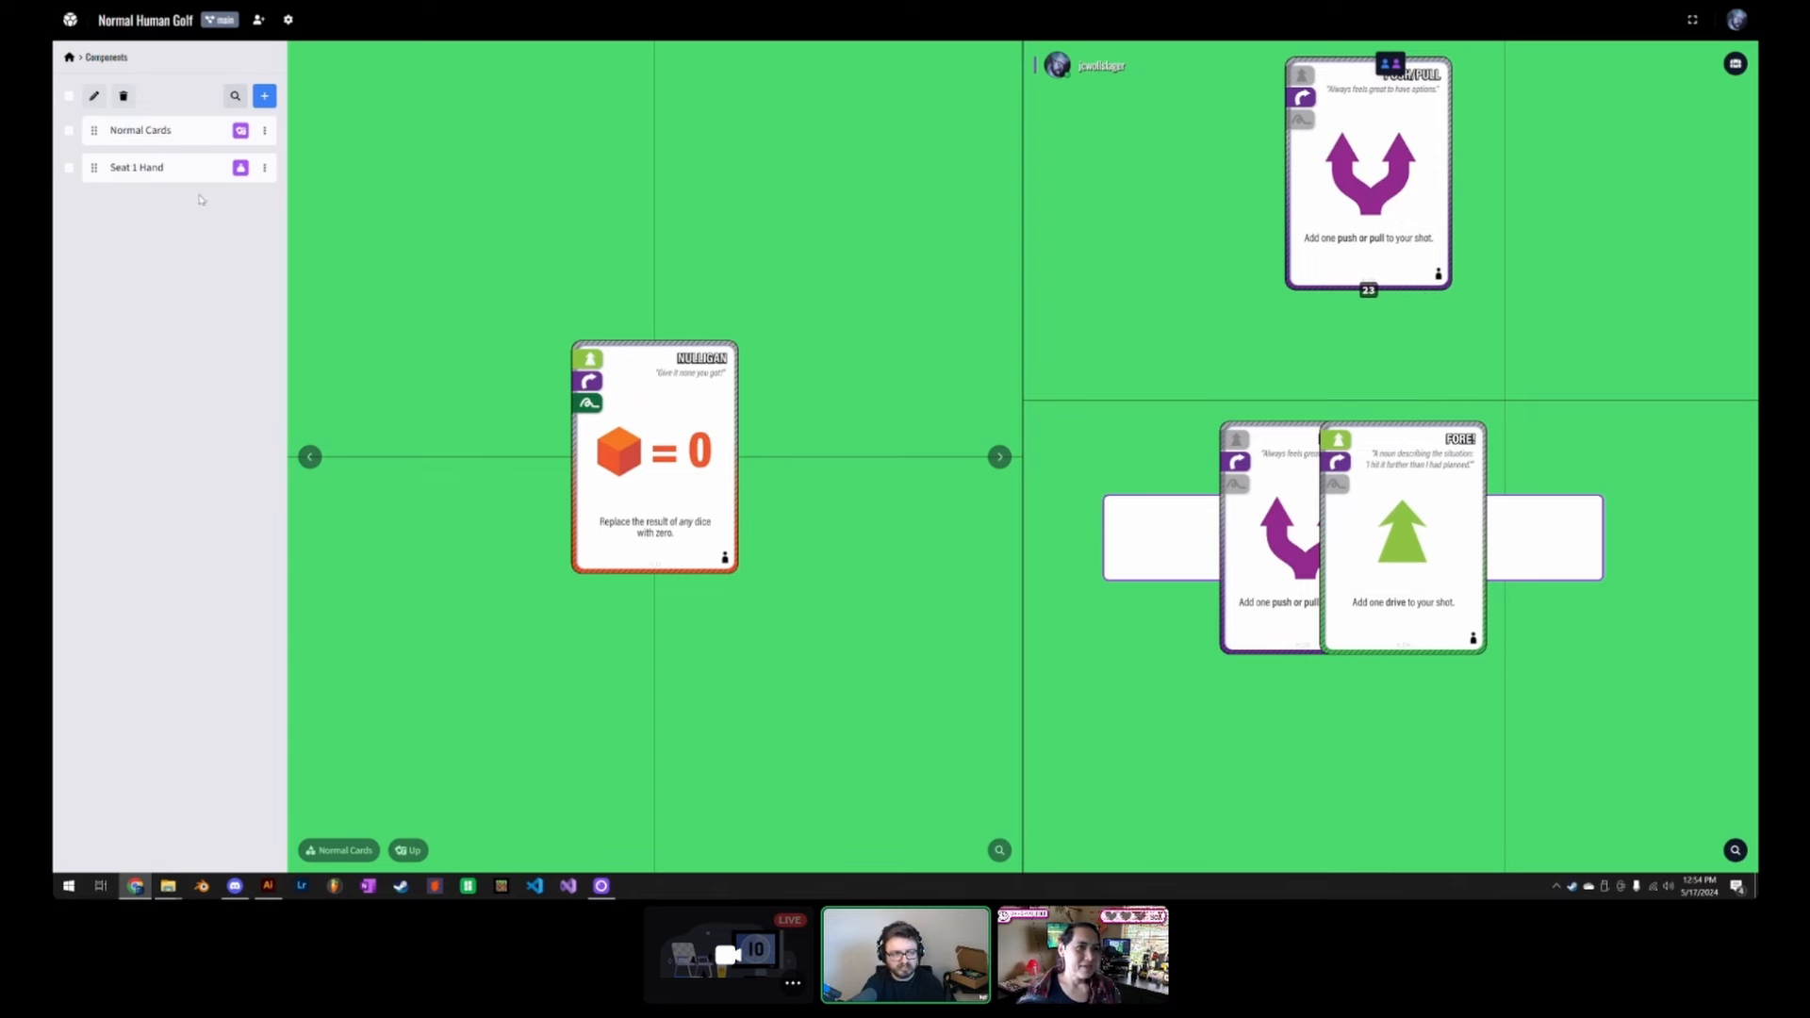
Step: Return to the project overview and delete the two drawn cards and the hand container from the table
{"action": "left_click", "coordinate": [69, 59]}
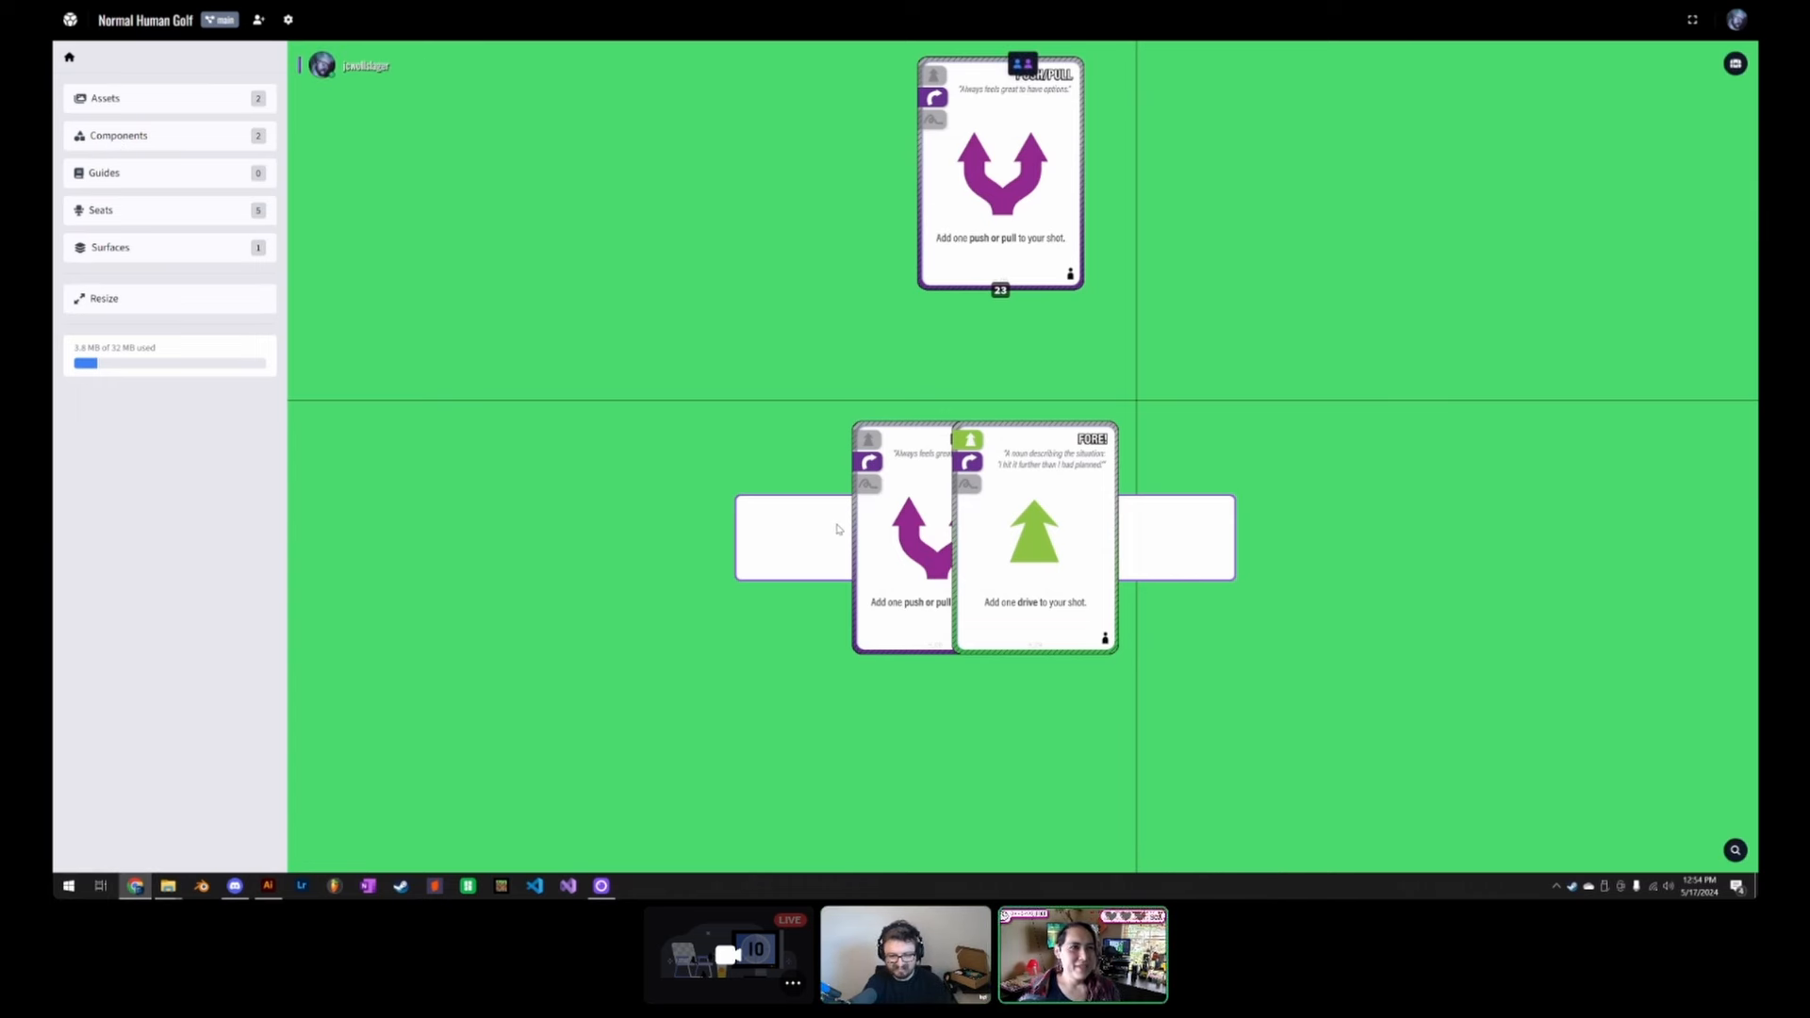
{"action": "right_click", "coordinate": [939, 491]}
{"action": "left_click", "coordinate": [1004, 651]}
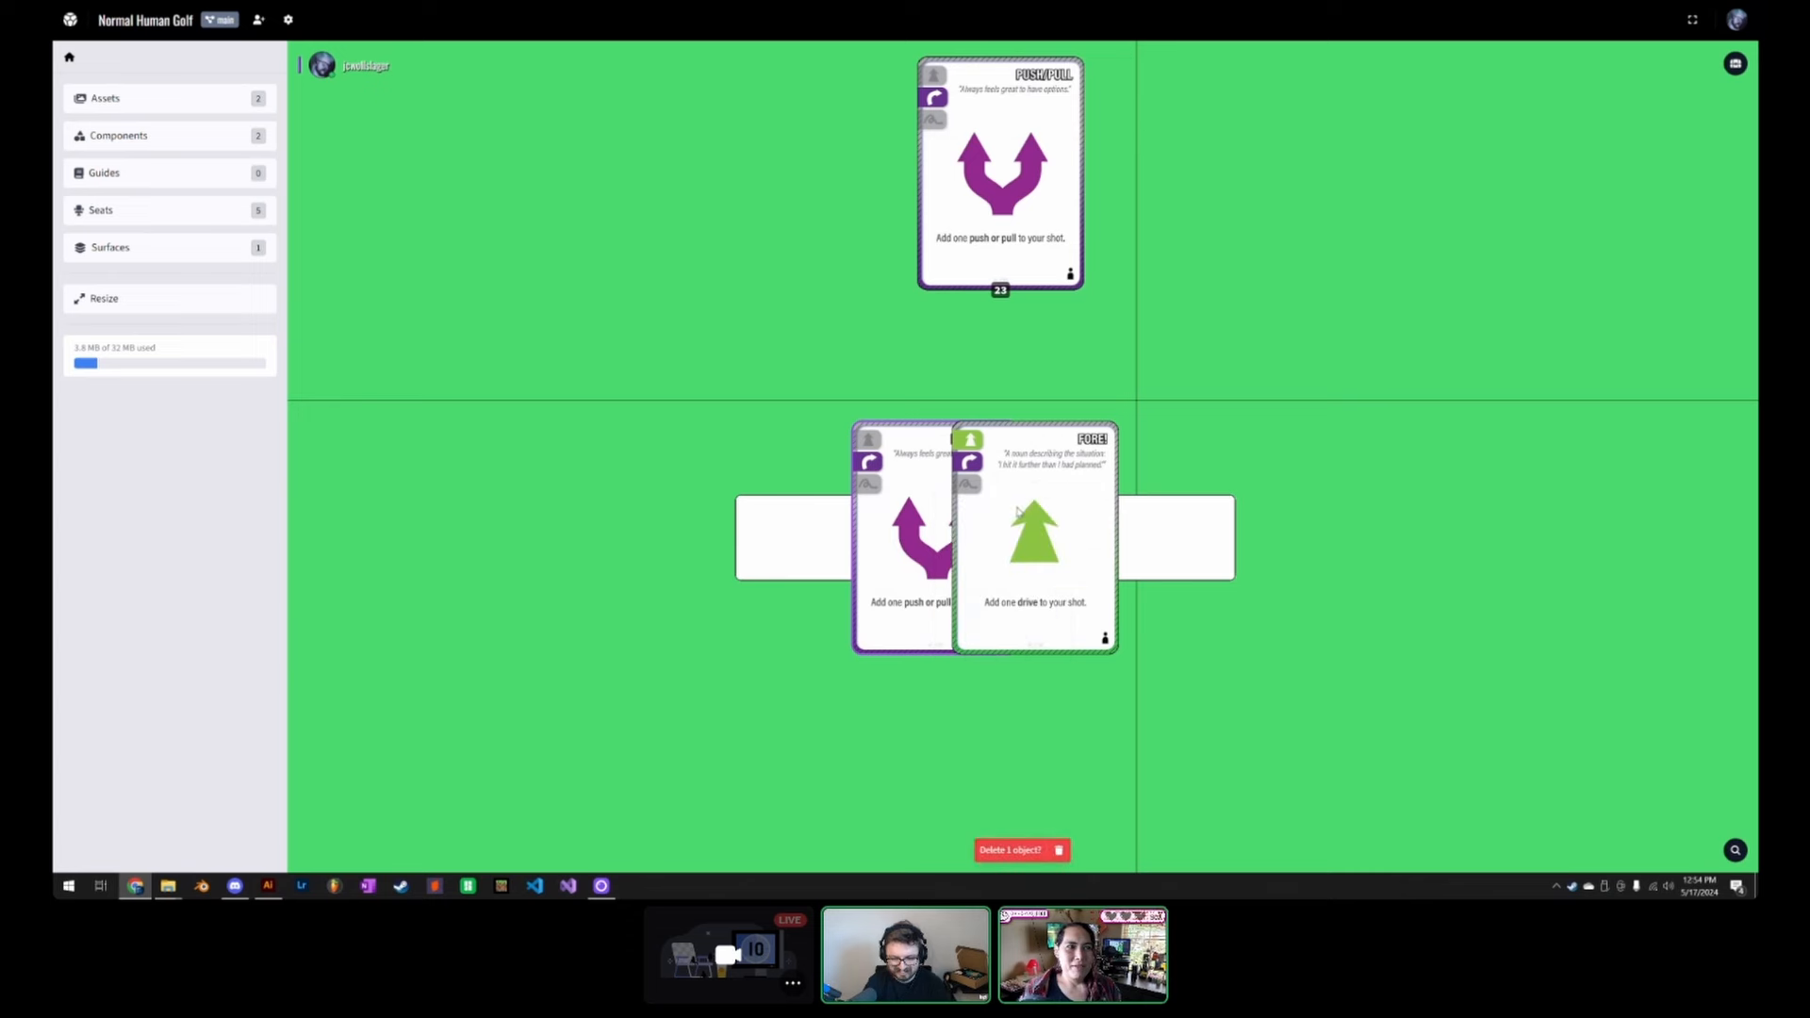
{"action": "left_click", "coordinate": [1057, 852]}
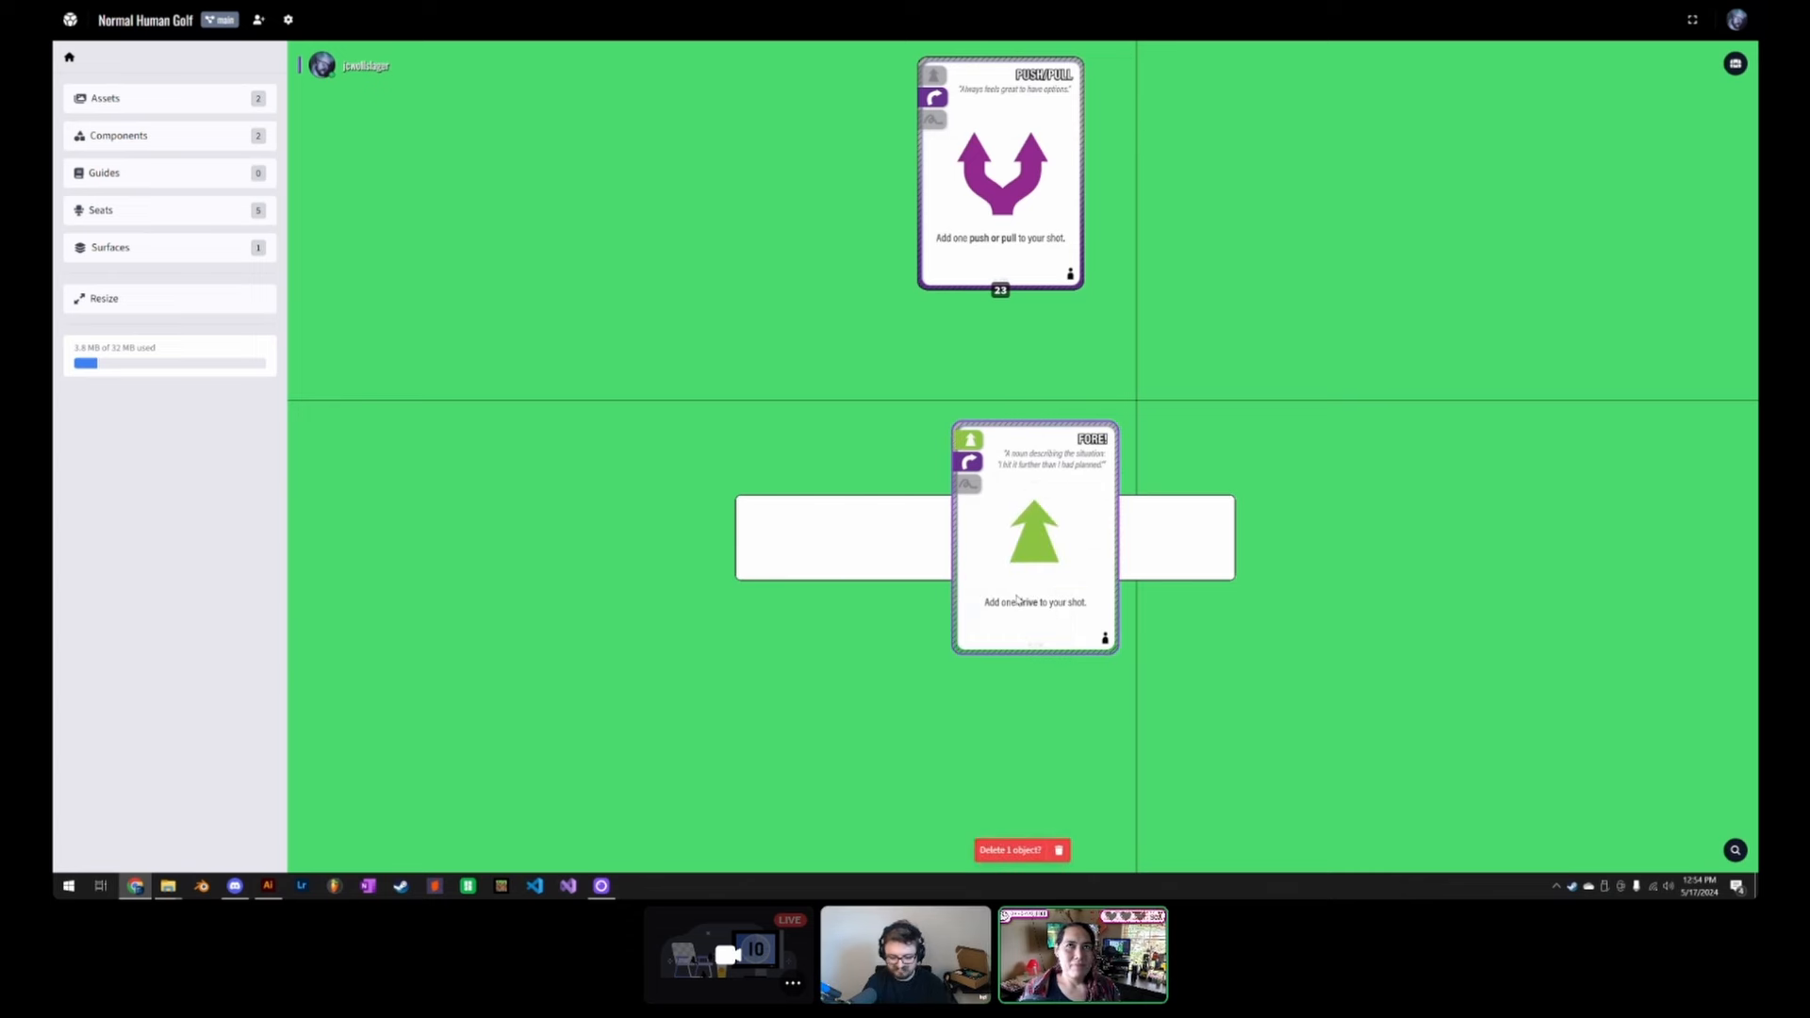
{"action": "key", "text": "Delete"}
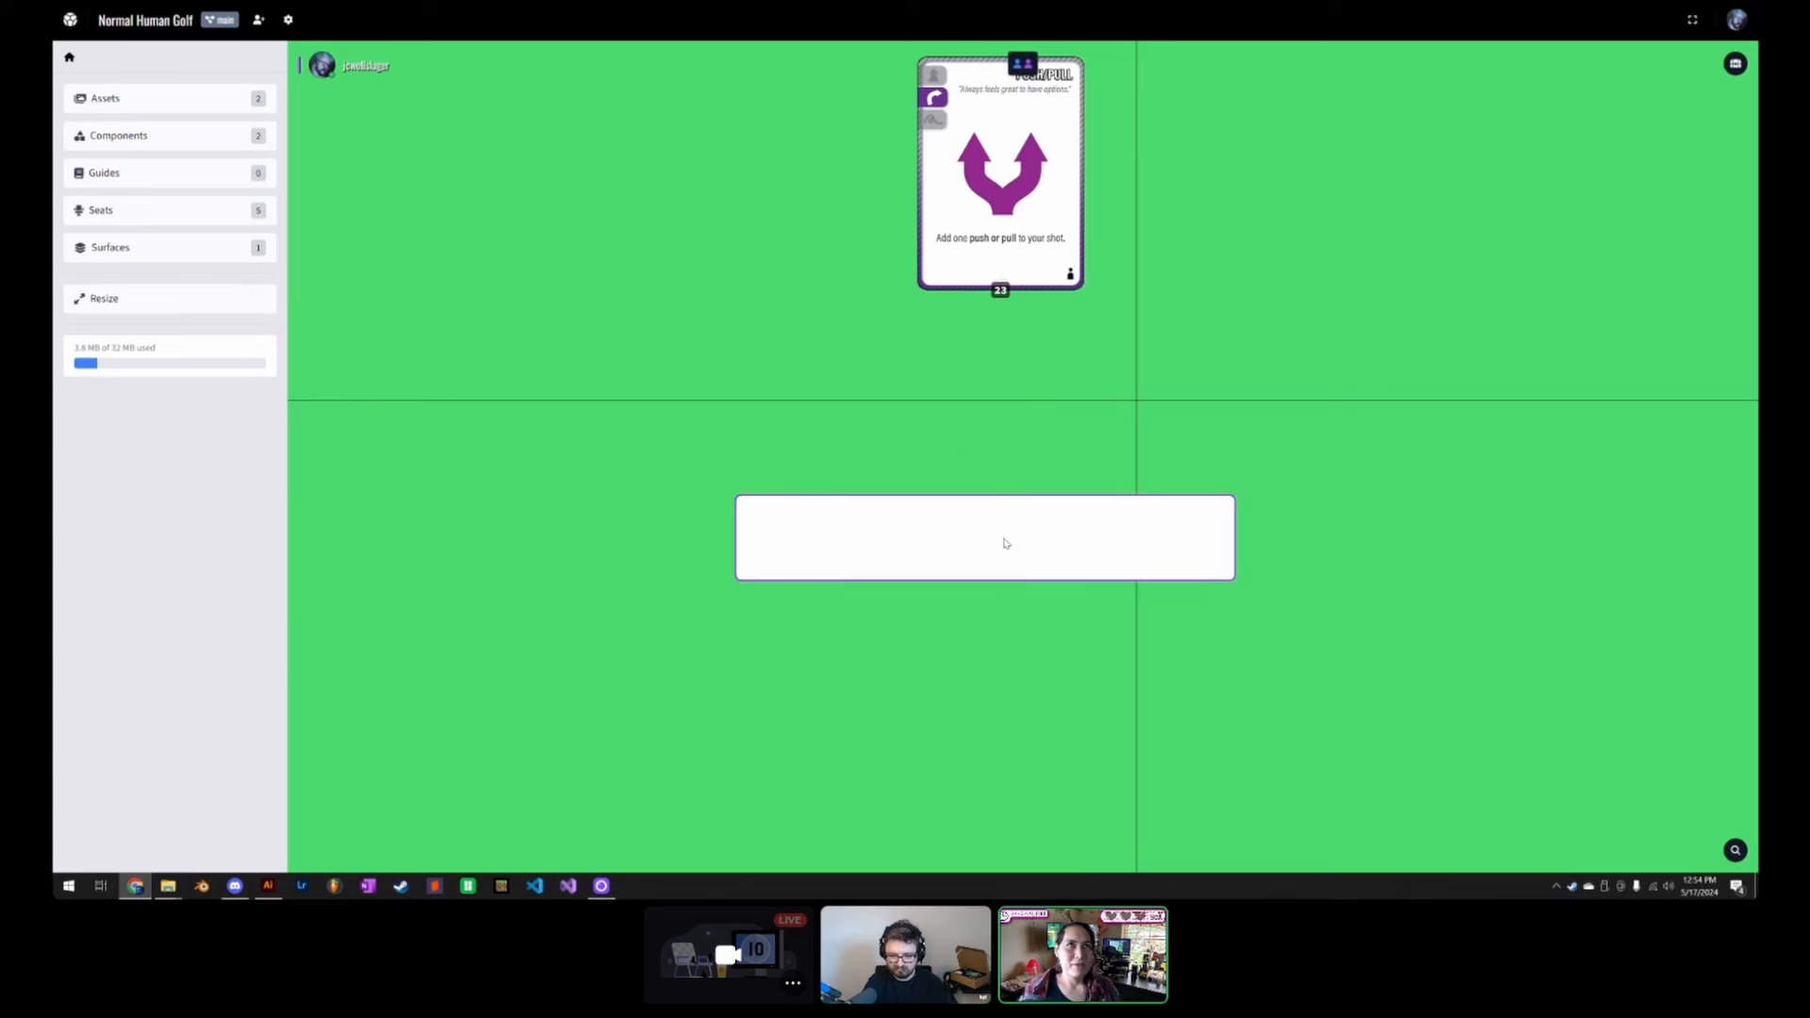
{"action": "left_click", "coordinate": [1006, 541]}
{"action": "key", "text": "Delete"}
Step: Delete the whole remaining card stack so the table is empty
{"action": "left_click", "coordinate": [1002, 209]}
{"action": "key", "text": "Delete"}
{"action": "right_click", "coordinate": [1015, 205]}
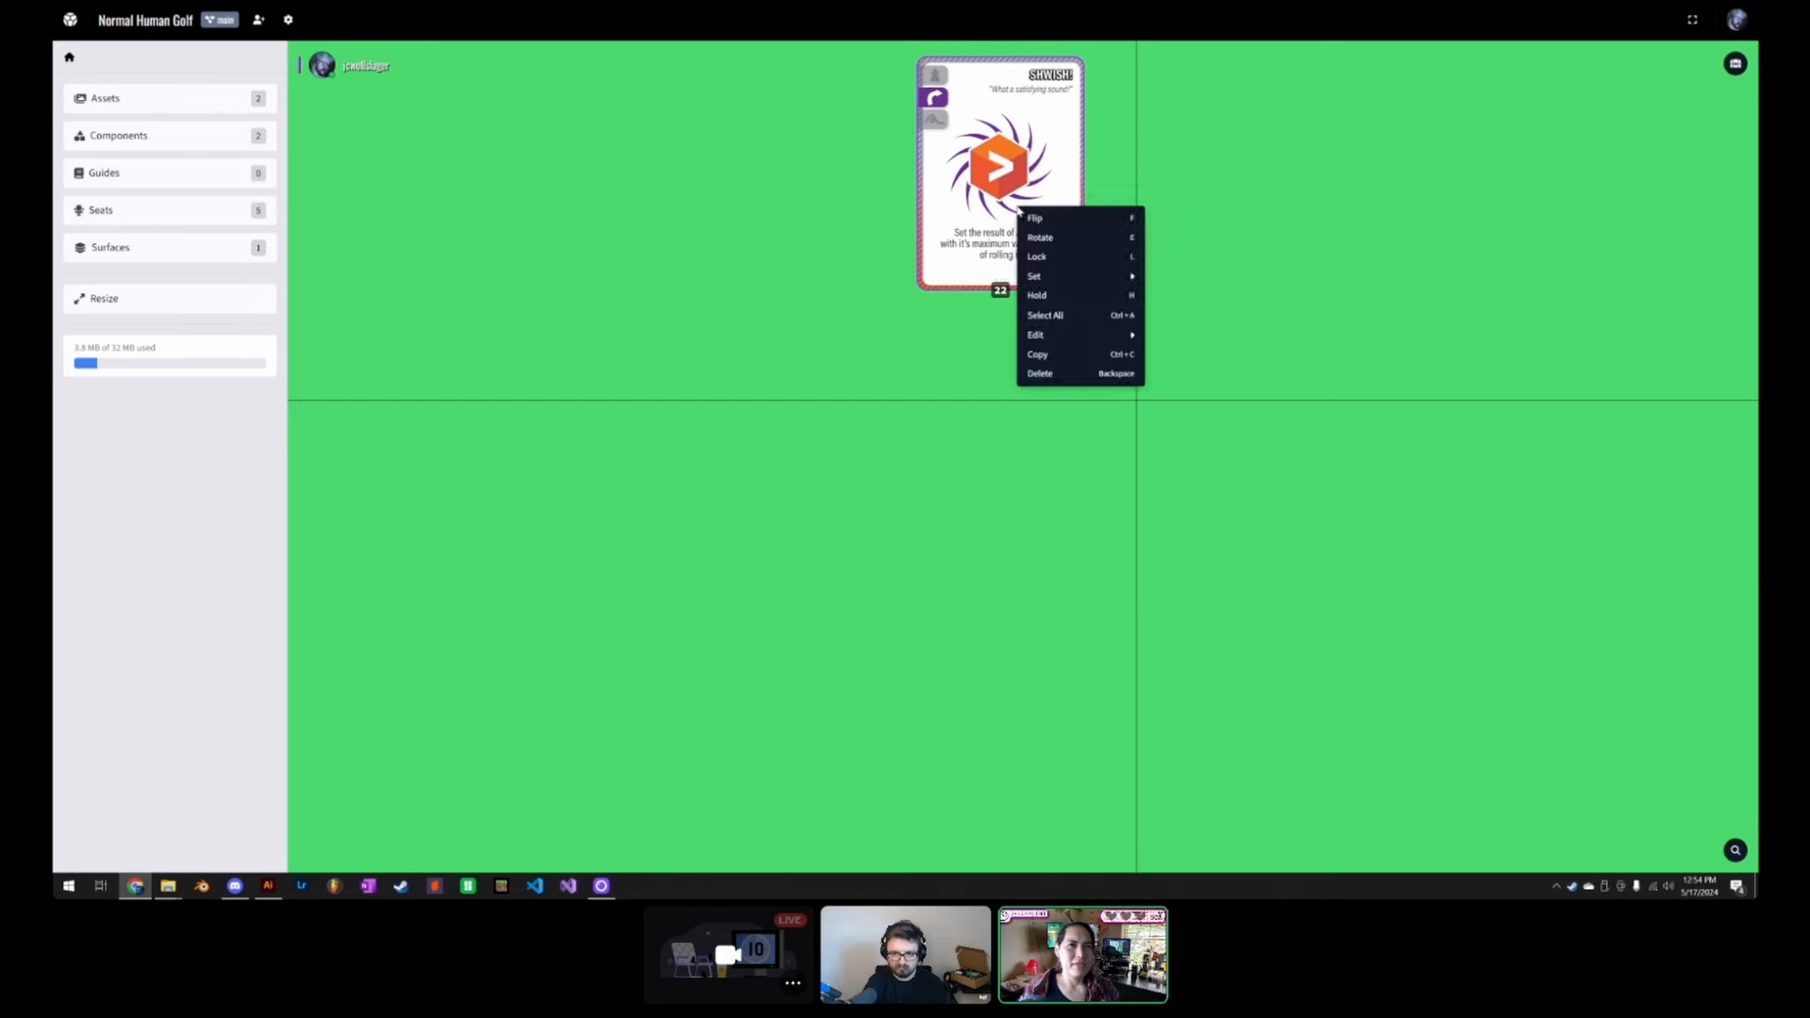
{"action": "left_click", "coordinate": [996, 202]}
{"action": "key", "text": "ctrl+a"}
{"action": "key", "text": "Delete"}
{"action": "left_click_drag", "start_coordinate": [1082, 380], "coordinate": [1019, 464]}
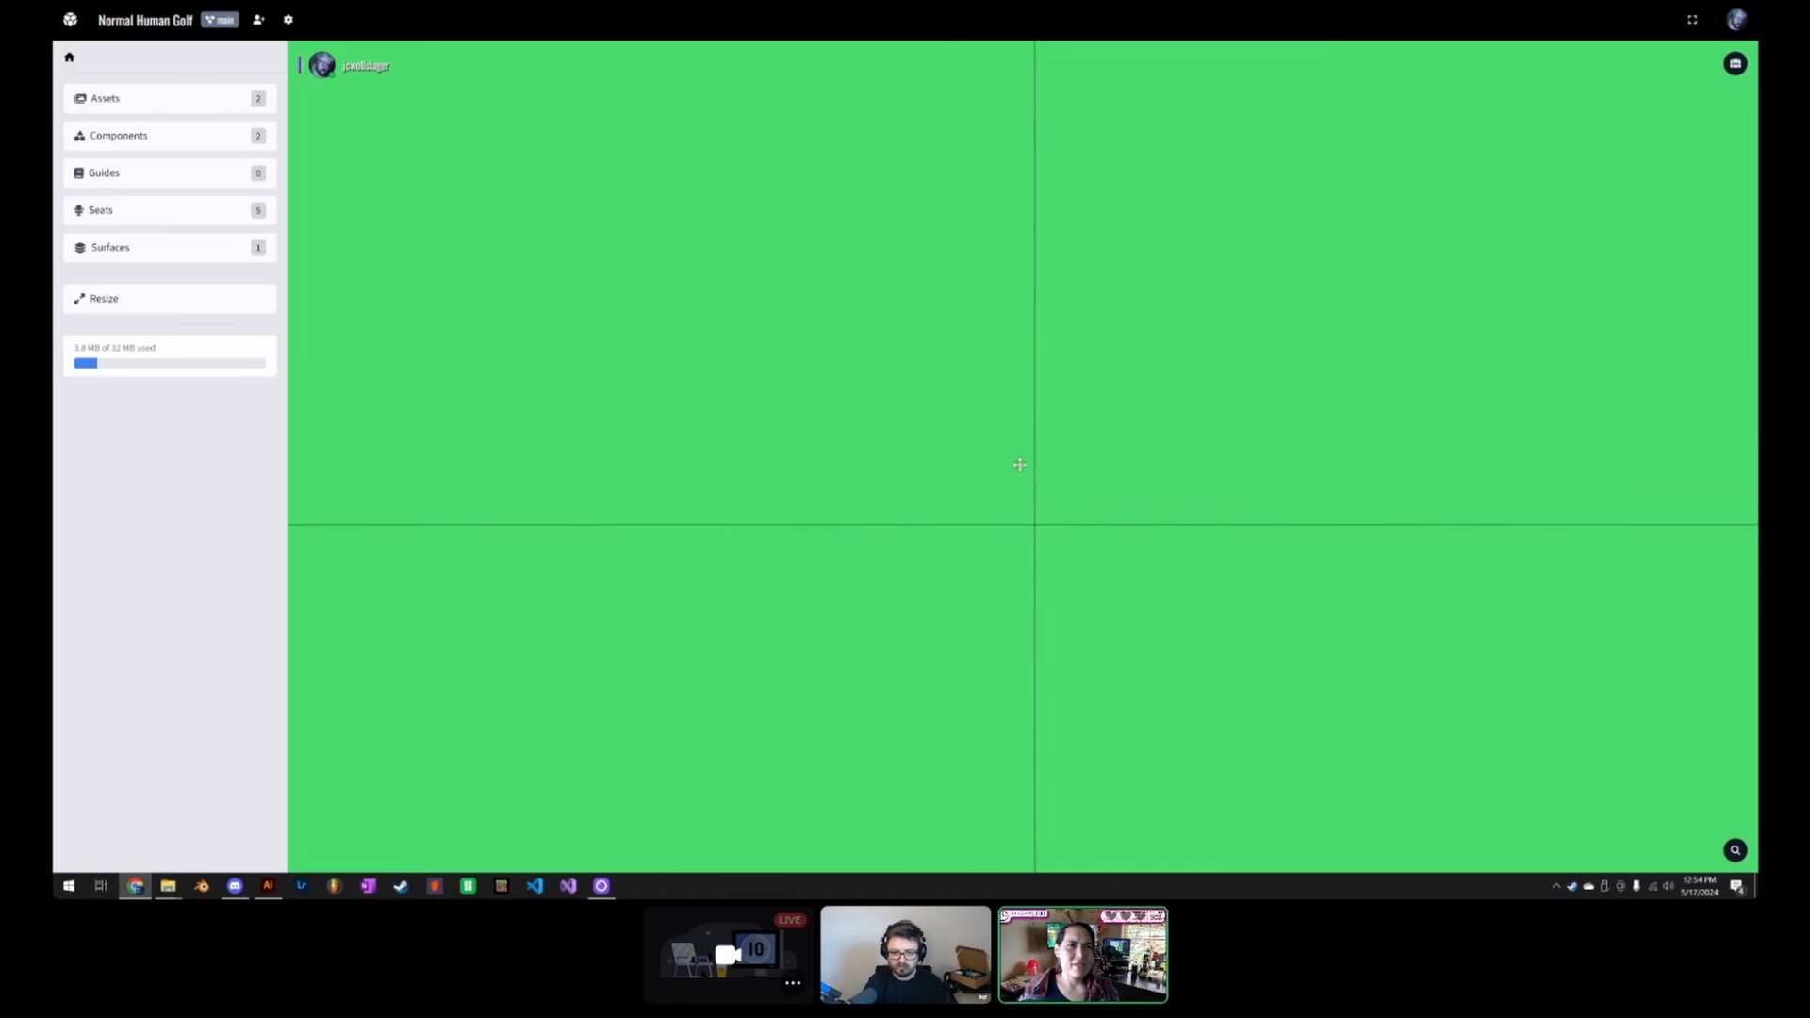
Step: Create a new asset and browse to the Boards folder inside Normal Golf for its image
{"action": "left_click", "coordinate": [204, 100]}
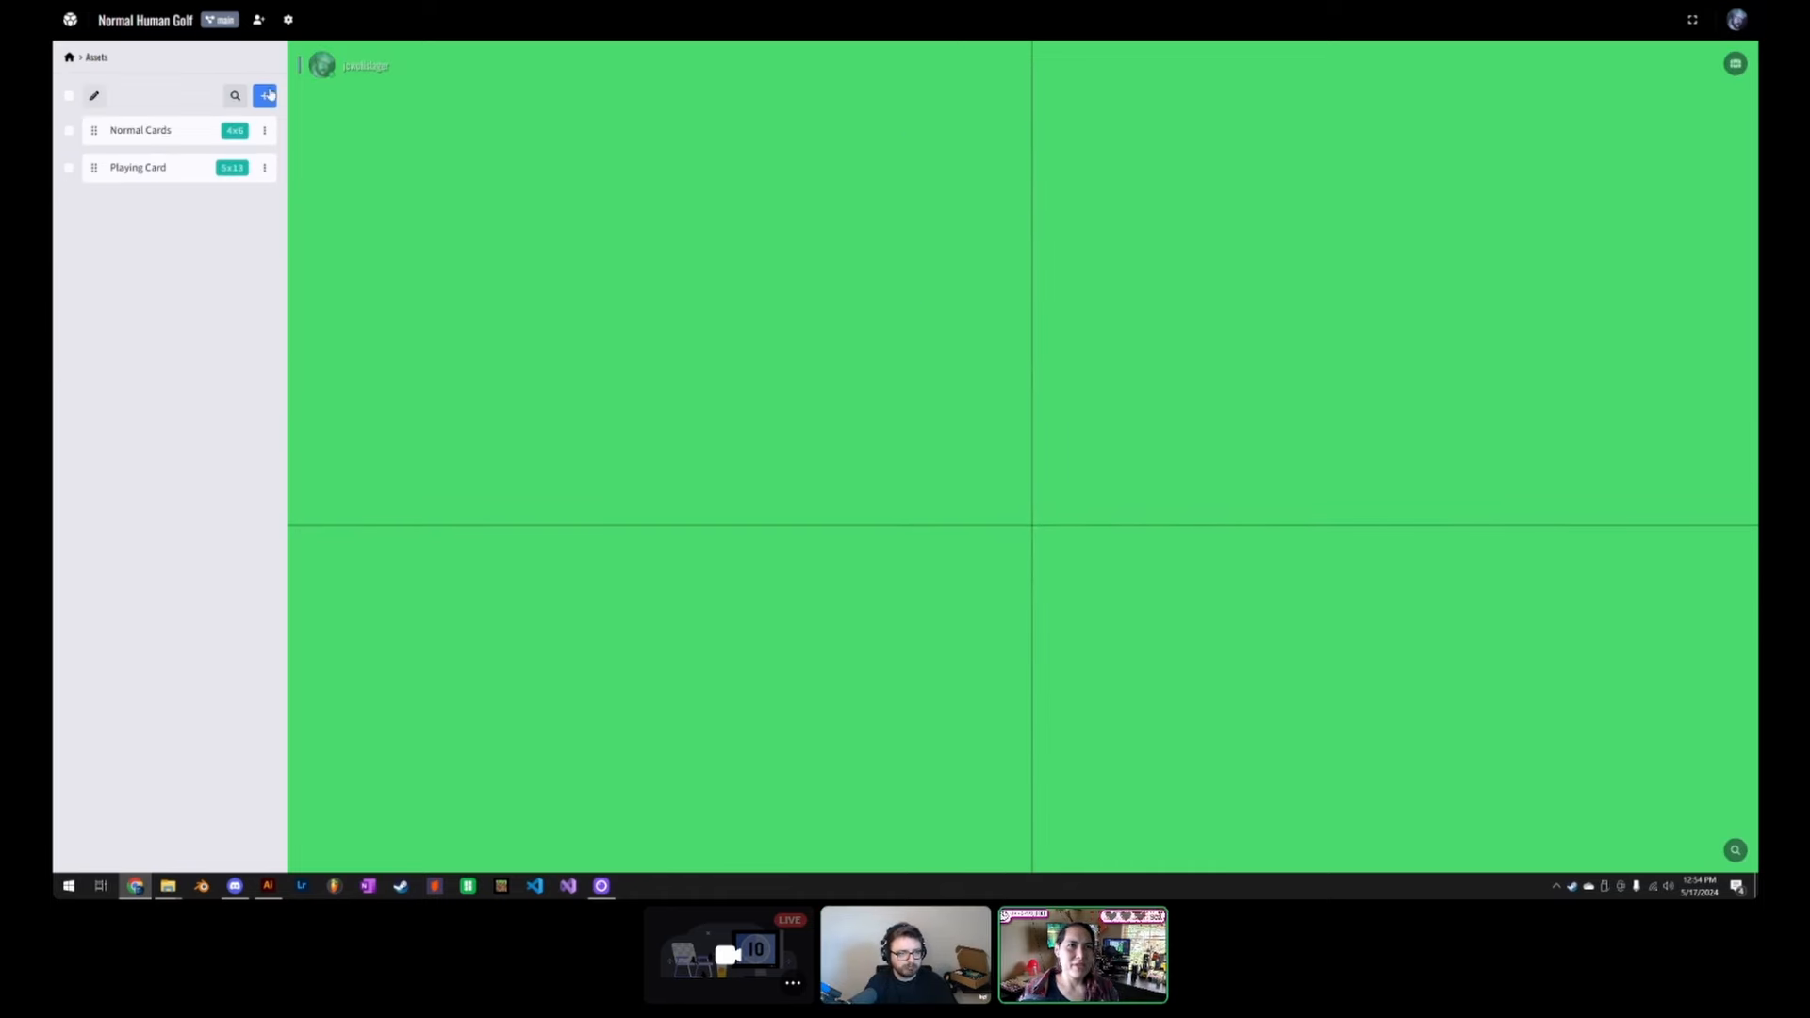
{"action": "left_click", "coordinate": [265, 96]}
{"action": "left_click", "coordinate": [164, 204]}
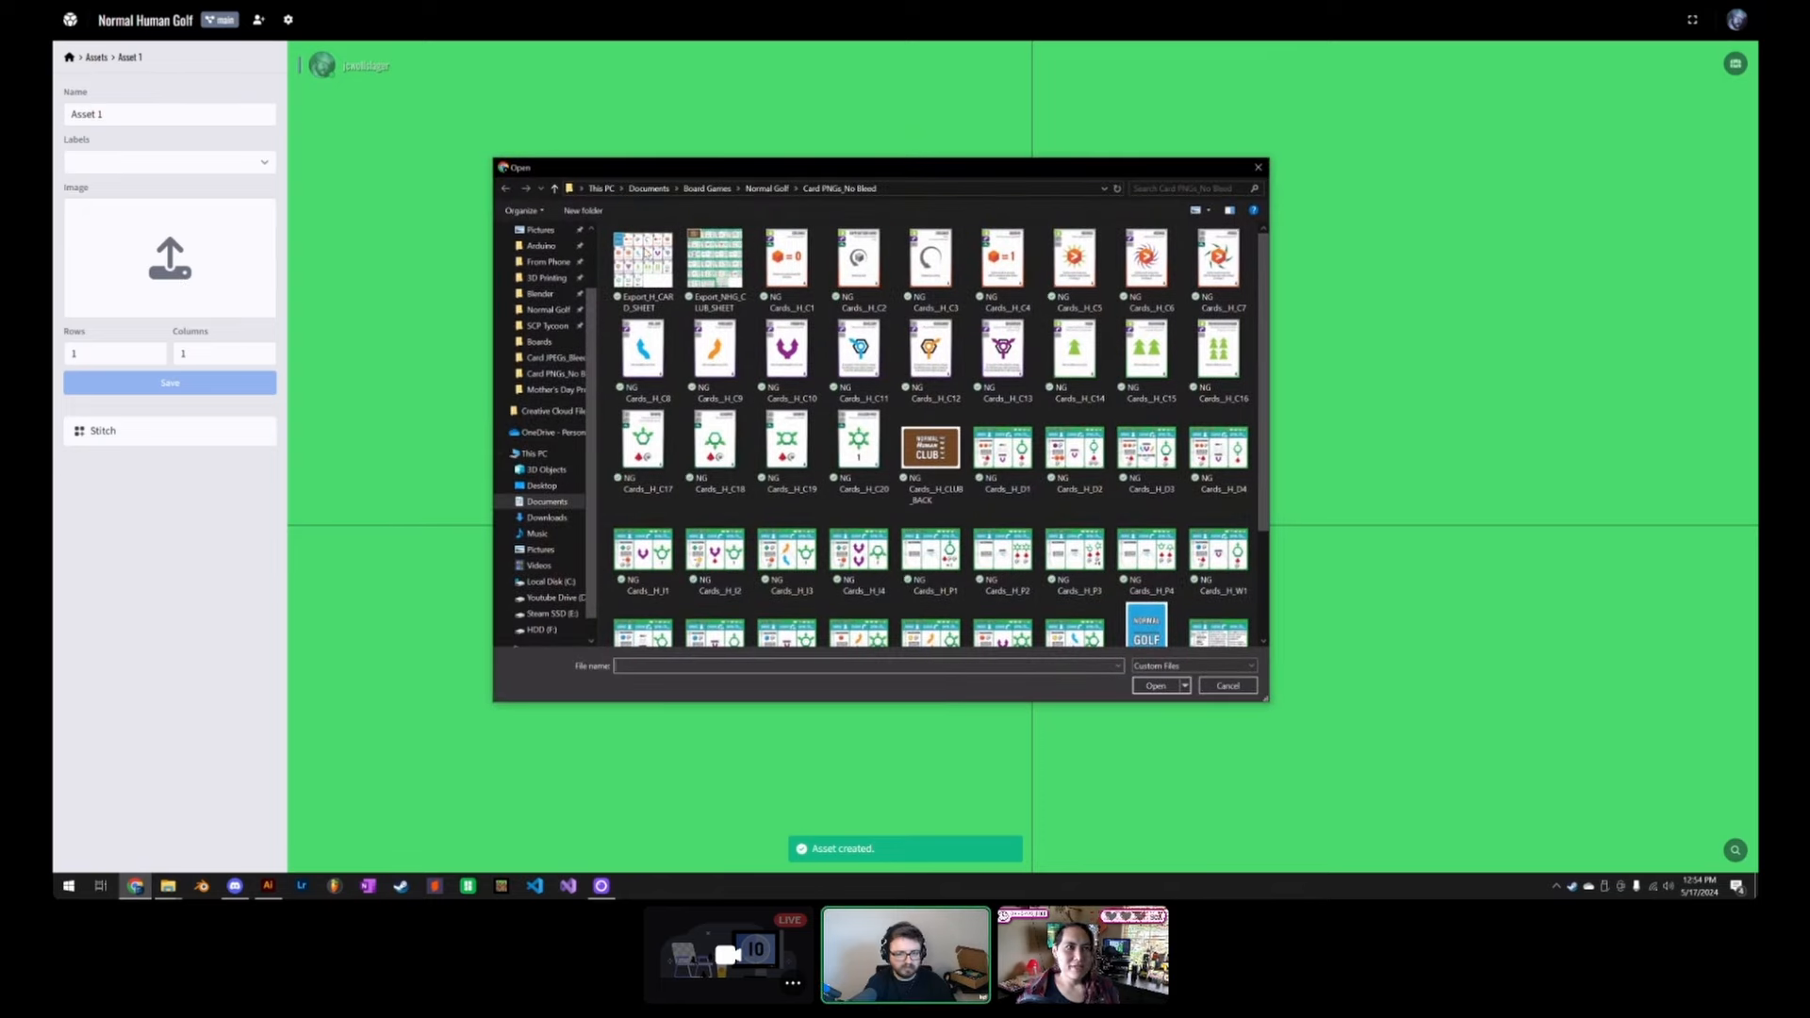
{"action": "left_click", "coordinate": [765, 188]}
{"action": "double_click", "coordinate": [745, 252]}
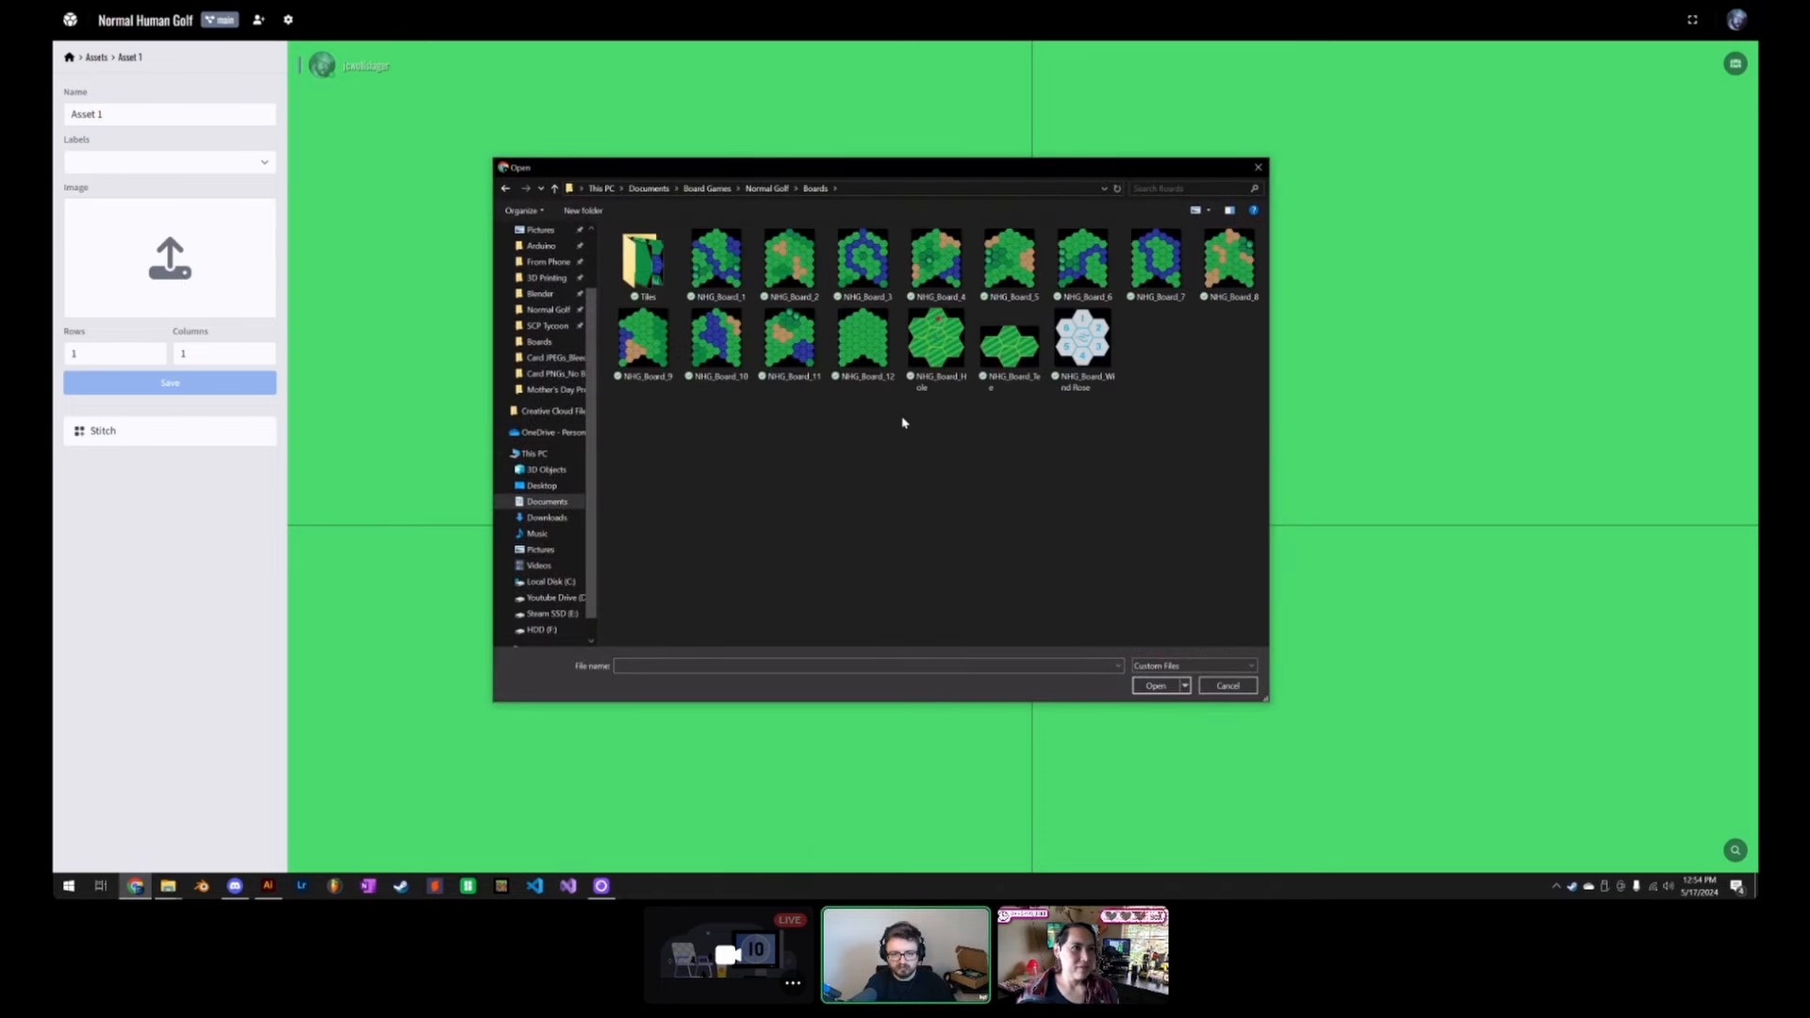
Step: Load the NHG_Board_3 file from the Boards folder as the new asset's image
{"action": "left_click", "coordinate": [719, 262]}
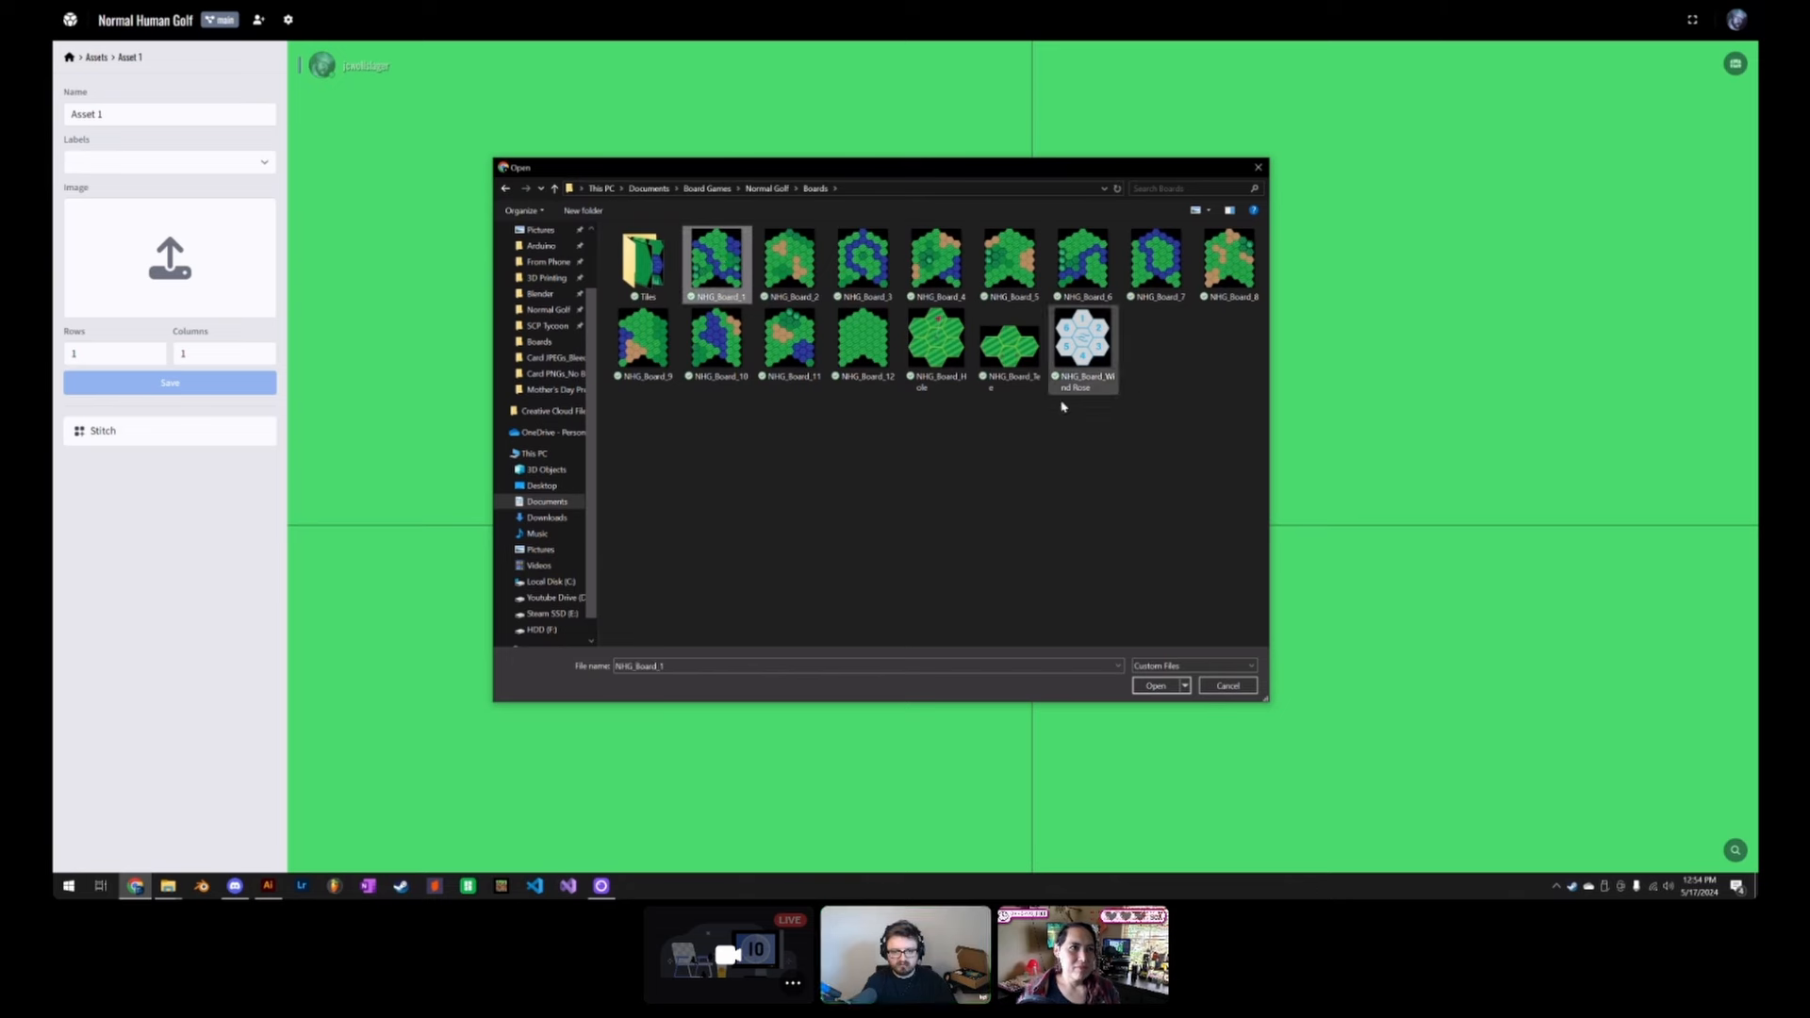
{"action": "left_click", "coordinate": [887, 356]}
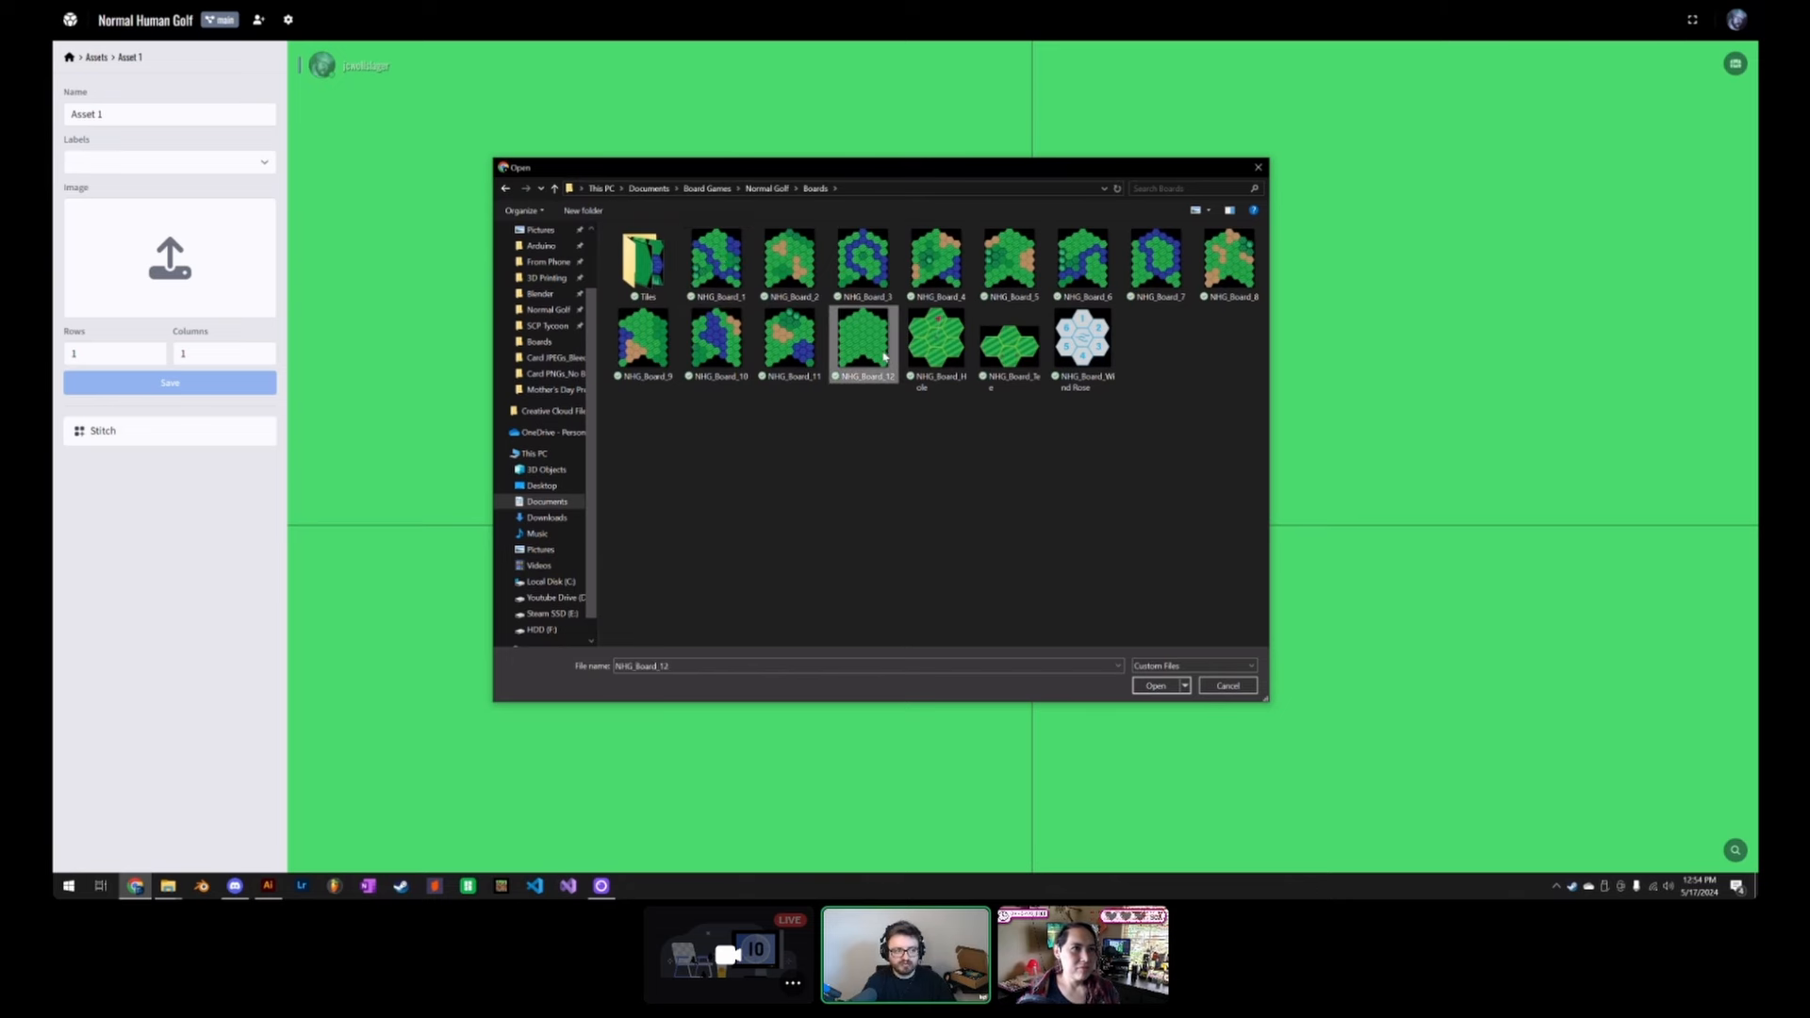
{"action": "left_click", "coordinate": [717, 262]}
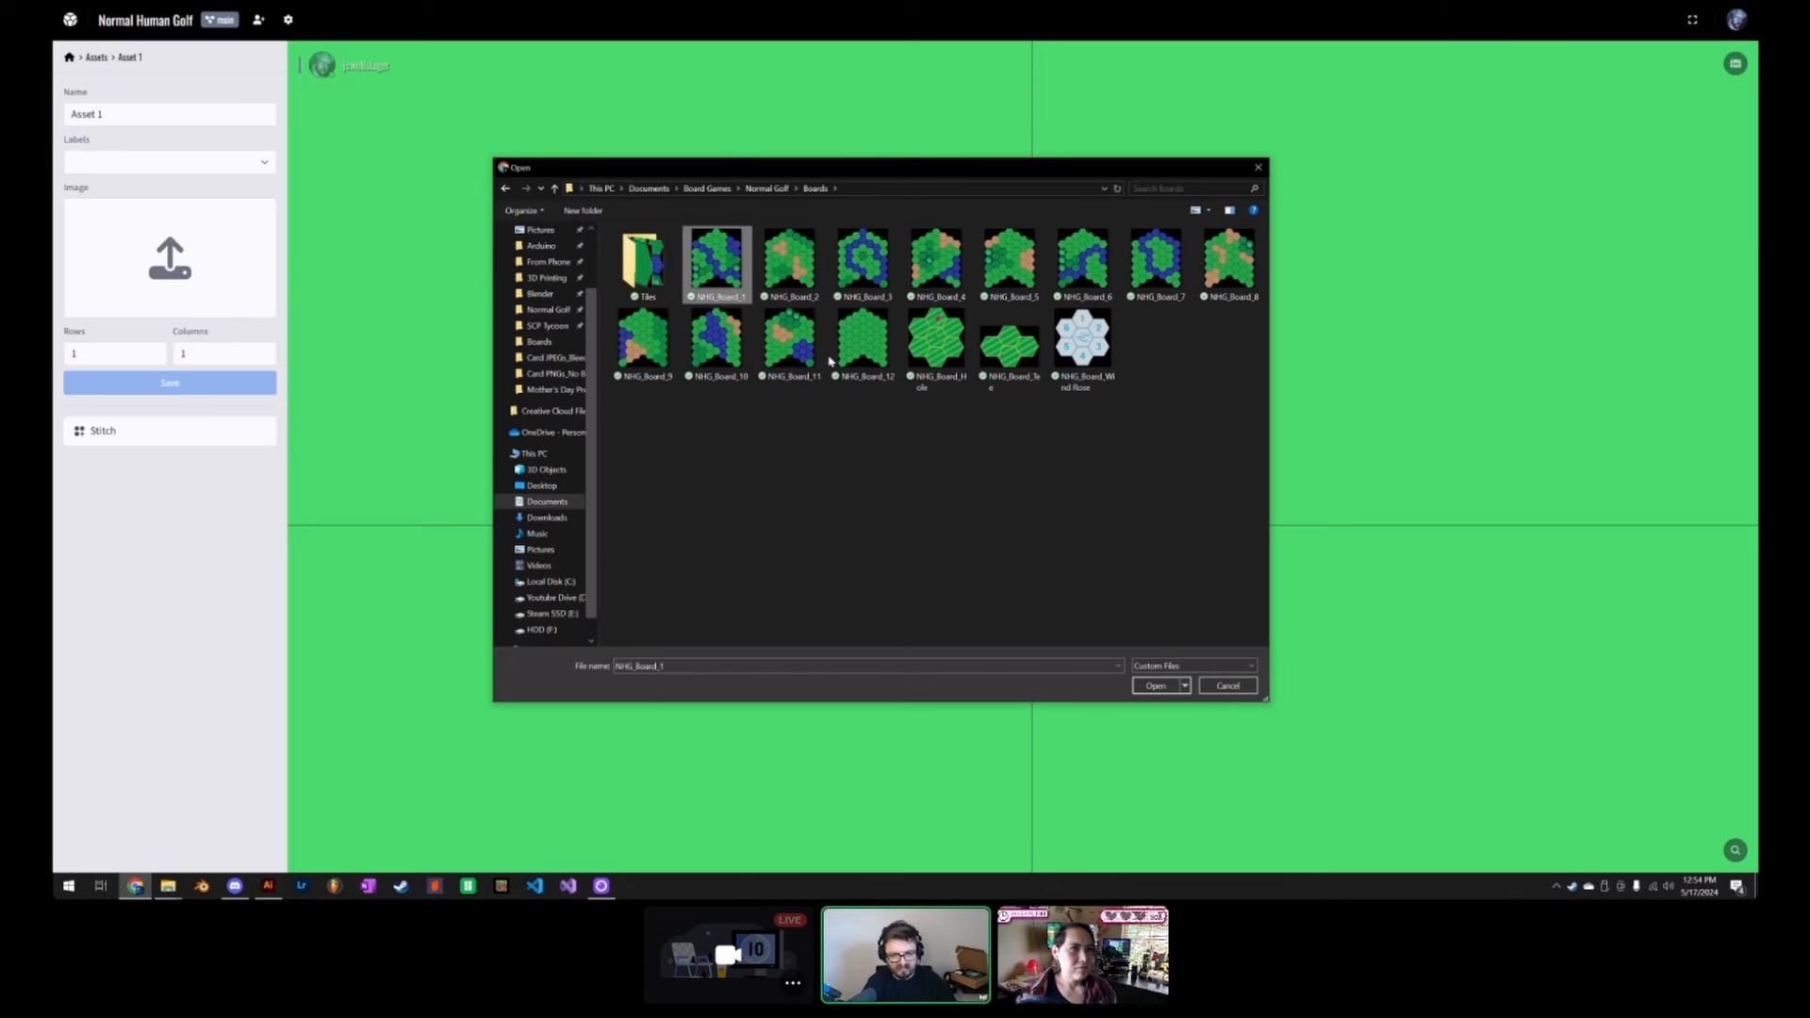
{"action": "left_click", "coordinate": [863, 356]}
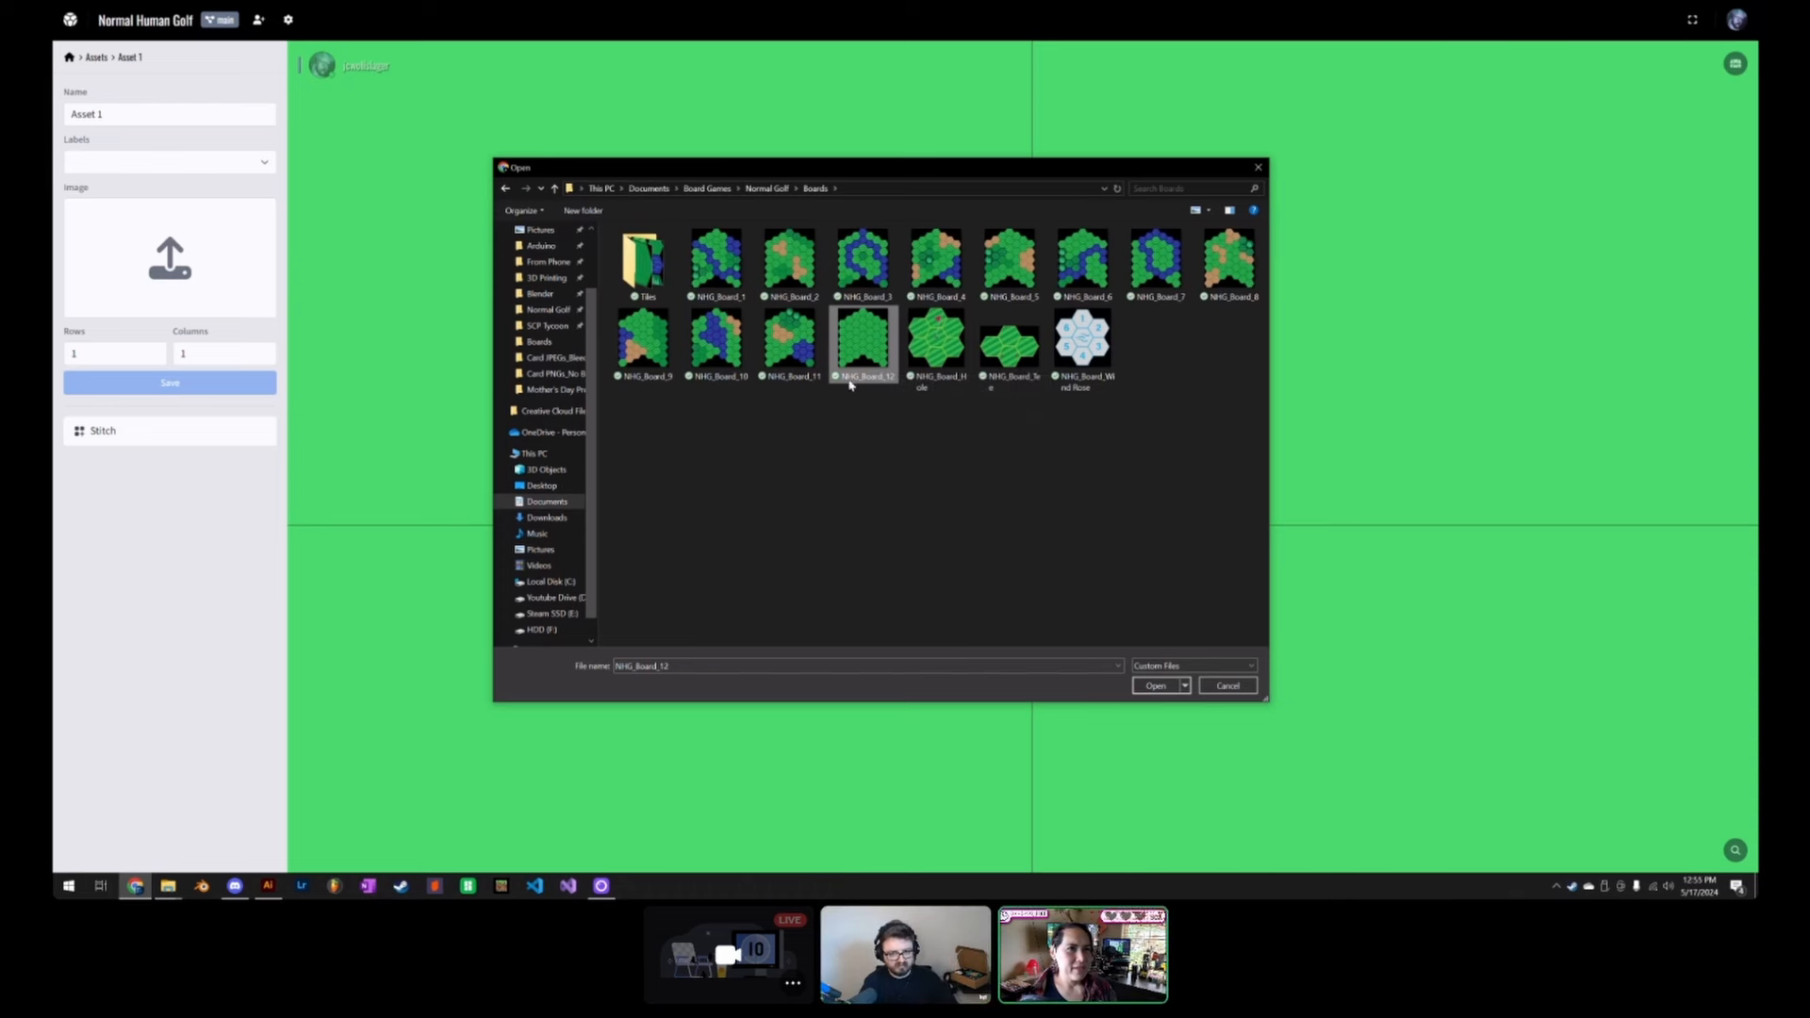
{"action": "left_click", "coordinate": [731, 276]}
{"action": "left_click", "coordinate": [862, 262]}
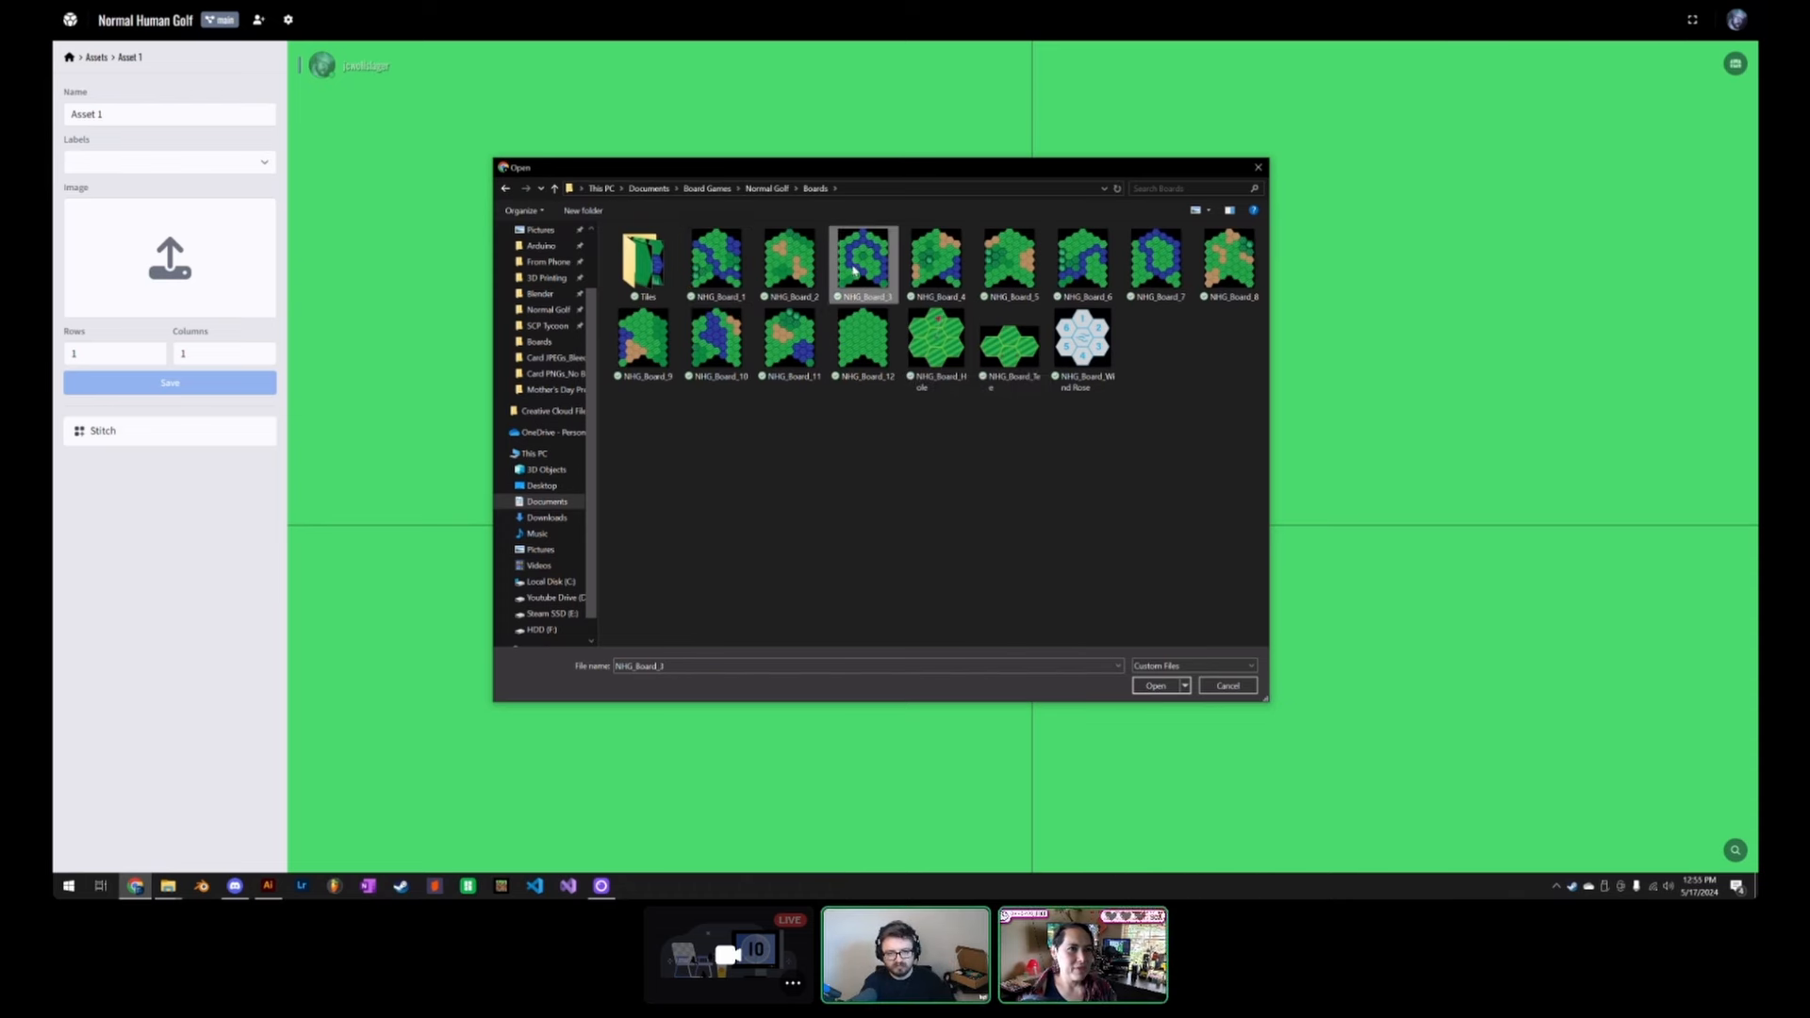
{"action": "left_click", "coordinate": [1152, 688]}
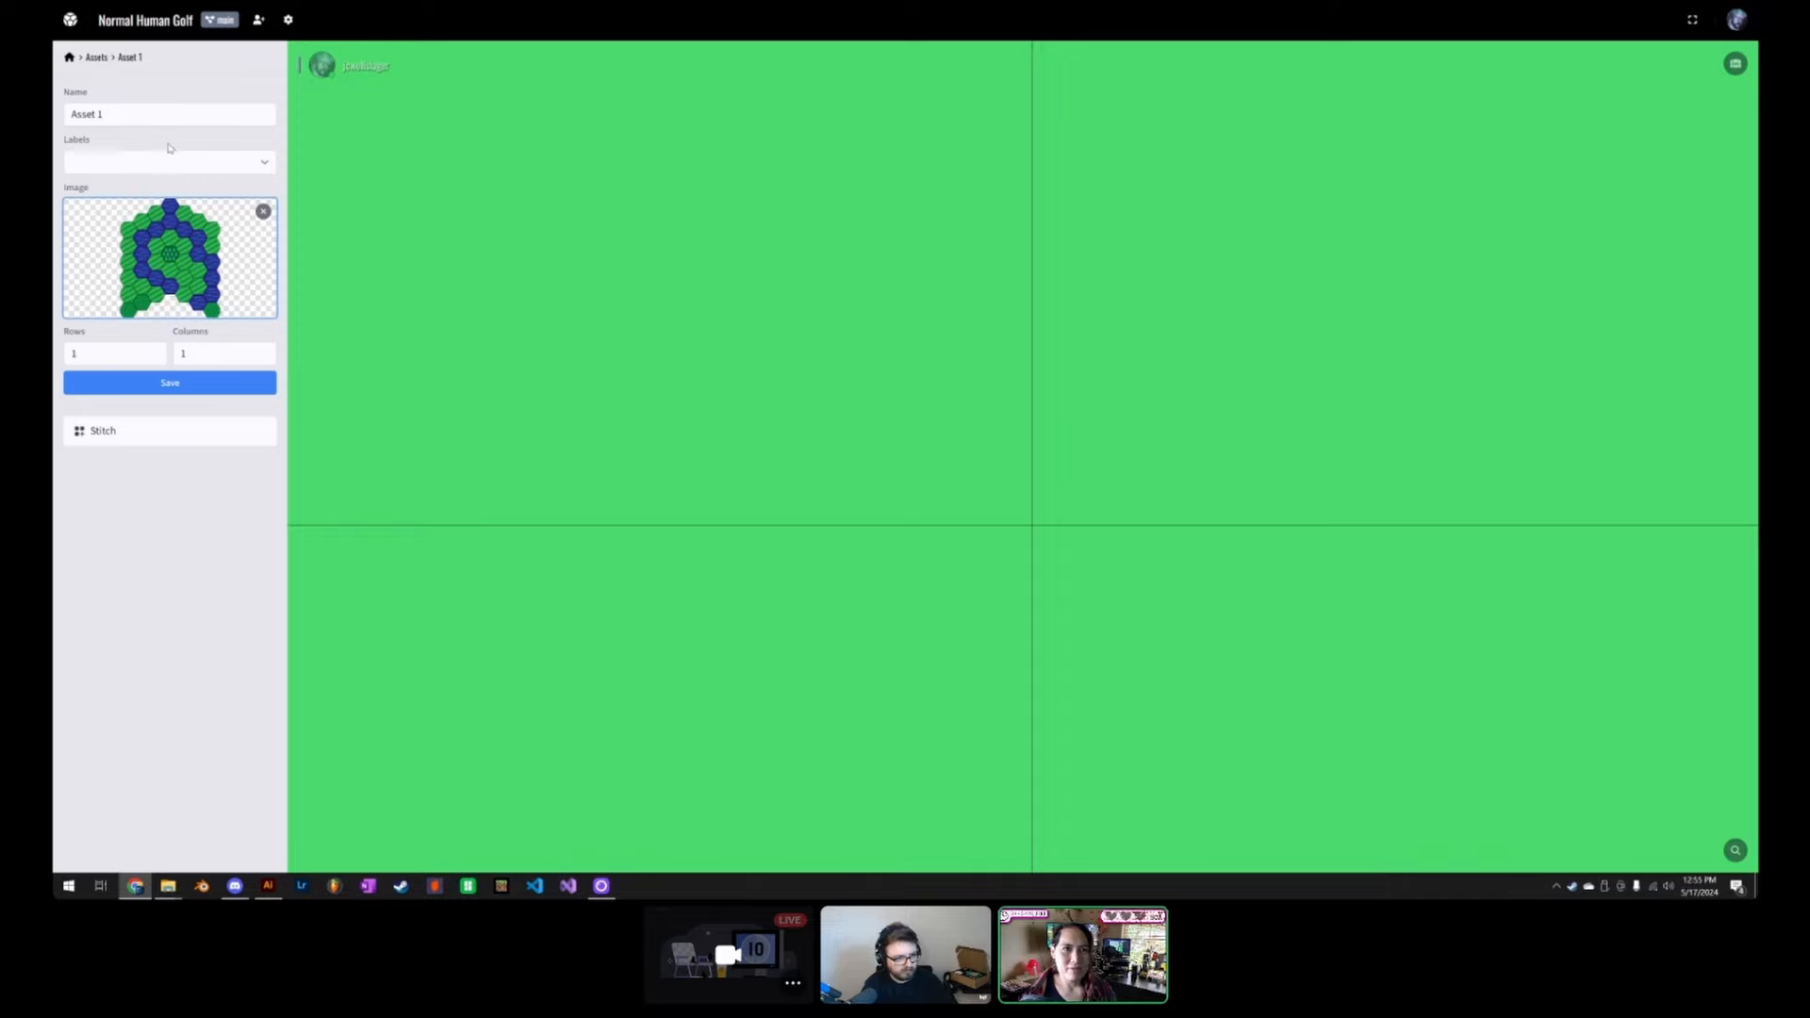
Step: Rename the board asset to "HG_B3" and save it with its image
{"action": "triple_click", "coordinate": [156, 115]}
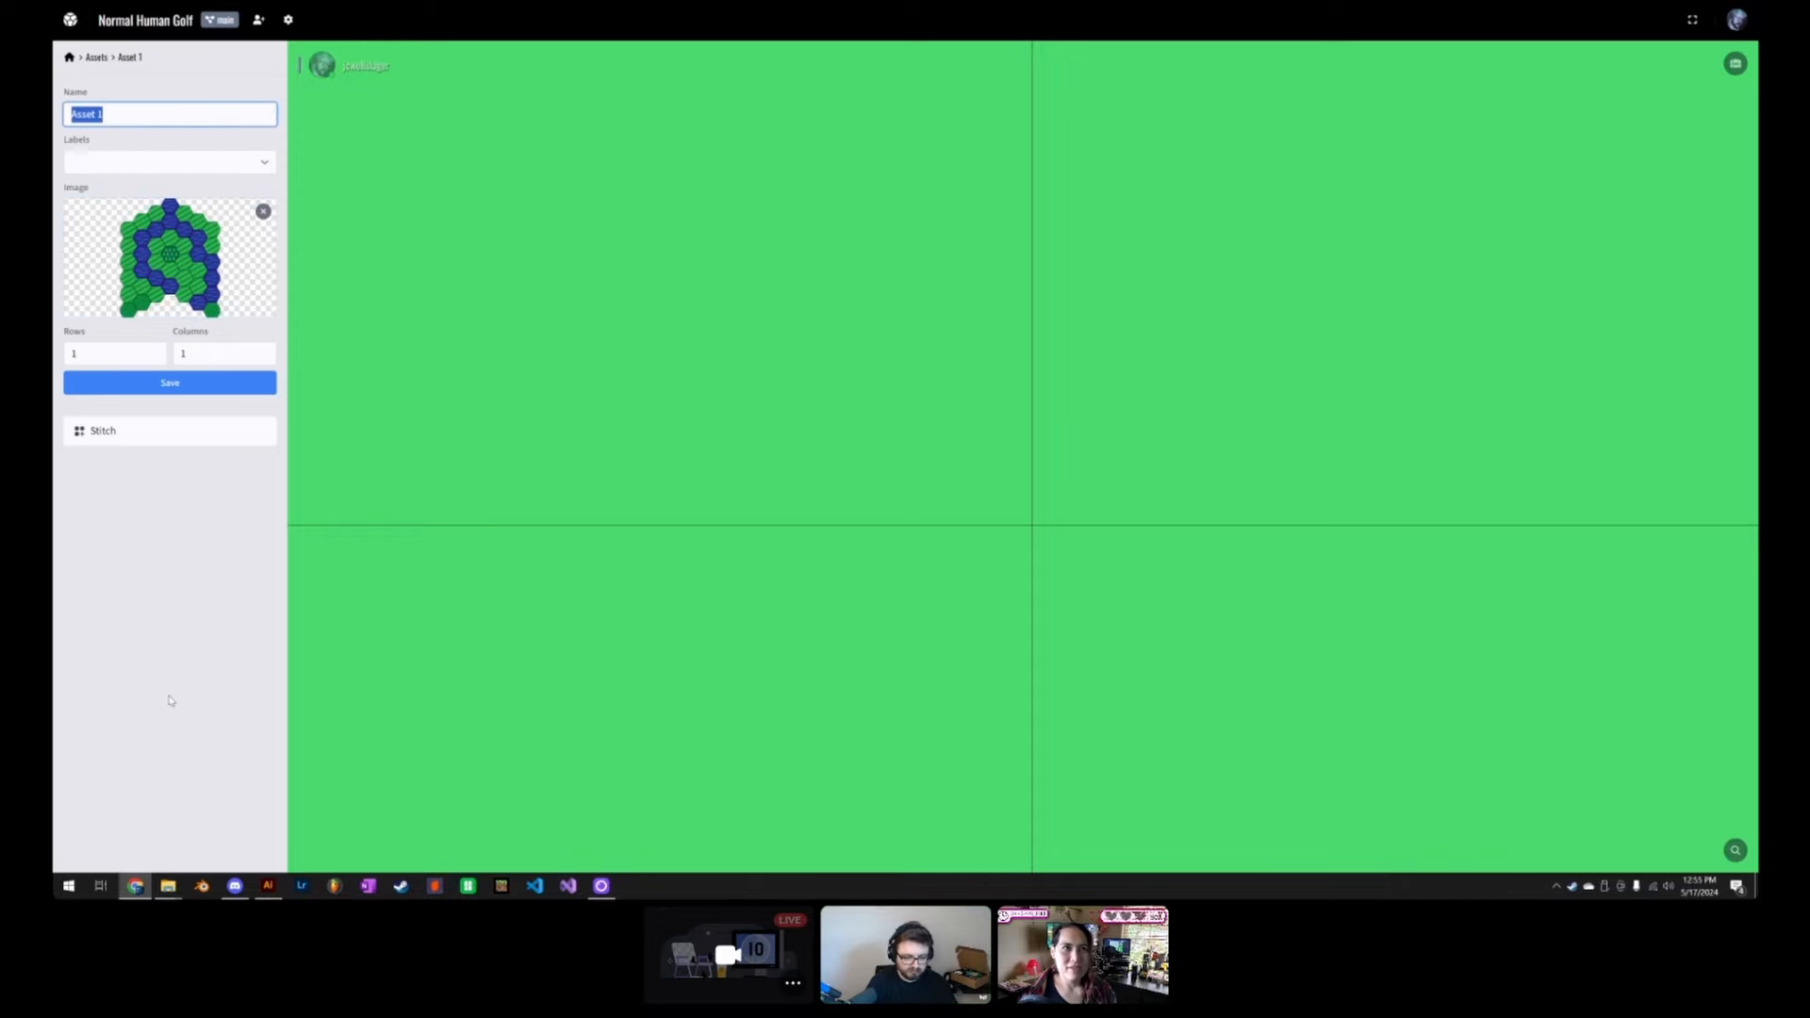
{"action": "left_click", "coordinate": [168, 886]}
{"action": "mouse_move", "coordinate": [159, 833]}
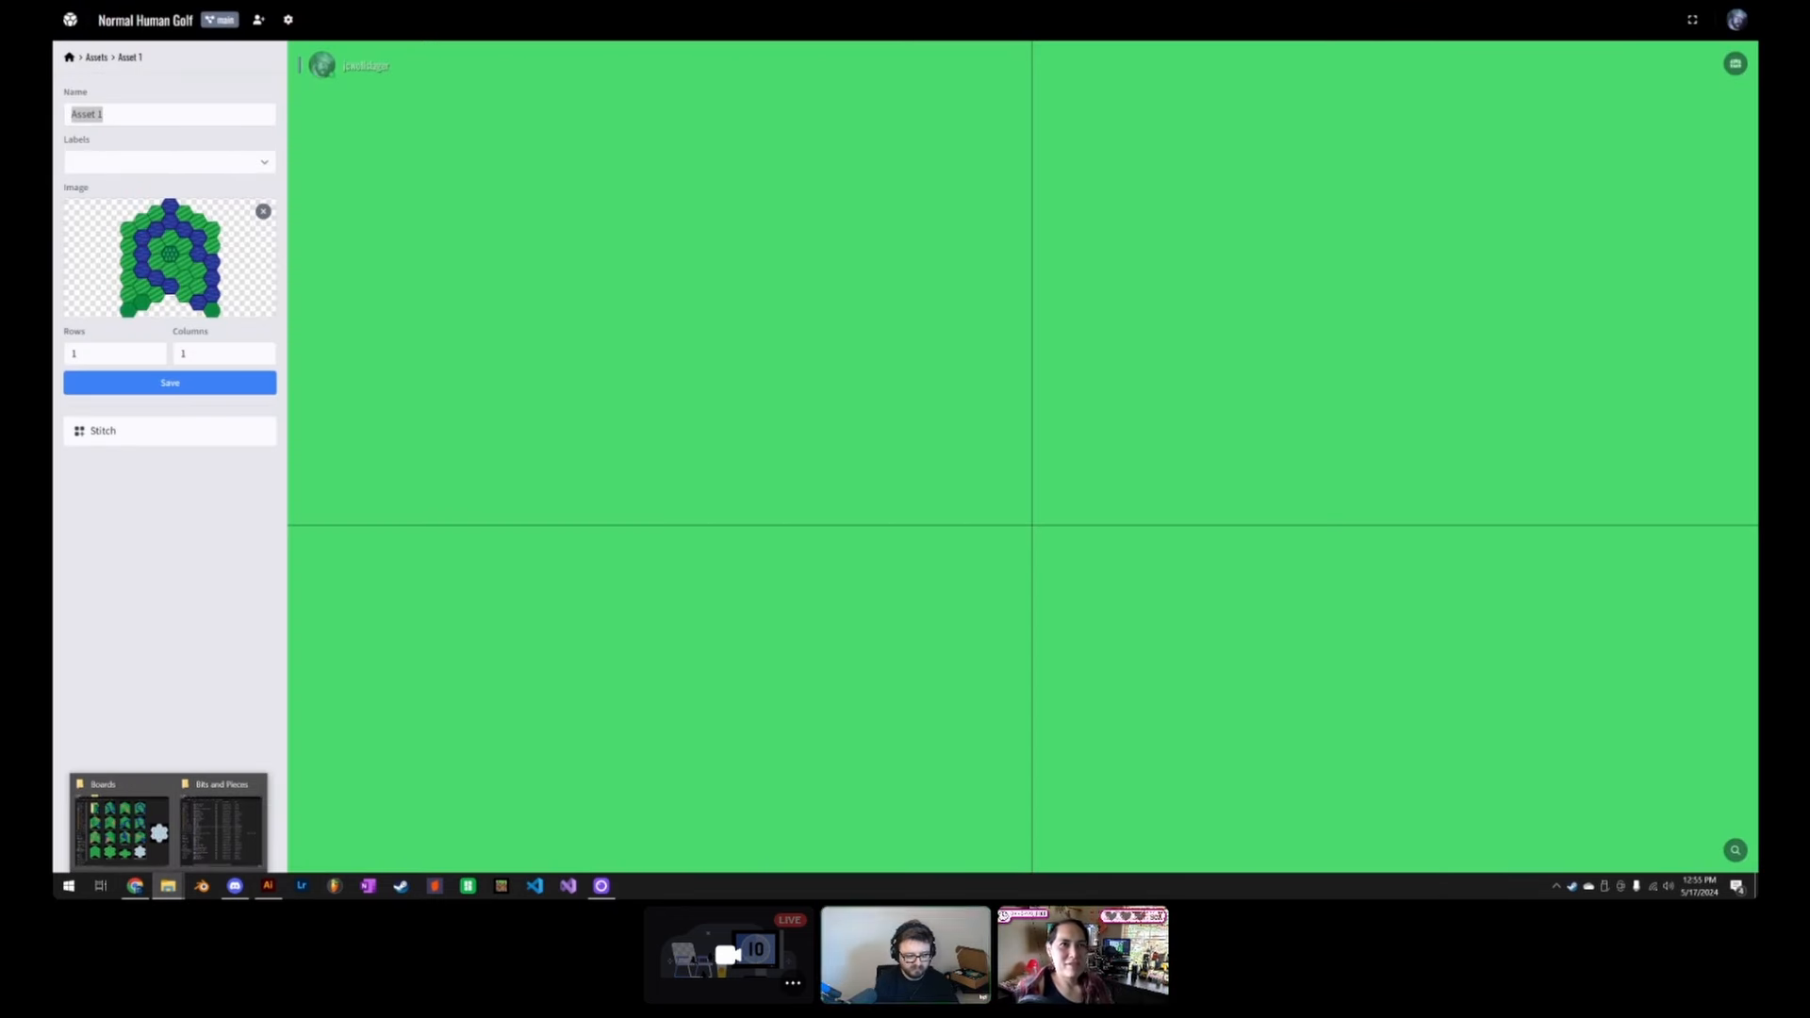
{"action": "key", "text": "alt+Tab"}
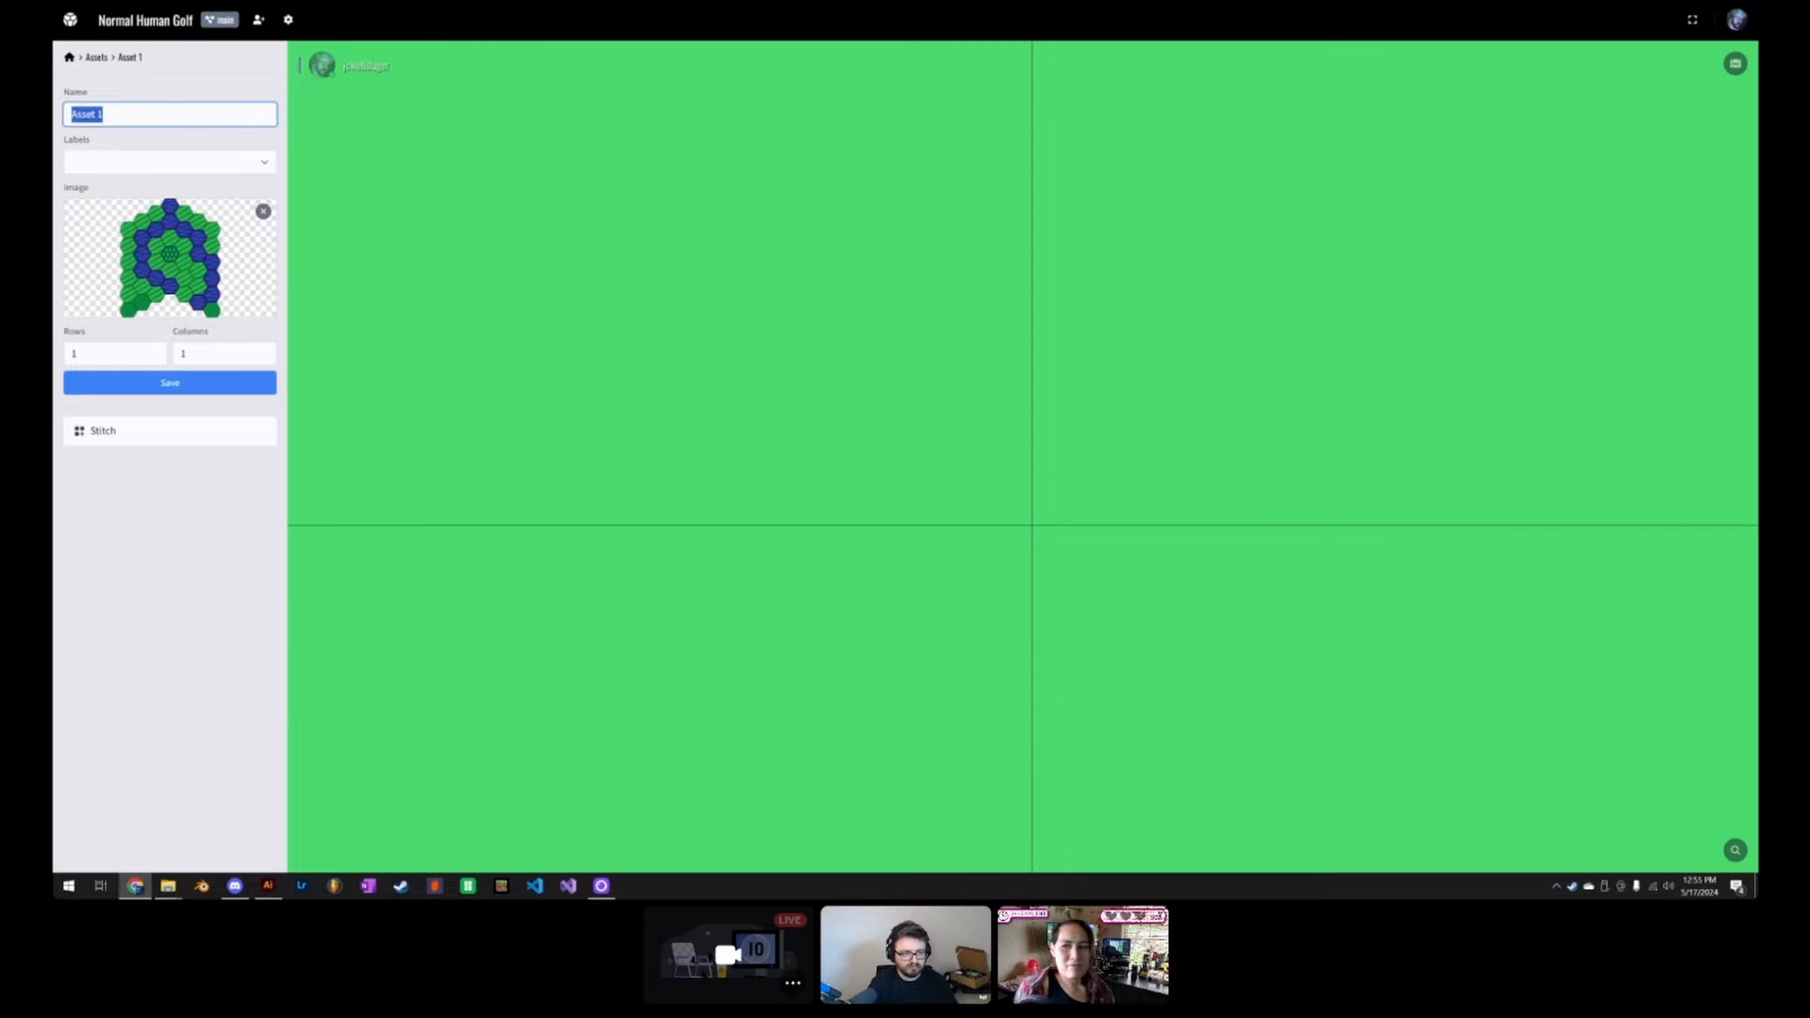
{"action": "type", "text": "HG_B"}
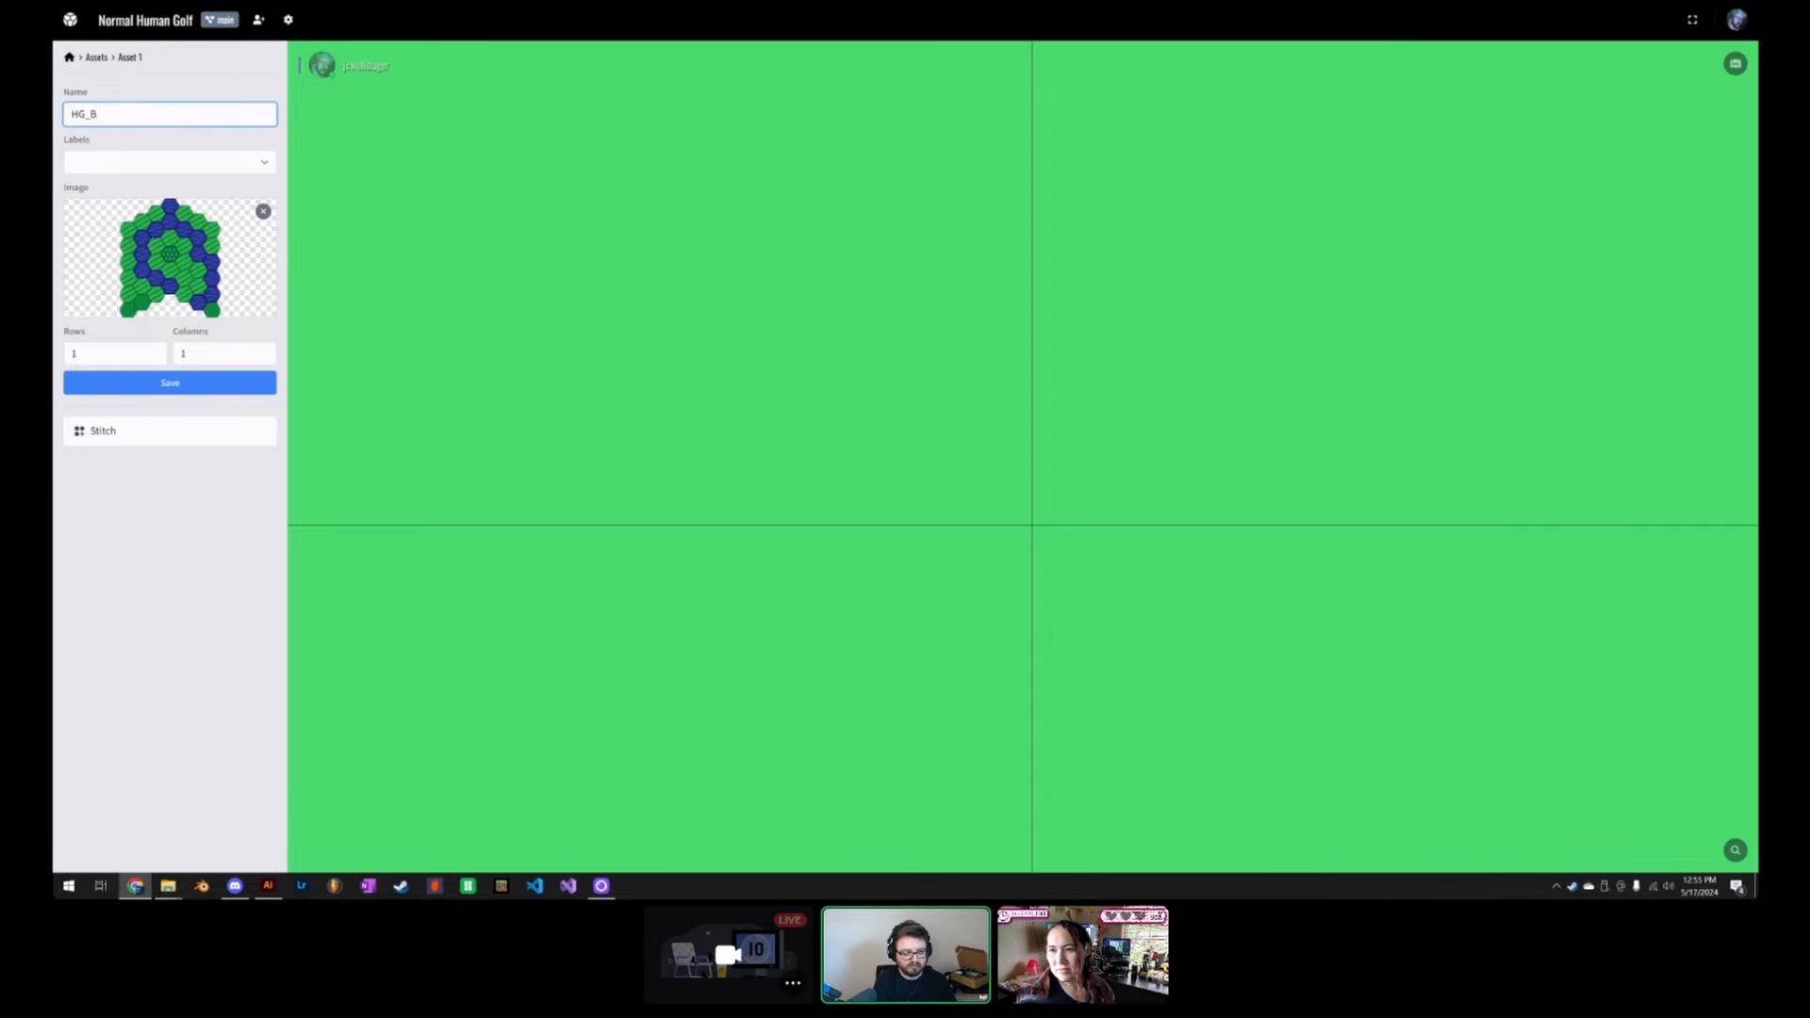
{"action": "type", "text": "3"}
{"action": "left_click", "coordinate": [137, 382]}
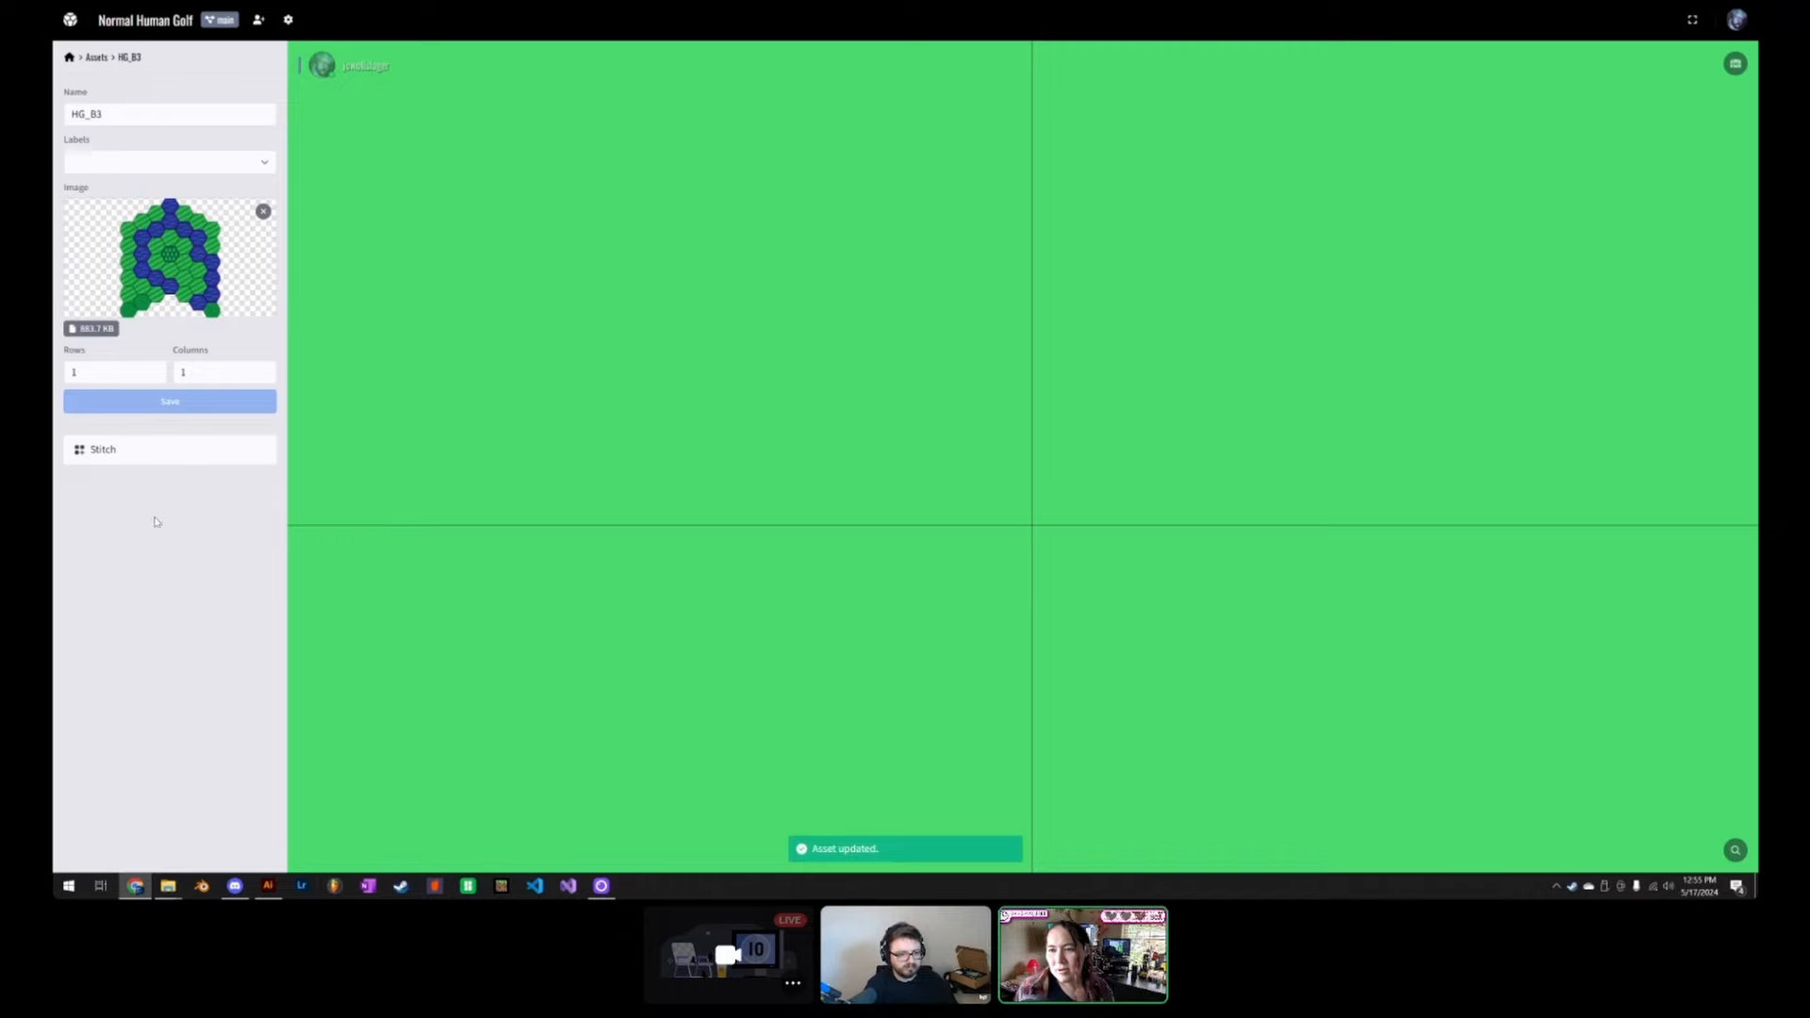
Step: Reopen the HG_B3 asset from the asset list to review its settings, and return to the list
{"action": "left_click", "coordinate": [97, 58]}
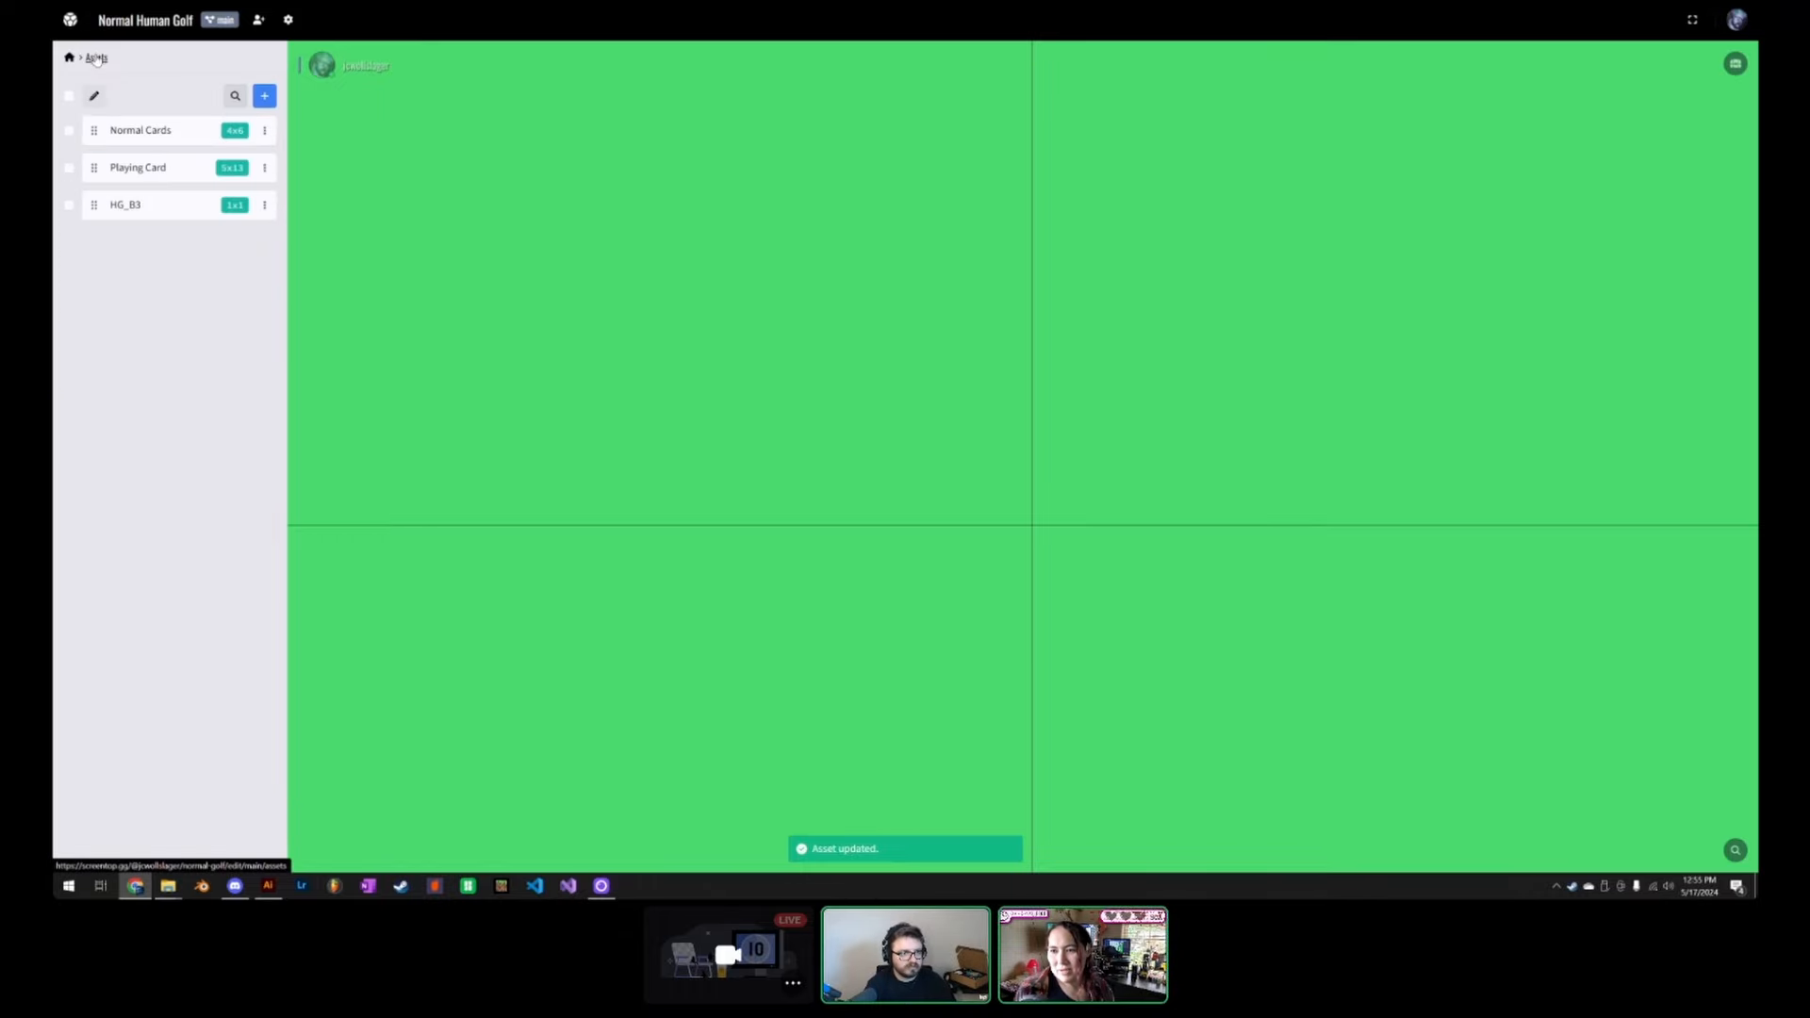
{"action": "left_click", "coordinate": [158, 204]}
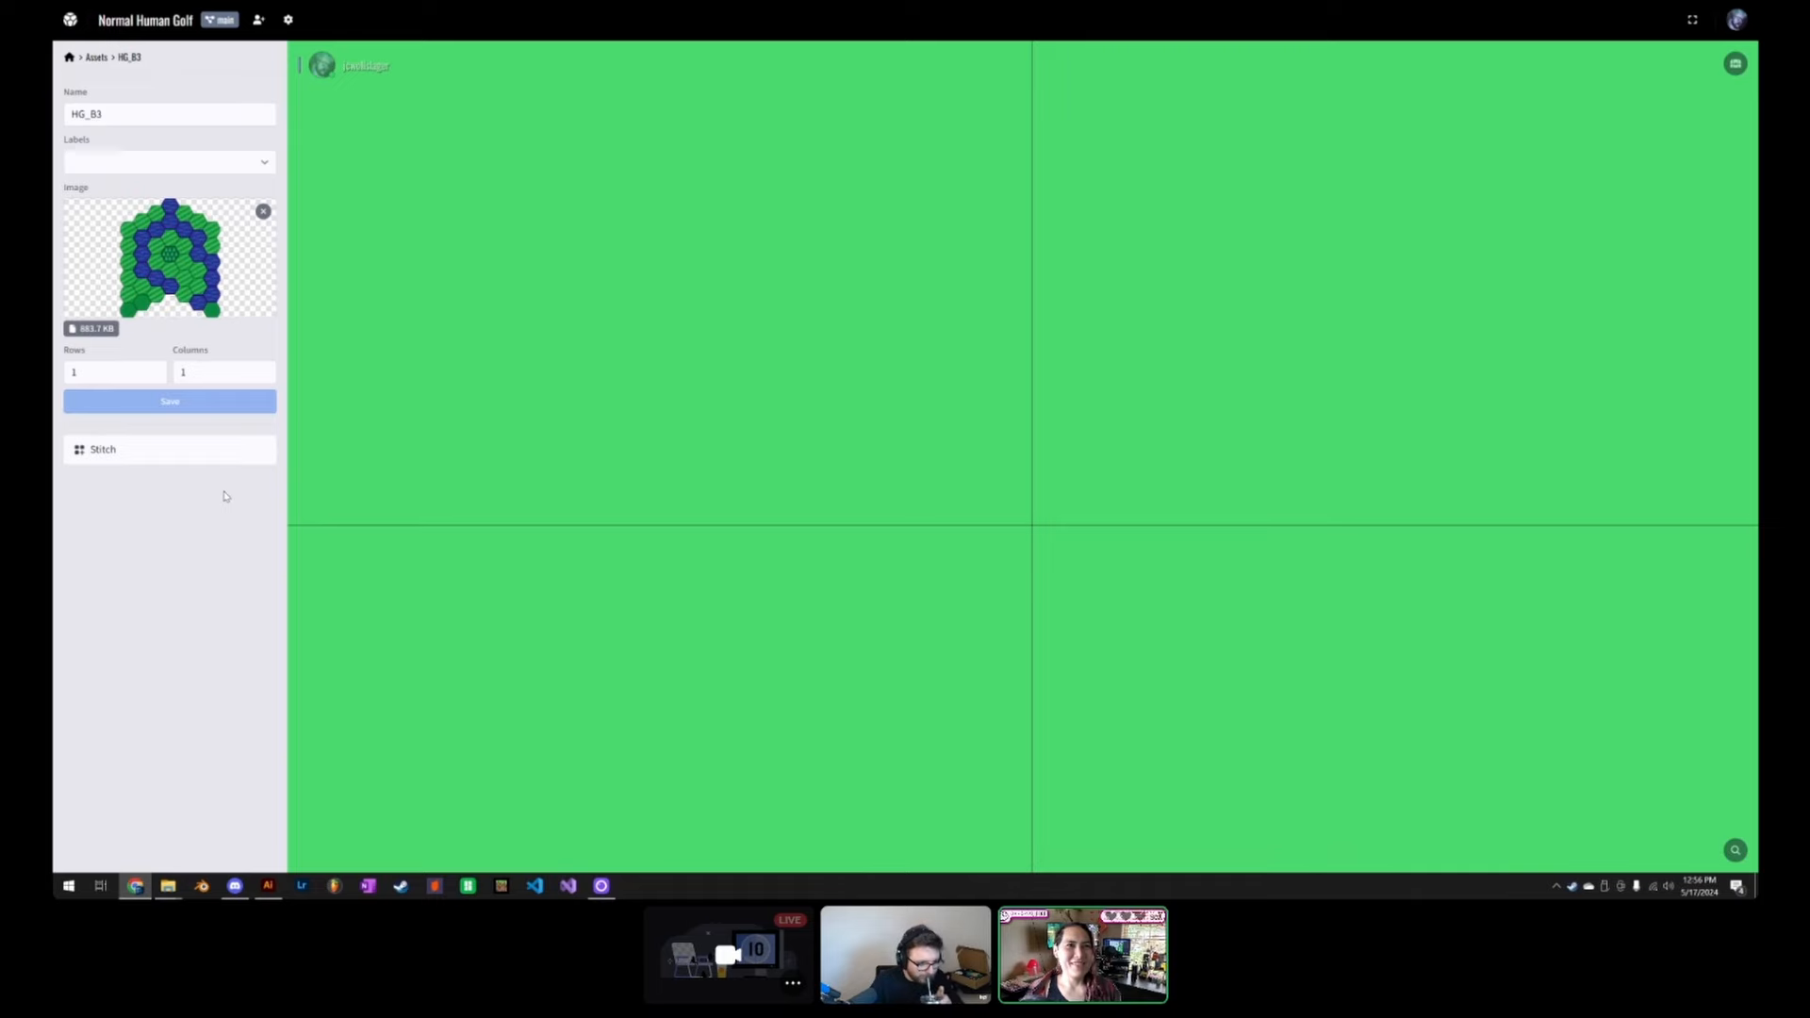
{"action": "left_click", "coordinate": [97, 58]}
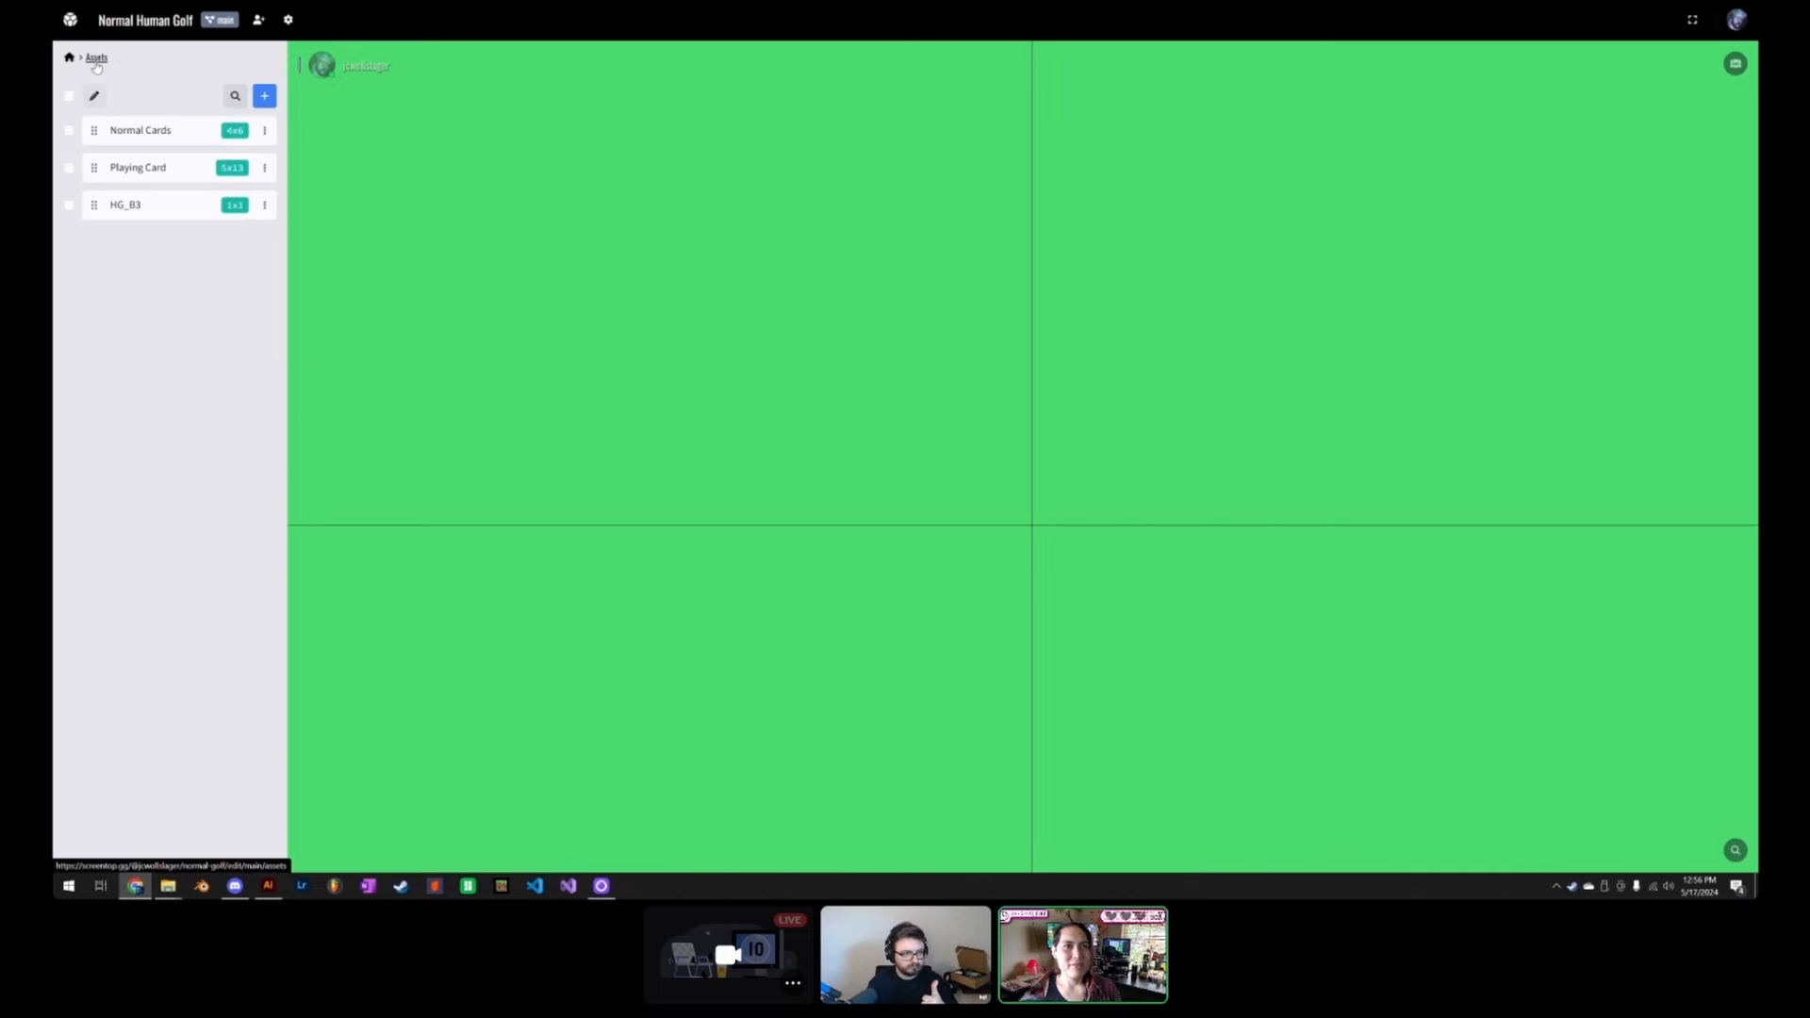
Step: Go to the components and create a new component from the blank Container template
{"action": "left_click", "coordinate": [68, 57]}
{"action": "left_click", "coordinate": [151, 134]}
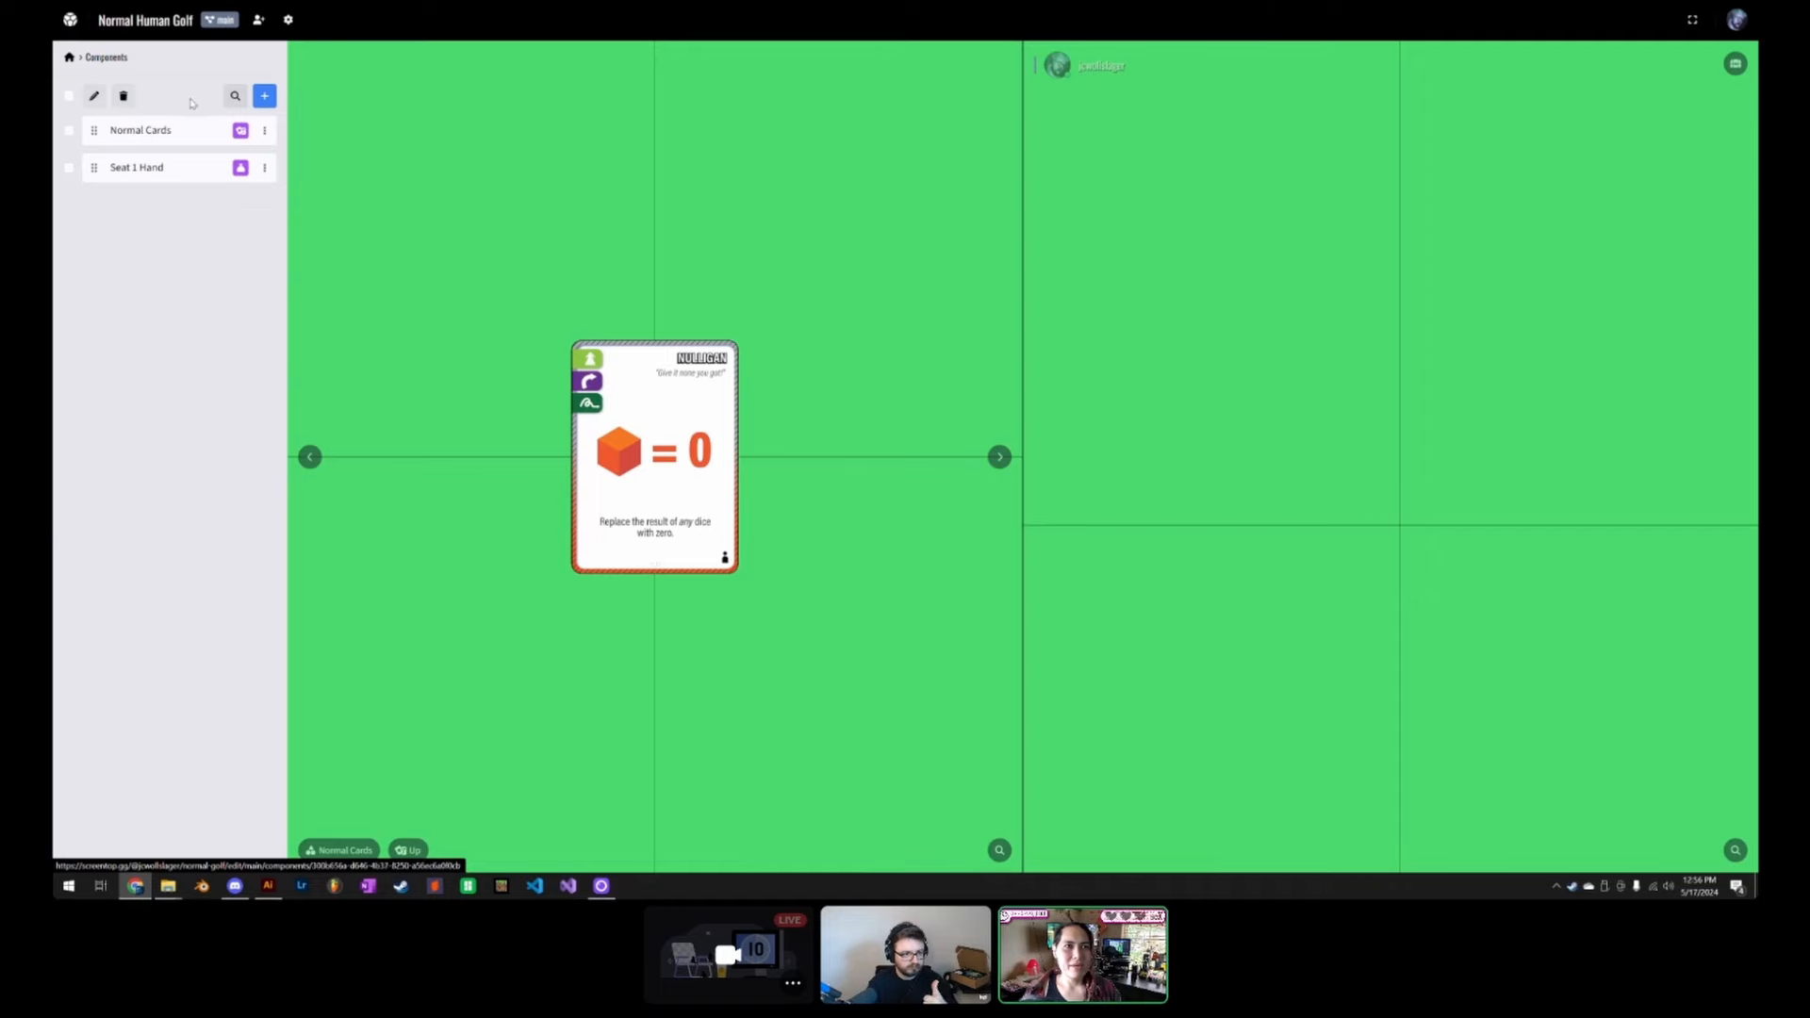
{"action": "left_click", "coordinate": [265, 96]}
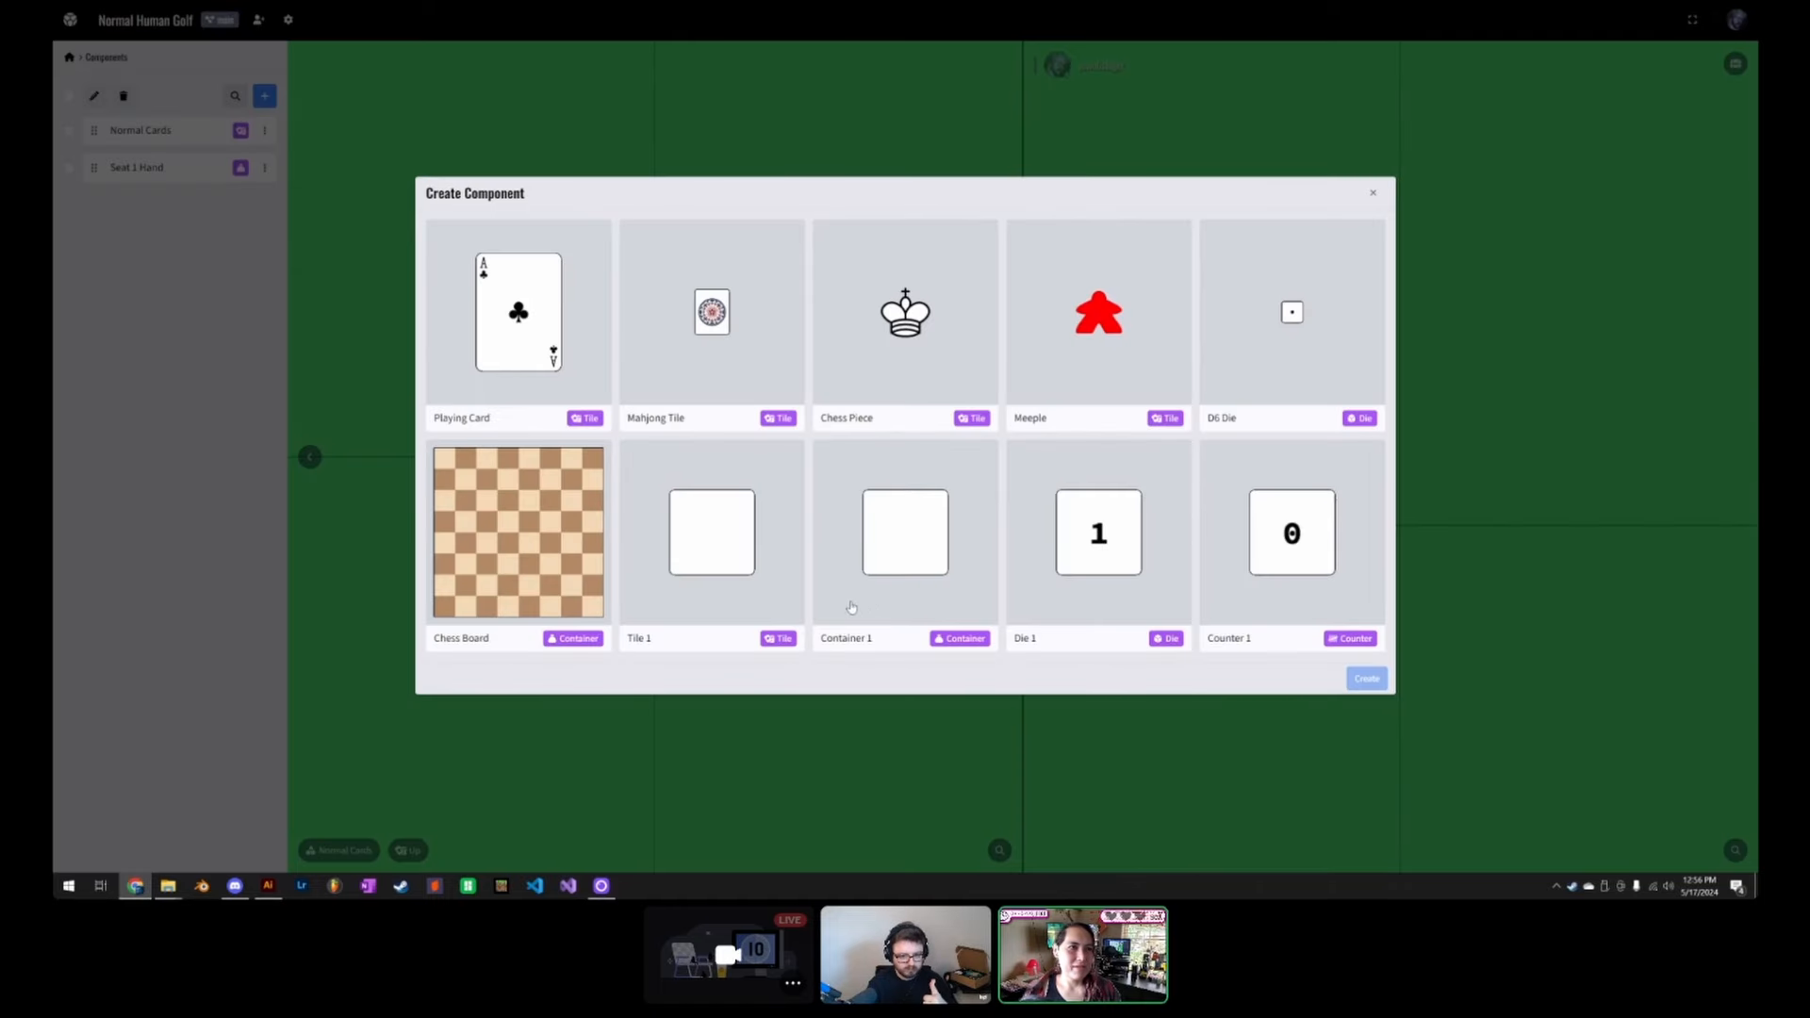
{"action": "left_click", "coordinate": [906, 589]}
{"action": "left_click", "coordinate": [1367, 679]}
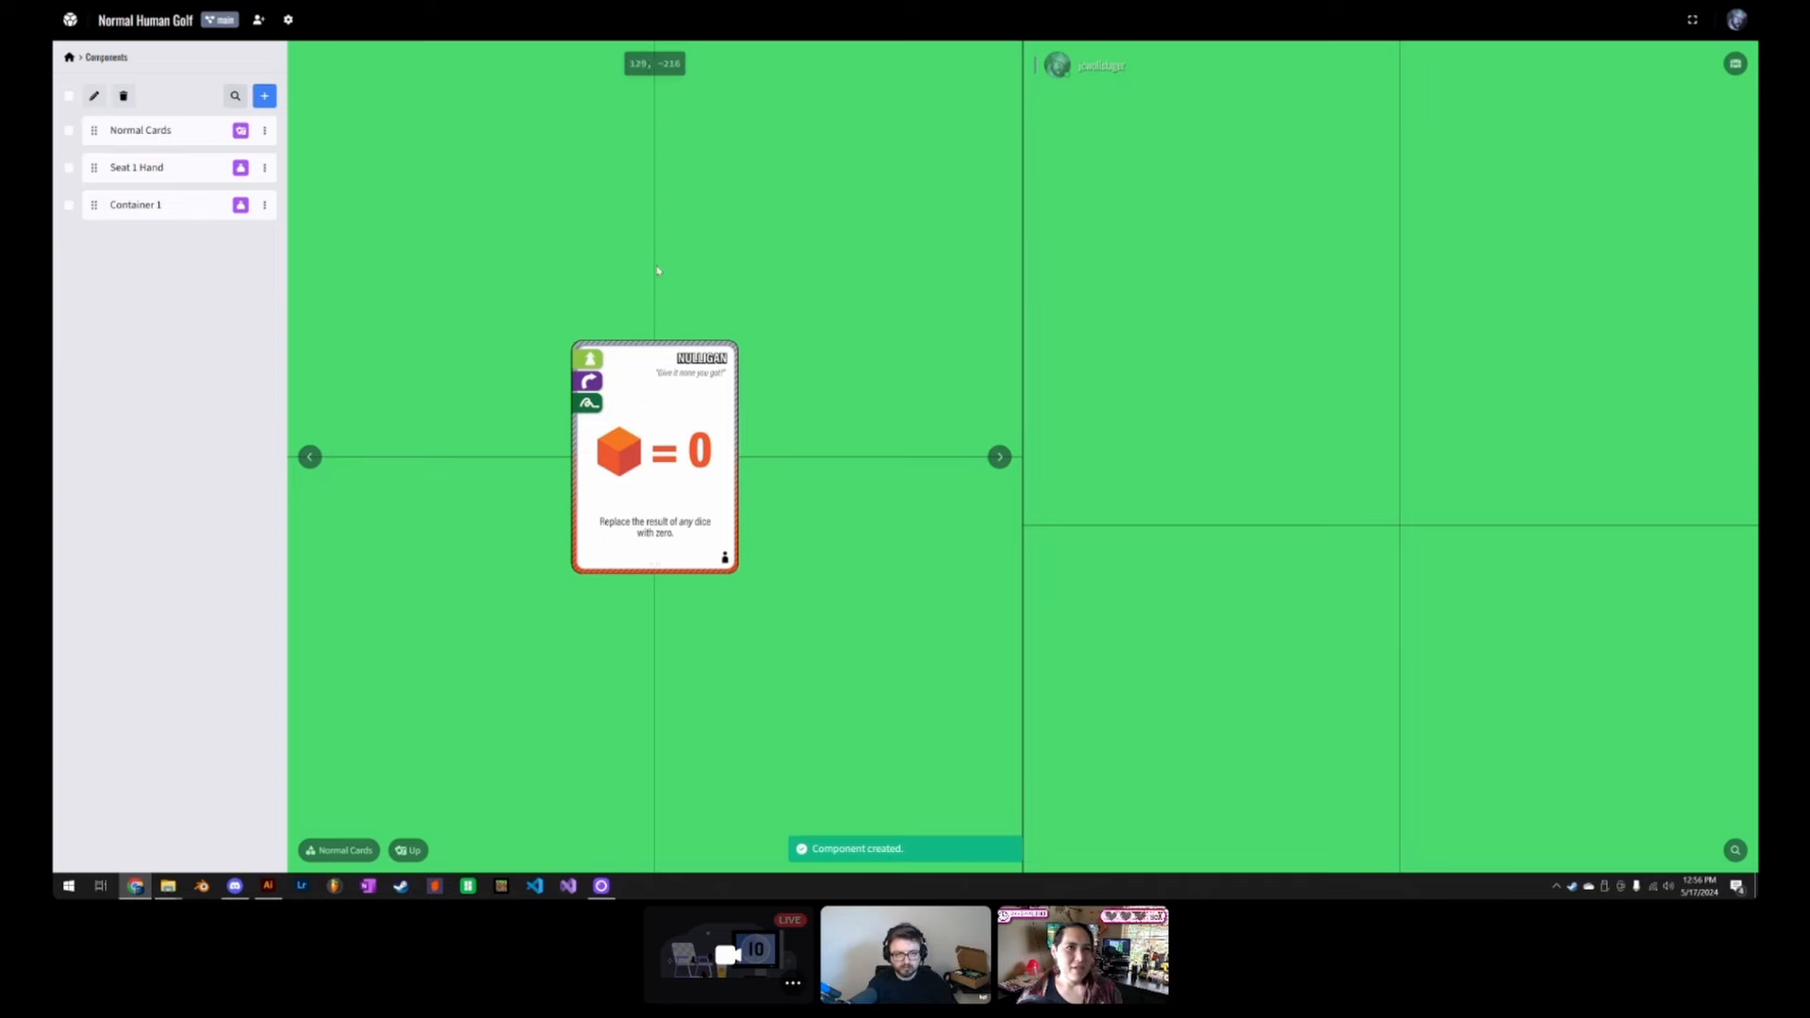
Step: Rename the new container component to "HG_Boards", set its rotation orientations to 6, and save it
{"action": "left_click", "coordinate": [142, 205]}
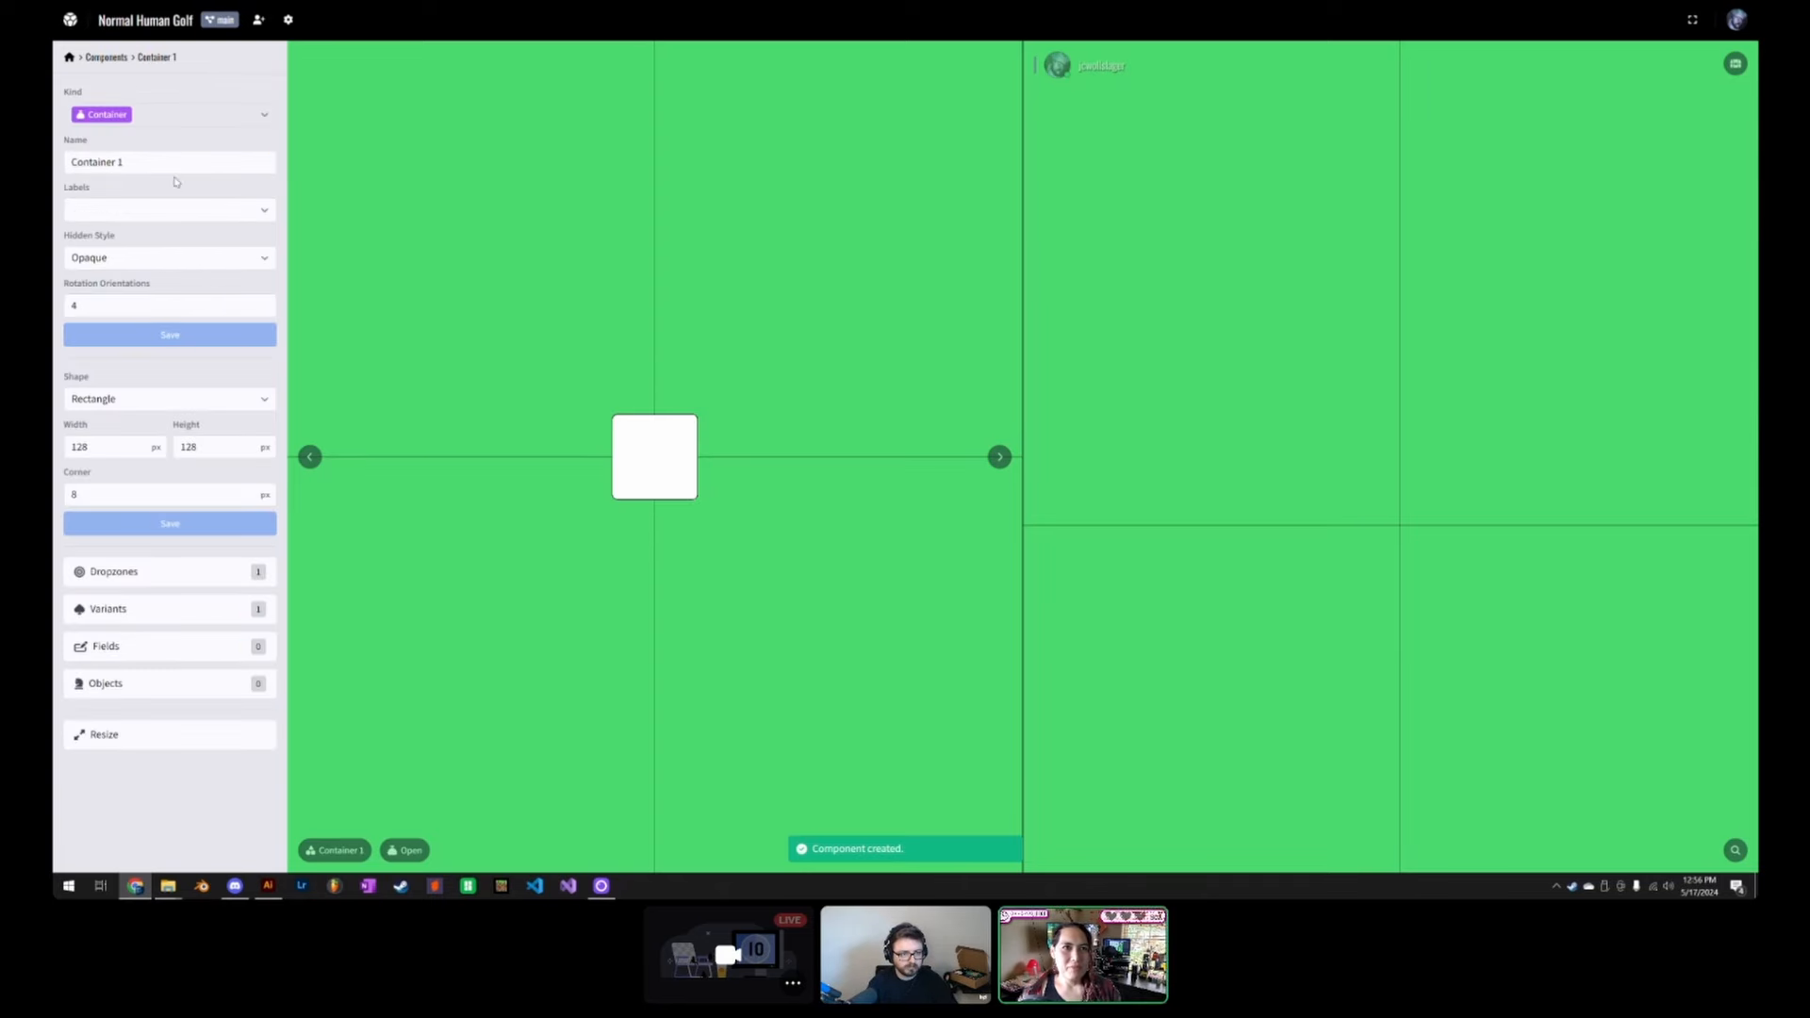
{"action": "left_click_drag", "start_coordinate": [175, 162], "coordinate": [57, 163]}
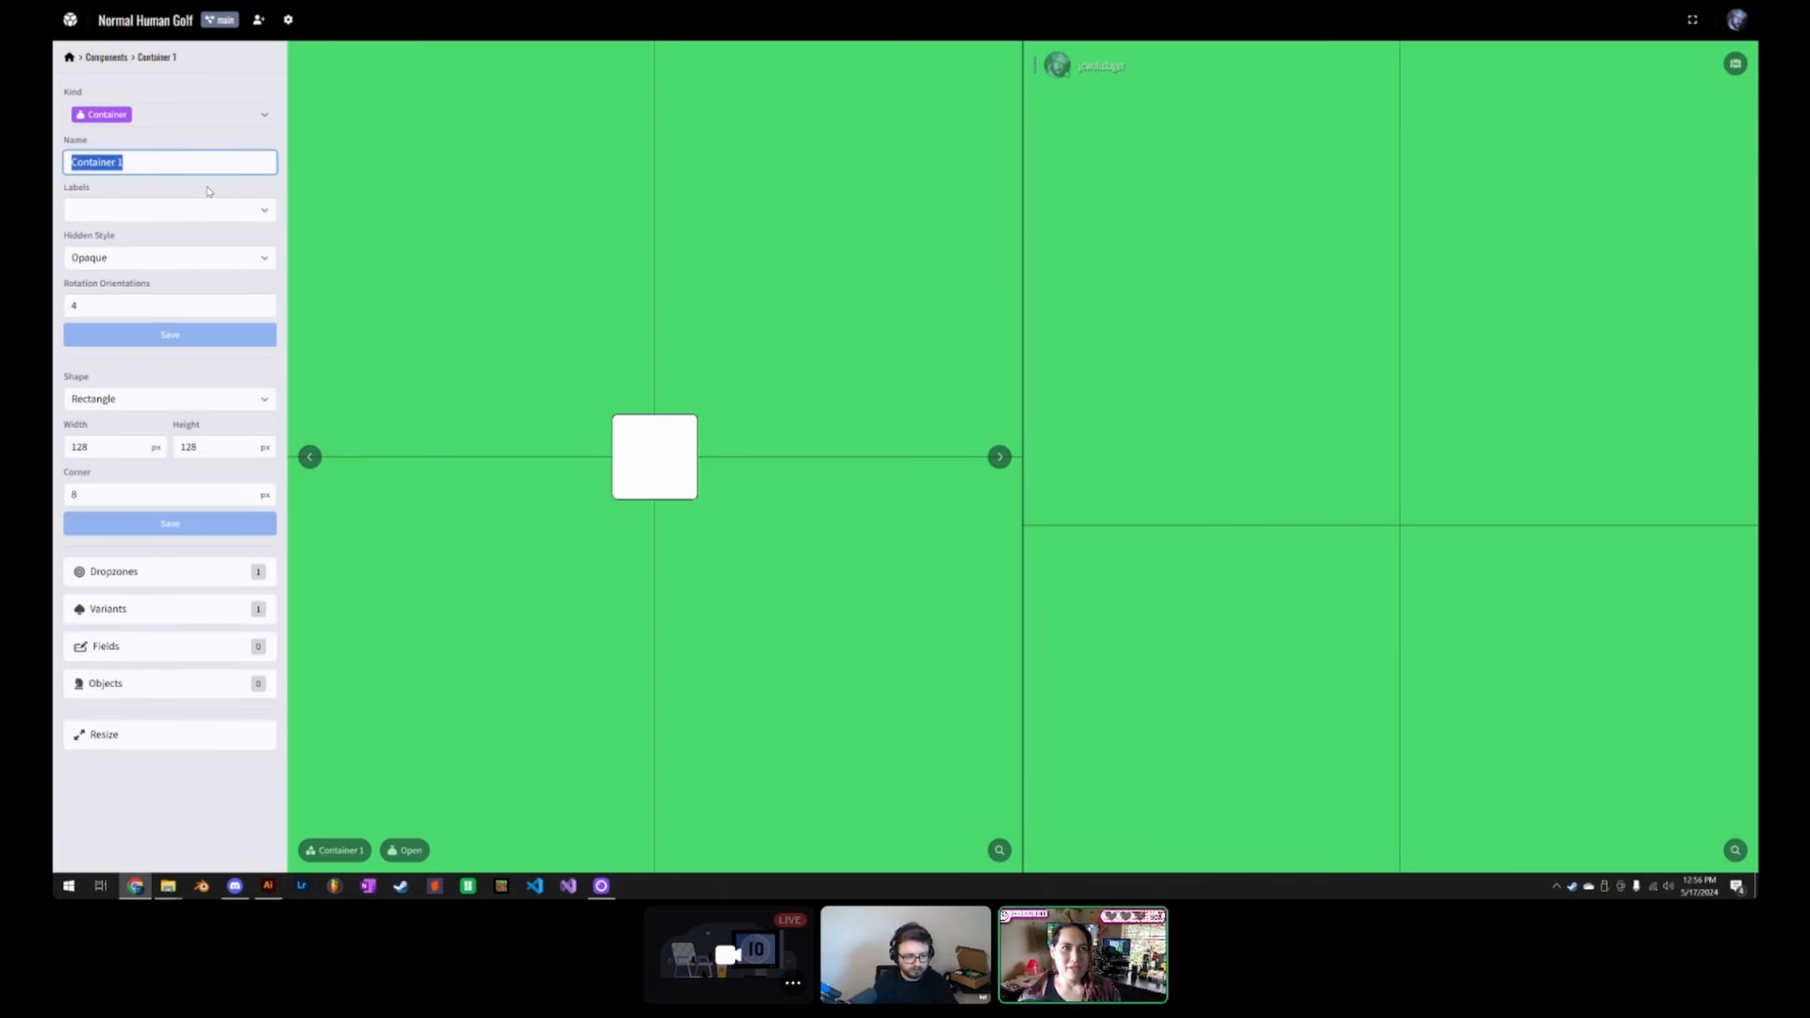
{"action": "left_click", "coordinate": [193, 804]}
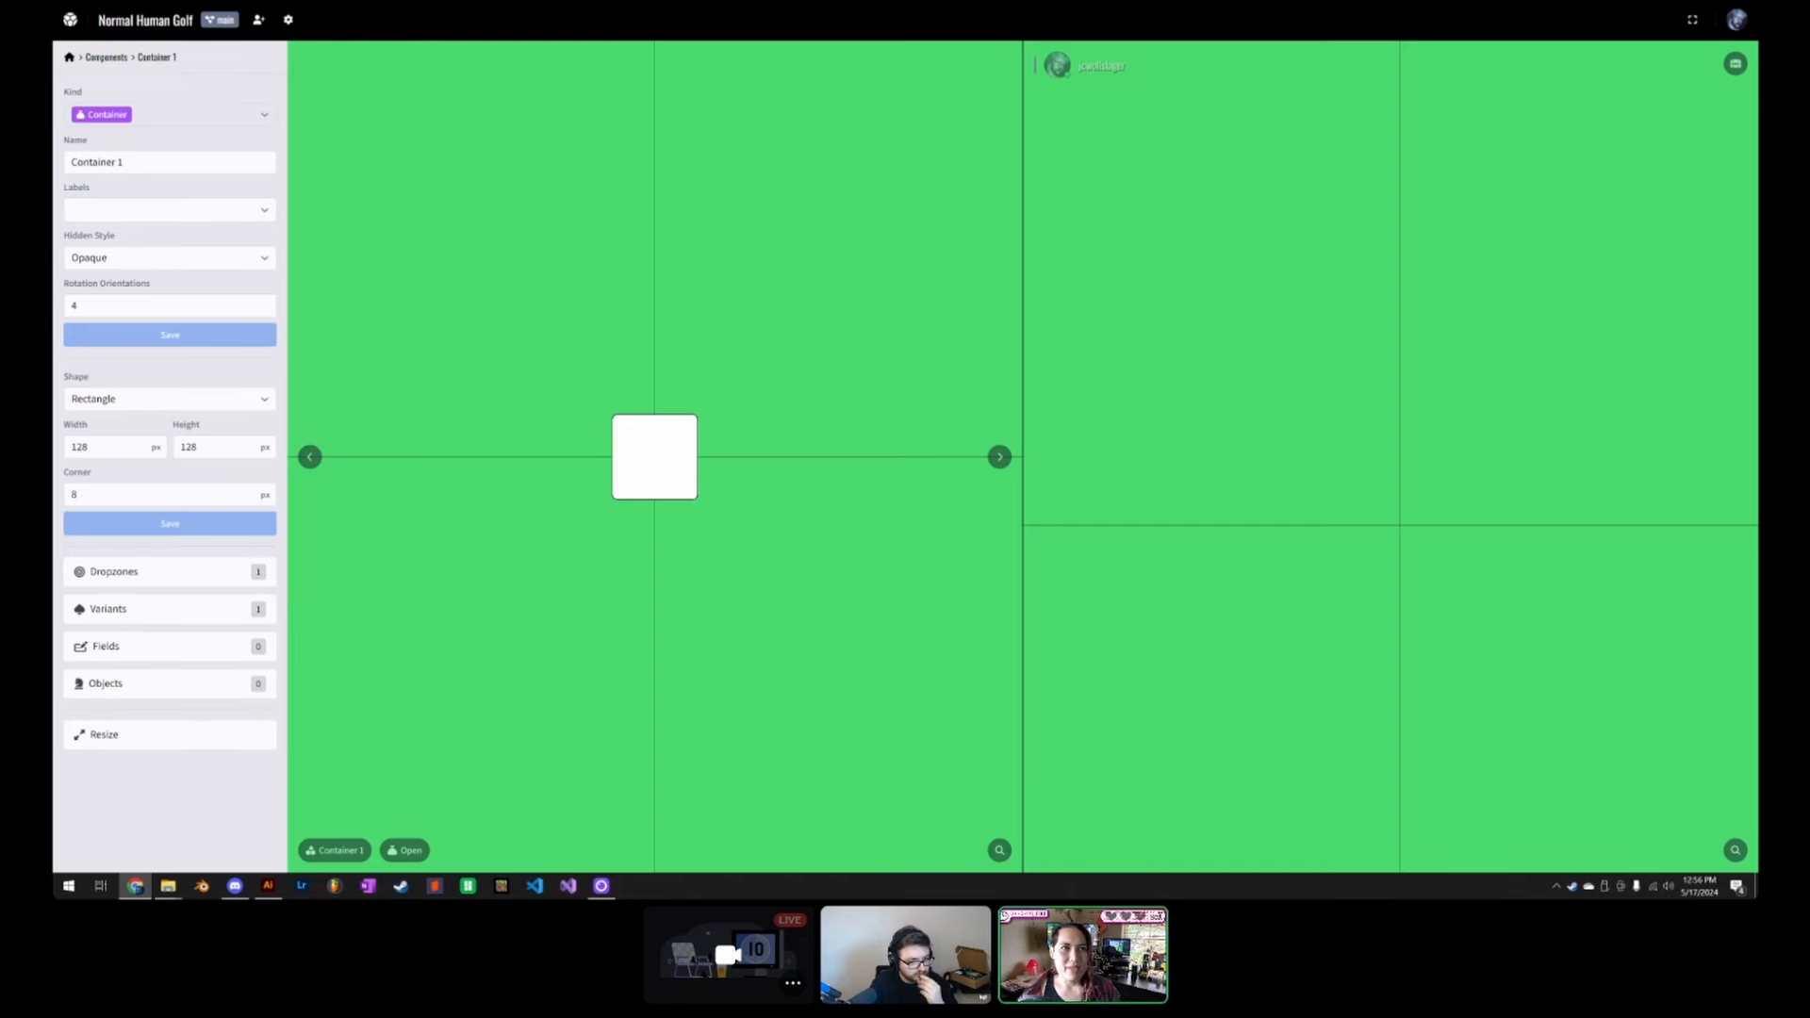
{"action": "left_click_drag", "start_coordinate": [170, 162], "coordinate": [55, 165]}
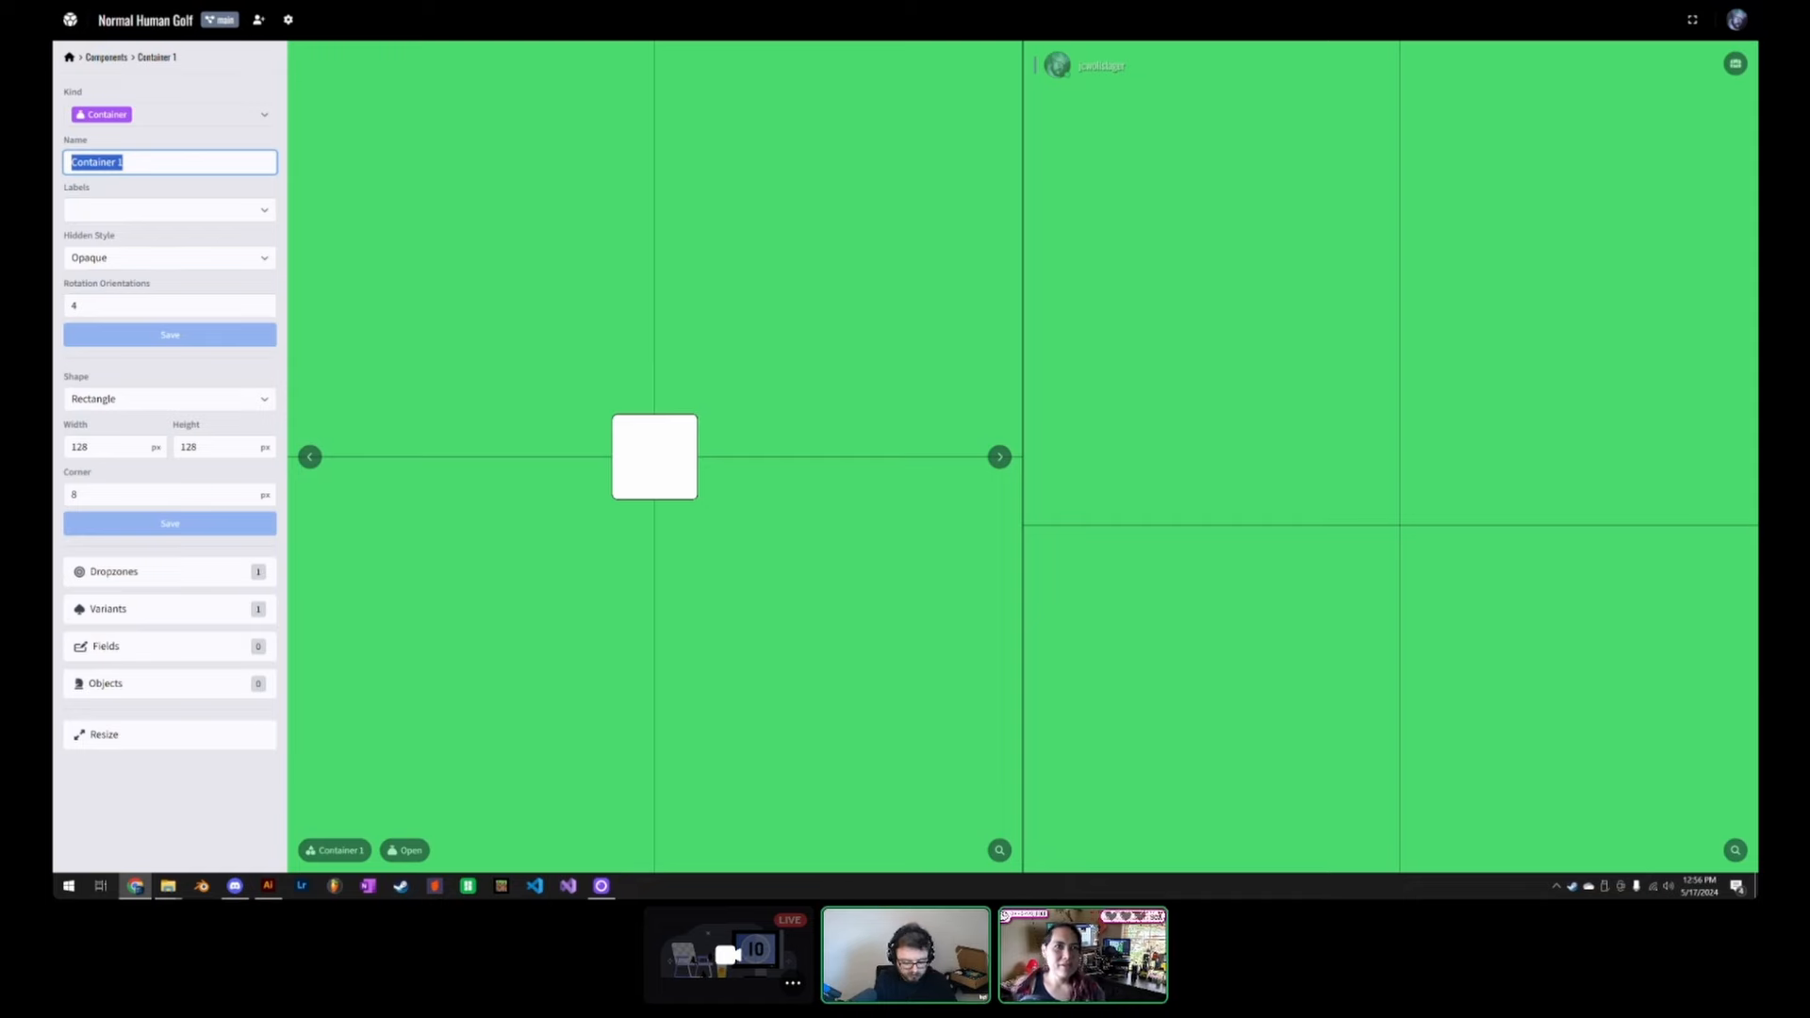
{"action": "type", "text": "HG_Boards"}
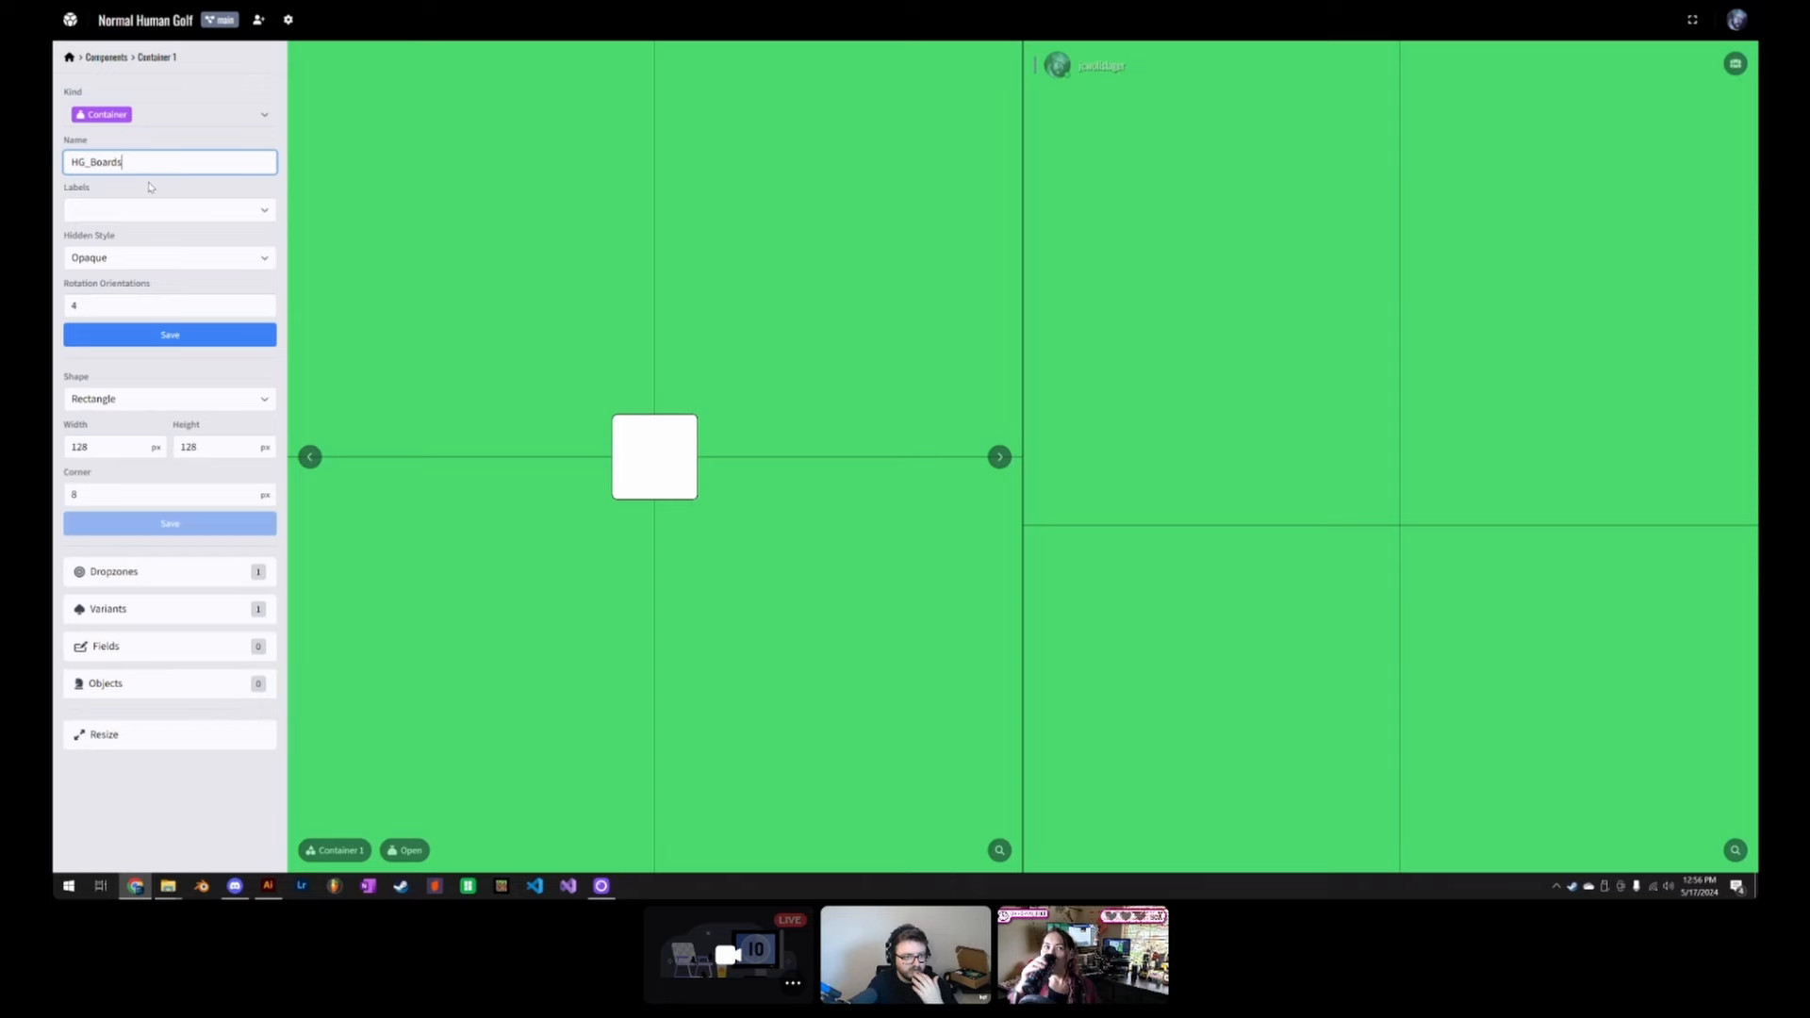
{"action": "left_click", "coordinate": [170, 335]}
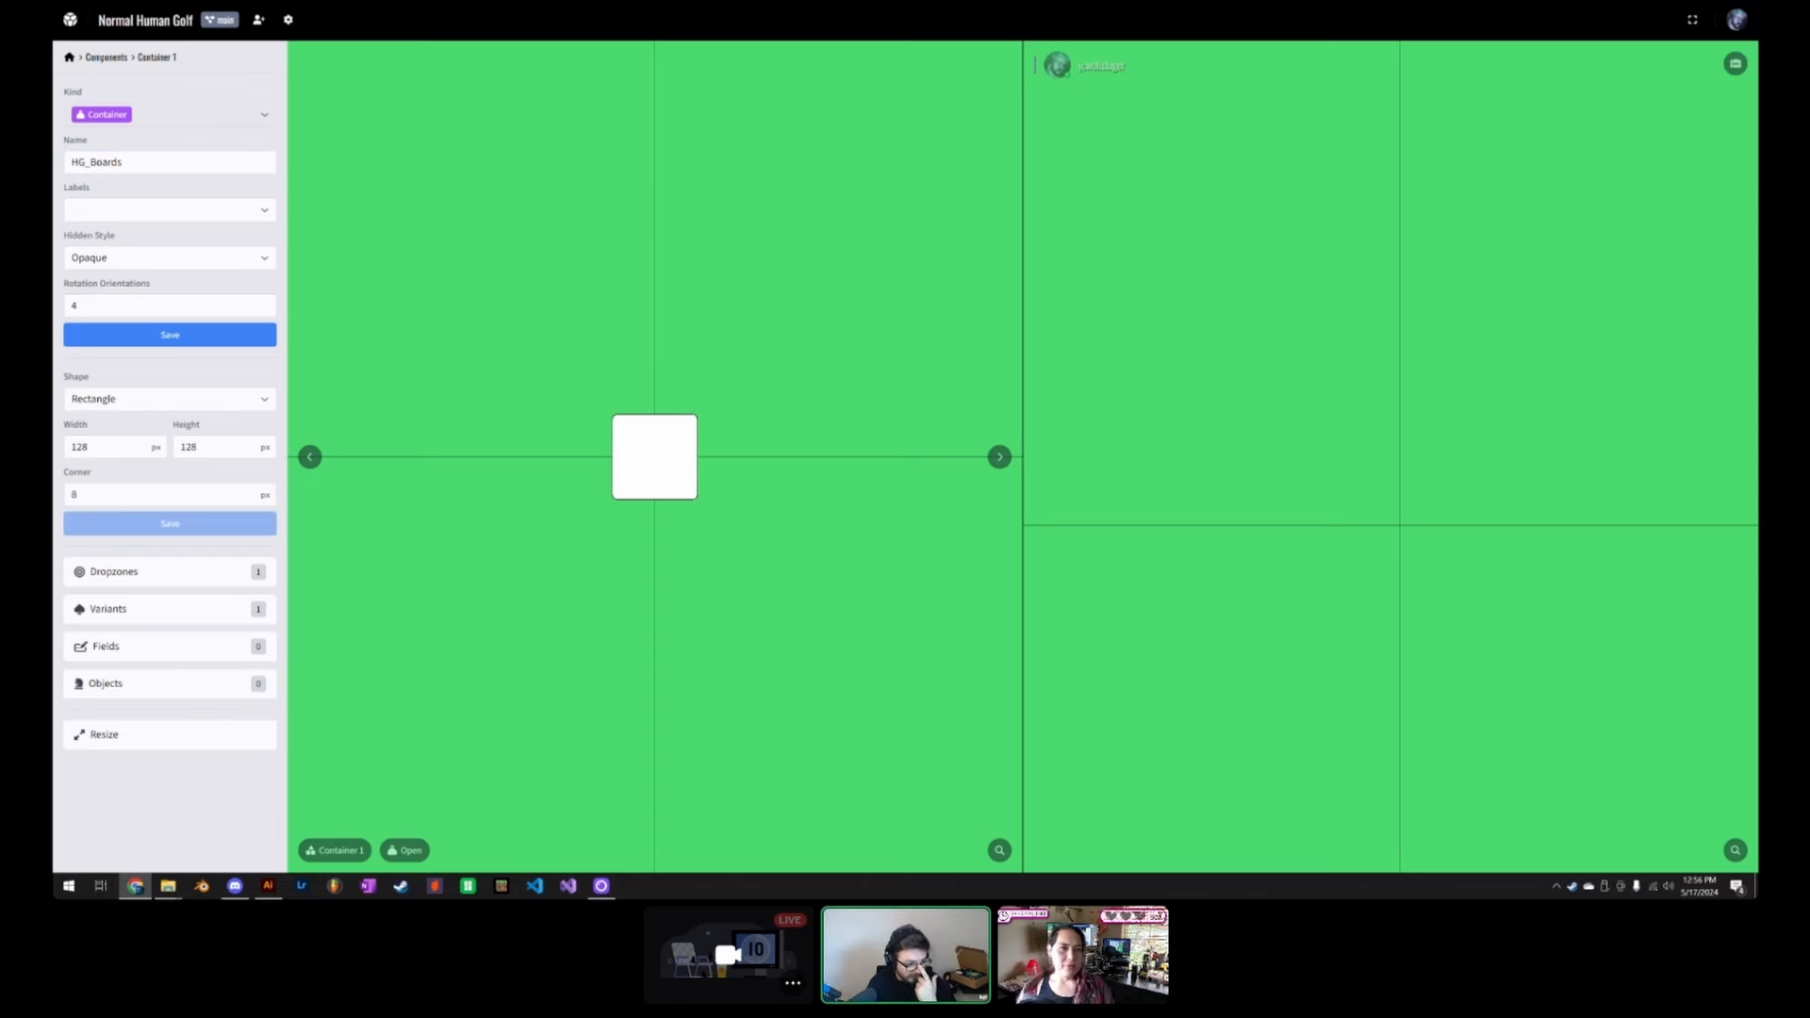
{"action": "left_click", "coordinate": [79, 305]}
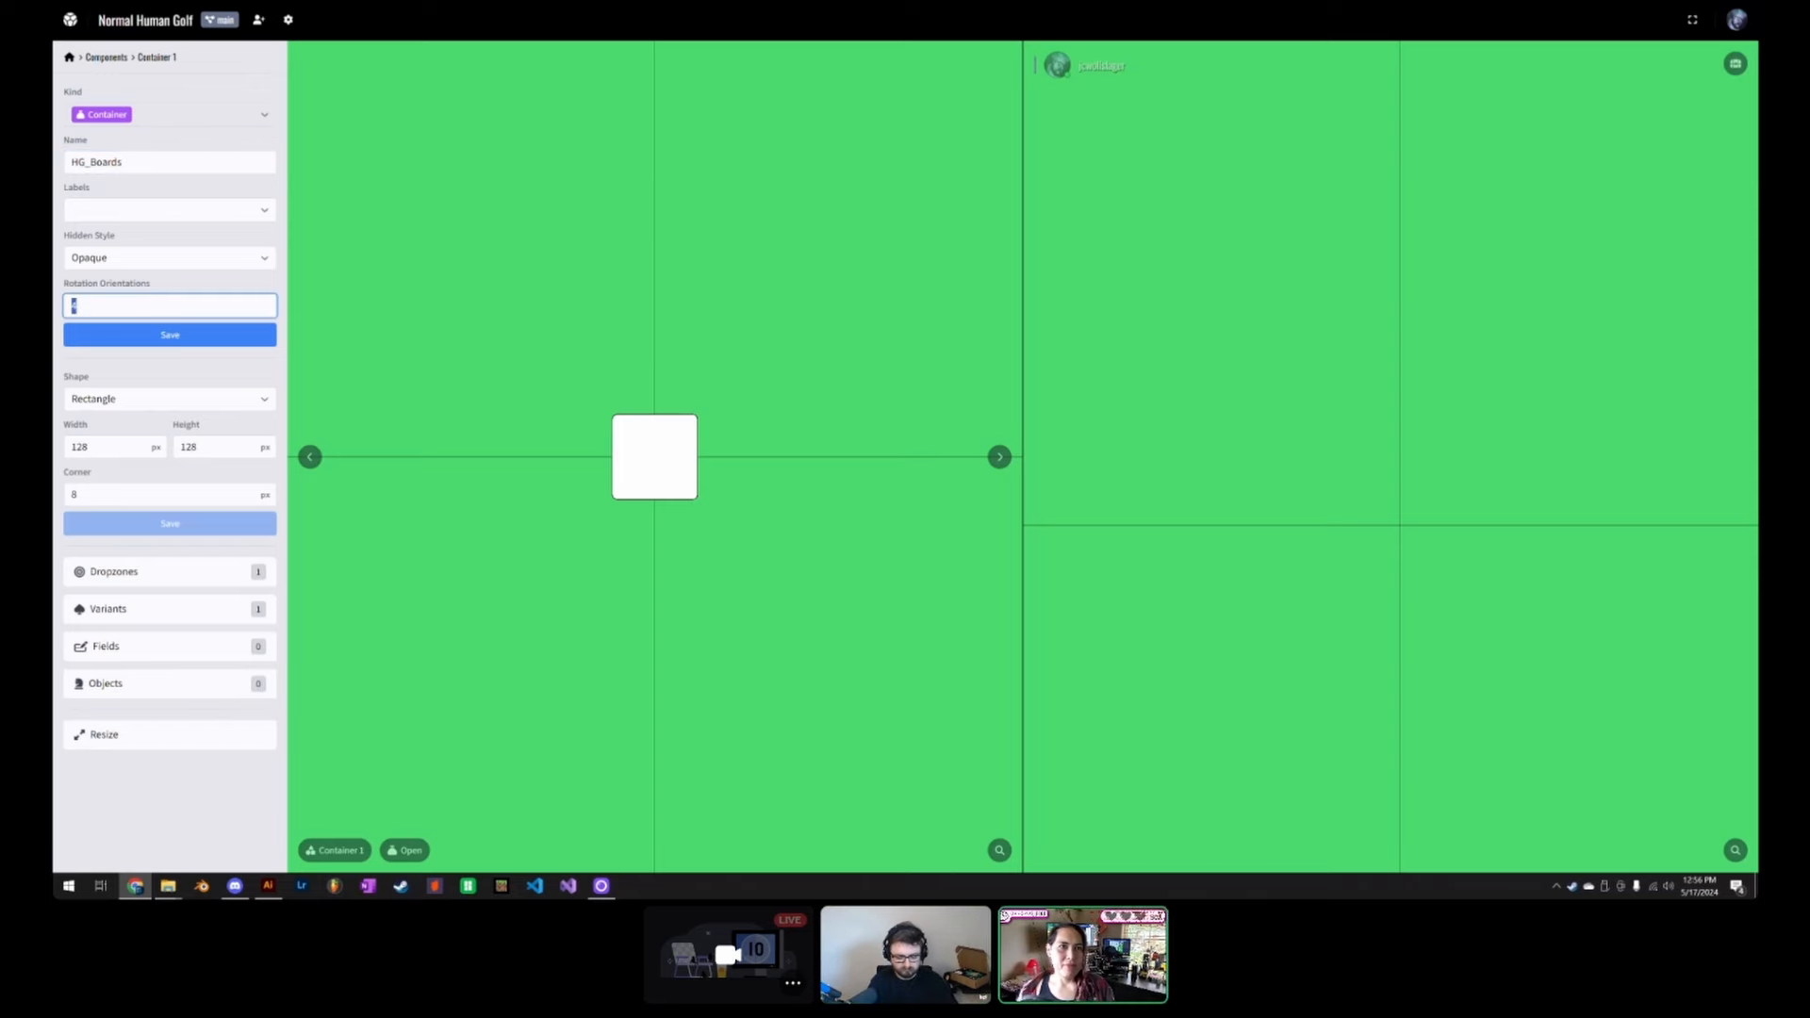
{"action": "left_click", "coordinate": [187, 342]}
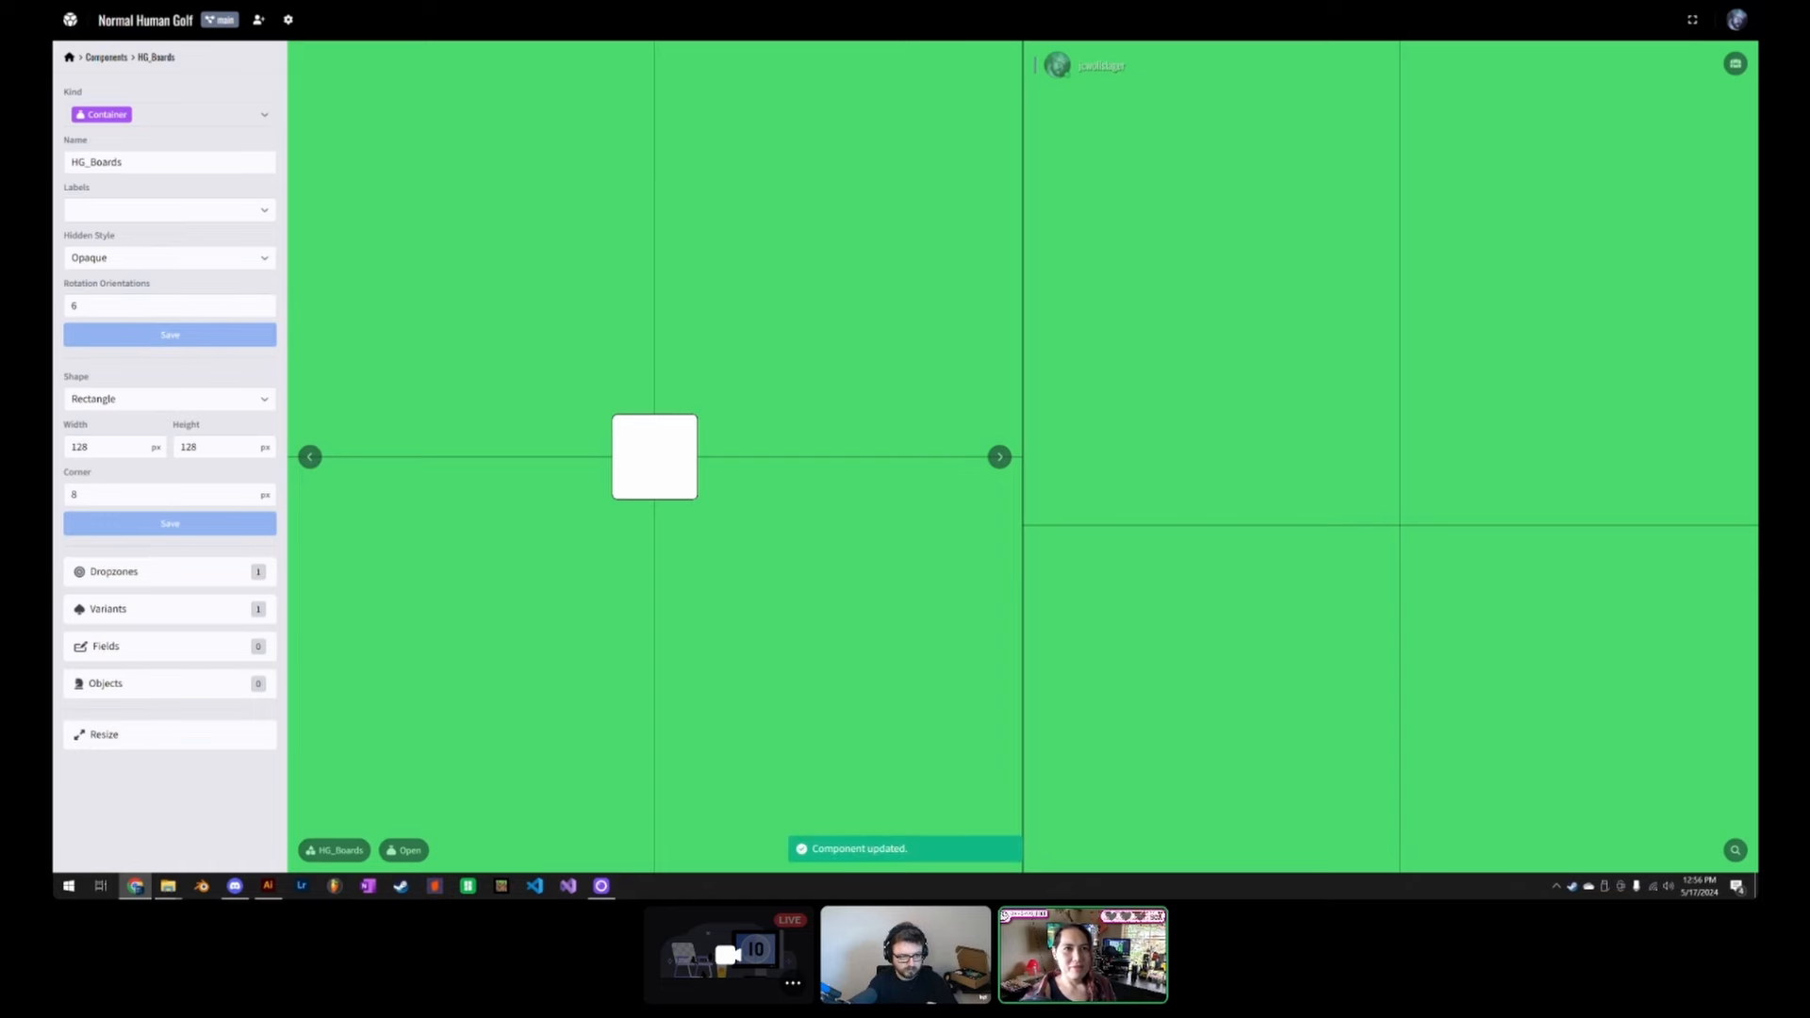
Step: Change the shape type of the HG_Boards container from a rectangle to Path
{"action": "left_click", "coordinate": [207, 398]}
{"action": "left_click", "coordinate": [199, 377]}
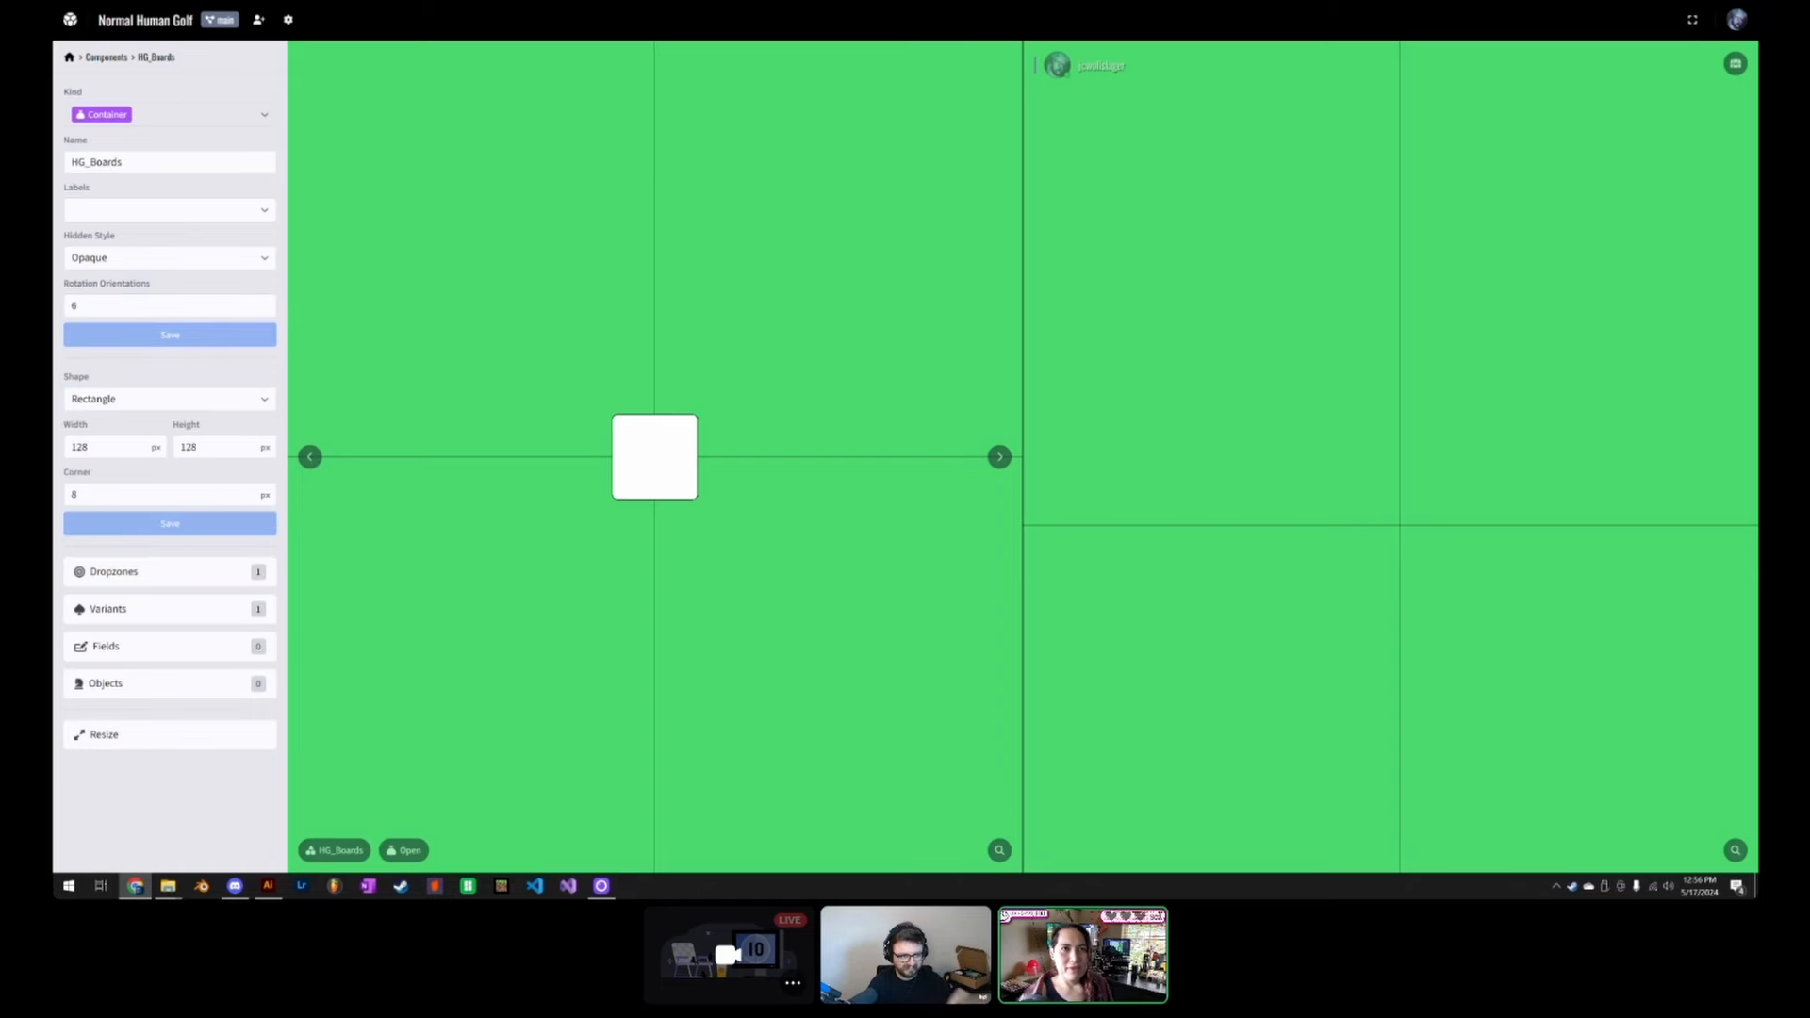
{"action": "left_click", "coordinate": [113, 399]}
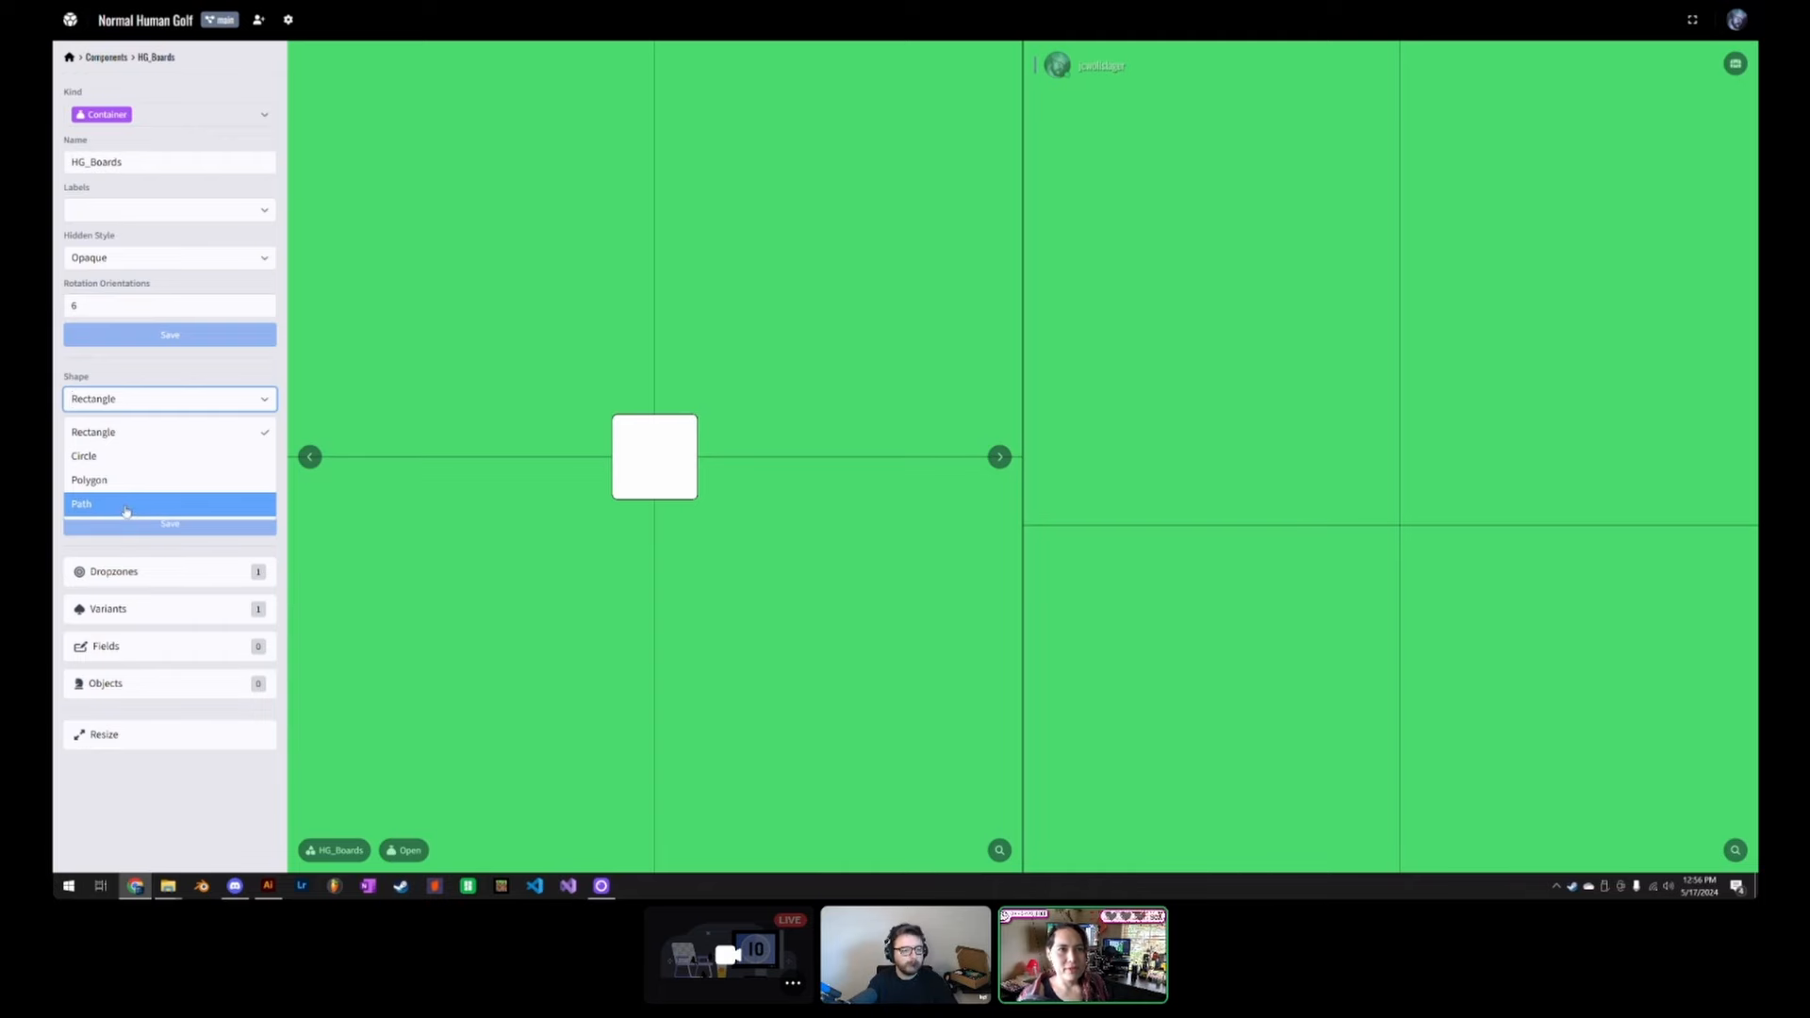
{"action": "left_click", "coordinate": [135, 372]}
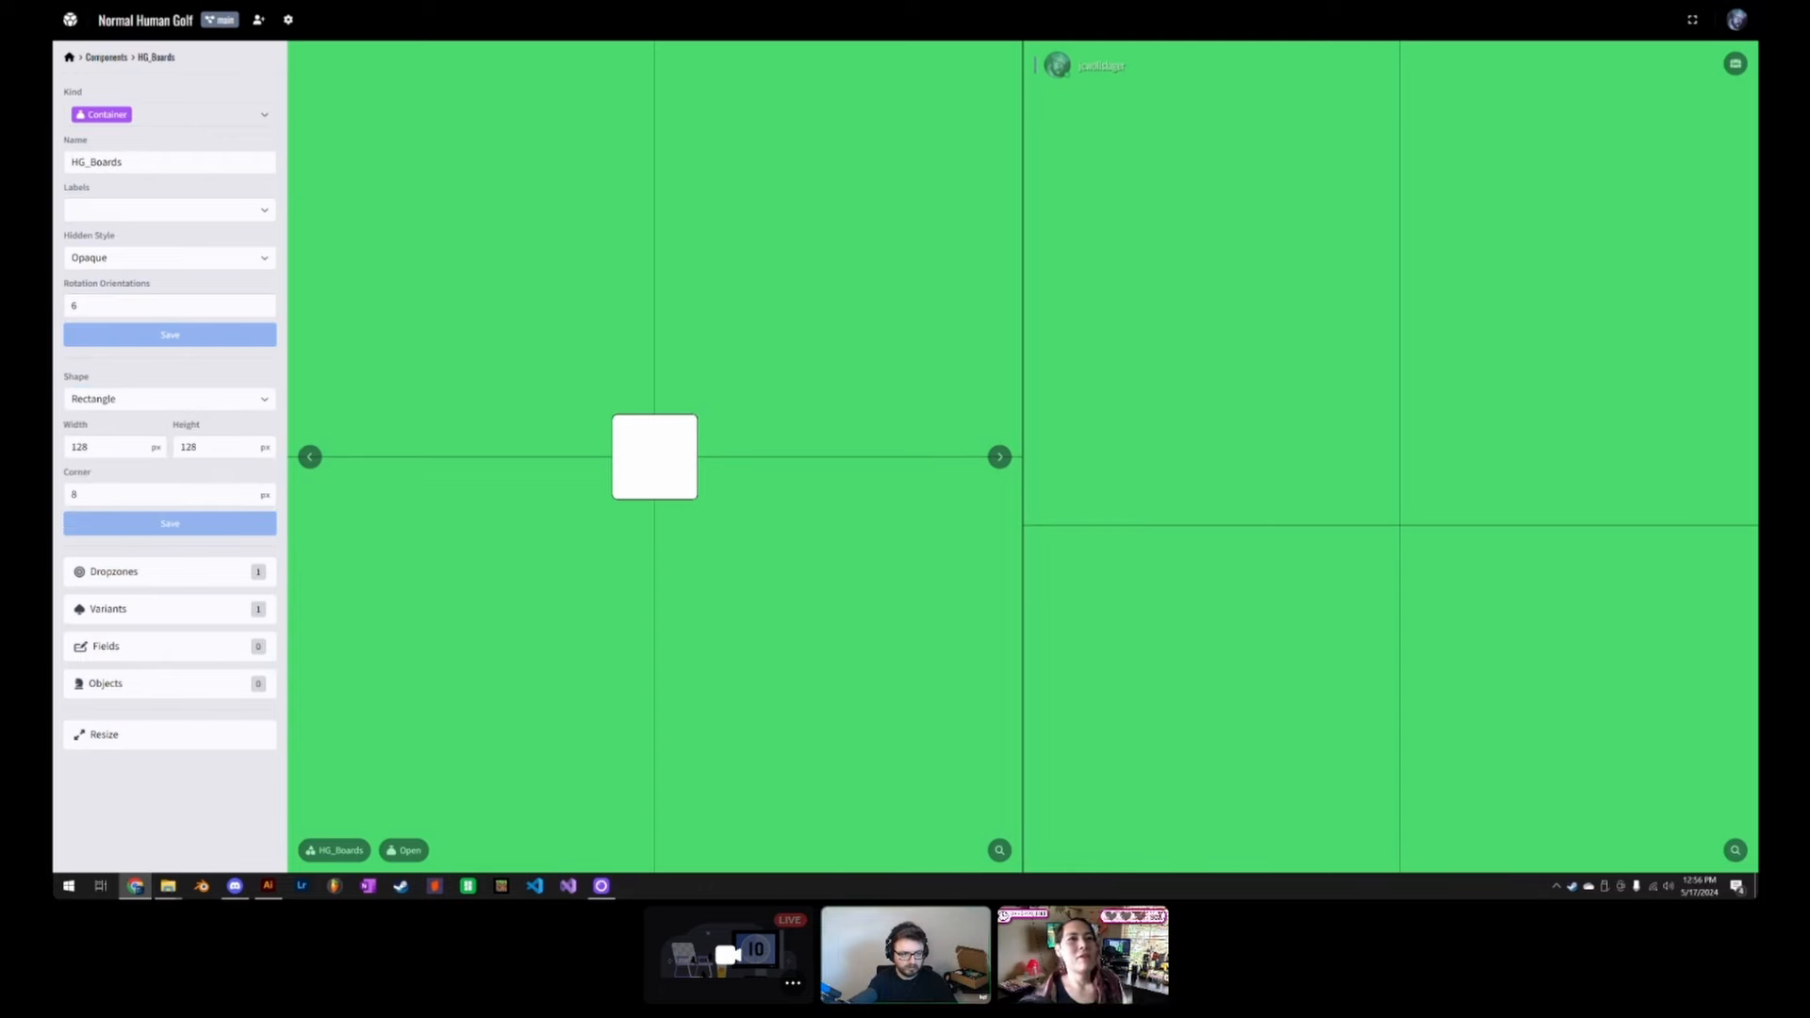
{"action": "left_click", "coordinate": [170, 399]}
{"action": "left_click", "coordinate": [113, 507]}
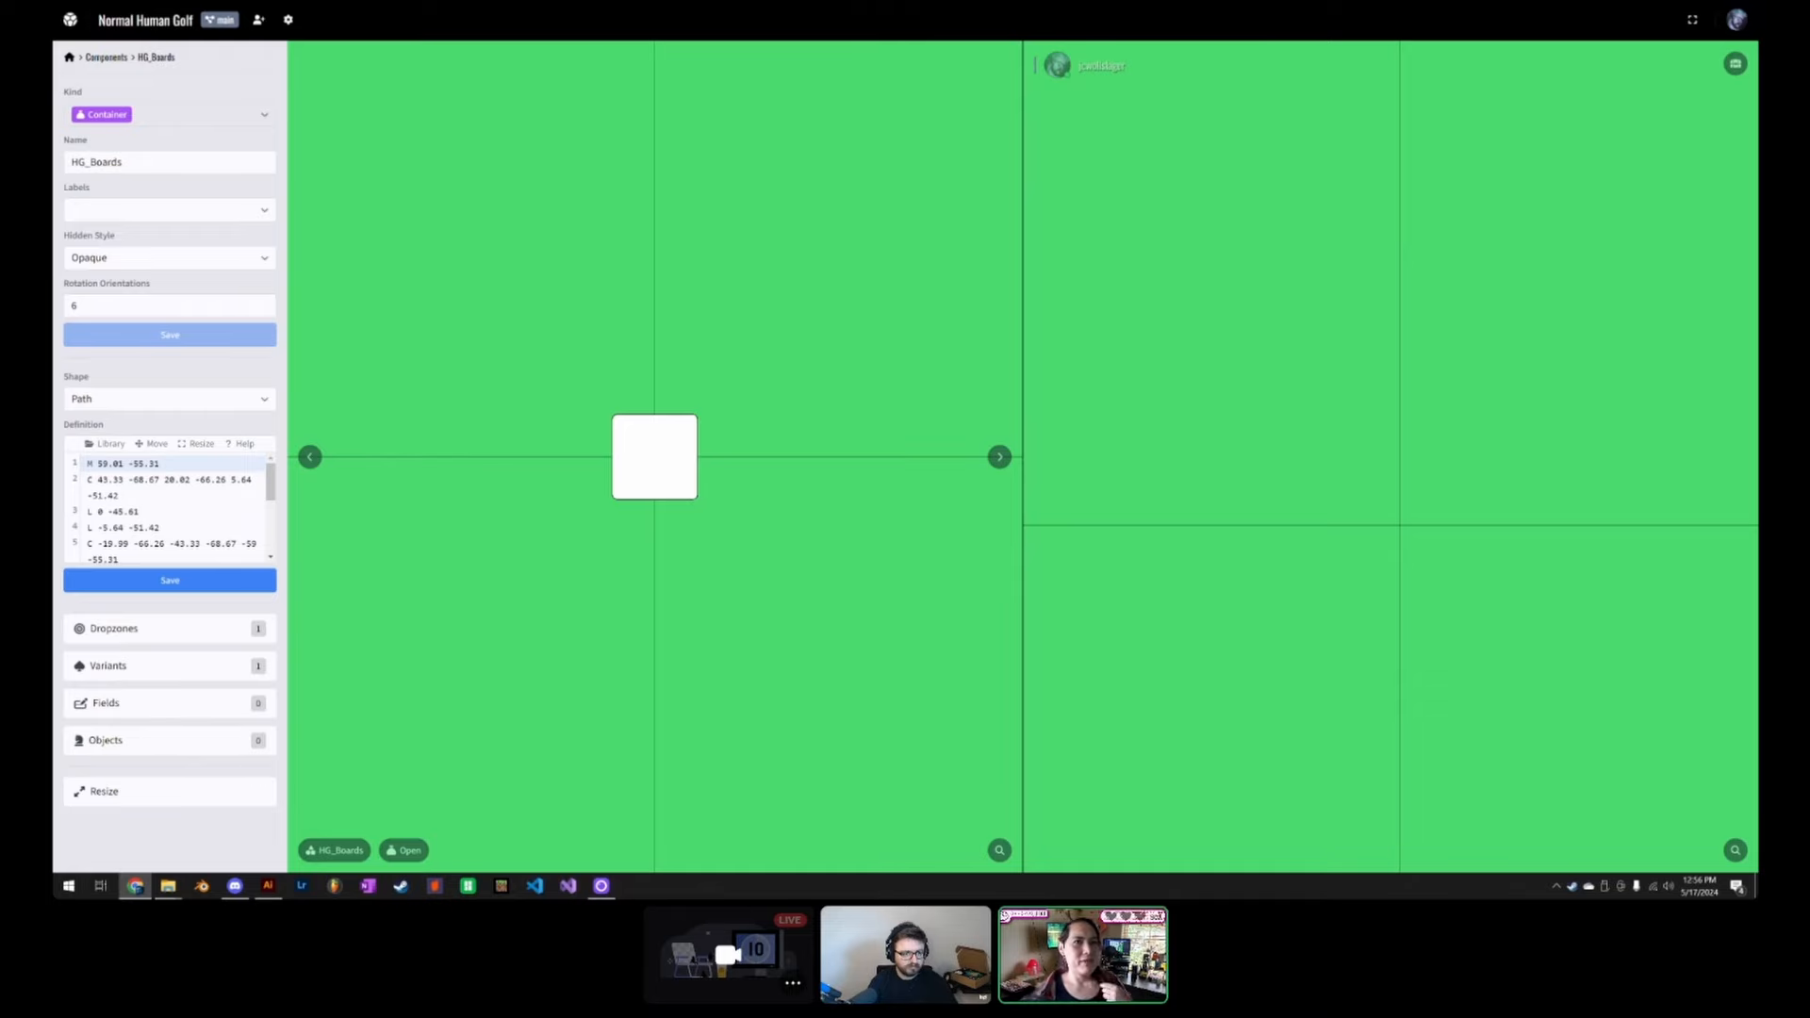
Step: Switch to Illustrator and make the hex grid group between Tall Trees and Water visible, then select it on the large board artboard
{"action": "left_click", "coordinate": [268, 887]}
{"action": "left_click_drag", "start_coordinate": [1245, 202], "coordinate": [699, 440]}
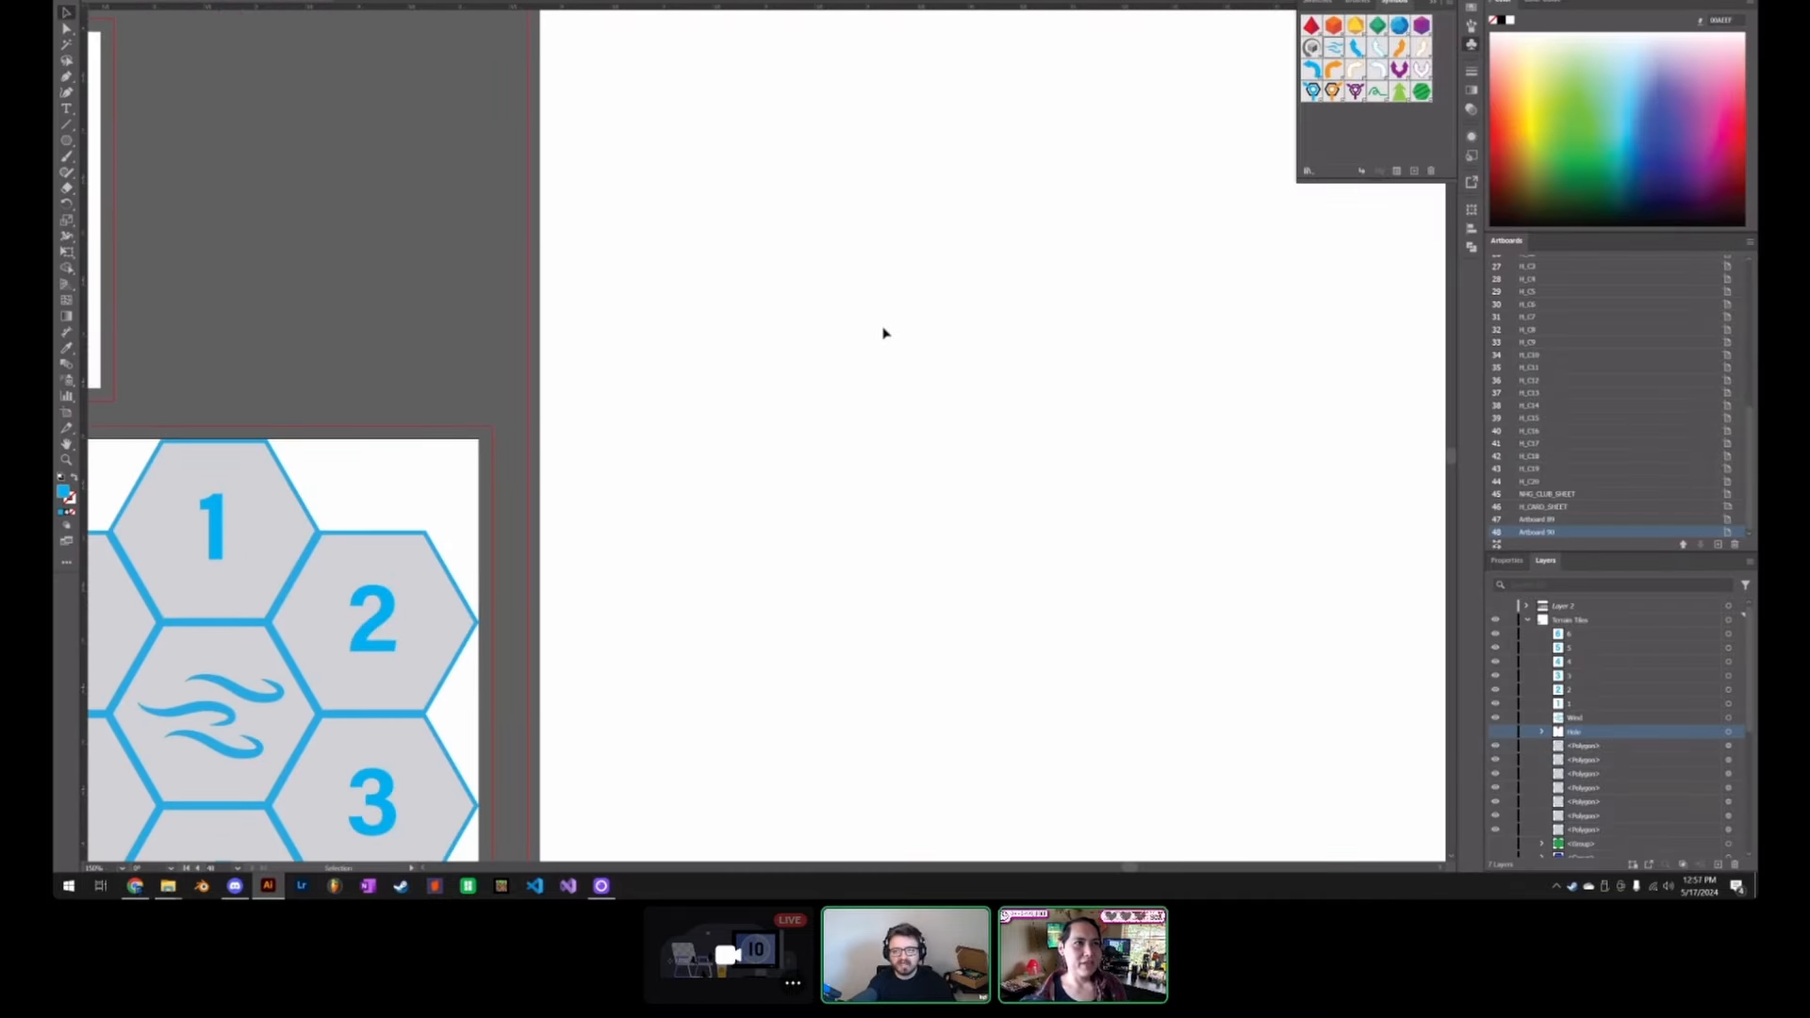
{"action": "scroll", "coordinate": [877, 339], "scroll_direction": "down", "scroll_amount": 1}
{"action": "left_click_drag", "start_coordinate": [1042, 311], "coordinate": [824, 421]}
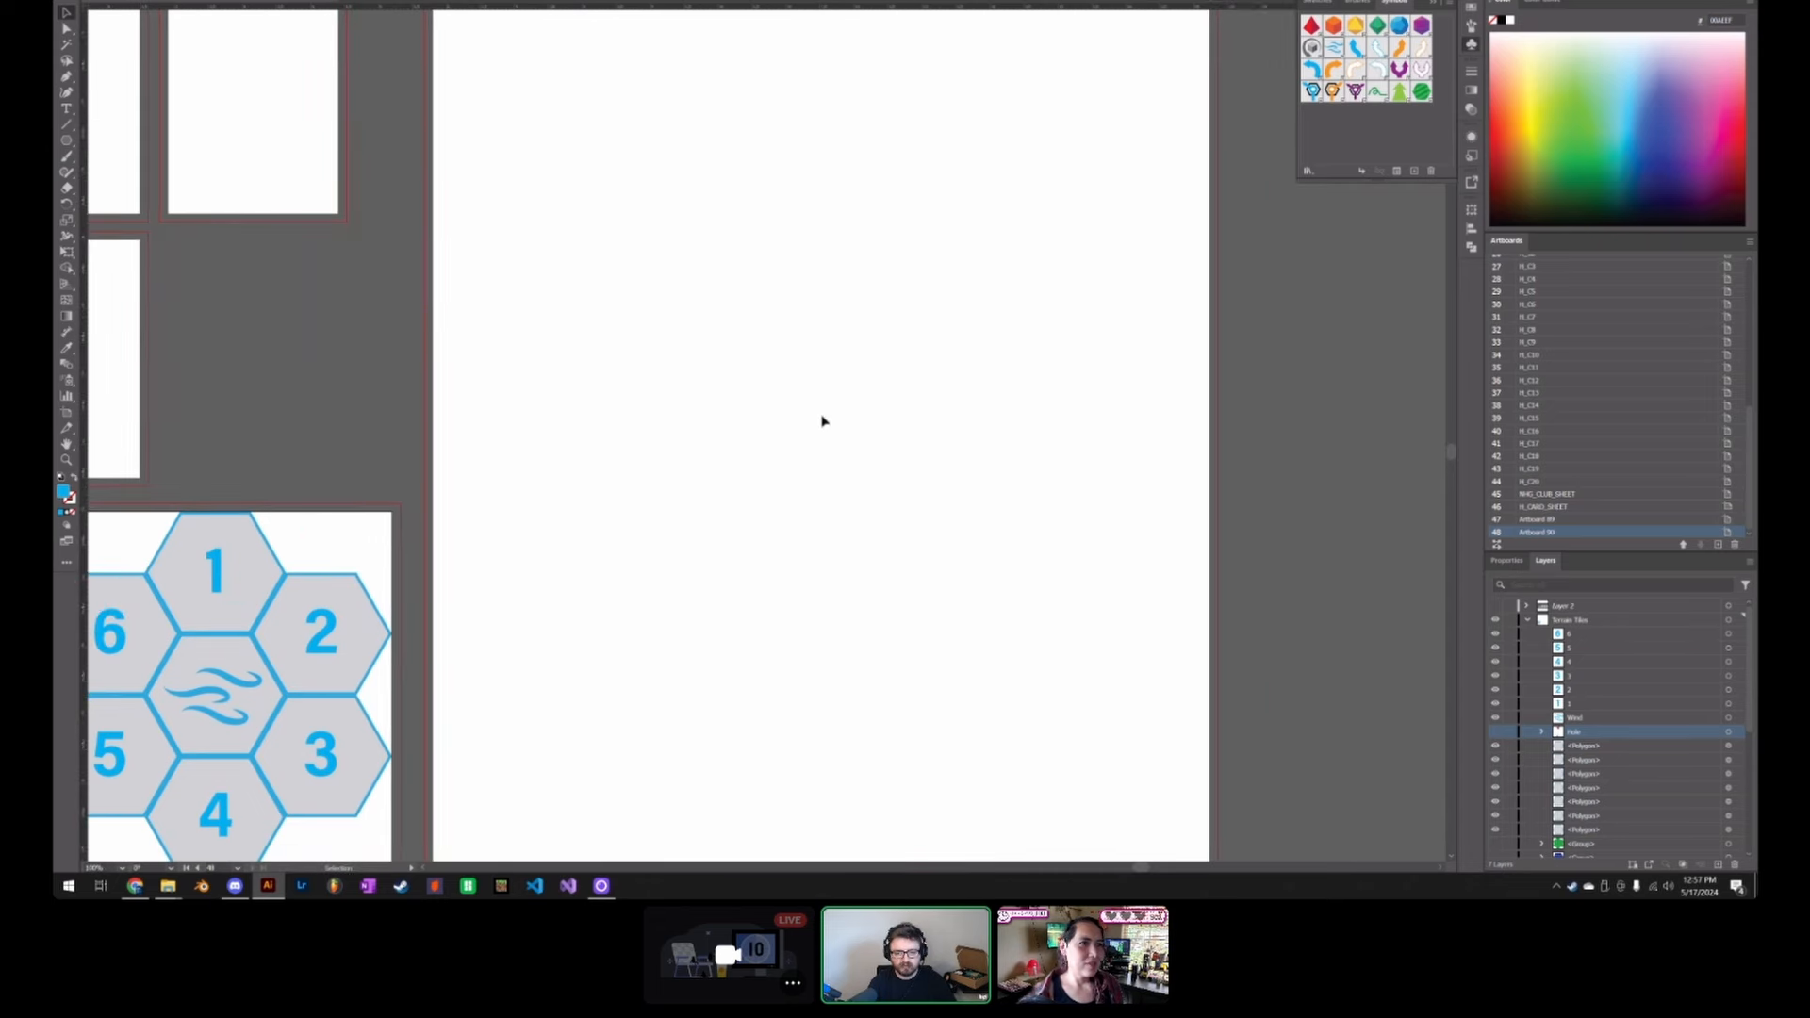
{"action": "scroll", "coordinate": [823, 419], "scroll_direction": "down", "scroll_amount": 1}
{"action": "left_click_drag", "start_coordinate": [858, 353], "coordinate": [803, 376]}
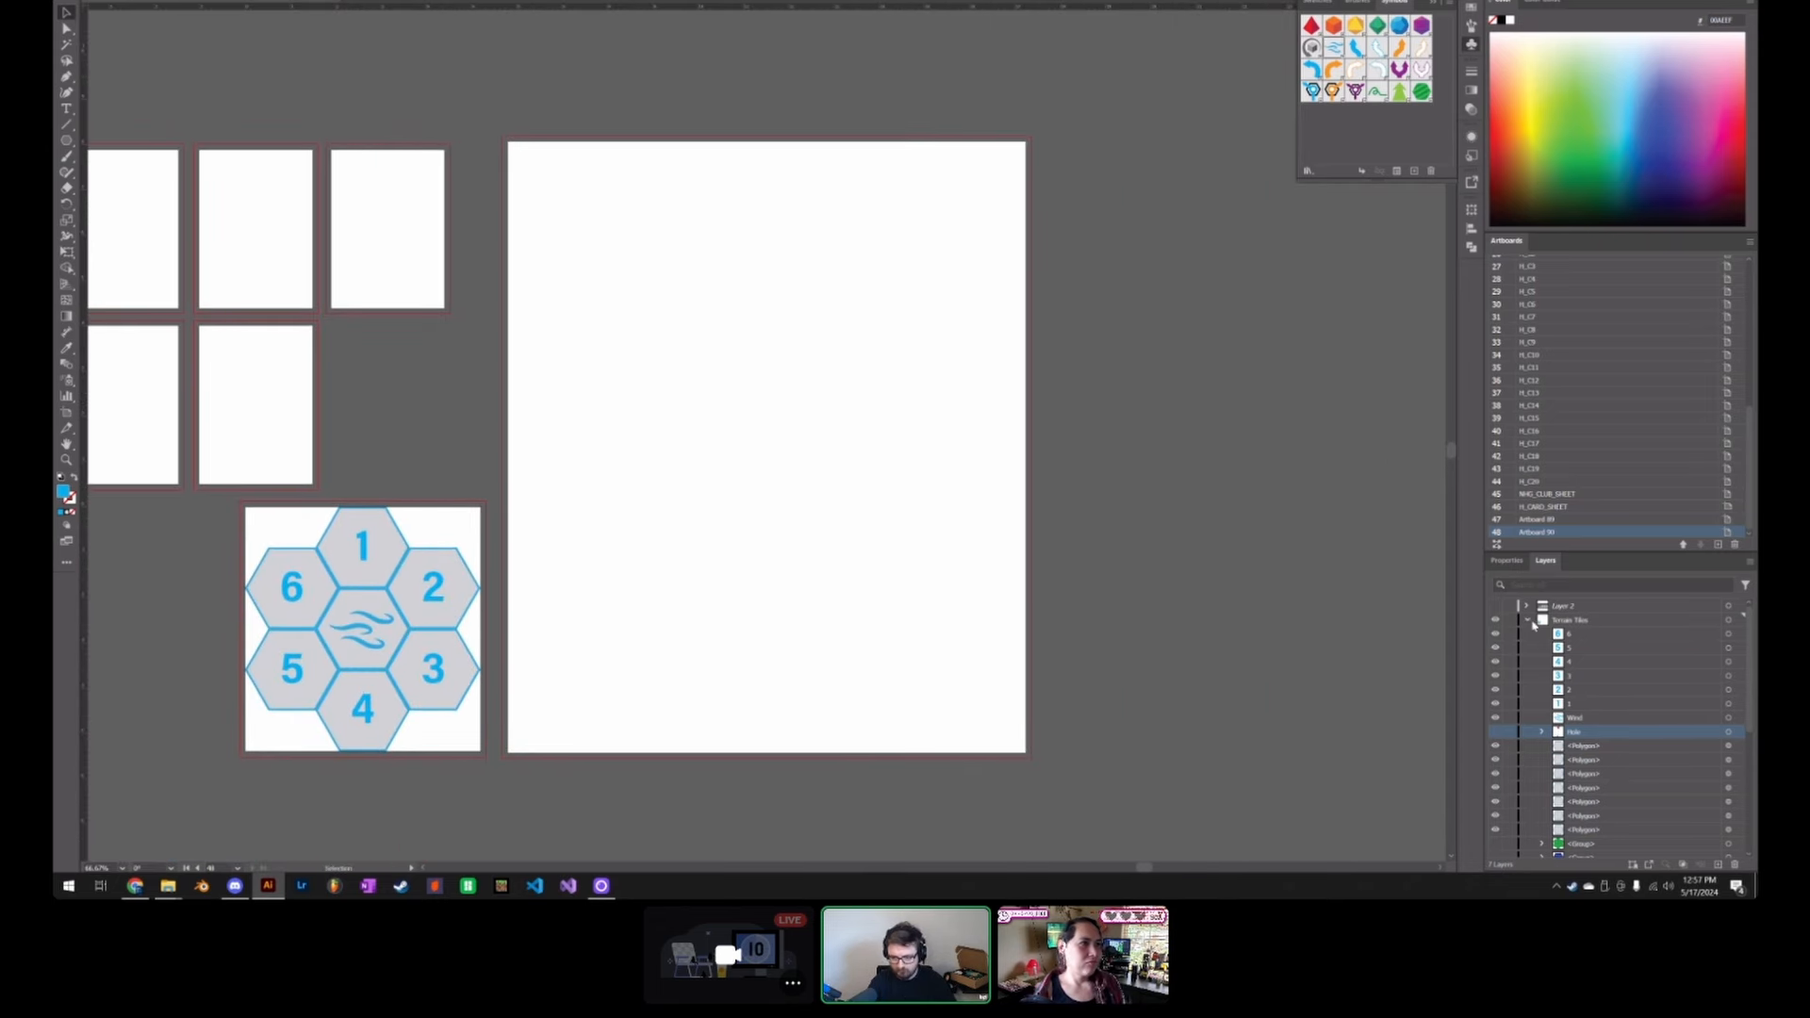
{"action": "left_click", "coordinate": [1592, 817]}
{"action": "scroll", "coordinate": [1581, 818], "scroll_direction": "down", "scroll_amount": 3}
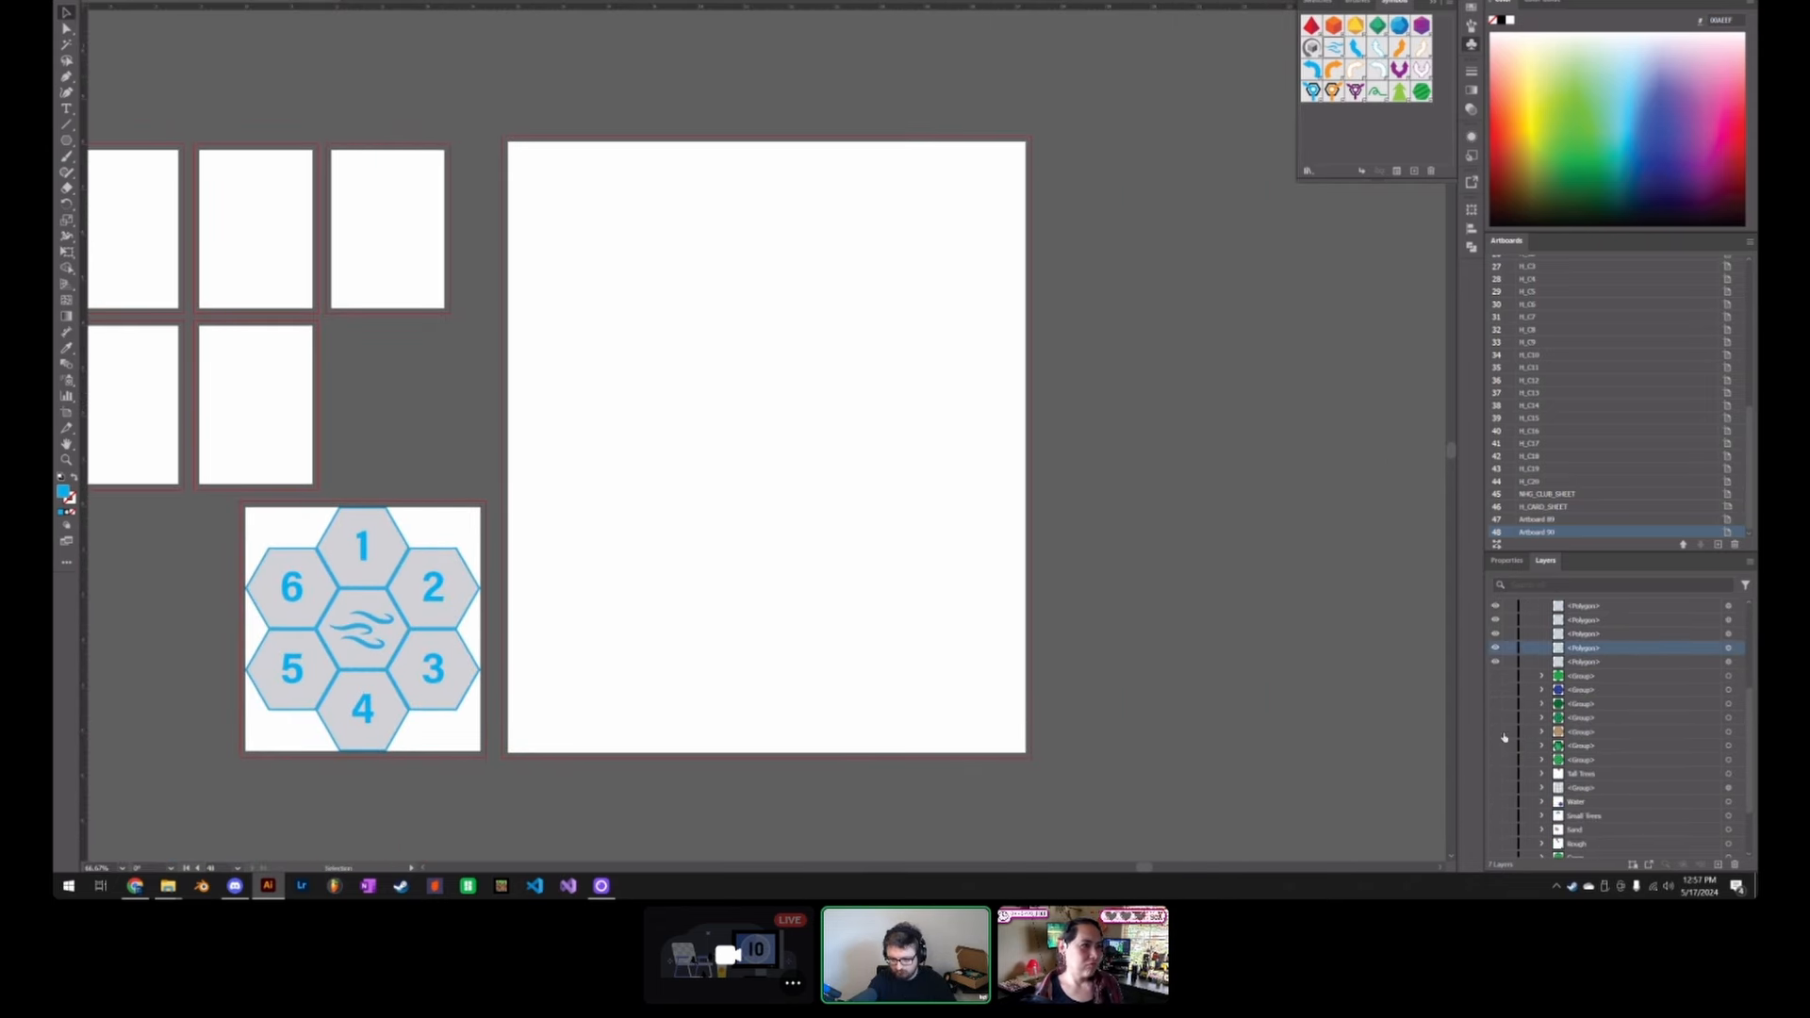
{"action": "scroll", "coordinate": [1569, 765], "scroll_direction": "down", "scroll_amount": 2}
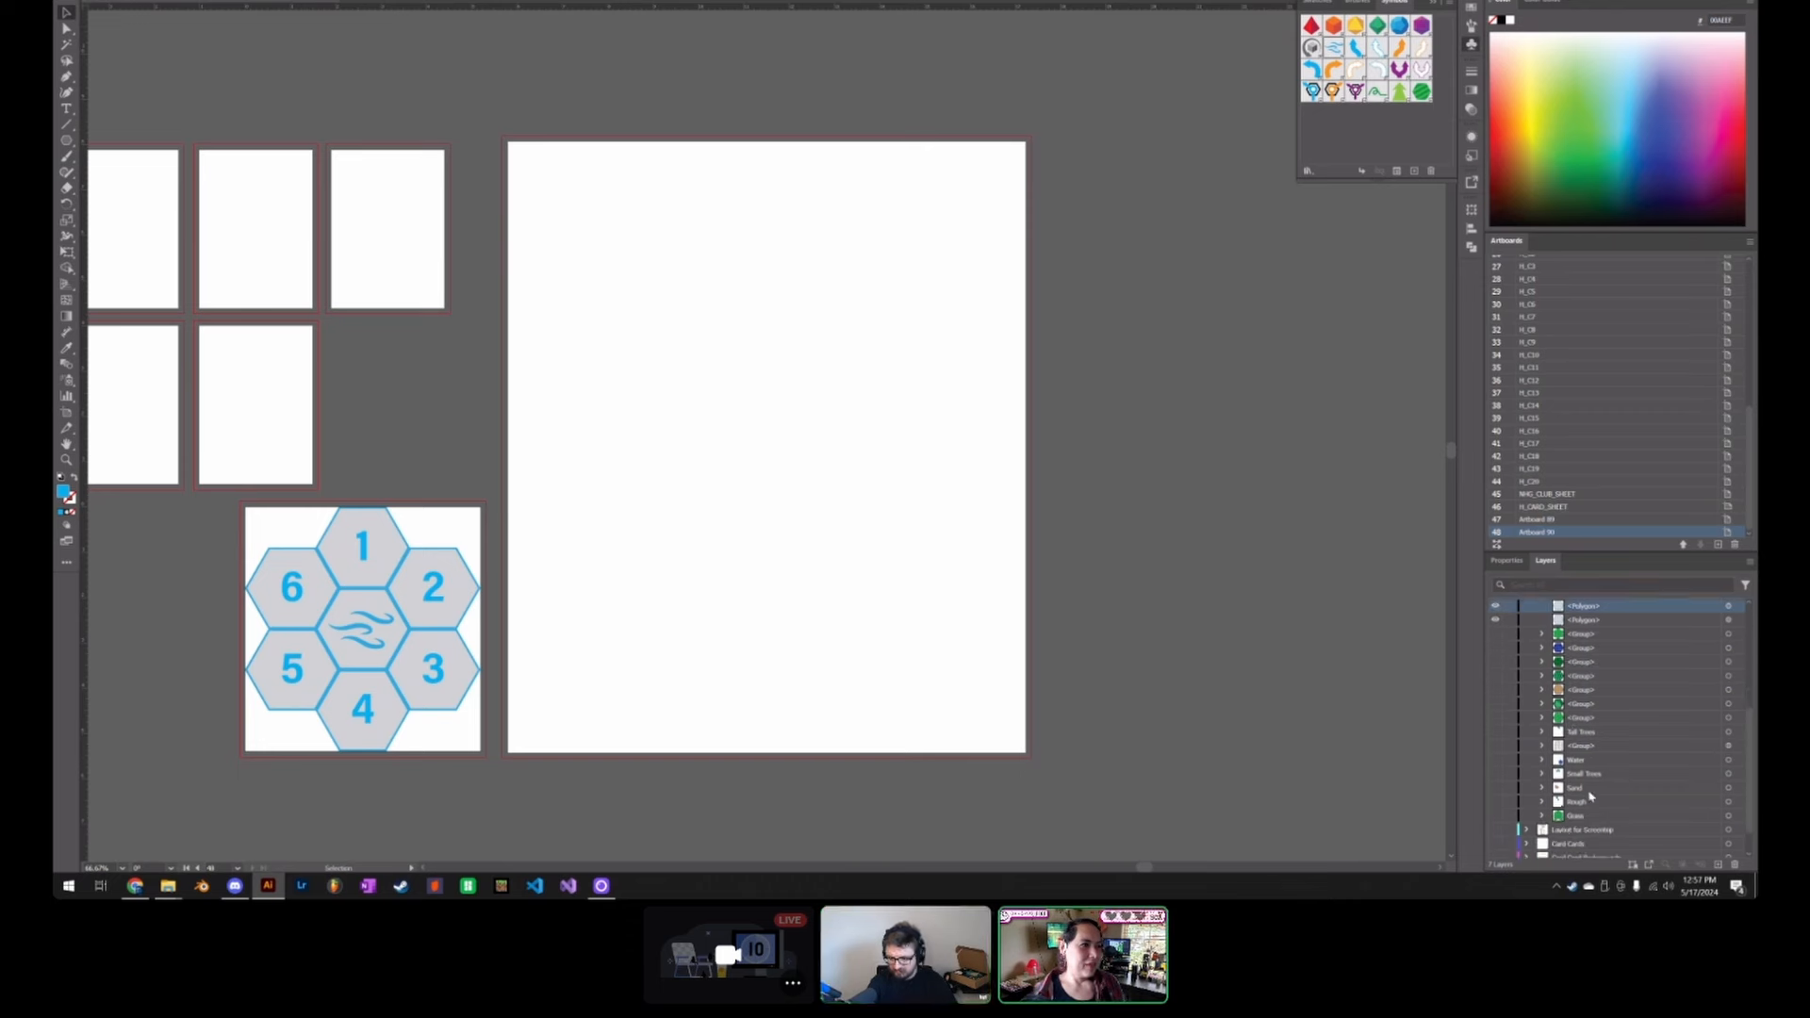
{"action": "scroll", "coordinate": [1603, 766], "scroll_direction": "up", "scroll_amount": 1}
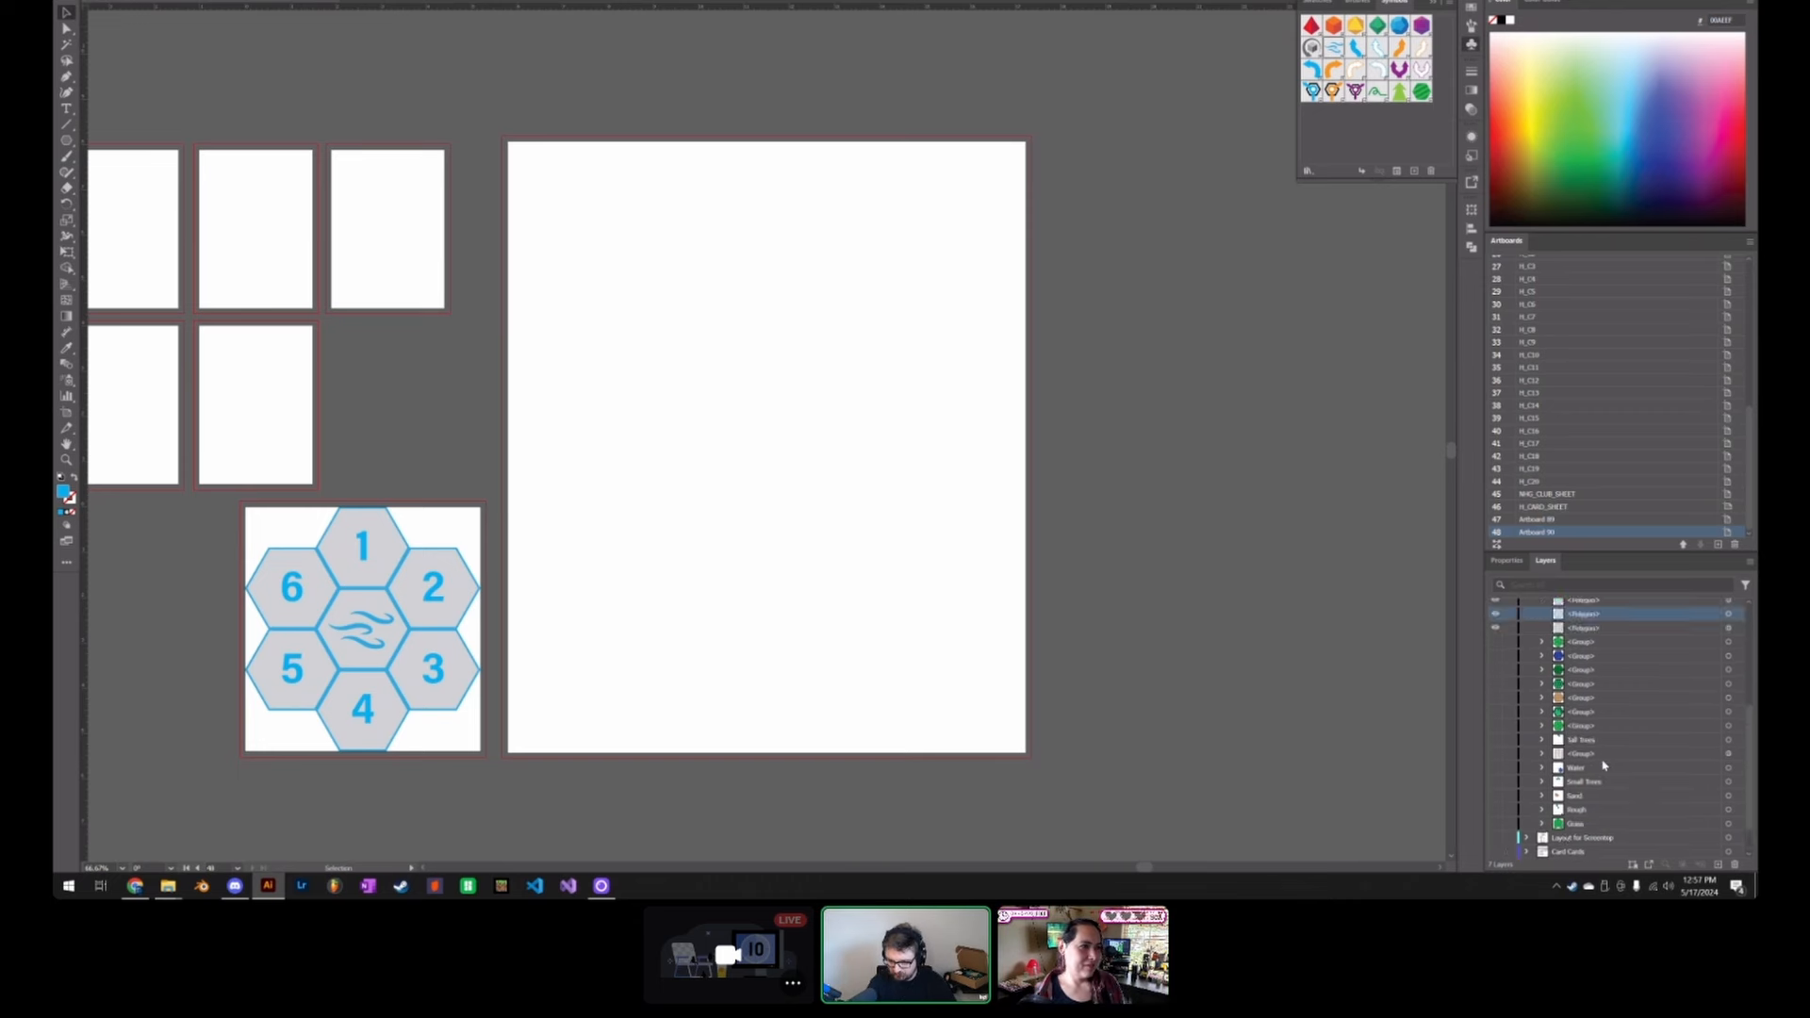
{"action": "left_click", "coordinate": [1497, 755]}
{"action": "left_click", "coordinate": [842, 458]}
{"action": "left_click", "coordinate": [839, 431]}
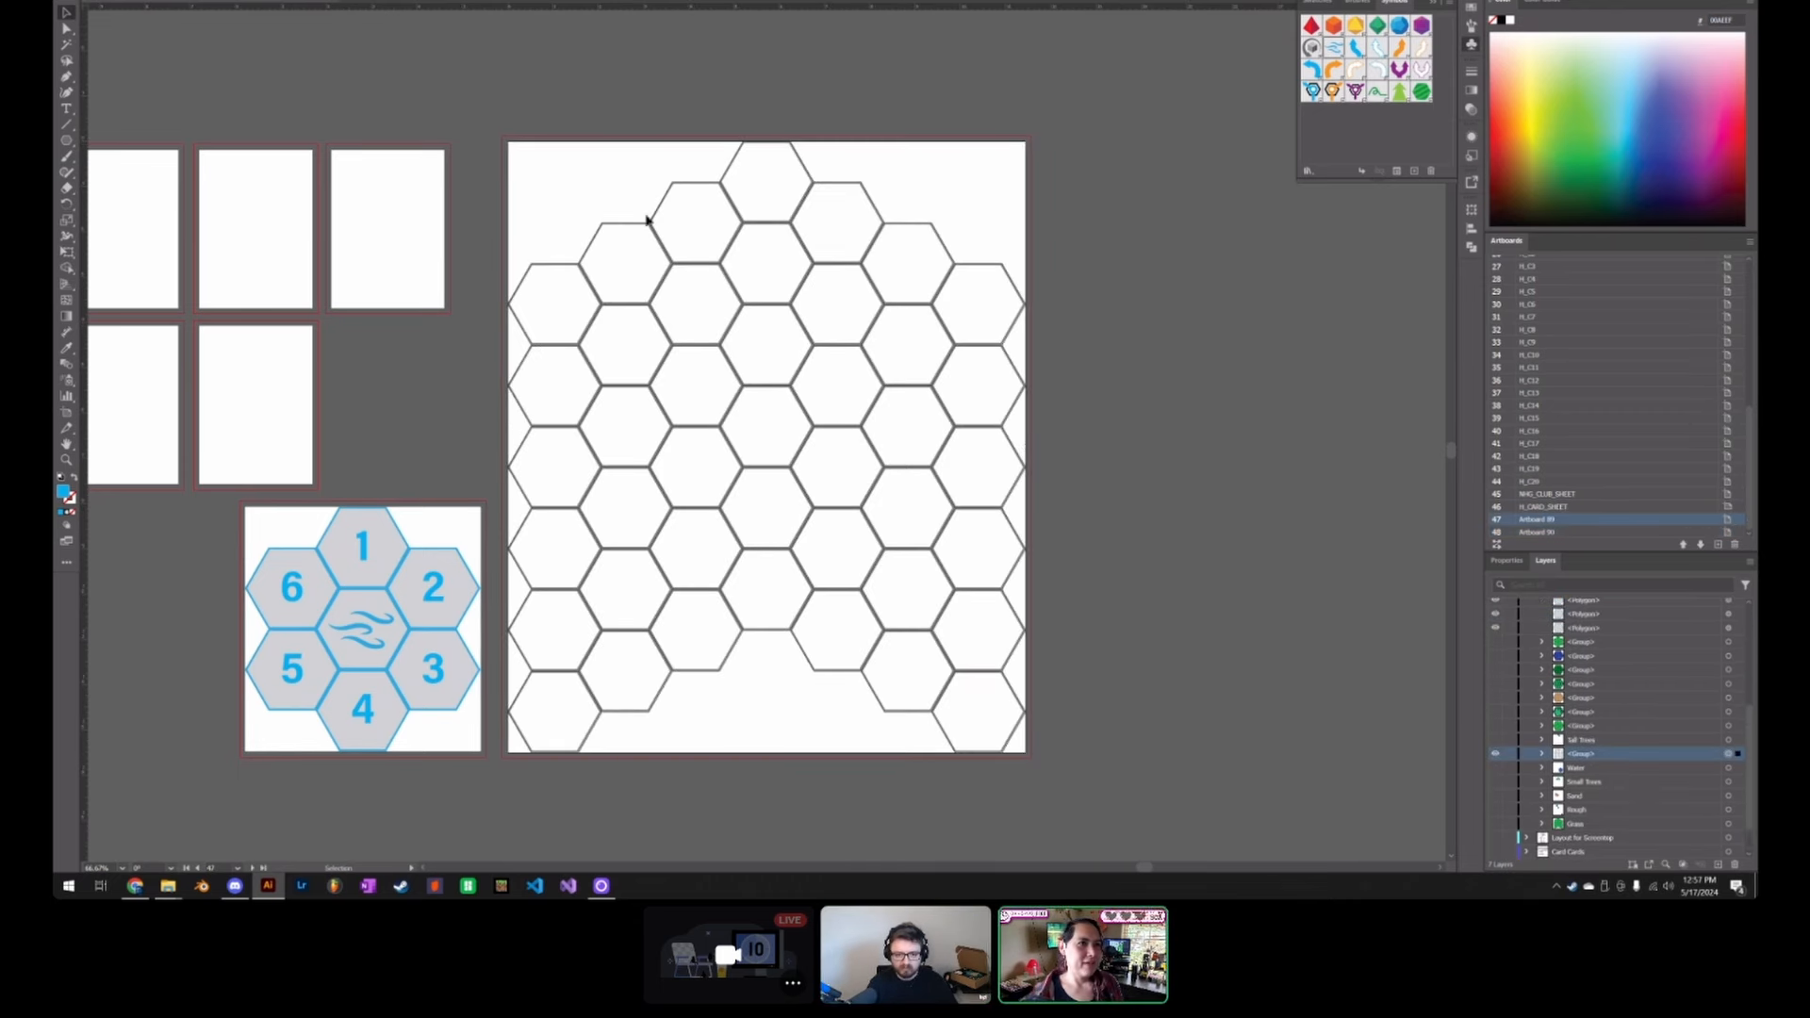
Step: Duplicate the selected hex grid in place and hide the original grid group
{"action": "key", "text": "ctrl+c"}
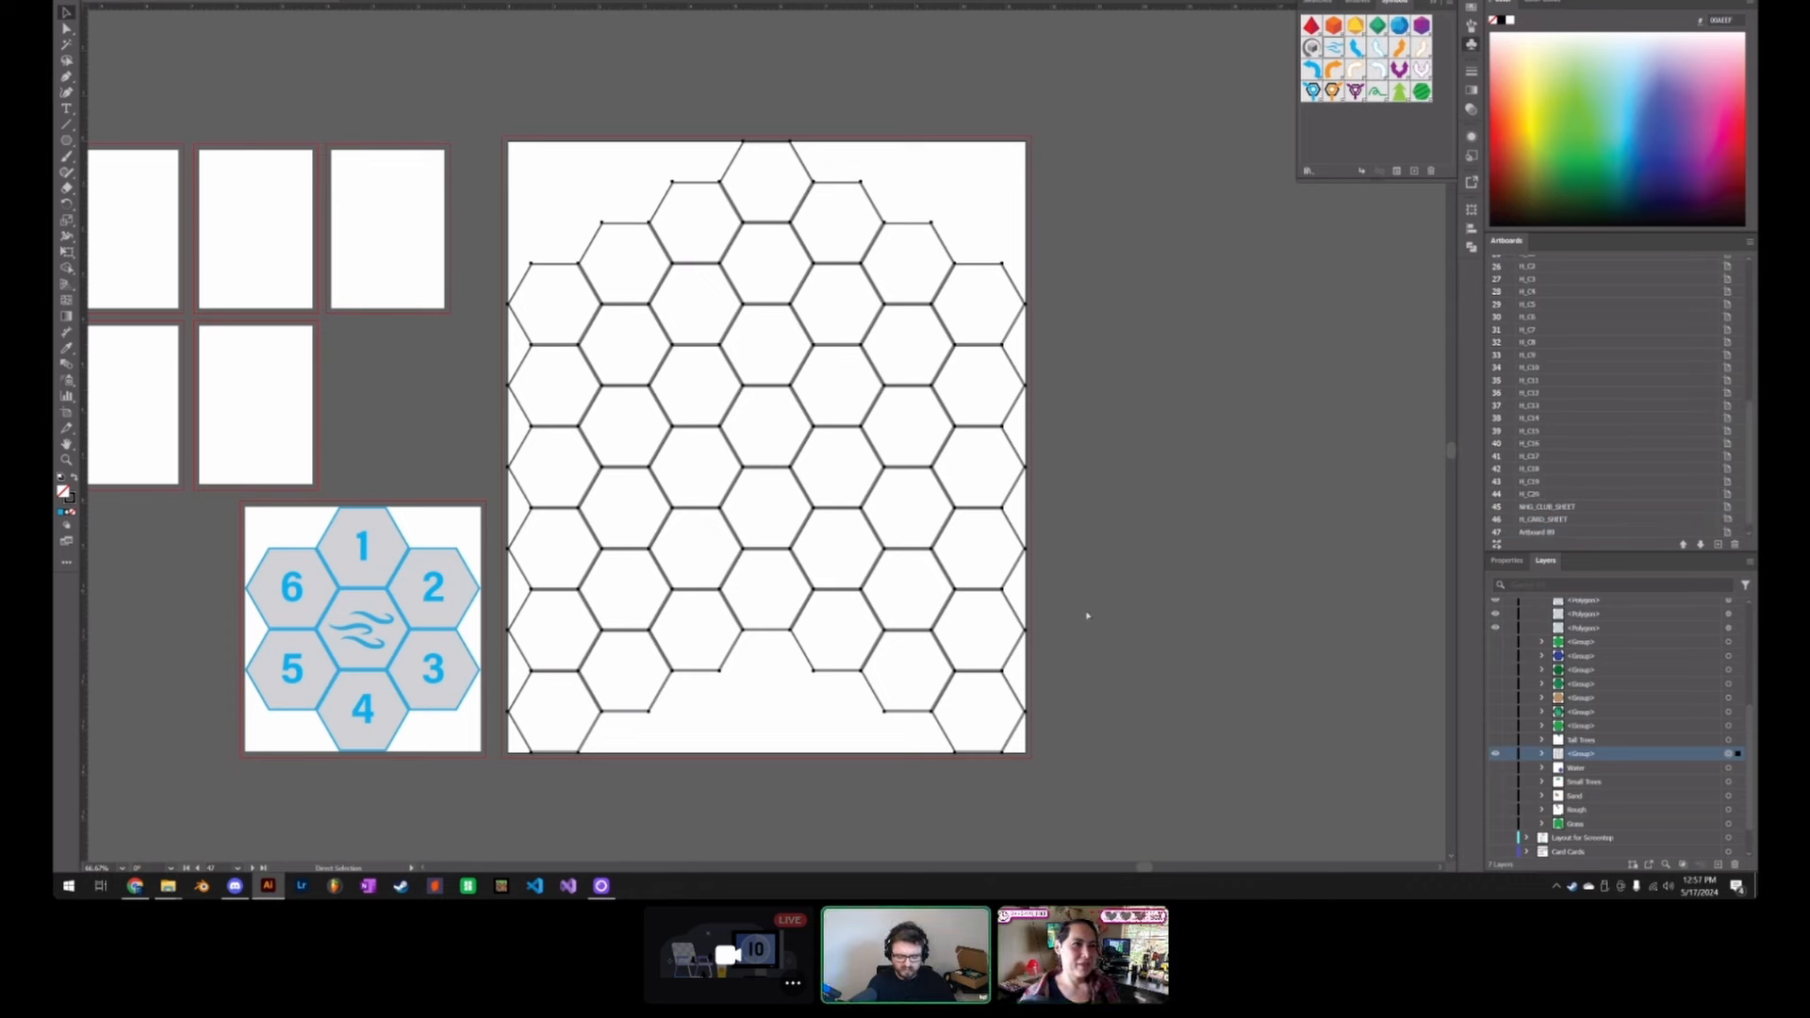
{"action": "key", "text": "ctrl+shift+v"}
{"action": "left_click", "coordinate": [1494, 770]}
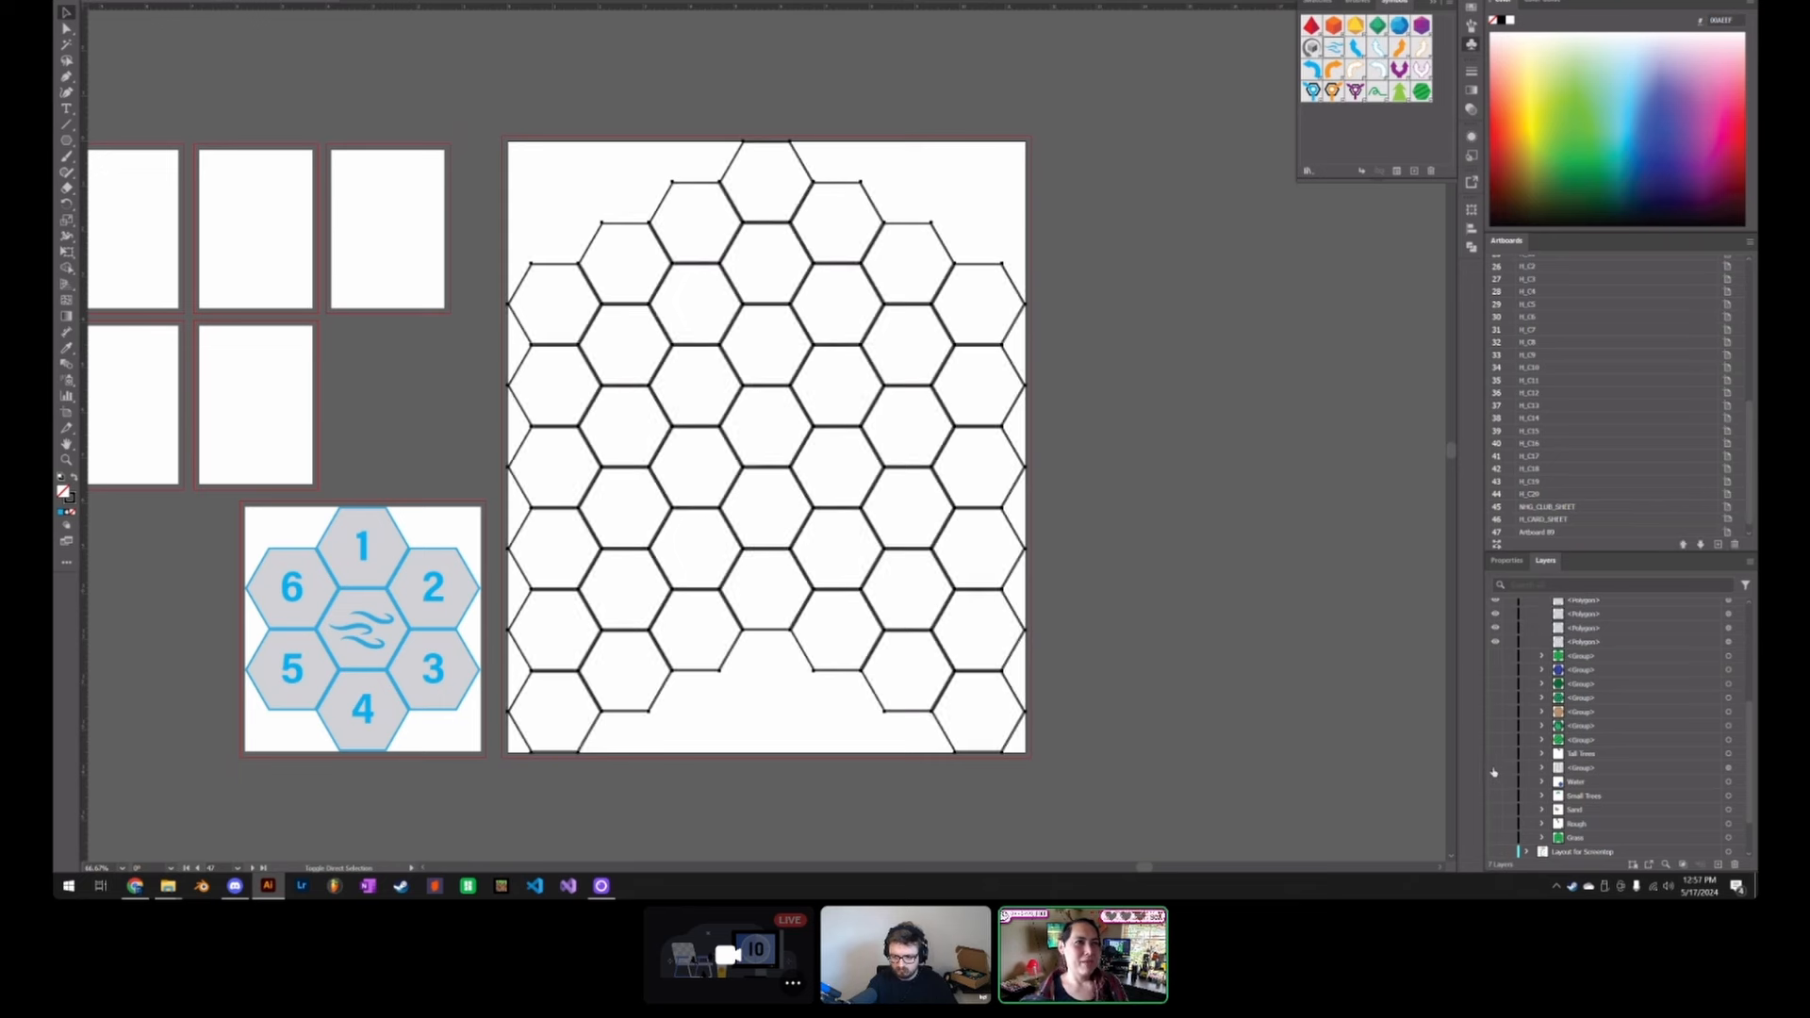
Step: Merge all hexagons of the duplicated grid into one board outline with the Shape Builder tool
{"action": "left_click_drag", "start_coordinate": [550, 148], "coordinate": [1109, 745]}
{"action": "key", "text": "shift+m"}
{"action": "mouse_move", "coordinate": [971, 705]}
{"action": "left_mouse_down"}
{"action": "mouse_move", "coordinate": [788, 598]}
{"action": "mouse_move", "coordinate": [553, 687]}
{"action": "mouse_move", "coordinate": [618, 271]}
{"action": "mouse_move", "coordinate": [726, 302]}
{"action": "mouse_move", "coordinate": [961, 446]}
{"action": "left_mouse_up"}
{"action": "key", "text": "ctrl+z"}
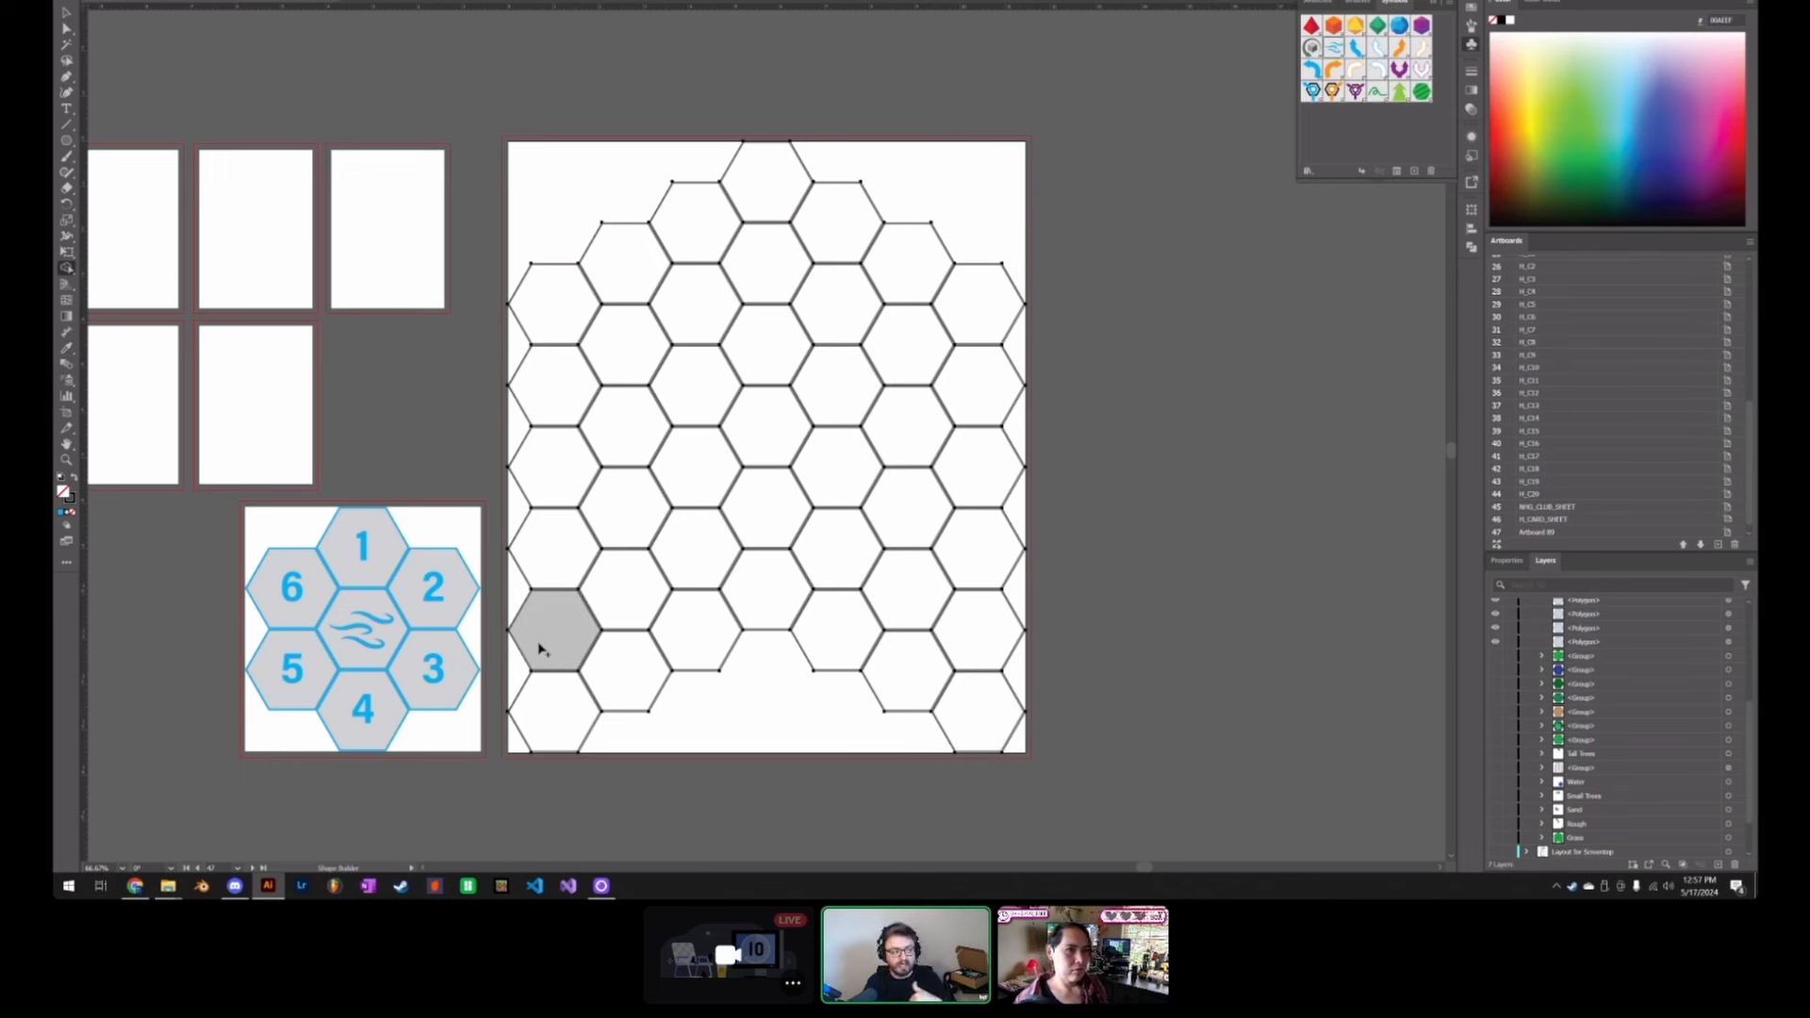
{"action": "mouse_move", "coordinate": [551, 693]}
{"action": "left_mouse_down"}
{"action": "mouse_move", "coordinate": [561, 311]}
{"action": "mouse_move", "coordinate": [817, 257]}
{"action": "mouse_move", "coordinate": [954, 352]}
{"action": "mouse_move", "coordinate": [747, 323]}
{"action": "mouse_move", "coordinate": [679, 578]}
{"action": "mouse_move", "coordinate": [836, 555]}
{"action": "mouse_move", "coordinate": [970, 647]}
{"action": "mouse_move", "coordinate": [985, 443]}
{"action": "left_mouse_up"}
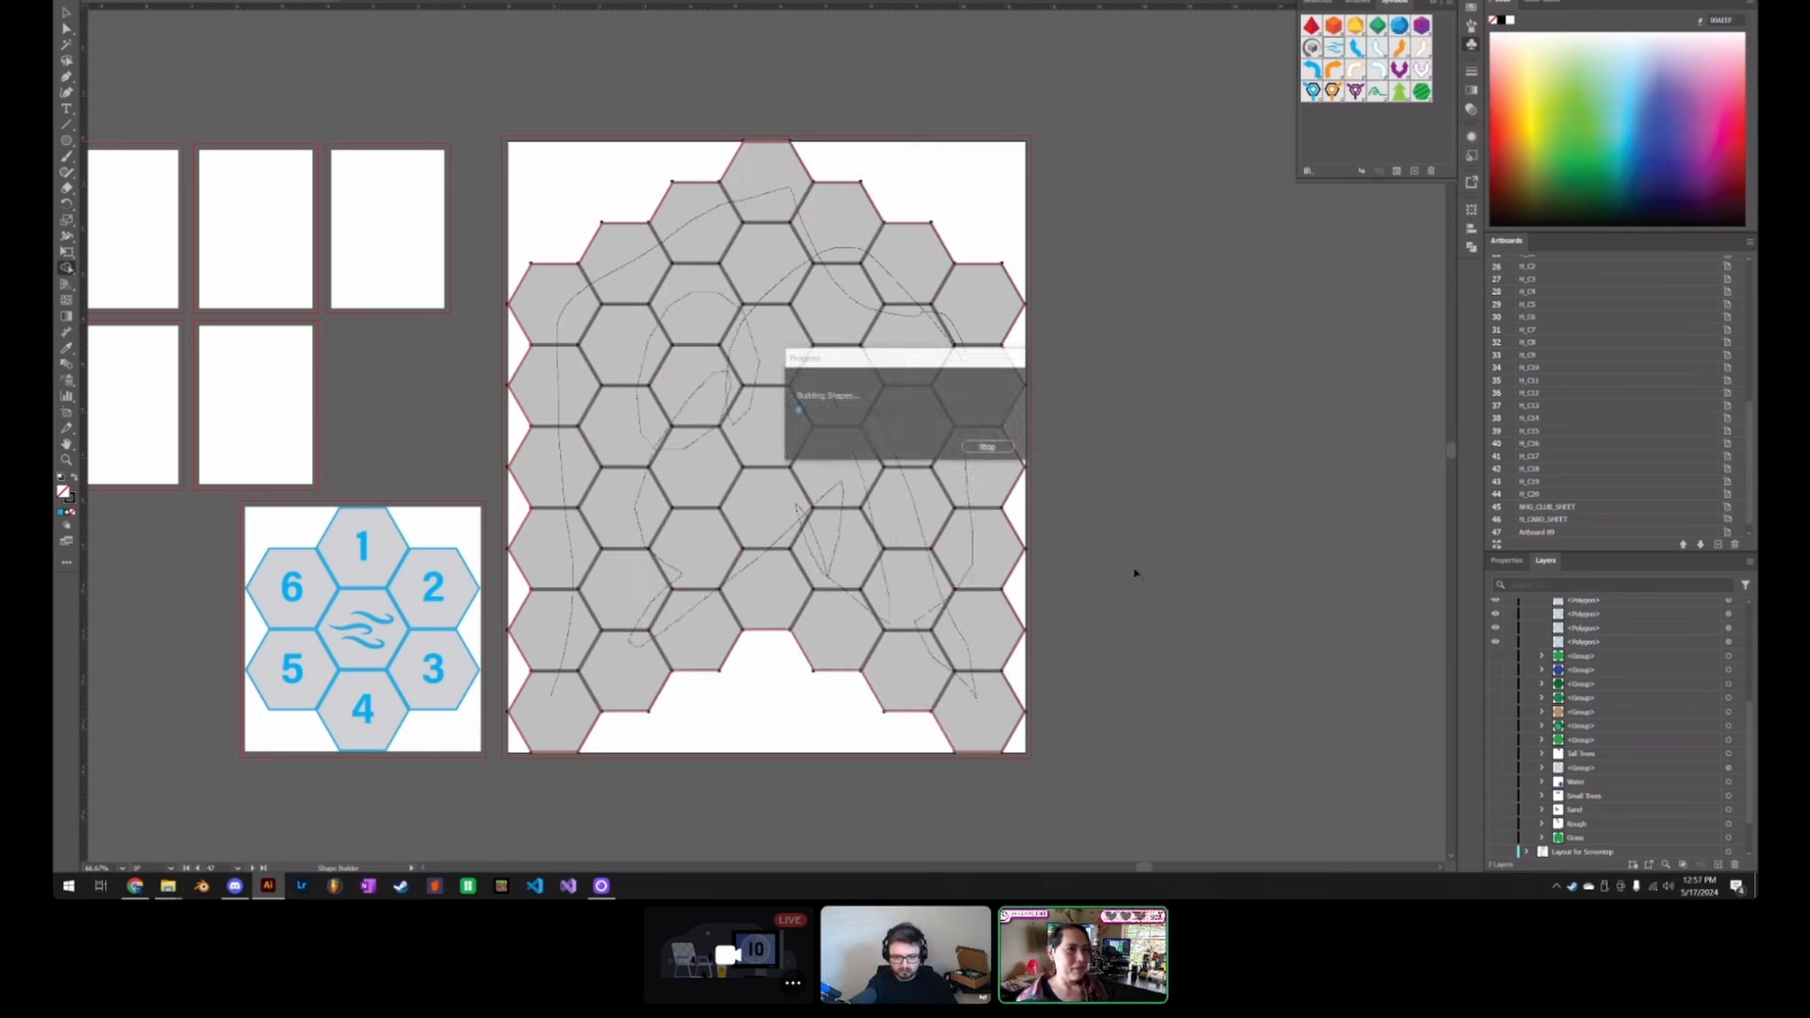
{"action": "key", "text": "v"}
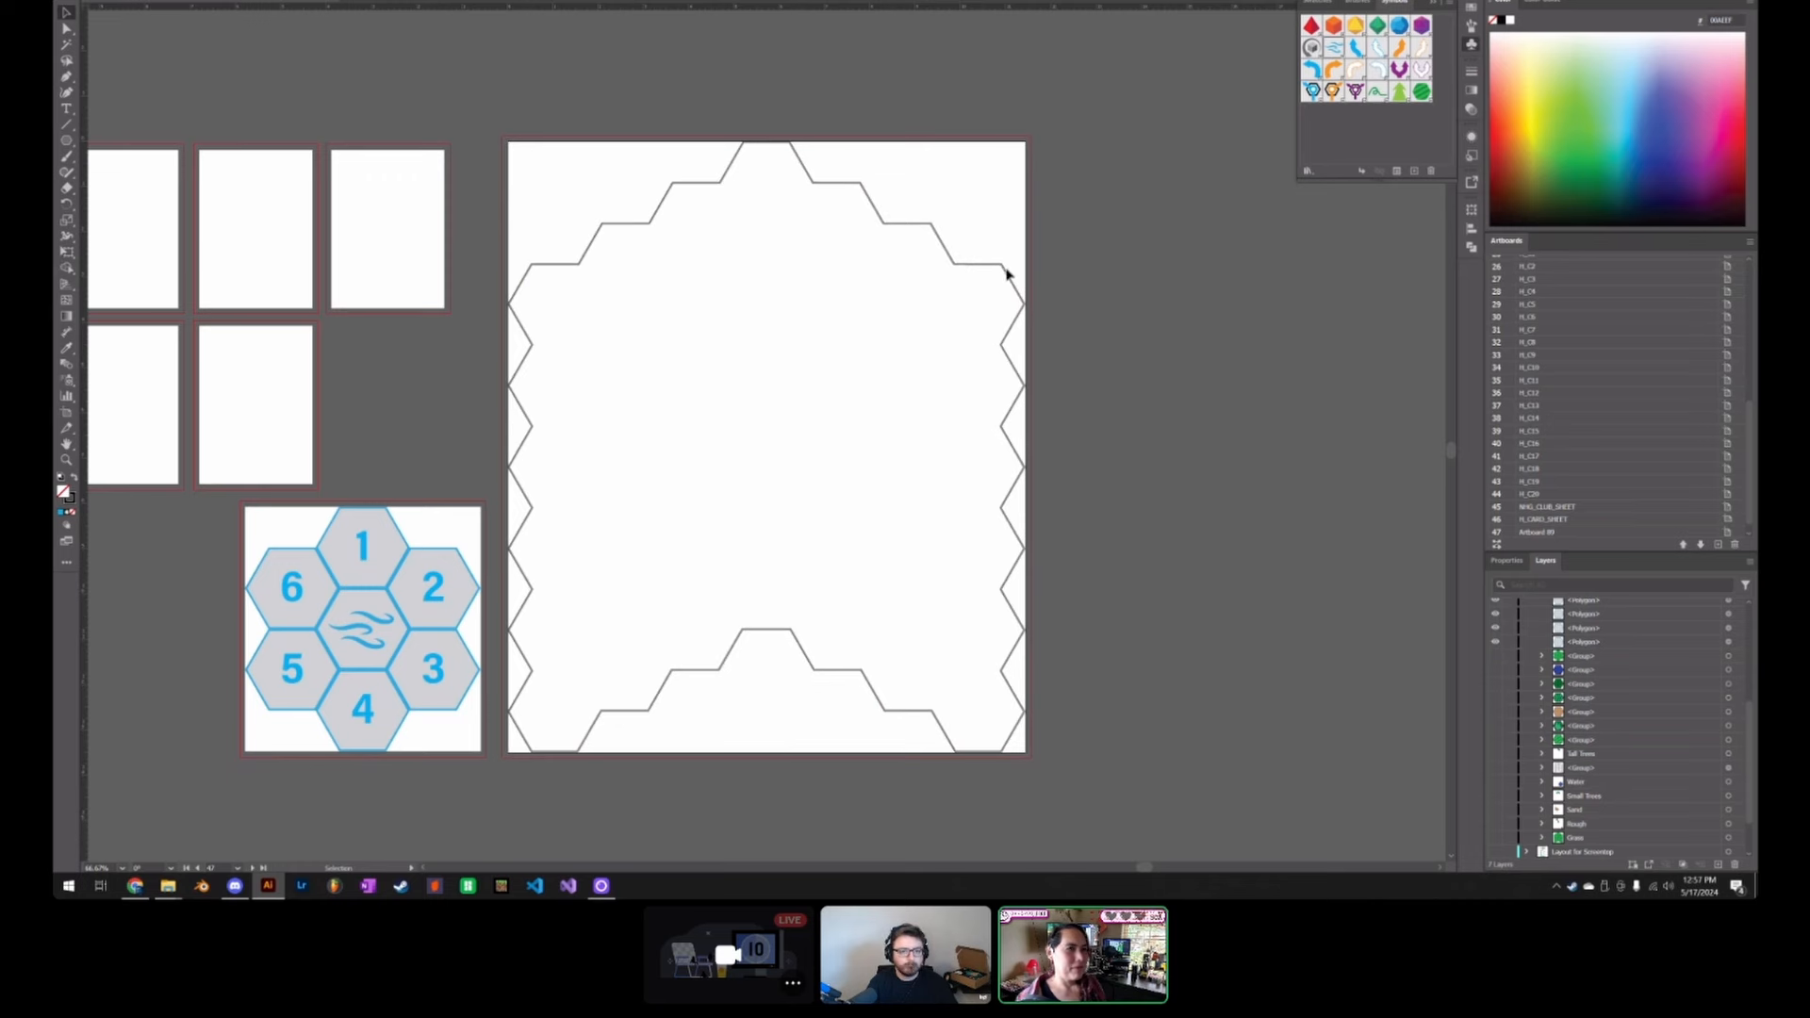
Step: Start an export of the board outline as SVG, using artboards and limiting the range to artboard 47
{"action": "left_click", "coordinate": [115, 1]}
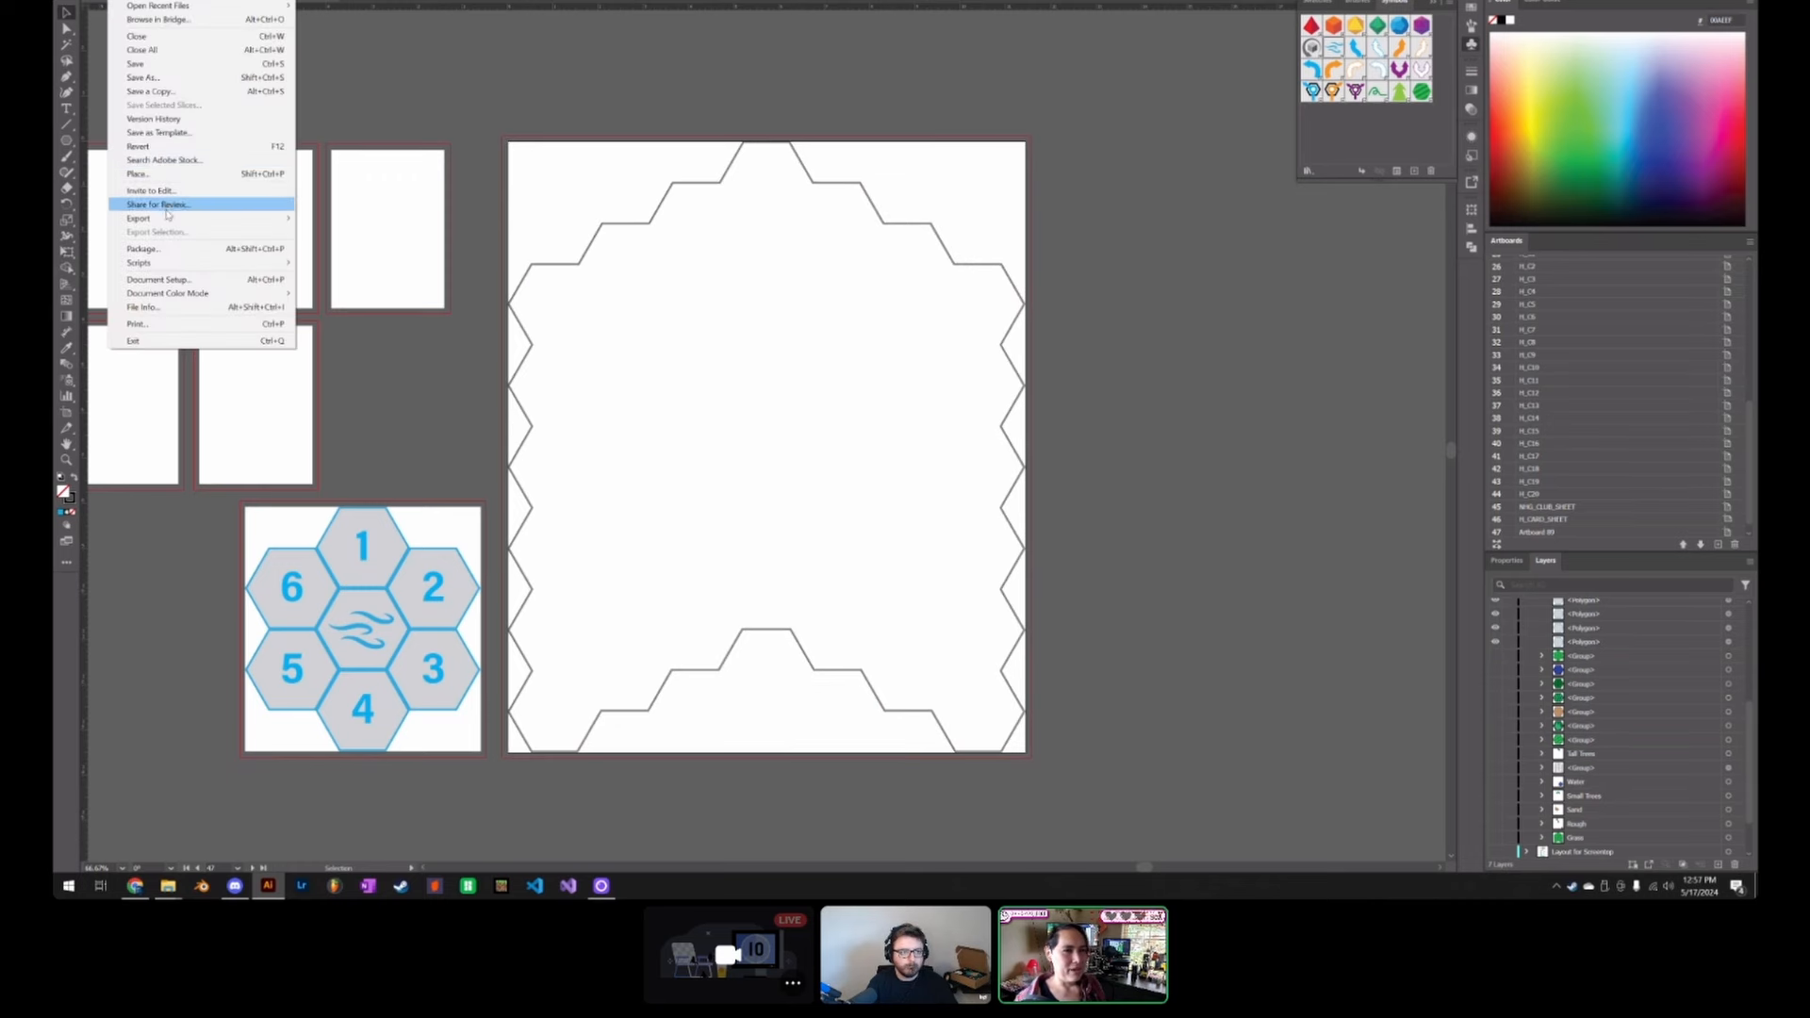
{"action": "mouse_move", "coordinate": [170, 218]}
{"action": "left_click", "coordinate": [409, 232]}
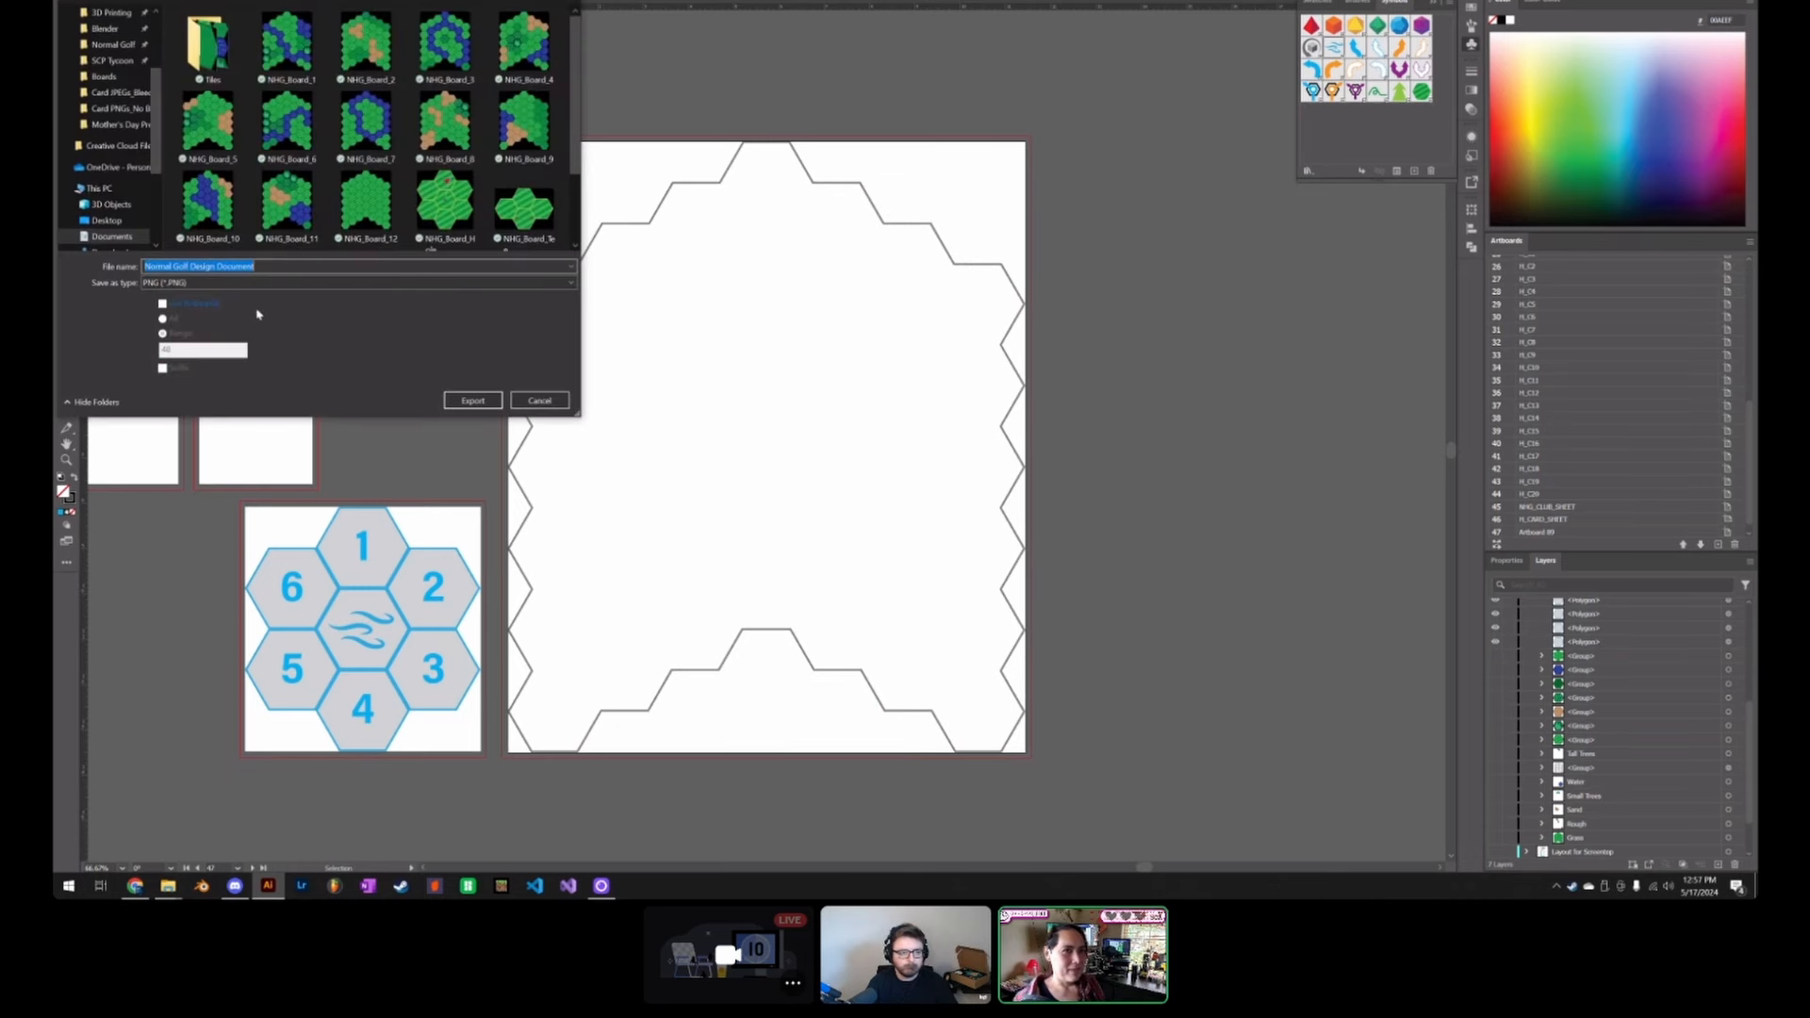
{"action": "left_click", "coordinate": [251, 283]}
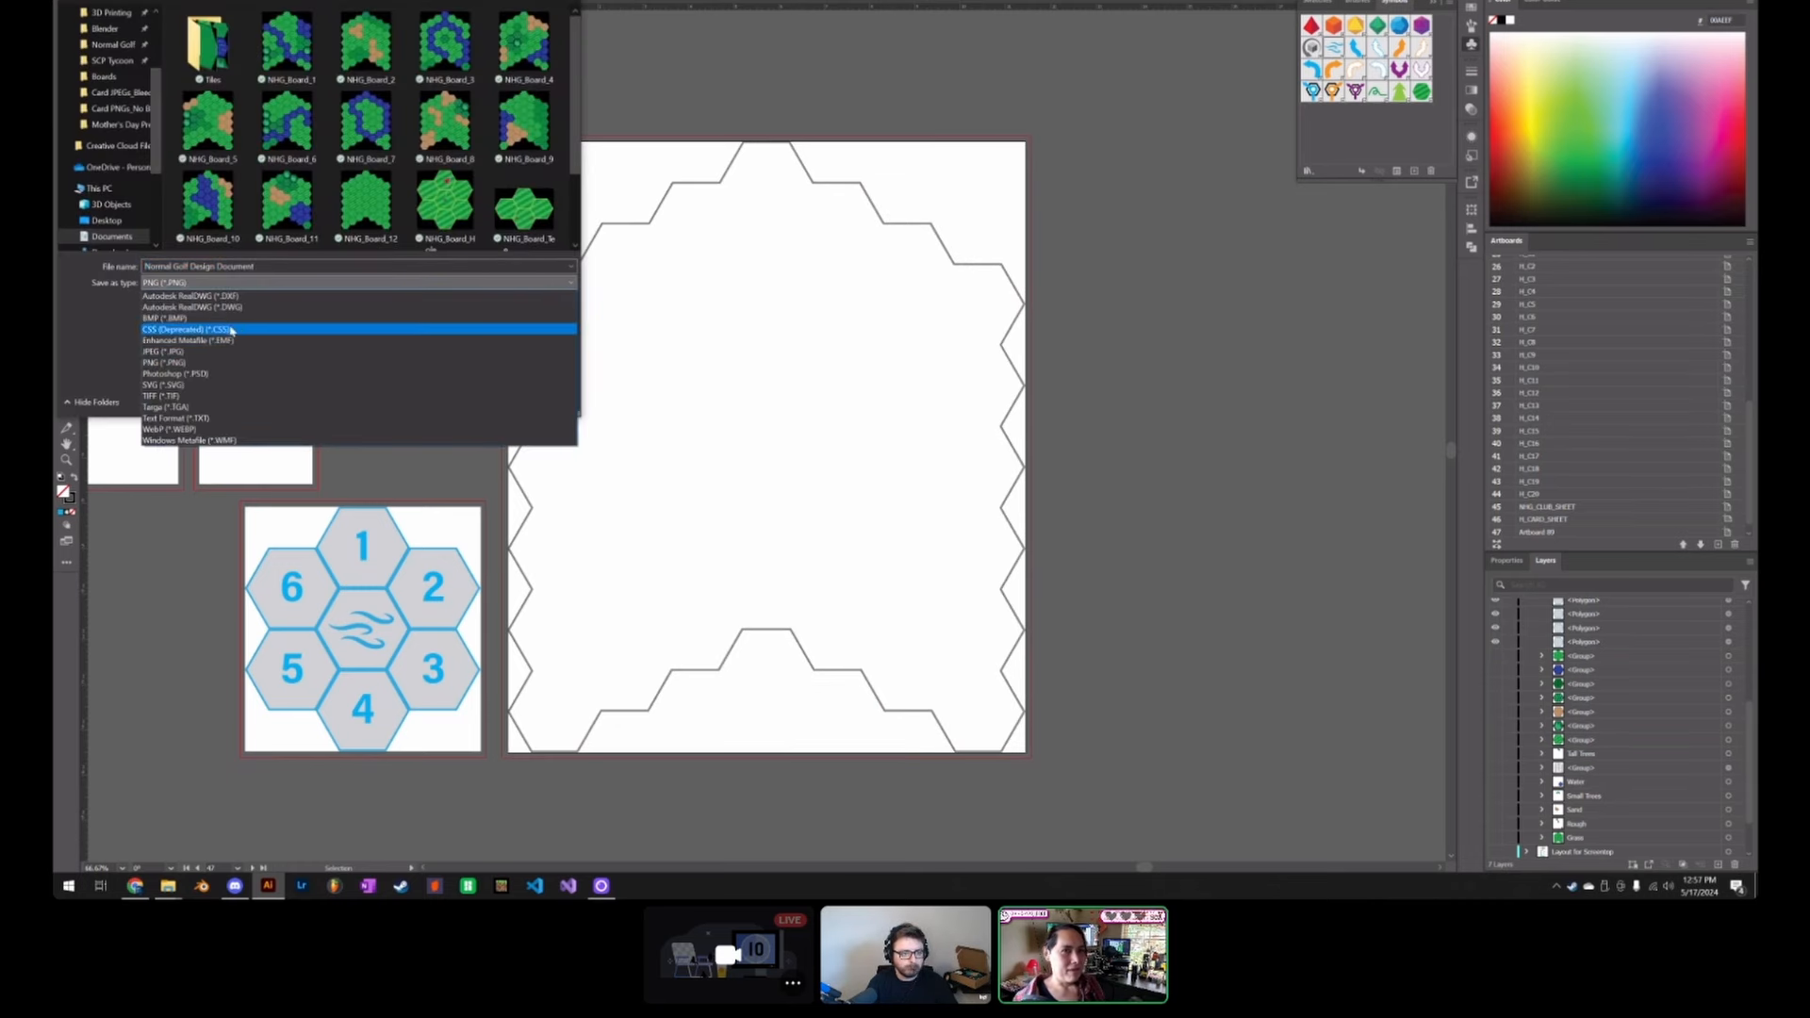
{"action": "left_click", "coordinate": [188, 394]}
{"action": "left_click", "coordinate": [163, 303]}
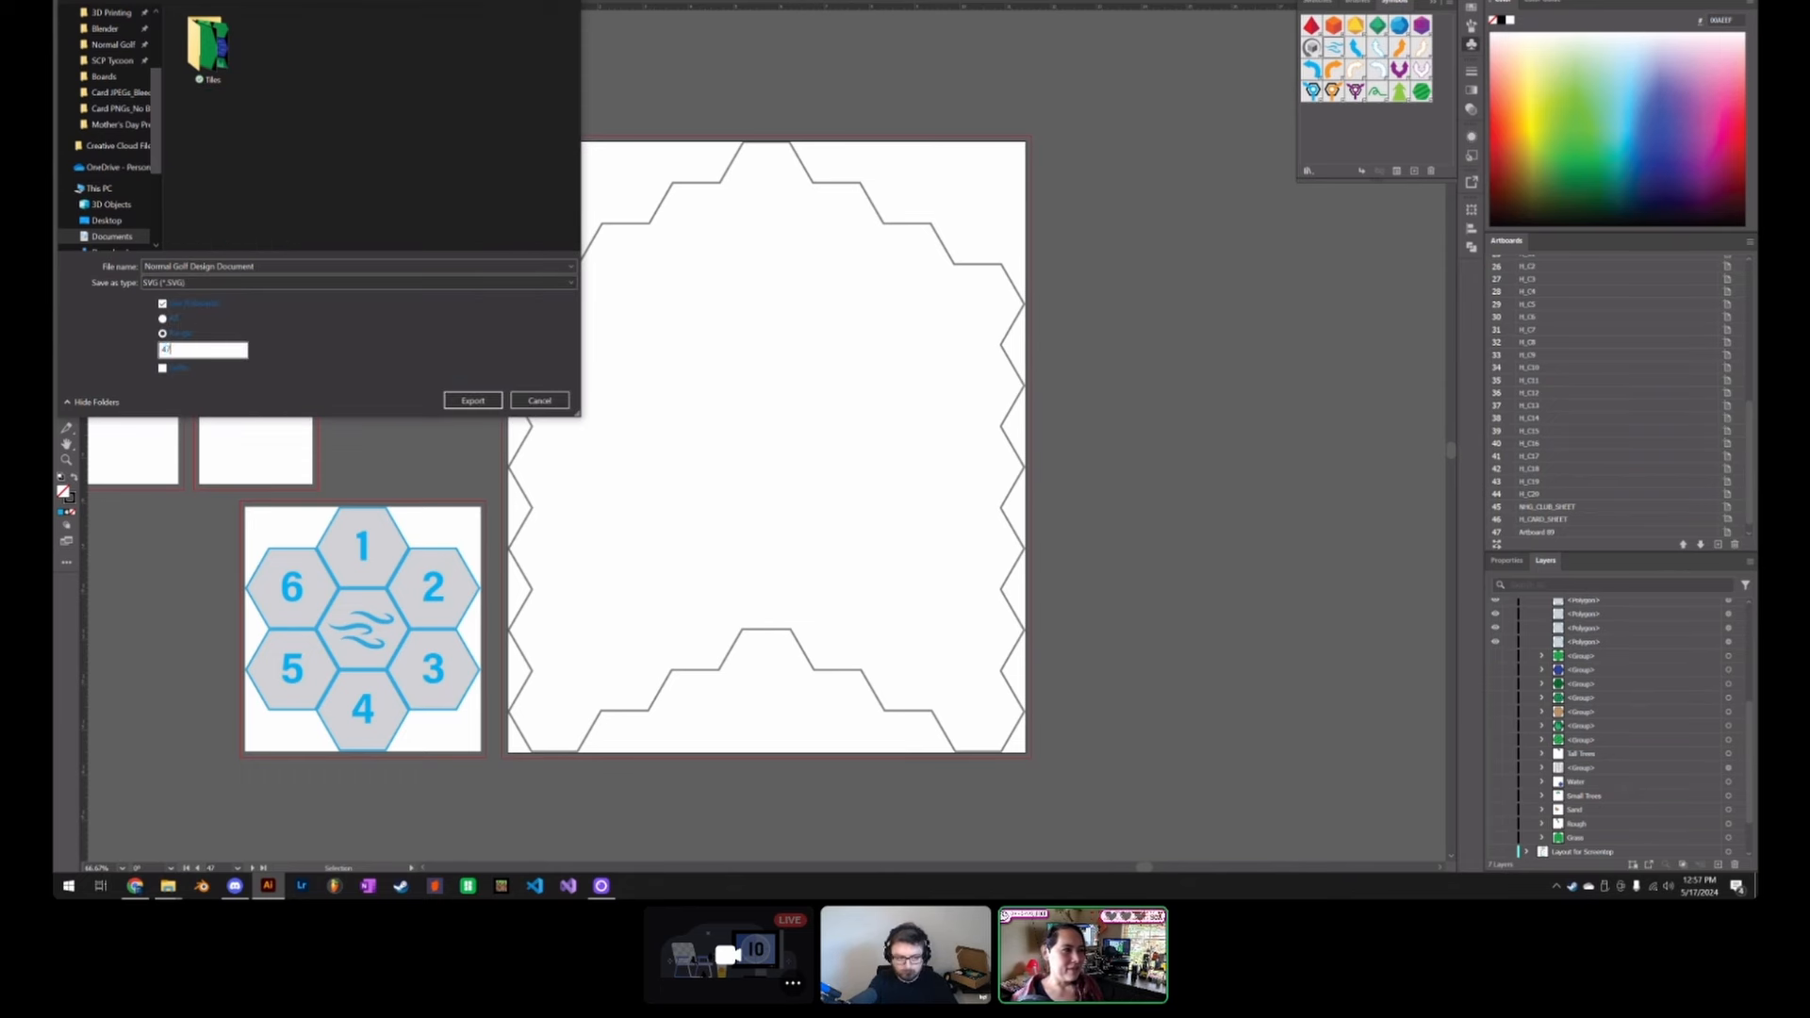
Step: Name the export file "Board_SVG" and export it with the current SVG options
{"action": "left_click", "coordinate": [309, 268]}
{"action": "type", "text": "Board"}
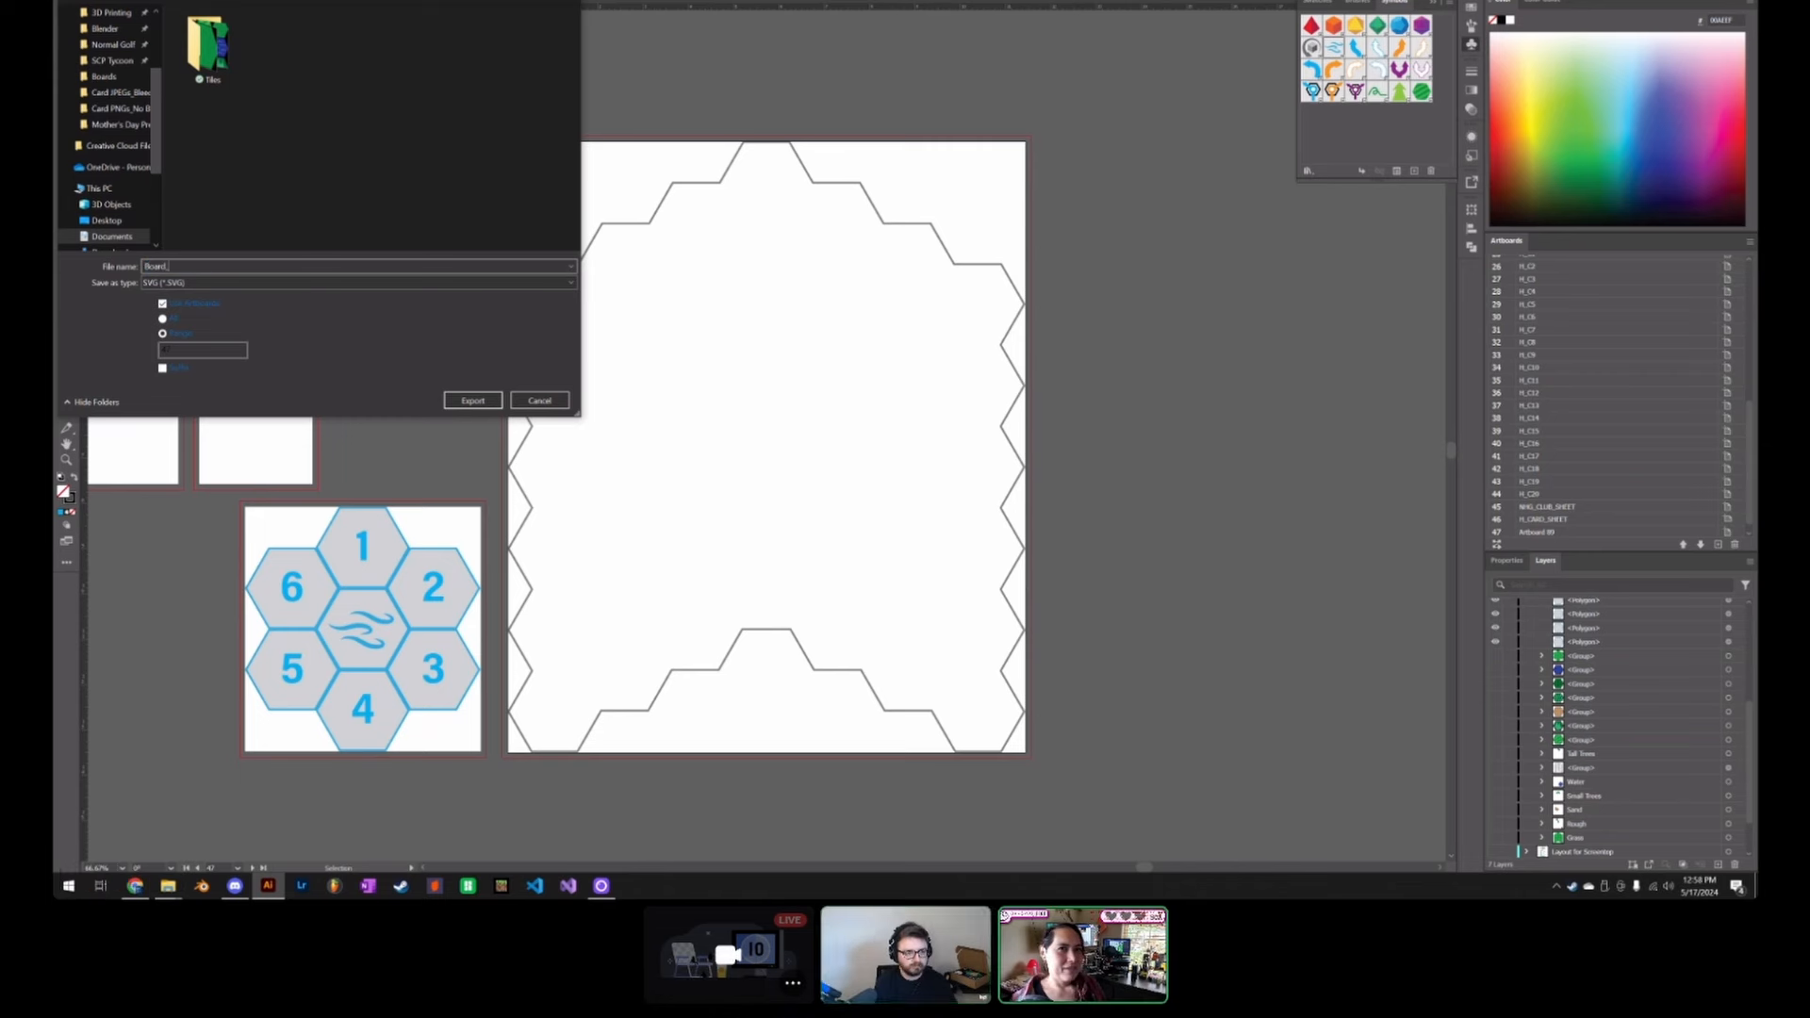
{"action": "type", "text": "_"}
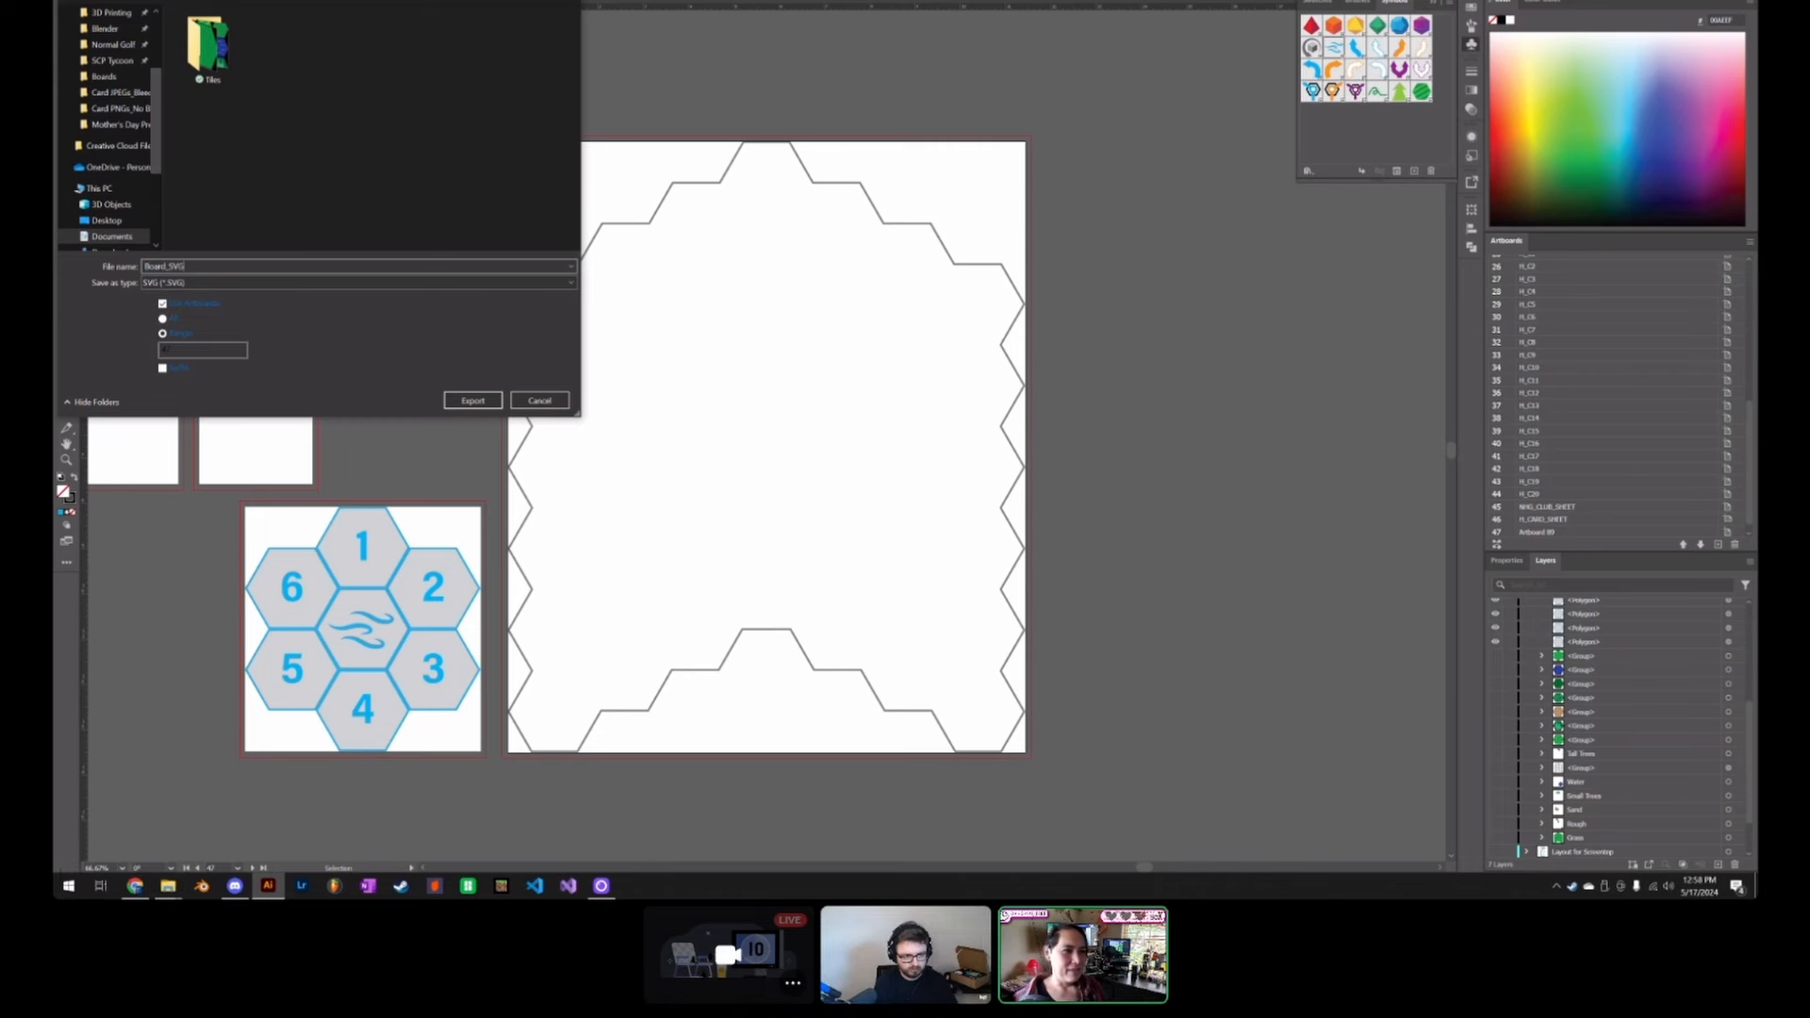
{"action": "key", "text": "Return"}
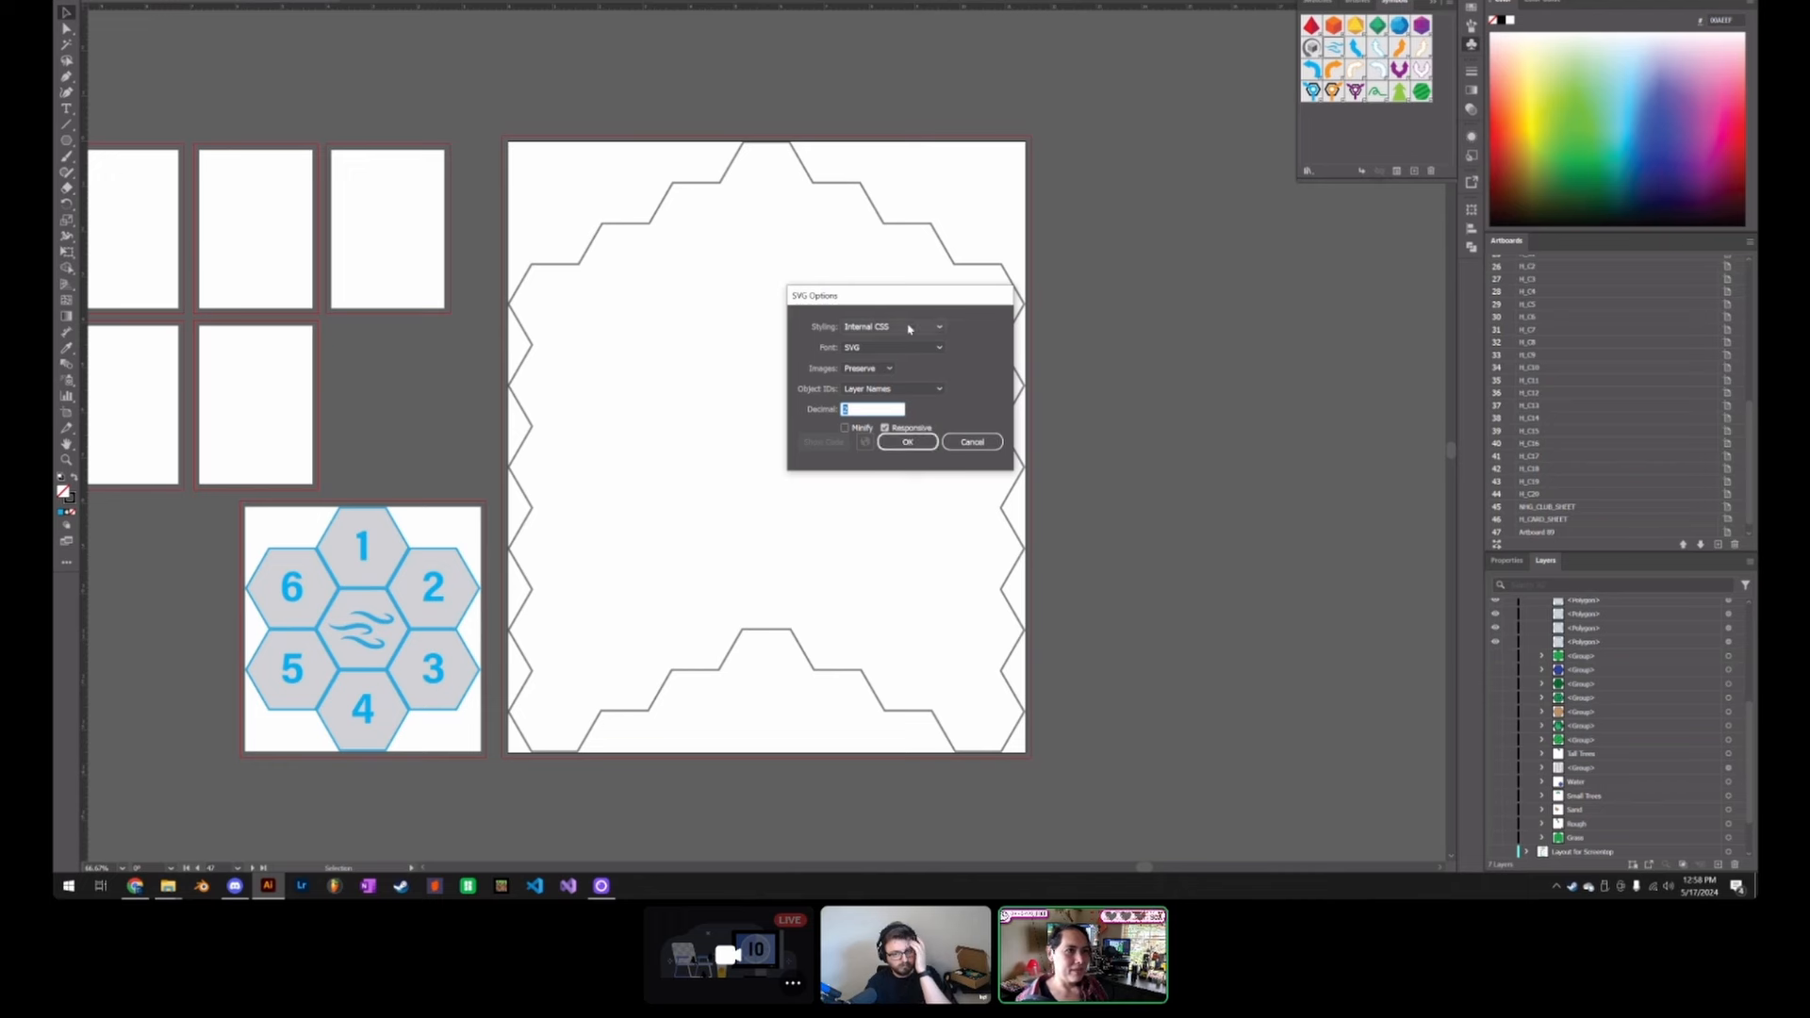
{"action": "left_click", "coordinate": [905, 442]}
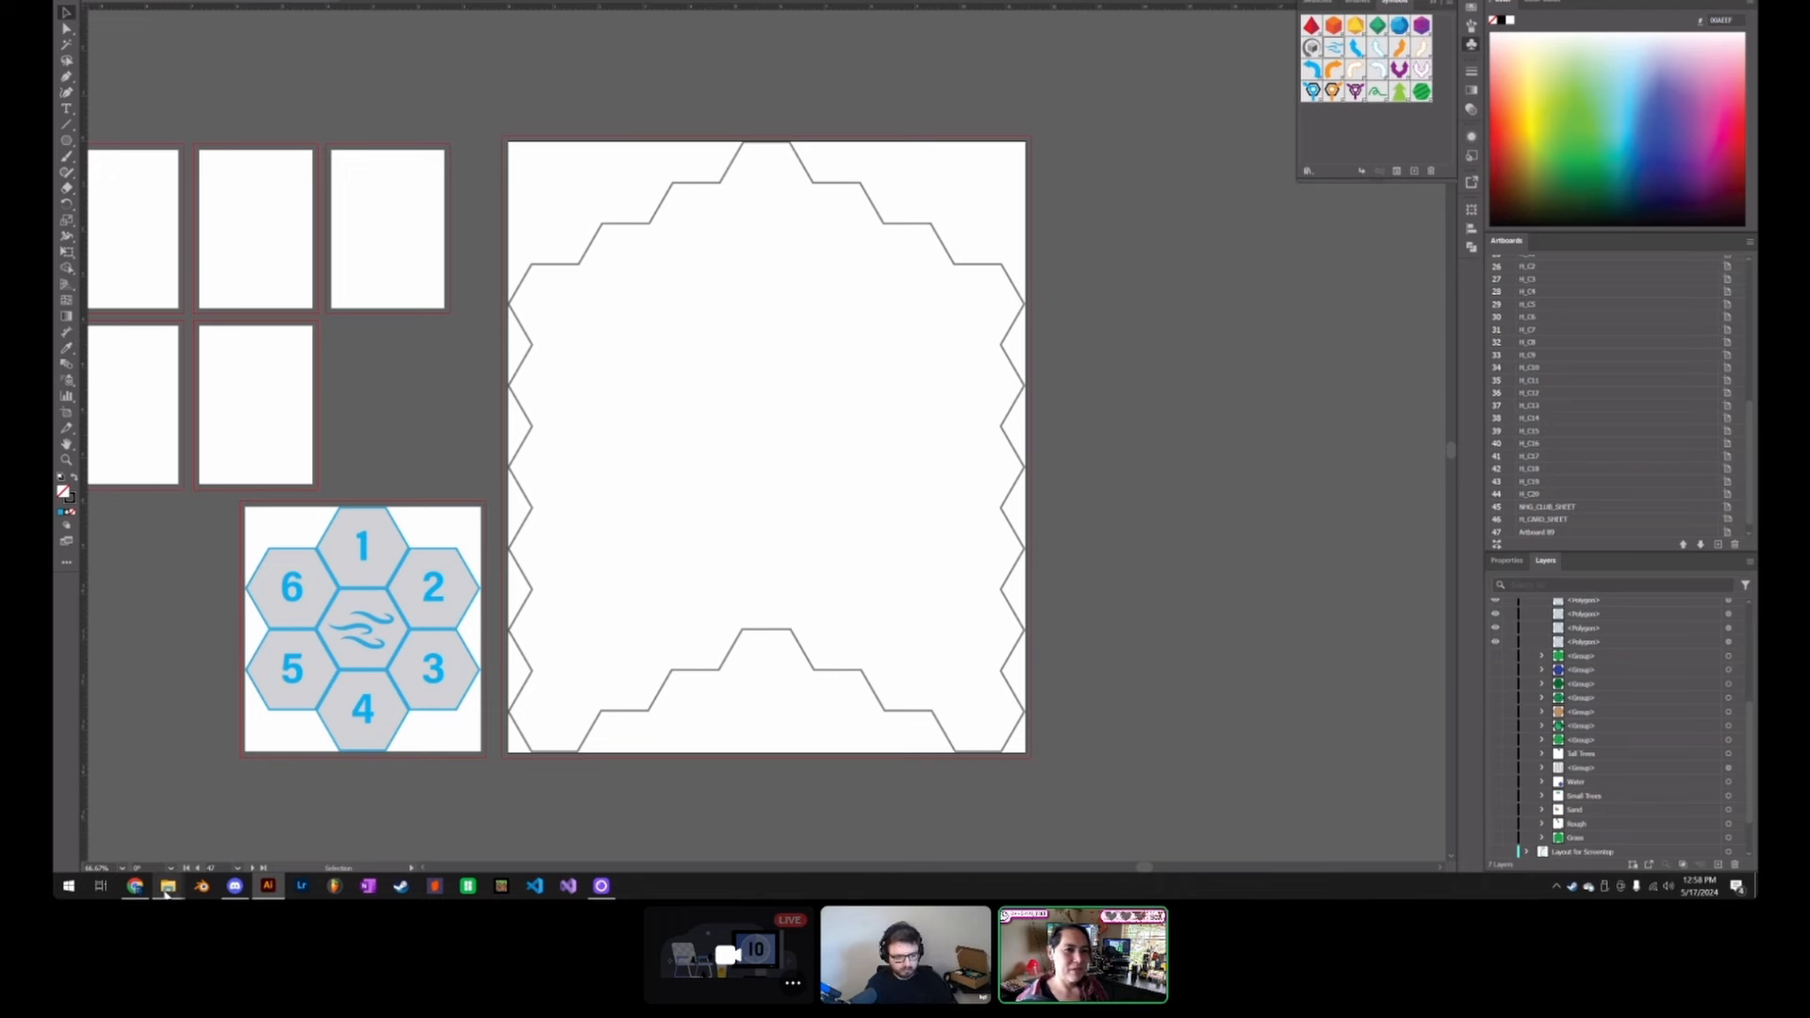
Step: Open the exported Board_SVG file from the Boards folder in Notepad
{"action": "mouse_move", "coordinate": [173, 892]}
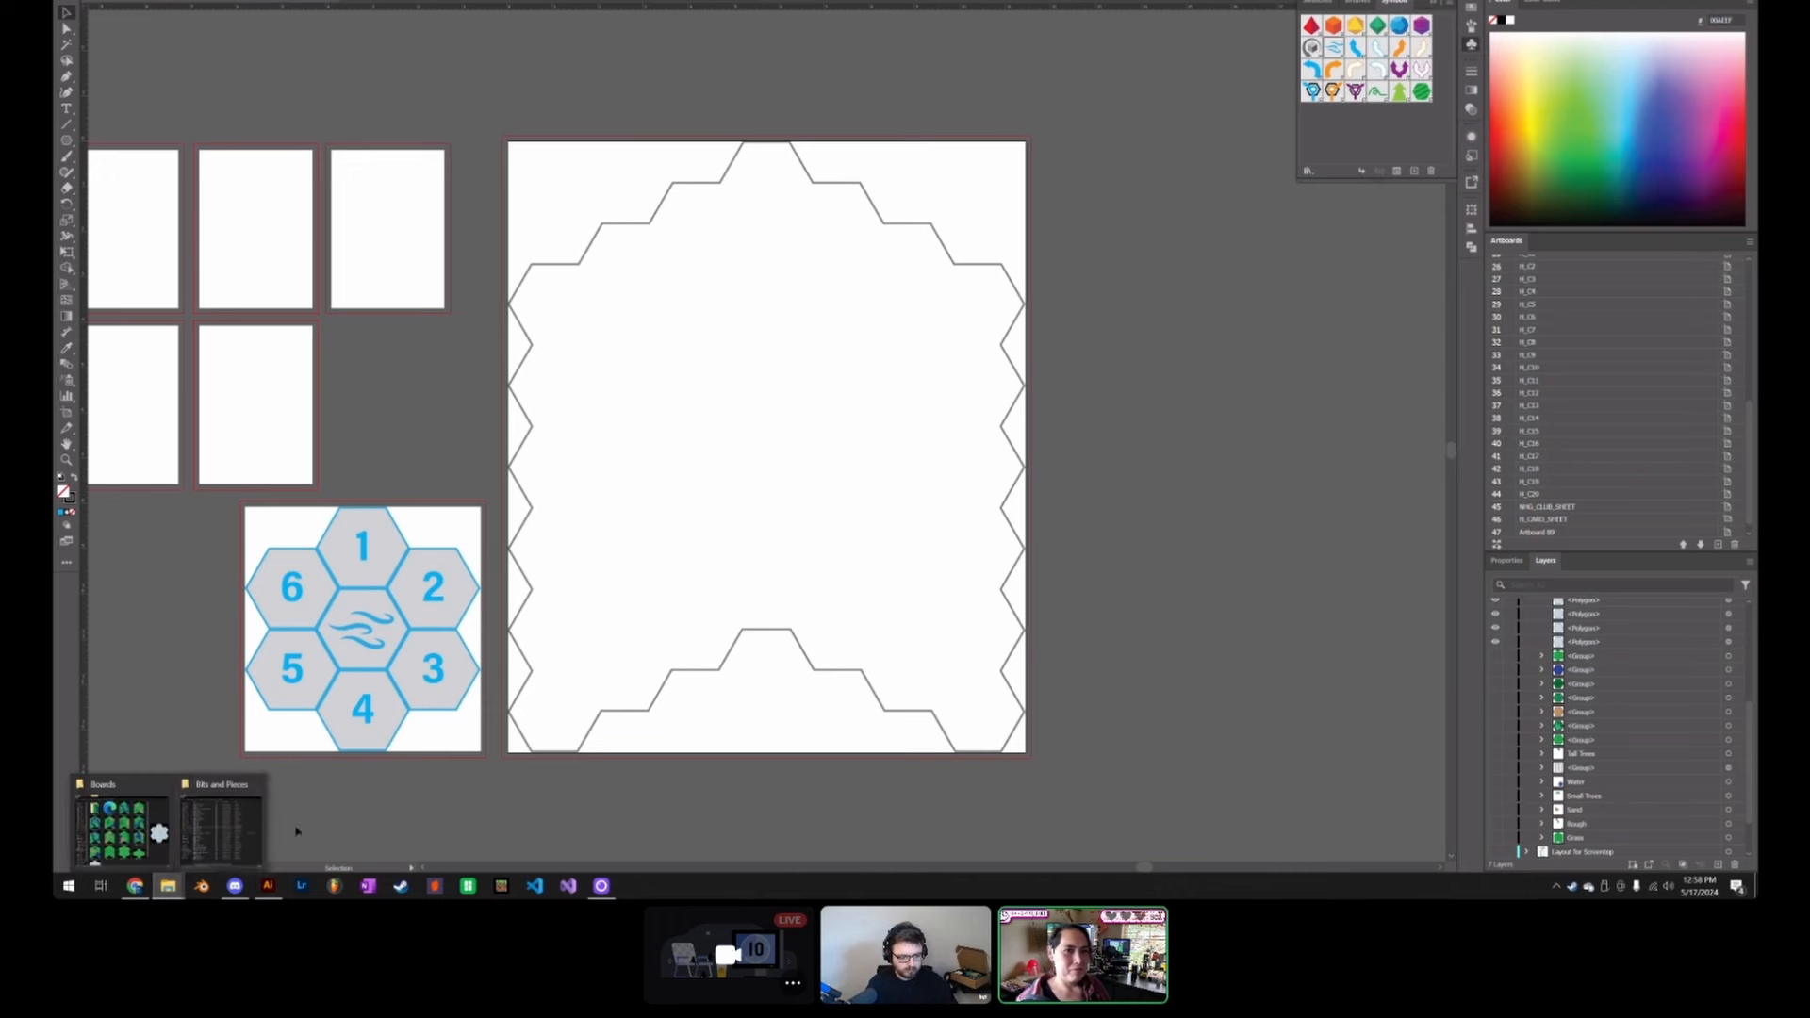
{"action": "left_click", "coordinate": [120, 830]}
{"action": "scroll", "coordinate": [776, 646], "scroll_direction": "down", "scroll_amount": 1}
{"action": "scroll", "coordinate": [776, 646], "scroll_direction": "up", "scroll_amount": 1}
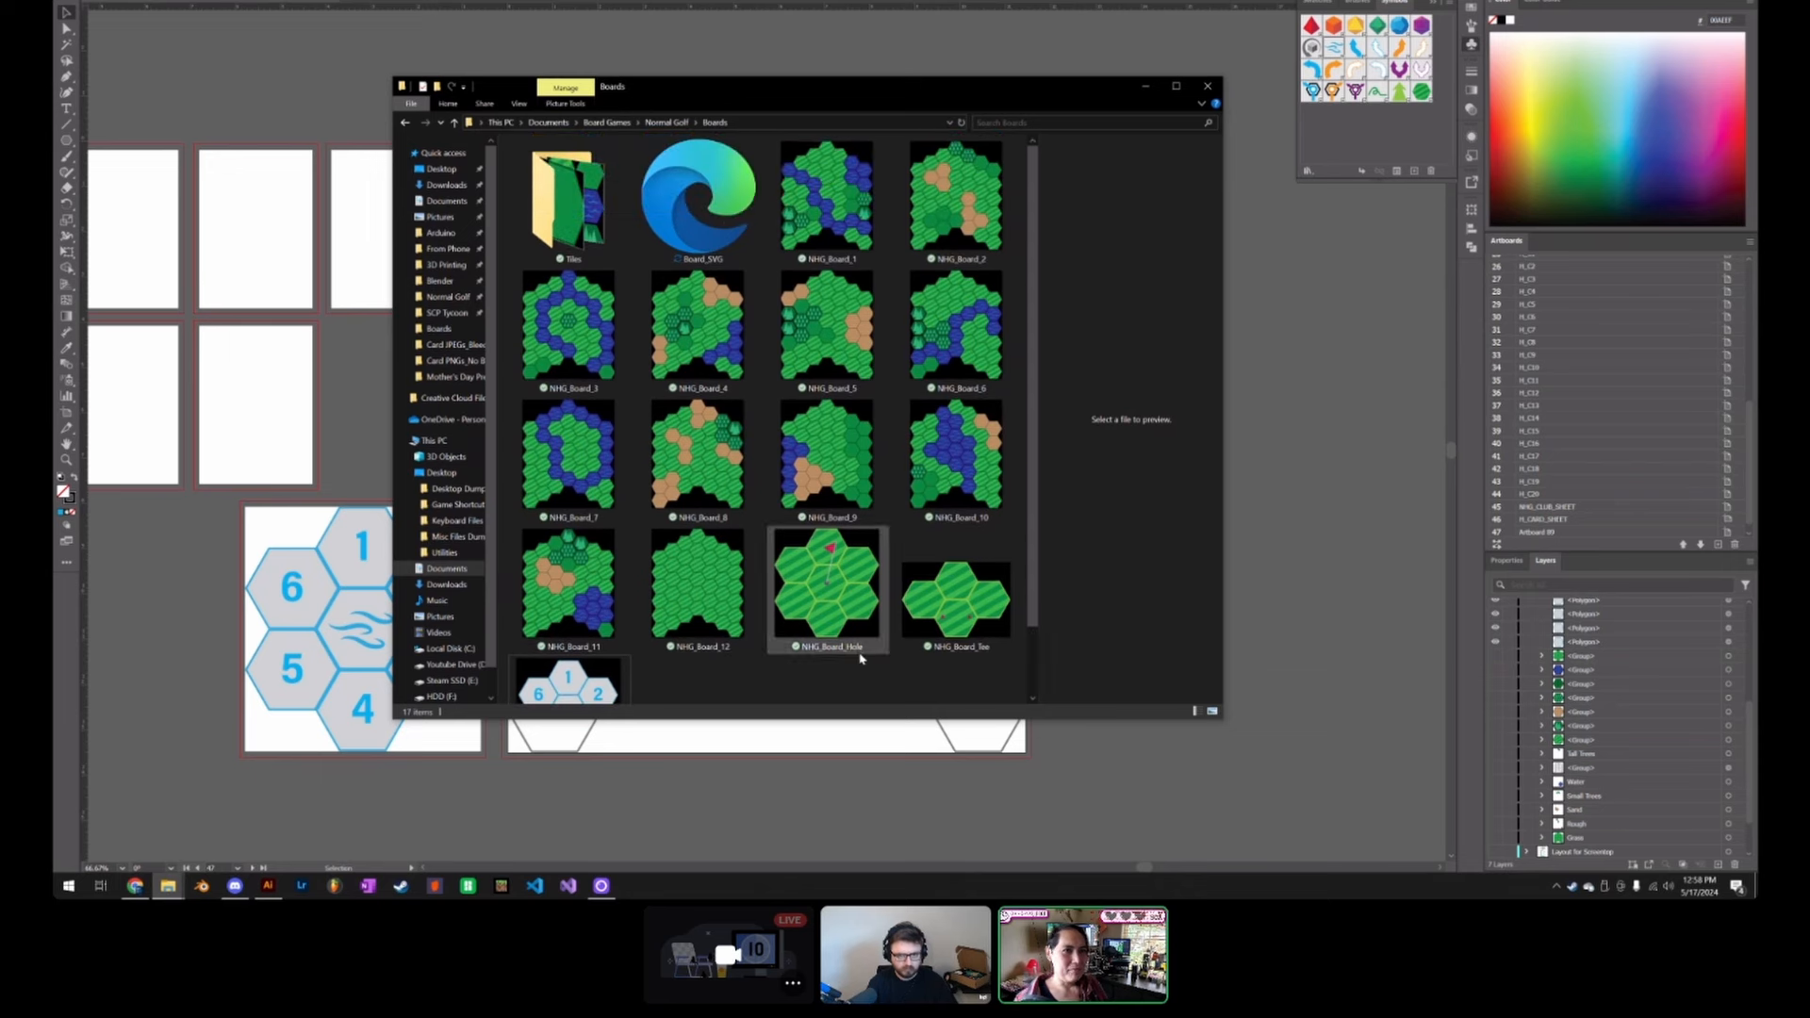
{"action": "left_click", "coordinate": [690, 209]}
{"action": "right_click", "coordinate": [691, 209]}
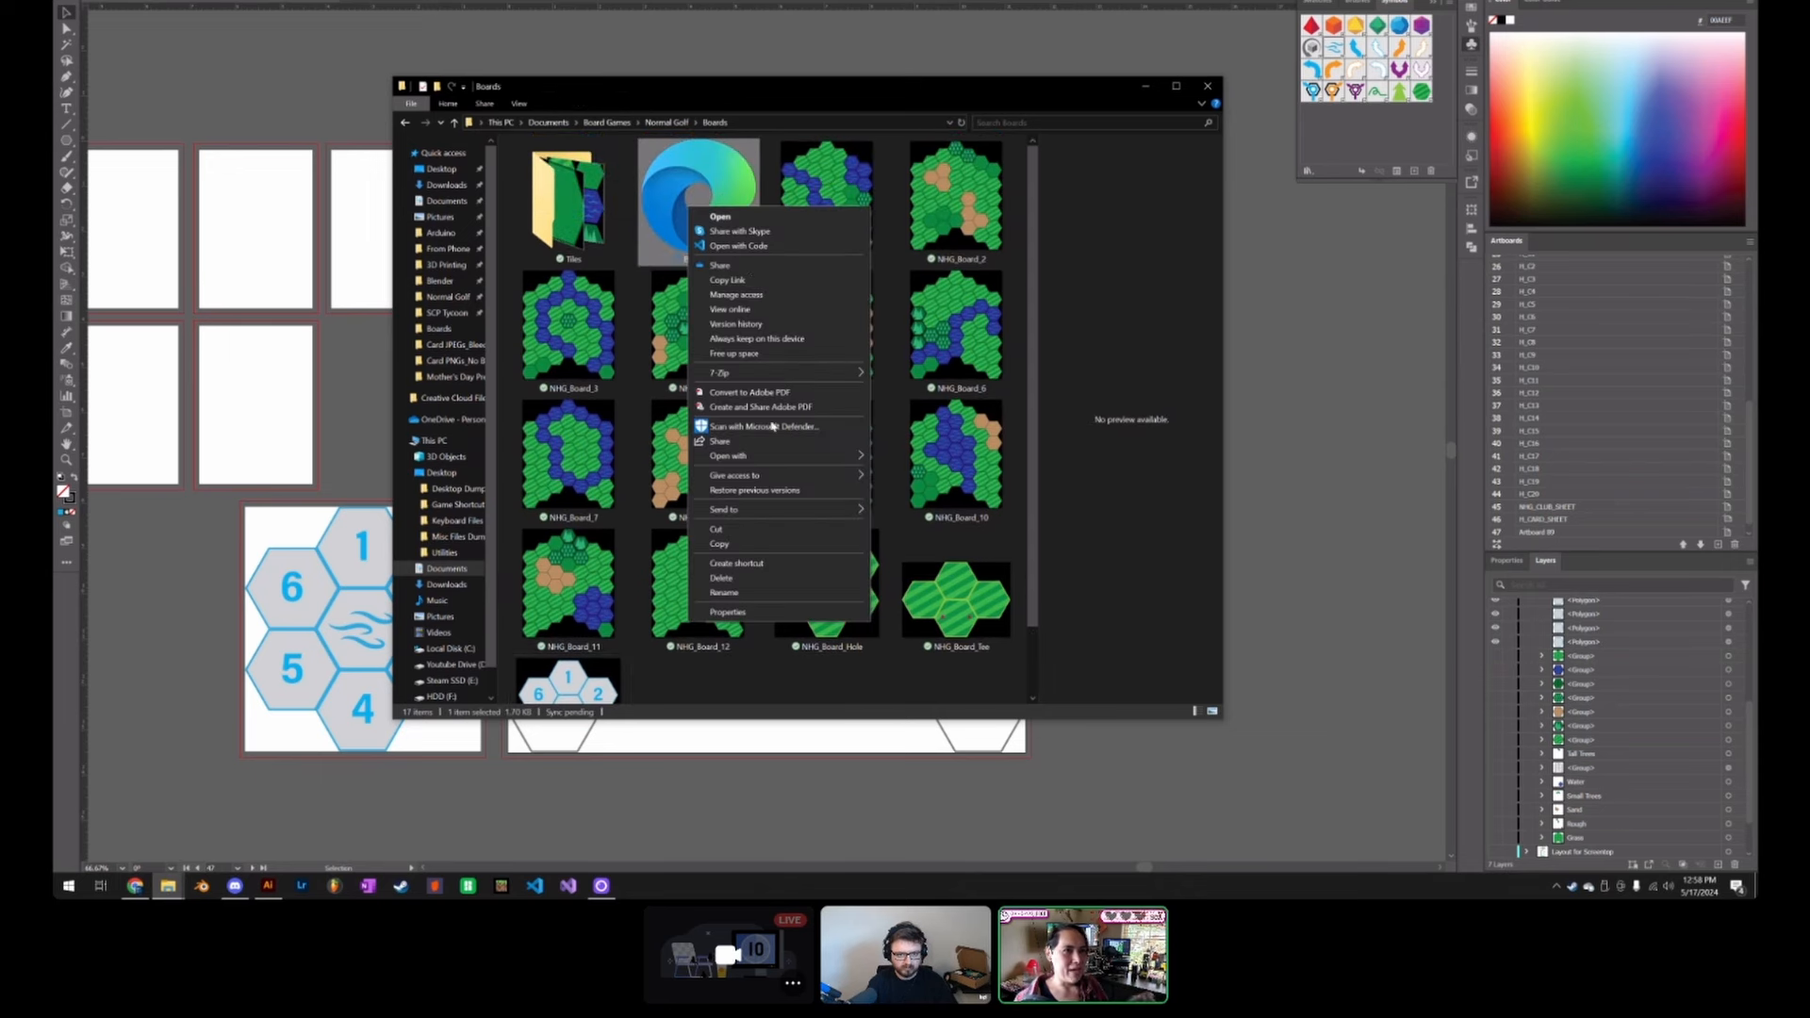
{"action": "mouse_move", "coordinate": [835, 452]}
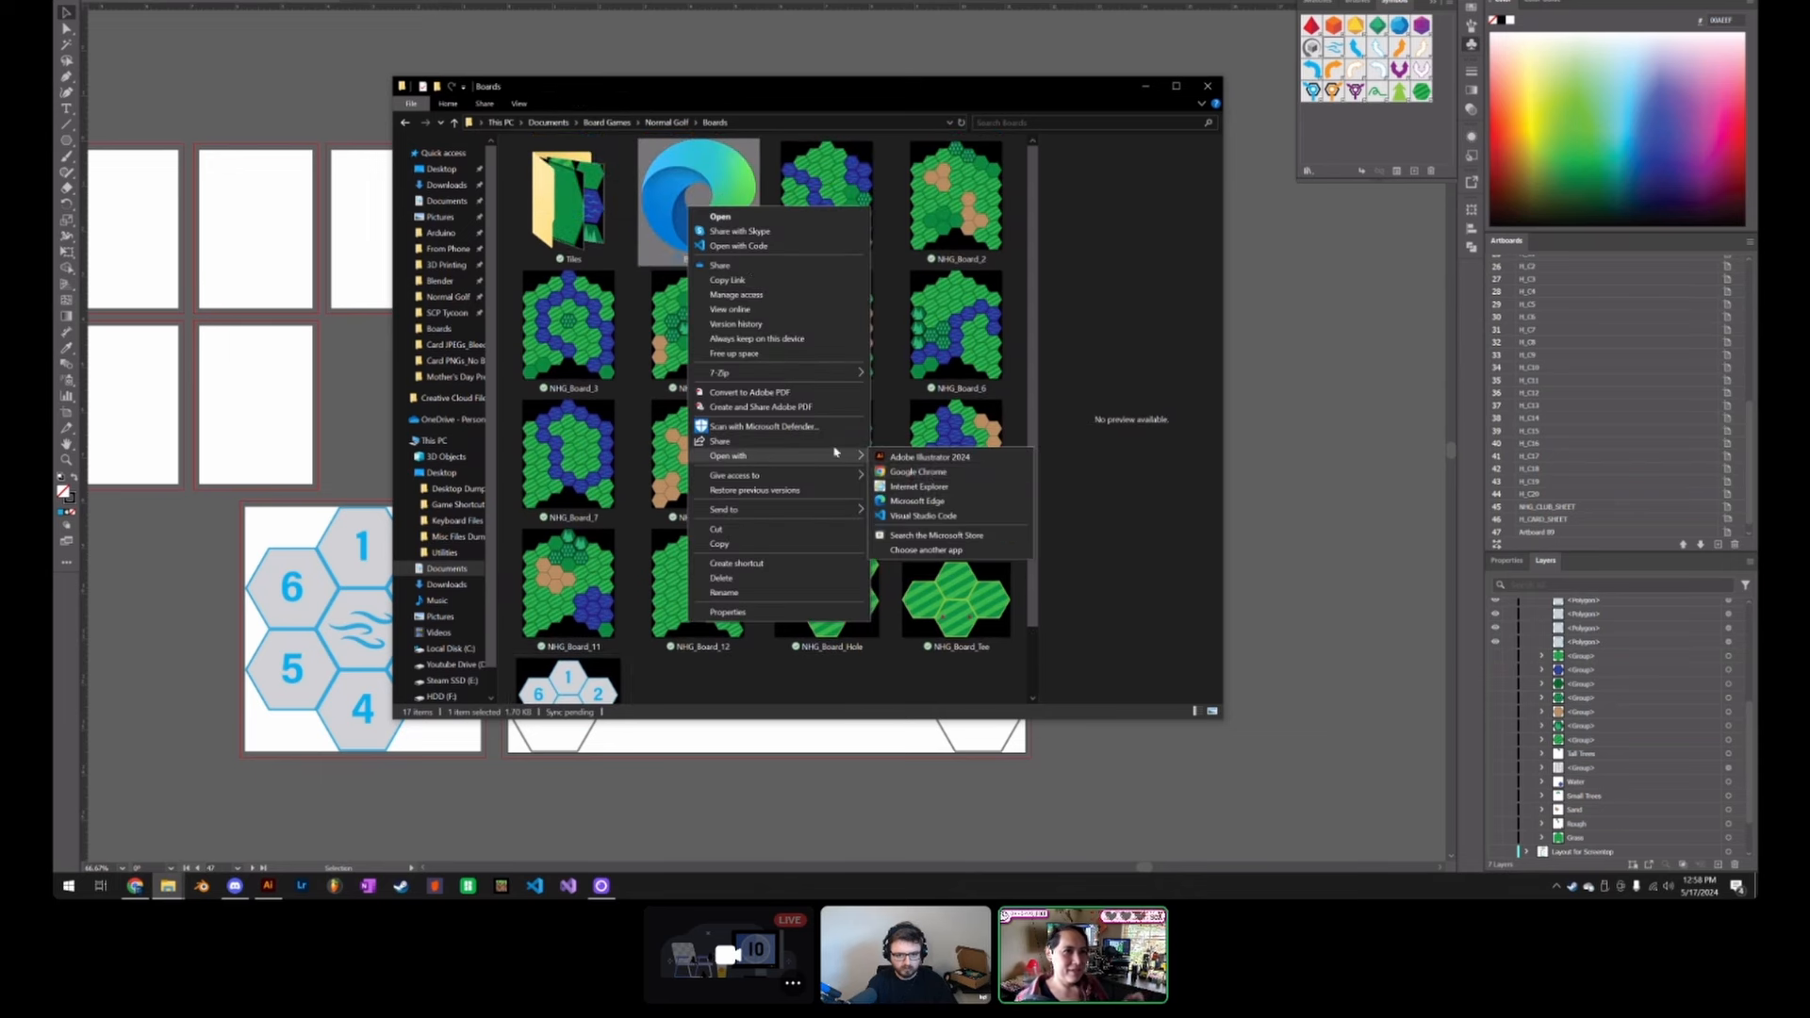
{"action": "left_click", "coordinate": [926, 549]}
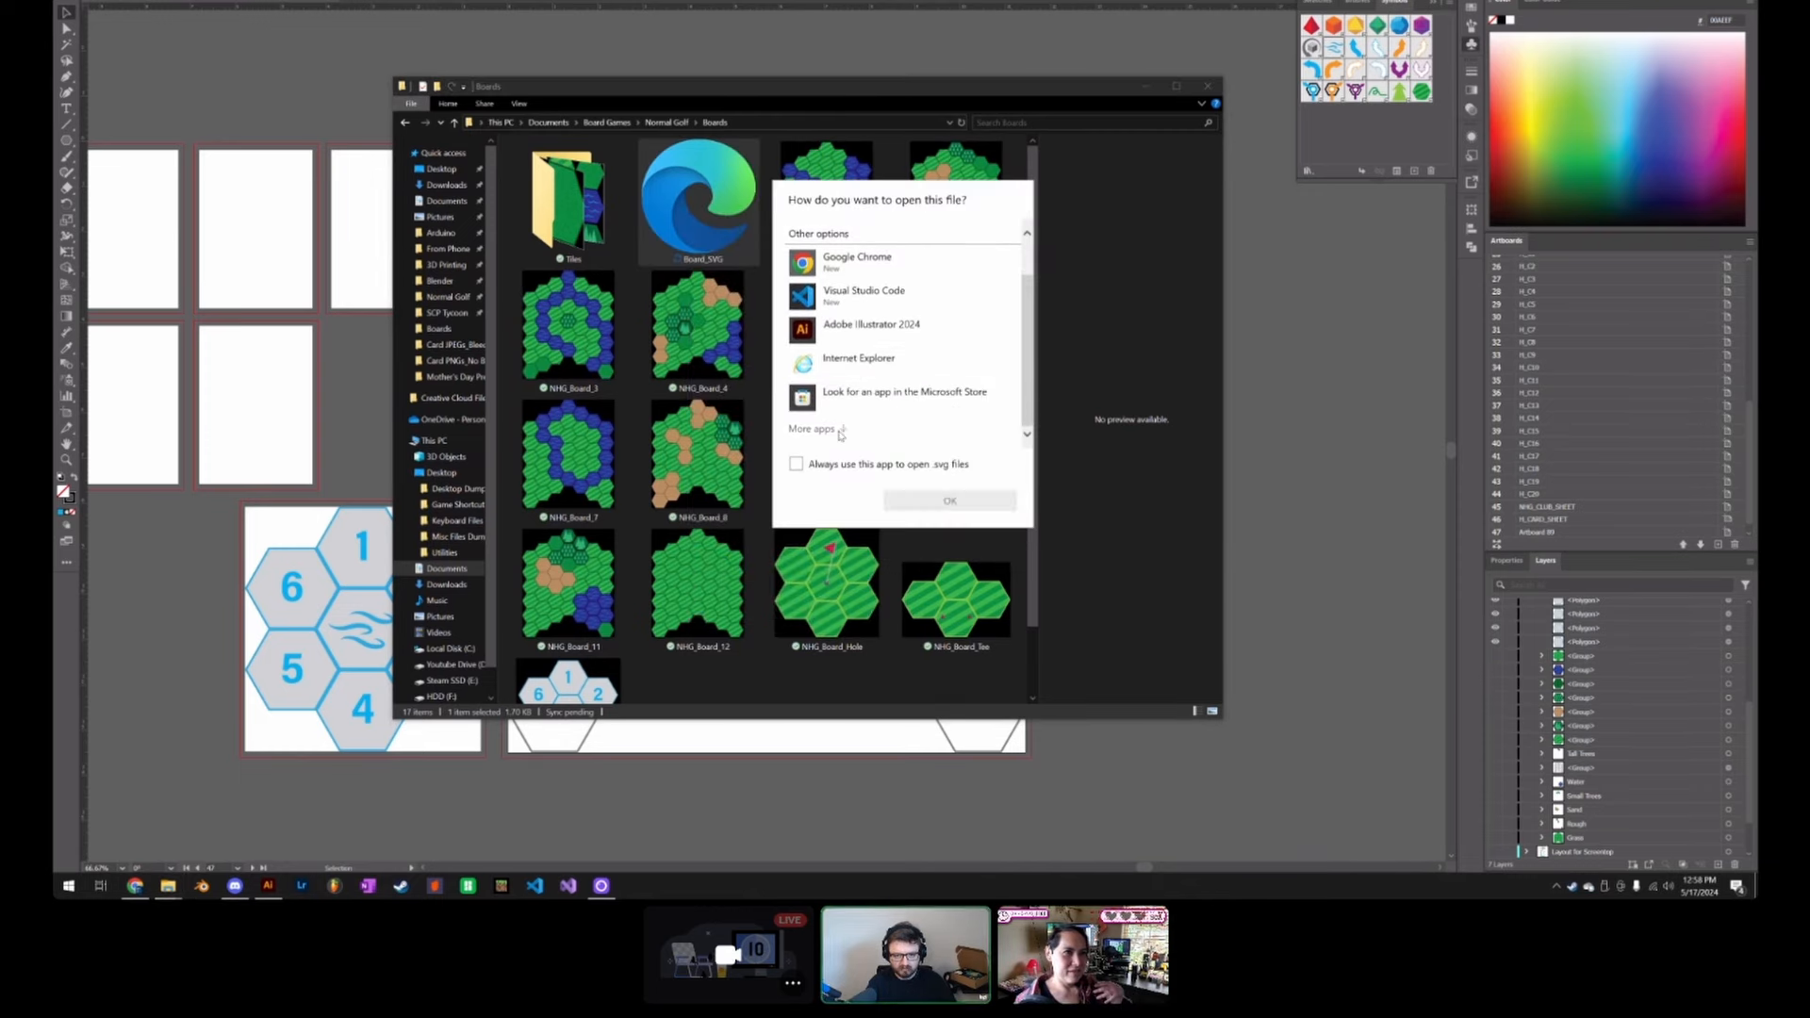
{"action": "left_click", "coordinate": [813, 429]}
{"action": "scroll", "coordinate": [886, 385], "scroll_direction": "down", "scroll_amount": 3}
{"action": "left_click", "coordinate": [950, 501]}
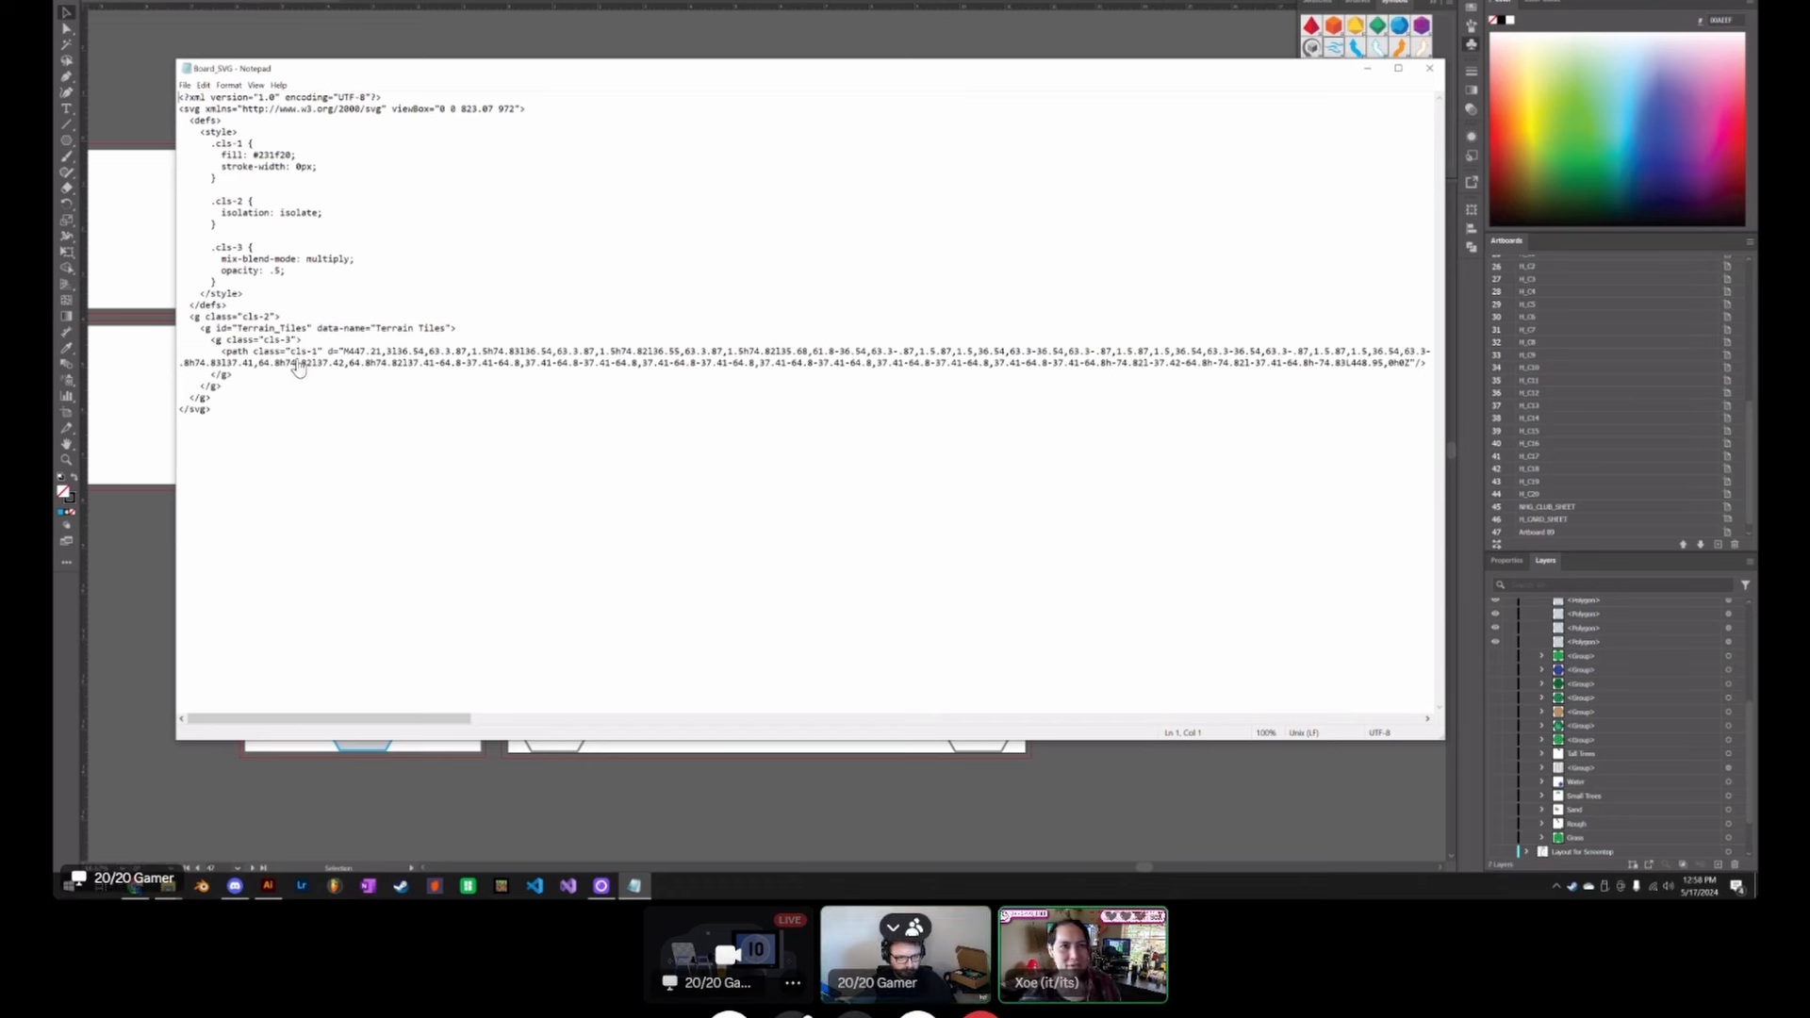
Step: Copy the path's d data from Board_SVG into the HG_Boards path definition in the browser and try to save it
{"action": "left_click_drag", "start_coordinate": [344, 351], "coordinate": [556, 378]}
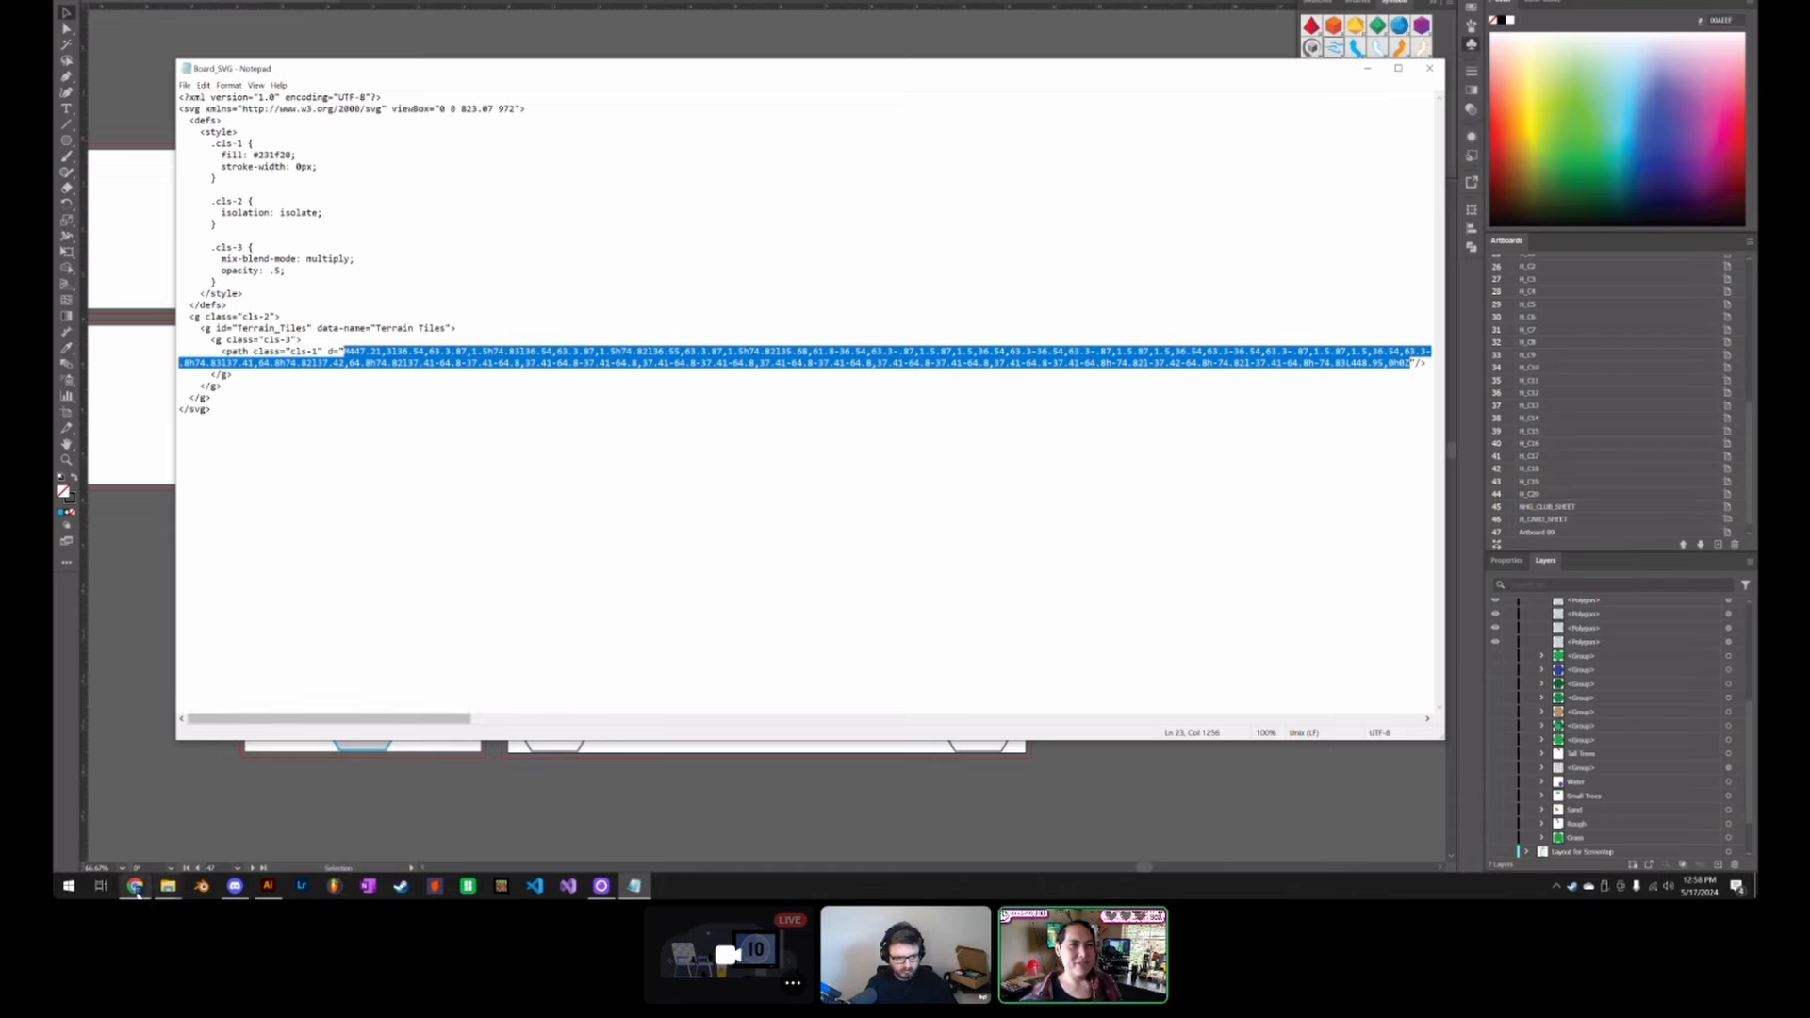
{"action": "key", "text": "alt+Tab"}
{"action": "left_click", "coordinate": [164, 528]}
{"action": "key", "text": "ctrl+a"}
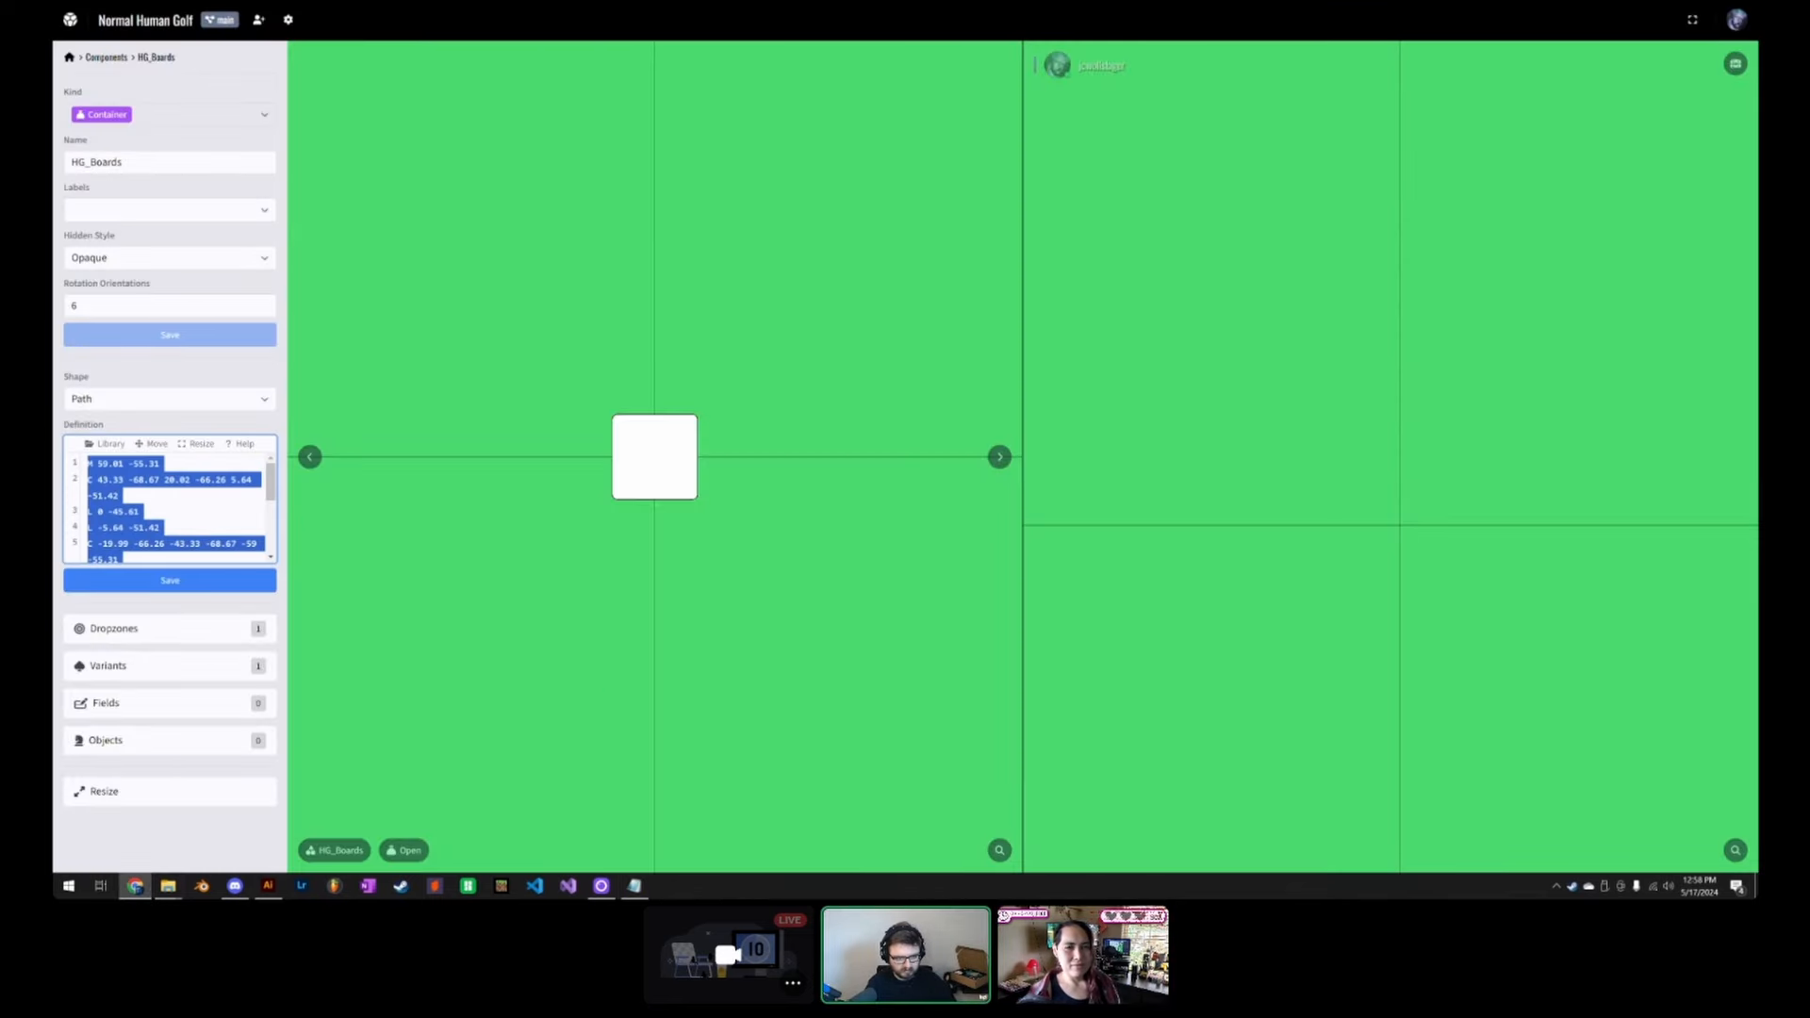
{"action": "key", "text": "ctrl+v"}
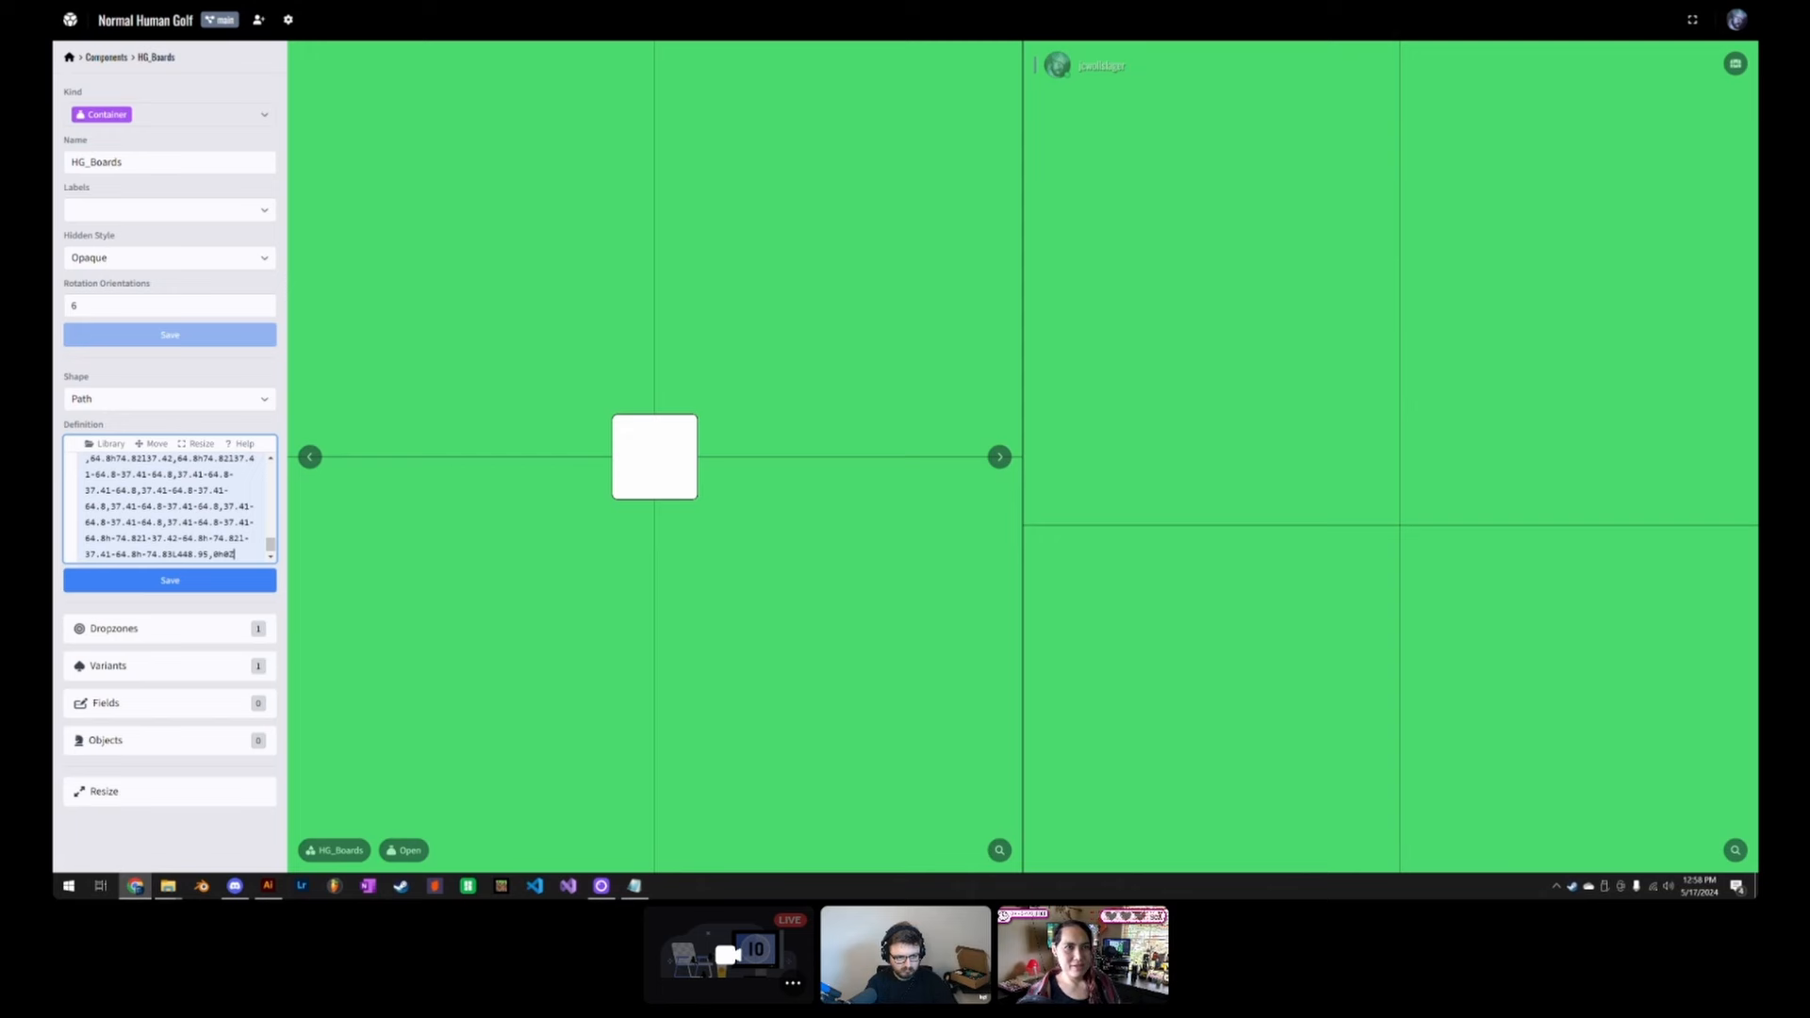
{"action": "left_click", "coordinate": [203, 582]}
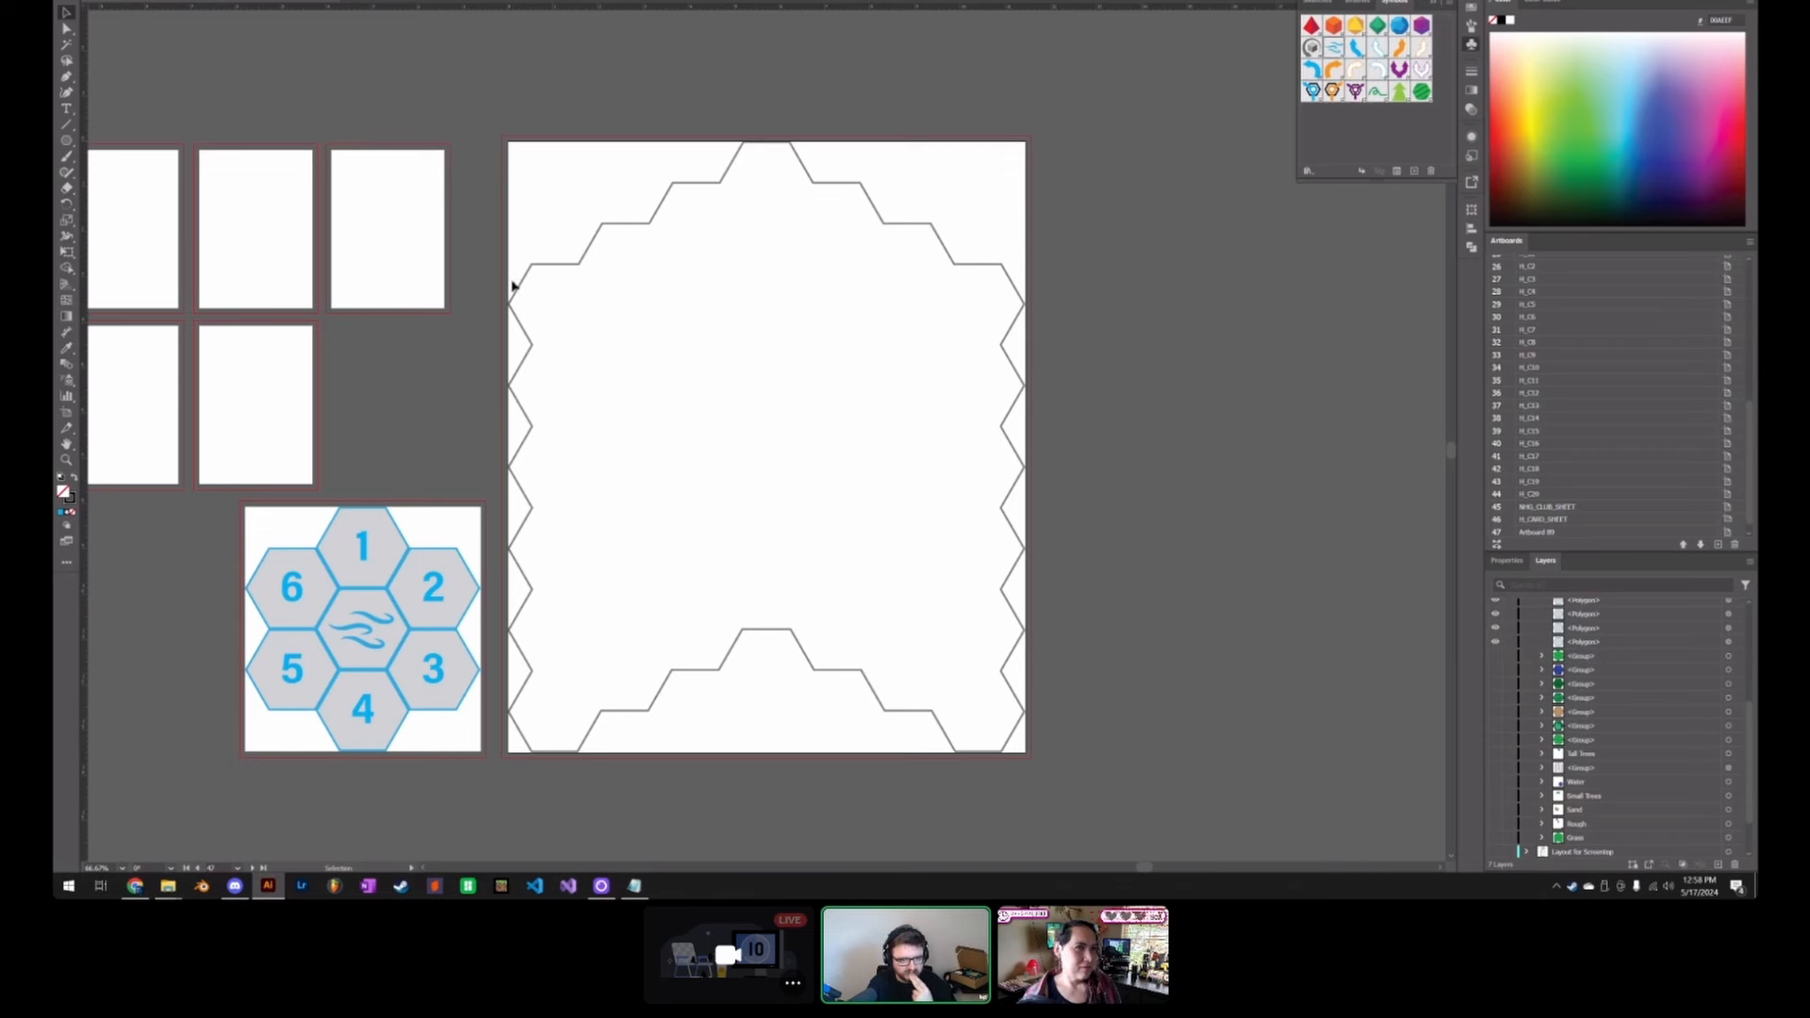
Step: Switch to Illustrator, select the board outline and make its stroke thinner
{"action": "left_click", "coordinate": [512, 285]}
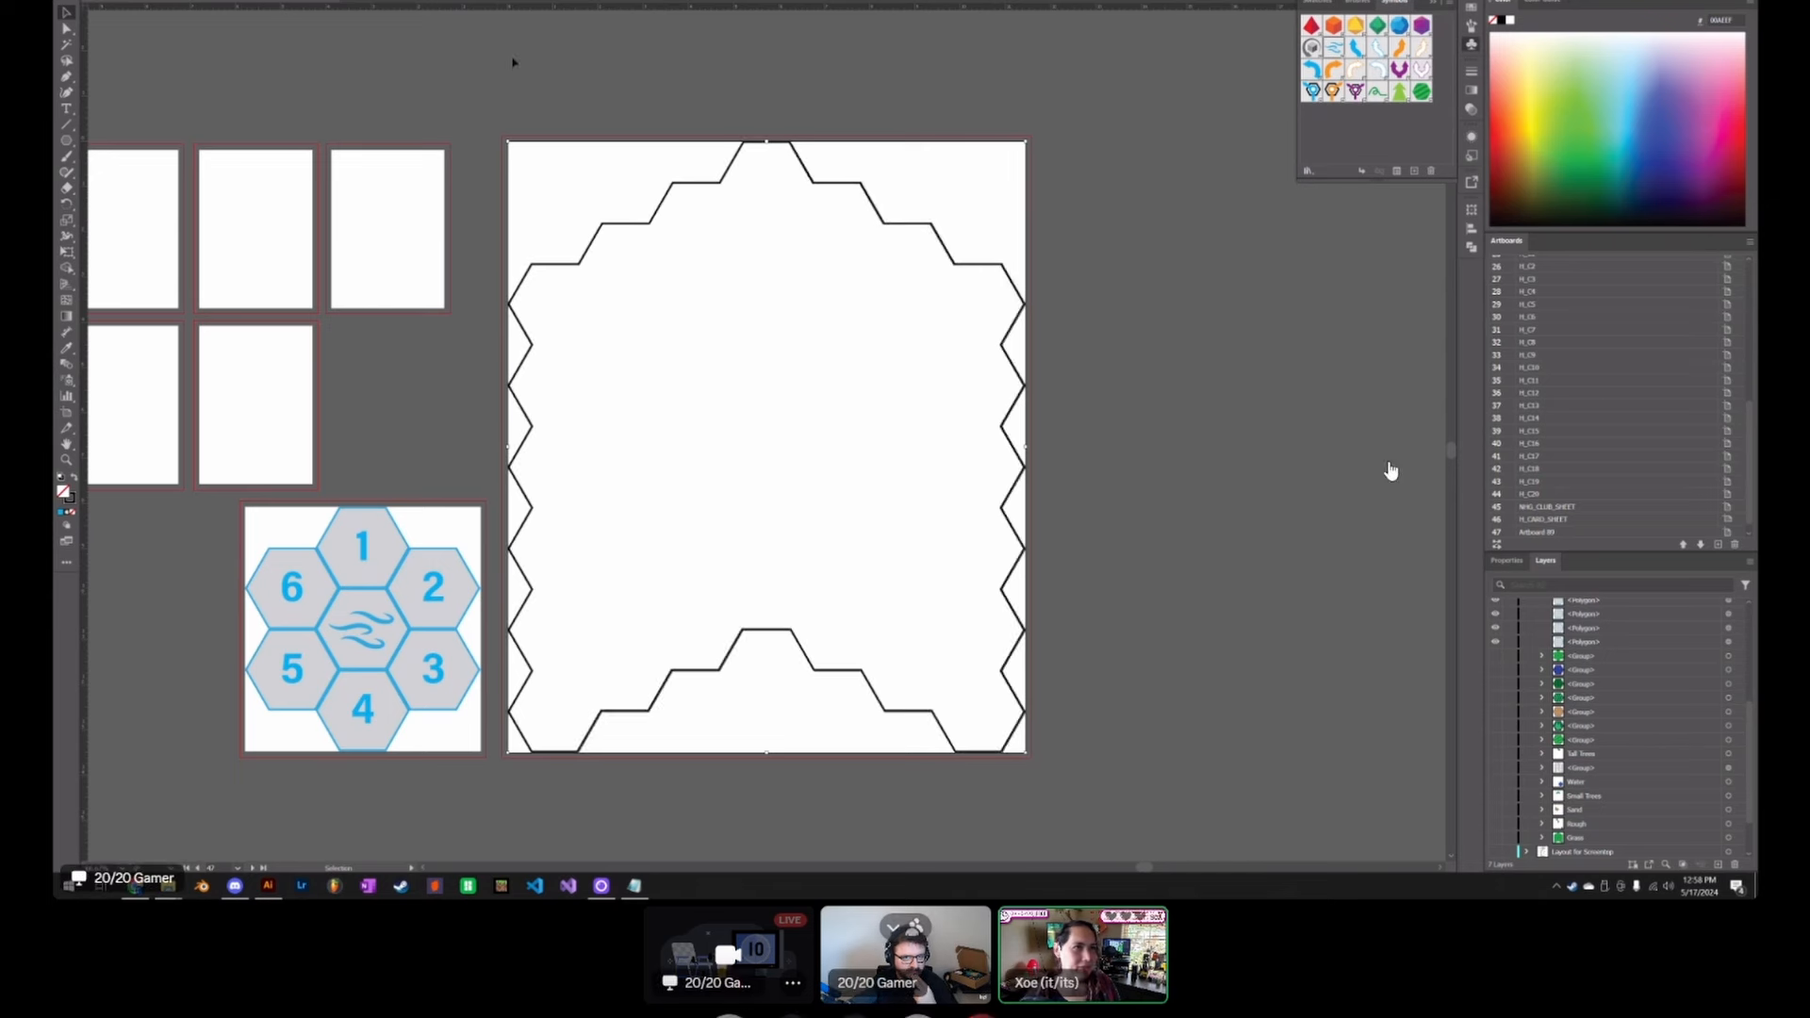
{"action": "left_click_drag", "start_coordinate": [609, 186], "coordinate": [724, 319]}
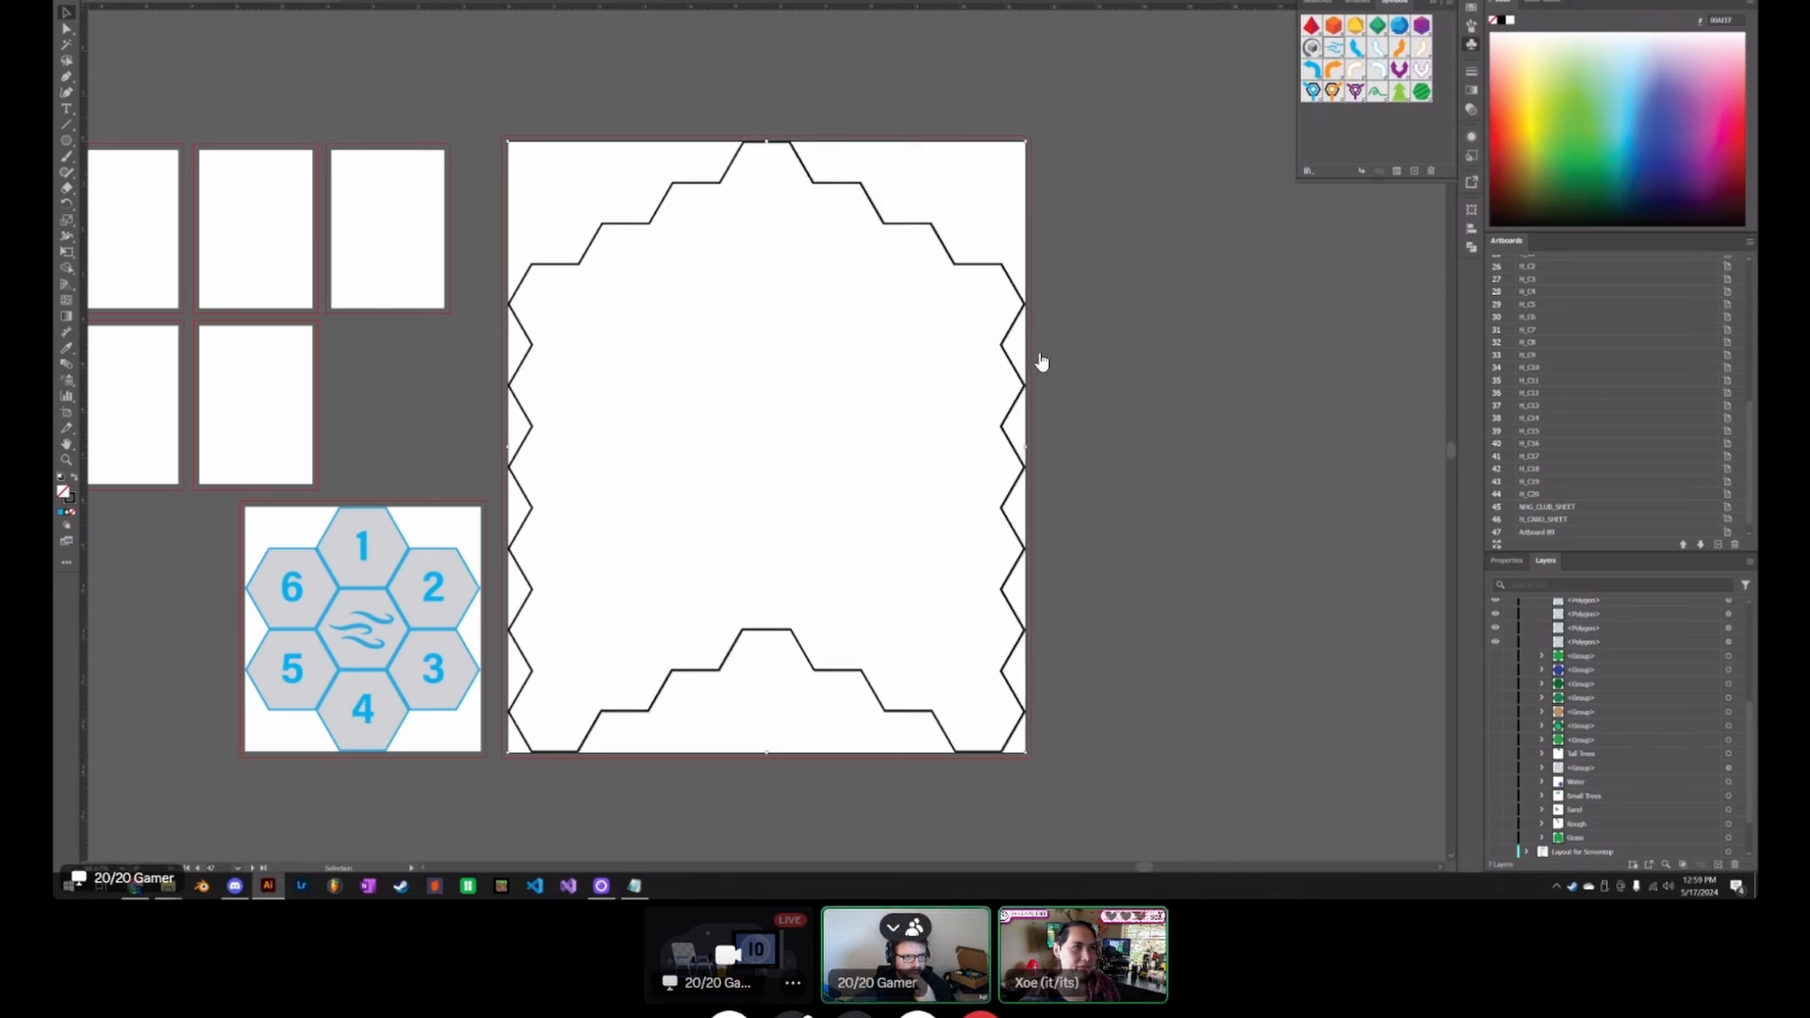
{"action": "key", "text": "Down"}
{"action": "key", "text": "Down"}
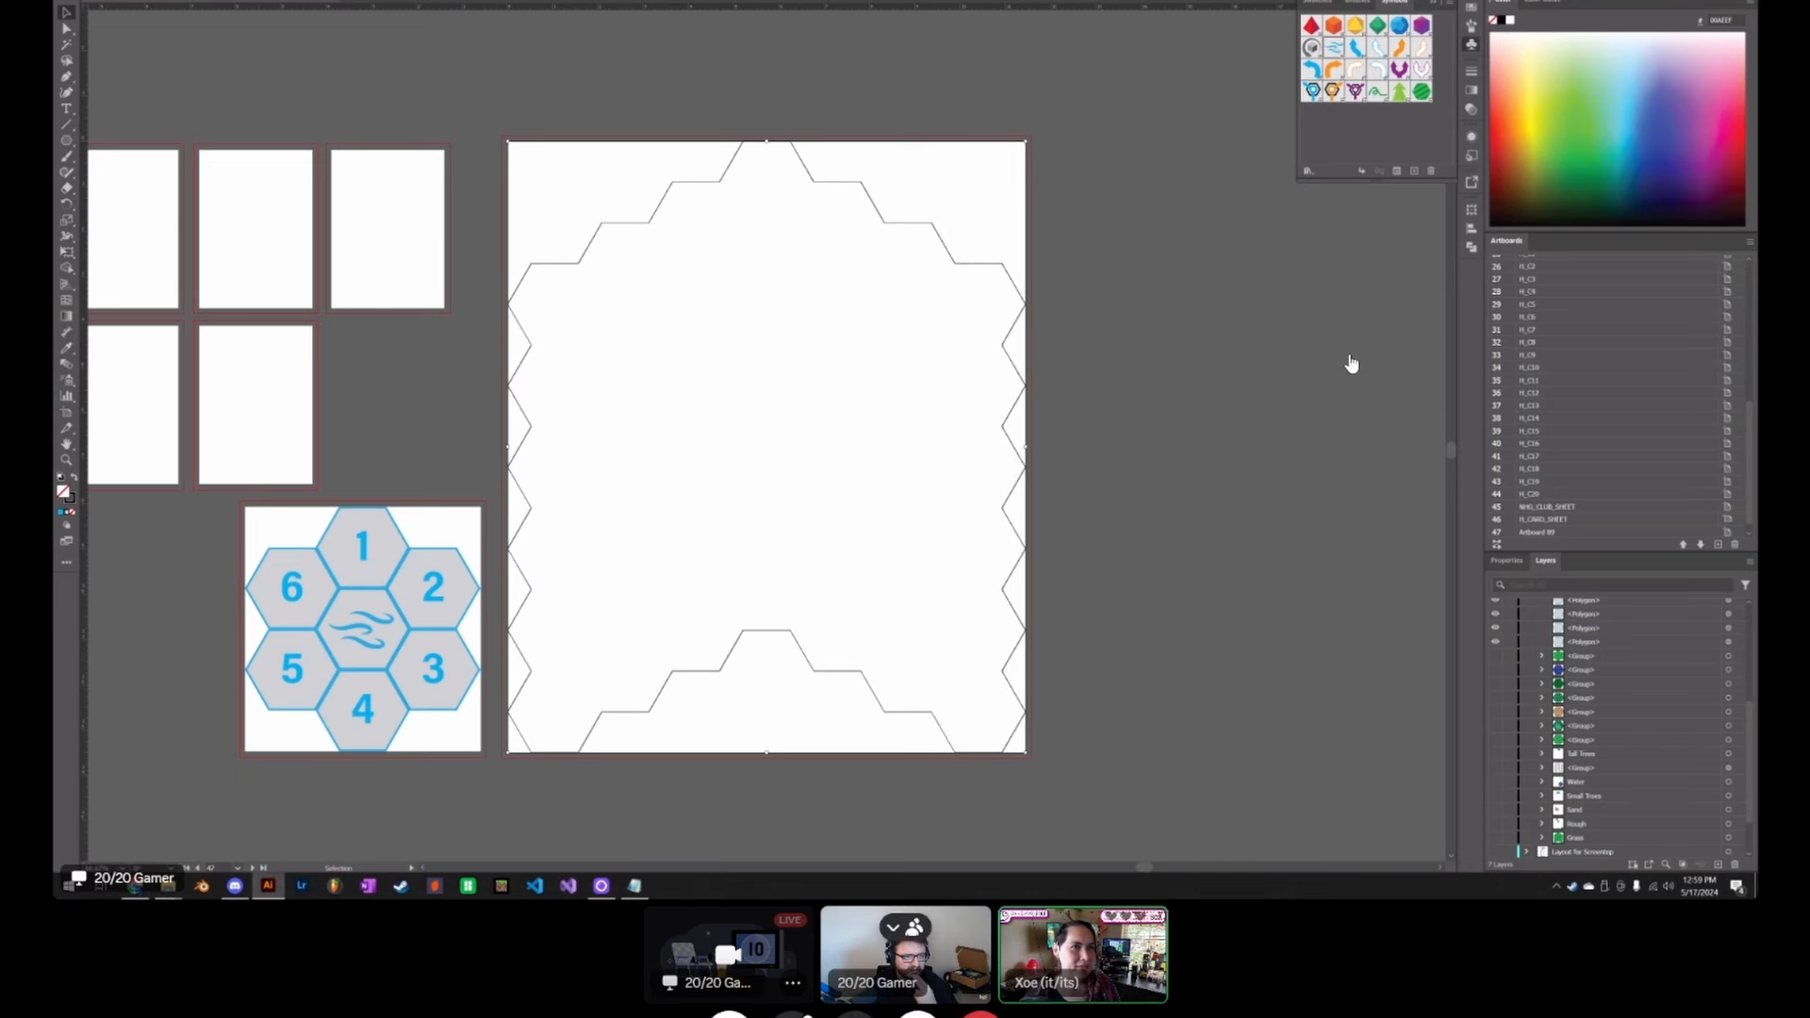
{"action": "left_click", "coordinate": [530, 110]}
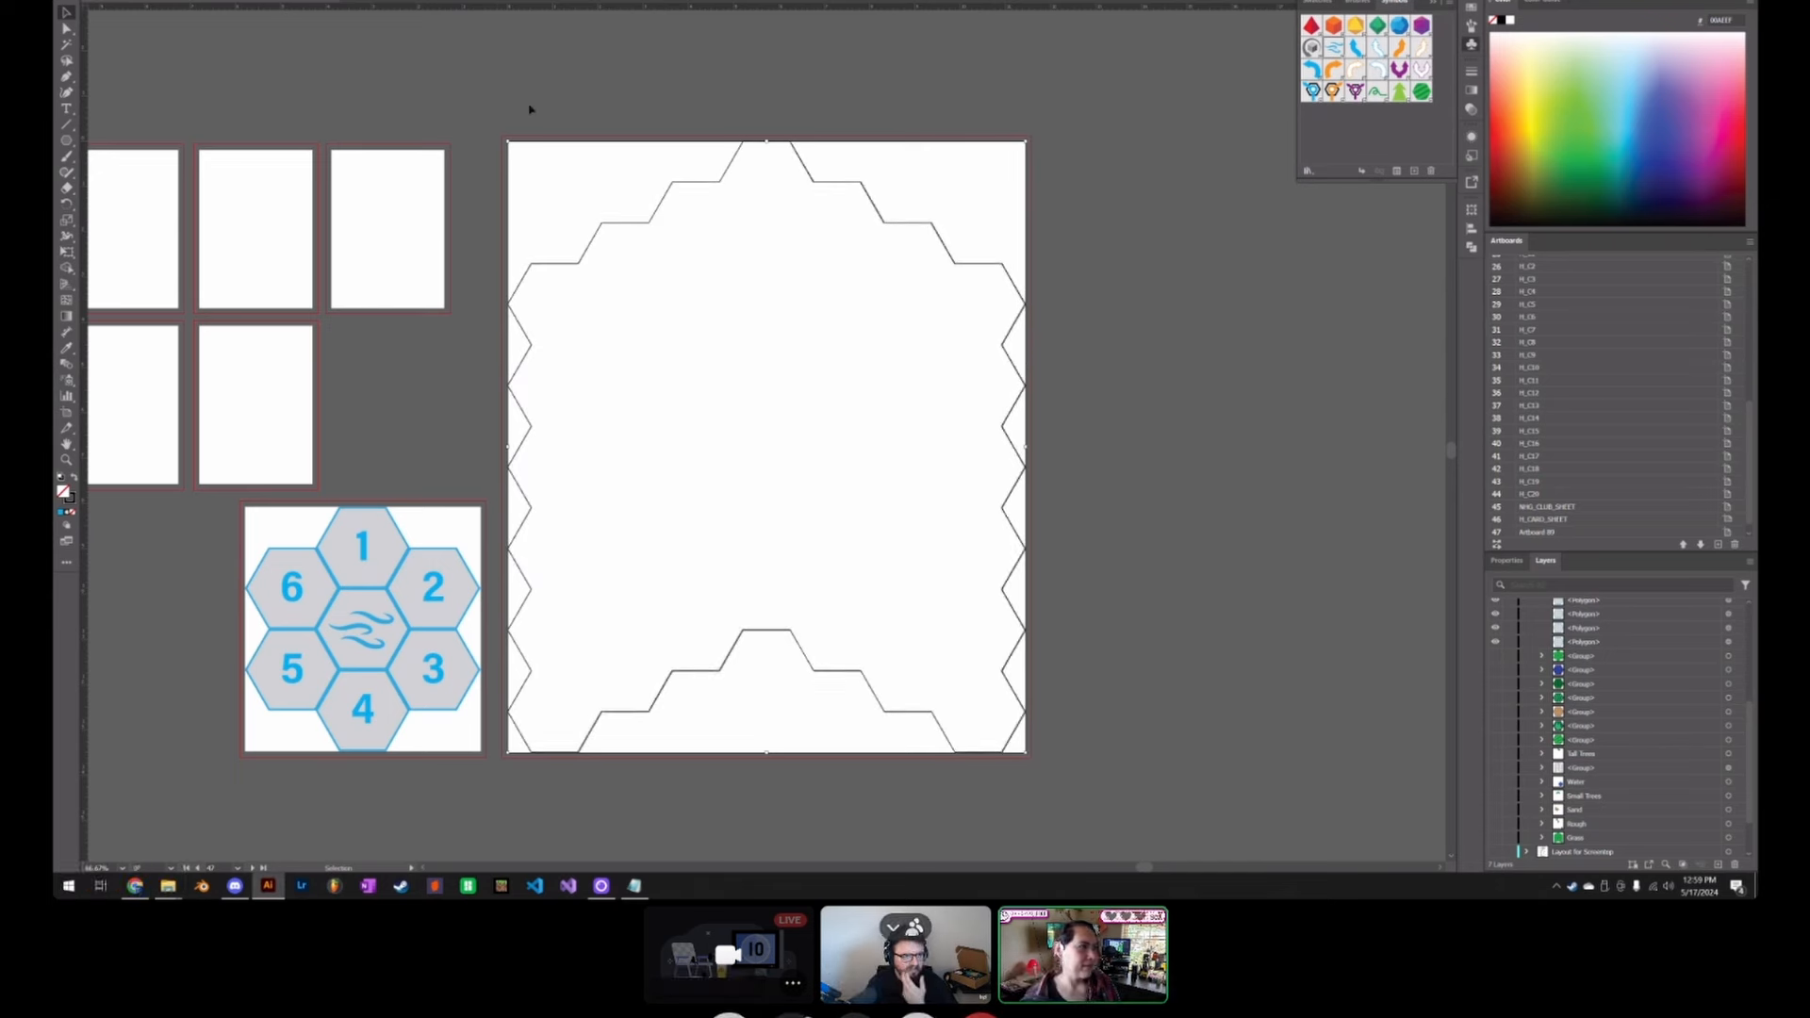
{"action": "left_click", "coordinate": [725, 170]}
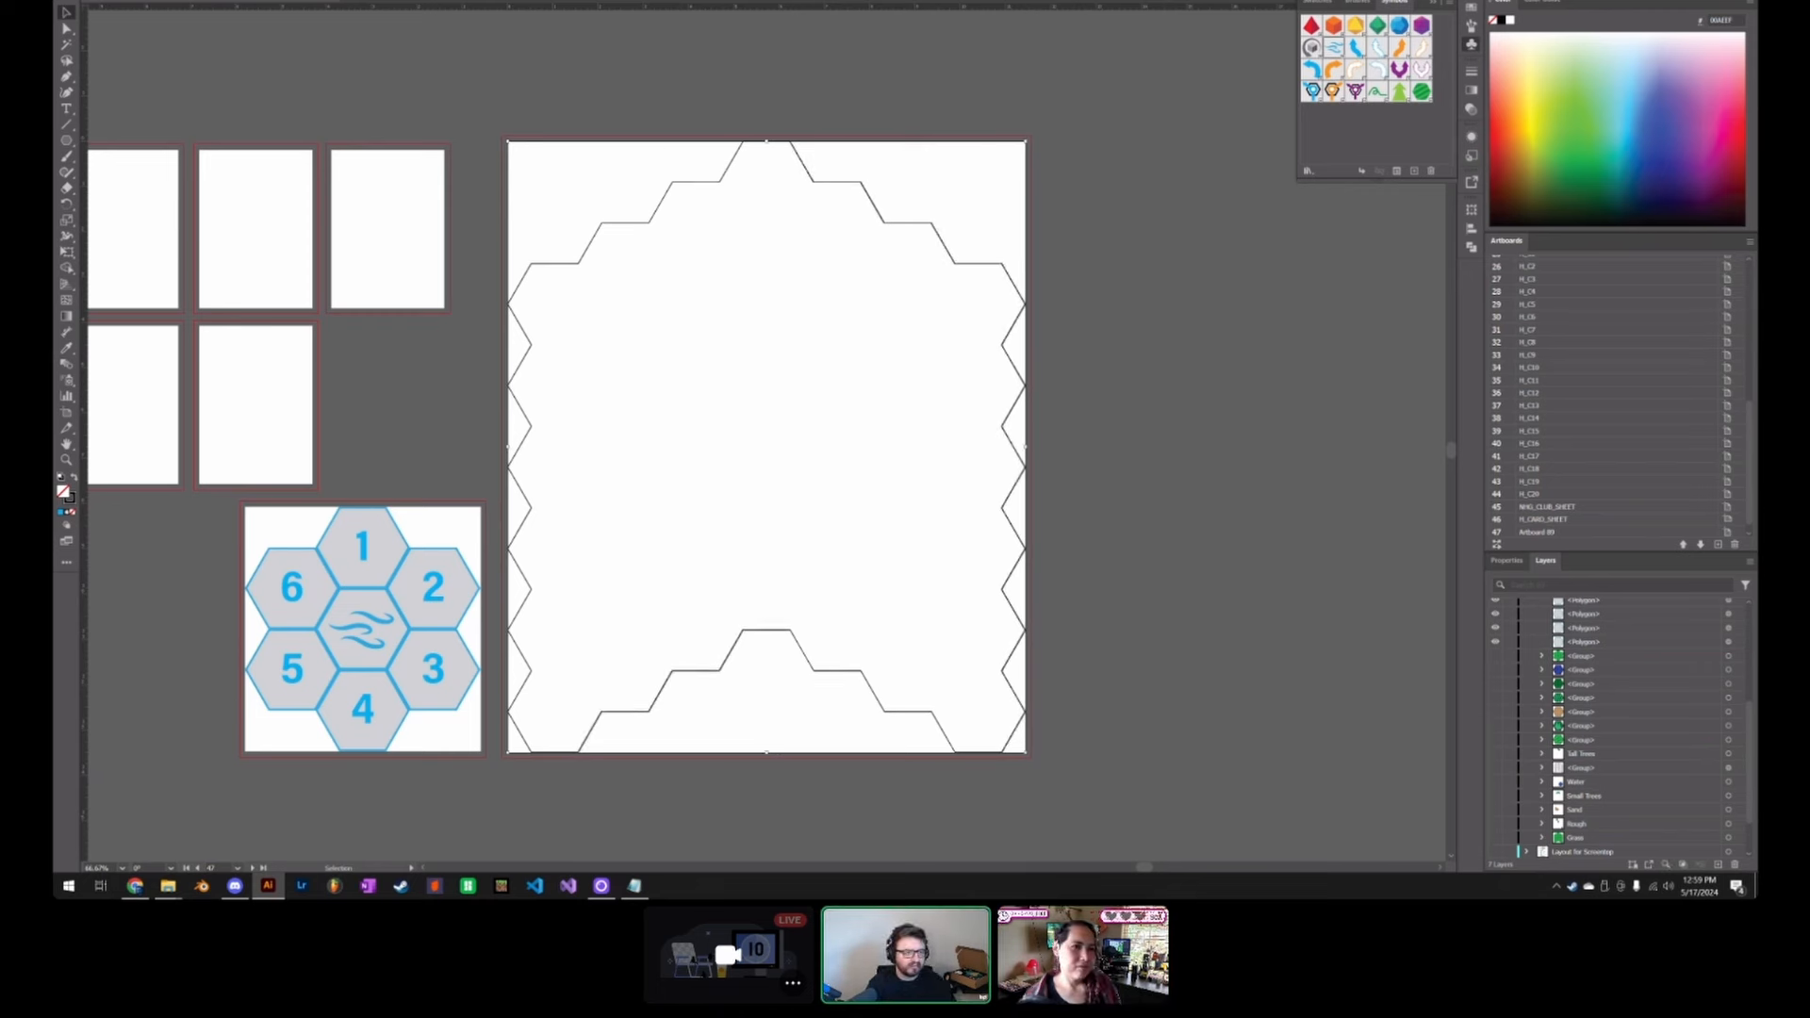
Step: Export the selected board outline as an SVG asset into the Normal Golf folder
{"action": "left_click", "coordinate": [114, 1]}
{"action": "left_click", "coordinate": [229, 233]}
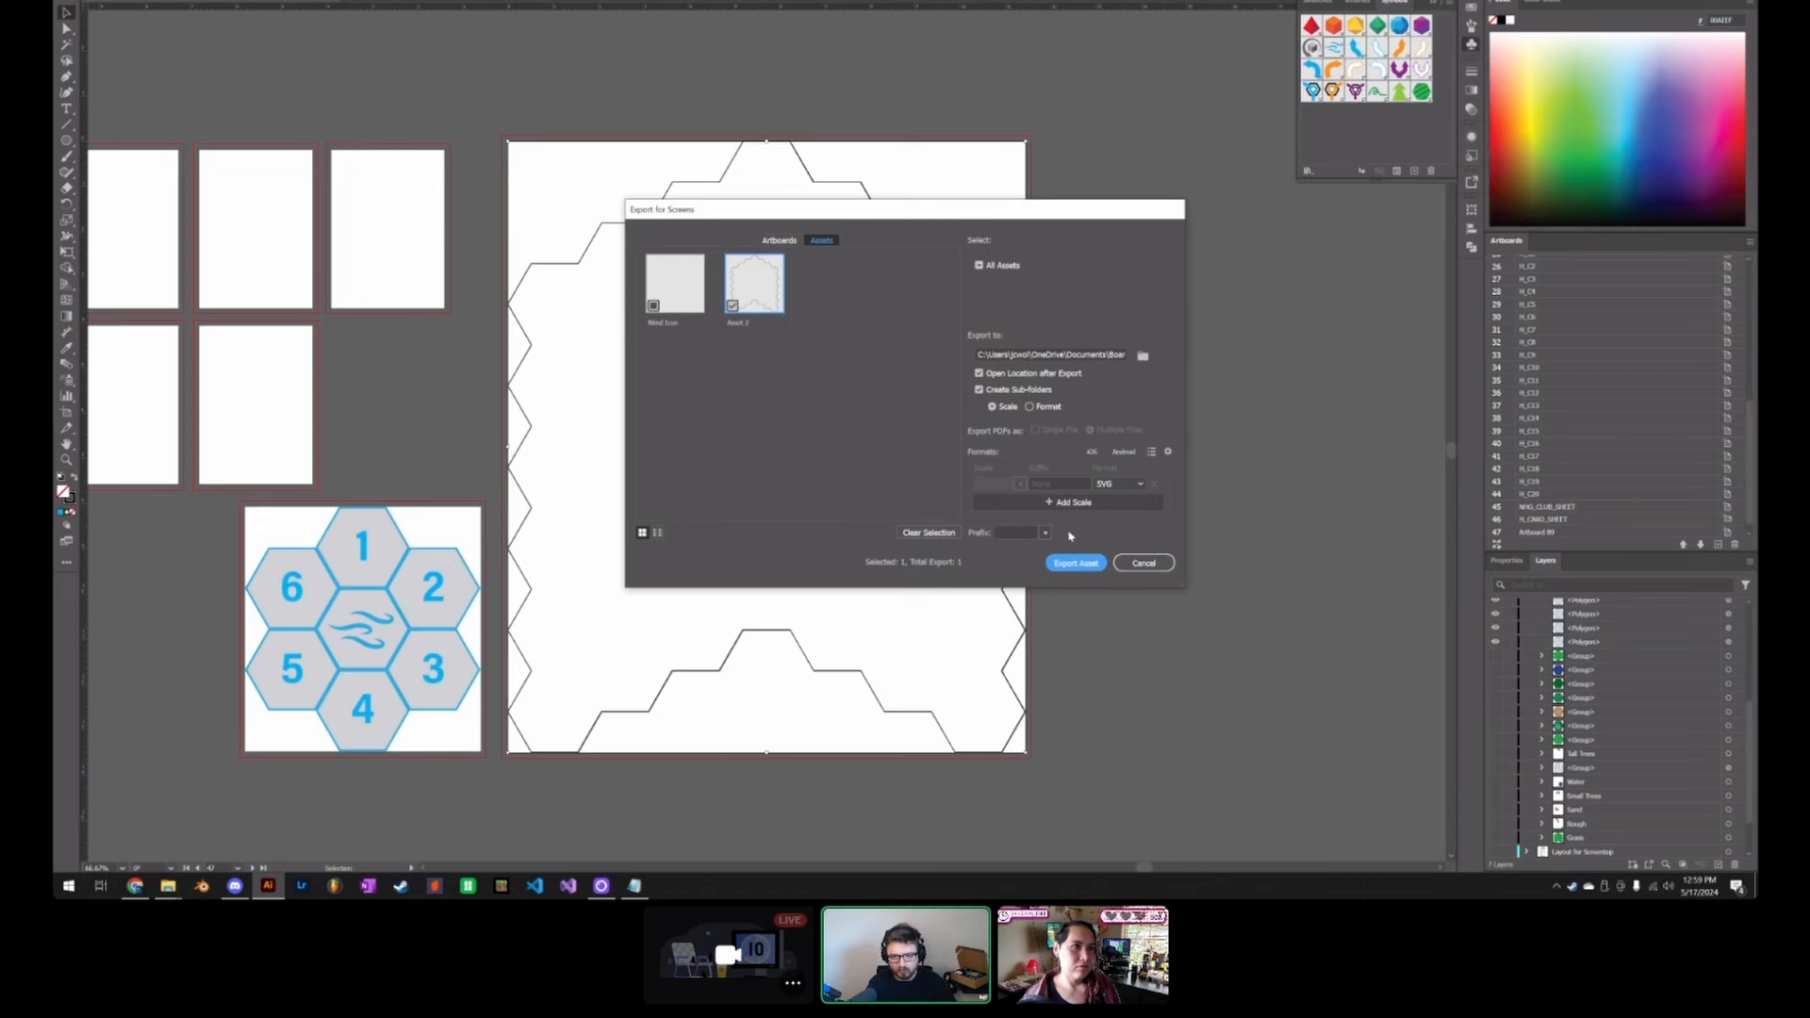
{"action": "left_click", "coordinate": [1078, 569]}
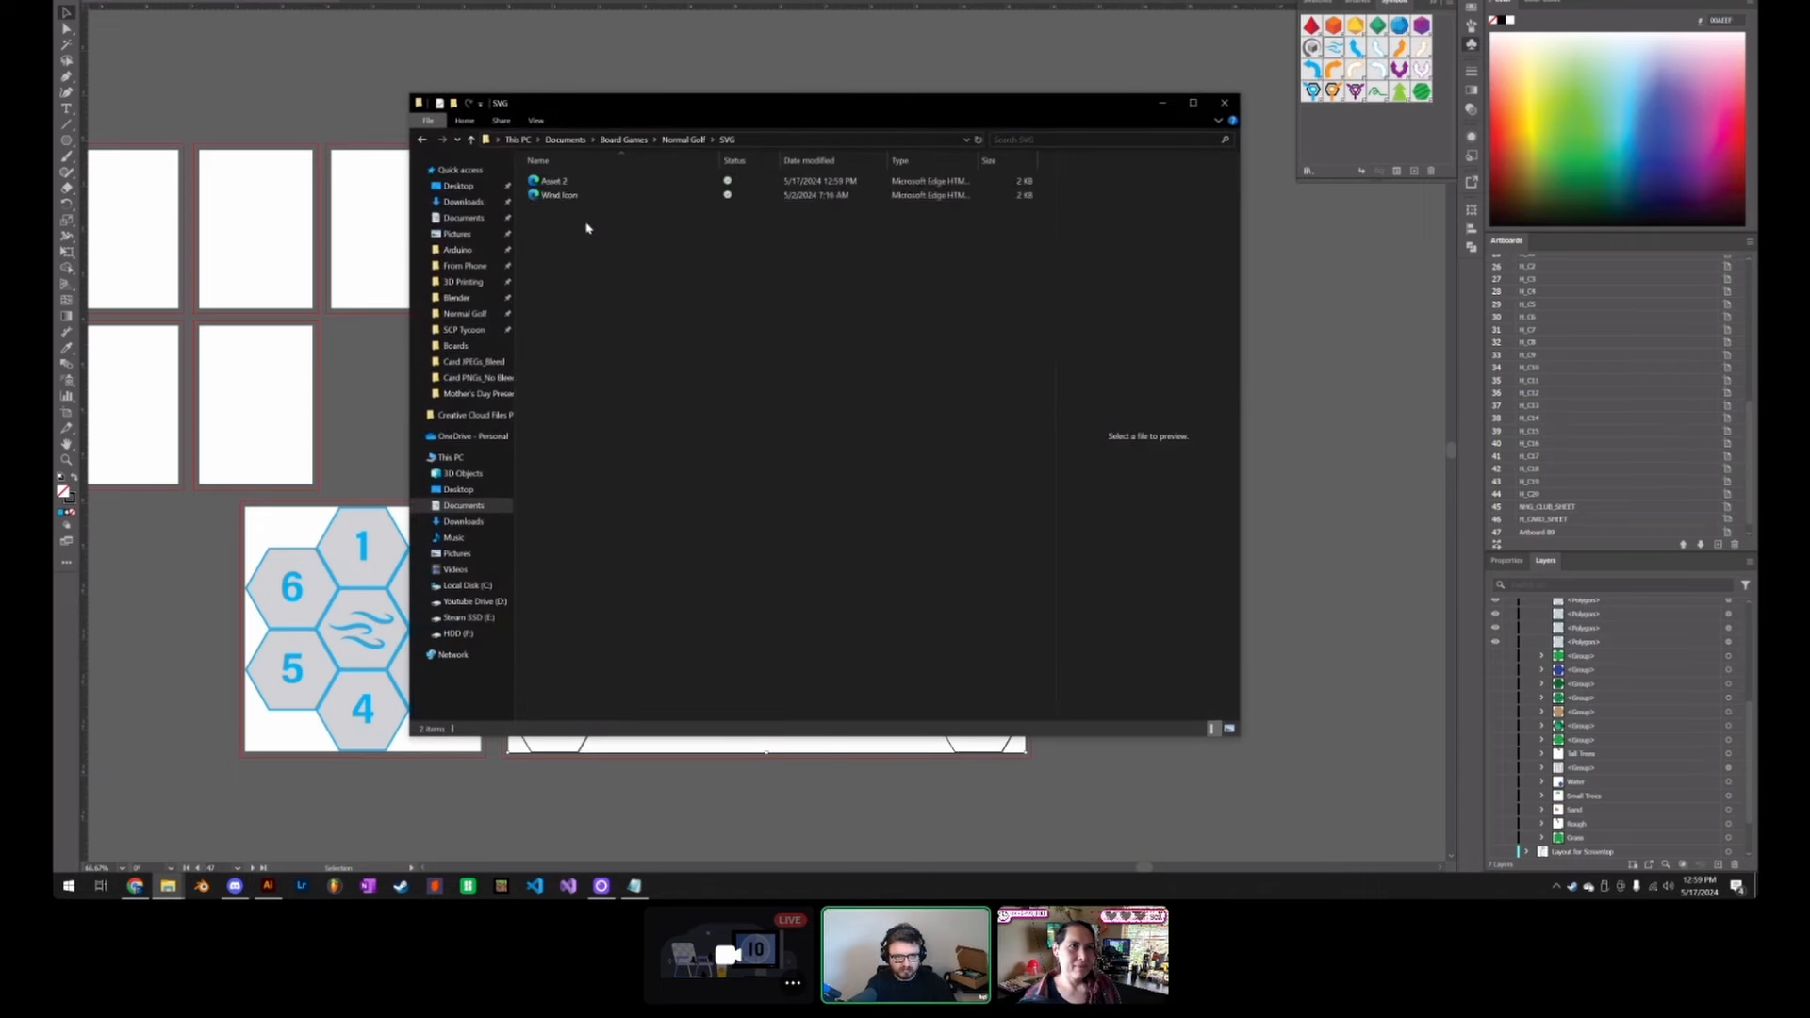
Step: Rename the newly exported asset file as "Board Outline" and open it in Notepad
{"action": "key", "text": "F2"}
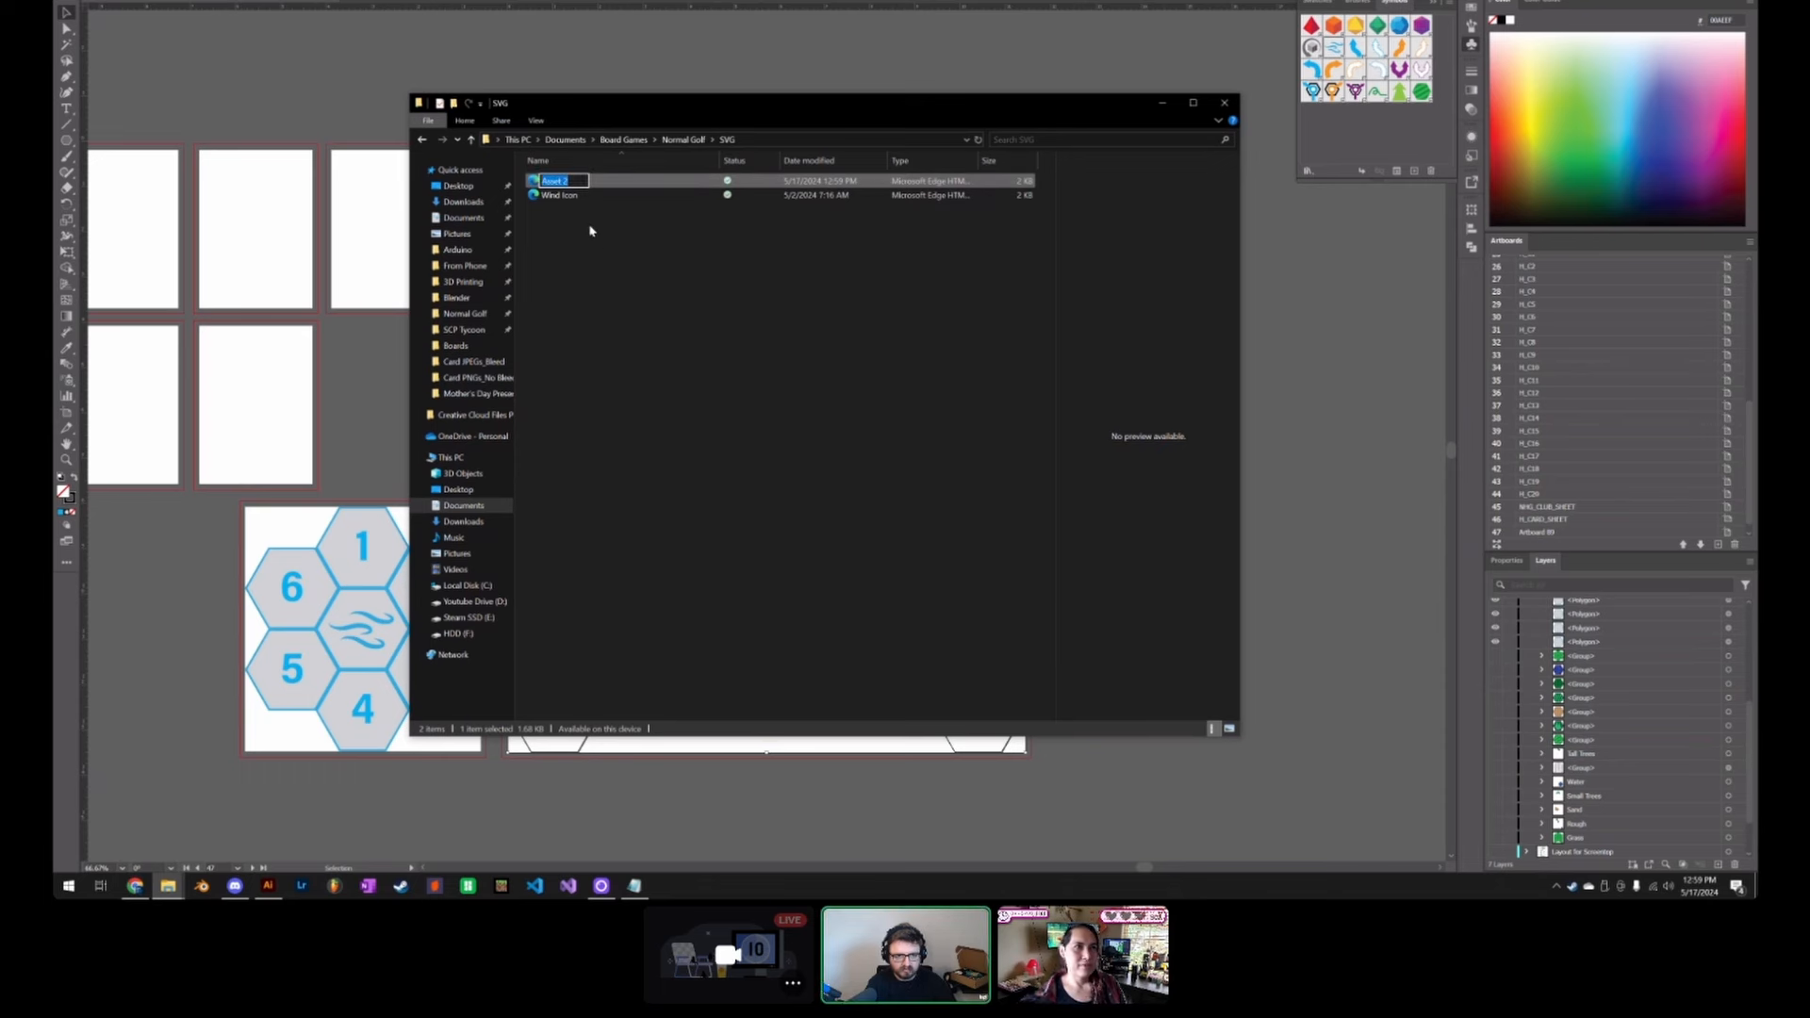
{"action": "type", "text": "Board Outline"}
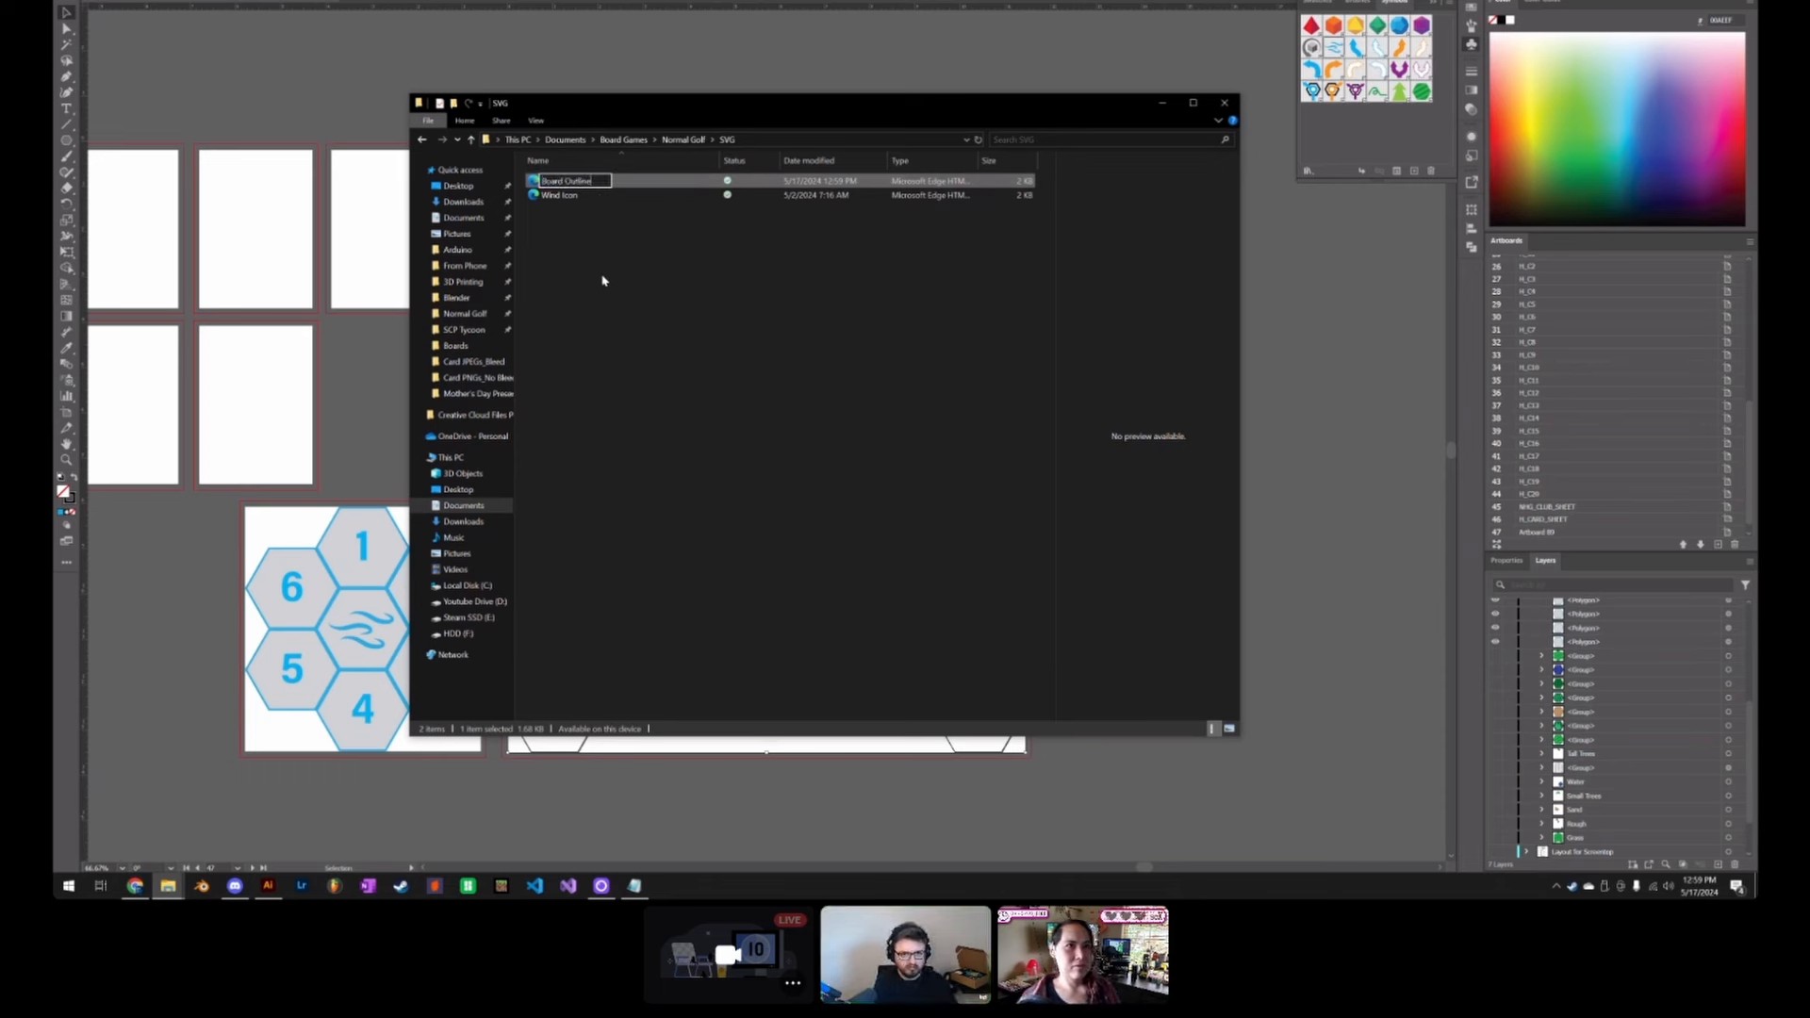
{"action": "key", "text": "Return"}
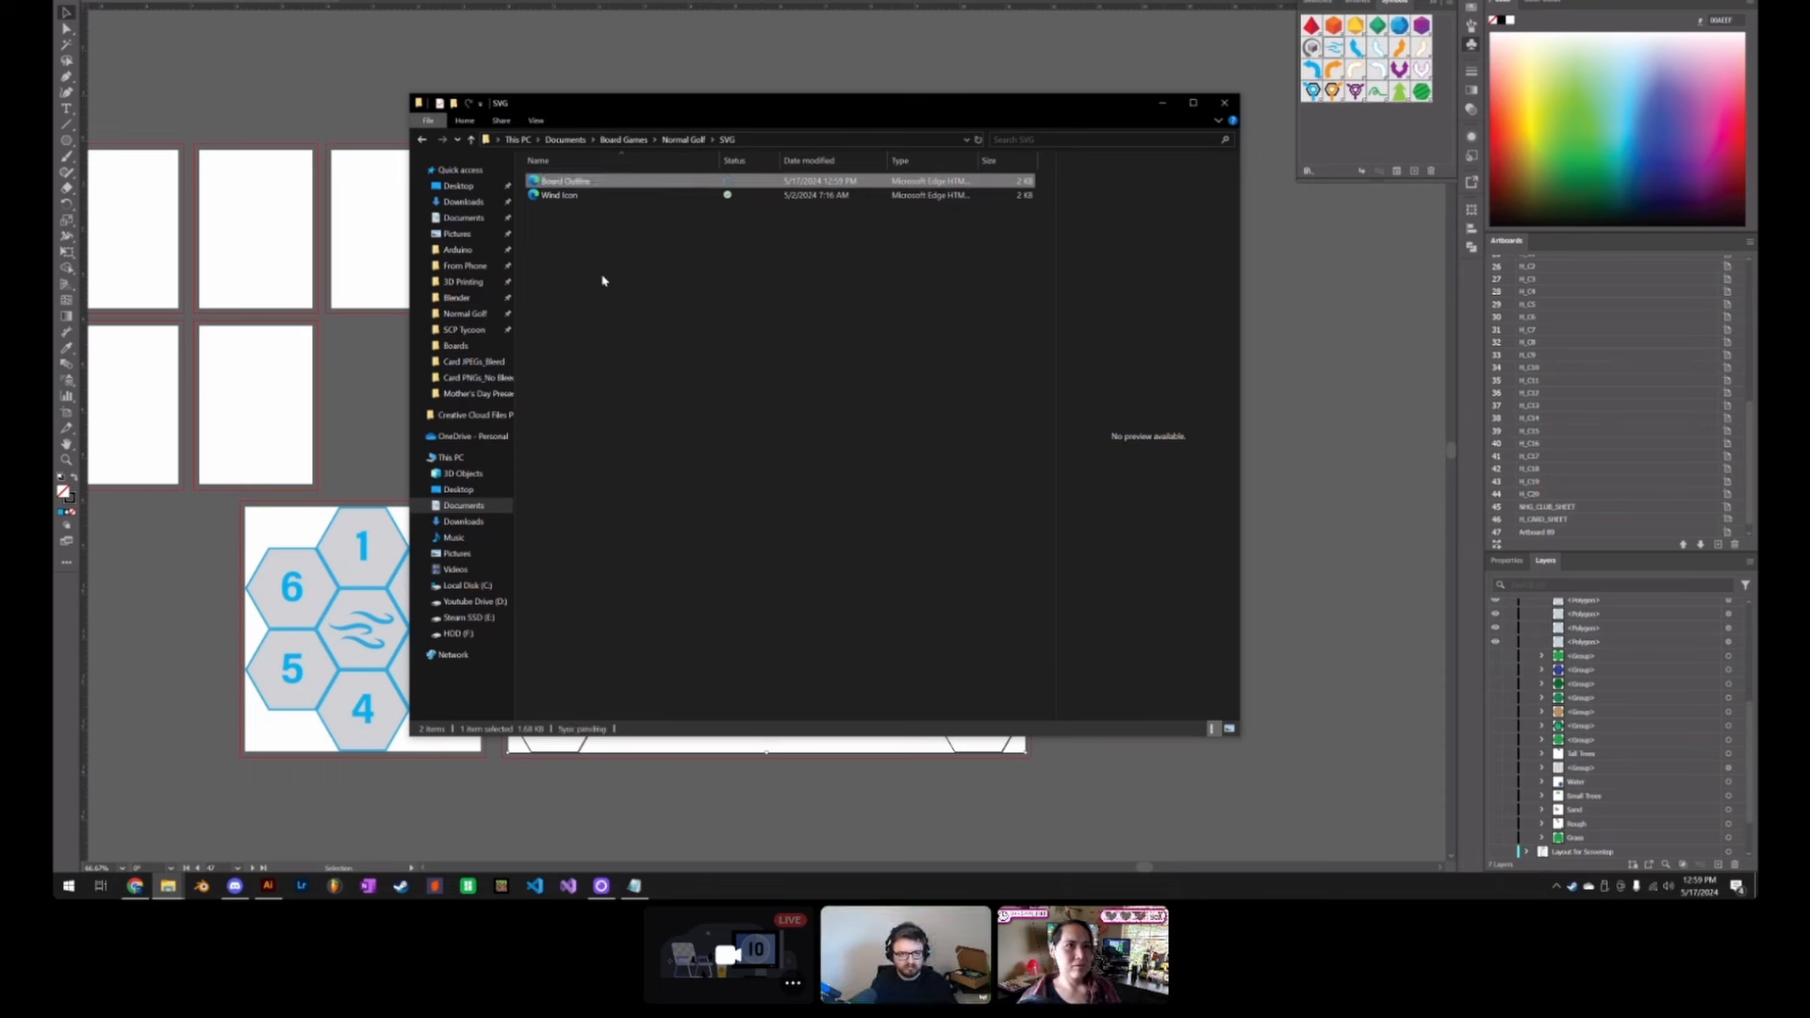
{"action": "right_click", "coordinate": [605, 182]}
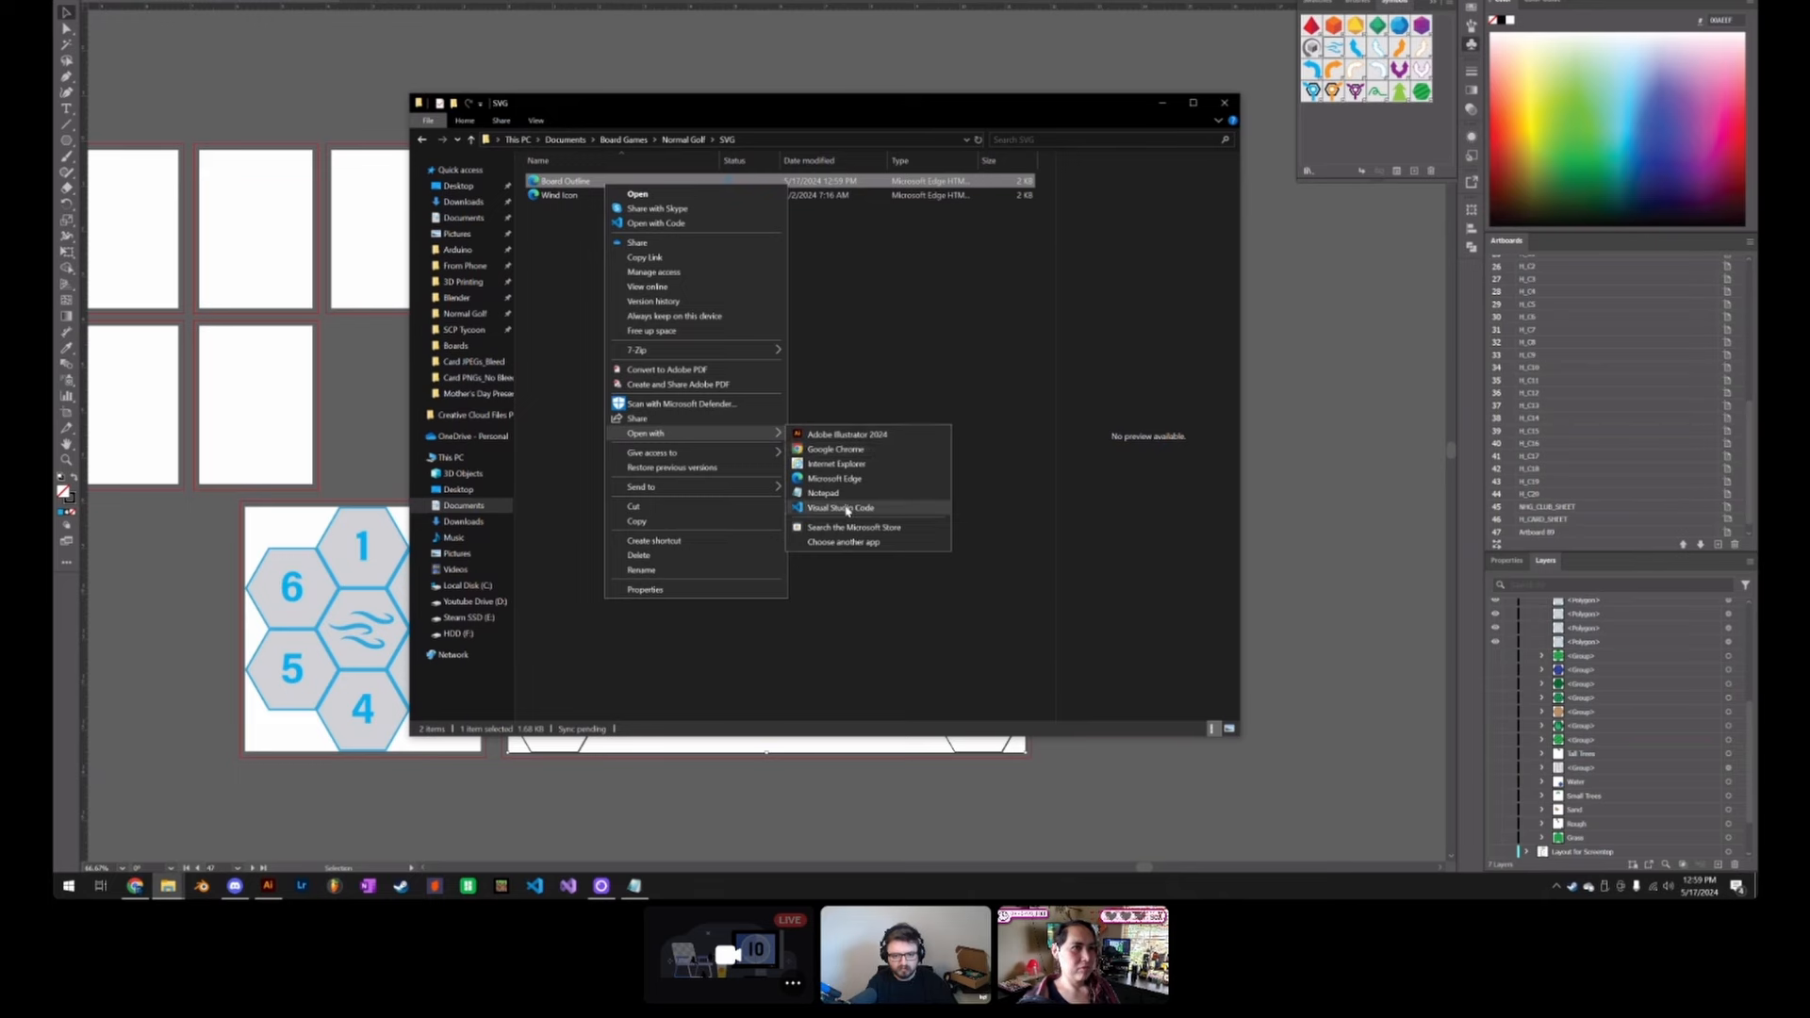
{"action": "left_click", "coordinate": [830, 494]}
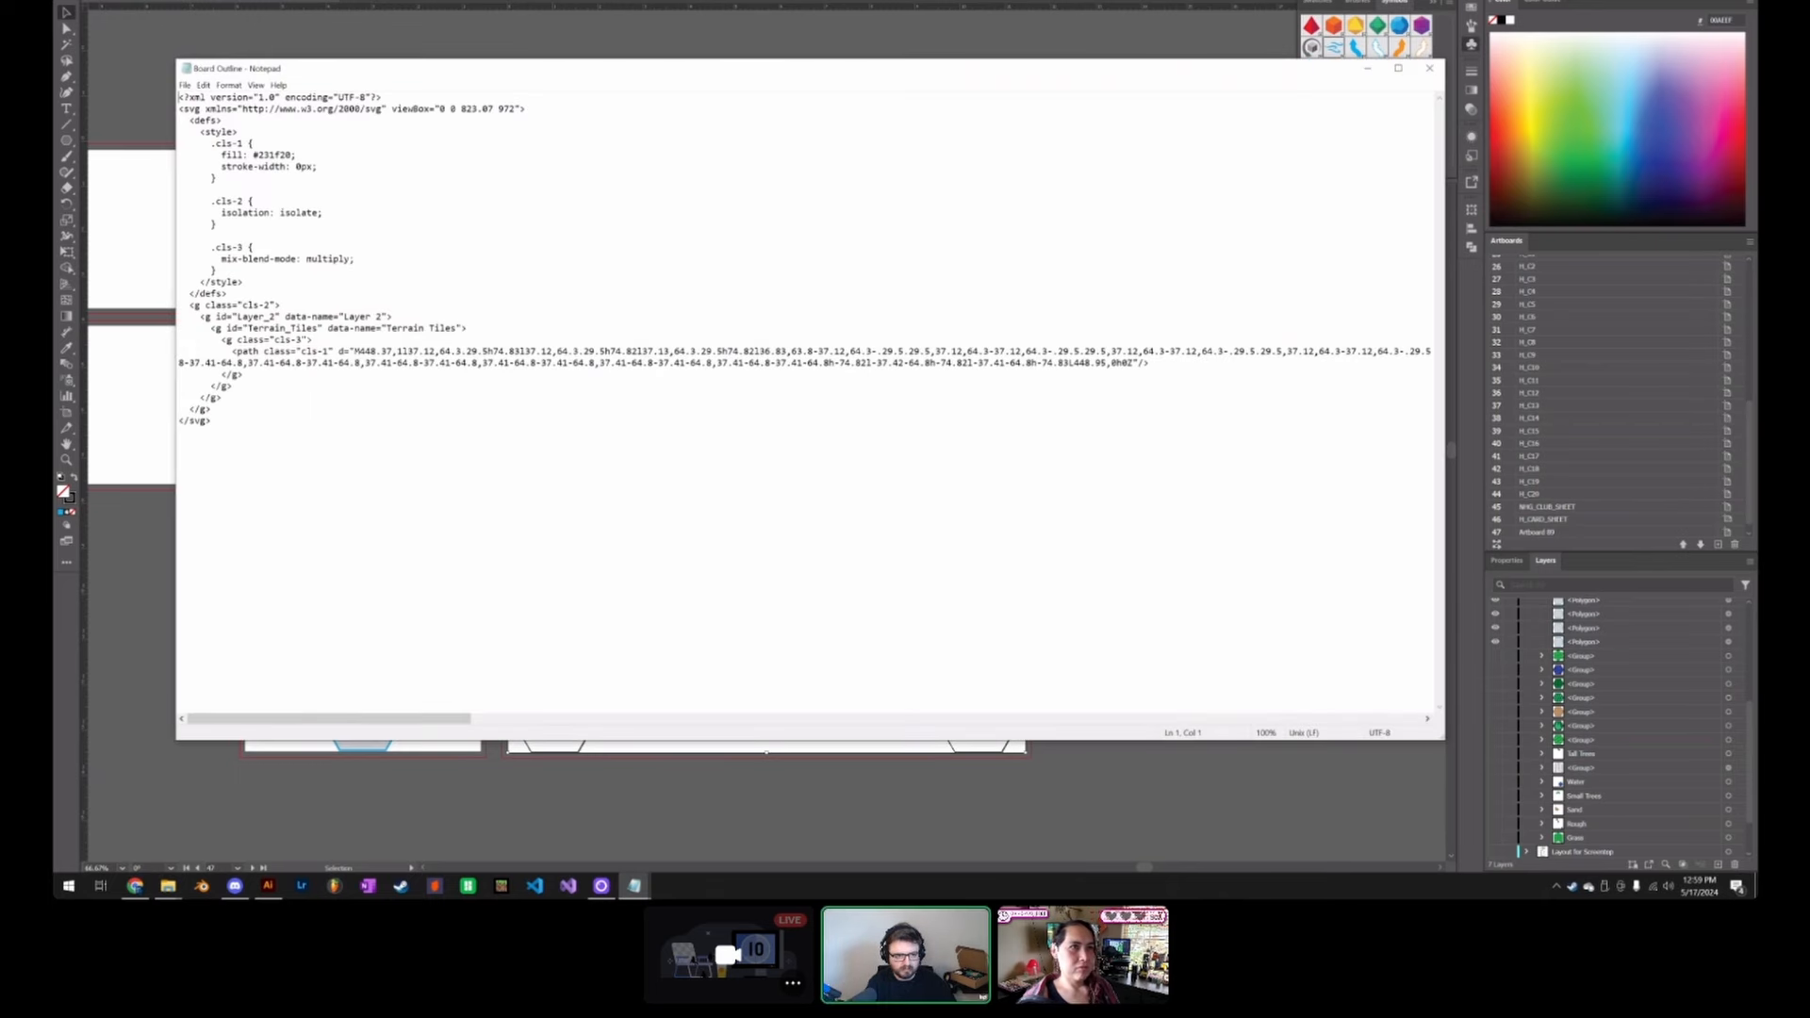
Step: Copy the path's d data from Board Outline and replace the whole HG_Boards path definition with it
{"action": "left_click_drag", "start_coordinate": [354, 351], "coordinate": [1120, 363]}
{"action": "key", "text": "ctrl+c"}
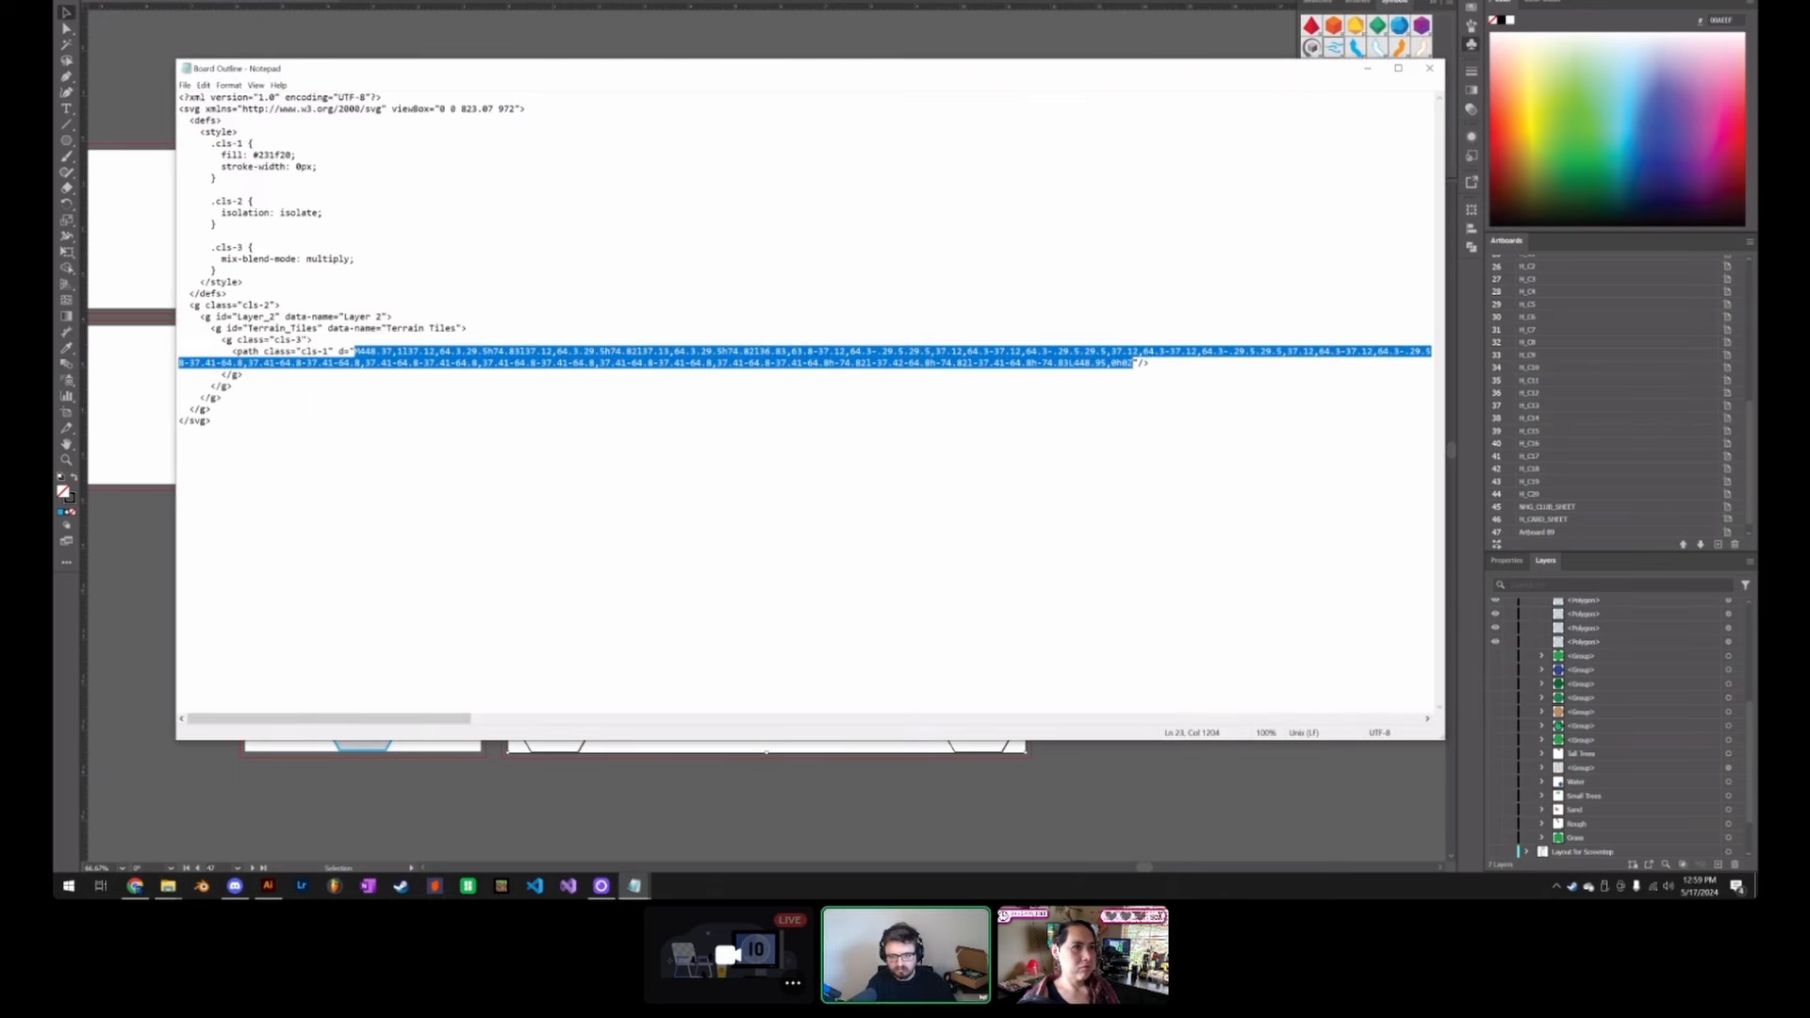
{"action": "left_click", "coordinate": [135, 886]}
{"action": "key", "text": "ctrl+a"}
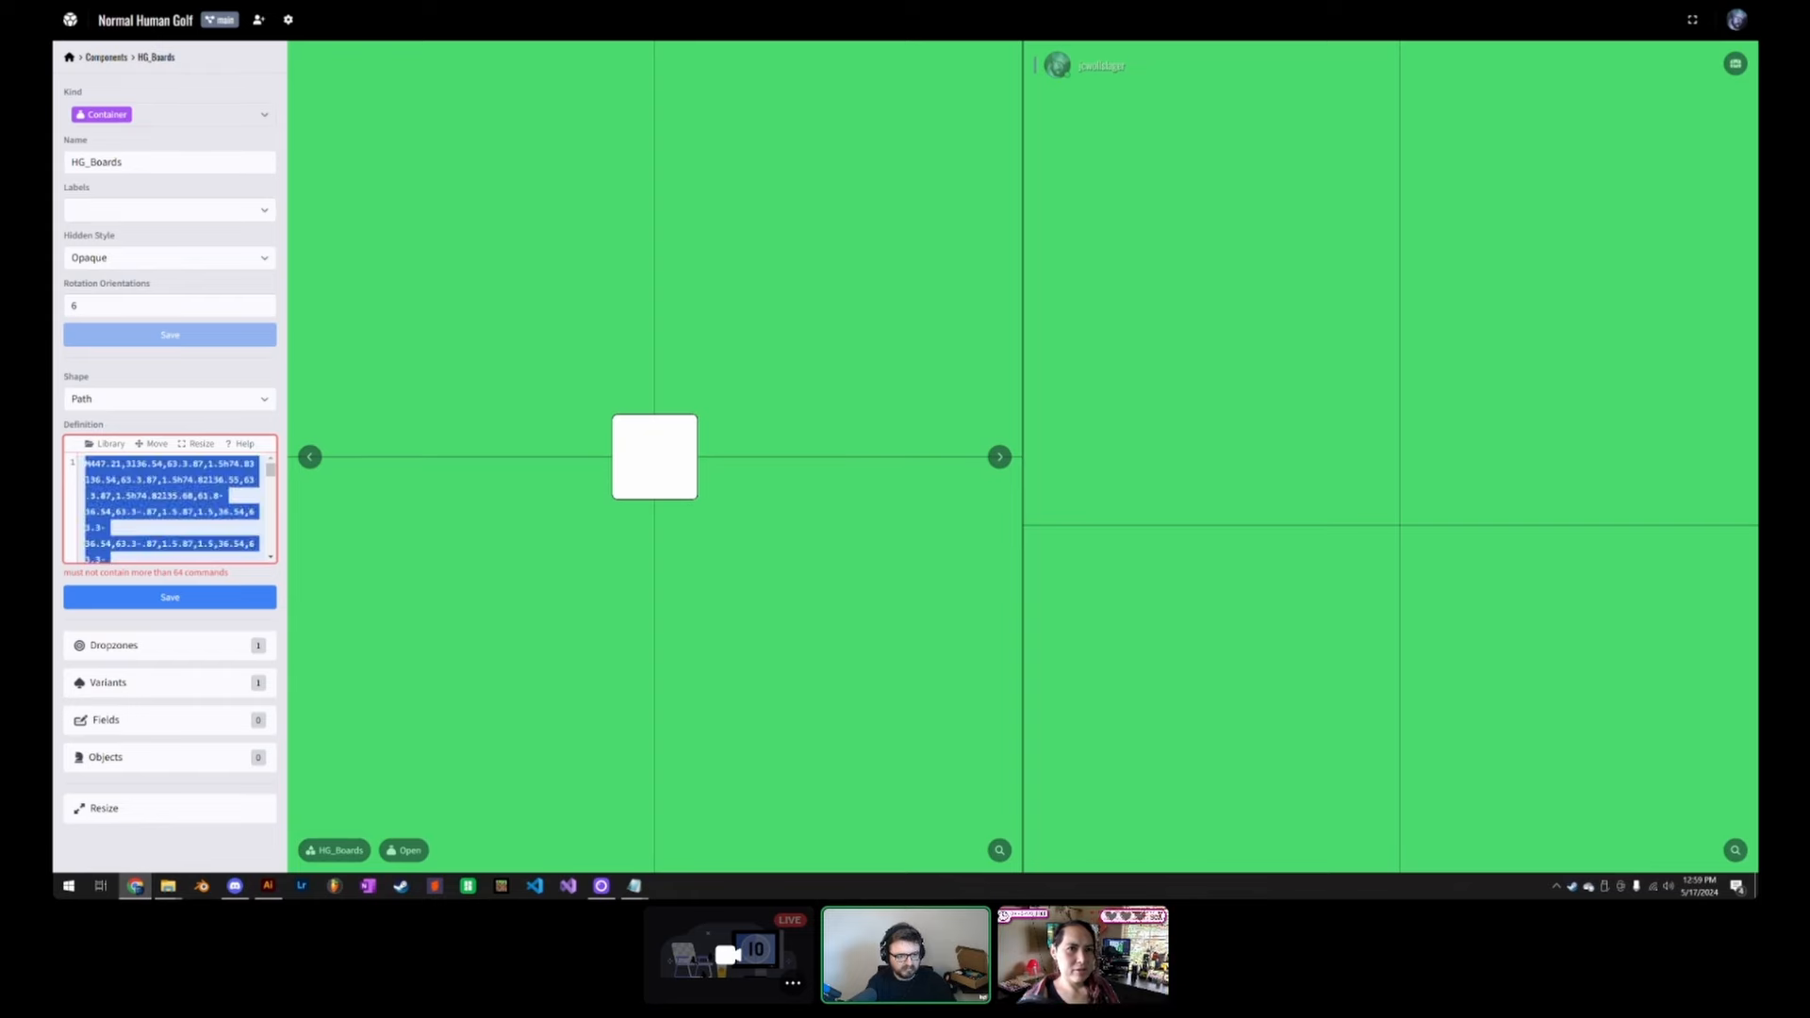
{"action": "key", "text": "ctrl+v"}
{"action": "left_click", "coordinate": [169, 507]}
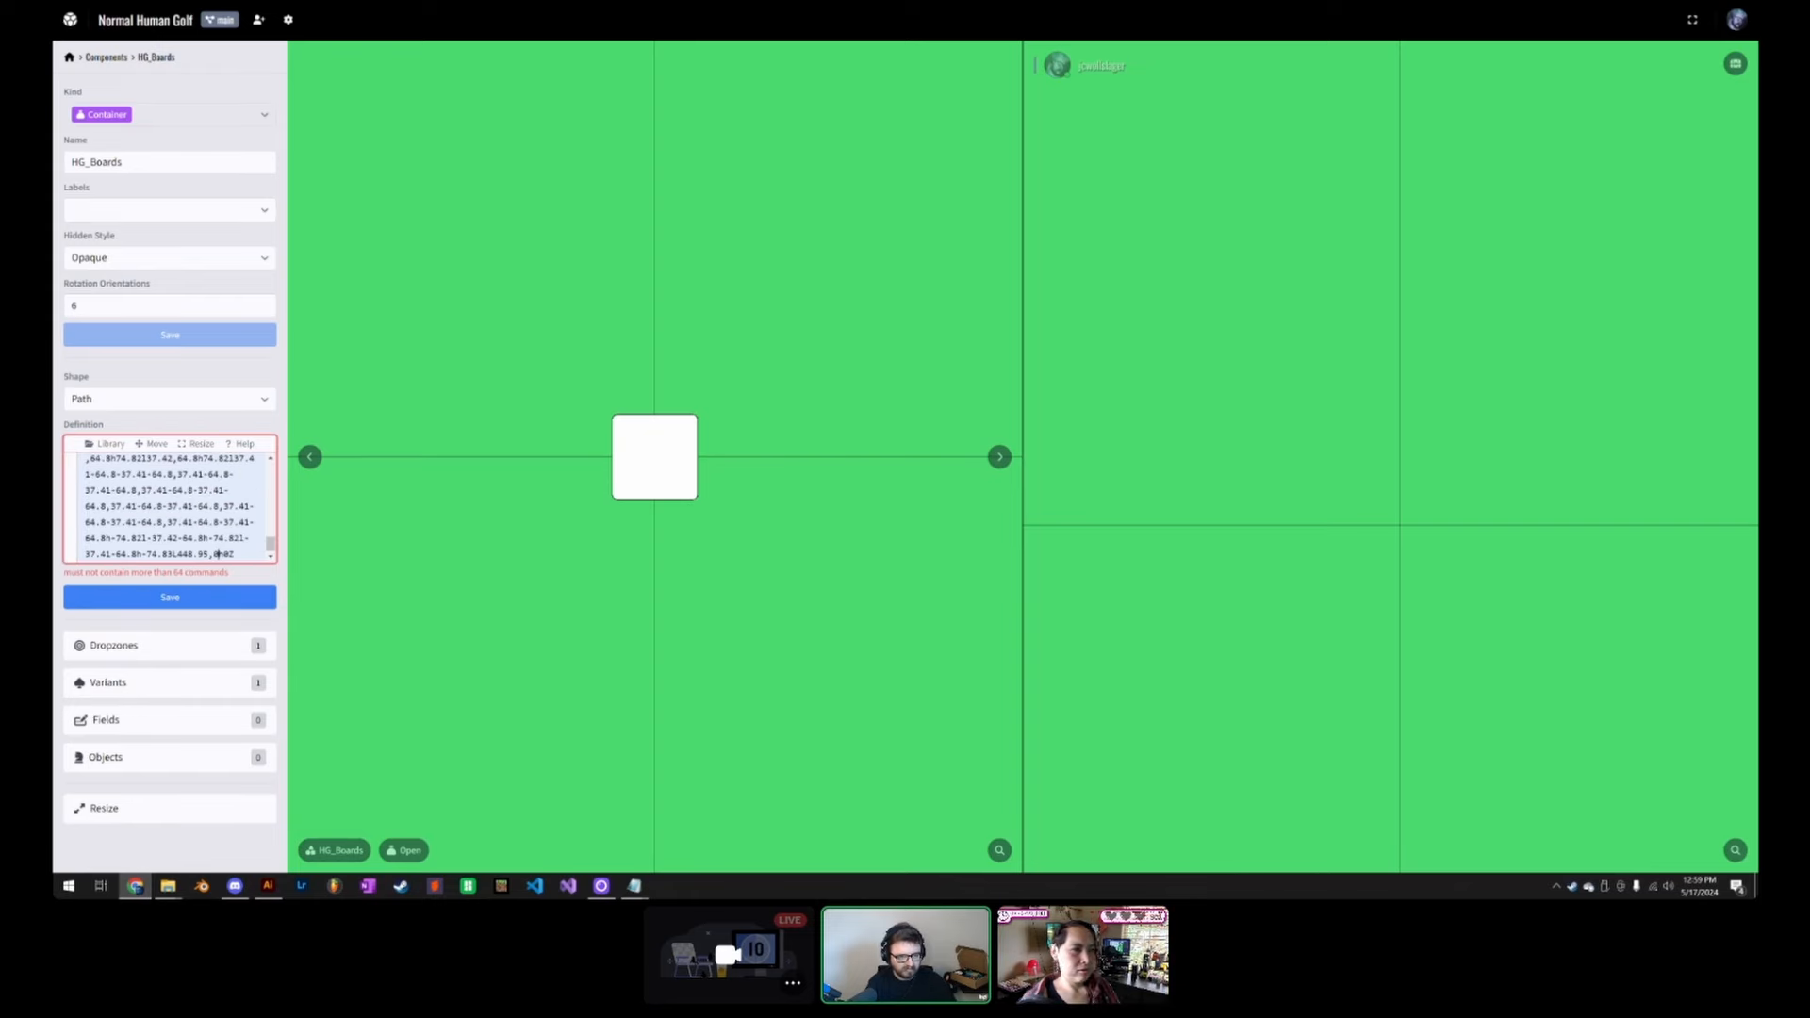
{"action": "key", "text": "ctrl+a"}
{"action": "key", "text": "ctrl+v"}
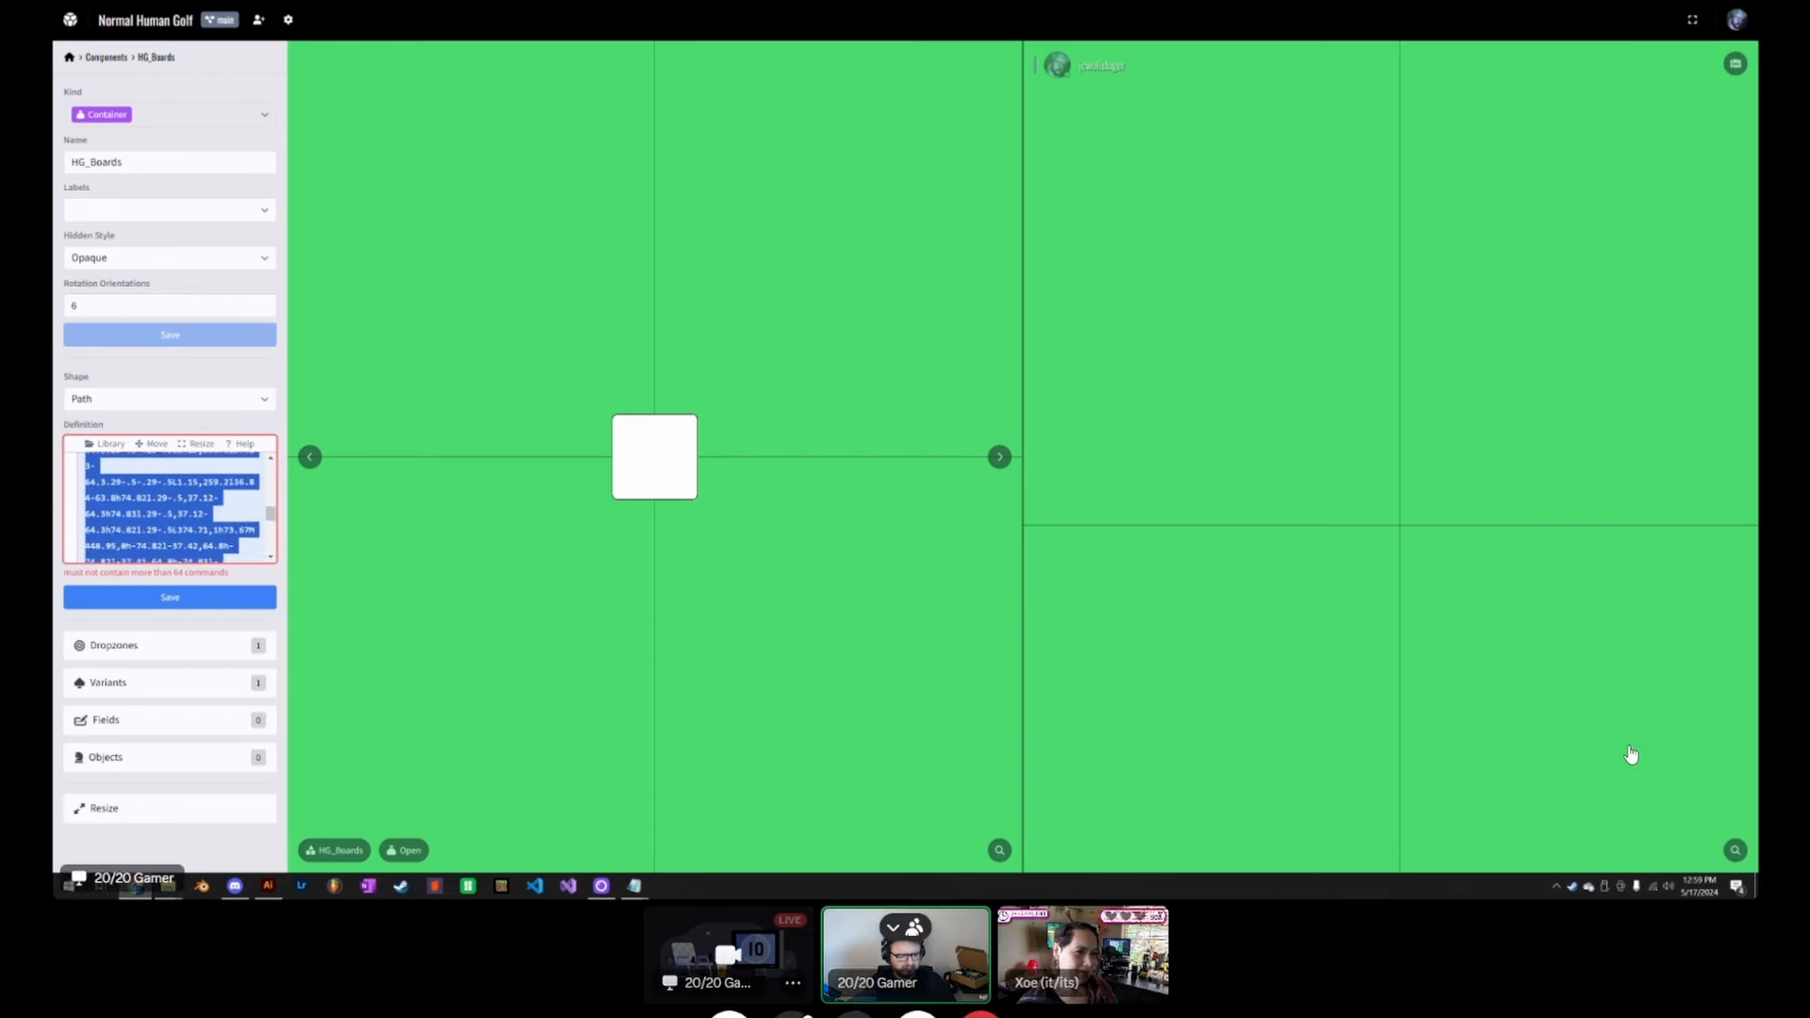
{"action": "key", "text": "ctrl+a"}
{"action": "scroll", "coordinate": [170, 508], "scroll_direction": "down", "scroll_amount": 5}
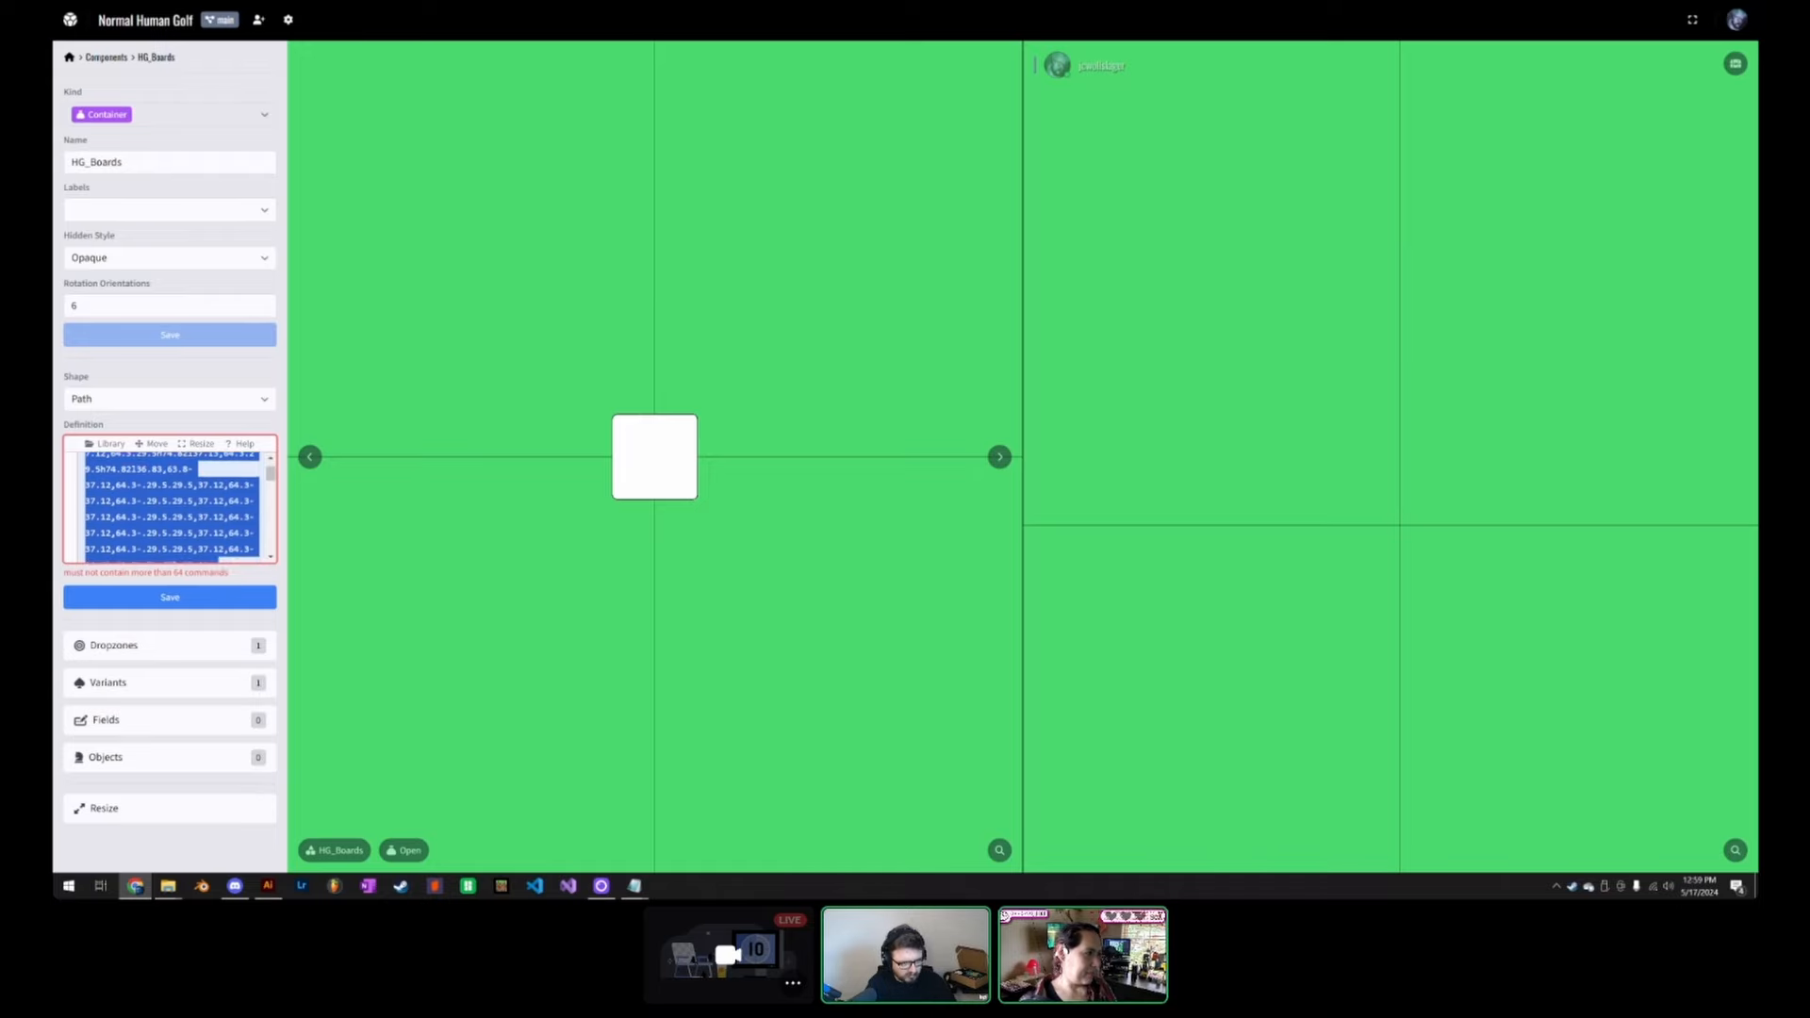
{"action": "scroll", "coordinate": [170, 507], "scroll_direction": "up", "scroll_amount": 5}
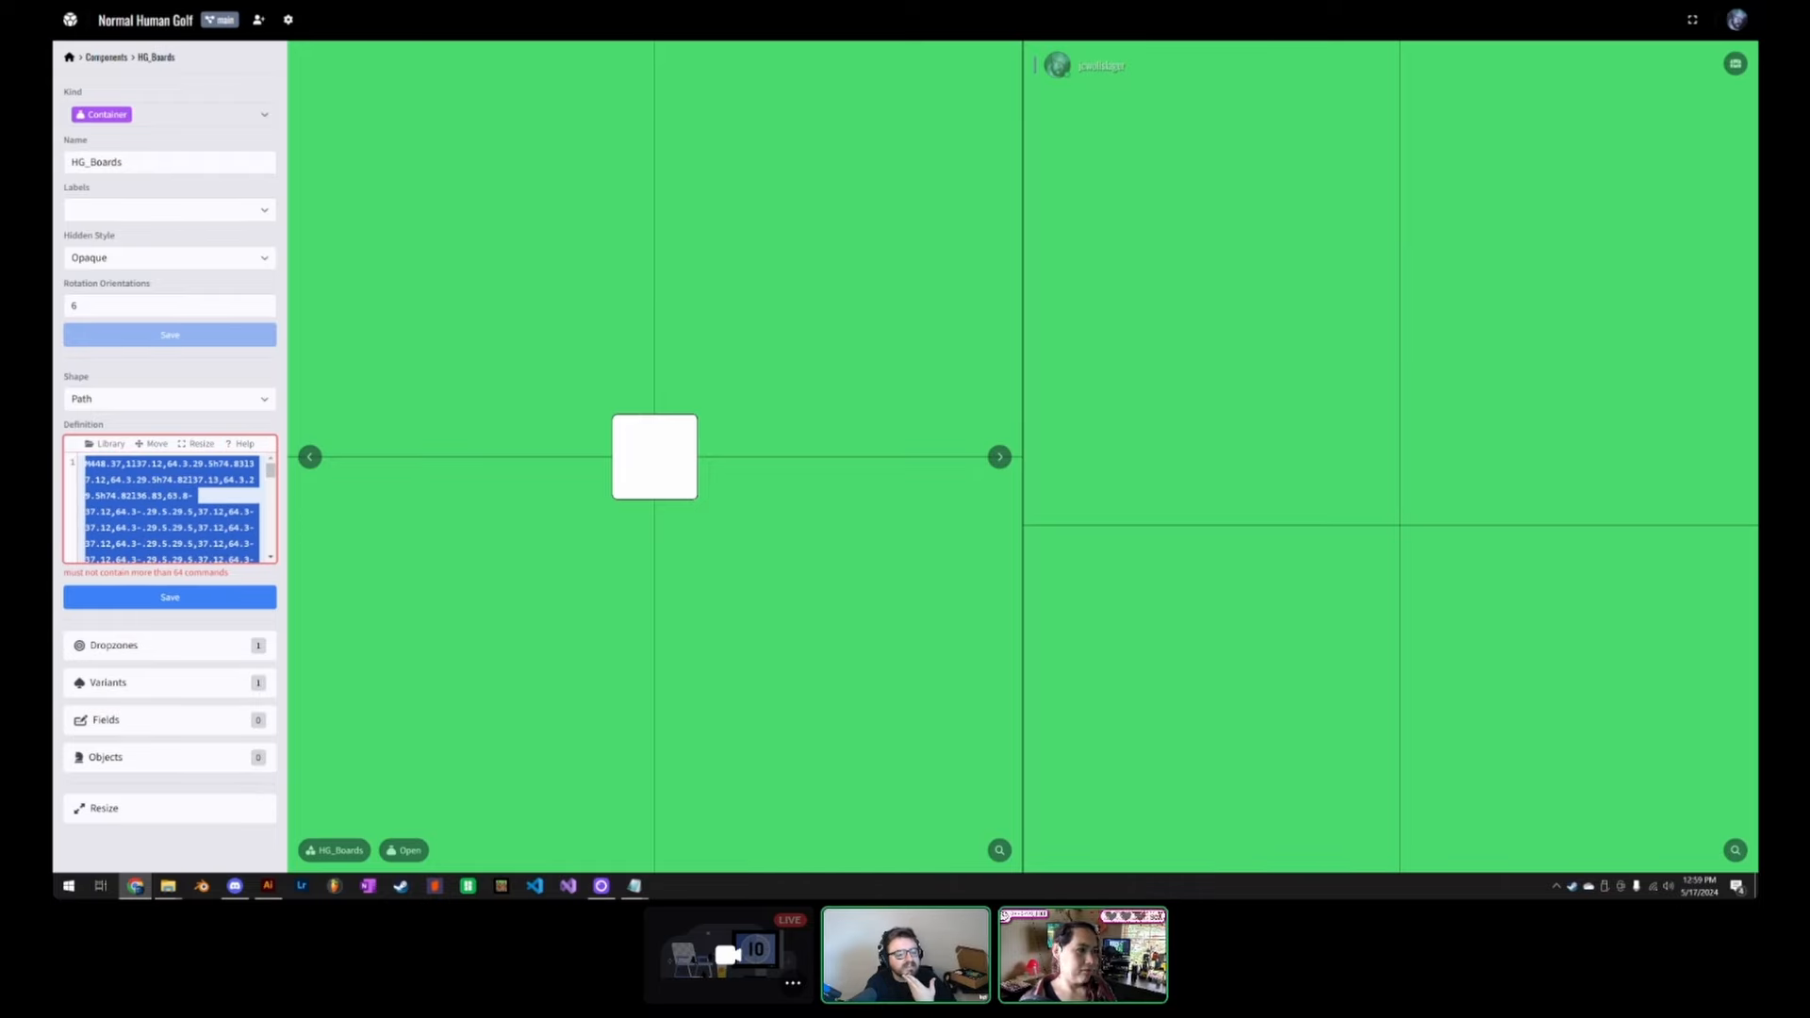
Step: Replace the HG_Boards path definition with the d data from chevron.svg and save the shape
{"action": "key", "text": "alt+Tab"}
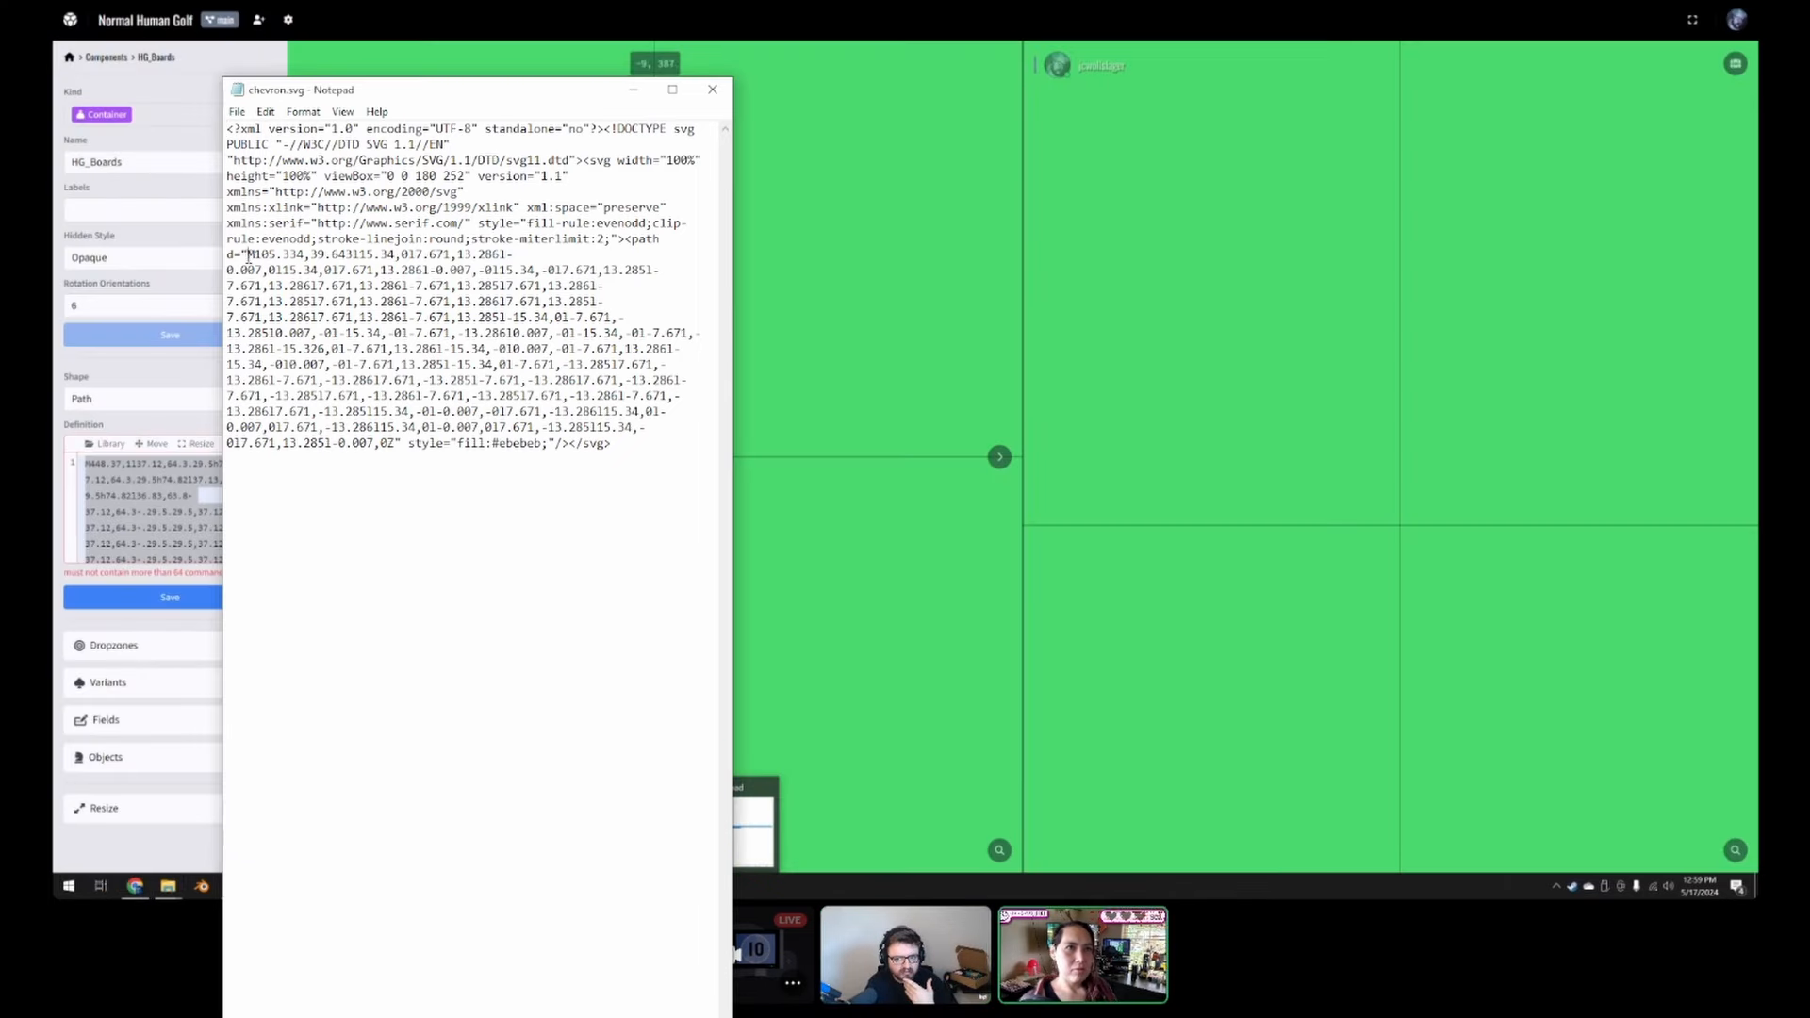
{"action": "left_click_drag", "start_coordinate": [249, 255], "coordinate": [418, 444]}
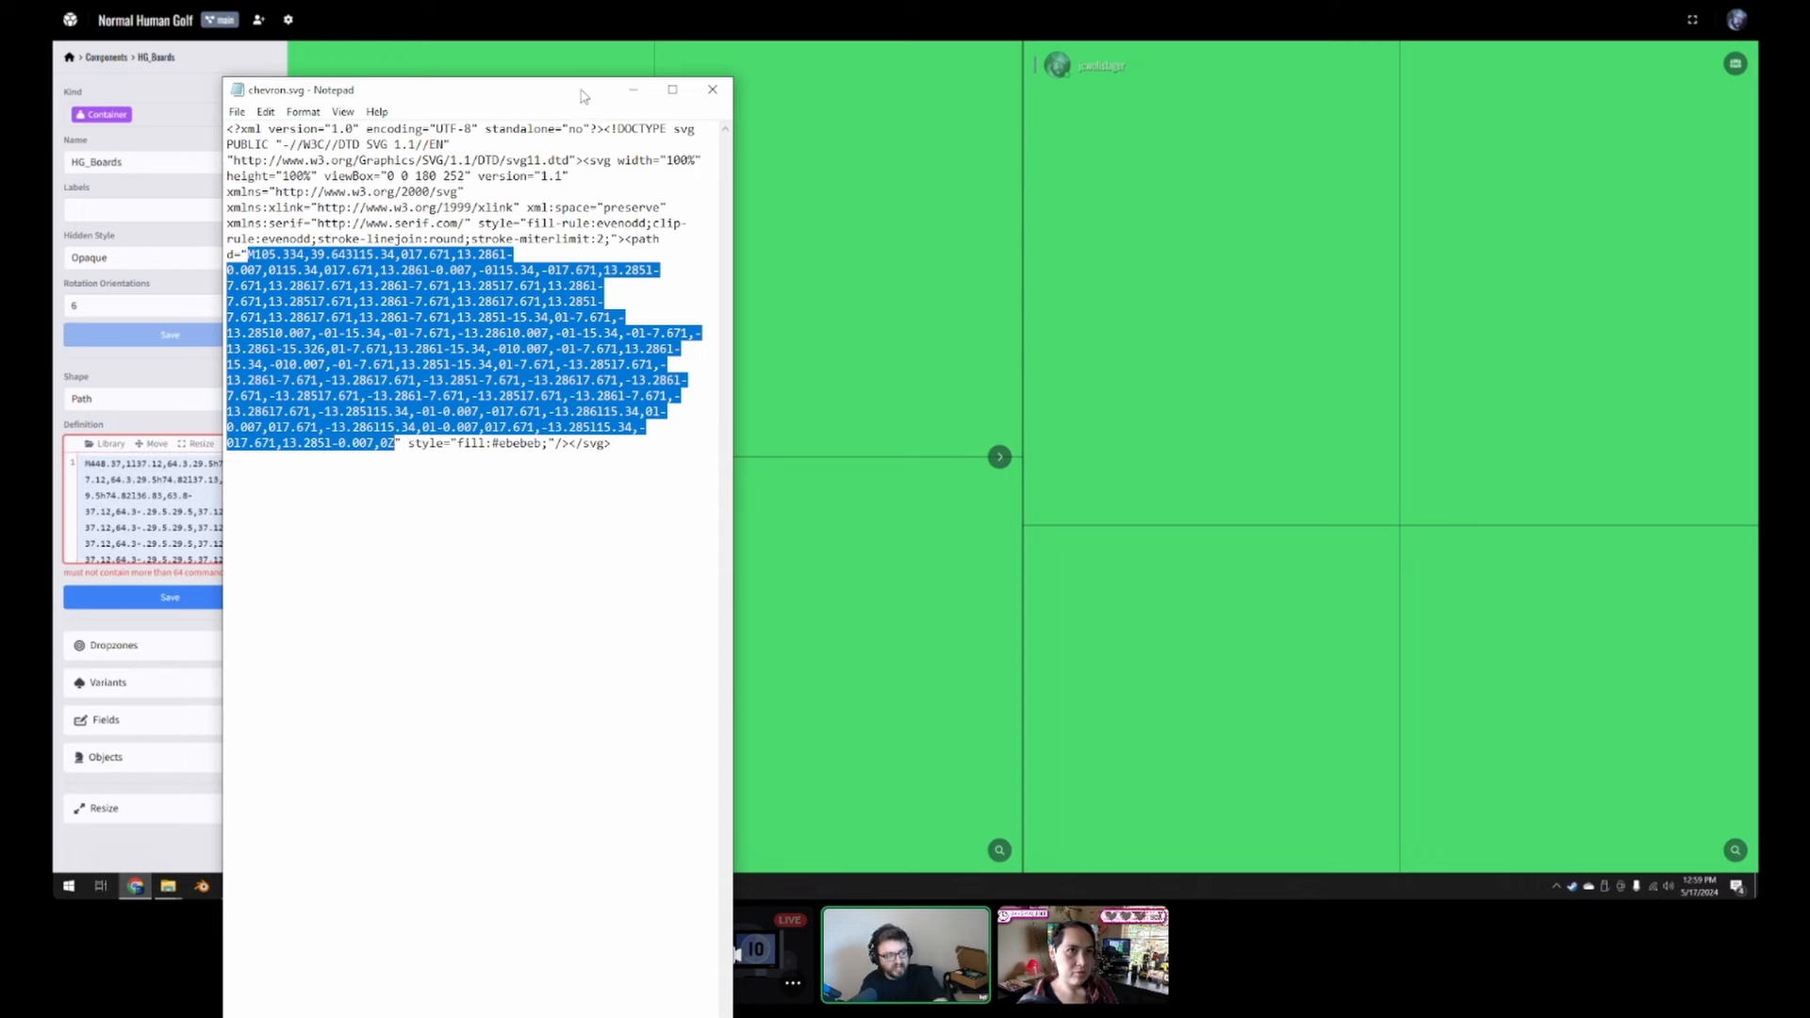
{"action": "left_click_drag", "start_coordinate": [584, 97], "coordinate": [1809, 58]}
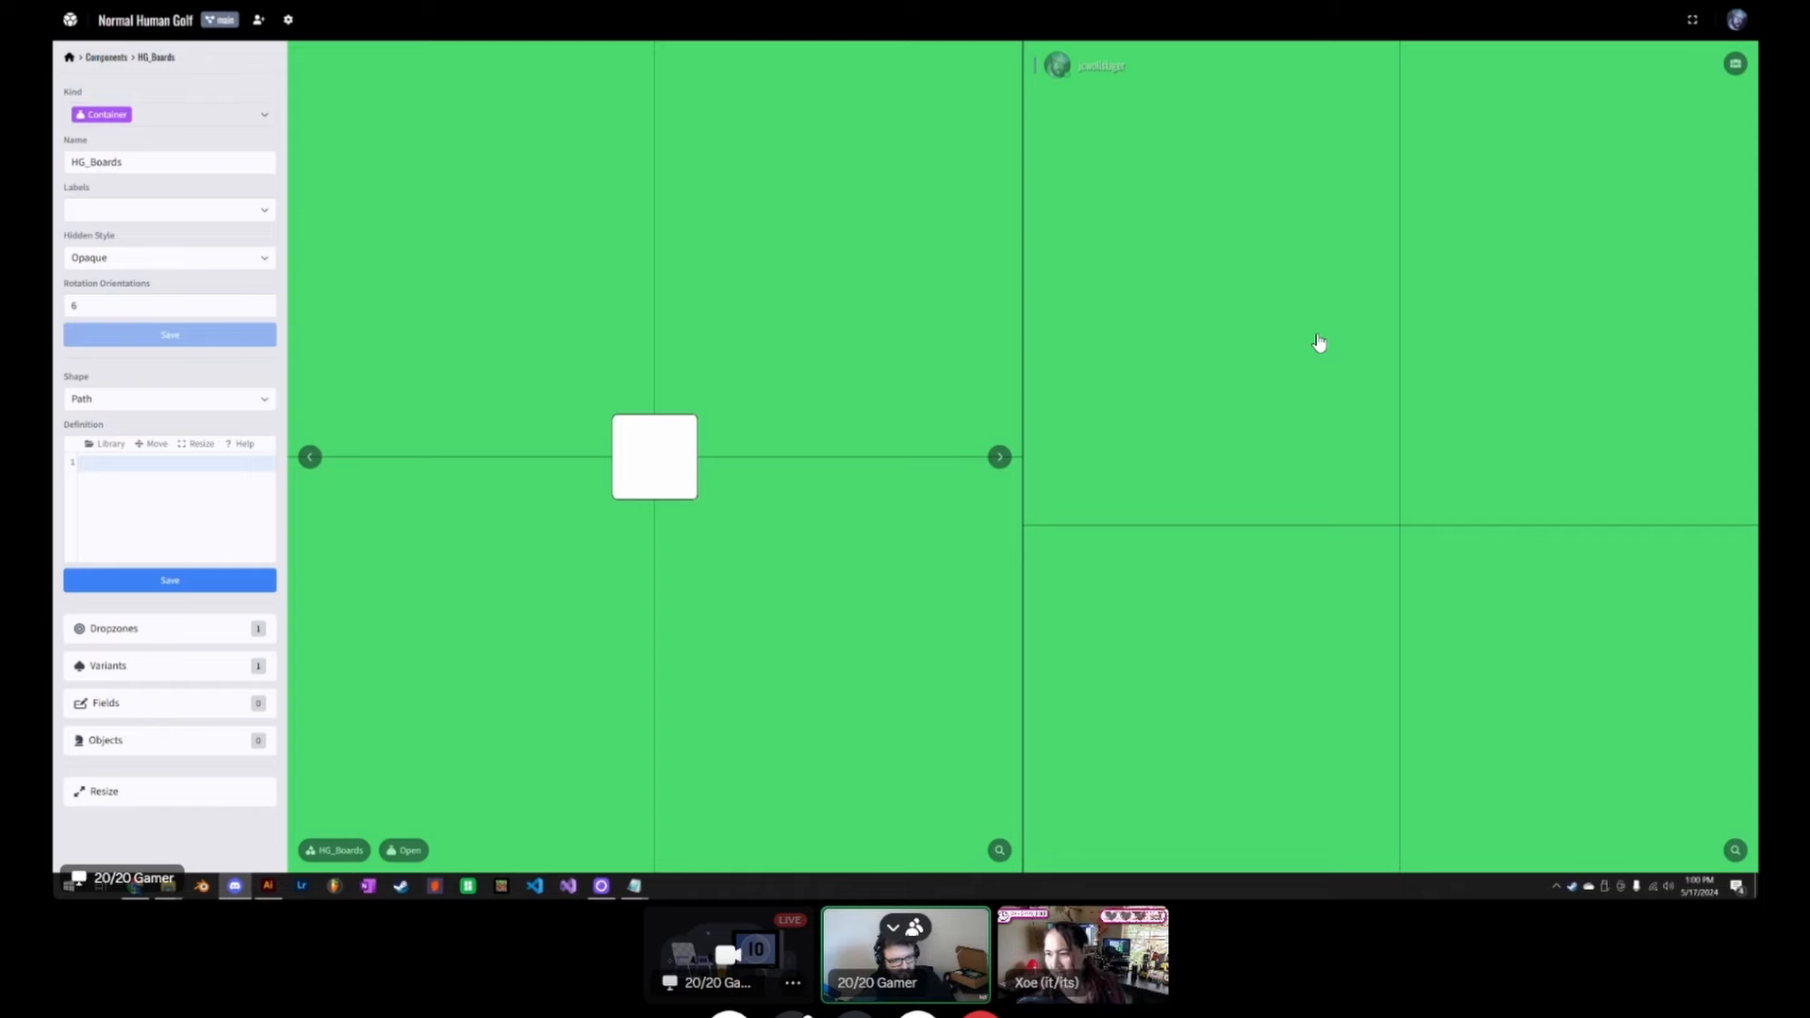
{"action": "key", "text": "ctrl+v"}
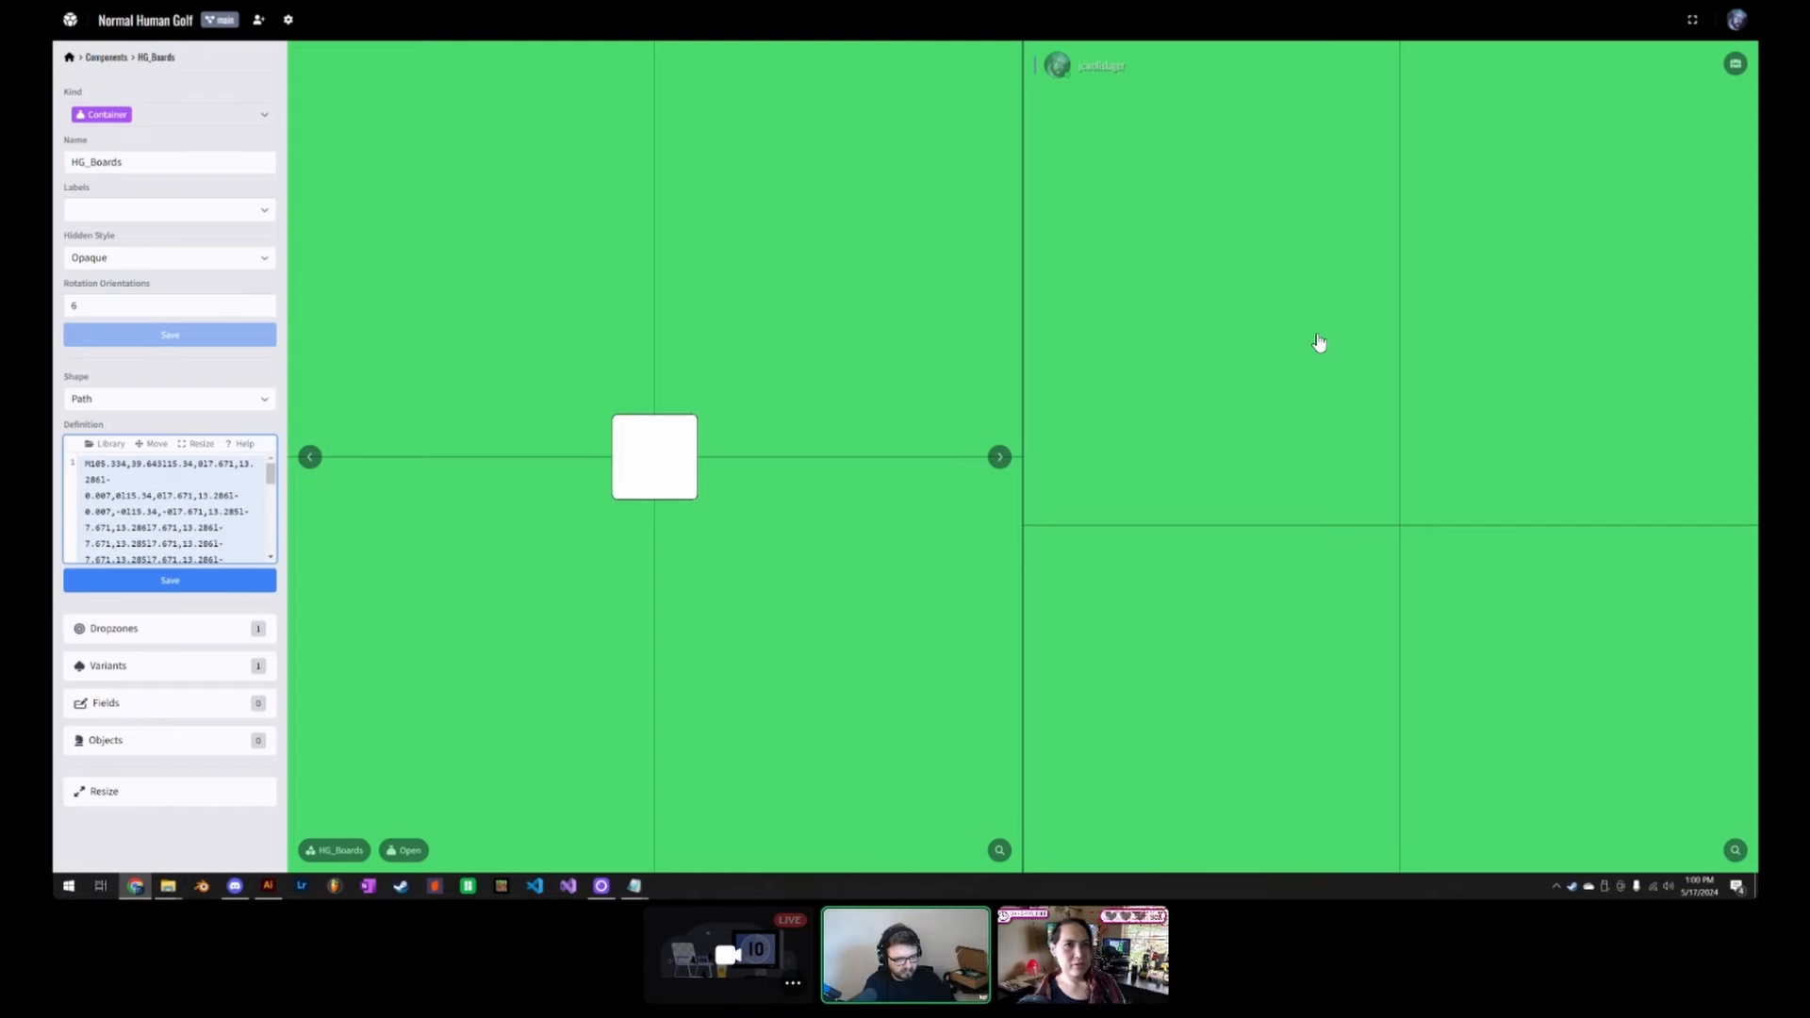
{"action": "scroll", "coordinate": [169, 505], "scroll_direction": "down", "scroll_amount": 4}
{"action": "left_click", "coordinate": [154, 586]}
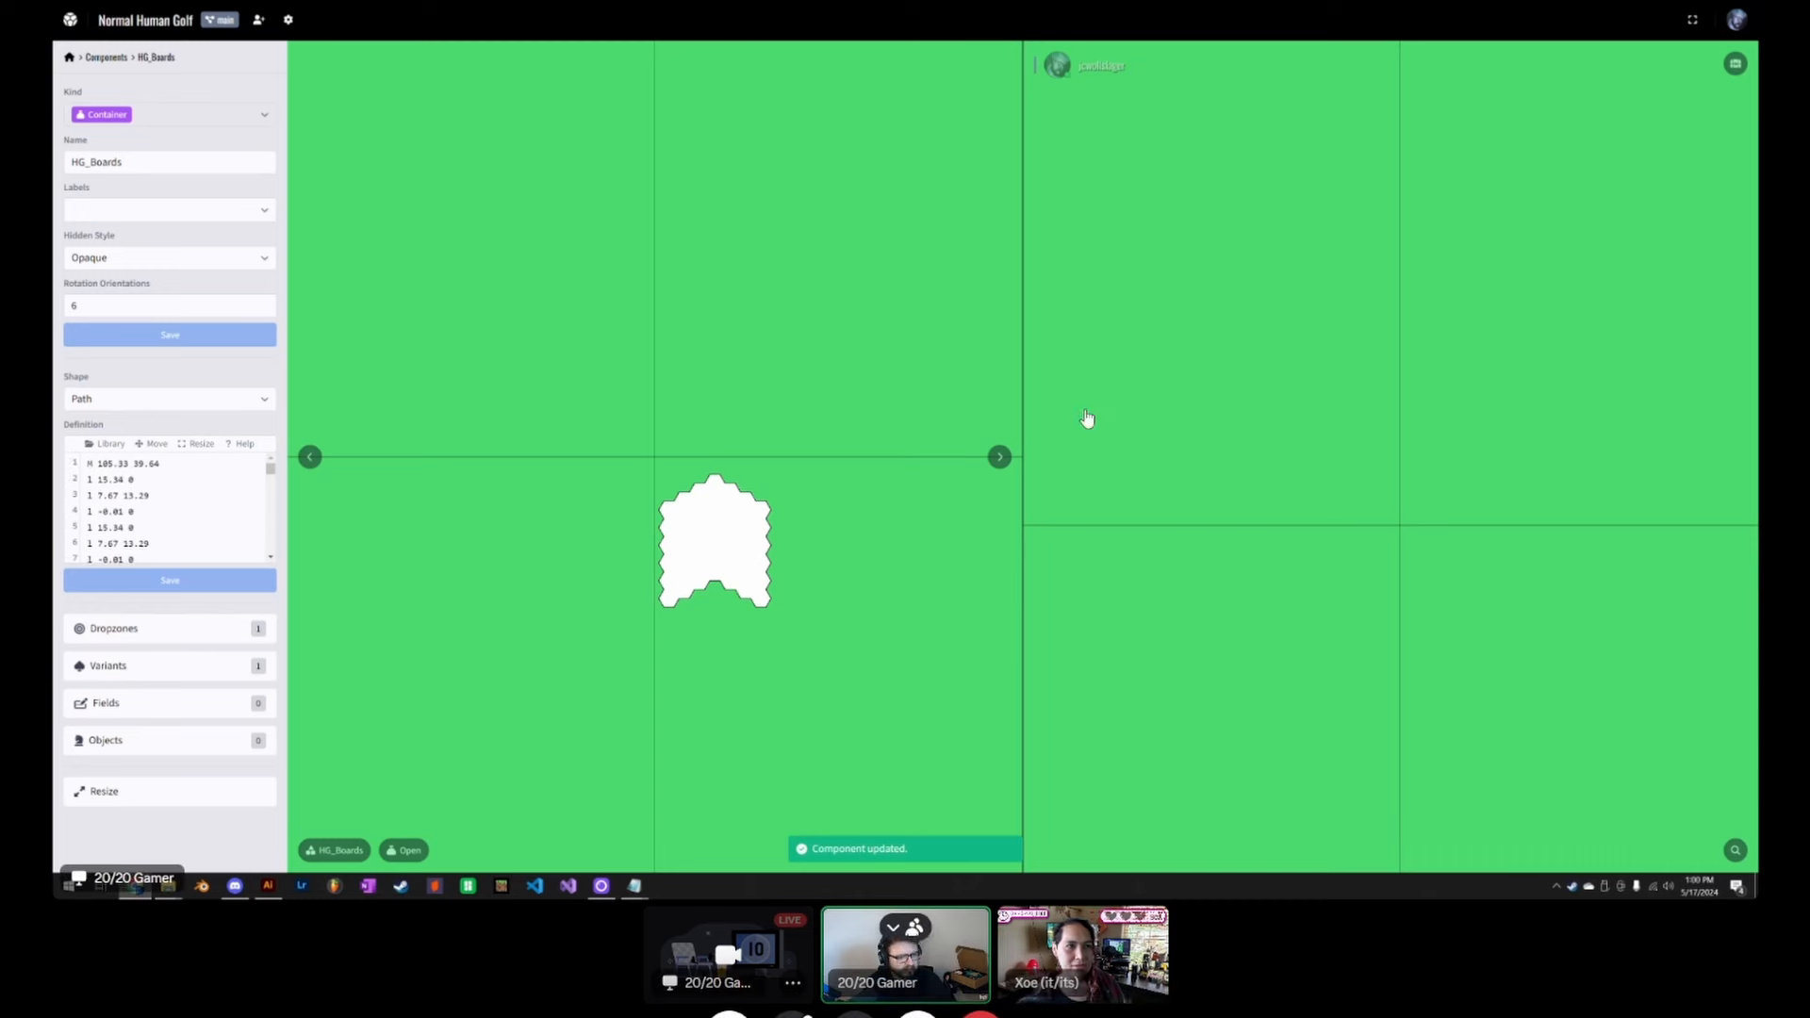
Step: Examine the command lines of the saved HG_Boards path definition, going down from the second line
{"action": "left_click", "coordinate": [93, 480]}
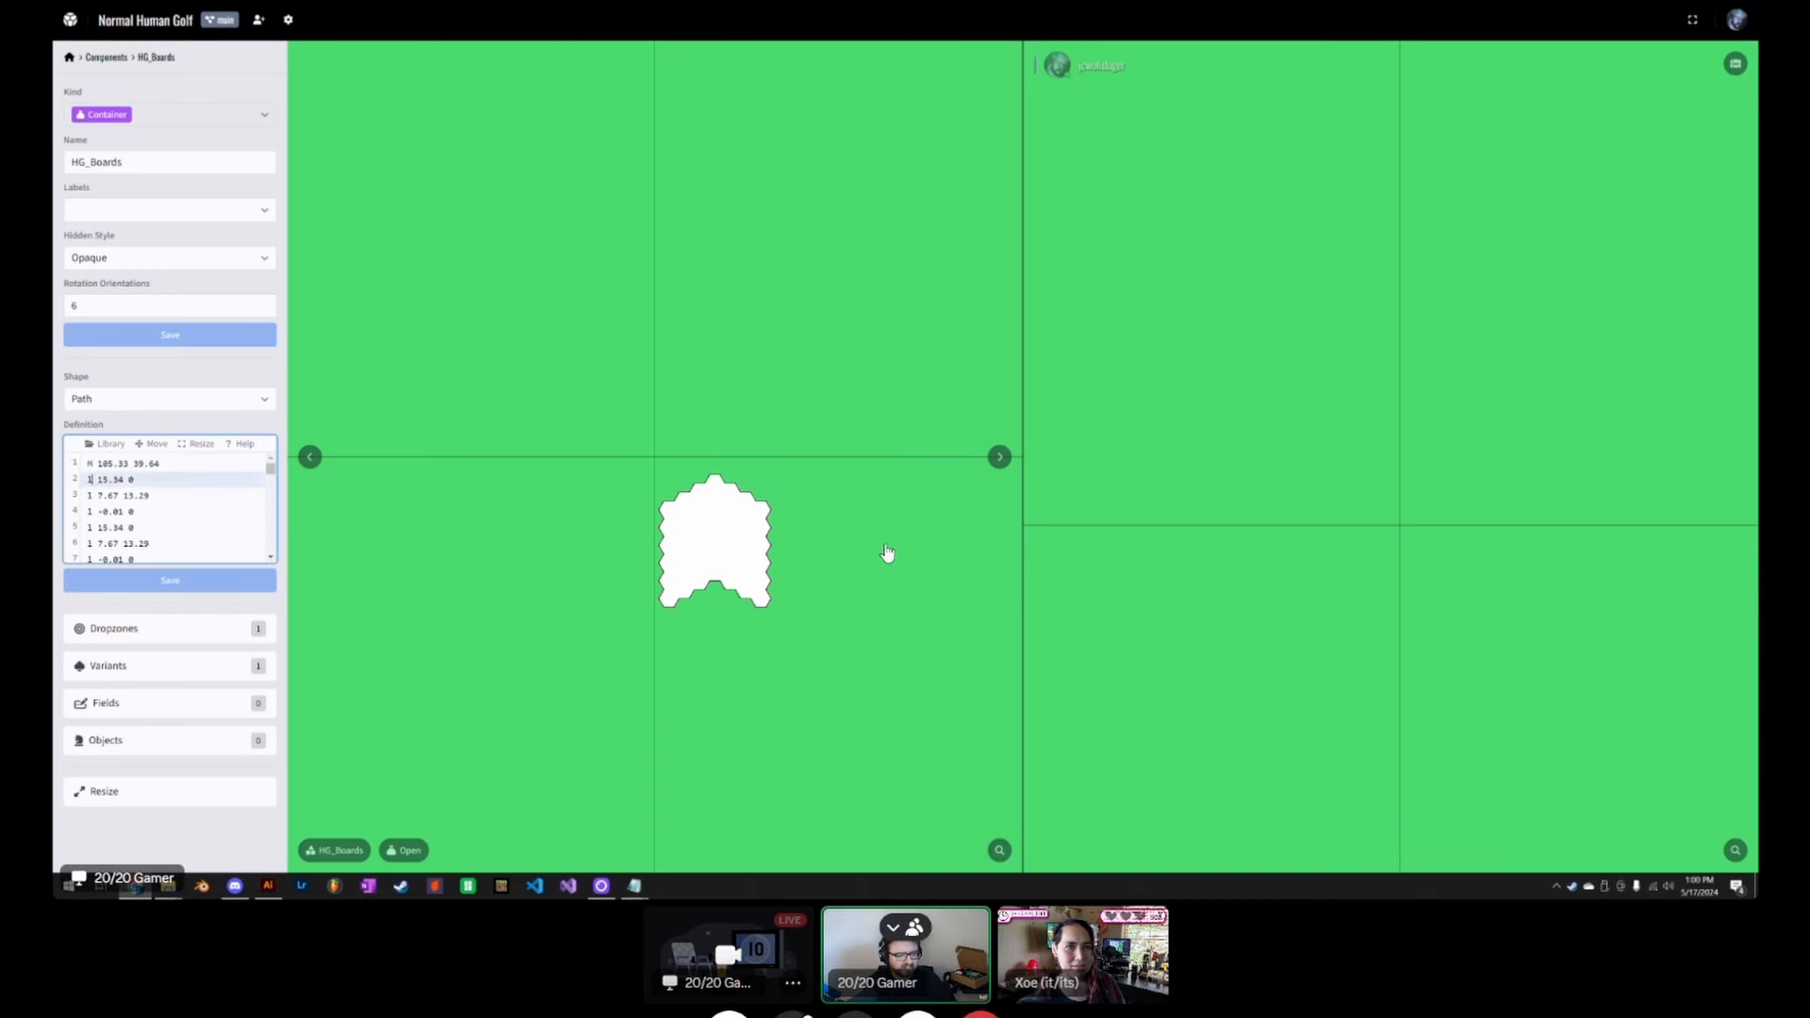
{"action": "key", "text": "Down"}
{"action": "key", "text": "Down"}
{"action": "key", "text": "Down"}
{"action": "key", "text": "Down"}
{"action": "key", "text": "Down"}
{"action": "key", "text": "Down"}
{"action": "key", "text": "Down"}
{"action": "key", "text": "Down"}
{"action": "key", "text": "Down"}
{"action": "key", "text": "Down"}
{"action": "key", "text": "Down"}
{"action": "key", "text": "Down"}
{"action": "key", "text": "Down"}
{"action": "key", "text": "Down"}
{"action": "key", "text": "Down"}
{"action": "key", "text": "Down"}
{"action": "key", "text": "Down"}
{"action": "key", "text": "Down"}
{"action": "key", "text": "Down"}
{"action": "key", "text": "Down"}
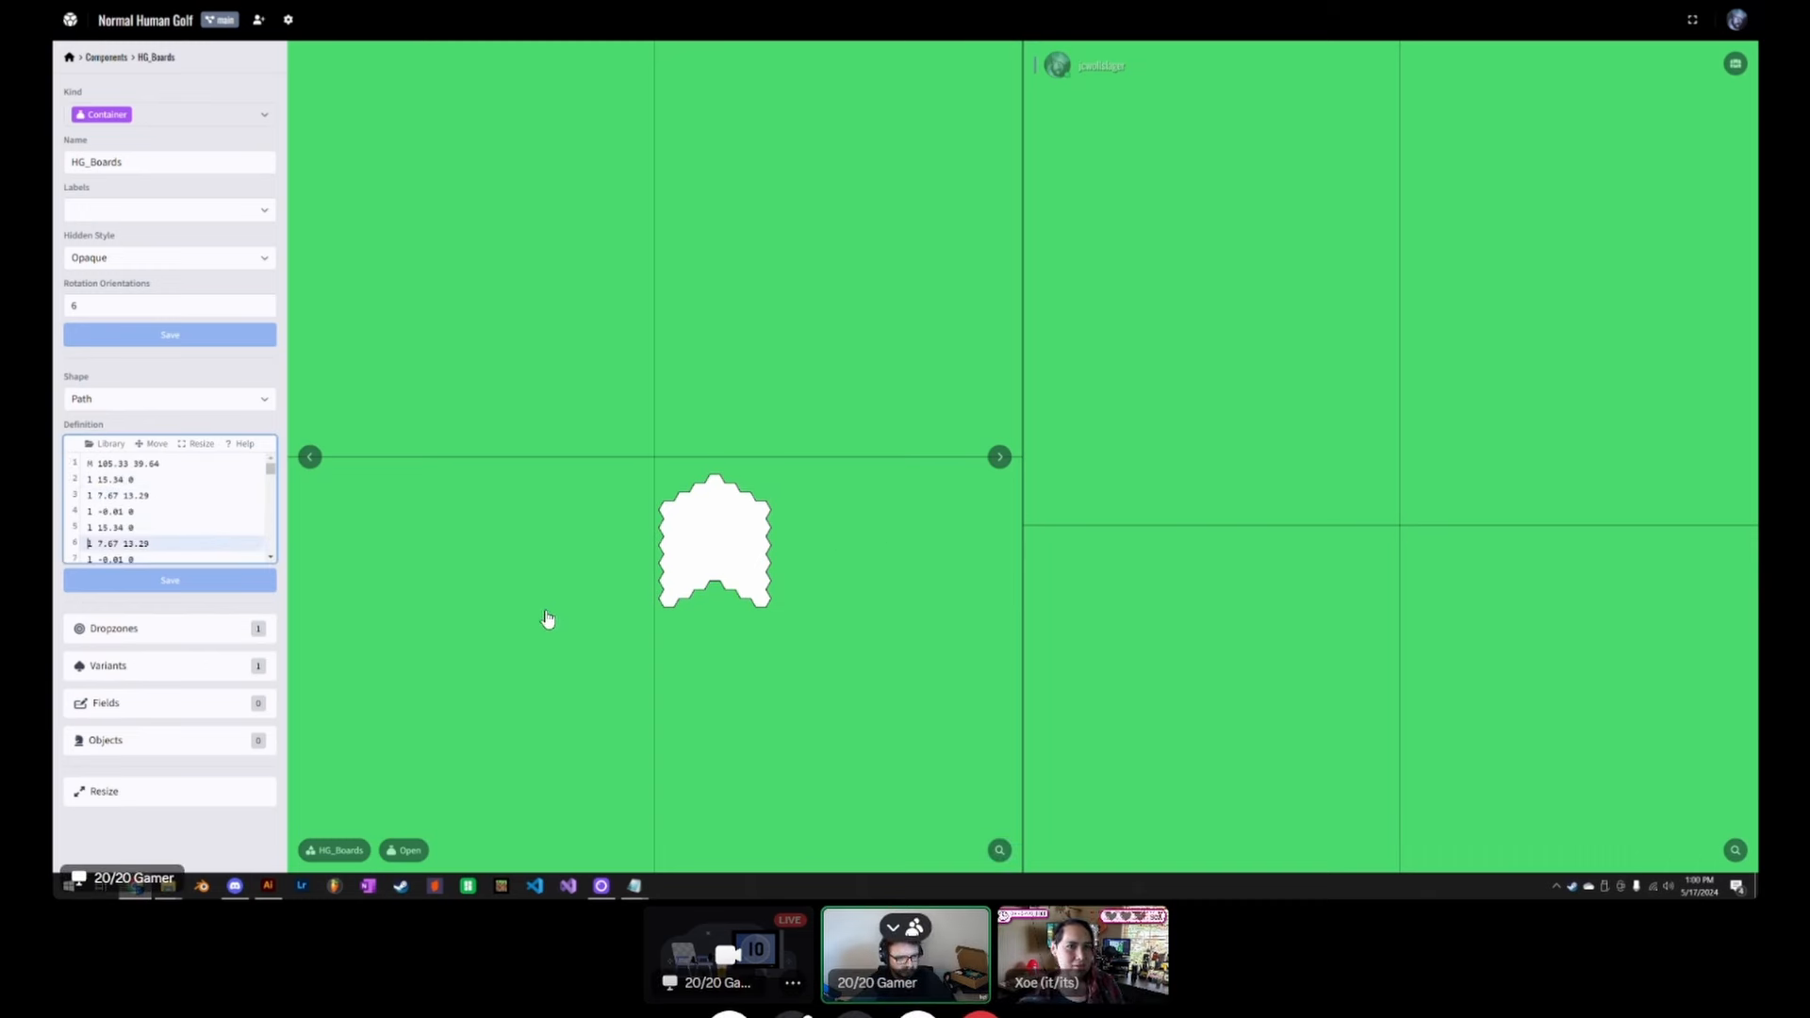
Step: Examine the remaining command lines of the HG_Boards path definition down to its final line
{"action": "key", "text": "Down"}
{"action": "key", "text": "Down"}
{"action": "key", "text": "Down"}
{"action": "key", "text": "Down"}
{"action": "key", "text": "Down"}
{"action": "key", "text": "Down"}
{"action": "key", "text": "Down"}
{"action": "key", "text": "Down"}
{"action": "key", "text": "Down"}
{"action": "key", "text": "Down"}
{"action": "key", "text": "Down"}
{"action": "key", "text": "Down"}
{"action": "key", "text": "Down"}
{"action": "key", "text": "Down"}
{"action": "key", "text": "Down"}
{"action": "key", "text": "Down"}
{"action": "key", "text": "Down"}
{"action": "key", "text": "Down"}
{"action": "key", "text": "Down"}
{"action": "key", "text": "Down"}
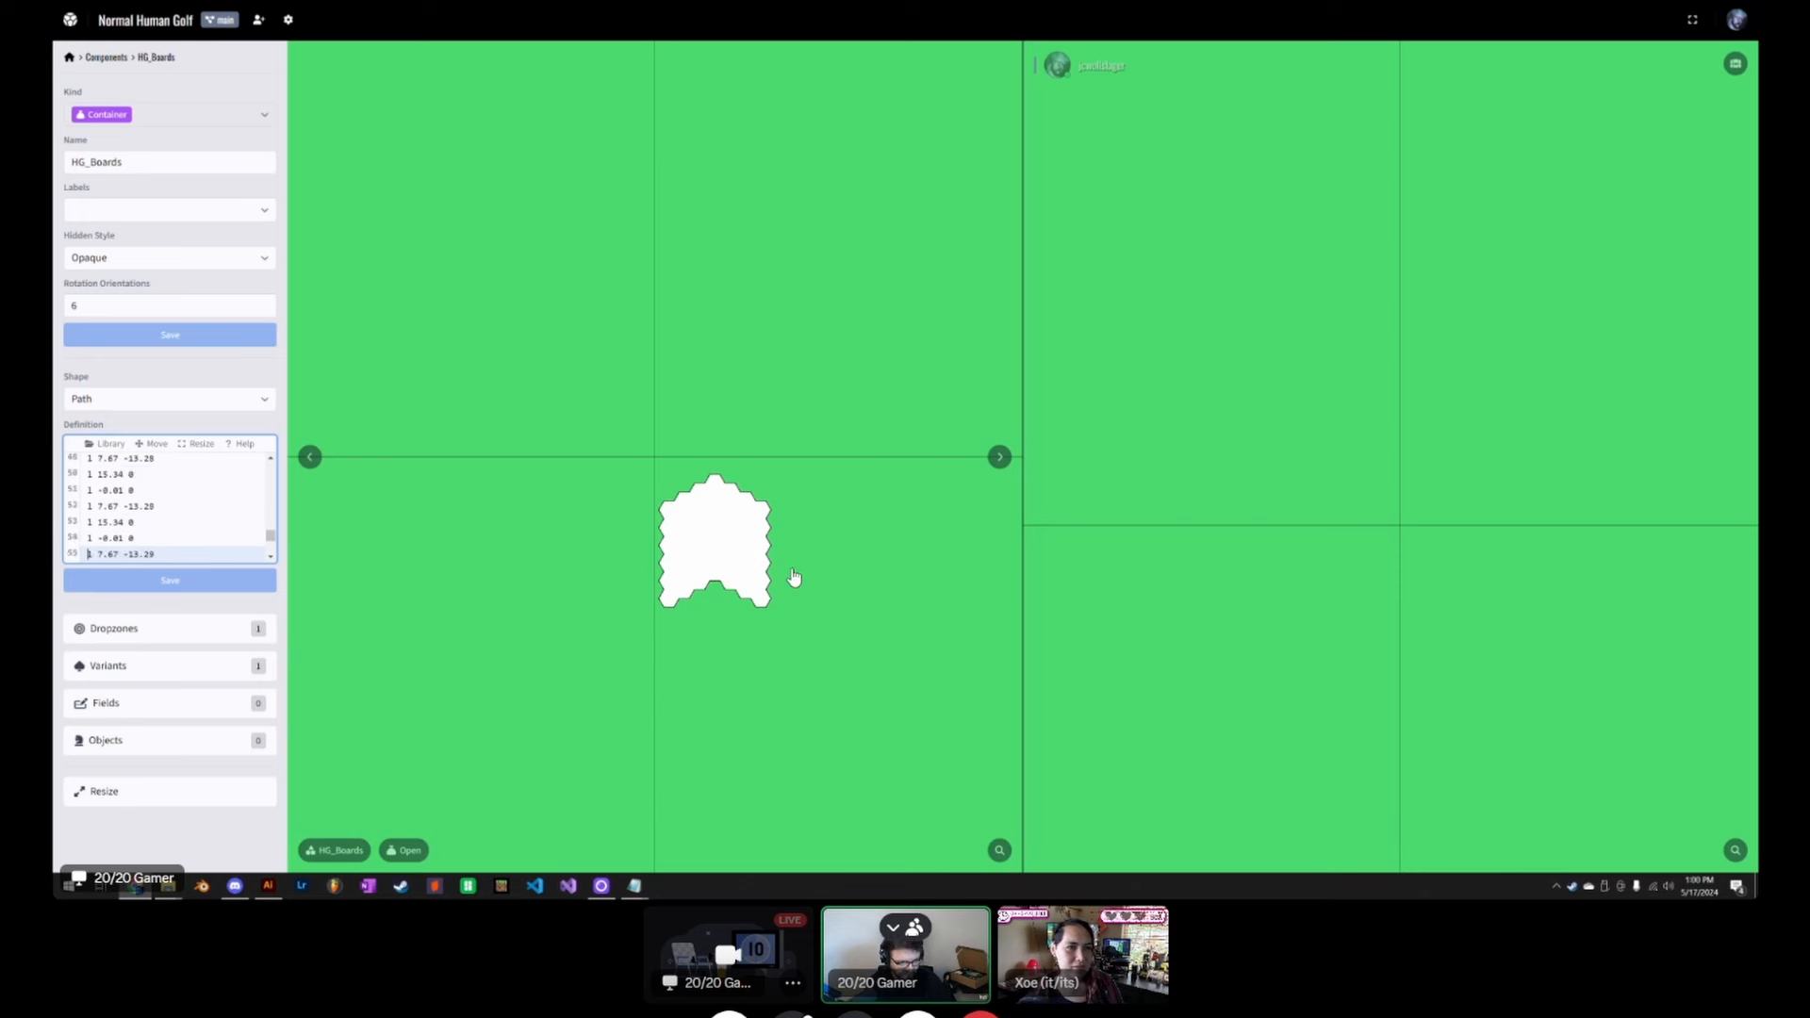
{"action": "left_click", "coordinate": [1173, 466]}
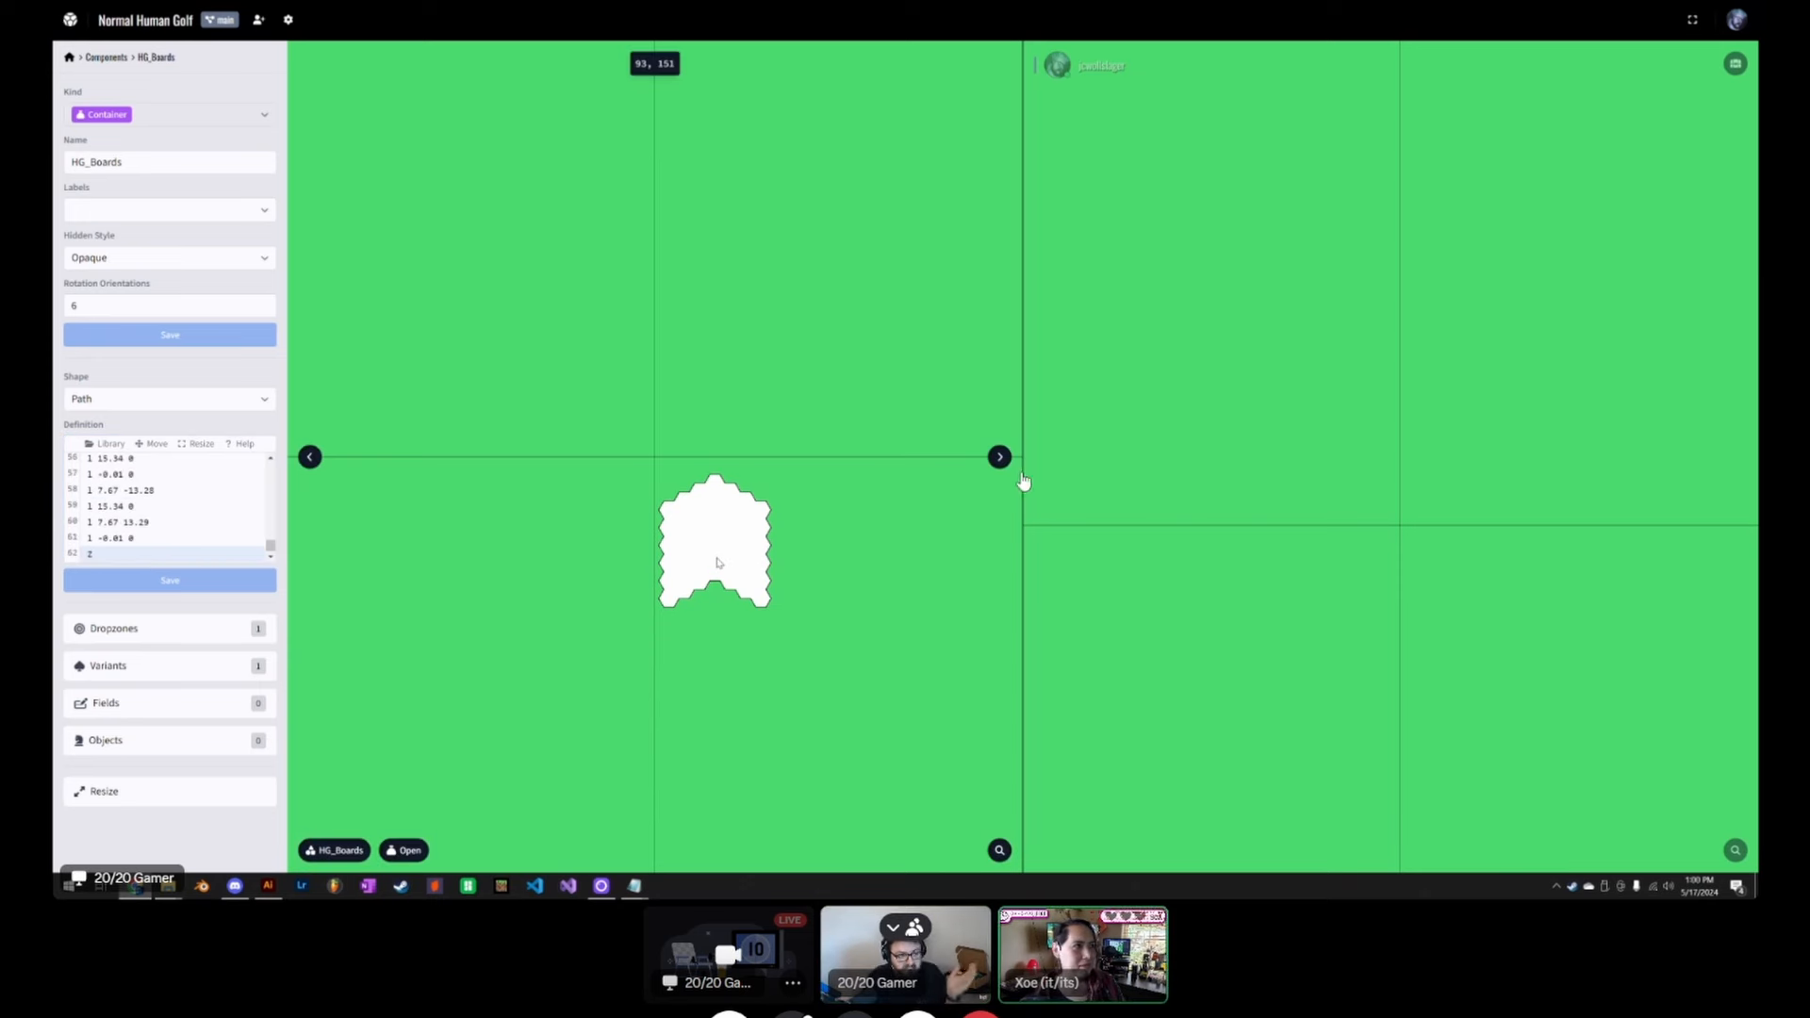
Step: Create a Variant 1 piece of HG_Boards from the chest and place it on the play table
{"action": "left_click", "coordinate": [1735, 66]}
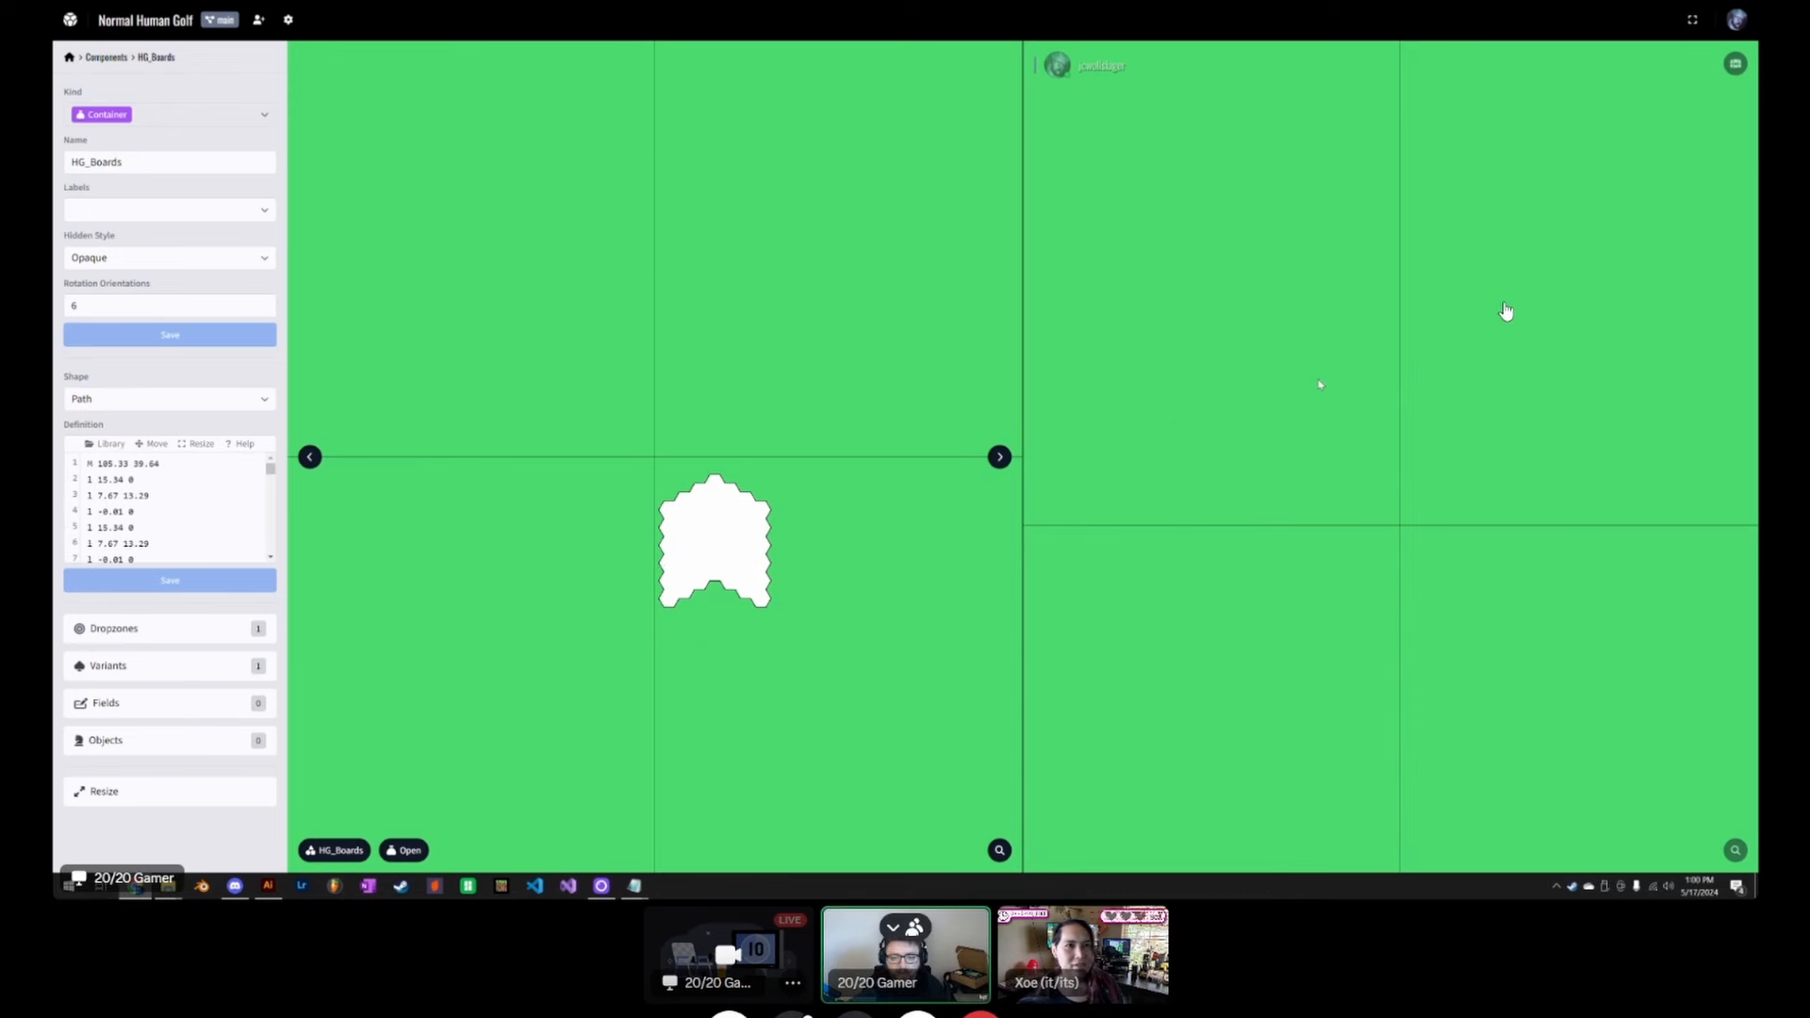
{"action": "left_click", "coordinate": [1558, 316]}
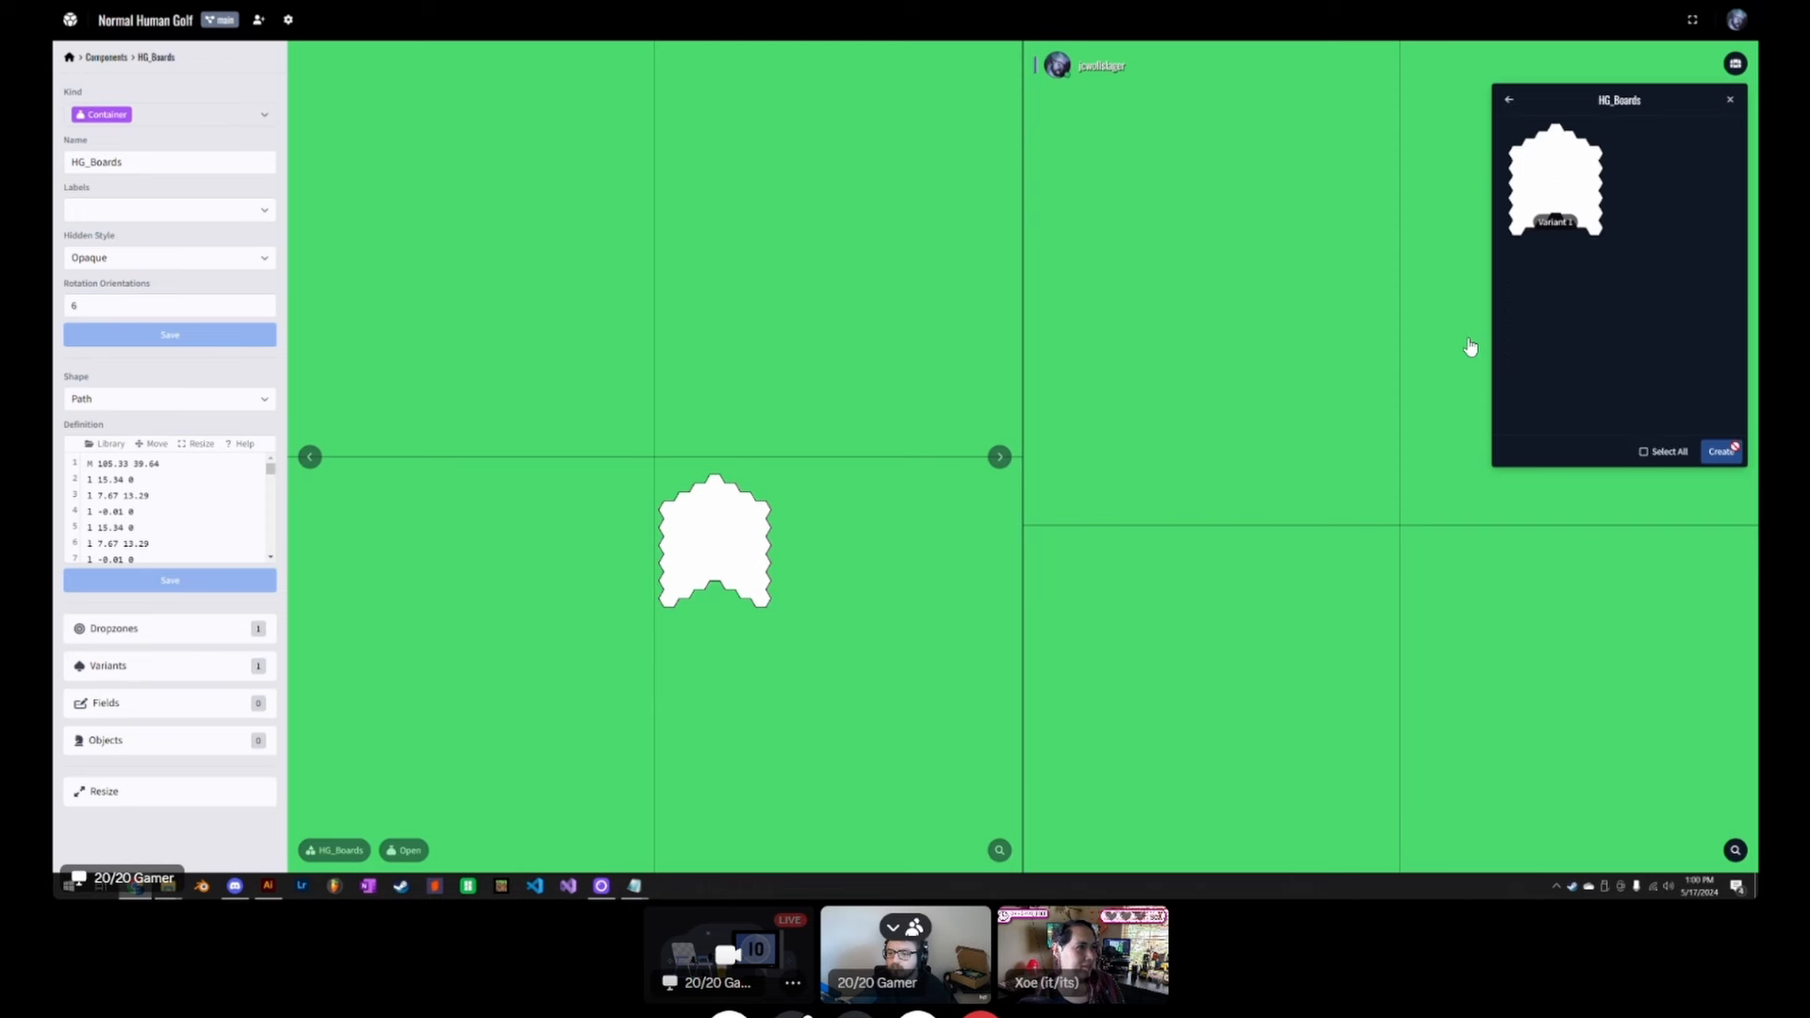
{"action": "left_click", "coordinate": [1575, 209]}
{"action": "left_click", "coordinate": [1719, 452]}
{"action": "left_click_drag", "start_coordinate": [1438, 540], "coordinate": [1439, 582]}
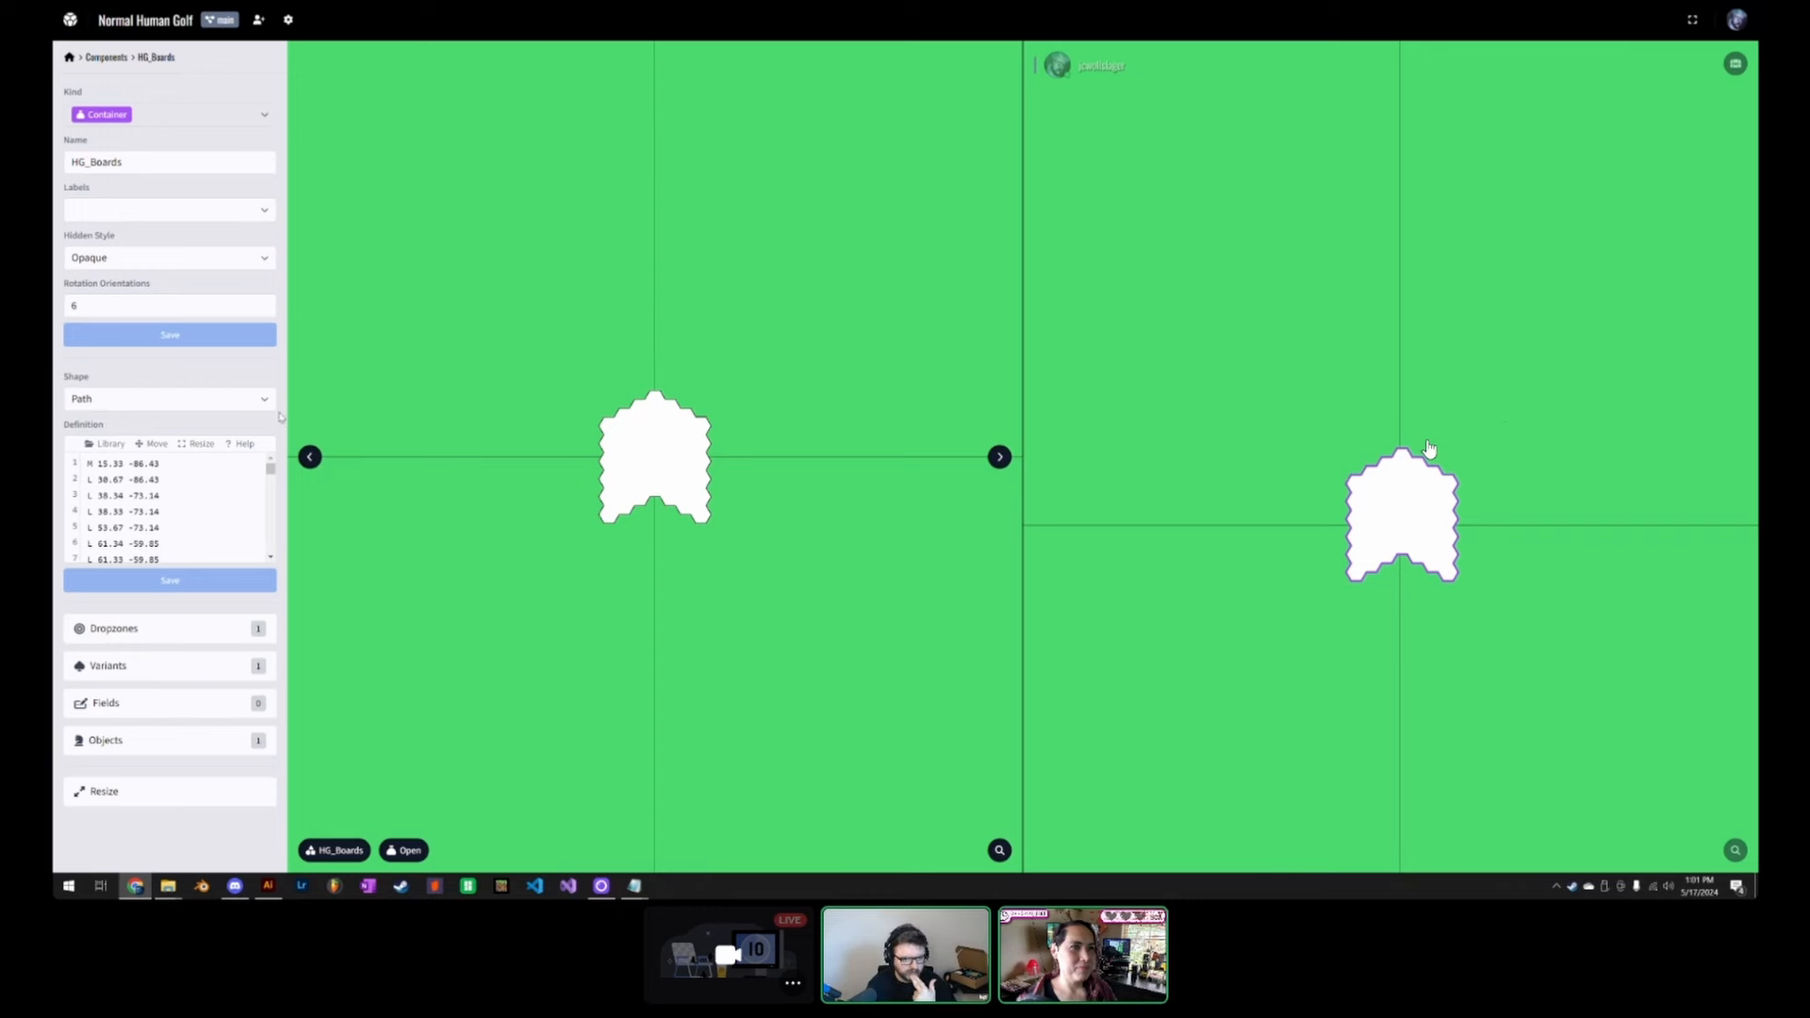
Step: Add the HC_1 card from the Normal Cards in the chest to the play table
{"action": "left_click", "coordinate": [1736, 67]}
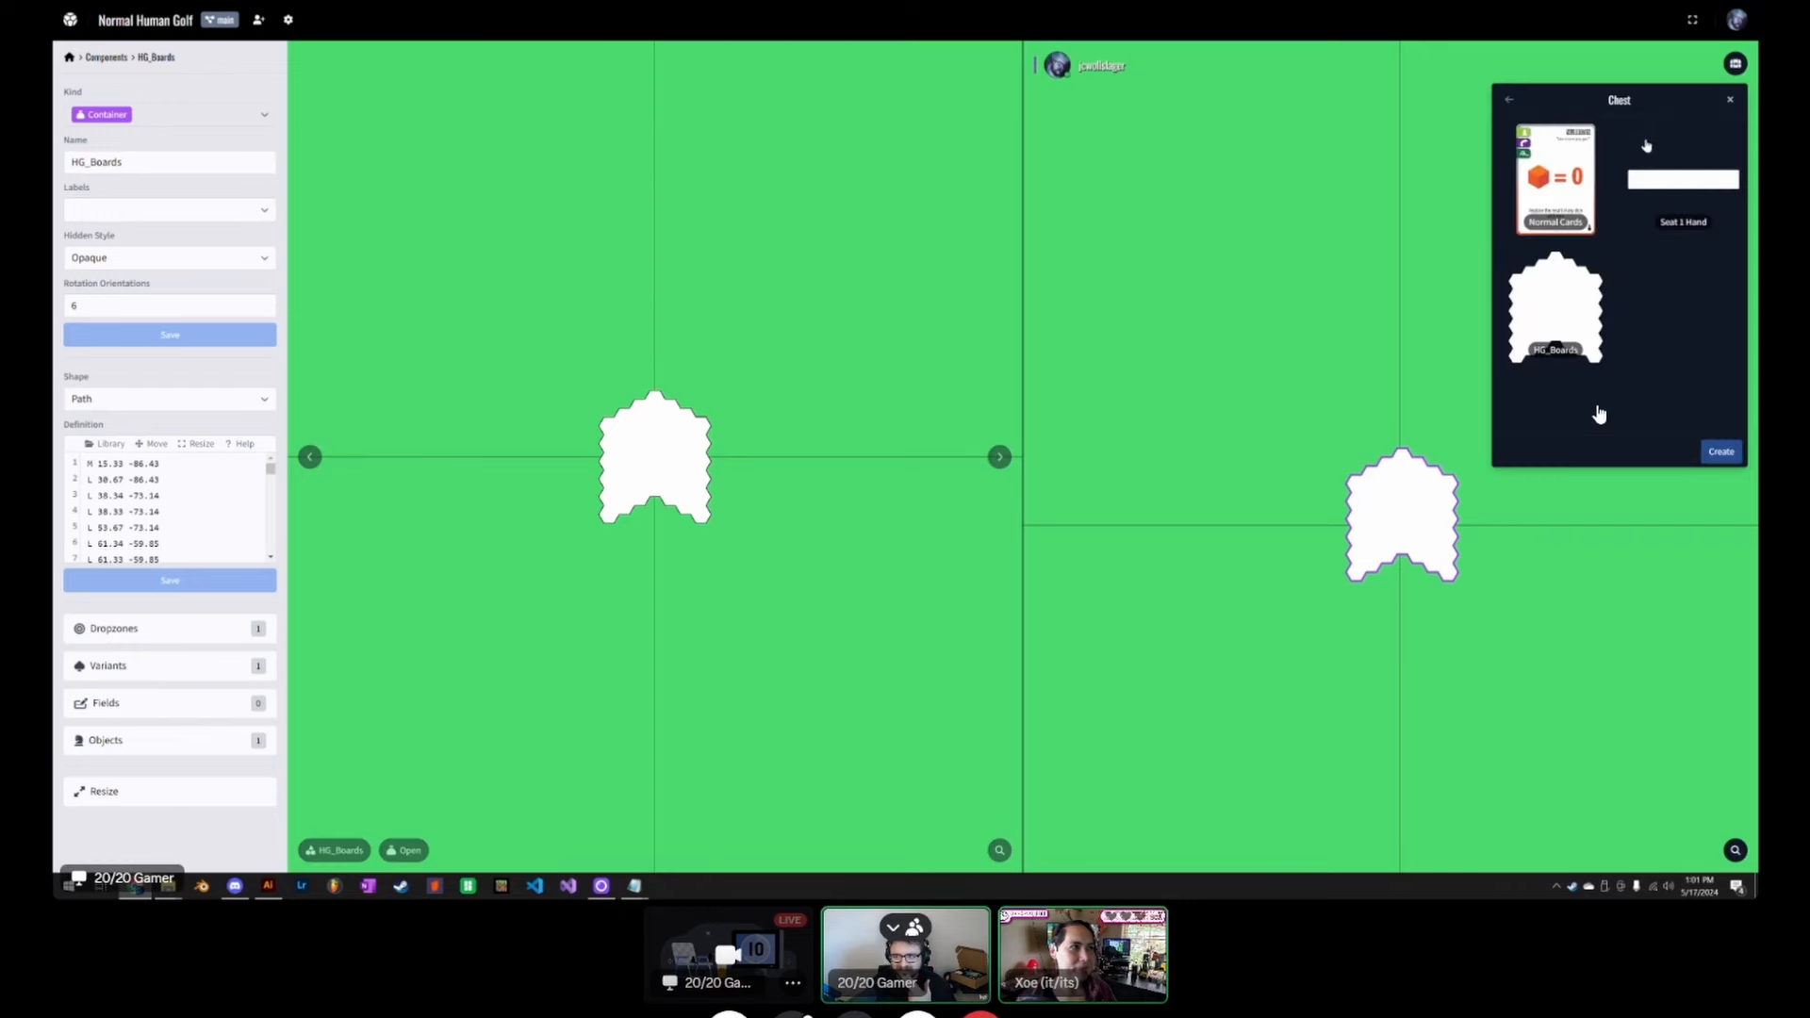
{"action": "left_click", "coordinate": [1556, 224]}
{"action": "left_click_drag", "start_coordinate": [1551, 187], "coordinate": [1295, 404]}
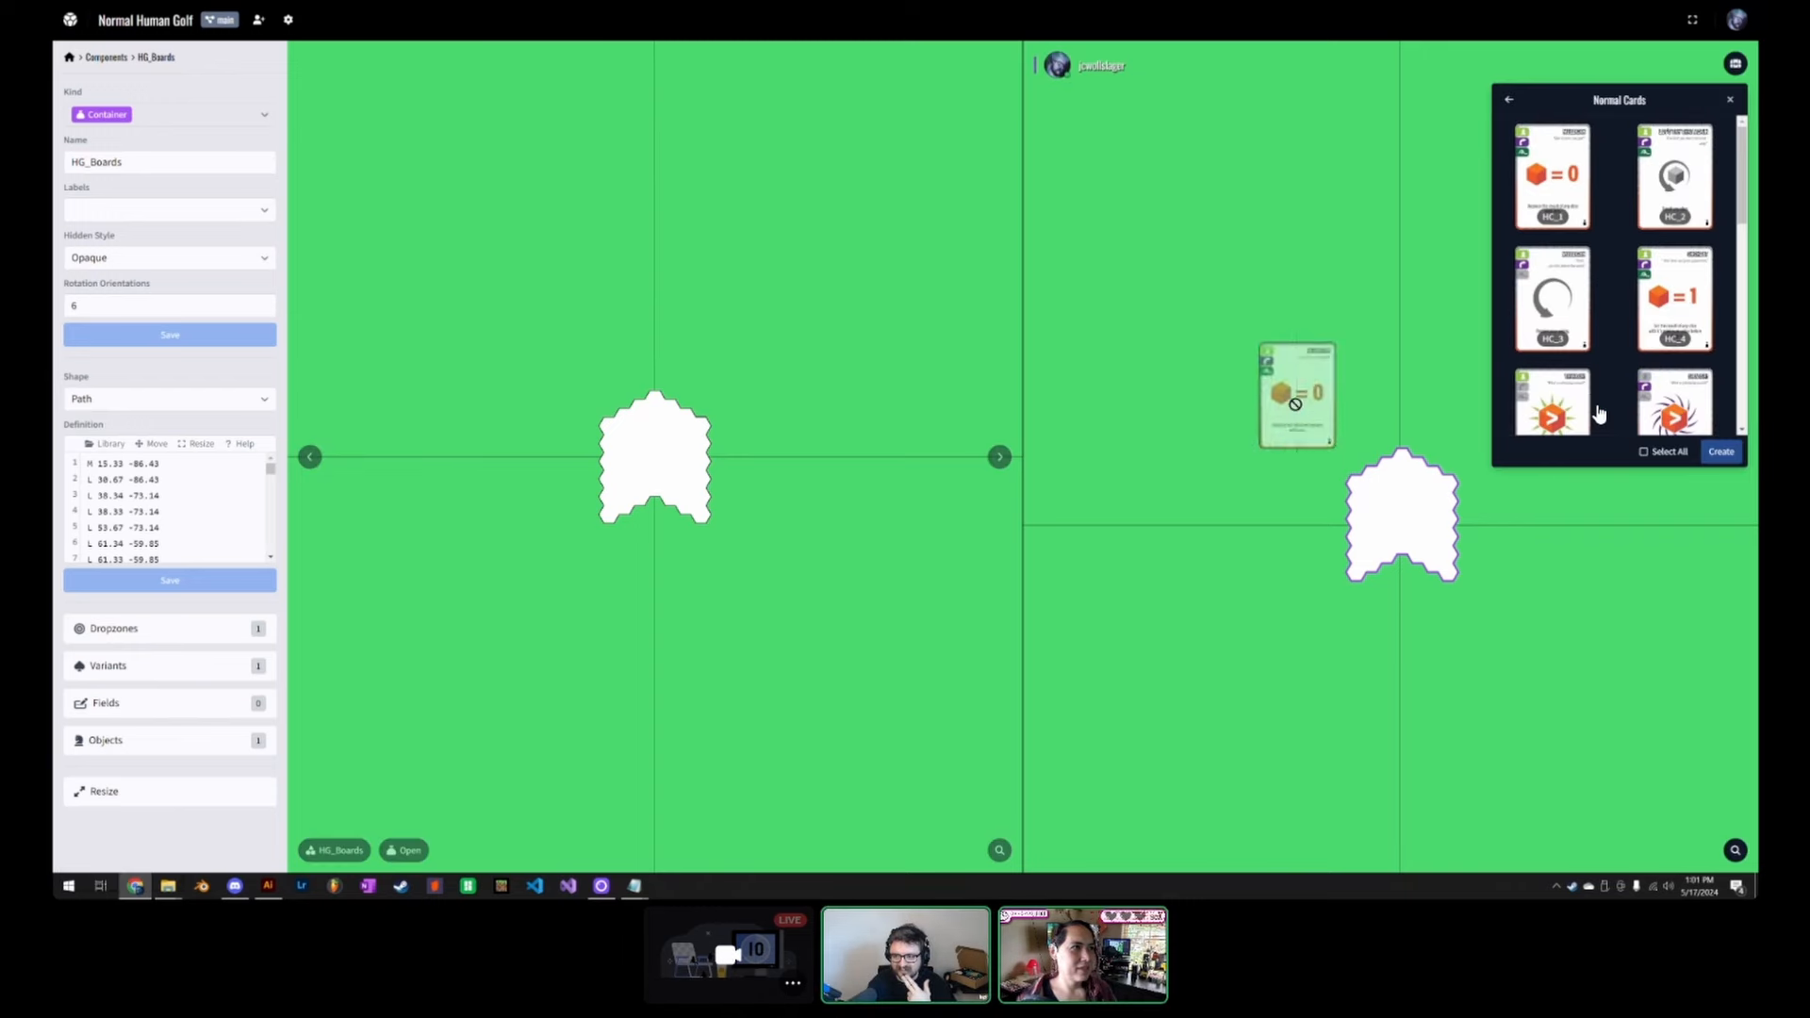
{"action": "left_click", "coordinate": [1560, 184]}
{"action": "left_click", "coordinate": [1715, 458]}
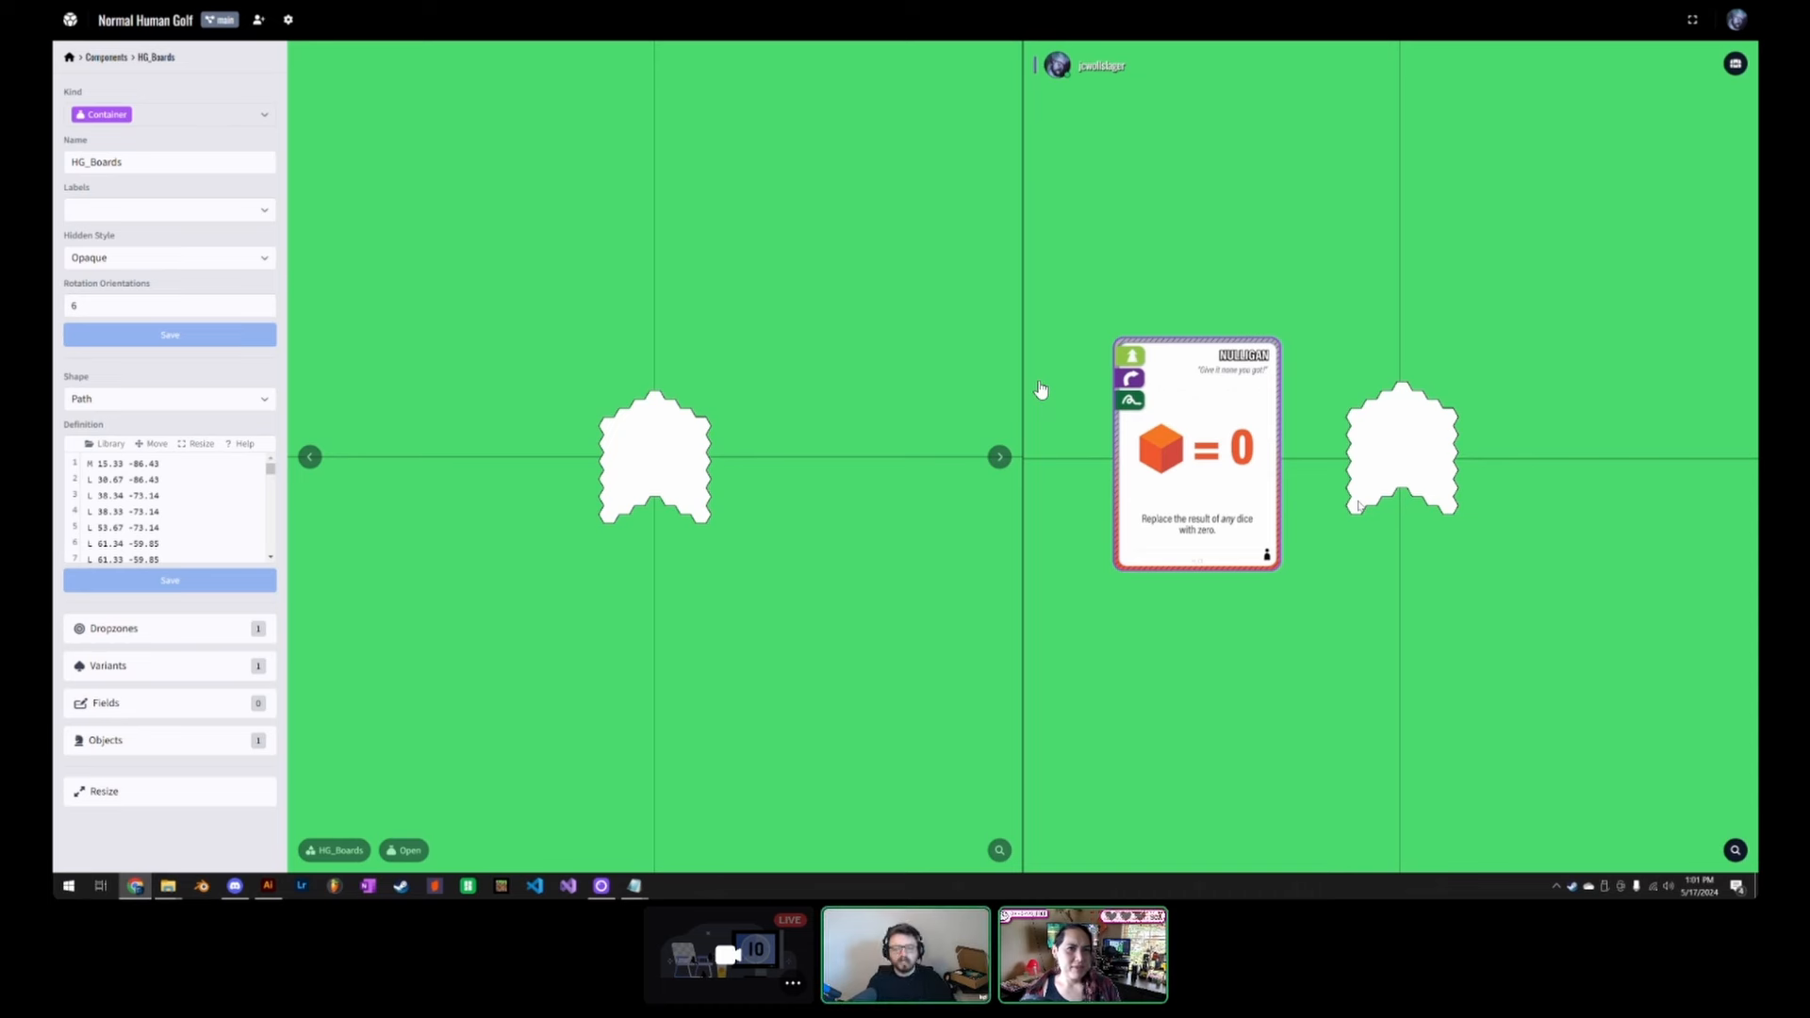
Step: Resize the HG_Boards path to a height of 800 px and save the shape
{"action": "left_click_drag", "start_coordinate": [623, 449], "coordinate": [620, 449]}
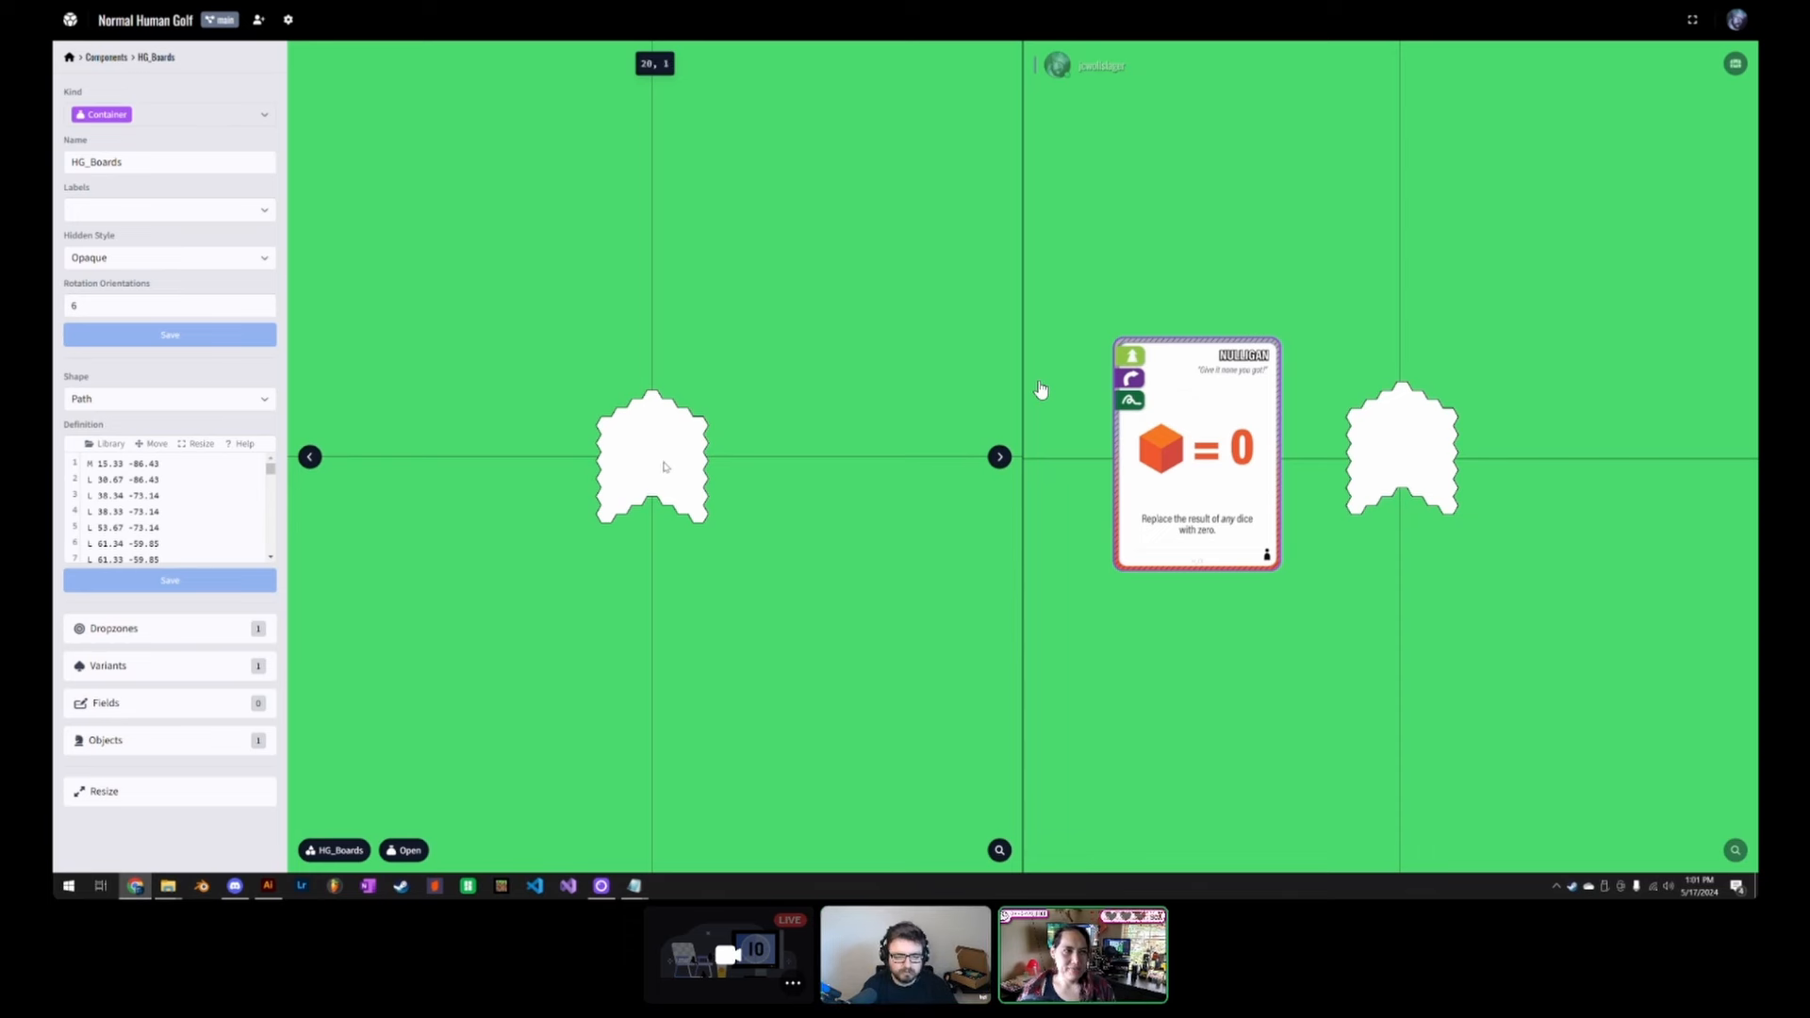
{"action": "left_click", "coordinate": [201, 444]}
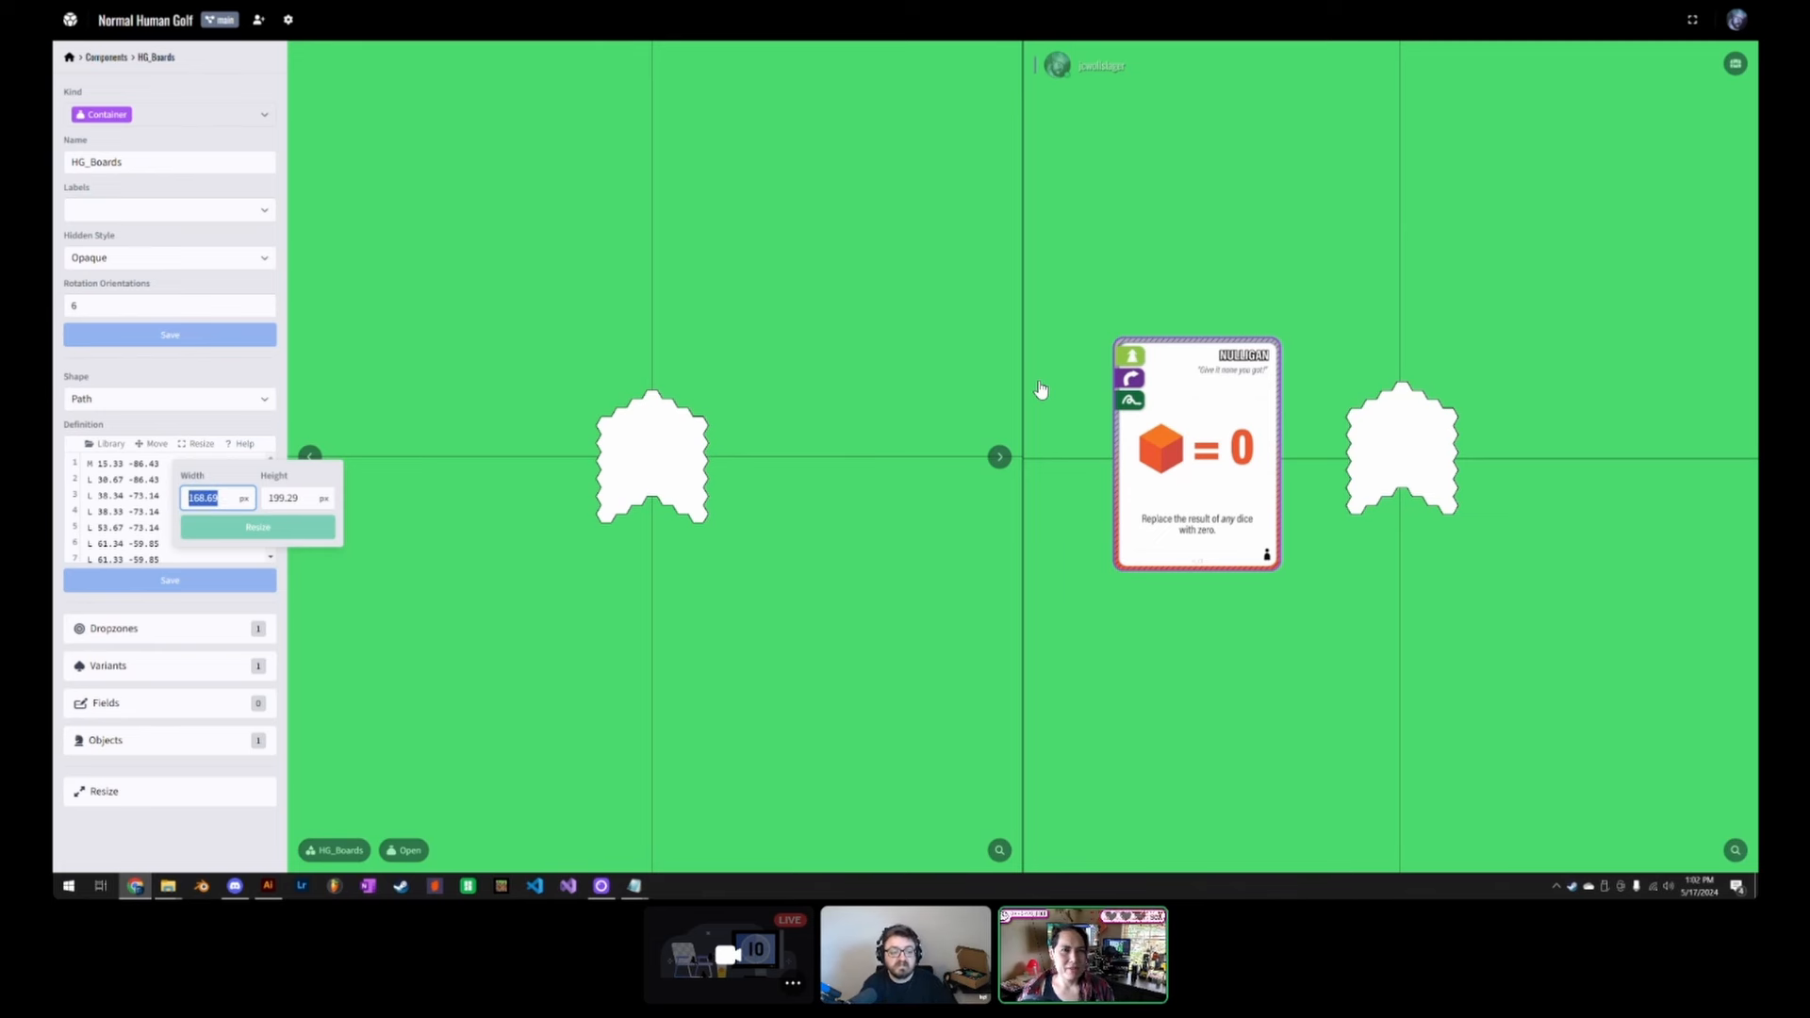
{"action": "key", "text": "Tab"}
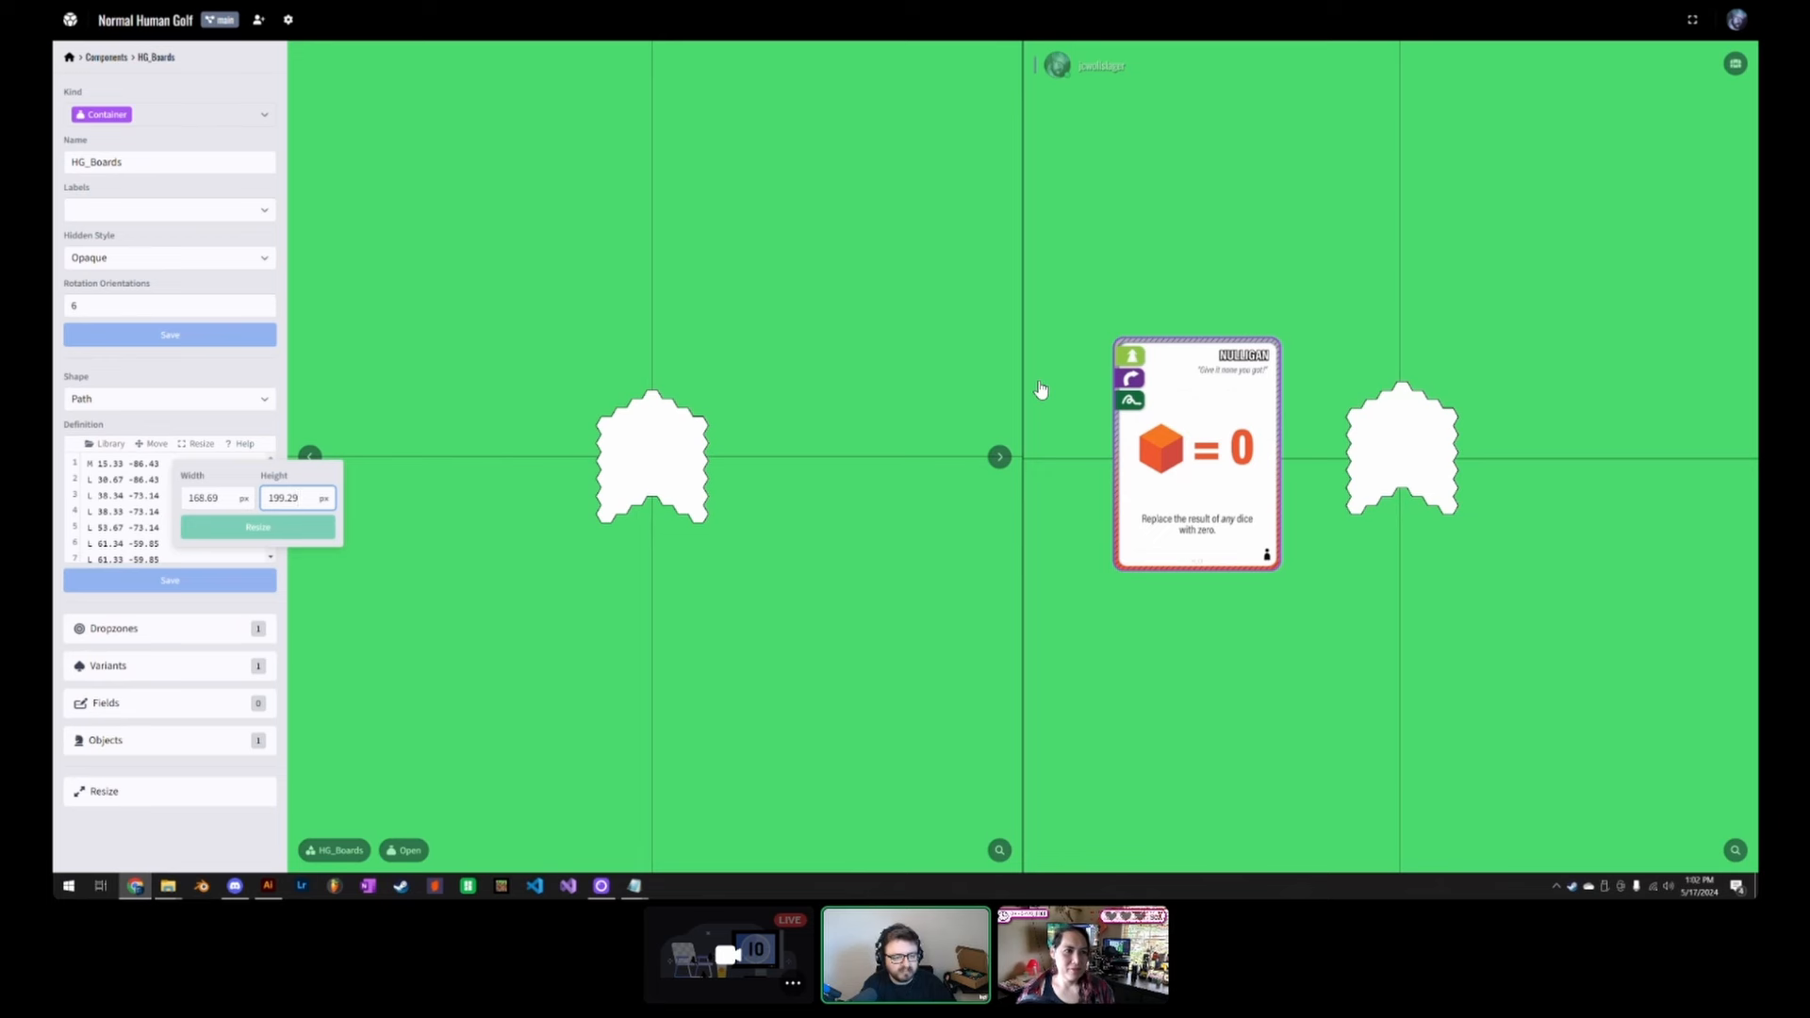
{"action": "key", "text": "shift+Tab"}
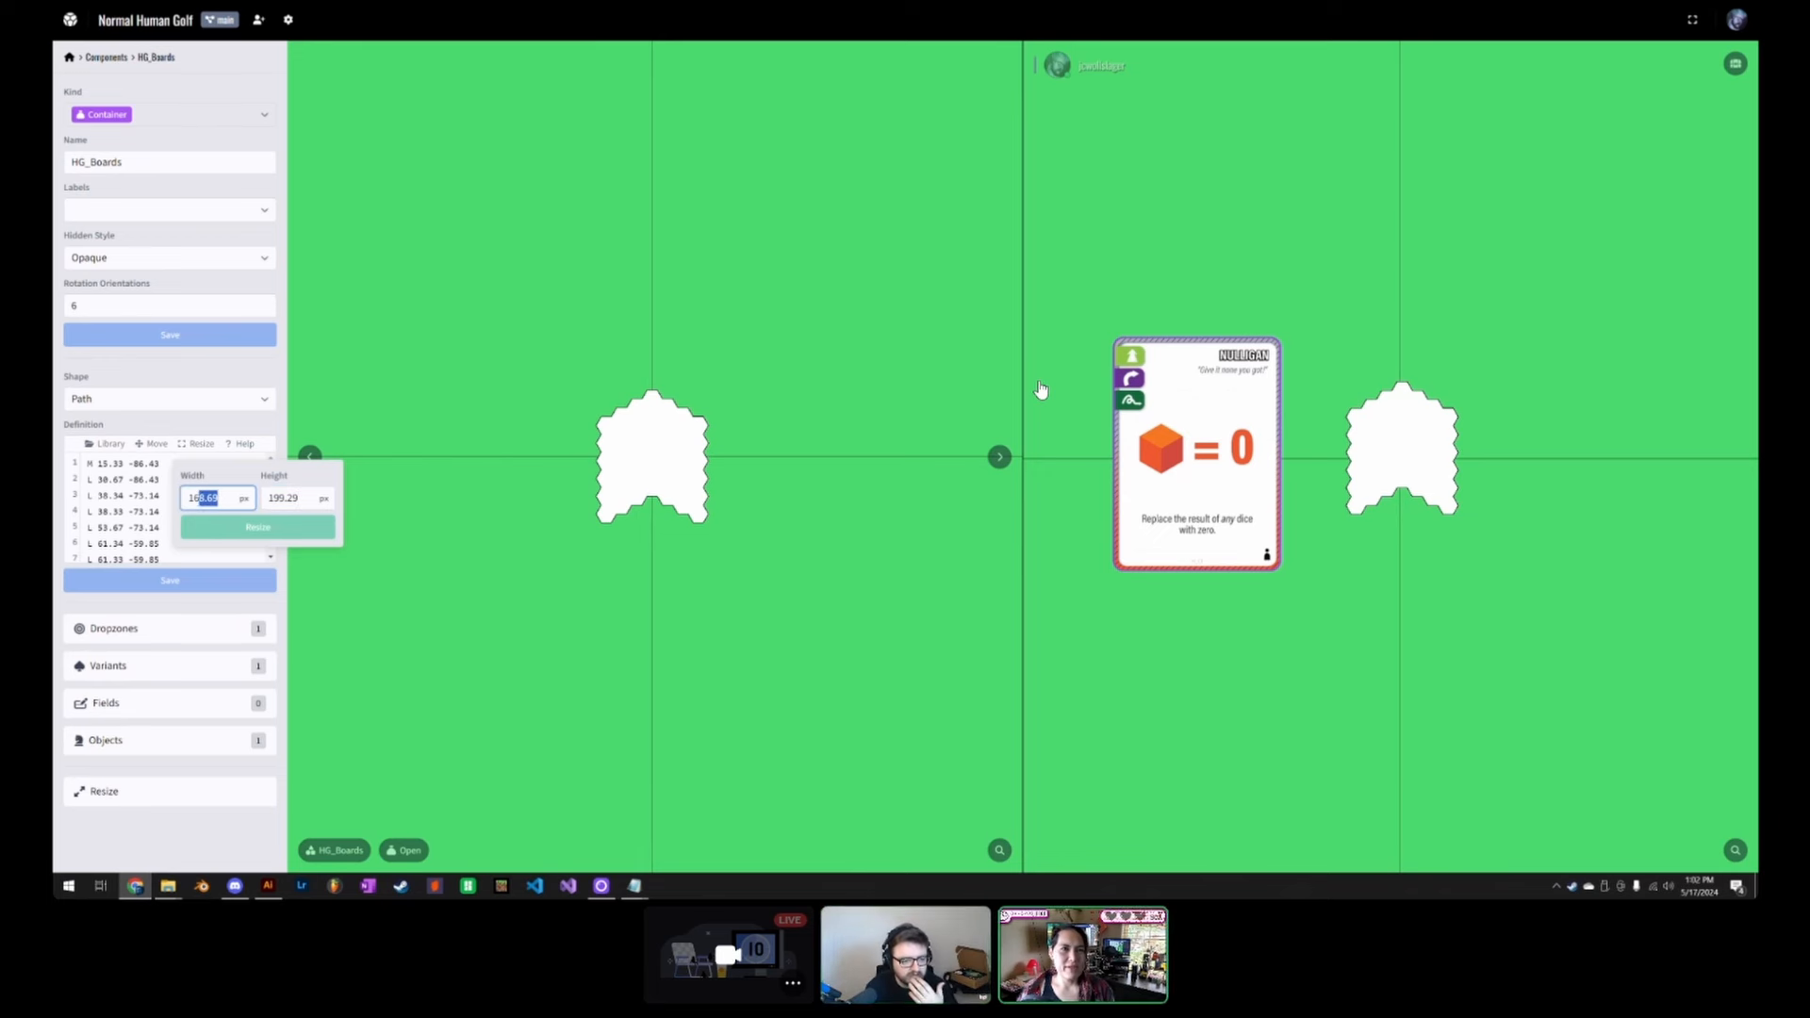
{"action": "key", "text": "ctrl+a"}
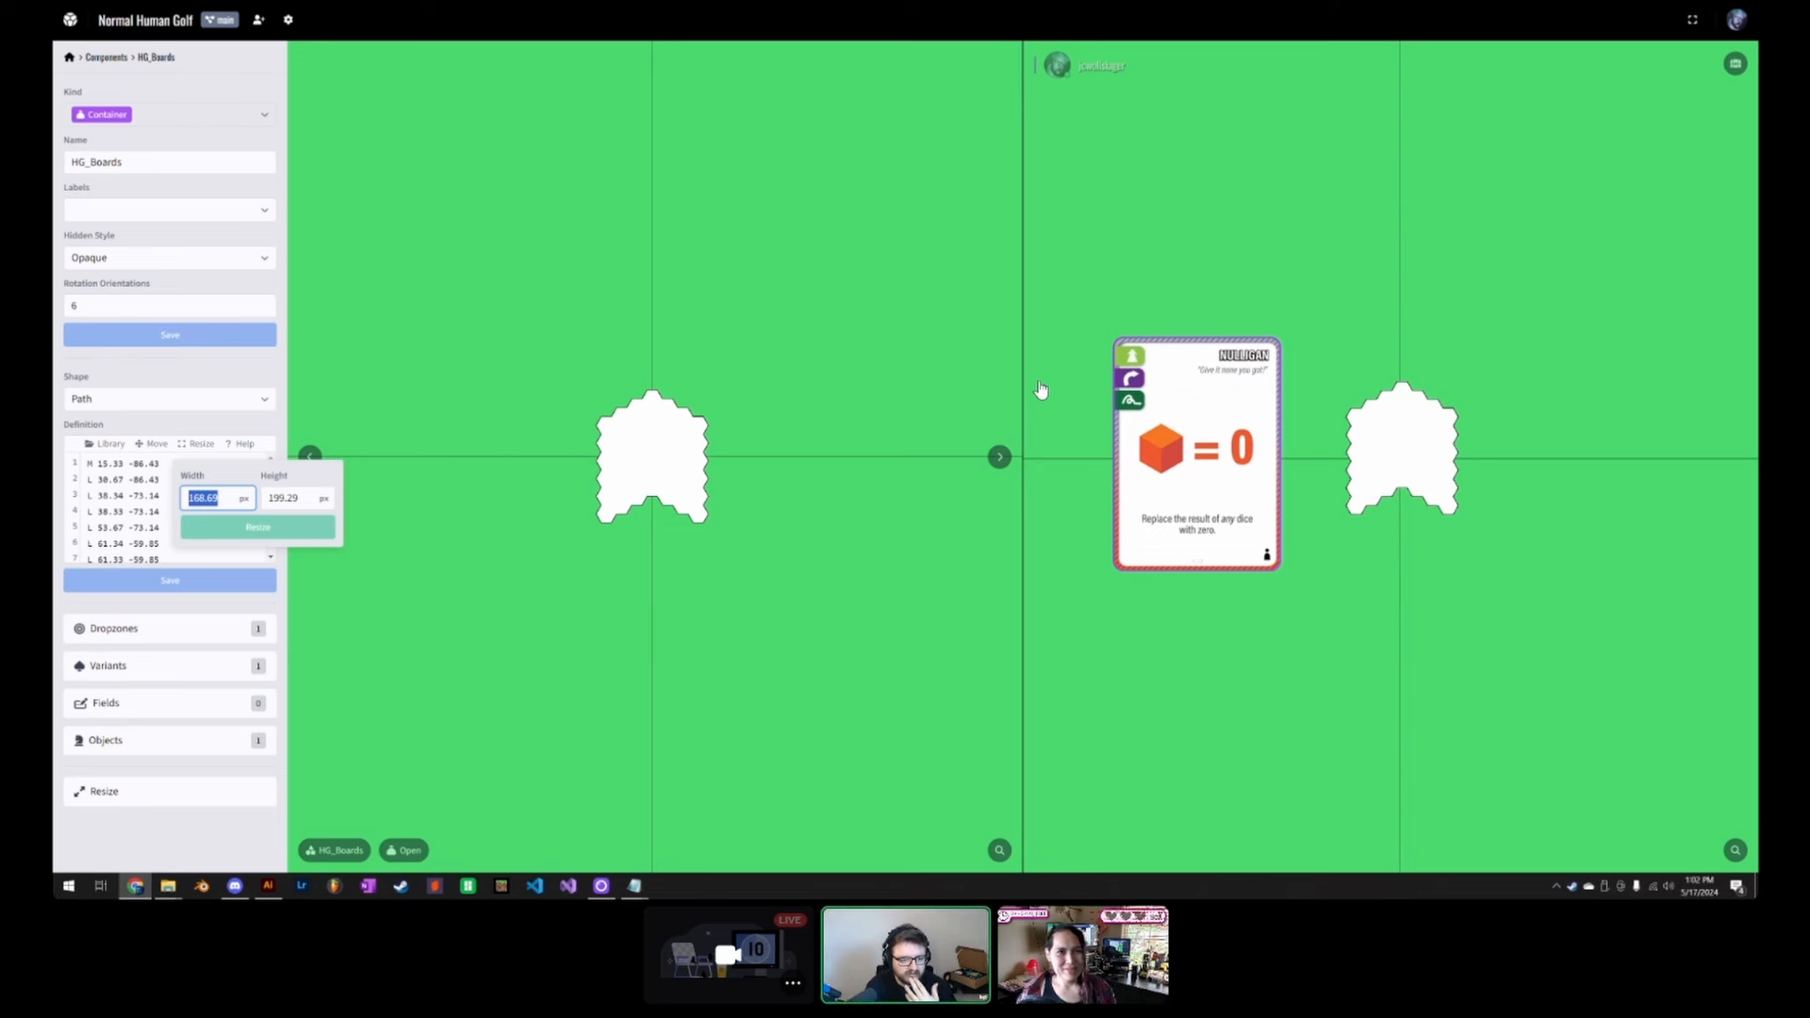
{"action": "key", "text": "Tab"}
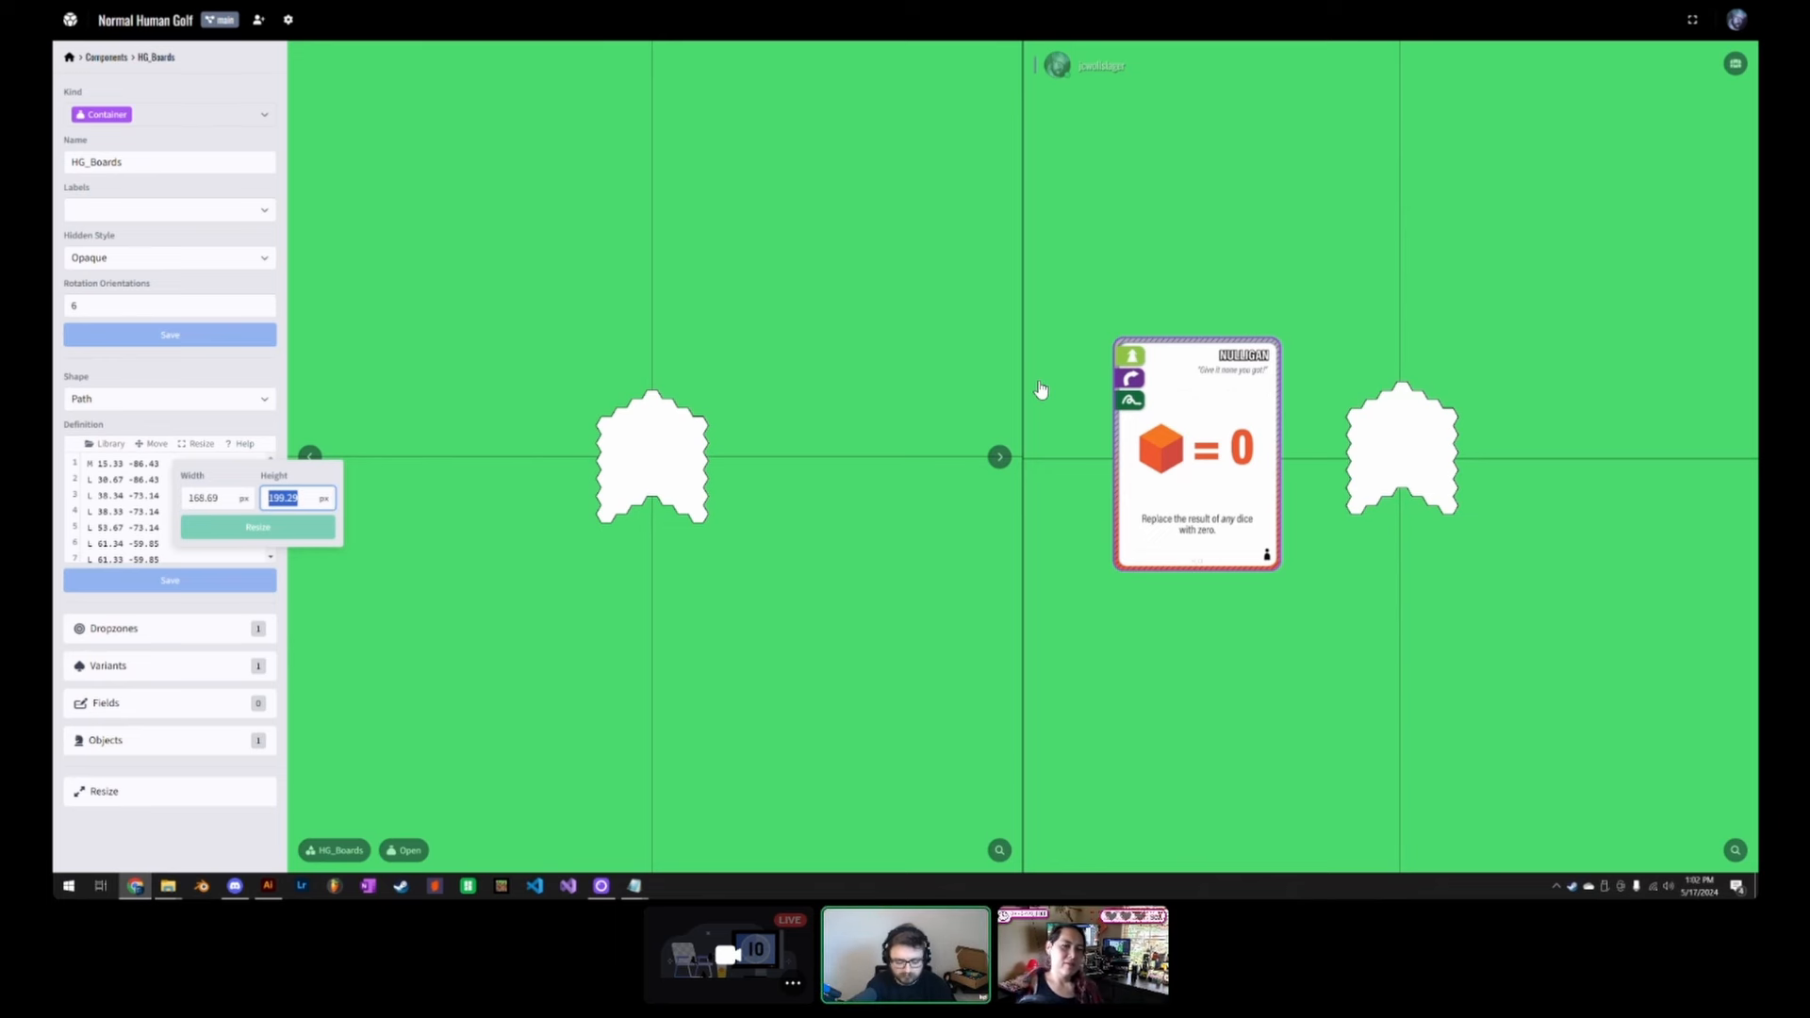
{"action": "type", "text": "800"}
{"action": "left_click", "coordinate": [281, 526]}
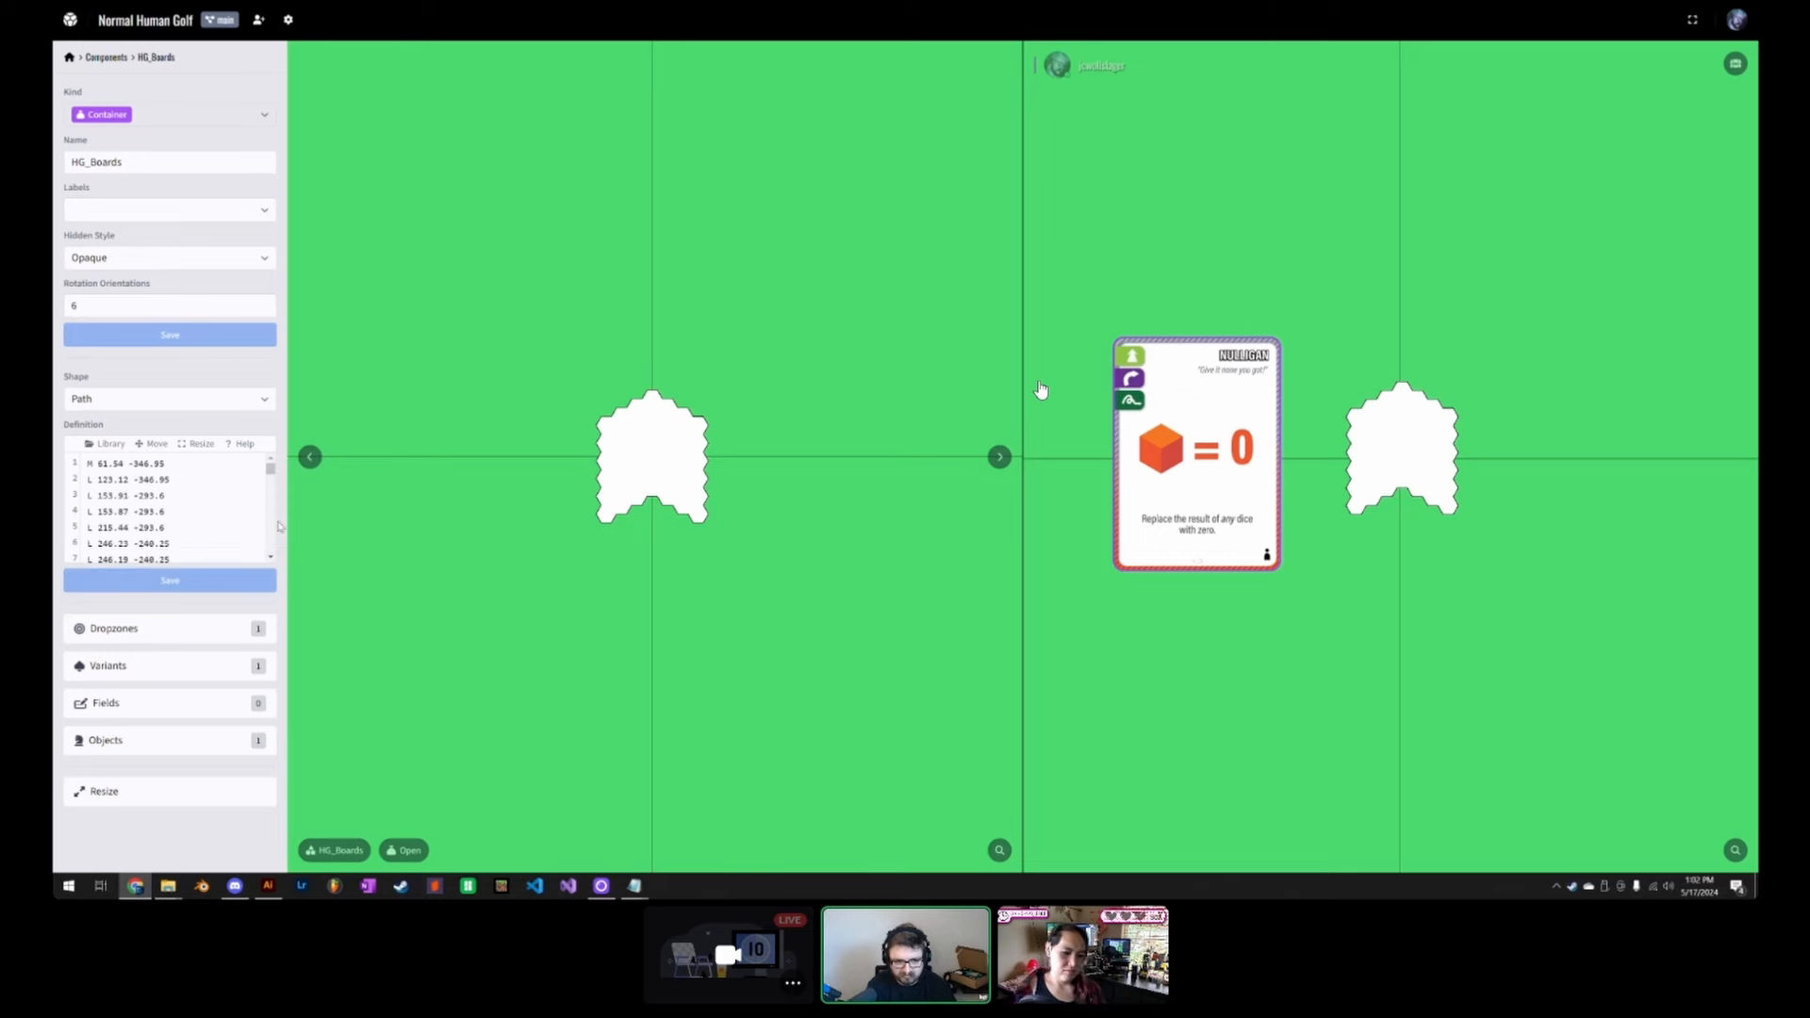
{"action": "left_click", "coordinate": [260, 581]}
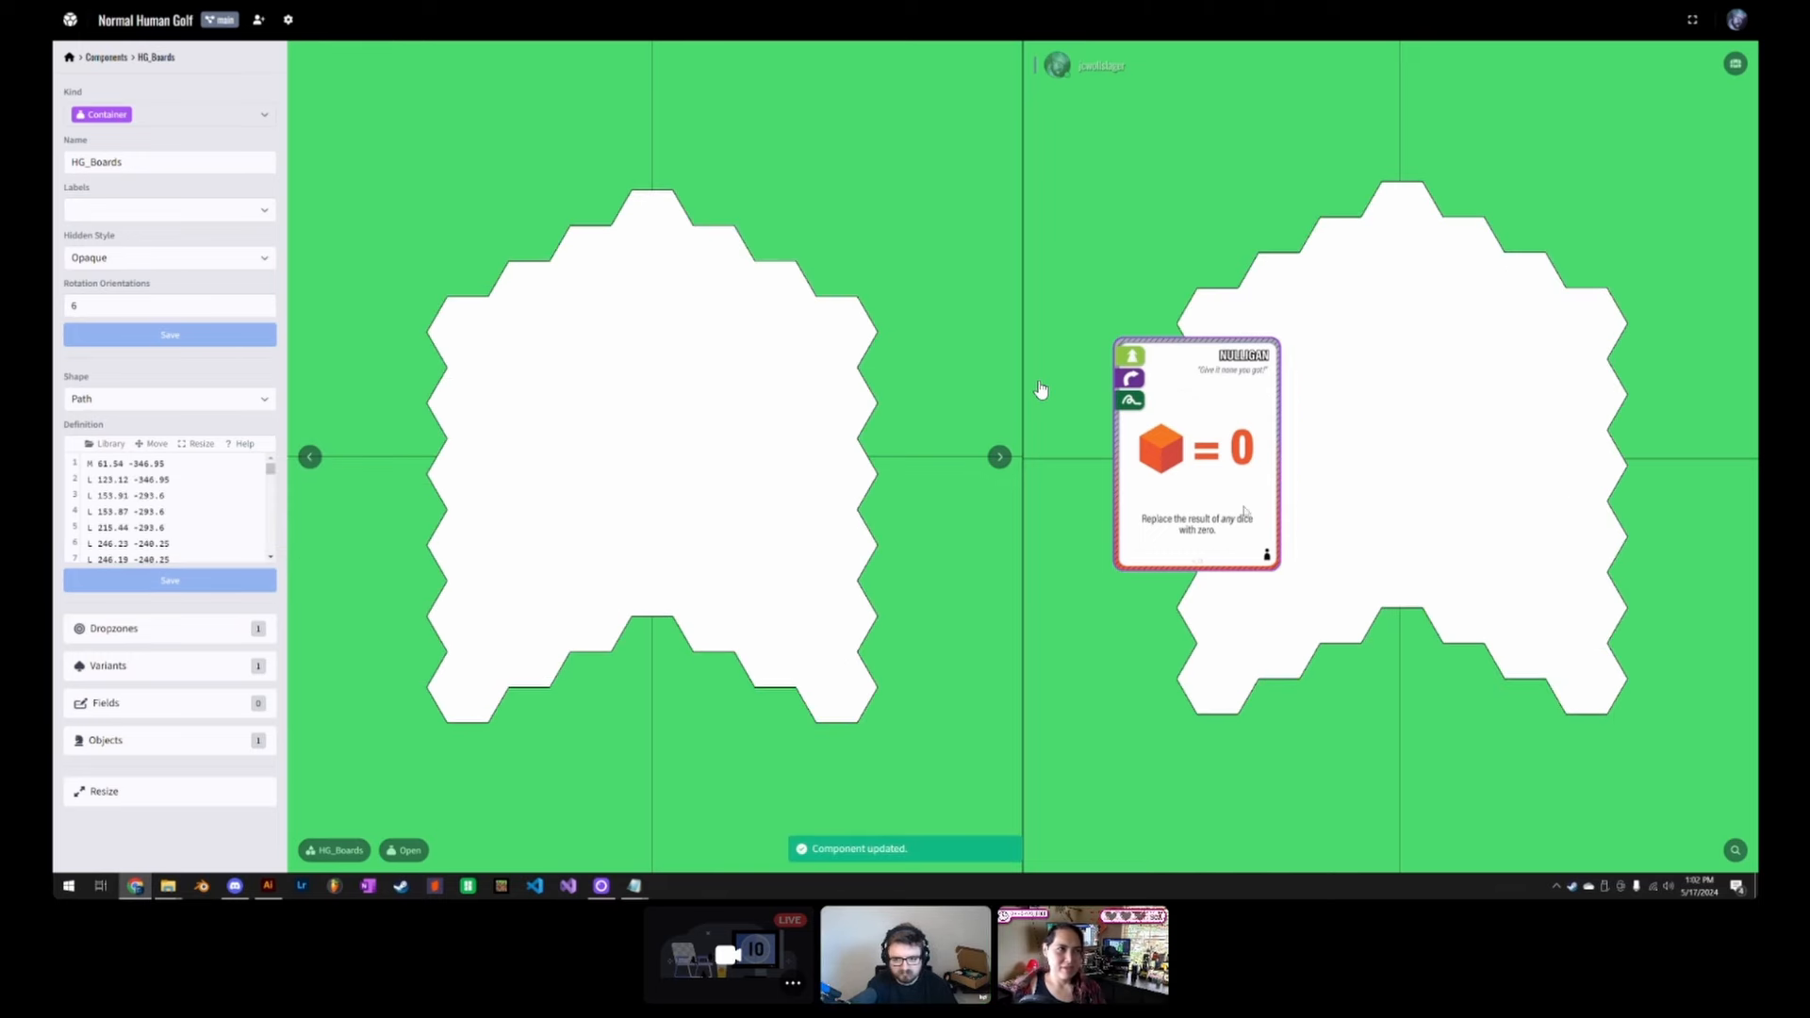
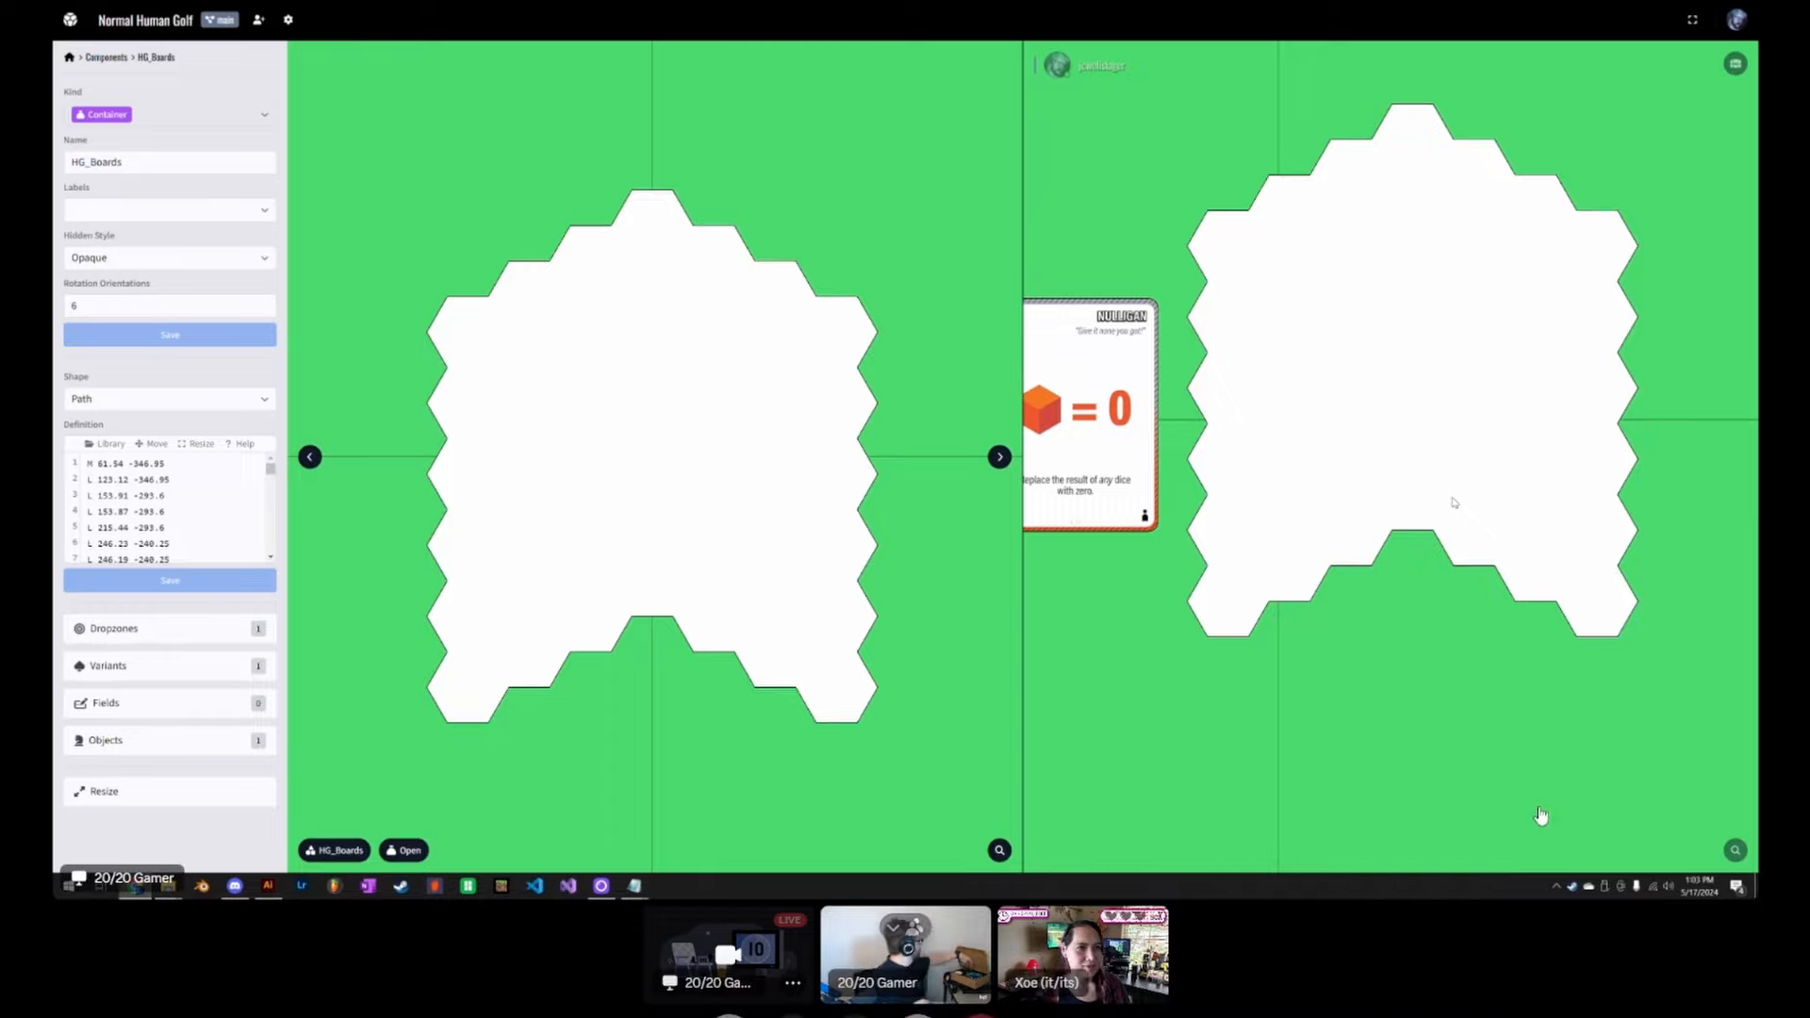
{"action": "left_click", "coordinate": [944, 944]}
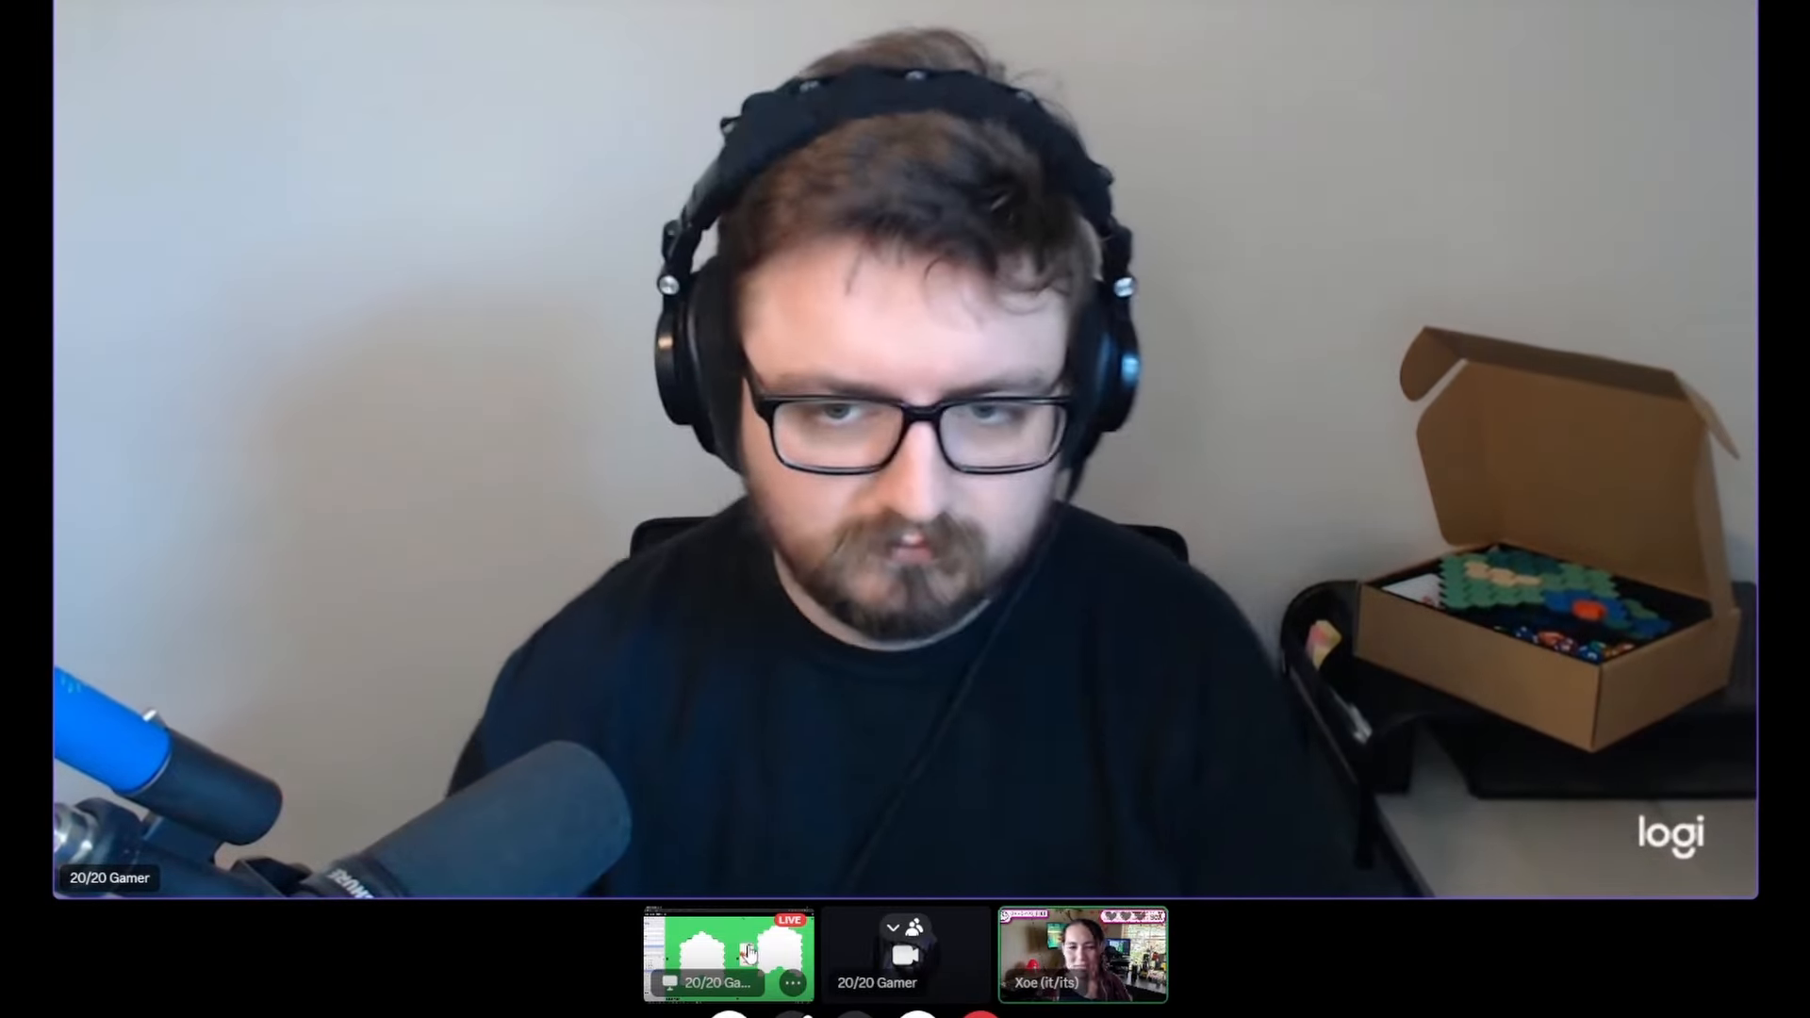
{"action": "left_click", "coordinate": [733, 951]}
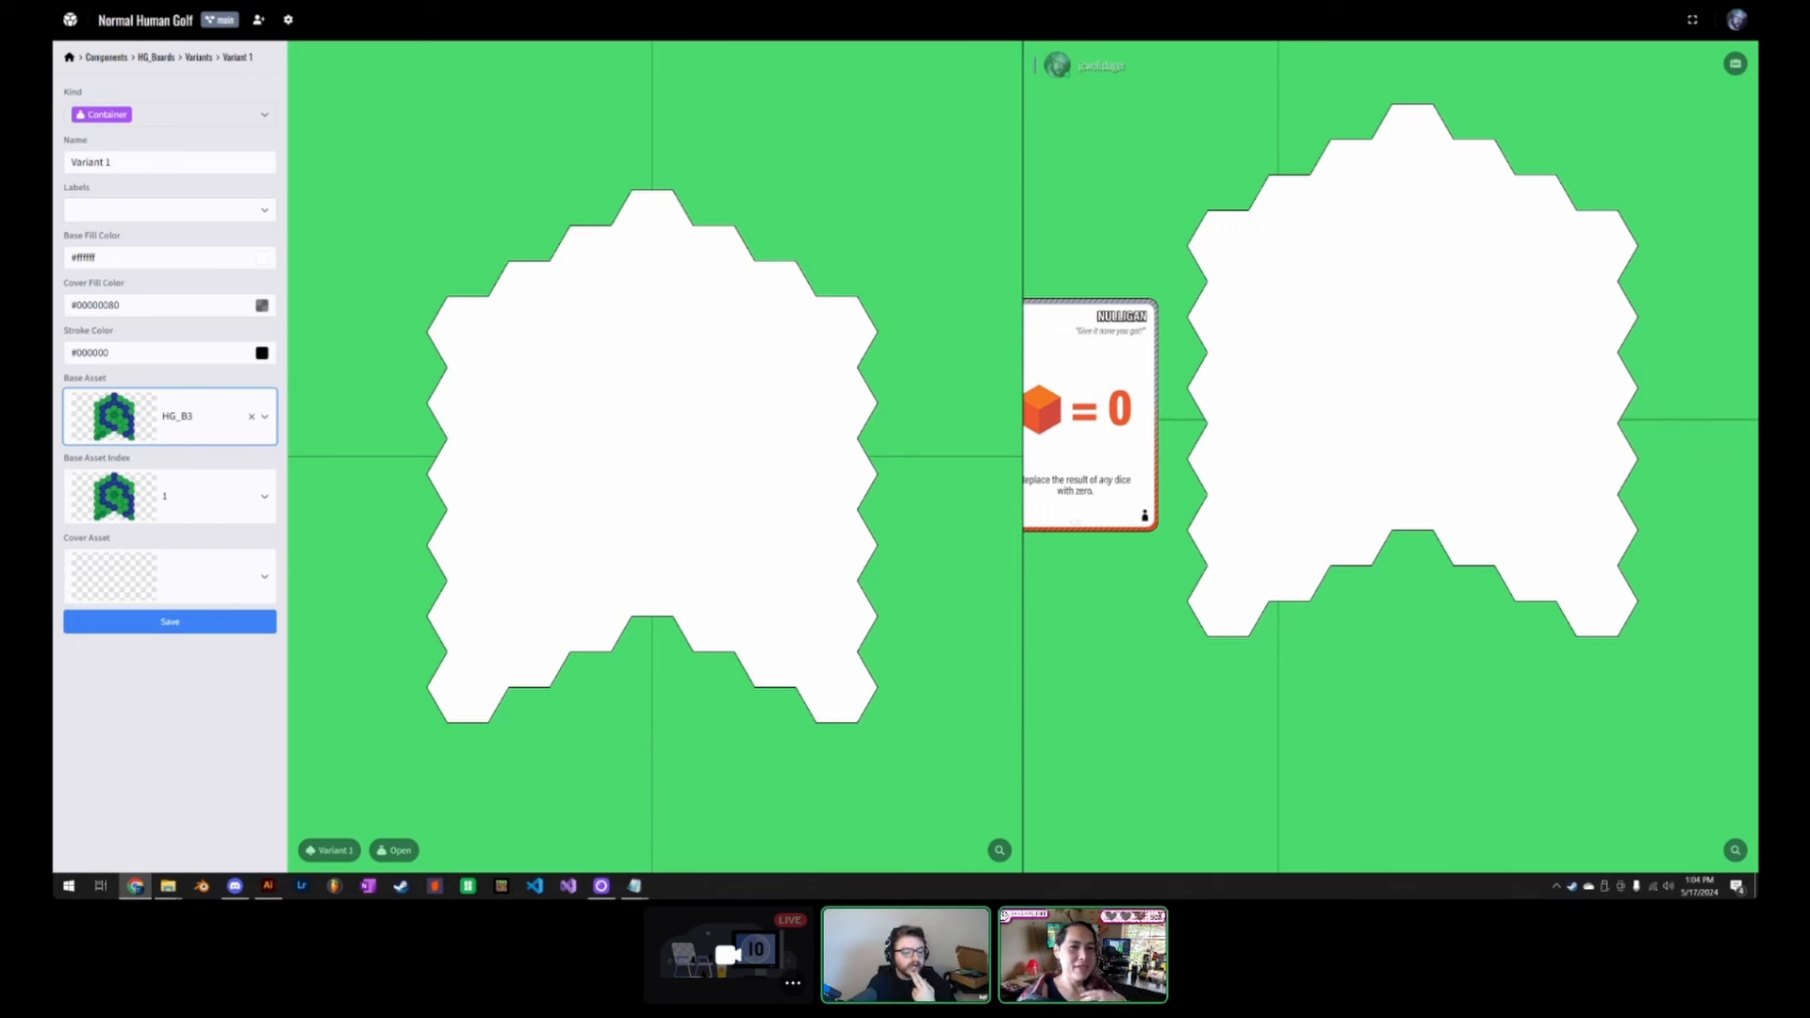
Step: Set HG_B3 as the base asset of the board's Variant 1 and save the variant
{"action": "left_click", "coordinate": [252, 534]}
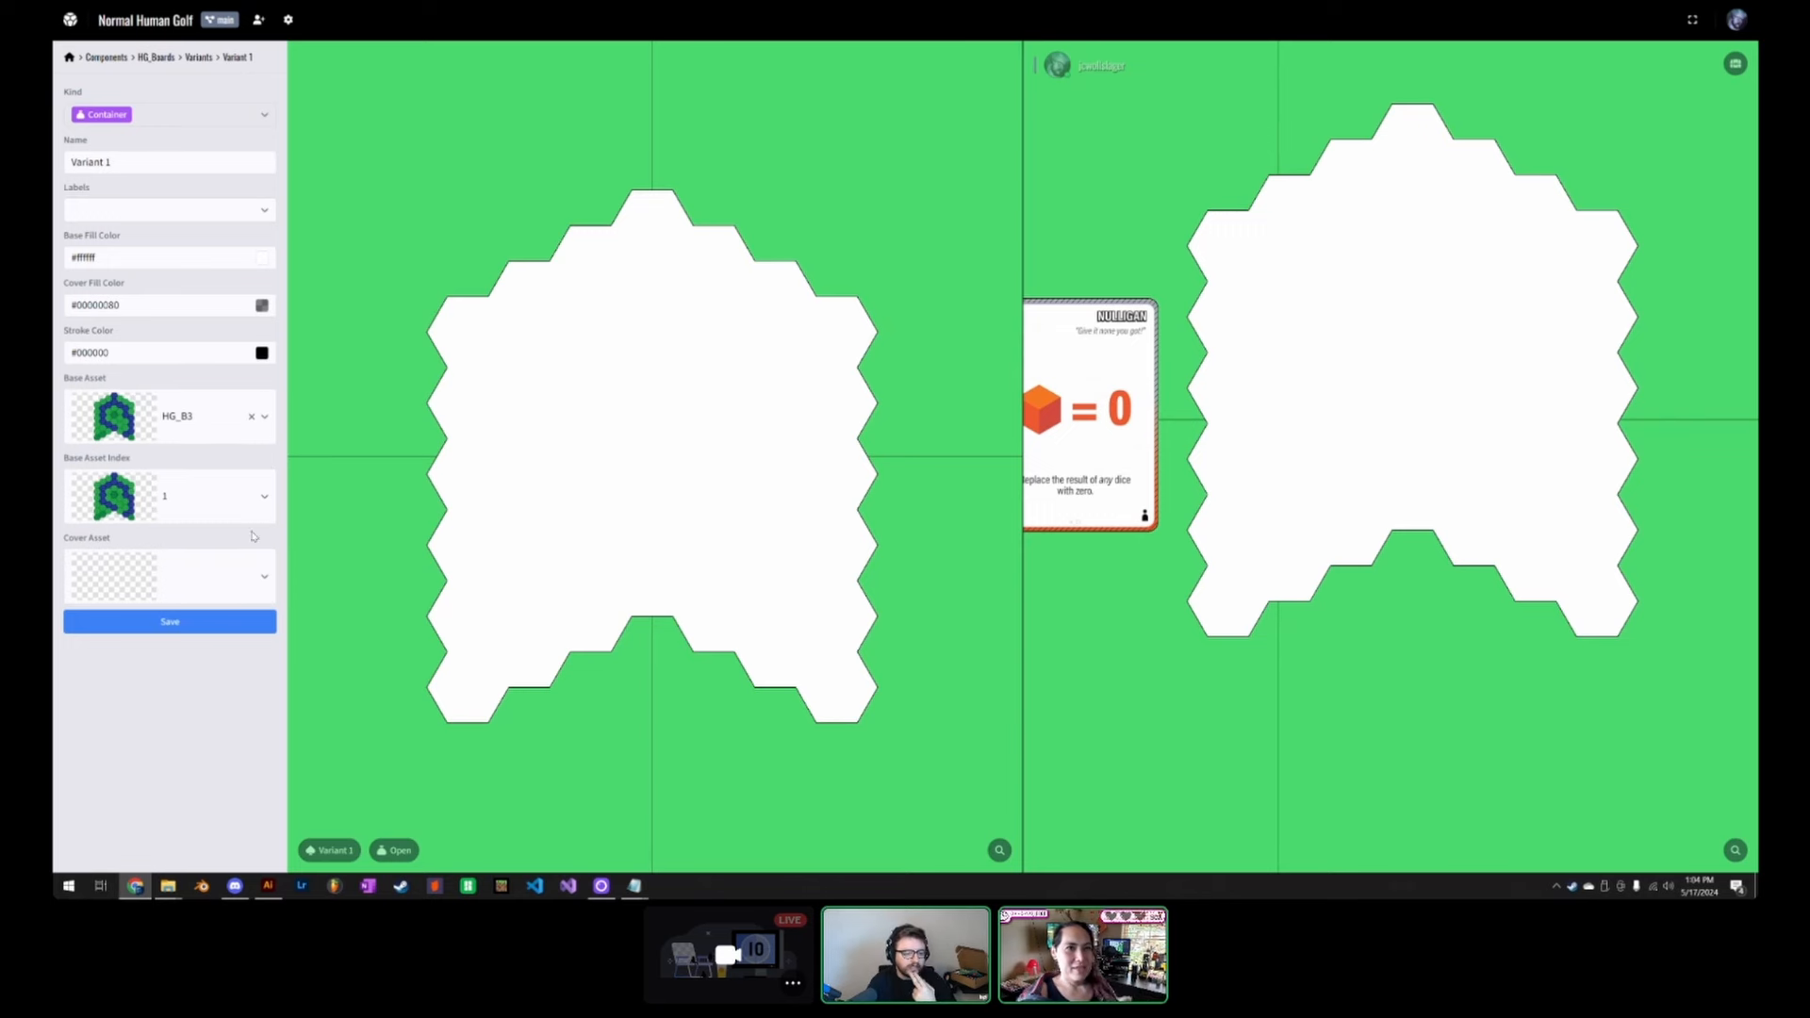
{"action": "left_click", "coordinate": [202, 623]}
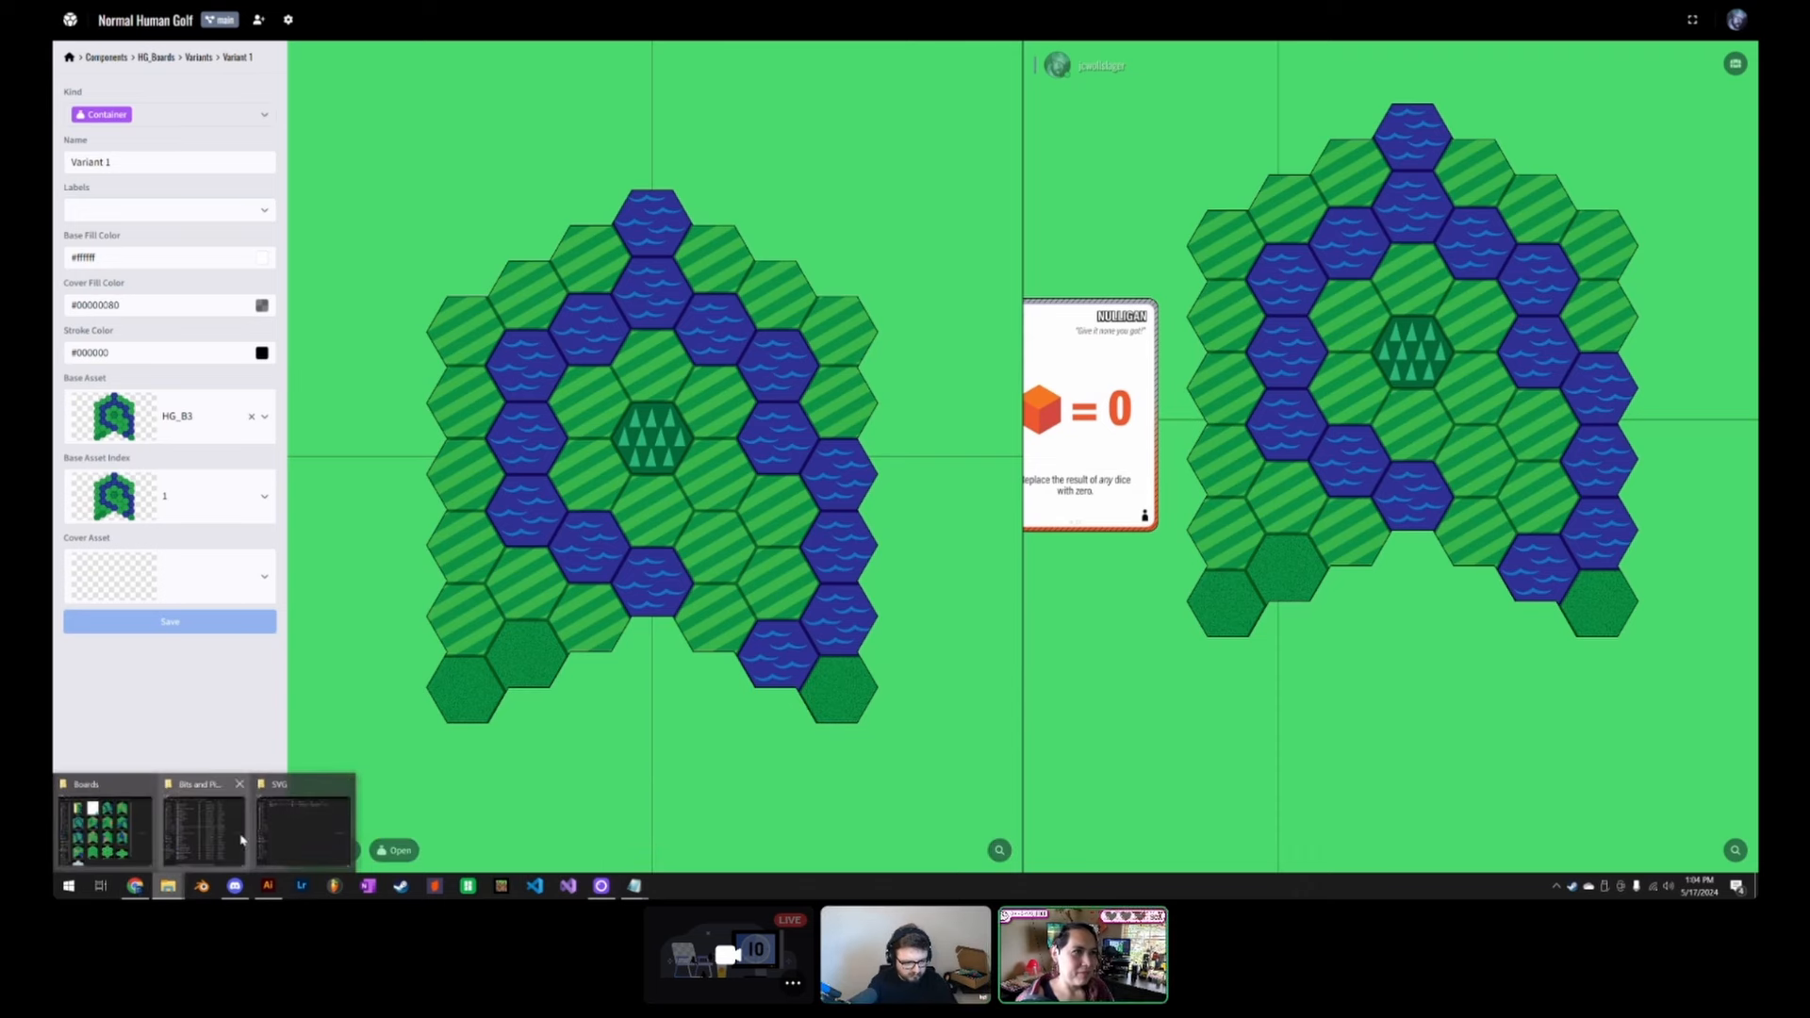
Step: Open the NHG_Board_1 image from the Boards folder in Photoshop and switch to it
{"action": "left_click", "coordinate": [104, 830]}
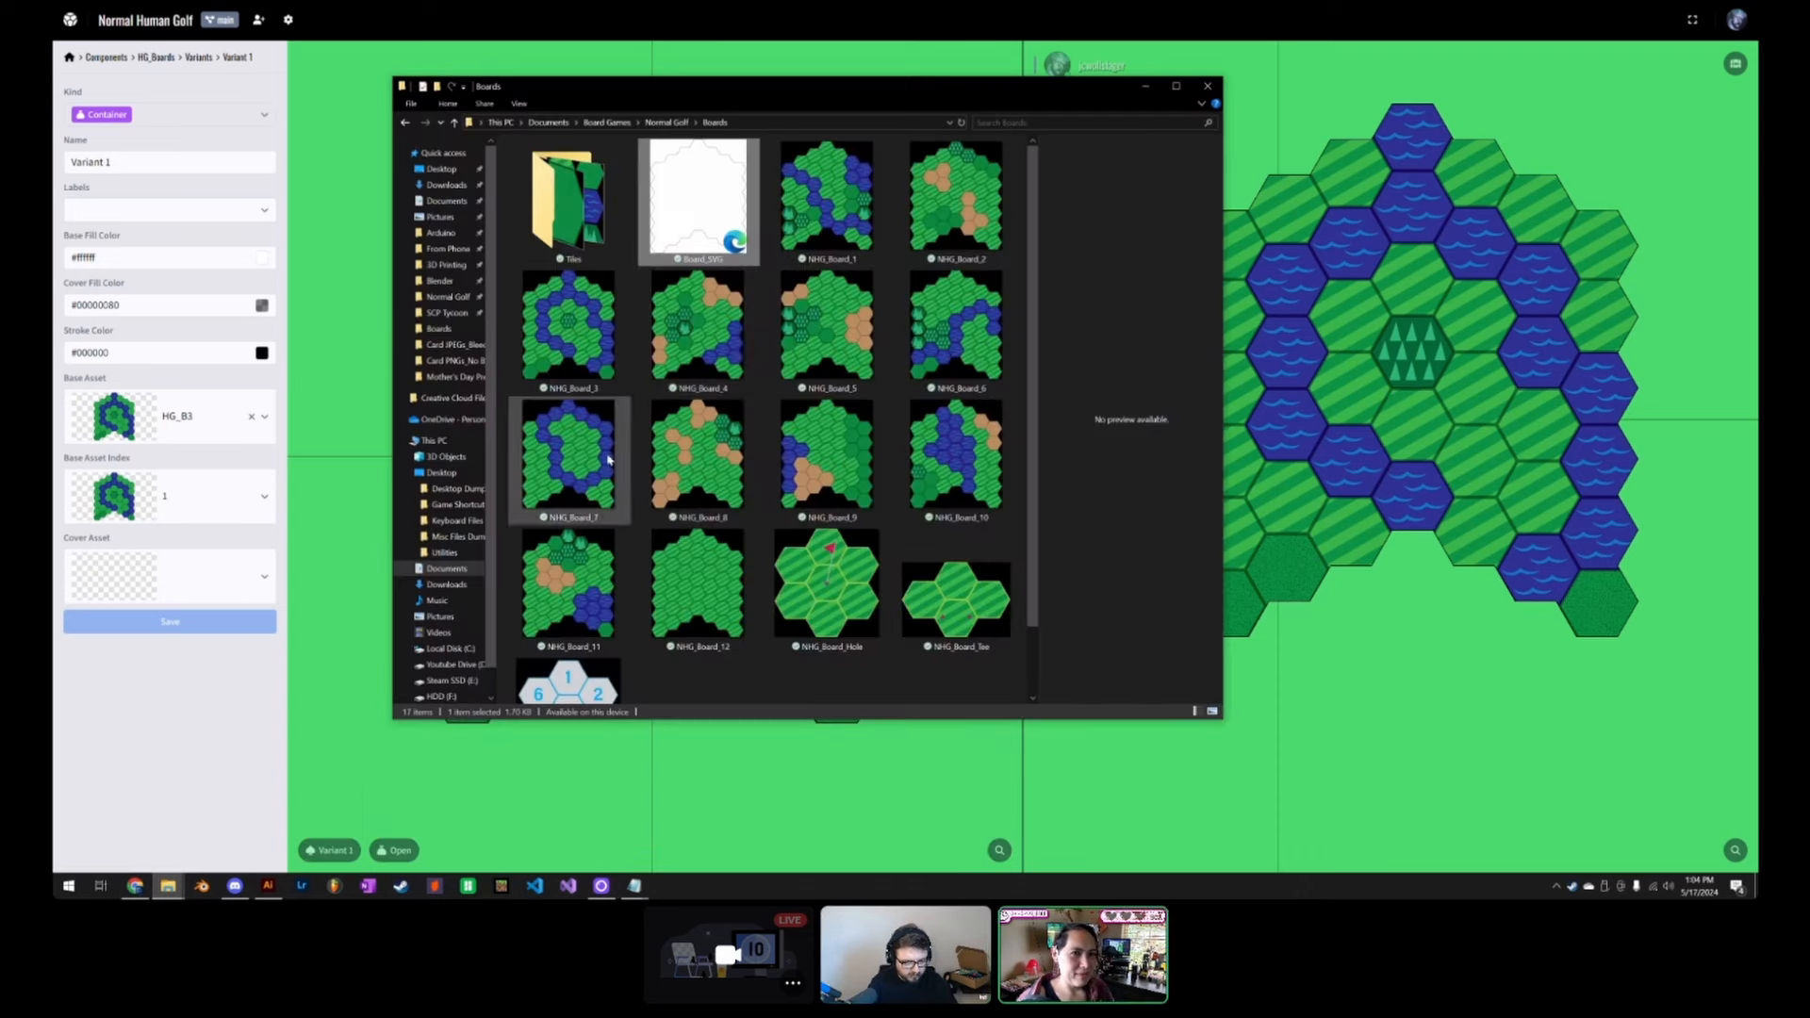
{"action": "left_click", "coordinate": [828, 200]}
{"action": "right_click", "coordinate": [828, 200]}
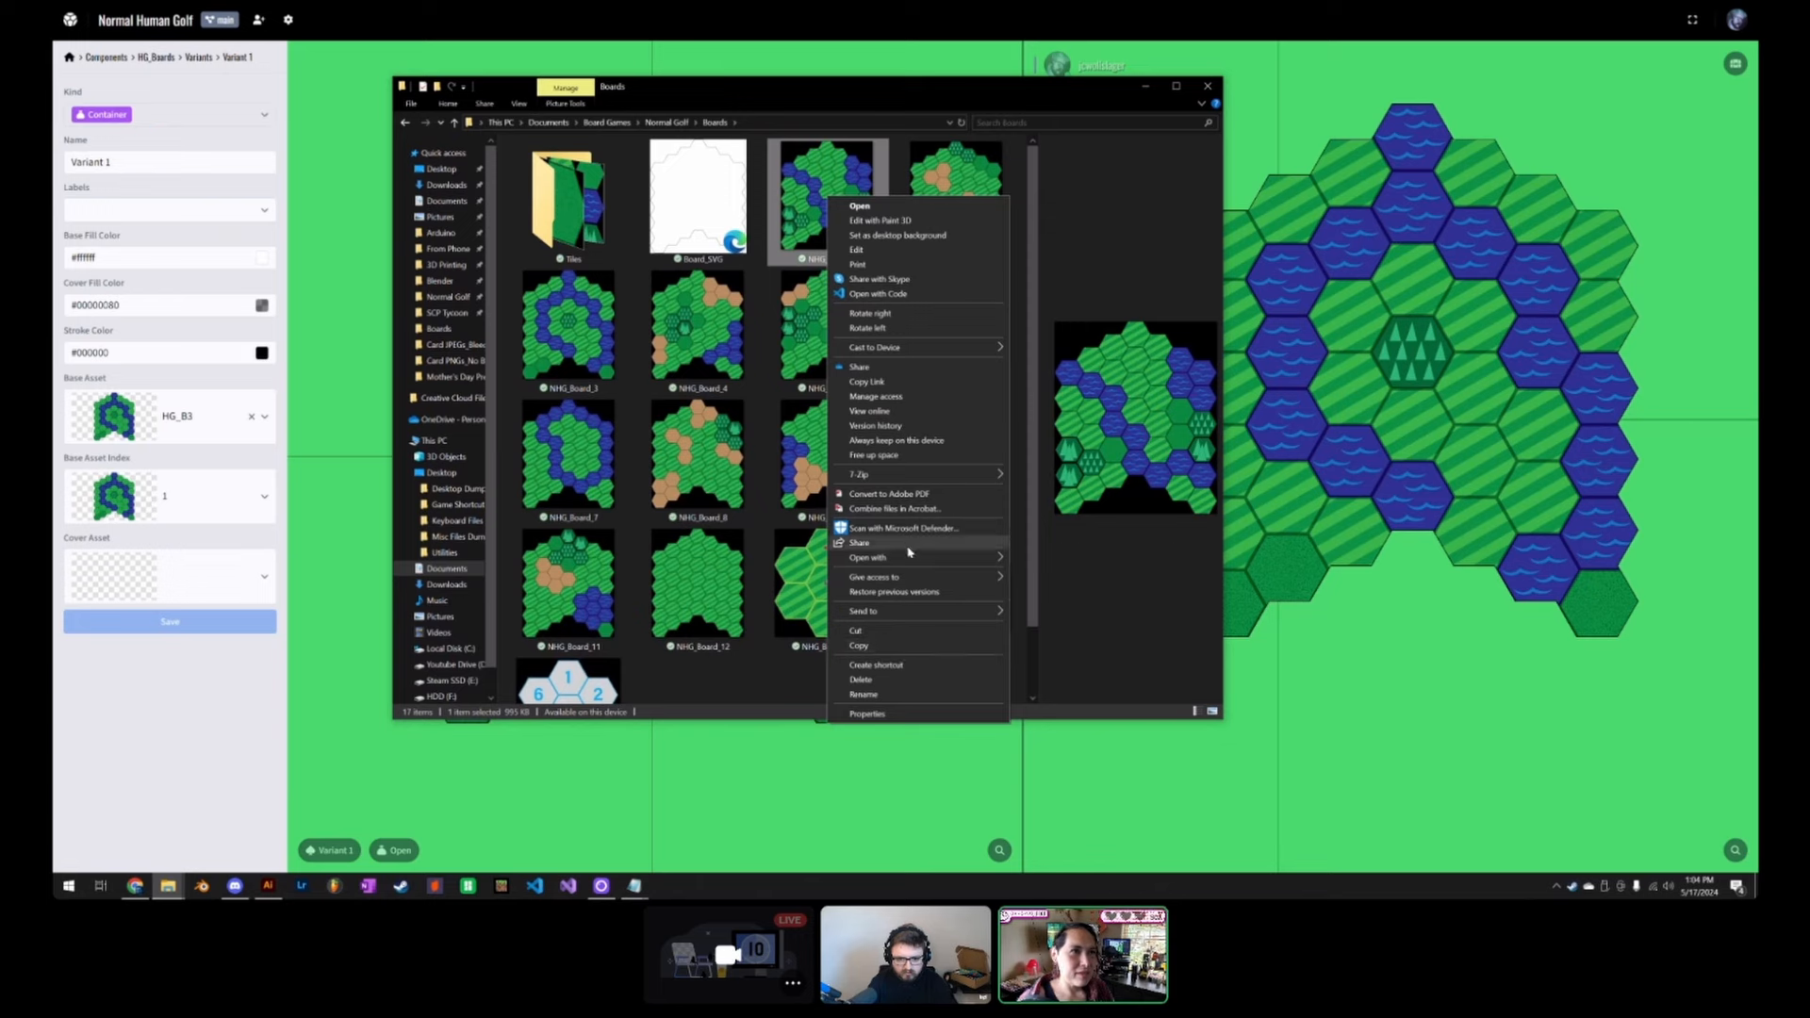
{"action": "mouse_move", "coordinate": [980, 558]}
{"action": "left_click", "coordinate": [1066, 573]}
{"action": "right_click", "coordinate": [1140, 138]}
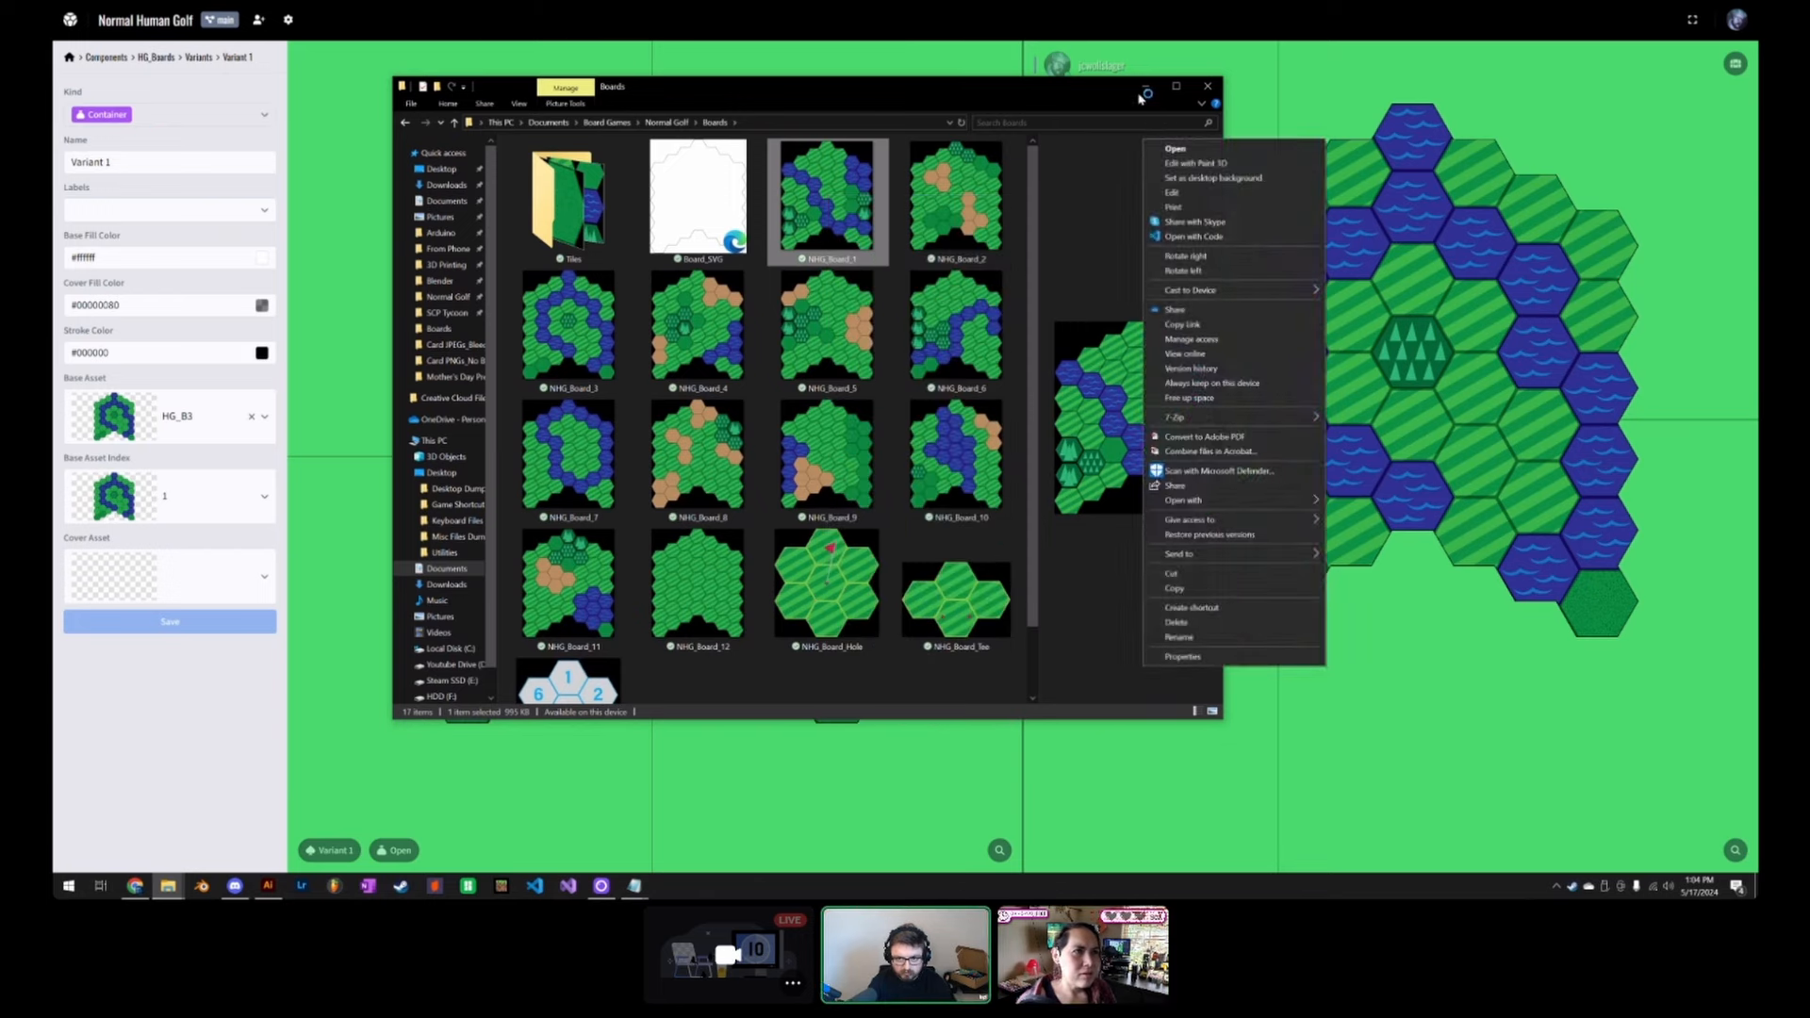
{"action": "left_click", "coordinate": [1146, 87]}
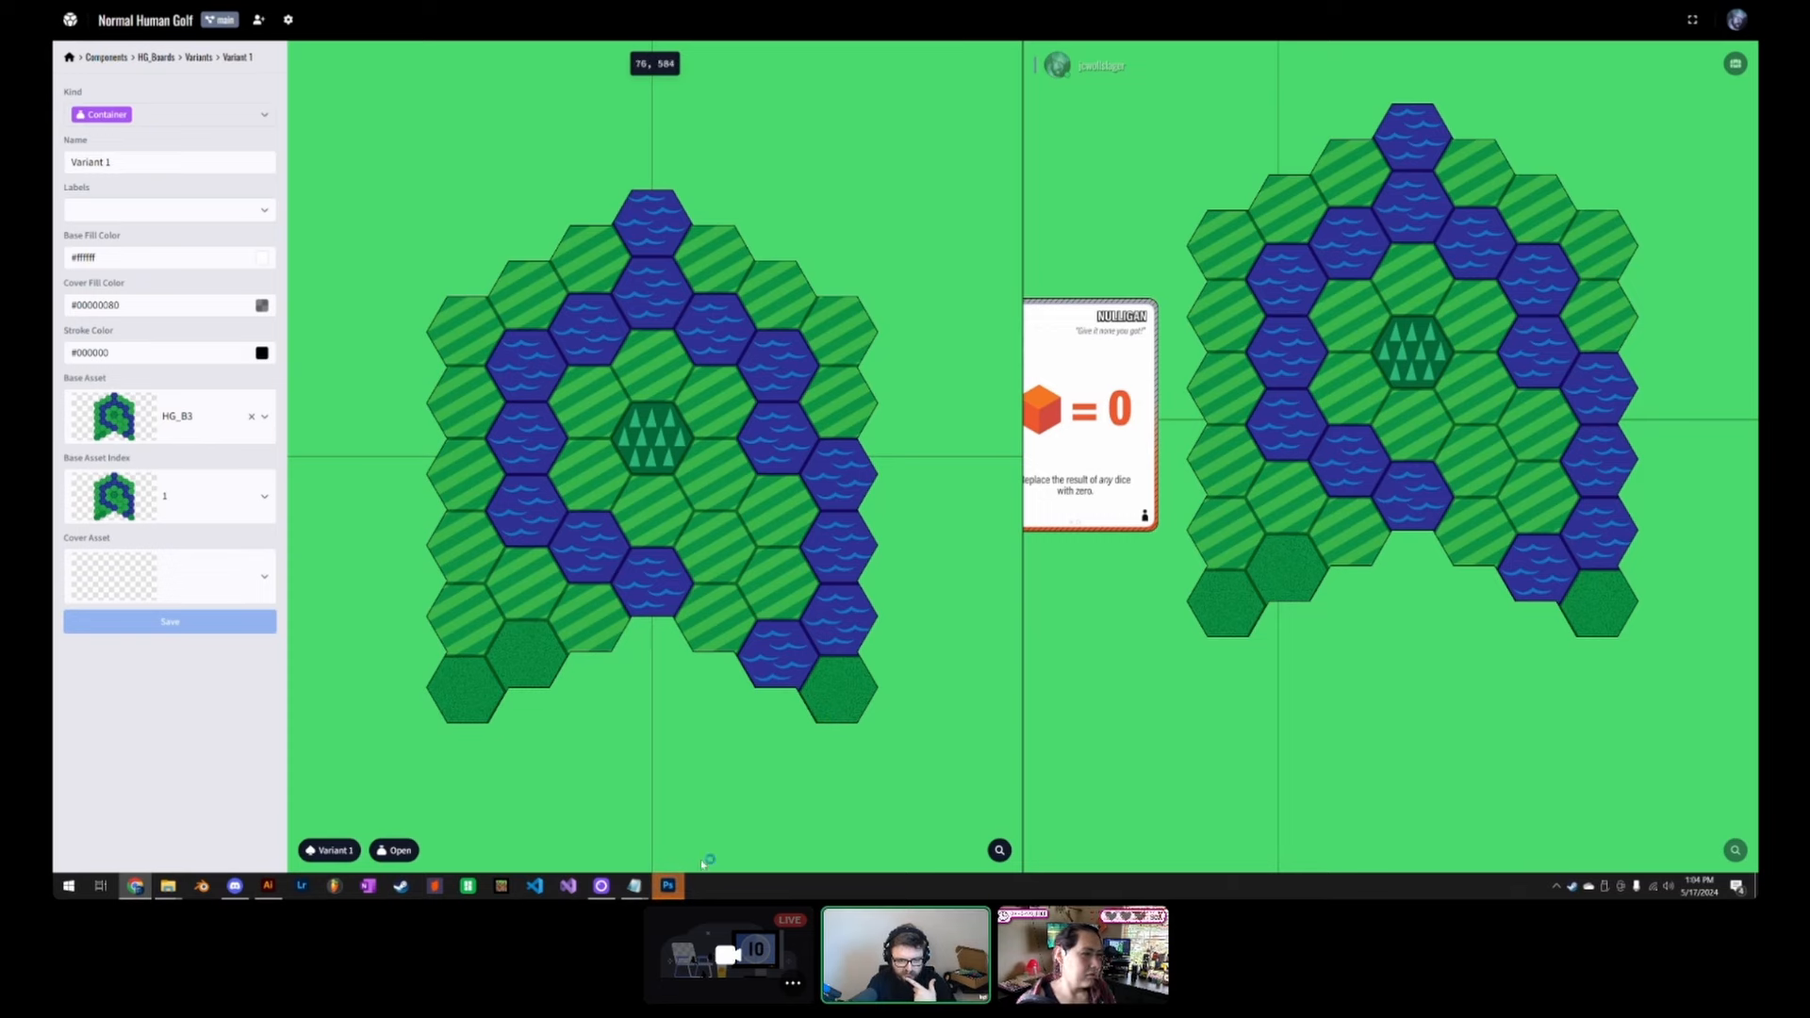
{"action": "left_click", "coordinate": [667, 886]}
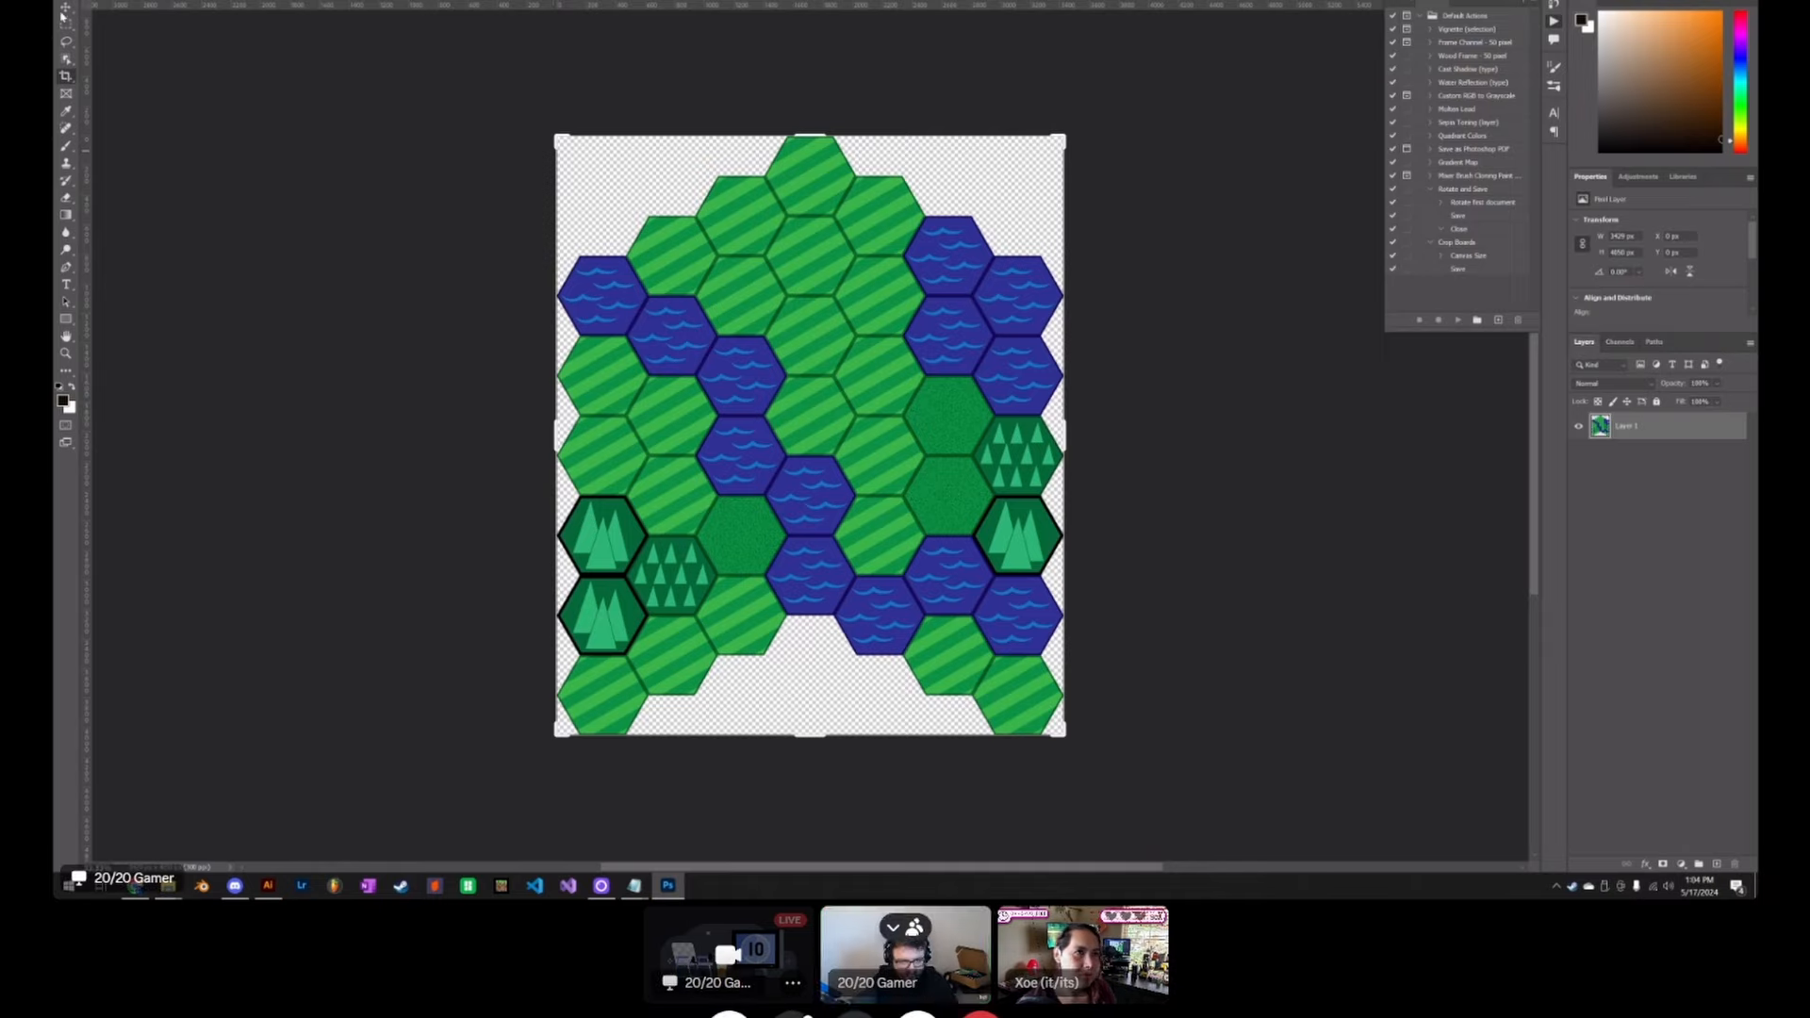
Step: Examine the hex tile borders along the outer edge of the NHG_Board_1 image up close
{"action": "left_click", "coordinate": [65, 23]}
{"action": "scroll", "coordinate": [571, 319], "scroll_direction": "up", "scroll_amount": 9}
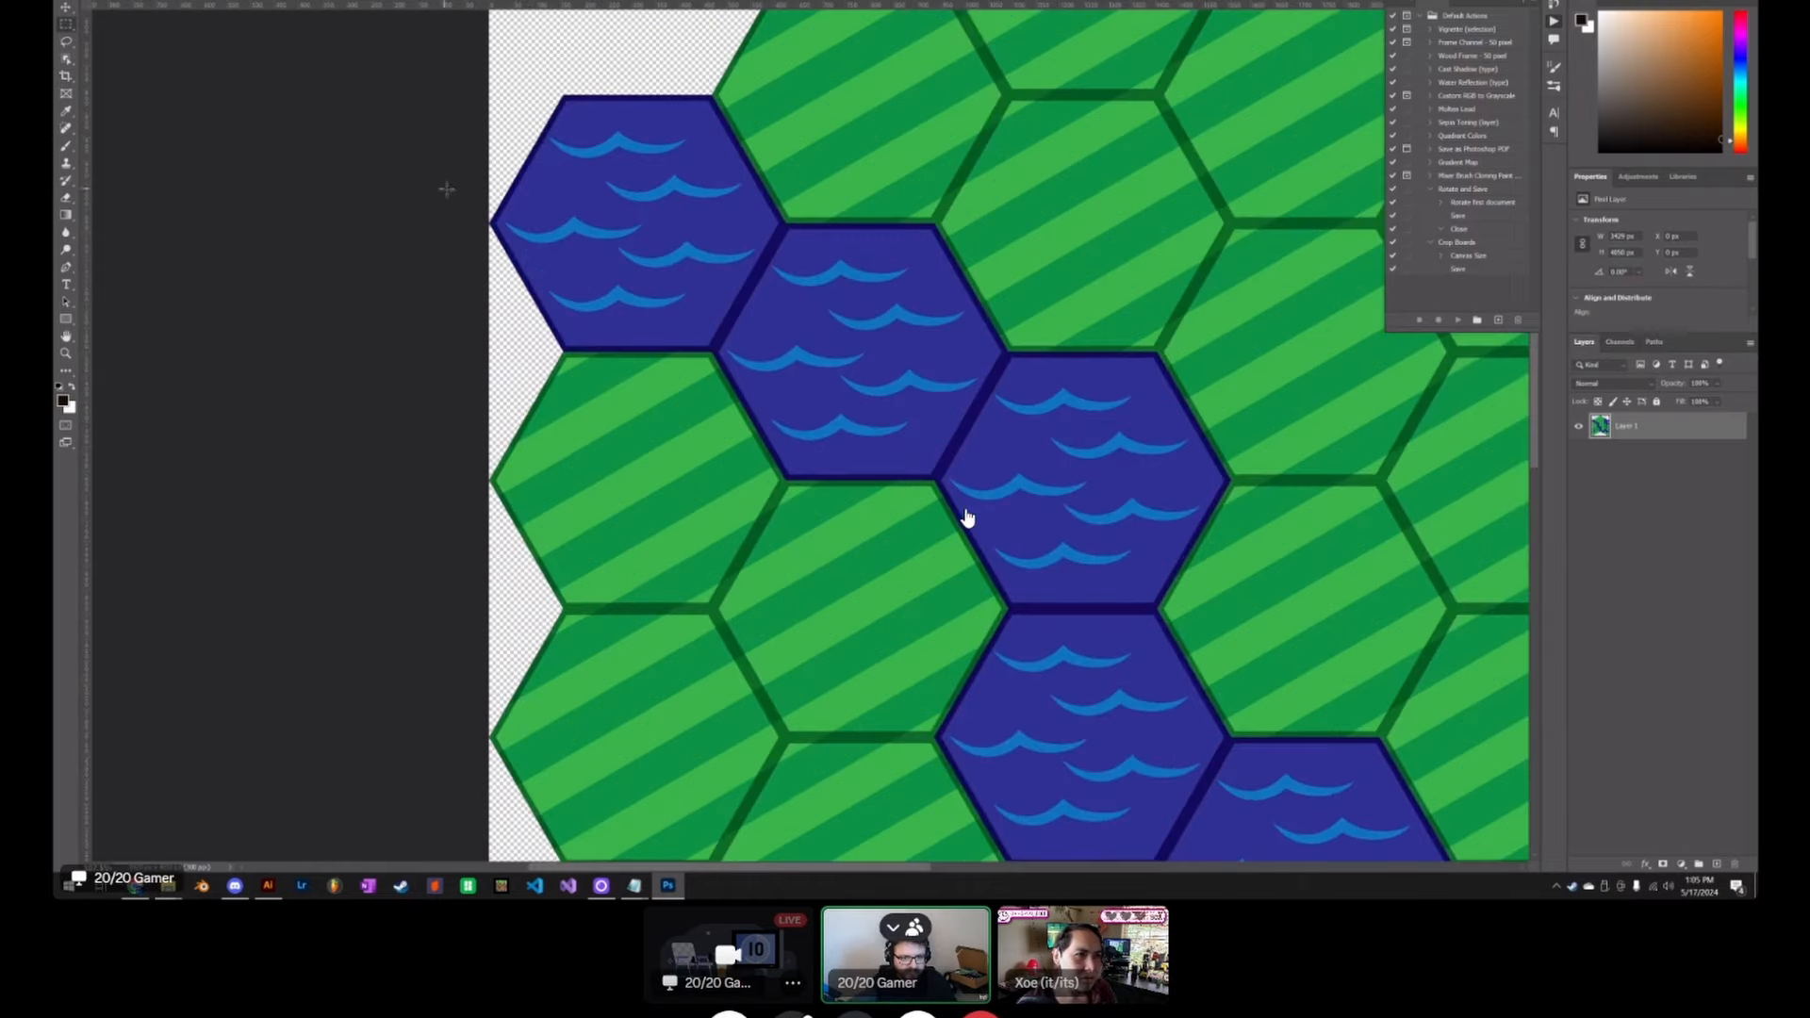
{"action": "scroll", "coordinate": [967, 518], "scroll_direction": "up", "scroll_amount": 3}
{"action": "scroll", "coordinate": [1080, 514], "scroll_direction": "down", "scroll_amount": 10}
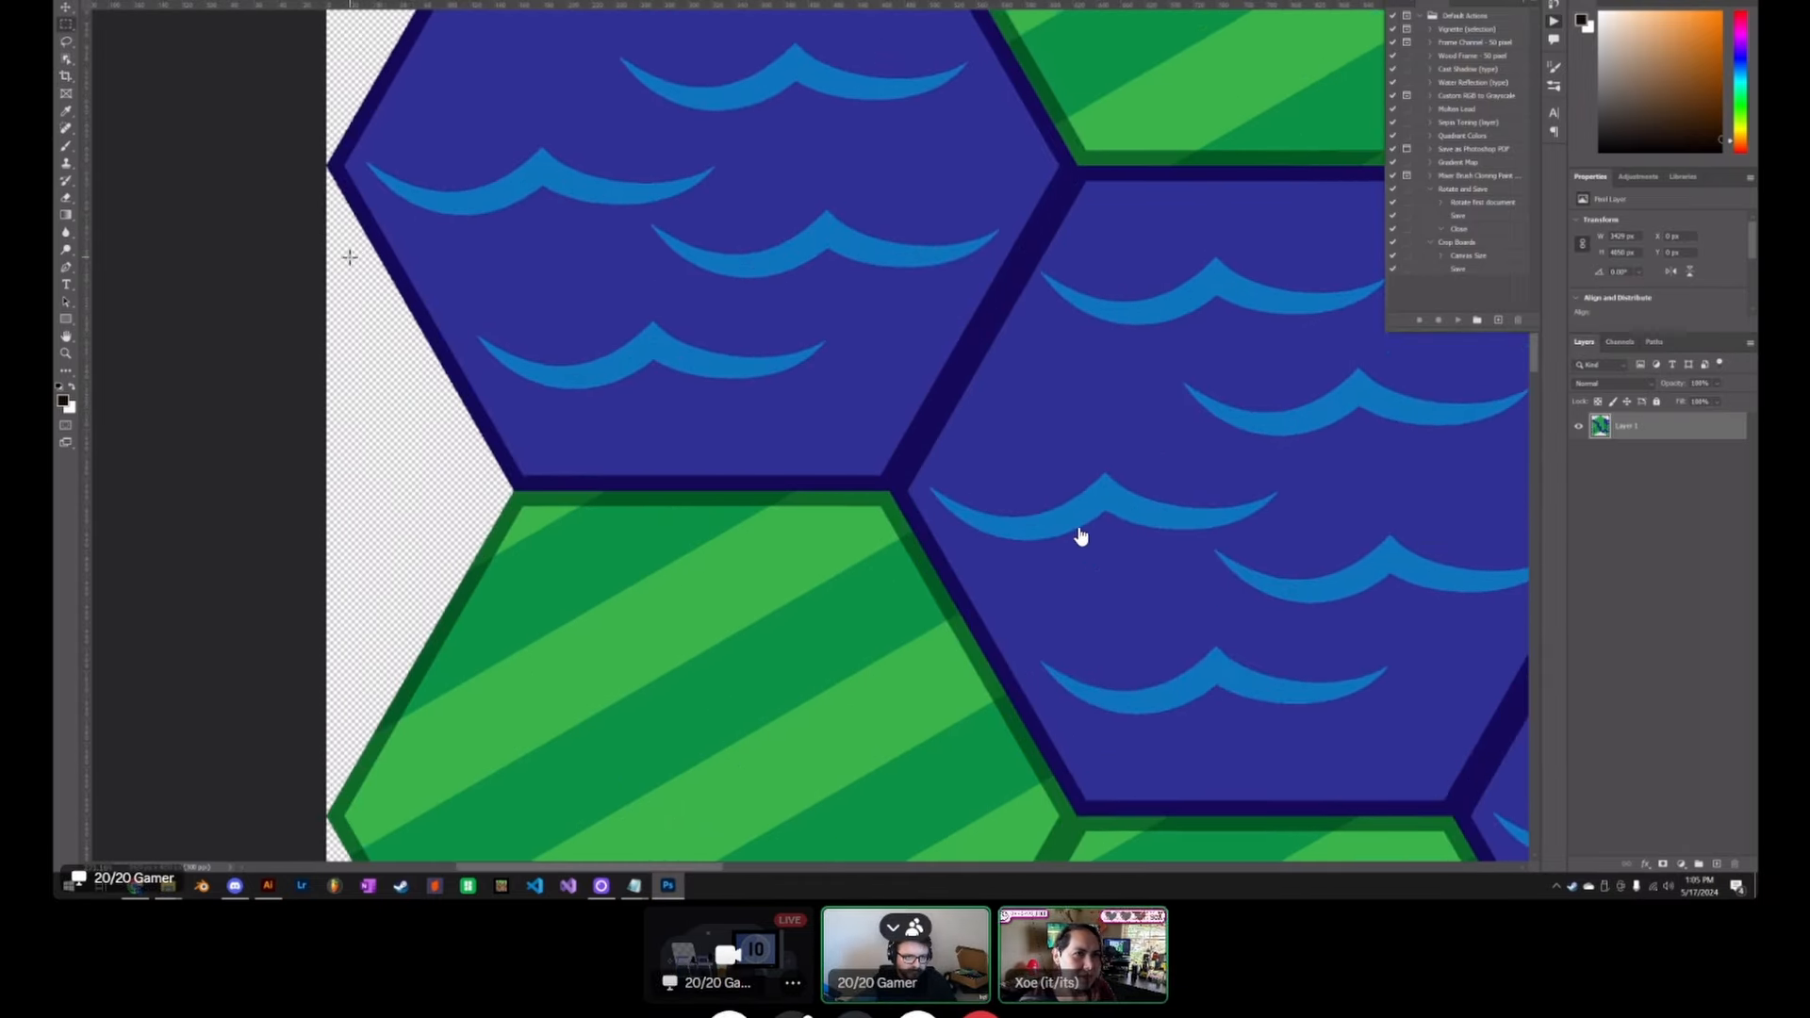
{"action": "scroll", "coordinate": [1080, 514], "scroll_direction": "up", "scroll_amount": 1}
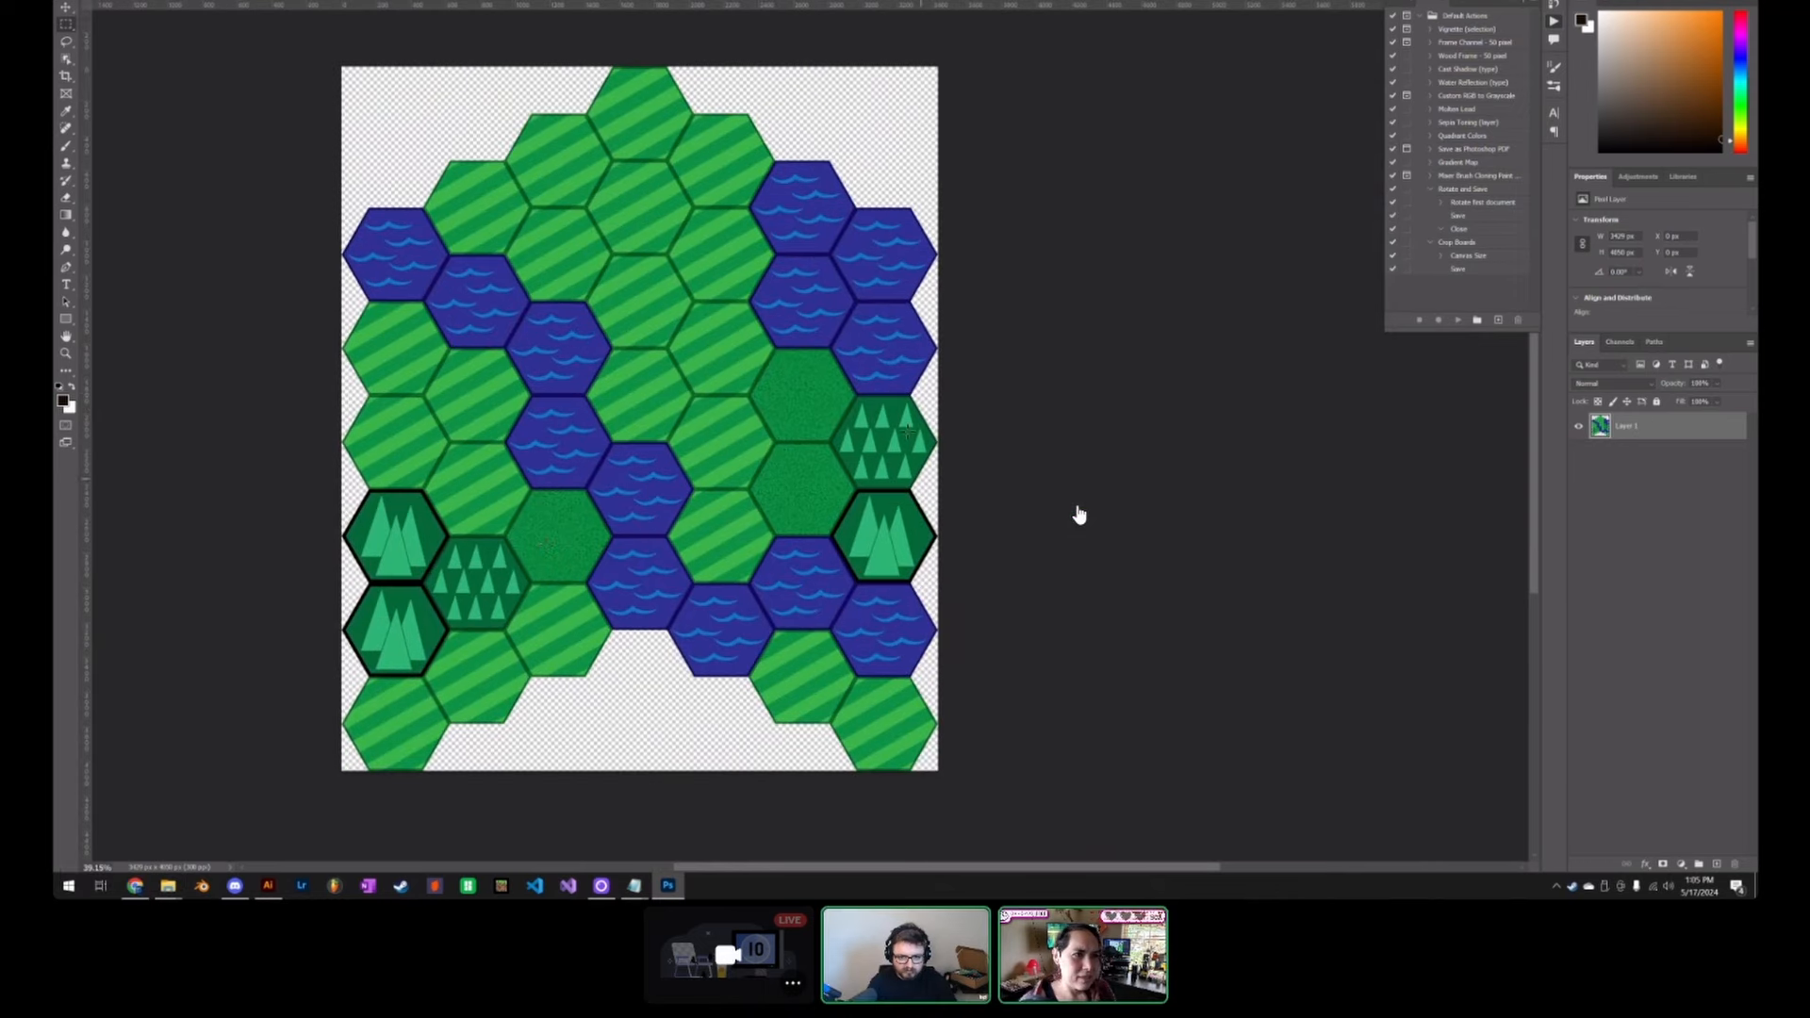
Step: Switch back to Screentop and return to the HG_Boards component settings after checking its variants list
{"action": "key", "text": "alt+Tab"}
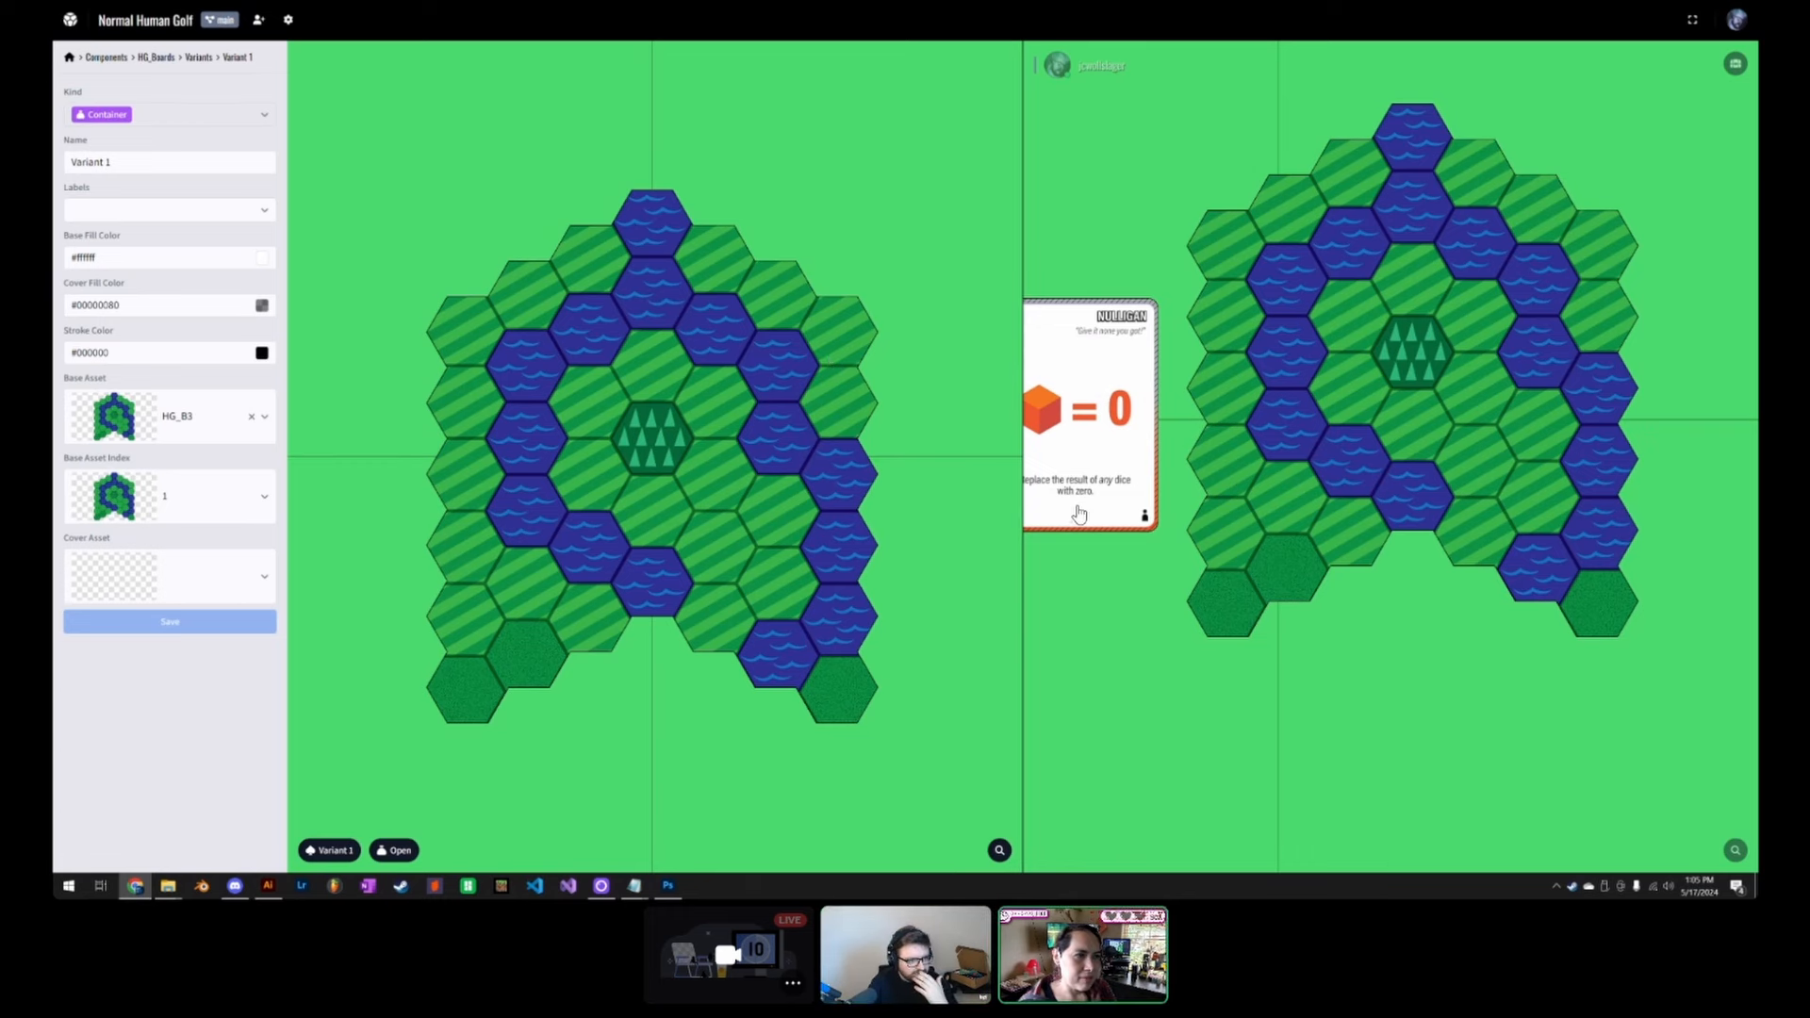
{"action": "left_click", "coordinate": [198, 57]}
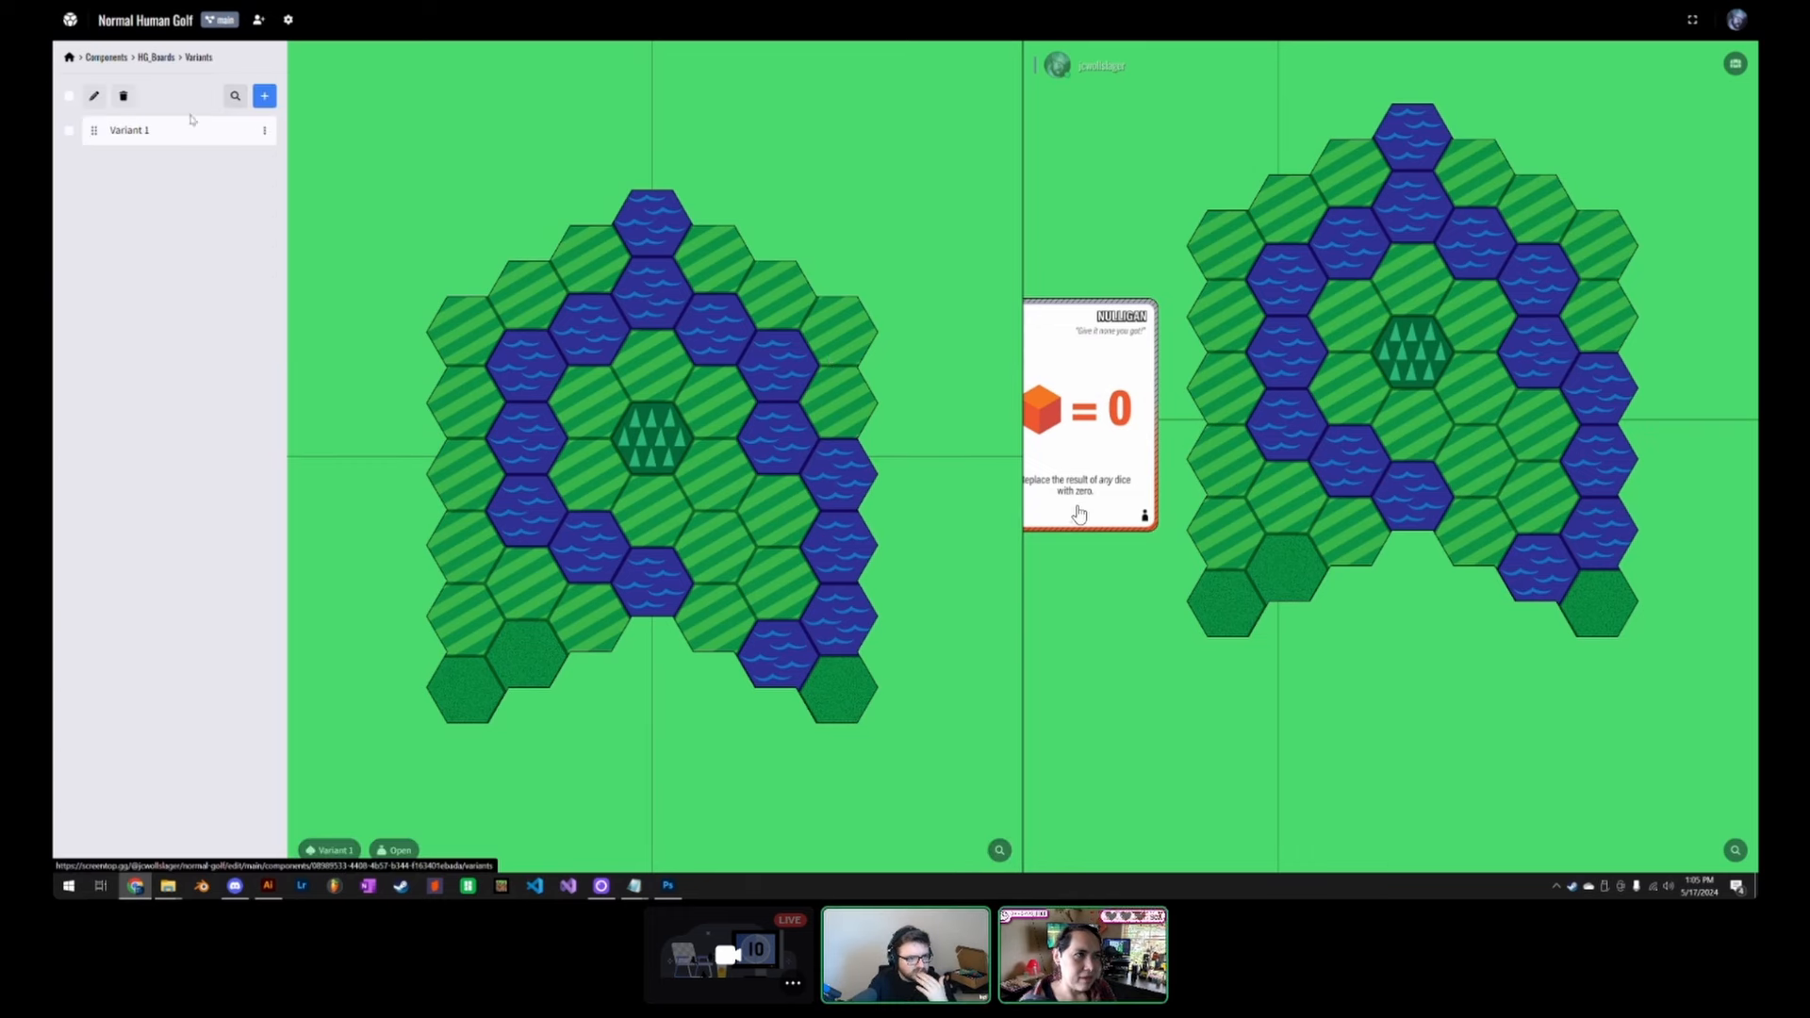
{"action": "left_click", "coordinate": [141, 125]}
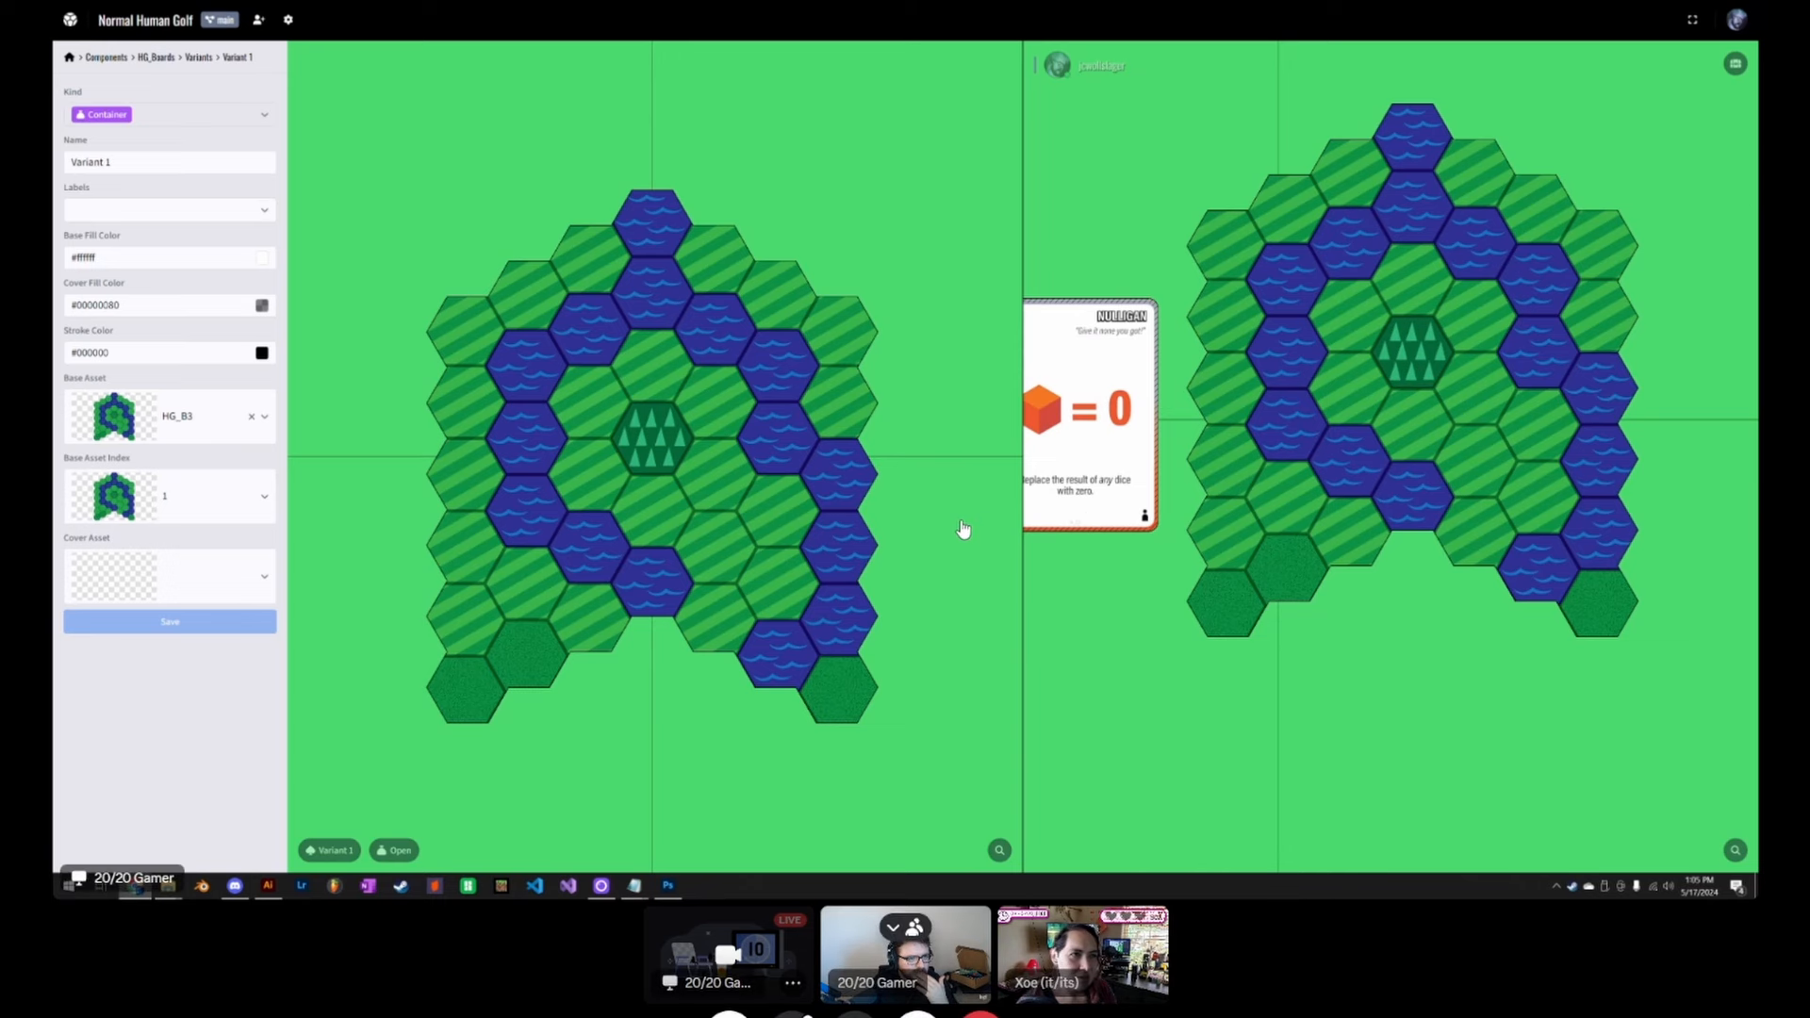
{"action": "left_click", "coordinate": [156, 58]}
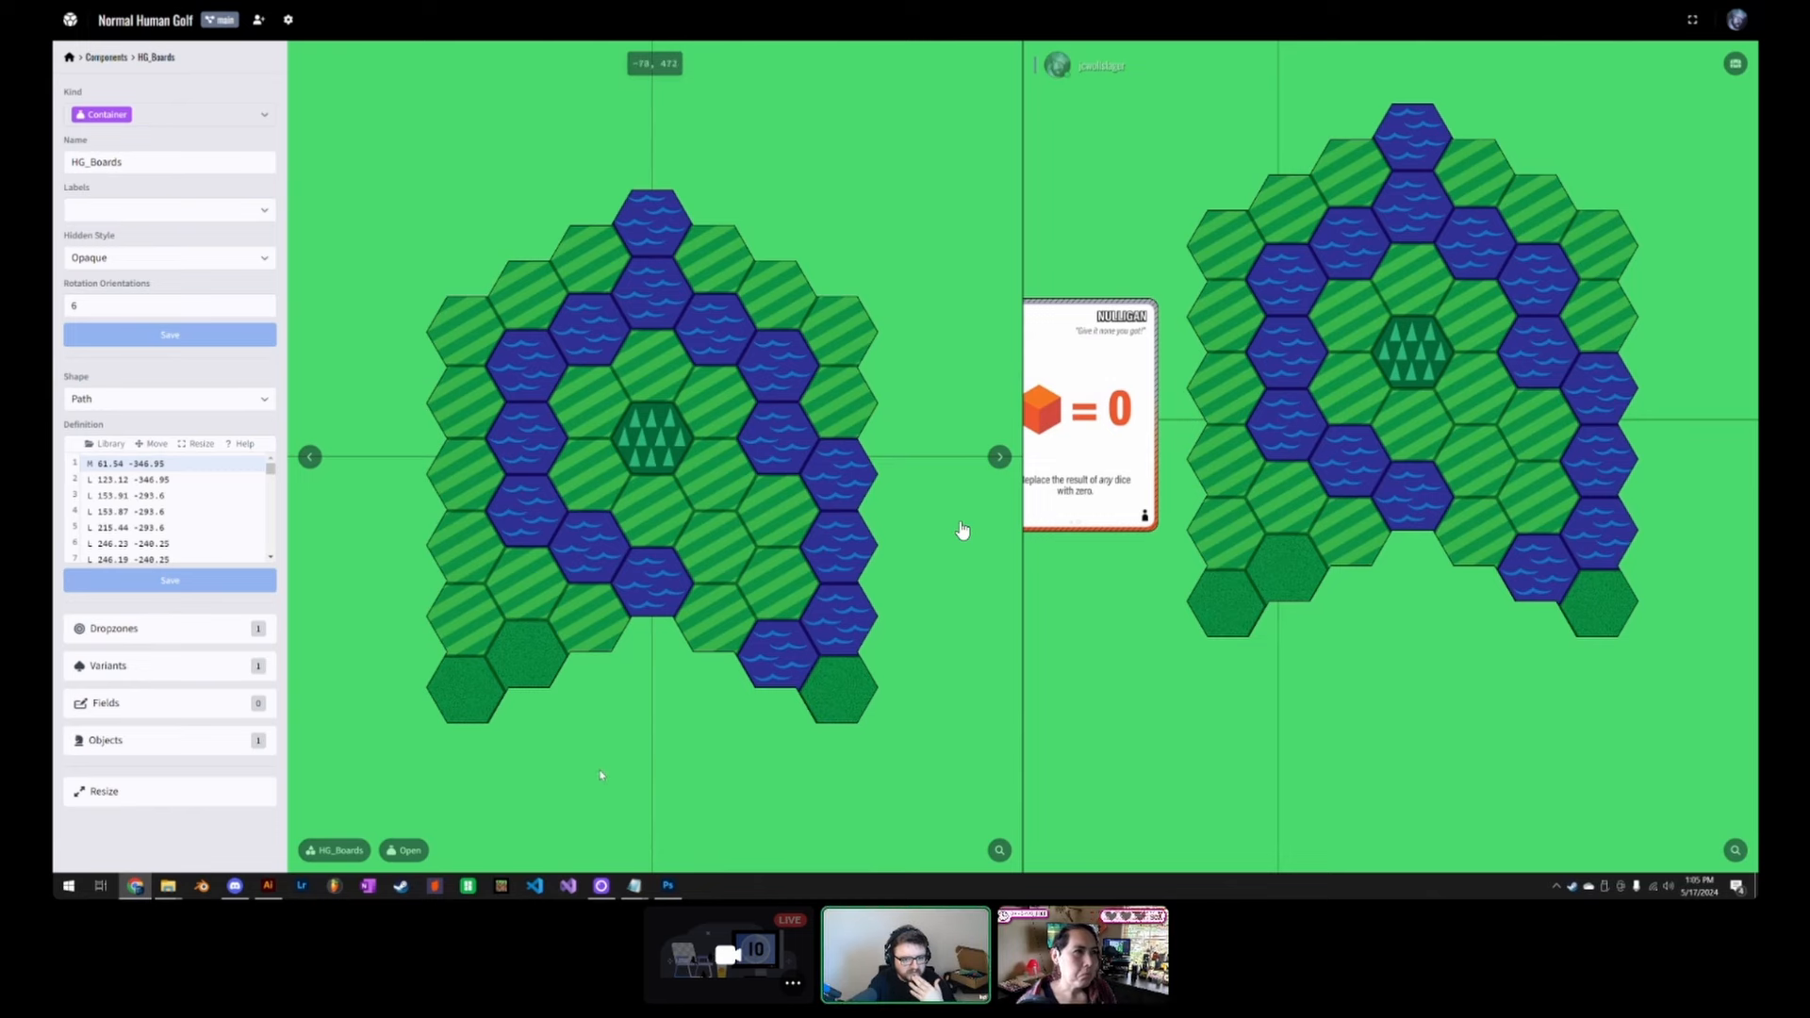
Step: Switch to Illustrator and draw a hexagon in the middle of the board outline with the Polygon tool
{"action": "left_click", "coordinate": [268, 886]}
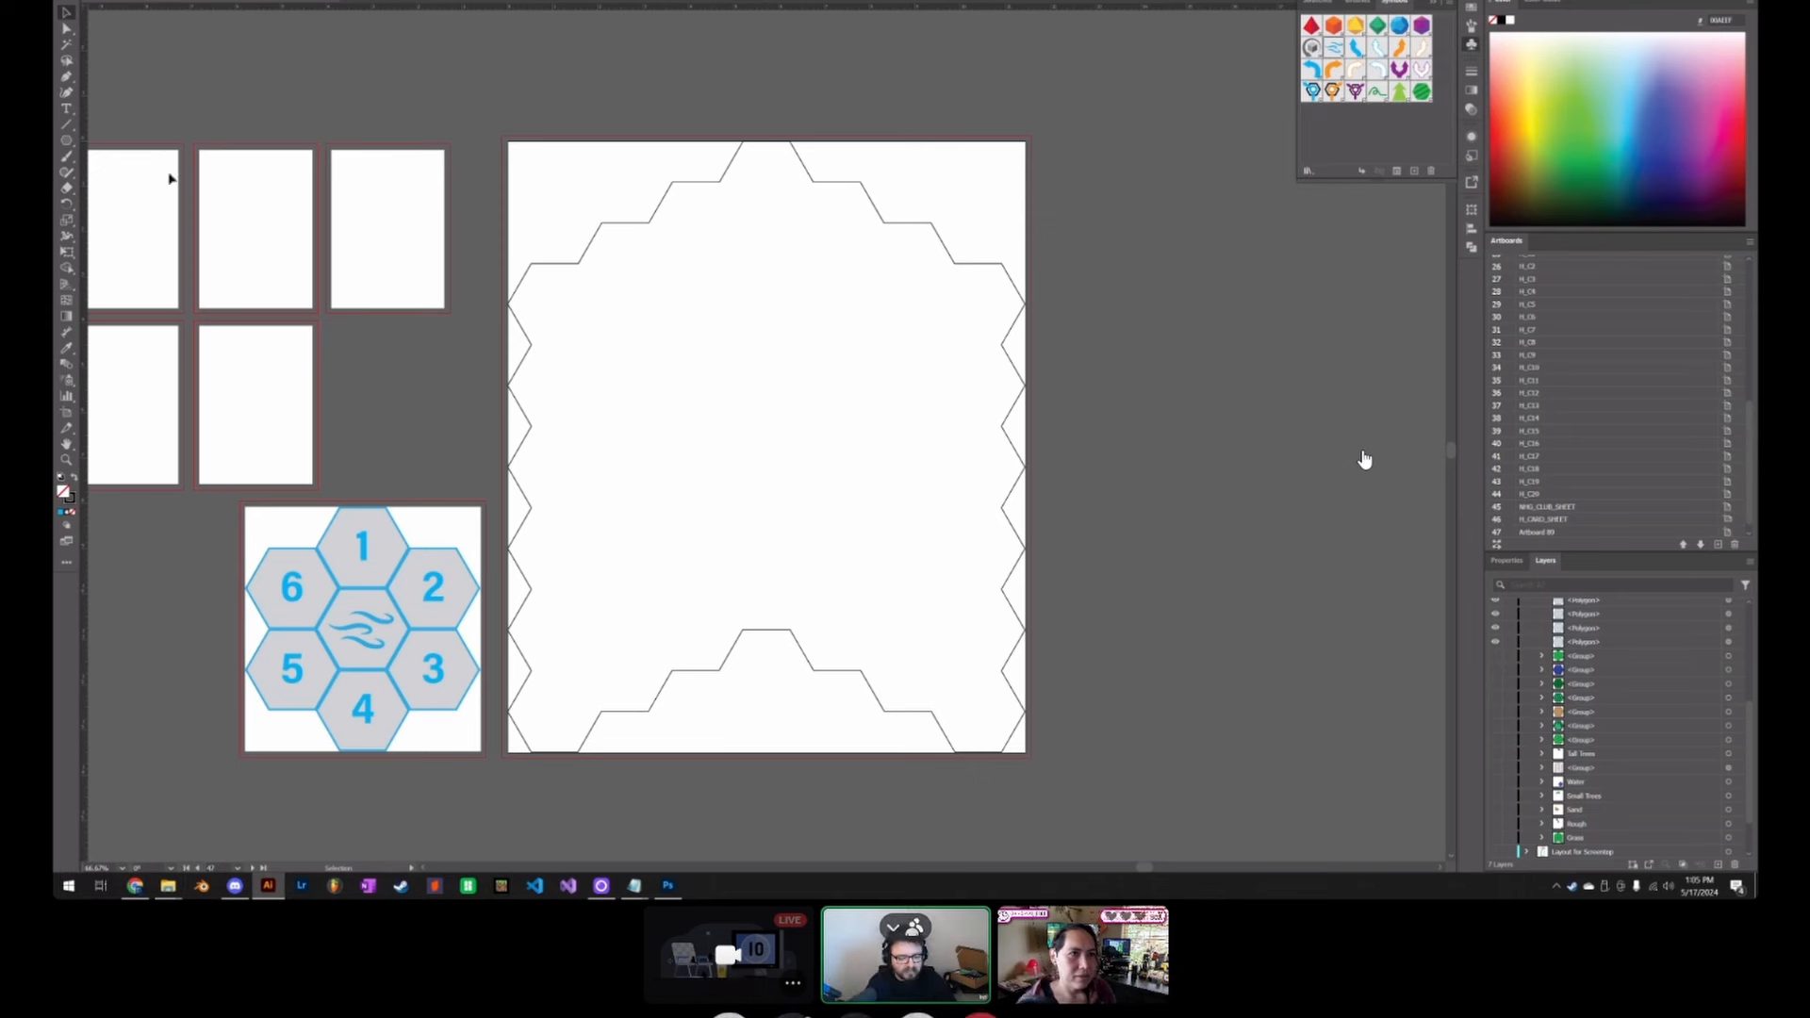
{"action": "left_click", "coordinate": [66, 140]}
{"action": "left_click_drag", "start_coordinate": [766, 427], "coordinate": [828, 457]}
{"action": "key", "text": "Up"}
{"action": "key", "text": "Up"}
{"action": "key", "text": "Up"}
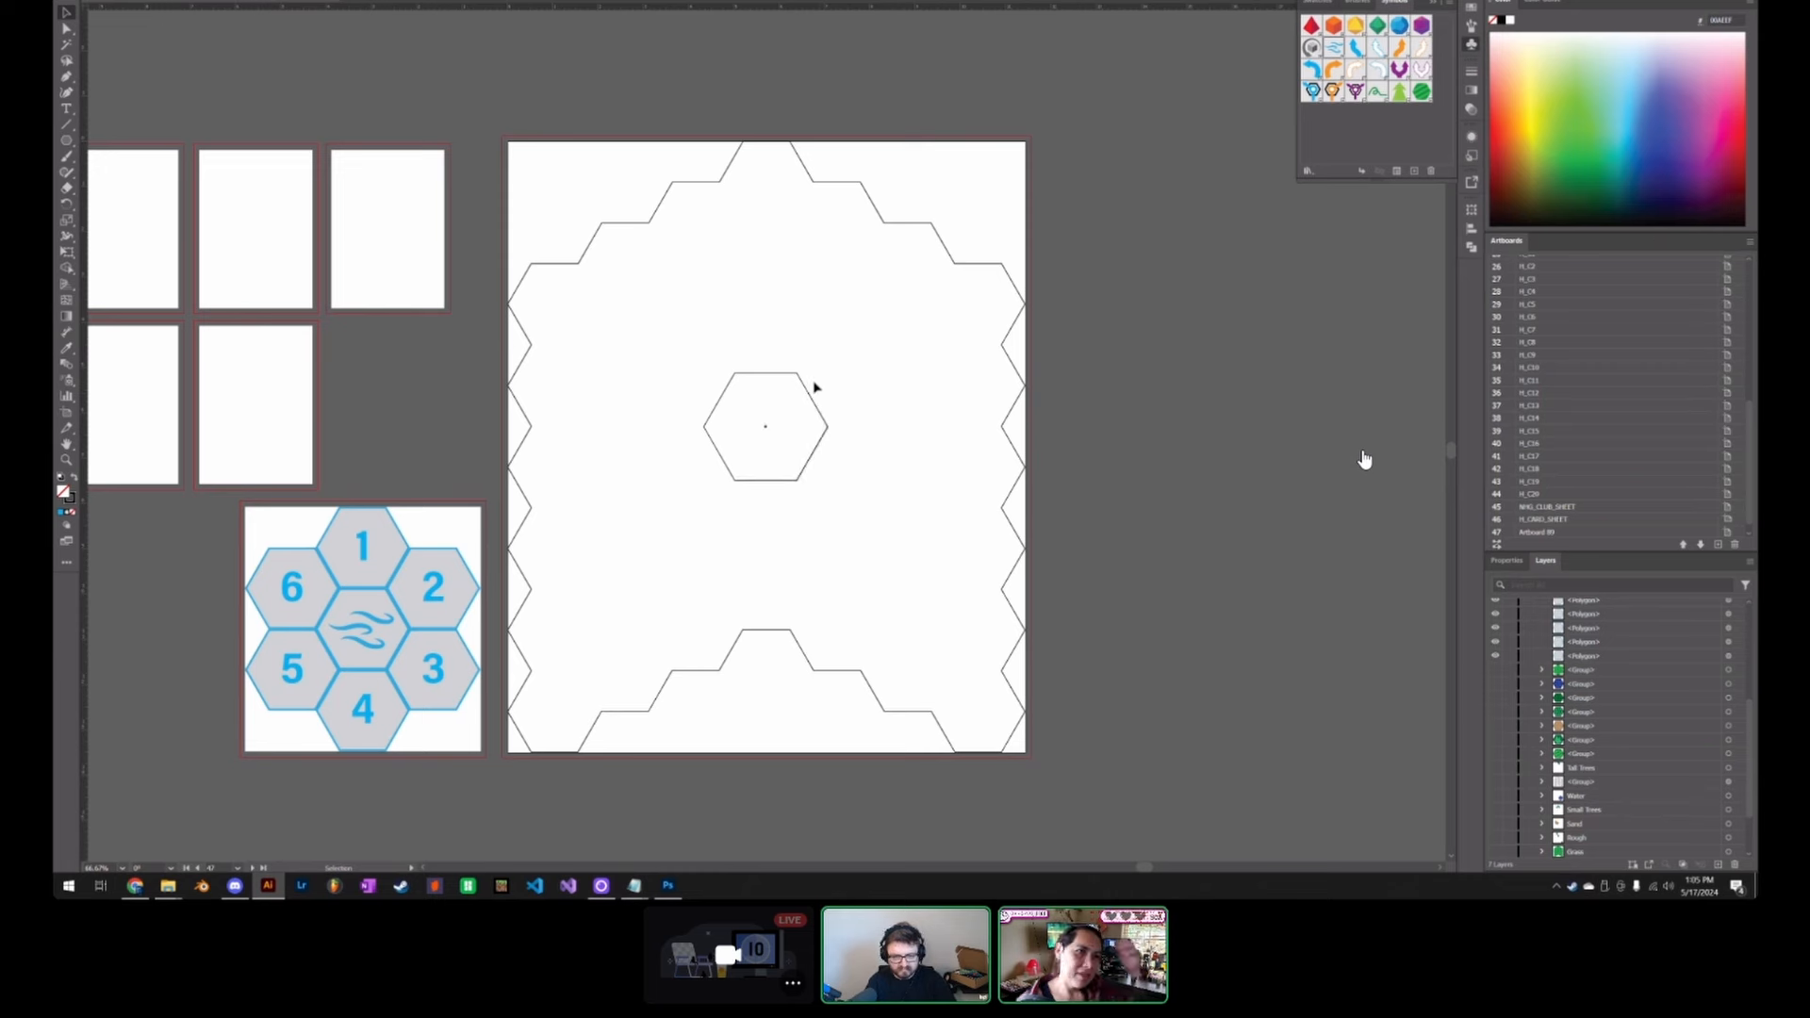
{"action": "key", "text": "ctrl"}
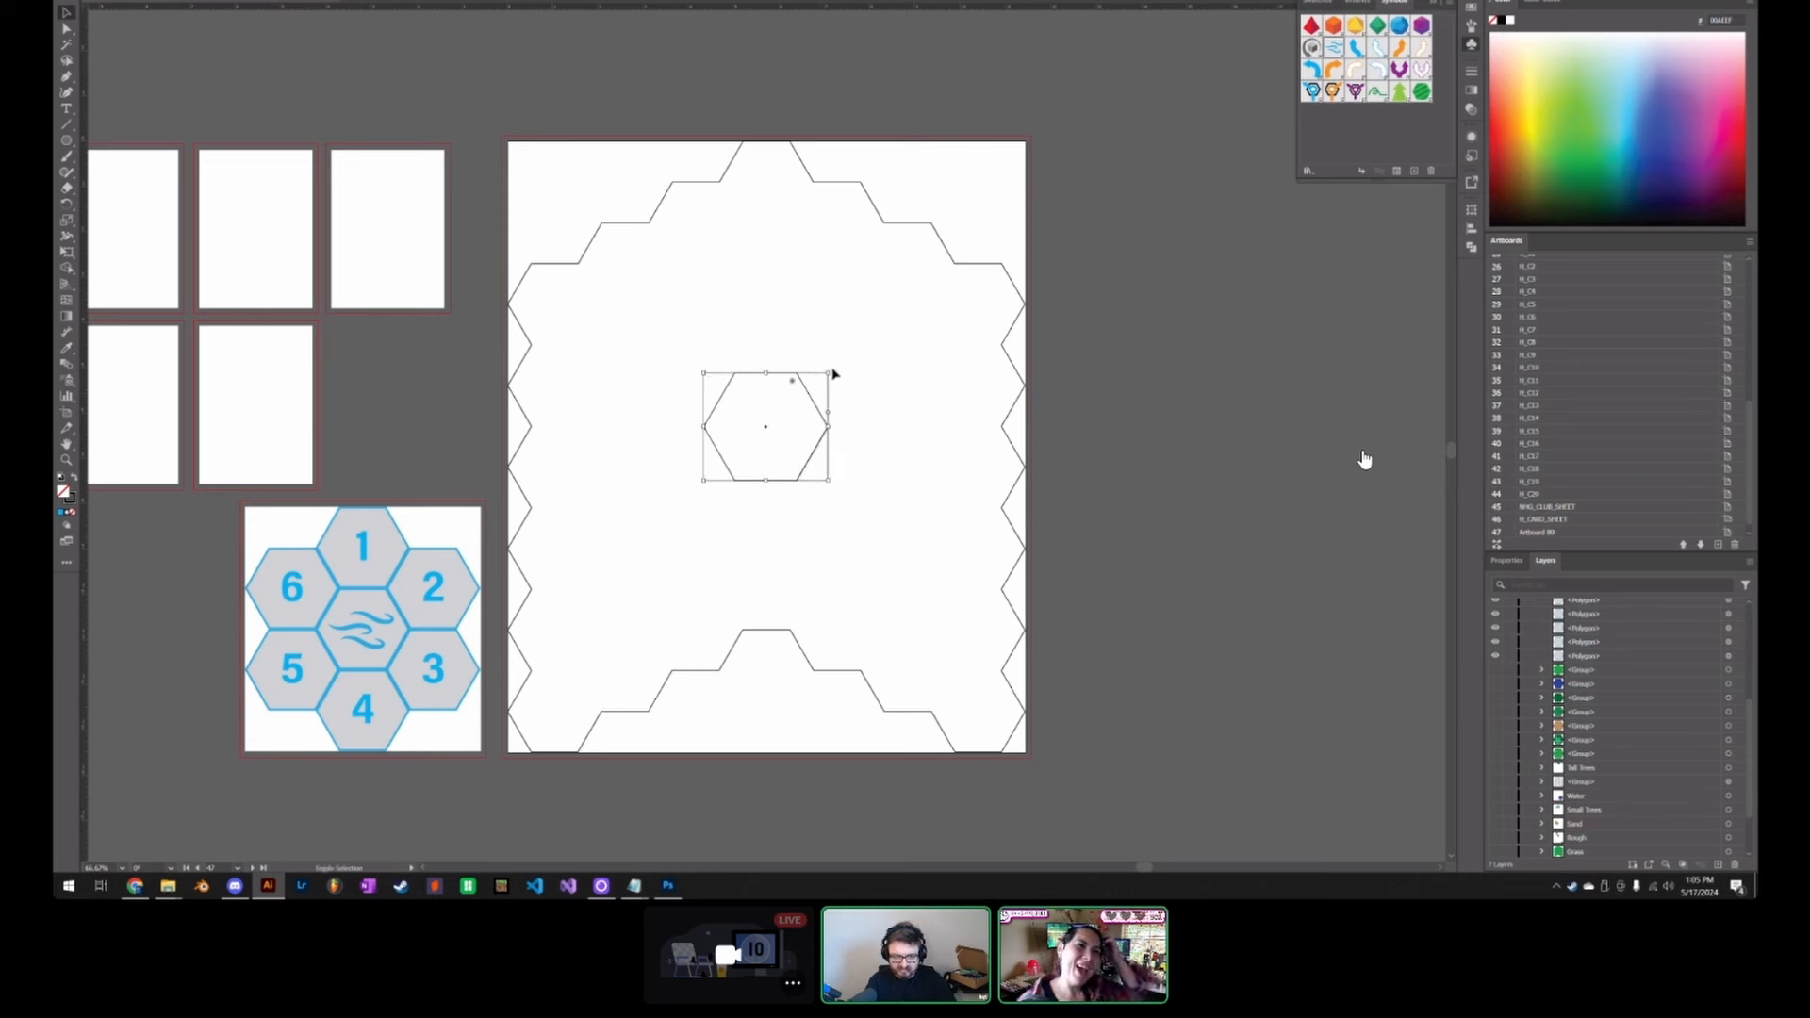
{"action": "left_click_drag", "start_coordinate": [831, 371], "coordinate": [886, 375]}
{"action": "key", "text": "ctrl+z"}
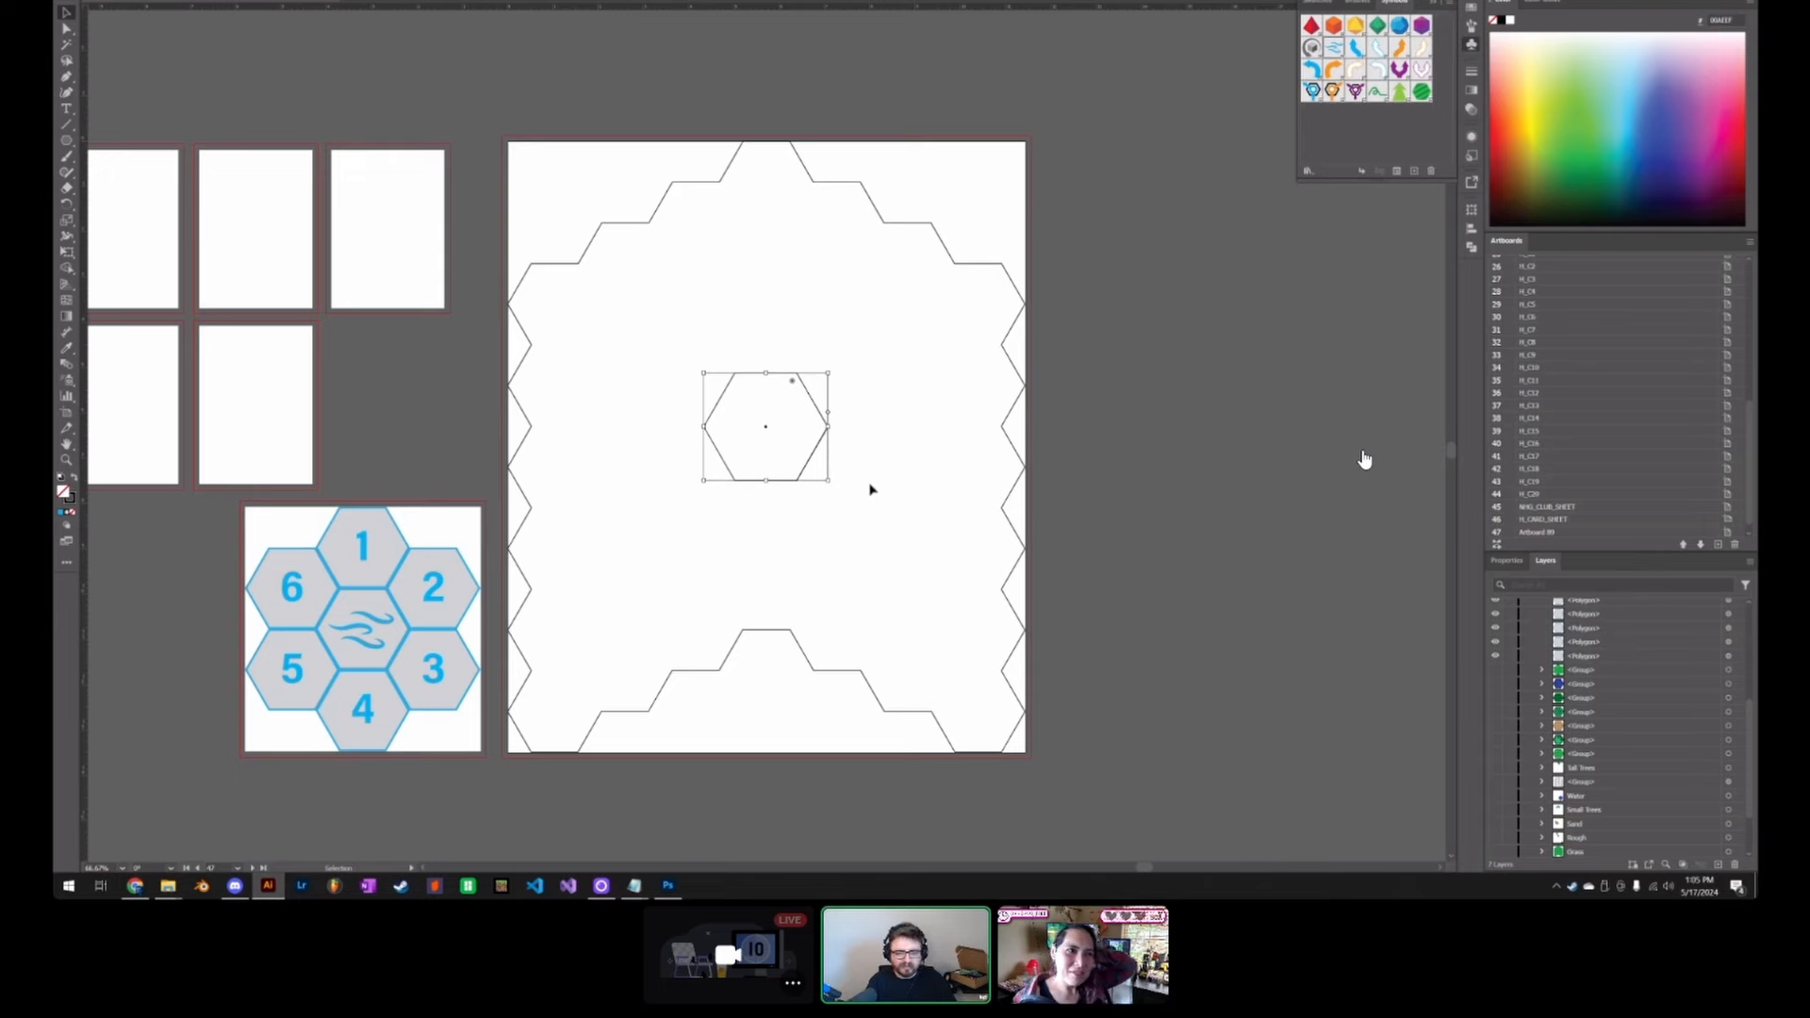
{"action": "left_click", "coordinate": [872, 489]}
Step: Switch to Screentop, open the HG_Boards grid dropzone settings and check the available grid types and placement options
{"action": "key", "text": "alt+Tab"}
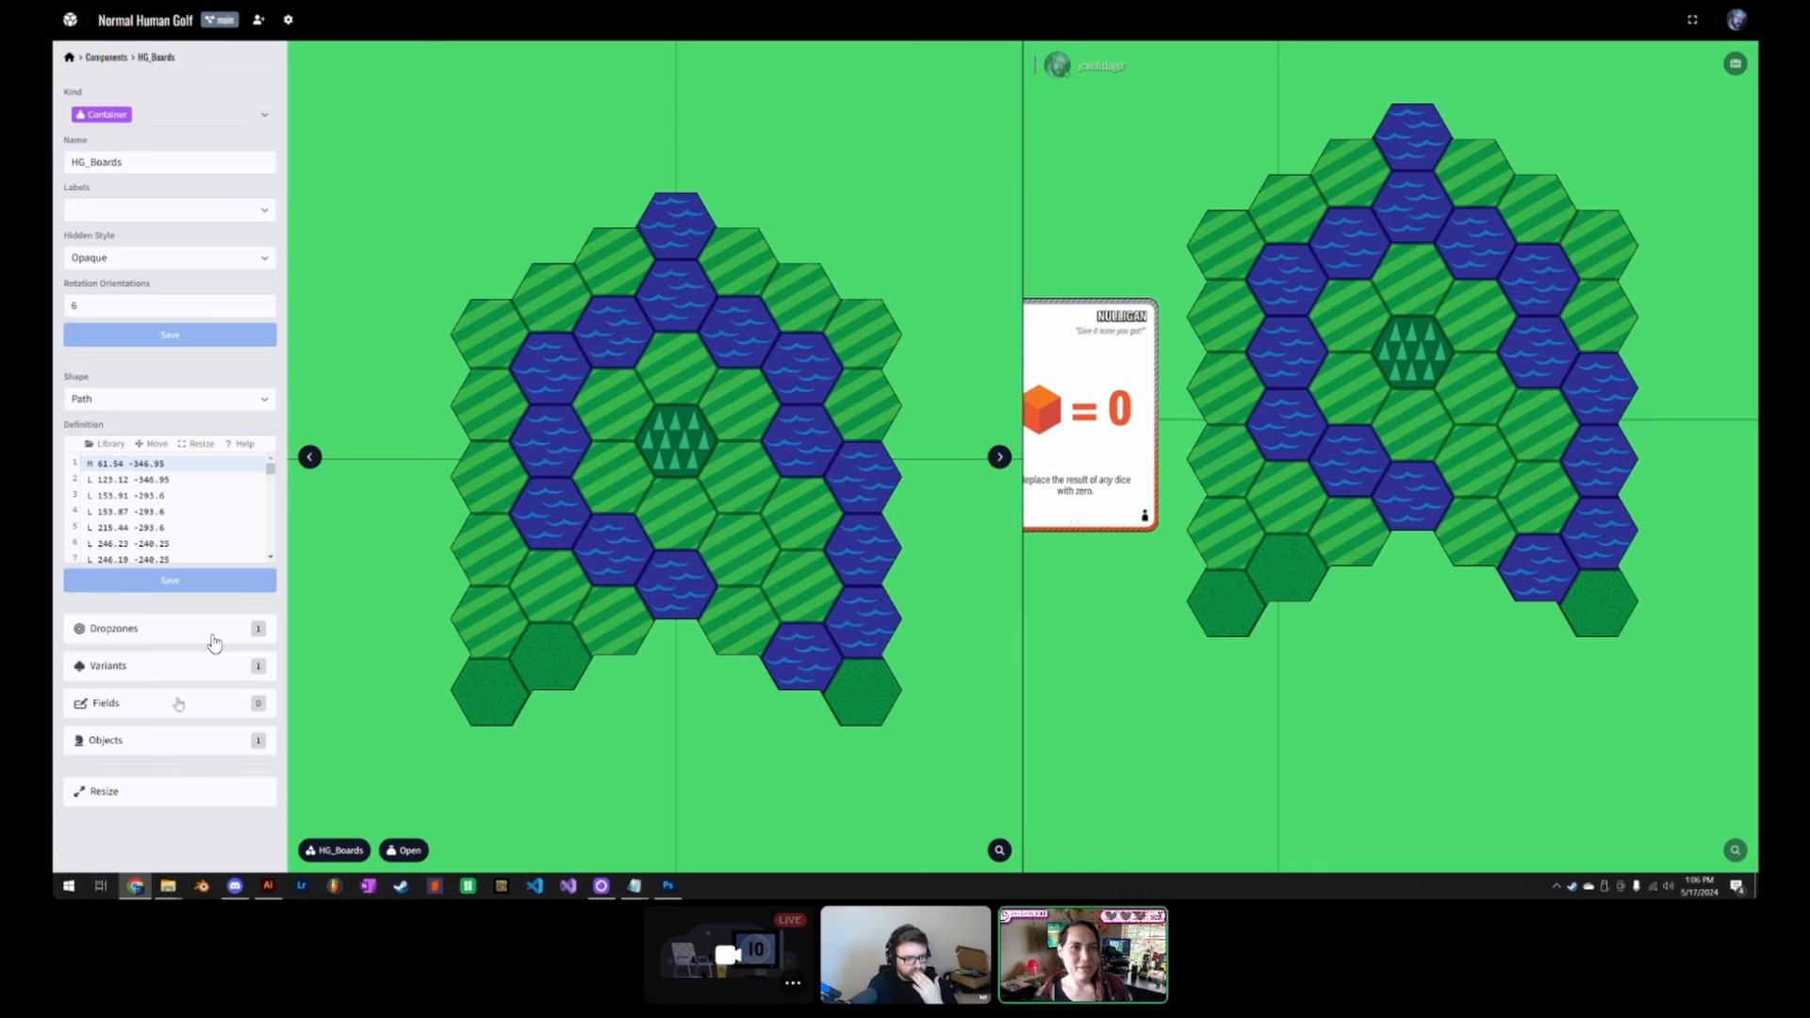
{"action": "left_click", "coordinate": [156, 641]}
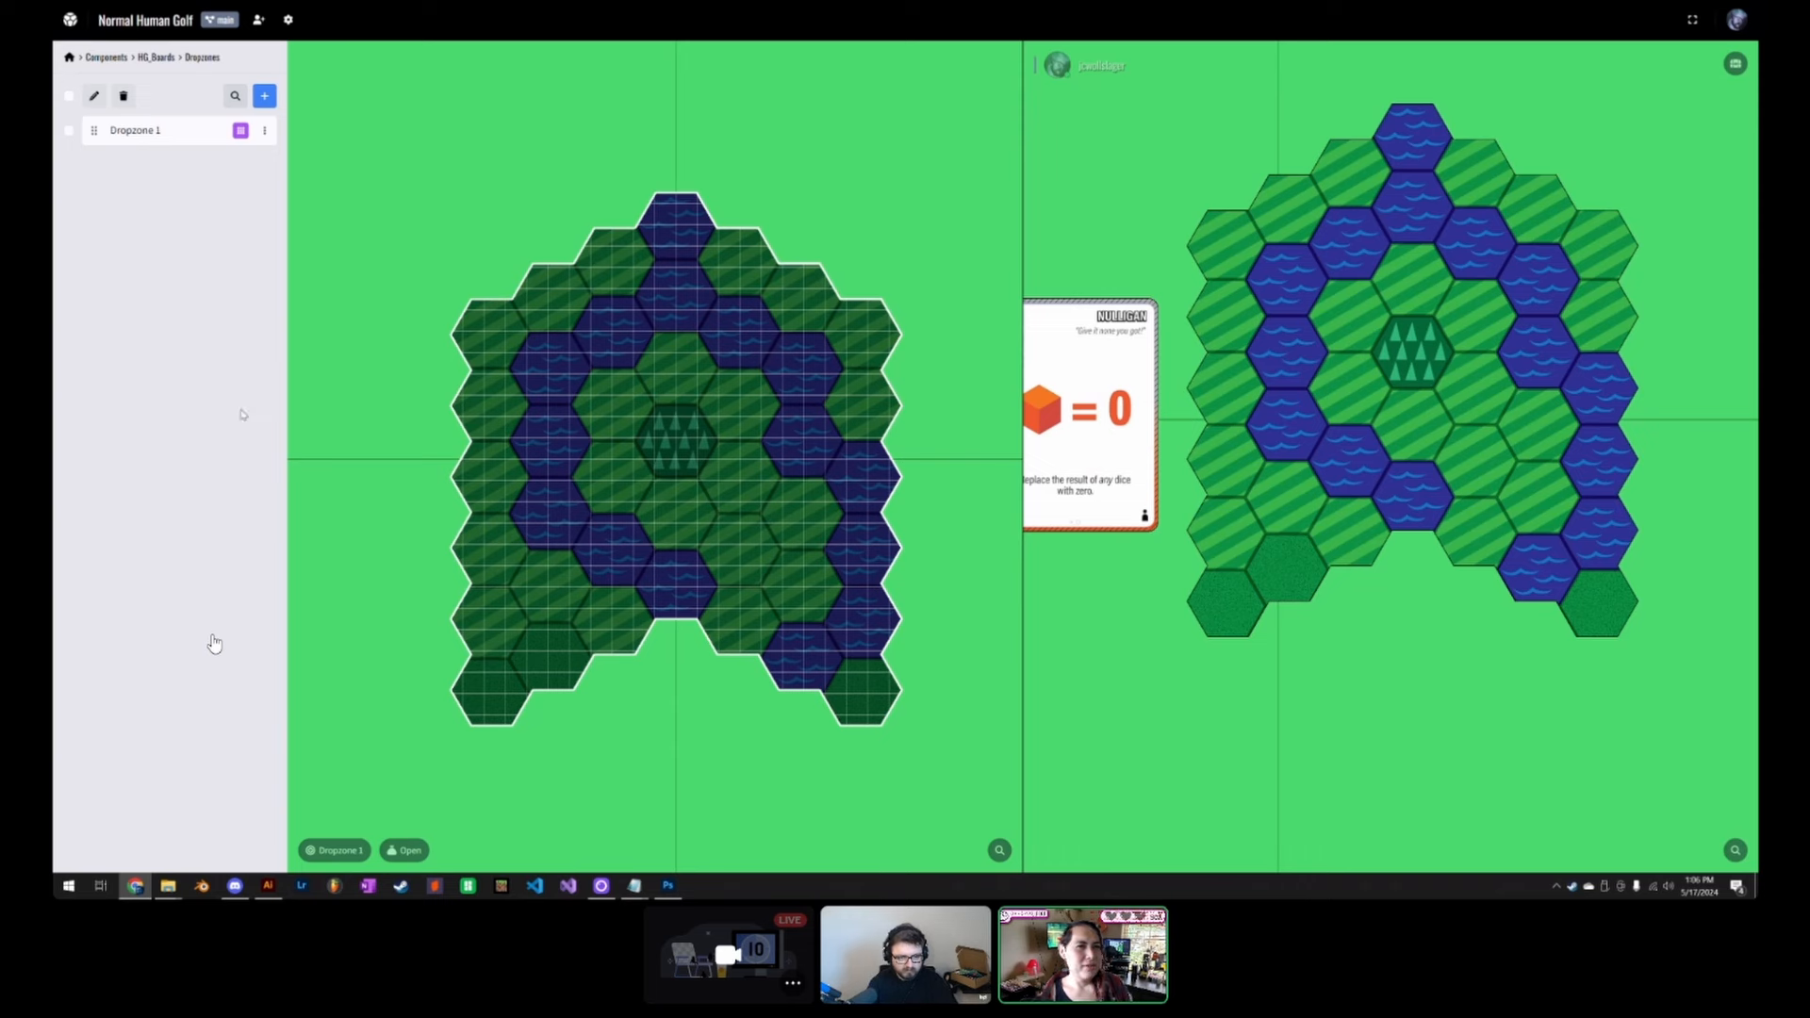
{"action": "left_click", "coordinate": [149, 131]}
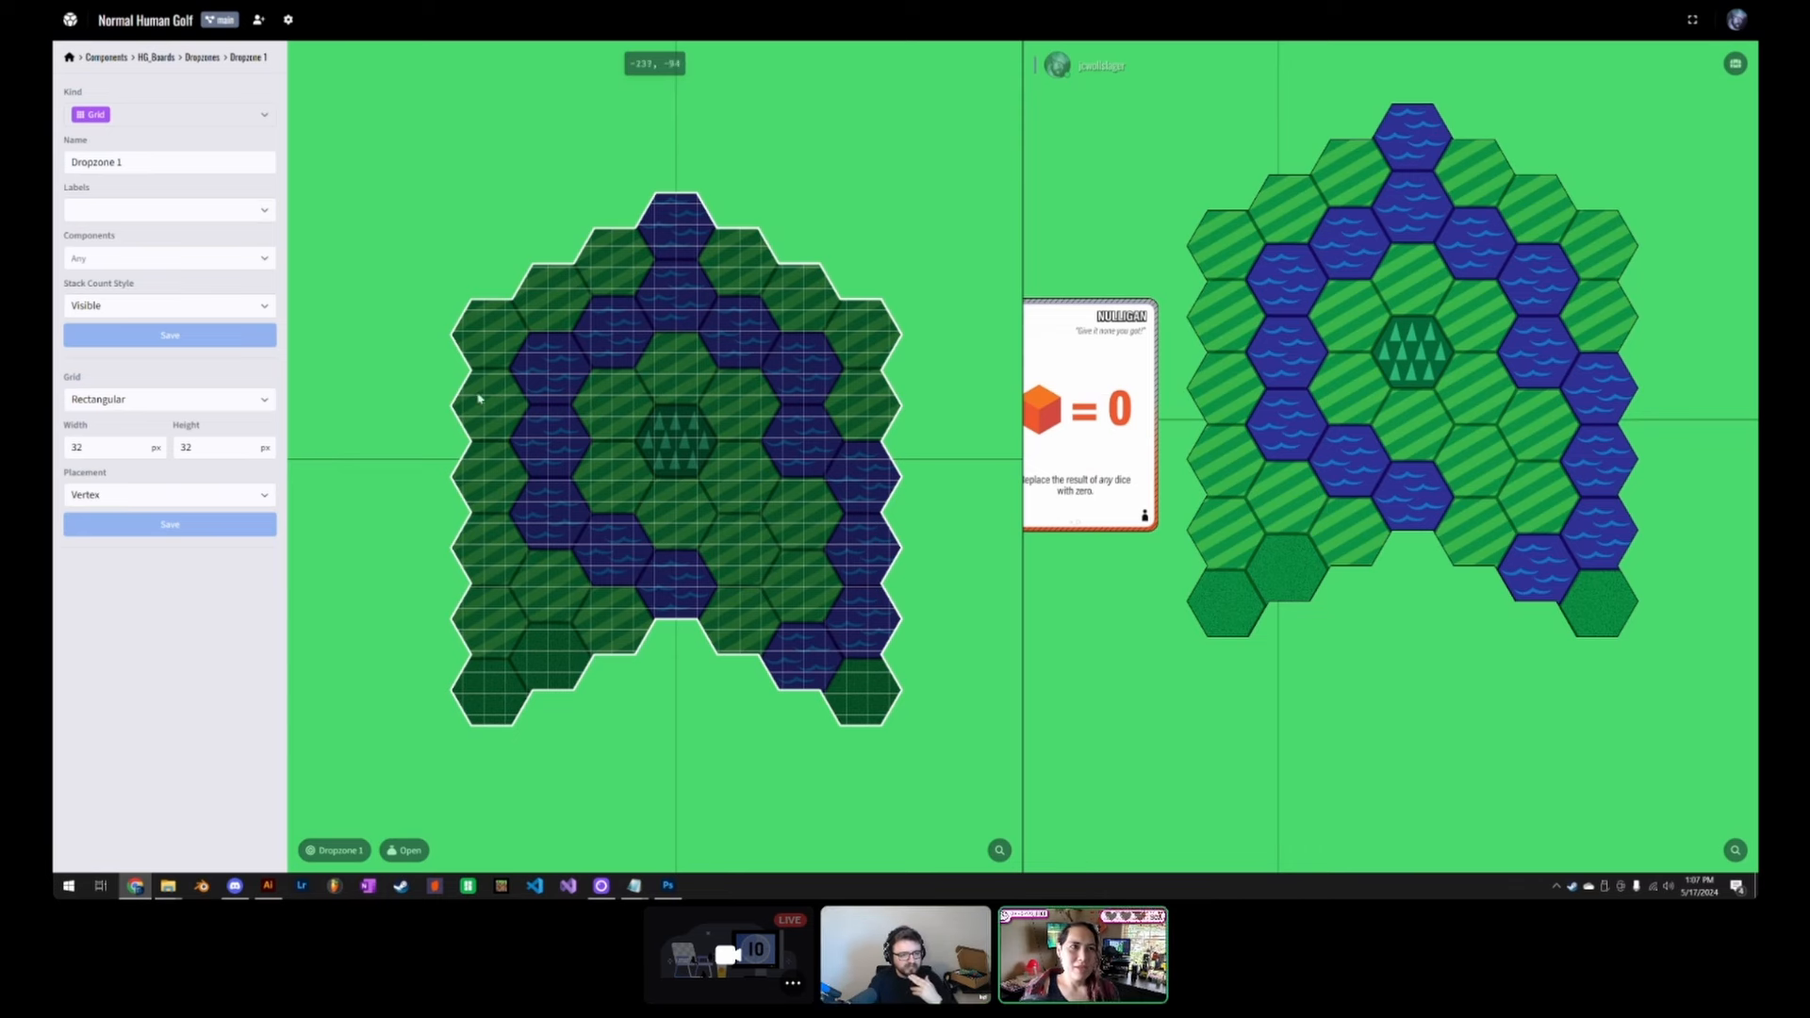
{"action": "left_click", "coordinate": [241, 398]}
{"action": "left_click", "coordinate": [165, 388]}
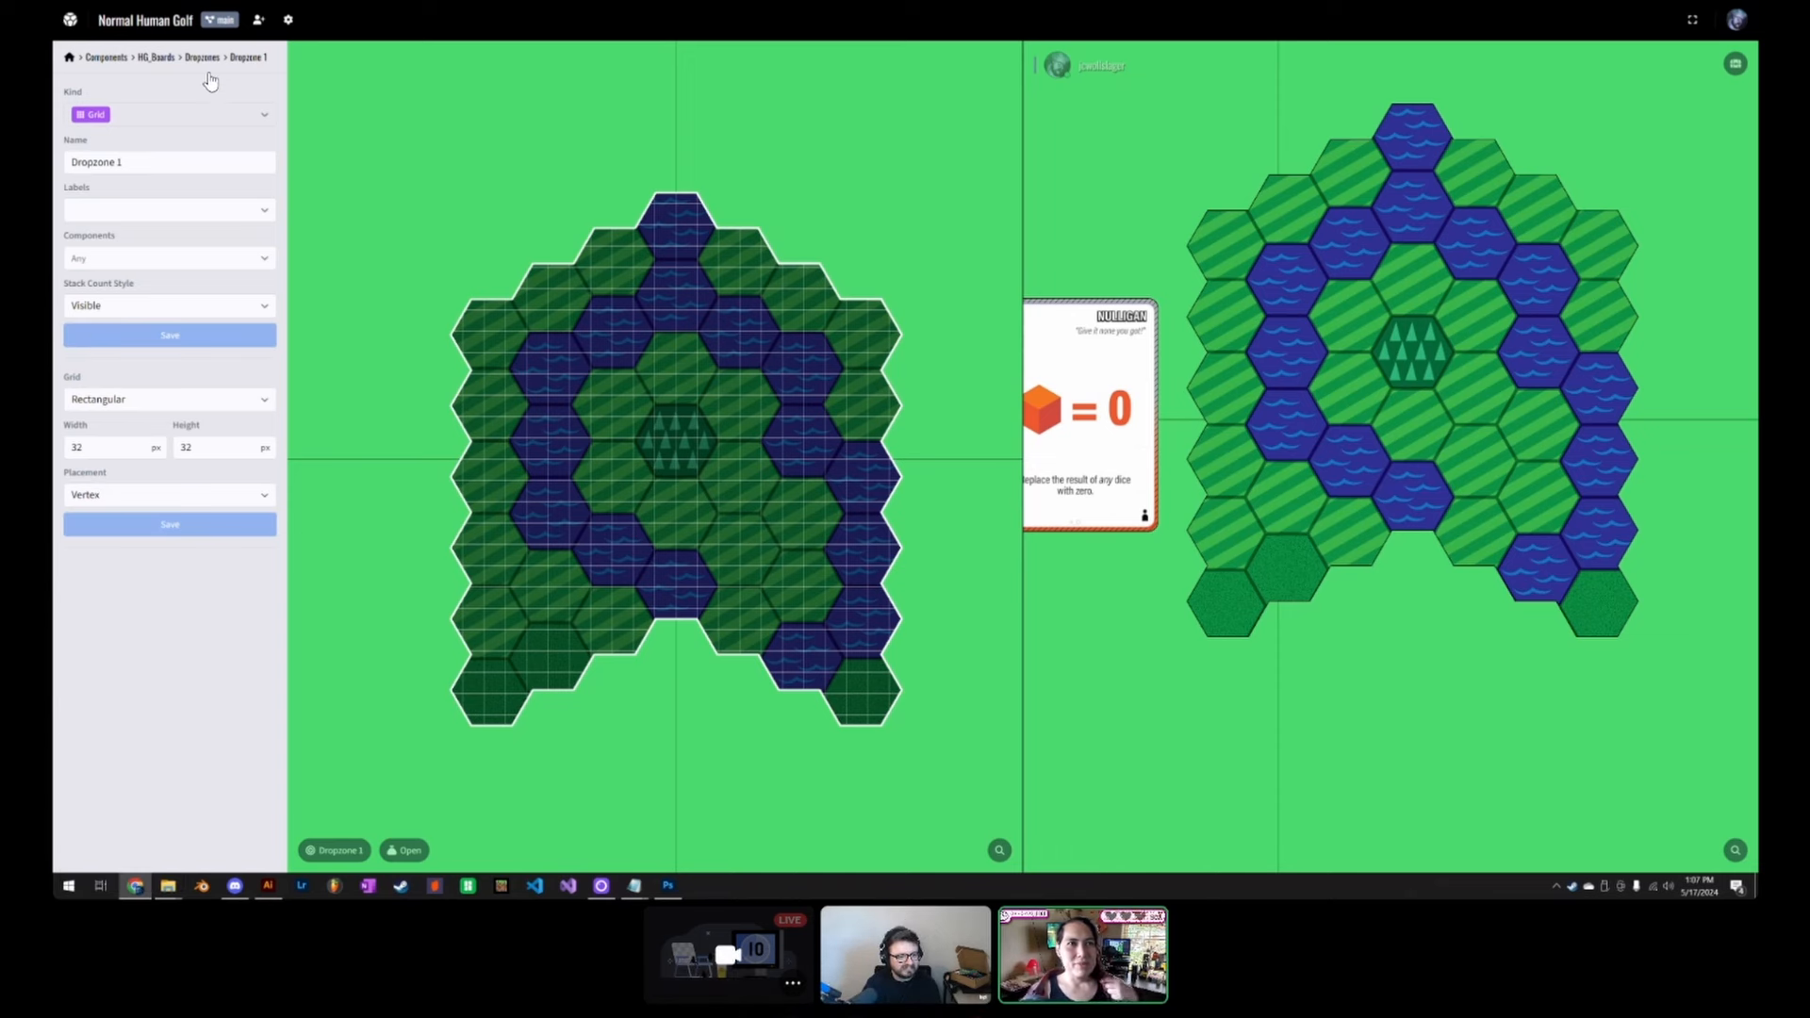
{"action": "left_click", "coordinate": [206, 494]}
{"action": "left_click", "coordinate": [203, 476]}
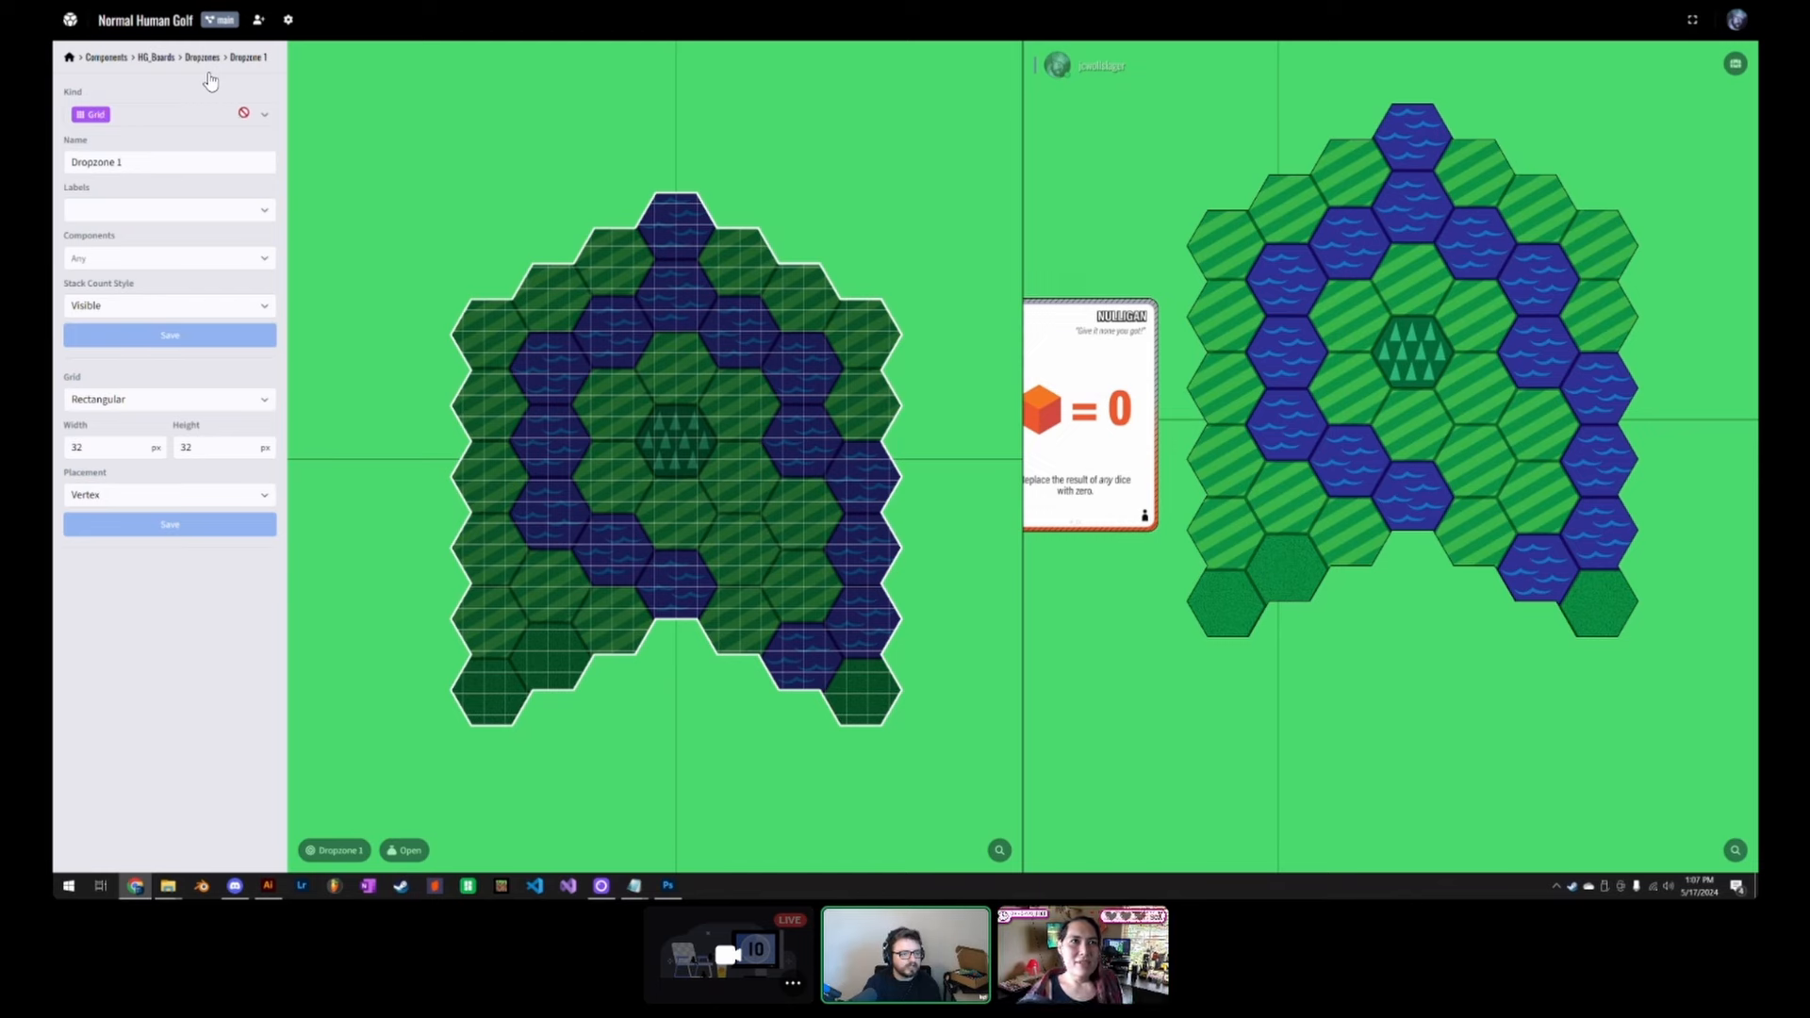
Step: Return to the HG_Boards dropzones list and delete the grid dropzone
{"action": "left_click", "coordinate": [202, 58]}
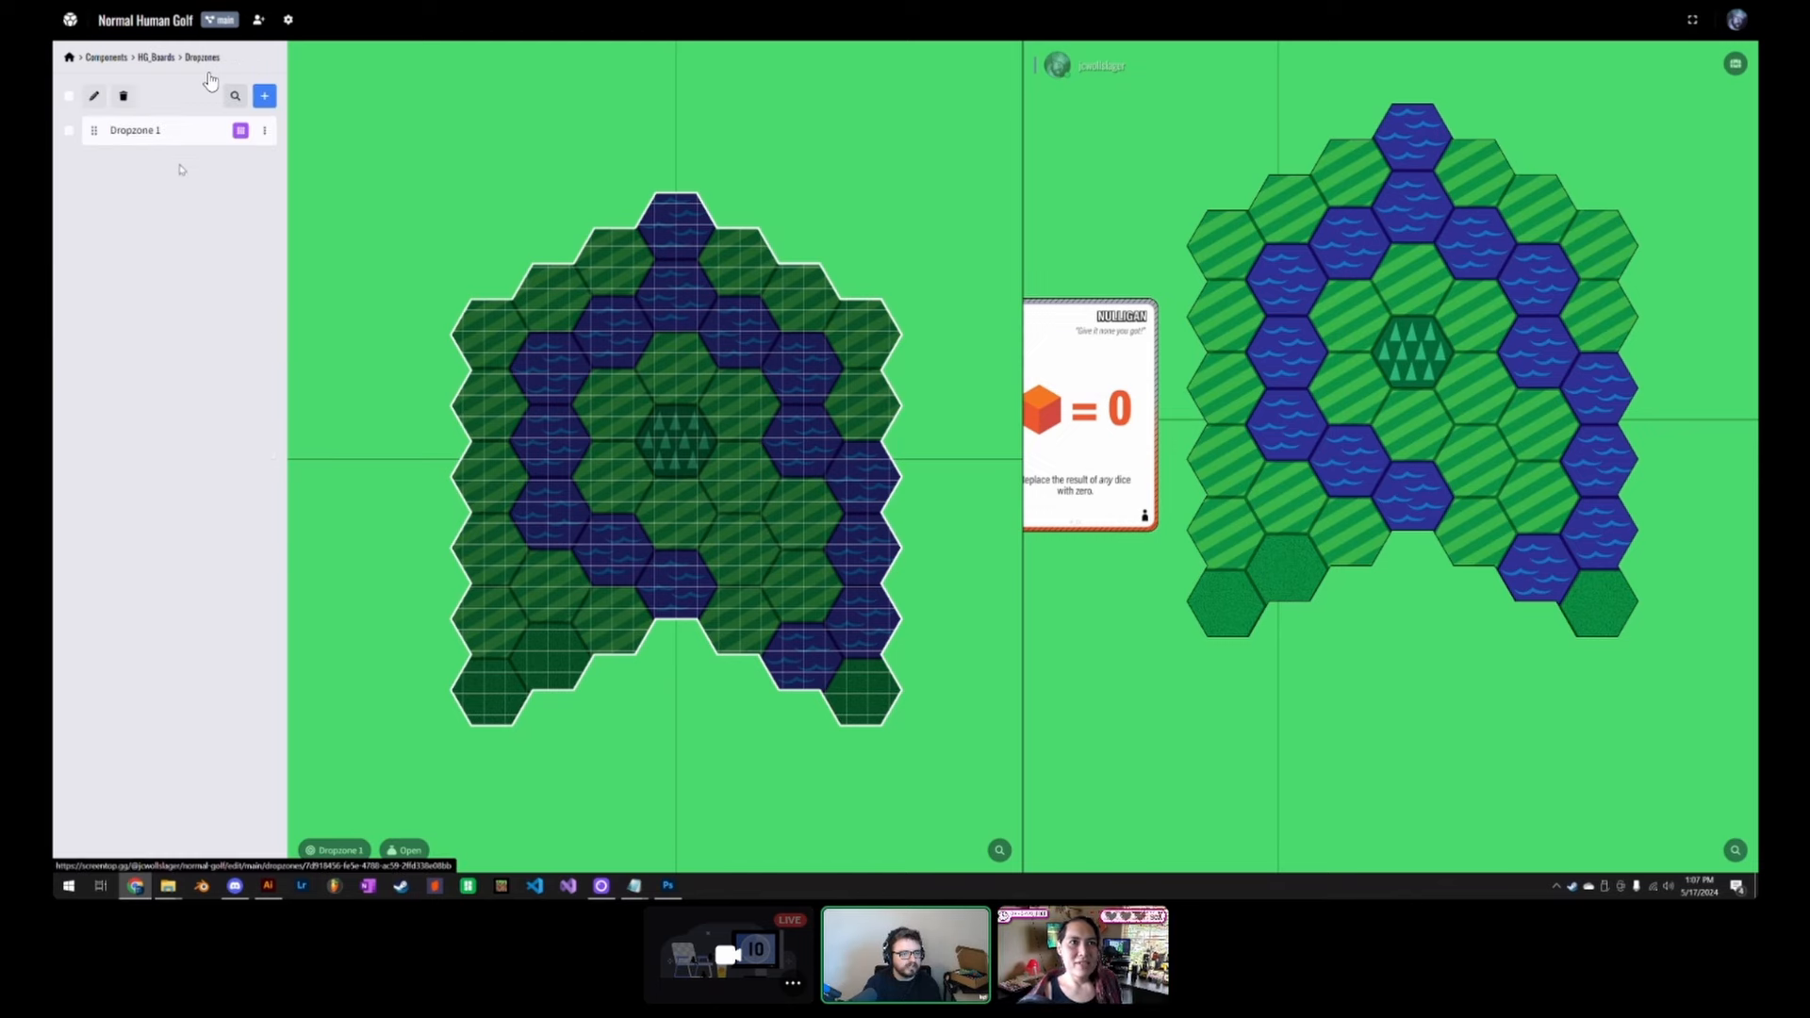
{"action": "left_click", "coordinate": [264, 130]}
{"action": "left_click", "coordinate": [189, 185]}
Step: Create a dropzone of kind Anchor for HG_Boards and open its settings
{"action": "left_click", "coordinate": [267, 99]}
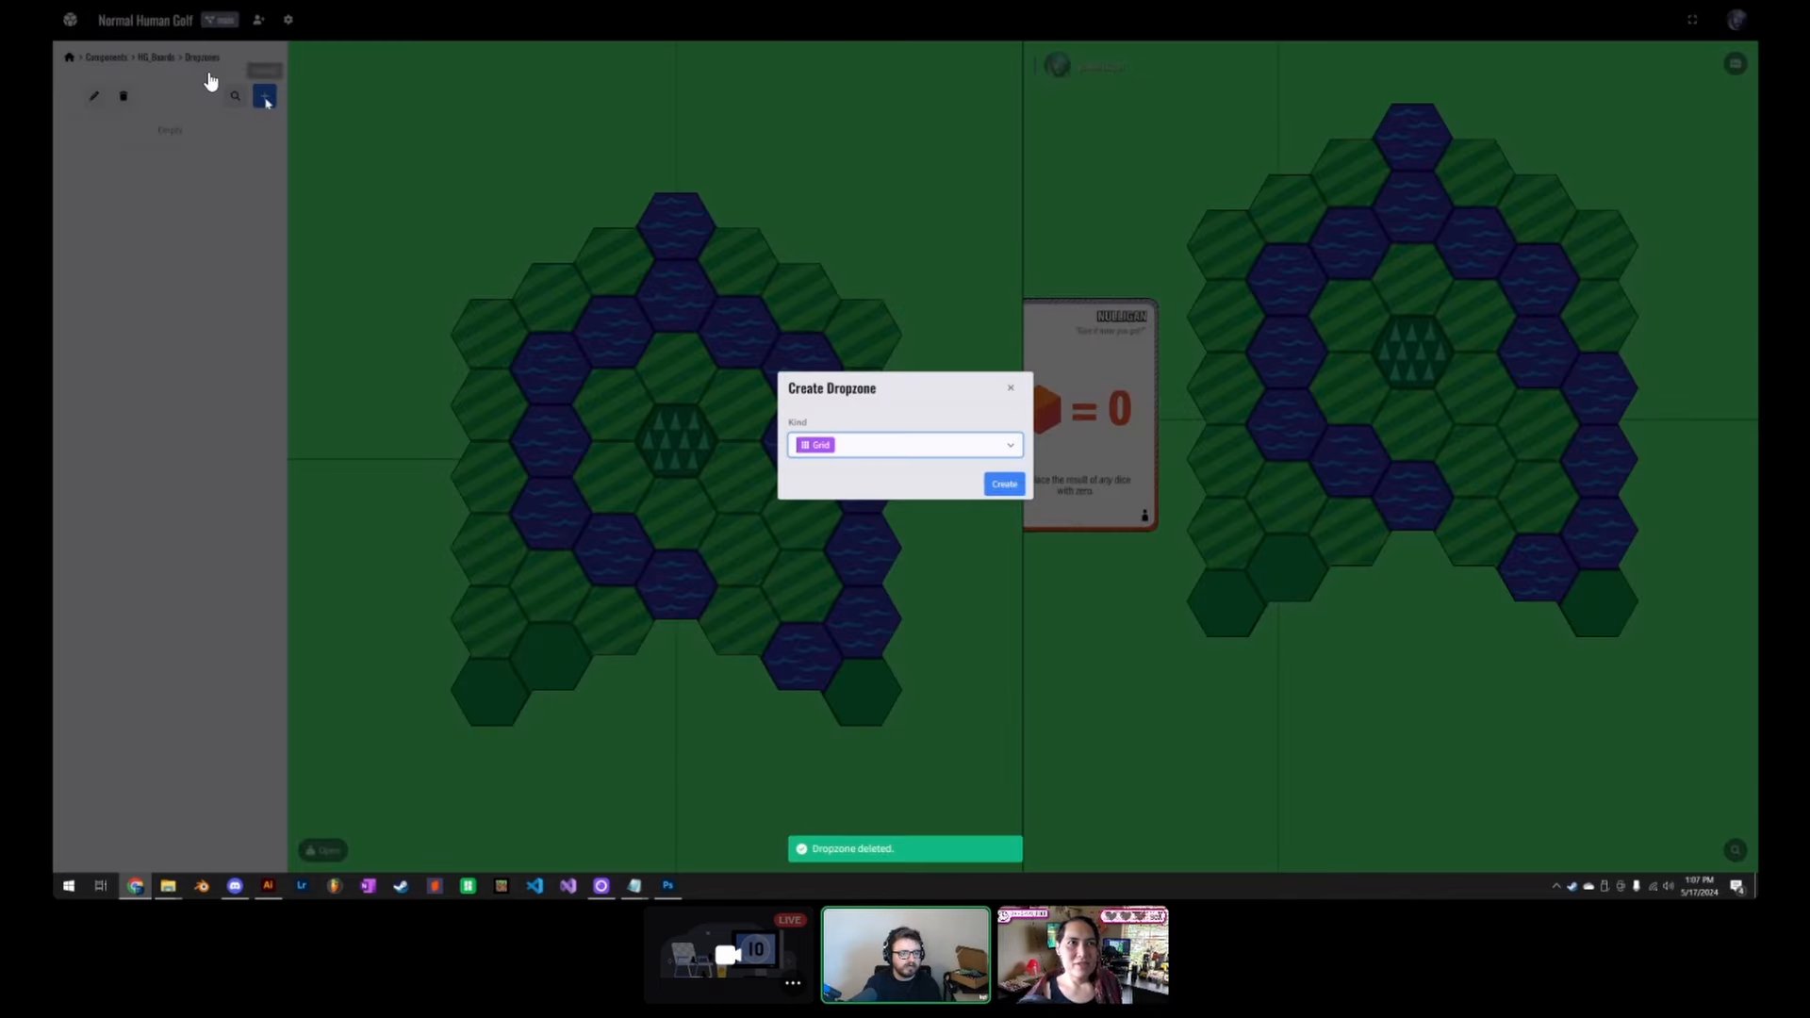
{"action": "left_click", "coordinate": [889, 446]}
{"action": "left_click", "coordinate": [922, 506]}
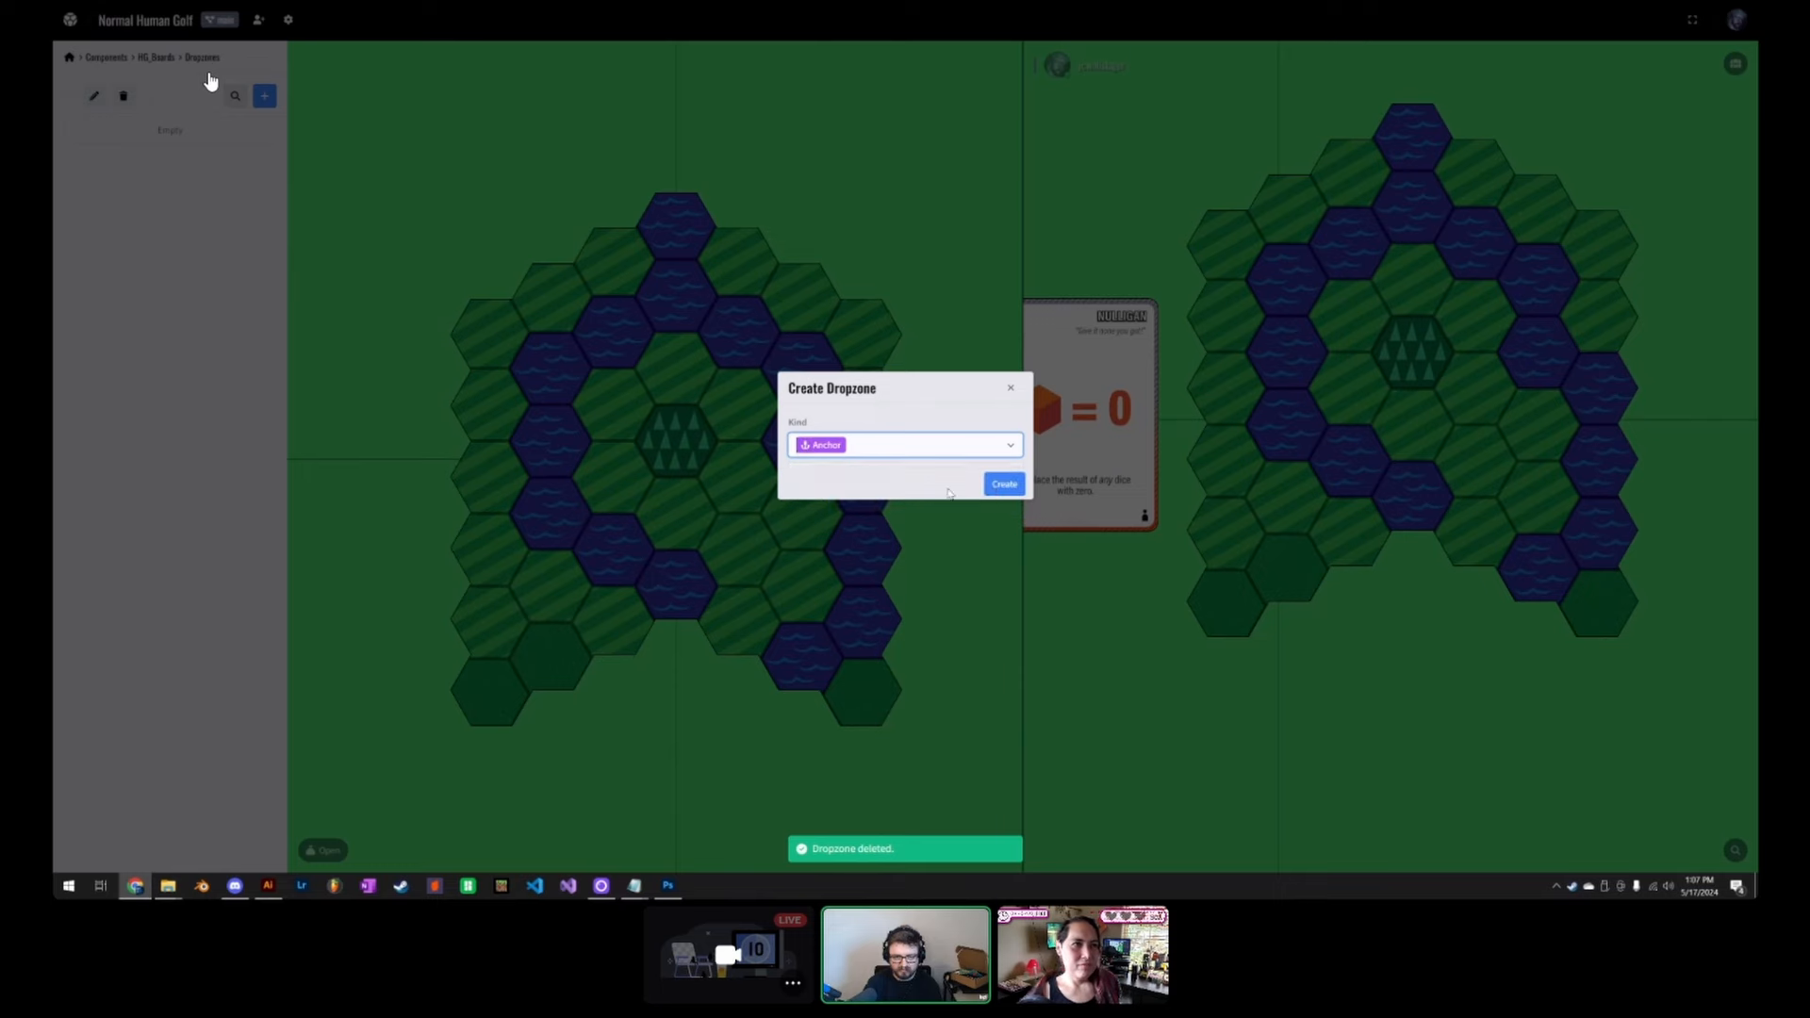
{"action": "left_click", "coordinate": [1004, 484]}
{"action": "left_click", "coordinate": [173, 134]}
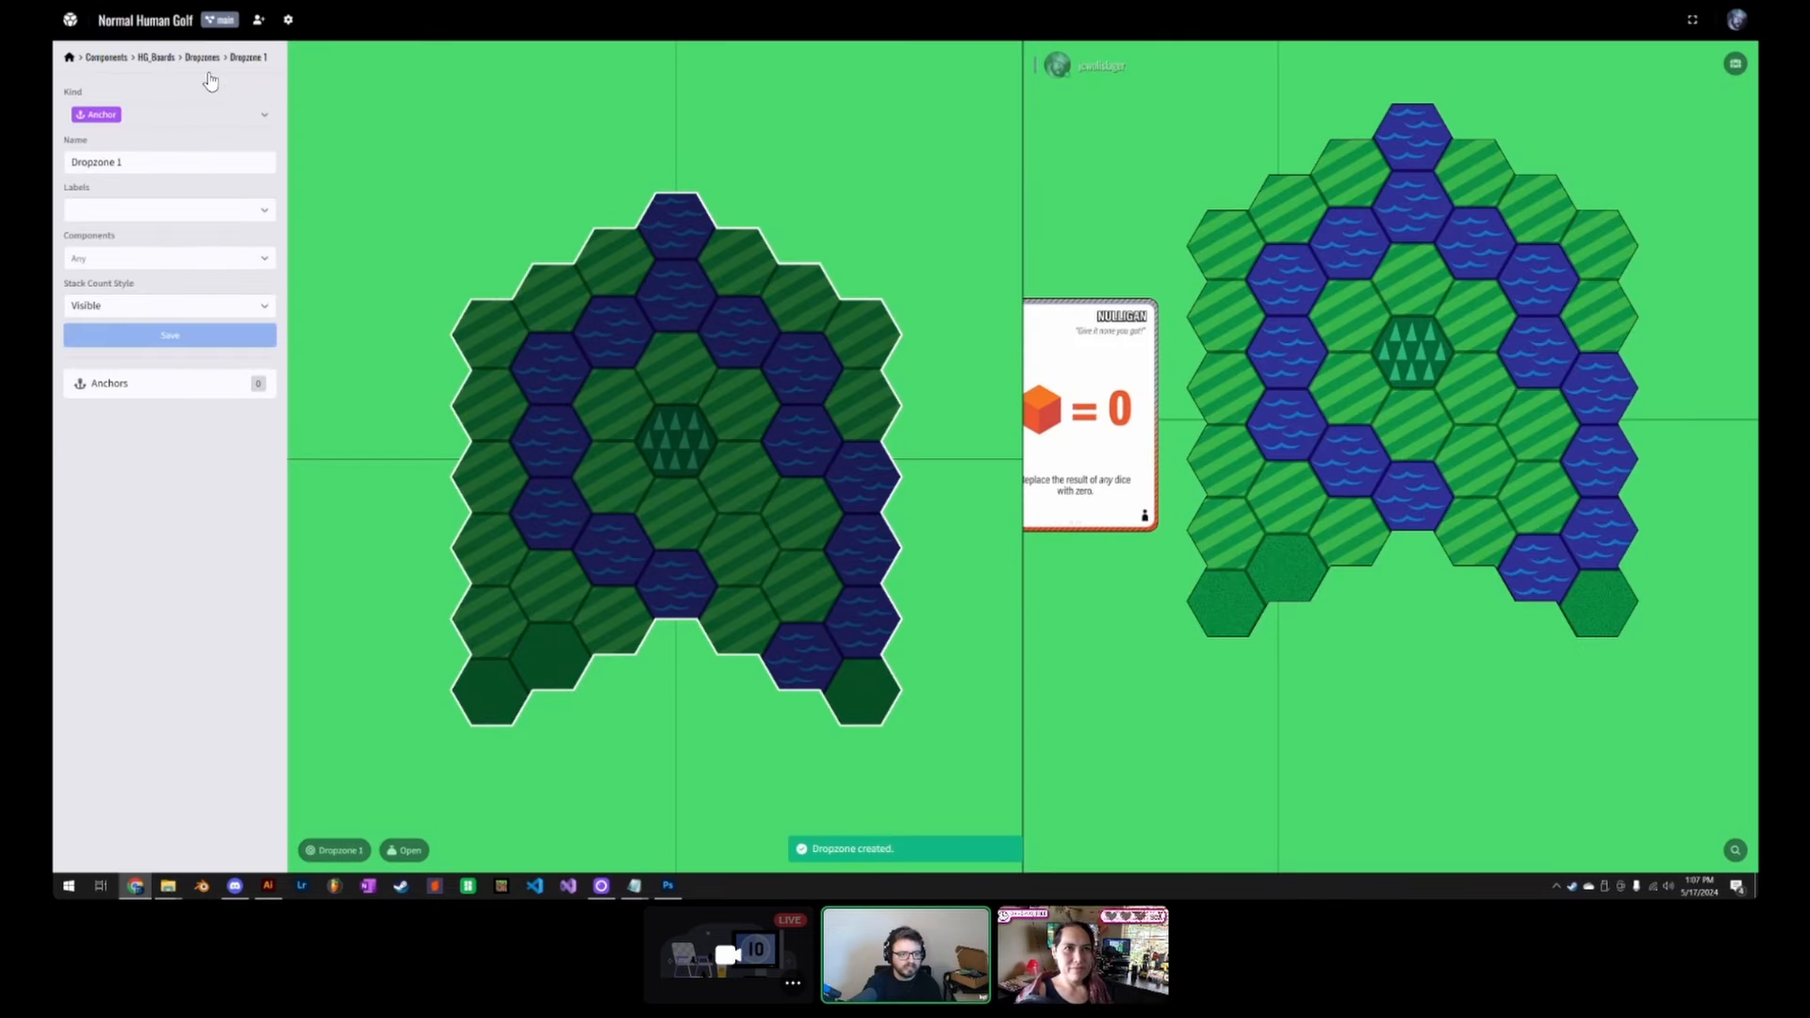
Step: Add a Point anchor to the Anchor dropzone and return to the anchors list
{"action": "left_click", "coordinate": [158, 388]}
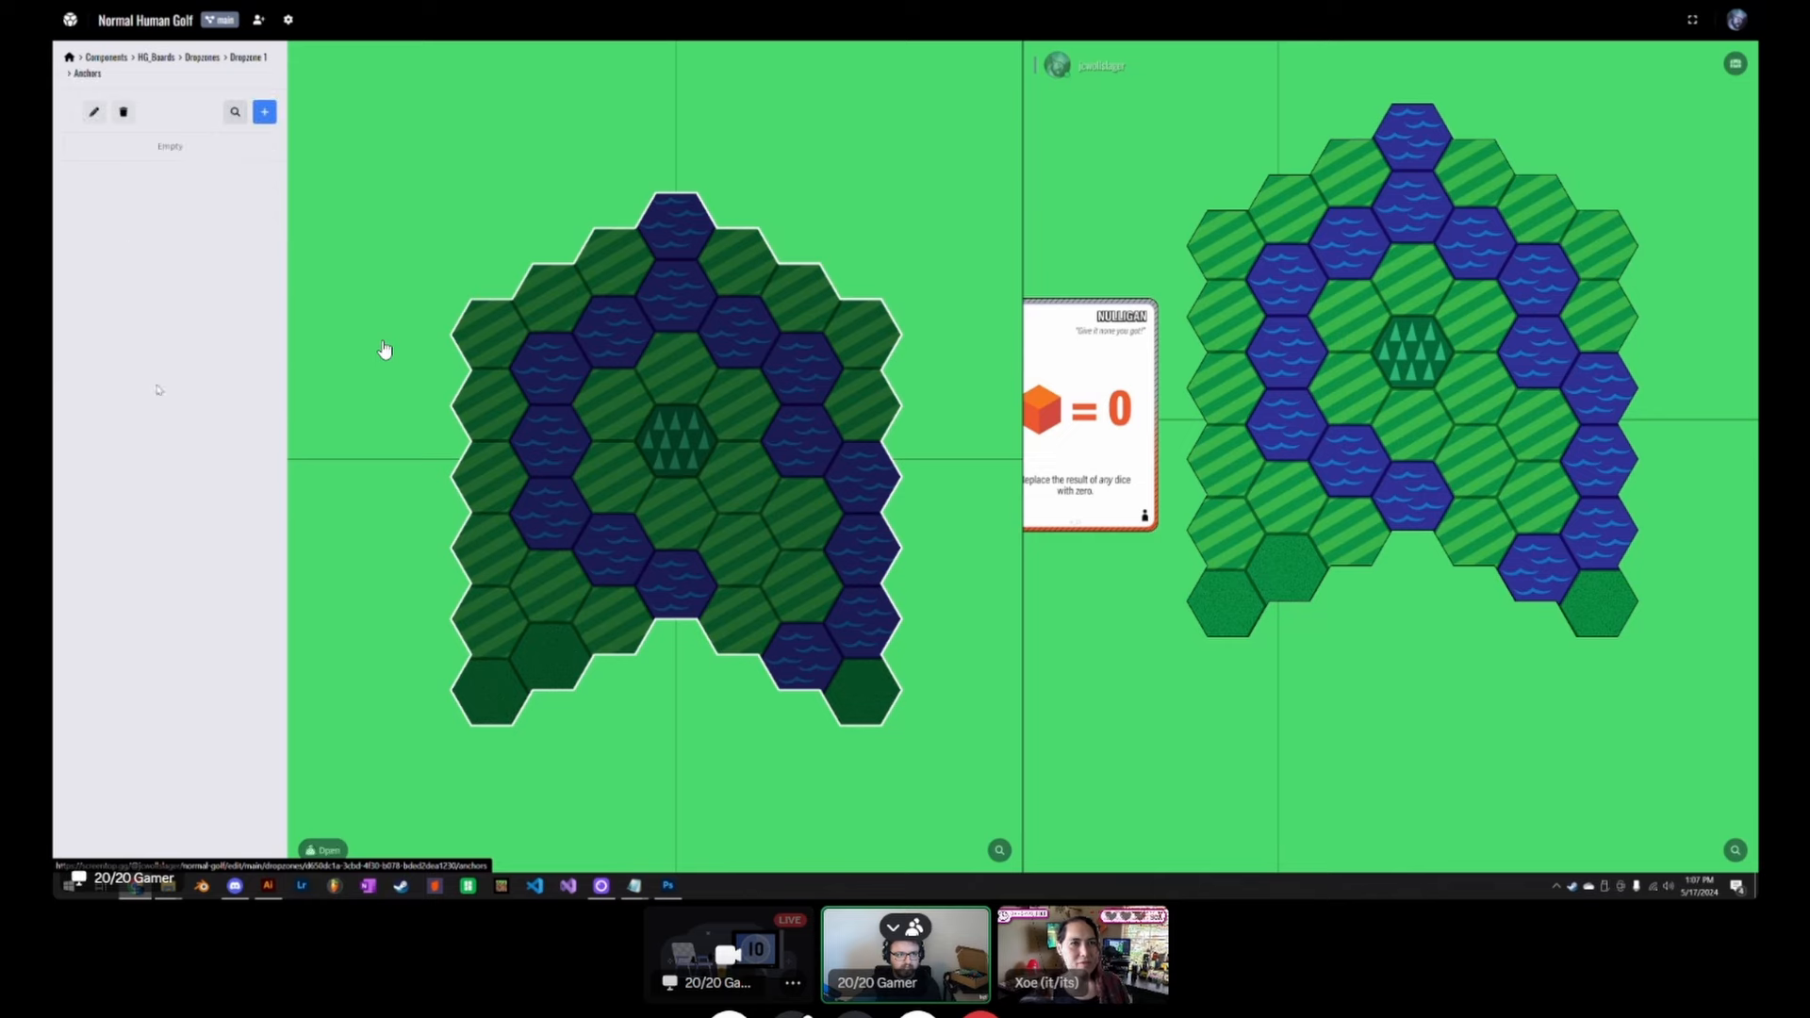
{"action": "left_click", "coordinate": [265, 113]}
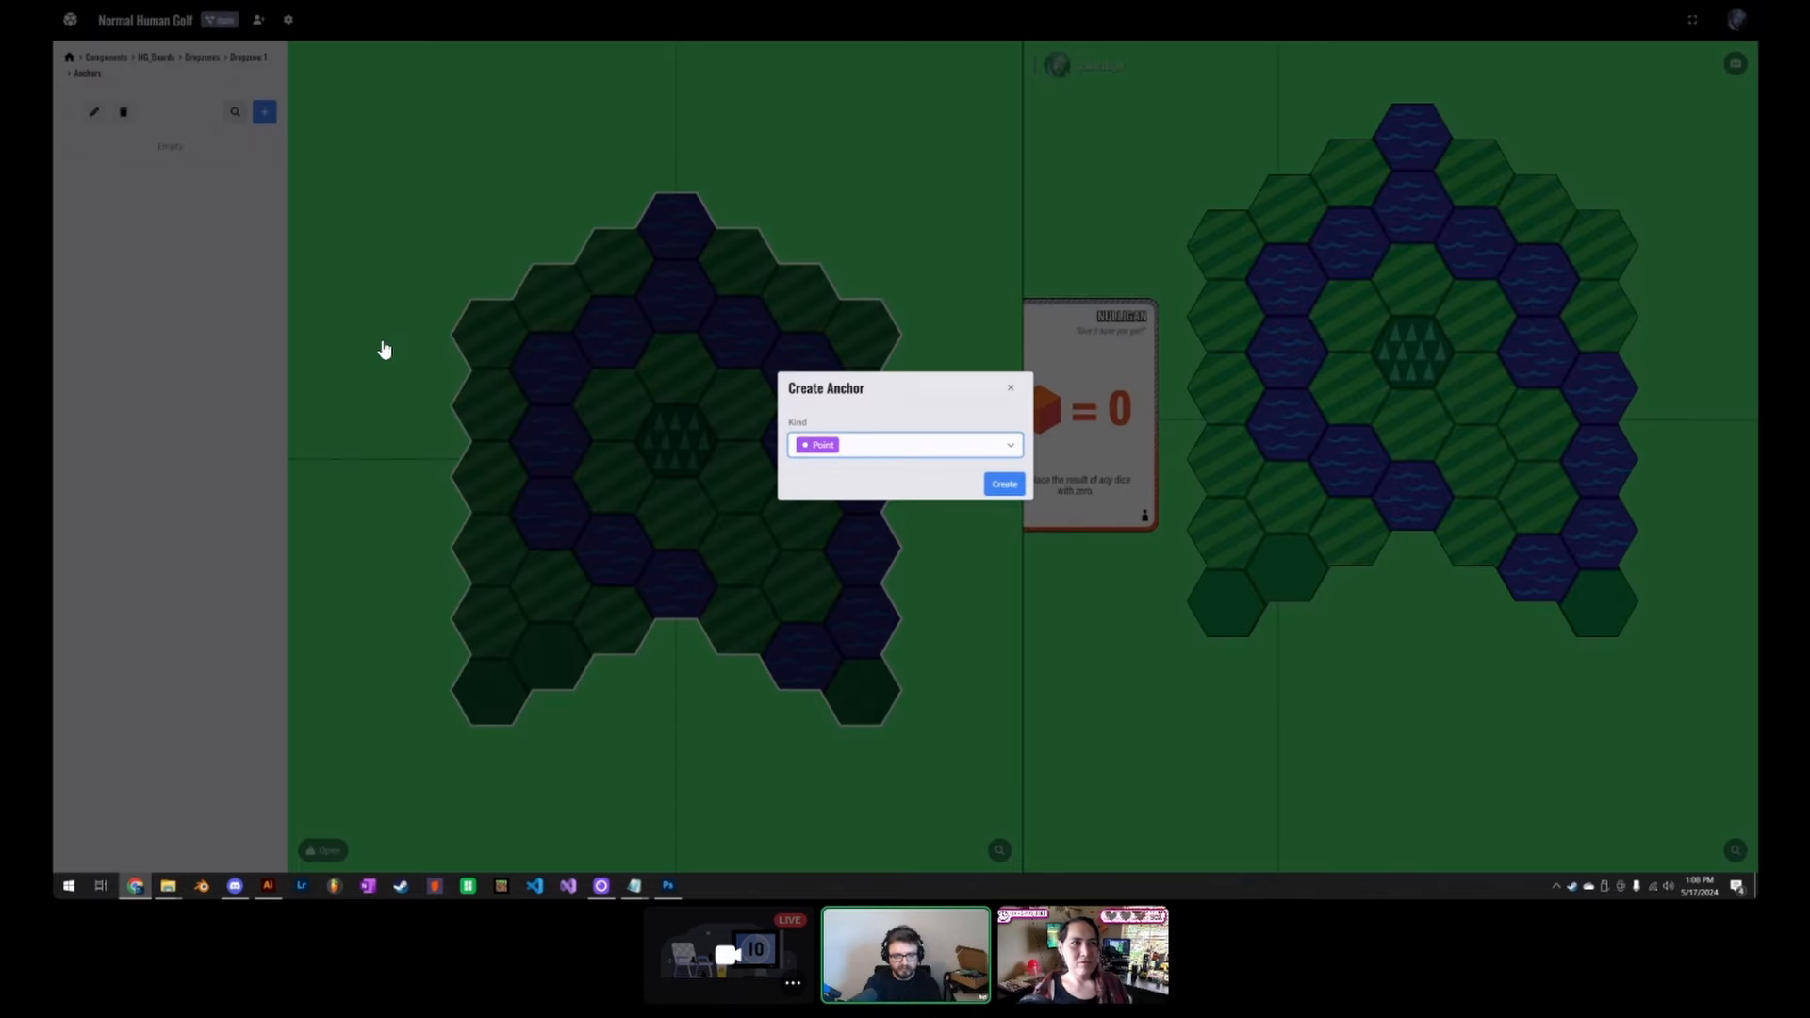
{"action": "left_click", "coordinate": [905, 445]}
{"action": "left_click", "coordinate": [940, 476]}
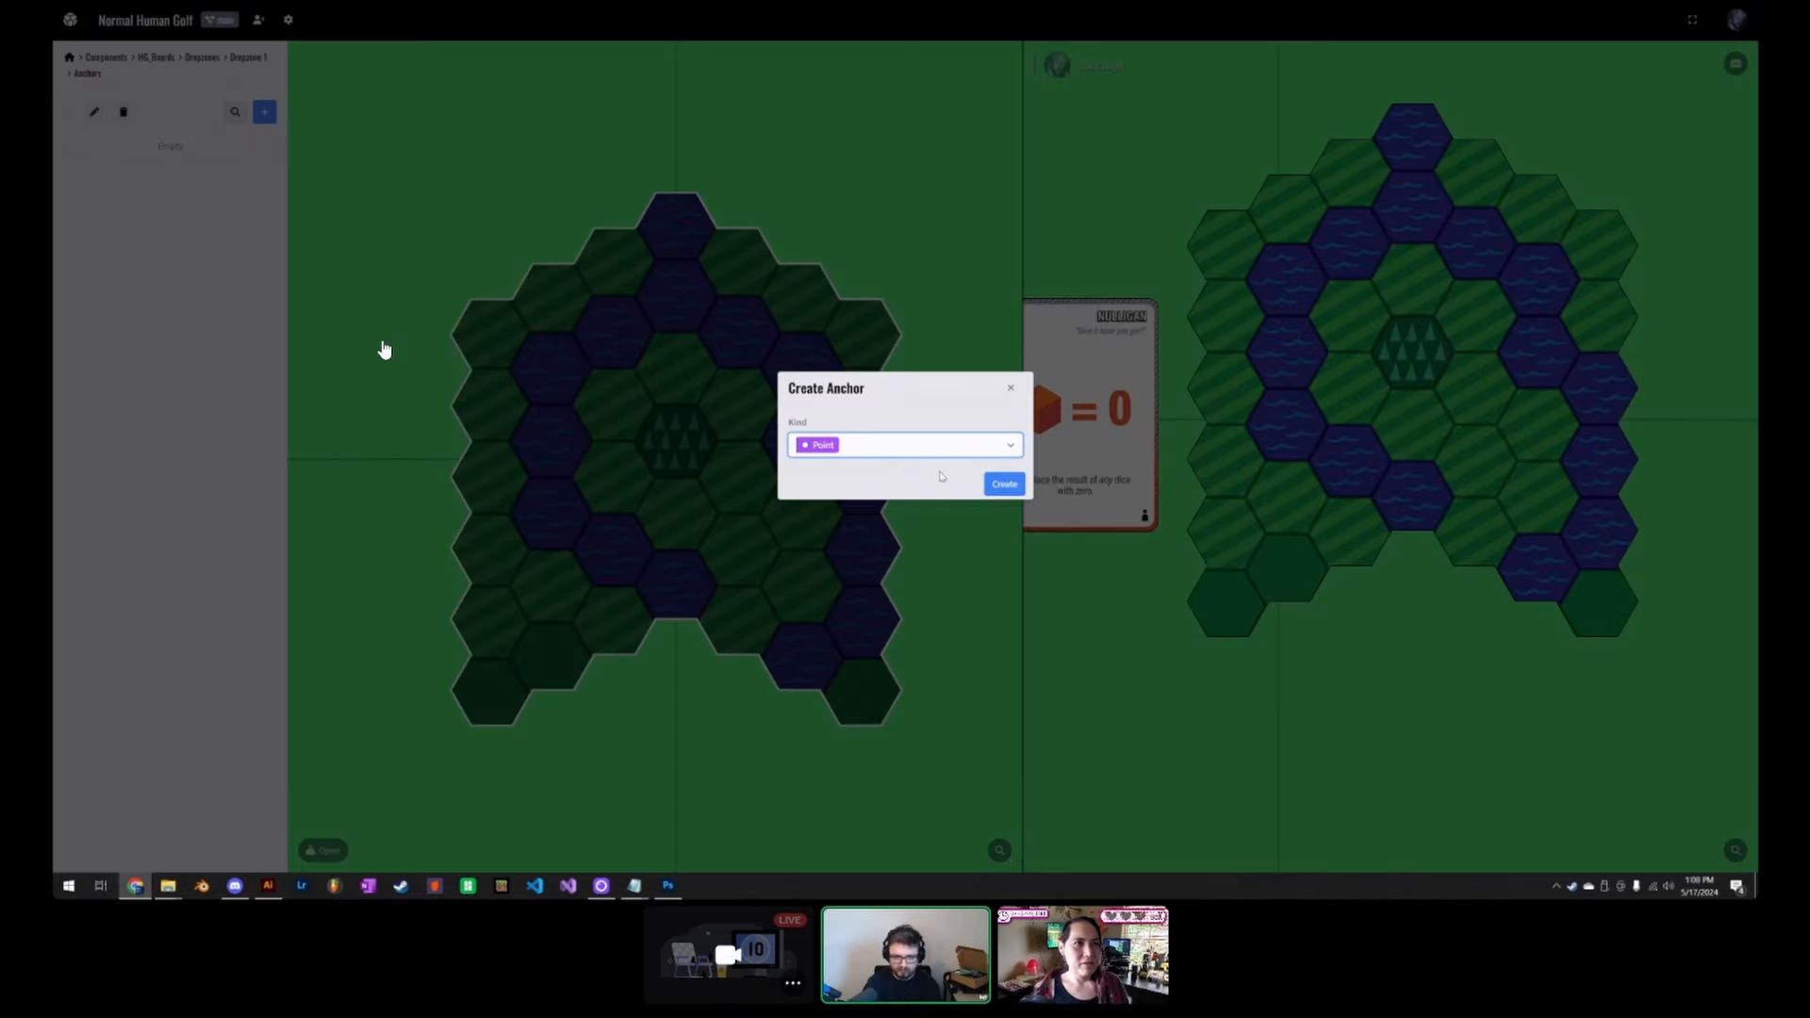
{"action": "left_click", "coordinate": [1005, 484]}
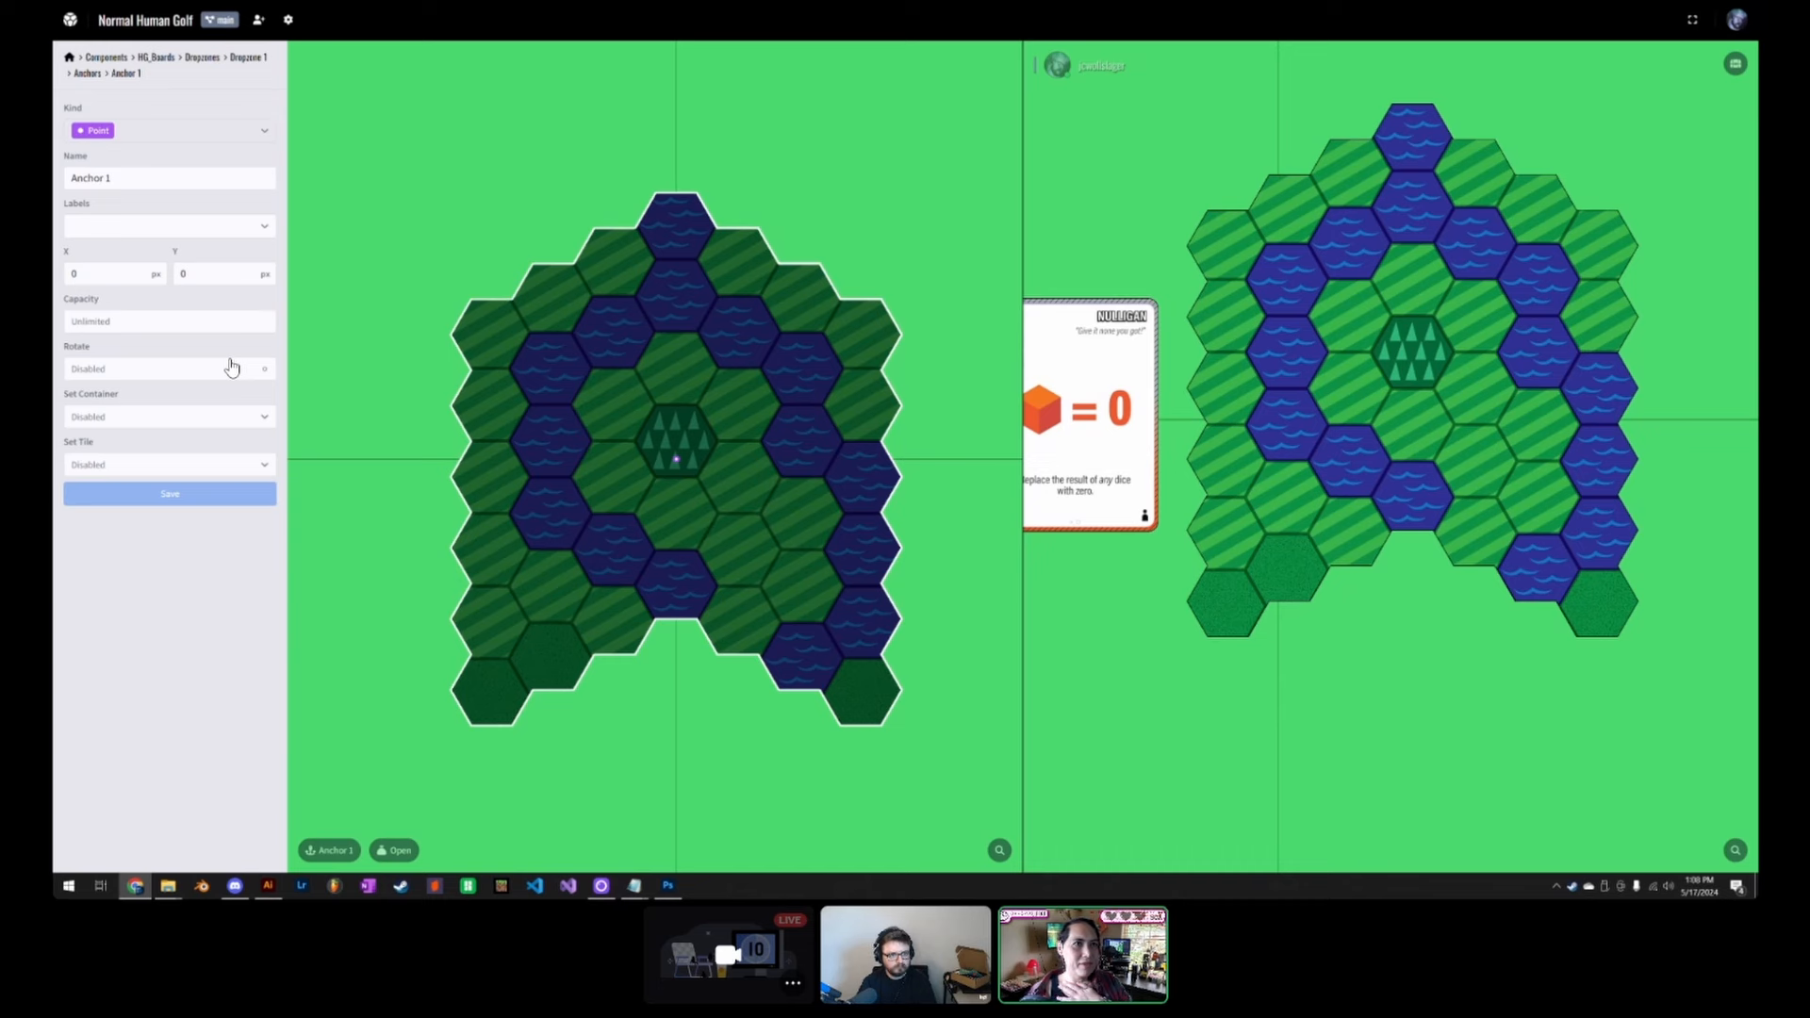
{"action": "left_click", "coordinate": [88, 74]}
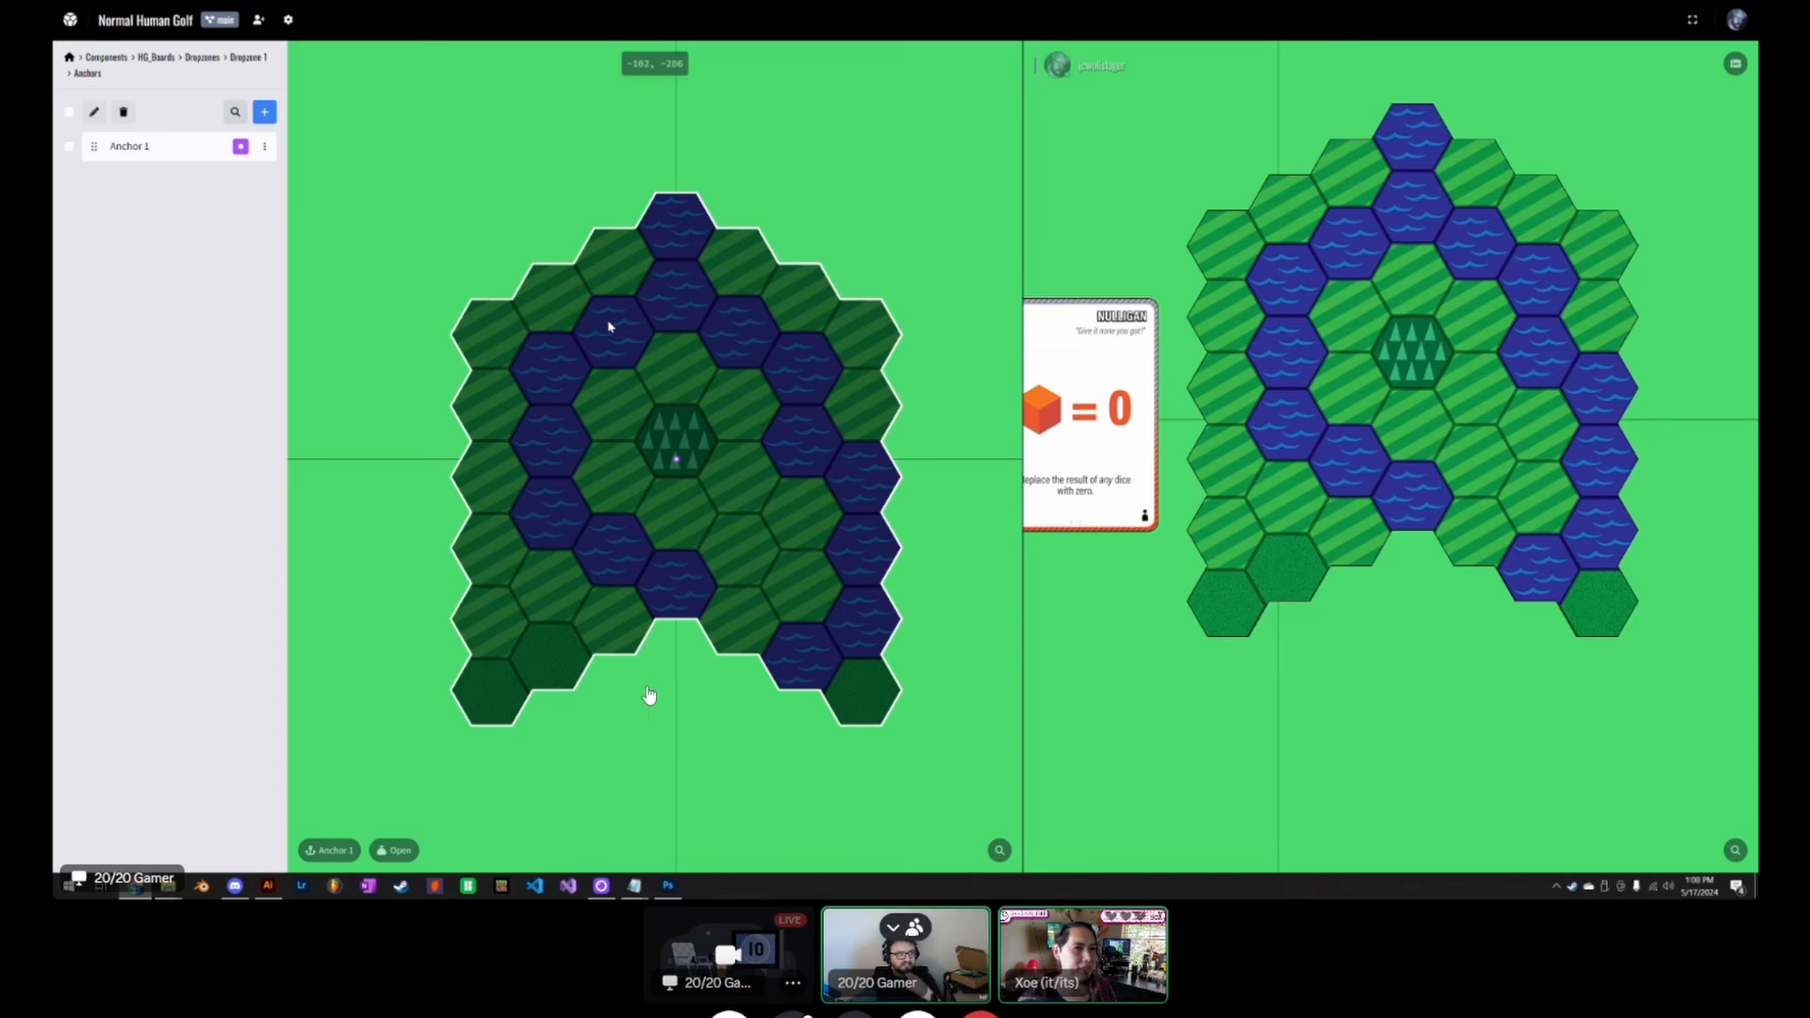
{"action": "left_click", "coordinate": [263, 148]}
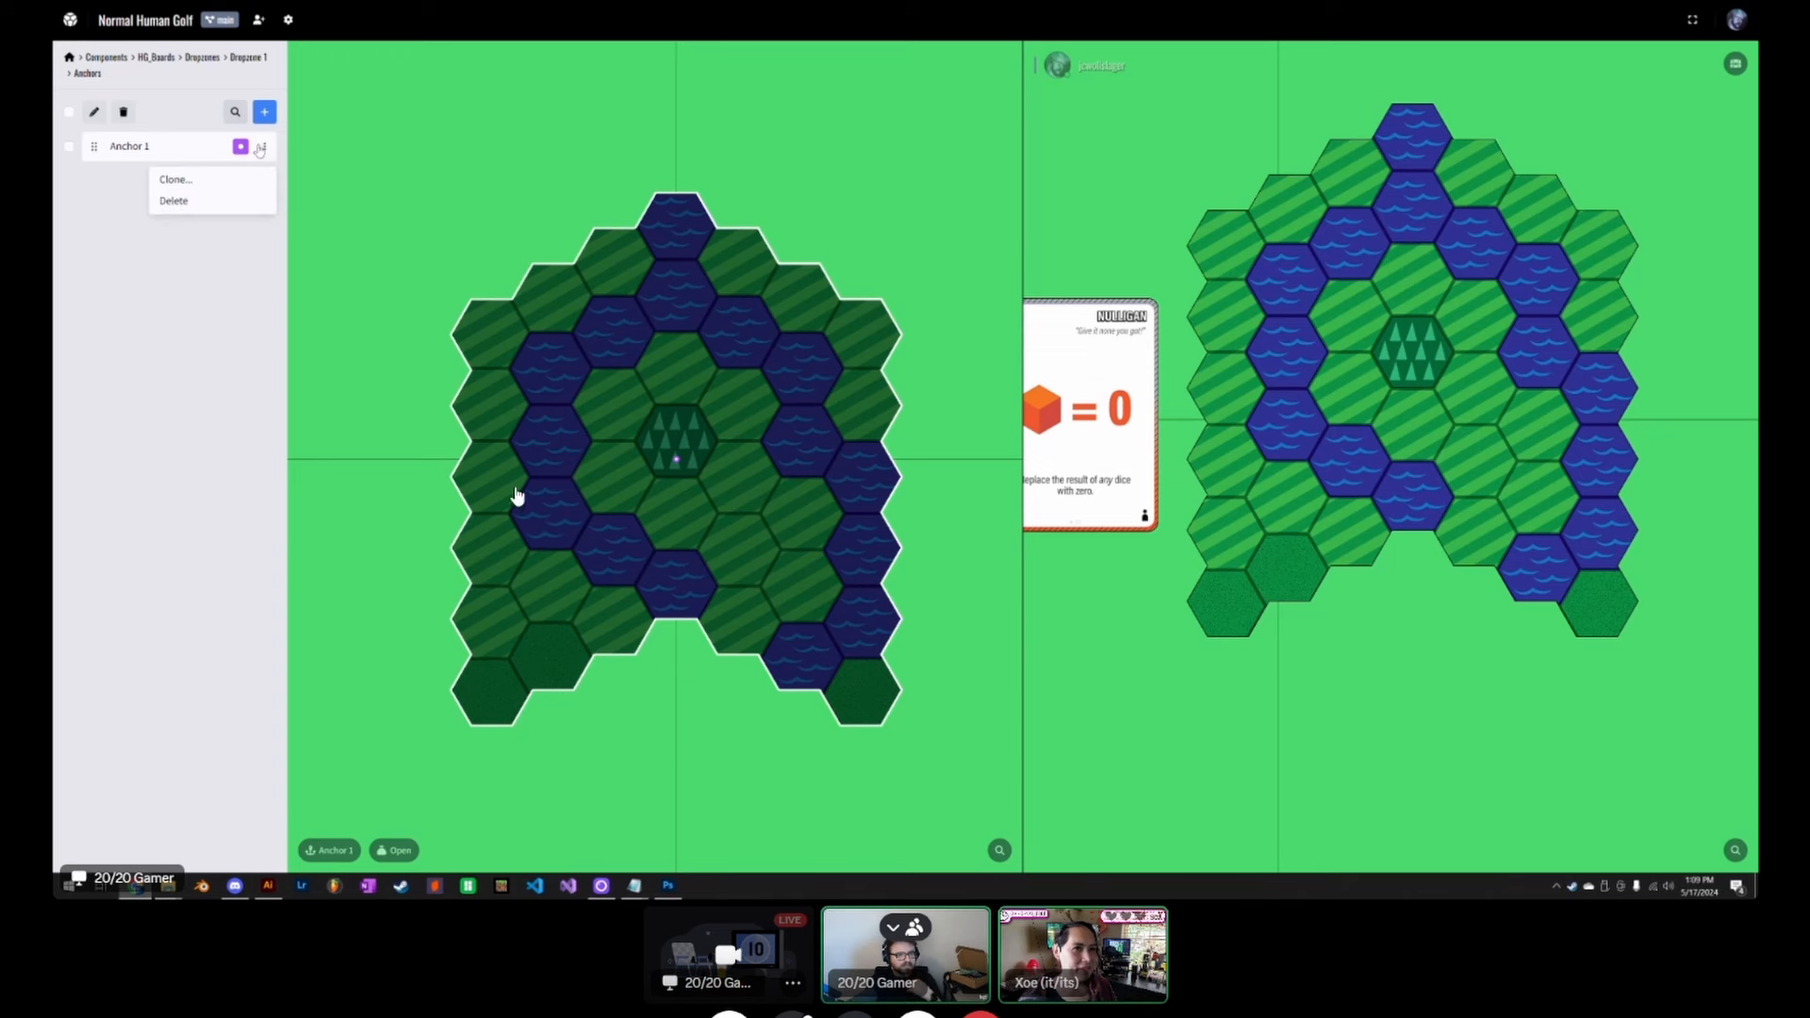
{"action": "left_click", "coordinate": [73, 215]}
{"action": "left_click", "coordinate": [264, 148]}
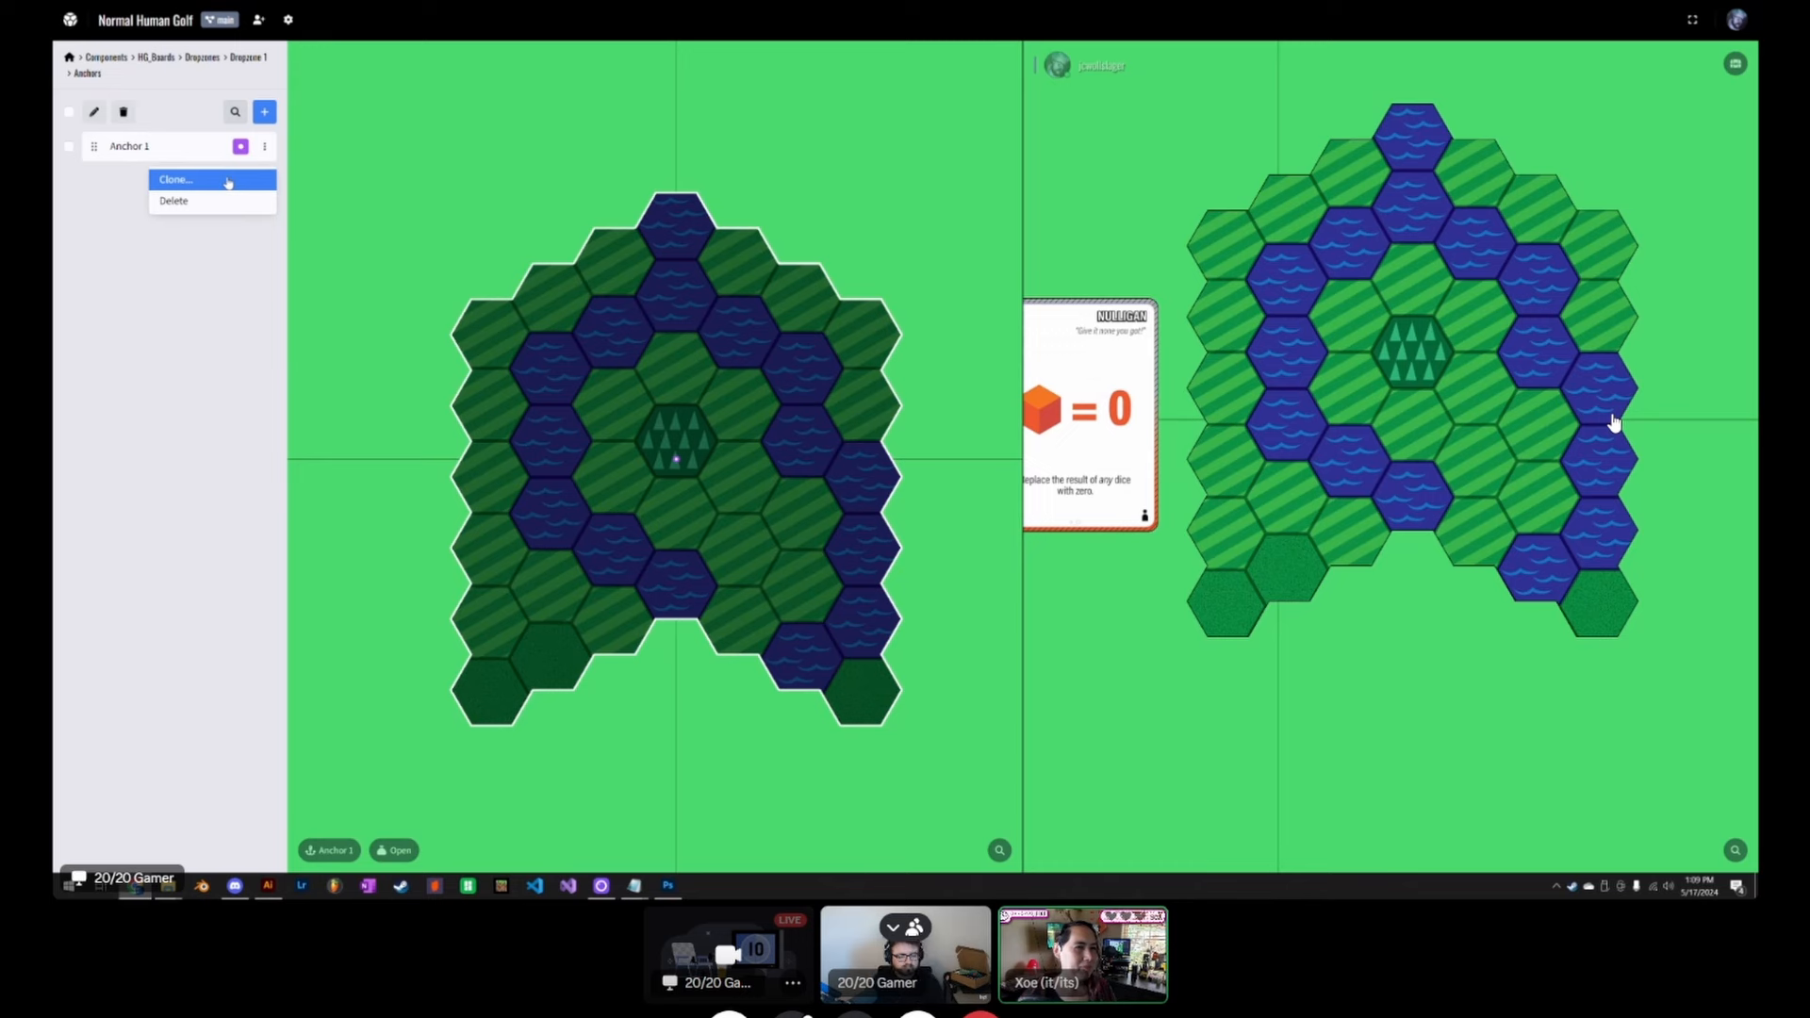
{"action": "left_click", "coordinate": [177, 393]}
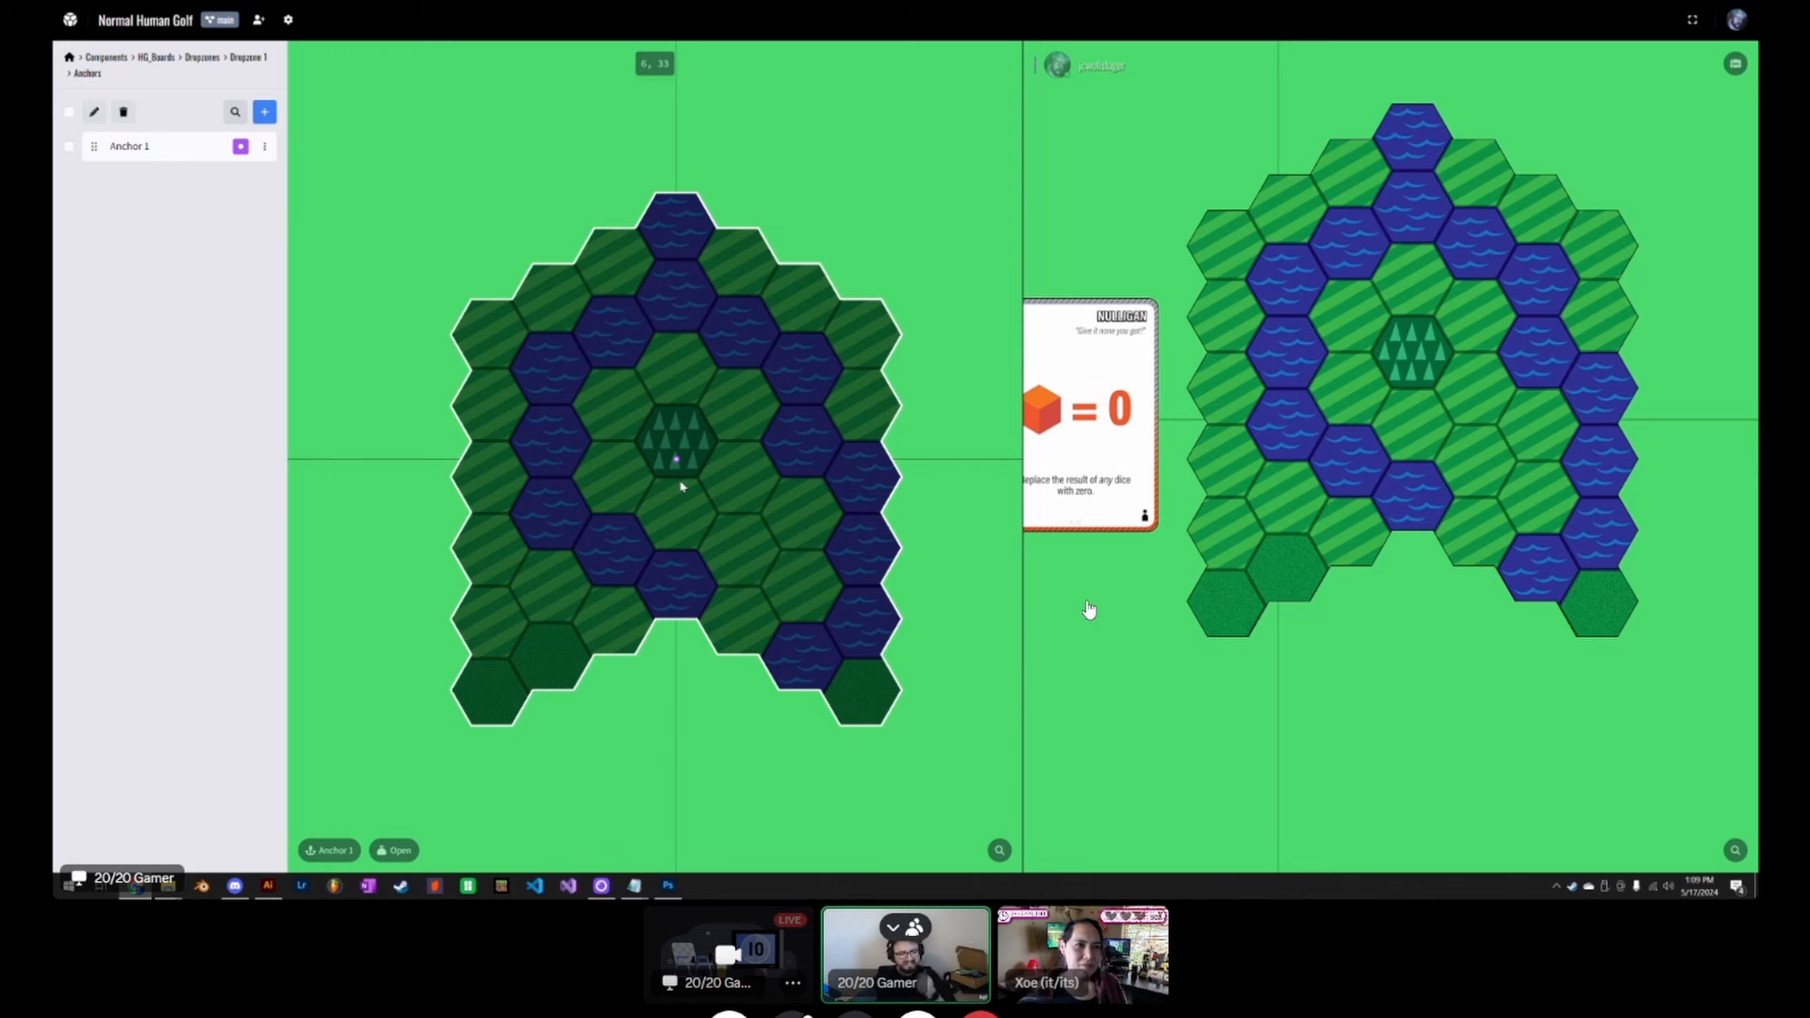
Step: Clone Anchor 1 with a count of 35
{"action": "left_click", "coordinate": [264, 148]}
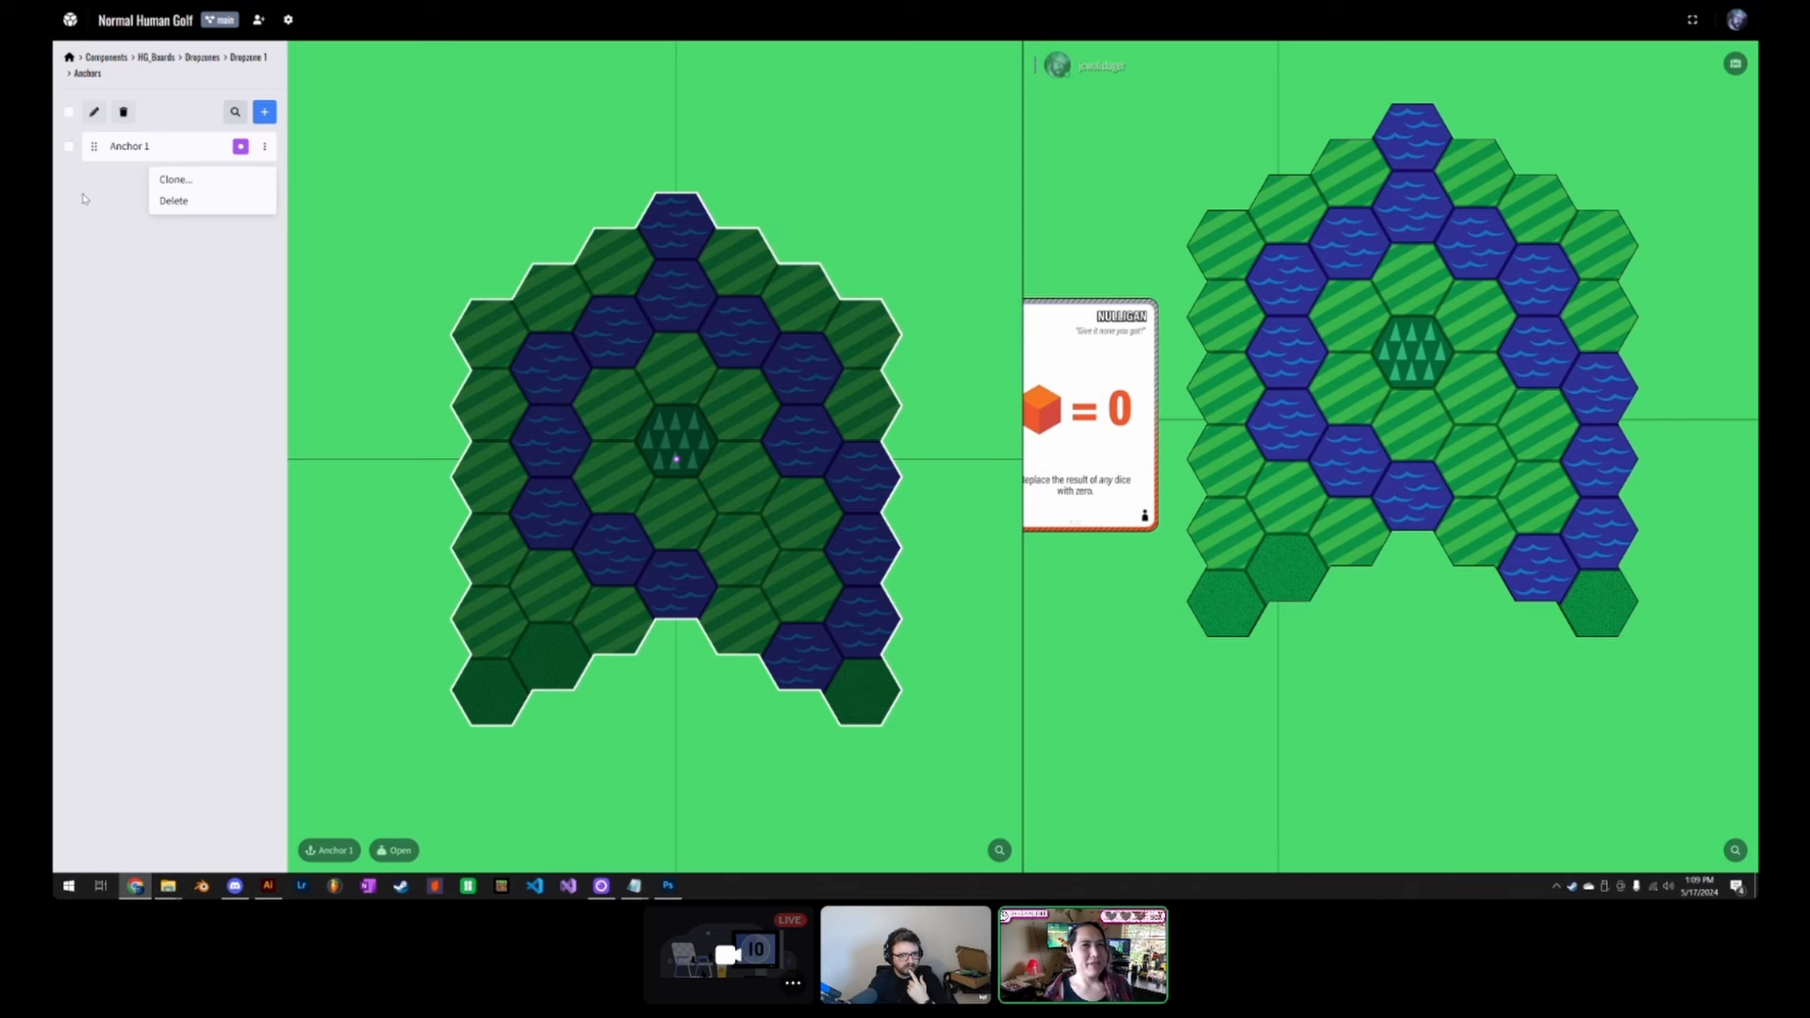
{"action": "left_click", "coordinate": [227, 181]}
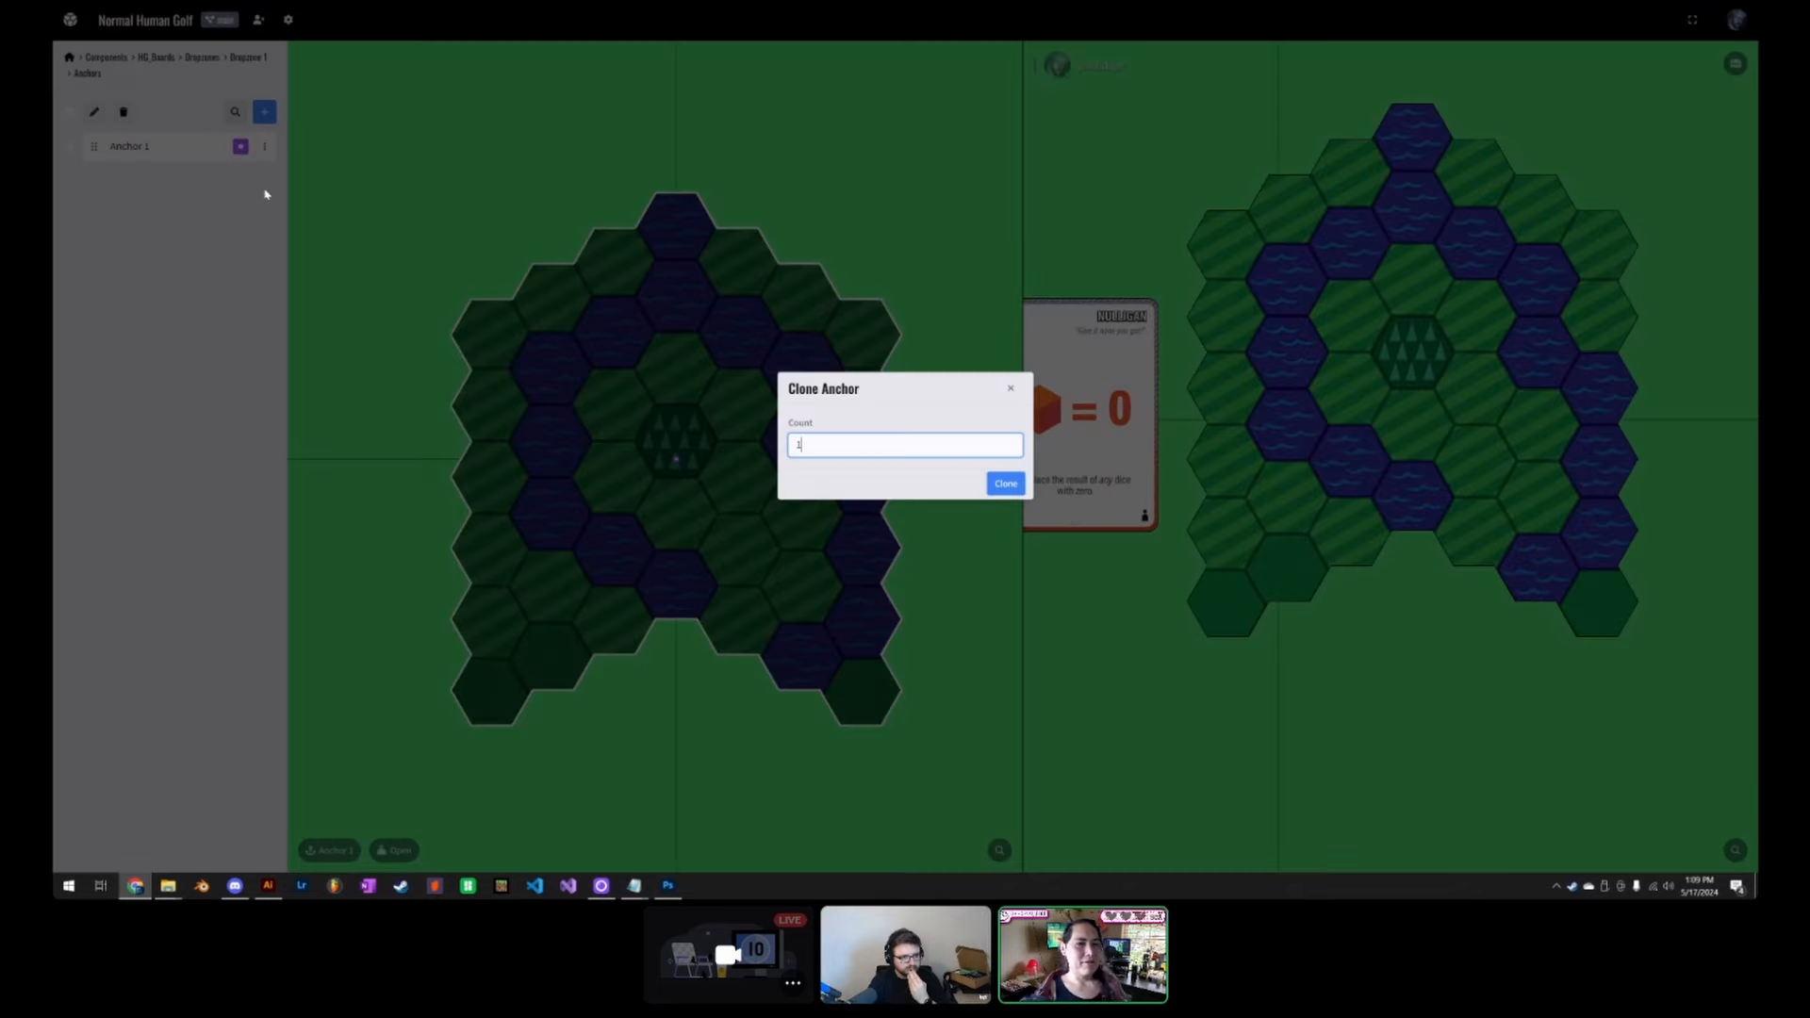
{"action": "left_click", "coordinate": [856, 438]}
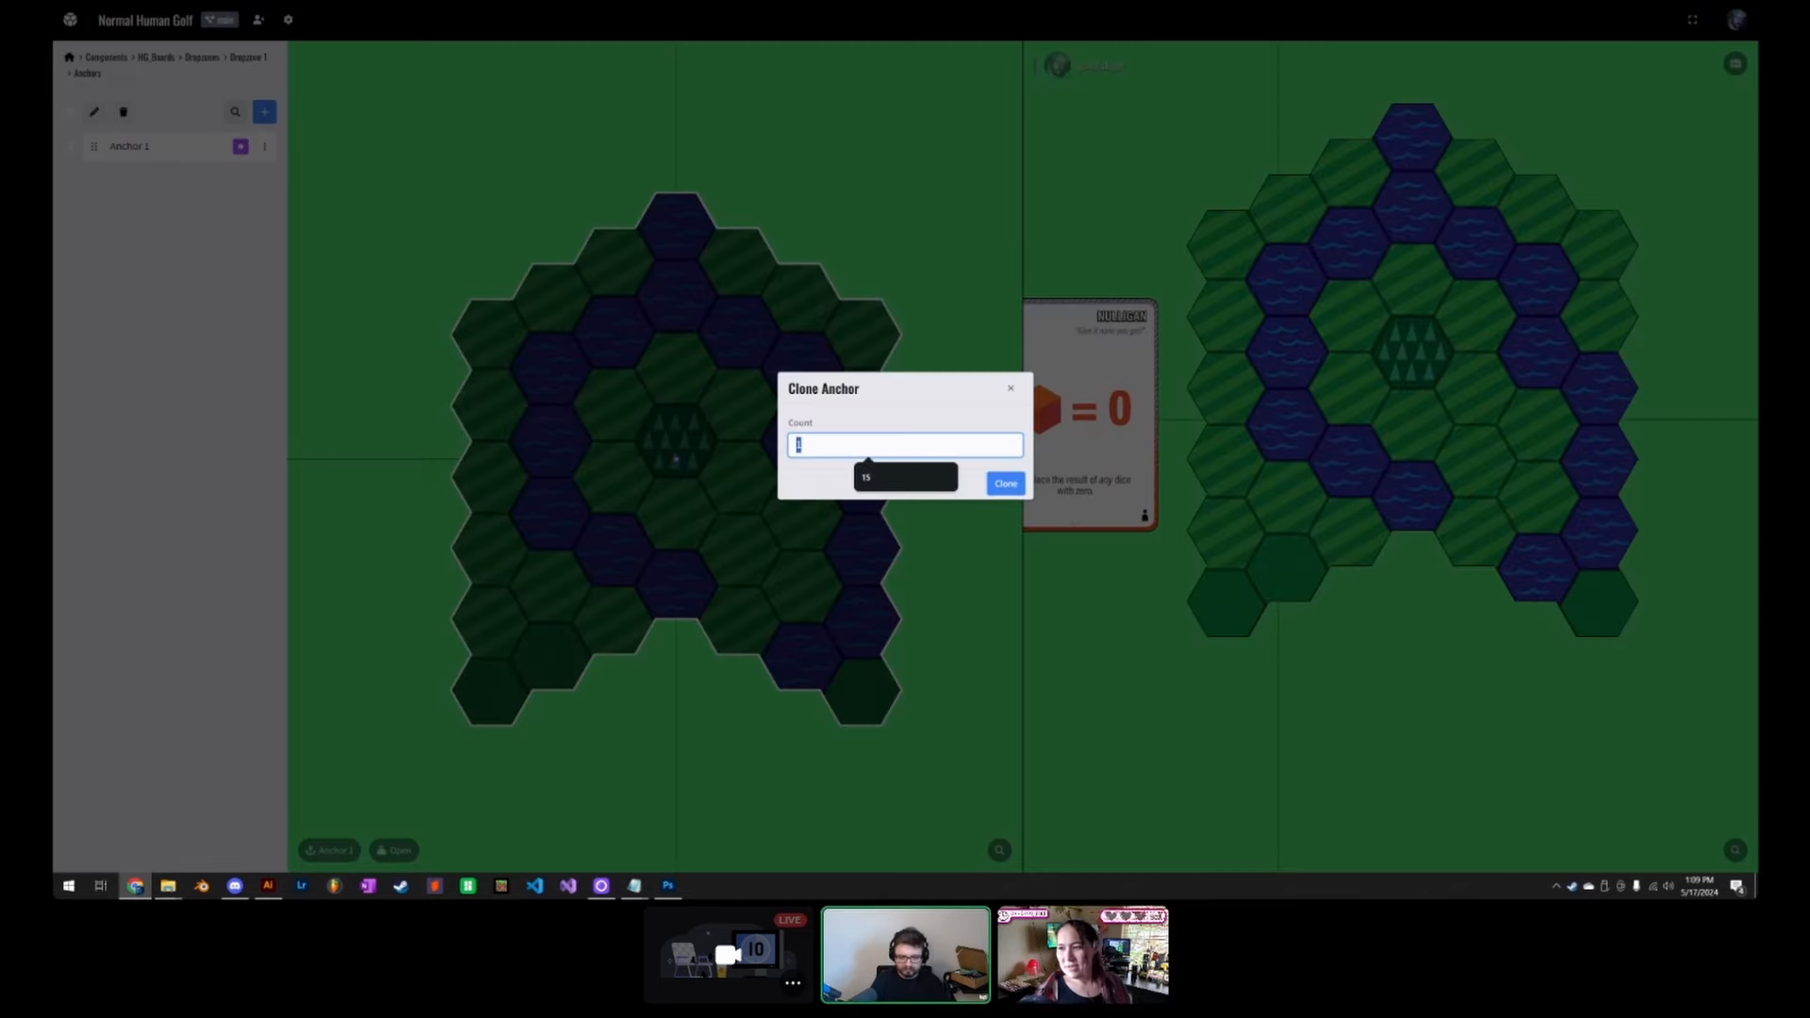
{"action": "type", "text": "35"}
{"action": "key", "text": "Return"}
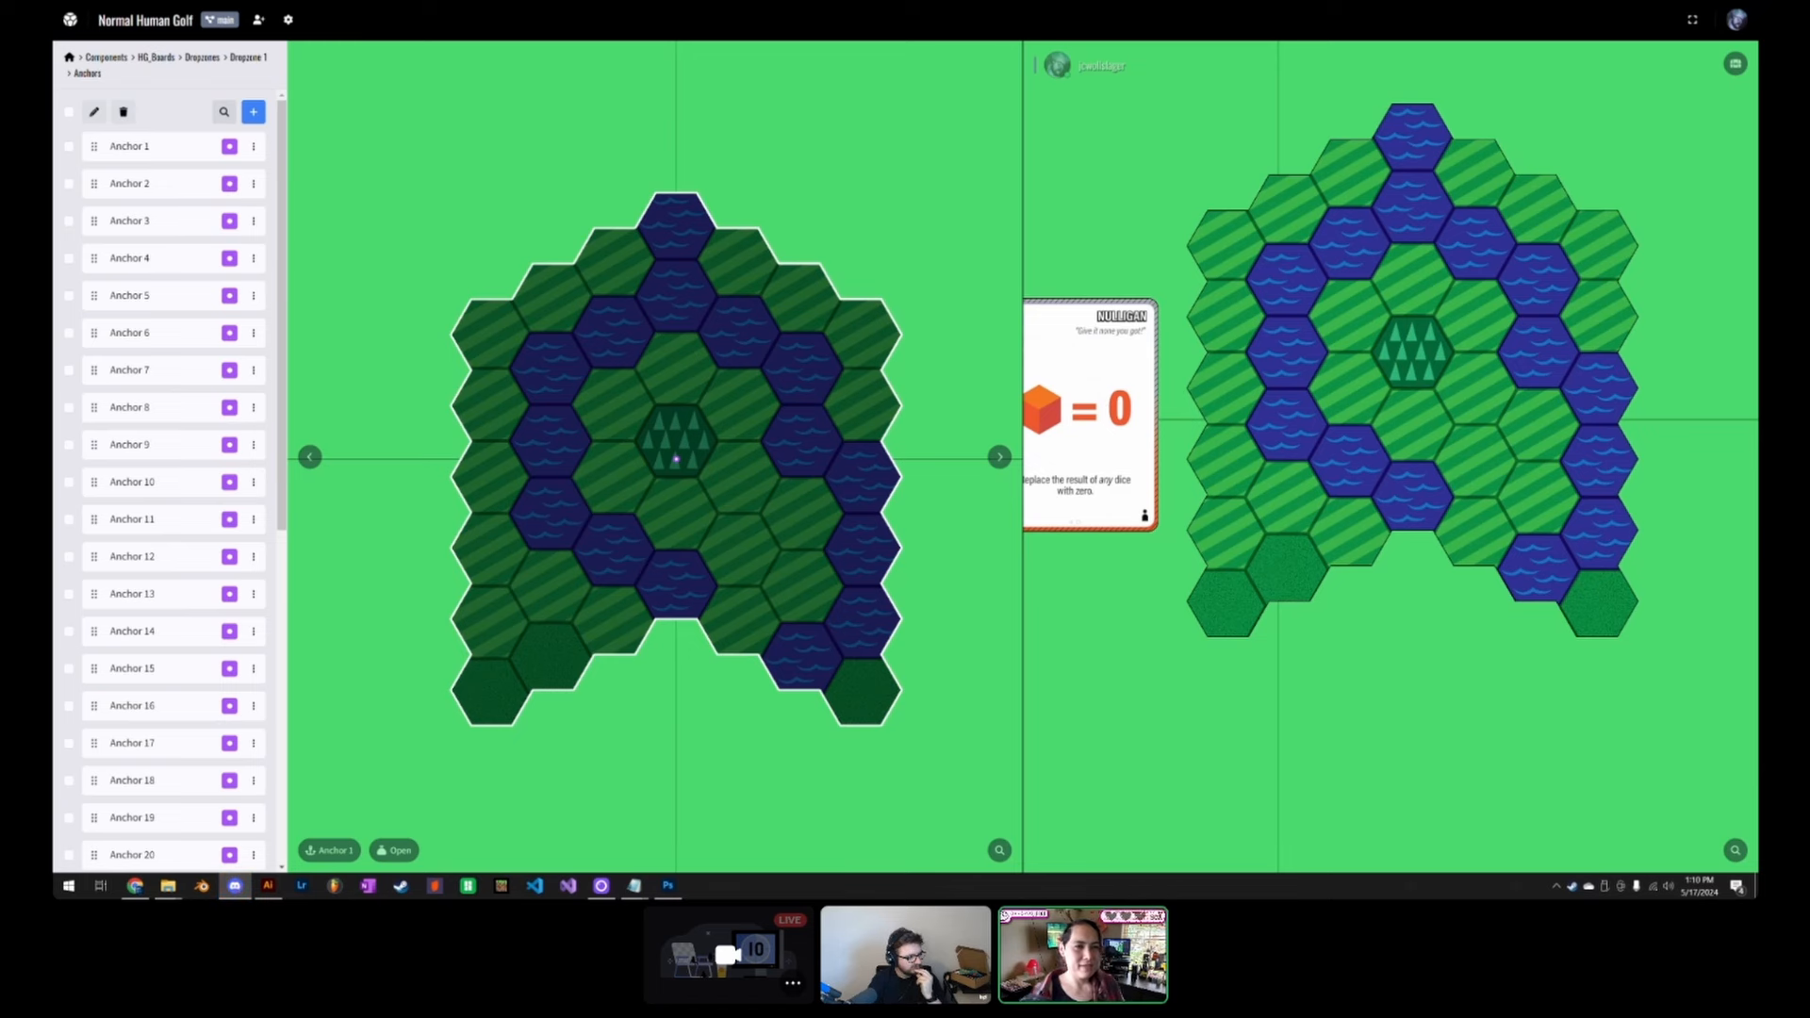
Step: Look through the full list of anchors and check the settings of Anchor 1
{"action": "left_click", "coordinate": [183, 128]}
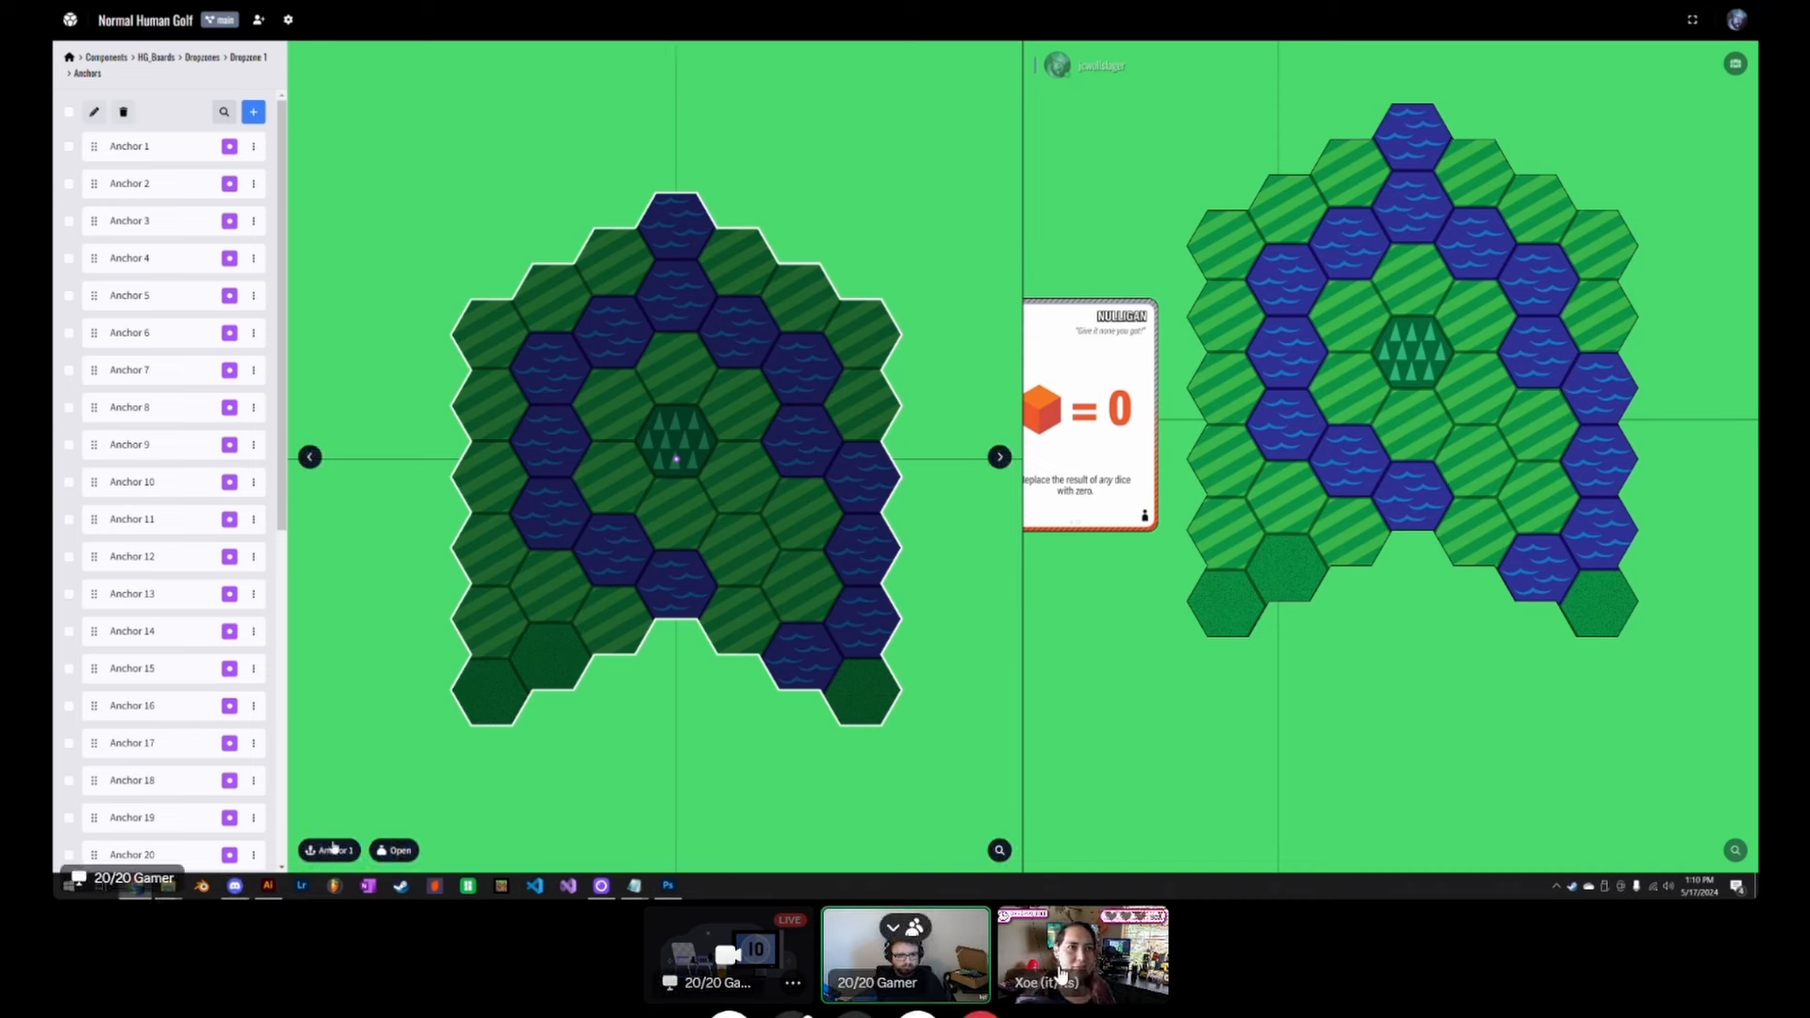
{"action": "scroll", "coordinate": [142, 549], "scroll_direction": "down", "scroll_amount": 1}
{"action": "scroll", "coordinate": [155, 575], "scroll_direction": "down", "scroll_amount": 4}
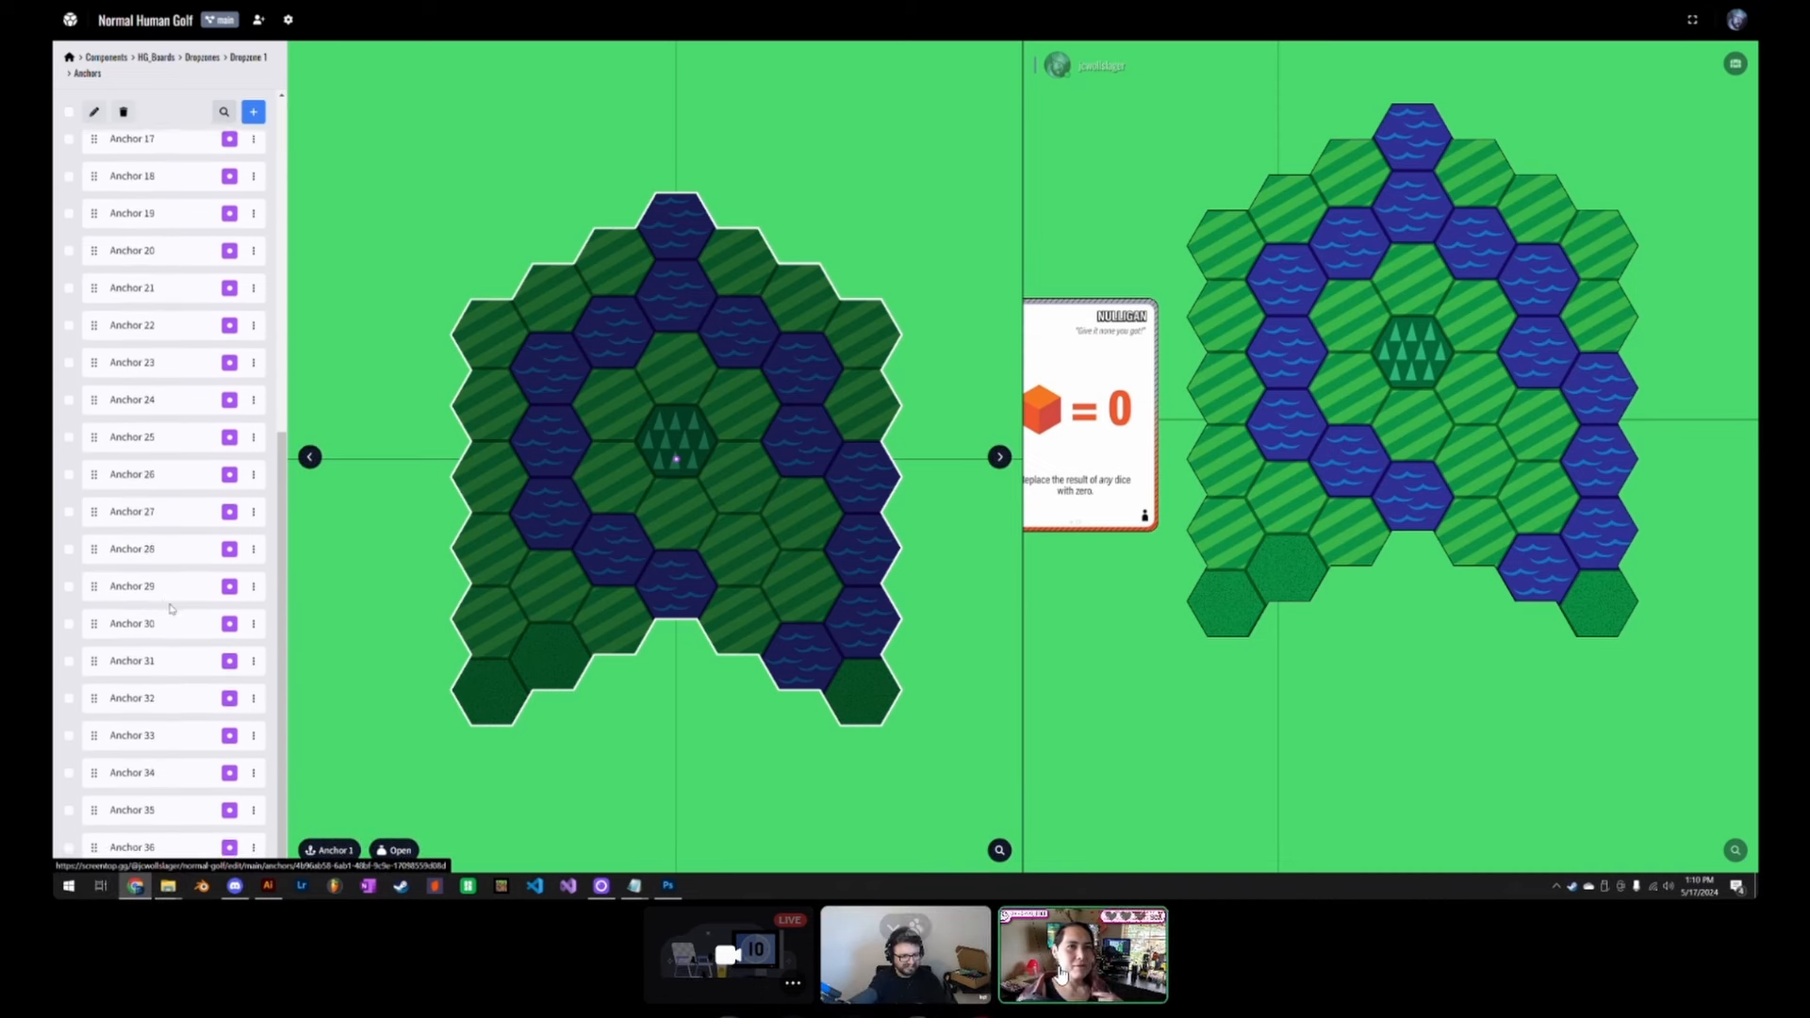
{"action": "scroll", "coordinate": [175, 601], "scroll_direction": "up", "scroll_amount": 5}
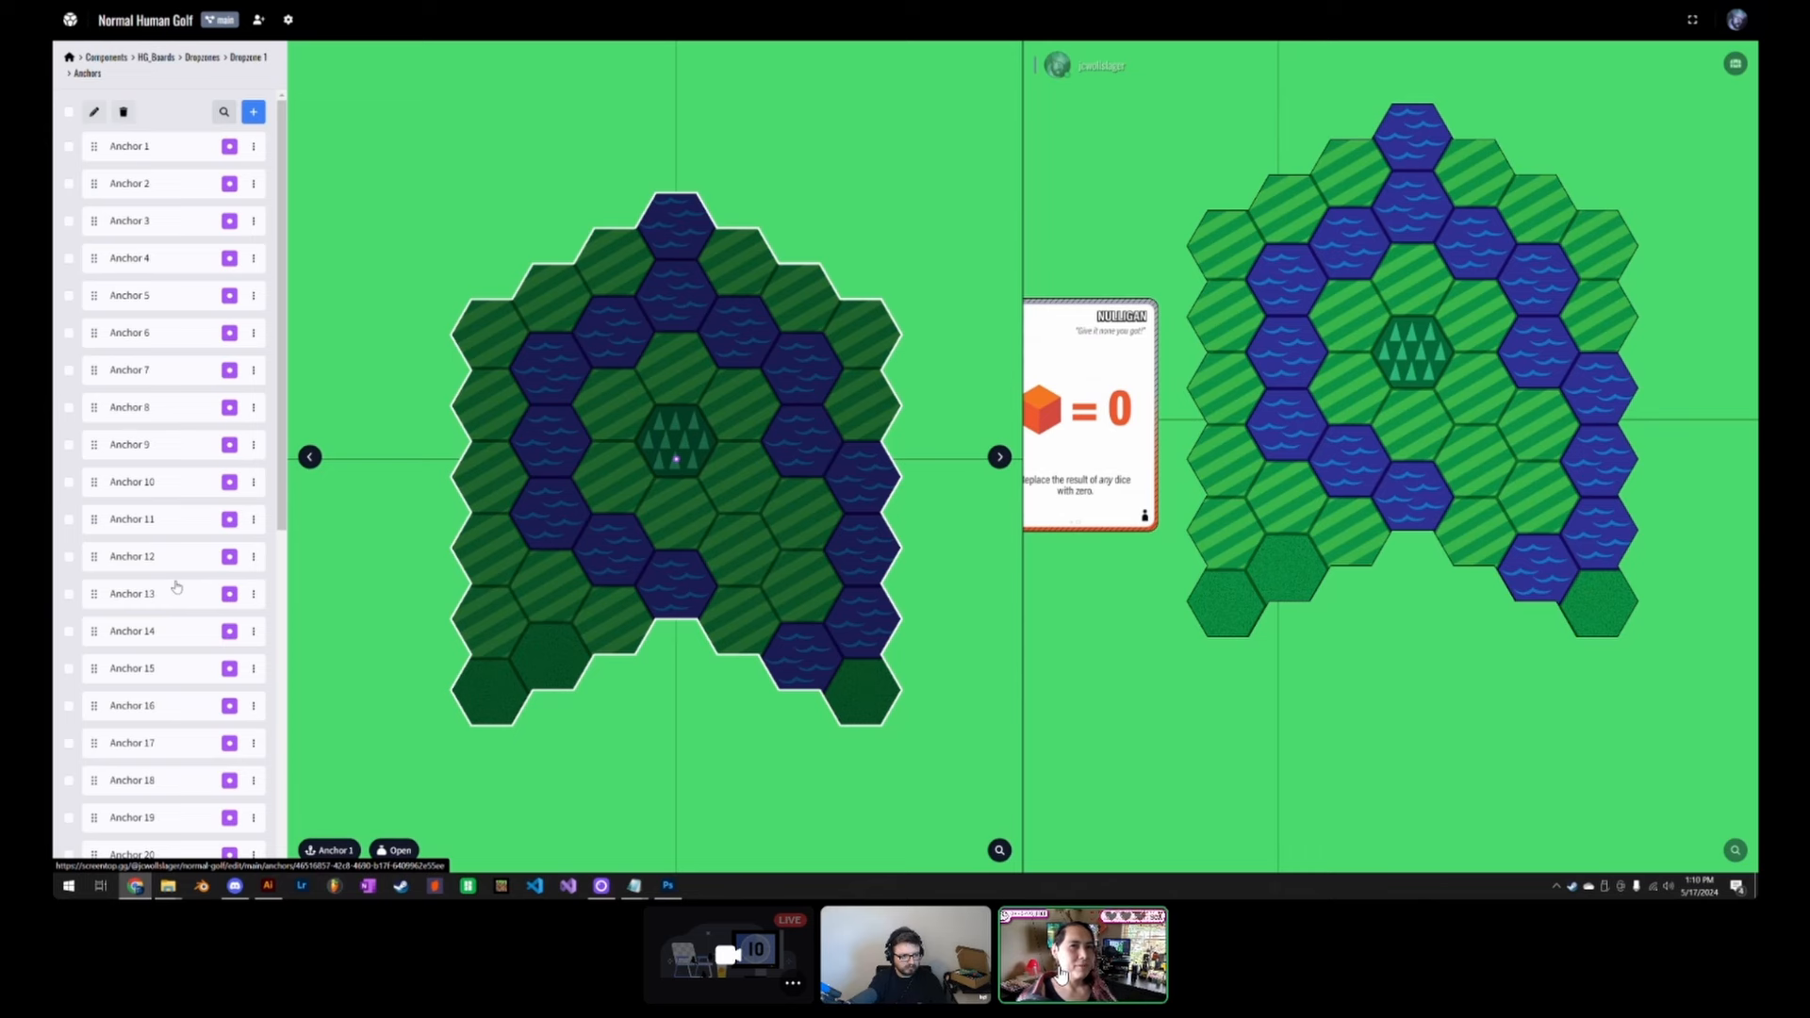
{"action": "left_click", "coordinate": [253, 148]}
{"action": "left_click", "coordinate": [156, 175]}
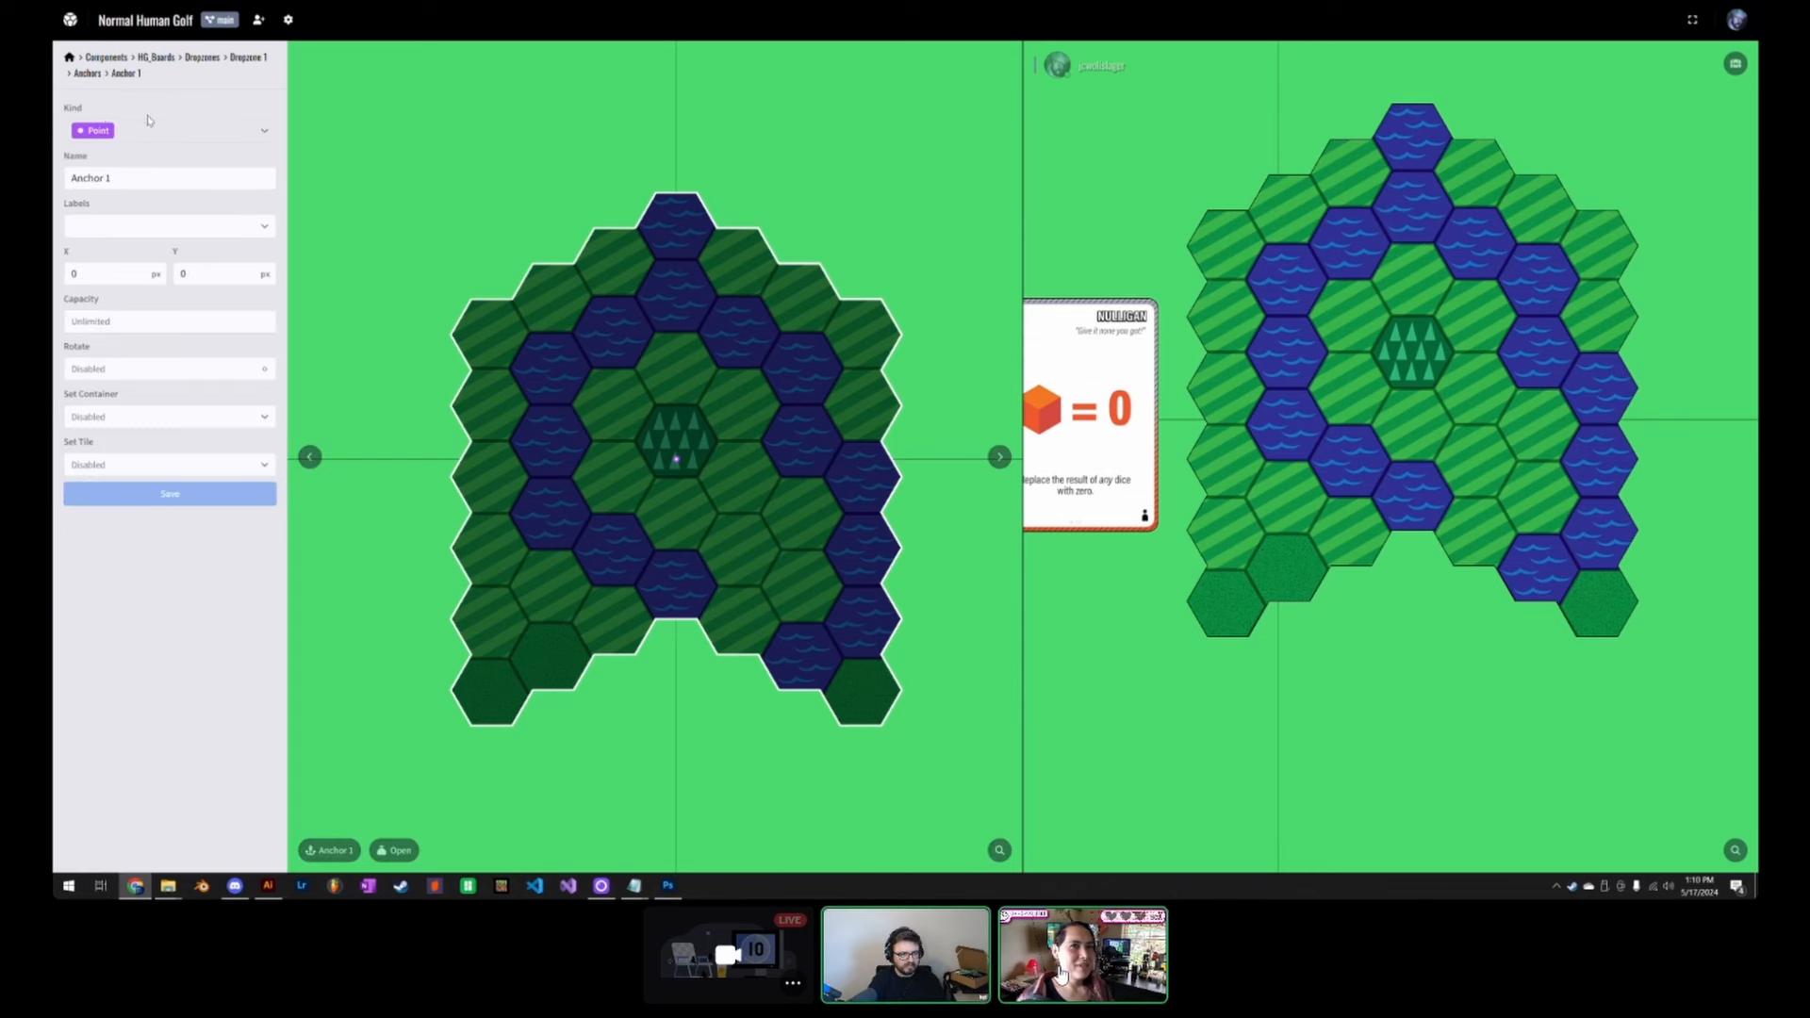
{"action": "left_click", "coordinate": [86, 73]}
Step: Bulk-edit all anchors, replacing the update function with the Hexagonal Anchor Grid (Spiral) script, R = 64 and gap = 0, and select the radius value
{"action": "left_click", "coordinate": [69, 112]}
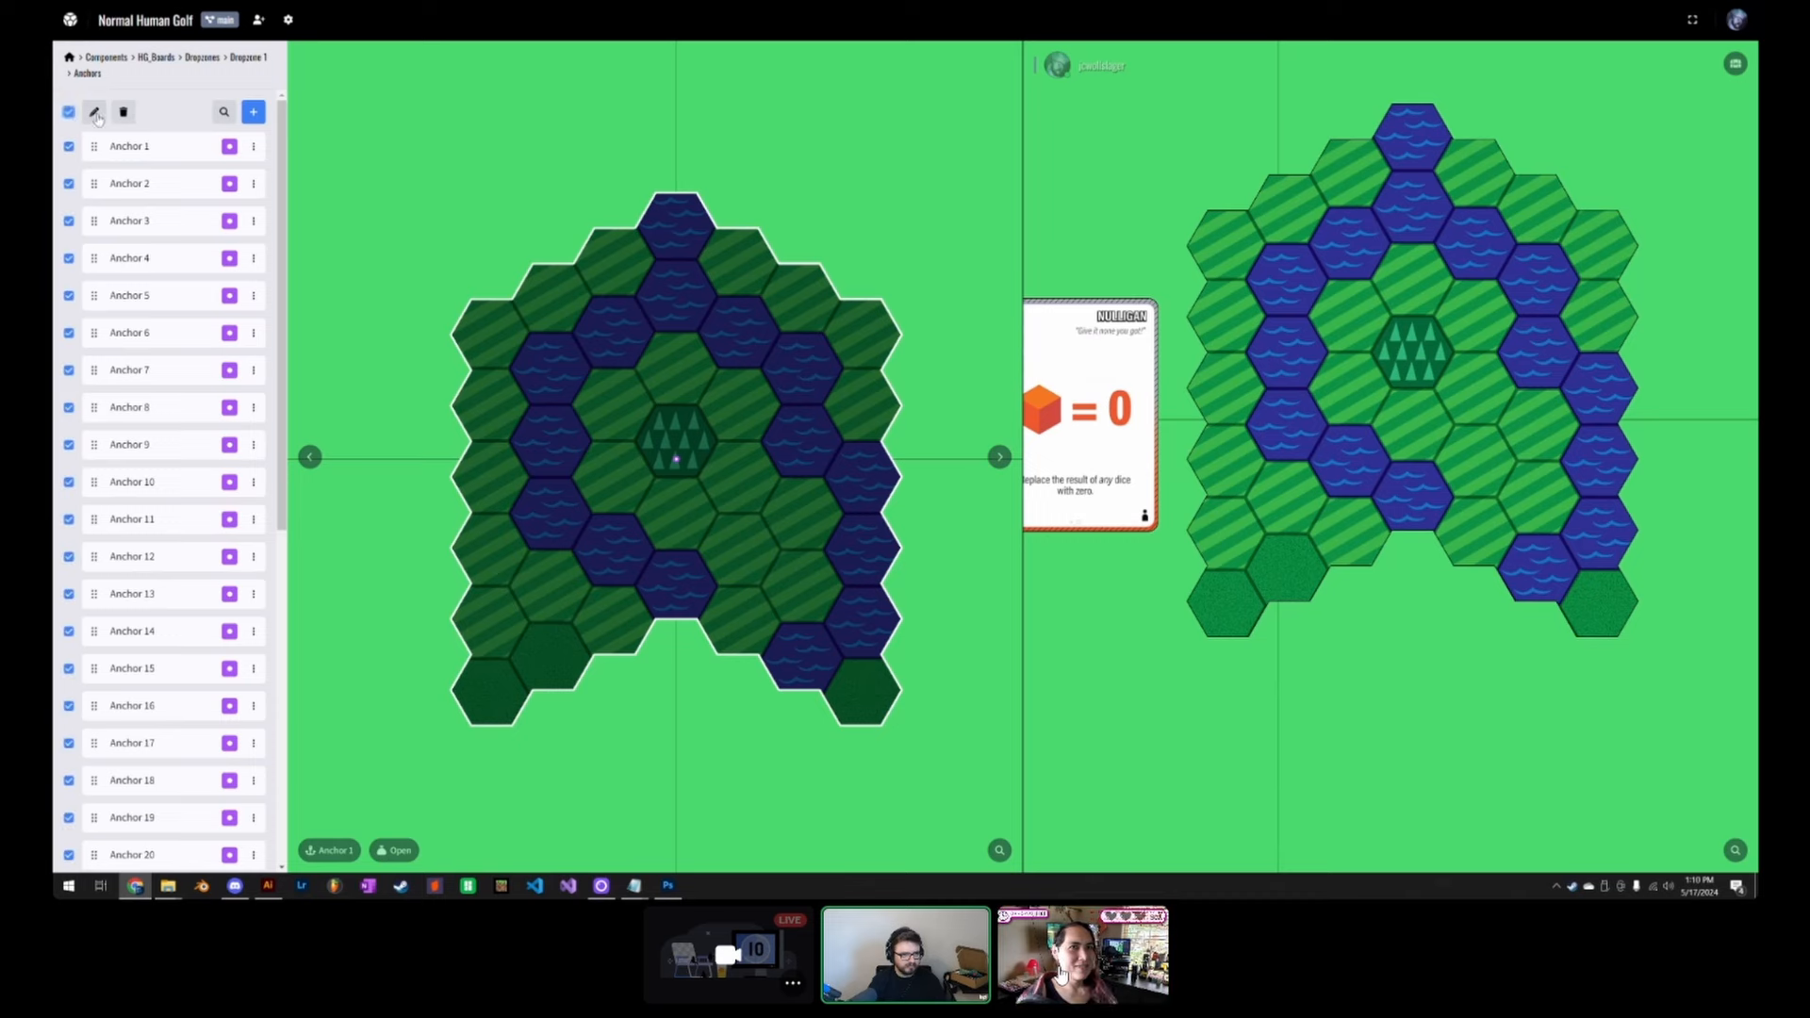
{"action": "left_click", "coordinate": [96, 113]}
{"action": "key", "text": "ctrl+a"}
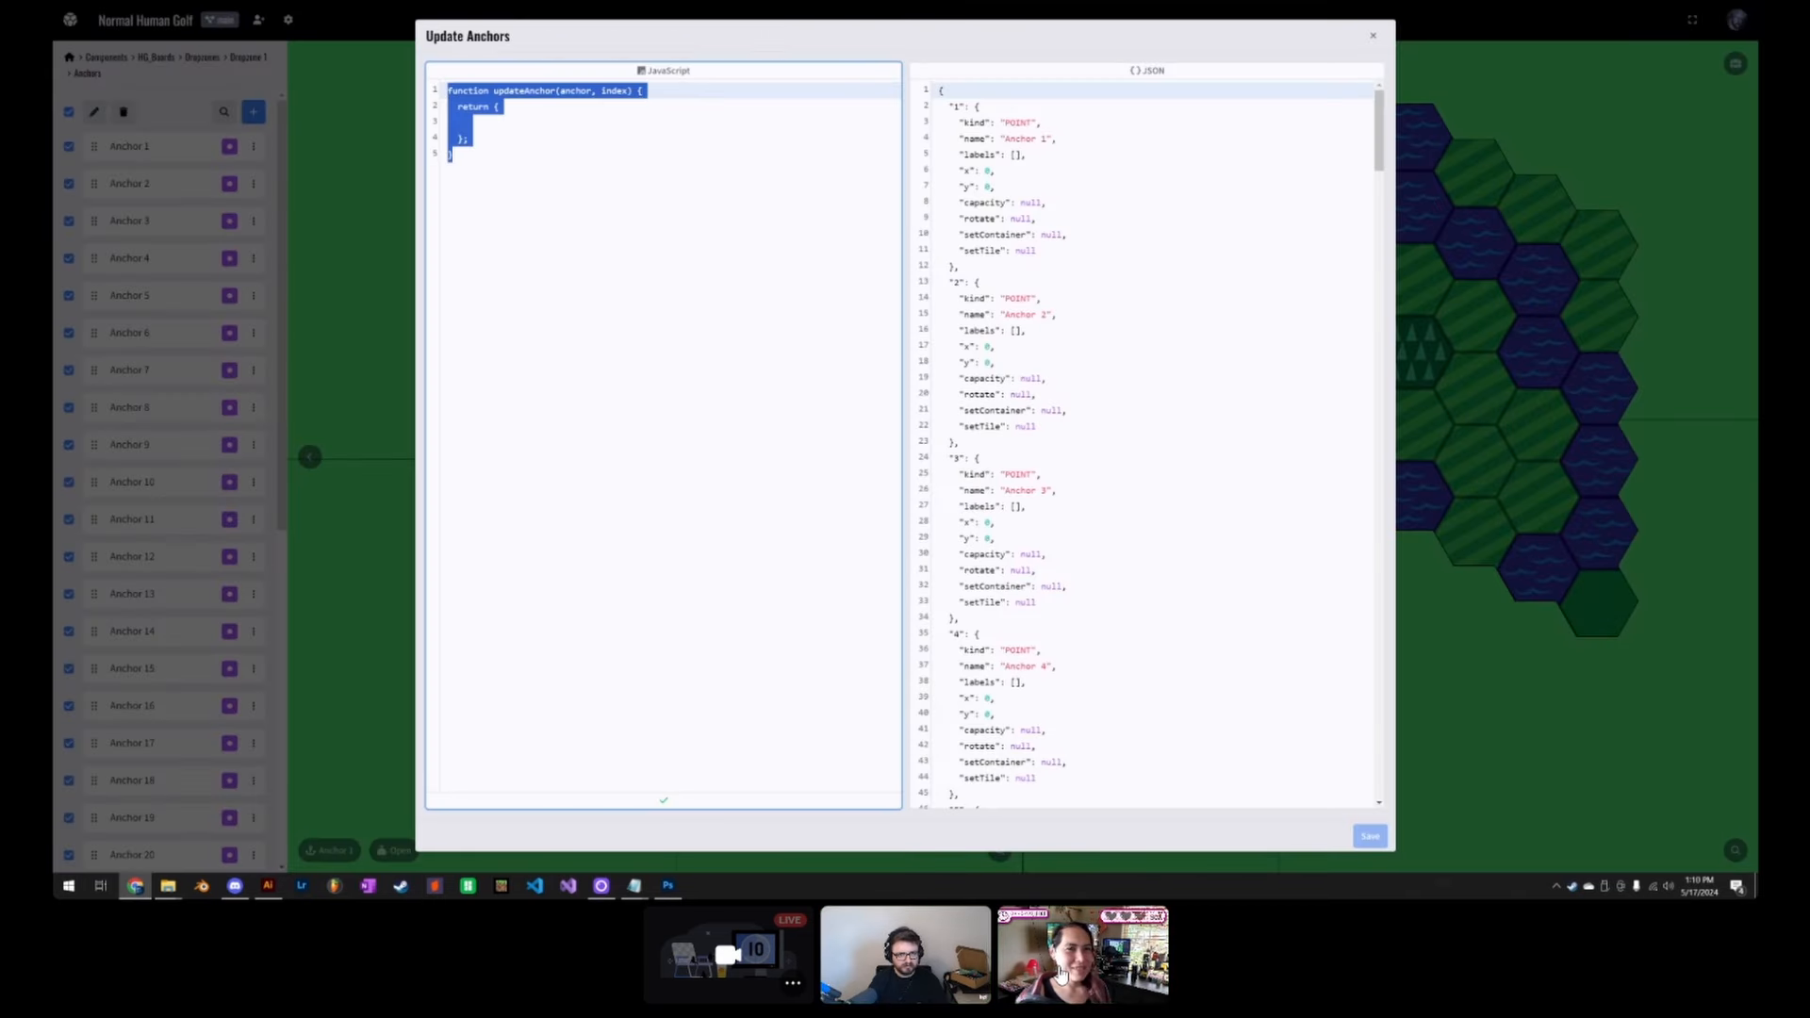
{"action": "type", "text": "//Hexagonal Anchor Grid (Spiral) function editAnchor(anchor, index) {   const R = 64; // radius of hex (center to point)   const gap = 0; // gap between hexes    const r = 2 * R * 0.86602540378 + gap; //distance between anchors   const pi = 3.14159265359;   let tier = 0;   let id = index-1;   while(id>0){ tier++; id-=tier*6;}   id = -id;   let x = tier * r;   let y = 0;   let dir = 120;   if(tier>0){     for(let i=1; i<=id; i++){         x += r * Math.cos(dir / 180 * pi);         y += r * Math.sin(dir / 180 * pi);         if(i%tier == 0)dir += 60;     }   }    return {     x: y,     y: x   }; }"}
{"action": "left_click", "coordinate": [649, 123]}
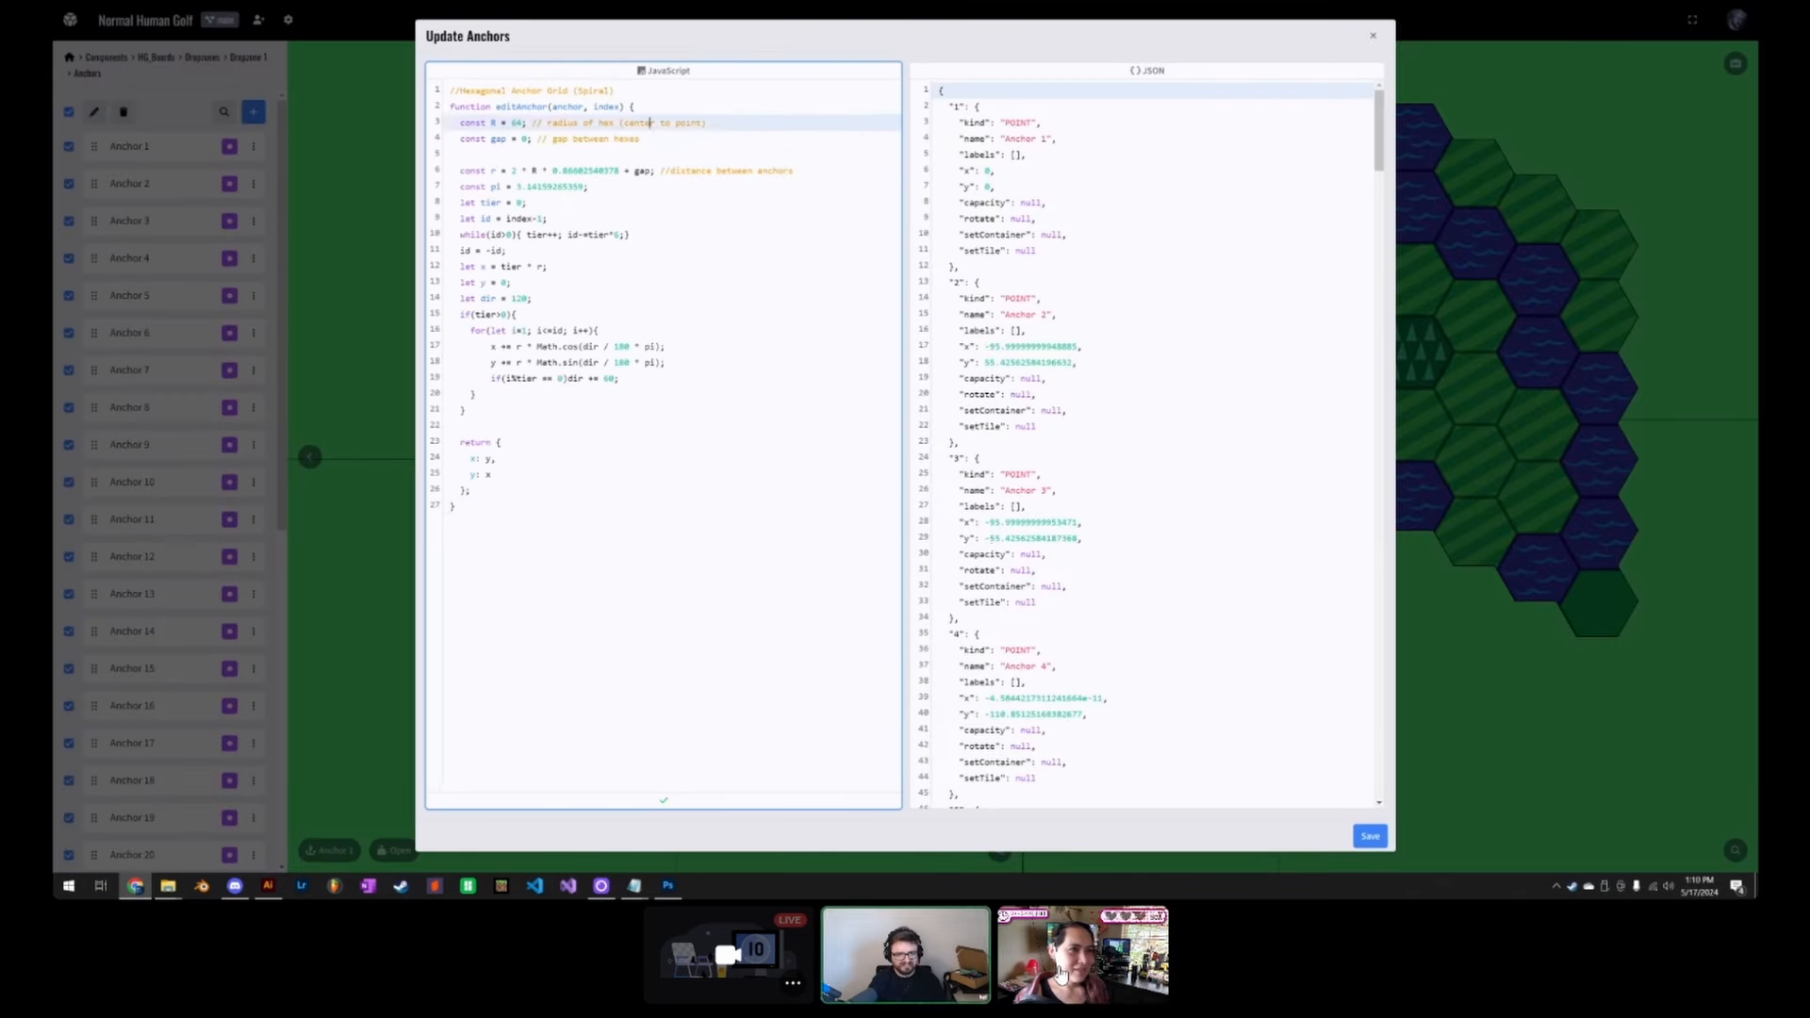
{"action": "left_click", "coordinate": [642, 138]}
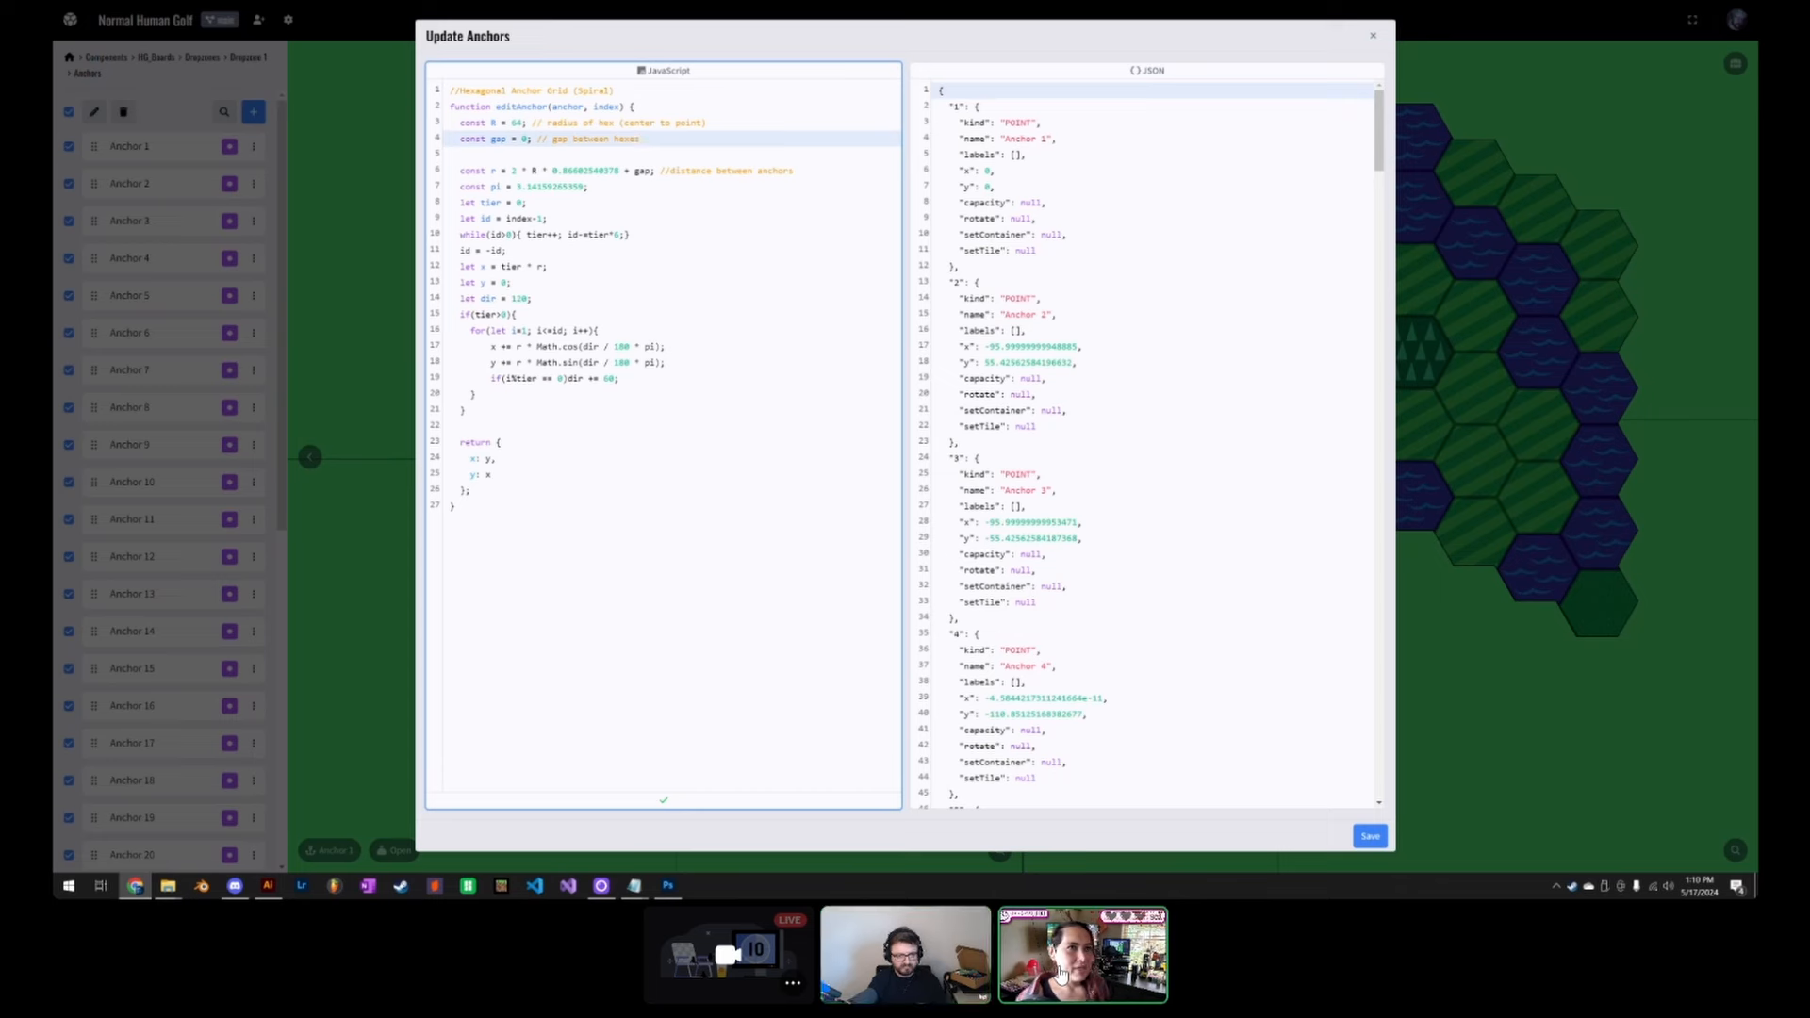
{"action": "left_click", "coordinate": [527, 123]}
{"action": "left_click_drag", "start_coordinate": [523, 122], "coordinate": [512, 122]}
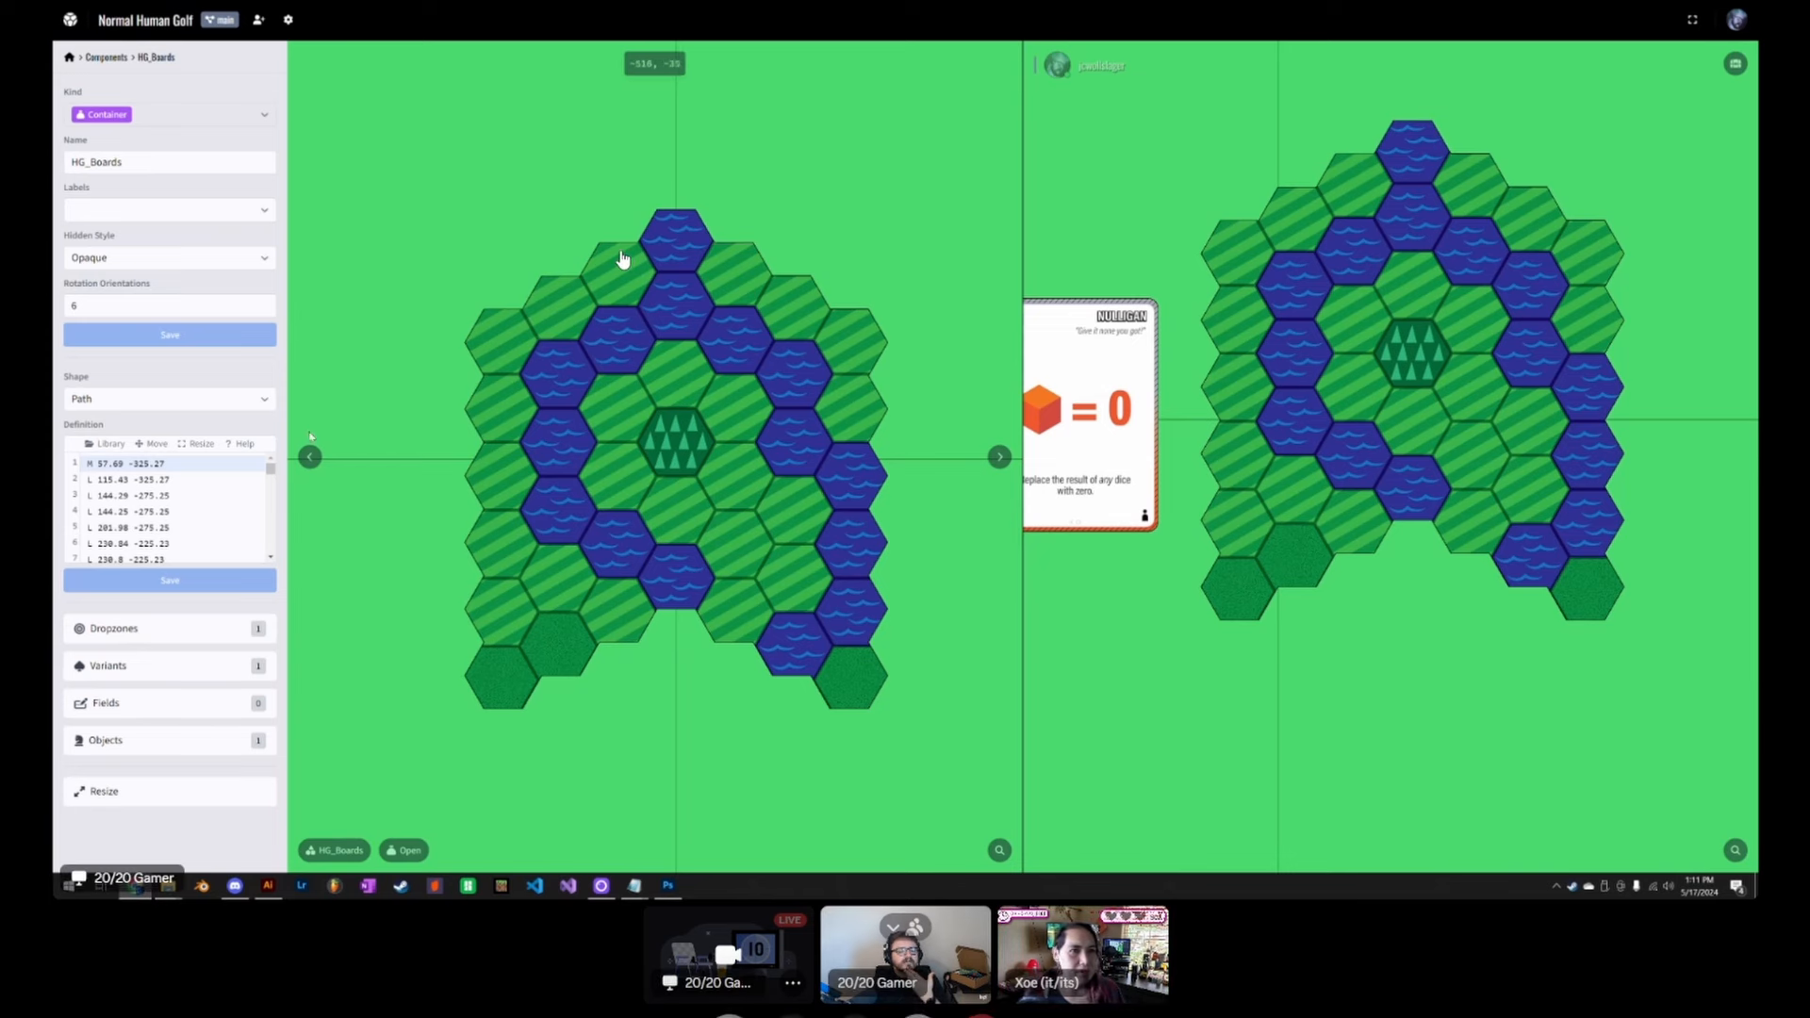
Step: Check the width and height of the HG_Boards path without resizing it, and return to the Components list
{"action": "left_click", "coordinate": [199, 444]}
{"action": "double_click", "coordinate": [204, 498]}
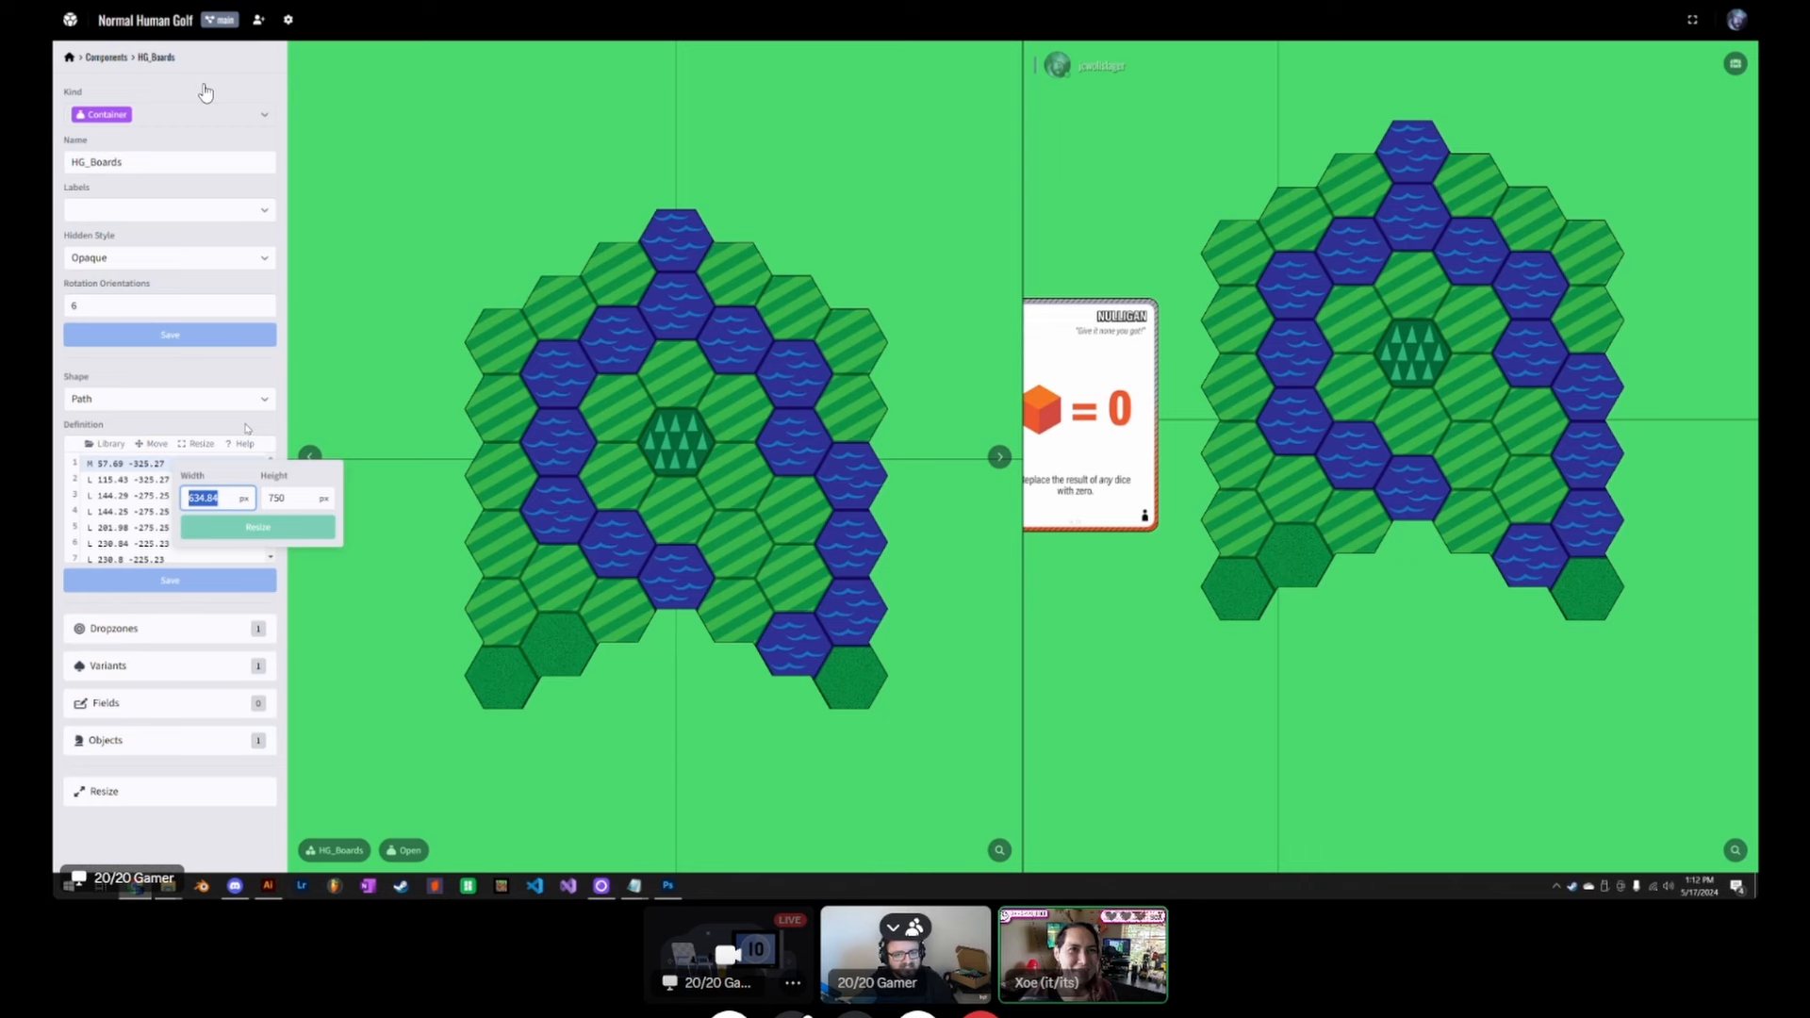
{"action": "key", "text": "Tab"}
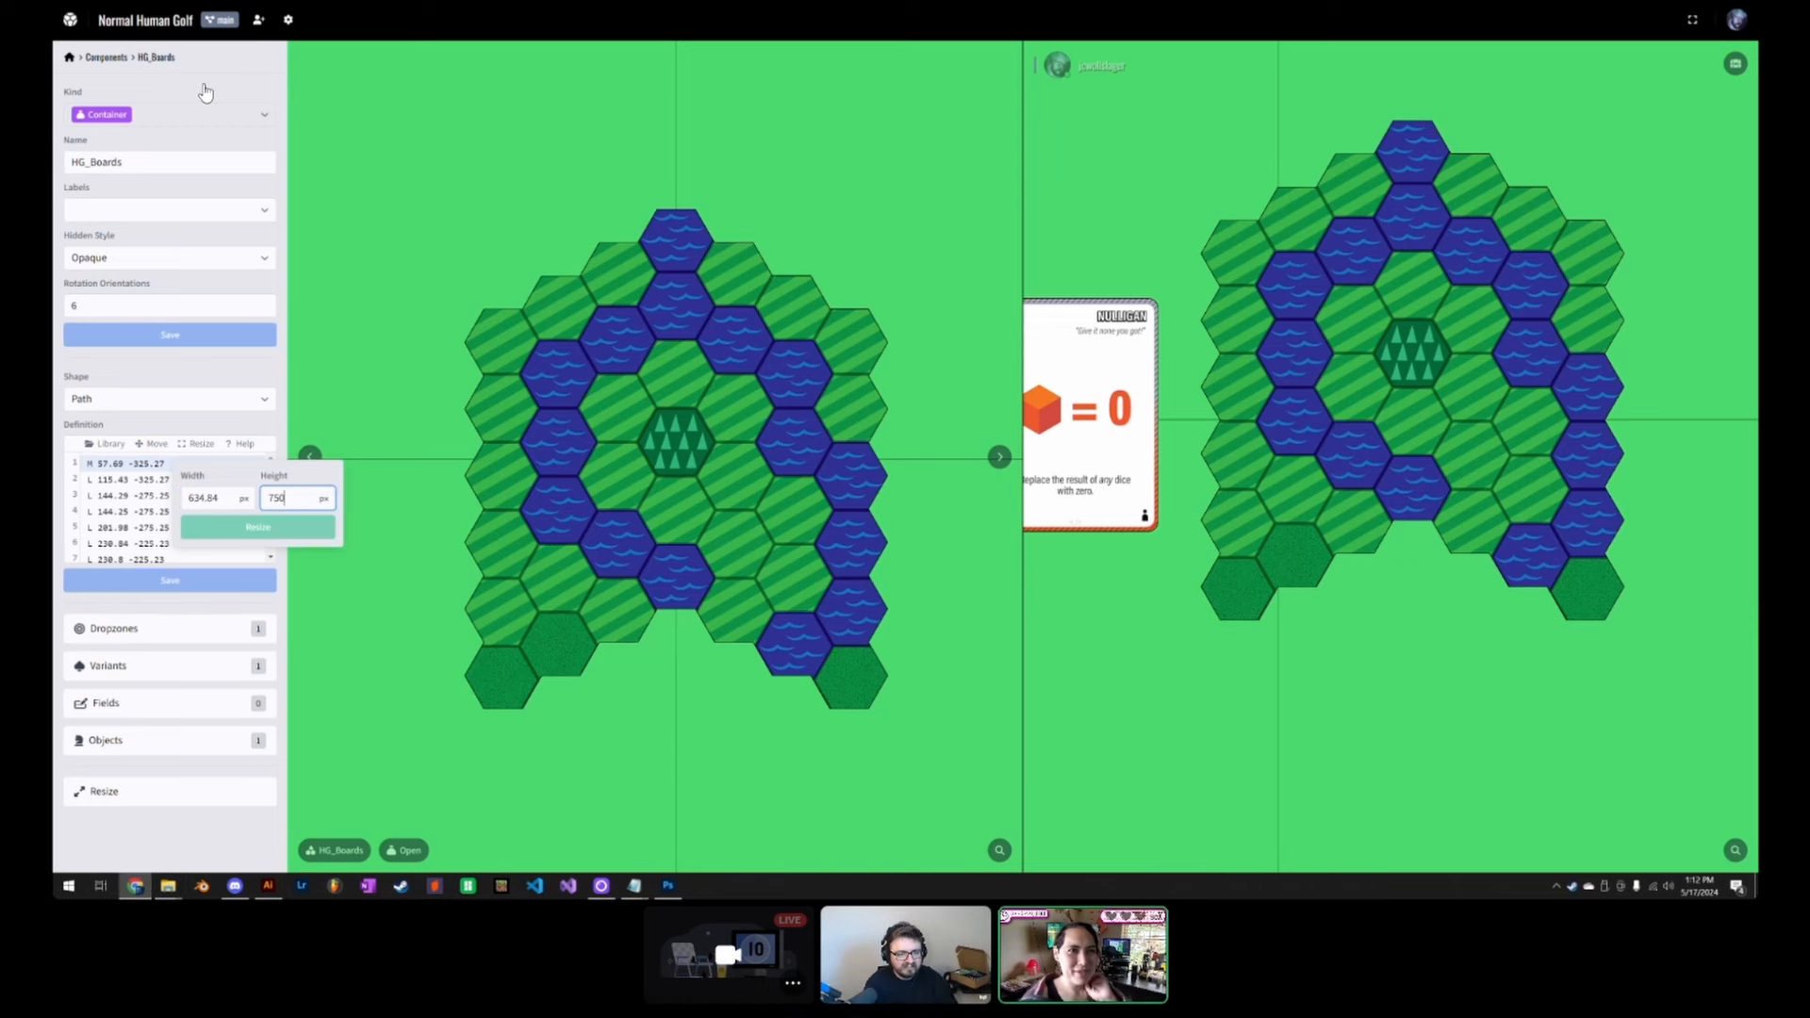
{"action": "left_click", "coordinate": [218, 386]}
{"action": "left_click", "coordinate": [106, 58]}
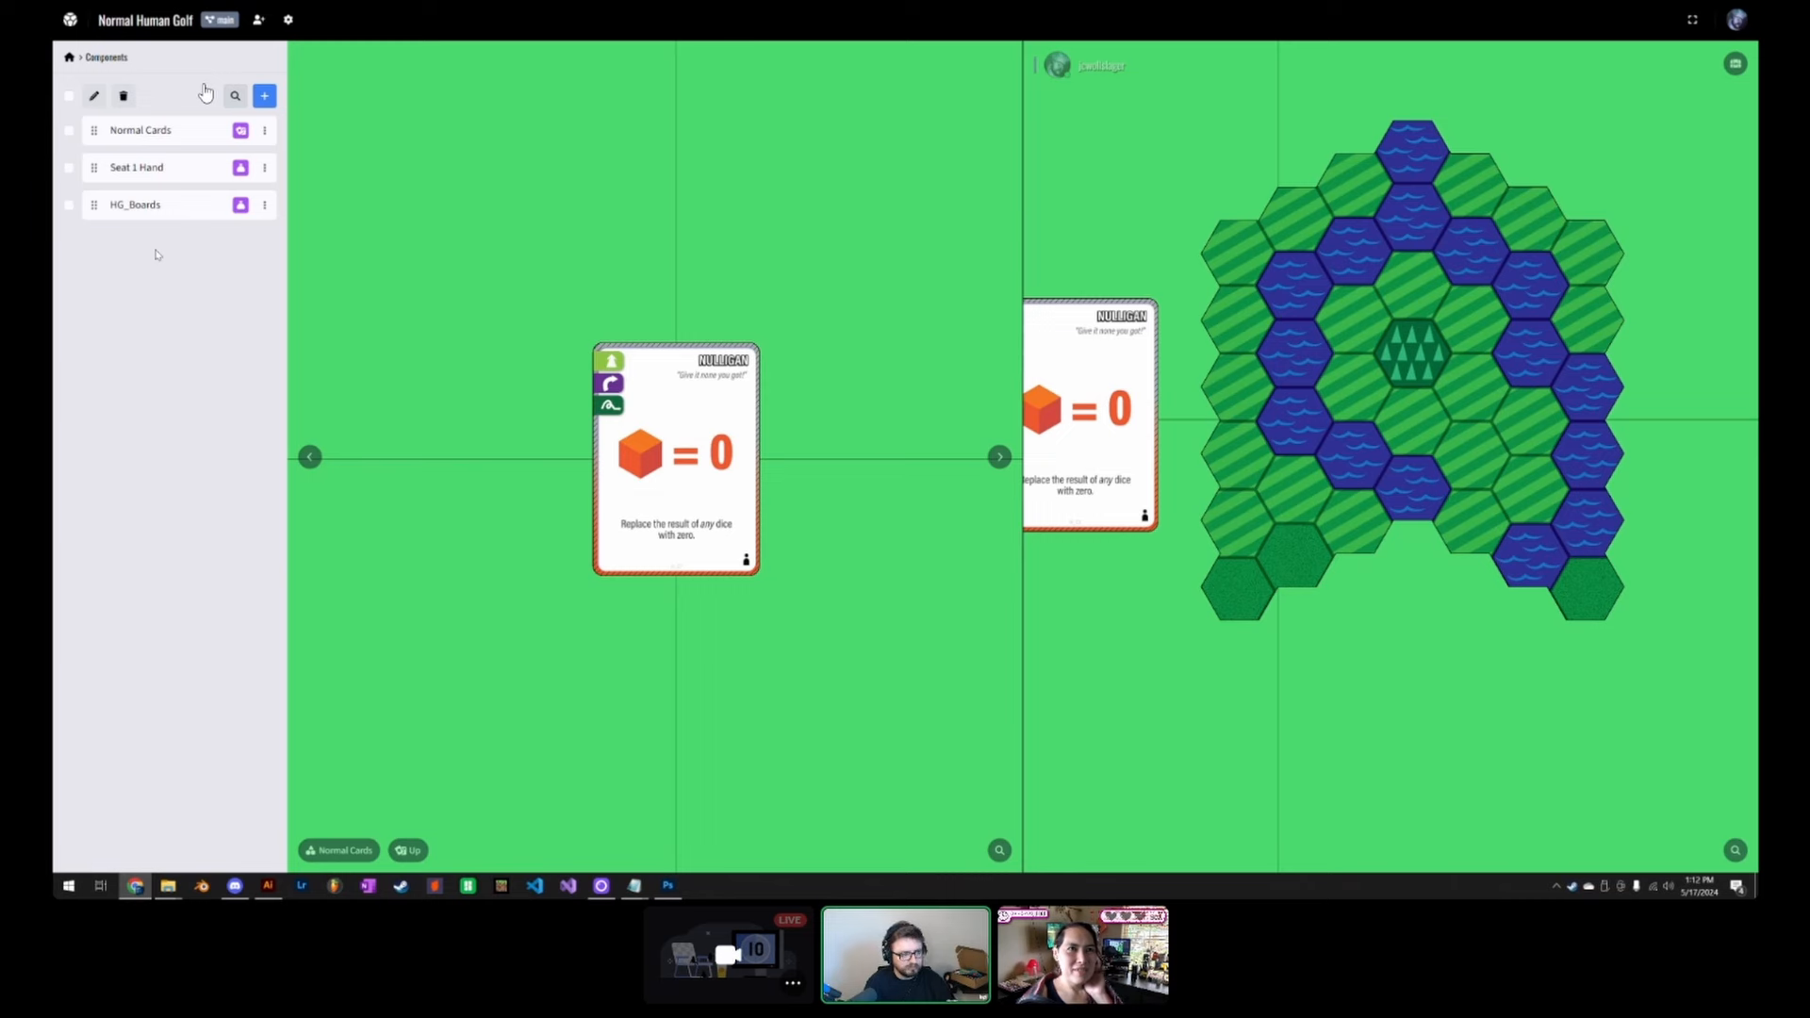
Step: Create a new Tile component and save its shape as a six-sided polygon with a 64 px radius
{"action": "left_click", "coordinate": [265, 96]}
{"action": "left_click", "coordinate": [713, 570]}
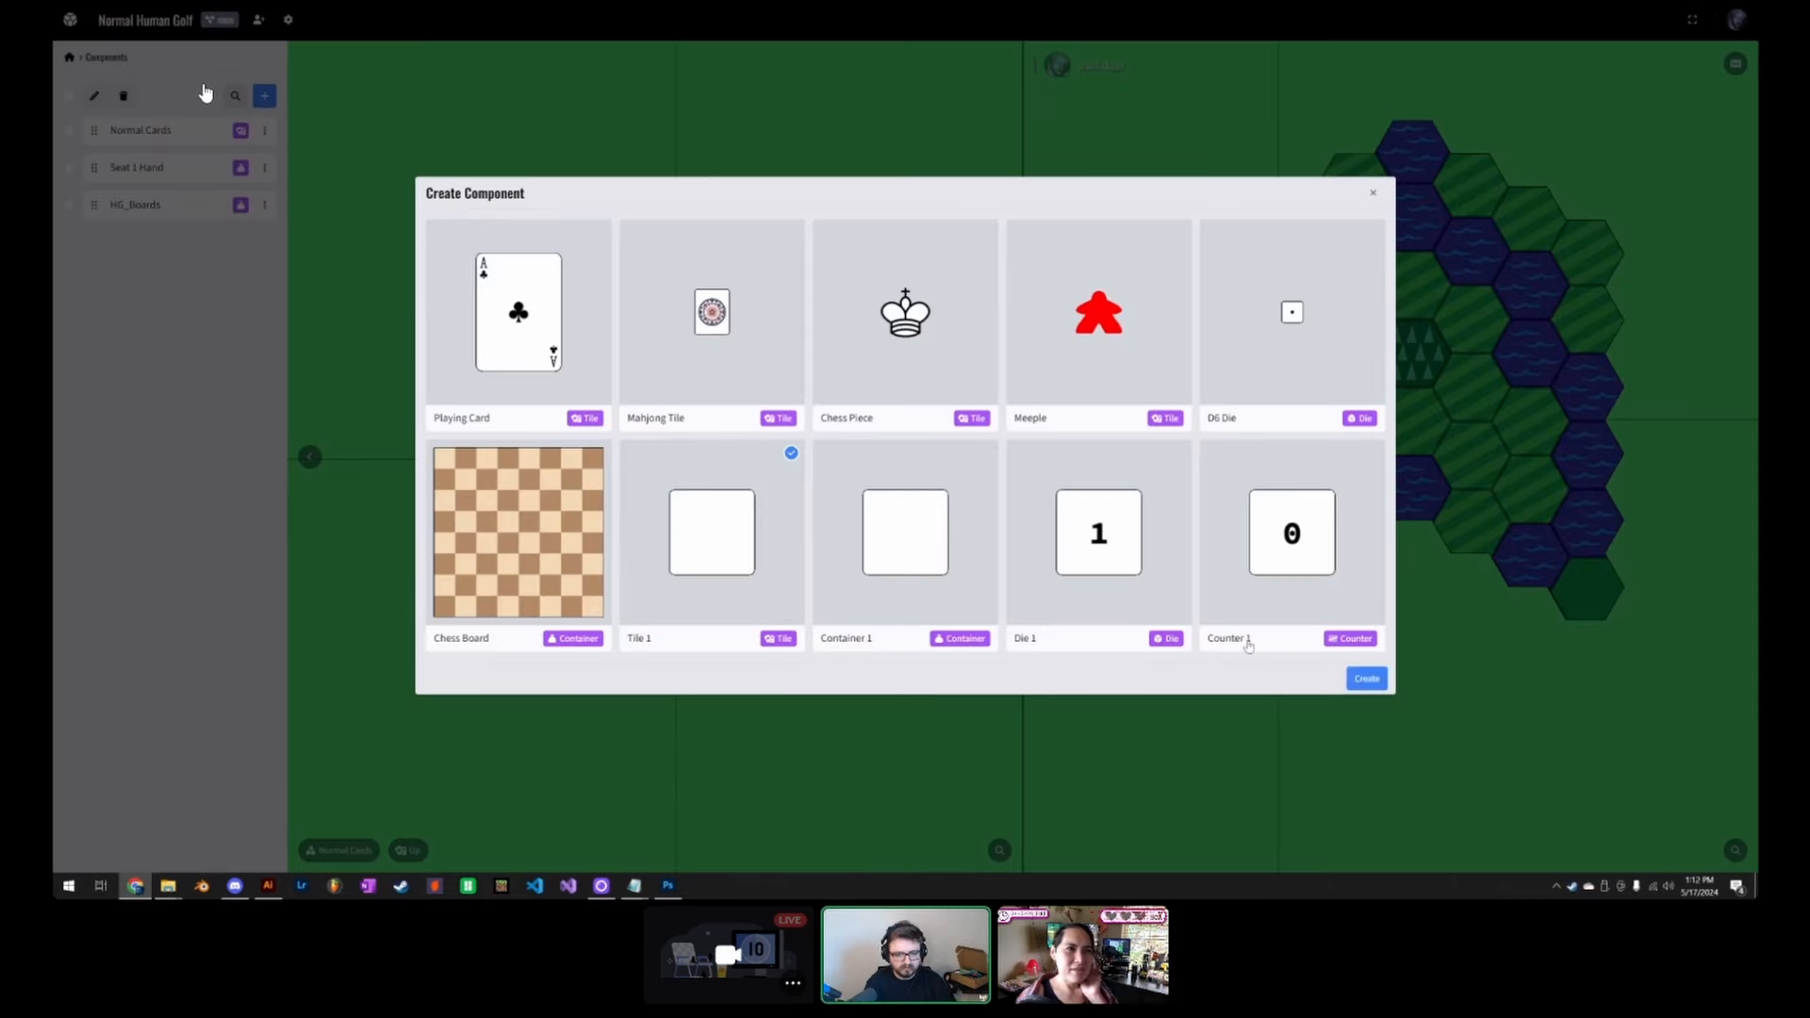
{"action": "left_click", "coordinate": [1368, 679]}
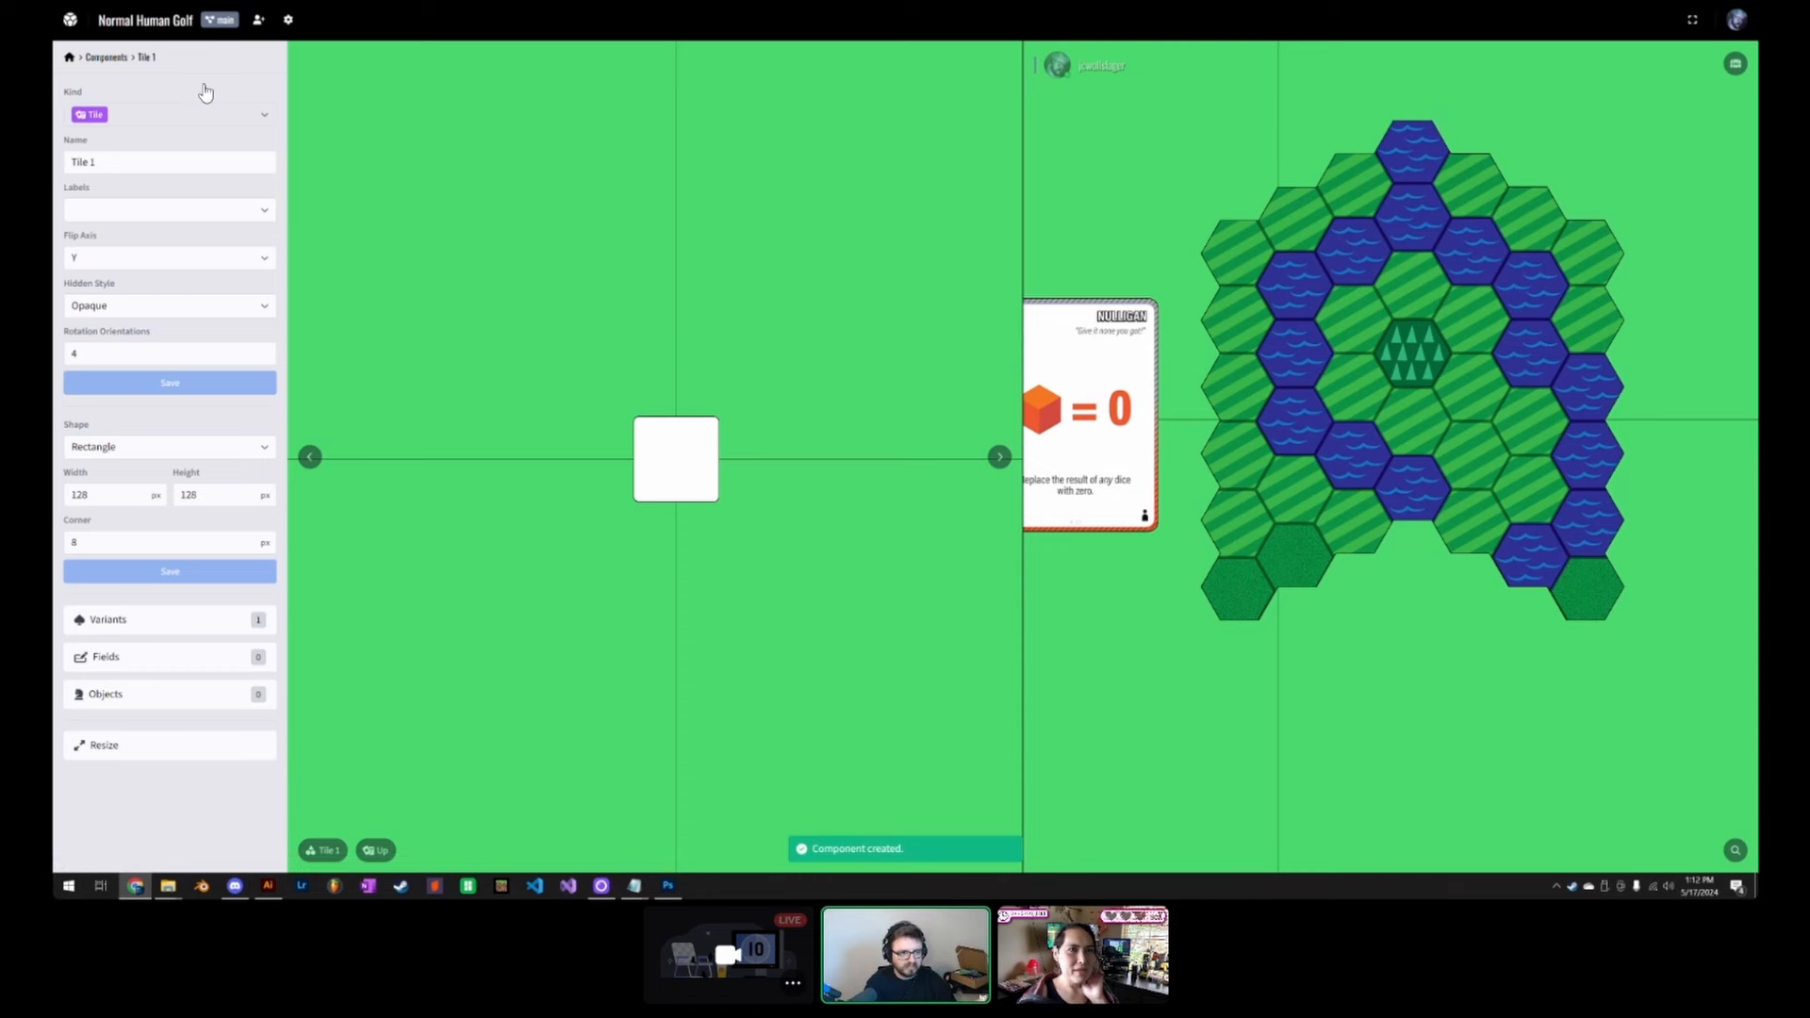
{"action": "left_click", "coordinate": [203, 447]}
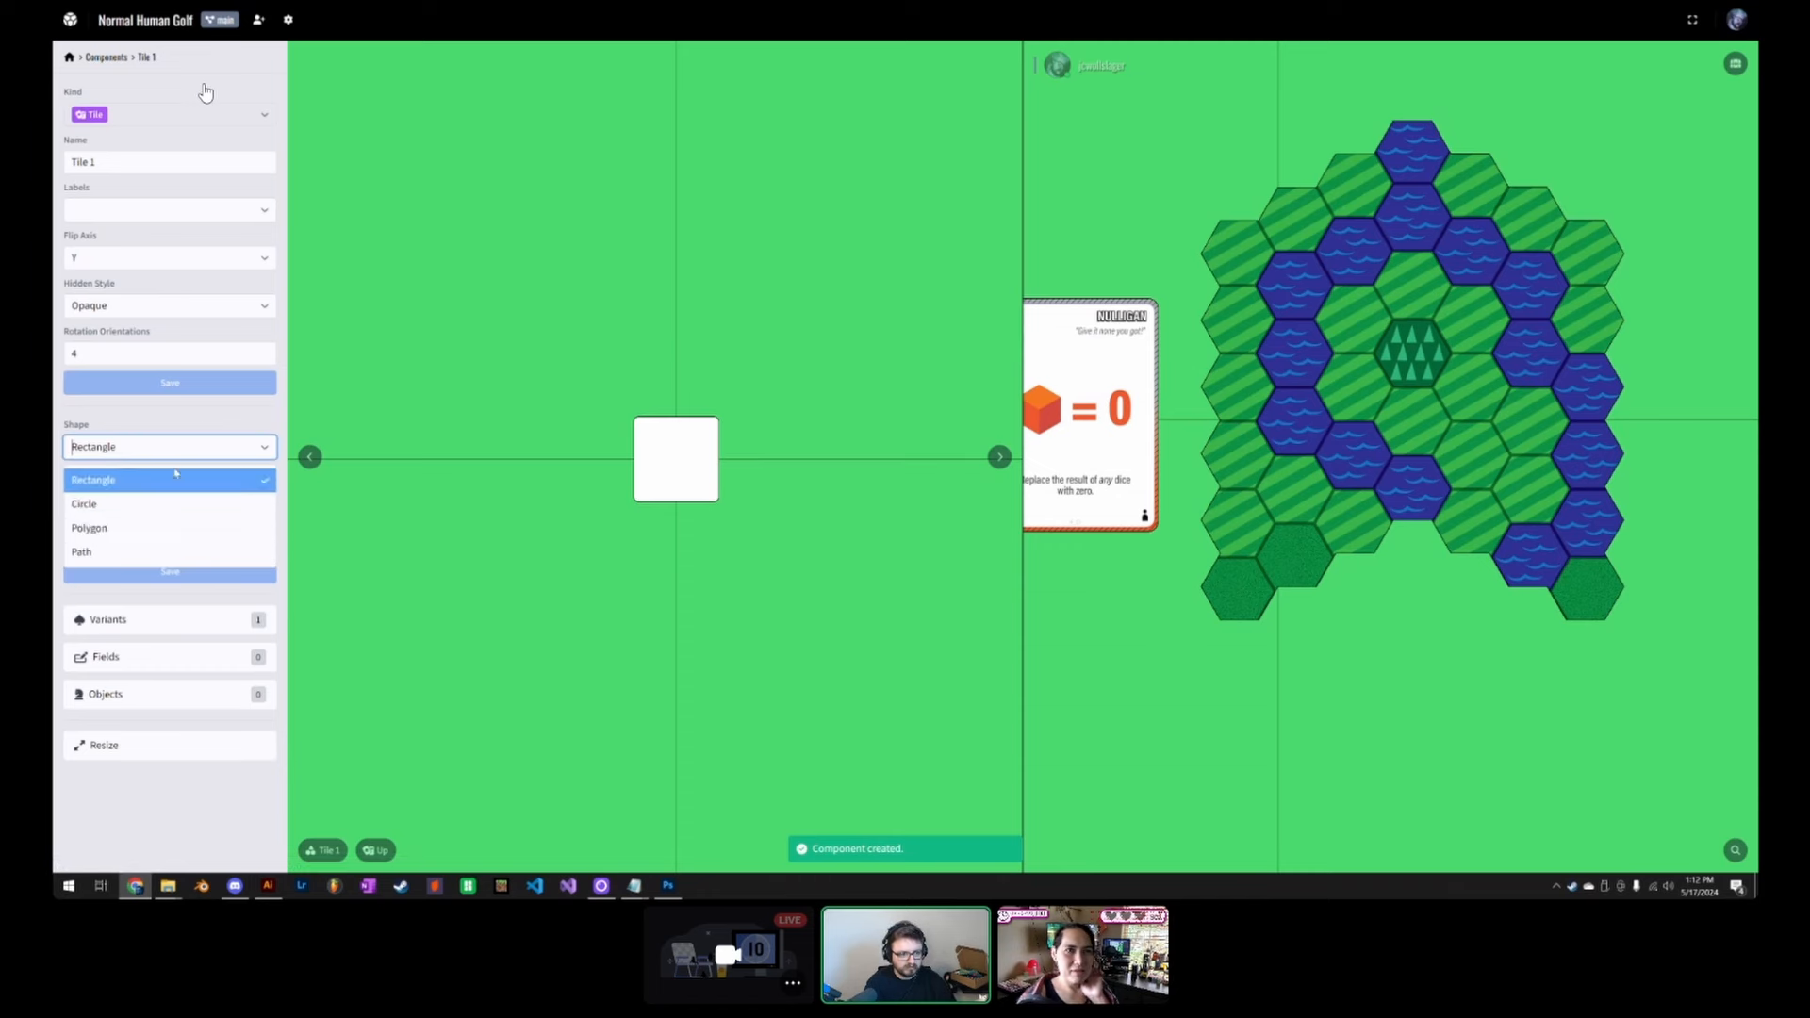
{"action": "left_click", "coordinate": [114, 528]}
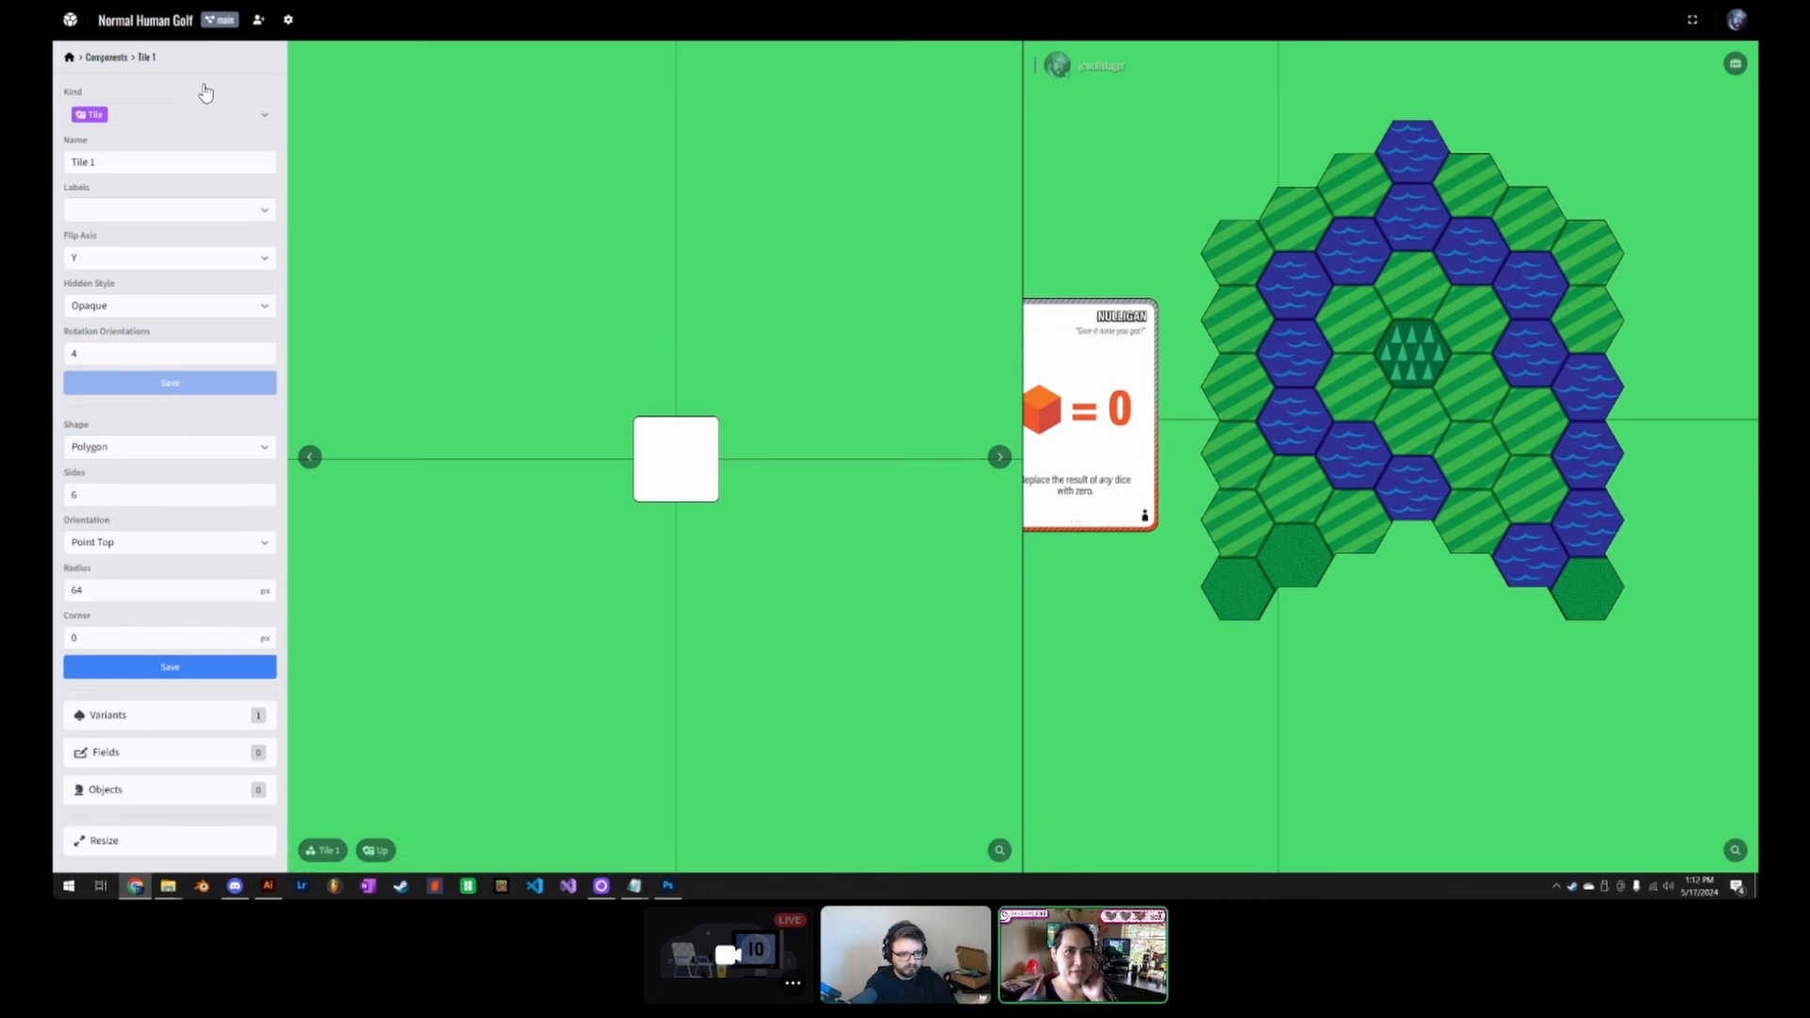
{"action": "left_click", "coordinate": [158, 671]}
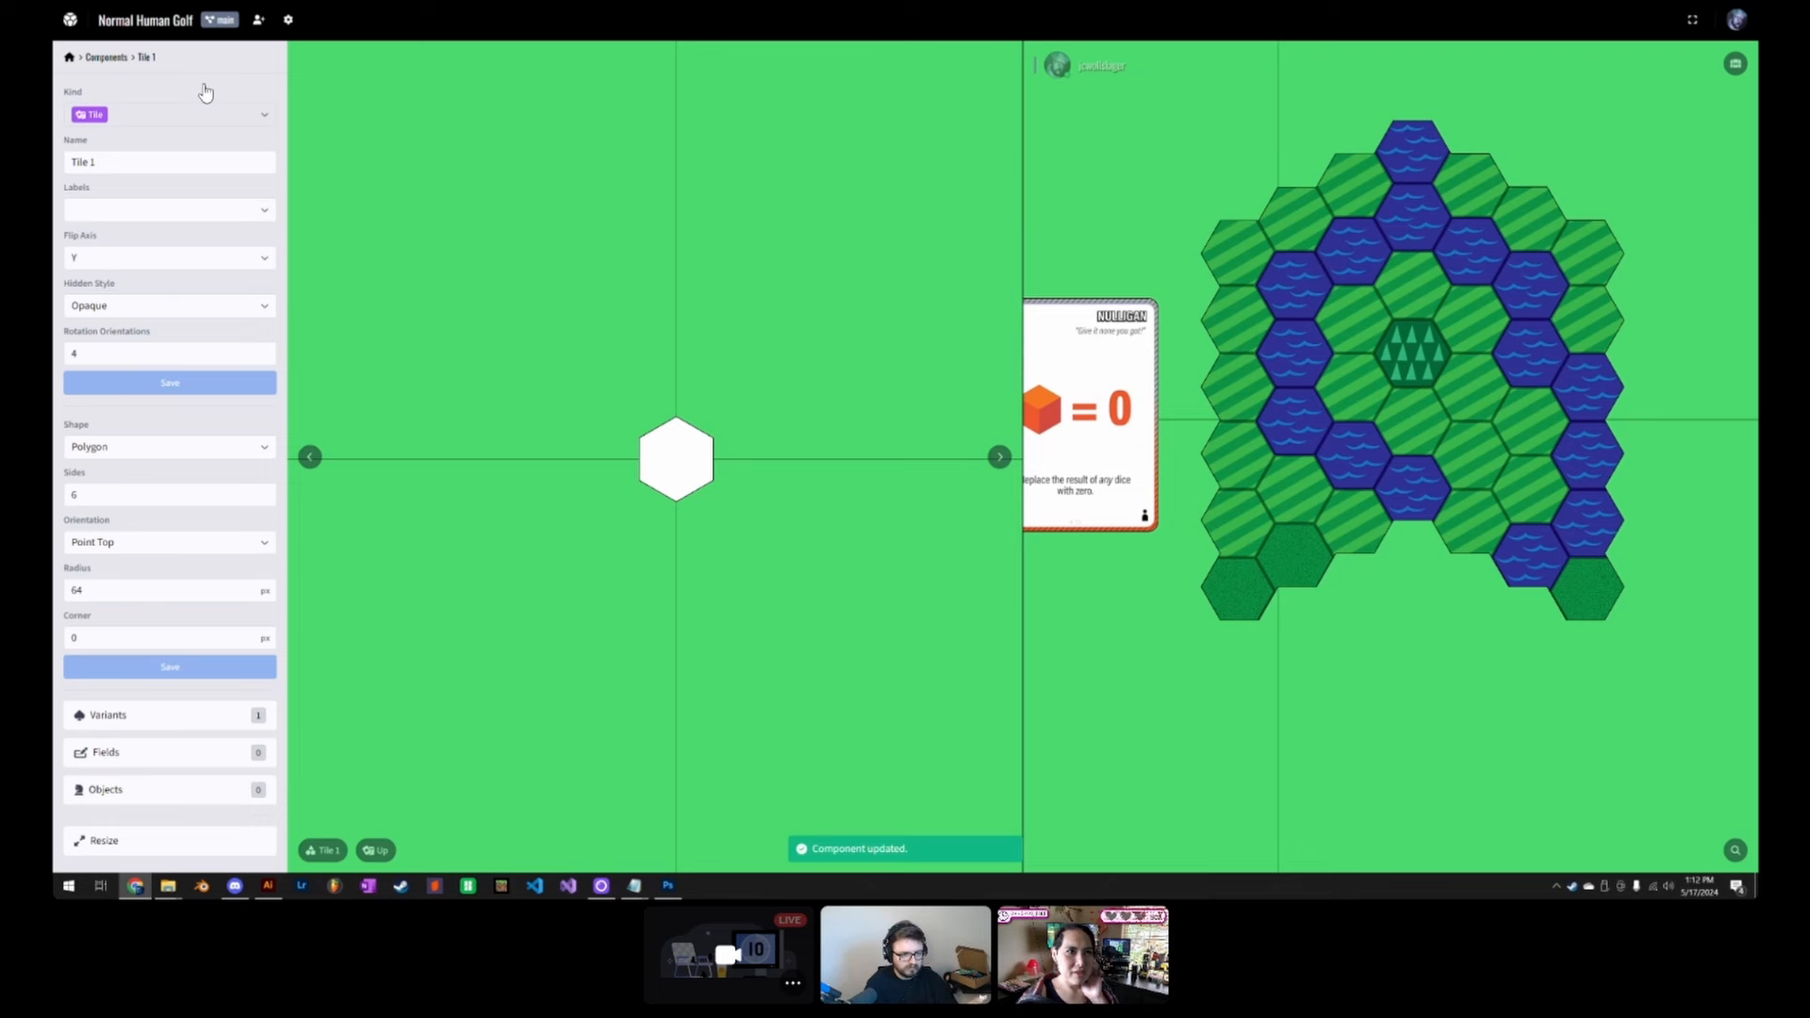
Step: Show Tile 1's variants in the Chest and save the tile's polygon orientation as Flat Top
{"action": "double_click", "coordinate": [76, 590]}
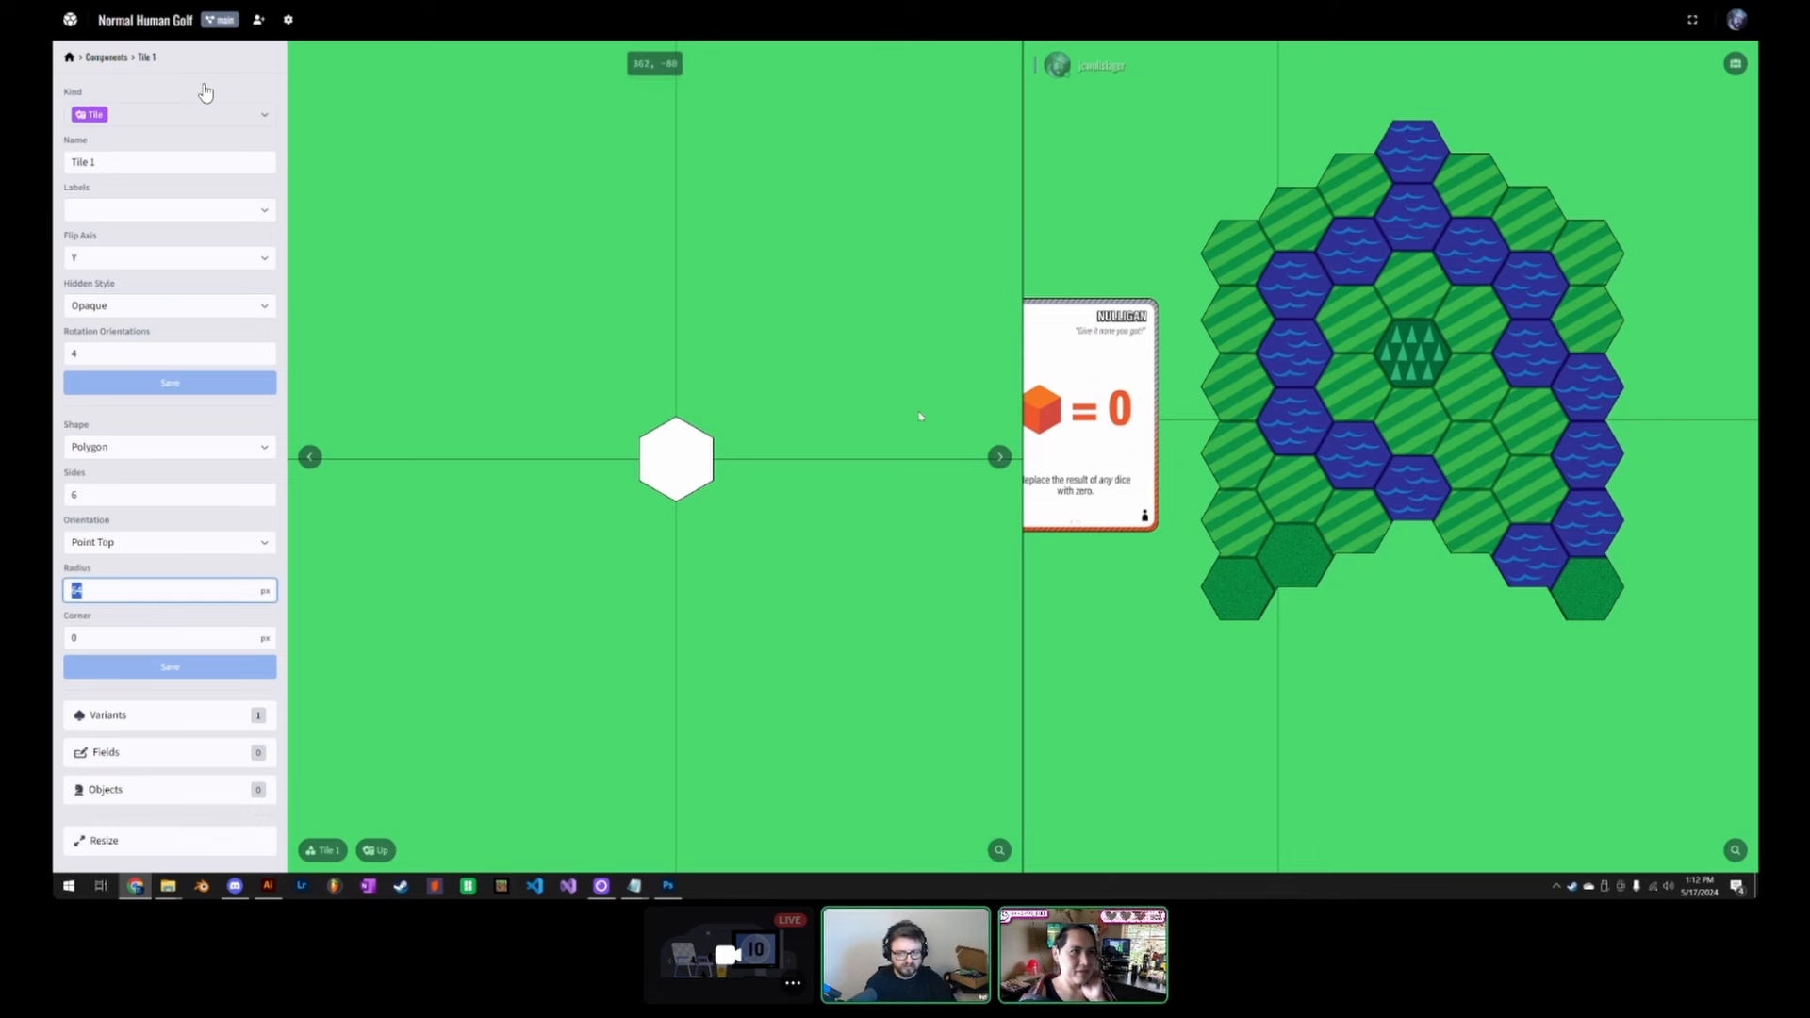
{"action": "left_click", "coordinate": [1736, 64]}
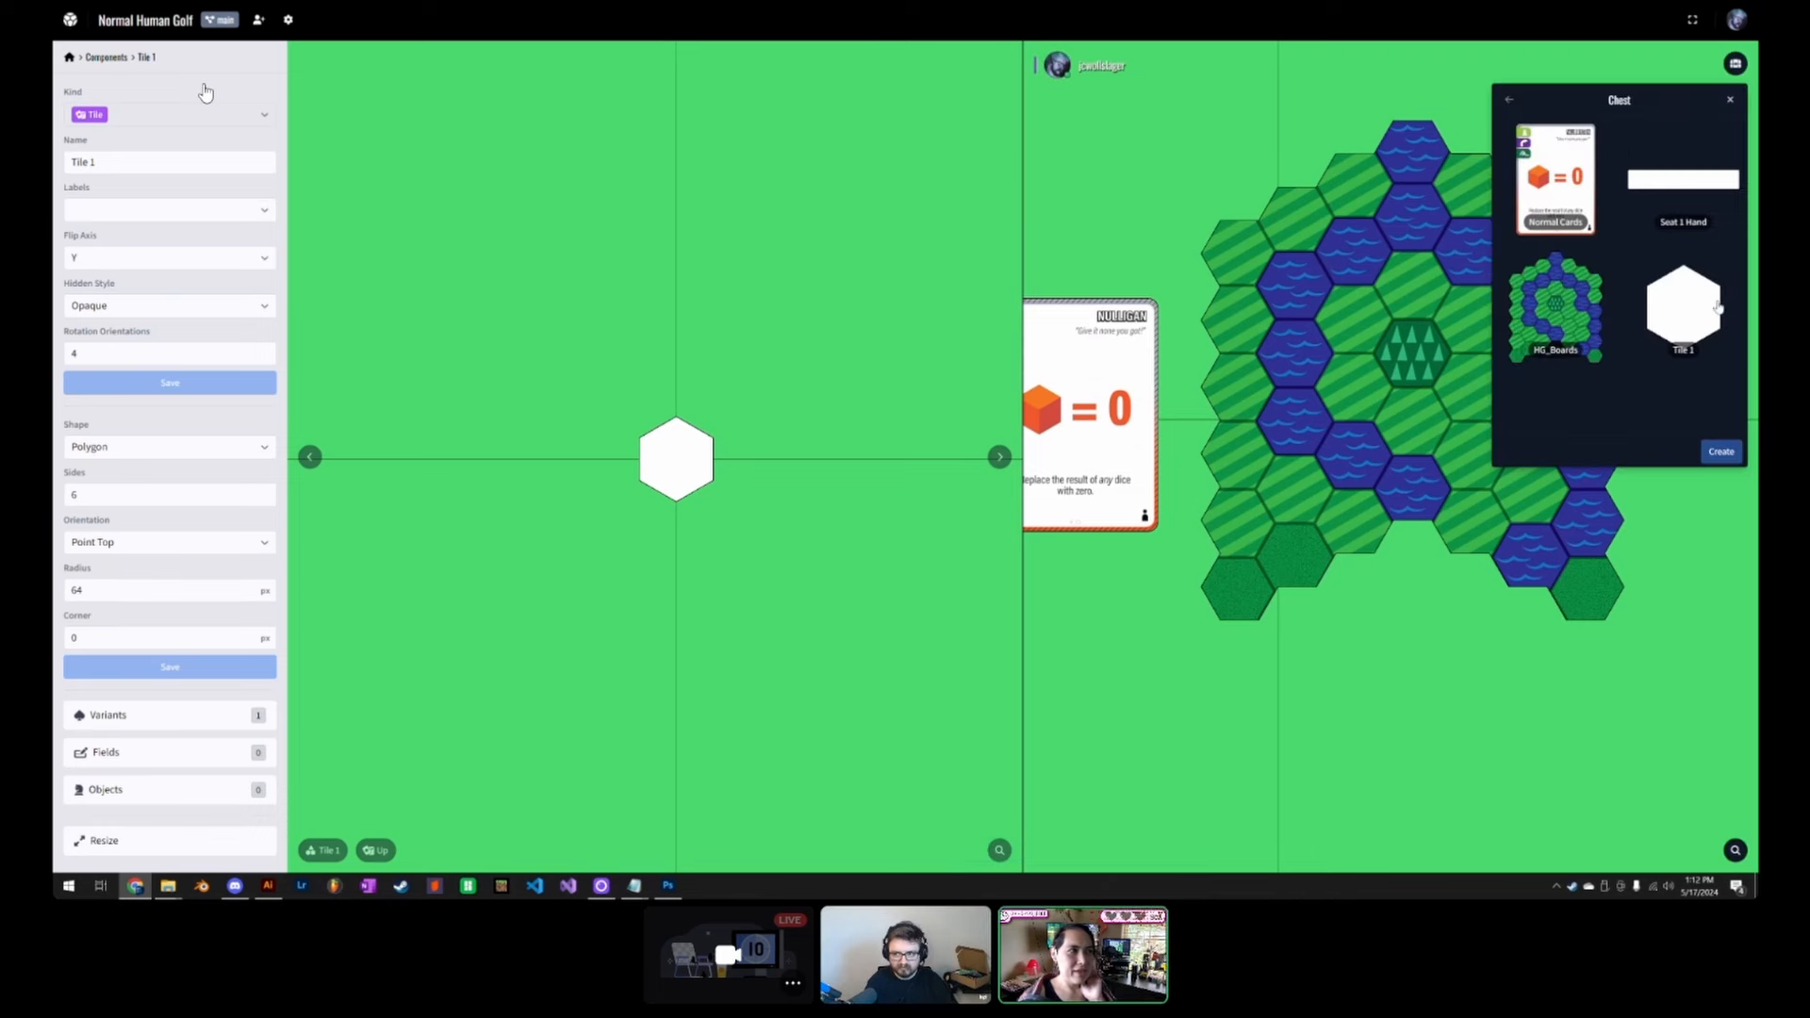
{"action": "left_click", "coordinate": [1716, 308]}
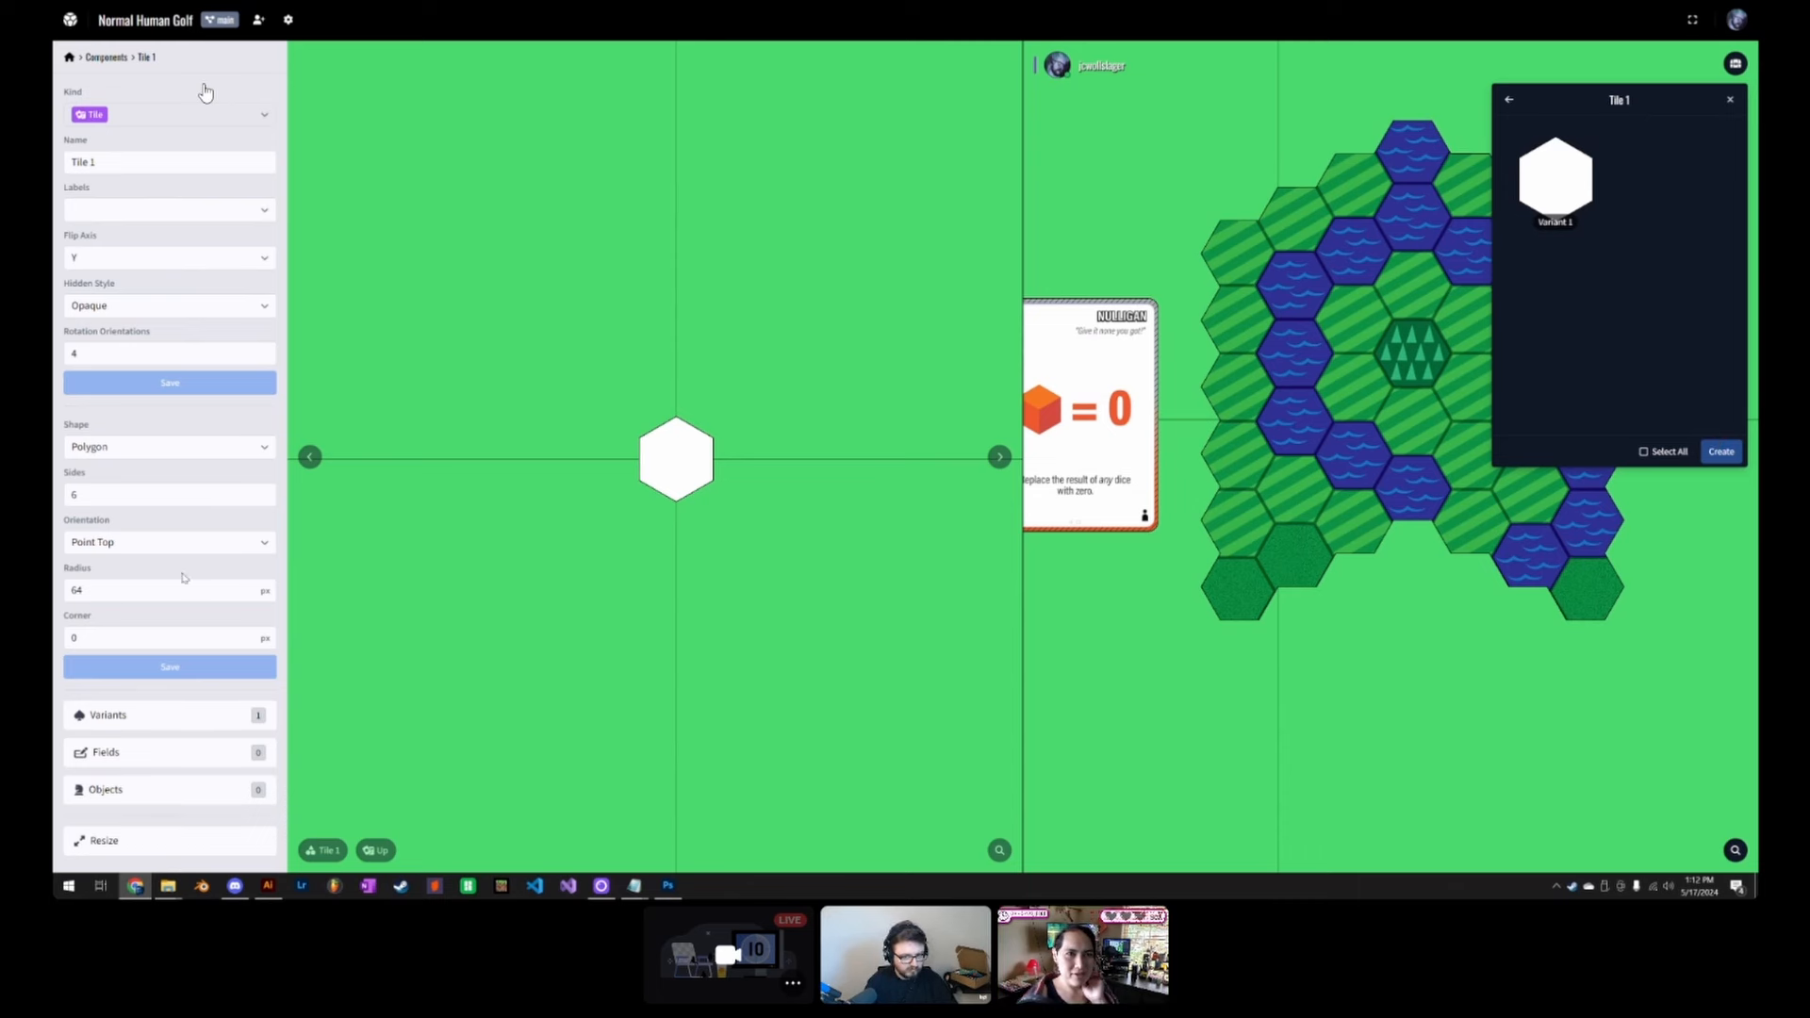
{"action": "double_click", "coordinate": [113, 590]}
{"action": "left_click", "coordinate": [113, 590]}
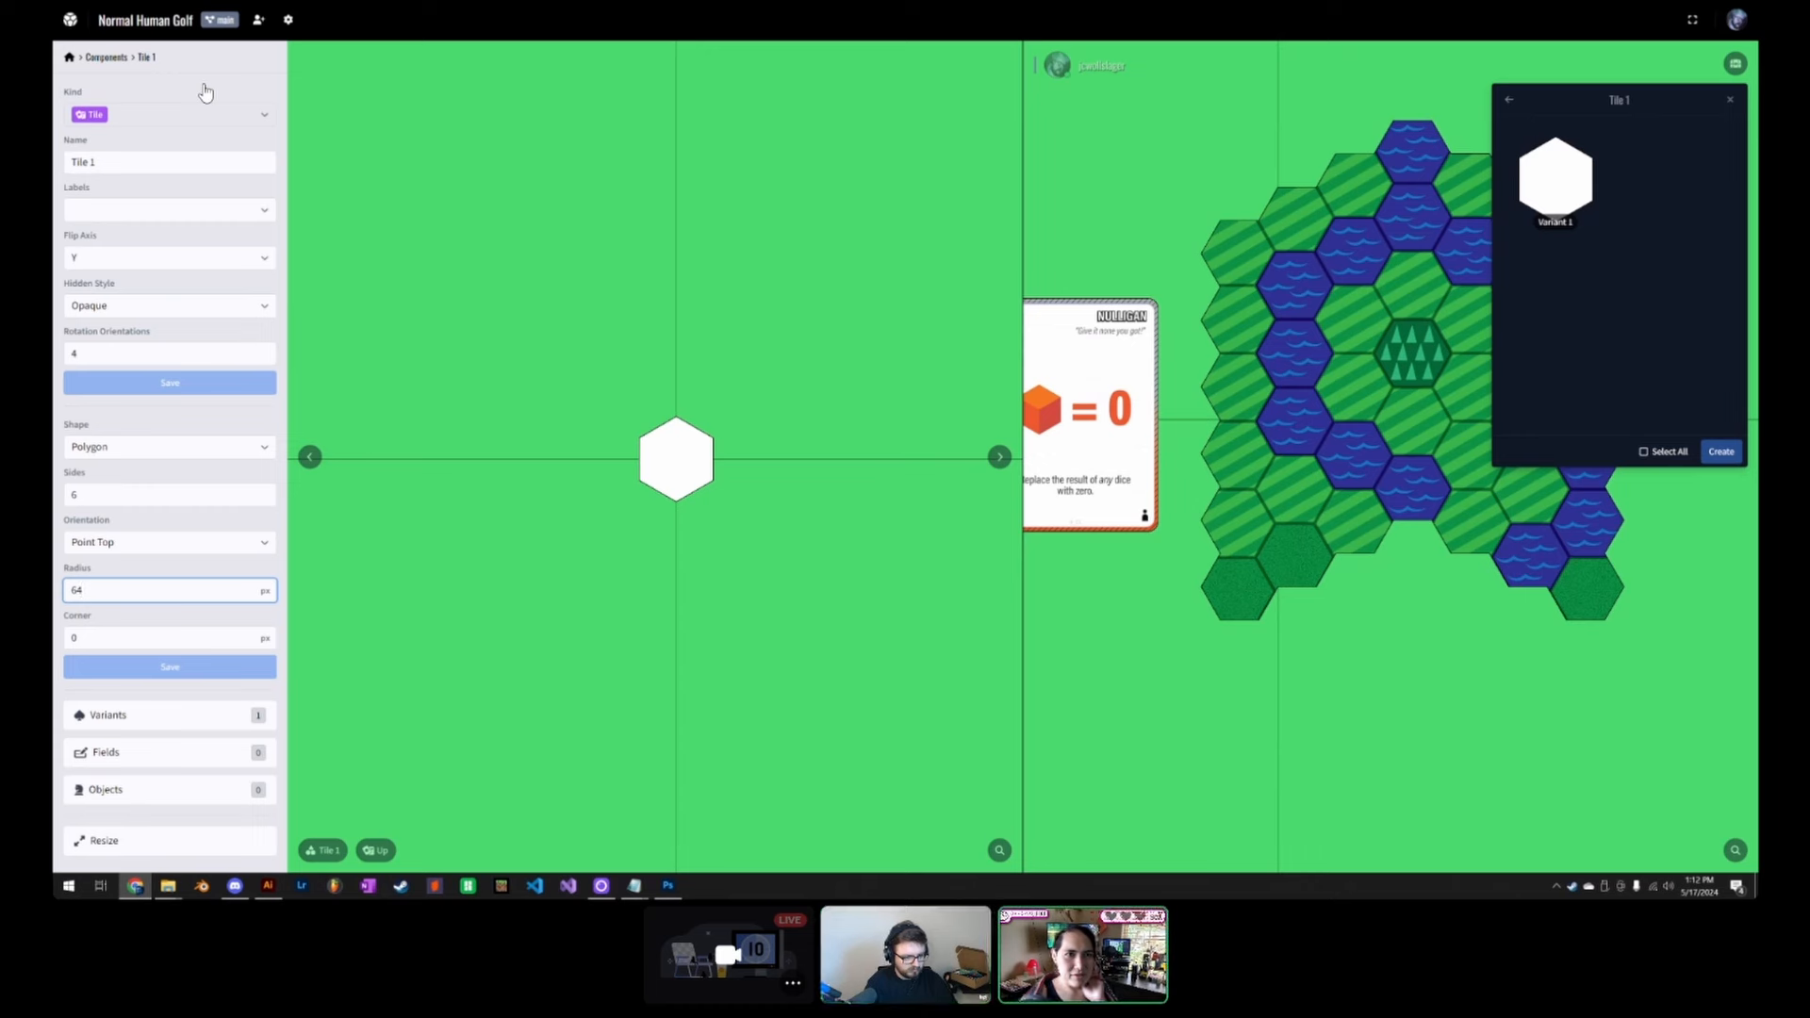
{"action": "left_click", "coordinate": [123, 638]}
{"action": "left_click", "coordinate": [689, 475]}
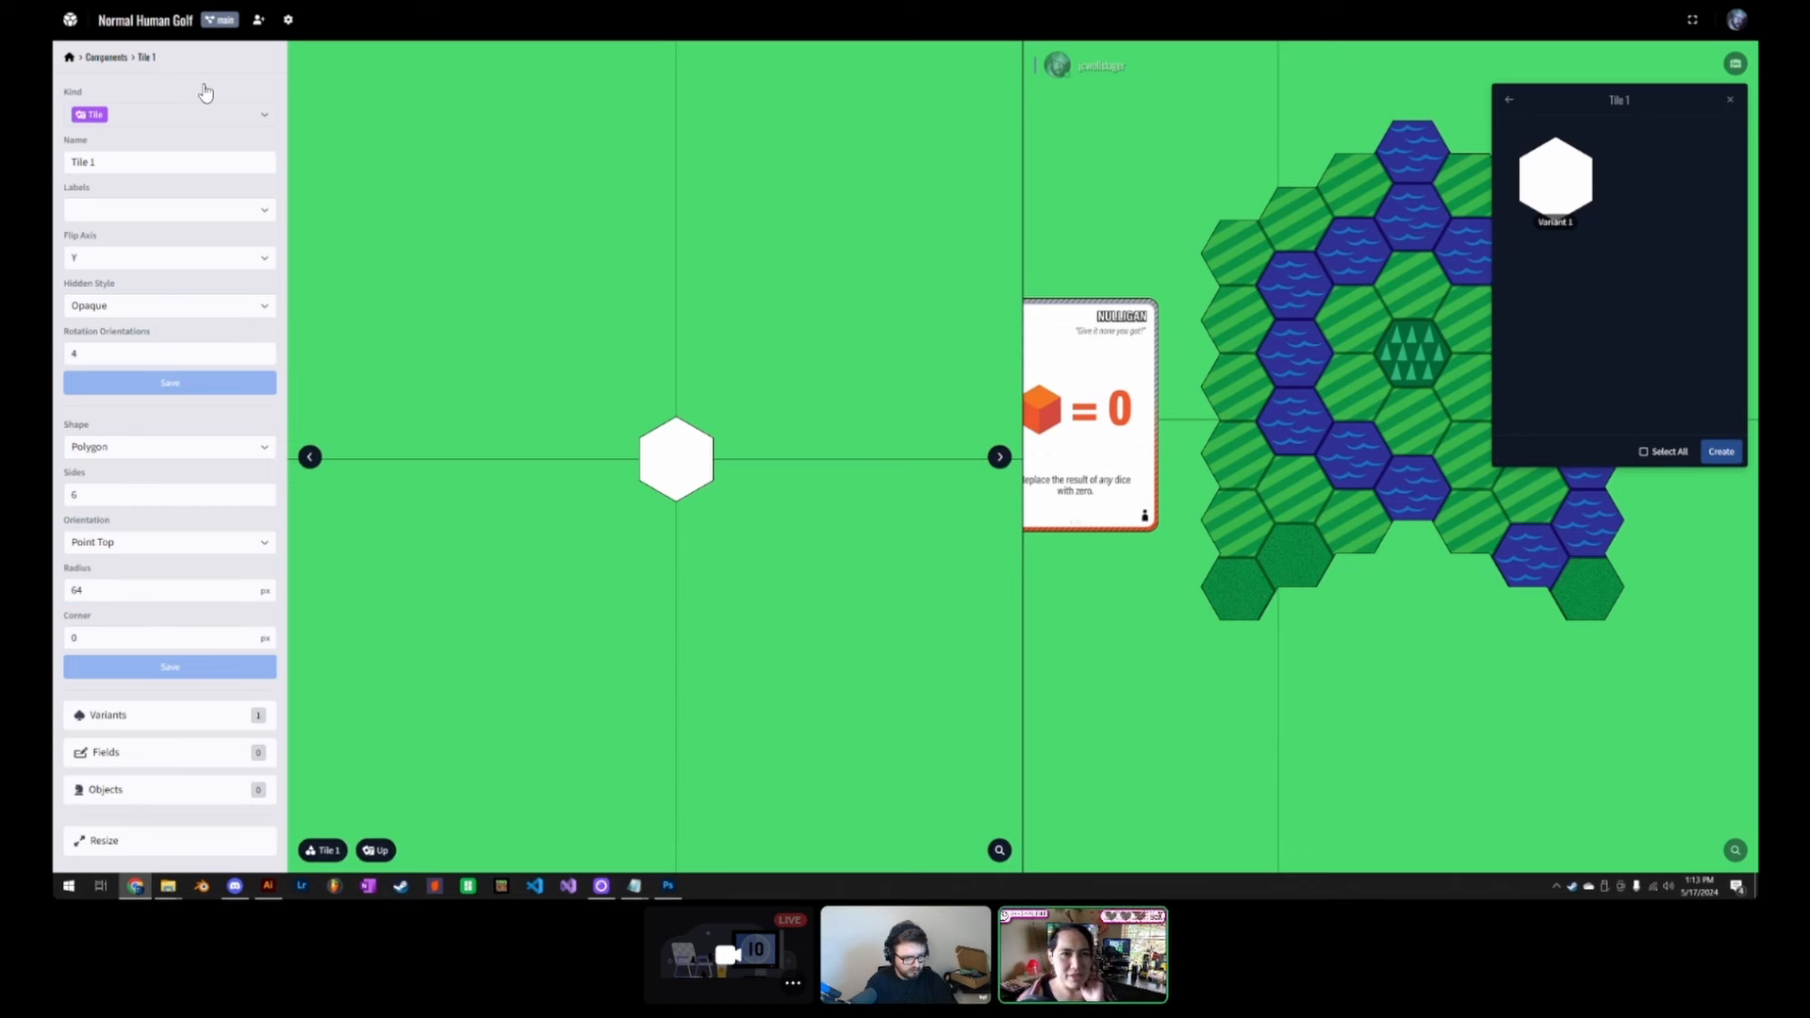
{"action": "left_click", "coordinate": [212, 543]}
{"action": "left_click", "coordinate": [141, 600]}
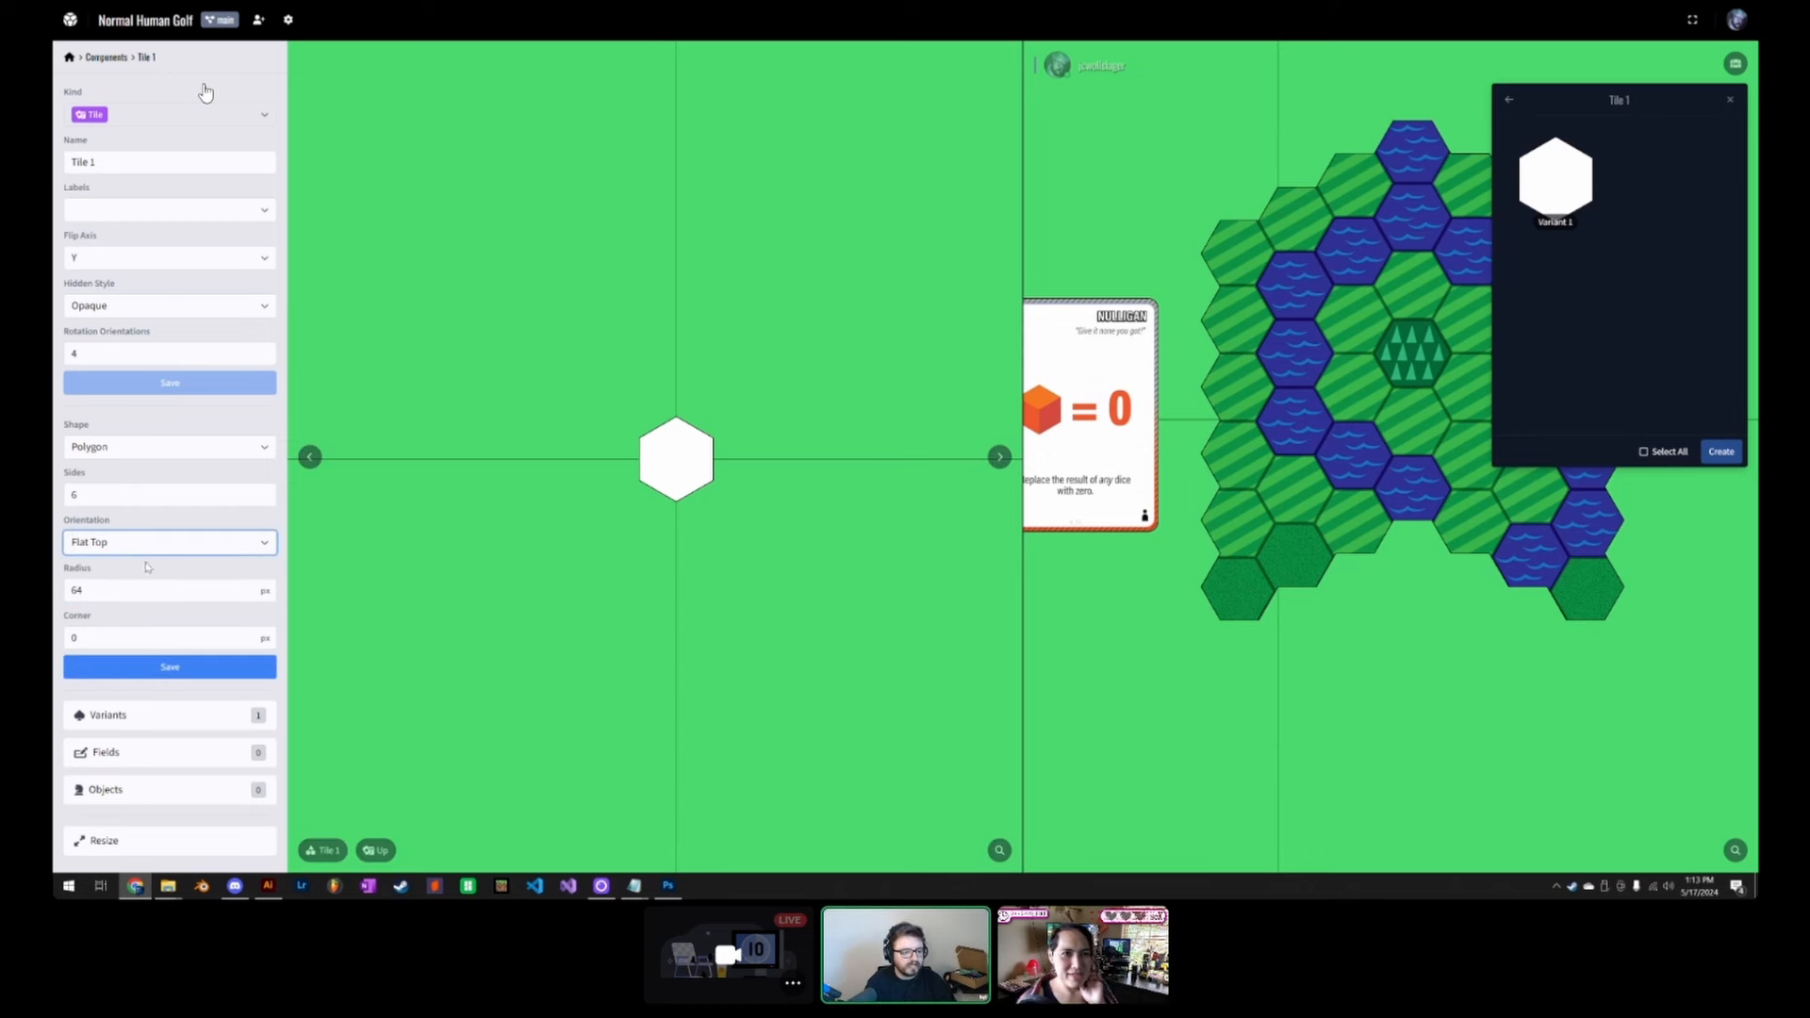
{"action": "left_click", "coordinate": [153, 669]}
{"action": "left_click", "coordinate": [153, 670]}
Step: Create Variant 1 of Tile 1 on the table and place it in the notch at the board's lower edge
{"action": "left_click", "coordinate": [1555, 179]}
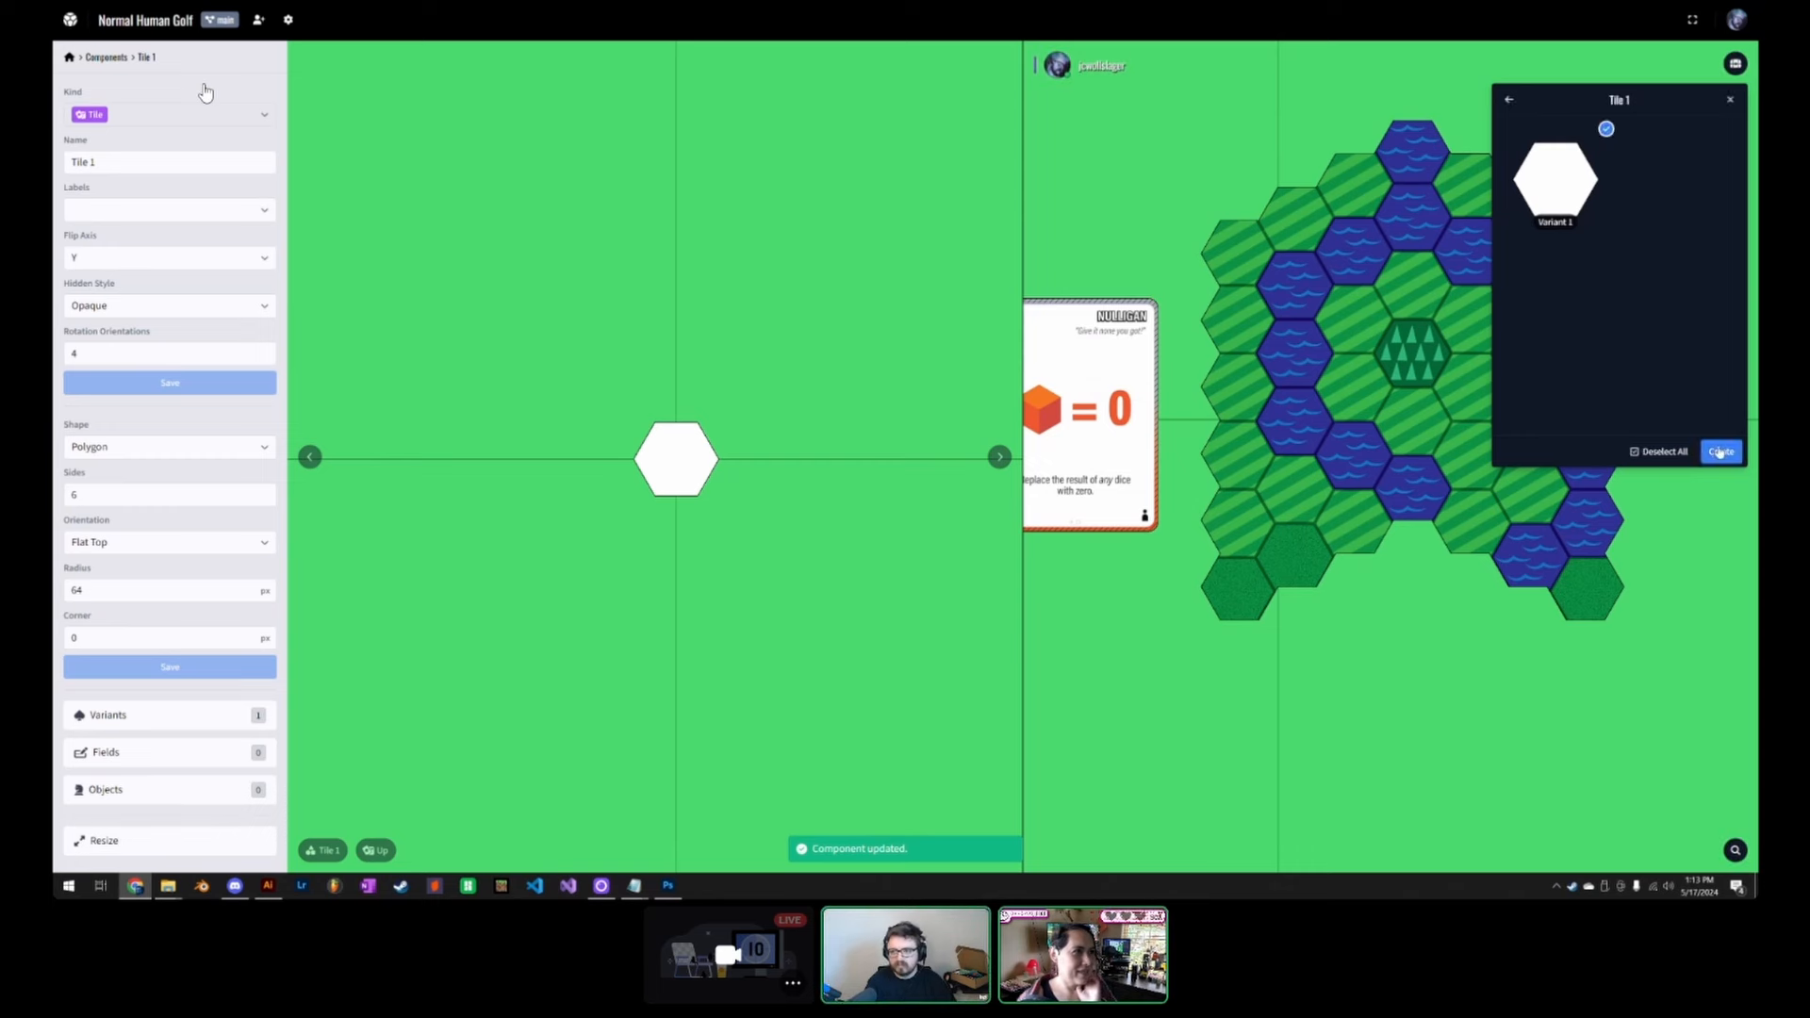
{"action": "left_click", "coordinate": [1722, 452]}
{"action": "left_click_drag", "start_coordinate": [1415, 445], "coordinate": [1425, 580]}
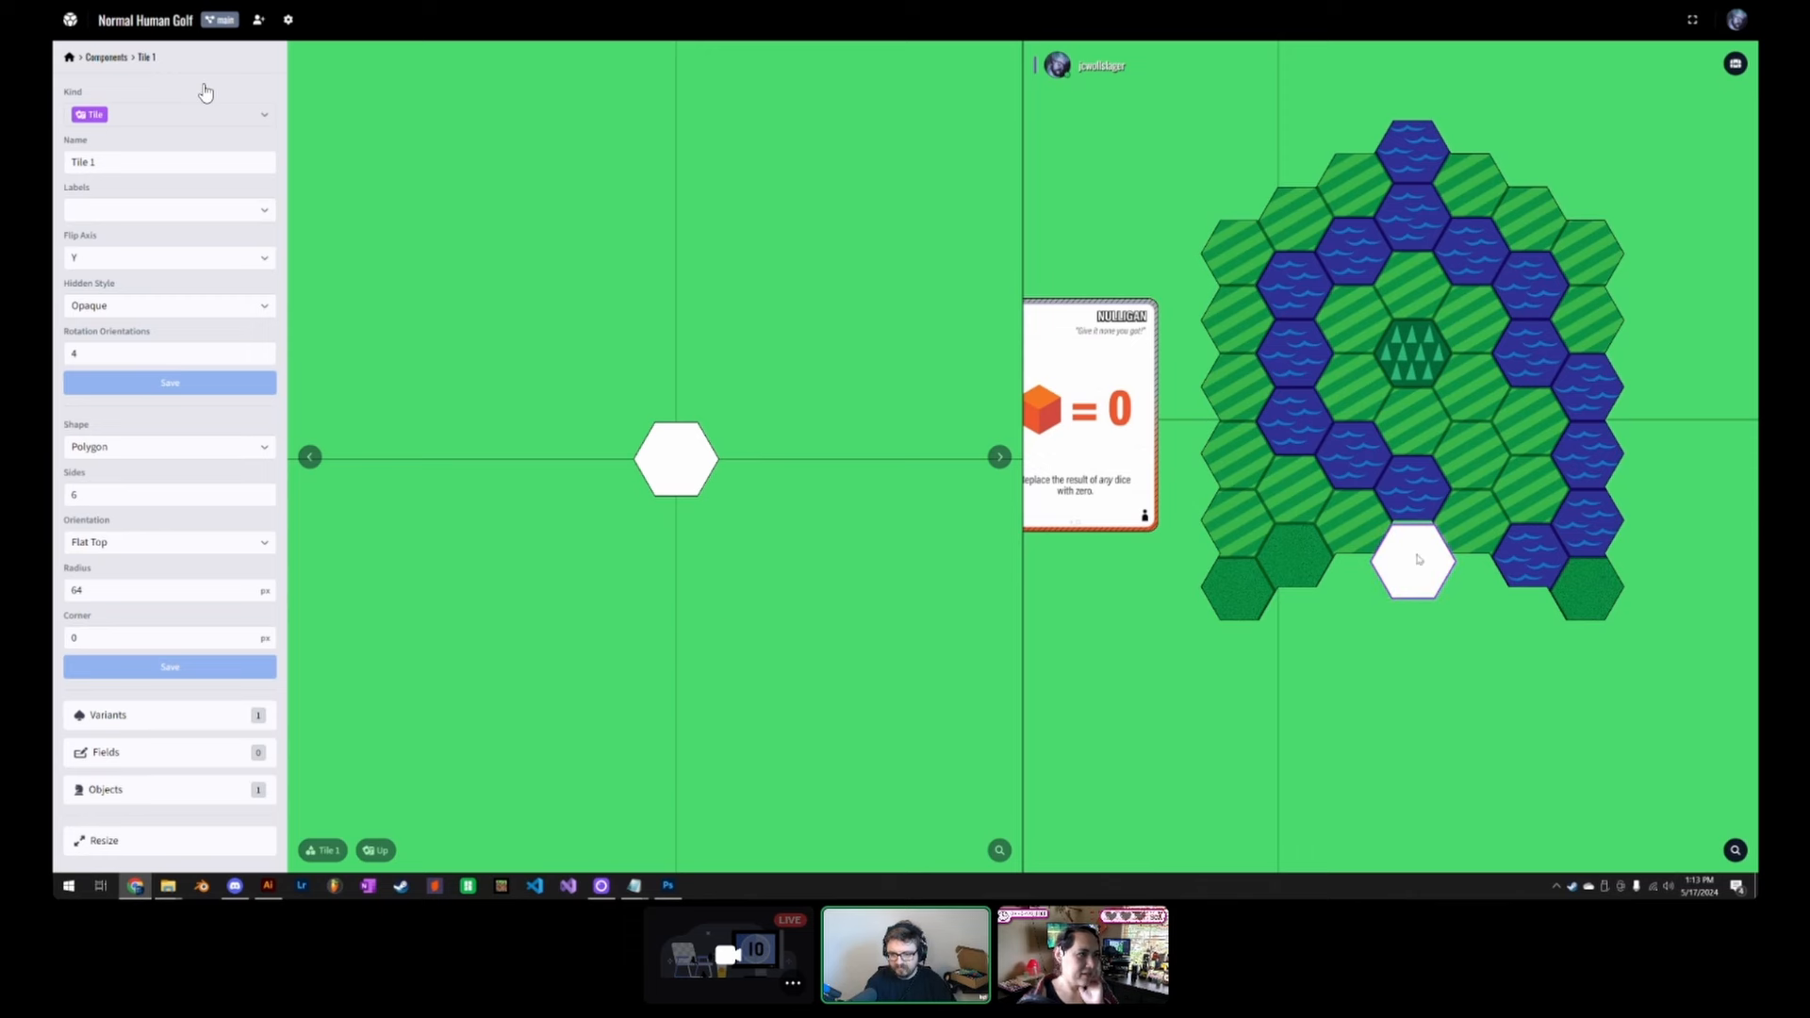
Step: Try Tile 1 radii of 60, 50, 55 and again 60 px against the board's hexagons
{"action": "double_click", "coordinate": [77, 592]}
{"action": "type", "text": "6"}
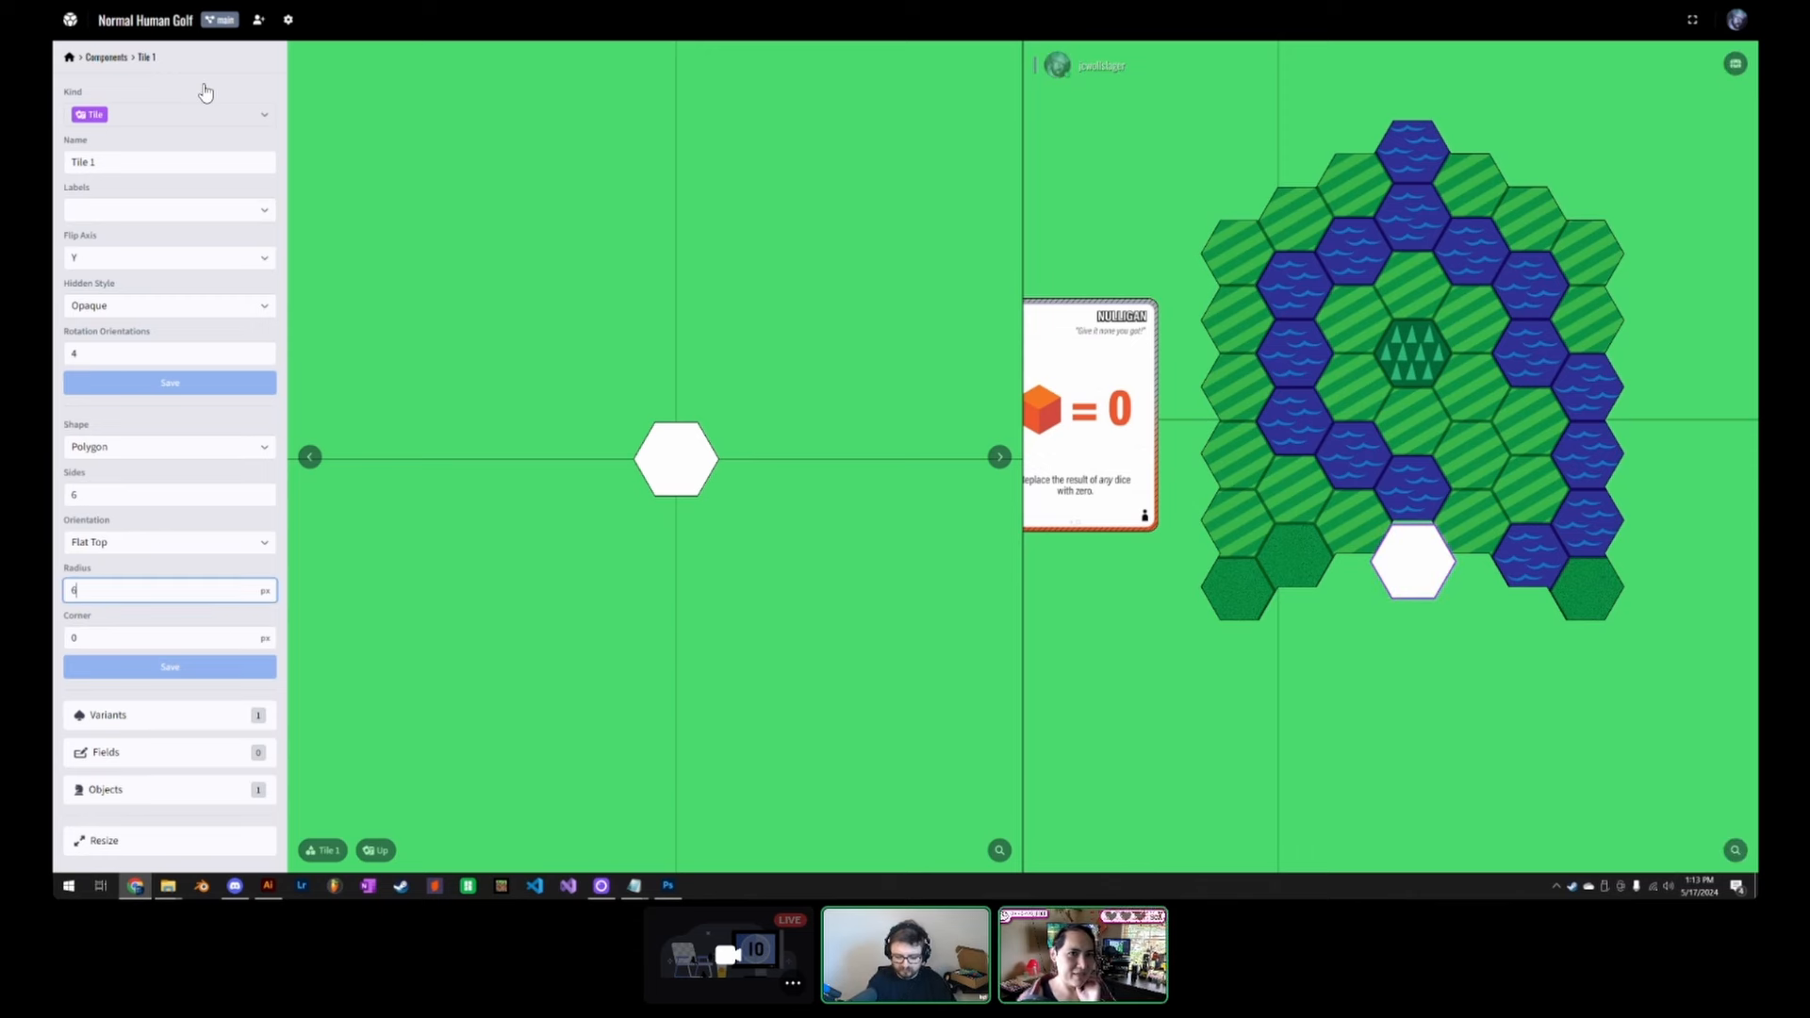
{"action": "type", "text": "0"}
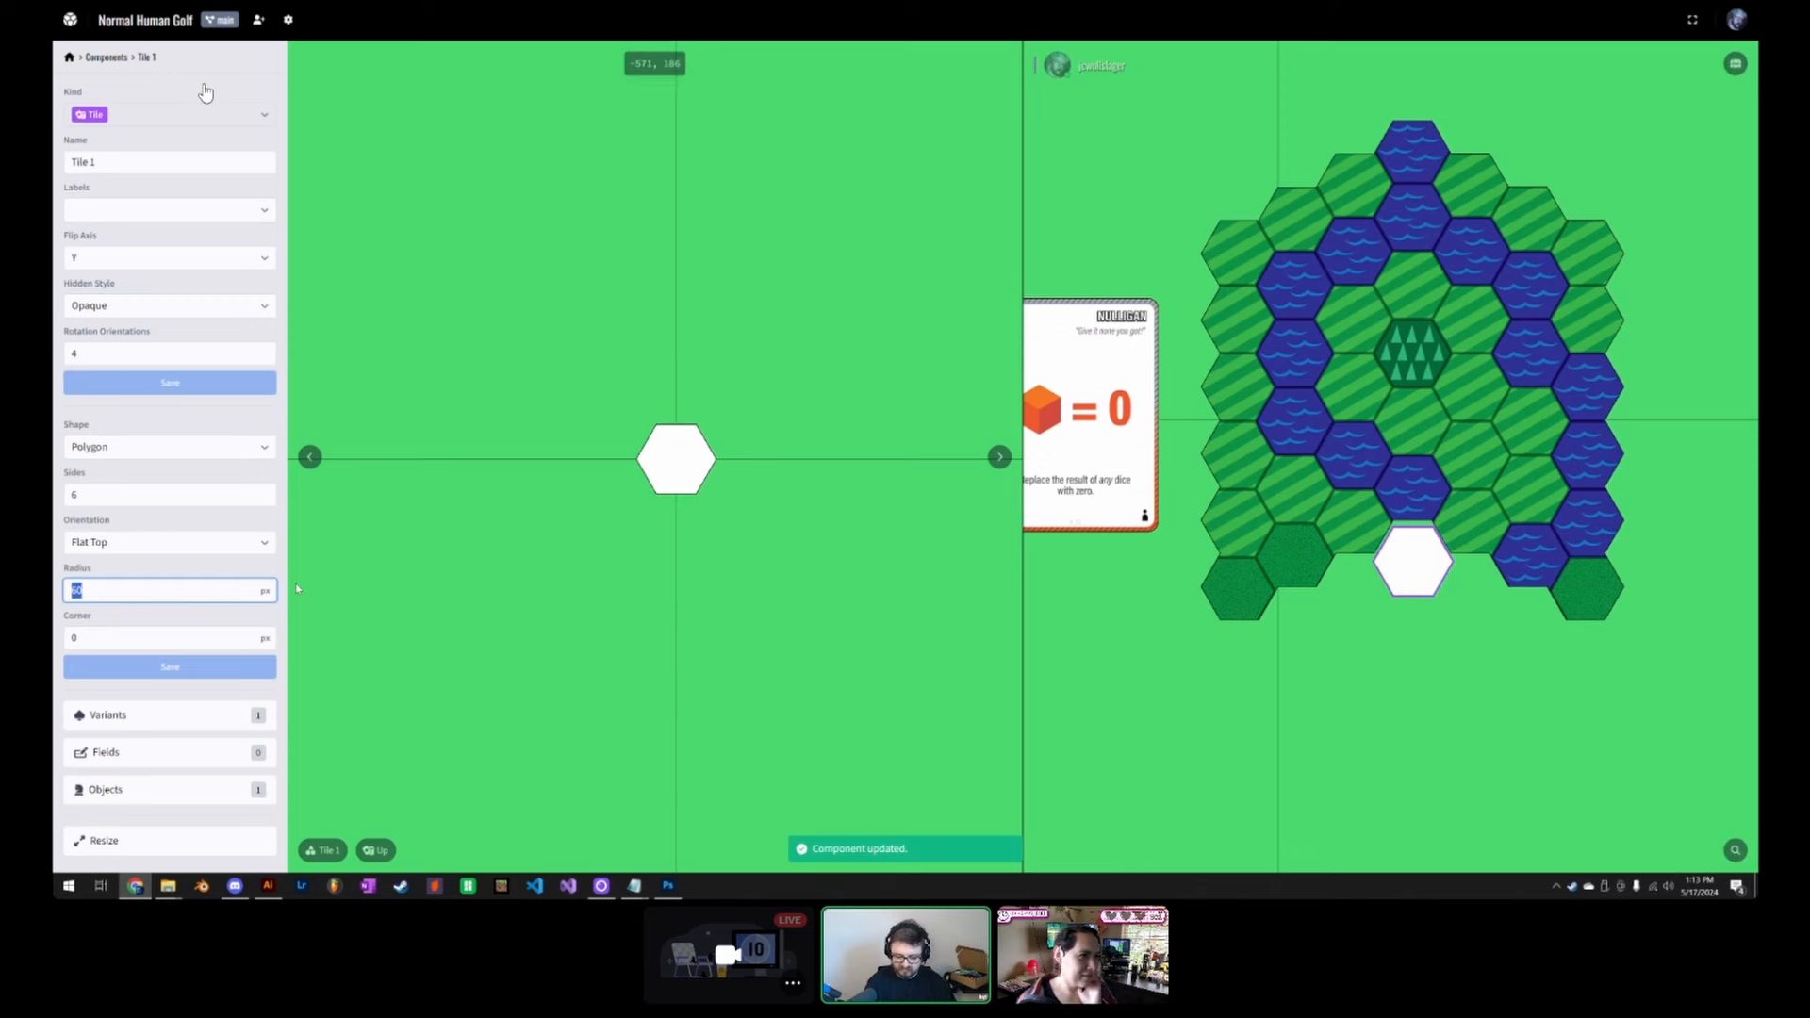
{"action": "type", "text": "50"}
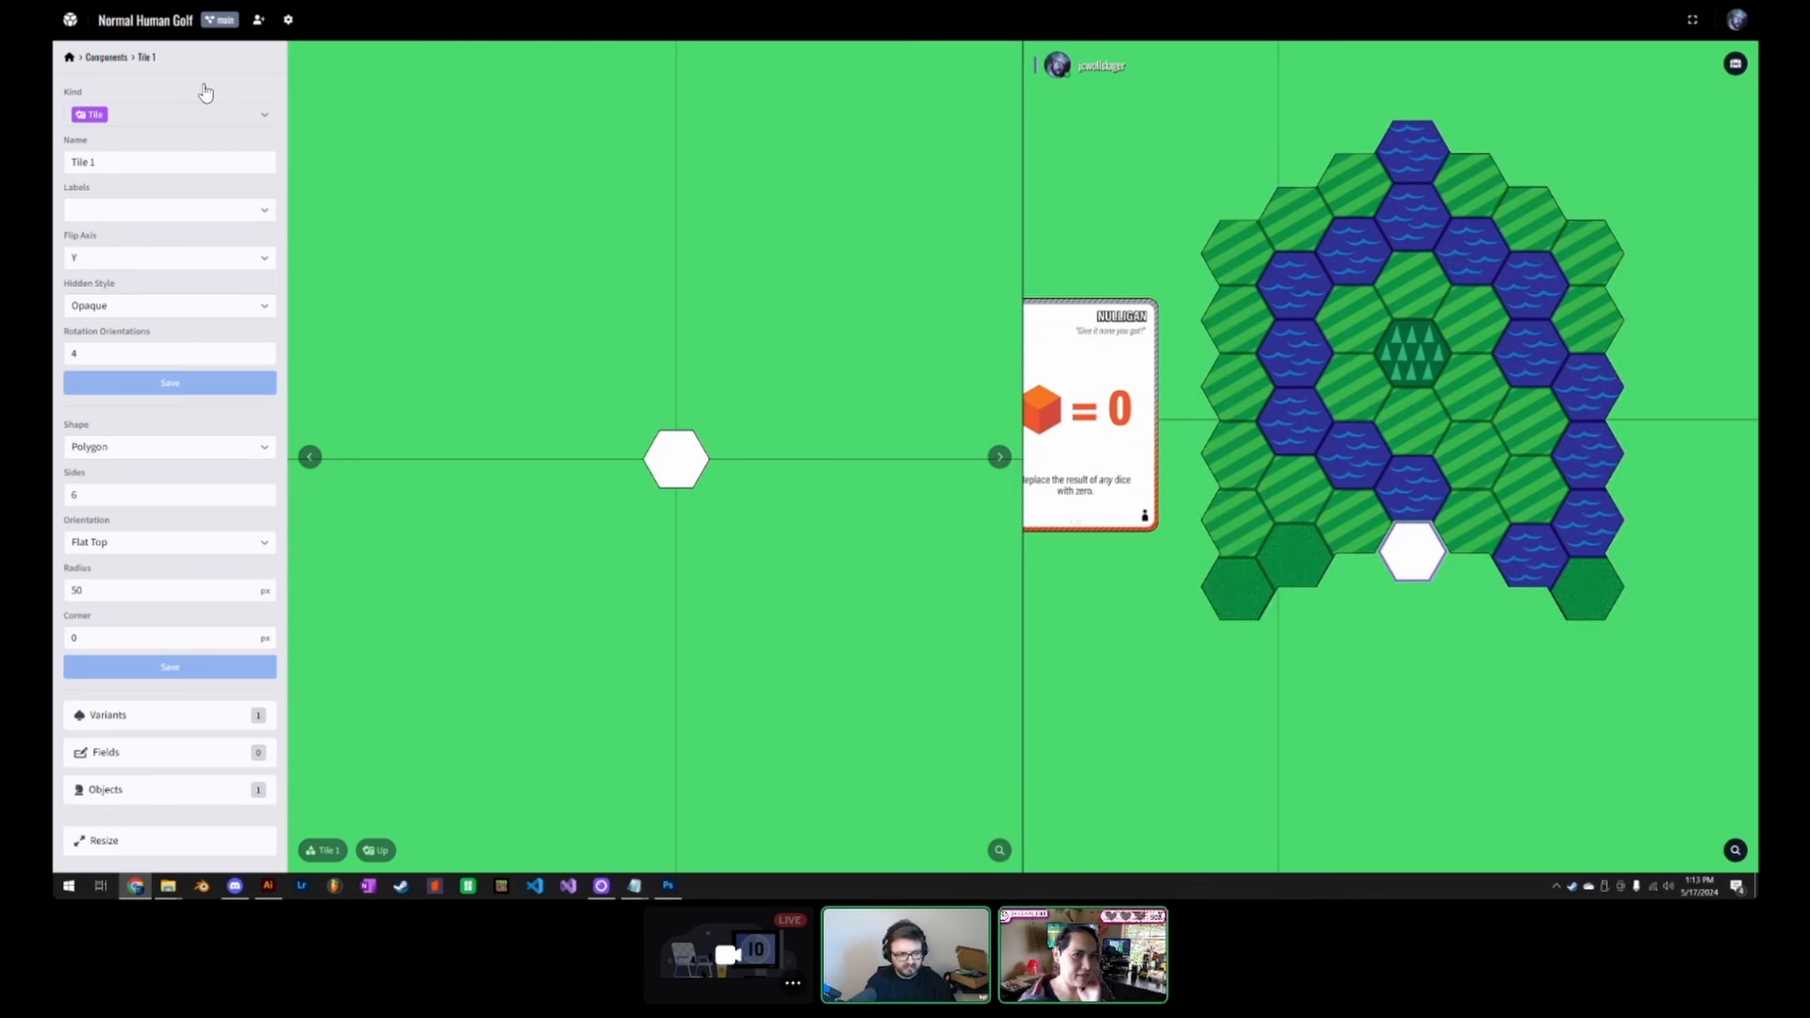
{"action": "left_click_drag", "start_coordinate": [100, 495], "coordinate": [63, 498]}
{"action": "left_click_drag", "start_coordinate": [106, 590], "coordinate": [70, 591]}
{"action": "type", "text": "55"}
{"action": "key", "text": "Return"}
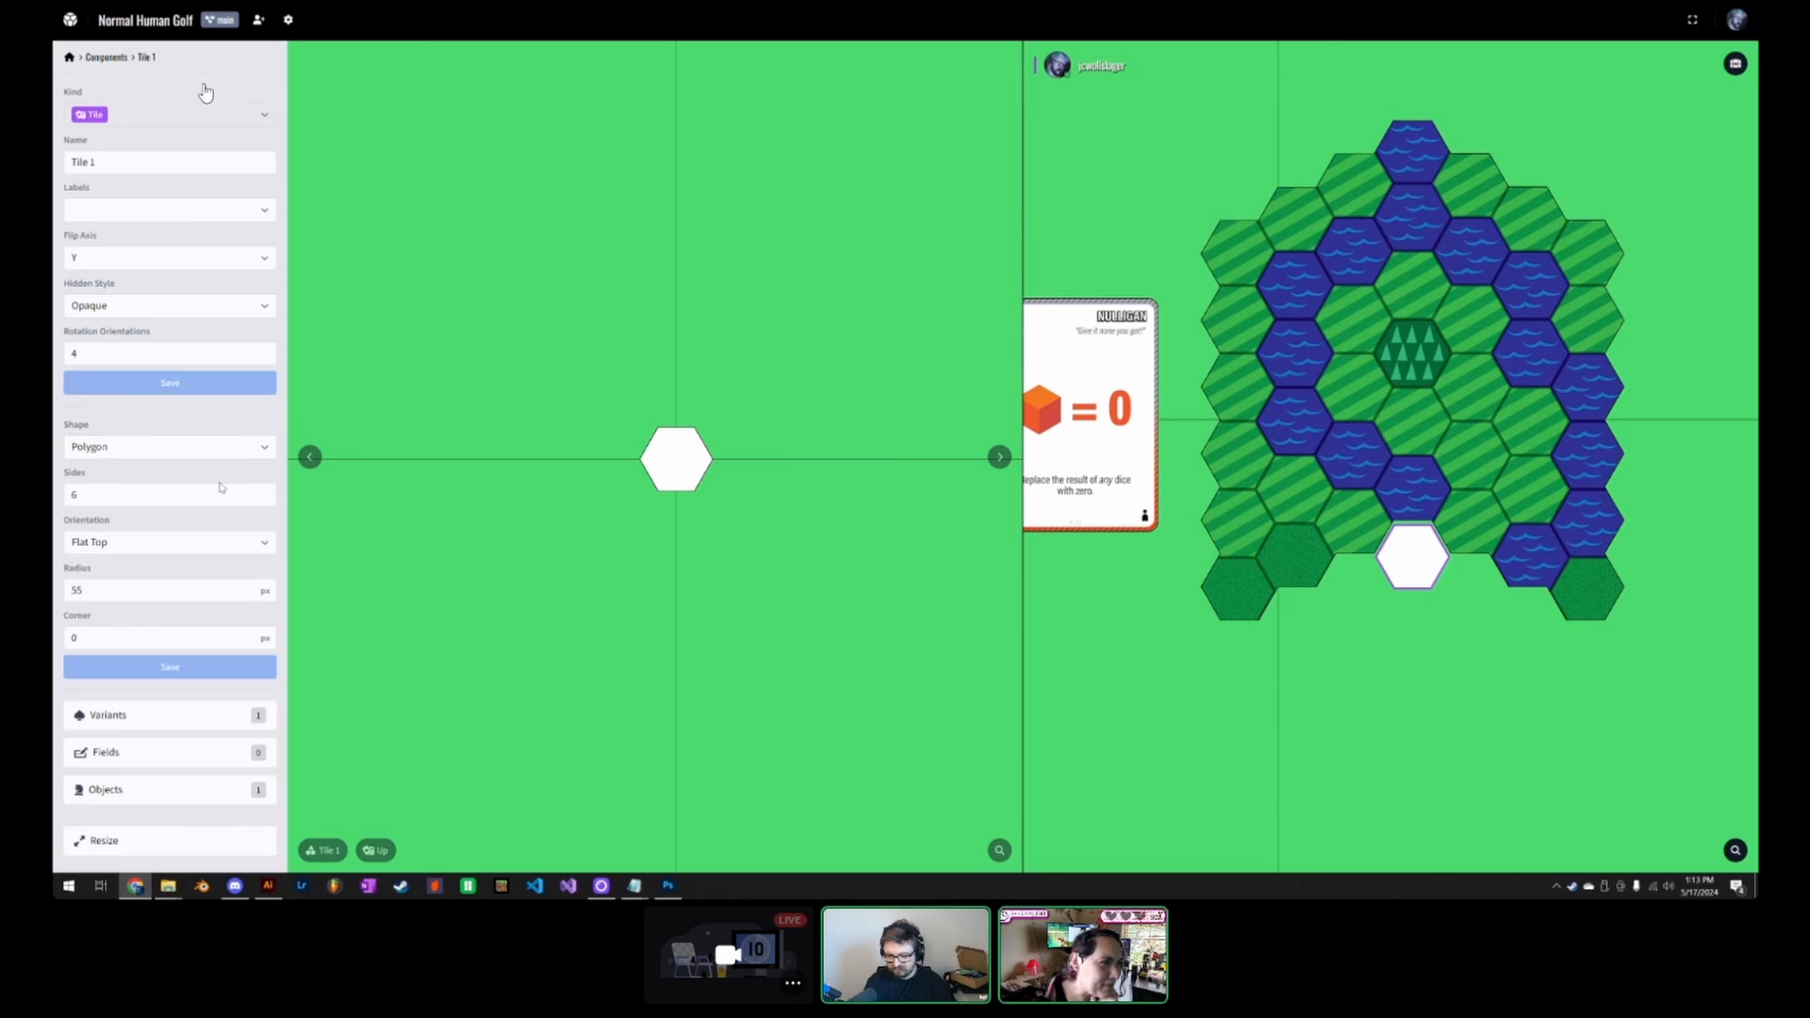
{"action": "double_click", "coordinate": [78, 591]}
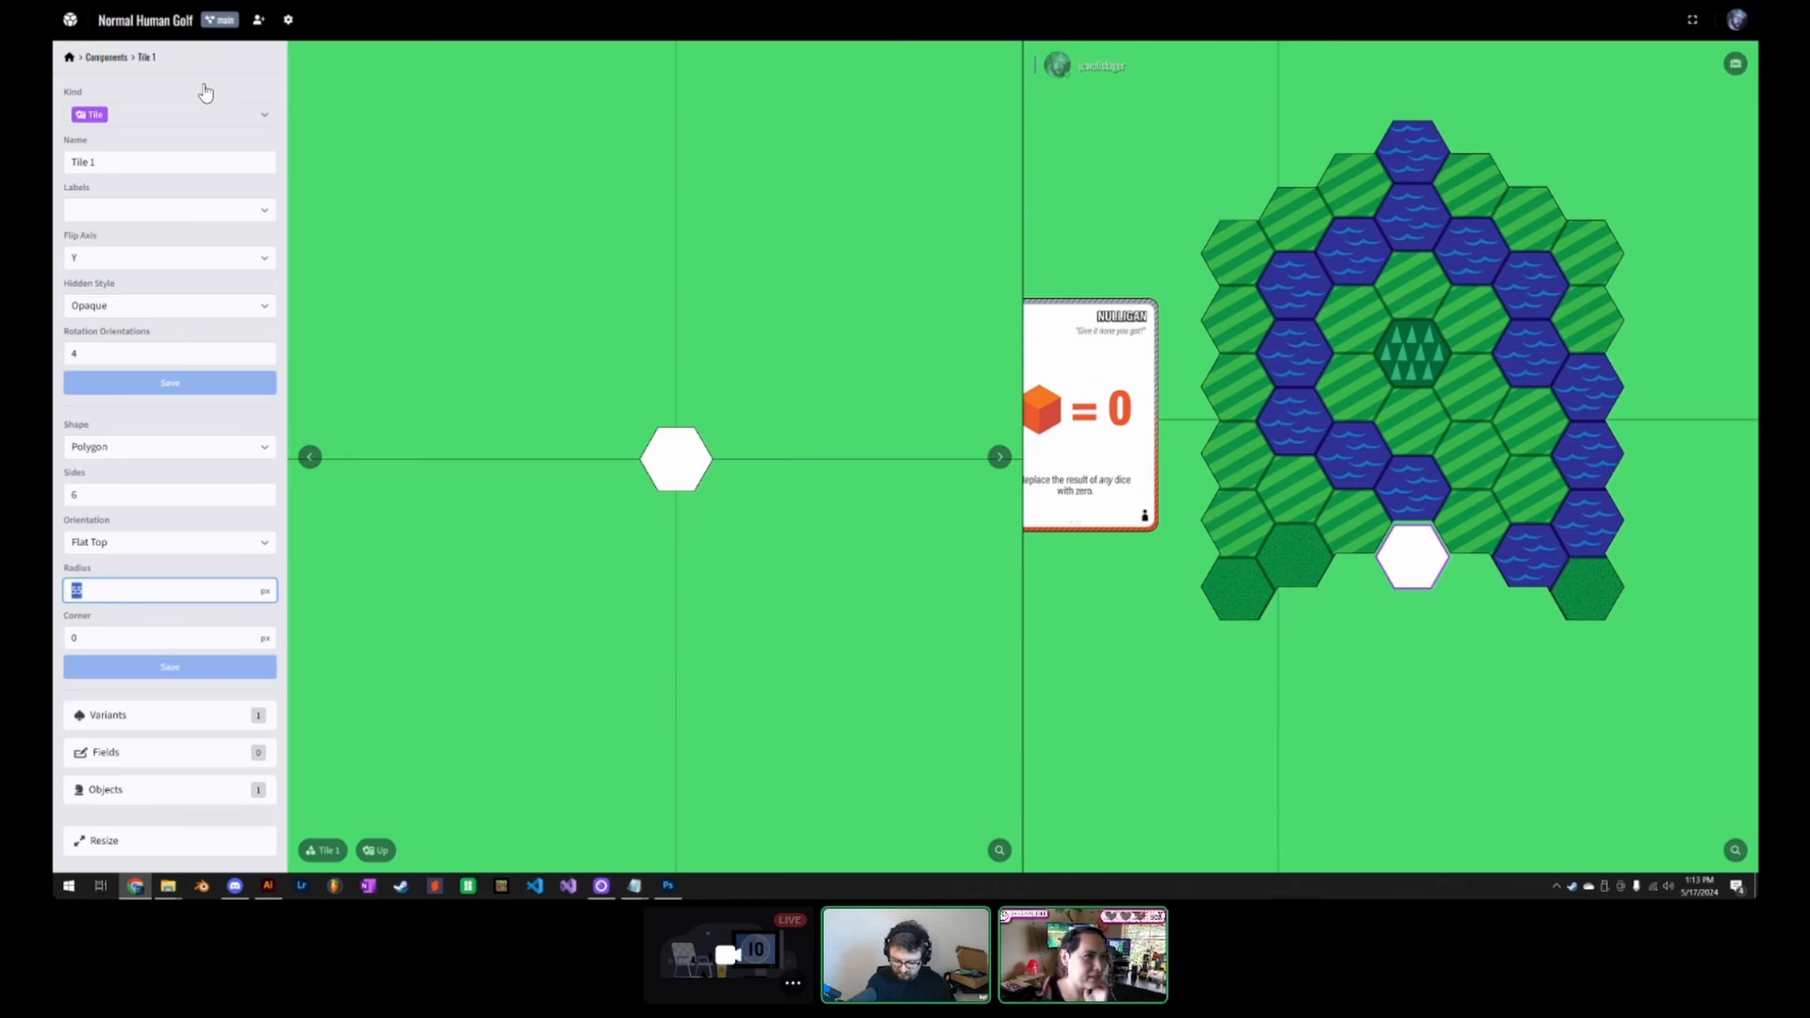
{"action": "type", "text": "60"}
{"action": "key", "text": "Return"}
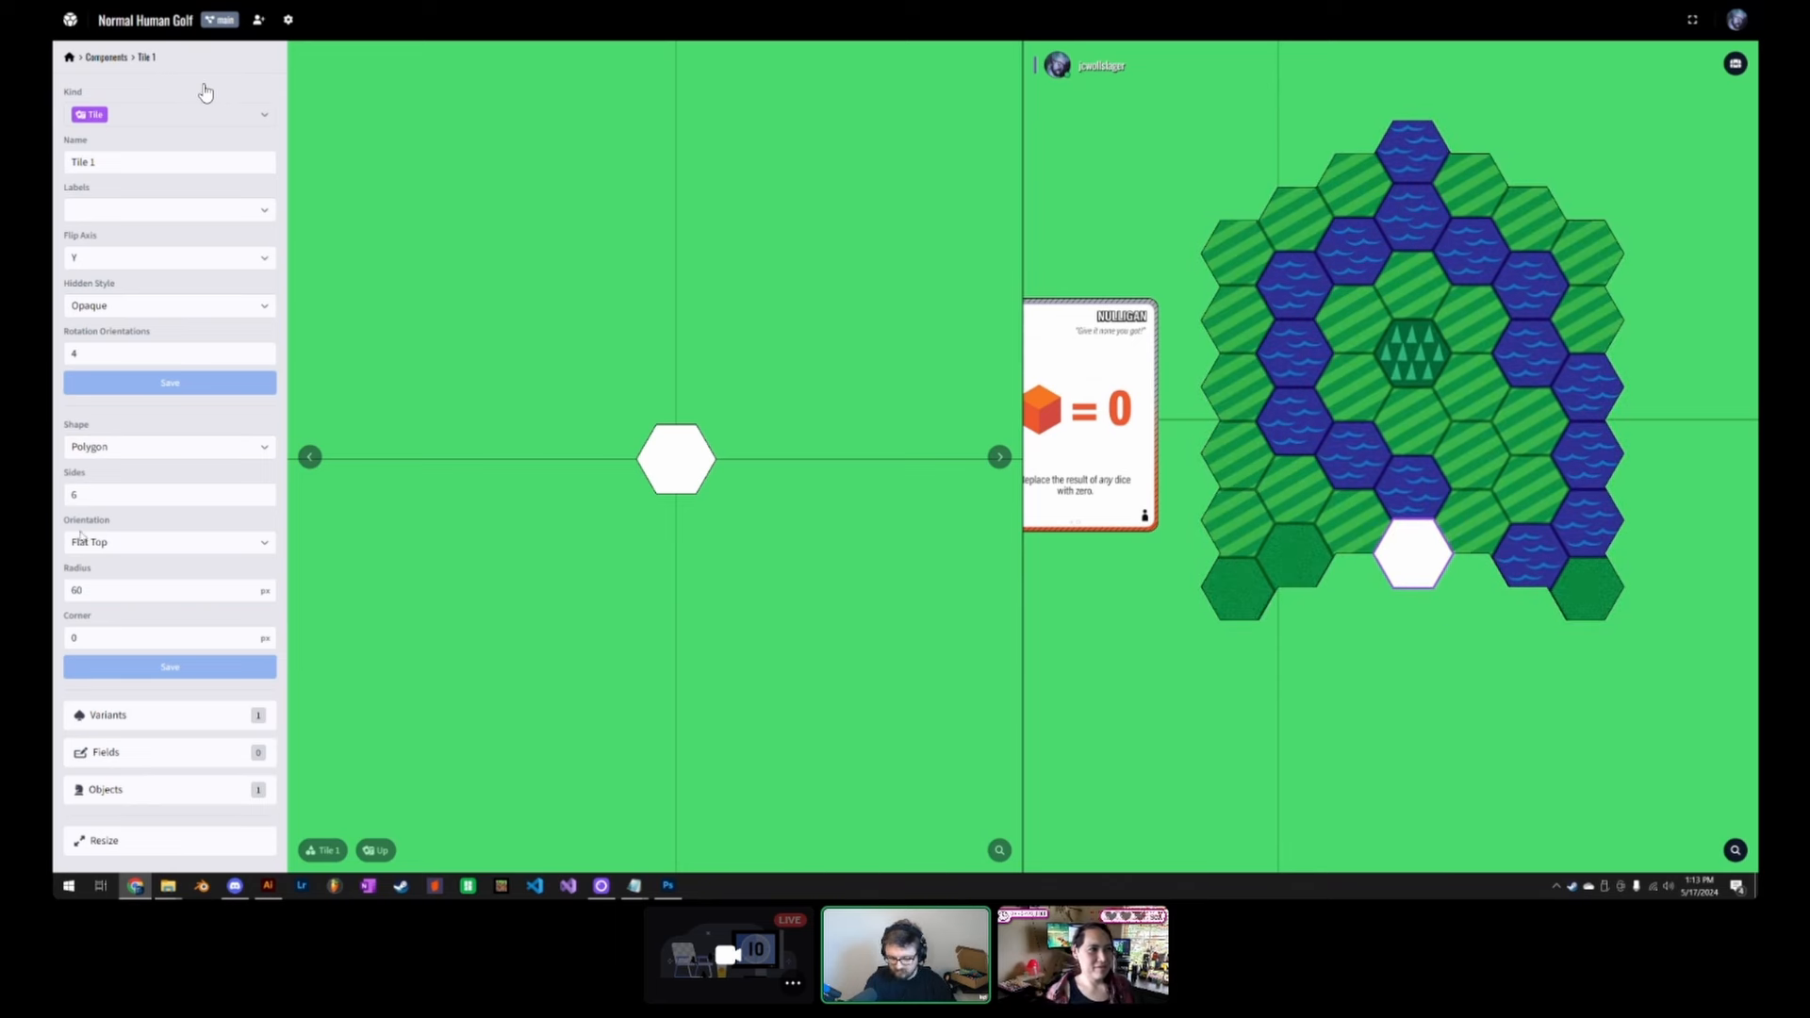
Step: Compare Tile 1 radii of 57 and 56 px against the board's hexagons, ending with 57 px
{"action": "key", "text": "Tab"}
{"action": "type", "text": "57"}
{"action": "key", "text": "Return"}
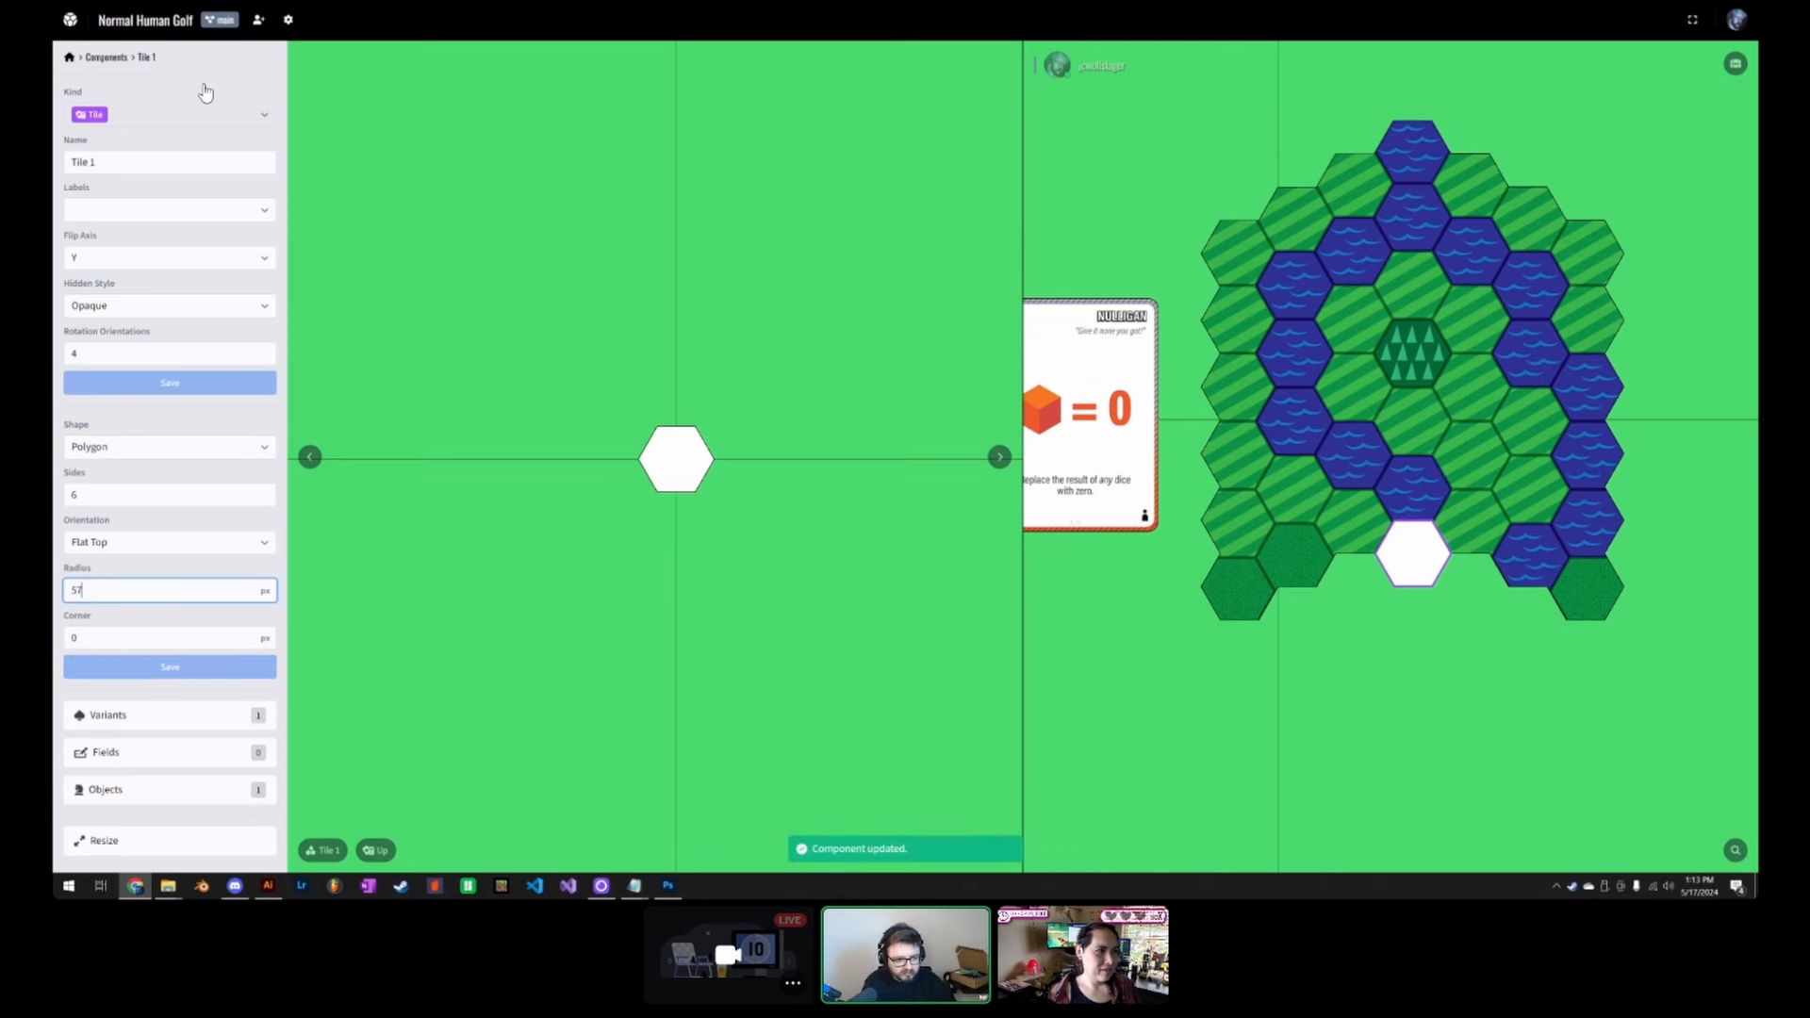
{"action": "type", "text": "56"}
{"action": "key", "text": "Return"}
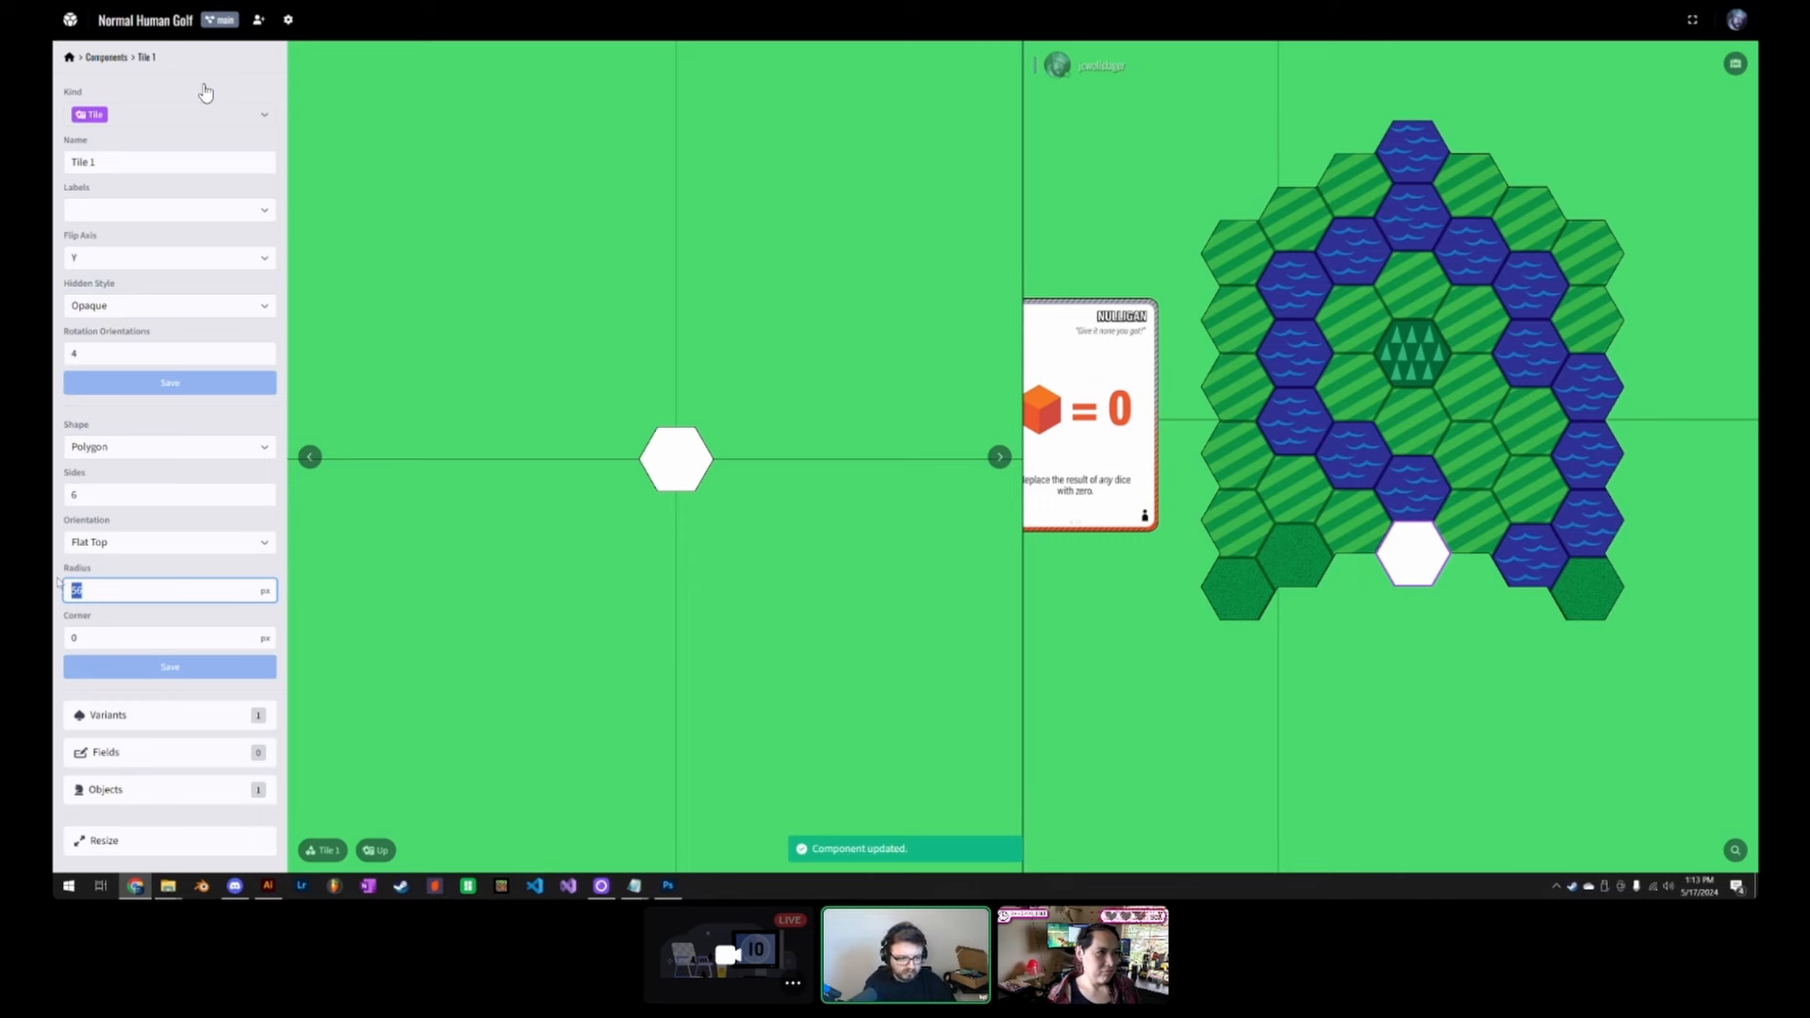
{"action": "type", "text": "57"}
{"action": "key", "text": "Return"}
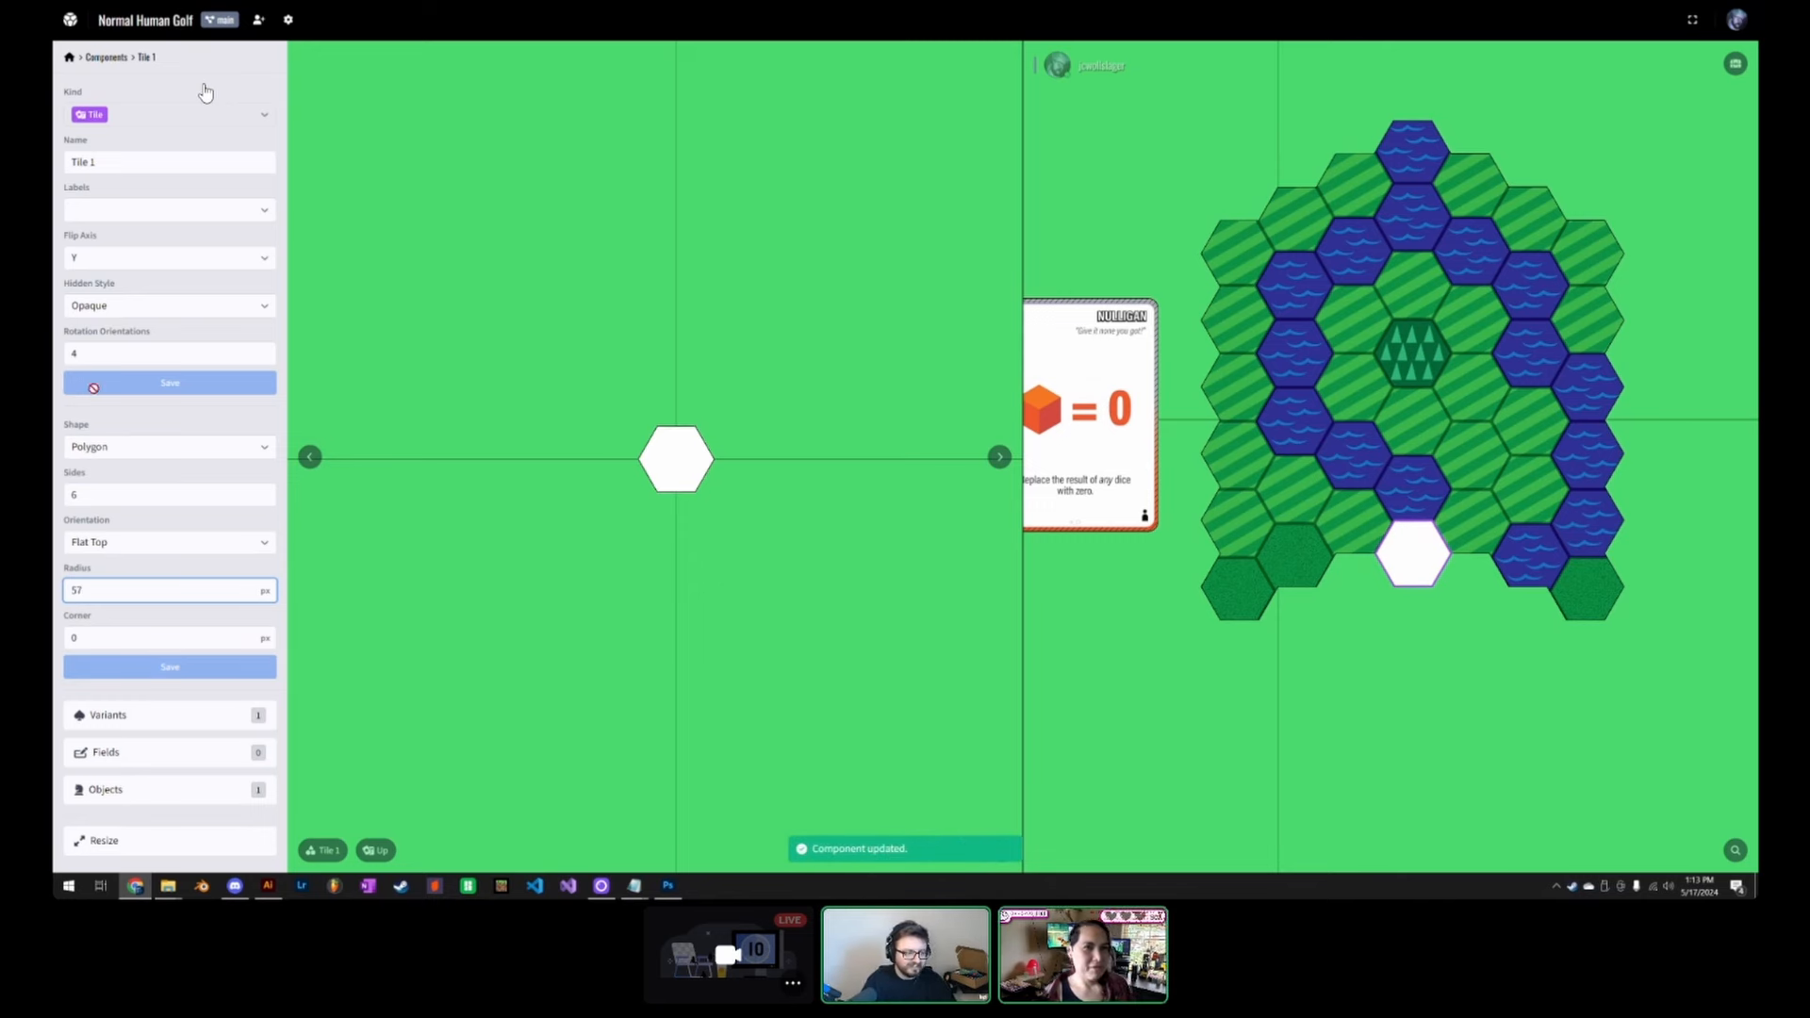
Step: Bulk-edit all anchors in Dropzone 1 of HG_Boards, replacing the update function with the Hexagonal Anchor Grid (Spiral) script
{"action": "left_click", "coordinate": [106, 58]}
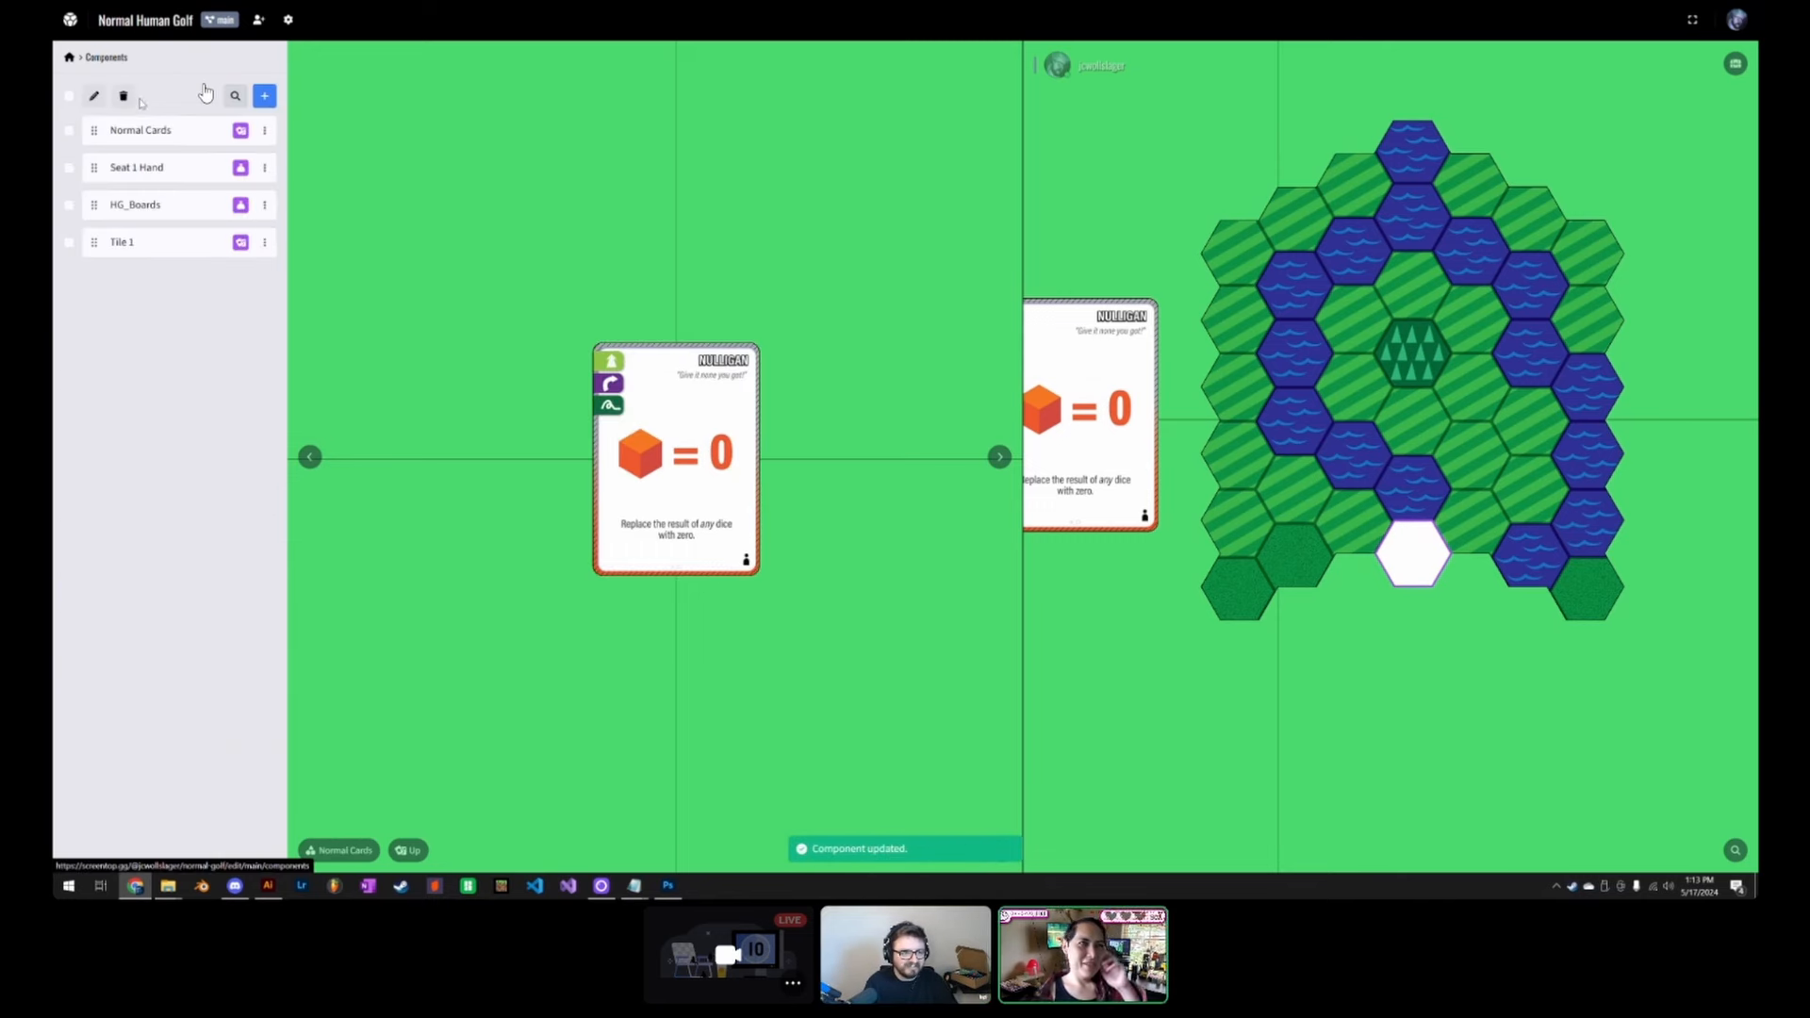
{"action": "left_click", "coordinate": [151, 207]}
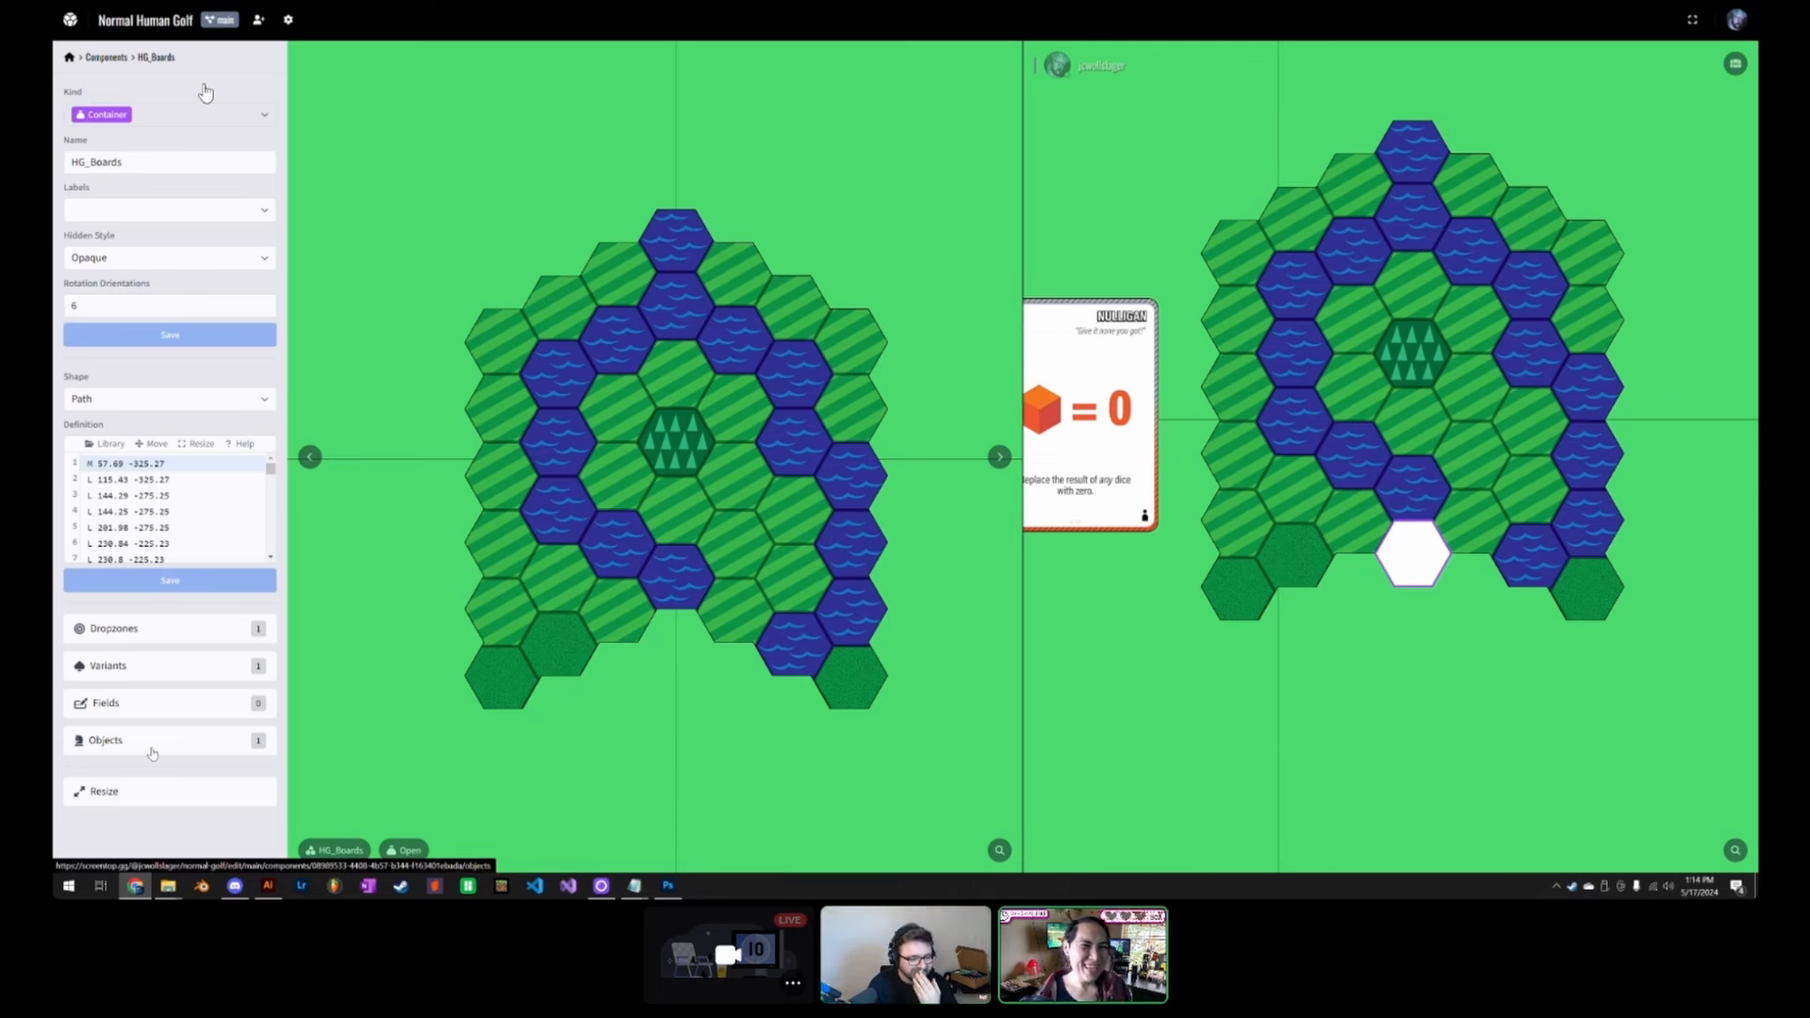
{"action": "left_click", "coordinate": [182, 638]}
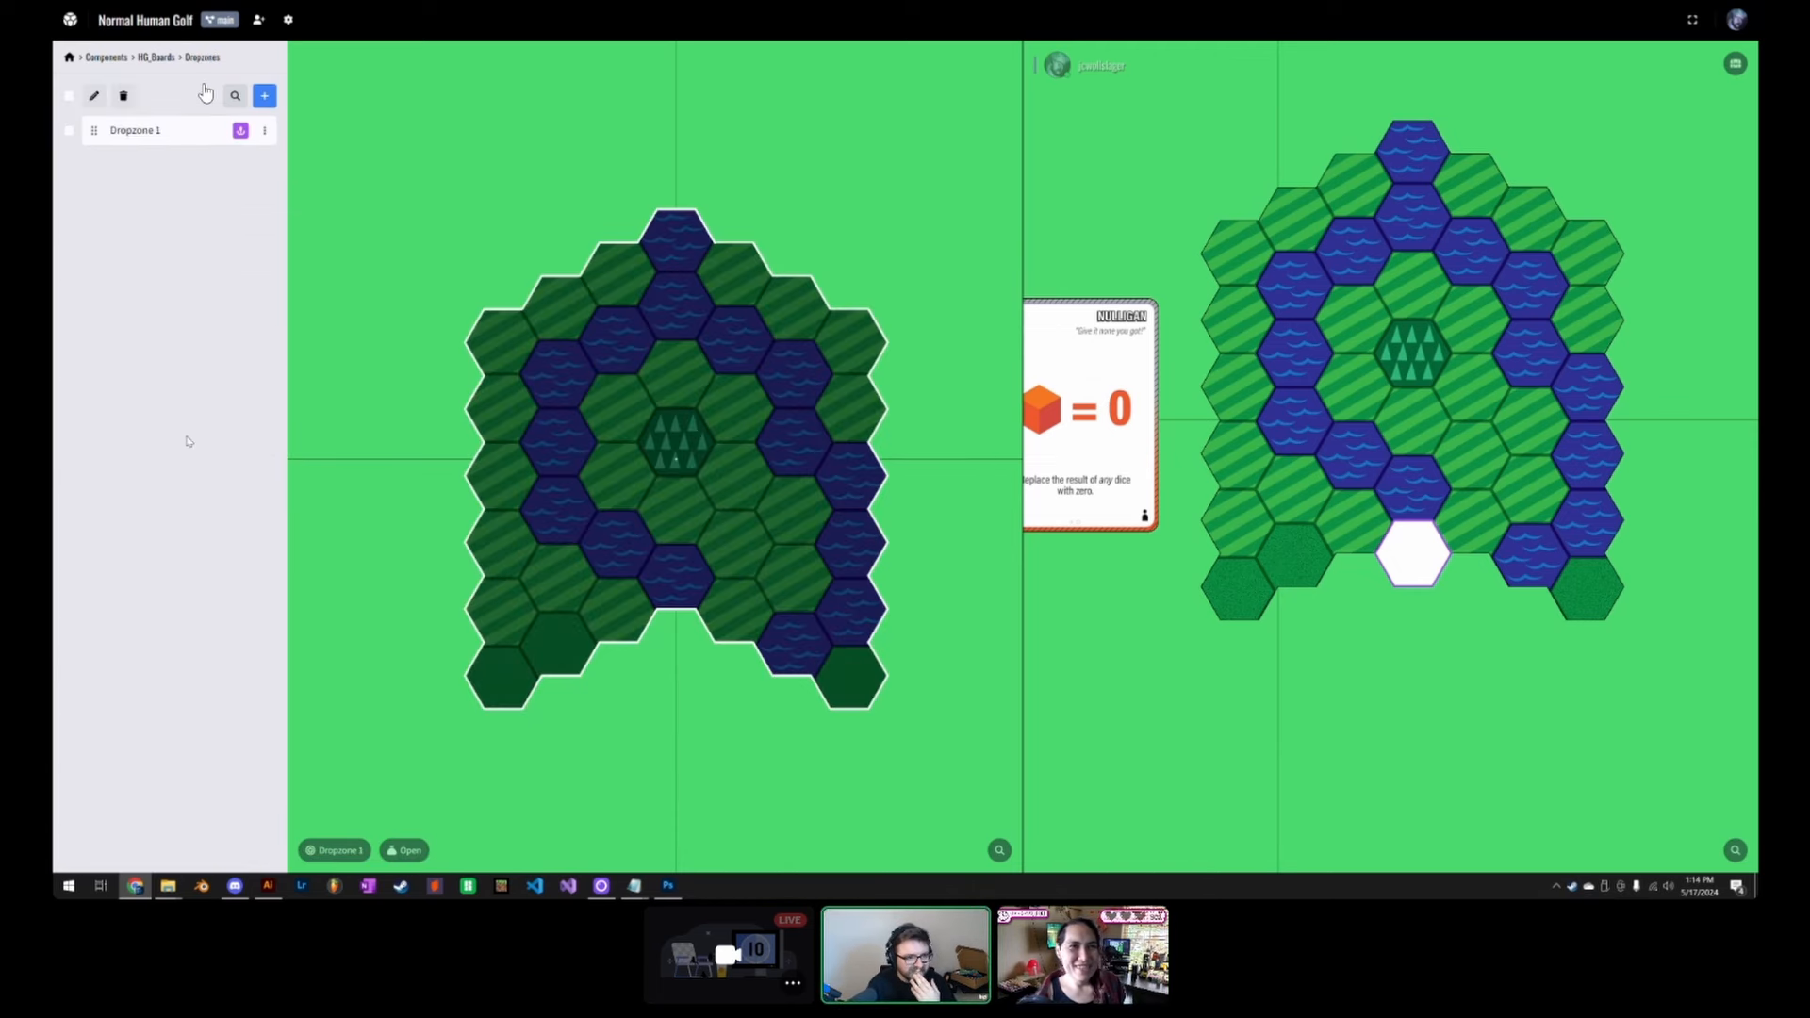
{"action": "left_click", "coordinate": [193, 139]}
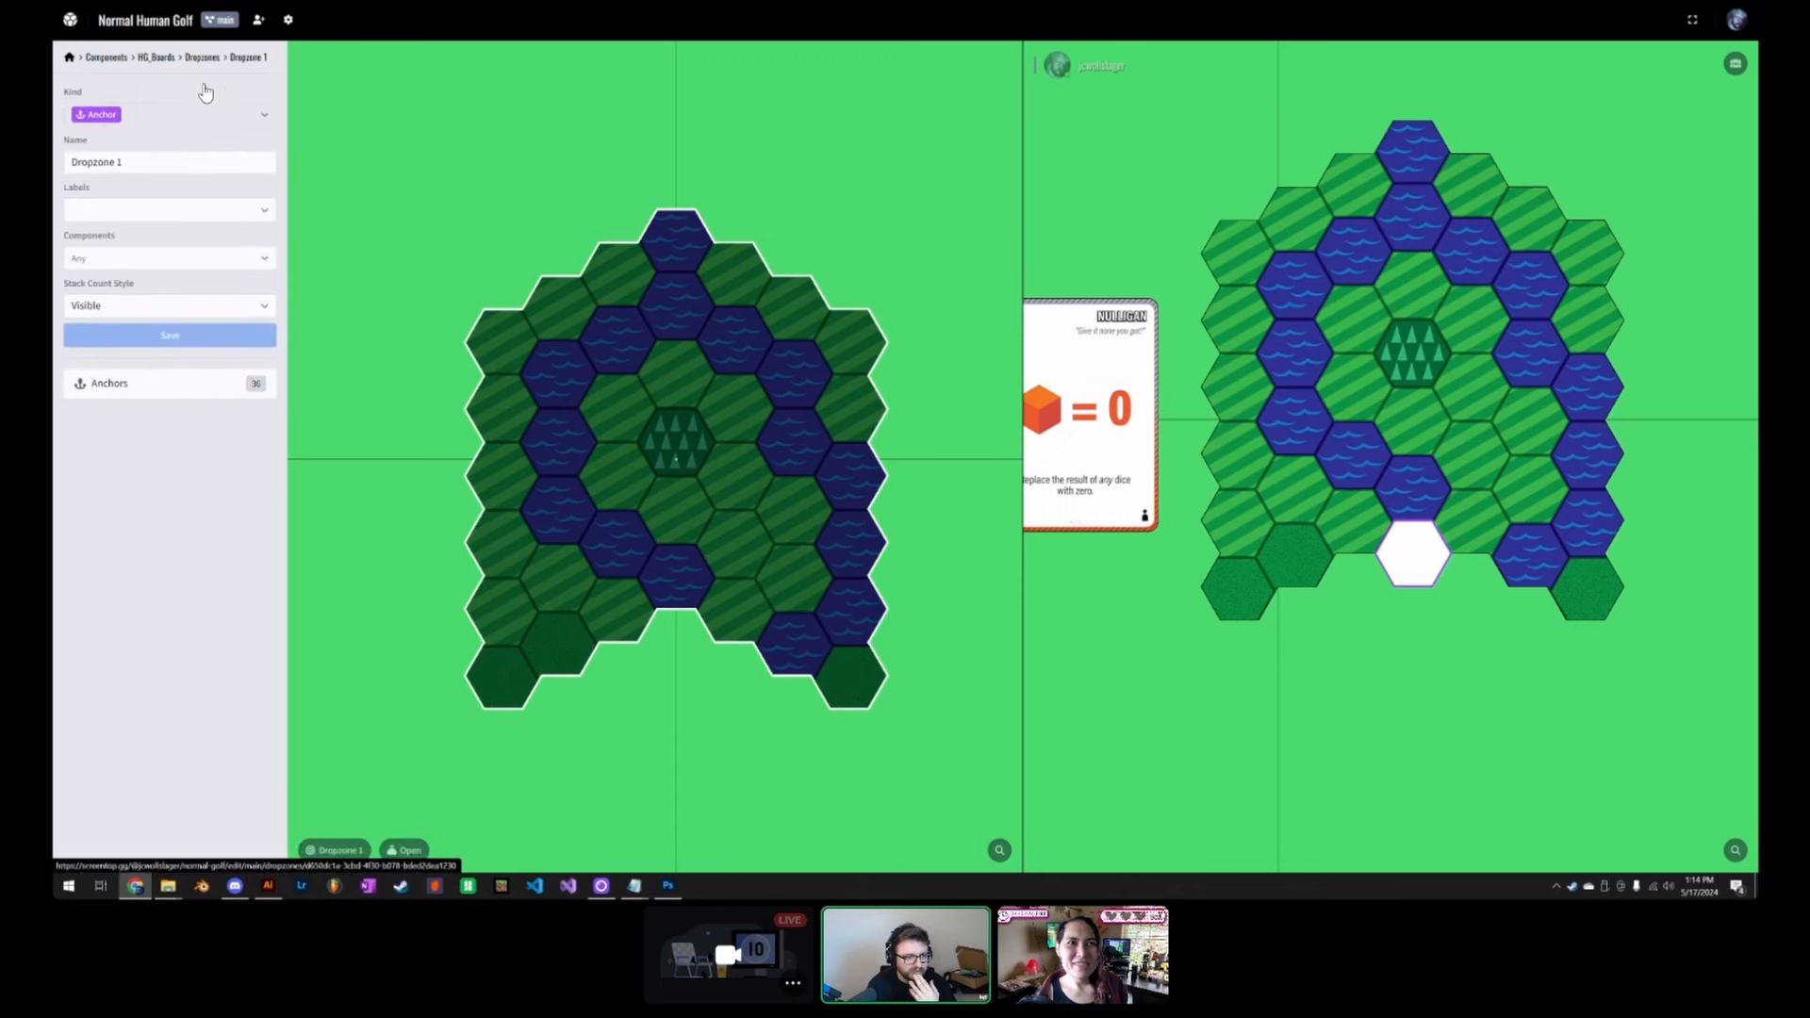
{"action": "left_click", "coordinate": [143, 381]}
{"action": "left_click", "coordinate": [69, 111]}
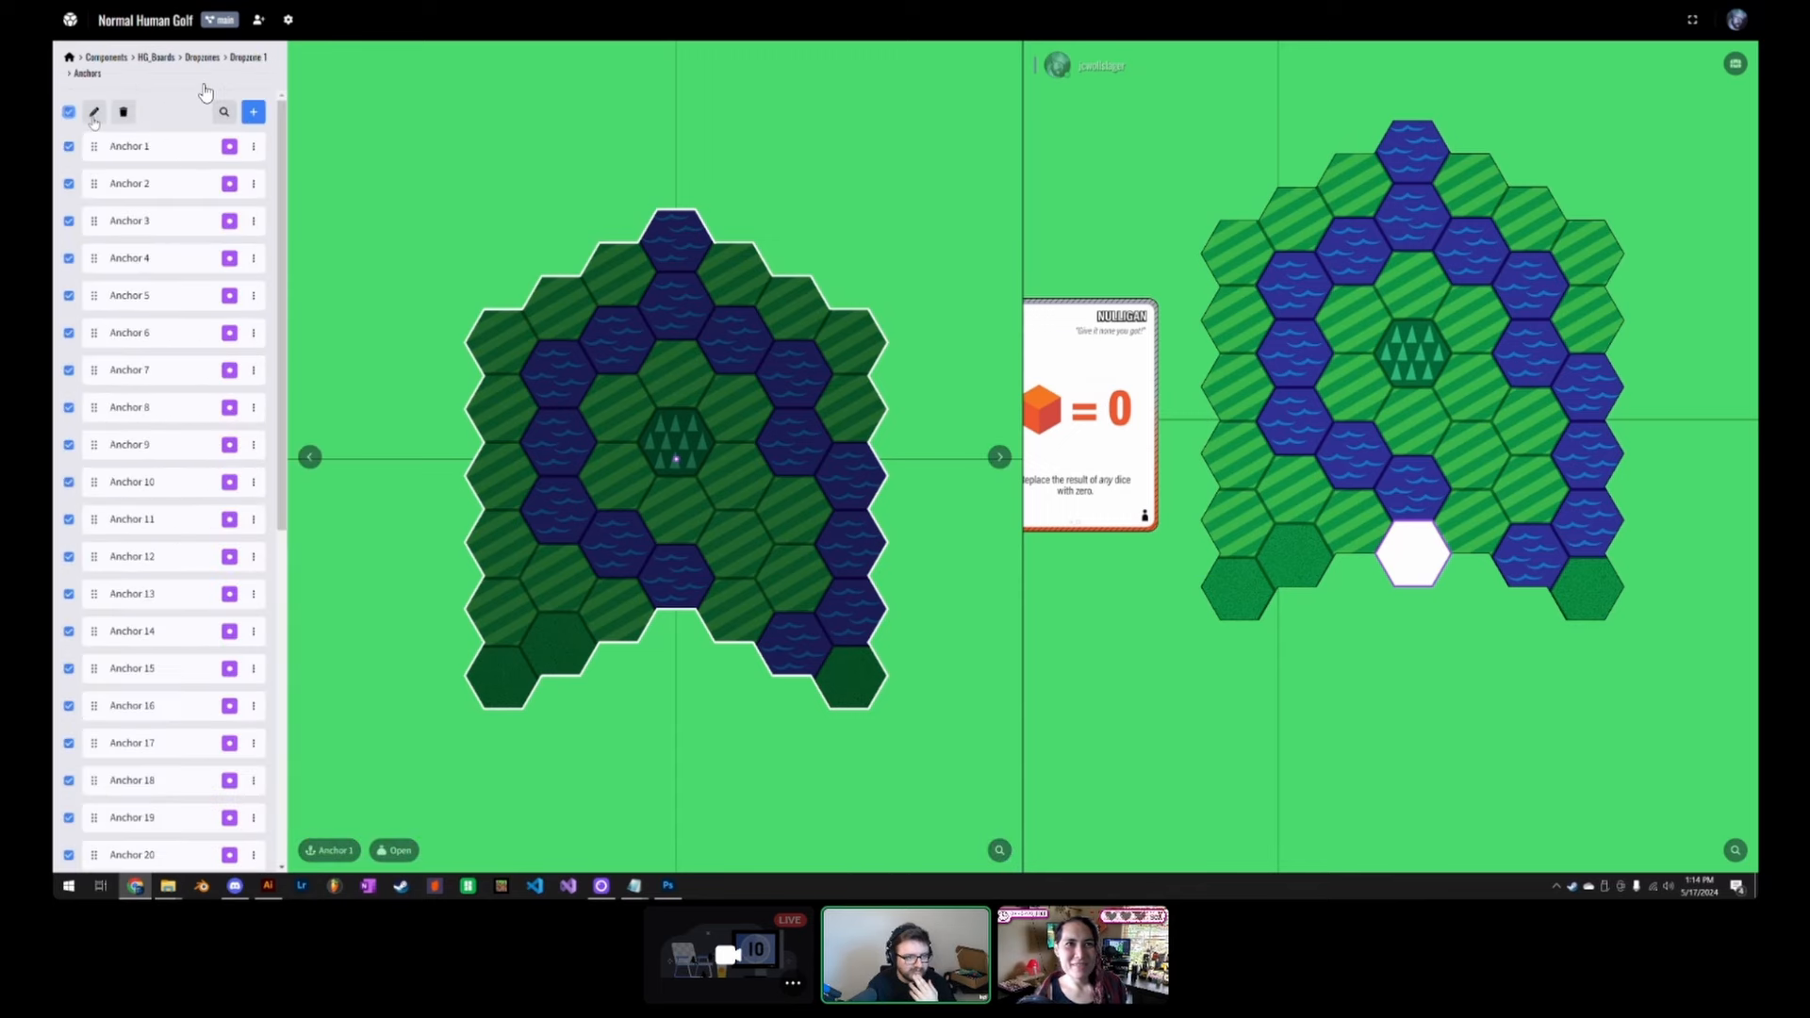
{"action": "left_click", "coordinate": [93, 111]}
{"action": "key", "text": "ctrl+a"}
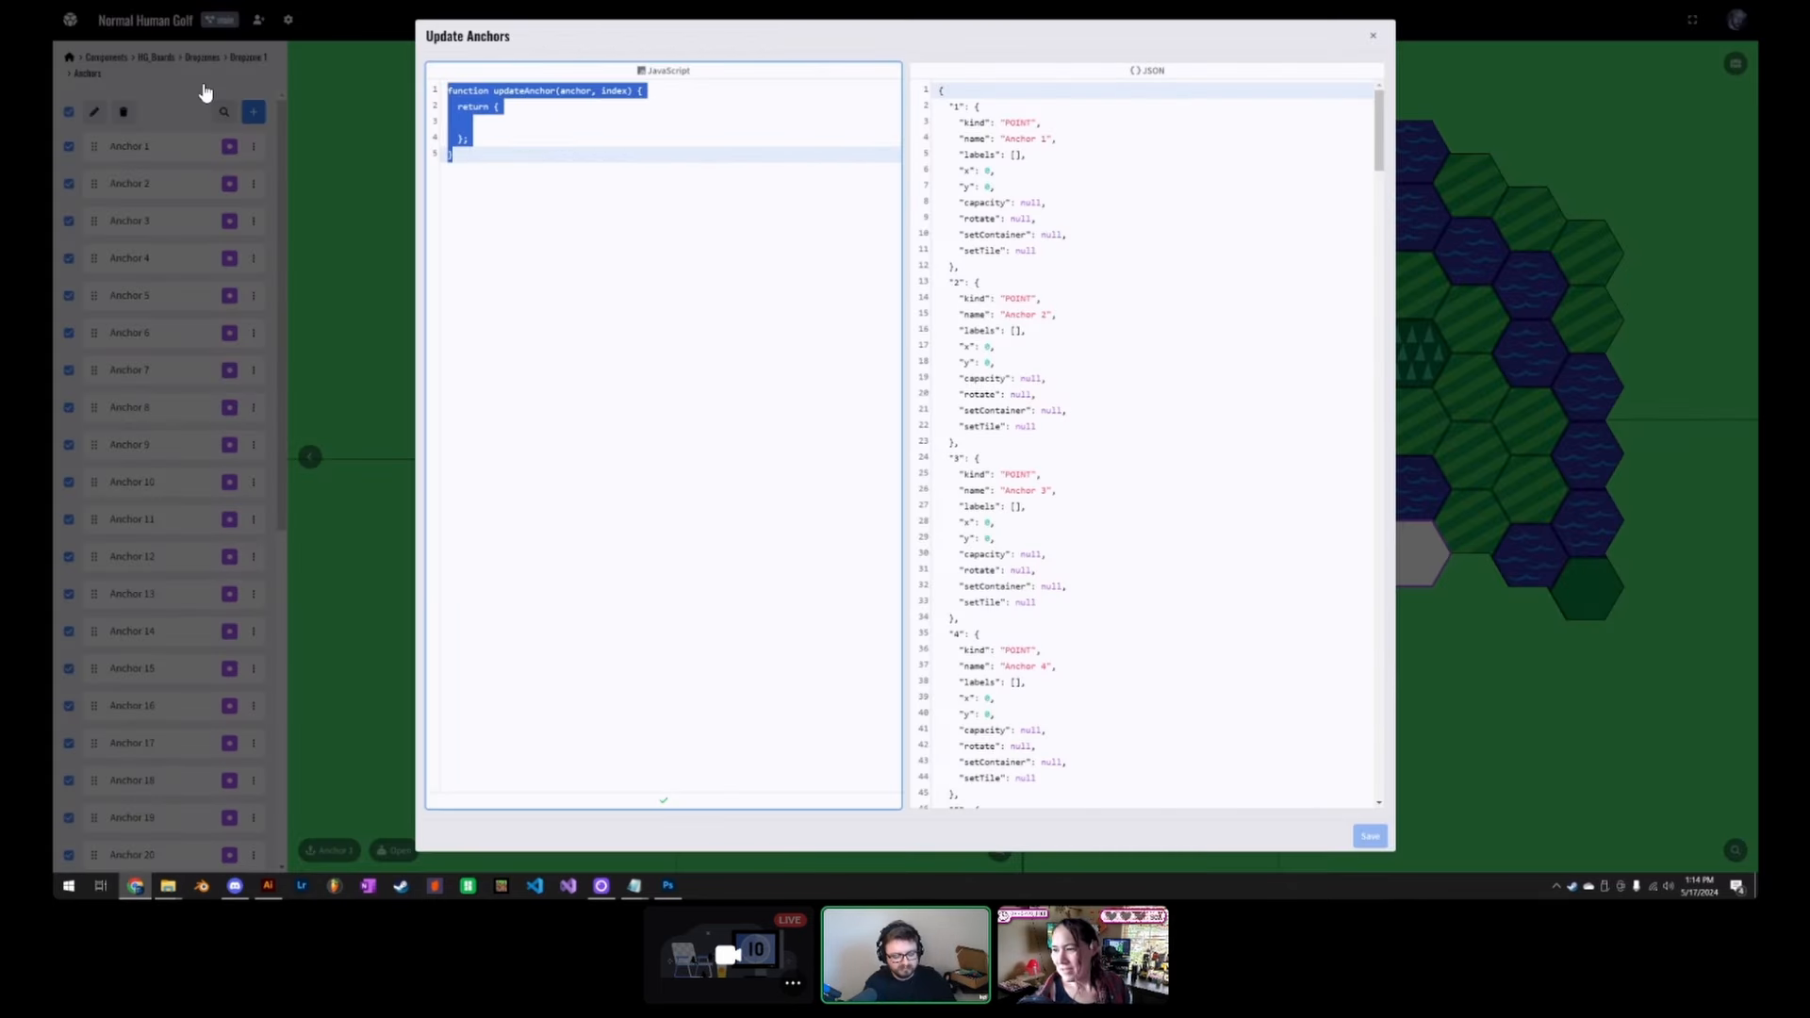
{"action": "key", "text": "ctrl+v"}
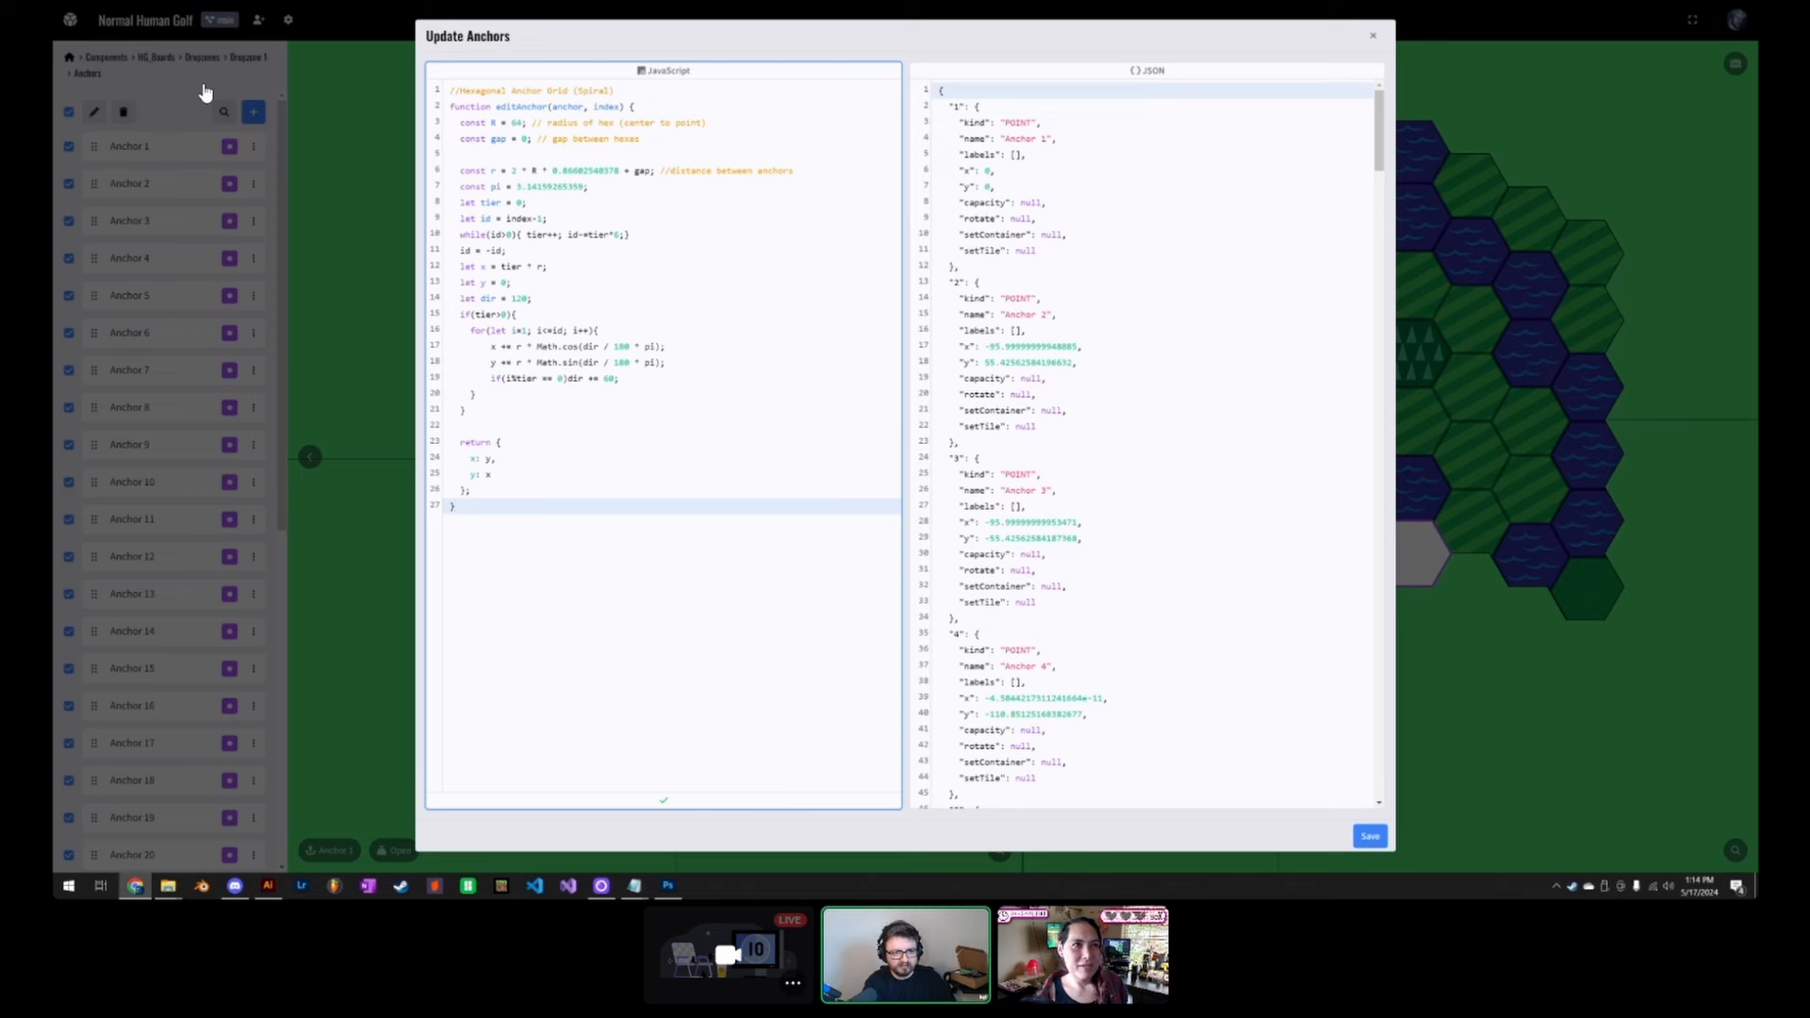
Step: Set the script's hex radius R to 57, copy the whole script, and save the anchor update
{"action": "double_click", "coordinate": [516, 123]}
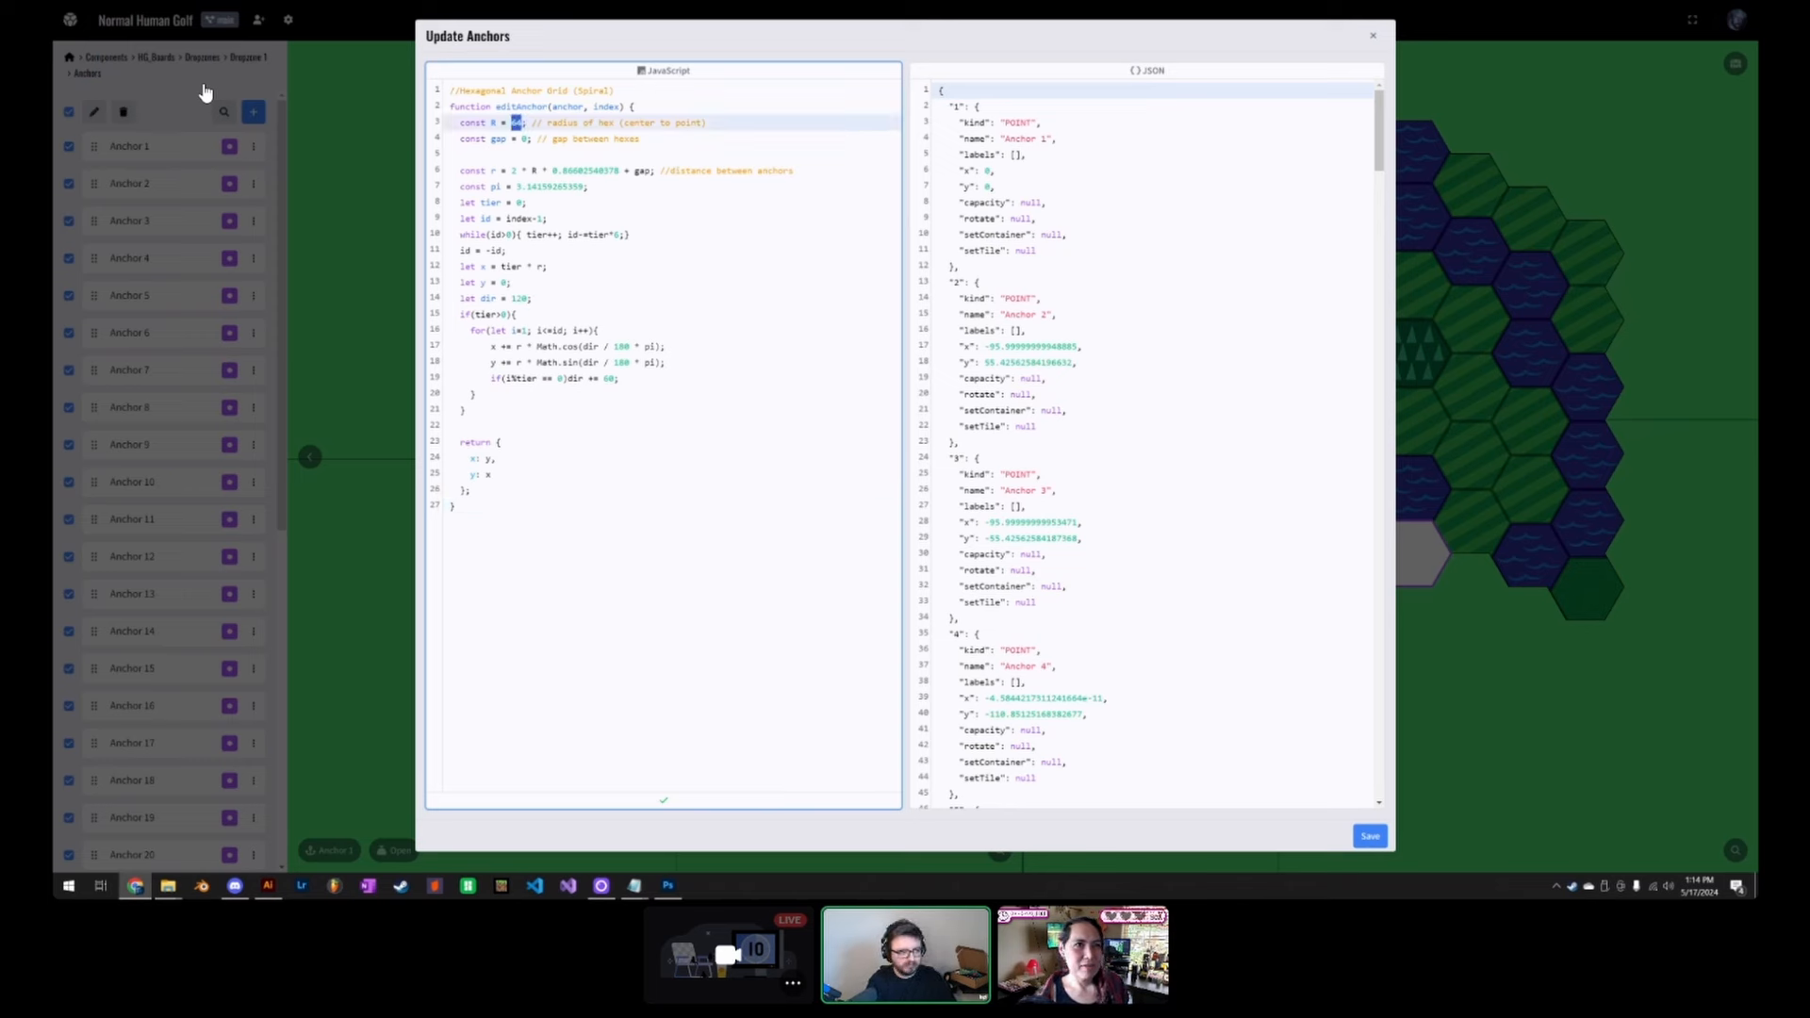
{"action": "type", "text": "57"}
{"action": "key", "text": "ctrl+End"}
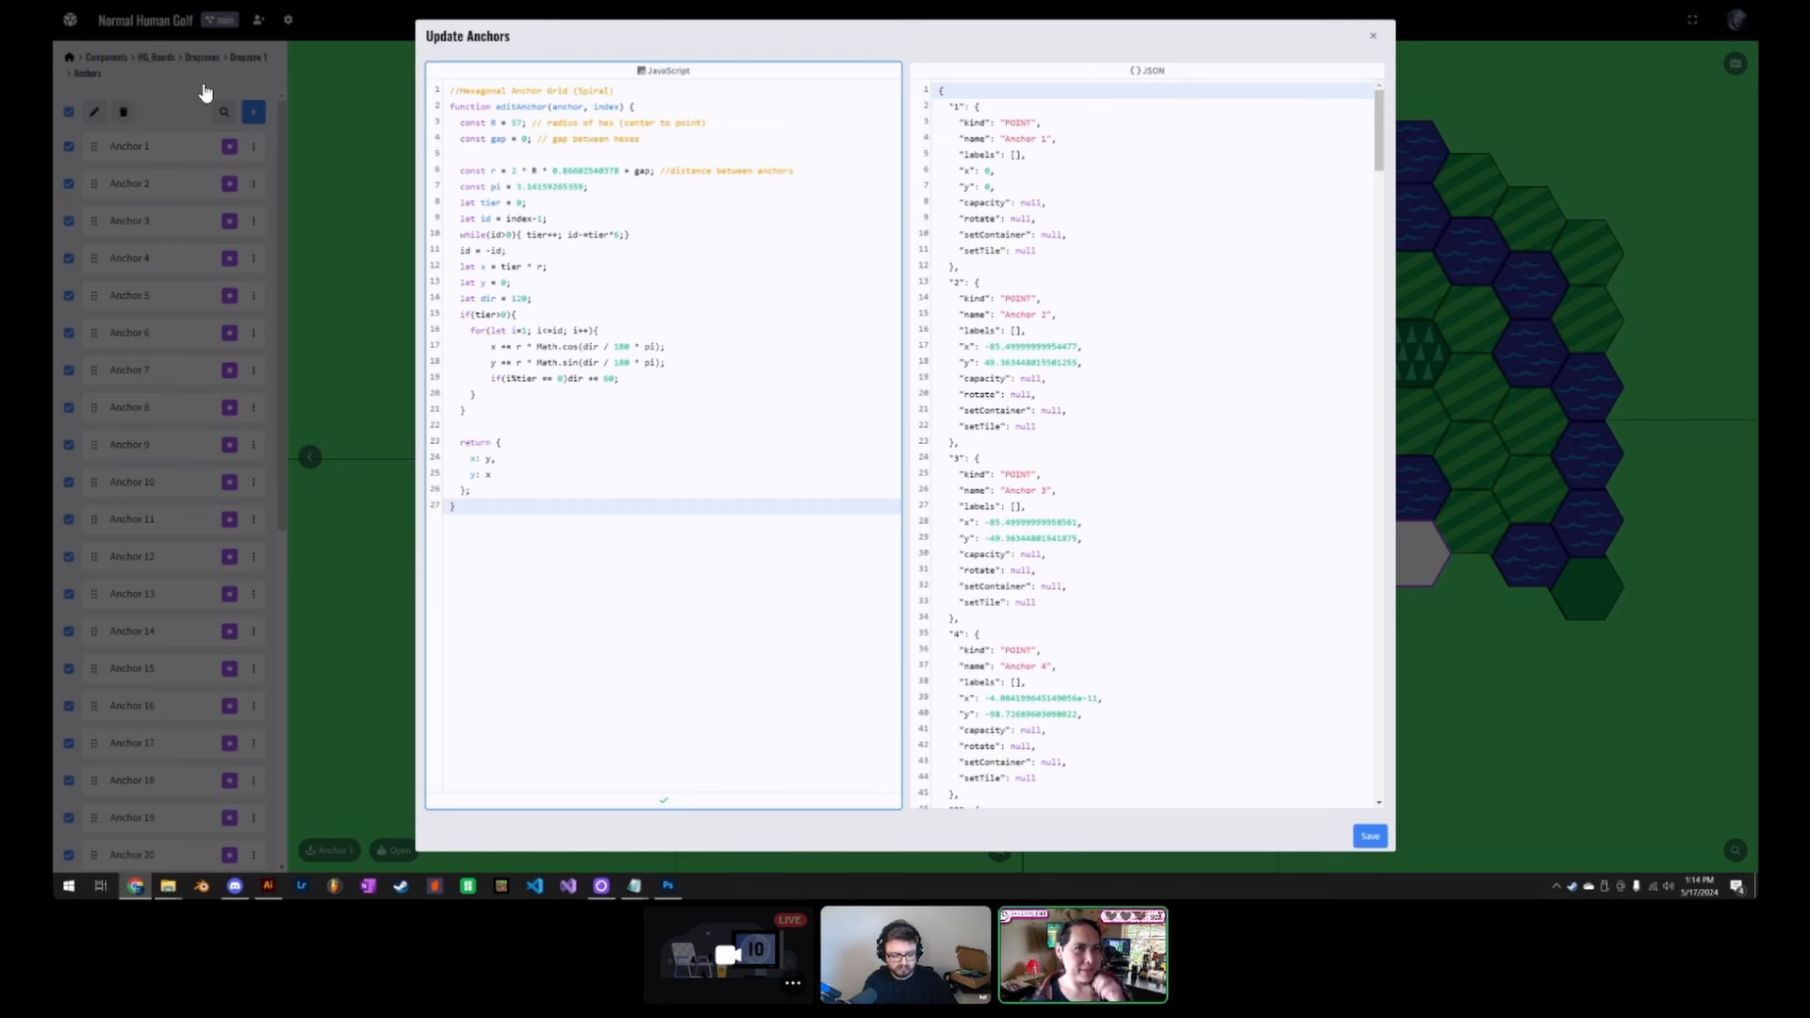
{"action": "key", "text": "ctrl+a"}
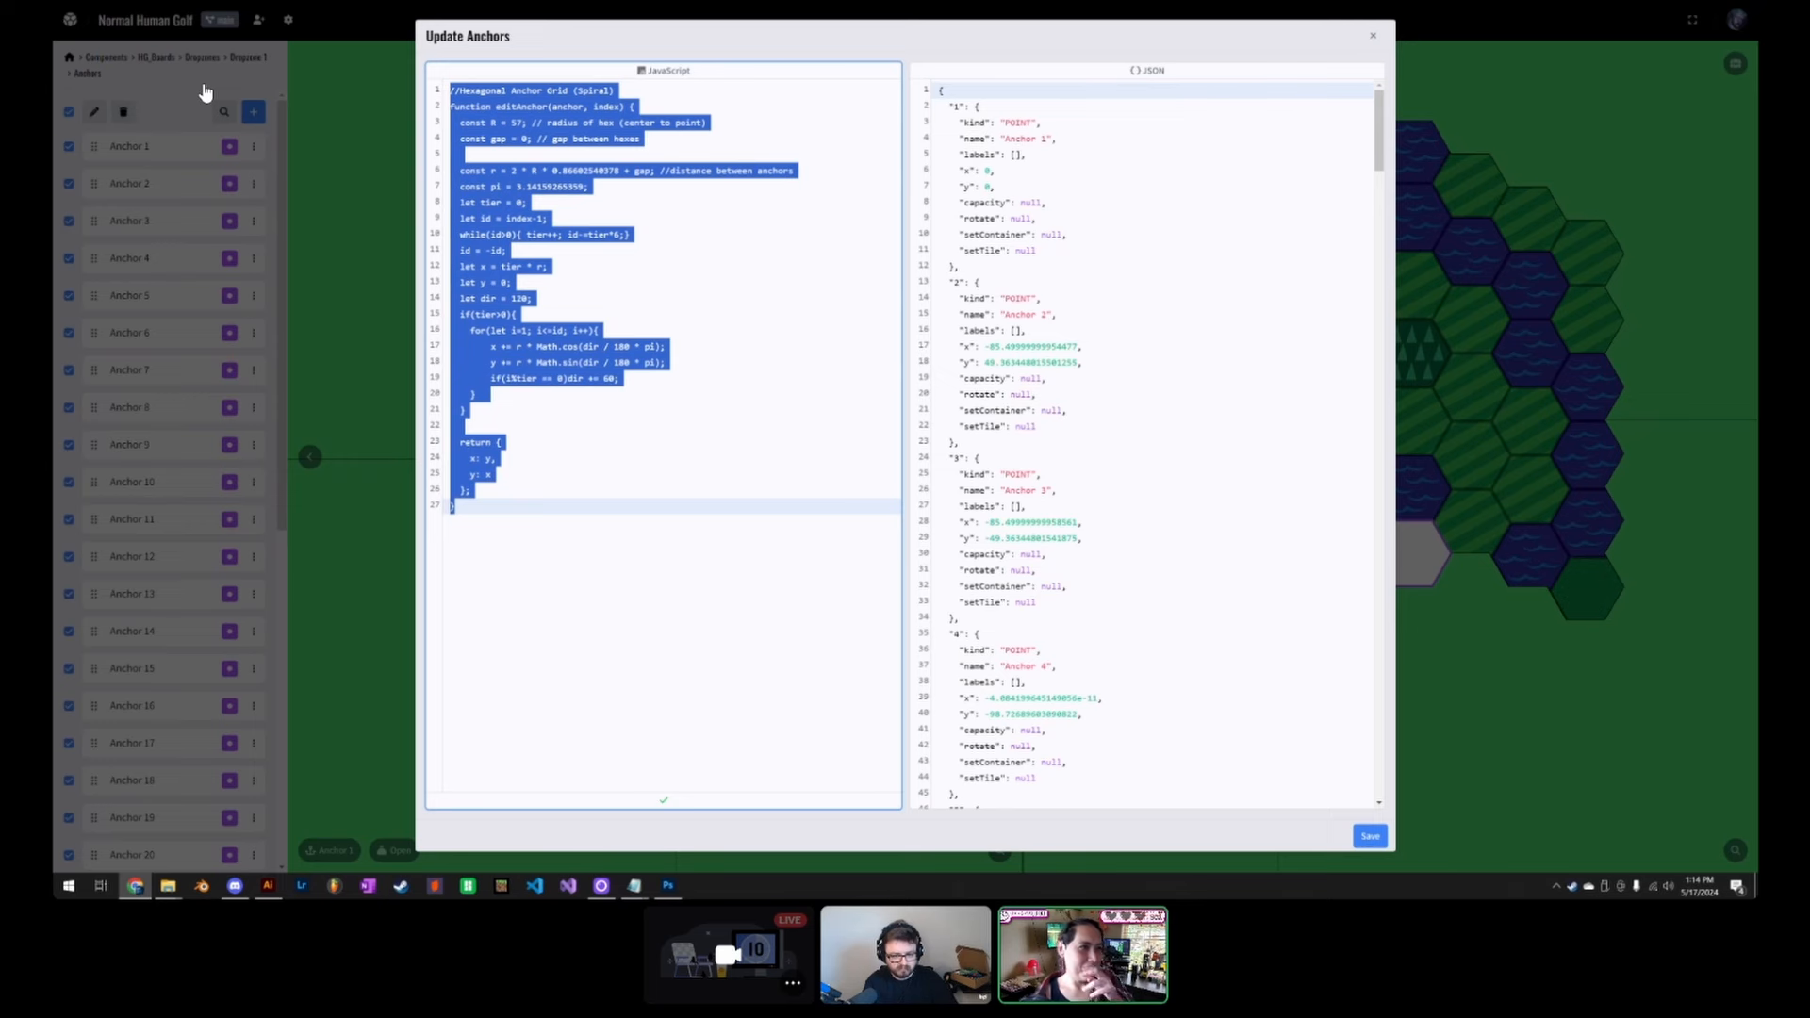
{"action": "type", "text": "//Hexagonal Anchor Grid (Spiral) function editAnchor(anchor, index) {   const R = 57; // radius of hex (center to point)   const gap = 0; // gap between hexes      const r = 2 * R * 0.86602540378 + gap; //distance between anchors   const pi = 3.14159265359;   let tier = 0;   let id = index-1;   while(id>0){ tier++; id-=tier*6;}   id = -id;   let x = tier * r;   let y = 0;   let dir = 120;   if(tier>0){     for(let i=1; i<=id; i++){         x += r * Math.cos(dir / 180 * pi);         y += r * Math.sin(dir / 180 * pi);         if(i%tier == 0)dir += 60;     }     }      return {     x: y,     y: x   }; }"}
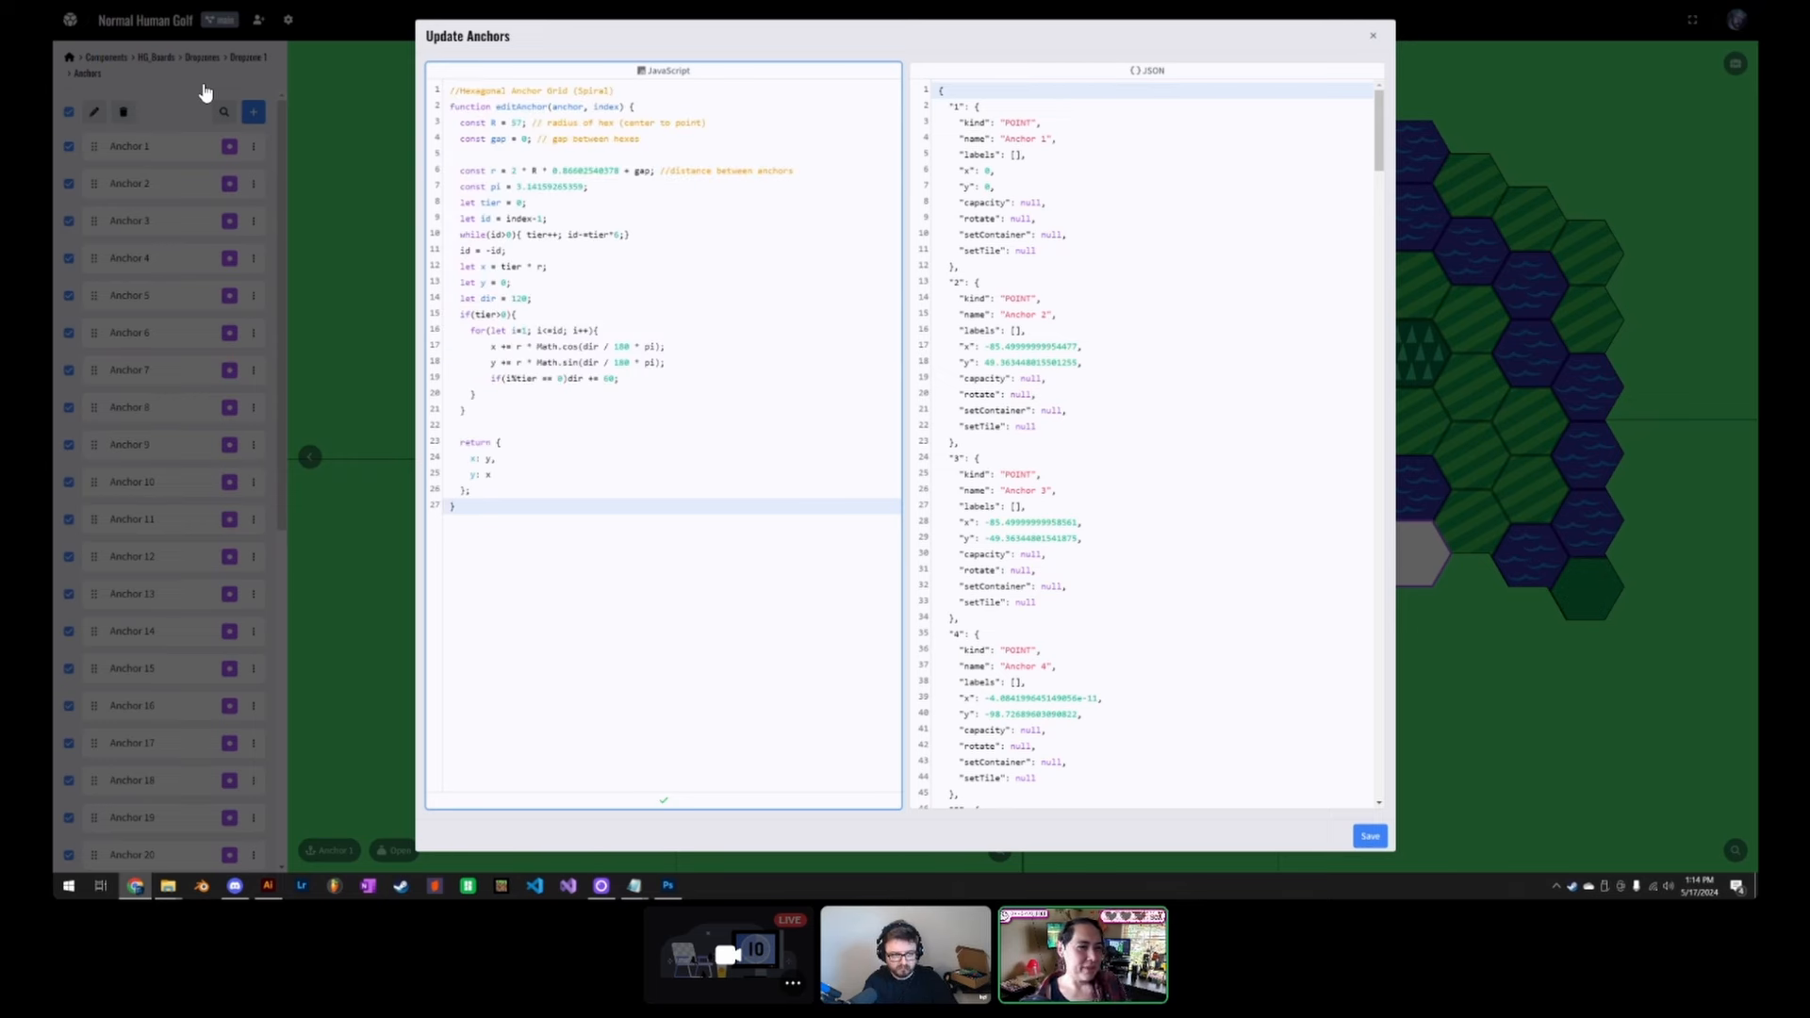
{"action": "key", "text": "ctrl+a"}
{"action": "key", "text": "ctrl+c"}
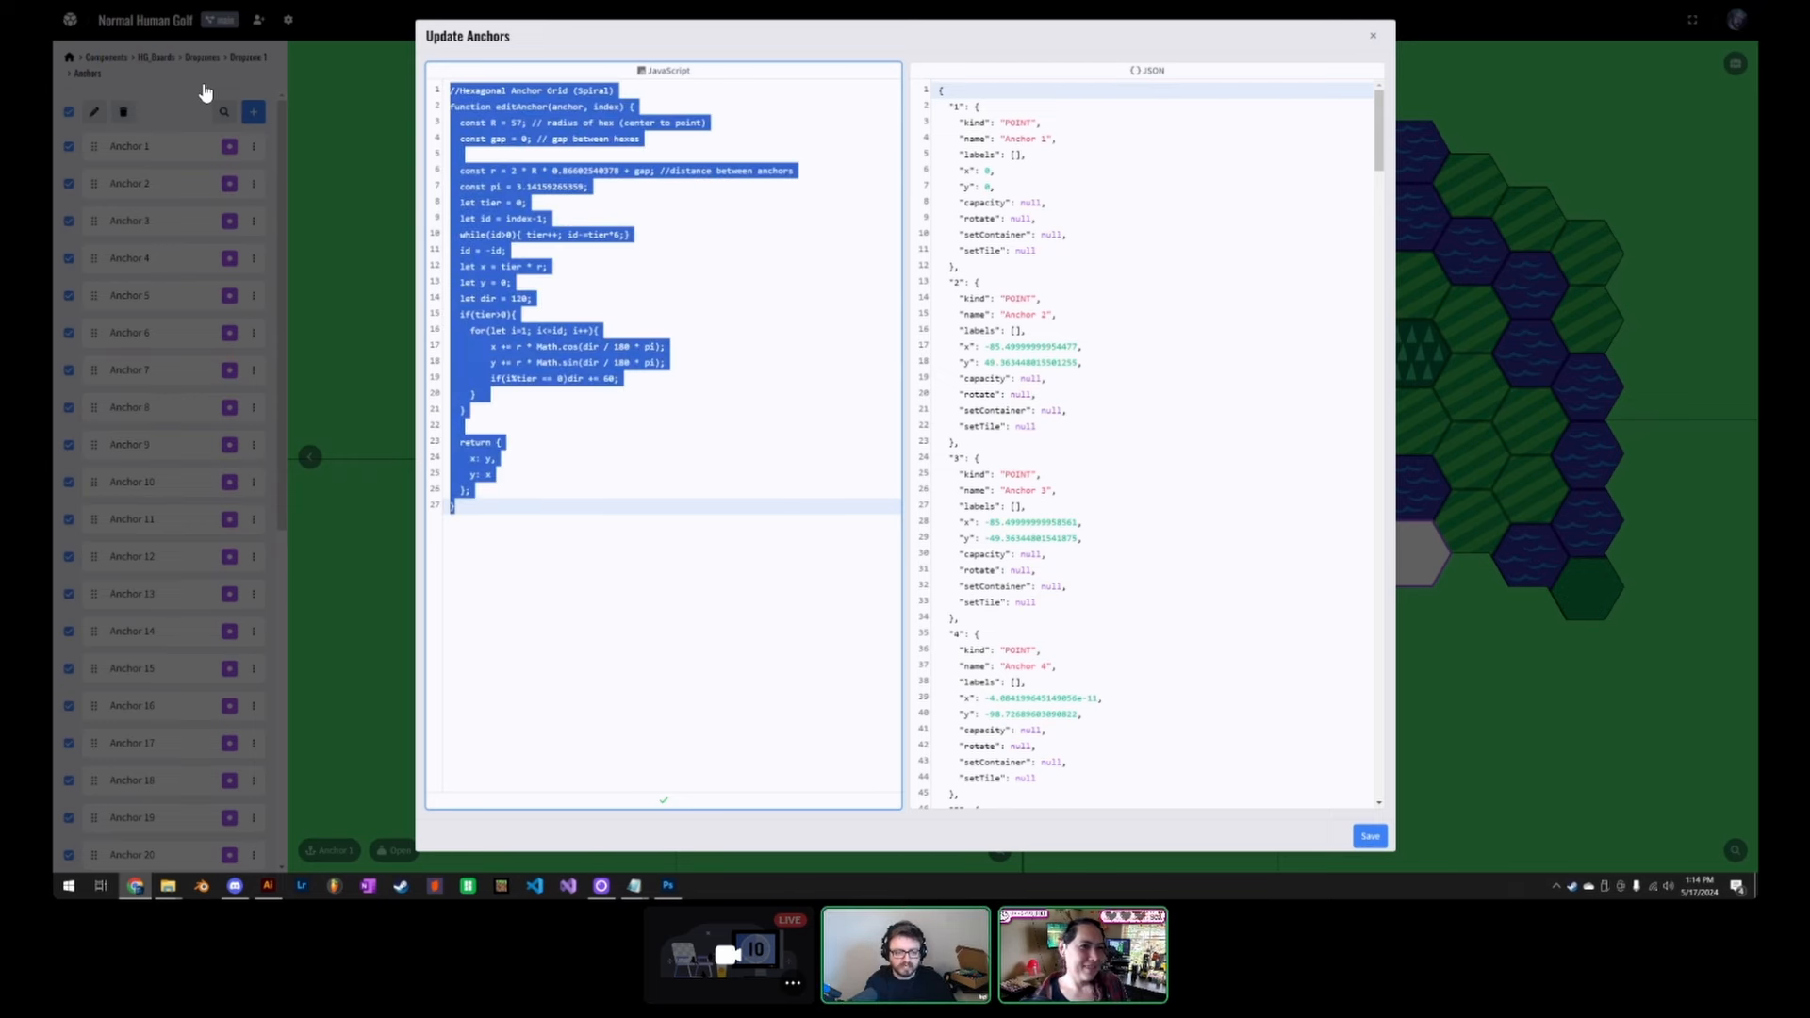
{"action": "left_click", "coordinate": [1372, 837]}
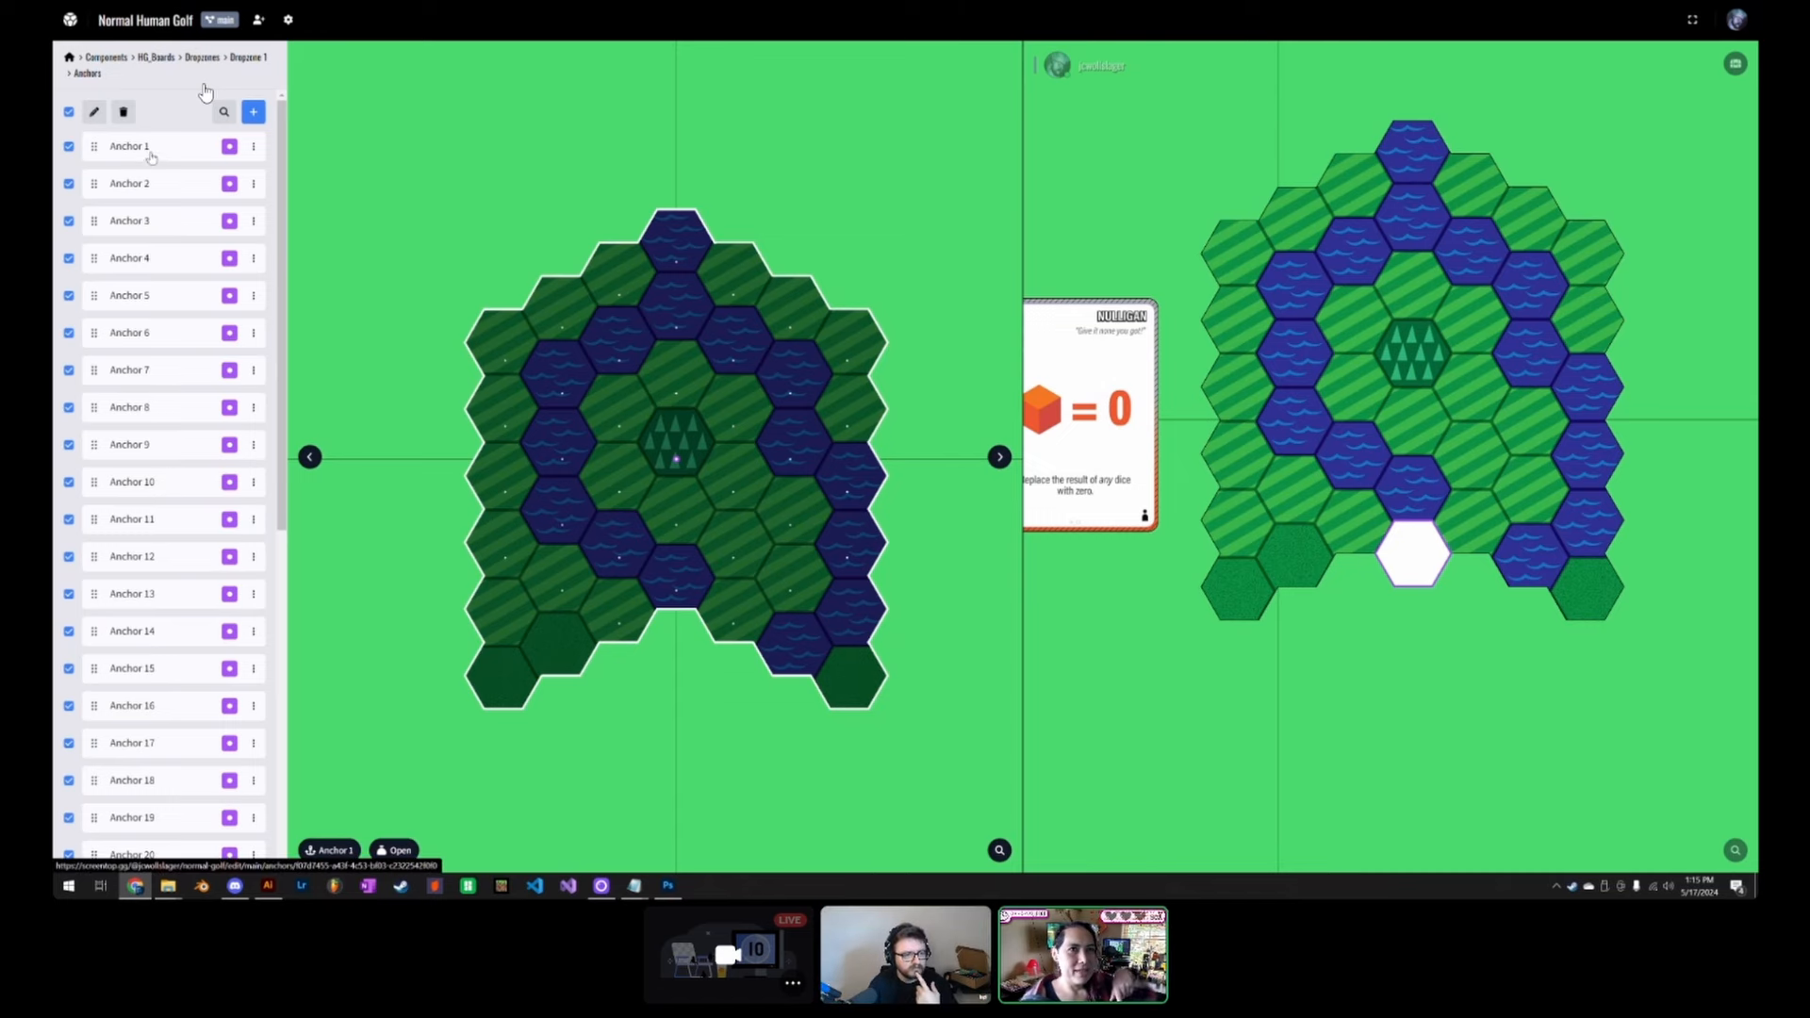
Step: Bulk-update all anchors with the Hexagonal Anchor Grid (Spiral) script using hex radius R = 58, save, and inspect the anchors against the board's hexagons
{"action": "left_click", "coordinate": [94, 111]}
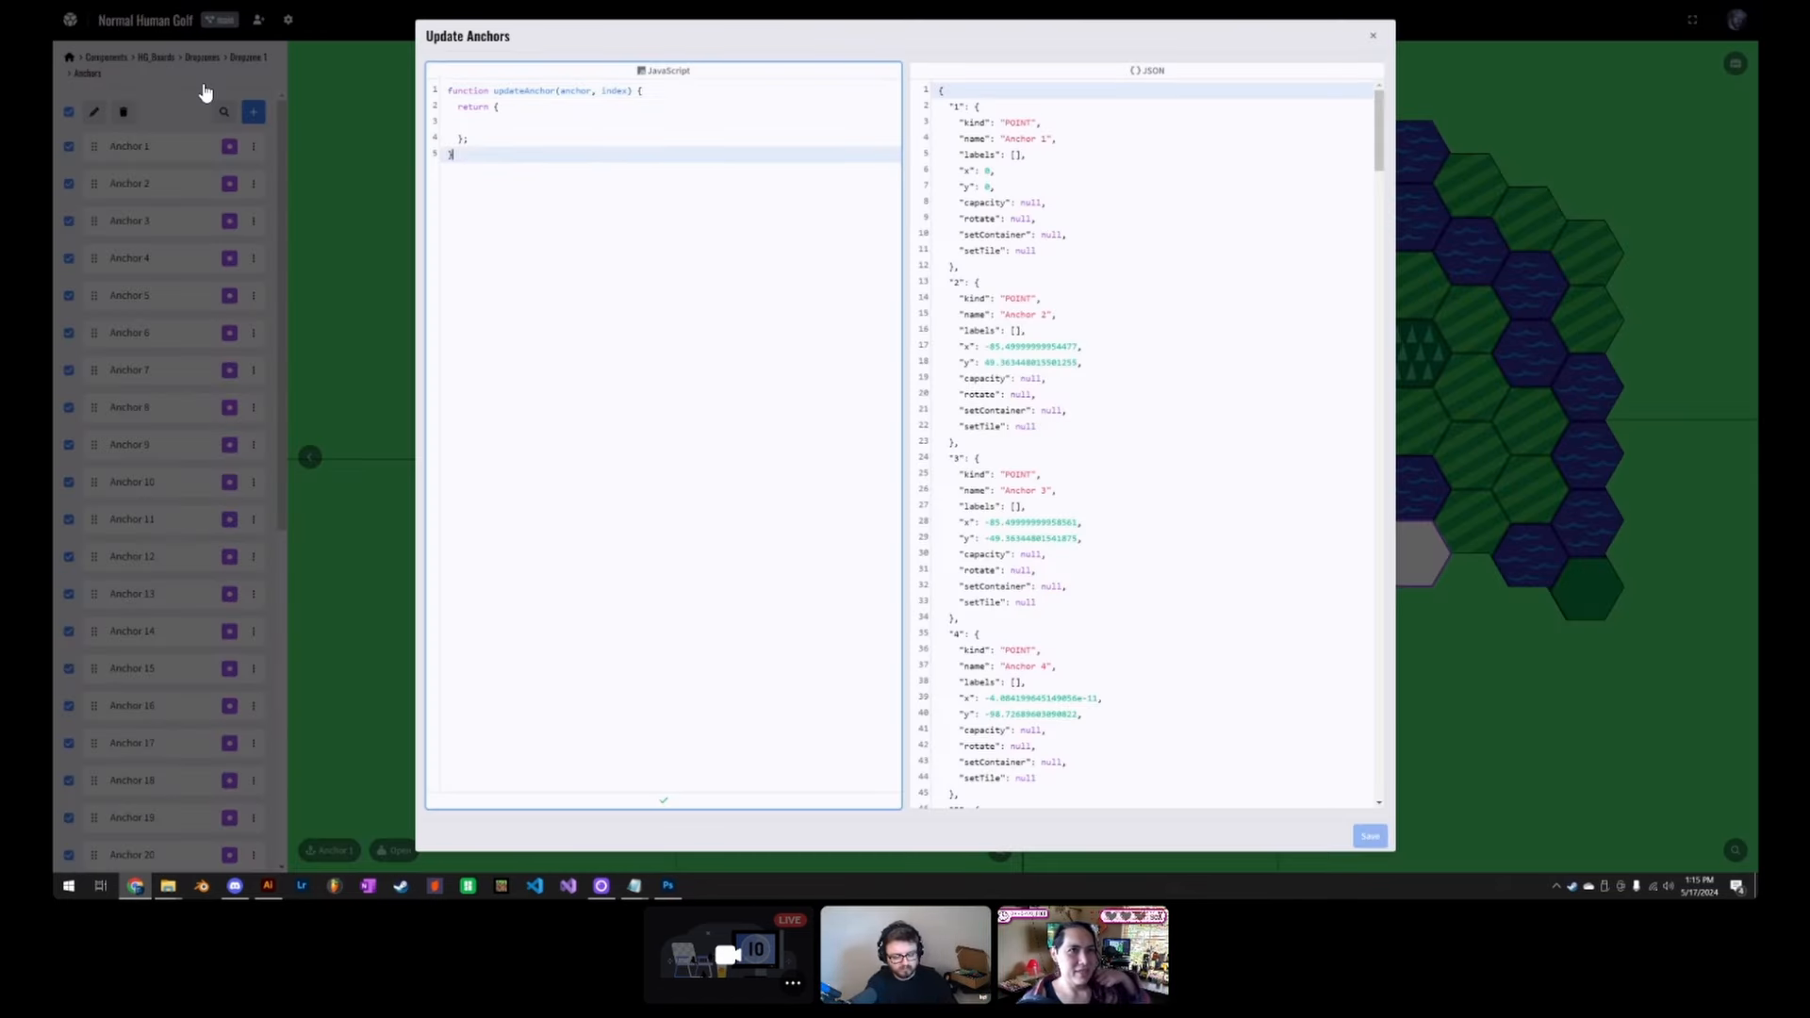
{"action": "key", "text": "ctrl+a"}
{"action": "key", "text": "ctrl+v"}
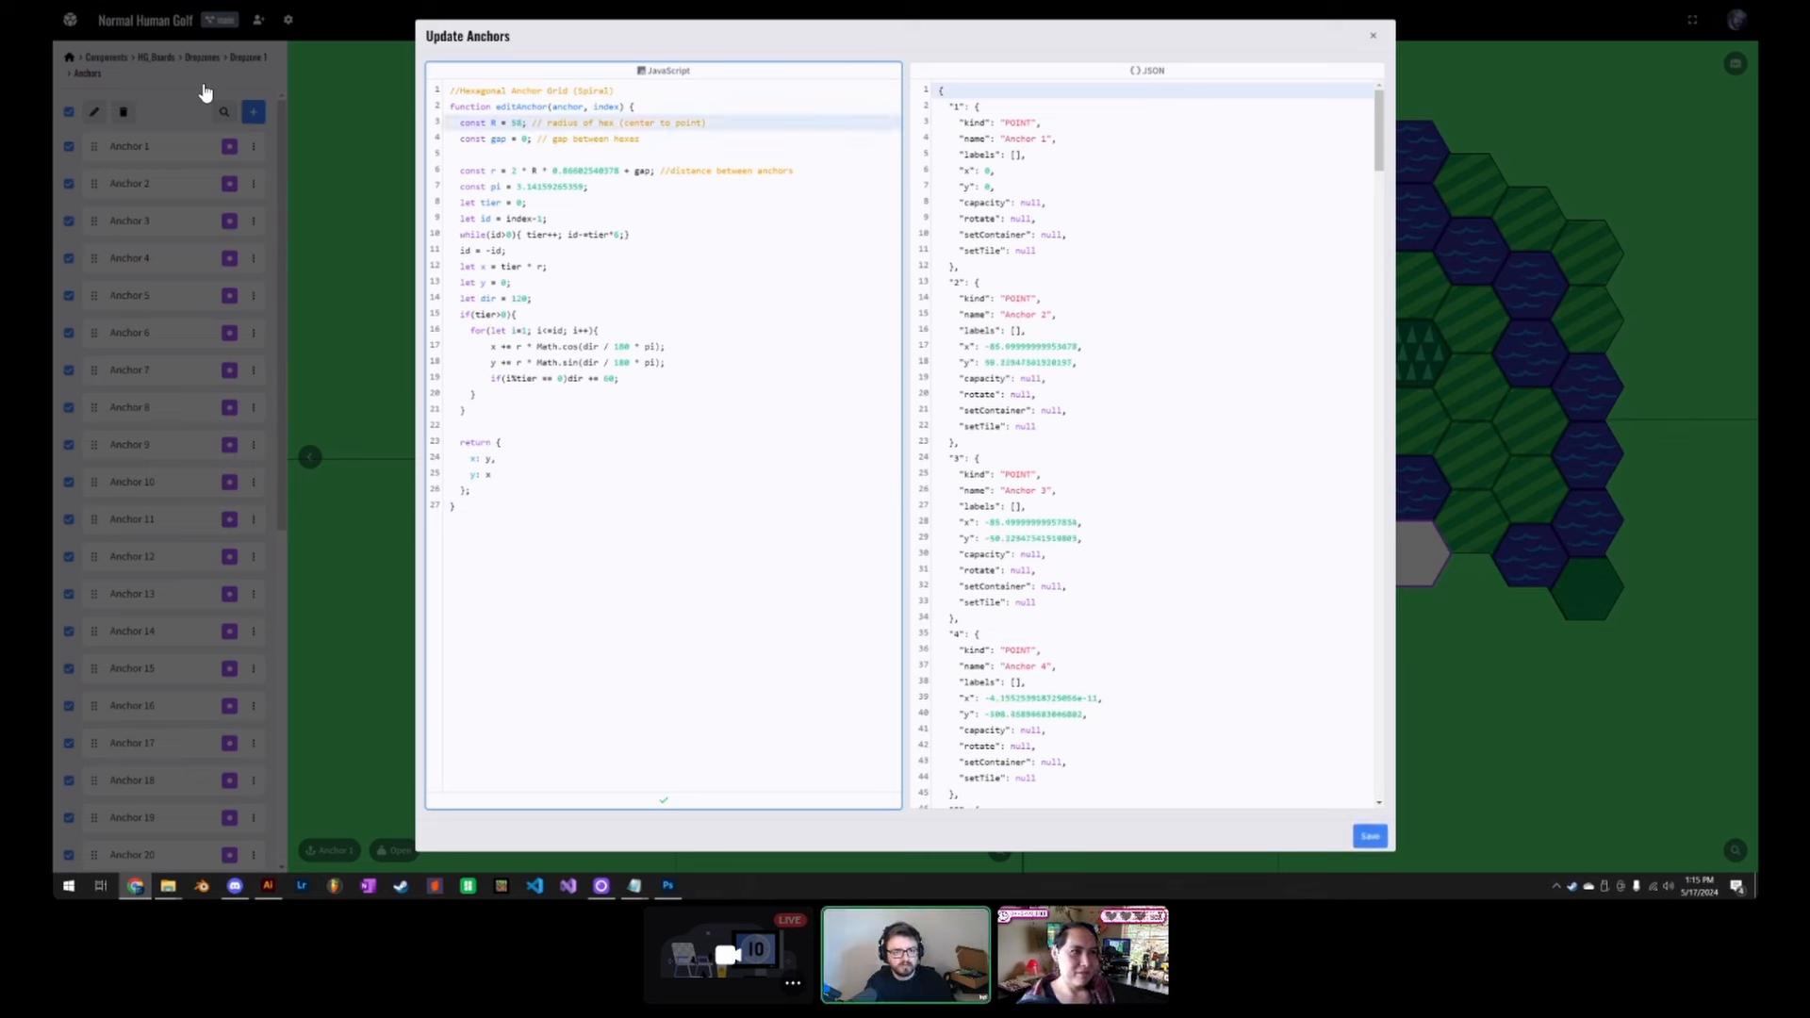
{"action": "left_click", "coordinate": [1370, 837]}
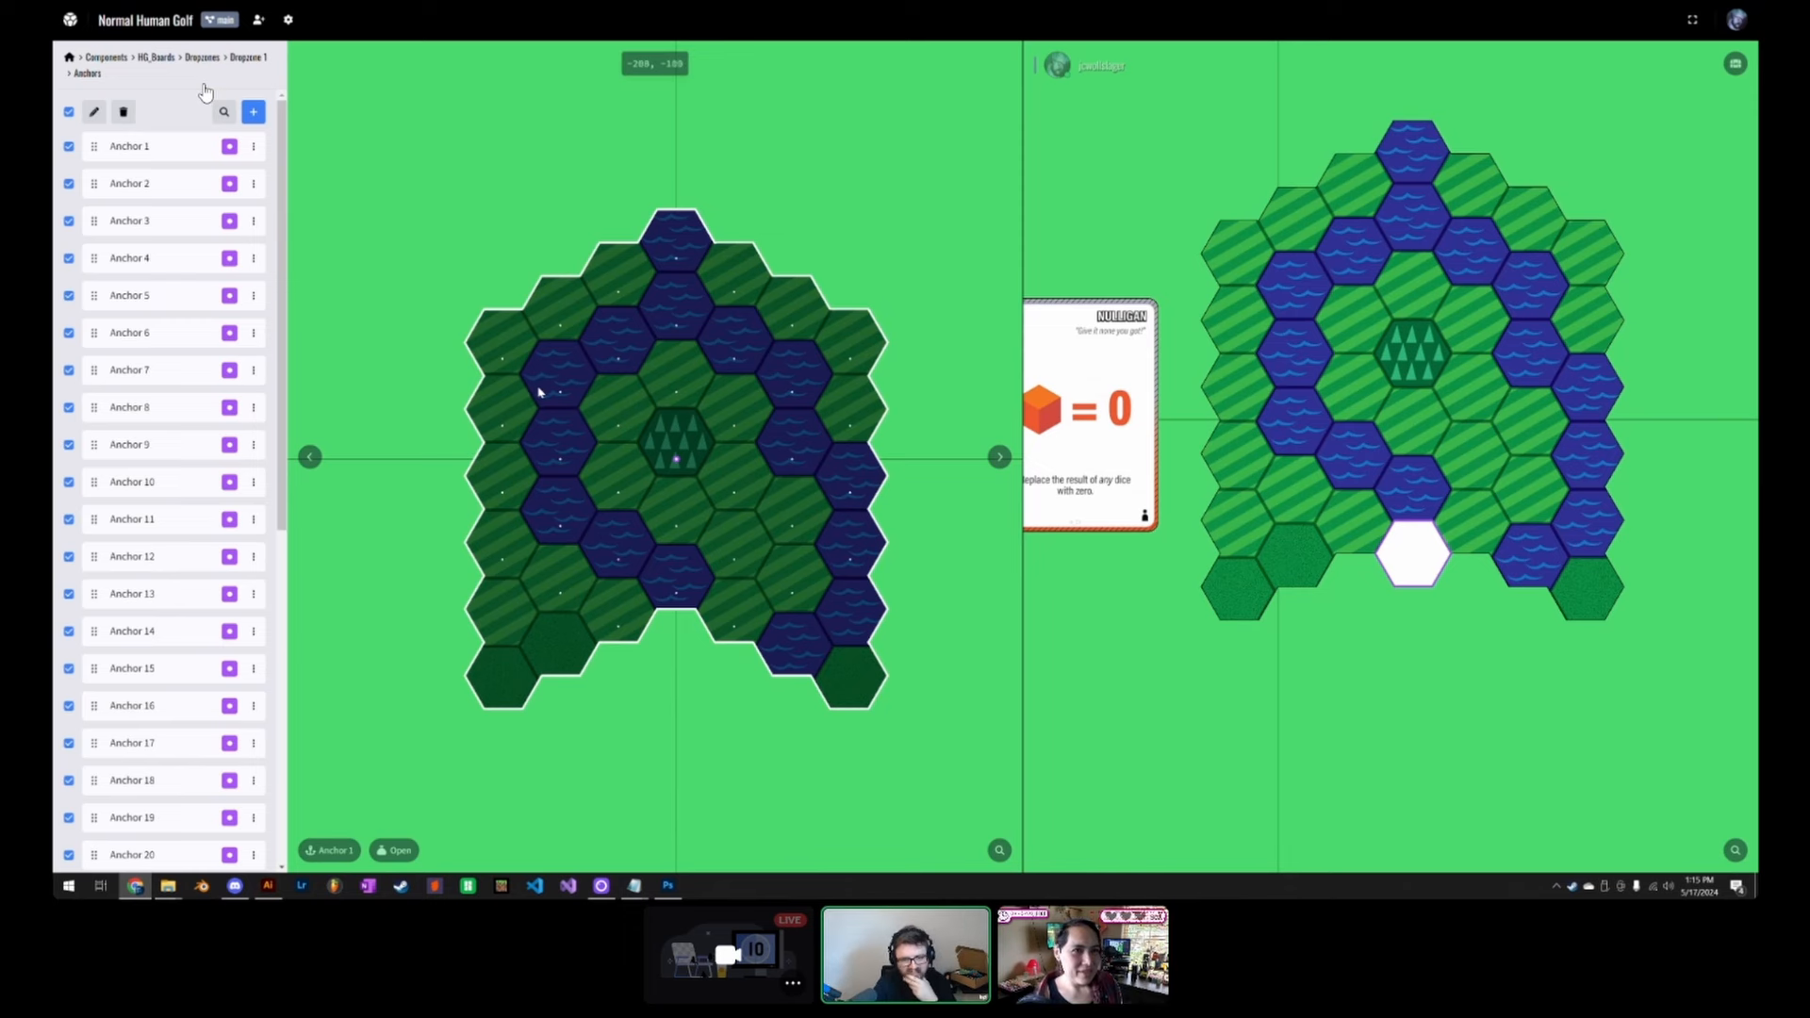
{"action": "scroll", "coordinate": [896, 312], "scroll_direction": "up", "scroll_amount": 10}
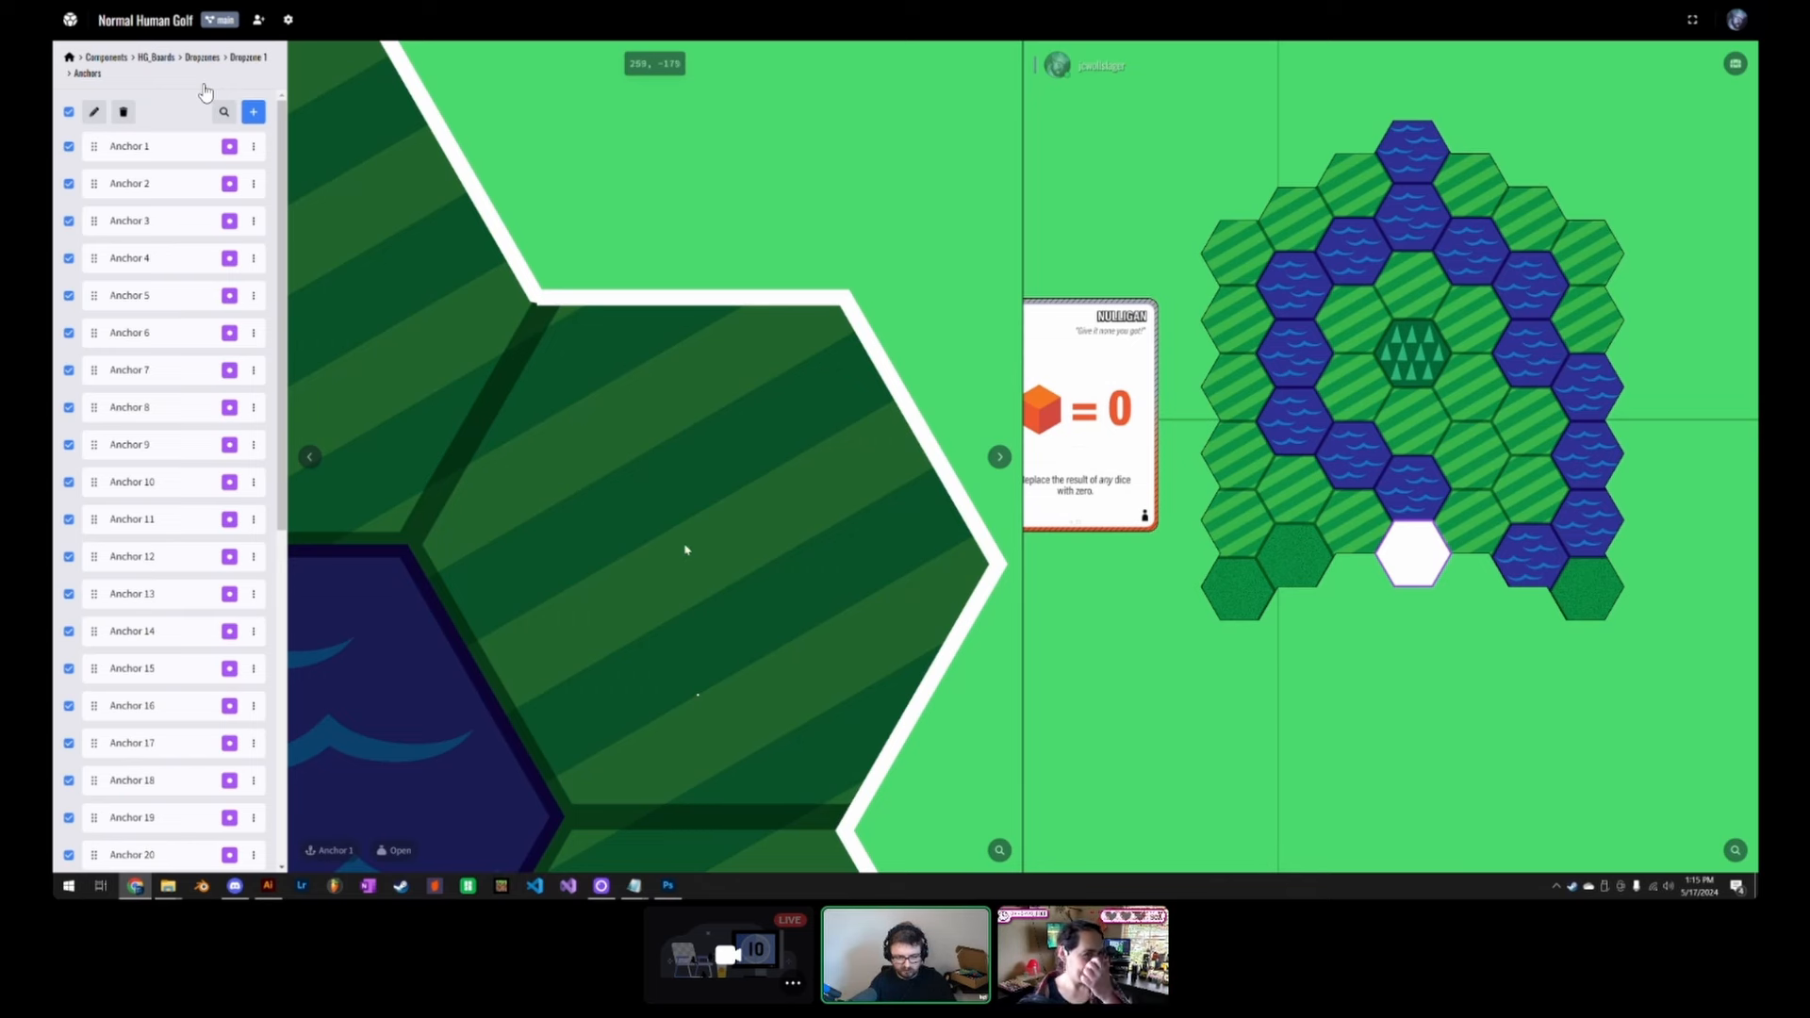
{"action": "scroll", "coordinate": [703, 561], "scroll_direction": "down", "scroll_amount": 10}
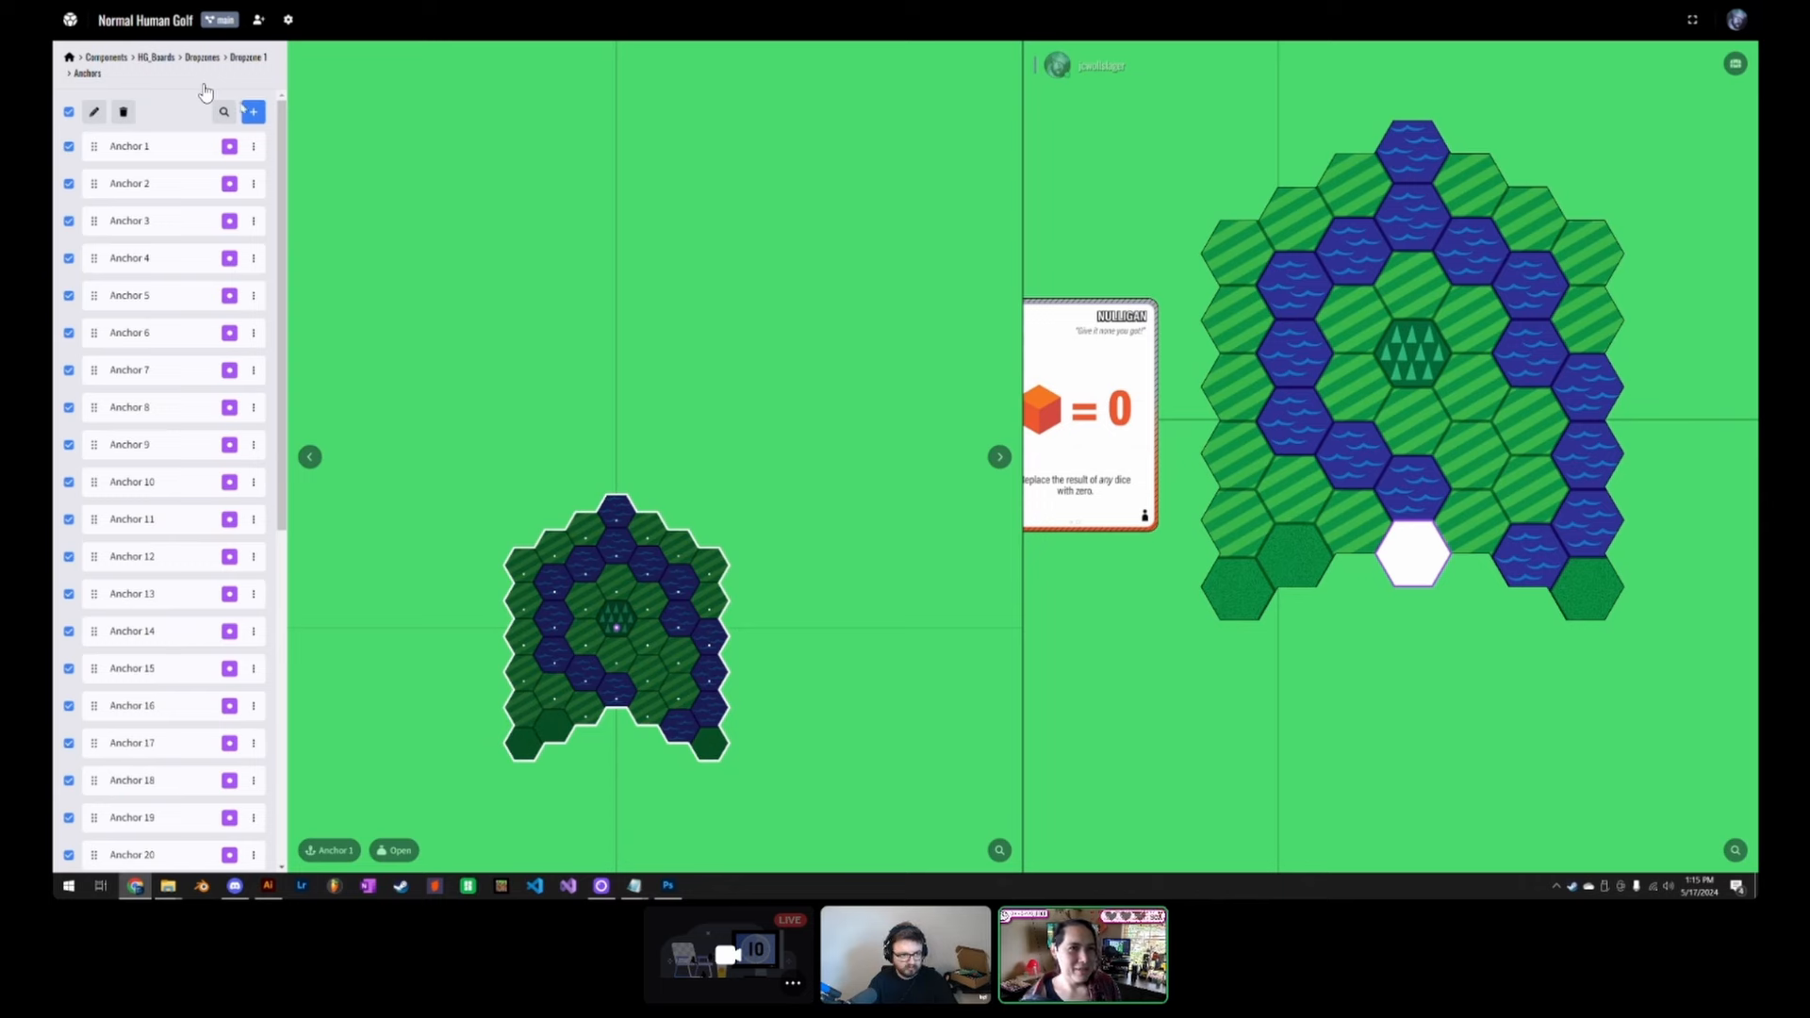
{"action": "left_click", "coordinate": [94, 112]}
{"action": "key", "text": "ctrl+a"}
{"action": "key", "text": "ctrl+v"}
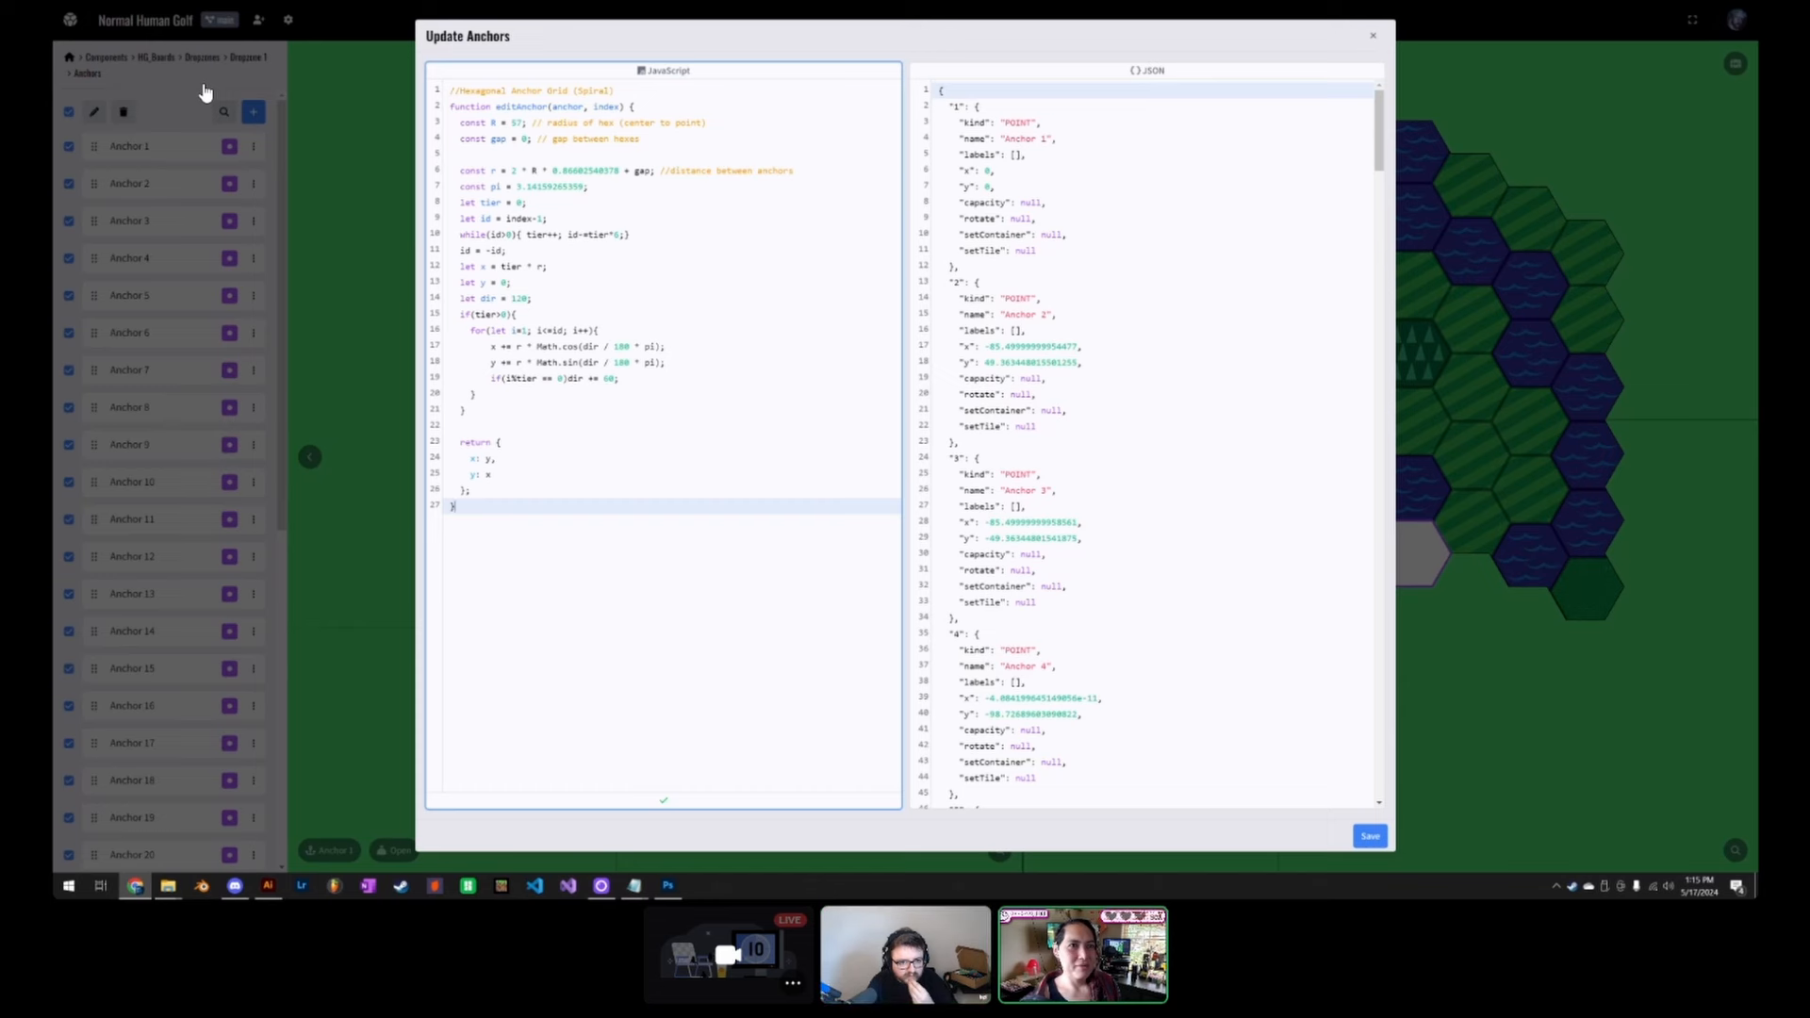
{"action": "double_click", "coordinate": [503, 283]}
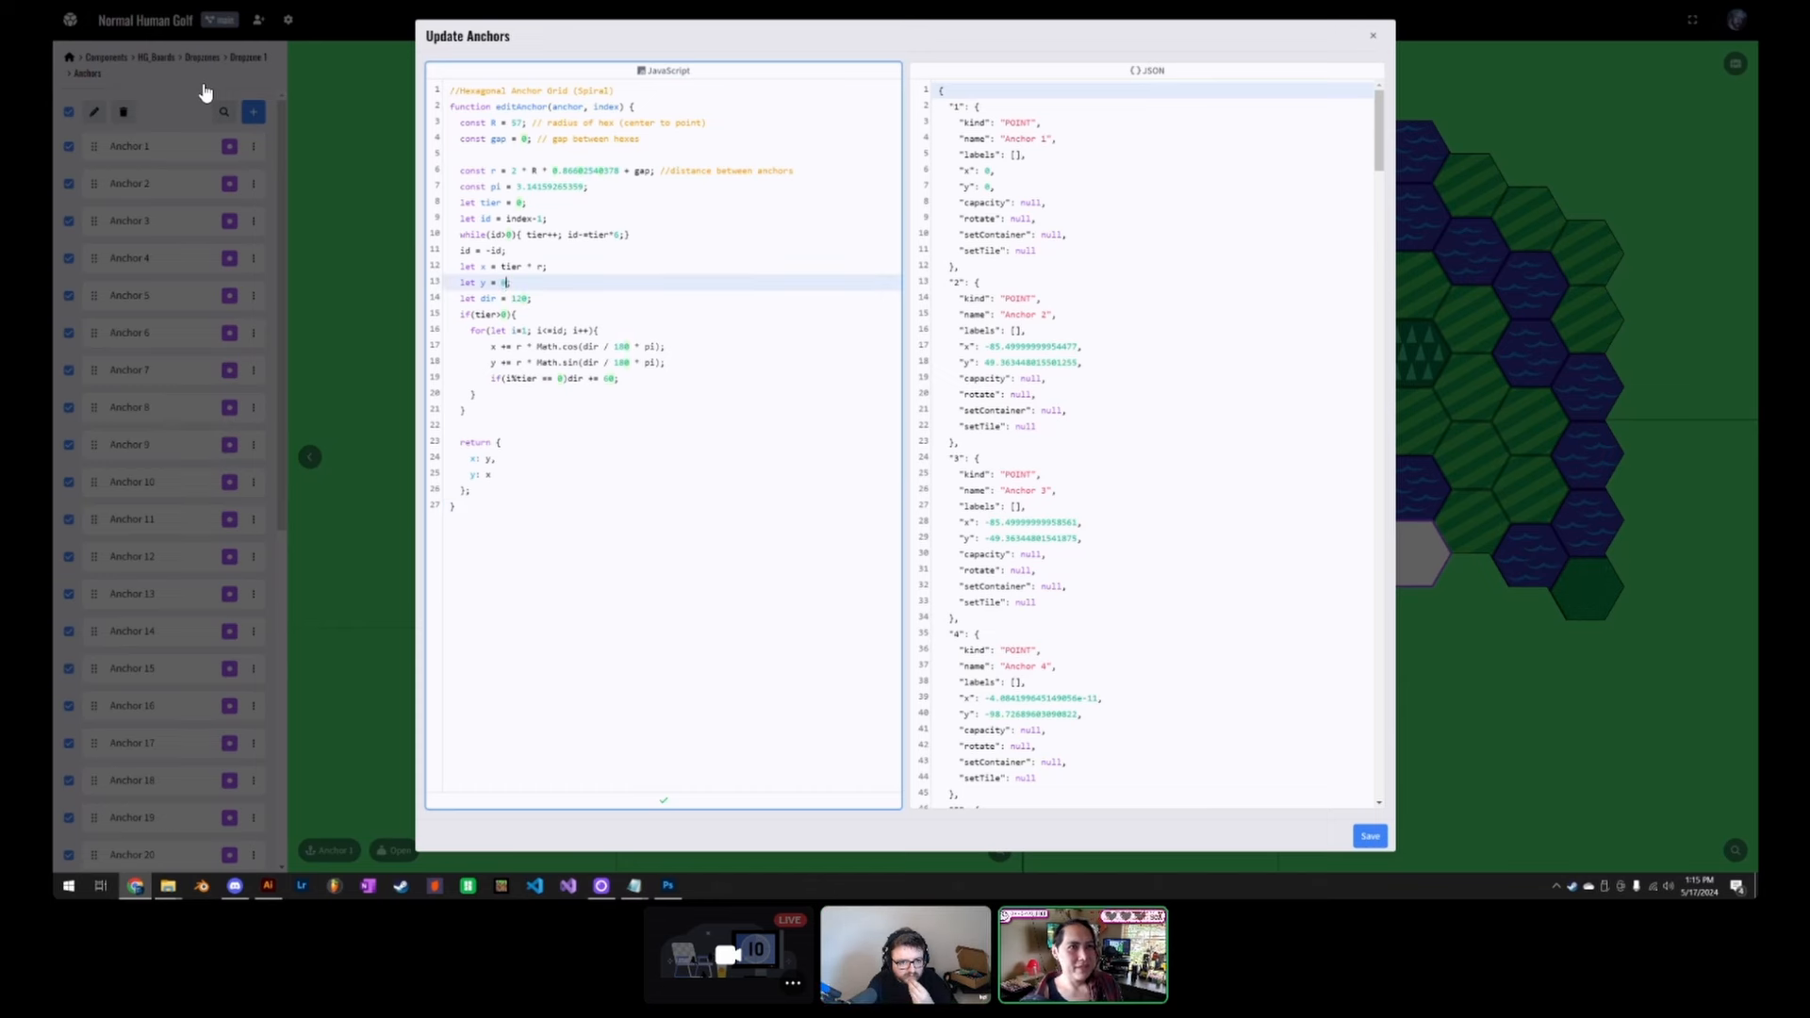
{"action": "left_click", "coordinate": [1372, 37]}
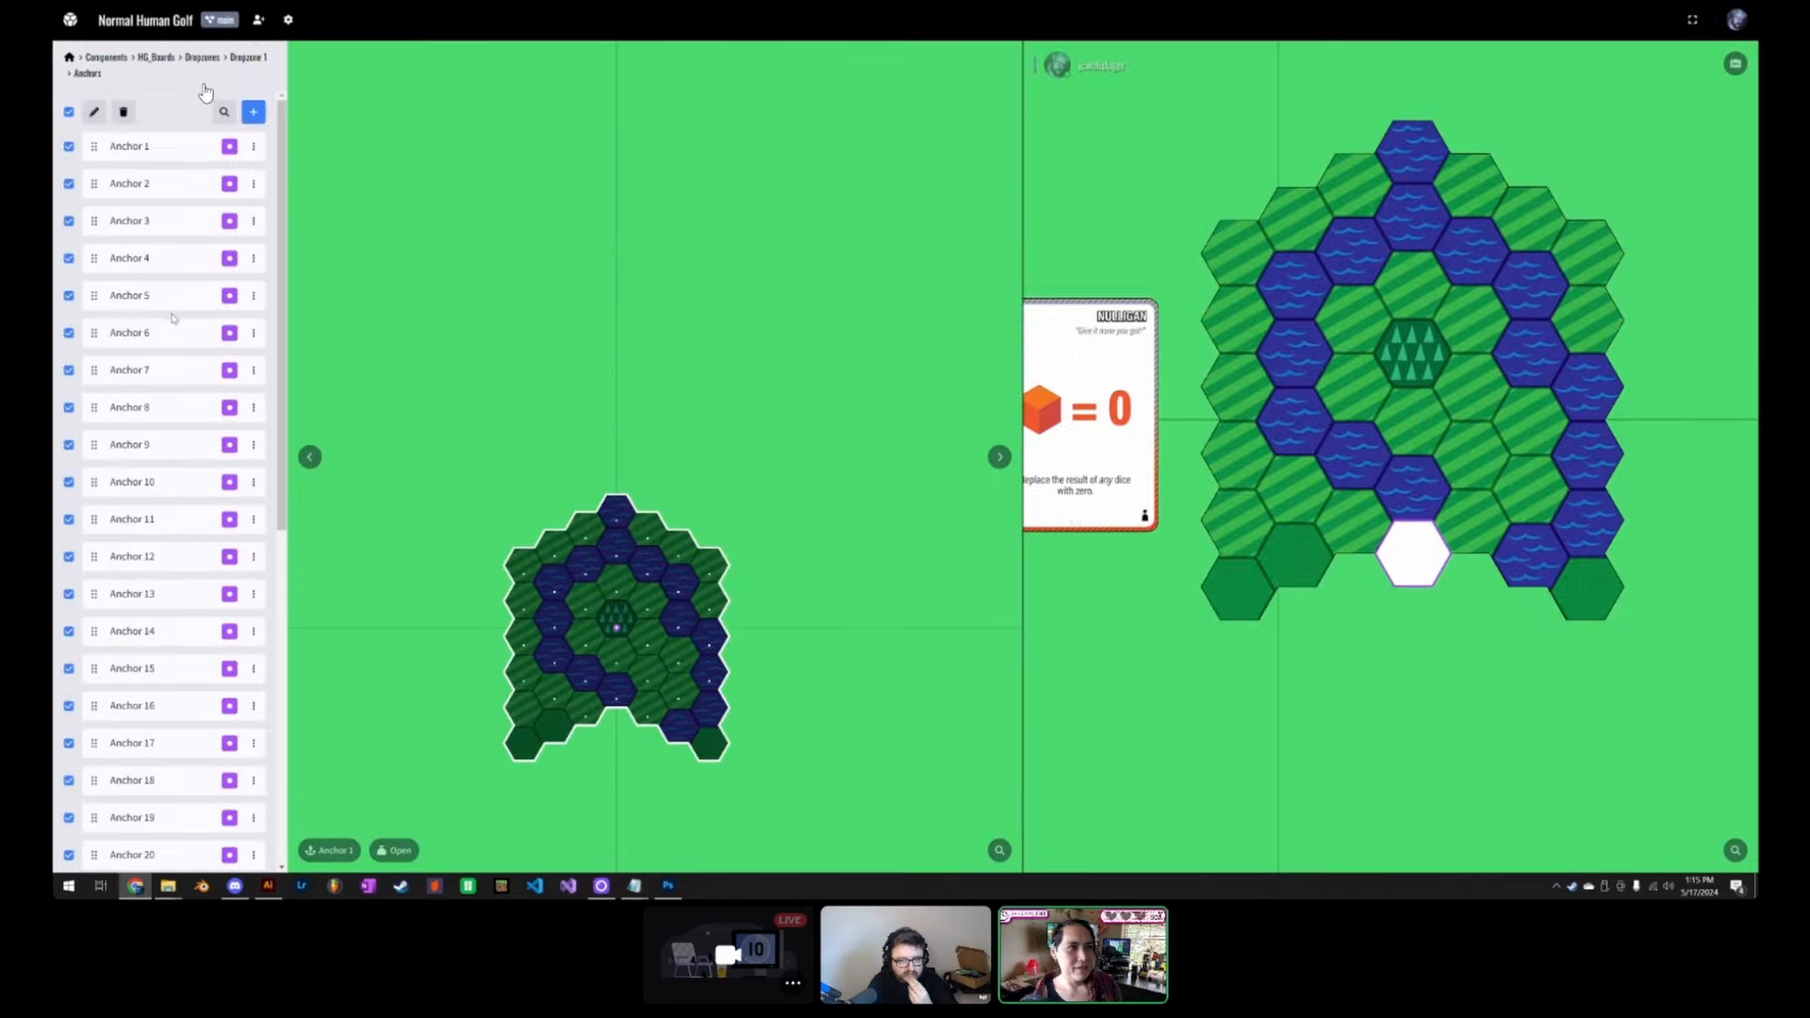
Step: Open a bulk update of all anchors and write an update function returning y: anchor.y + 10
{"action": "left_click_drag", "start_coordinate": [660, 613], "coordinate": [804, 443]}
{"action": "scroll", "coordinate": [804, 443], "scroll_direction": "up", "scroll_amount": 4}
{"action": "scroll", "coordinate": [811, 503], "scroll_direction": "down", "scroll_amount": 3}
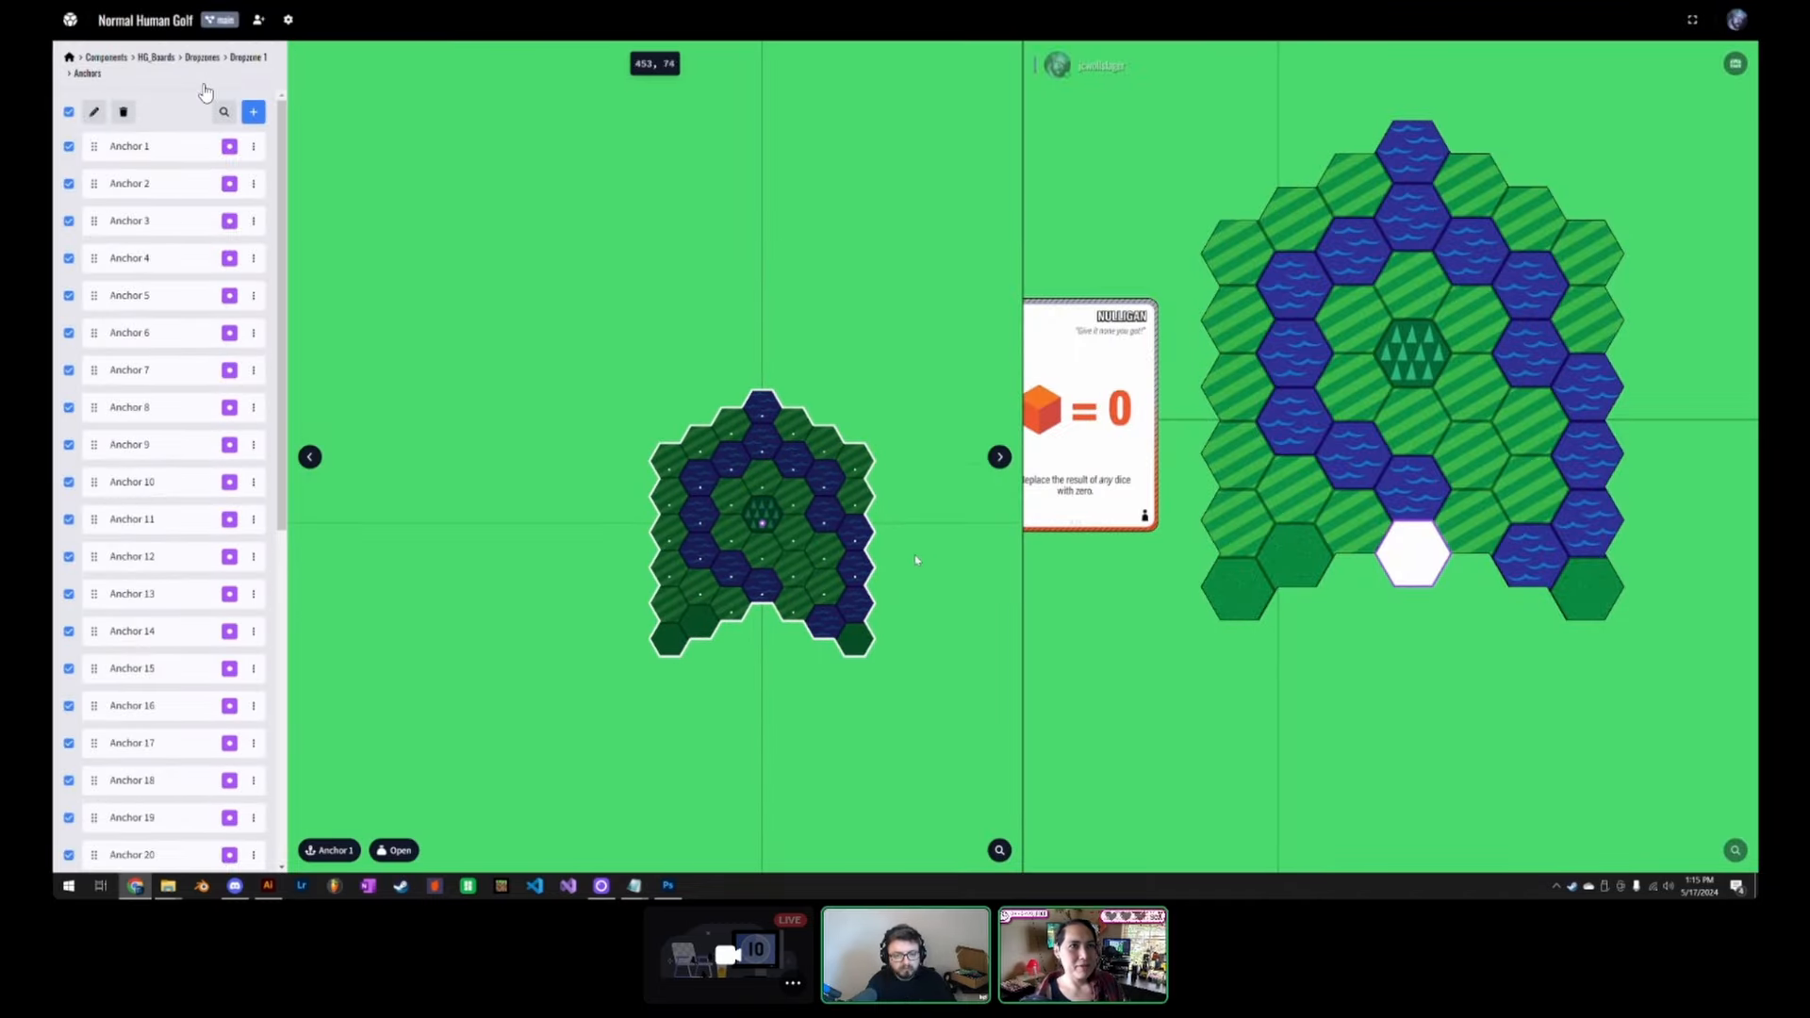
{"action": "scroll", "coordinate": [915, 563], "scroll_direction": "up", "scroll_amount": 4}
{"action": "left_click_drag", "start_coordinate": [947, 531], "coordinate": [968, 546]}
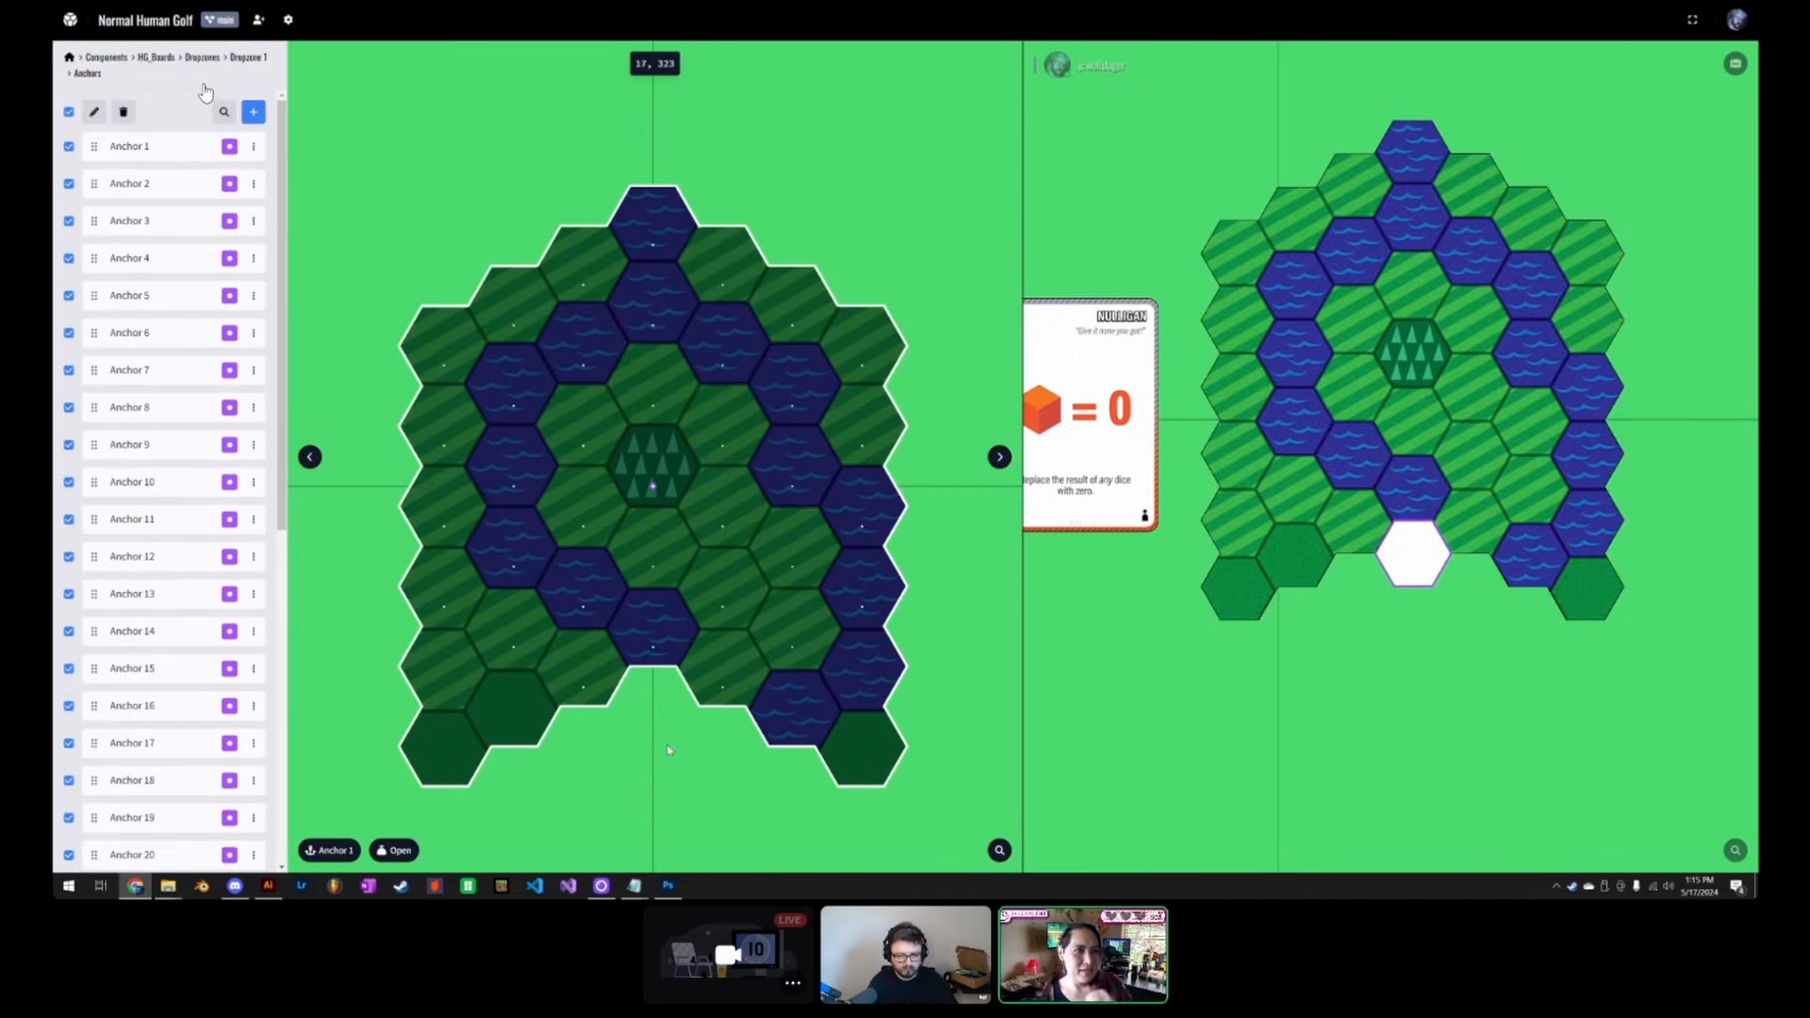
{"action": "left_click", "coordinate": [94, 113]}
{"action": "key", "text": "Up"}
{"action": "key", "text": "Up"}
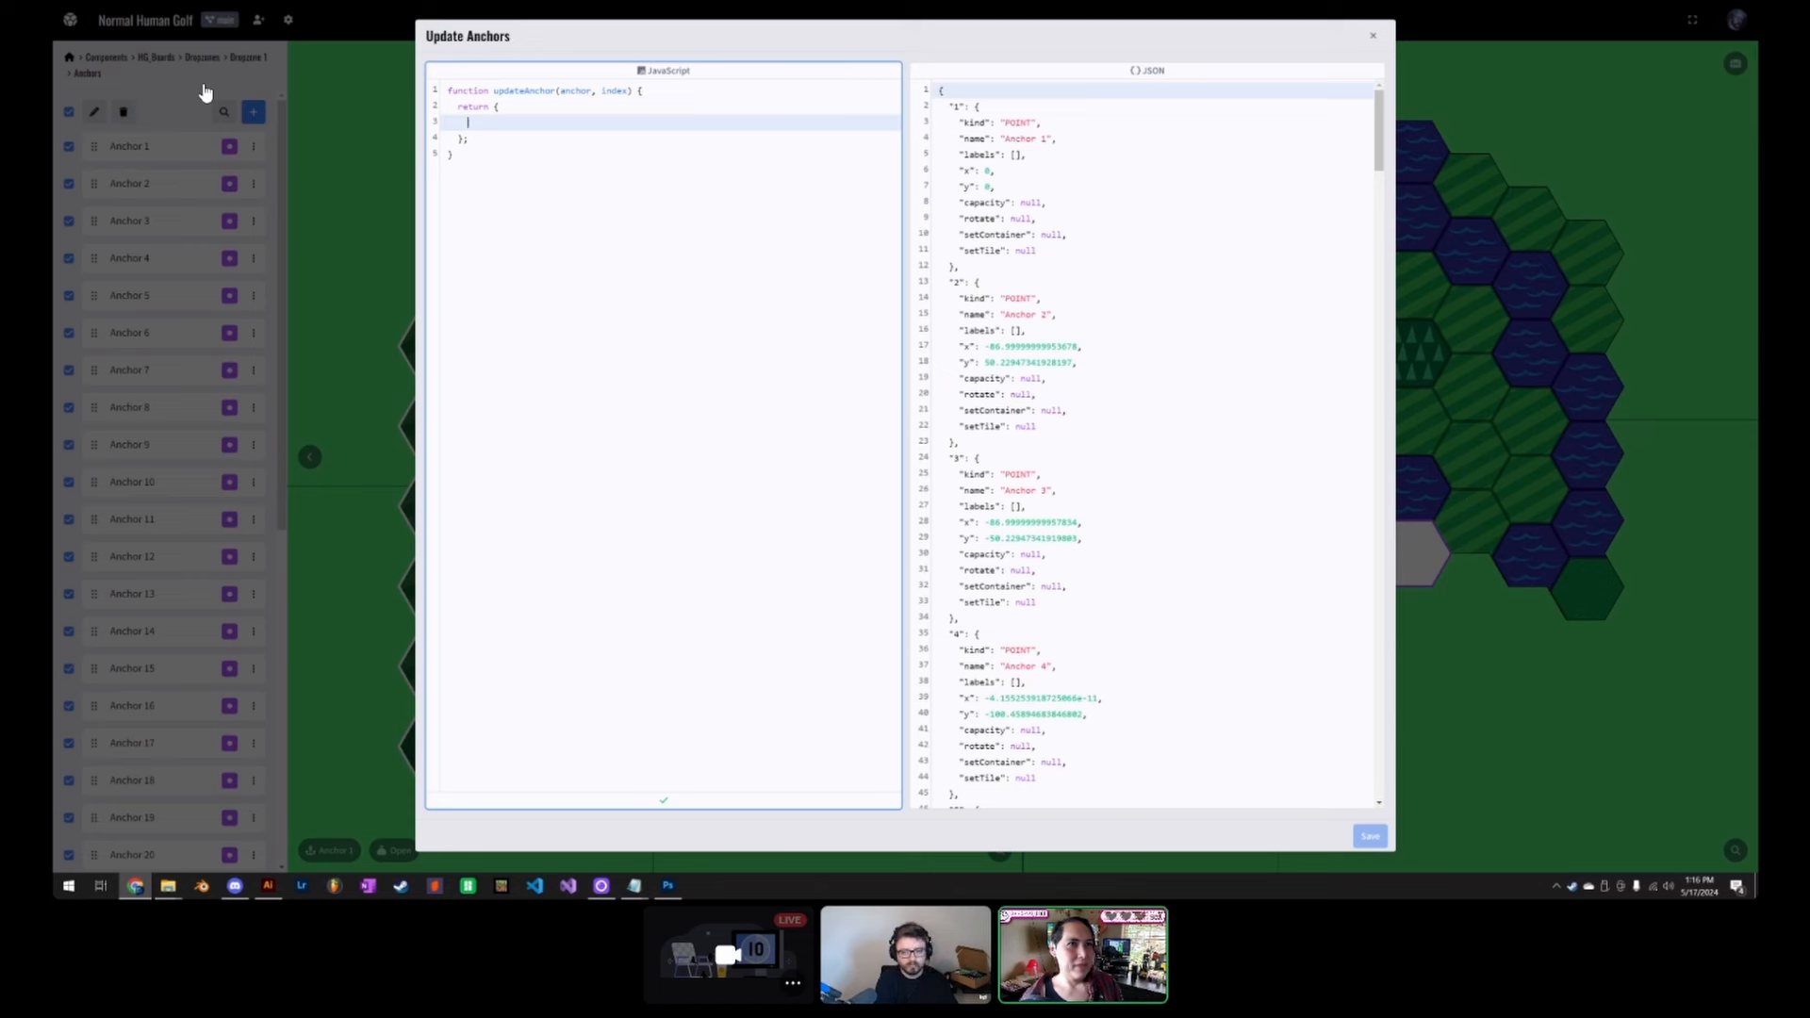
{"action": "type", "text": "y:"}
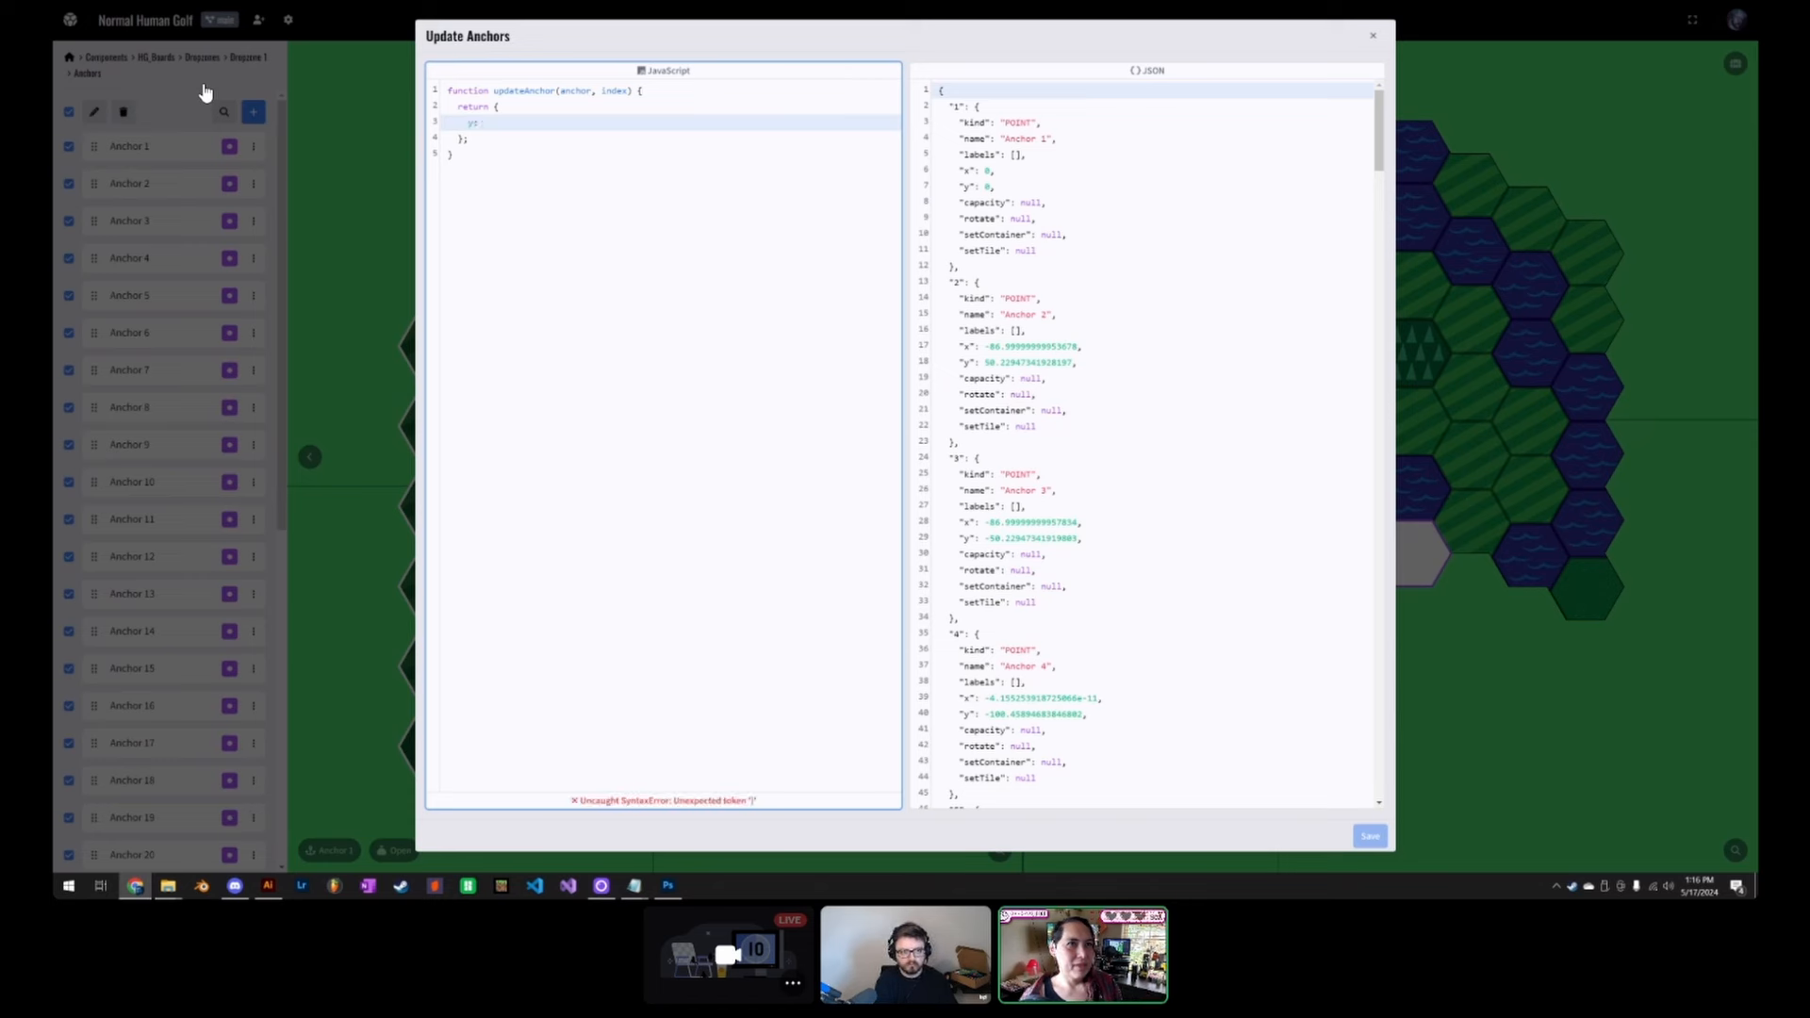
{"action": "type", "text": " y *"}
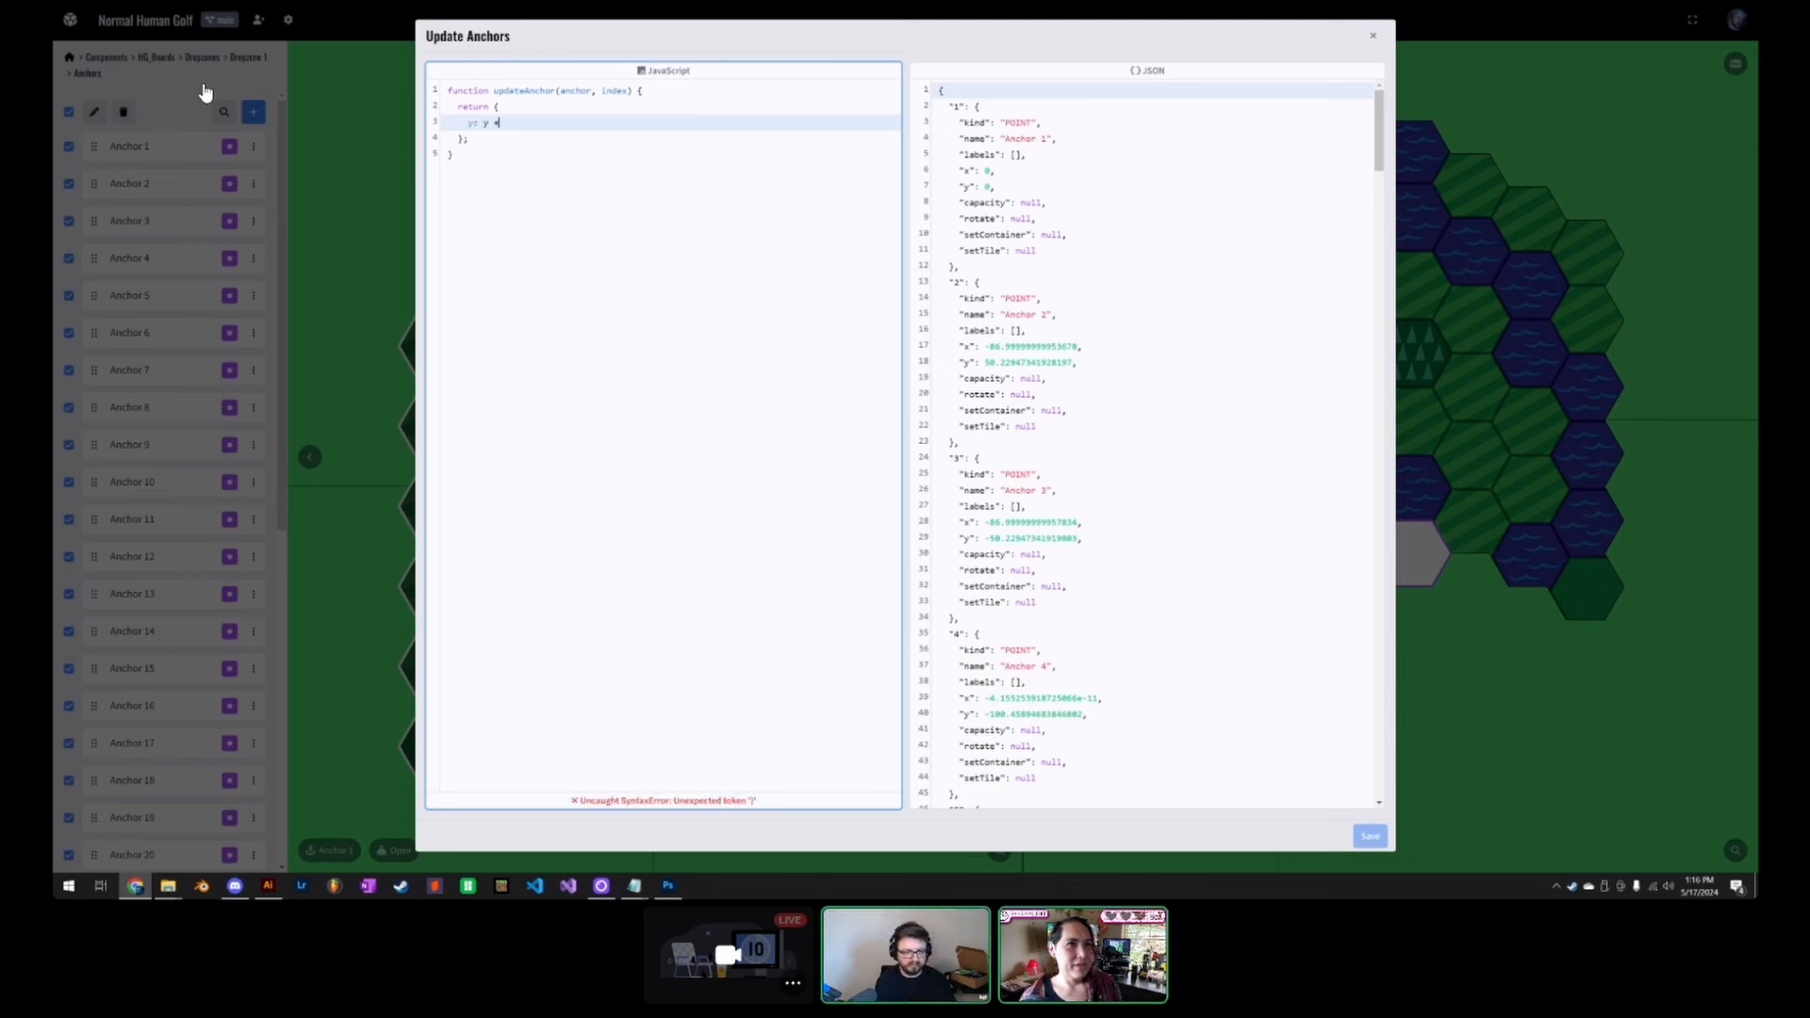
{"action": "key", "text": "BackSpace"}
{"action": "key", "text": "BackSpace"}
{"action": "key", "text": "BackSpace"}
{"action": "key", "text": "BackSpace"}
{"action": "type", "text": "anchor."}
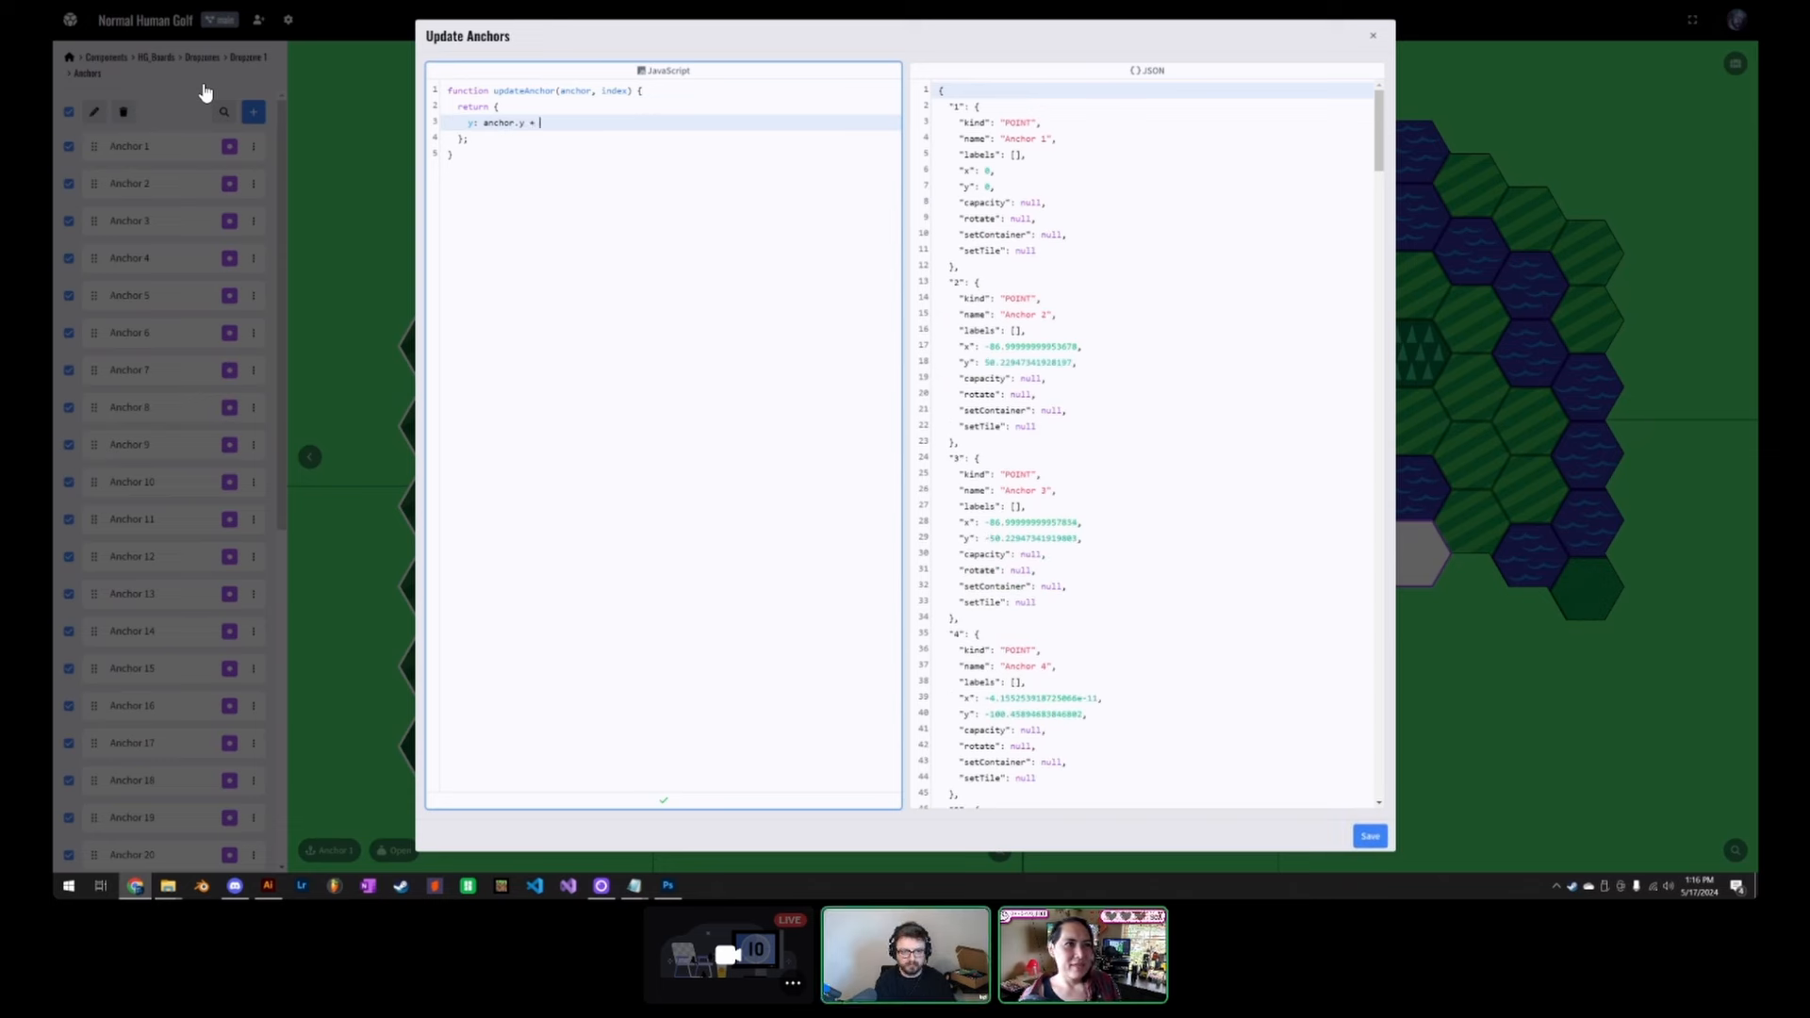
{"action": "type", "text": "y + 10;"}
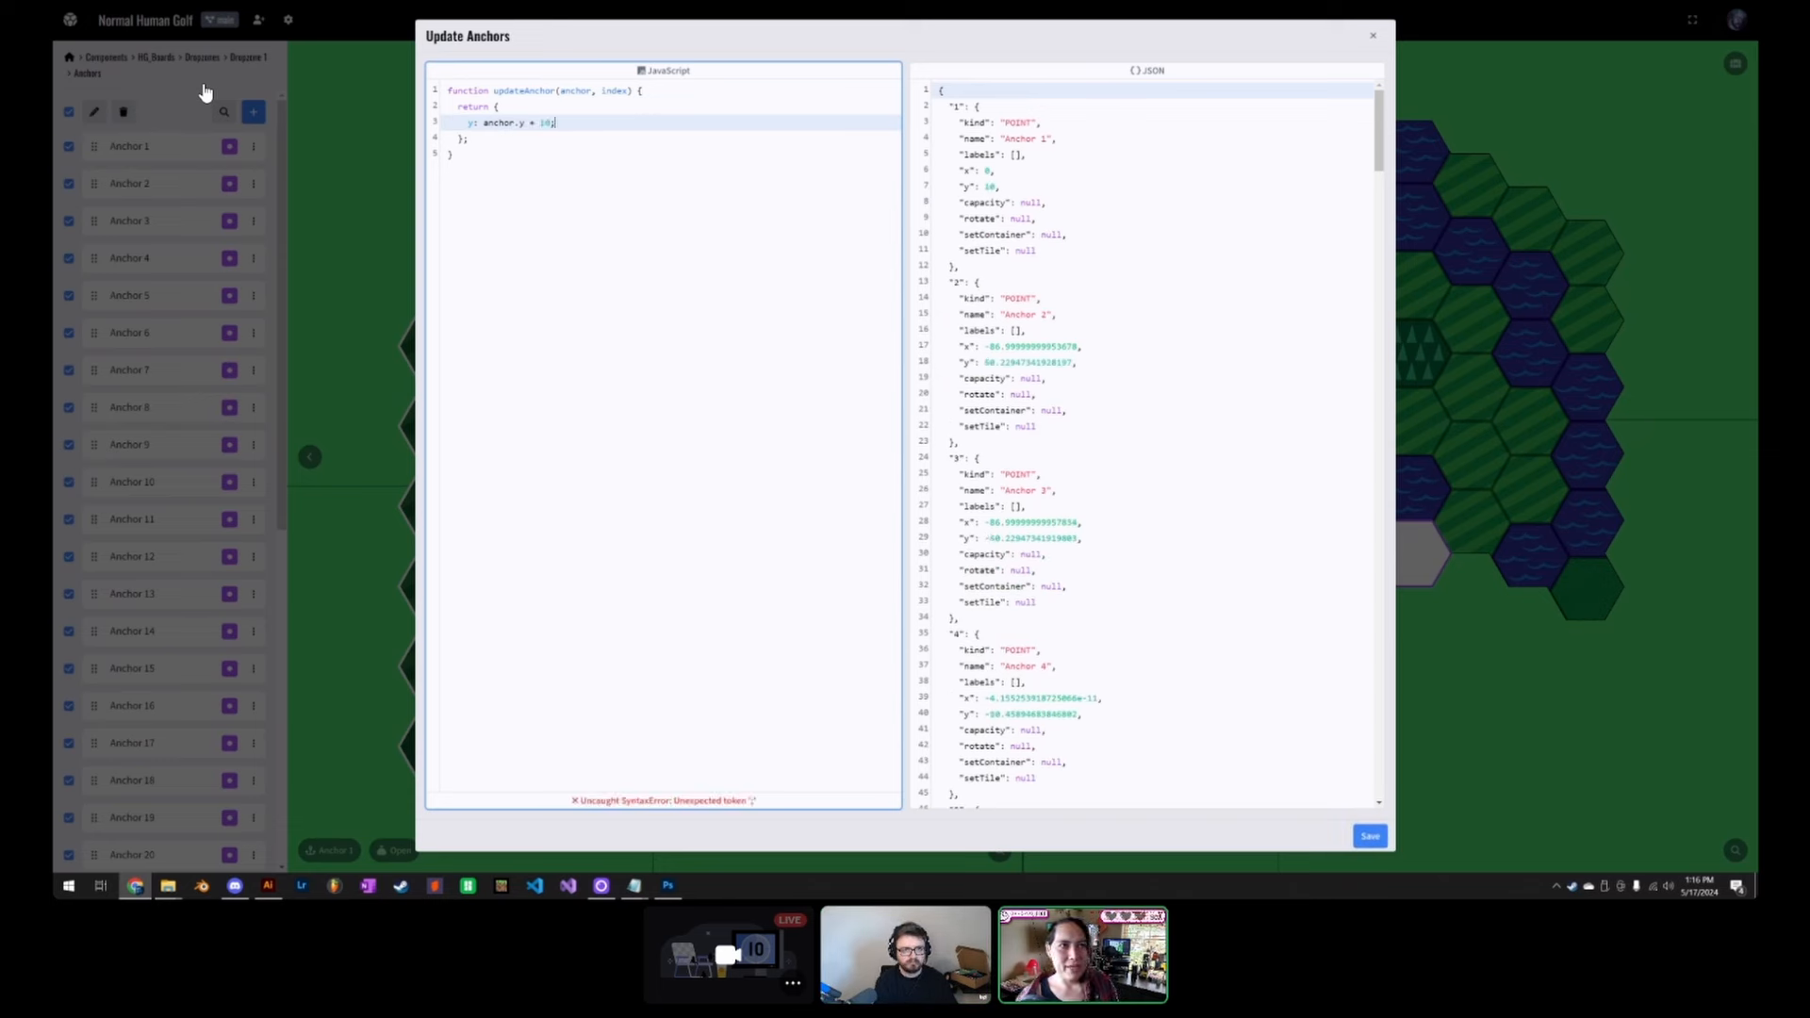
{"action": "key", "text": "BackSpace"}
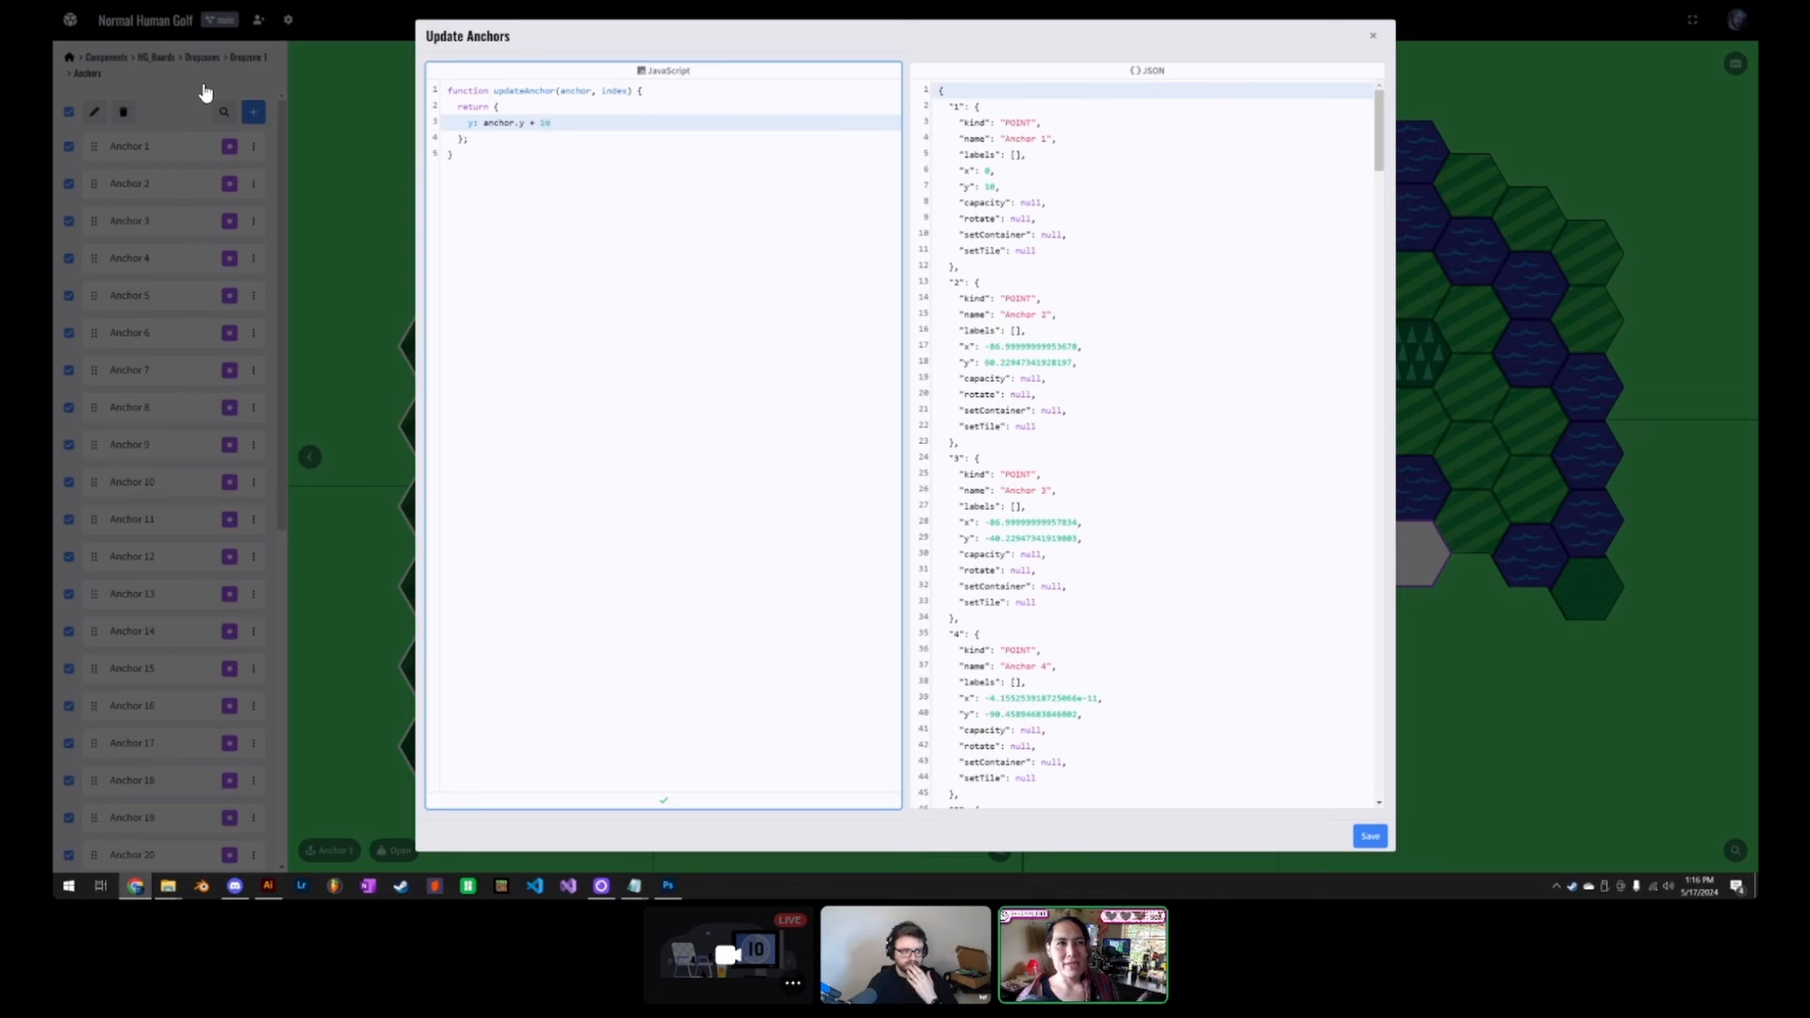
Step: Change the function's return value to anchor.y - 10, copy the whole function, and save the anchor update
{"action": "key", "text": "BackSpace"}
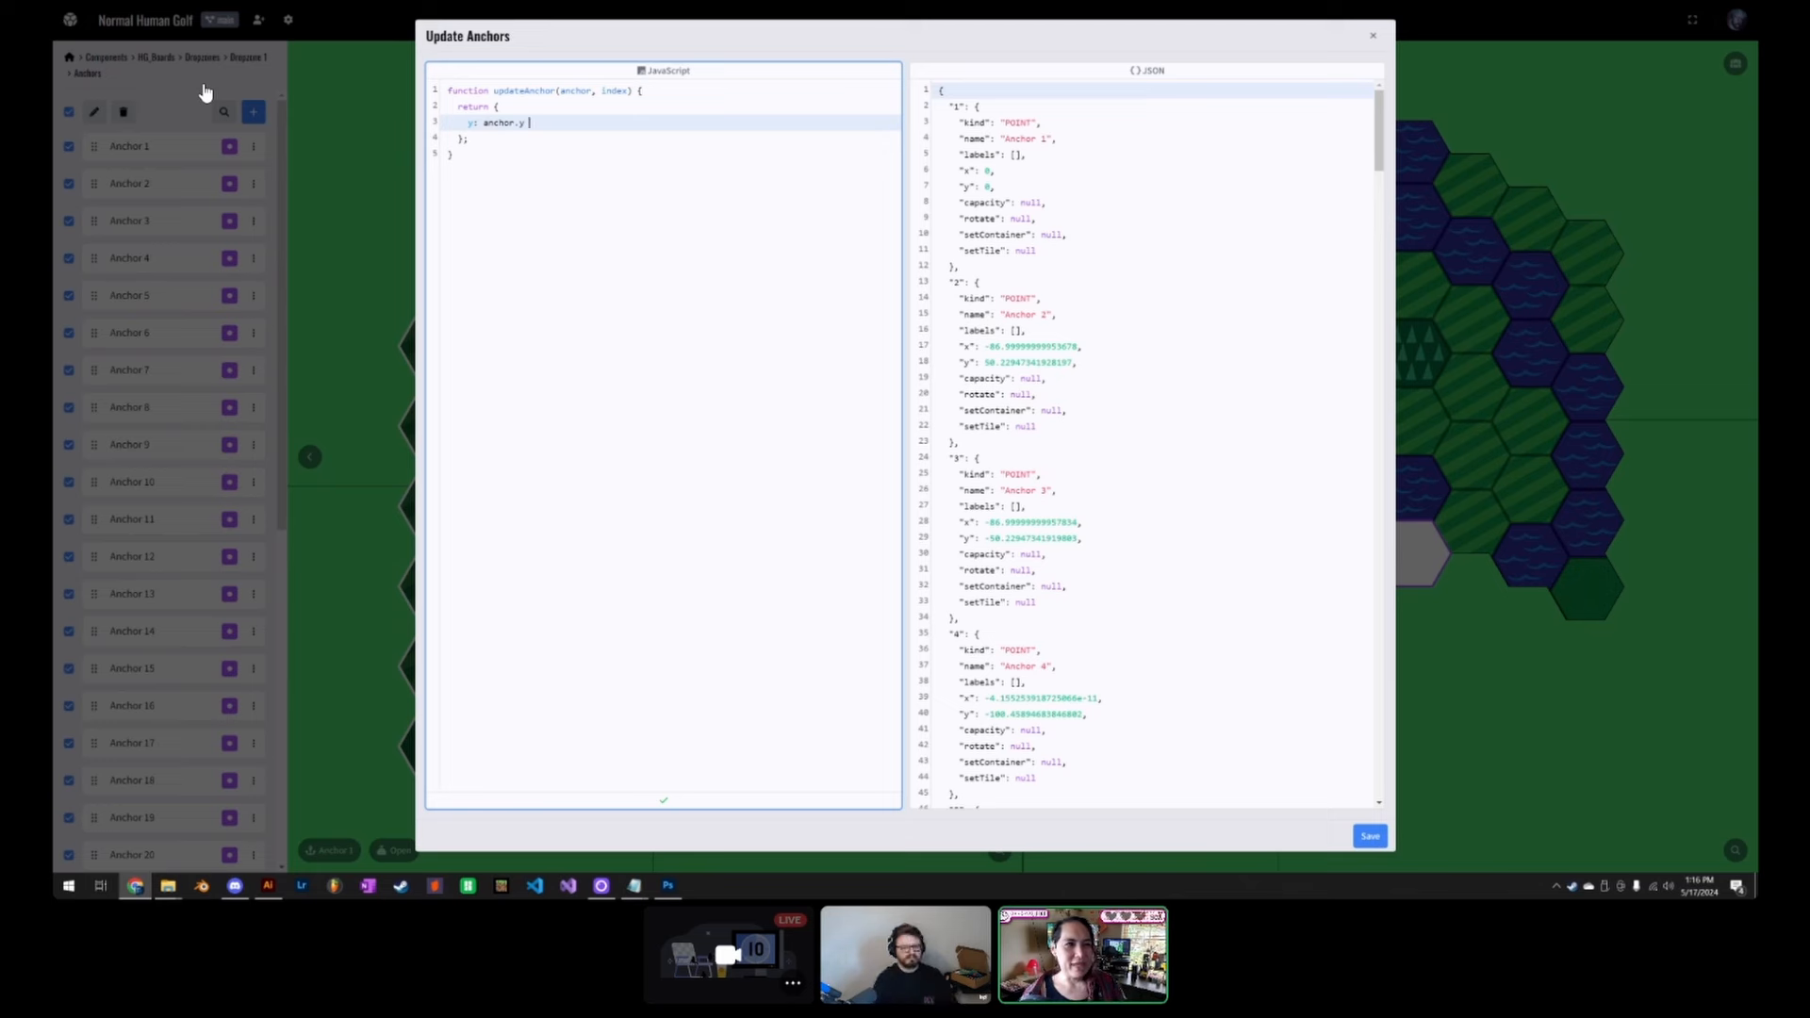
{"action": "type", "text": "-190"}
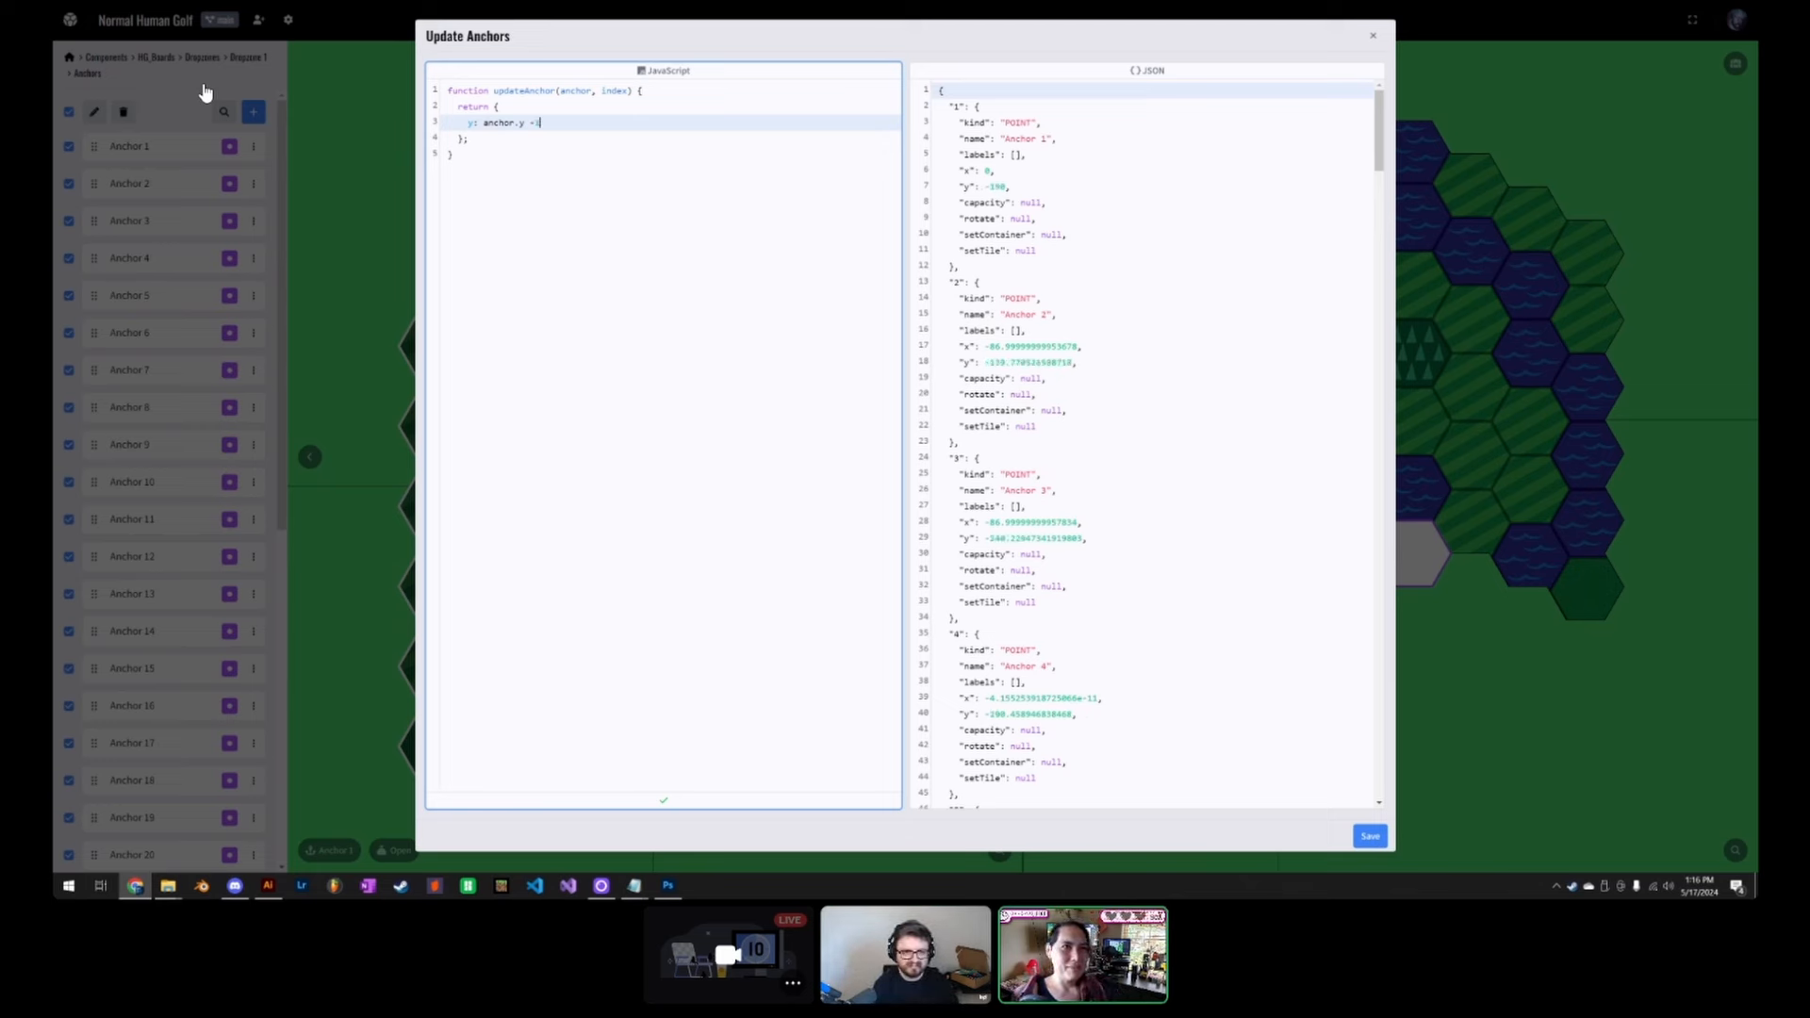
{"action": "type", "text": "0"}
{"action": "key", "text": "Left"}
{"action": "key", "text": "Left"}
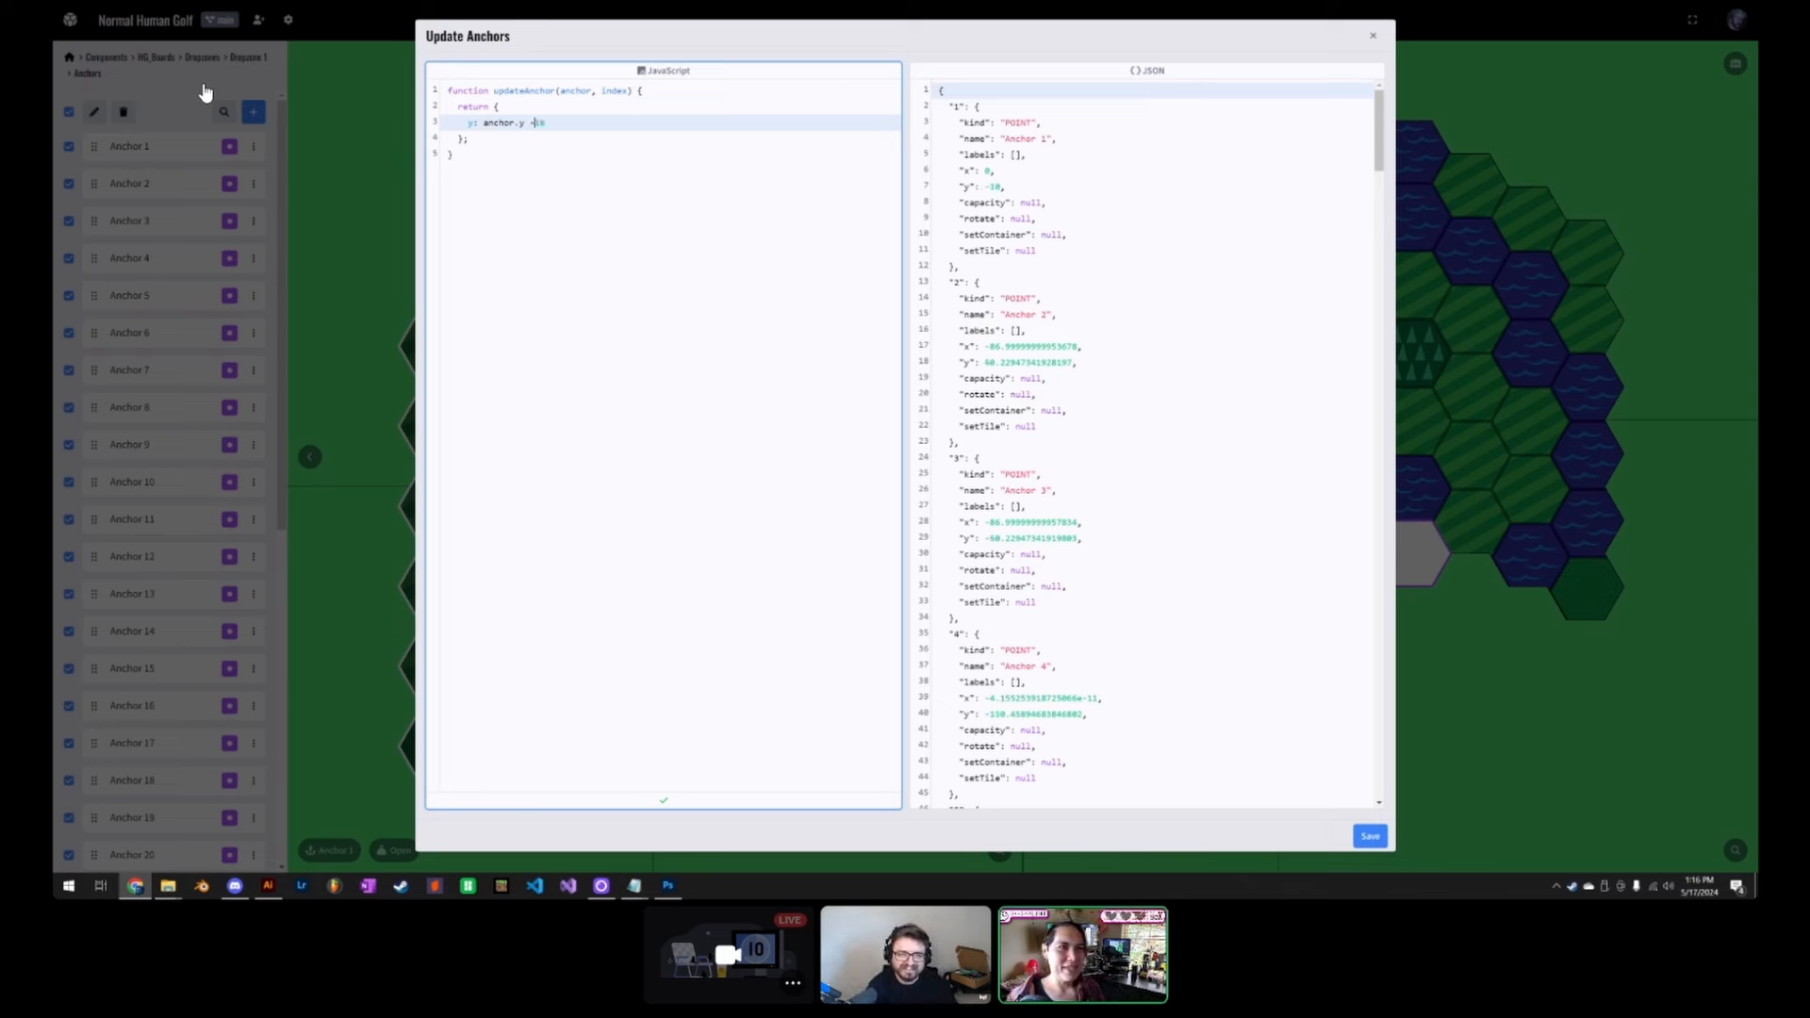
{"action": "key", "text": "ctrl+End"}
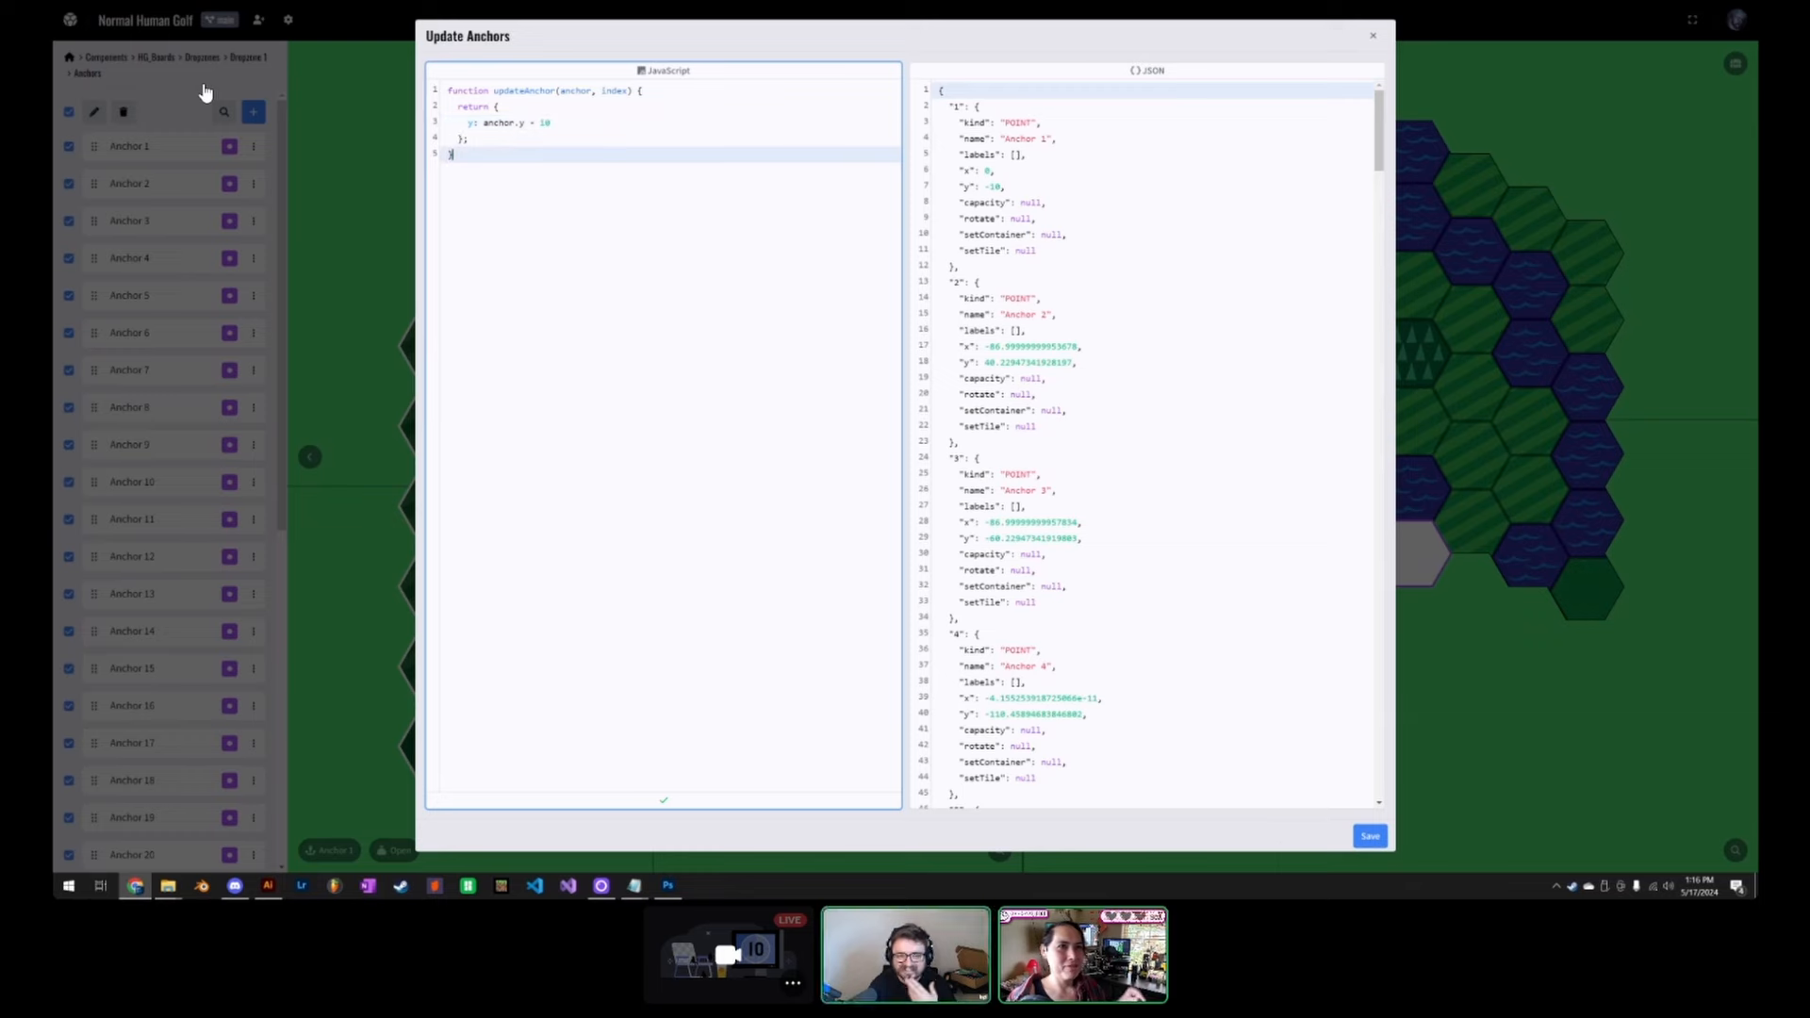
{"action": "key", "text": "ctrl+a"}
{"action": "key", "text": "ctrl+c"}
{"action": "left_click", "coordinate": [1374, 840]}
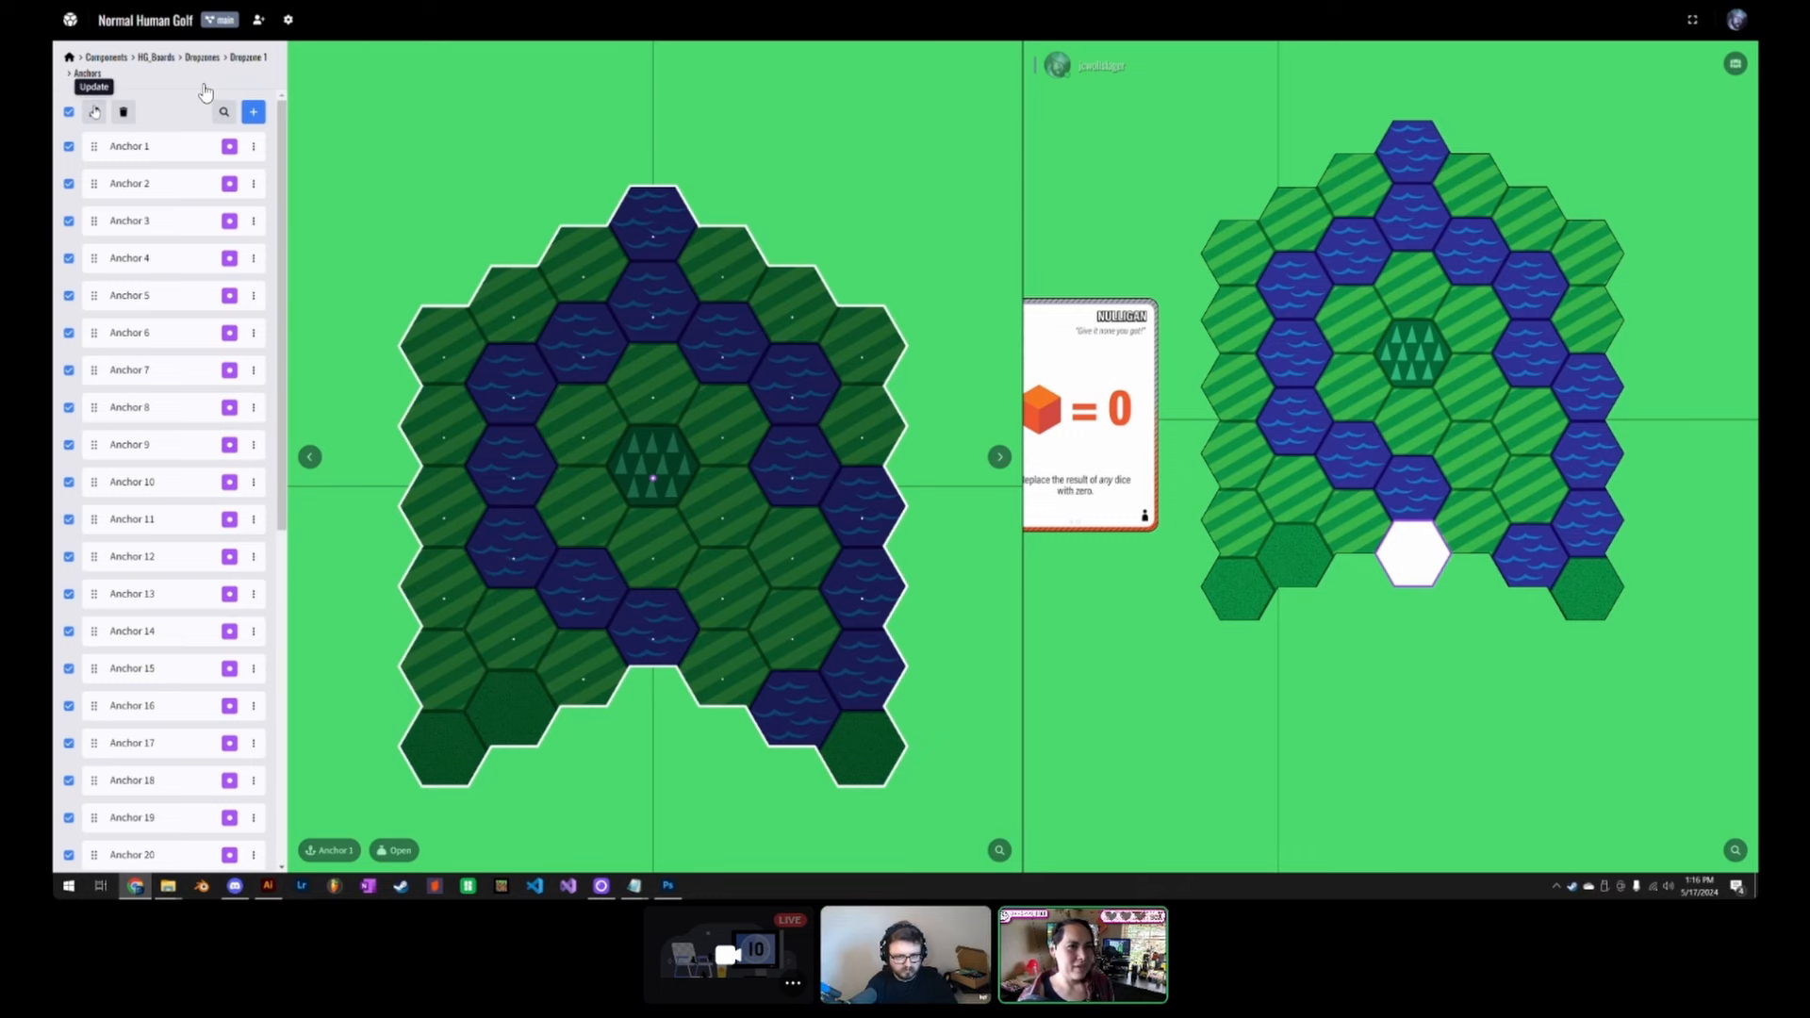
Step: Reuse the copied function in another bulk anchor update with the offset set to anchor.y - 20, copy it, and save
{"action": "left_click", "coordinate": [95, 112]}
{"action": "key", "text": "ctrl+a"}
{"action": "key", "text": "ctrl+v"}
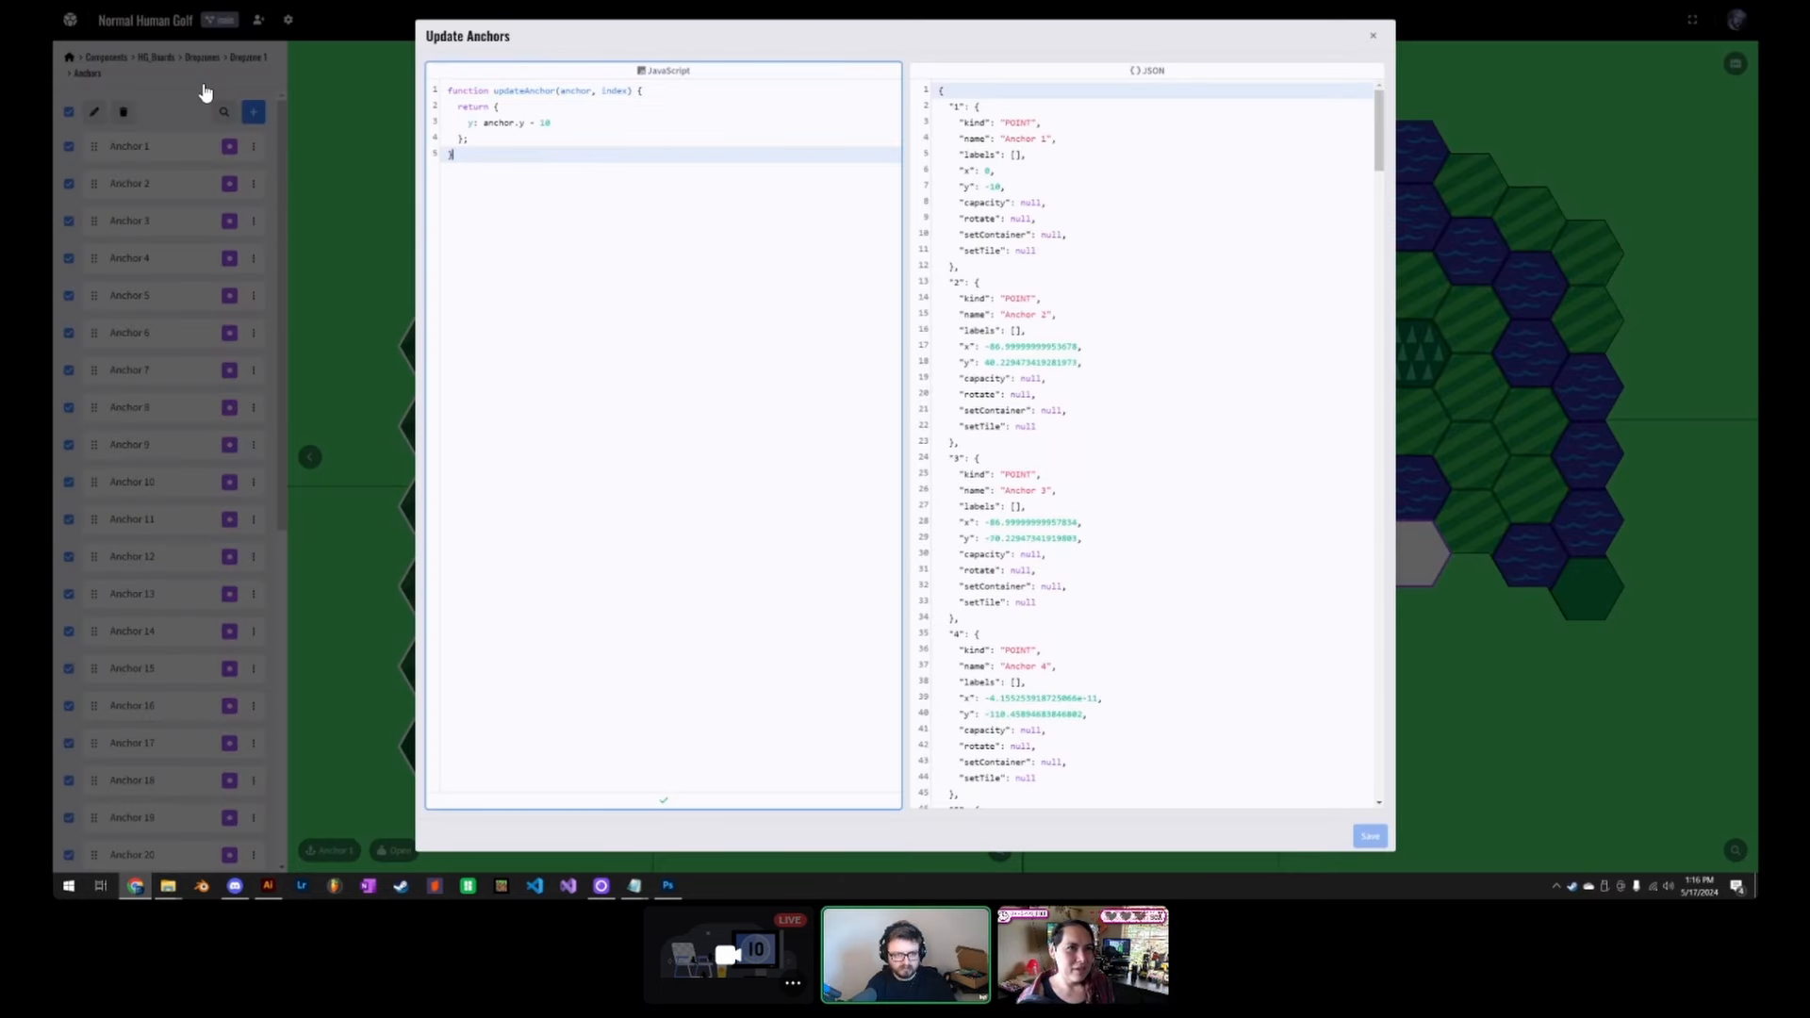
{"action": "double_click", "coordinate": [545, 123]}
{"action": "type", "text": "20"}
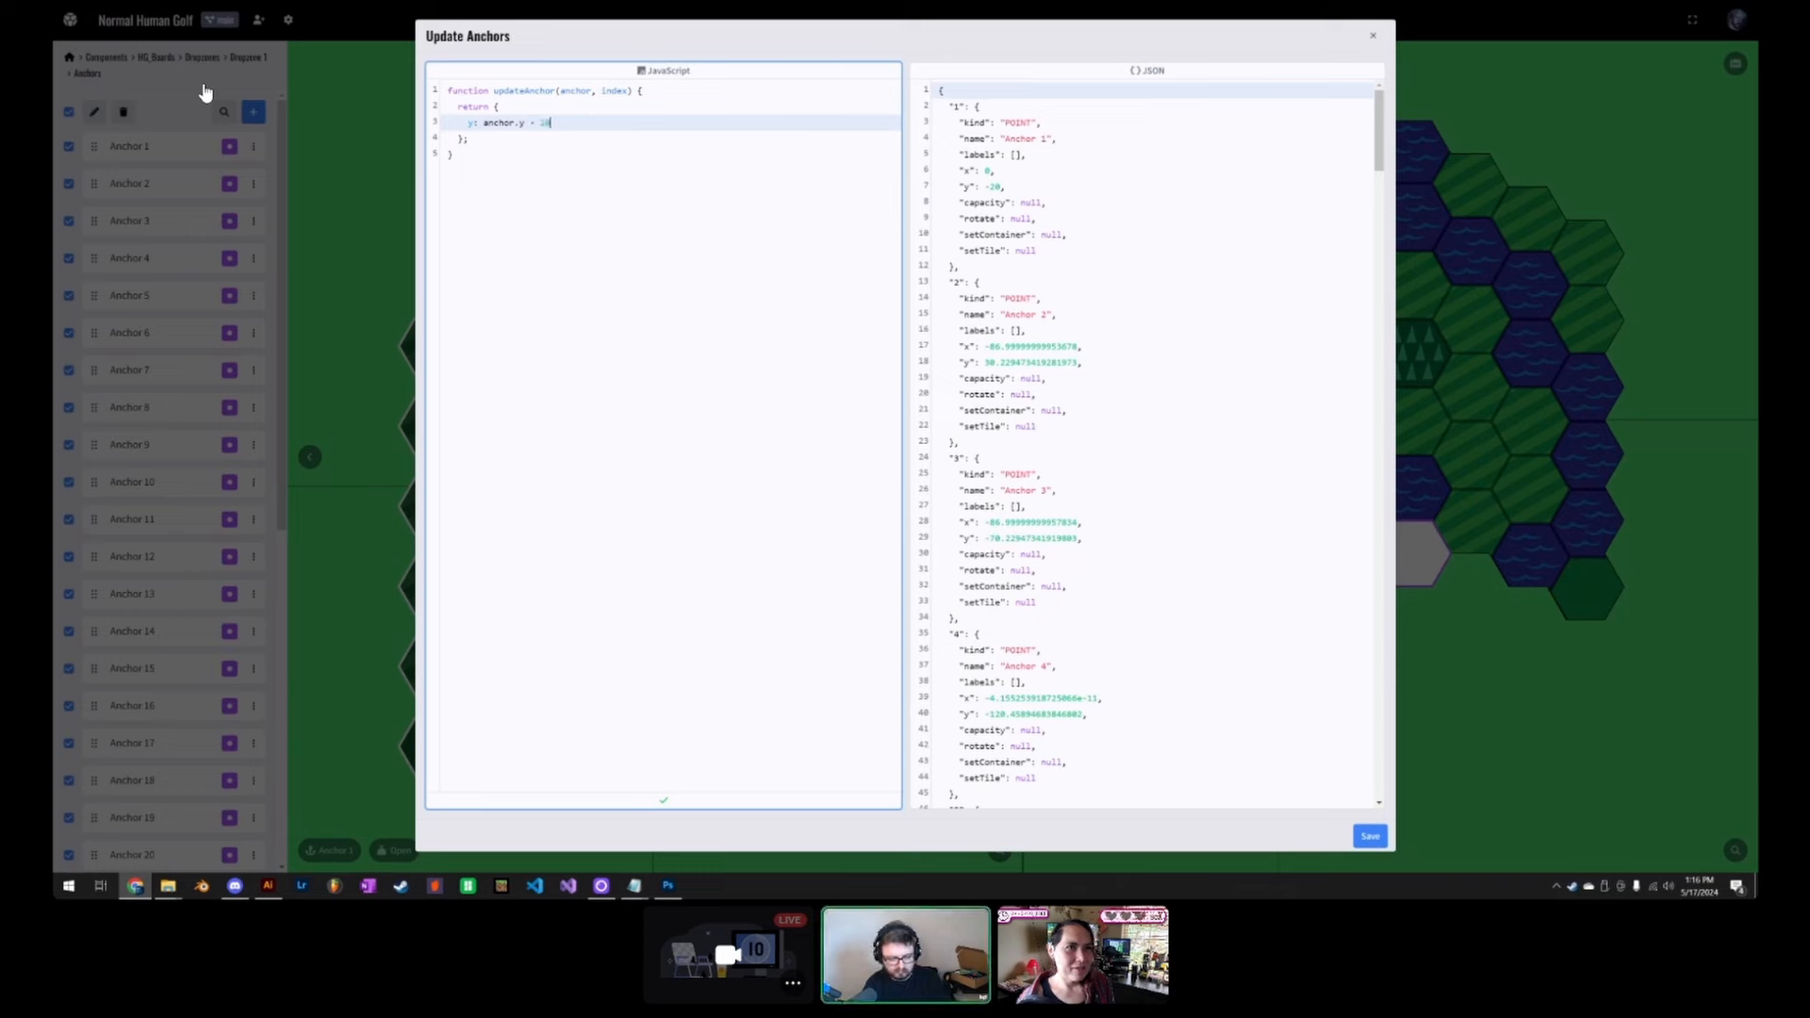
{"action": "key", "text": "ctrl+a"}
{"action": "key", "text": "ctrl+c"}
{"action": "left_click", "coordinate": [1370, 837]}
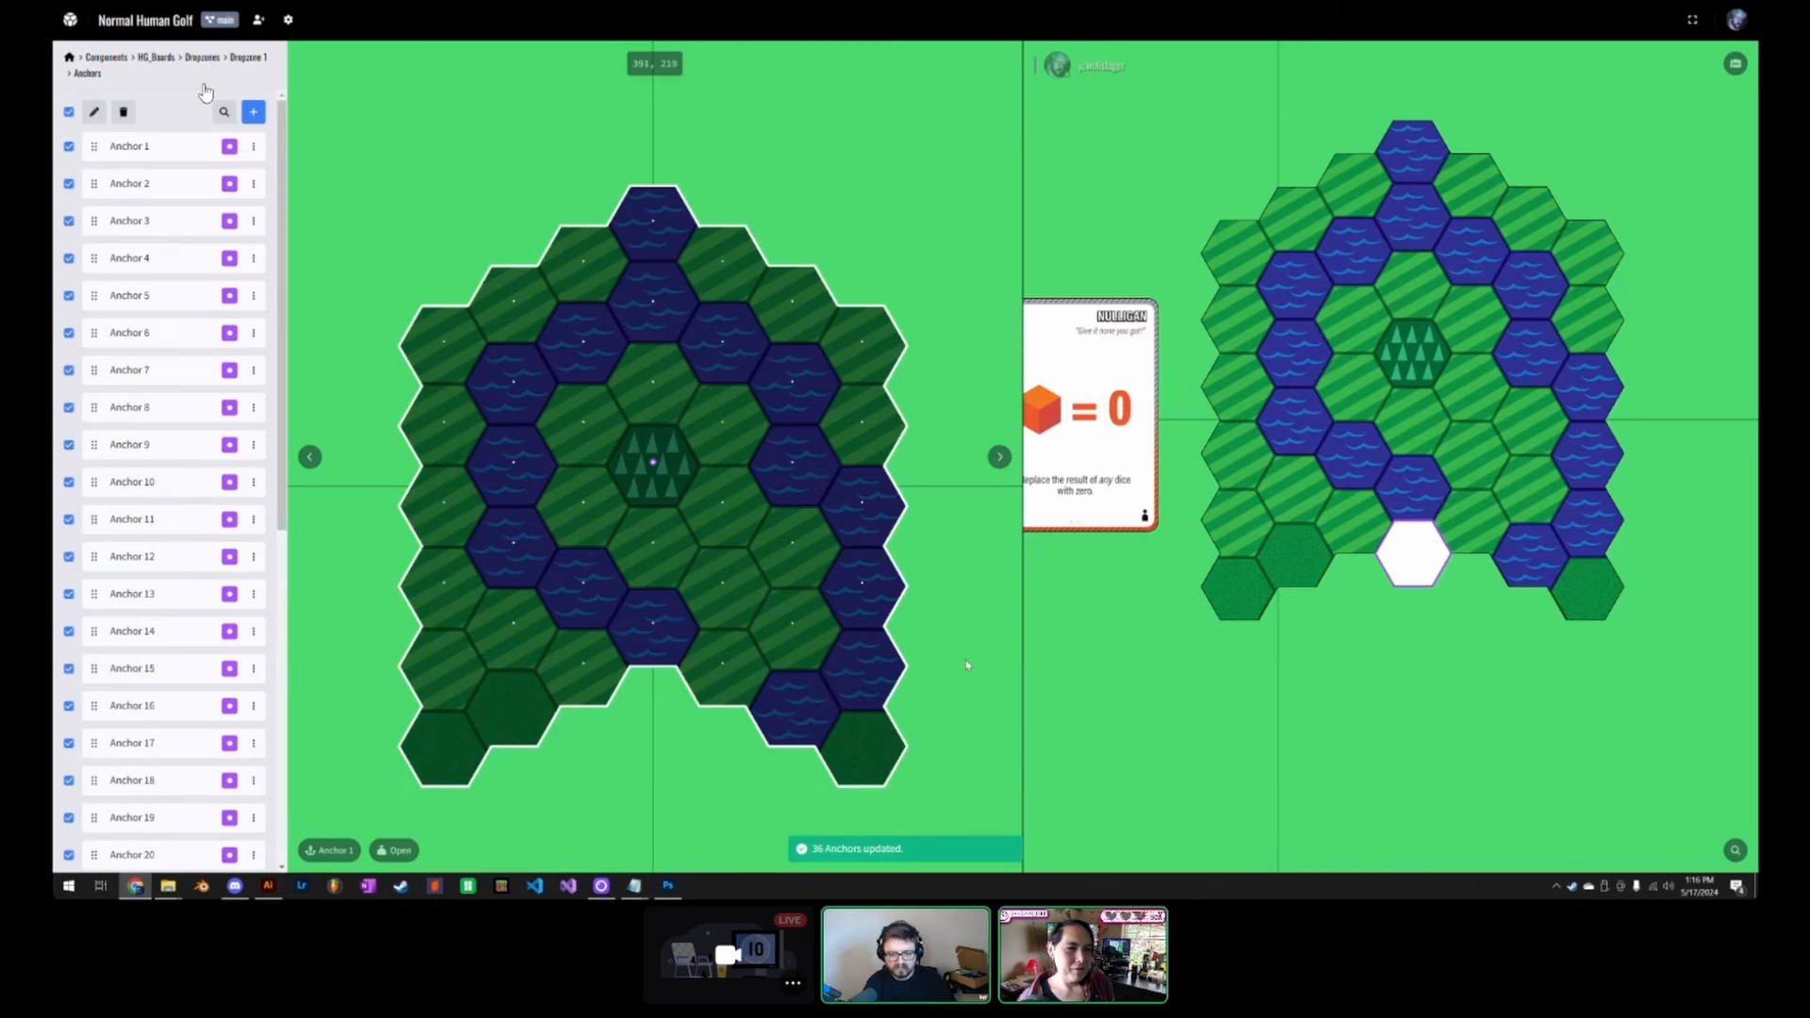
Step: Bulk-update all anchors once more with y: anchor.y + 5 and save
{"action": "left_click", "coordinate": [94, 112]}
{"action": "left_click", "coordinate": [453, 155]}
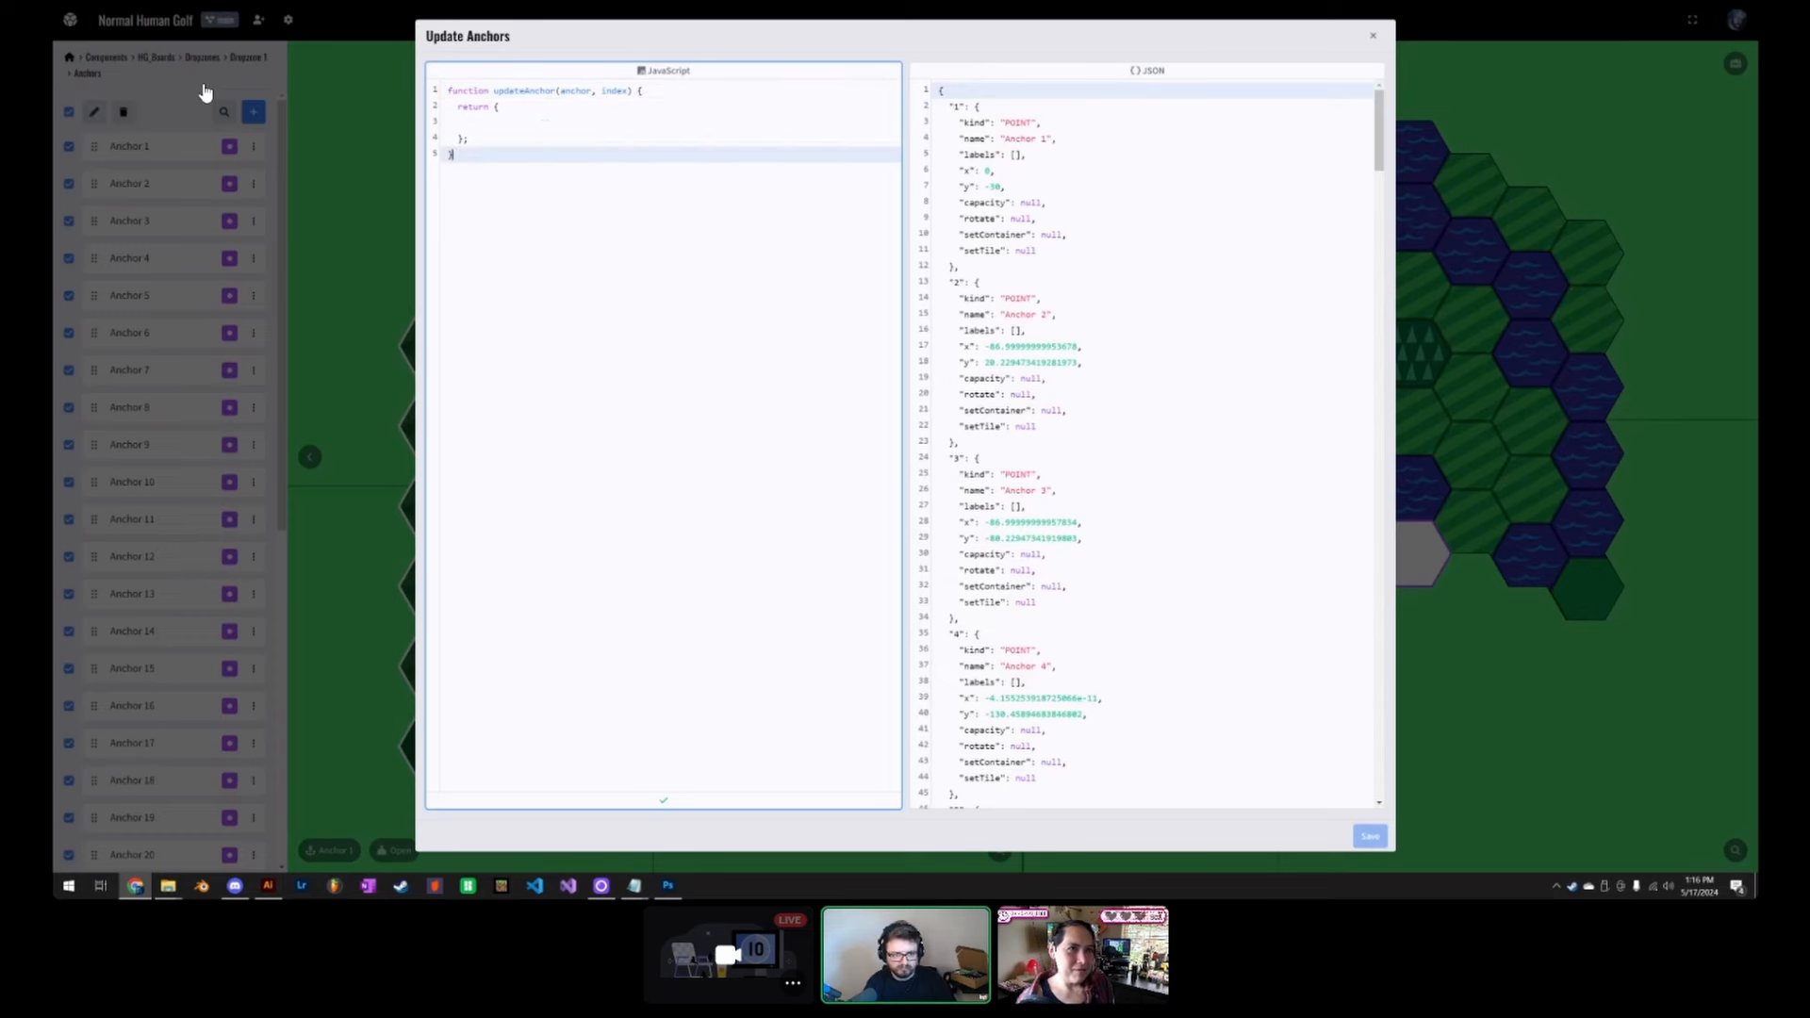
{"action": "key", "text": "ctrl+a"}
{"action": "key", "text": "ctrl+v"}
{"action": "key", "text": "ctrl+z"}
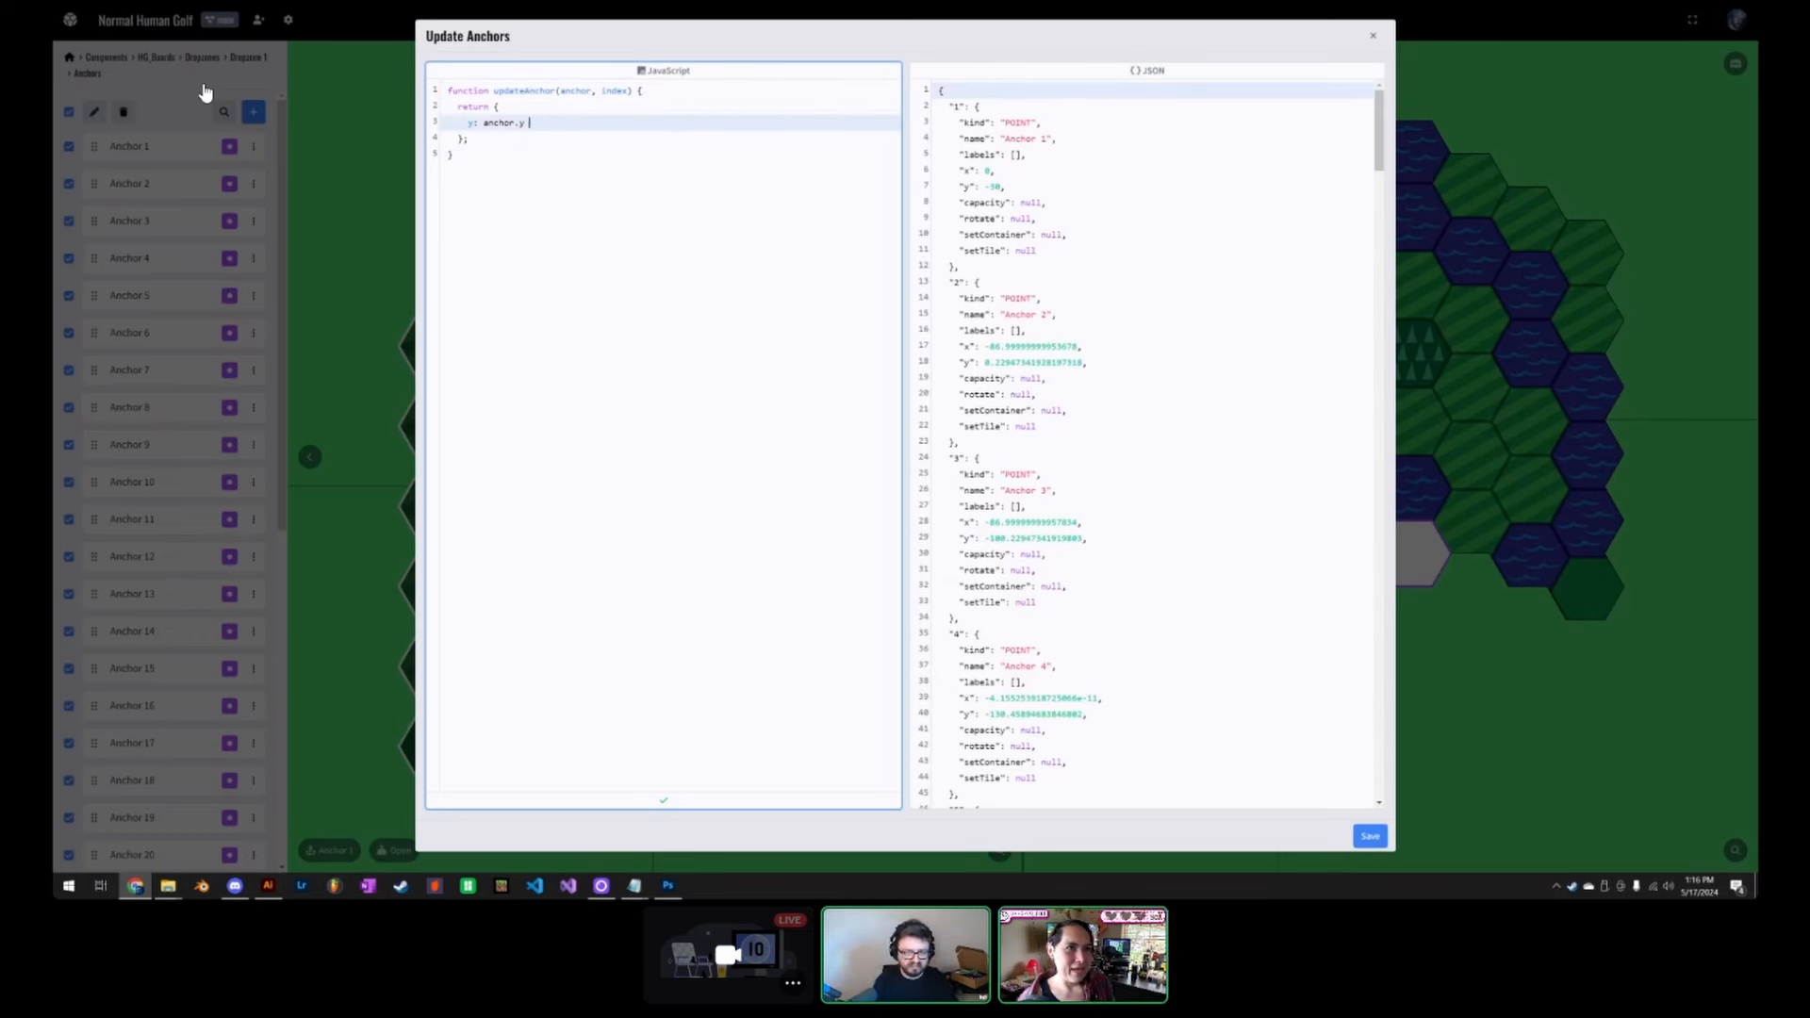
{"action": "type", "text": "+ 5"}
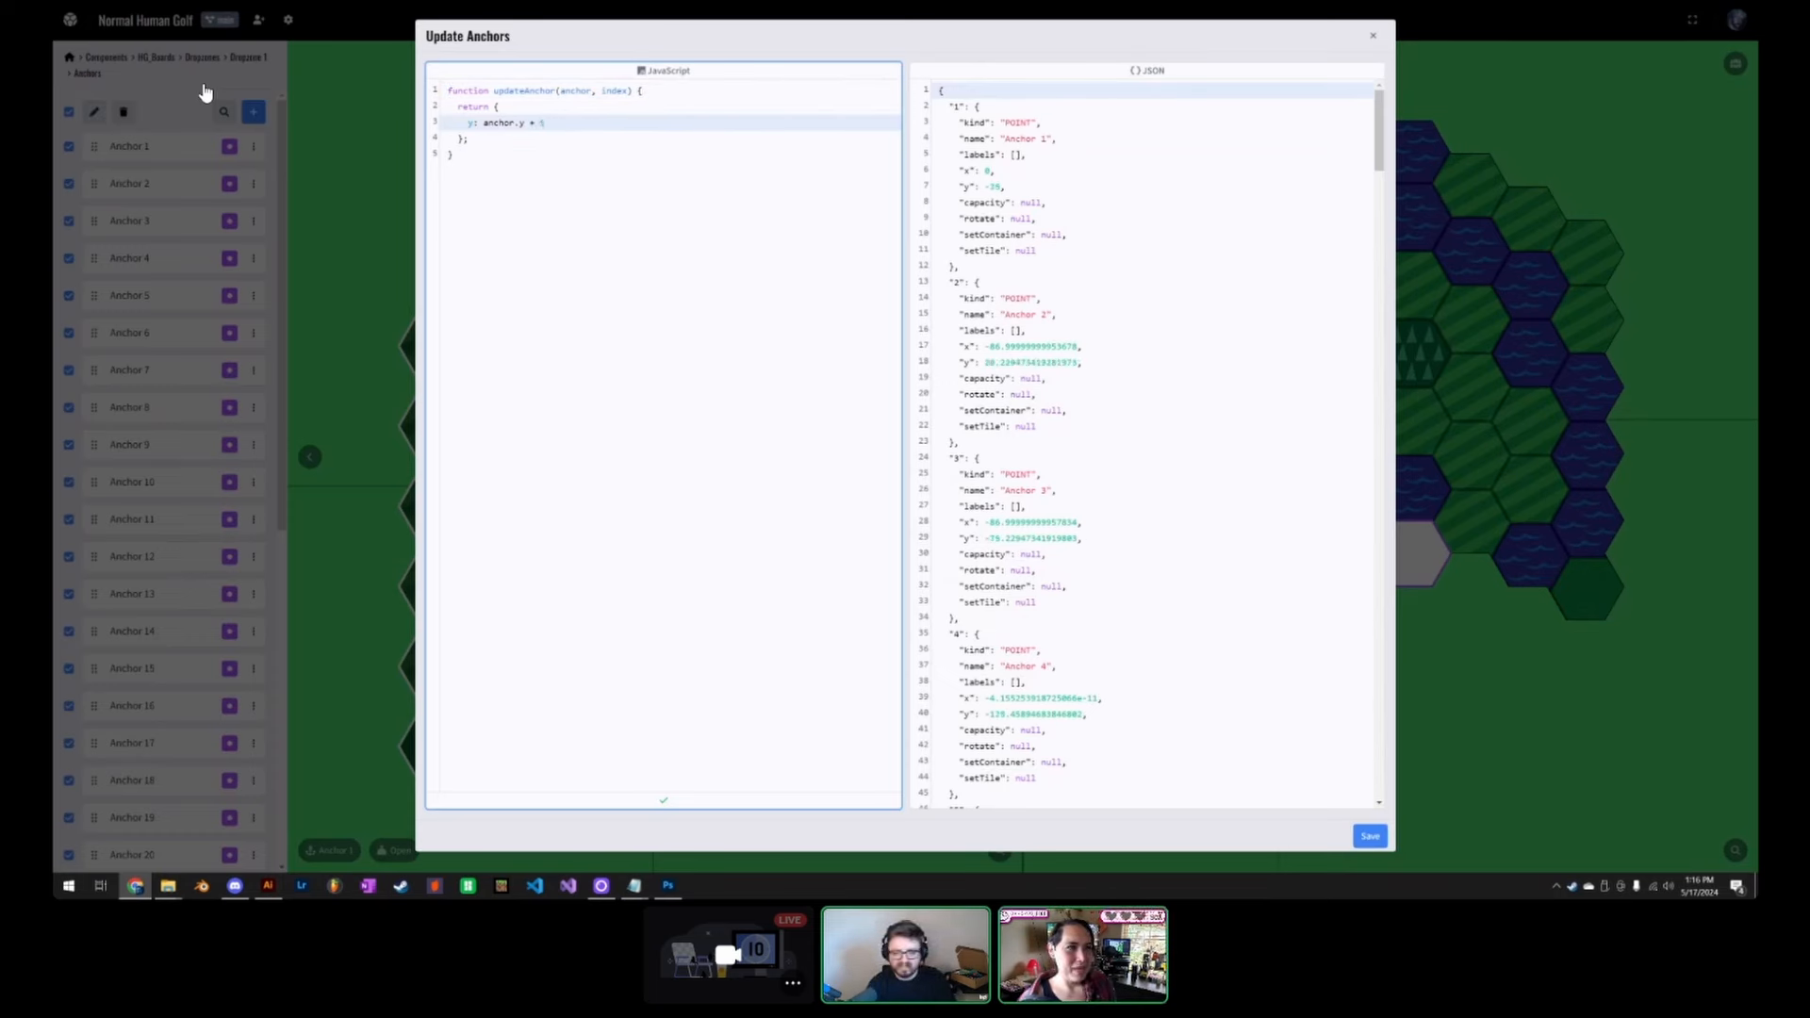
{"action": "left_click", "coordinate": [1374, 842]}
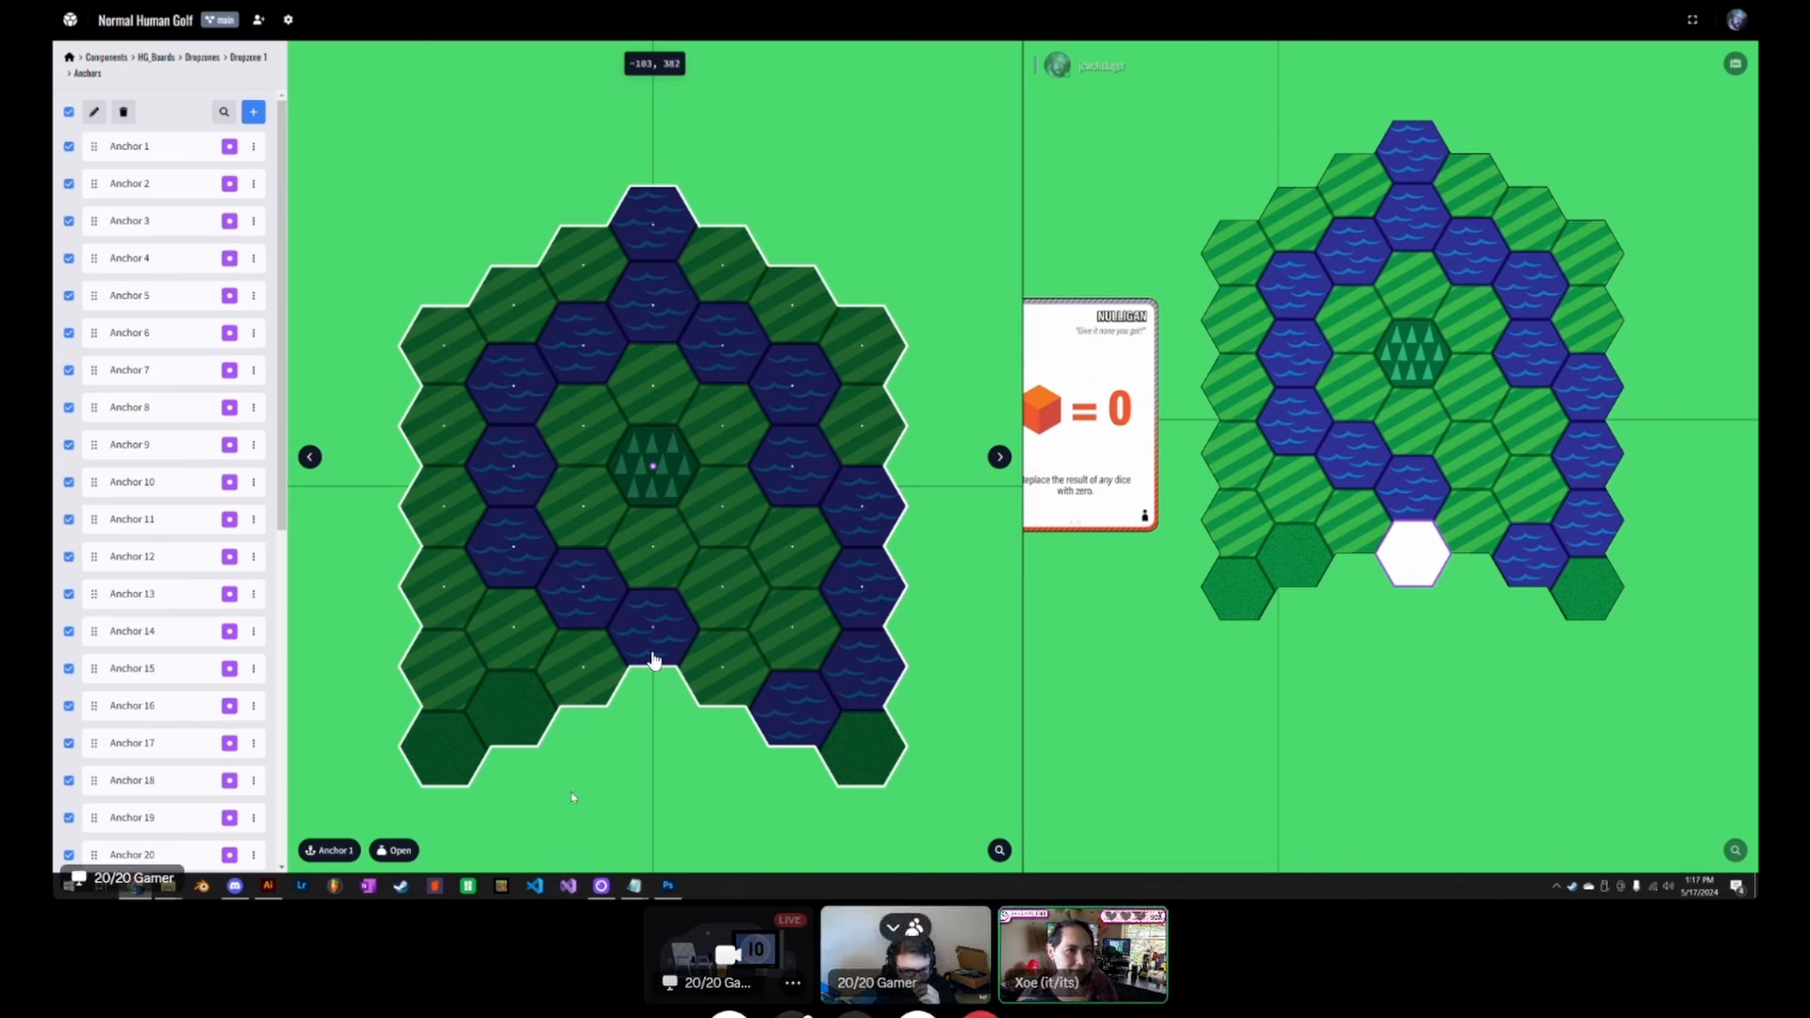
Step: Deselect all anchors and inspect the positions of Anchor 36 and Anchor 21 on the board
{"action": "scroll", "coordinate": [204, 662], "scroll_direction": "down", "scroll_amount": 6}
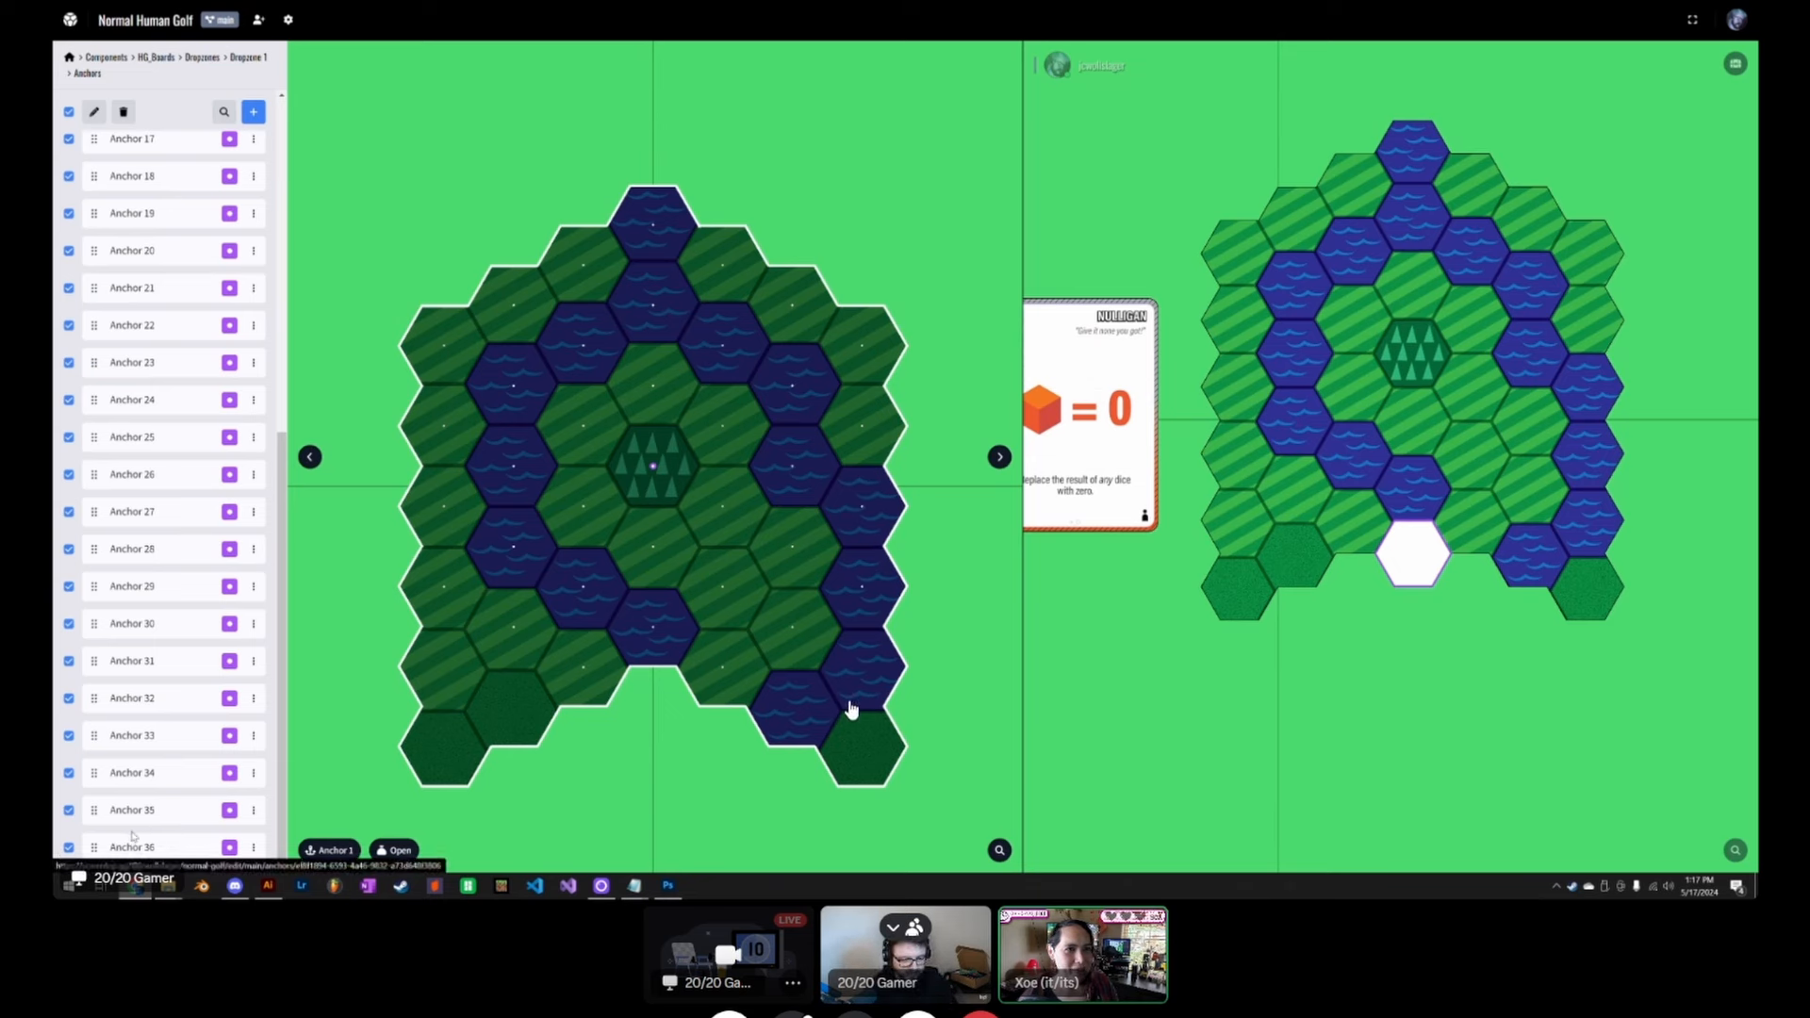
{"action": "scroll", "coordinate": [167, 660], "scroll_direction": "up", "scroll_amount": 5}
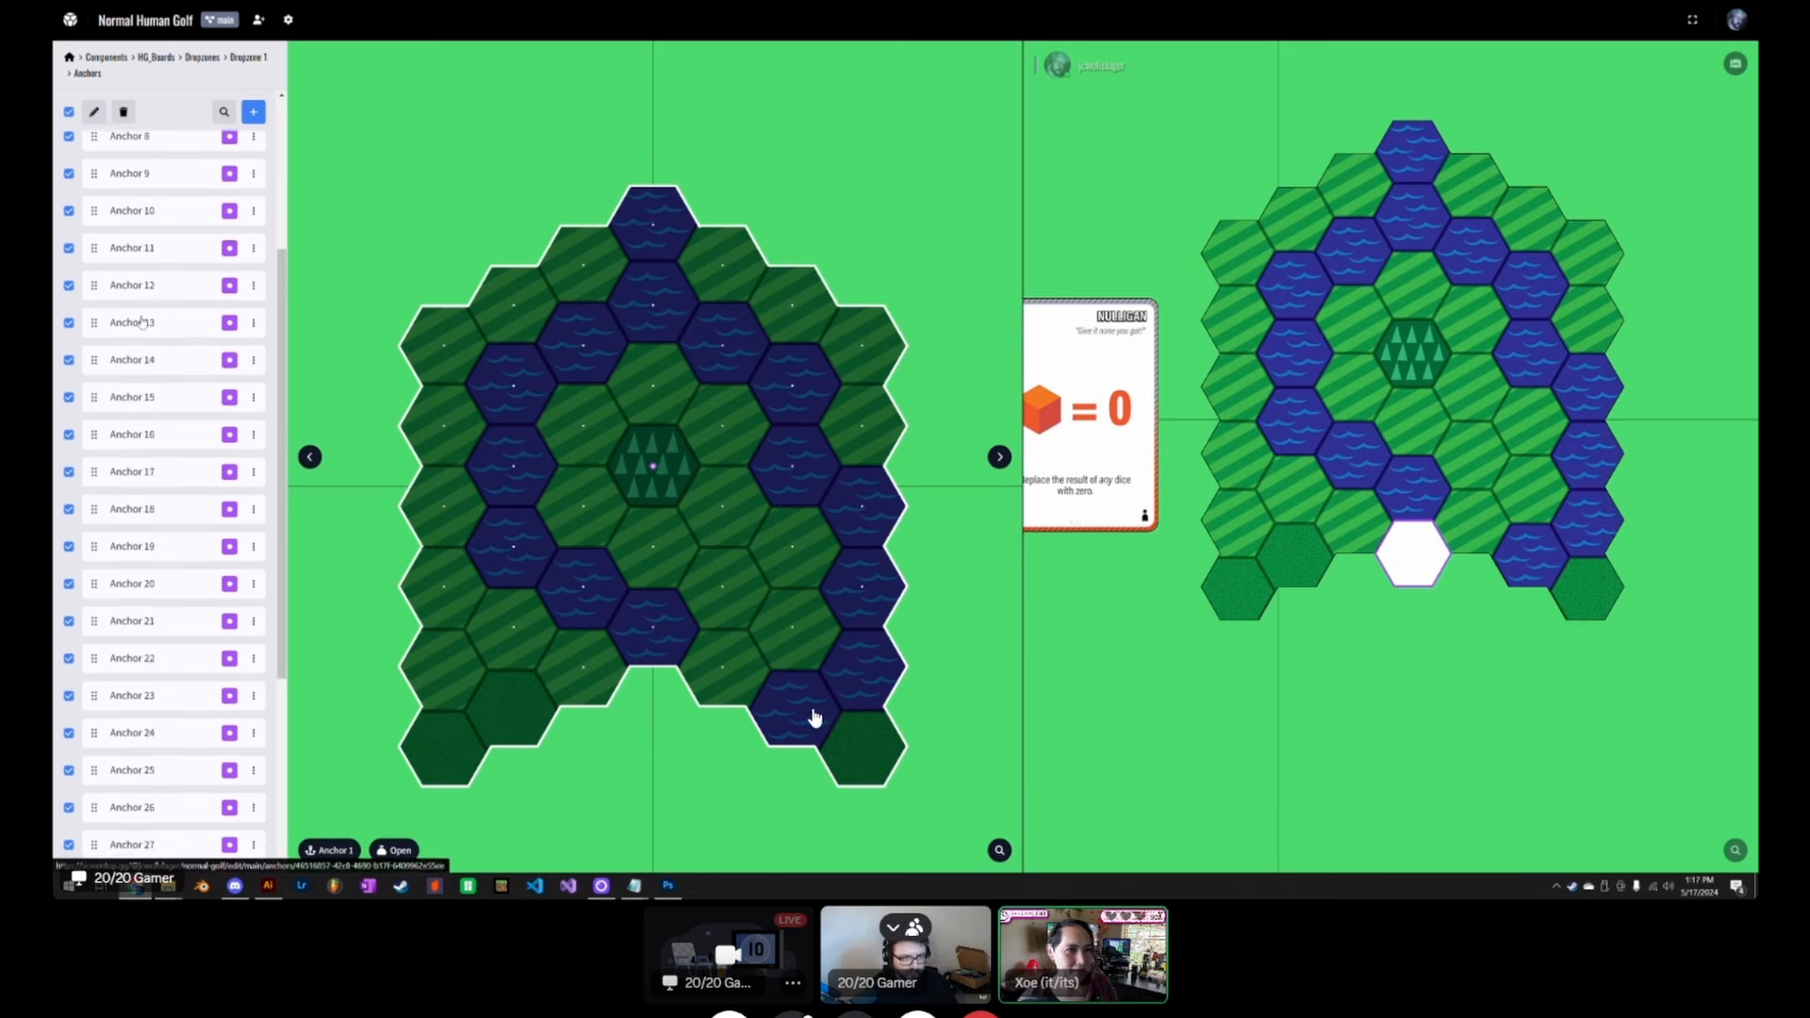
{"action": "left_click", "coordinate": [68, 111]}
{"action": "scroll", "coordinate": [167, 793], "scroll_direction": "down", "scroll_amount": 3}
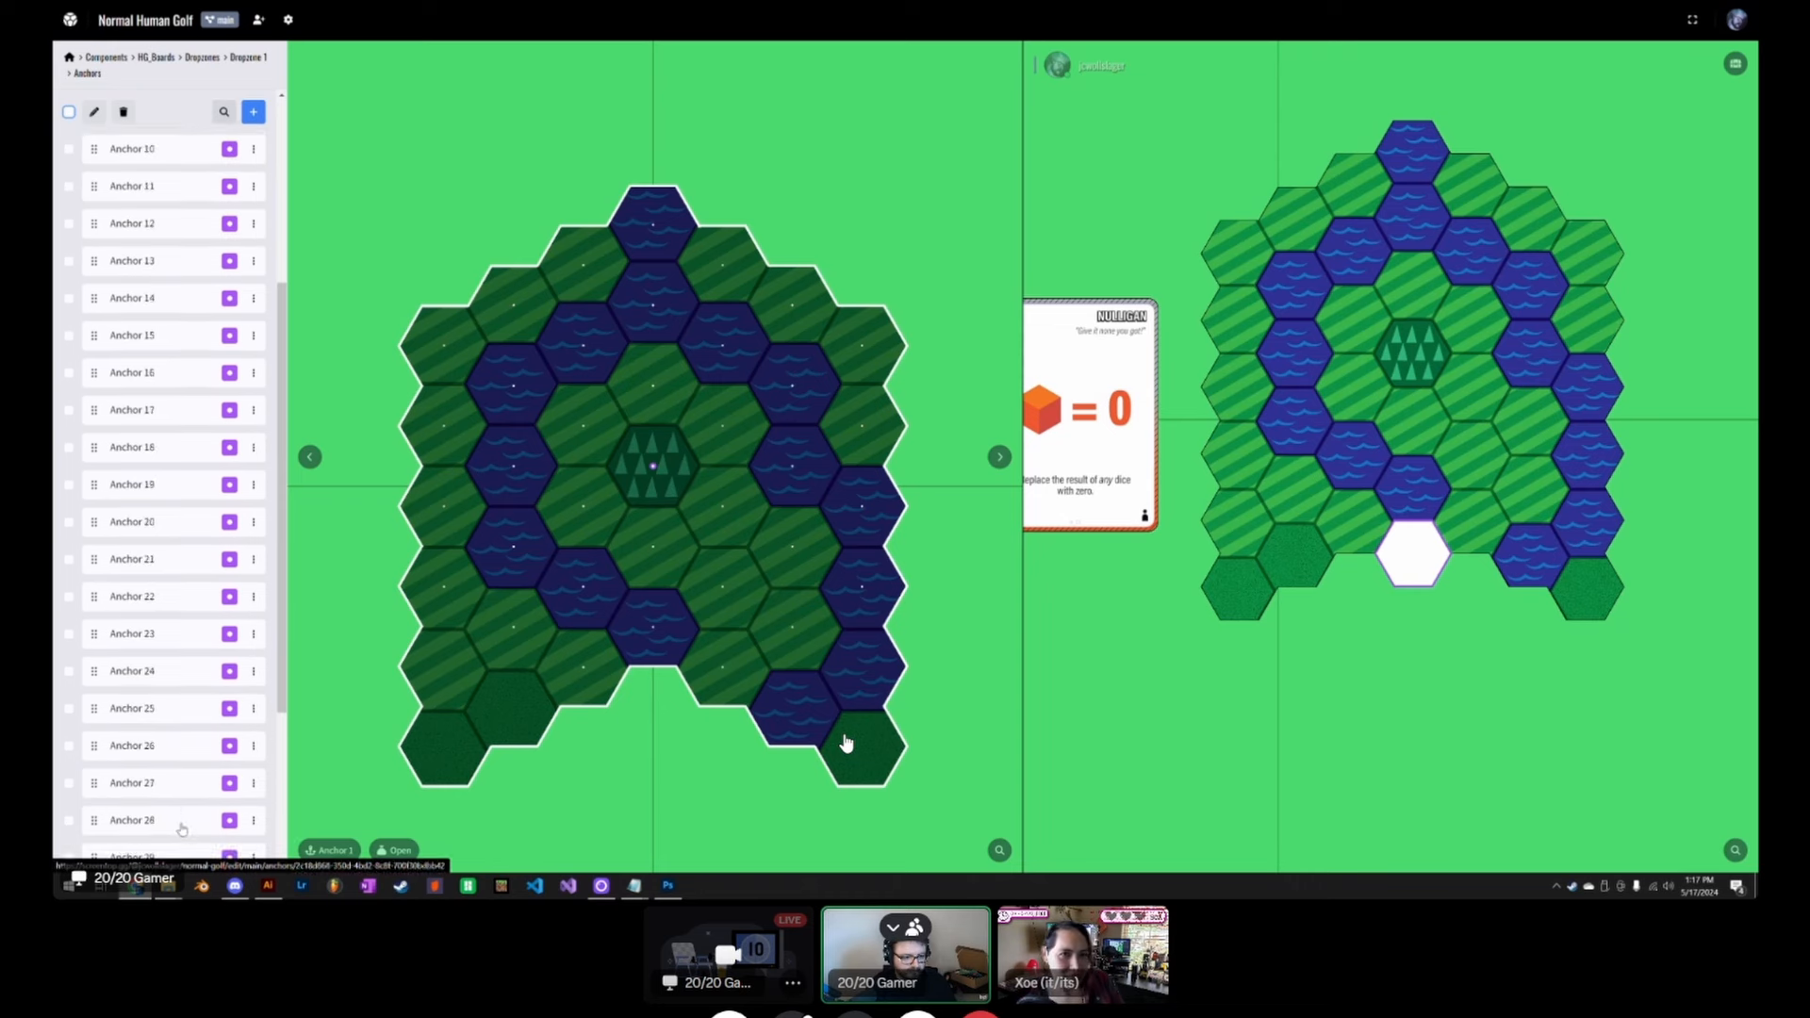
{"action": "scroll", "coordinate": [184, 822], "scroll_direction": "down", "scroll_amount": 3}
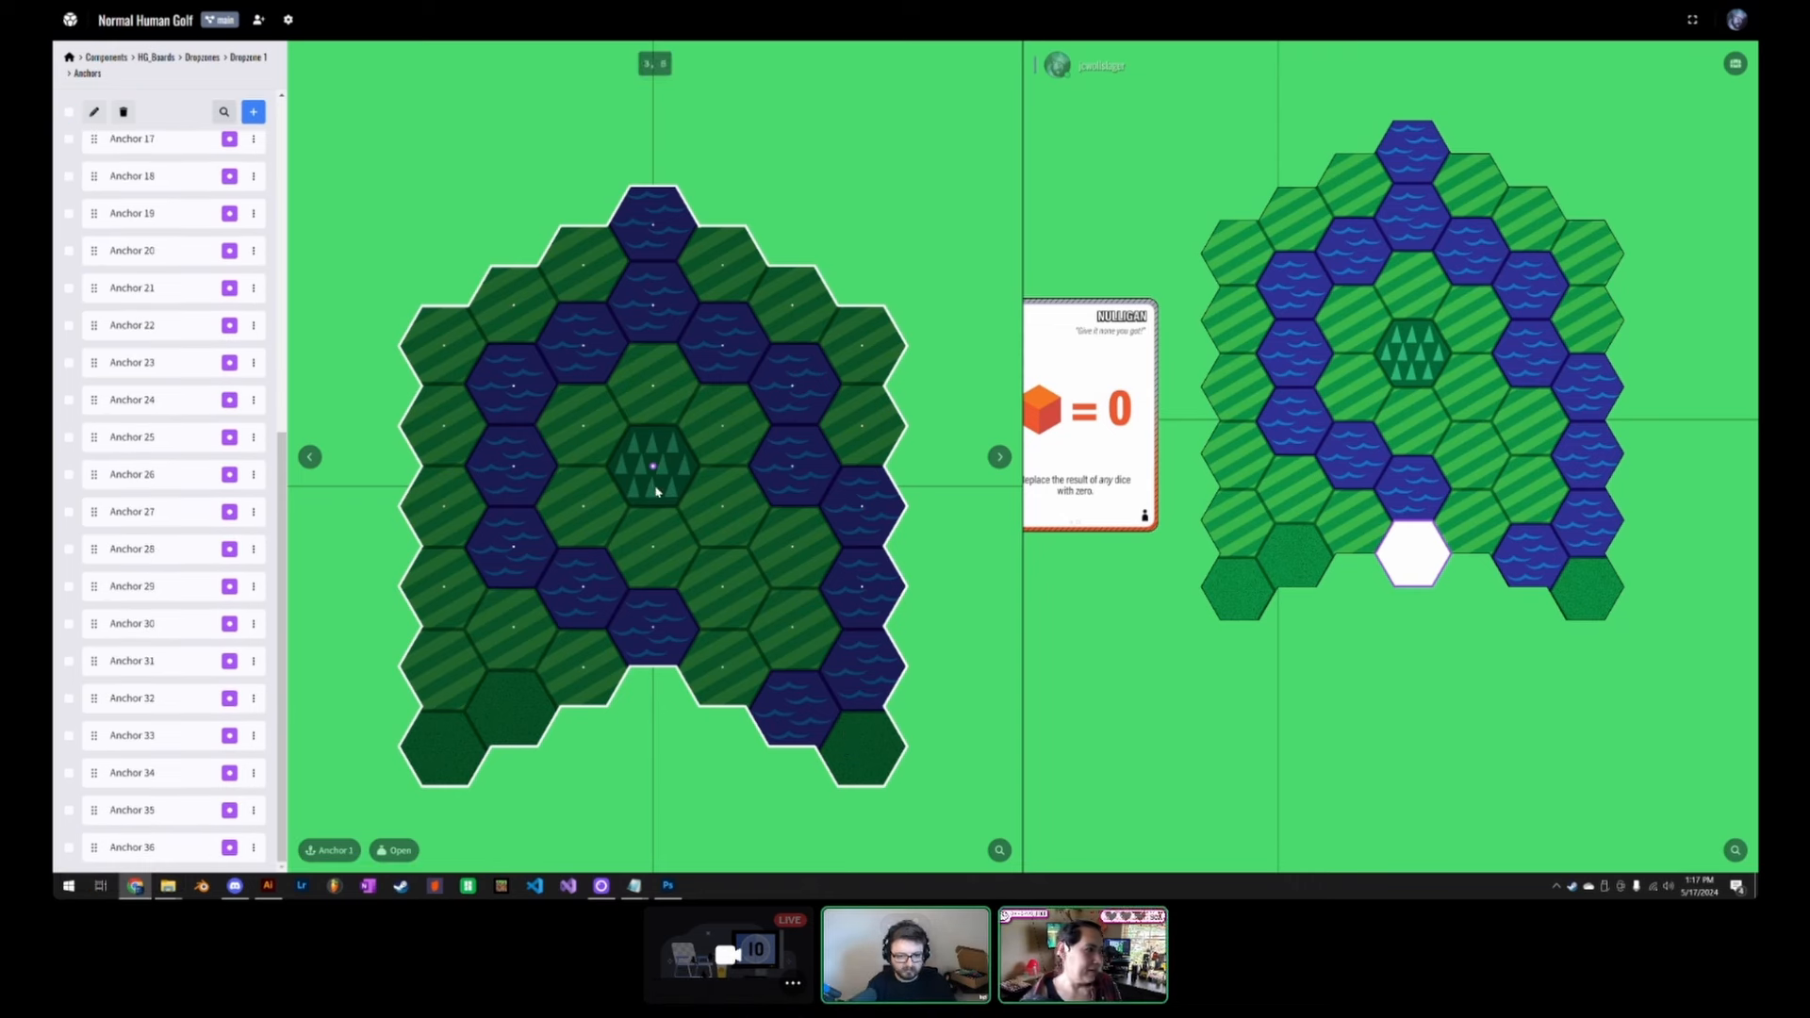
{"action": "left_click", "coordinate": [147, 844]}
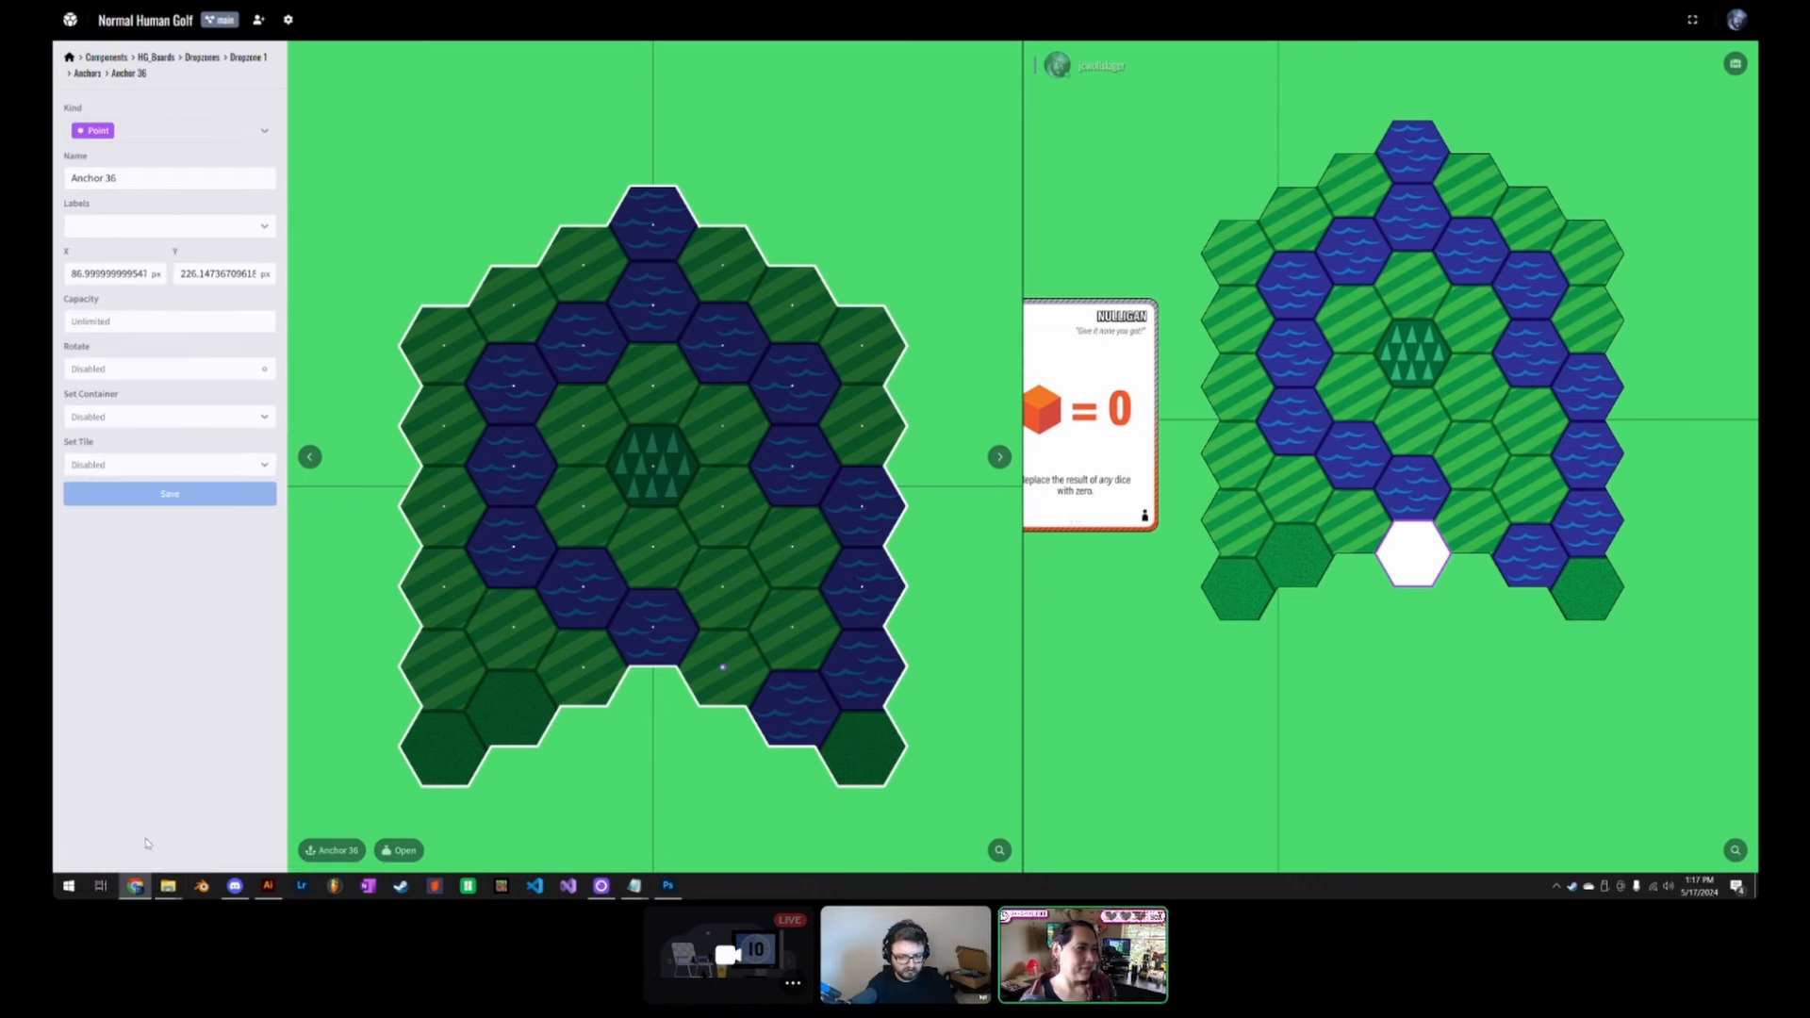
{"action": "left_click", "coordinate": [88, 73]}
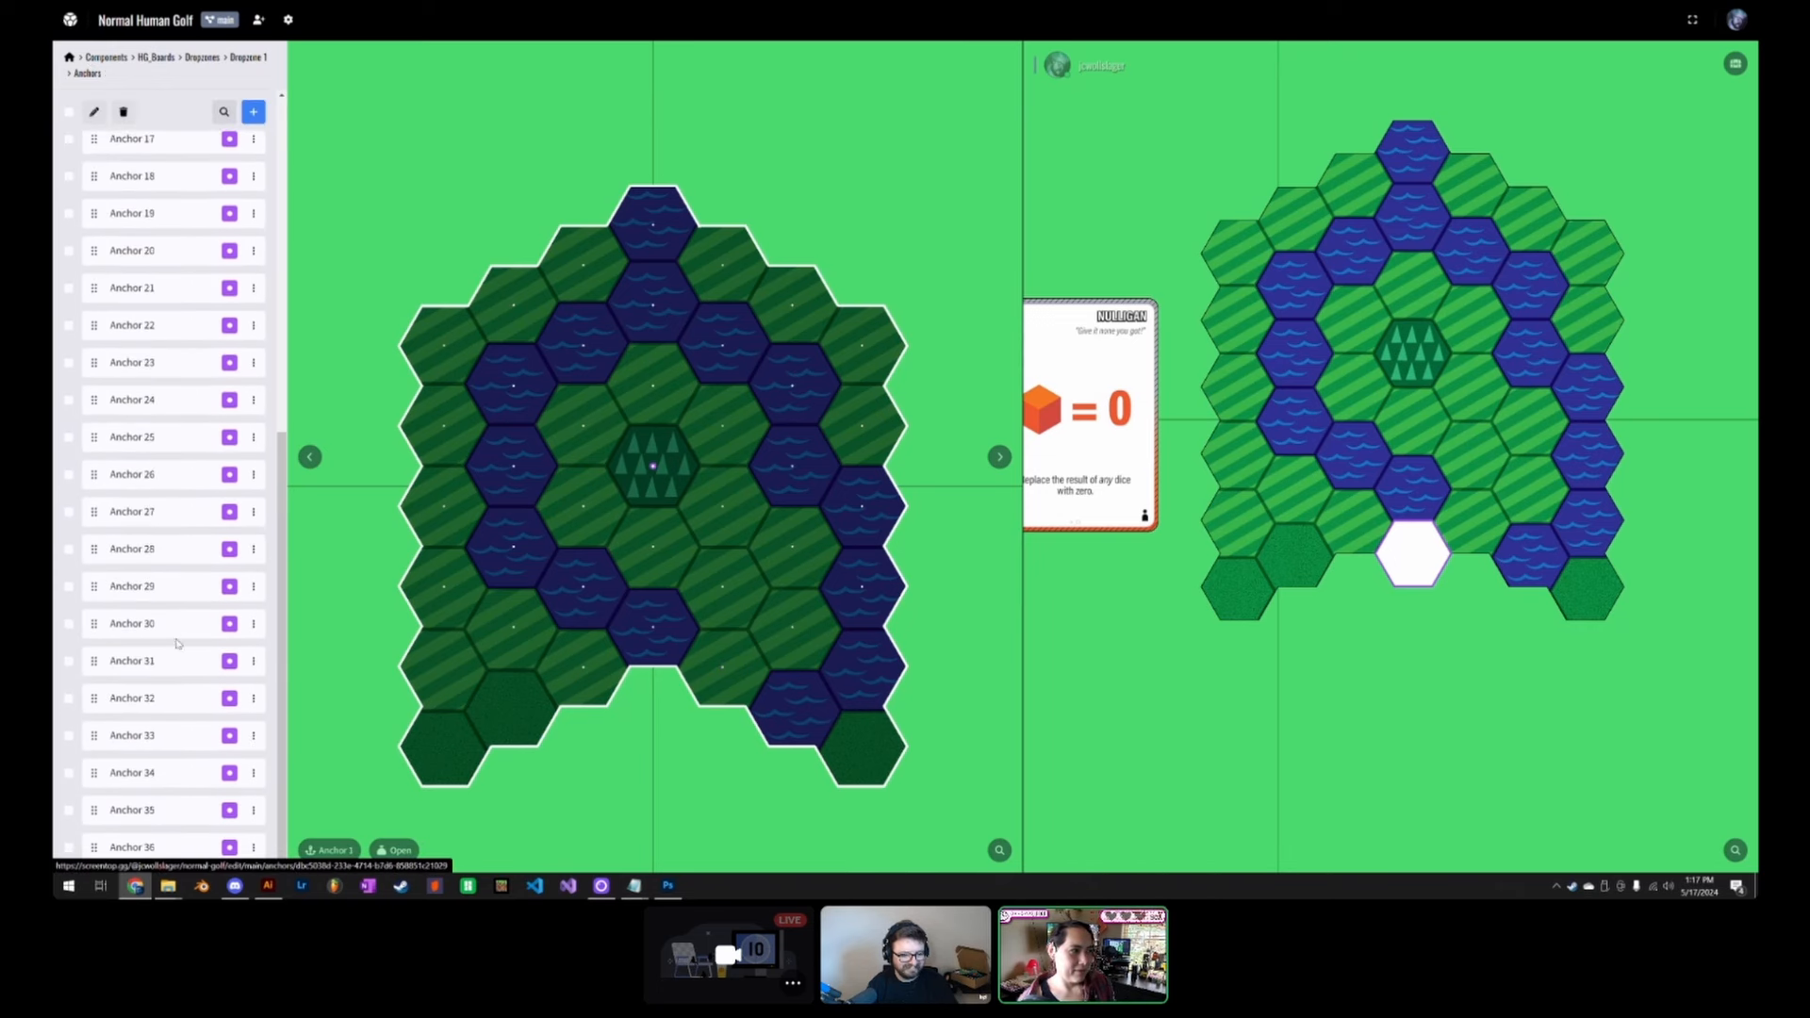
{"action": "scroll", "coordinate": [169, 585], "scroll_direction": "up", "scroll_amount": 1}
{"action": "left_click", "coordinate": [141, 354]}
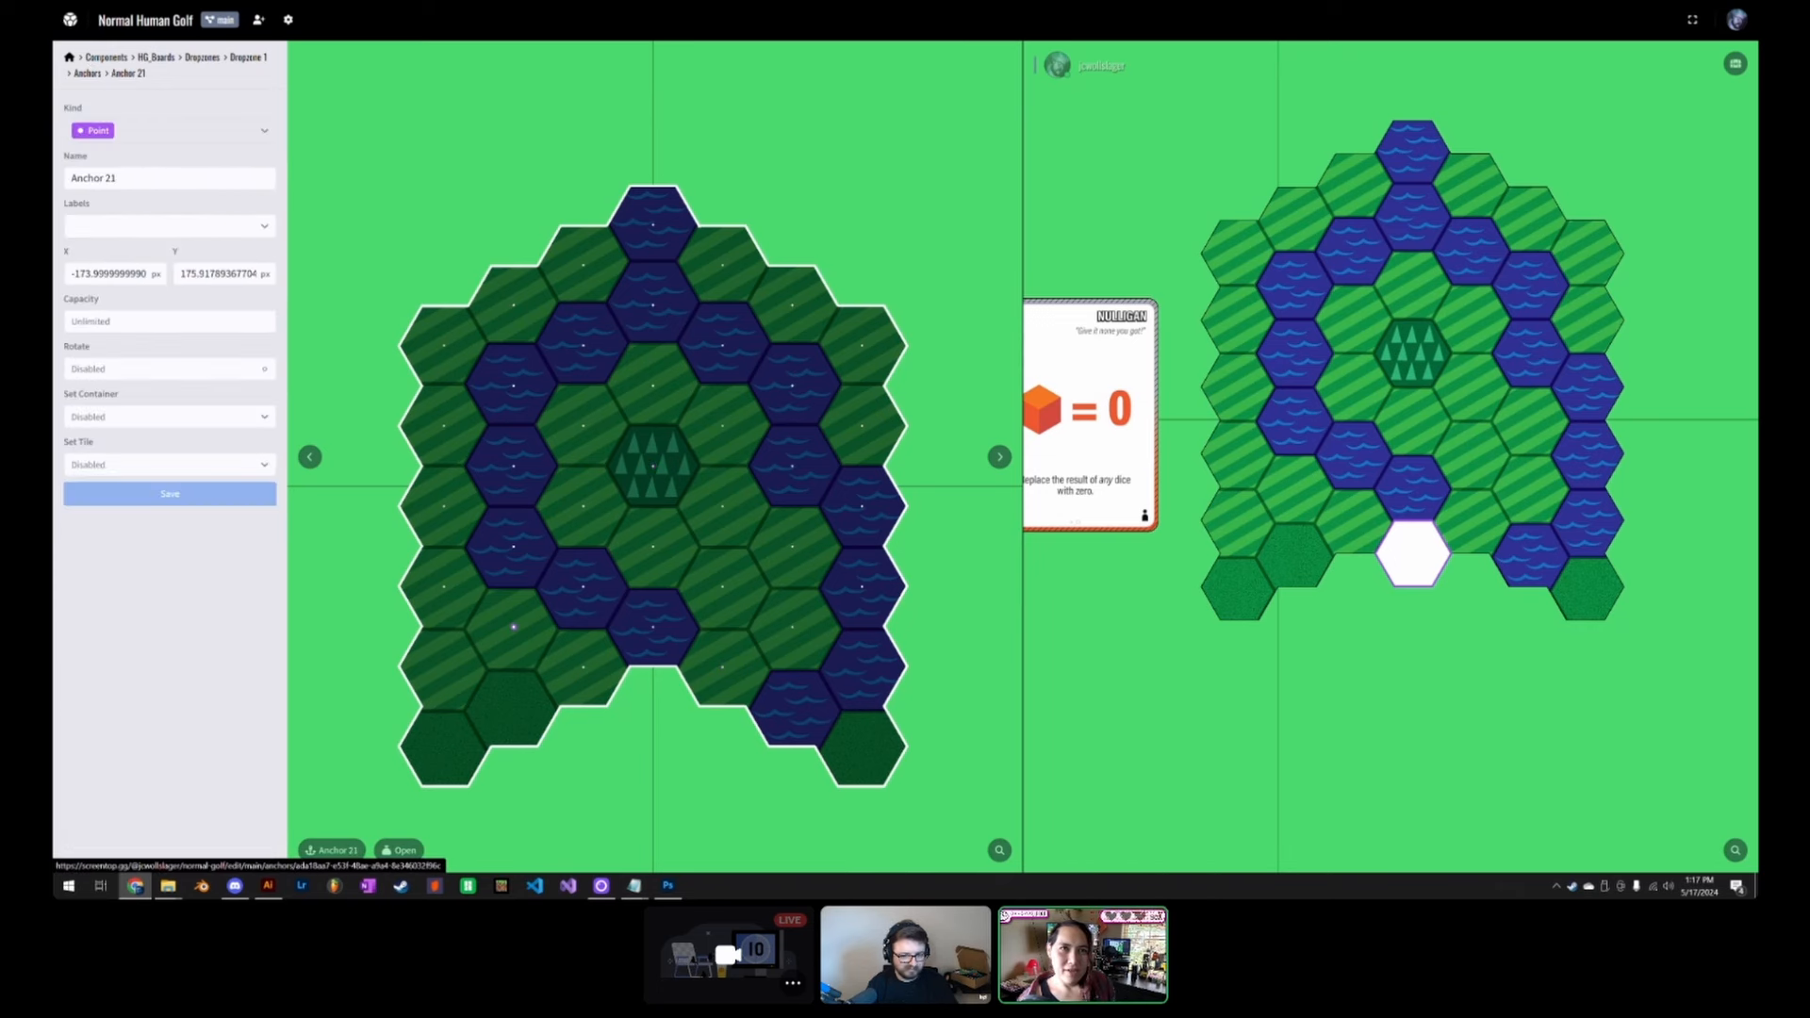
Step: Open Anchor 22 from the anchor list and examine its X and Y coordinates
{"action": "left_click", "coordinate": [88, 73]}
{"action": "scroll", "coordinate": [179, 701], "scroll_direction": "down", "scroll_amount": 3}
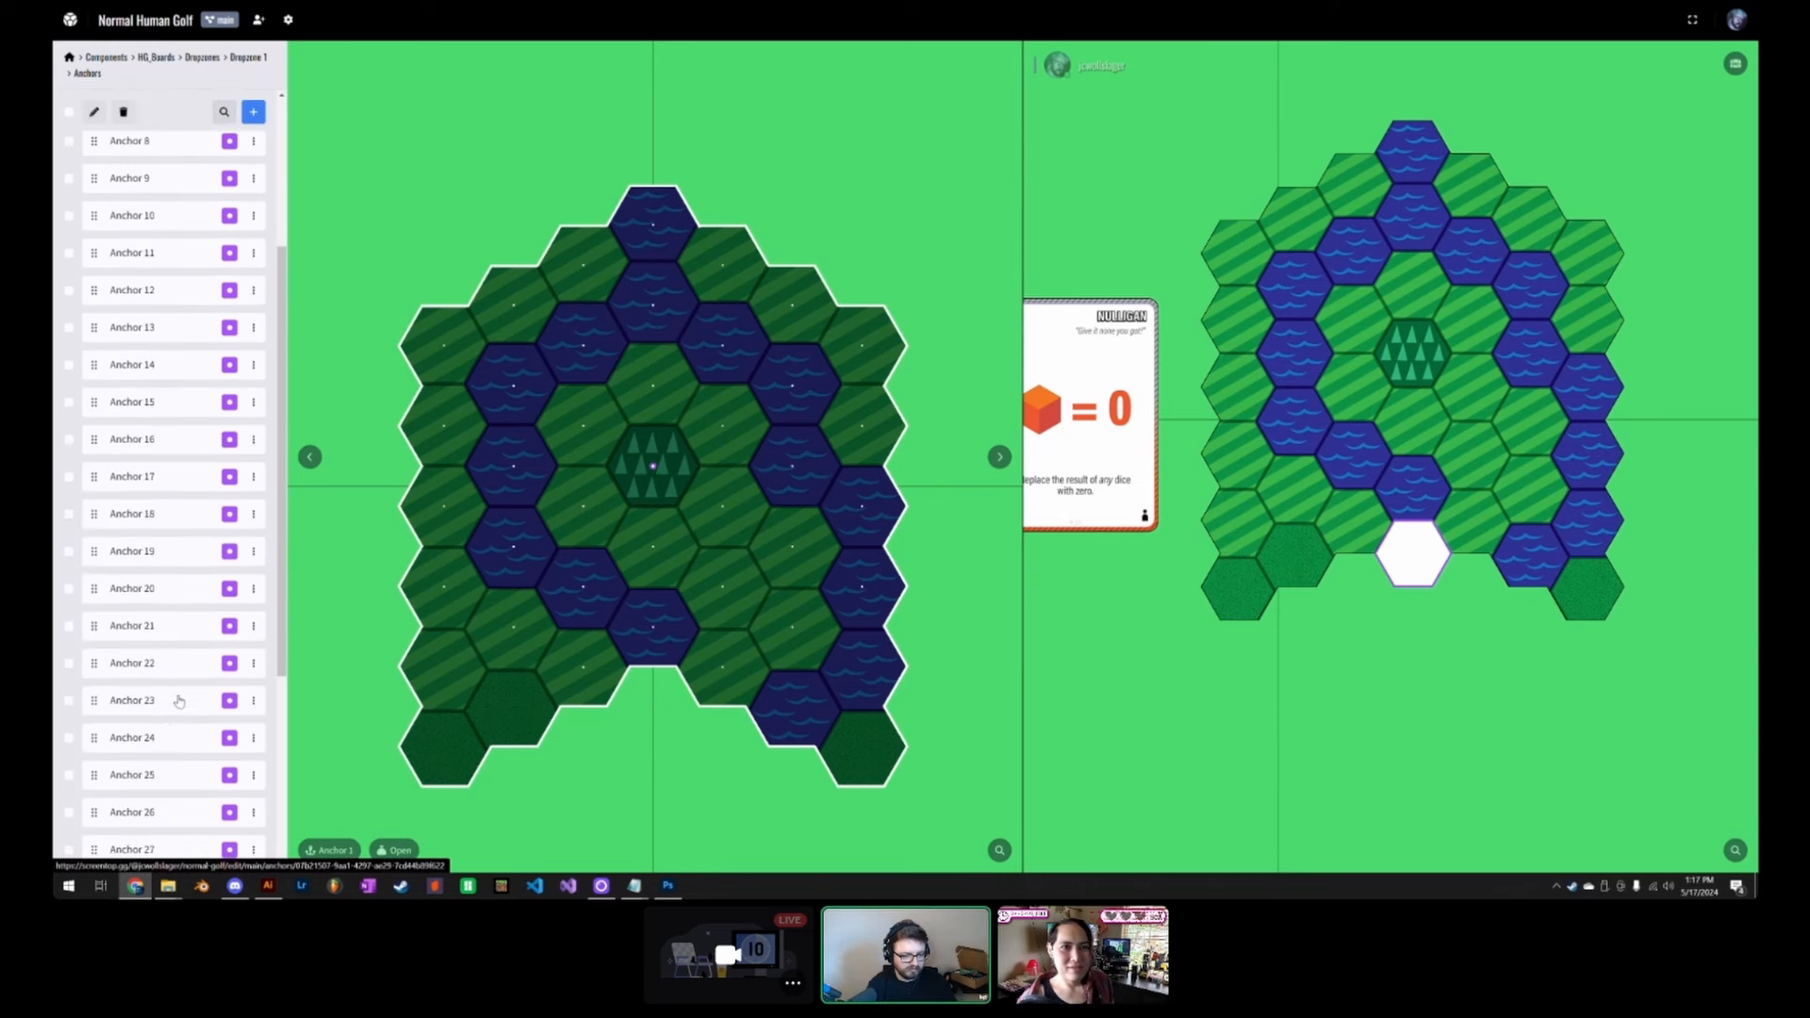
{"action": "left_click", "coordinate": [155, 662]}
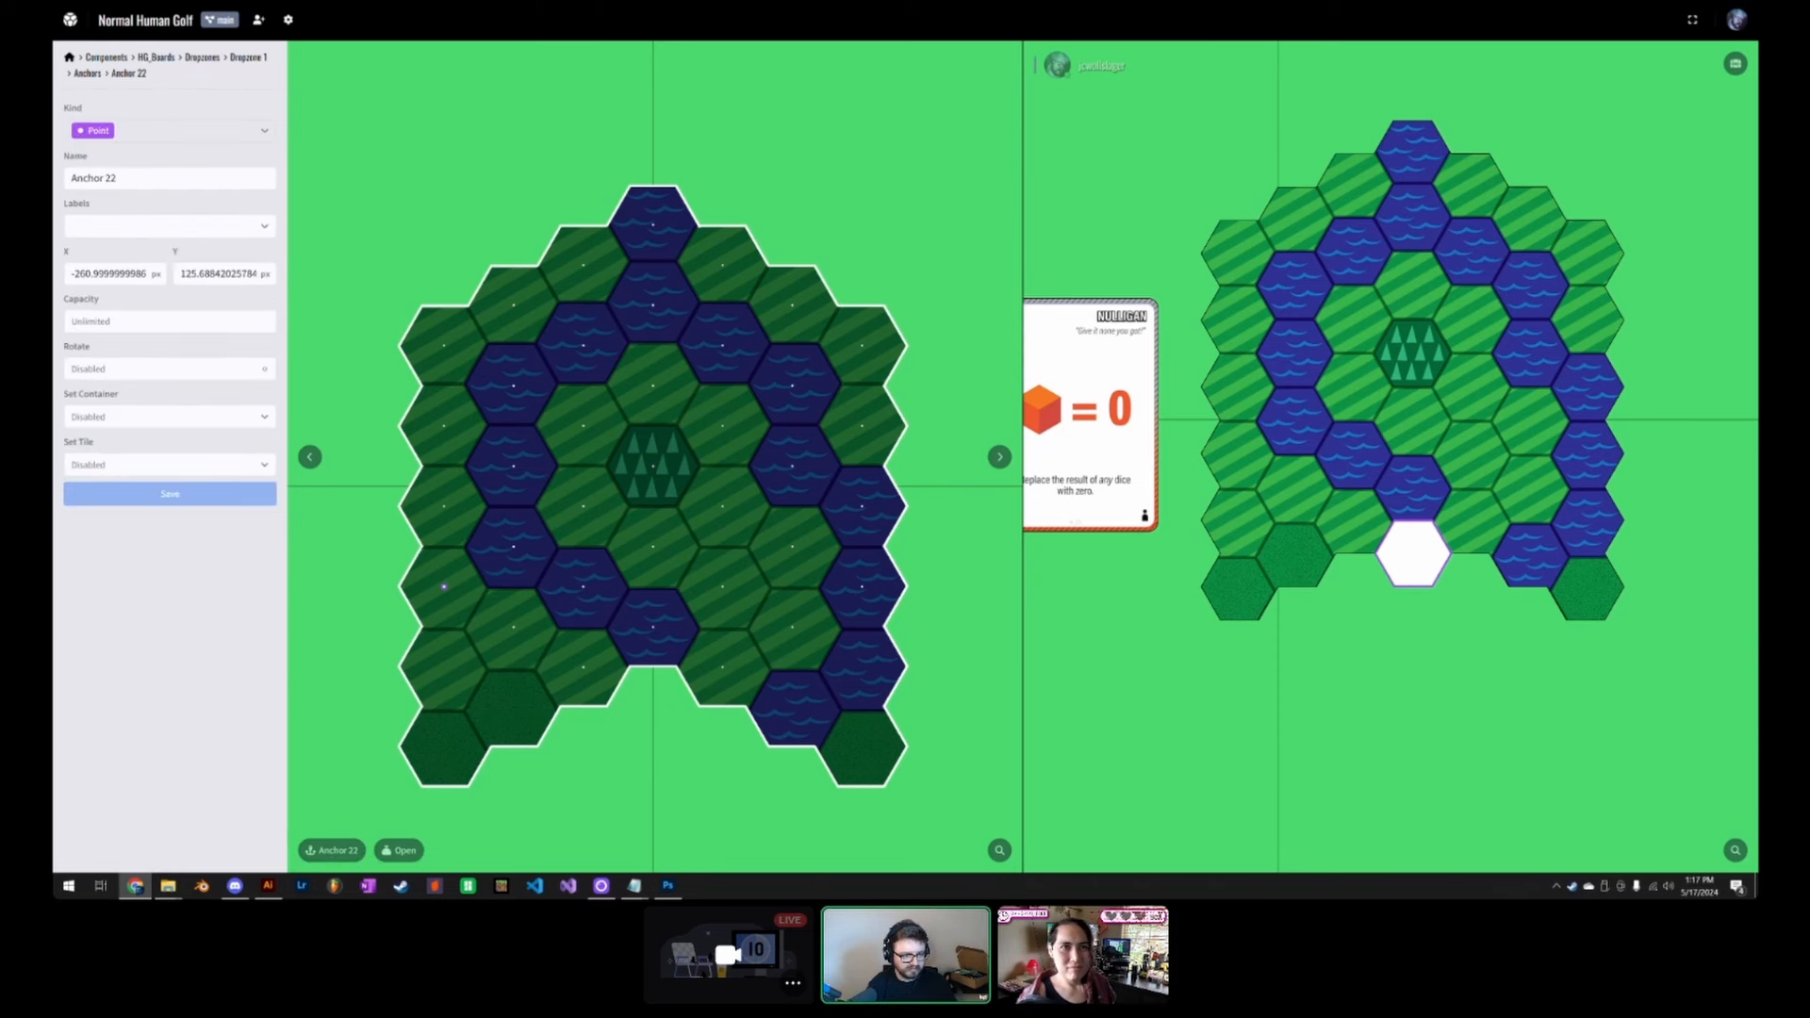
{"action": "left_click", "coordinate": [110, 274]}
{"action": "double_click", "coordinate": [110, 274]}
{"action": "double_click", "coordinate": [218, 274]}
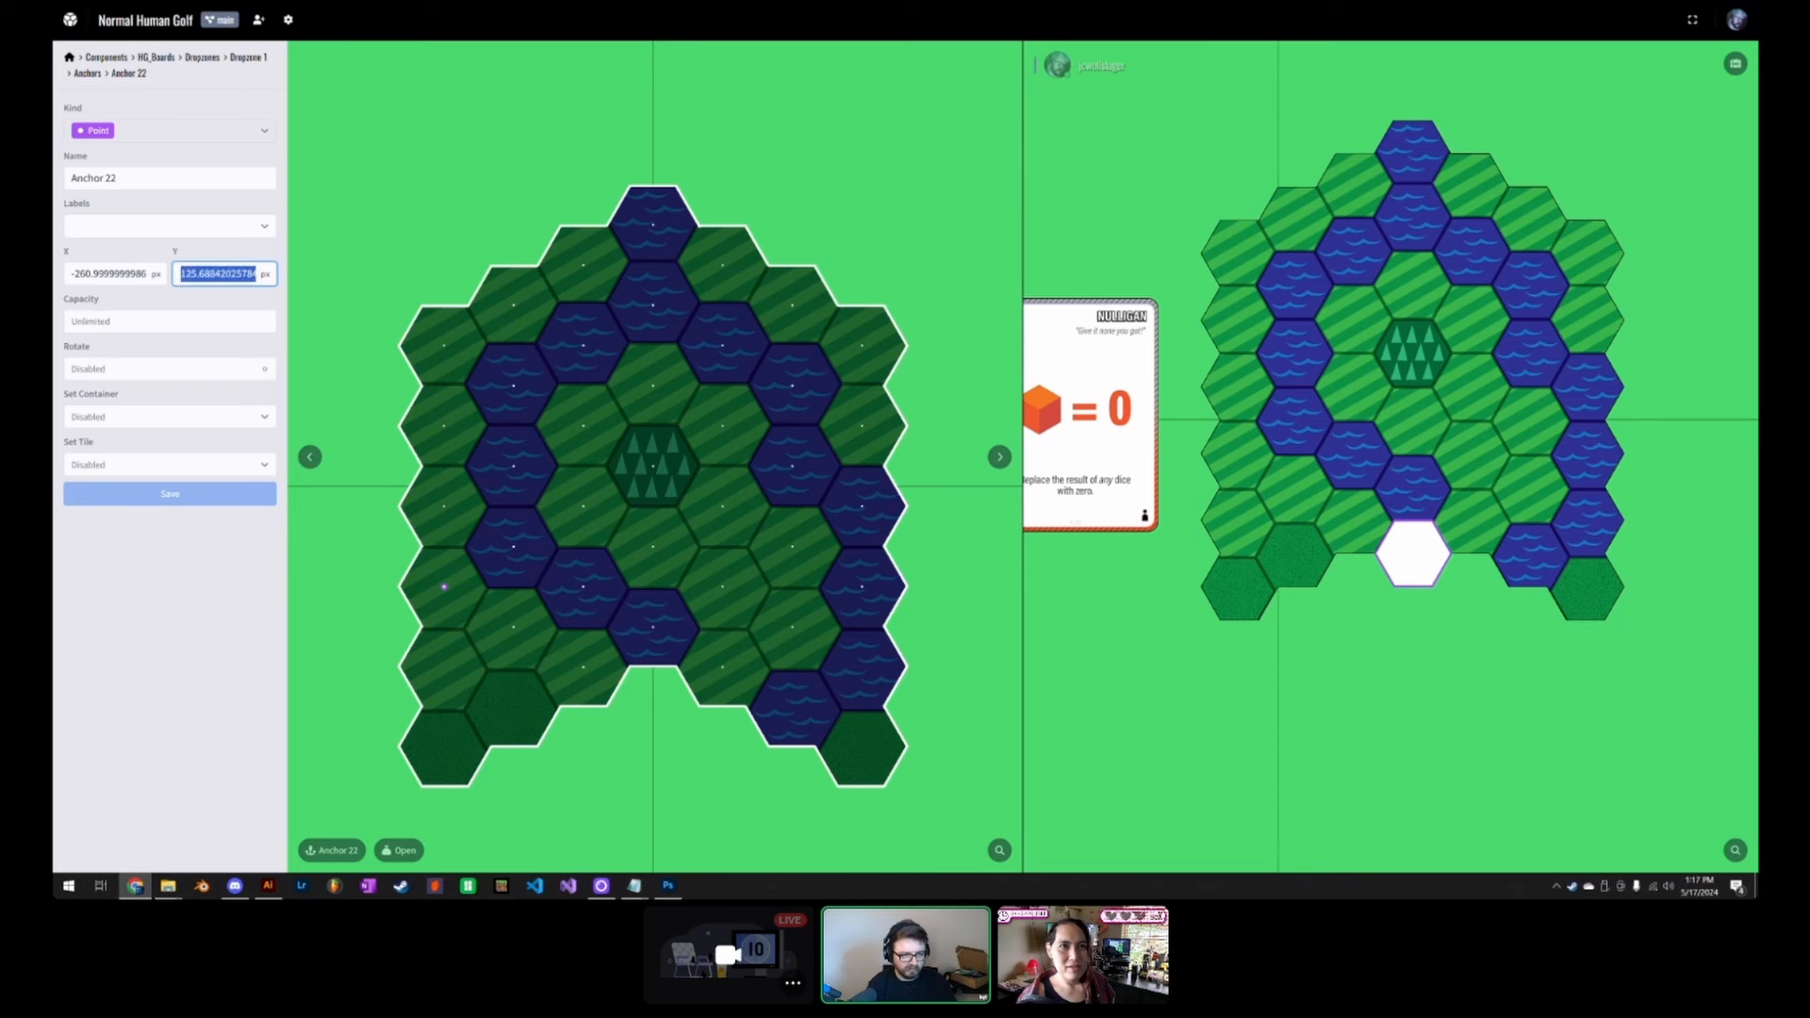
{"action": "double_click", "coordinate": [109, 275]}
{"action": "double_click", "coordinate": [218, 275]}
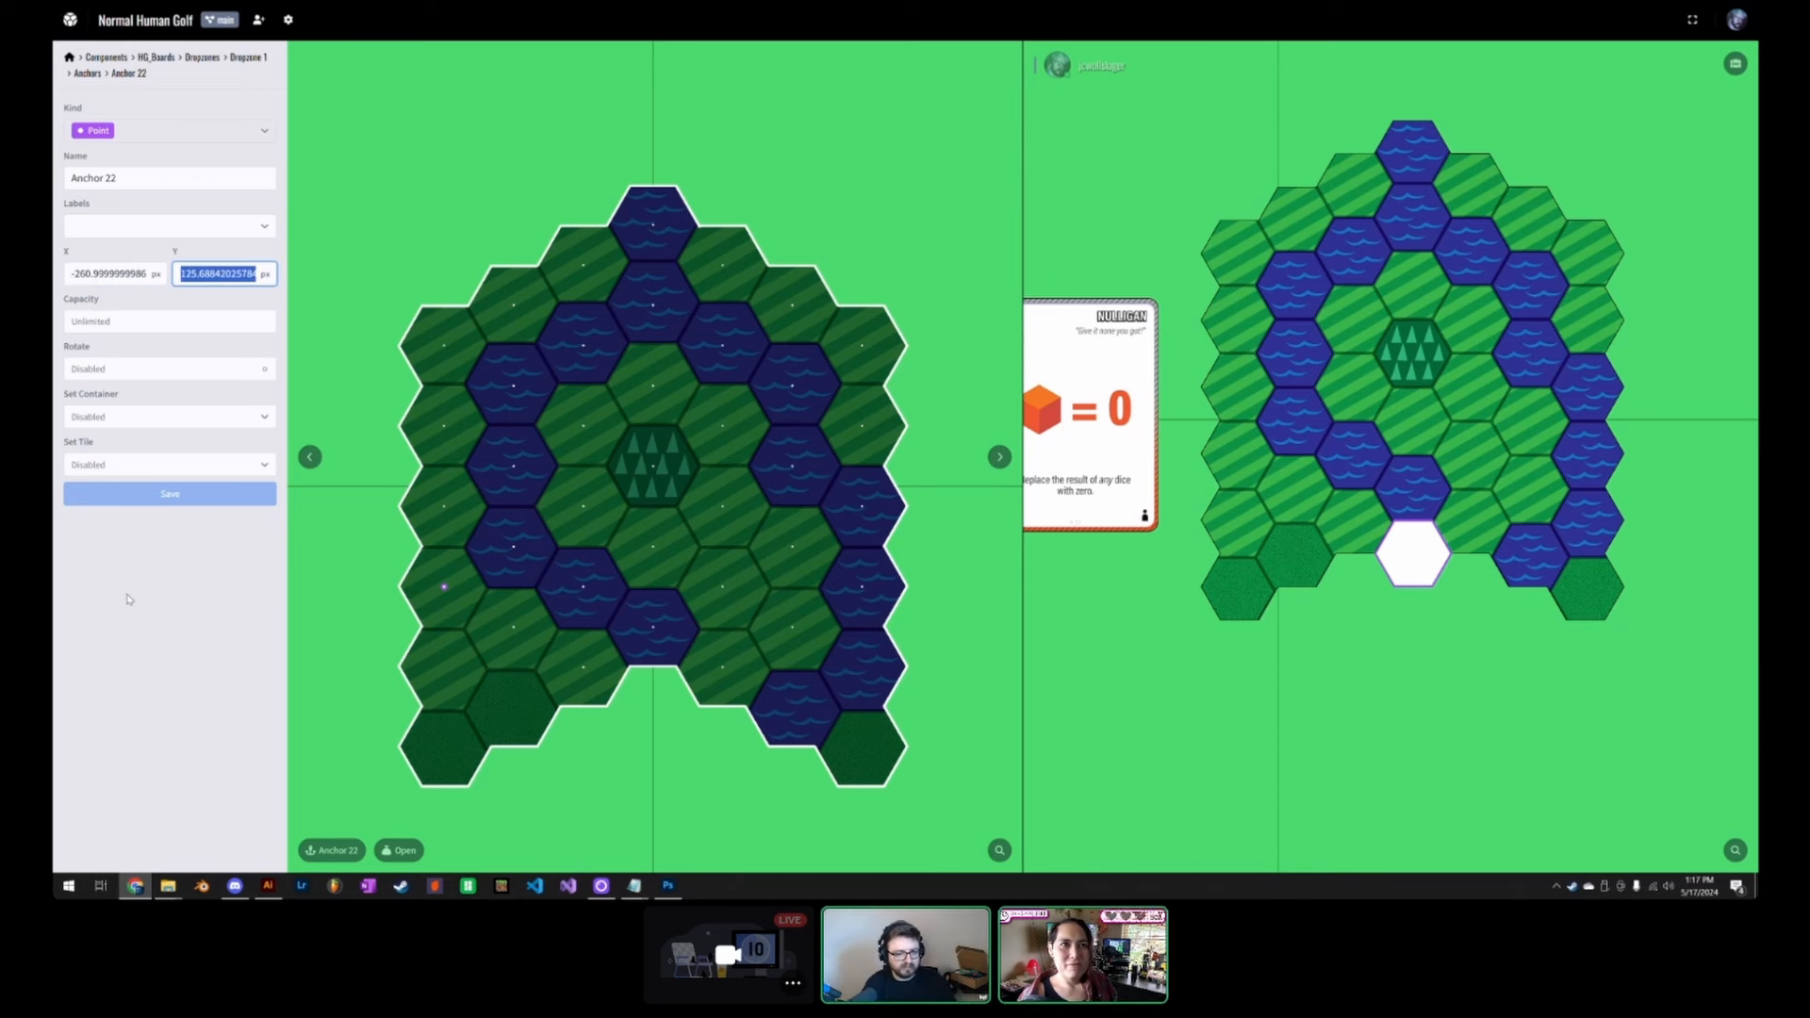
{"action": "double_click", "coordinate": [73, 274]}
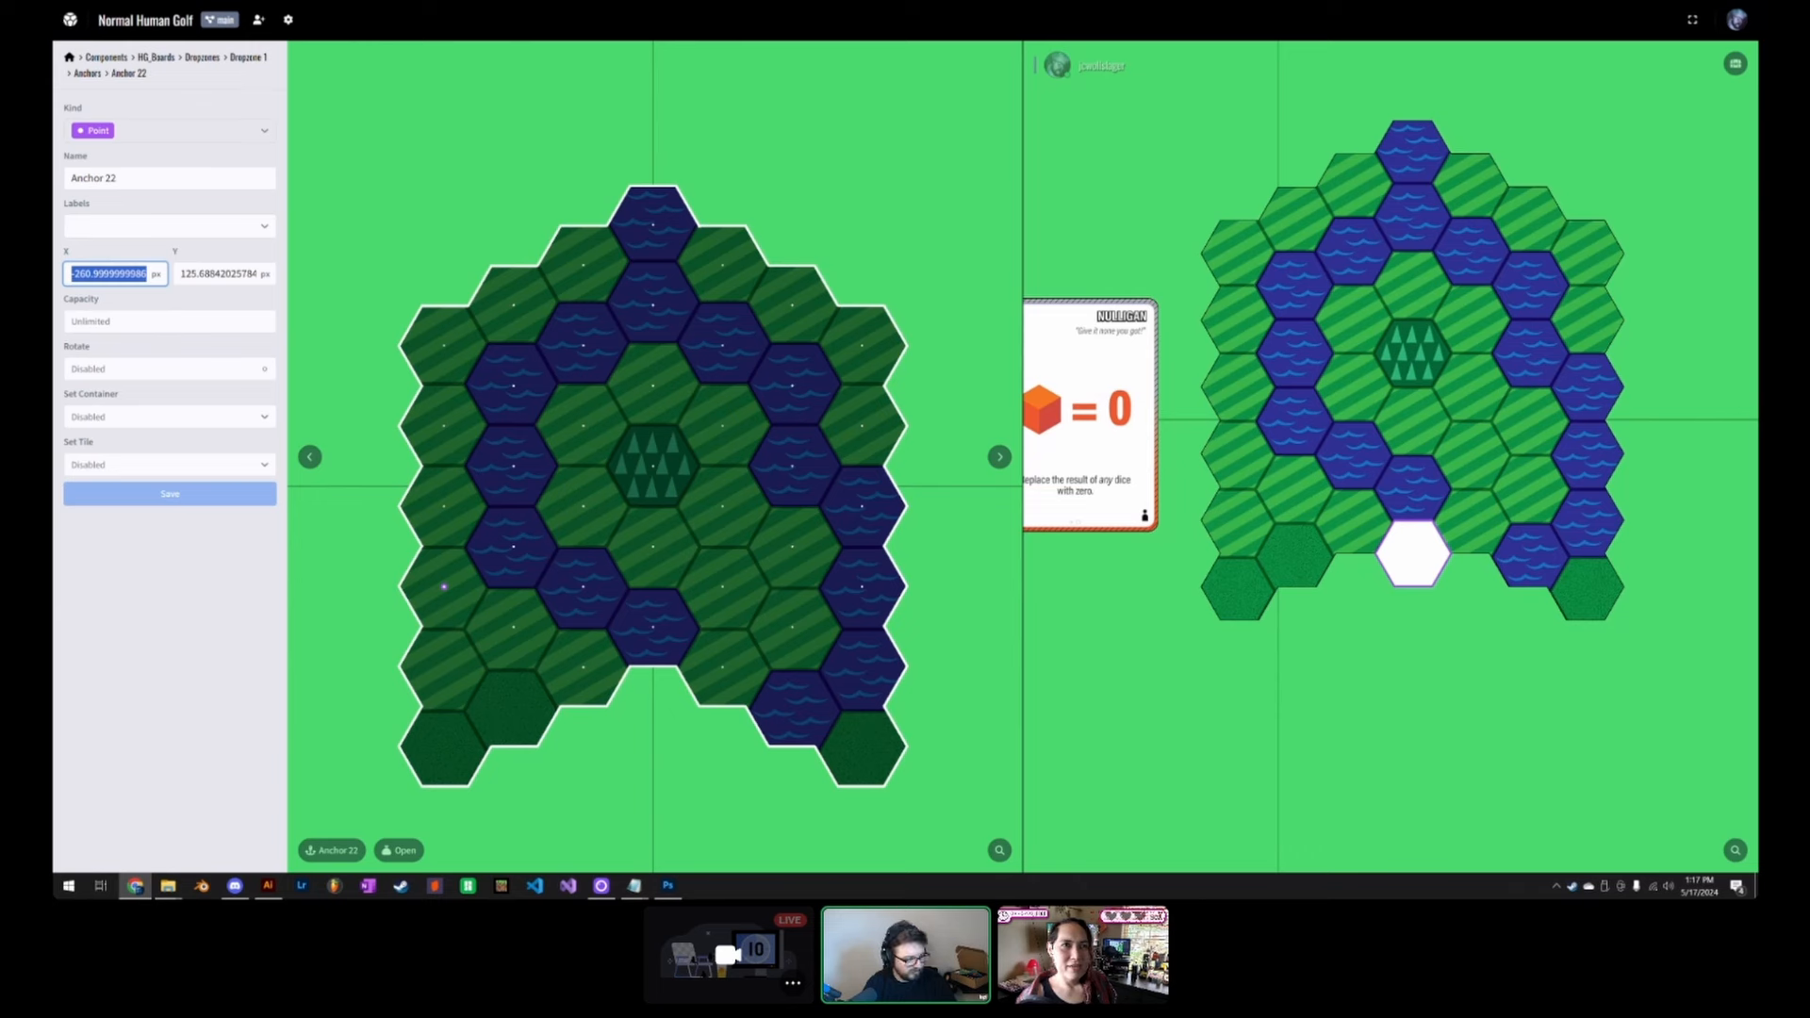
{"action": "key", "text": "alt+Tab"}
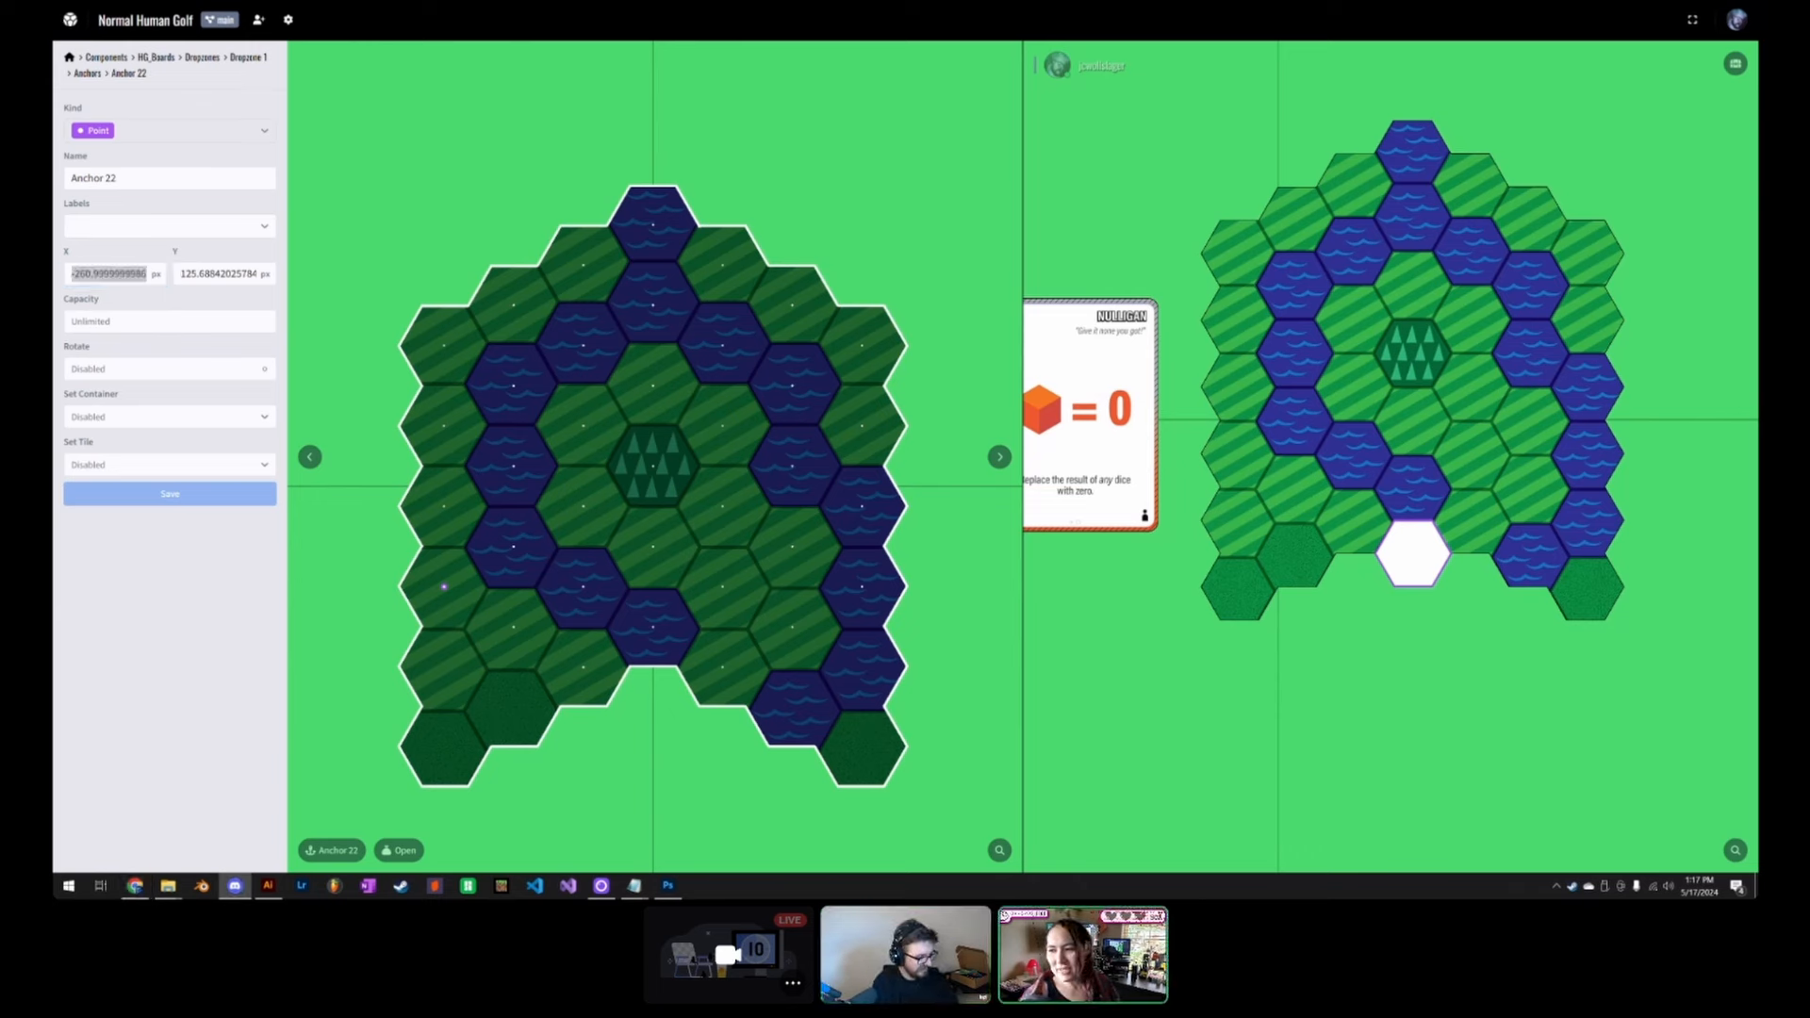
{"action": "key", "text": "alt+Tab"}
{"action": "key", "text": "Tab"}
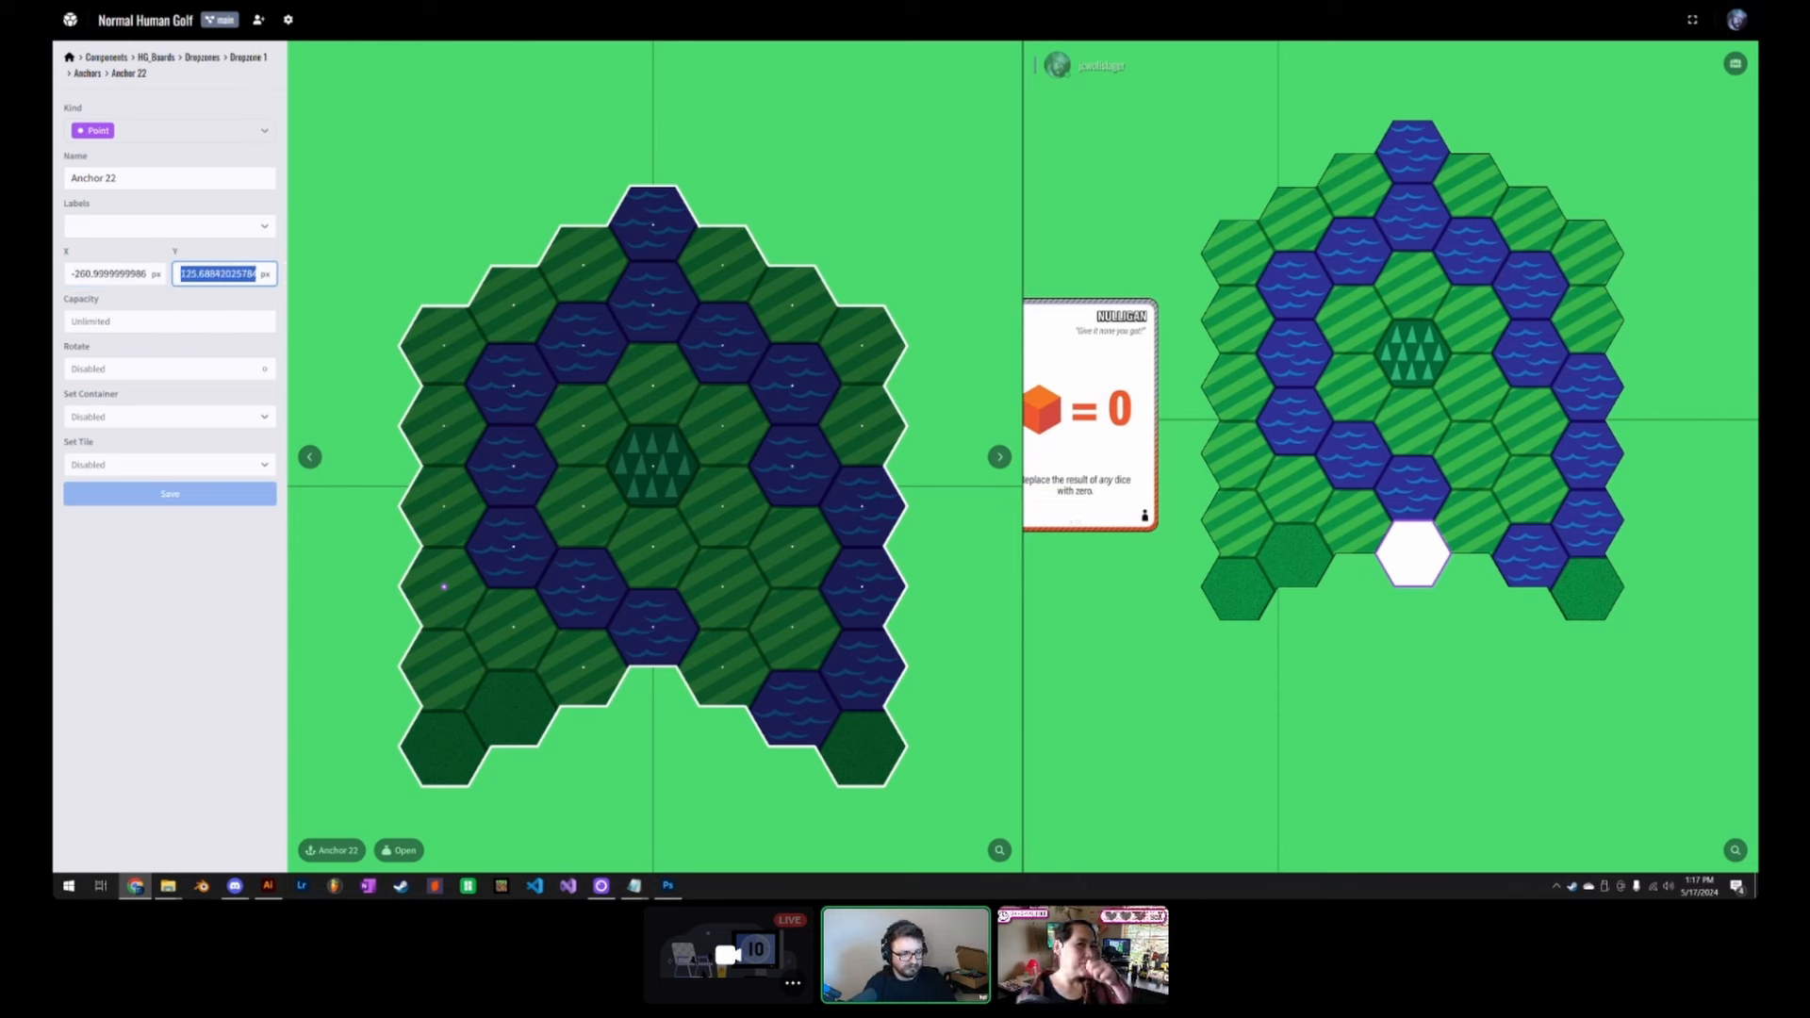
{"action": "key", "text": "alt+Tab"}
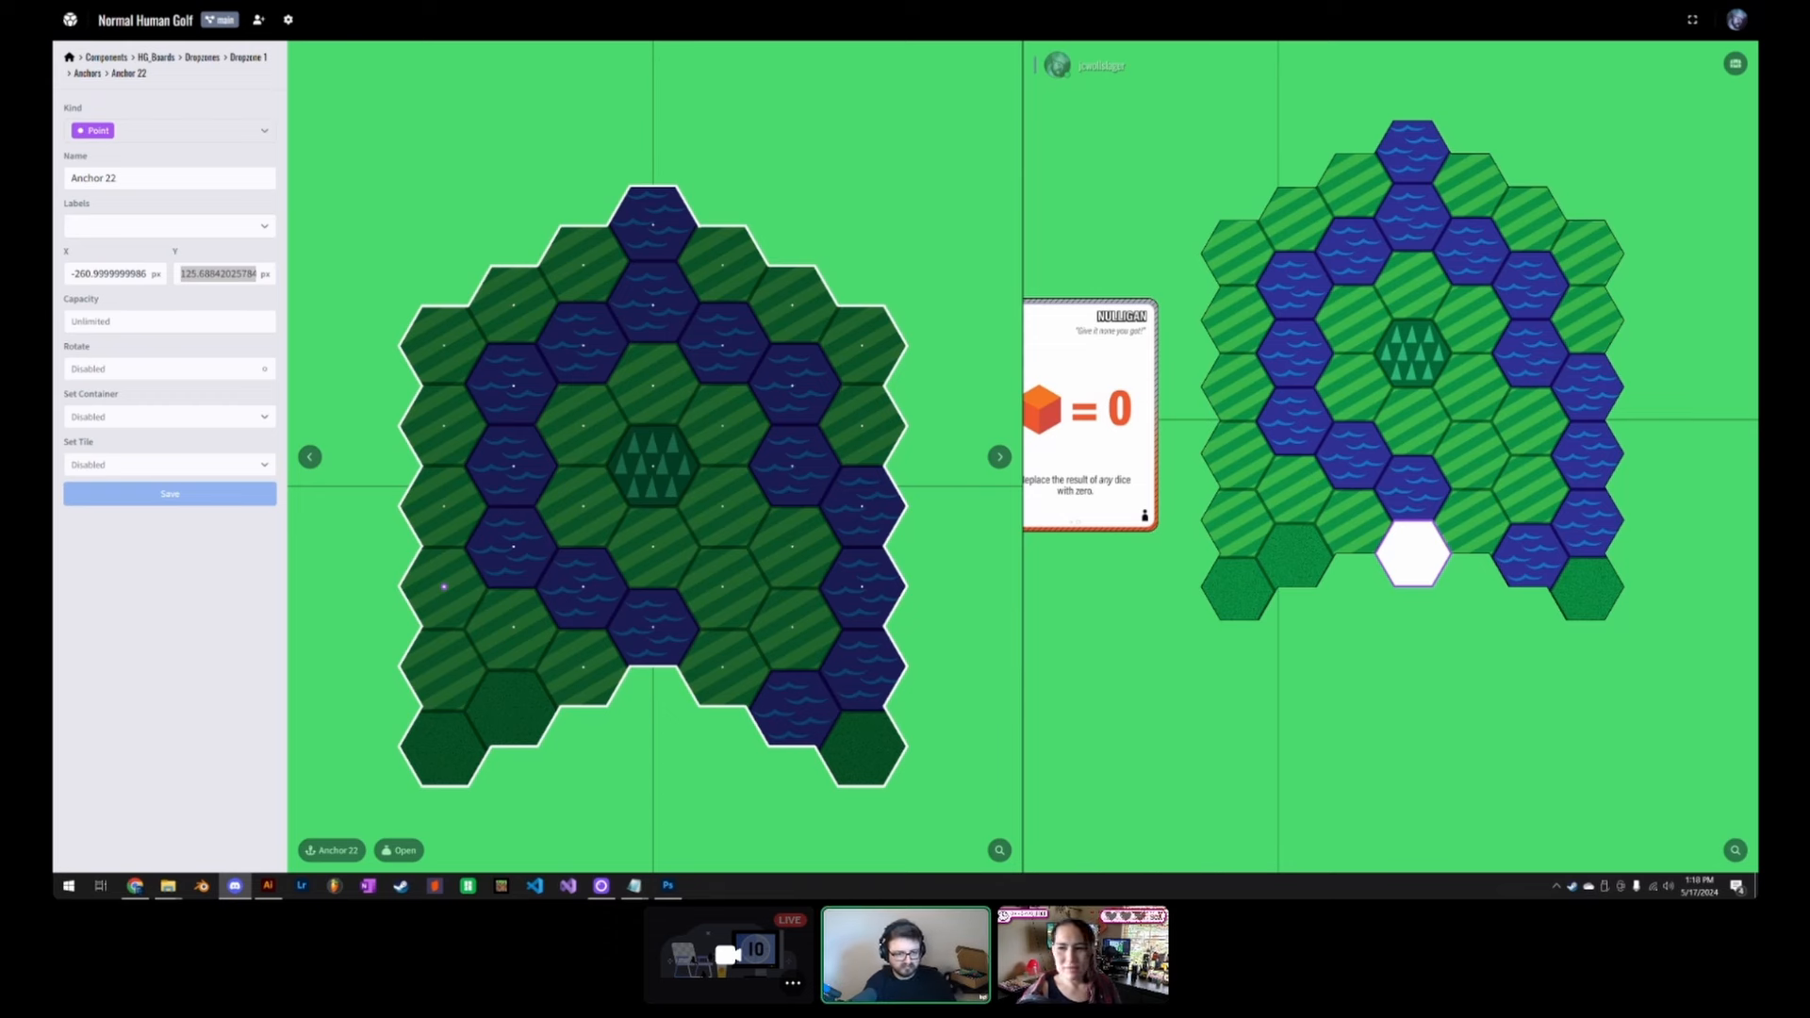
Step: Open Anchor 21, examine its X and Y coordinates, and return to the anchor list
{"action": "left_click", "coordinate": [94, 77]}
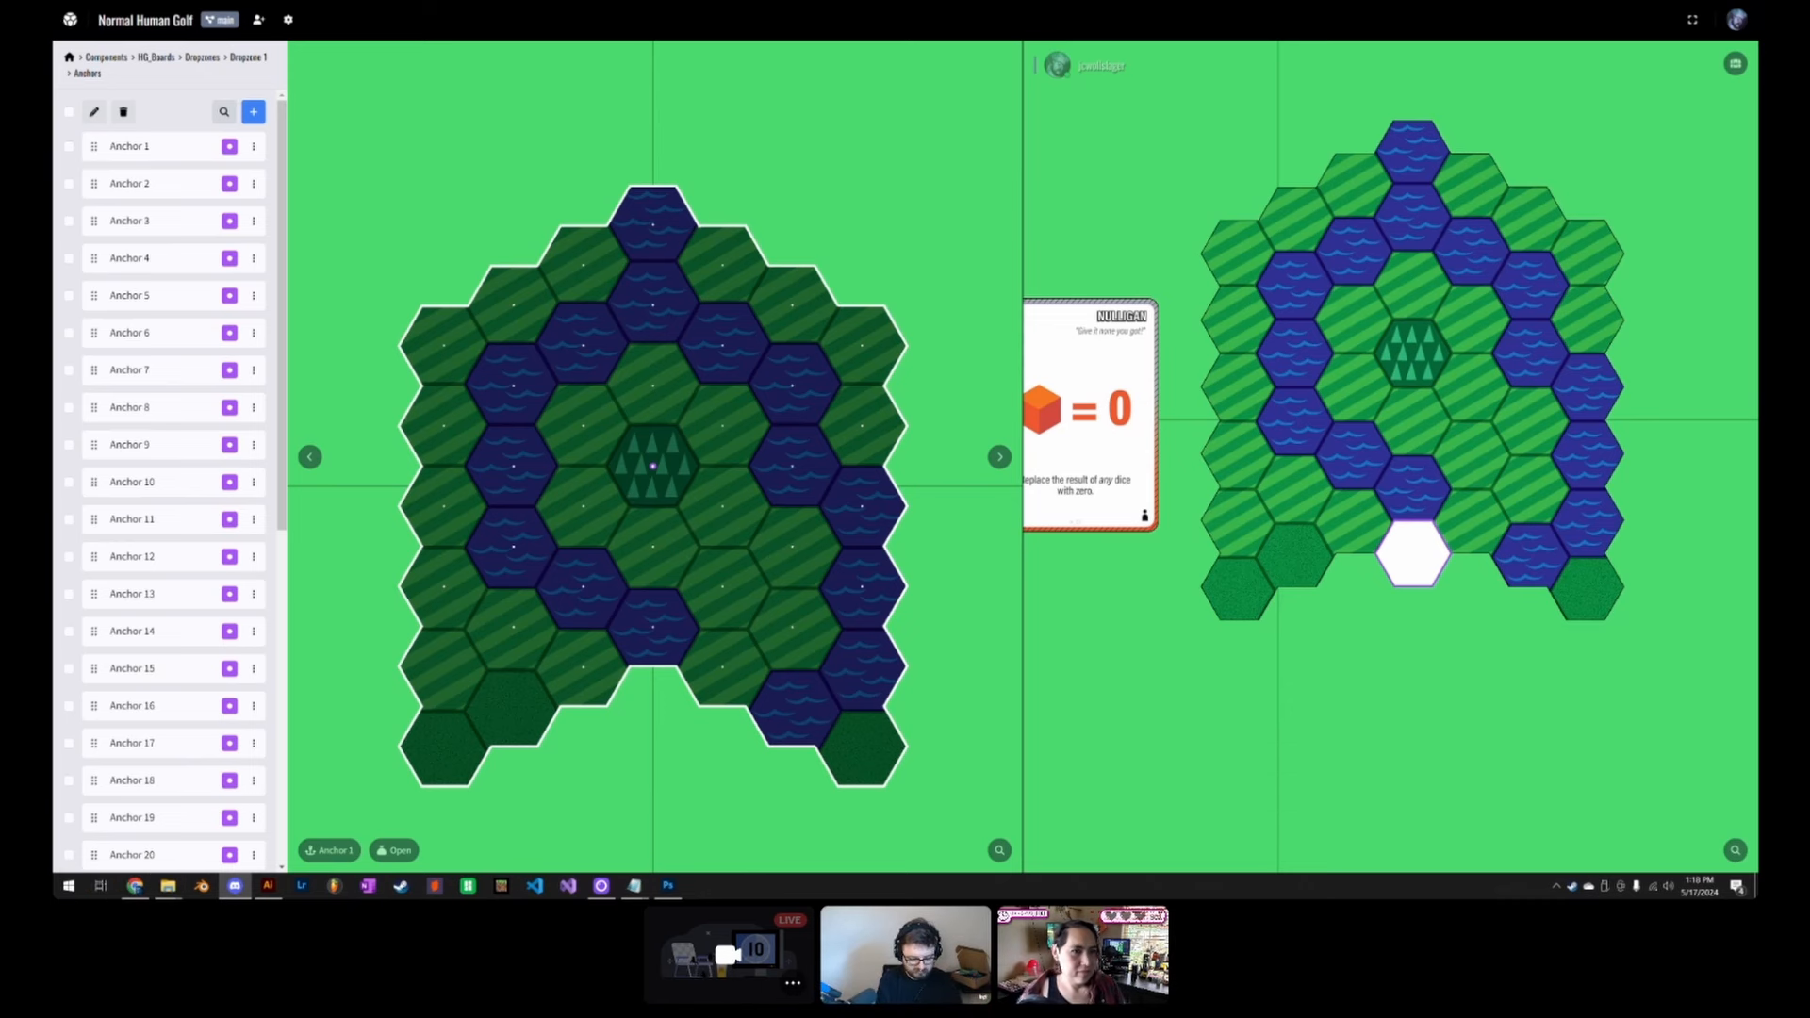
{"action": "scroll", "coordinate": [146, 743], "scroll_direction": "down", "scroll_amount": 3}
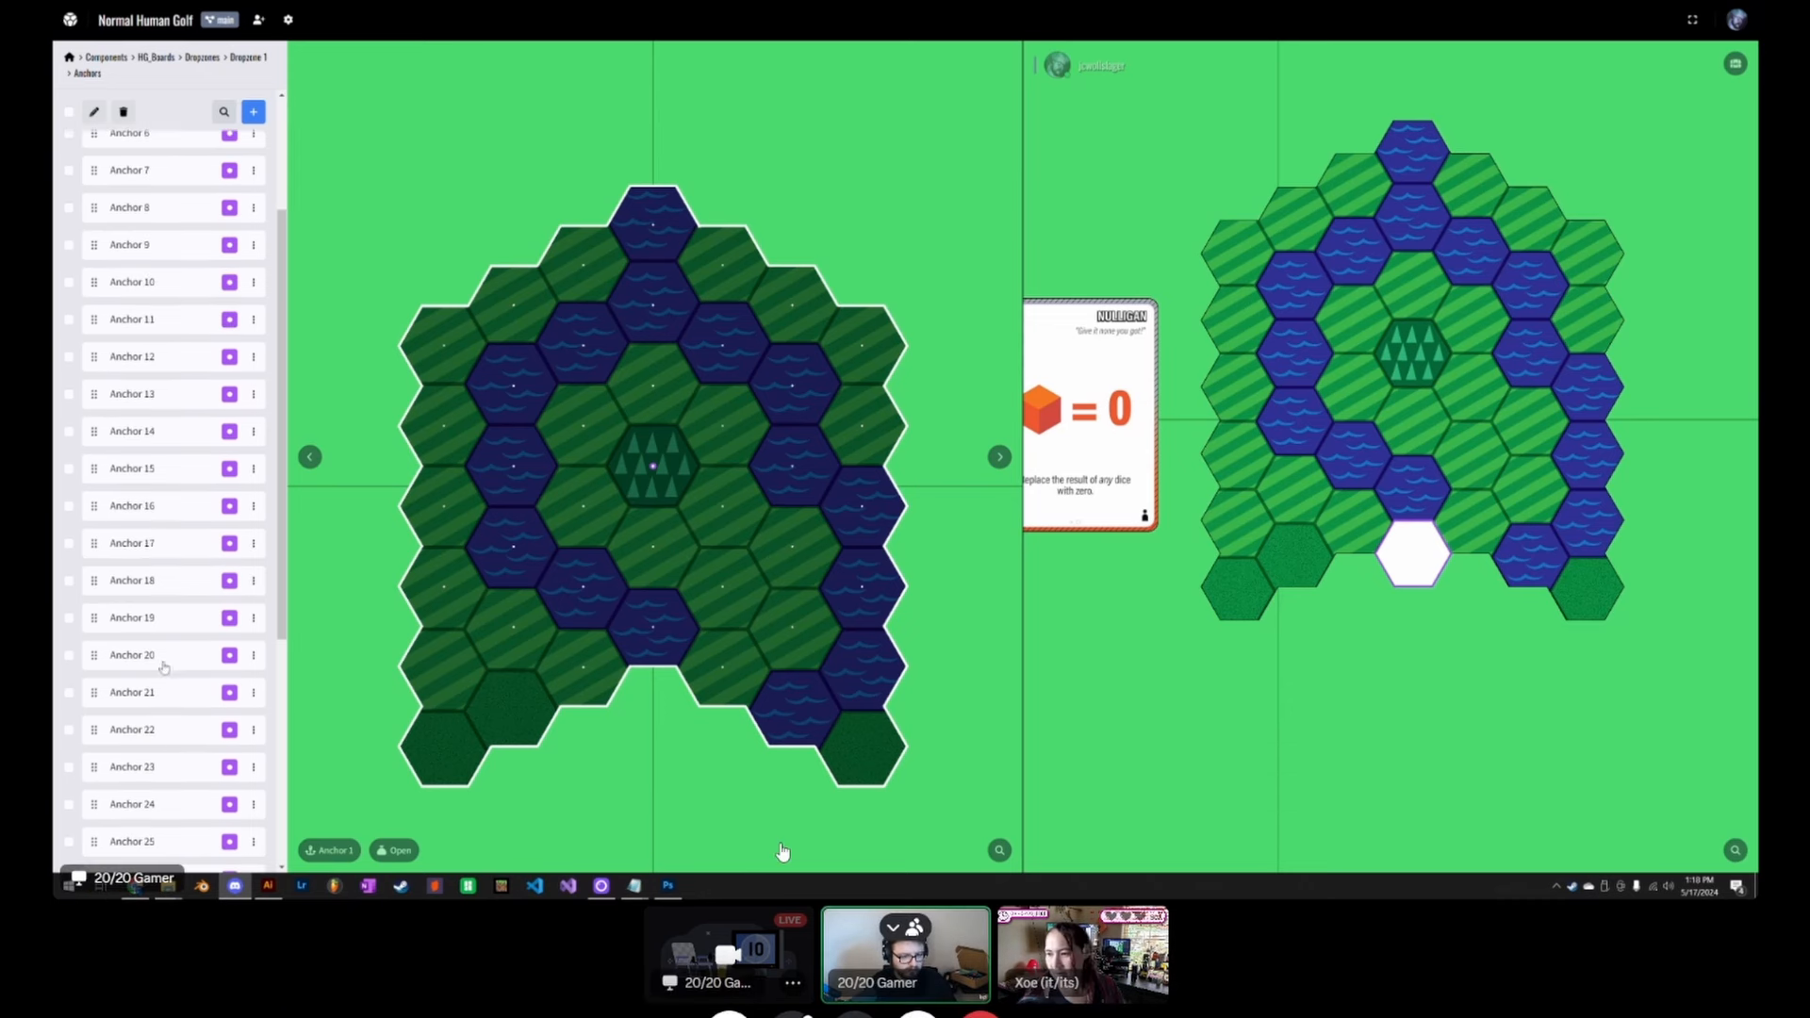
{"action": "left_click", "coordinate": [157, 691]}
{"action": "double_click", "coordinate": [110, 274]}
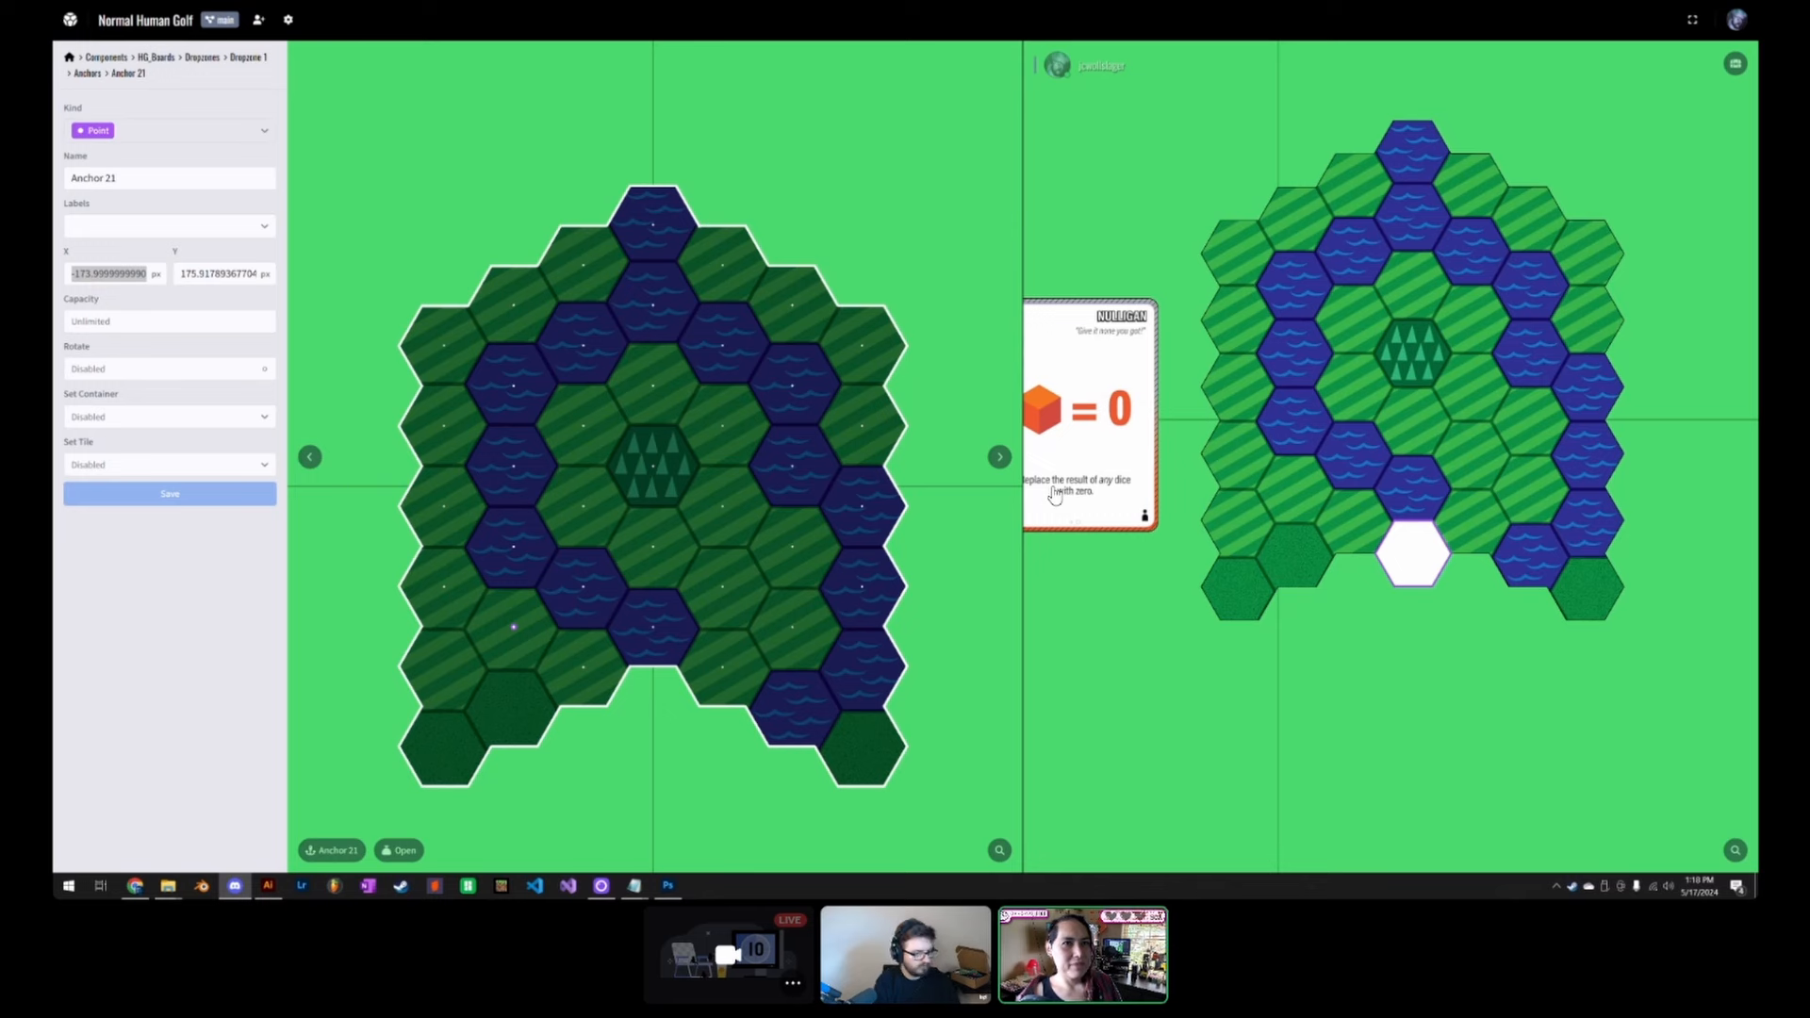
{"action": "double_click", "coordinate": [211, 274]}
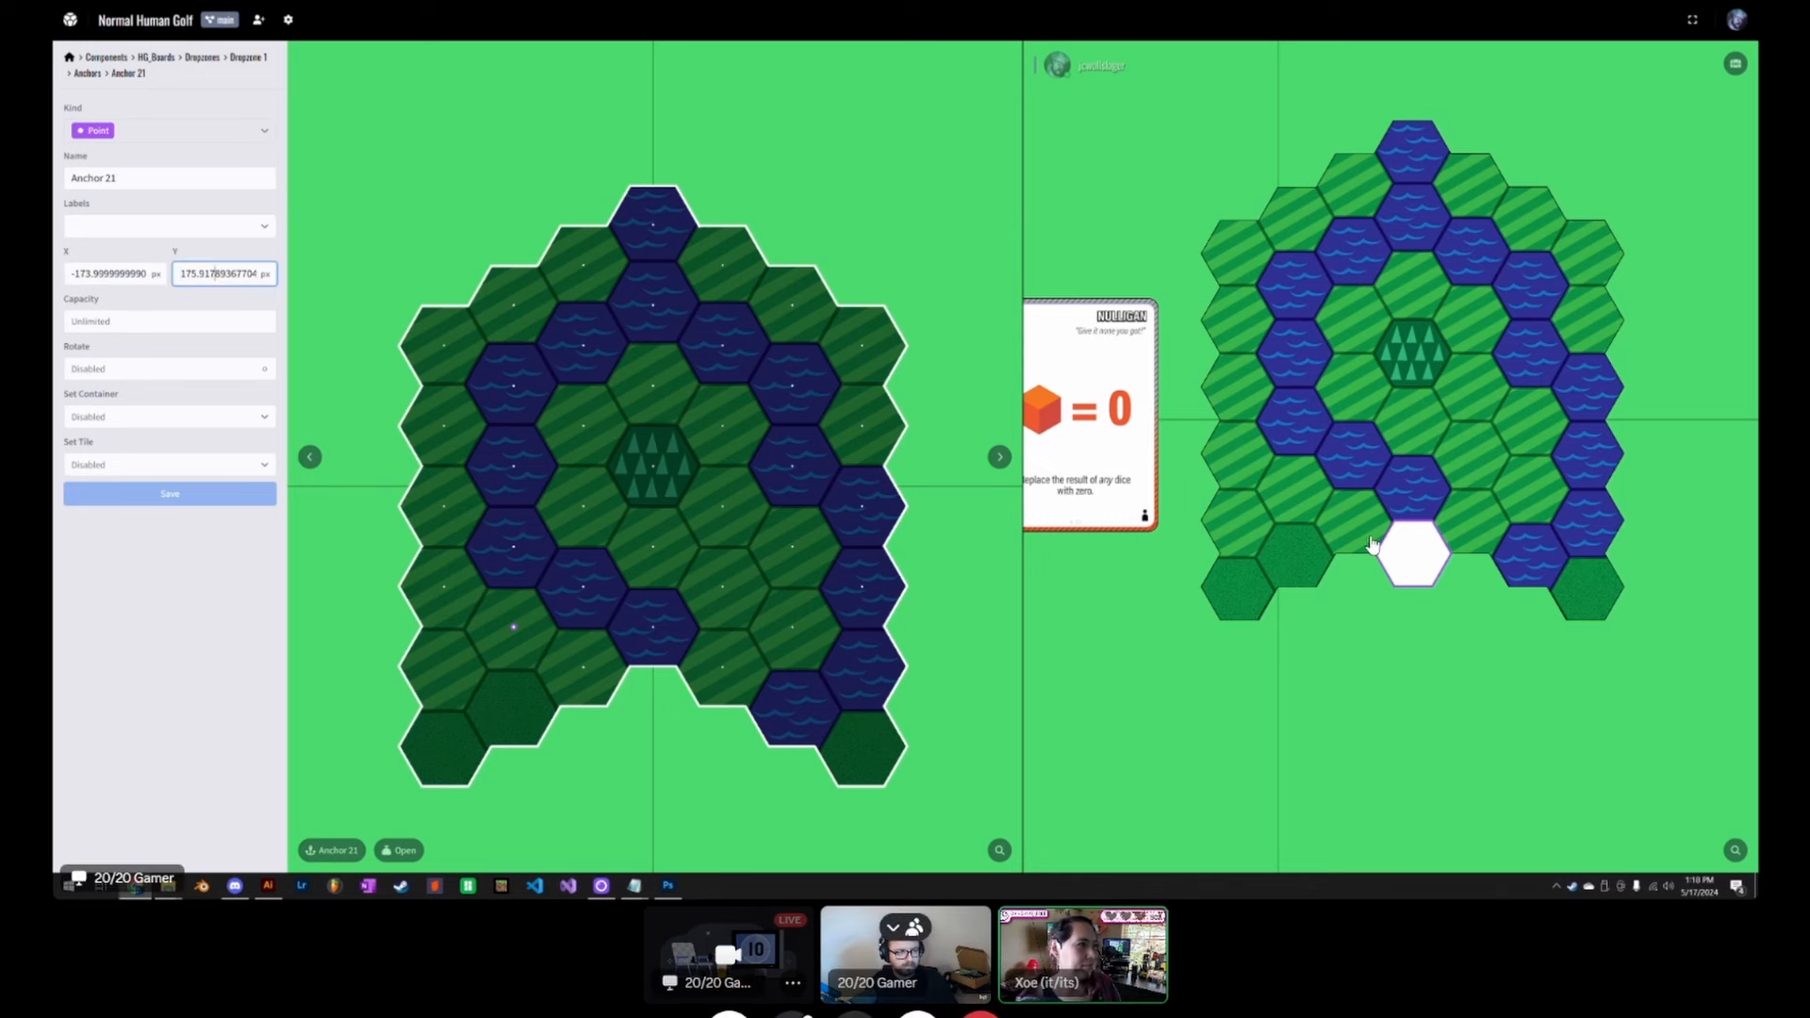
{"action": "left_click", "coordinate": [1631, 729]}
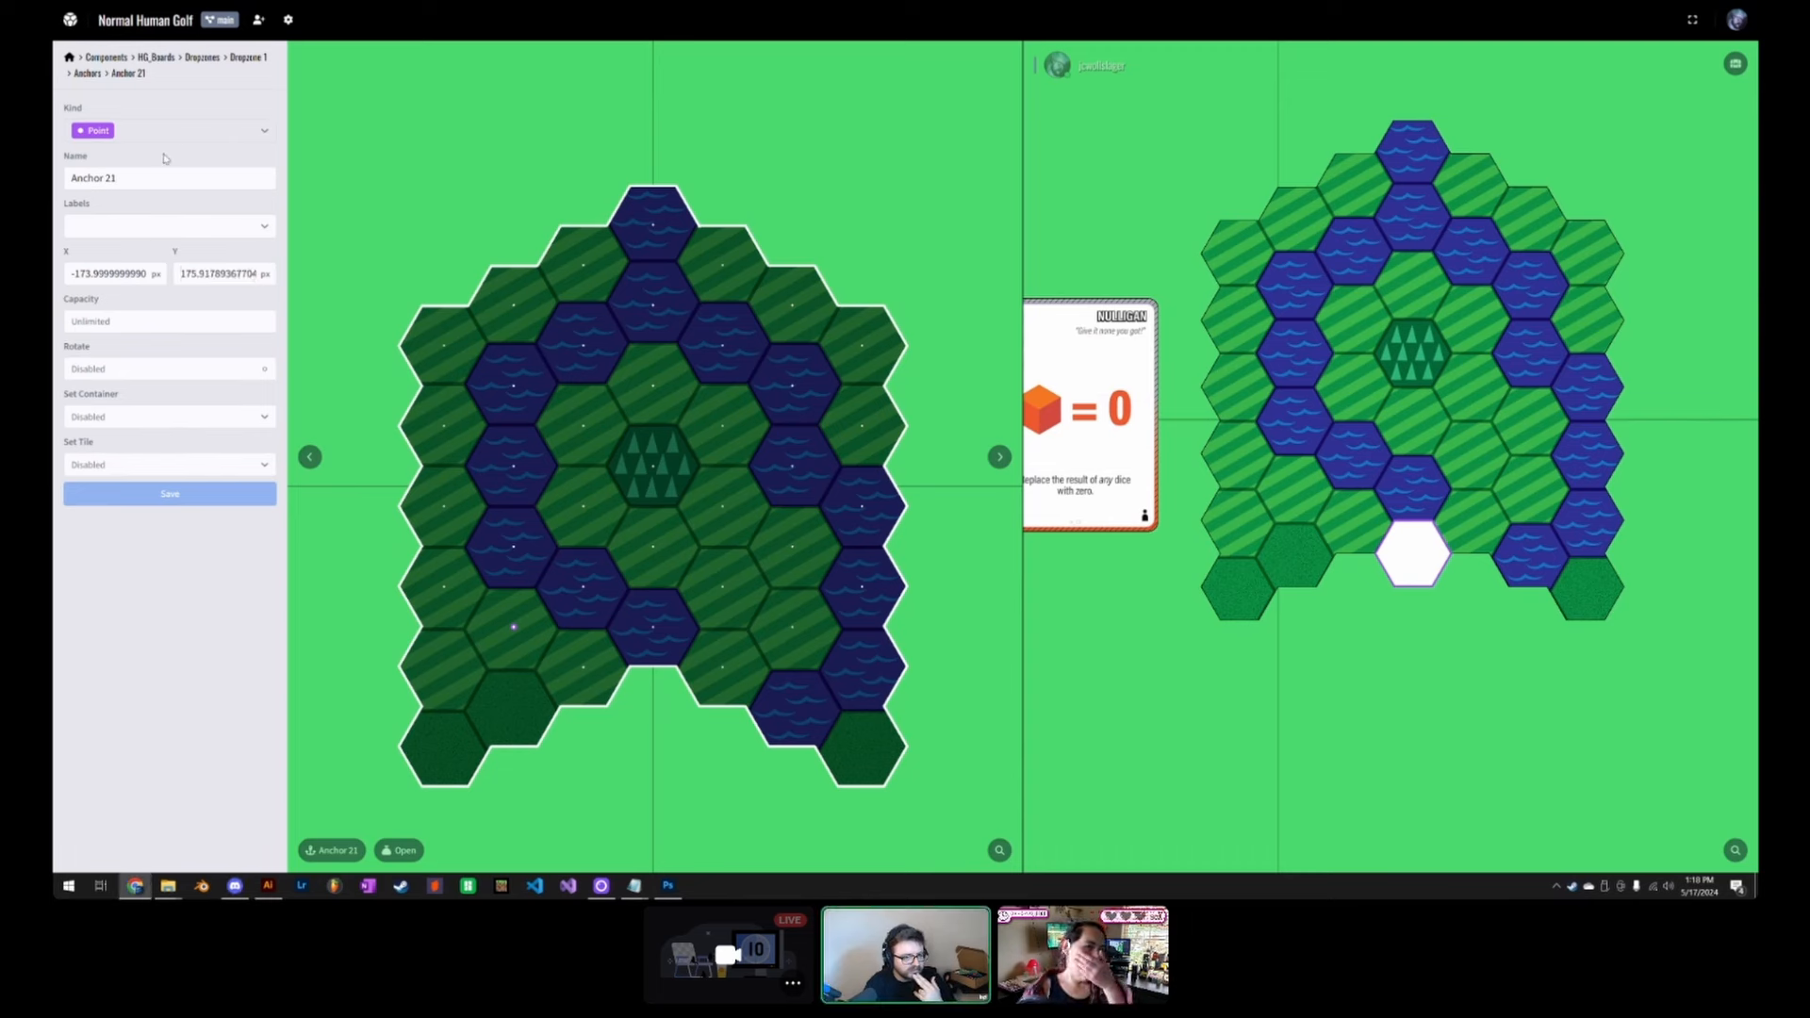
{"action": "left_click", "coordinate": [88, 72]}
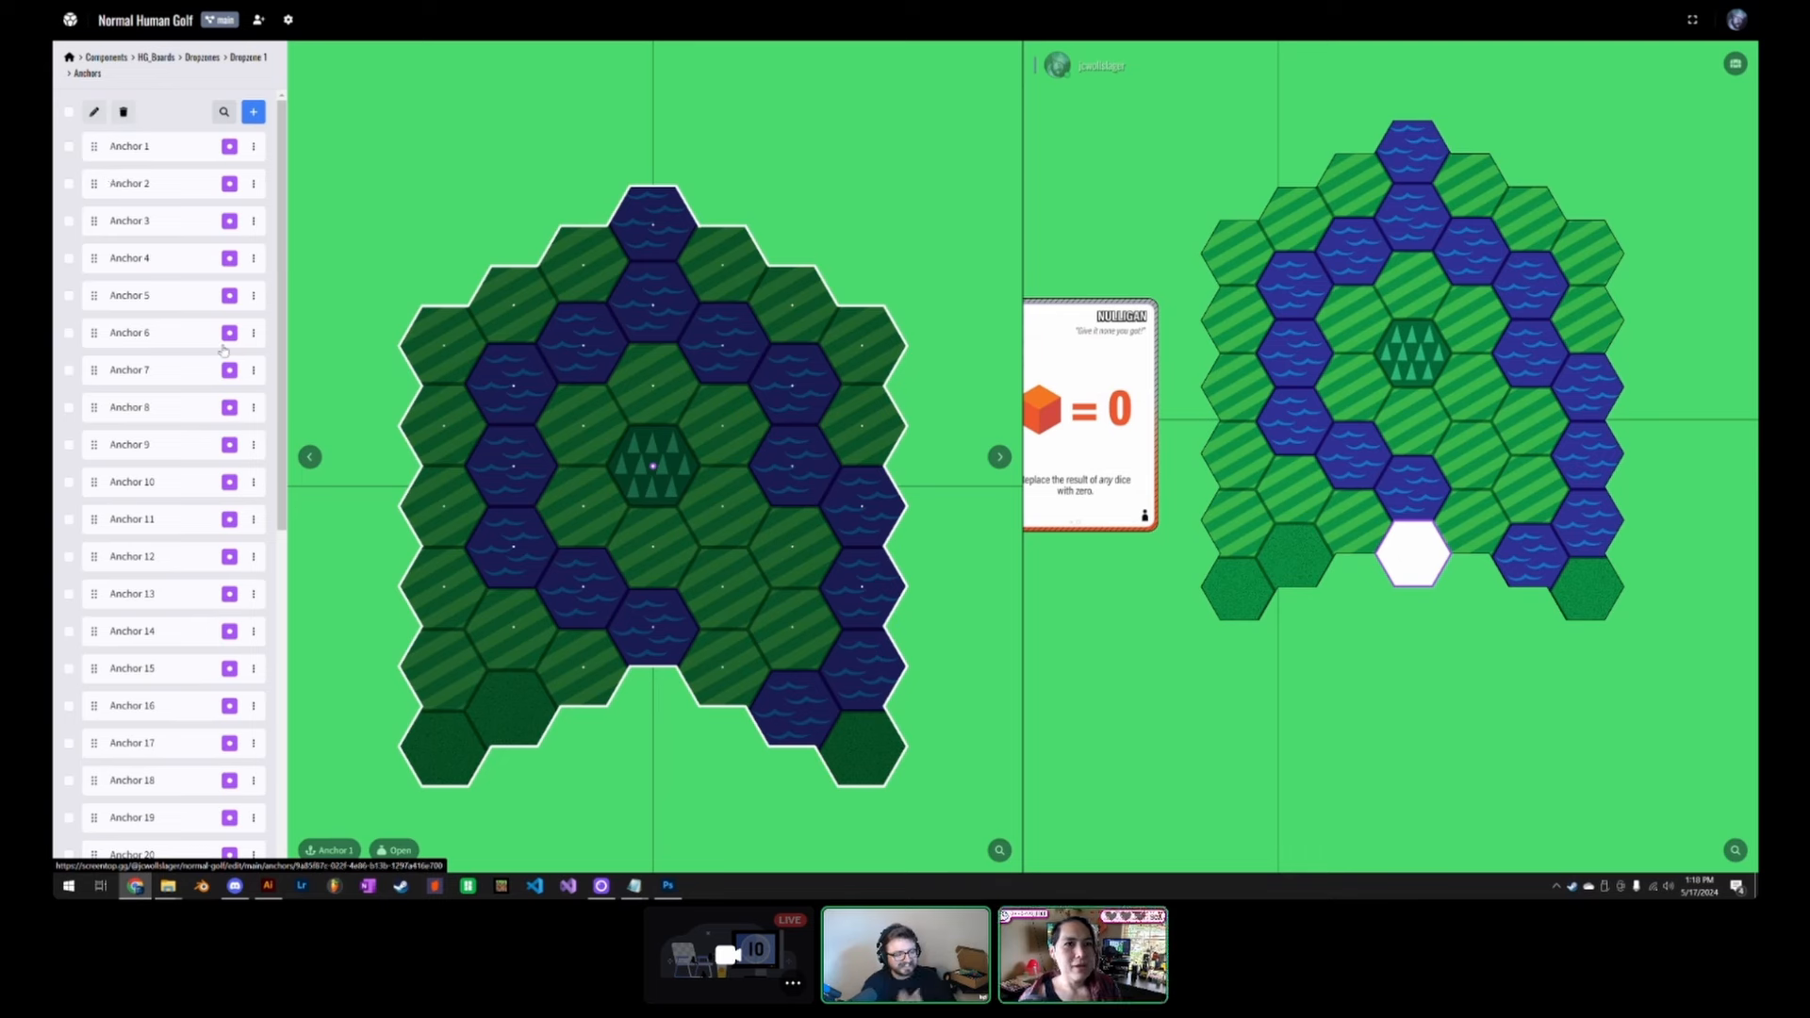
{"action": "scroll", "coordinate": [162, 683], "scroll_direction": "down", "scroll_amount": 3}
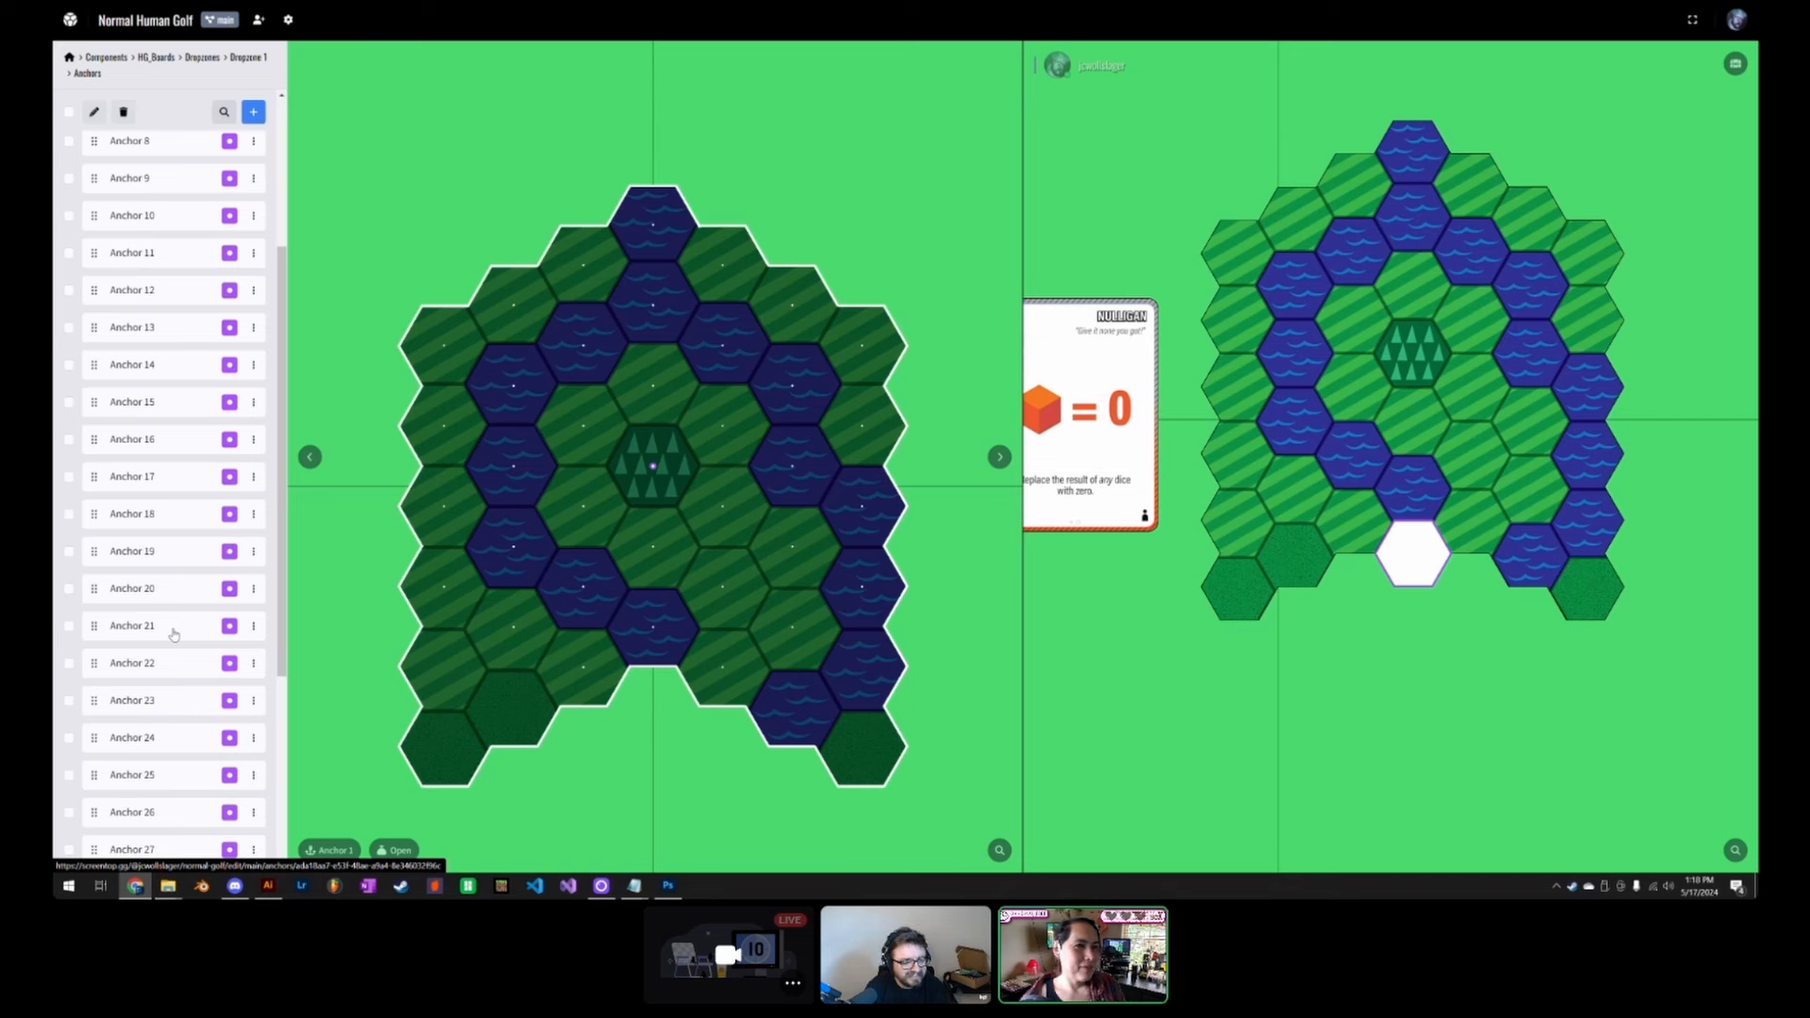
{"action": "left_click", "coordinate": [68, 626]}
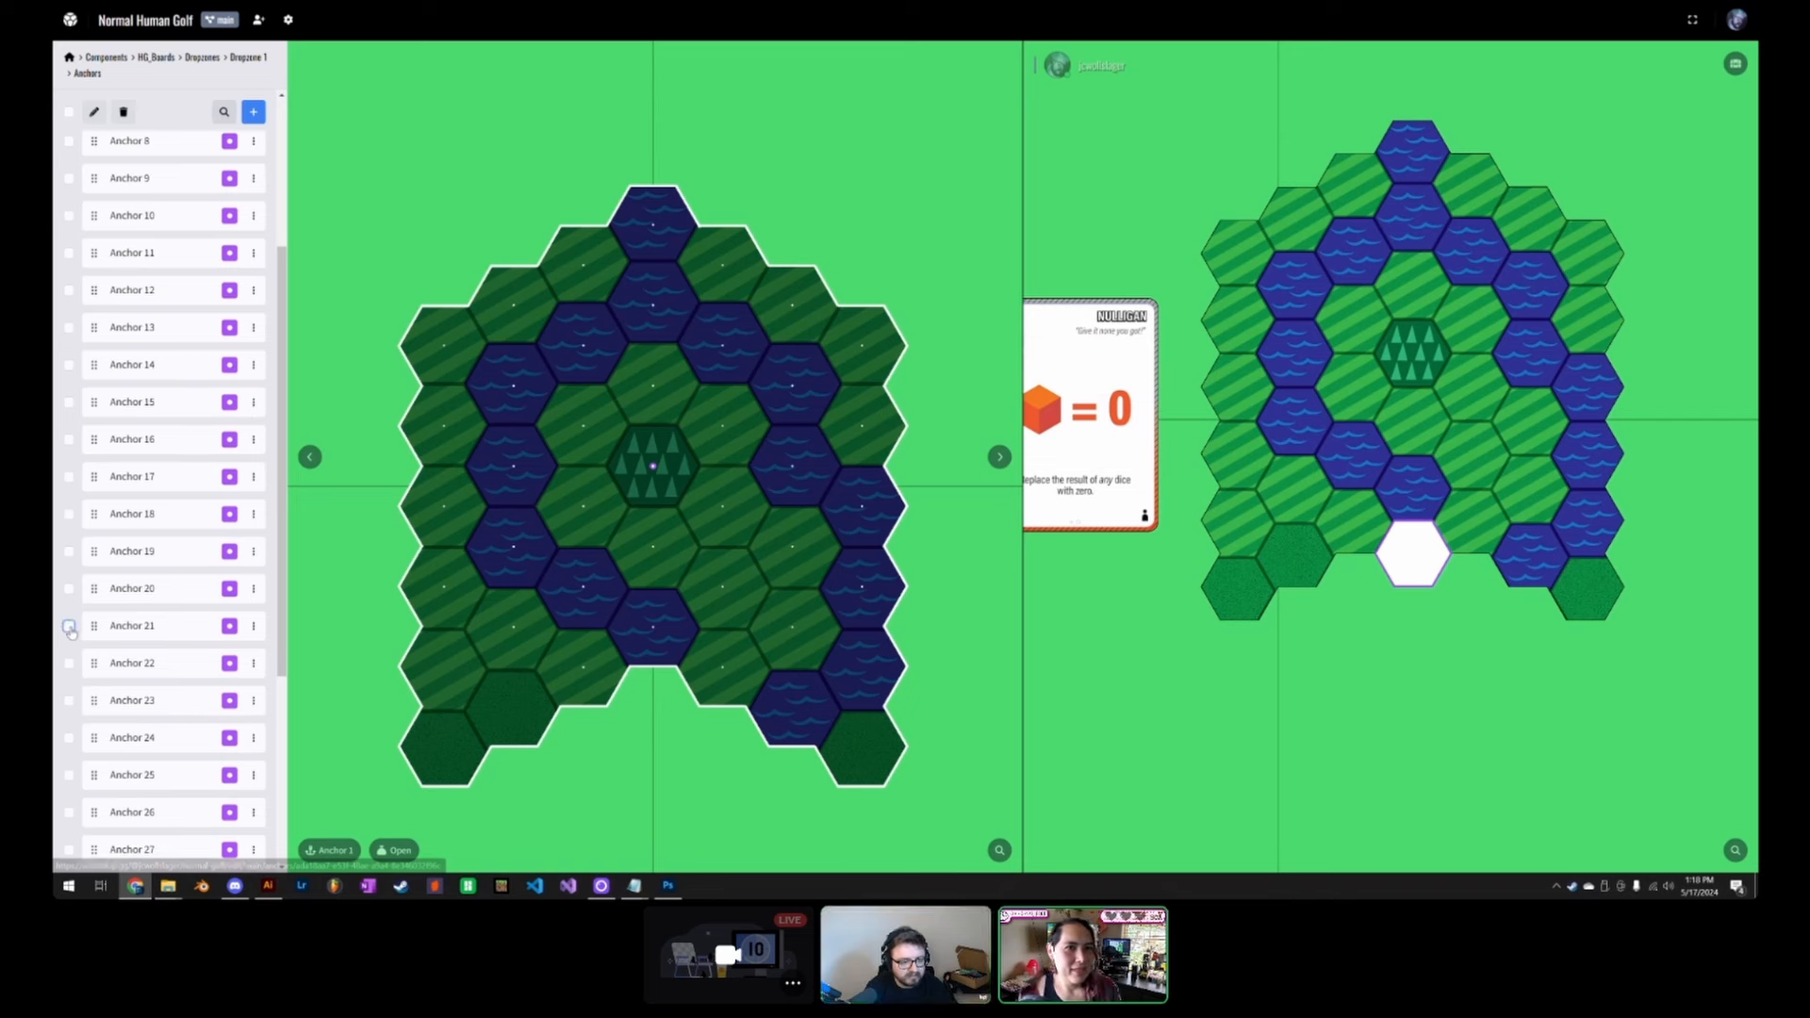
{"action": "left_click", "coordinate": [69, 589]}
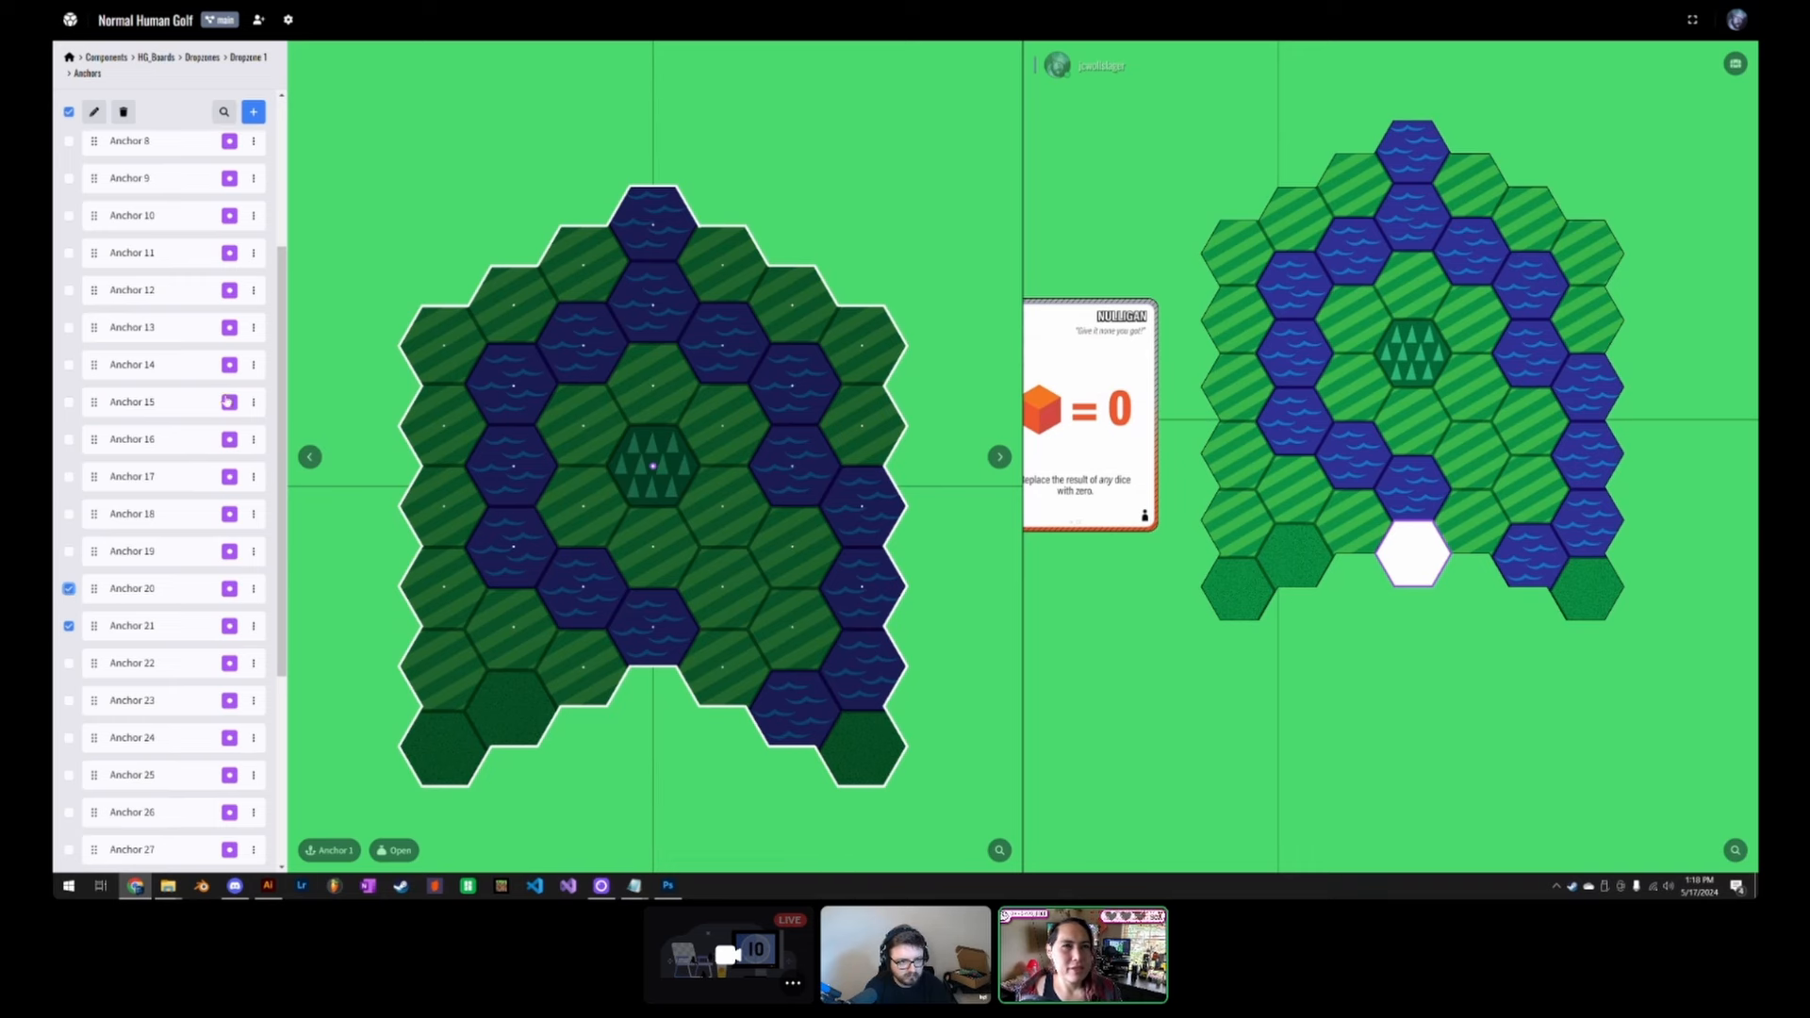
{"action": "left_click", "coordinate": [252, 591]}
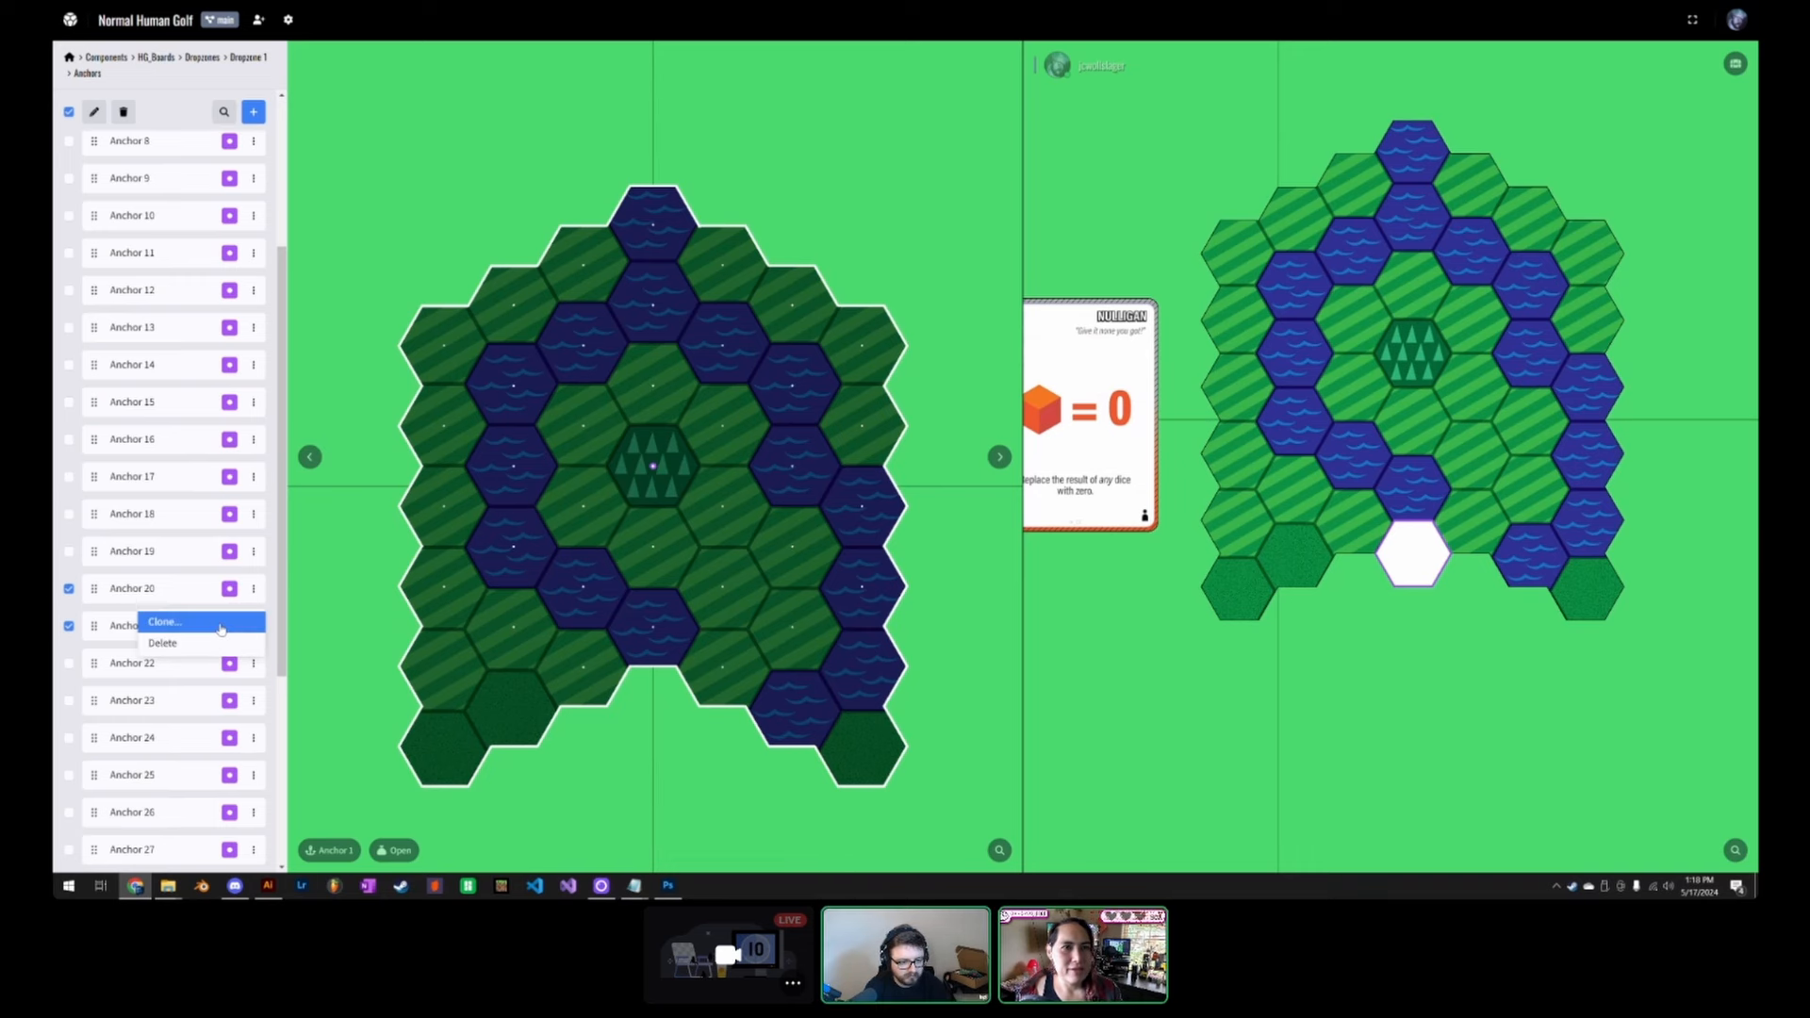
{"action": "left_click", "coordinate": [220, 624]}
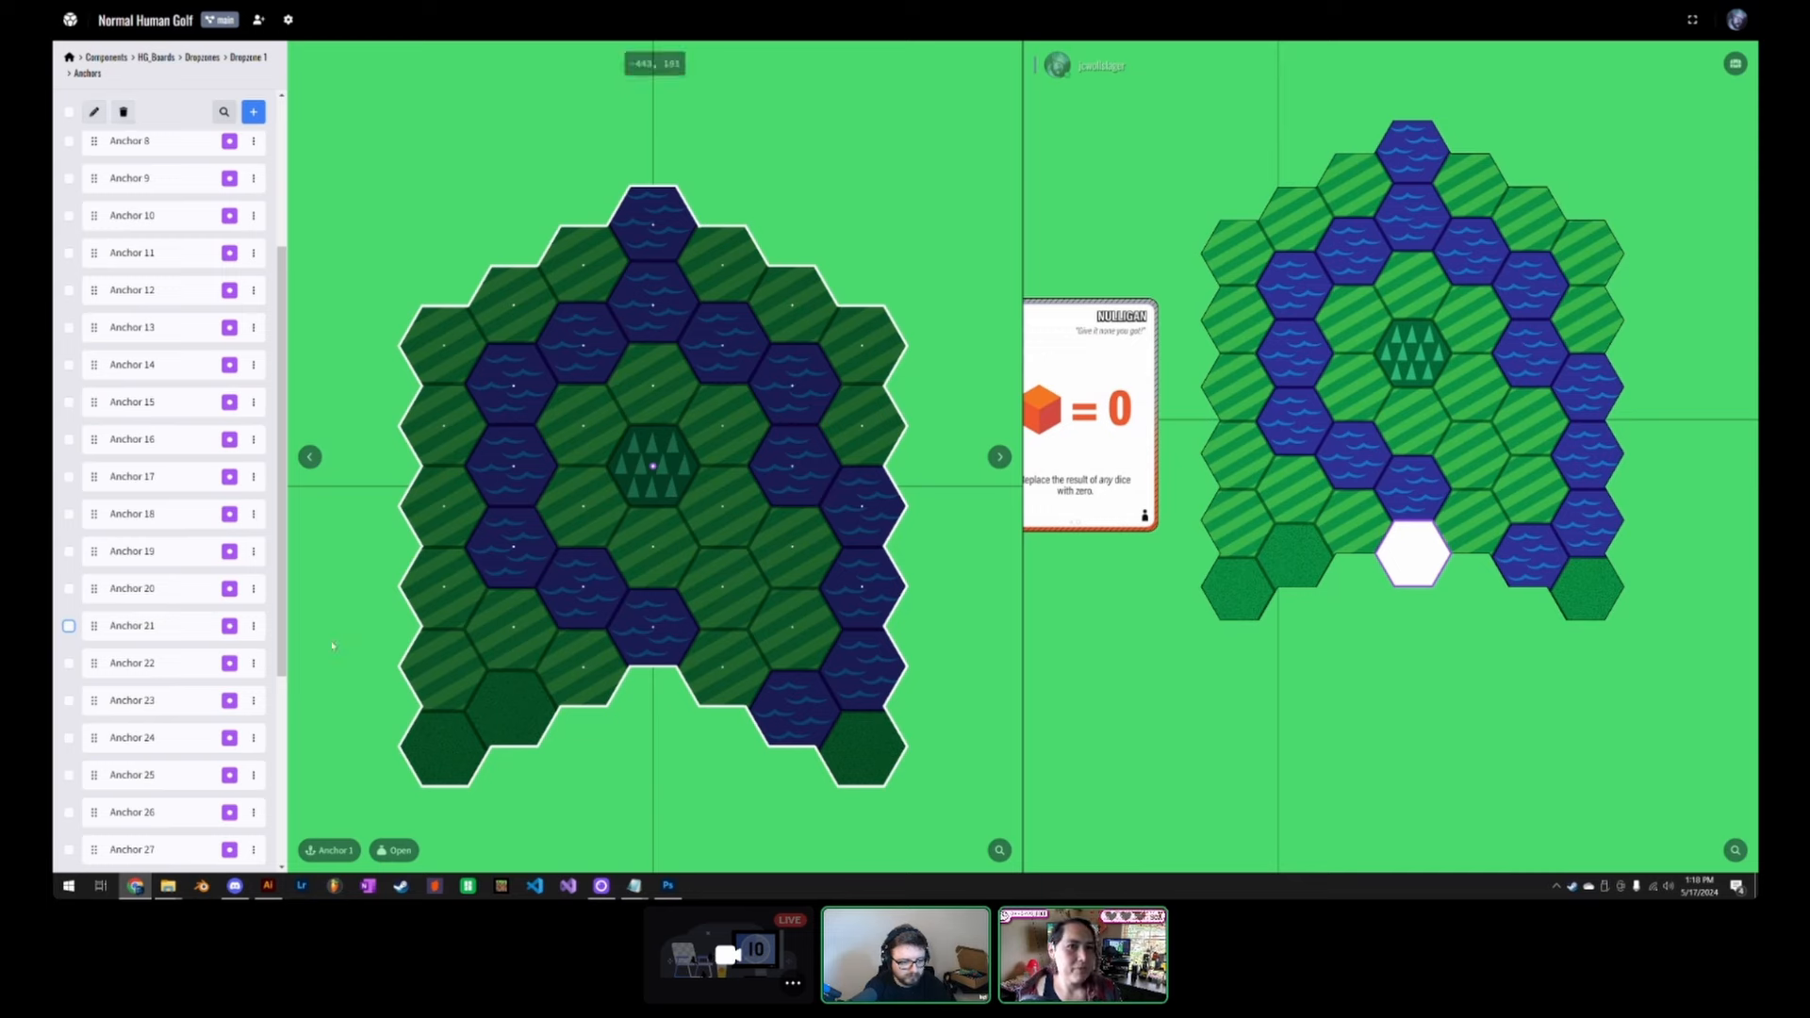
Step: Clone Anchor 21 and Anchor 22 with a count of 1 each
{"action": "left_click", "coordinate": [254, 627]}
{"action": "left_click", "coordinate": [223, 662]}
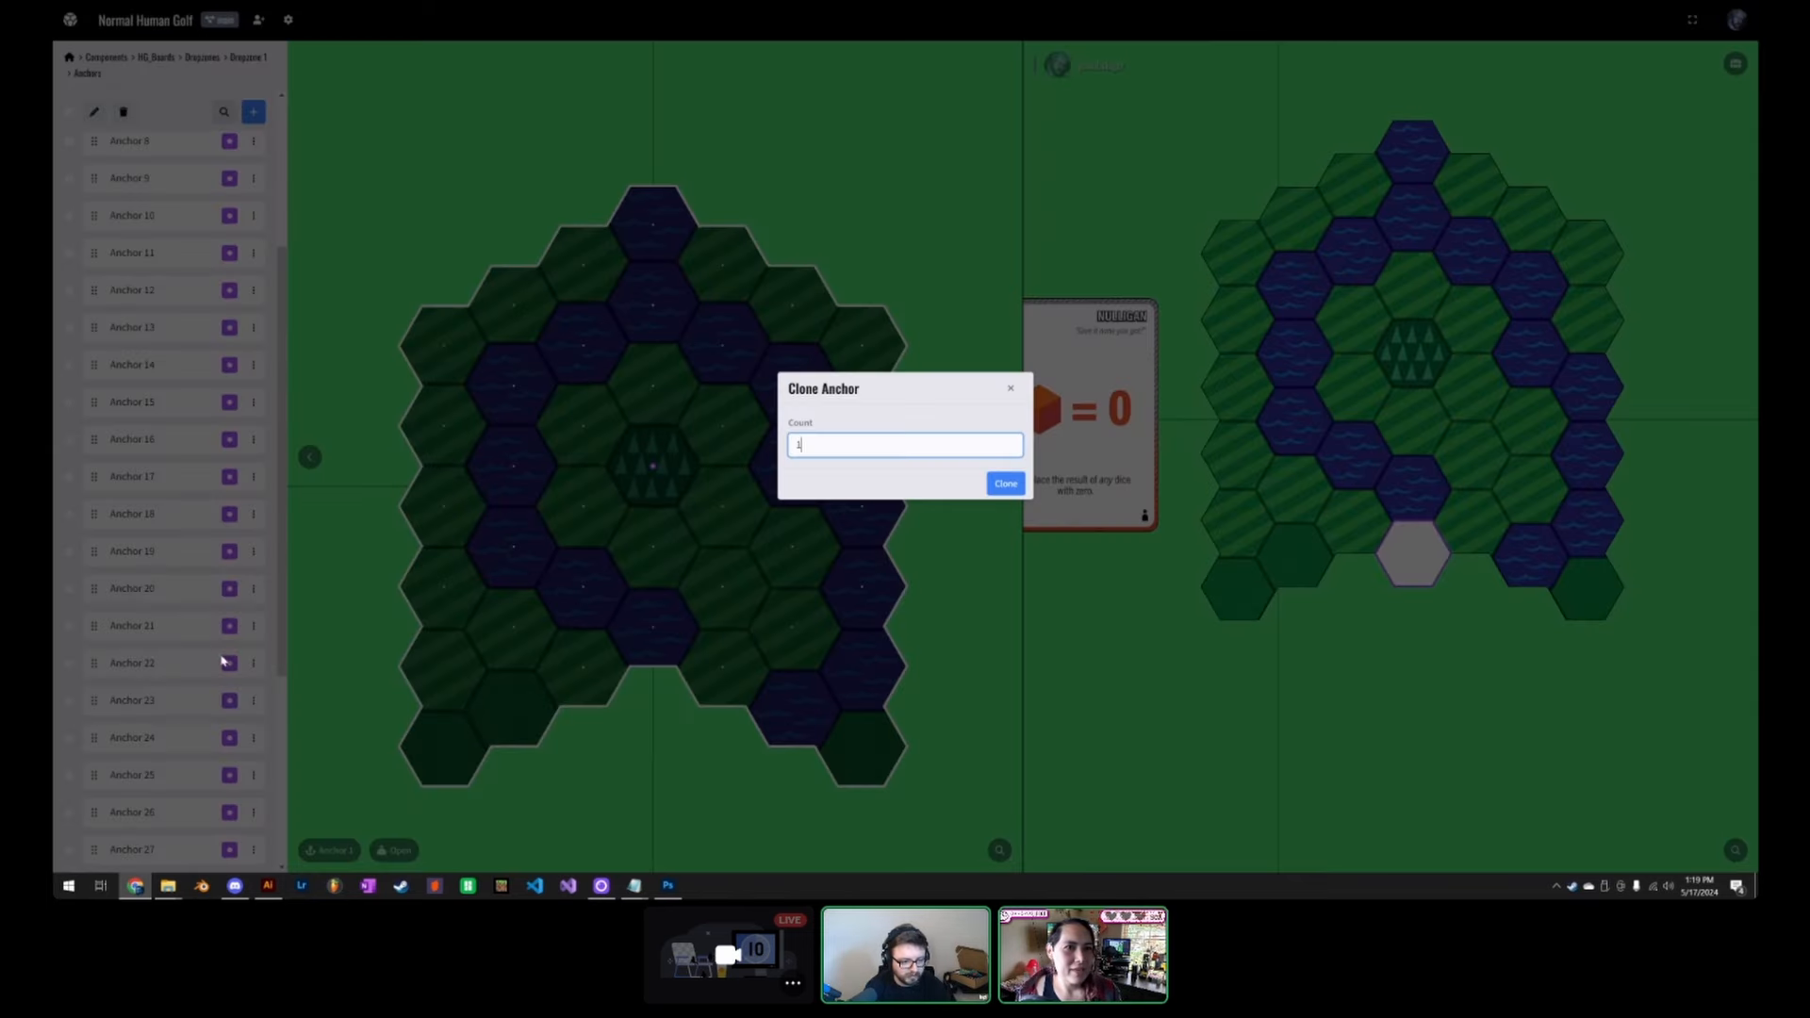
{"action": "left_click", "coordinate": [1006, 484]}
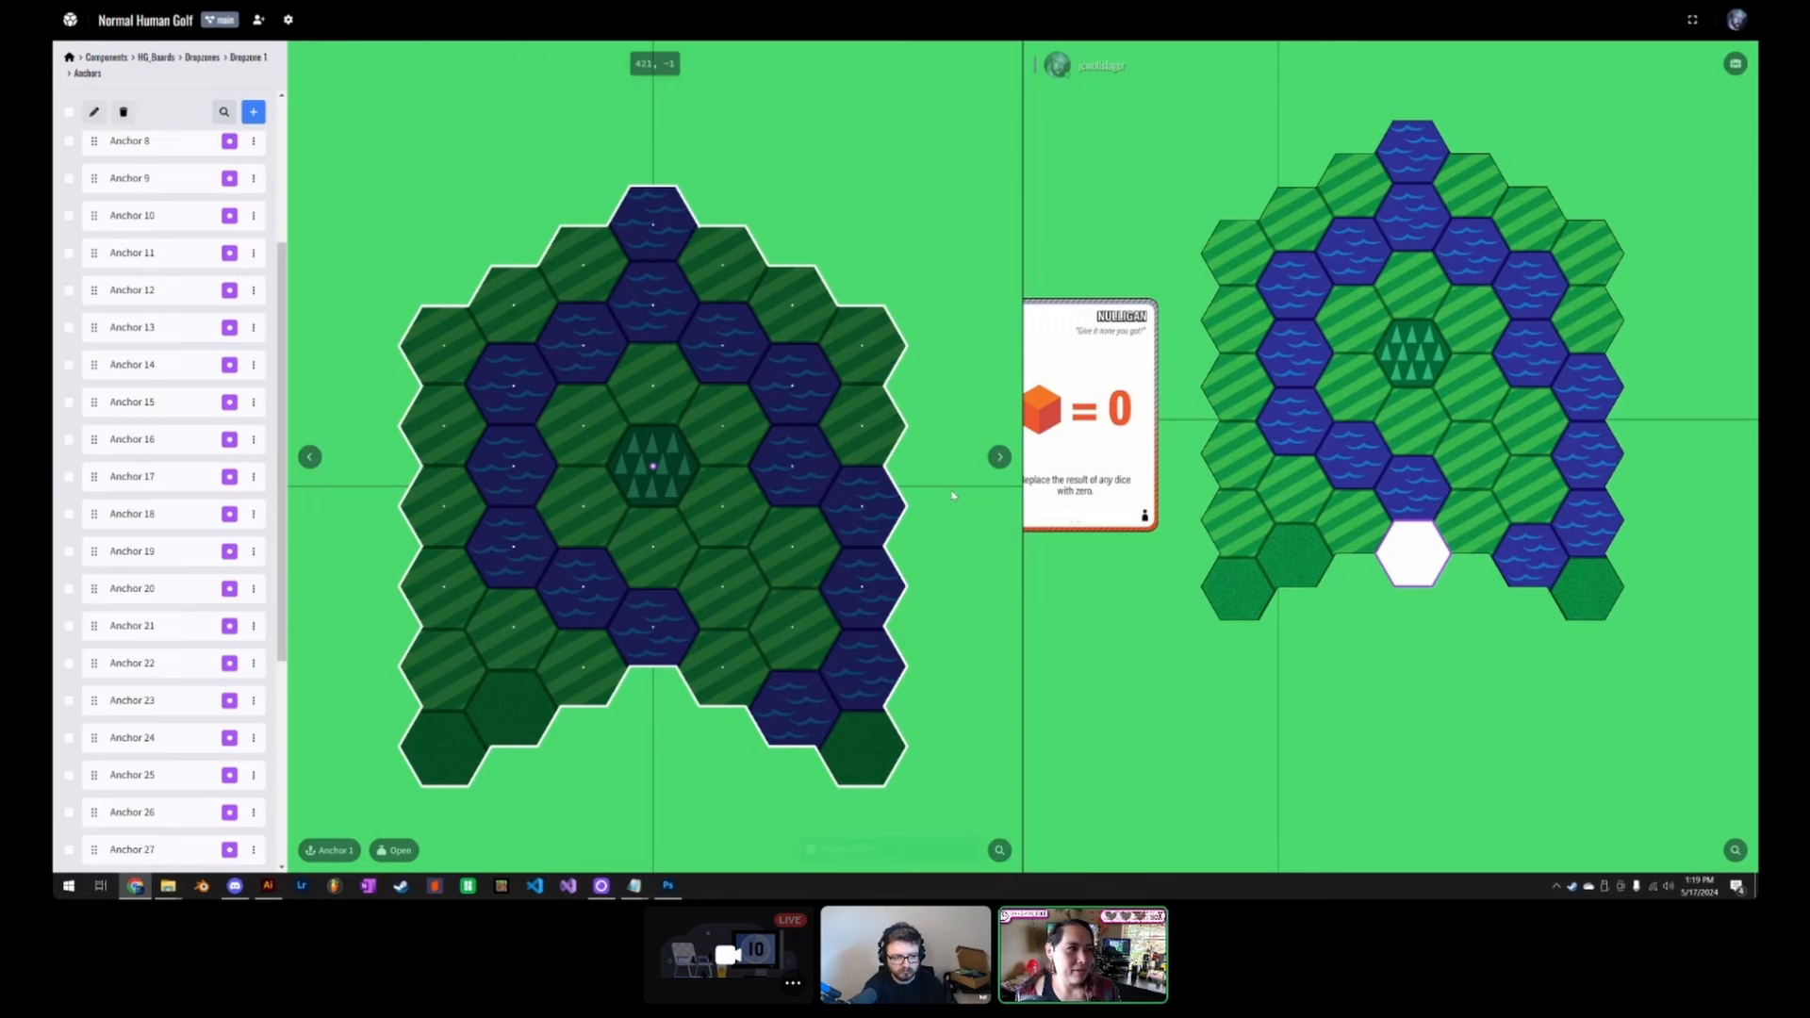
{"action": "left_click", "coordinate": [253, 591]}
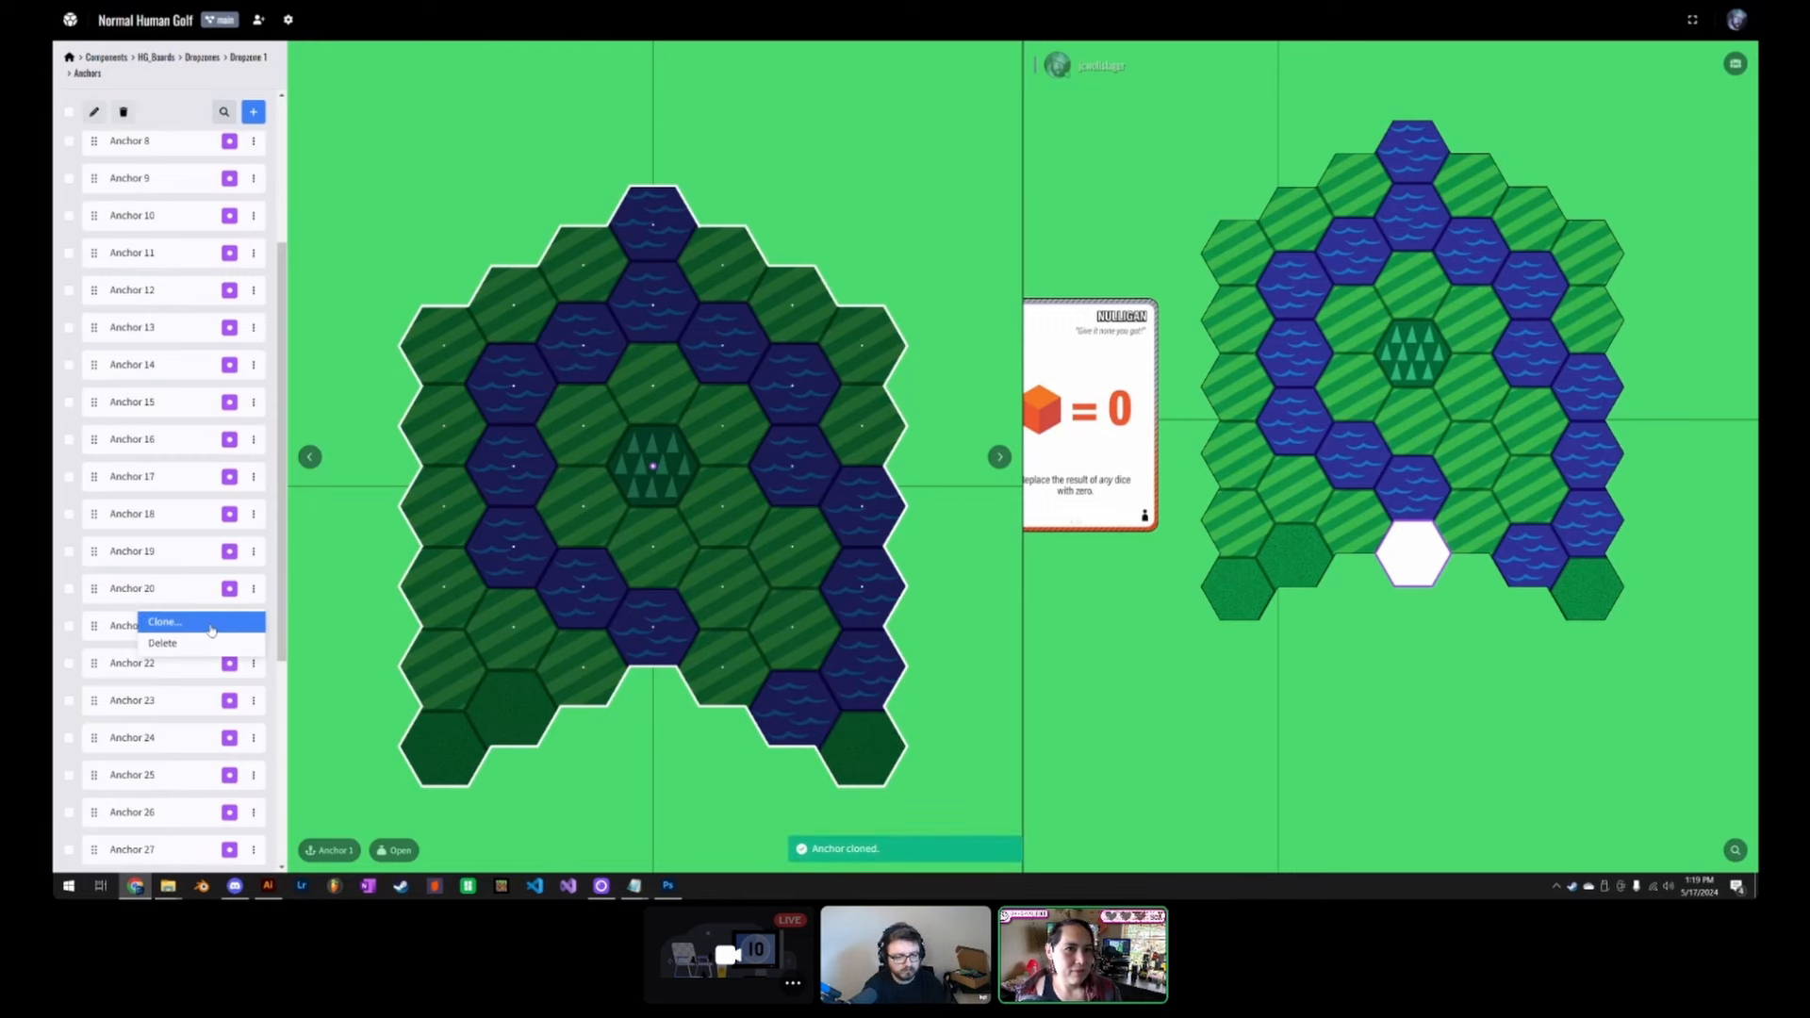
{"action": "left_click", "coordinate": [254, 666]}
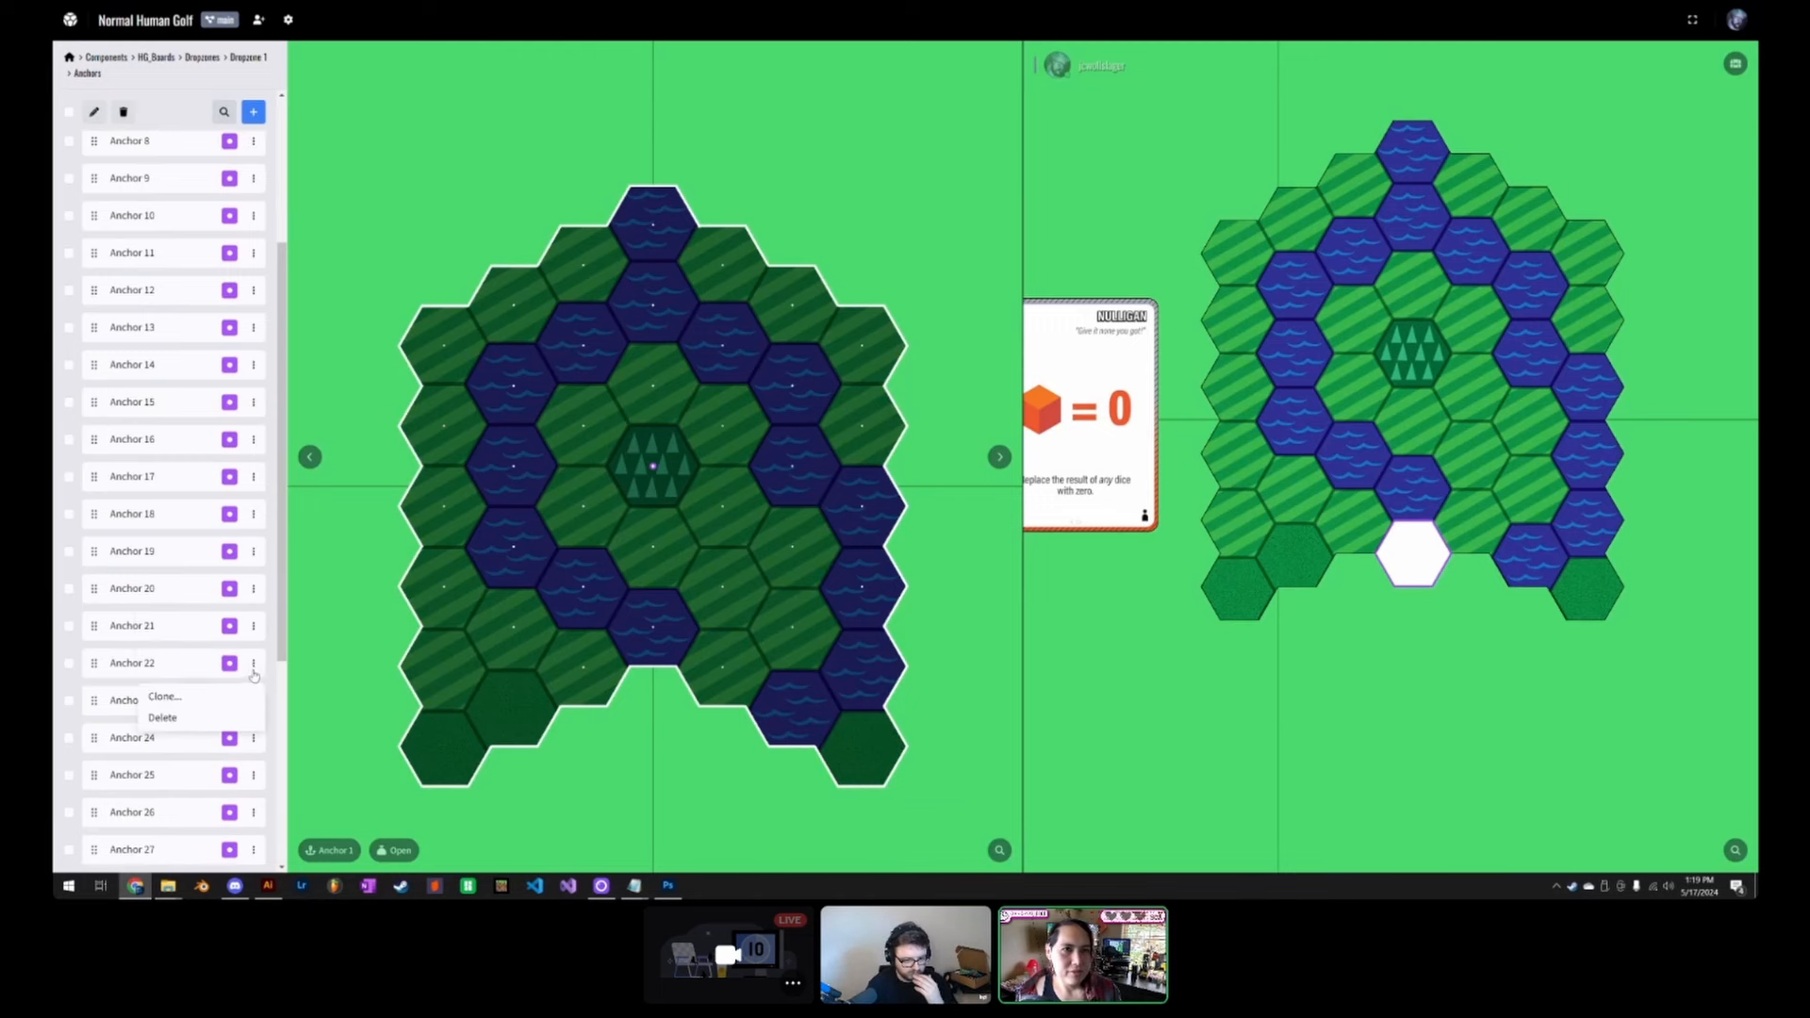
{"action": "left_click", "coordinate": [226, 701]}
{"action": "left_click", "coordinate": [1001, 485]}
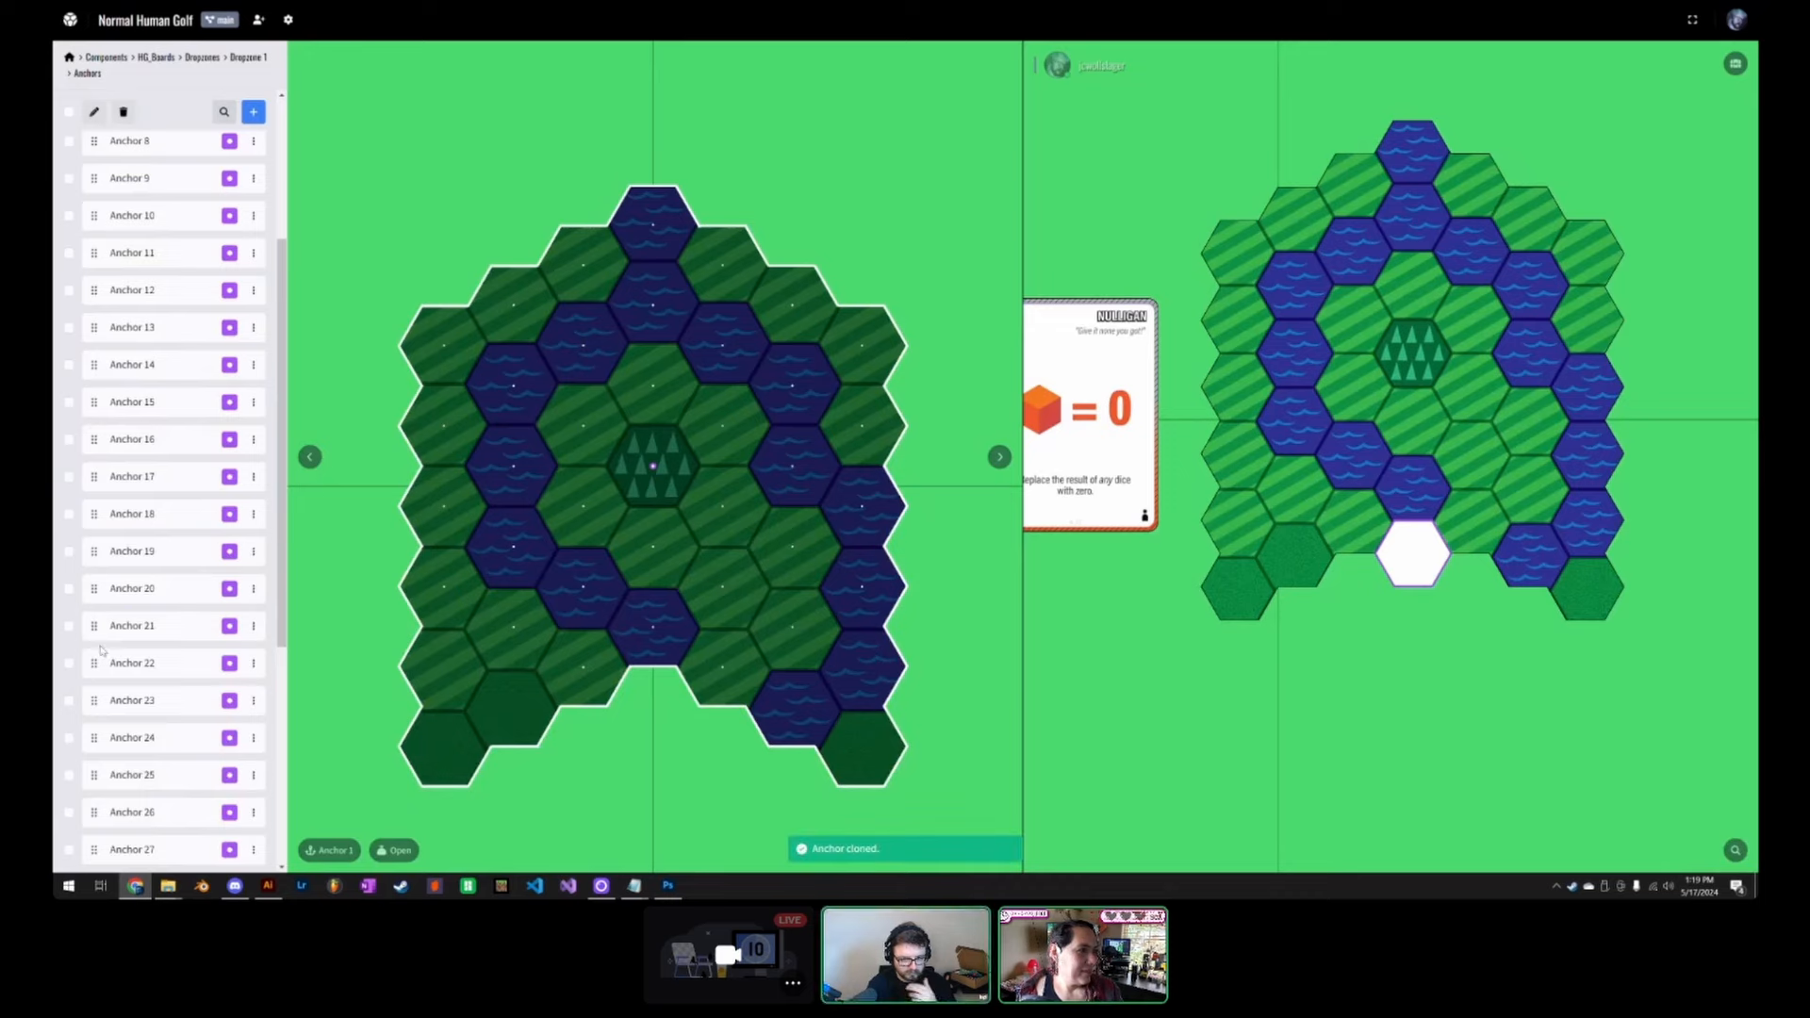
Step: Clone Anchor 34 and Anchor 35 with a count of 1 each
{"action": "scroll", "coordinate": [188, 628], "scroll_direction": "down", "scroll_amount": 1}
{"action": "scroll", "coordinate": [187, 629], "scroll_direction": "down", "scroll_amount": 2}
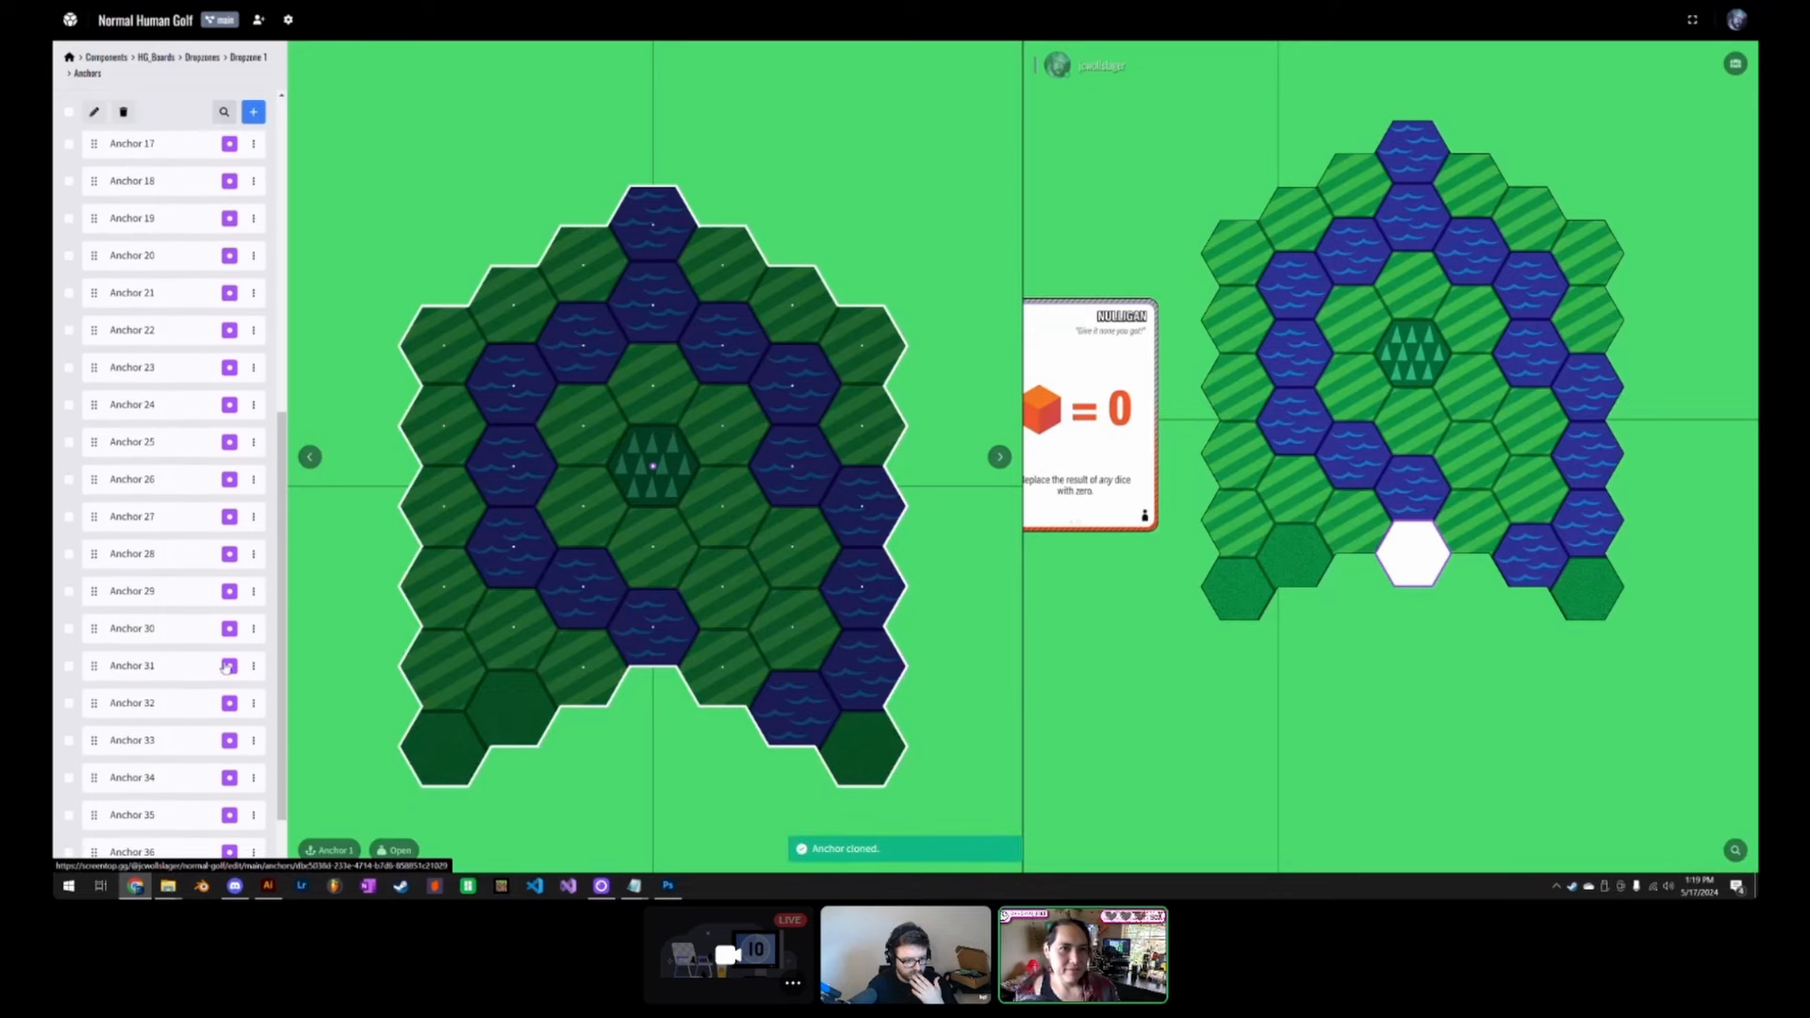
{"action": "left_click", "coordinate": [254, 779]}
{"action": "left_click", "coordinate": [241, 811]}
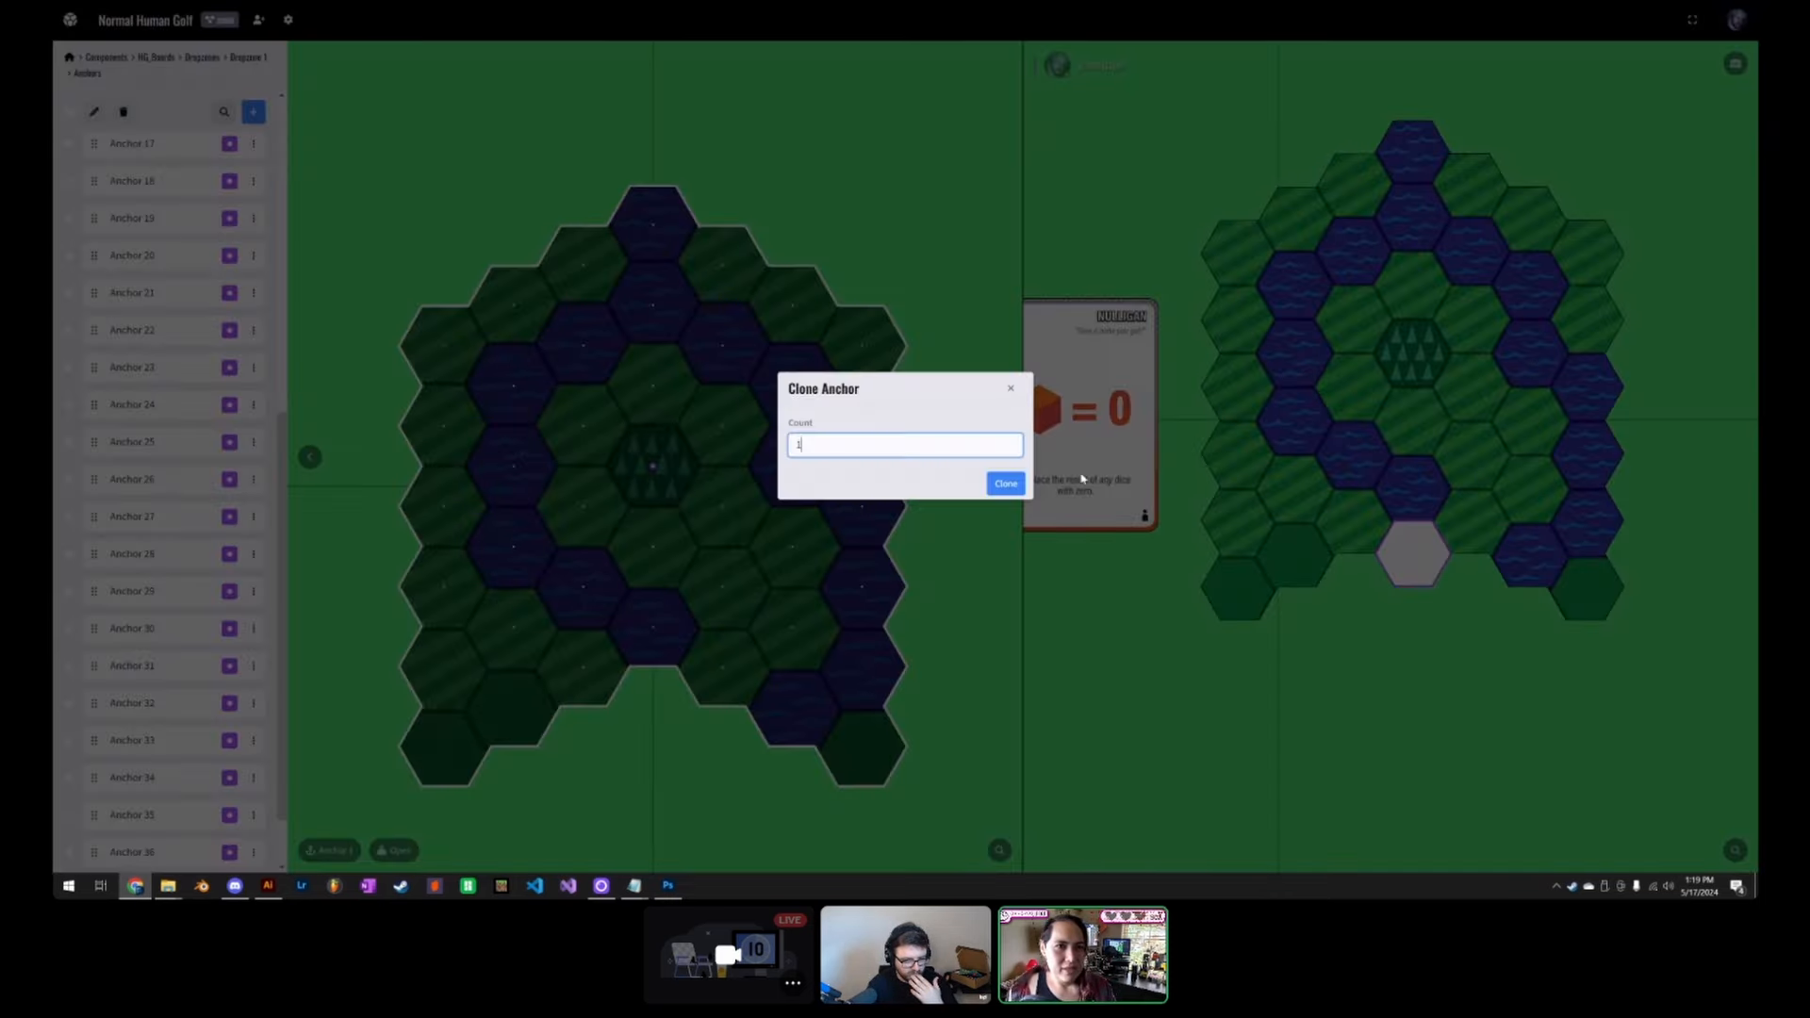
{"action": "left_click", "coordinate": [1006, 485]}
{"action": "scroll", "coordinate": [208, 707], "scroll_direction": "down", "scroll_amount": 1}
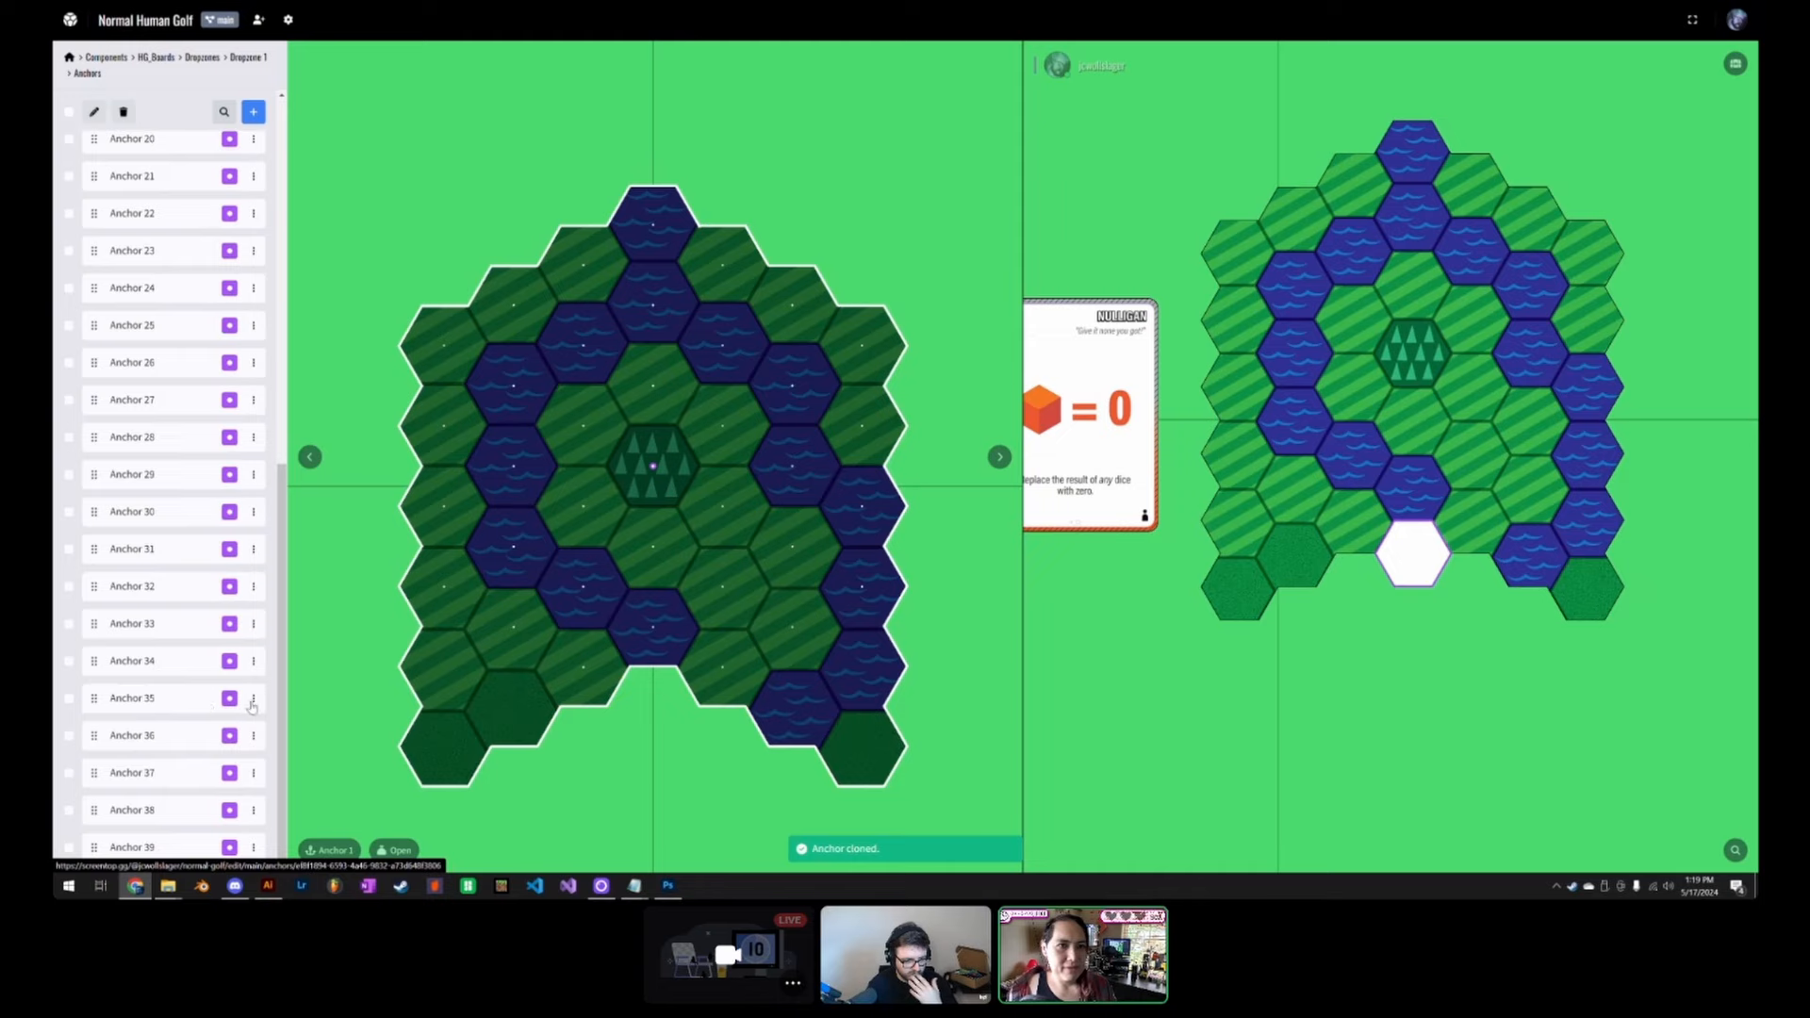
{"action": "left_click", "coordinate": [253, 701]}
{"action": "left_click", "coordinate": [241, 731]}
{"action": "left_click", "coordinate": [1006, 486]}
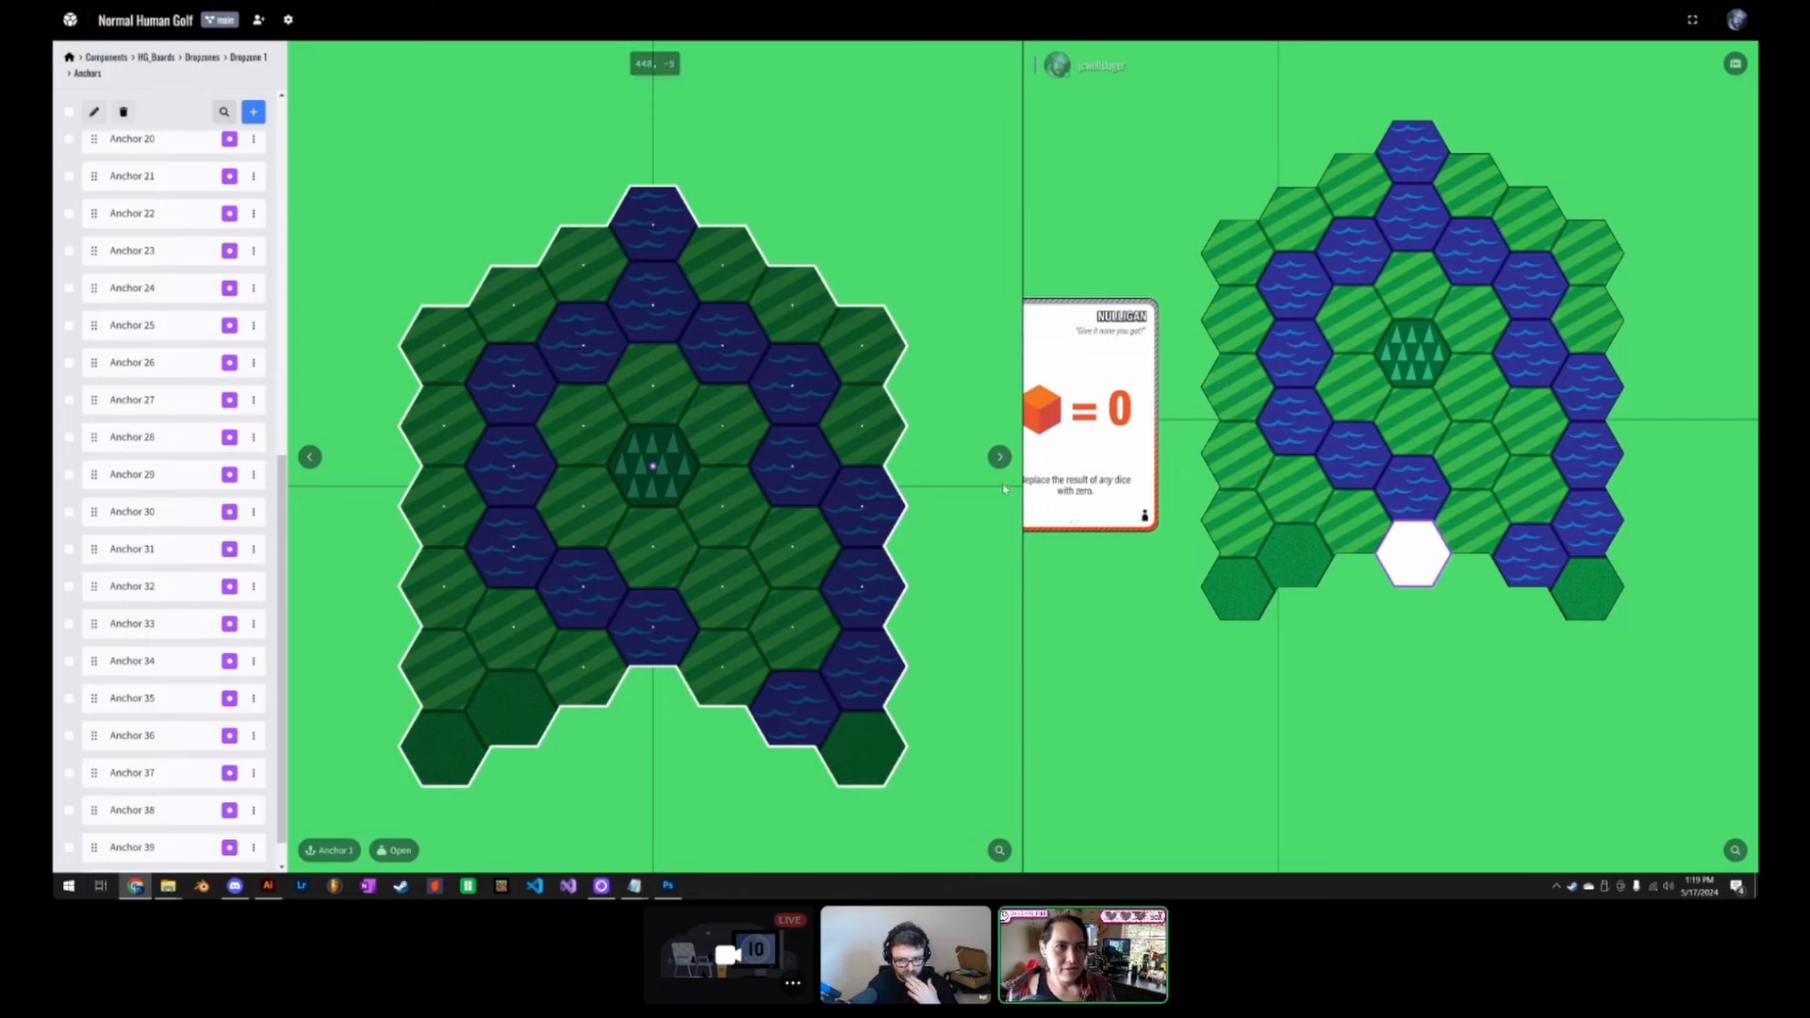
Step: Open the newly cloned Anchor 37 and inspect its Y coordinate
{"action": "scroll", "coordinate": [198, 617], "scroll_direction": "down", "scroll_amount": 1}
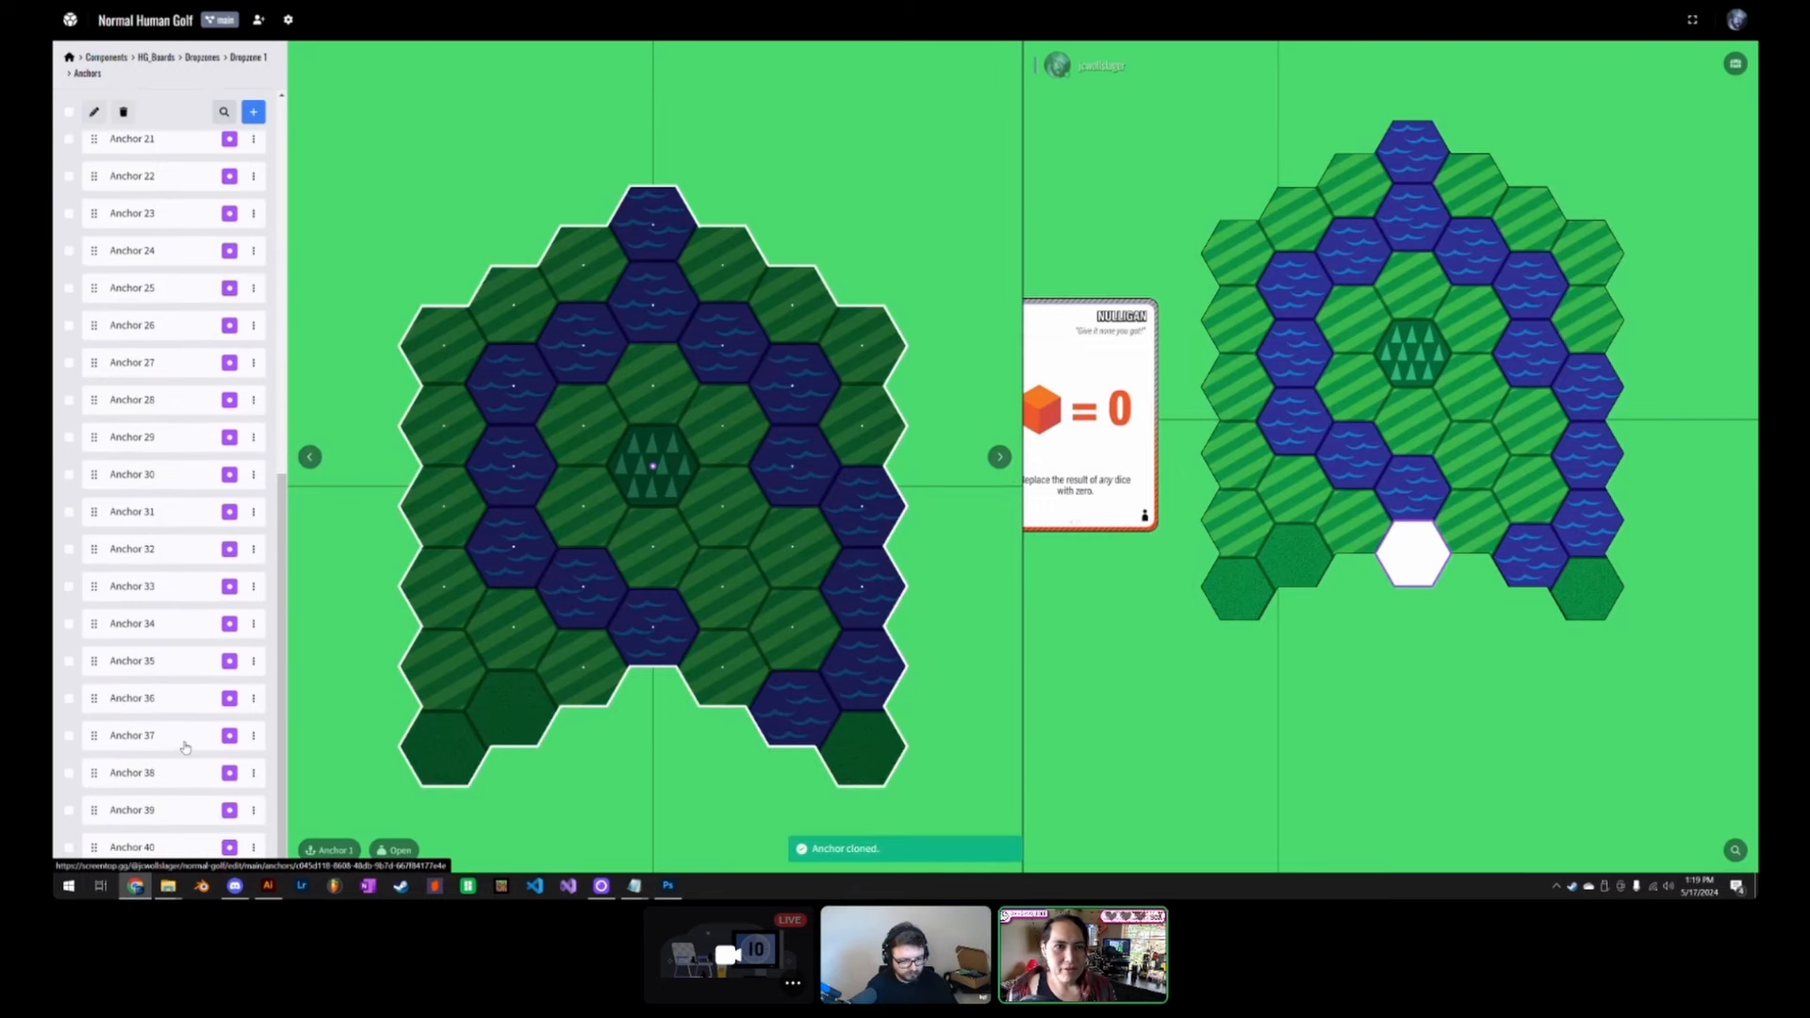
{"action": "left_click", "coordinate": [151, 738]}
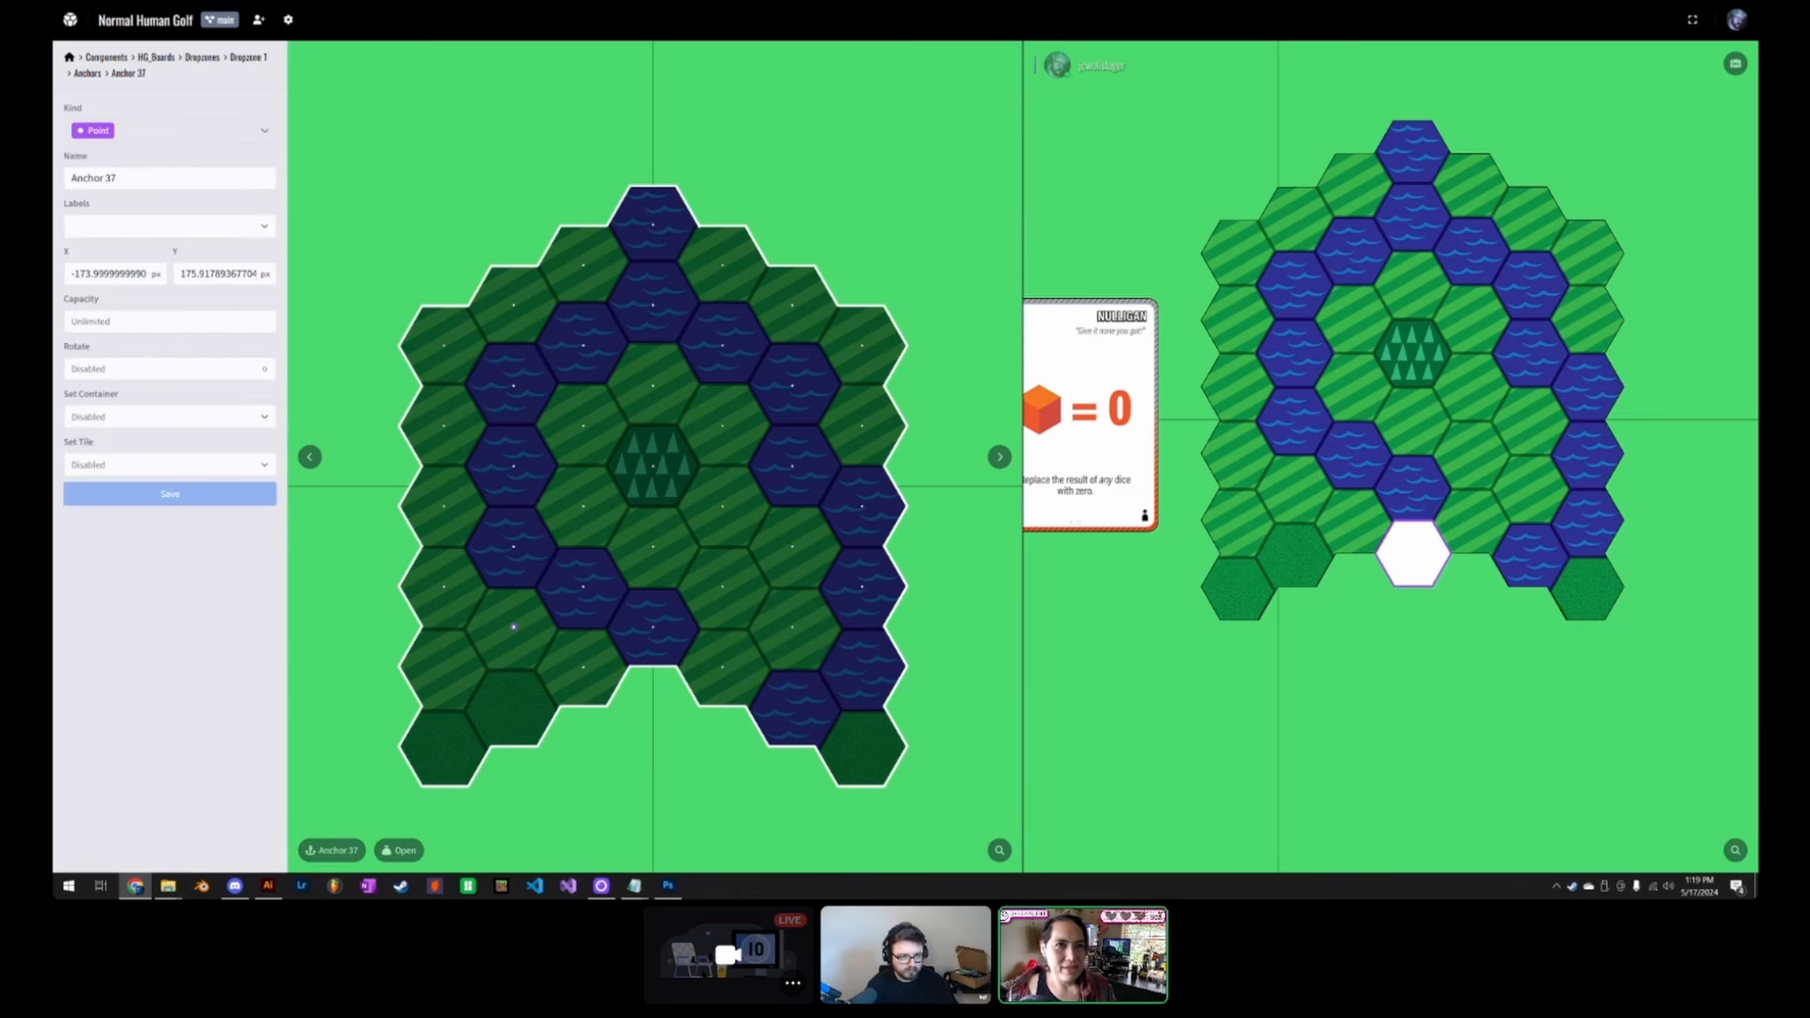
{"action": "left_click", "coordinate": [180, 273]}
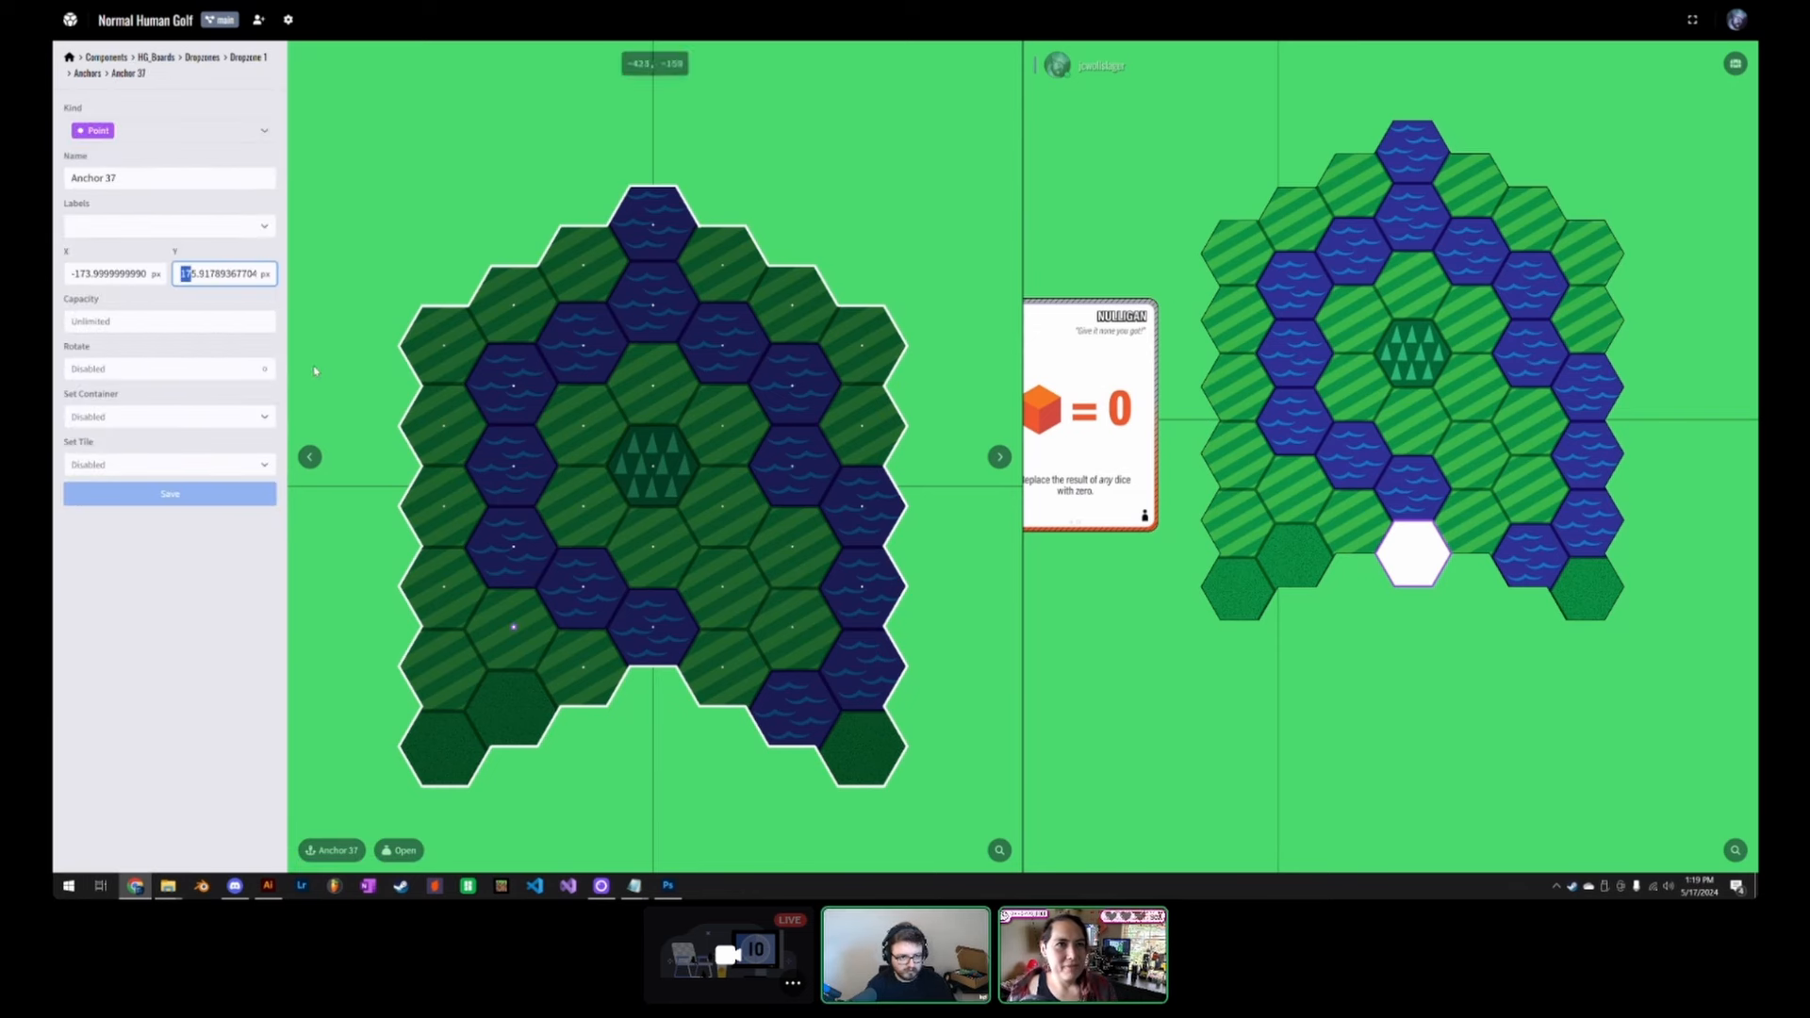
{"action": "left_click", "coordinate": [225, 532]}
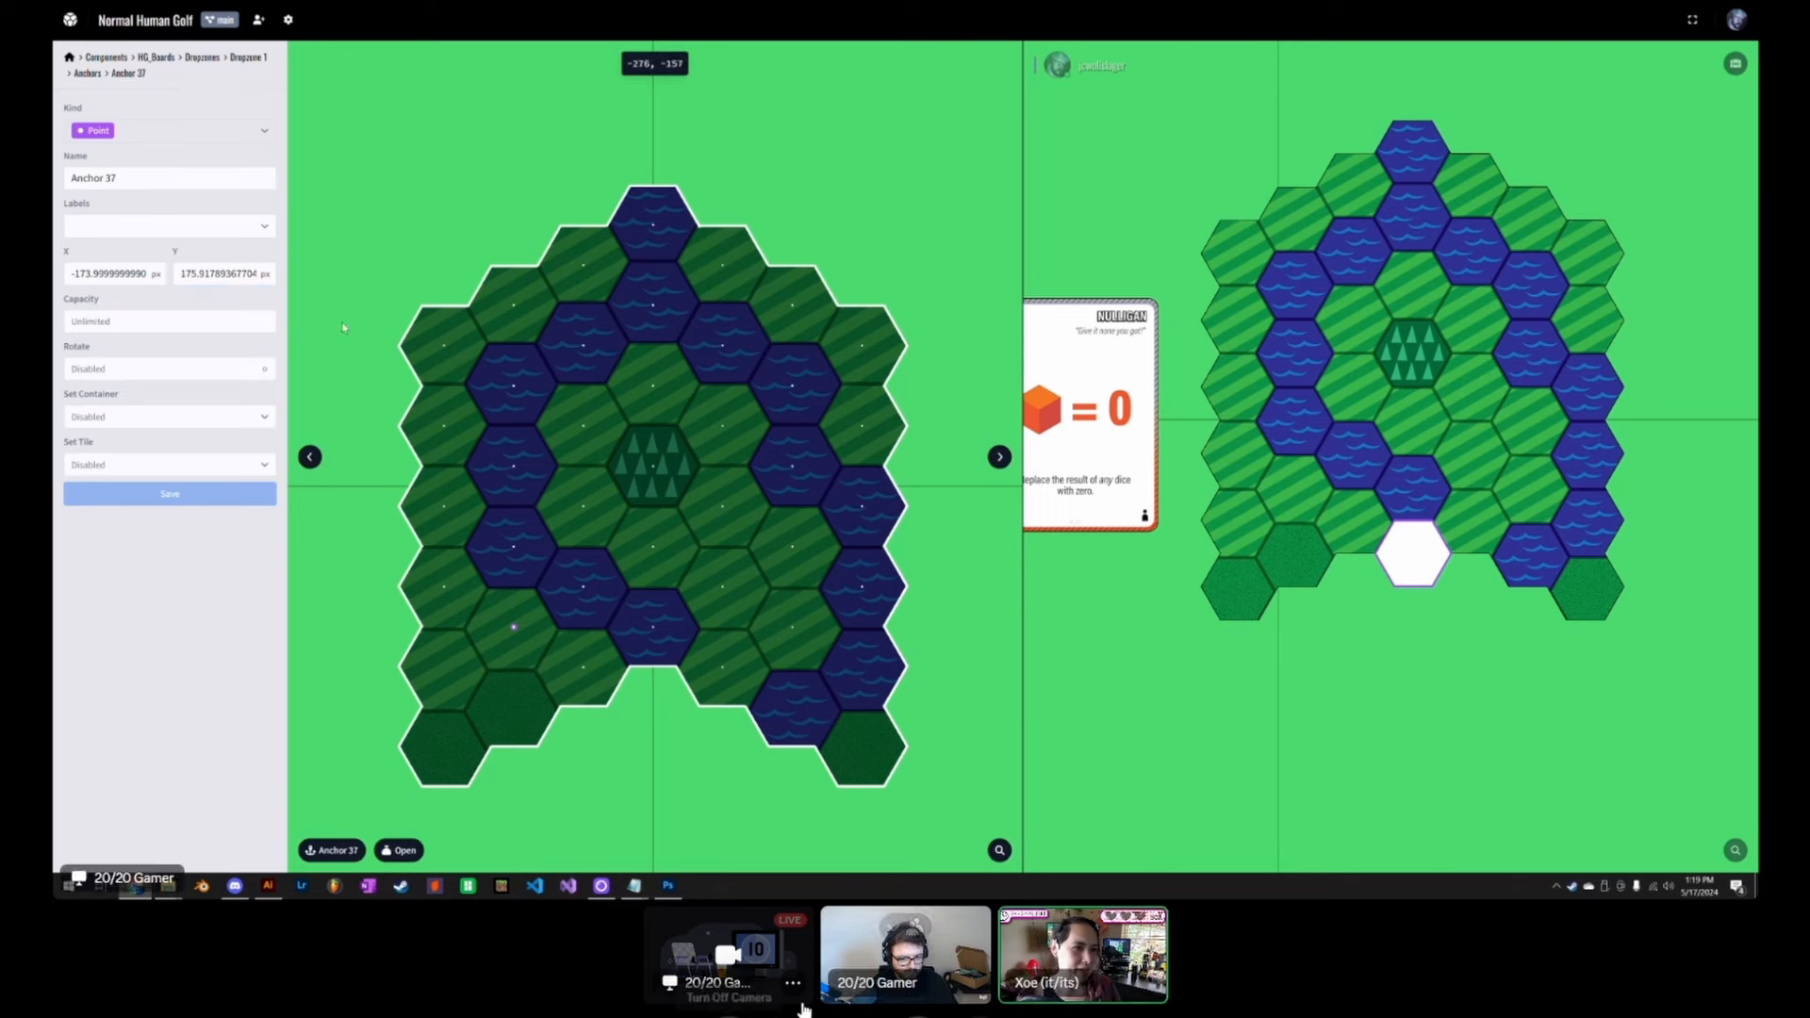
Step: Return to the anchor list, and switch to the browser window showing Dropzone 2 of the untitled-menh project
{"action": "key", "text": "alt+Tab"}
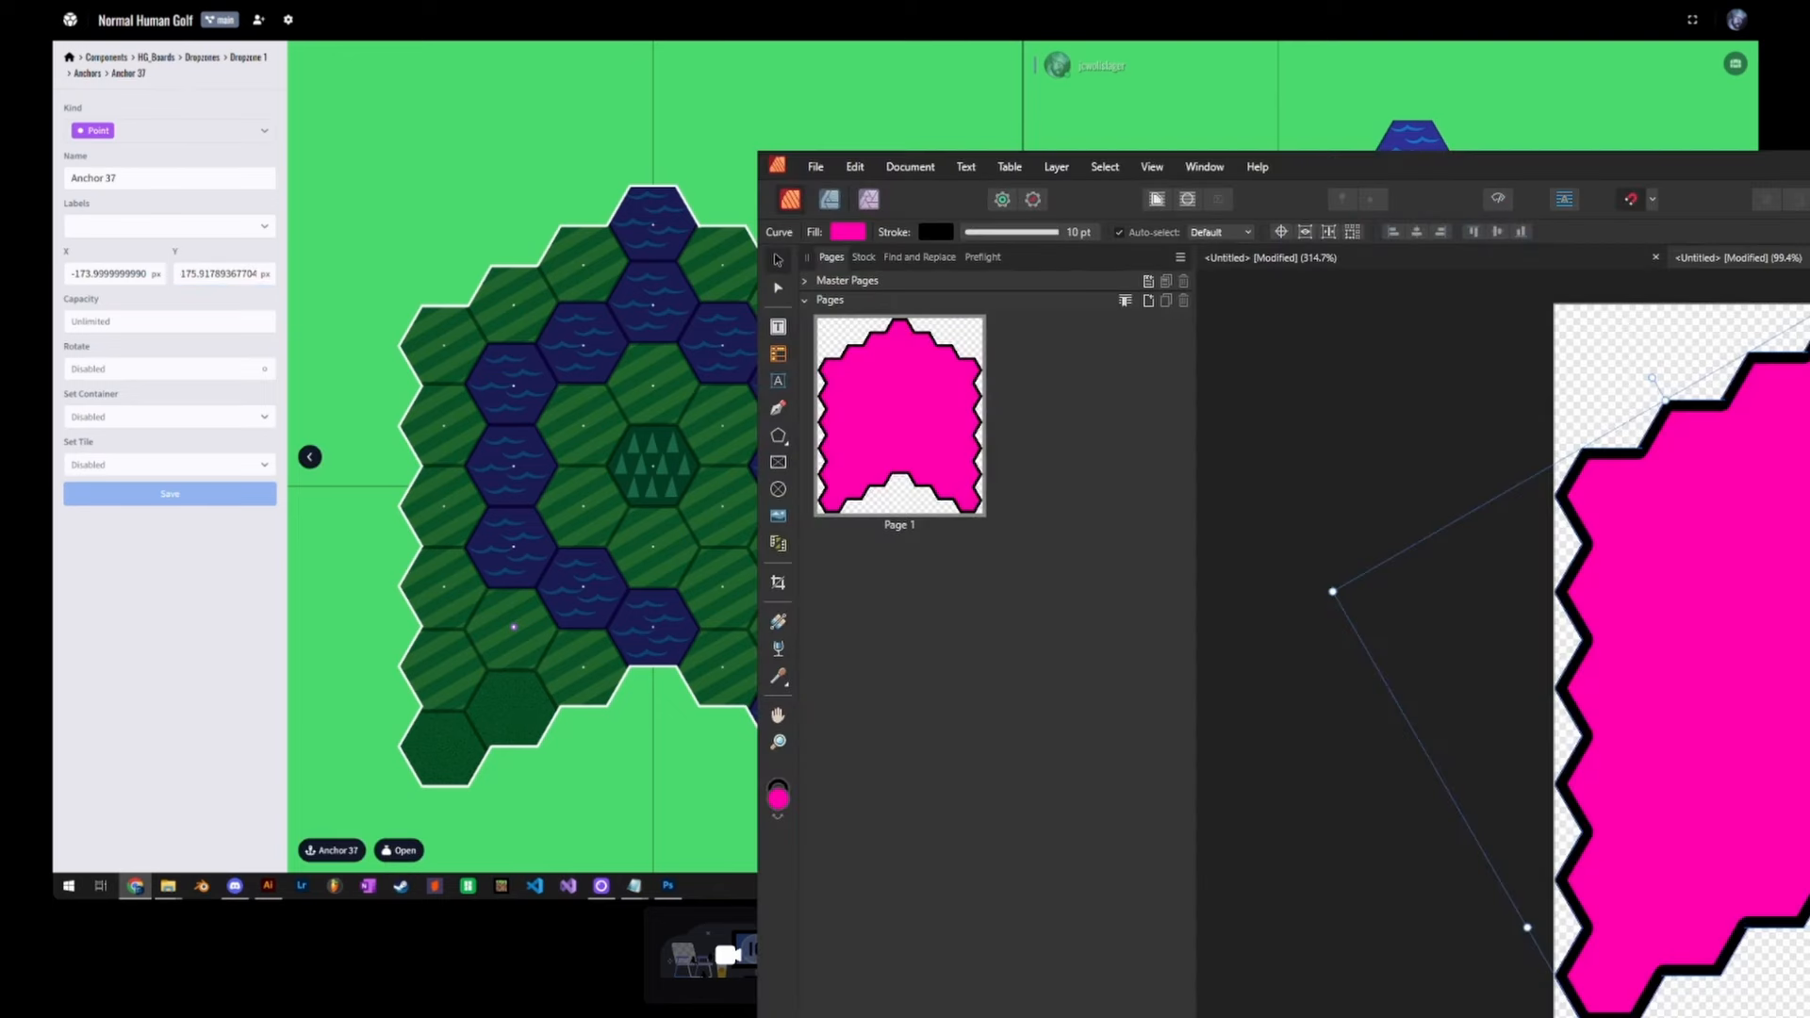
{"action": "left_click", "coordinate": [90, 83]}
{"action": "scroll", "coordinate": [170, 566], "scroll_direction": "down", "scroll_amount": 8}
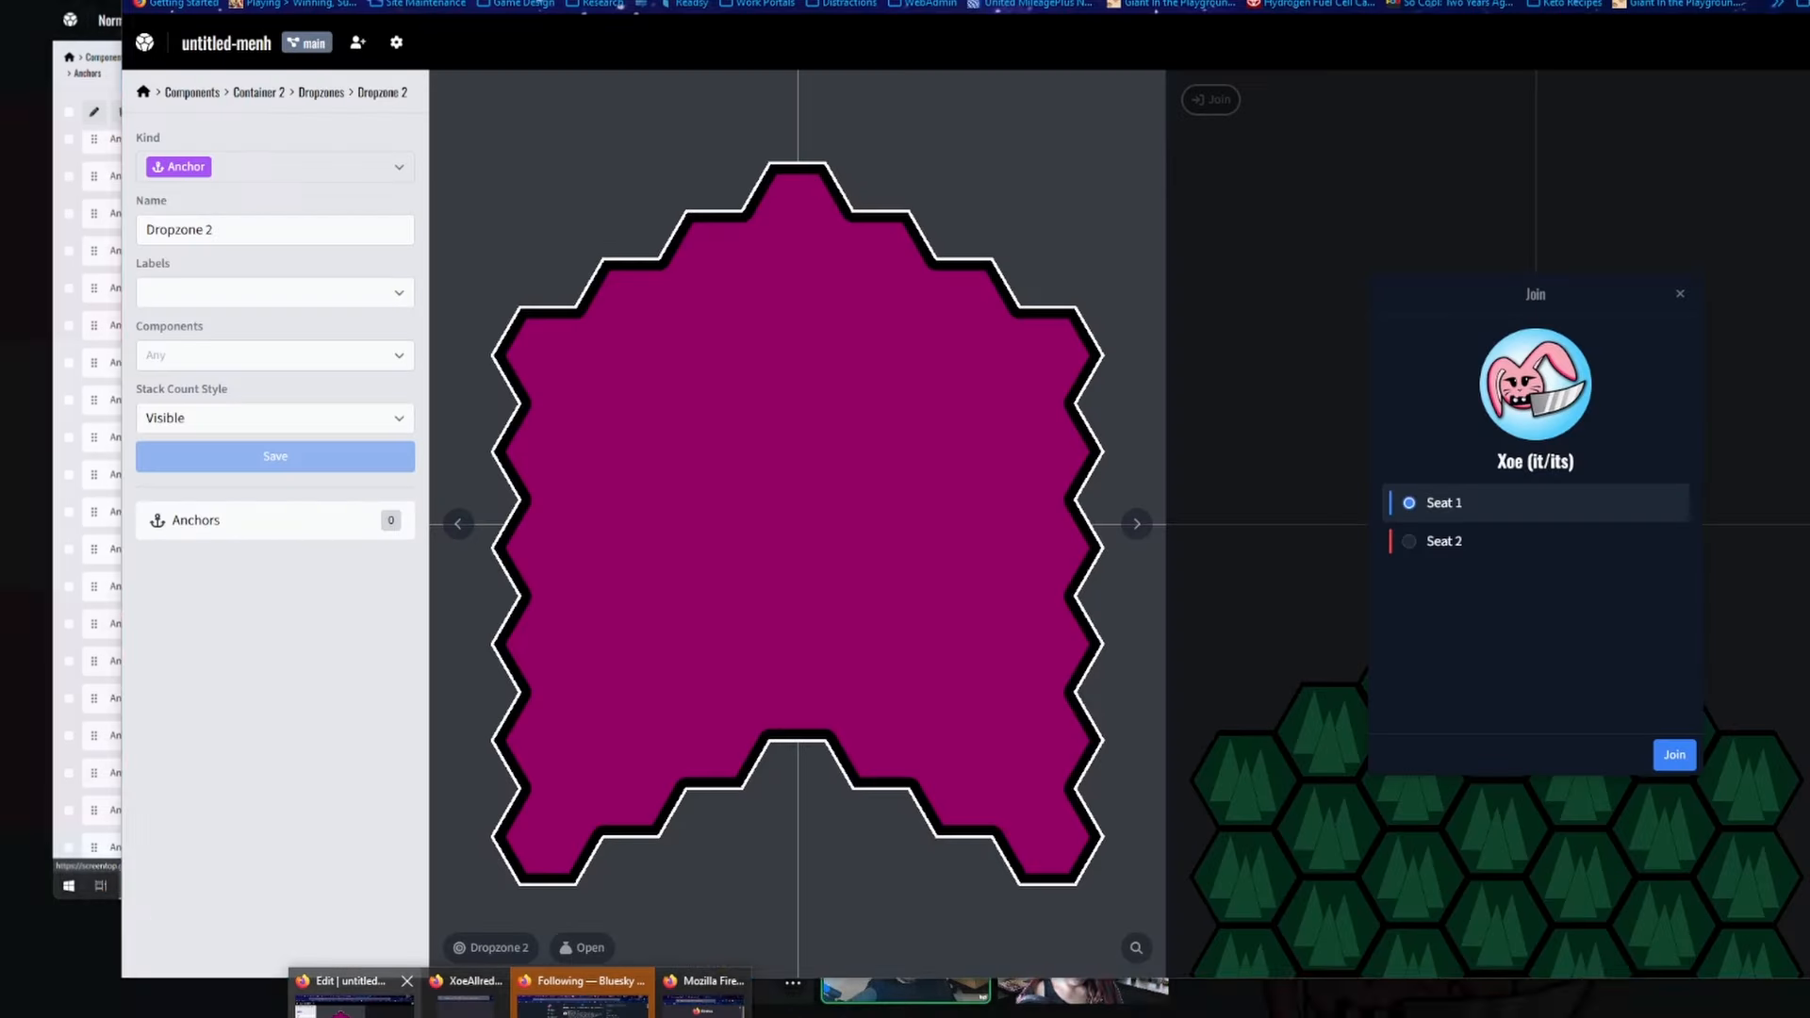
{"action": "left_click", "coordinate": [354, 1001]}
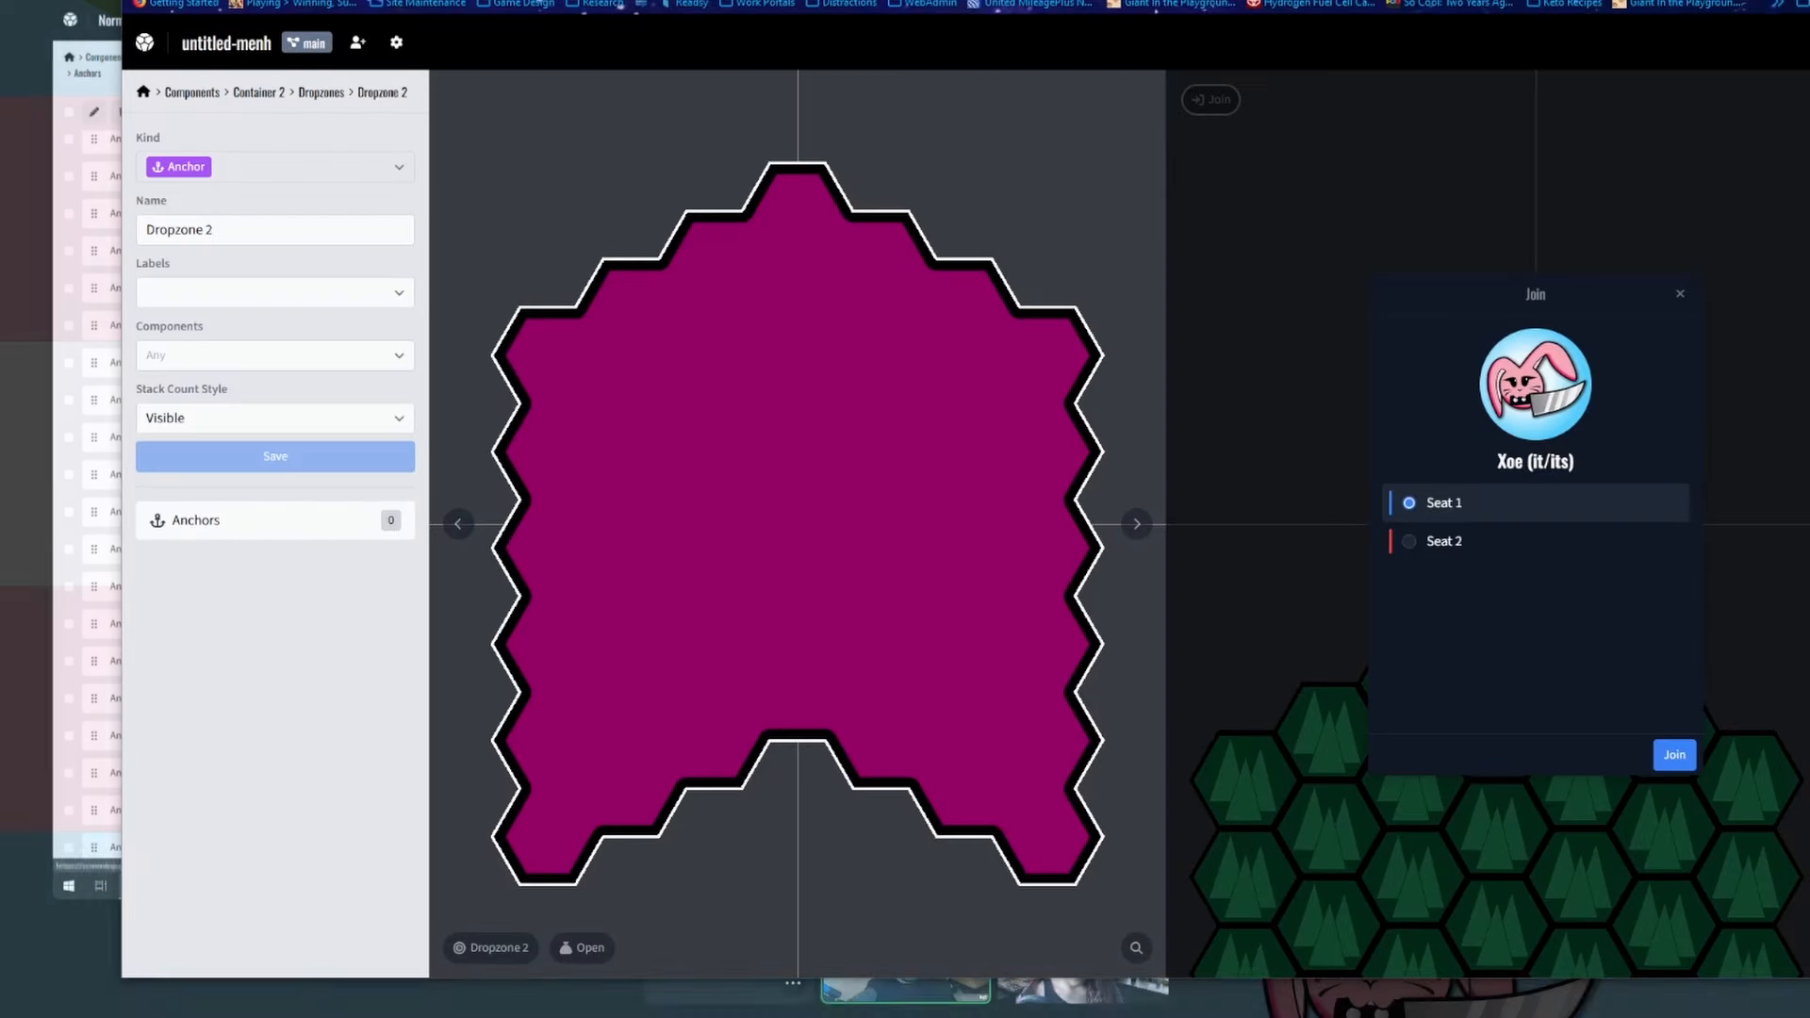
Step: Return to the Normal Human Golf project and inspect the positions of Anchor 33 and Anchor 15 in Dropzone 1
{"action": "left_click", "coordinate": [91, 490]}
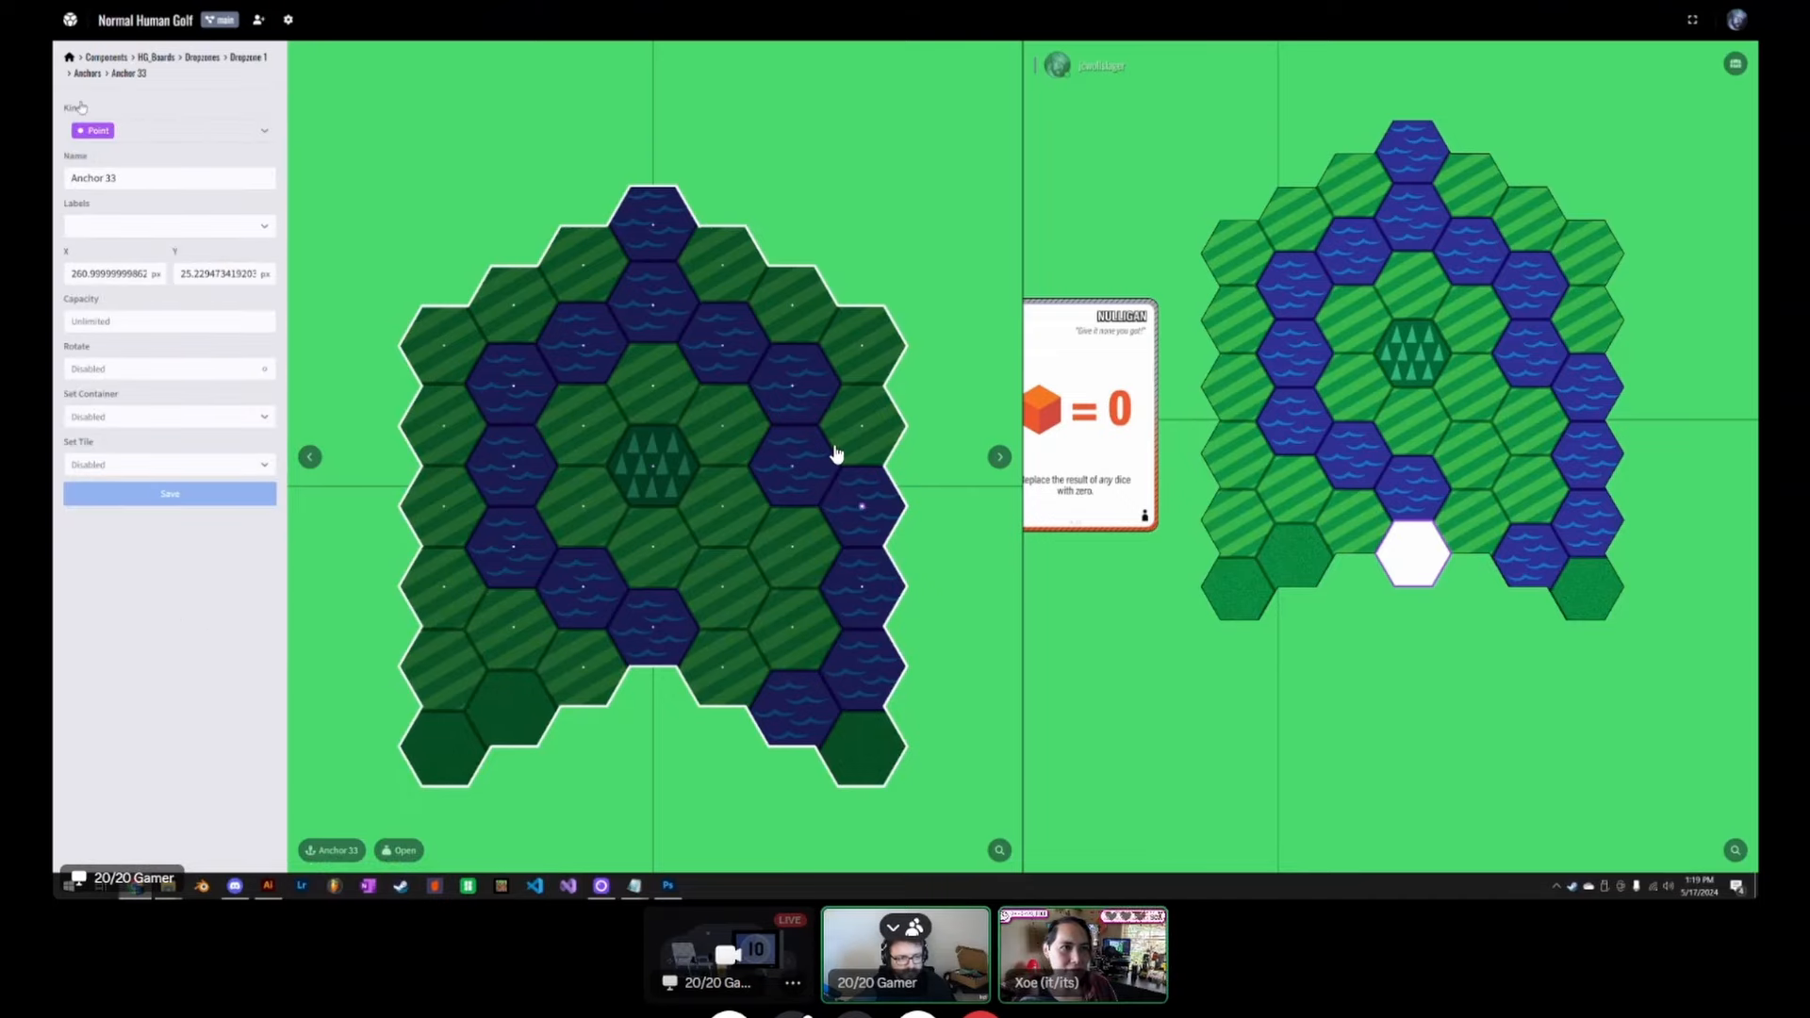
{"action": "left_click", "coordinate": [98, 74]}
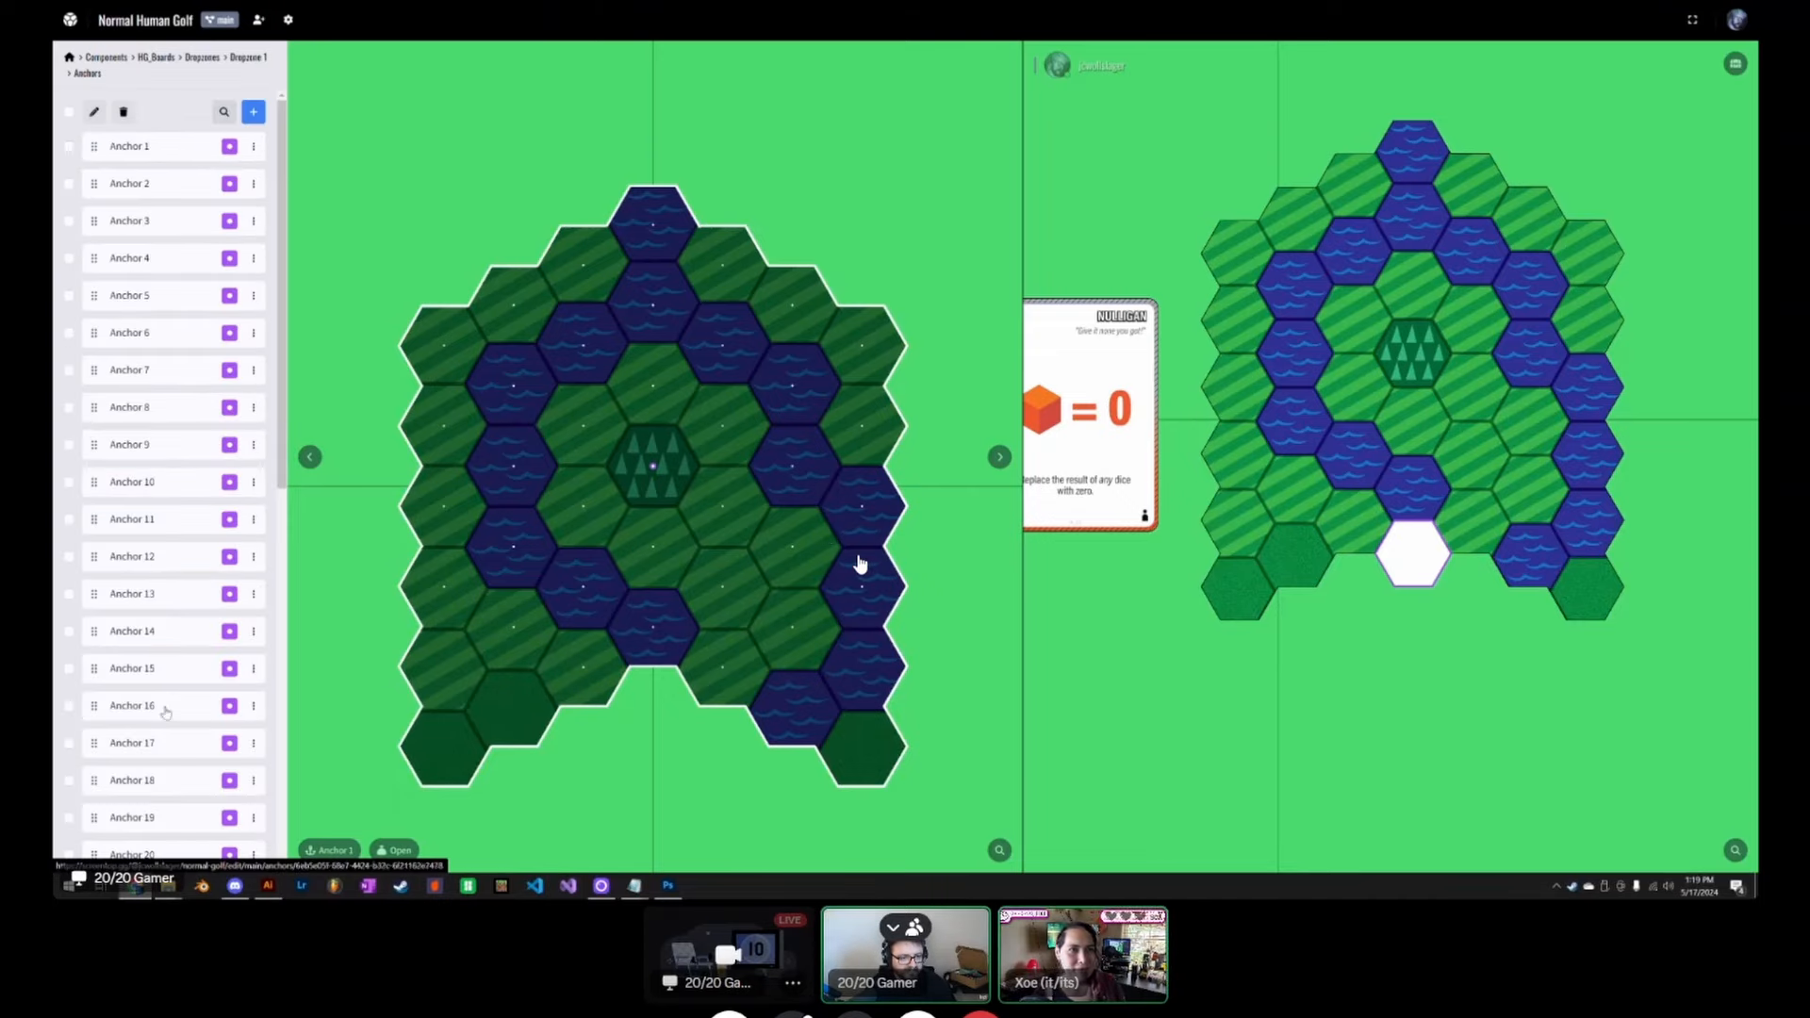
{"action": "scroll", "coordinate": [172, 677], "scroll_direction": "down", "scroll_amount": 3}
{"action": "left_click", "coordinate": [167, 404]}
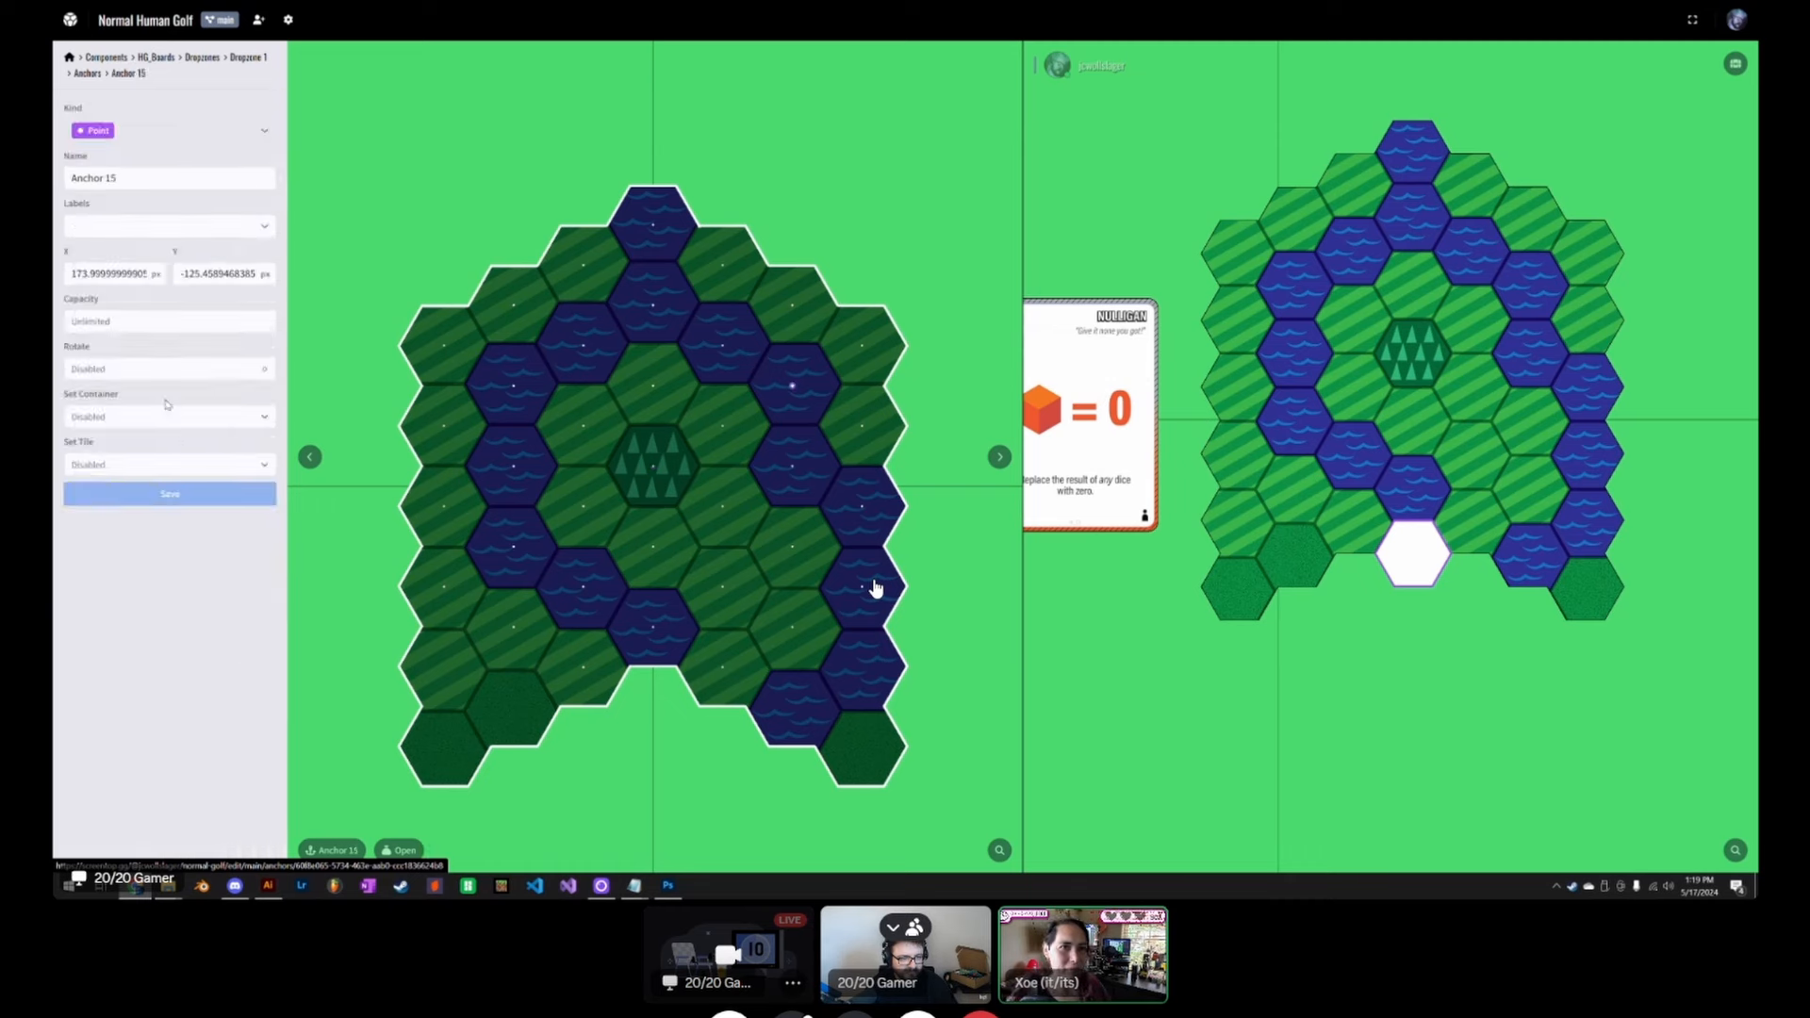
Step: Open Anchor 30 and Anchor 34 from the anchor list to compare their X and Y coordinates
{"action": "left_click", "coordinate": [95, 76]}
{"action": "scroll", "coordinate": [165, 553], "scroll_direction": "down", "scroll_amount": 6}
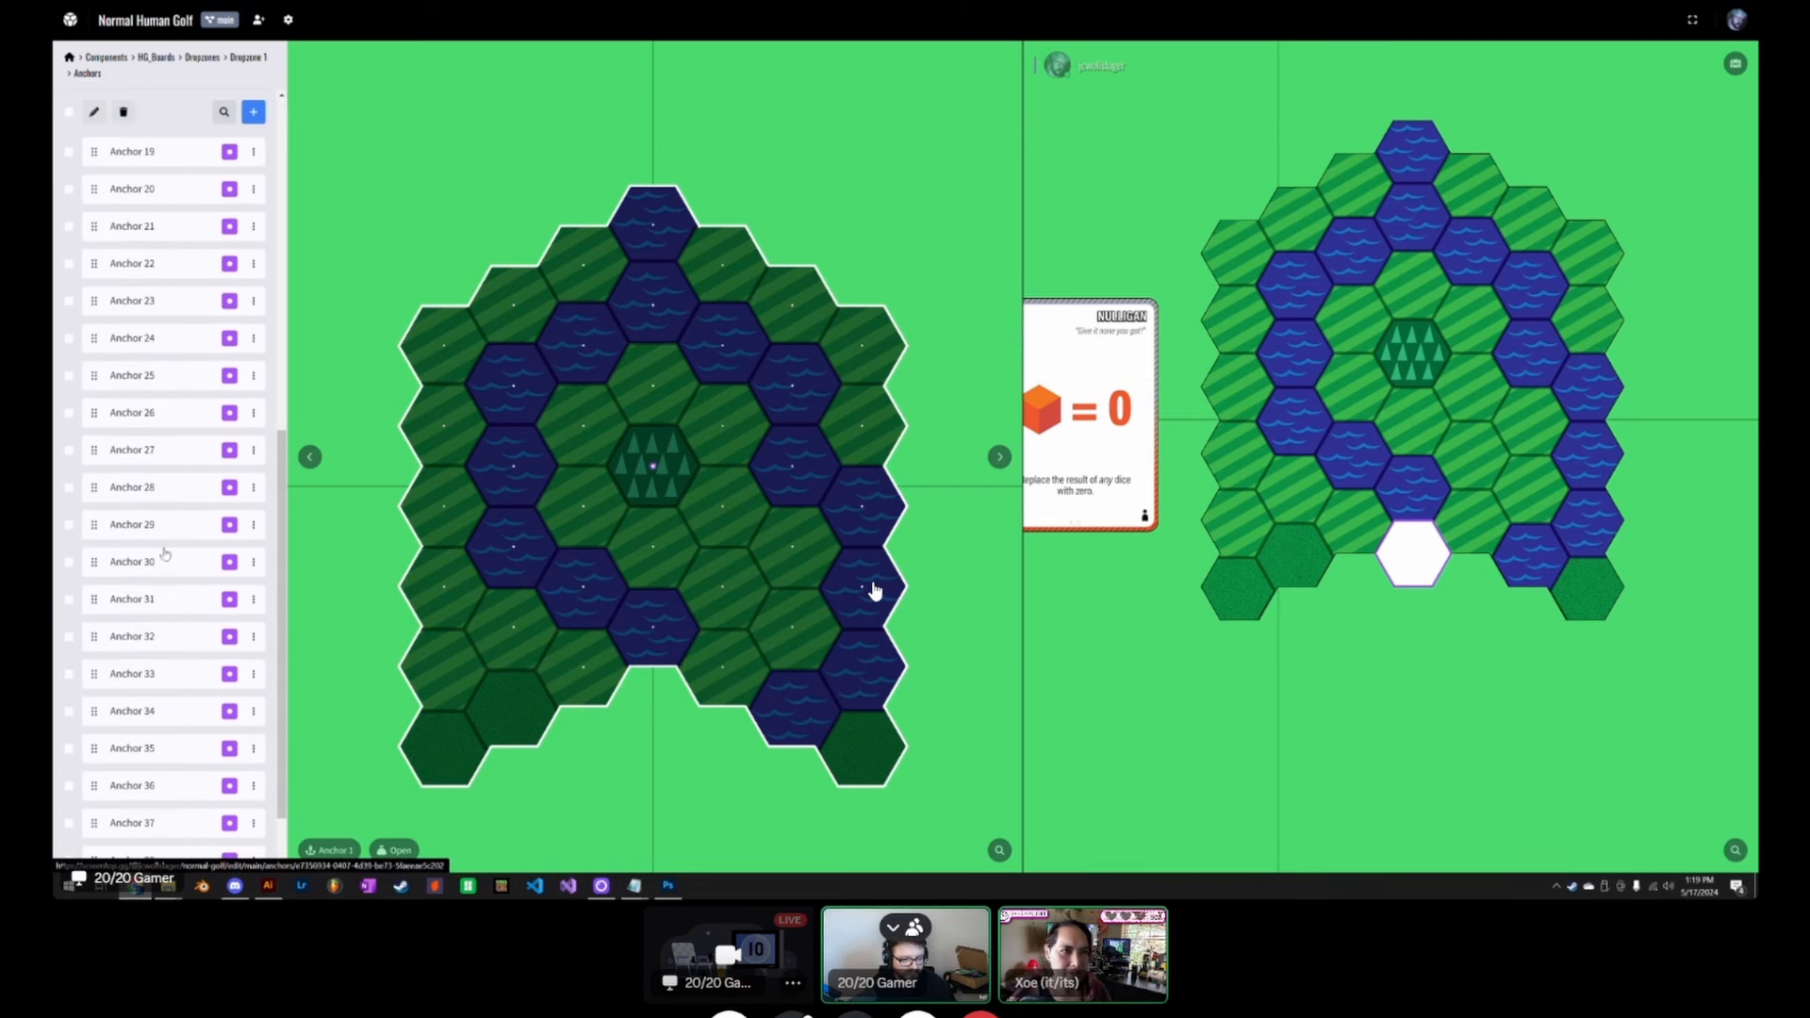
{"action": "left_click", "coordinate": [132, 562]}
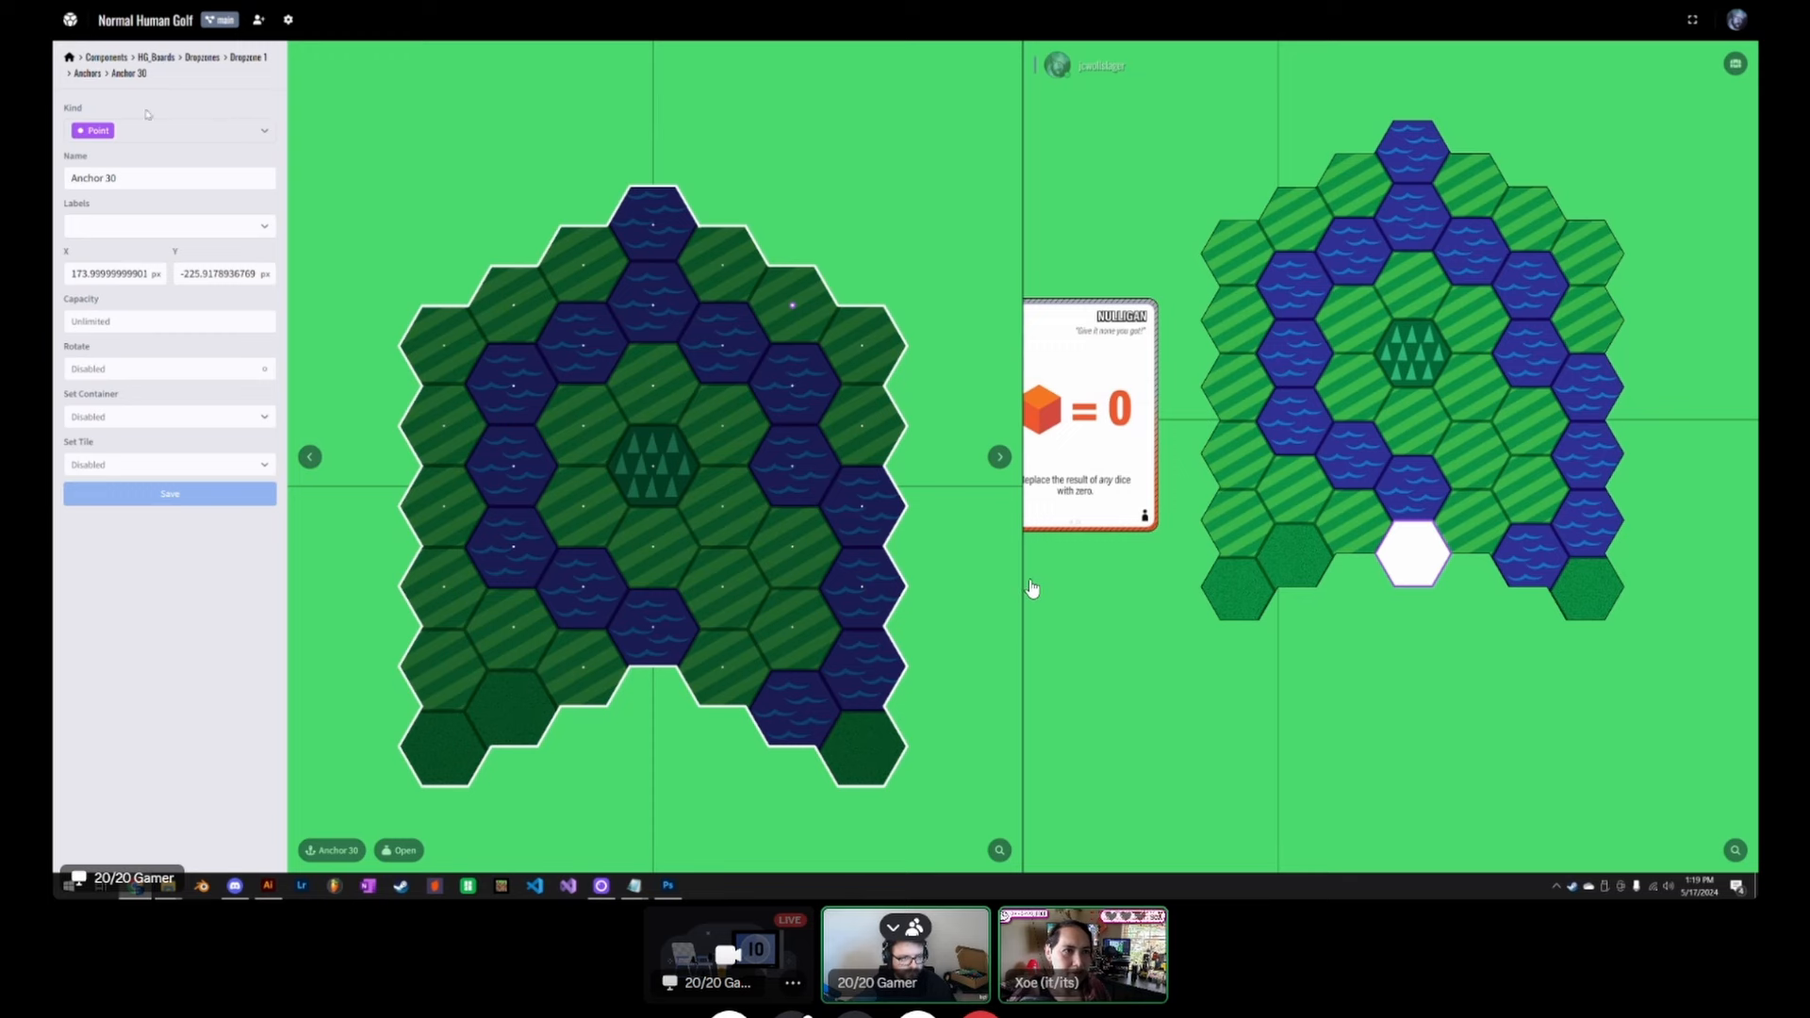
{"action": "left_click", "coordinate": [88, 74]}
{"action": "scroll", "coordinate": [170, 709], "scroll_direction": "down", "scroll_amount": 6}
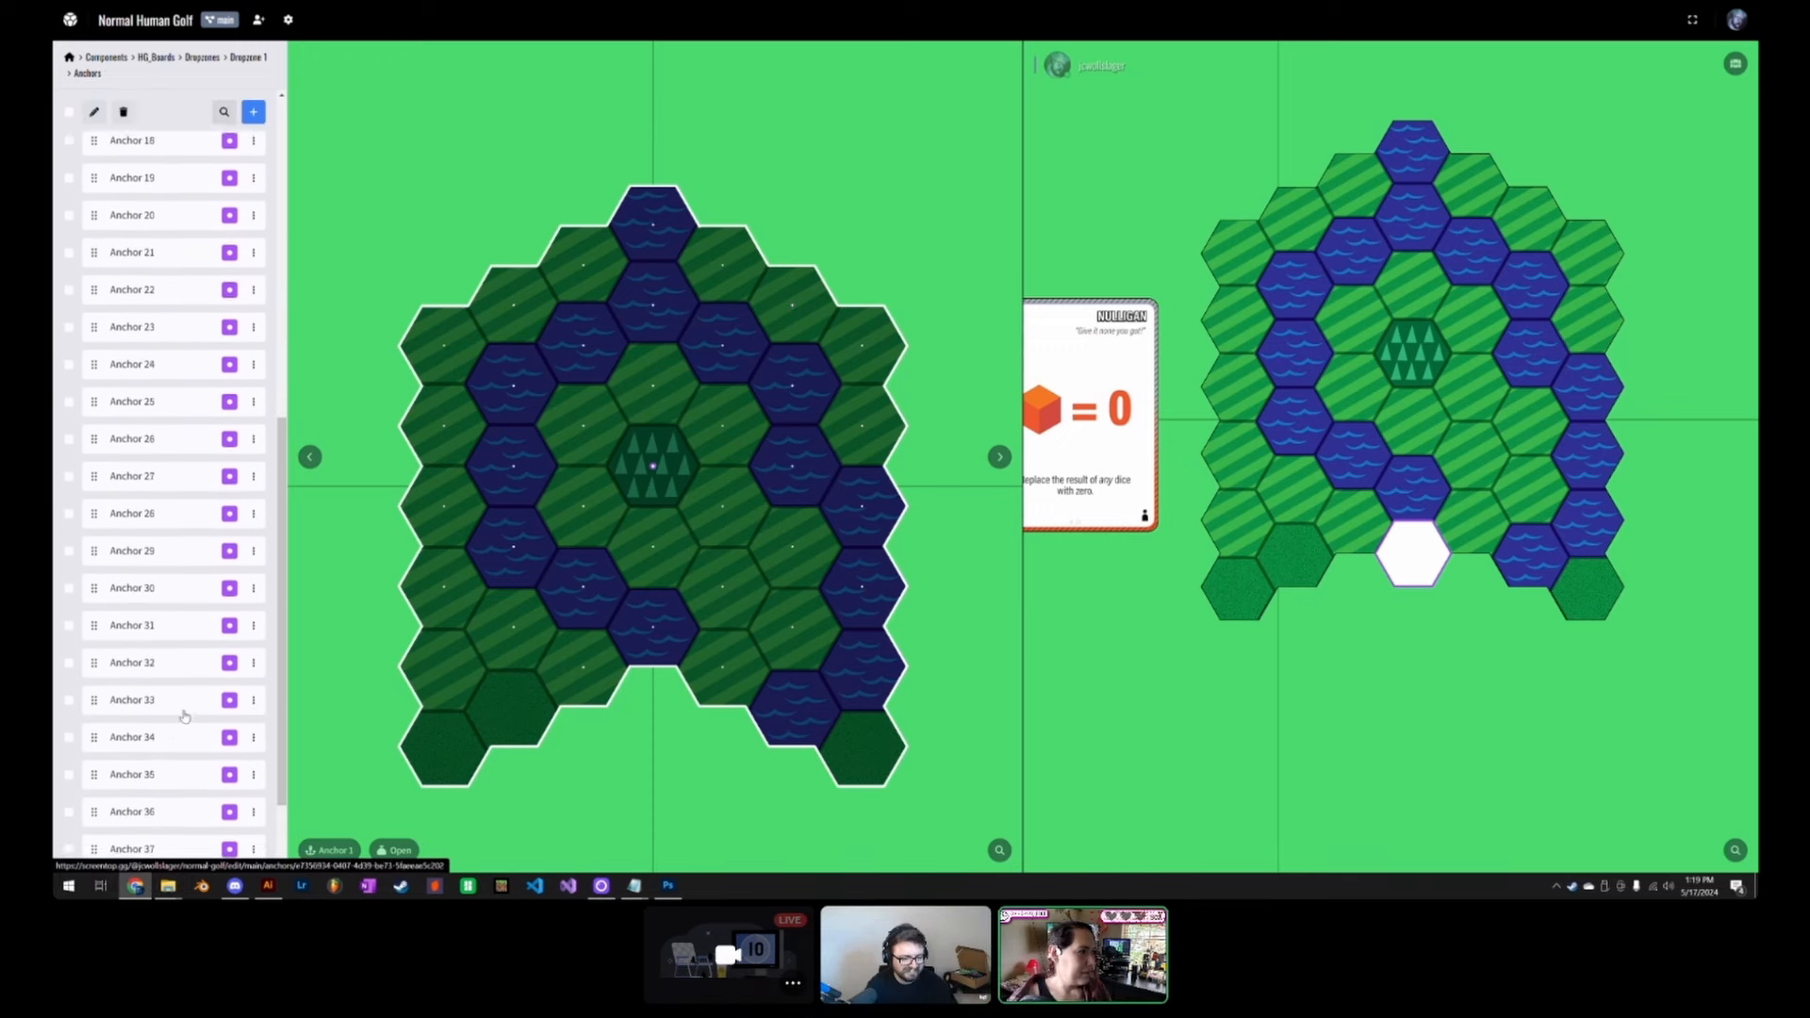
{"action": "left_click", "coordinate": [170, 710]}
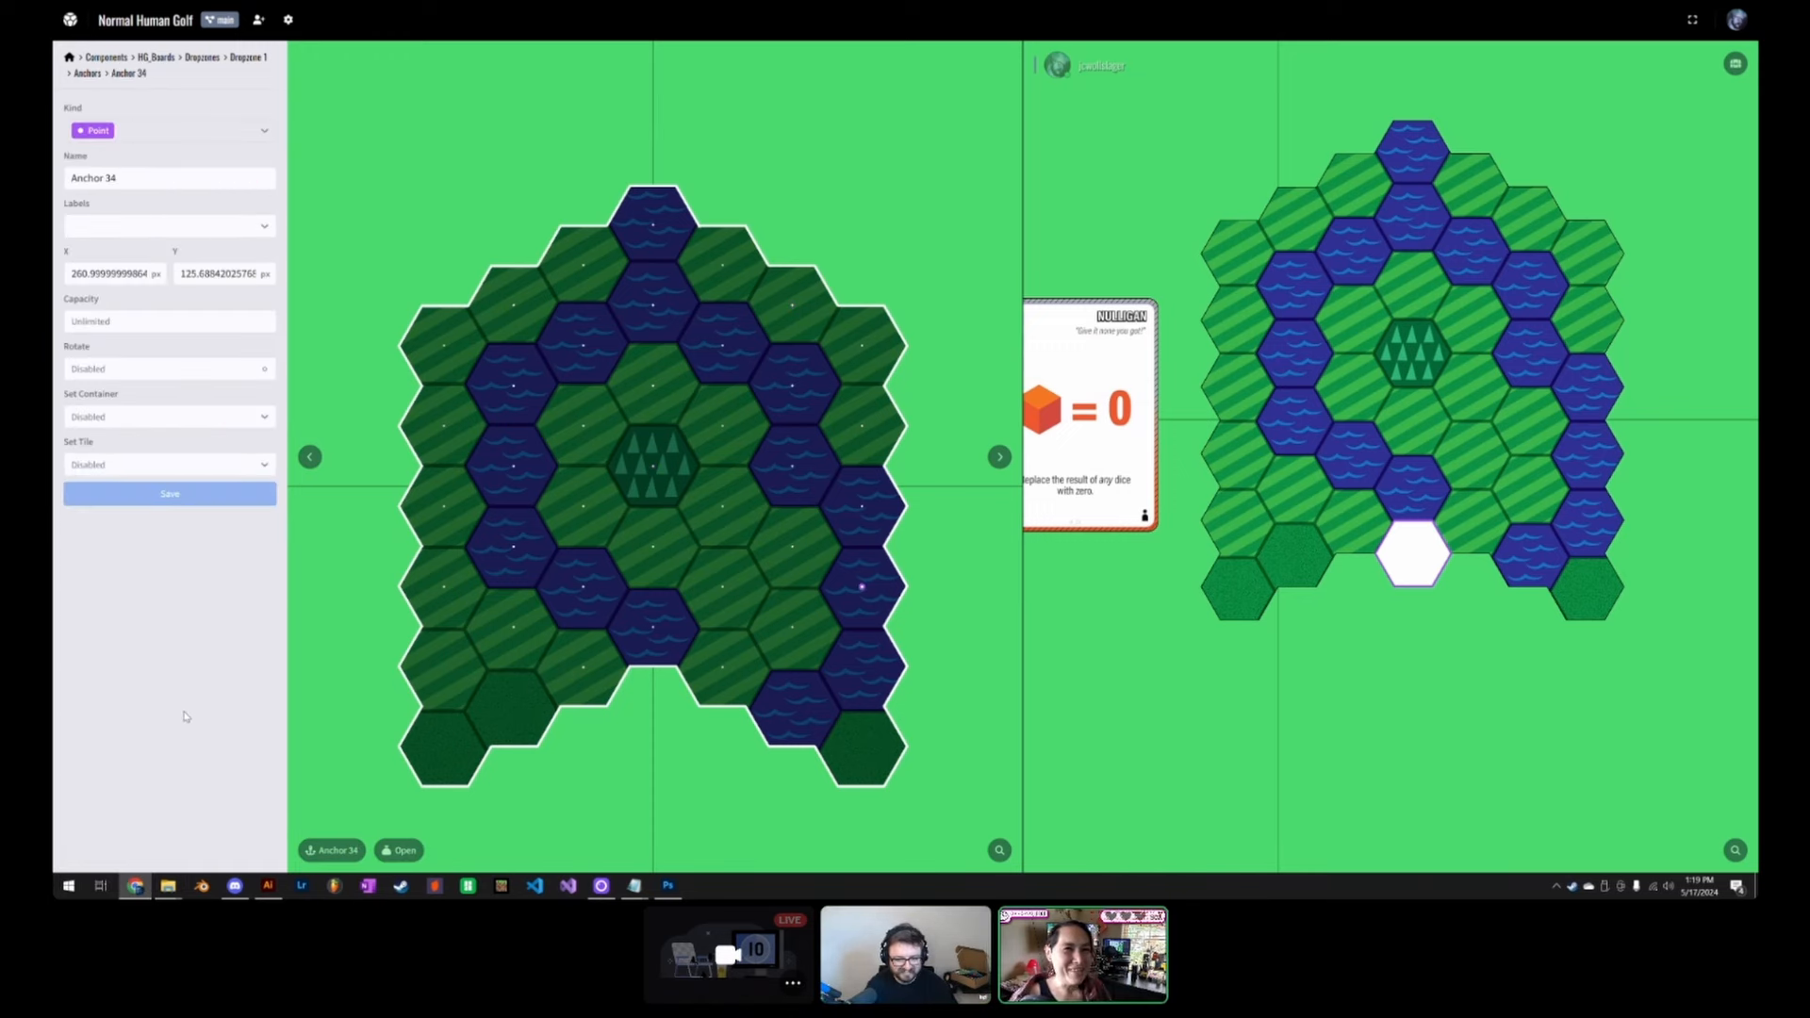
Step: Reopen Anchor 33 from the anchor list, select its full Y coordinate value, and switch to Discord
{"action": "left_click", "coordinate": [88, 74]}
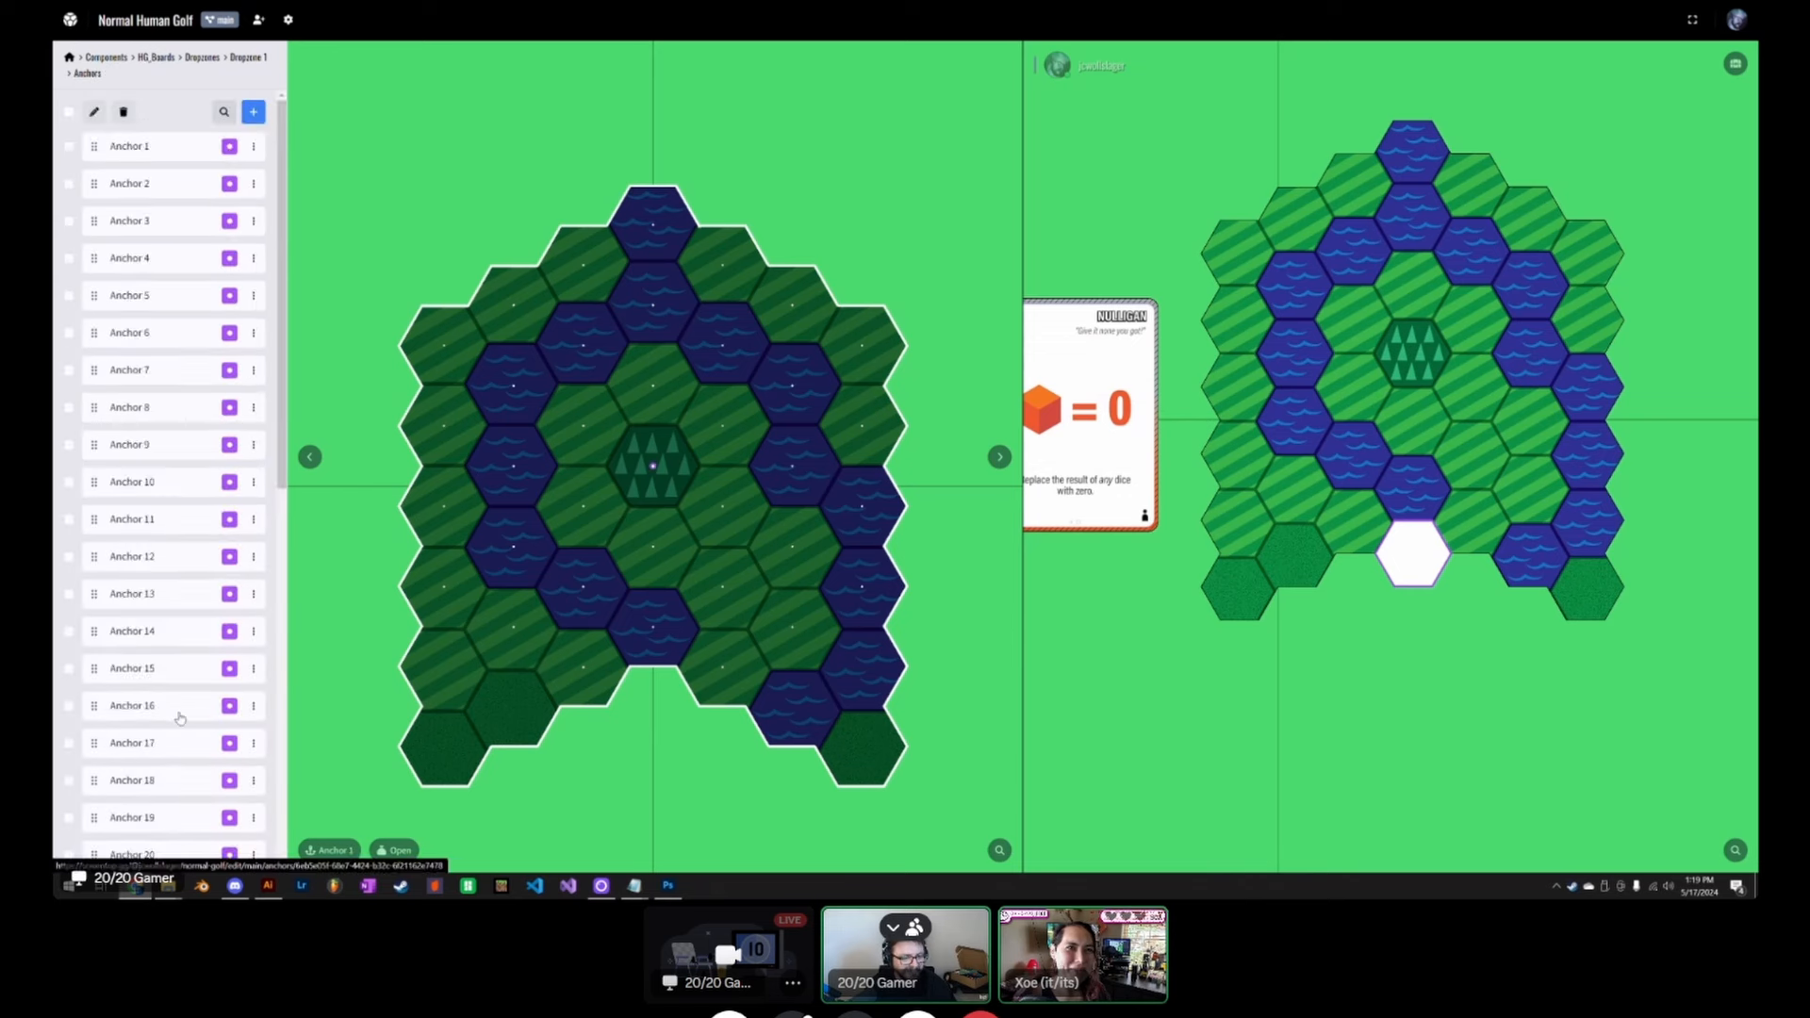
{"action": "scroll", "coordinate": [172, 726], "scroll_direction": "down", "scroll_amount": 6}
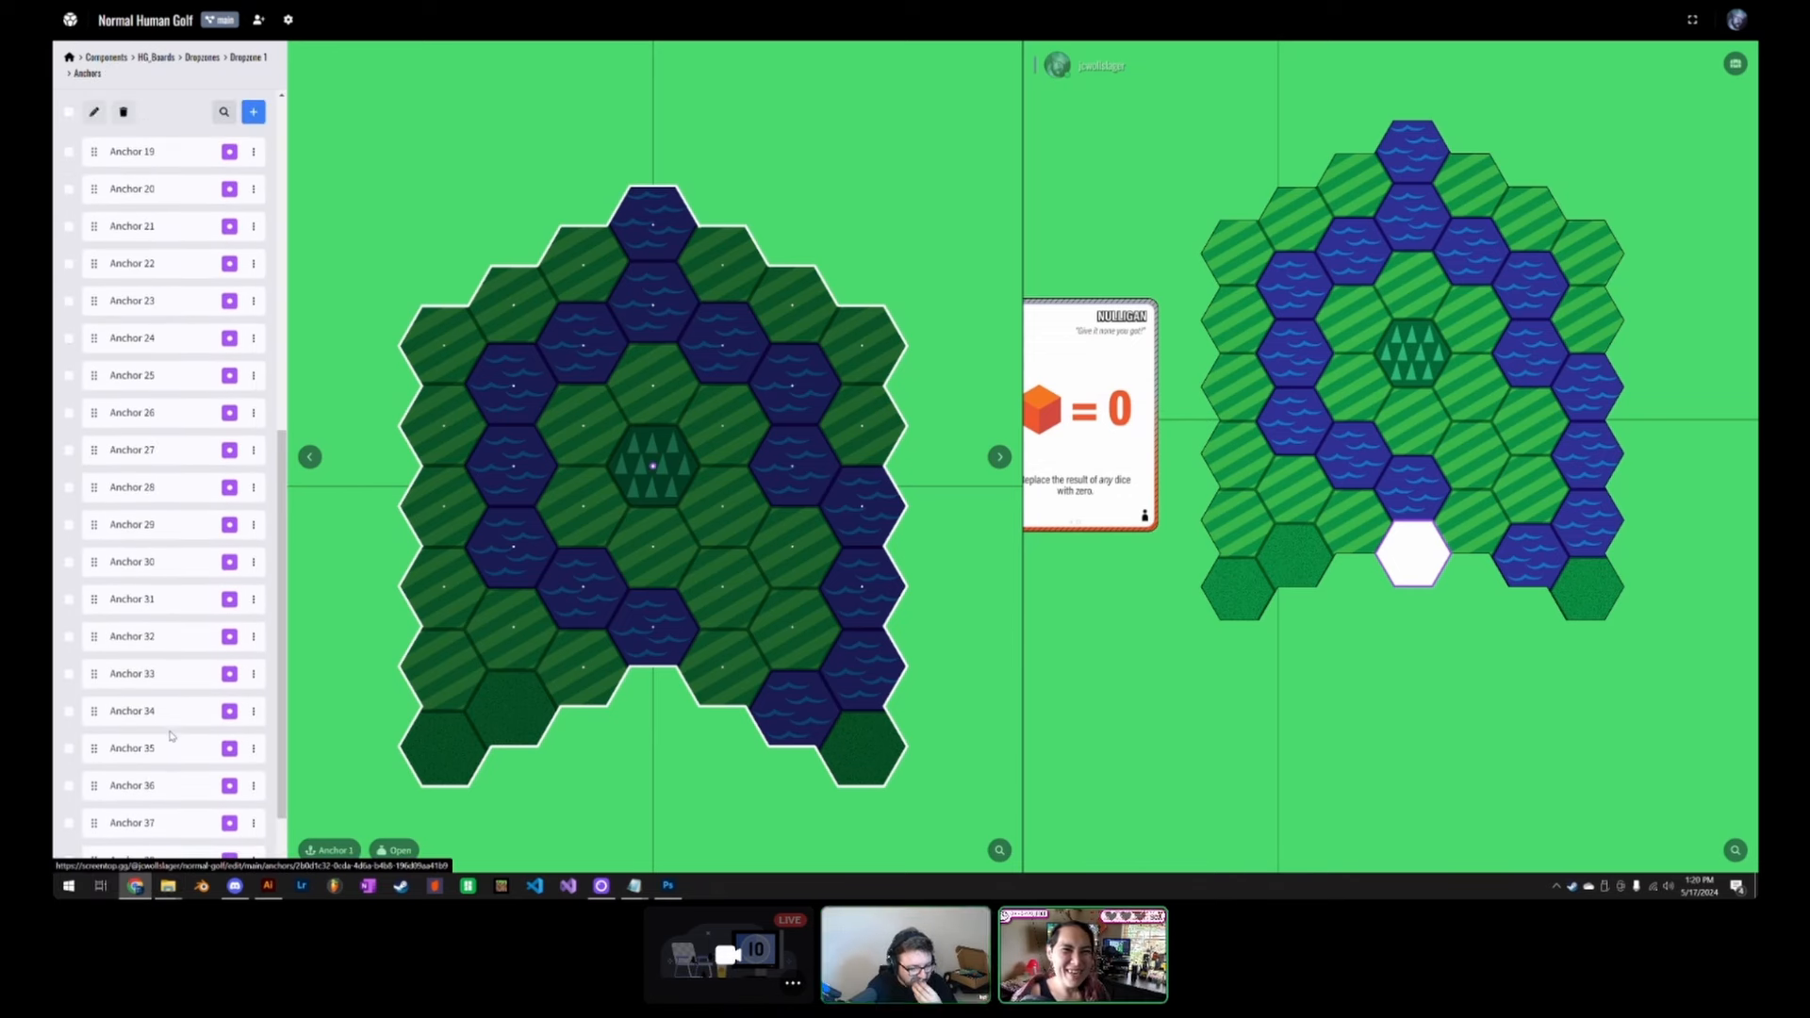
{"action": "left_click", "coordinate": [171, 679]}
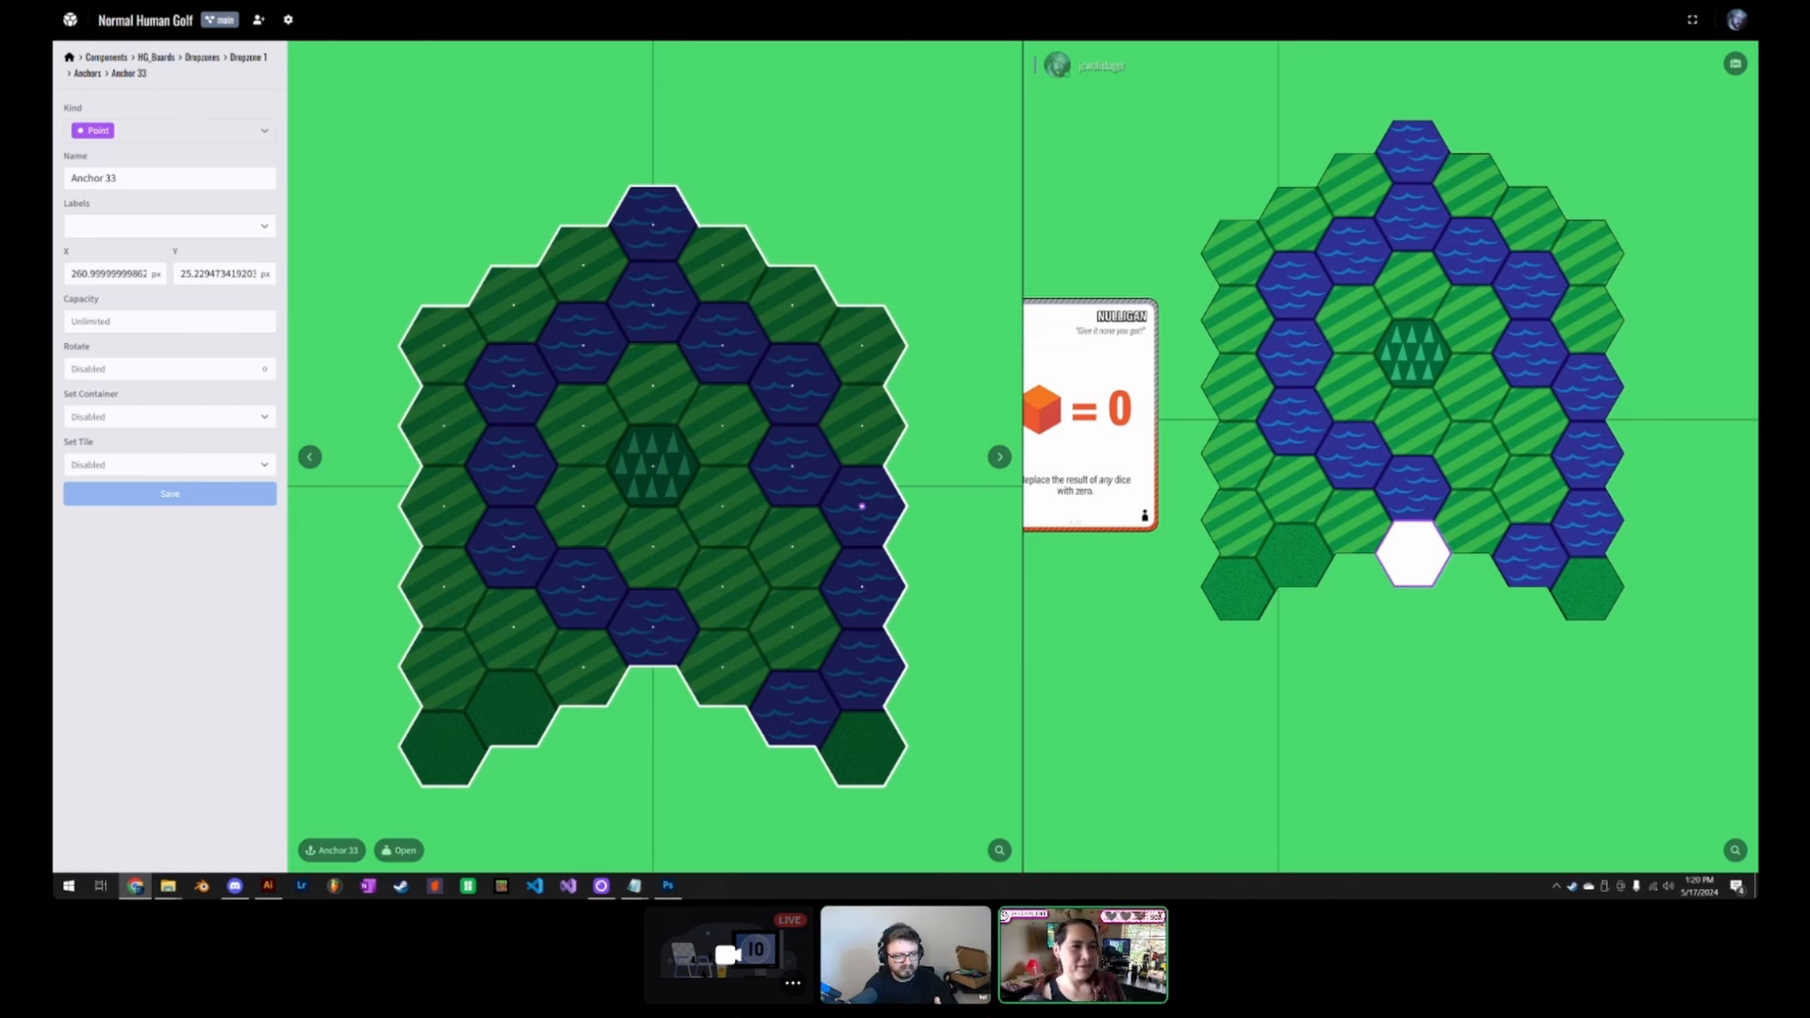
{"action": "double_click", "coordinate": [217, 274]}
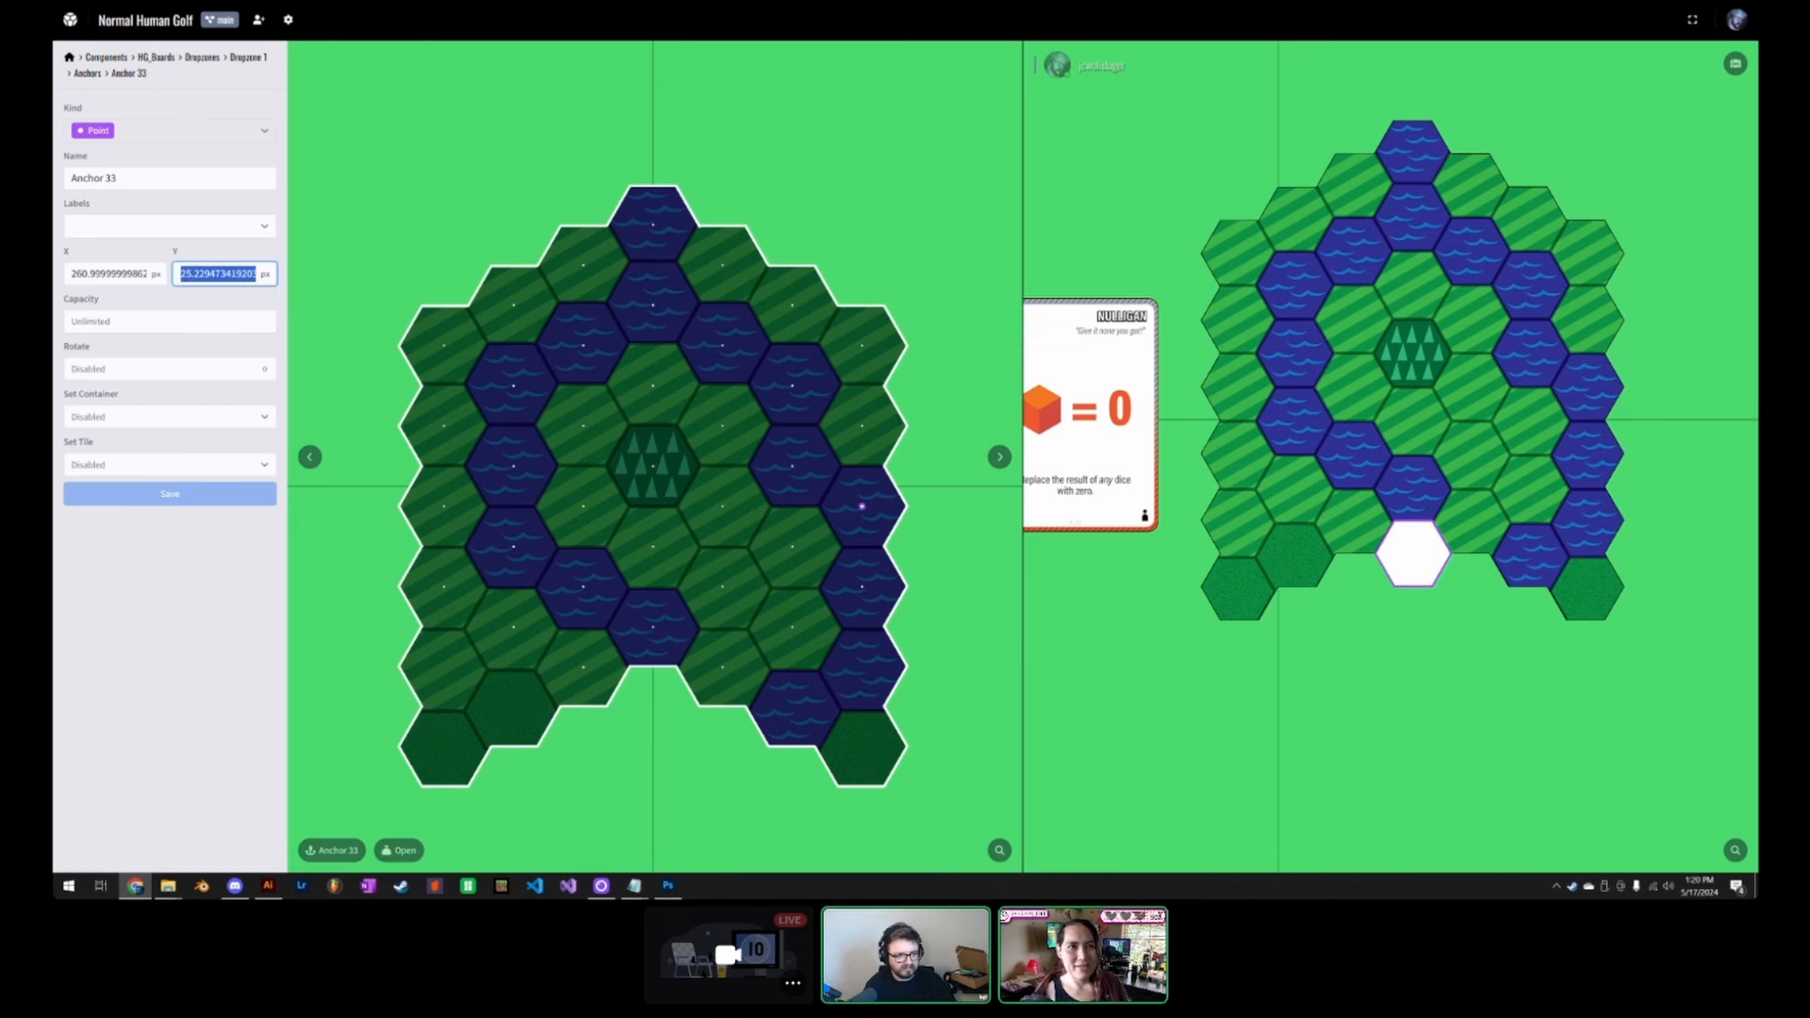
{"action": "key", "text": "alt+Tab"}
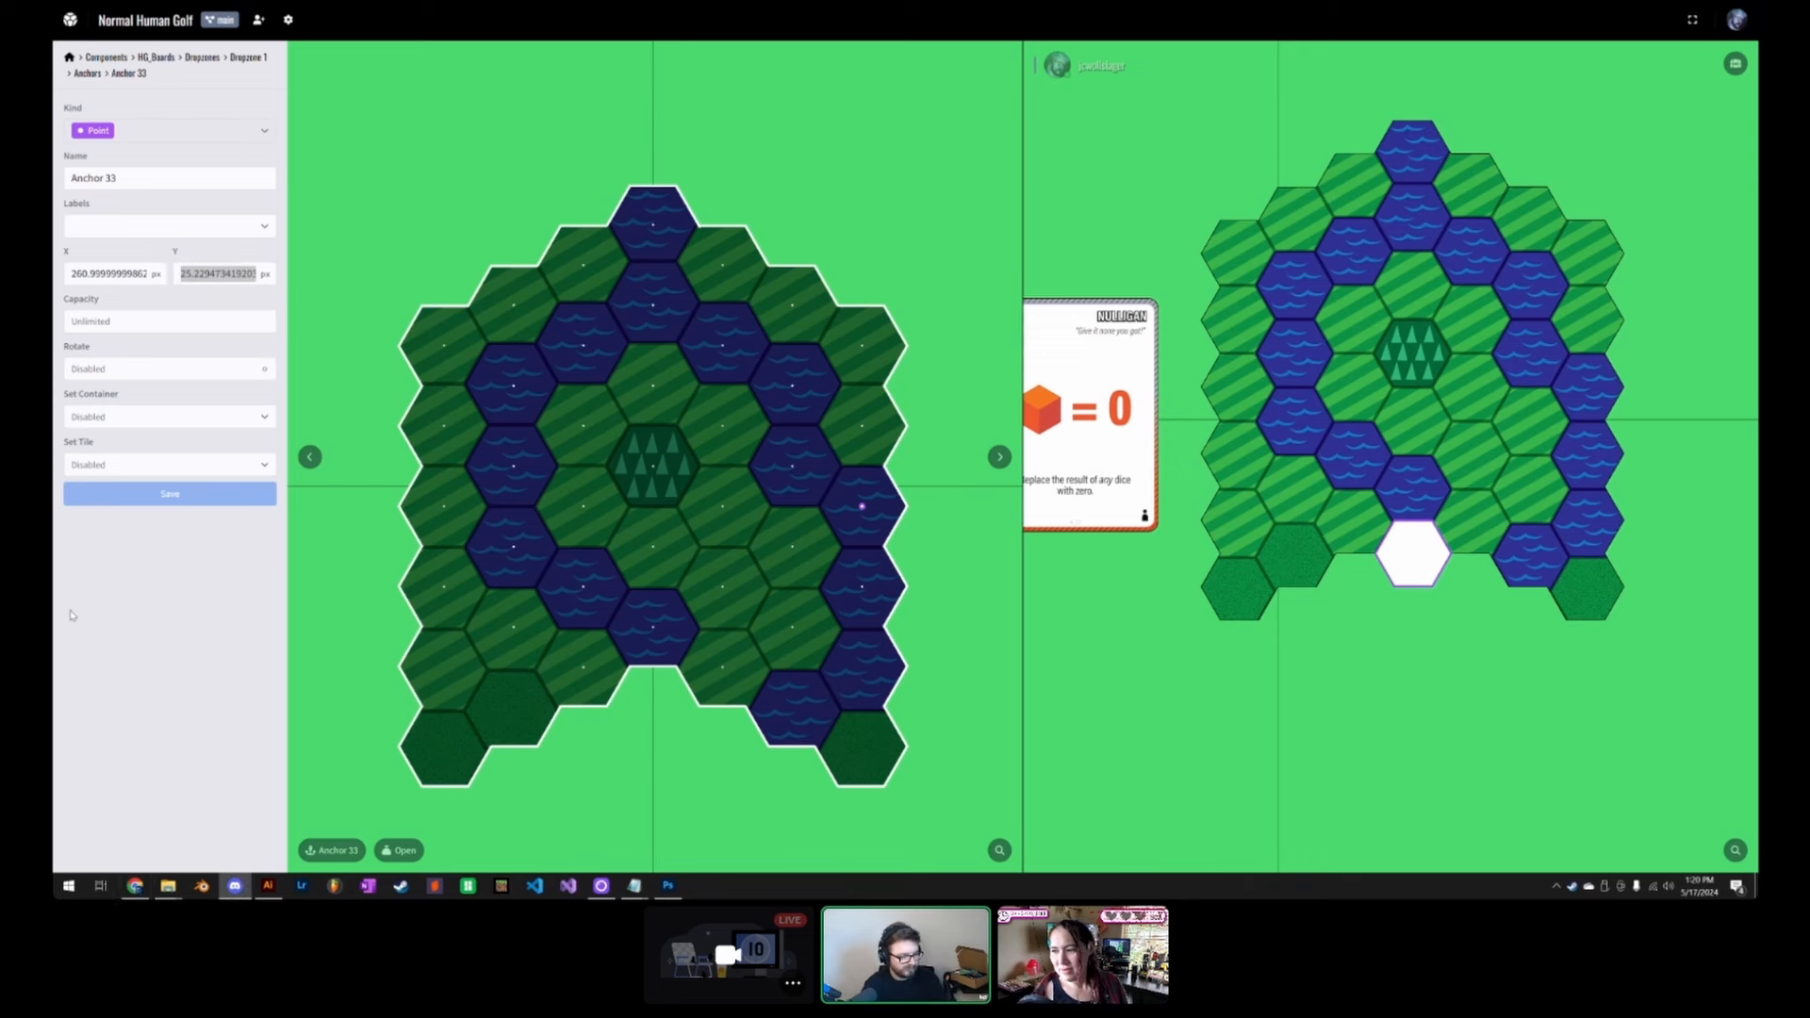
Step: Open Anchor 34 of Dropzone 1 and check its Y coordinate
{"action": "left_click", "coordinate": [87, 74]}
{"action": "scroll", "coordinate": [151, 755], "scroll_direction": "down", "scroll_amount": 3}
{"action": "scroll", "coordinate": [149, 756], "scroll_direction": "down", "scroll_amount": 5}
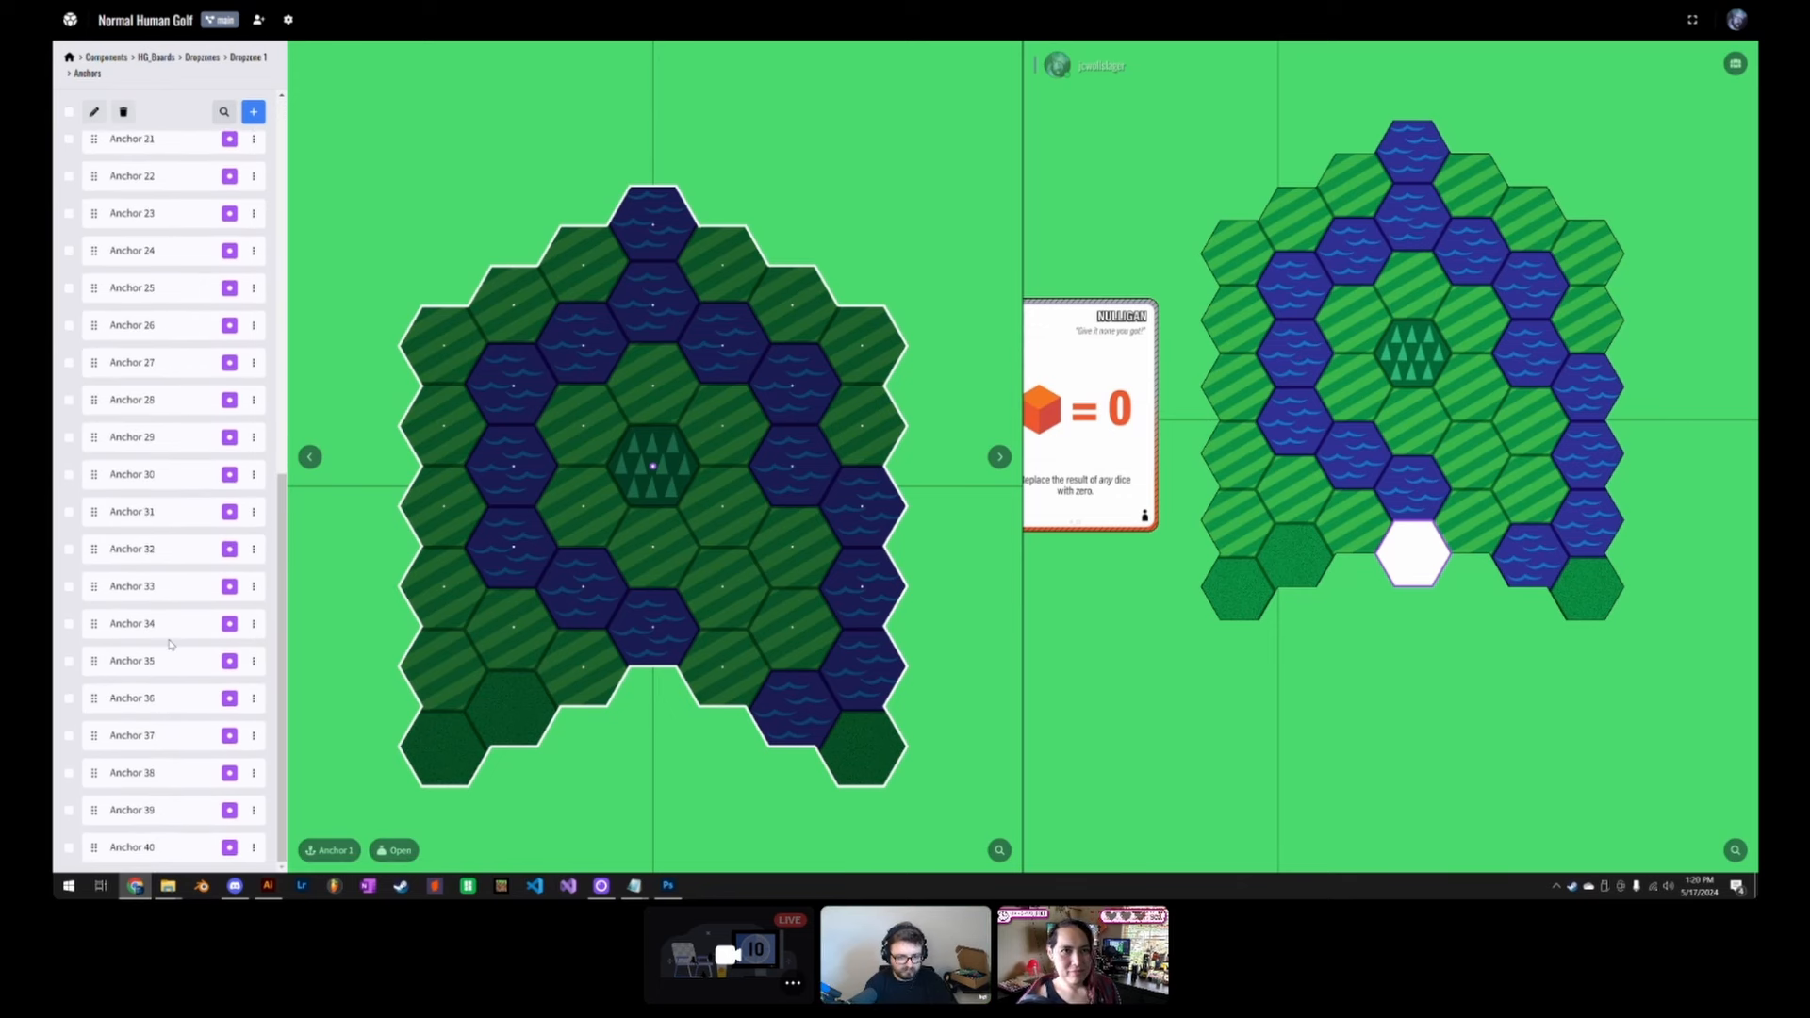
{"action": "left_click", "coordinate": [170, 624]}
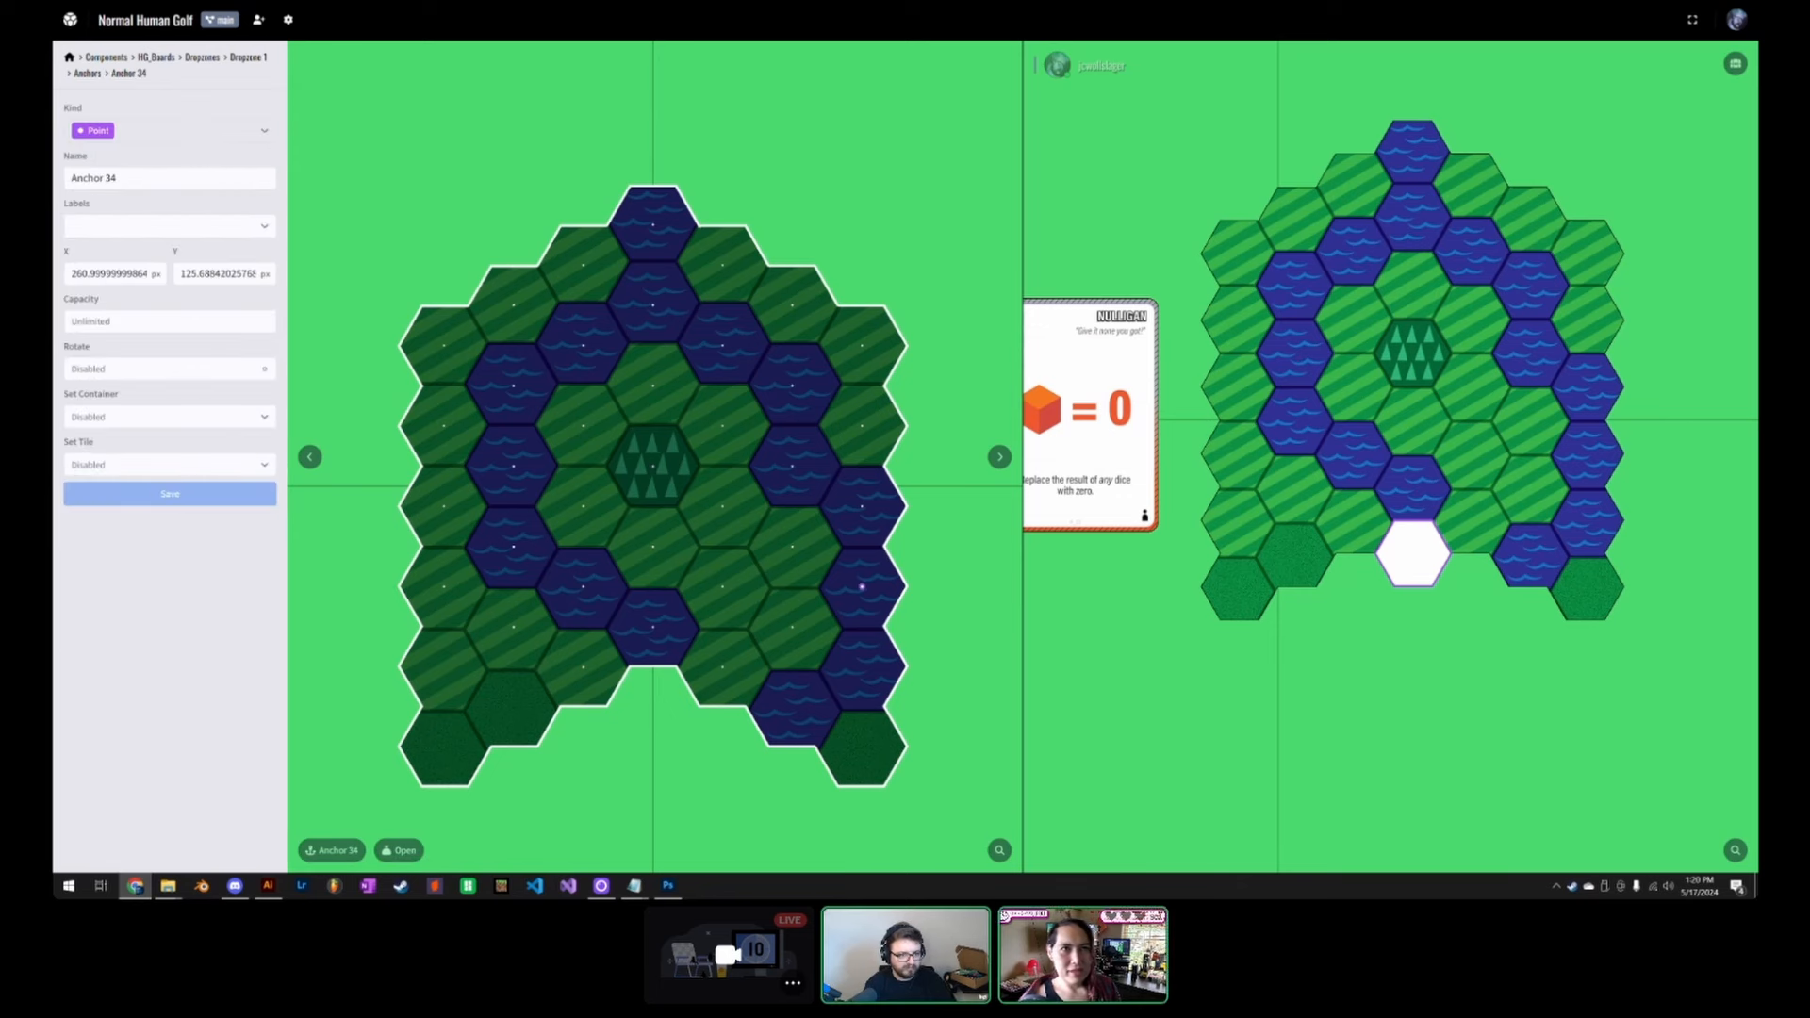
{"action": "double_click", "coordinate": [217, 274]}
{"action": "key", "text": "alt+Tab"}
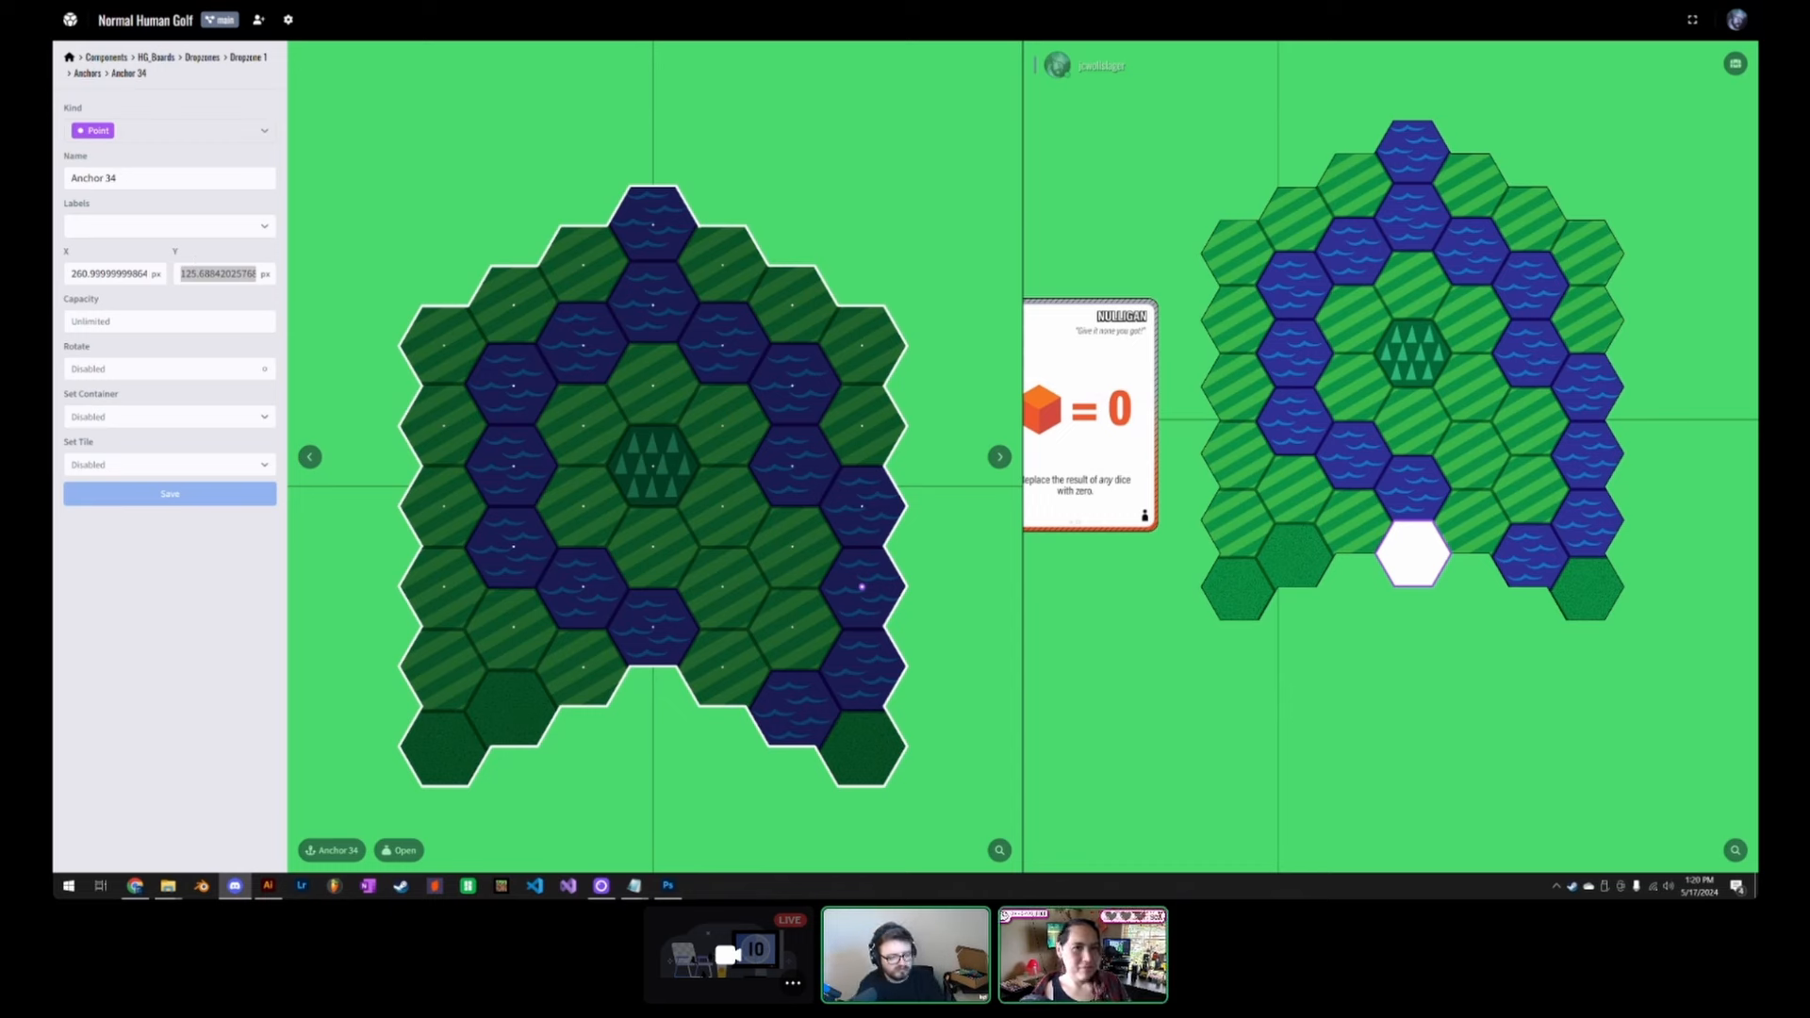
Step: Change the leading digit of Anchor 35's Y coordinate to 2, lowering it one hex on the board, and save the anchor
{"action": "left_click", "coordinate": [88, 73]}
{"action": "scroll", "coordinate": [188, 660], "scroll_direction": "down", "scroll_amount": 8}
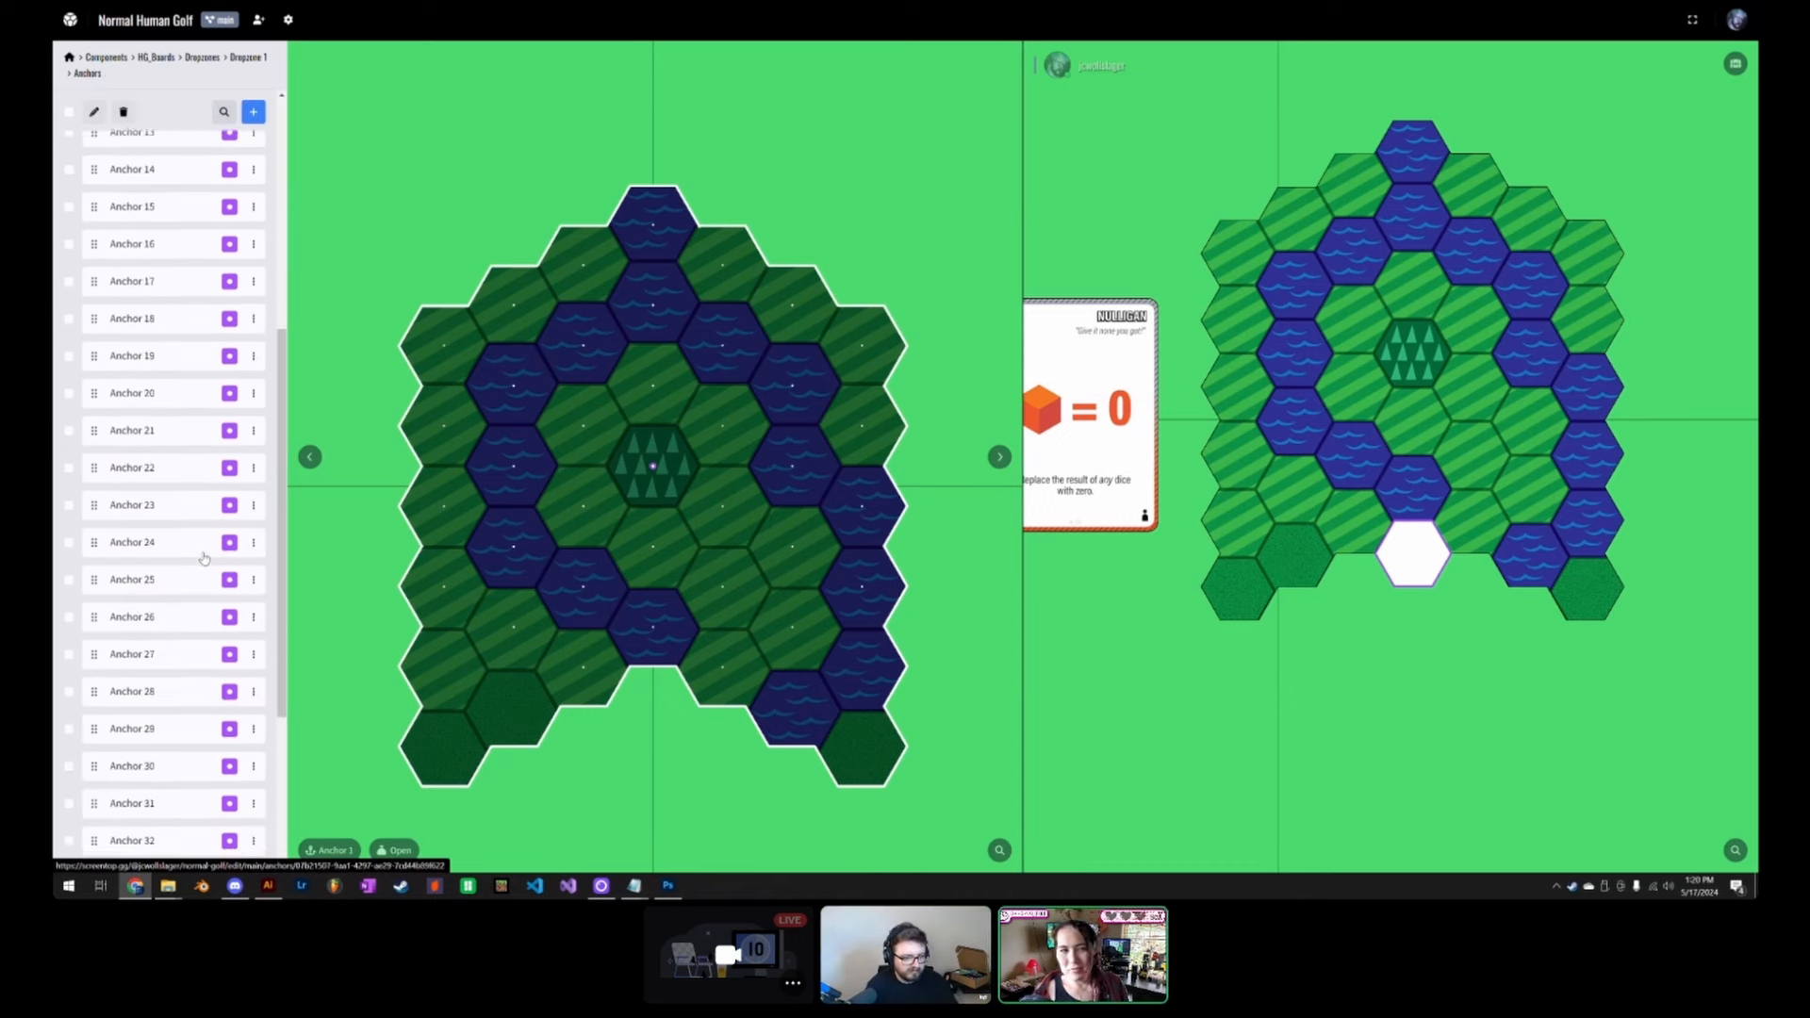
{"action": "left_click", "coordinate": [151, 661]}
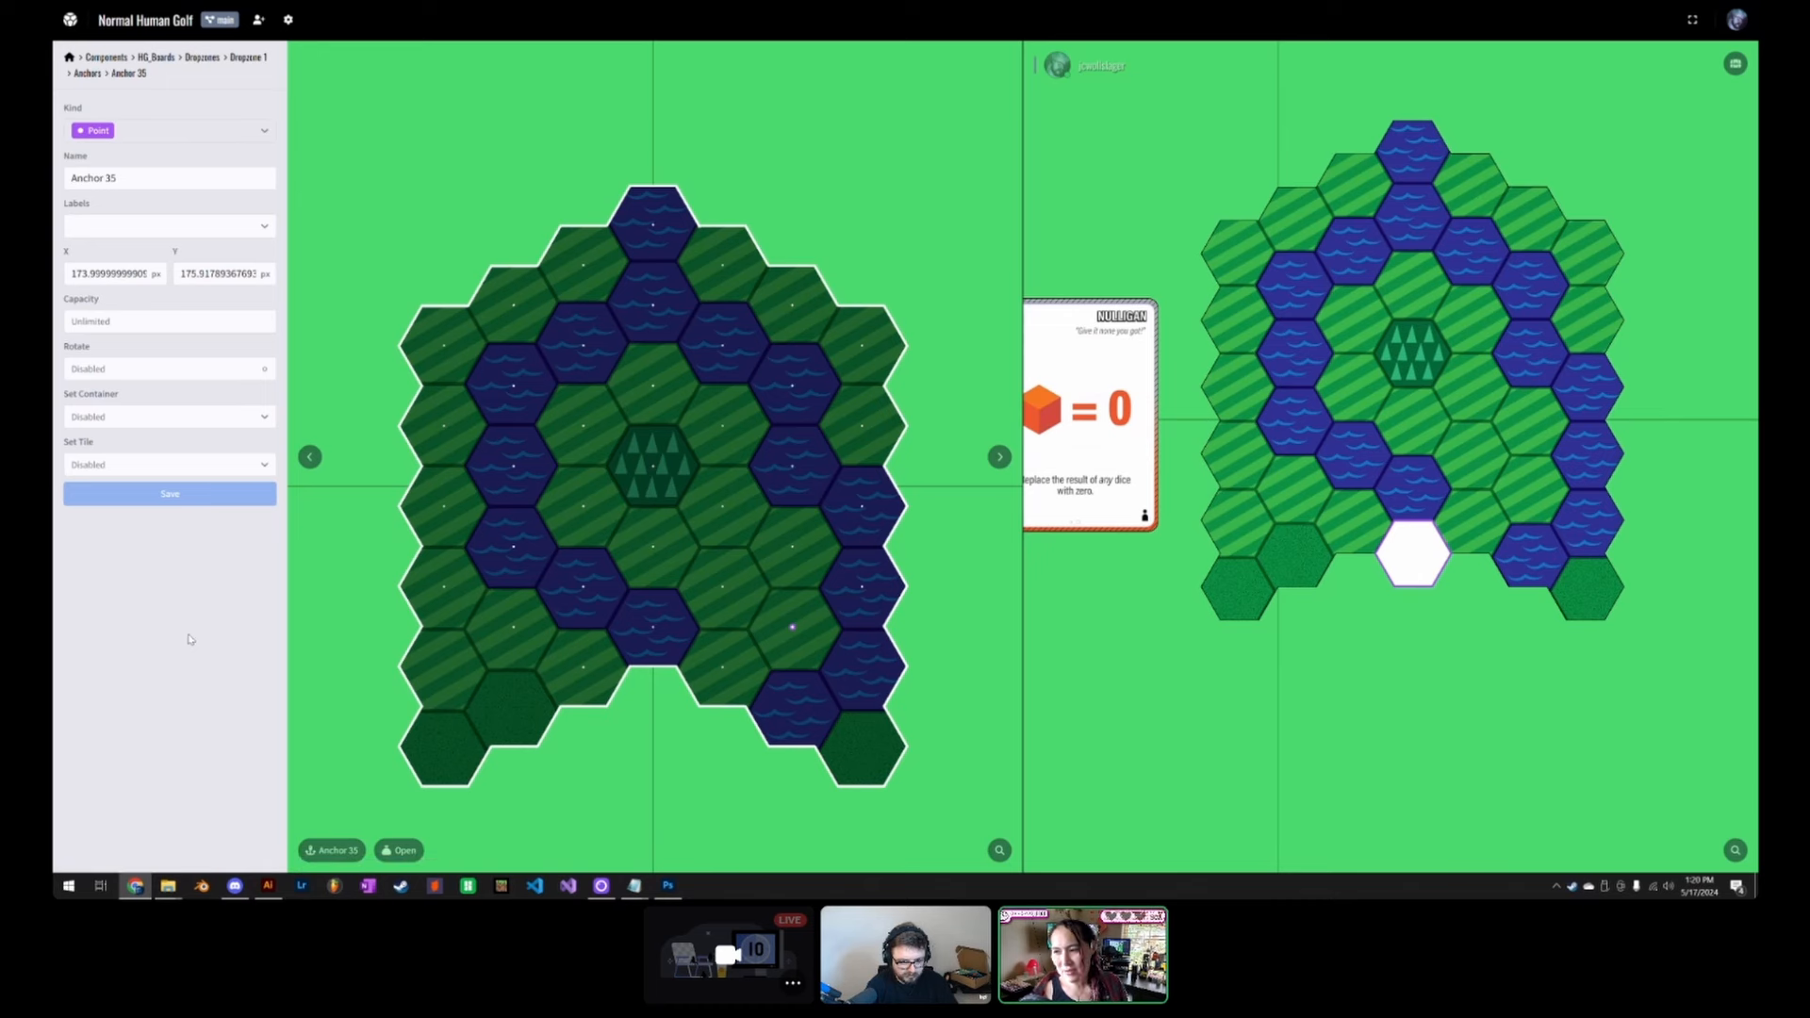
{"action": "double_click", "coordinate": [217, 275]}
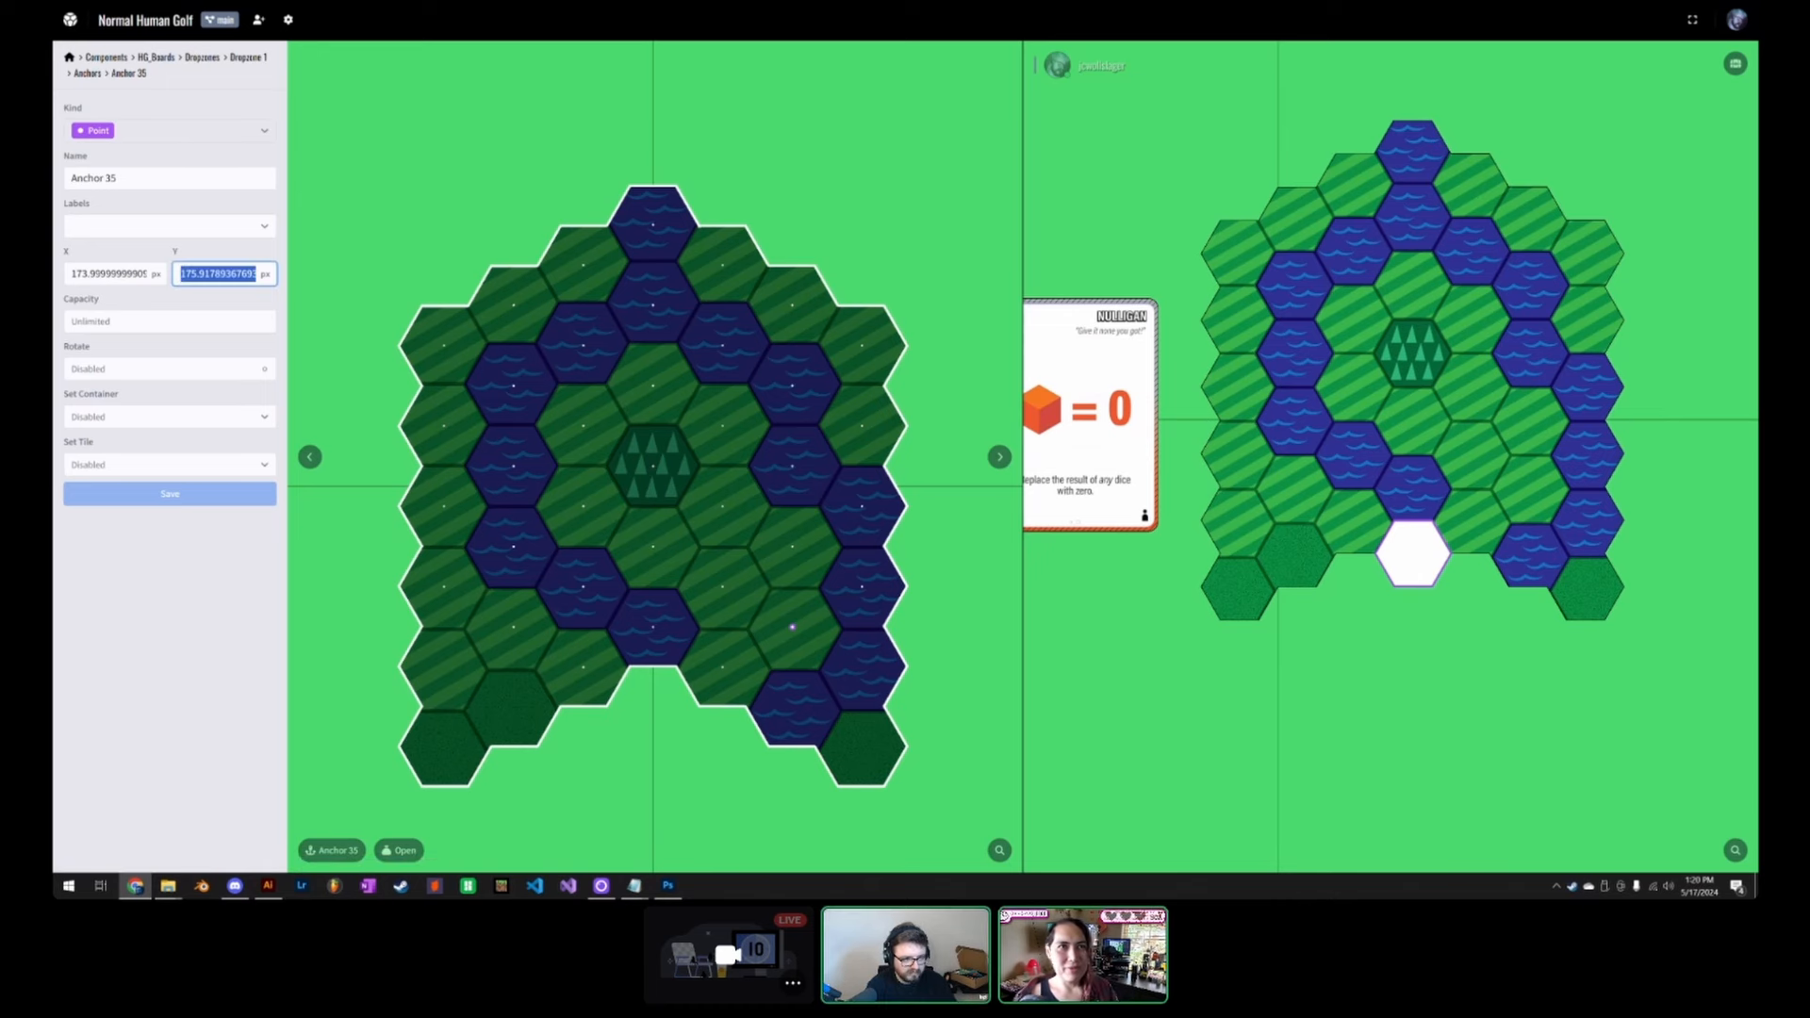
{"action": "key", "text": "Left"}
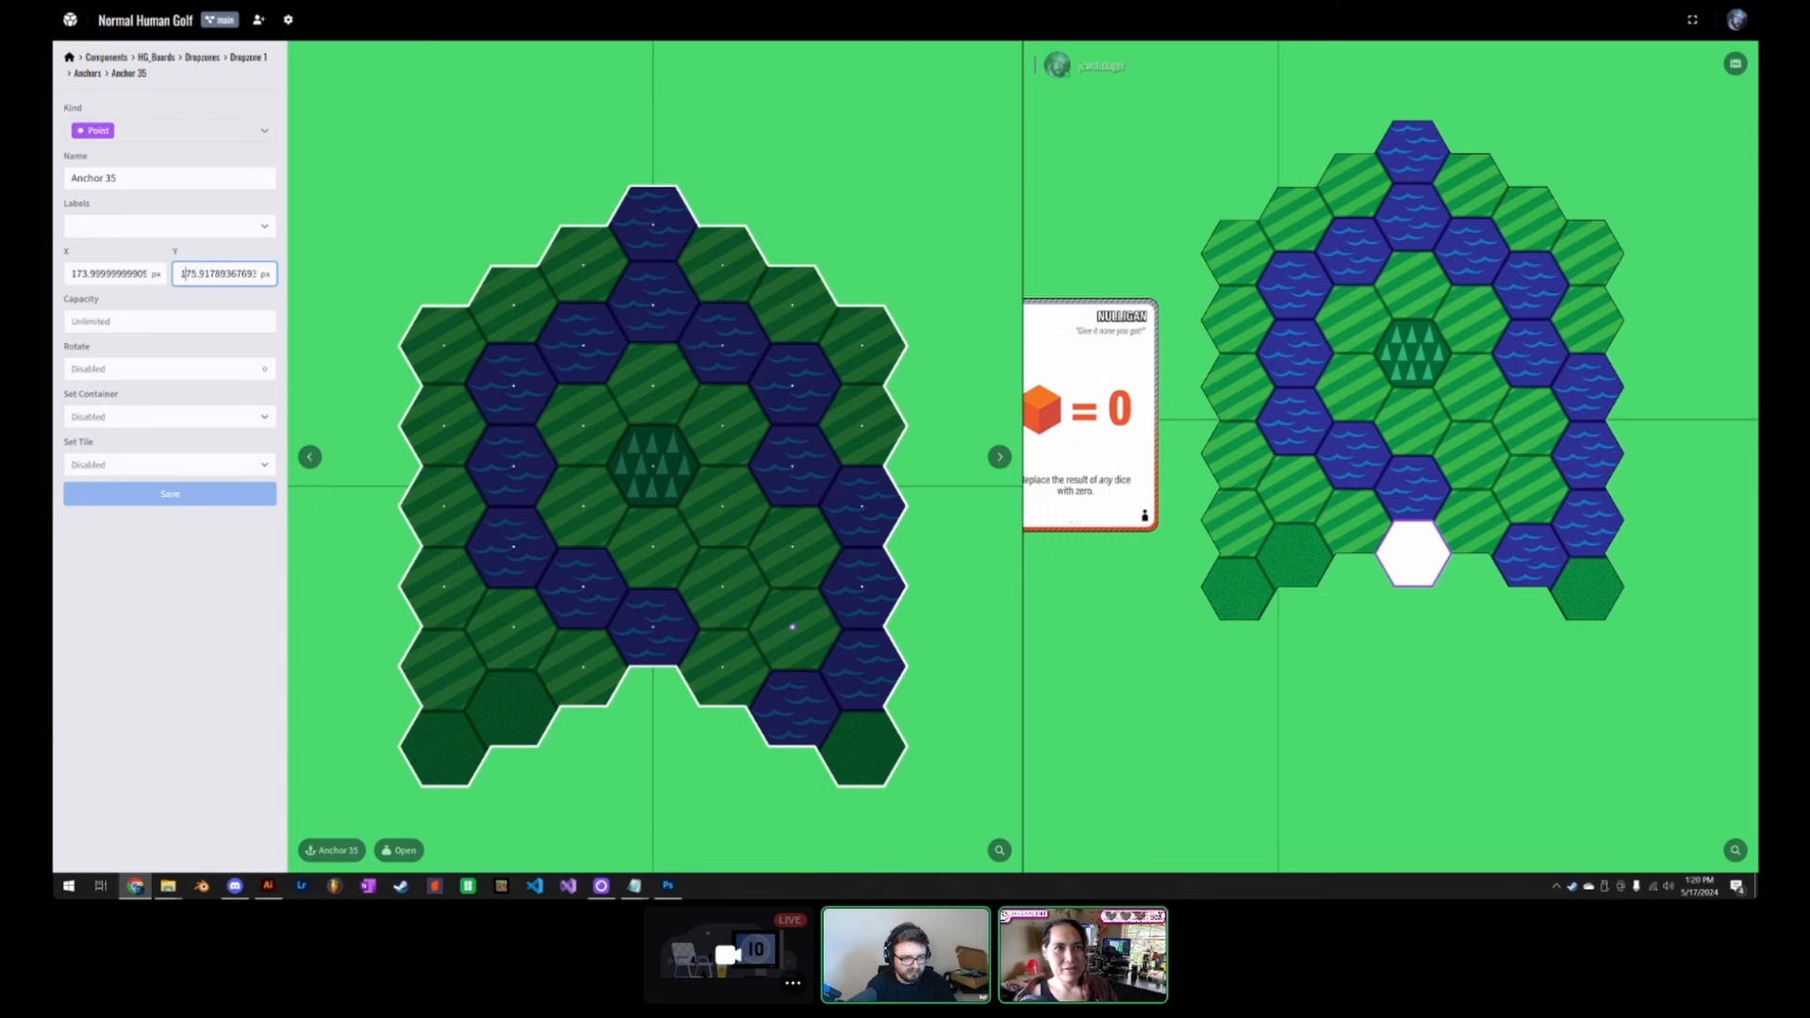
{"action": "key", "text": "Delete"}
{"action": "type", "text": "2"}
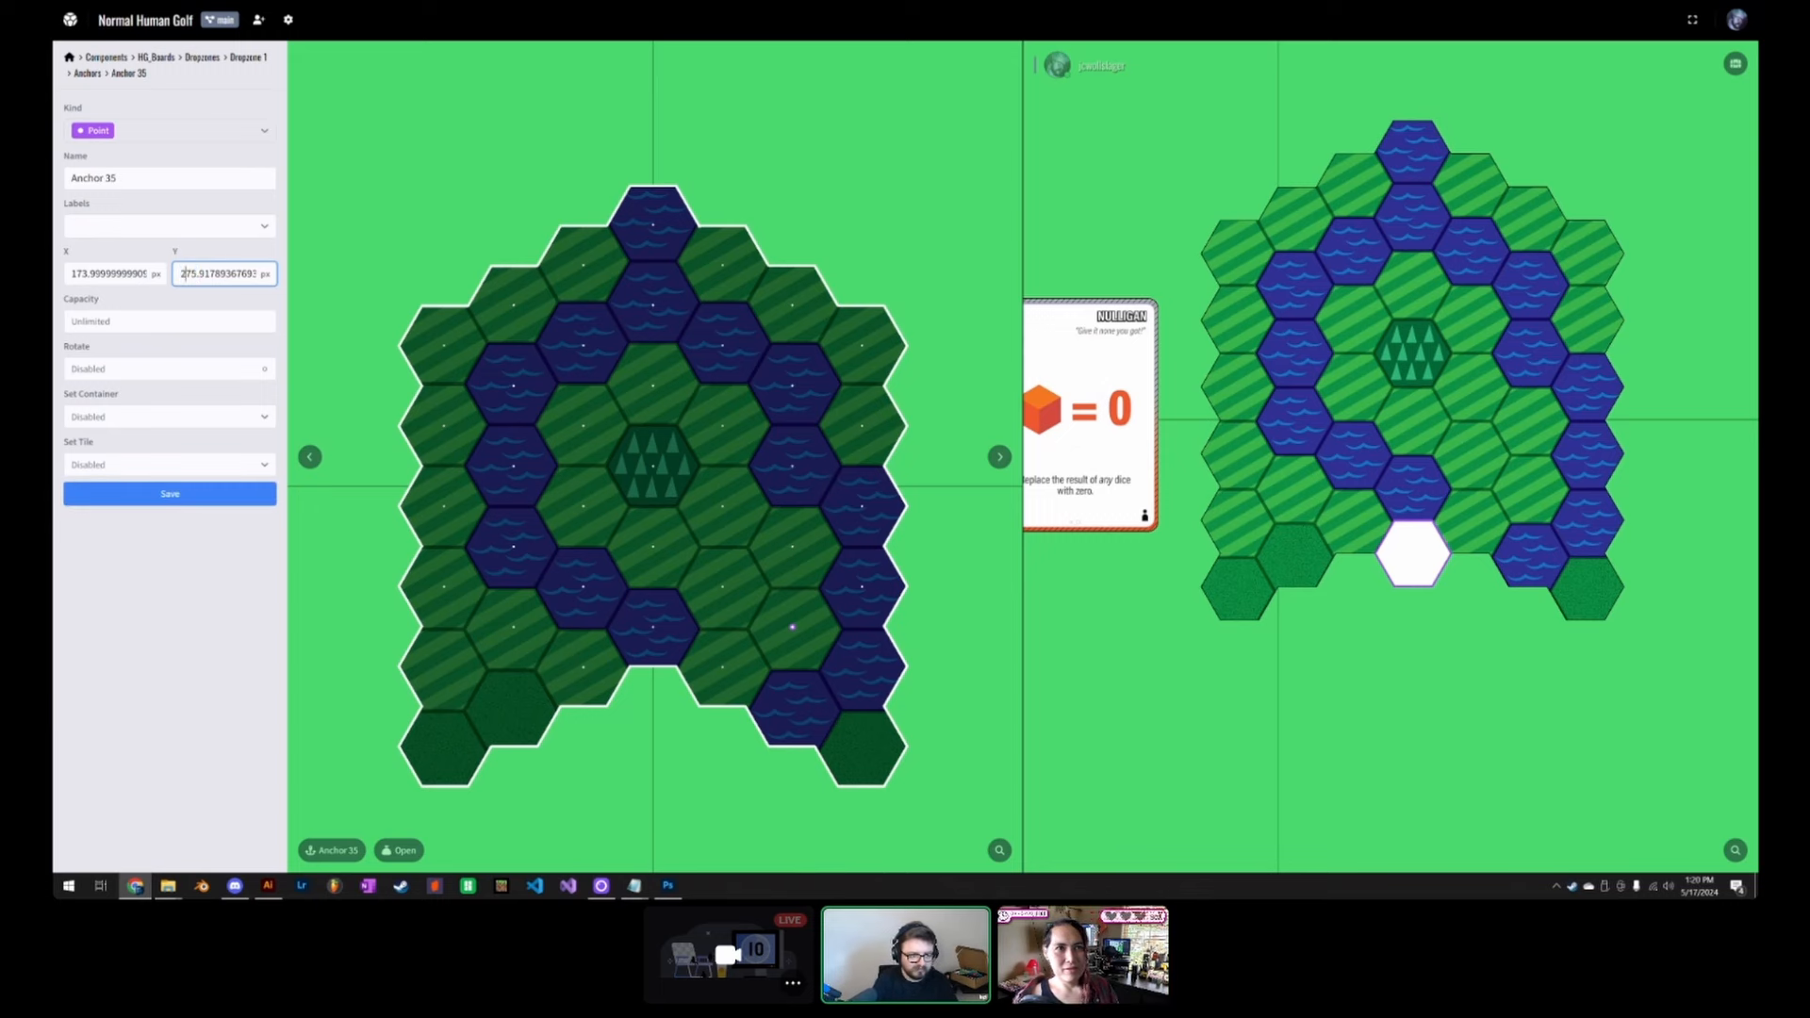
{"action": "left_click", "coordinate": [204, 501]}
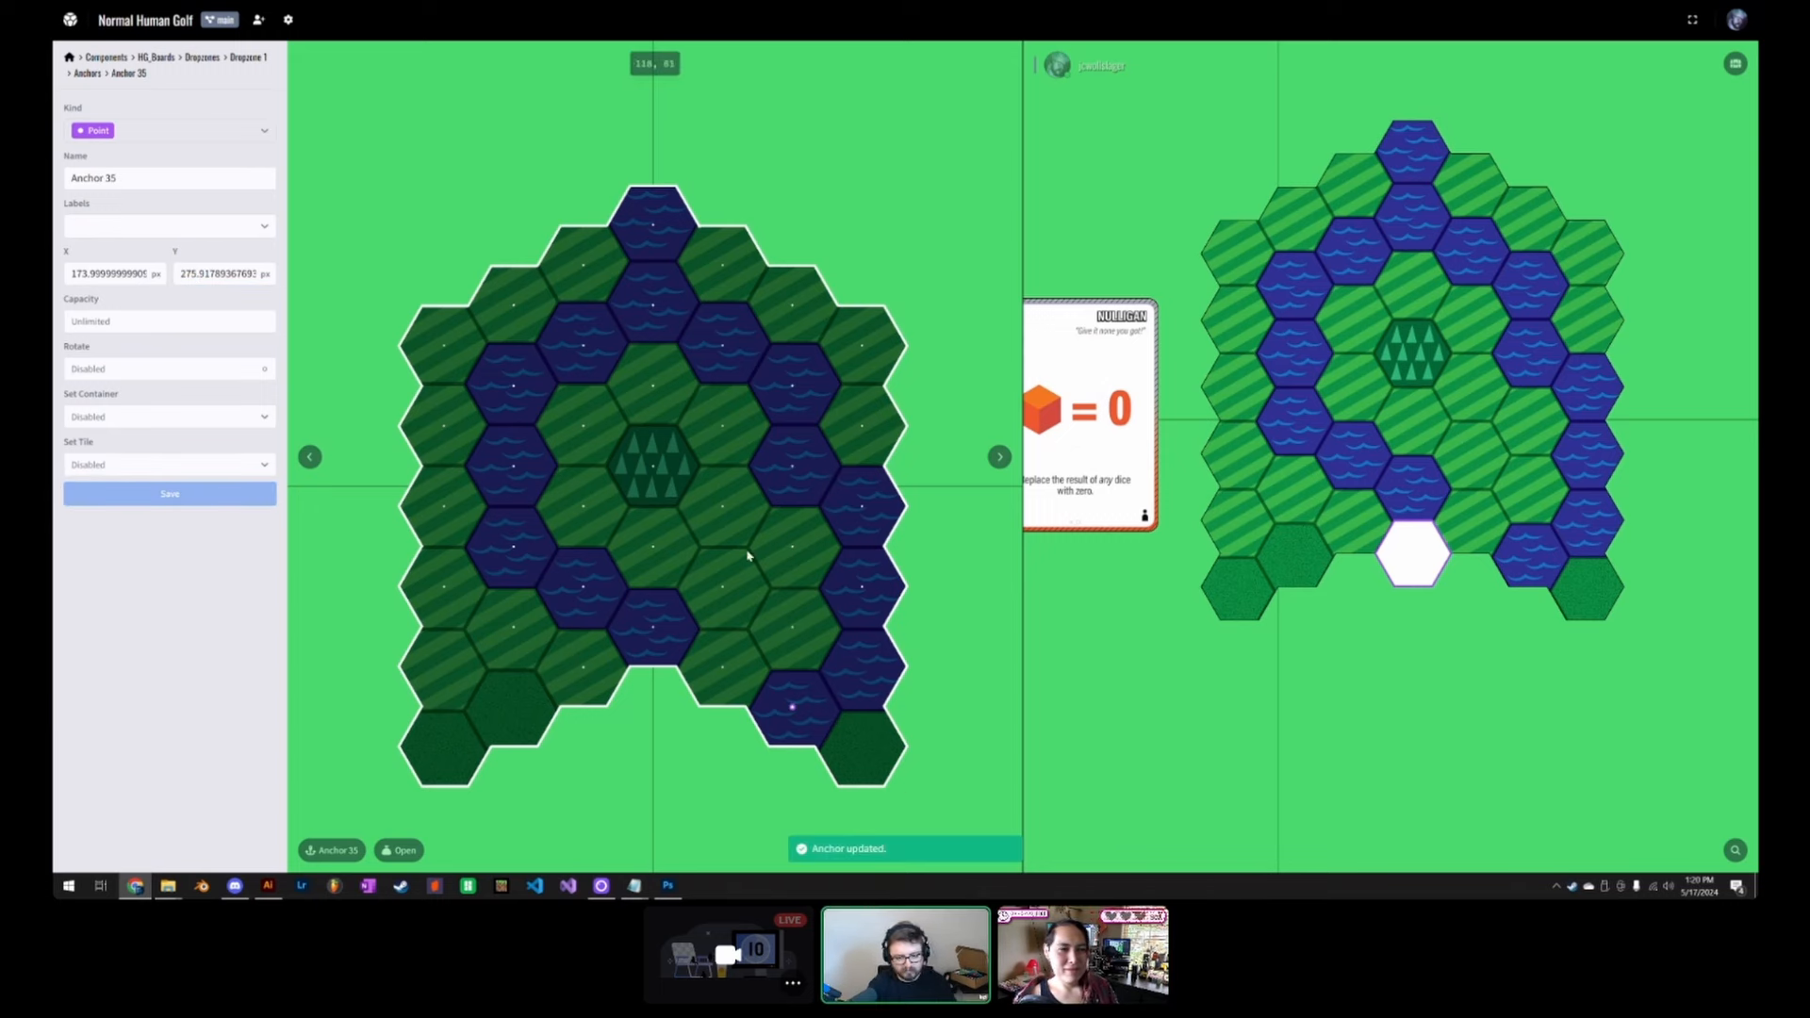
Step: Change the leading digit of Anchor 37's Y coordinate to 2 and save the anchor
{"action": "left_click", "coordinate": [88, 72]}
{"action": "scroll", "coordinate": [154, 680], "scroll_direction": "down", "scroll_amount": 8}
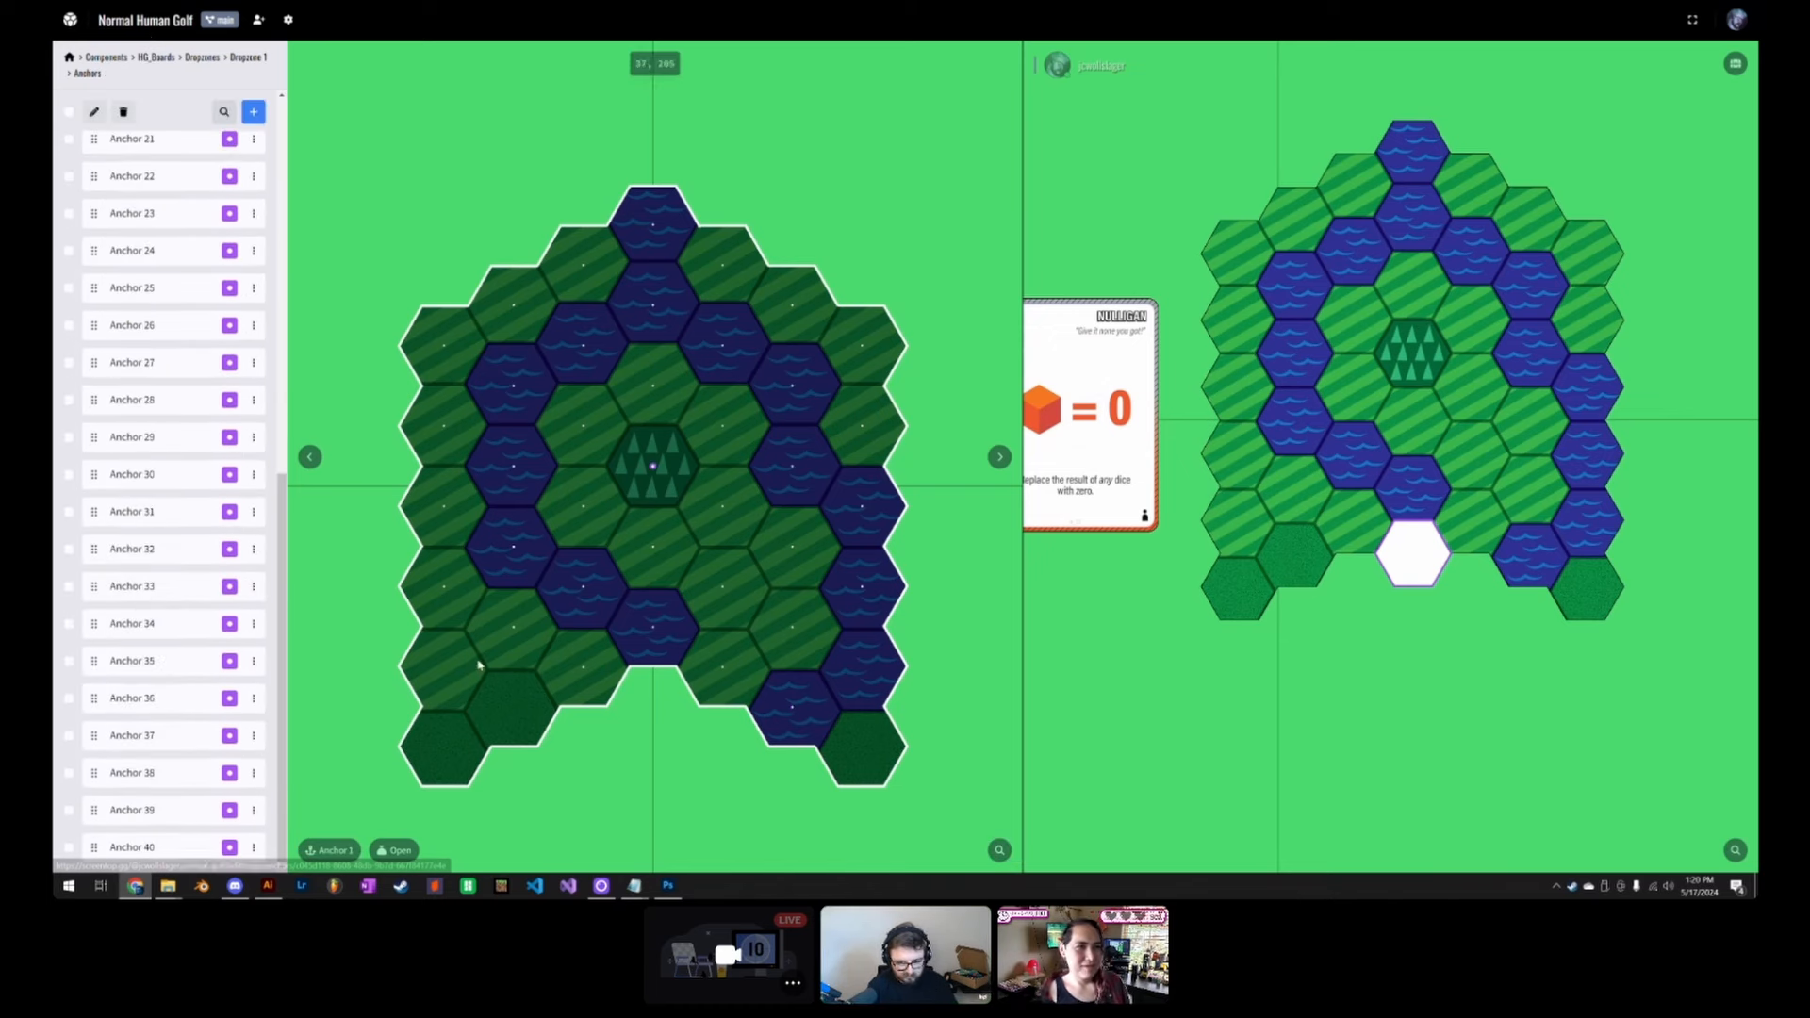
{"action": "left_click", "coordinate": [166, 736]}
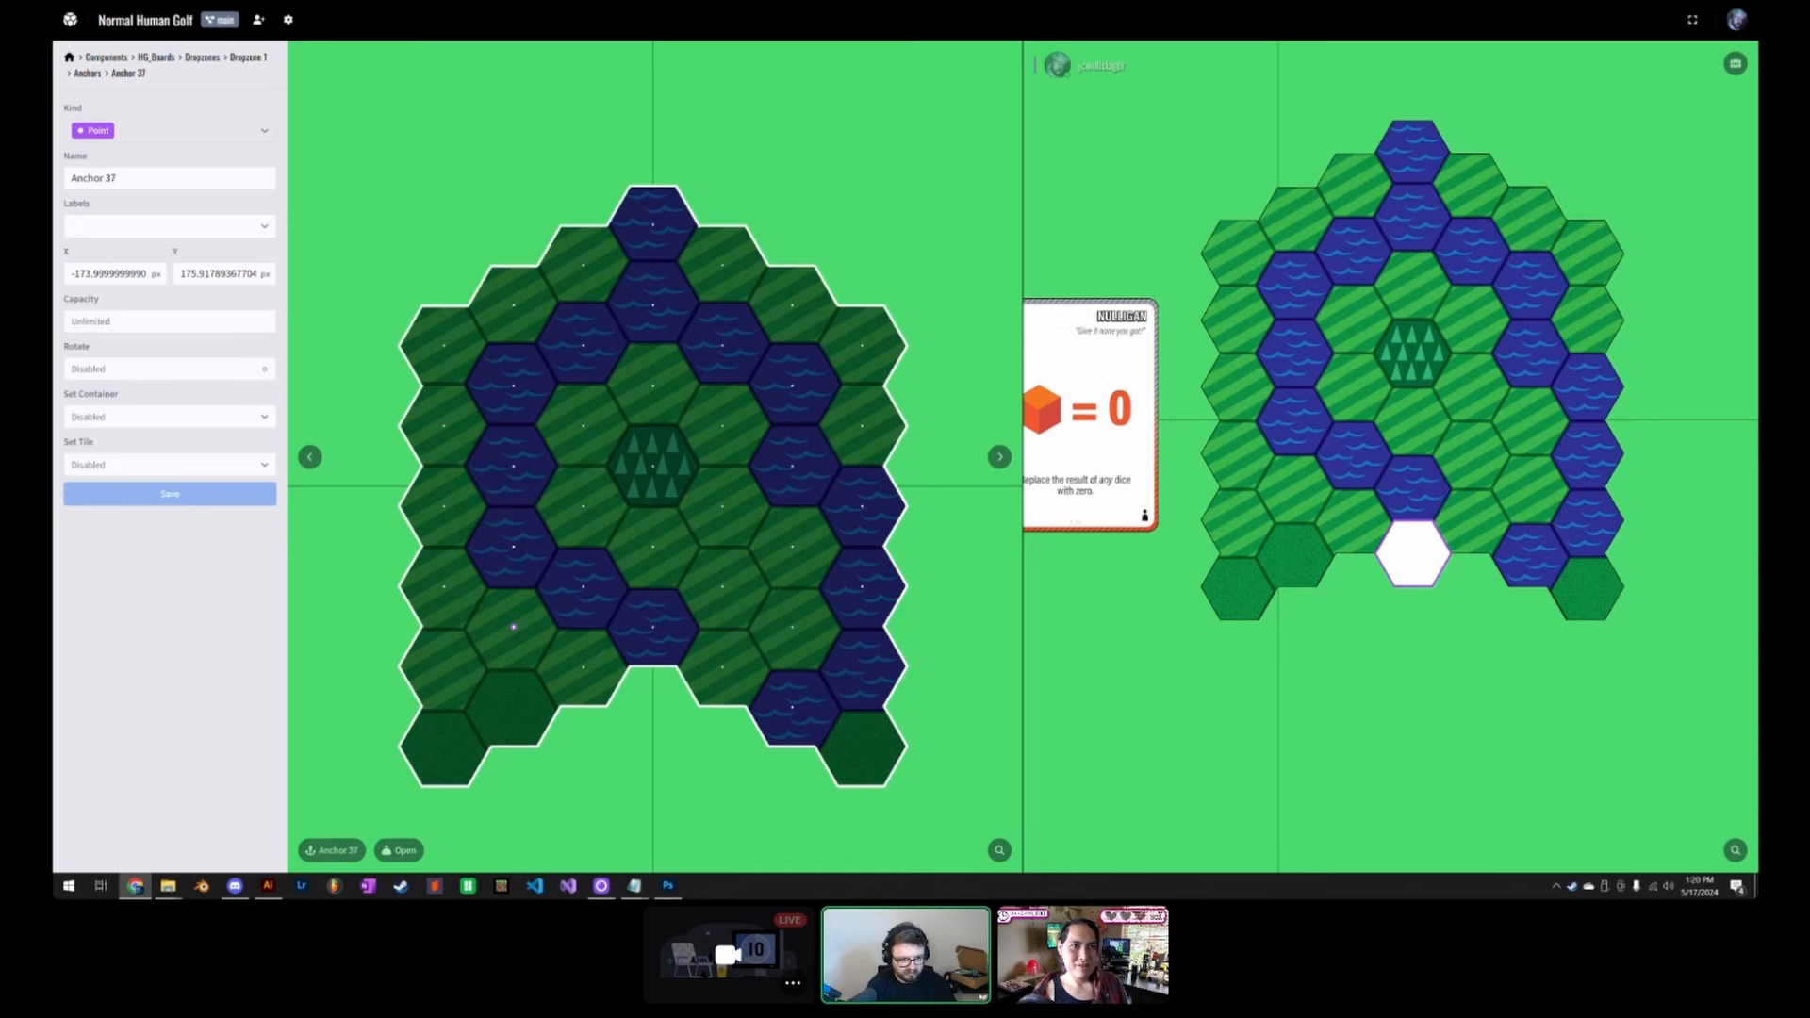
{"action": "type", "text": "2"}
{"action": "left_click", "coordinate": [172, 494]}
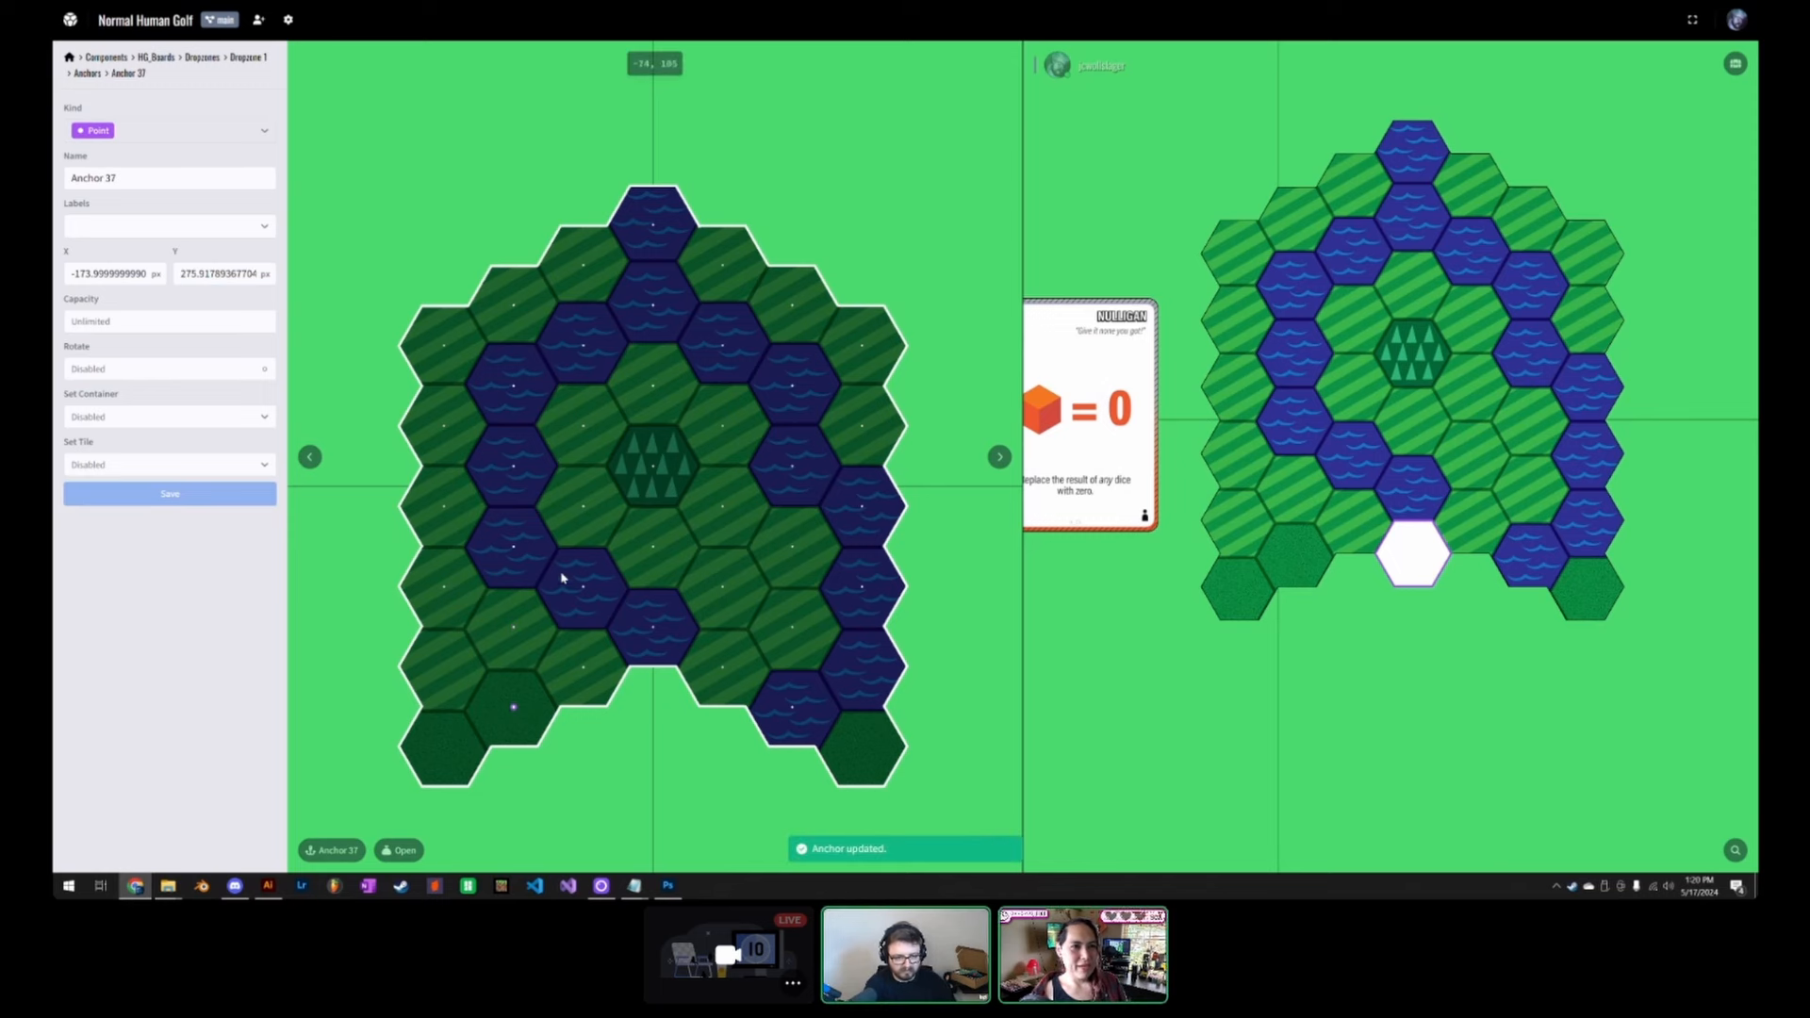
Step: Open Anchor 40 and examine its coordinates and where it sits on the board
{"action": "left_click", "coordinate": [91, 75]}
{"action": "scroll", "coordinate": [146, 752], "scroll_direction": "down", "scroll_amount": 5}
{"action": "left_click", "coordinate": [146, 839]}
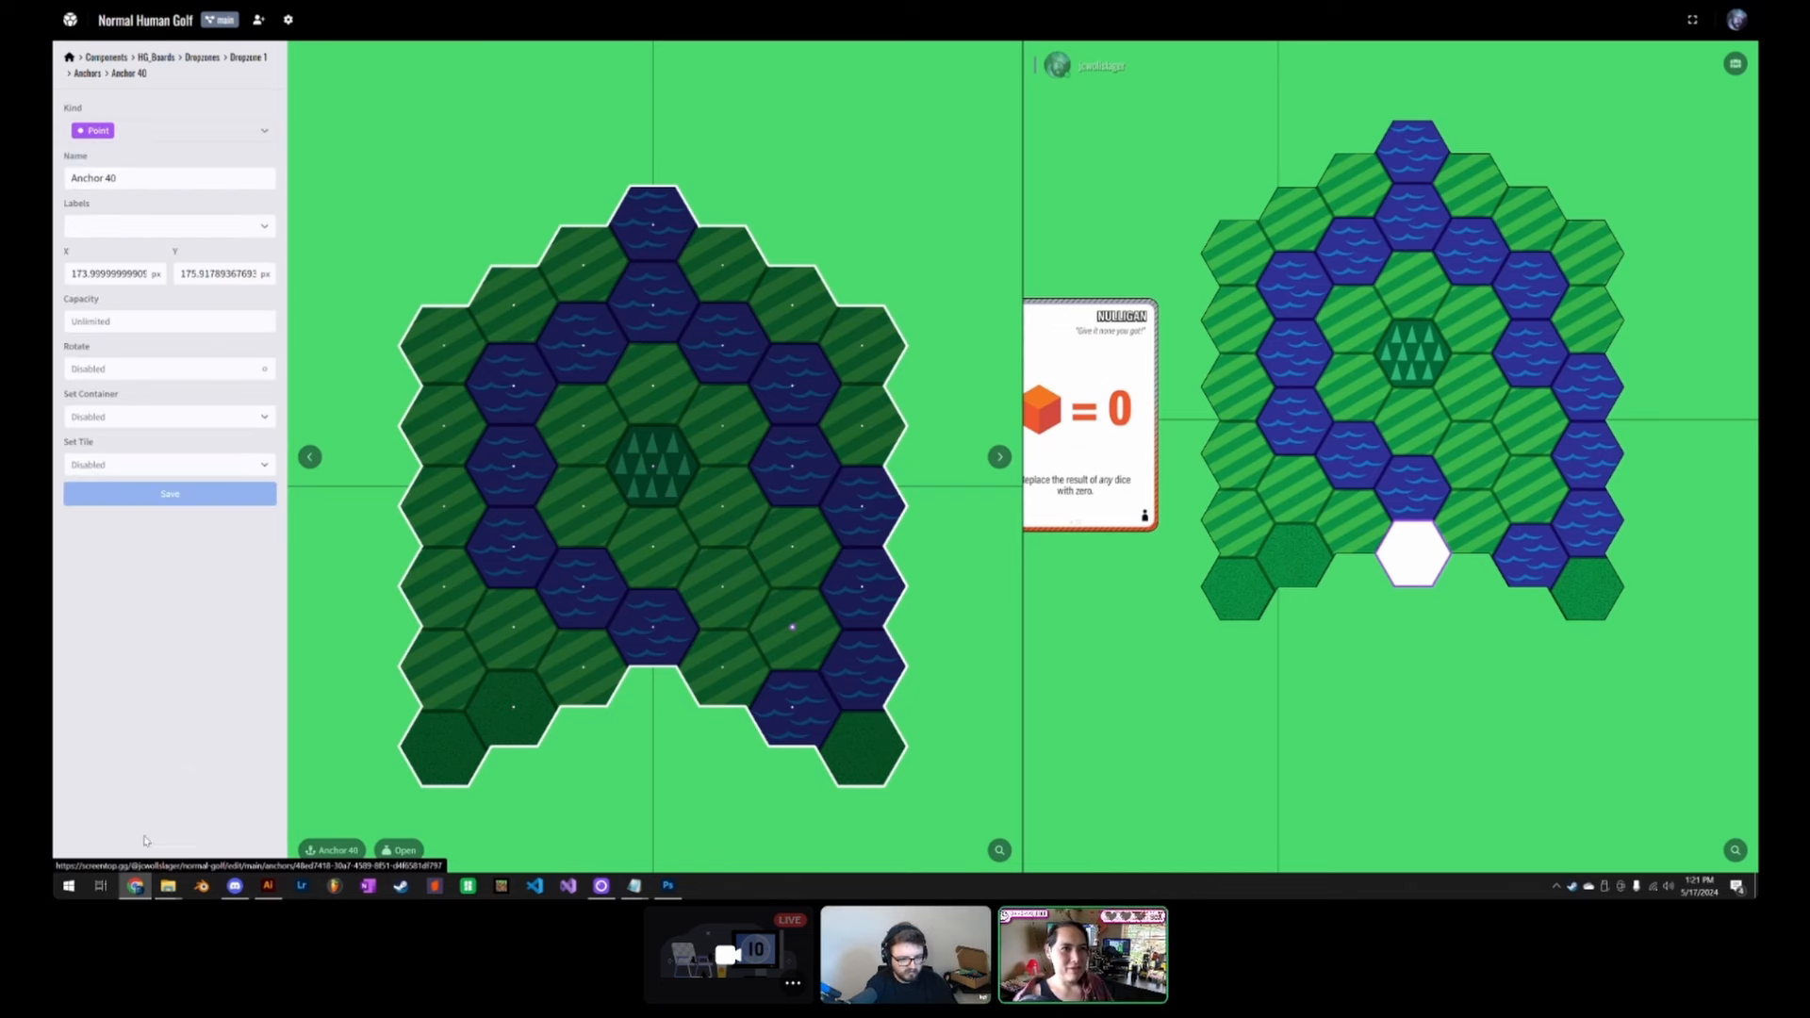
{"action": "left_click", "coordinate": [88, 73]}
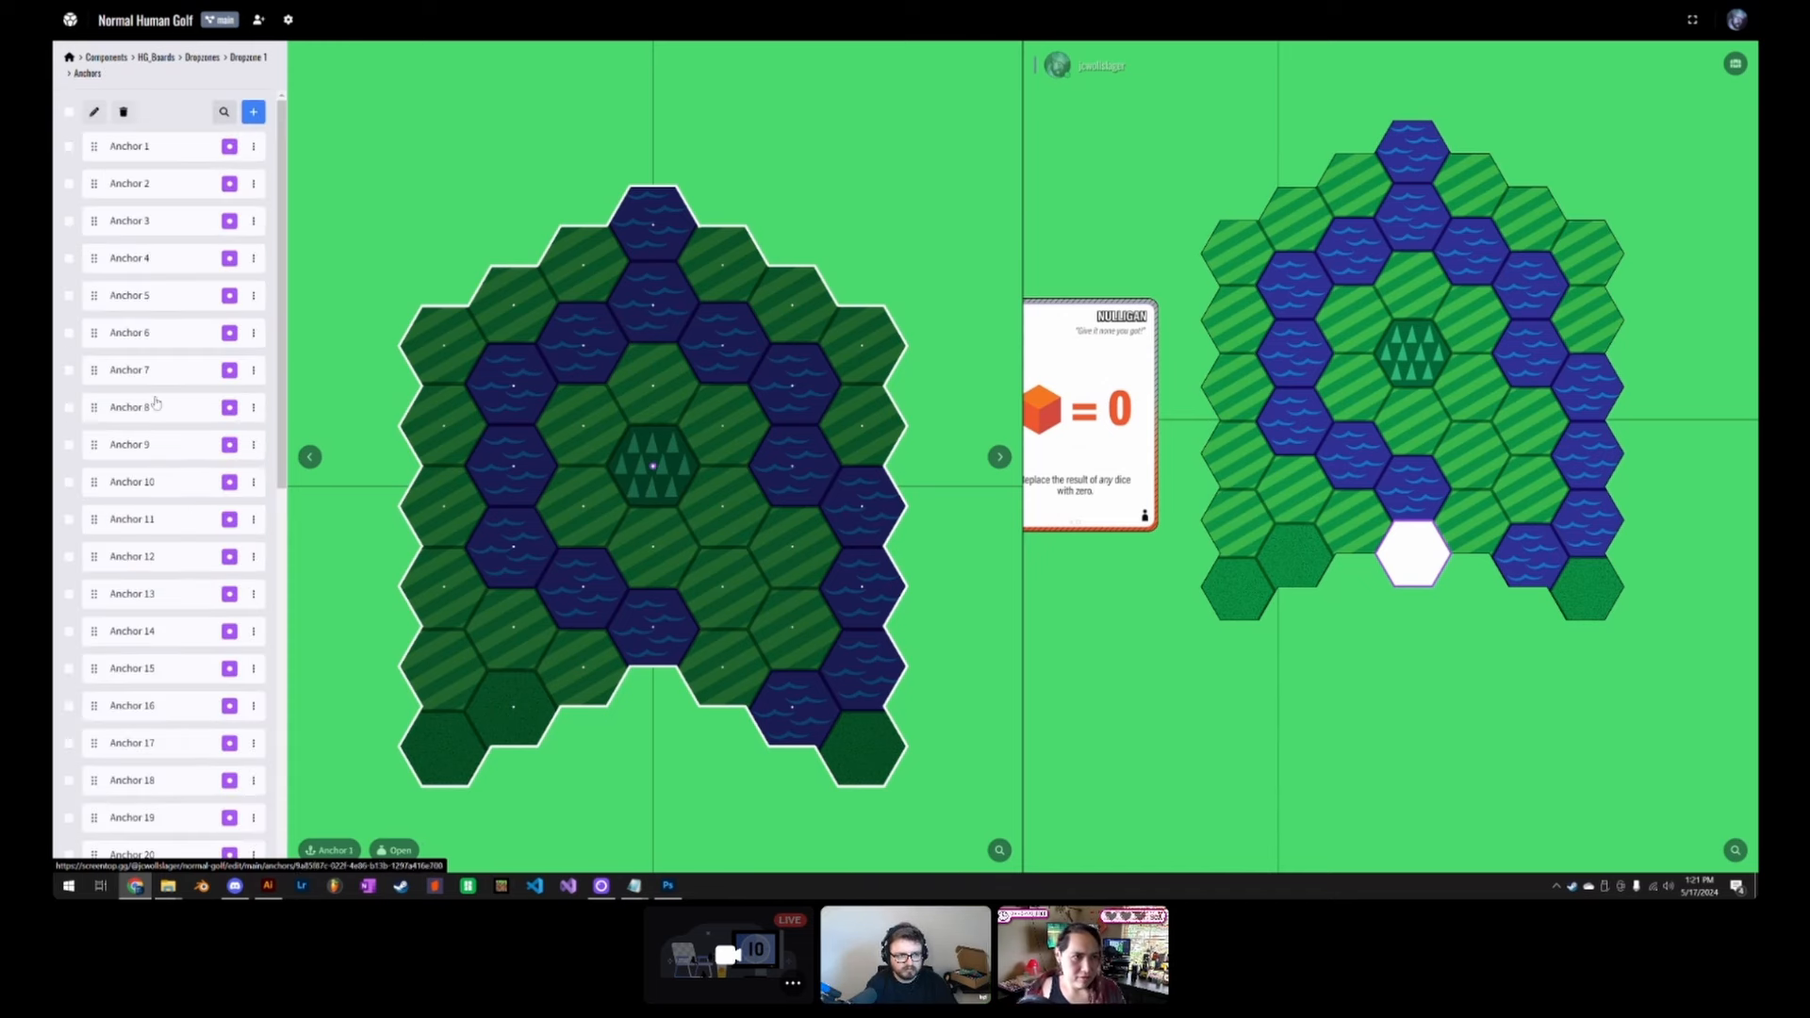
{"action": "scroll", "coordinate": [168, 834], "scroll_direction": "down", "scroll_amount": 8}
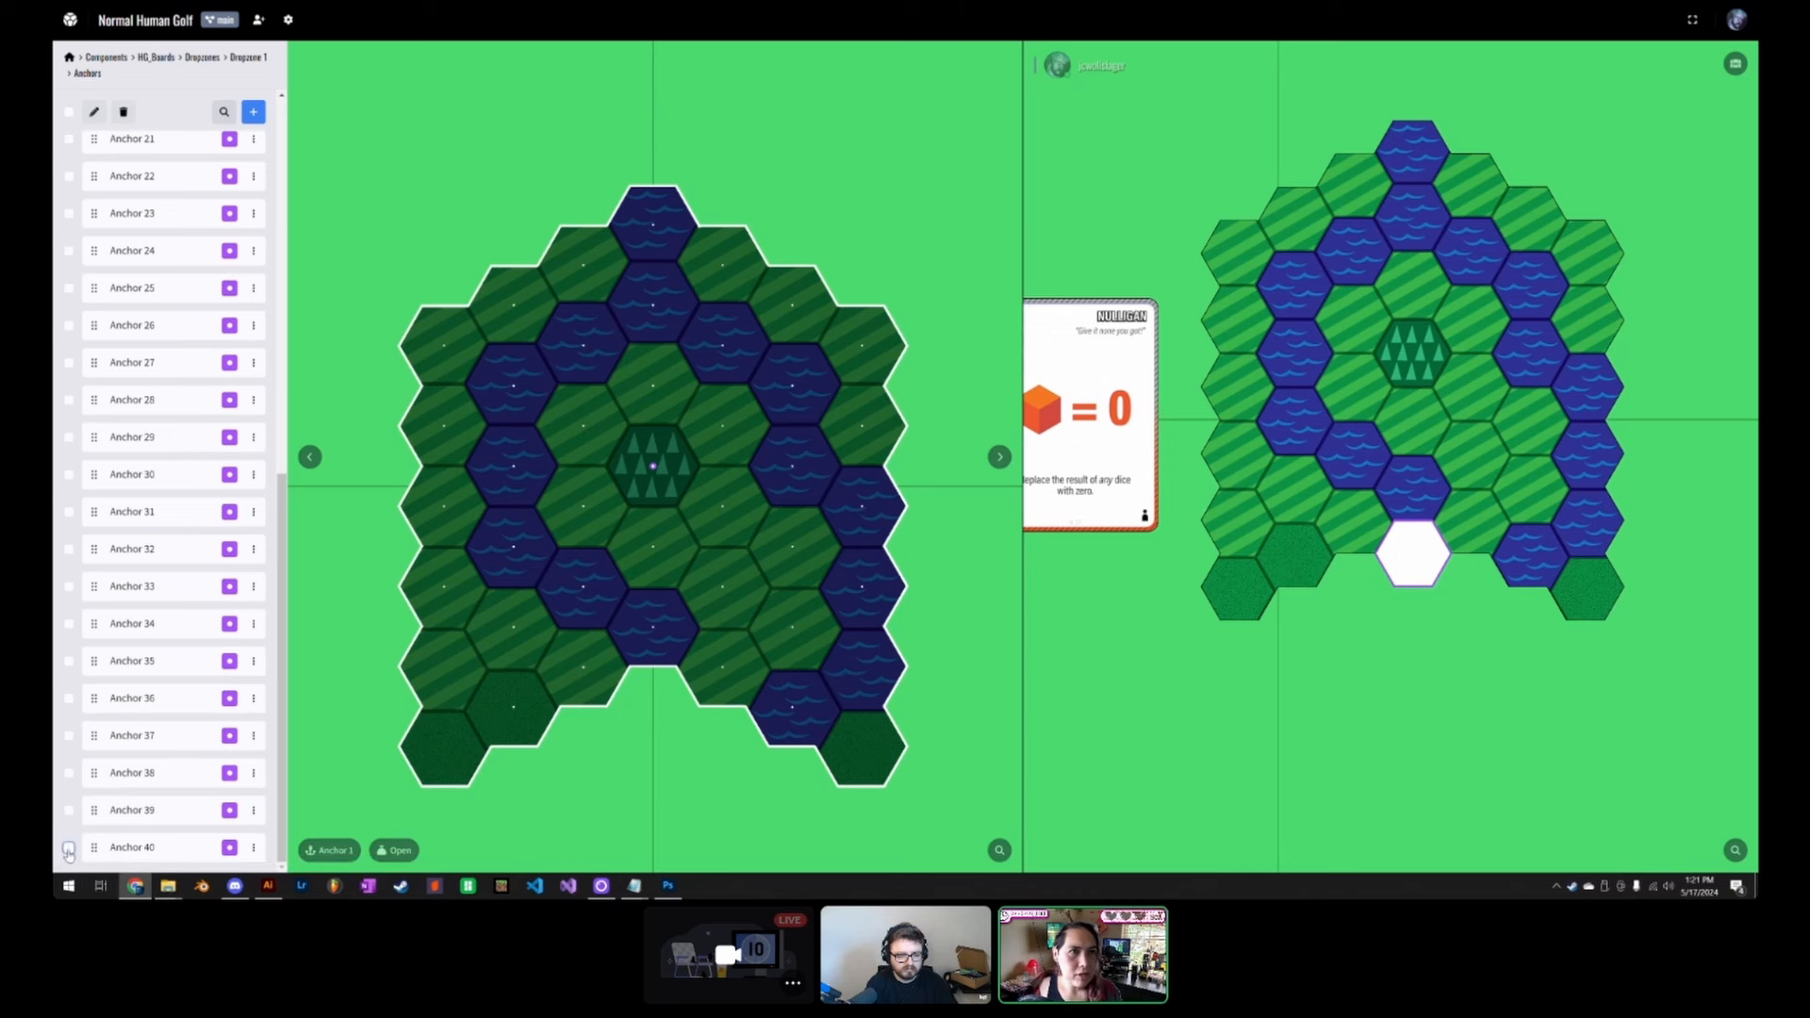
{"action": "left_click", "coordinate": [132, 851]}
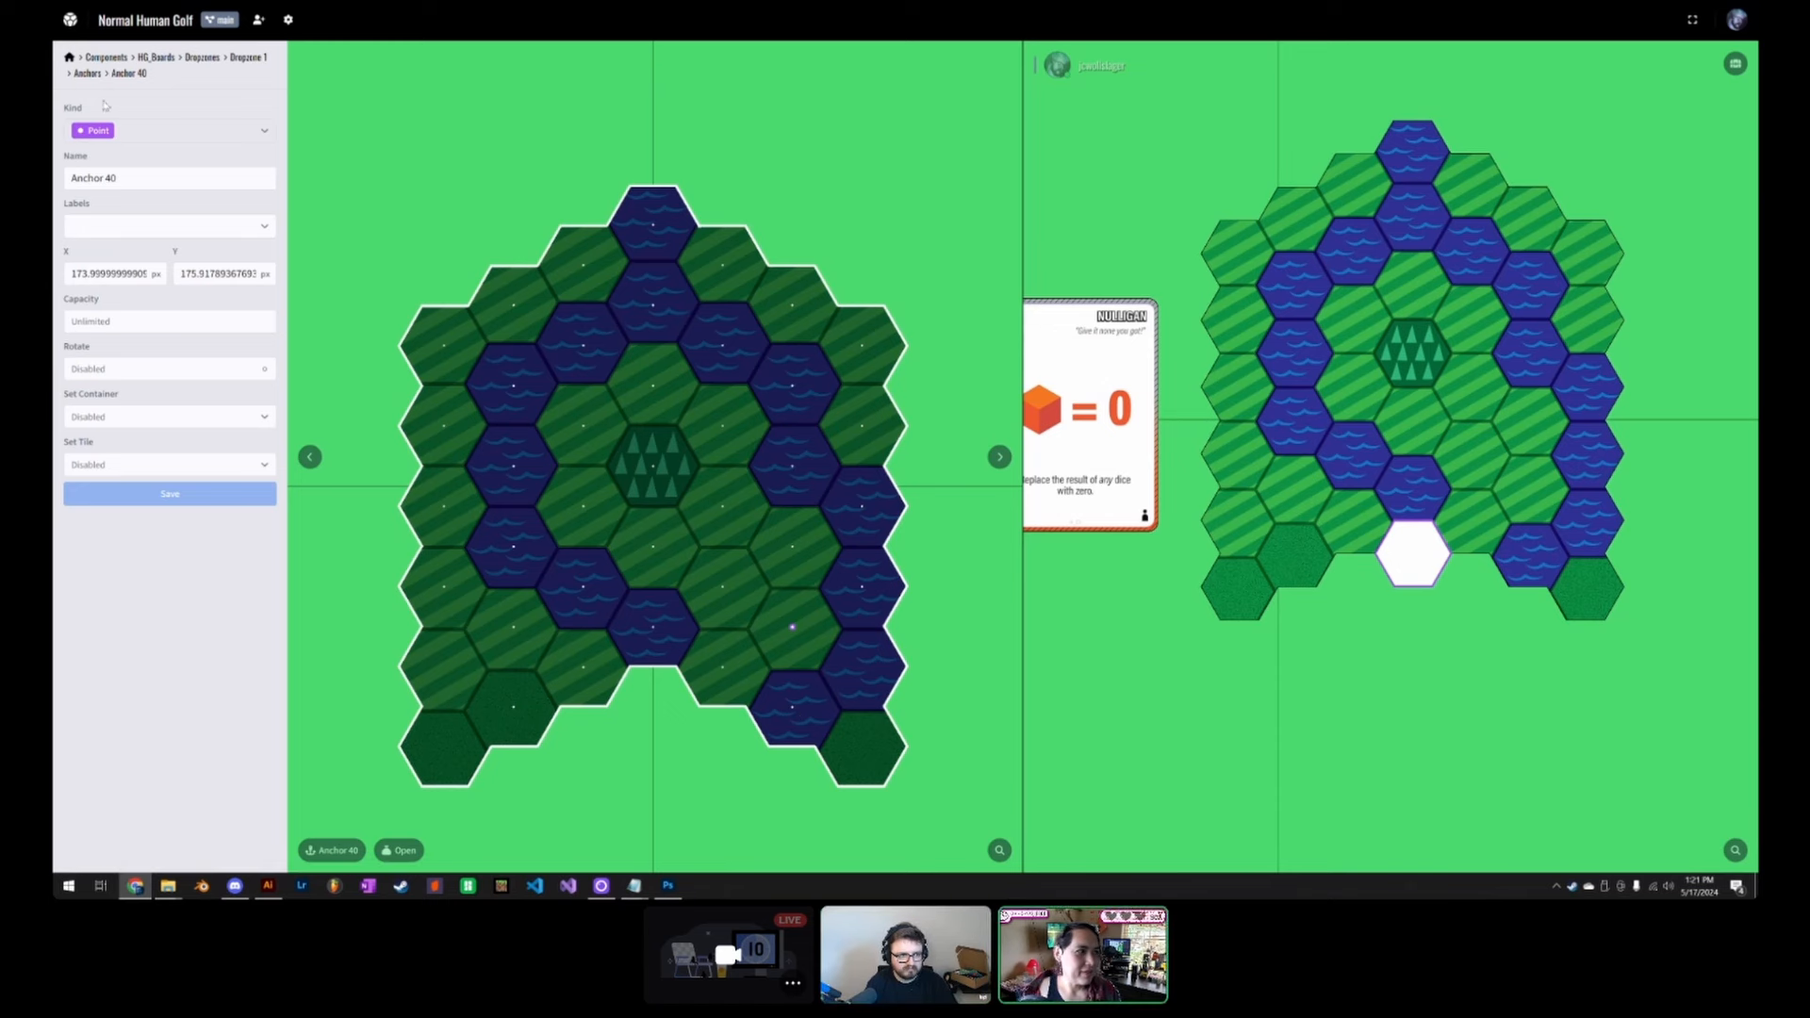
Step: Reopen Anchor 35 and examine how well its point is centred on its water hex
{"action": "left_click", "coordinate": [89, 73]}
{"action": "scroll", "coordinate": [148, 660], "scroll_direction": "down", "scroll_amount": 5}
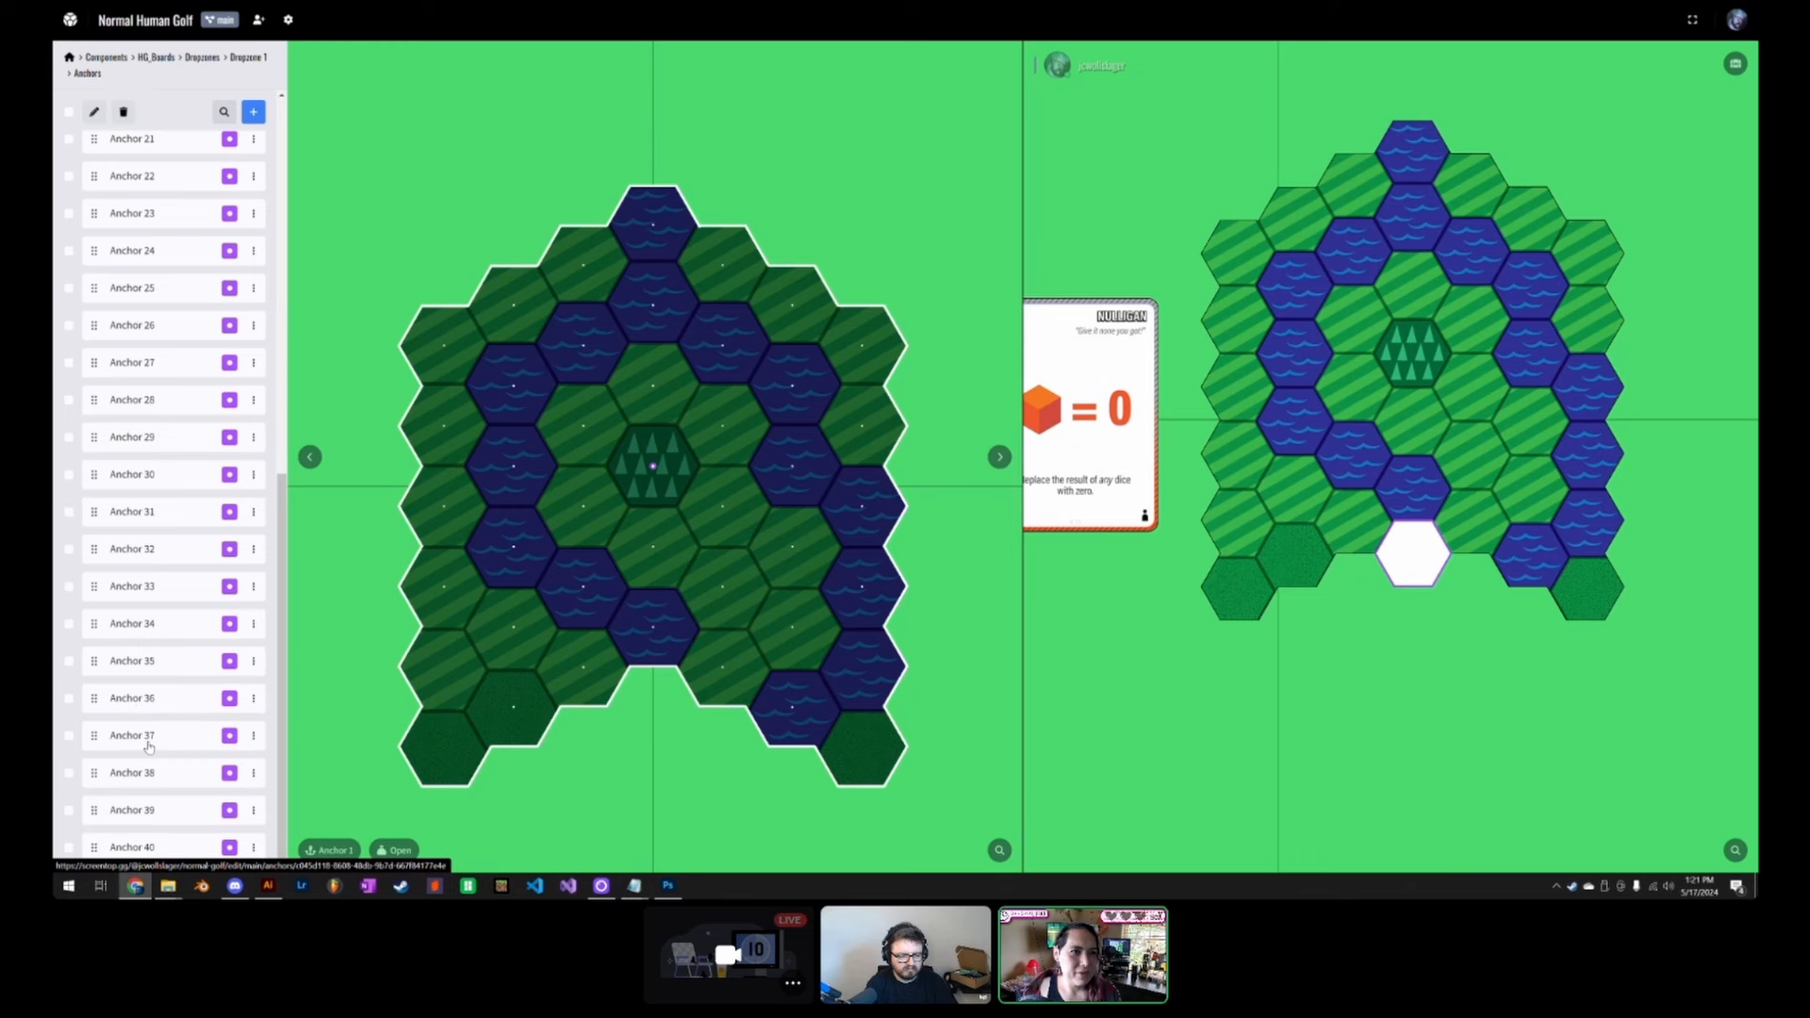
{"action": "left_click", "coordinate": [168, 662]}
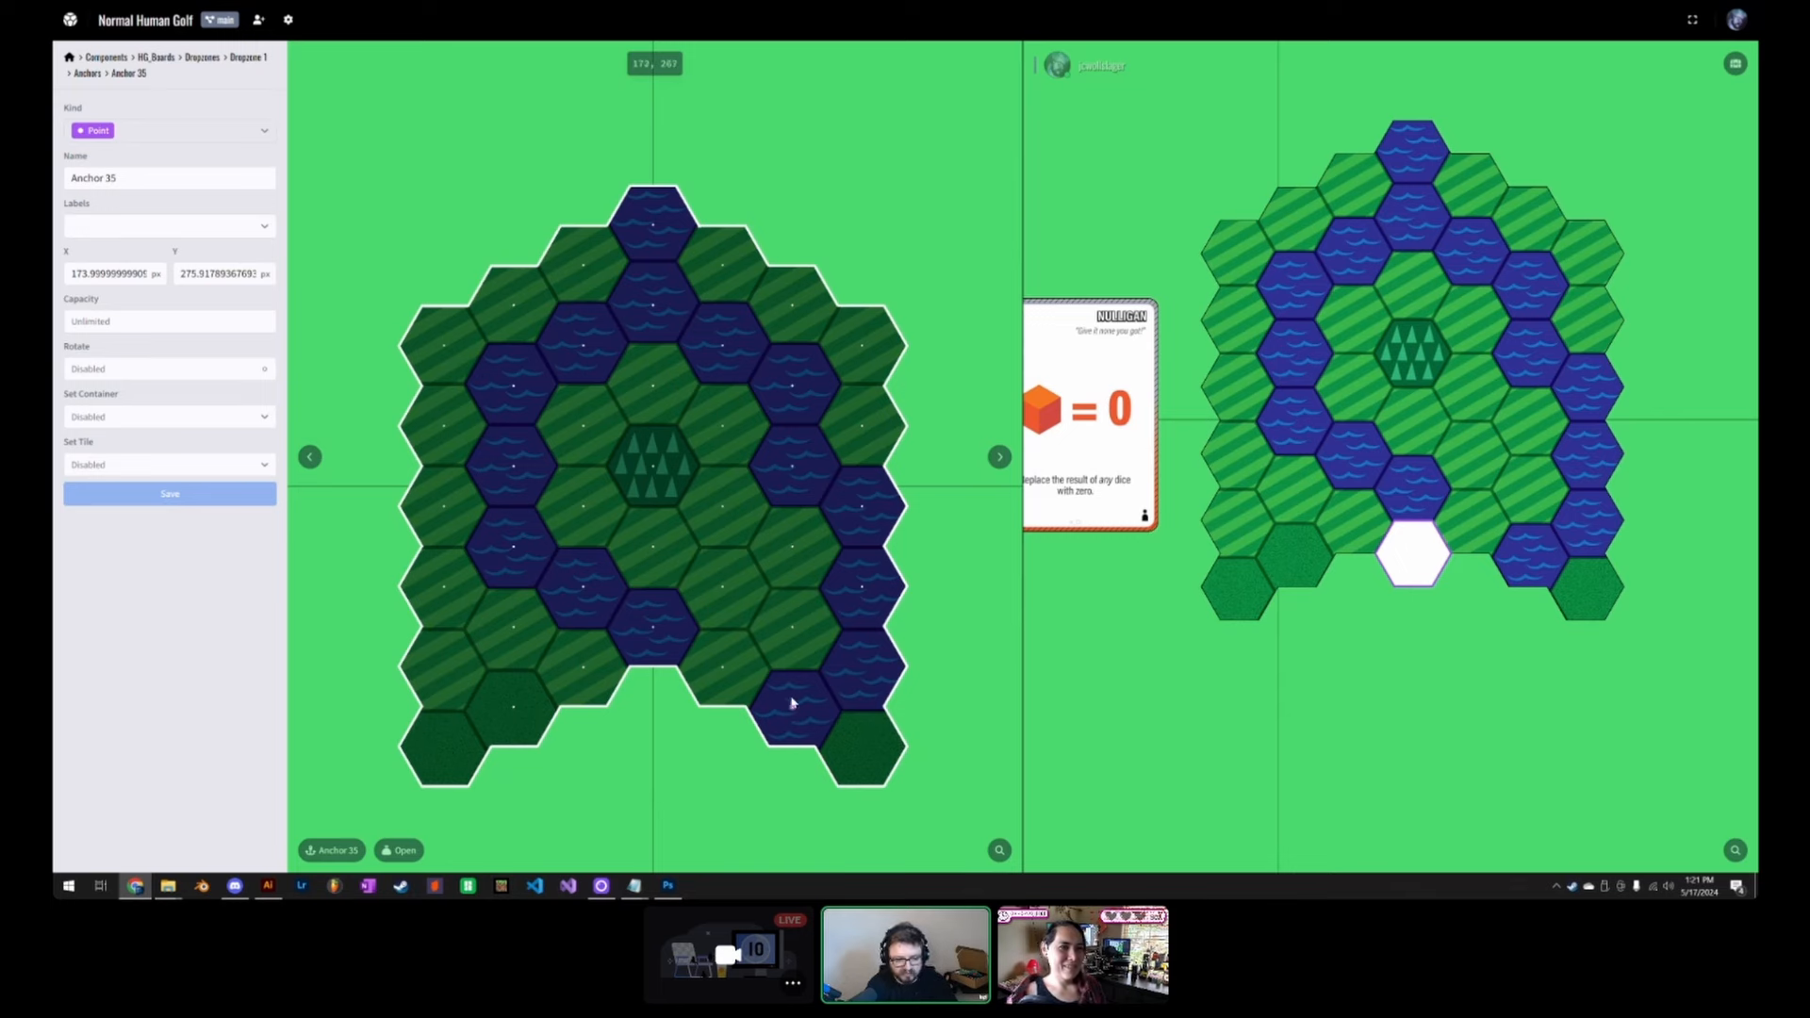
{"action": "scroll", "coordinate": [790, 712], "scroll_direction": "up", "scroll_amount": 4}
{"action": "scroll", "coordinate": [790, 712], "scroll_direction": "down", "scroll_amount": 2}
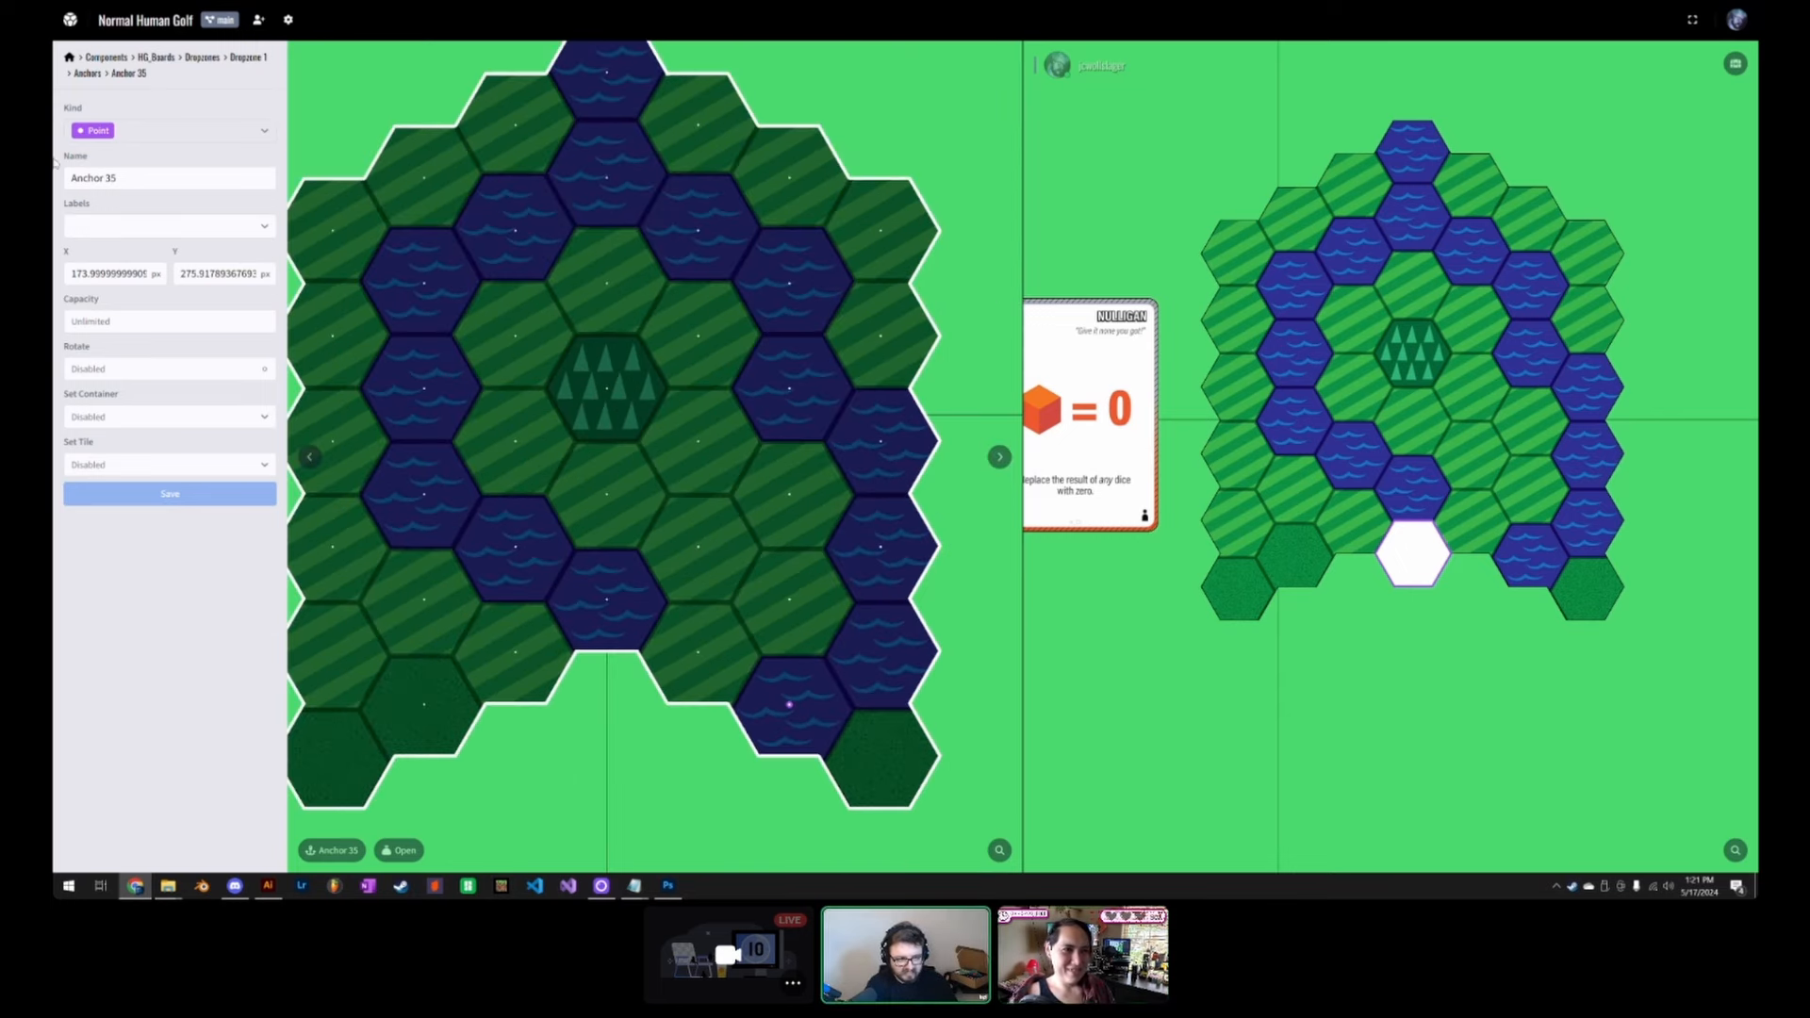
Step: Check the coordinates and board position of Anchor 36, and return to the anchor list
{"action": "left_click", "coordinate": [88, 73]}
{"action": "scroll", "coordinate": [122, 802], "scroll_direction": "down", "scroll_amount": 8}
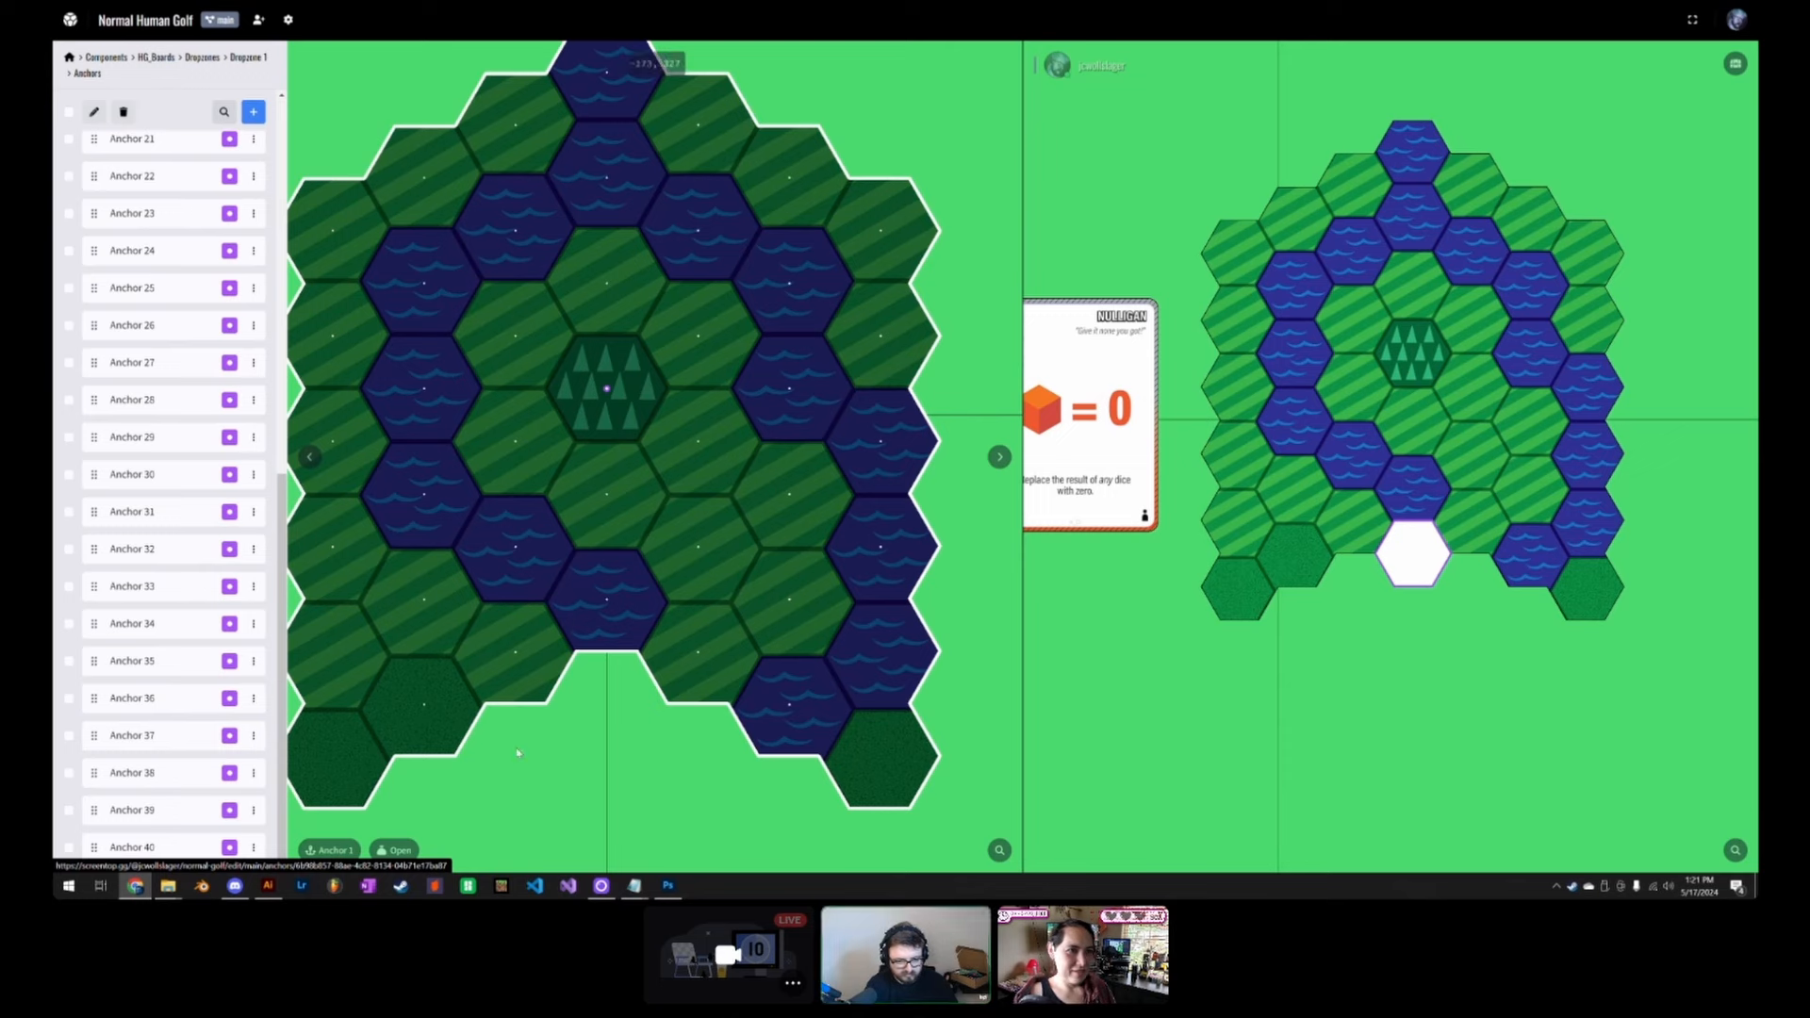
{"action": "left_click_drag", "start_coordinate": [579, 742], "coordinate": [629, 732]}
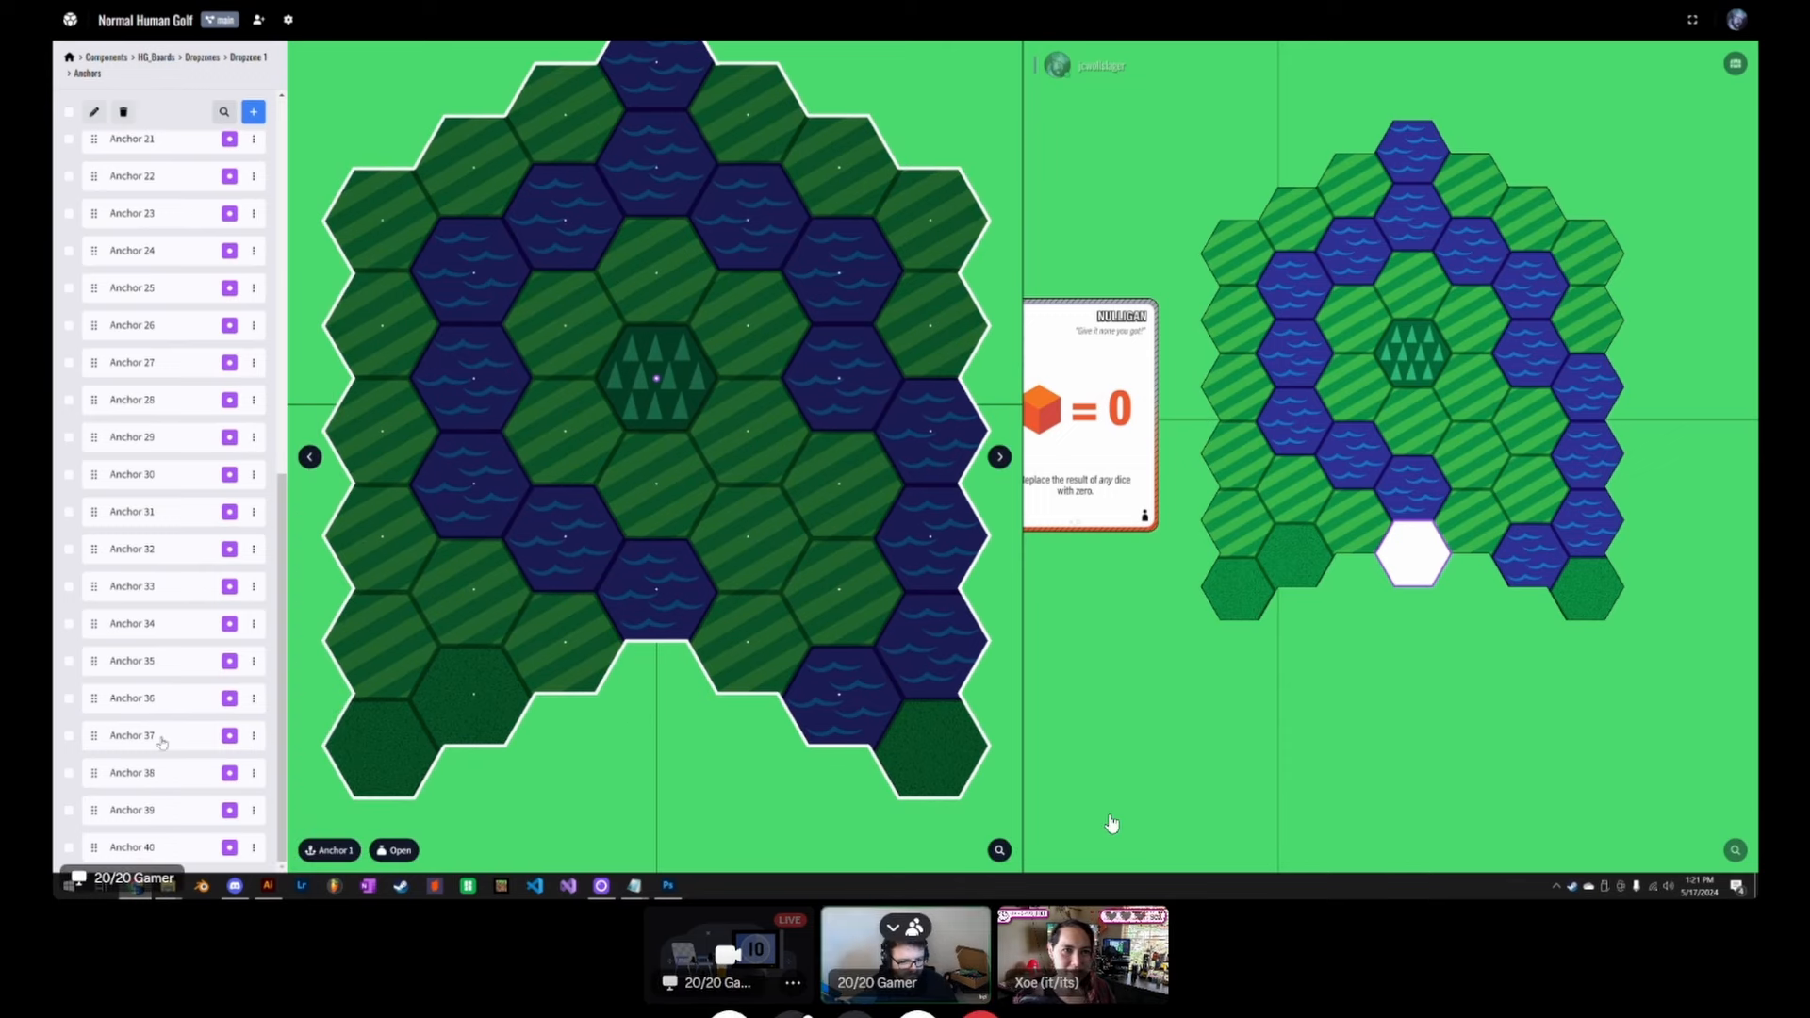
{"action": "left_click", "coordinate": [172, 698]}
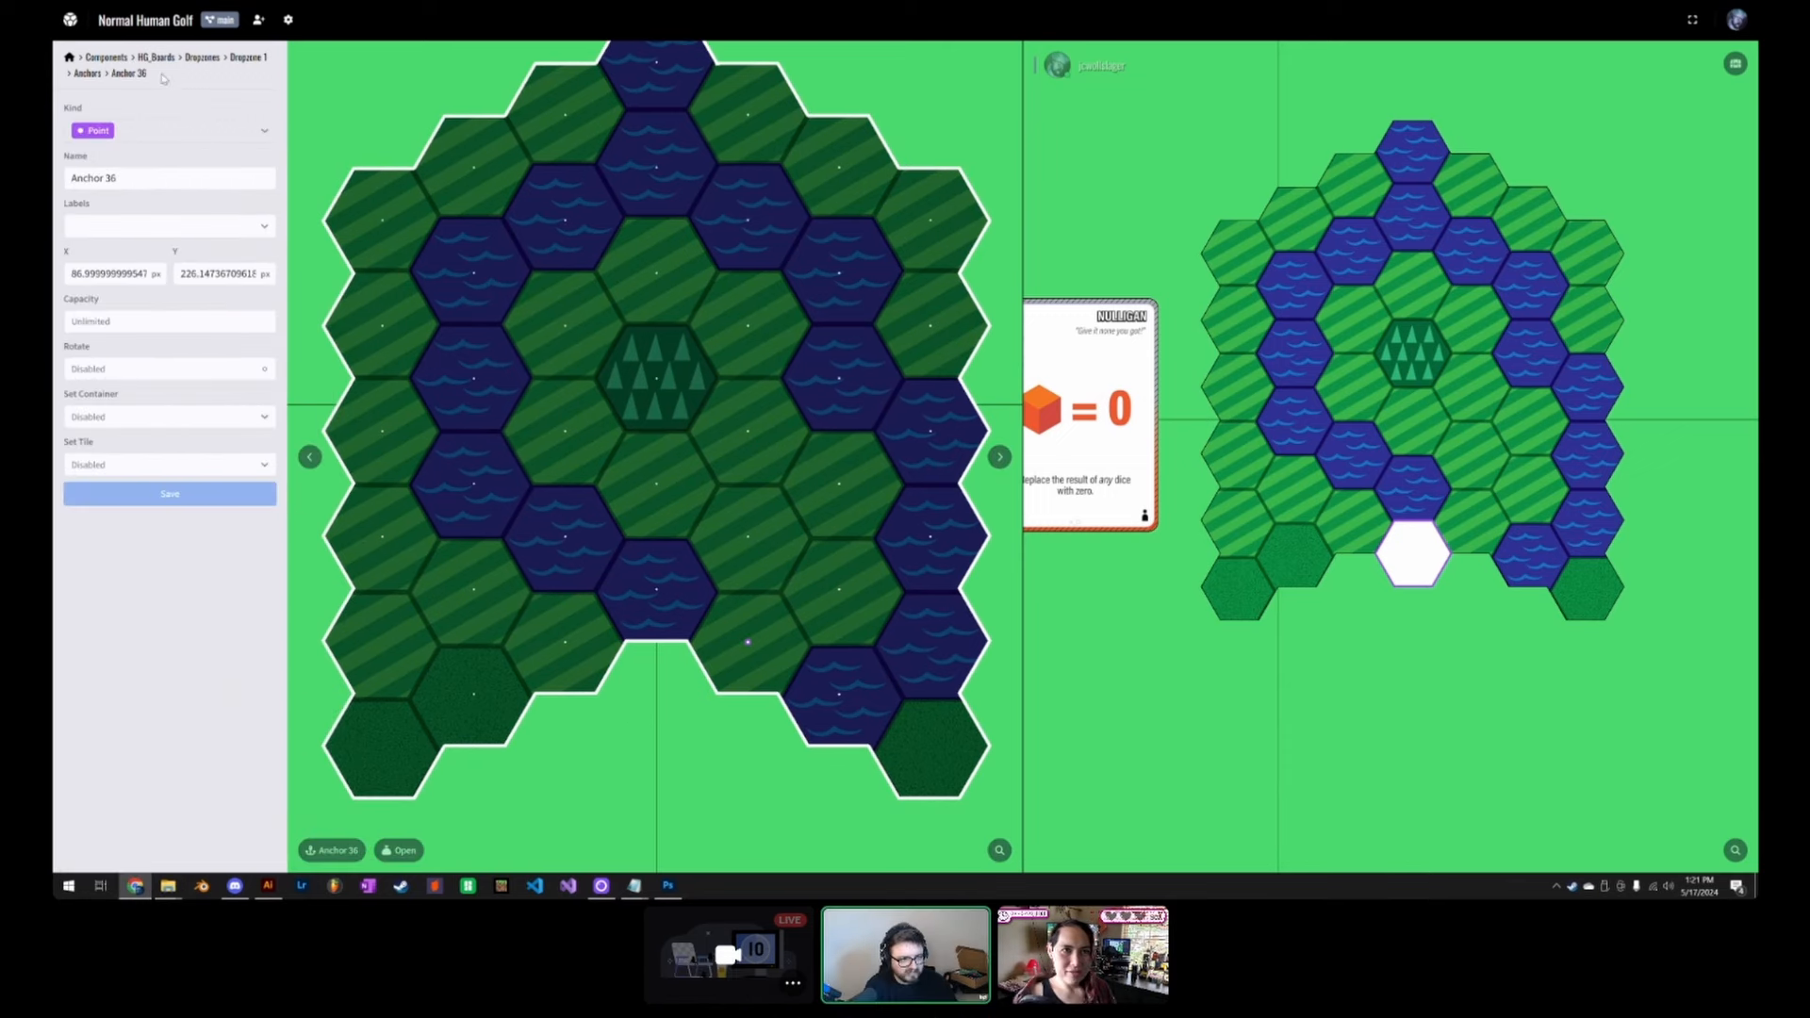
{"action": "left_click", "coordinate": [88, 73]}
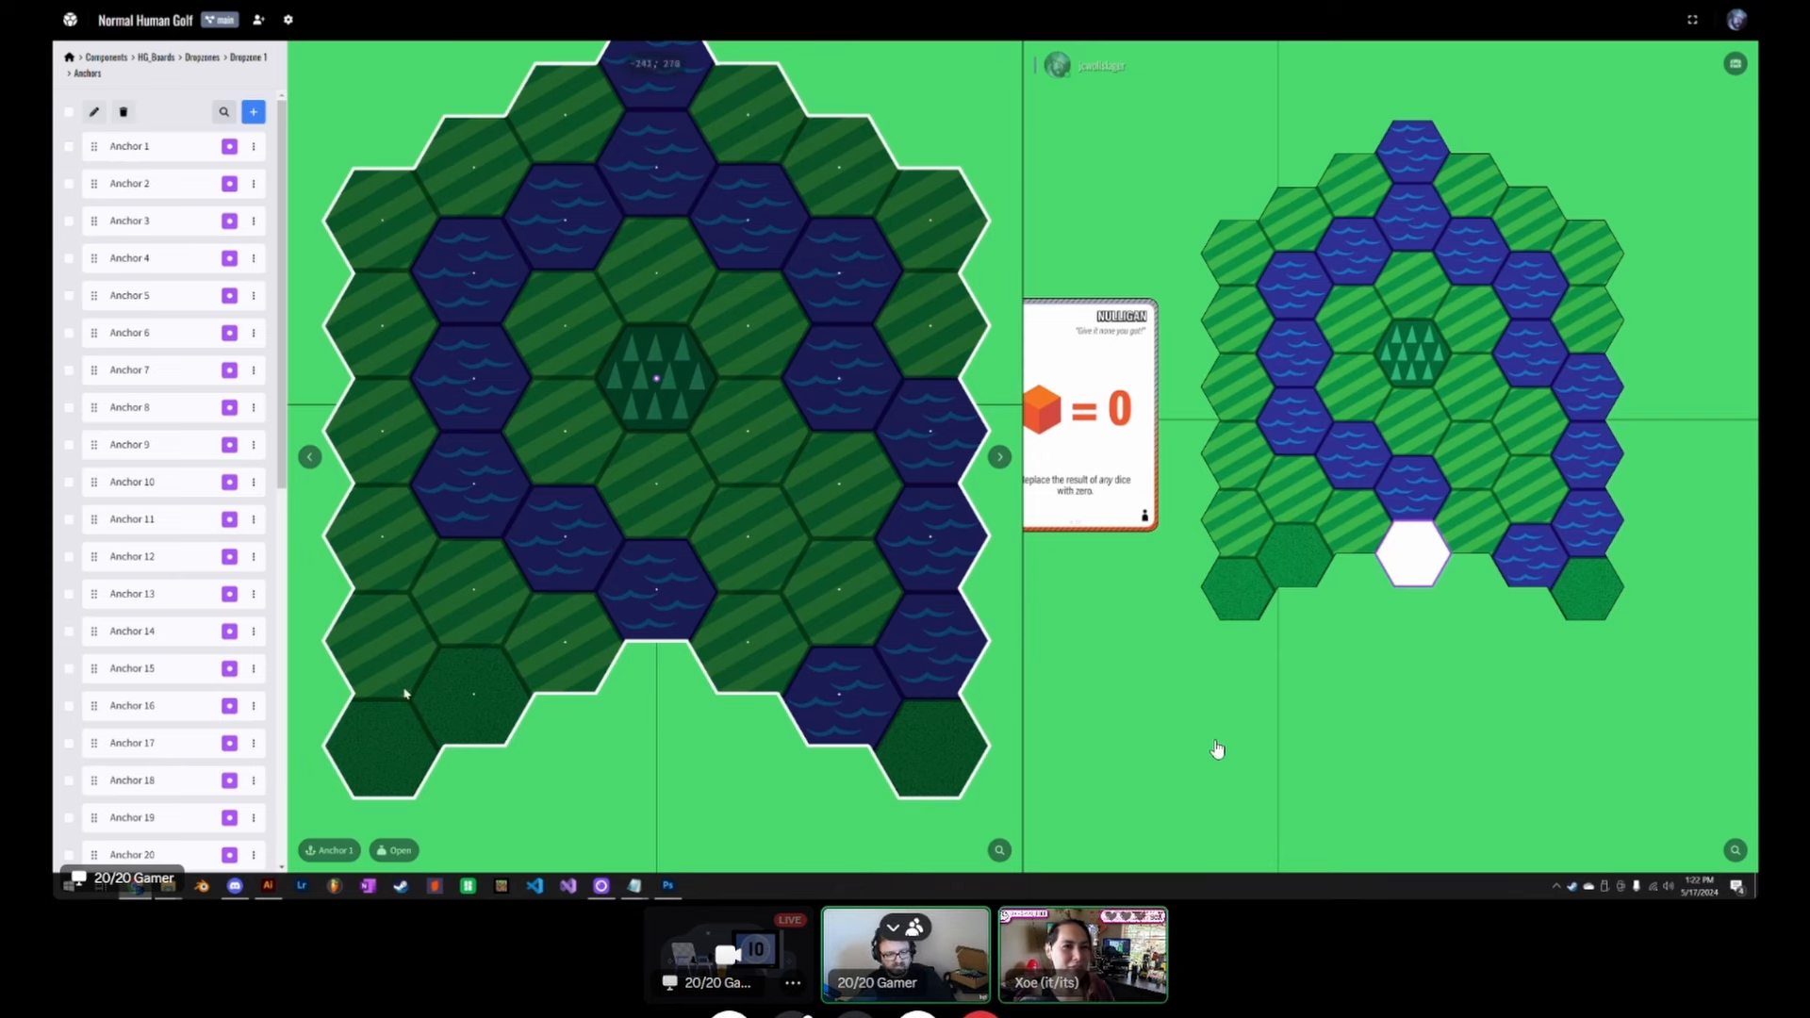
{"action": "left_click_drag", "start_coordinate": [657, 728], "coordinate": [639, 689]}
{"action": "scroll", "coordinate": [643, 717], "scroll_direction": "down", "scroll_amount": 1}
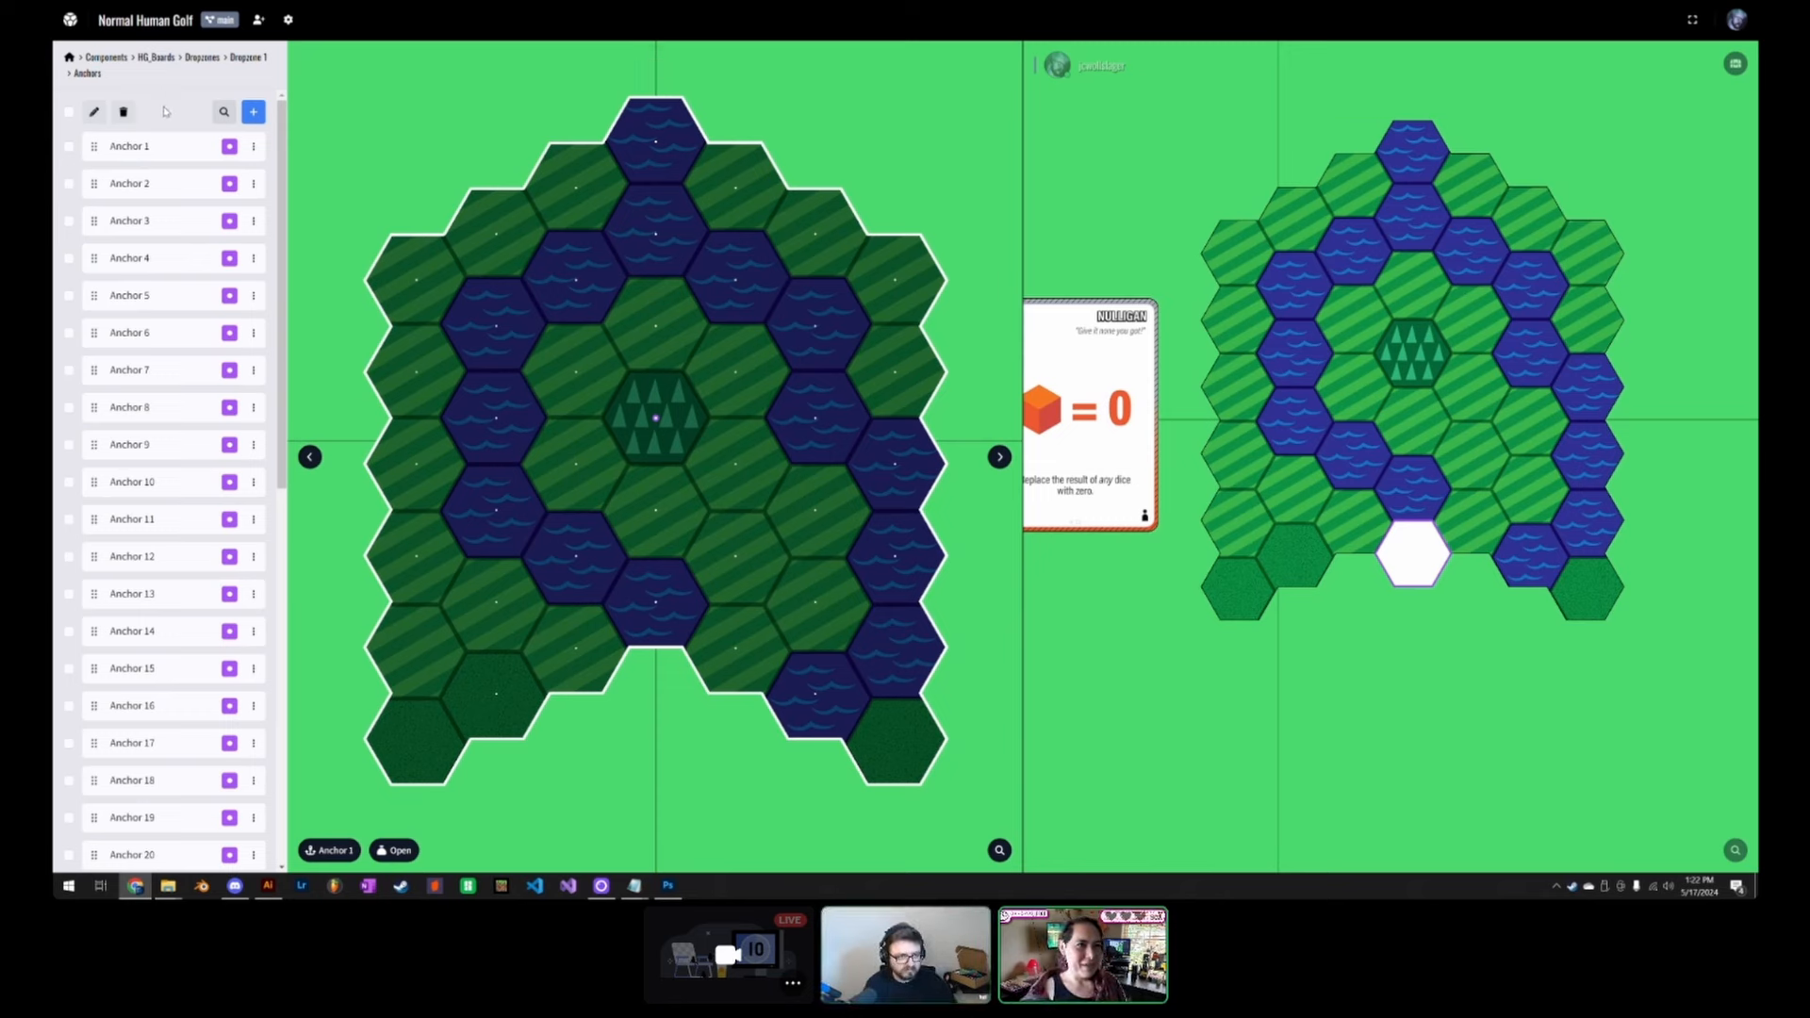
{"action": "scroll", "coordinate": [160, 813], "scroll_direction": "down", "scroll_amount": 8}
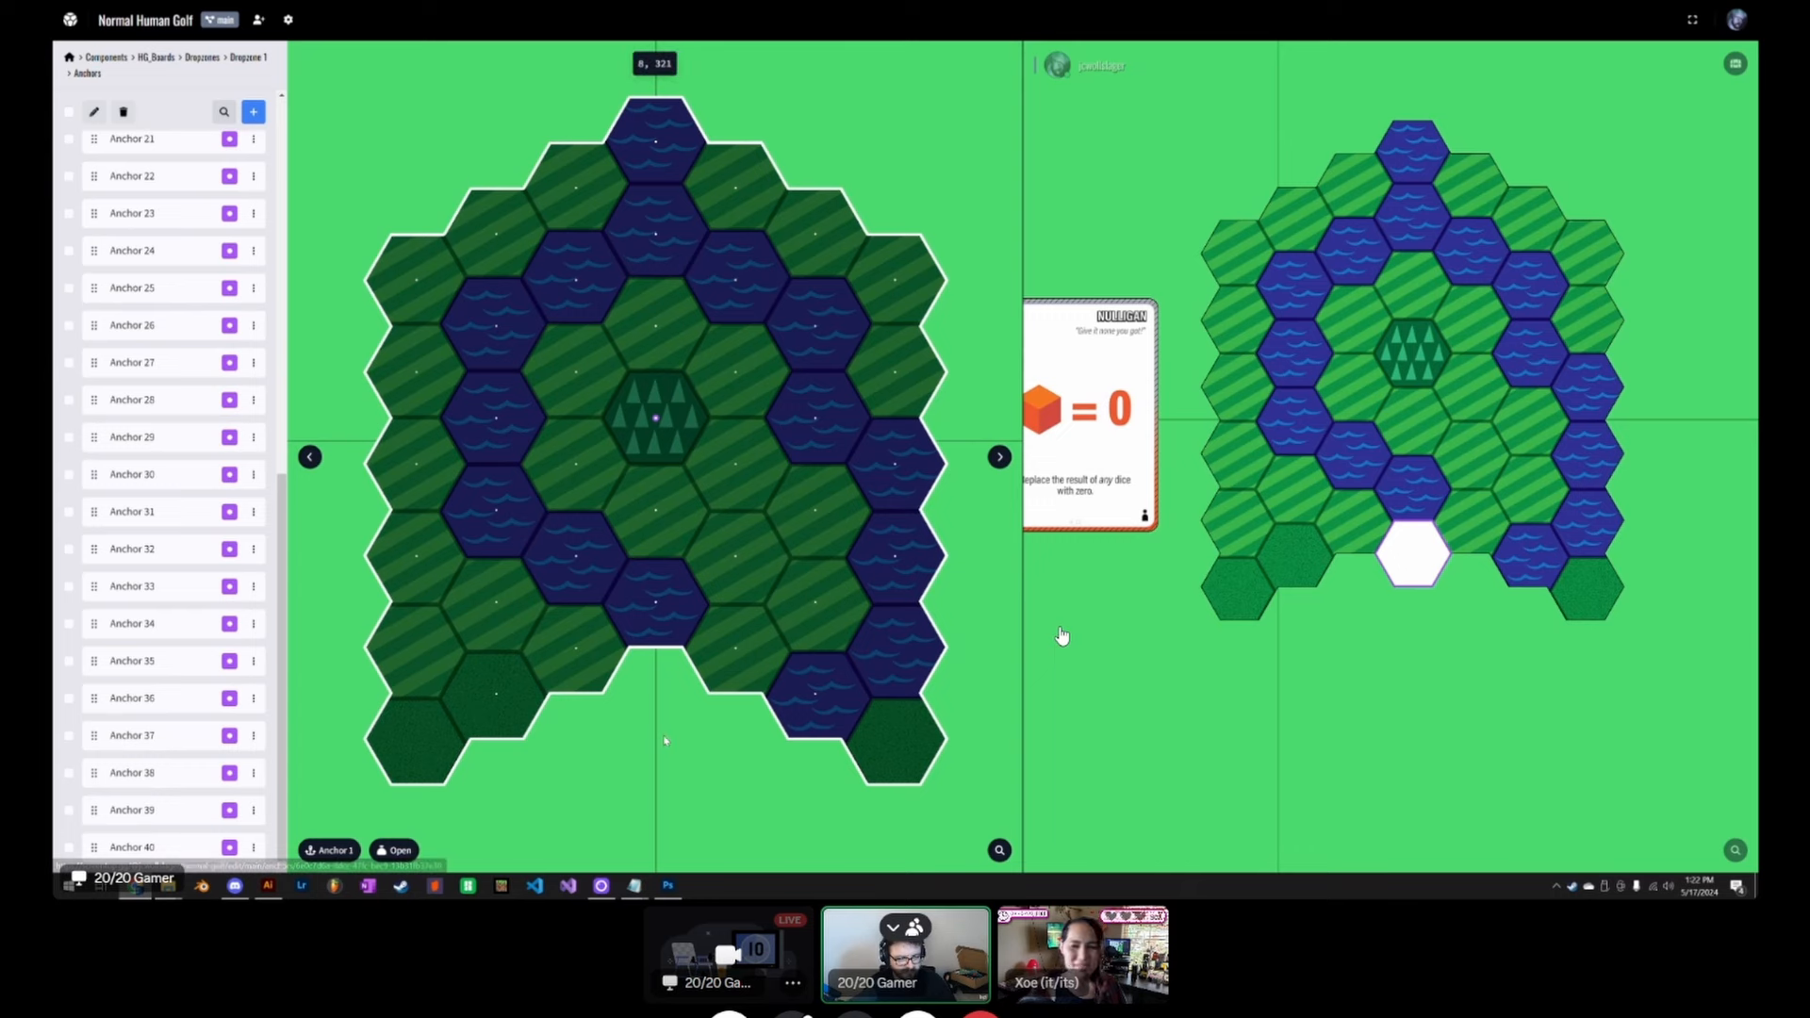
{"action": "left_click_drag", "start_coordinate": [690, 782], "coordinate": [708, 774]}
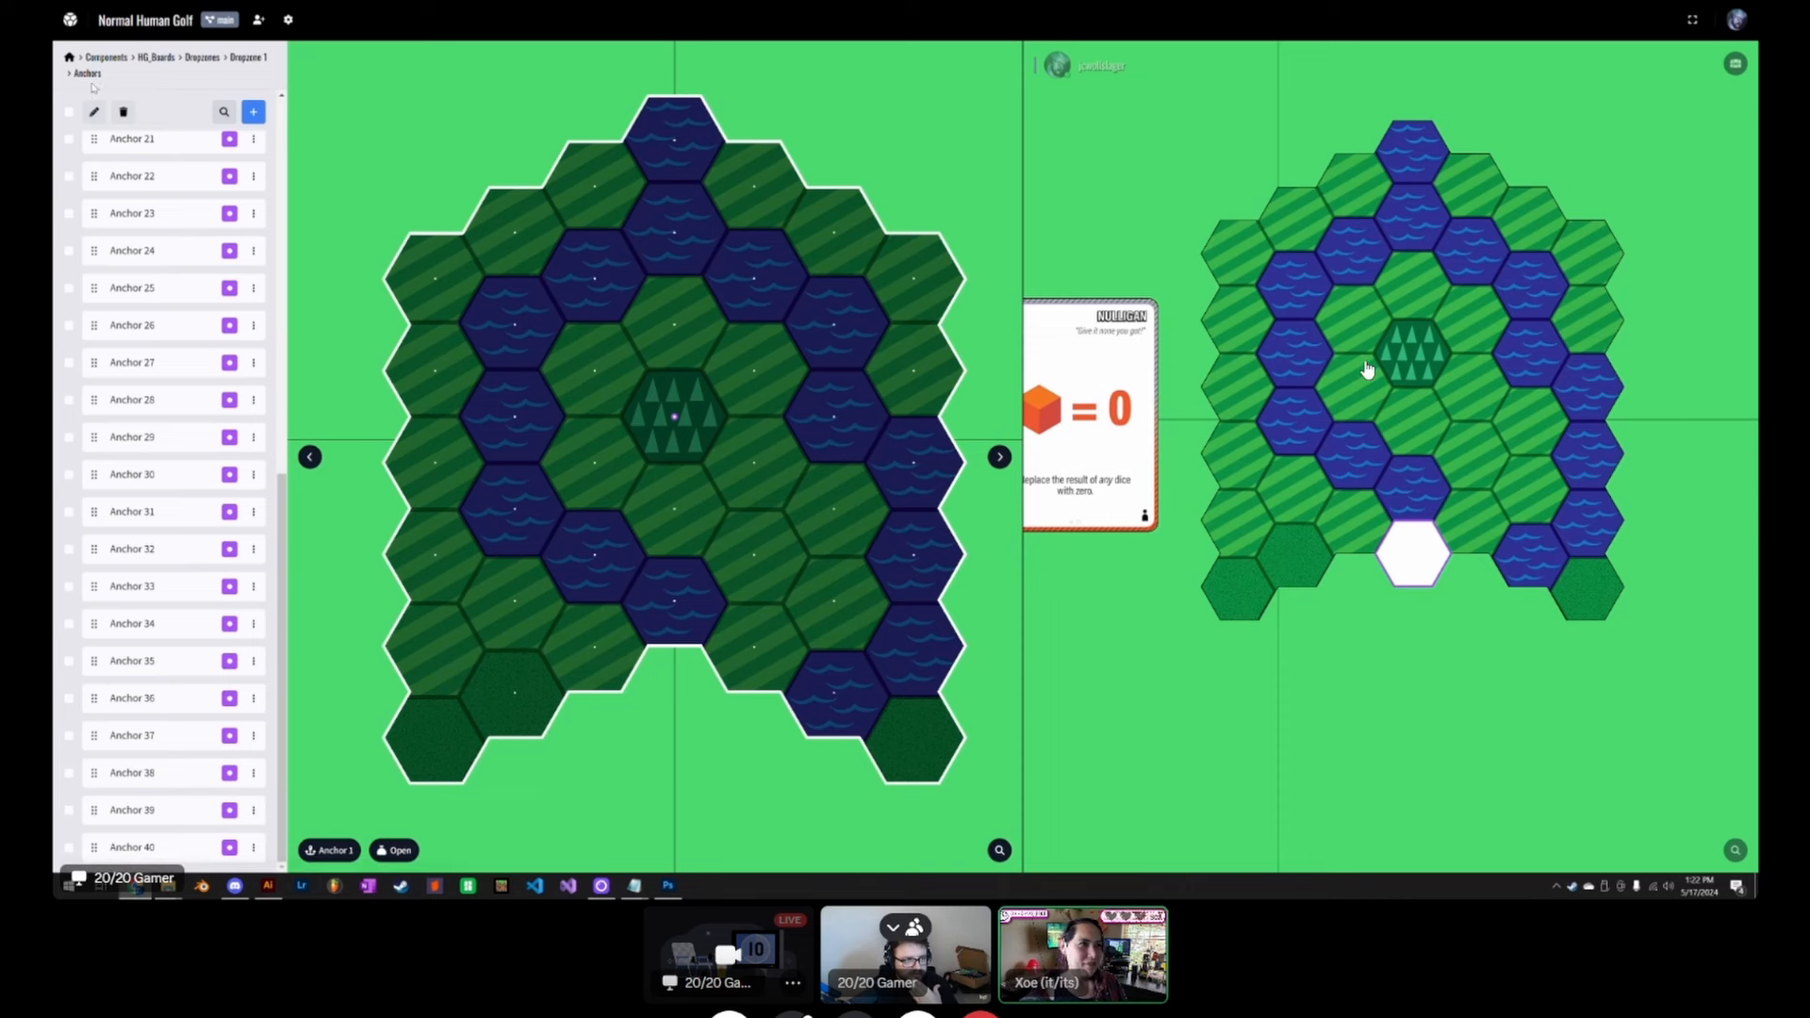
Step: Return to the components list and test anchor snapping by moving the white tile to a water hex and to the grass hex beside the trees
{"action": "left_click", "coordinate": [244, 58]}
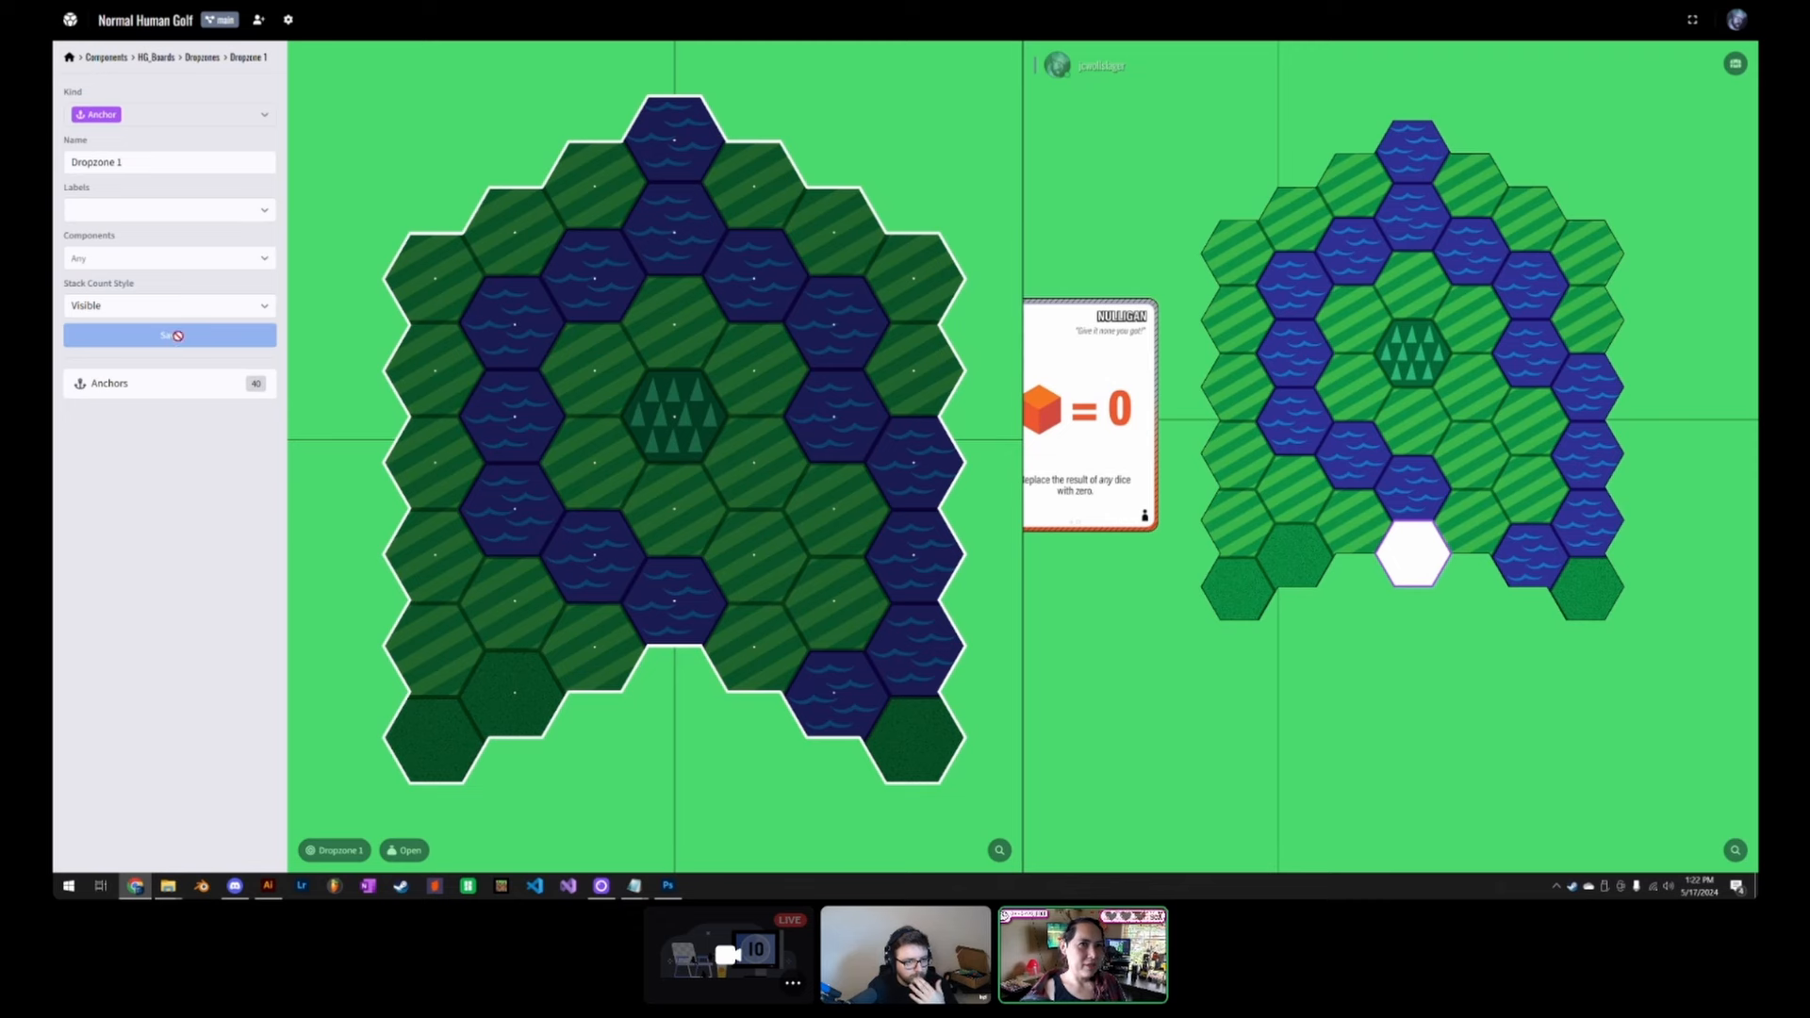
{"action": "left_click", "coordinate": [202, 57]}
{"action": "left_click", "coordinate": [156, 57]}
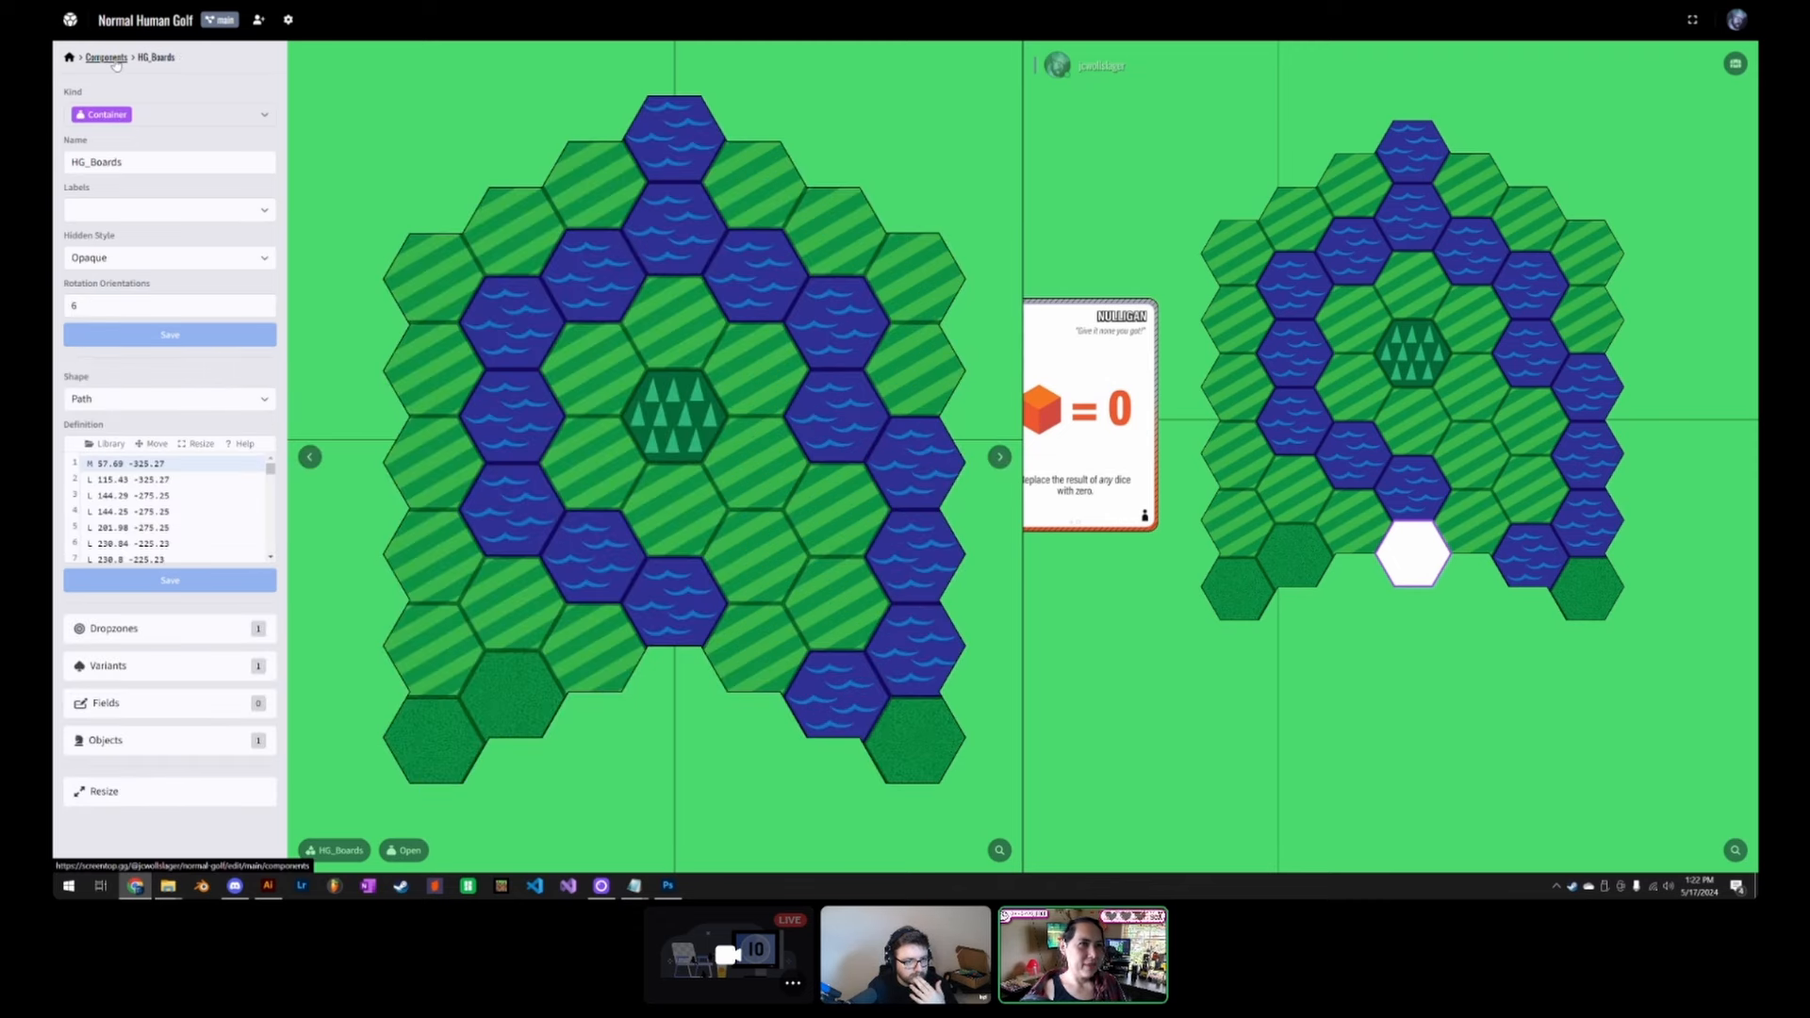
{"action": "left_click", "coordinate": [106, 58]}
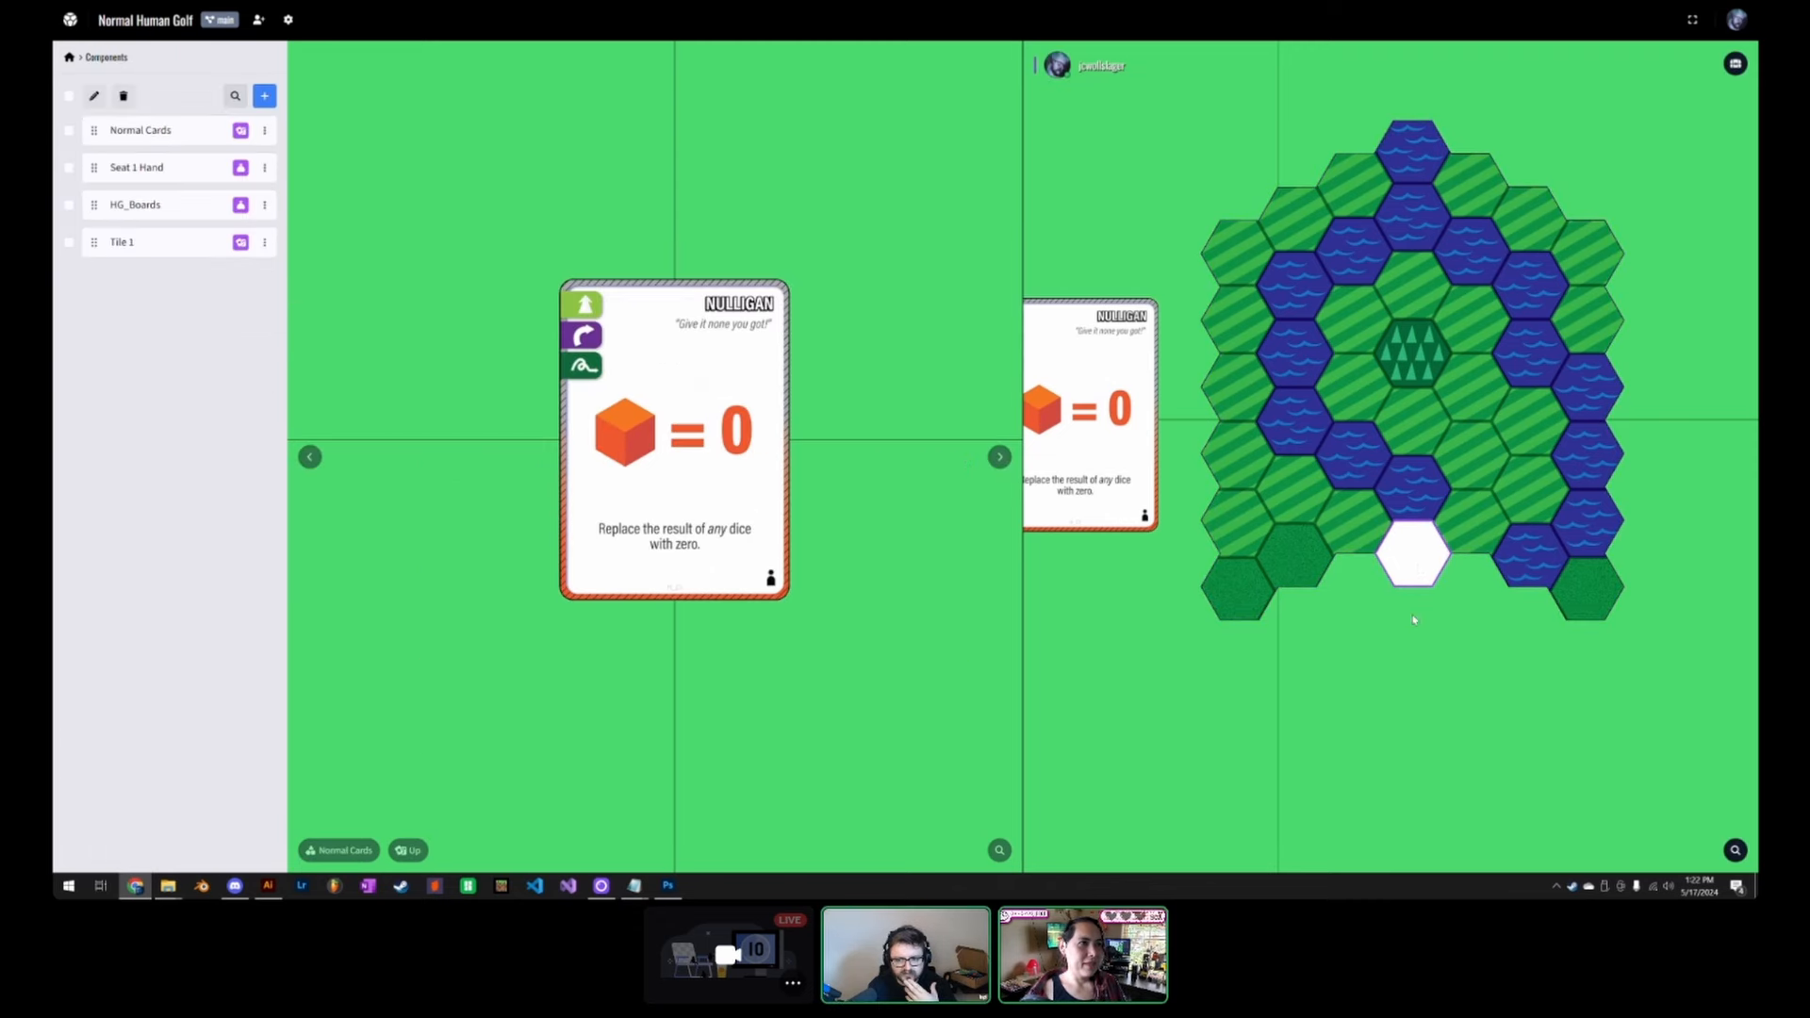
{"action": "left_click_drag", "start_coordinate": [1421, 556], "coordinate": [1543, 377]}
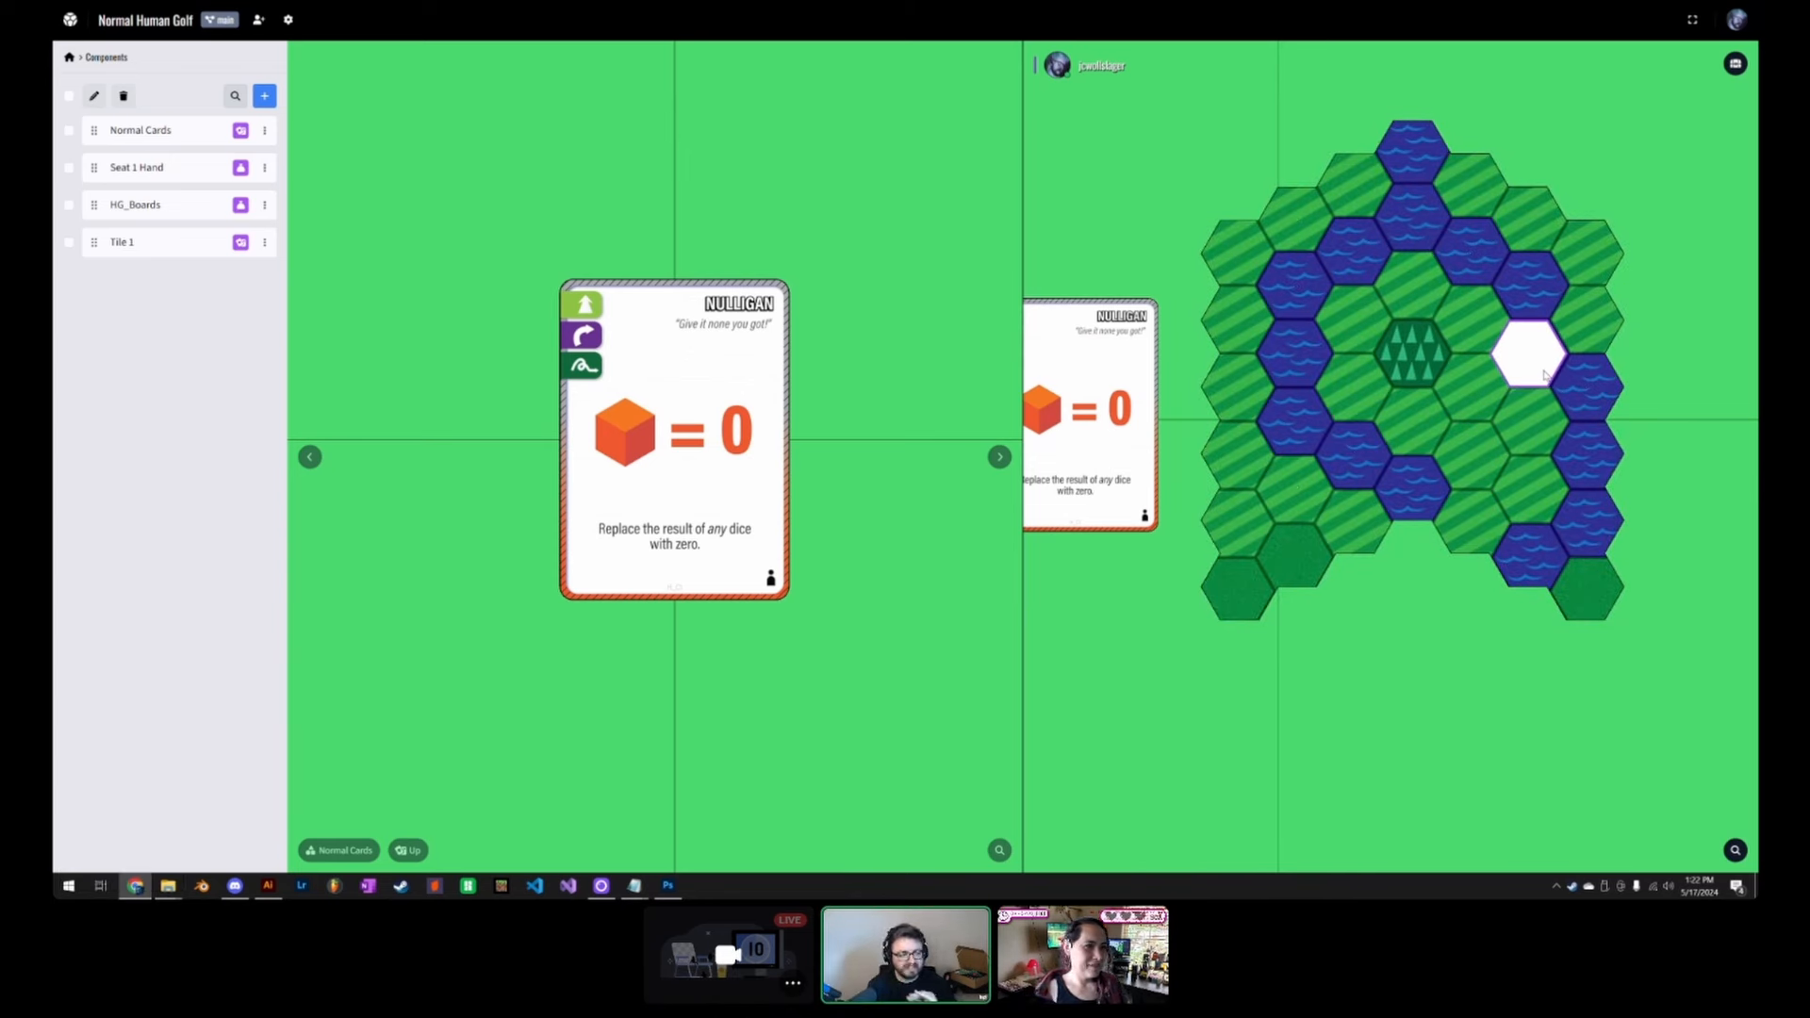
{"action": "left_click_drag", "start_coordinate": [1546, 359], "coordinate": [1357, 342]}
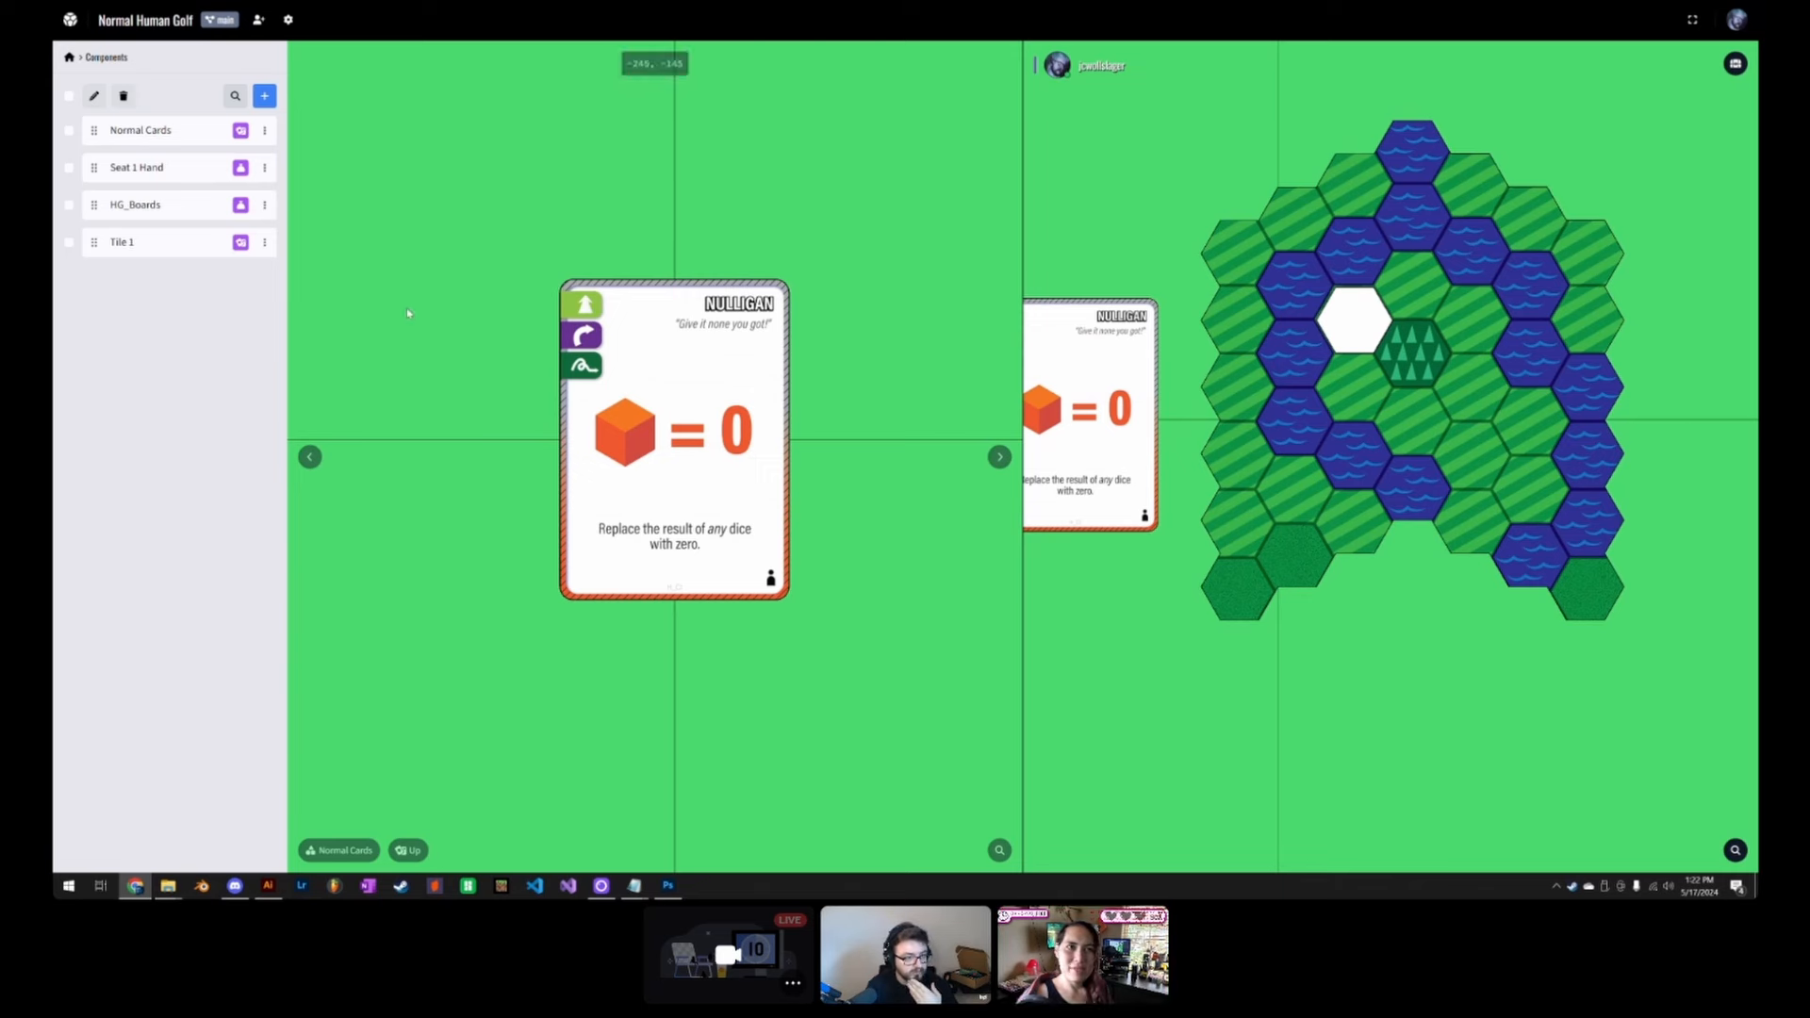
Step: Select all anchors of HG_Boards' Dropzone 1 and open them for bulk editing
{"action": "left_click", "coordinate": [135, 205]}
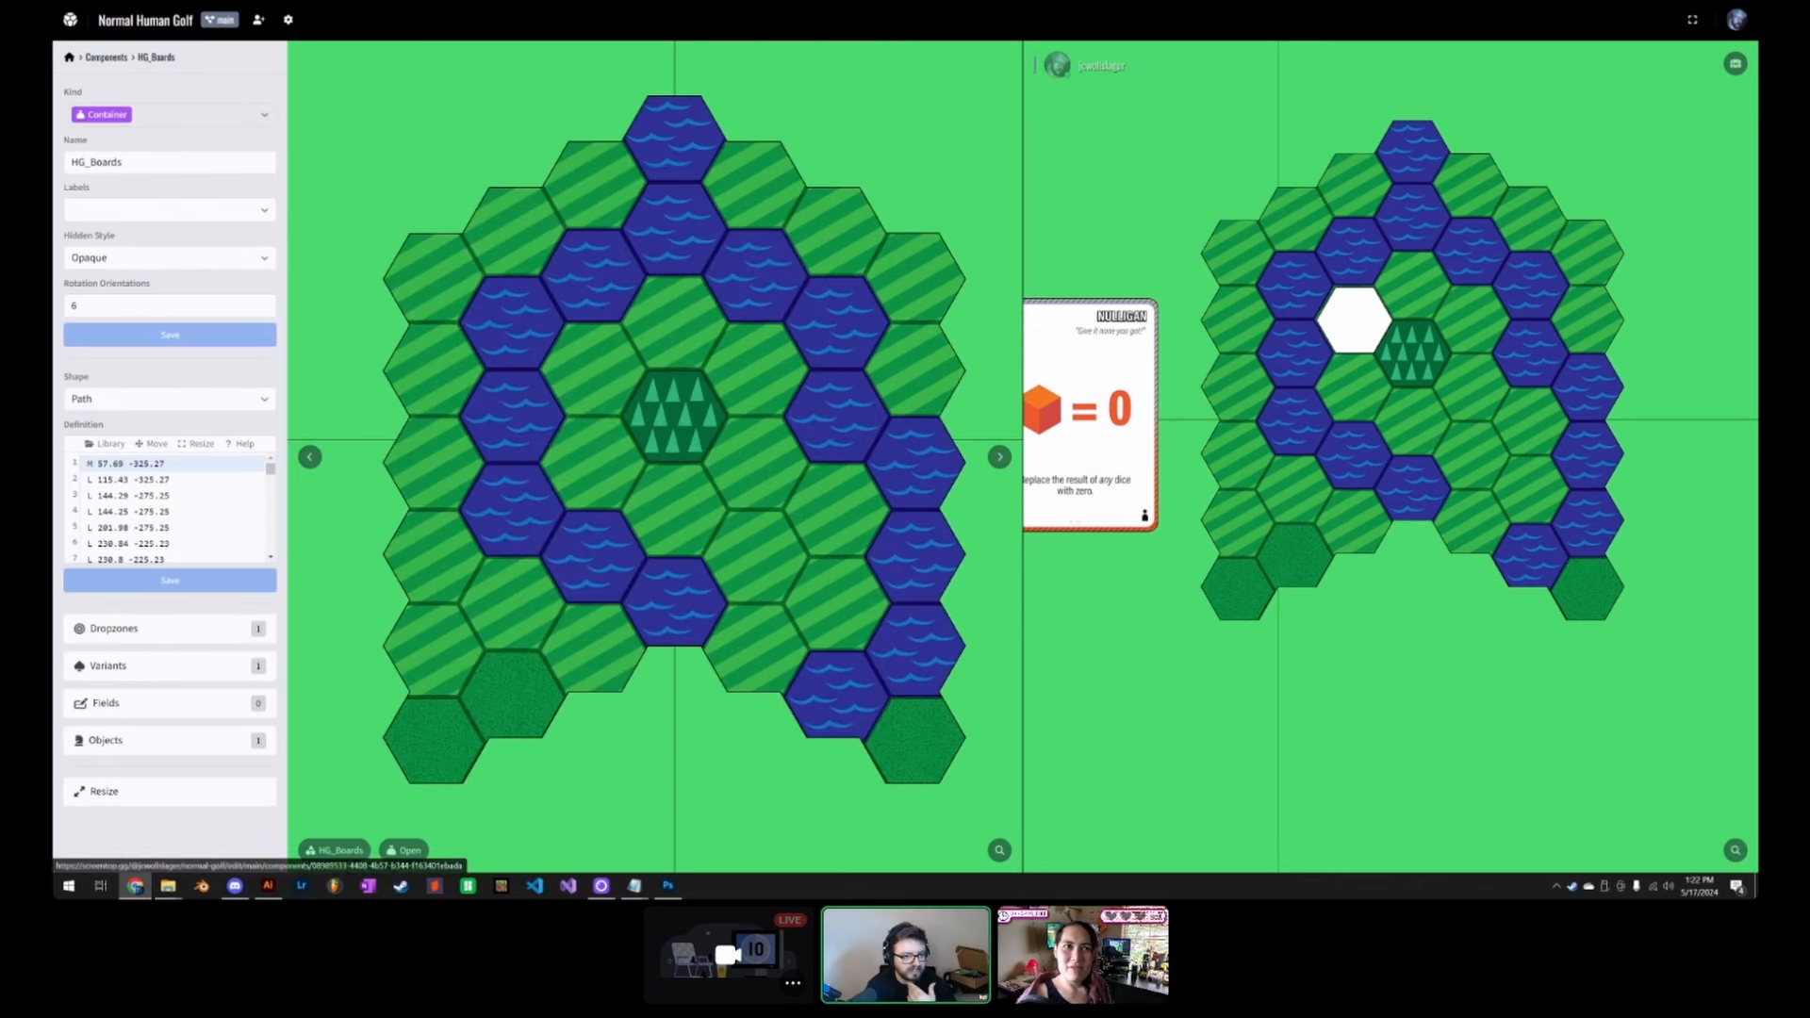
{"action": "left_click", "coordinate": [149, 636]}
{"action": "left_click", "coordinate": [161, 132]}
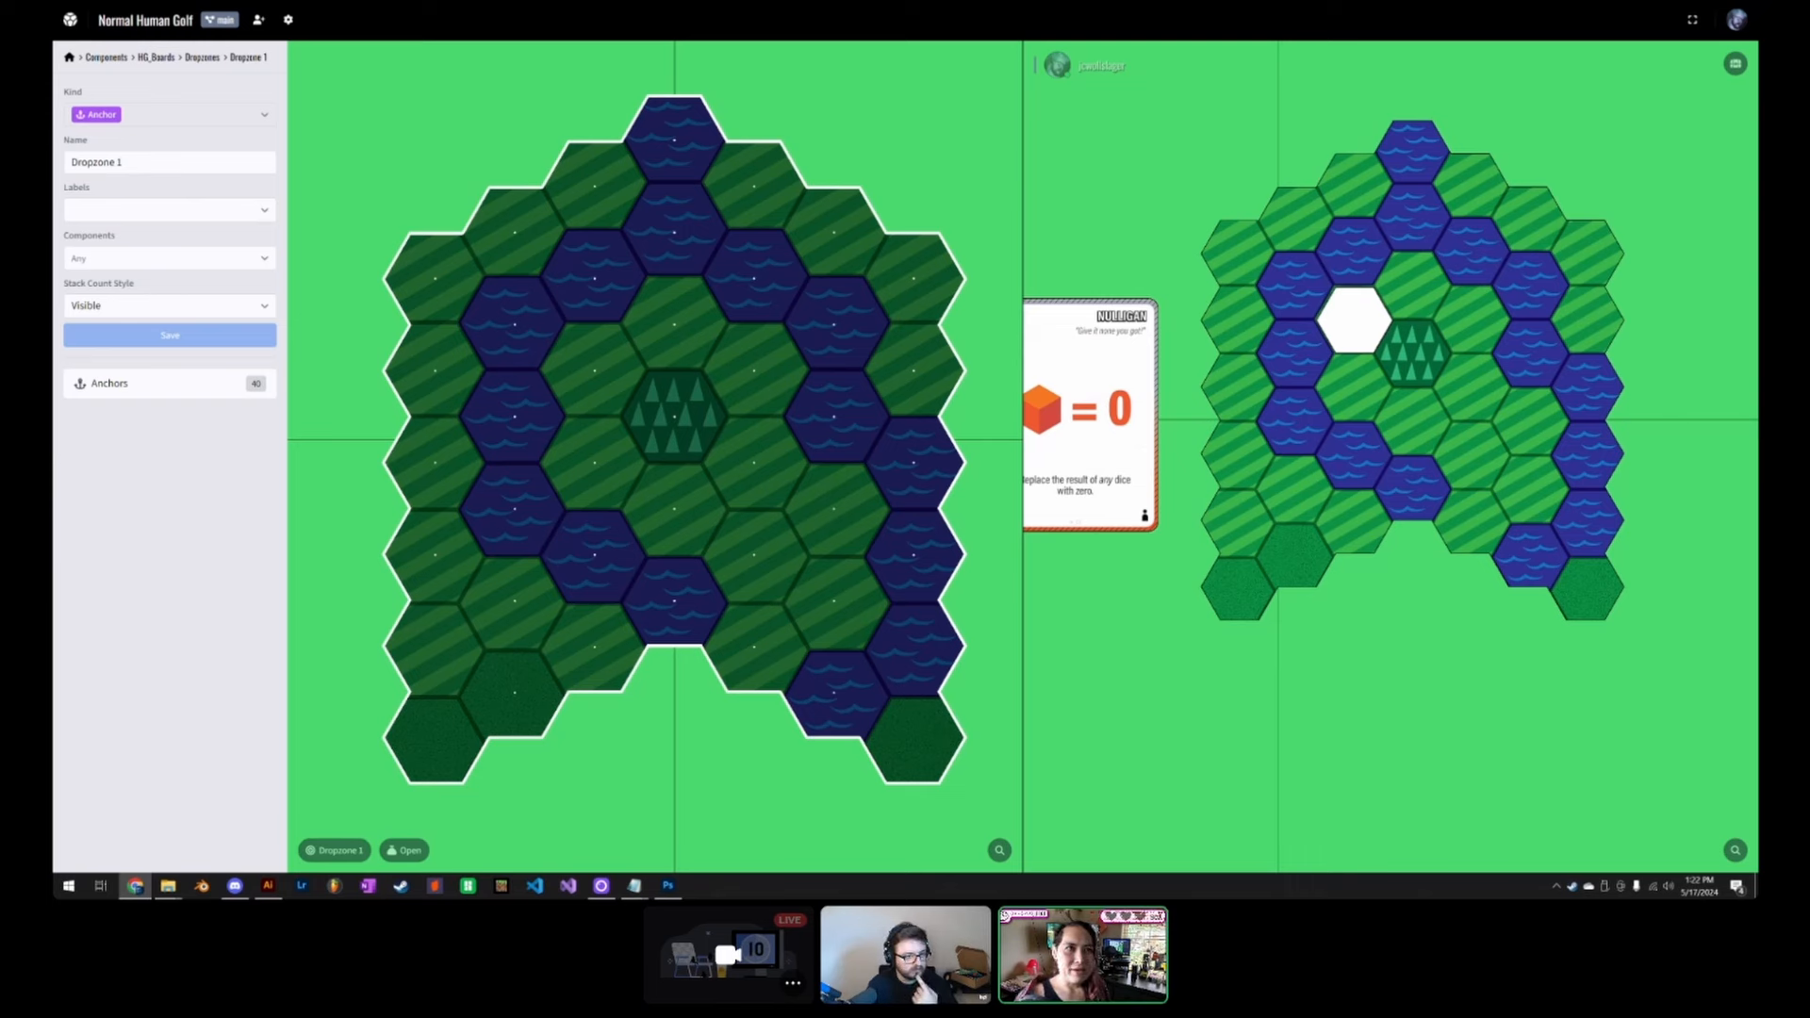
{"action": "left_click", "coordinate": [161, 387]}
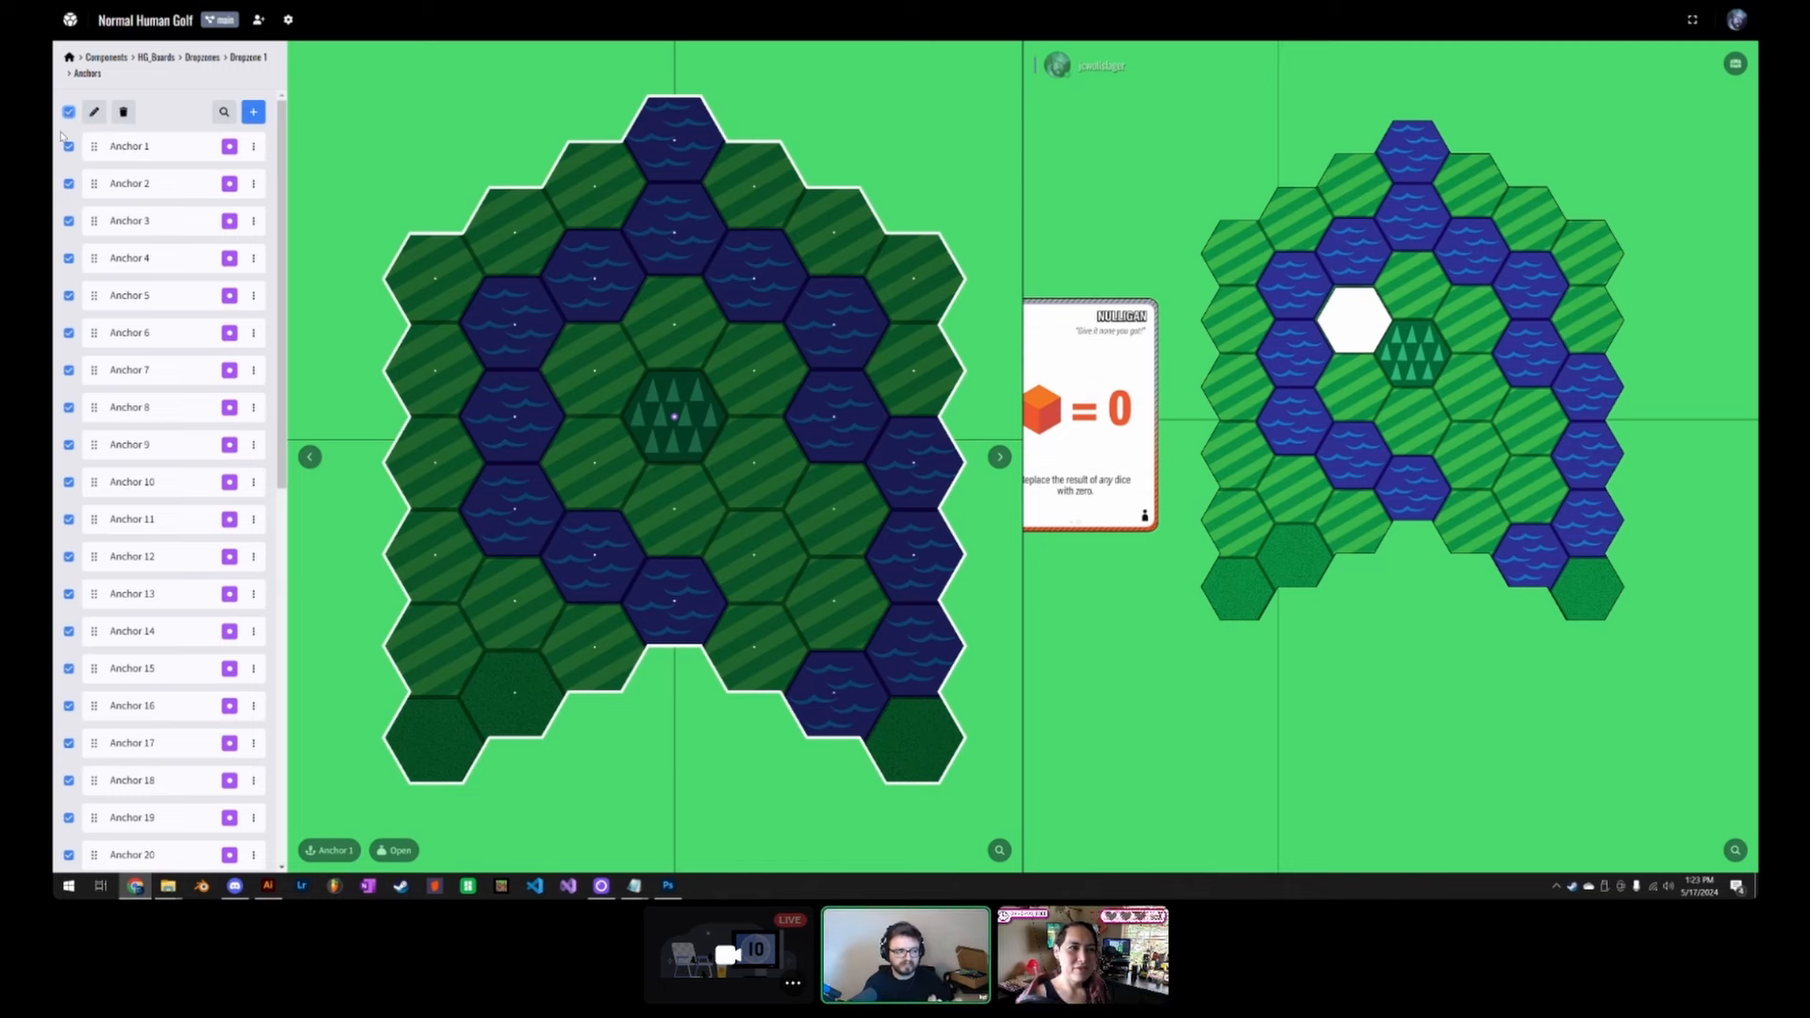
{"action": "left_click", "coordinate": [94, 113]}
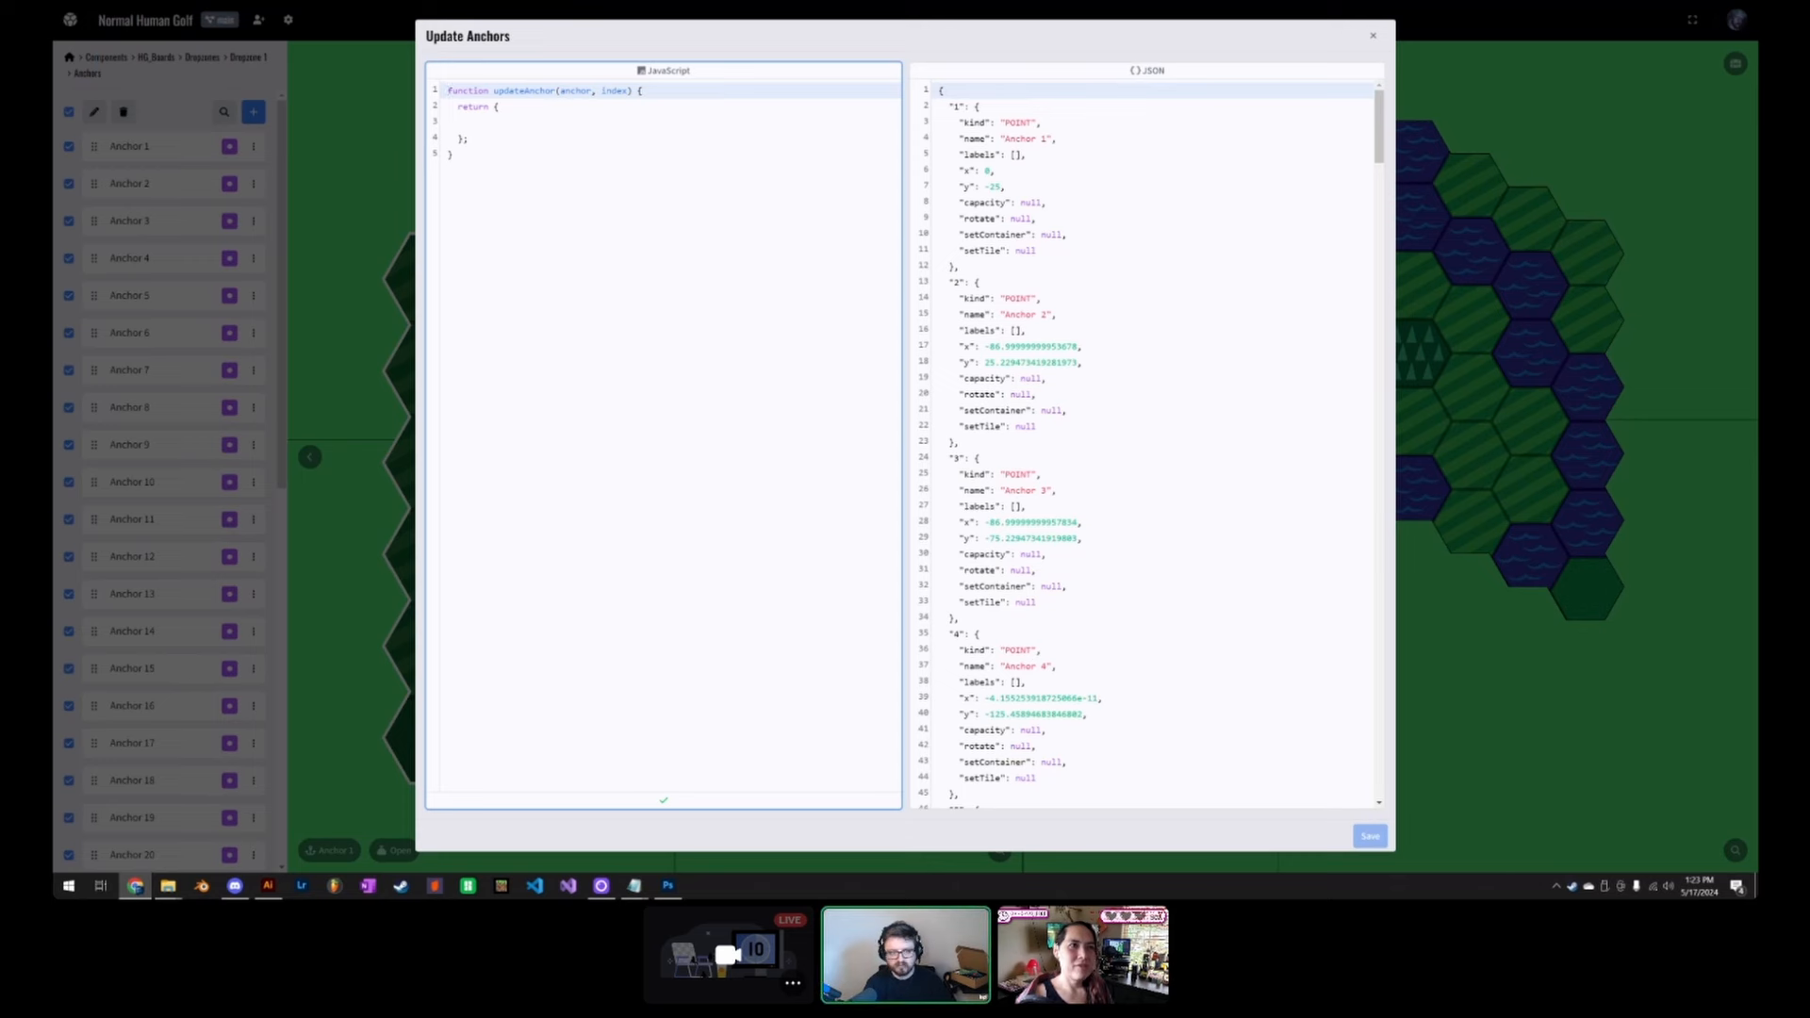
Step: Set the capacity of all selected Dropzone 1 anchors to 1 in the bulk update function and save
{"action": "left_click", "coordinate": [468, 123]}
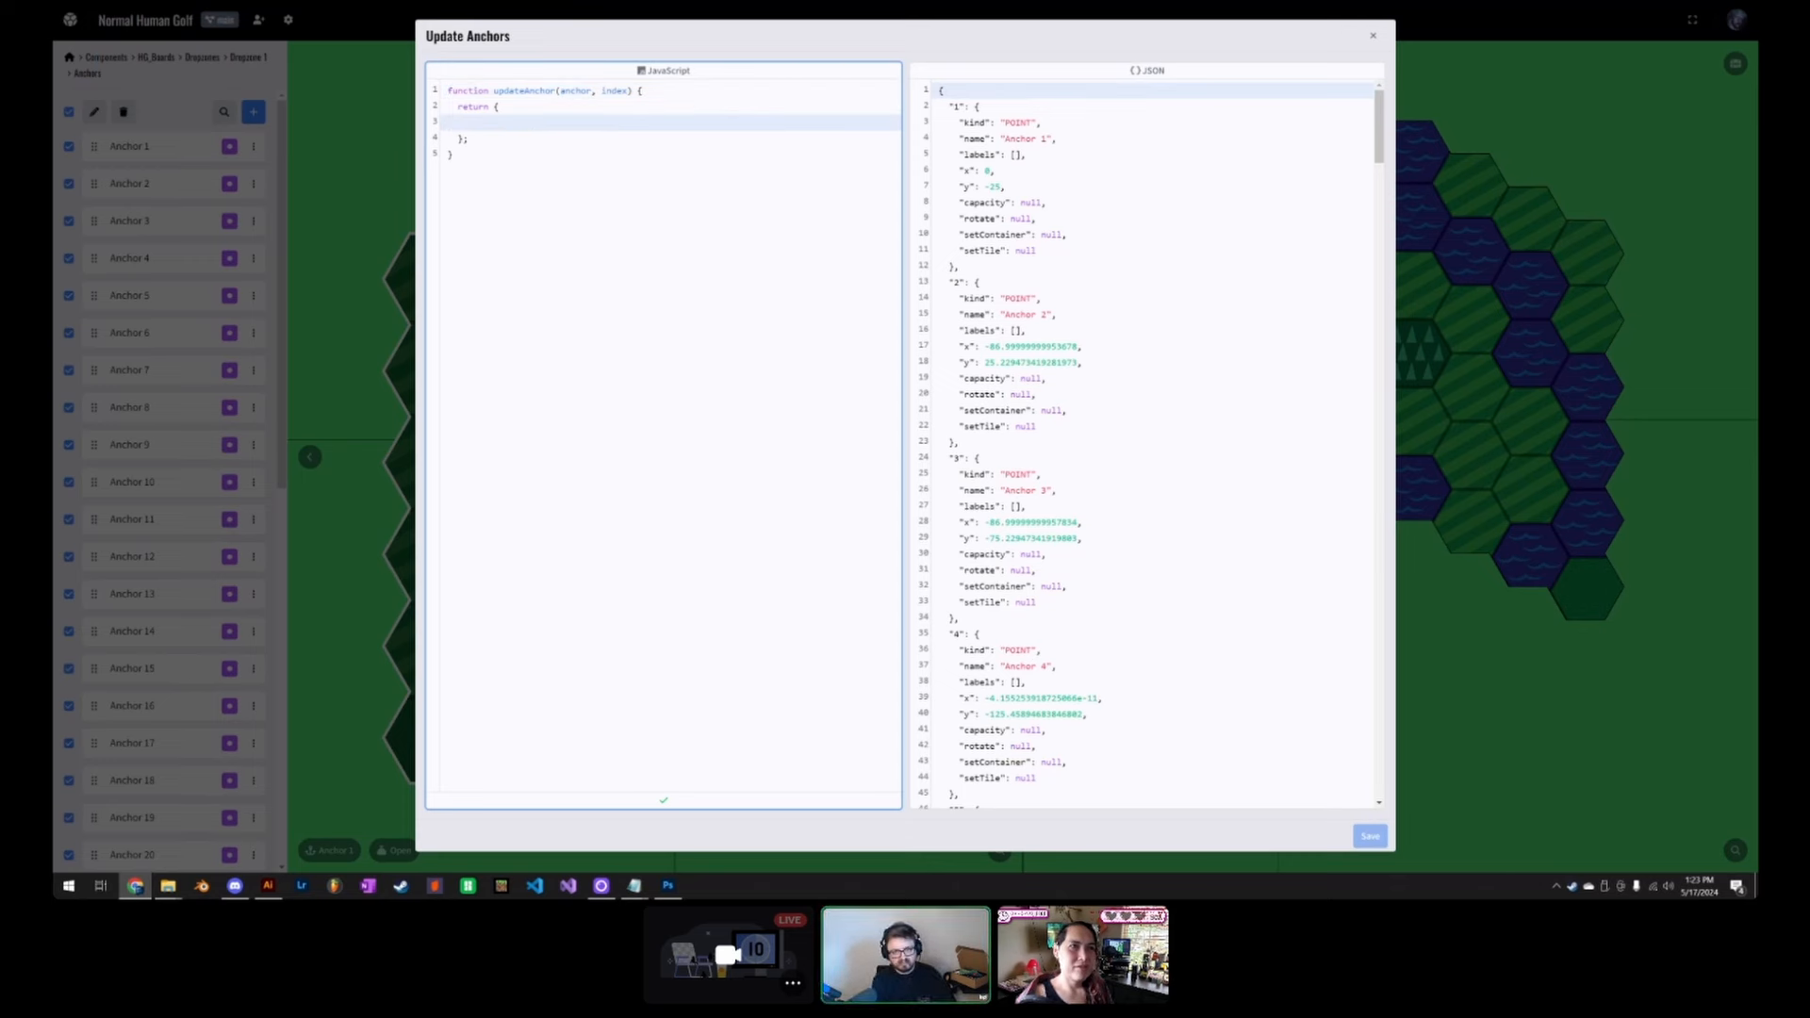
{"action": "type", "text": "anchor."}
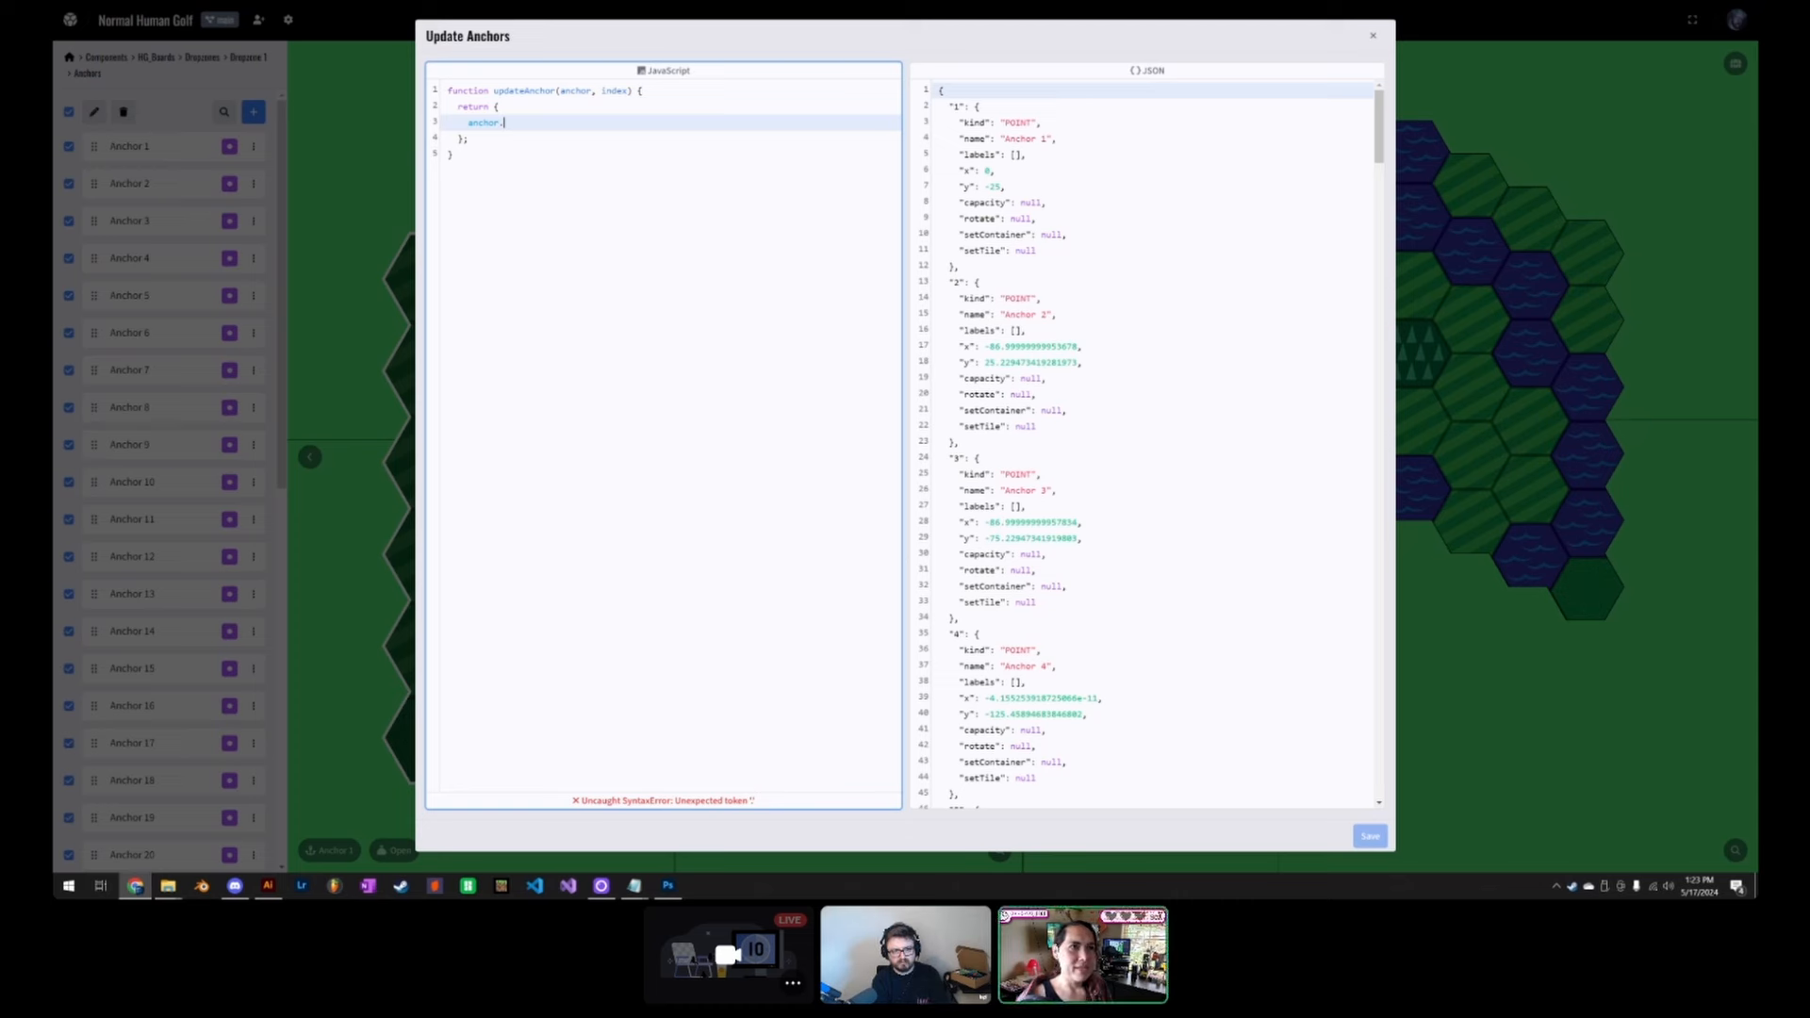
{"action": "key", "text": "ctrl+BackSpace"}
{"action": "type", "text": "capacit"}
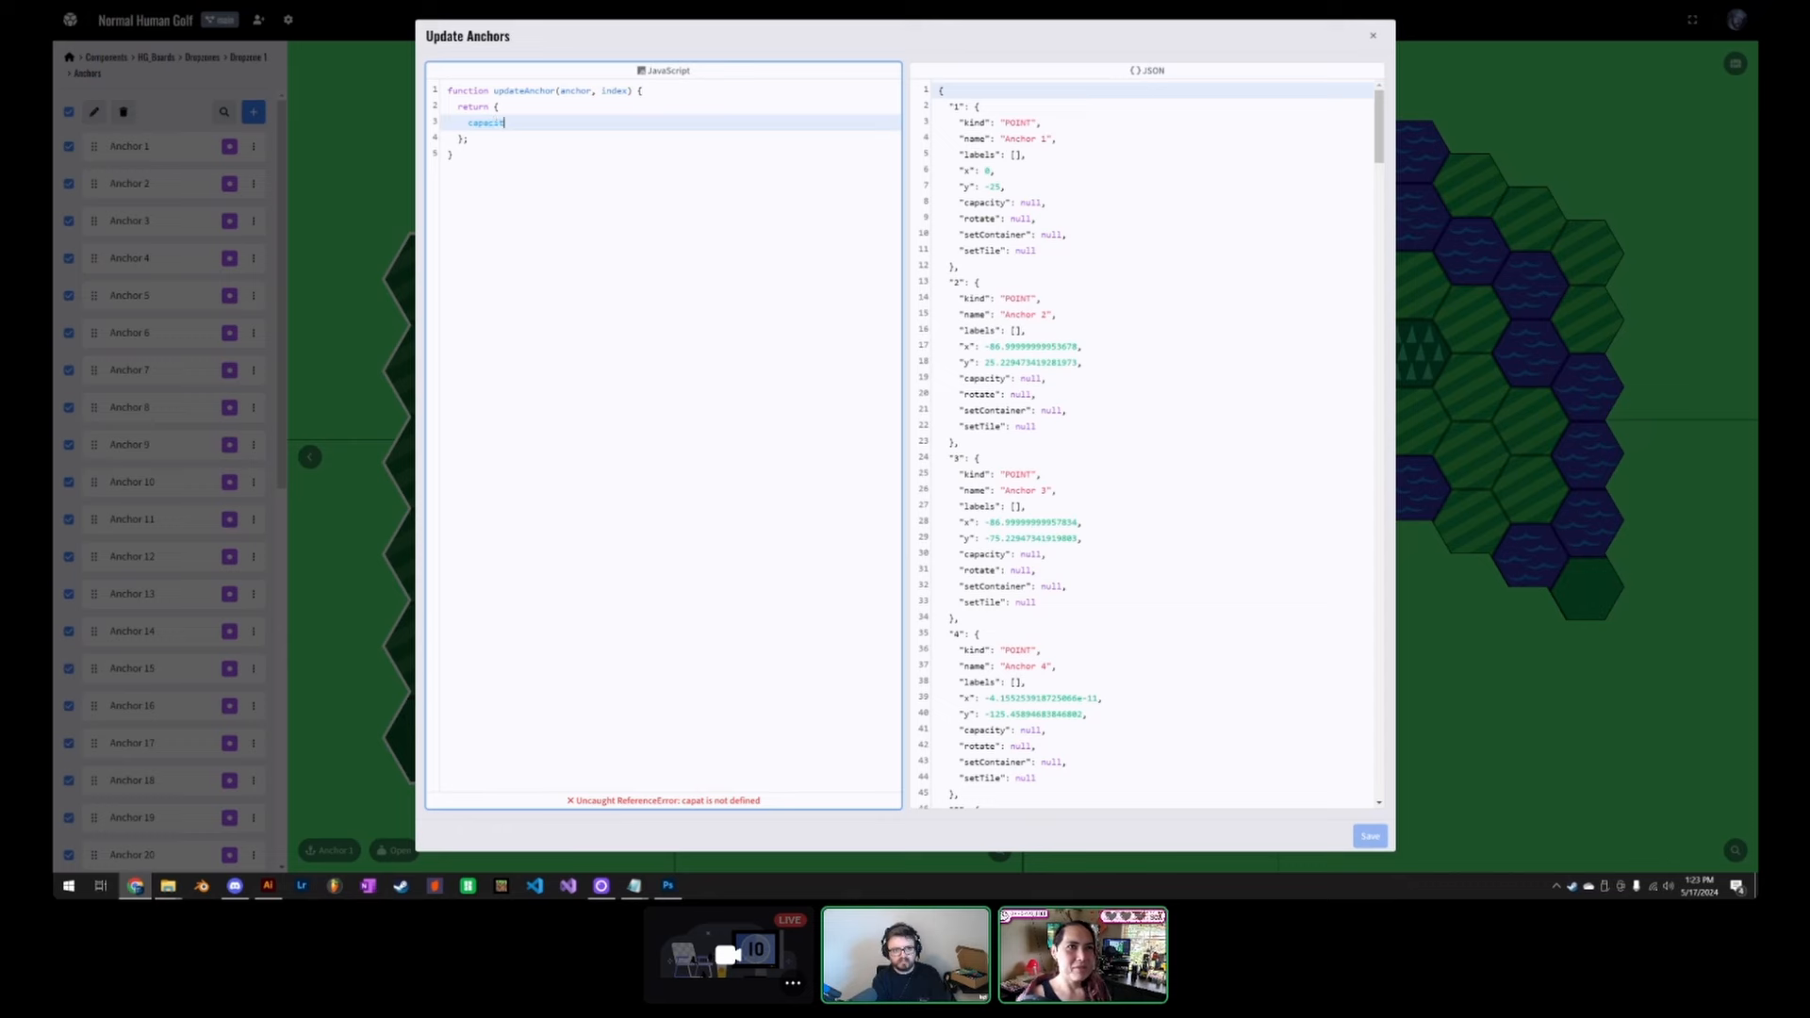
{"action": "type", "text": "y: 1"}
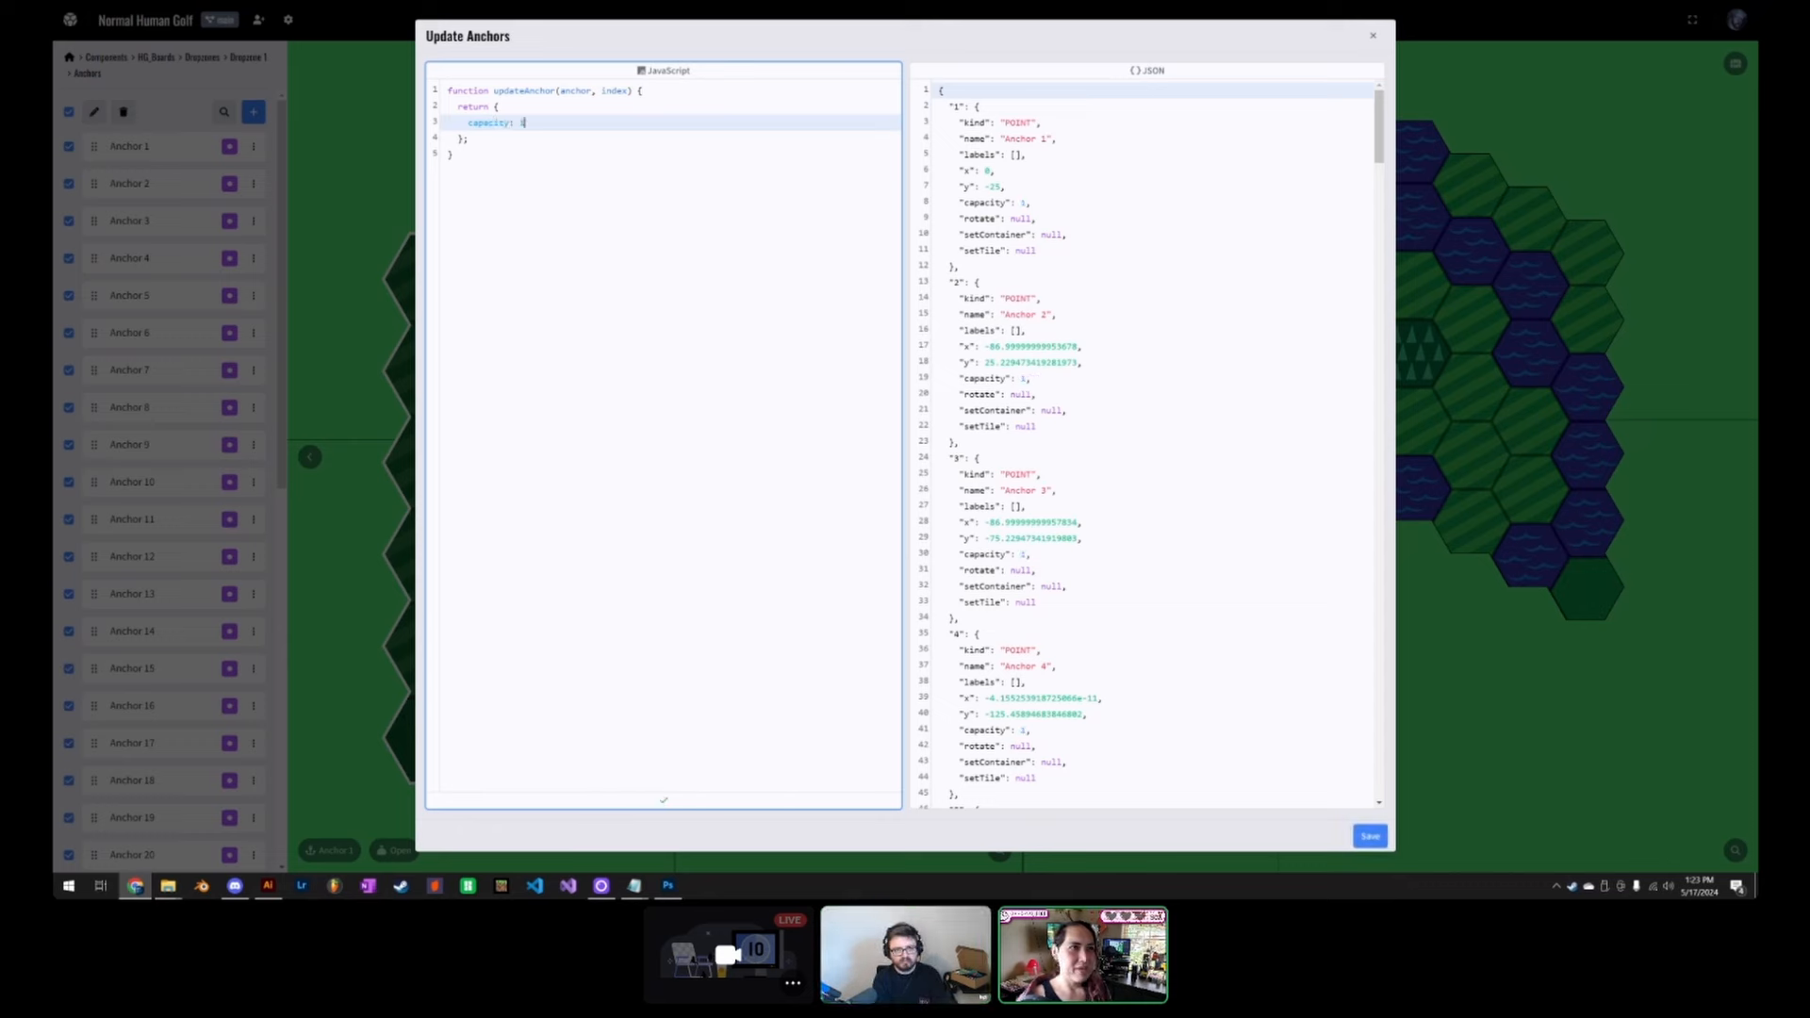
{"action": "left_click", "coordinate": [1369, 837]}
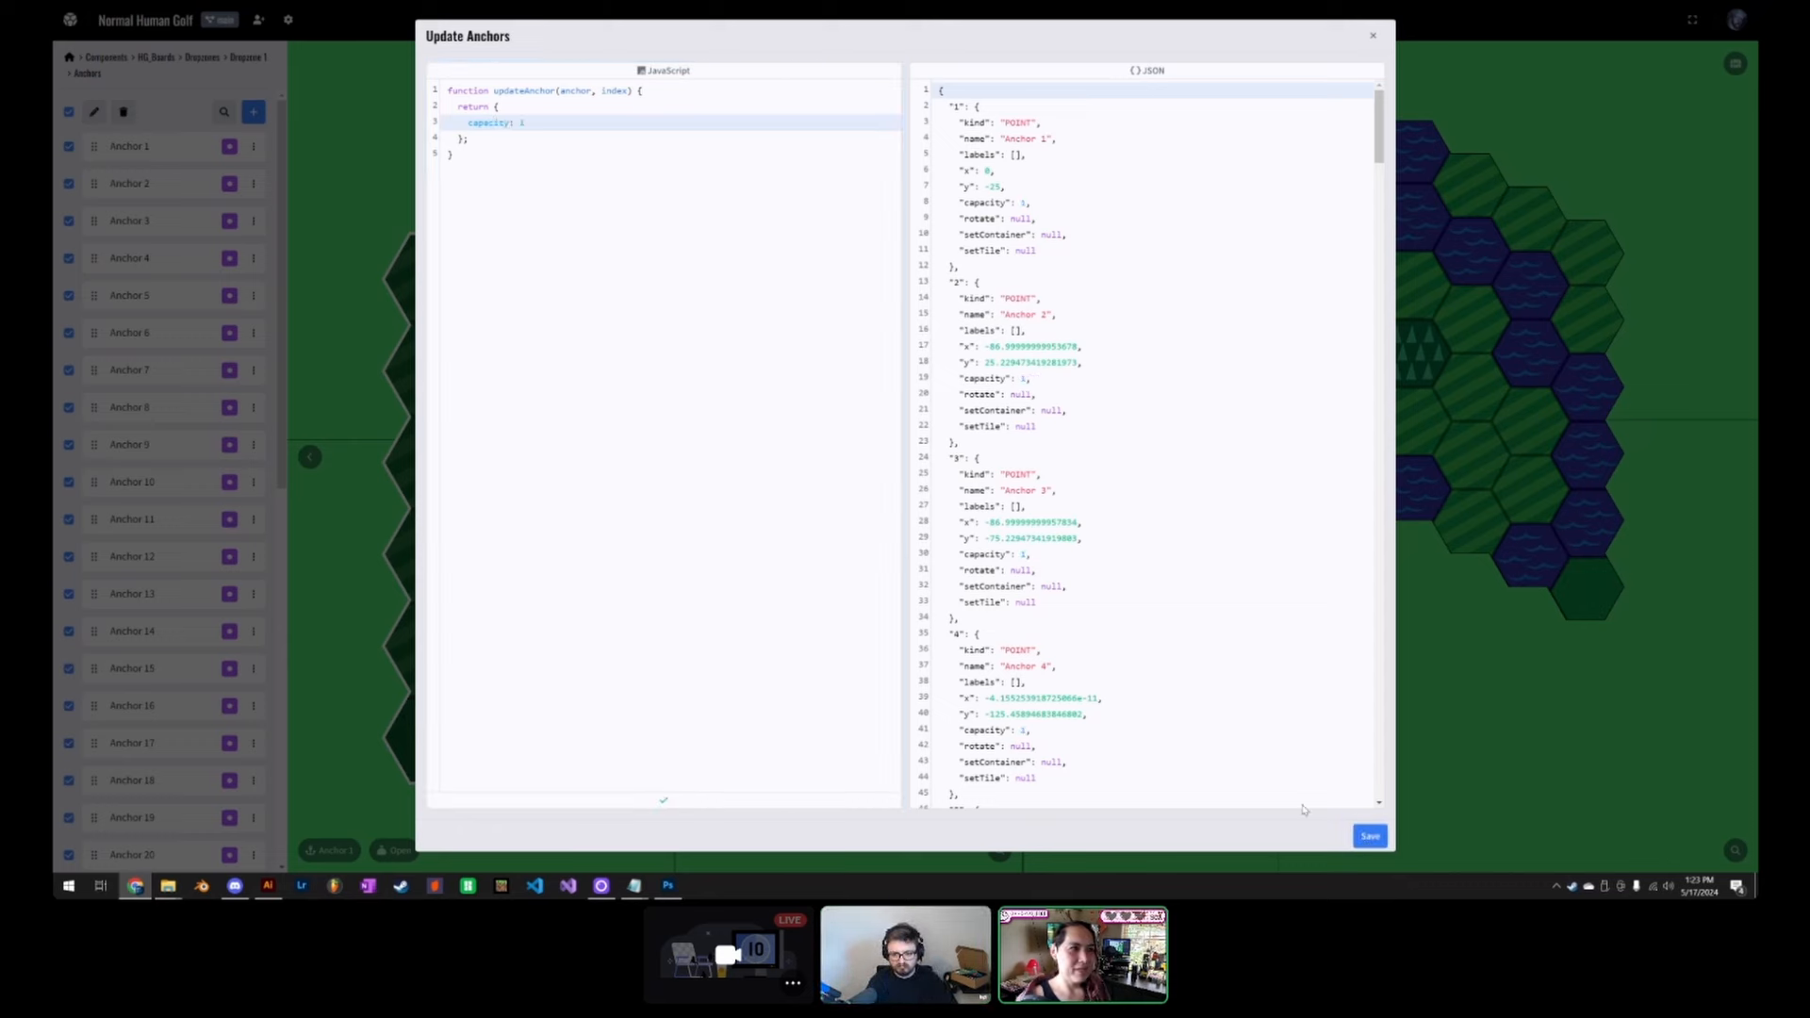
Step: Move the white tile off the board and repeatedly copy and paste it into a stack of 12 tiles below the board
{"action": "left_click_drag", "start_coordinate": [1369, 326], "coordinate": [1431, 635]}
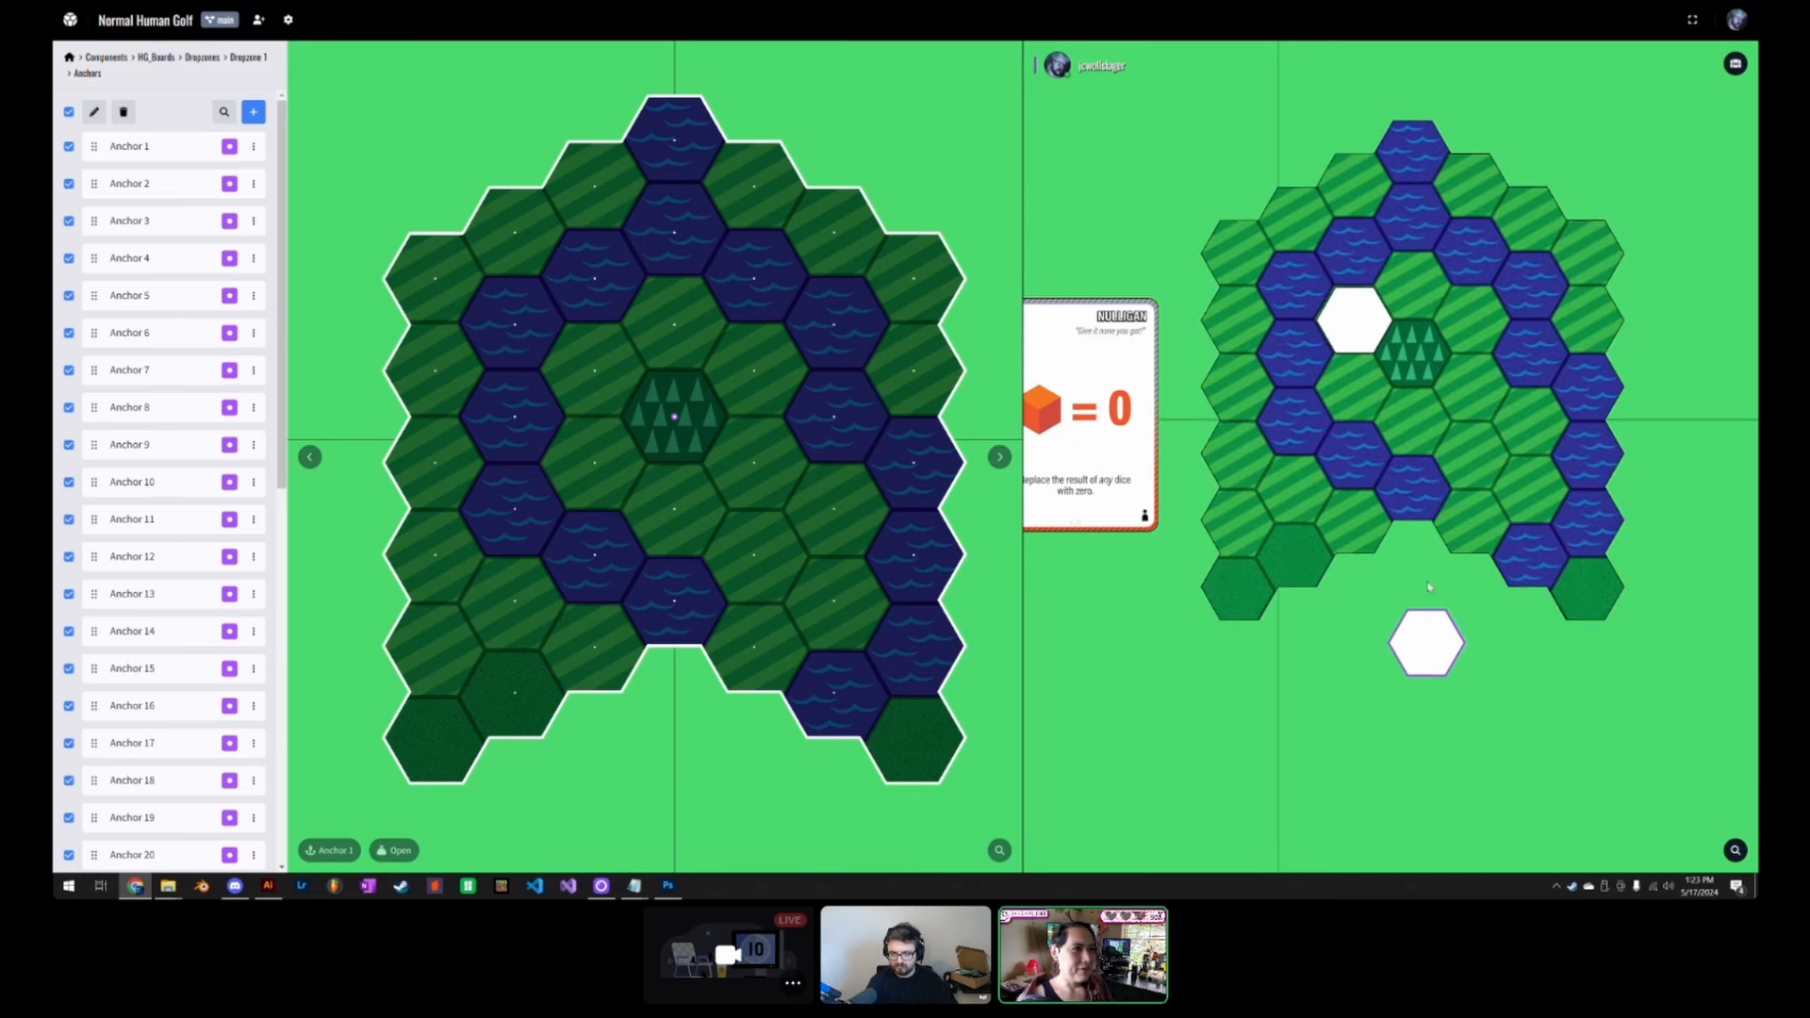
{"action": "left_click_drag", "start_coordinate": [1361, 326], "coordinate": [1423, 655]}
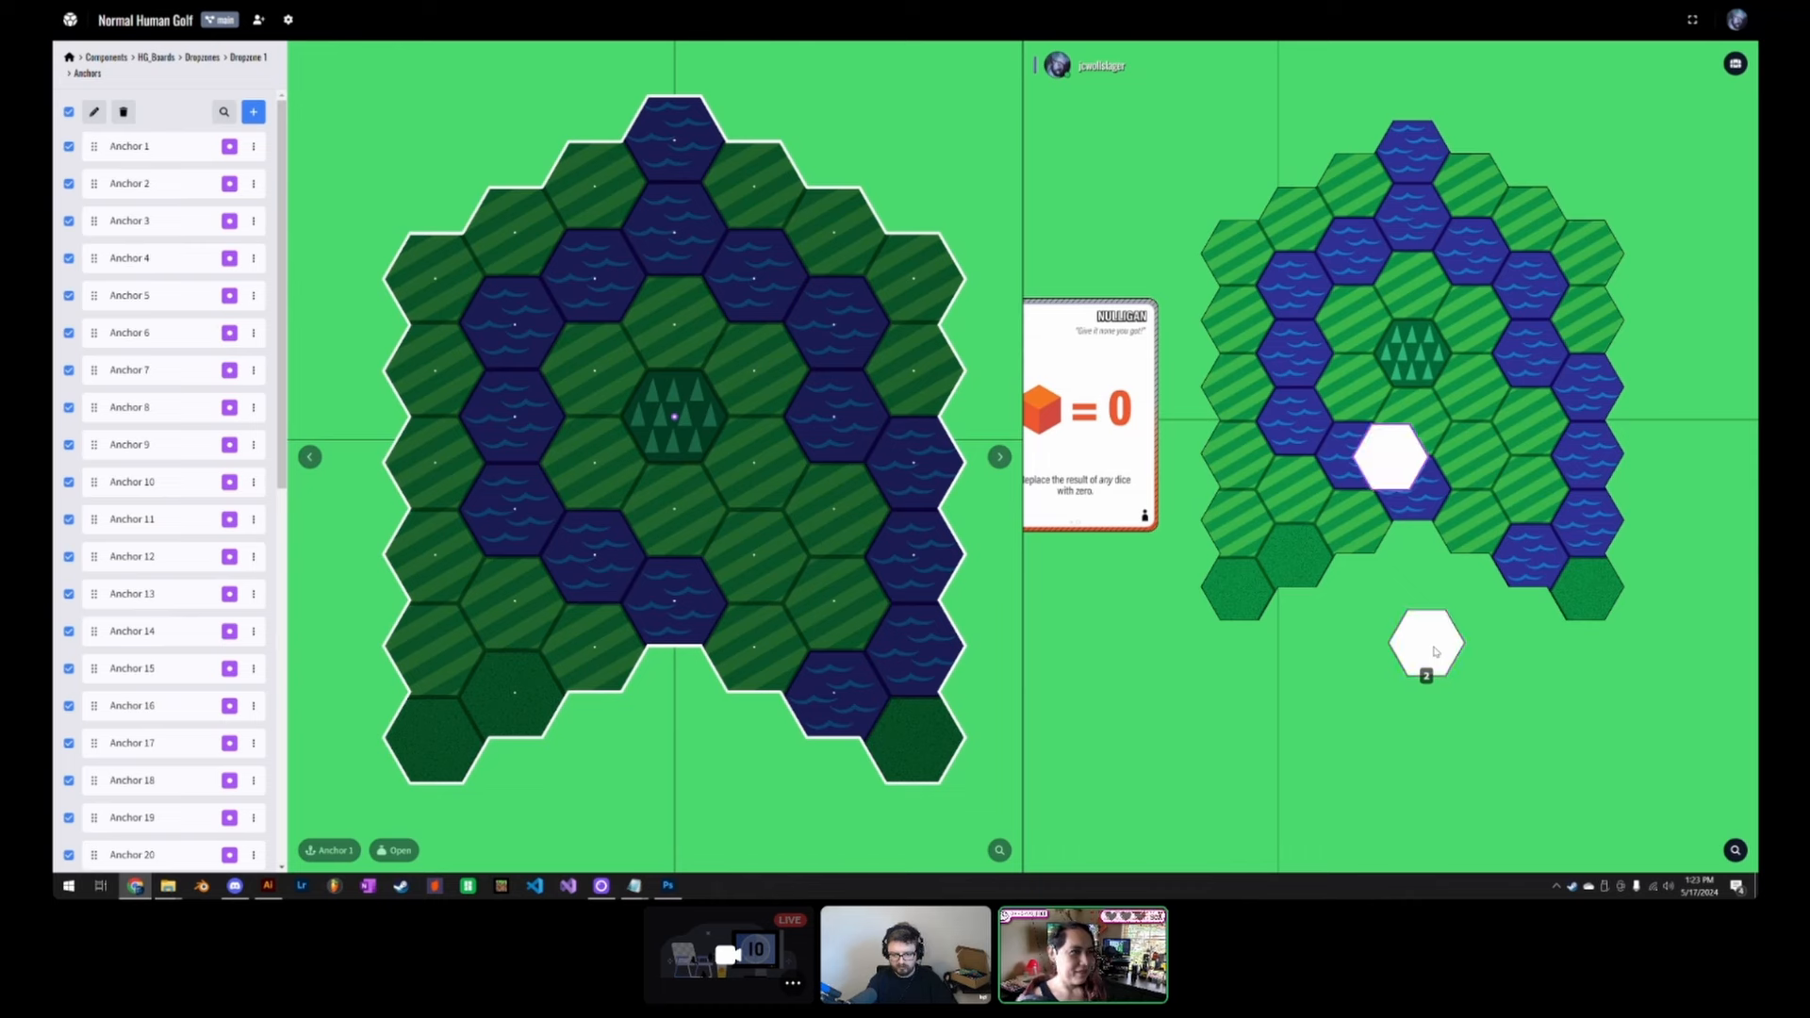
{"action": "left_click", "coordinate": [1425, 675]}
{"action": "right_click", "coordinate": [1432, 663]}
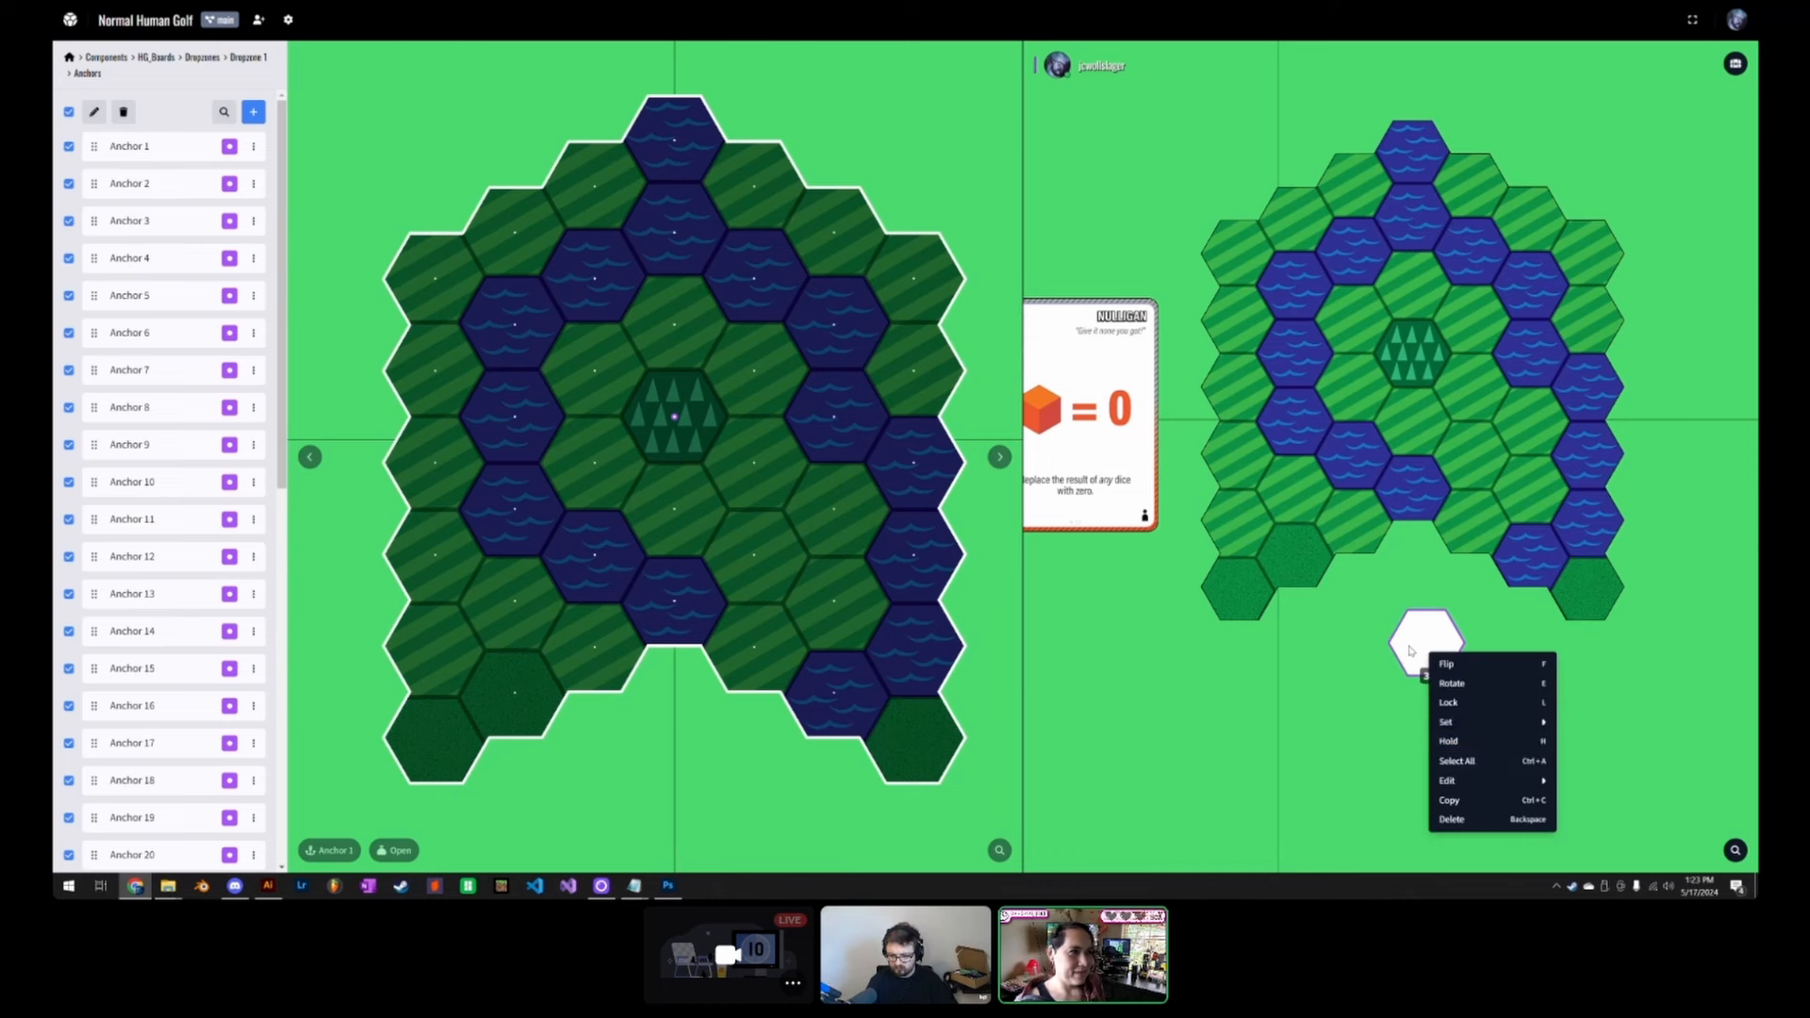
{"action": "left_click", "coordinate": [1458, 764]}
{"action": "key", "text": "ctrl+v"}
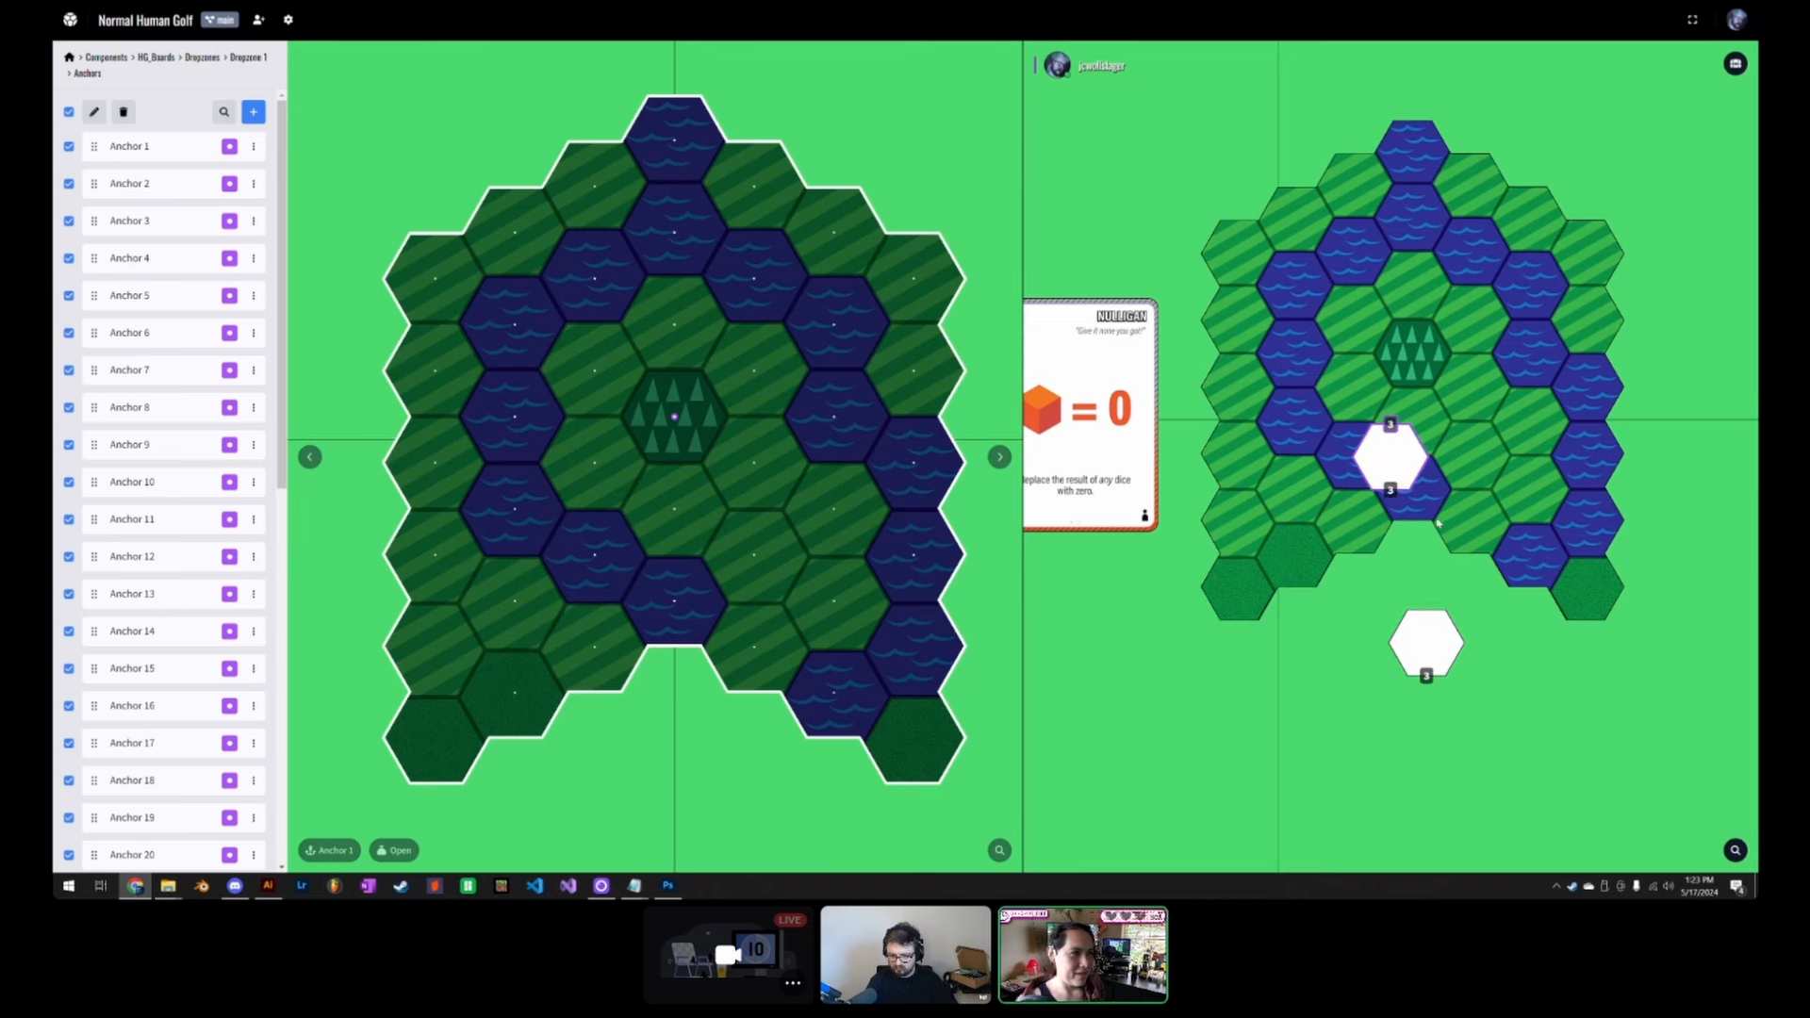
{"action": "left_click_drag", "start_coordinate": [1395, 480], "coordinate": [1436, 680]}
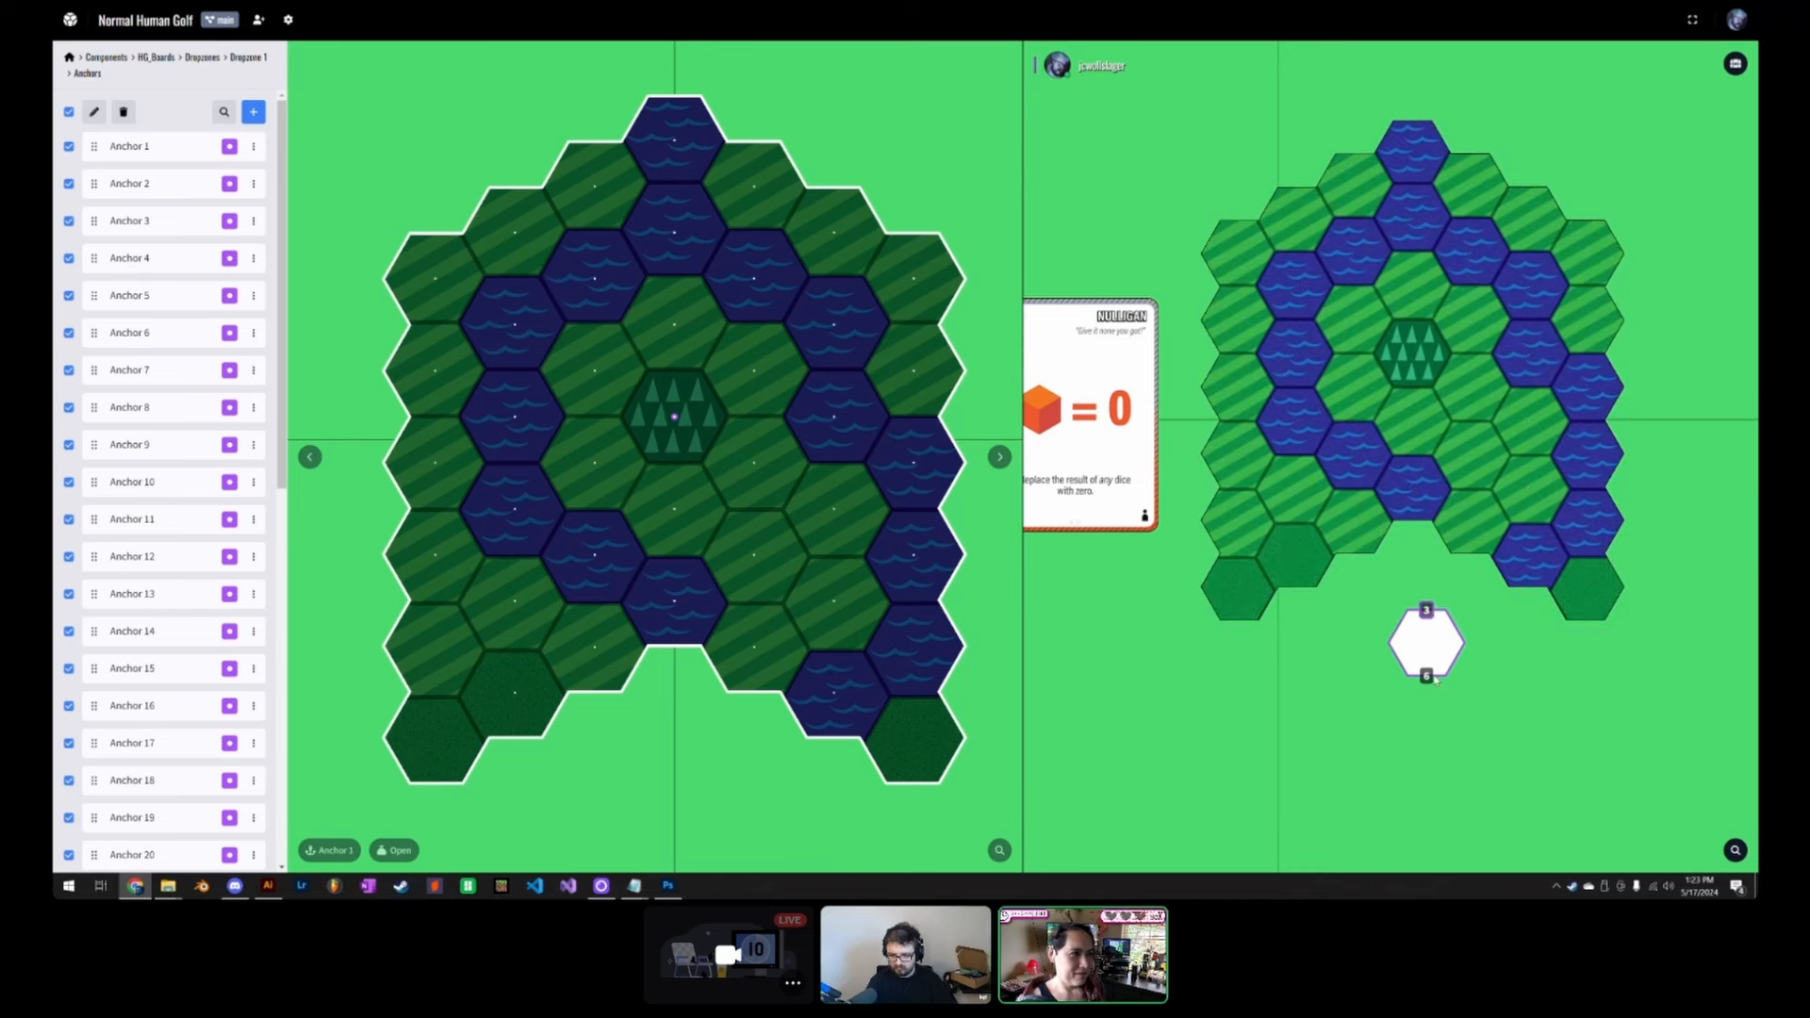
{"action": "key", "text": "ctrl+v"}
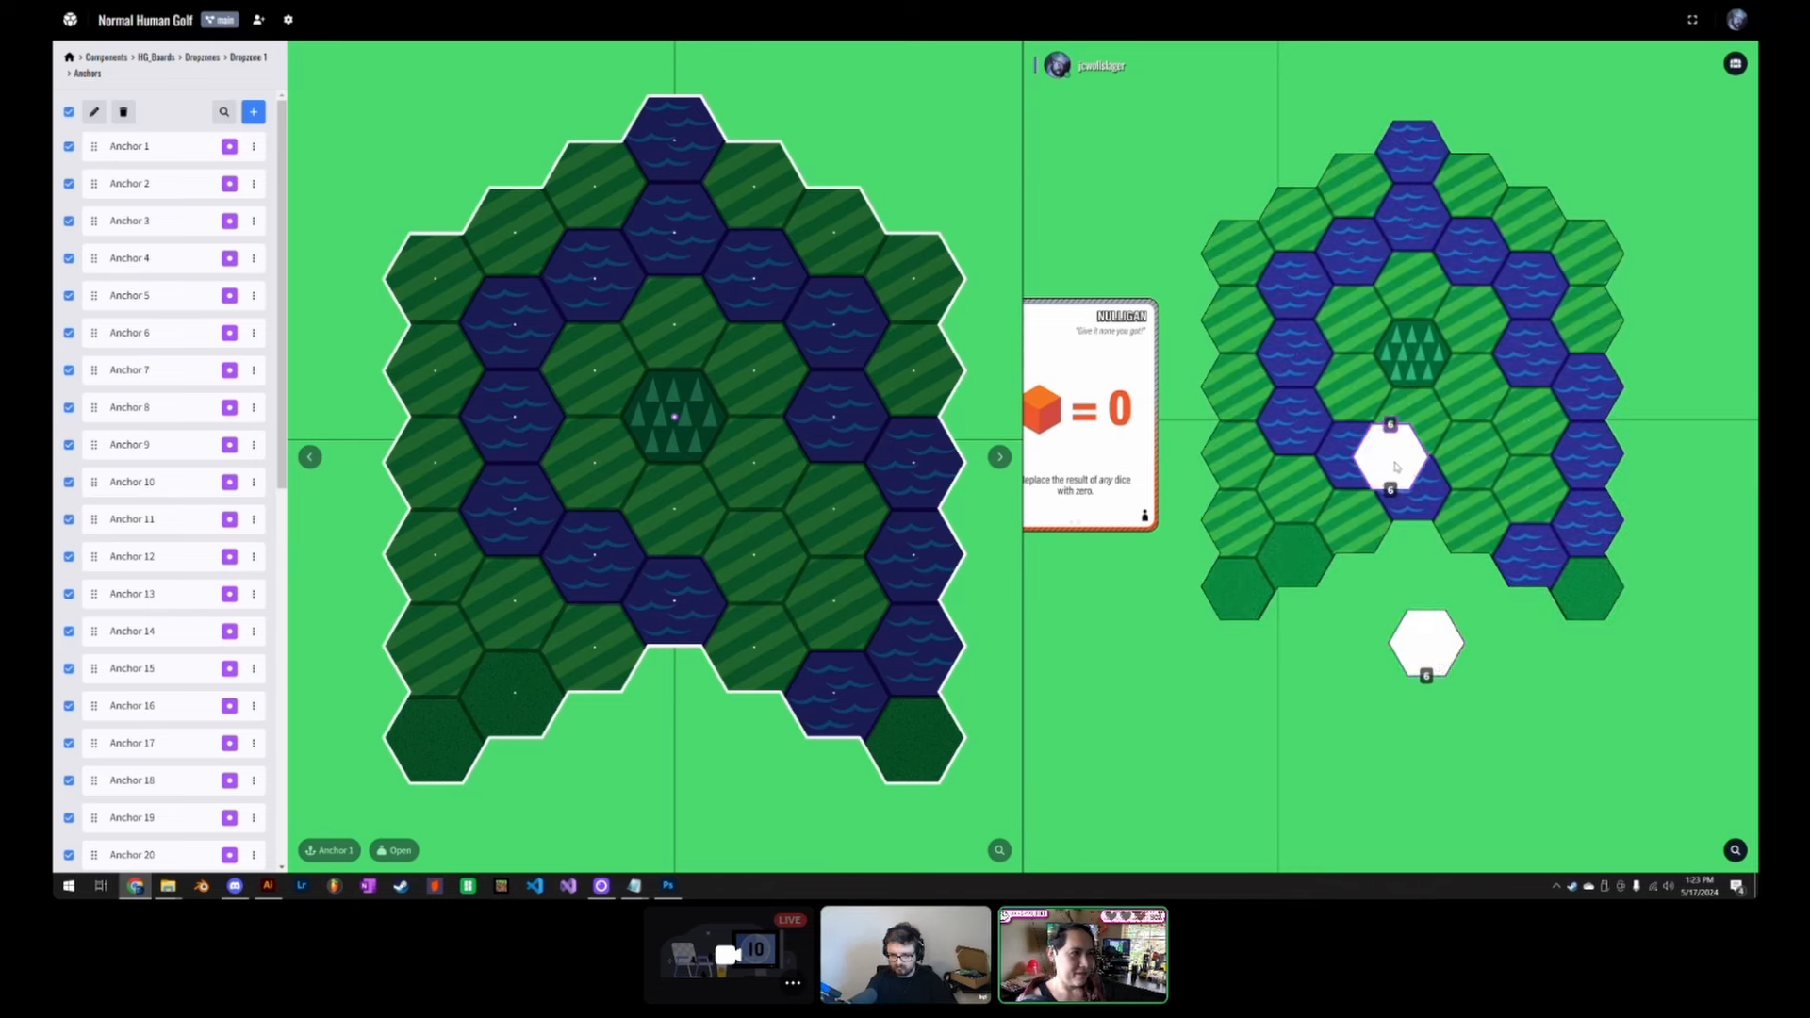
{"action": "left_click_drag", "start_coordinate": [1398, 469], "coordinate": [1429, 650]}
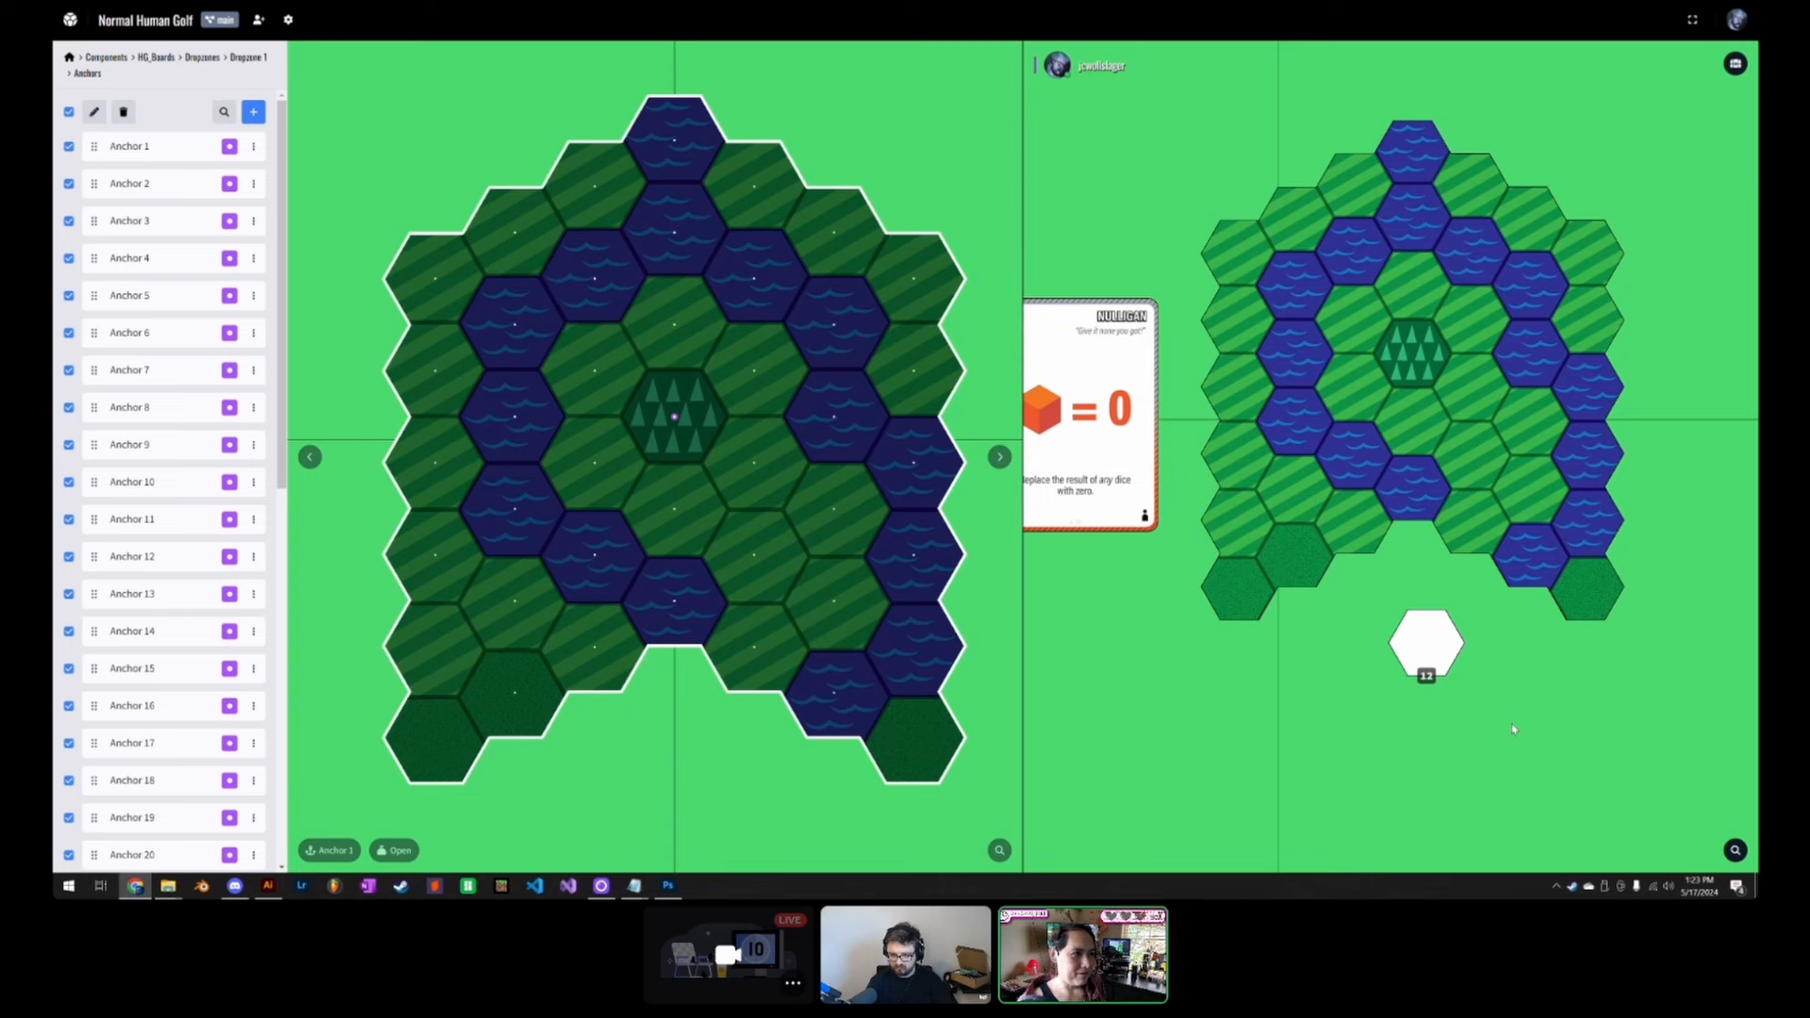
Step: Place the whole stack of 12 white tiles on the board to spread them over the anchored hexes
{"action": "left_click", "coordinate": [1435, 648]}
{"action": "left_click_drag", "start_coordinate": [1435, 649], "coordinate": [1362, 429]}
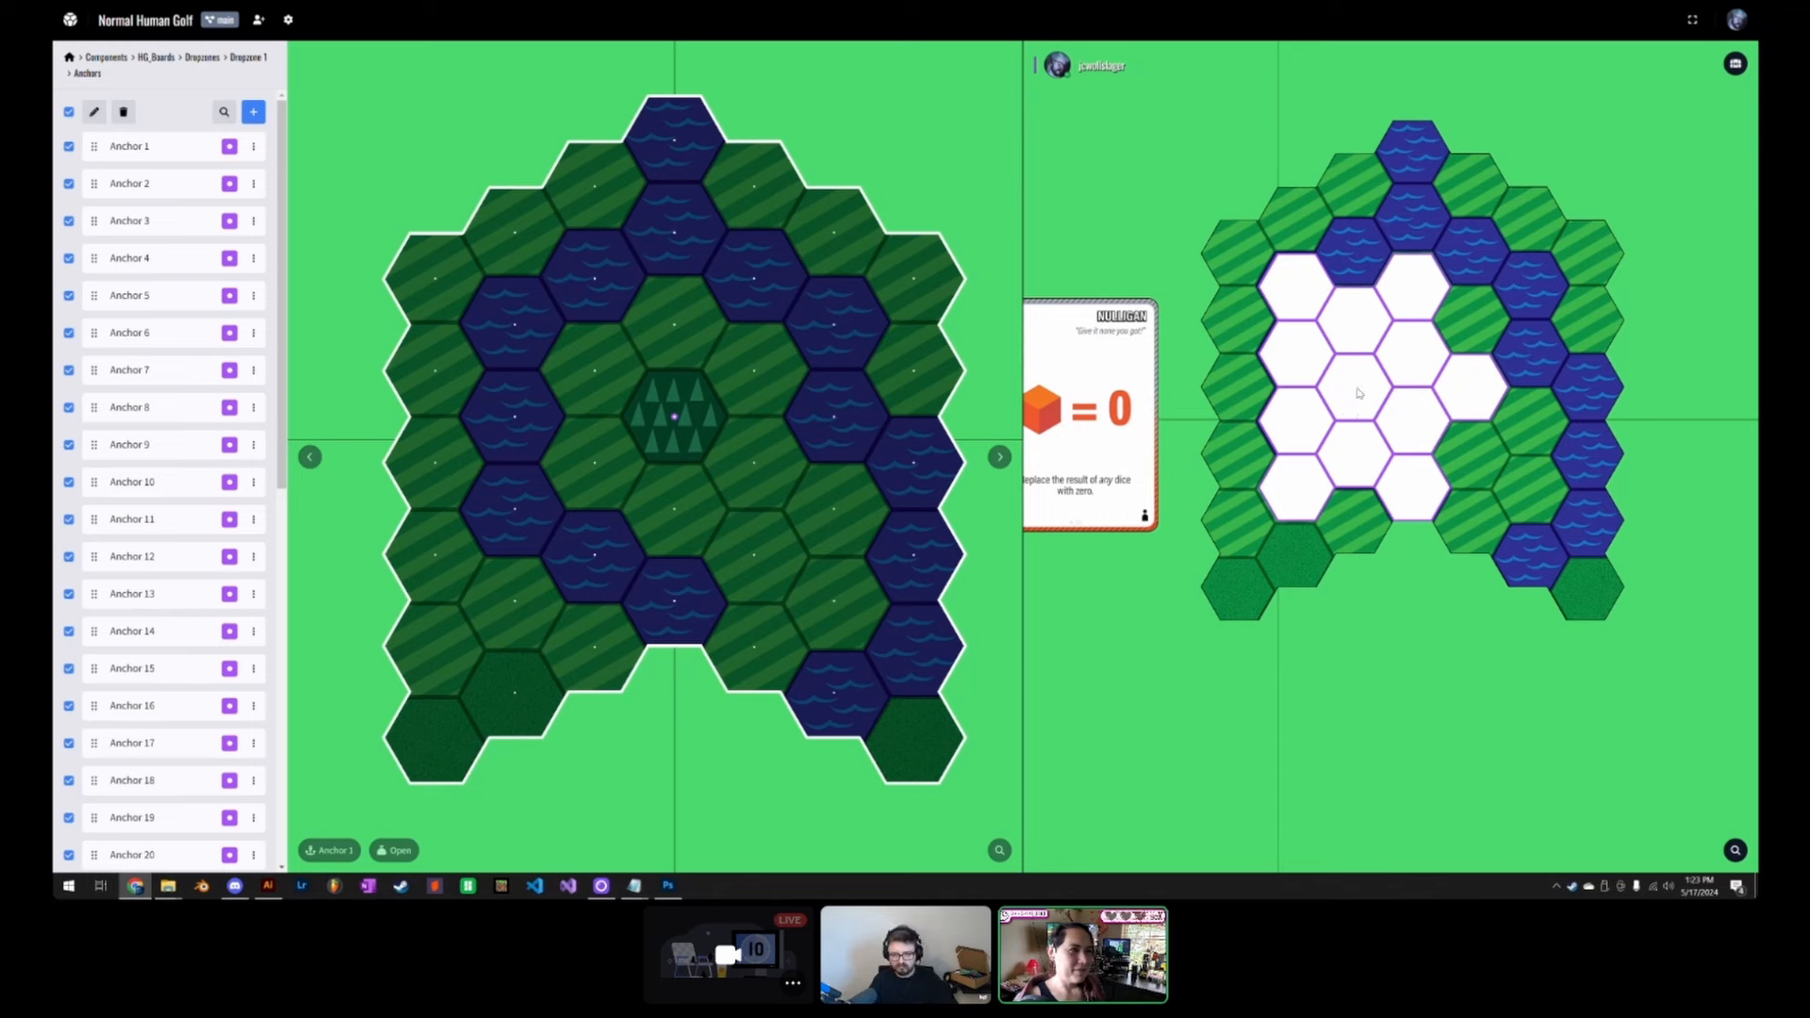
{"action": "mouse_move", "coordinate": [1361, 402]}
{"action": "left_mouse_down"}
{"action": "mouse_move", "coordinate": [1387, 453]}
{"action": "mouse_move", "coordinate": [1472, 329]}
{"action": "mouse_move", "coordinate": [1461, 415]}
{"action": "mouse_move", "coordinate": [1417, 397]}
{"action": "mouse_move", "coordinate": [1360, 412]}
{"action": "left_mouse_up"}
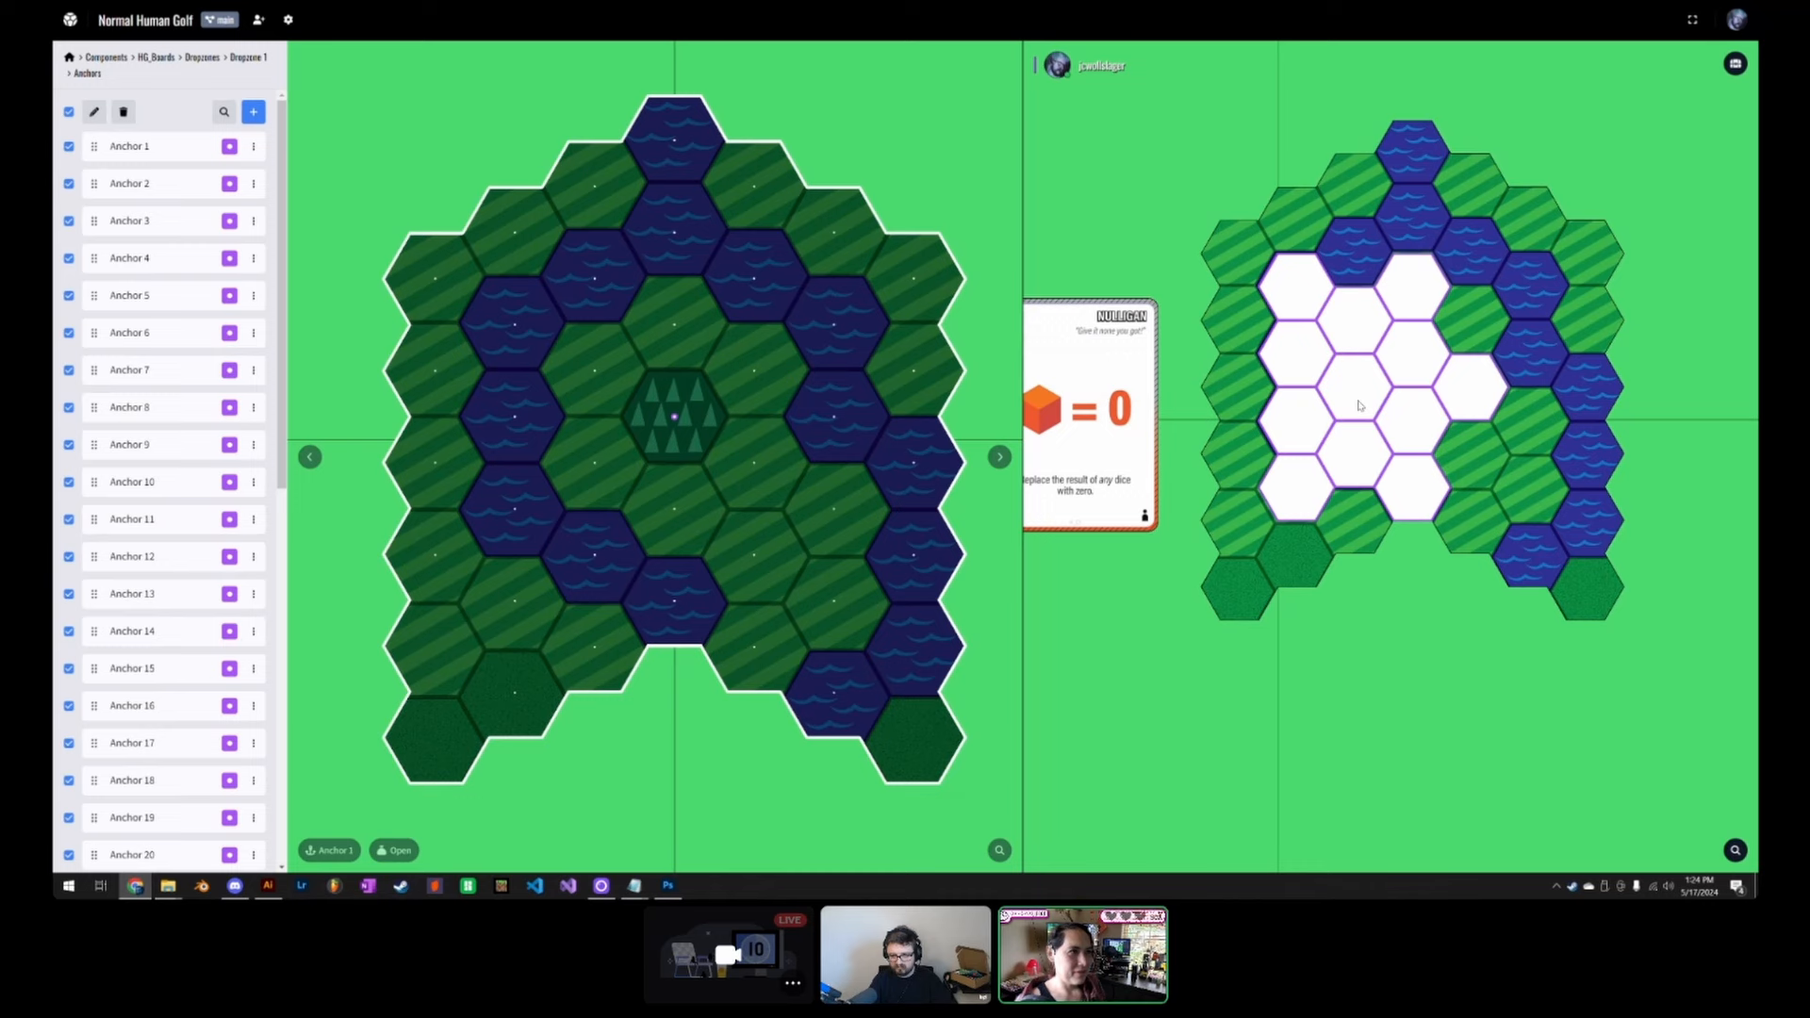
Step: Shuffle the white tiles among their hexes several times and move the whole group to the empty area below the board
{"action": "key", "text": "r"}
{"action": "key", "text": "r"}
{"action": "key", "text": "r"}
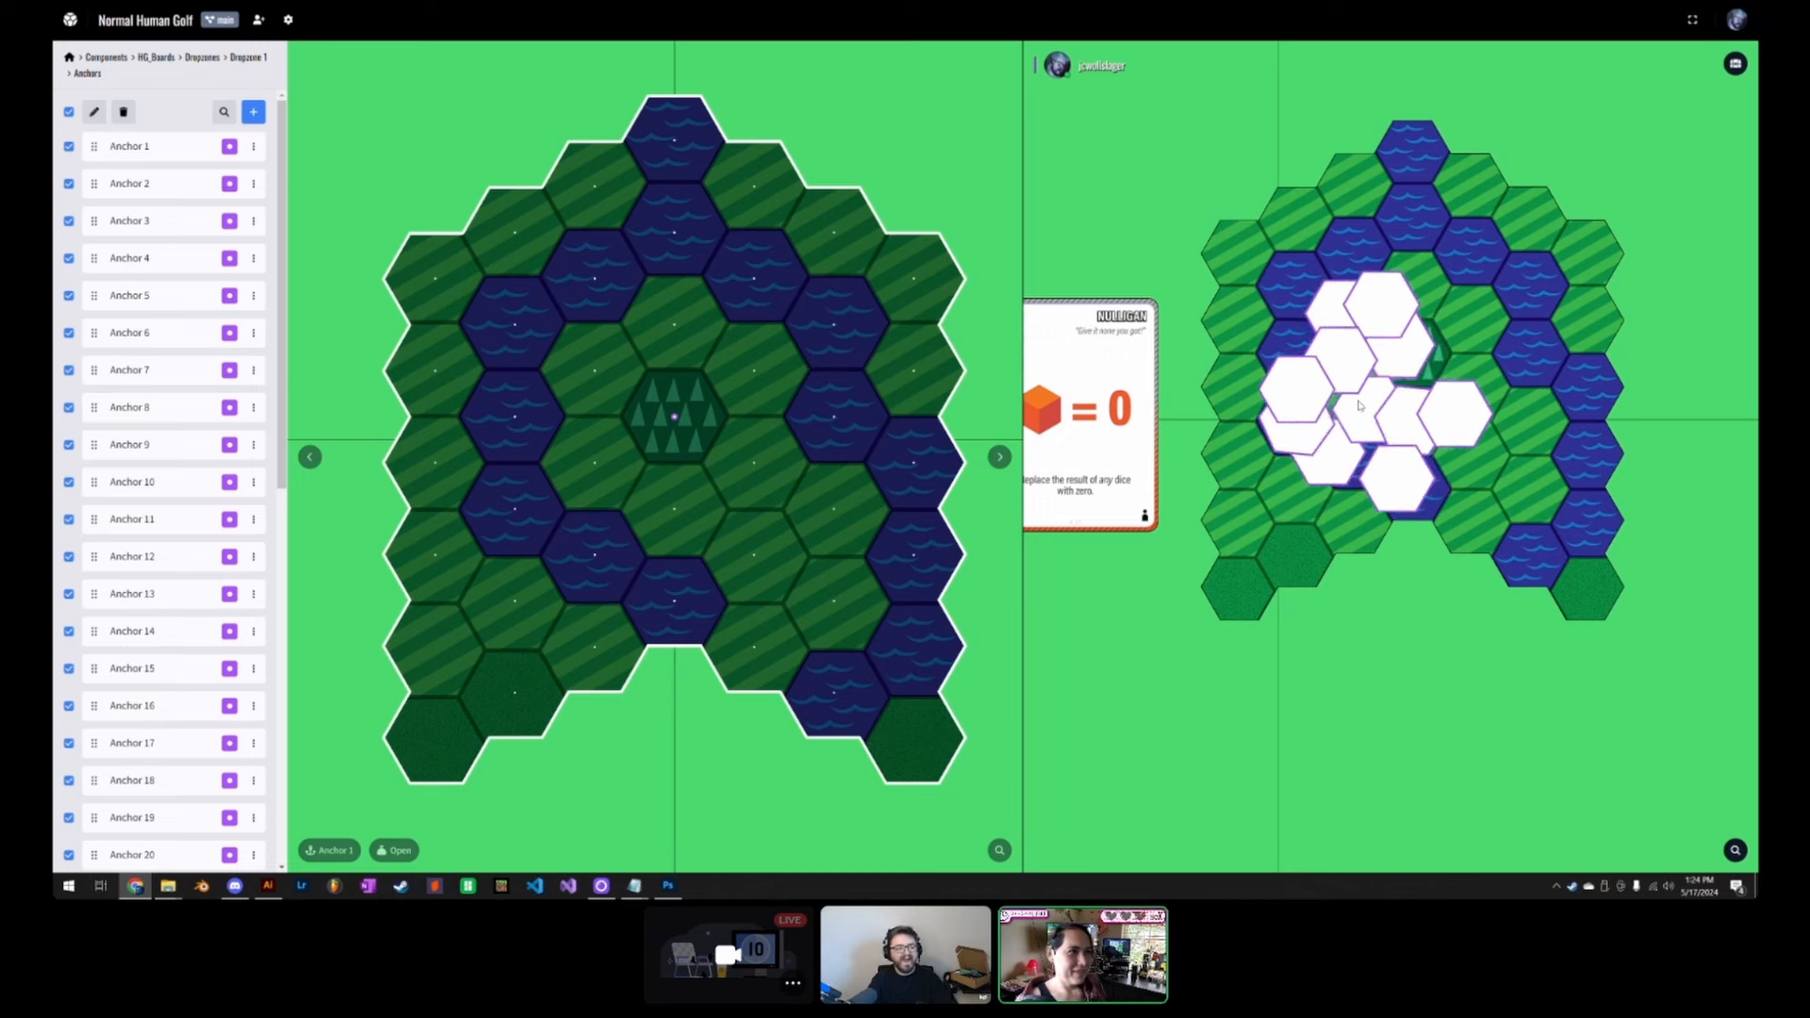
{"action": "key", "text": "r"}
{"action": "key", "text": "r"}
{"action": "key", "text": "r"}
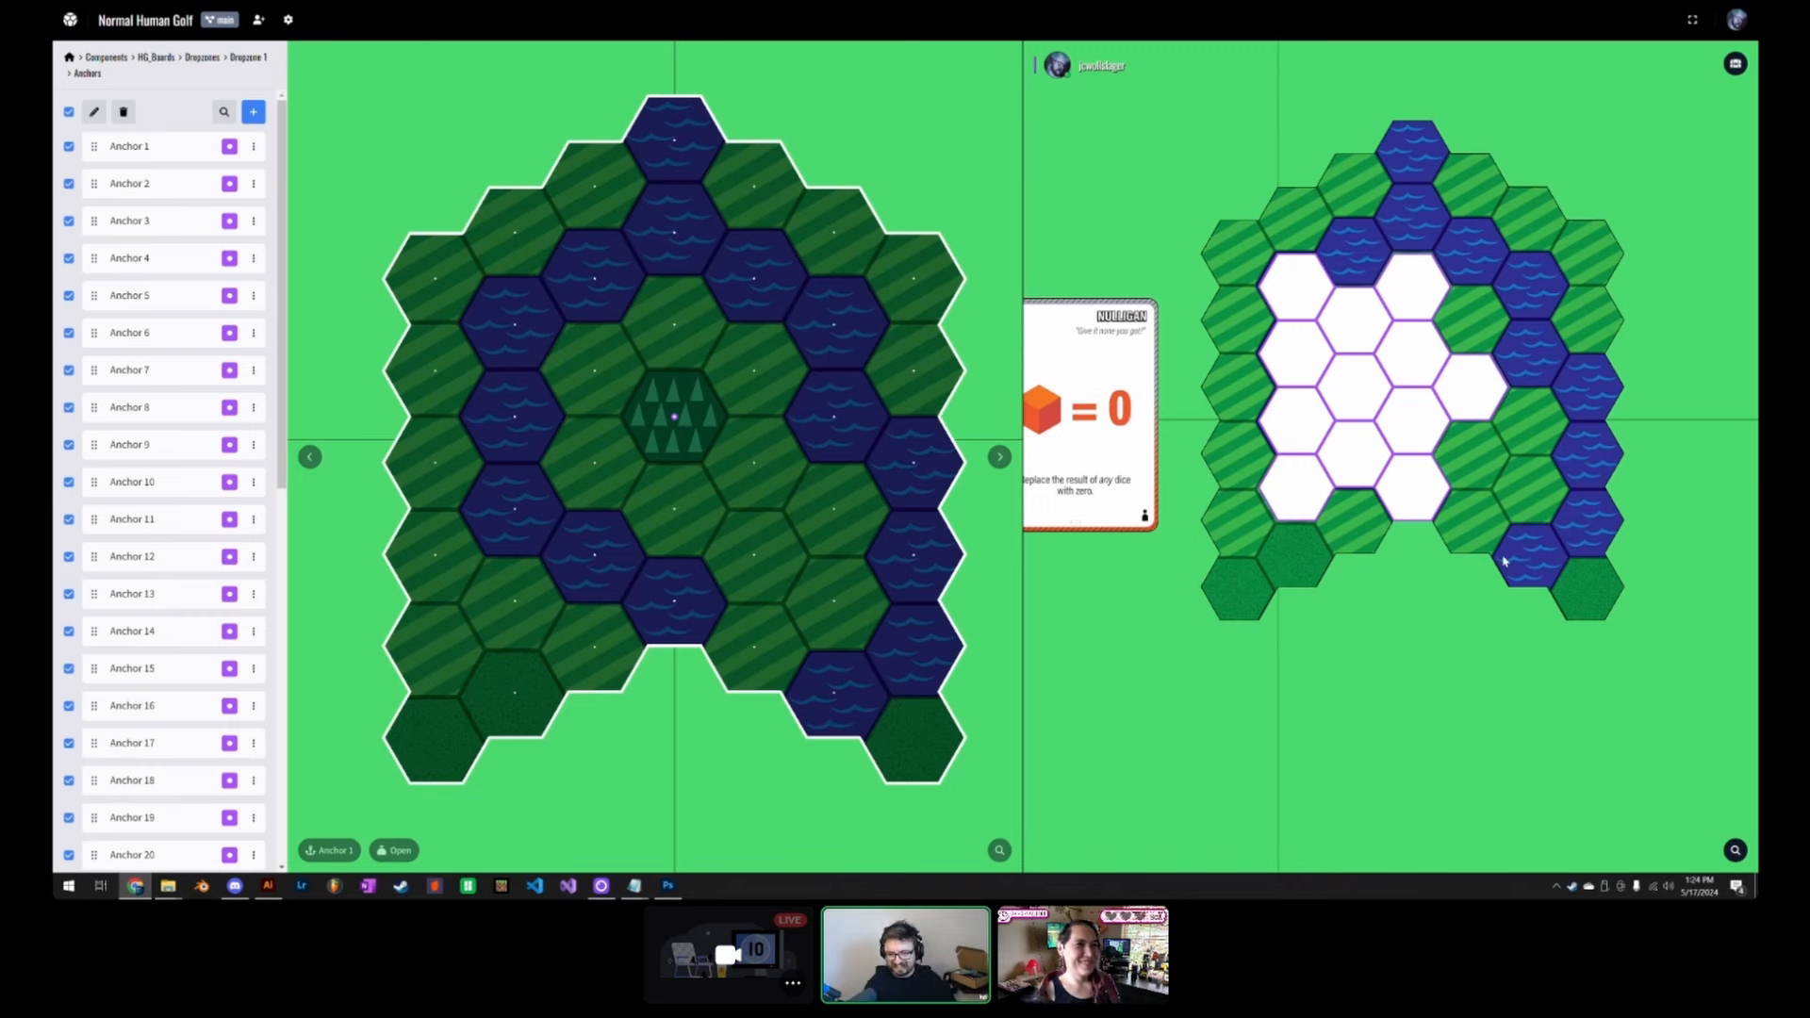
{"action": "key", "text": "r"}
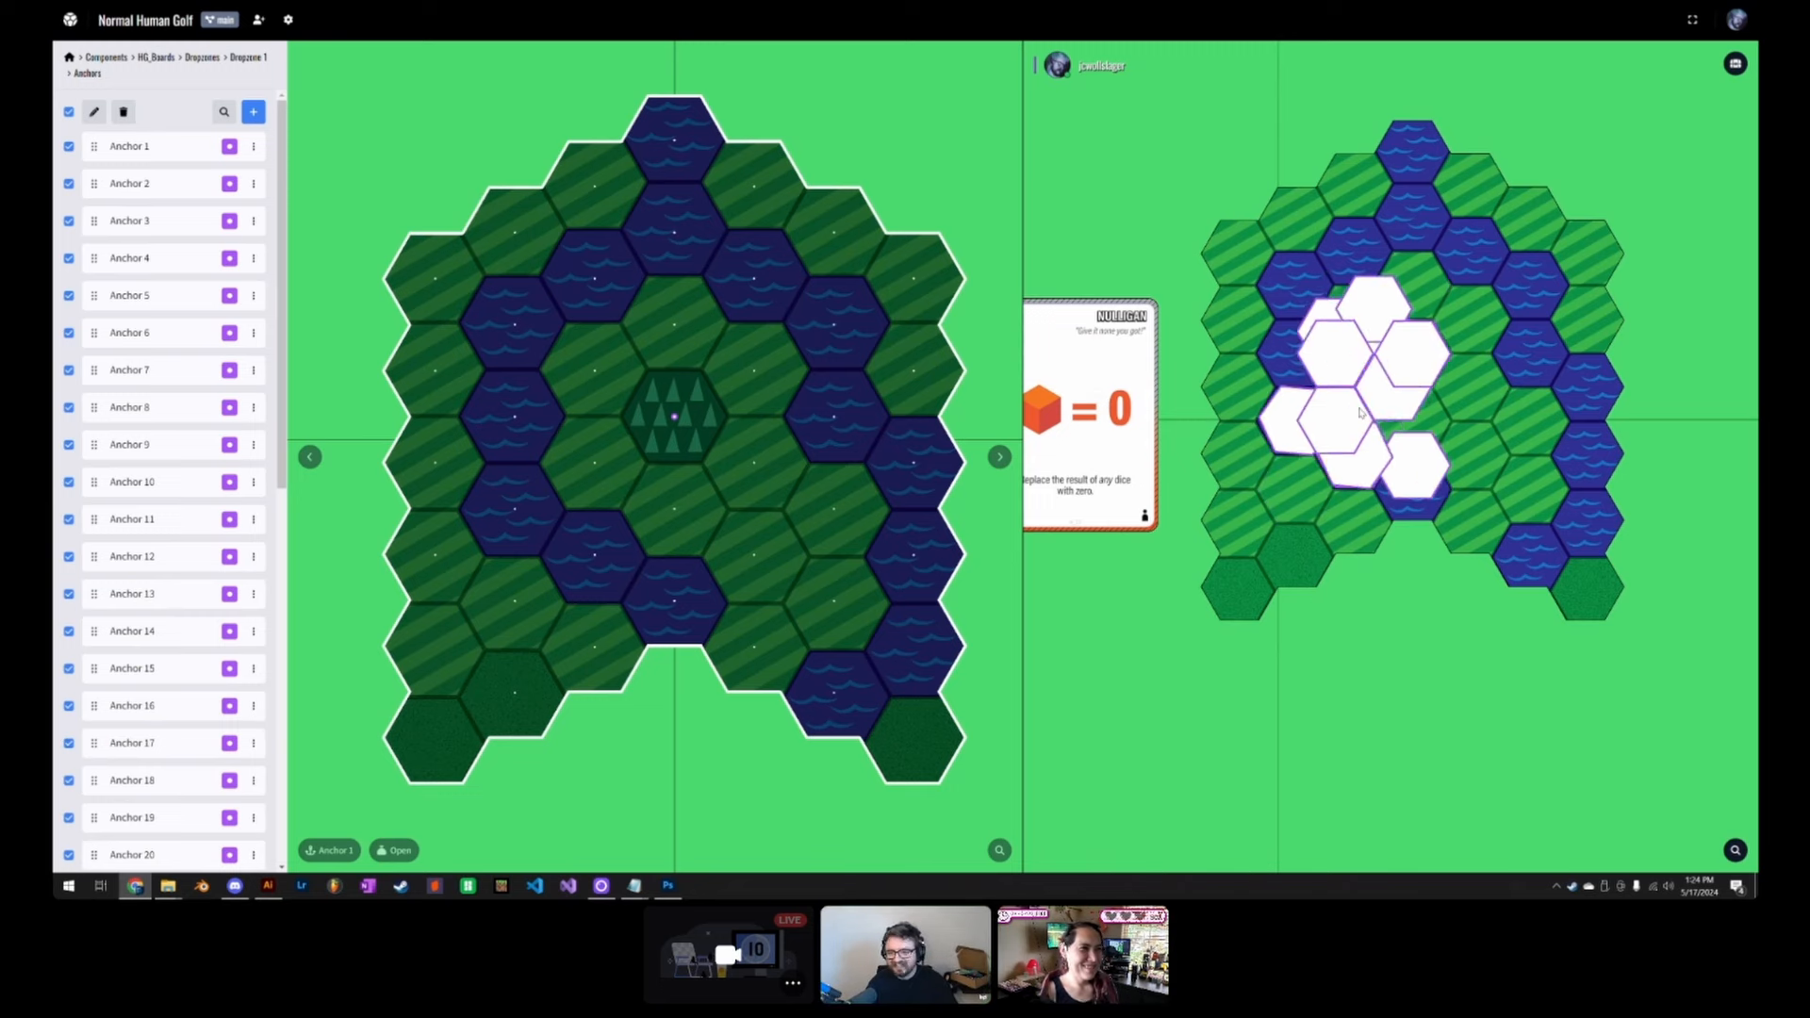
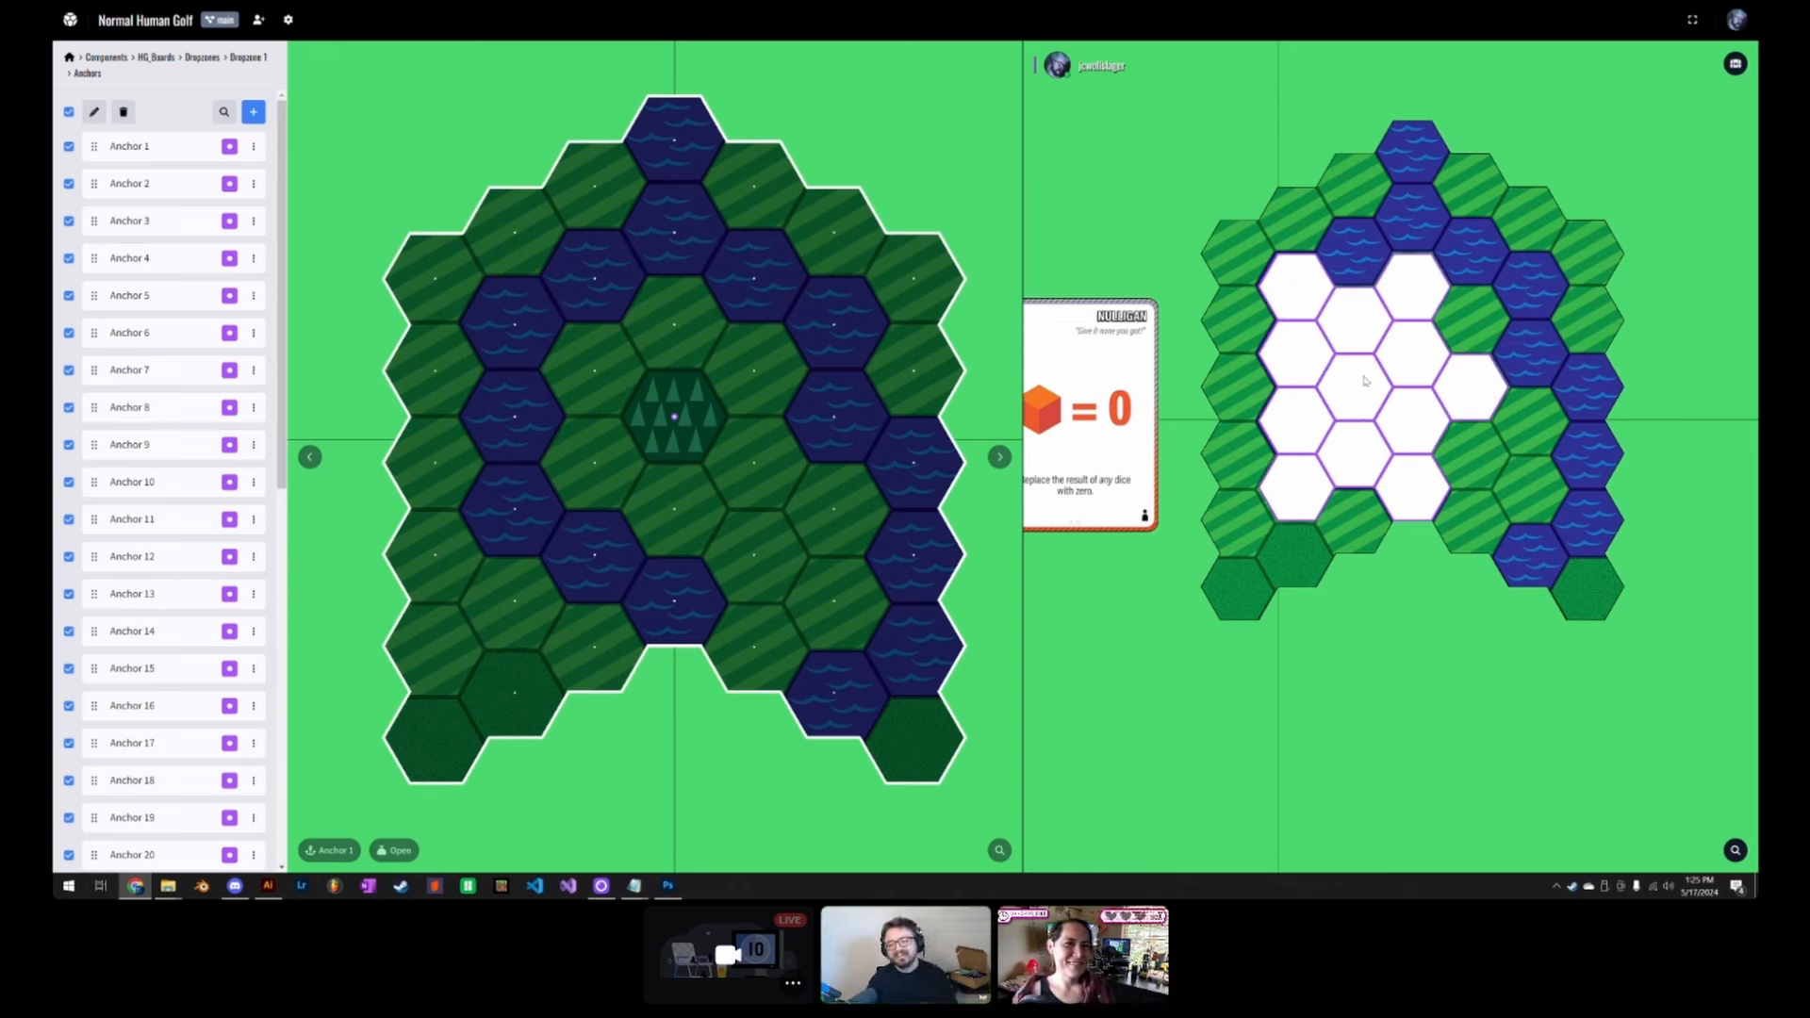
{"action": "left_click_drag", "start_coordinate": [1366, 426], "coordinate": [1441, 729]}
Step: Reopen the bulk editor for all Dropzone 1 anchors, review their data, and close it without changes
{"action": "left_click_drag", "start_coordinate": [1631, 745], "coordinate": [1548, 709]}
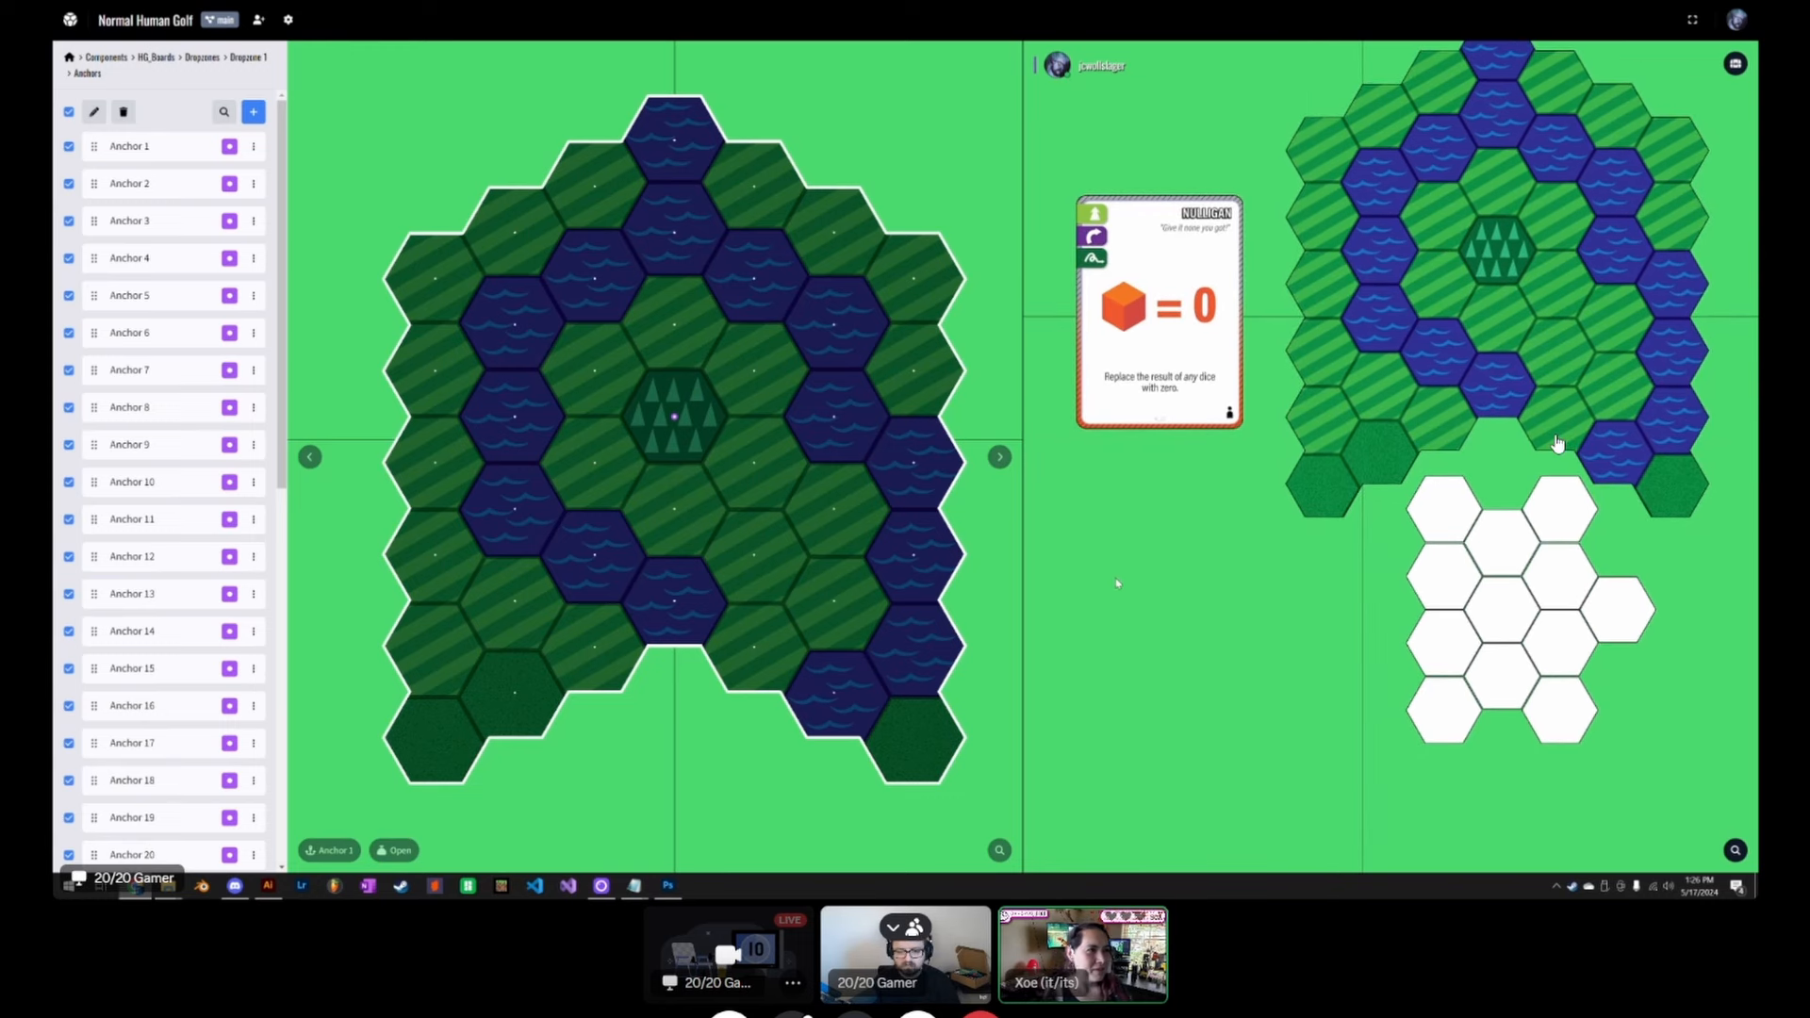
{"action": "left_click_drag", "start_coordinate": [992, 529], "coordinate": [992, 535]}
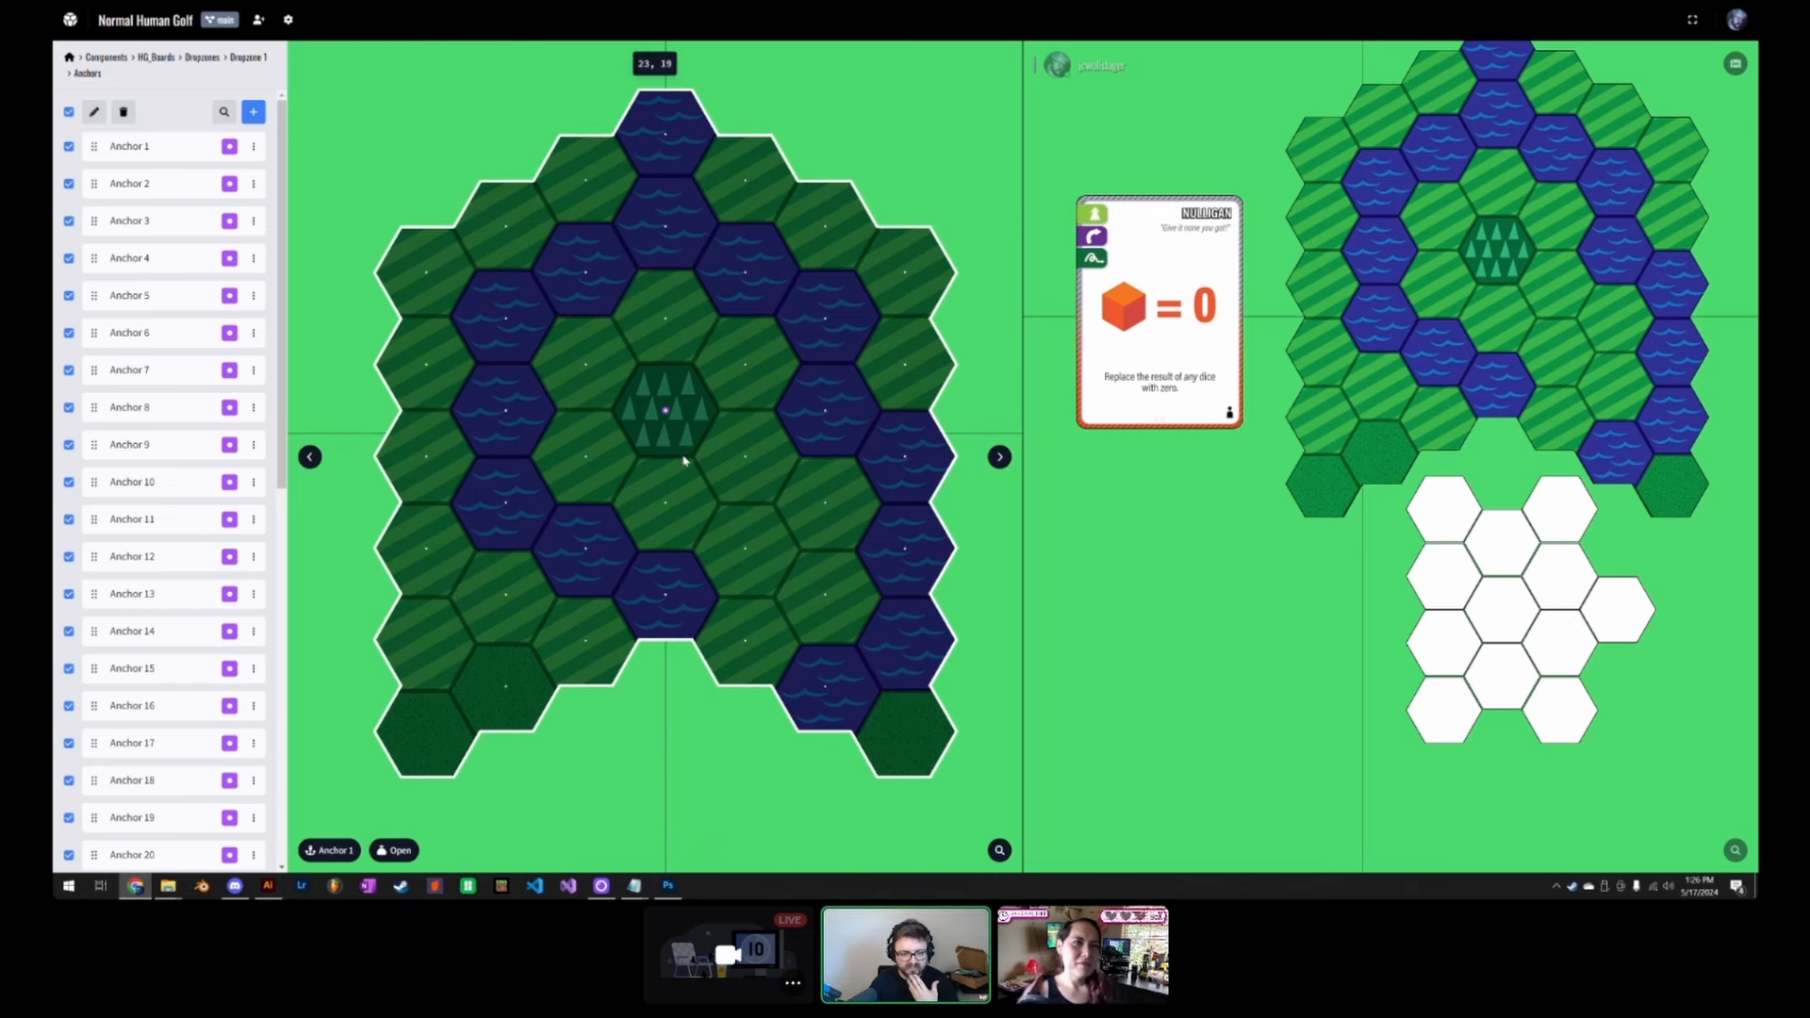
{"action": "left_click_drag", "start_coordinate": [651, 719], "coordinate": [660, 728]}
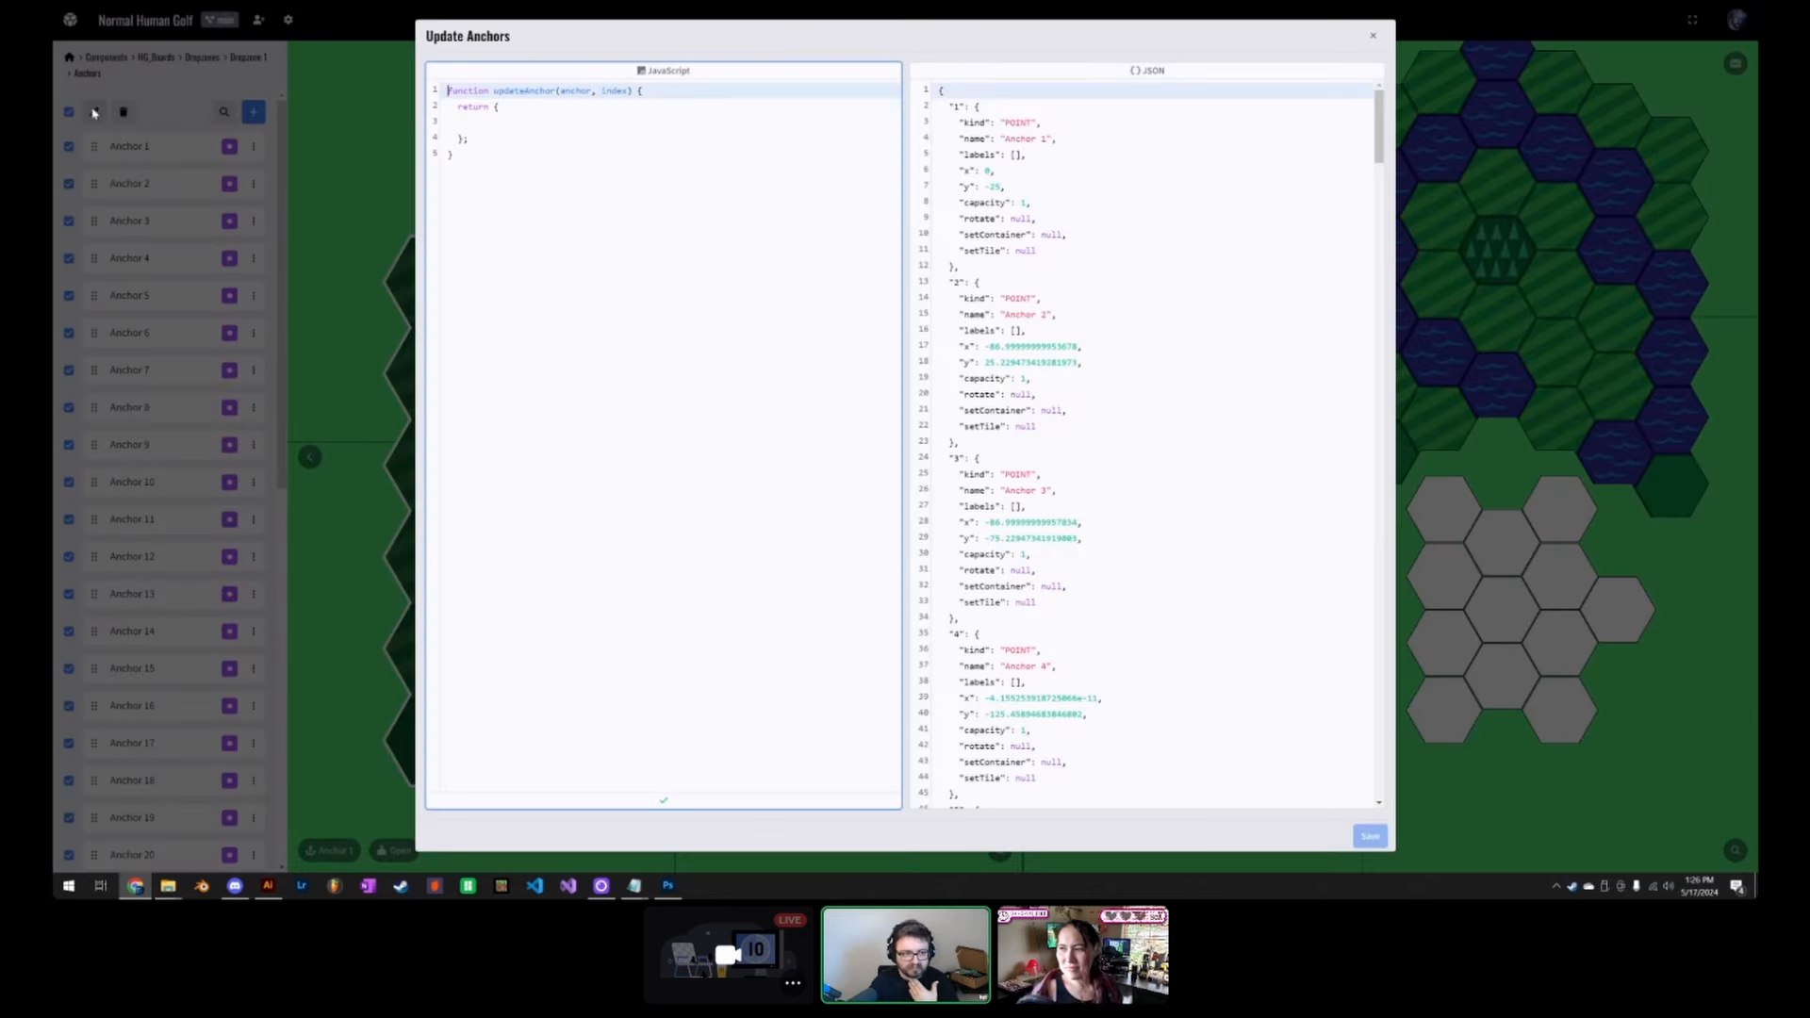
{"action": "left_click", "coordinate": [95, 112]}
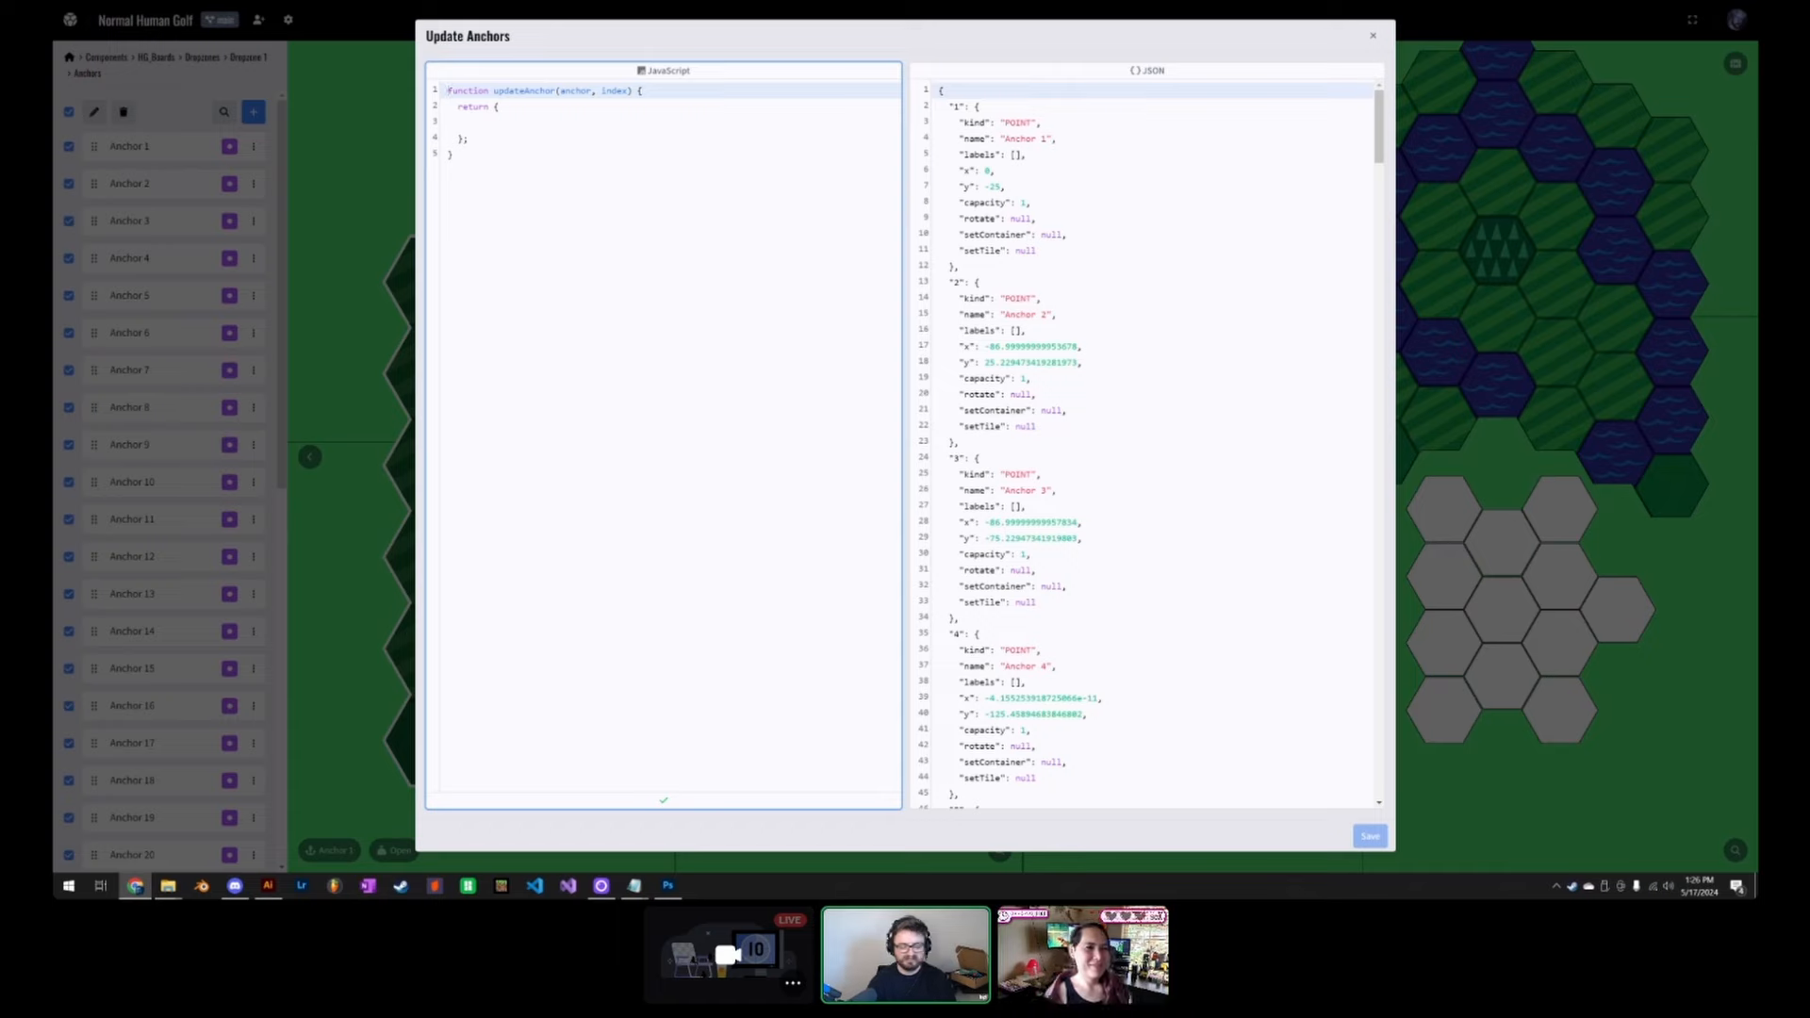
{"action": "left_click", "coordinate": [1374, 38]}
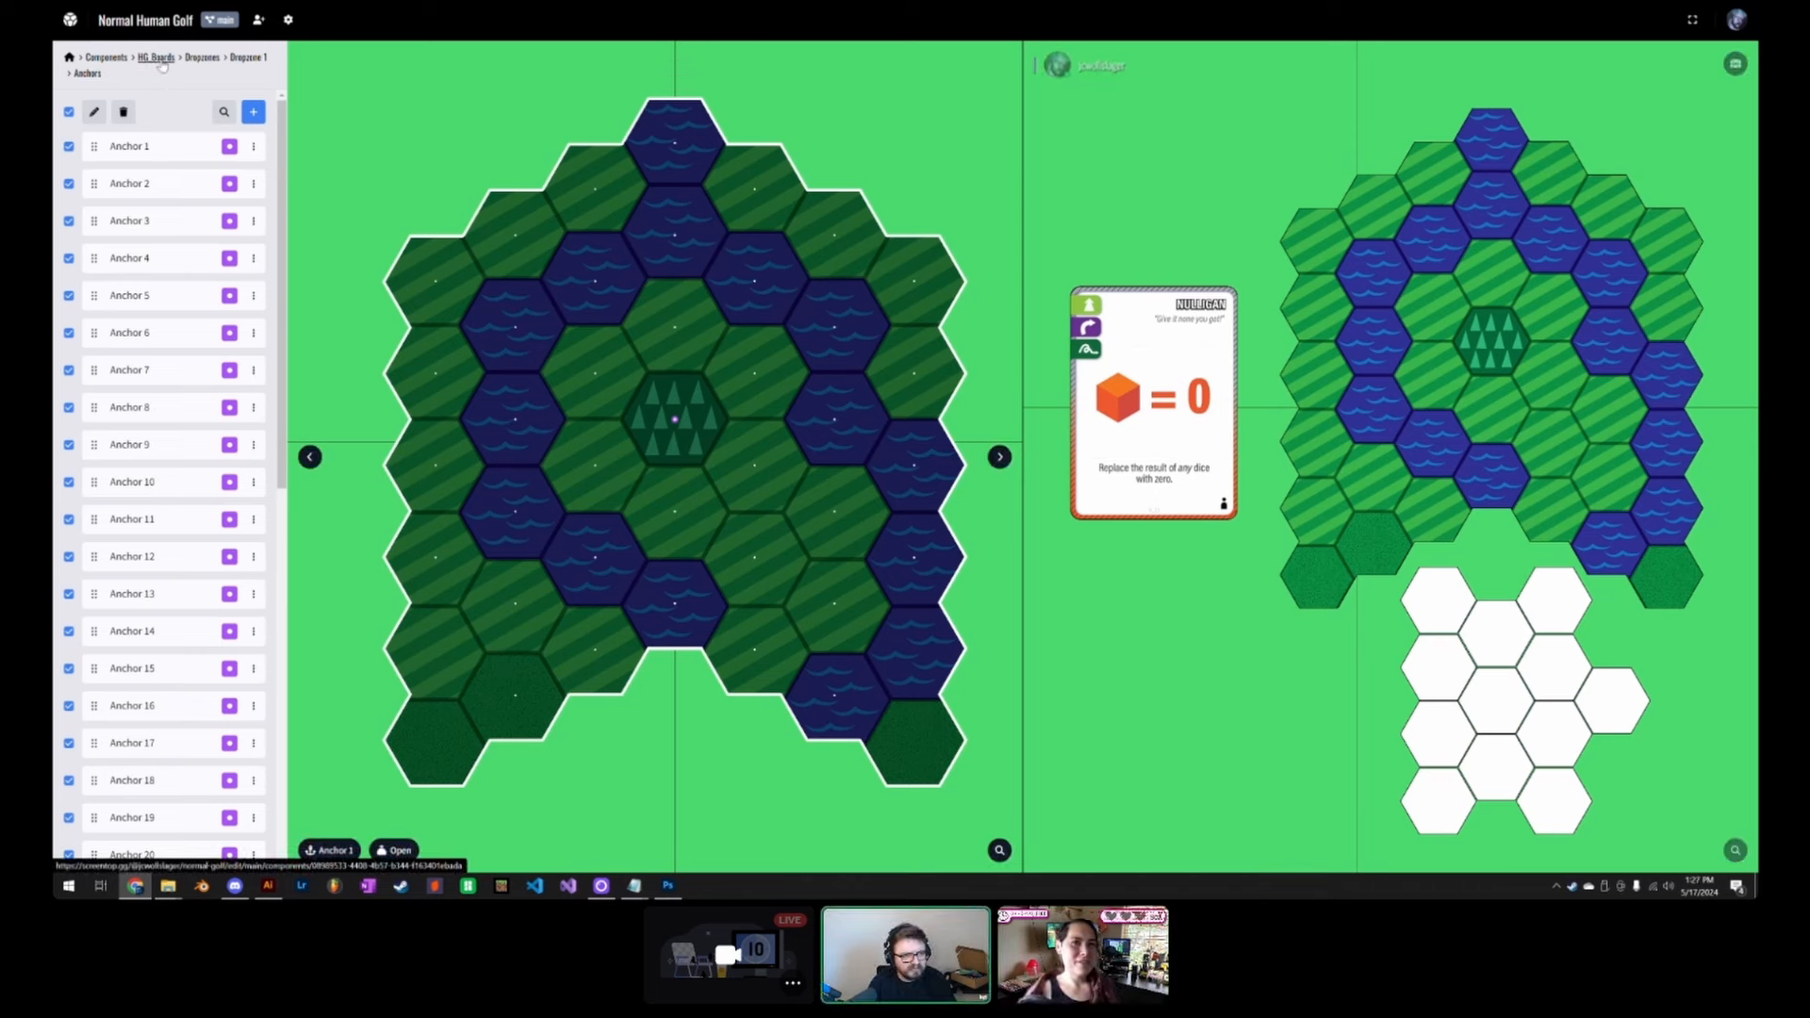
Step: Leave the anchor list for the project overview, check the project's Resize settings, and return to the overview
{"action": "left_click", "coordinate": [245, 57]}
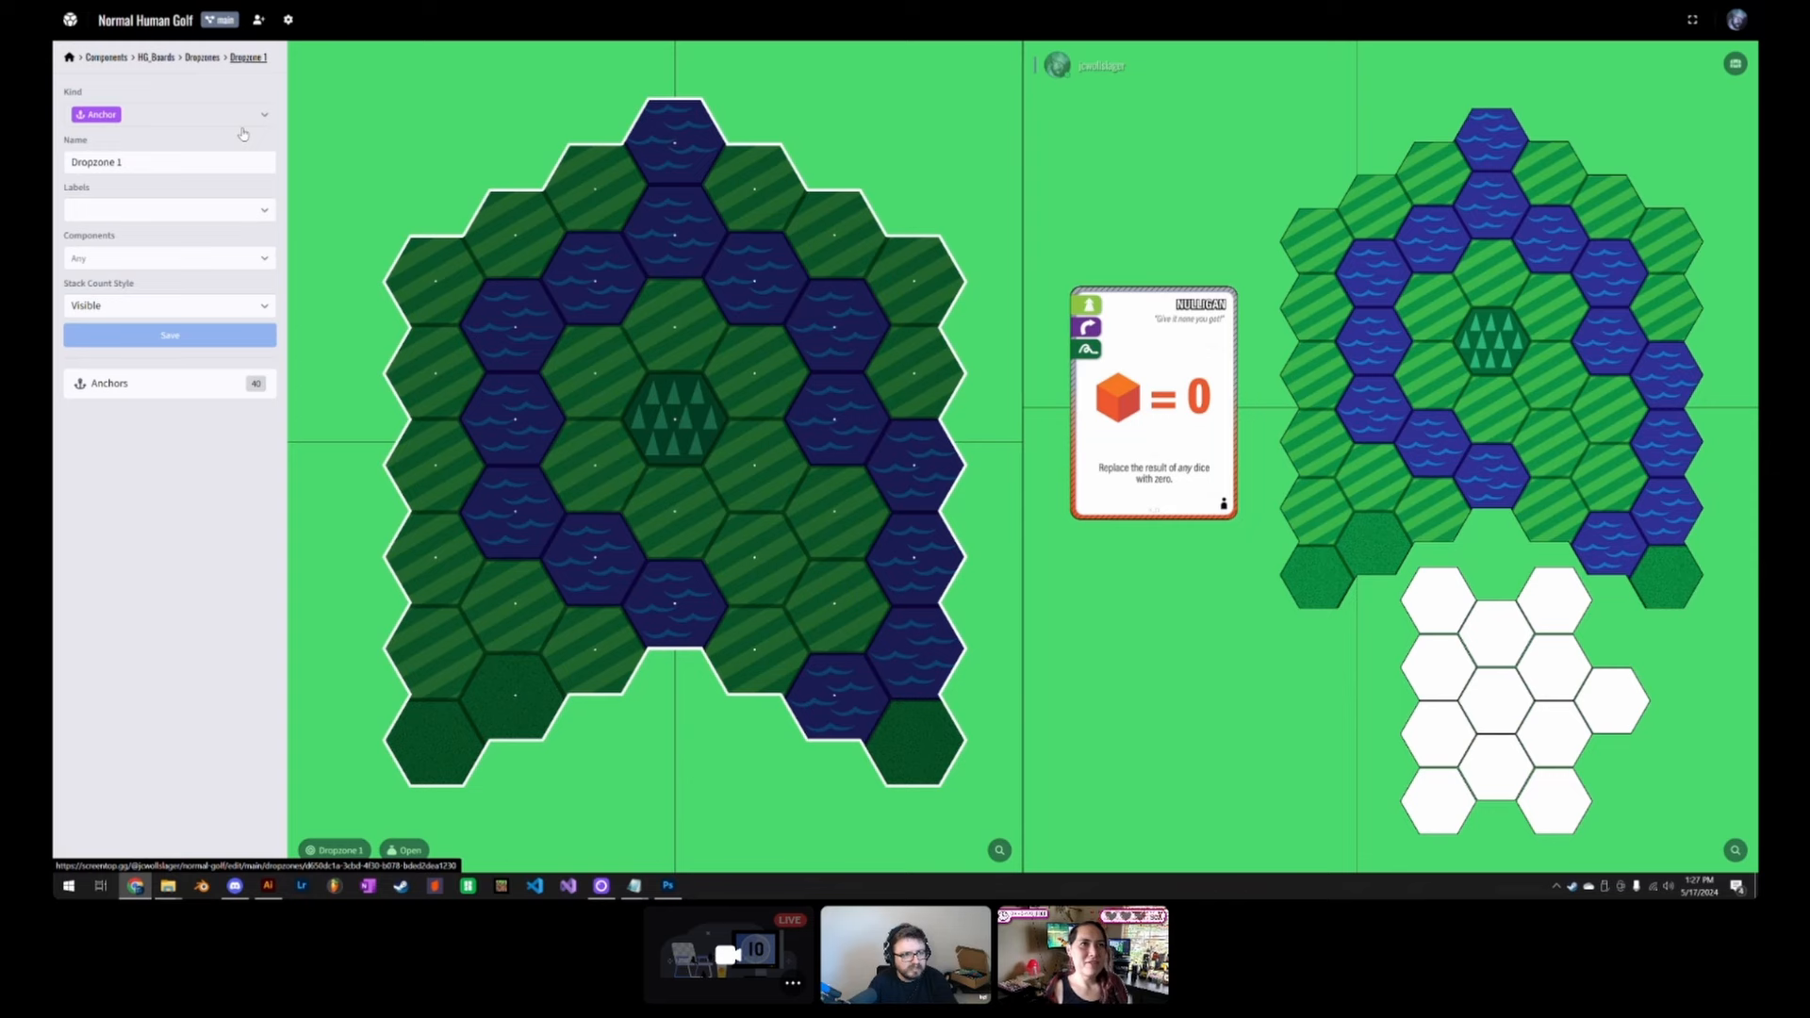
{"action": "left_click", "coordinate": [201, 57]}
{"action": "left_click", "coordinate": [157, 58]}
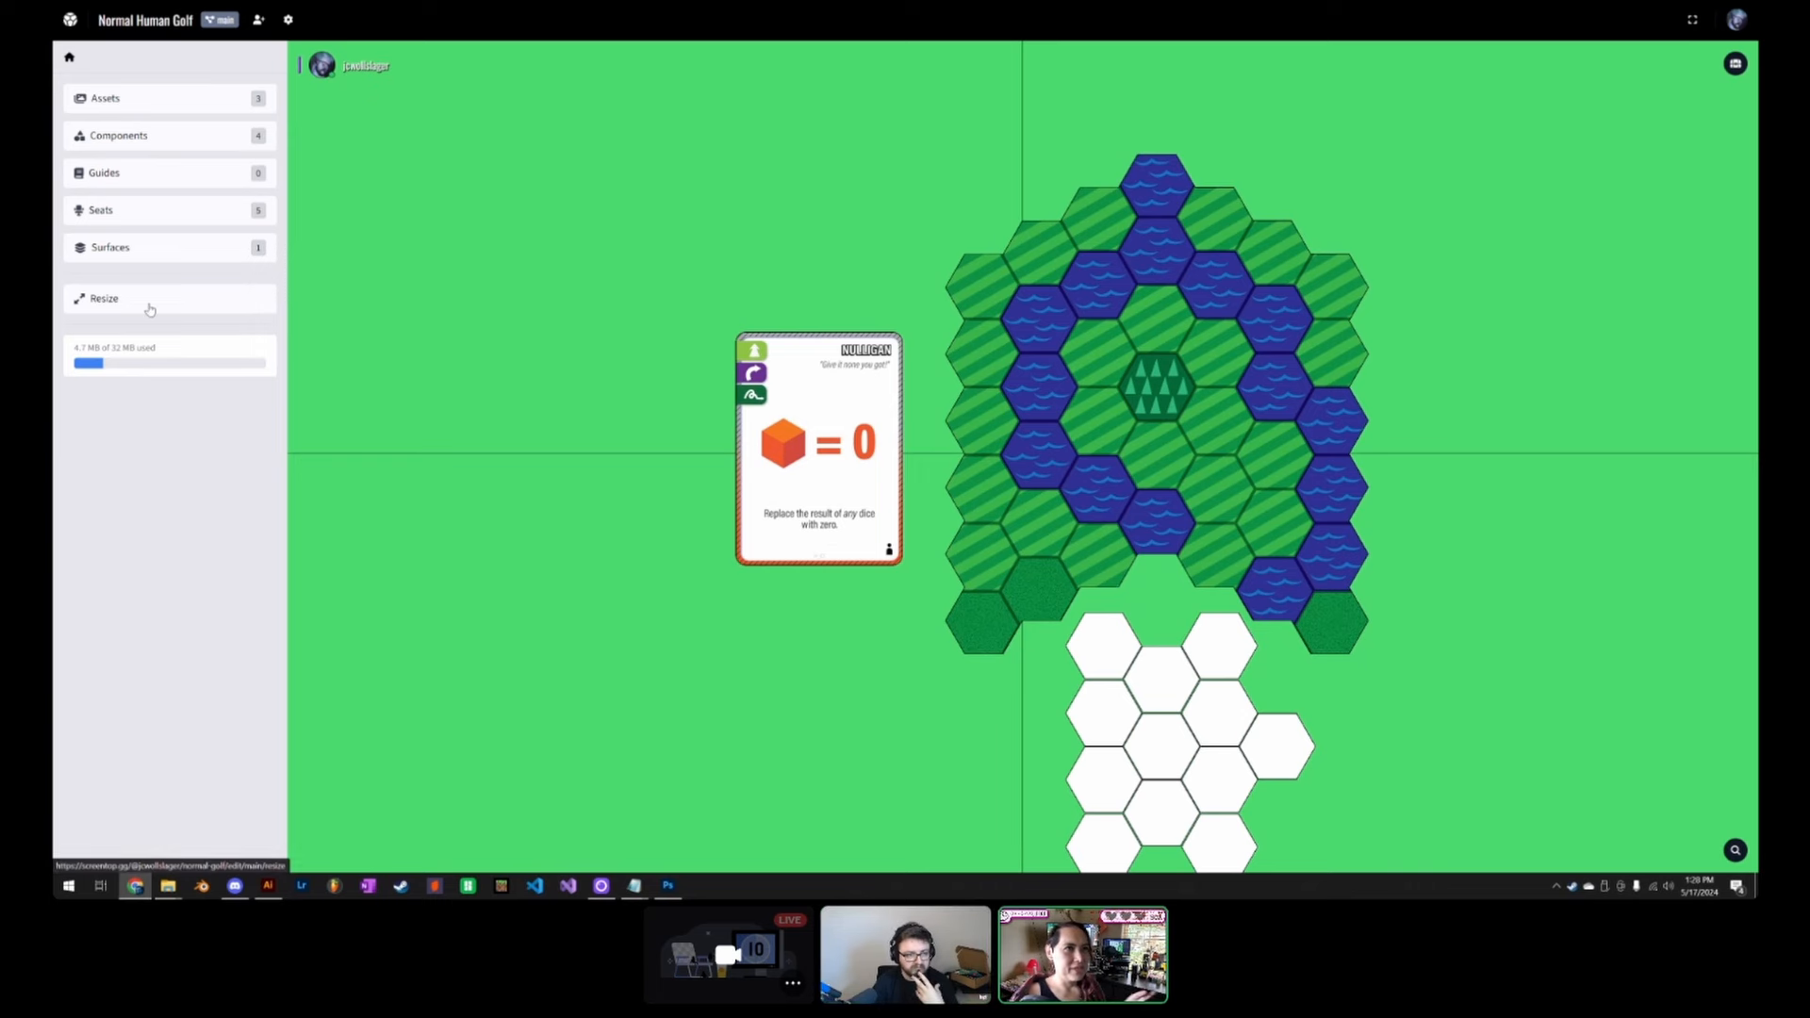
{"action": "left_click", "coordinate": [199, 302]}
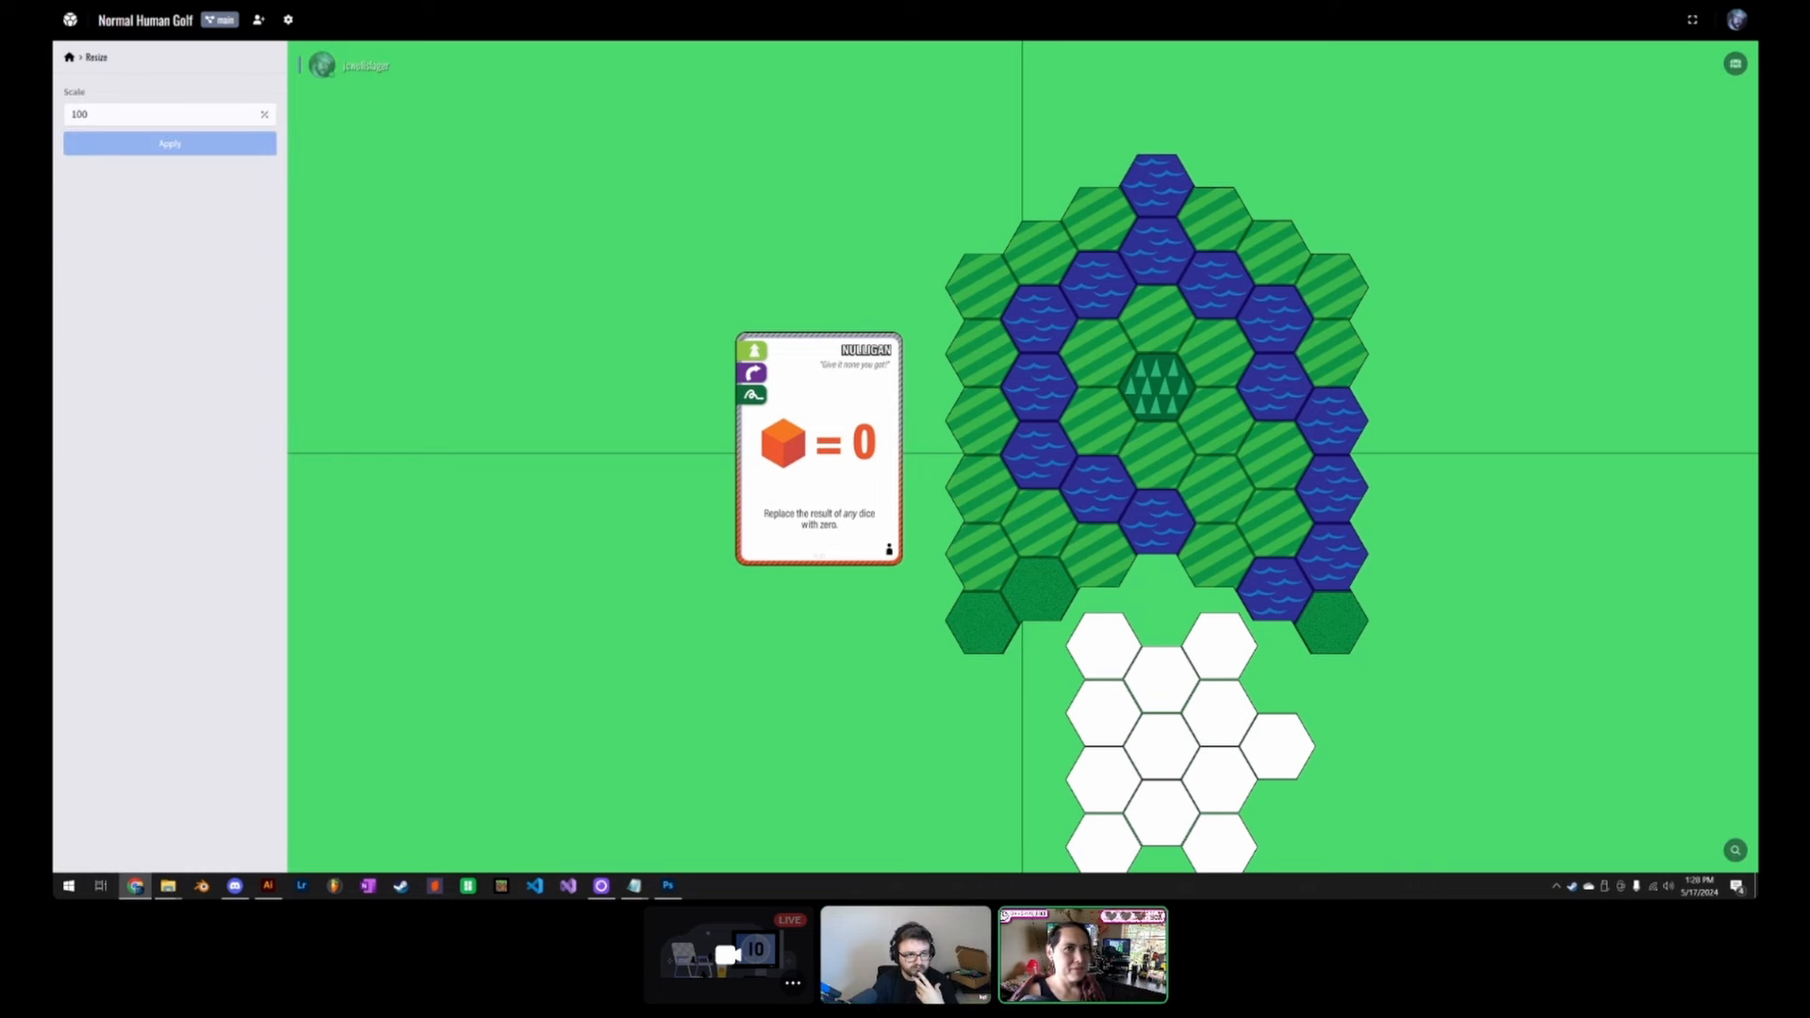
{"action": "left_click", "coordinate": [70, 58]}
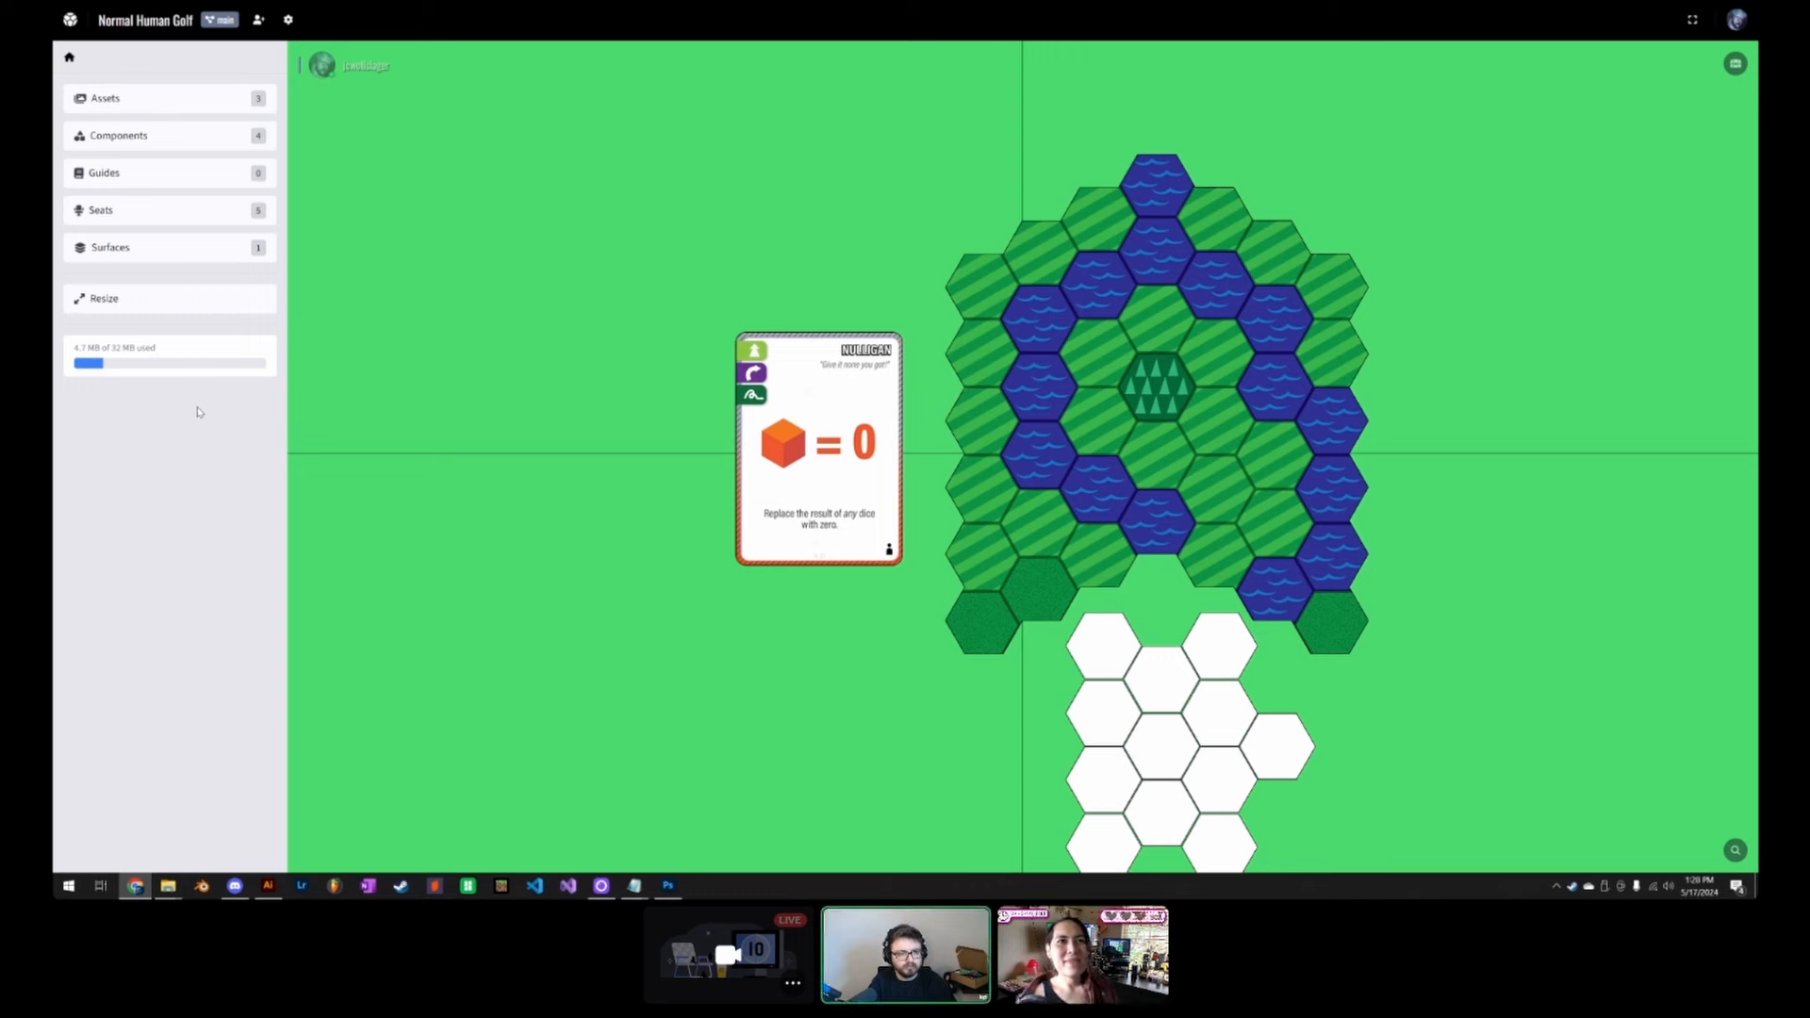
{"action": "scroll", "coordinate": [697, 477], "scroll_direction": "down", "scroll_amount": 2}
{"action": "scroll", "coordinate": [697, 477], "scroll_direction": "right", "scroll_amount": 2}
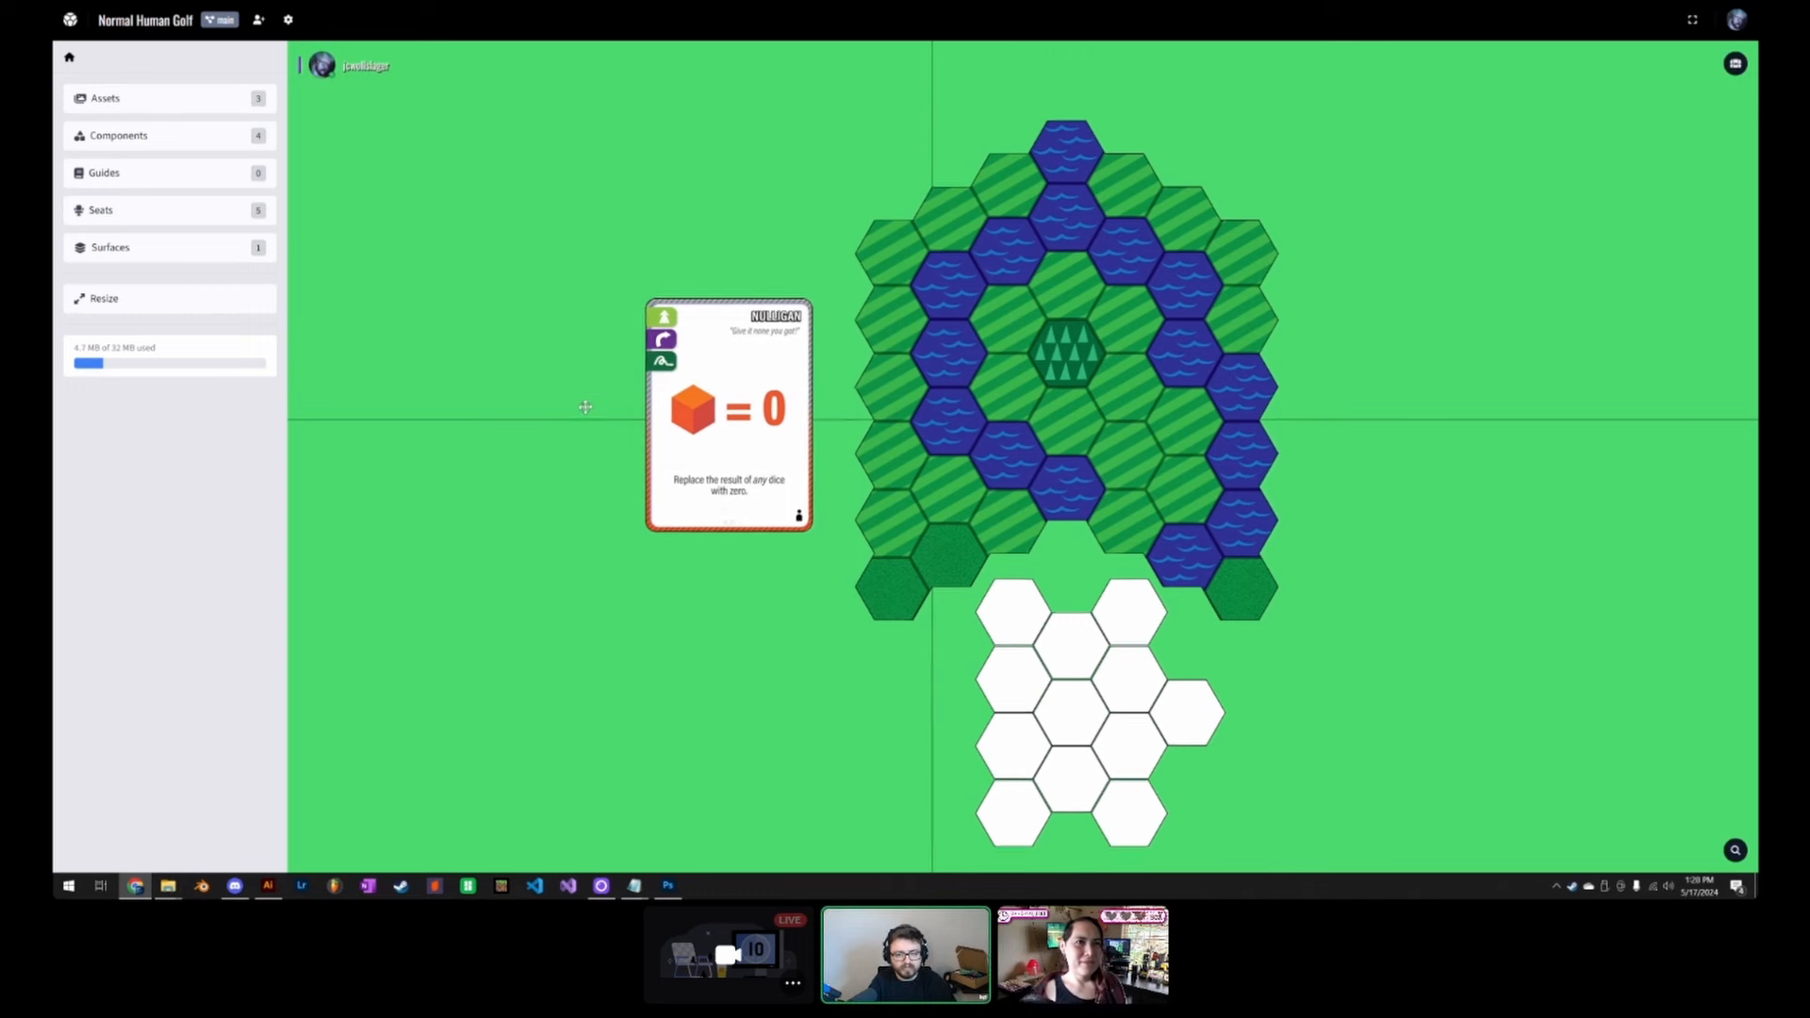
{"action": "left_click_drag", "start_coordinate": [515, 307], "coordinate": [509, 318]}
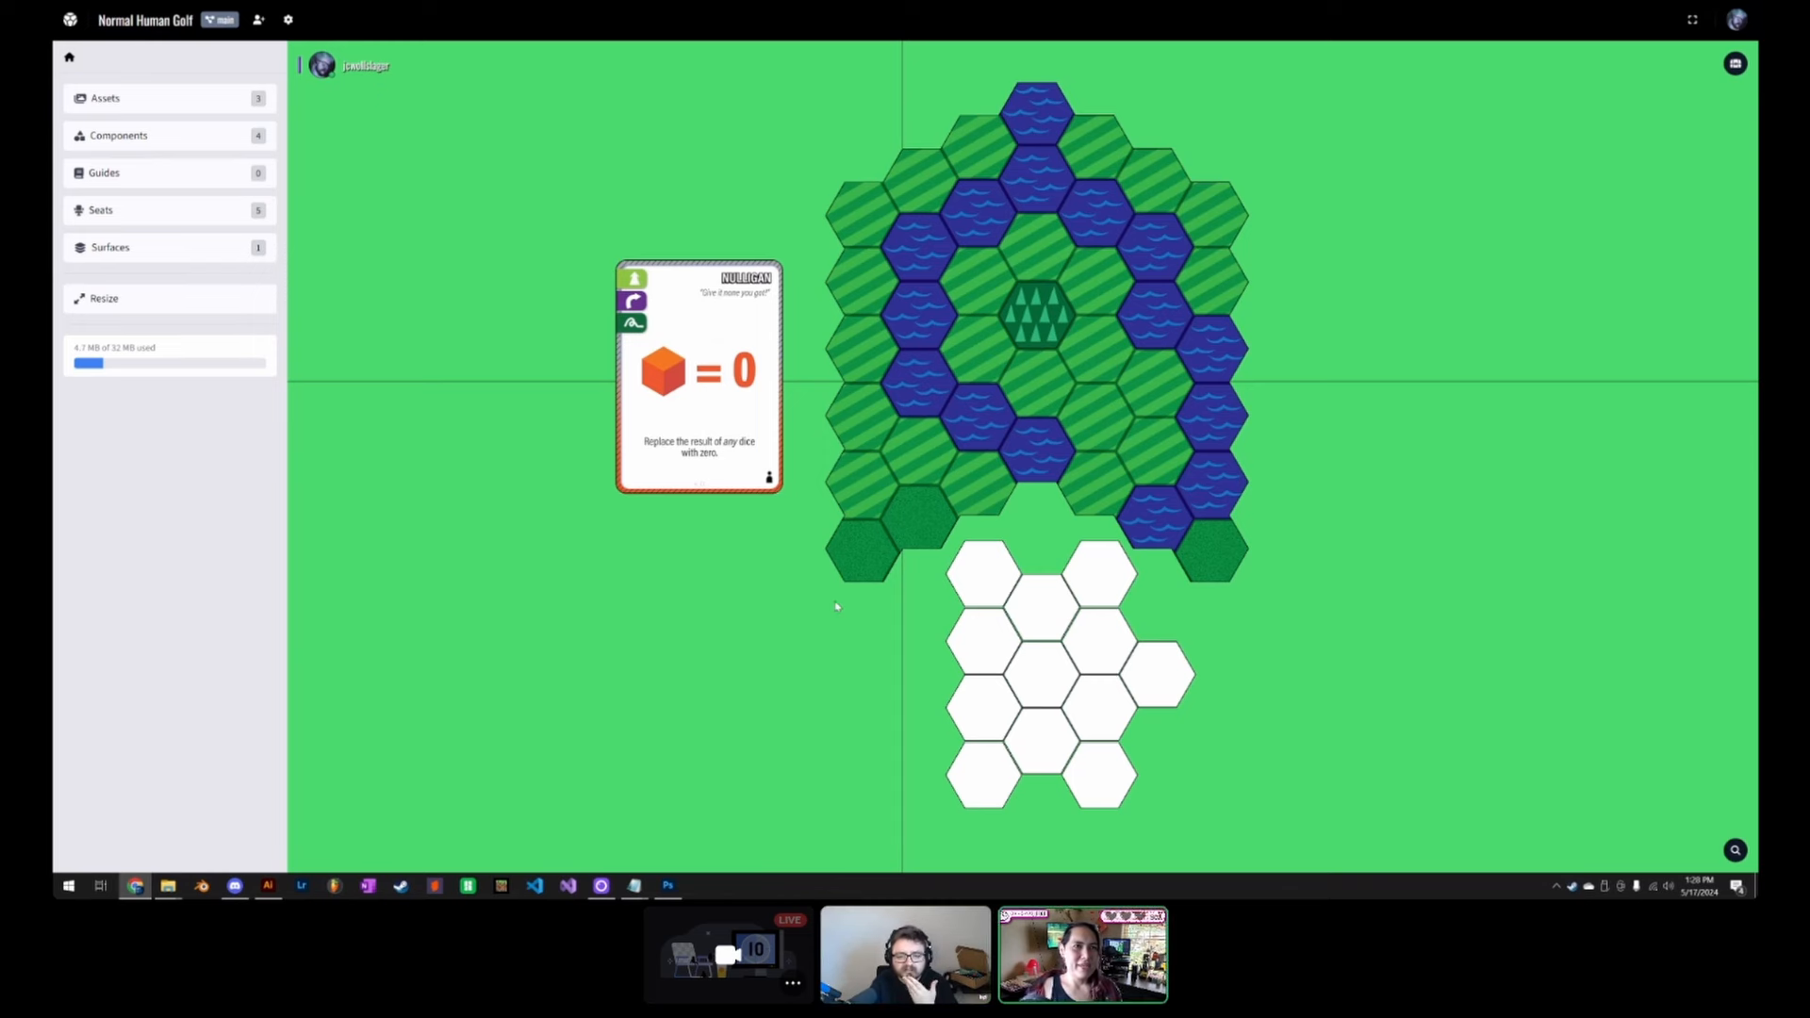
{"action": "left_click_drag", "start_coordinate": [740, 575], "coordinate": [743, 577]}
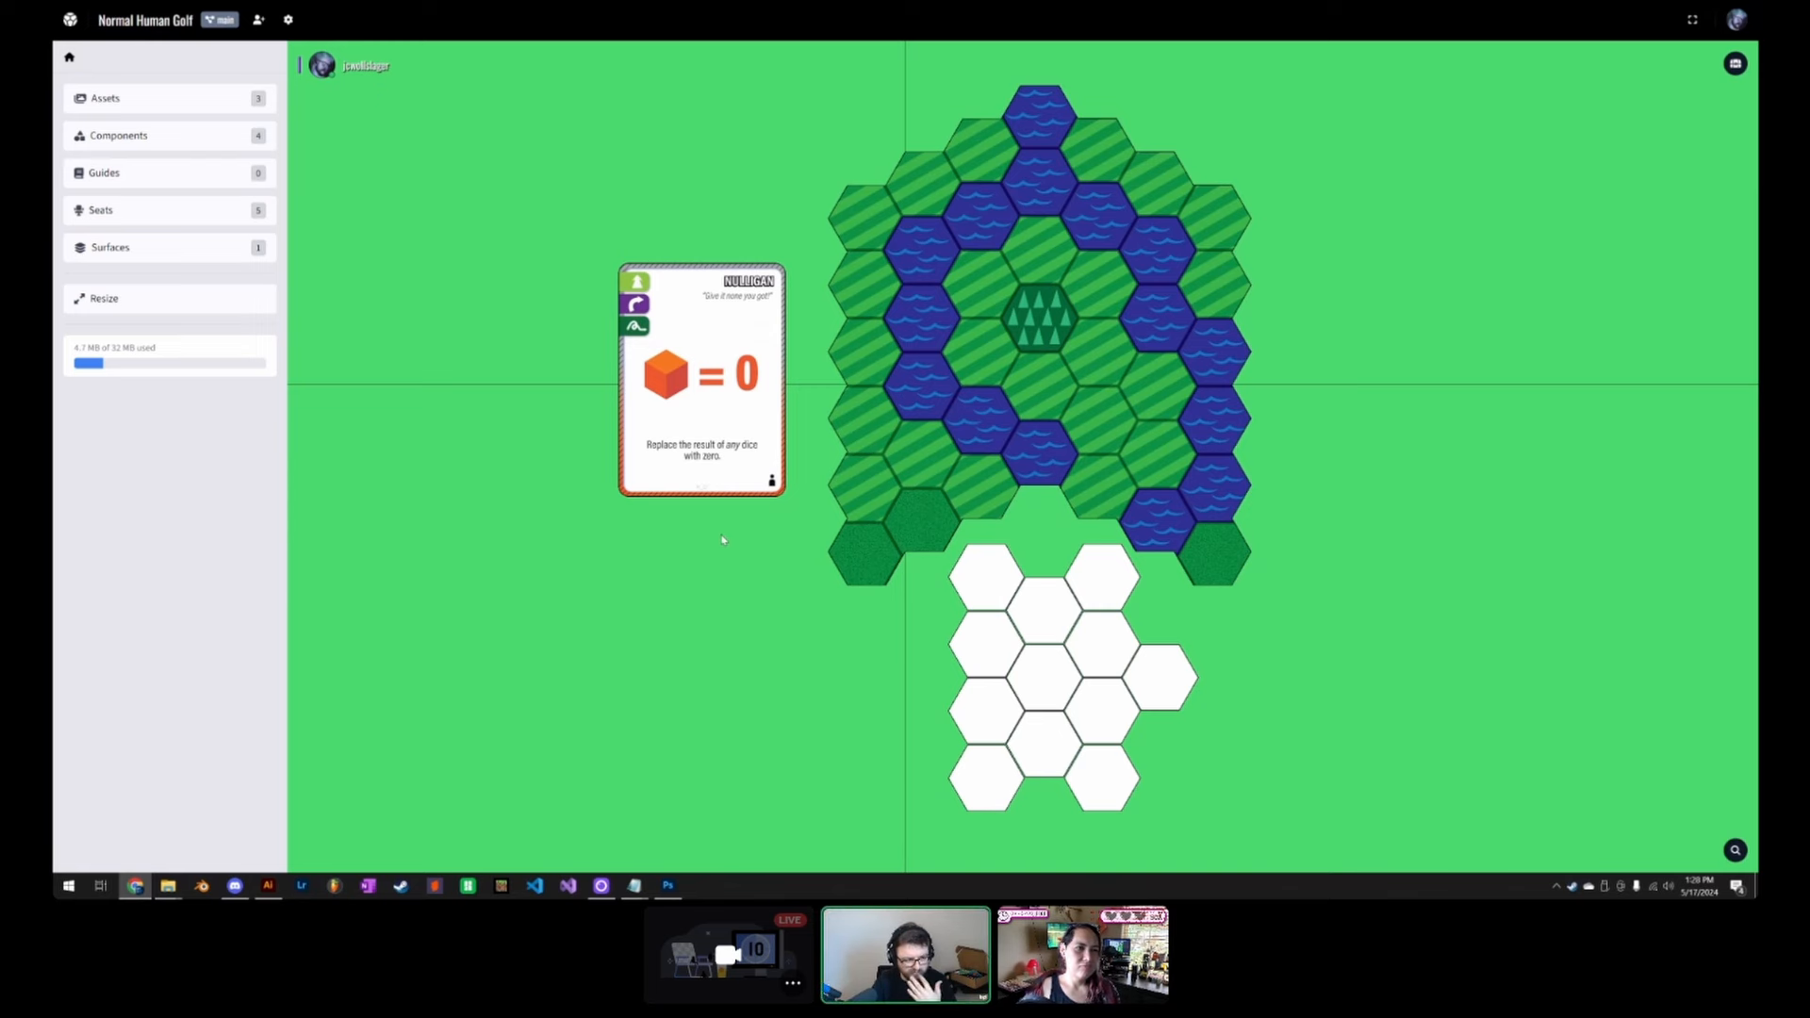
{"action": "left_click_drag", "start_coordinate": [781, 590], "coordinate": [768, 591]}
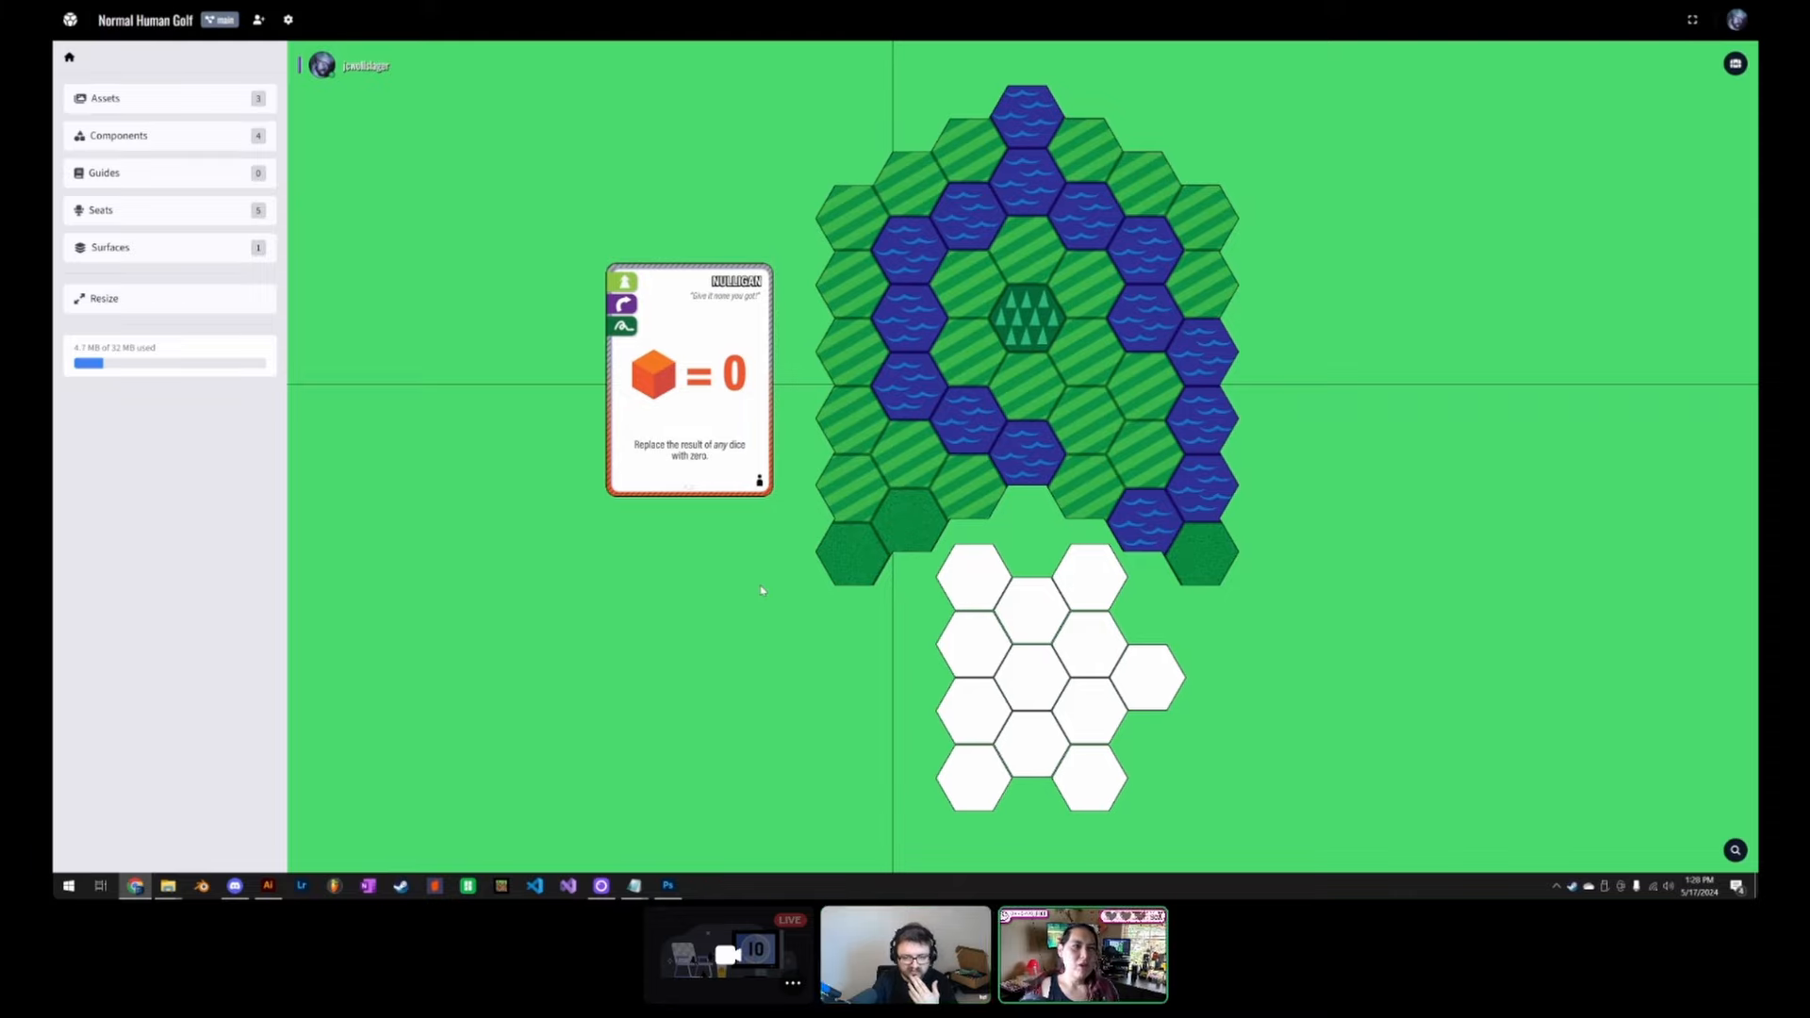
{"action": "left_click", "coordinate": [177, 251]}
{"action": "left_click", "coordinate": [69, 60]}
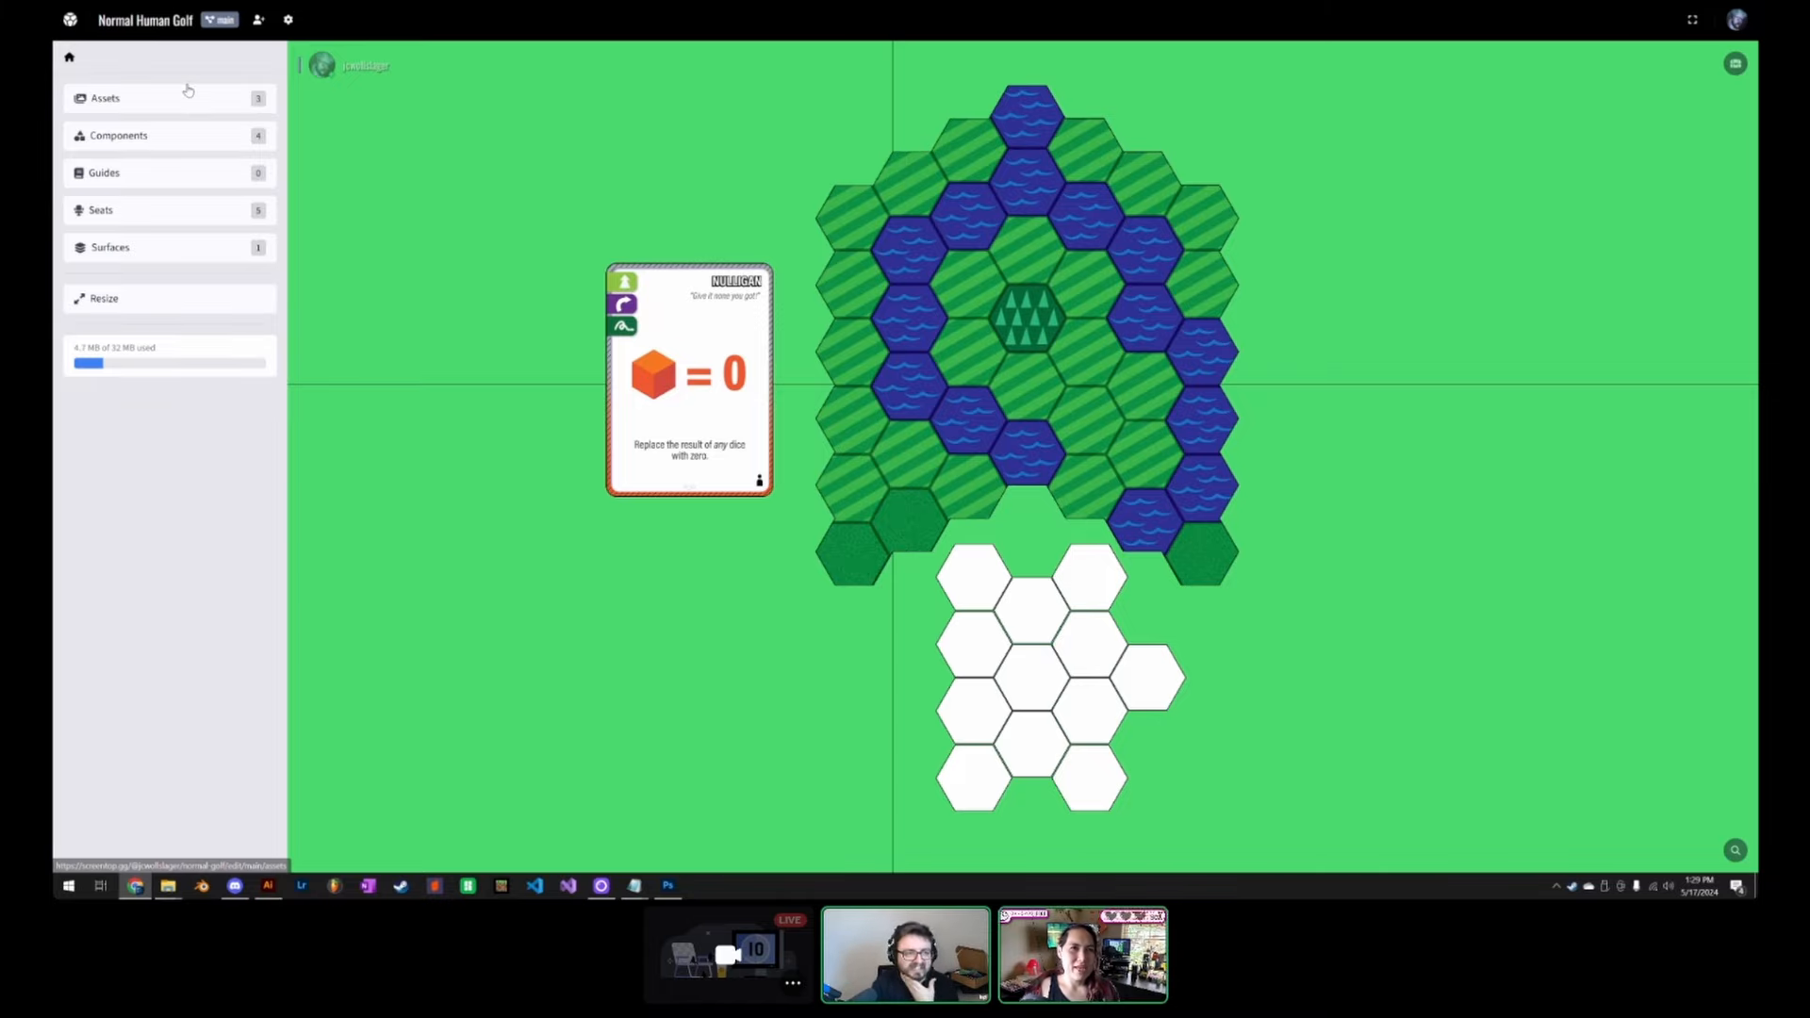
Step: Create a new guide for the project and enter "#Title" as the first line of its document
{"action": "left_click", "coordinate": [201, 176]}
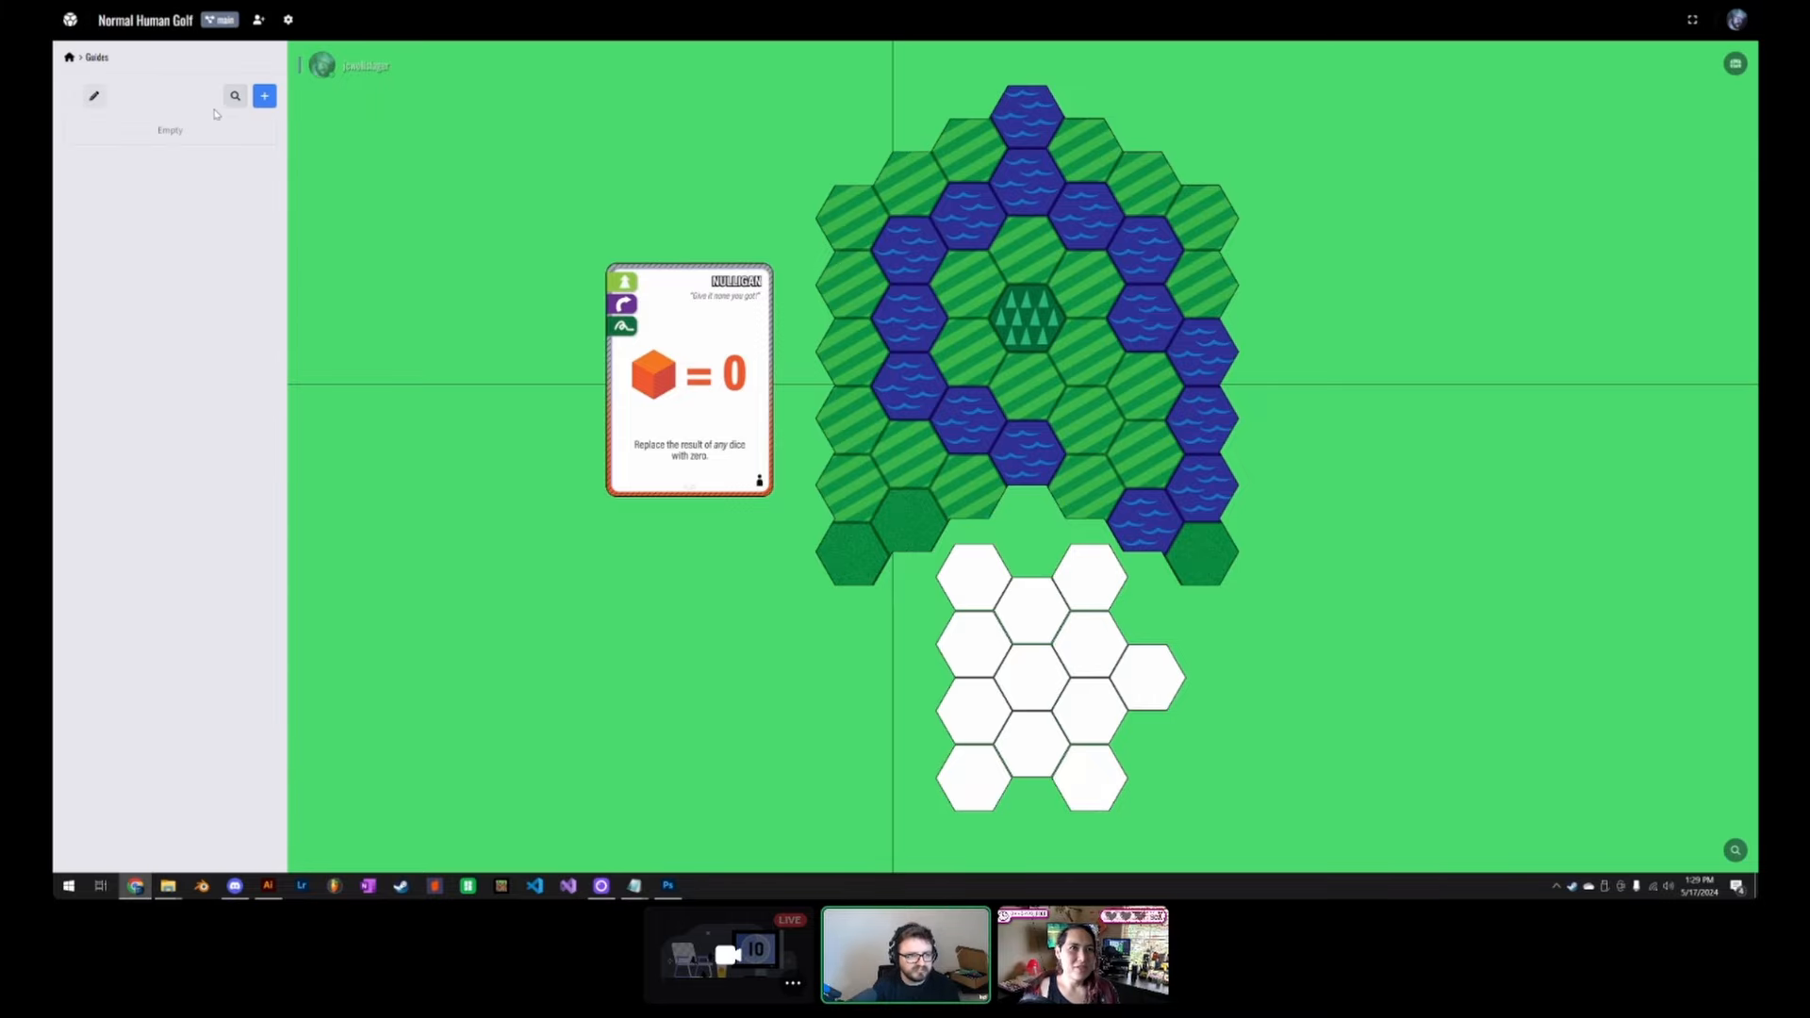
{"action": "left_click", "coordinate": [265, 96]}
{"action": "left_click", "coordinate": [146, 130]}
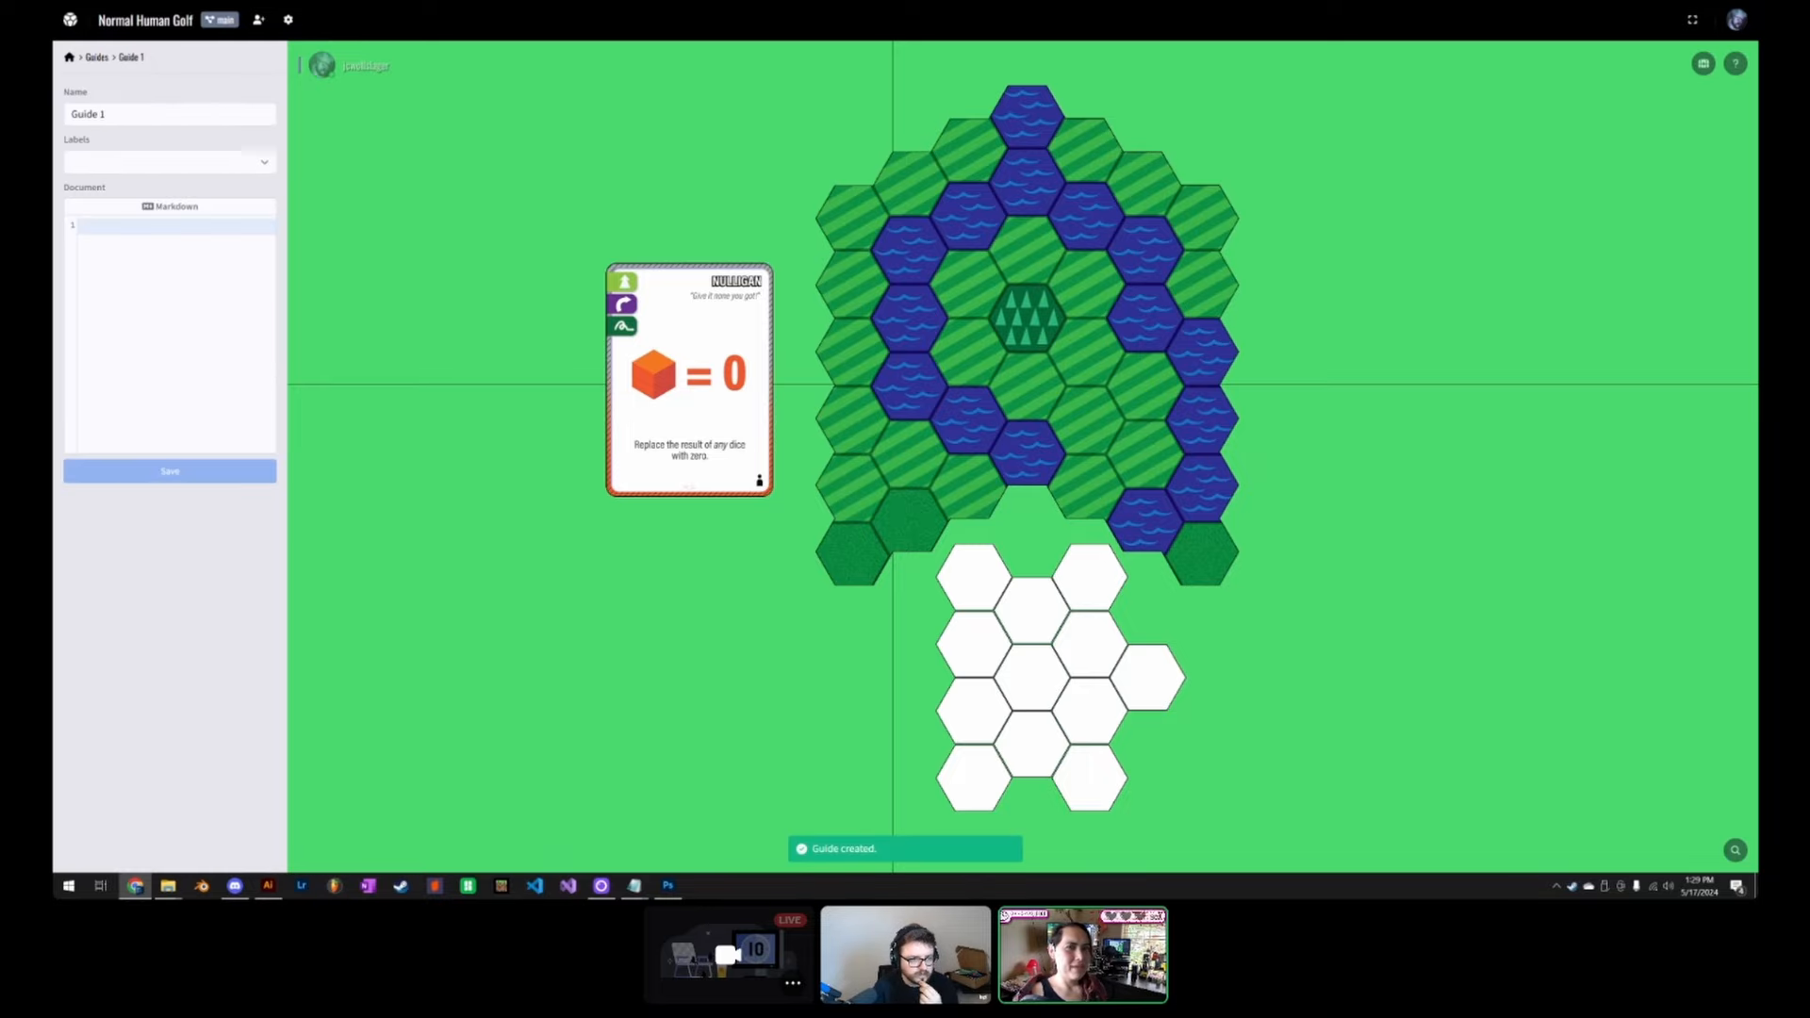
{"action": "left_click", "coordinate": [86, 227]}
{"action": "type", "text": "#TS"}
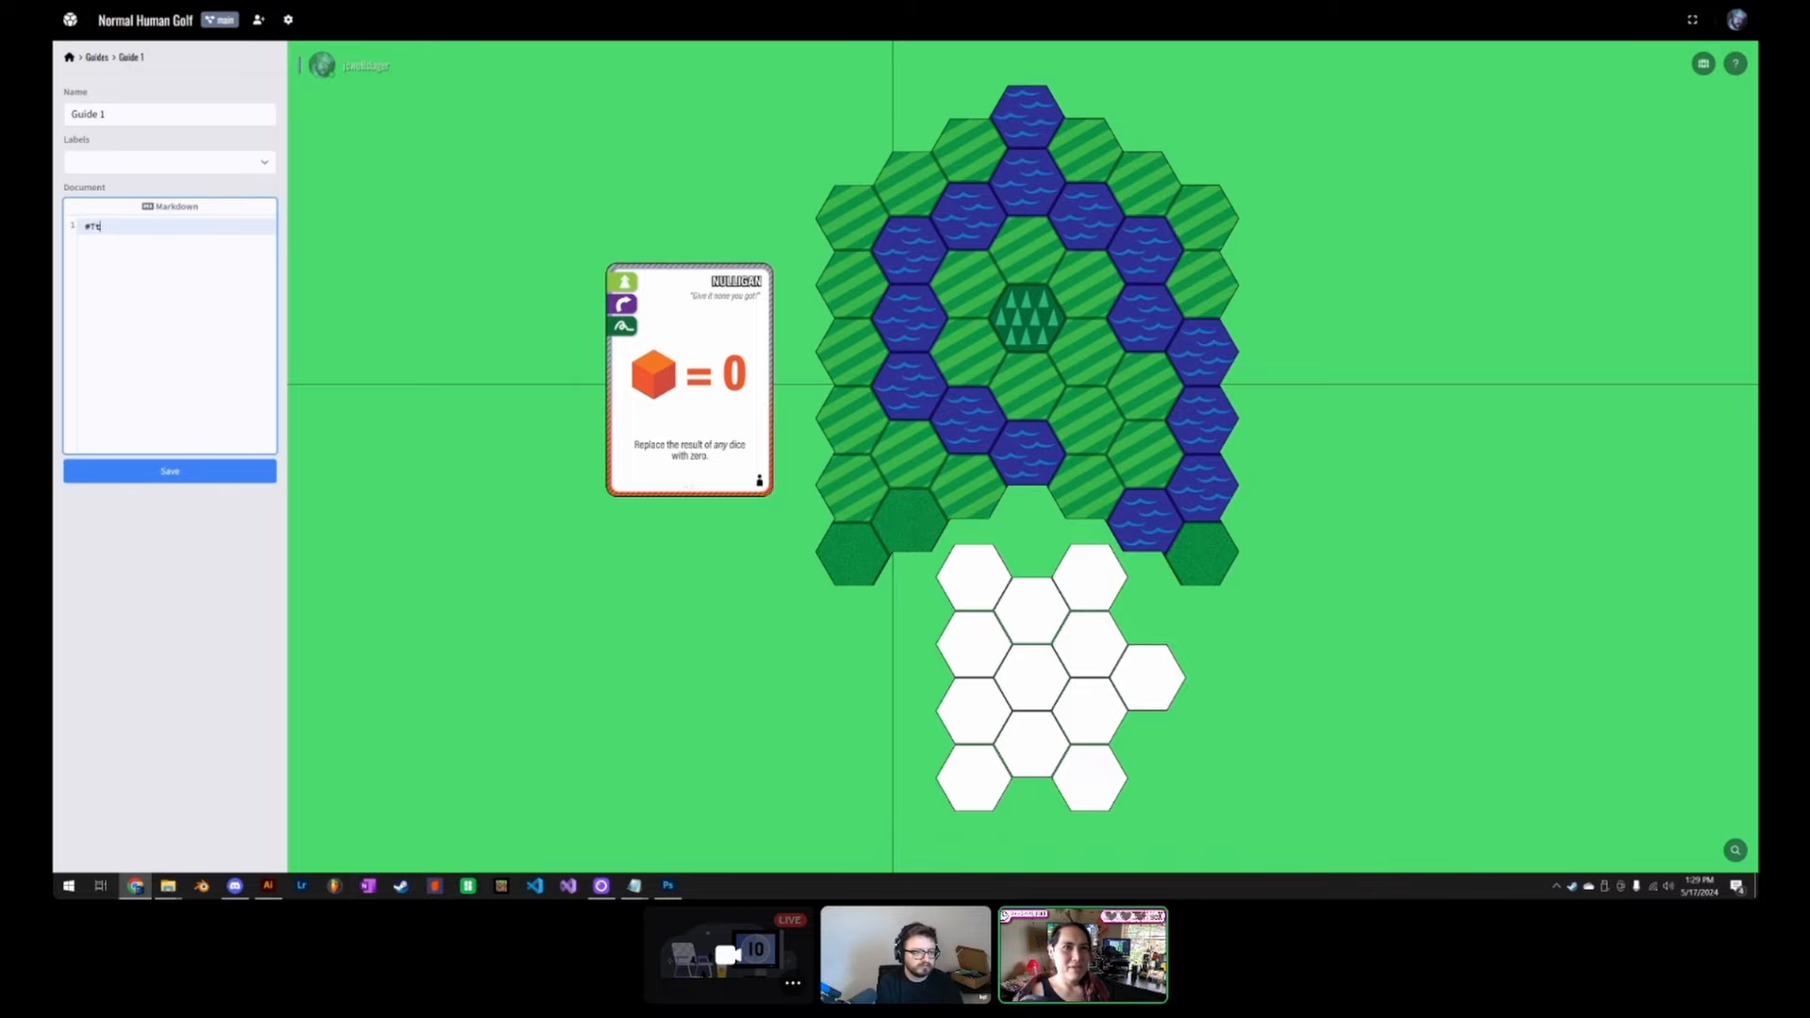
{"action": "type", "text": "tle"}
{"action": "key", "text": "Return"}
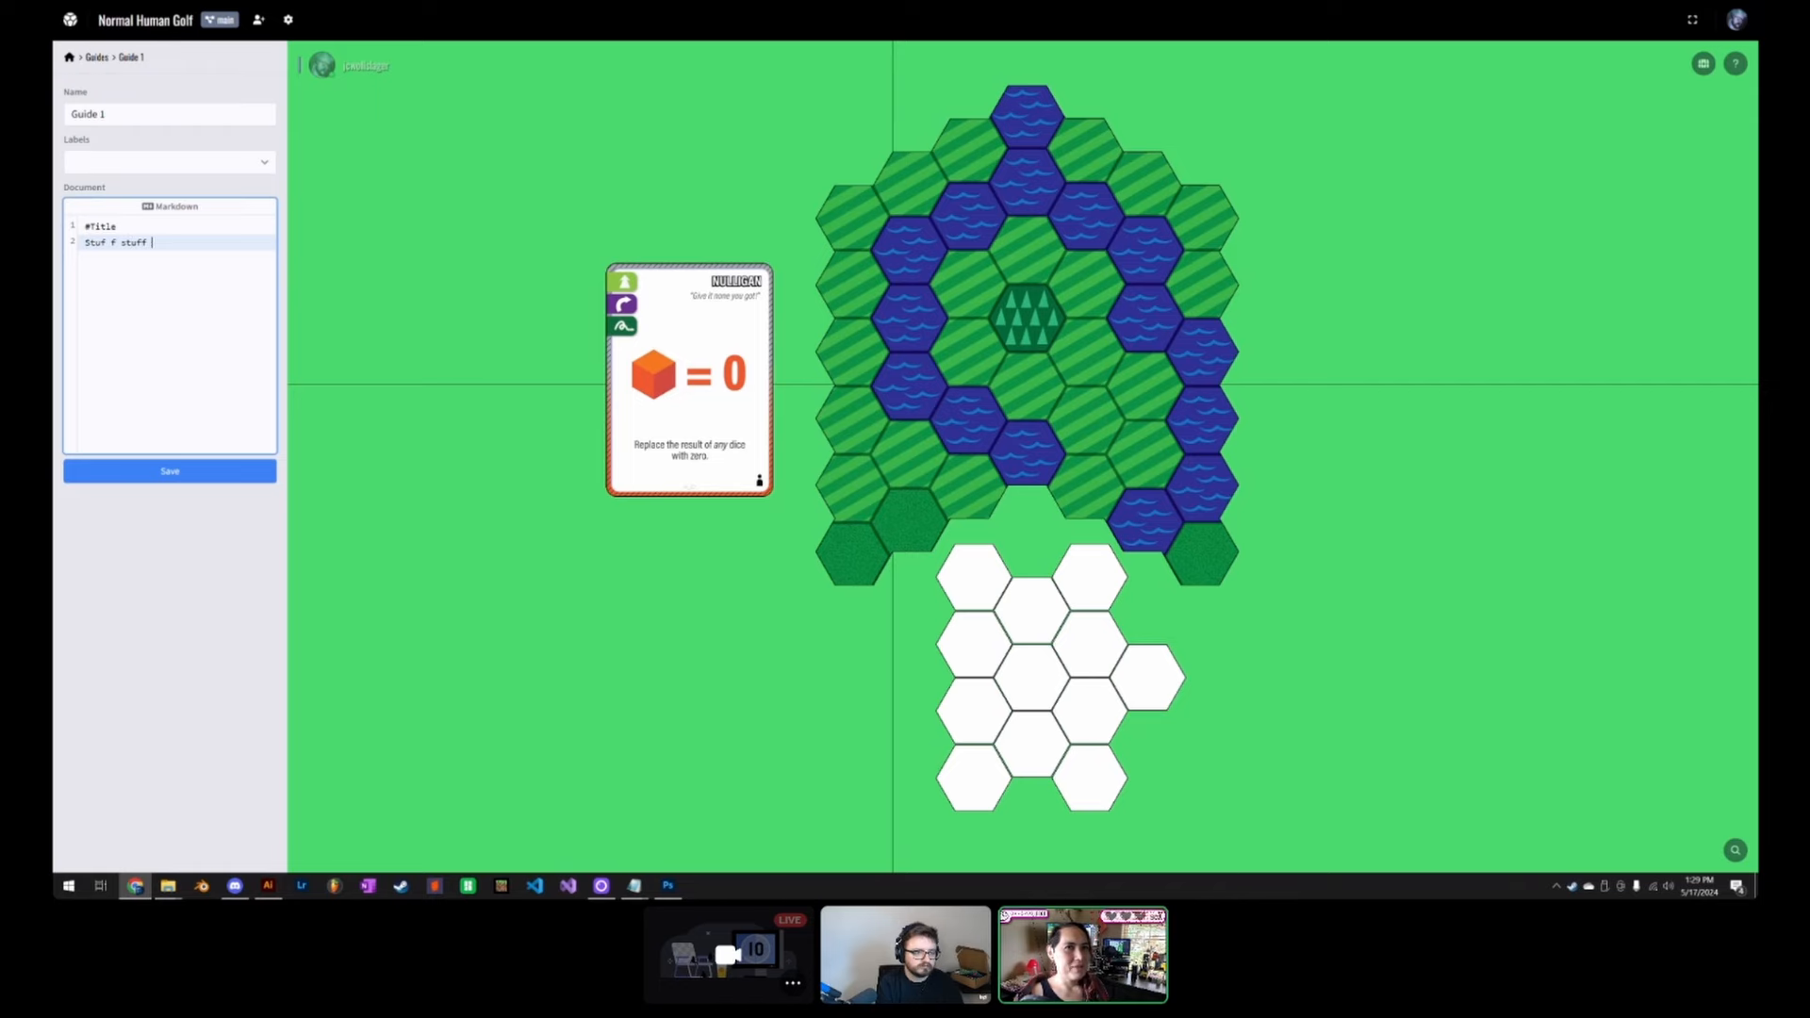
Step: Add the lines "Stuff stuff stuff" and "rules and stuff" below the title and save the guide
{"action": "key", "text": "Return"}
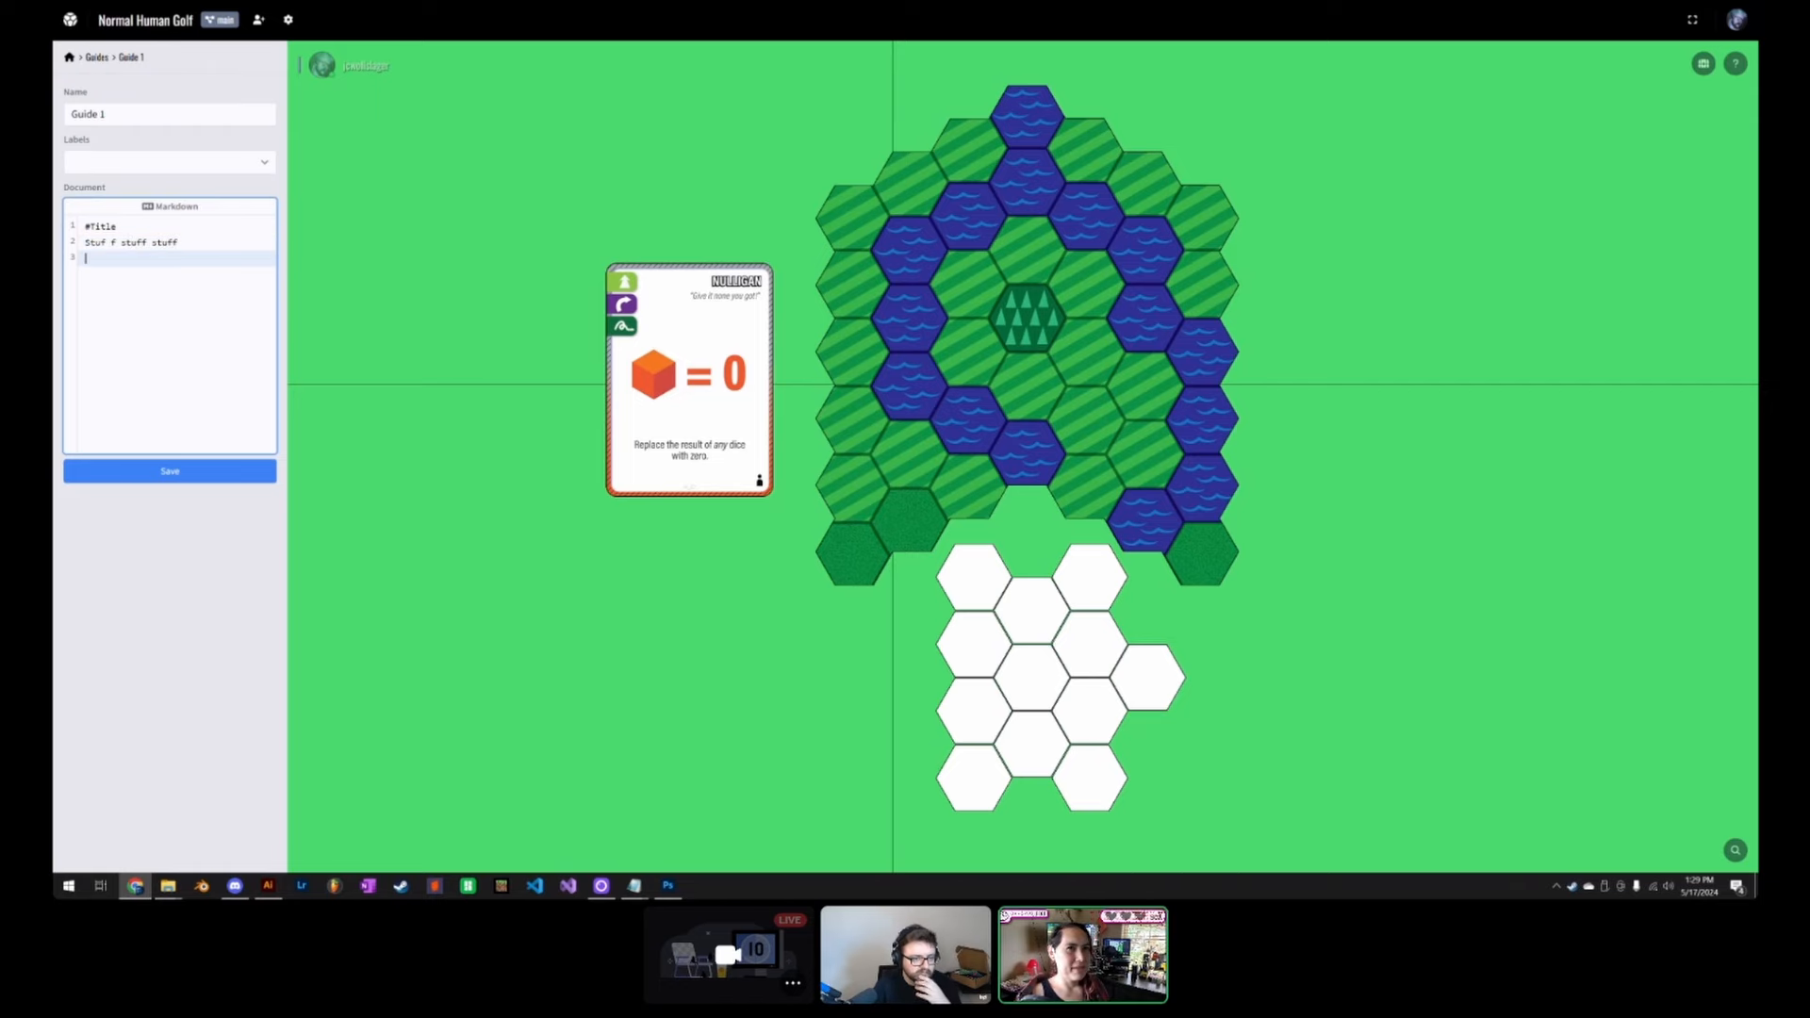
{"action": "left_click", "coordinate": [112, 243]}
{"action": "key", "text": "BackSpace"}
{"action": "key", "text": "Down"}
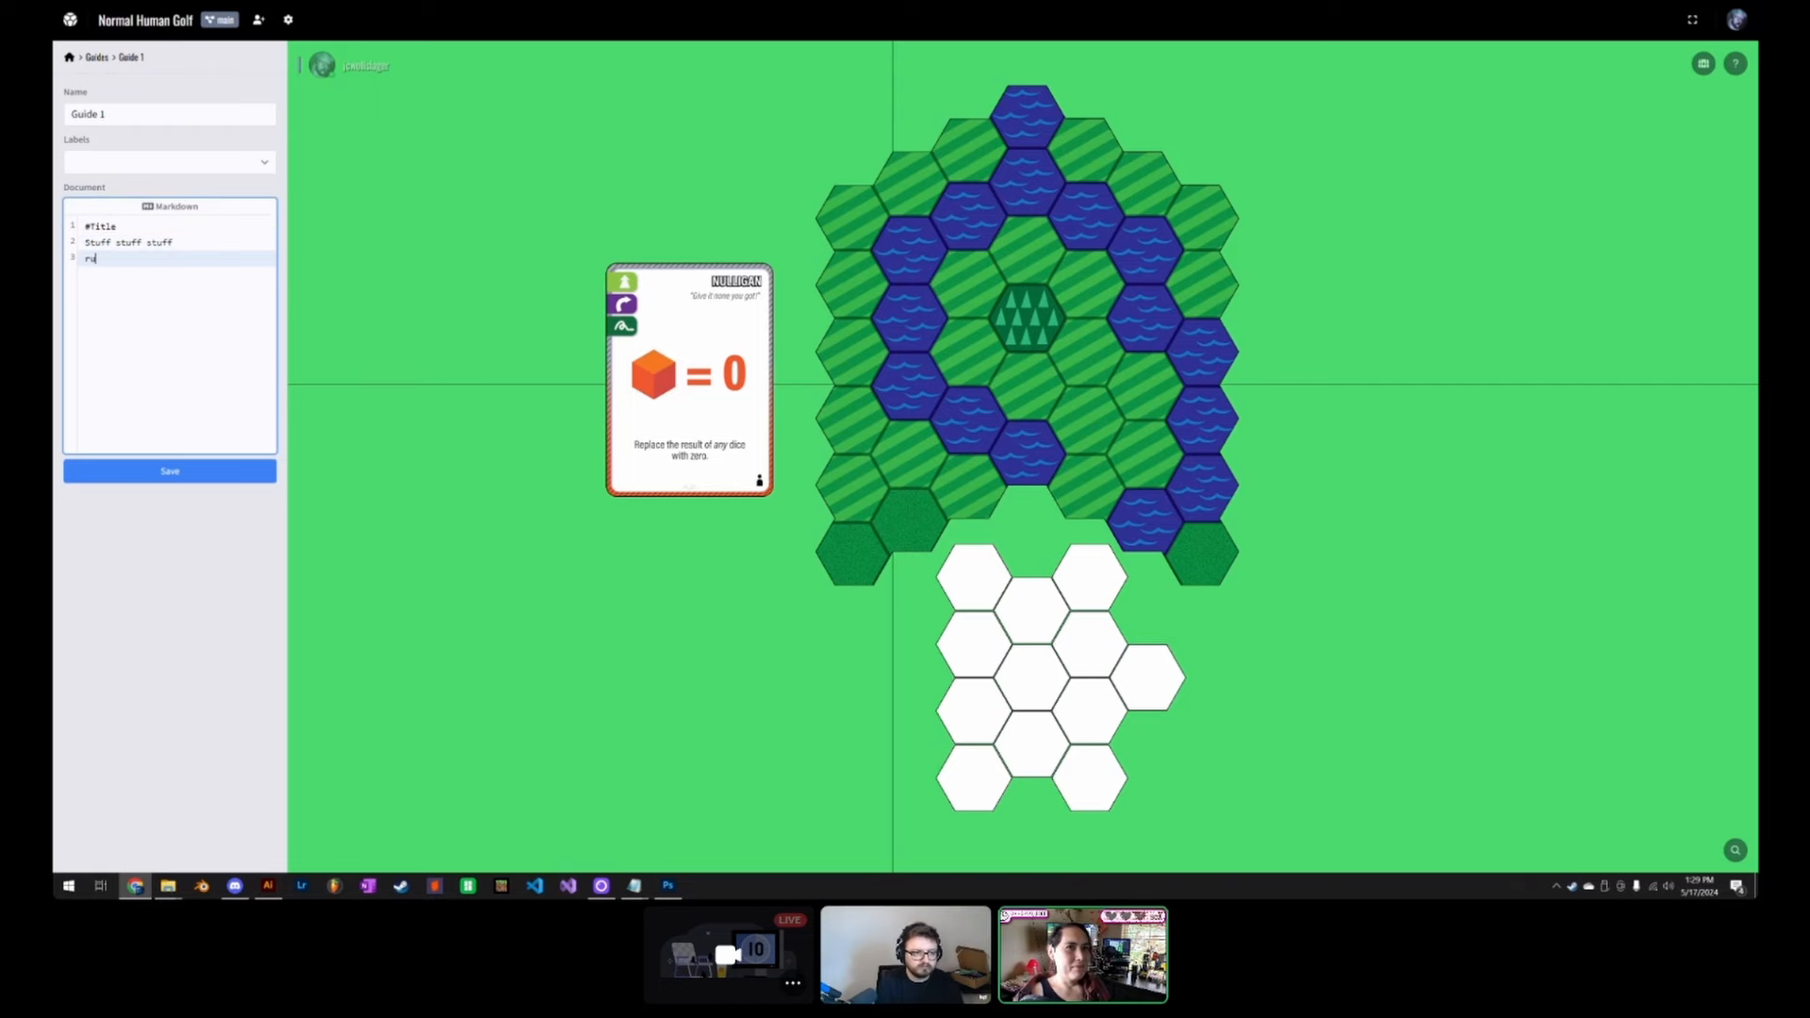
{"action": "type", "text": "rules and stuff"}
{"action": "key", "text": "Return"}
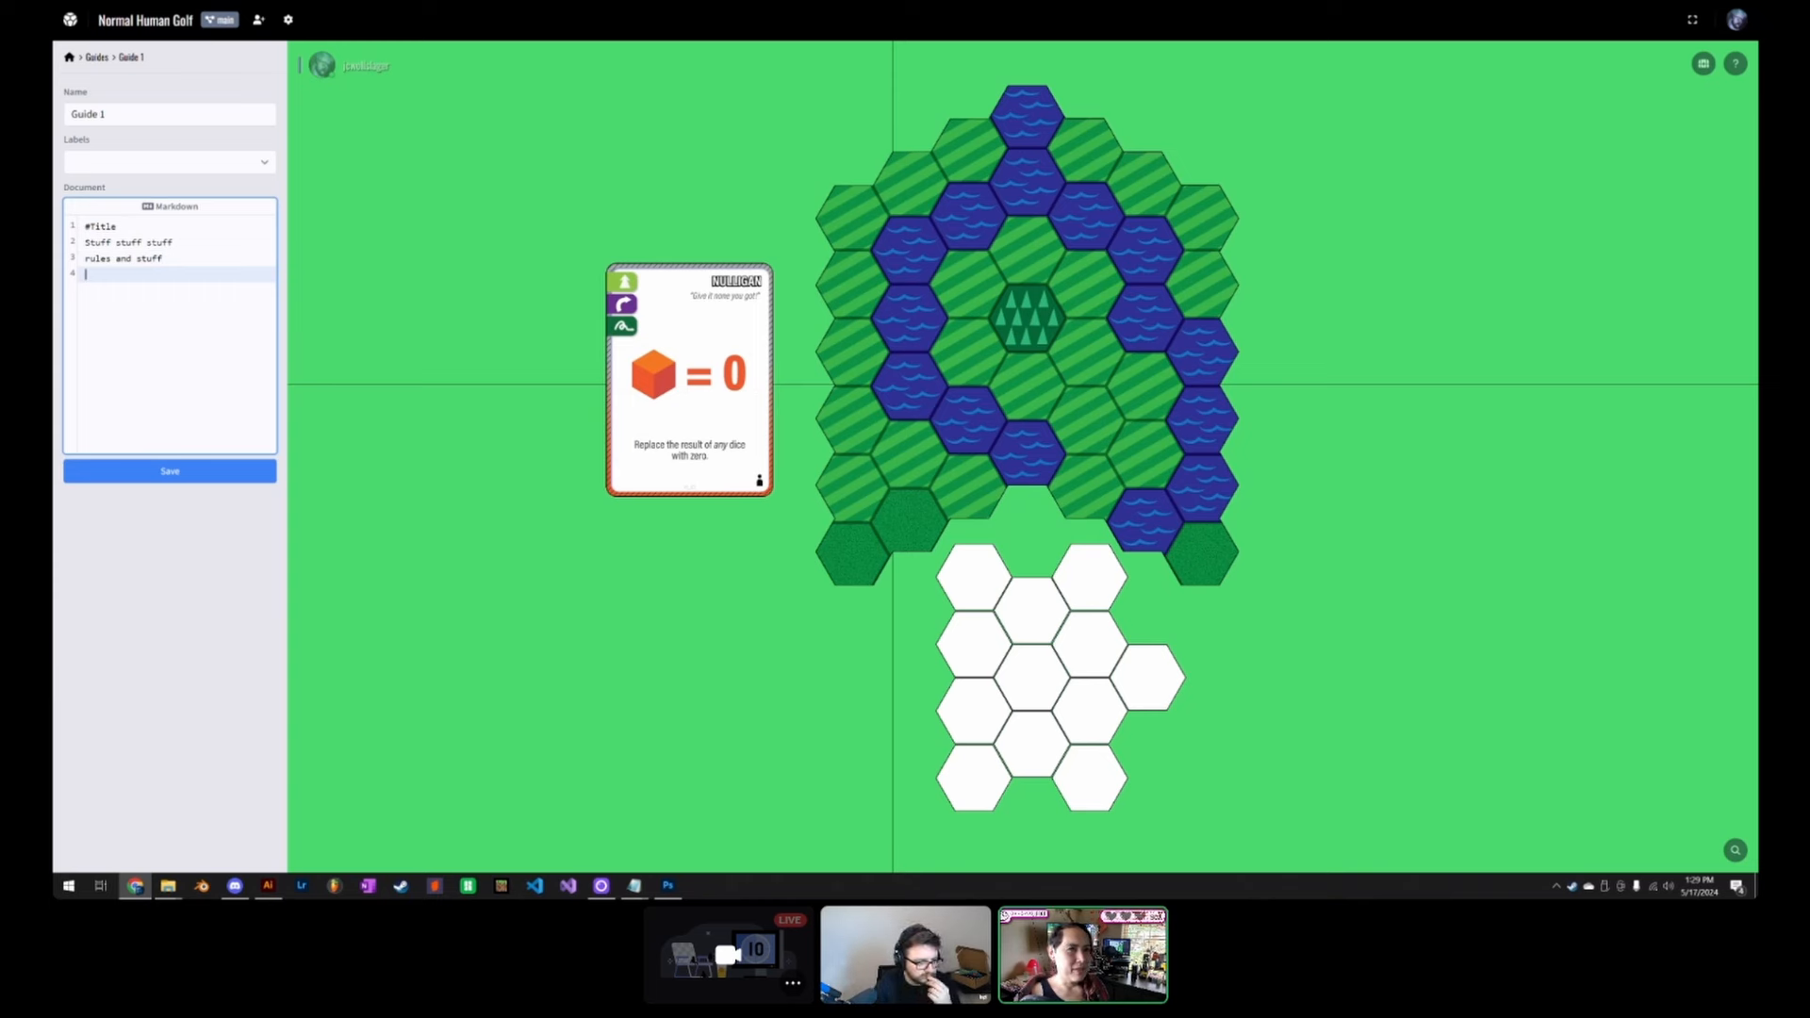
{"action": "left_click", "coordinate": [247, 162]}
{"action": "left_click", "coordinate": [224, 150]}
{"action": "left_click", "coordinate": [152, 474]}
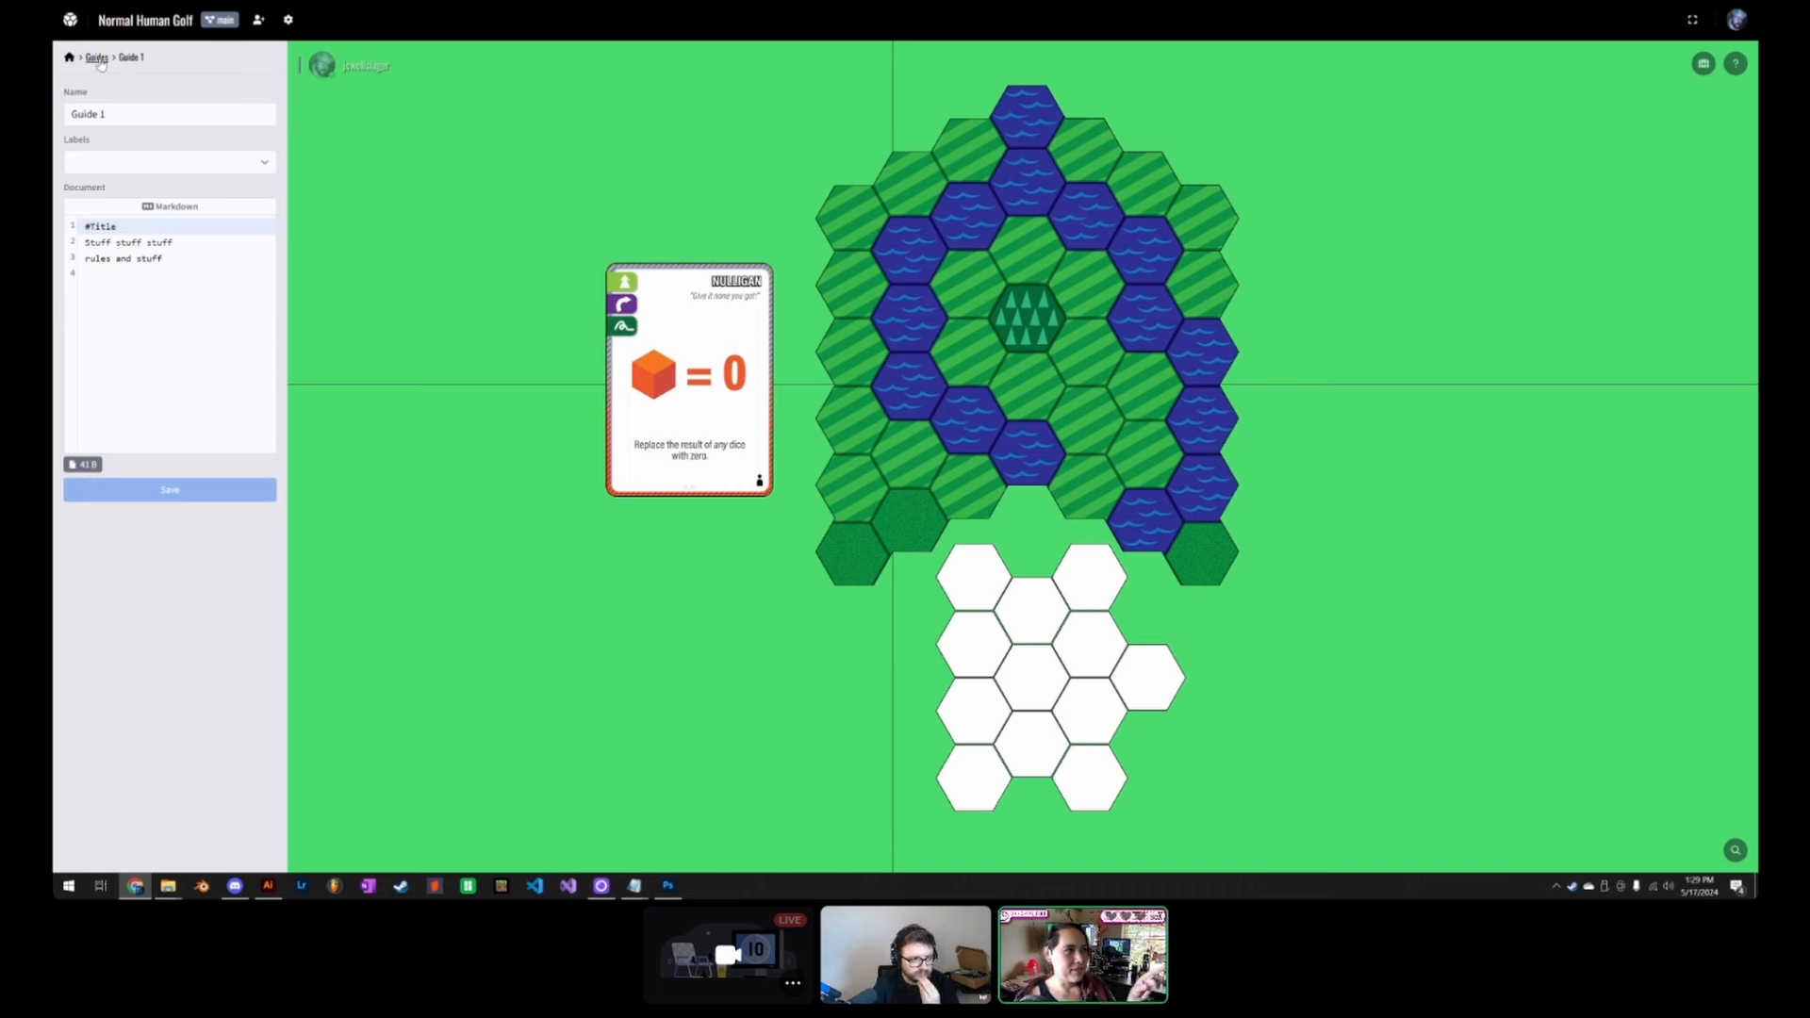
Step: Show Guide 1 in the in-game guide viewer, correct its heading to "# Title" and save the guide
{"action": "left_click", "coordinate": [1735, 63]}
{"action": "left_click", "coordinate": [1547, 149]}
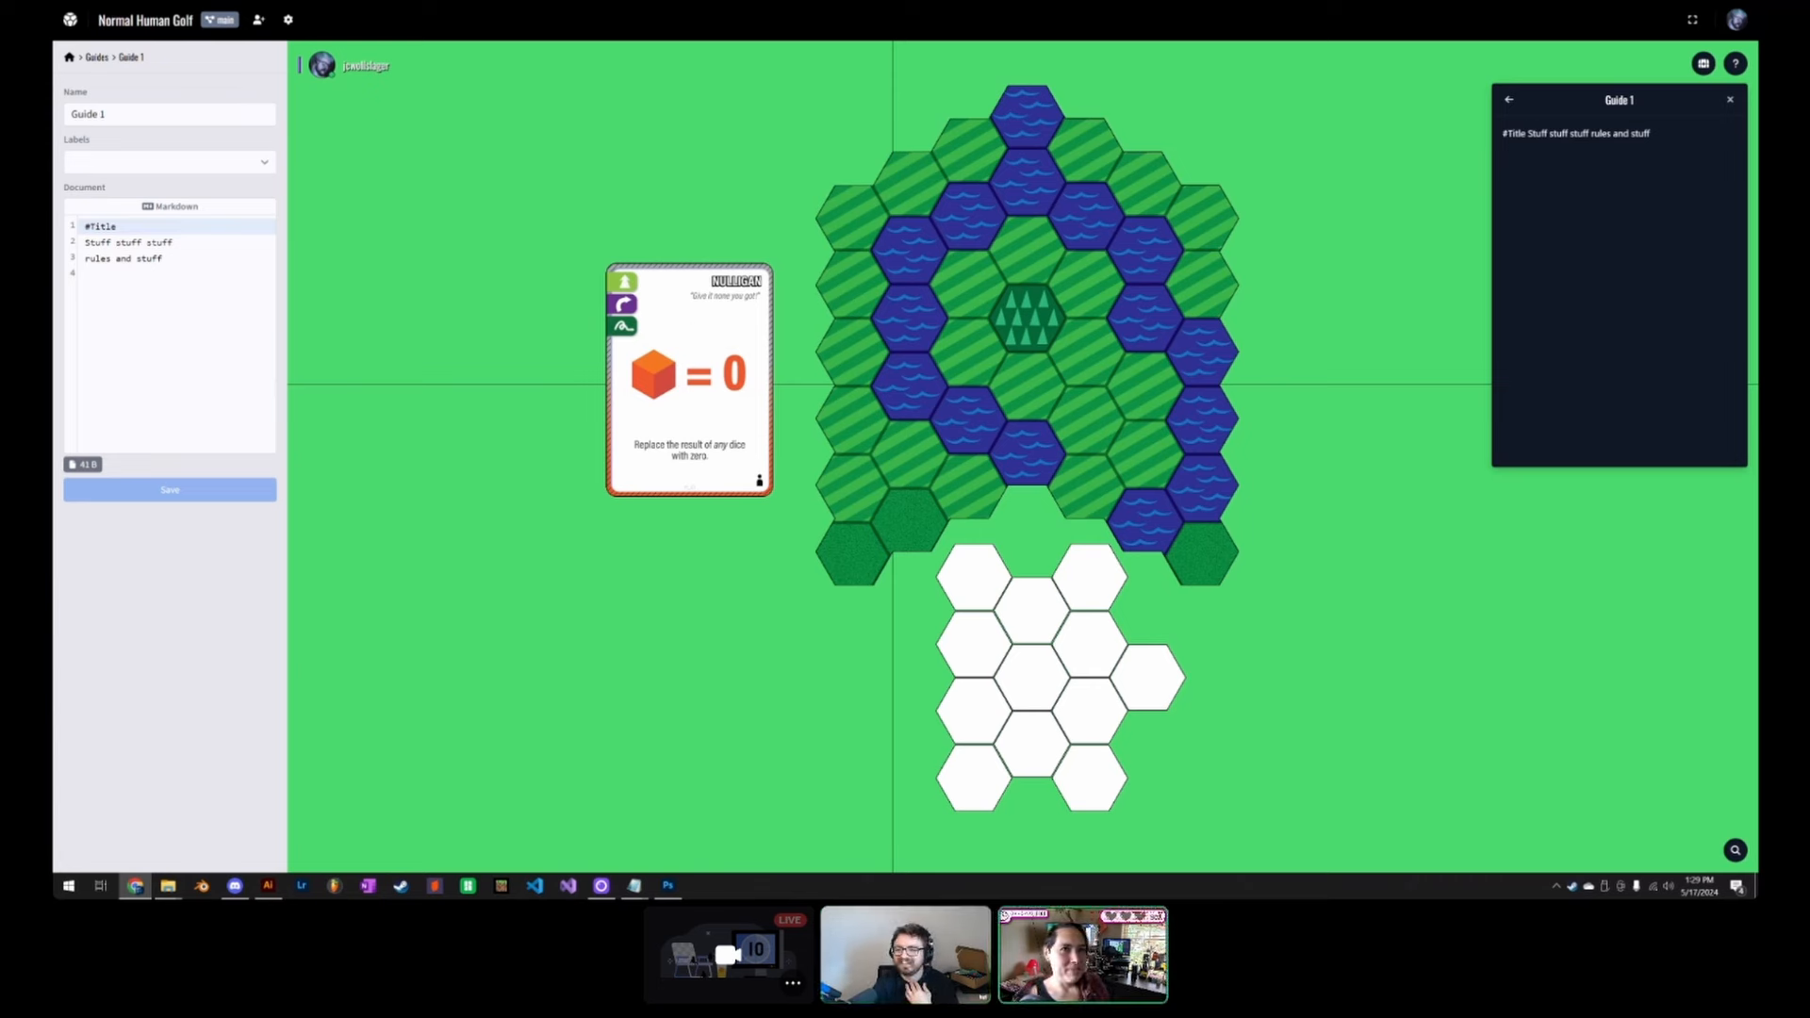
{"action": "left_click", "coordinate": [91, 226]}
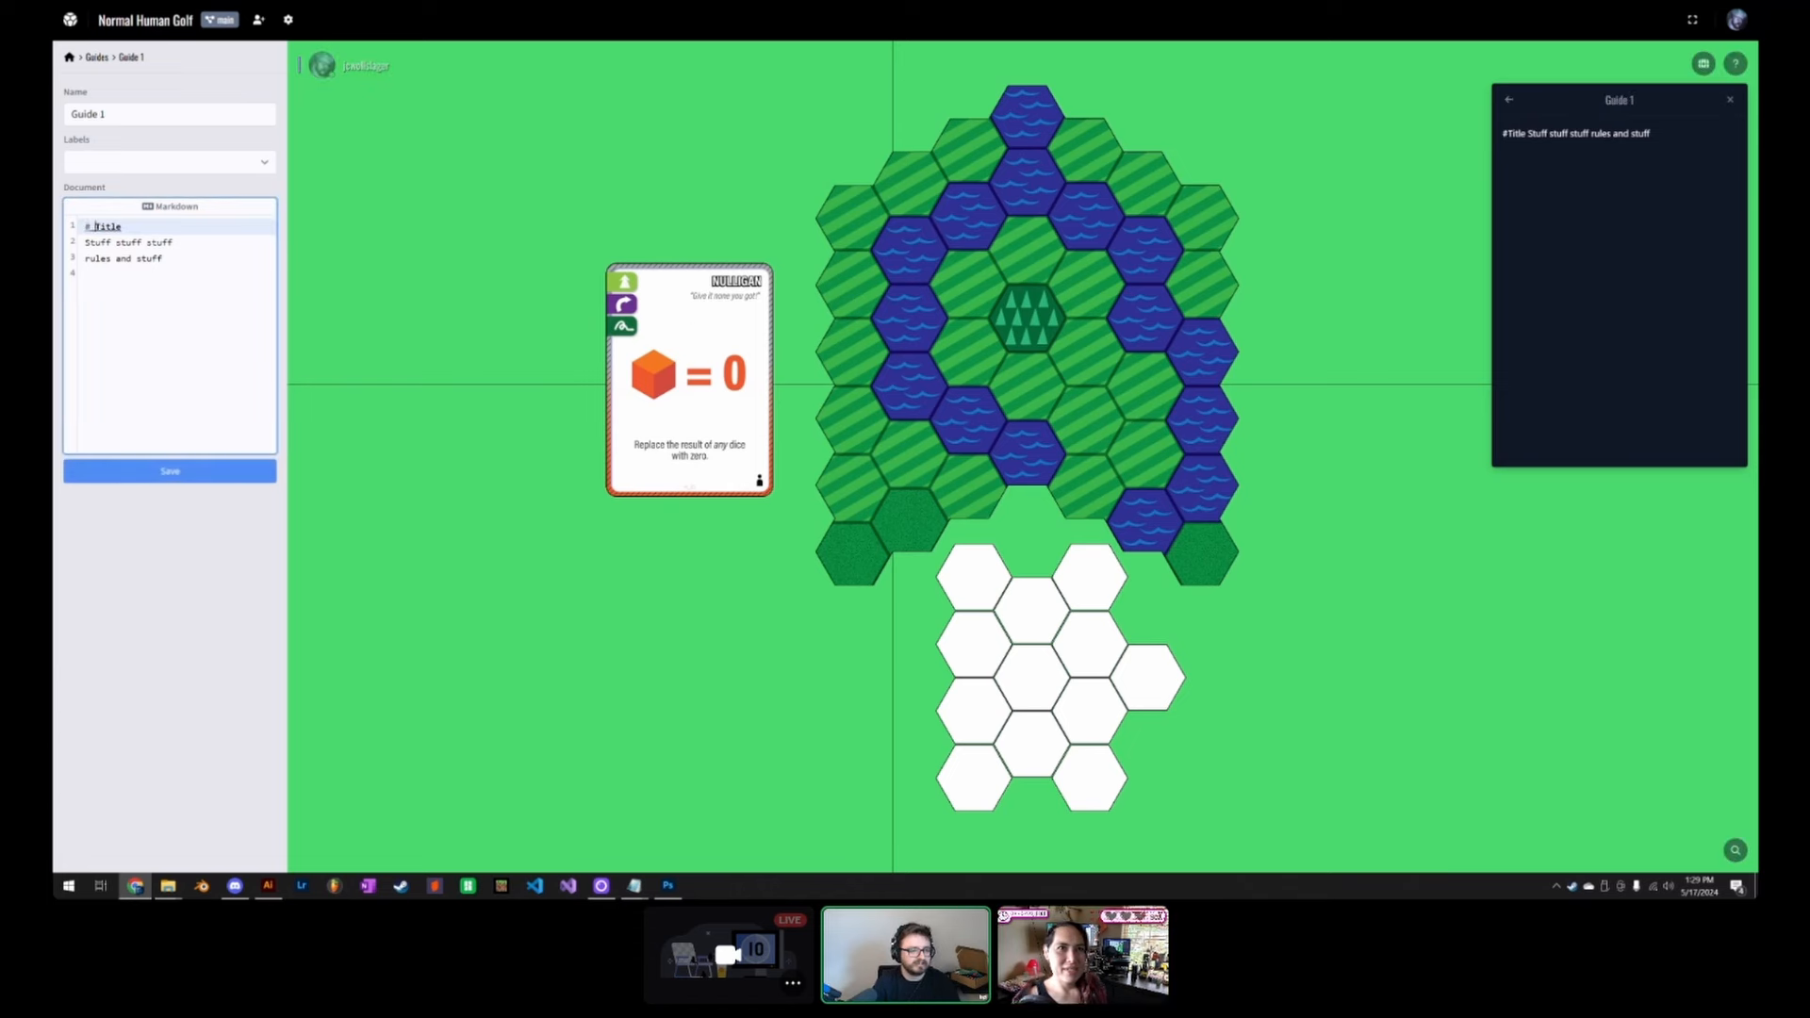
{"action": "left_click", "coordinate": [169, 470]}
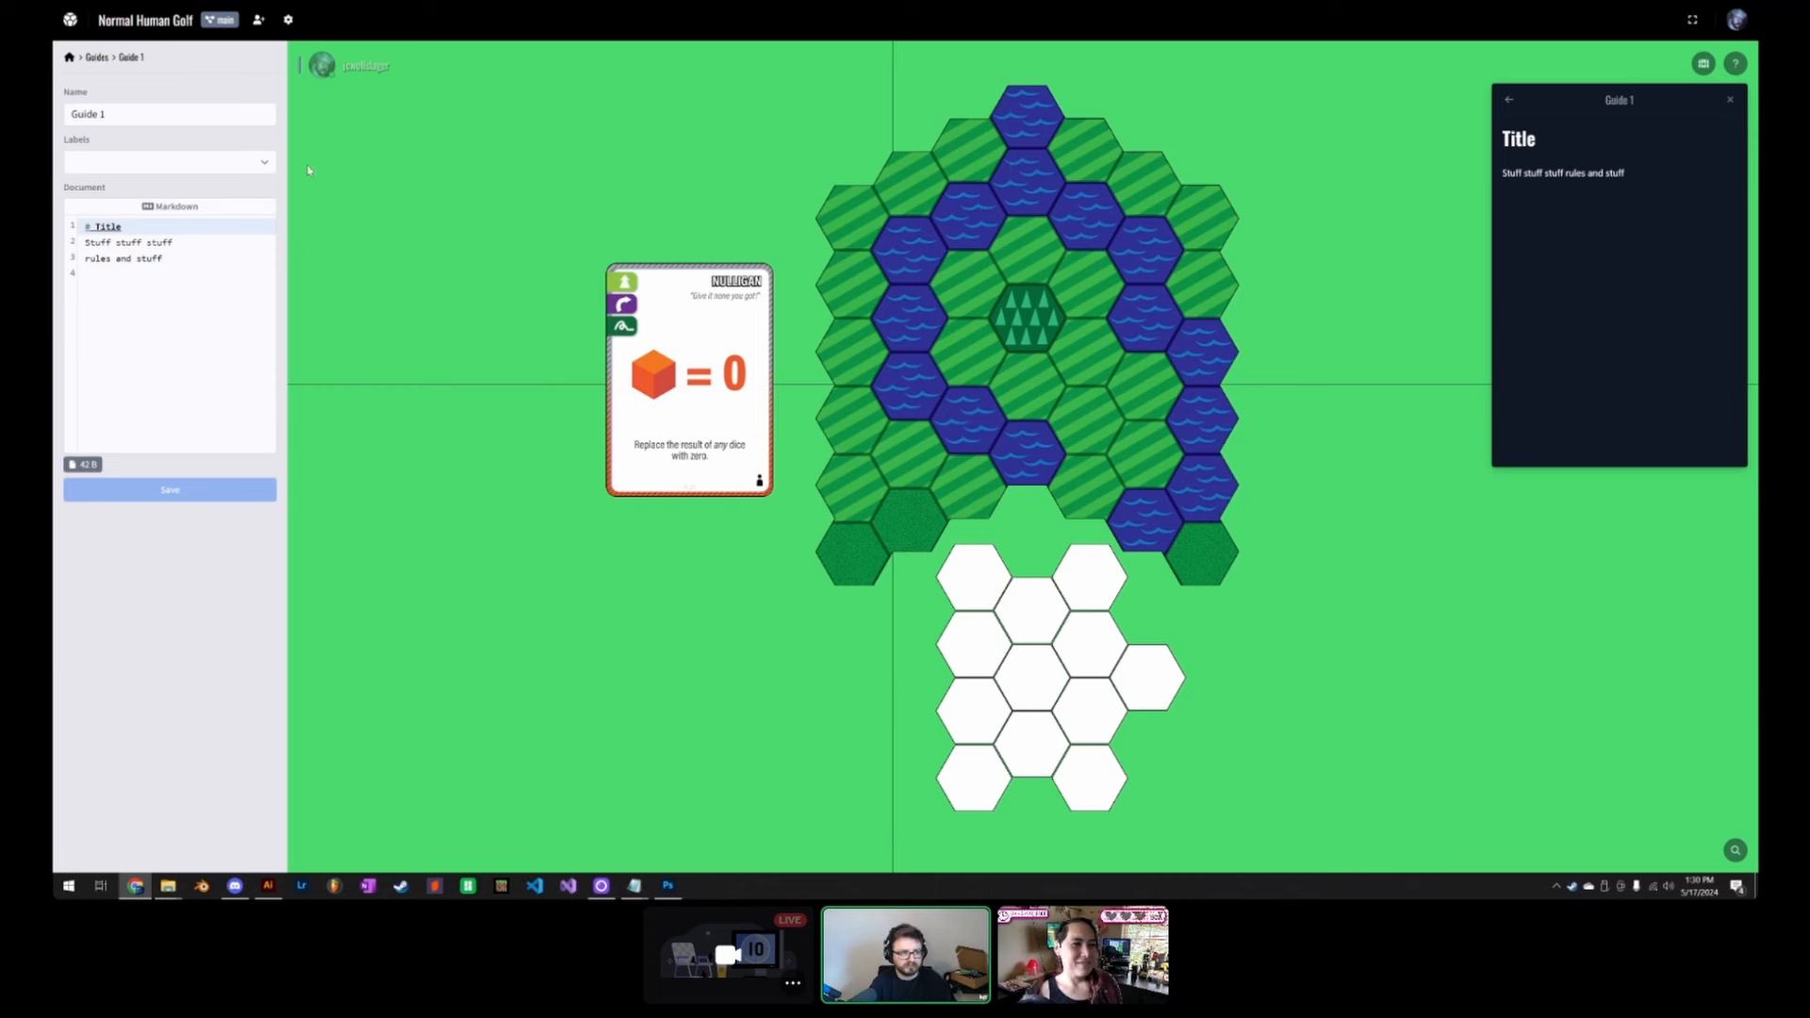
Step: Rename the guide as Turn Reference
{"action": "left_click_drag", "start_coordinate": [70, 114], "coordinate": [297, 114]}
{"action": "type", "text": "Tur"}
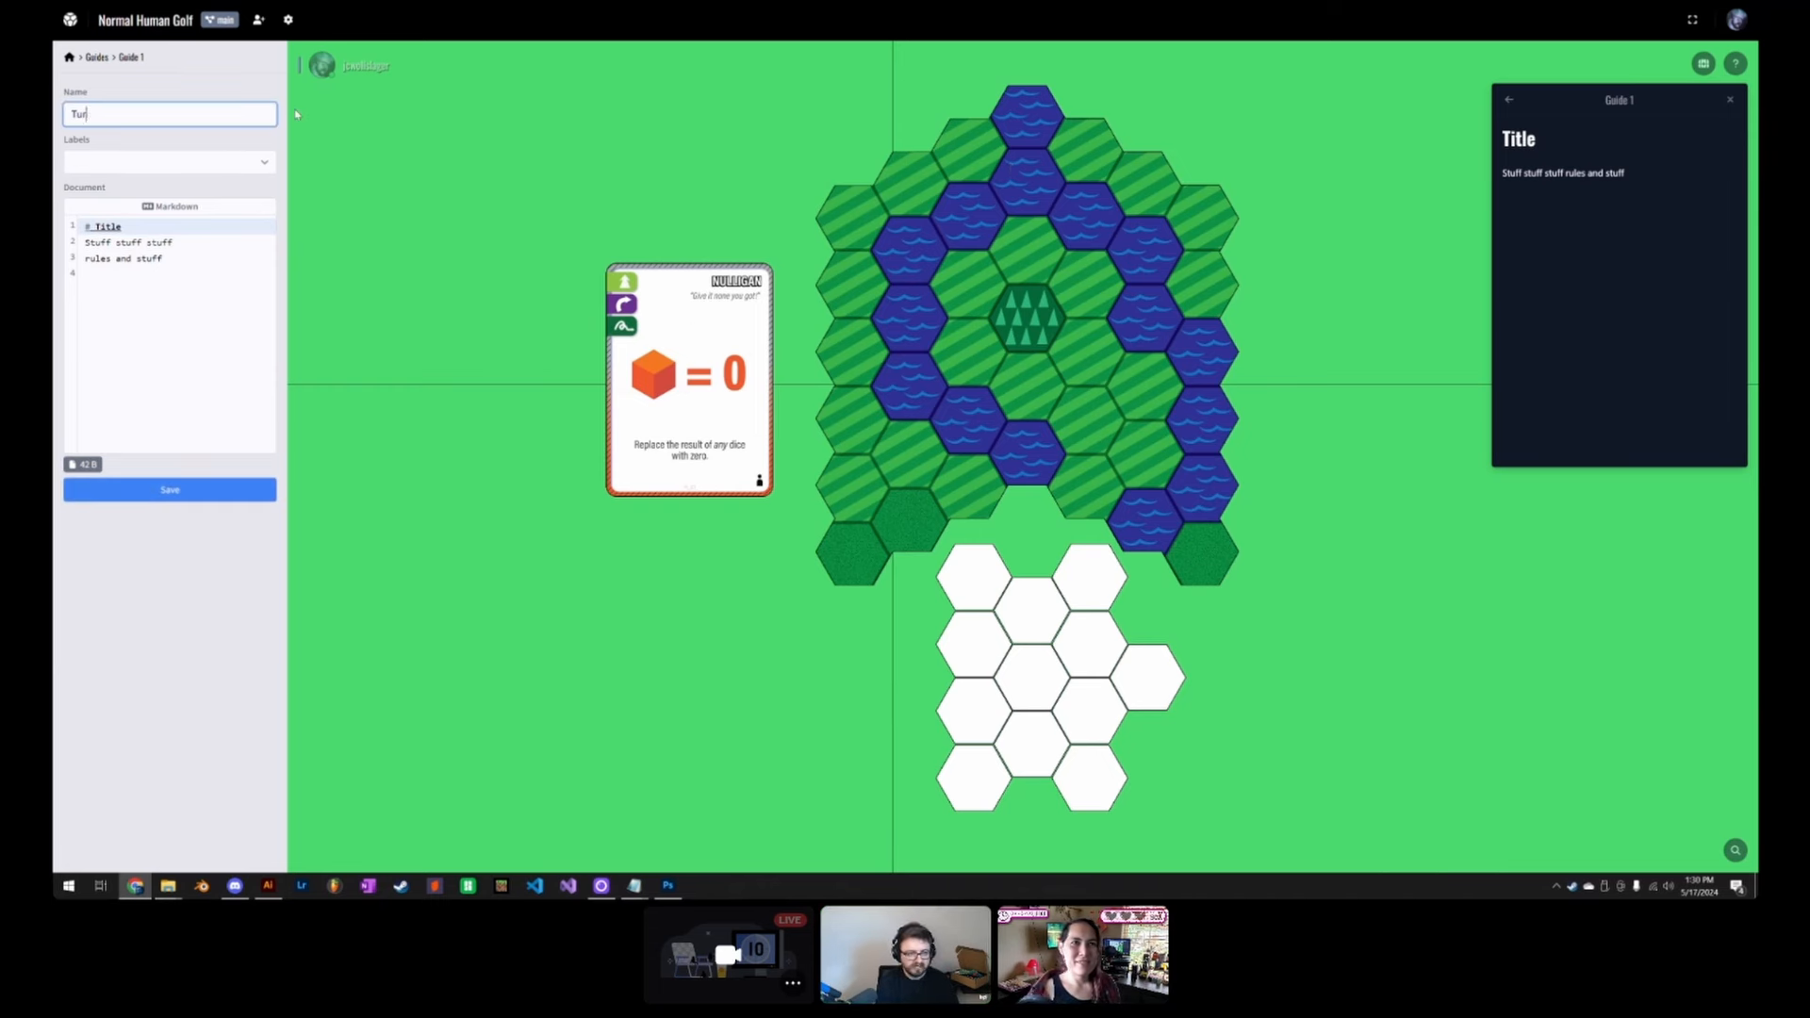
{"action": "type", "text": "n Re"}
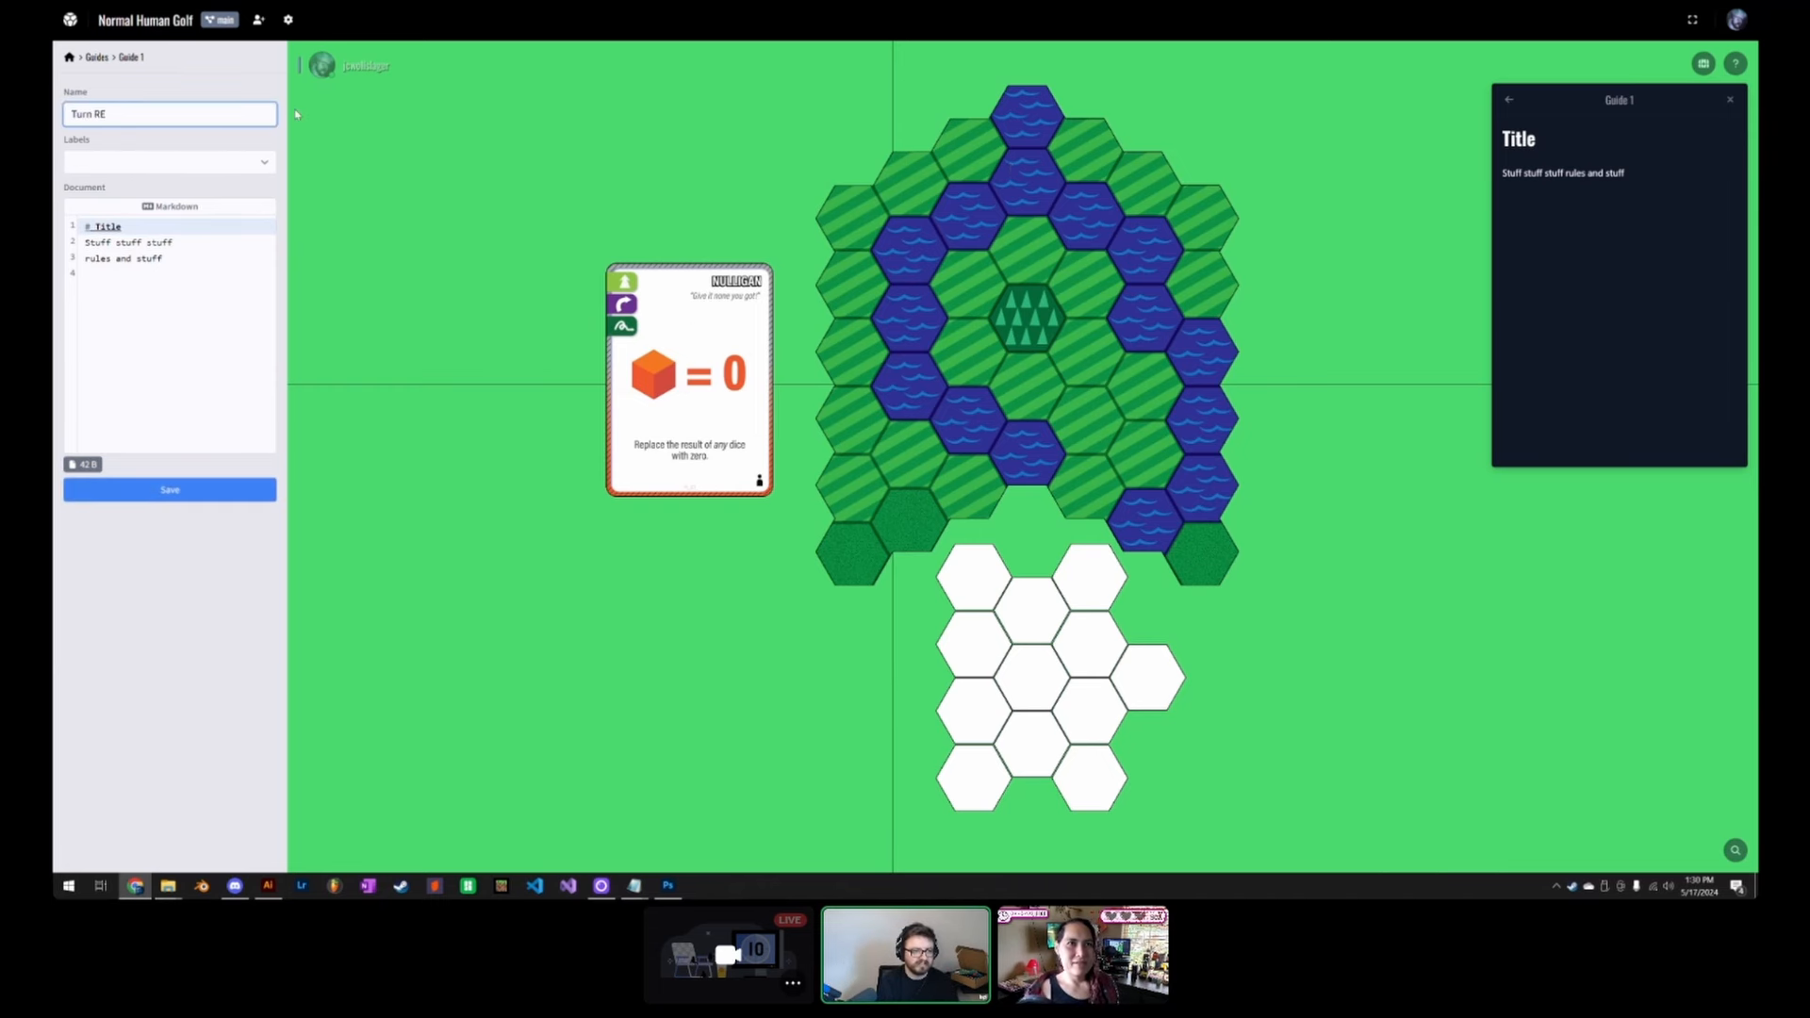
{"action": "type", "text": "v"}
{"action": "type", "text": "erence"}
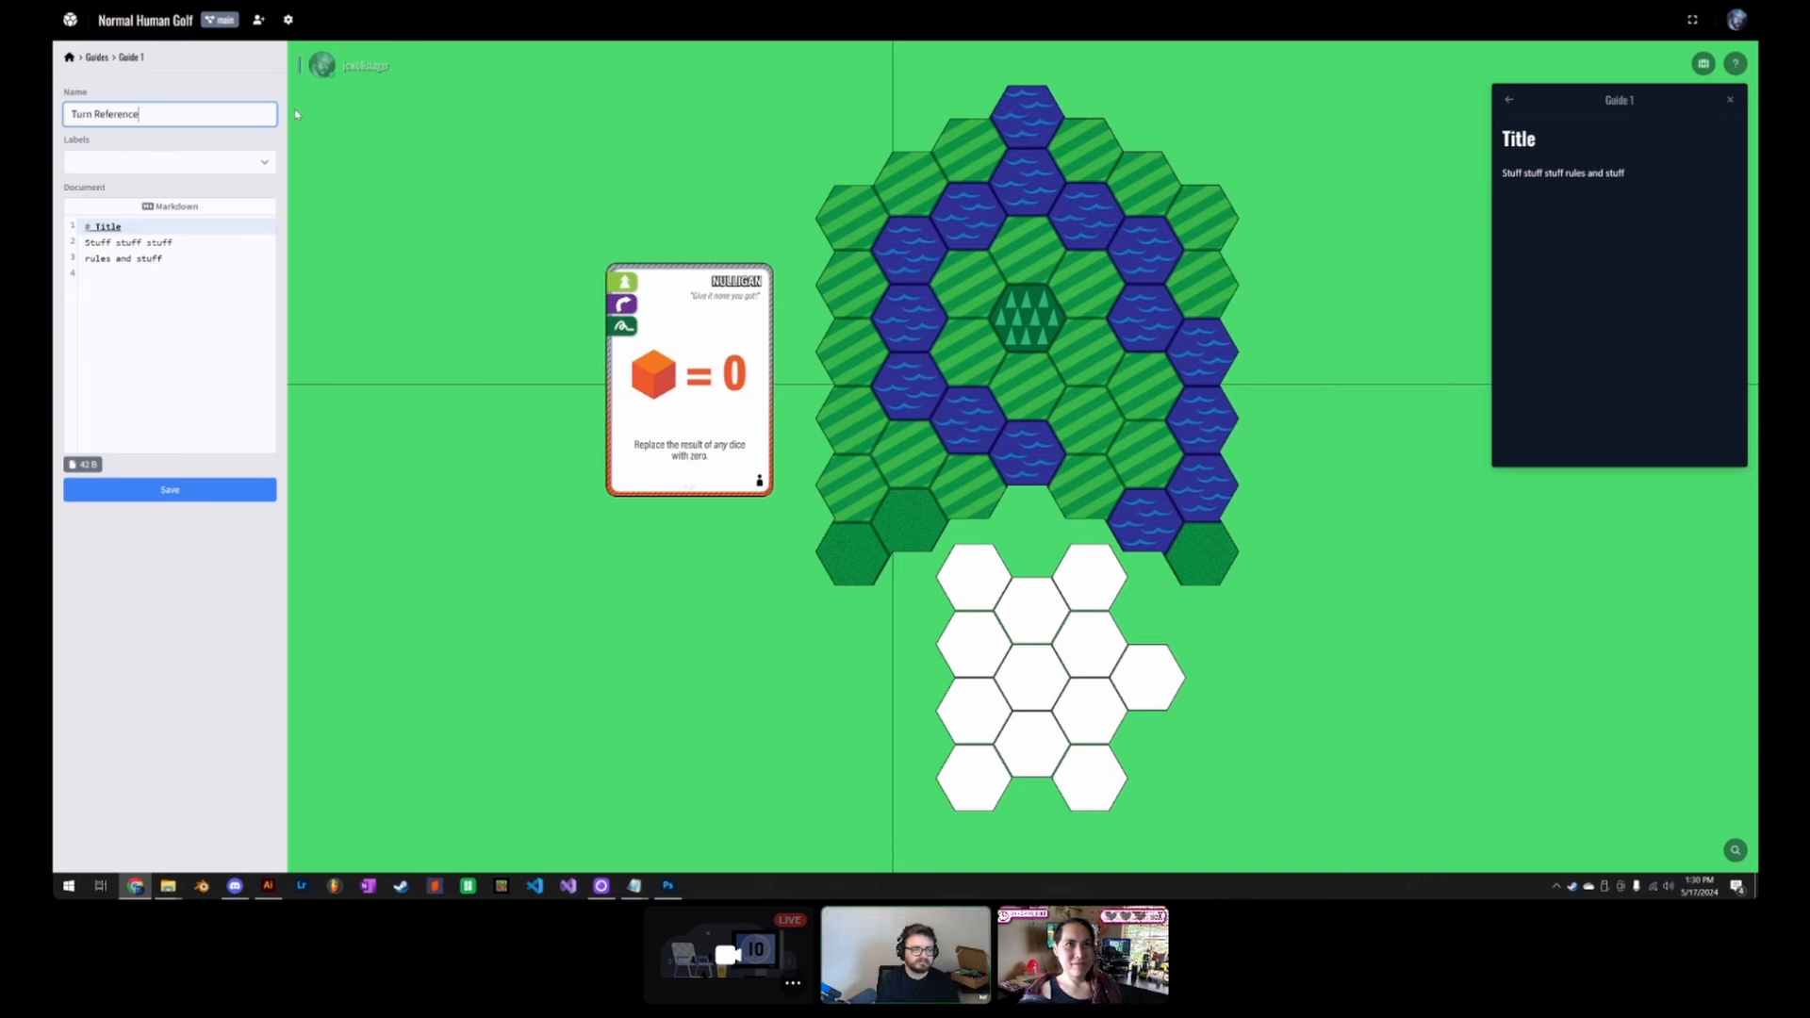
Step: Replace the guide's body text with a numbered list of Aim, Swing, Soar, Roll and Score?, and save it
{"action": "left_click_drag", "start_coordinate": [177, 261], "coordinate": [66, 248]}
{"action": "type", "text": "1"}
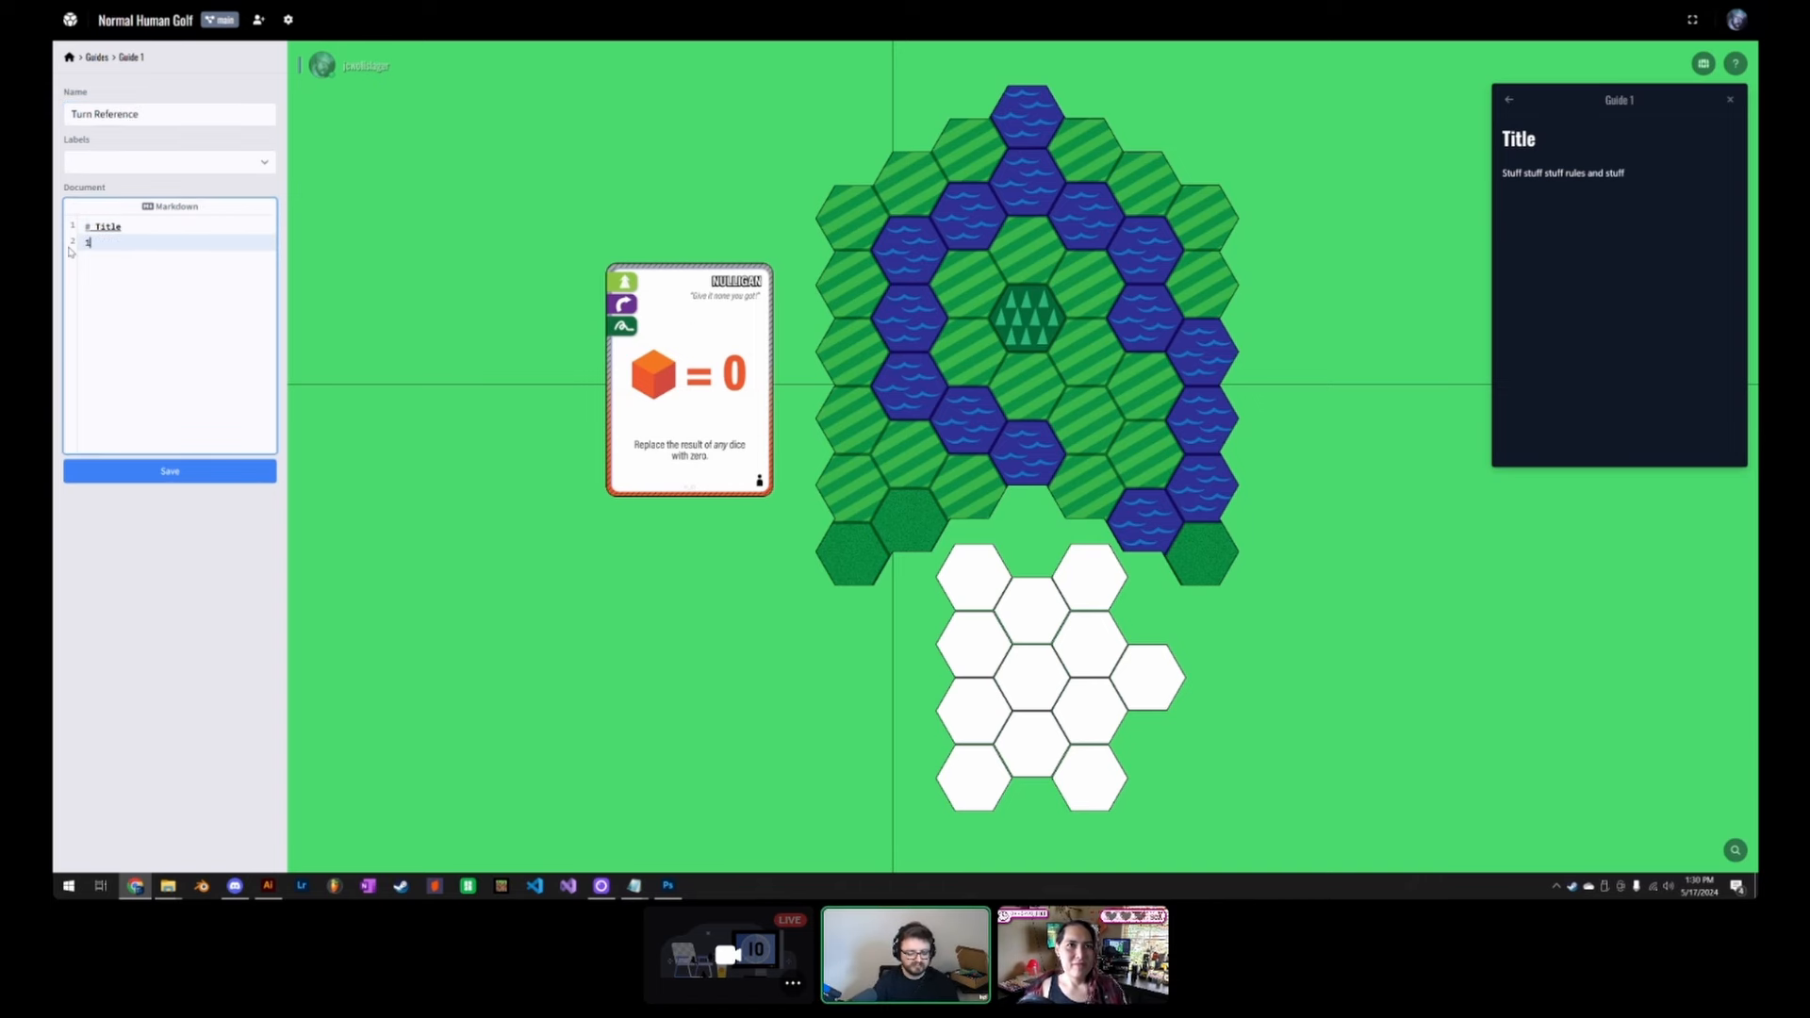
{"action": "type", "text": ") Aim"}
{"action": "key", "text": "Return"}
{"action": "type", "text": "2) "}
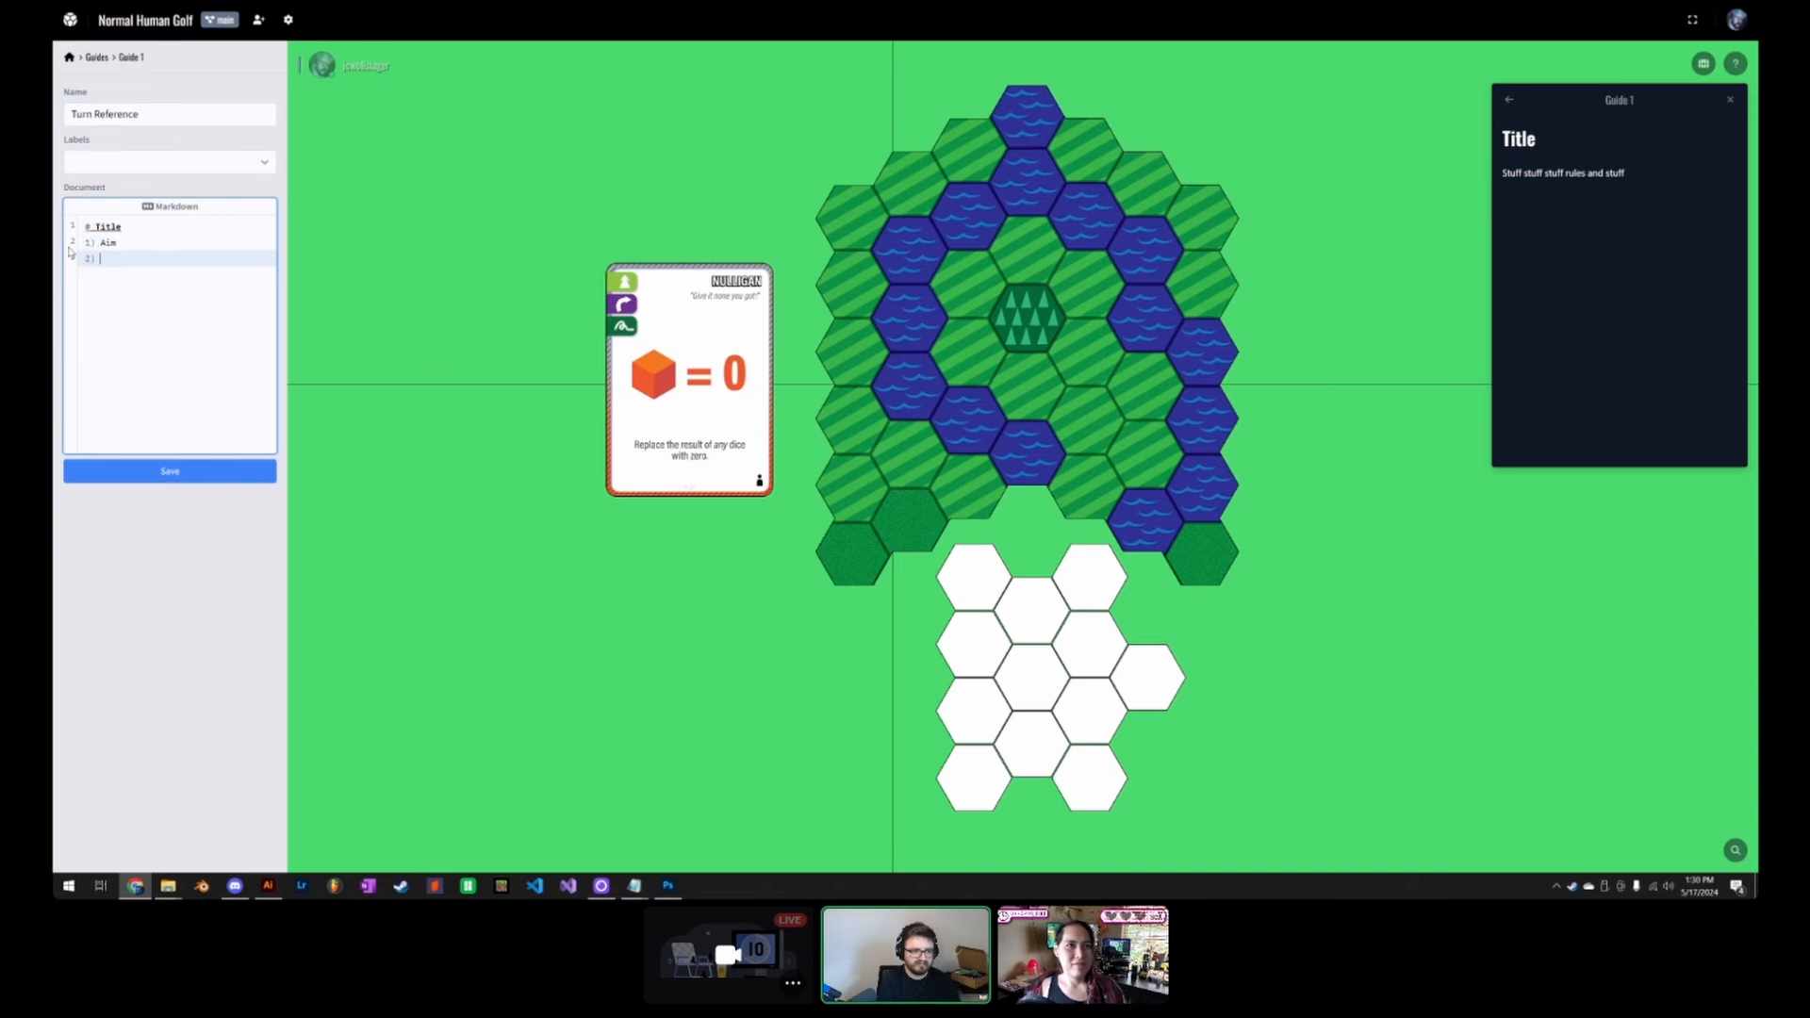
{"action": "type", "text": "Swing"}
{"action": "key", "text": "Return"}
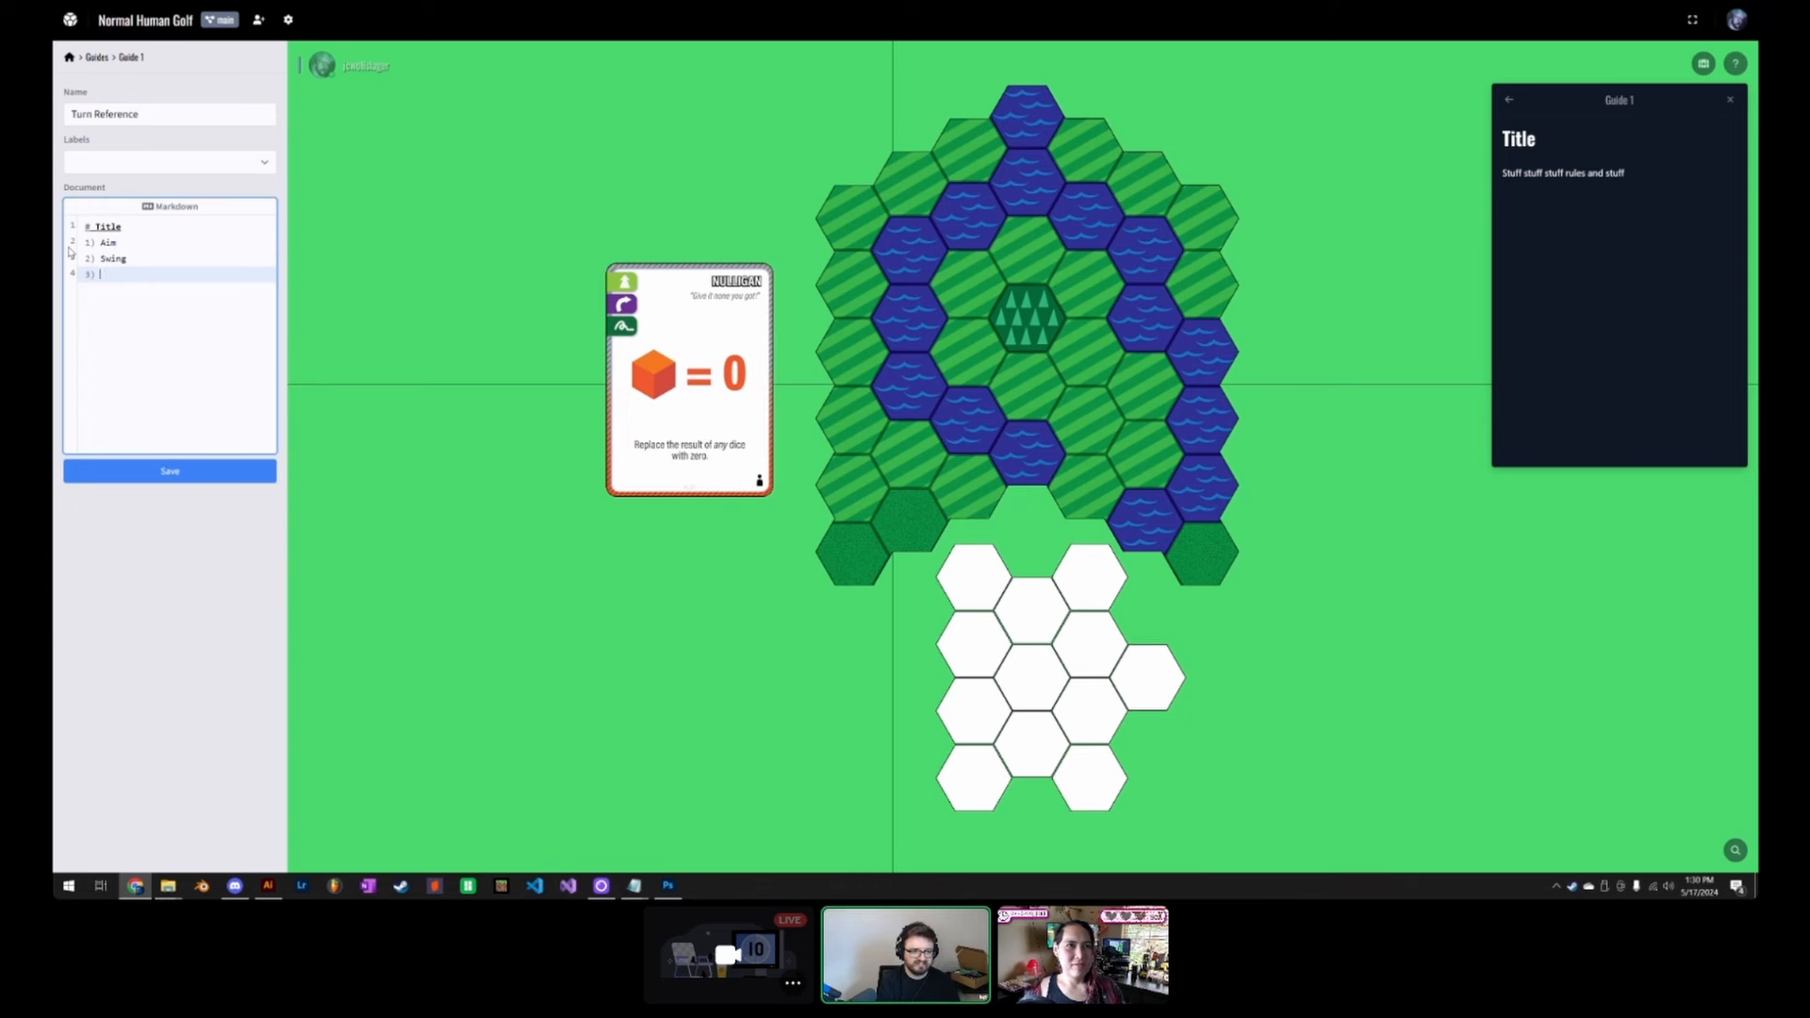
{"action": "type", "text": "Soar"}
{"action": "key", "text": "Return"}
{"action": "type", "text": "R"}
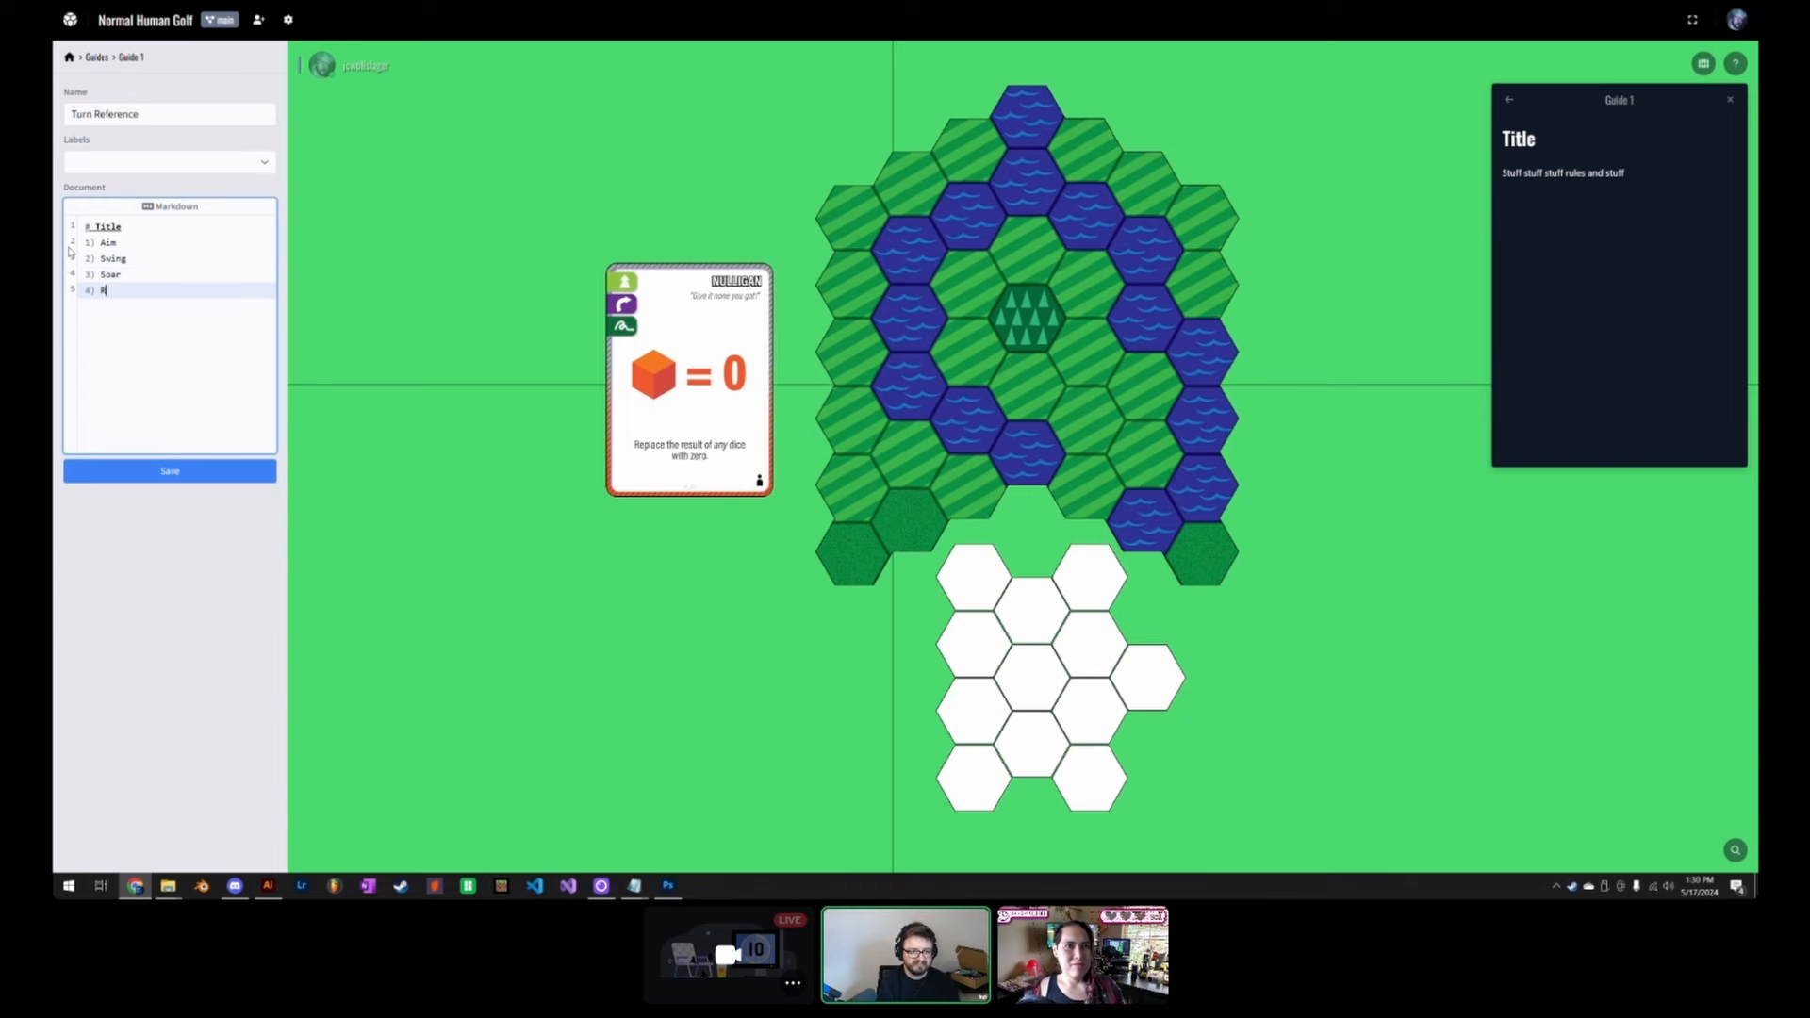
{"action": "type", "text": "oll"}
{"action": "key", "text": "Return"}
{"action": "type", "text": "Score?"}
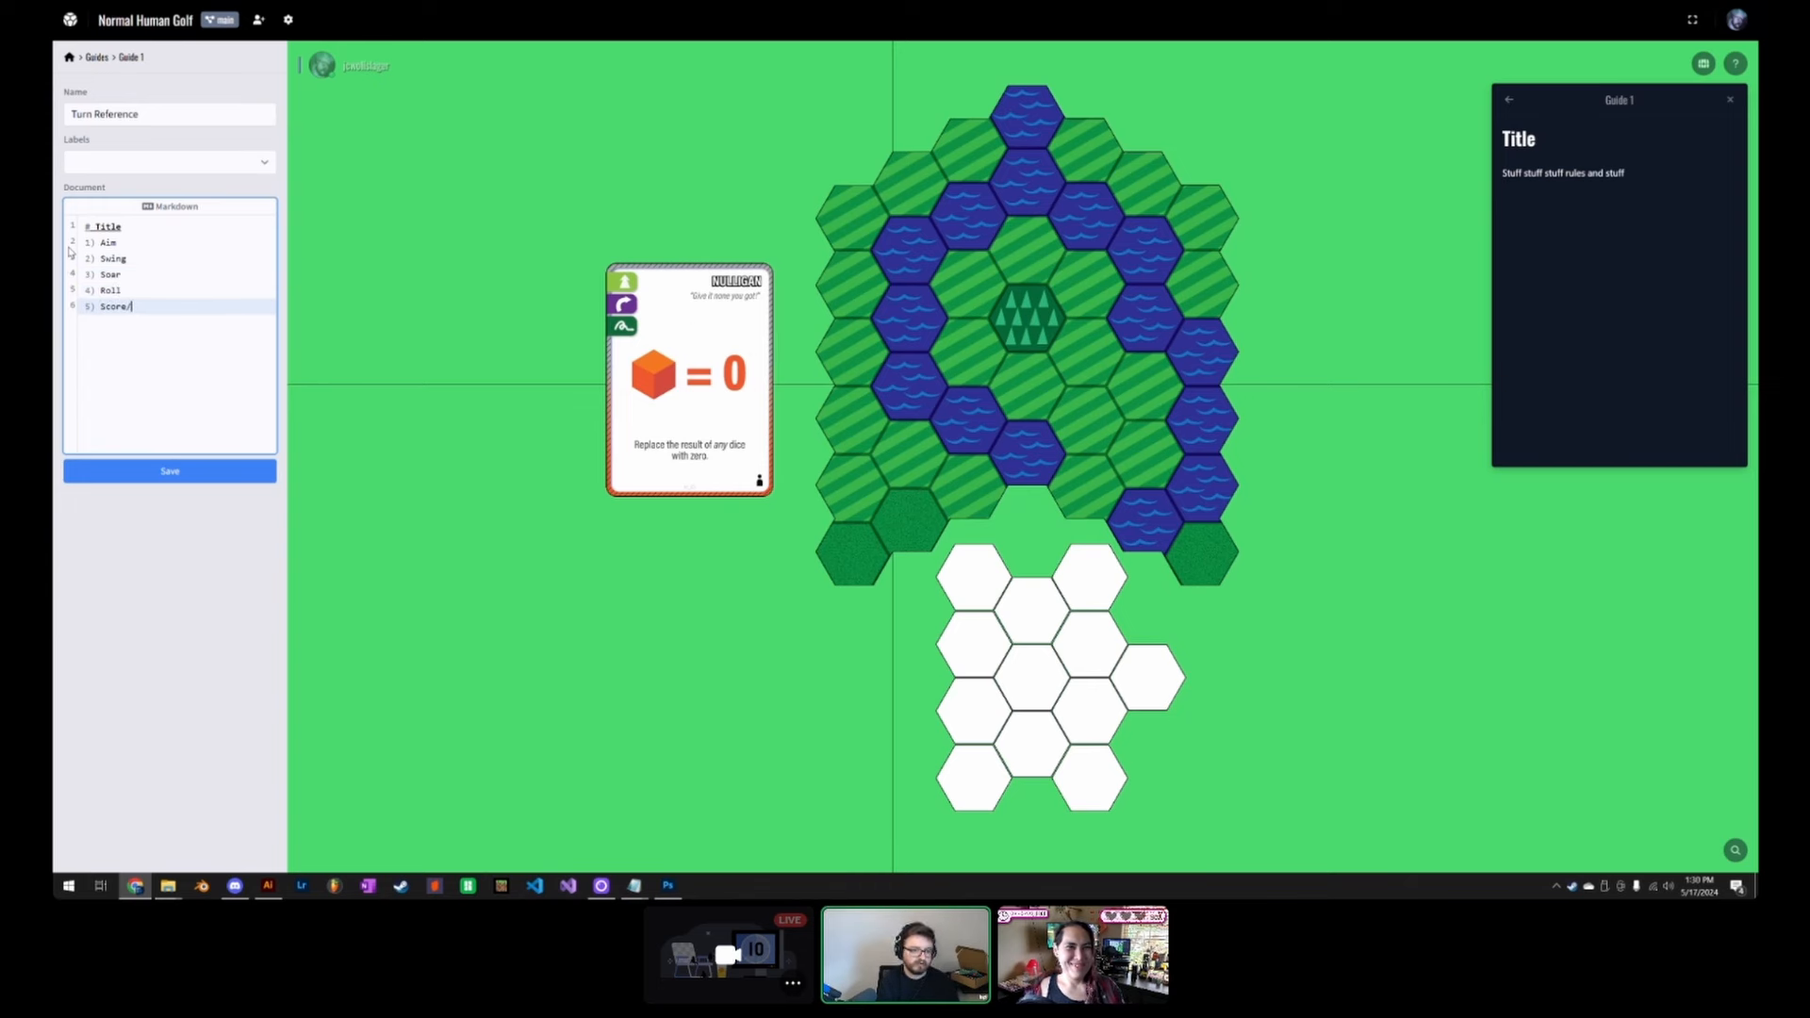
{"action": "left_click", "coordinate": [215, 471]}
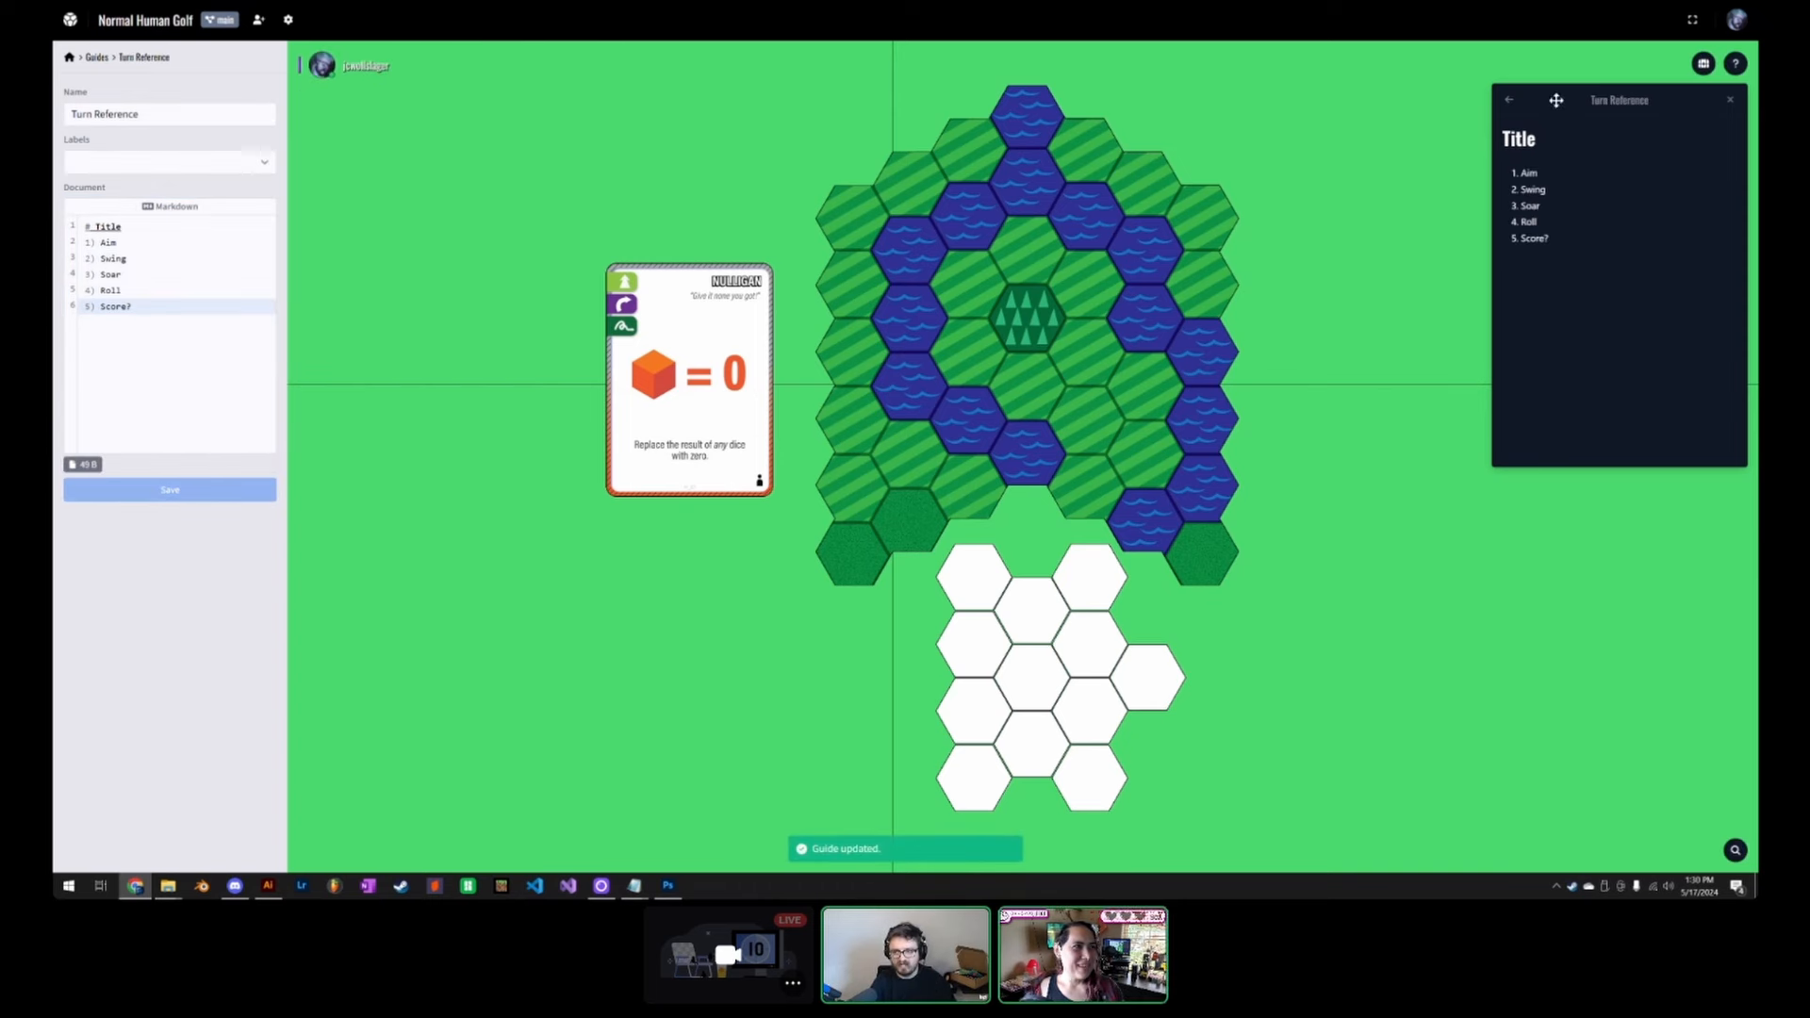
Step: Reopen the Turn Reference guide in the in-game viewer, check its layout, and close the viewer
{"action": "left_click", "coordinate": [1732, 101]}
{"action": "left_click", "coordinate": [1735, 68]}
{"action": "left_click", "coordinate": [1590, 139]}
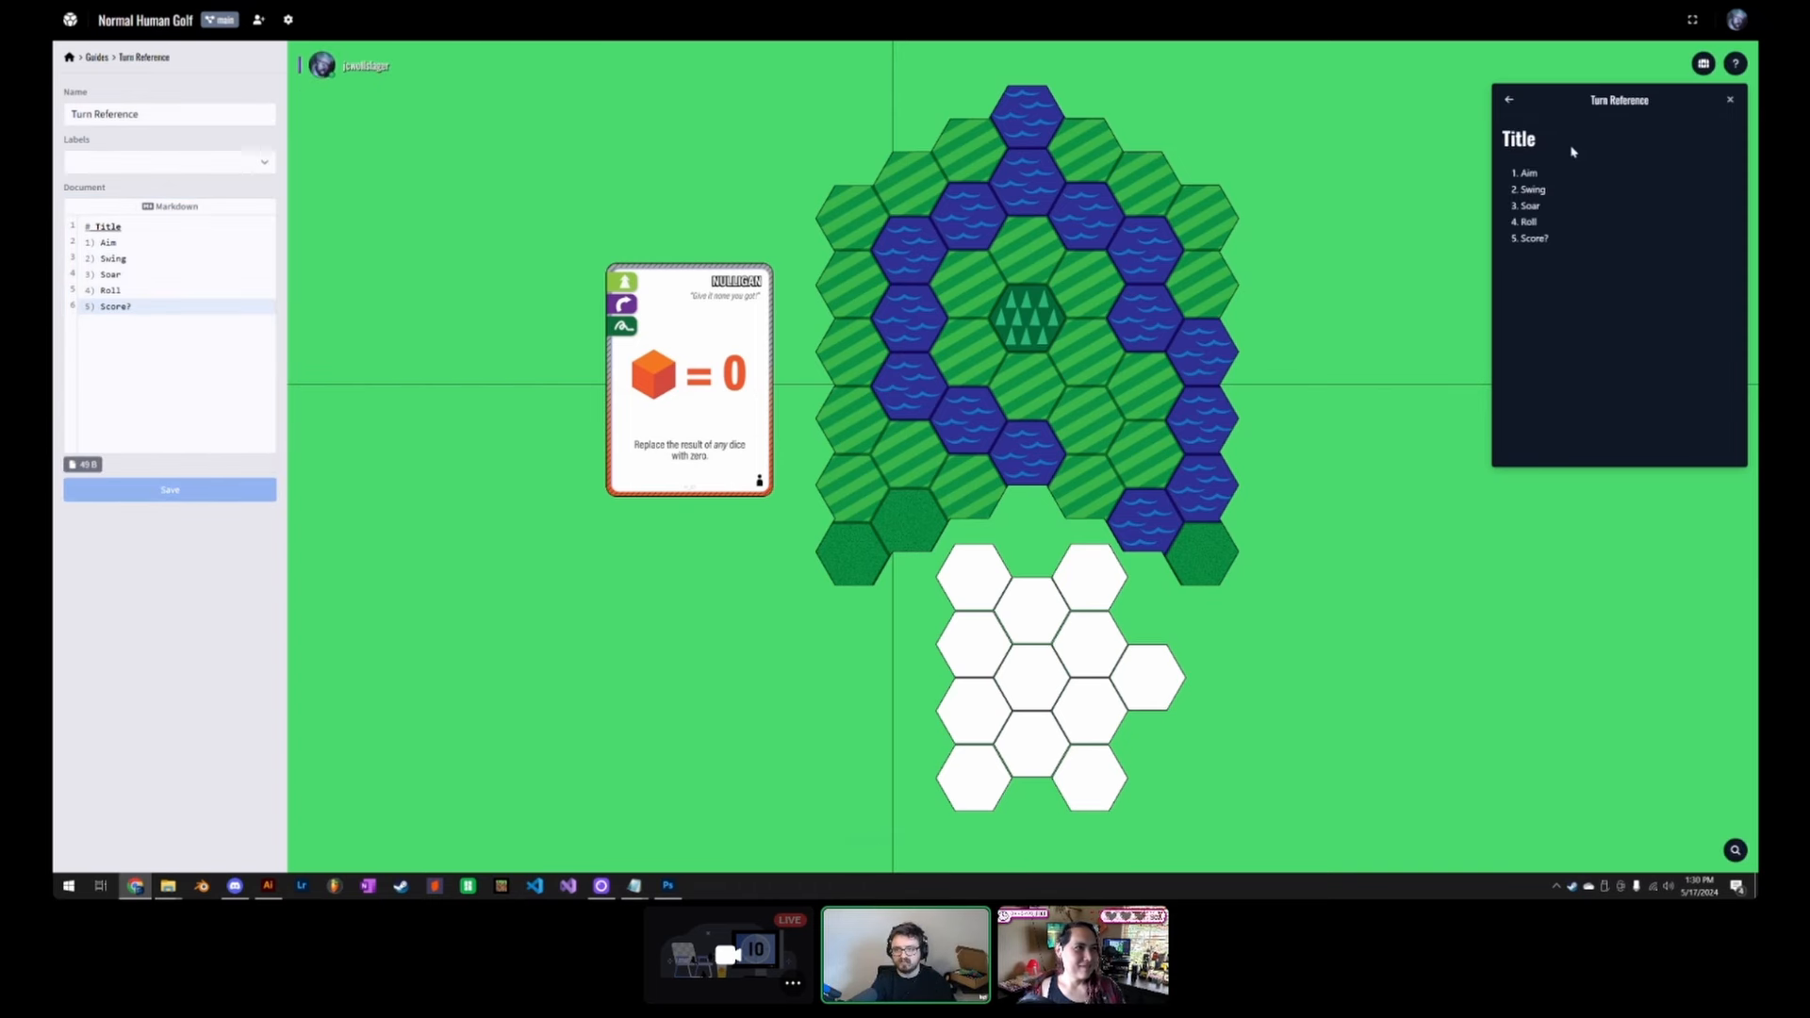
{"action": "left_click", "coordinate": [1729, 101]}
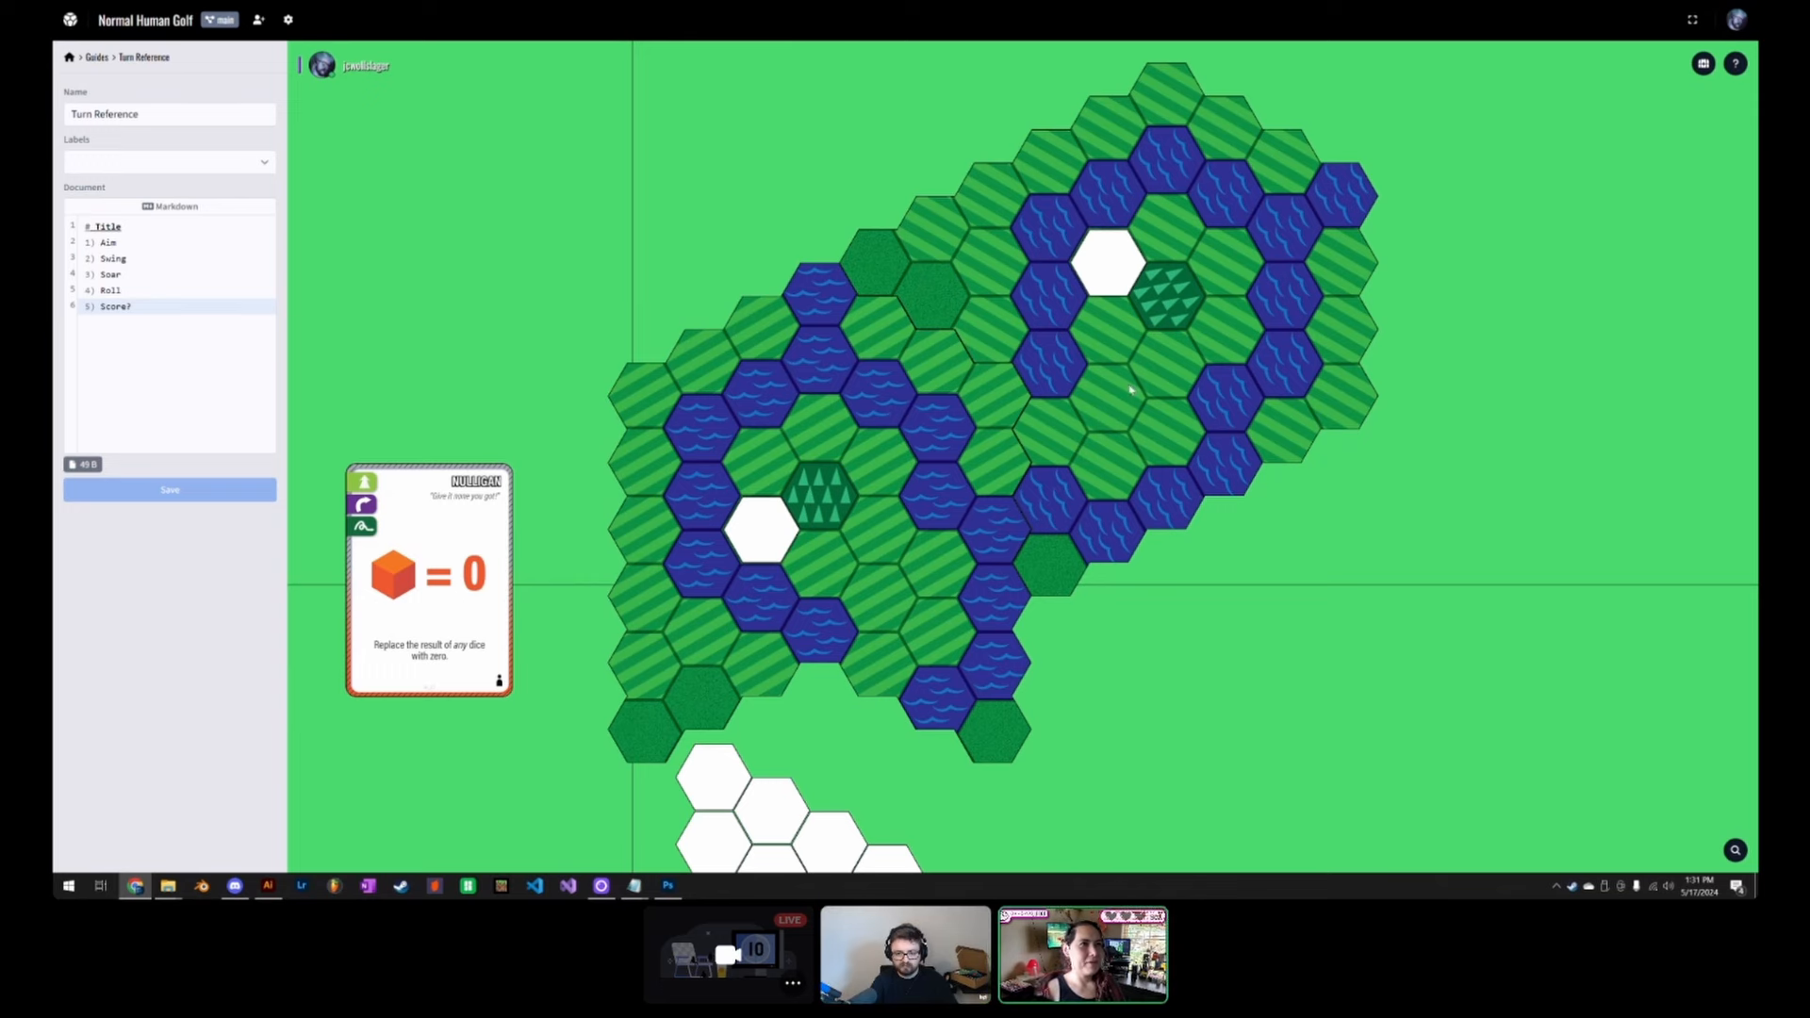
Step: Shift the rotated second board along the first board's edge, and pull it away to leave a gap between the boards
{"action": "left_click_drag", "start_coordinate": [1145, 372], "coordinate": [1184, 351]}
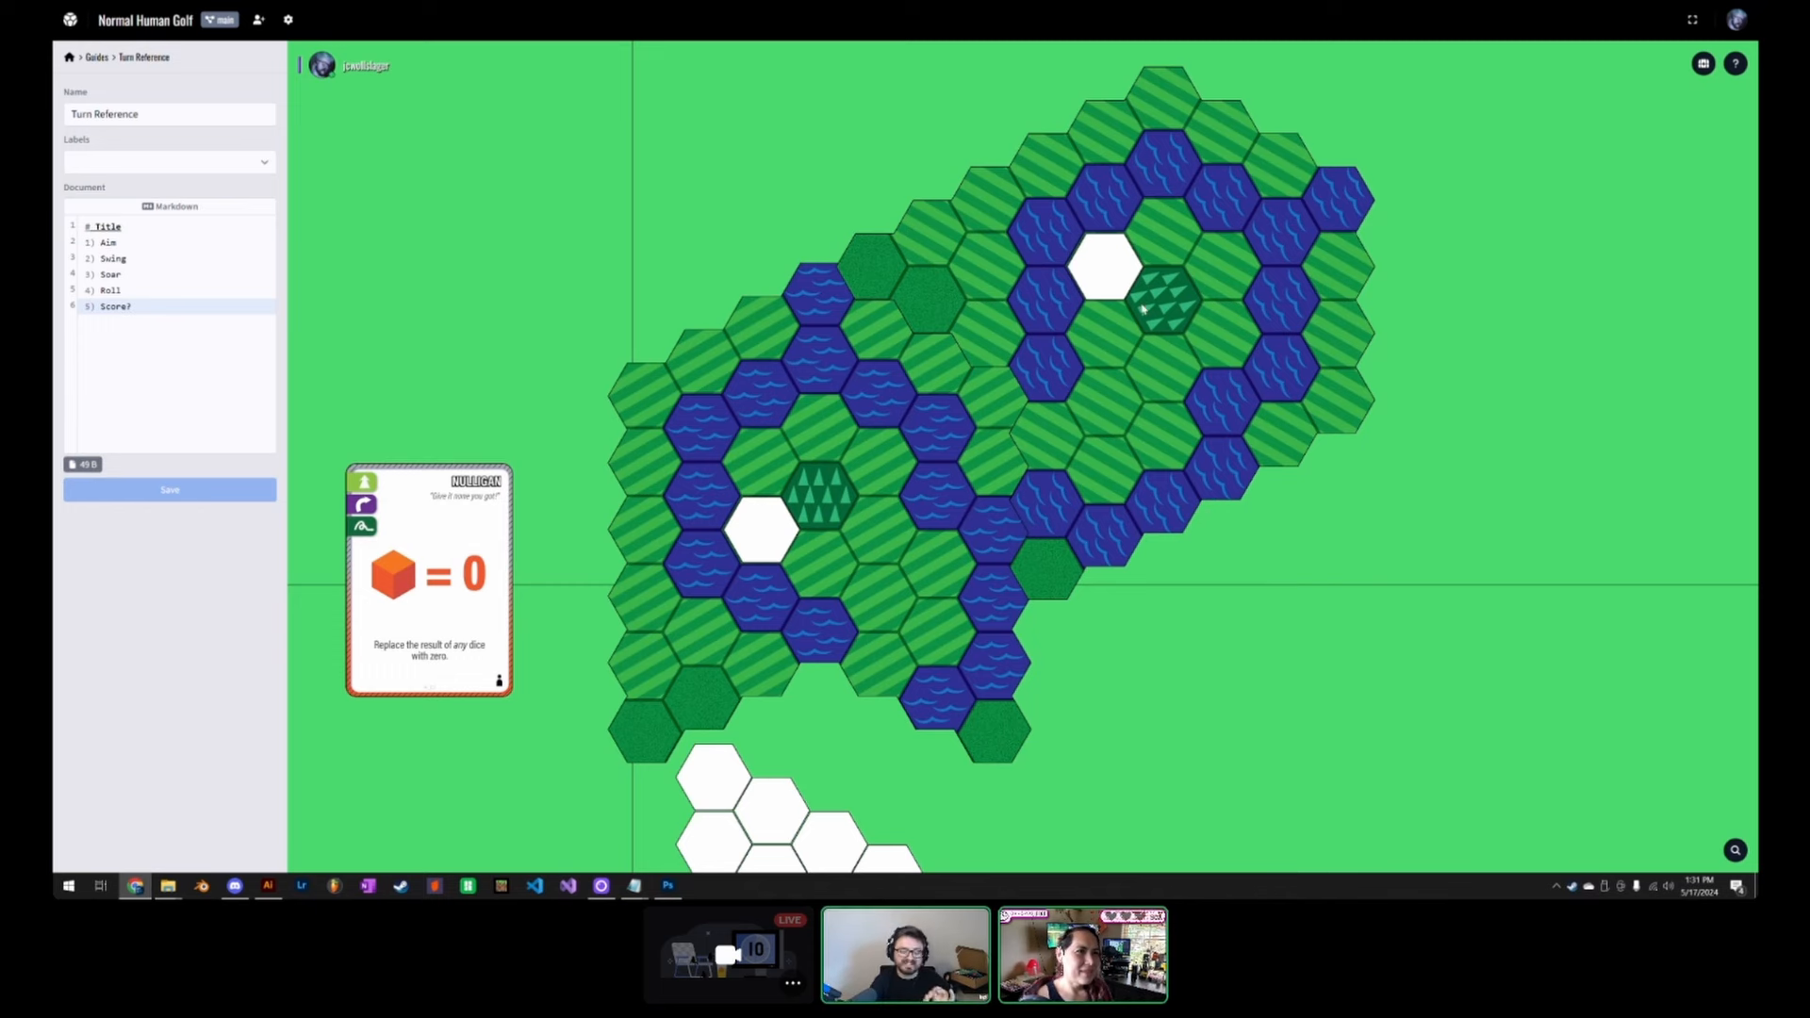
{"action": "left_click_drag", "start_coordinate": [1142, 308], "coordinate": [1212, 364]}
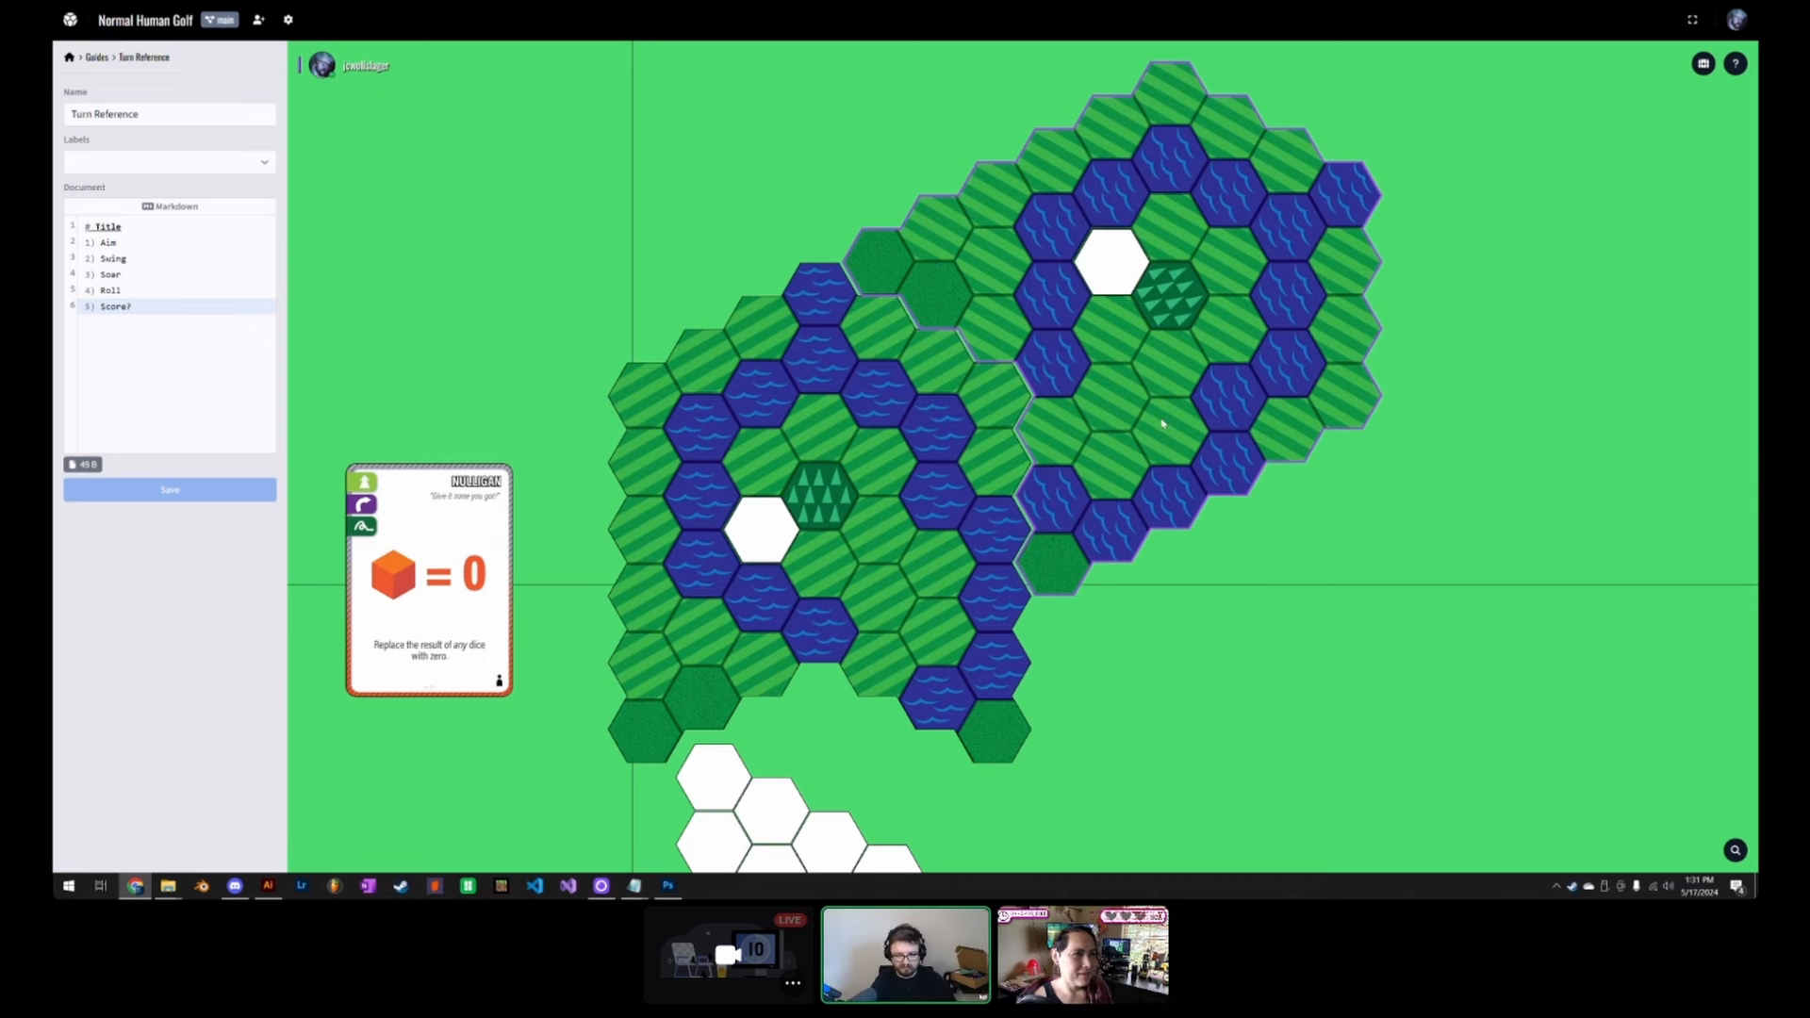
{"action": "left_click_drag", "start_coordinate": [1215, 620], "coordinate": [1148, 643]}
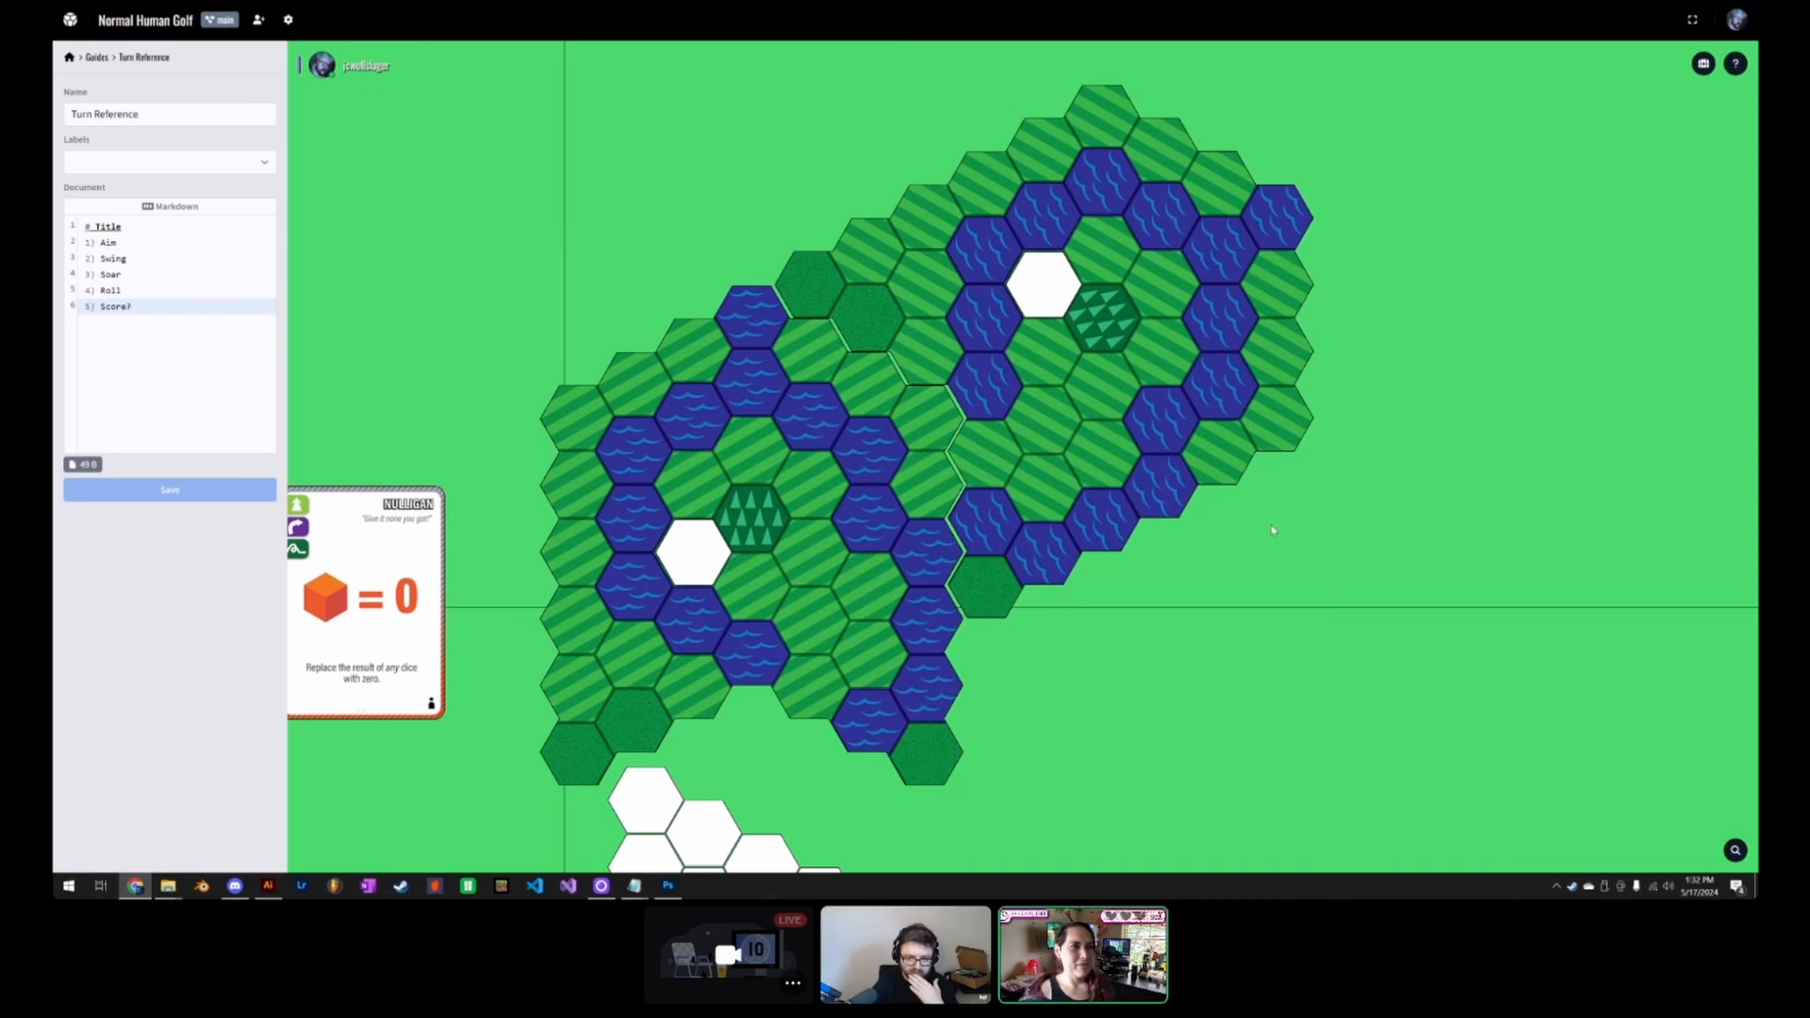
{"action": "left_click_drag", "start_coordinate": [1018, 399], "coordinate": [1215, 337]}
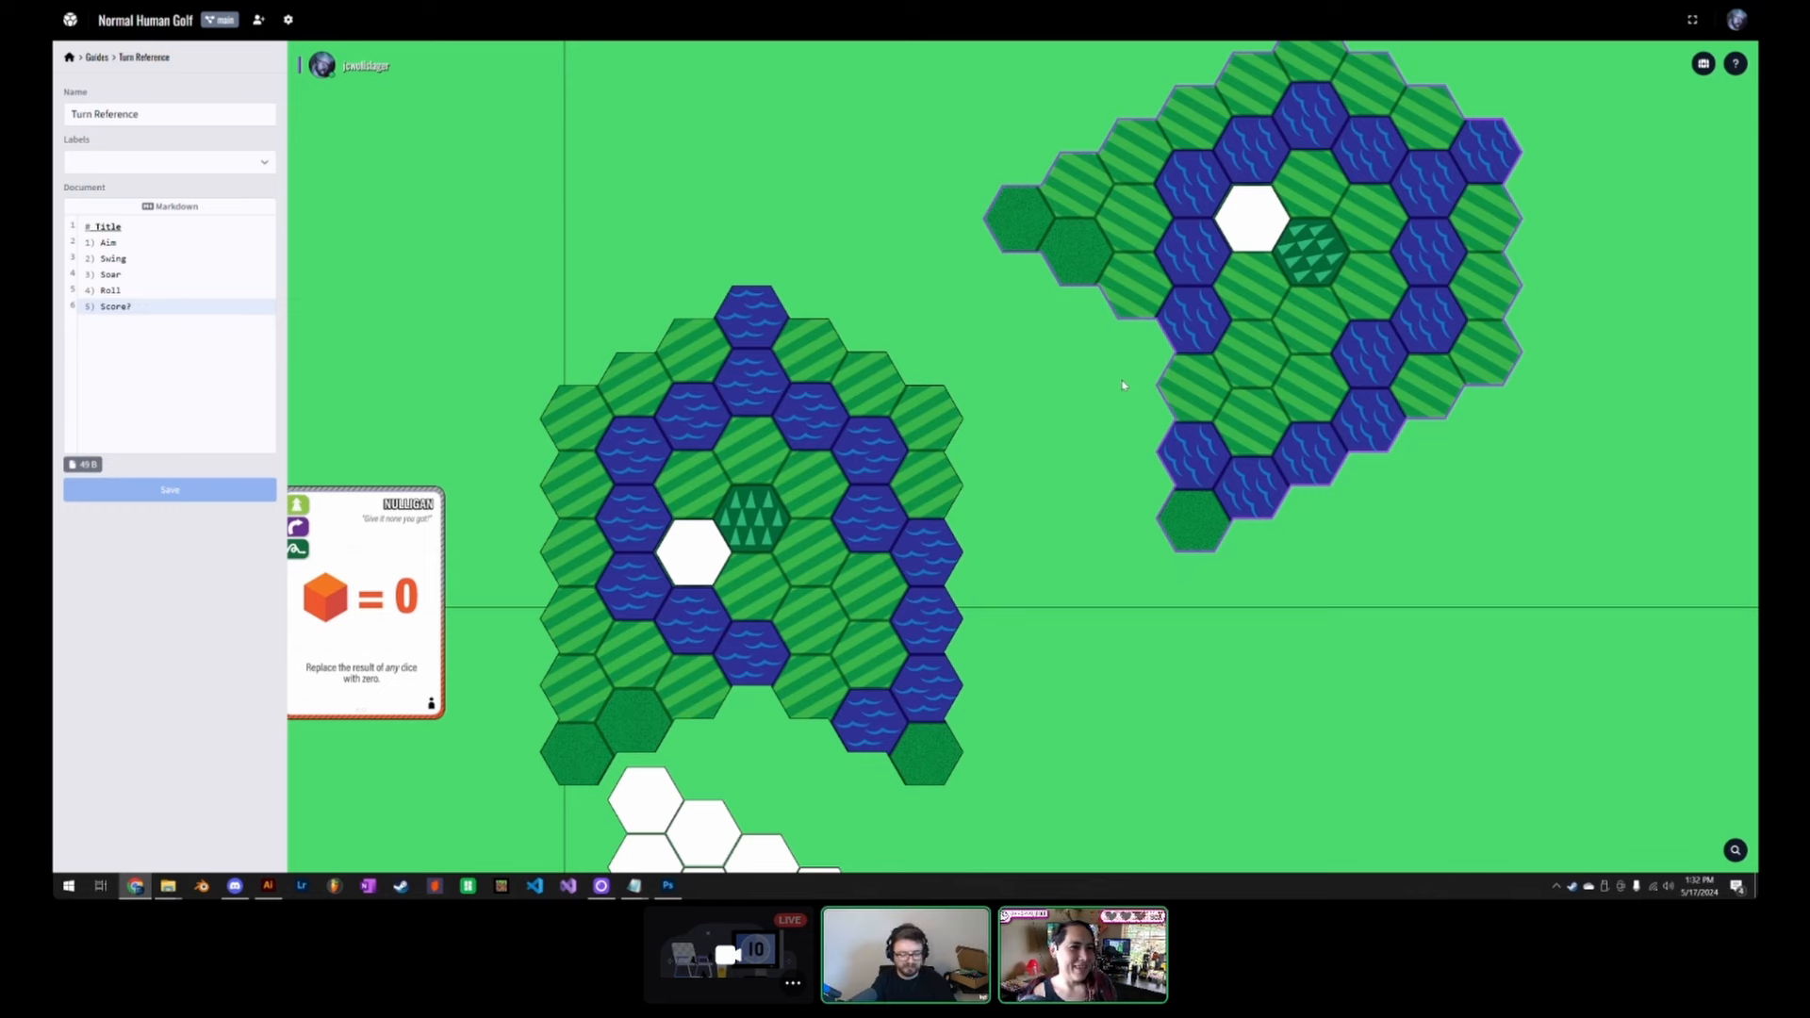
{"action": "left_click_drag", "start_coordinate": [1123, 384], "coordinate": [1006, 400]}
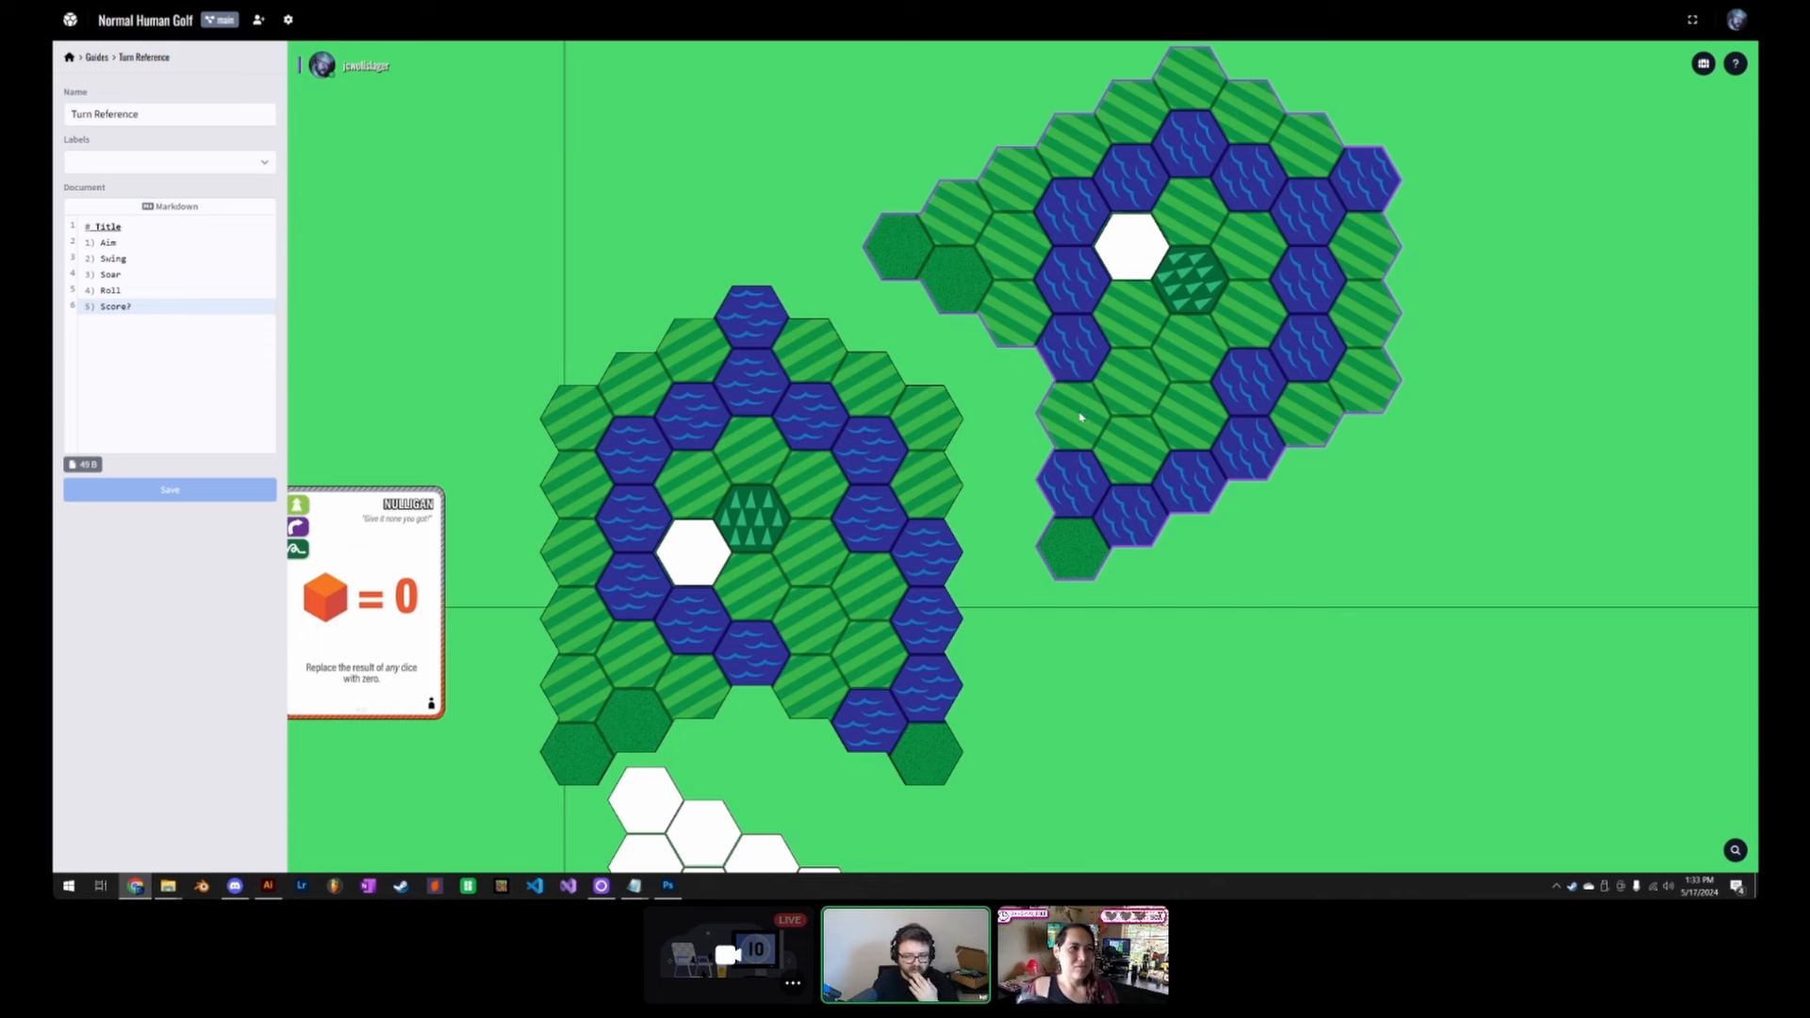
Step: Take the white tile off the first board and place it in the gap, moving the second board farther away
{"action": "left_click_drag", "start_coordinate": [717, 553], "coordinate": [760, 792]}
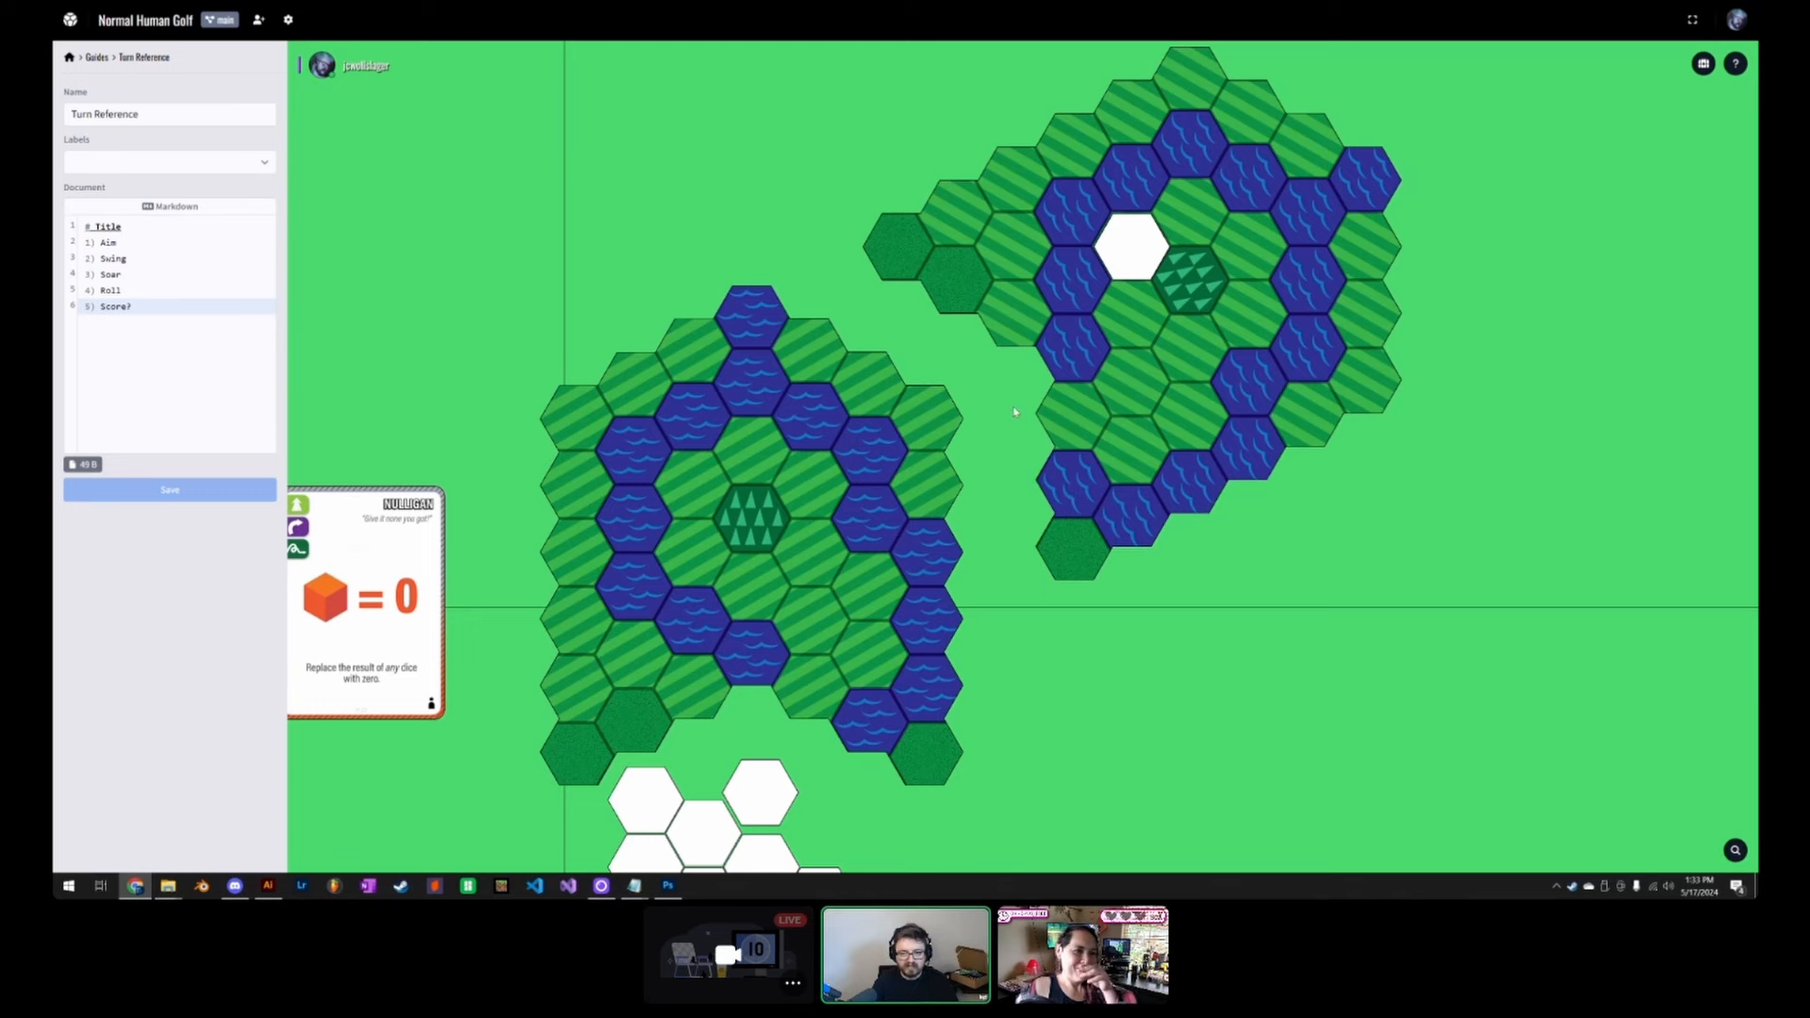
{"action": "left_click_drag", "start_coordinate": [1054, 375], "coordinate": [1094, 322]}
{"action": "key", "text": "e"}
{"action": "key", "text": "e"}
{"action": "left_click_drag", "start_coordinate": [757, 795], "coordinate": [985, 388]}
{"action": "left_click_drag", "start_coordinate": [1116, 319], "coordinate": [1198, 331]}
{"action": "left_click_drag", "start_coordinate": [999, 456], "coordinate": [1003, 457]}
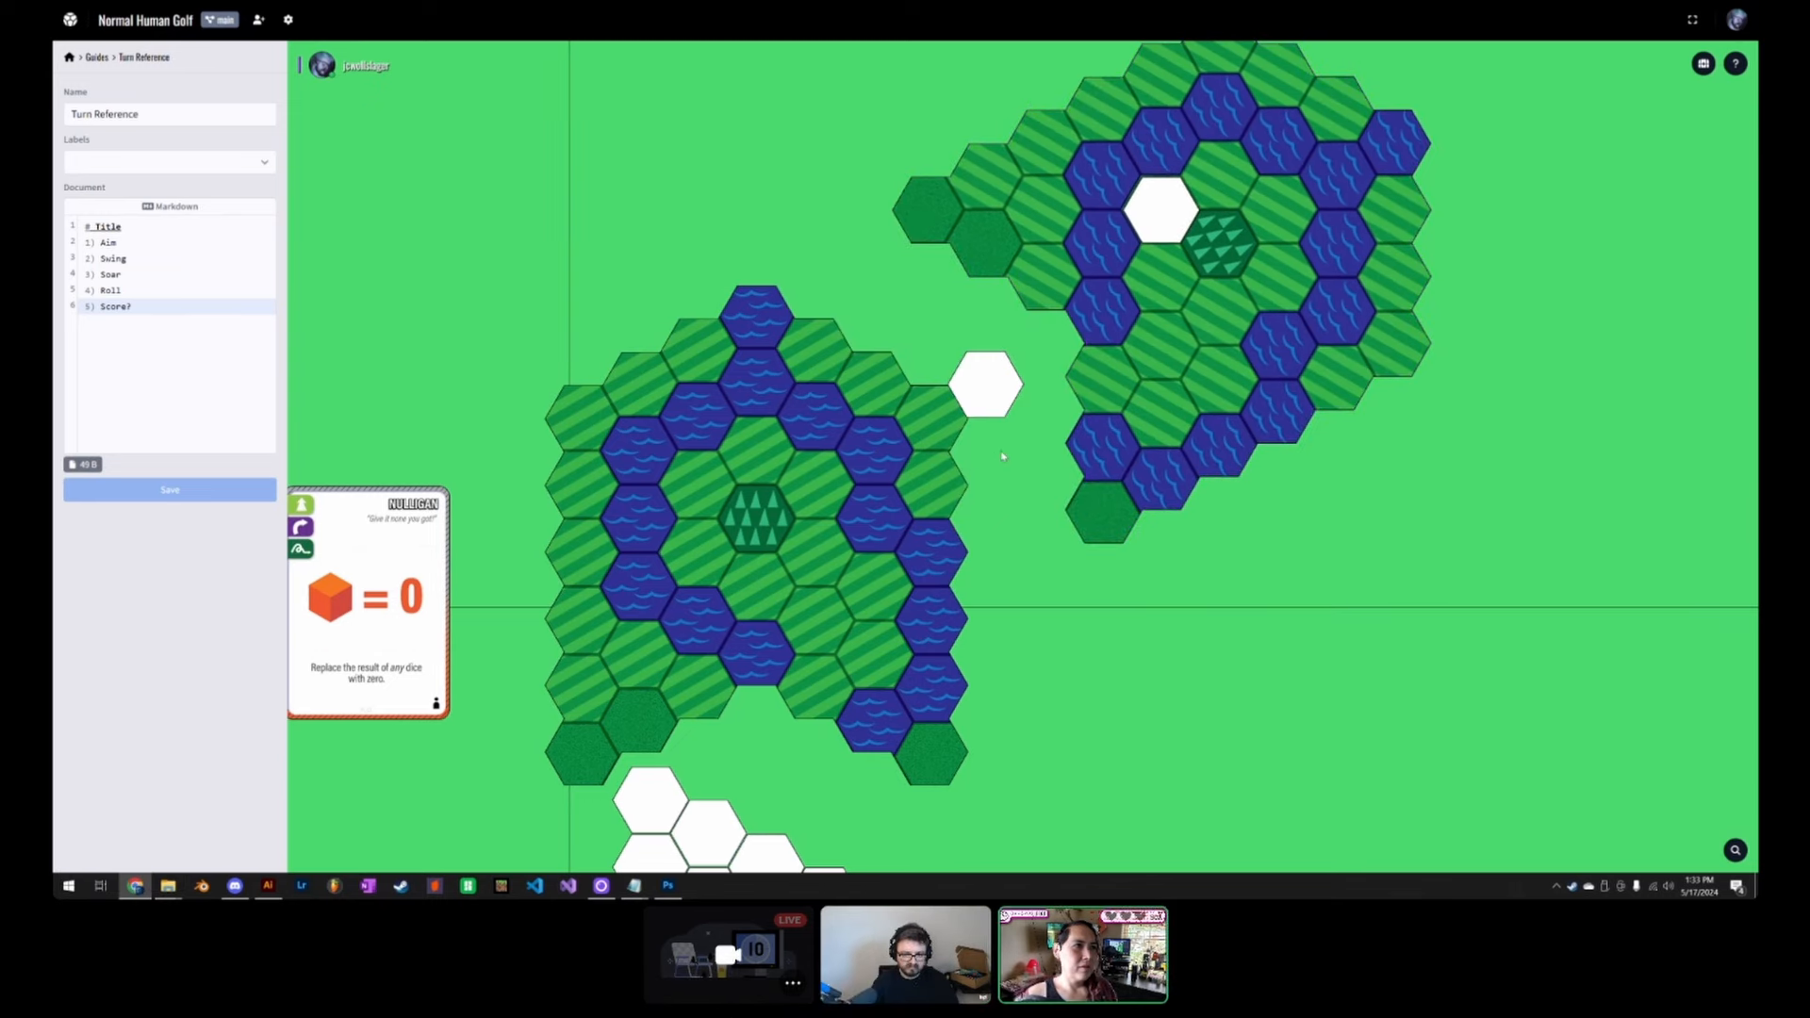
{"action": "left_click_drag", "start_coordinate": [1002, 394], "coordinate": [1006, 394]}
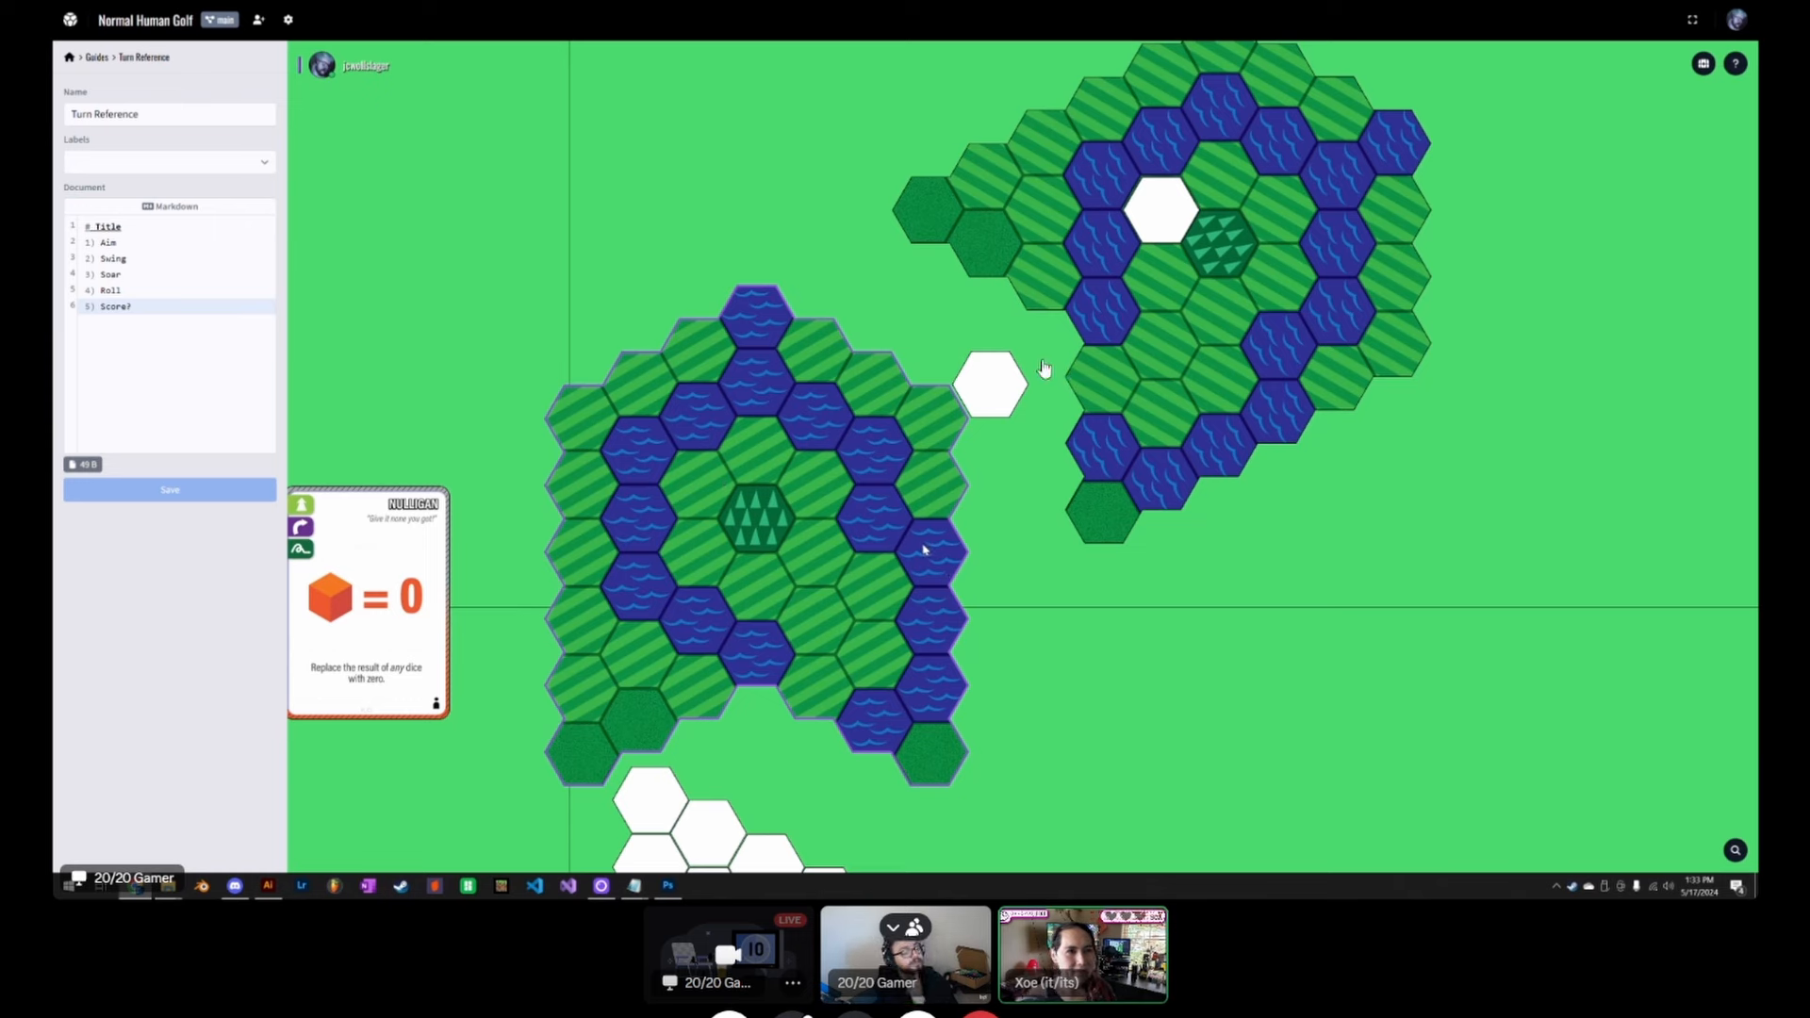
Step: Shift the first board, and place the loose white tile and a second one side by side along its upper edge
{"action": "left_click_drag", "start_coordinate": [962, 550], "coordinate": [922, 533]}
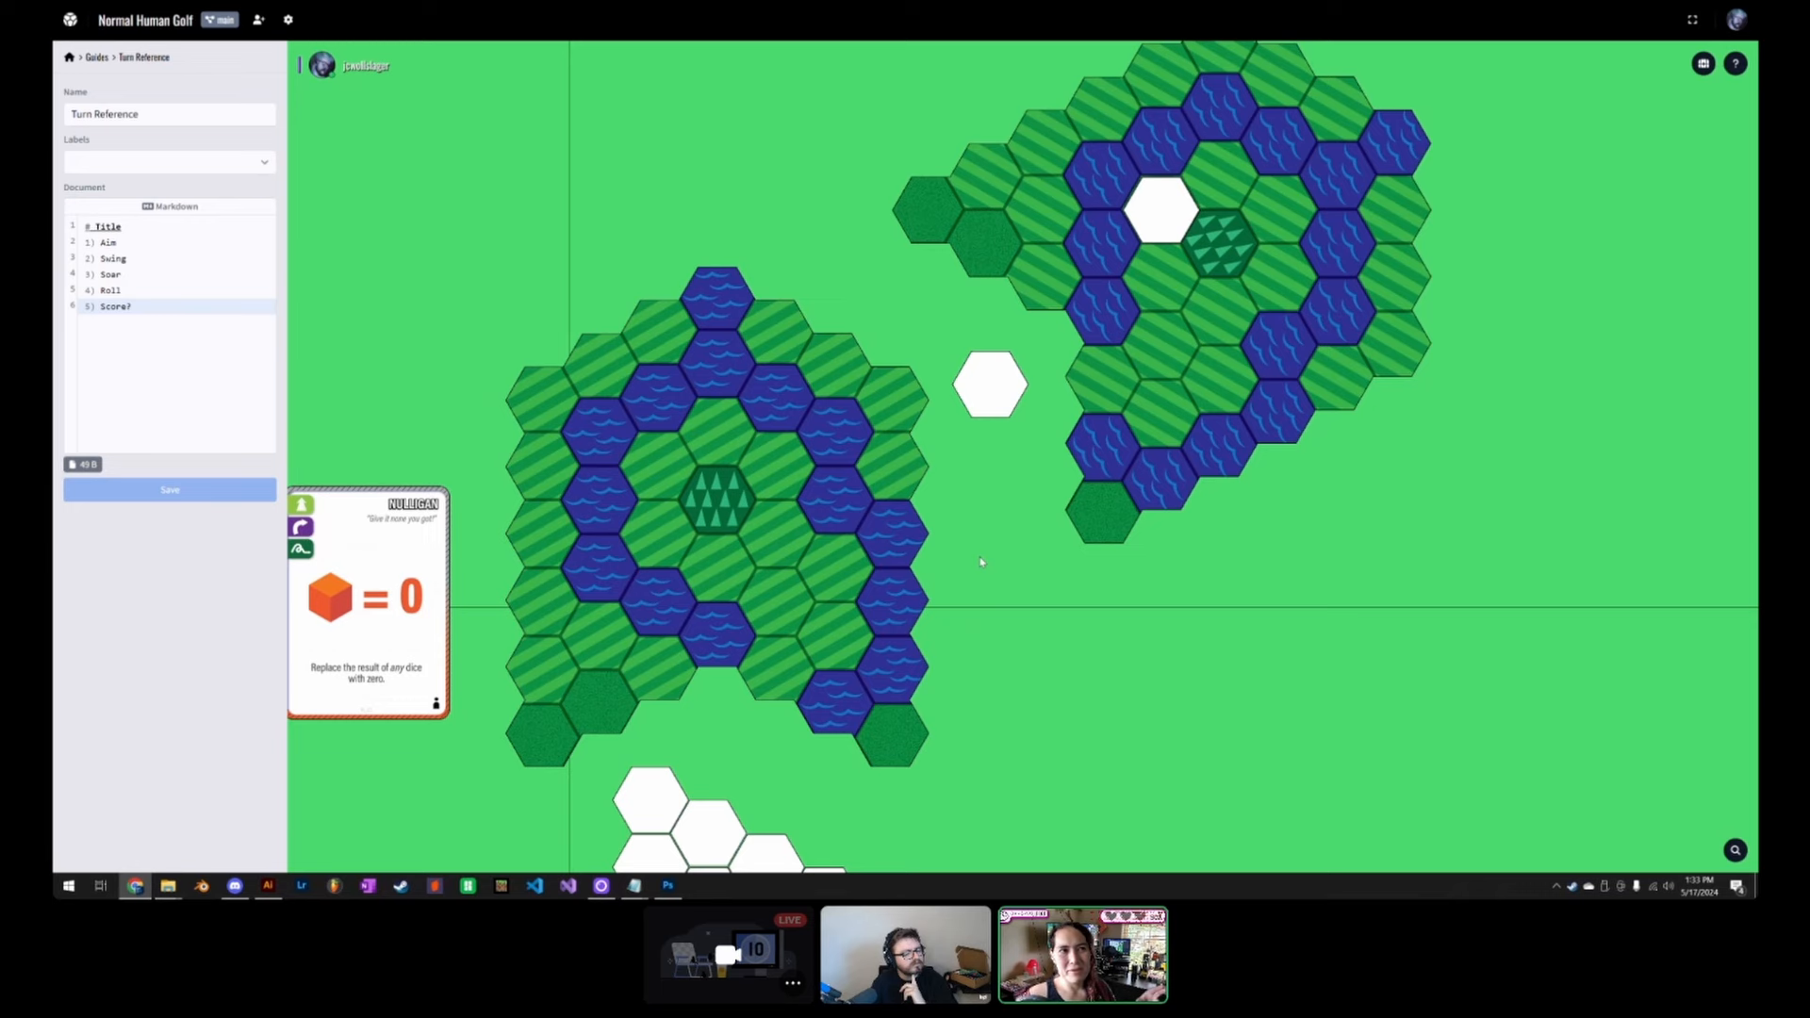
{"action": "left_click_drag", "start_coordinate": [992, 543], "coordinate": [961, 516]}
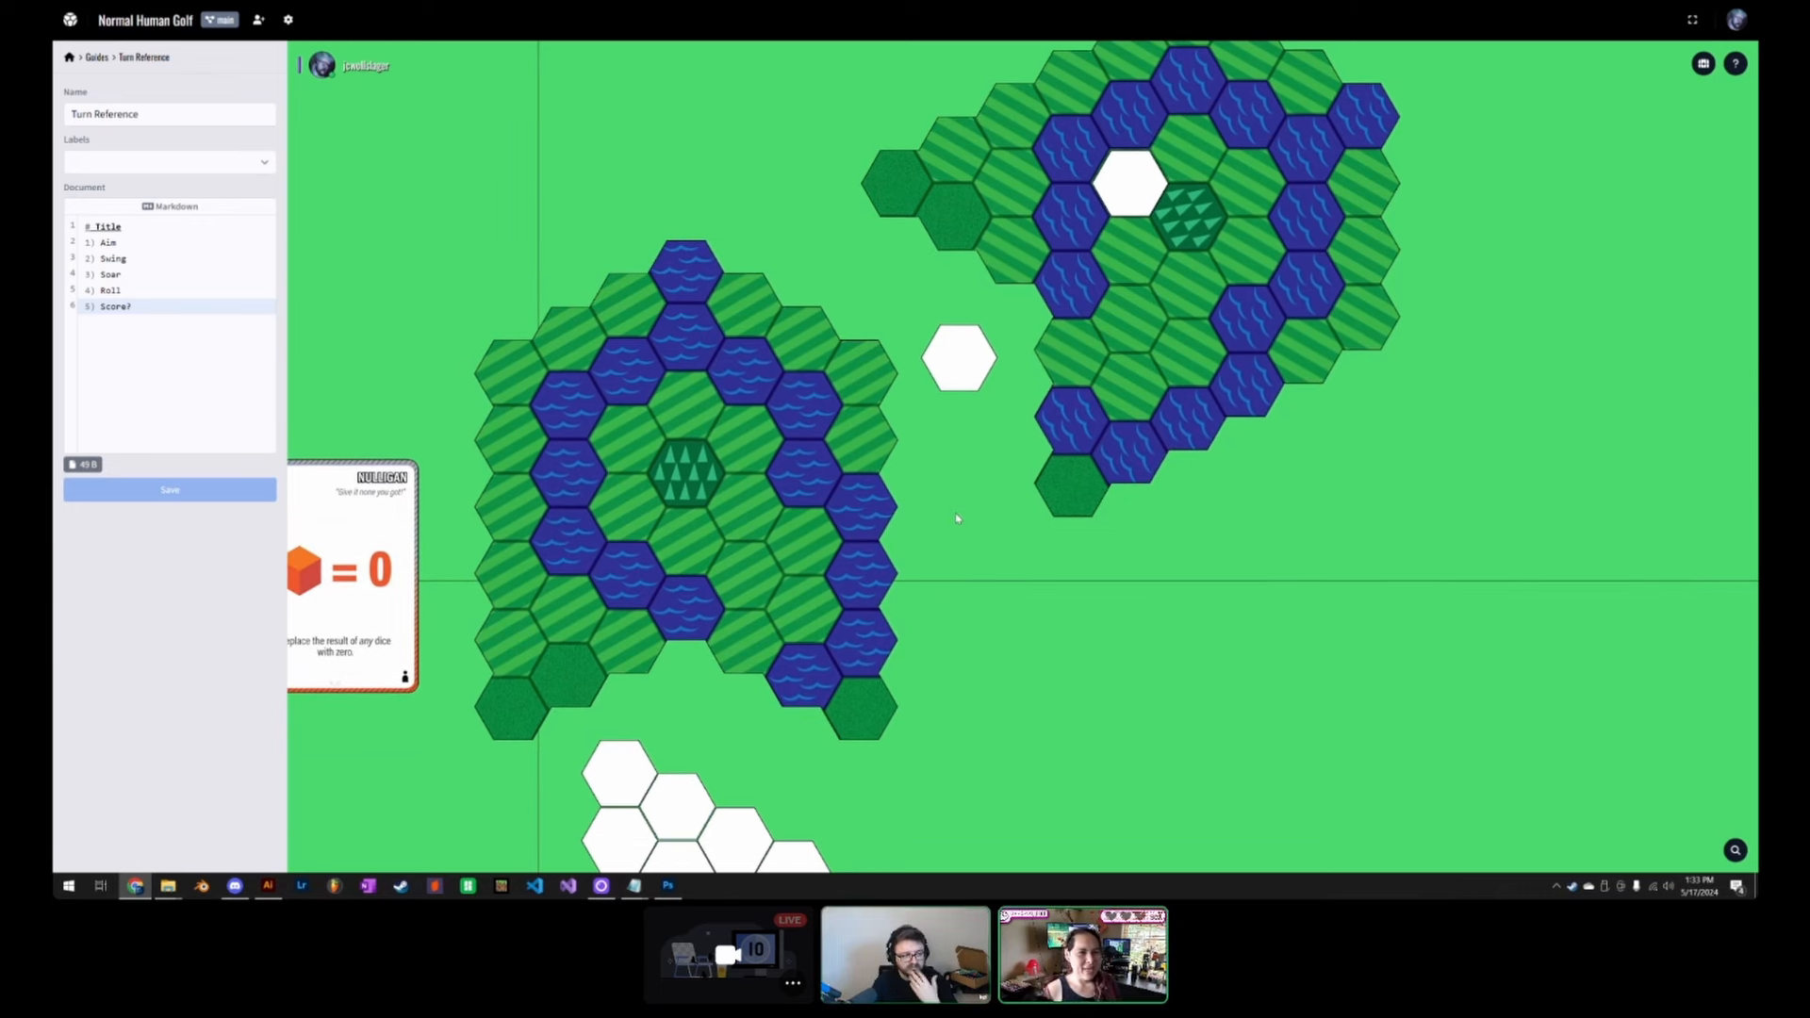
{"action": "left_click_drag", "start_coordinate": [946, 379], "coordinate": [912, 365]}
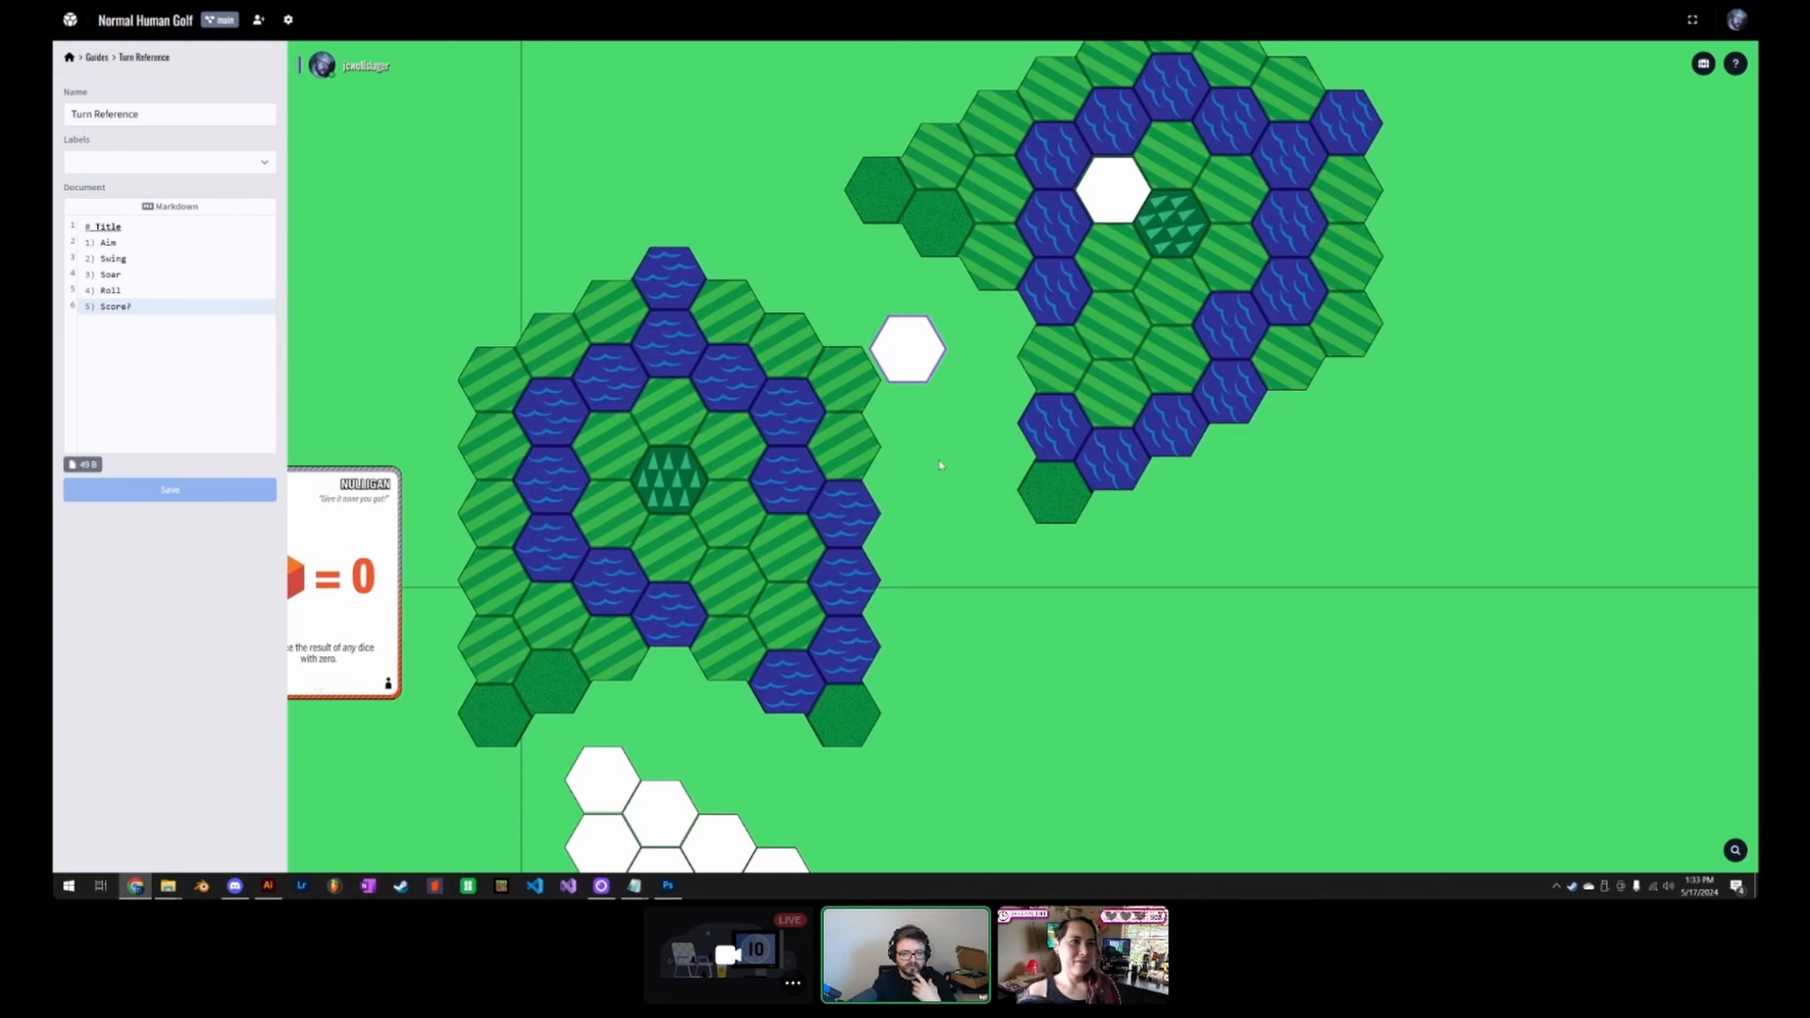
{"action": "left_click_drag", "start_coordinate": [631, 779], "coordinate": [876, 311]}
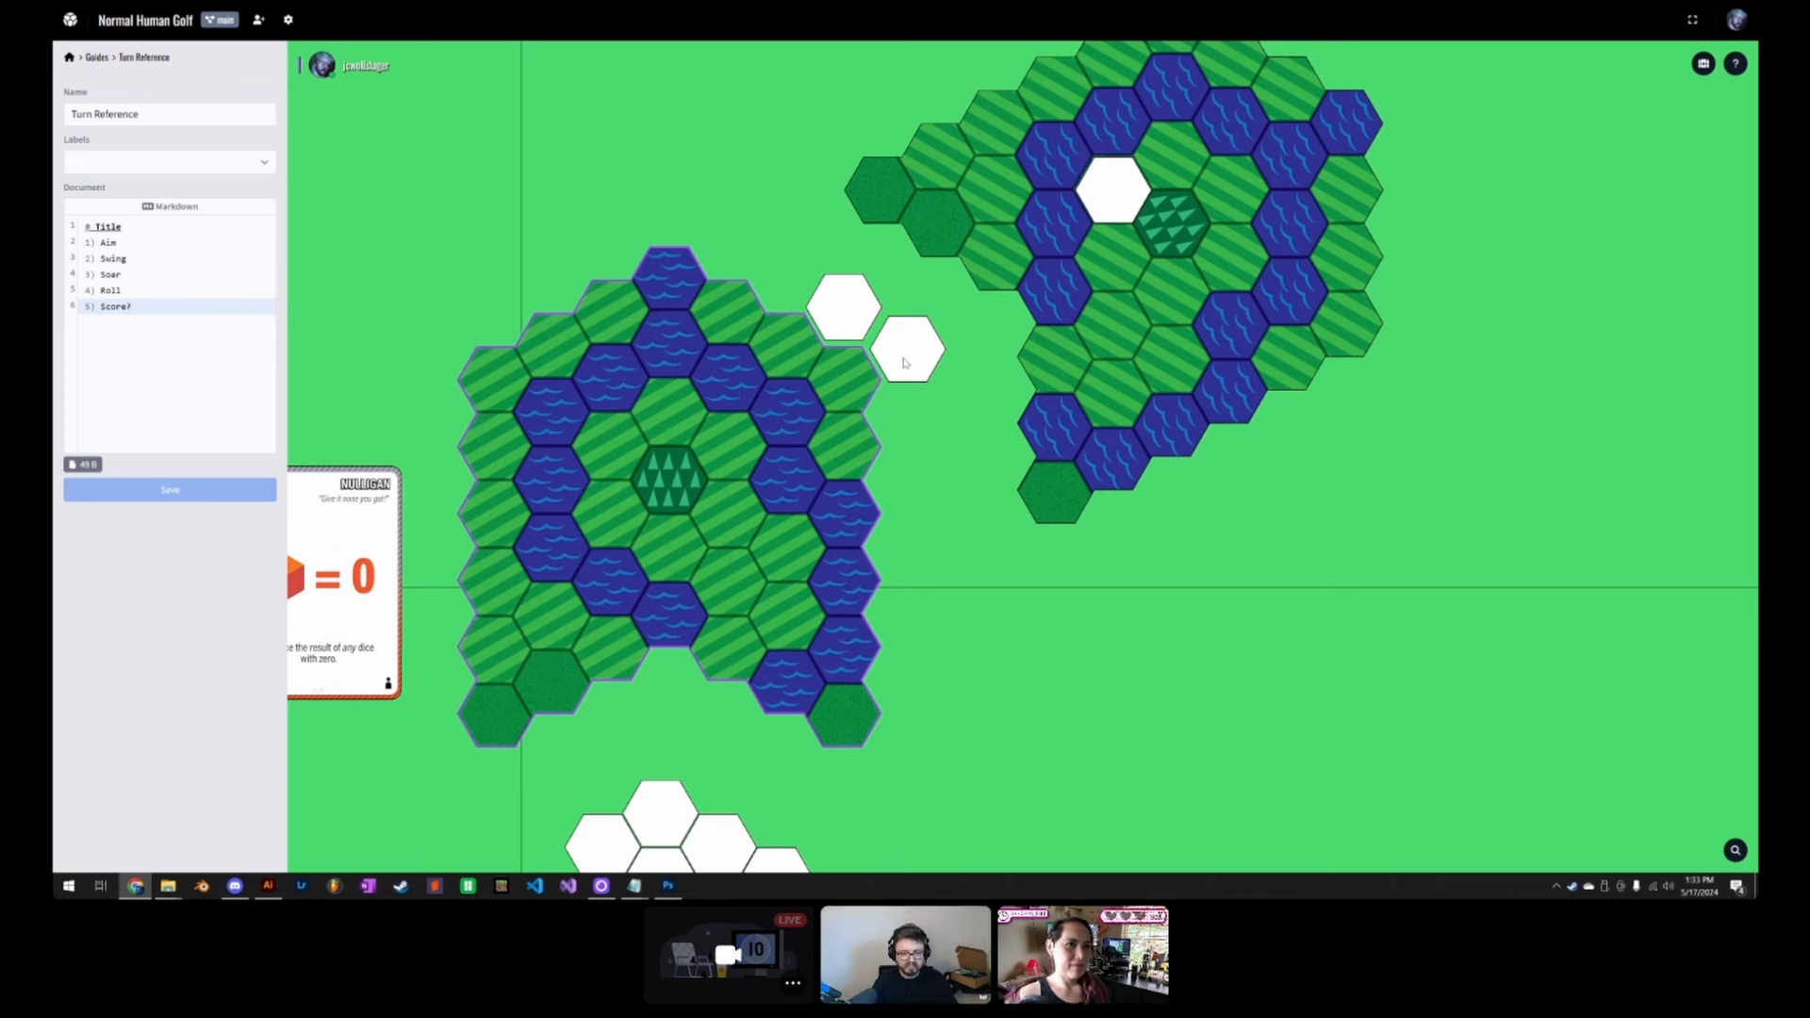
{"action": "left_click_drag", "start_coordinate": [906, 382], "coordinate": [898, 380]}
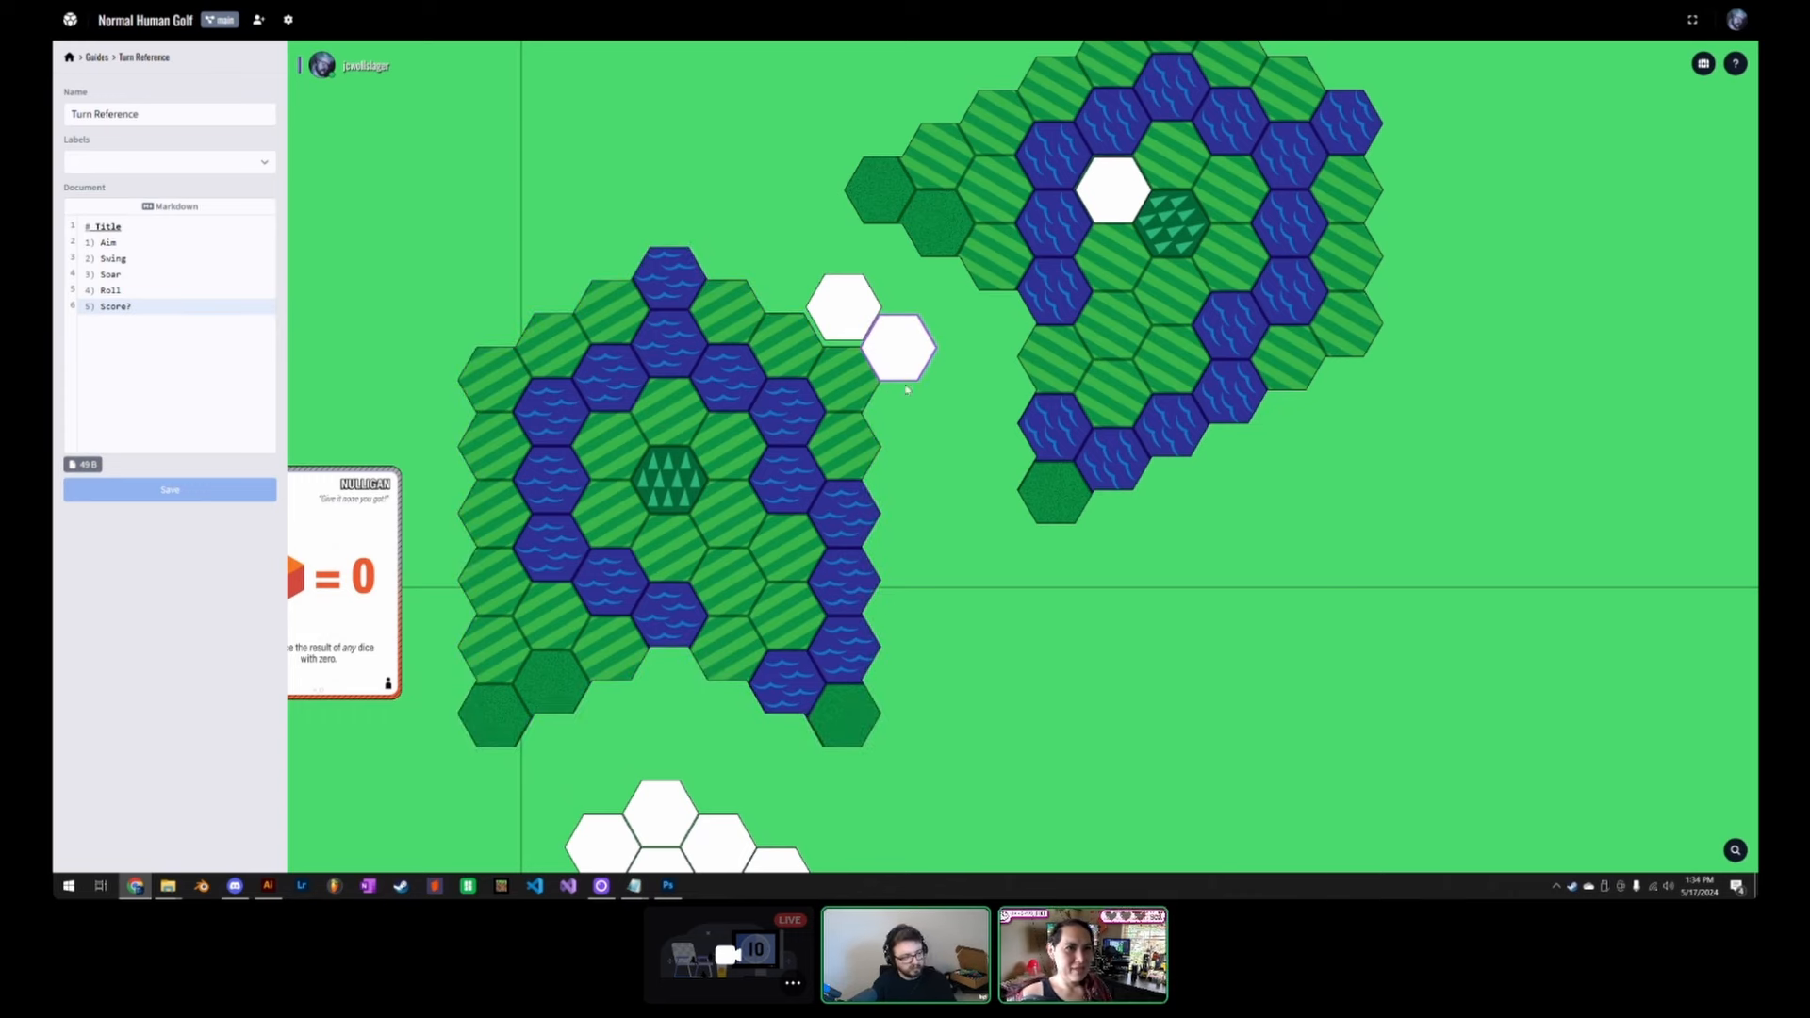
Step: Move a white tile above the first board's peak, and fit the rotated second board against the first board's upper-right edge
{"action": "left_click_drag", "start_coordinate": [851, 321], "coordinate": [674, 216]}
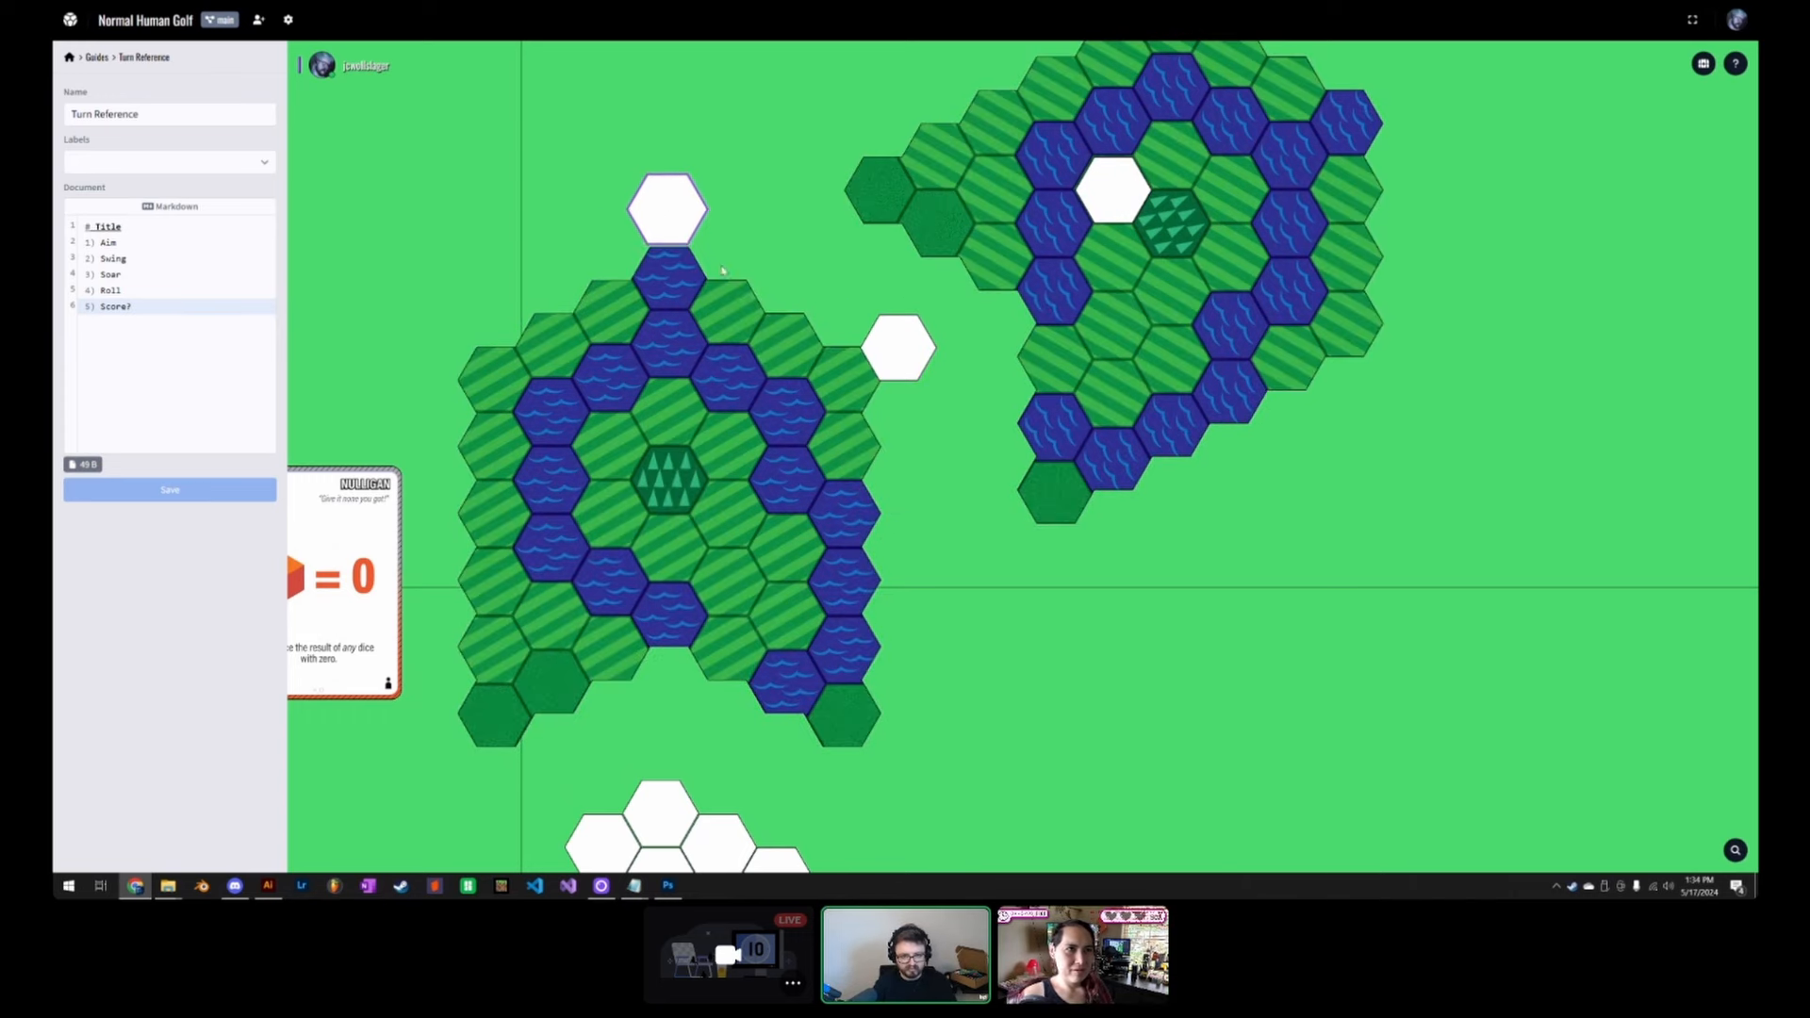
{"action": "left_click_drag", "start_coordinate": [1151, 327], "coordinate": [1012, 367]}
{"action": "left_click_drag", "start_coordinate": [1288, 614], "coordinate": [1161, 591]}
{"action": "left_click_drag", "start_coordinate": [902, 368], "coordinate": [888, 376]}
Step: Place three loose white tiles around the second board, one above its top and two beside its right-hand corners
{"action": "left_click_drag", "start_coordinate": [607, 838], "coordinate": [1137, 407]}
{"action": "left_click_drag", "start_coordinate": [607, 838], "coordinate": [1172, 202]}
{"action": "scroll", "coordinate": [1289, 492], "scroll_direction": "down", "scroll_amount": 2}
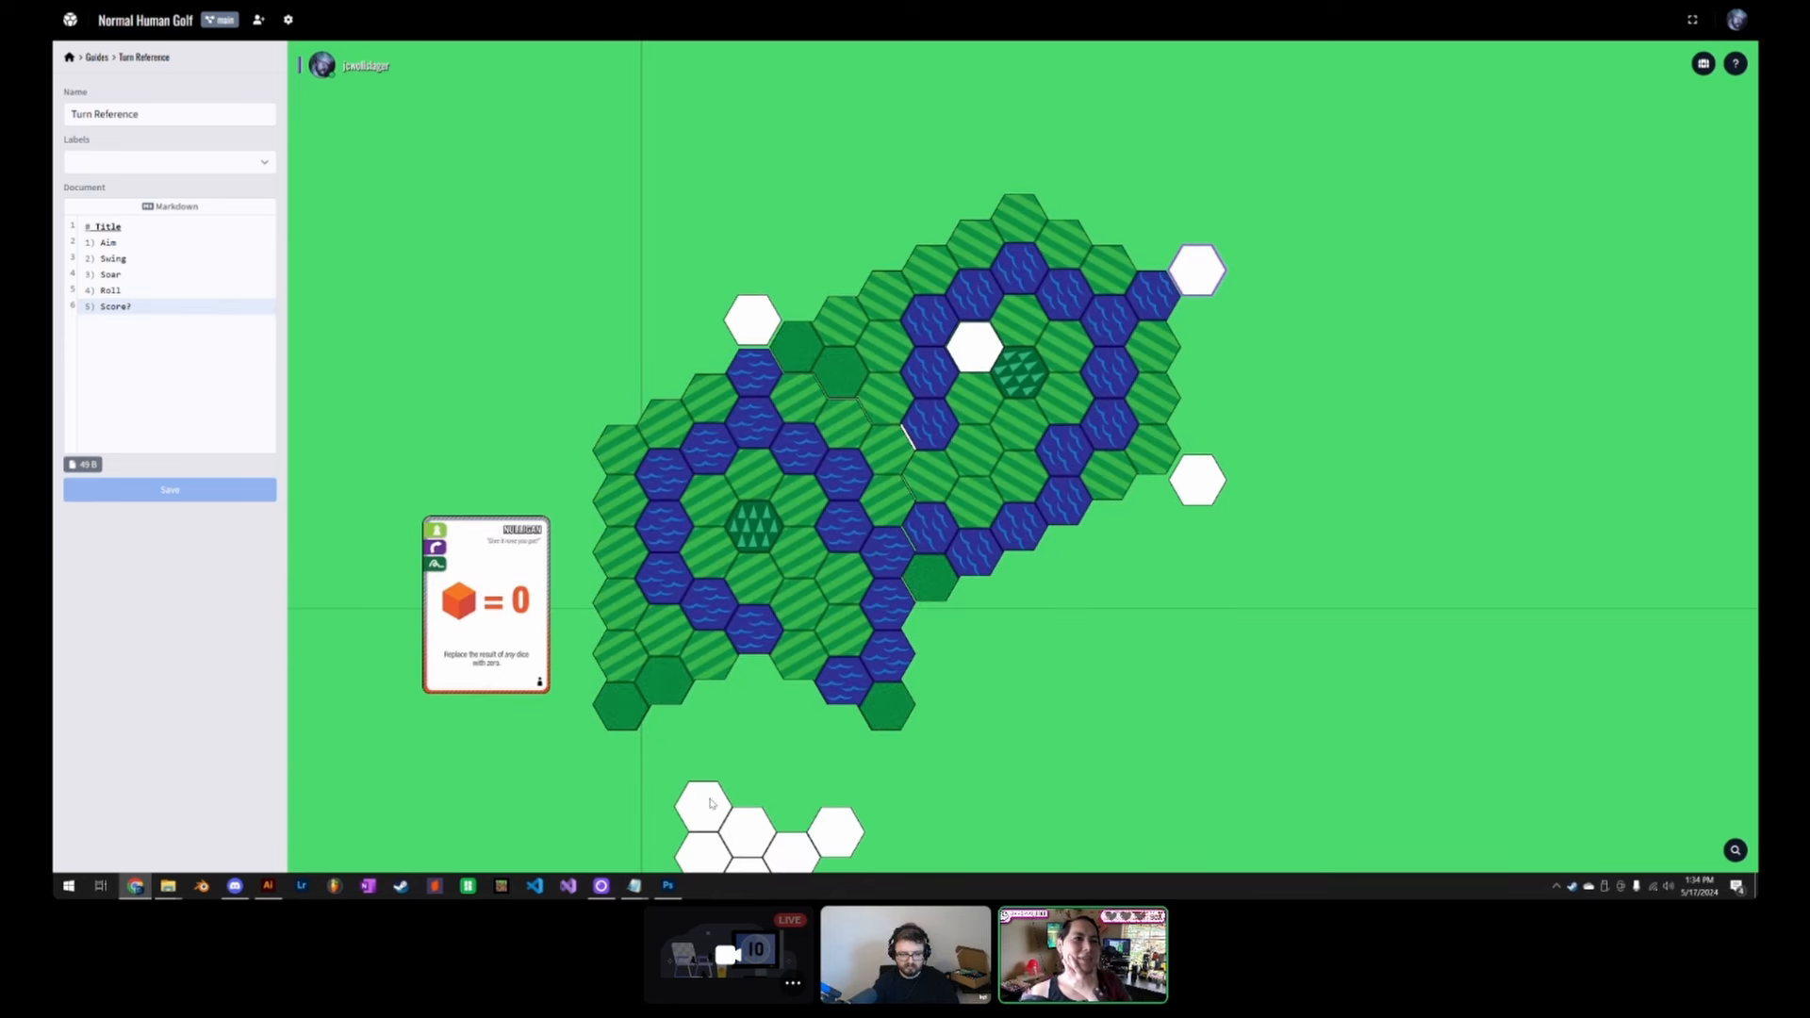
{"action": "left_click_drag", "start_coordinate": [712, 804], "coordinate": [1028, 173]}
Step: Pull the second board away from the first, rotate it upright, and take the white tile off it
{"action": "left_click_drag", "start_coordinate": [1058, 388], "coordinate": [745, 500]}
{"action": "key", "text": "e"}
{"action": "left_click_drag", "start_coordinate": [639, 459], "coordinate": [916, 369]}
{"action": "left_click_drag", "start_coordinate": [1019, 399], "coordinate": [1428, 528]}
{"action": "key", "text": "q"}
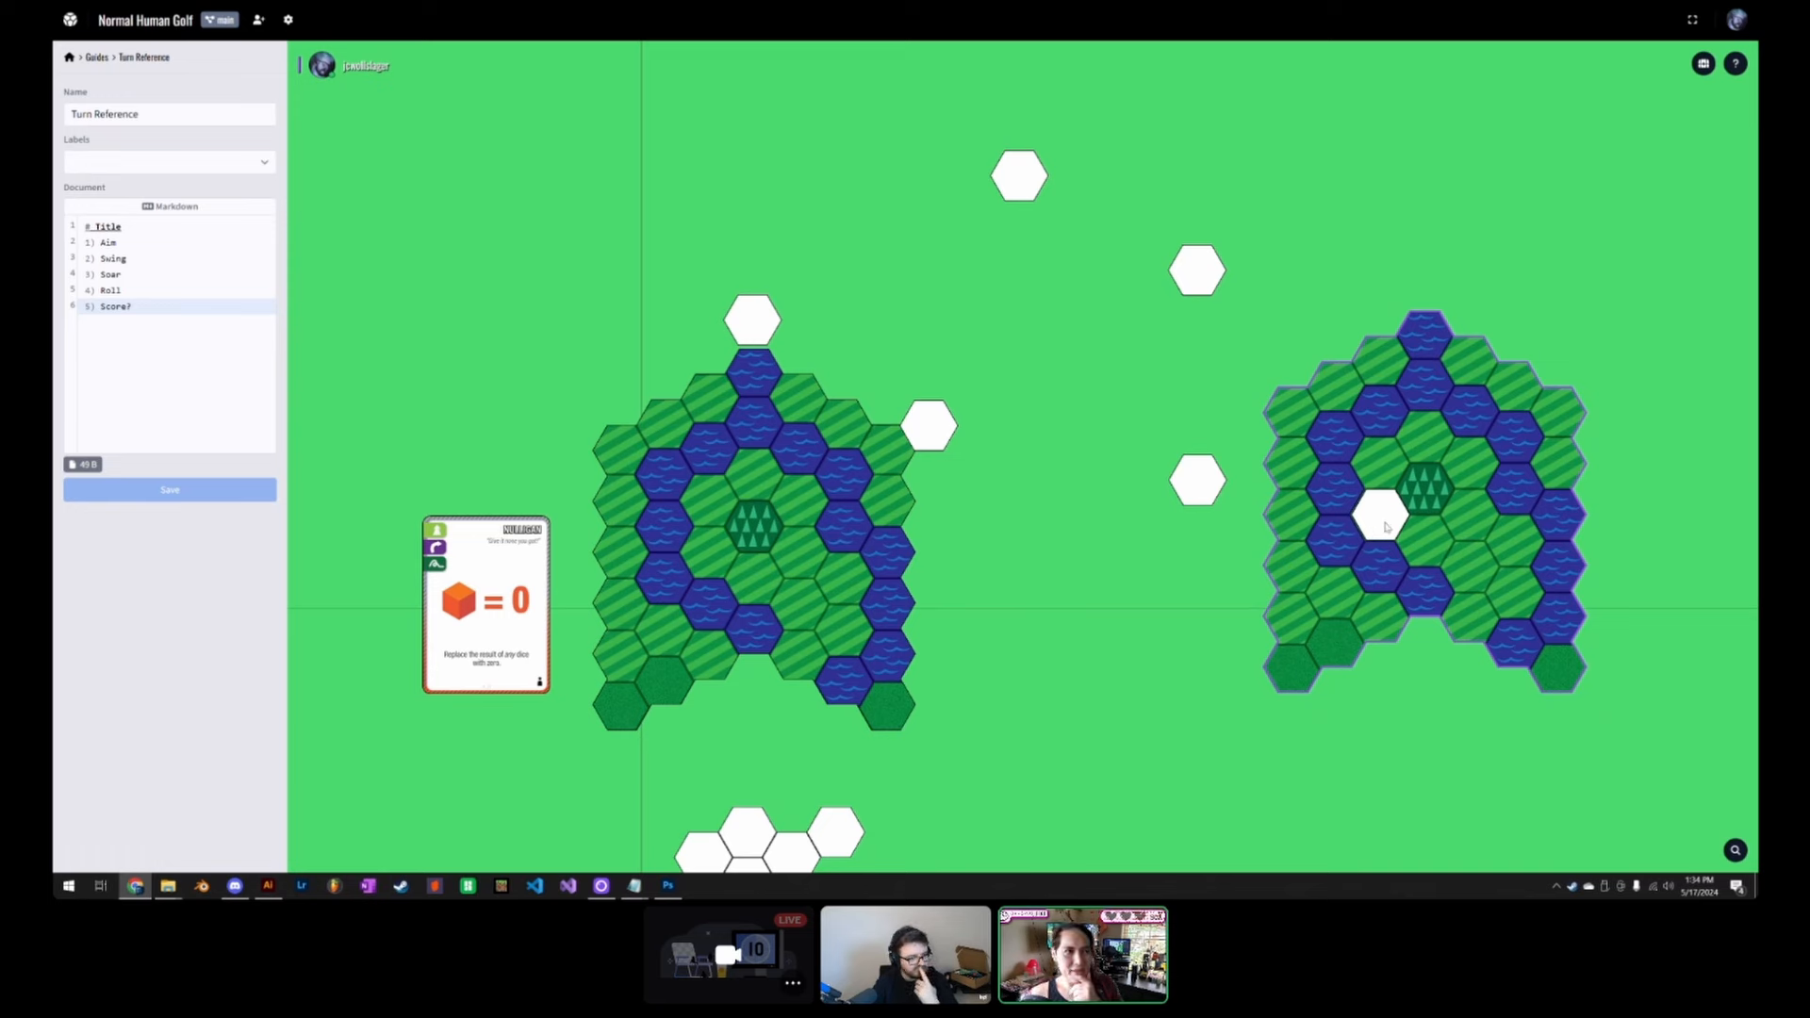
{"action": "left_click_drag", "start_coordinate": [1417, 504], "coordinate": [1105, 506]}
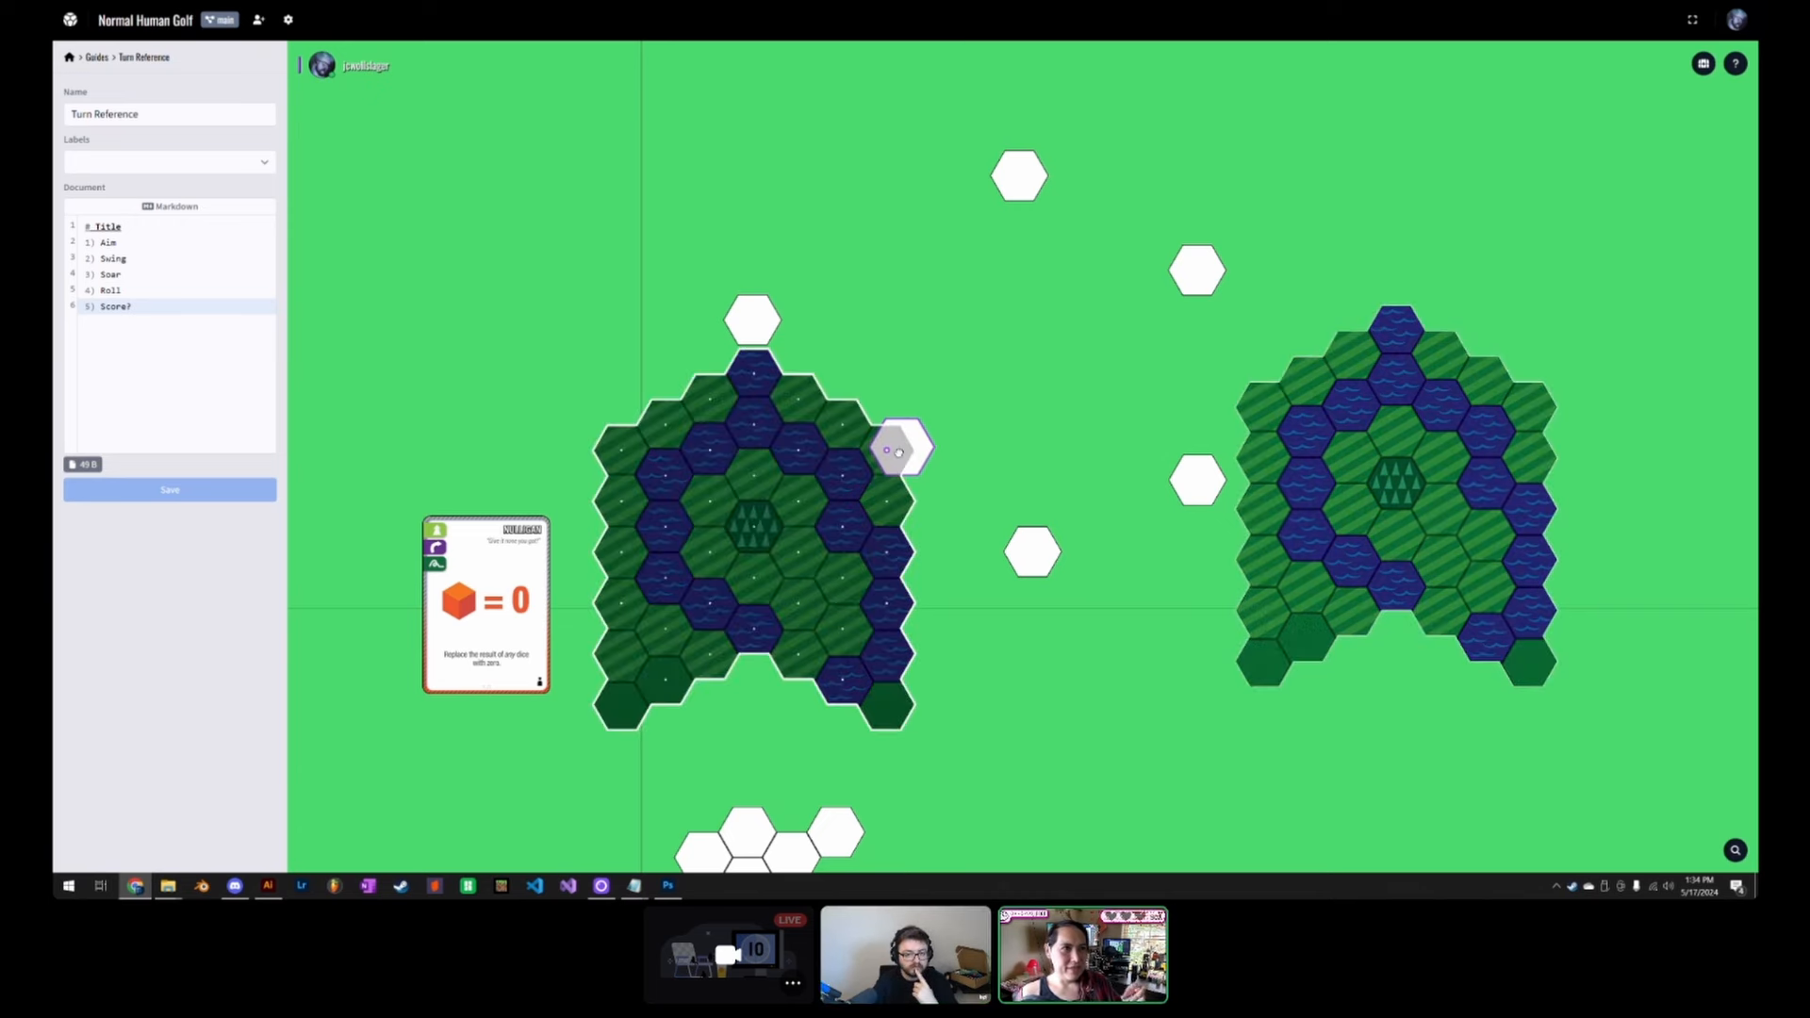
{"action": "left_click_drag", "start_coordinate": [941, 426], "coordinate": [941, 426]}
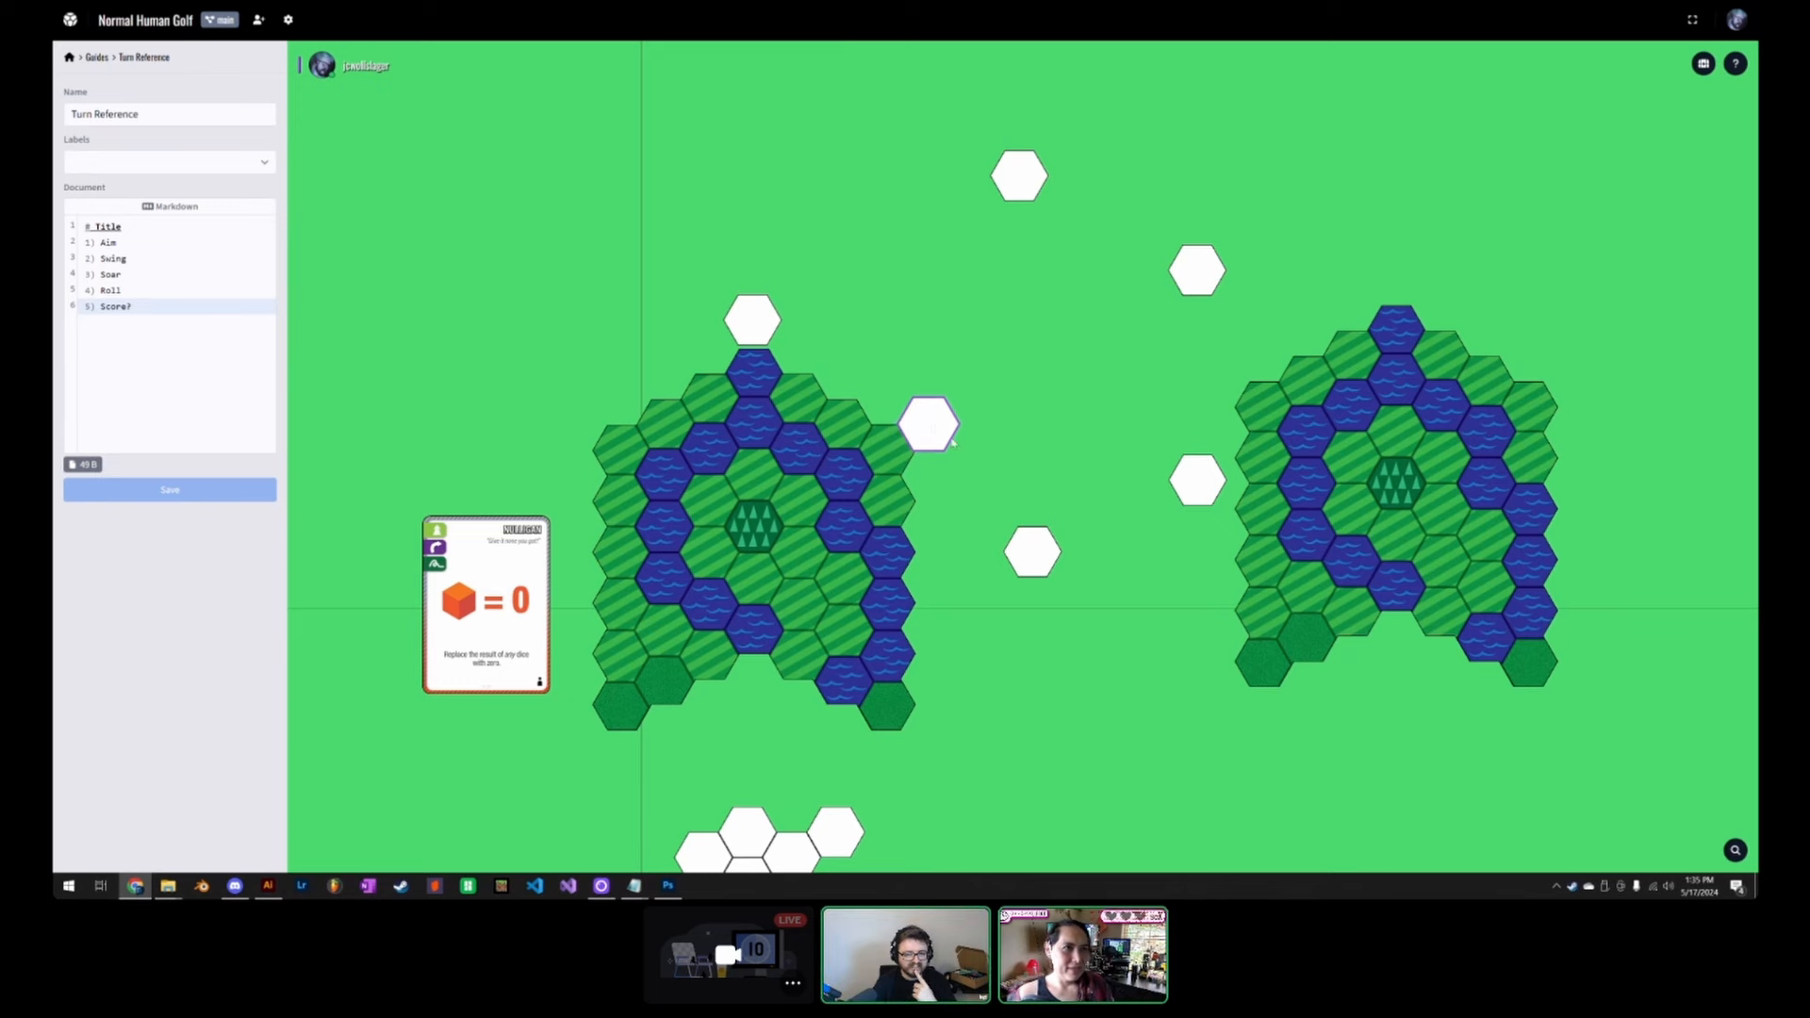
Step: Rotate the second board, fit it against the first board's upper-right edge again, and pull it away to the right
{"action": "left_click_drag", "start_coordinate": [1334, 550], "coordinate": [962, 439]}
{"action": "key", "text": "e"}
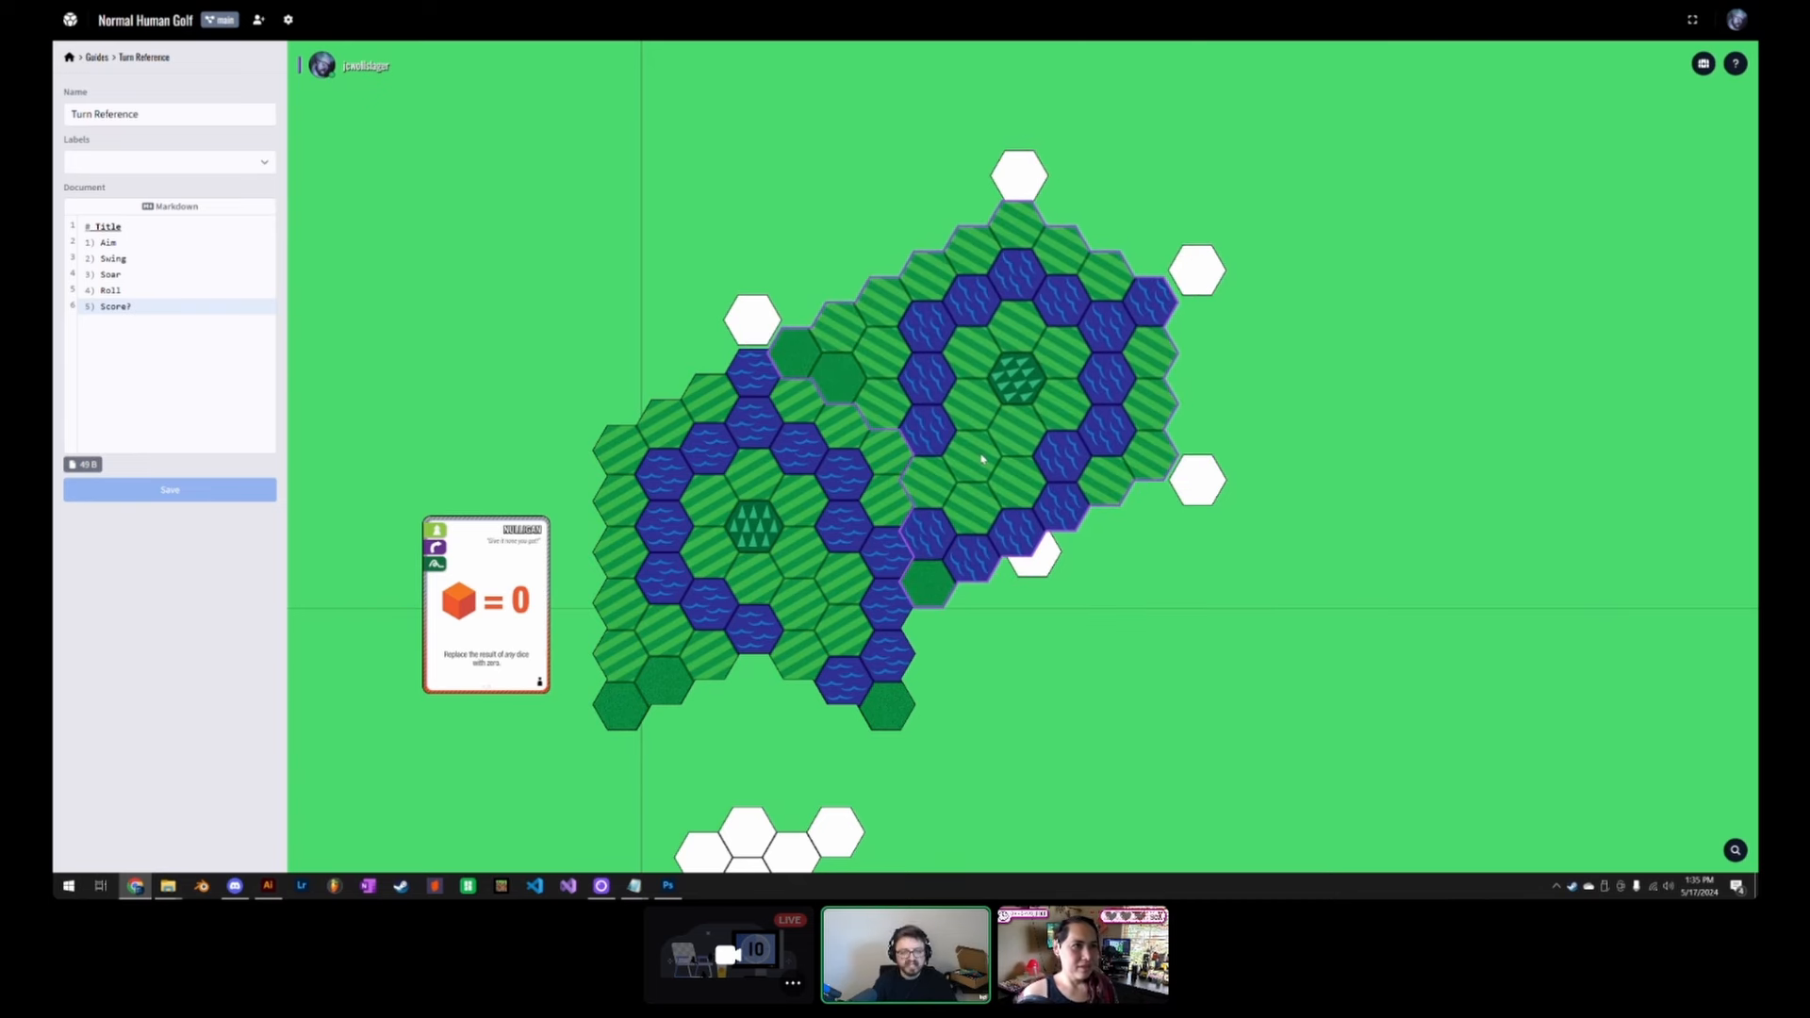
{"action": "mouse_move", "coordinate": [974, 453]}
{"action": "left_mouse_down"}
{"action": "mouse_move", "coordinate": [990, 429]}
{"action": "mouse_move", "coordinate": [1002, 440]}
{"action": "left_mouse_up"}
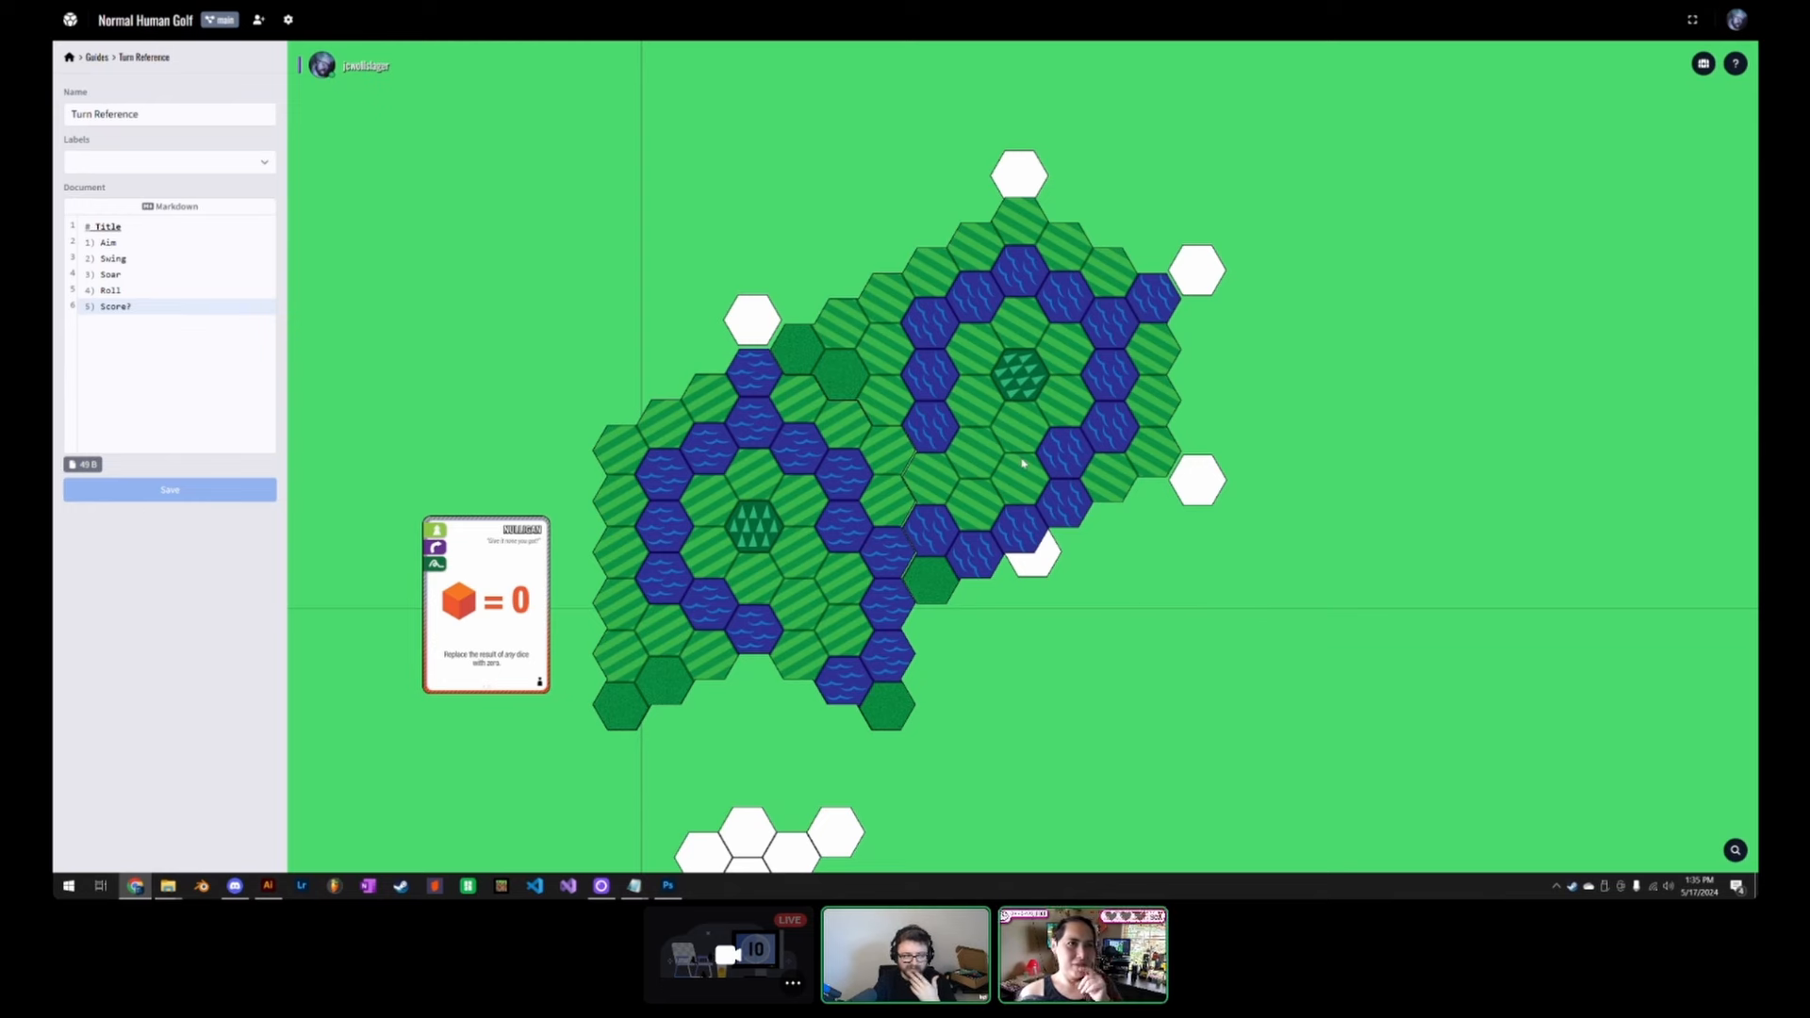
{"action": "left_click_drag", "start_coordinate": [999, 317], "coordinate": [1305, 471]}
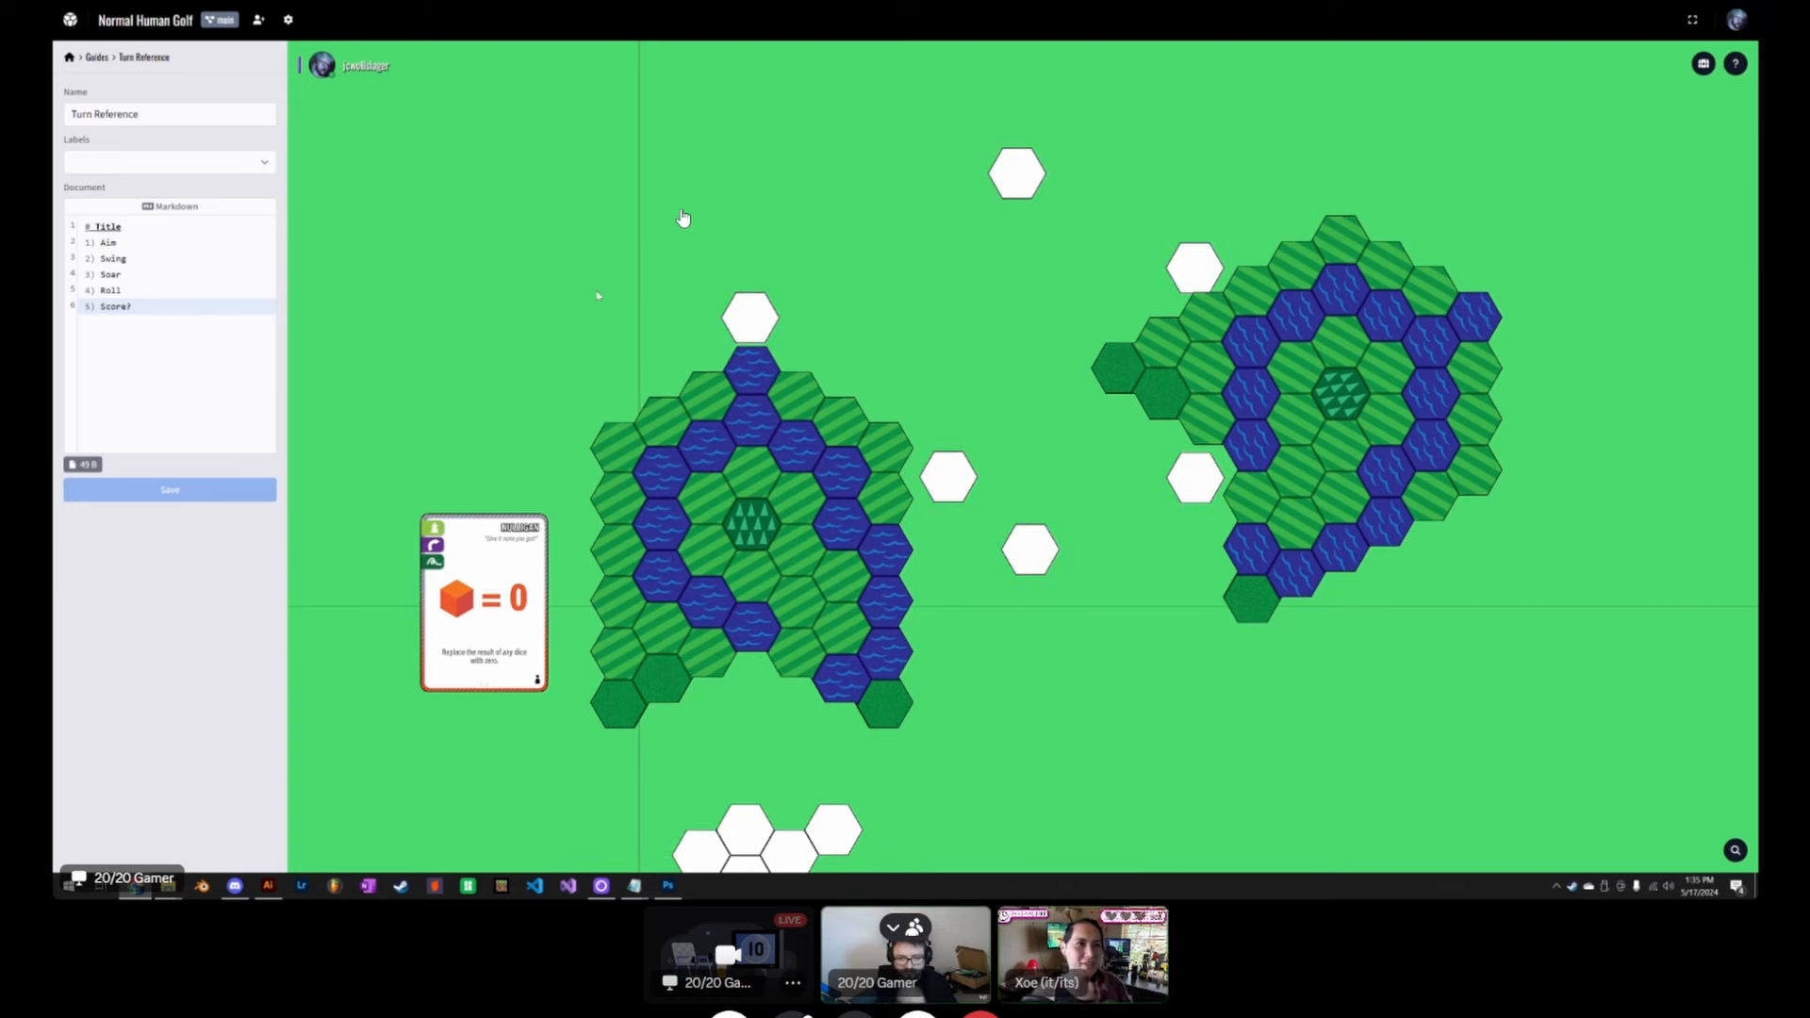
Step: Create a blank Container component and rename it Connector
{"action": "left_click", "coordinate": [69, 57]}
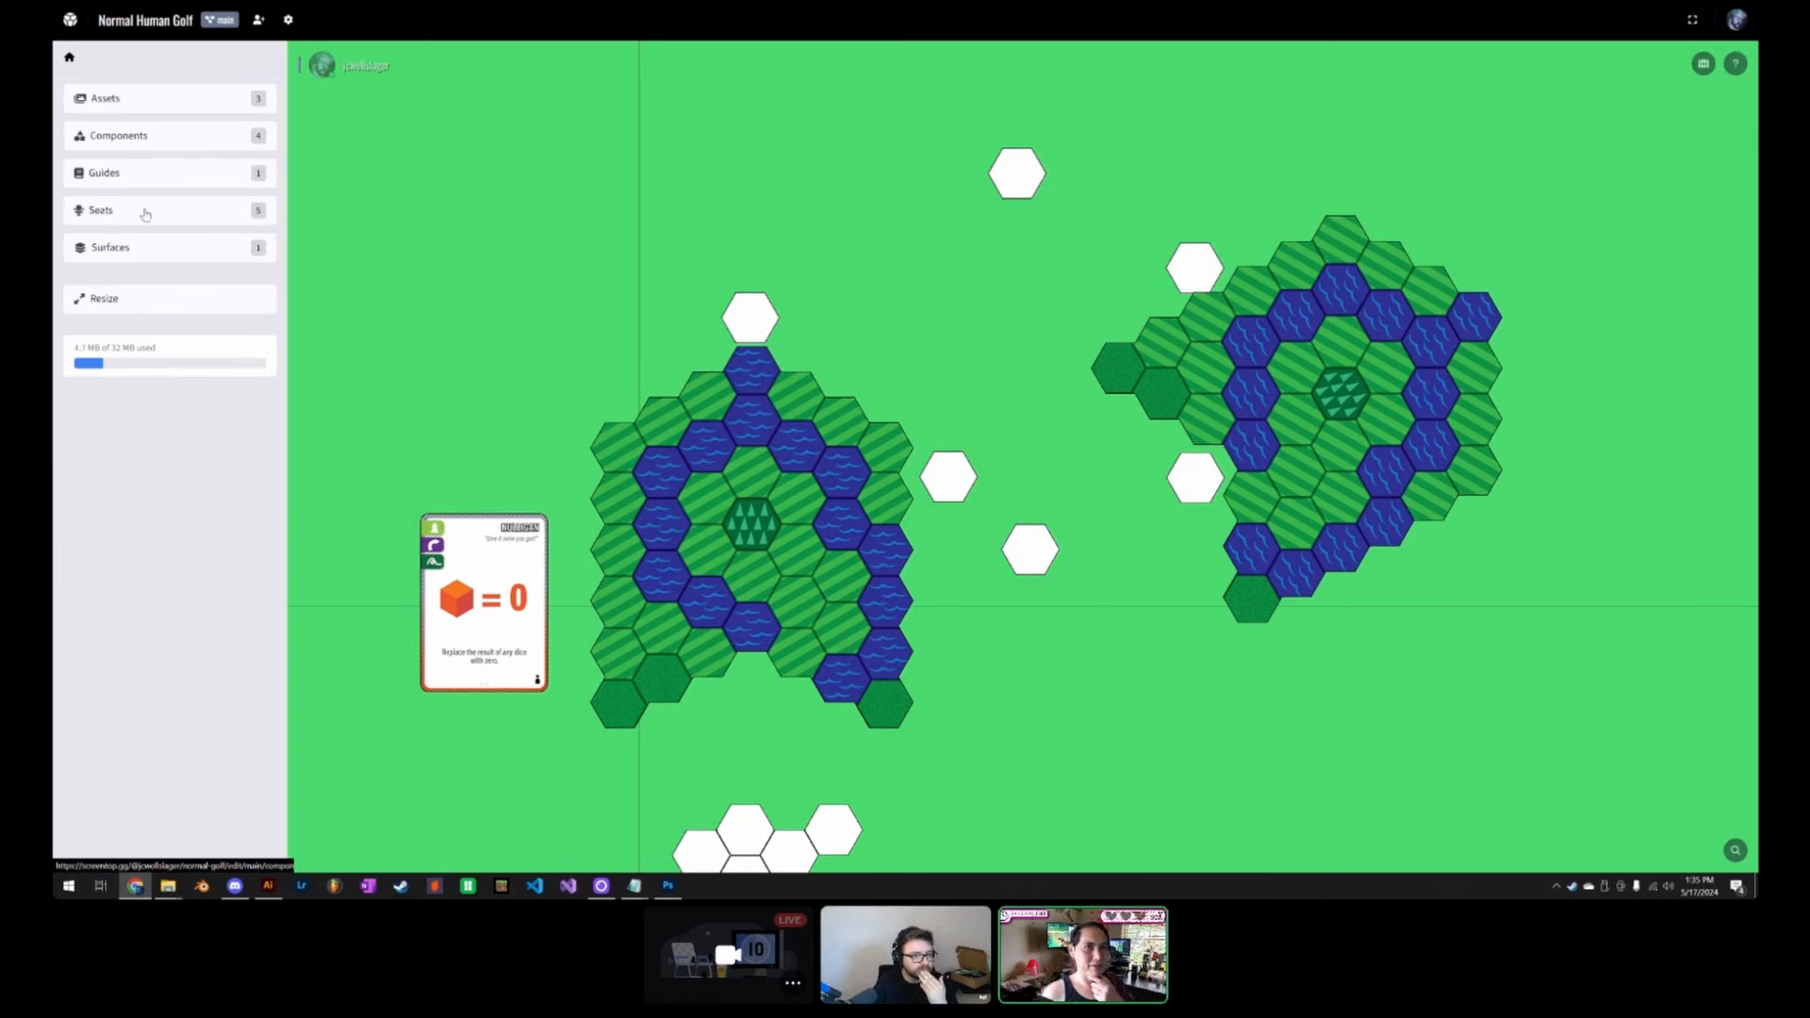
{"action": "left_click", "coordinate": [160, 135]}
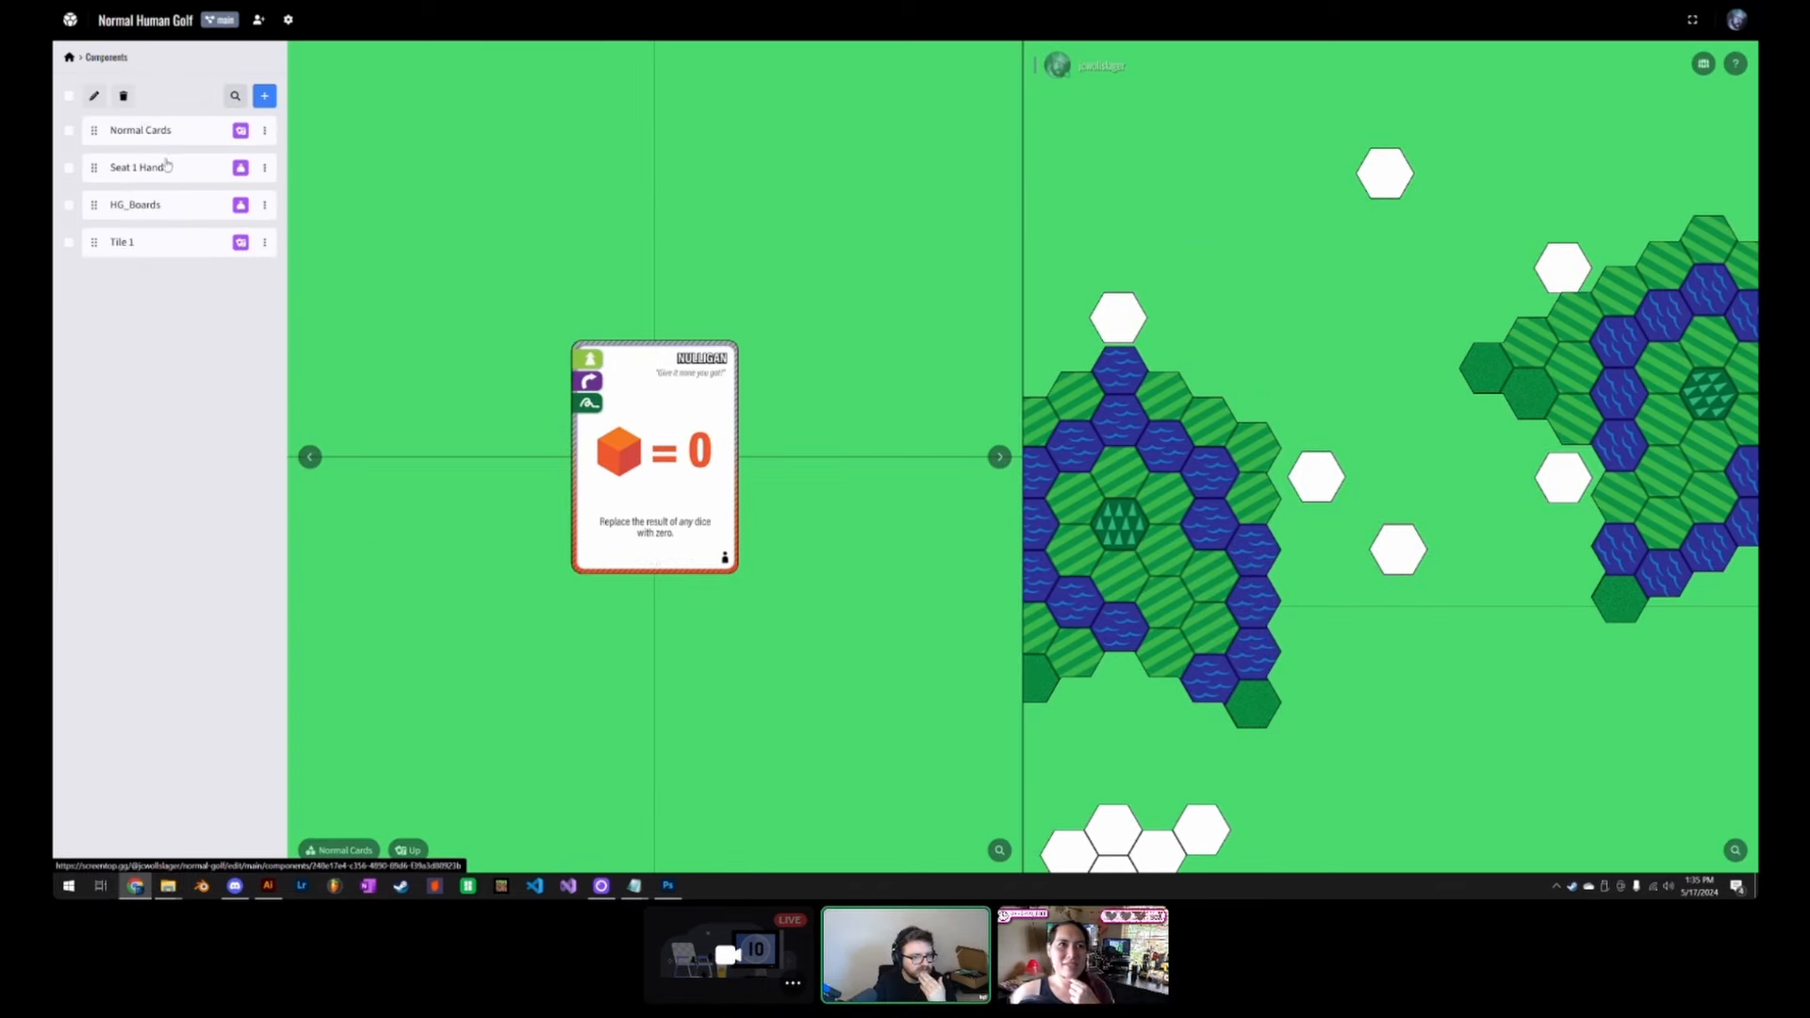
{"action": "left_click", "coordinate": [265, 96]}
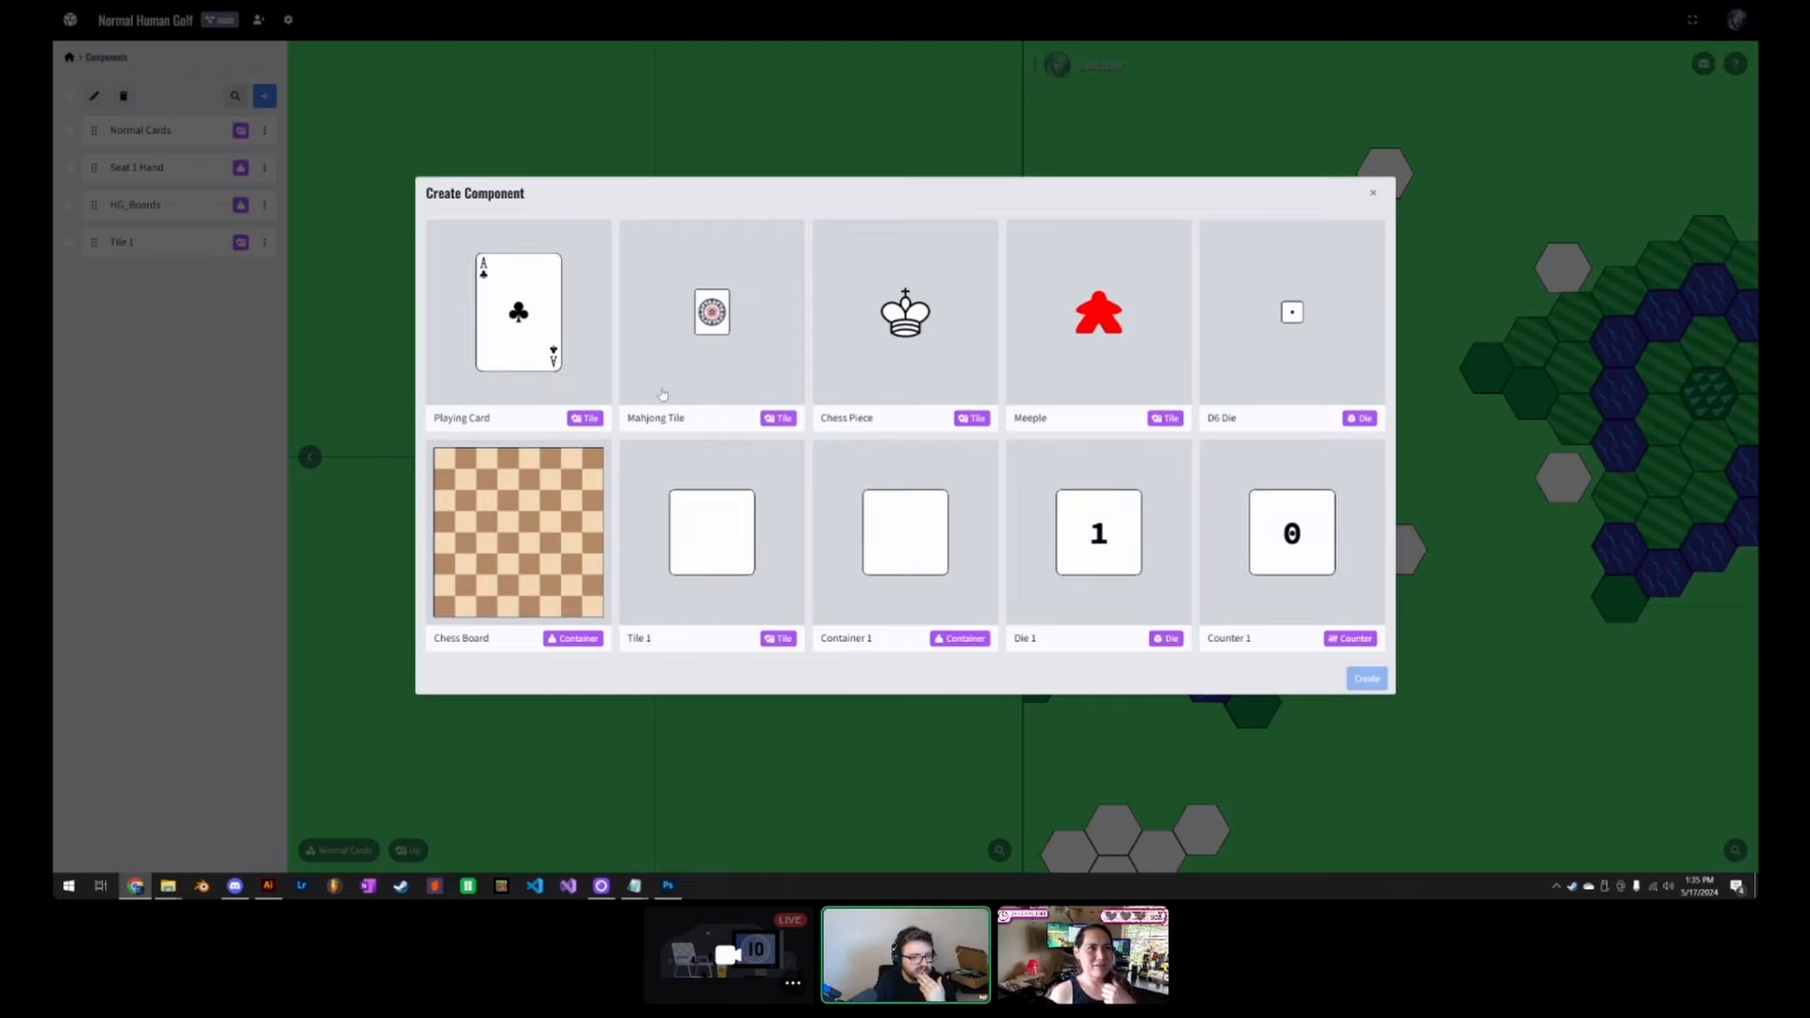
{"action": "left_click", "coordinate": [877, 594]}
{"action": "left_click", "coordinate": [1367, 680]}
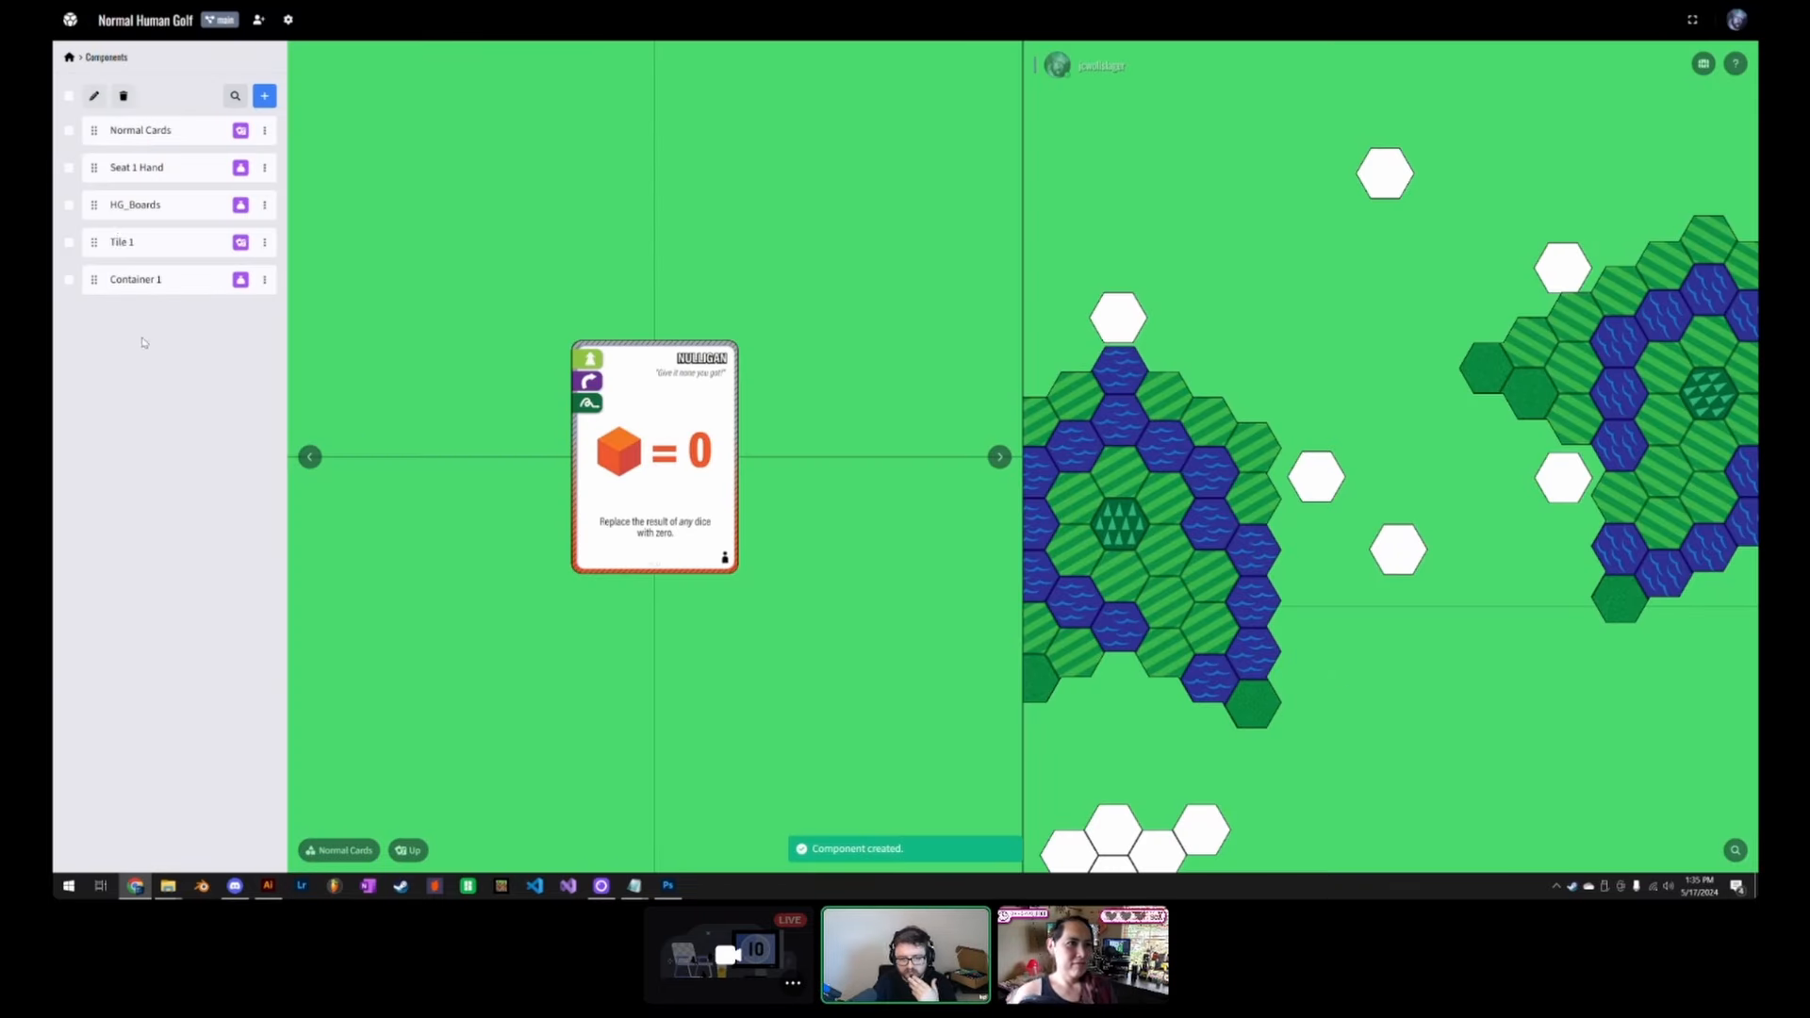
{"action": "triple_click", "coordinate": [195, 159]}
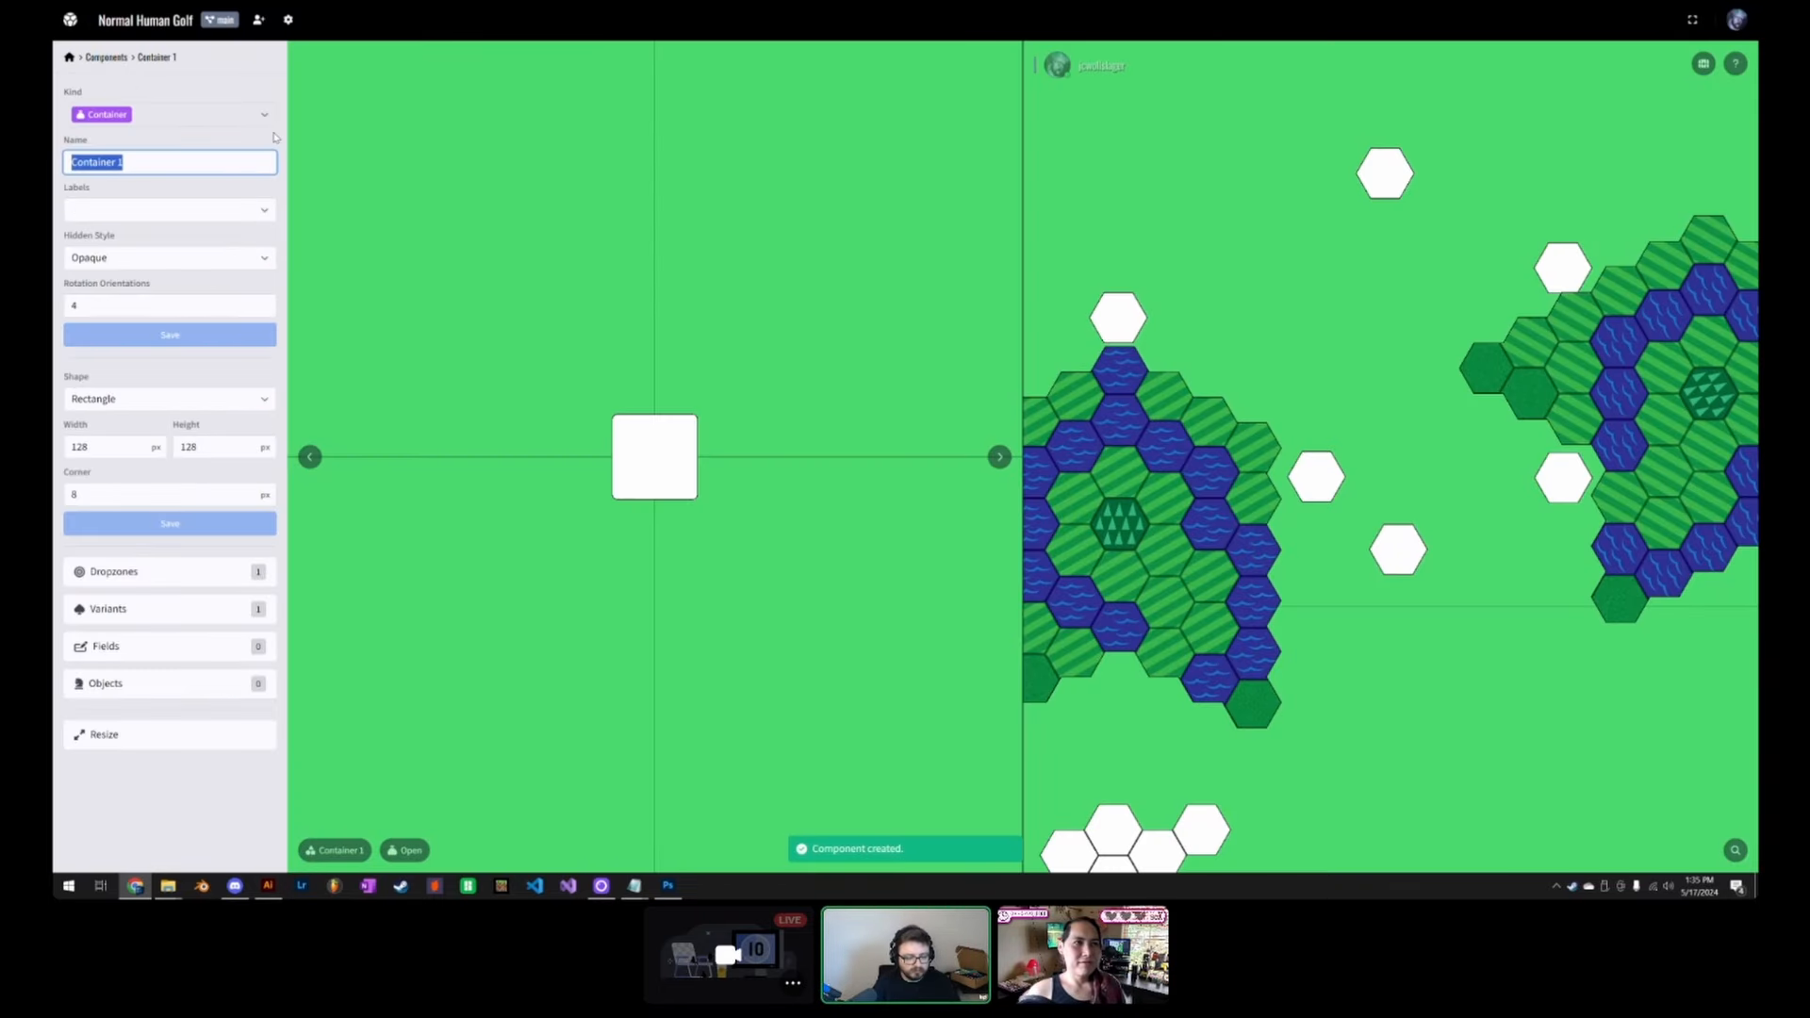
{"action": "type", "text": "Connecto"}
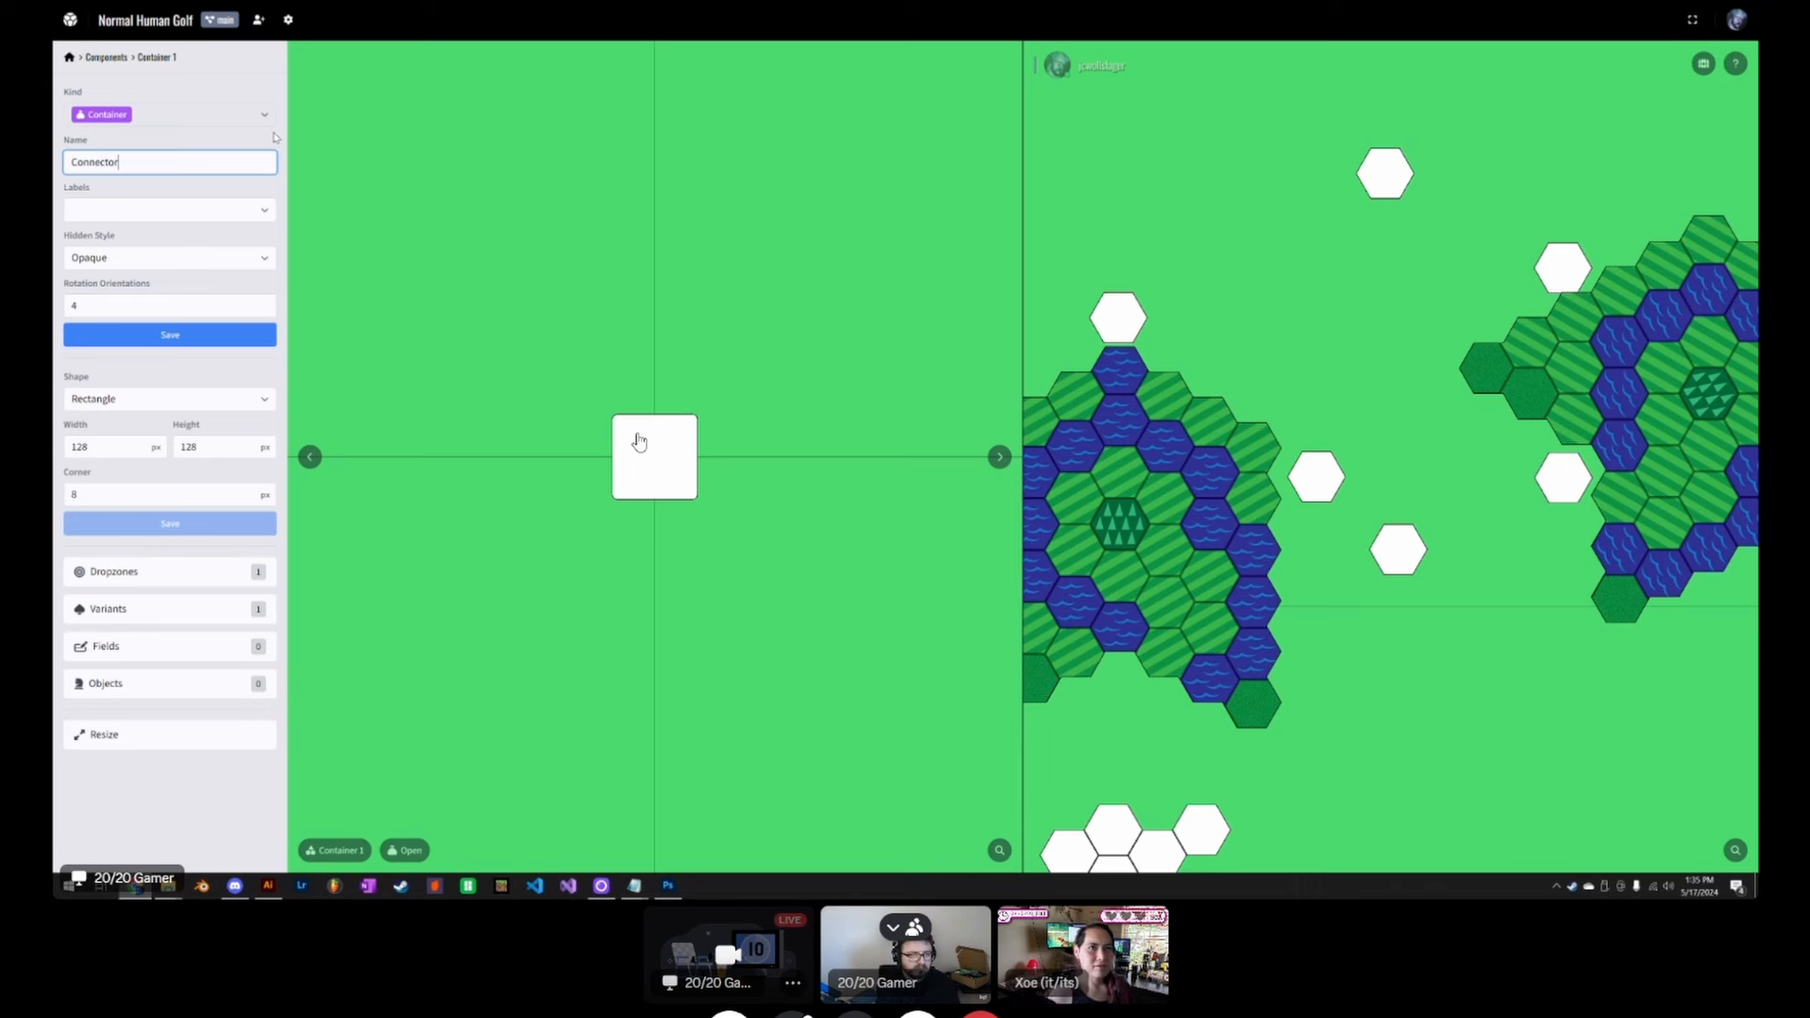
{"action": "left_click", "coordinate": [220, 333]}
Step: Set the Connector's width to 50 px and its height to 100 px
{"action": "key", "text": "Tab"}
{"action": "key", "text": "Tab"}
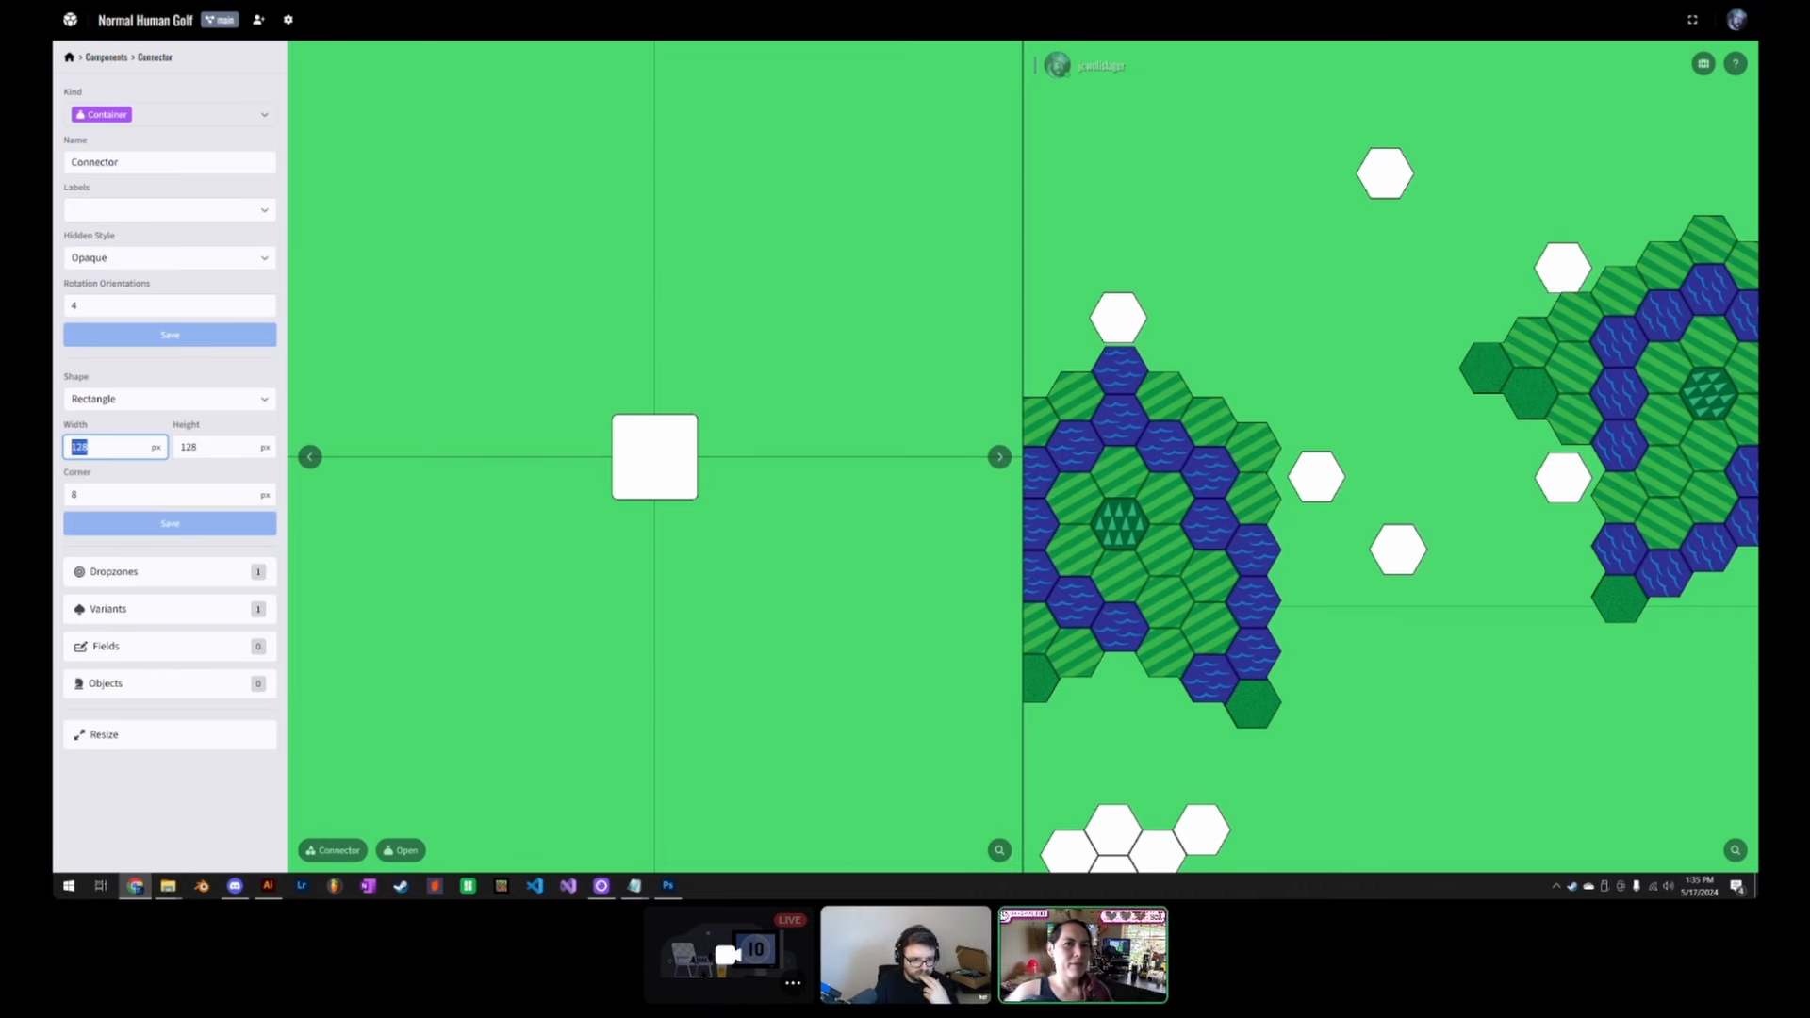
{"action": "left_click", "coordinate": [89, 447]}
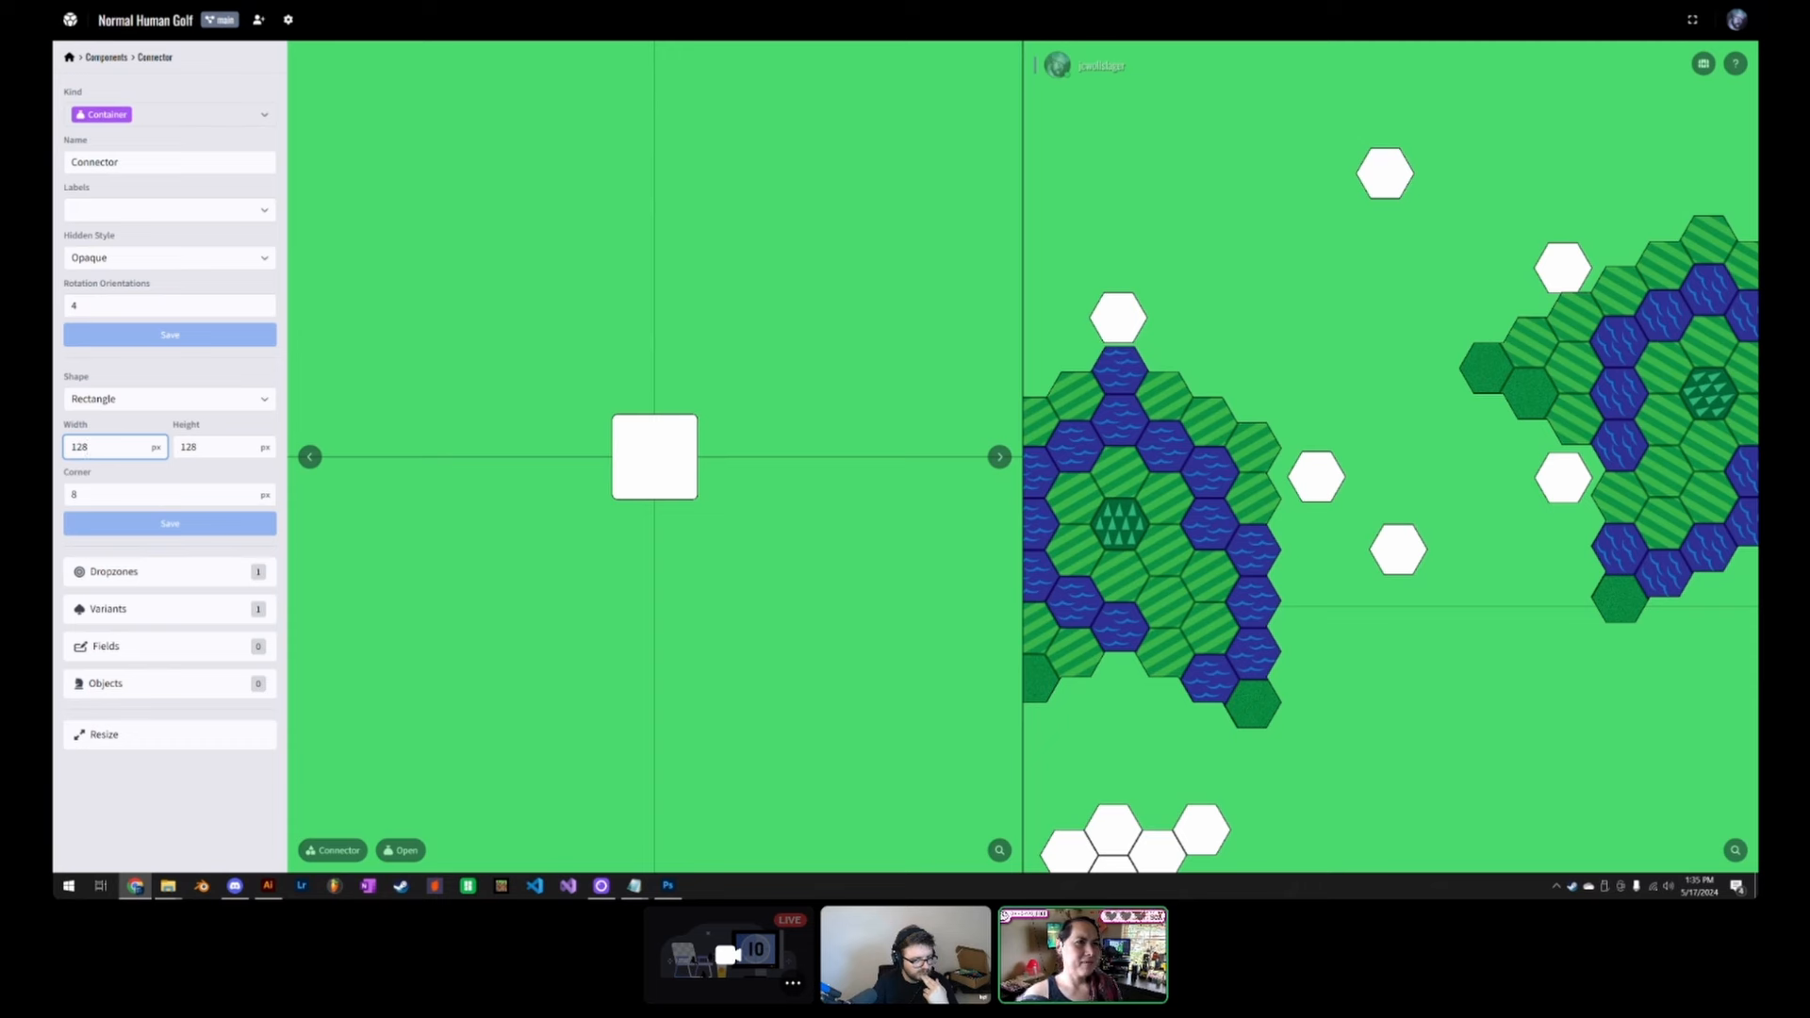
{"action": "key", "text": "ctrl+a"}
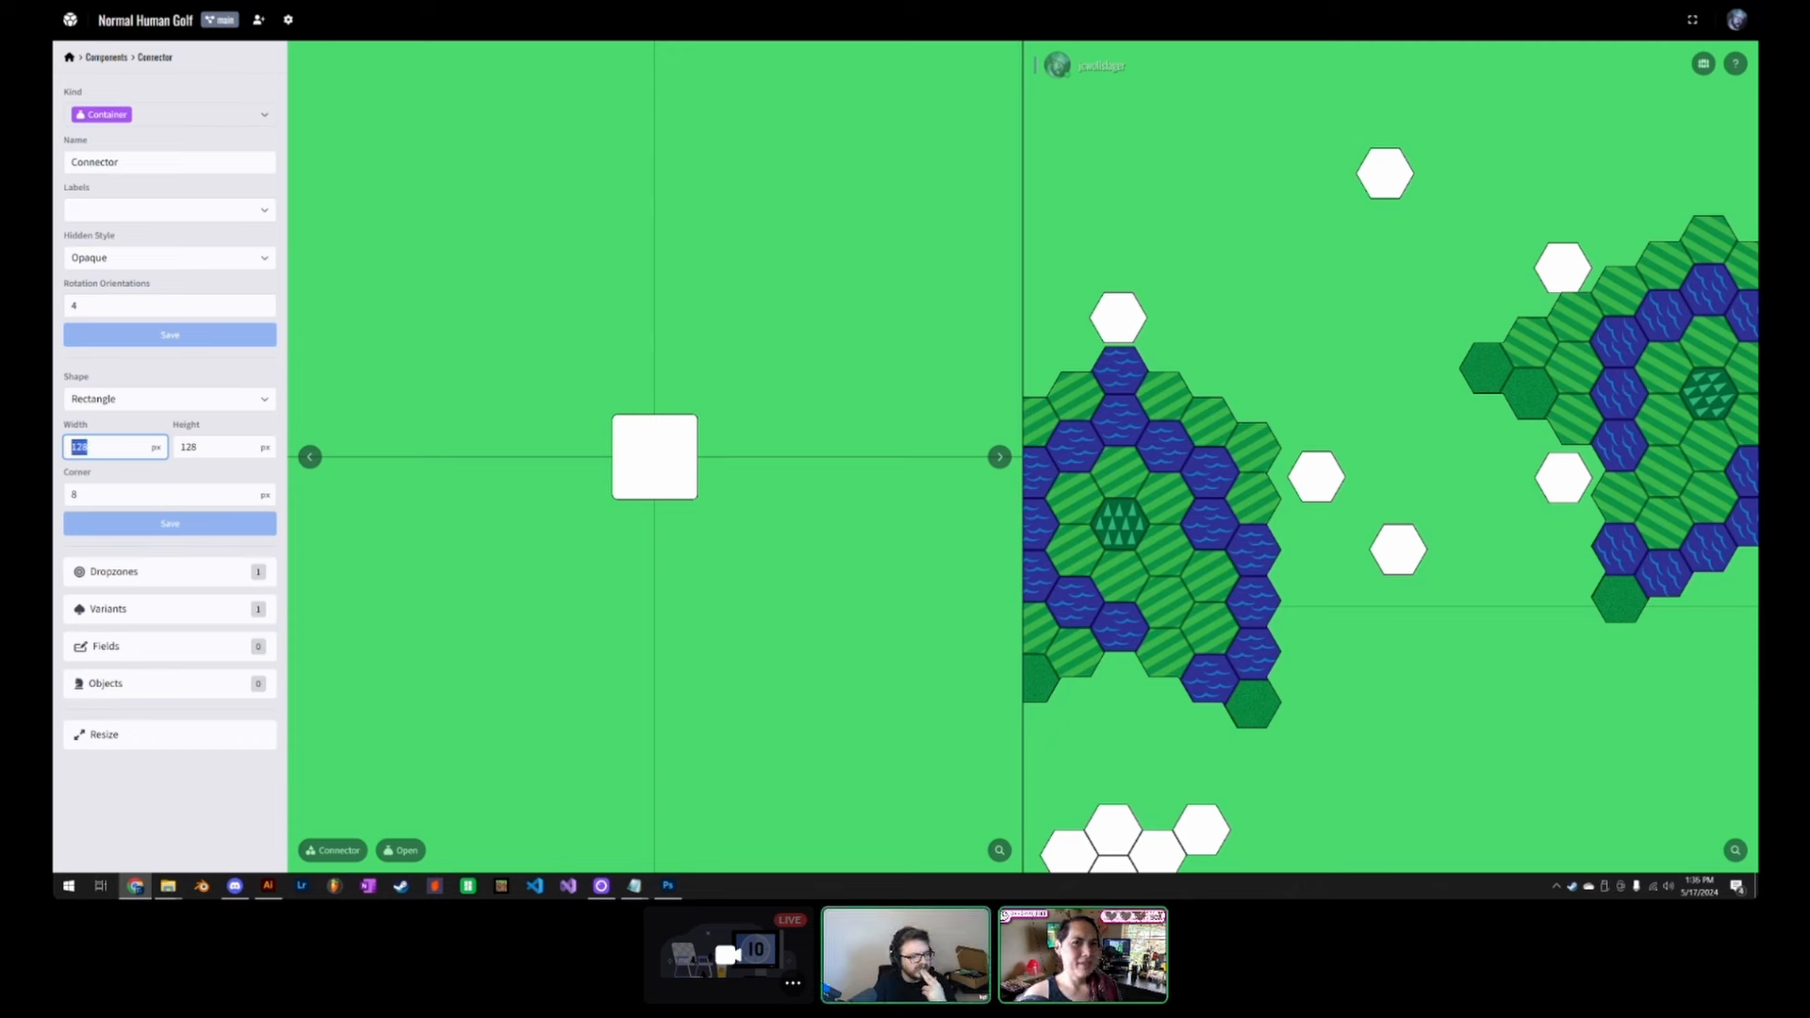
{"action": "key", "text": "Tab"}
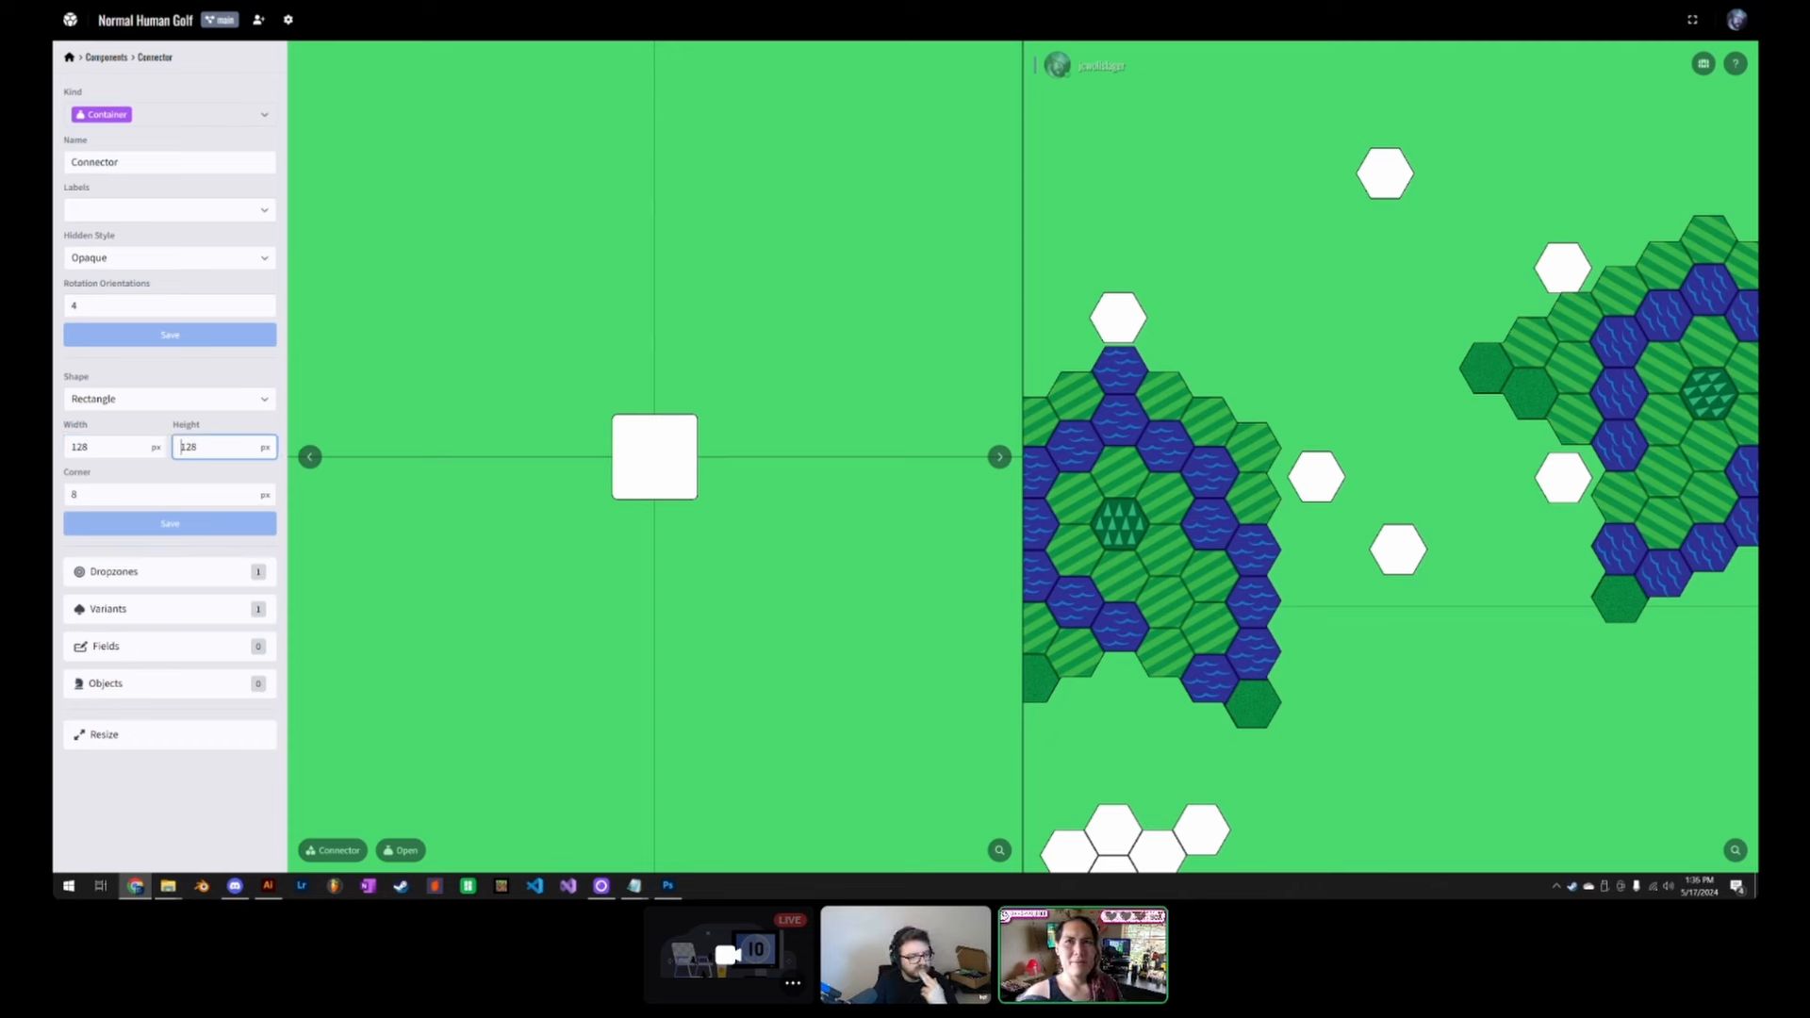
{"action": "key", "text": "shift+Tab"}
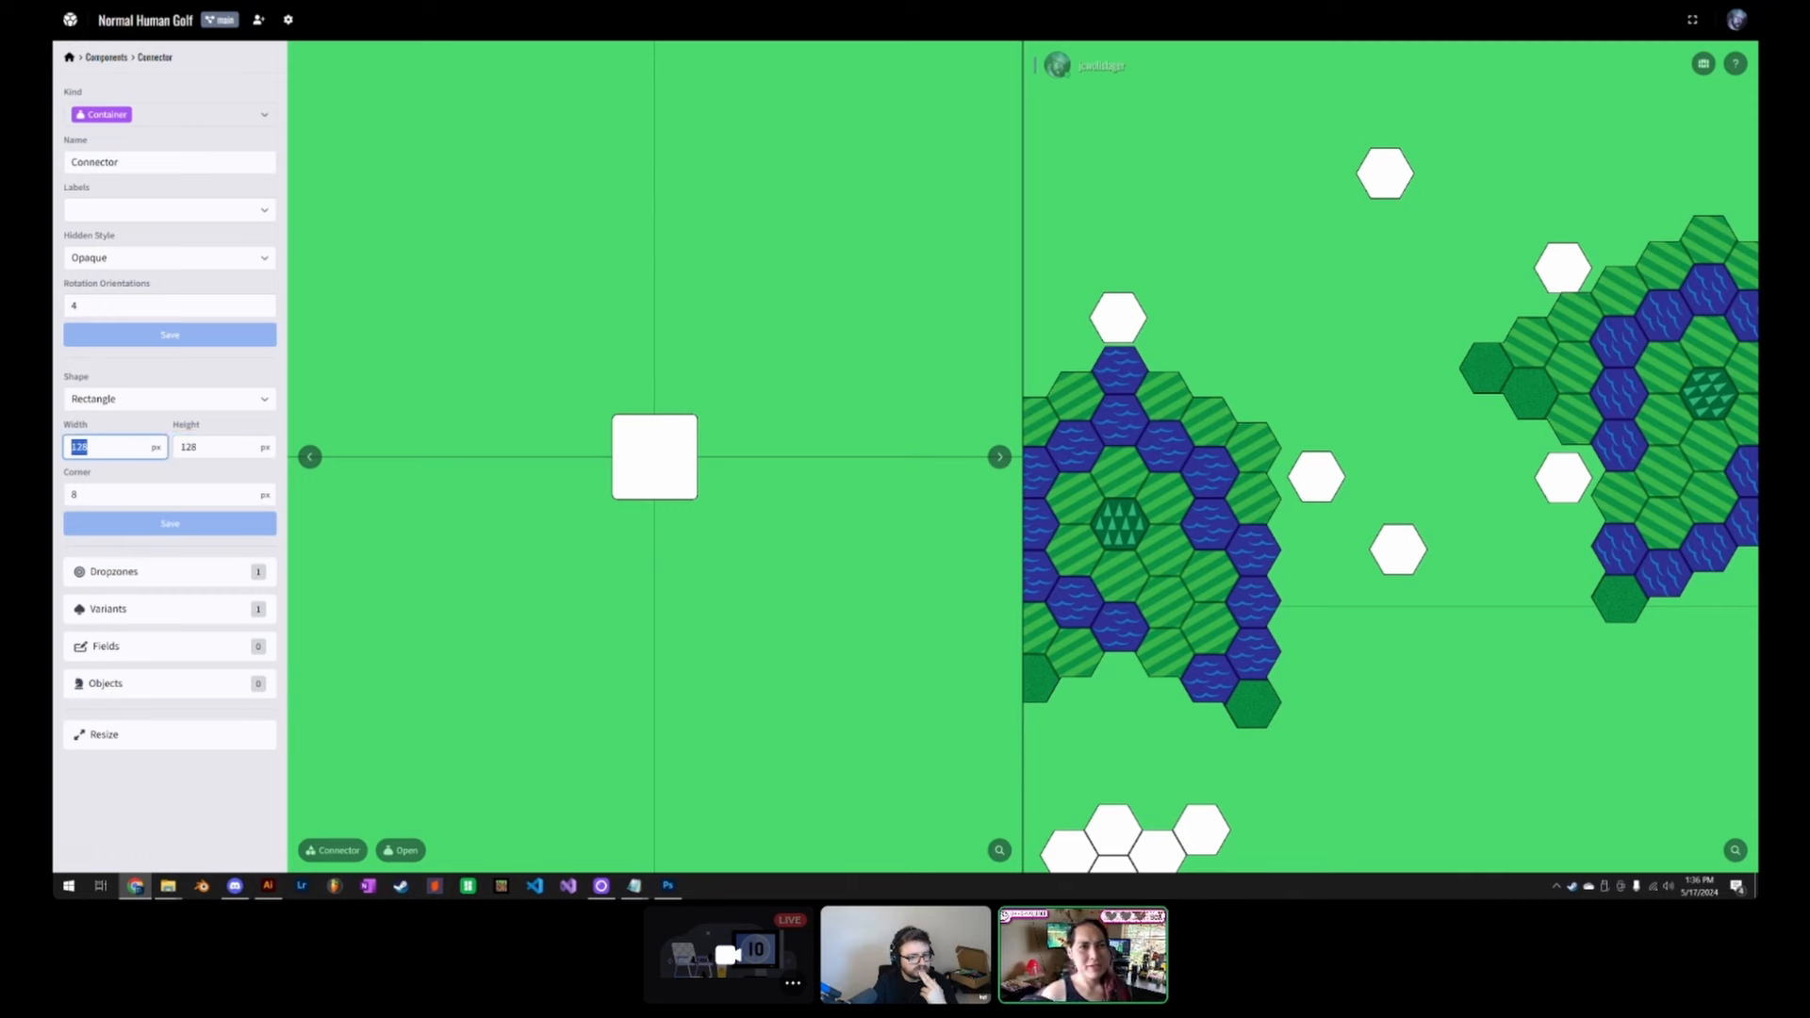
{"action": "type", "text": "50"}
{"action": "key", "text": "Tab"}
{"action": "type", "text": "100"}
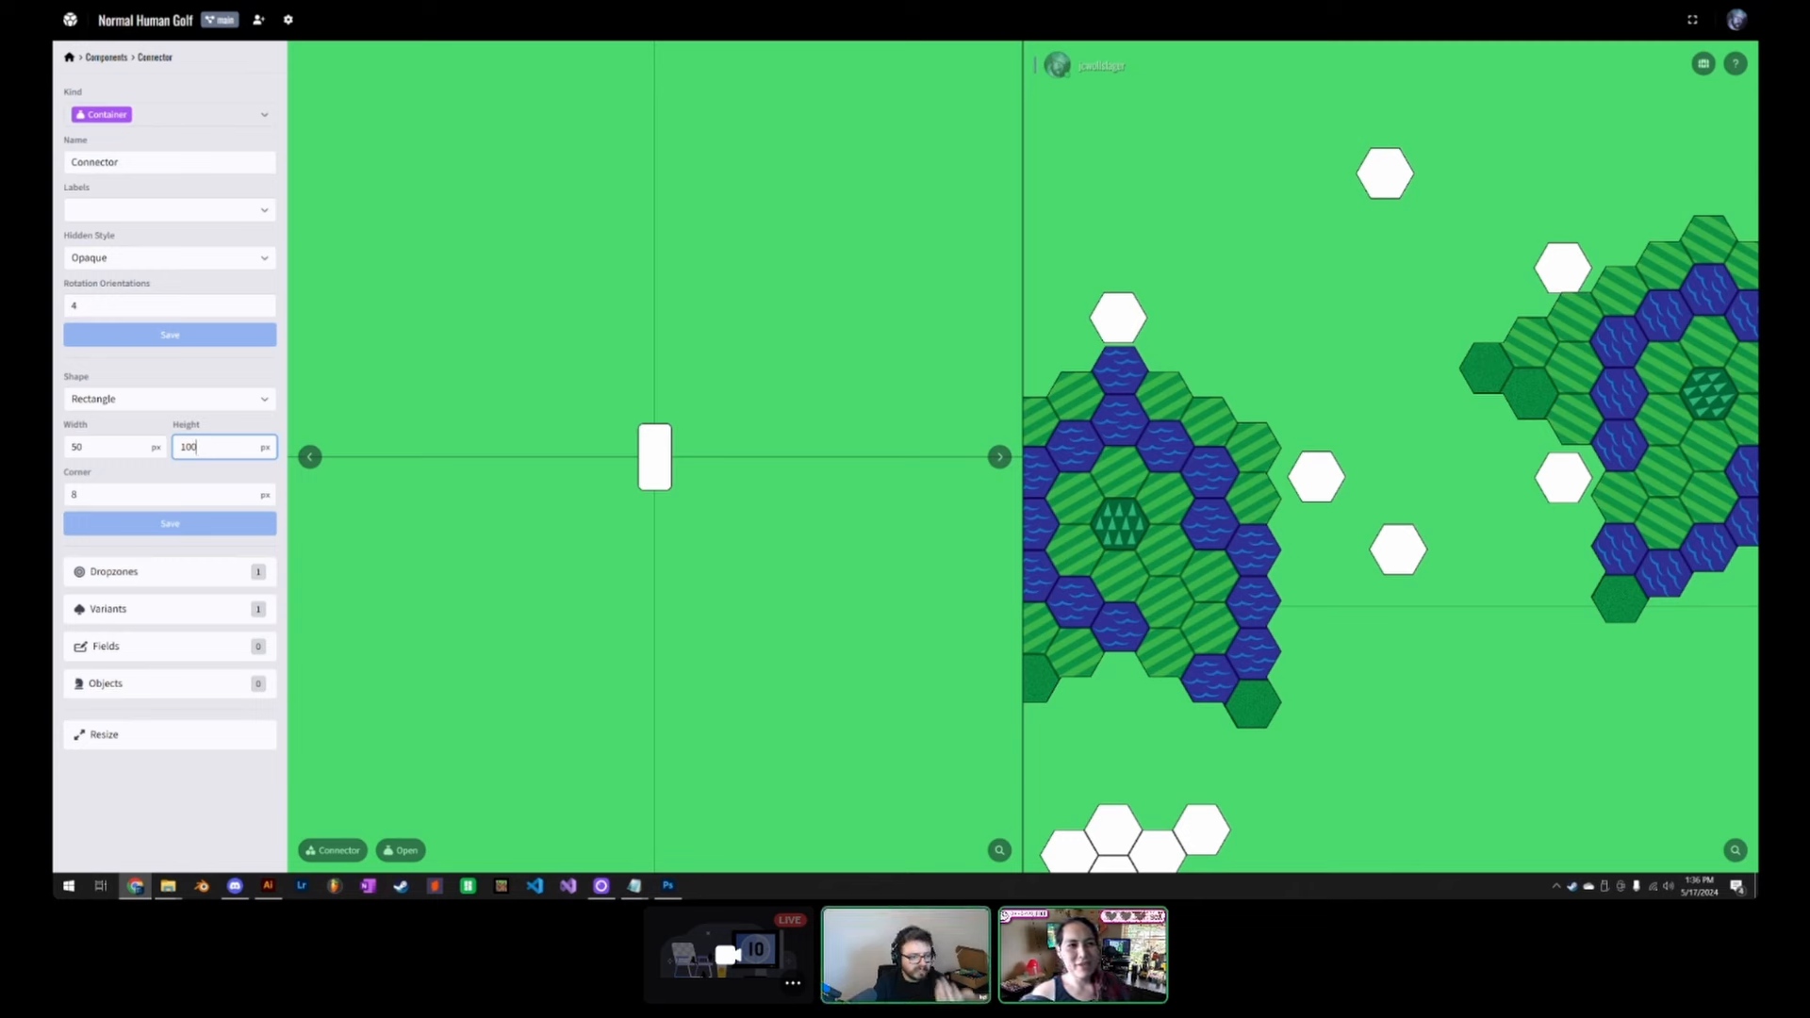
{"action": "key", "text": "ctrl+a"}
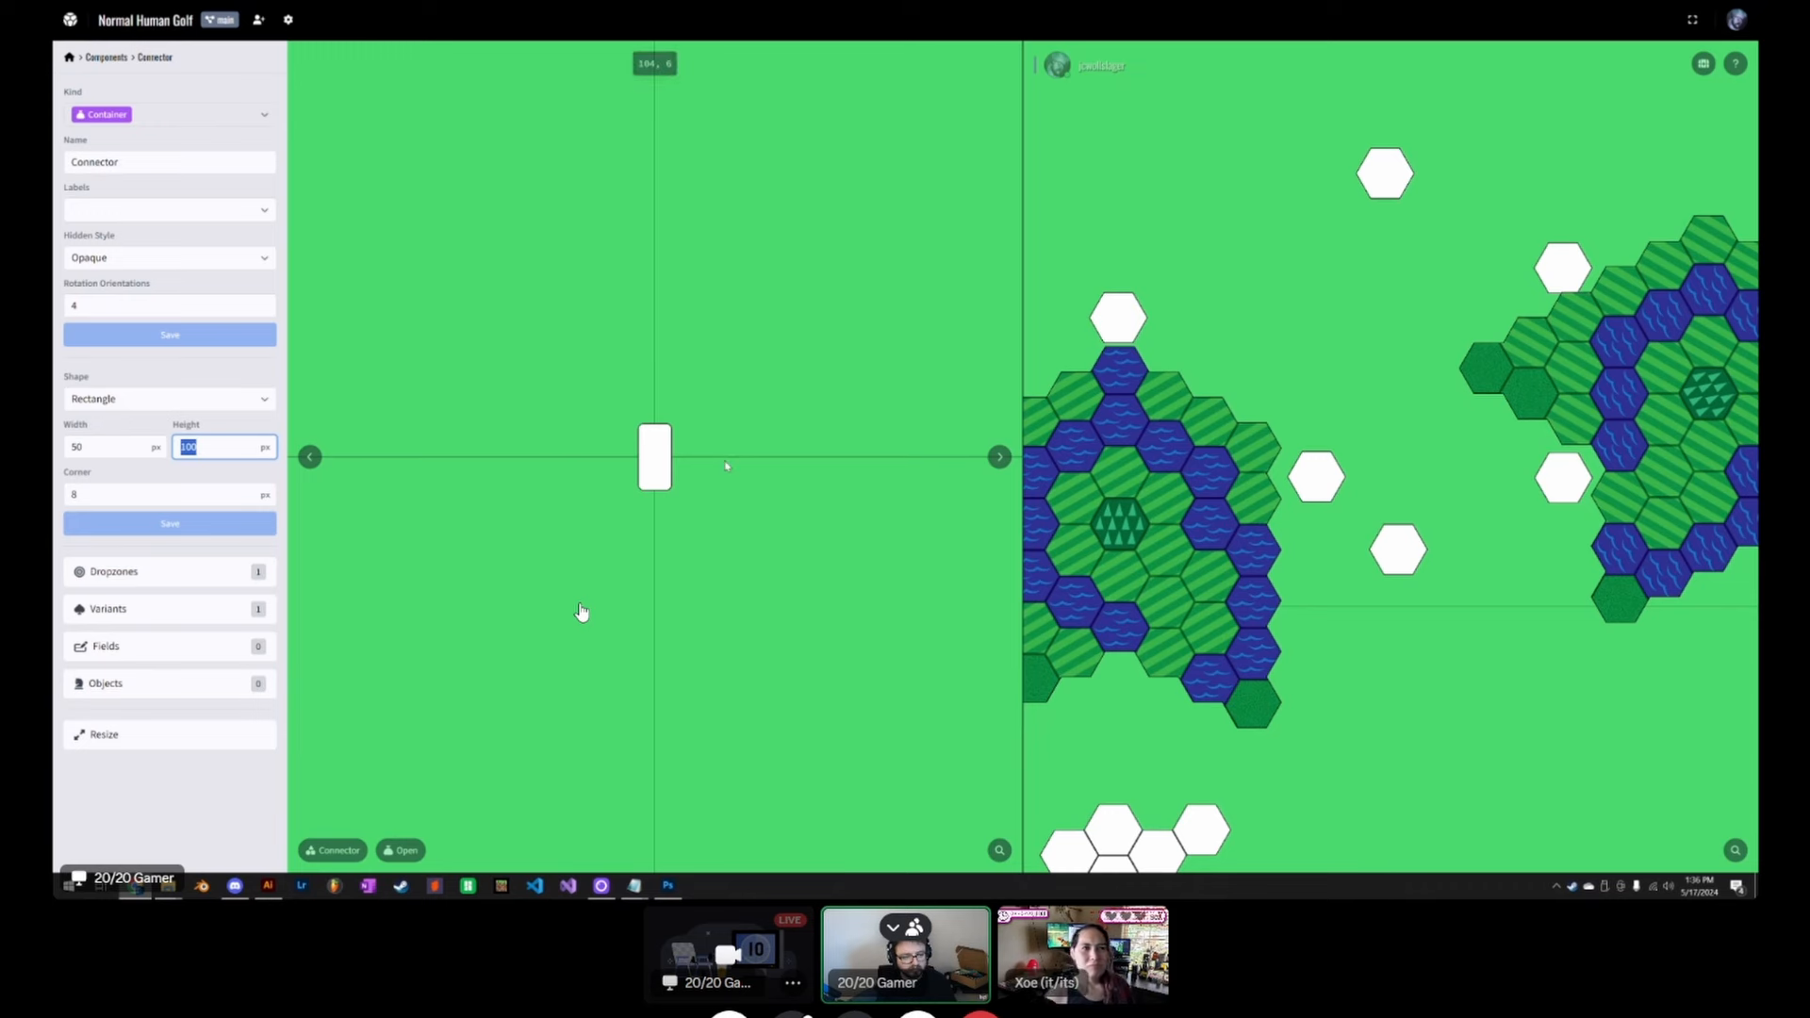
{"action": "left_click", "coordinate": [134, 481]}
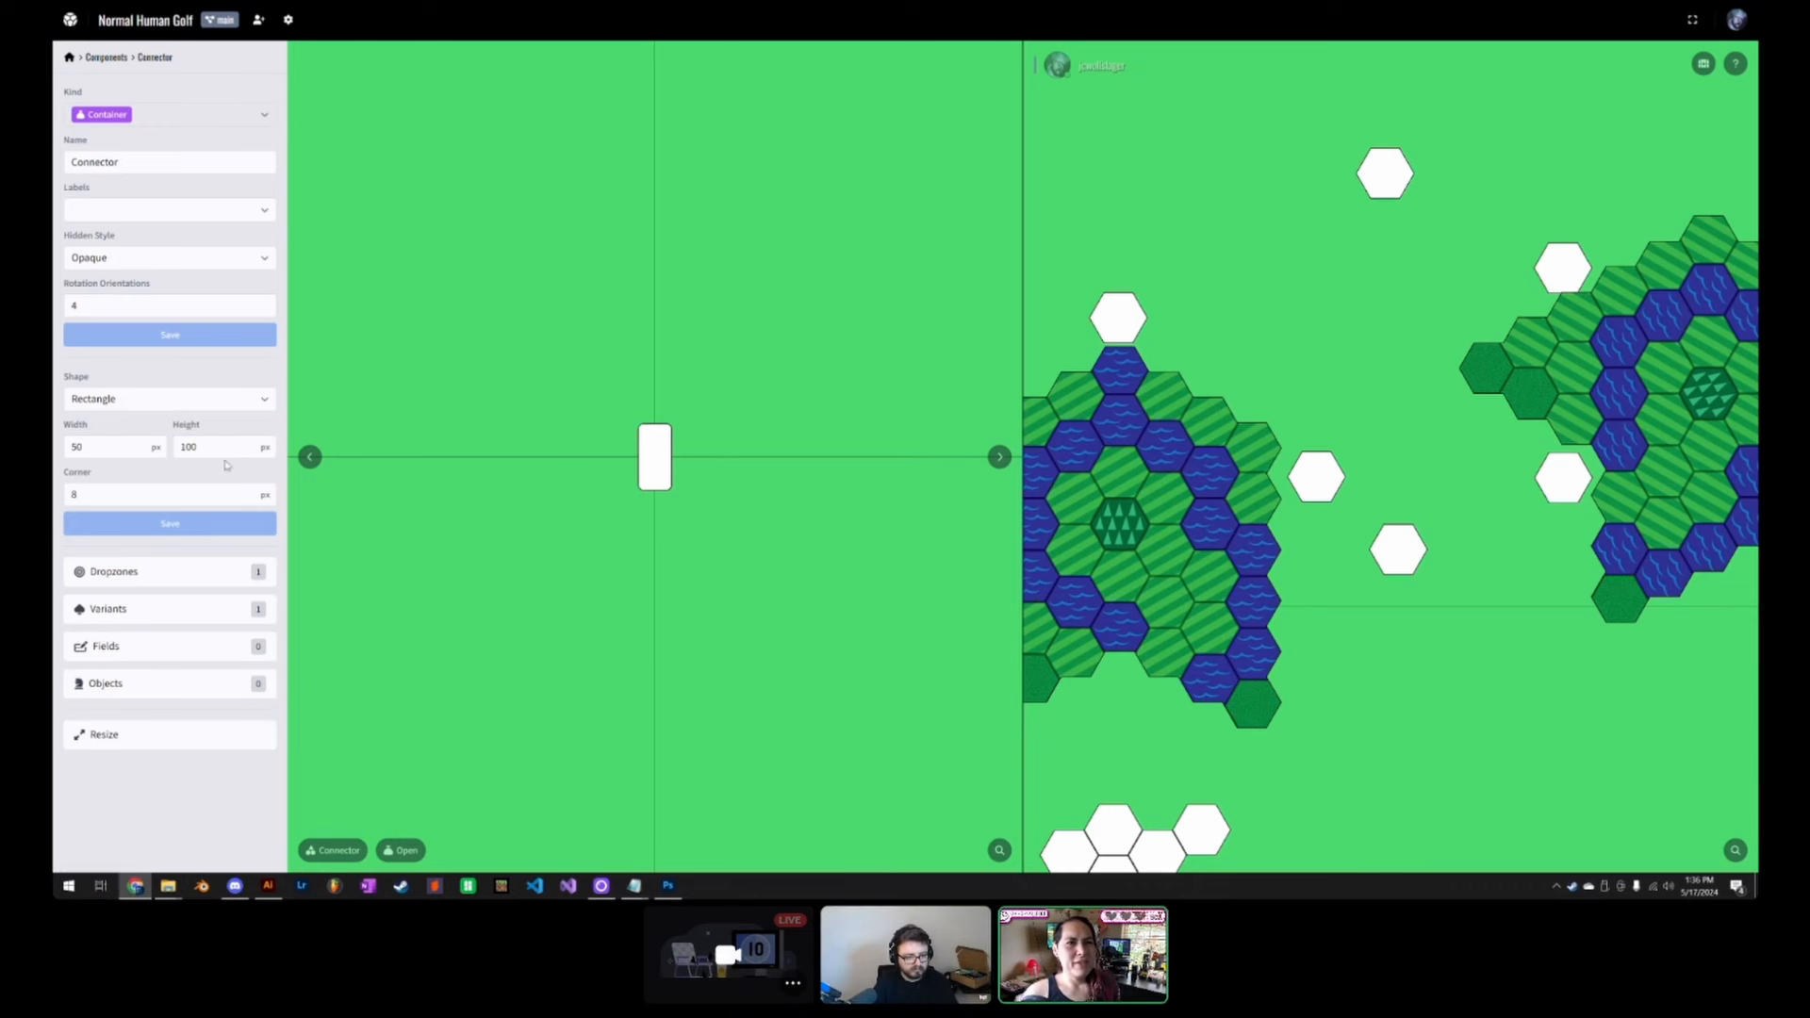
Step: Set the Connector's height to 50 px and save the new size
{"action": "double_click", "coordinate": [186, 456]}
{"action": "type", "text": "50"}
{"action": "key", "text": "Return"}
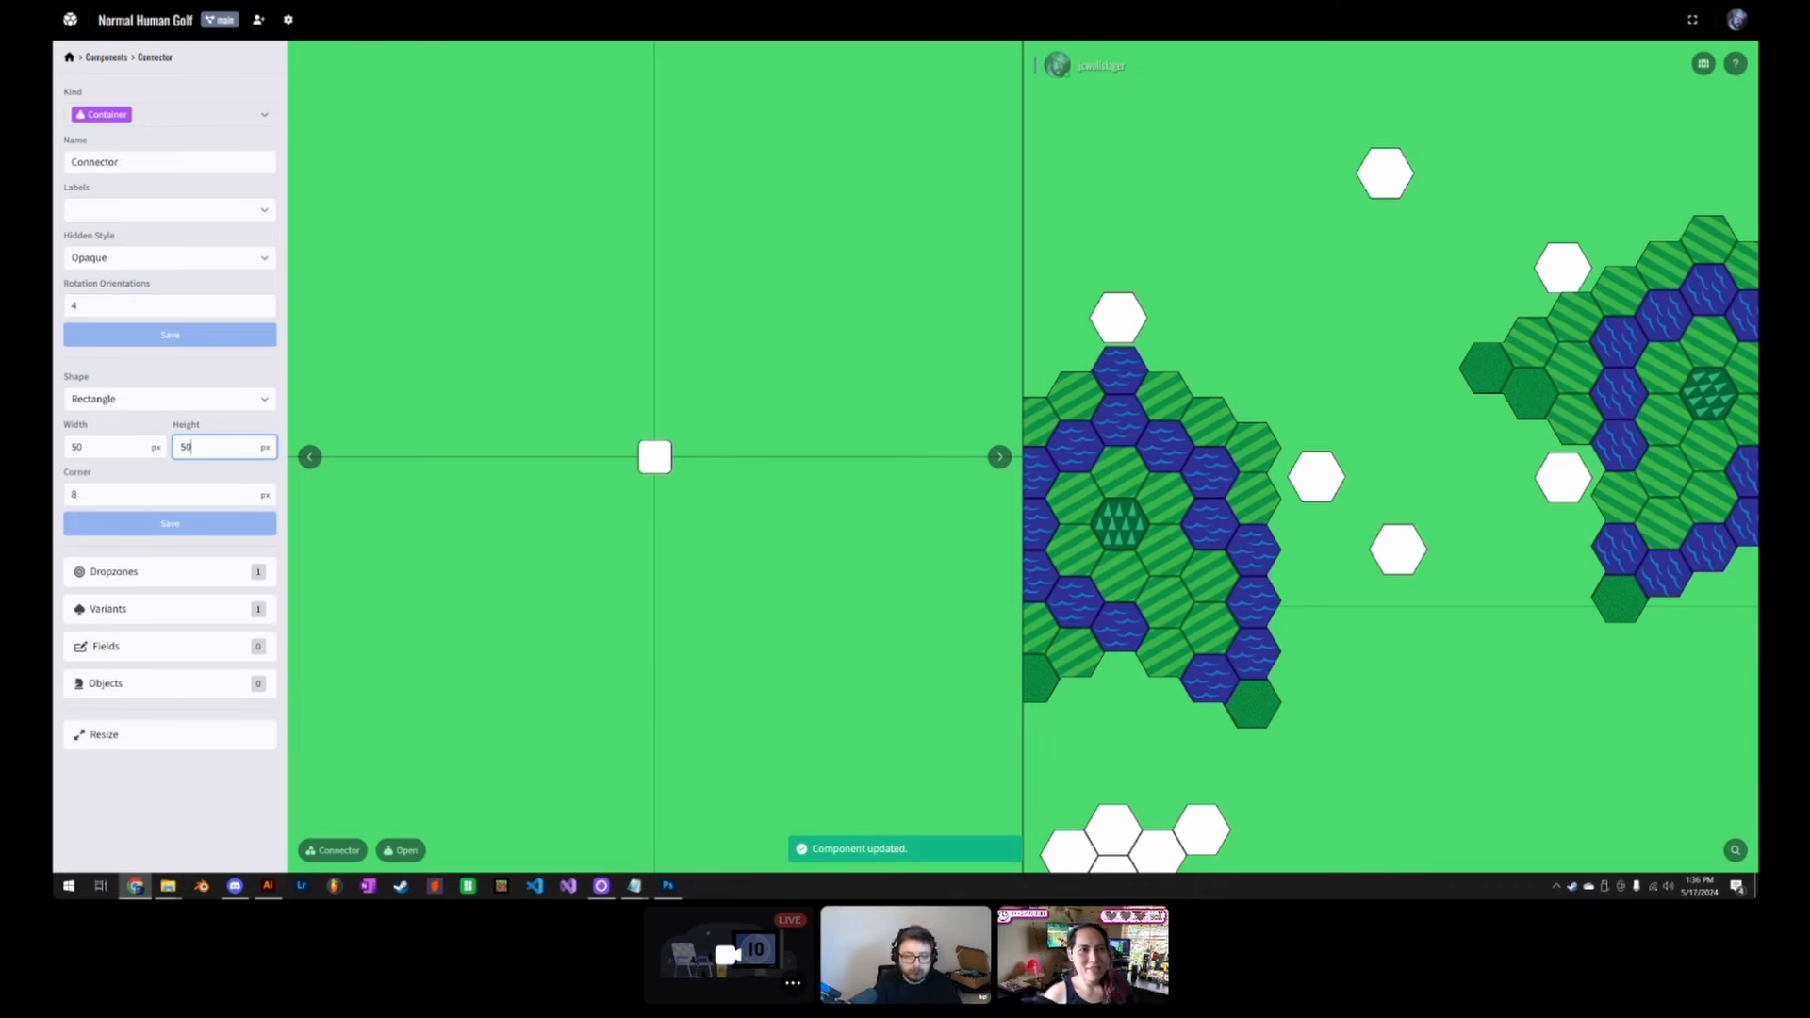
{"action": "left_click", "coordinate": [171, 479]}
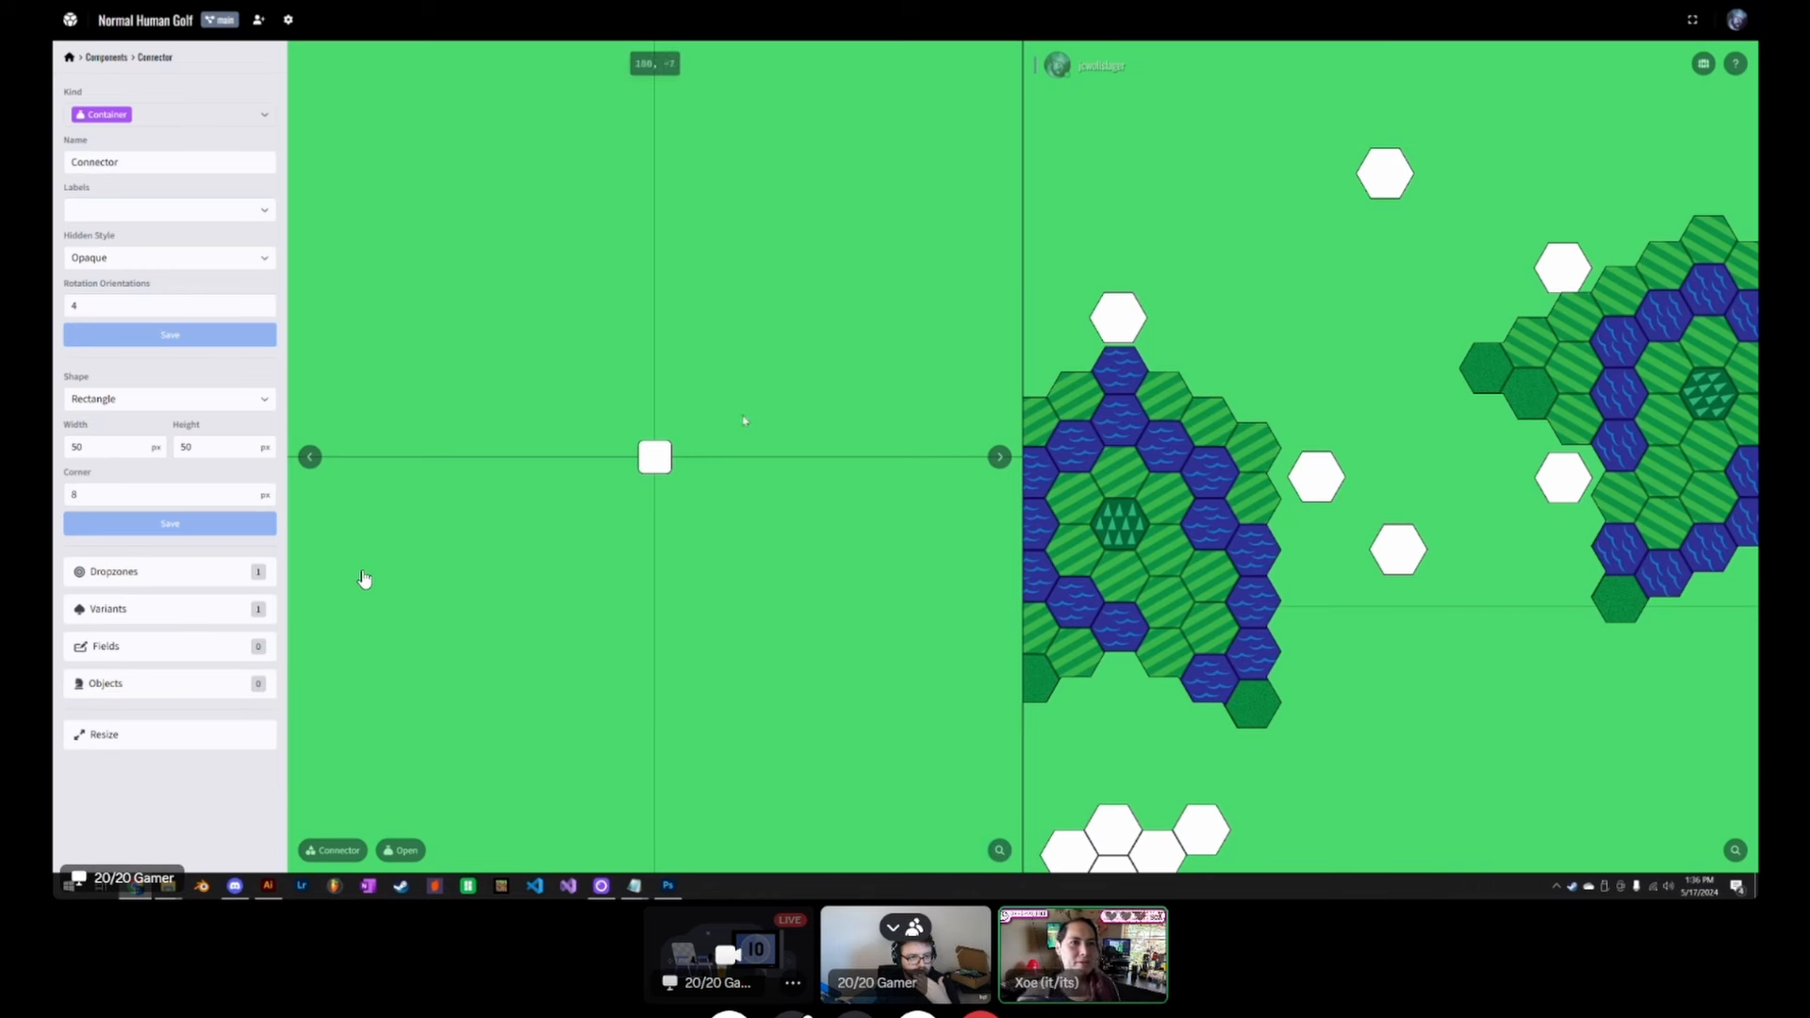
Step: Delete the Connector's default grid dropzone and create an anchor-type dropzone in its place
{"action": "left_click", "coordinate": [242, 582]}
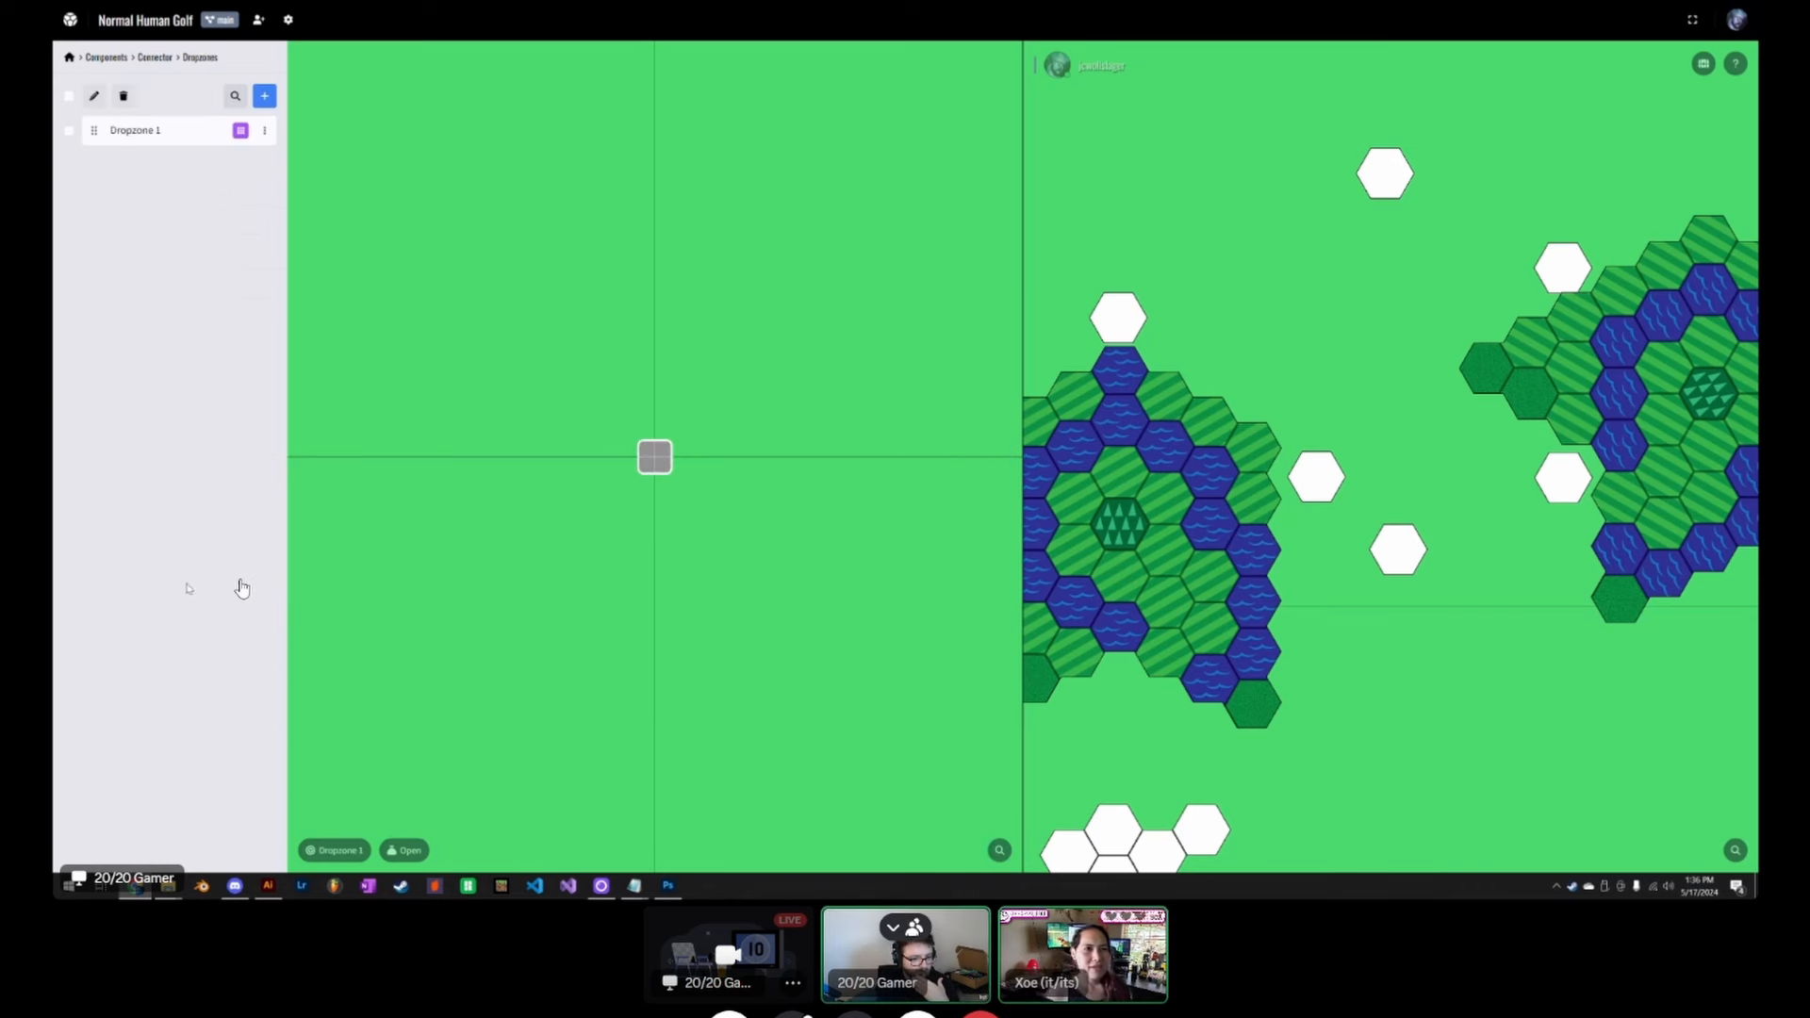
{"action": "left_click", "coordinate": [264, 130]}
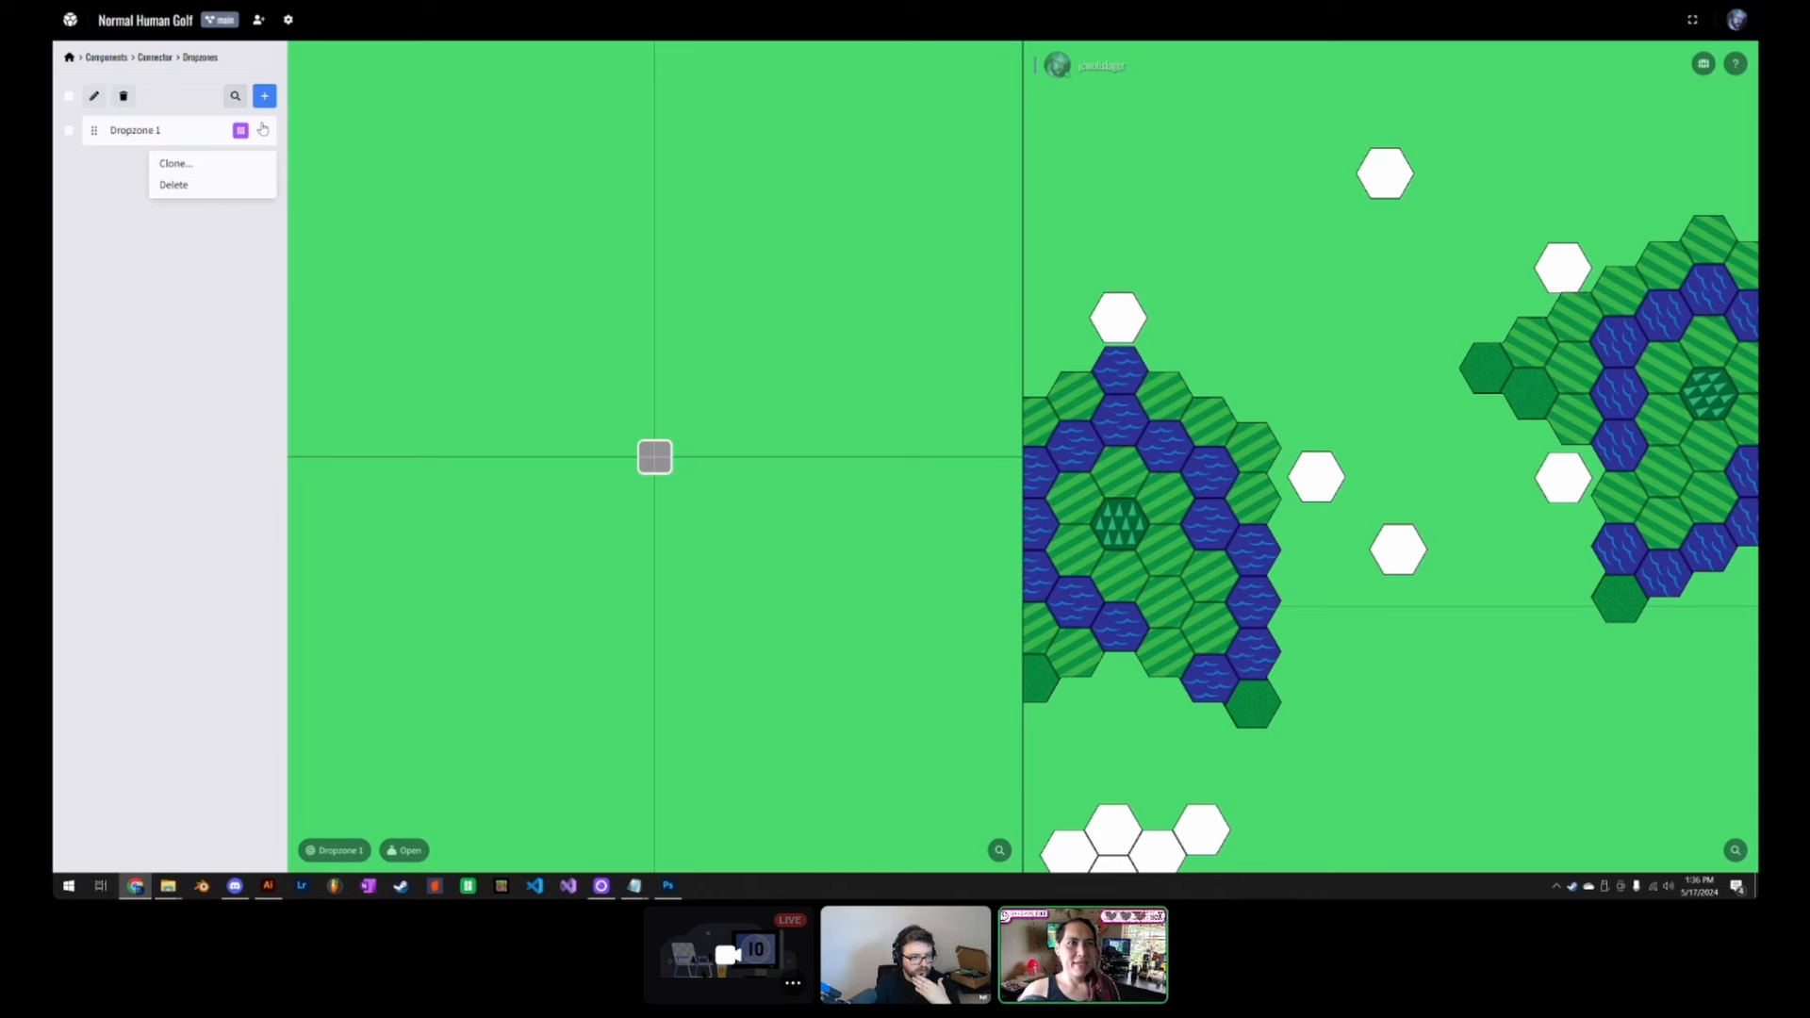
{"action": "left_click", "coordinate": [182, 185]}
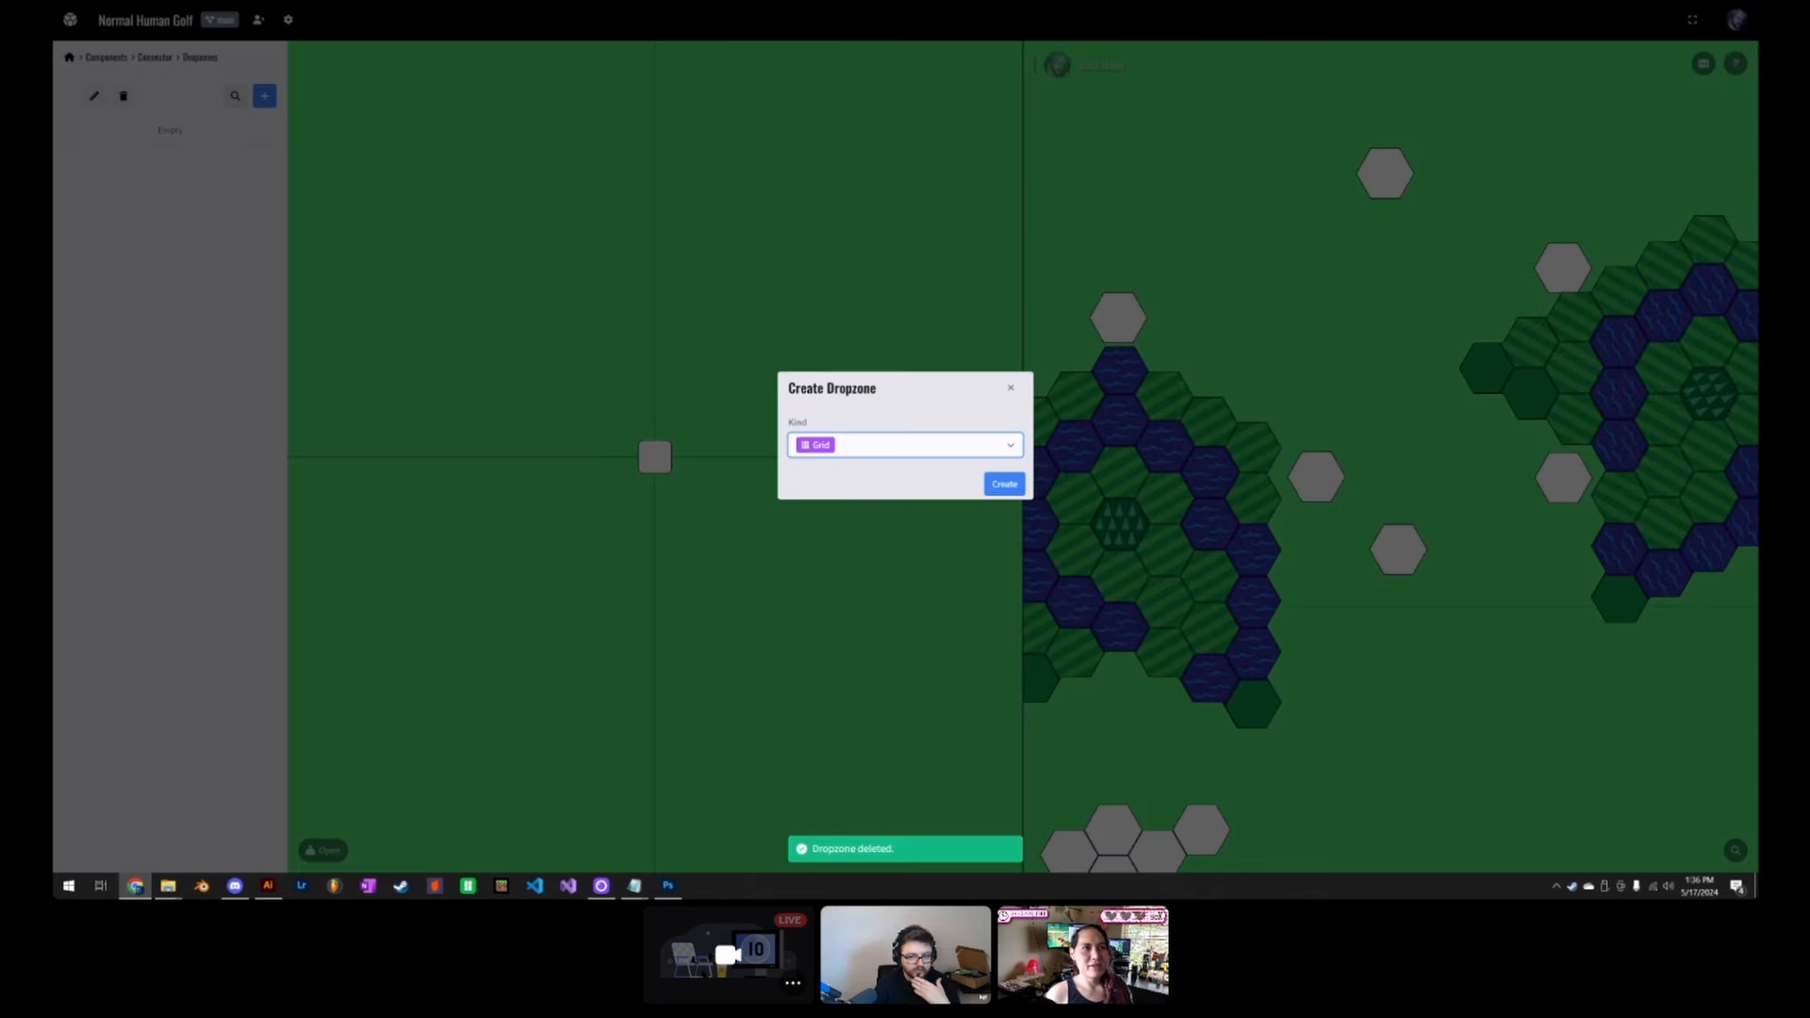
{"action": "left_click", "coordinate": [869, 446]}
{"action": "left_click", "coordinate": [856, 499]}
{"action": "left_click", "coordinate": [1012, 490]}
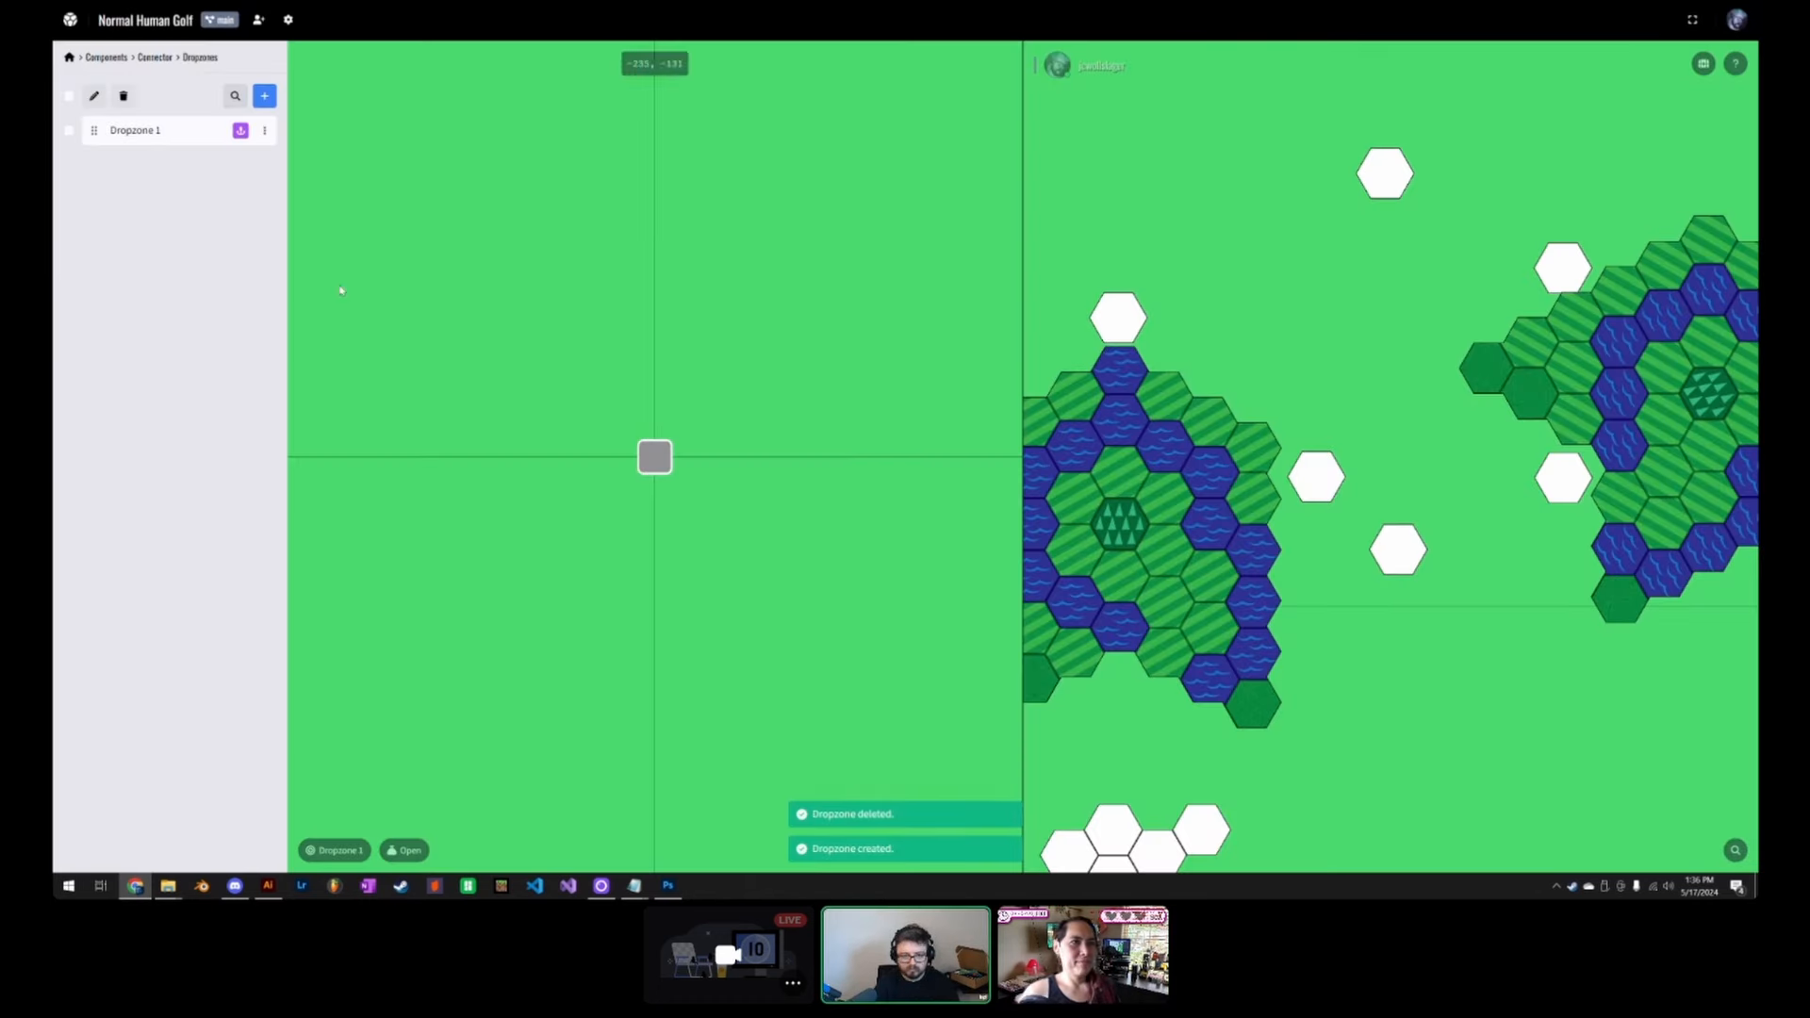
Step: Add a Point anchor to the Connector's new dropzone and open the anchor's settings
{"action": "left_click", "coordinate": [186, 133]}
{"action": "left_click", "coordinate": [179, 386]}
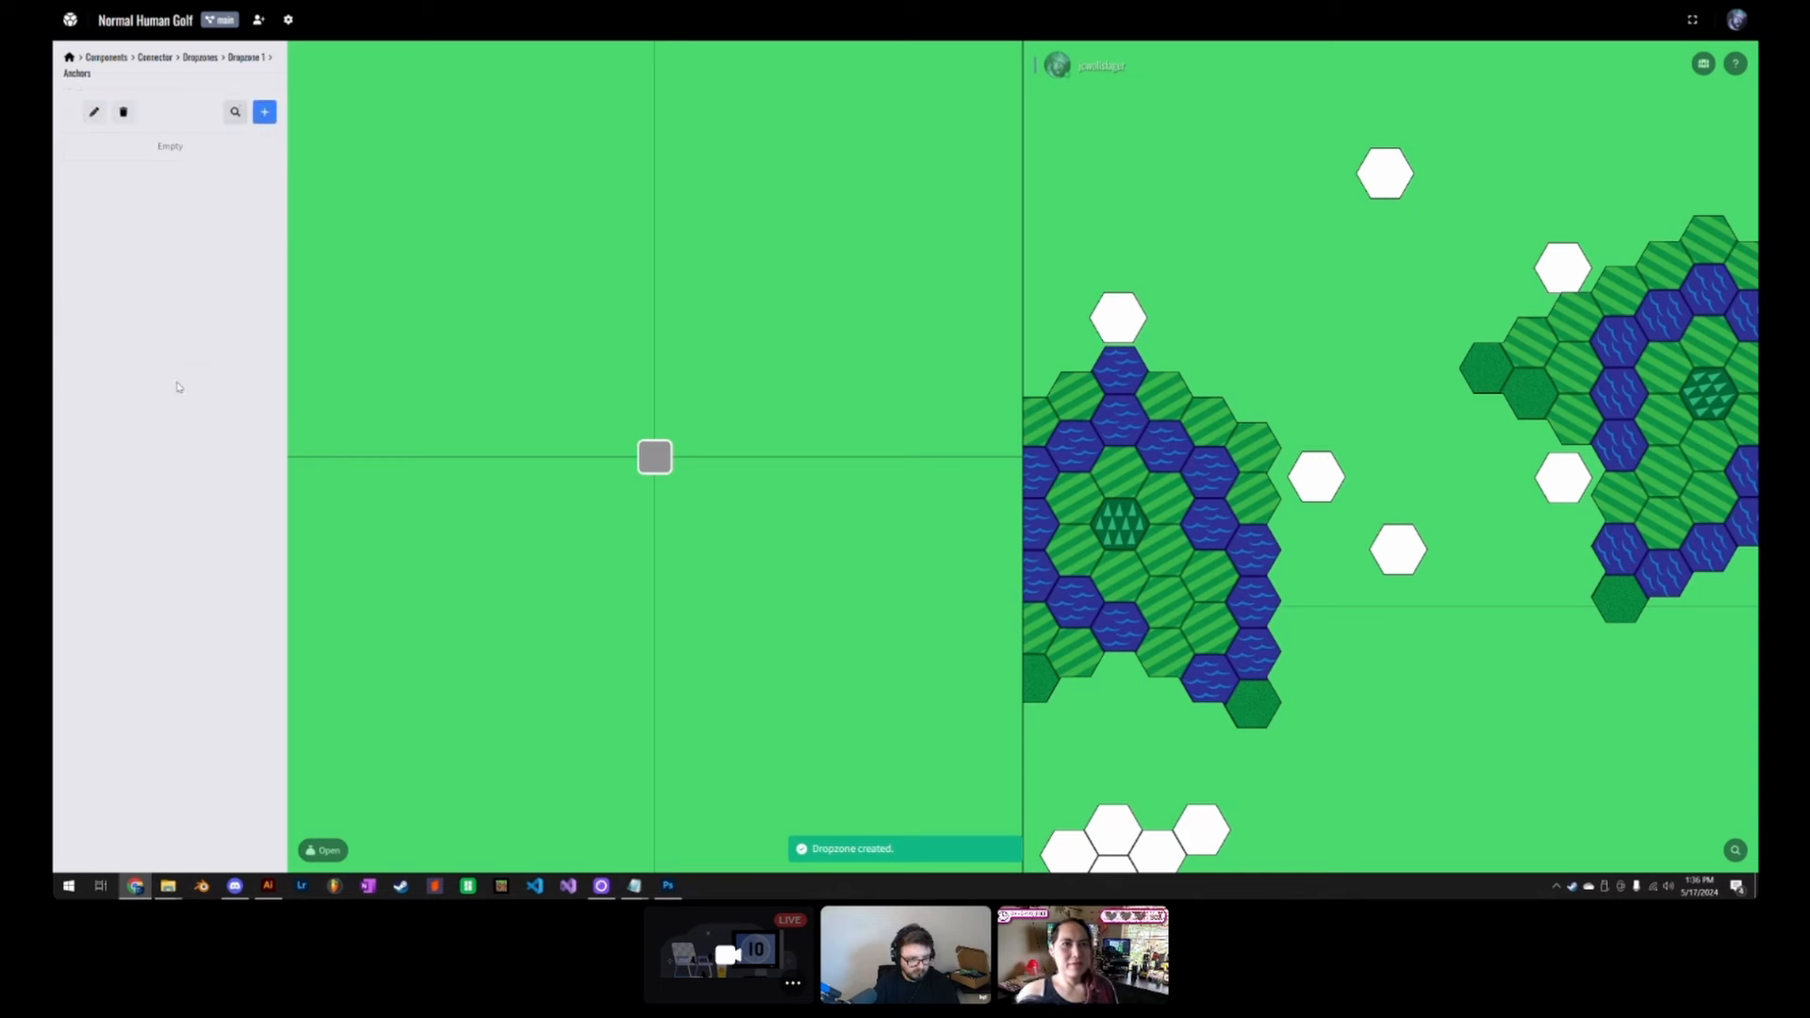
{"action": "left_click", "coordinate": [264, 112]}
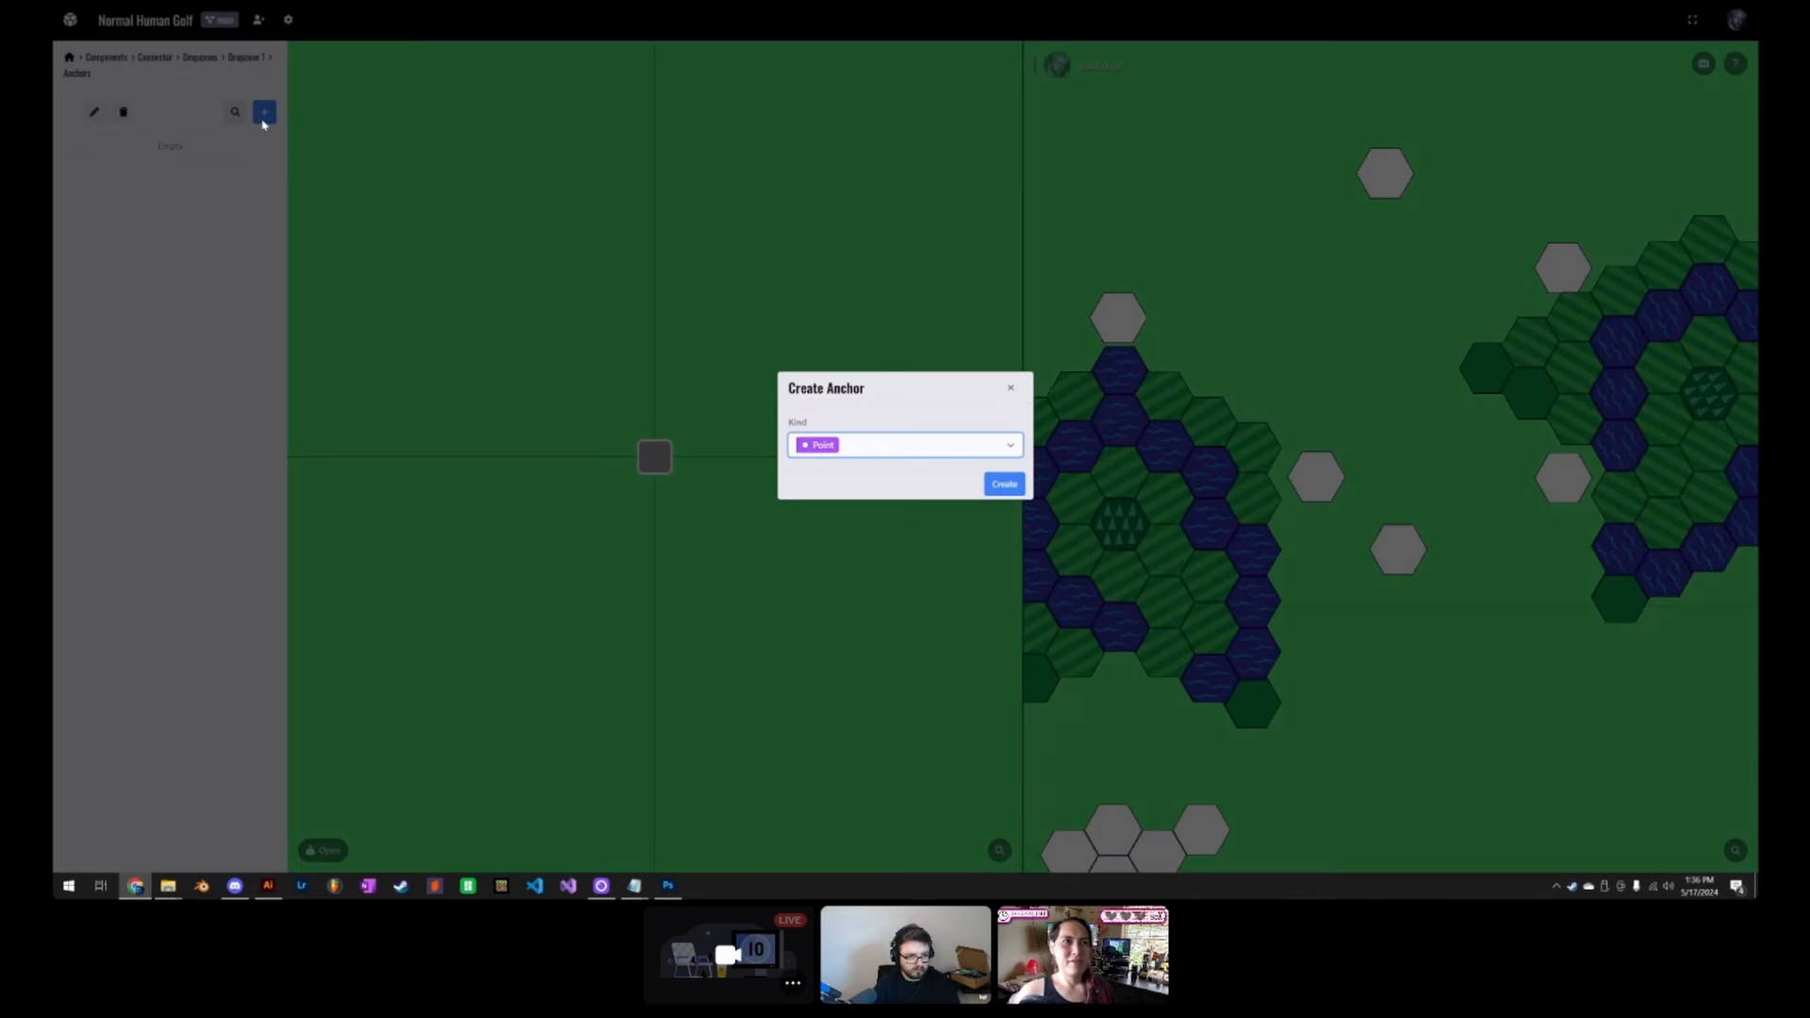
{"action": "left_click", "coordinate": [1011, 491]}
{"action": "left_click", "coordinate": [142, 149]}
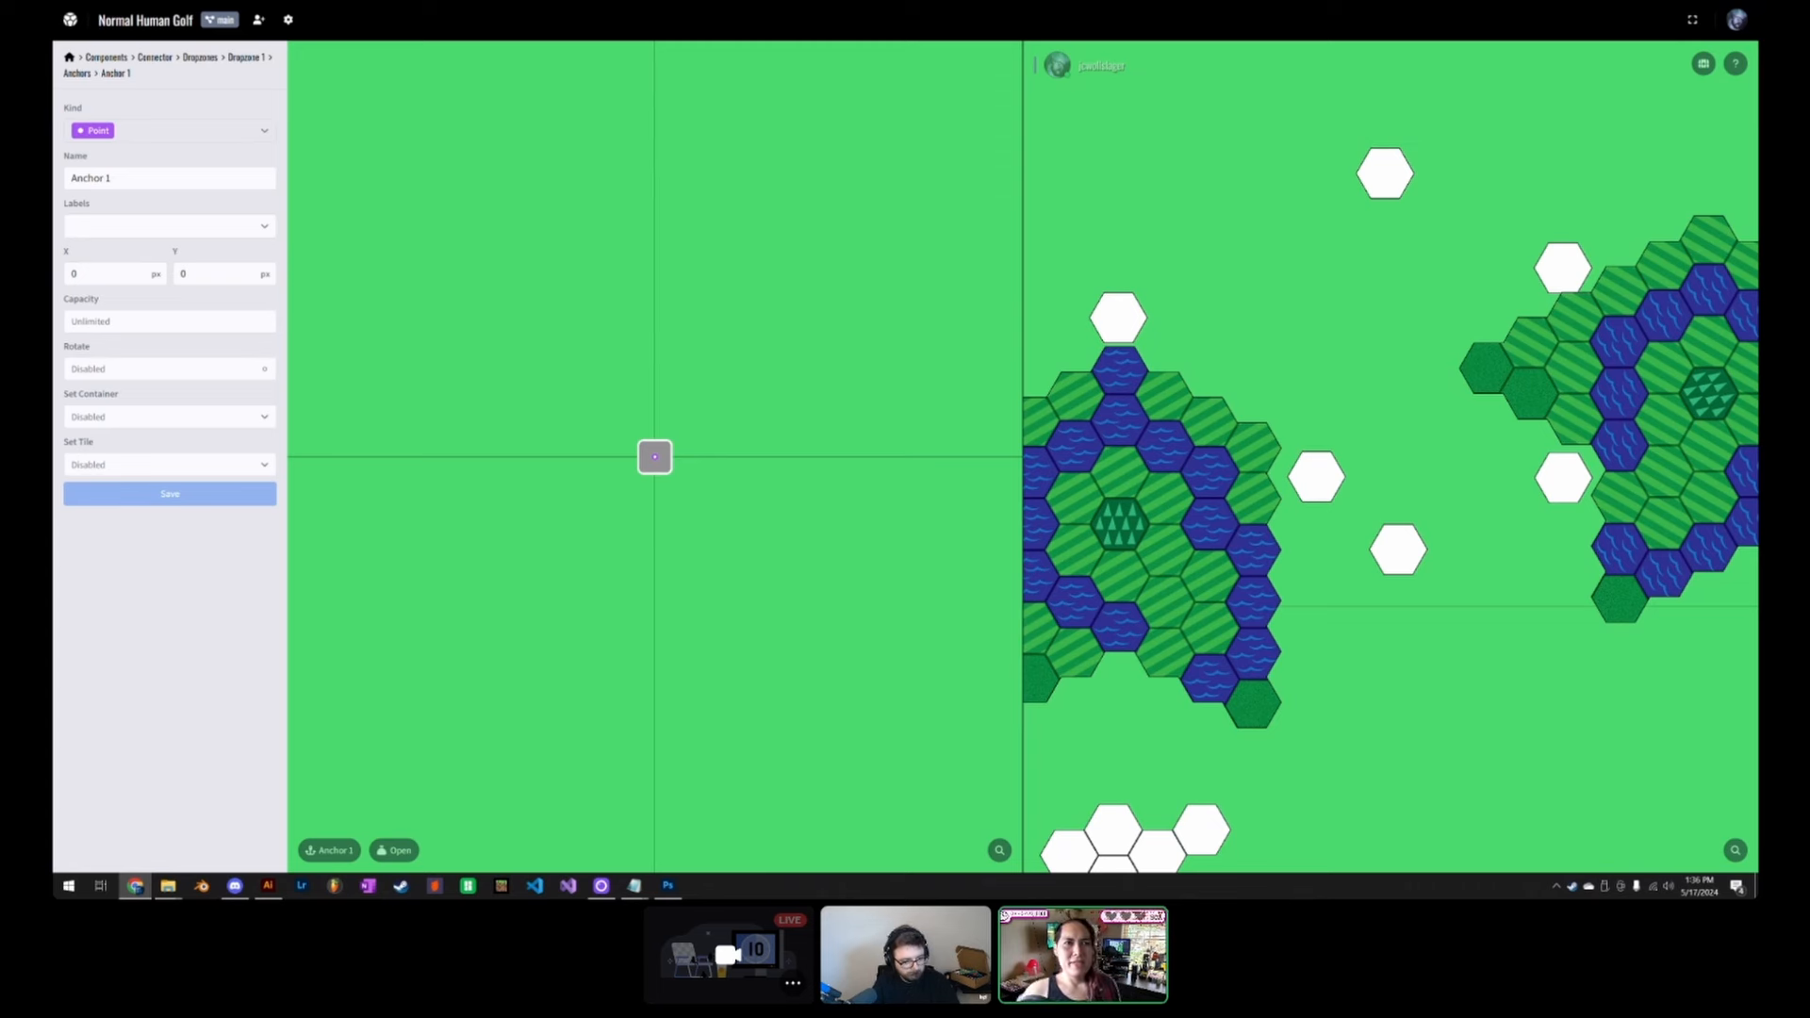
Step: Set the point anchor's capacity to 1, leaving its X and Y position at 0
{"action": "left_click", "coordinate": [71, 274]}
{"action": "left_click", "coordinate": [119, 320]}
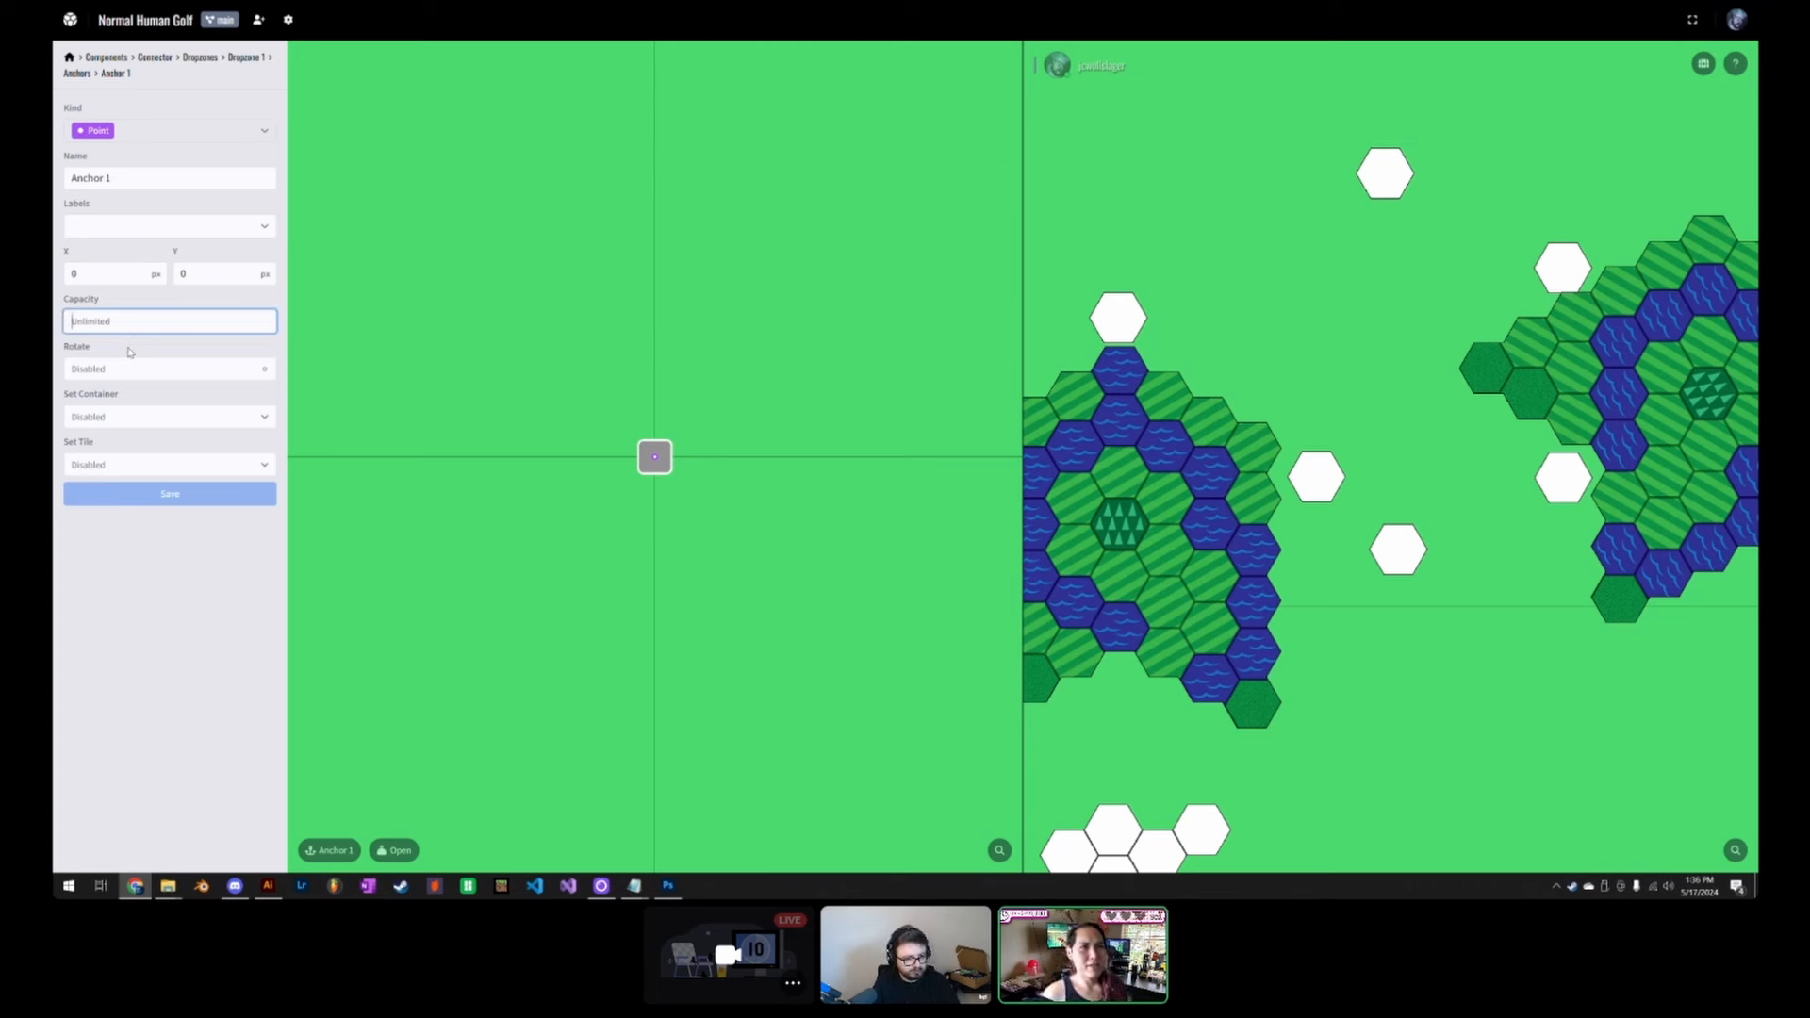
{"action": "type", "text": "1"}
{"action": "left_click", "coordinate": [140, 562]}
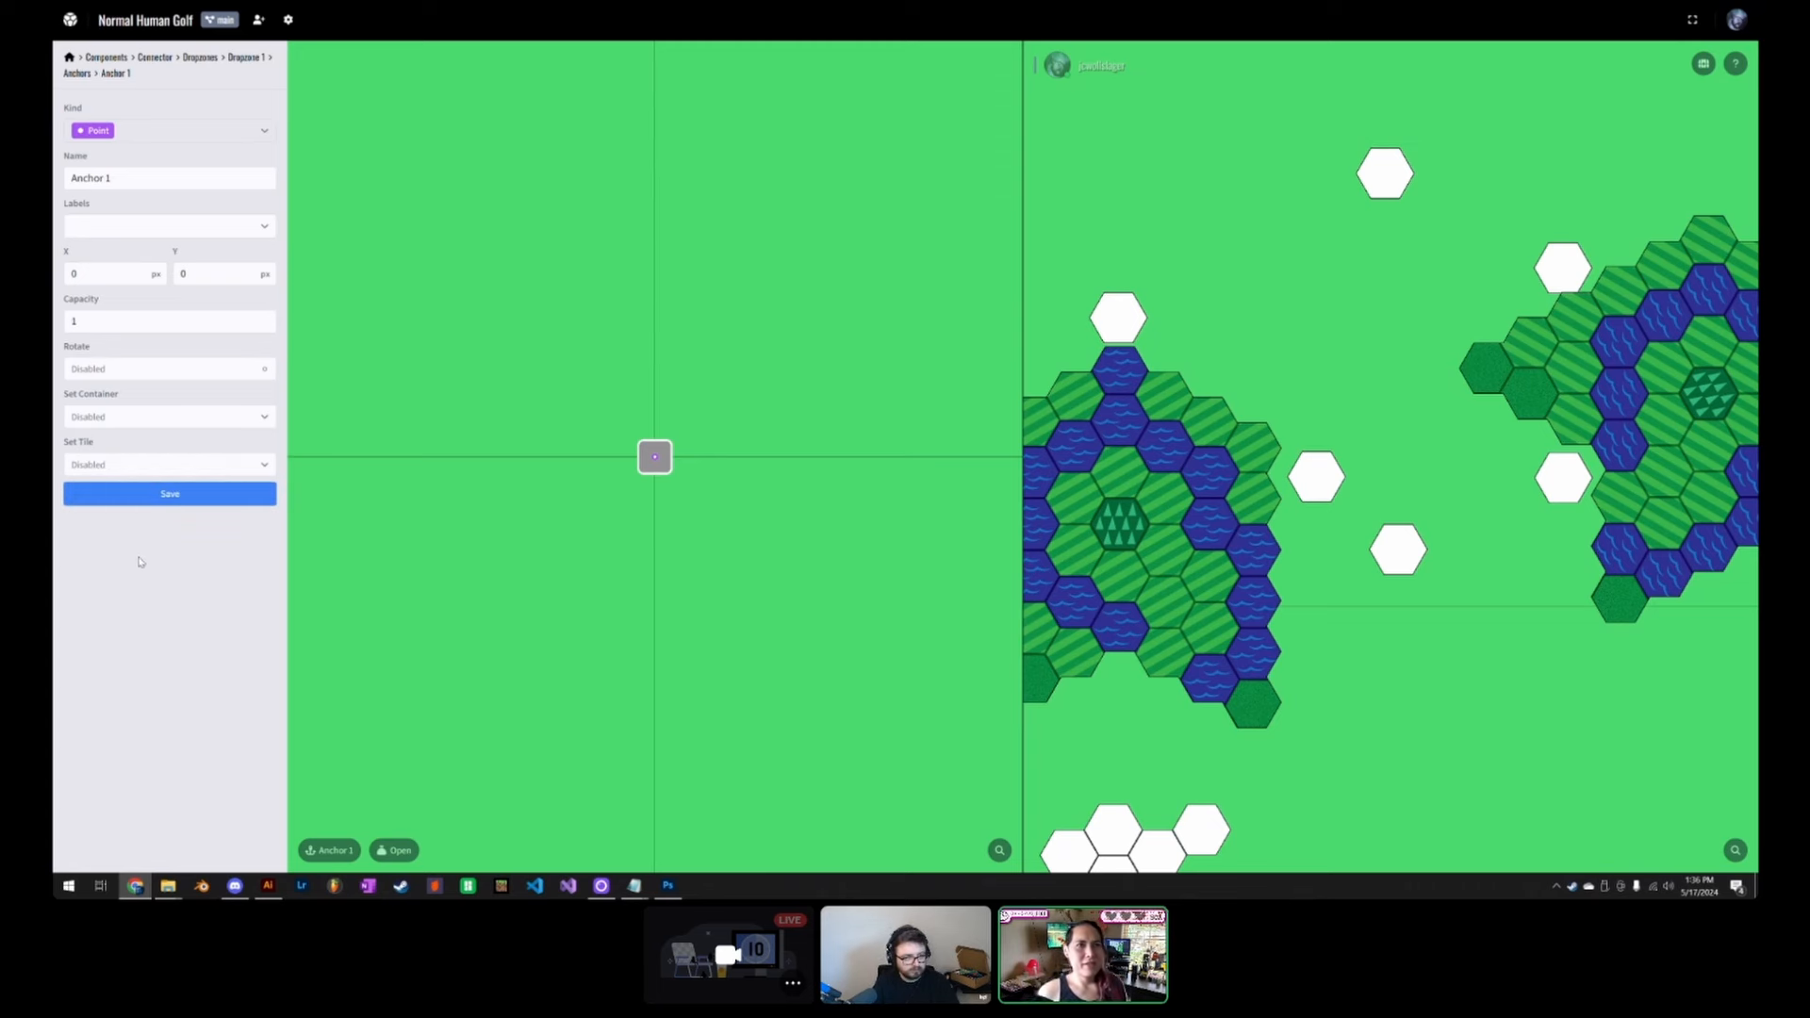
Step: Set the Connector's point anchor Rotate value to 0 and save it, leaving Set Container and Set Tile disabled
{"action": "left_click", "coordinate": [185, 407]}
{"action": "left_click", "coordinate": [151, 560]}
{"action": "left_click", "coordinate": [141, 464]}
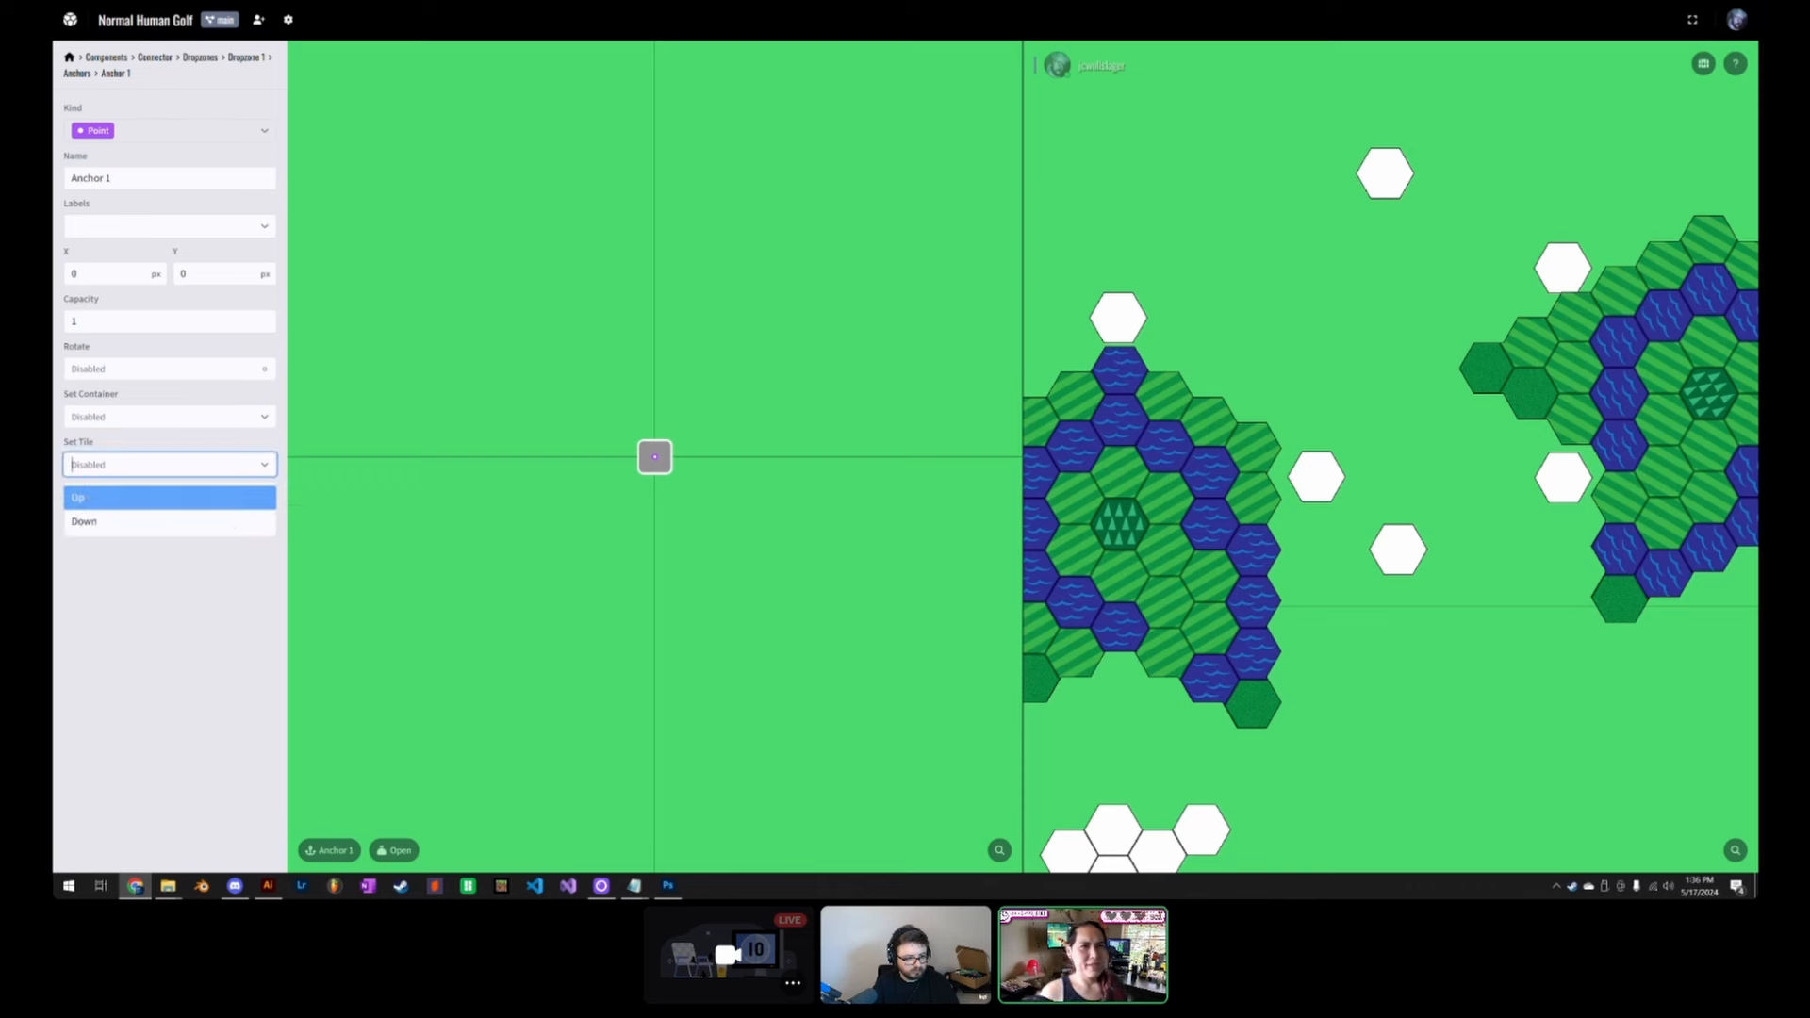
{"action": "left_click", "coordinate": [127, 416]}
{"action": "left_click", "coordinate": [105, 367]}
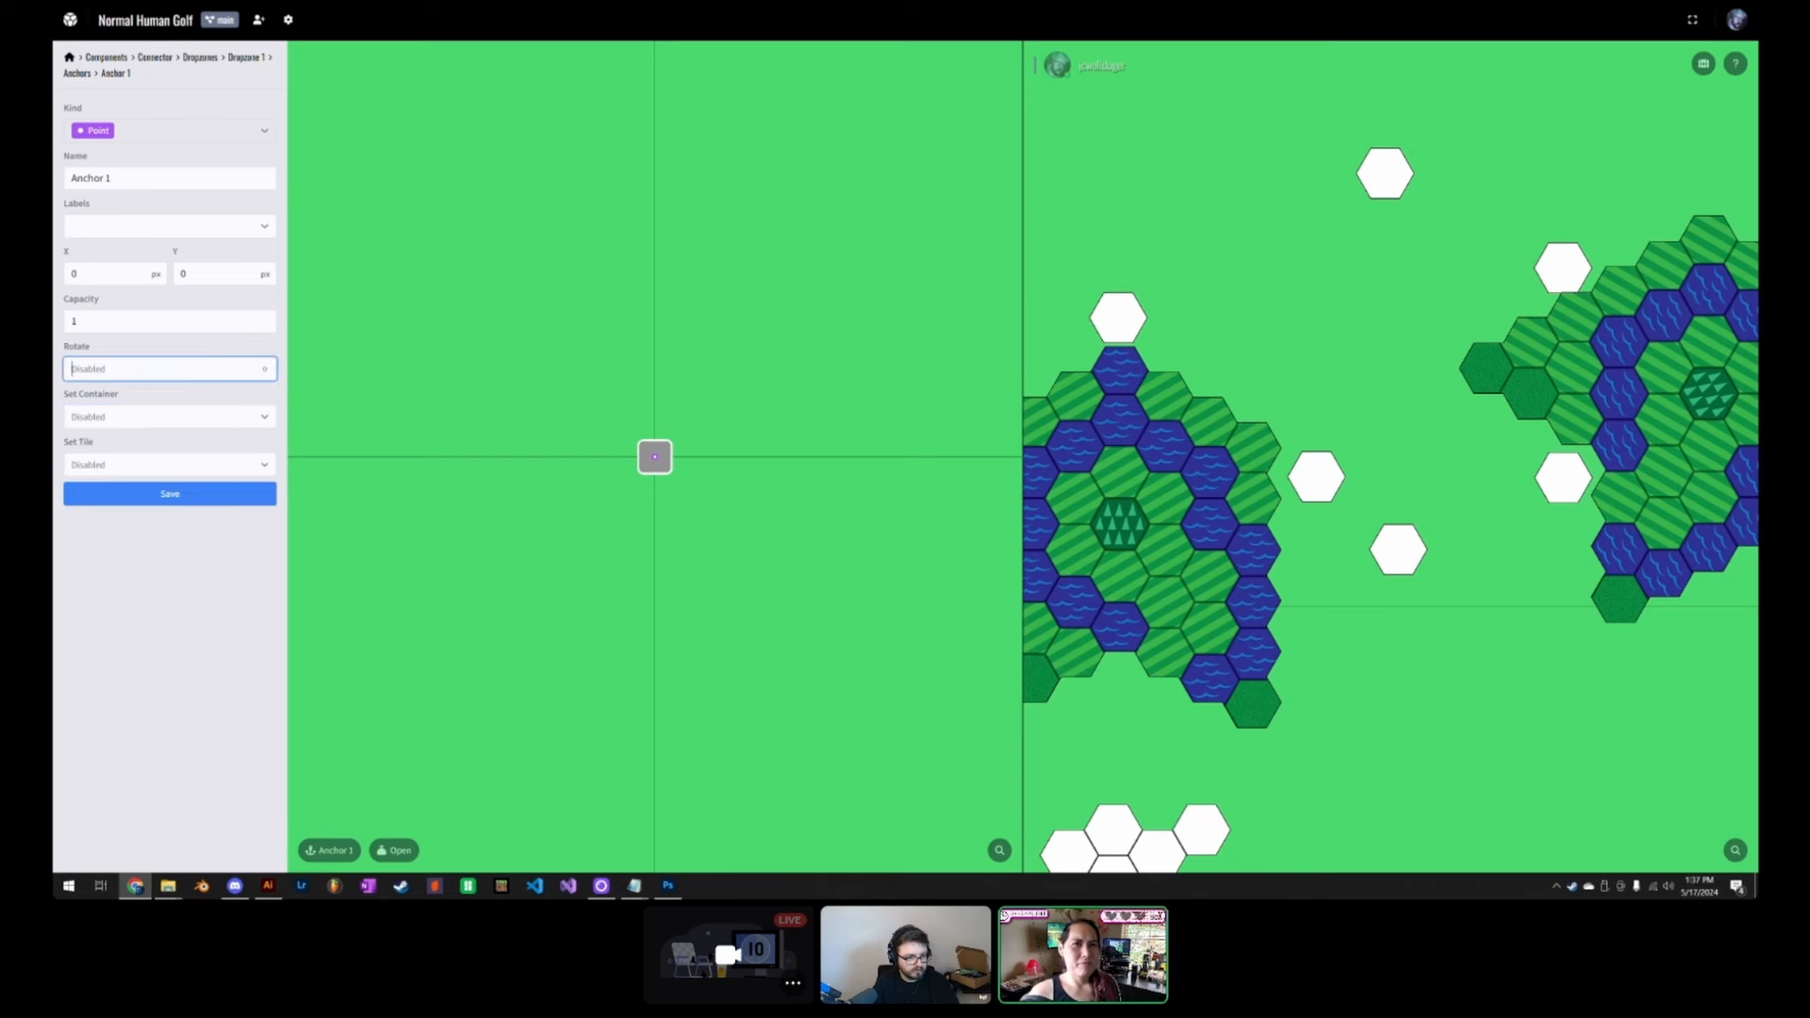
{"action": "type", "text": "0"}
{"action": "key", "text": "Return"}
{"action": "key", "text": "ctrl+a"}
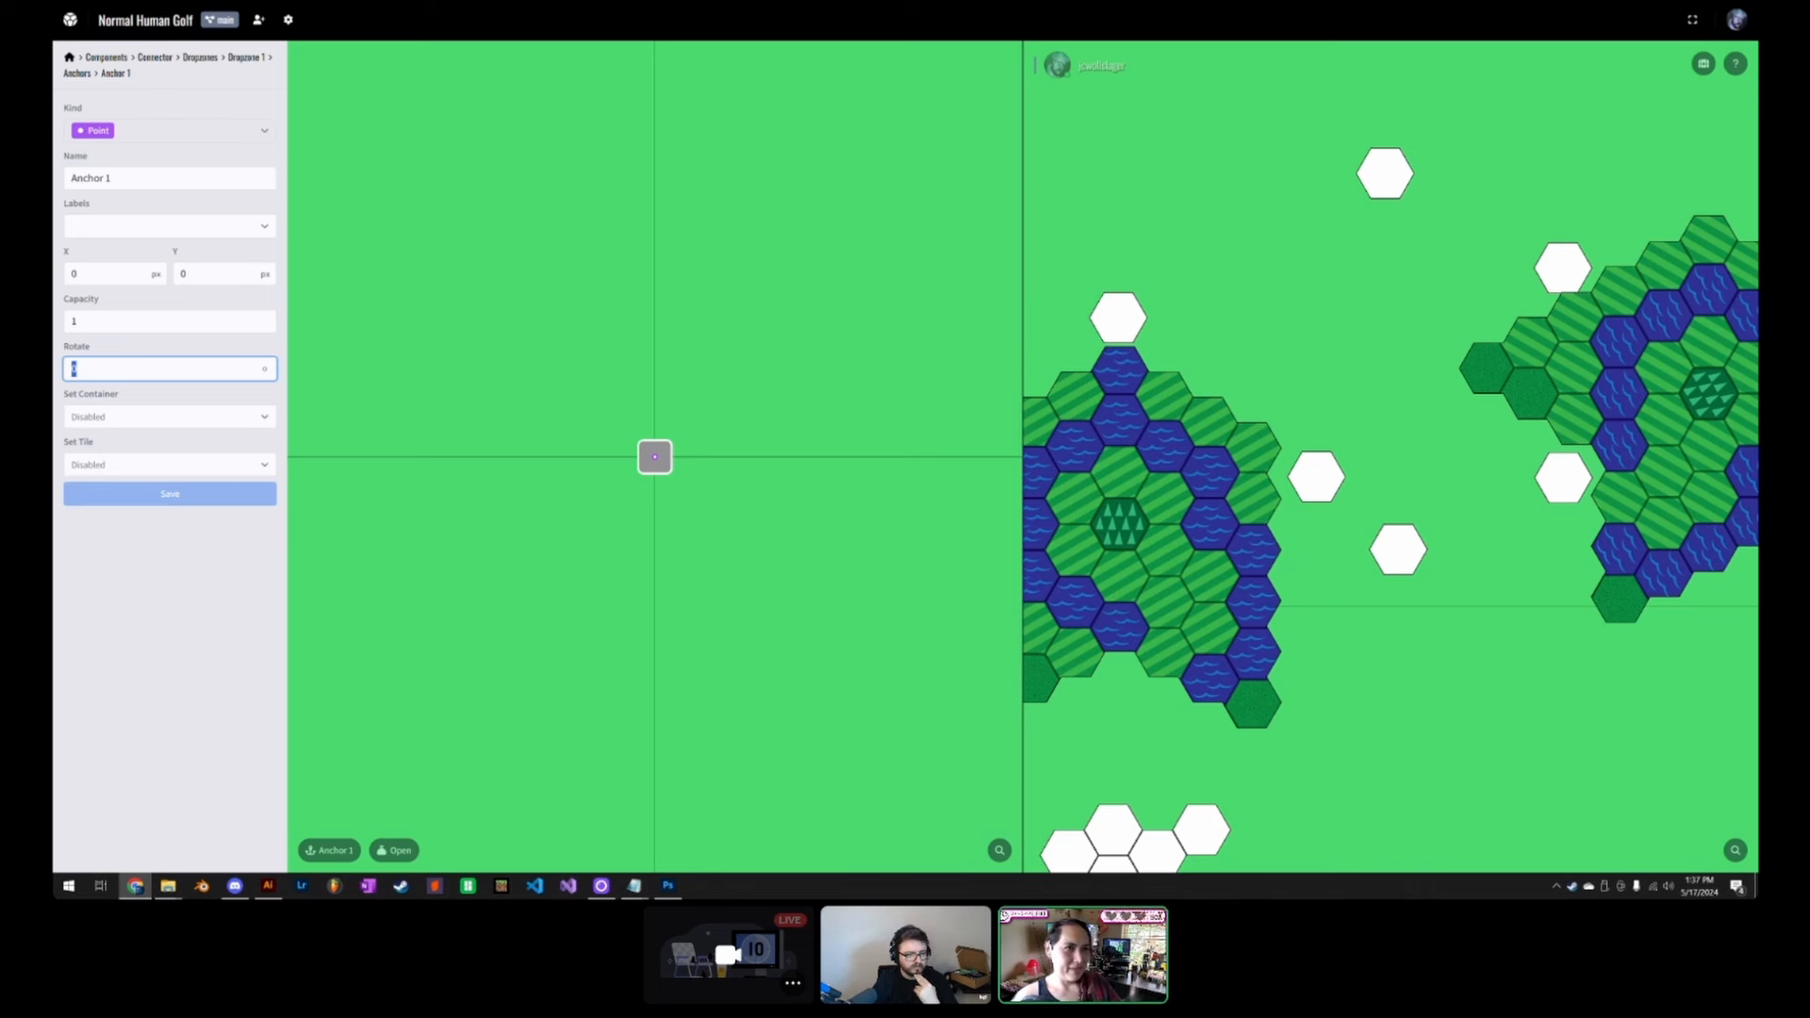
{"action": "left_click", "coordinate": [107, 416]}
{"action": "left_click", "coordinate": [112, 370]}
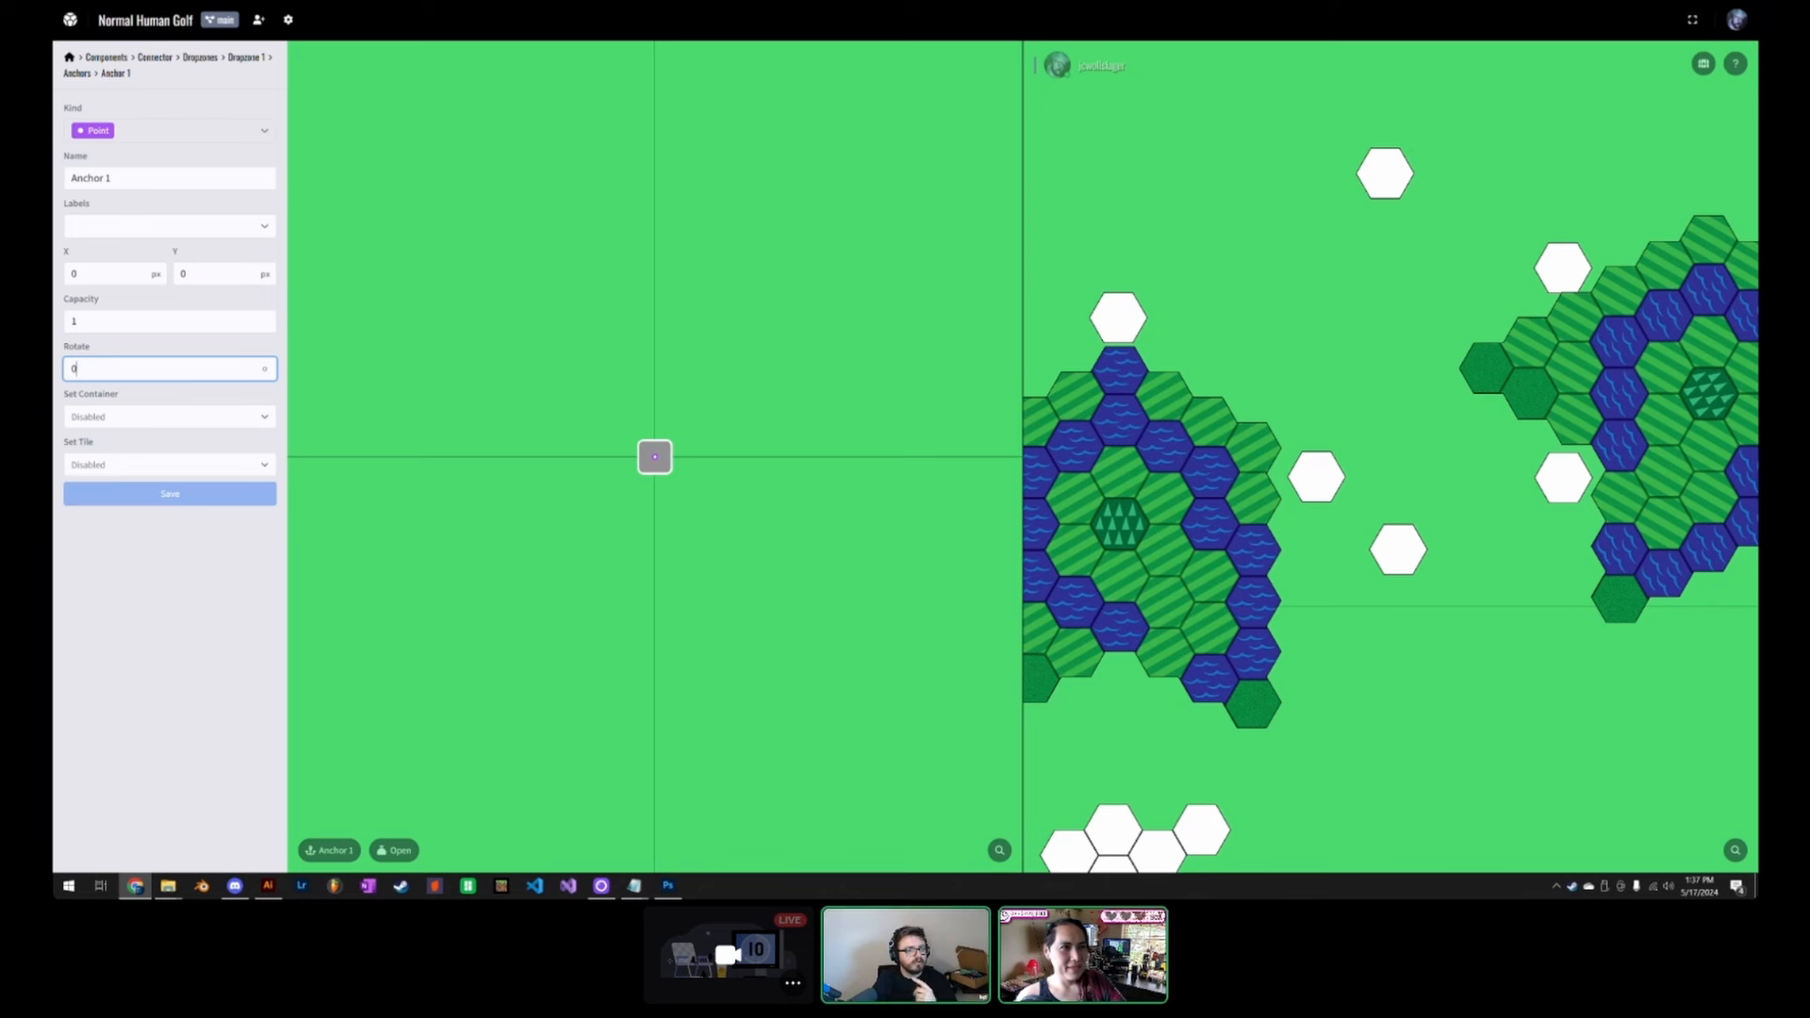
{"action": "left_click", "coordinate": [194, 579]}
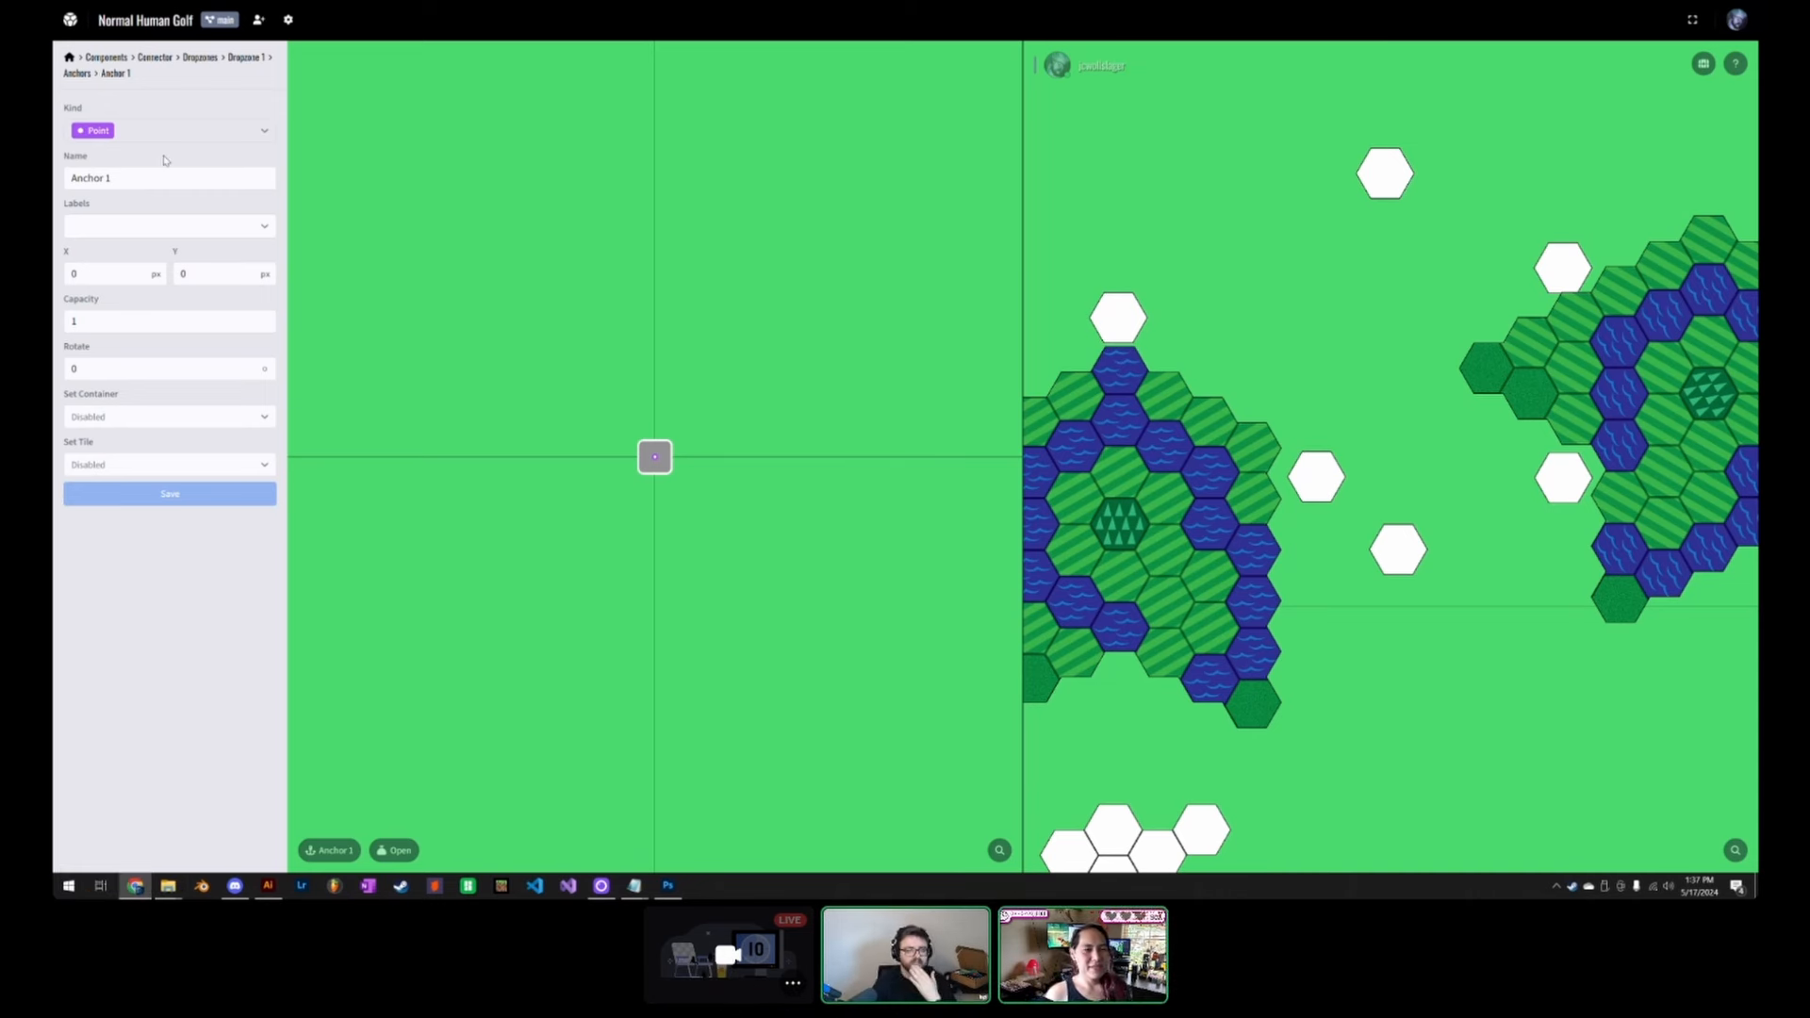
Step: Review the Connector dropzone's settings and its anchor's settings, including the anchor name
{"action": "left_click", "coordinate": [77, 73]}
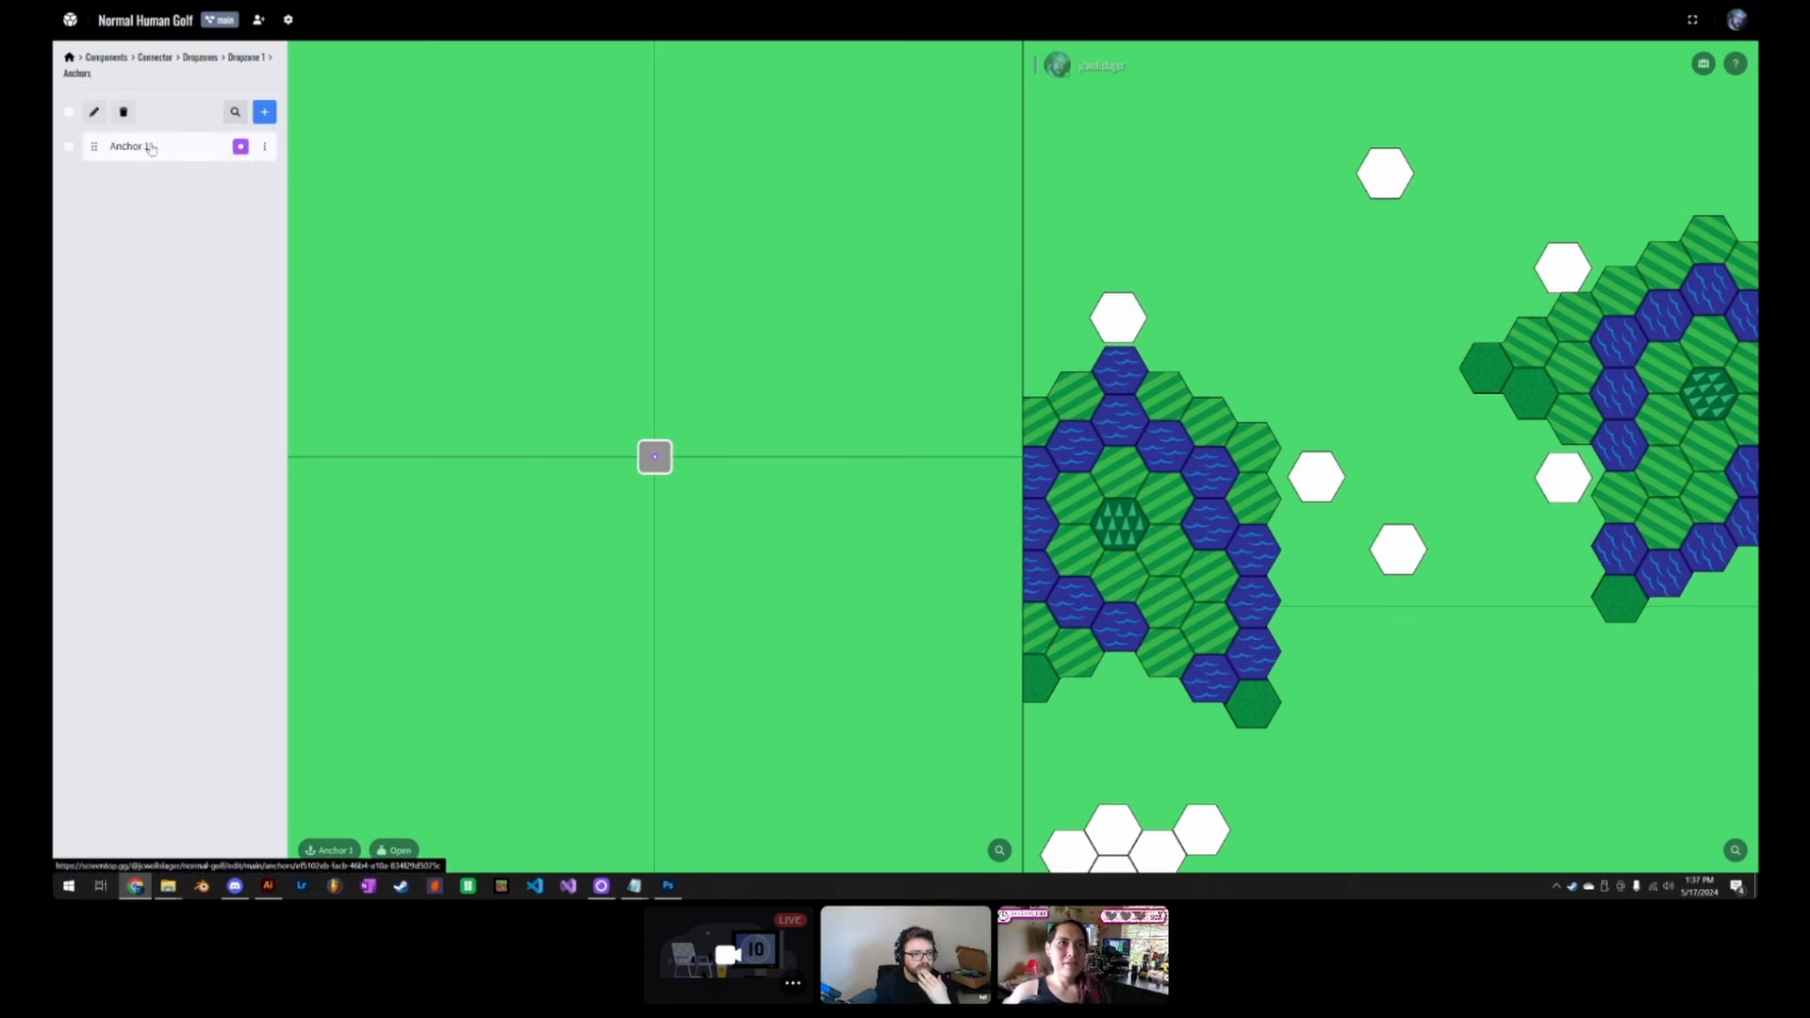
{"action": "left_click", "coordinate": [147, 147]}
{"action": "left_click", "coordinate": [159, 146]}
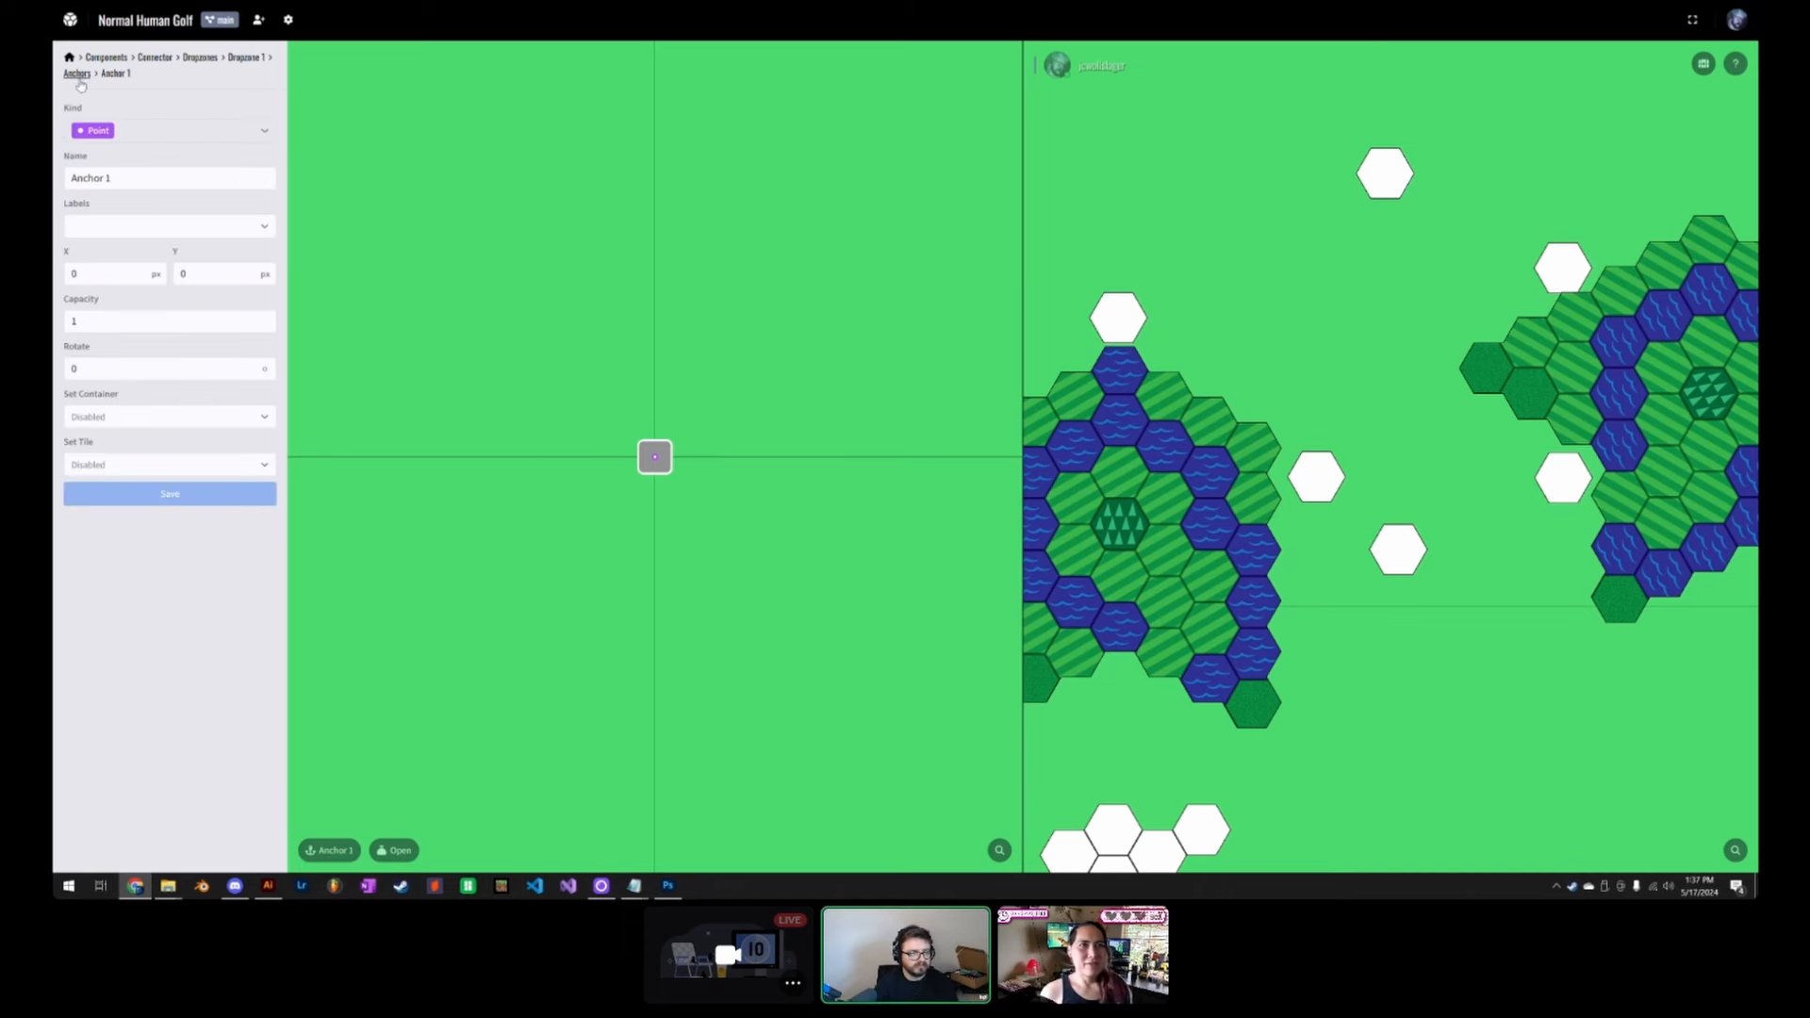
{"action": "left_click", "coordinate": [130, 180]}
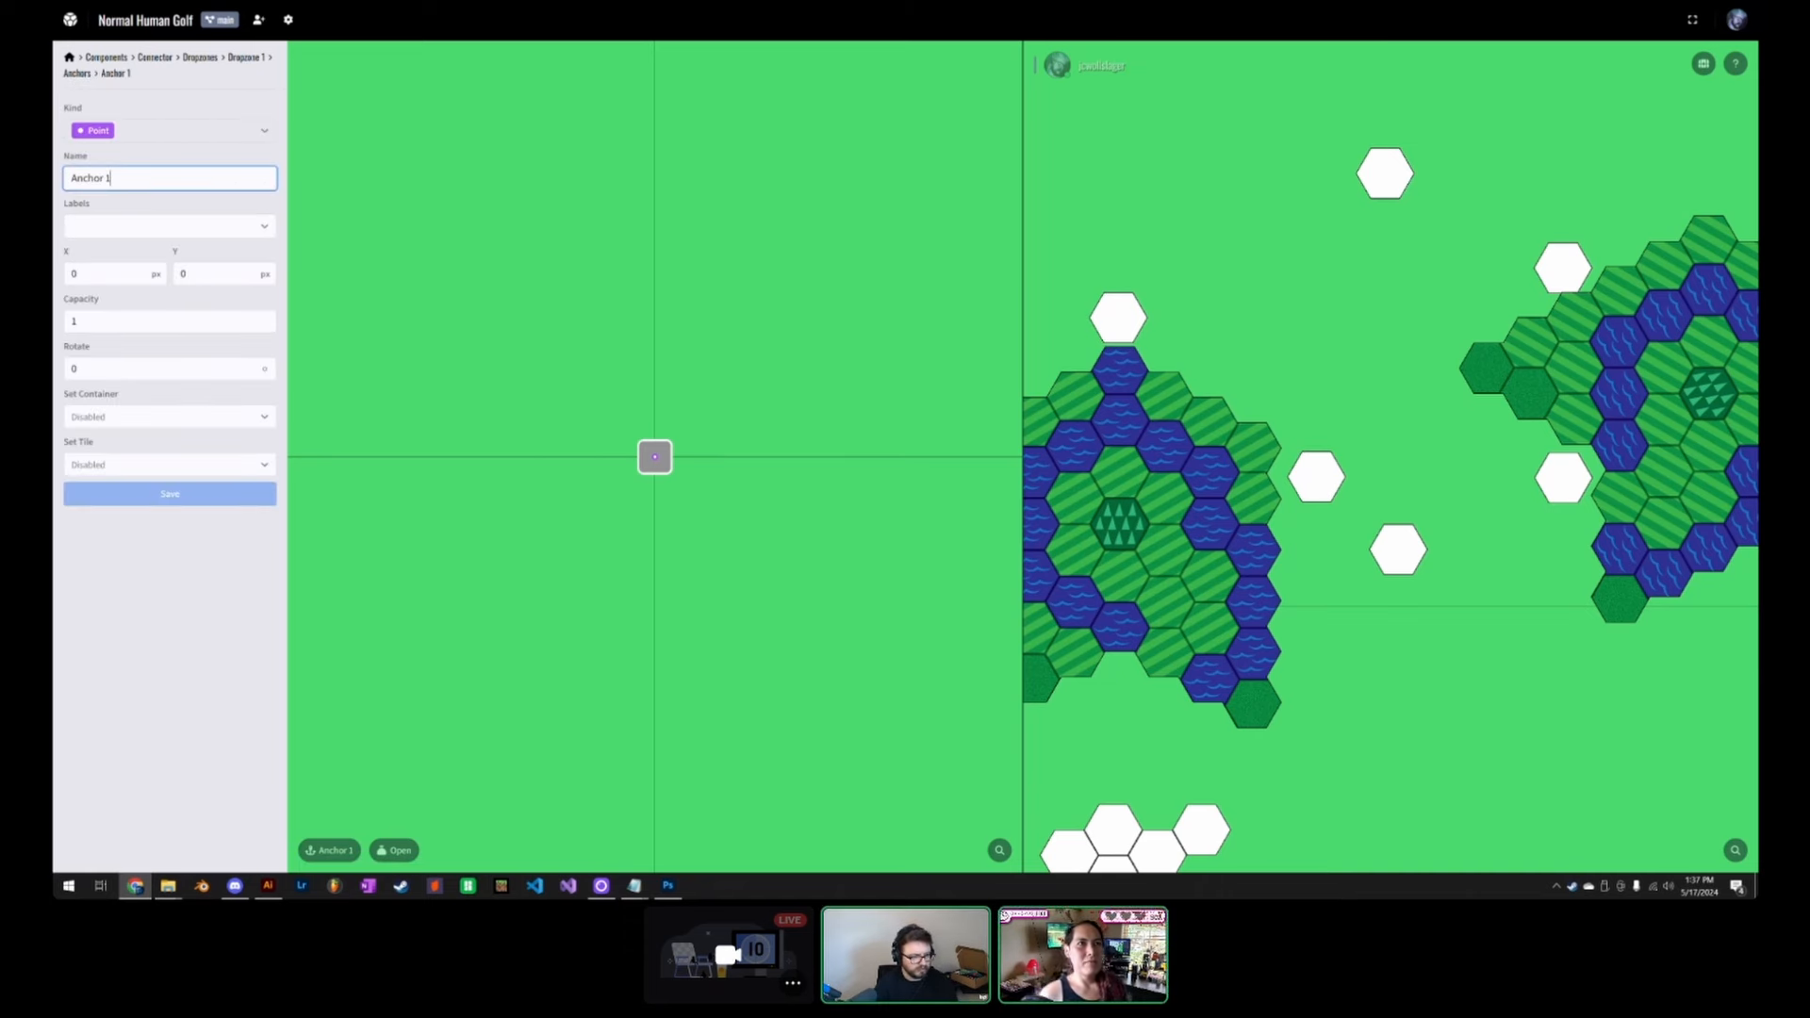
{"action": "key", "text": "ctrl+a"}
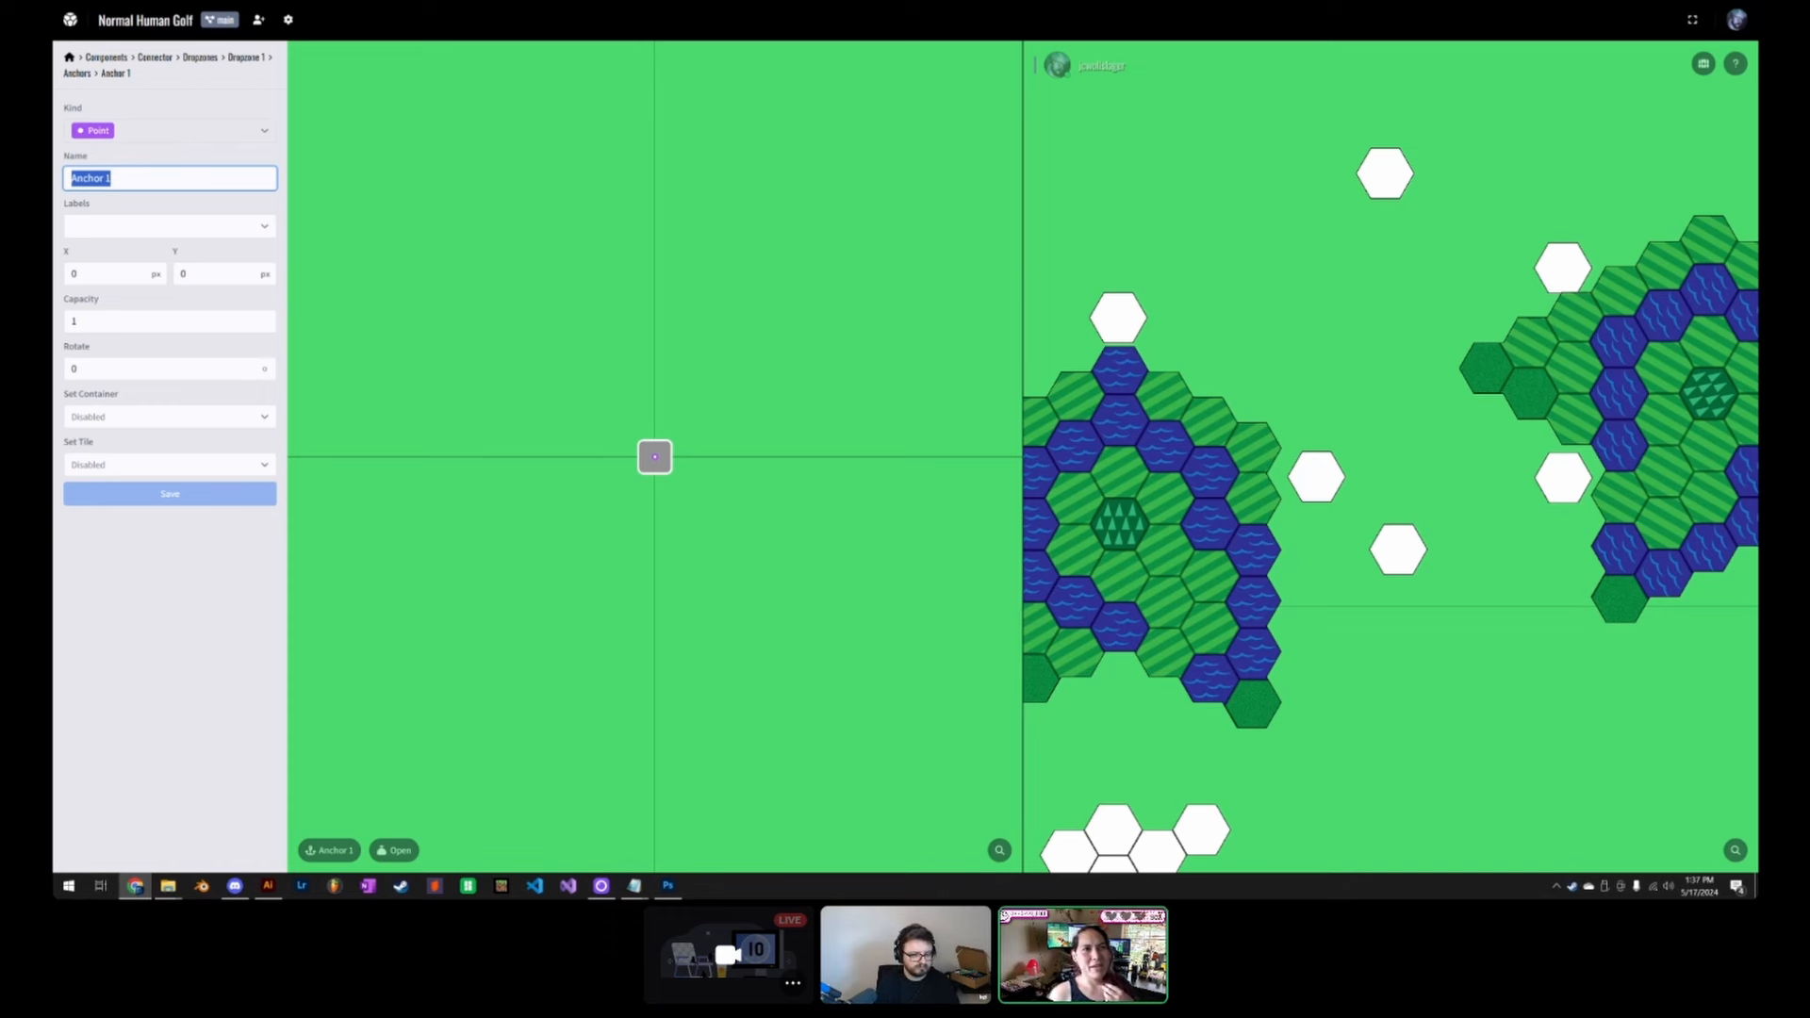
{"action": "left_click", "coordinate": [77, 72]}
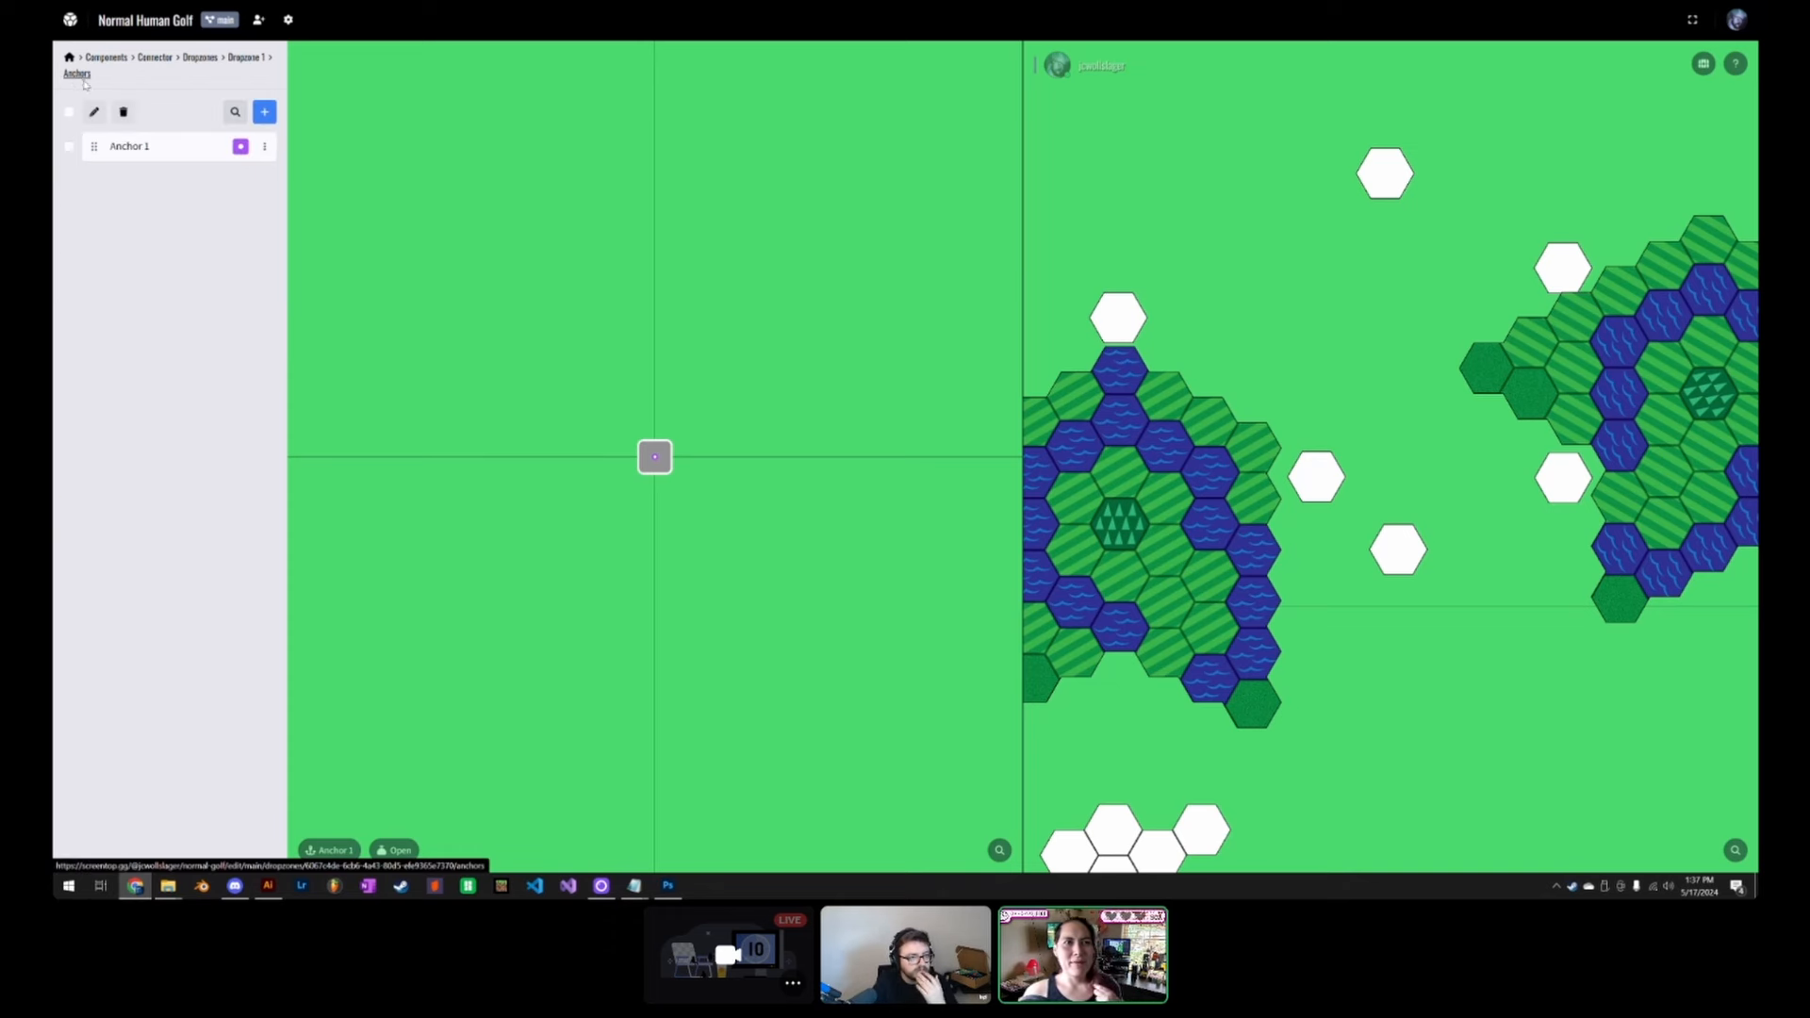
{"action": "left_click", "coordinate": [259, 60]}
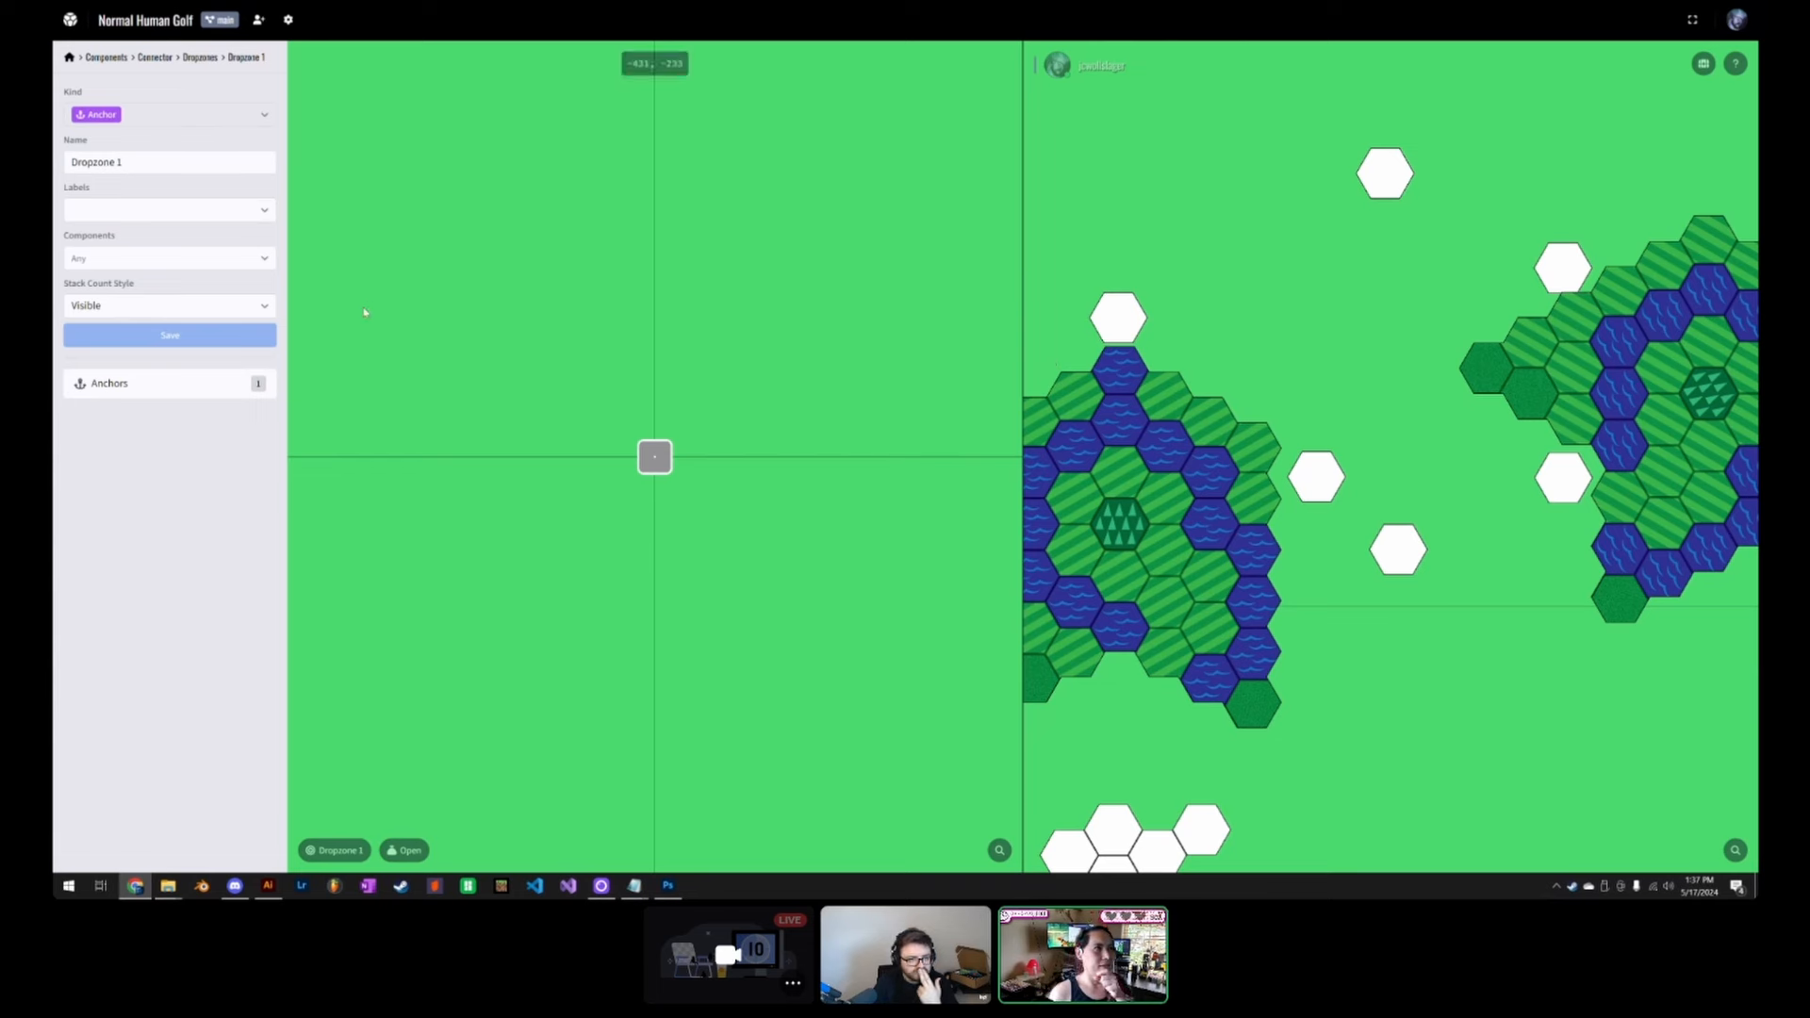
{"action": "left_click", "coordinate": [198, 384]}
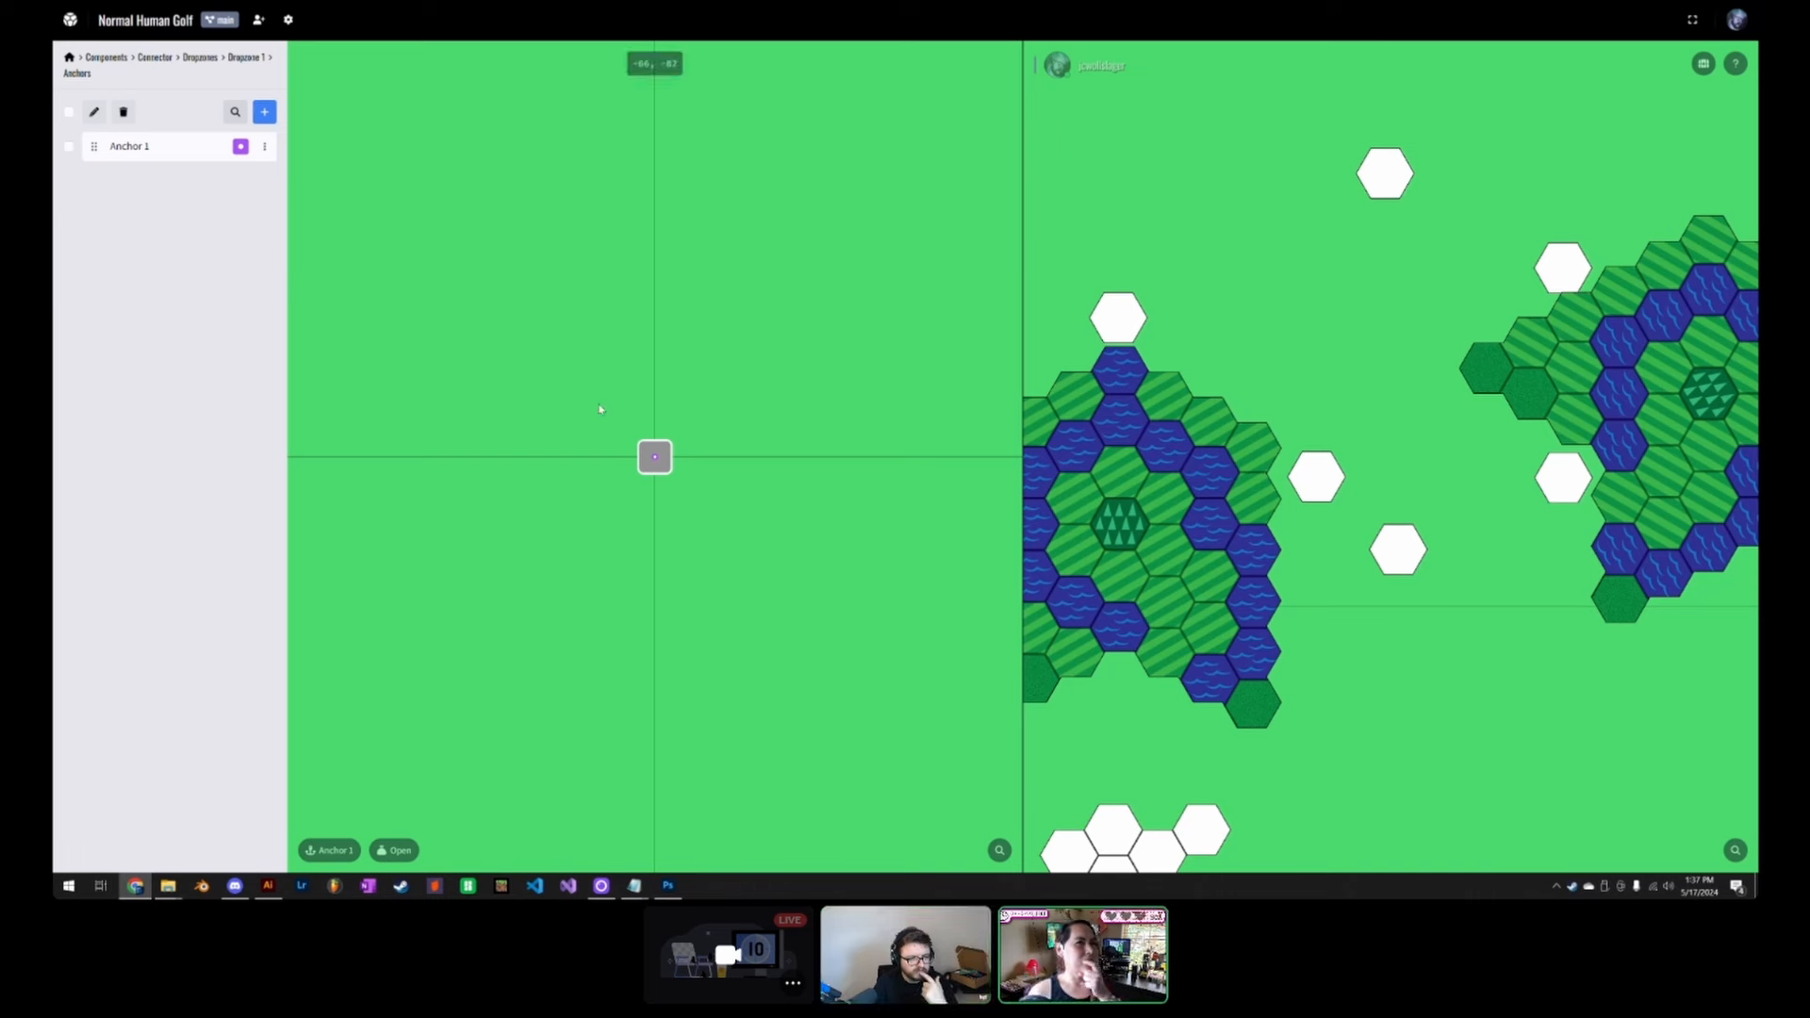
{"action": "left_click", "coordinate": [245, 58]}
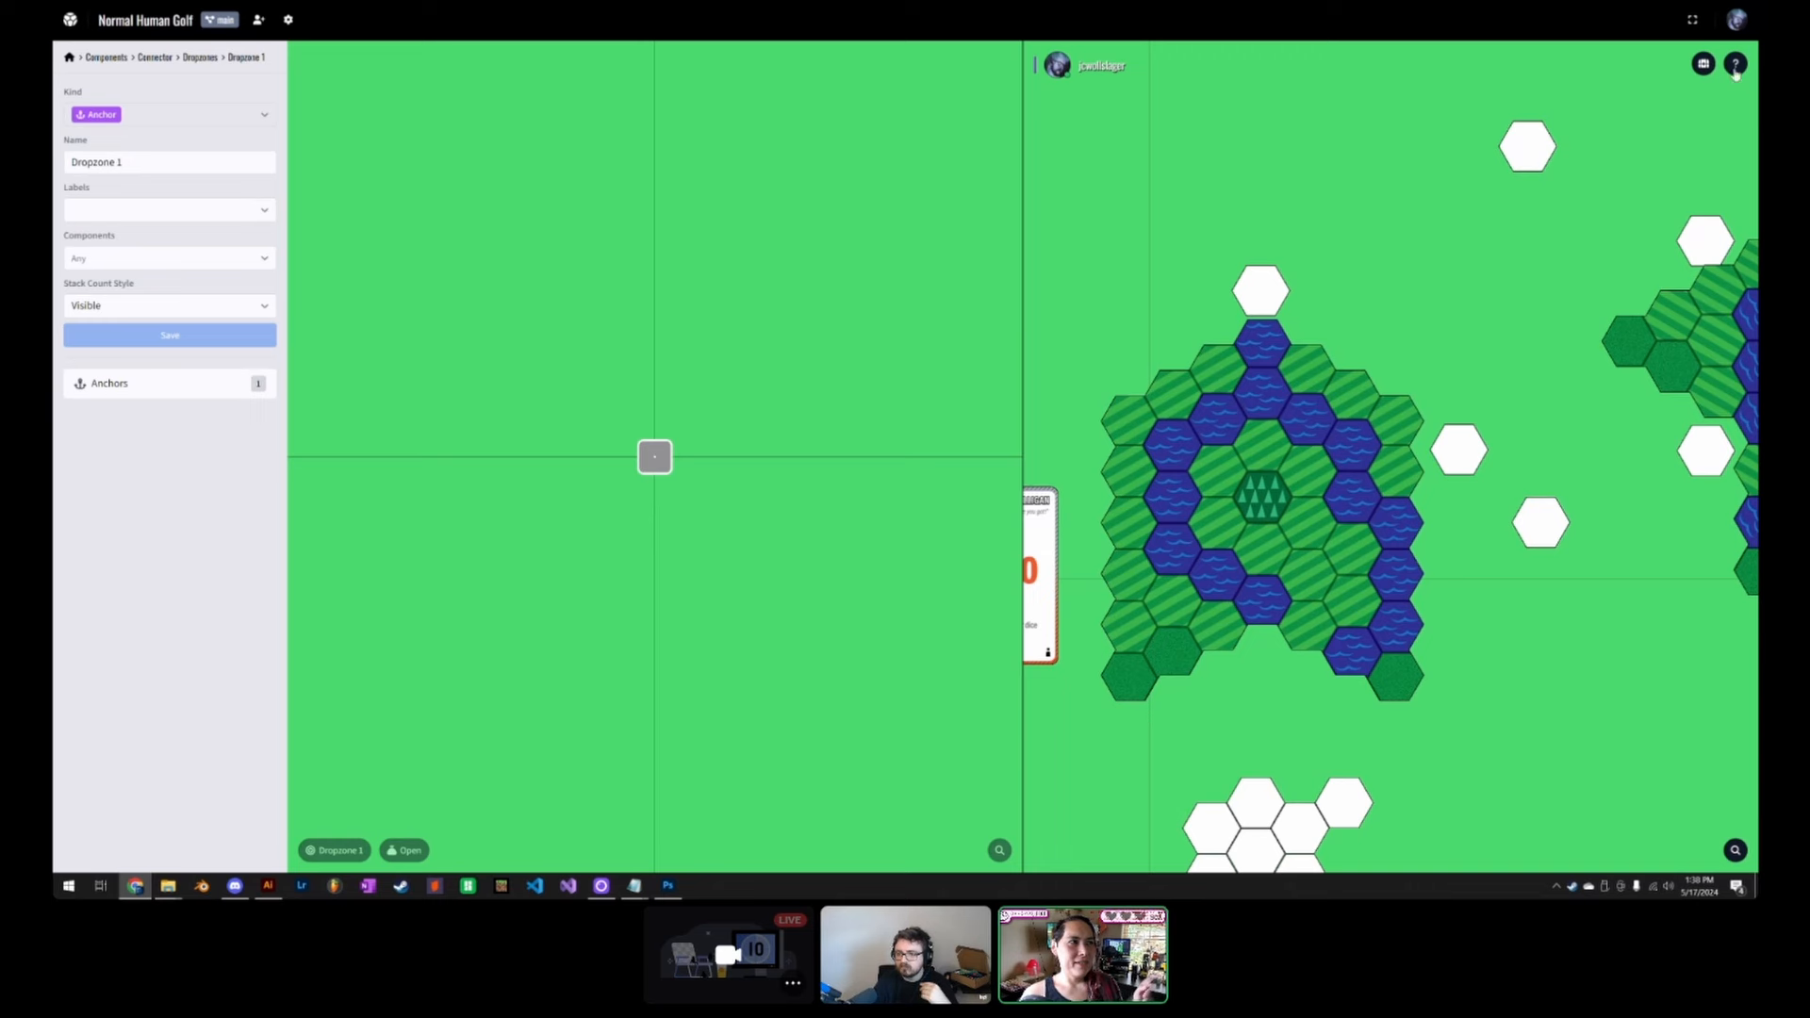
Step: Create a Connector on the main board from the chest and place it in the open space above the golf board
{"action": "left_click", "coordinate": [1703, 63]}
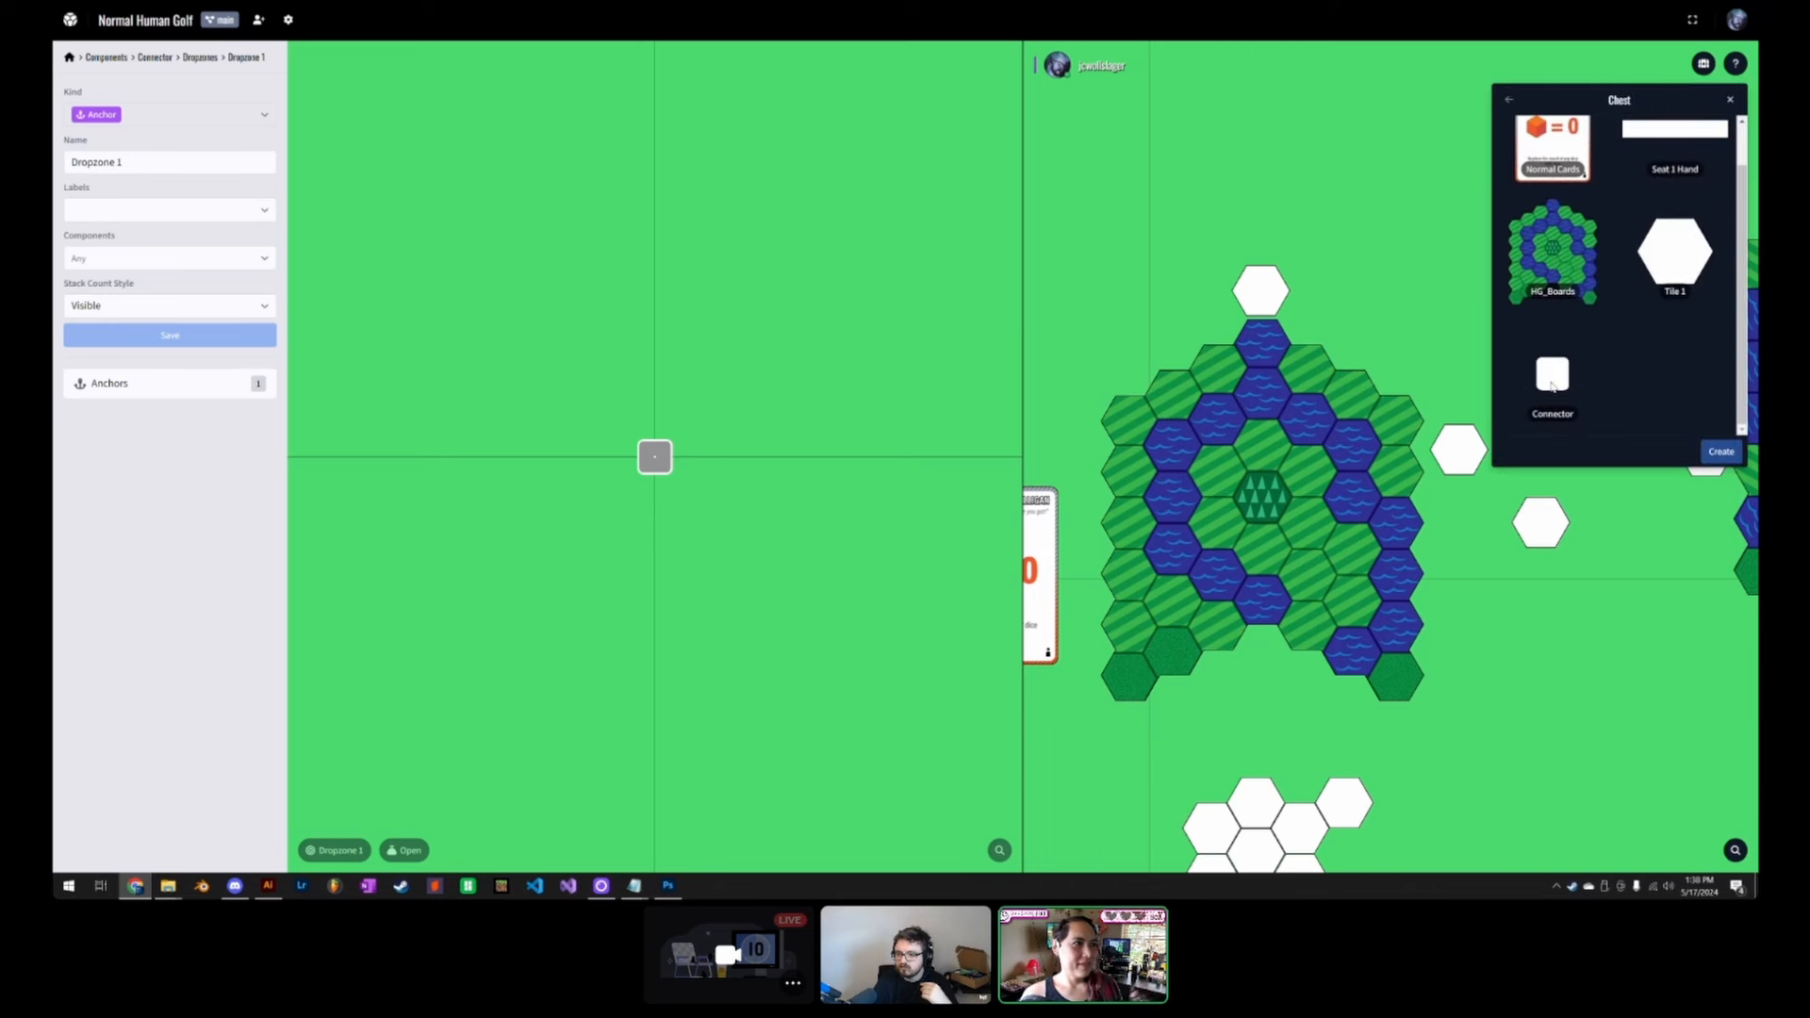
{"action": "left_click", "coordinate": [1585, 392]}
{"action": "left_click", "coordinate": [1722, 451]}
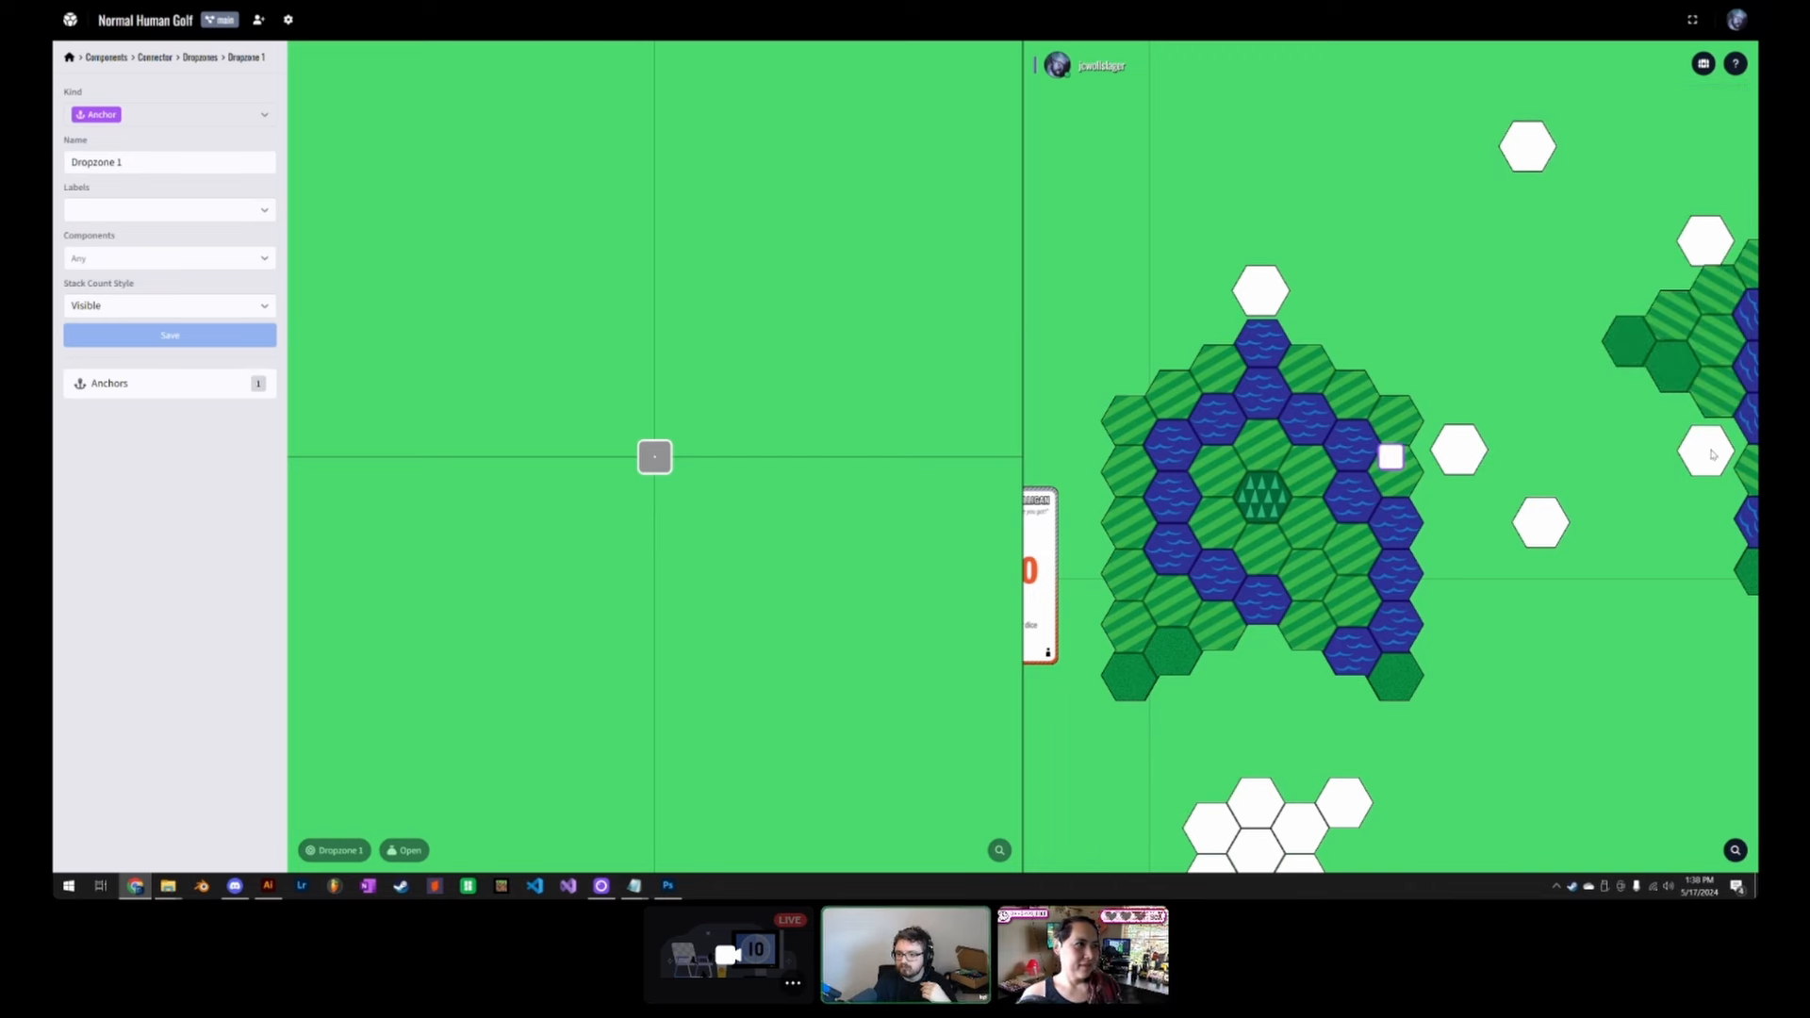
{"action": "left_click", "coordinate": [1397, 455]}
{"action": "left_click_drag", "start_coordinate": [1397, 450], "coordinate": [1396, 421]}
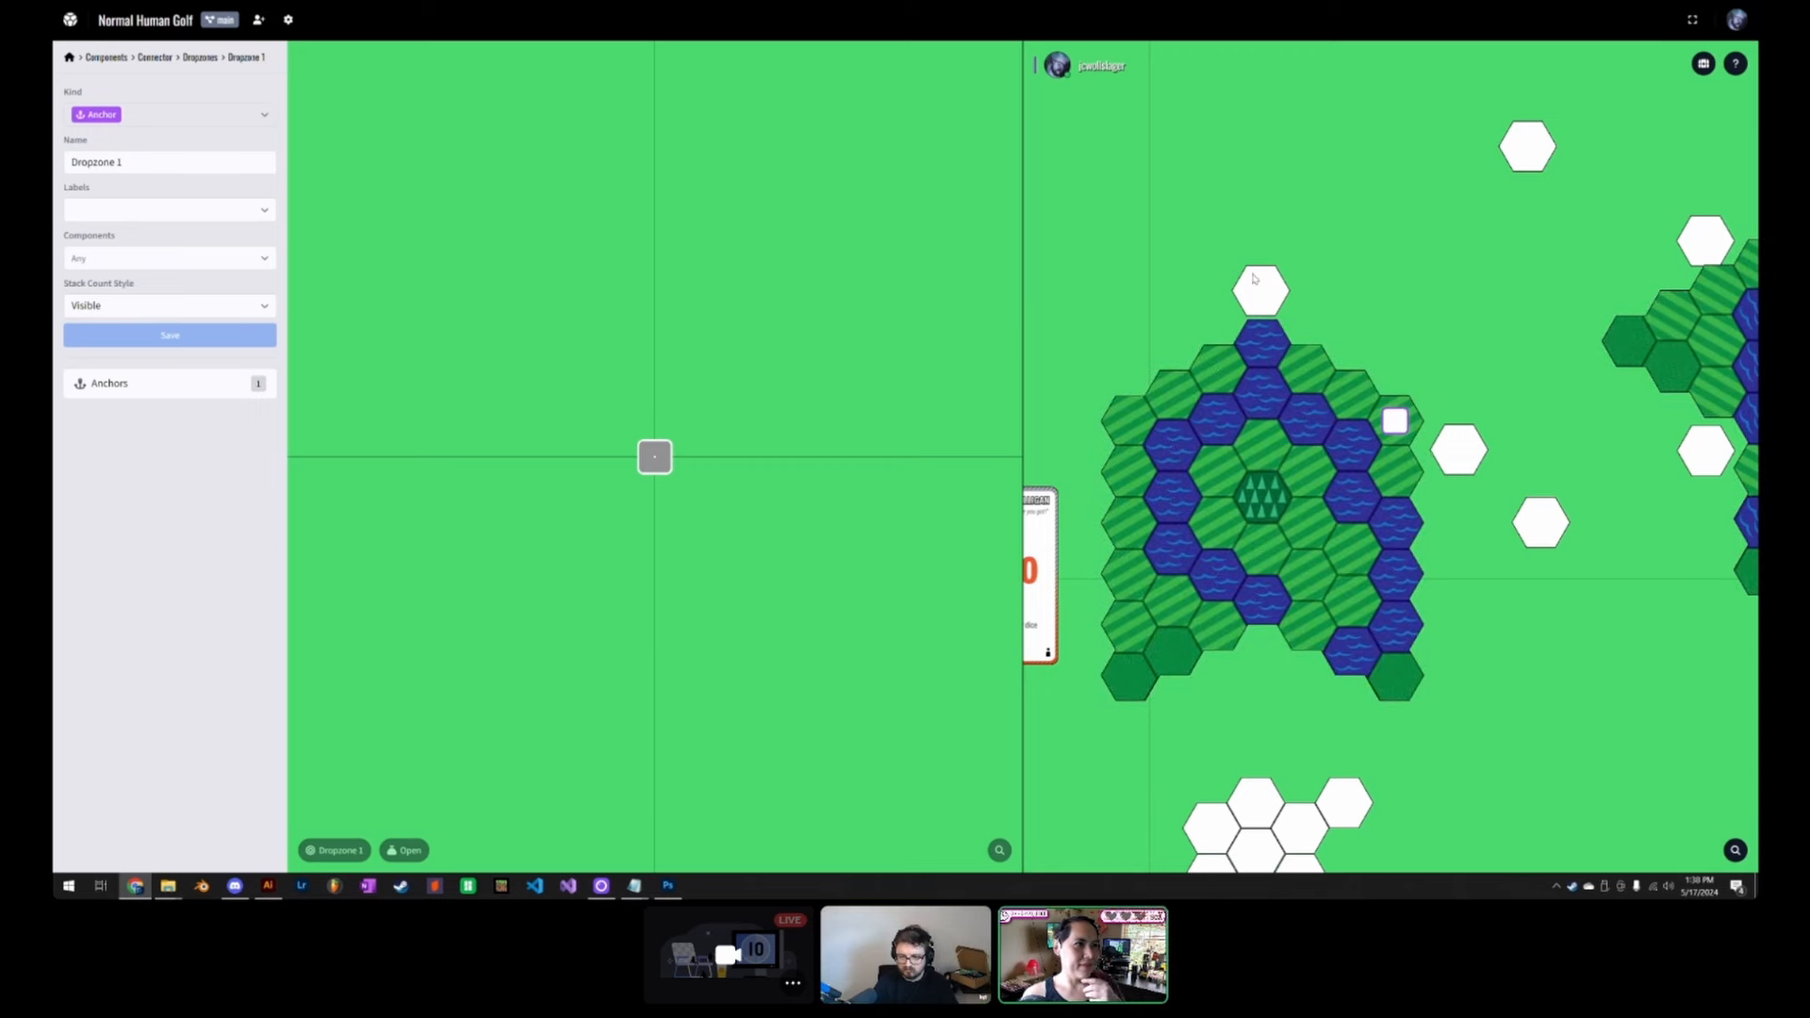
{"action": "left_click_drag", "start_coordinate": [1398, 429], "coordinate": [1378, 314]}
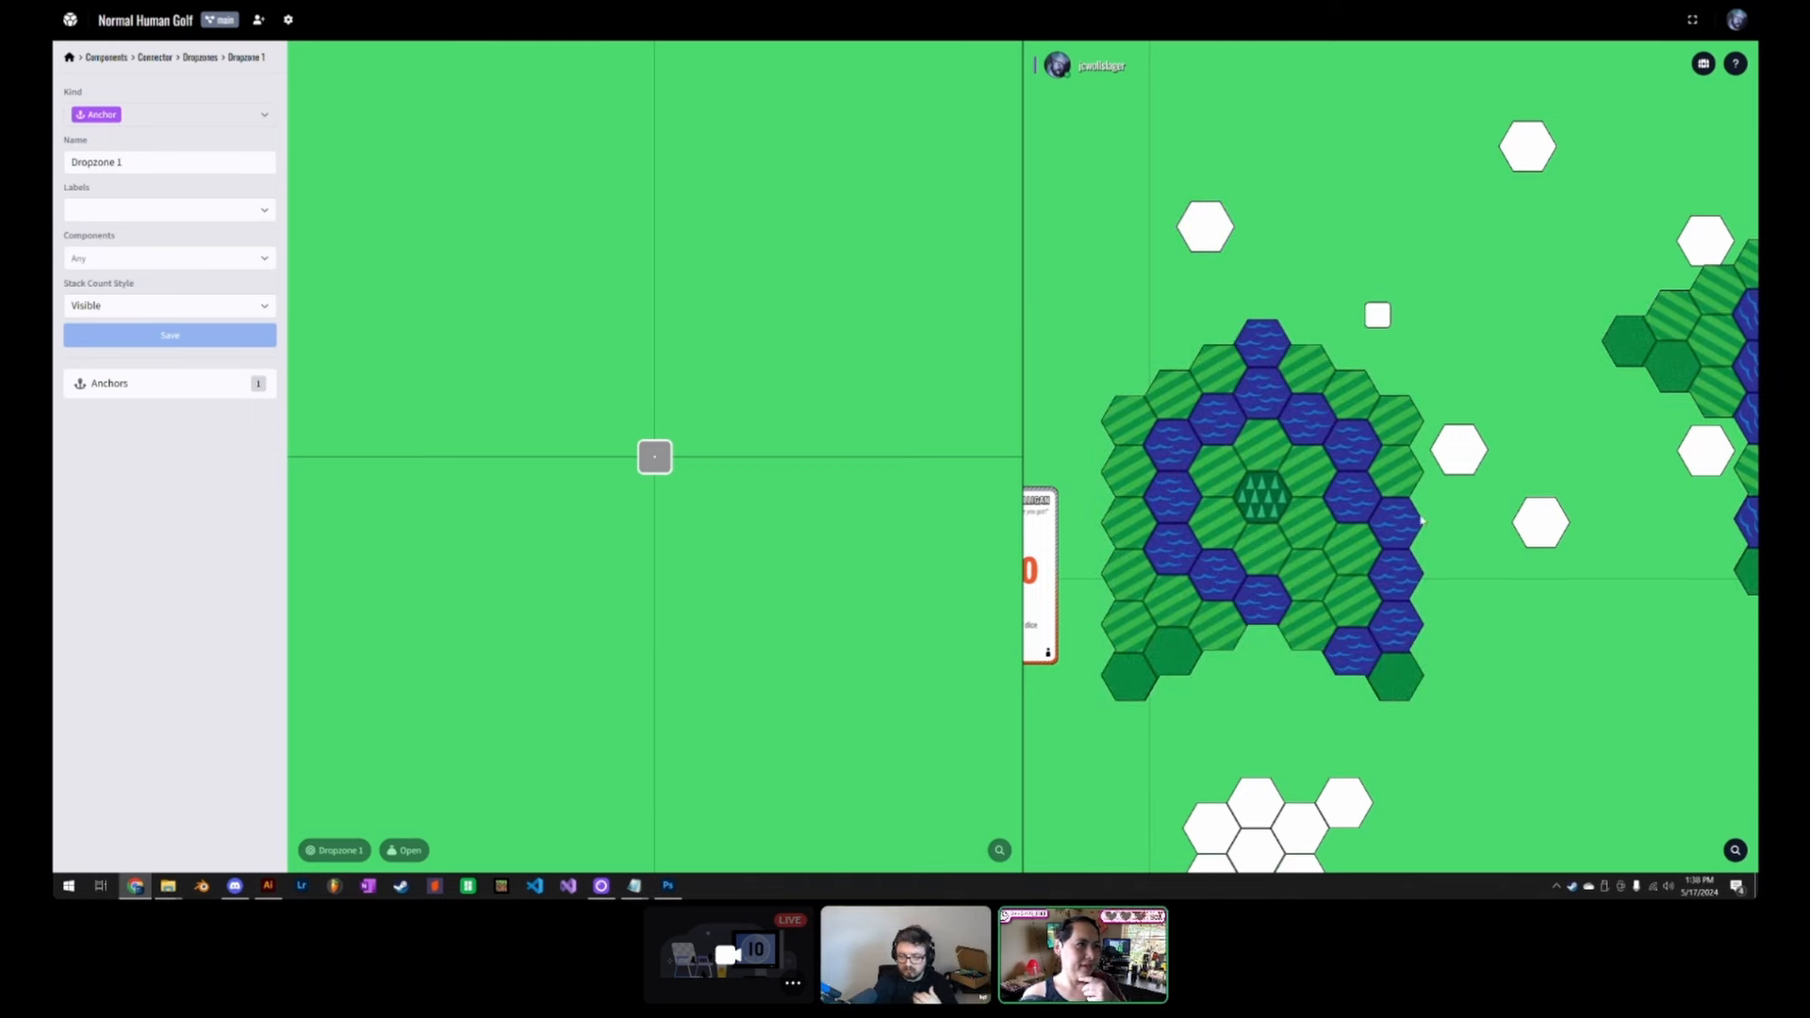
Step: Try attaching the golf board to the Connector by placing it over the square, and move the board back off it
{"action": "left_click_drag", "start_coordinate": [1395, 513], "coordinate": [1299, 468]}
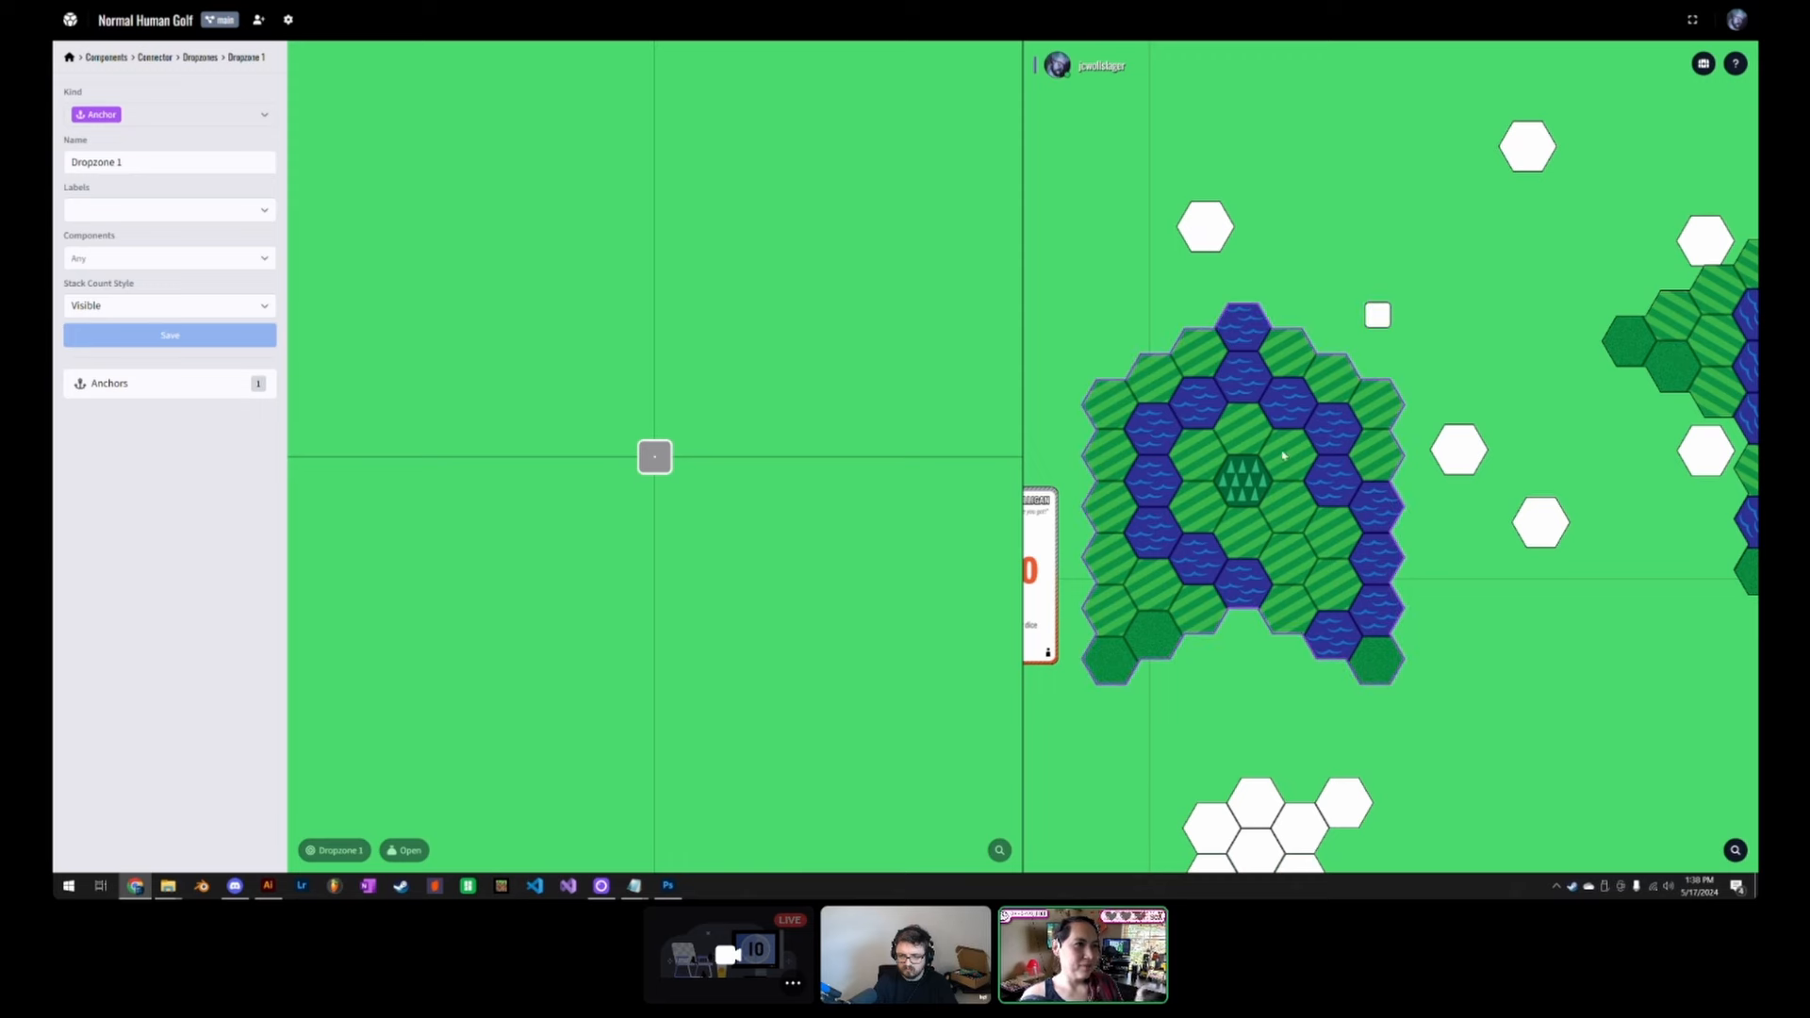
{"action": "left_click_drag", "start_coordinate": [1372, 646], "coordinate": [1332, 533]}
{"action": "left_click_drag", "start_coordinate": [1430, 592], "coordinate": [1437, 828]}
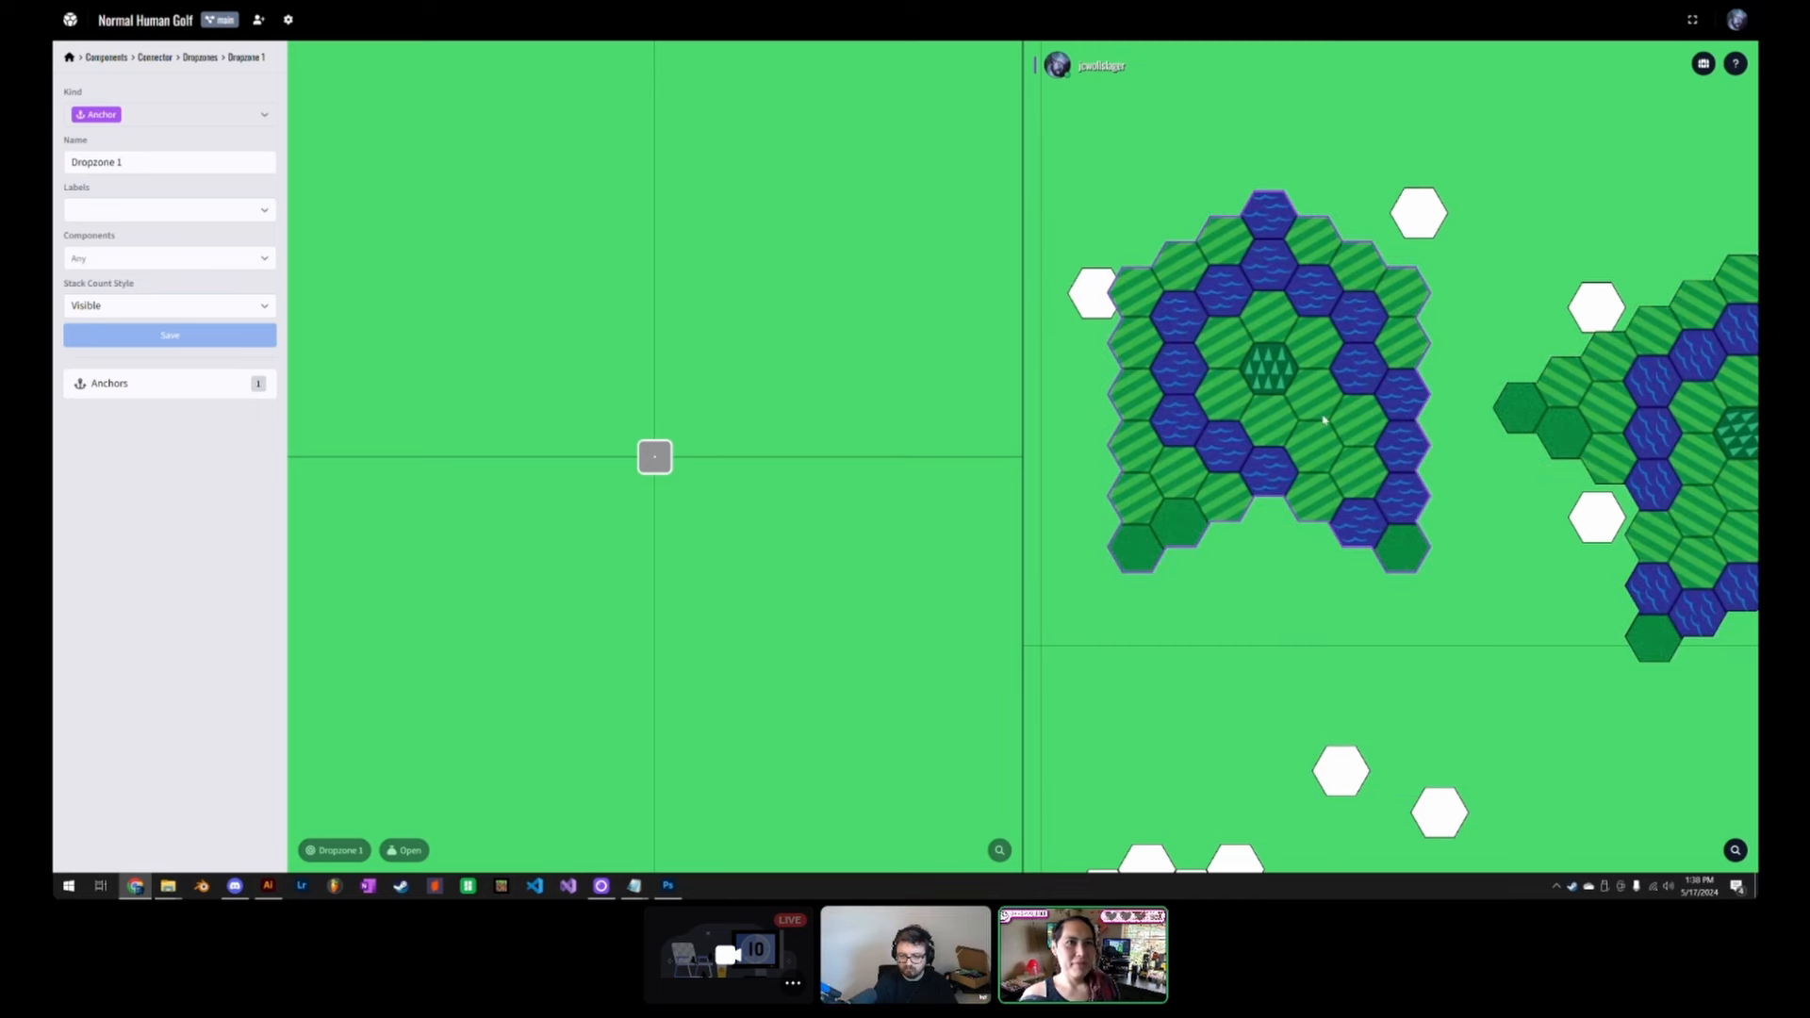
{"action": "left_click_drag", "start_coordinate": [1273, 380], "coordinate": [1231, 600]}
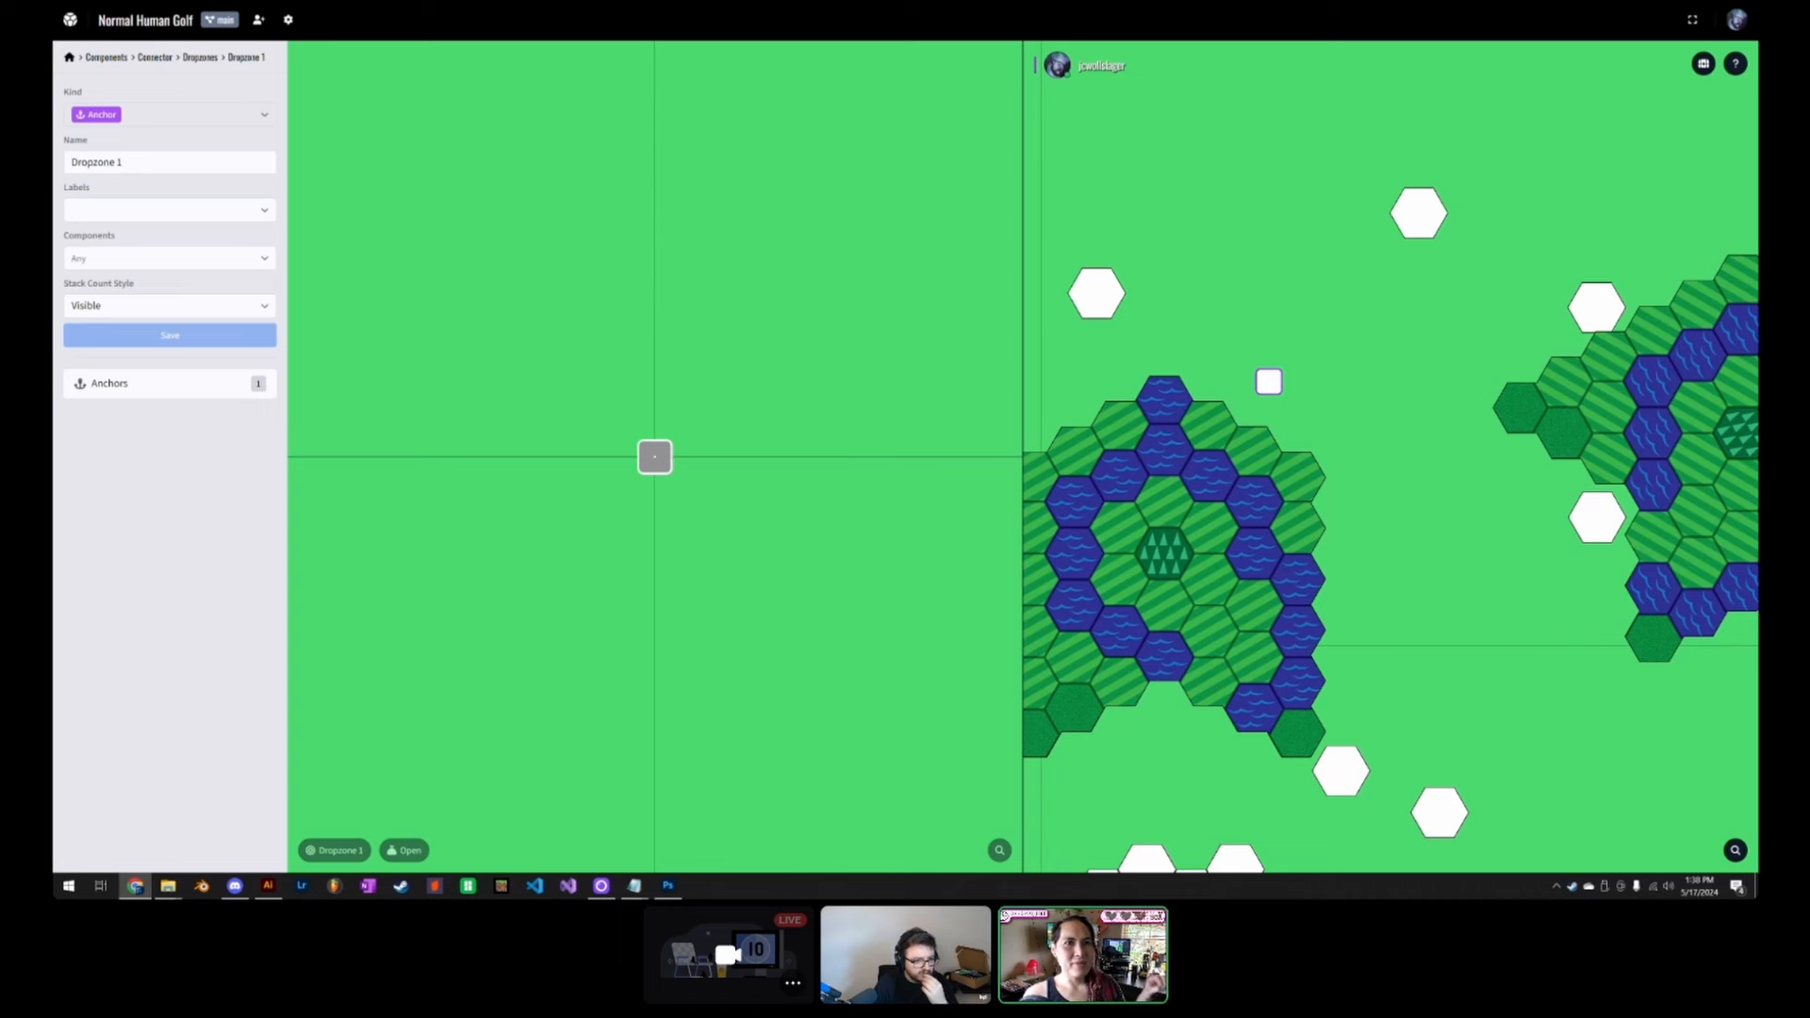
Step: Set the Y position of the Connector's point anchor to -100 px and save it
{"action": "left_click", "coordinate": [151, 387]}
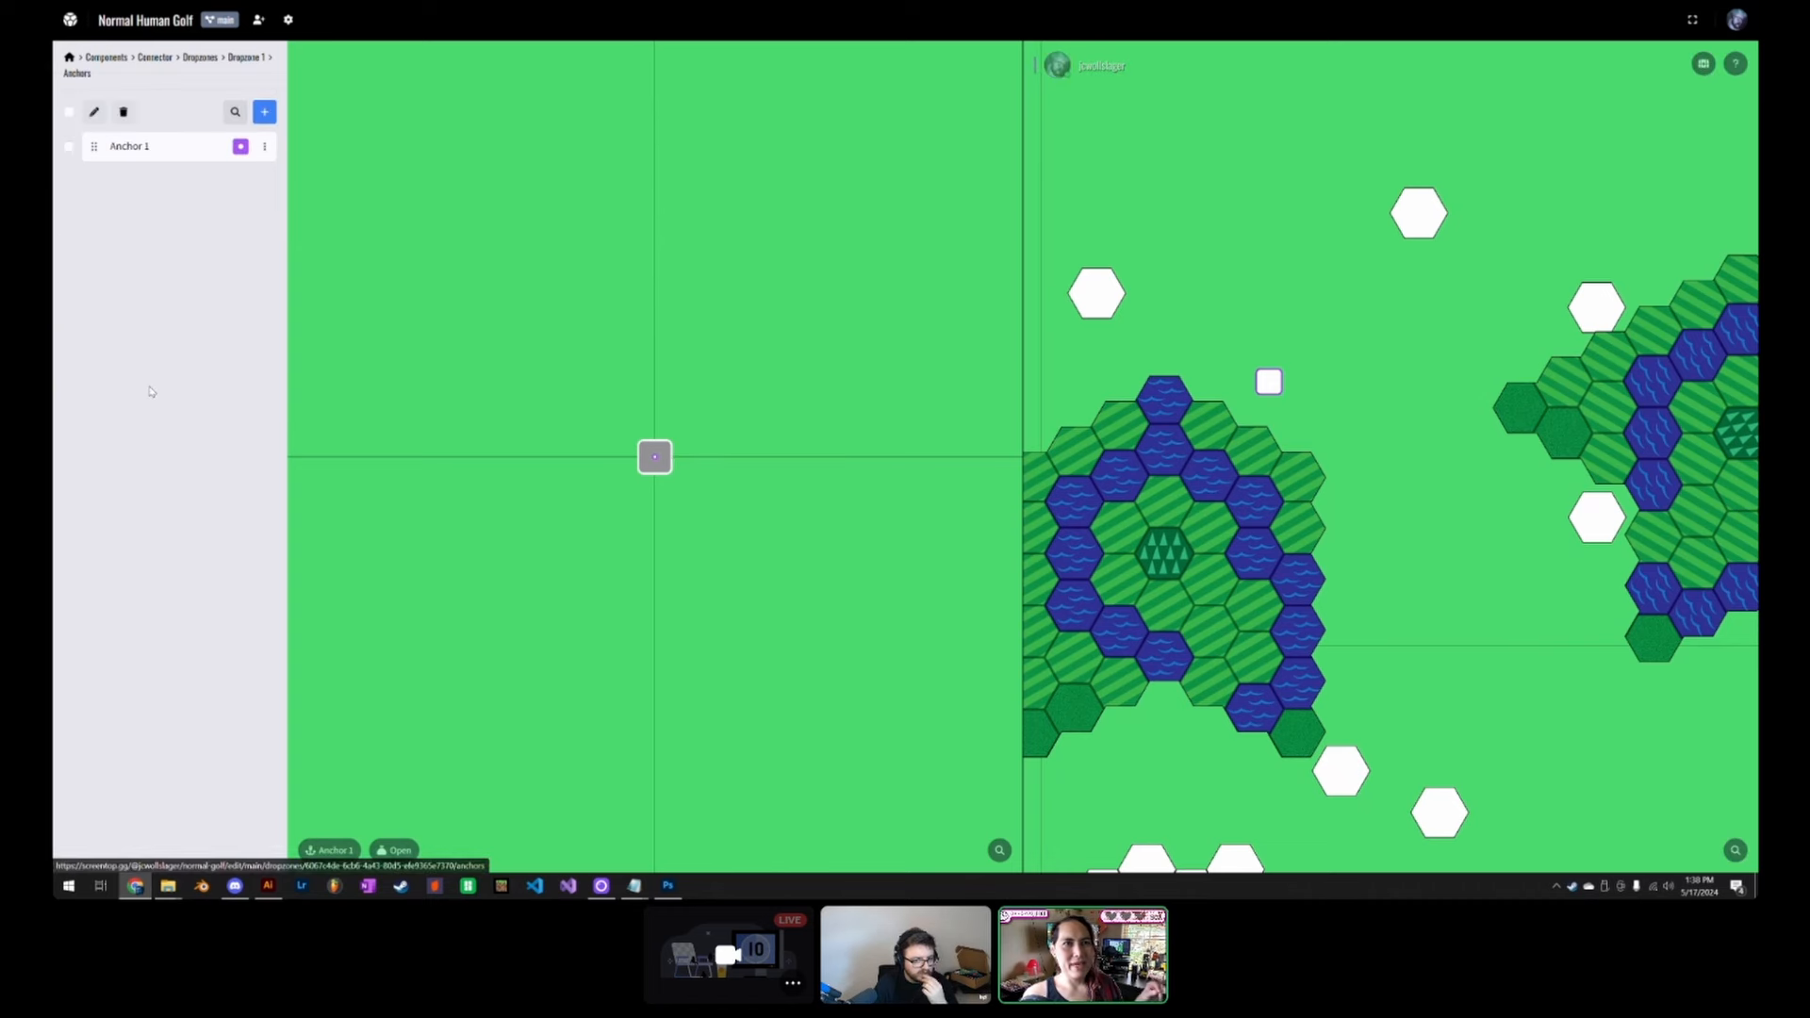
{"action": "left_click", "coordinate": [145, 148]}
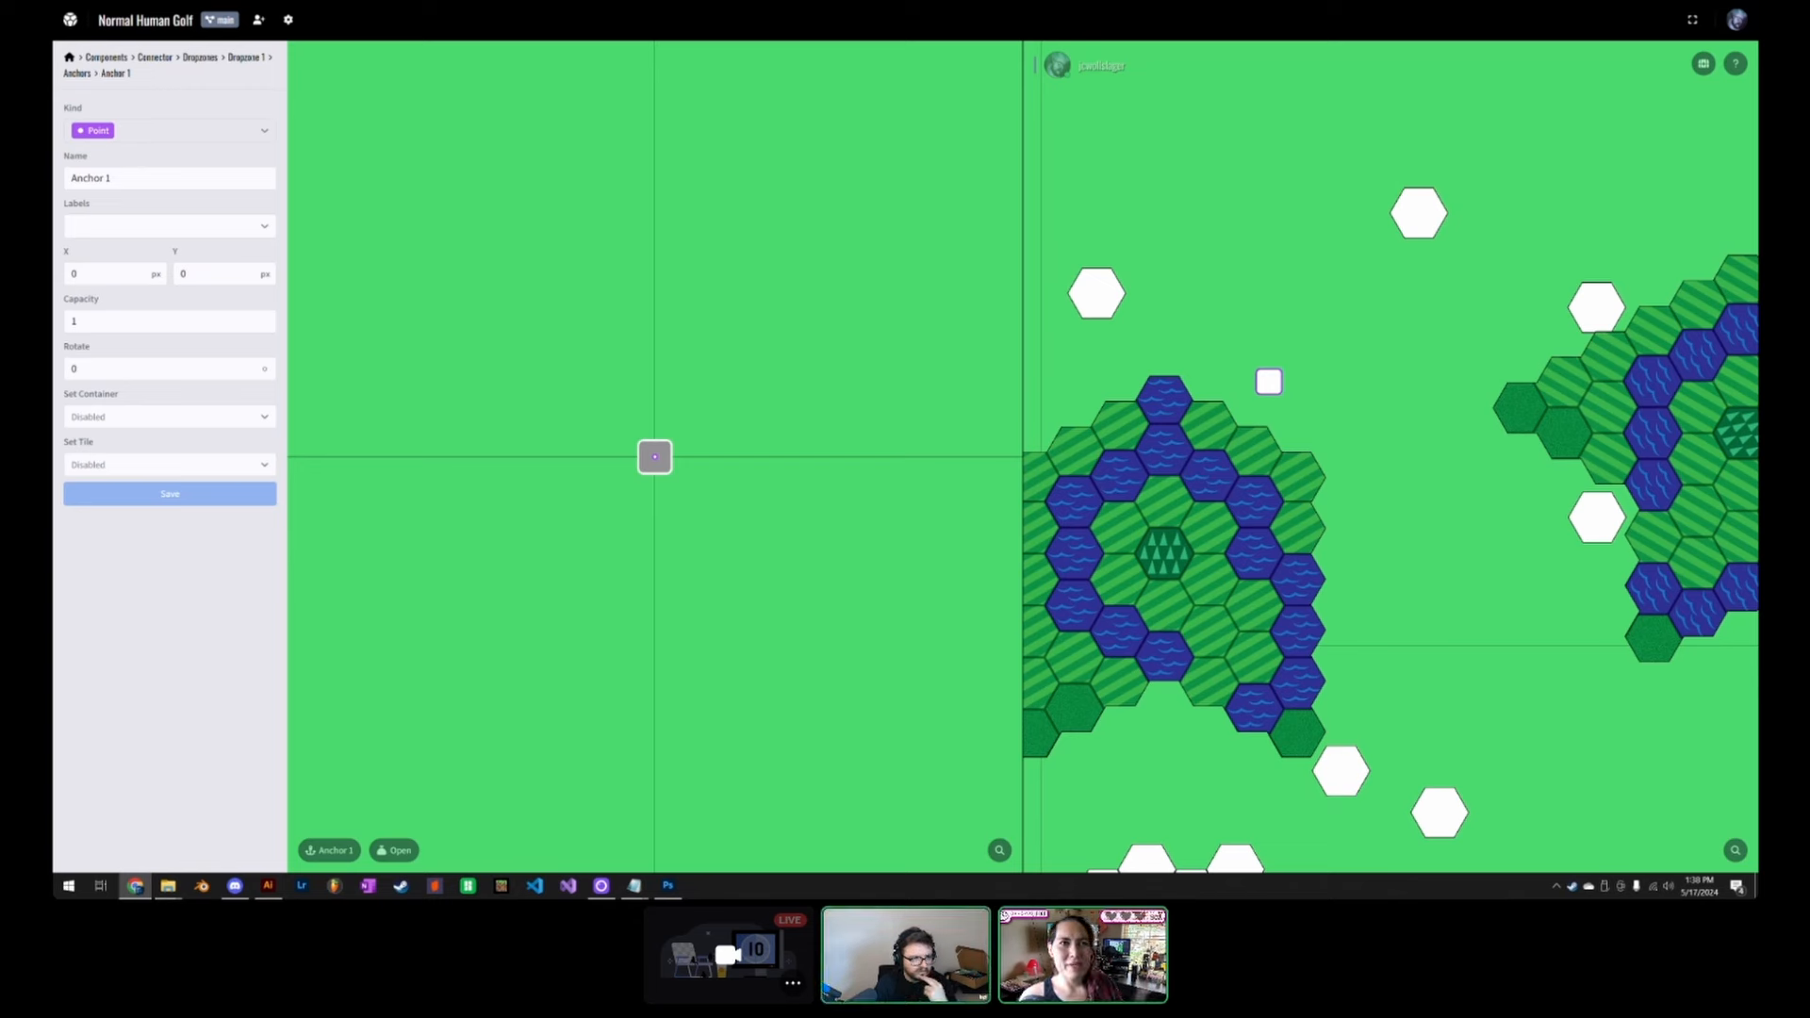
{"action": "double_click", "coordinate": [190, 274]}
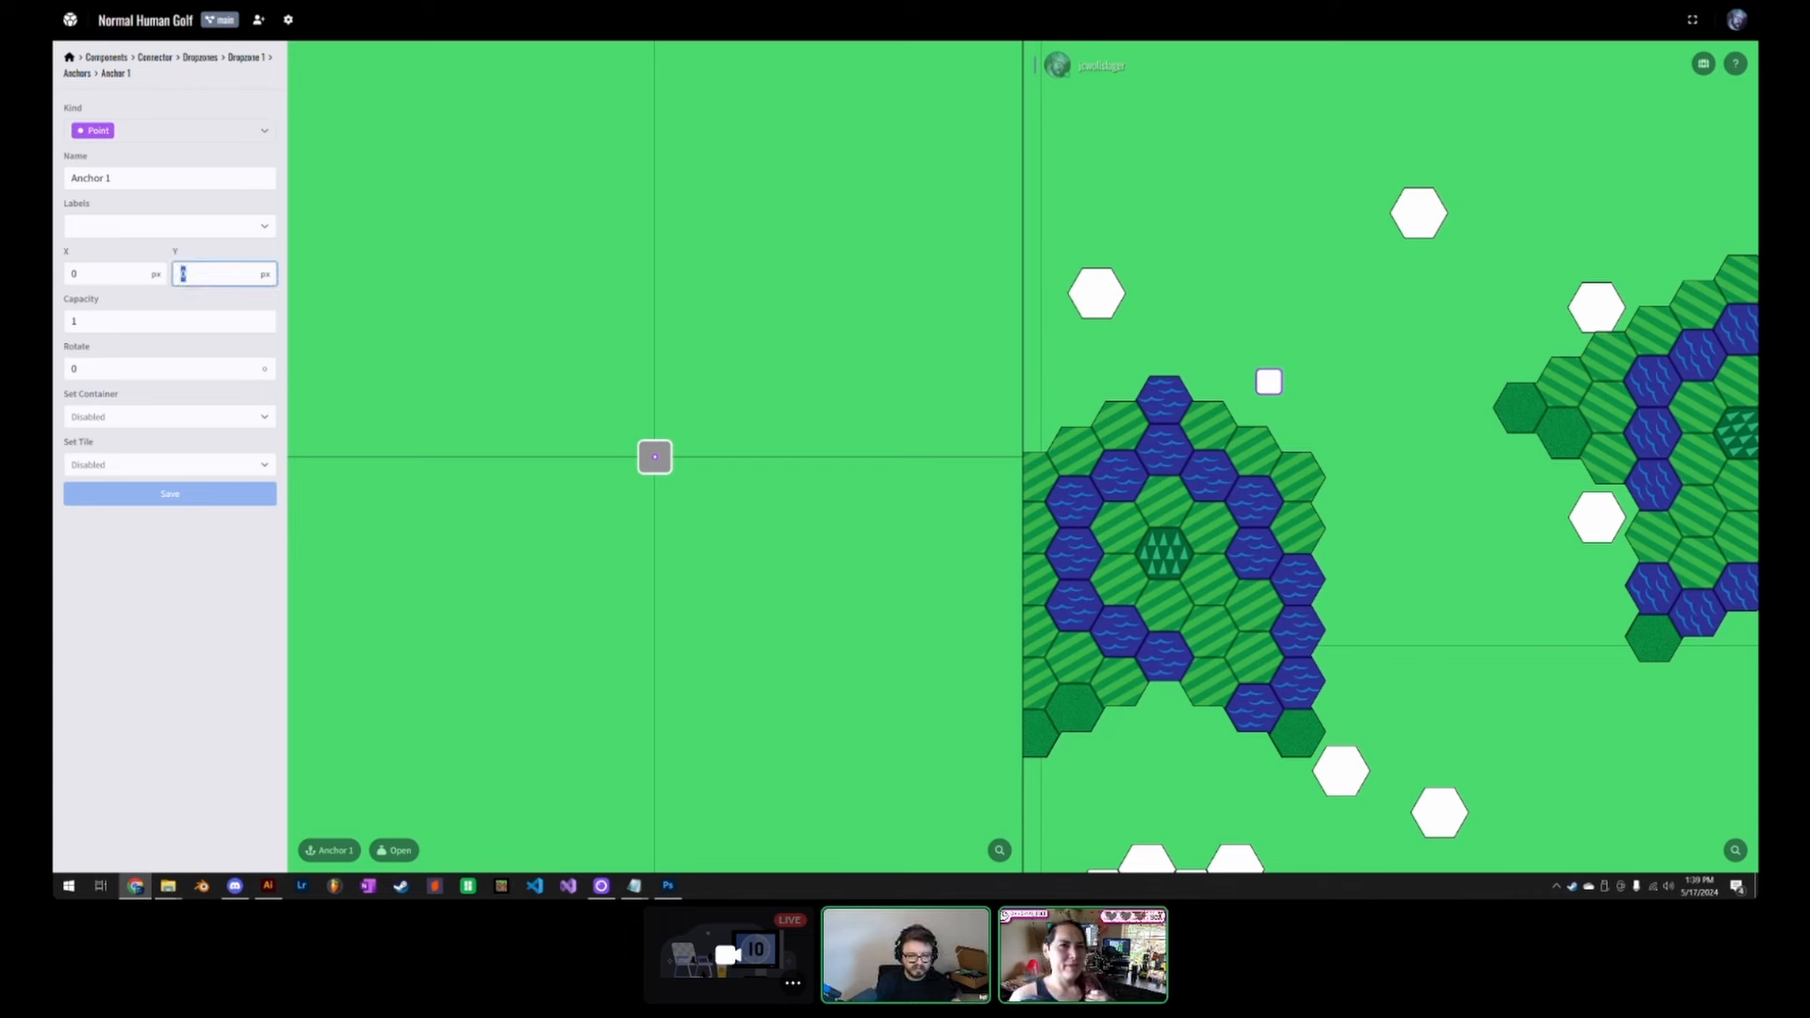
{"action": "type", "text": "-"}
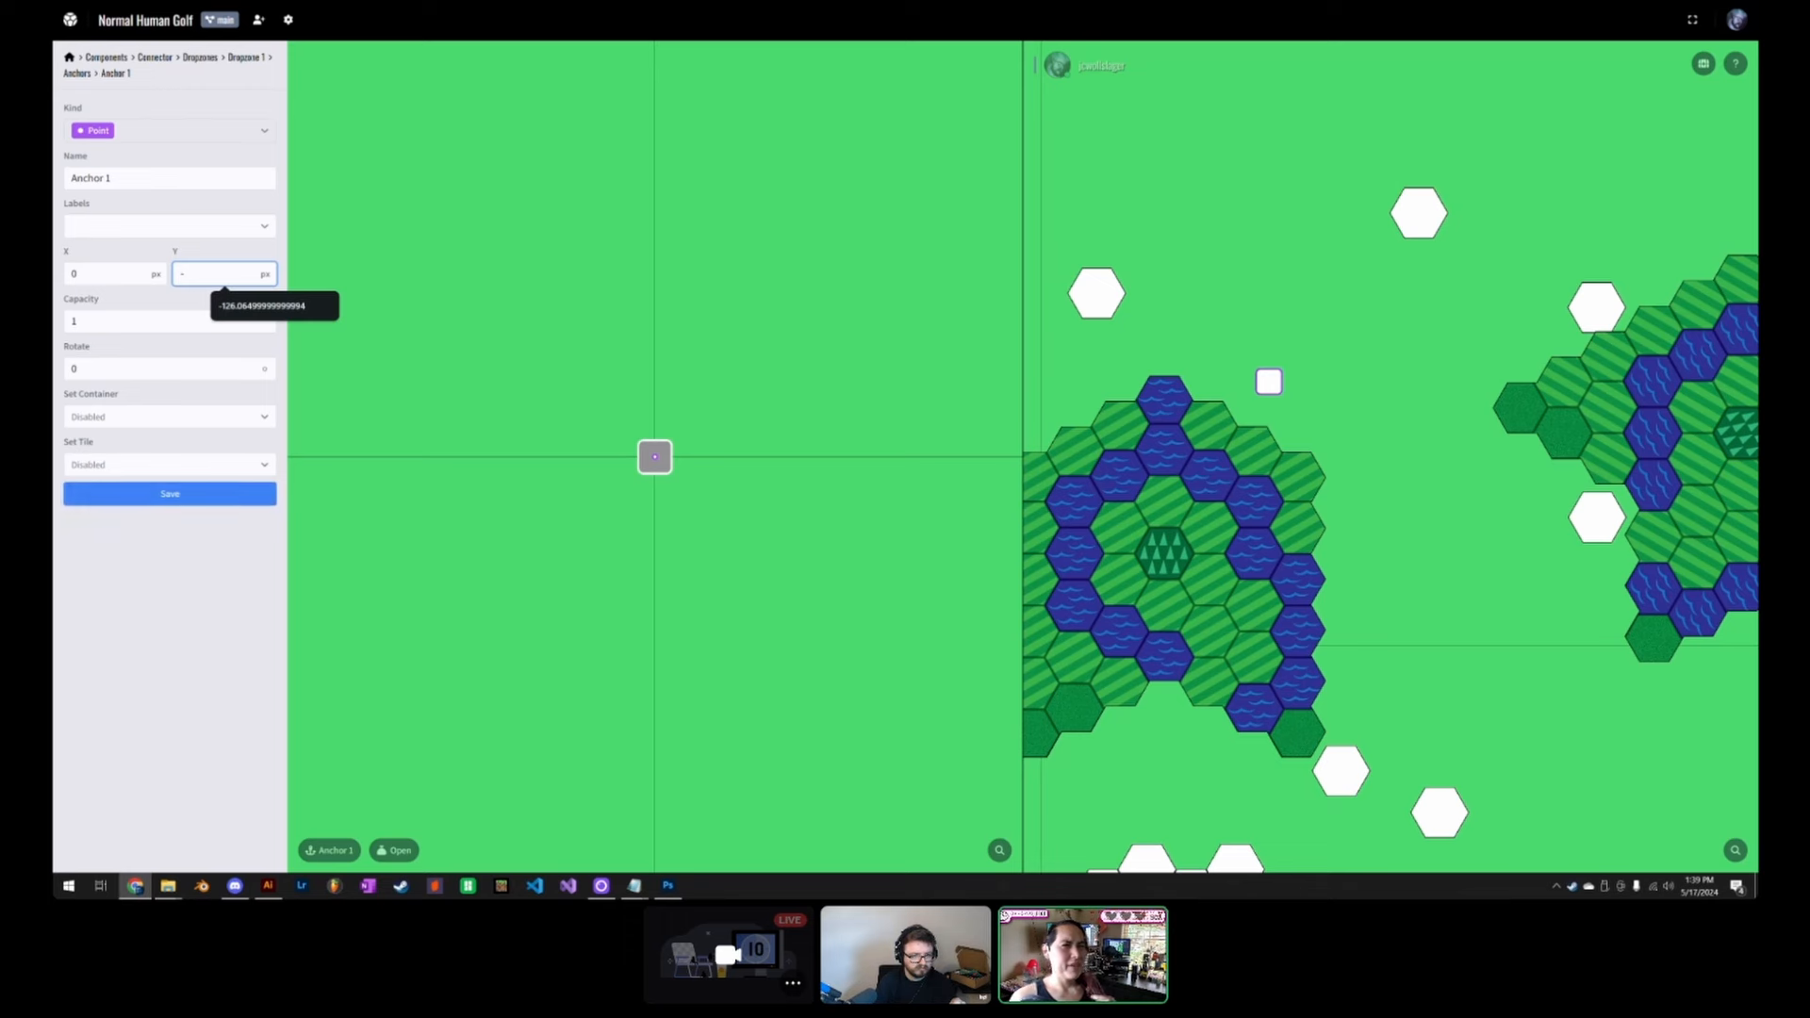
{"action": "type", "text": "100"}
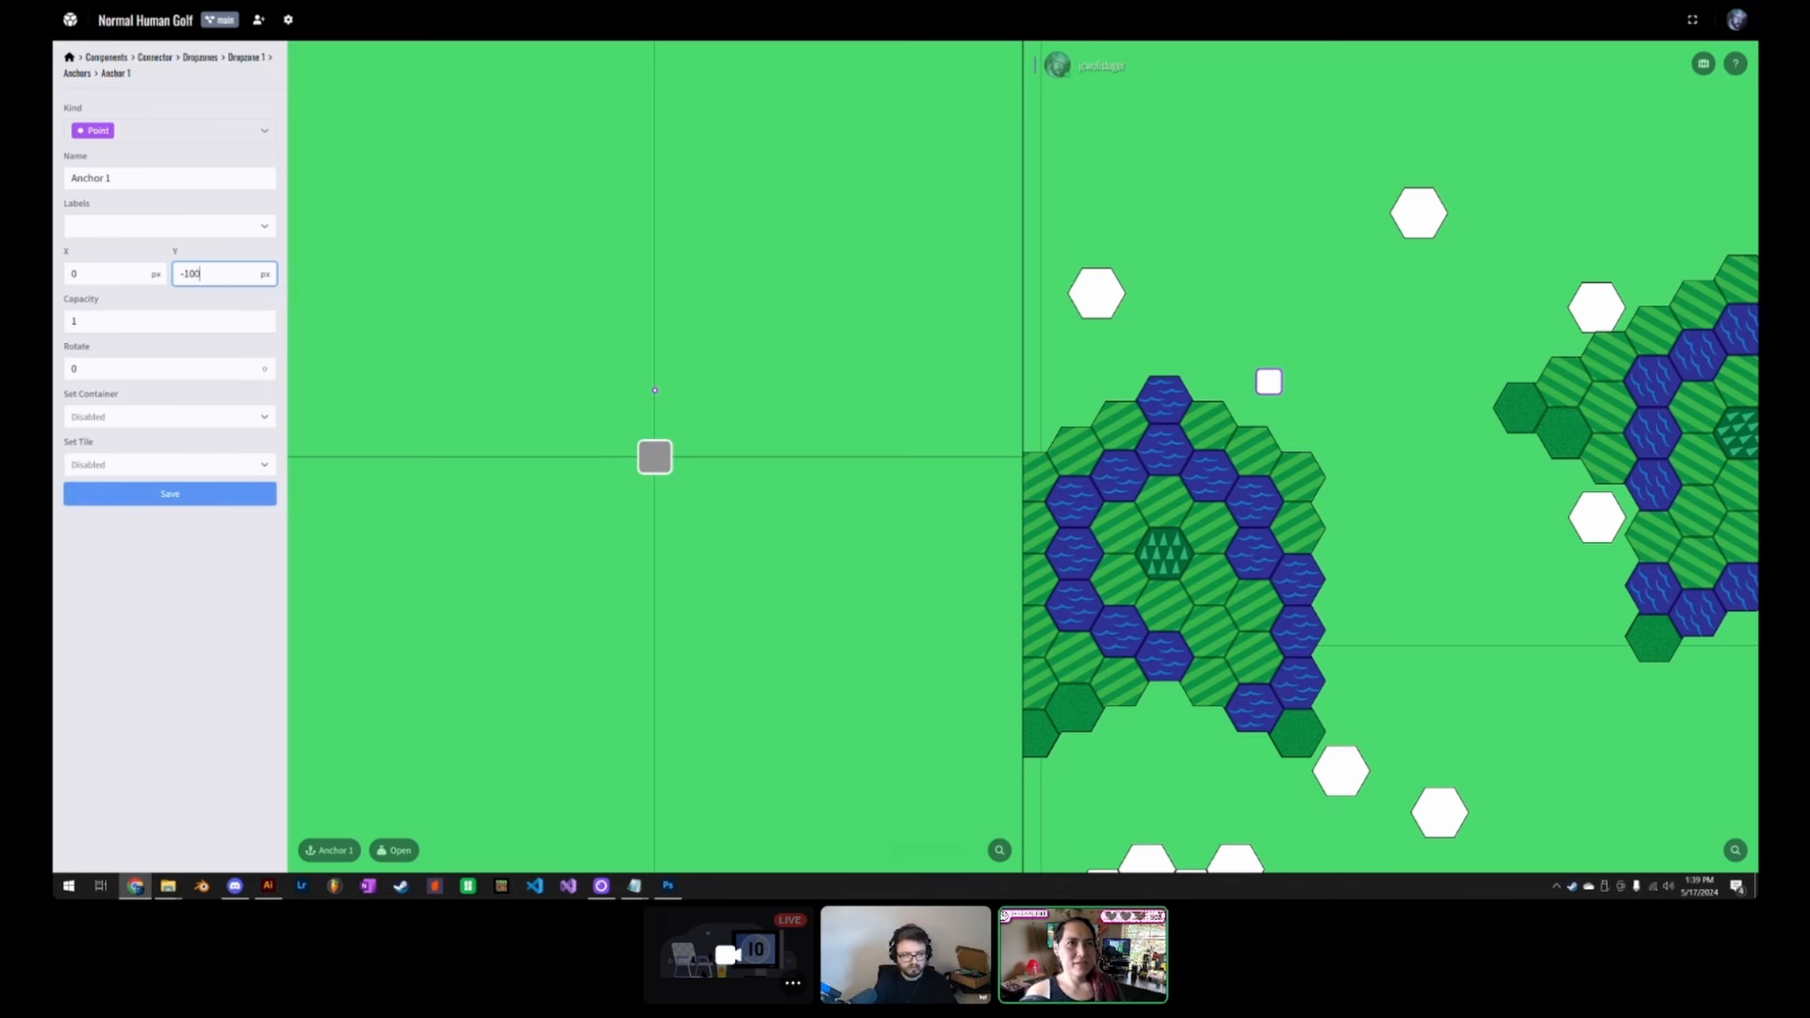
{"action": "key", "text": "Return"}
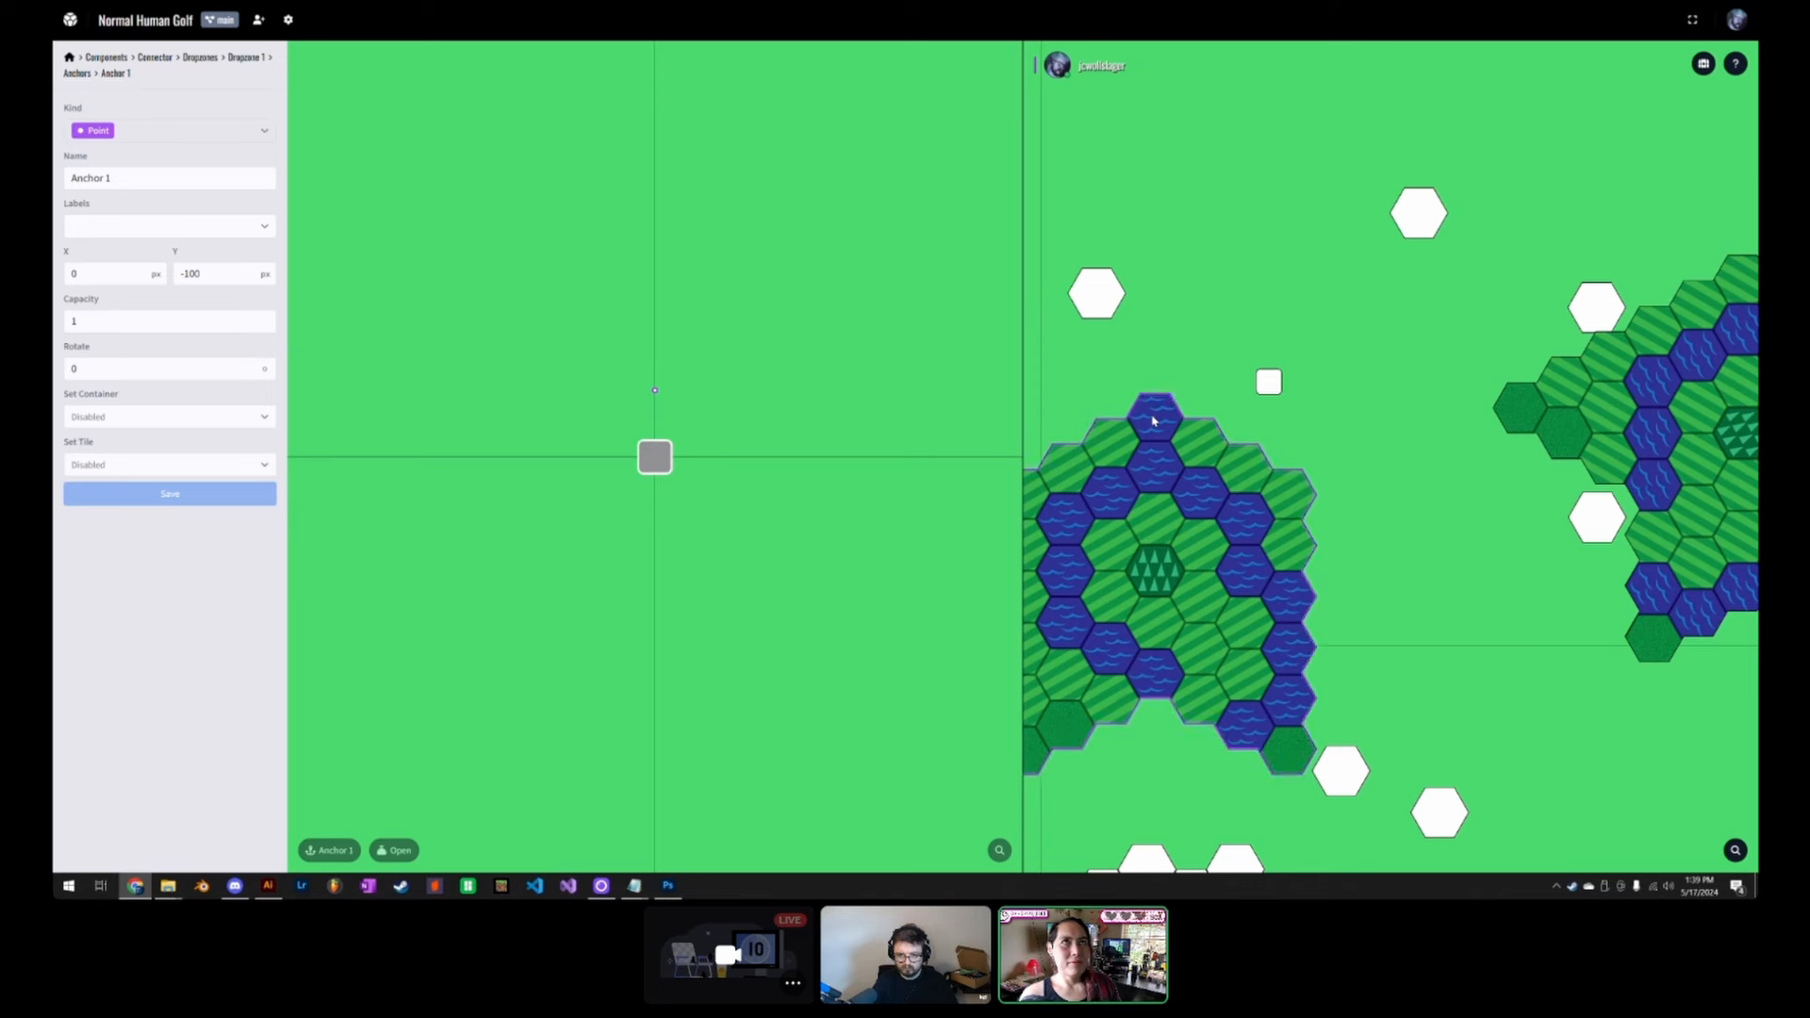
Step: Test the repositioned anchor by moving the golf board around near the Connector, and select the board
{"action": "left_click_drag", "start_coordinate": [1153, 421], "coordinate": [1190, 554]}
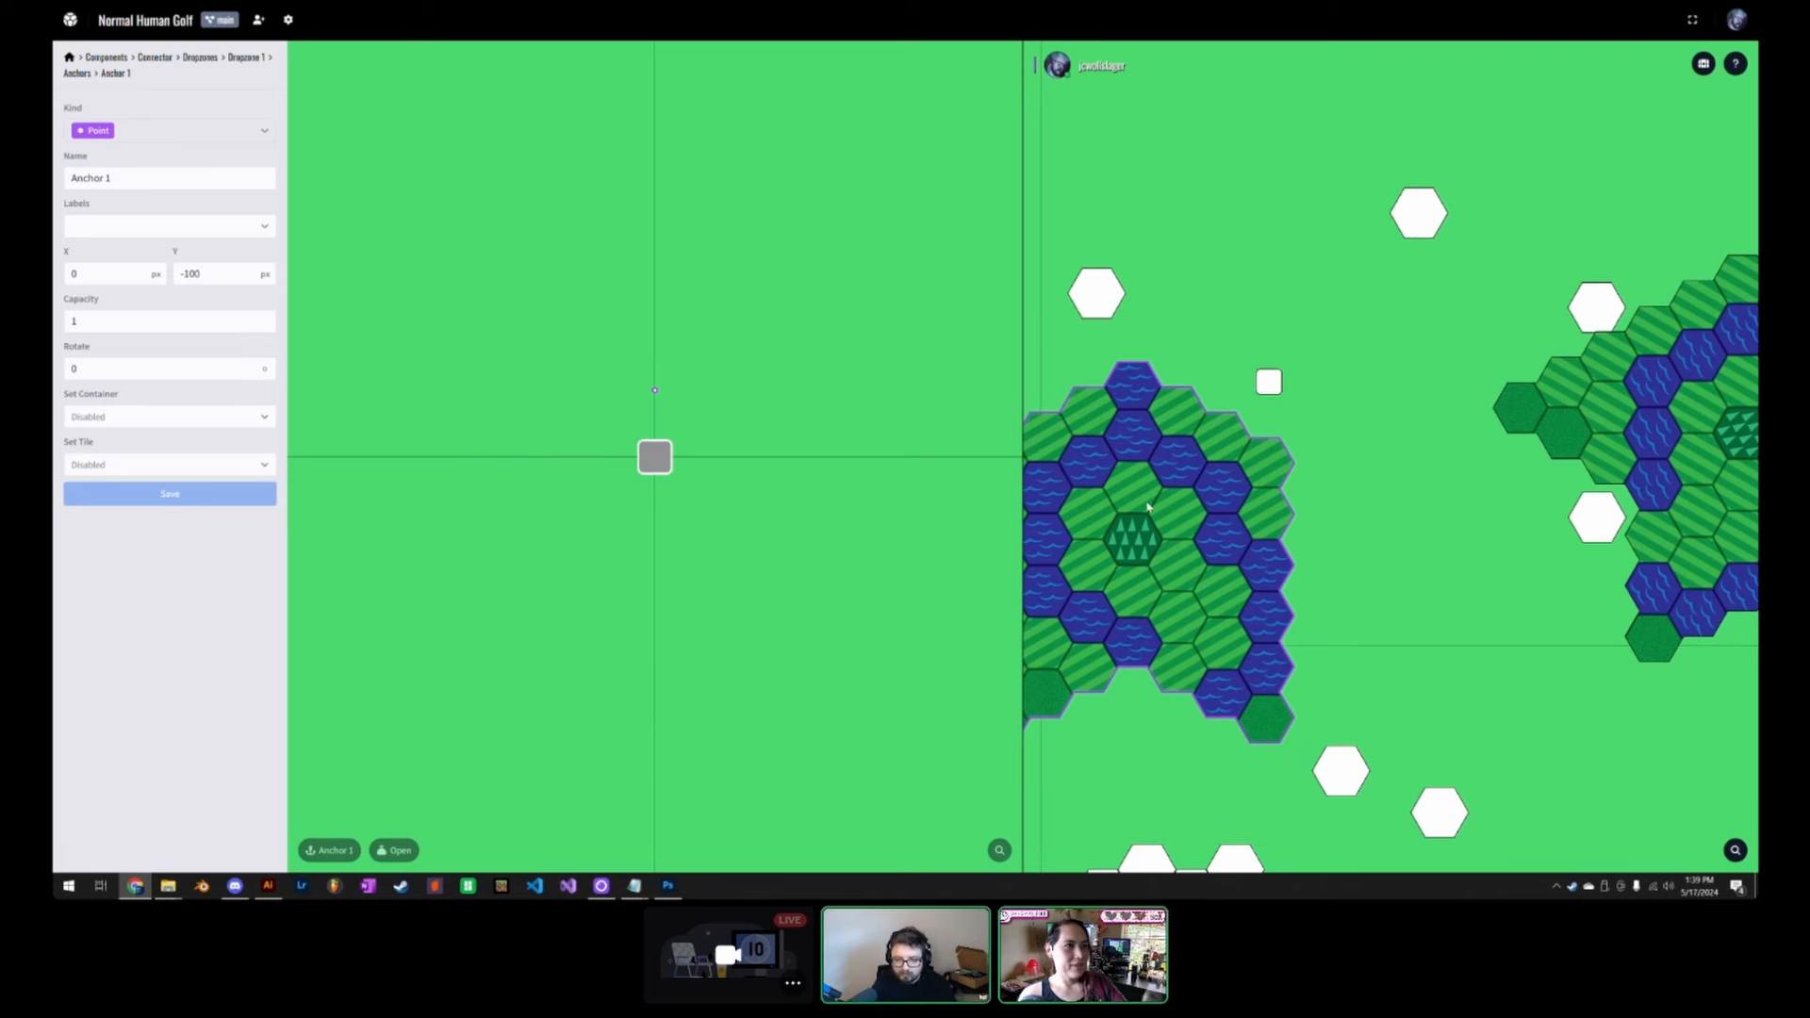
{"action": "left_click_drag", "start_coordinate": [1195, 465], "coordinate": [1174, 526]}
{"action": "left_click", "coordinate": [1174, 527]}
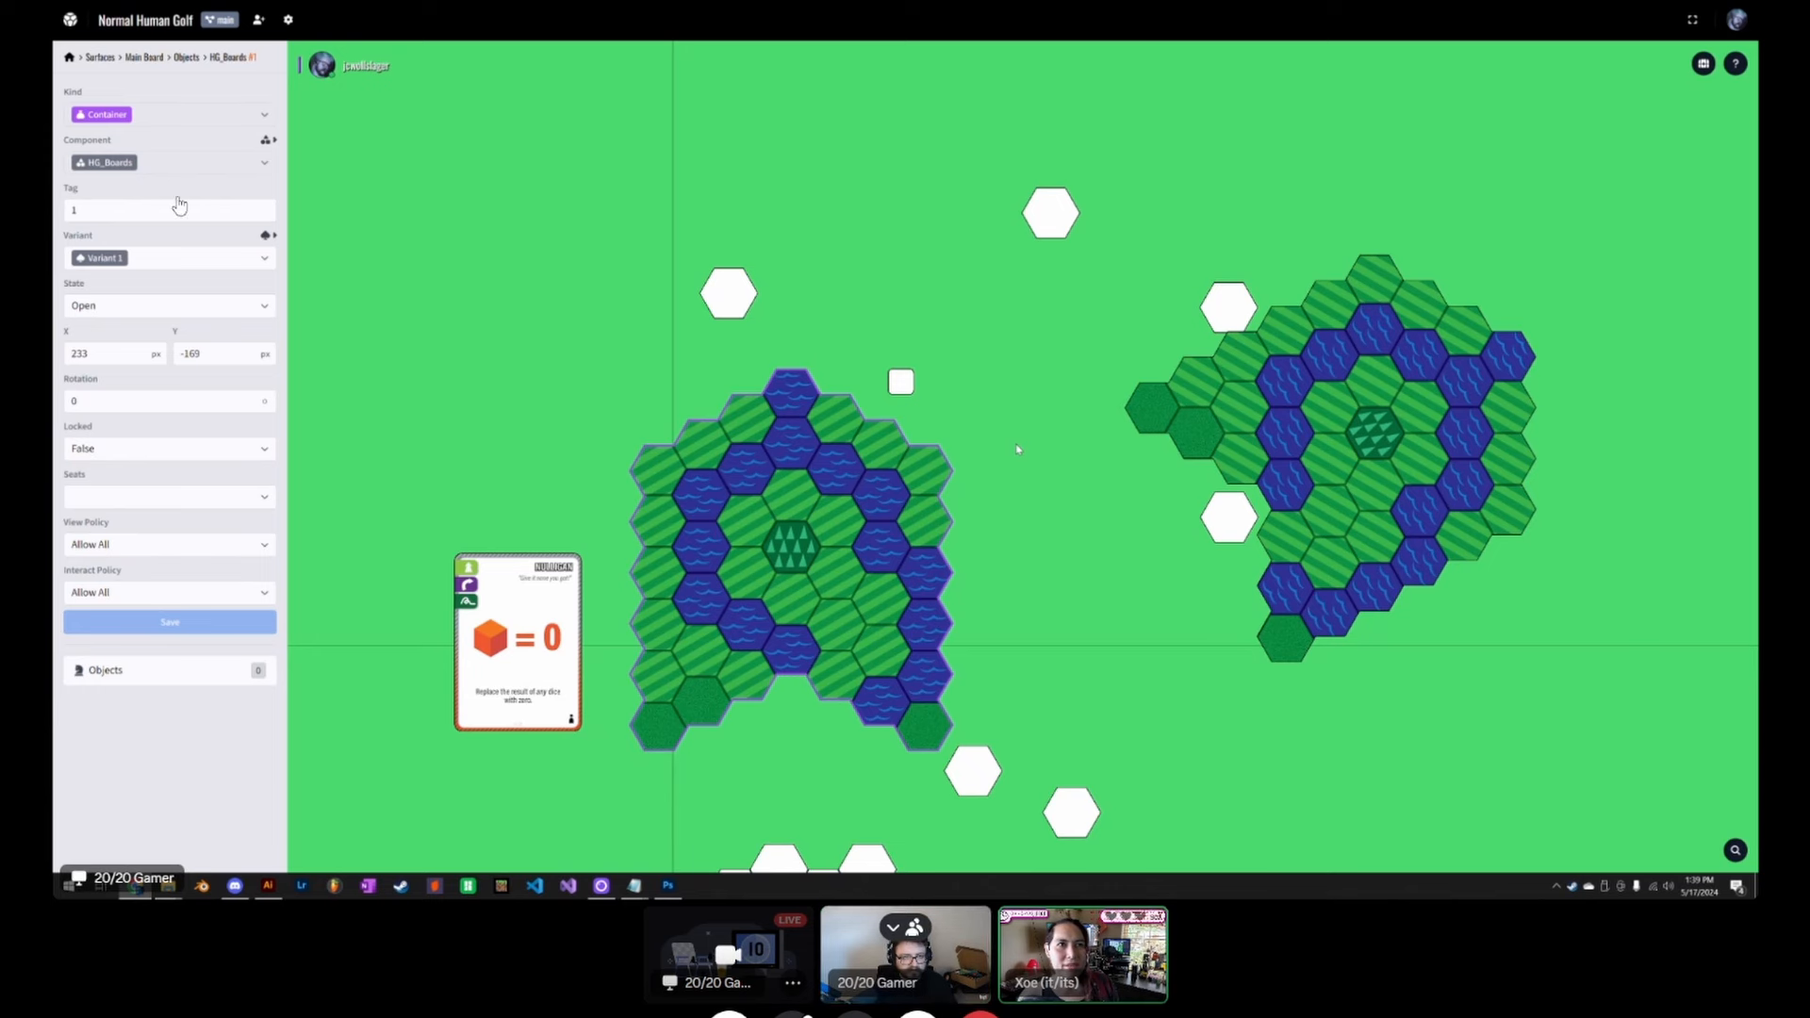
Step: Compare the component settings and object settings of HG_Boards with those of the Connector
{"action": "left_click", "coordinate": [268, 144]}
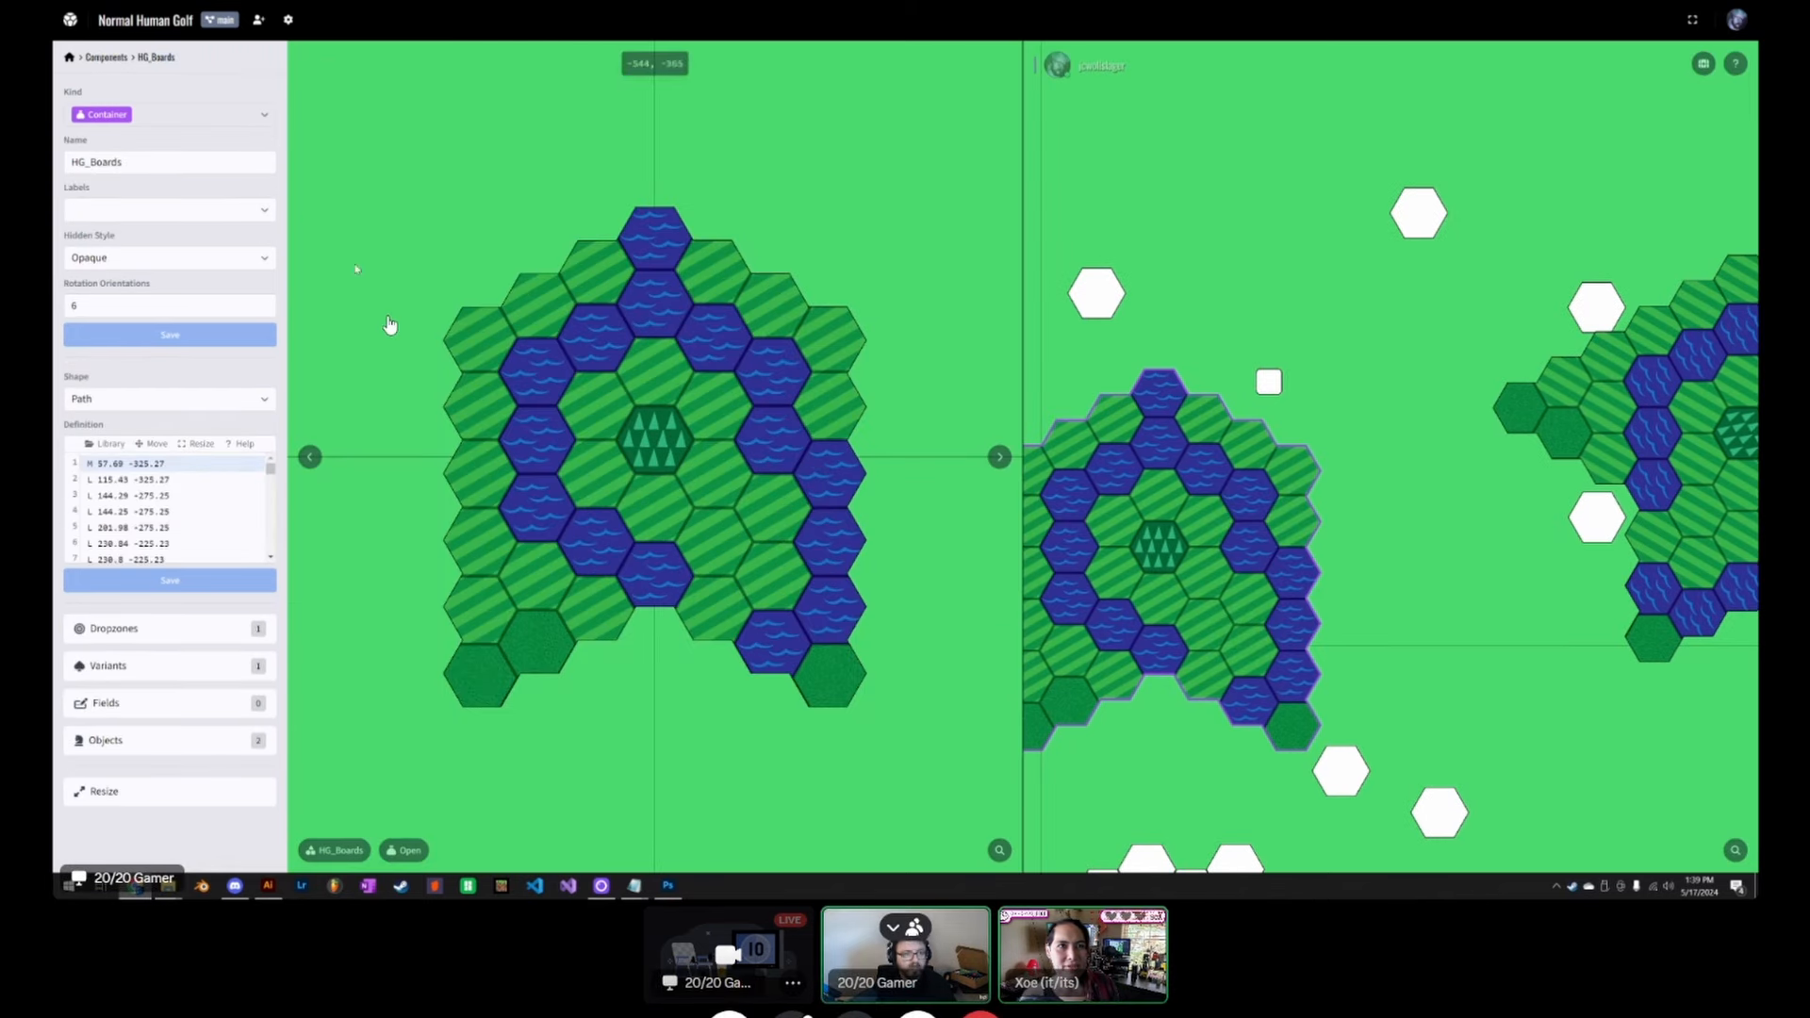
{"action": "left_click", "coordinate": [1271, 386]}
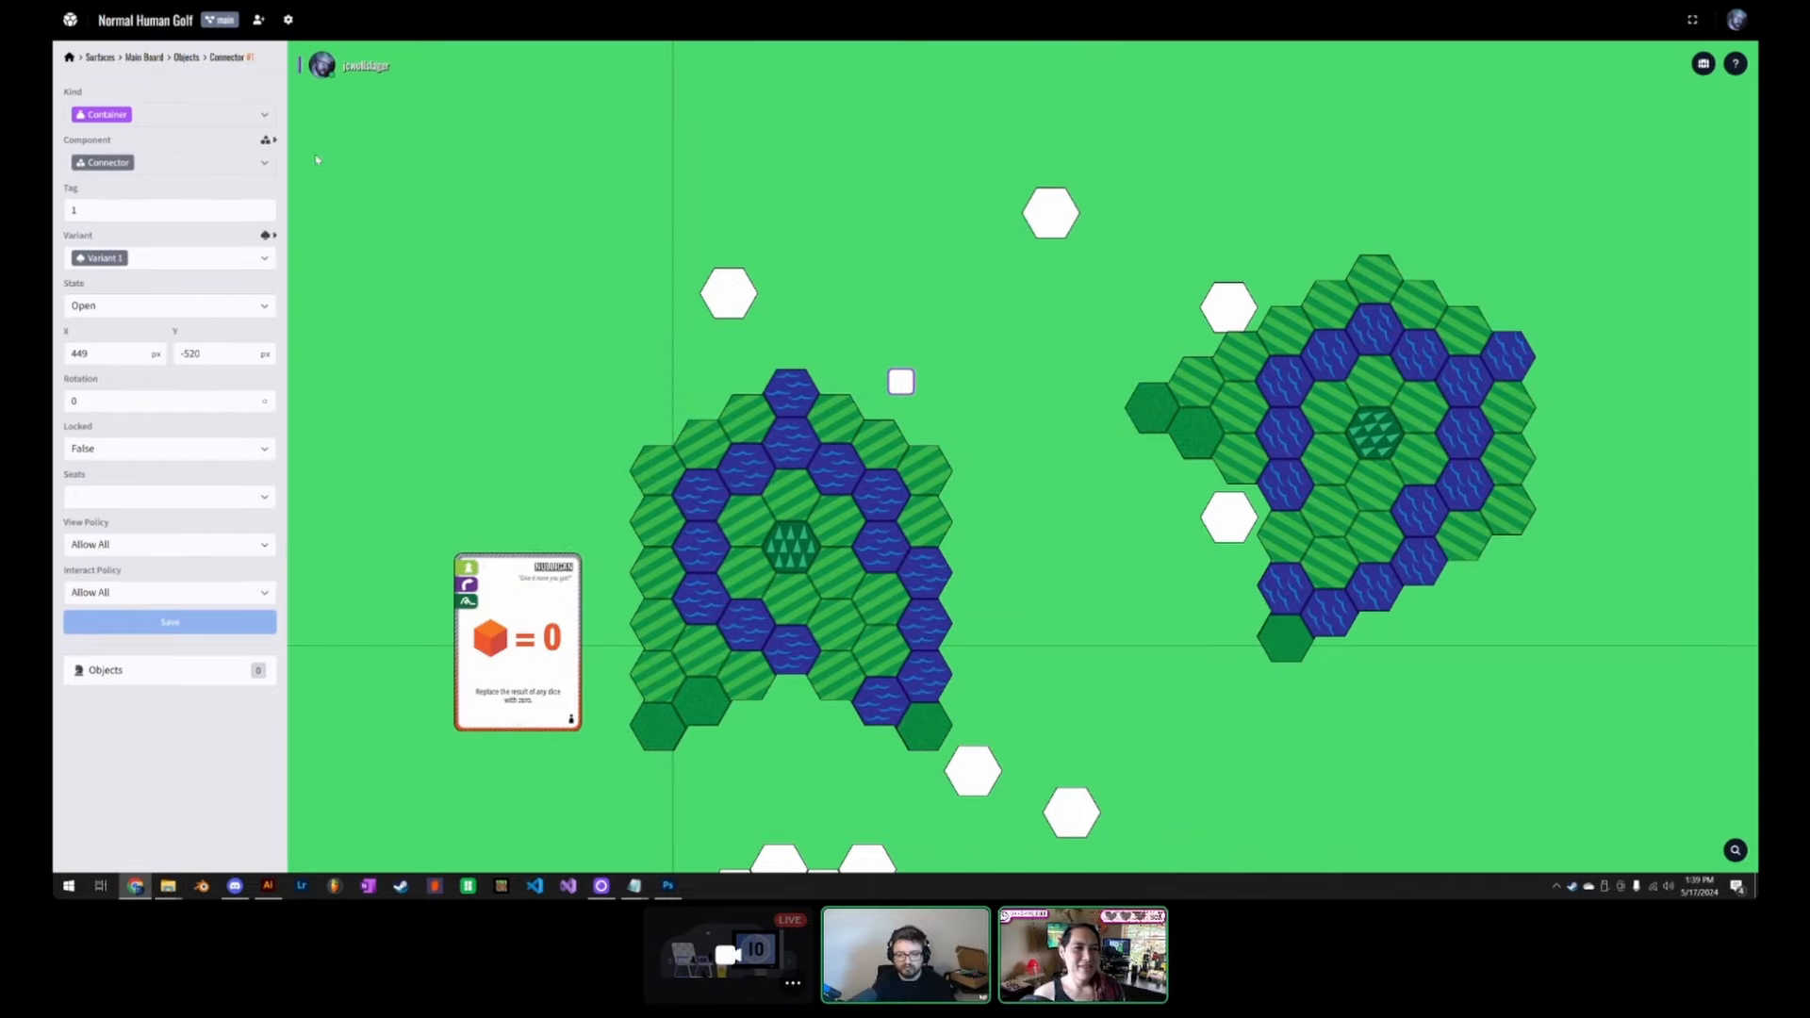
{"action": "left_click", "coordinate": [268, 142]}
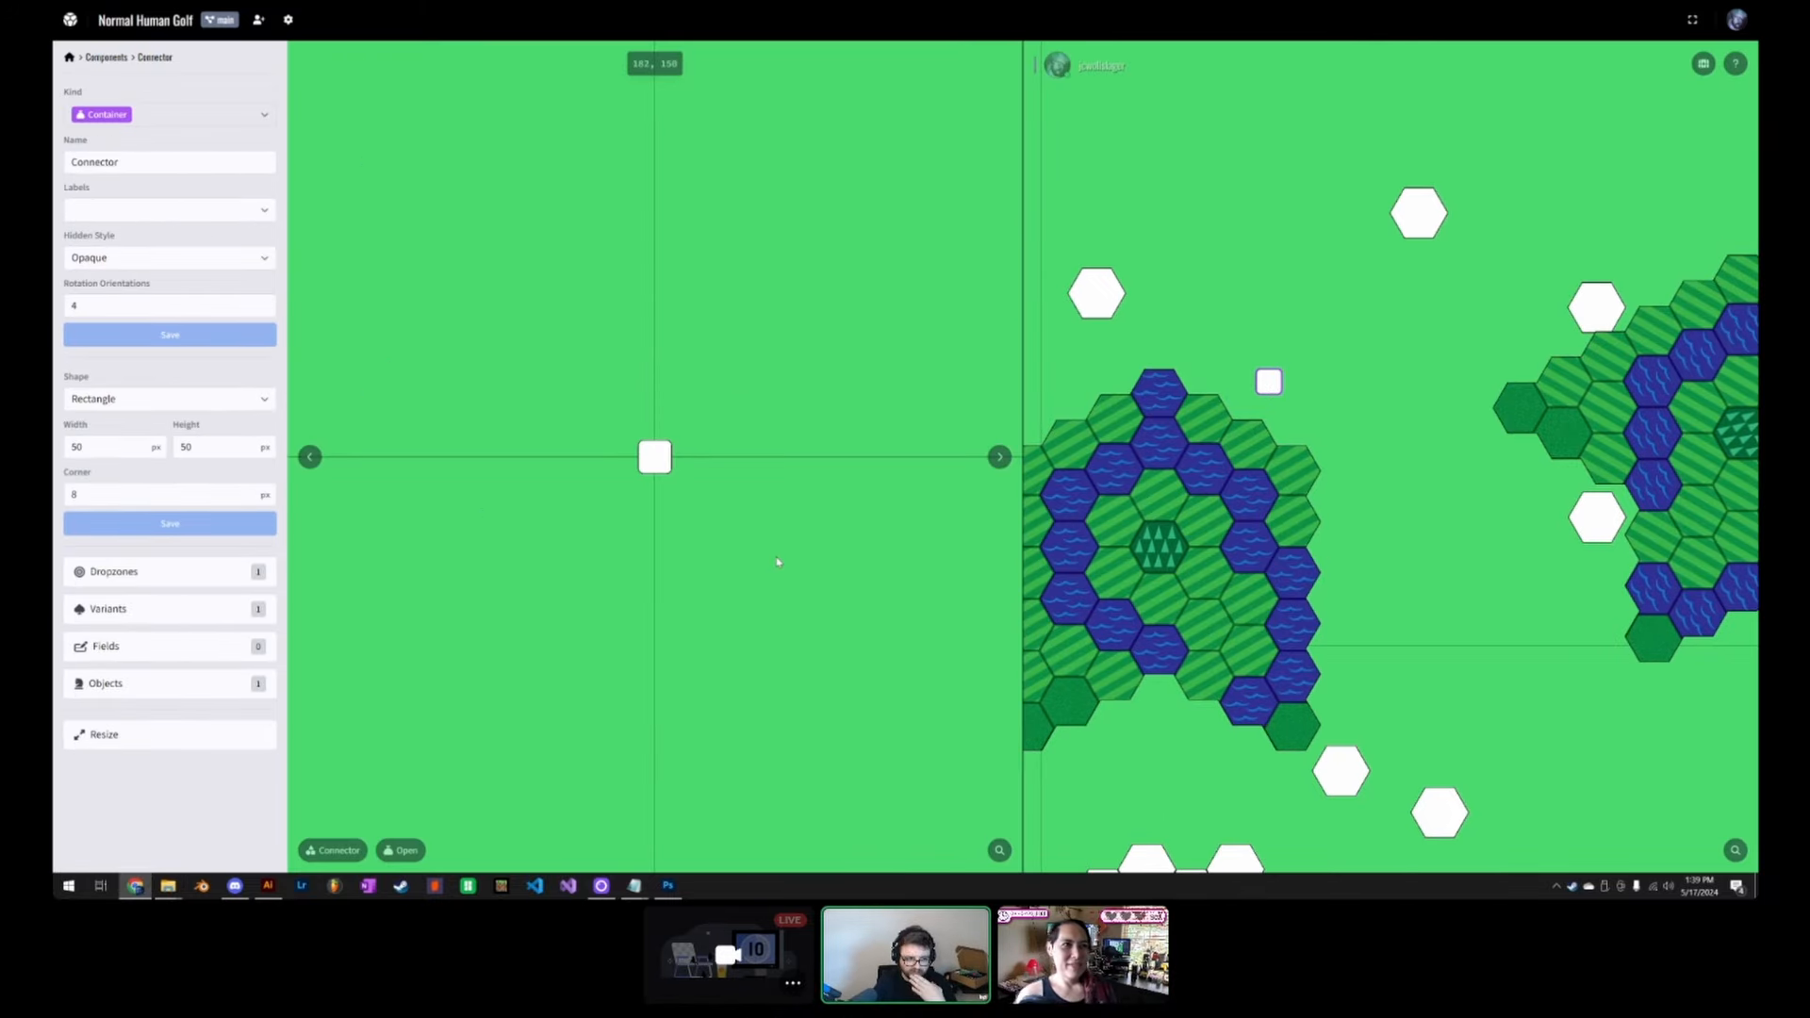
{"action": "right_click", "coordinate": [1270, 387]}
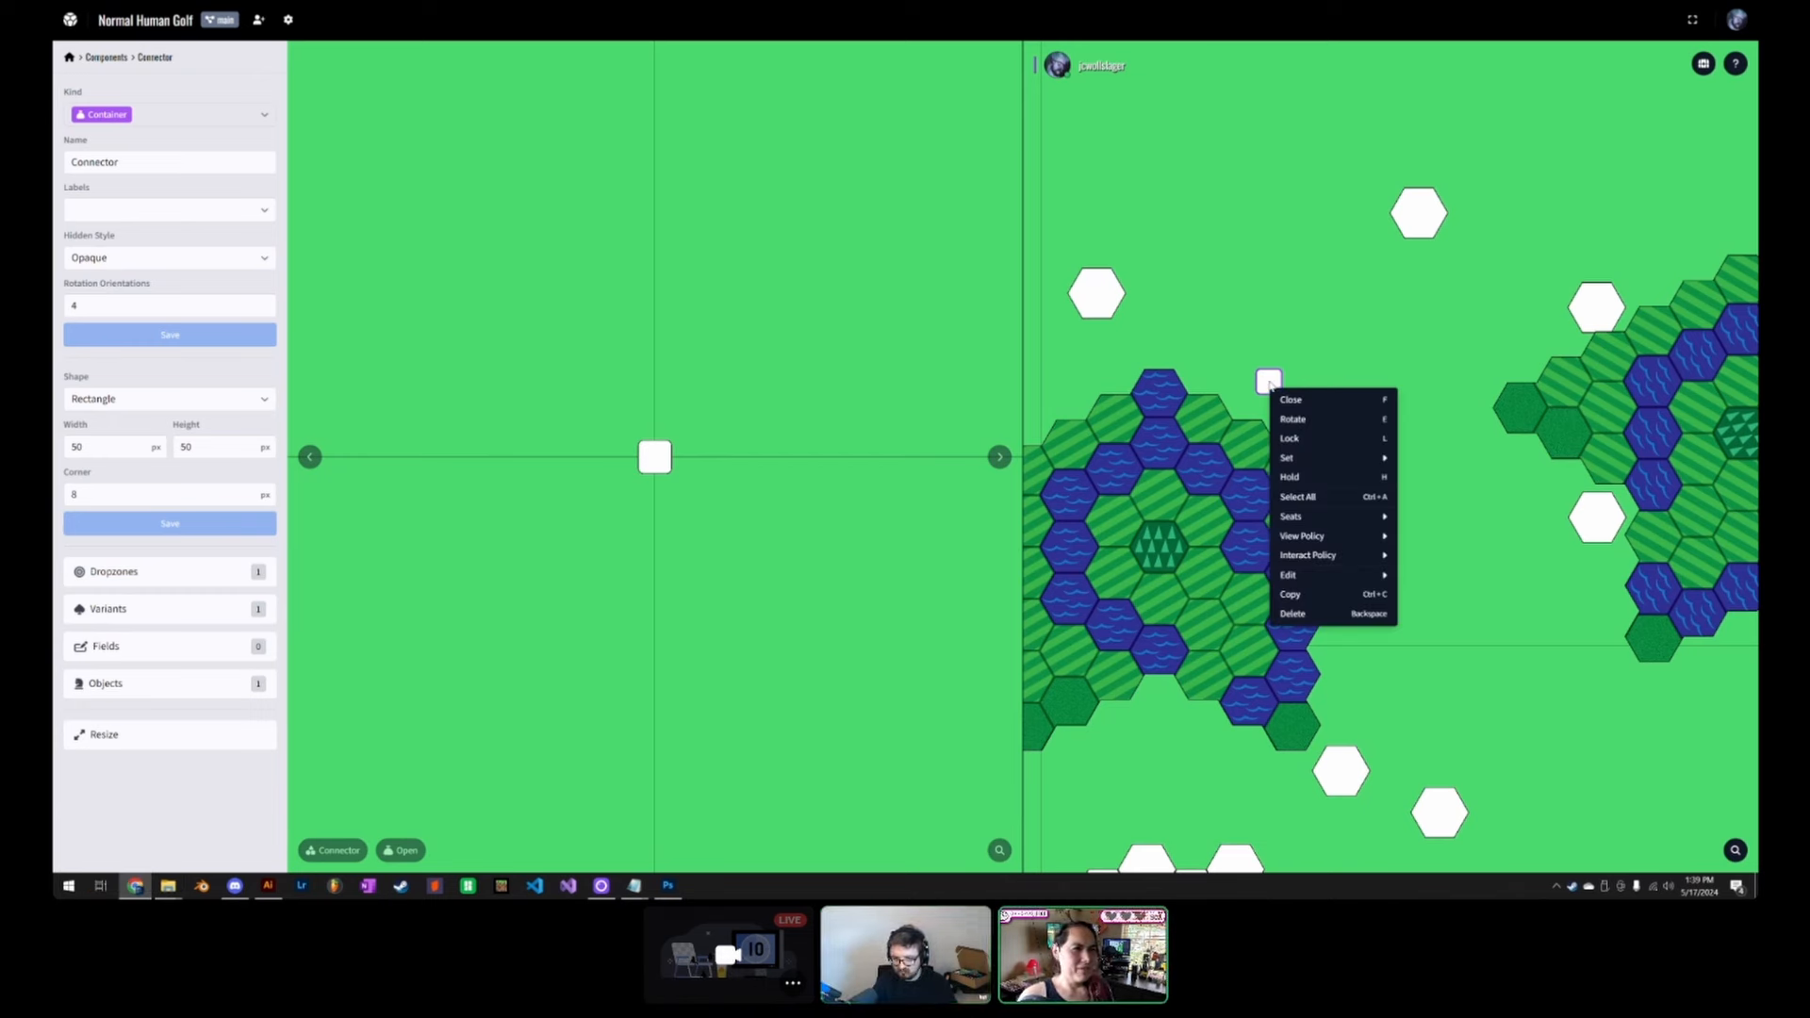
{"action": "left_click", "coordinate": [1269, 348]}
{"action": "left_click", "coordinate": [1270, 382]}
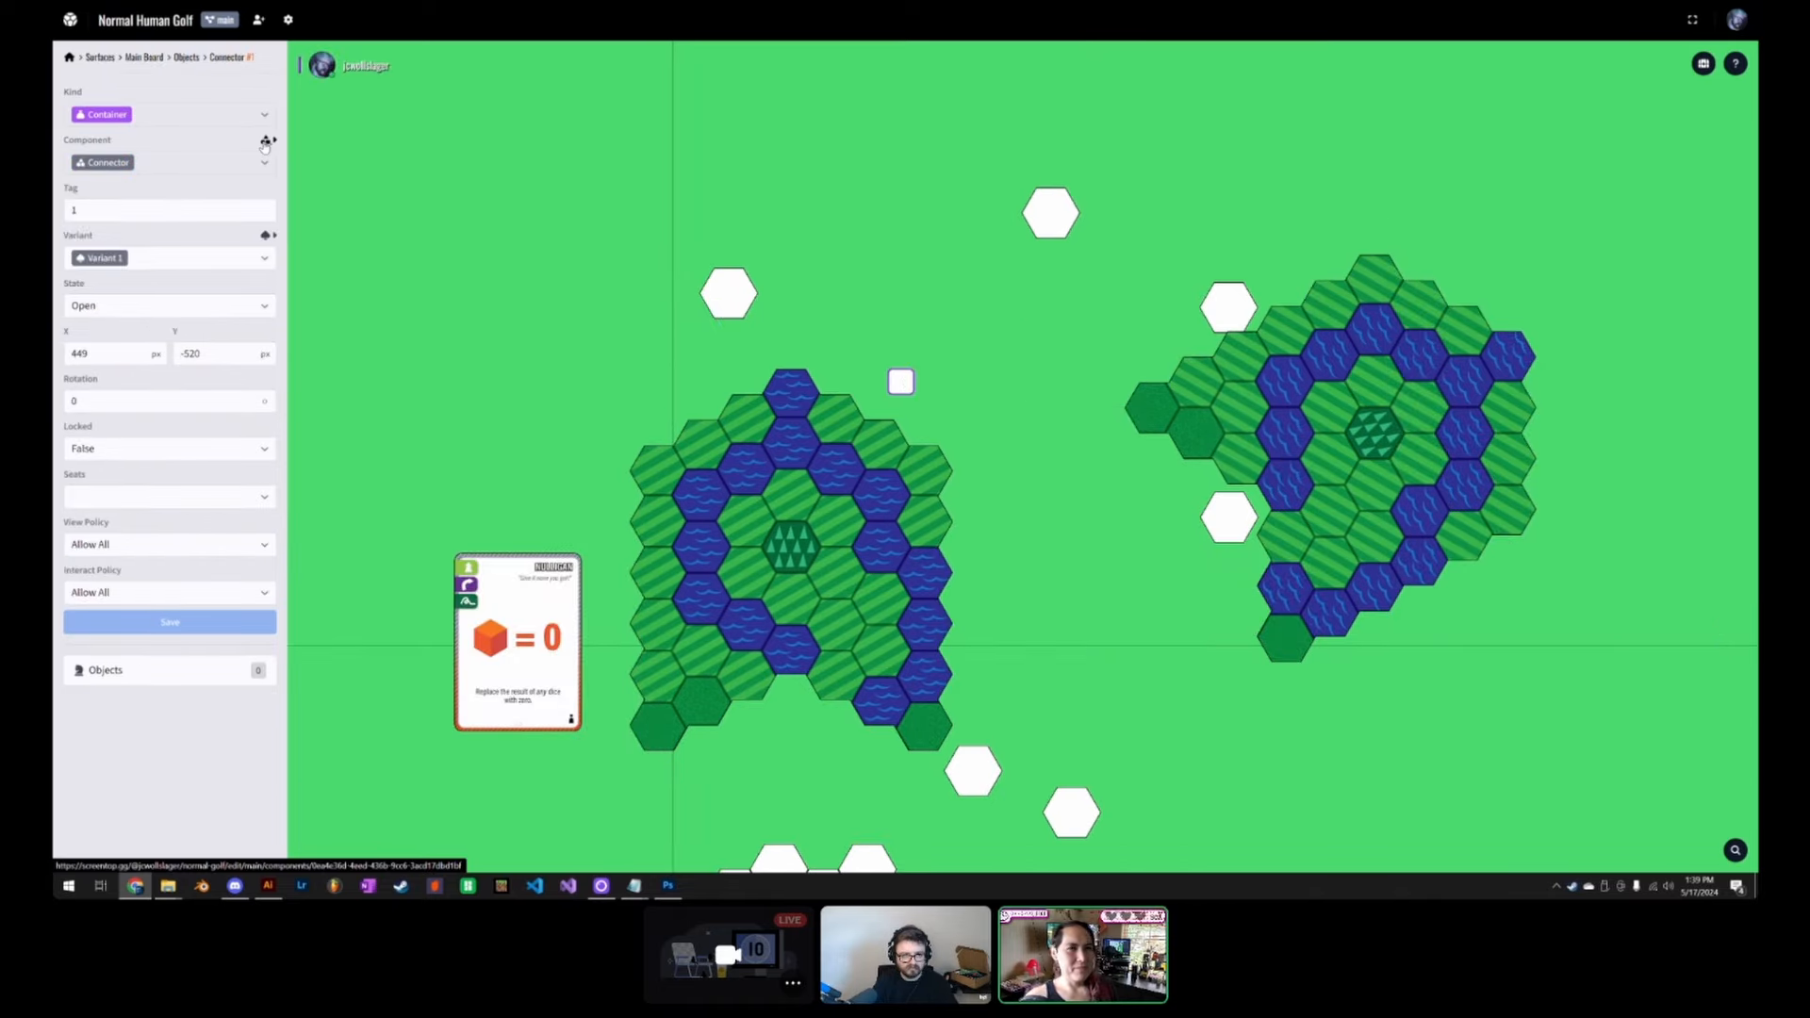
{"action": "left_click", "coordinate": [265, 142]}
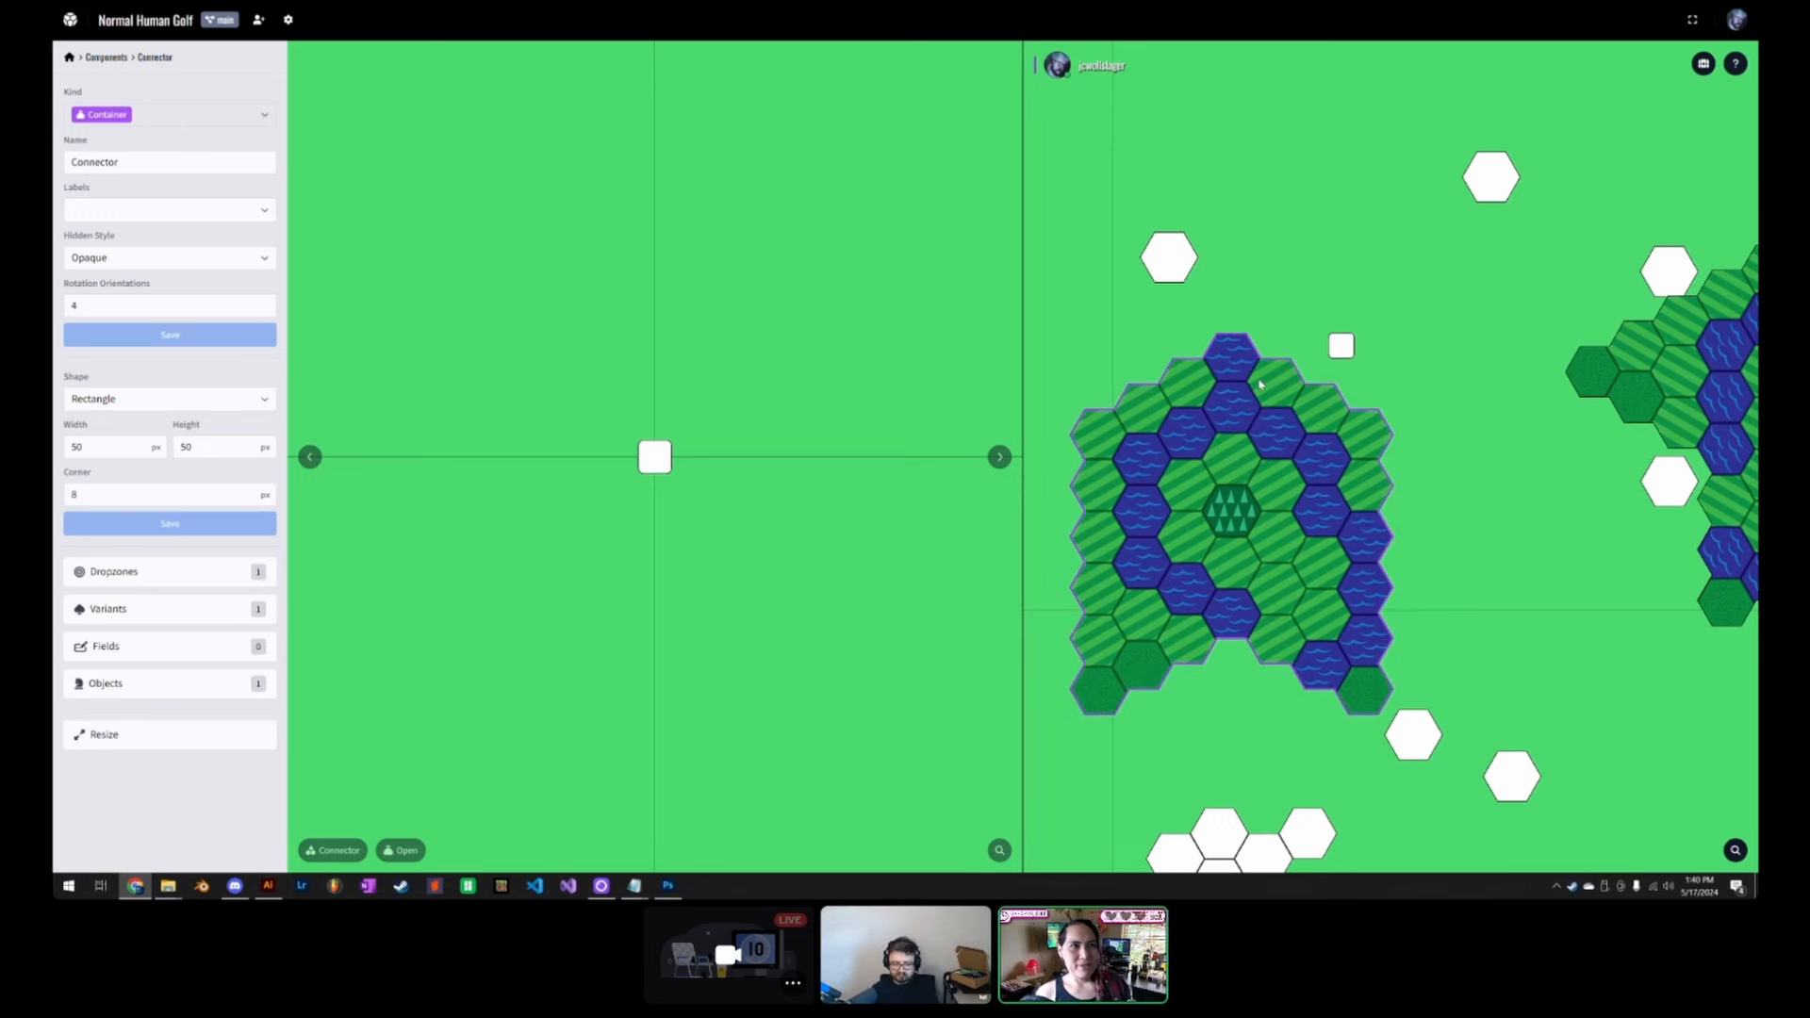
{"action": "left_click", "coordinate": [1170, 461]}
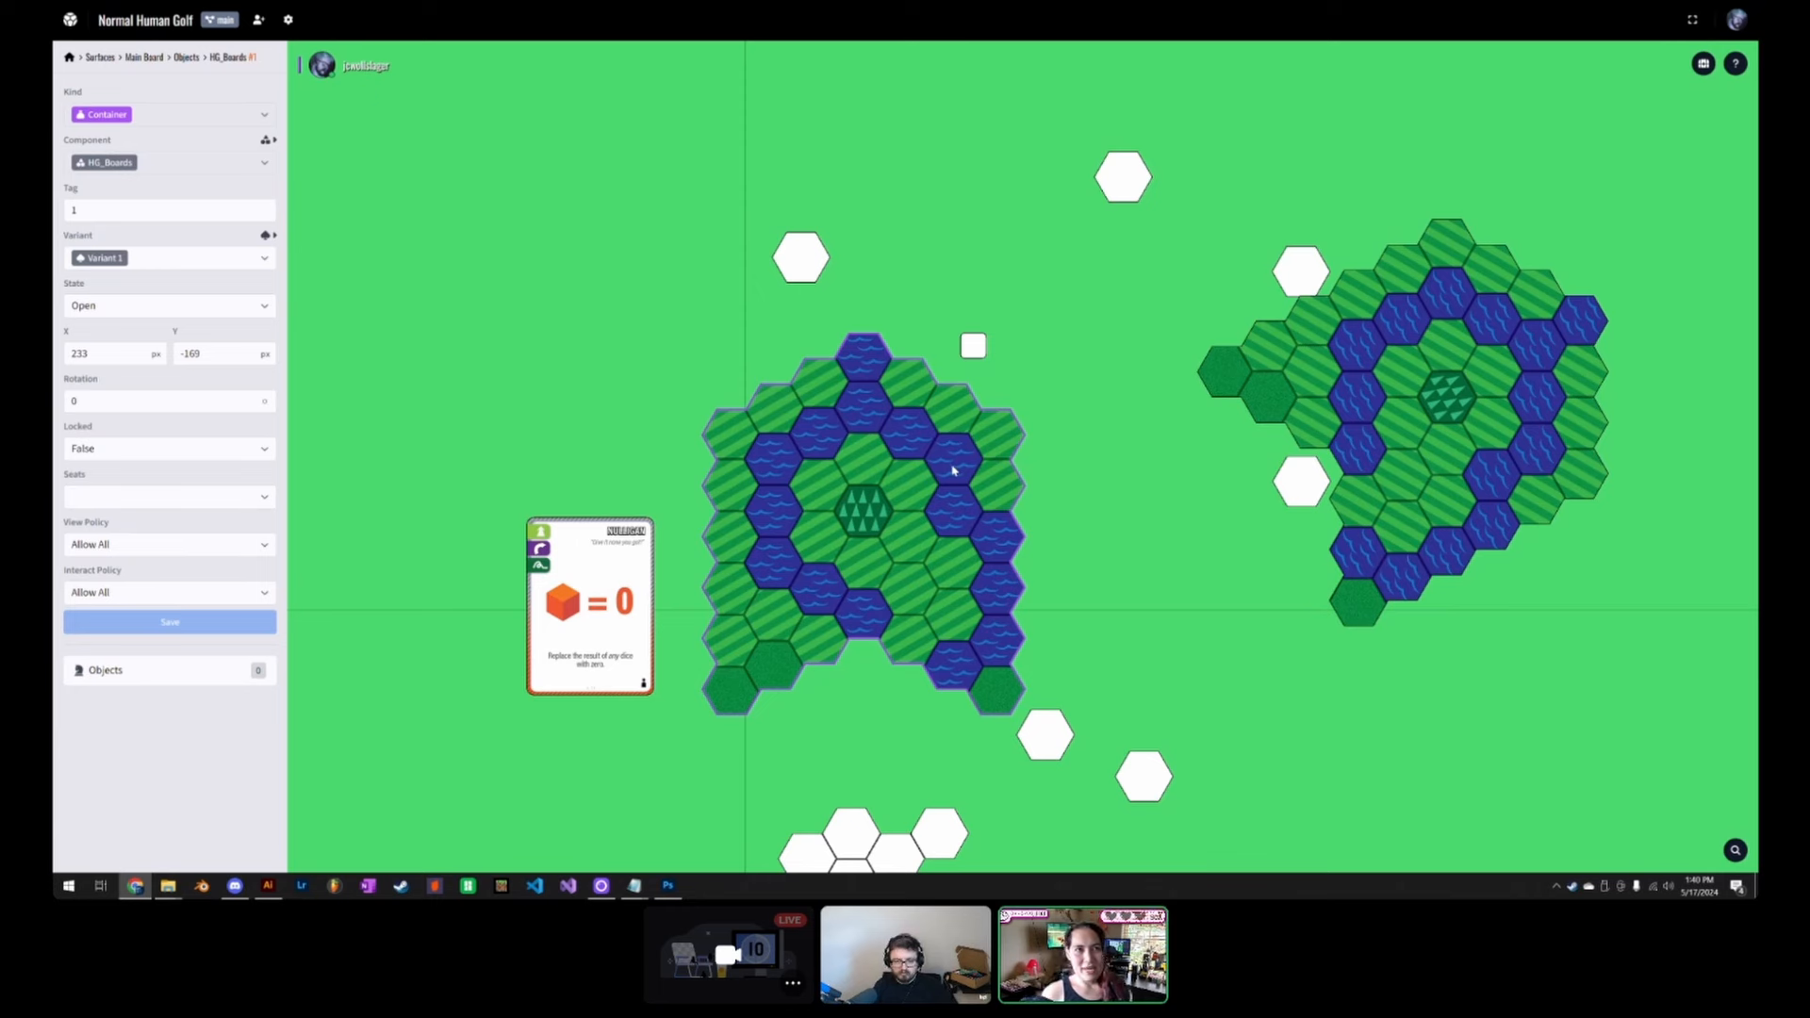
Step: Restrict Dropzone 1 of the HG_Boards component to the Tile 1 component and save it
{"action": "left_click", "coordinate": [268, 140]}
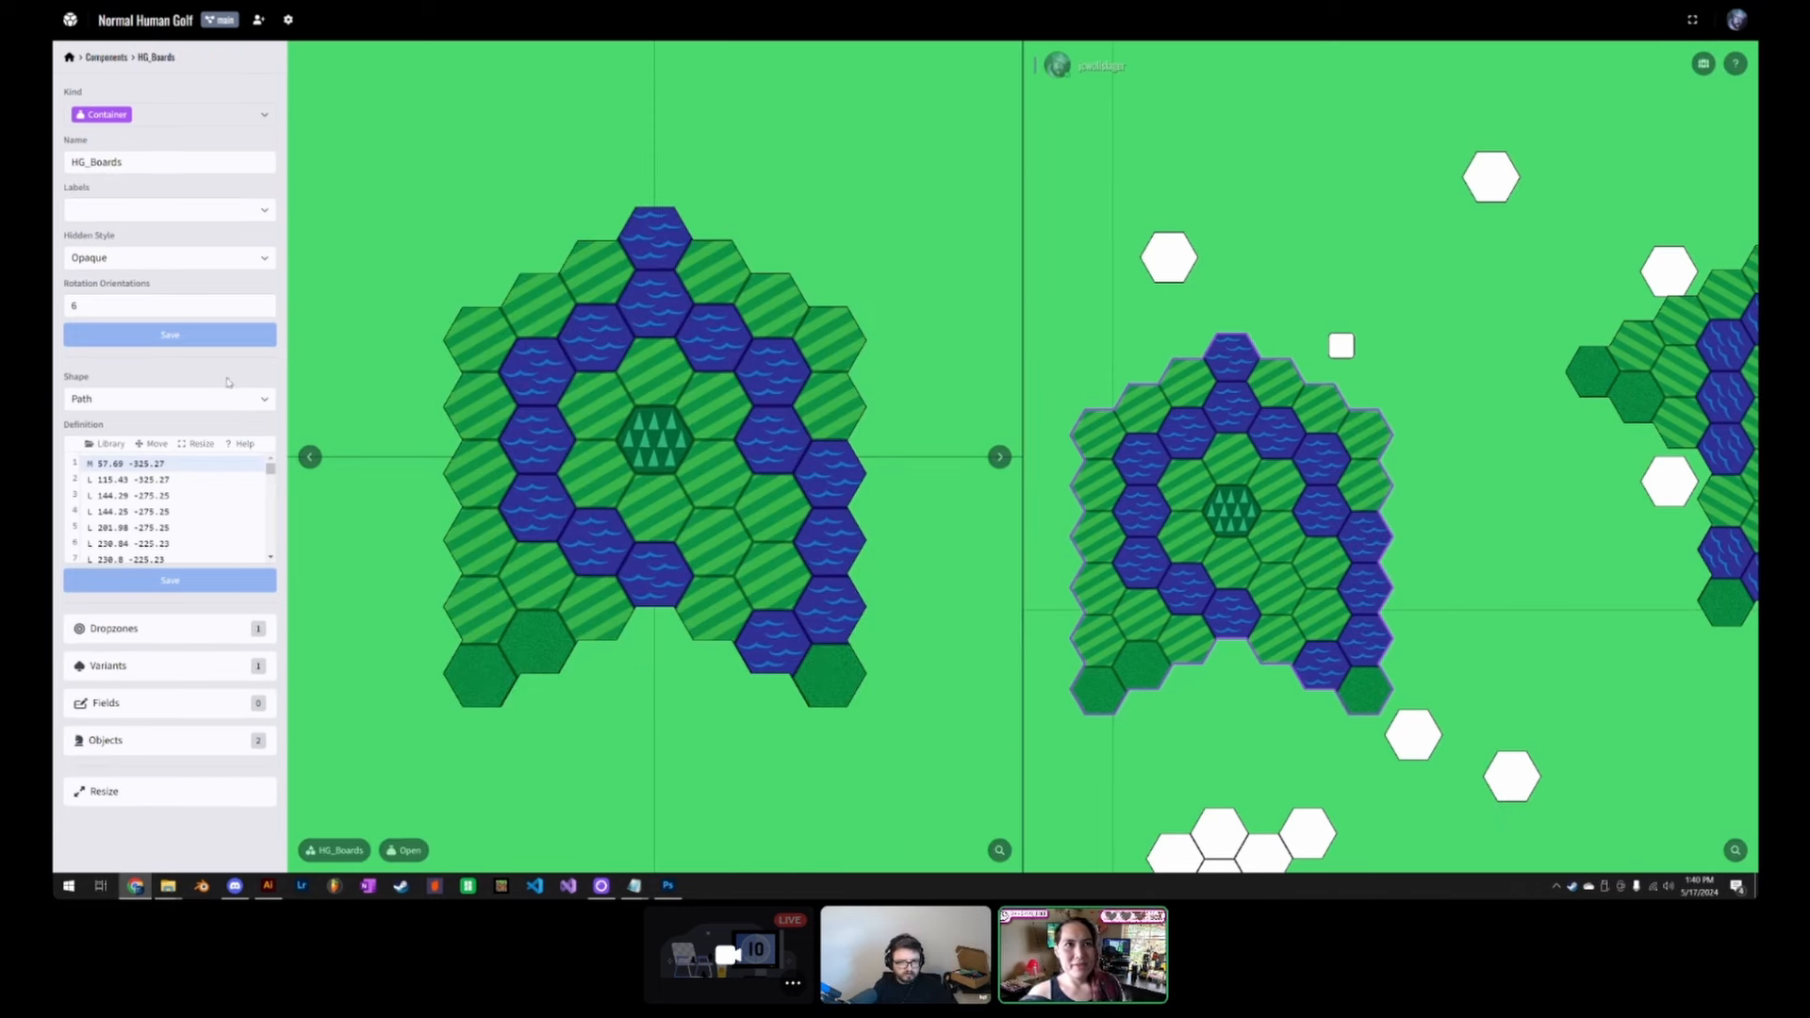
{"action": "left_click", "coordinate": [168, 638]}
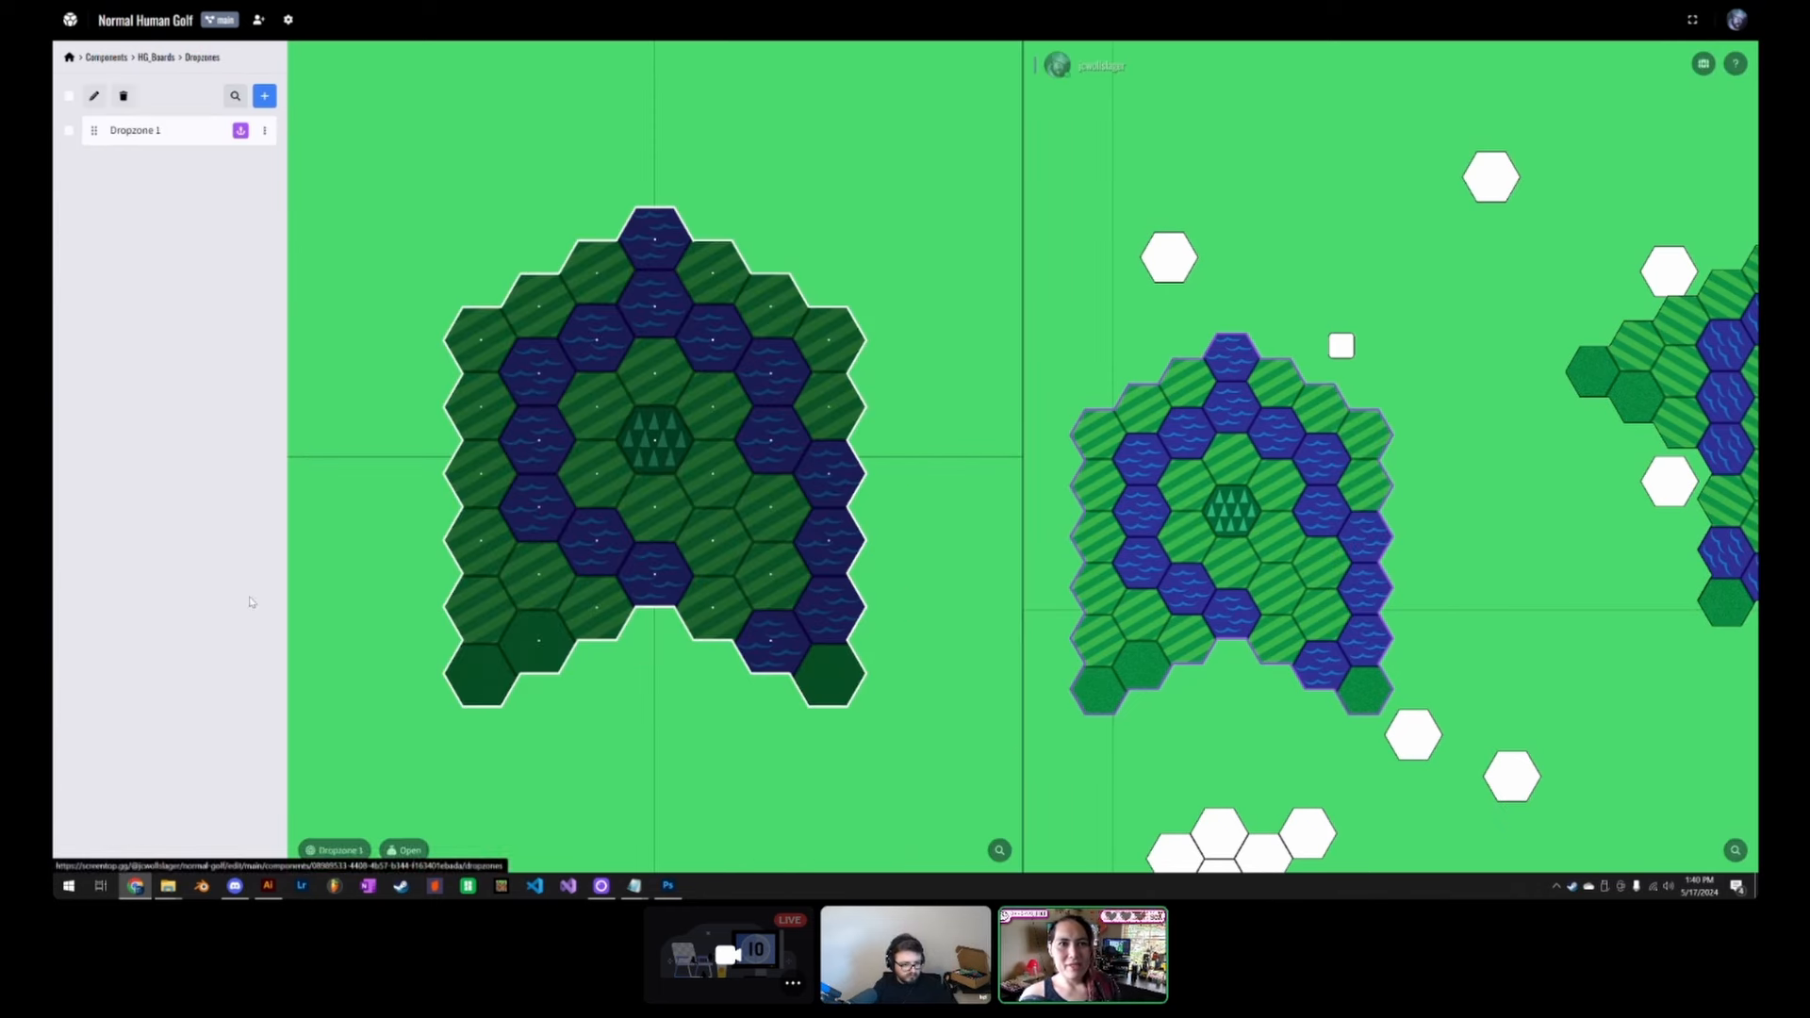
{"action": "left_click", "coordinate": [162, 138]}
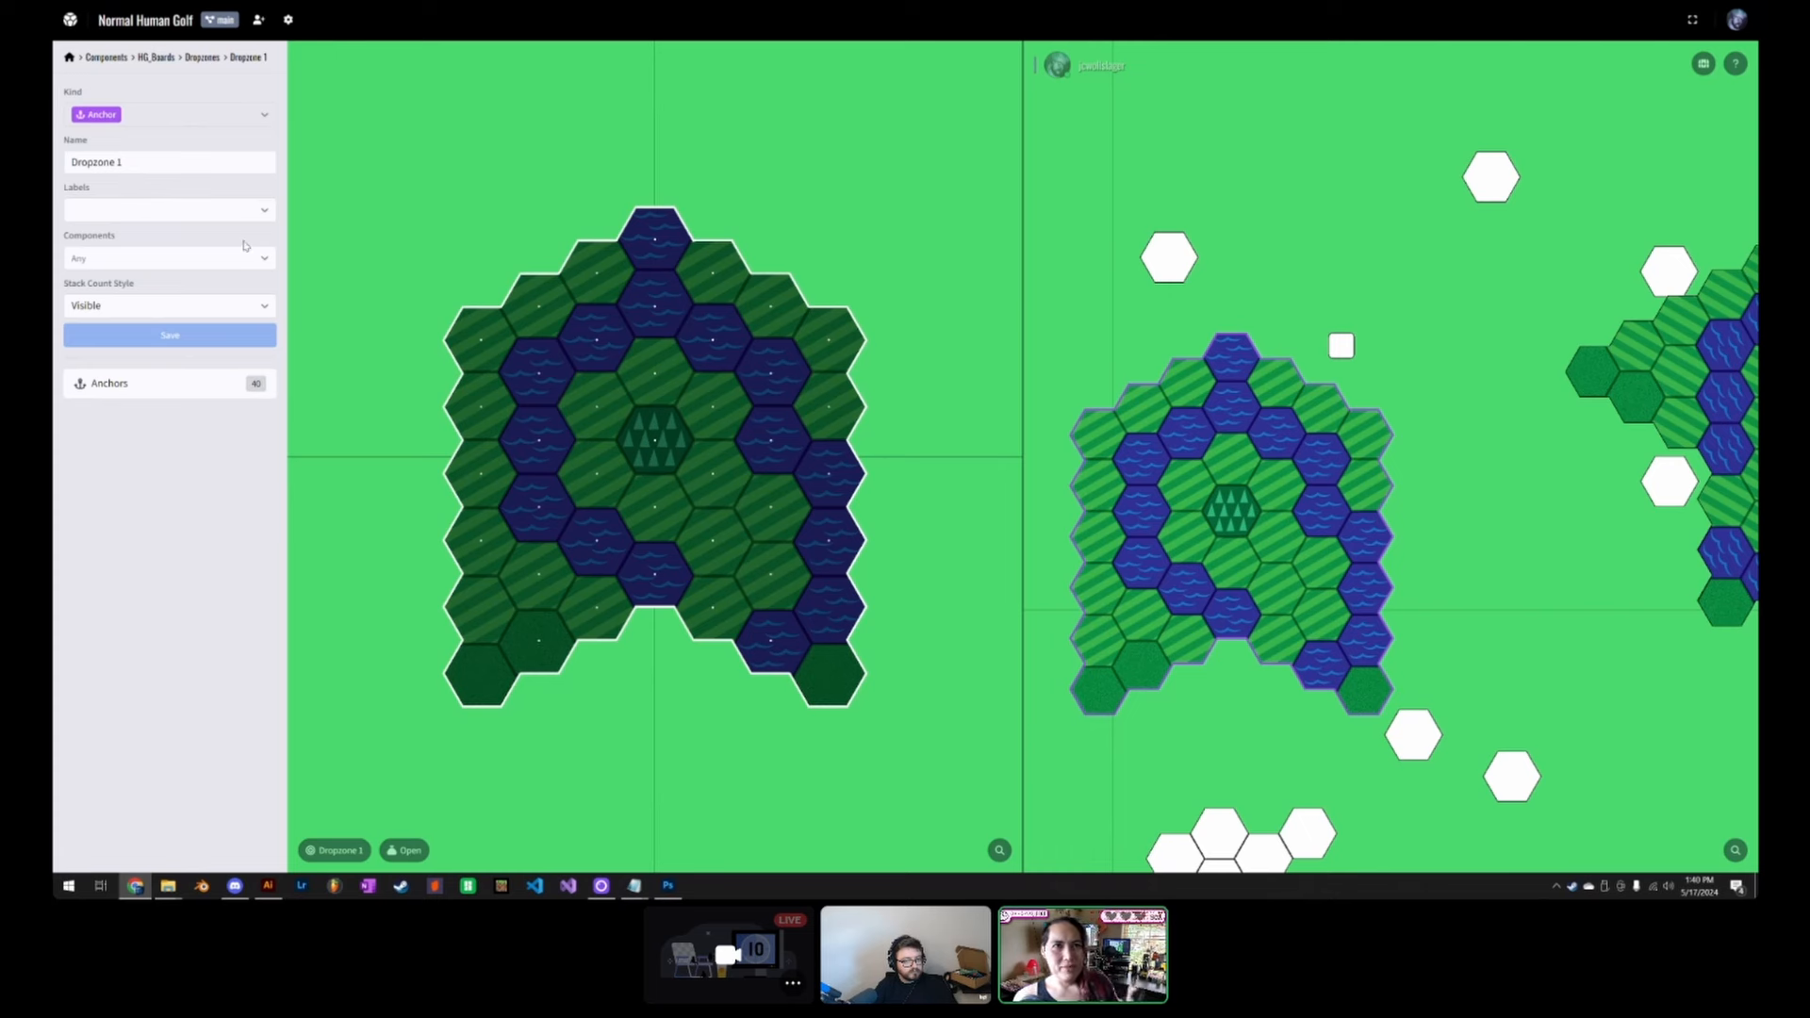
{"action": "left_click", "coordinate": [132, 257]}
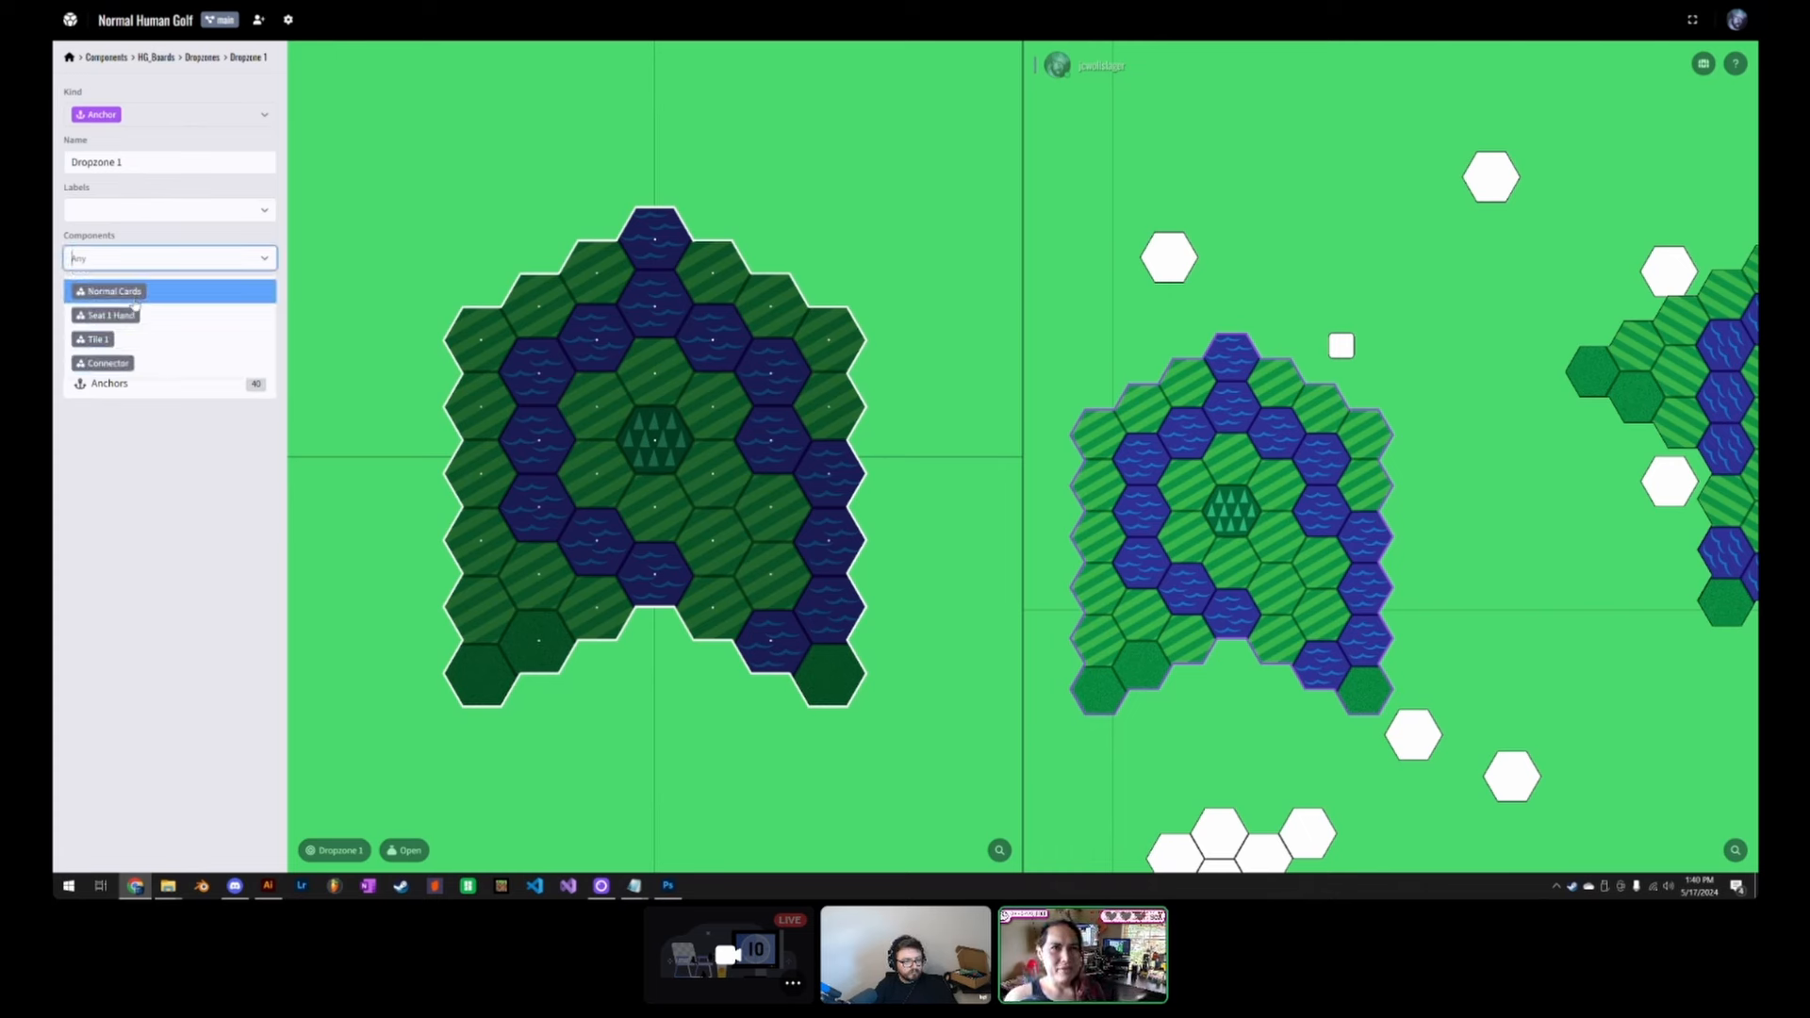
{"action": "left_click", "coordinate": [112, 342]}
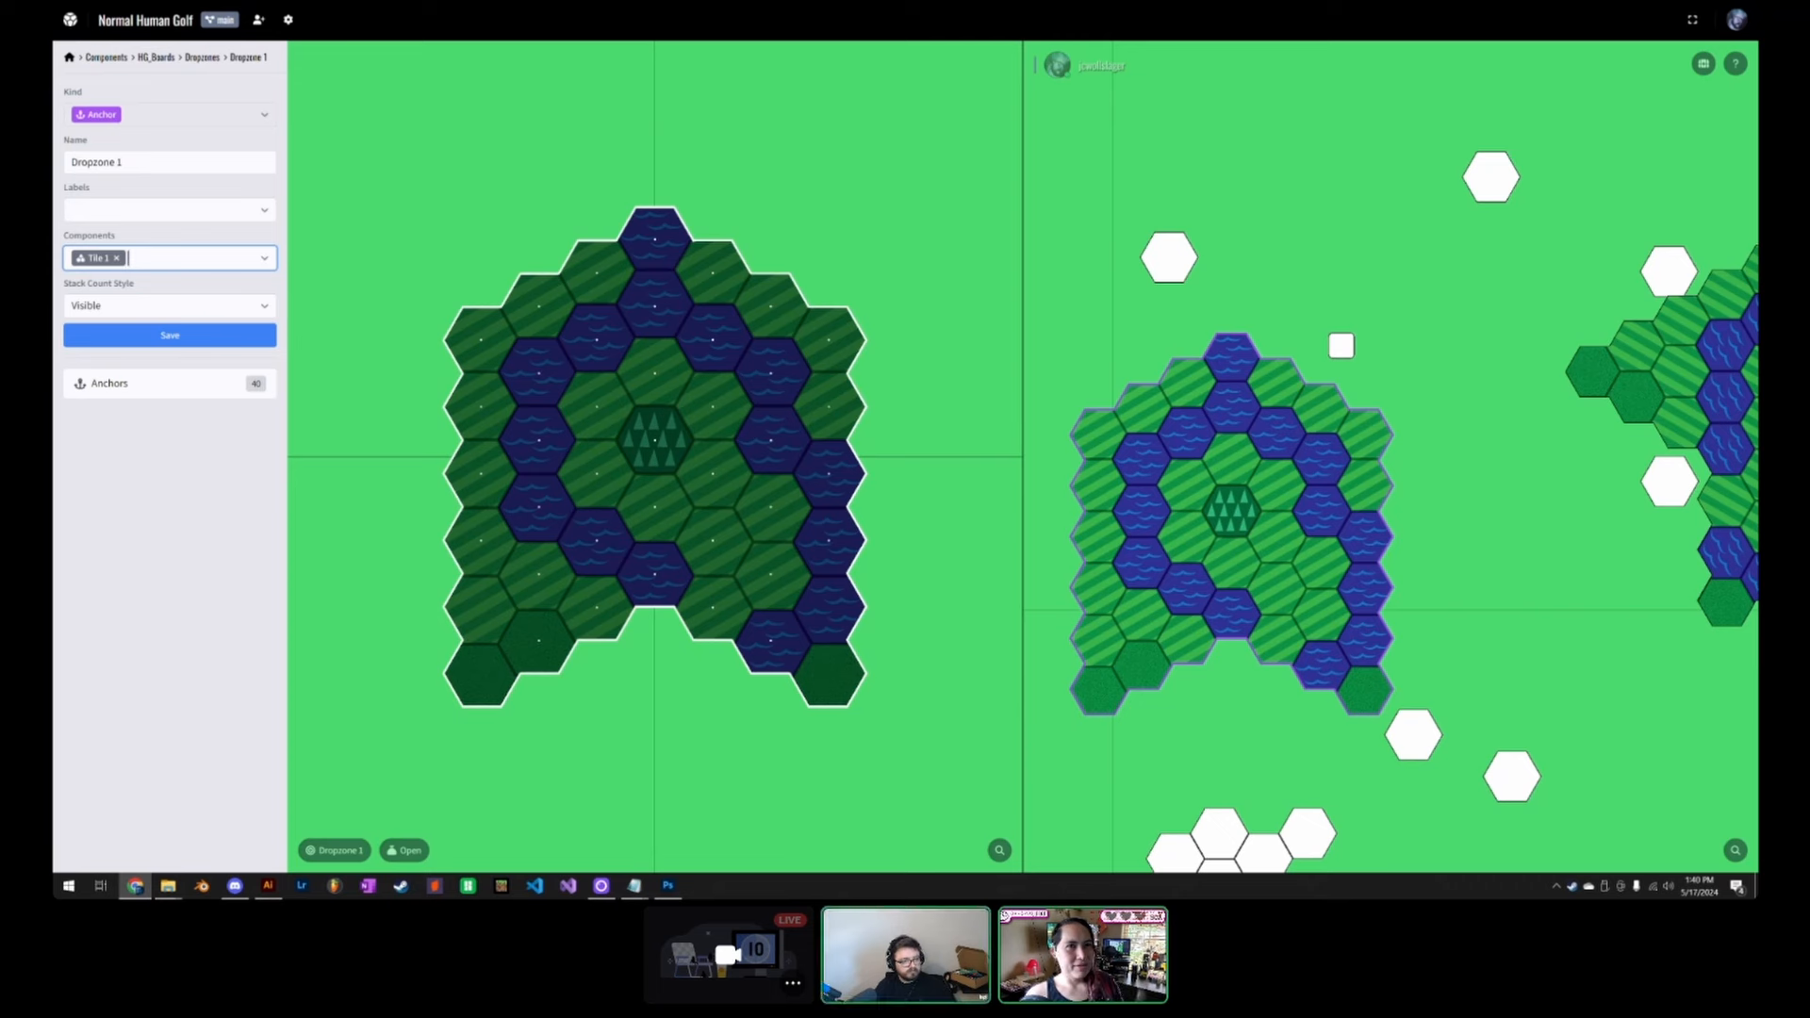
{"action": "left_click", "coordinate": [201, 337]}
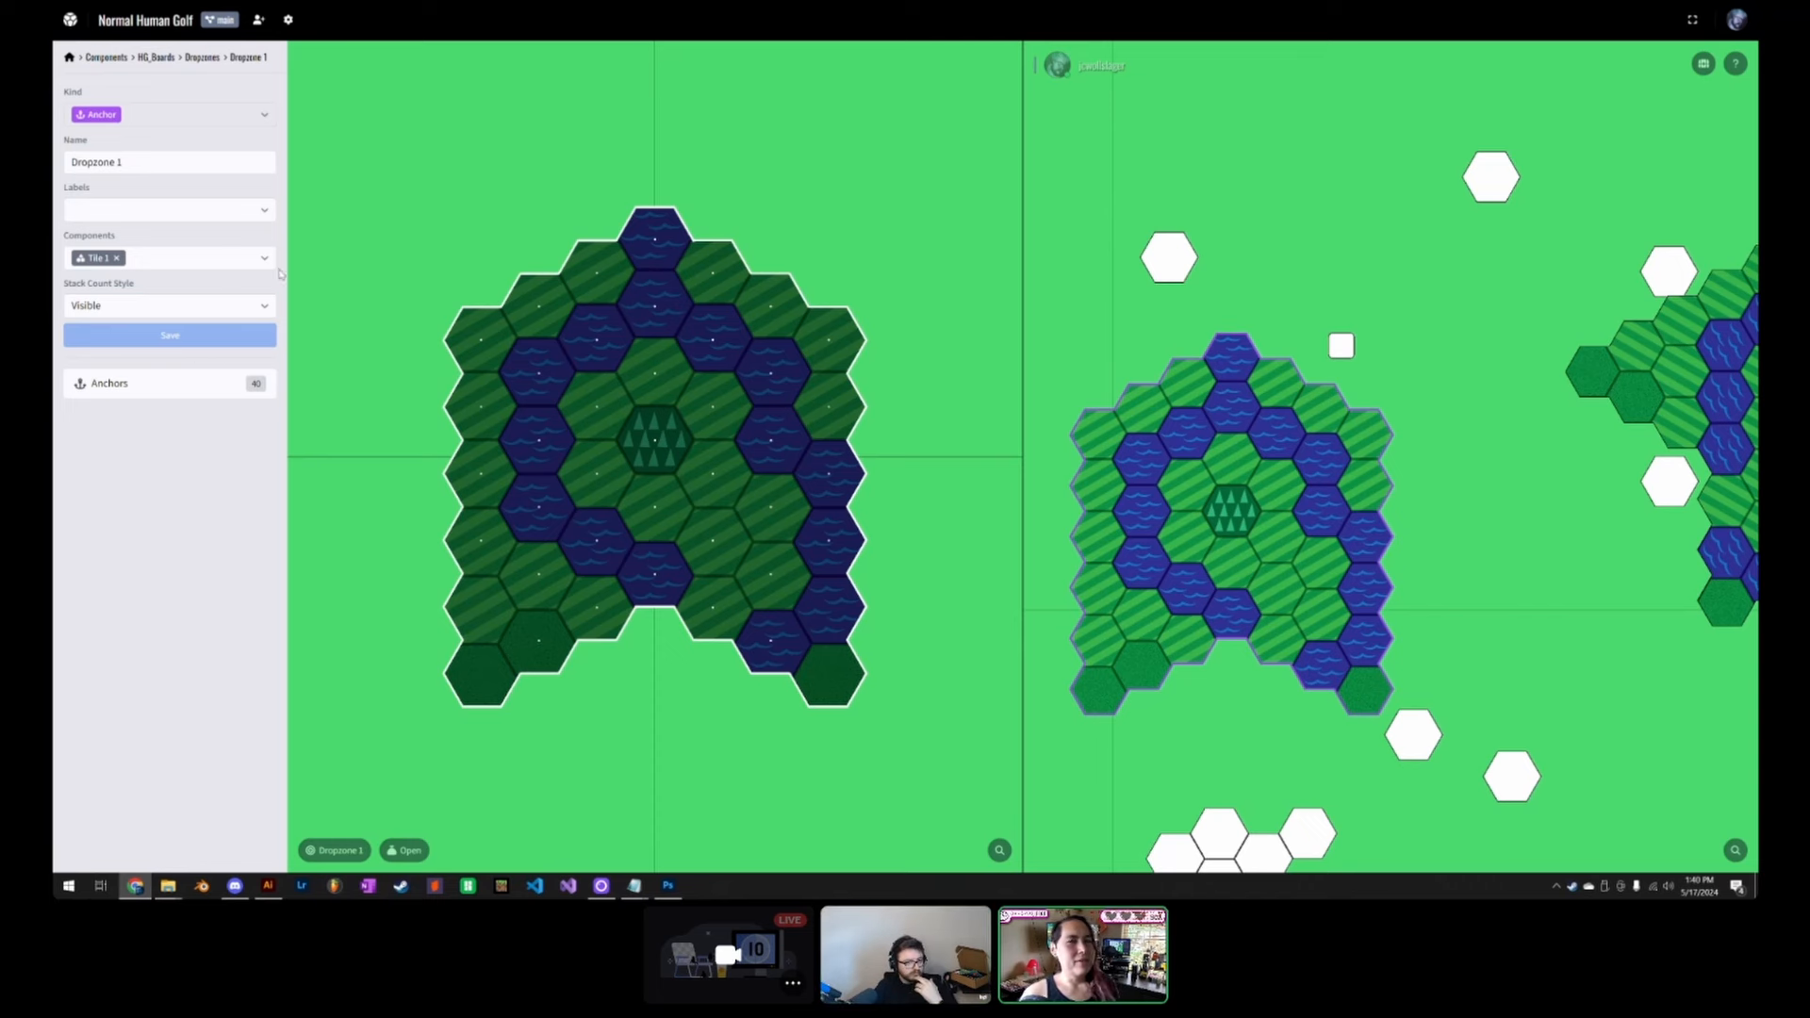
{"action": "left_click", "coordinate": [179, 258]}
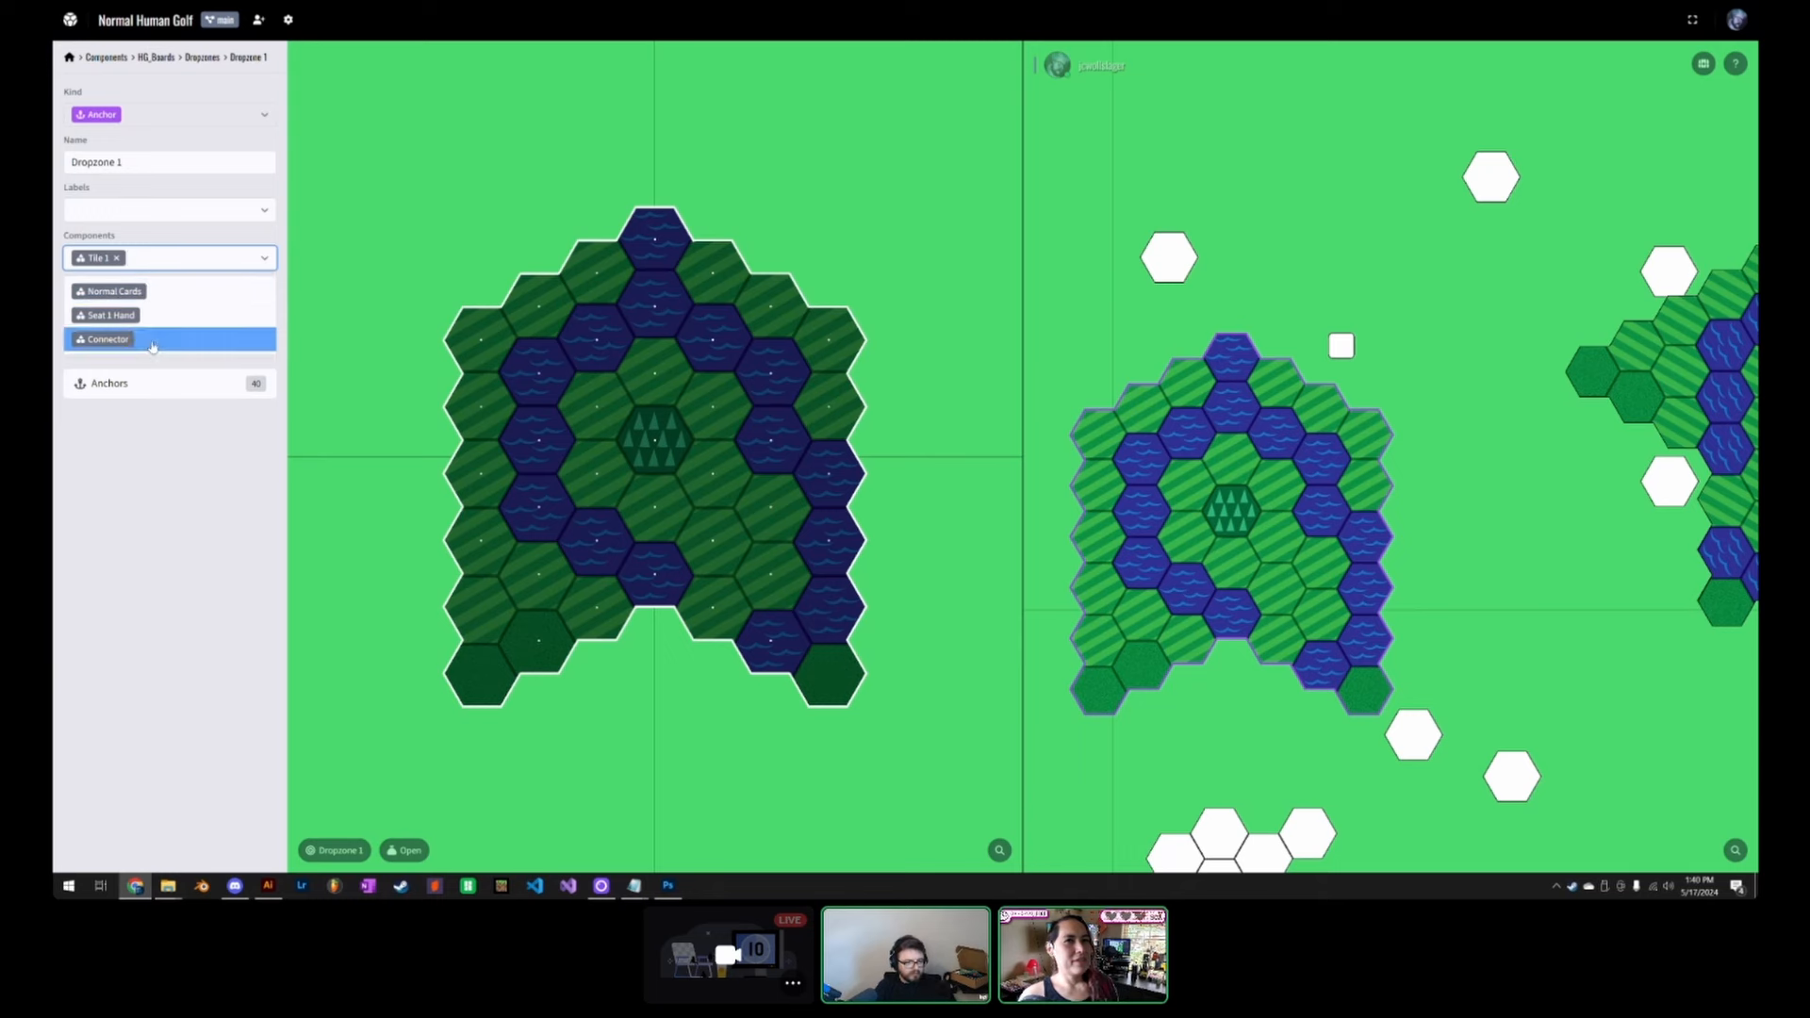
{"action": "left_click", "coordinate": [1170, 298]}
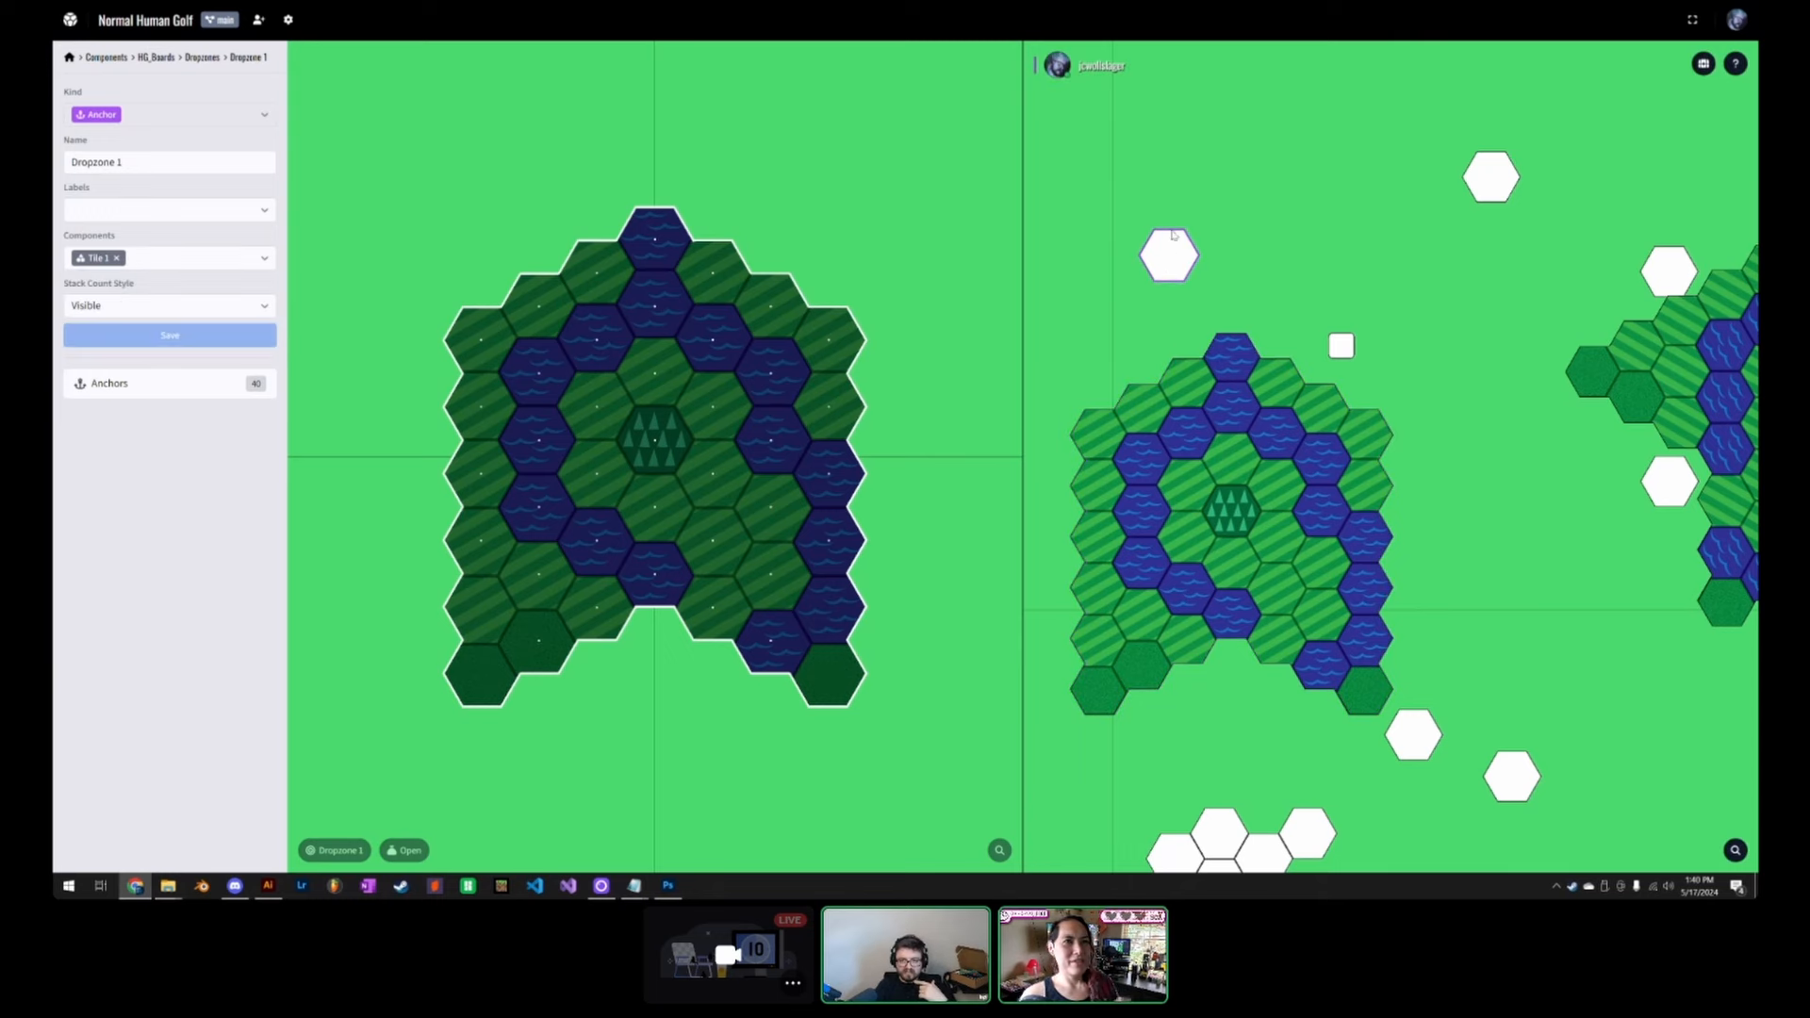
{"action": "left_click", "coordinate": [1190, 265]}
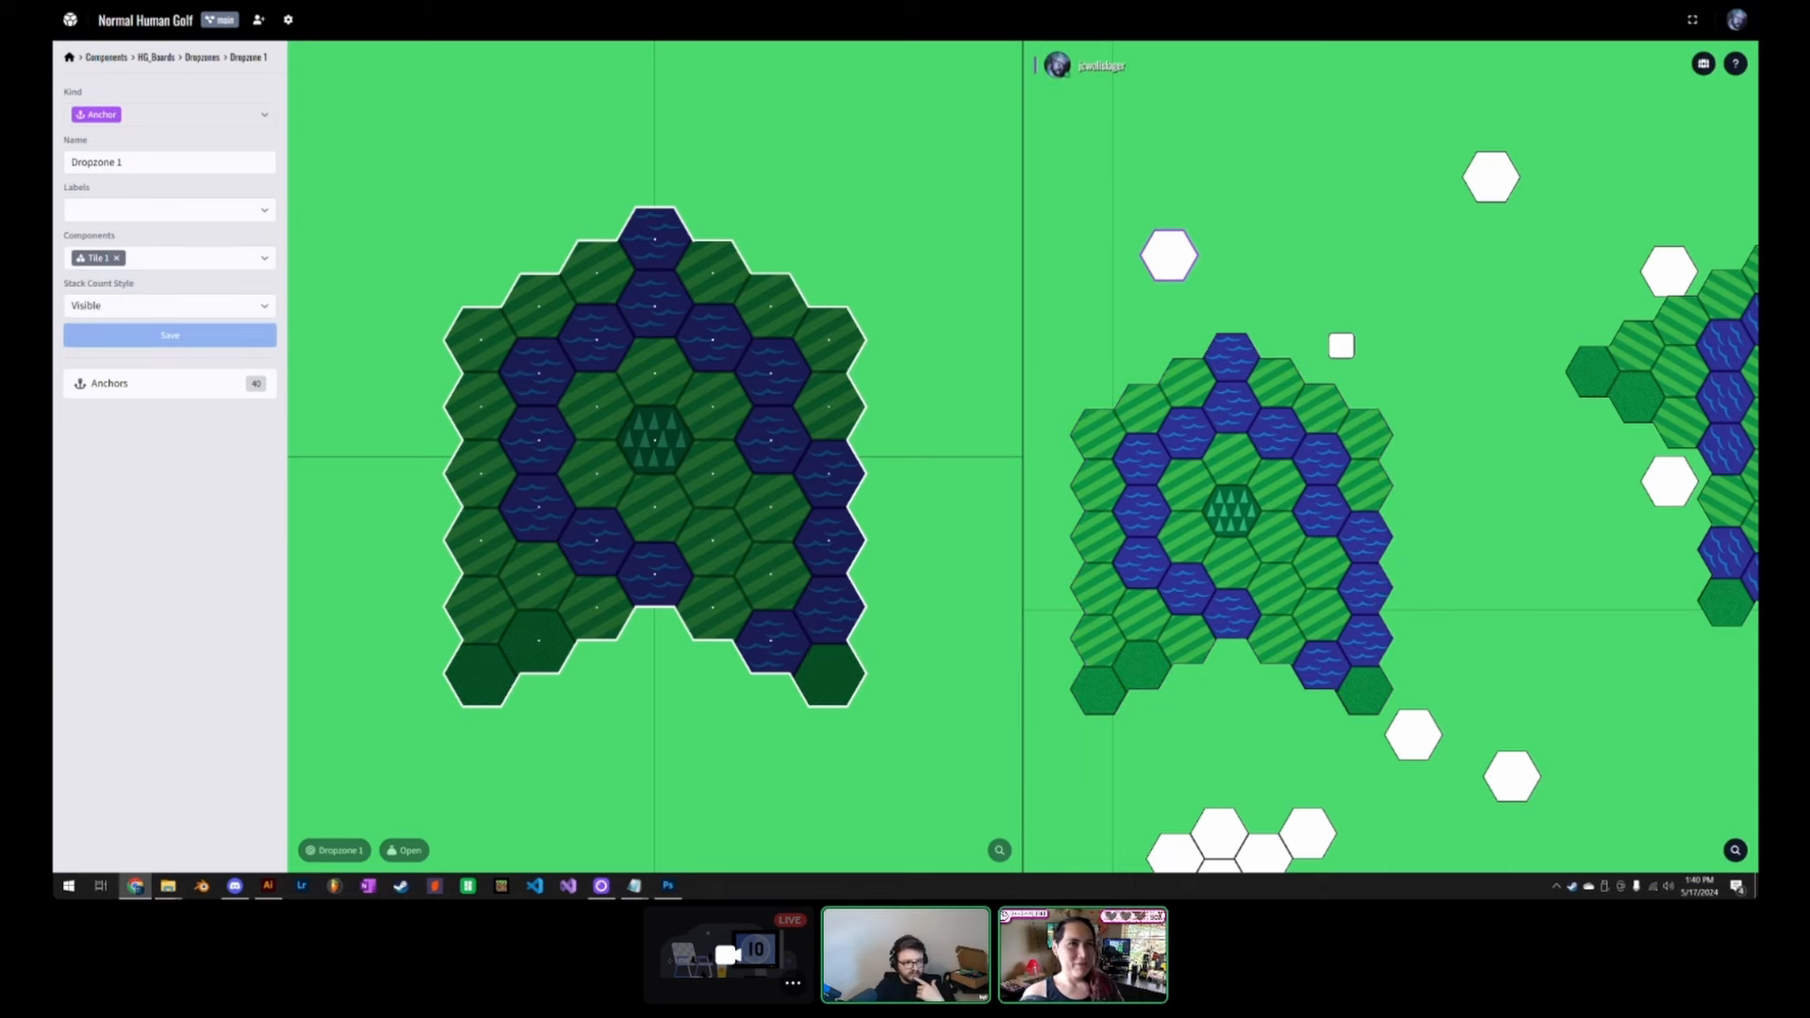
{"action": "left_click", "coordinate": [189, 258]}
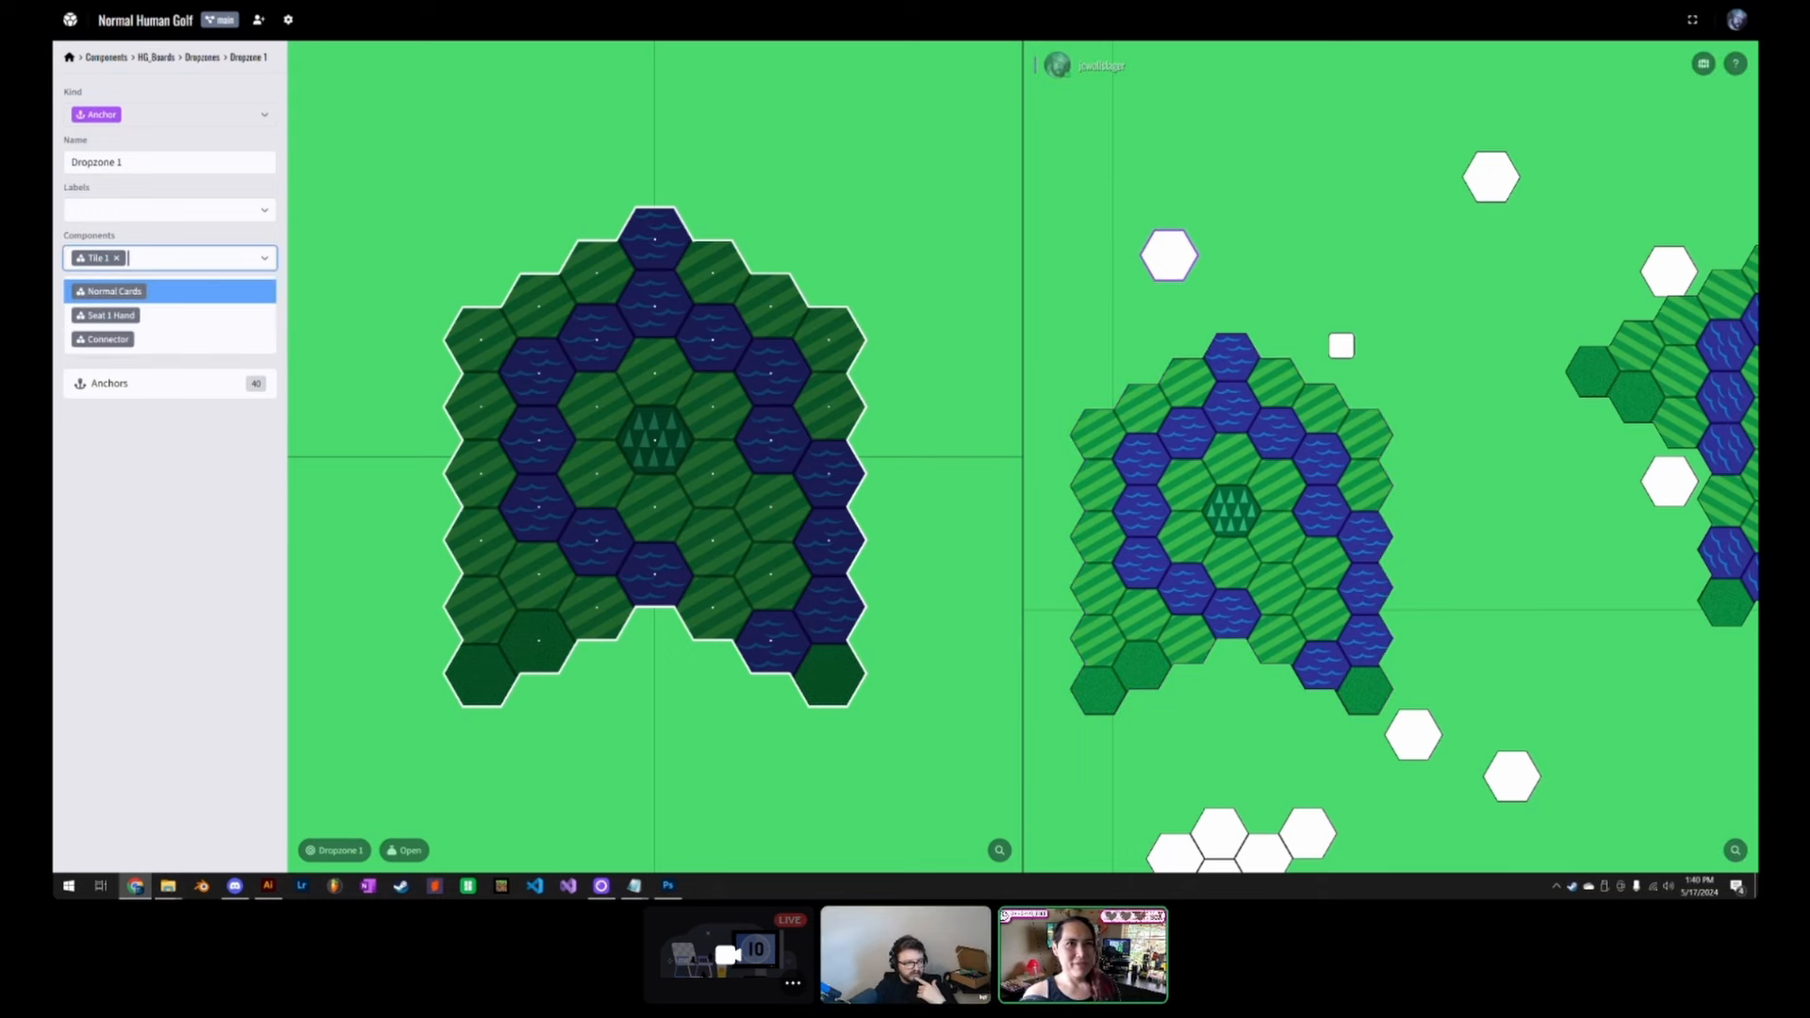
{"action": "left_click", "coordinate": [201, 233]}
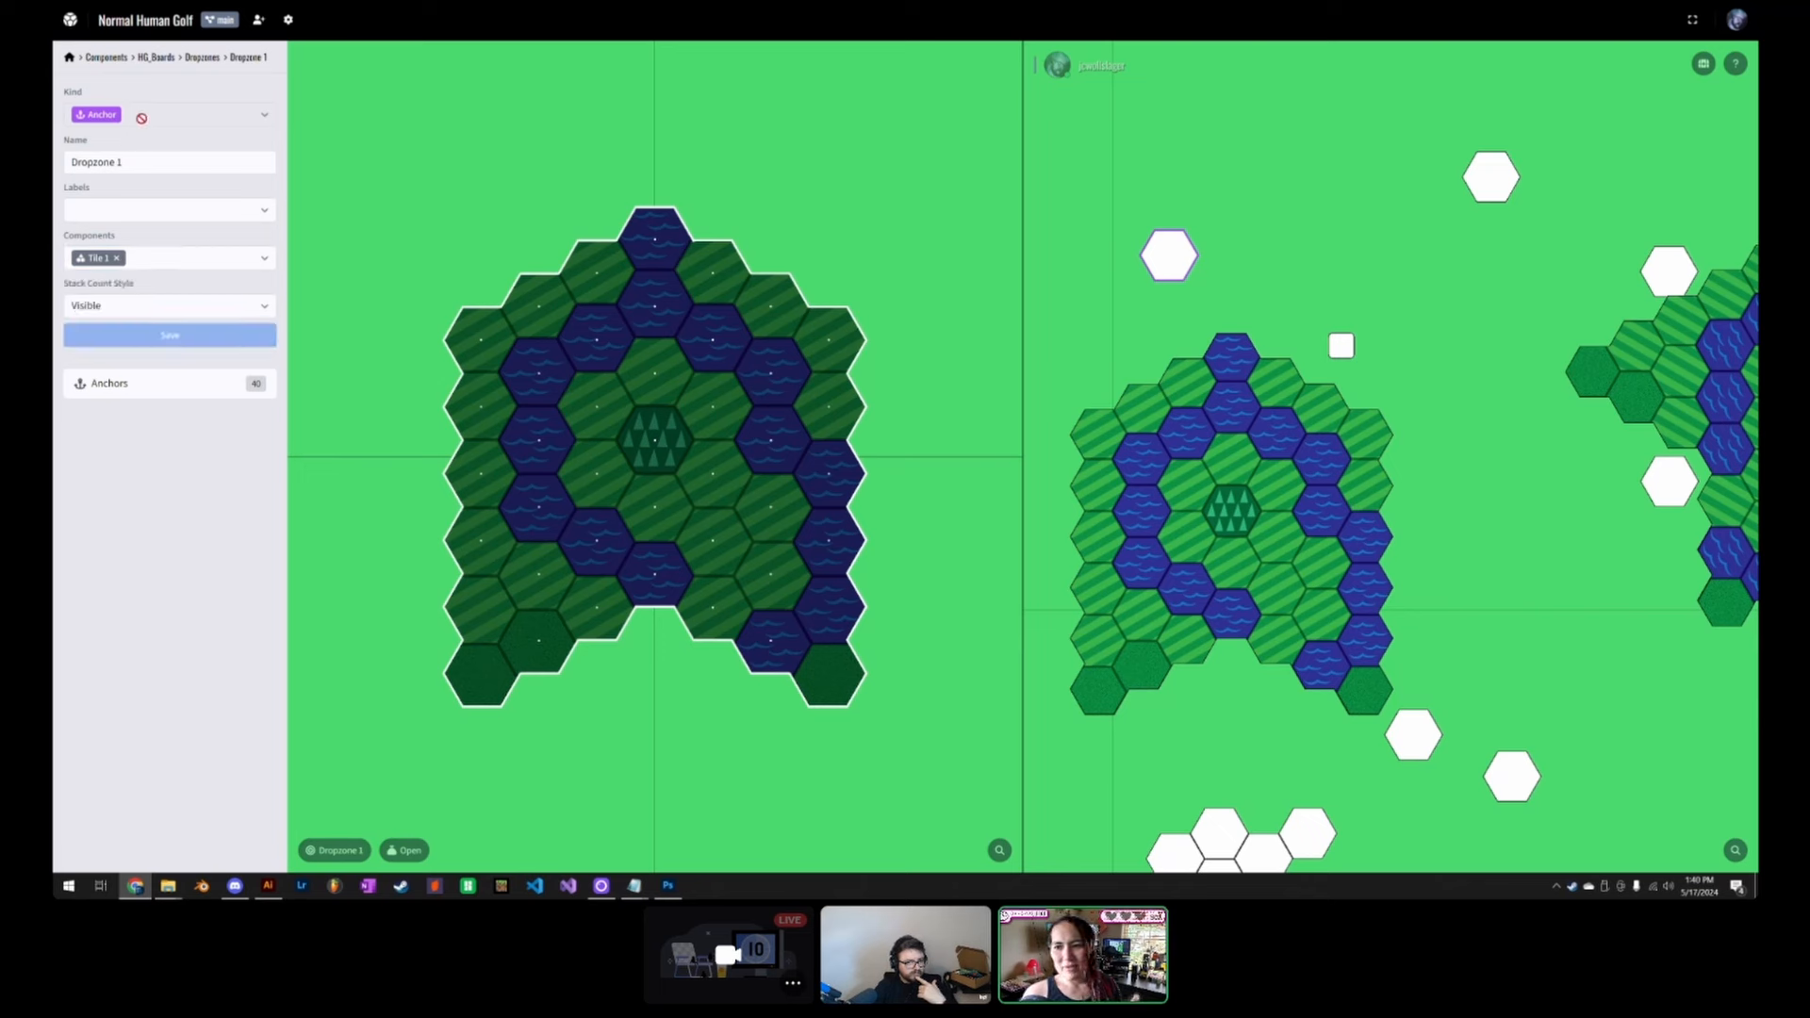
Step: Create a second dropzone of kind Anchor on the HG_Boards component
{"action": "left_click", "coordinate": [203, 58]}
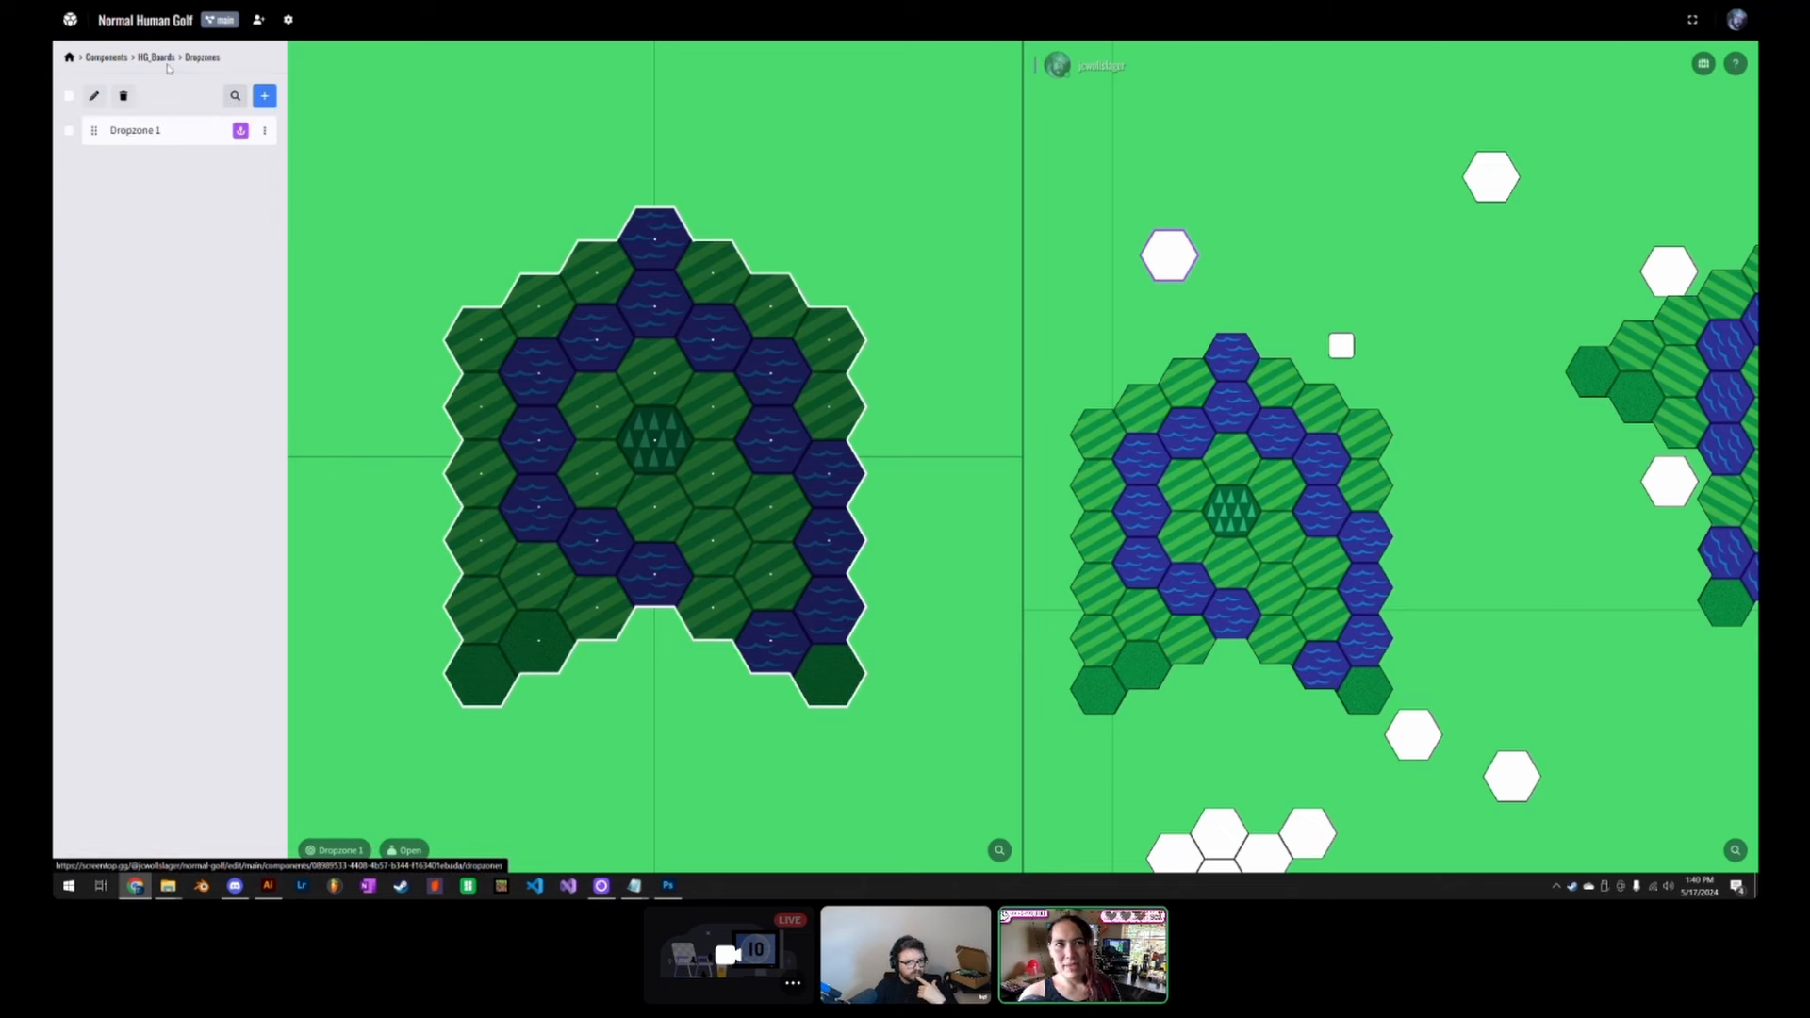
{"action": "left_click", "coordinate": [265, 96]}
{"action": "left_click", "coordinate": [846, 445]}
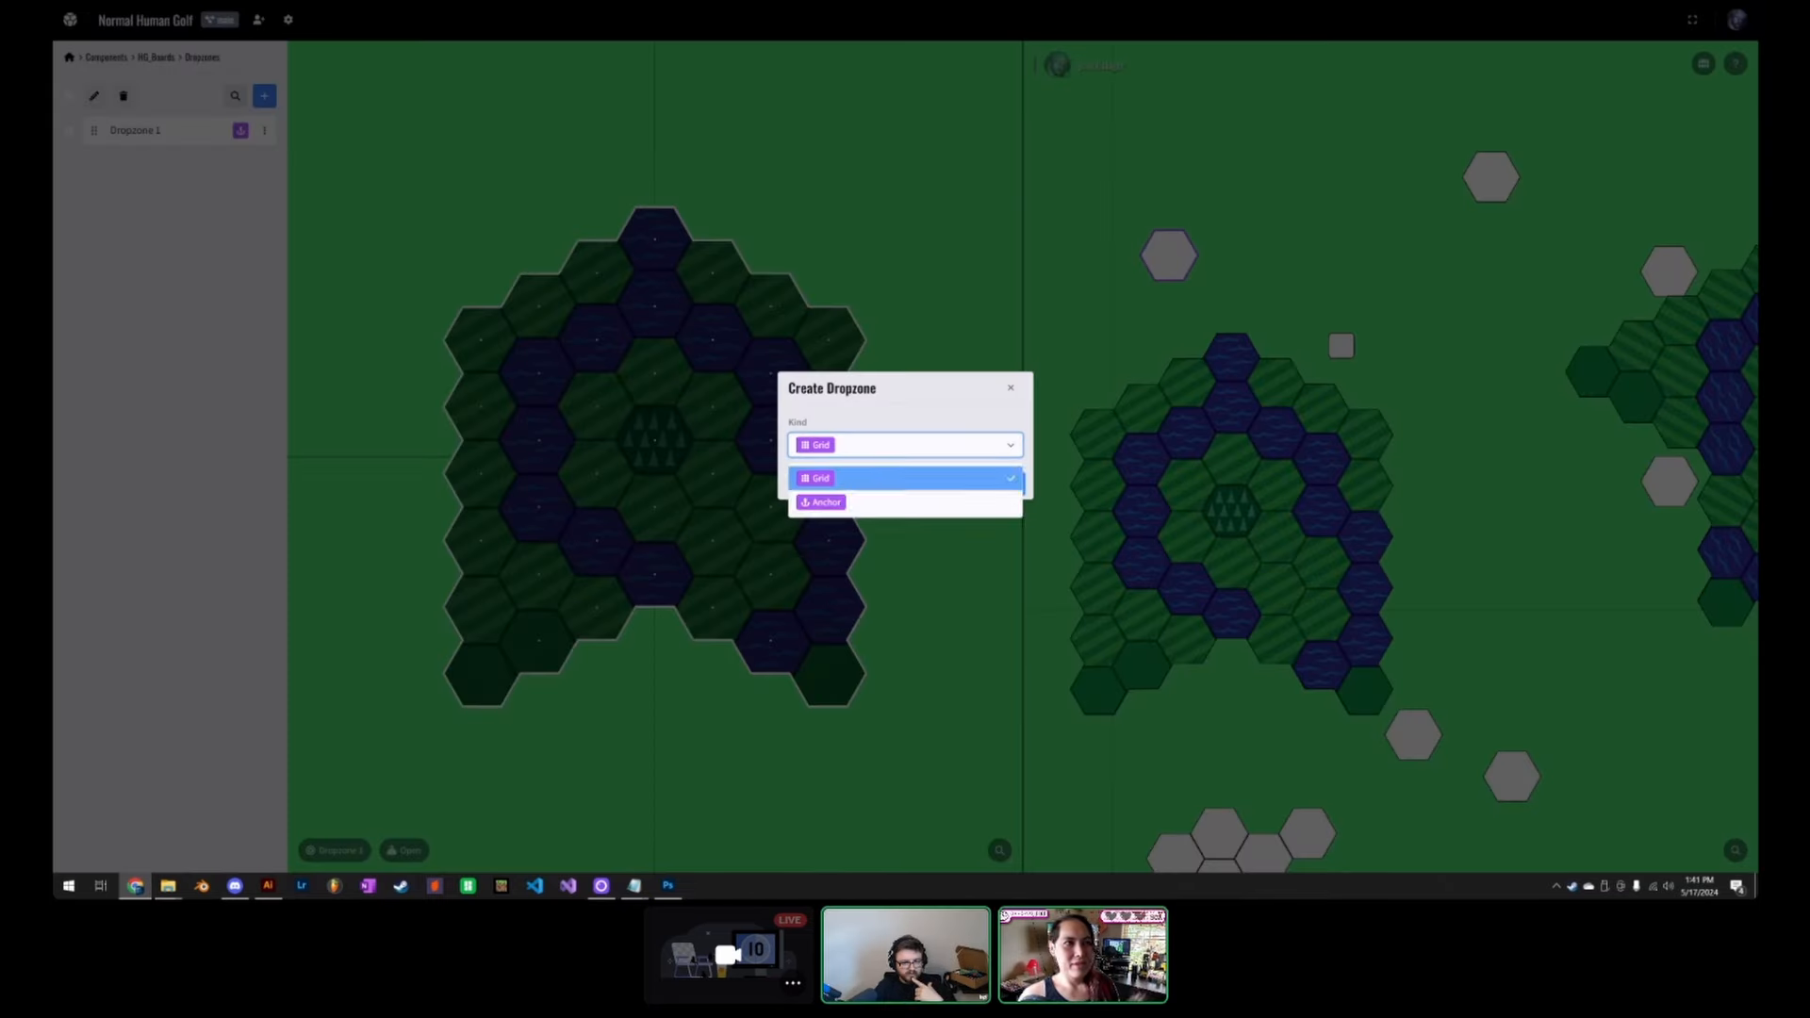
{"action": "left_click", "coordinate": [846, 502]}
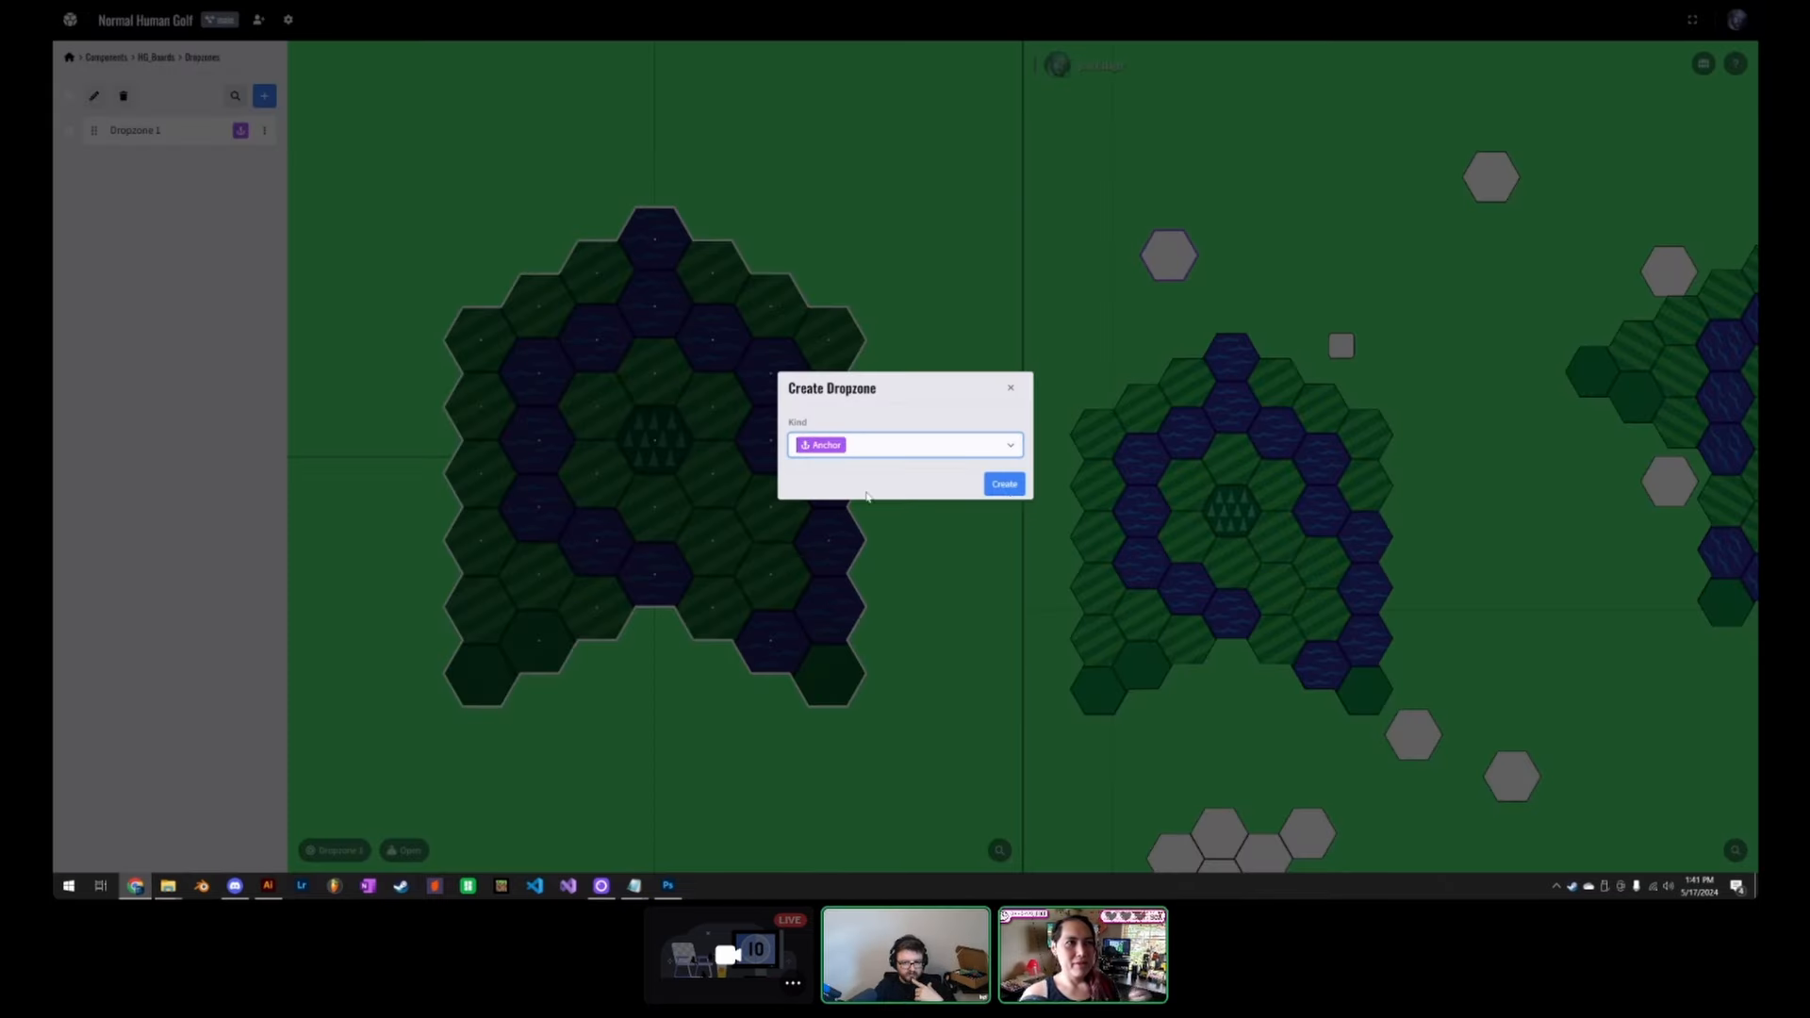
{"action": "left_click", "coordinate": [1009, 486]}
Step: Rename the new HG_Boards dropzone as Connection and save it
{"action": "left_click", "coordinate": [173, 181]}
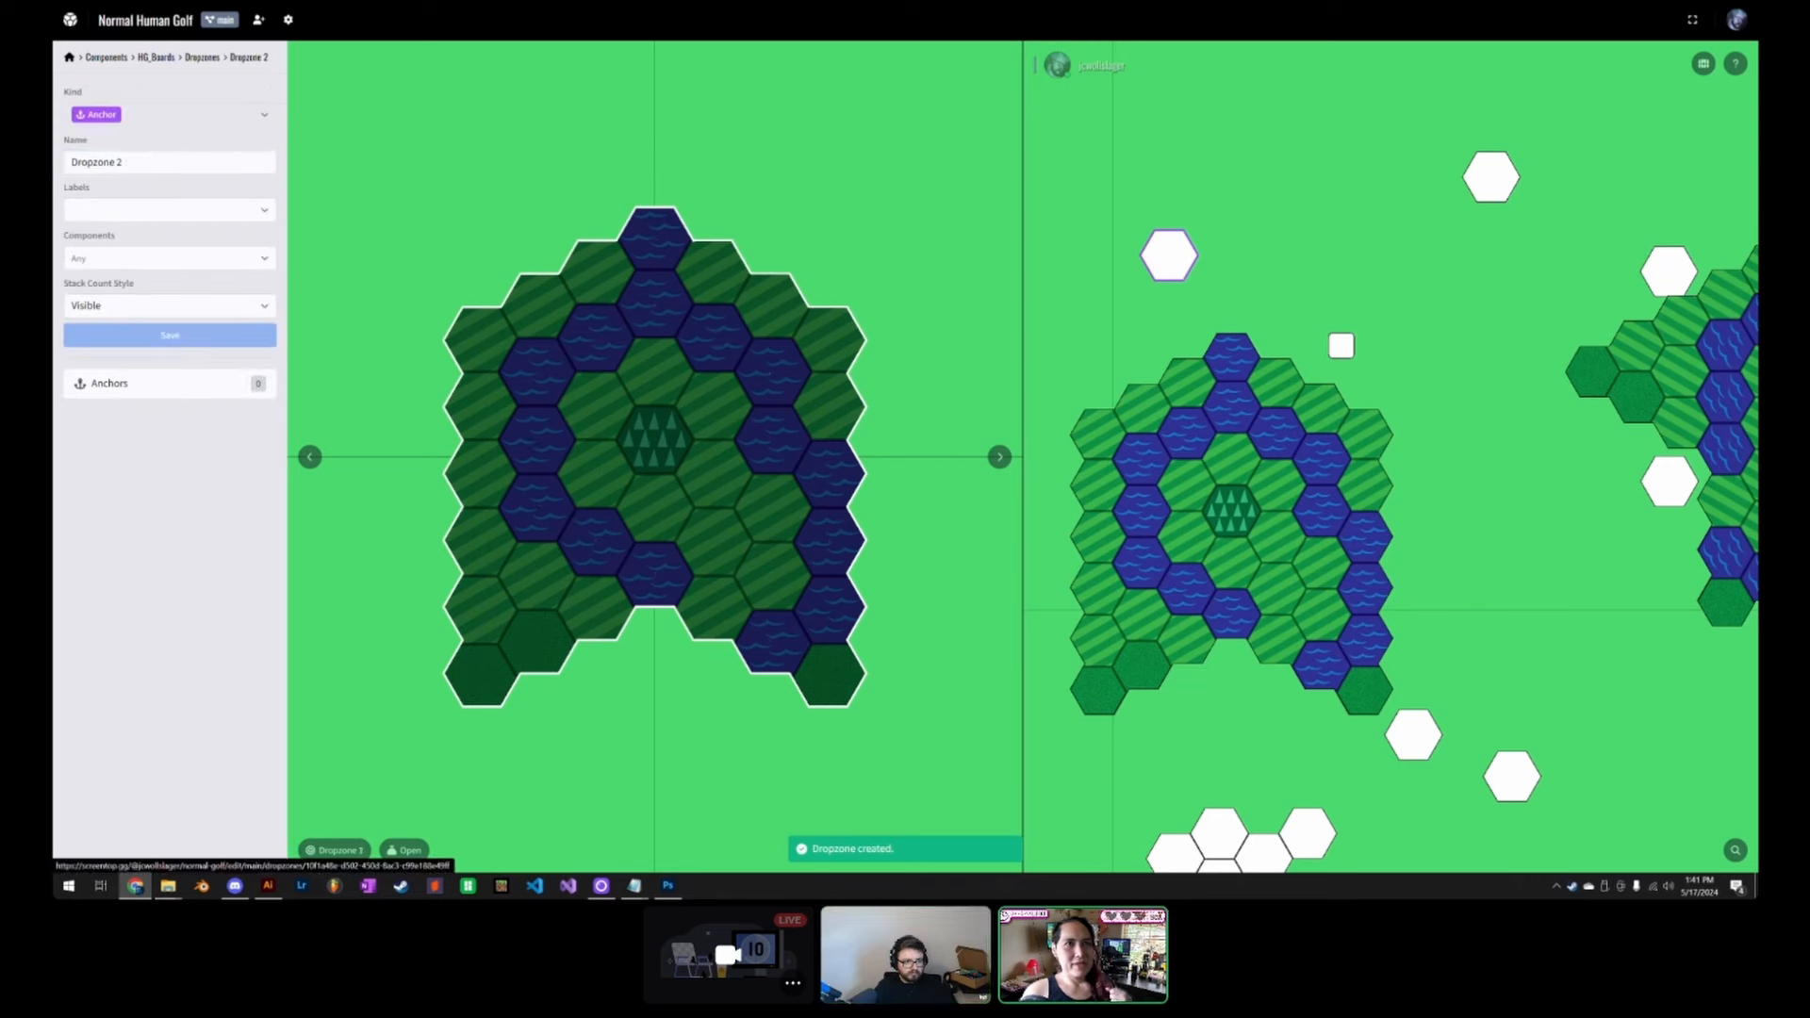
{"action": "triple_click", "coordinate": [173, 163]}
{"action": "type", "text": "Conn"}
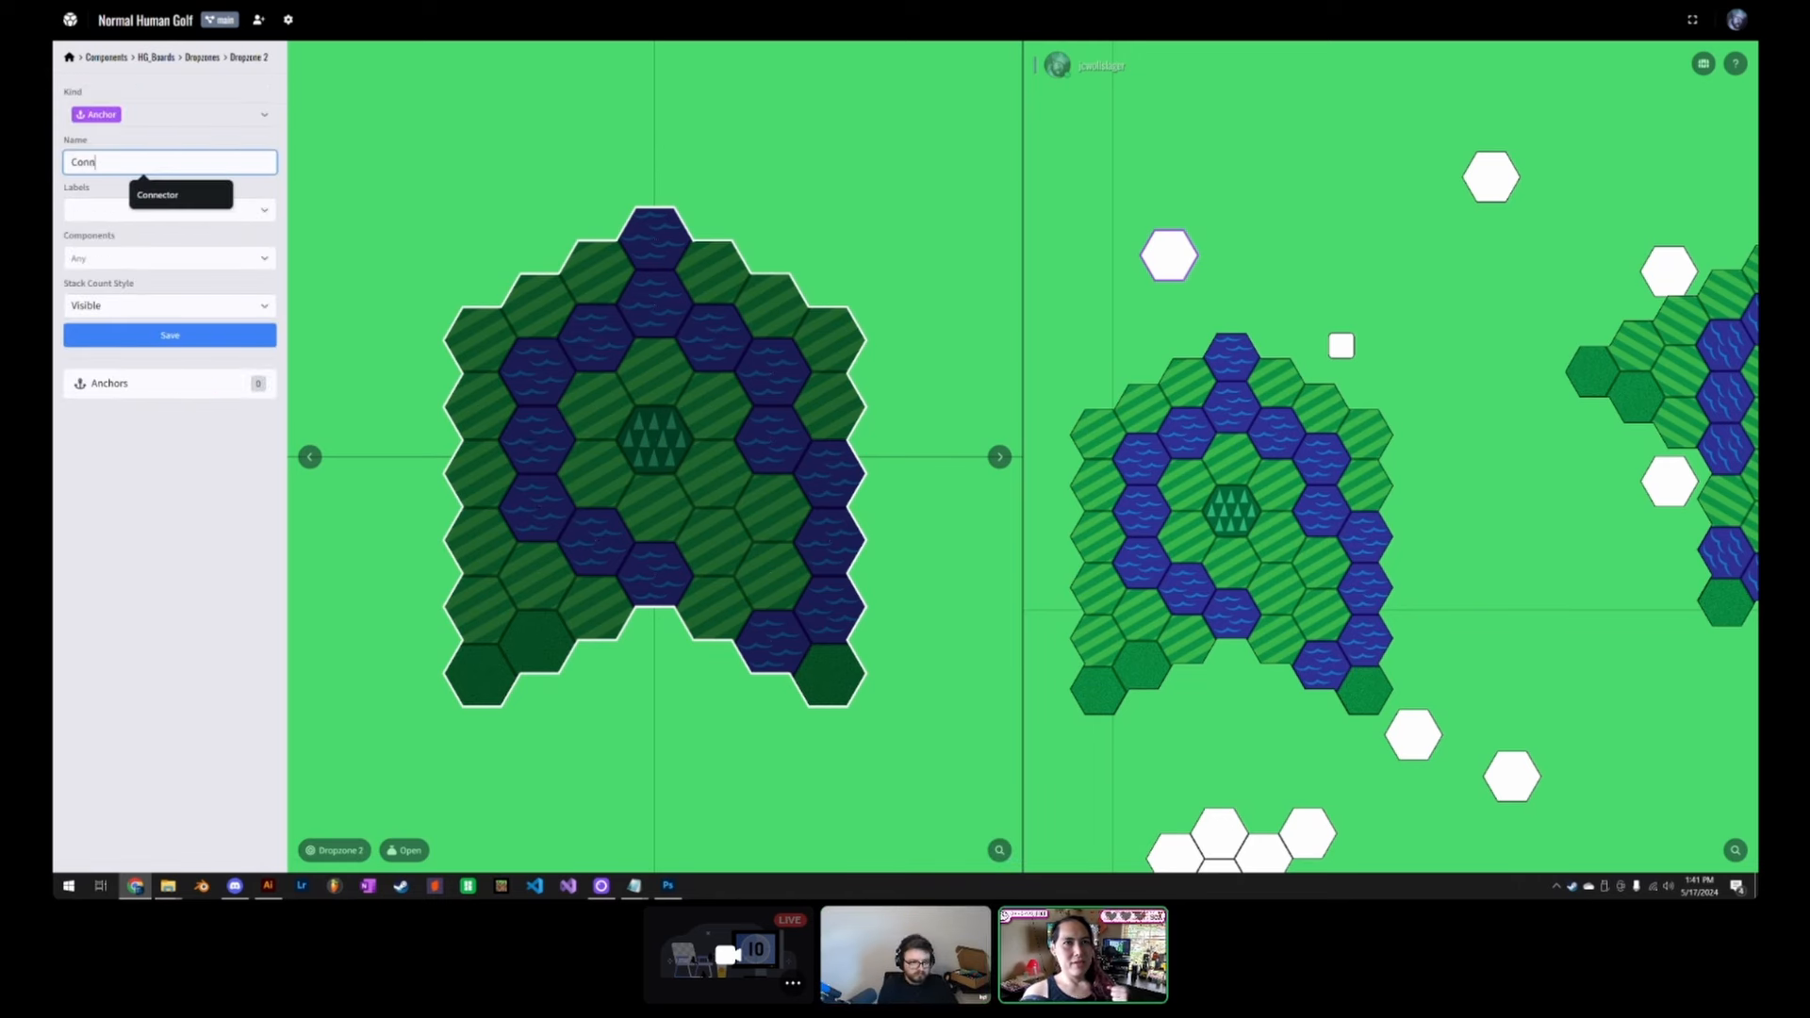
{"action": "type", "text": "ection"}
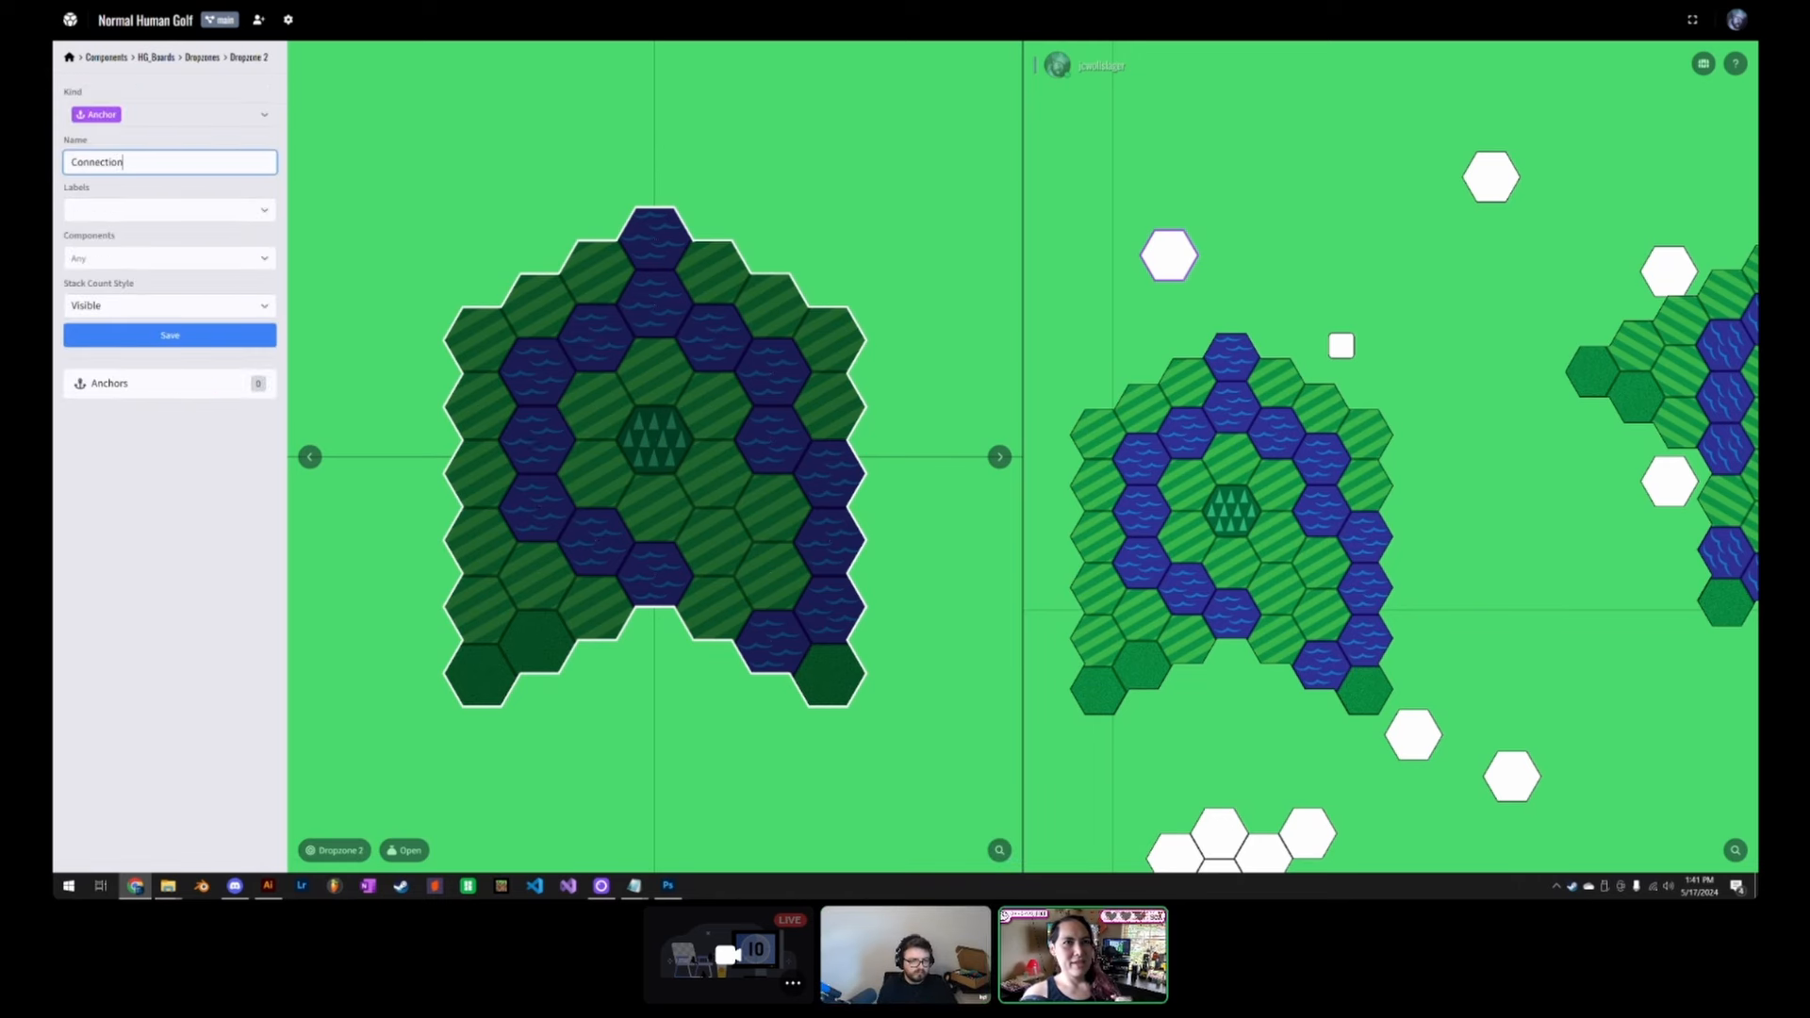
{"action": "key", "text": "Return"}
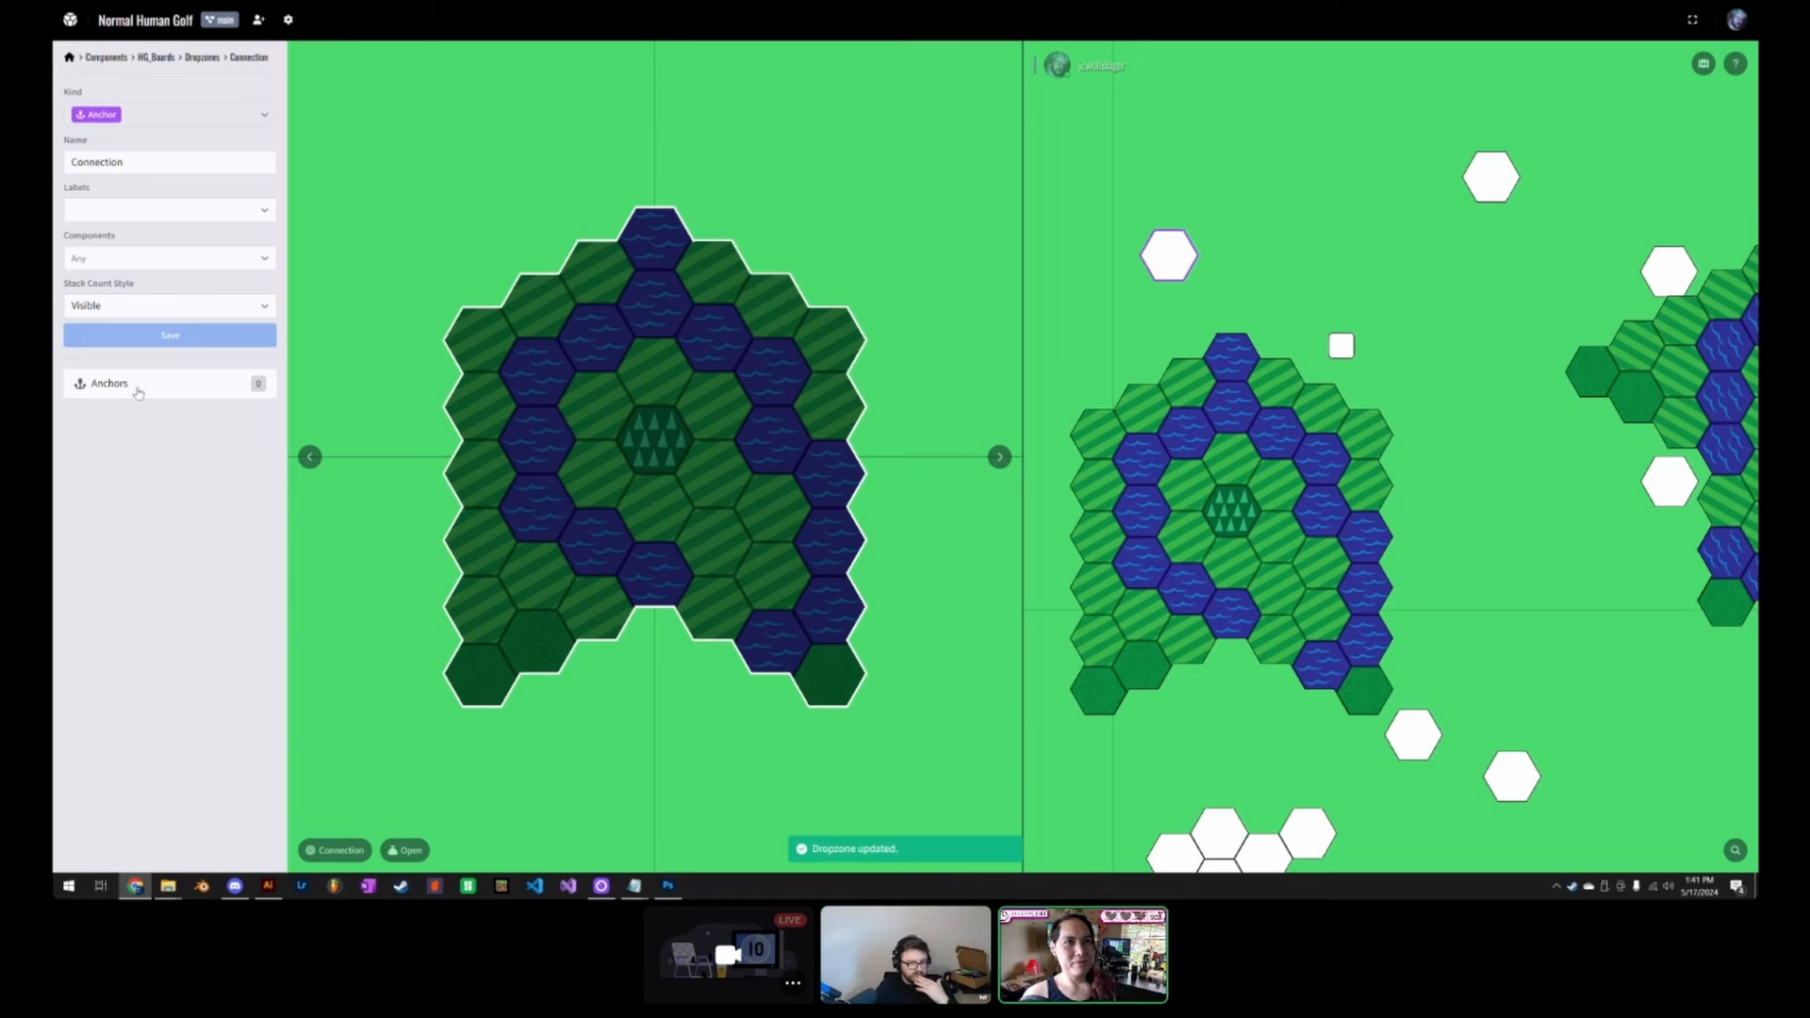
{"action": "left_click", "coordinate": [137, 387]}
{"action": "left_click", "coordinate": [264, 114]}
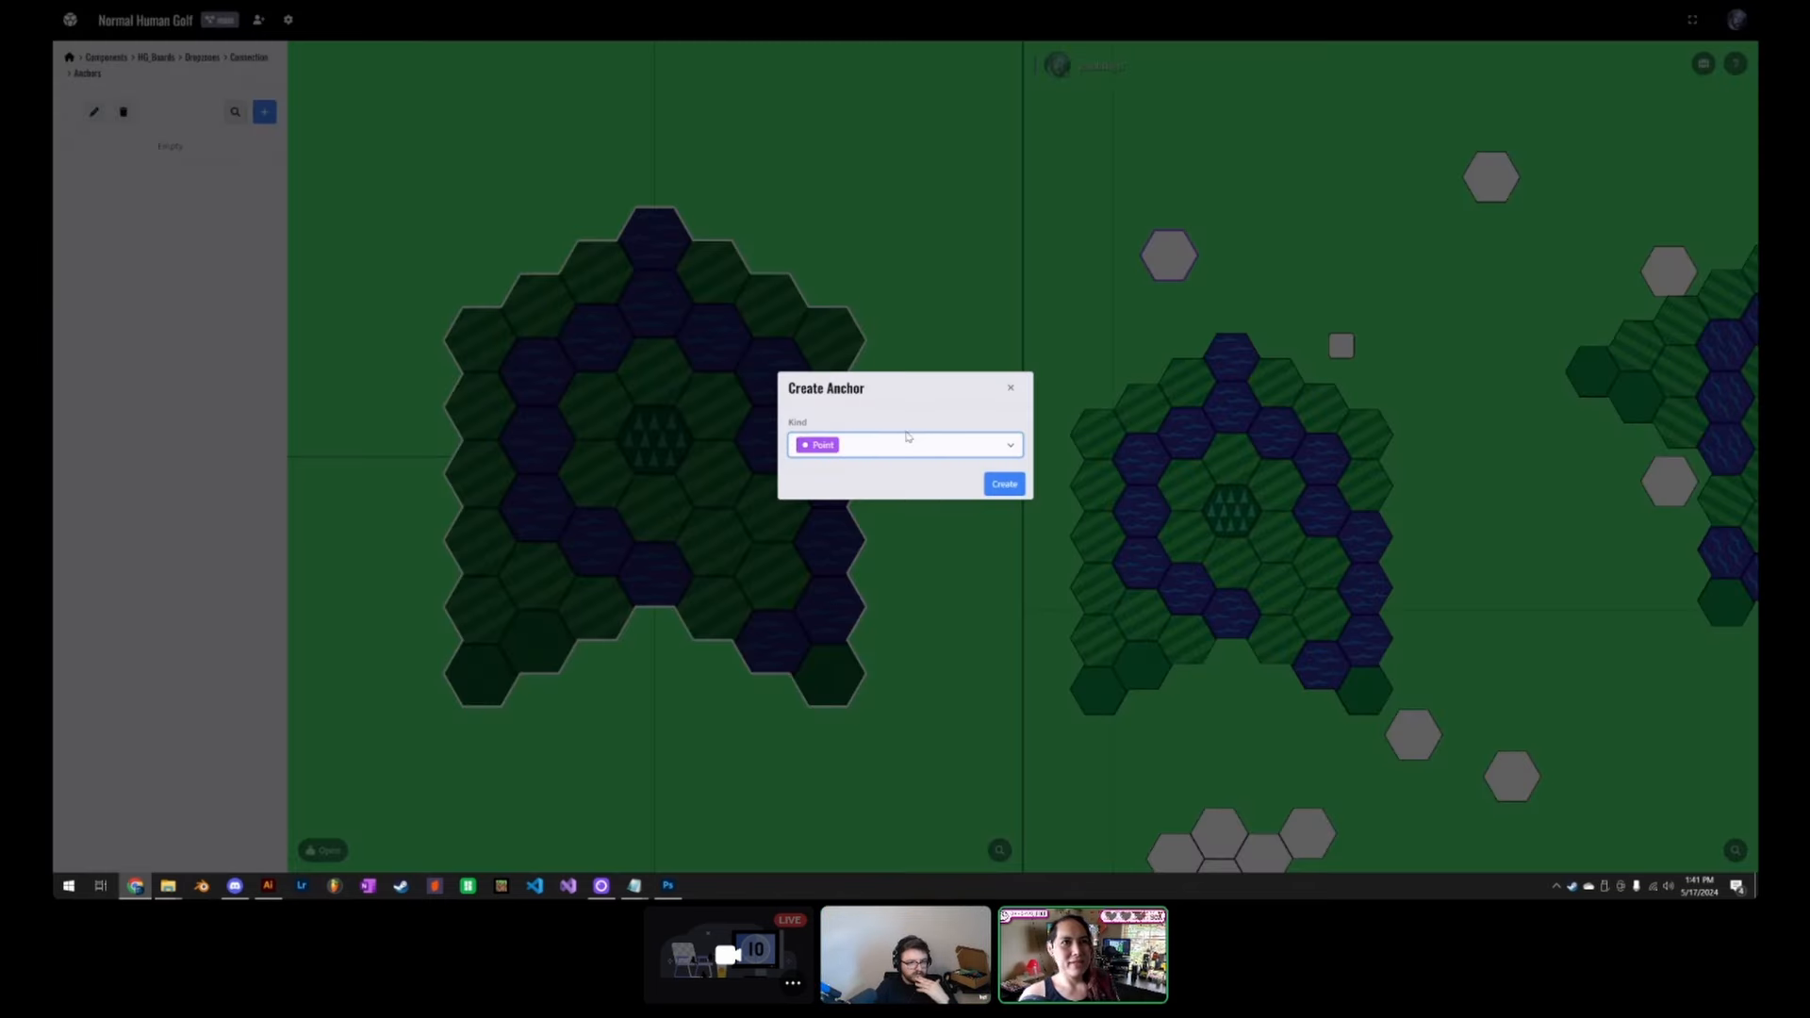
{"action": "left_click", "coordinate": [1005, 484]}
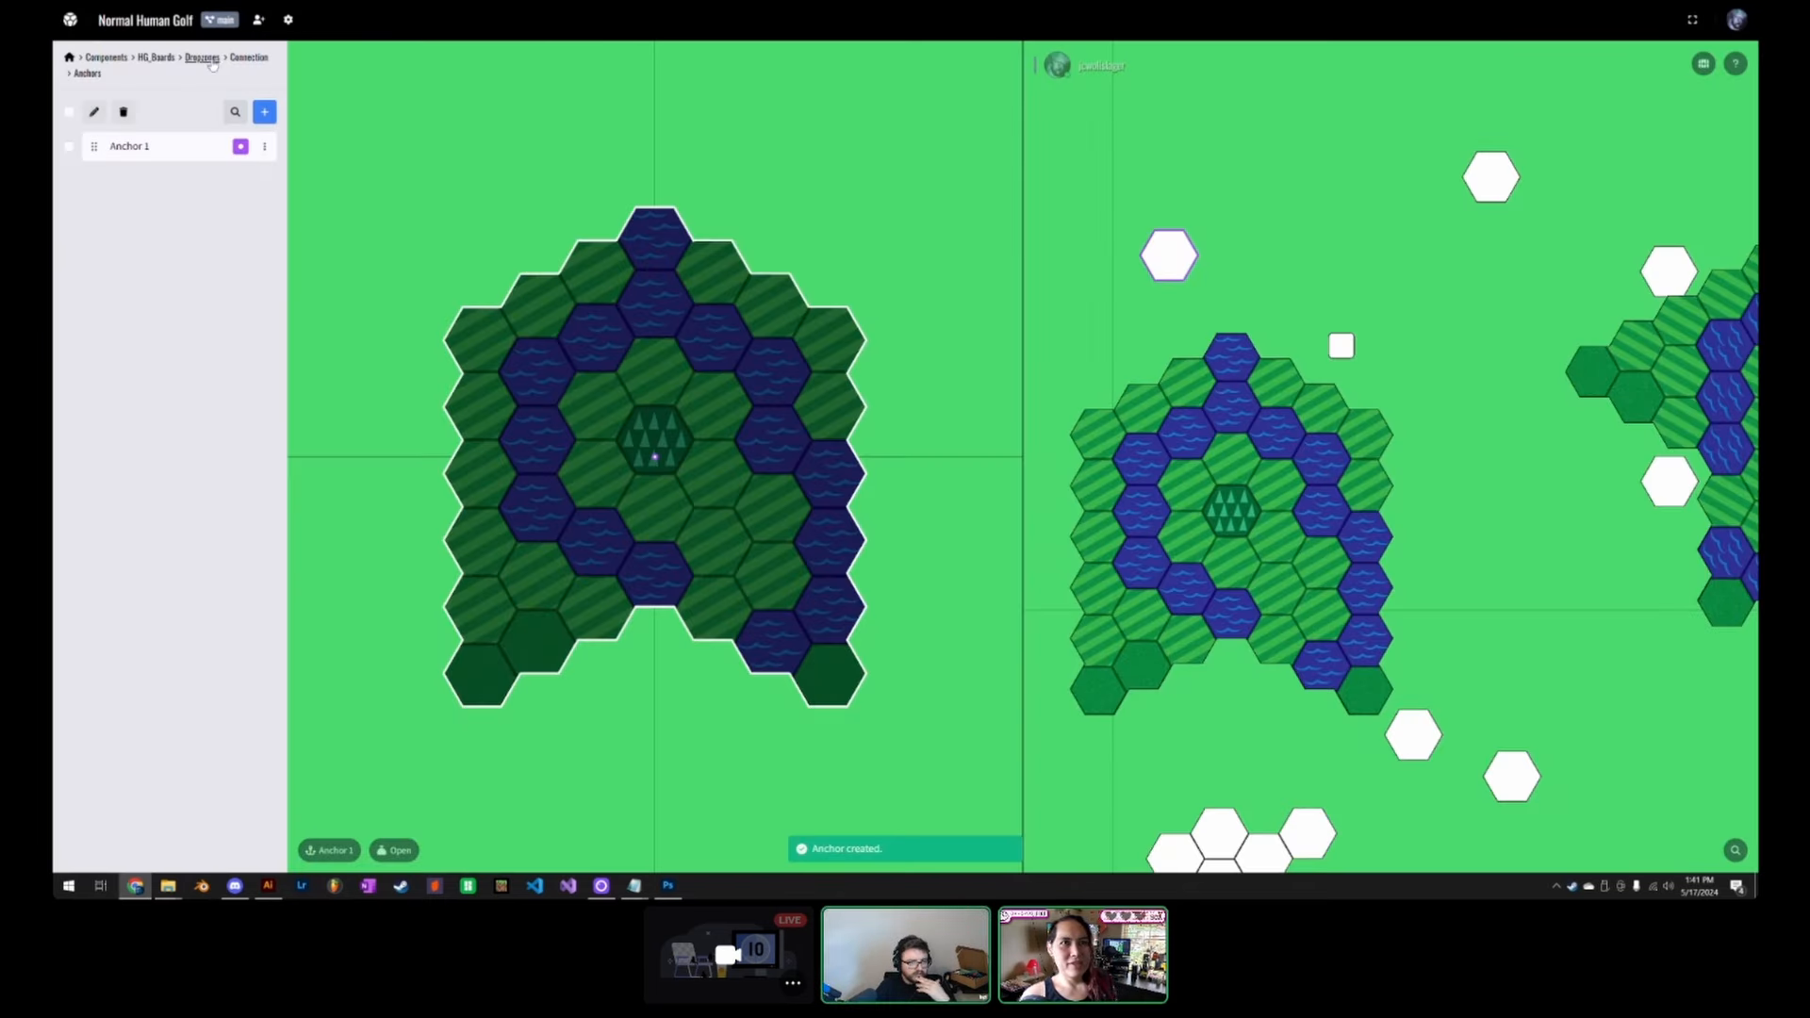
{"action": "left_click", "coordinate": [264, 146]}
{"action": "left_click", "coordinate": [188, 201]}
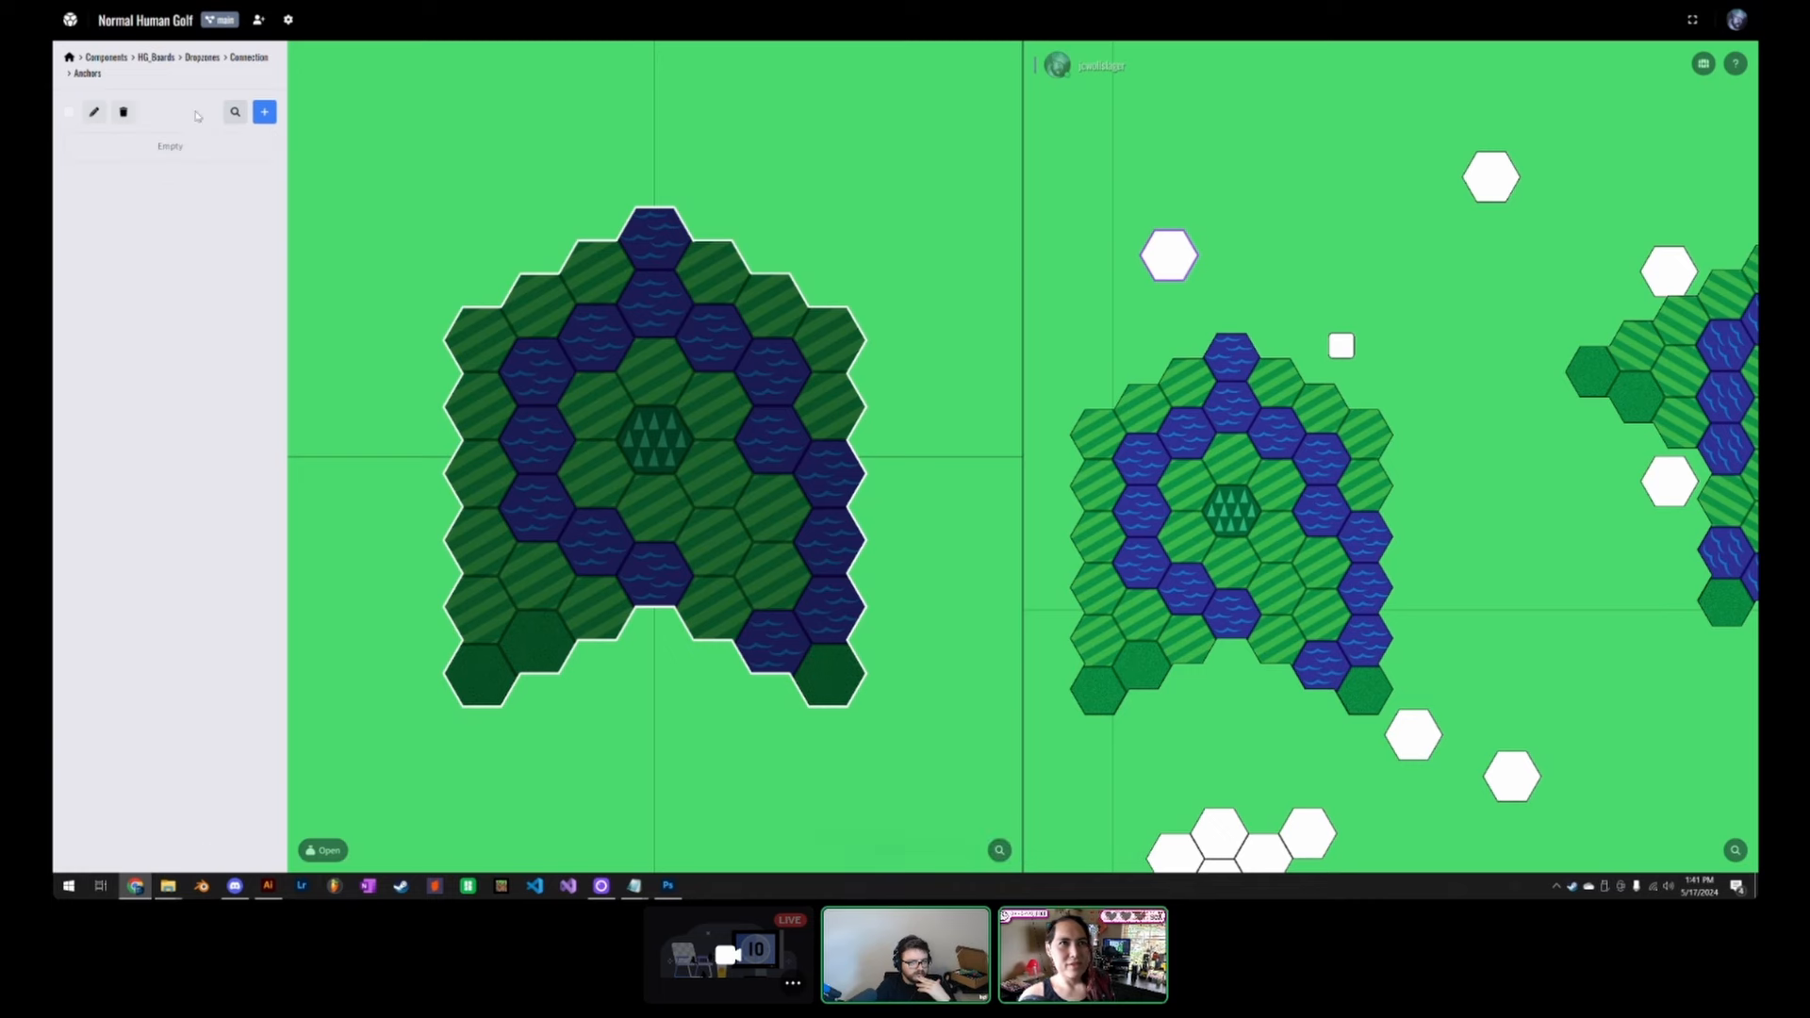
Step: Restrict the Connection dropzone to the Connector component and save it
{"action": "left_click", "coordinate": [201, 57]}
{"action": "left_click", "coordinate": [162, 166]}
{"action": "left_click", "coordinate": [168, 257]}
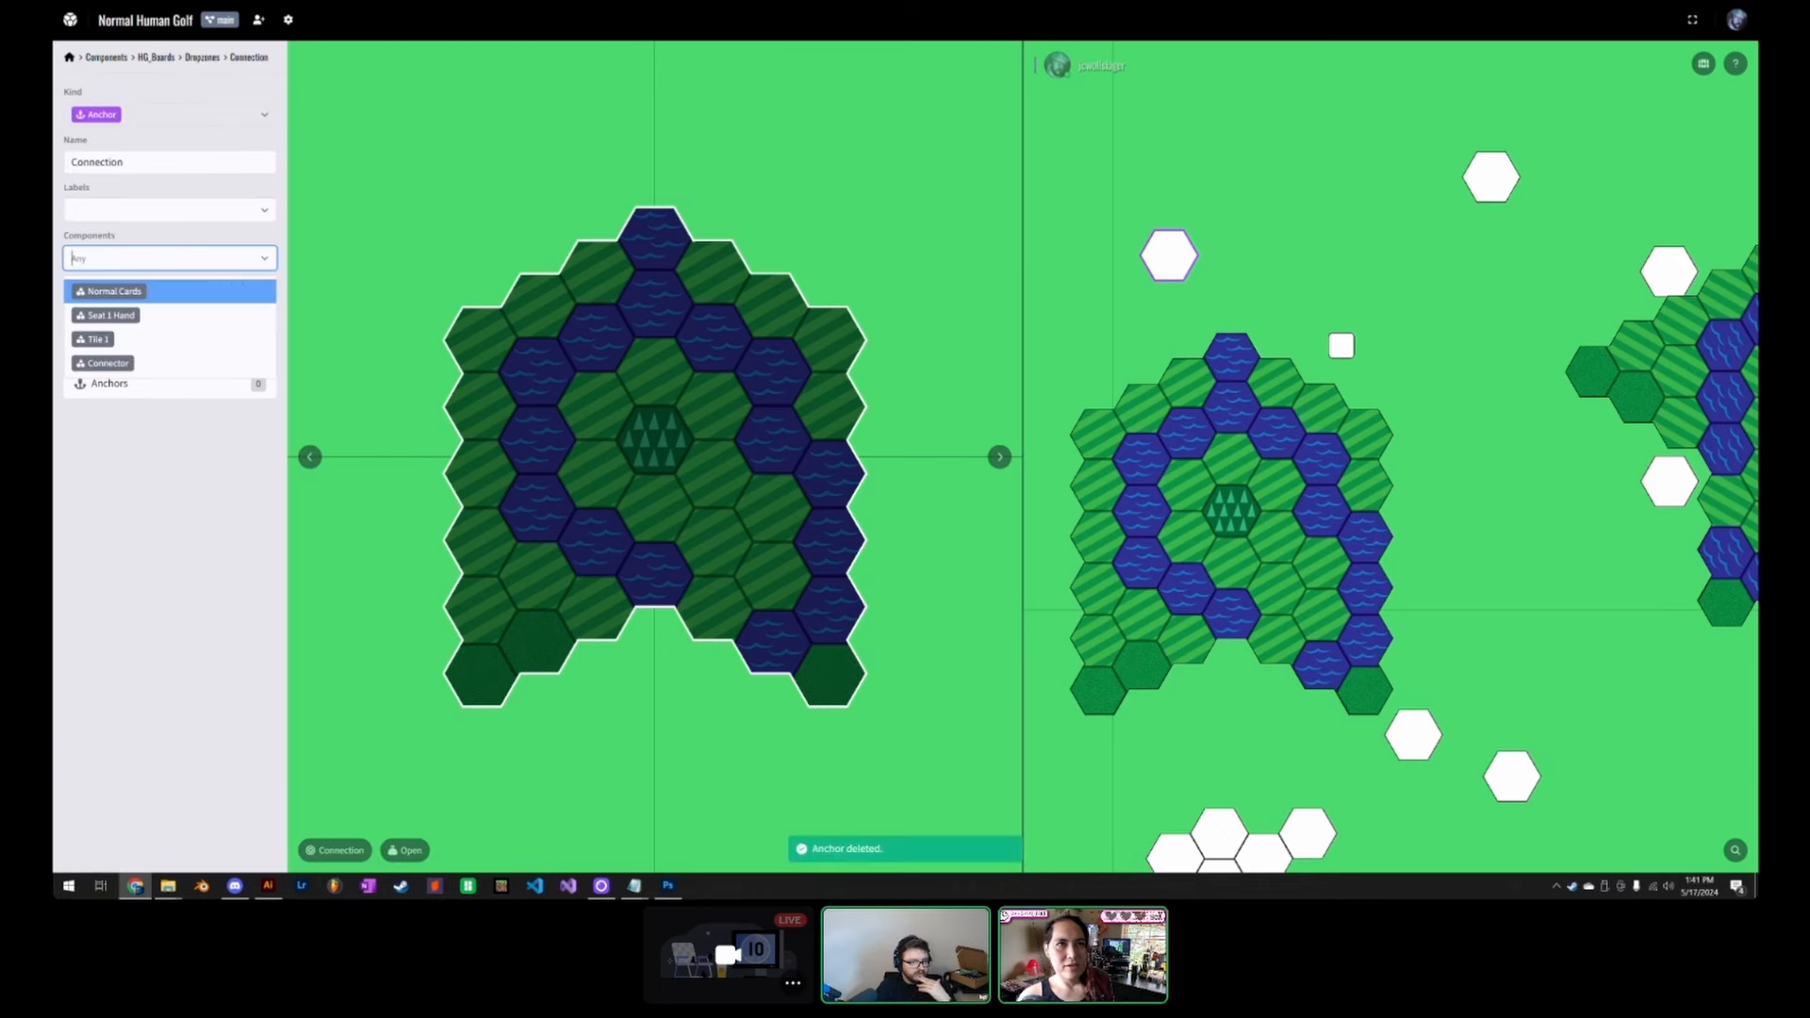
{"action": "left_click", "coordinate": [165, 363]}
{"action": "left_click", "coordinate": [174, 336]}
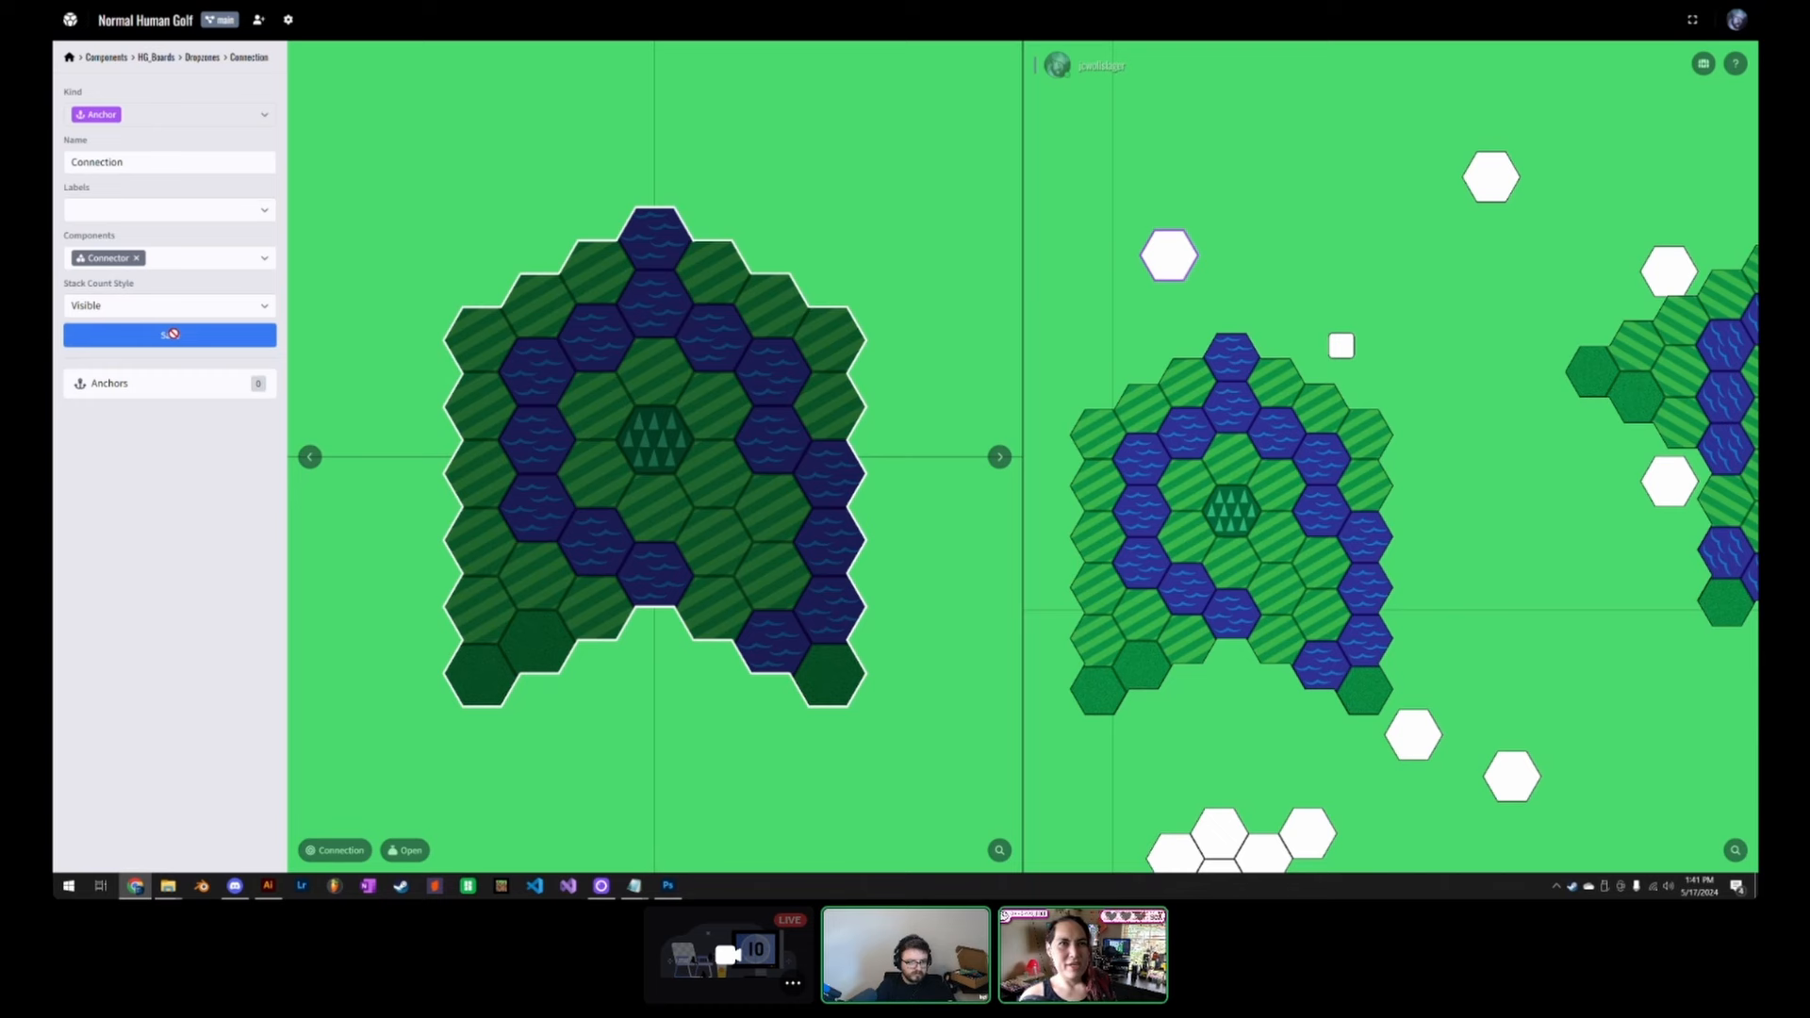
Step: Add a point anchor to the Connection dropzone and open its settings
{"action": "left_click", "coordinate": [195, 389]}
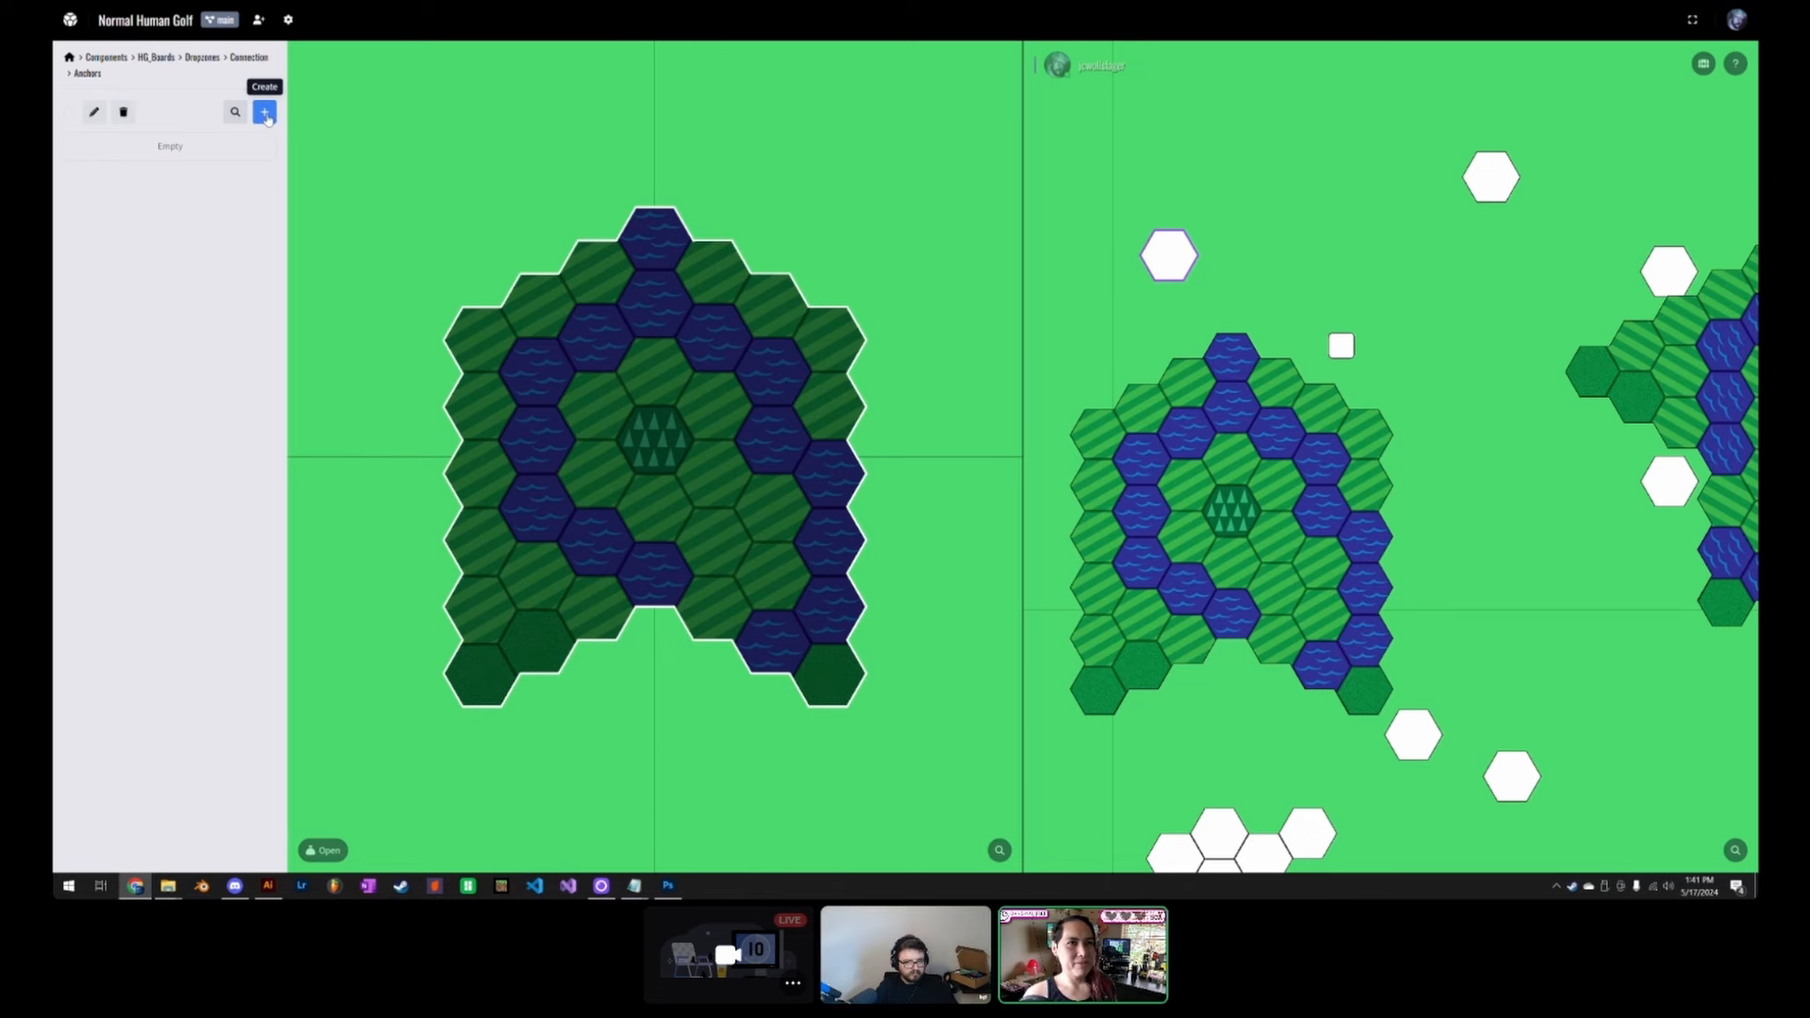
{"action": "left_click", "coordinate": [267, 114]}
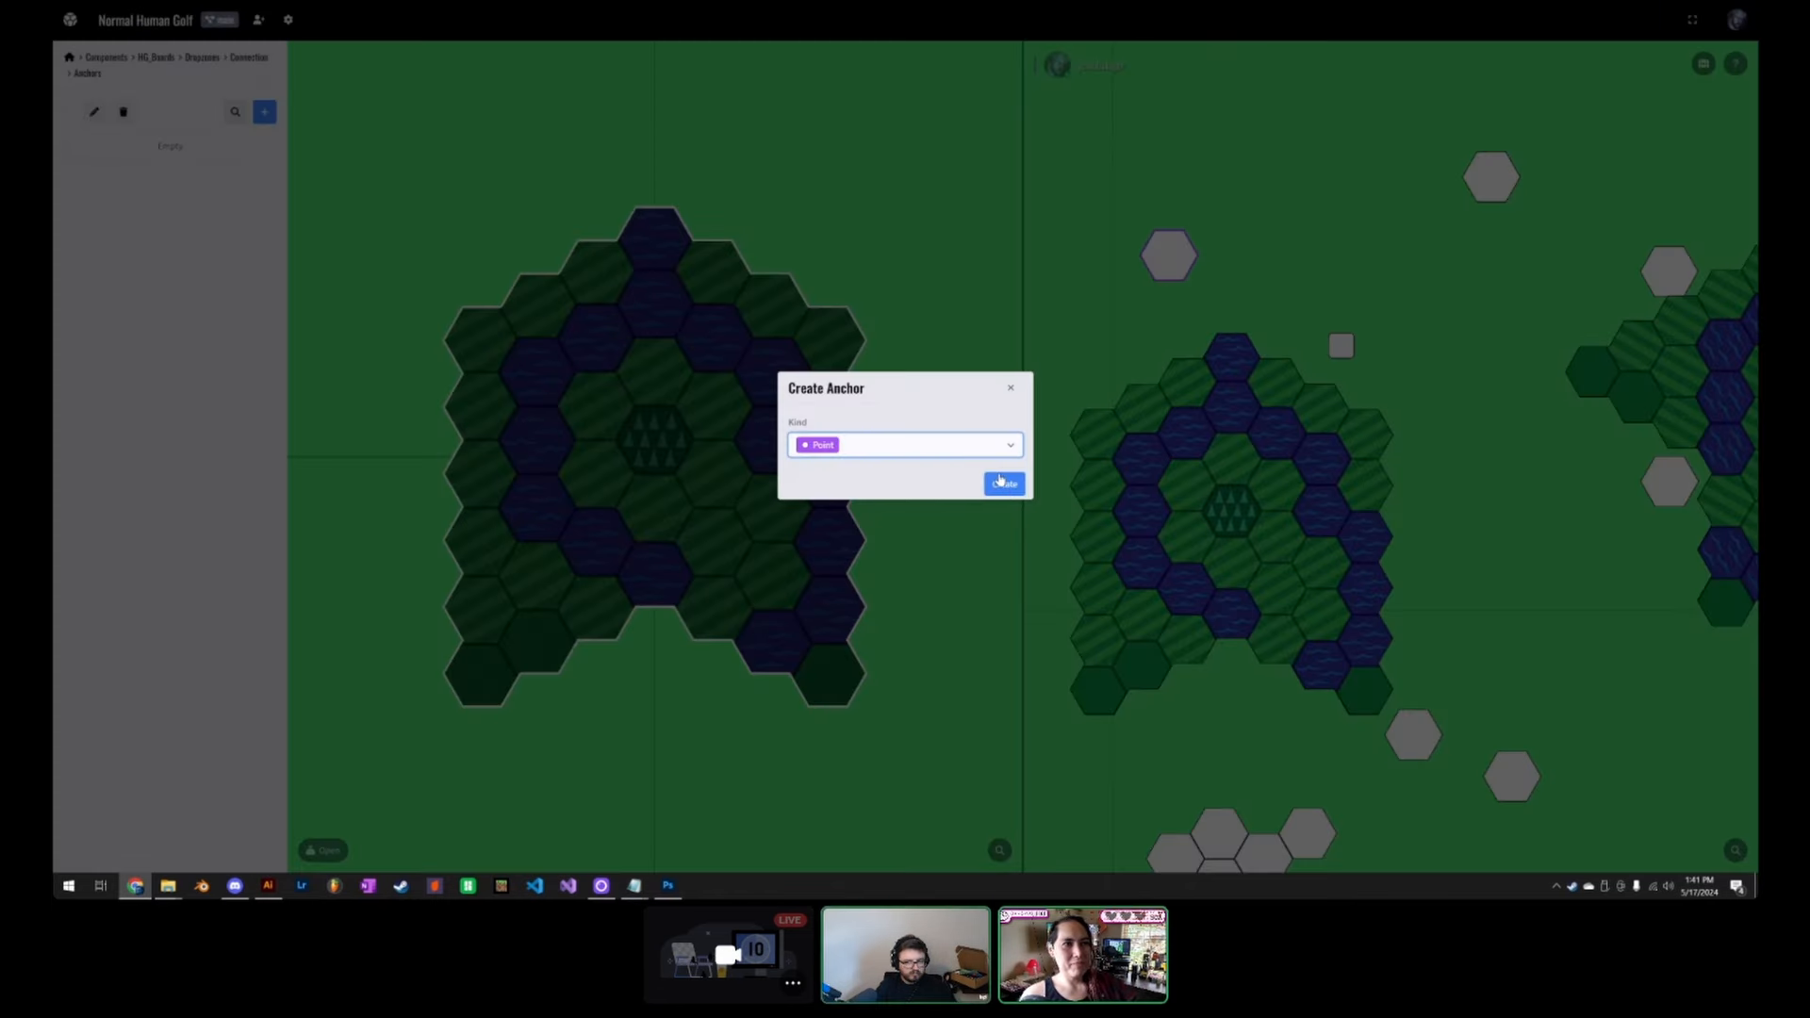
{"action": "left_click", "coordinate": [1001, 479]}
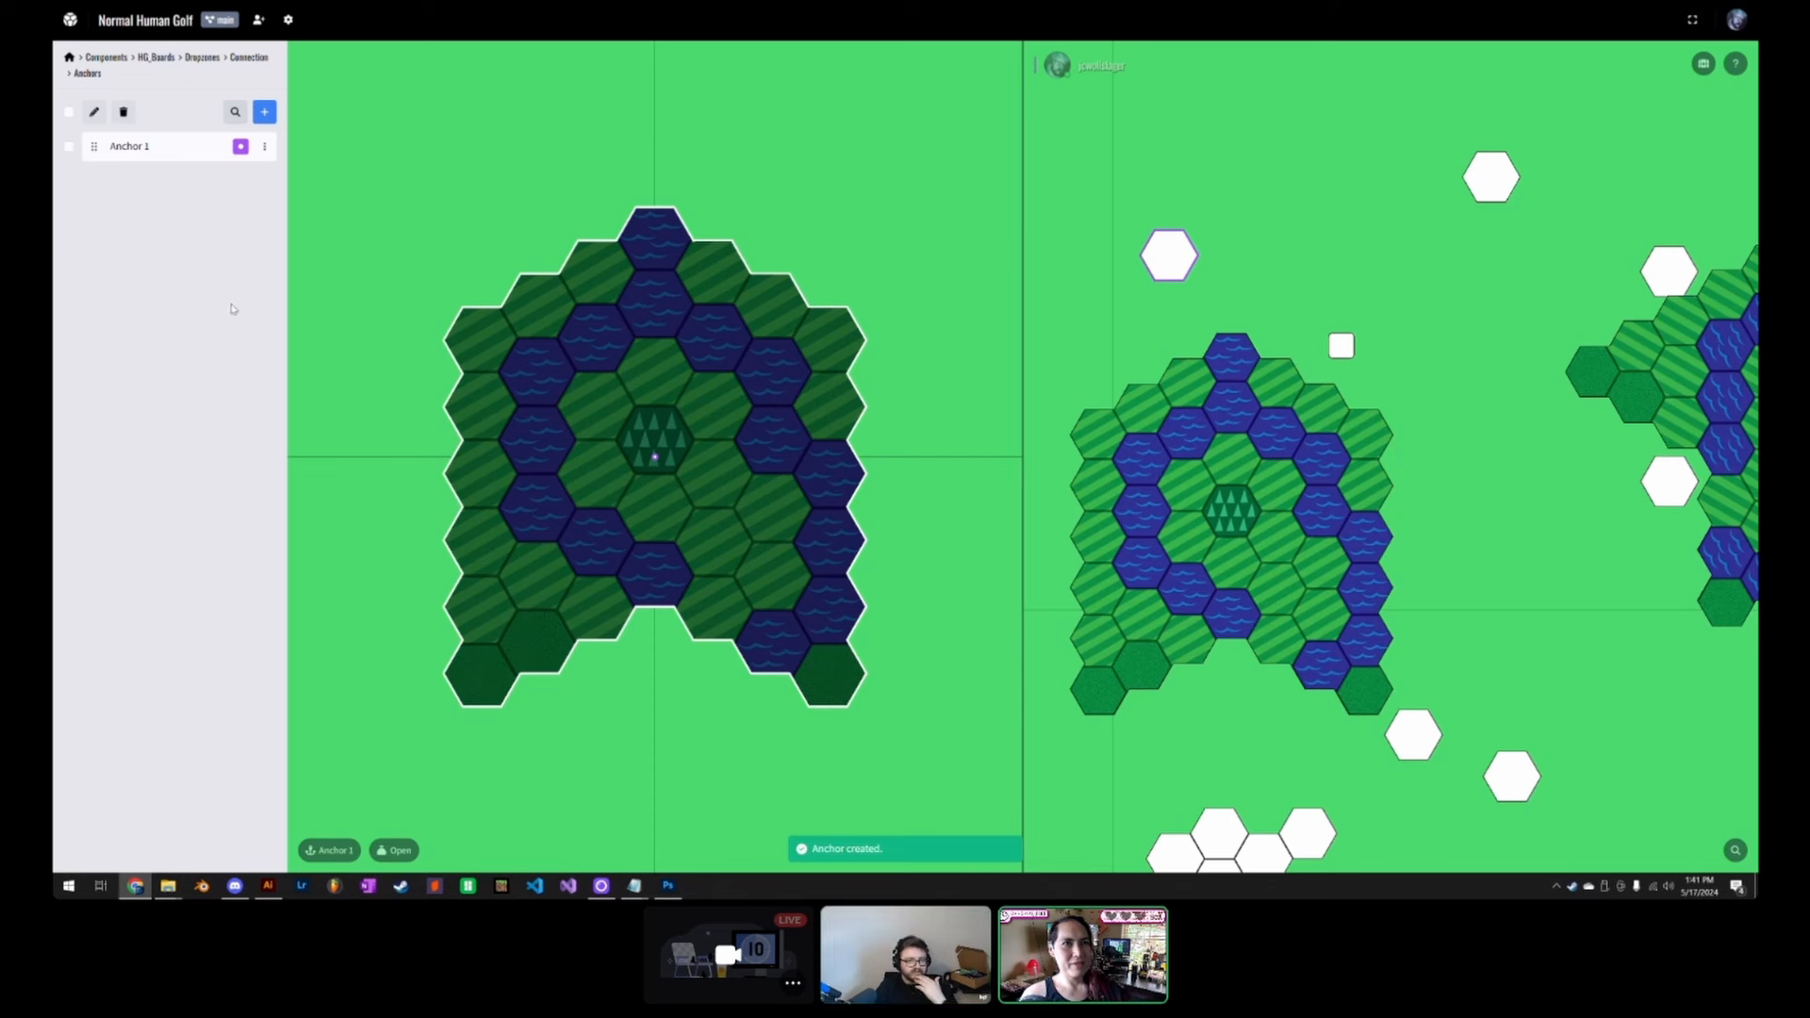
{"action": "left_click", "coordinate": [174, 151]}
Step: Try Y positions of 300 px and -200 px for the Connection anchor, saving each
{"action": "left_click", "coordinate": [217, 273]}
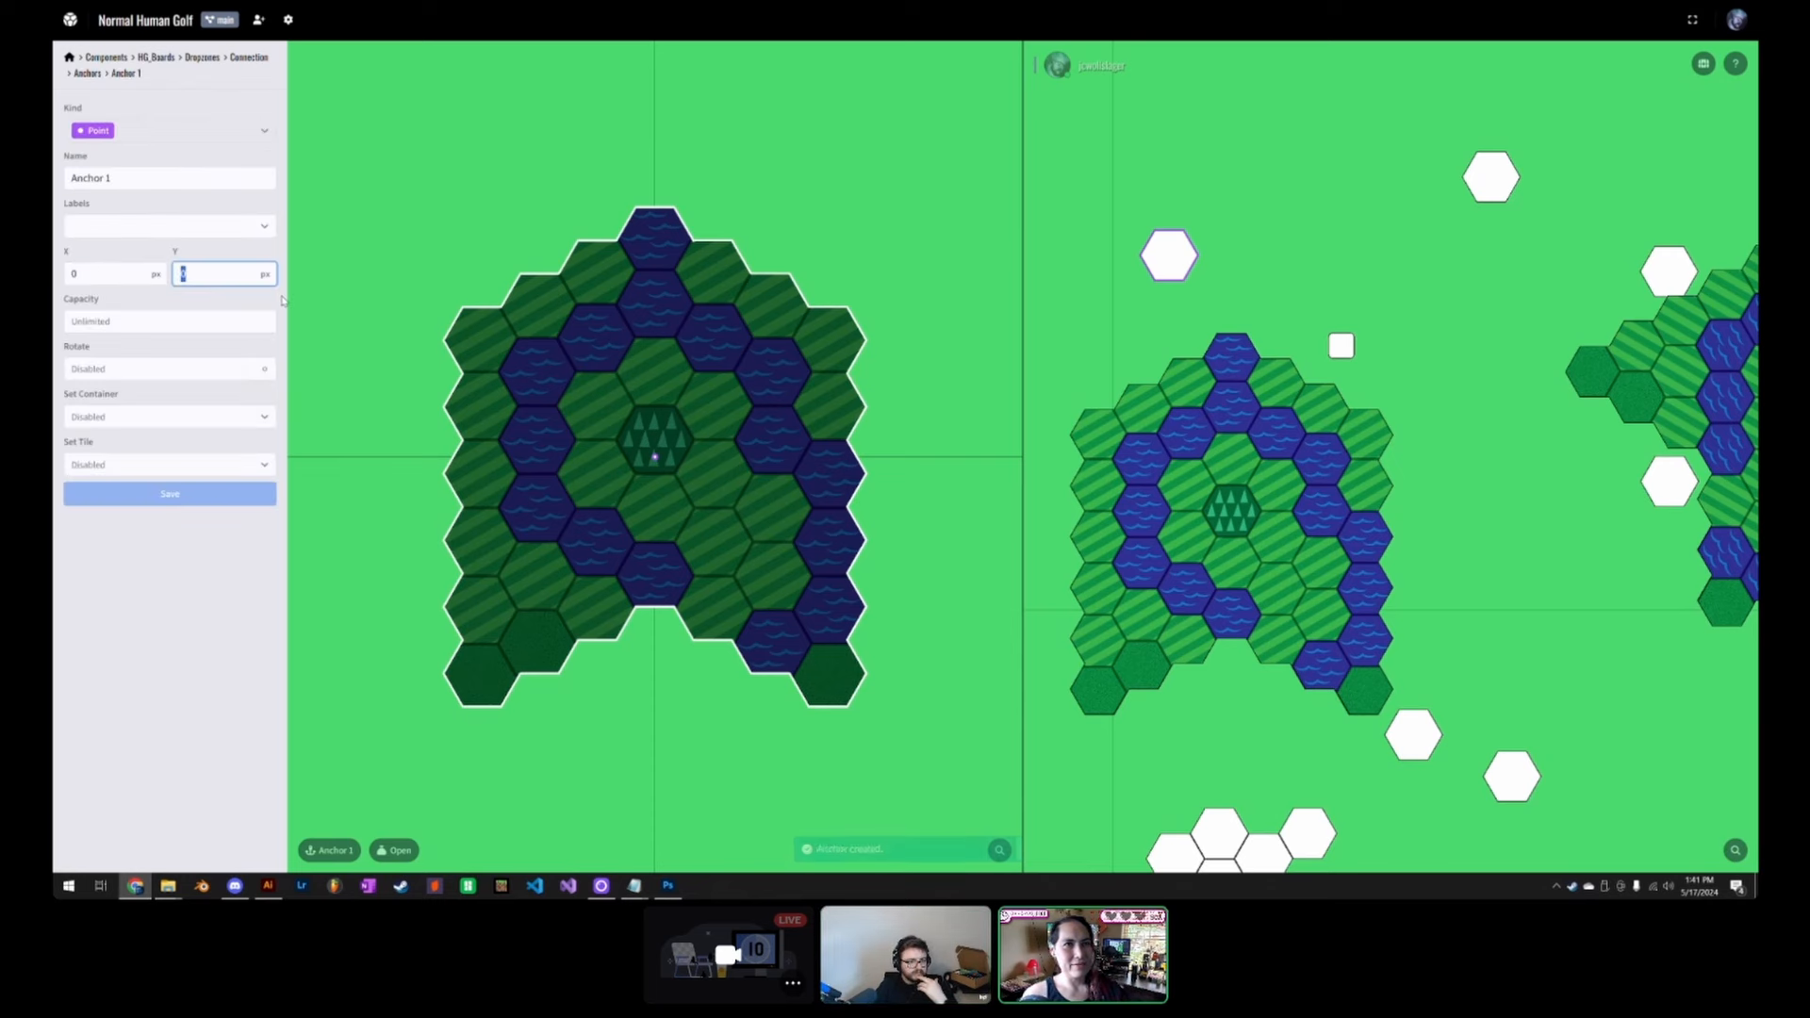
{"action": "type", "text": "300"}
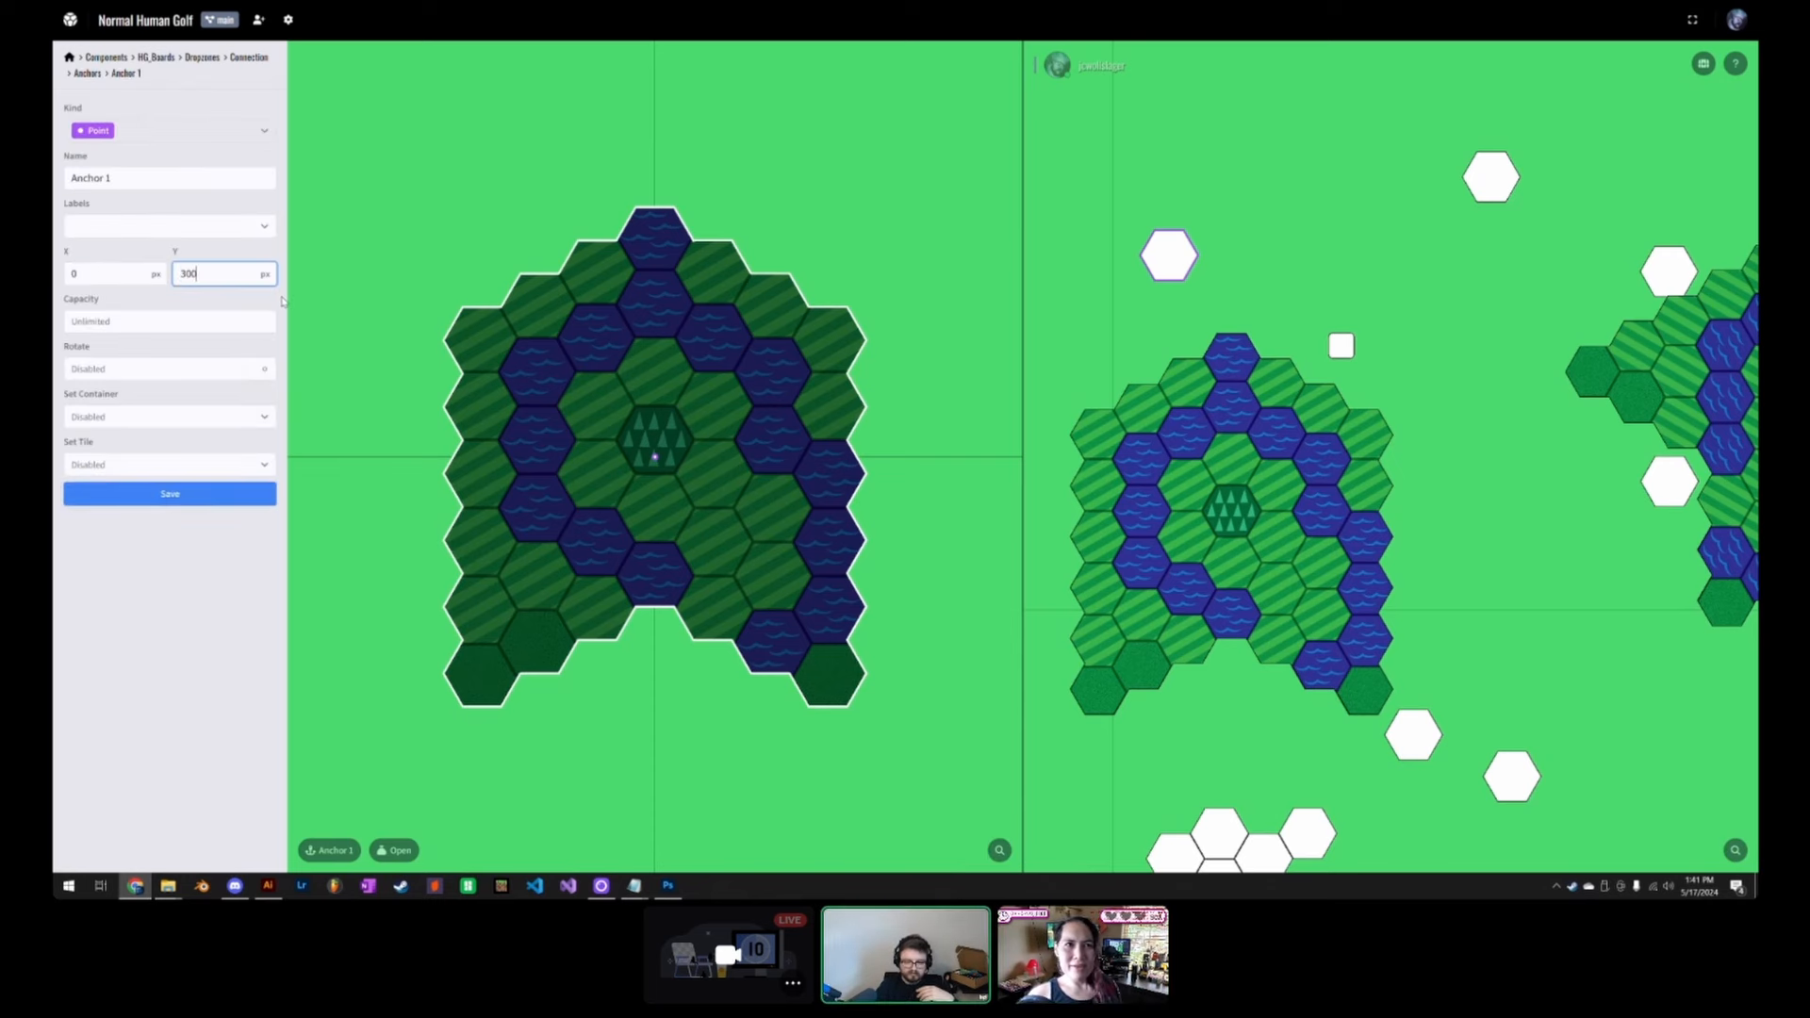
{"action": "key", "text": "Return"}
{"action": "type", "text": "-200"}
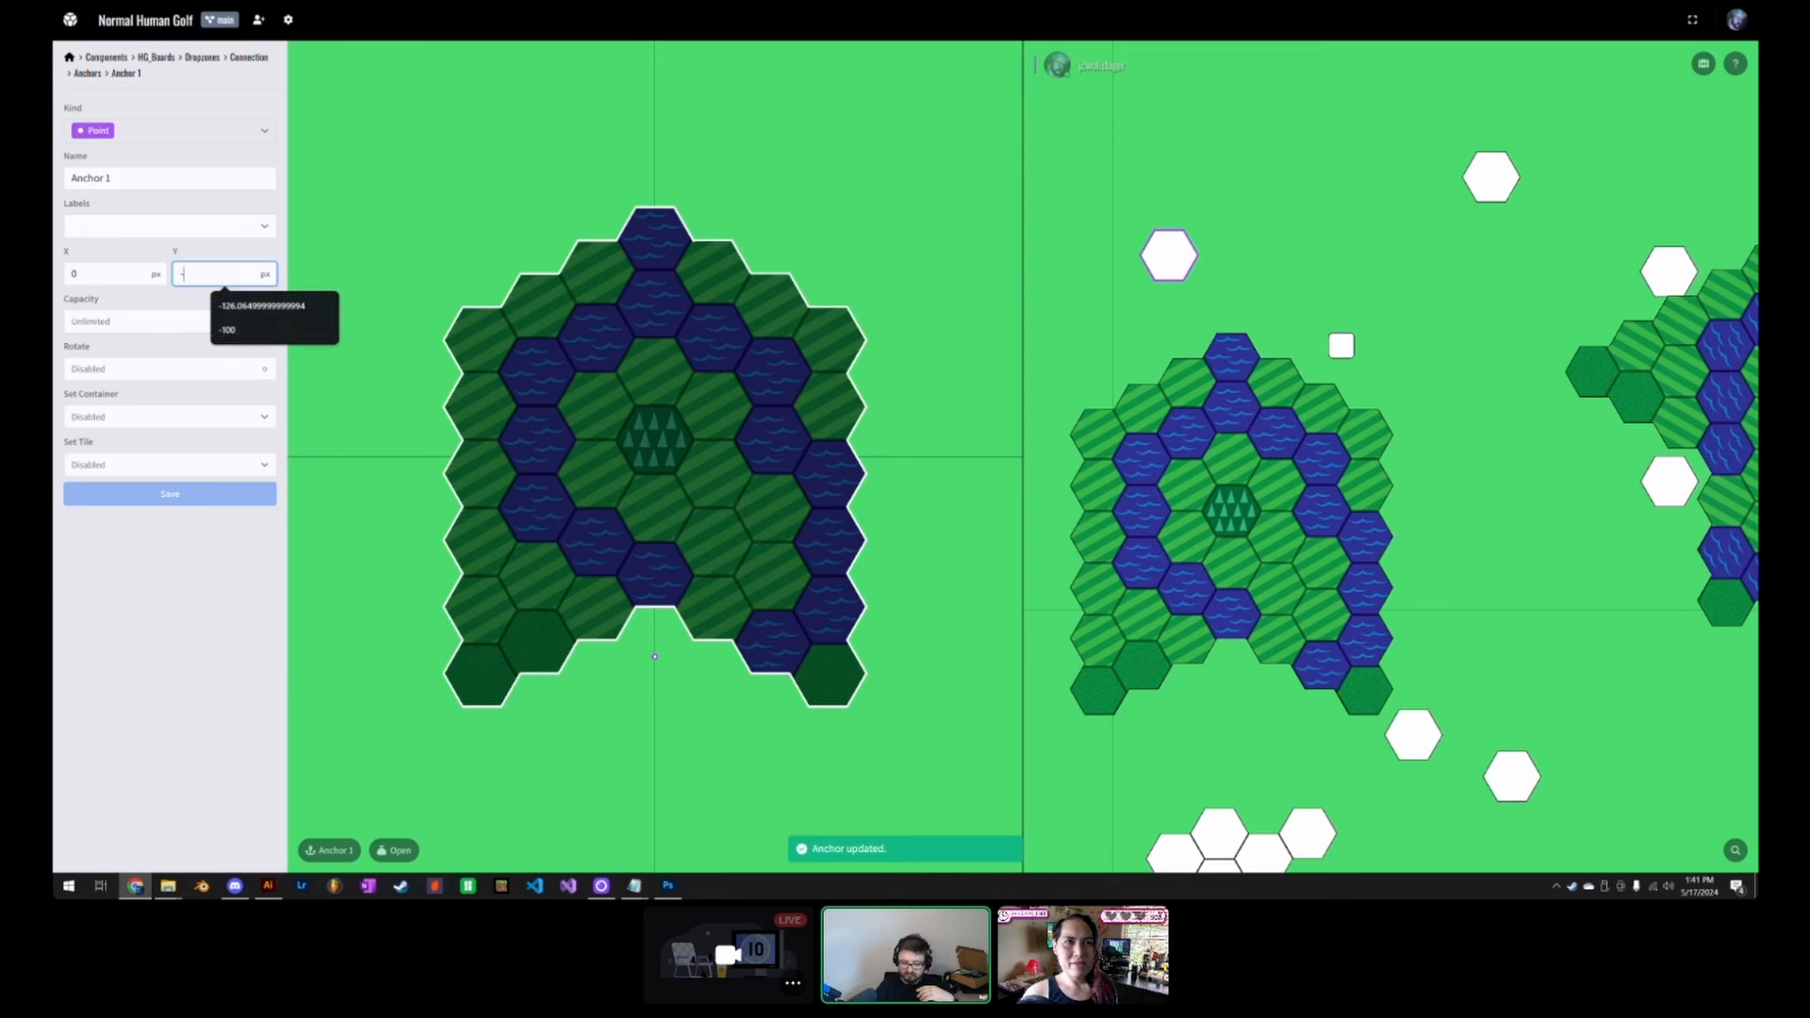
{"action": "key", "text": "Return"}
Step: Set the Y position of the Connection anchor to -600 px and save it
{"action": "key", "text": "ctrl+a"}
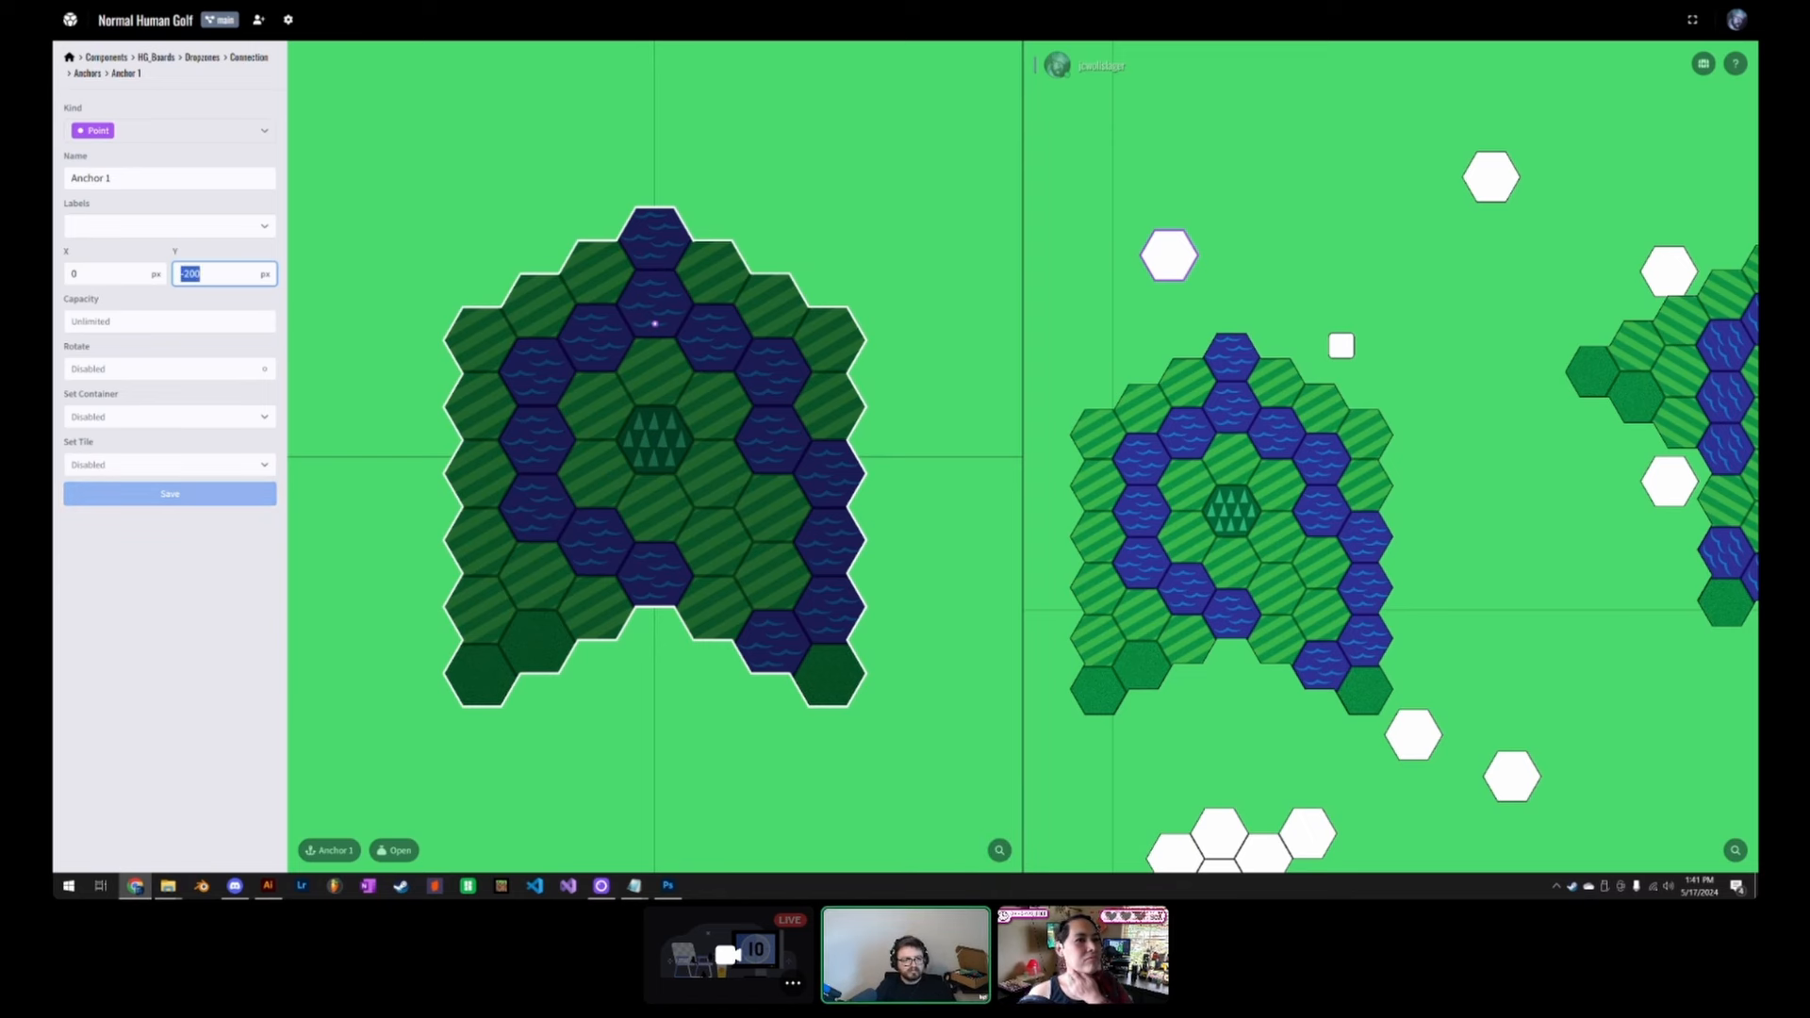
{"action": "type", "text": "-600"}
{"action": "key", "text": "Return"}
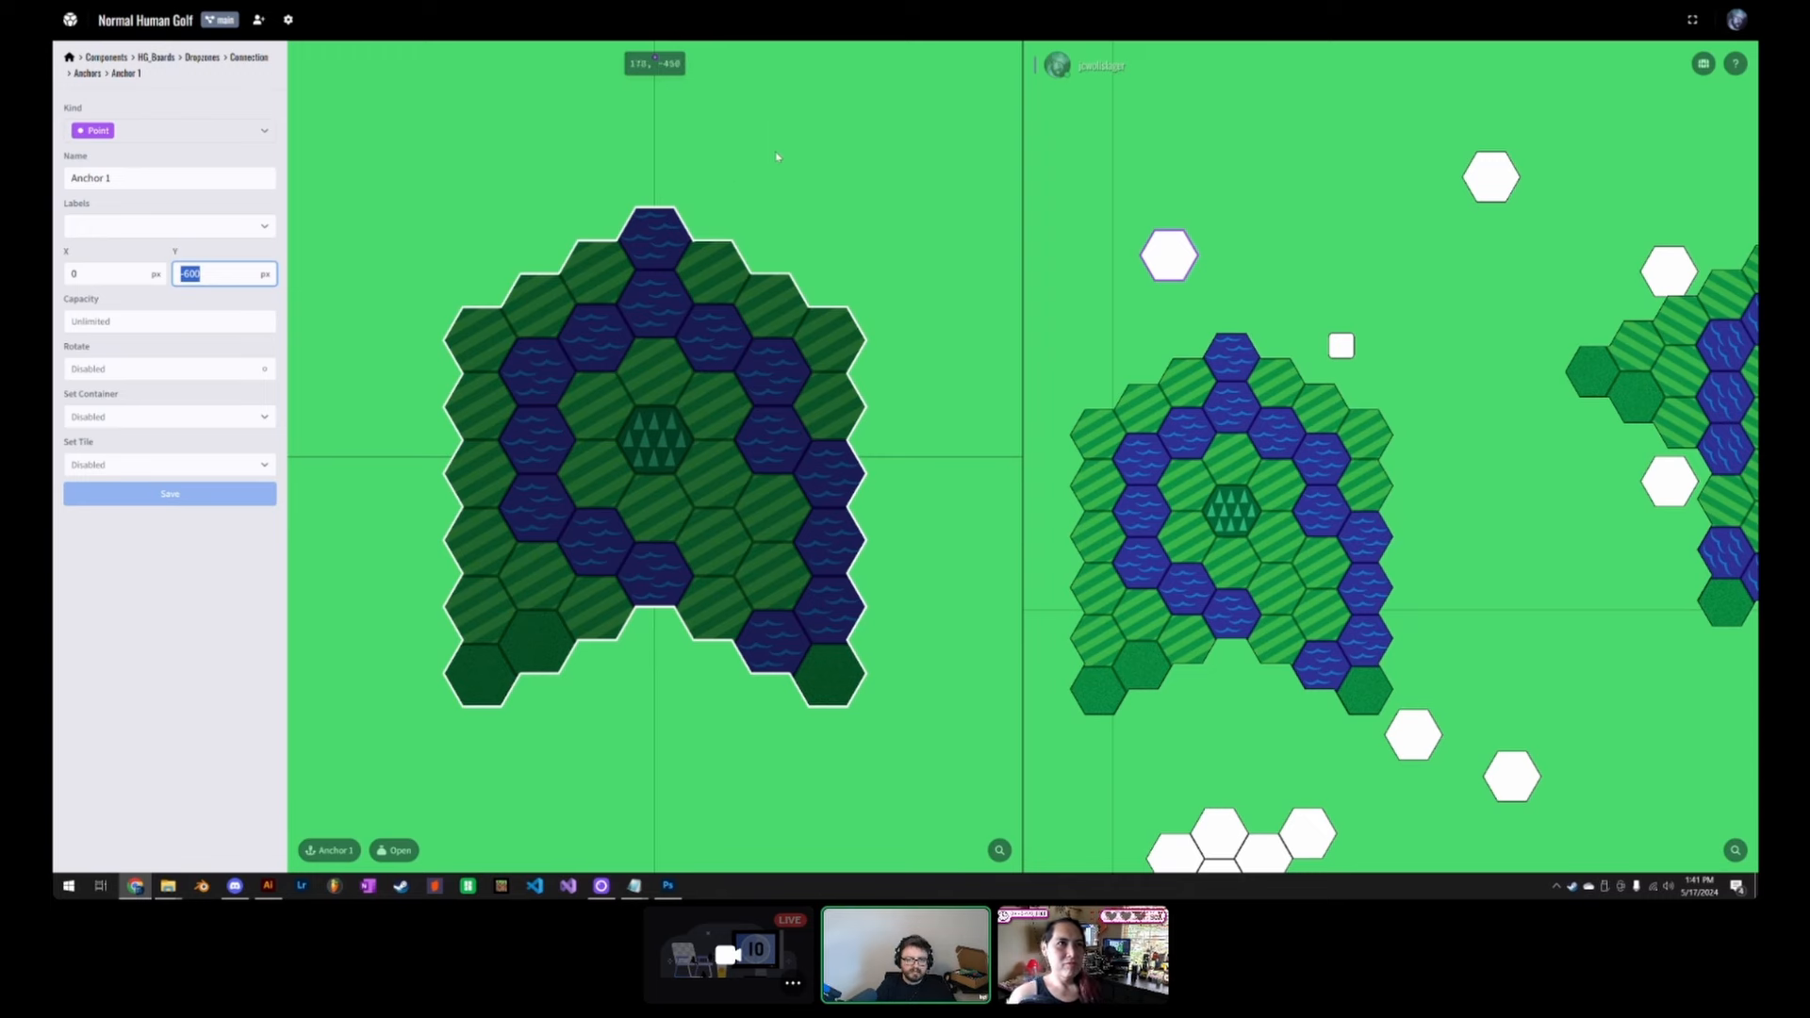
Step: Try Y positions of -400 px and -450 px for the Connection anchor, saving each
{"action": "left_click_drag", "start_coordinate": [775, 171], "coordinate": [797, 353]}
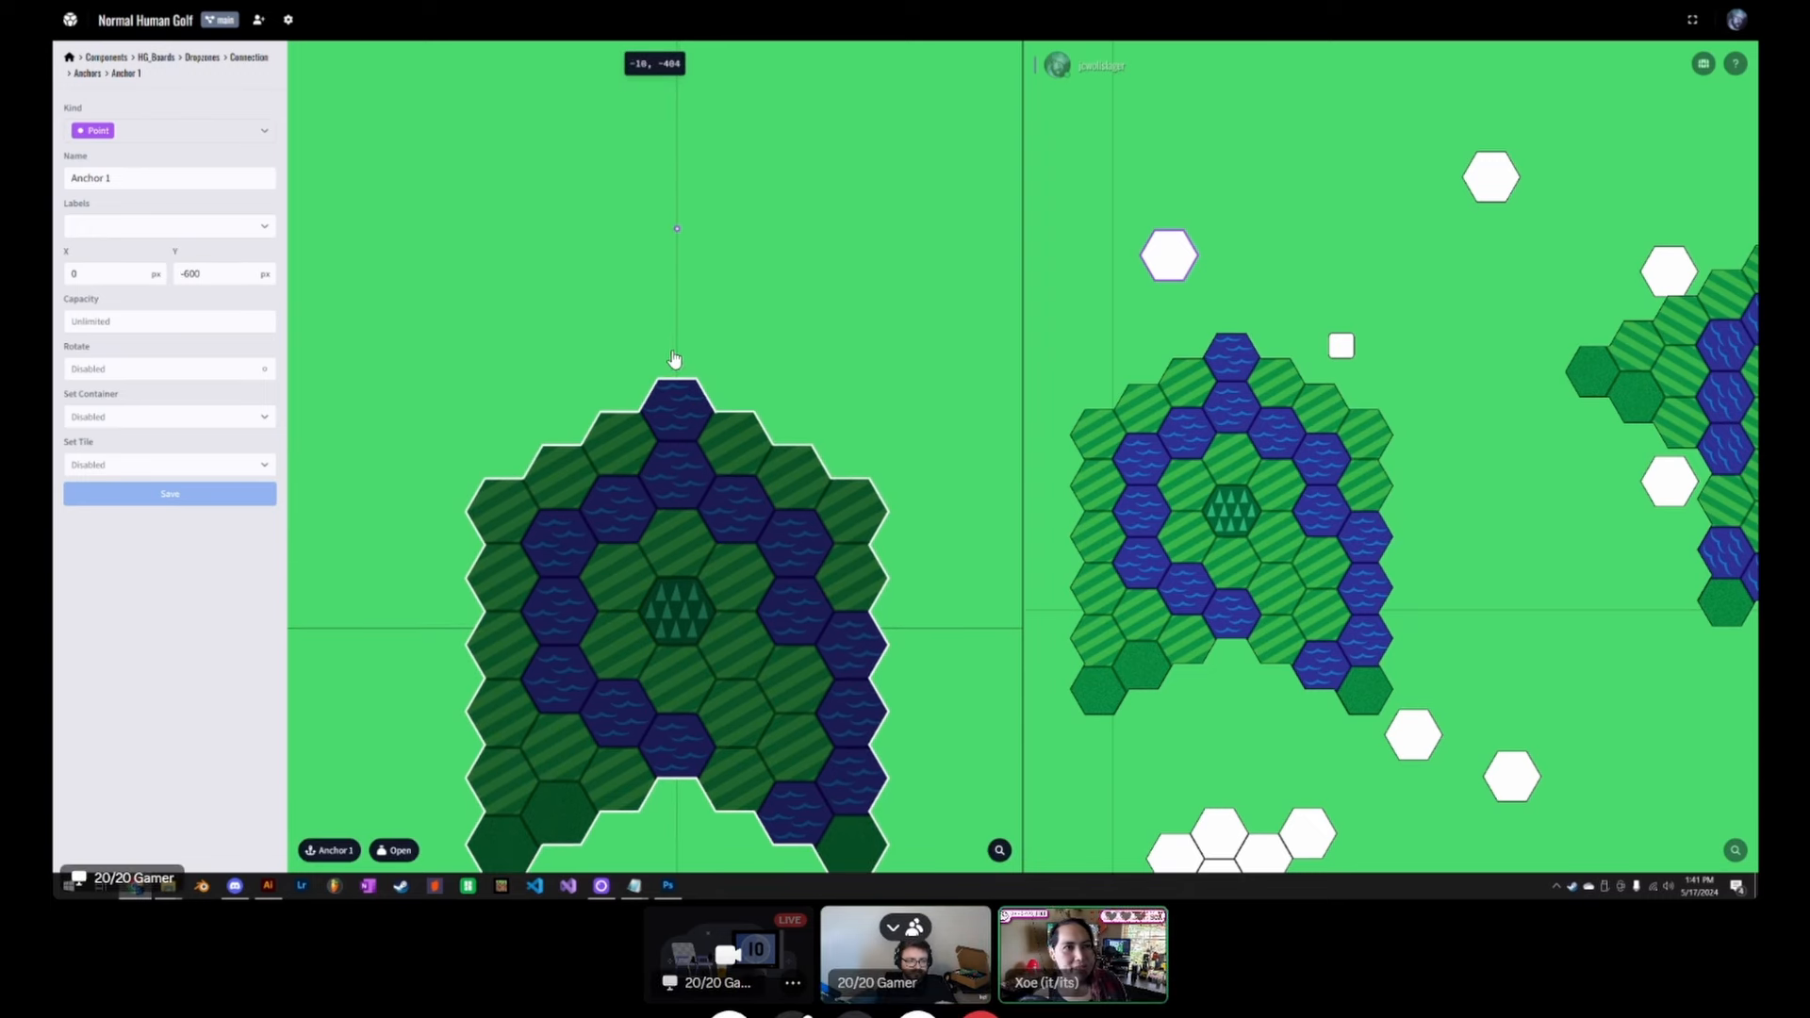
{"action": "scroll", "coordinate": [697, 355], "scroll_direction": "down", "scroll_amount": 1}
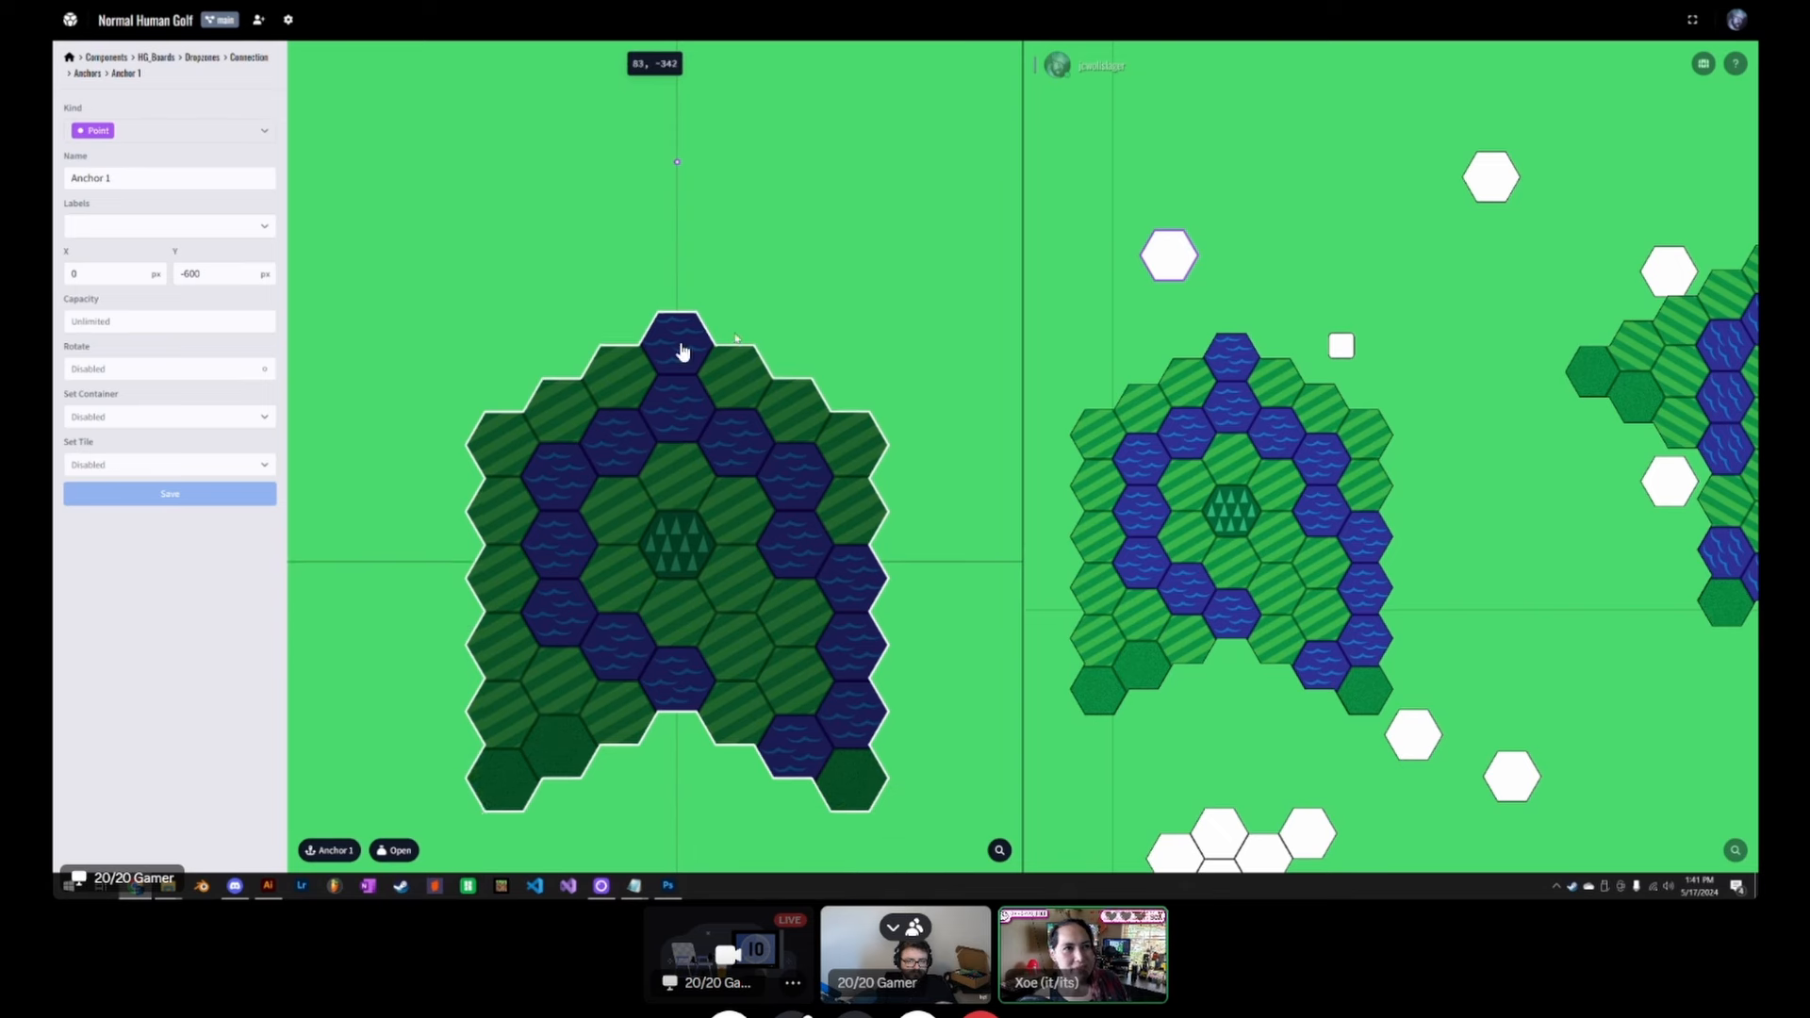
{"action": "scroll", "coordinate": [697, 354], "scroll_direction": "up", "scroll_amount": 1}
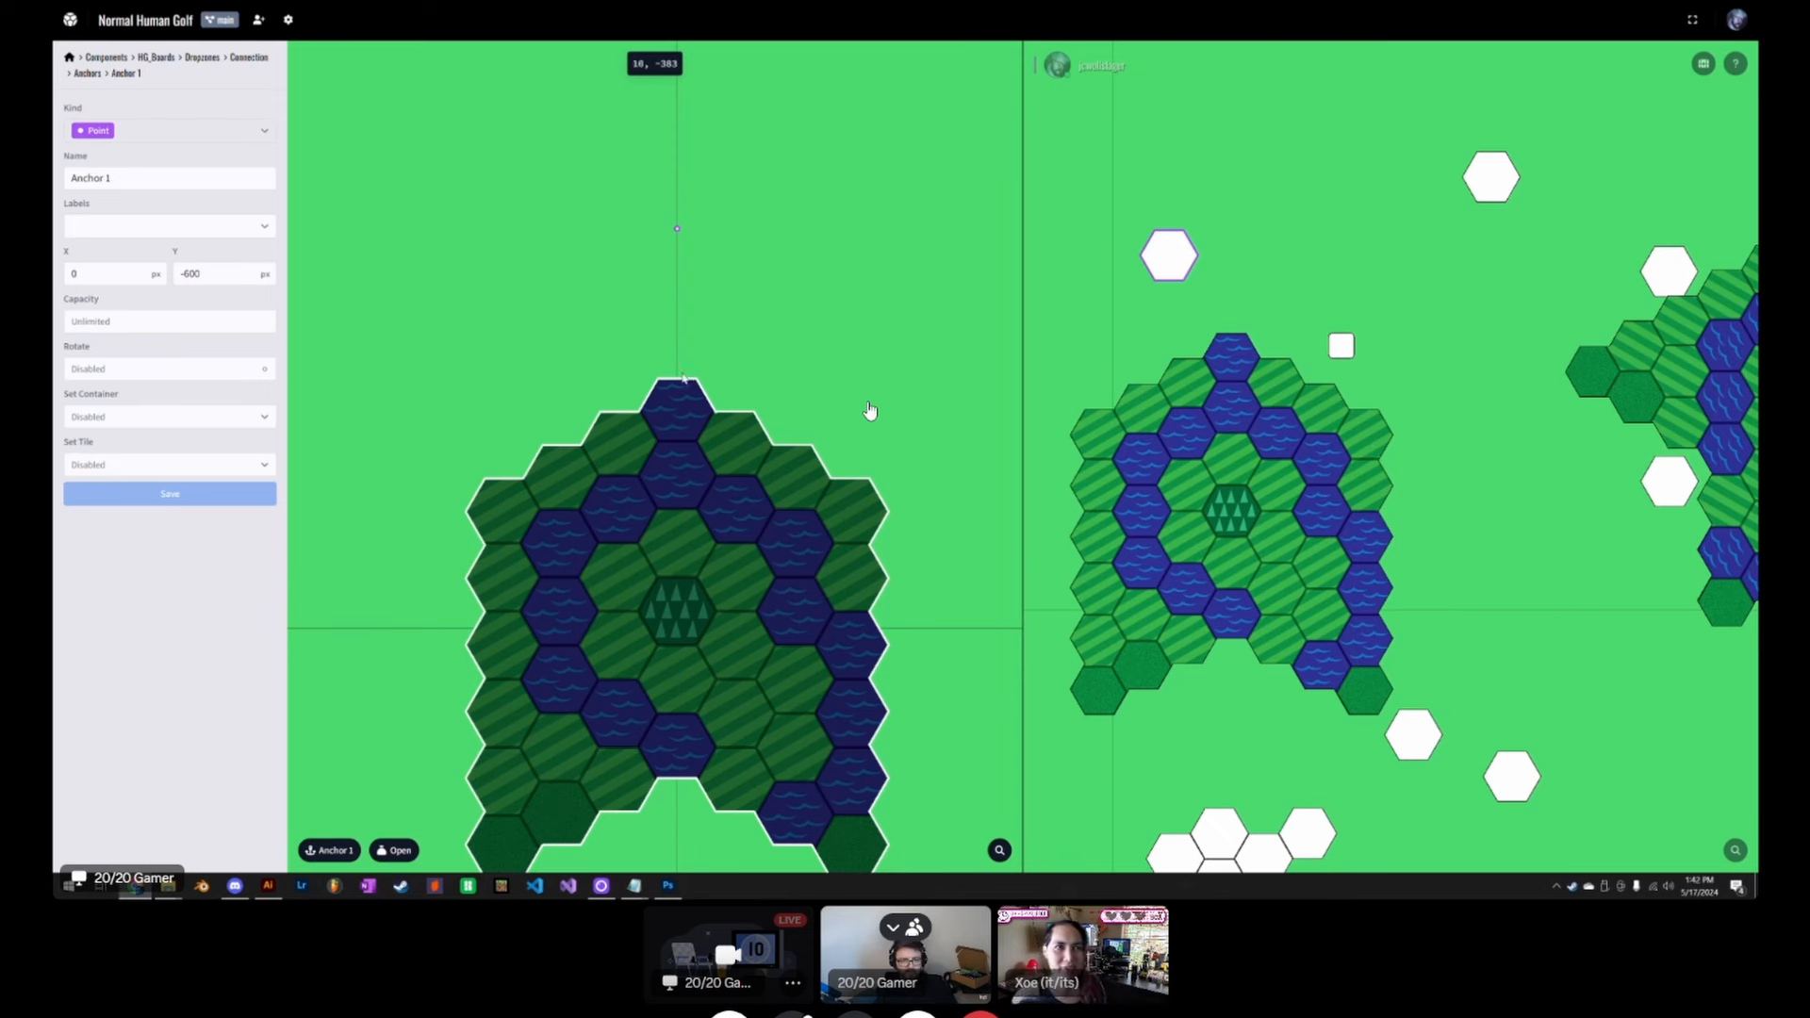
{"action": "double_click", "coordinate": [215, 275]}
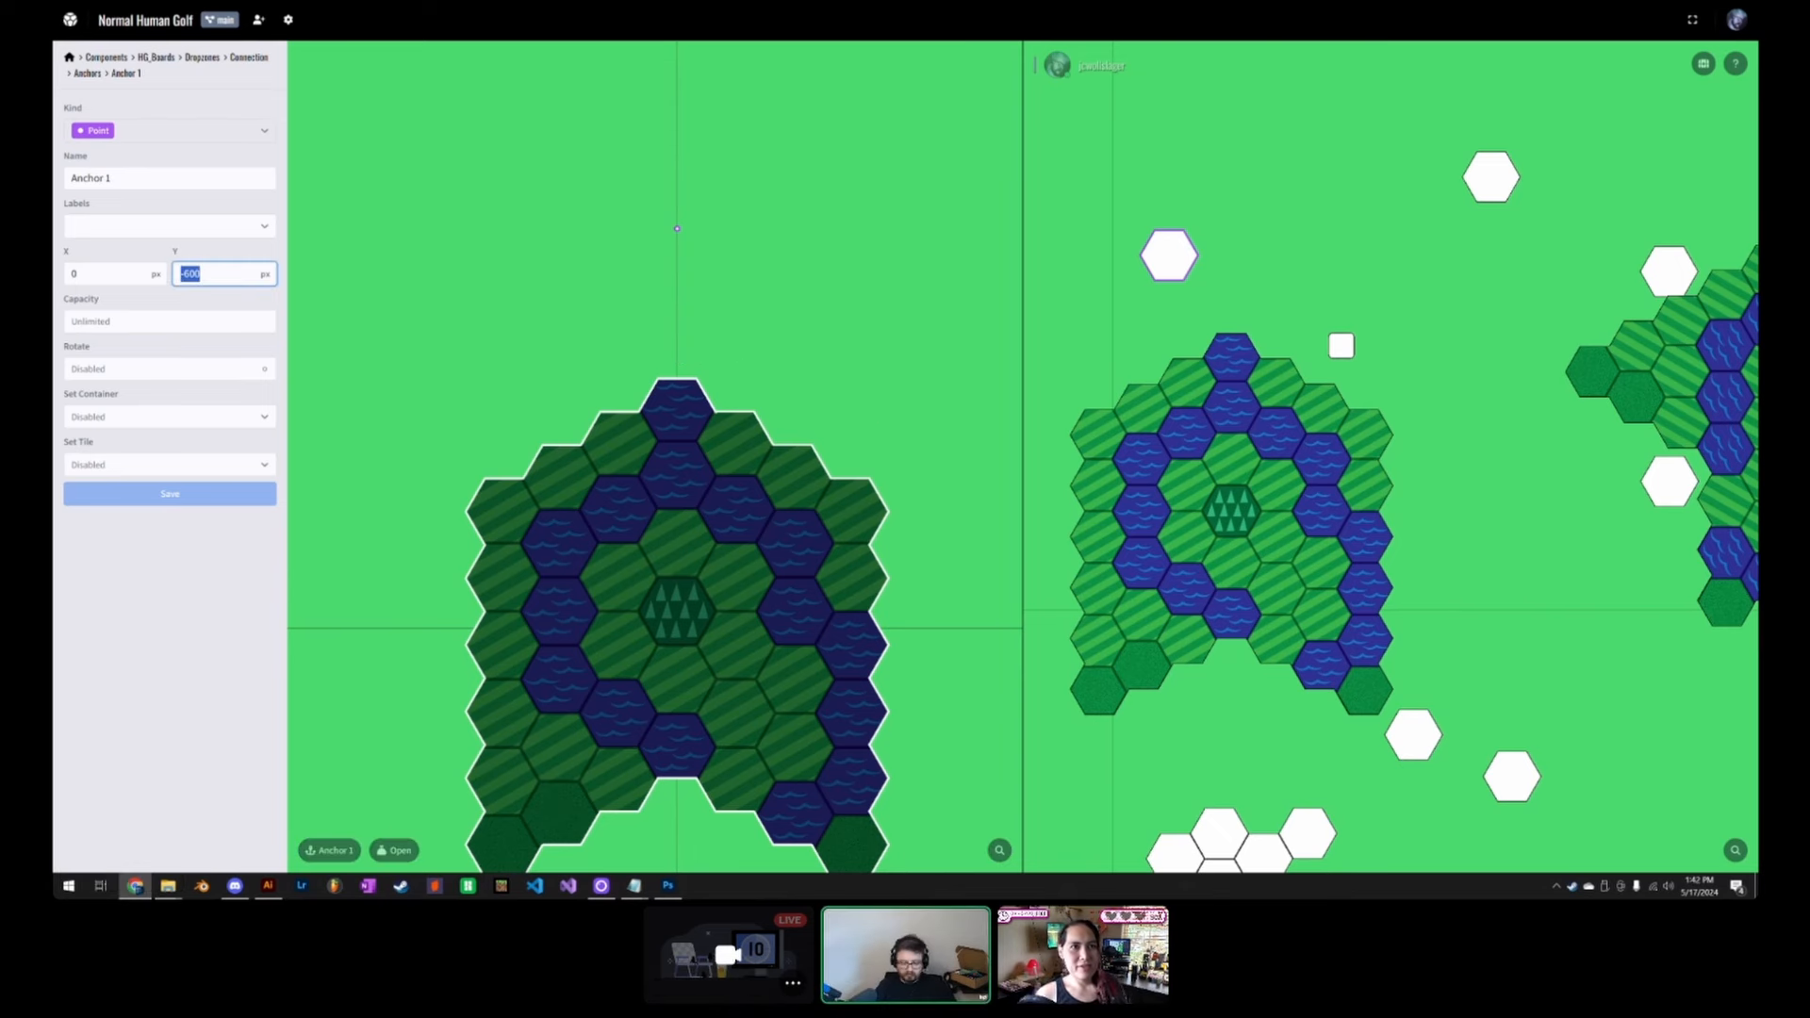
{"action": "type", "text": "-400"}
{"action": "key", "text": "Return"}
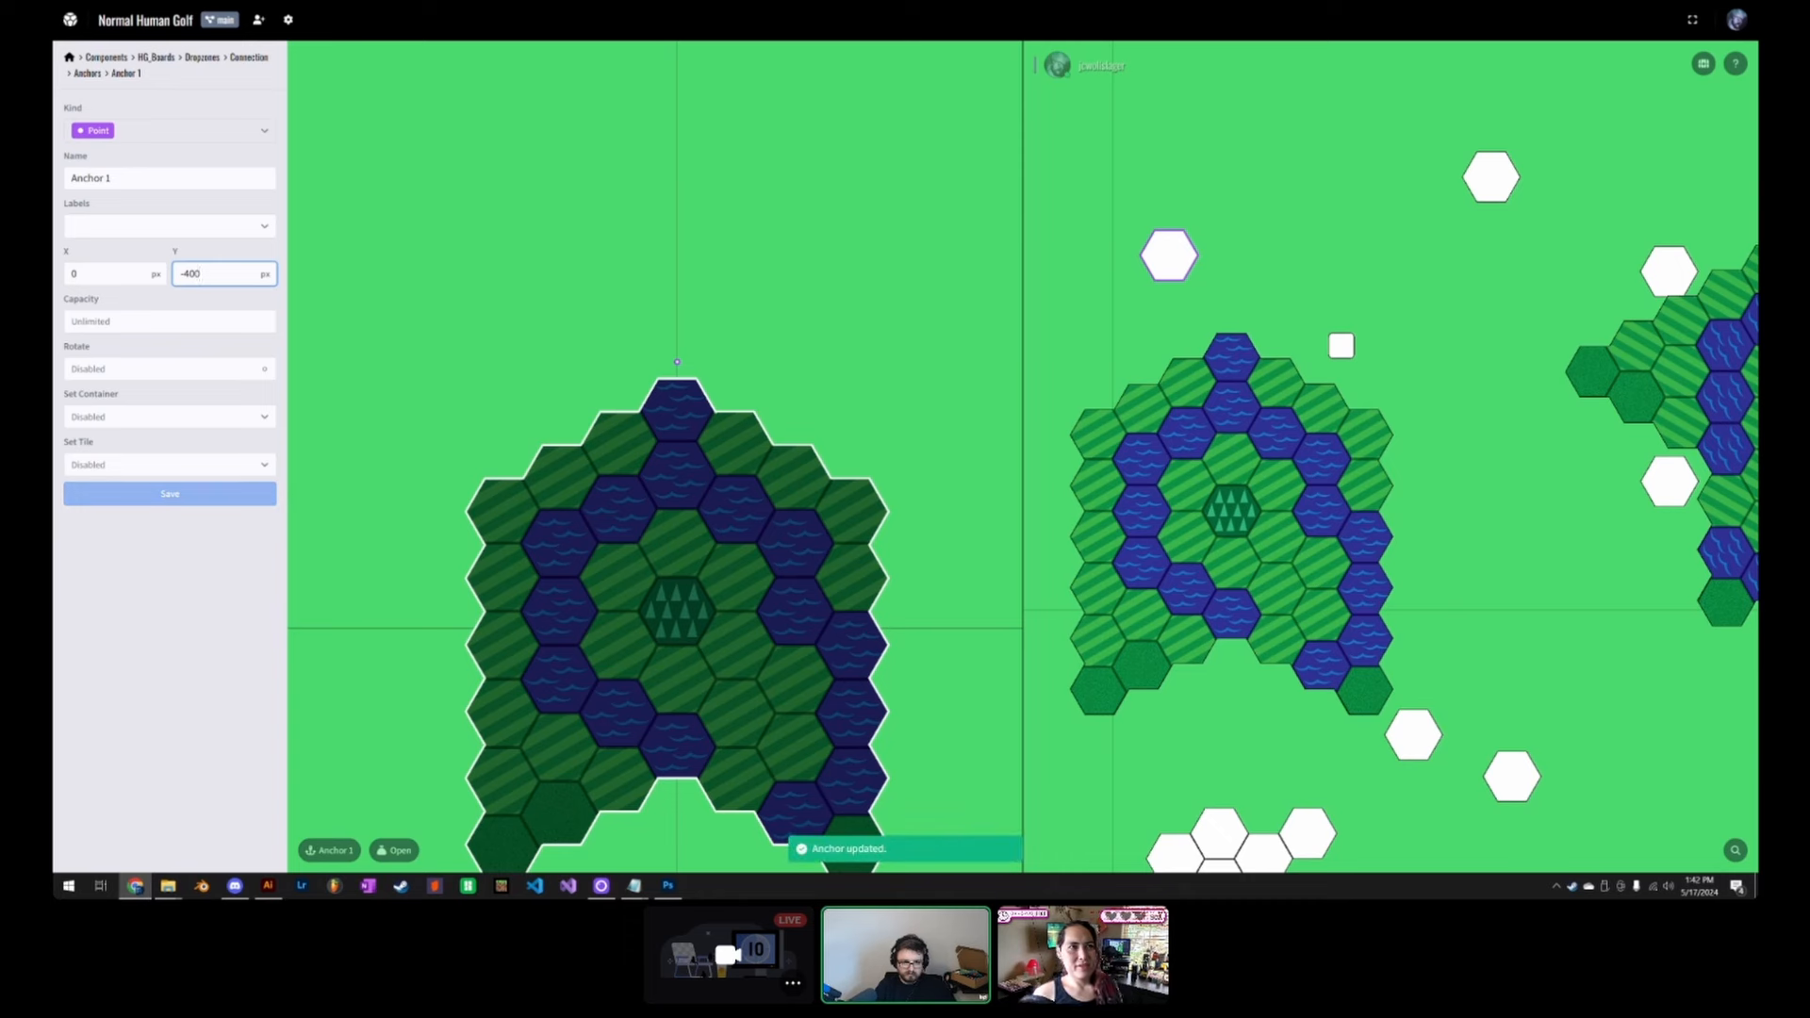
{"action": "double_click", "coordinate": [215, 274]}
{"action": "type", "text": "-"}
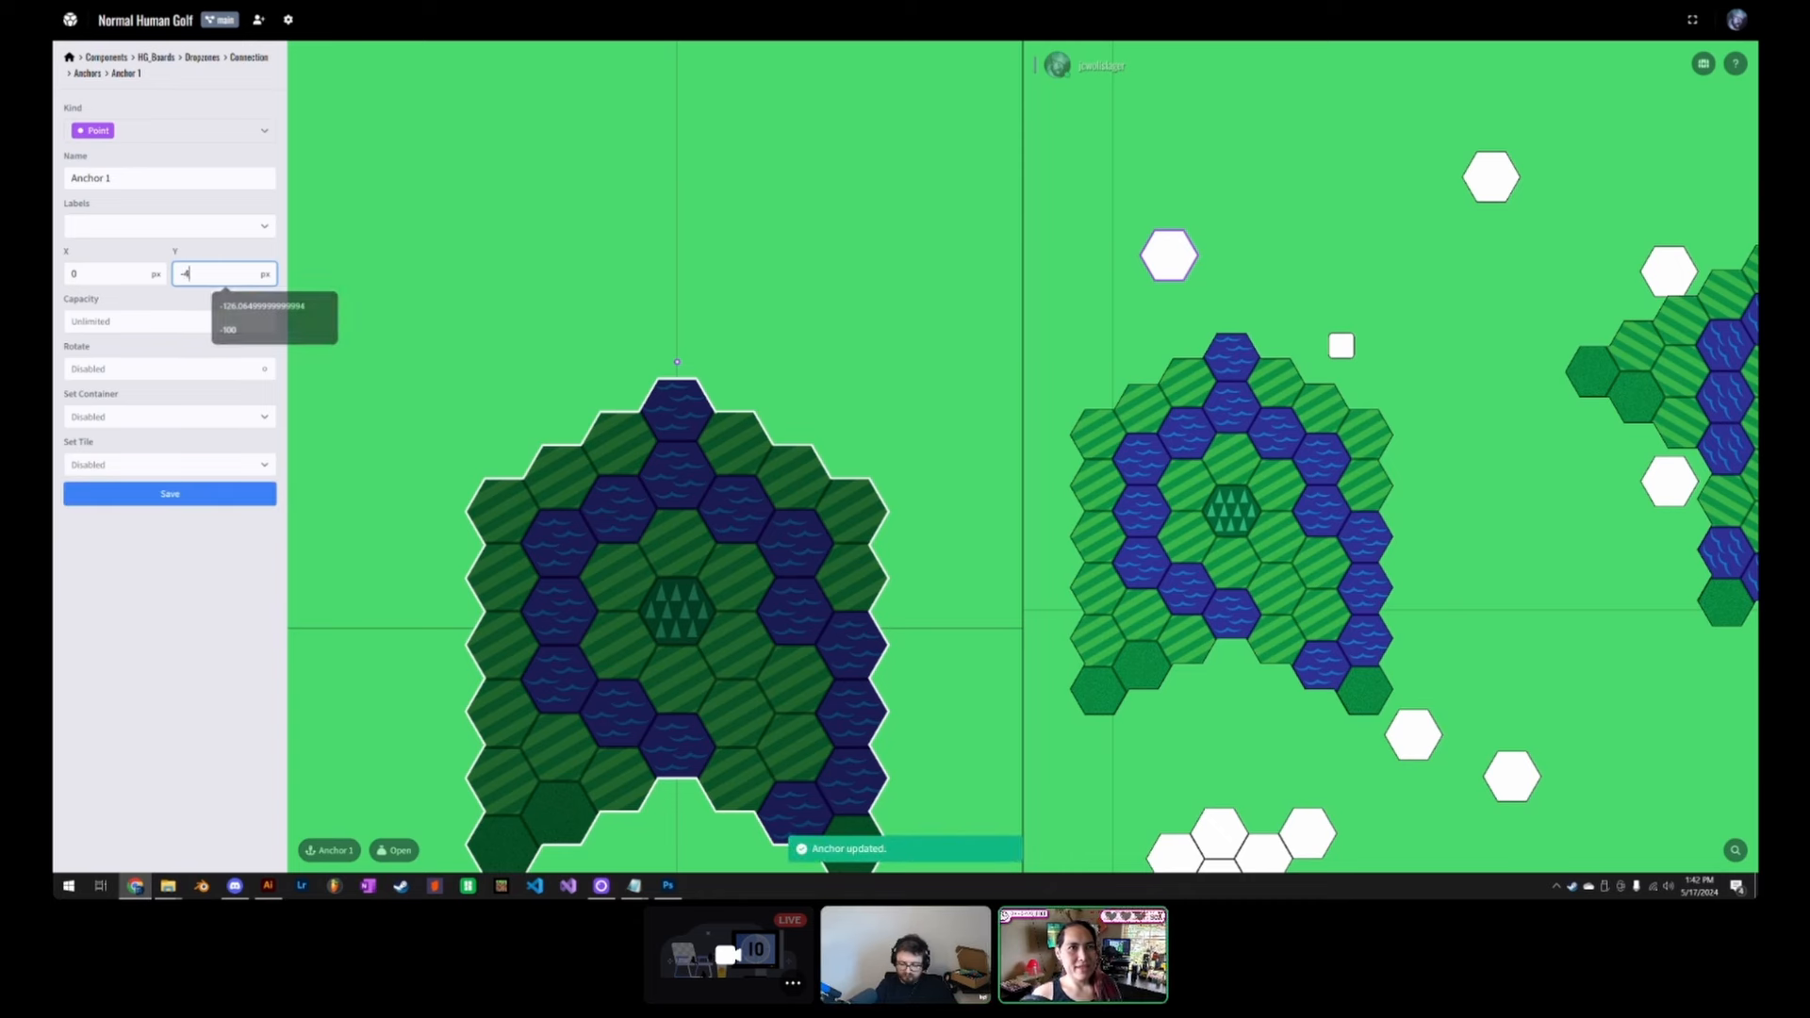
{"action": "type", "text": "450"}
{"action": "key", "text": "Return"}
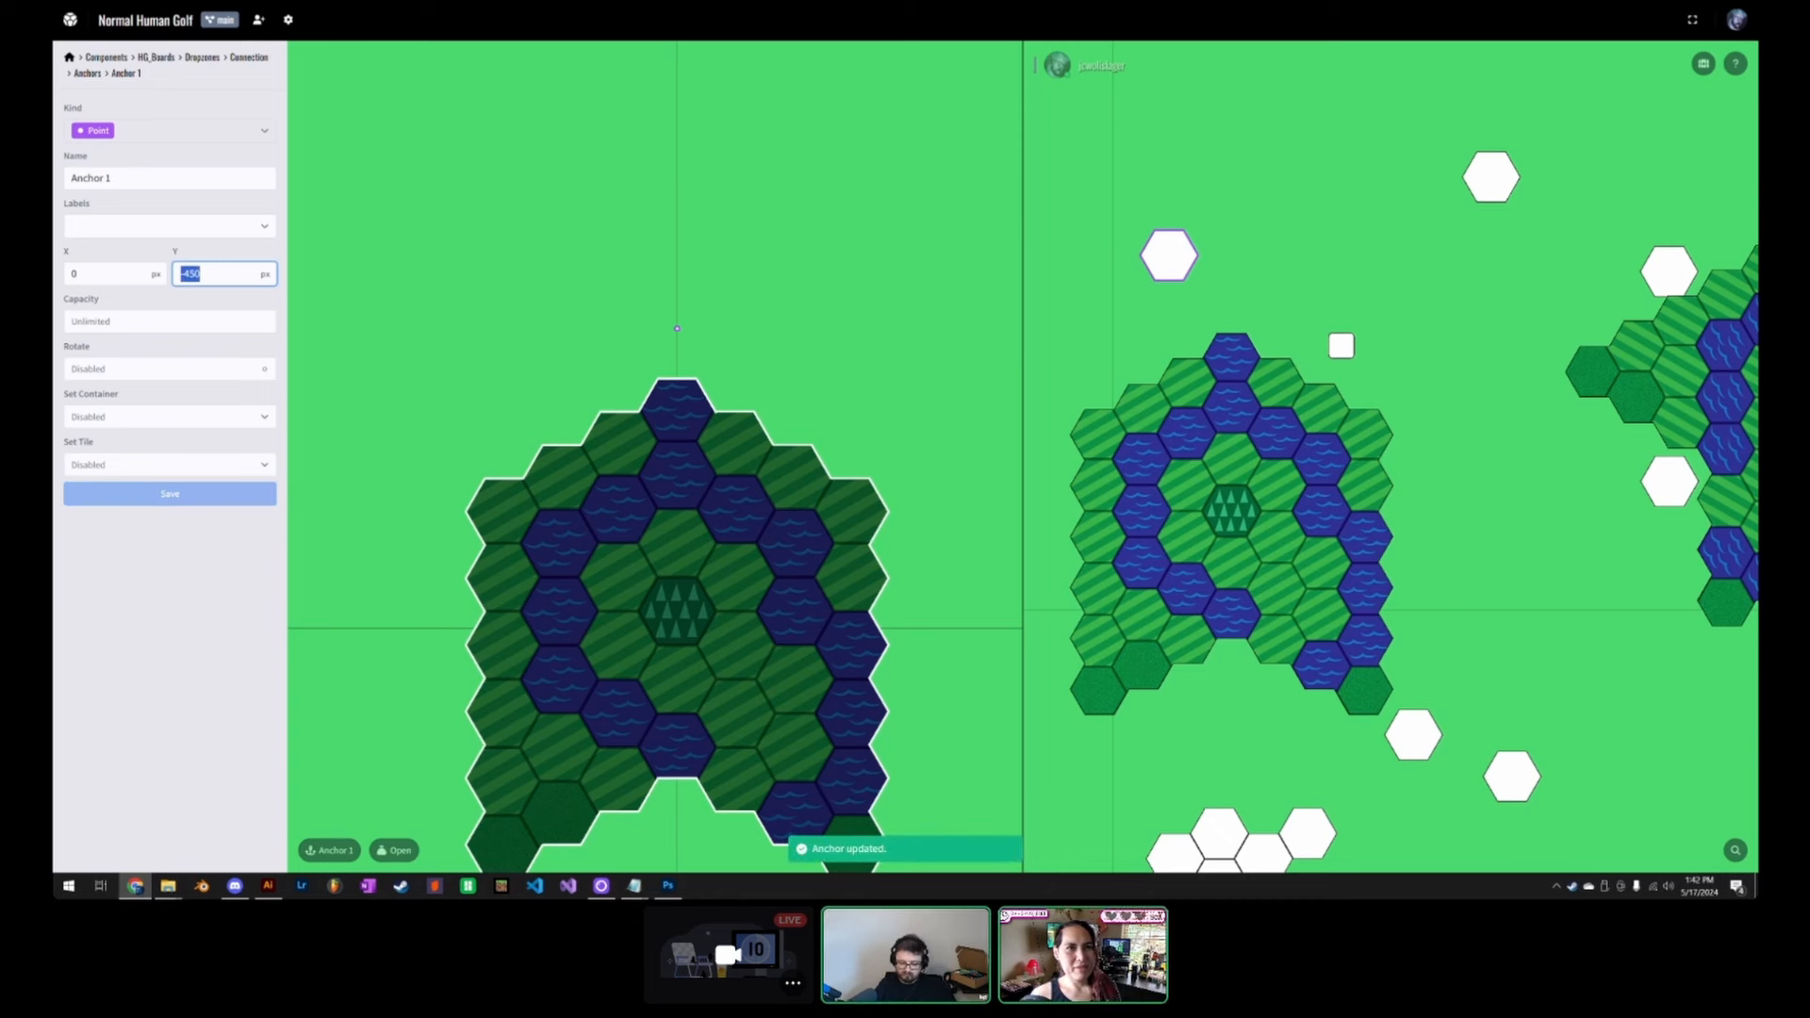
Step: Set the Connection anchor's Y position to -425 px and save it
{"action": "type", "text": "425"}
{"action": "key", "text": "Return"}
{"action": "left_click", "coordinate": [788, 266]}
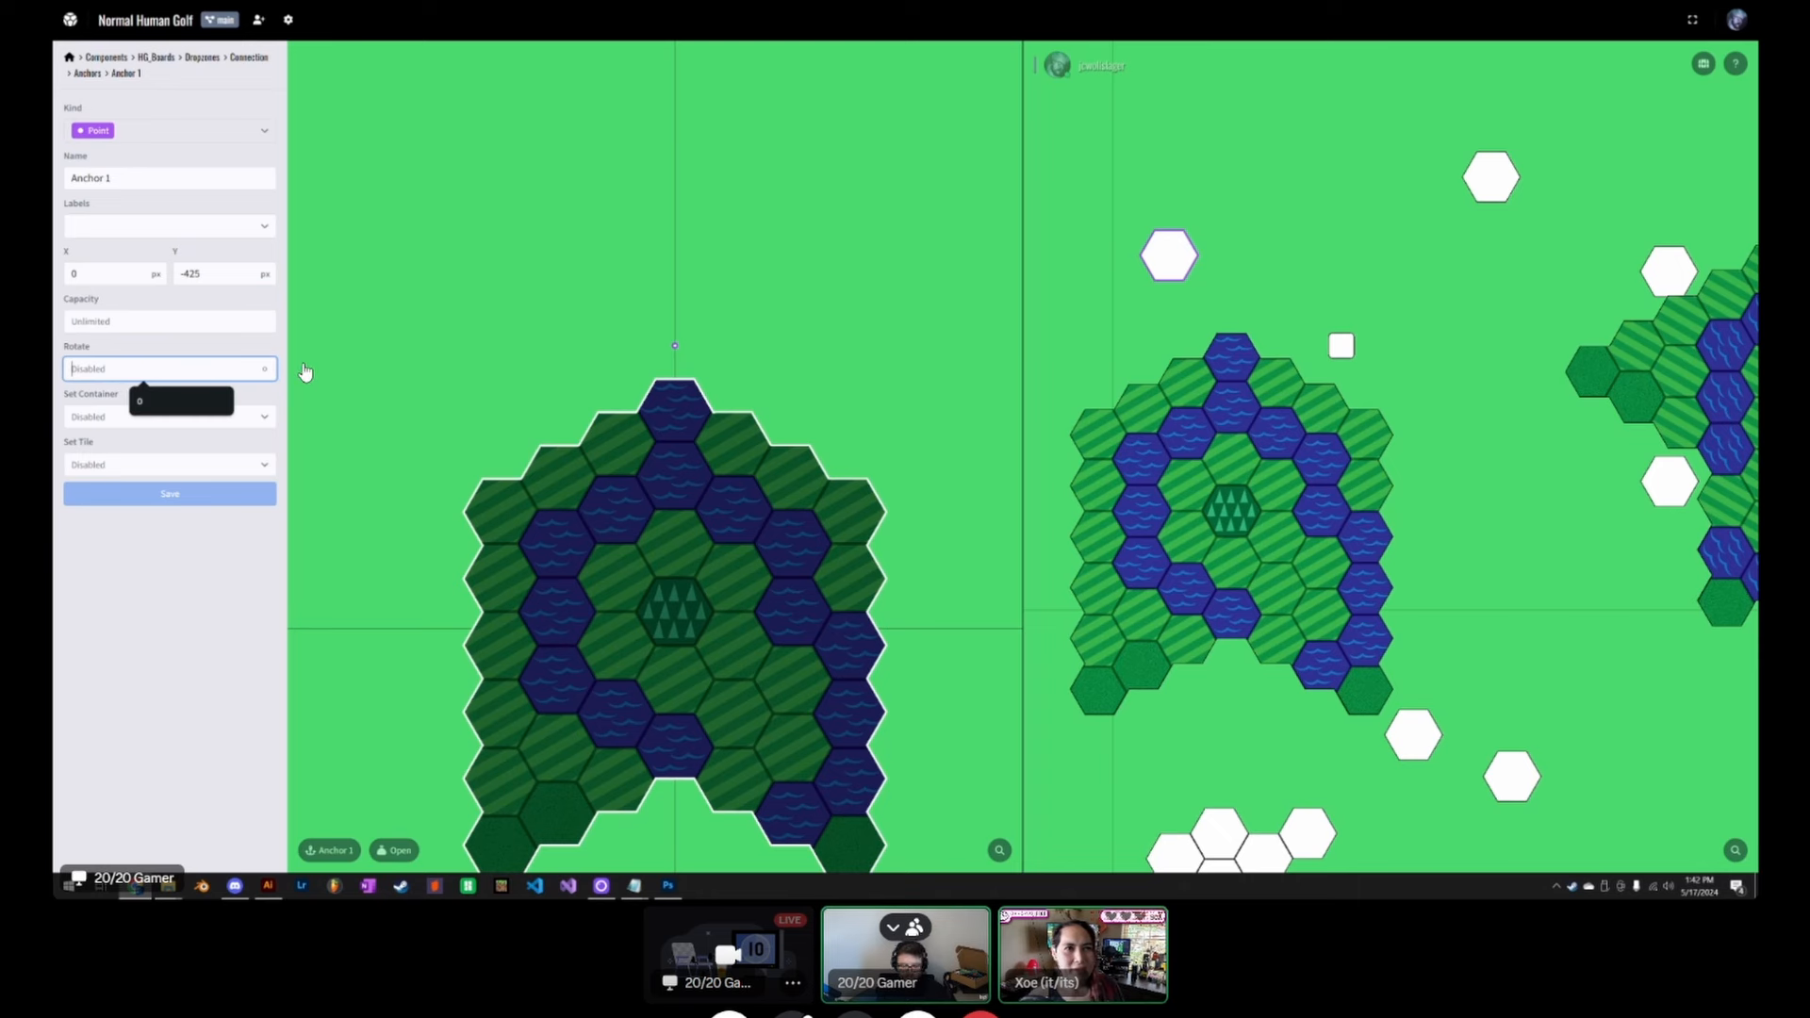
Step: Set the Connection anchor's rotation to 0 and its capacity to 1, and save the anchor
{"action": "type", "text": "0"}
{"action": "key", "text": "Return"}
{"action": "key", "text": "Tab"}
{"action": "left_click", "coordinate": [168, 390]}
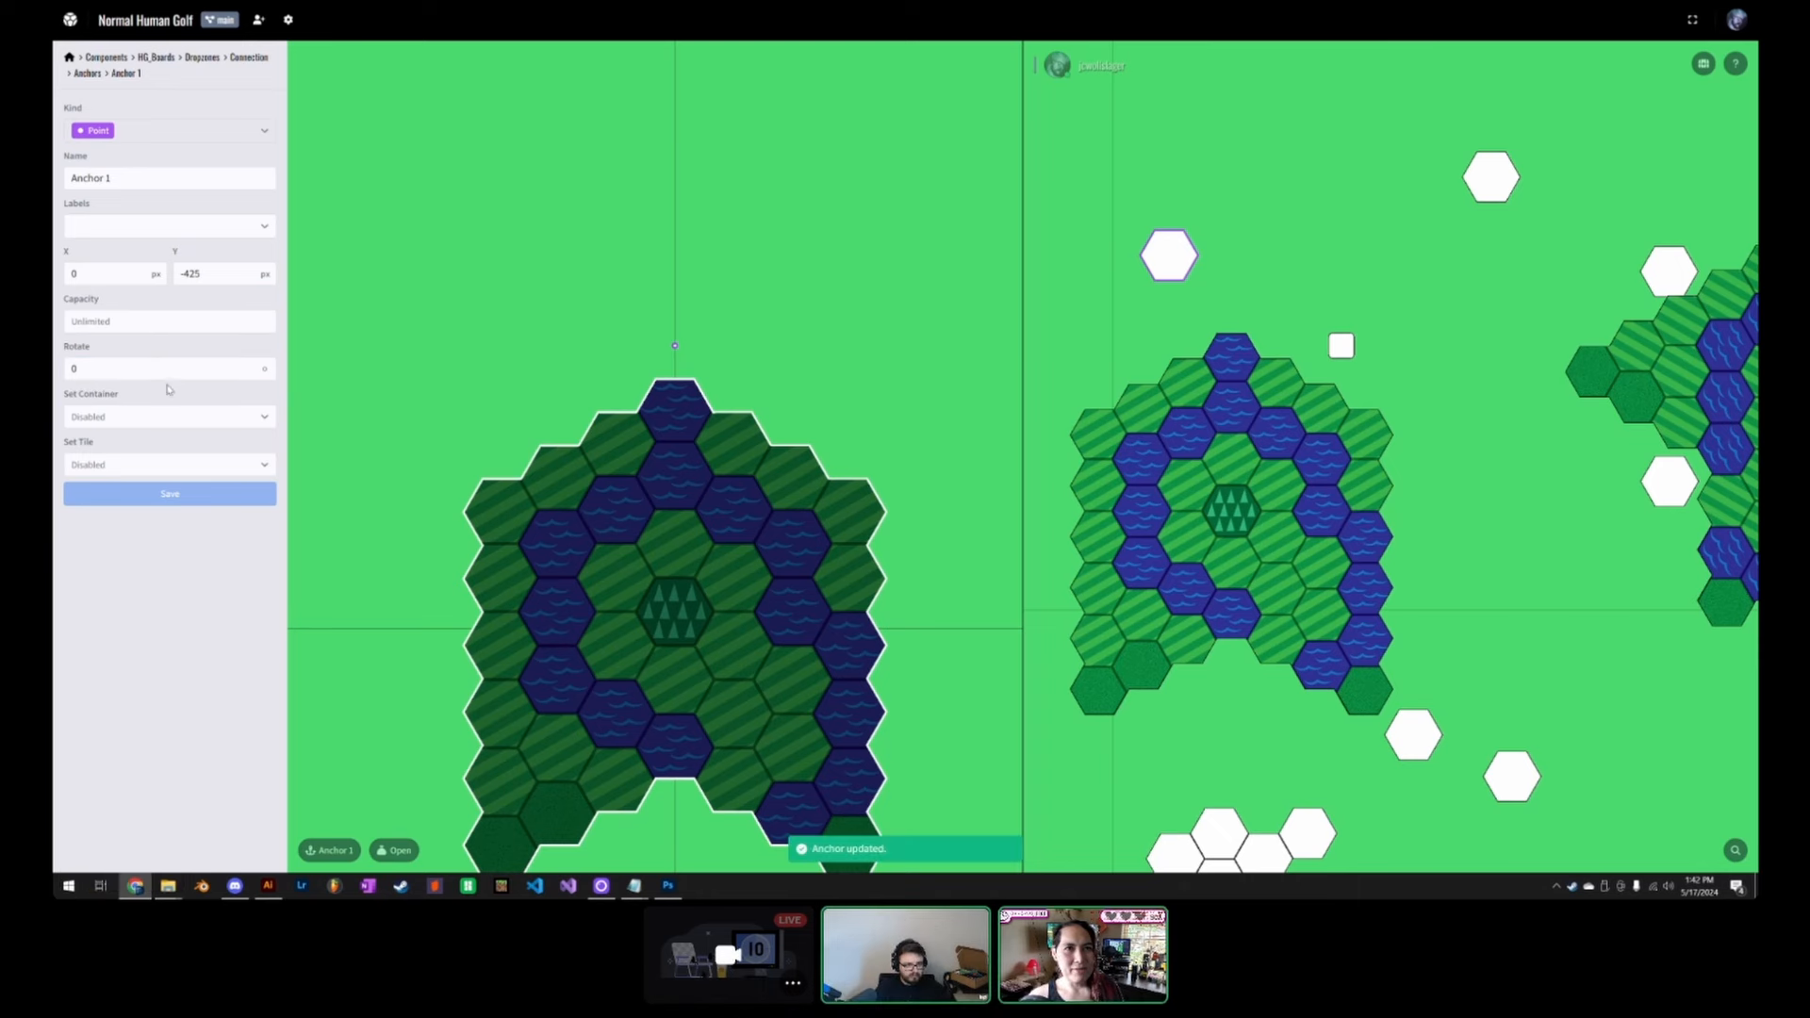
{"action": "left_click", "coordinate": [142, 321]}
{"action": "type", "text": "1"}
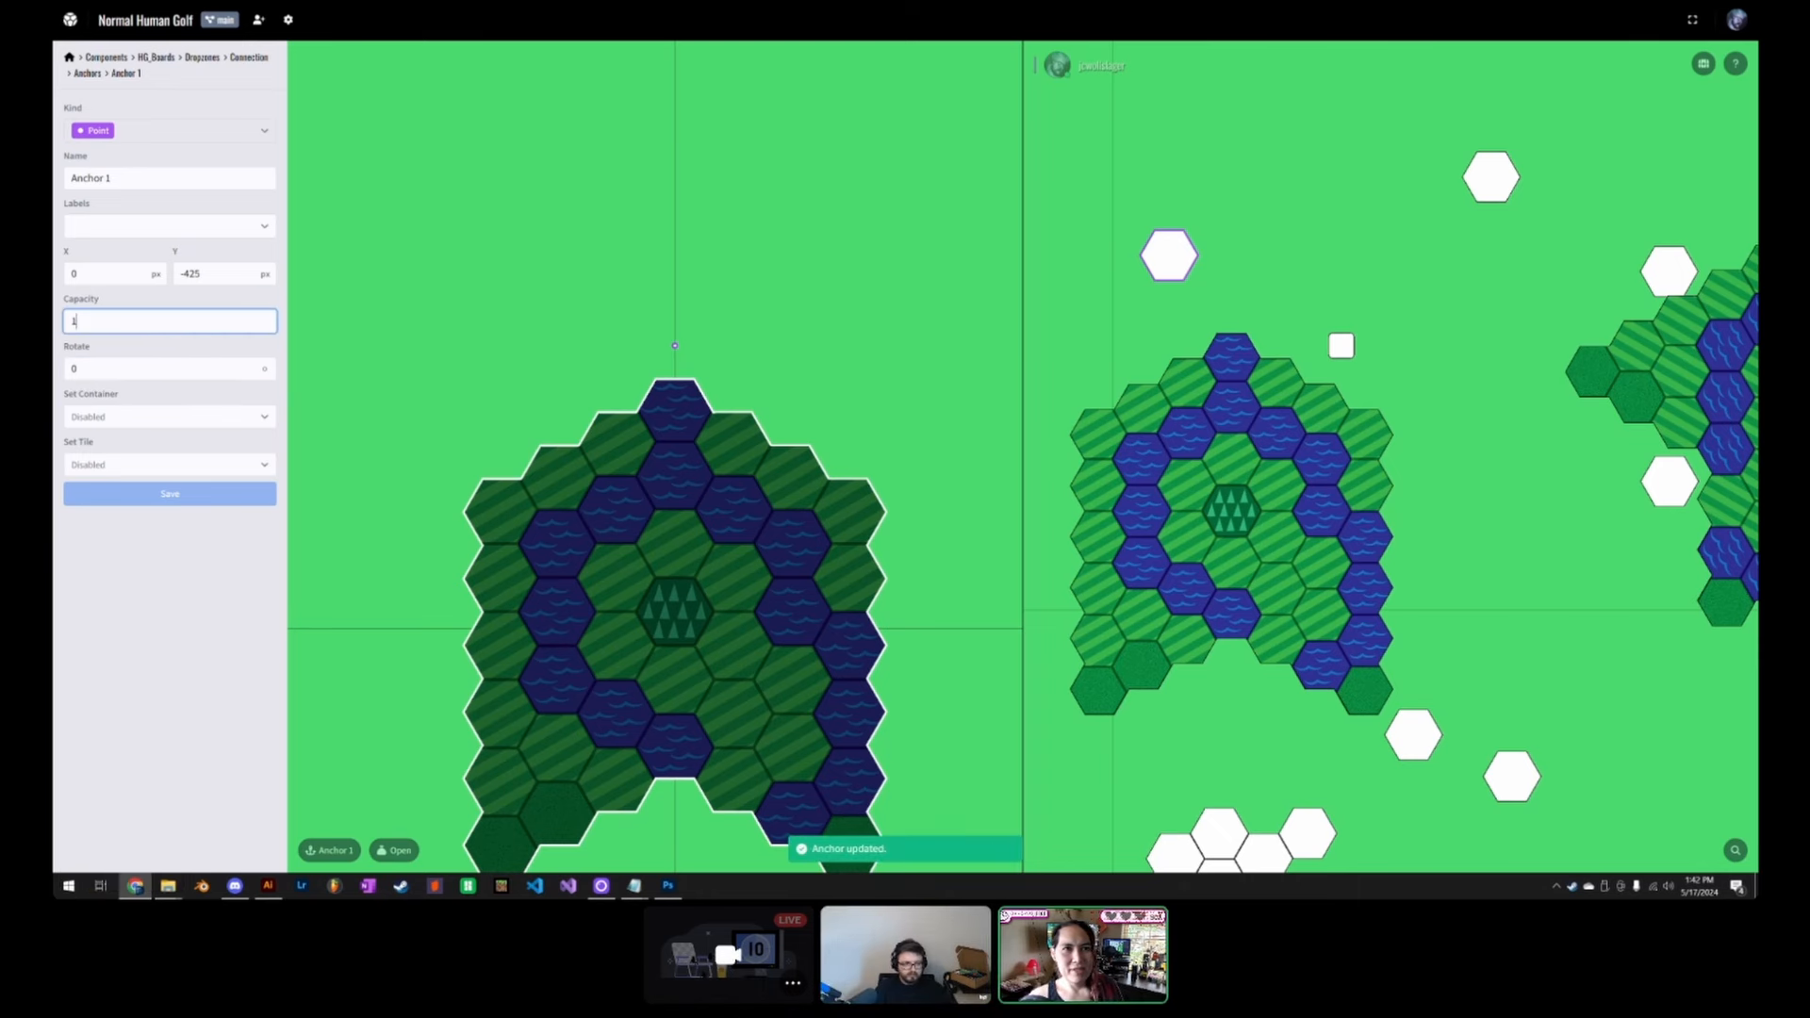
{"action": "left_click", "coordinate": [158, 493]}
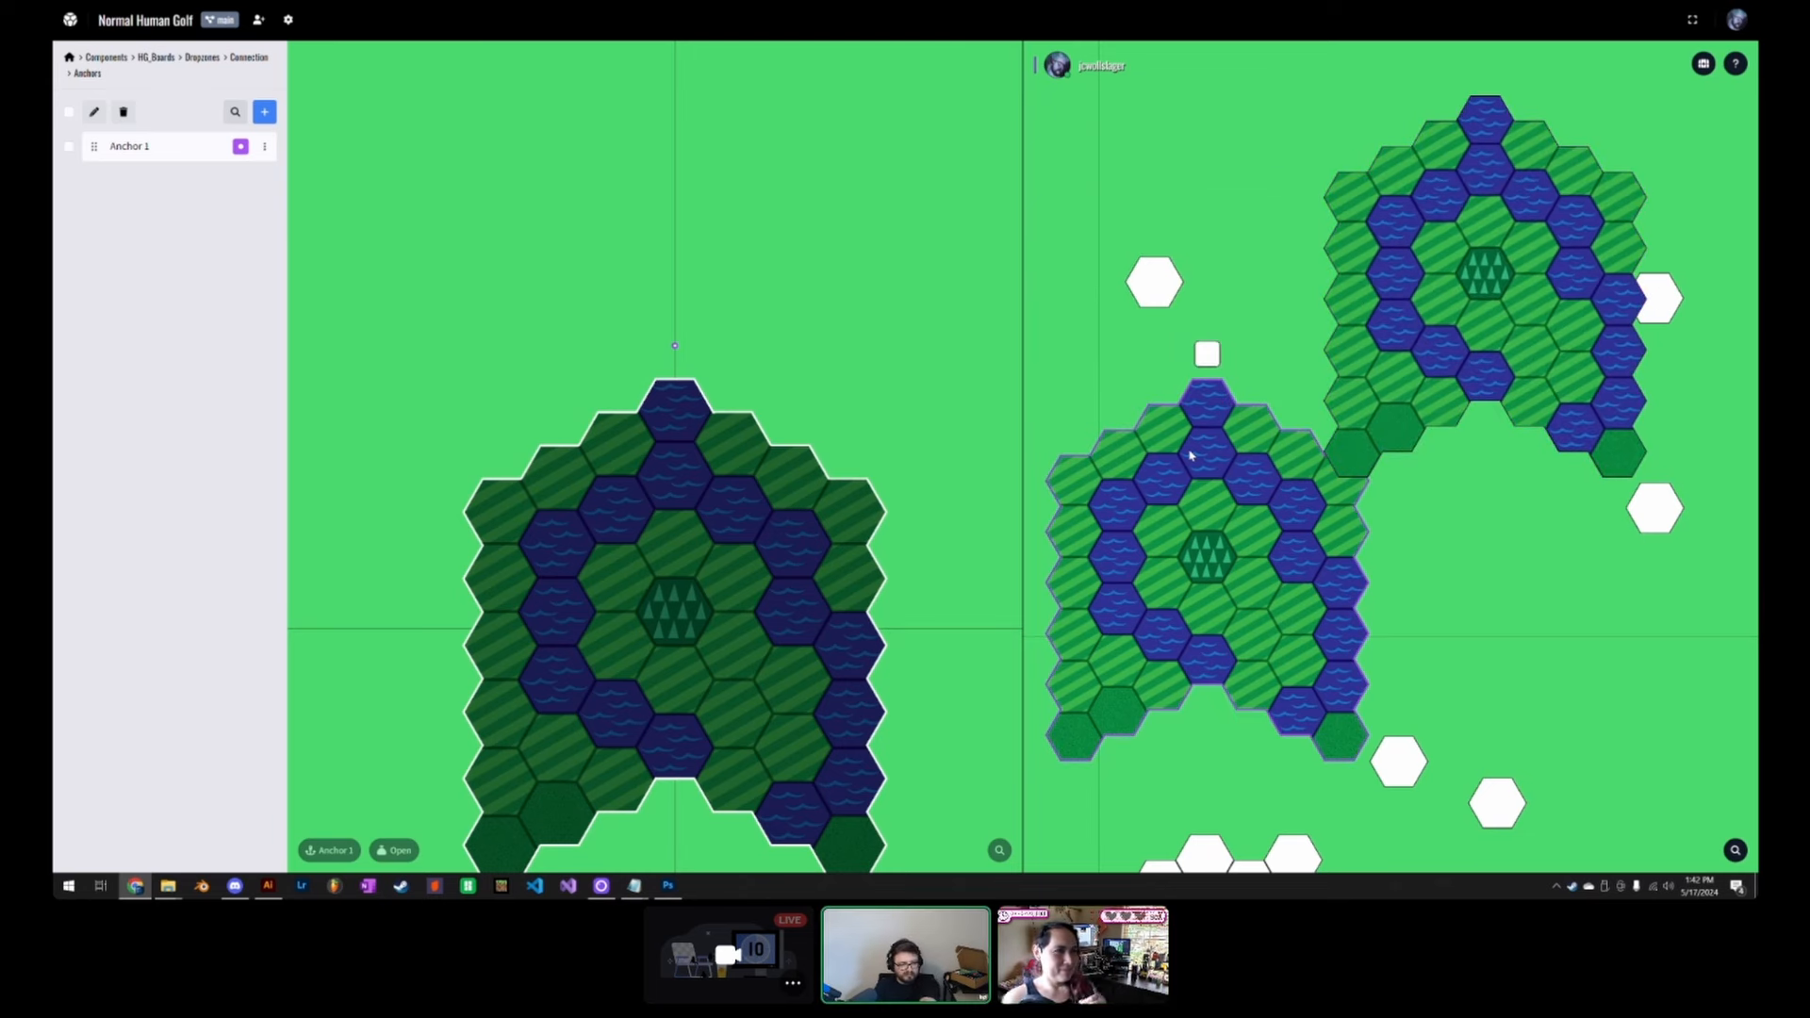
Step: Reopen the Connection anchor, try and save Y positions of -600 px and -800 px, and revert the Y value to -425 px
{"action": "left_click", "coordinate": [167, 148]}
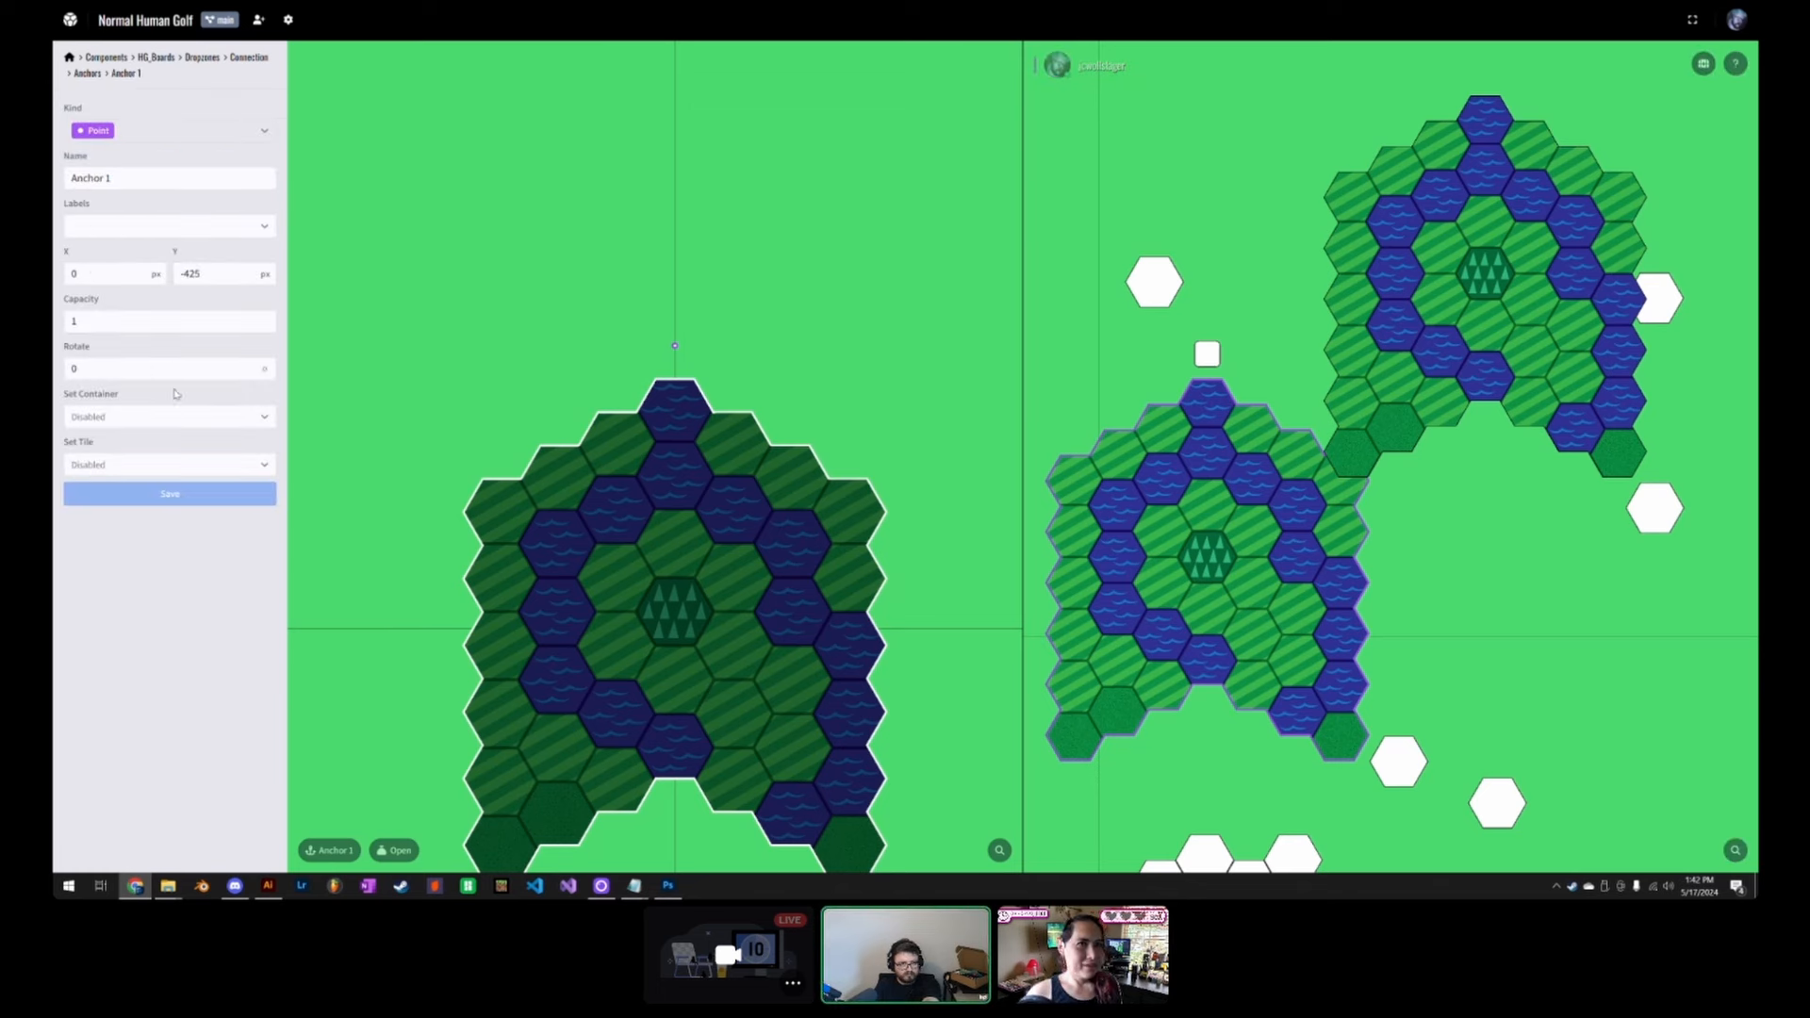
{"action": "type", "text": "-600"}
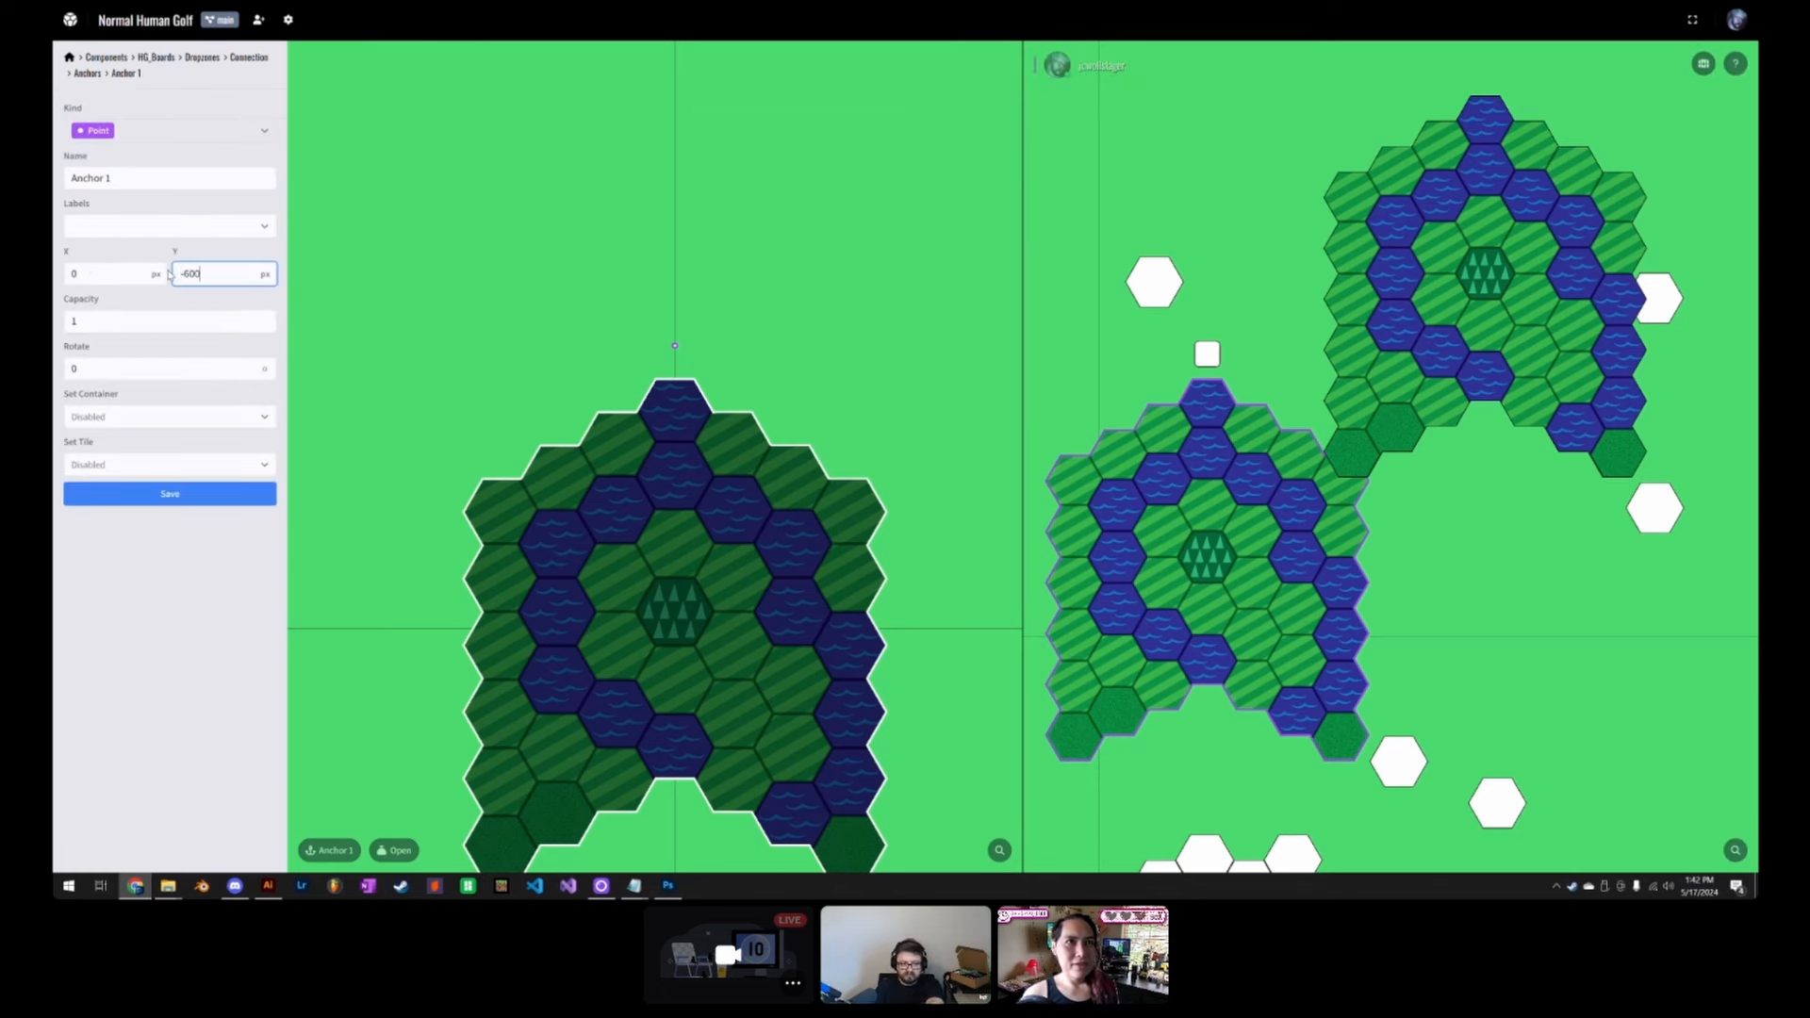
{"action": "key", "text": "Return"}
{"action": "key", "text": "ctrl+a"}
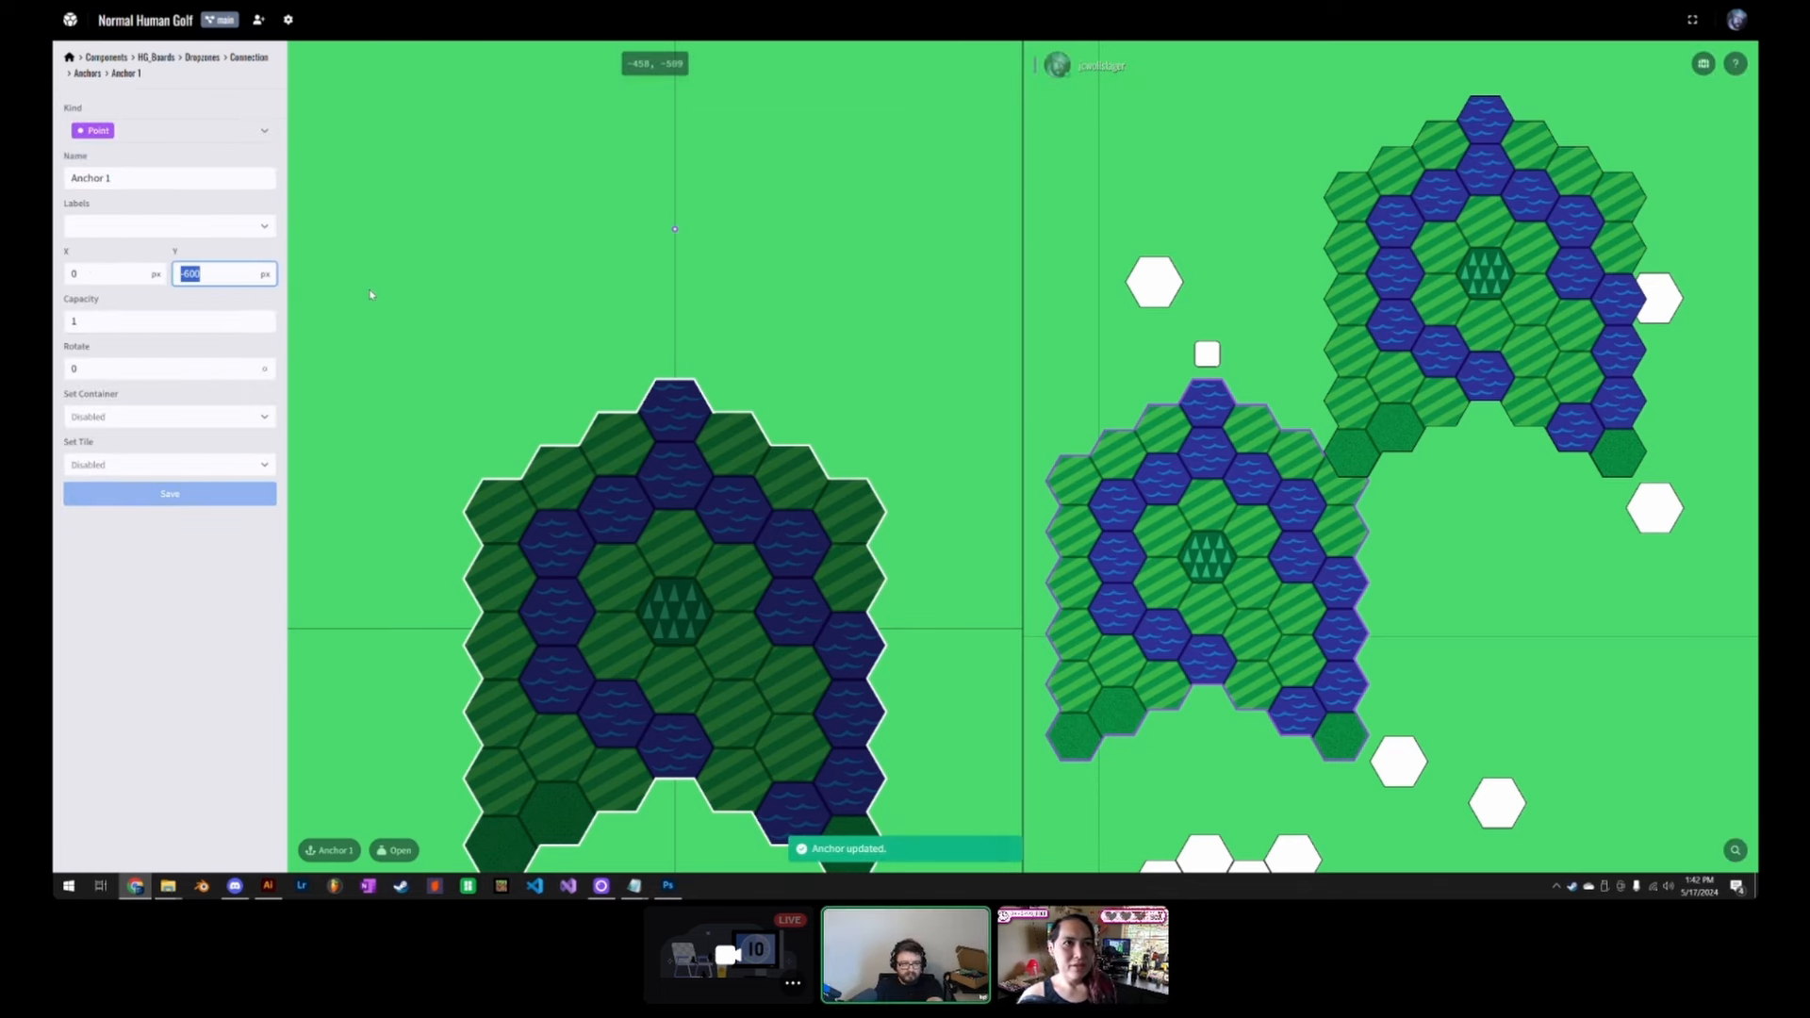
{"action": "type", "text": "-800"}
{"action": "key", "text": "Return"}
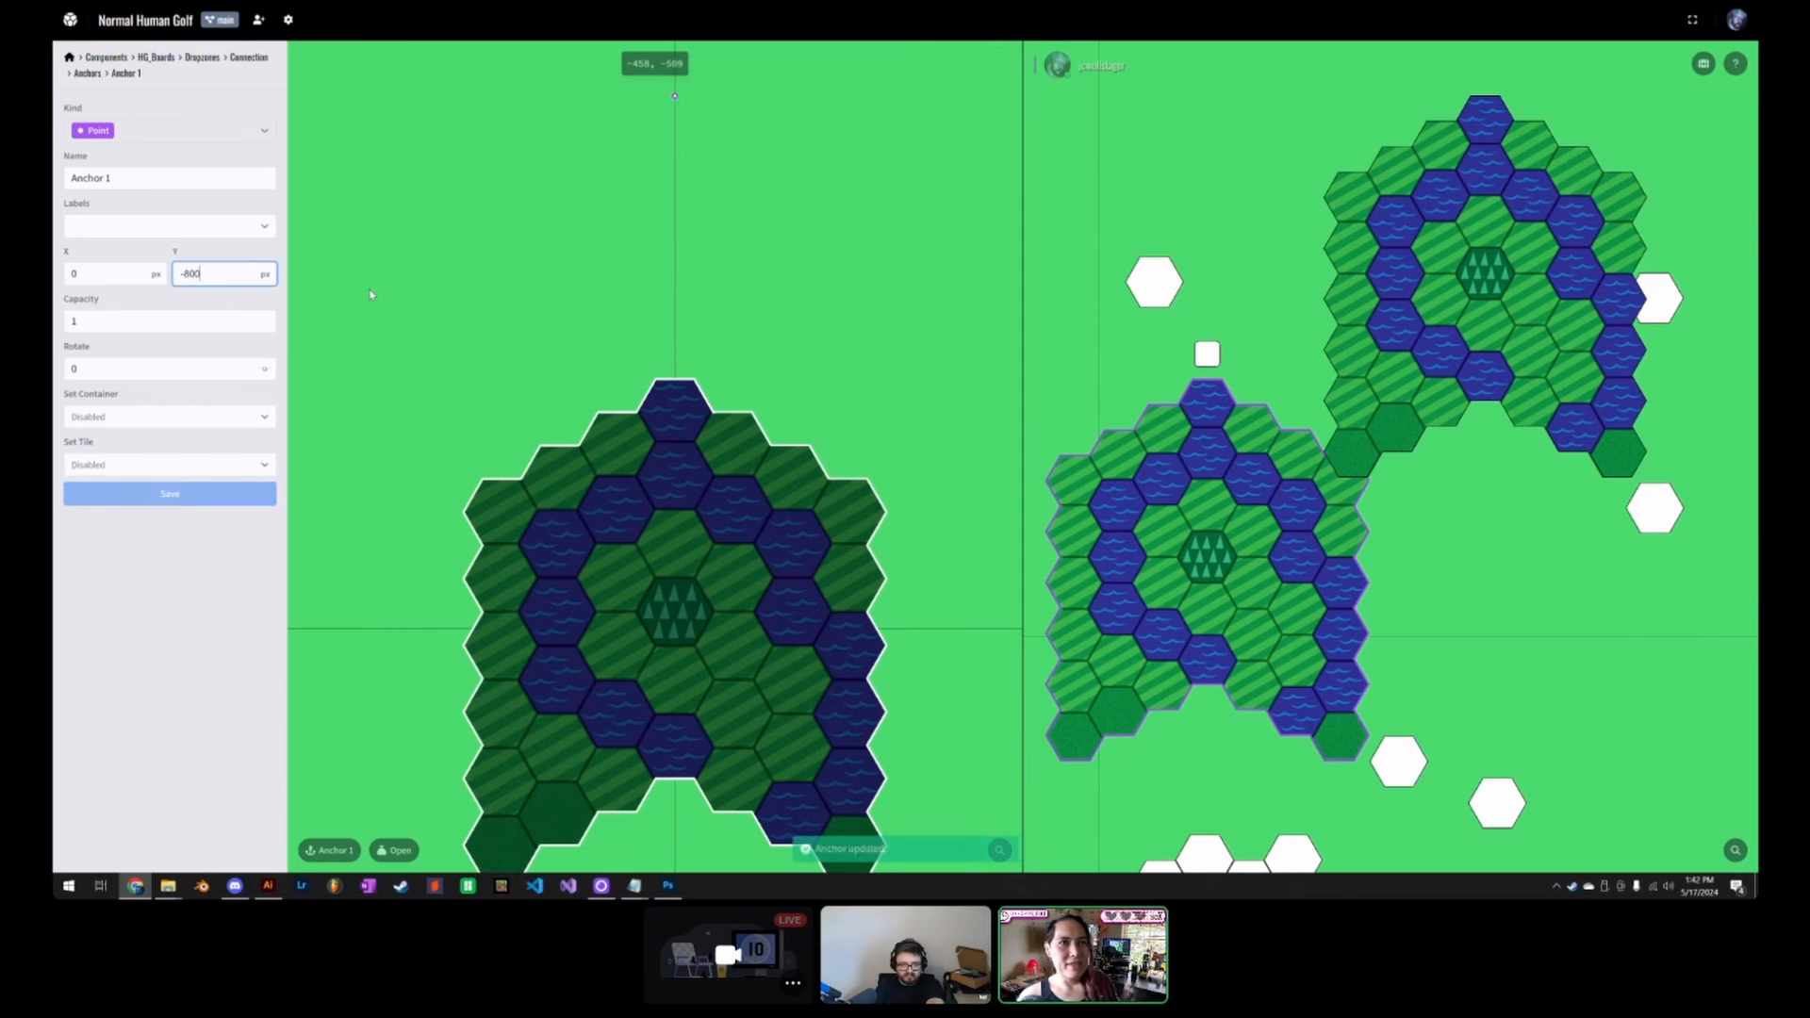
{"action": "left_click", "coordinate": [1208, 357]}
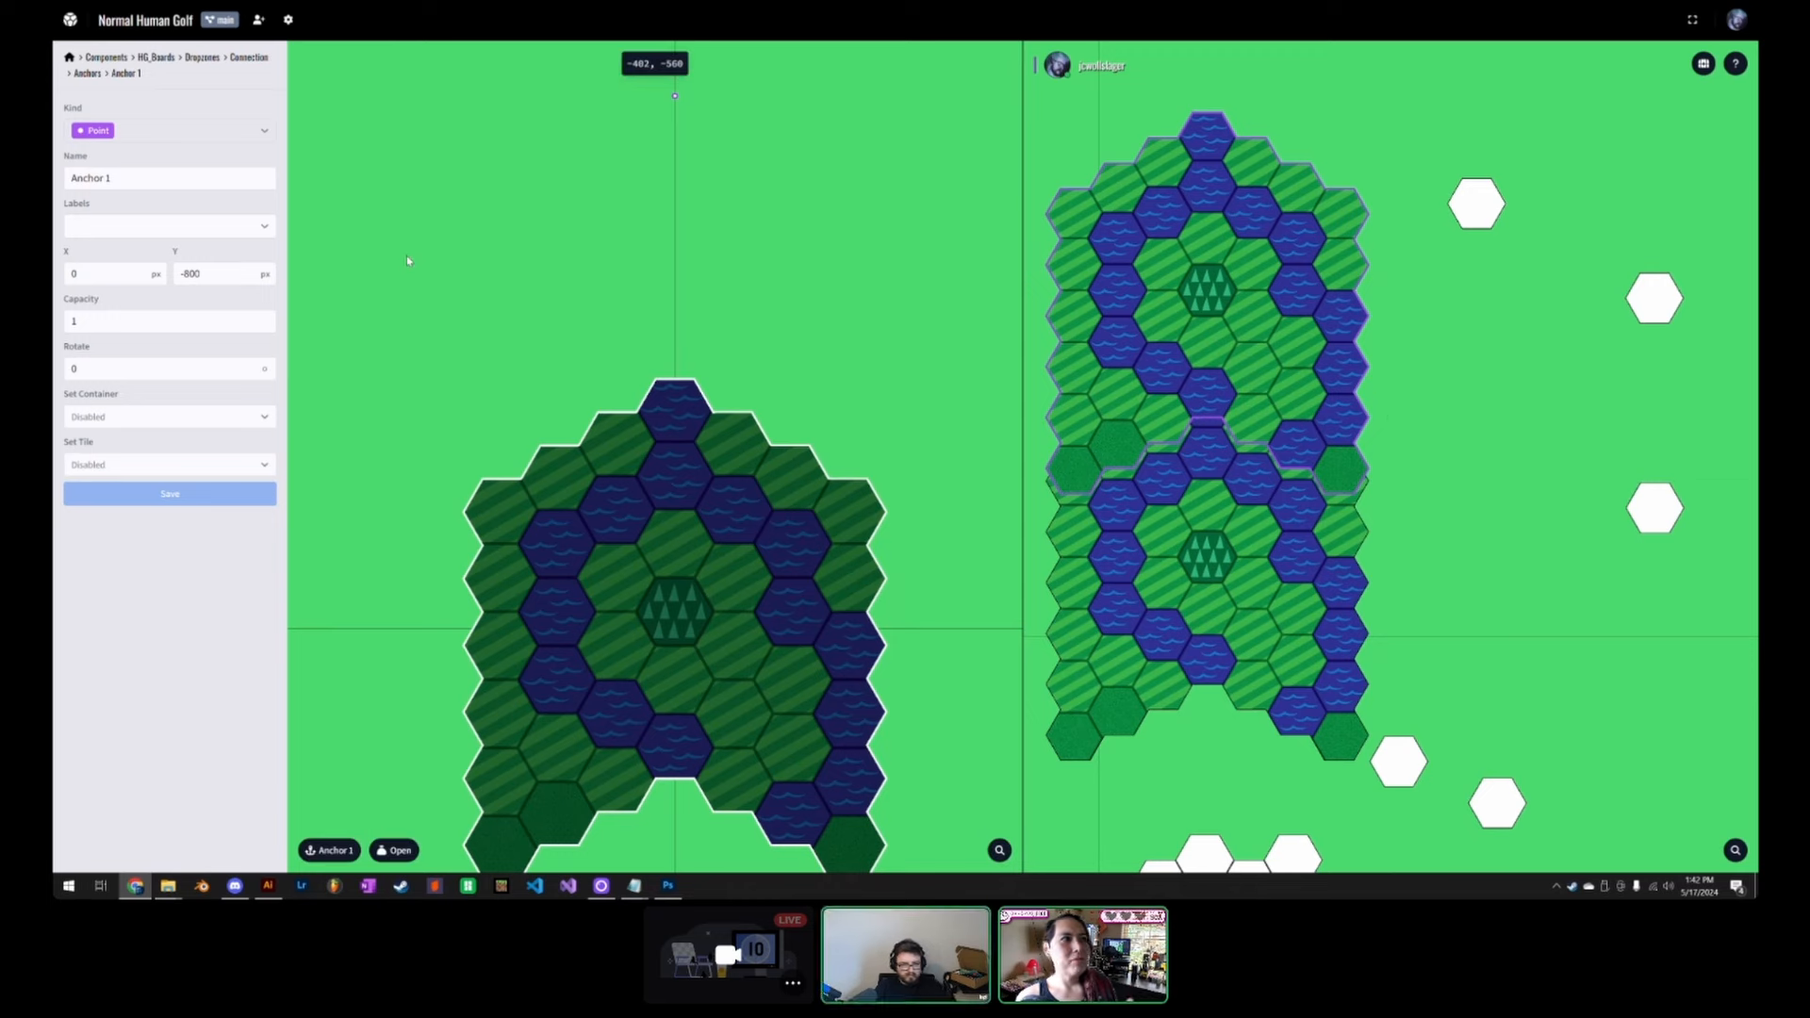
{"action": "key", "text": "ctrl+z"}
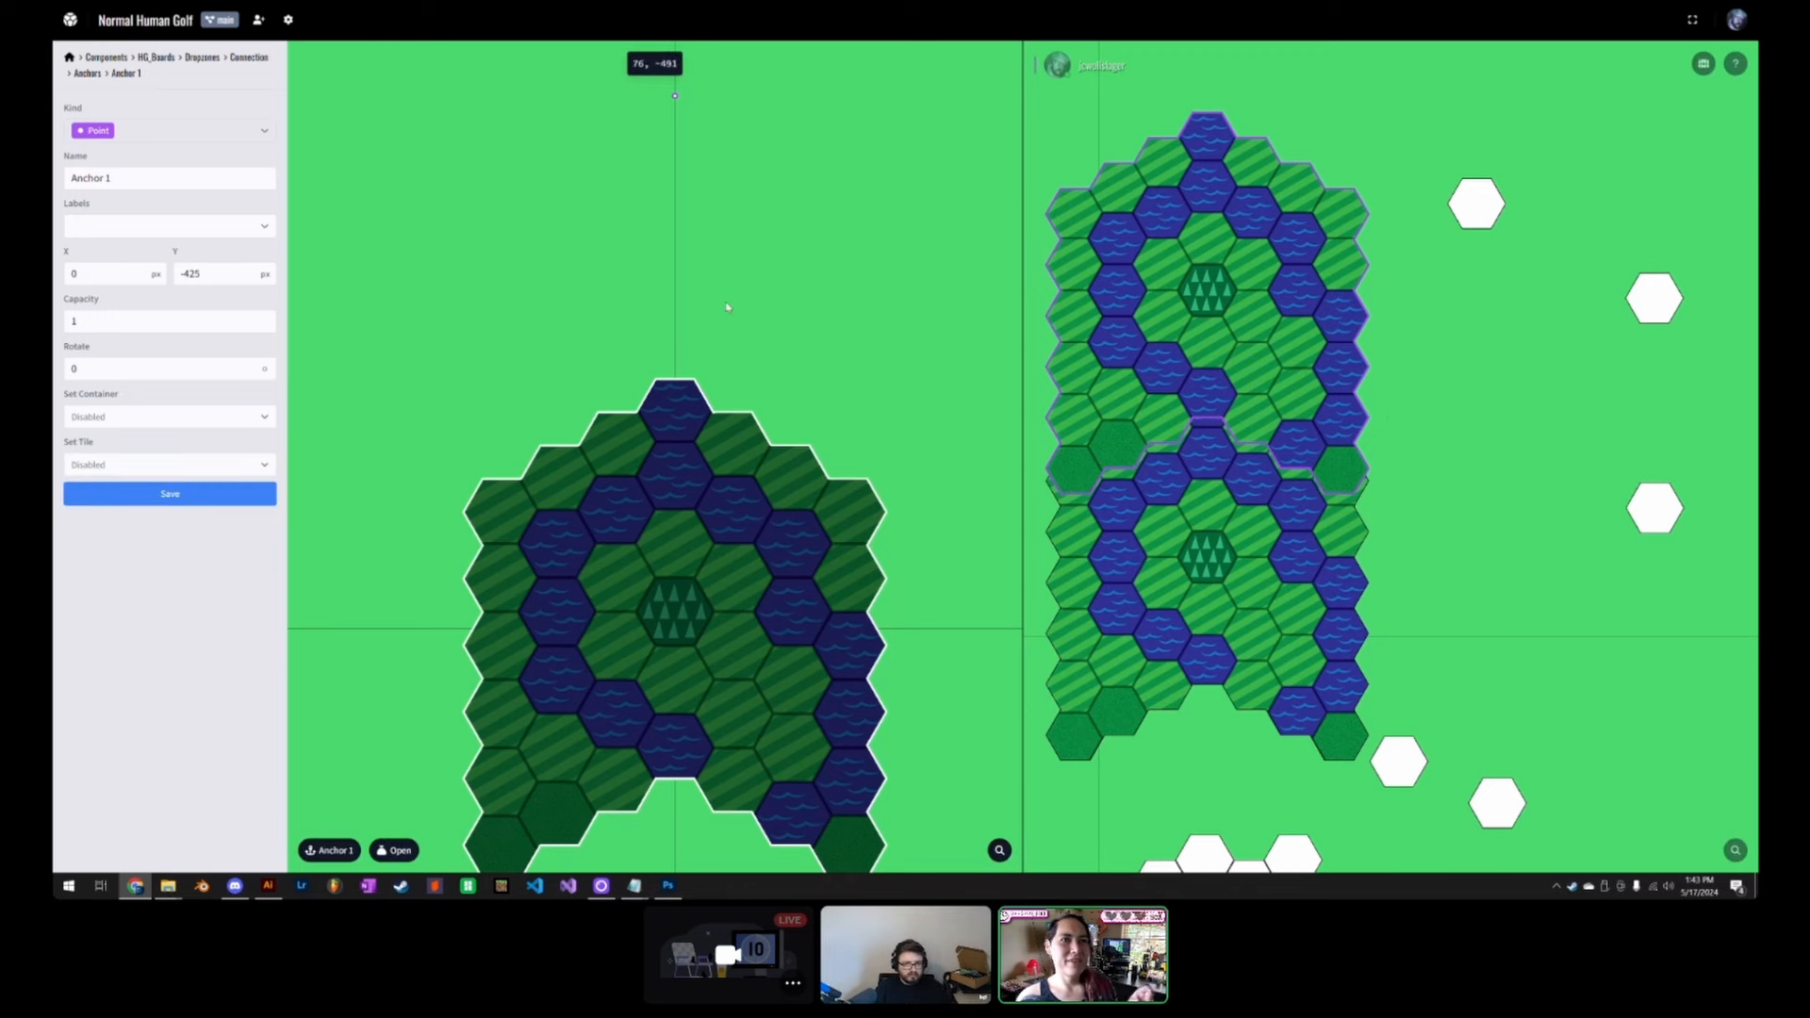
Step: Detach the upper HG_Boards piece from the Connector and place it well apart from the lower board
{"action": "left_click_drag", "start_coordinate": [761, 252], "coordinate": [770, 331]}
{"action": "left_click_drag", "start_coordinate": [1217, 391], "coordinate": [1233, 458]}
{"action": "left_click_drag", "start_coordinate": [1208, 355], "coordinate": [1216, 491]}
{"action": "left_click_drag", "start_coordinate": [1636, 503], "coordinate": [1319, 274]}
{"action": "left_click_drag", "start_coordinate": [1361, 317], "coordinate": [1360, 399]}
{"action": "left_click_drag", "start_coordinate": [1239, 205], "coordinate": [1539, 396]}
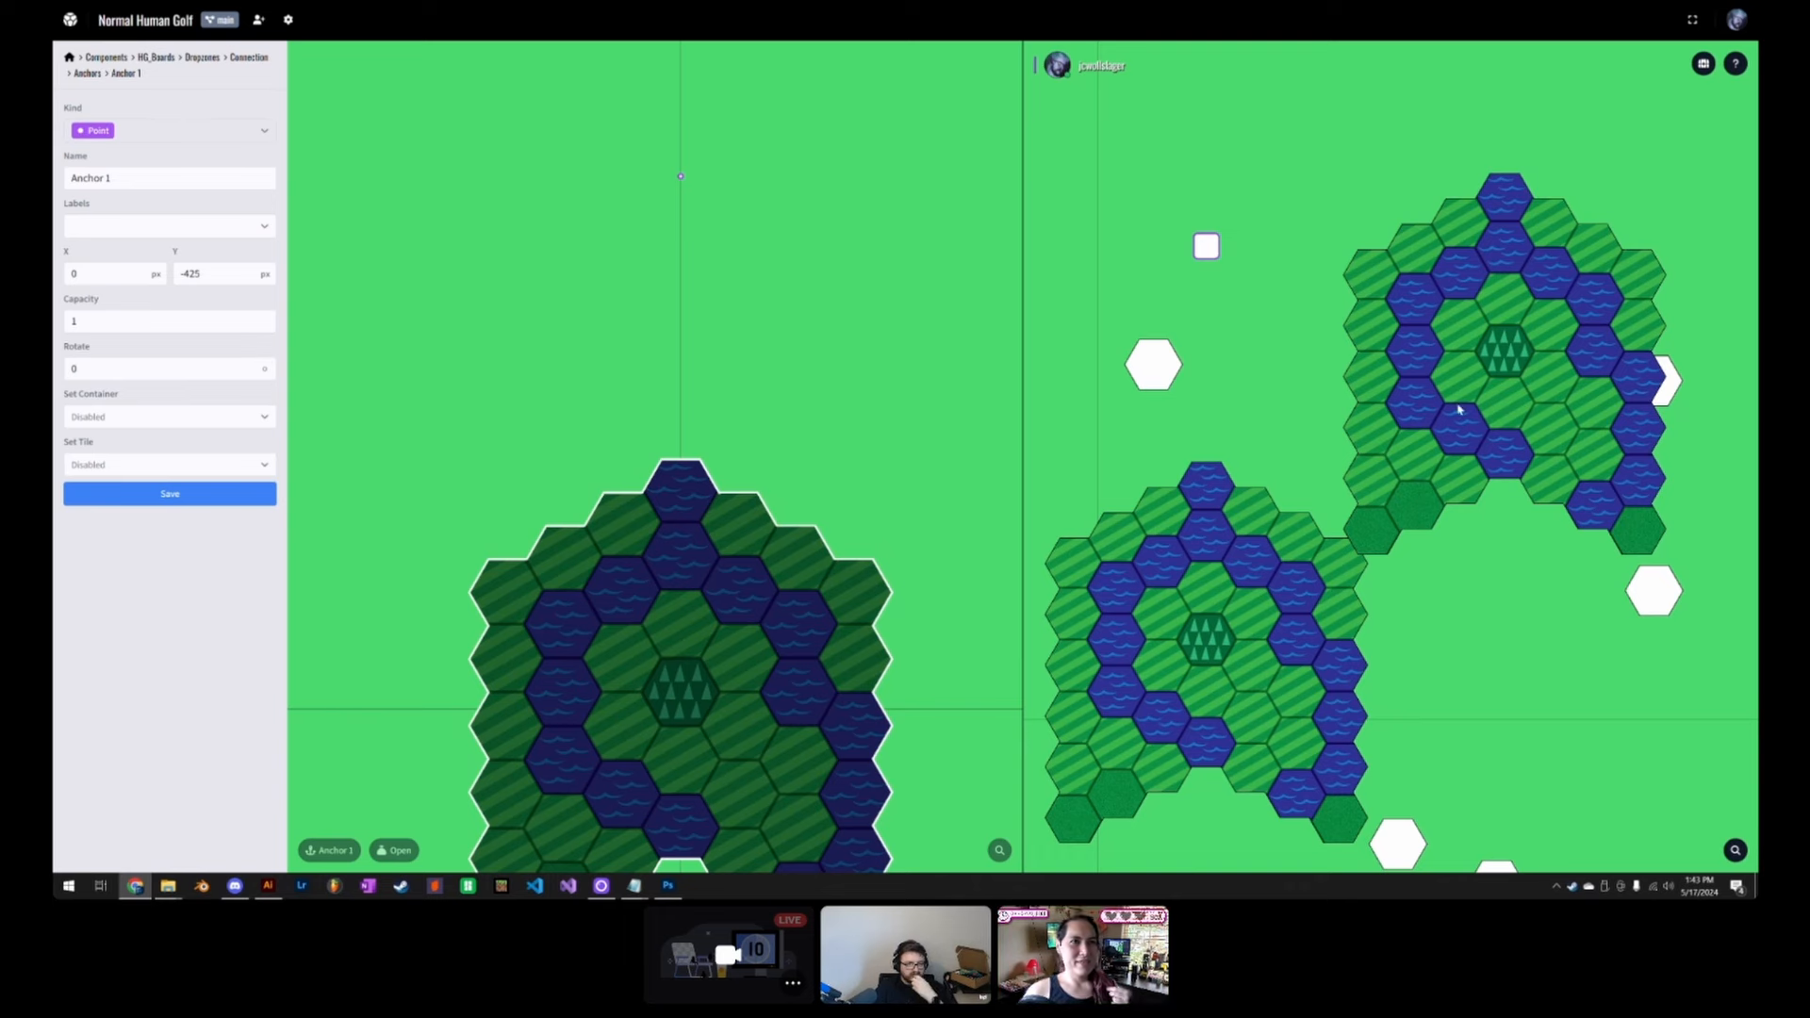
{"action": "left_click_drag", "start_coordinate": [1235, 399], "coordinate": [1444, 381]}
{"action": "scroll", "coordinate": [1390, 370], "scroll_direction": "down", "scroll_amount": 3}
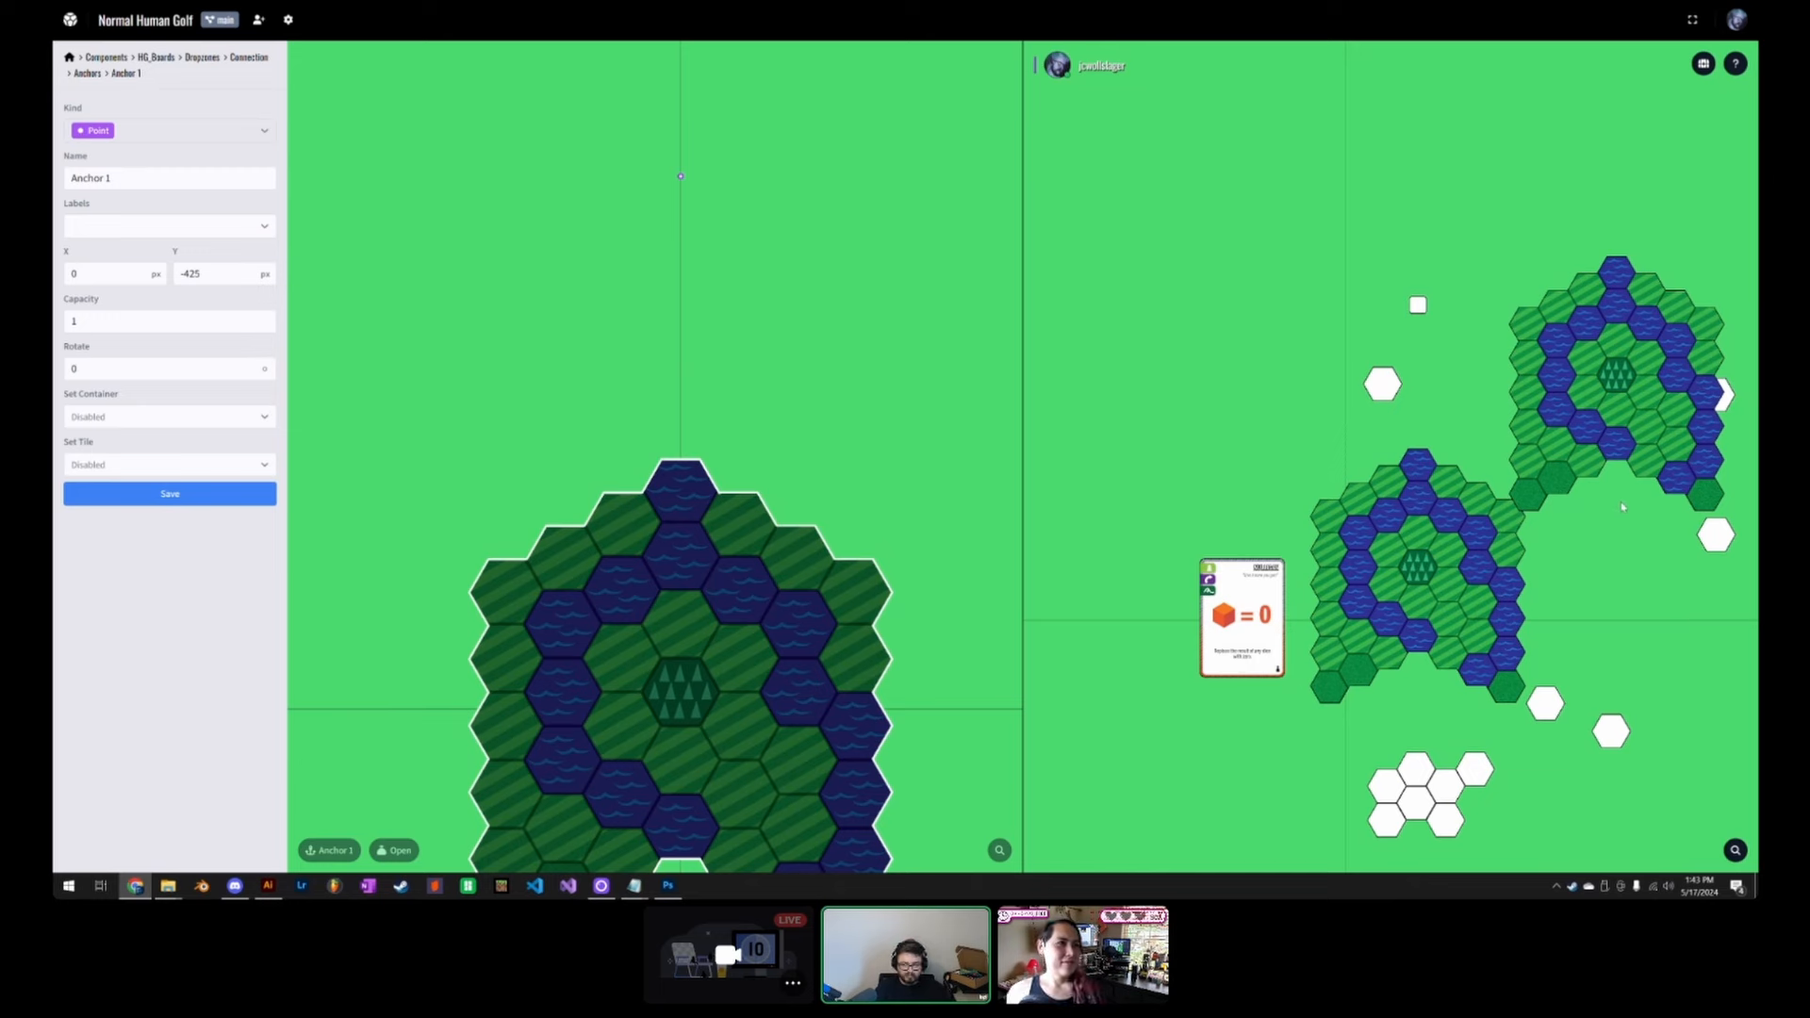
{"action": "left_click_drag", "start_coordinate": [1623, 507], "coordinate": [1593, 373]}
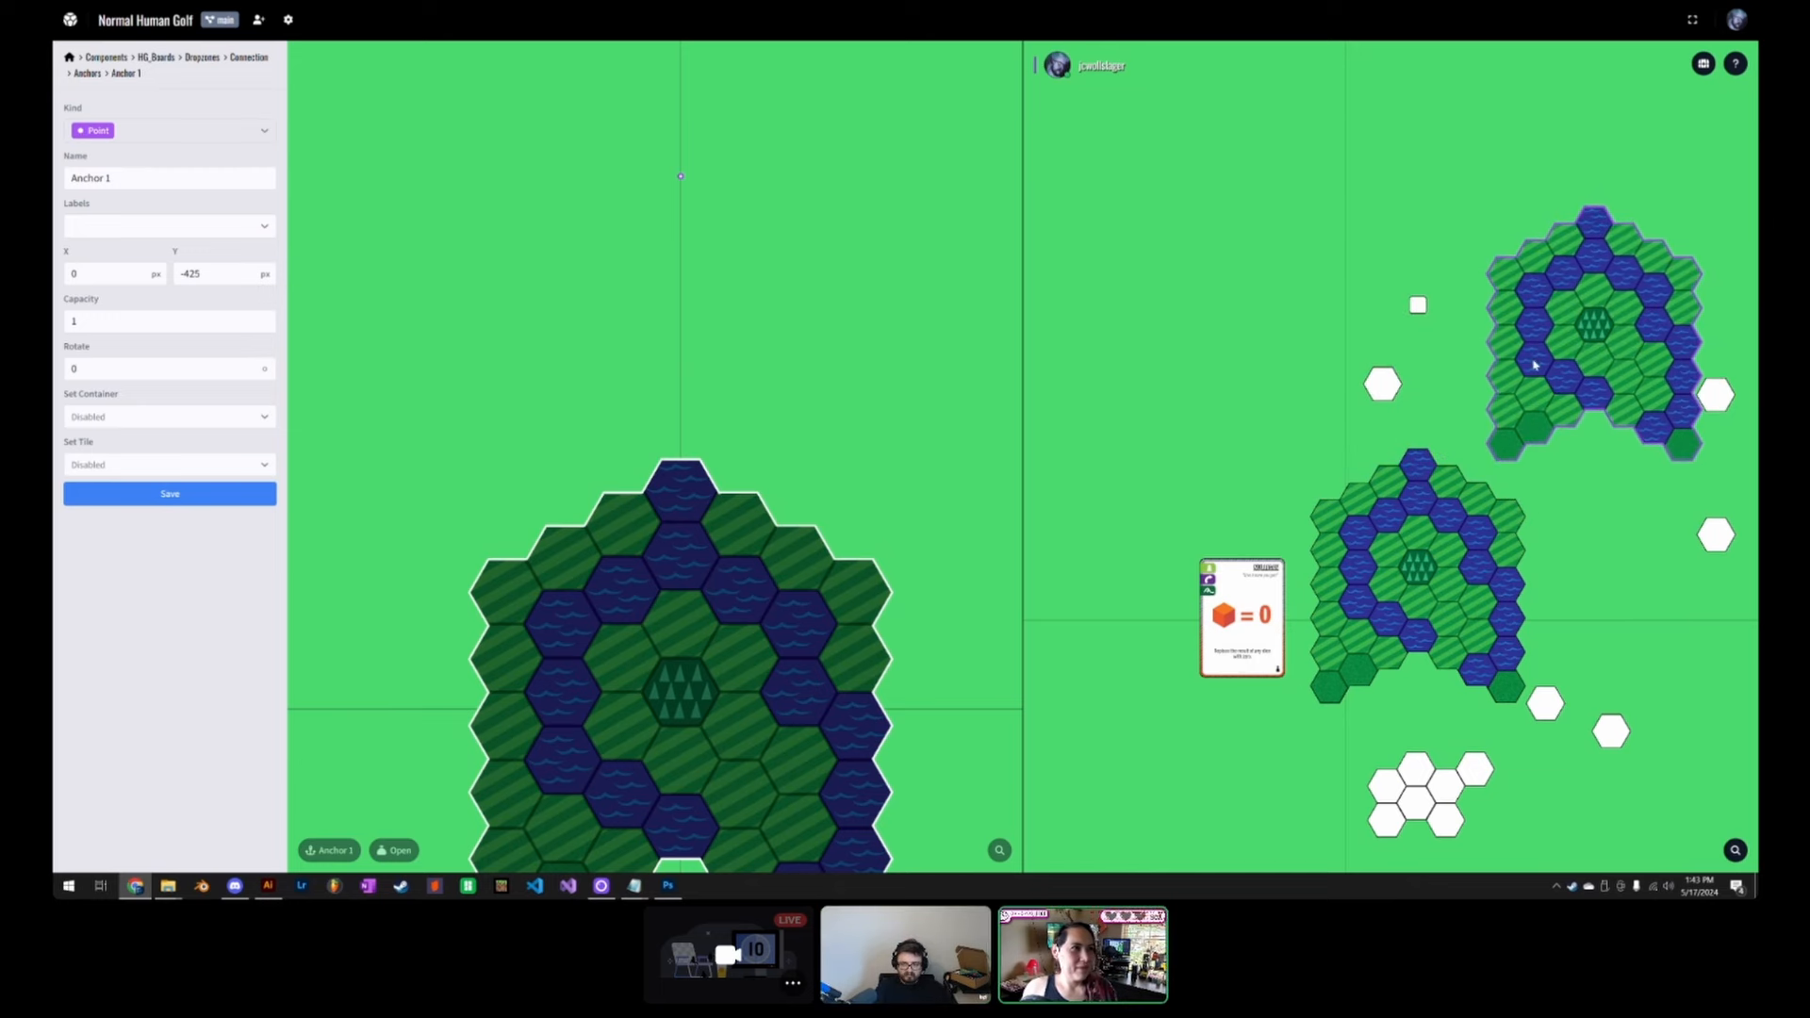
Step: Attach the second board to the Connector above the lower board, and move the lower board slightly to test the link
{"action": "left_click_drag", "start_coordinate": [206, 274], "coordinate": [177, 274]}
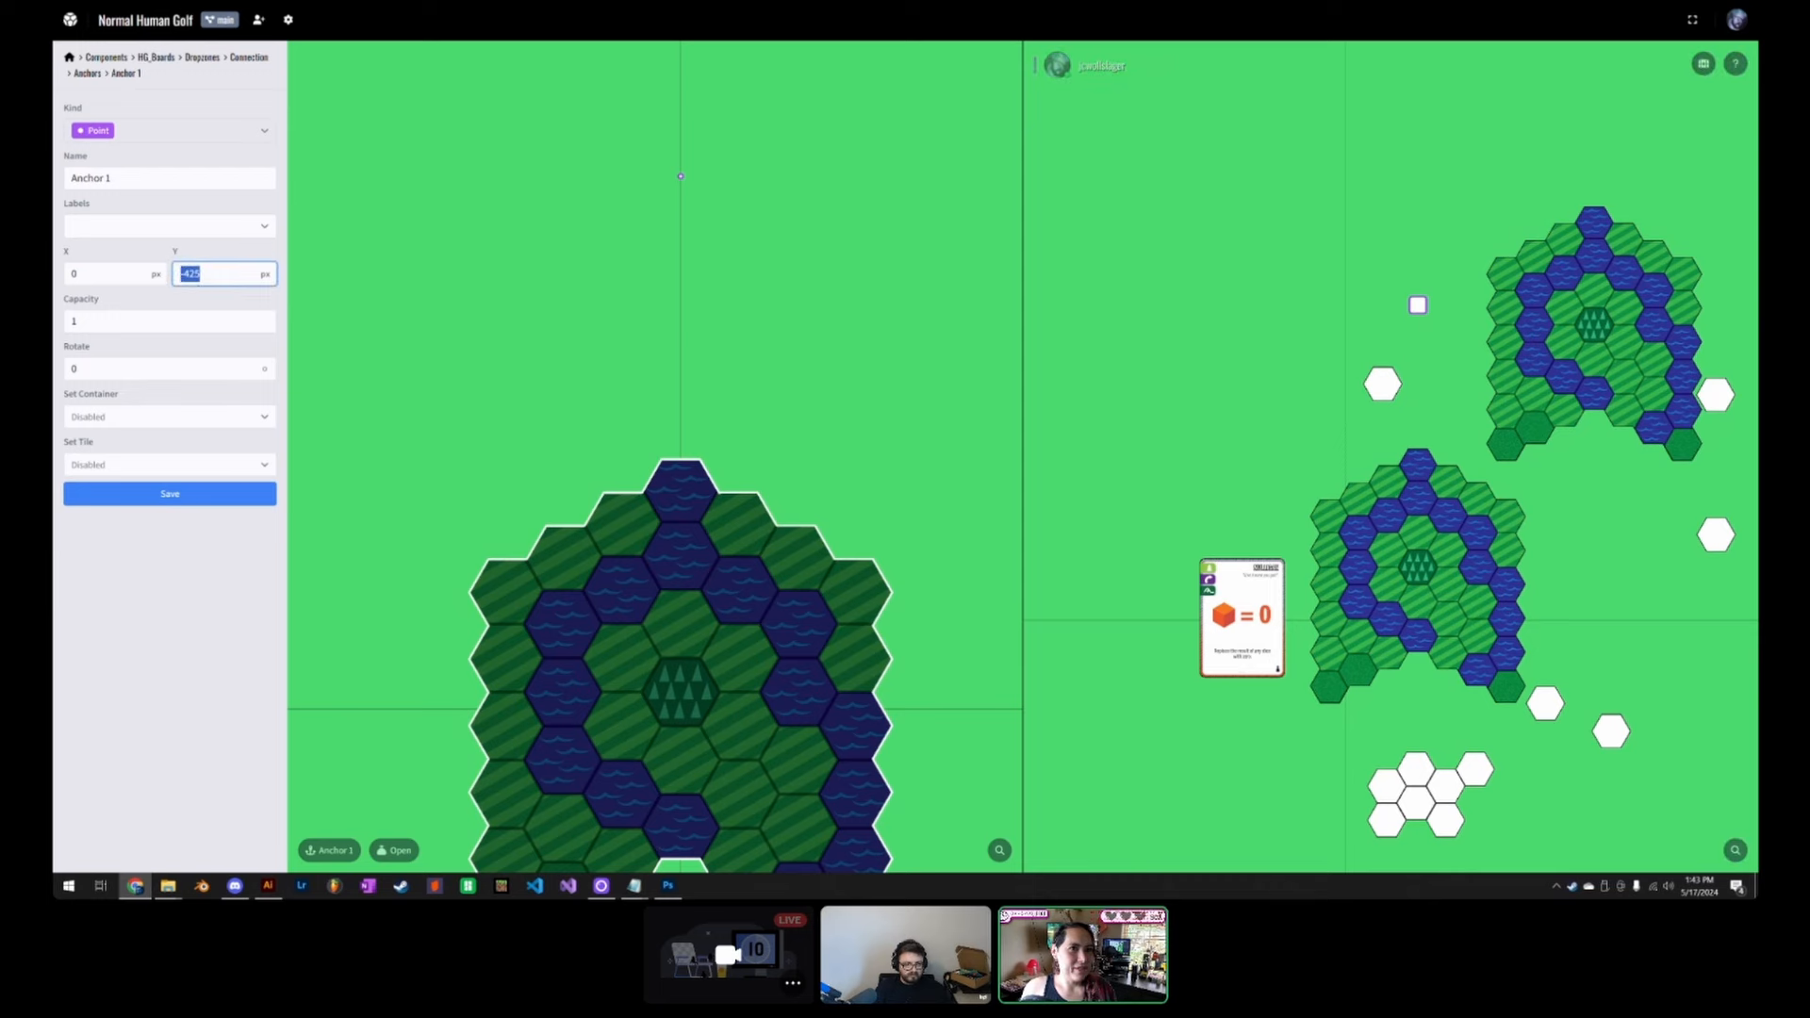
{"action": "left_click_drag", "start_coordinate": [1540, 358], "coordinate": [1474, 401]}
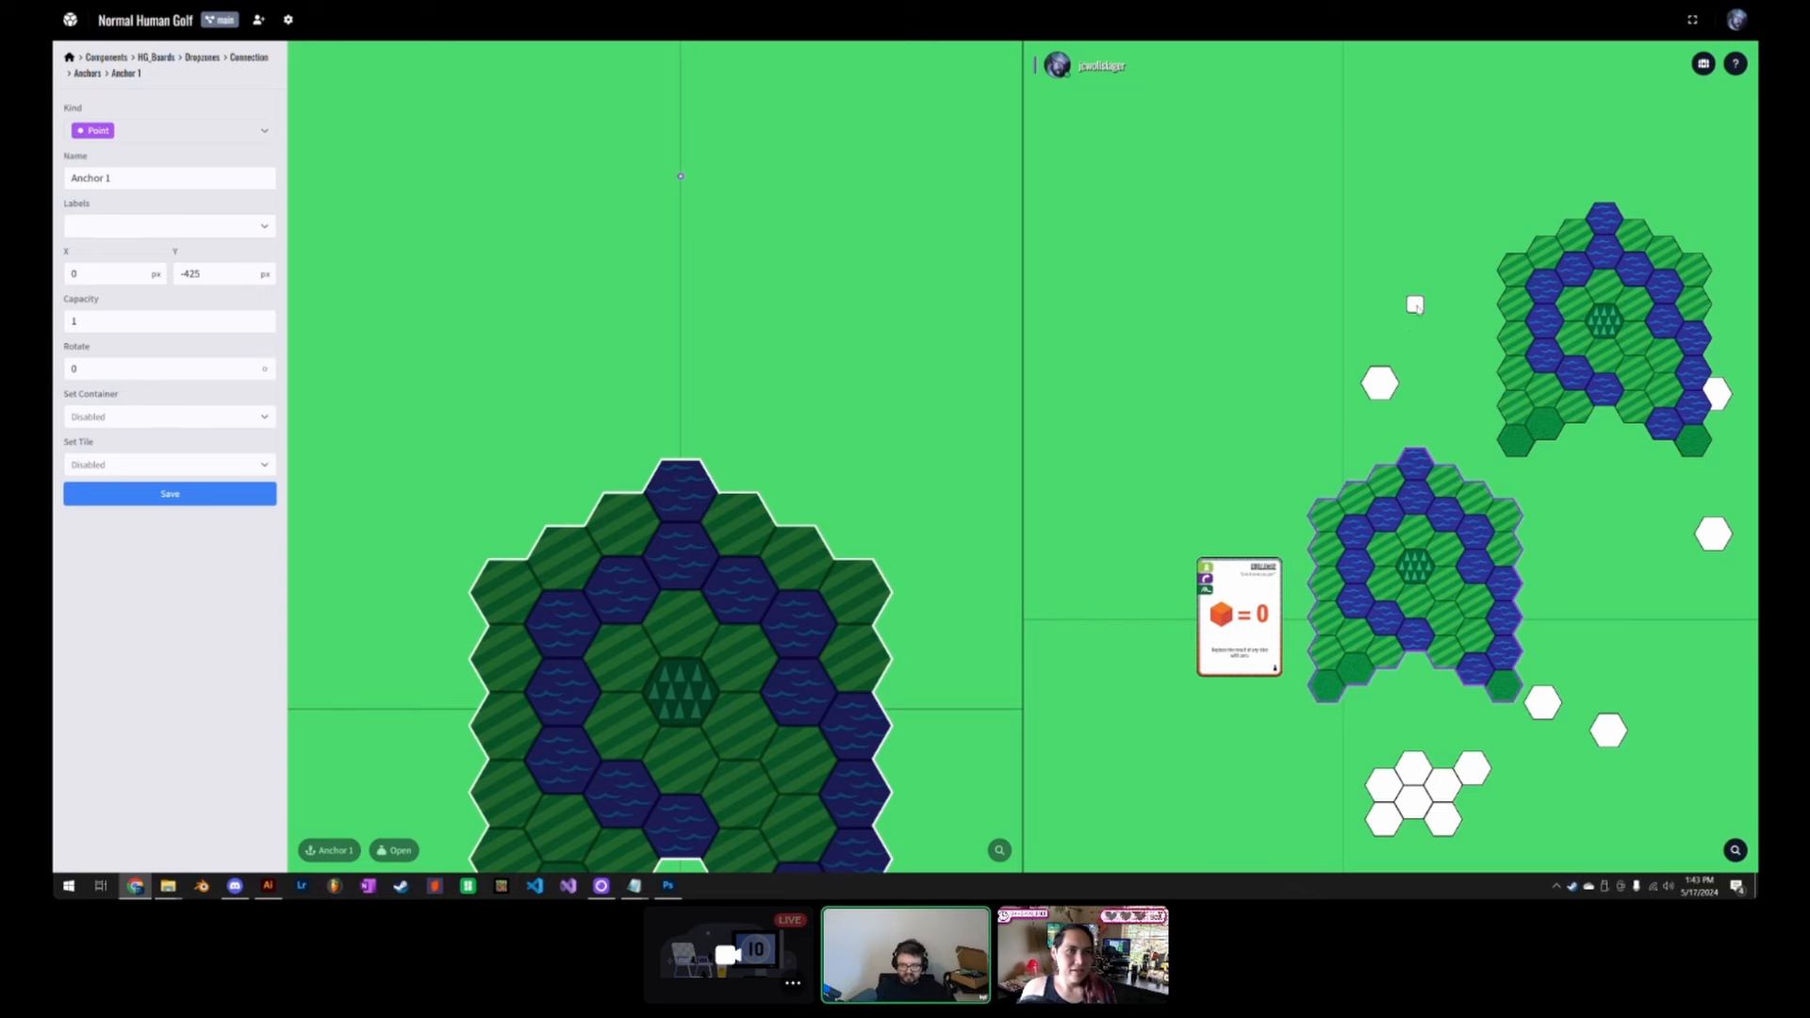
{"action": "left_click_drag", "start_coordinate": [1549, 386], "coordinate": [1414, 303]}
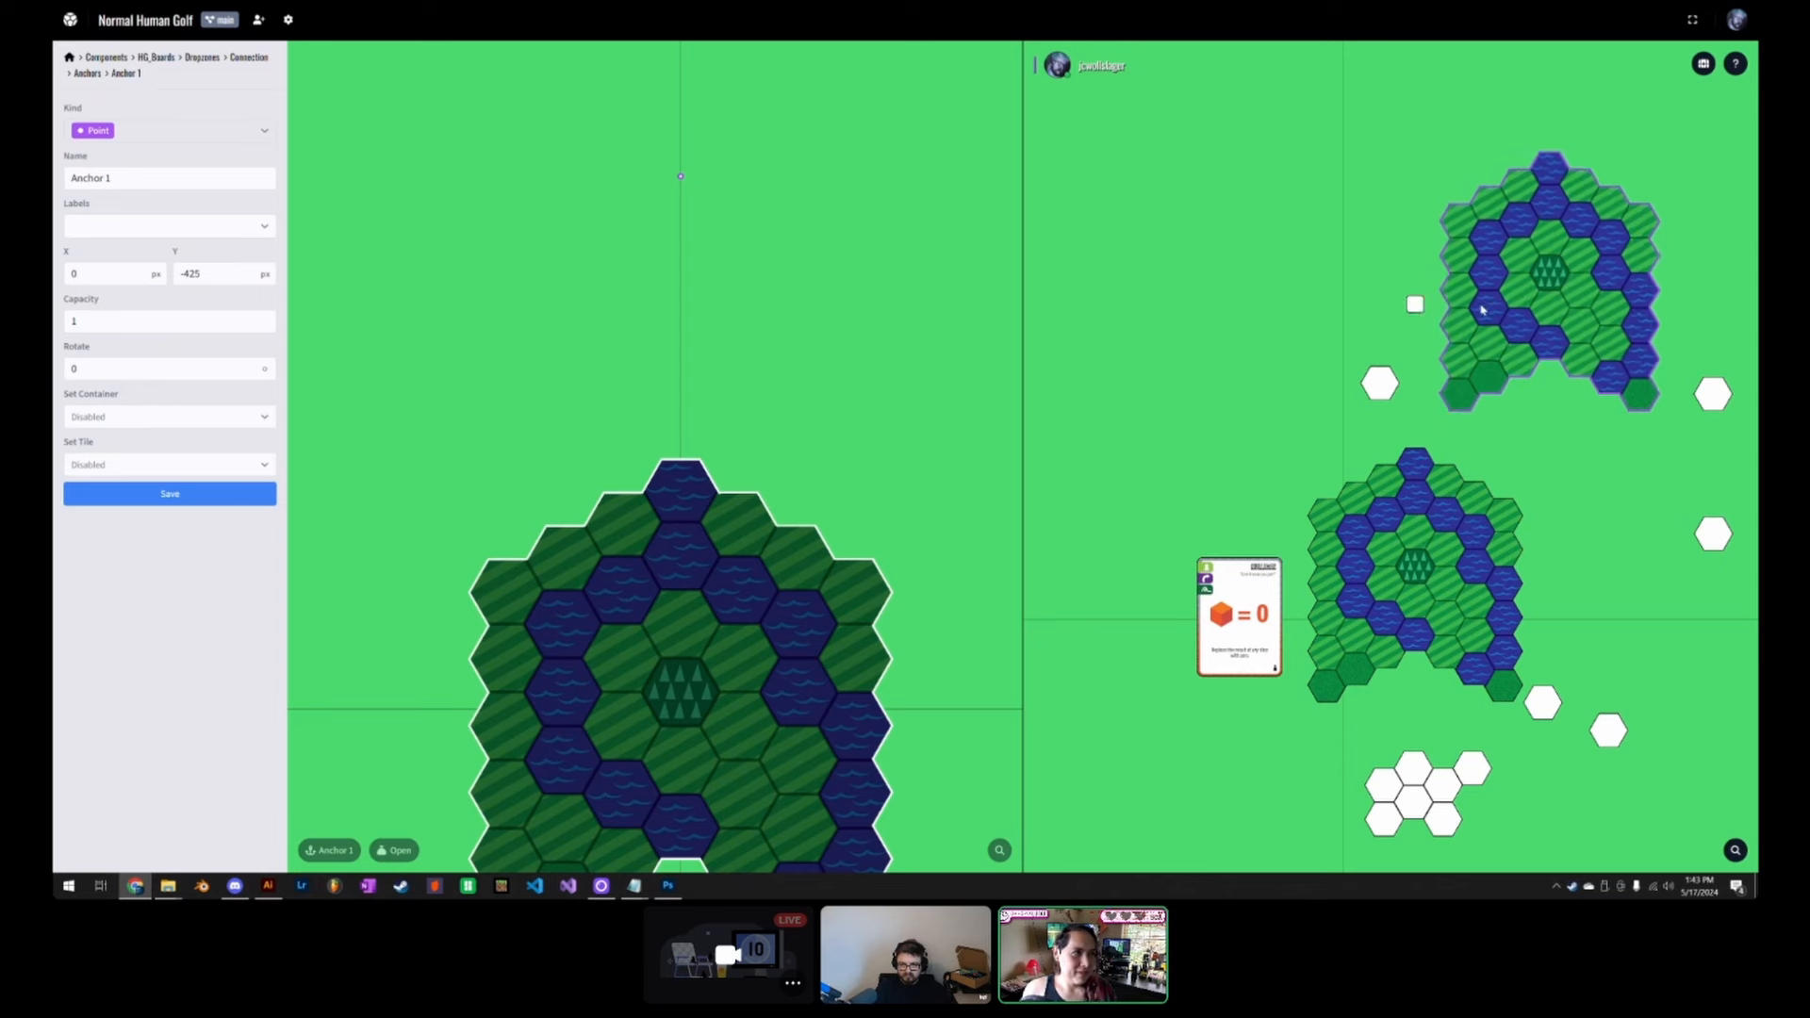
{"action": "left_click_drag", "start_coordinate": [1519, 330], "coordinate": [1402, 322]}
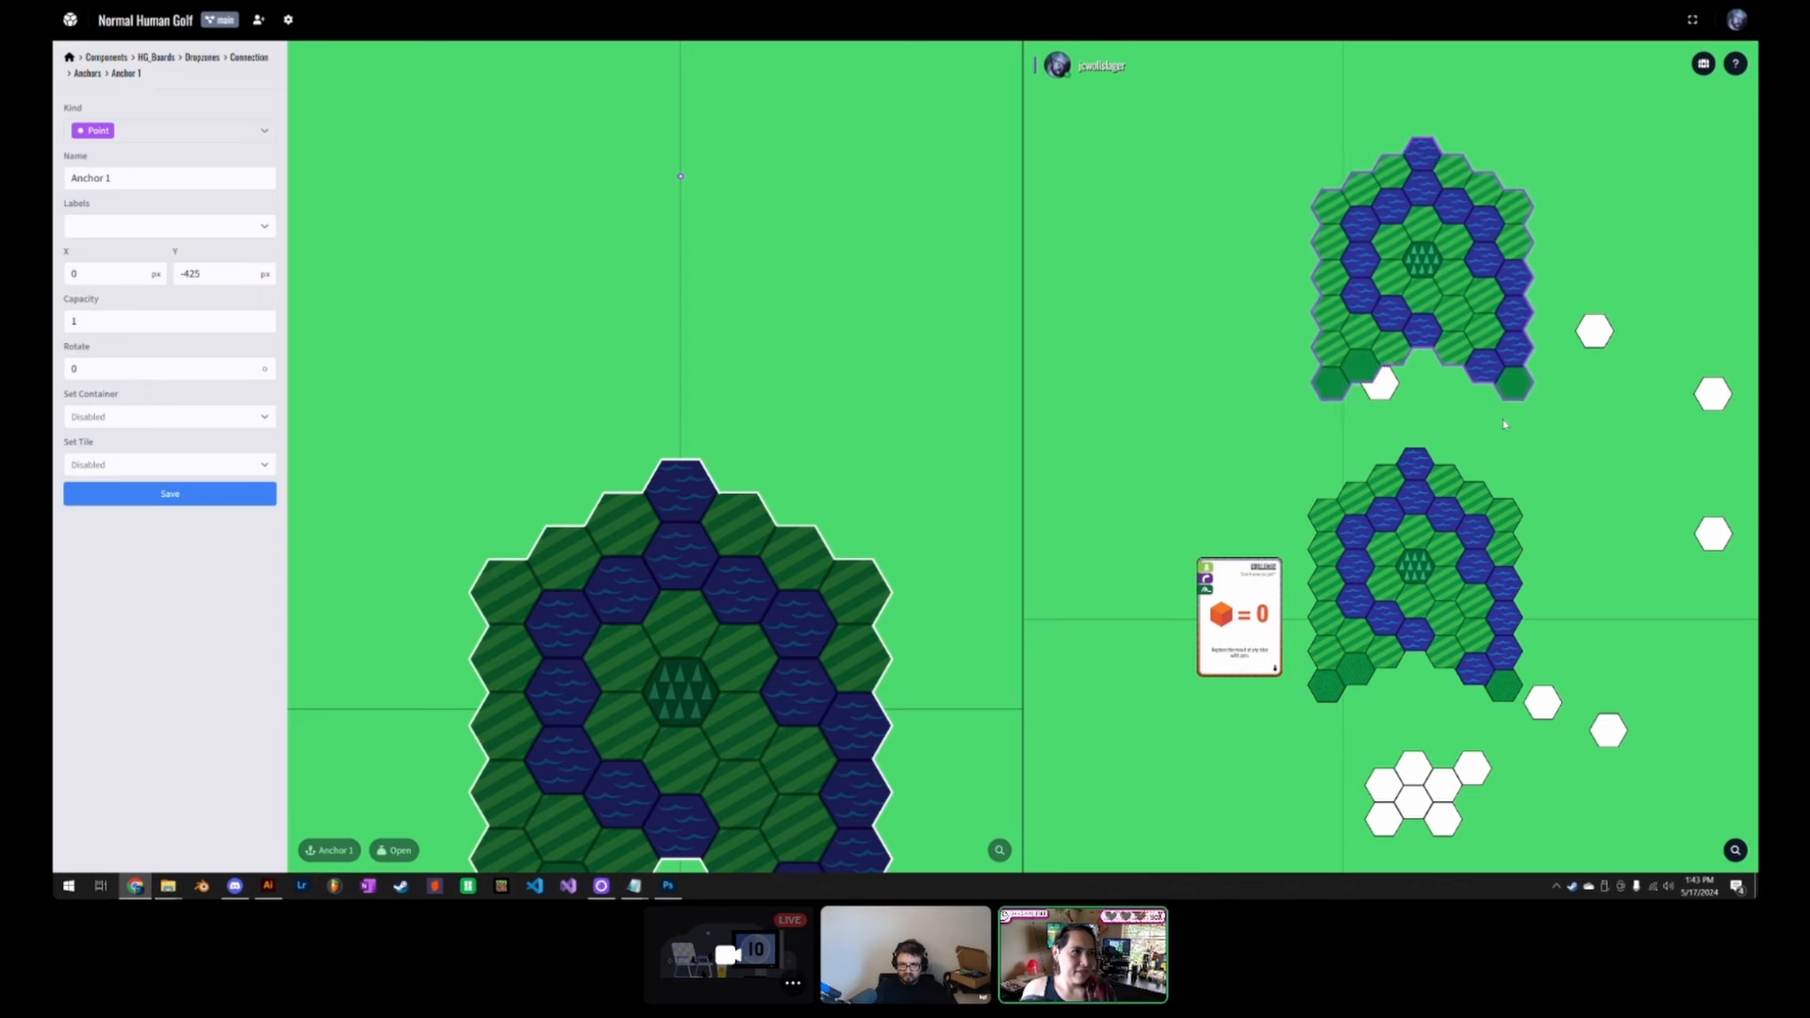
{"action": "left_click_drag", "start_coordinate": [1373, 488], "coordinate": [1463, 479]}
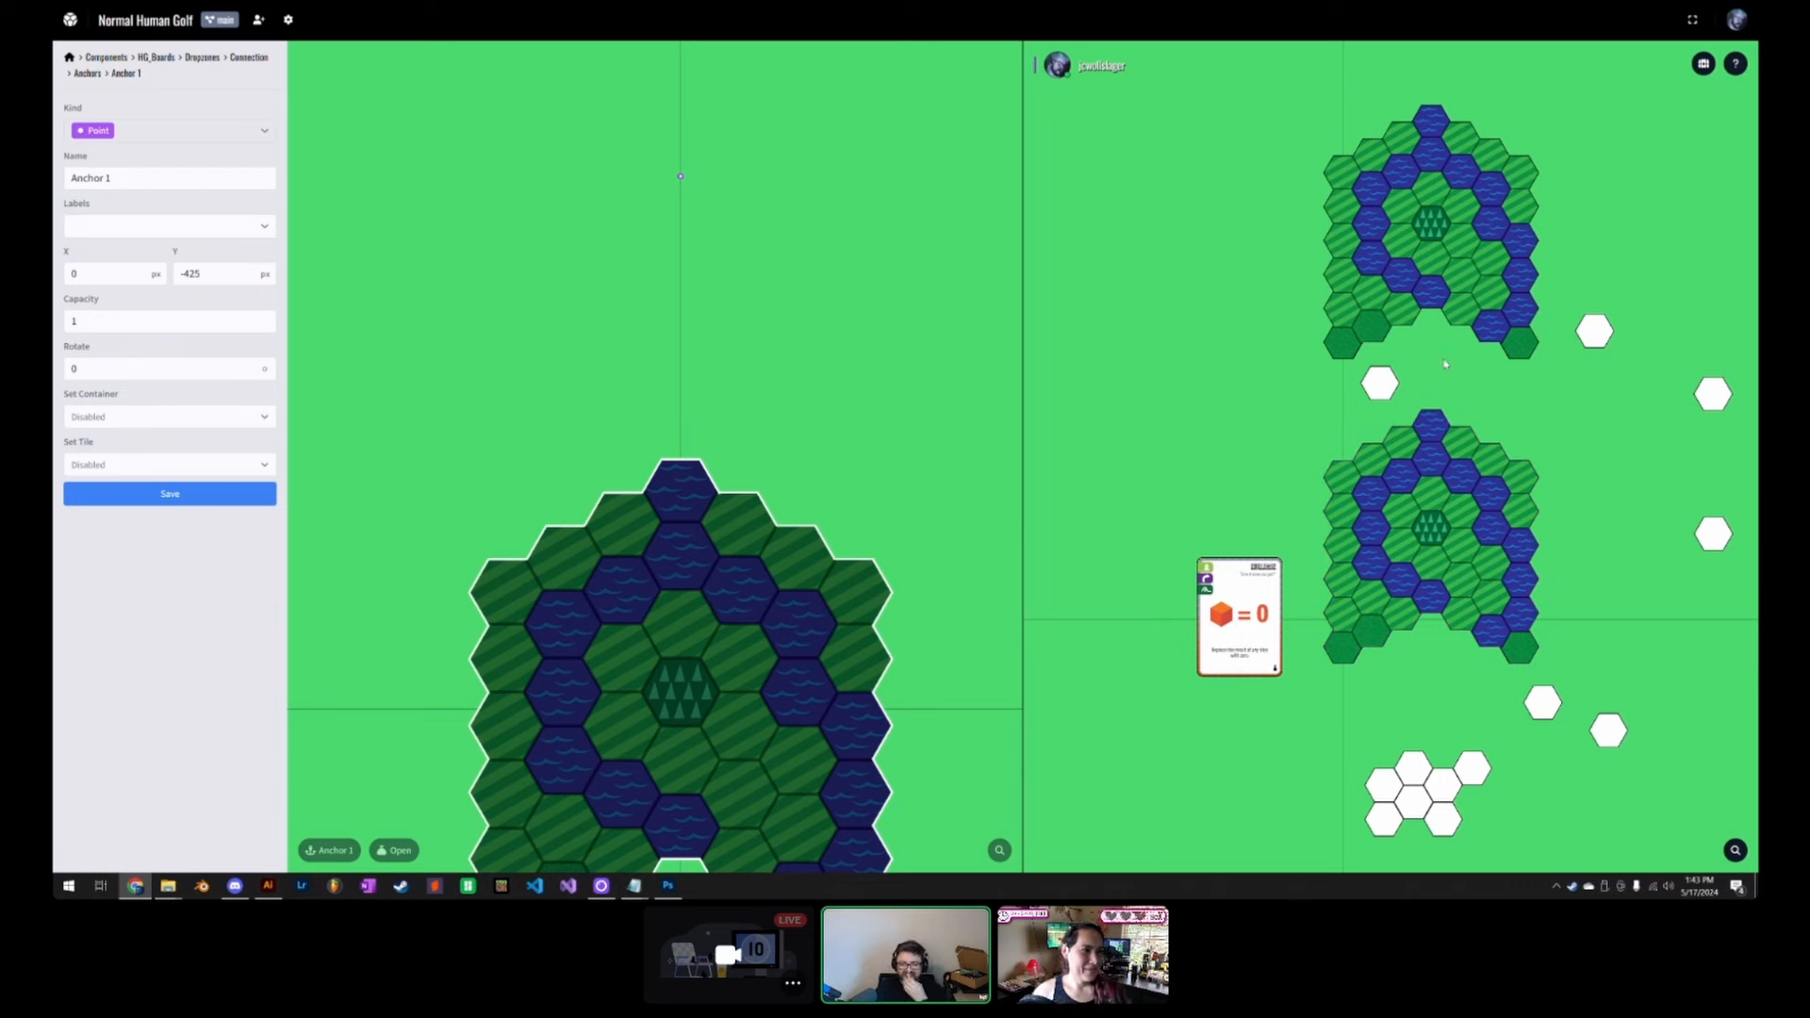
Step: Place three loose white hex tiles next to each other on the lower-right part of the upper board, and test moving that board
{"action": "left_click_drag", "start_coordinate": [1592, 334], "coordinate": [1494, 325]}
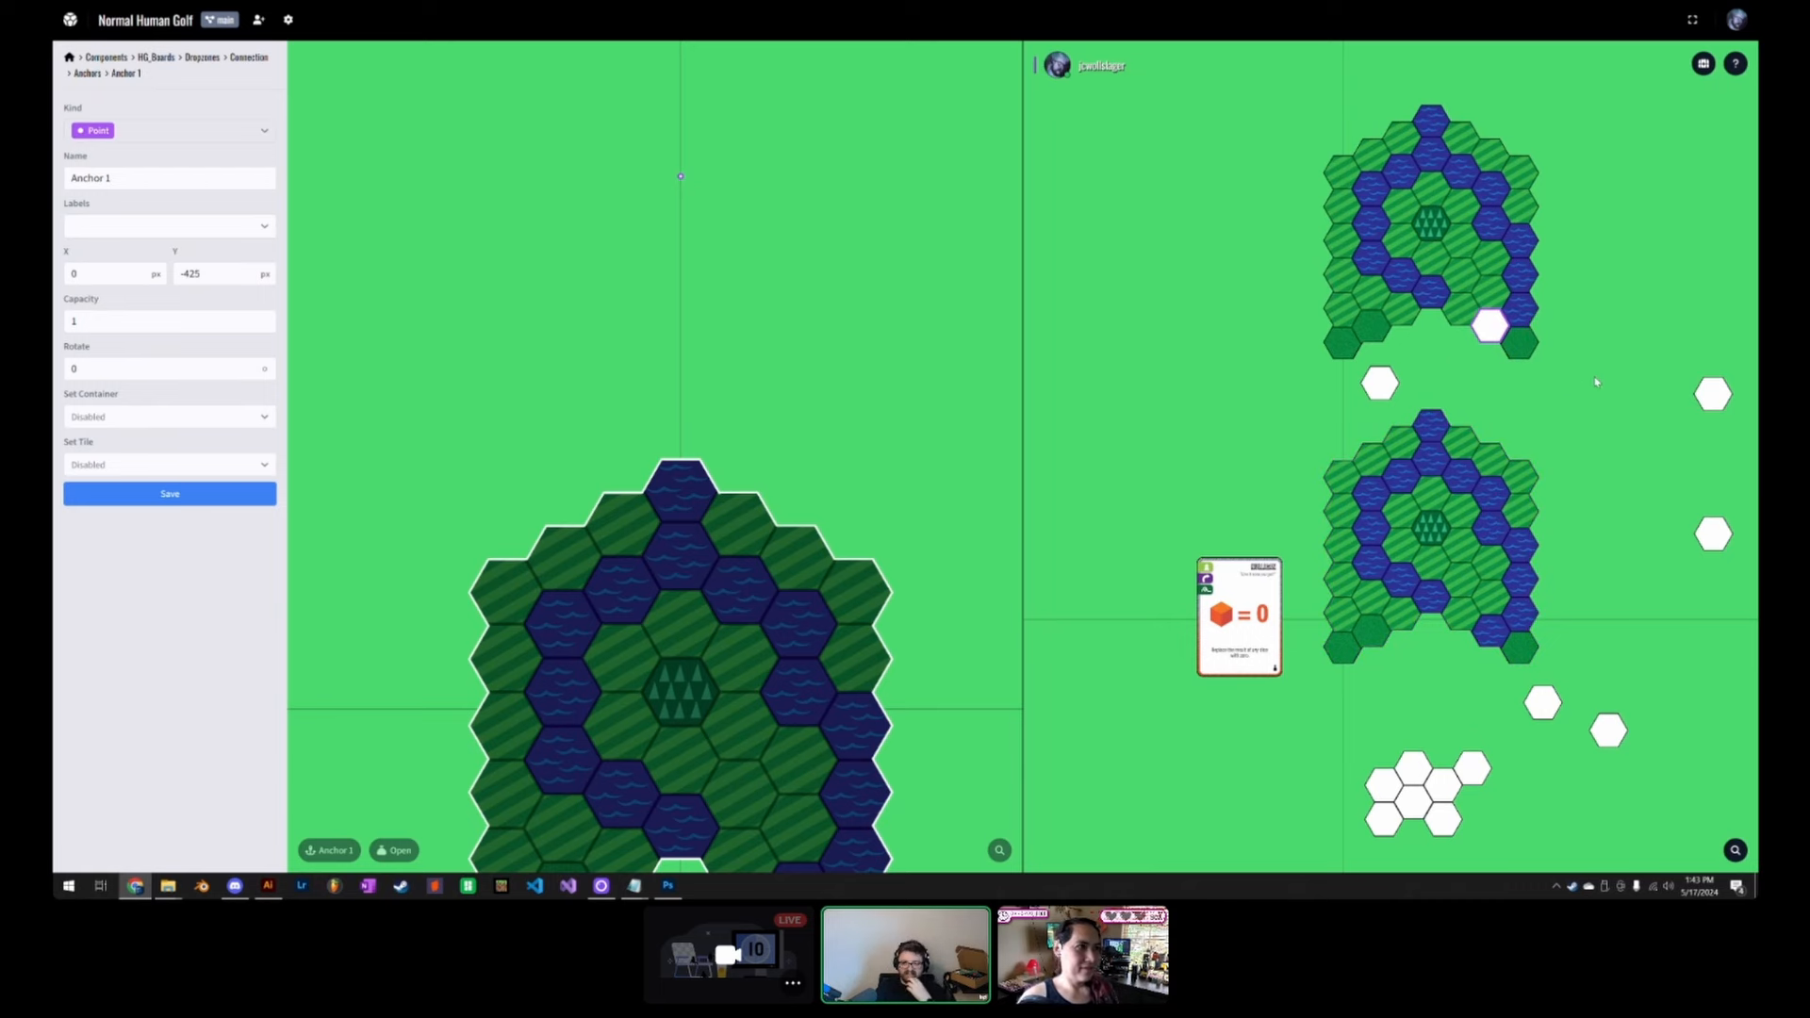
{"action": "left_click_drag", "start_coordinate": [1694, 400], "coordinate": [1495, 294]}
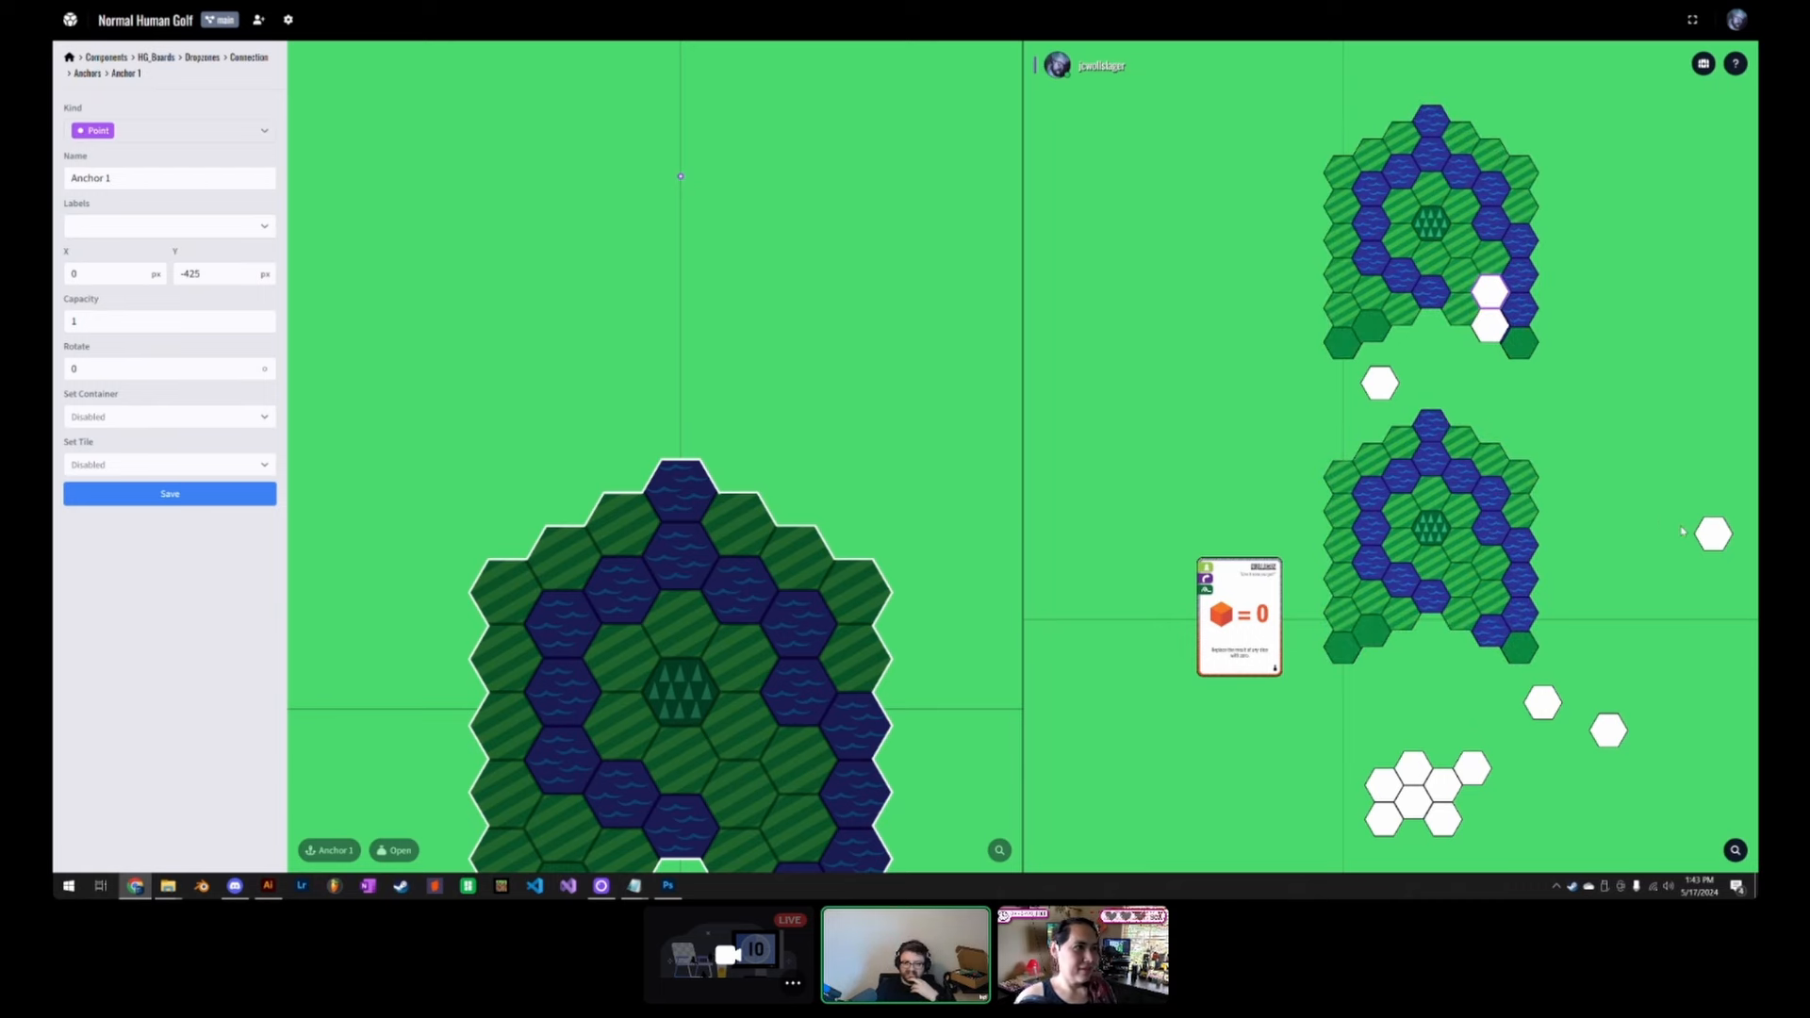
{"action": "left_click_drag", "start_coordinate": [1683, 531], "coordinate": [1475, 321]}
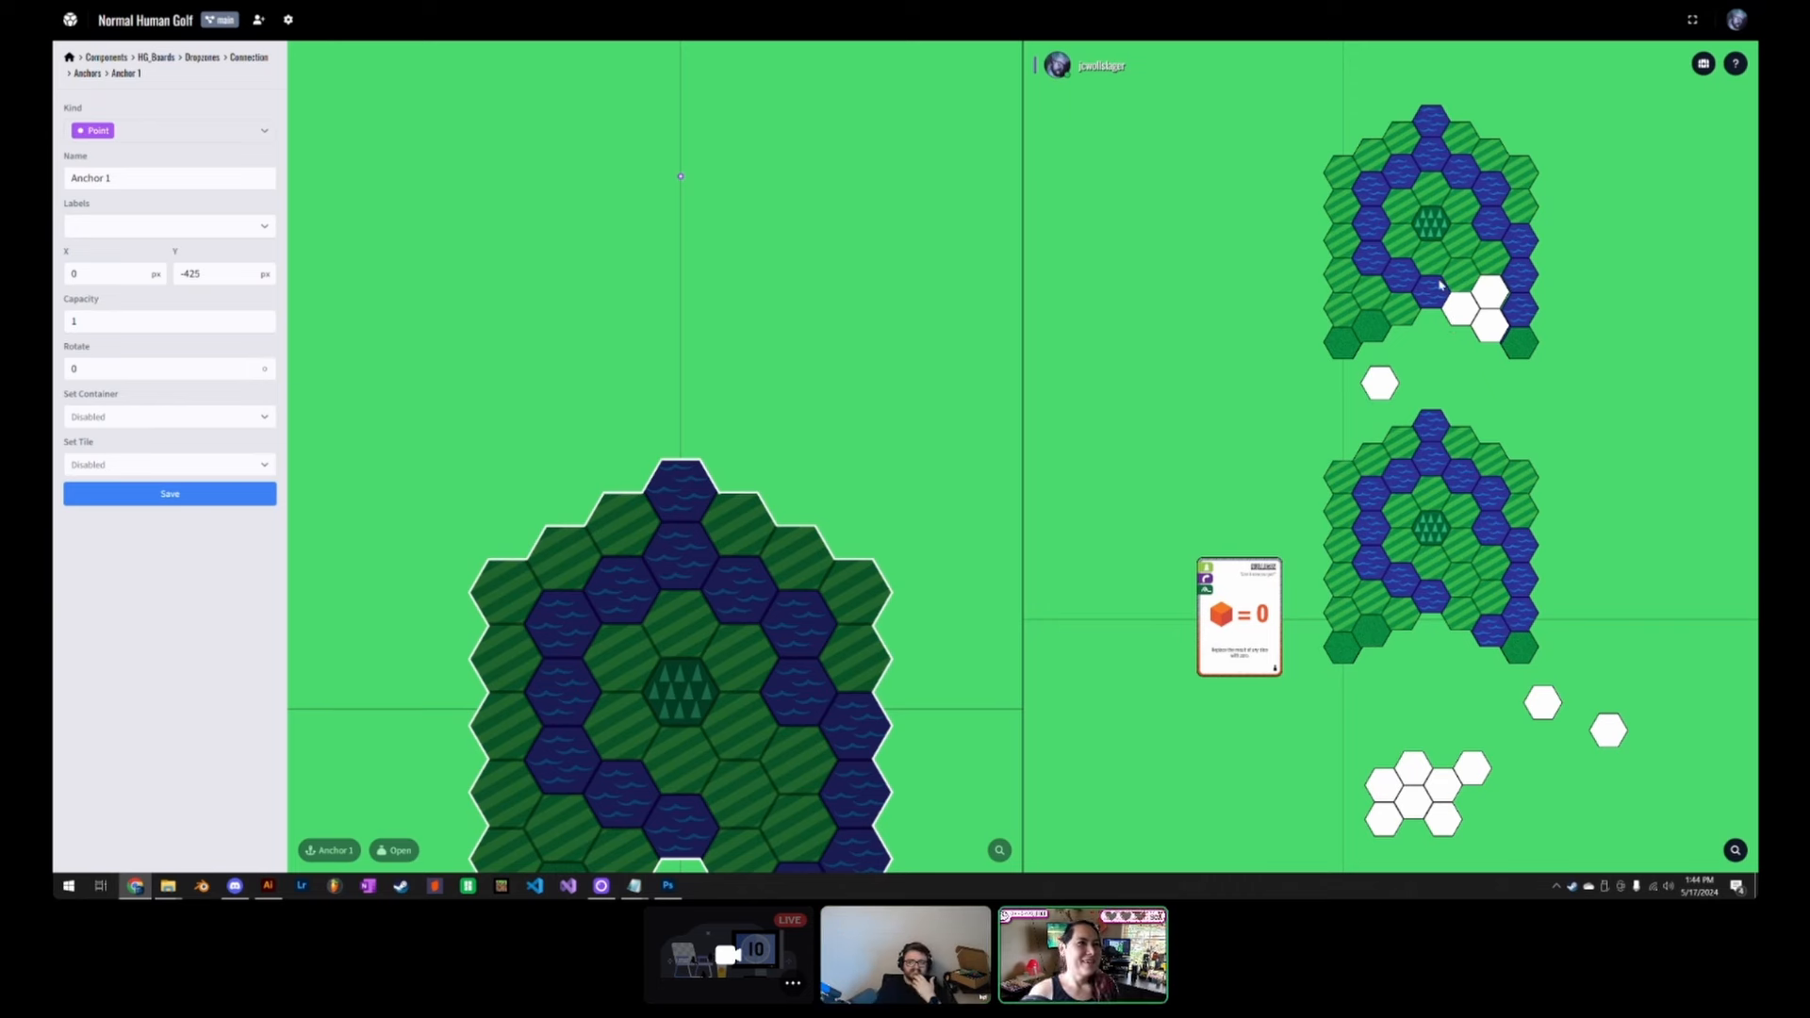
{"action": "mouse_move", "coordinate": [1440, 284]}
{"action": "left_mouse_down"}
{"action": "mouse_move", "coordinate": [1455, 266]}
{"action": "mouse_move", "coordinate": [1632, 354]}
{"action": "mouse_move", "coordinate": [1424, 276]}
{"action": "mouse_move", "coordinate": [1435, 287]}
{"action": "mouse_move", "coordinate": [1460, 231]}
{"action": "mouse_move", "coordinate": [1485, 263]}
{"action": "mouse_move", "coordinate": [1414, 262]}
{"action": "left_mouse_up"}
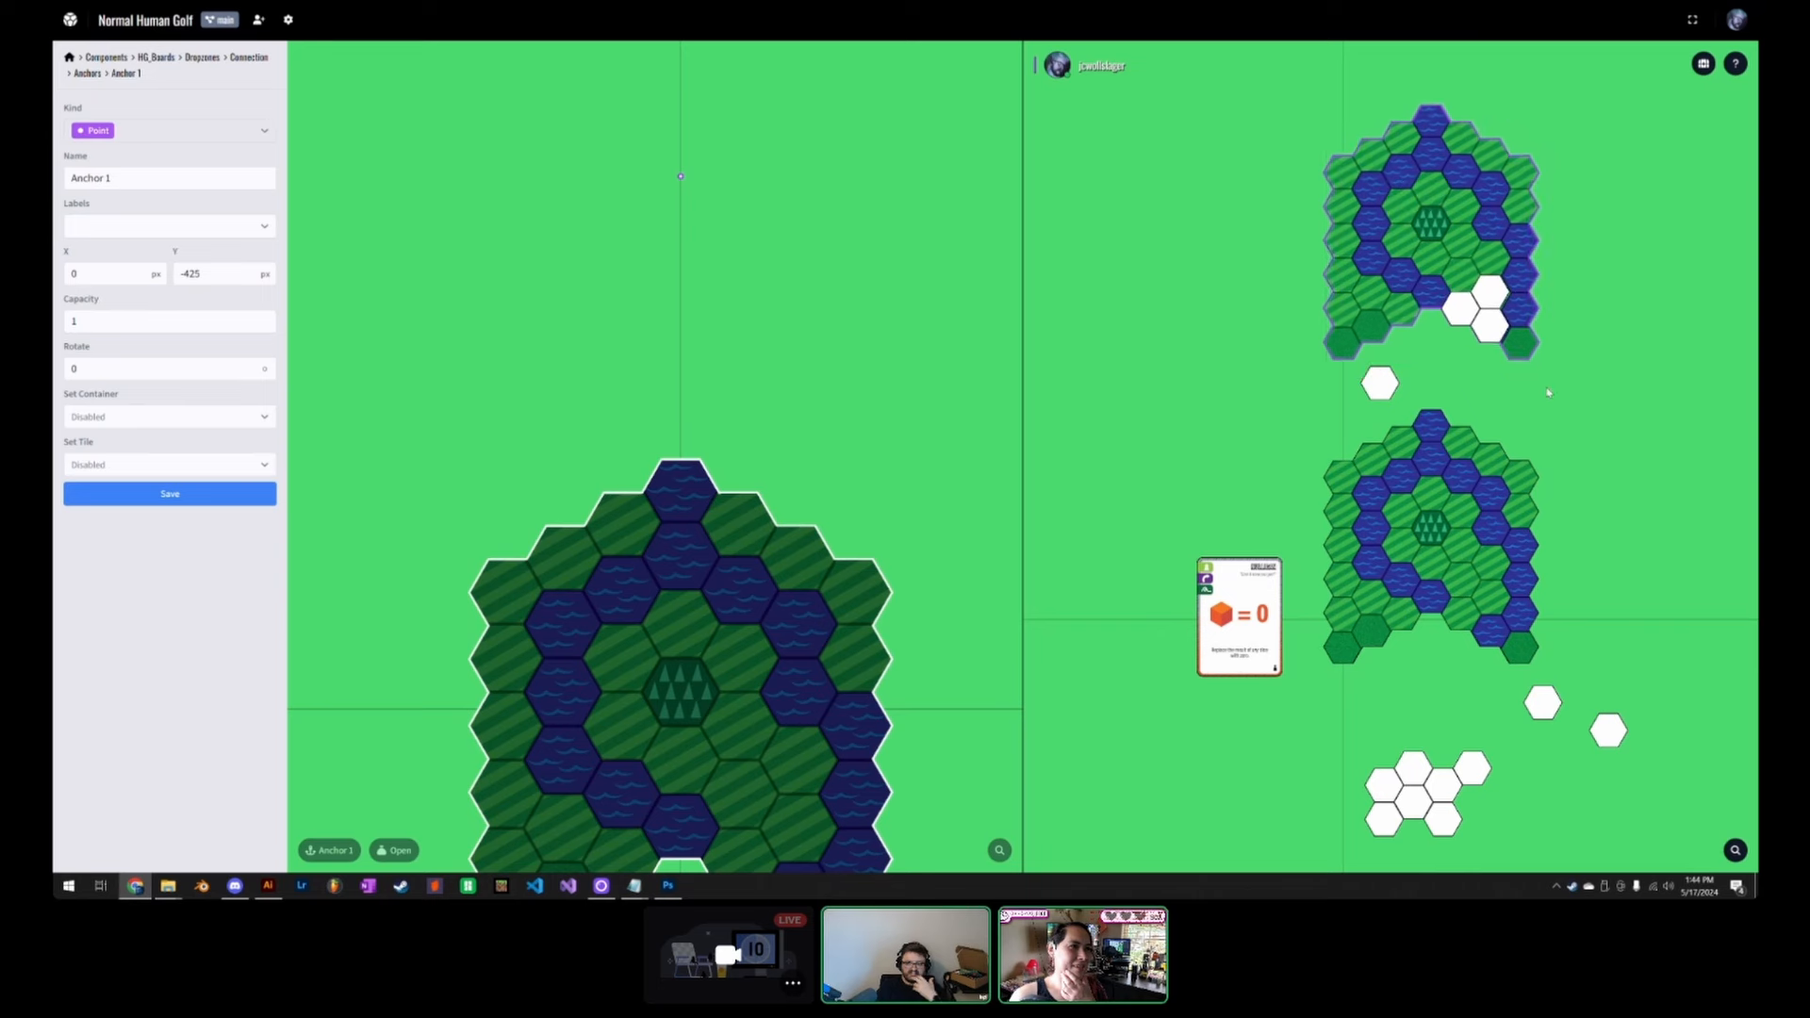
Step: Place a white hex tile on the peak of the lower board, and move the upper board off the Connector
{"action": "left_click_drag", "start_coordinate": [1388, 383], "coordinate": [1438, 392]}
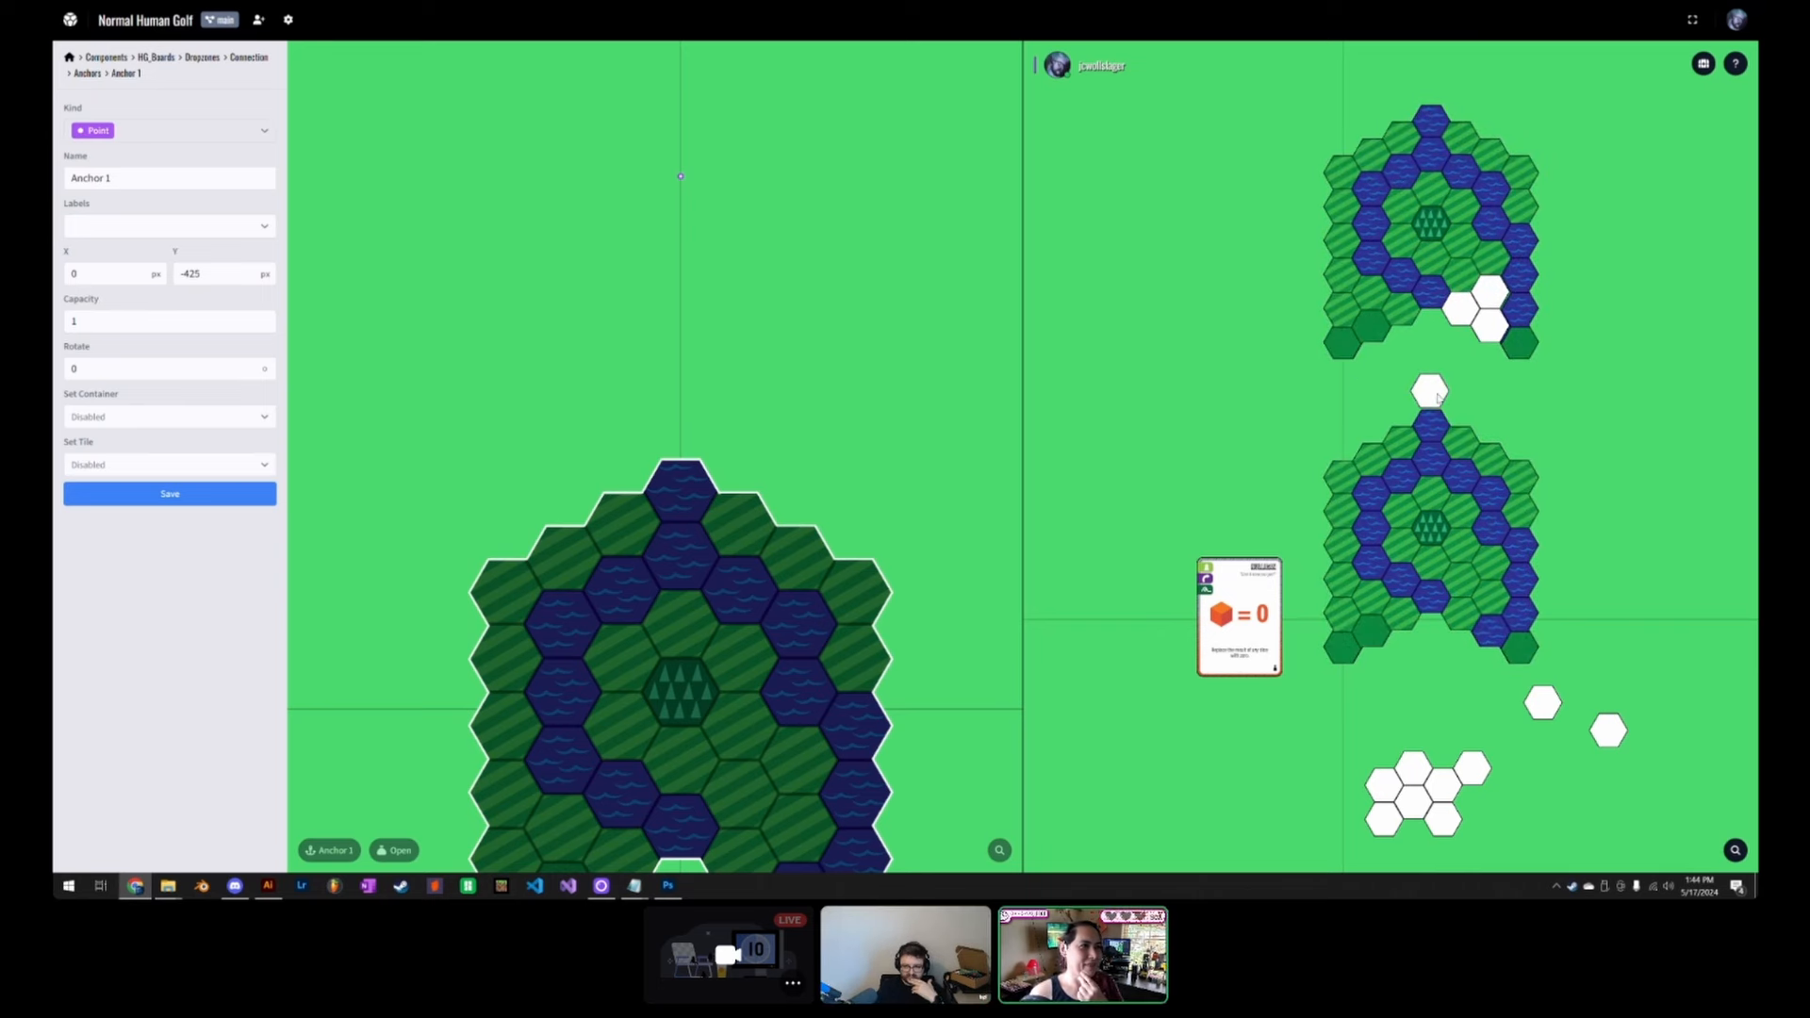
{"action": "left_click", "coordinate": [1438, 396]}
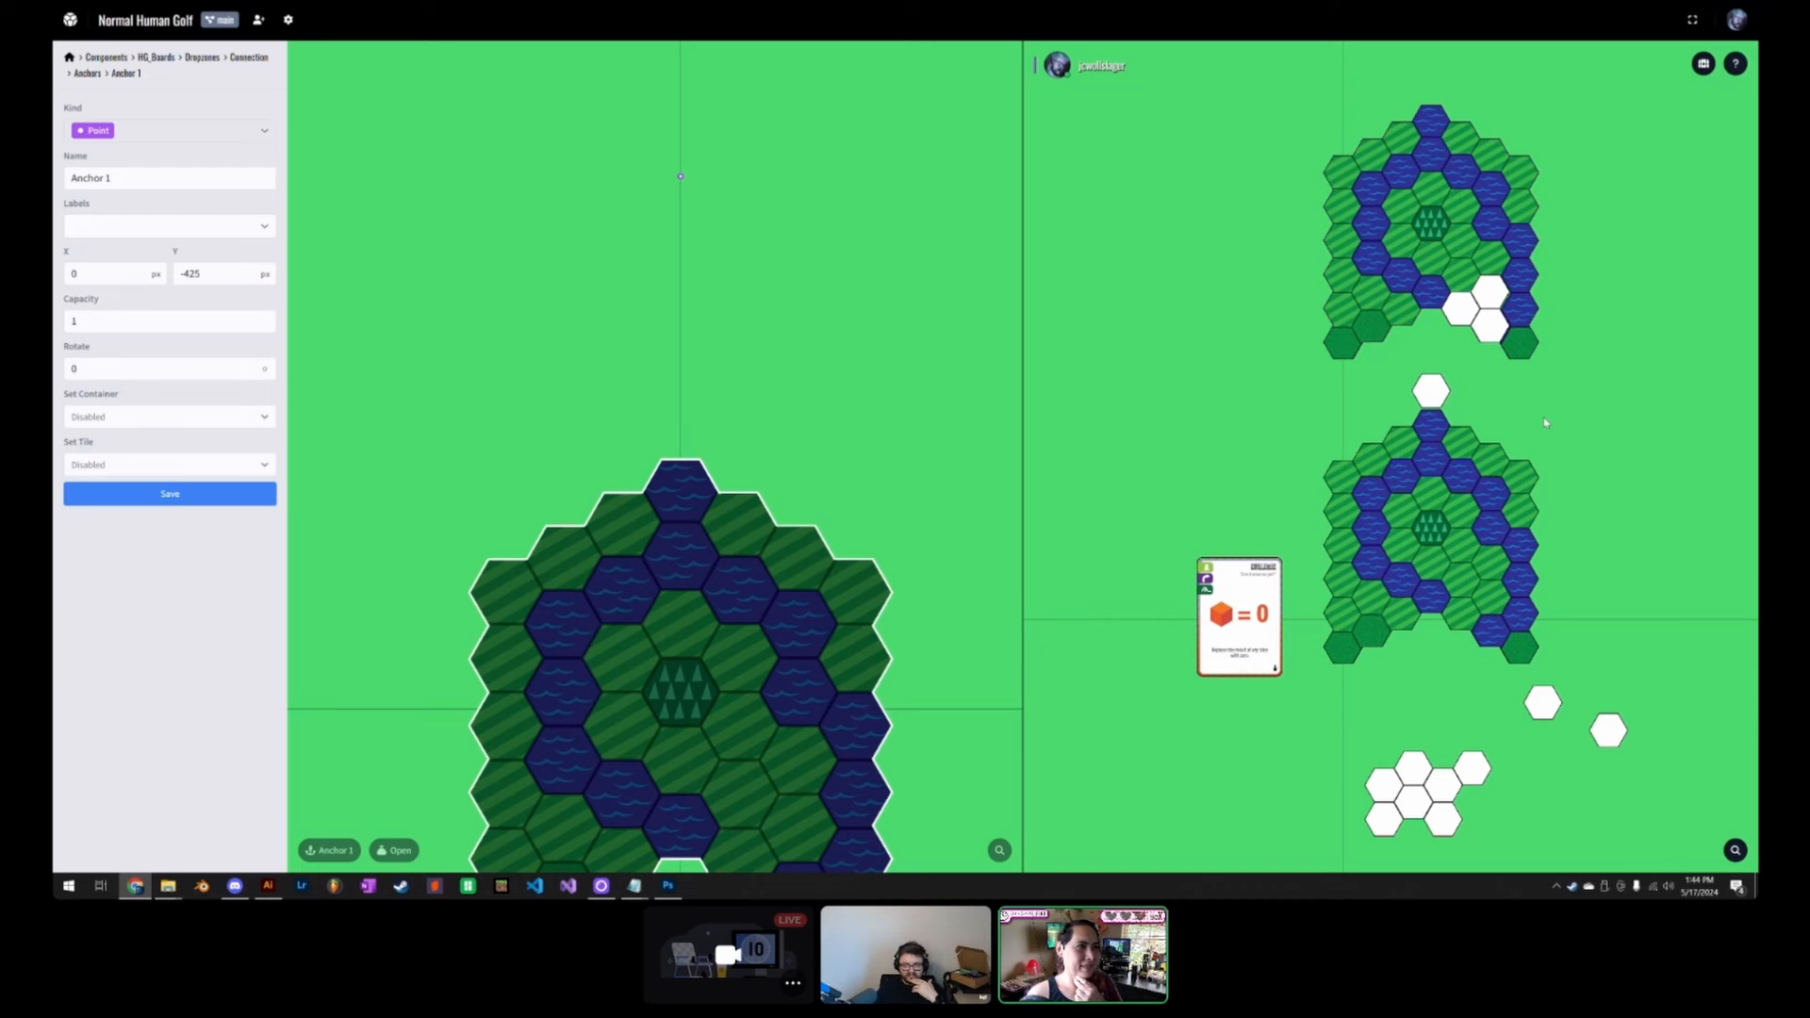
{"action": "left_click_drag", "start_coordinate": [1469, 206], "coordinate": [1669, 251]}
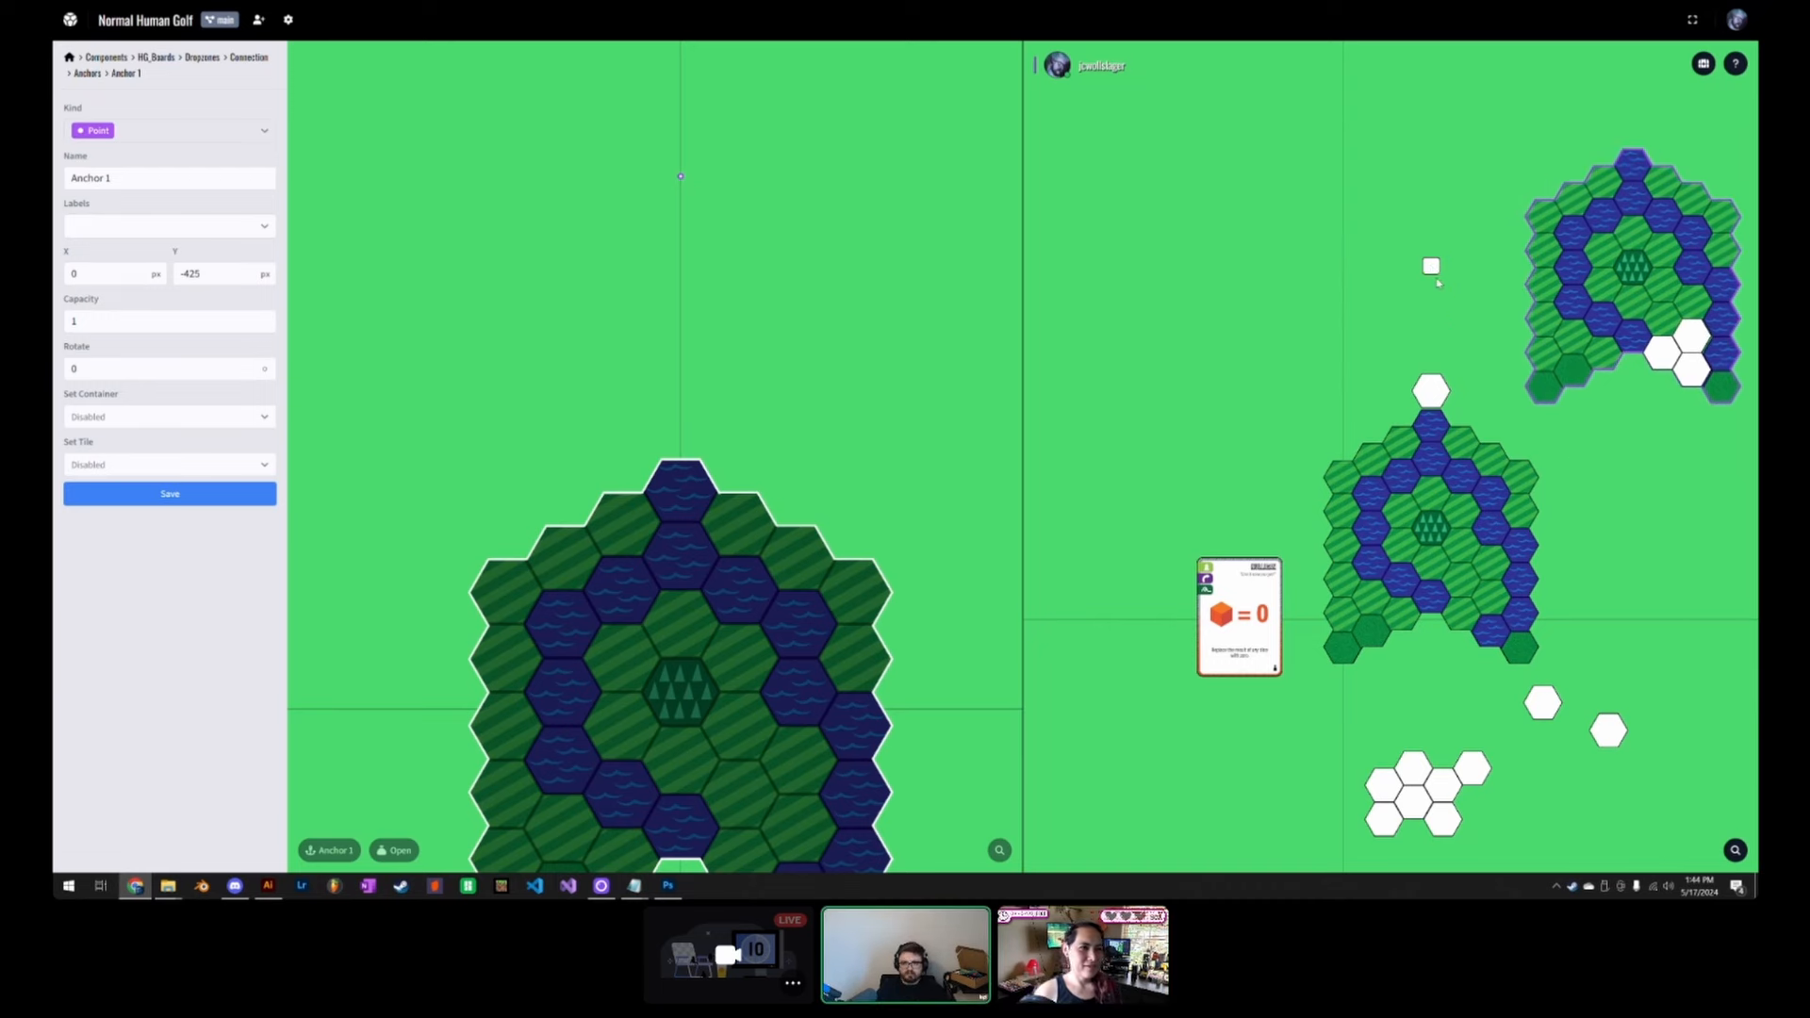
Step: Cancel leaving the unsaved Connection anchor, and open the object settings of the lower HG_Boards piece on the Main Board
{"action": "left_click", "coordinate": [87, 72]}
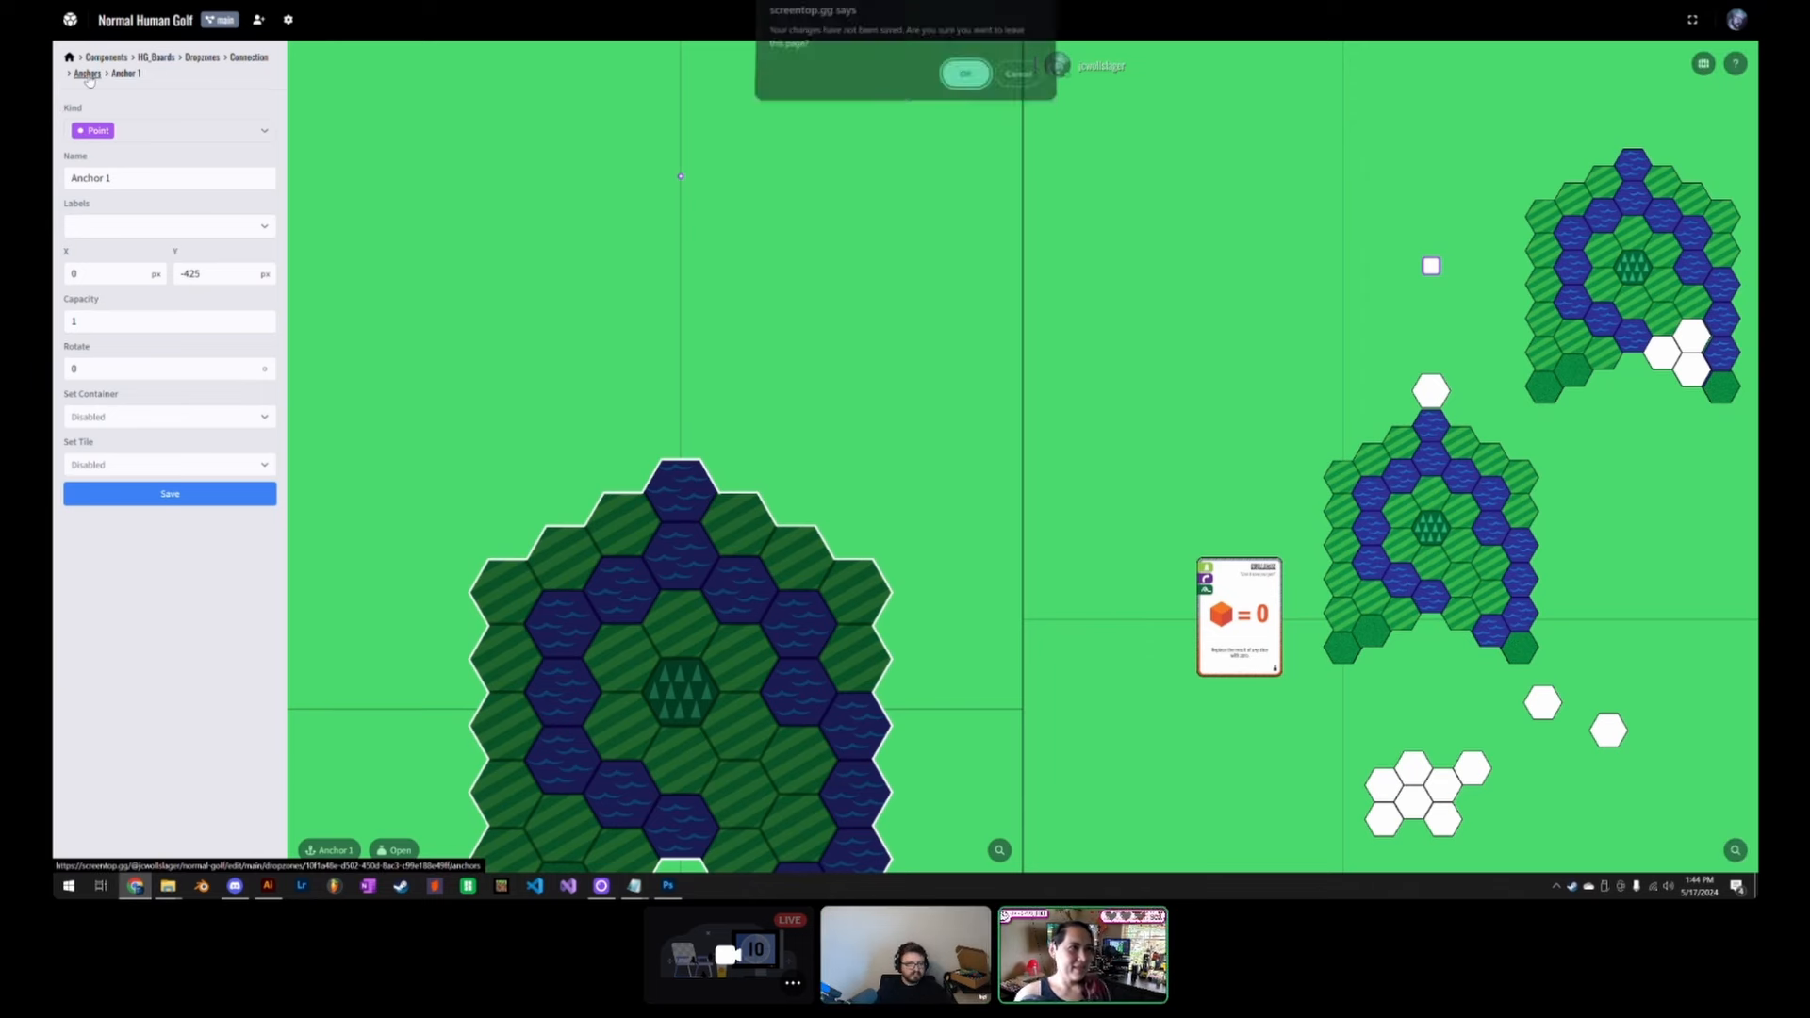
{"action": "left_click", "coordinate": [1018, 80]}
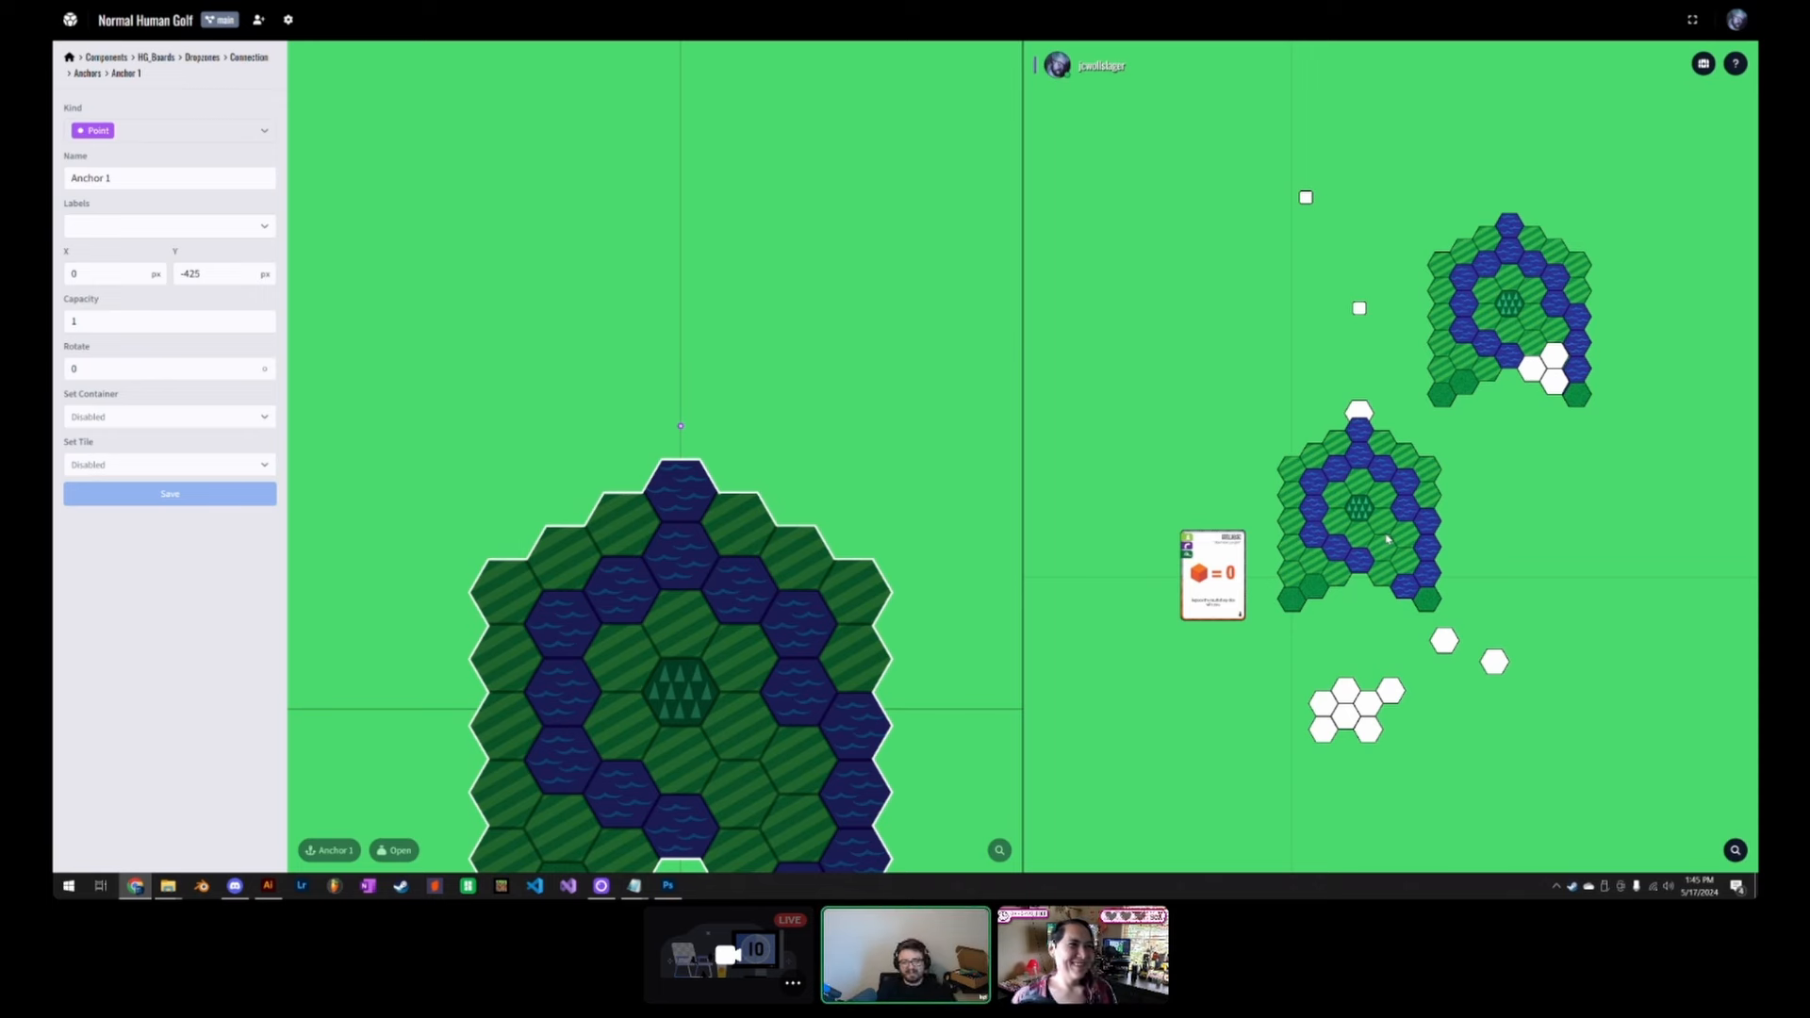
{"action": "double_click", "coordinate": [1317, 529]}
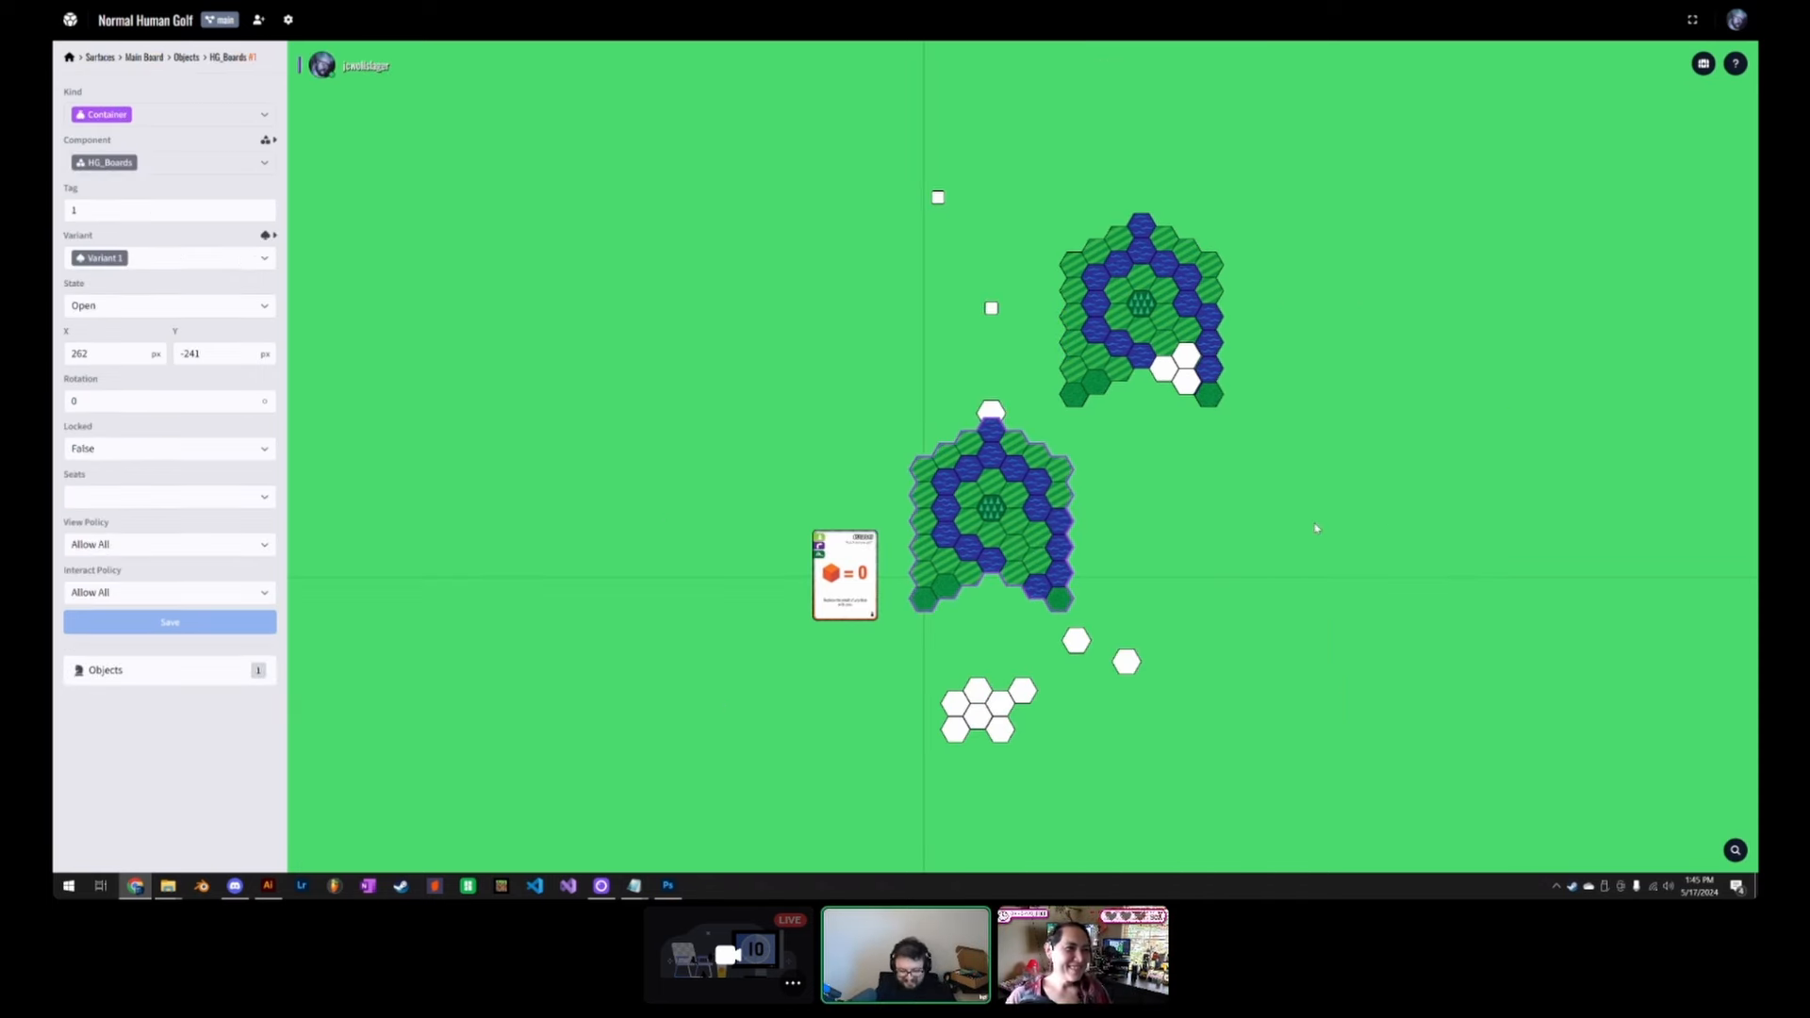
Step: Clone Anchor 1 in the Connection dropzone of the HG_Boards component
{"action": "left_click", "coordinate": [271, 140]}
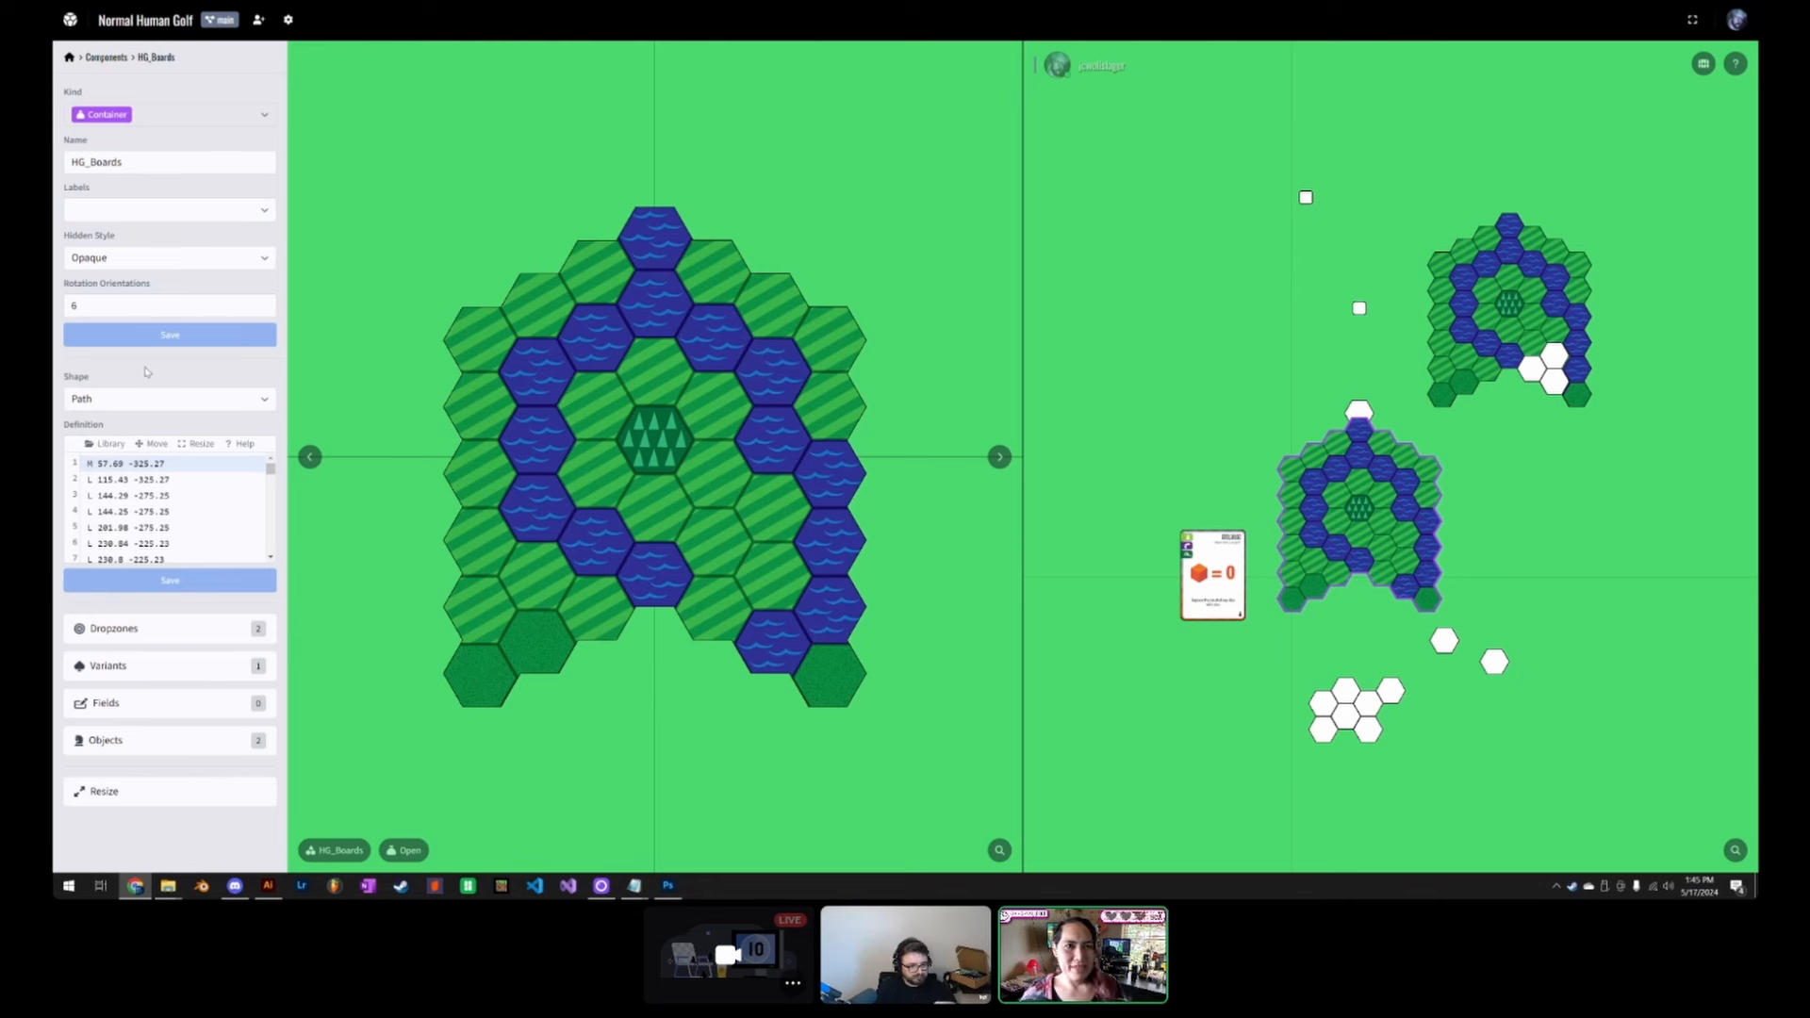
{"action": "left_click", "coordinate": [162, 627]}
{"action": "left_click", "coordinate": [162, 168]}
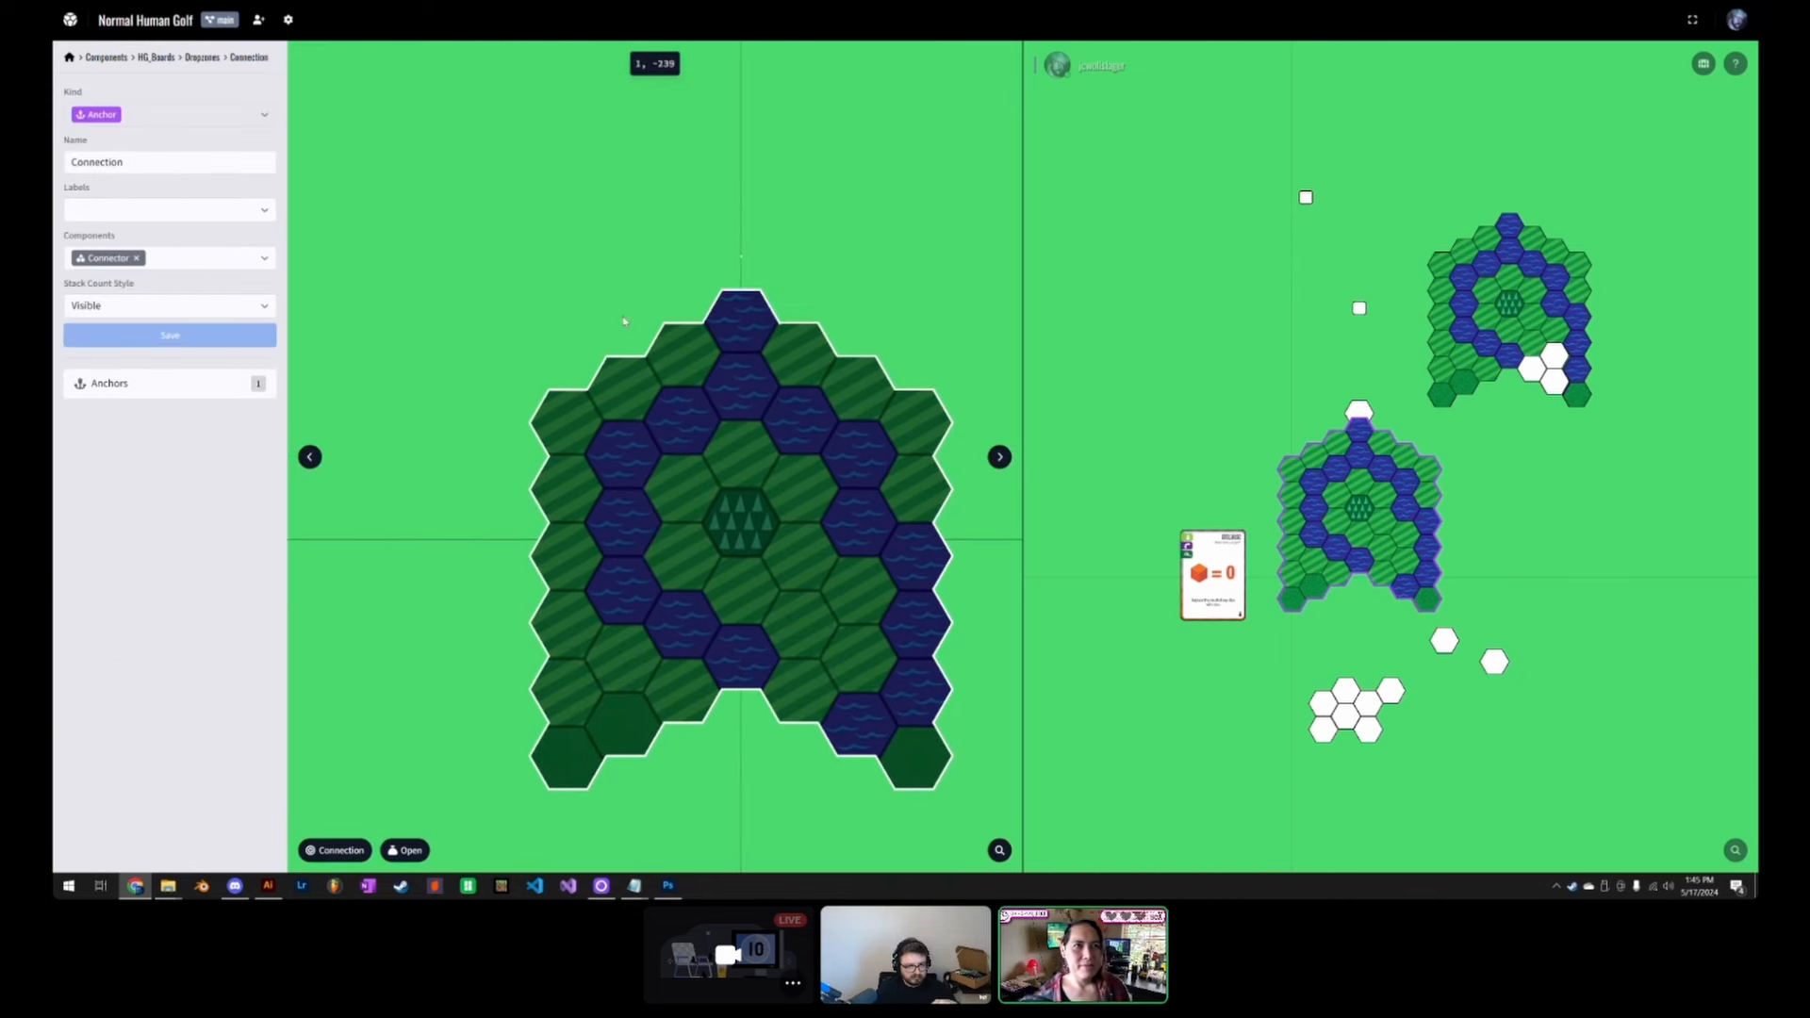
{"action": "left_click", "coordinate": [180, 383]}
{"action": "left_click", "coordinate": [142, 151]}
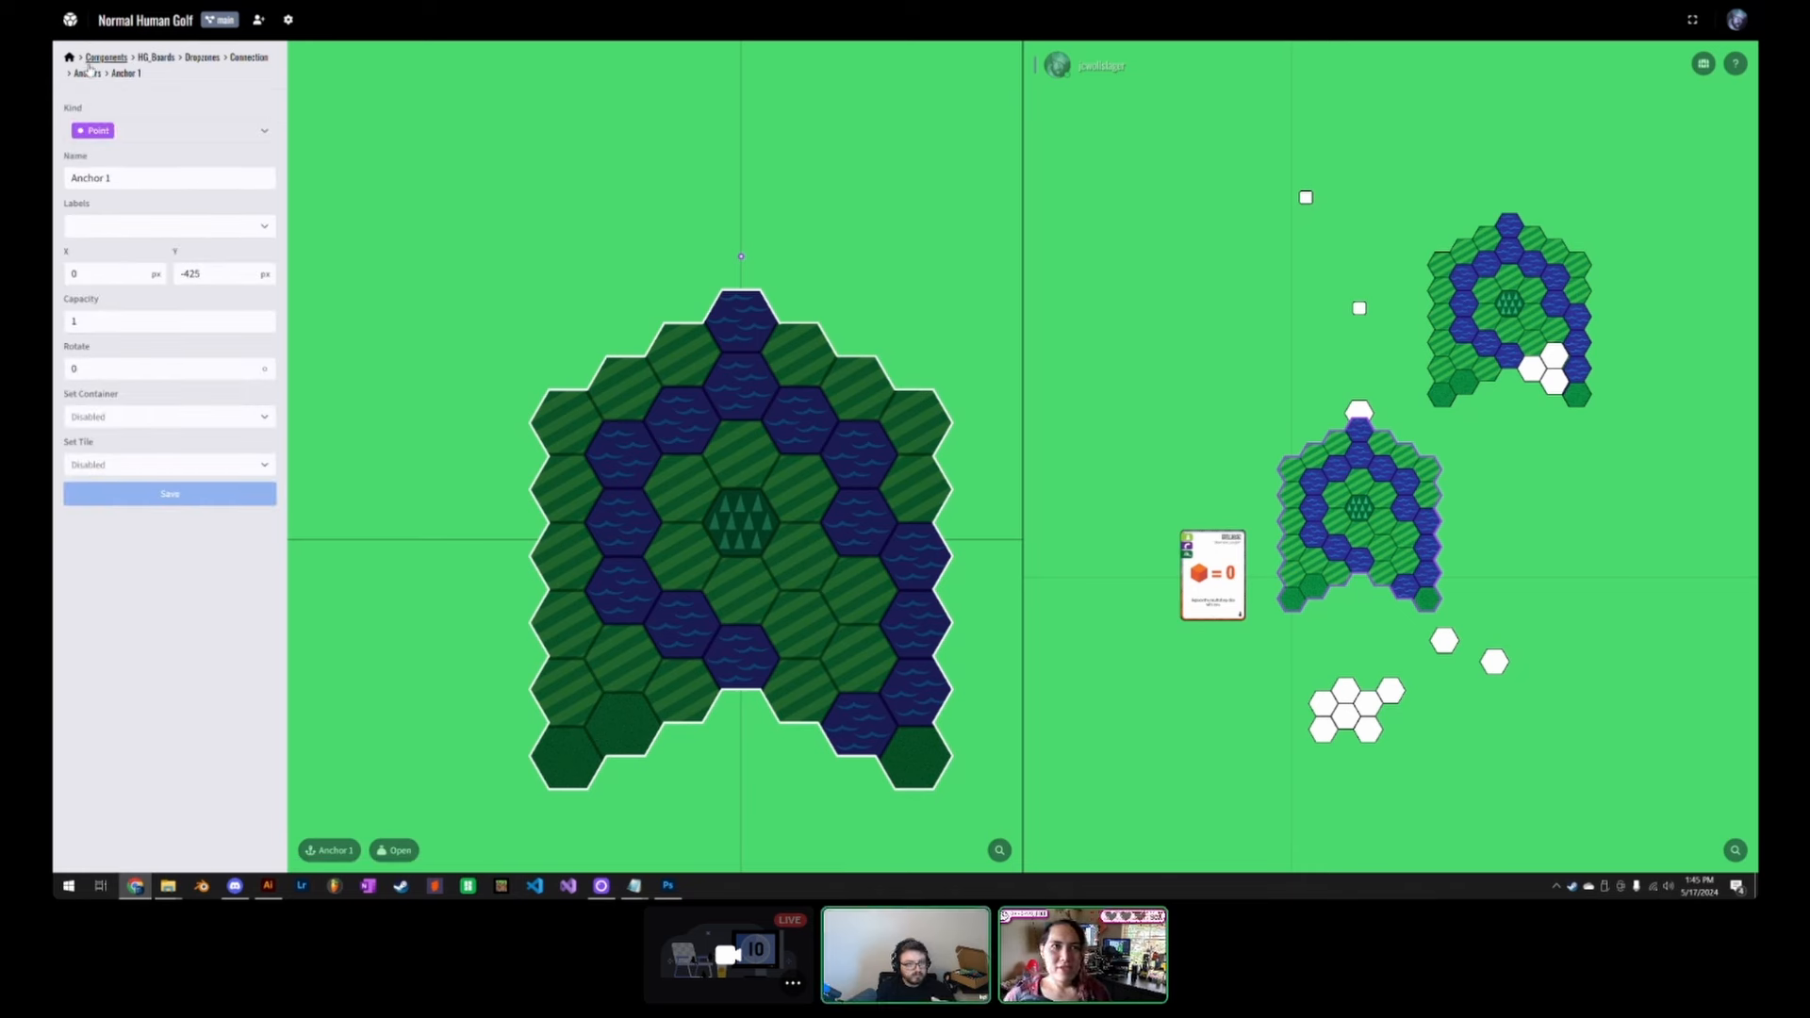
{"action": "left_click", "coordinate": [87, 73]}
{"action": "left_click", "coordinate": [264, 146]}
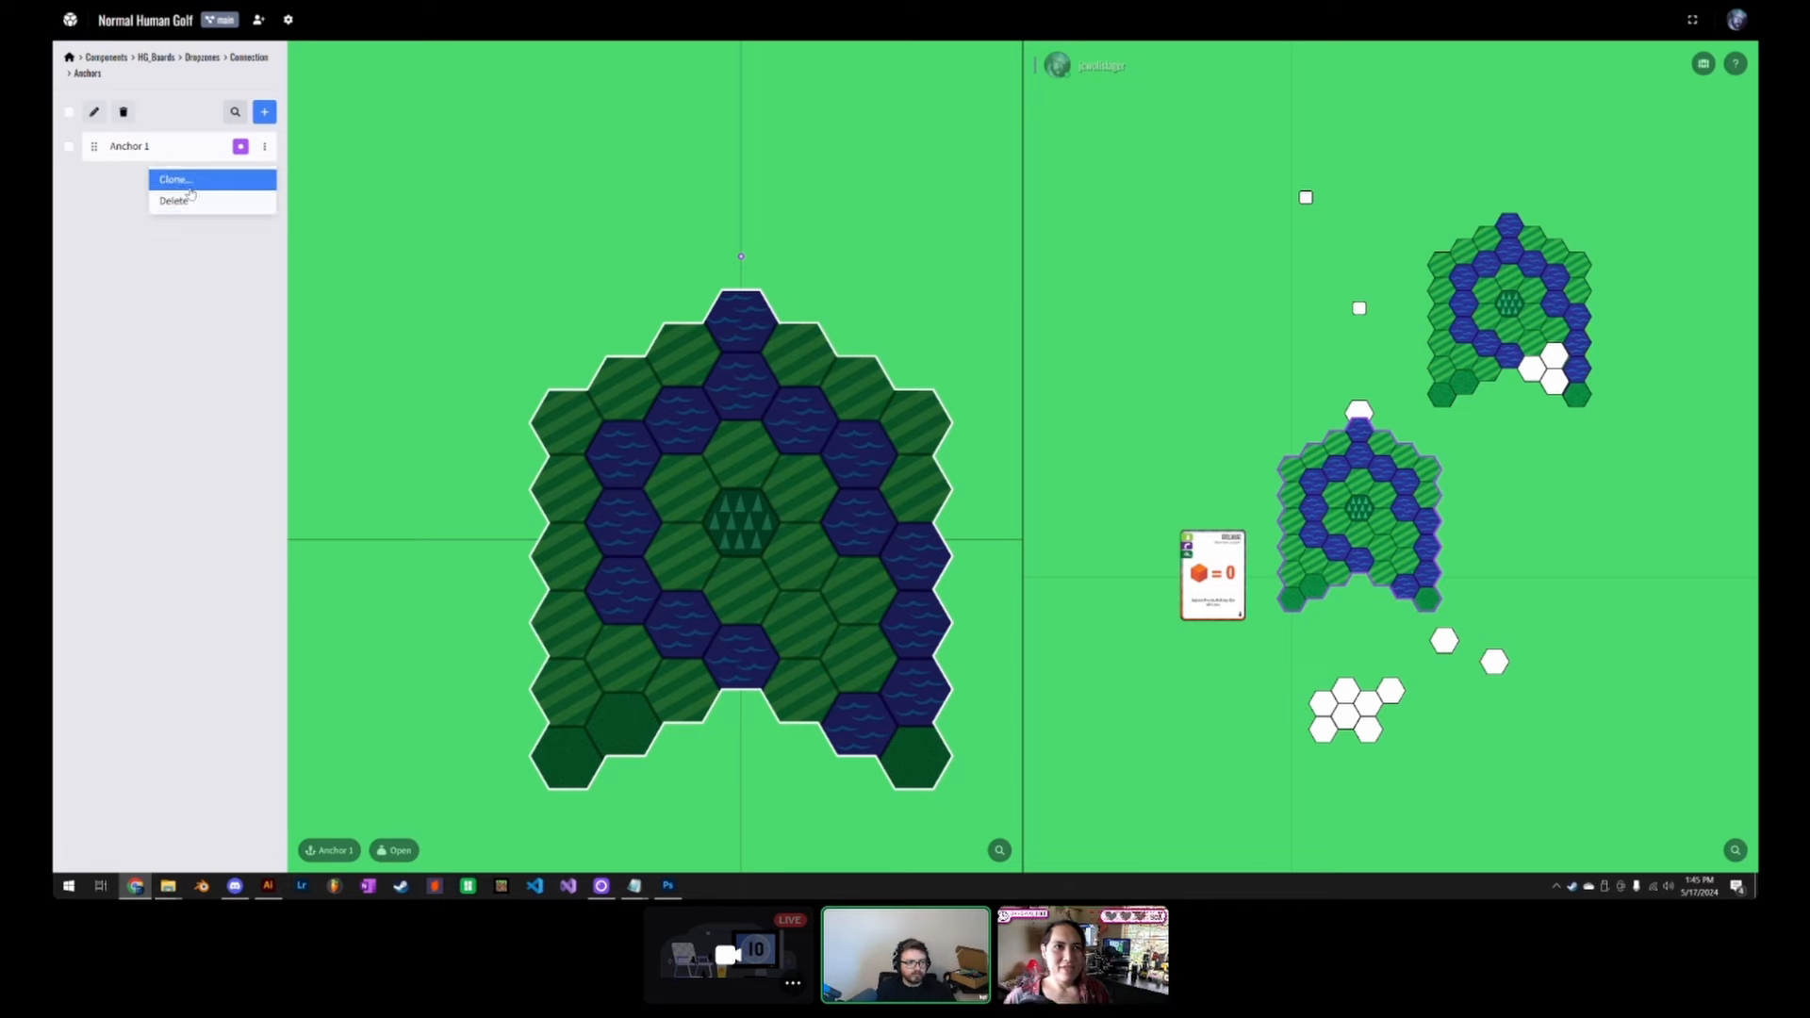
{"action": "left_click", "coordinate": [184, 179]}
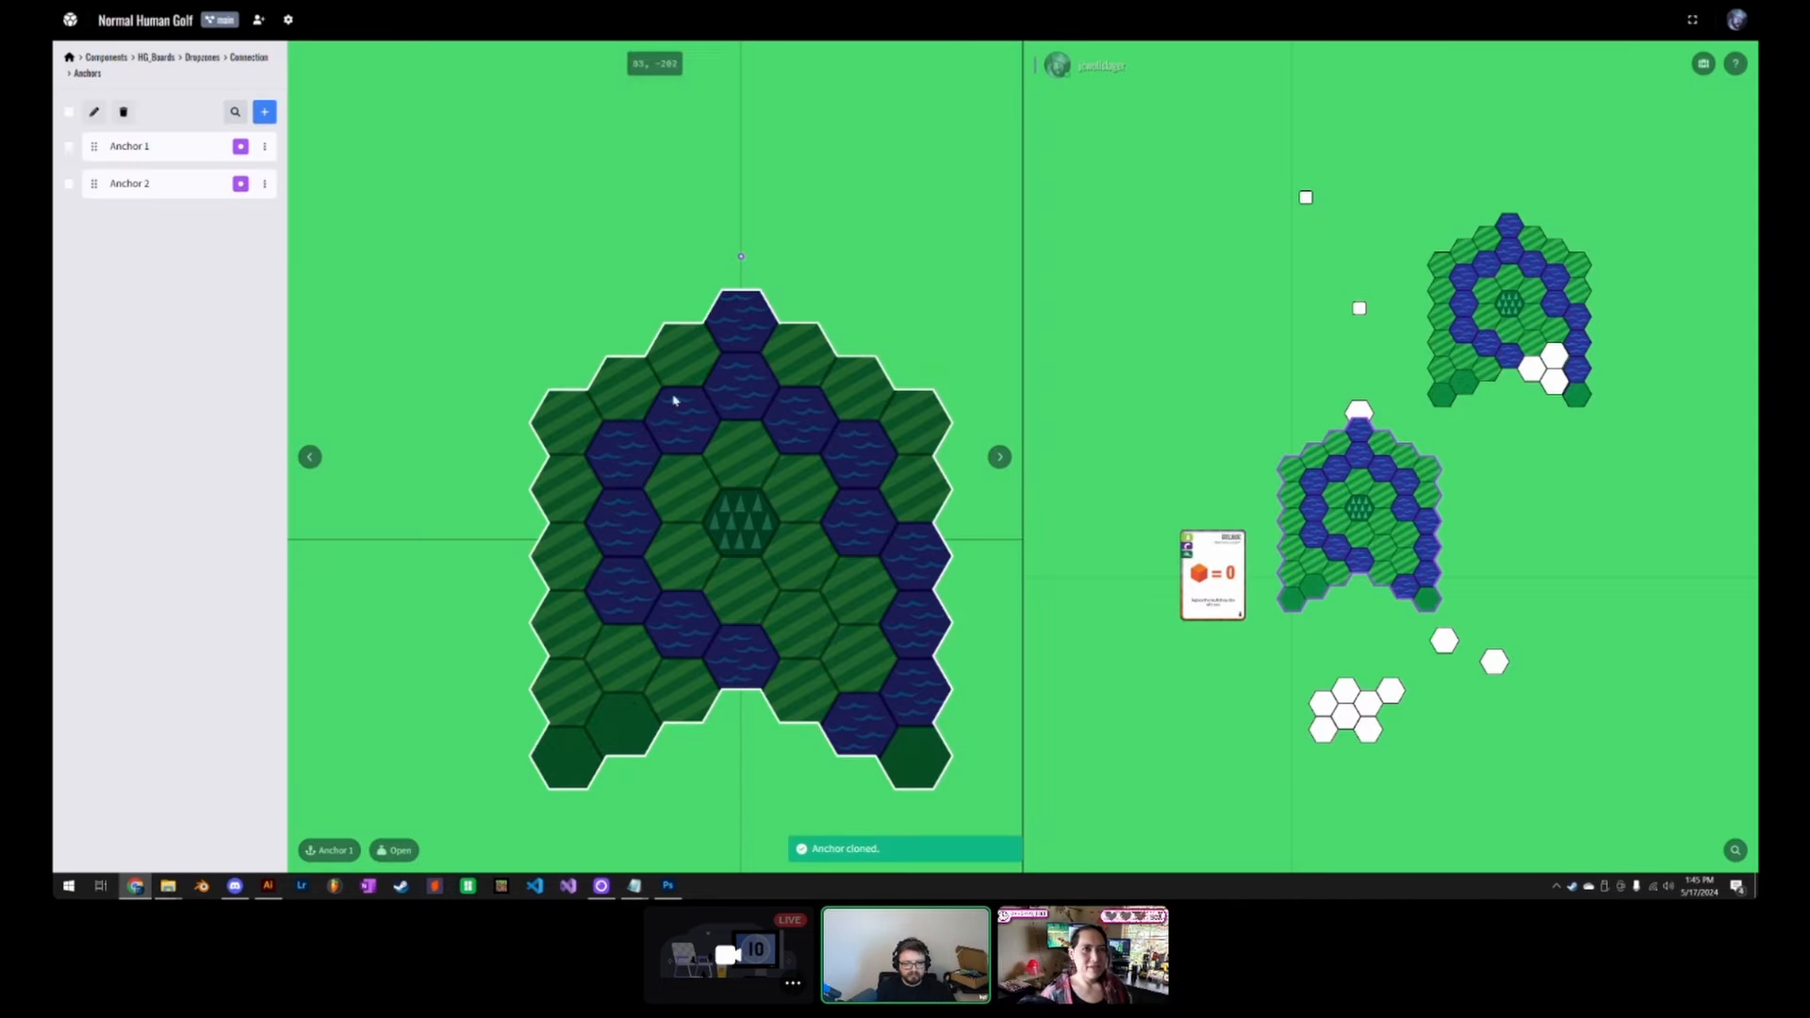
Step: Set the X position of the cloned Anchor 2 to 600 px and save it
{"action": "left_click_drag", "start_coordinate": [858, 303], "coordinate": [669, 338]}
{"action": "left_click_drag", "start_coordinate": [884, 368], "coordinate": [856, 440]}
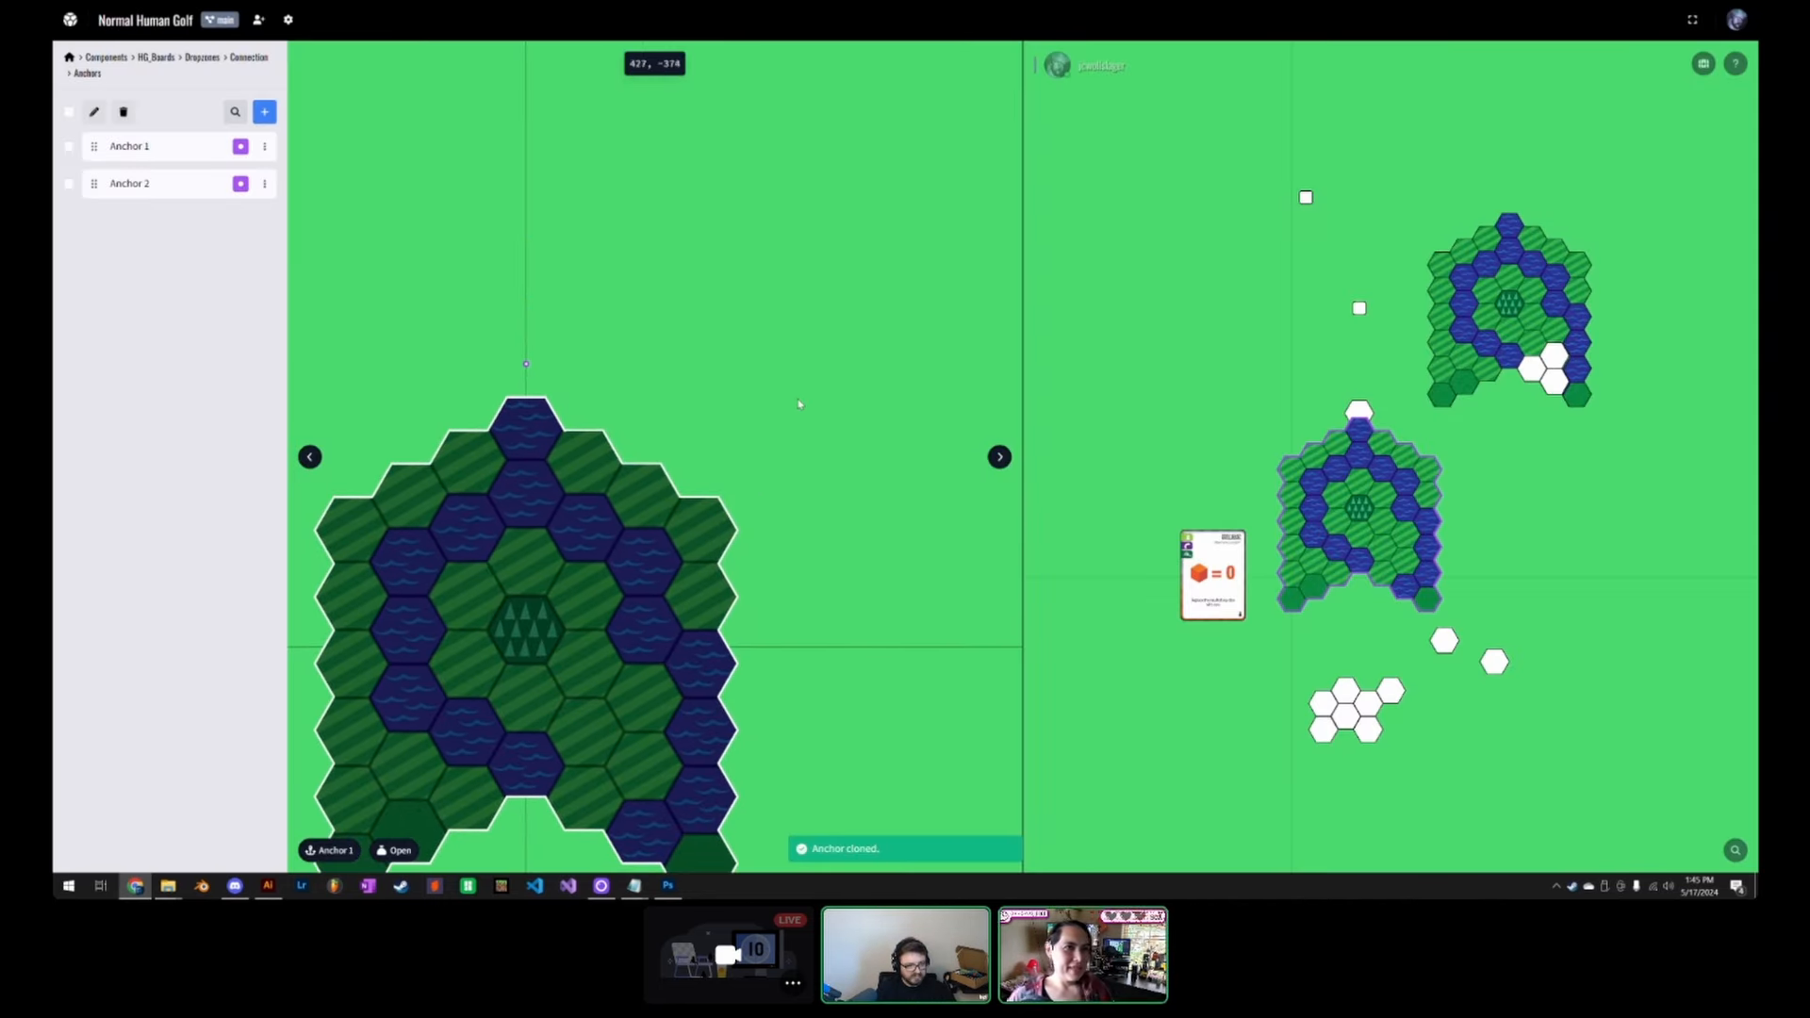
{"action": "left_click_drag", "start_coordinate": [737, 379], "coordinate": [783, 336]}
{"action": "left_click", "coordinate": [132, 183]}
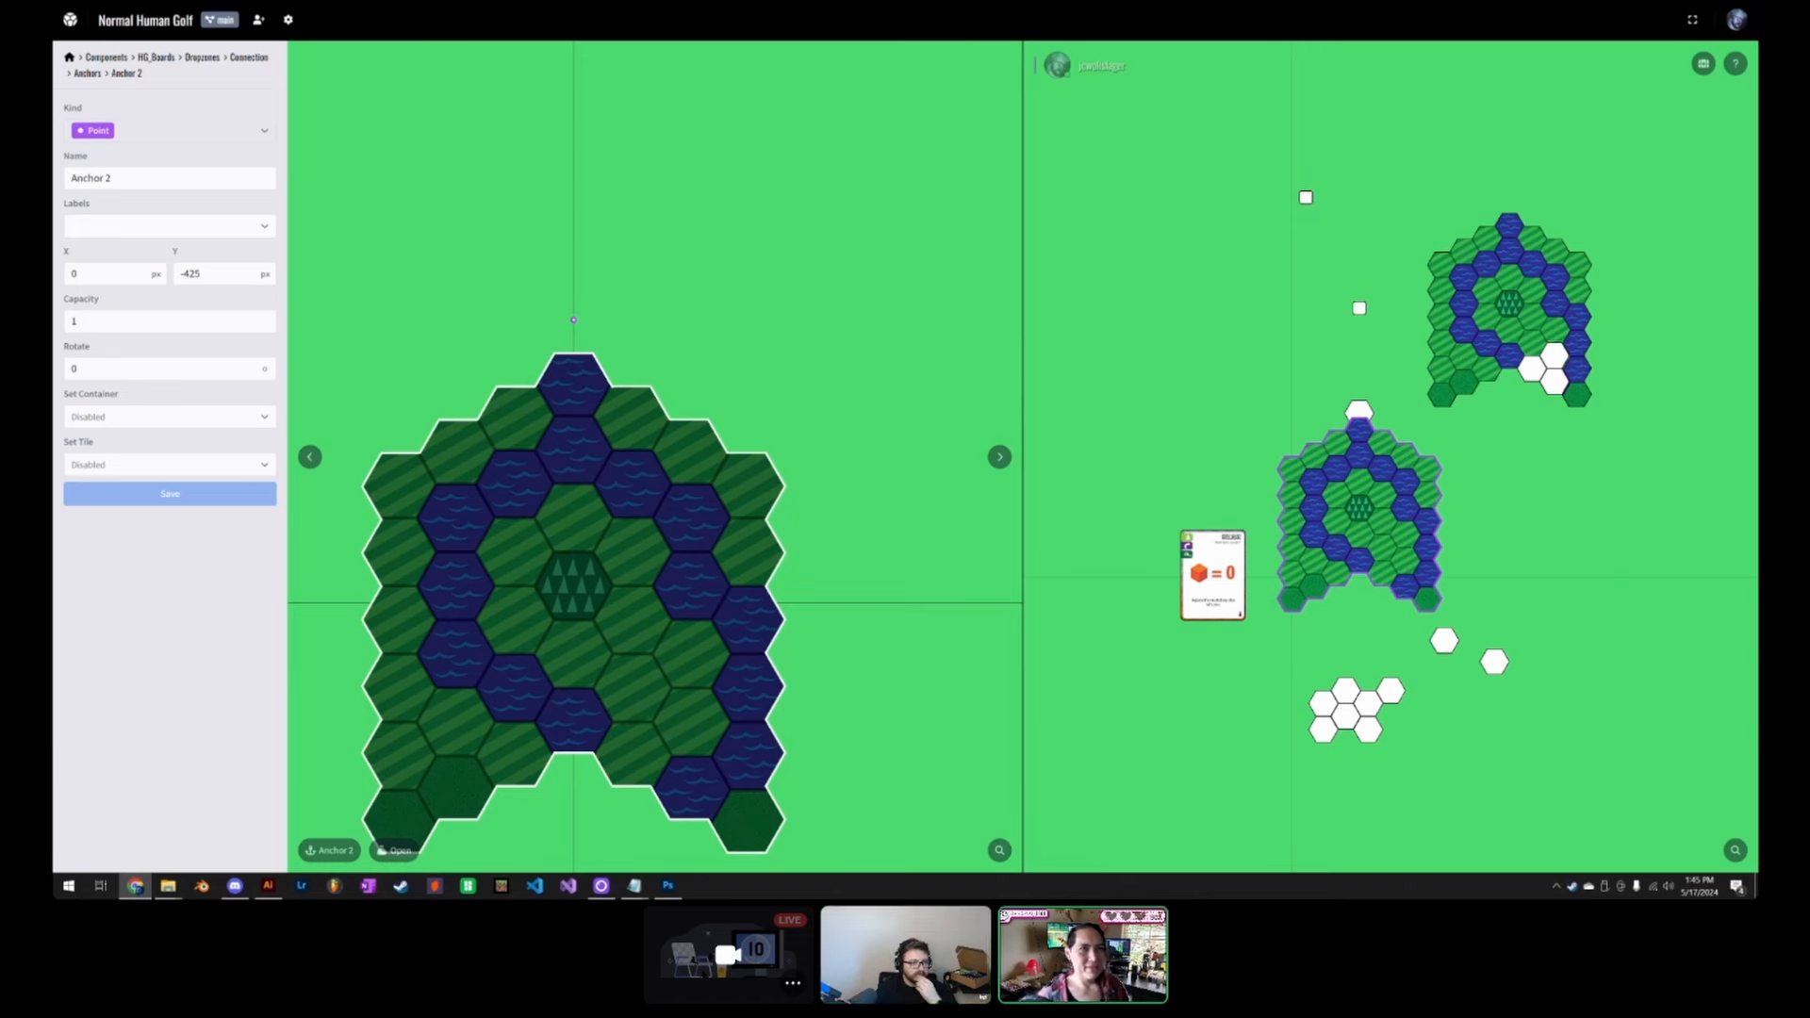
{"action": "left_click", "coordinate": [102, 274]}
{"action": "type", "text": "600"}
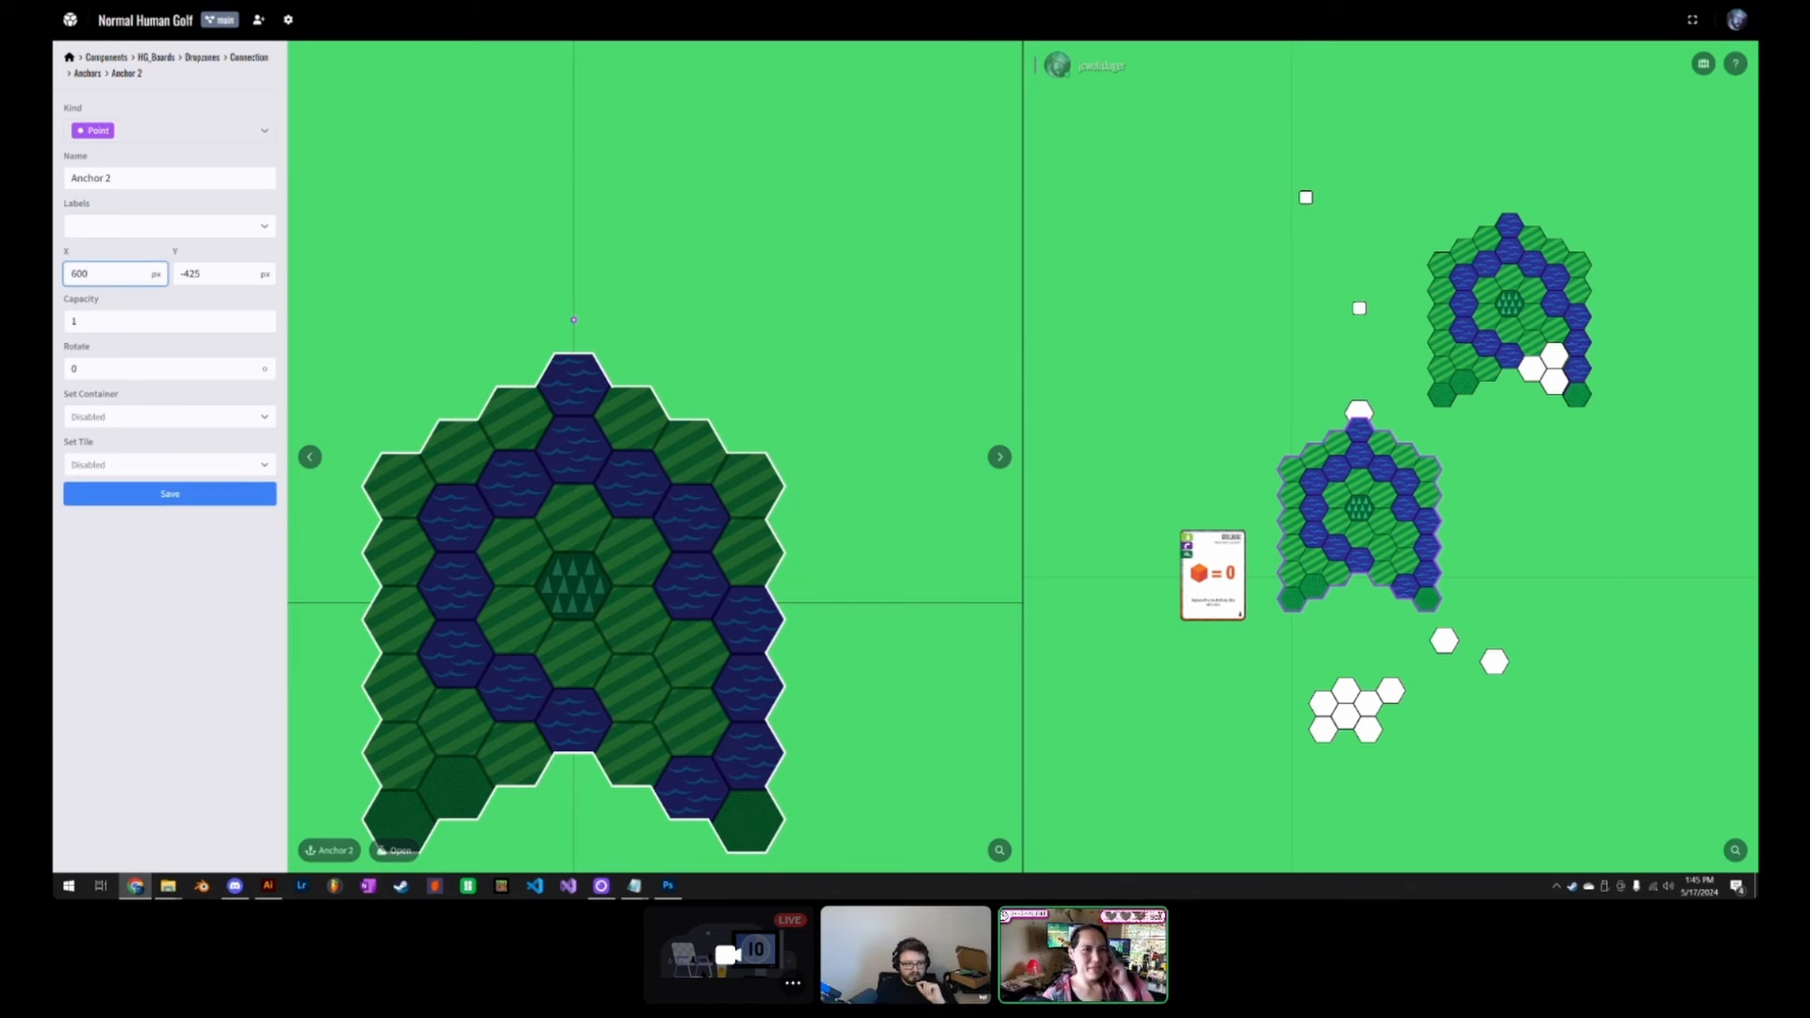
{"action": "key", "text": "Return"}
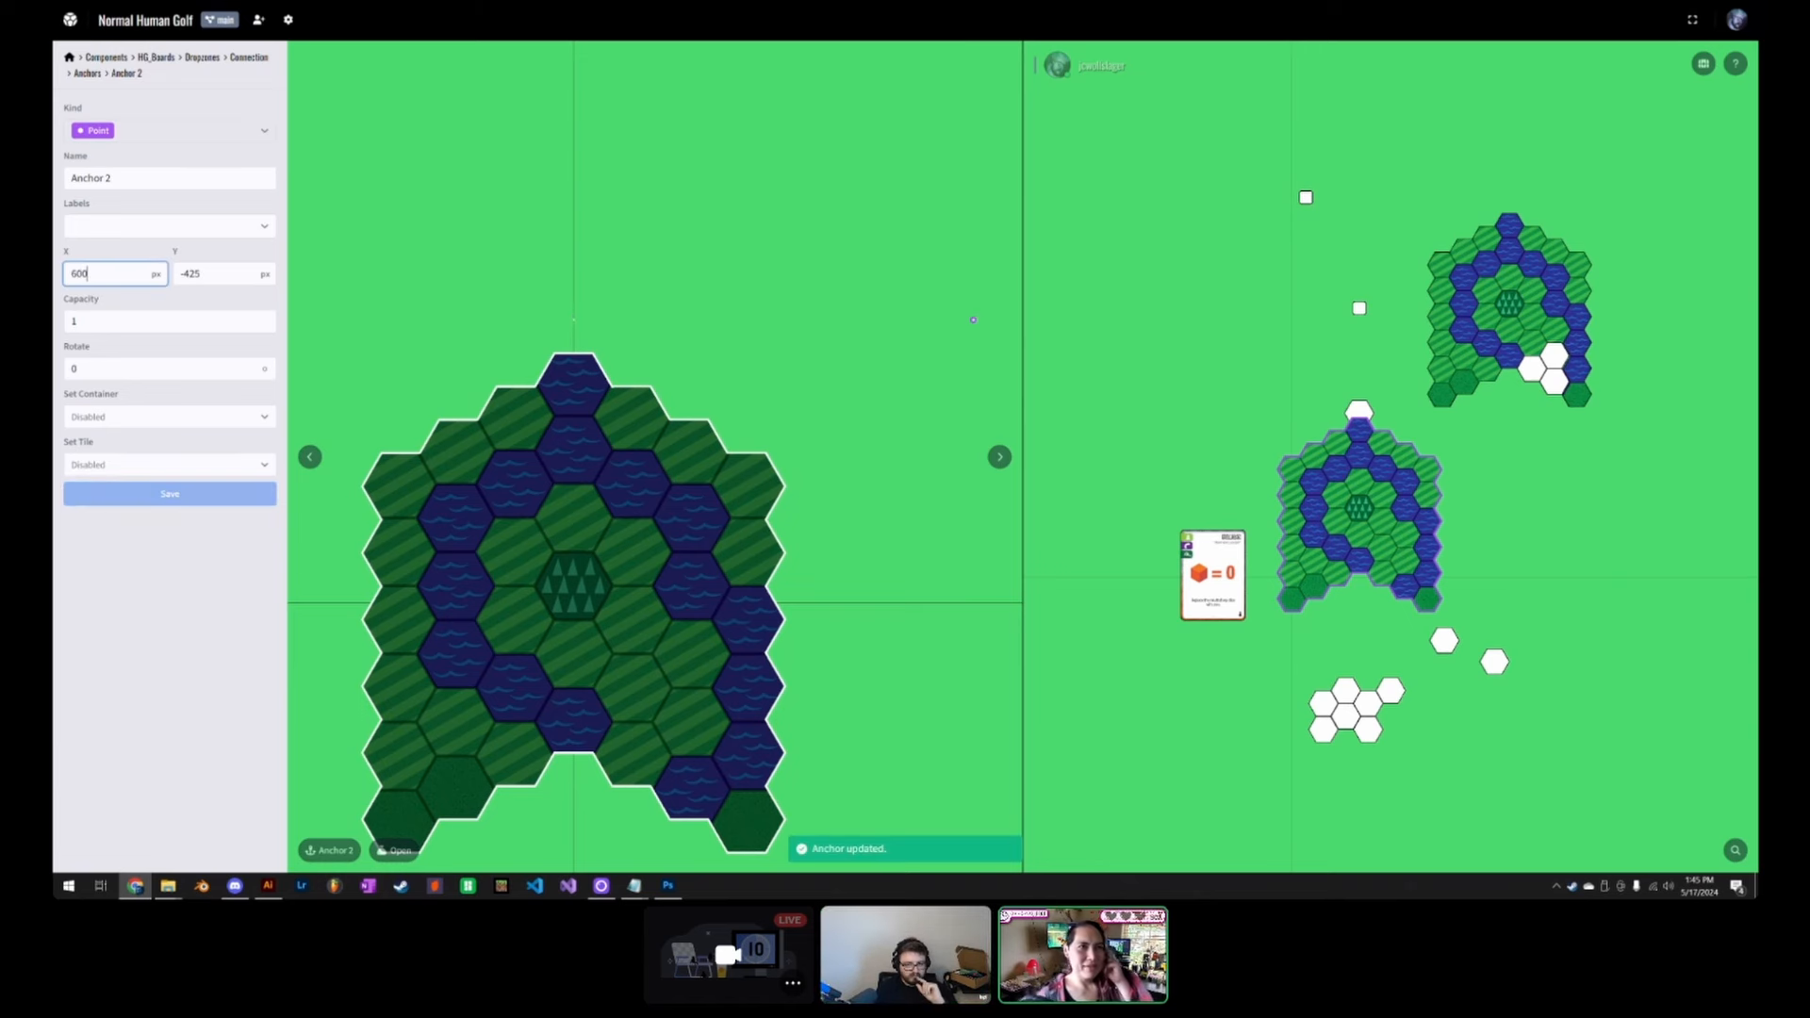
{"action": "left_click", "coordinate": [113, 307]}
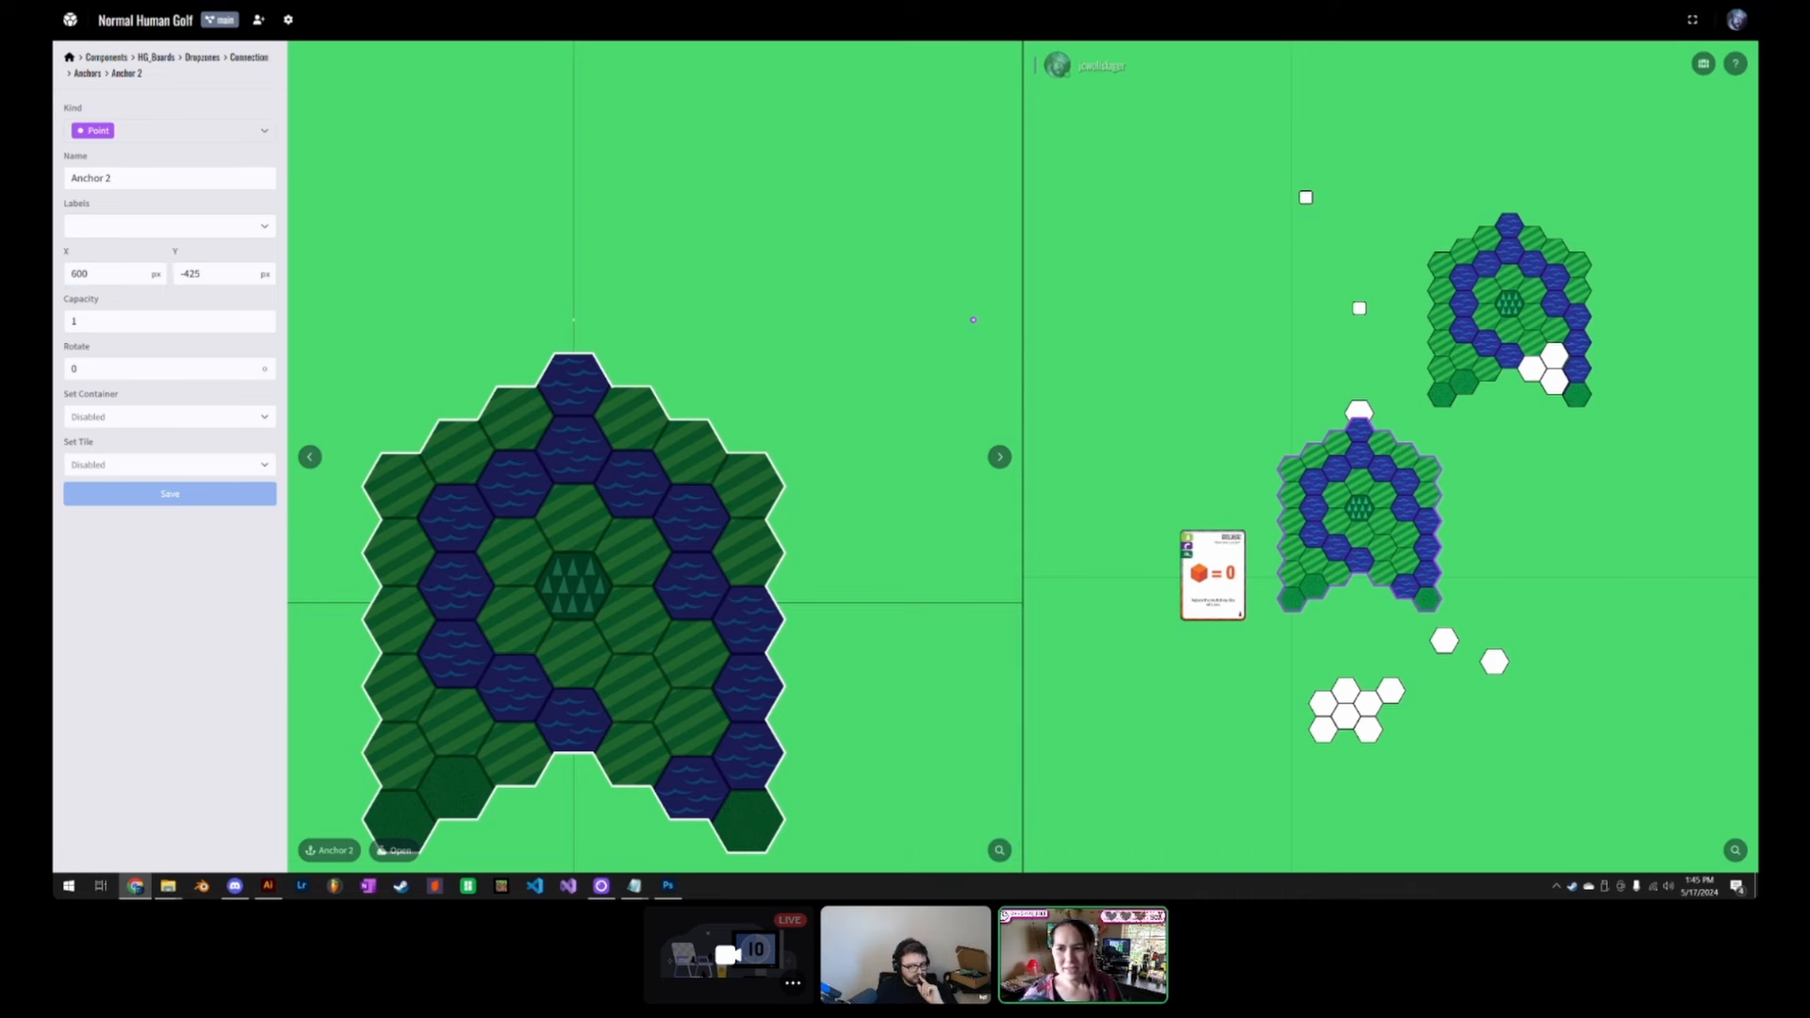
Step: Set the rotation of Anchor 2 to 60 degrees, save it, and return to the Connection anchors list
{"action": "double_click", "coordinate": [75, 369]}
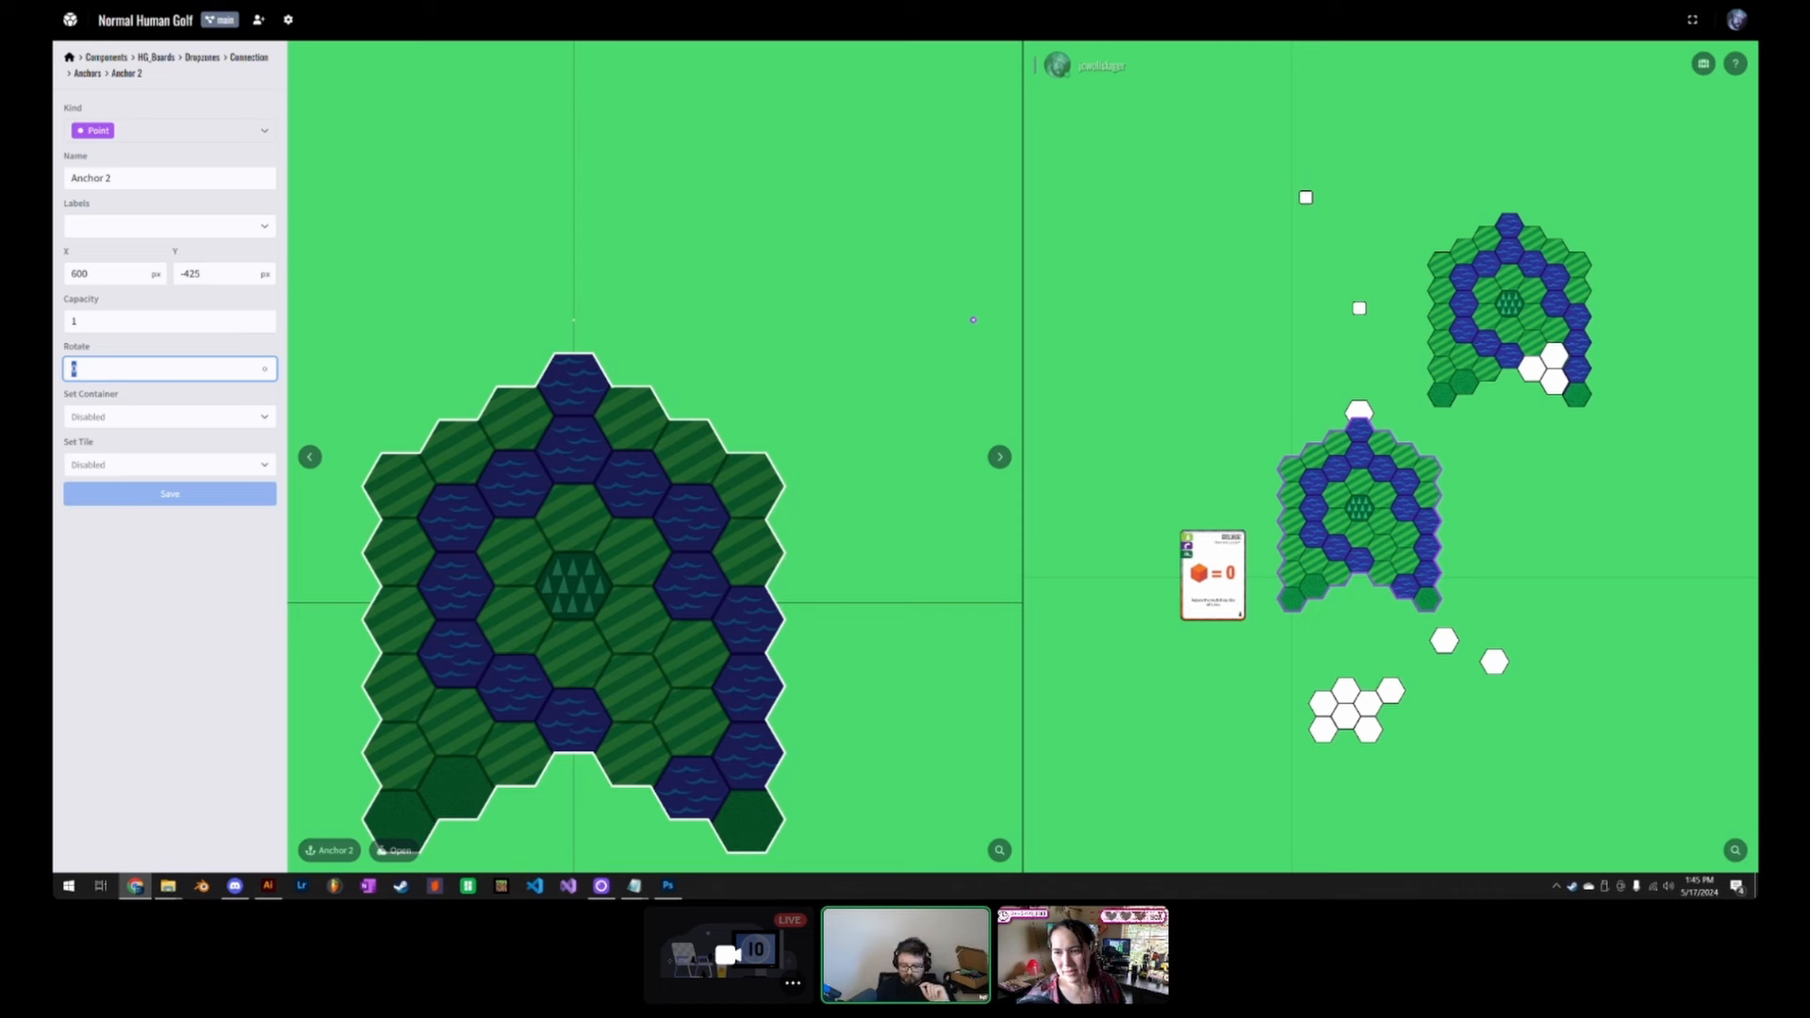
{"action": "type", "text": "60"}
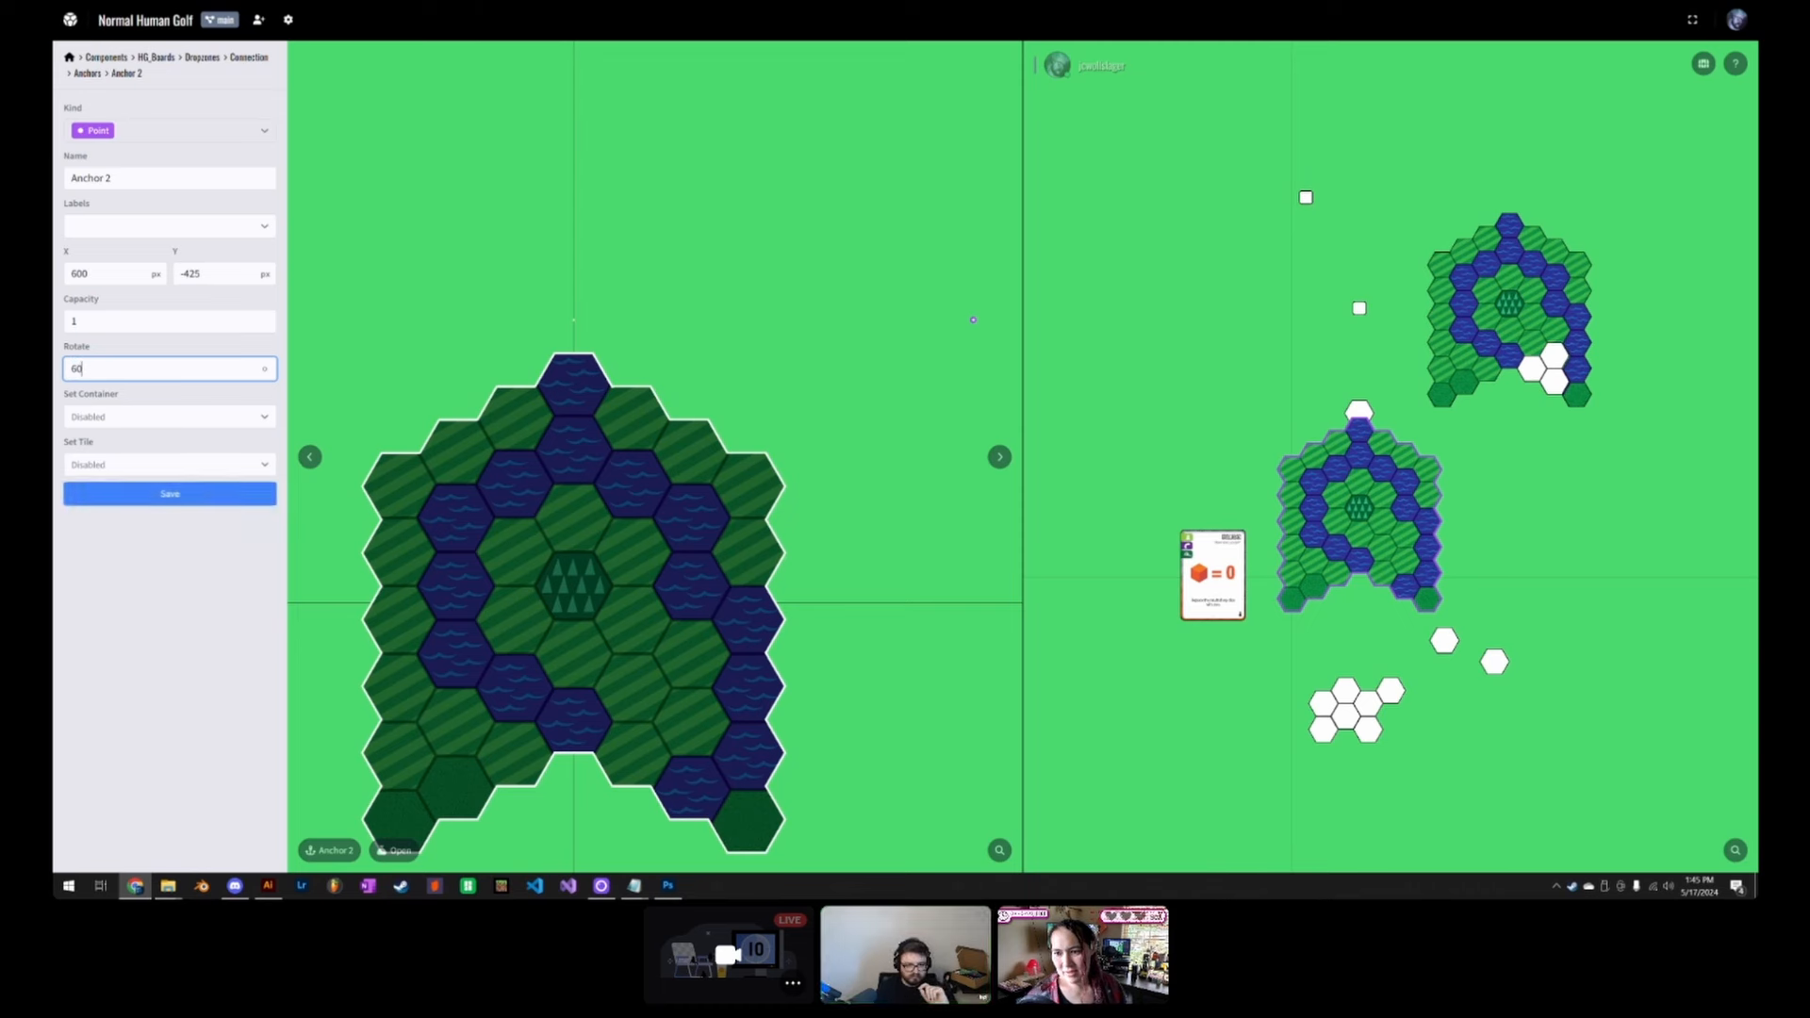
{"action": "key", "text": "Return"}
{"action": "left_click", "coordinate": [149, 530]}
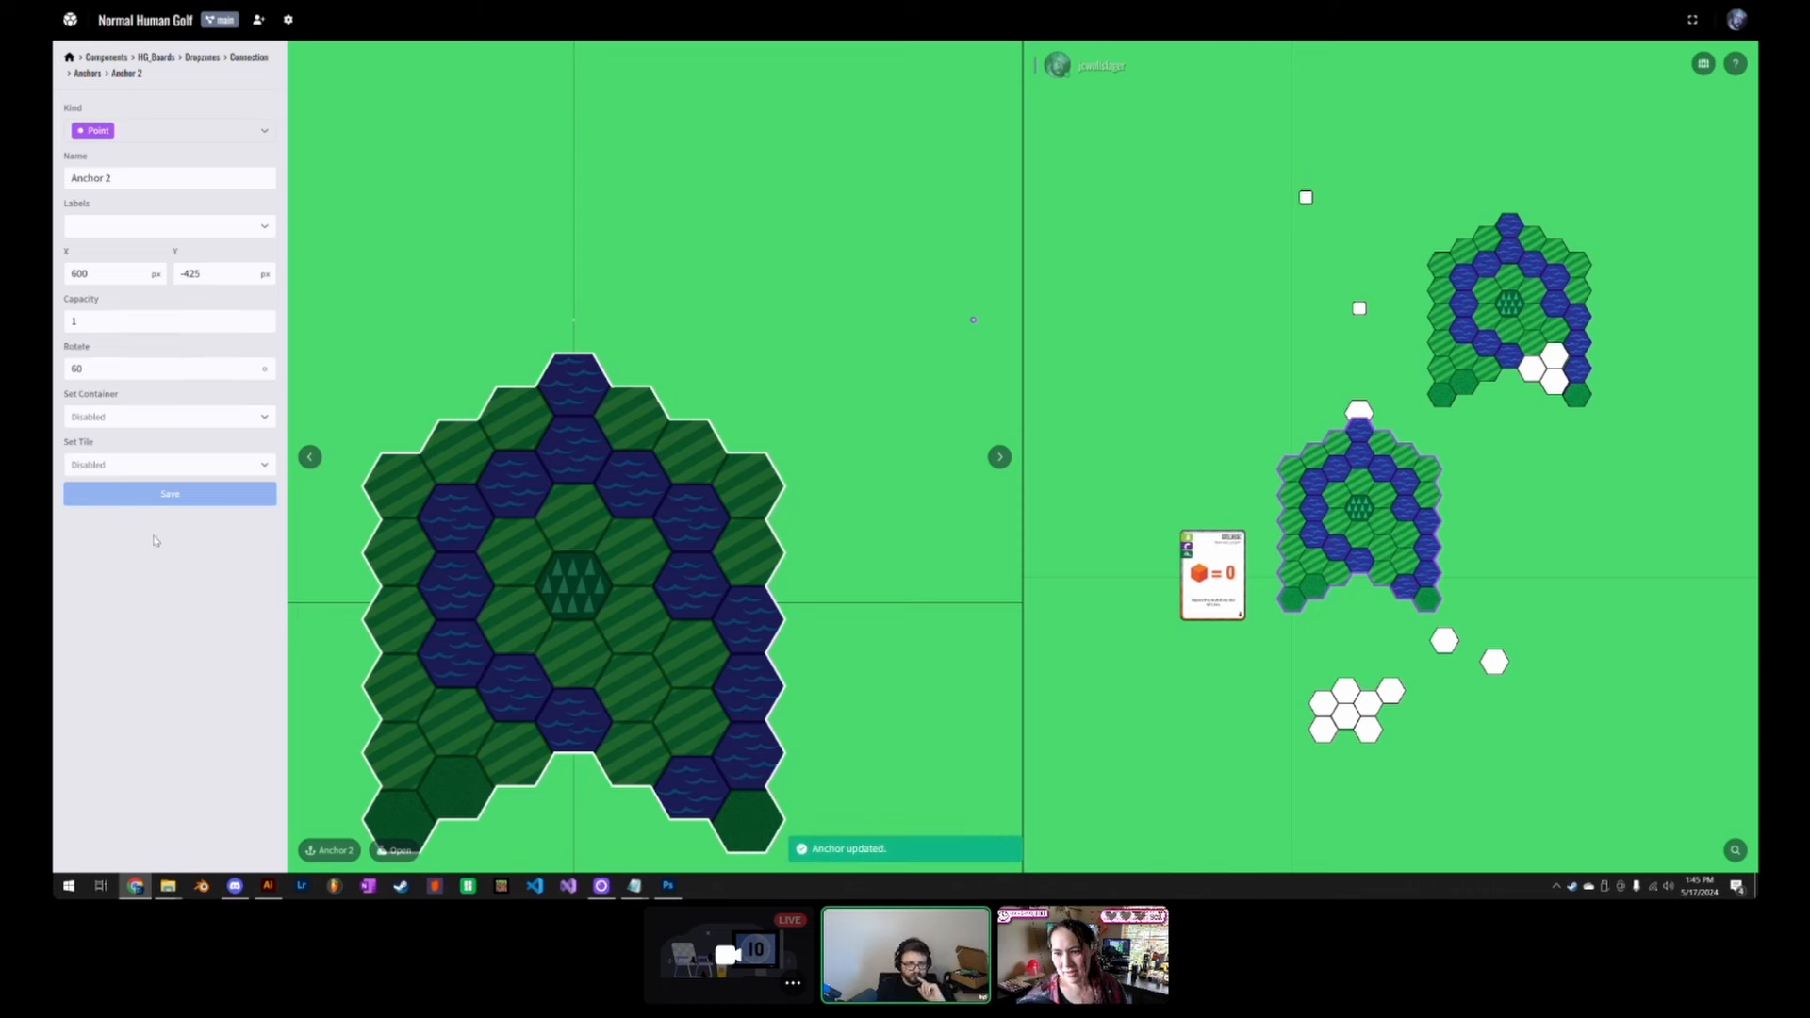
{"action": "left_click", "coordinate": [88, 75]}
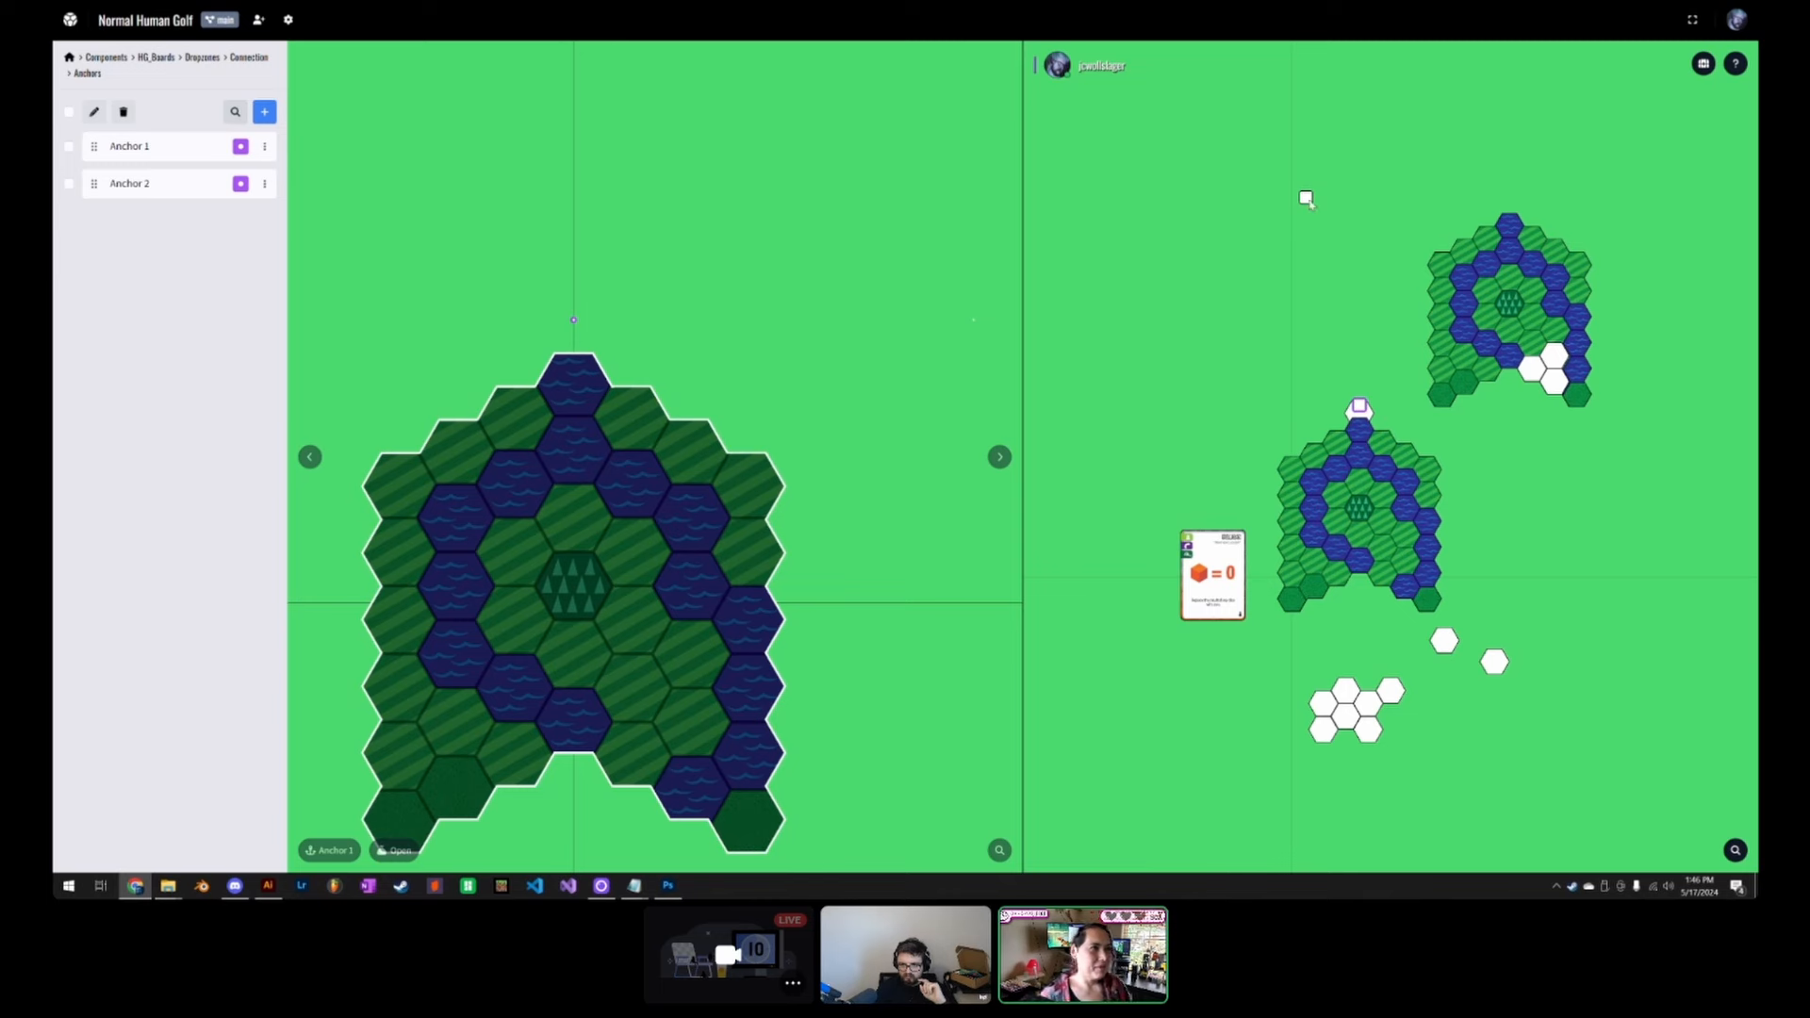
Step: Attach the loose Connector to the lower board, and move the upper board closer and rotate it one step clockwise
{"action": "left_click_drag", "start_coordinate": [1310, 204], "coordinate": [1348, 492]}
{"action": "left_click_drag", "start_coordinate": [1421, 348], "coordinate": [1453, 434]}
{"action": "key", "text": "e"}
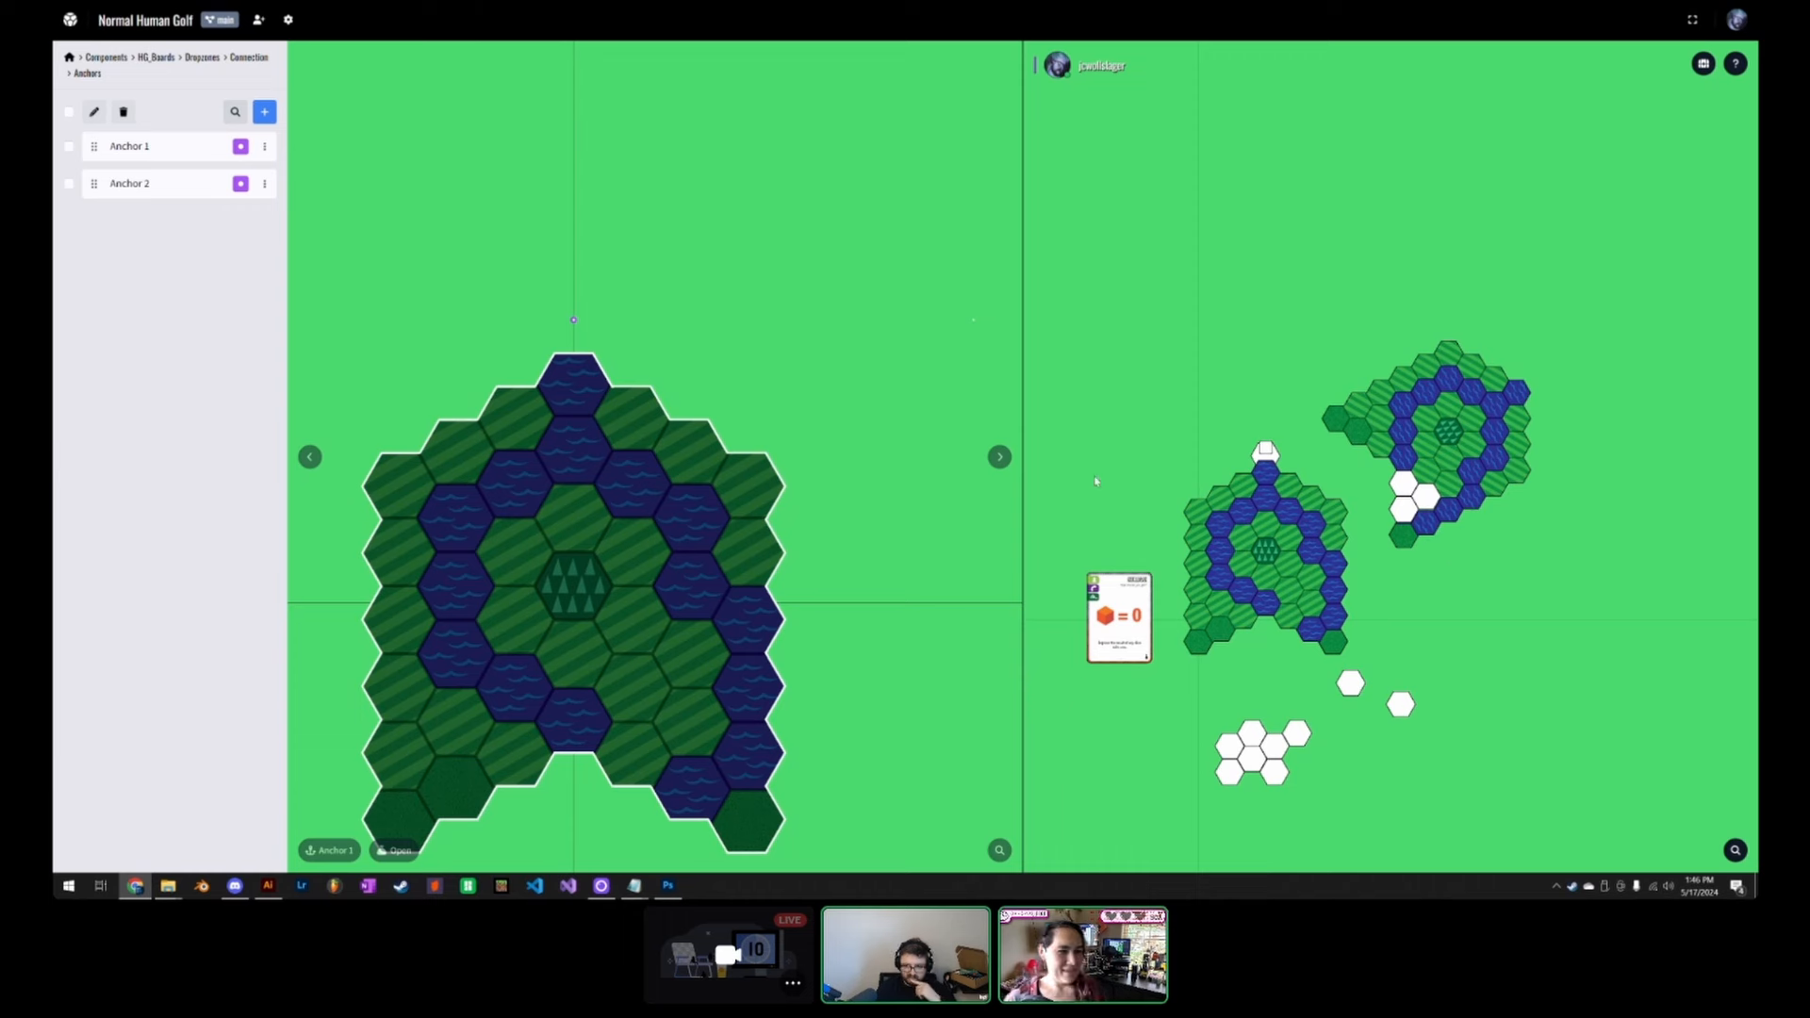
Step: Set the position of Anchor 2 in the Connection dropzone to X 400 px and Y -350 px
{"action": "left_click", "coordinate": [166, 188]}
{"action": "left_click_drag", "start_coordinate": [72, 273], "coordinate": [203, 287]}
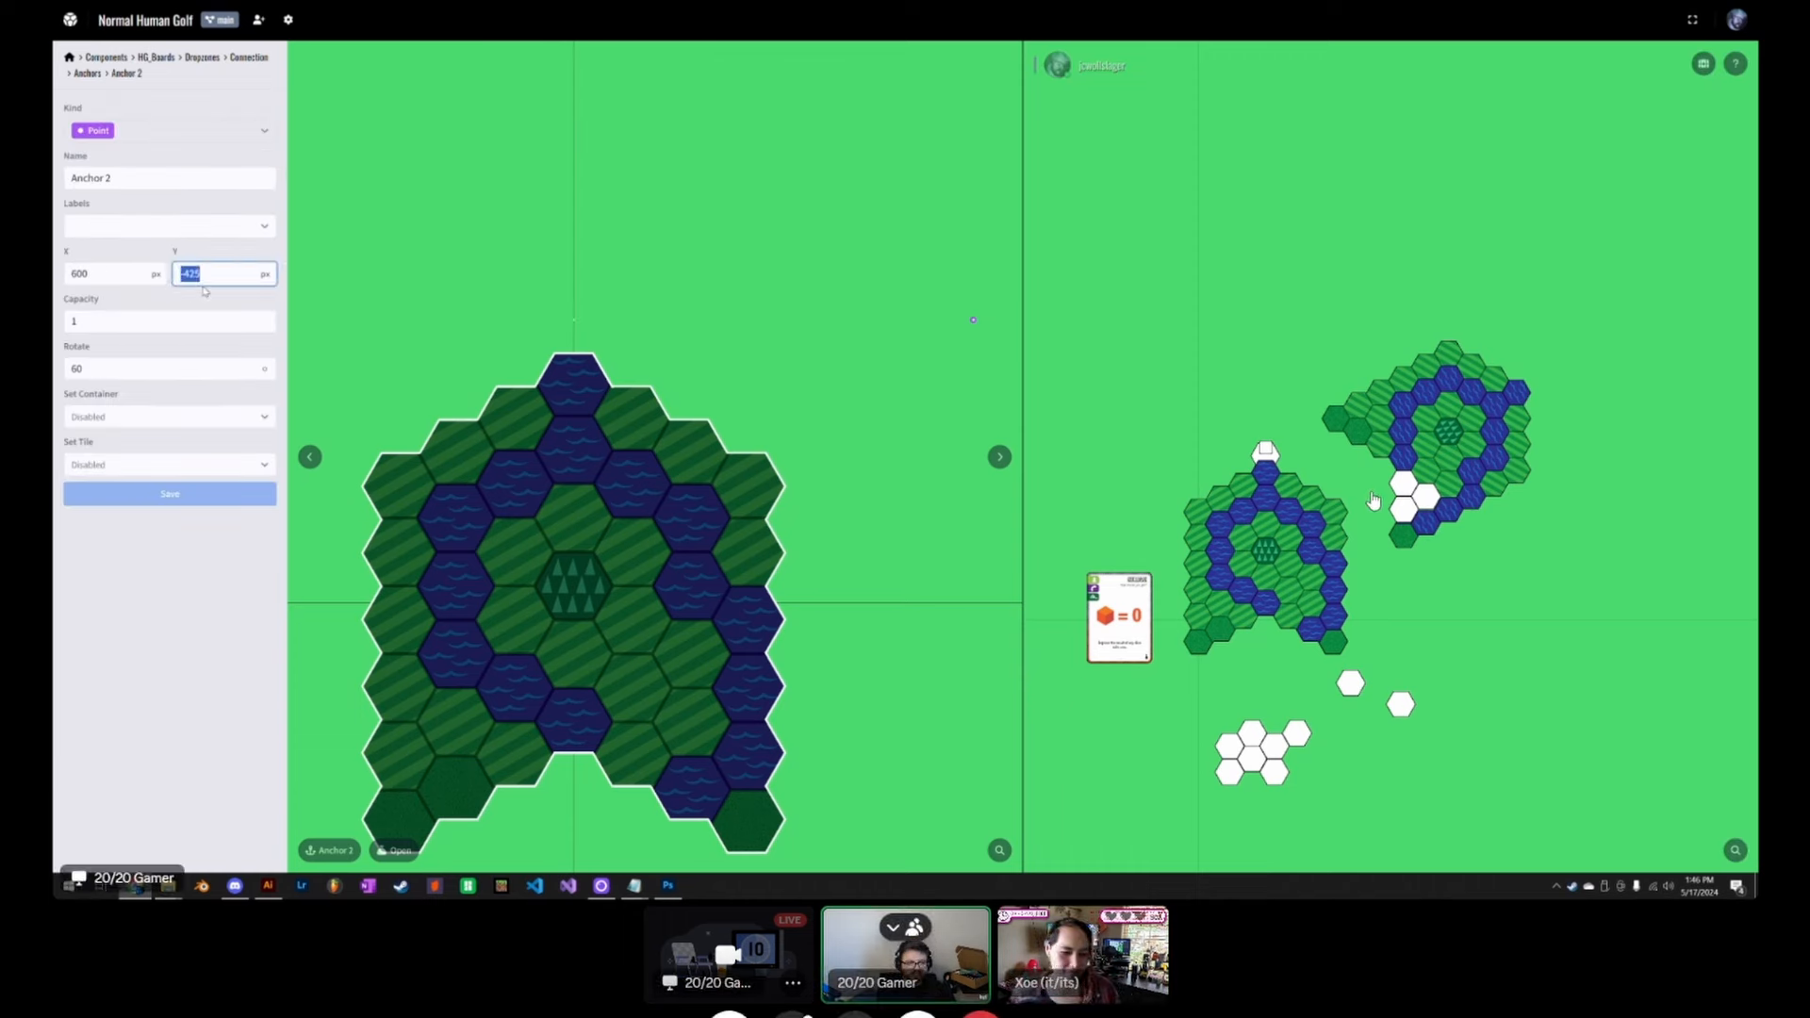
{"action": "type", "text": "-350"}
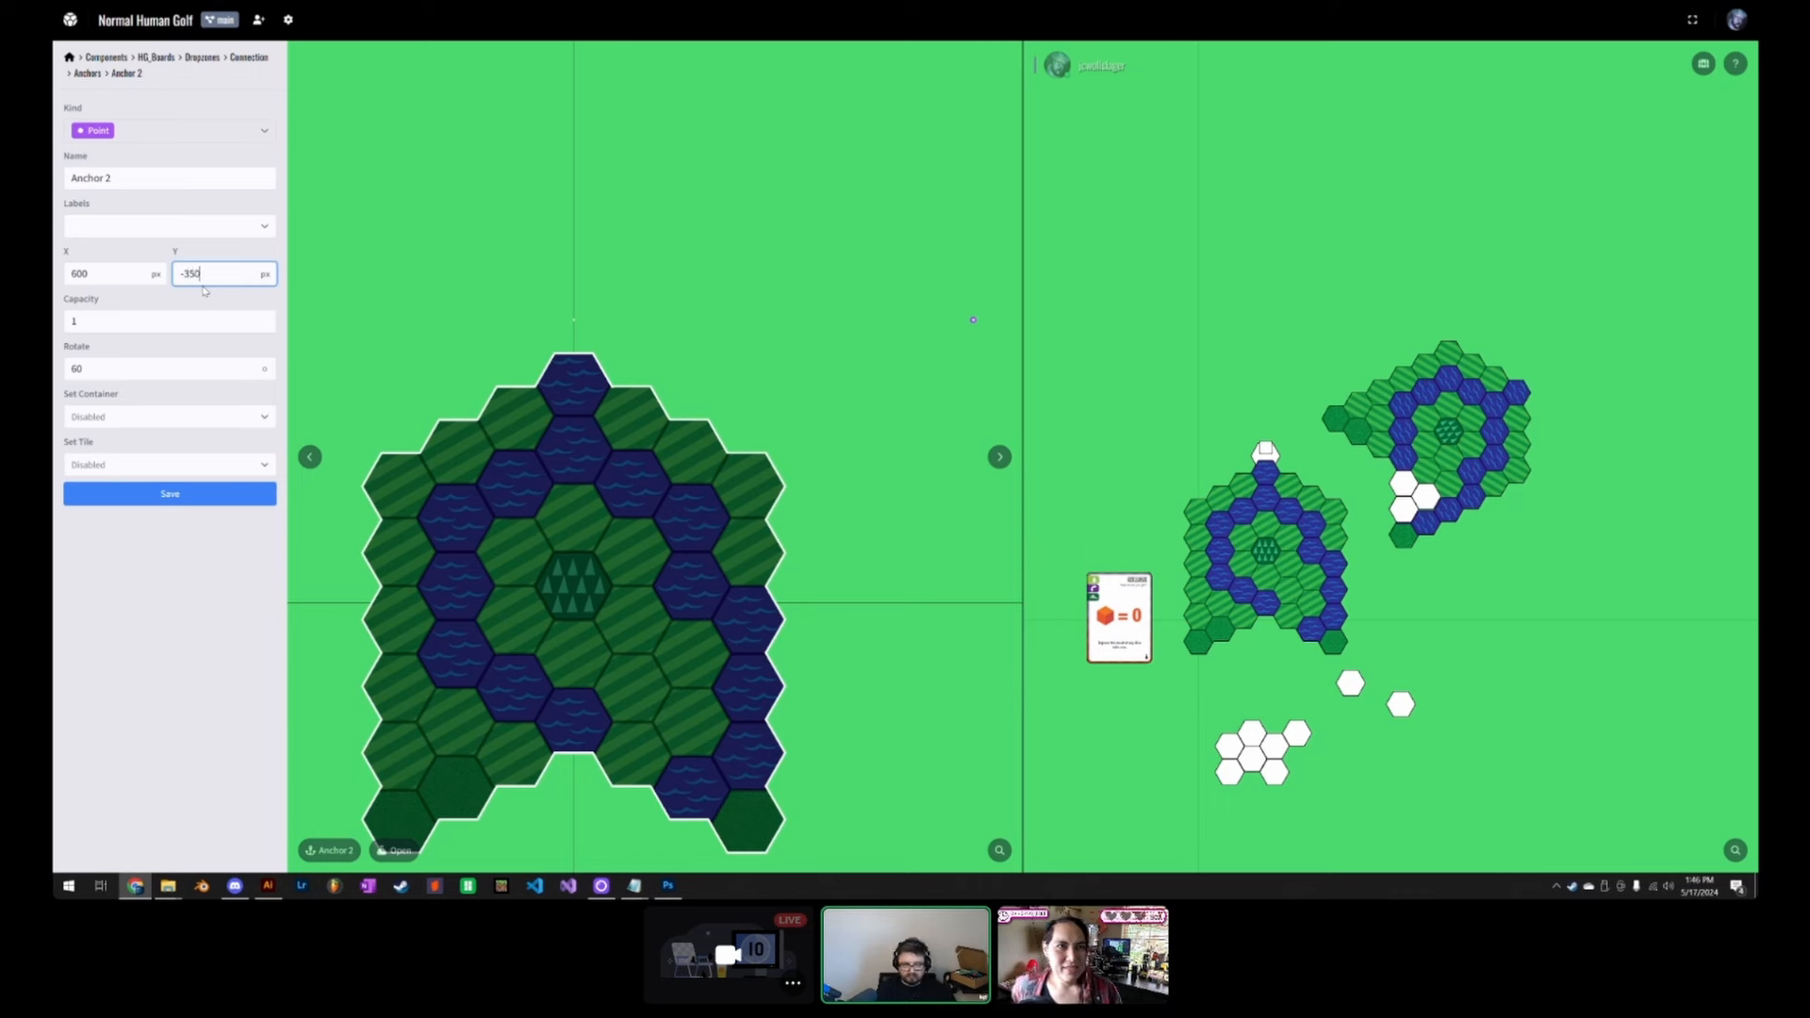
{"action": "left_click_drag", "start_coordinate": [103, 275], "coordinate": [56, 273]}
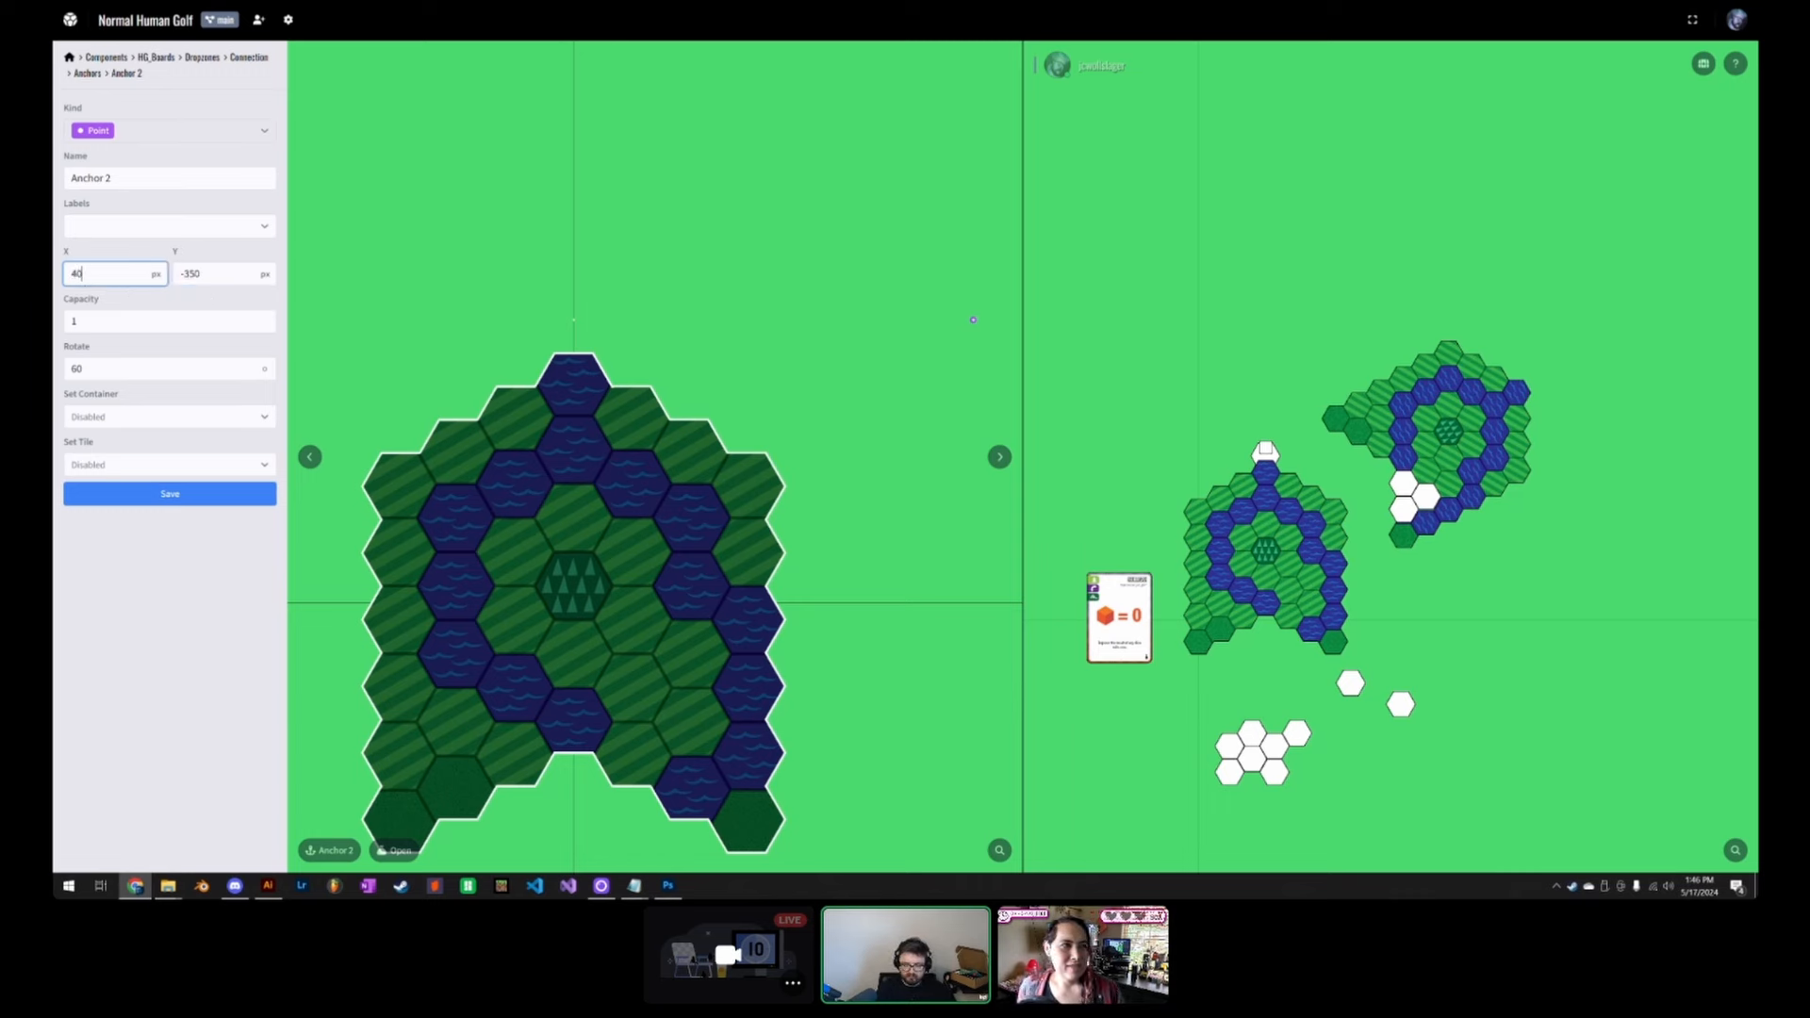
{"action": "type", "text": "400"}
{"action": "key", "text": "Return"}
Step: Attach the rotated board to the angled side Connector of the lower board
{"action": "left_click_drag", "start_coordinate": [1346, 626], "coordinate": [1354, 637]}
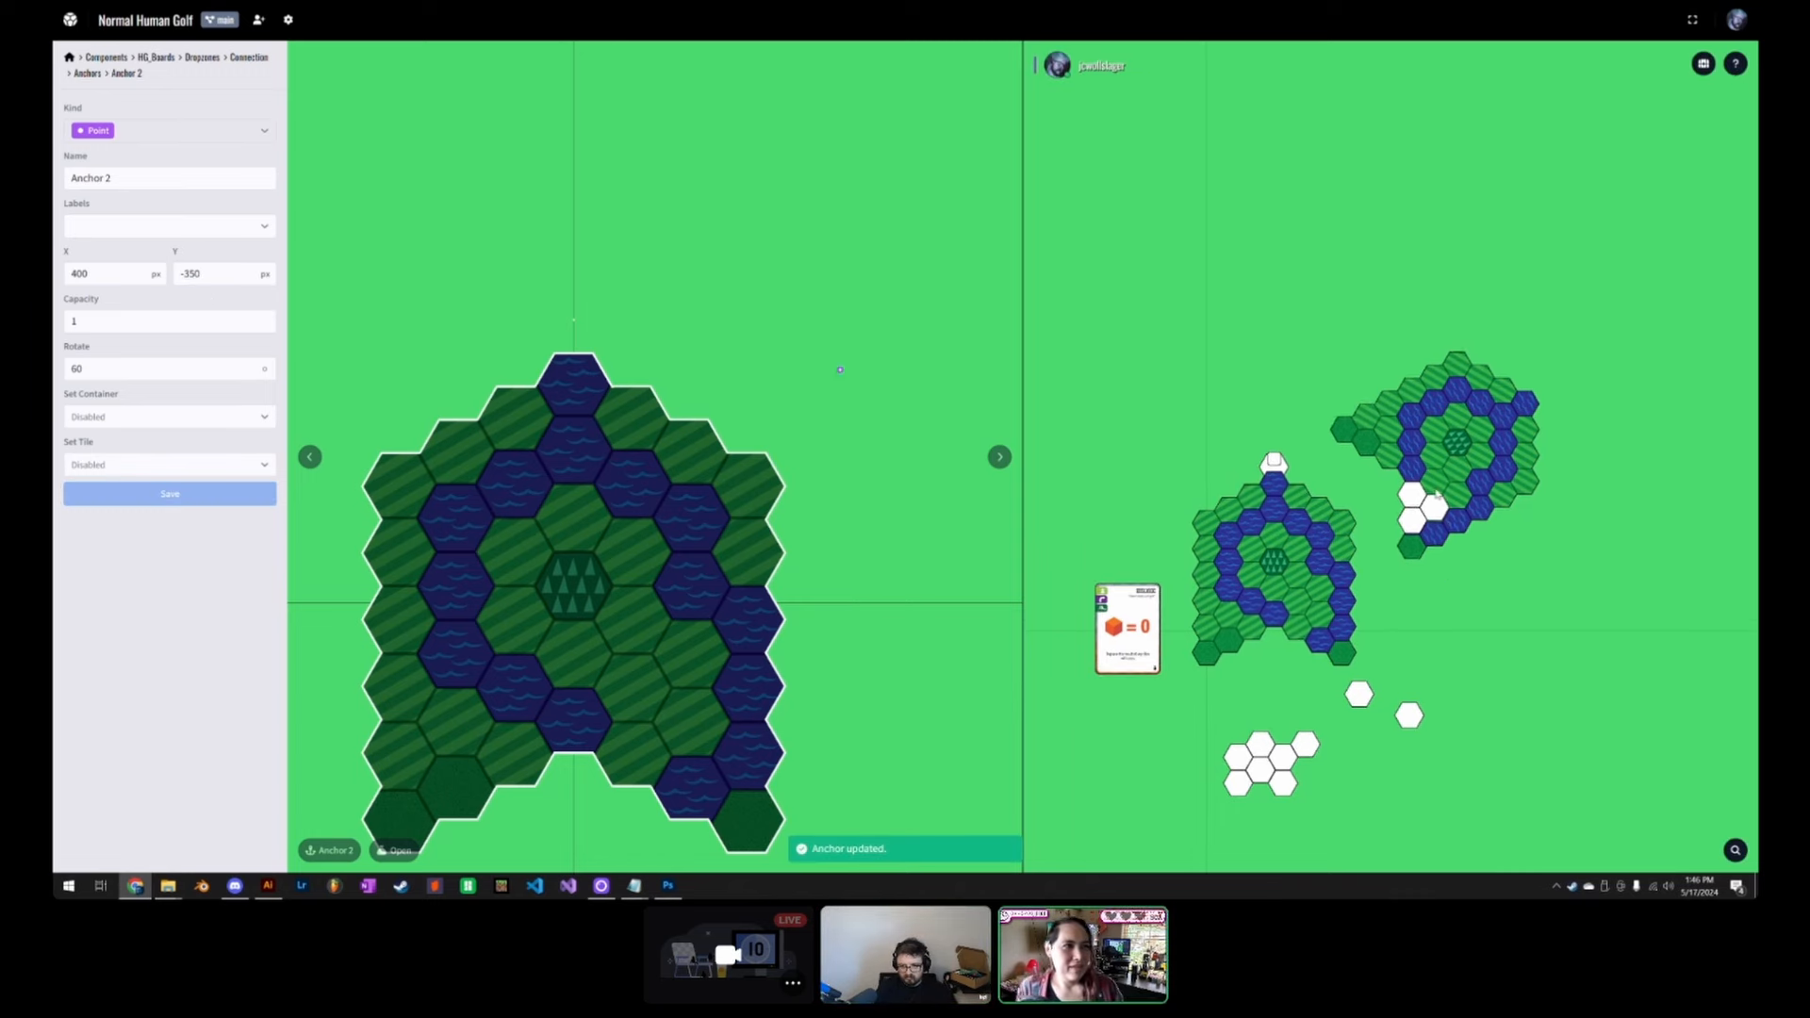
{"action": "mouse_move", "coordinate": [1426, 485]}
{"action": "left_mouse_down"}
{"action": "mouse_move", "coordinate": [1492, 460]}
{"action": "mouse_move", "coordinate": [1371, 492]}
{"action": "left_mouse_up"}
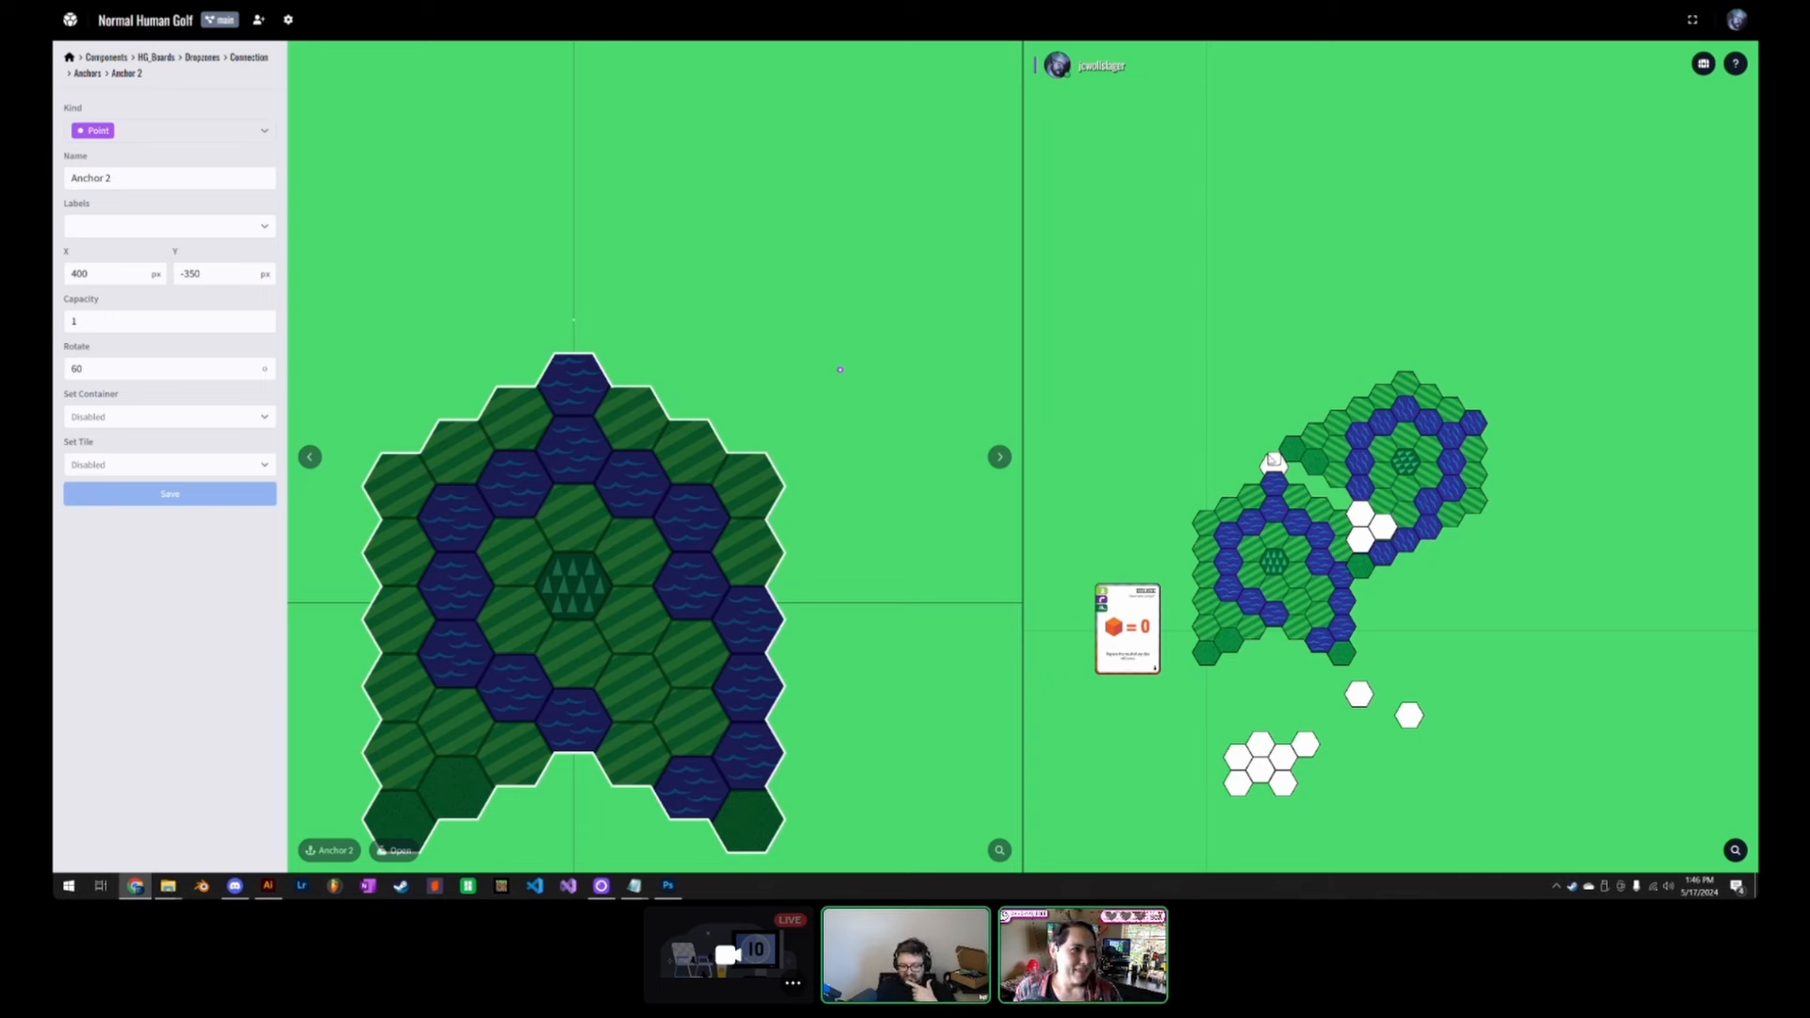
{"action": "left_click_drag", "start_coordinate": [1465, 502], "coordinate": [1529, 597]}
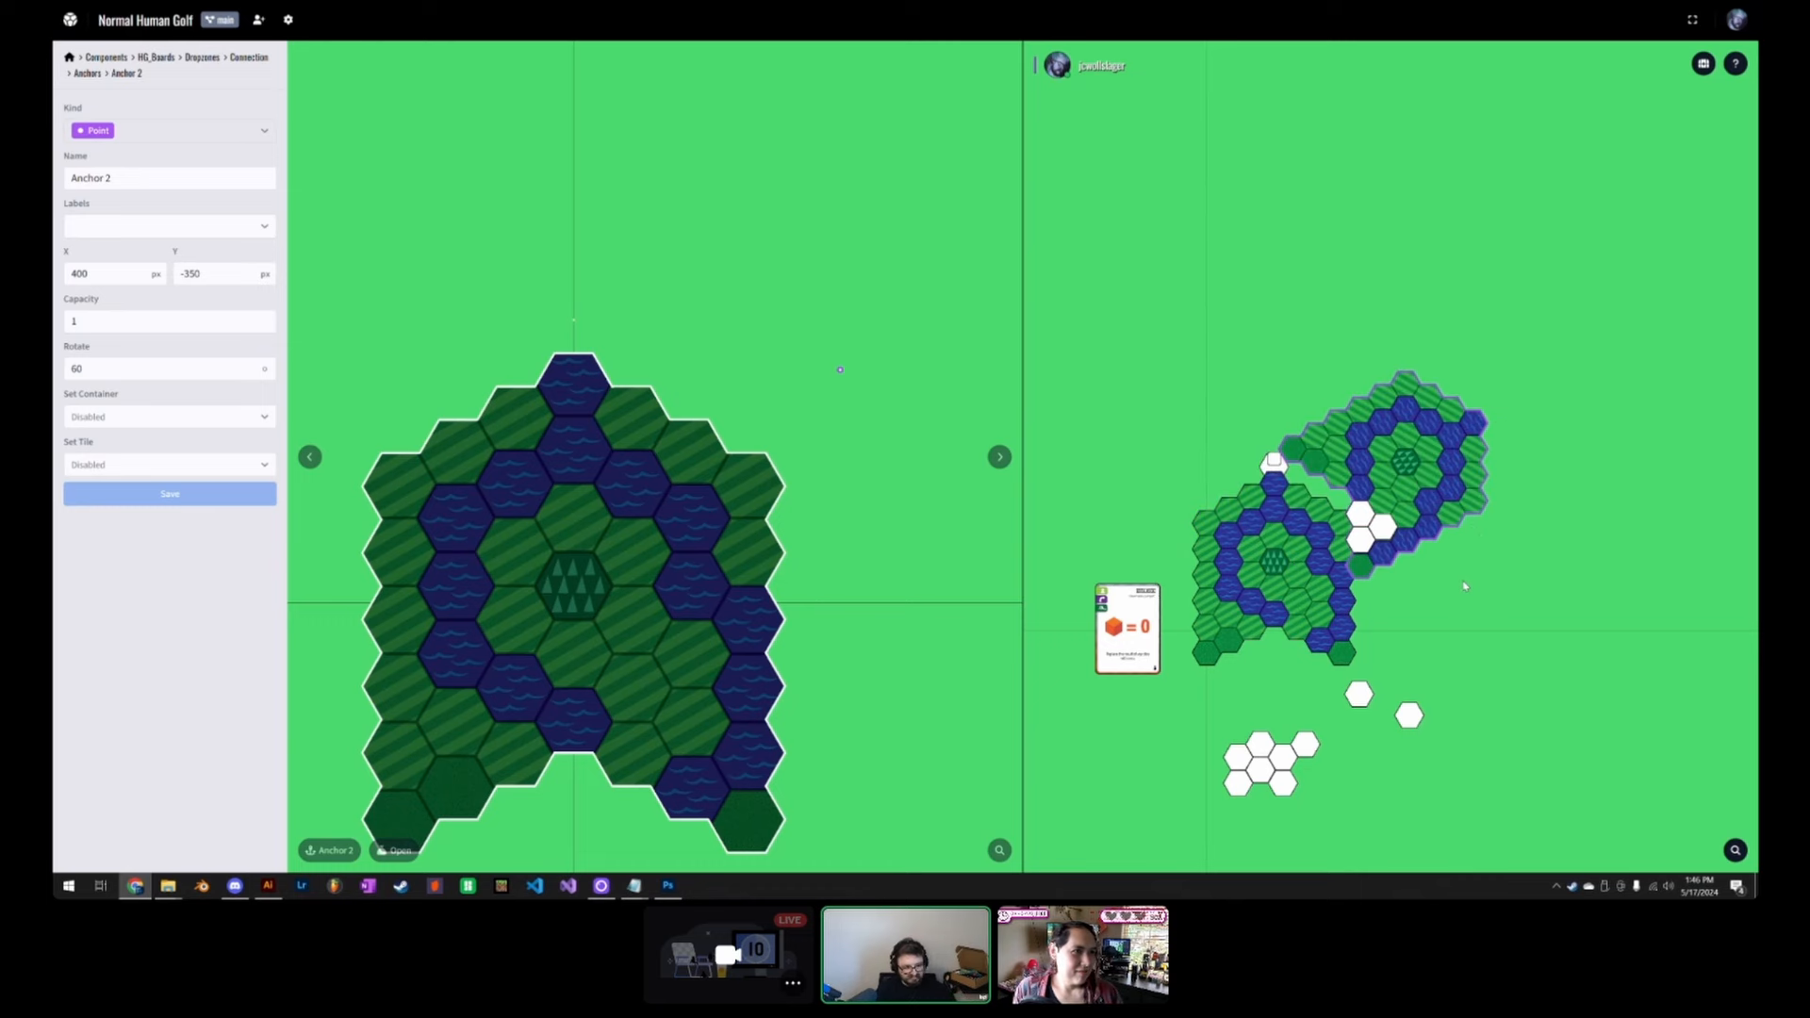
Step: Test moving the two boards apart and together, and set up a second pair of boards with Connectors
{"action": "left_click_drag", "start_coordinate": [1506, 565], "coordinate": [1290, 294]}
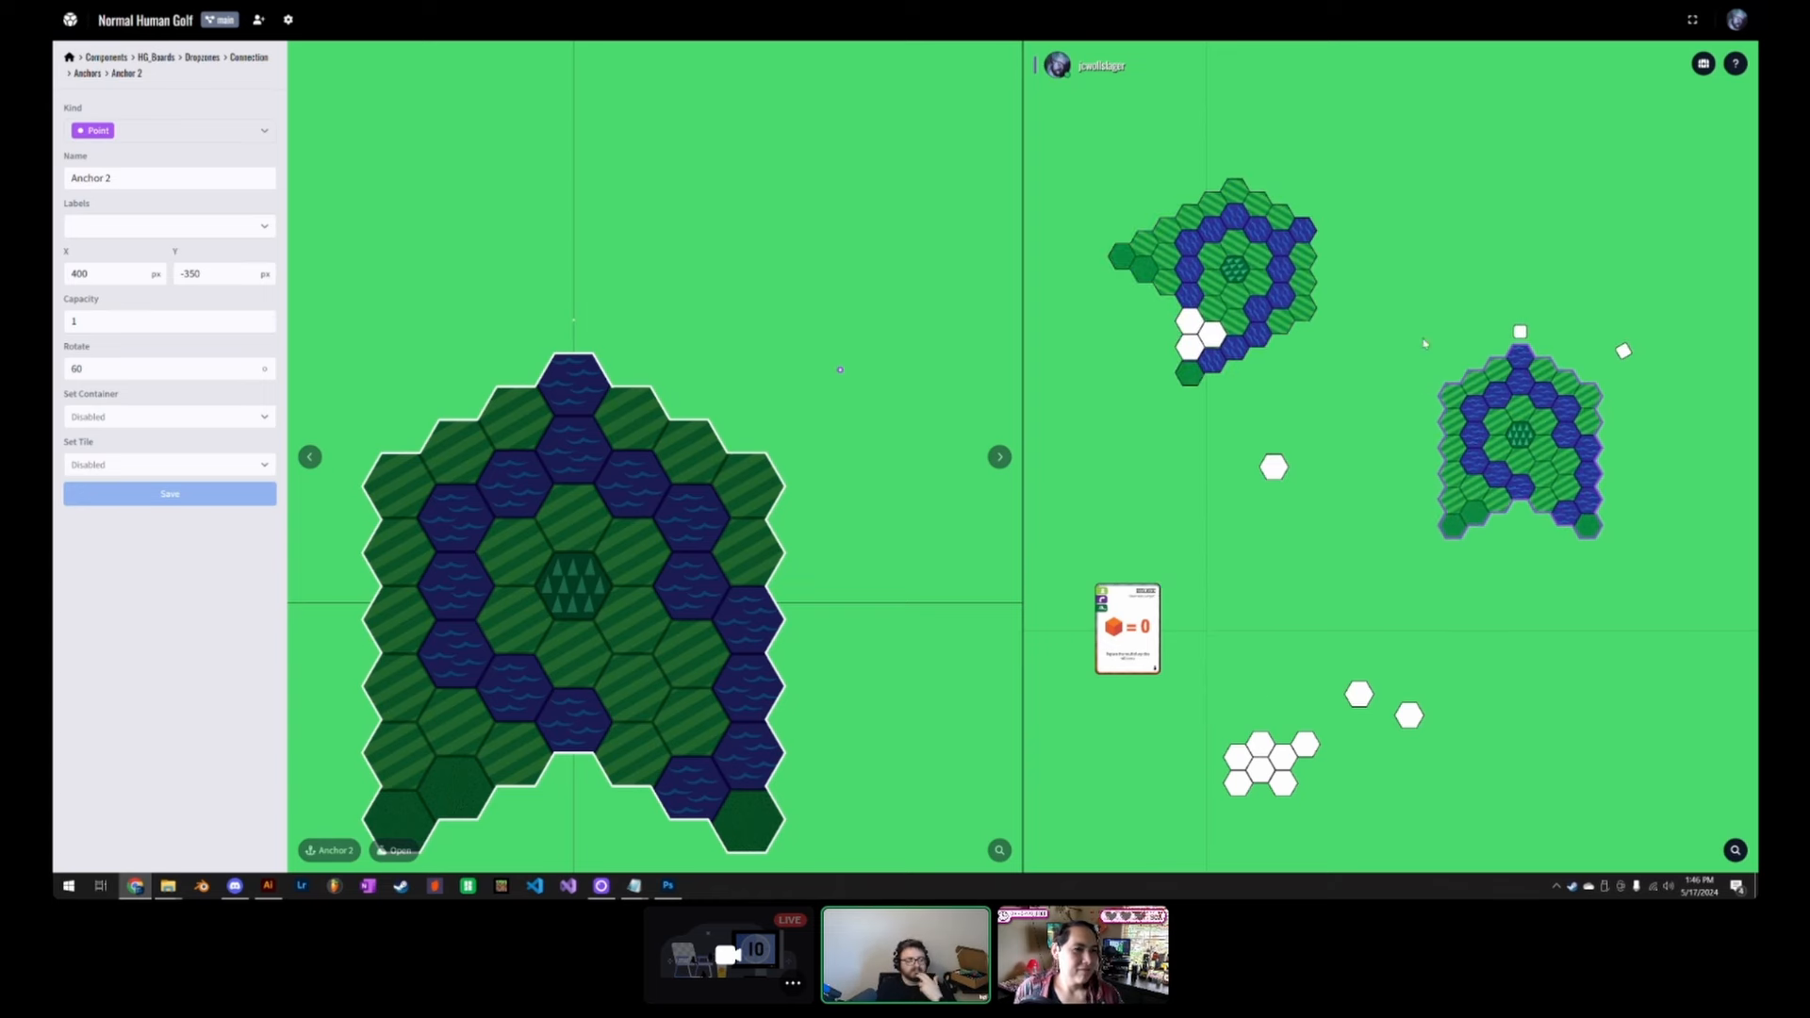
{"action": "left_click_drag", "start_coordinate": [1237, 326], "coordinate": [1518, 611]}
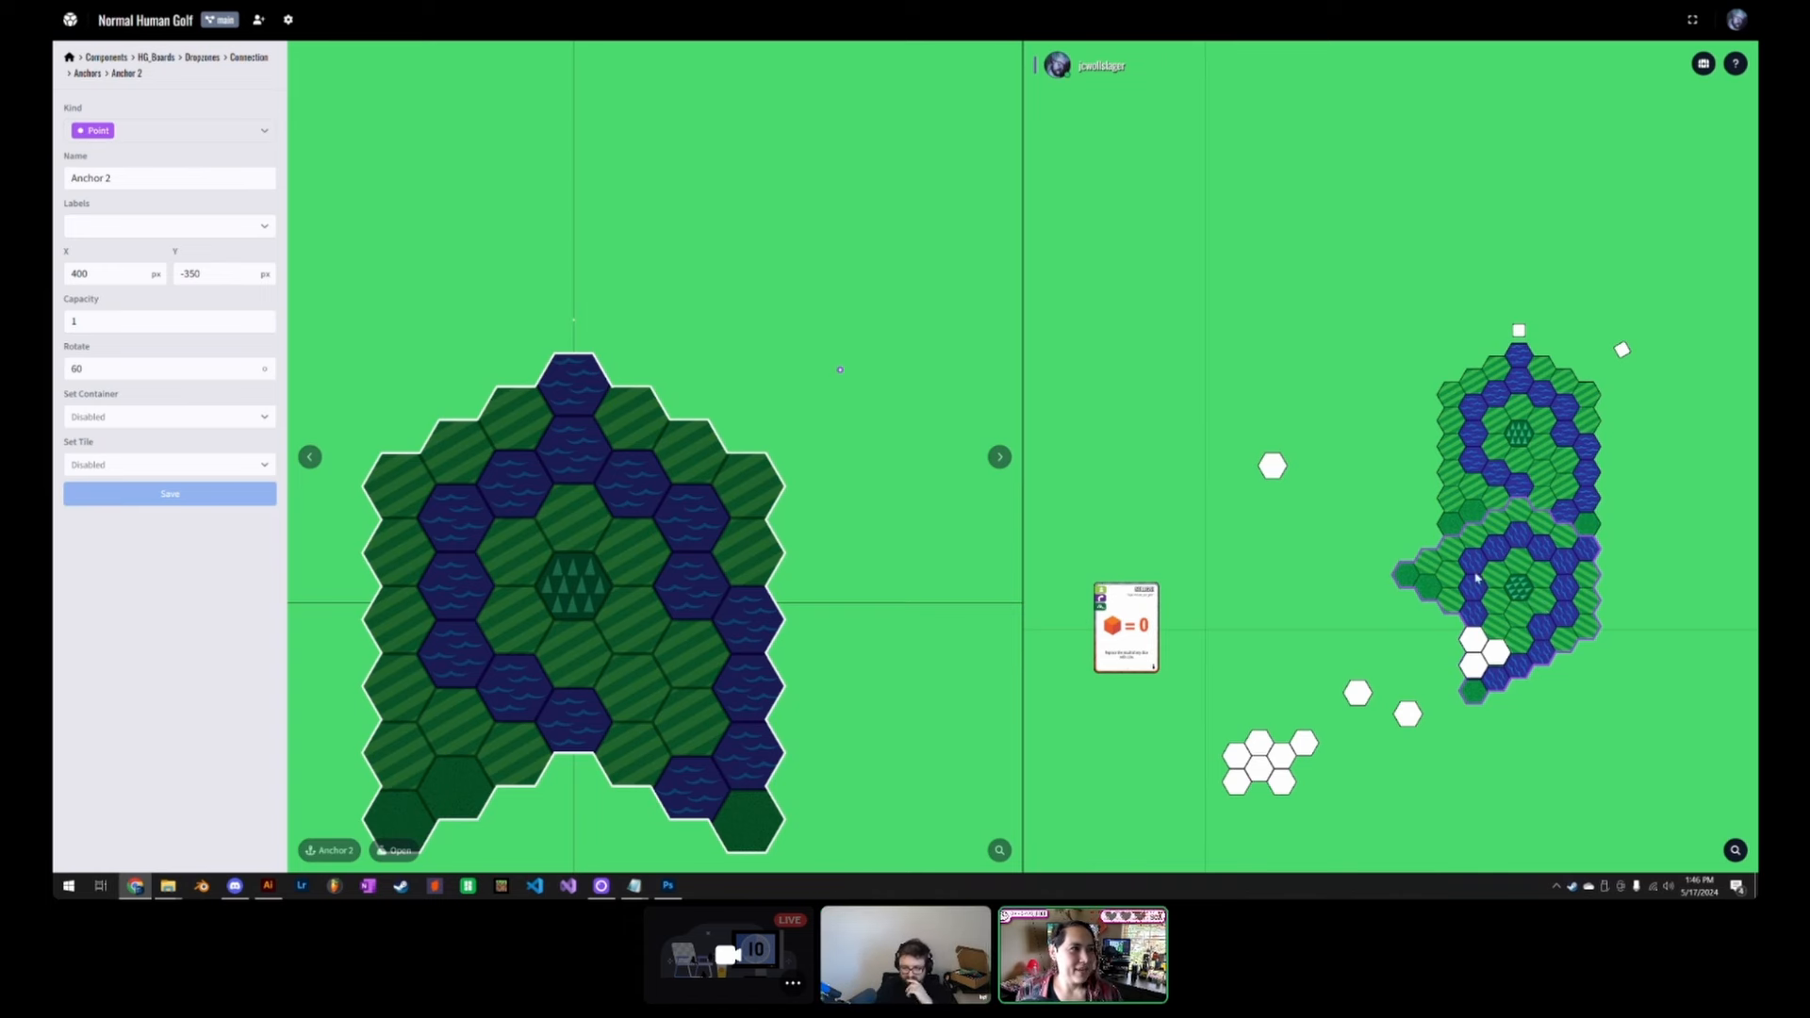
{"action": "left_click_drag", "start_coordinate": [1544, 608], "coordinate": [1235, 254]}
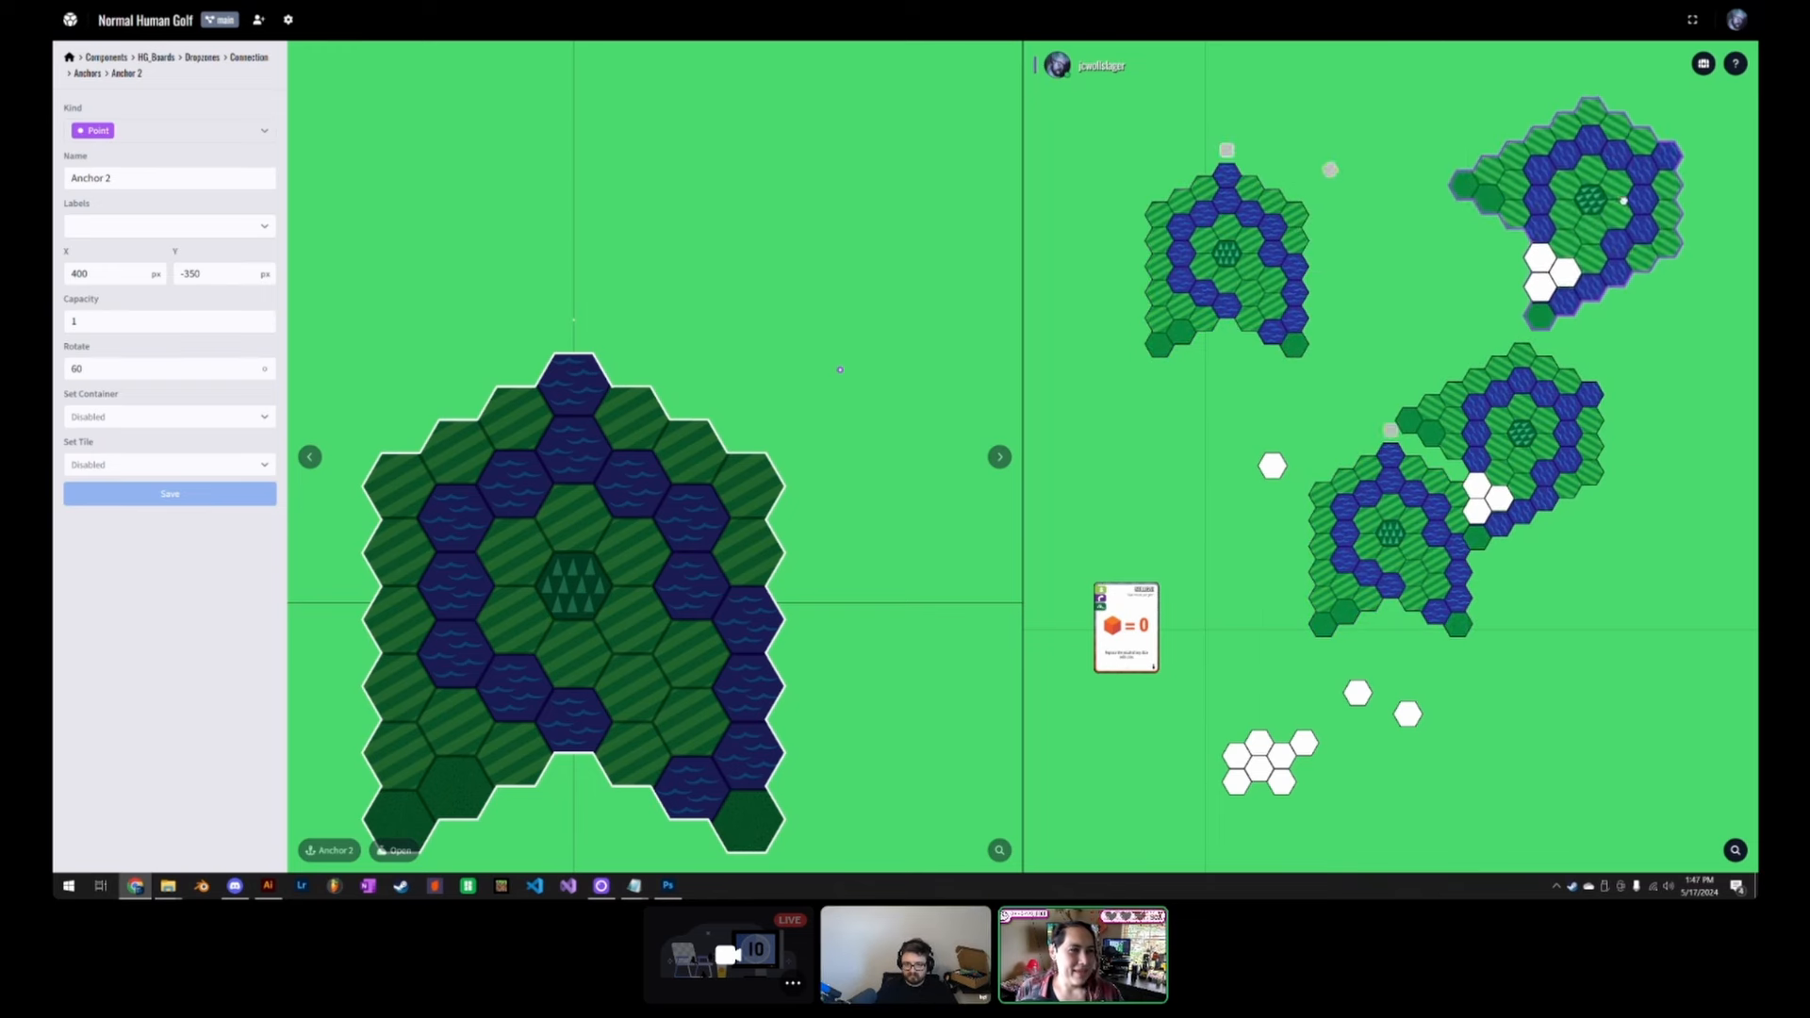
{"action": "right_click", "coordinate": [1543, 227]}
{"action": "left_click", "coordinate": [1535, 210]}
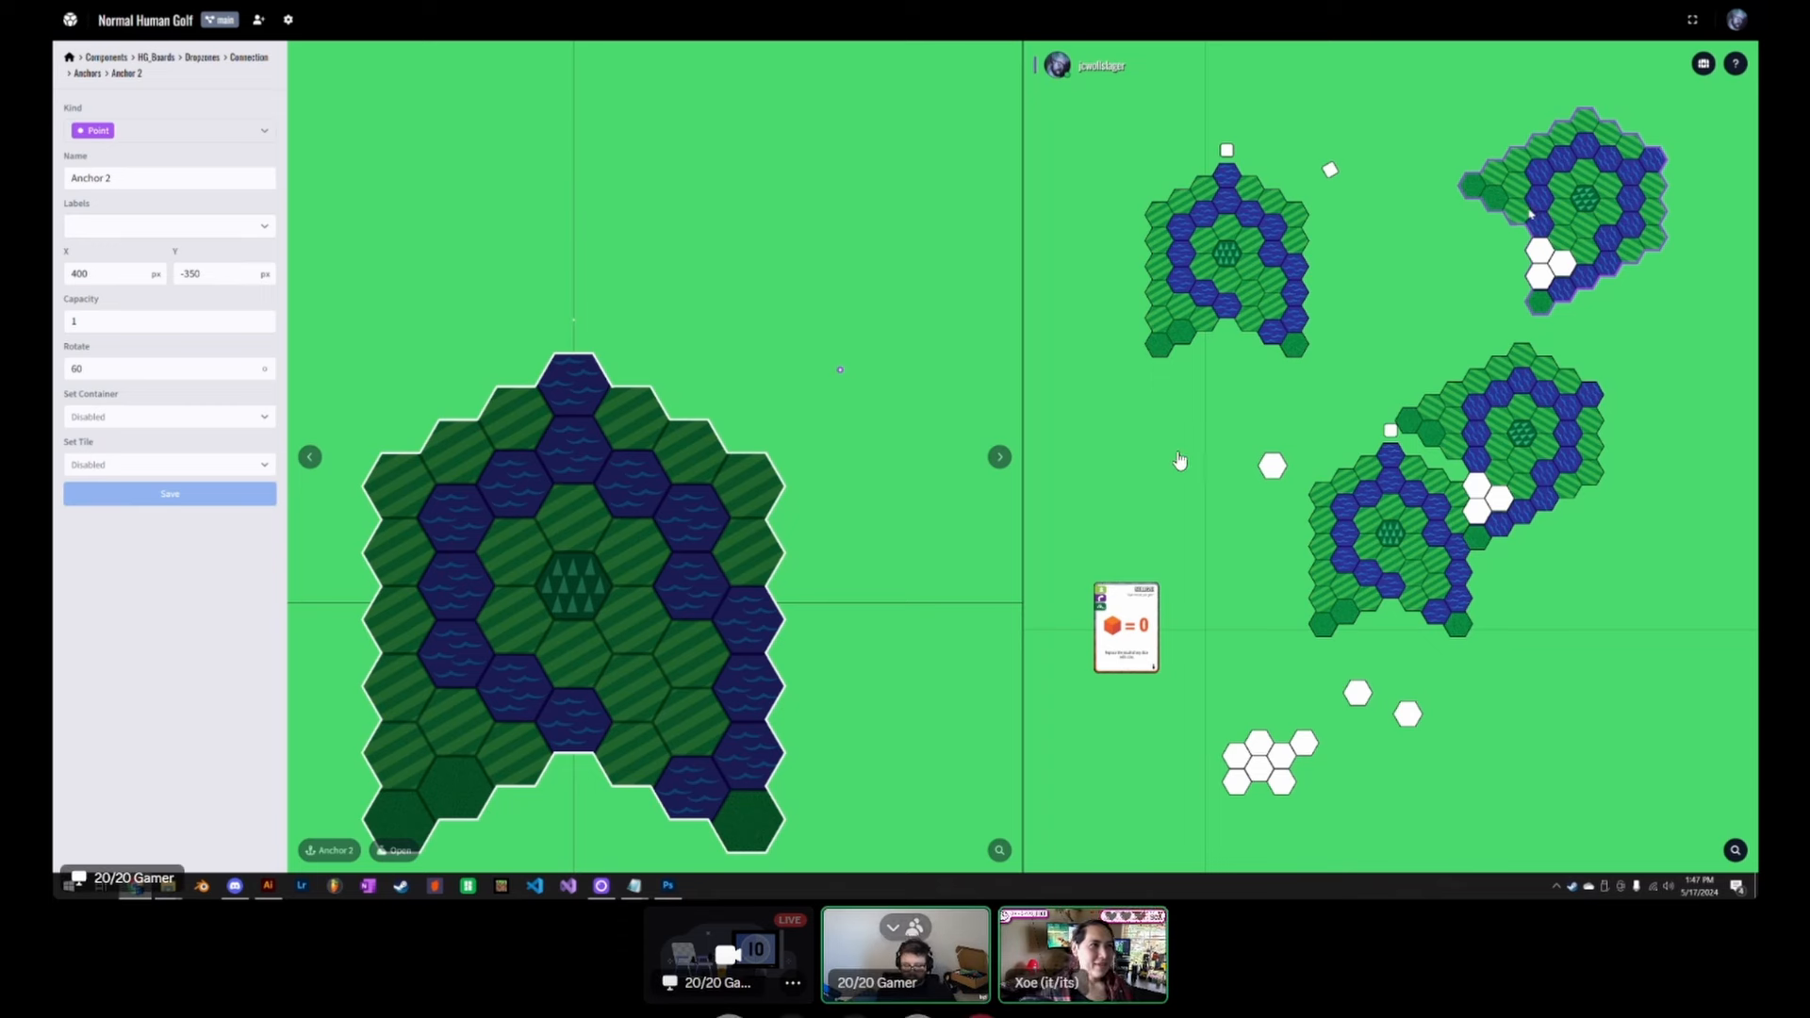
{"action": "right_click", "coordinate": [1592, 215]}
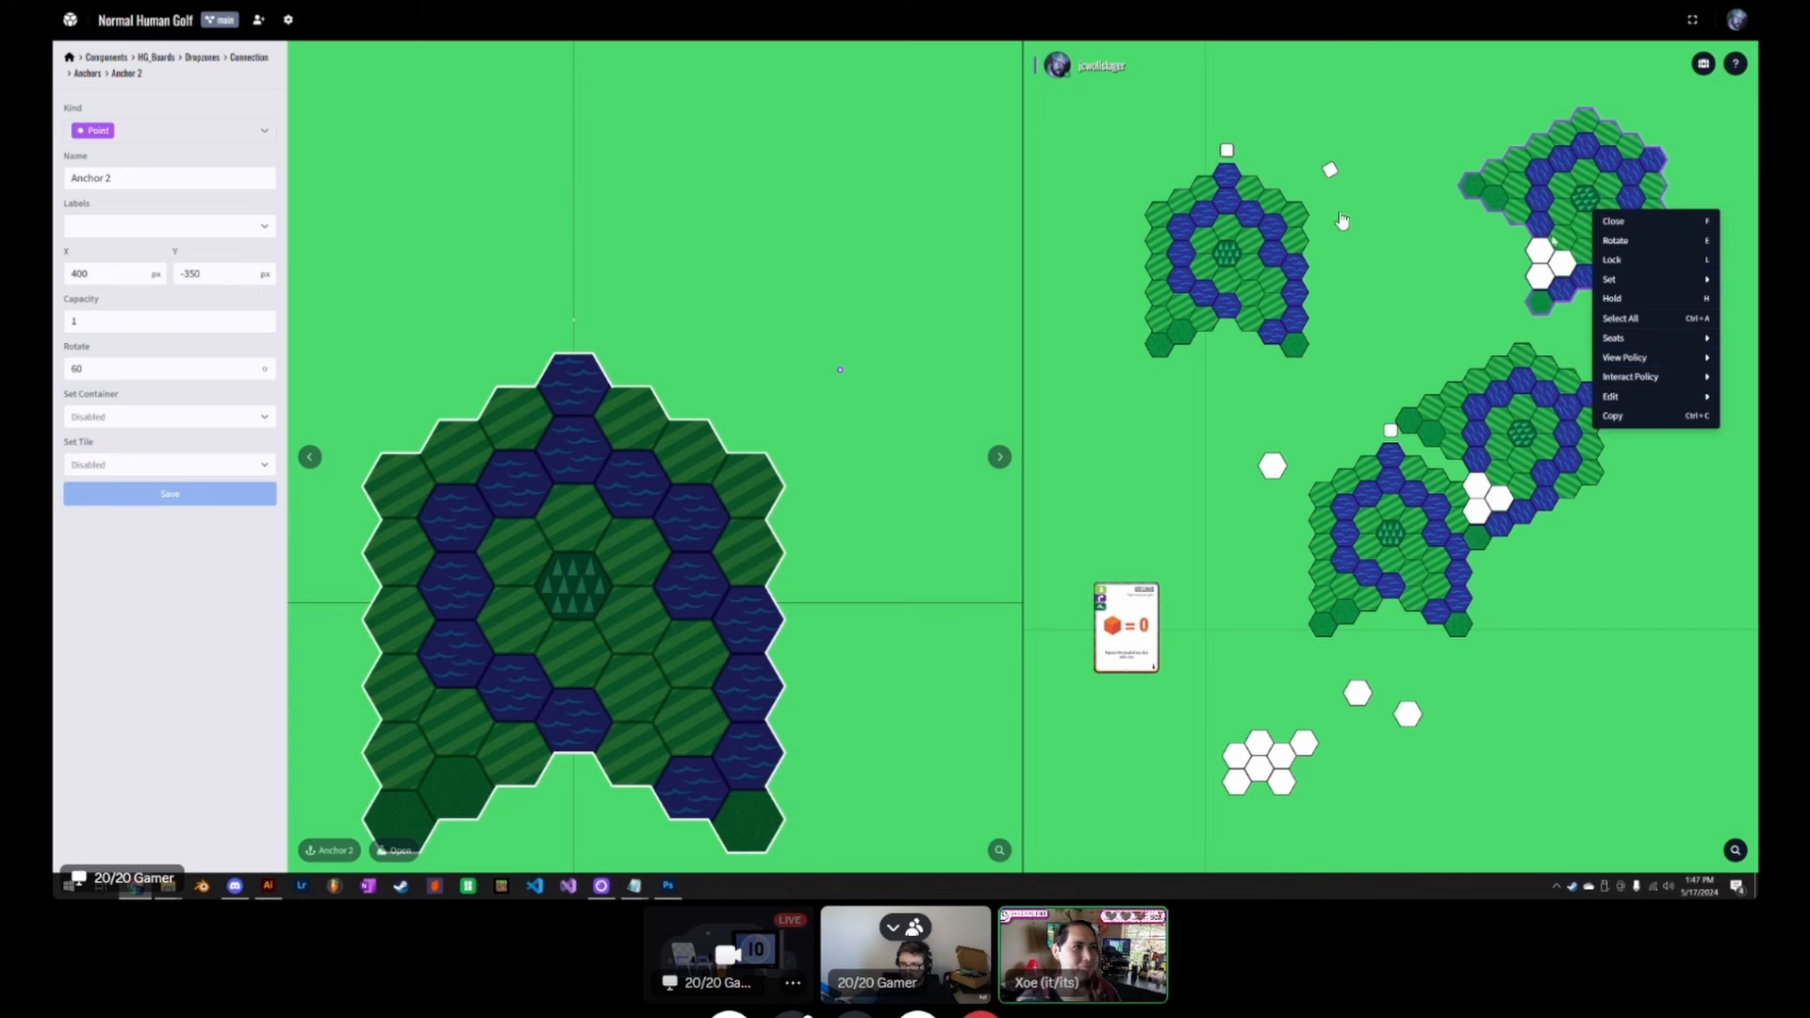
{"action": "left_click", "coordinate": [1547, 199]}
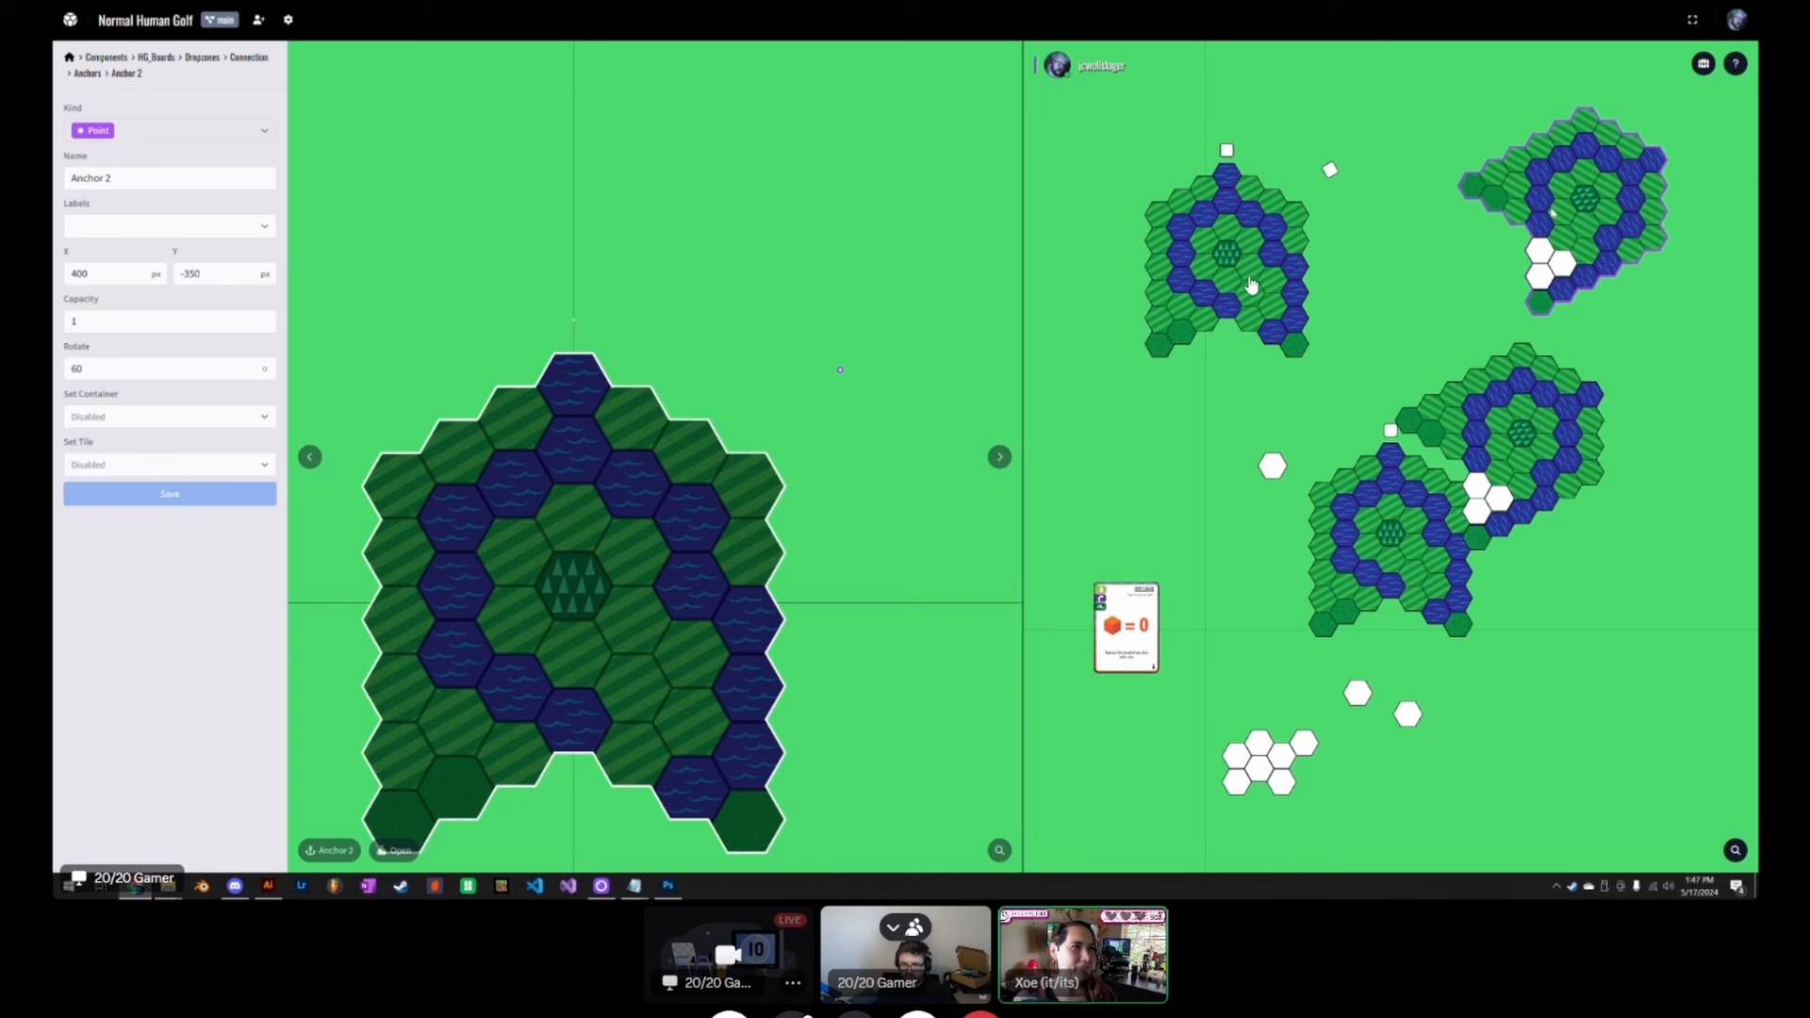
{"action": "left_click_drag", "start_coordinate": [1373, 256], "coordinate": [1378, 254]}
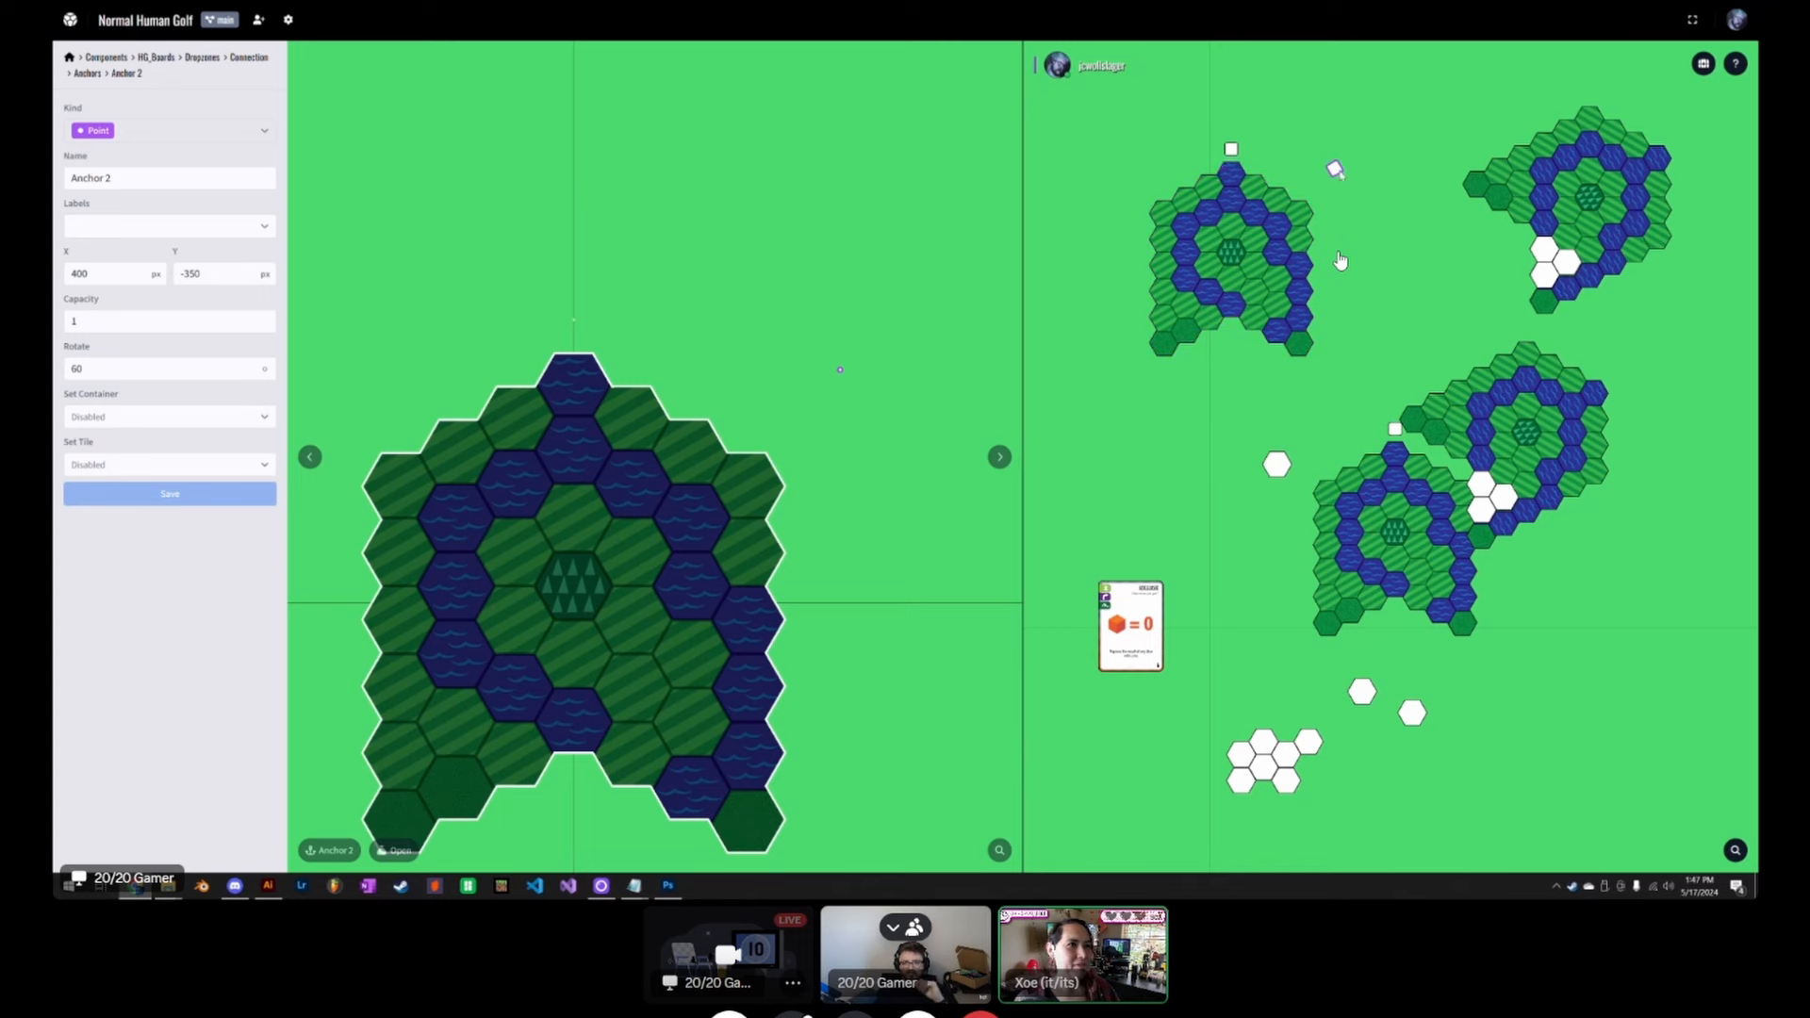
Step: Lift the Connector off the peak of the upper unrotated board, move that board slightly down, and reattach the Connector
{"action": "left_click_drag", "start_coordinate": [1235, 154], "coordinate": [1235, 96]}
{"action": "left_click_drag", "start_coordinate": [1249, 255], "coordinate": [1258, 339]}
{"action": "left_click_drag", "start_coordinate": [1233, 98], "coordinate": [1236, 292]}
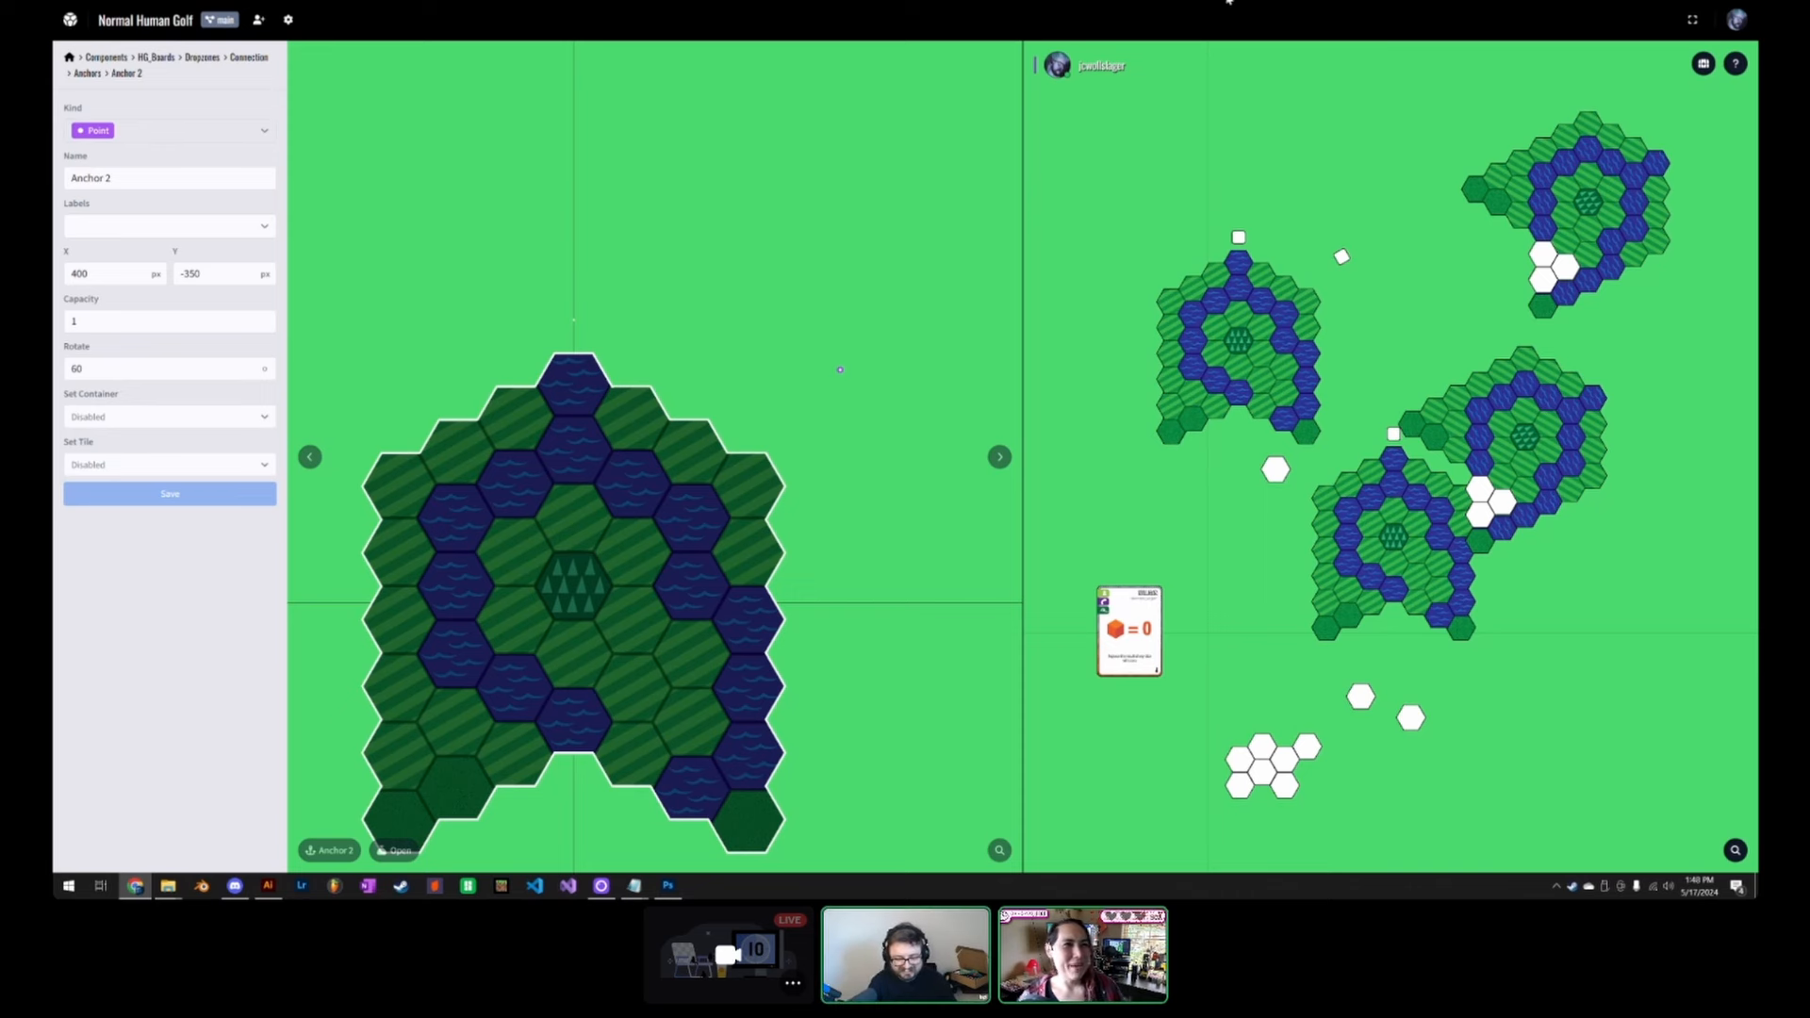
Step: Pull the rotated board off the lower pair's Connector, and attach the other rotated board to the upper unrotated board's angled Connector
{"action": "left_click_drag", "start_coordinate": [754, 368], "coordinate": [831, 273]}
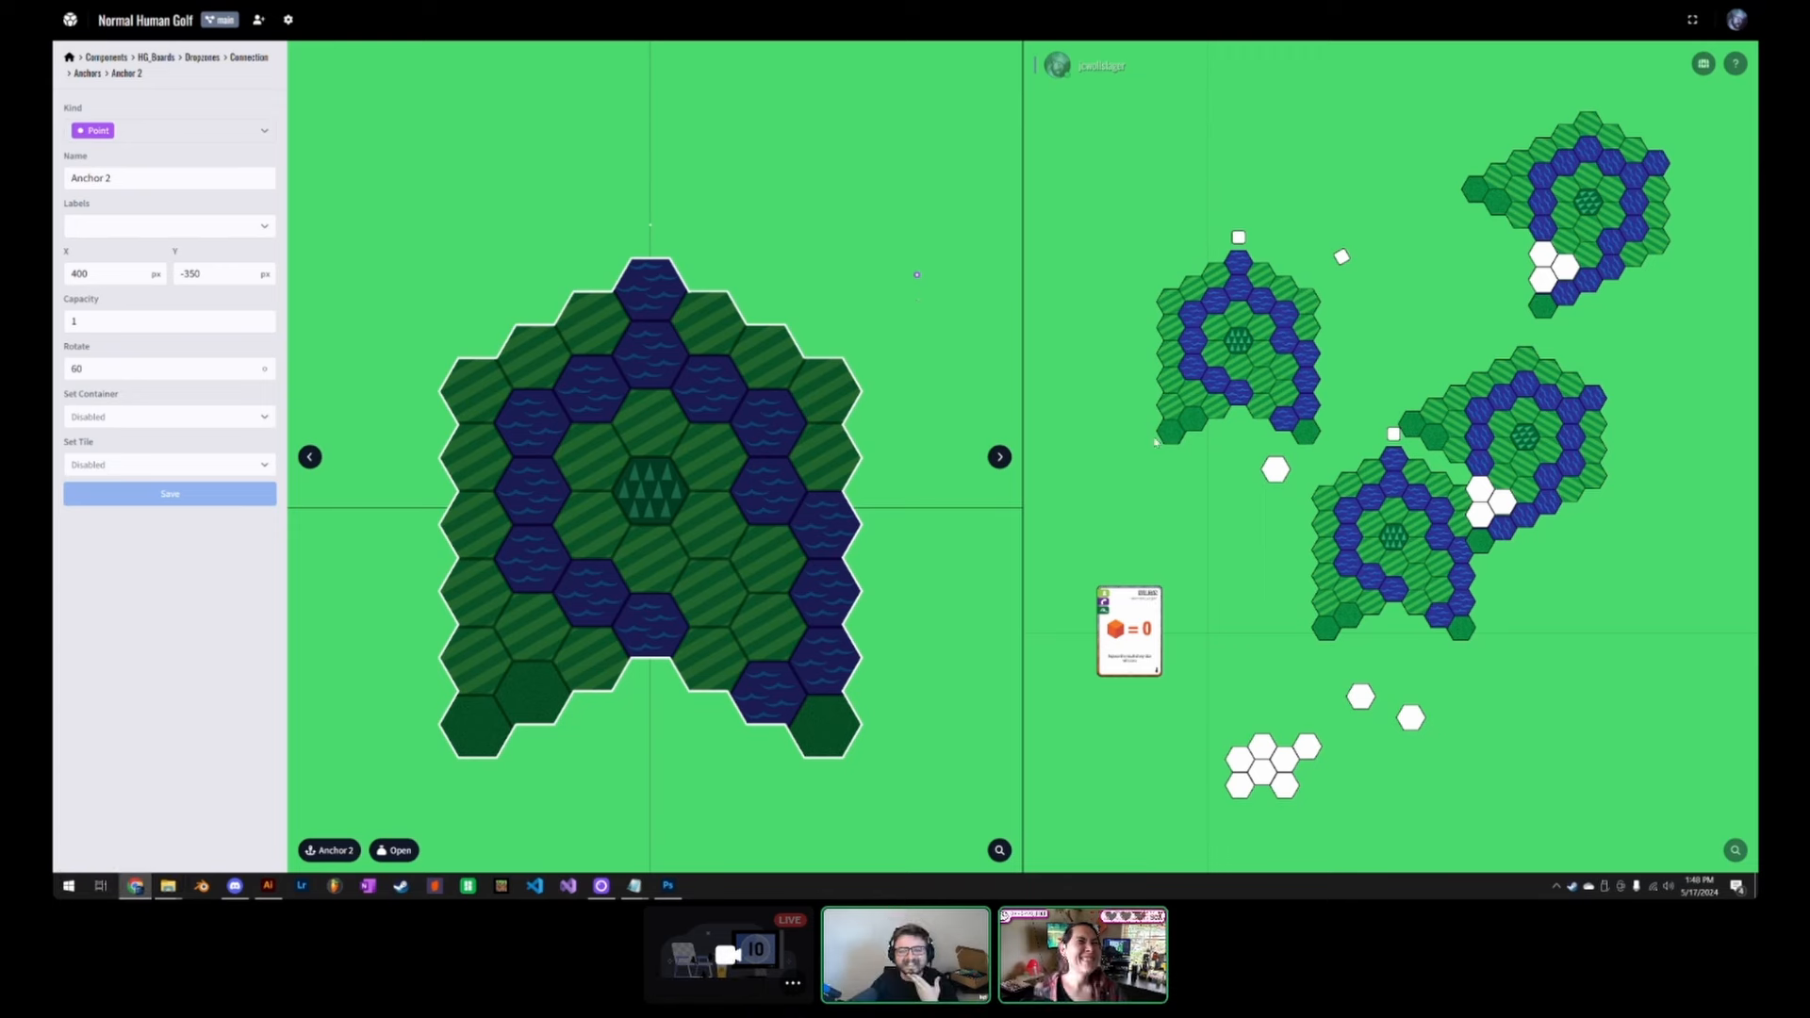
{"action": "left_click_drag", "start_coordinate": [1369, 344], "coordinate": [1290, 355]}
{"action": "left_click_drag", "start_coordinate": [1438, 476], "coordinate": [1550, 481]}
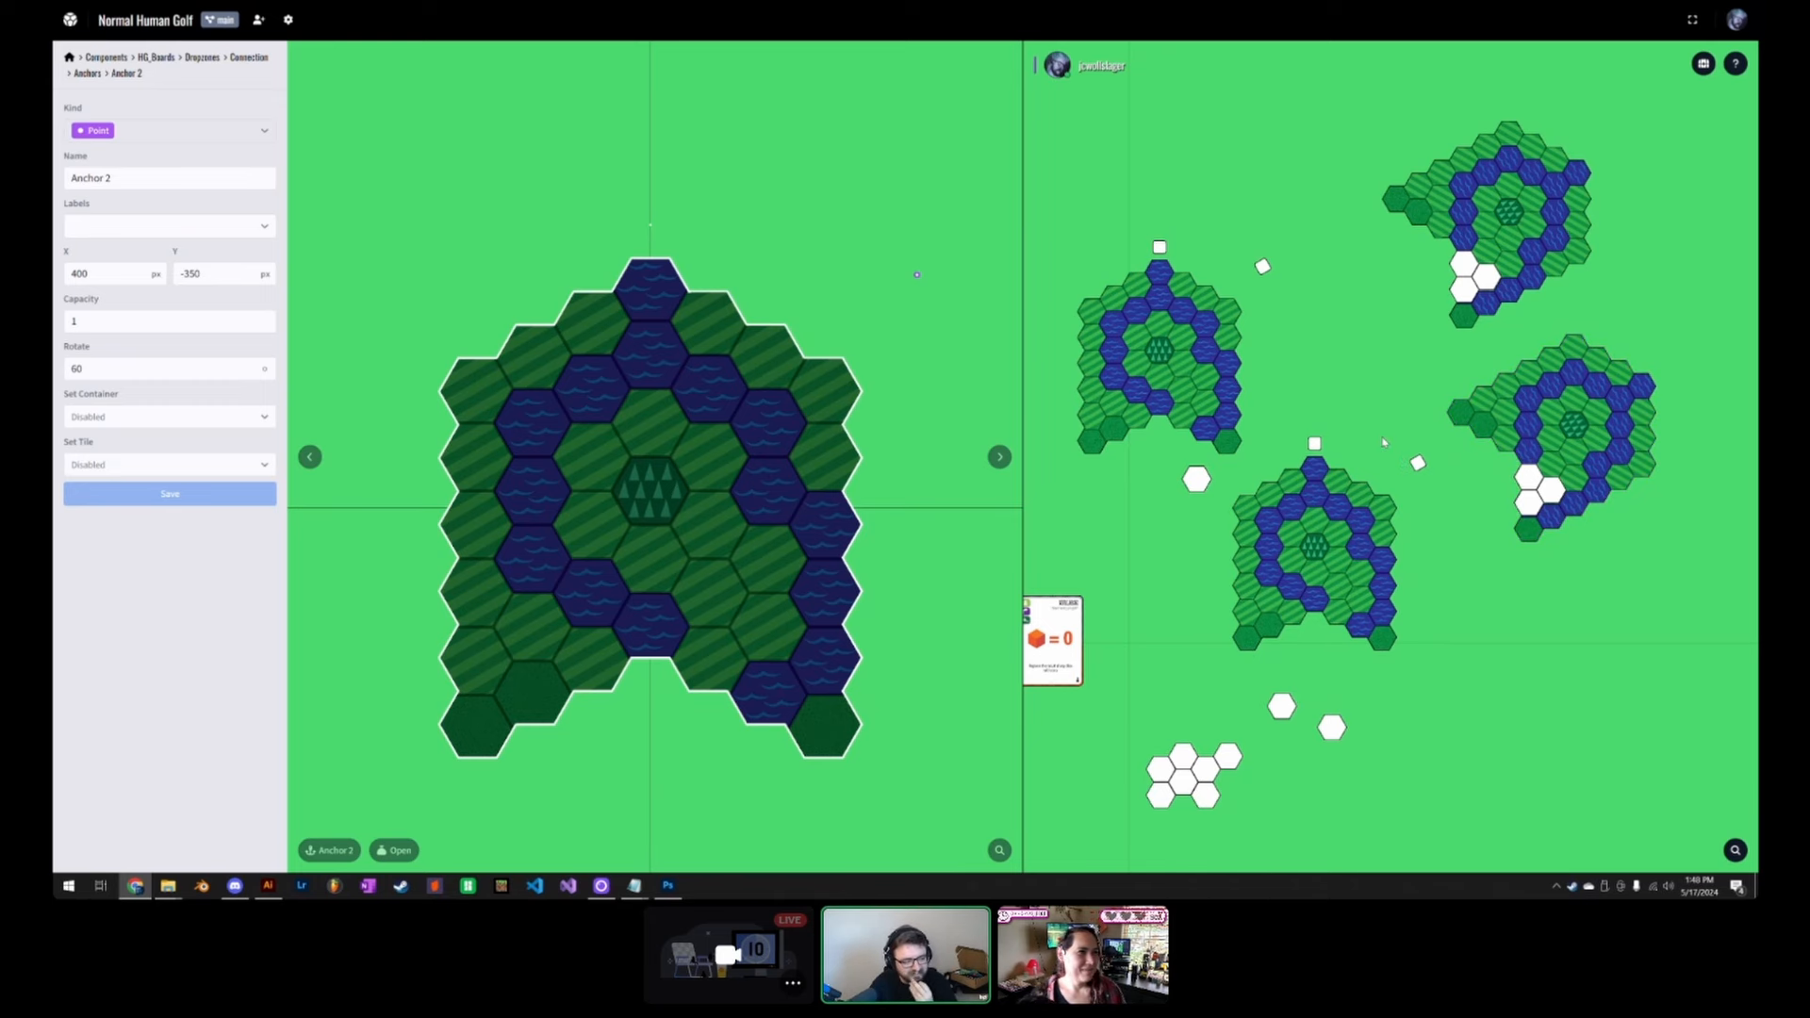
{"action": "left_click_drag", "start_coordinate": [1419, 481], "coordinate": [1495, 509]}
{"action": "left_click_drag", "start_coordinate": [1590, 283], "coordinate": [1373, 326]}
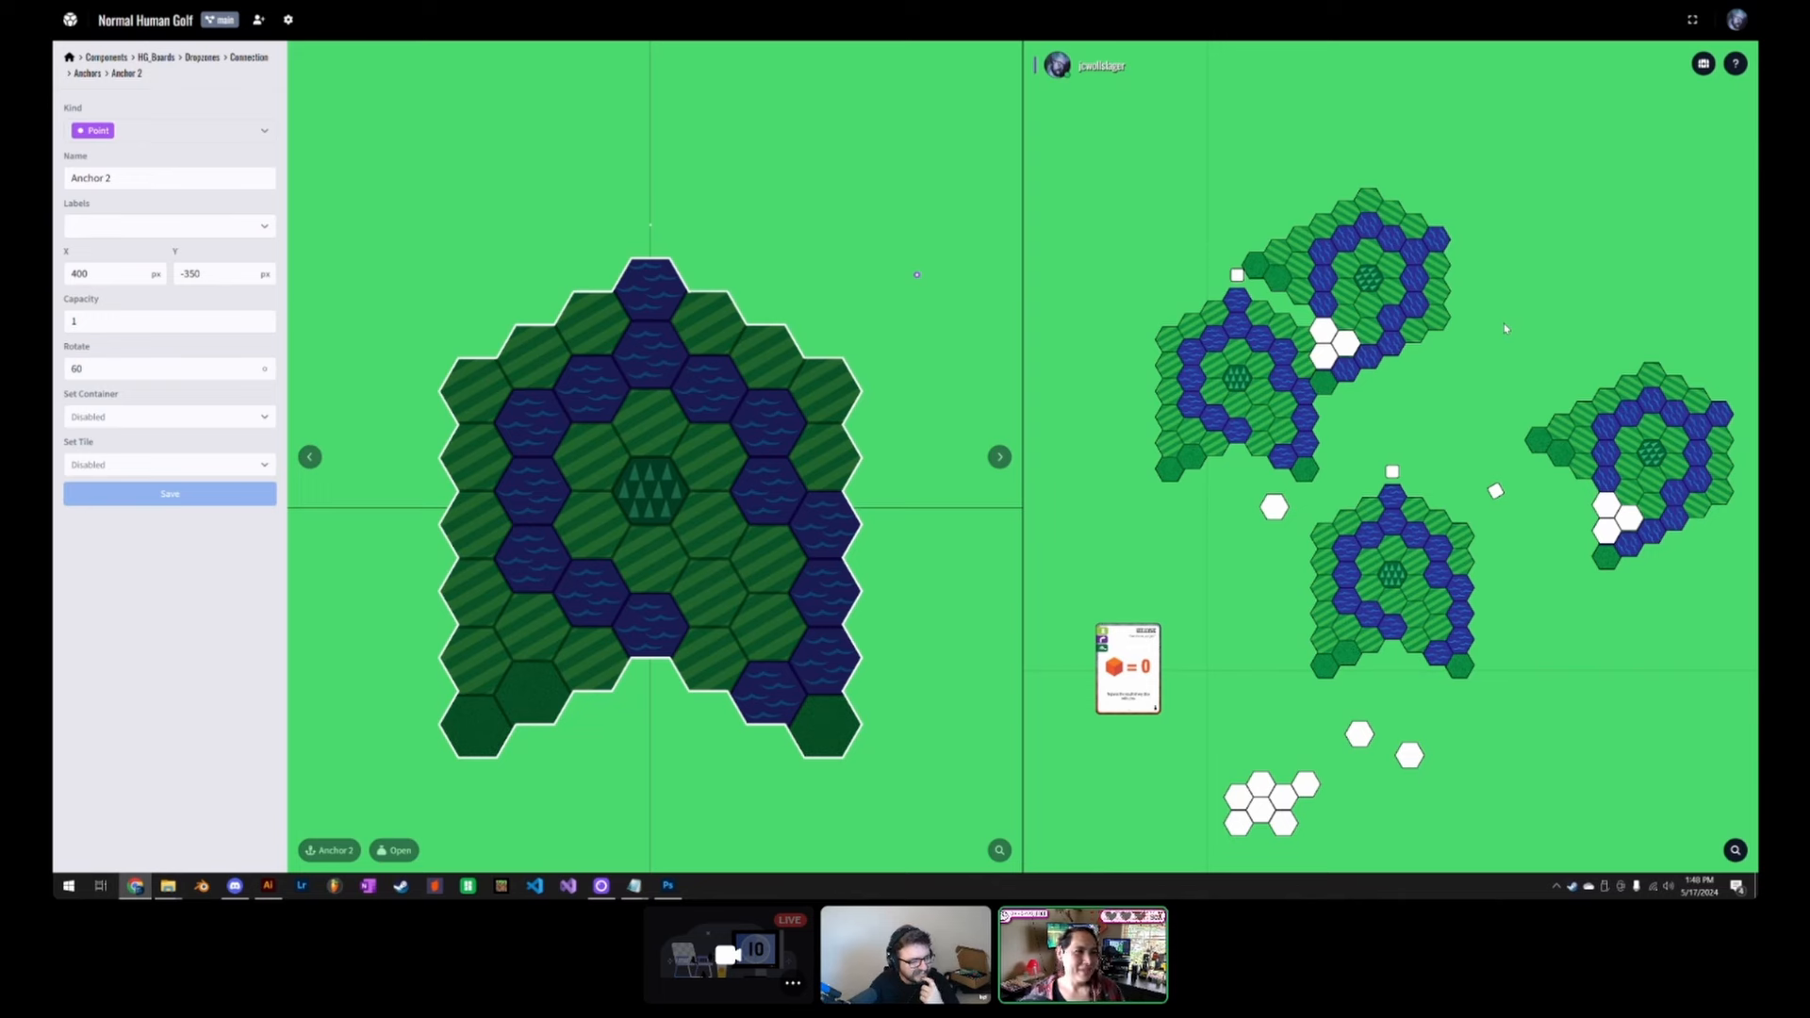
Step: Move the attached rotated board off its Connector, and place the other rotated board directly against its lower edge
{"action": "left_click_drag", "start_coordinate": [1379, 290], "coordinate": [1564, 274]}
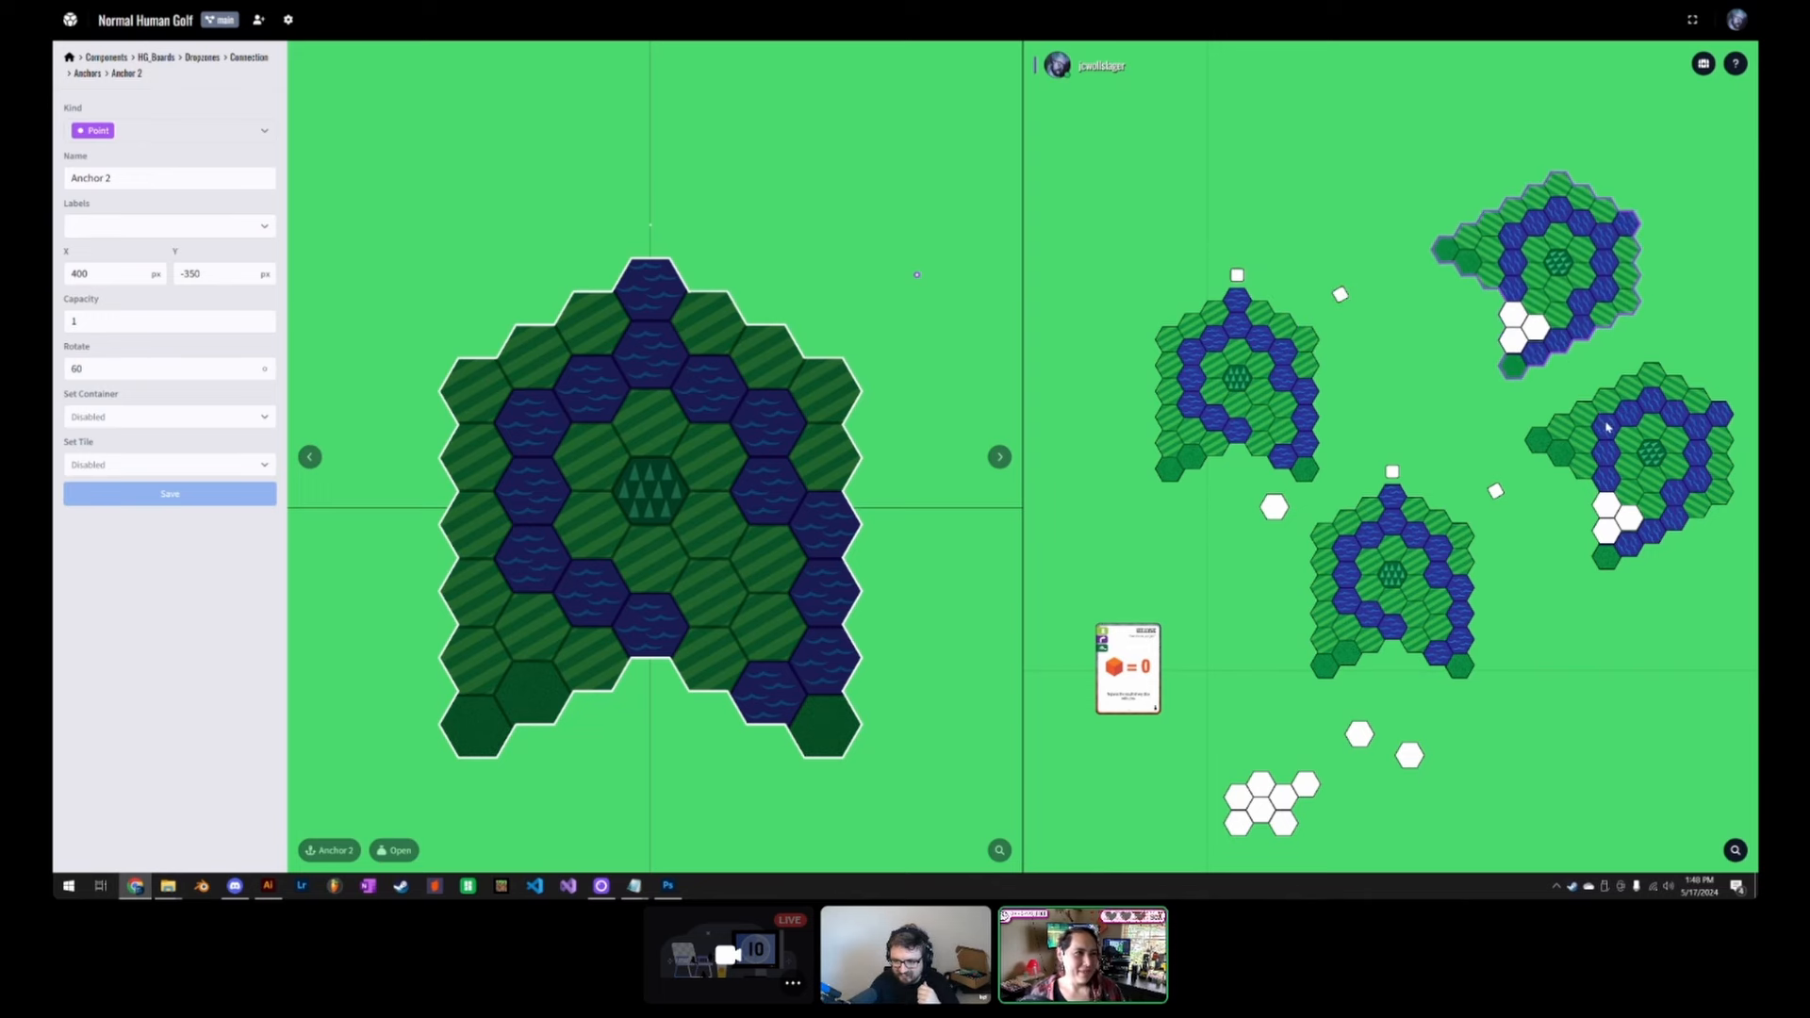
{"action": "left_click_drag", "start_coordinate": [1608, 427], "coordinate": [1603, 413]}
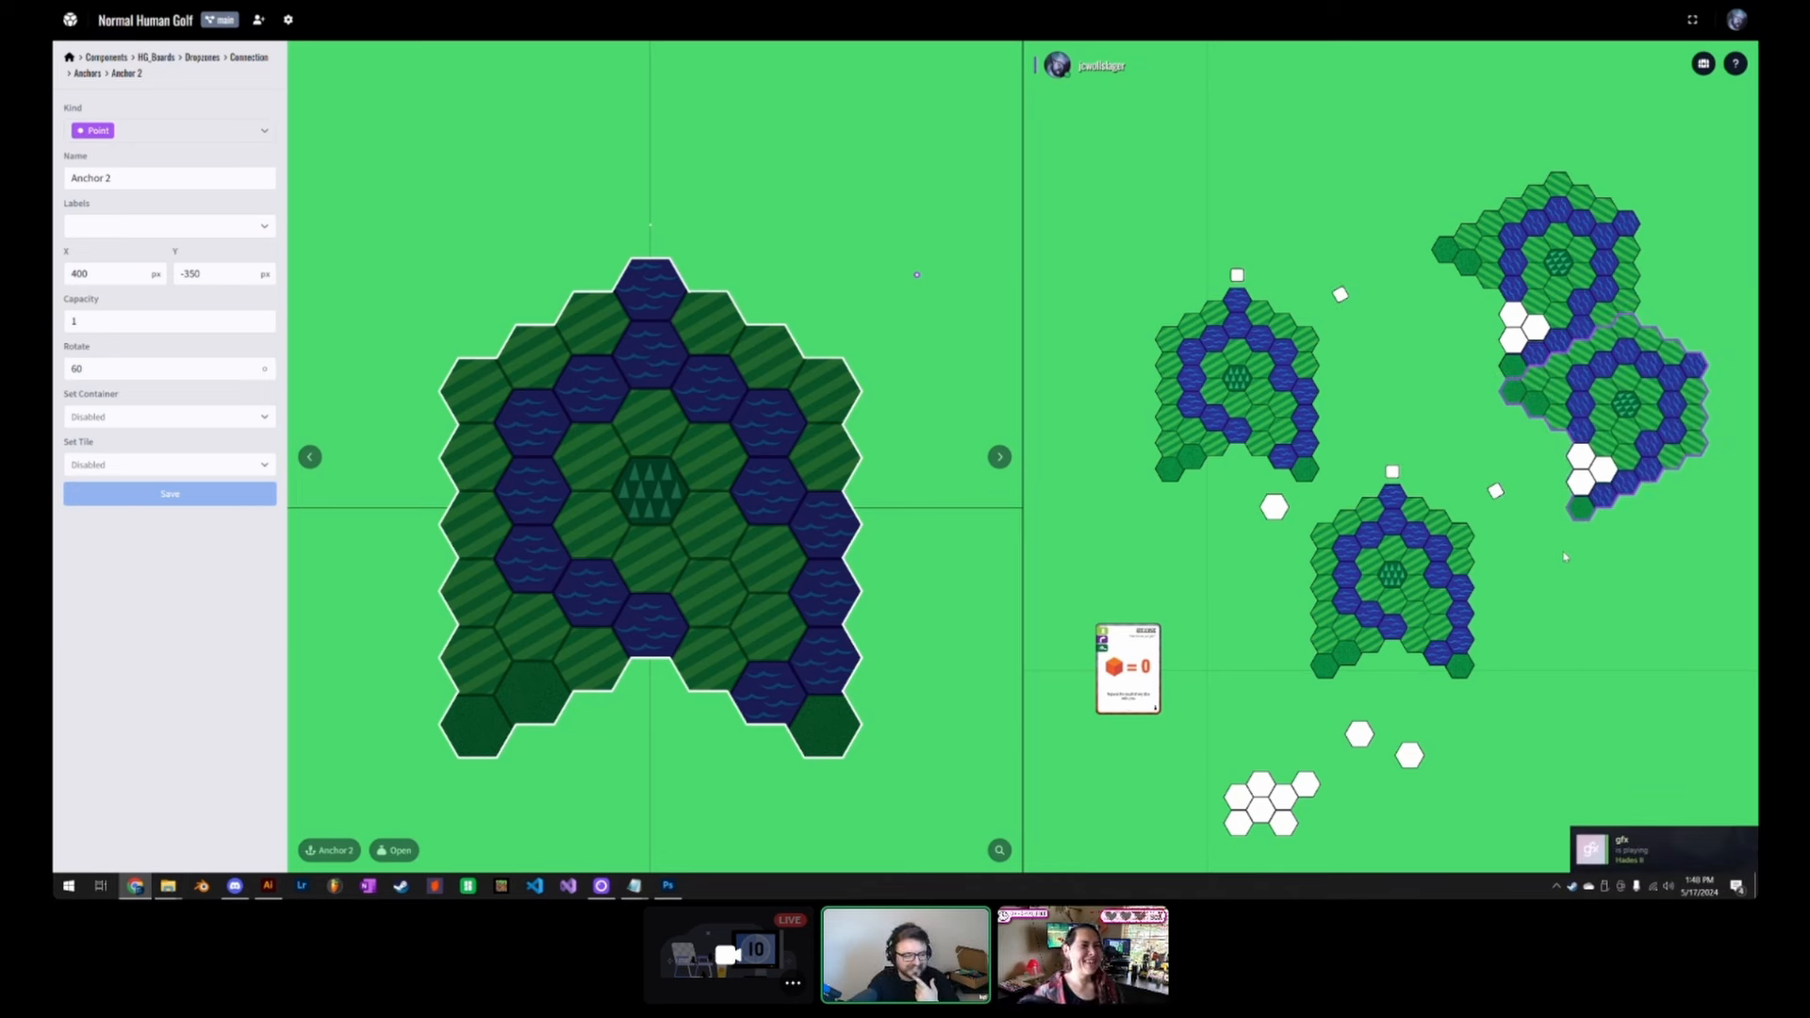
{"action": "left_click", "coordinate": [1306, 714]}
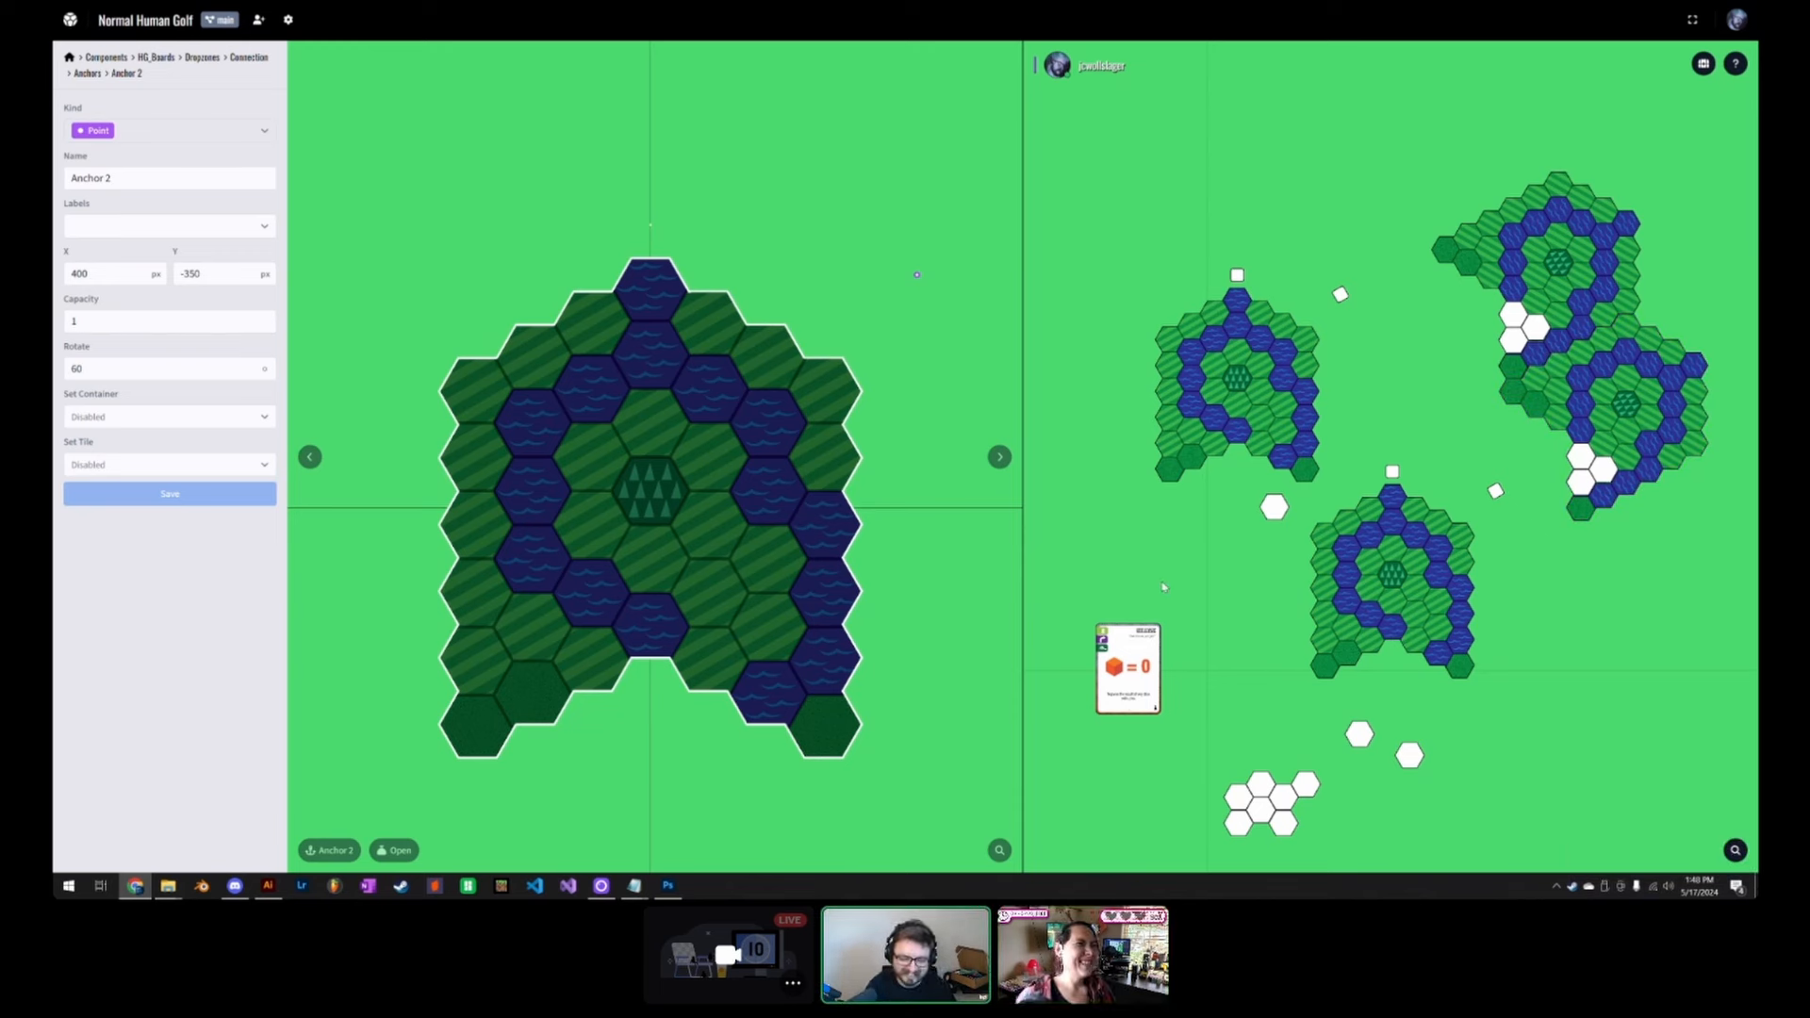
Step: Try limiting the Connector component's Dropzone 1 to HG_Boards, and go back to its list of dropzones
{"action": "left_click_drag", "start_coordinate": [1507, 620], "coordinate": [1516, 581]}
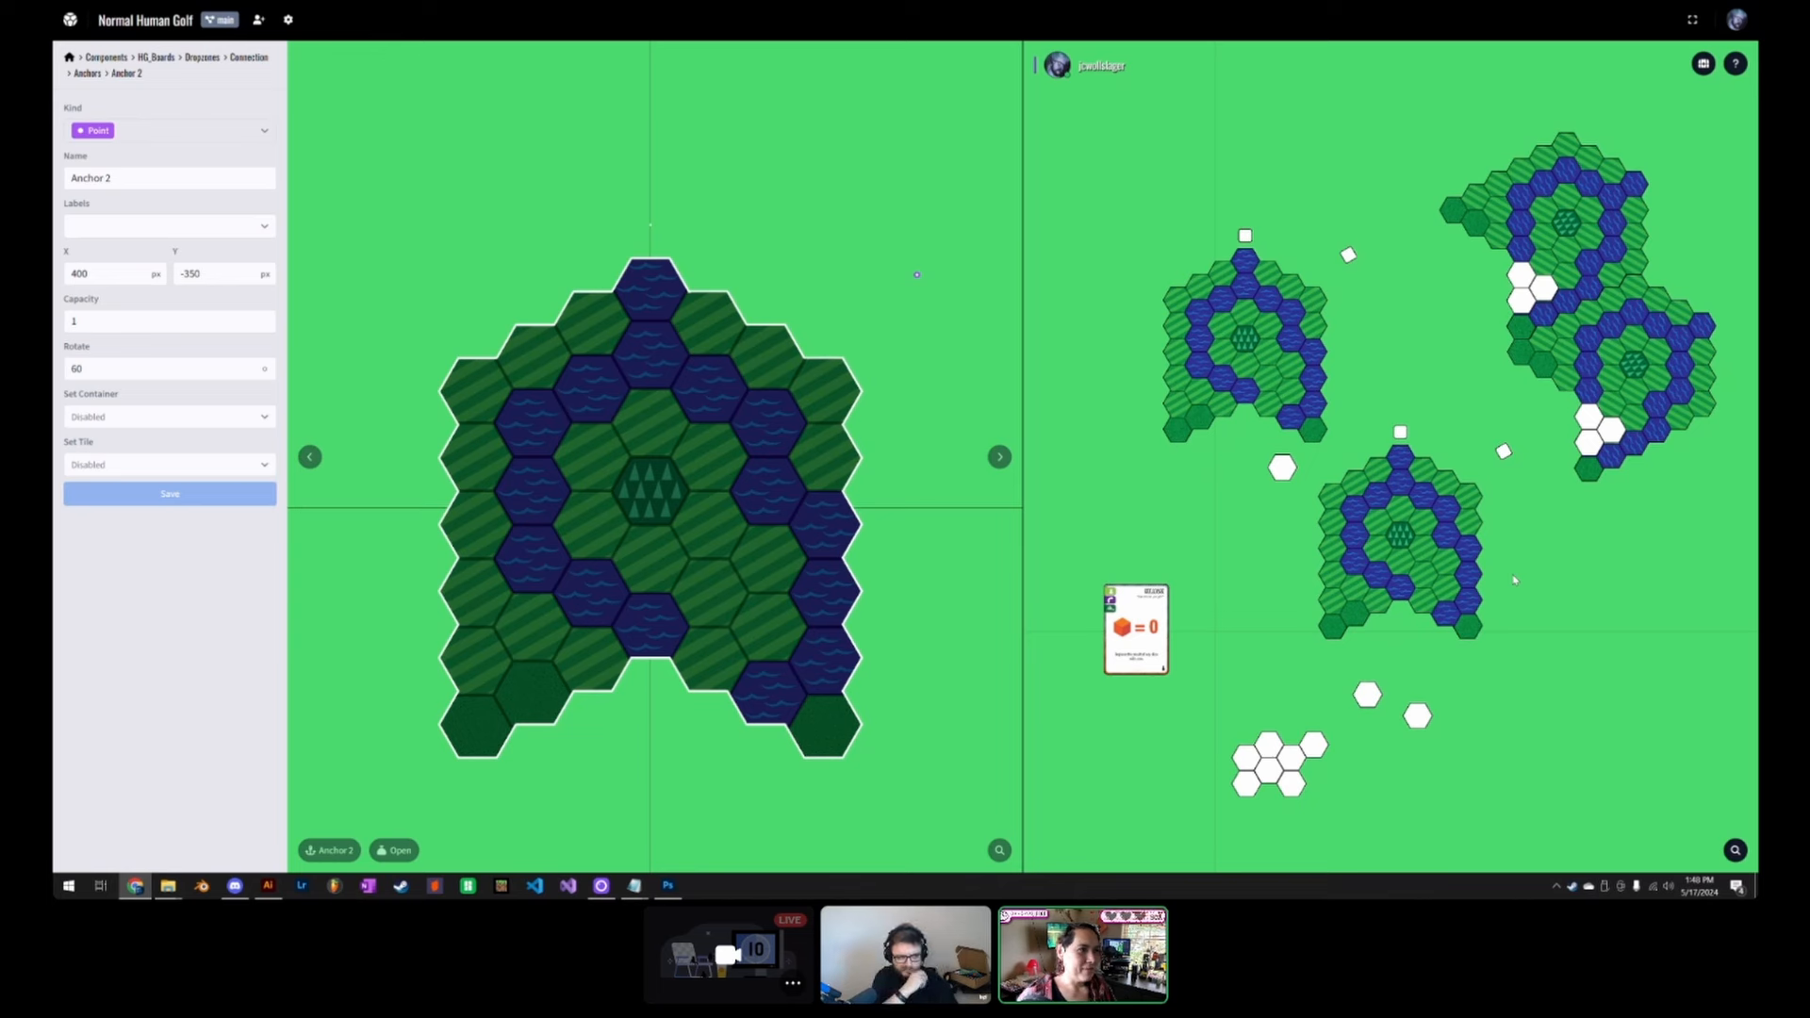
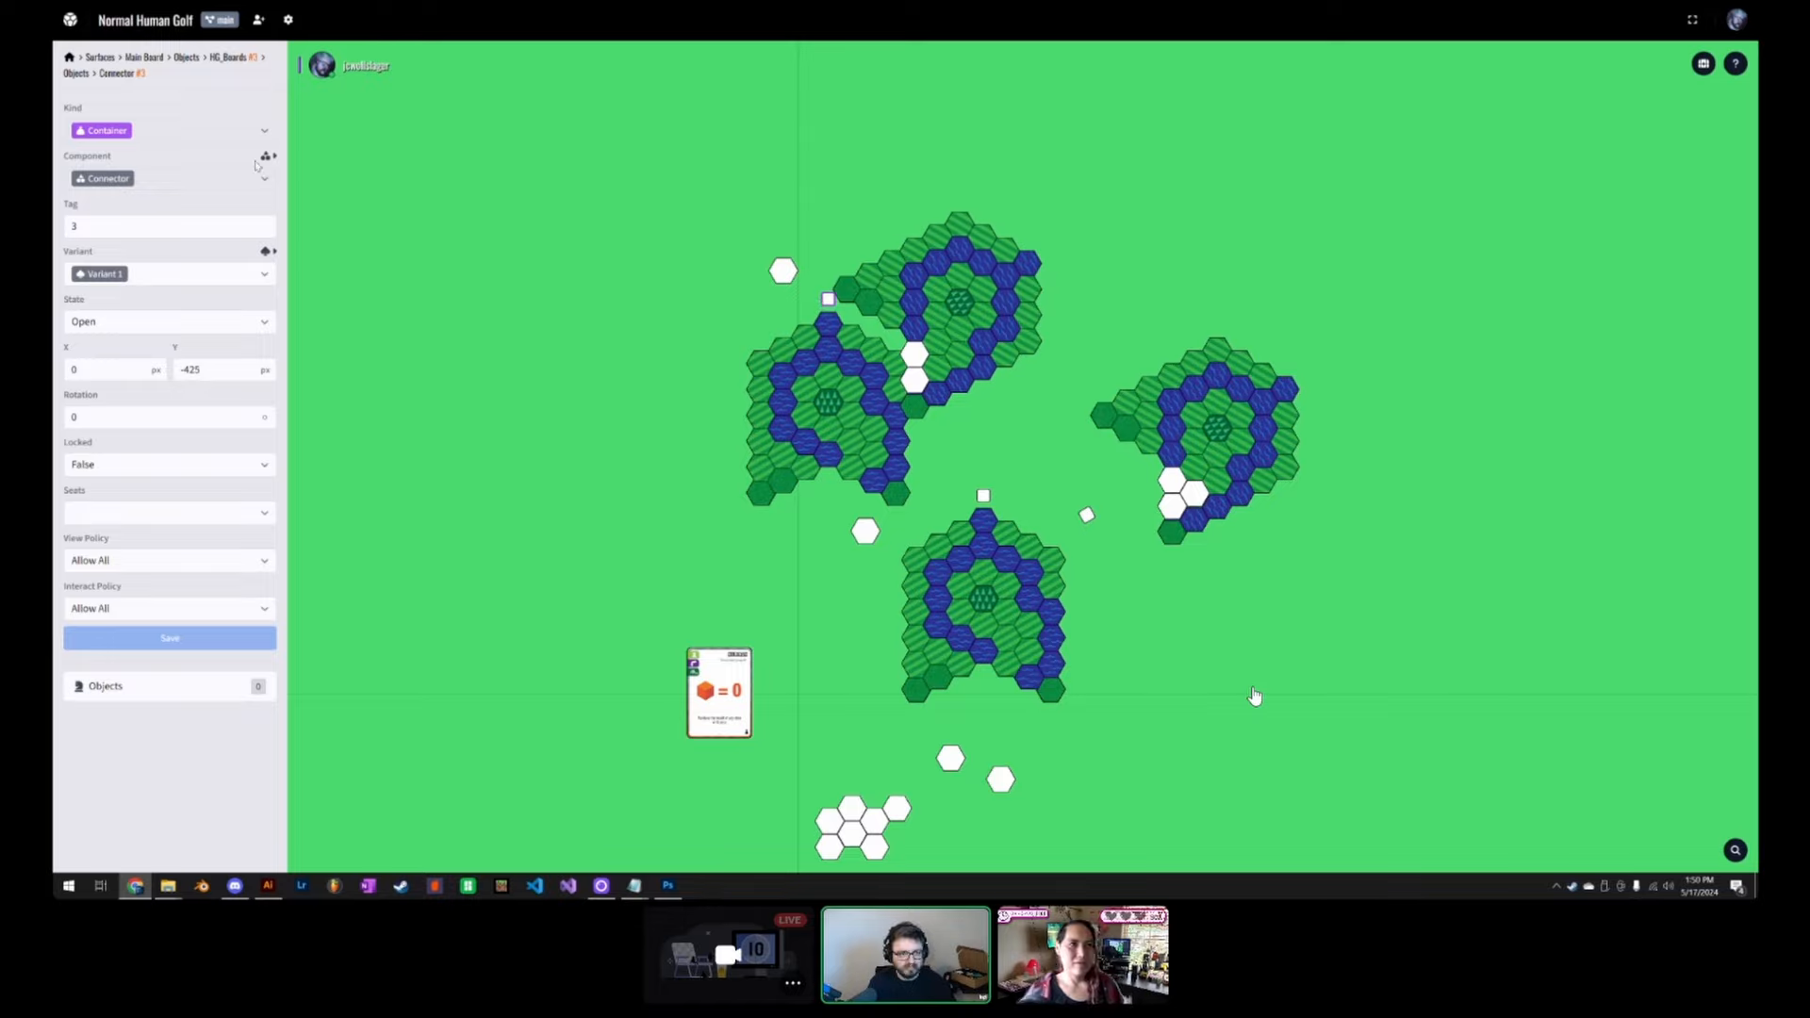
{"action": "left_click", "coordinate": [267, 155]}
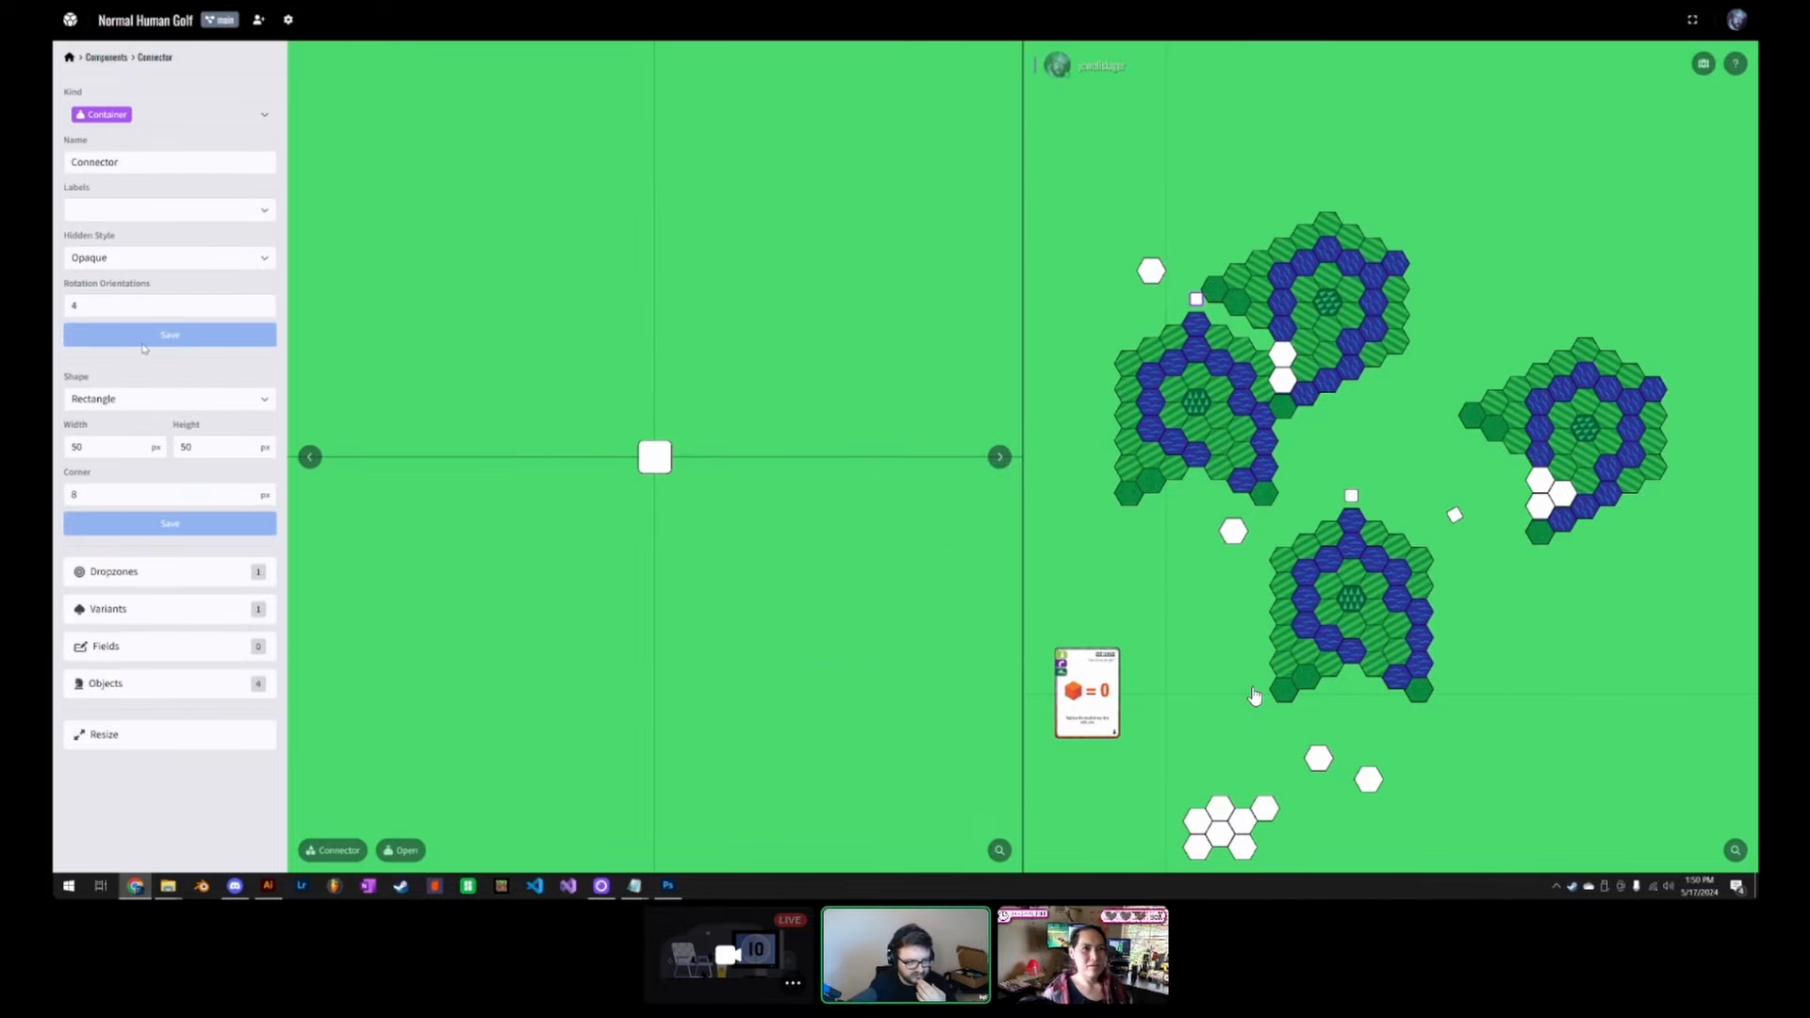
{"action": "left_click", "coordinate": [215, 575]}
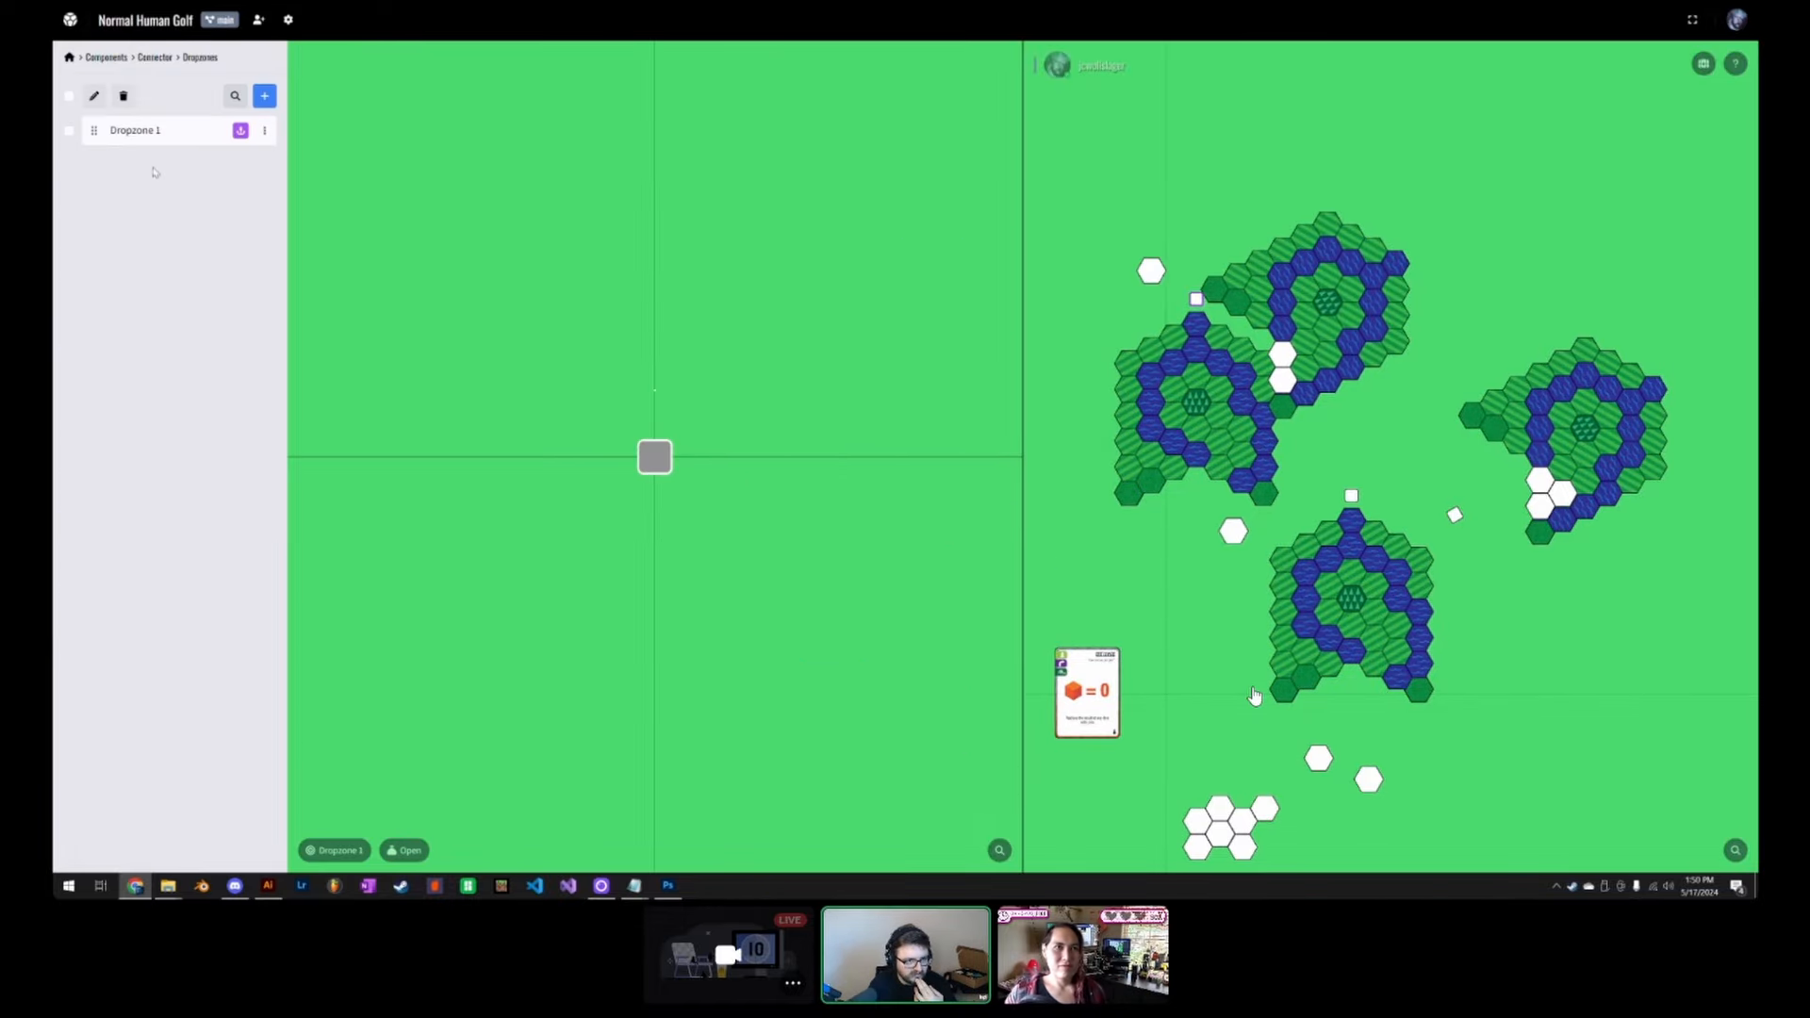
{"action": "left_click", "coordinate": [149, 135]}
{"action": "left_click", "coordinate": [151, 257]}
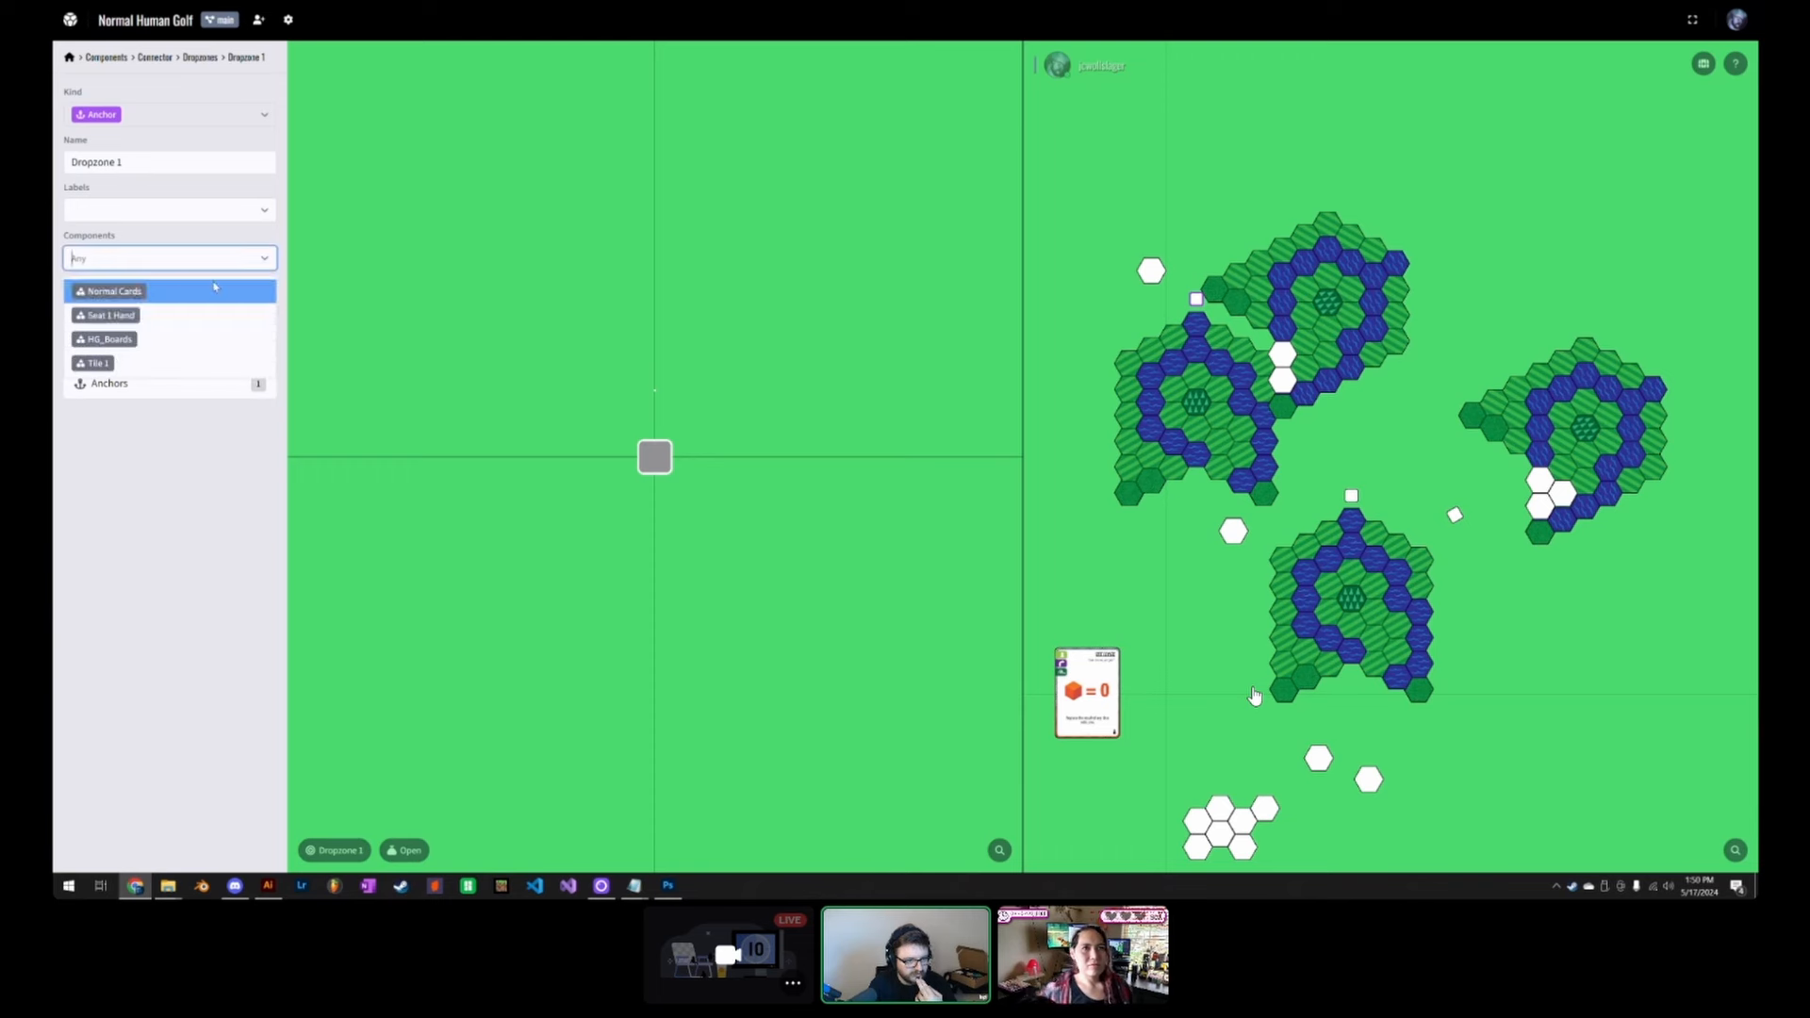
{"action": "left_click", "coordinate": [147, 342]}
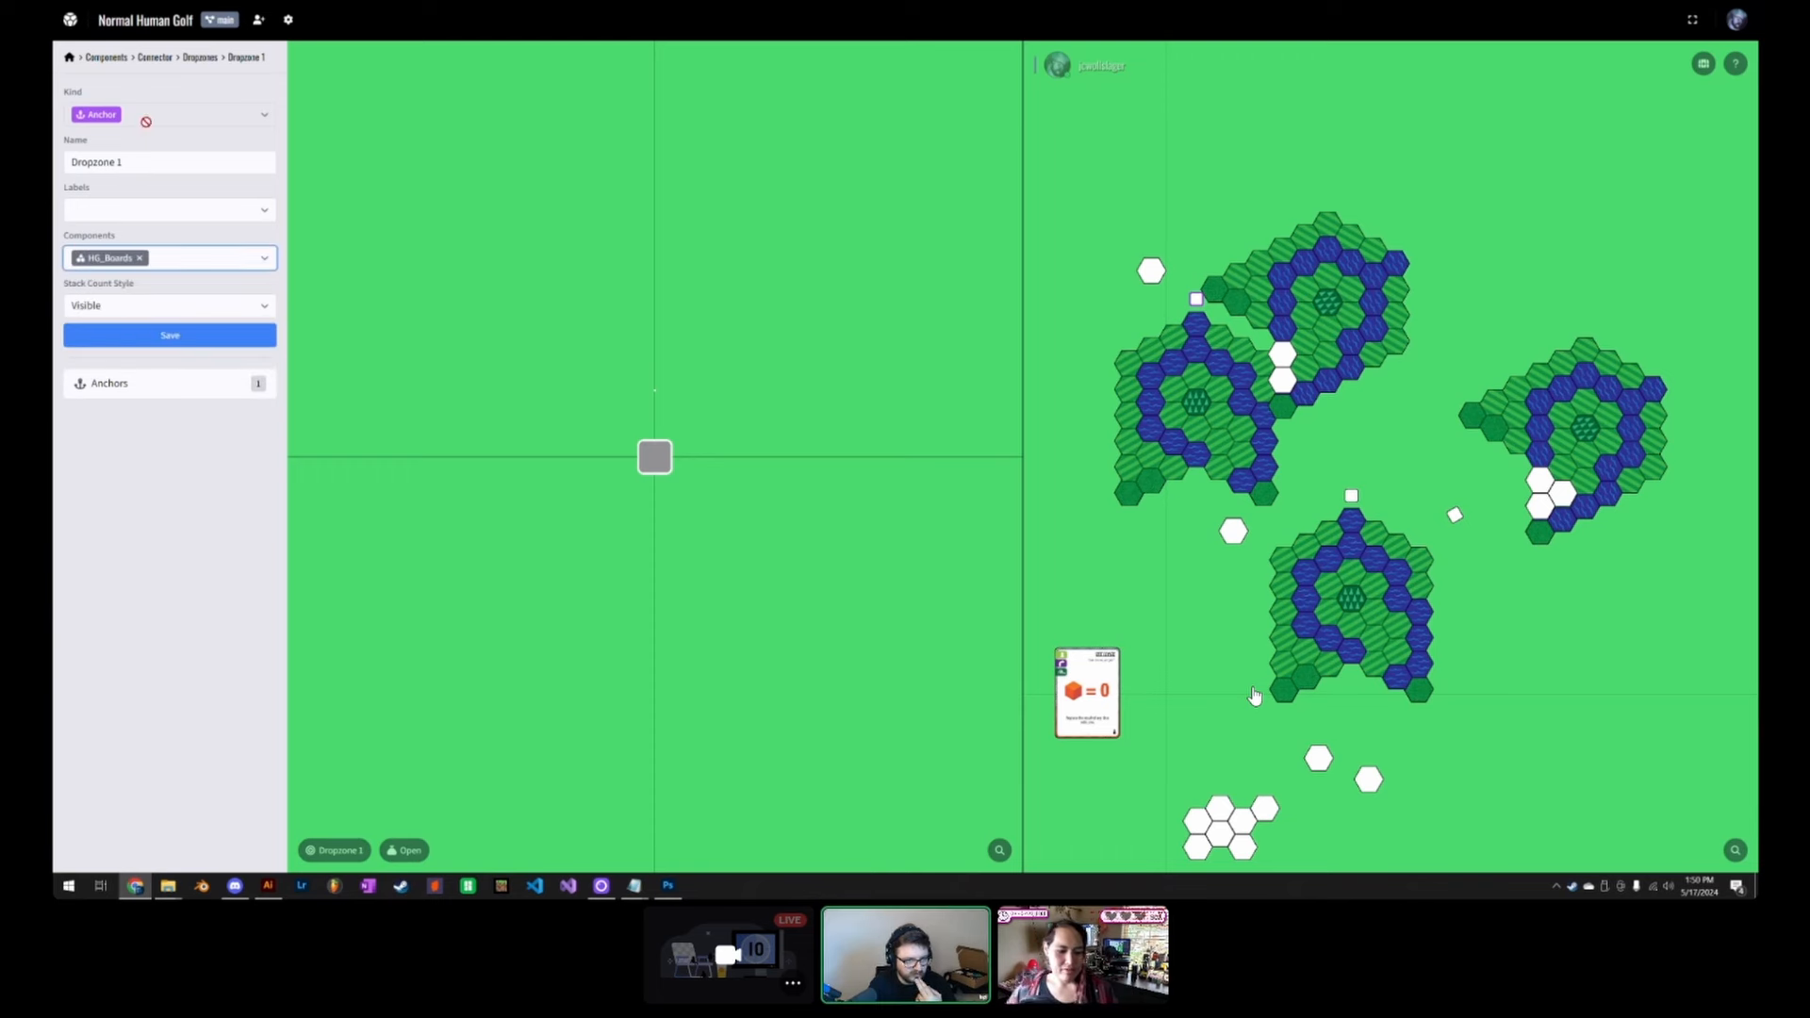
{"action": "left_click", "coordinate": [200, 58]}
{"action": "left_click", "coordinate": [964, 79]}
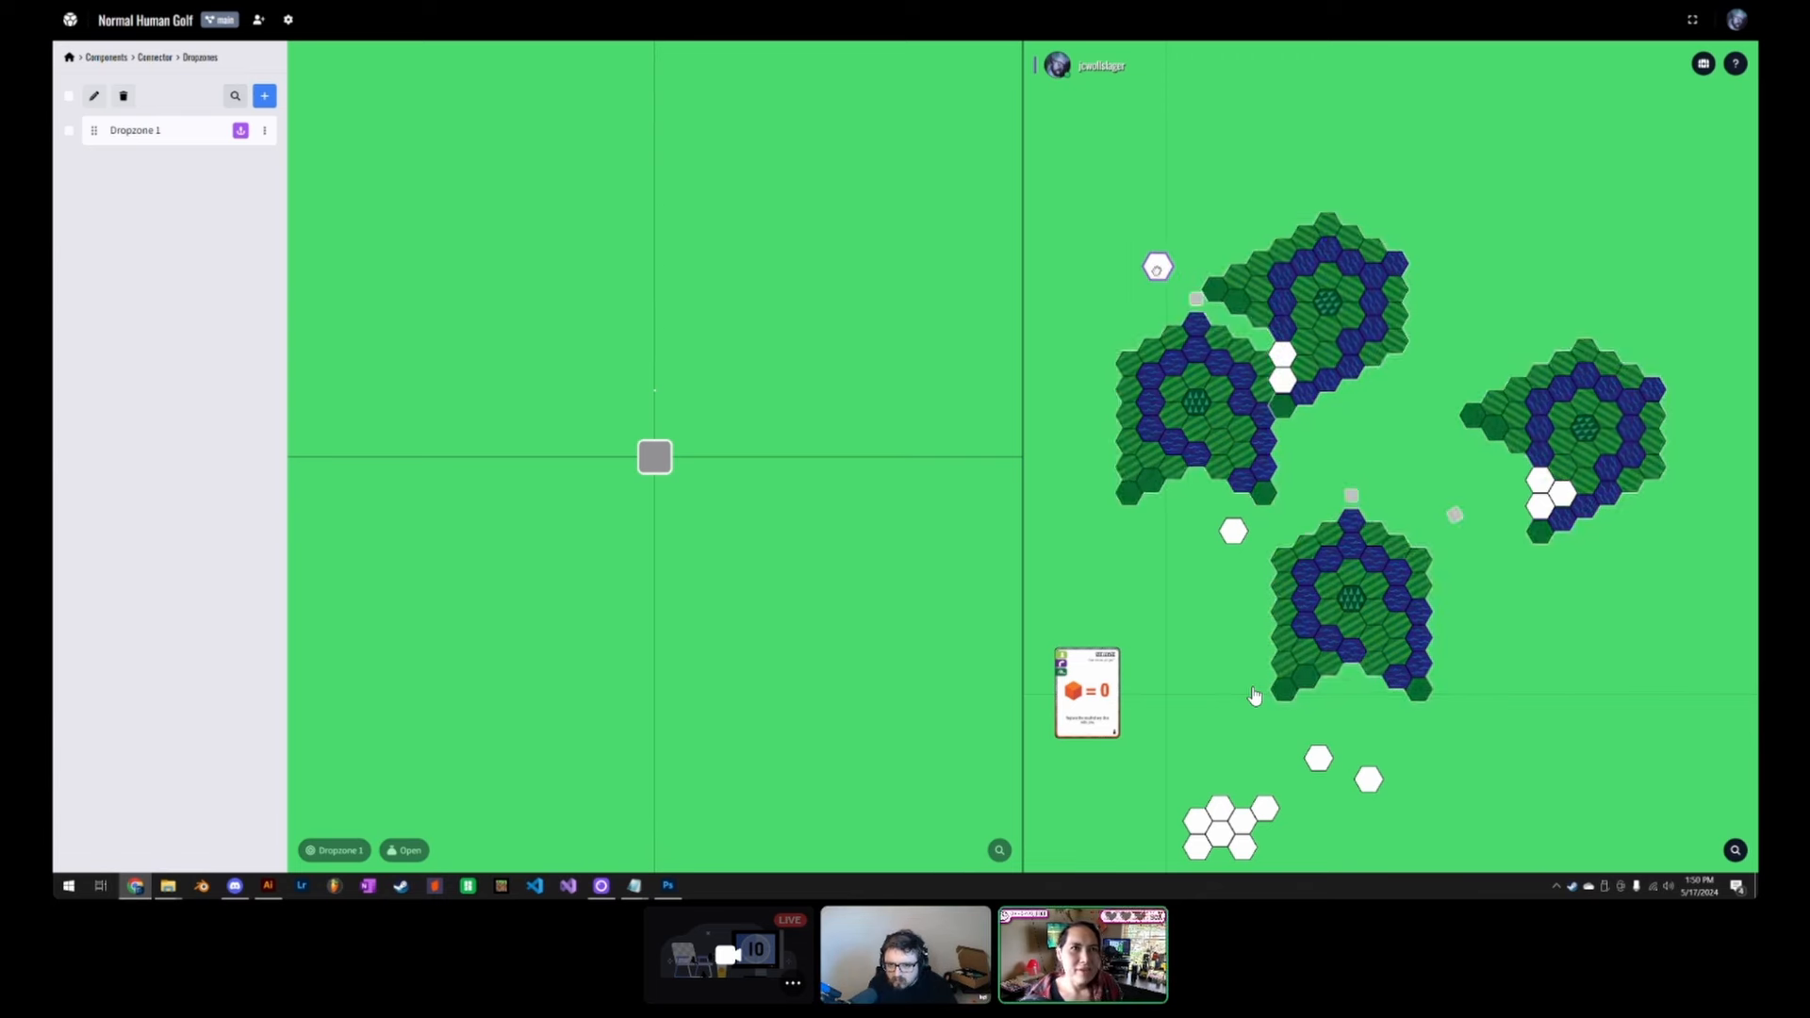
Step: Examine the settings of Anchor 1 in the Connector's Dropzone 1
{"action": "right_click", "coordinate": [1198, 301]}
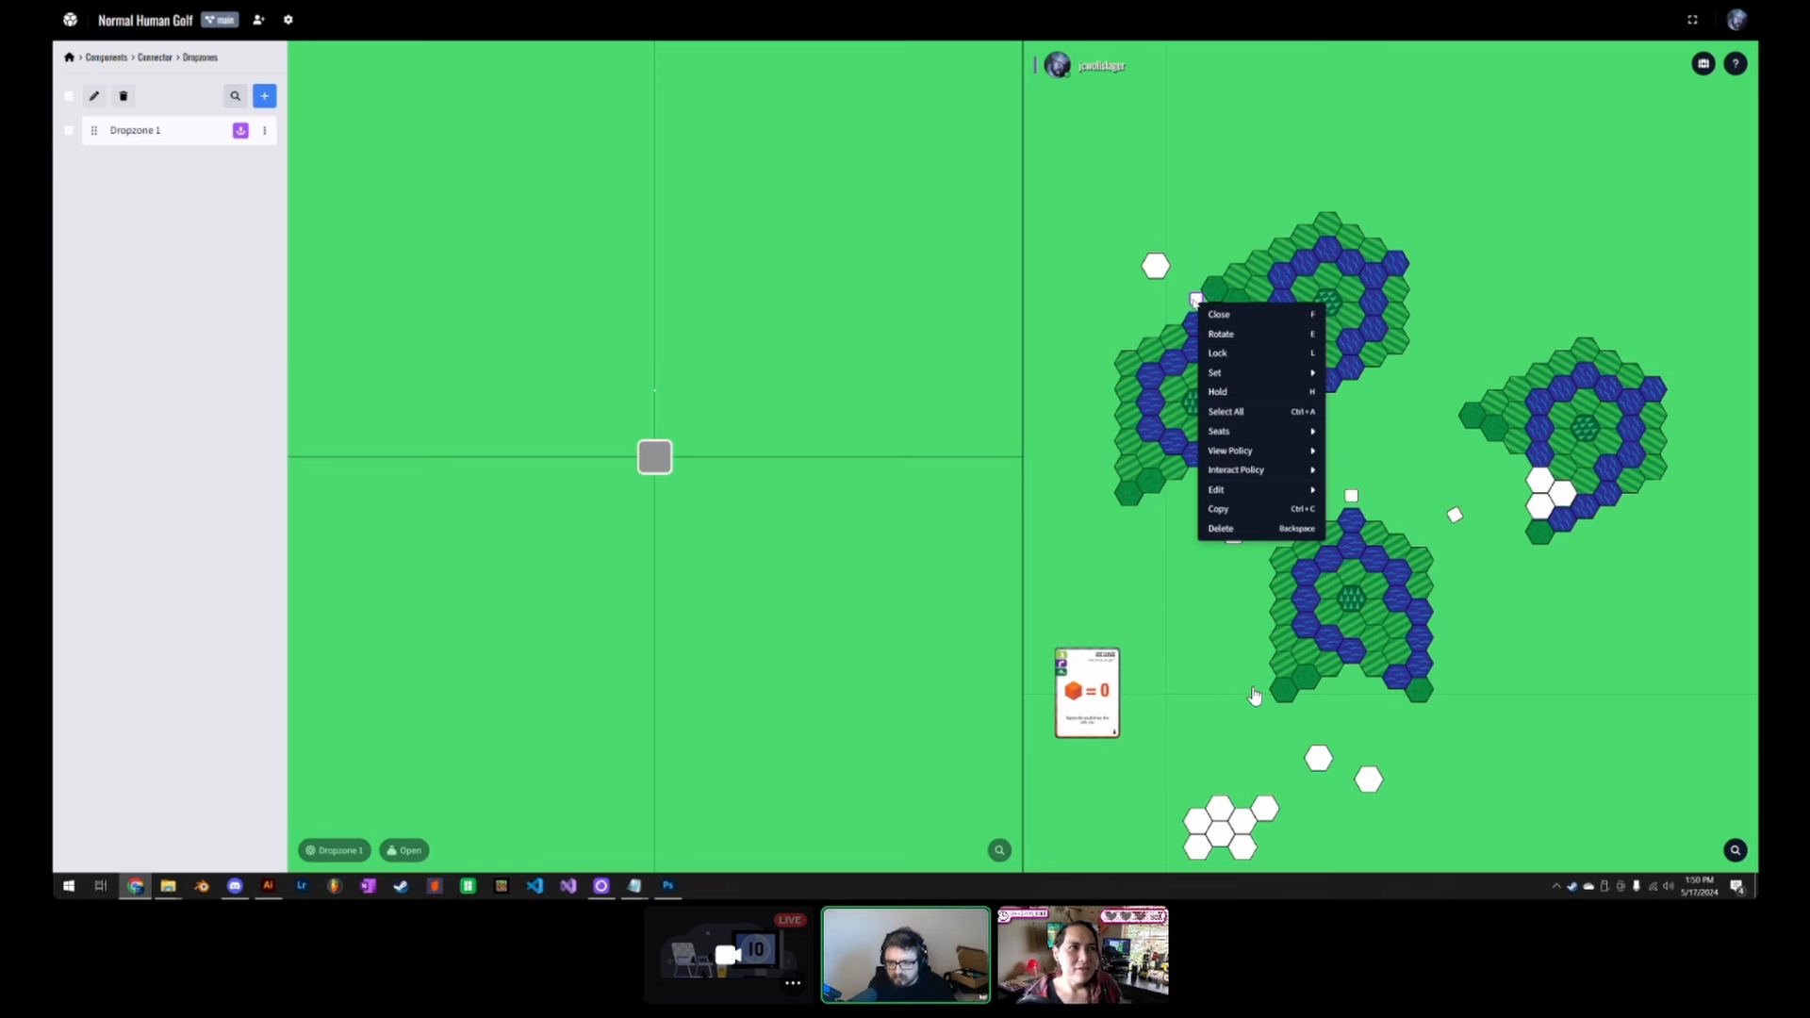
{"action": "left_click", "coordinate": [1203, 251]}
{"action": "left_click", "coordinate": [147, 134]}
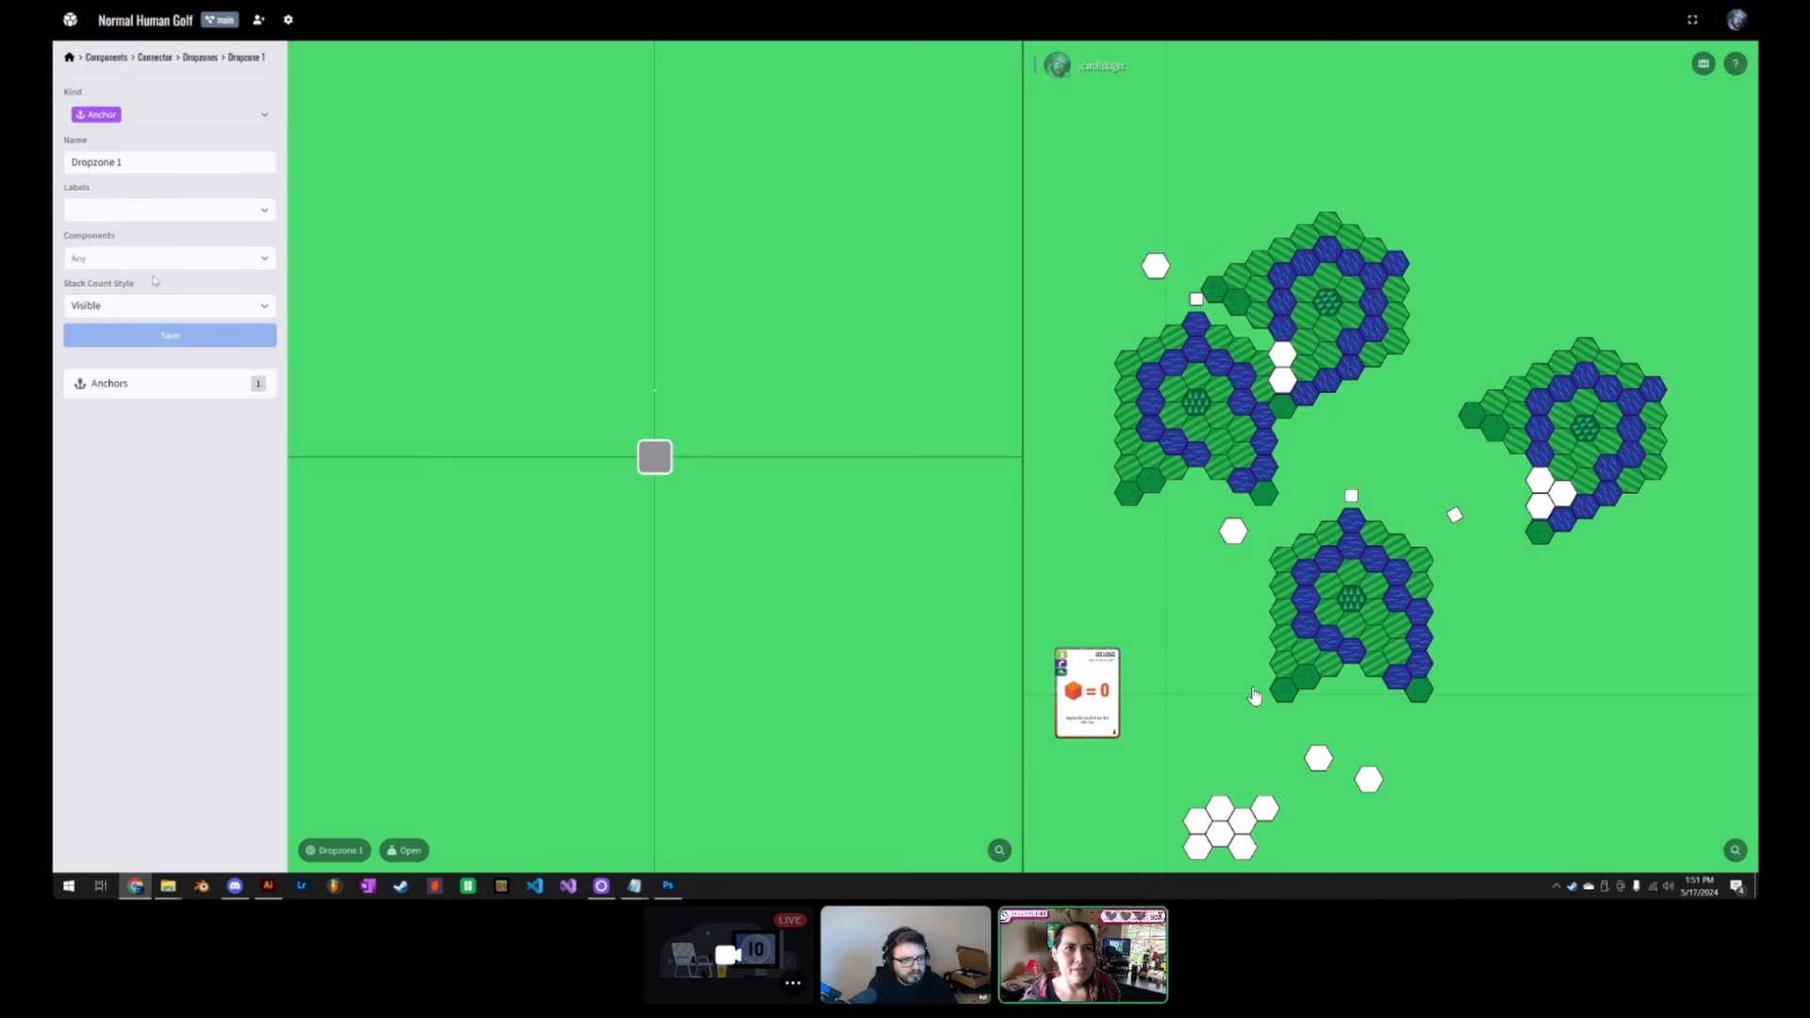
{"action": "left_click", "coordinate": [110, 383]}
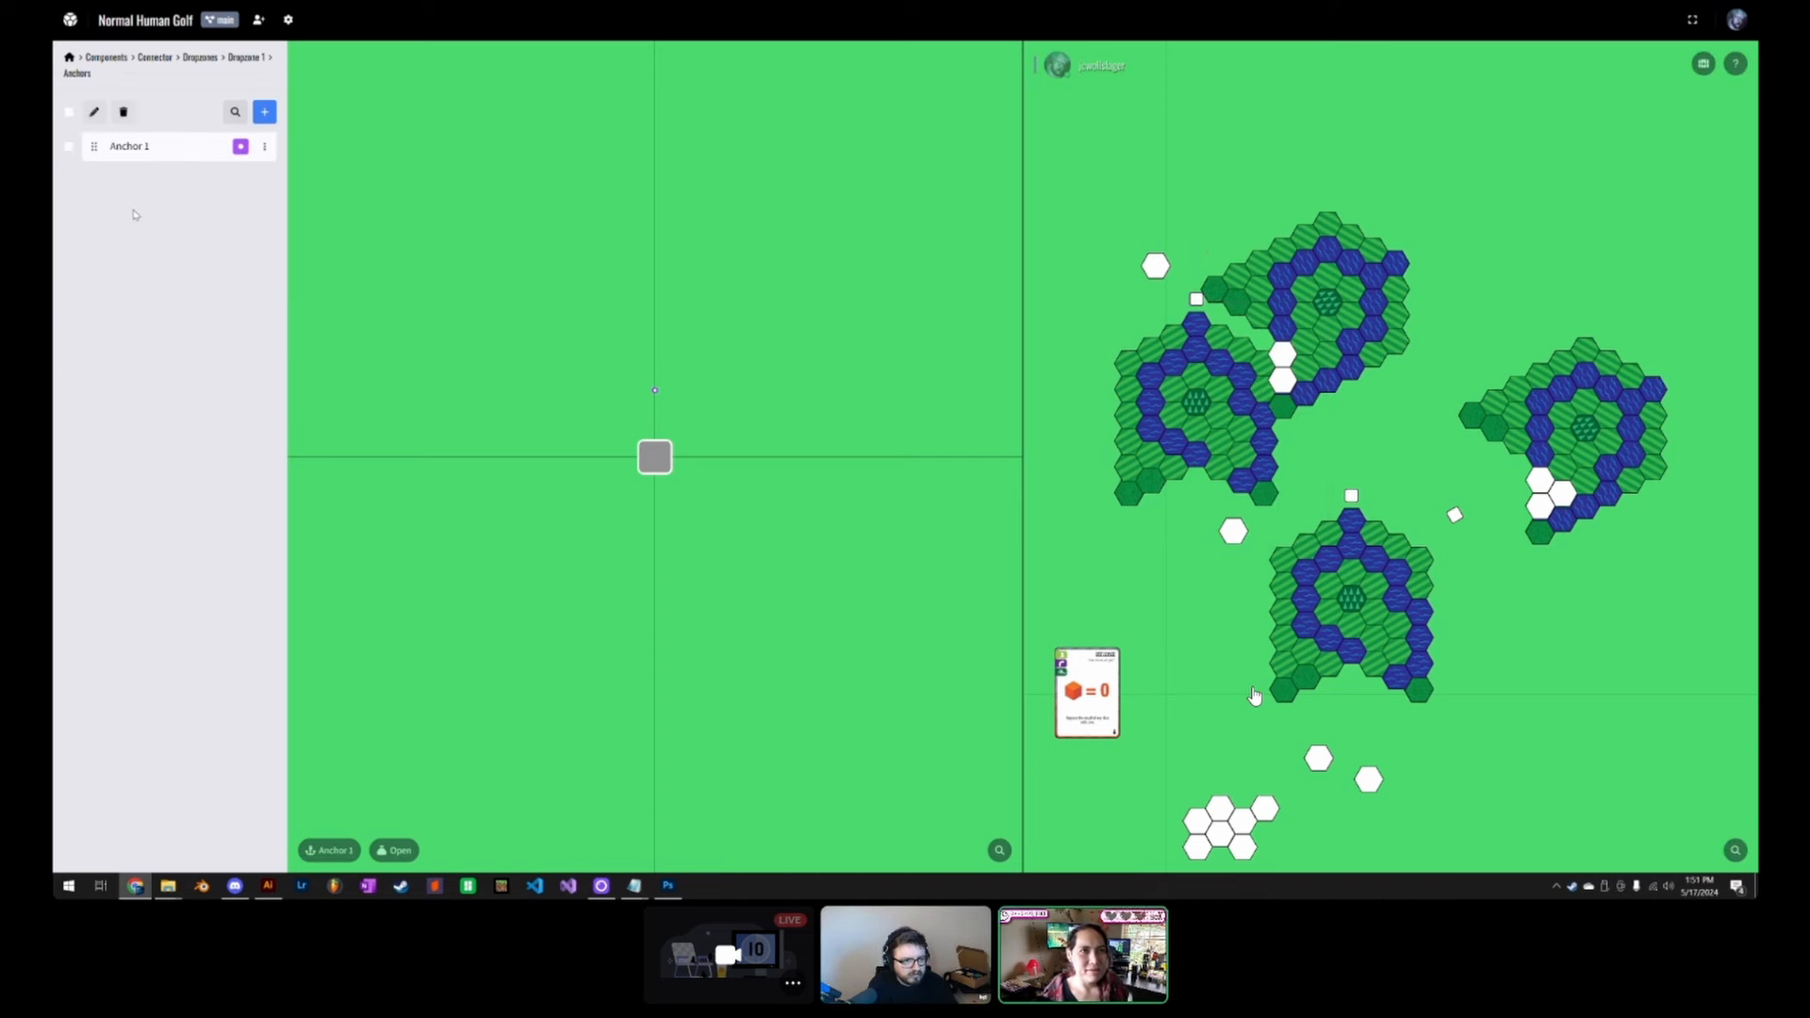
{"action": "left_click", "coordinate": [138, 147]}
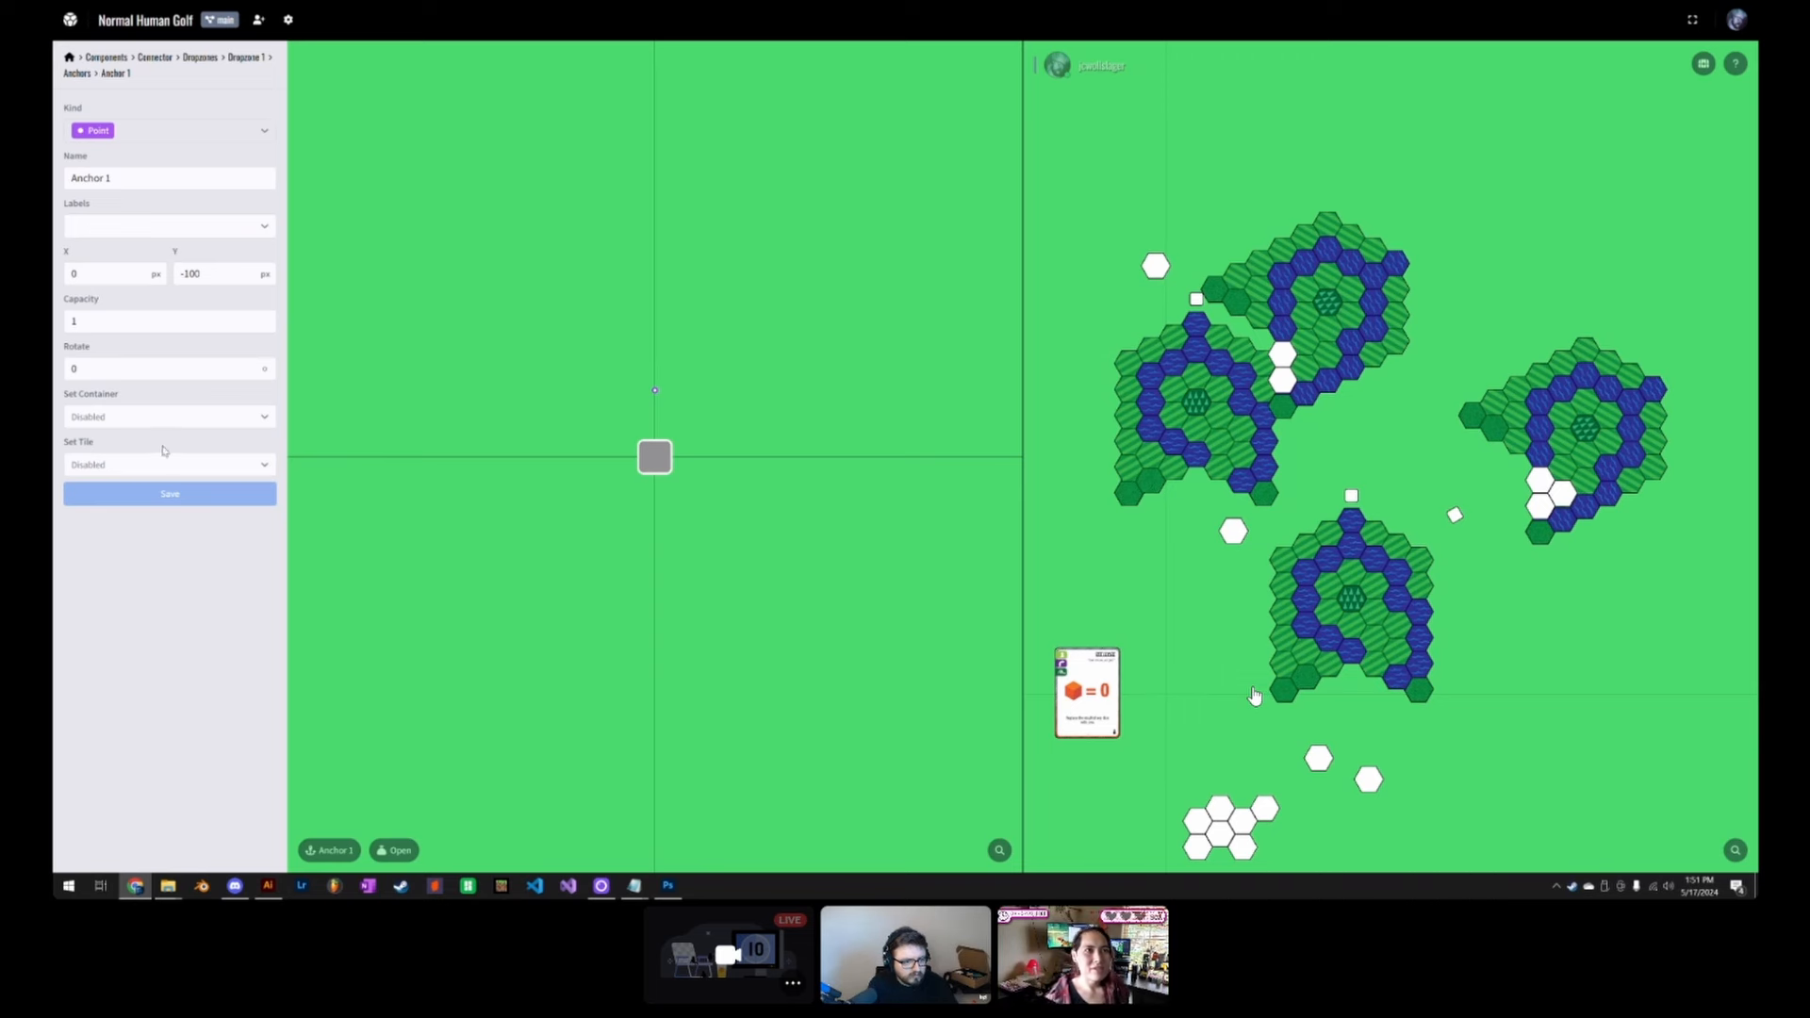
{"action": "left_click", "coordinate": [78, 72]}
{"action": "left_click", "coordinate": [246, 58]}
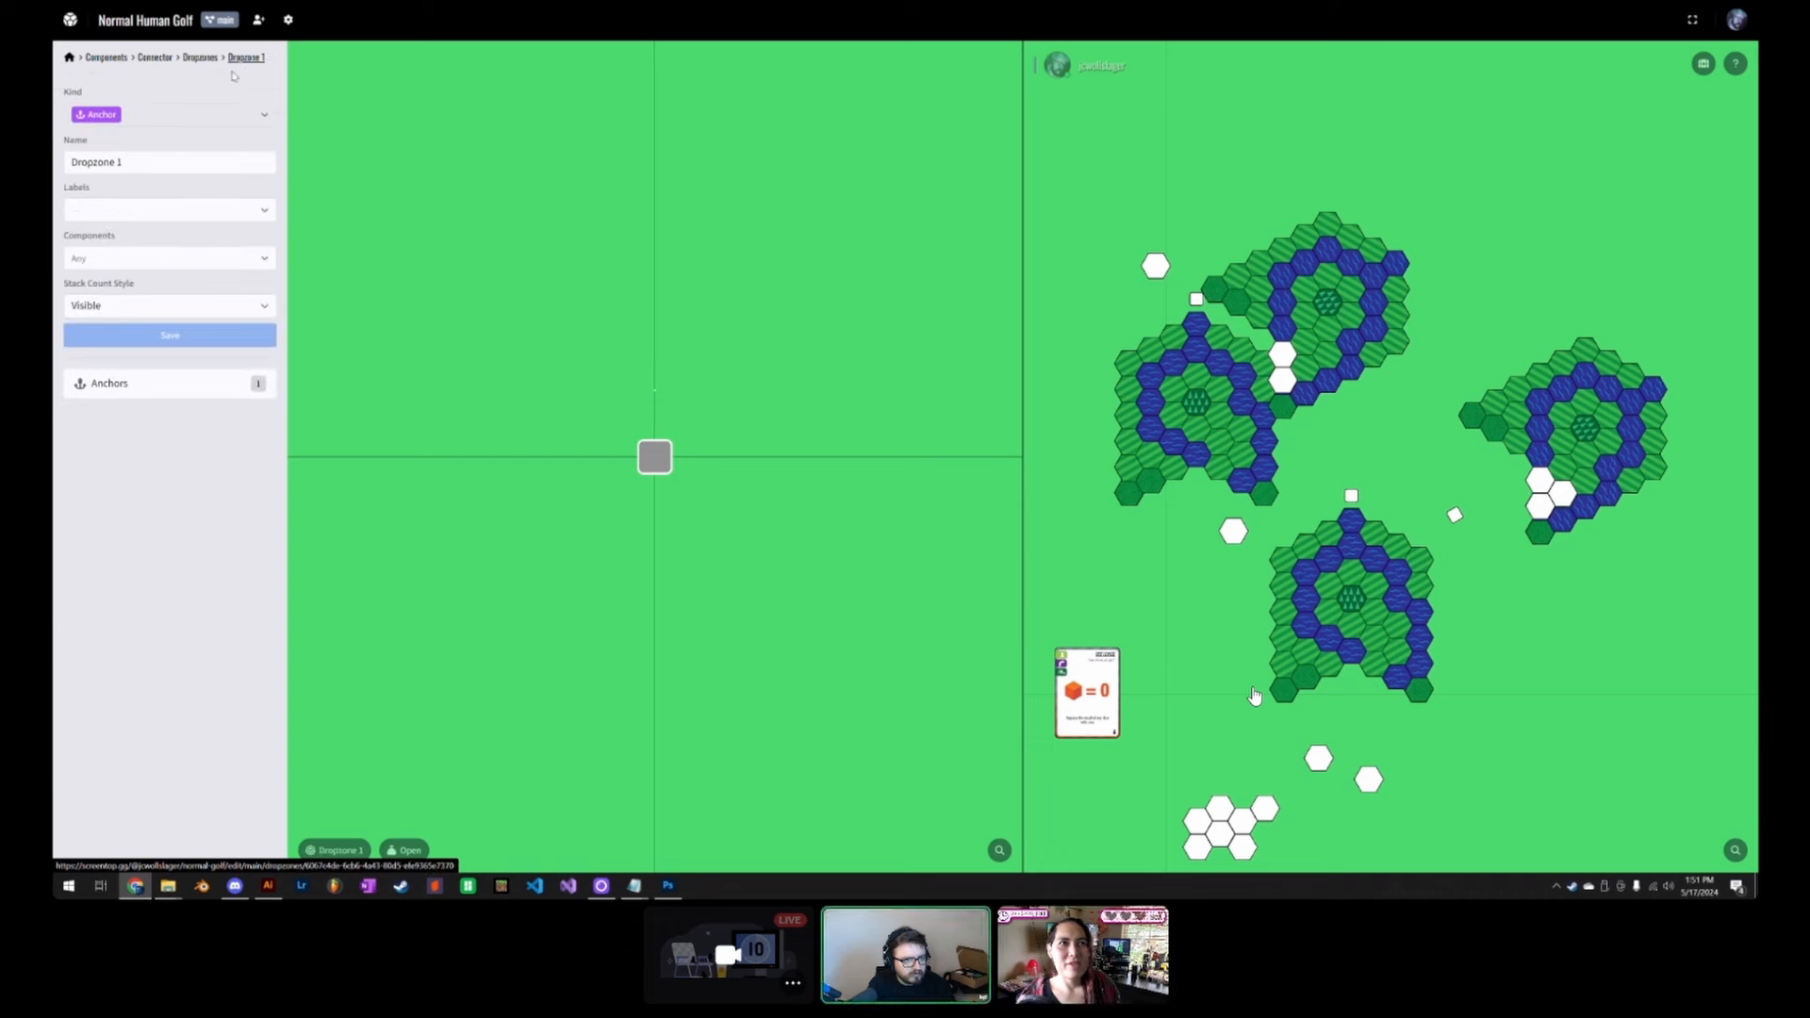
Step: Try HG_Boards once more as the accepted component of Dropzone 1, and return to the Connector component's settings
{"action": "left_click", "coordinate": [170, 258]}
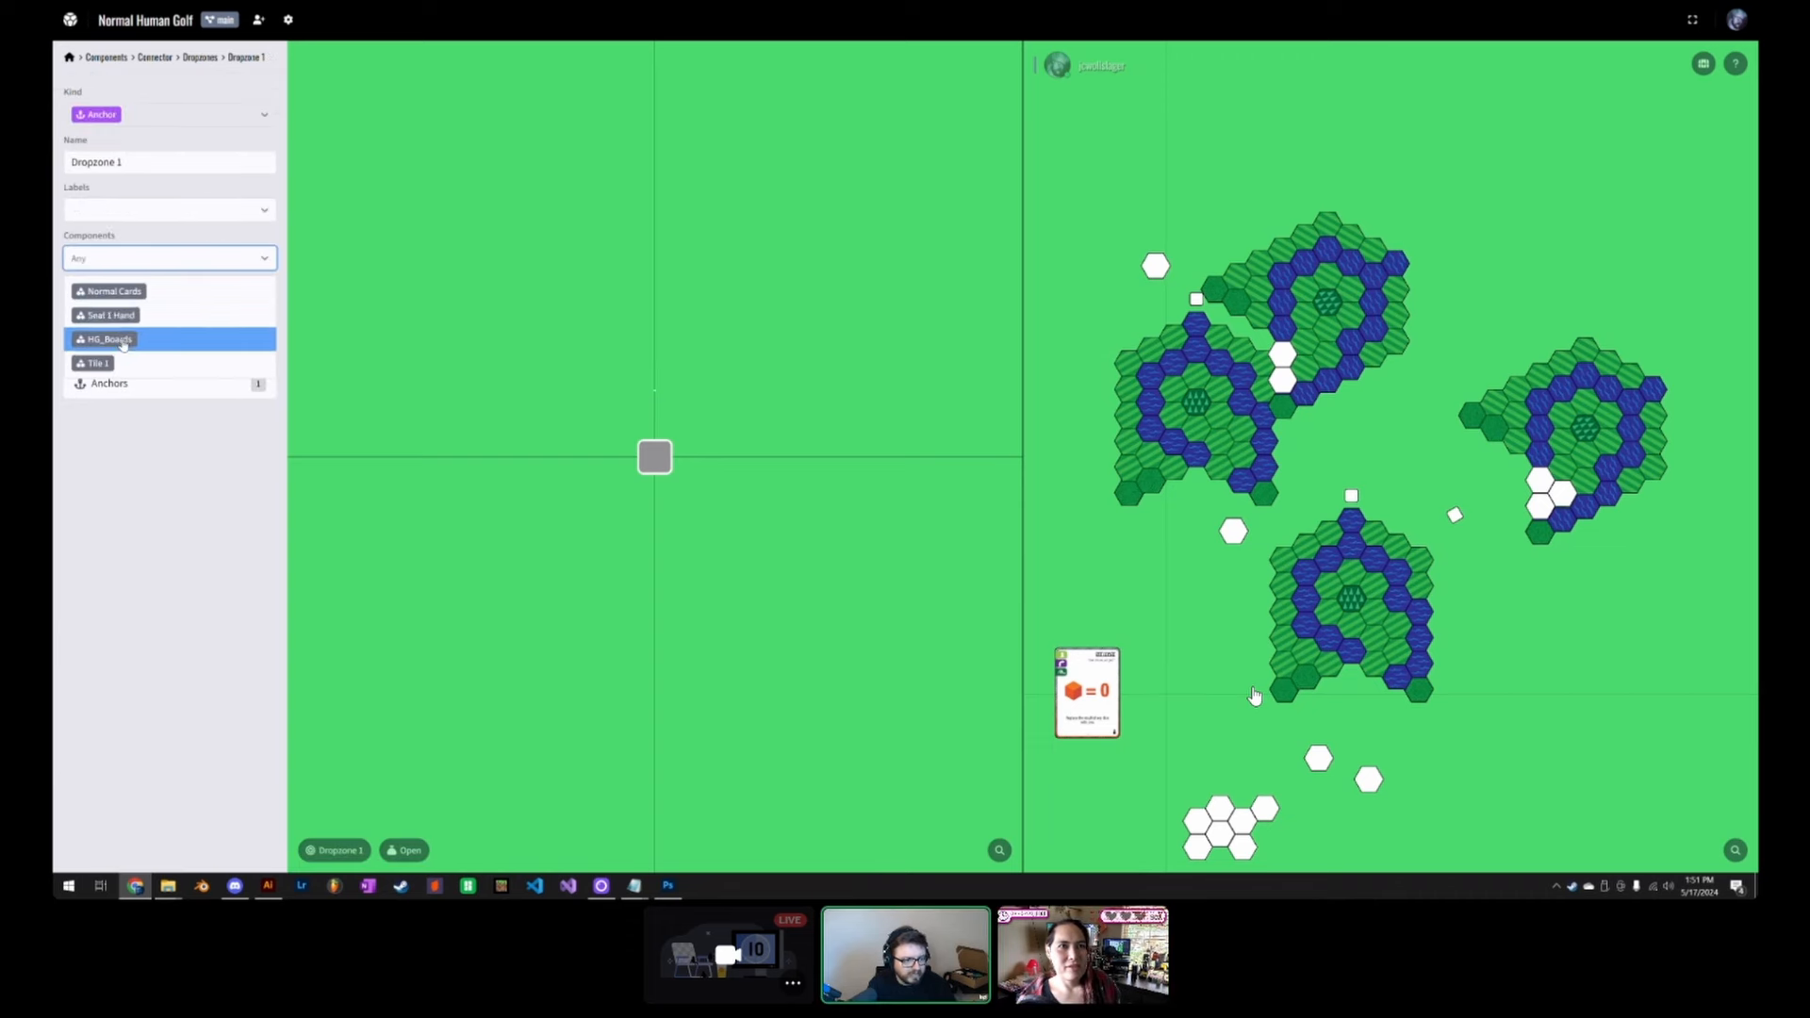
{"action": "left_click", "coordinate": [164, 337]}
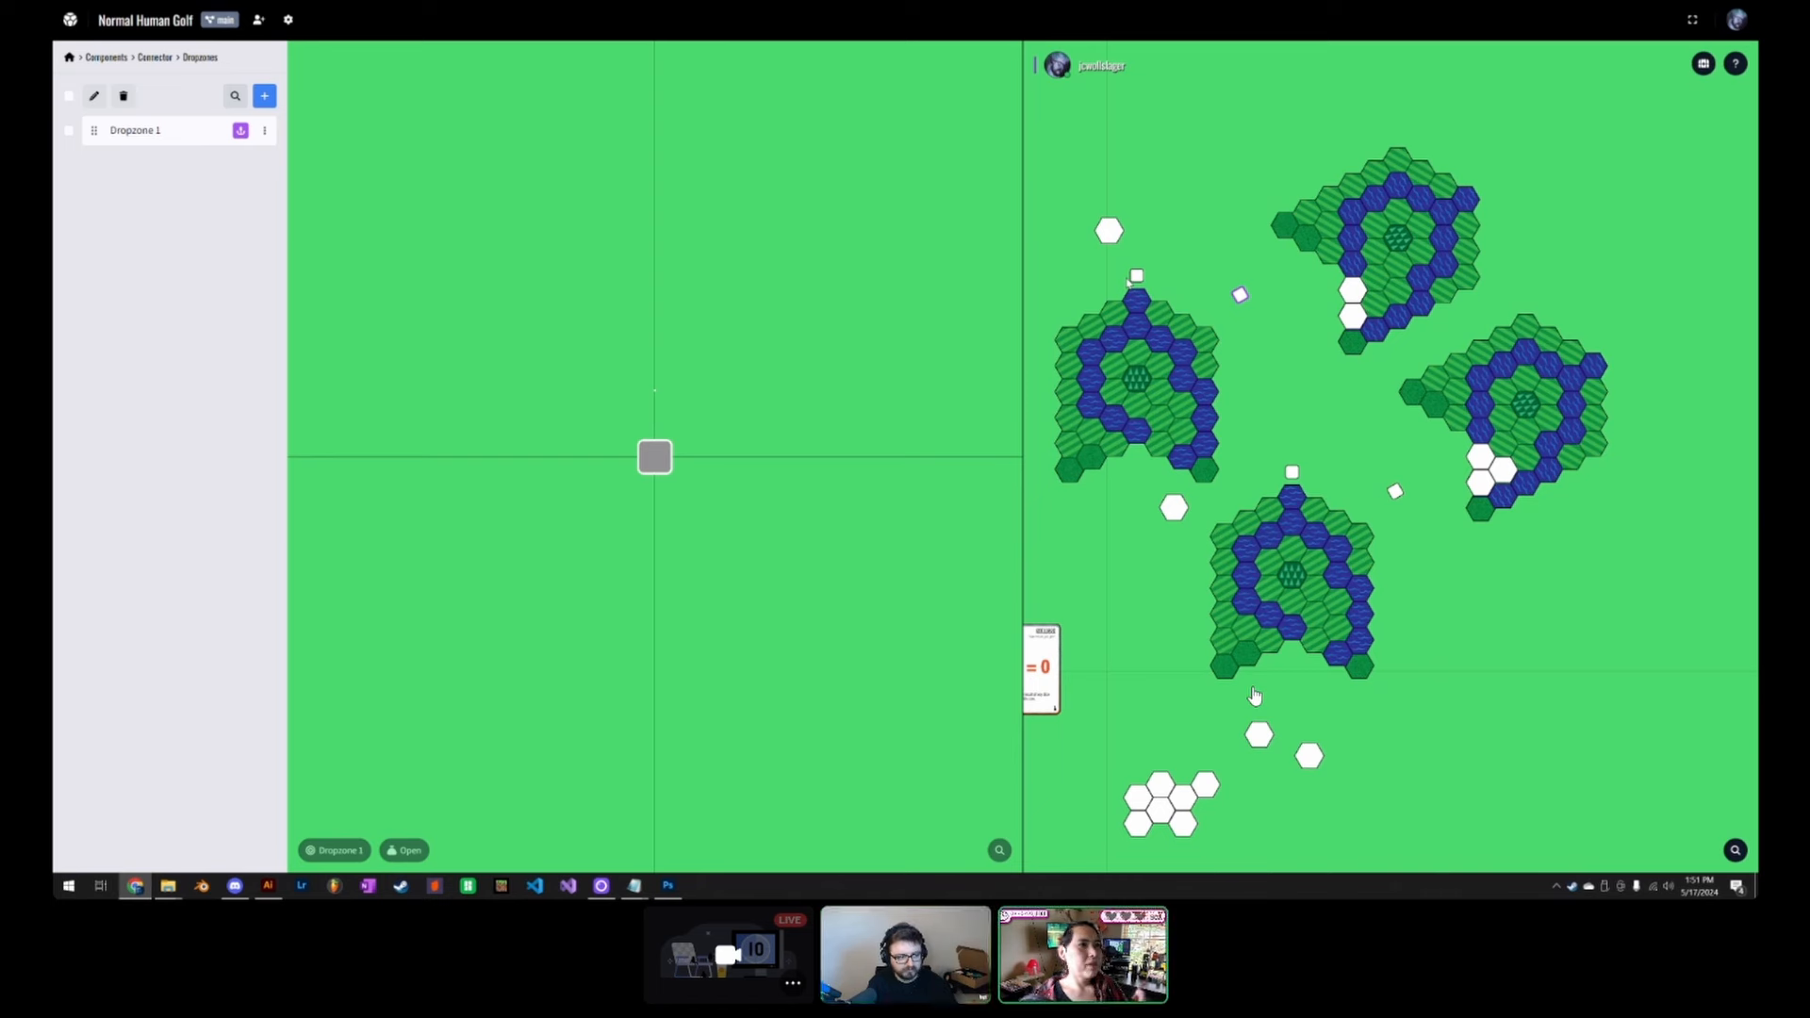
{"action": "left_click", "coordinate": [156, 59]}
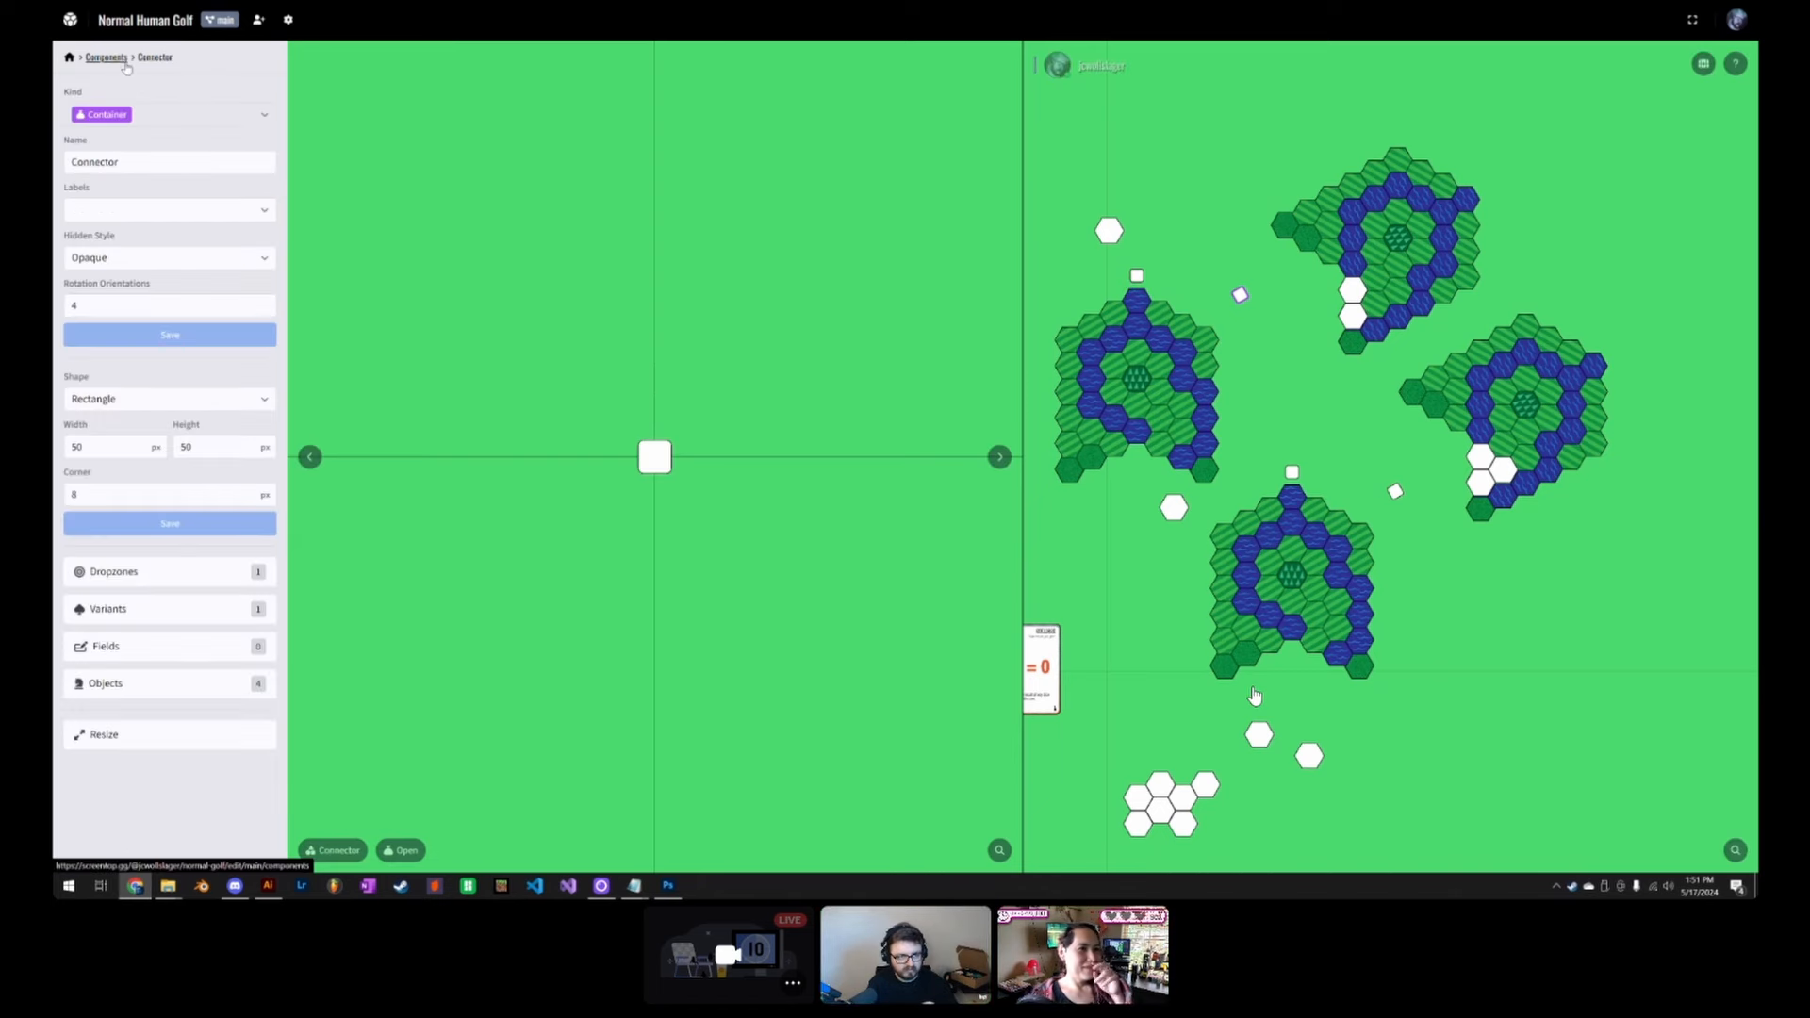
{"action": "left_click", "coordinate": [114, 58]}
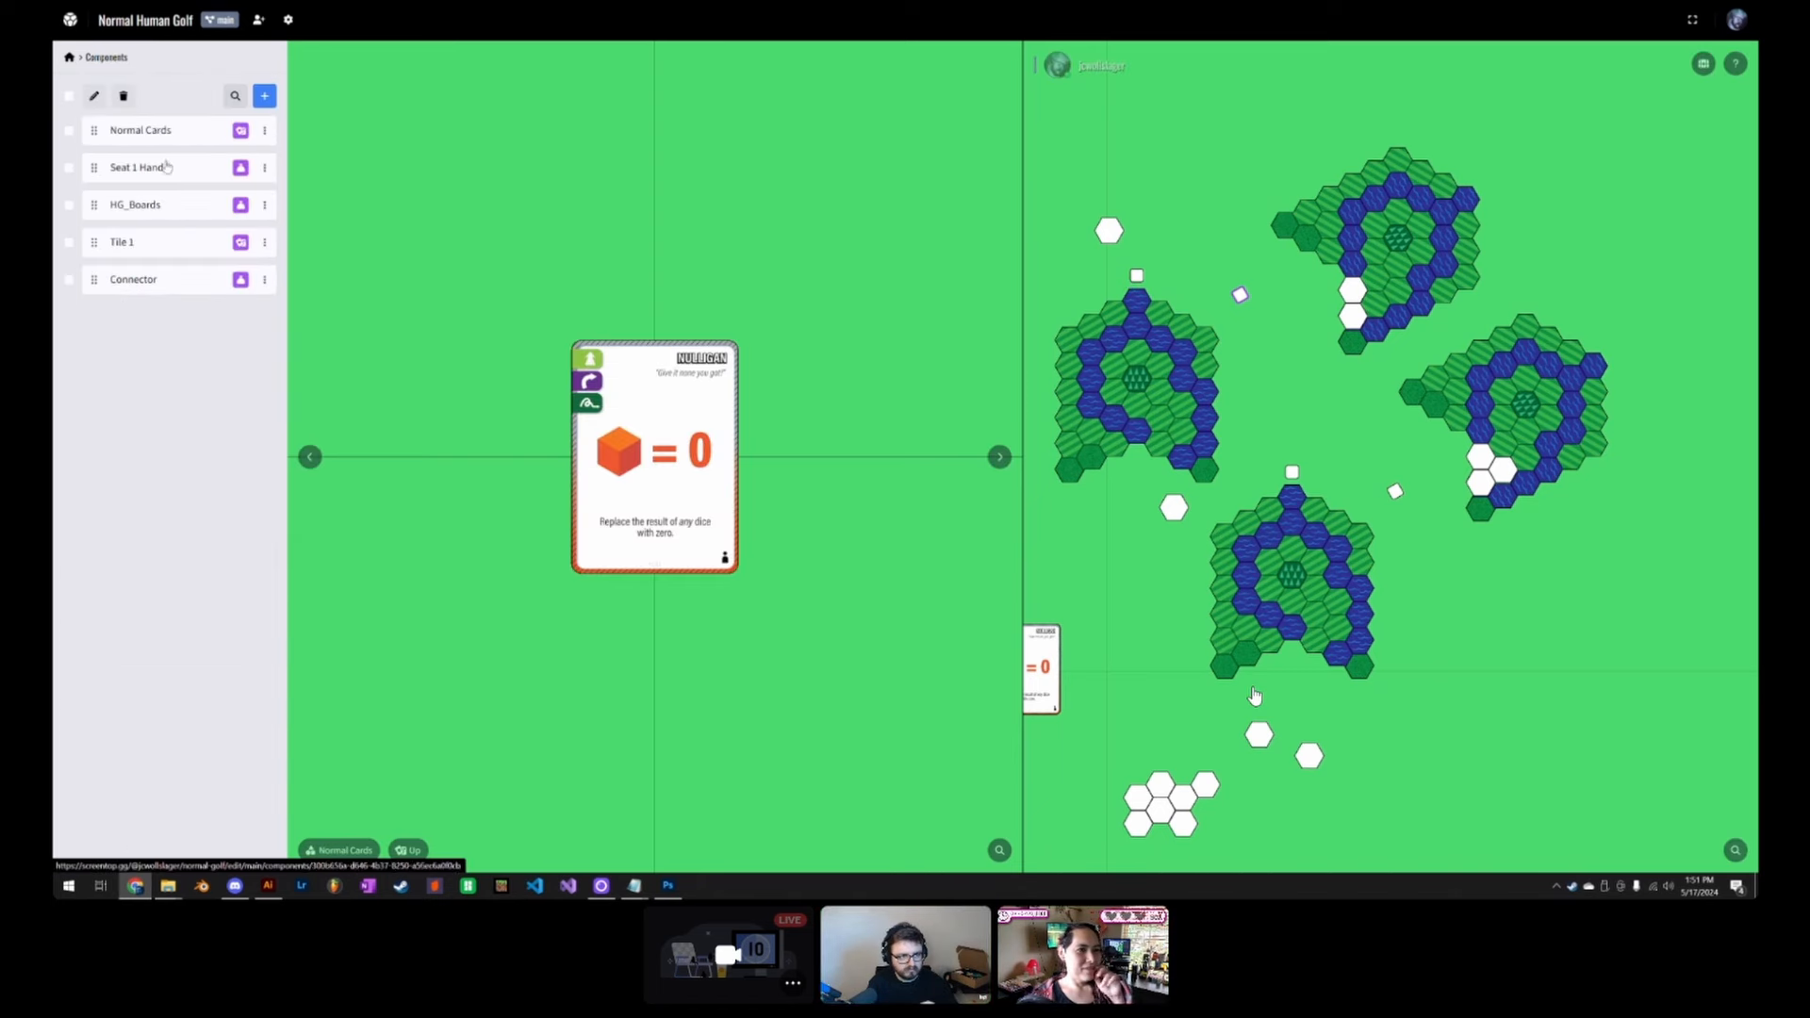
{"action": "left_click", "coordinate": [151, 280]}
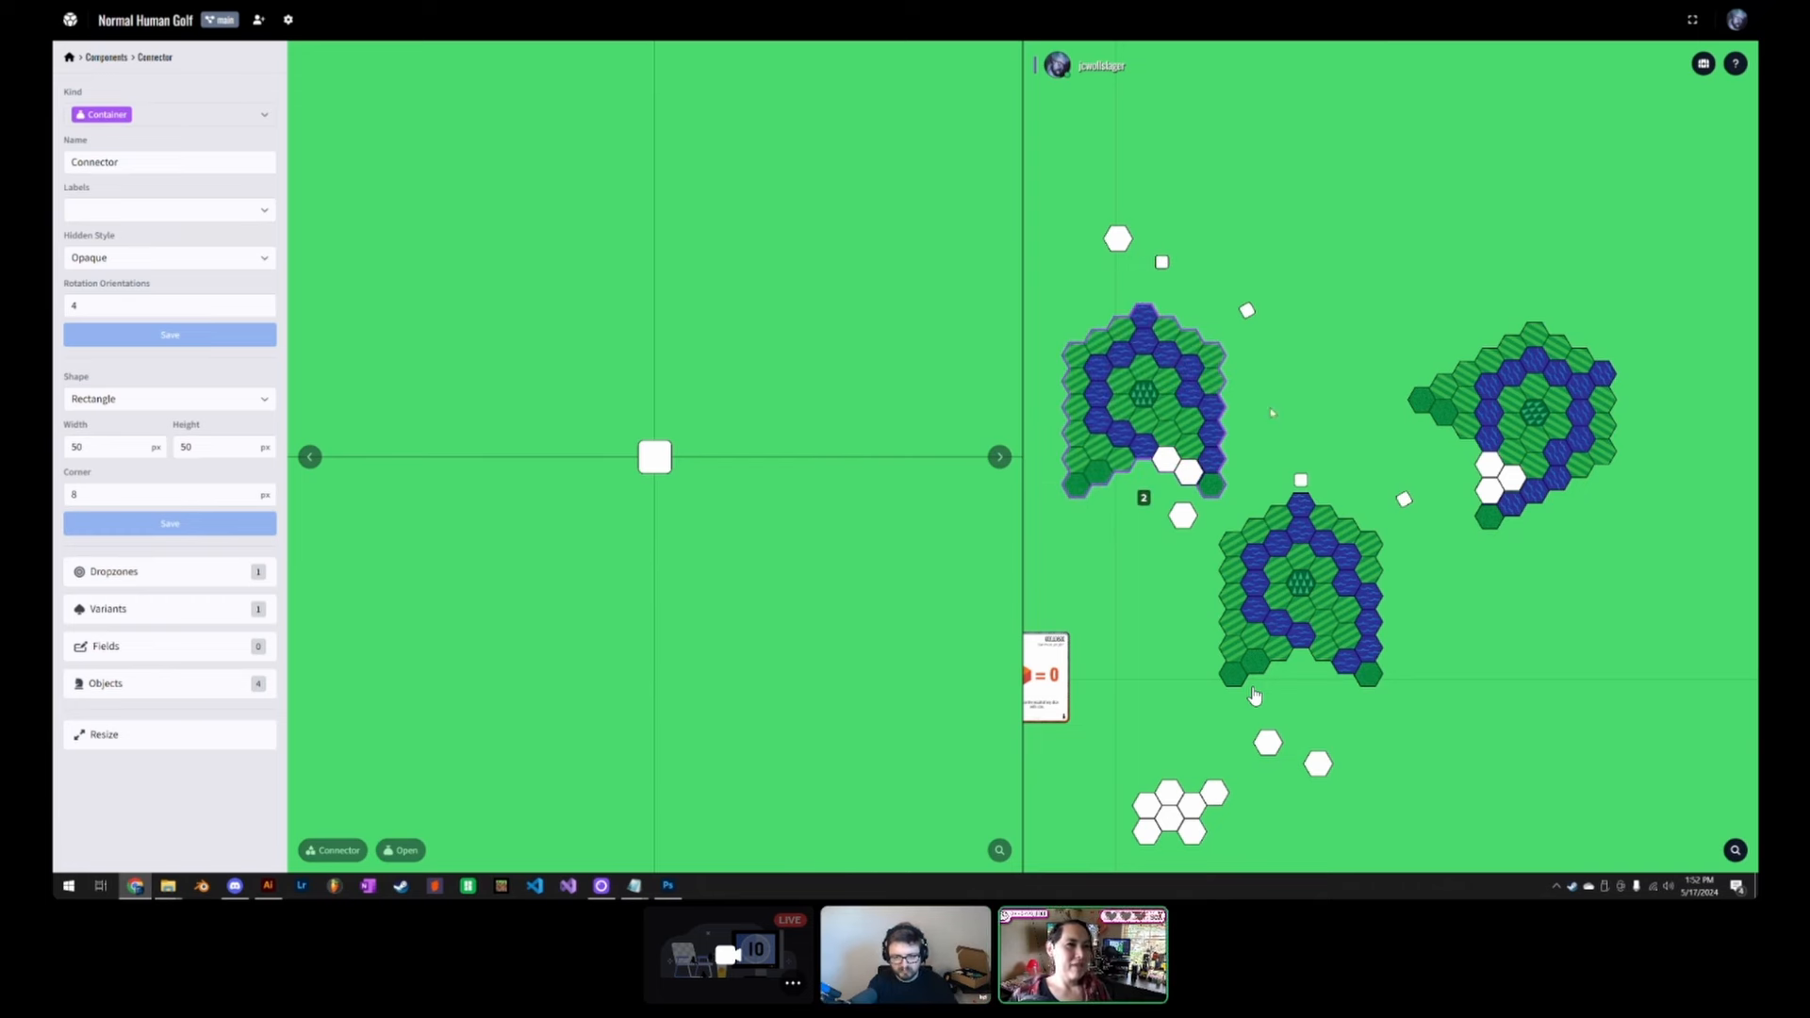
Step: Pull the top board off the stack of two and attach it to the angled Connector beside the upper unrotated board
{"action": "right_click", "coordinate": [1143, 393]}
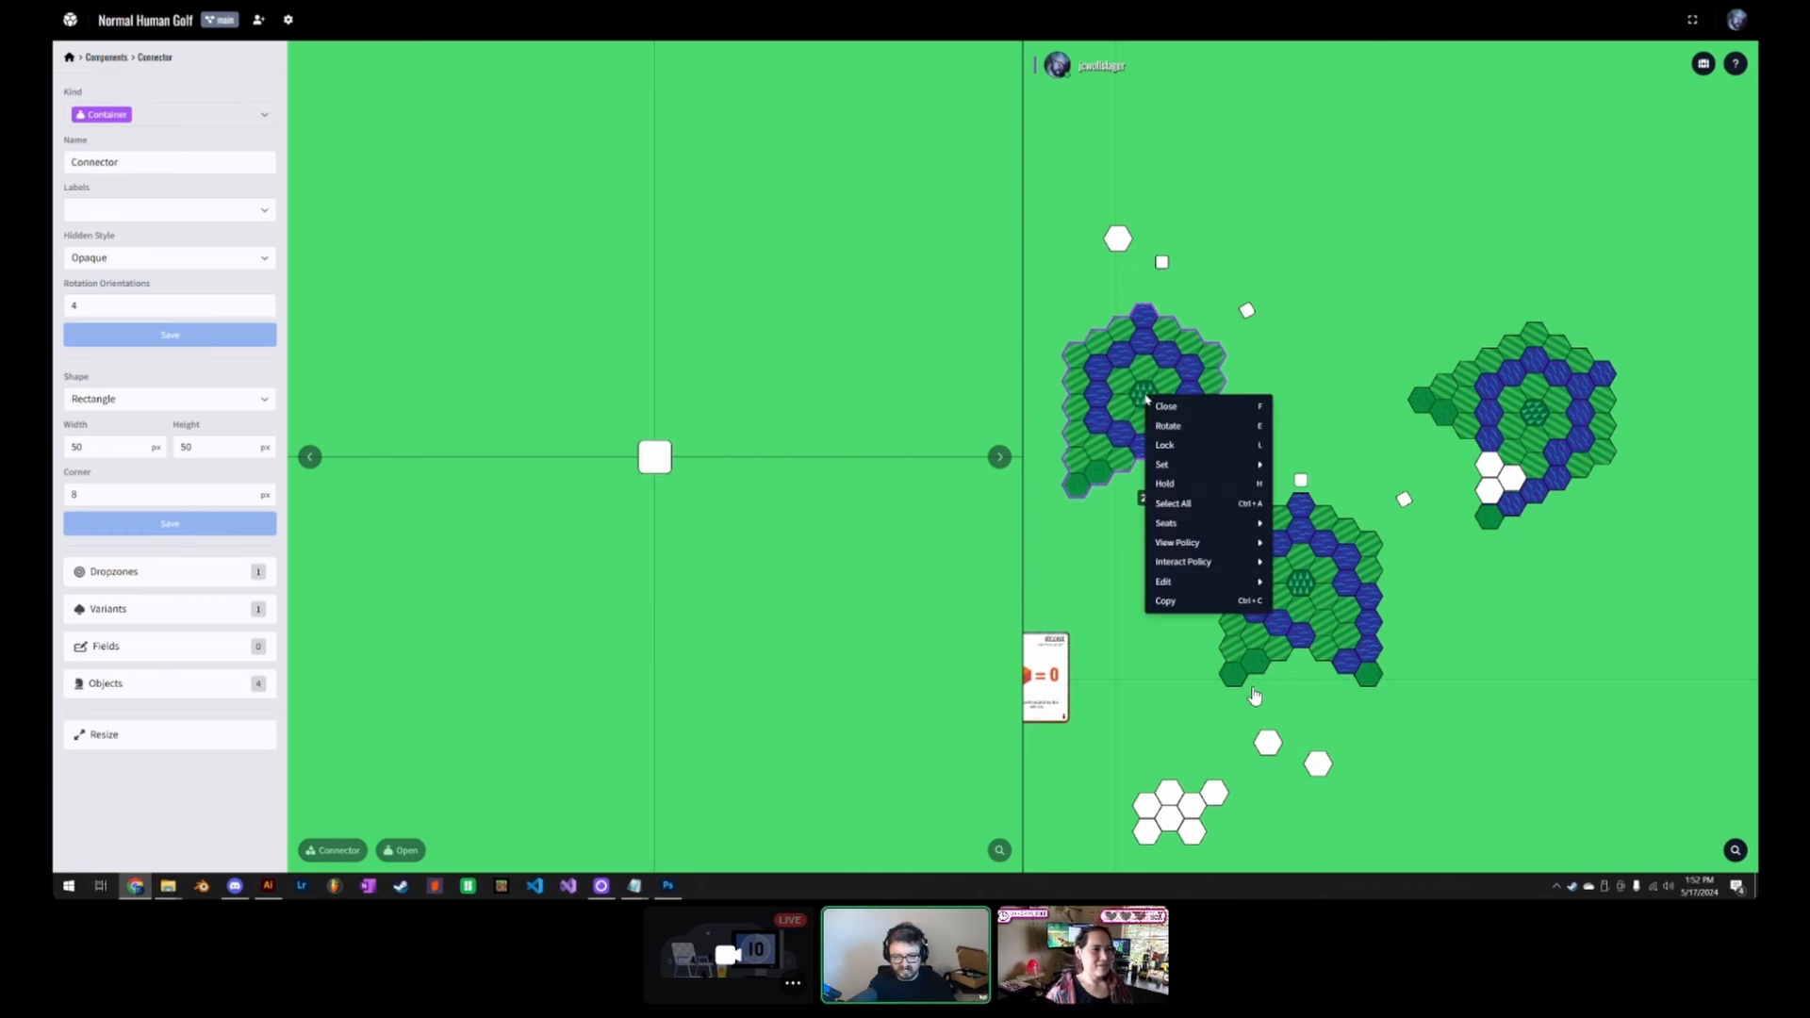
{"action": "right_click", "coordinate": [1140, 380]}
{"action": "left_click", "coordinate": [1120, 384]}
{"action": "left_click_drag", "start_coordinate": [1120, 384], "coordinate": [1247, 311]}
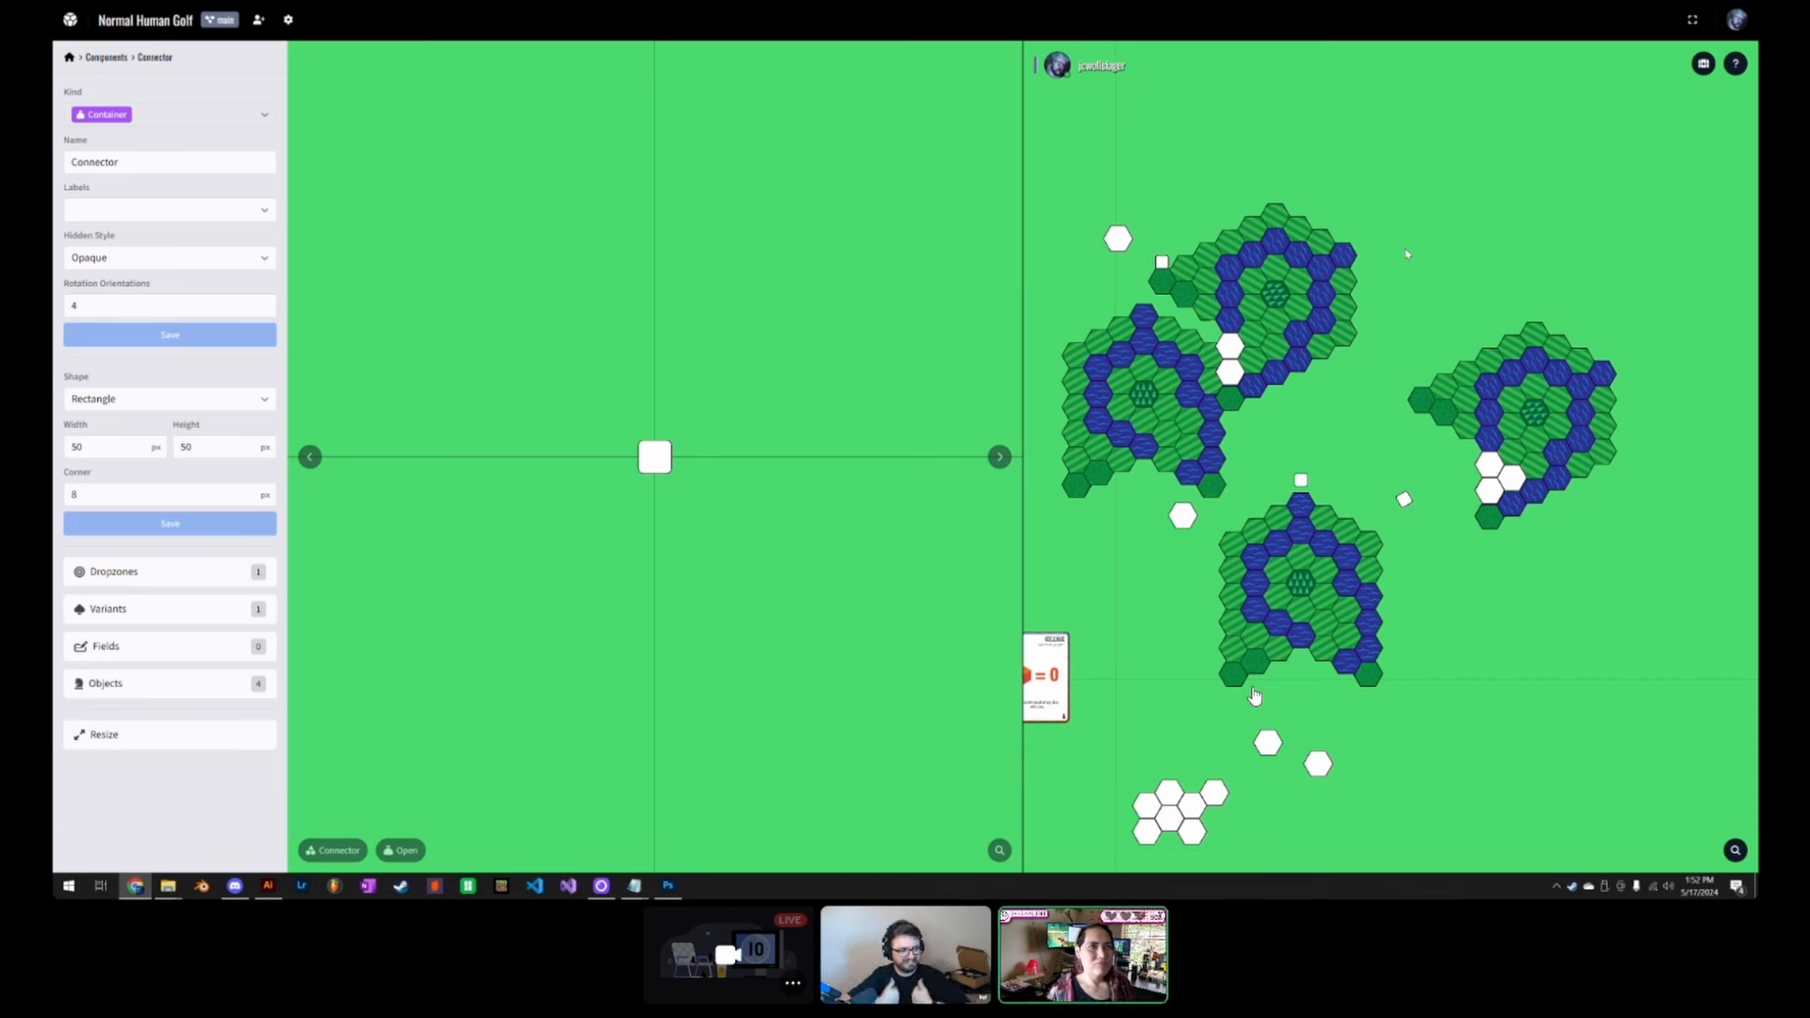
{"action": "left_click_drag", "start_coordinate": [1030, 315], "coordinate": [1115, 261]}
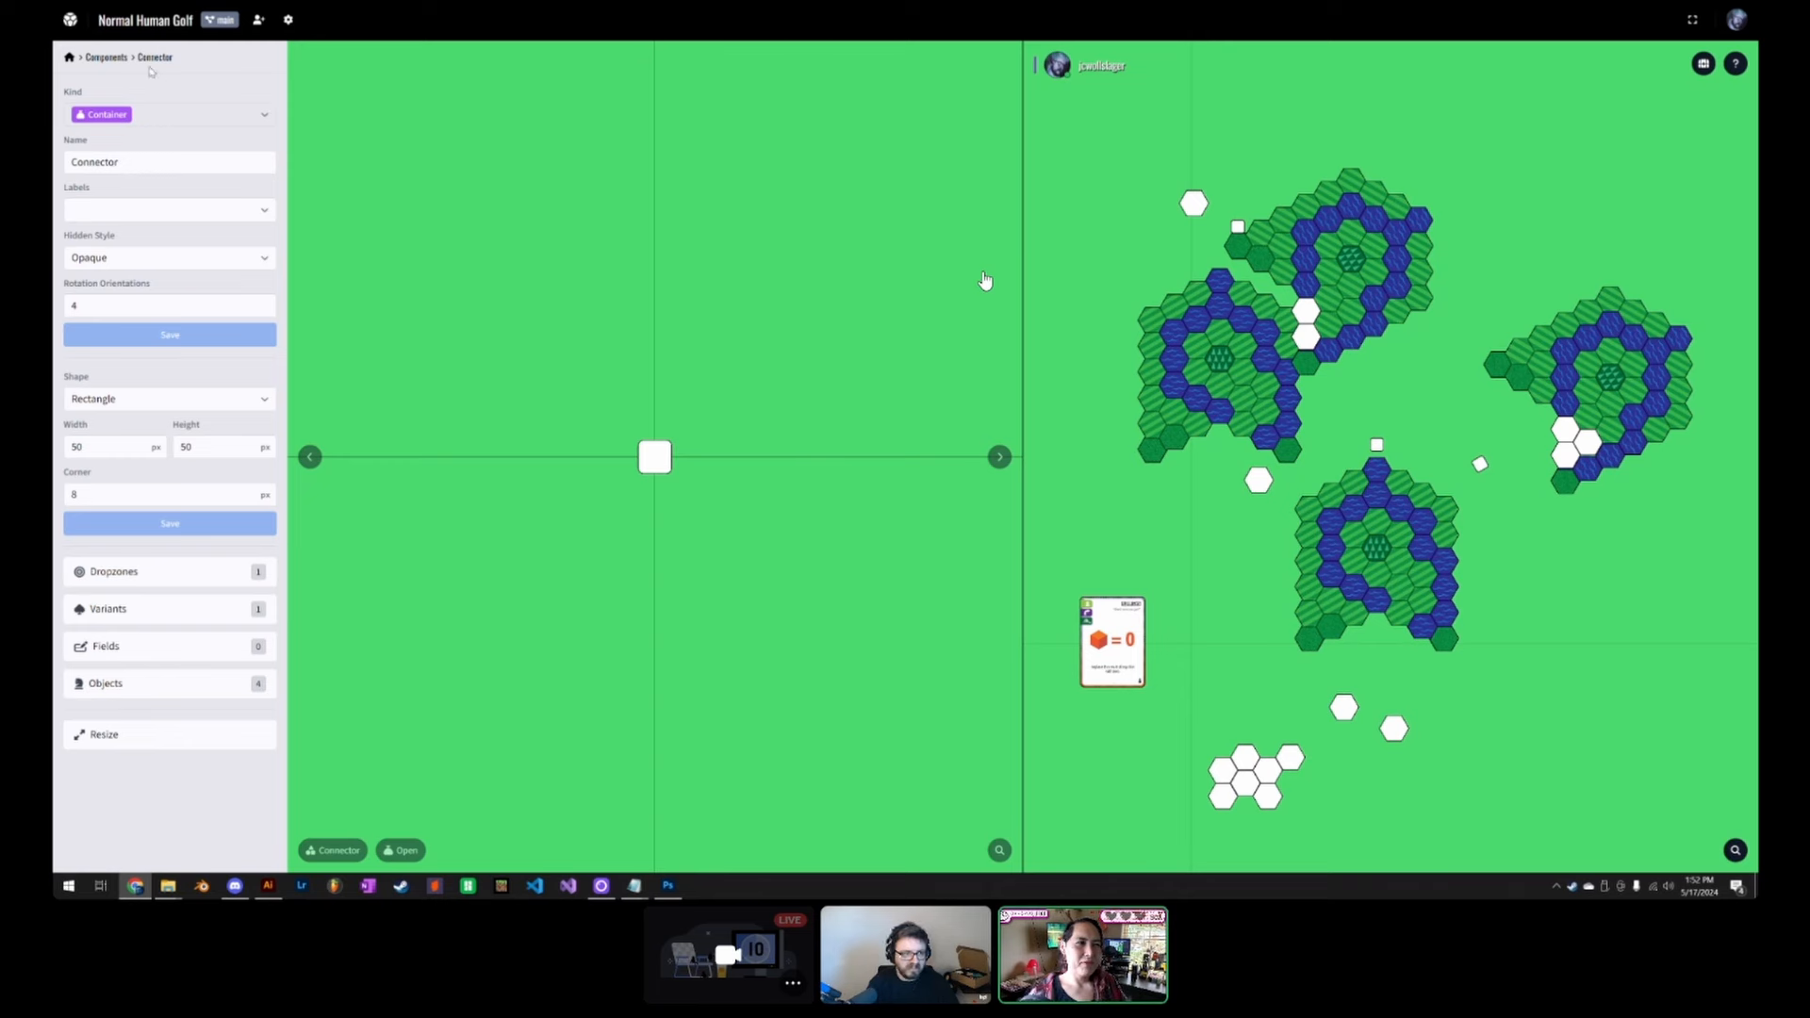
Step: Open the Main Board surface's settings and save its background color as #365b3e
{"action": "left_click", "coordinate": [121, 60]}
{"action": "left_click", "coordinate": [69, 58]}
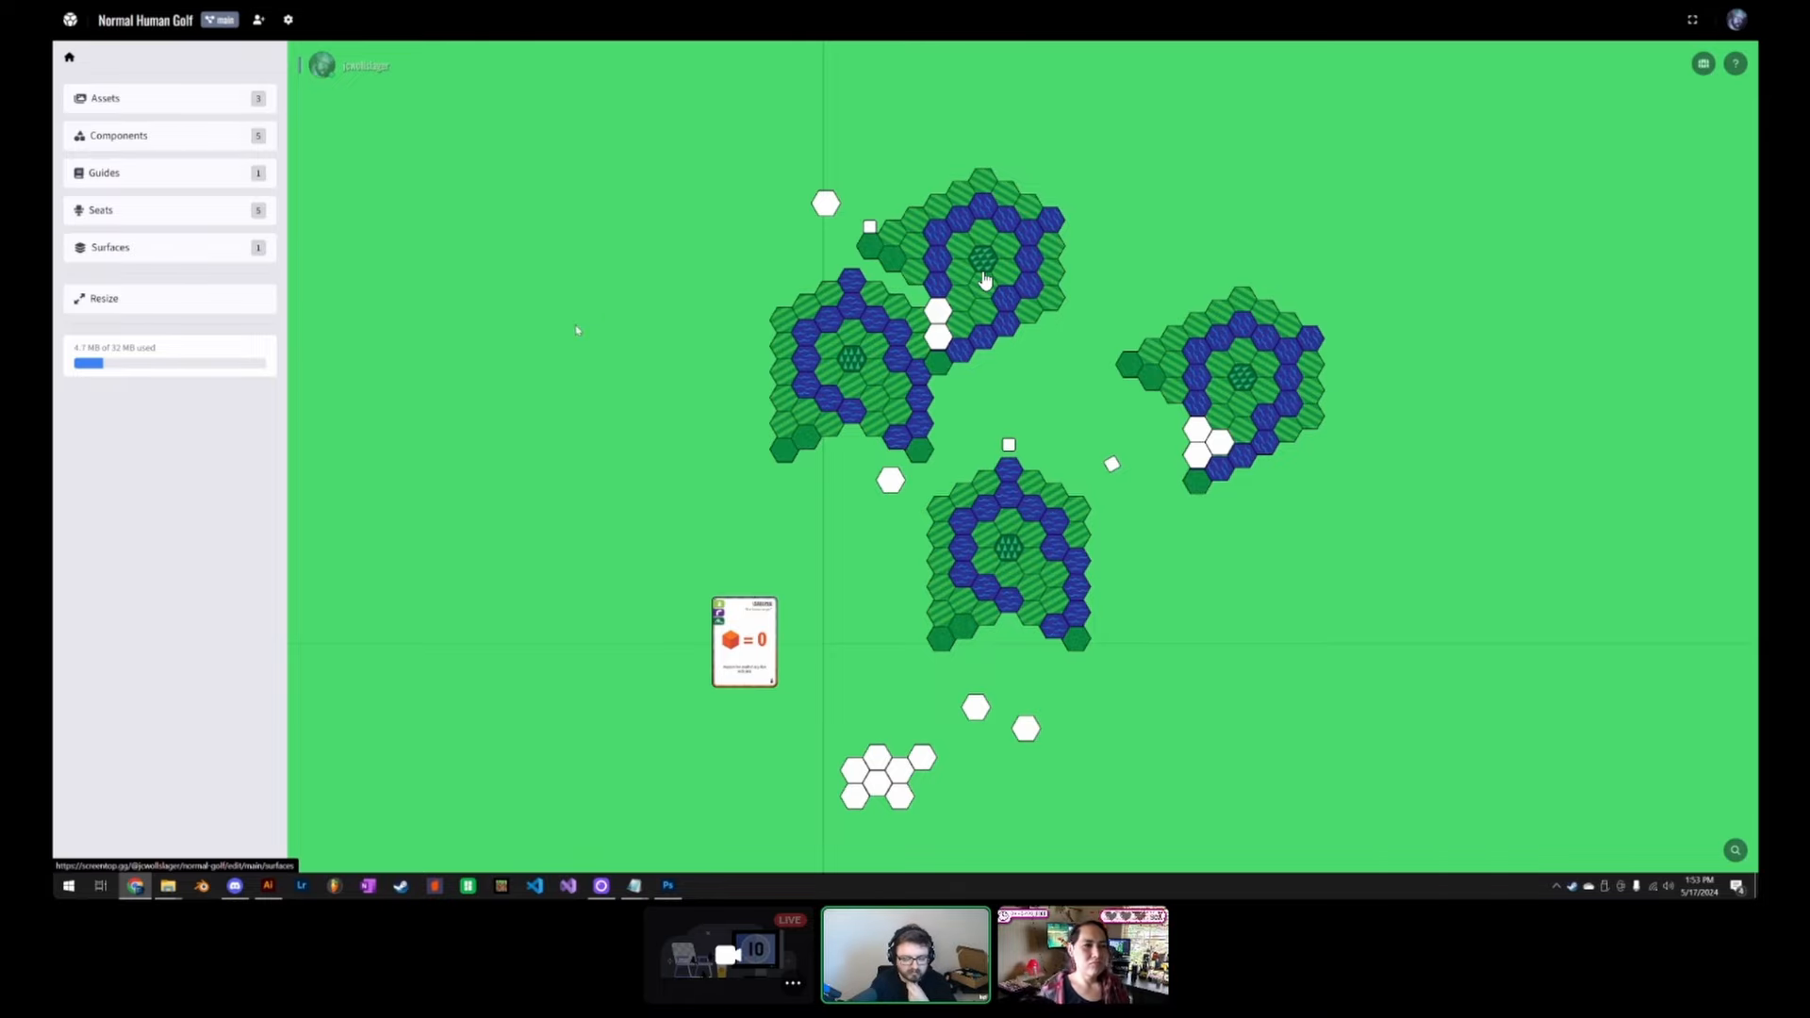
{"action": "left_click", "coordinate": [184, 250]}
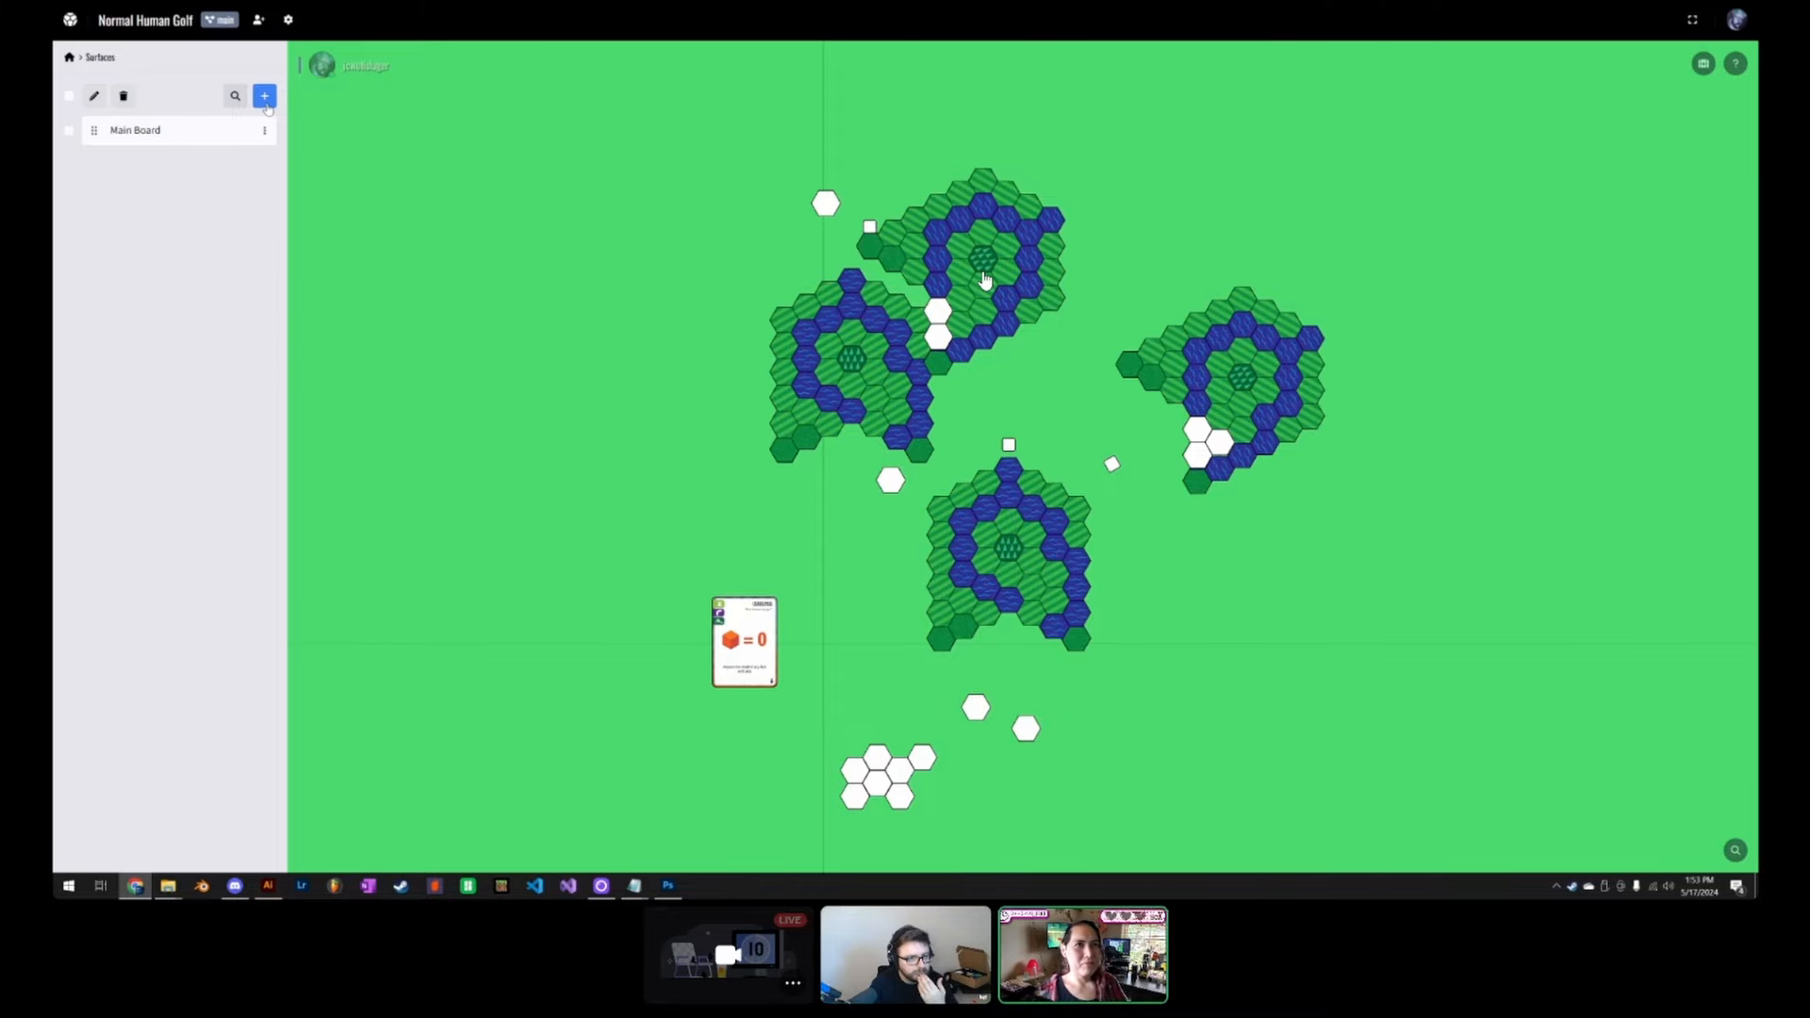
{"action": "left_click", "coordinate": [143, 141]}
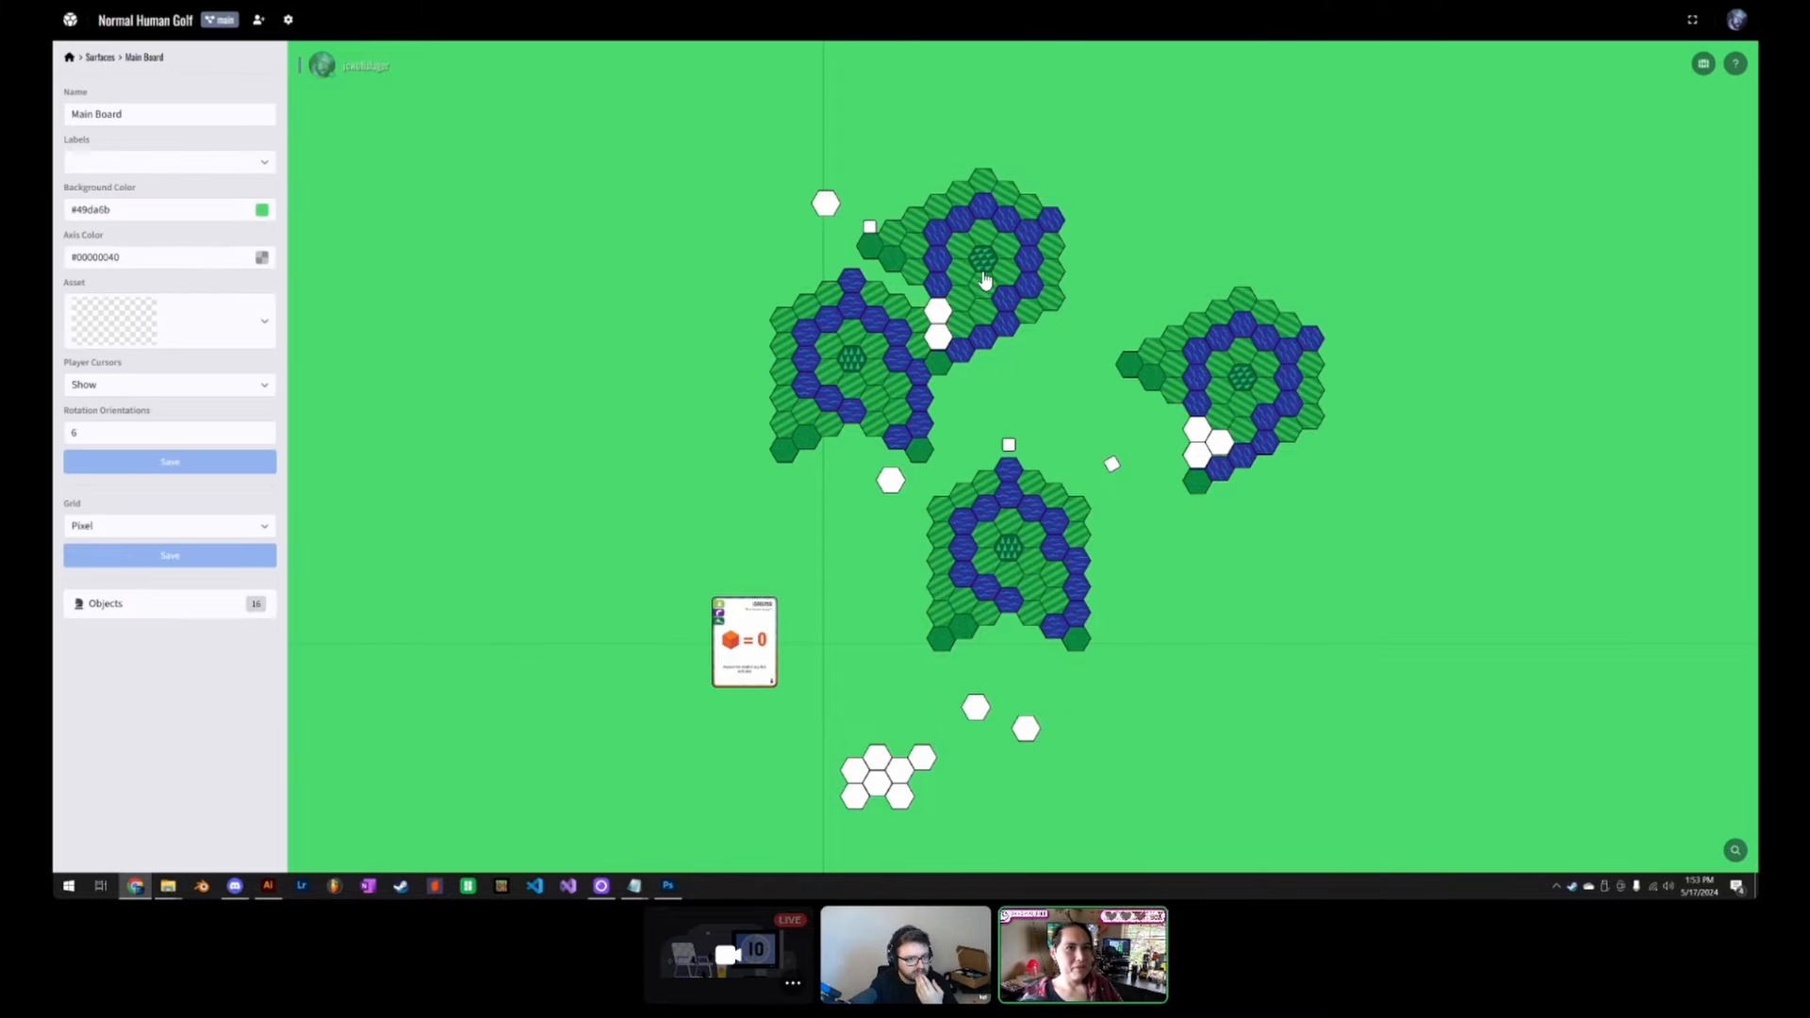
{"action": "left_click", "coordinate": [170, 210]}
{"action": "left_click_drag", "start_coordinate": [209, 268], "coordinate": [151, 314]}
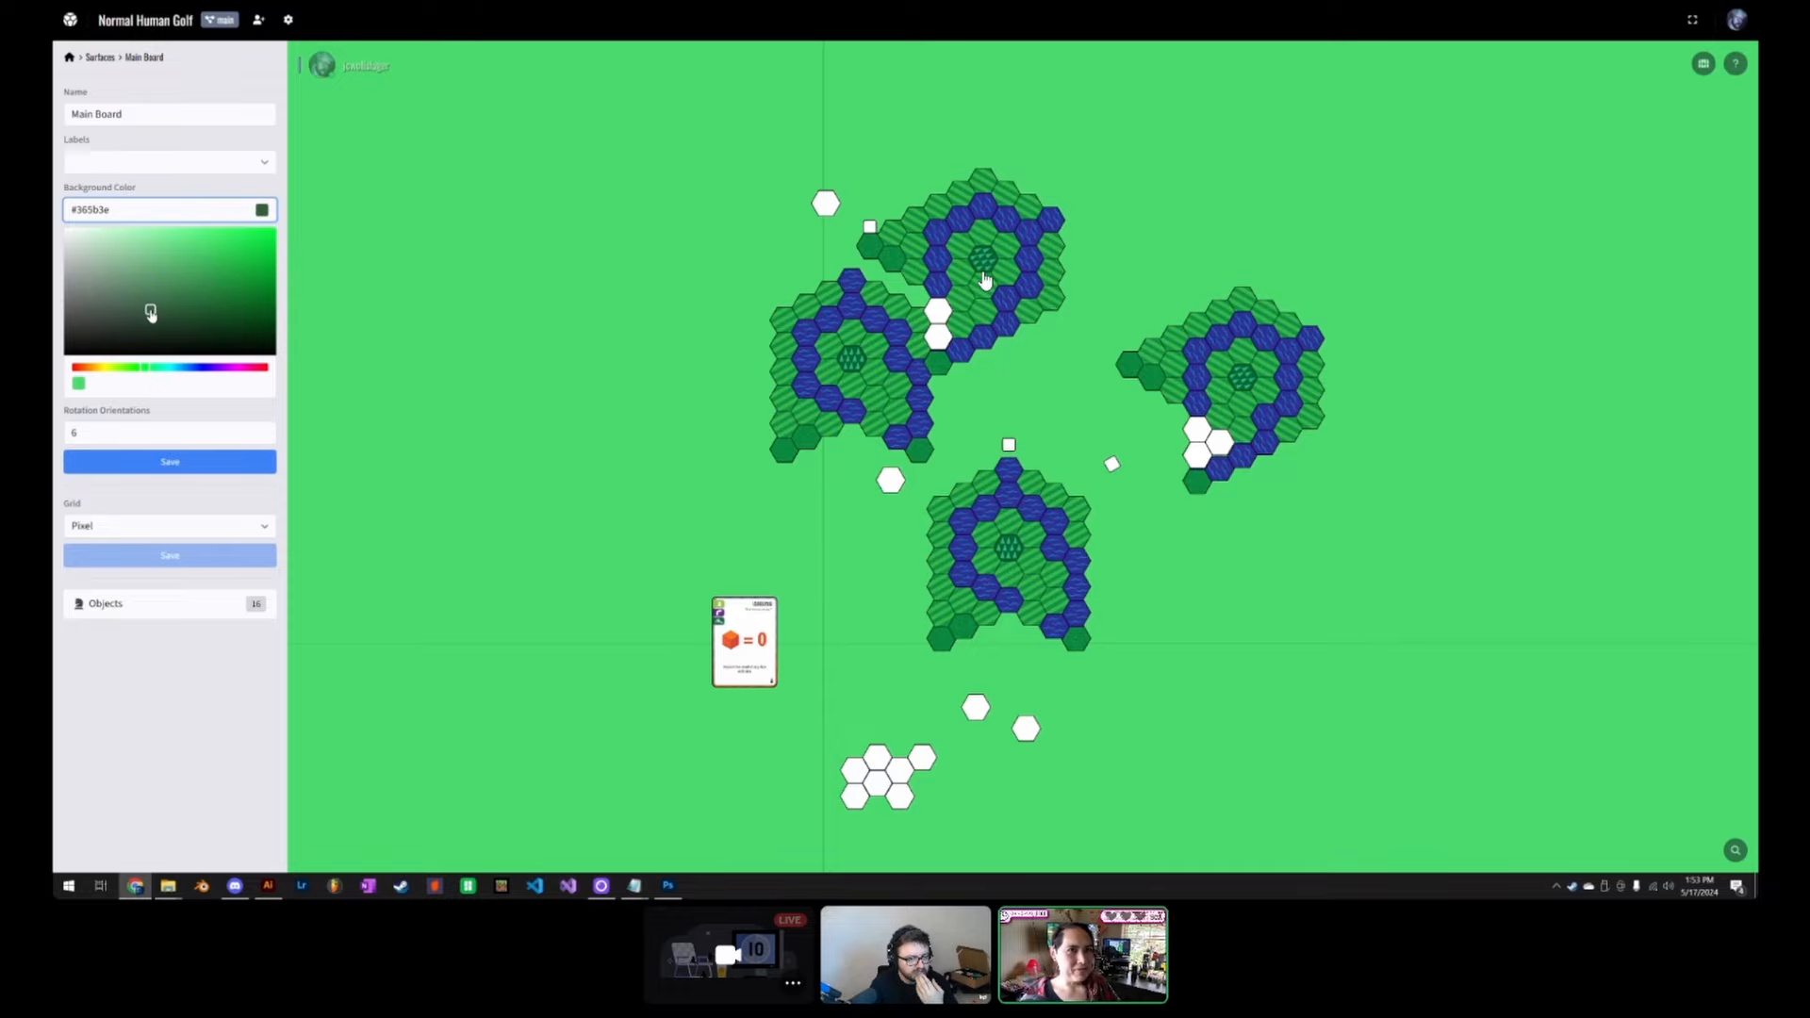
{"action": "left_click", "coordinate": [169, 463]}
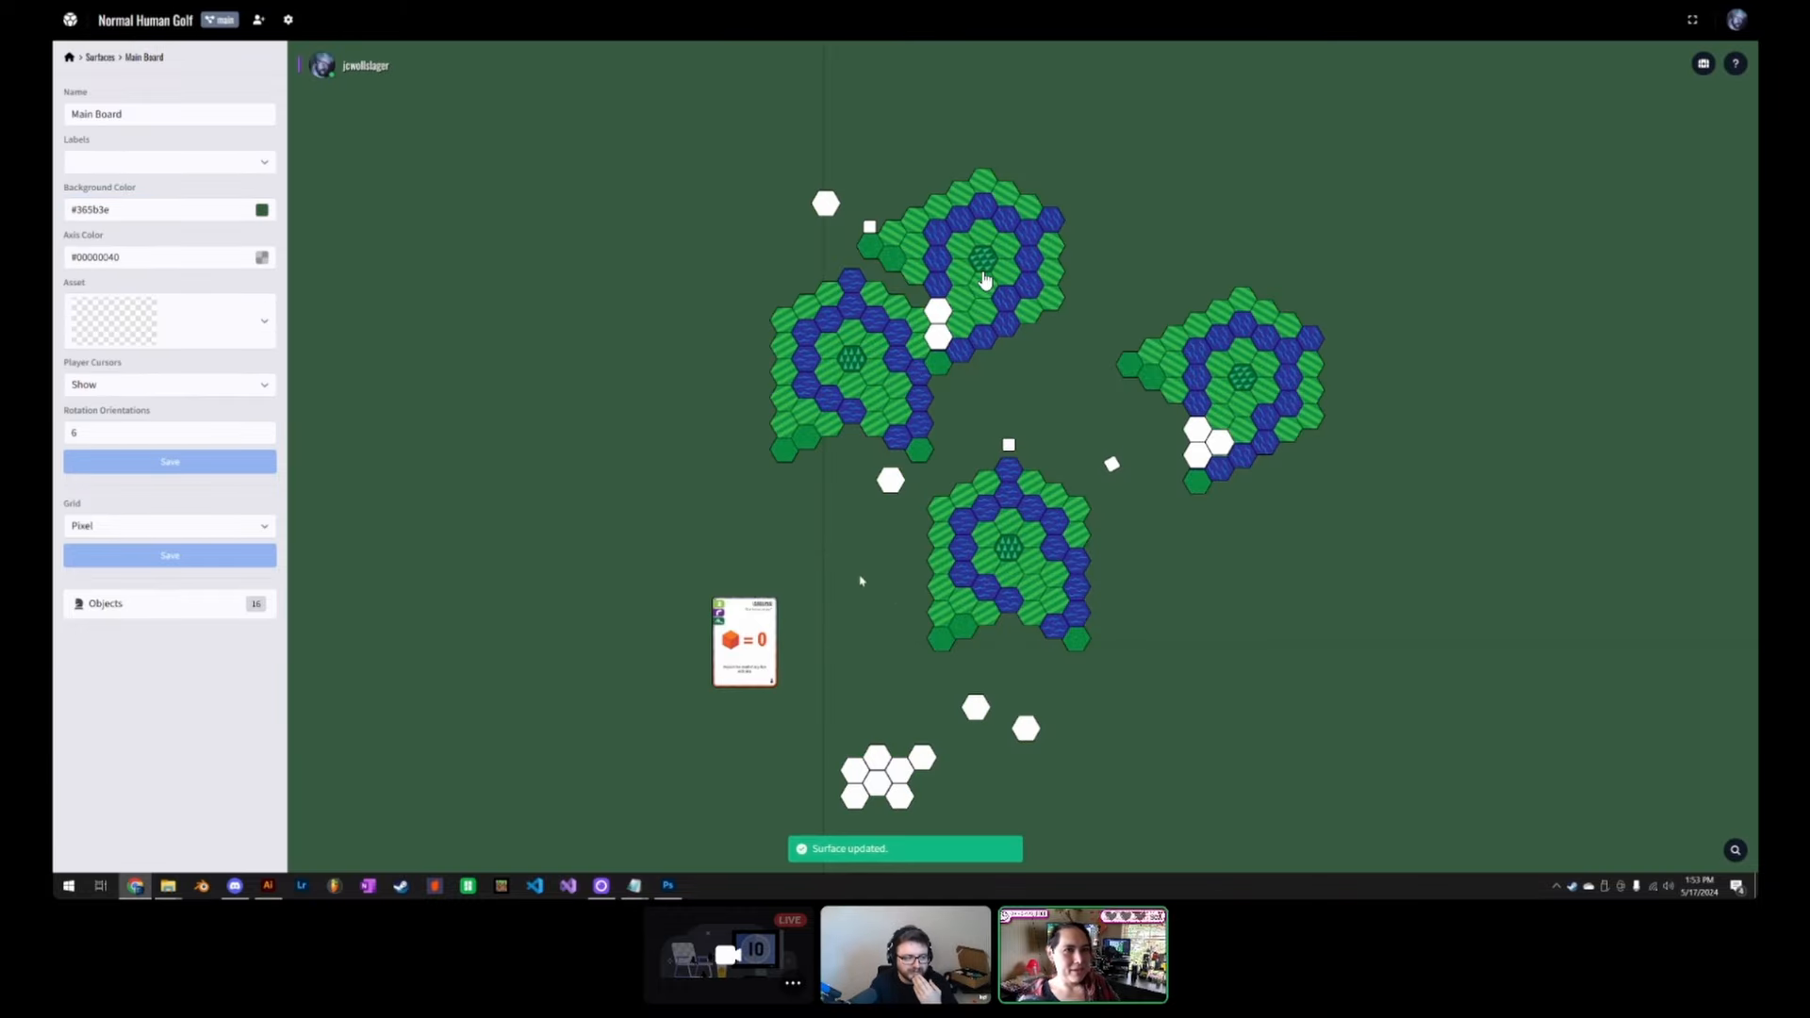
Step: Darken the Main Board's background color to #04220a and save it
{"action": "left_click", "coordinate": [263, 209]}
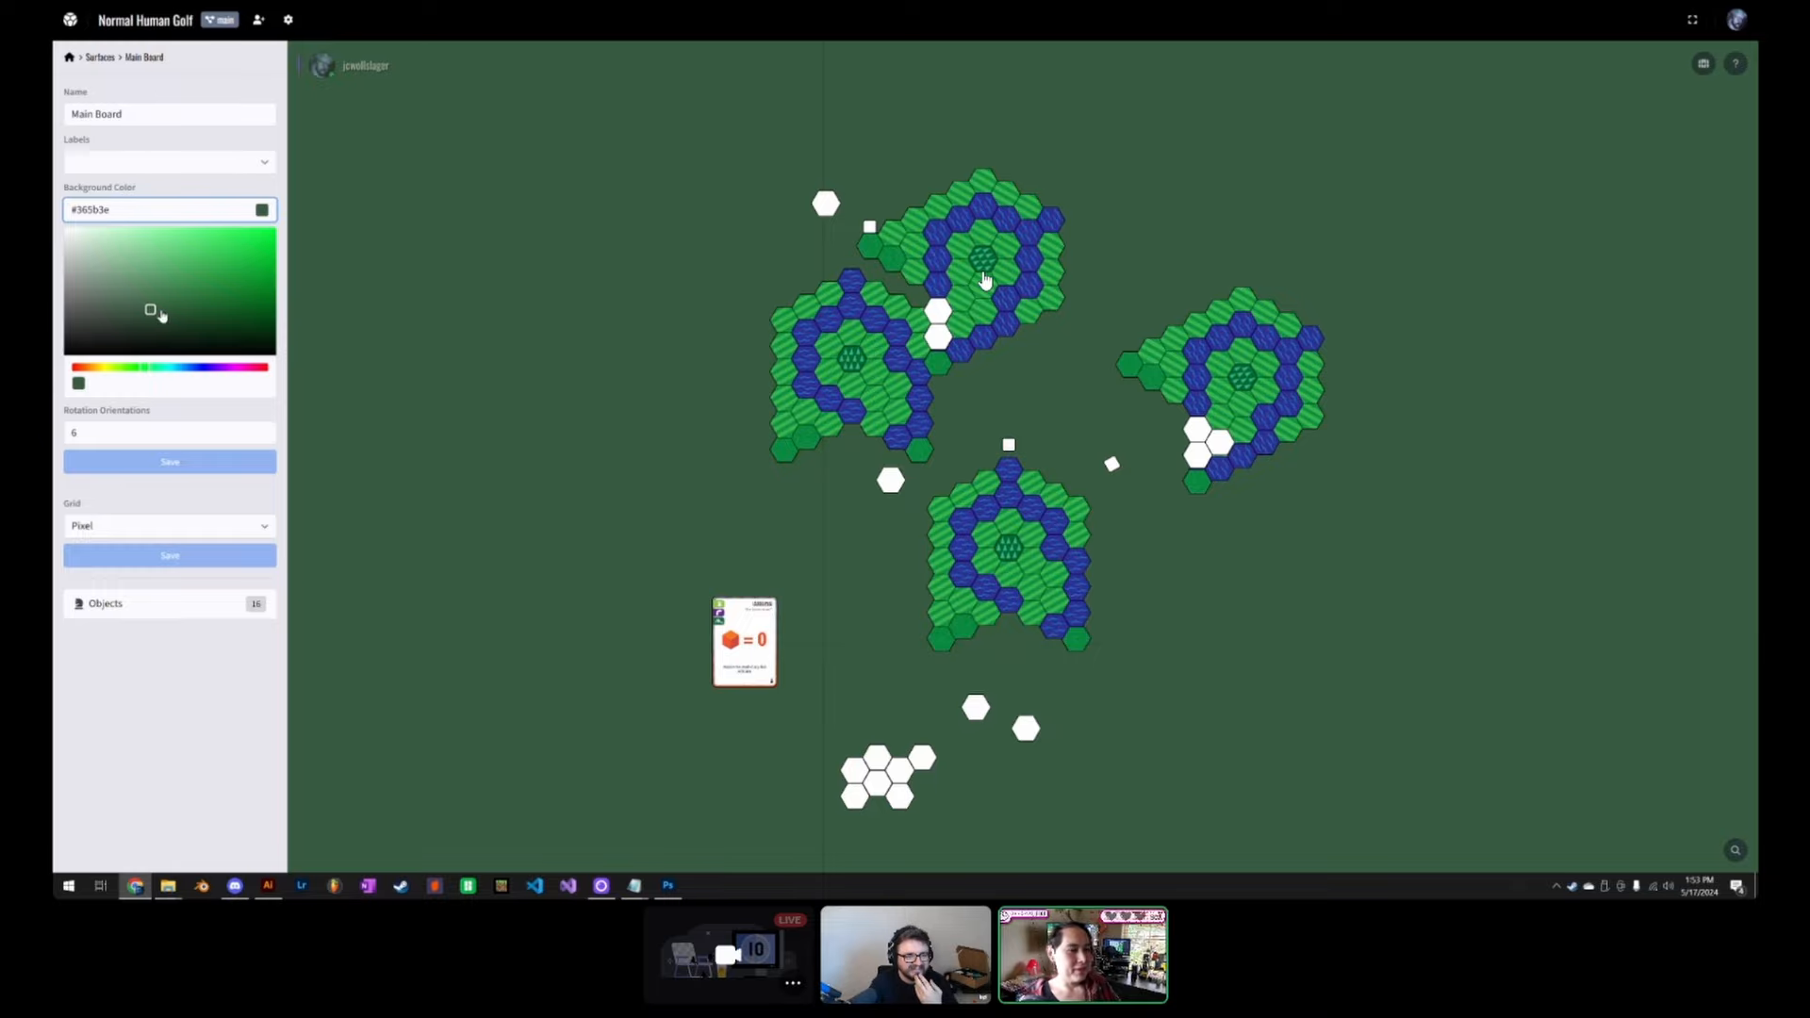
{"action": "left_click_drag", "start_coordinate": [162, 317], "coordinate": [249, 349]}
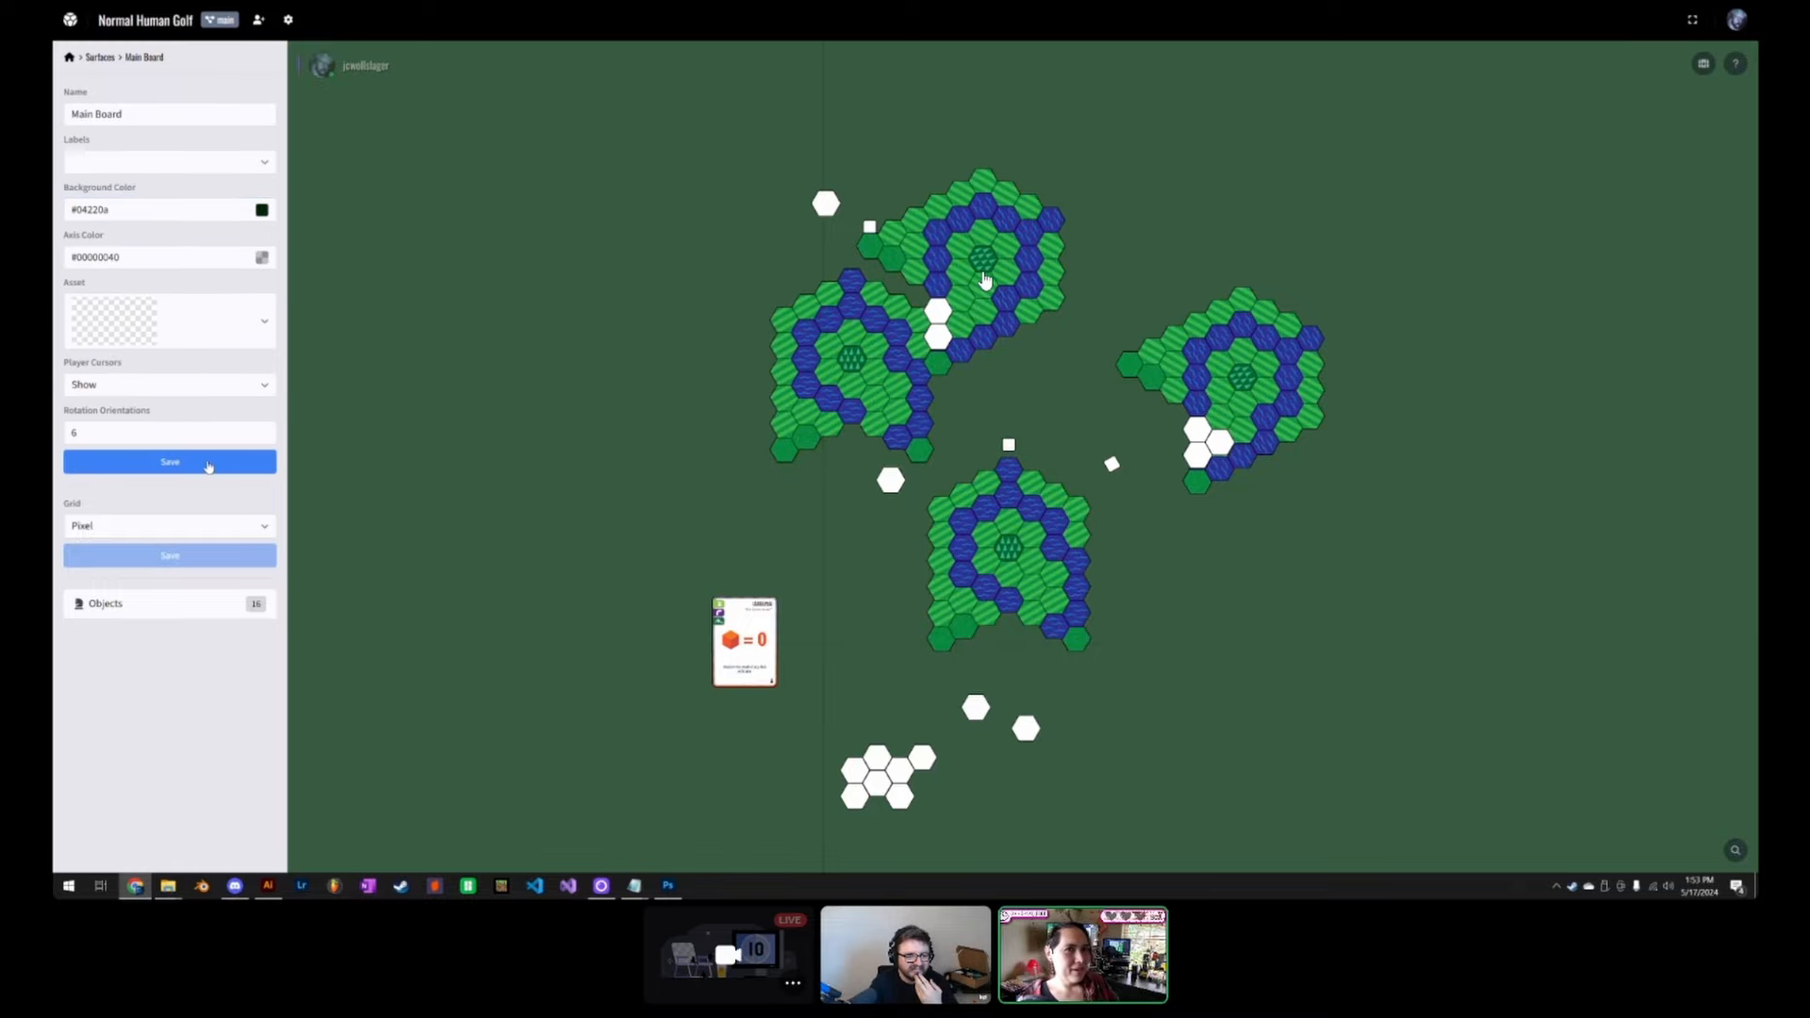
{"action": "left_click", "coordinate": [210, 463]}
{"action": "left_click_drag", "start_coordinate": [1151, 539], "coordinate": [1140, 498]}
Step: Set the Main Board's background color to dark green #0d3e17 and save it
{"action": "left_click", "coordinate": [262, 210]}
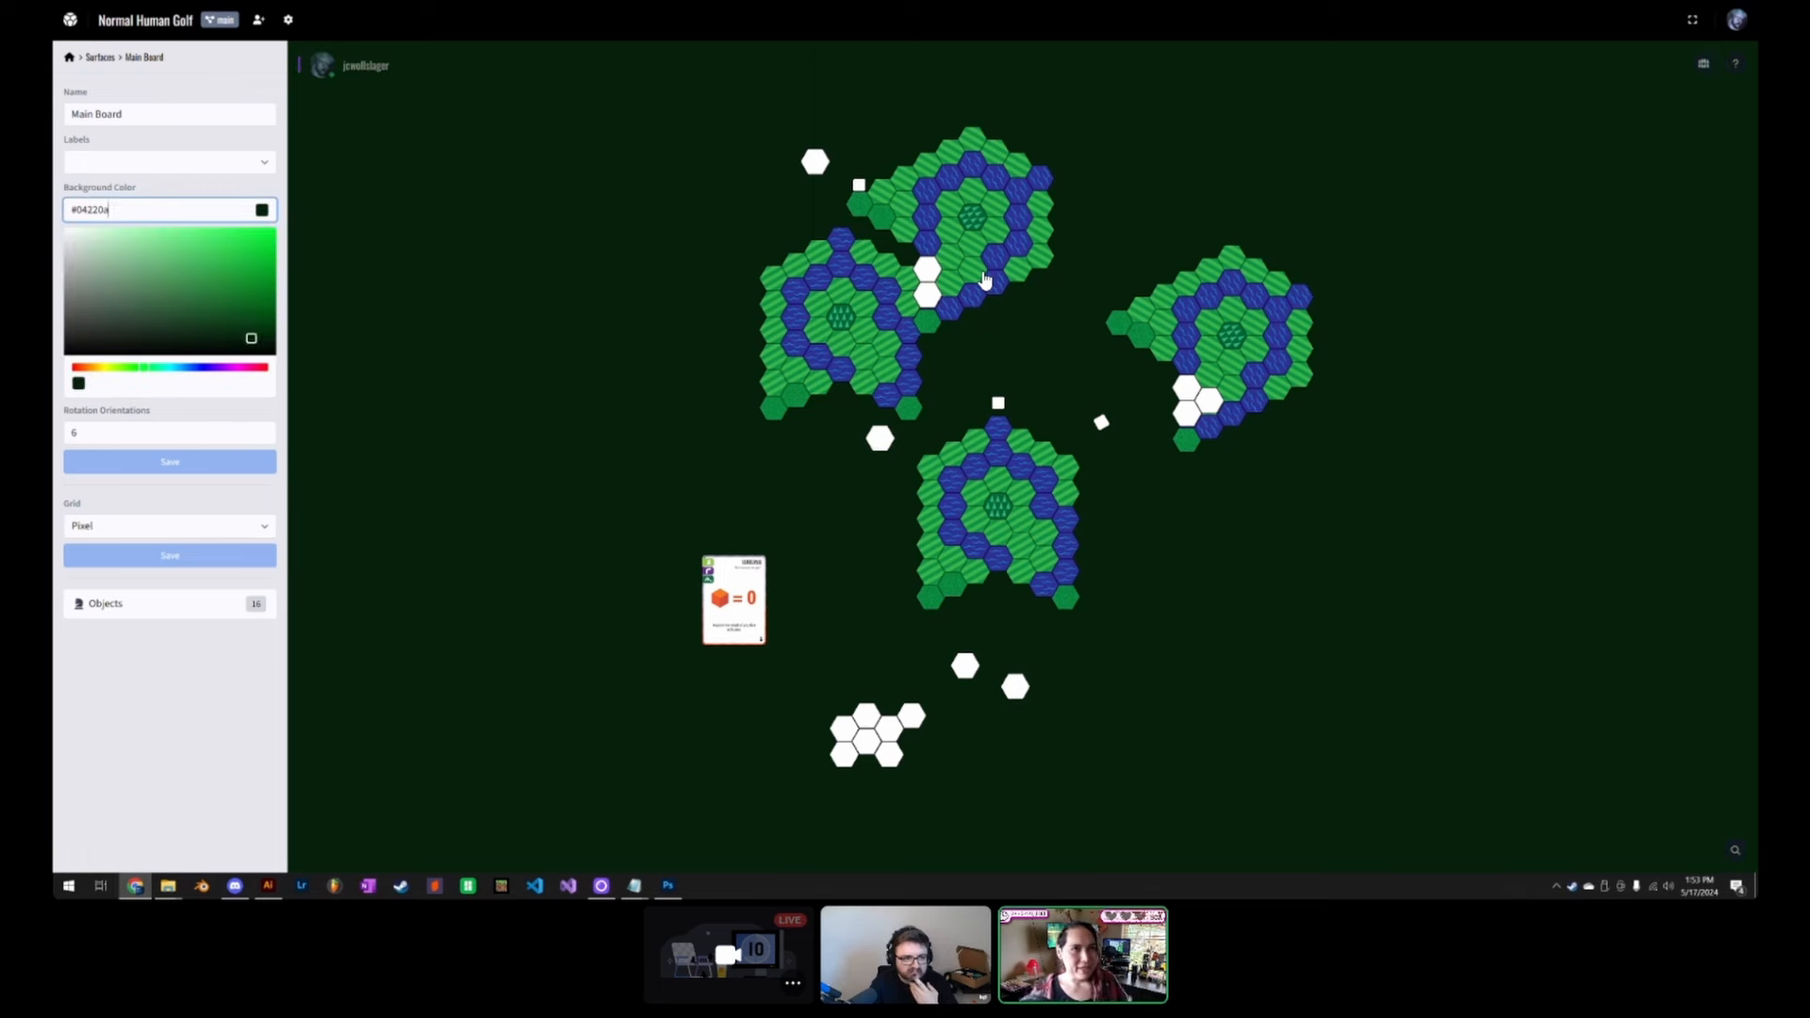
{"action": "left_click_drag", "start_coordinate": [250, 341], "coordinate": [231, 327]}
{"action": "left_click", "coordinate": [213, 468]}
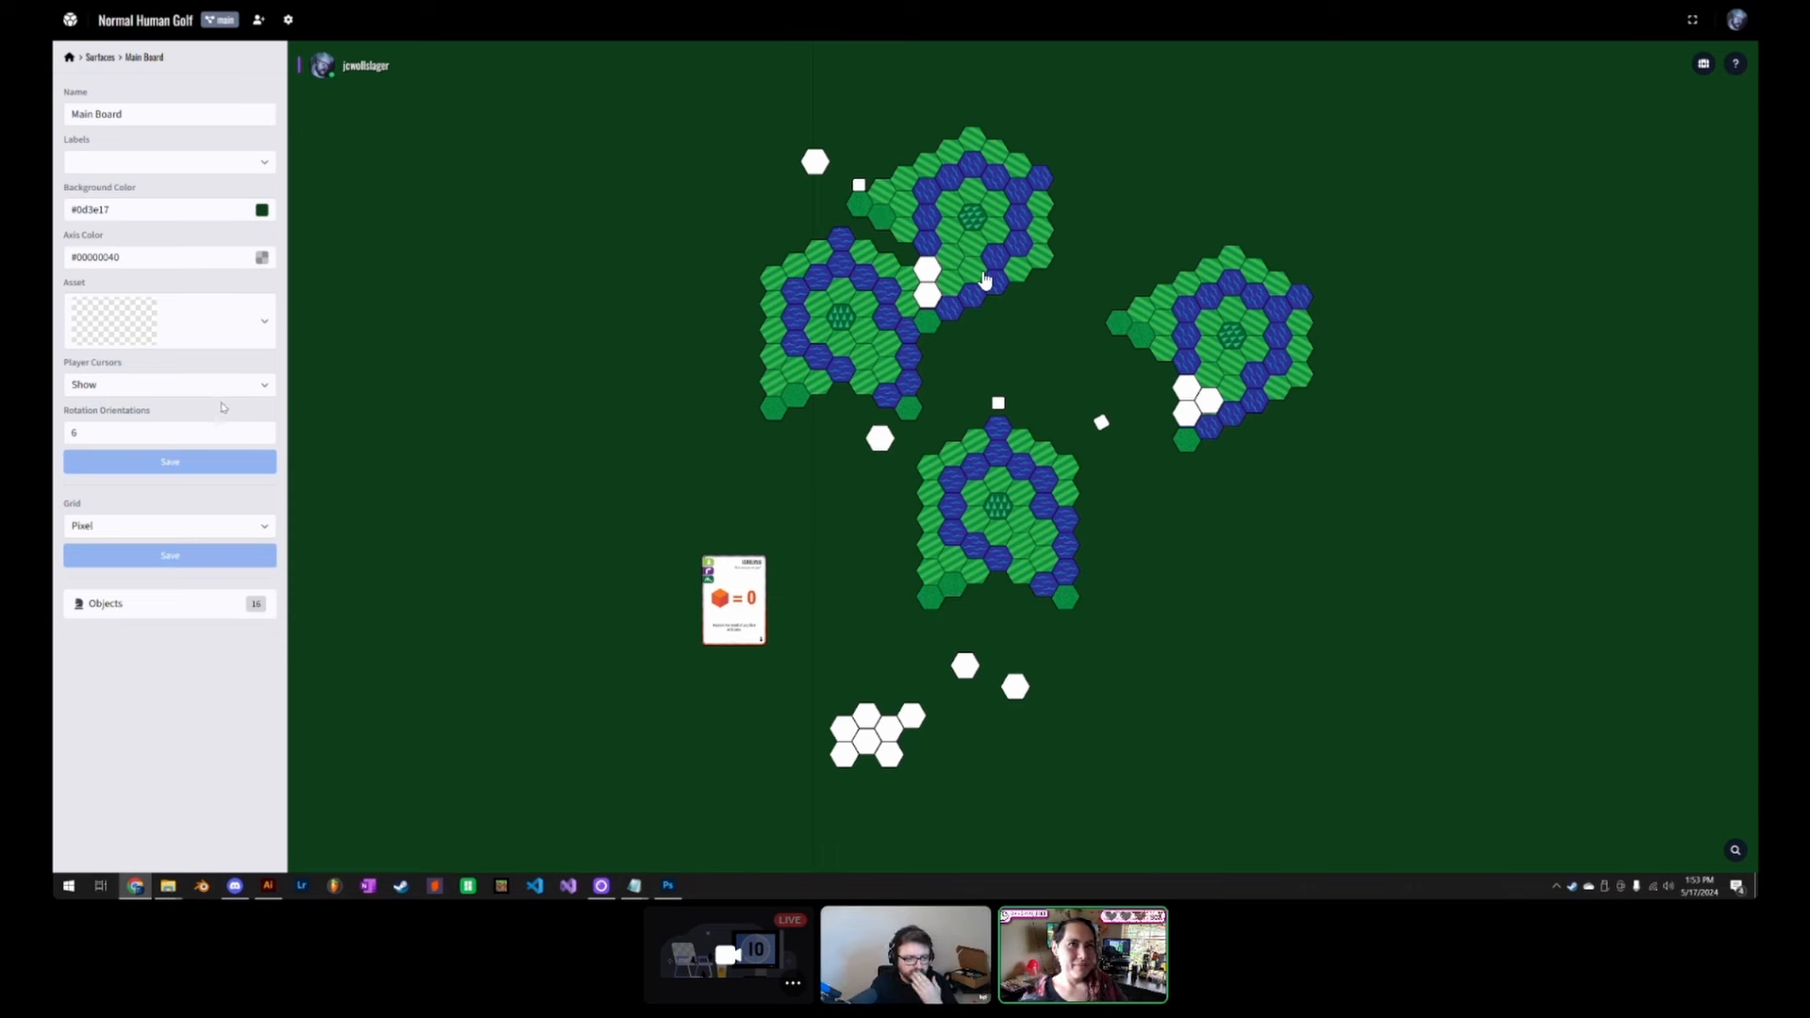
{"action": "left_click", "coordinate": [169, 385]}
{"action": "key", "text": "Escape"}
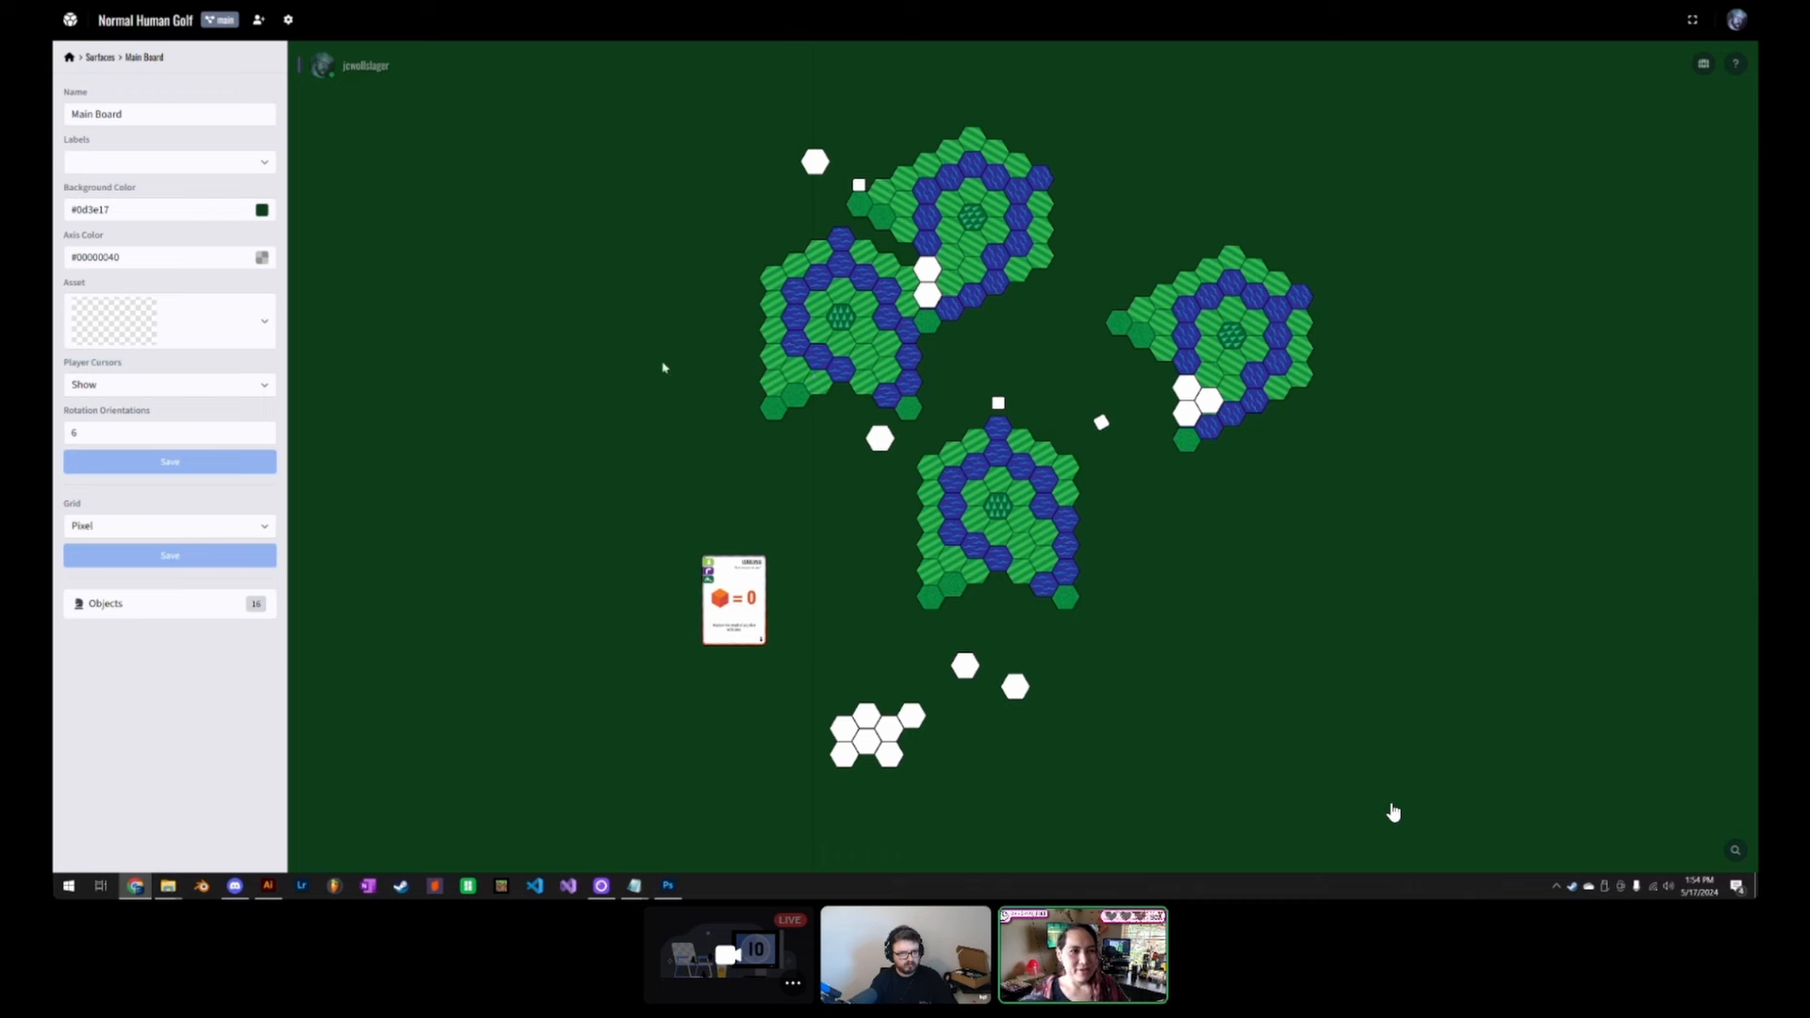
Step: Add a second surface to the game and open its settings
{"action": "left_click", "coordinate": [100, 58]}
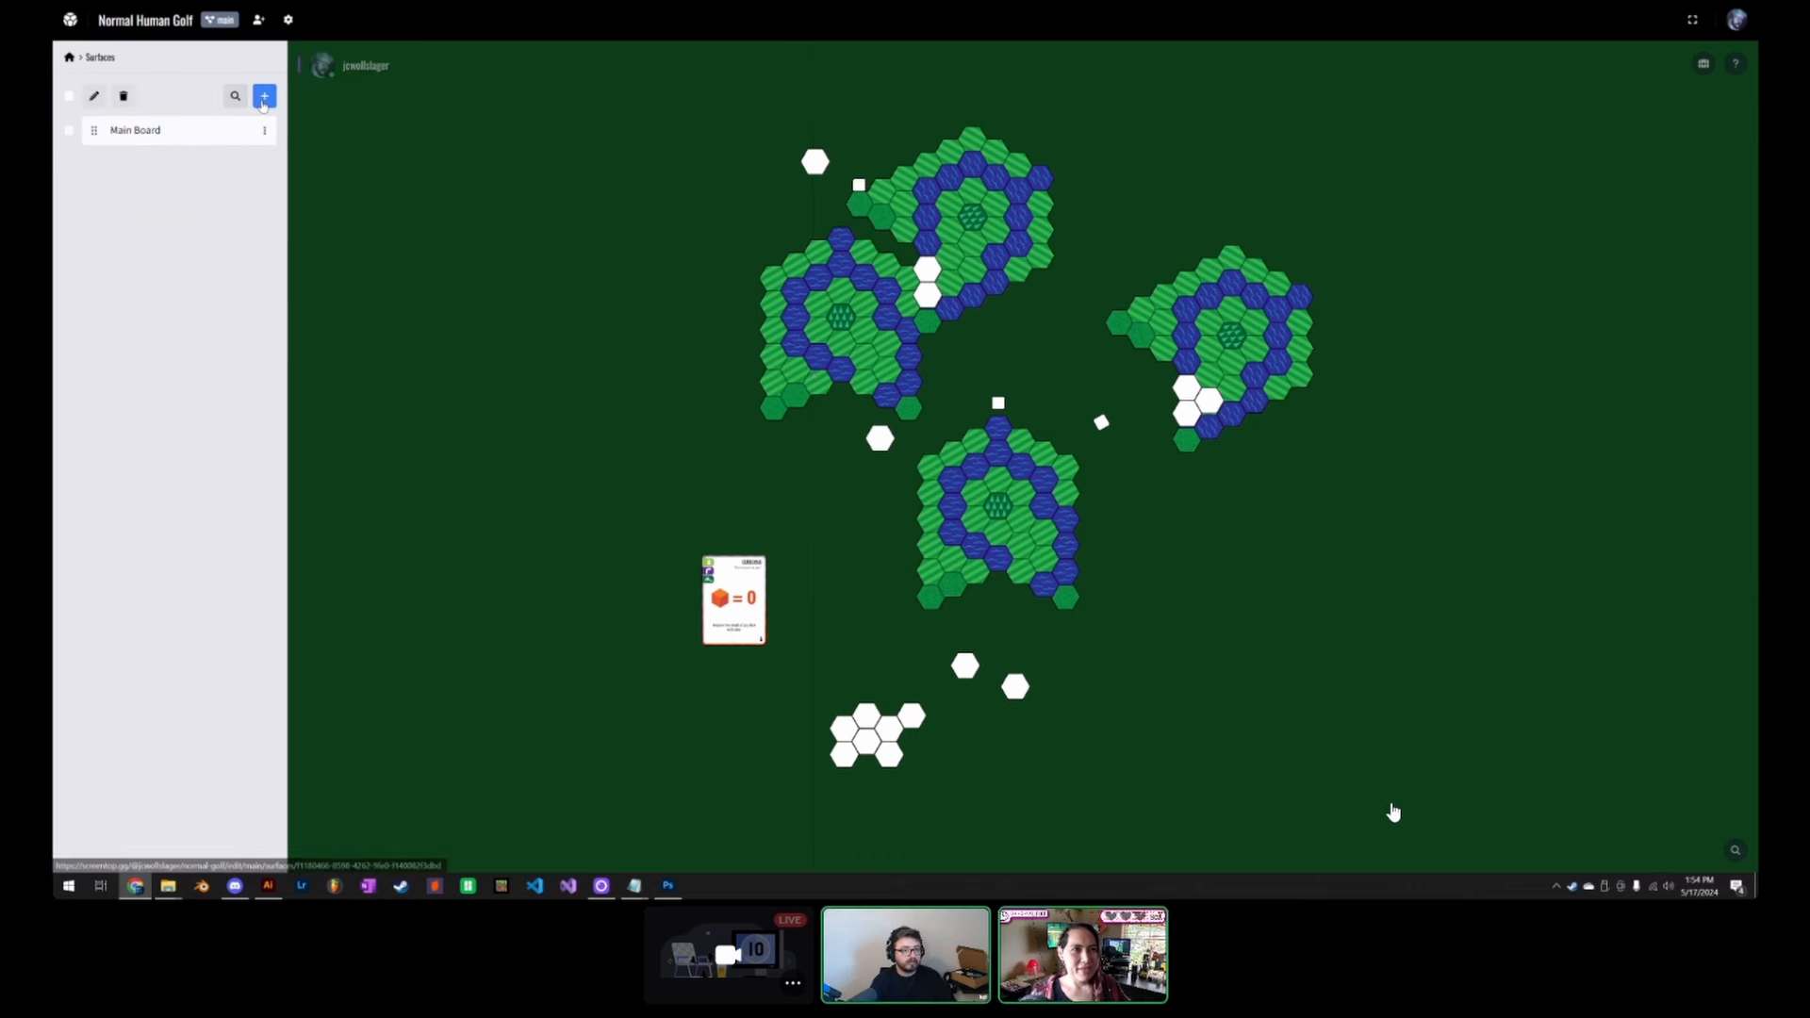
{"action": "left_click", "coordinate": [264, 96]}
{"action": "left_click", "coordinate": [151, 166]}
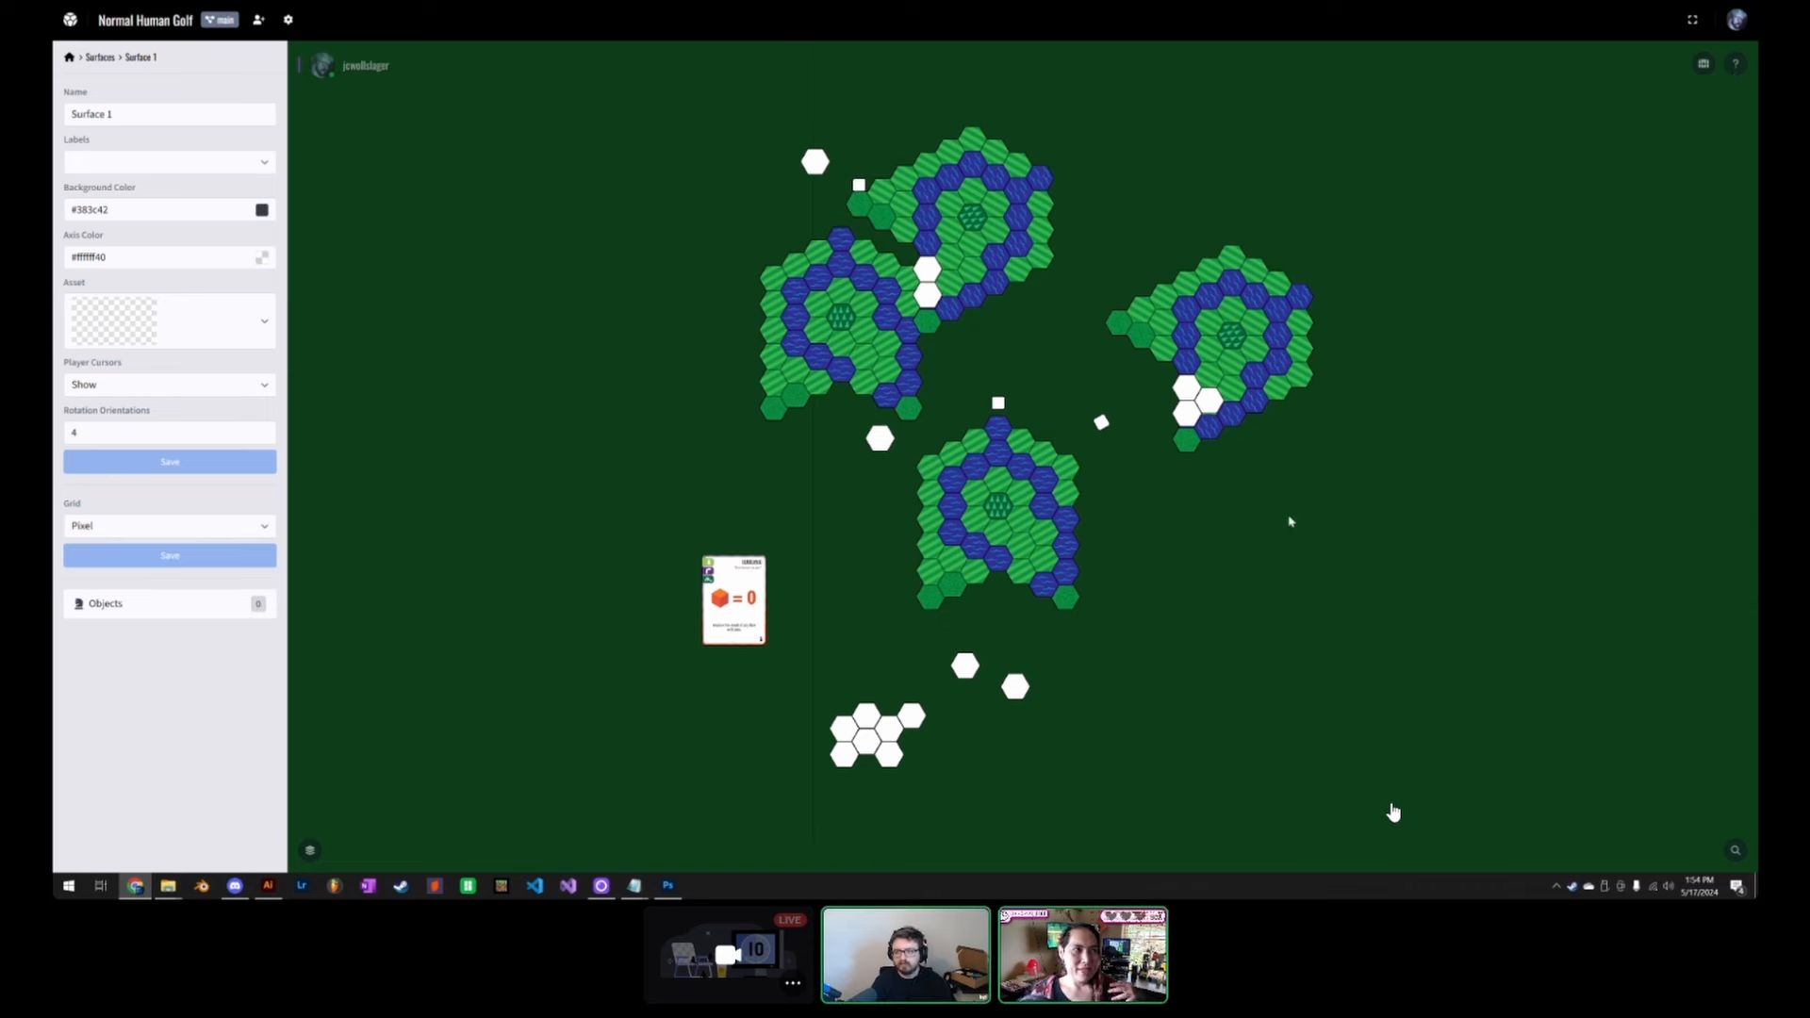
{"action": "scroll", "coordinate": [1112, 575], "scroll_direction": "down", "scroll_amount": 5}
{"action": "scroll", "coordinate": [1112, 574], "scroll_direction": "up", "scroll_amount": 5}
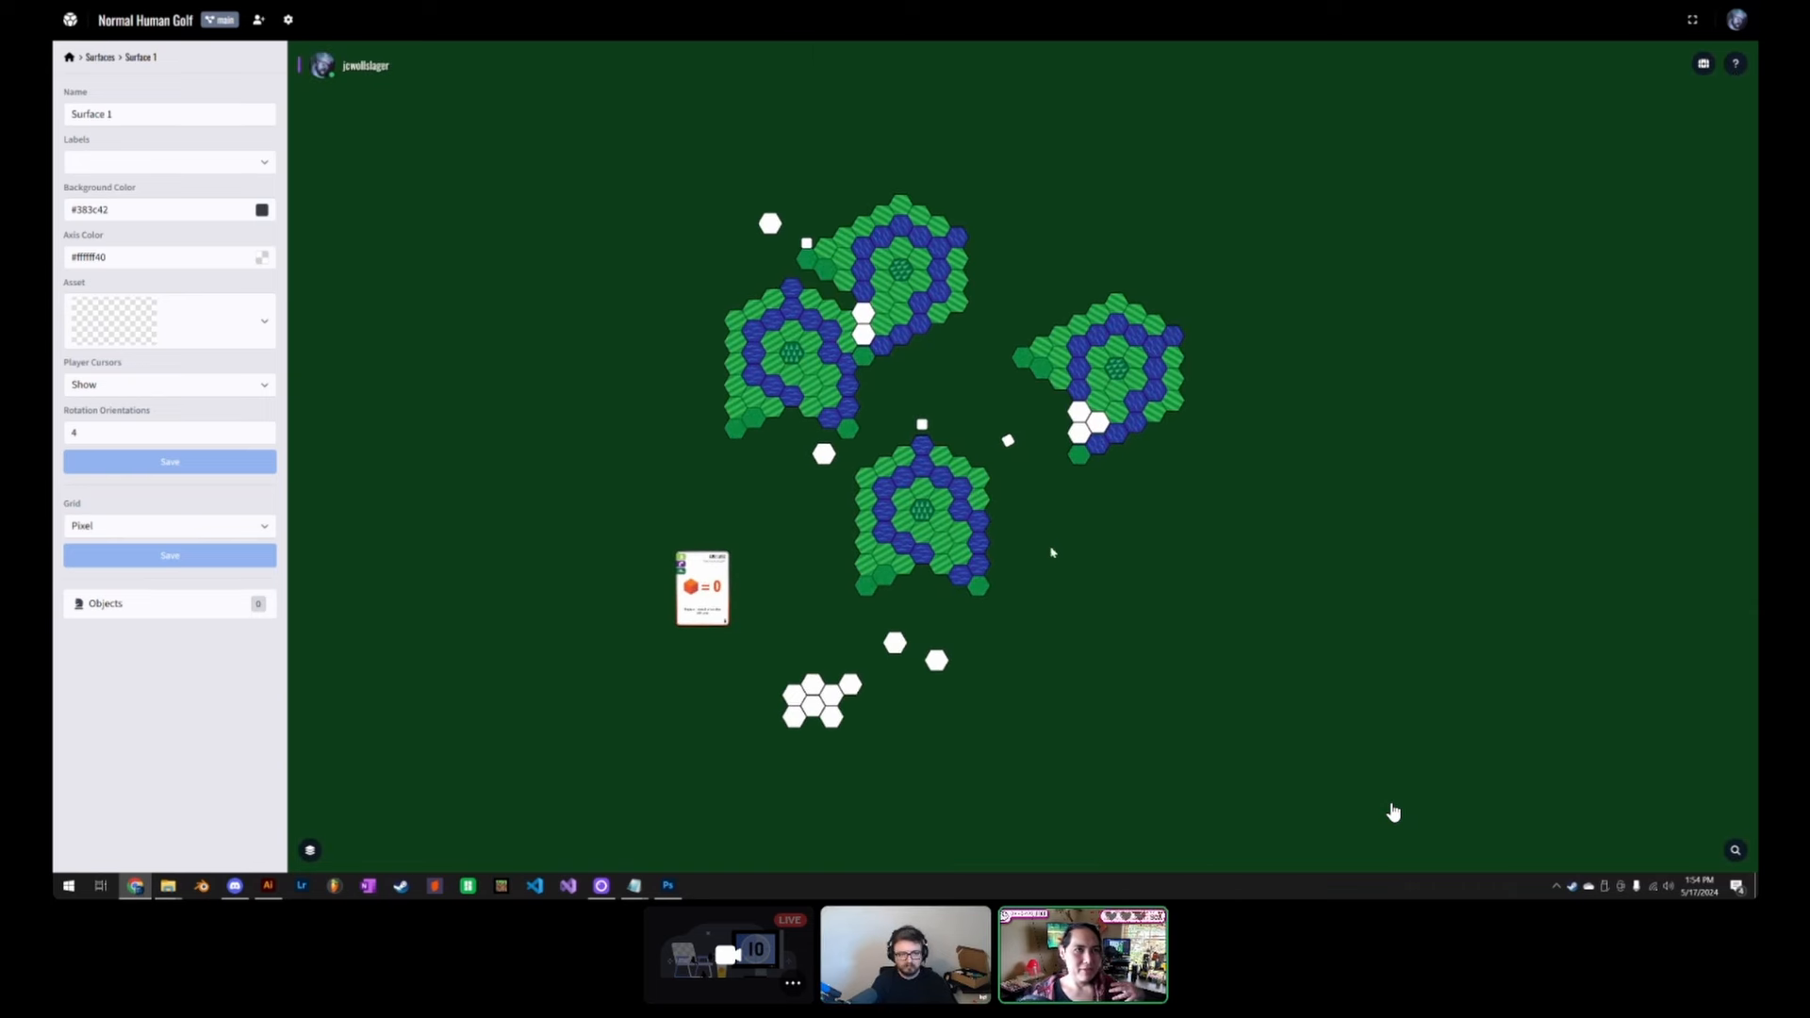
Step: Return to the list of surfaces and move the uppermost hex board from Main Board to Surface 1
{"action": "left_click", "coordinate": [100, 58]}
{"action": "left_click", "coordinate": [161, 169]}
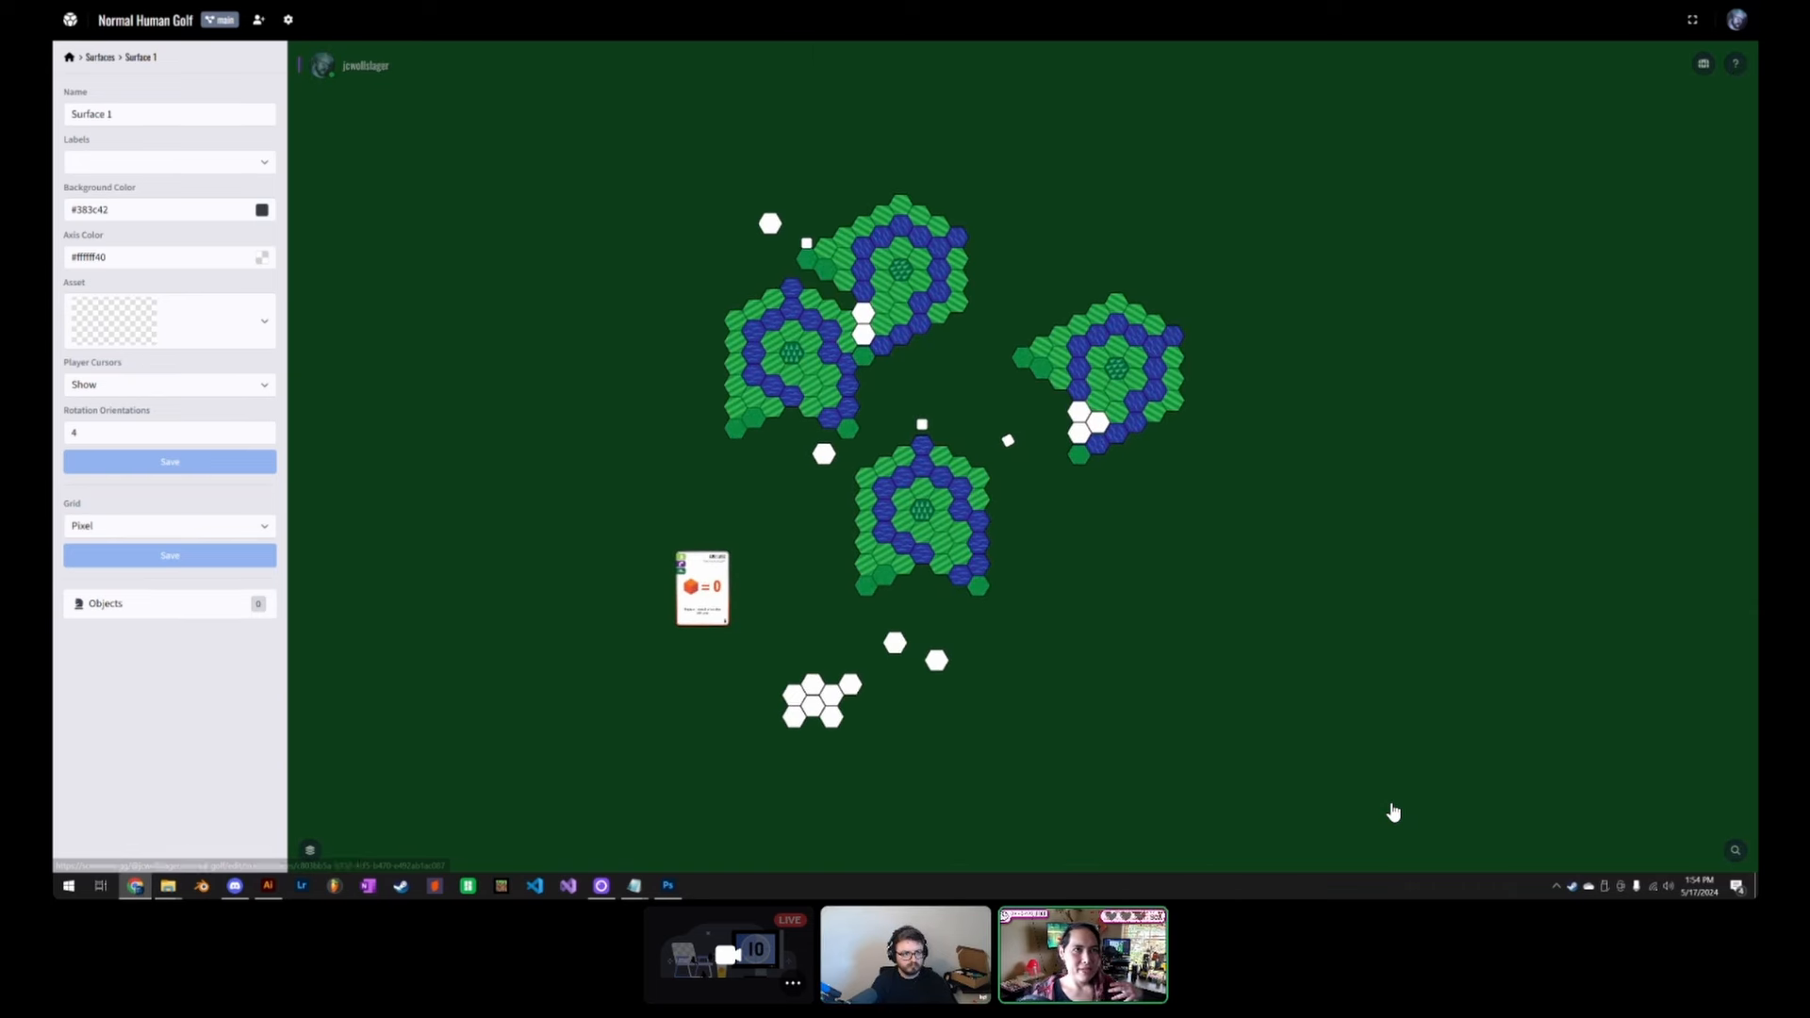
{"action": "left_click", "coordinate": [100, 57]}
{"action": "right_click", "coordinate": [903, 288]}
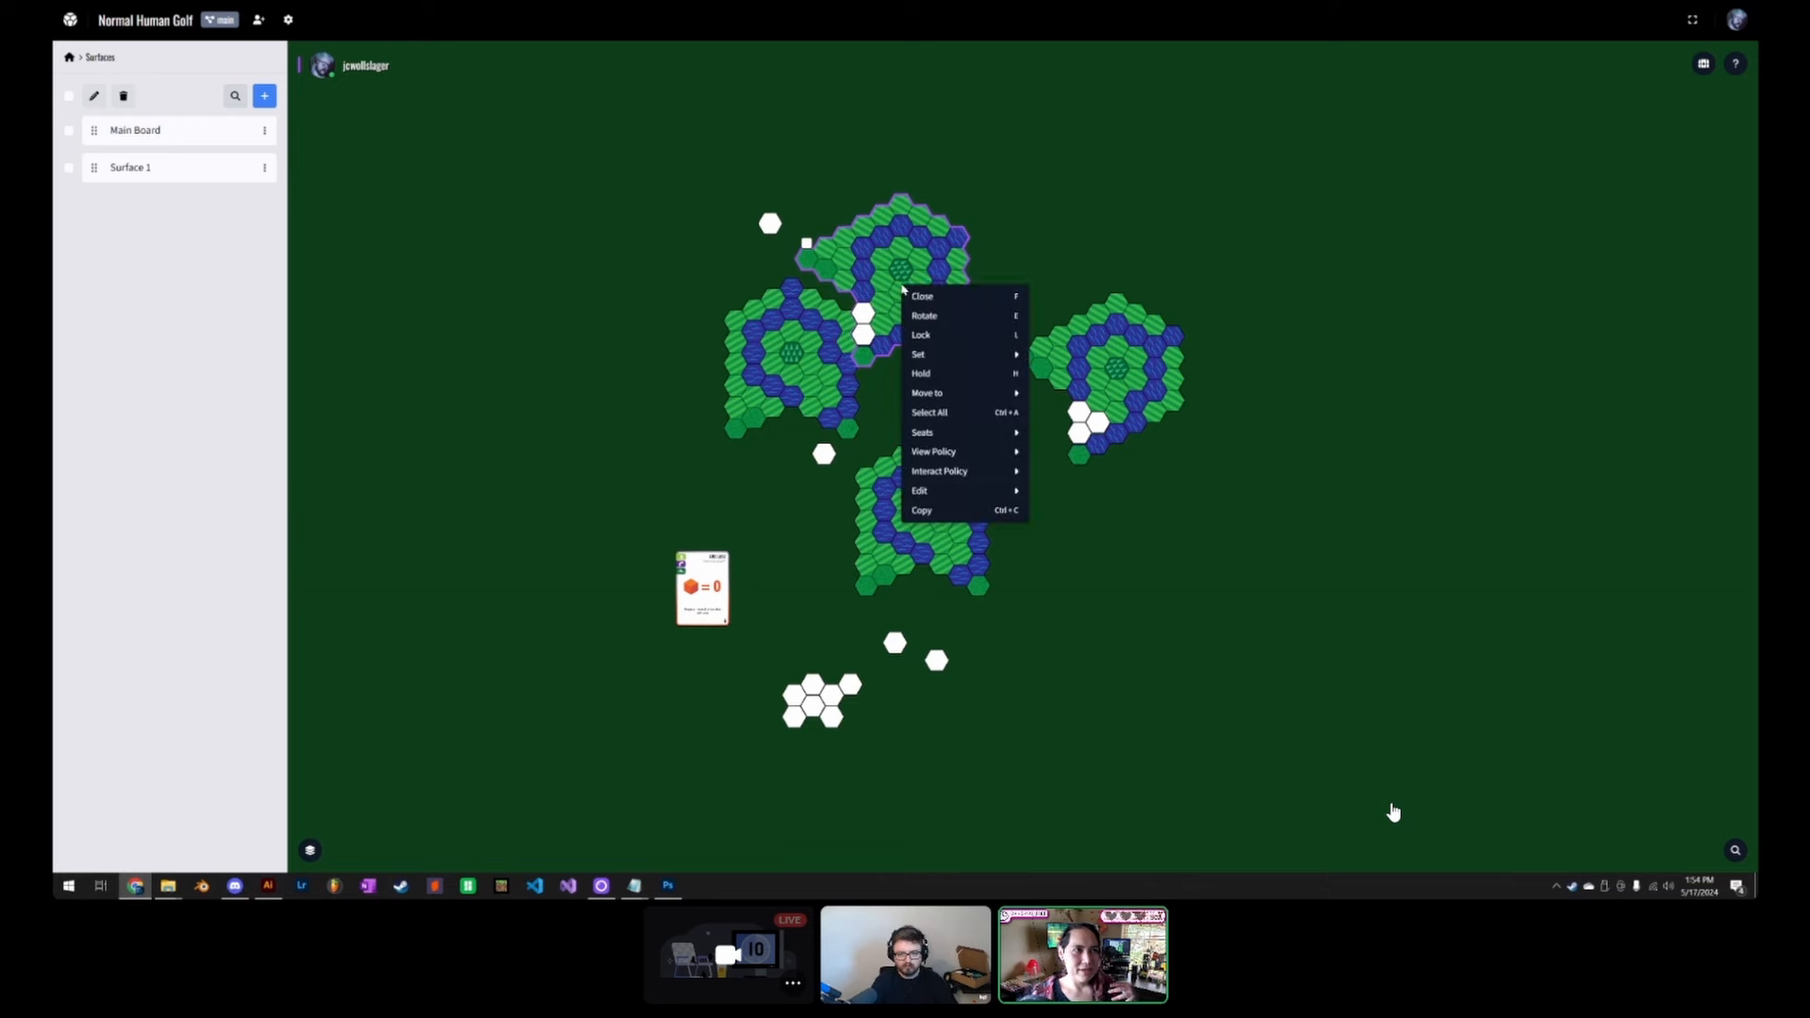
{"action": "mouse_move", "coordinate": [971, 394]}
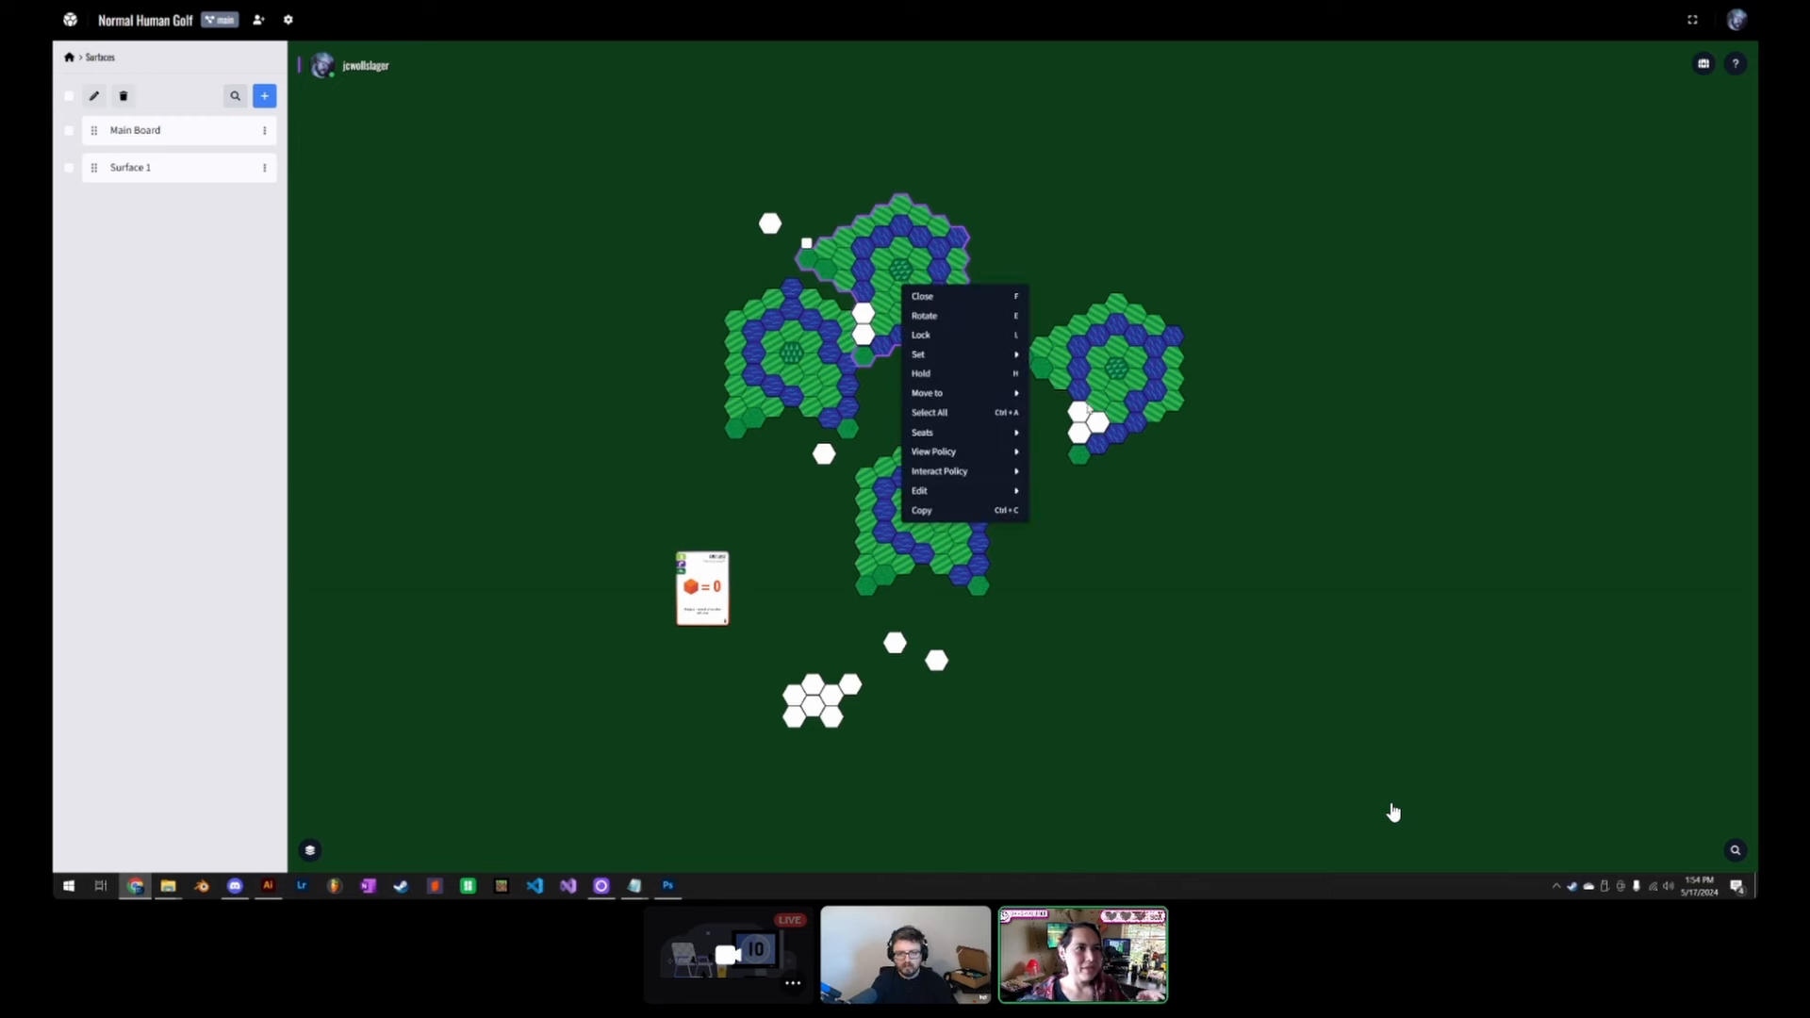
{"action": "left_click", "coordinate": [1083, 393]}
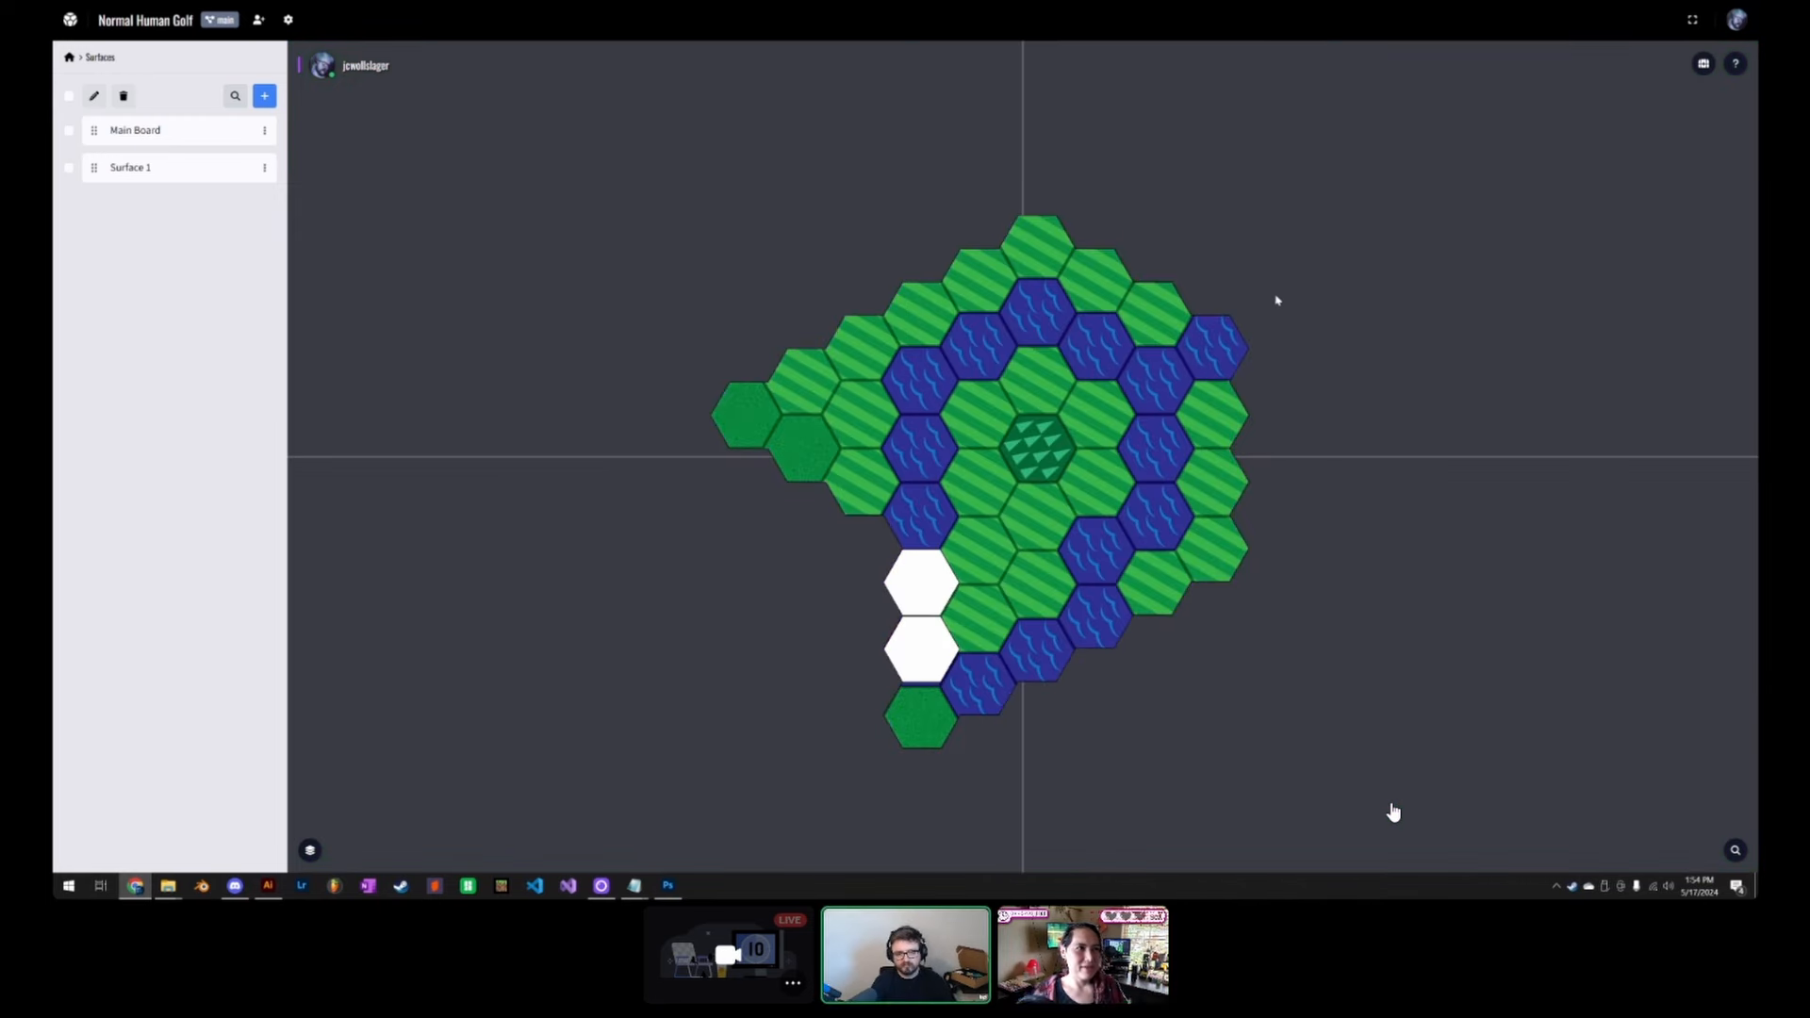
Step: Examine the moved hex board on Surface 1 and open that surface's settings
{"action": "scroll", "coordinate": [1174, 459], "scroll_direction": "down", "scroll_amount": 3}
{"action": "scroll", "coordinate": [1176, 460], "scroll_direction": "up", "scroll_amount": 4}
{"action": "scroll", "coordinate": [1210, 475], "scroll_direction": "down", "scroll_amount": 4}
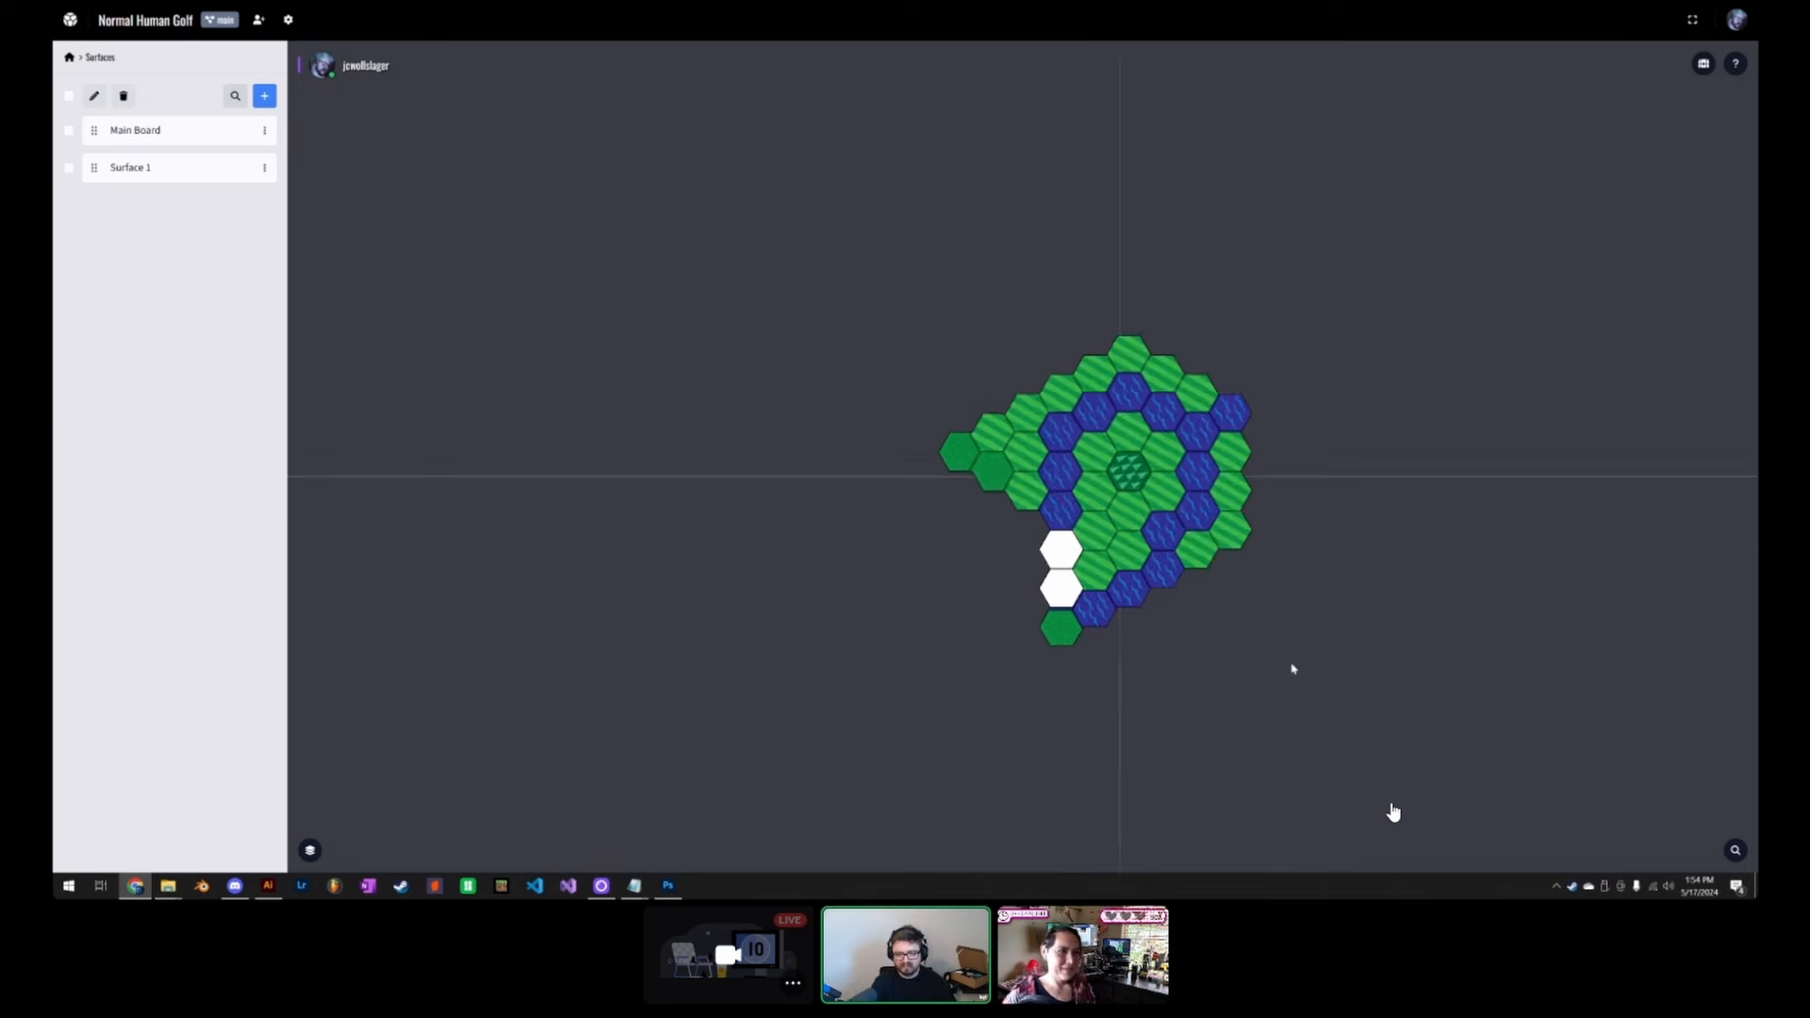
{"action": "scroll", "coordinate": [1294, 670], "scroll_direction": "up", "scroll_amount": 1}
{"action": "left_click_drag", "start_coordinate": [1317, 566], "coordinate": [1116, 465]}
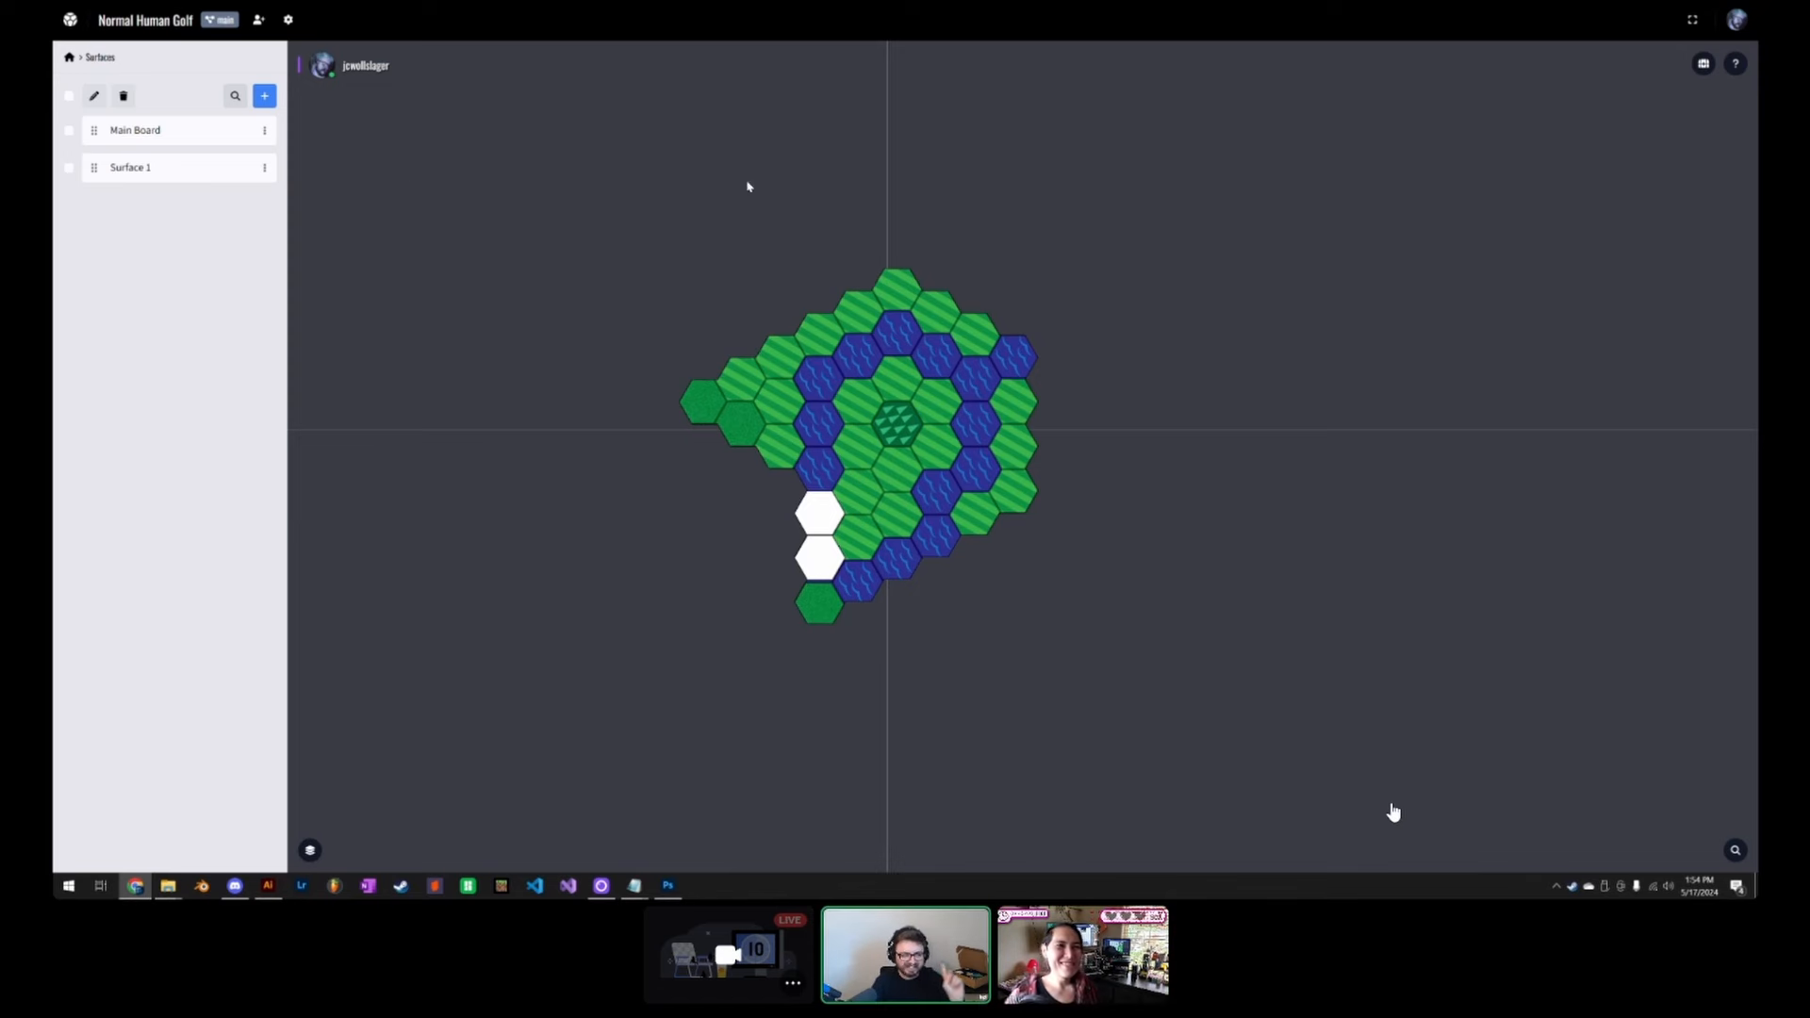
{"action": "left_click", "coordinate": [202, 181]}
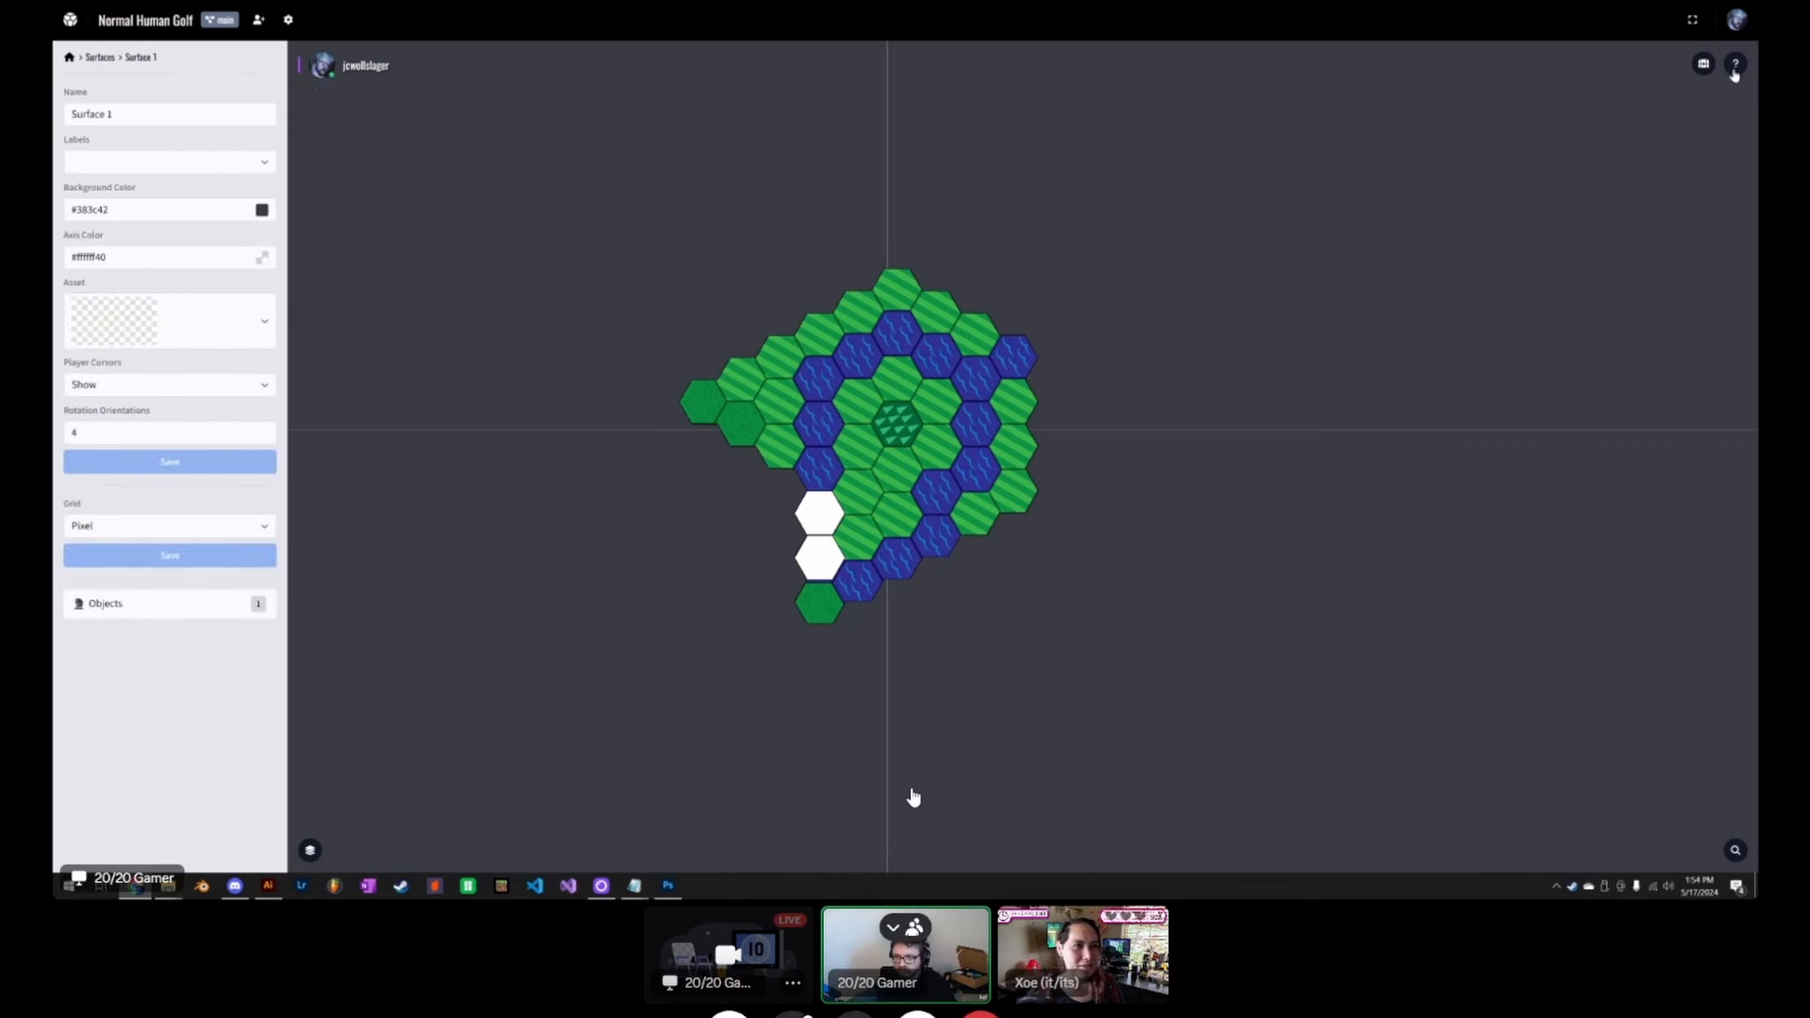
Step: Check the play area's surface switcher for the Main Board and Surface 1 options
{"action": "left_click", "coordinate": [1705, 65]}
{"action": "left_click", "coordinate": [1704, 68]}
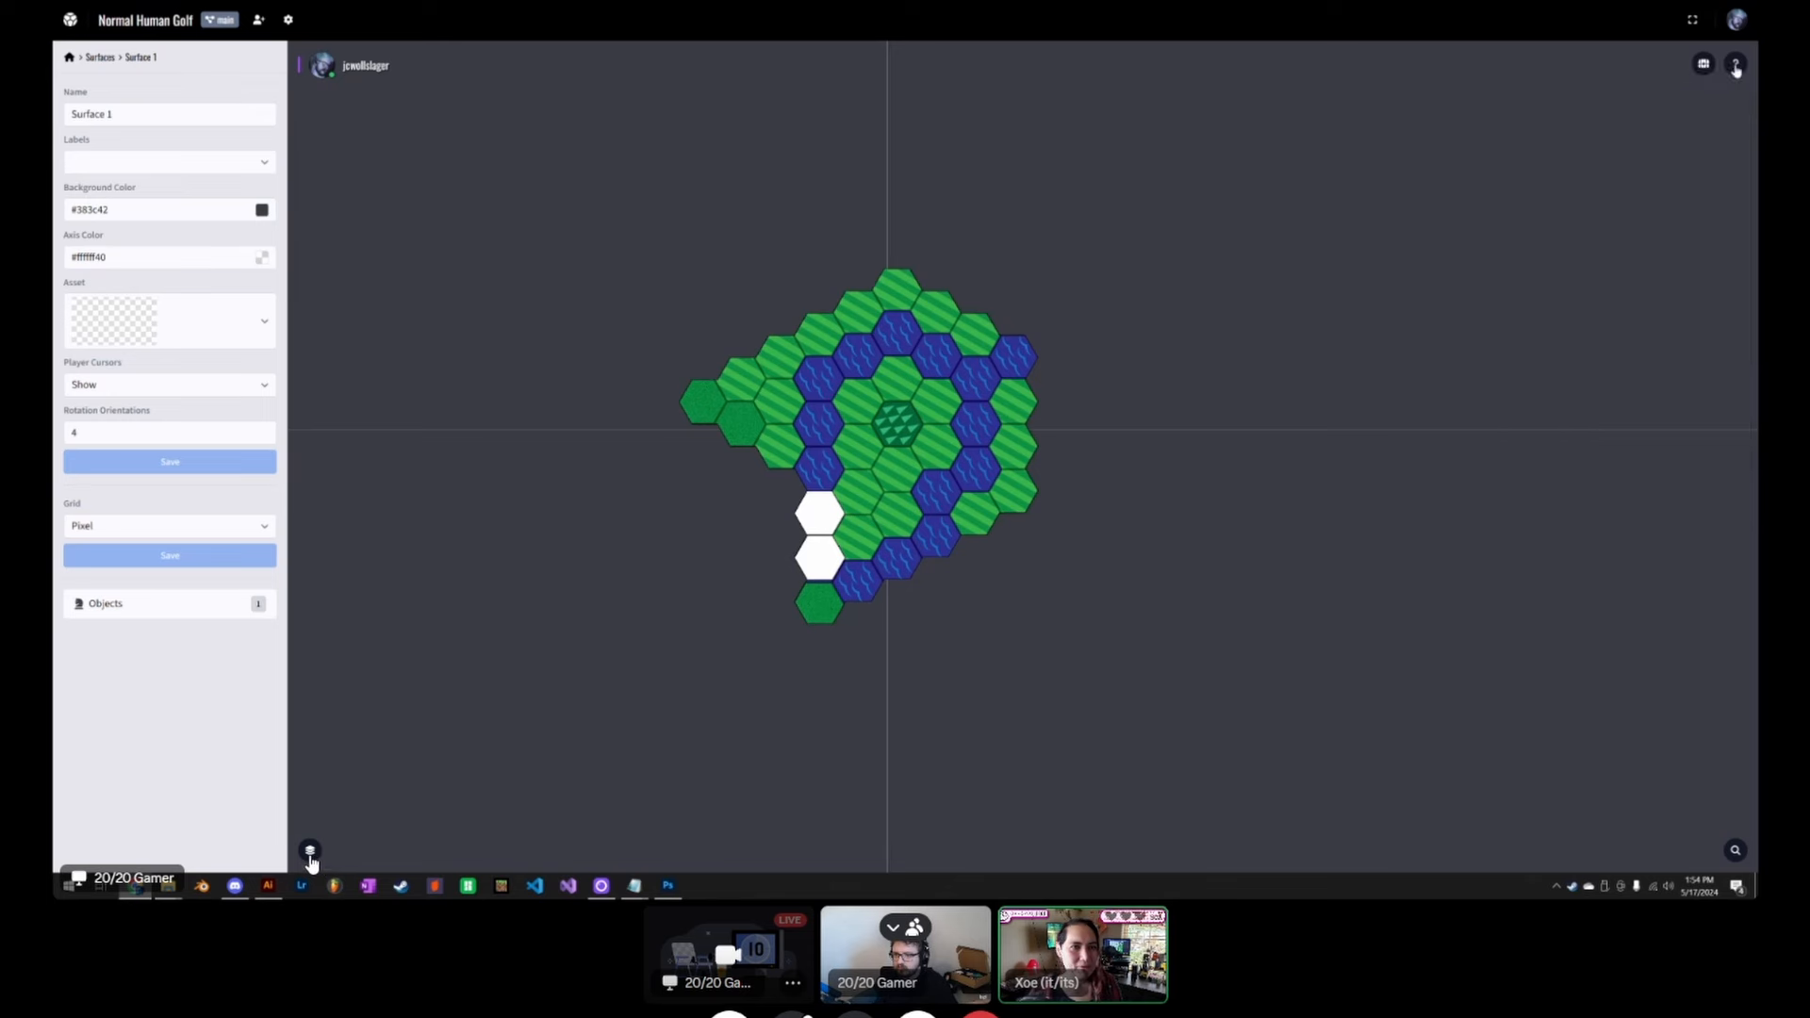
{"action": "left_click", "coordinate": [311, 852]}
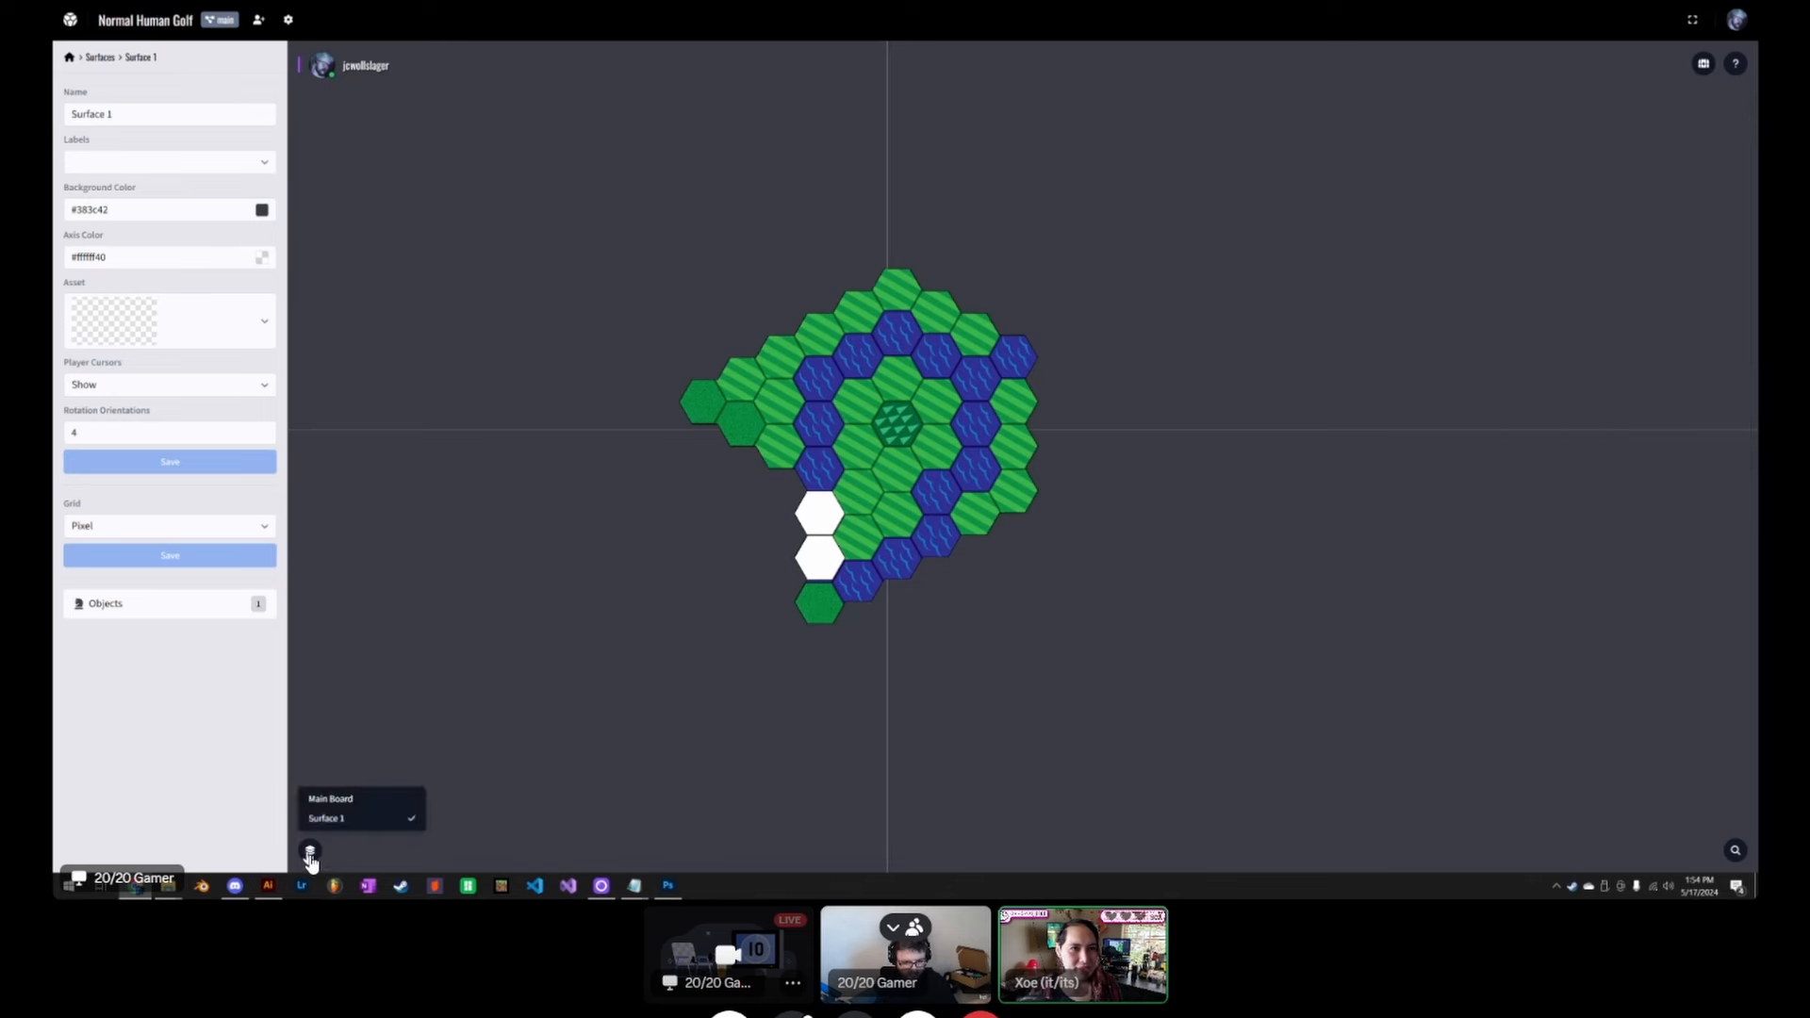
{"action": "left_click", "coordinate": [341, 802]}
{"action": "left_click", "coordinate": [326, 818]}
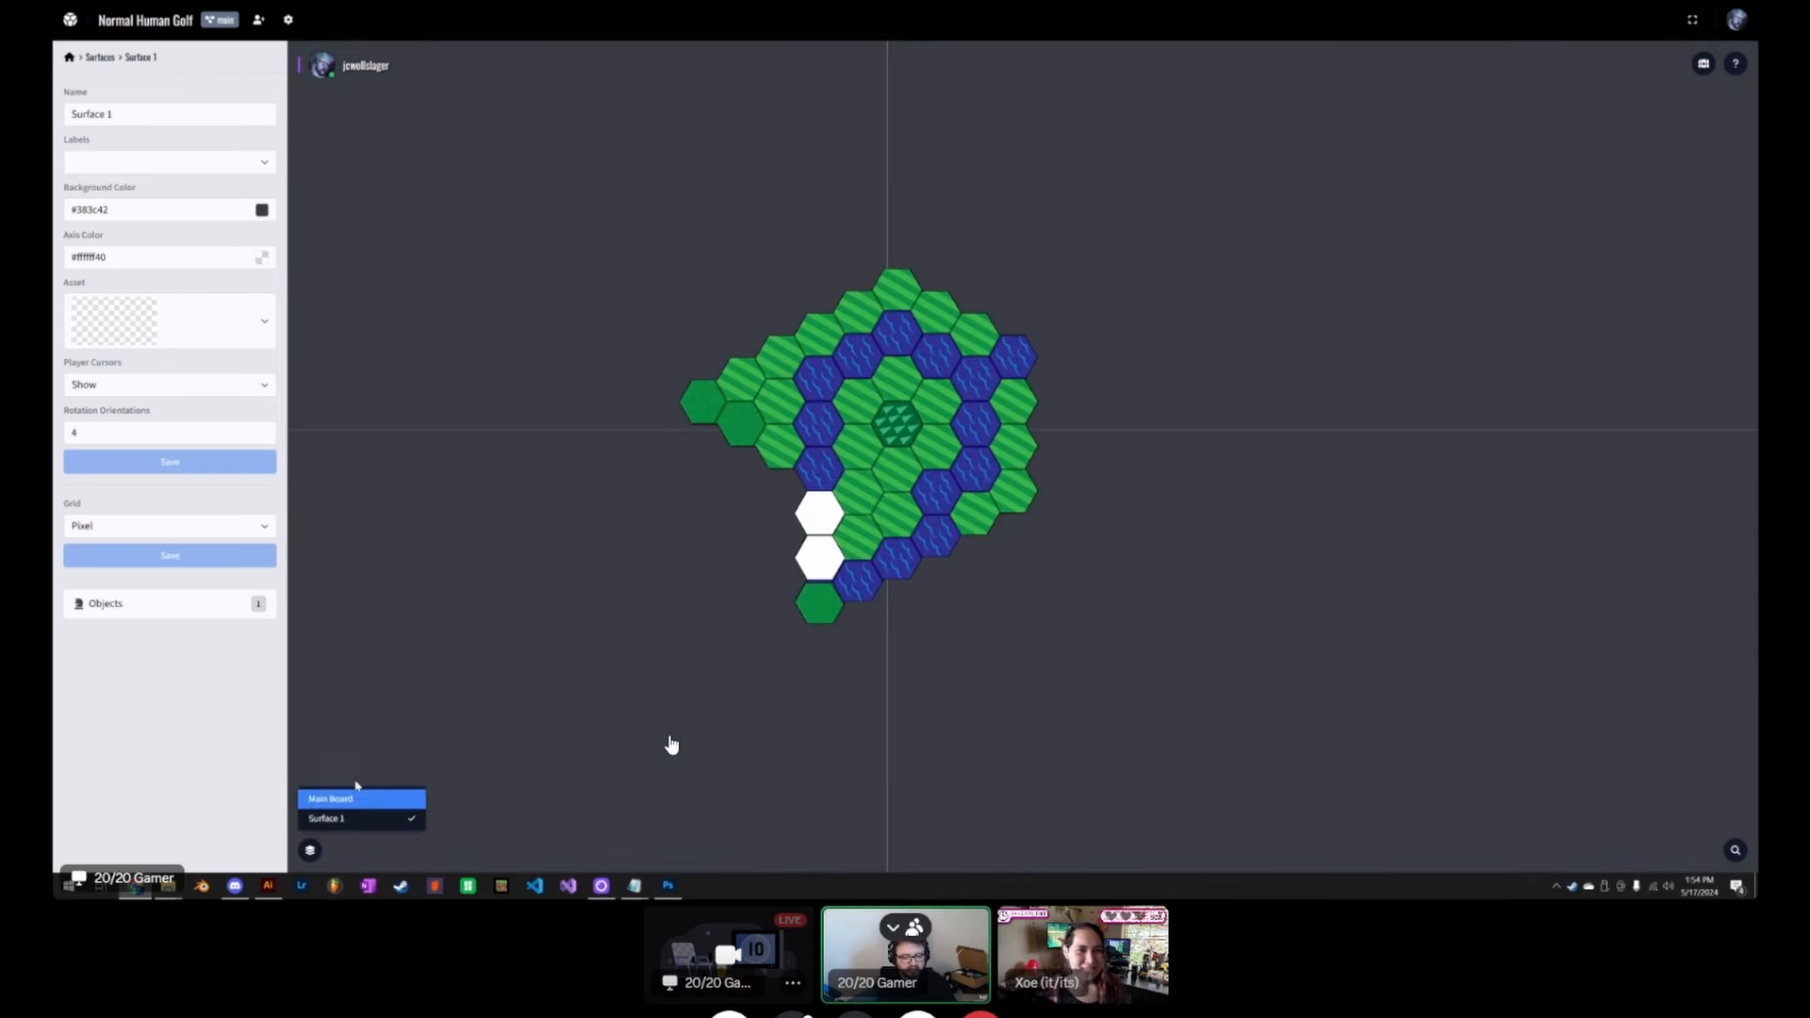
Step: Move the hex board from Surface 1 back to Main Board
{"action": "right_click", "coordinate": [907, 420]}
{"action": "mouse_move", "coordinate": [1000, 589]}
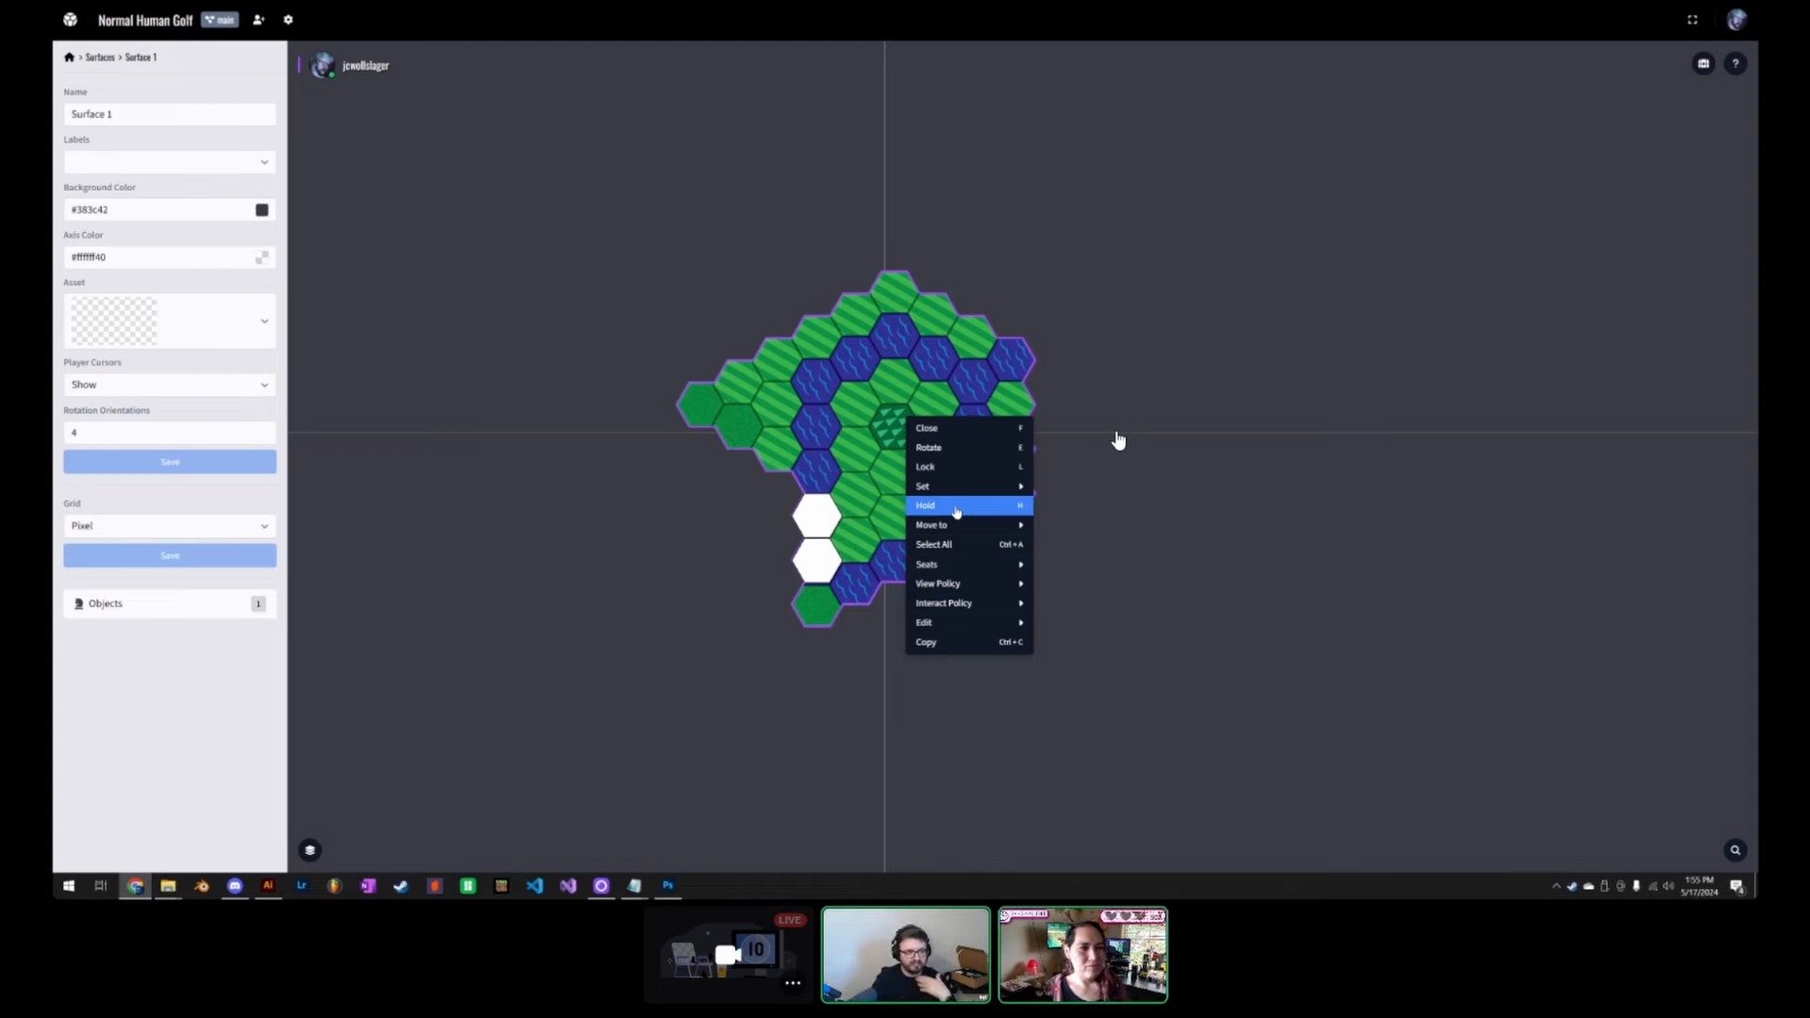
{"action": "left_click", "coordinate": [1084, 523]}
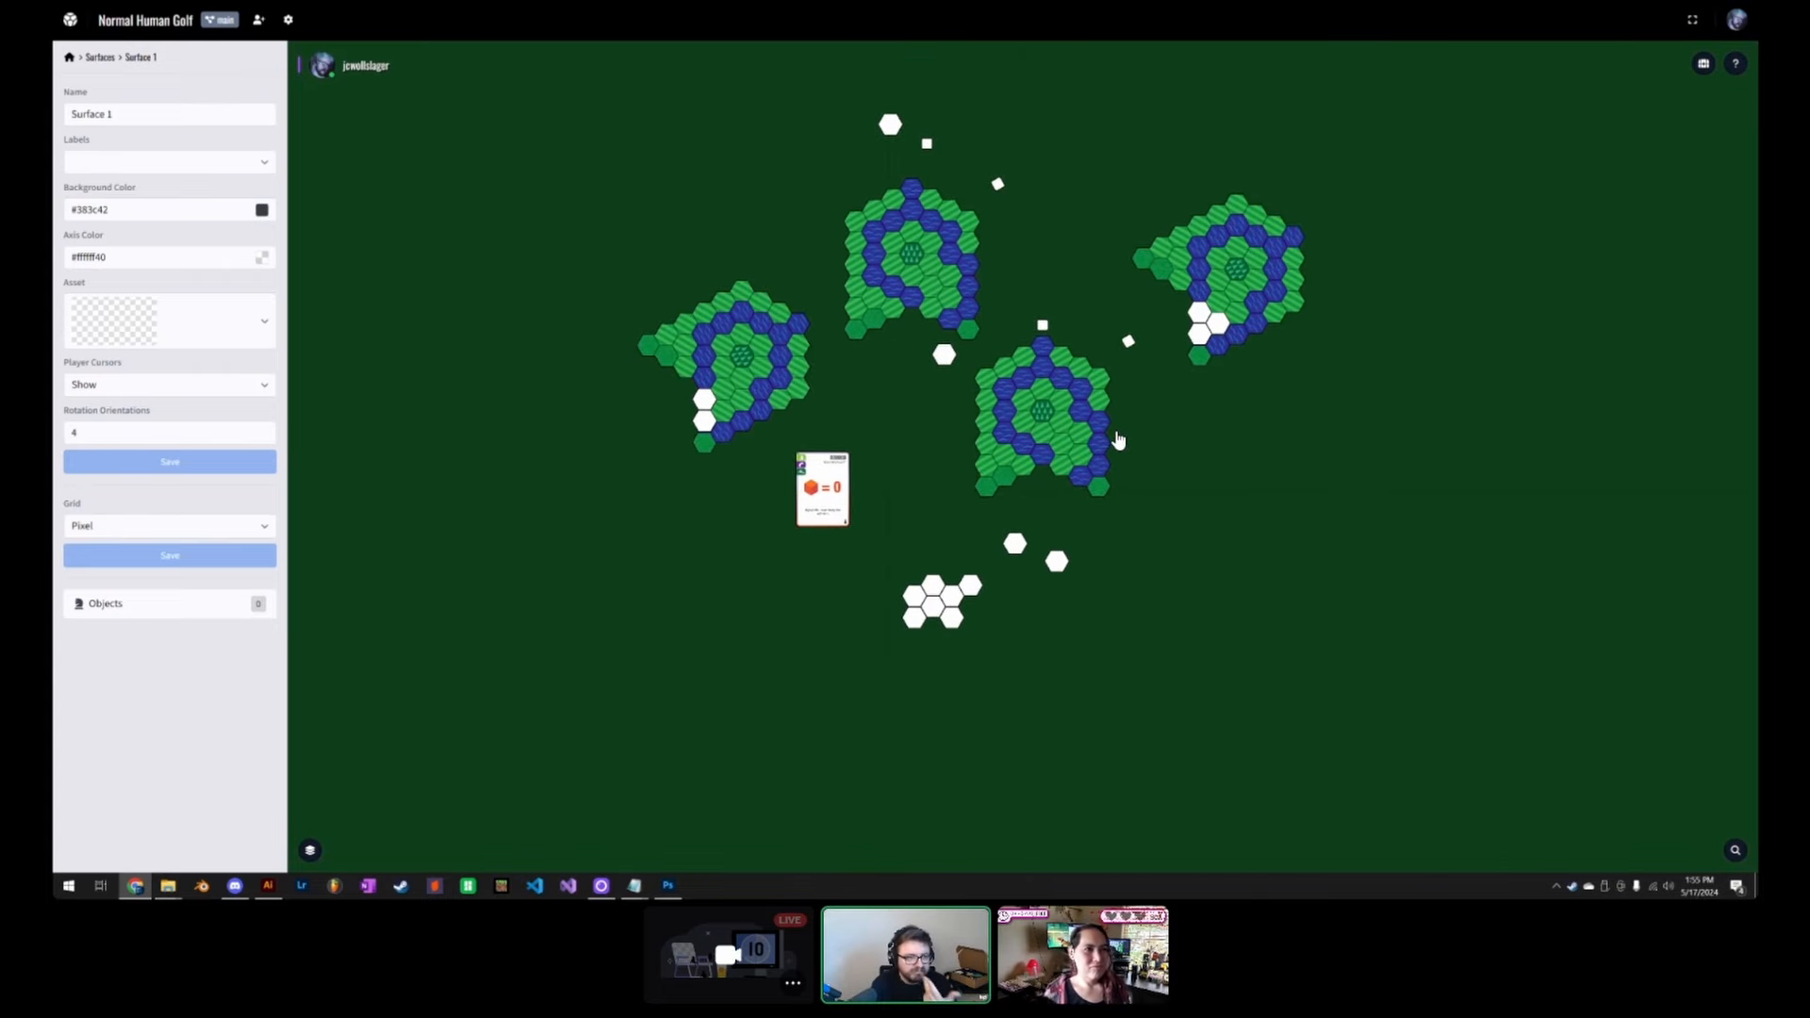
Step: Leave the surface settings, open the game's own settings and review its Profile and Page sections
{"action": "left_click", "coordinate": [98, 58]}
{"action": "left_click", "coordinate": [69, 57]}
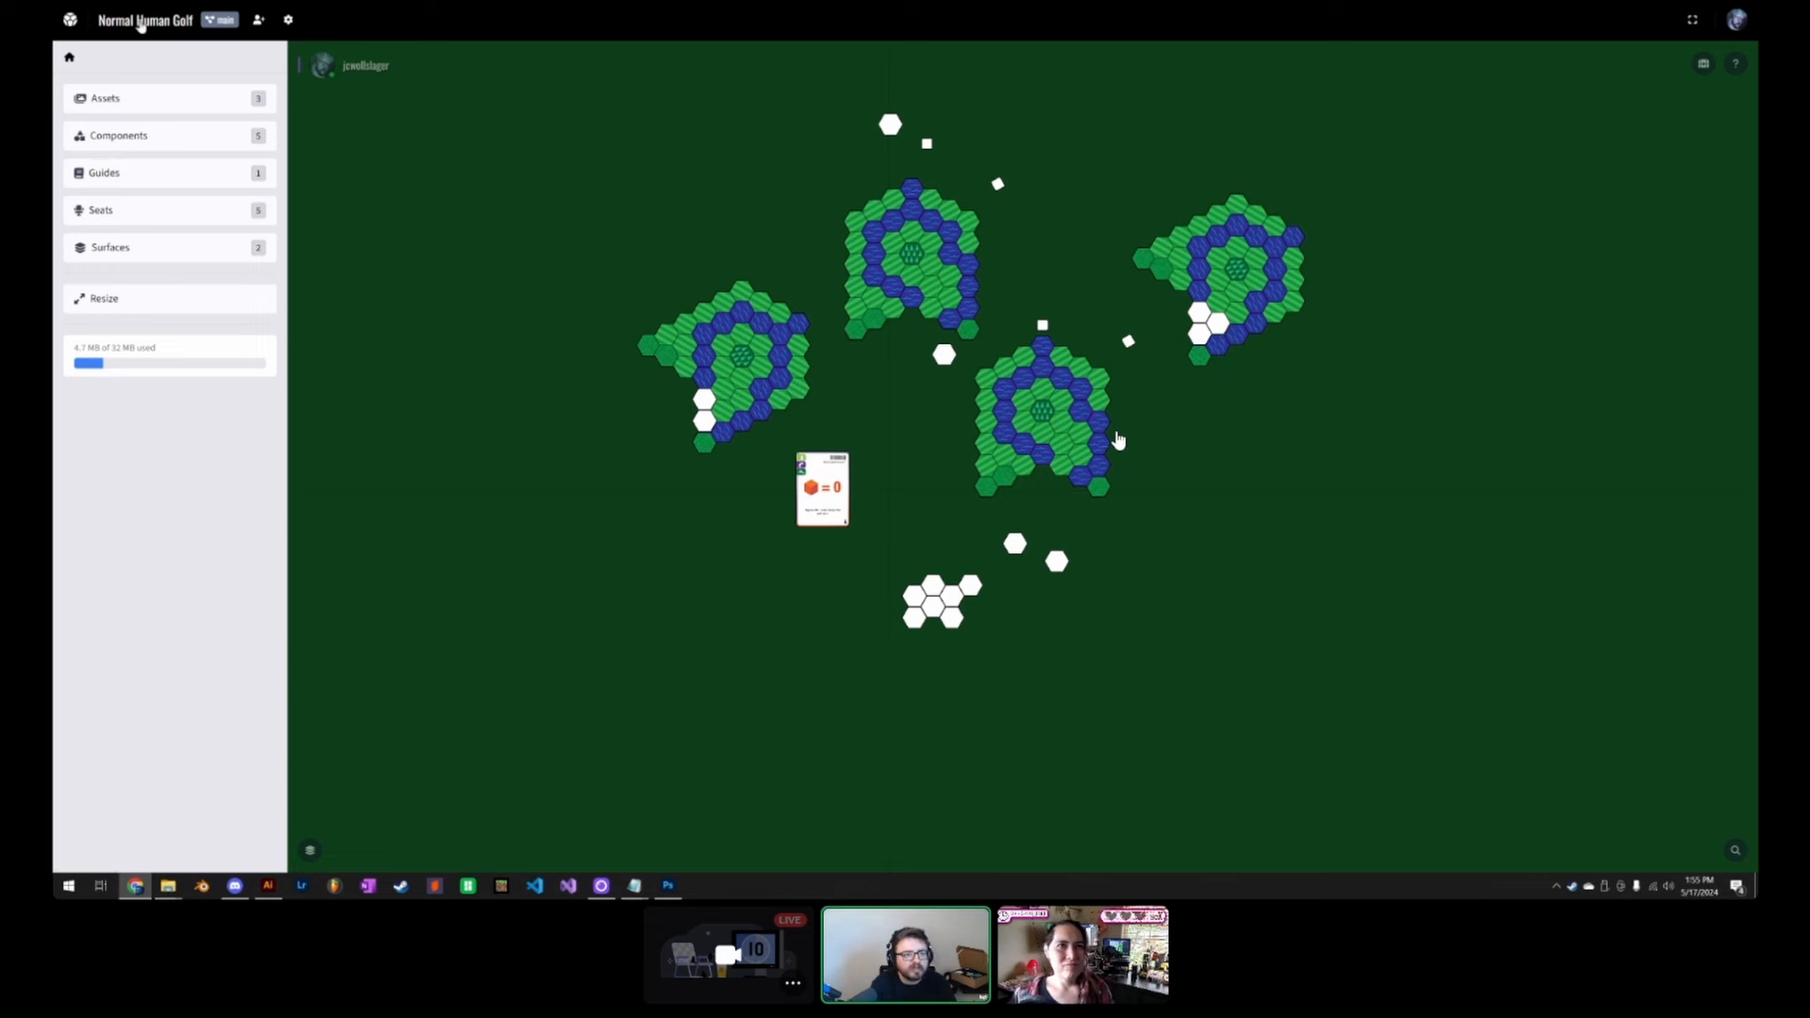
{"action": "left_click", "coordinate": [290, 21]}
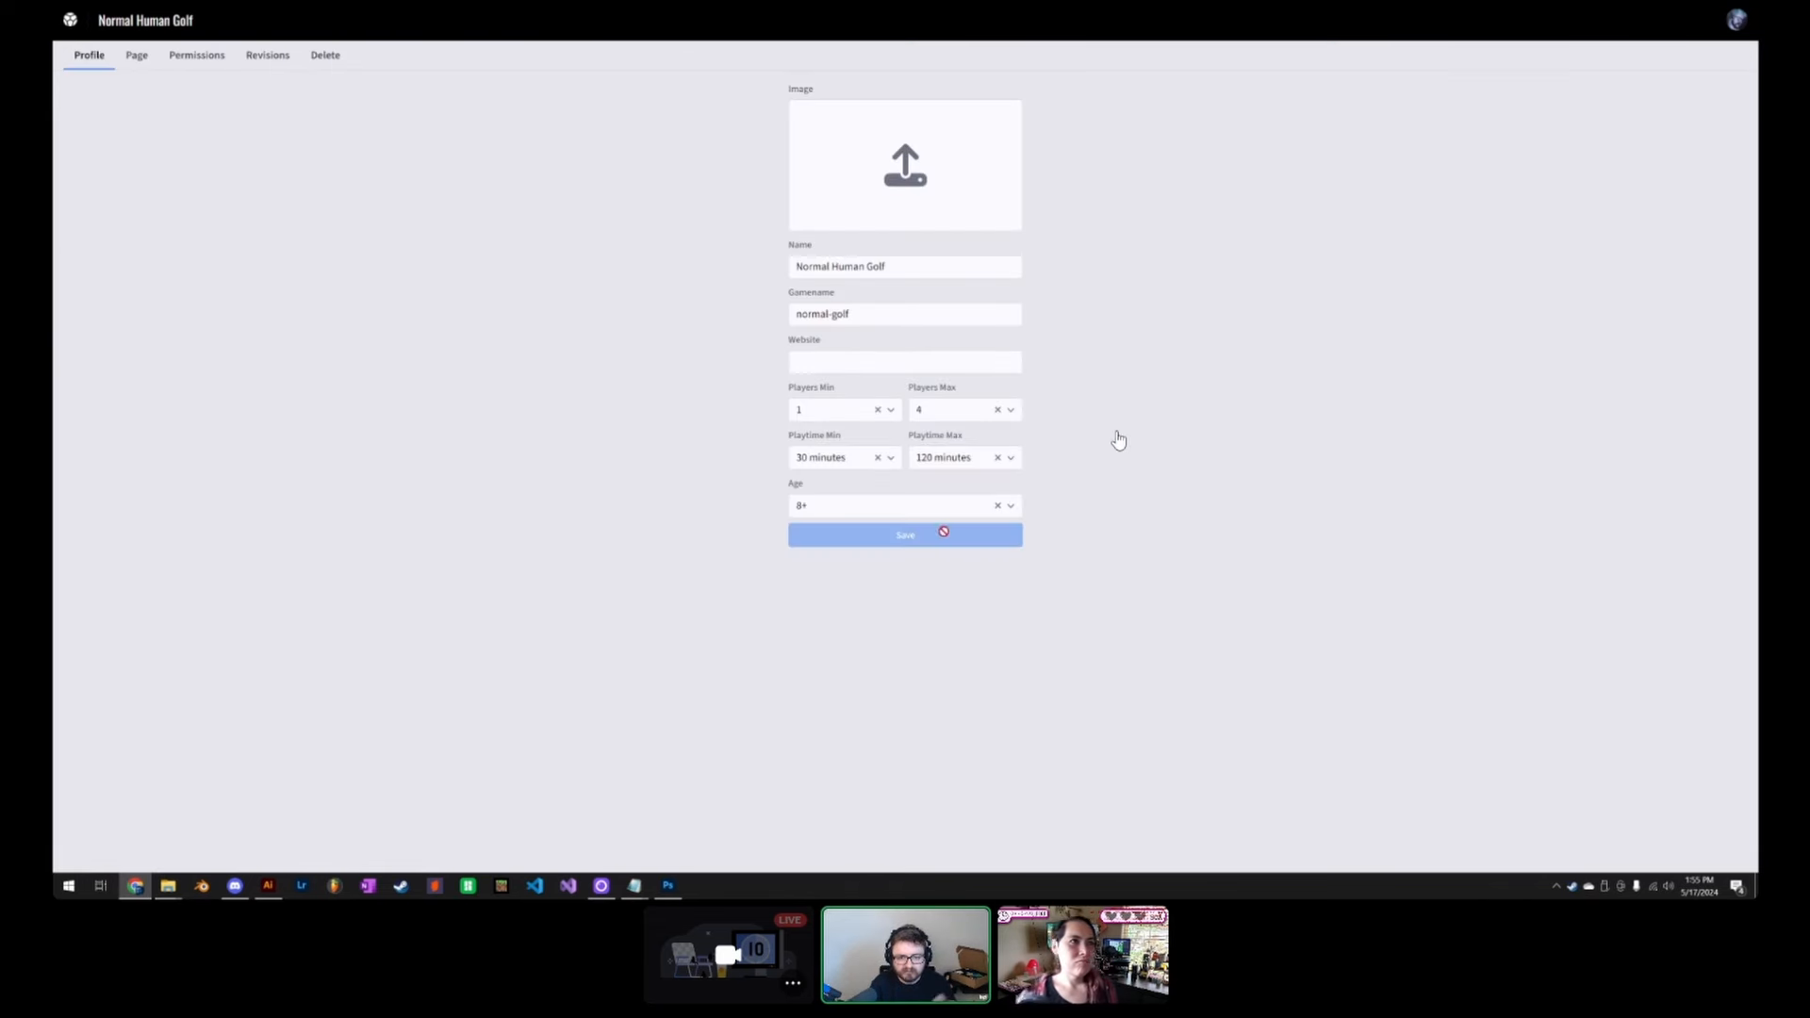
{"action": "left_click", "coordinate": [136, 56]}
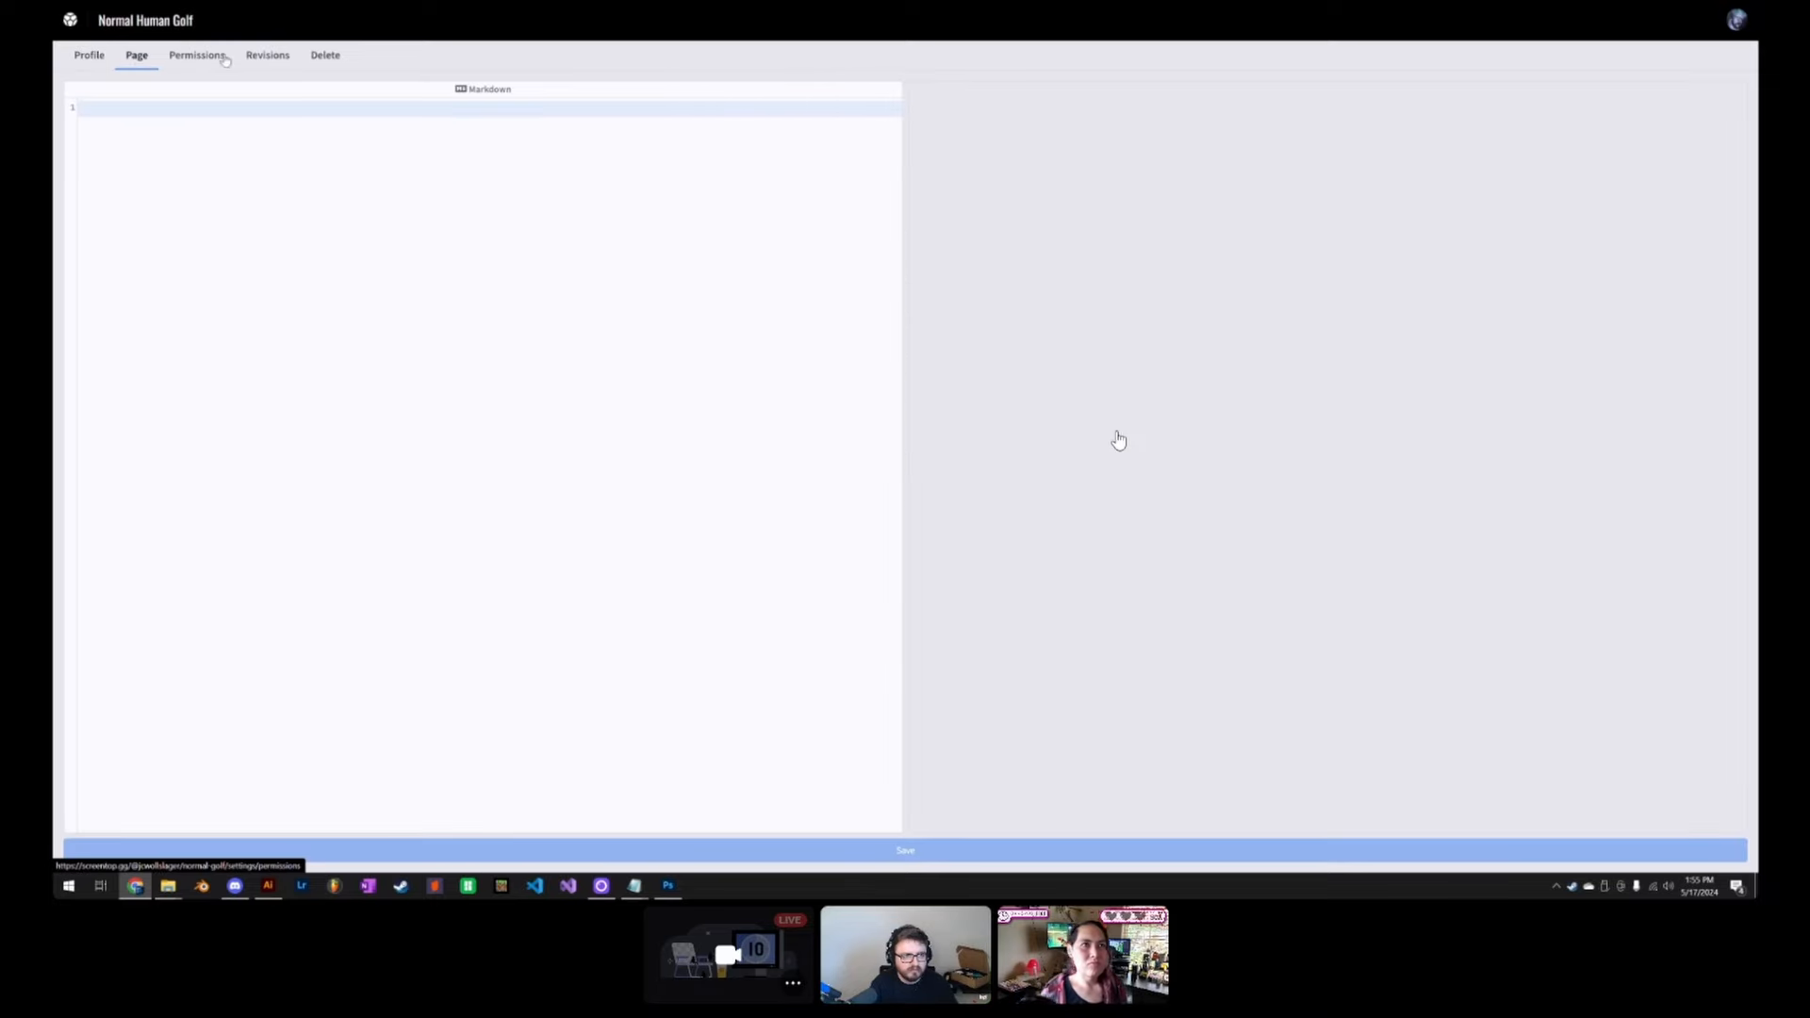
{"action": "left_click", "coordinate": [98, 58]}
{"action": "left_click", "coordinate": [151, 25]}
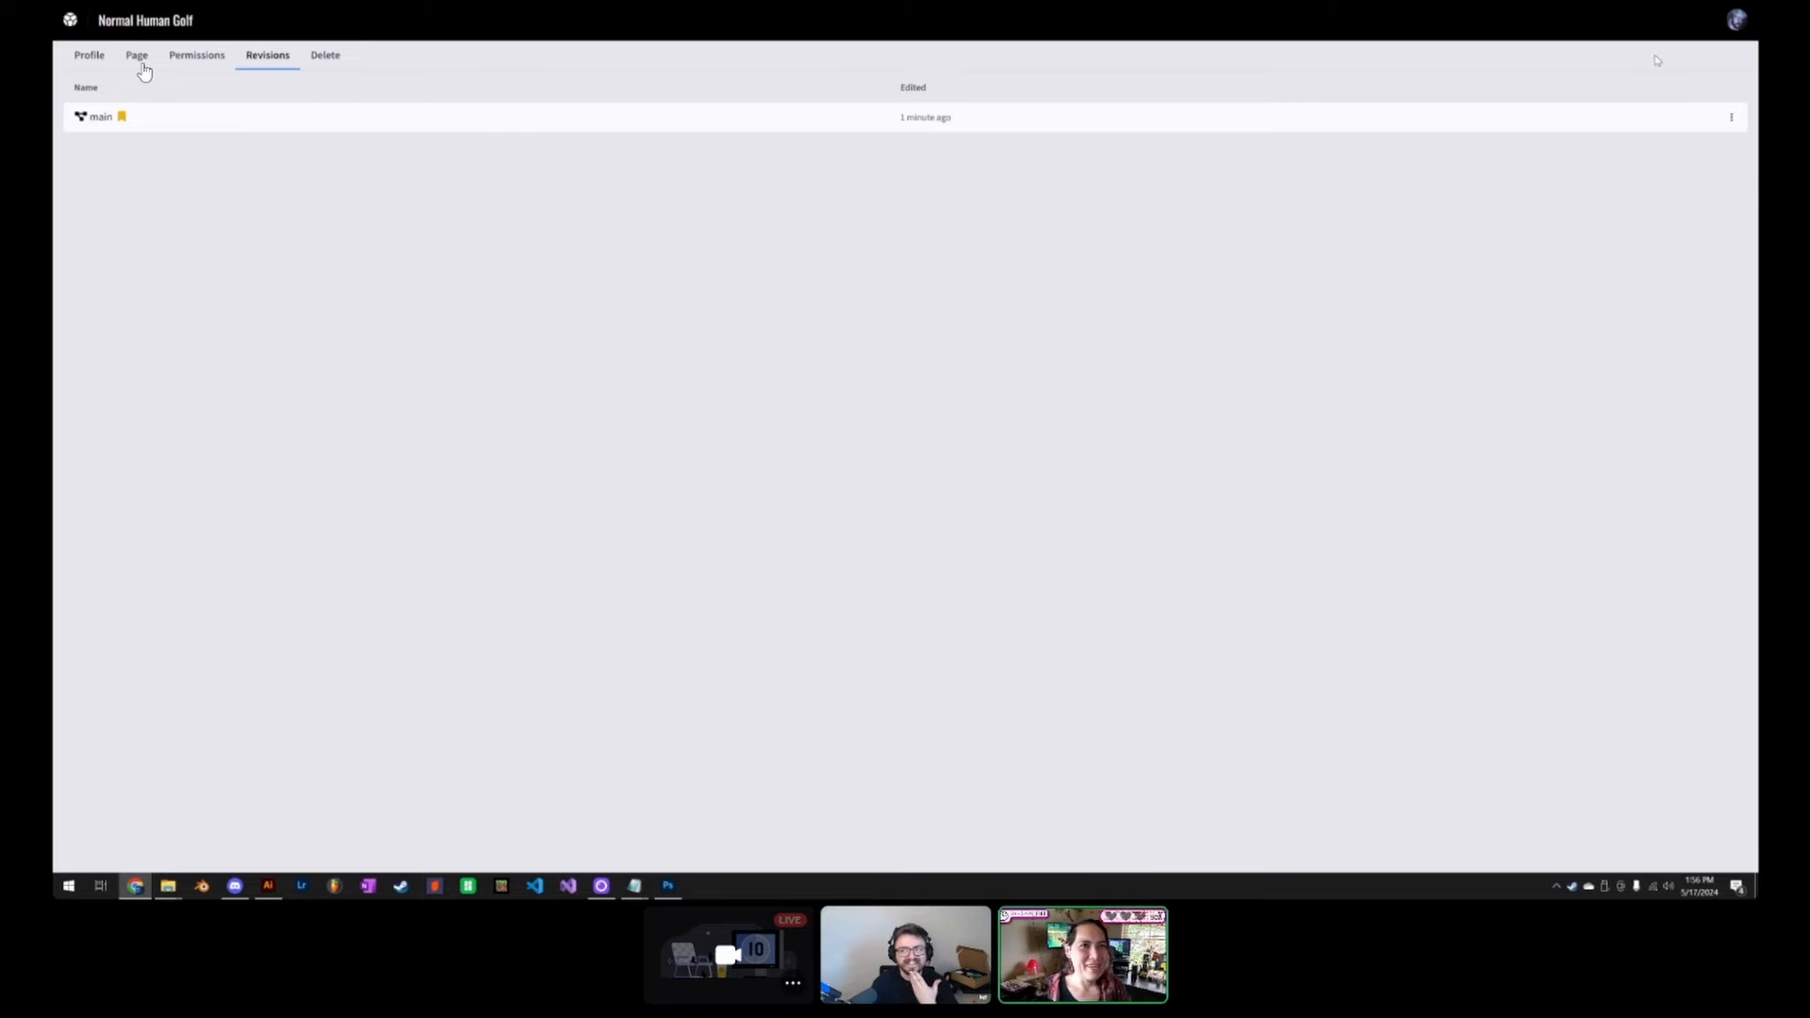
Step: Review the game's Permissions, Page and Profile sections and the available options for the main revision
{"action": "left_click", "coordinate": [210, 57]}
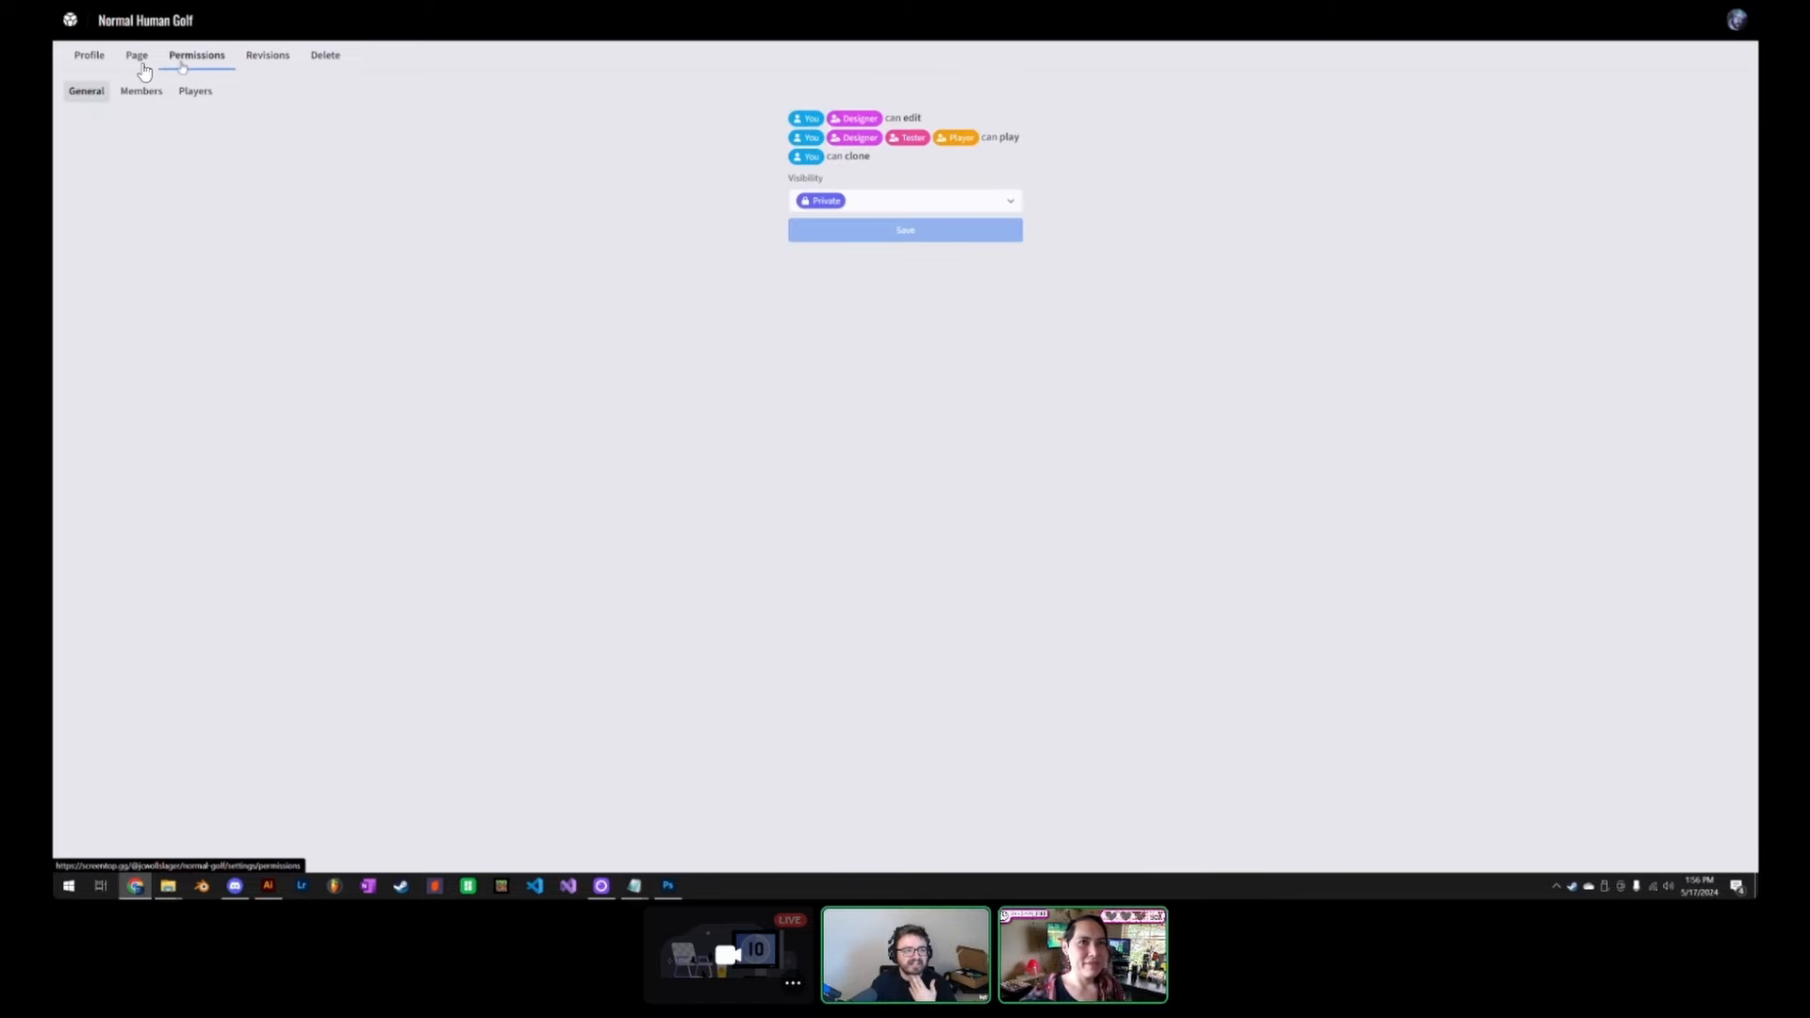
{"action": "left_click", "coordinate": [133, 61]}
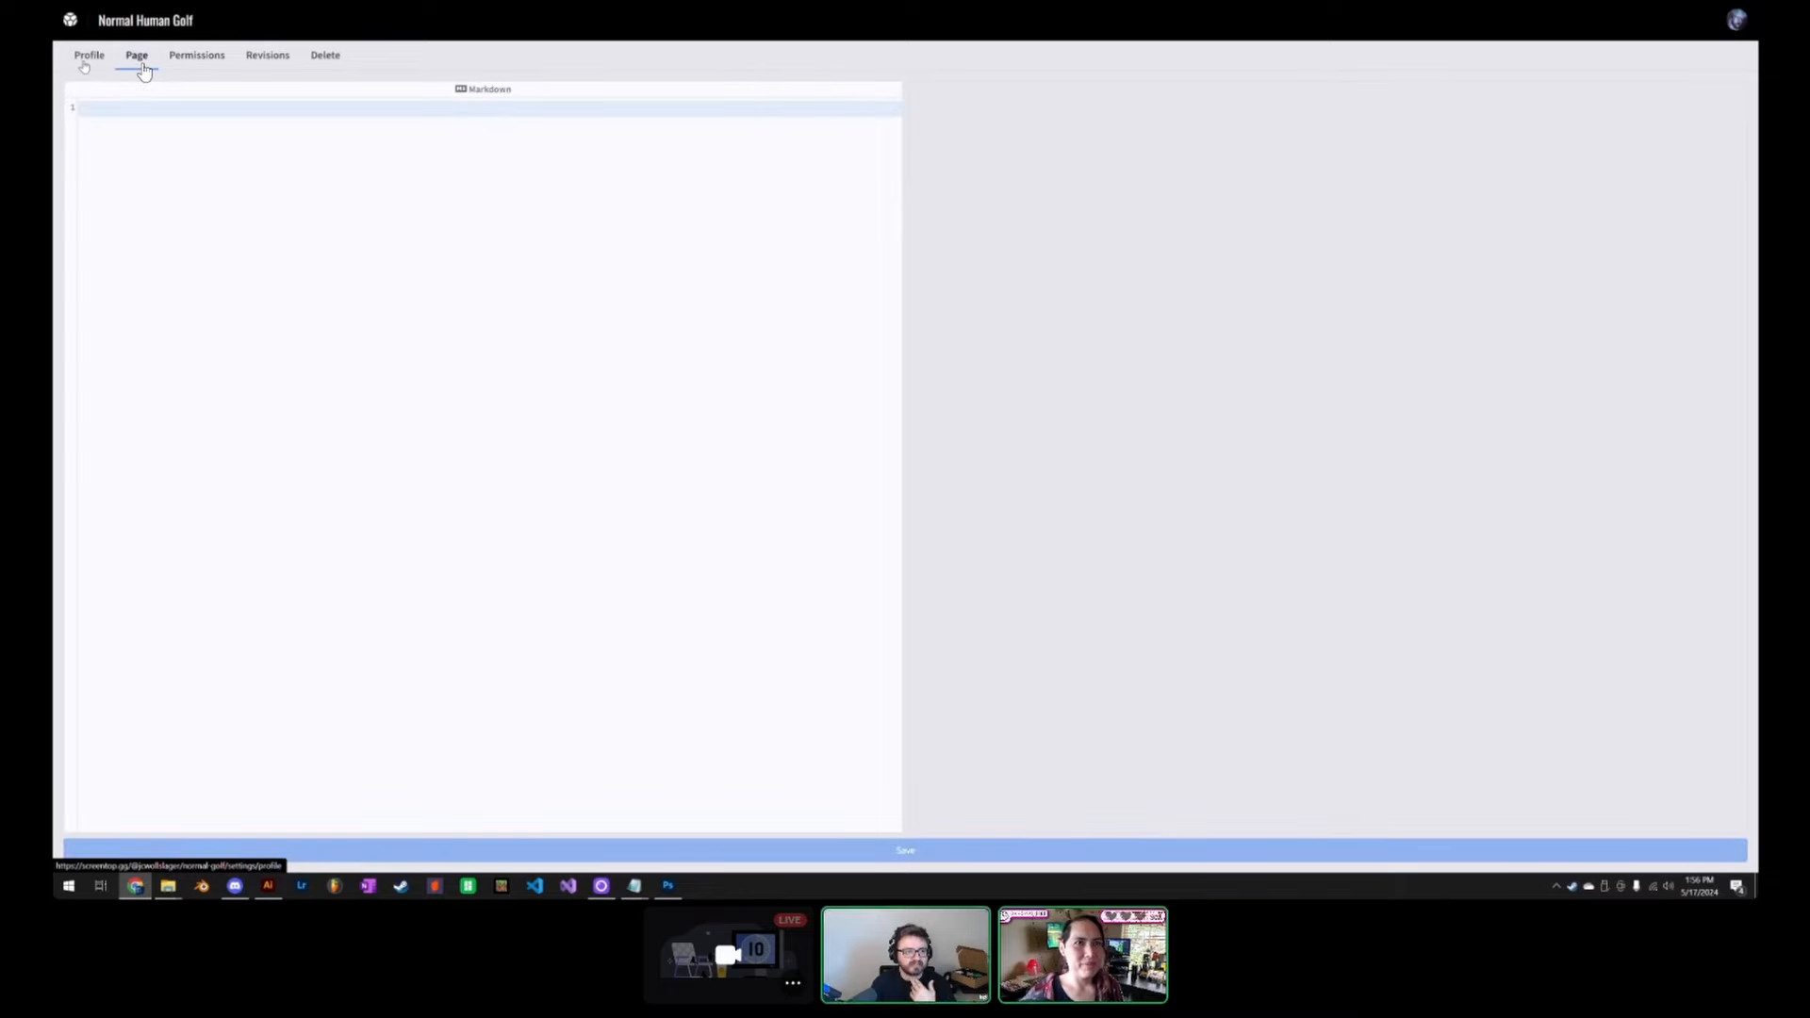
{"action": "left_click", "coordinate": [85, 62]}
{"action": "left_click", "coordinate": [212, 62]}
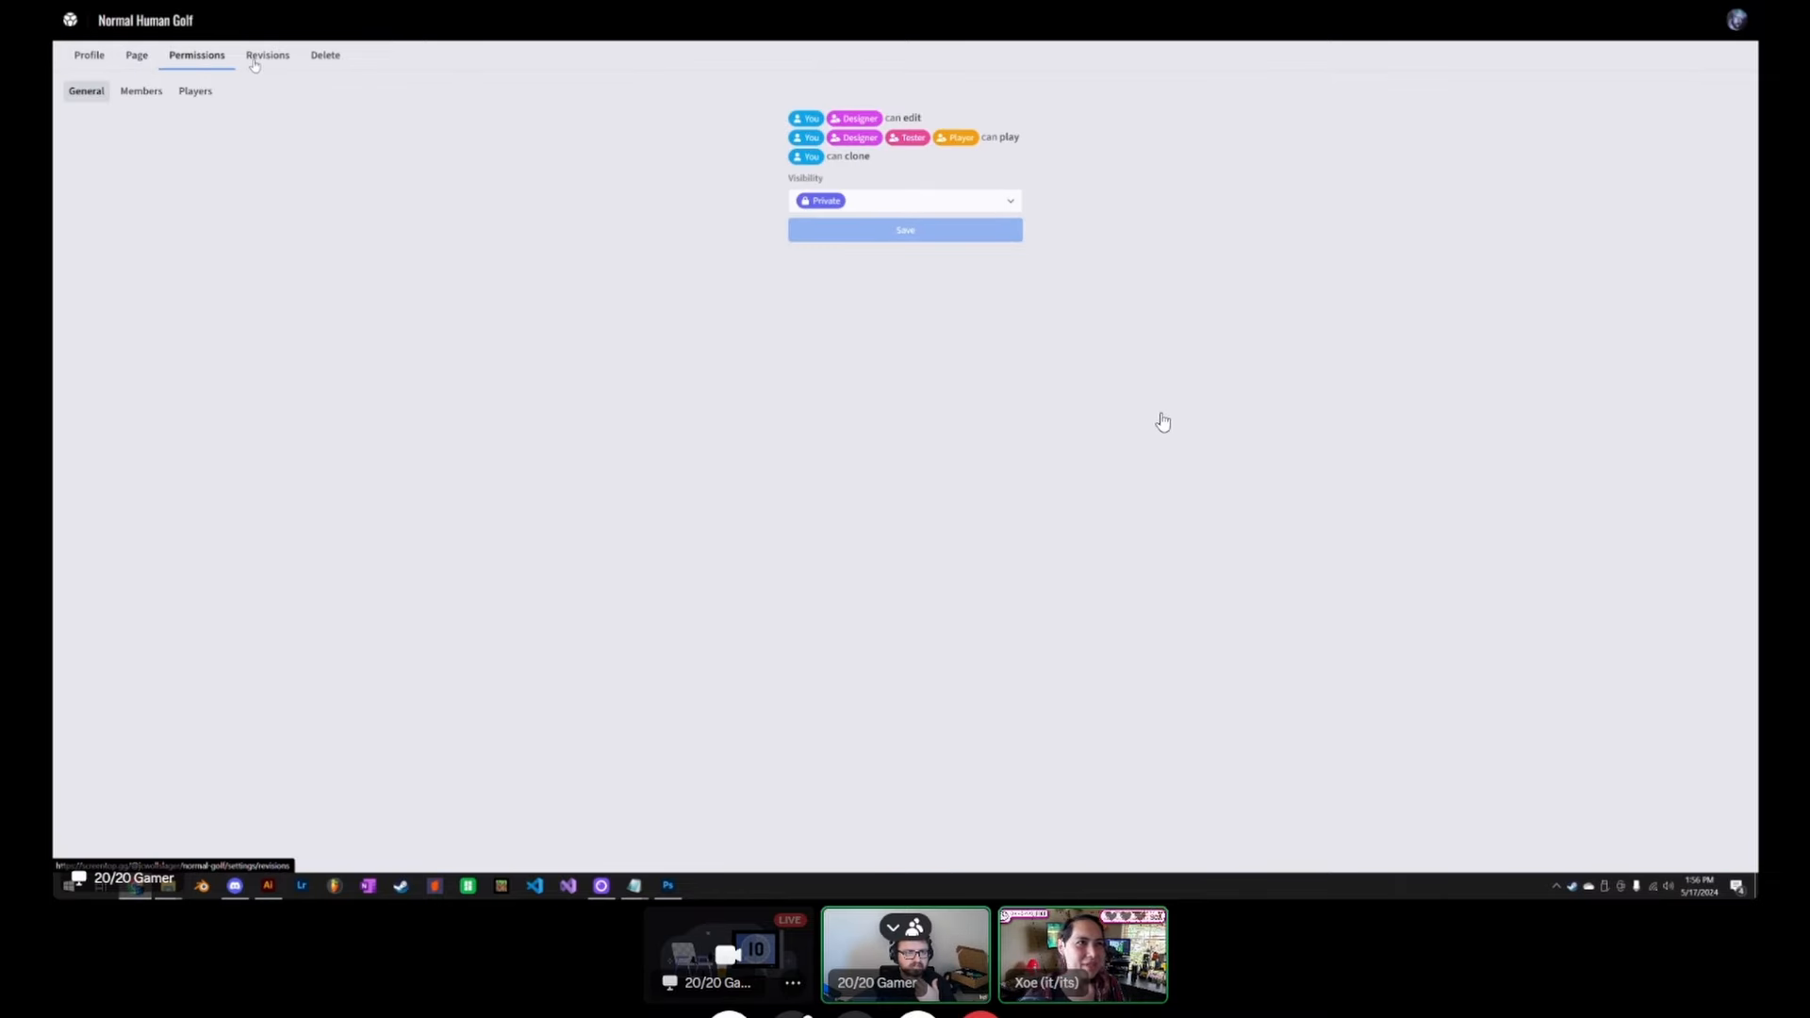
{"action": "left_click", "coordinate": [256, 57]}
{"action": "left_click", "coordinate": [1731, 119]}
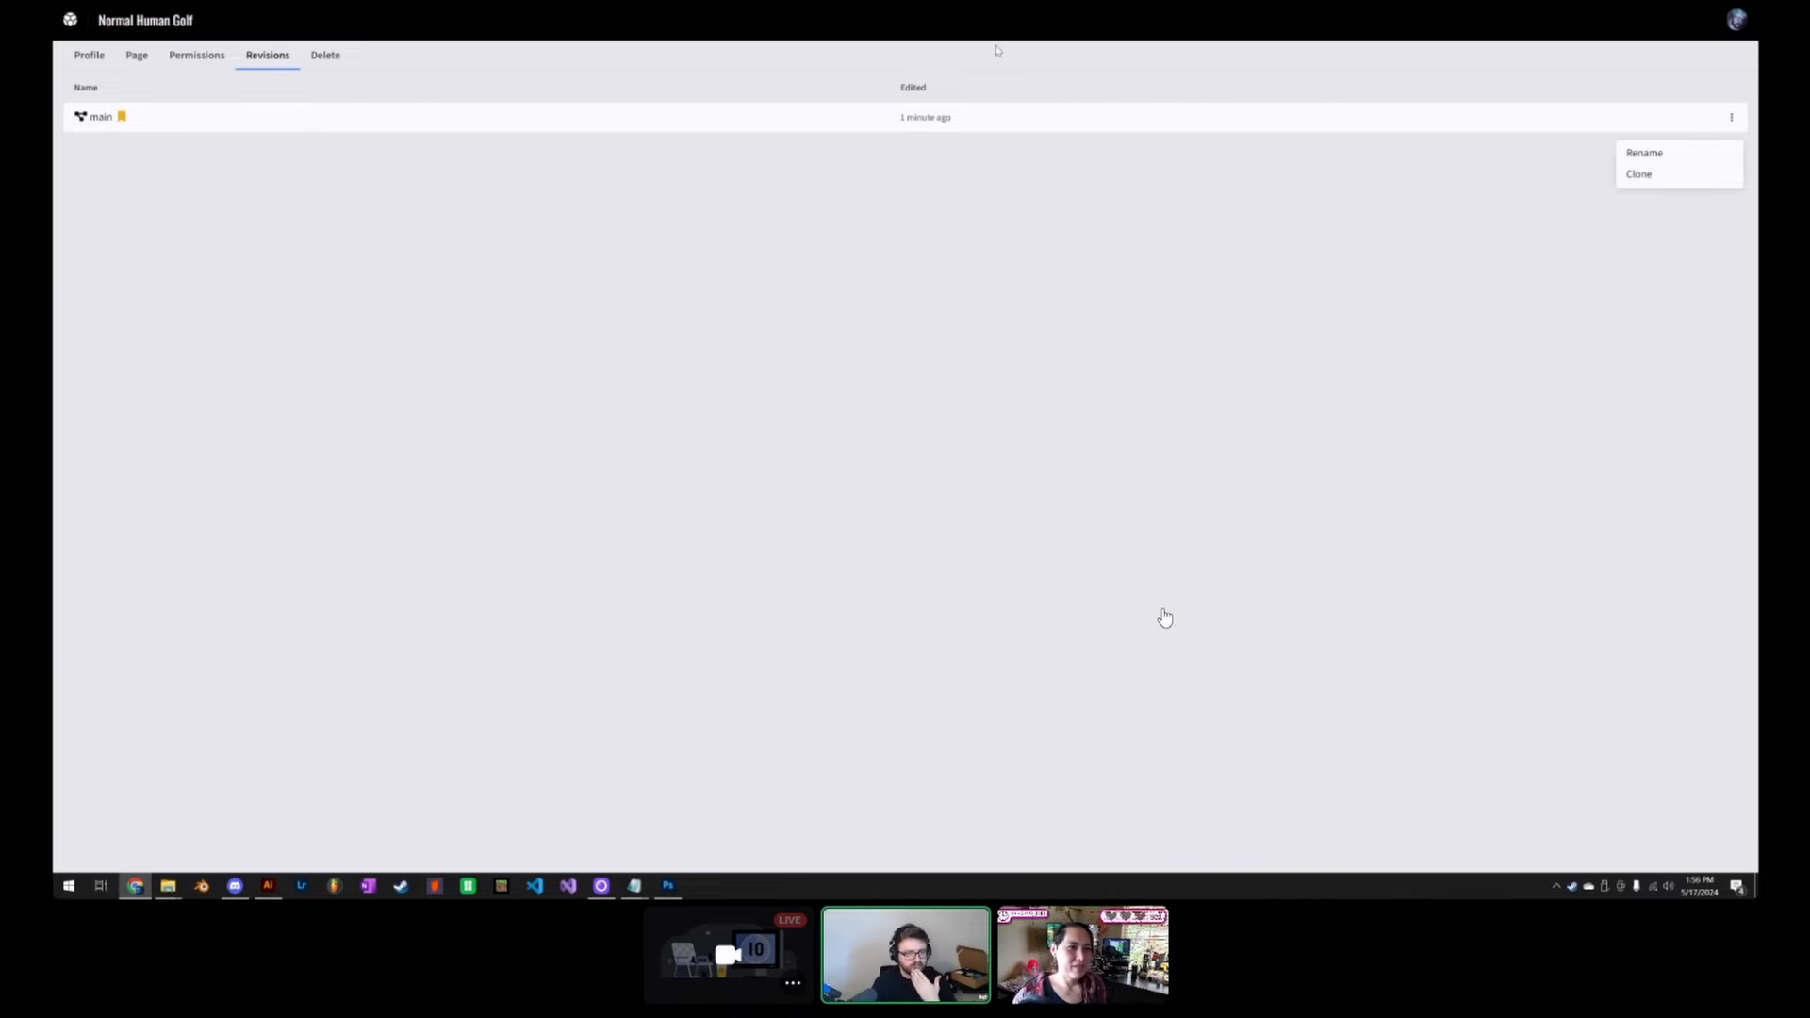
Step: Compare the contents of the Permissions, Page, Revisions and Delete sections in the game's settings
{"action": "left_click", "coordinate": [189, 58]}
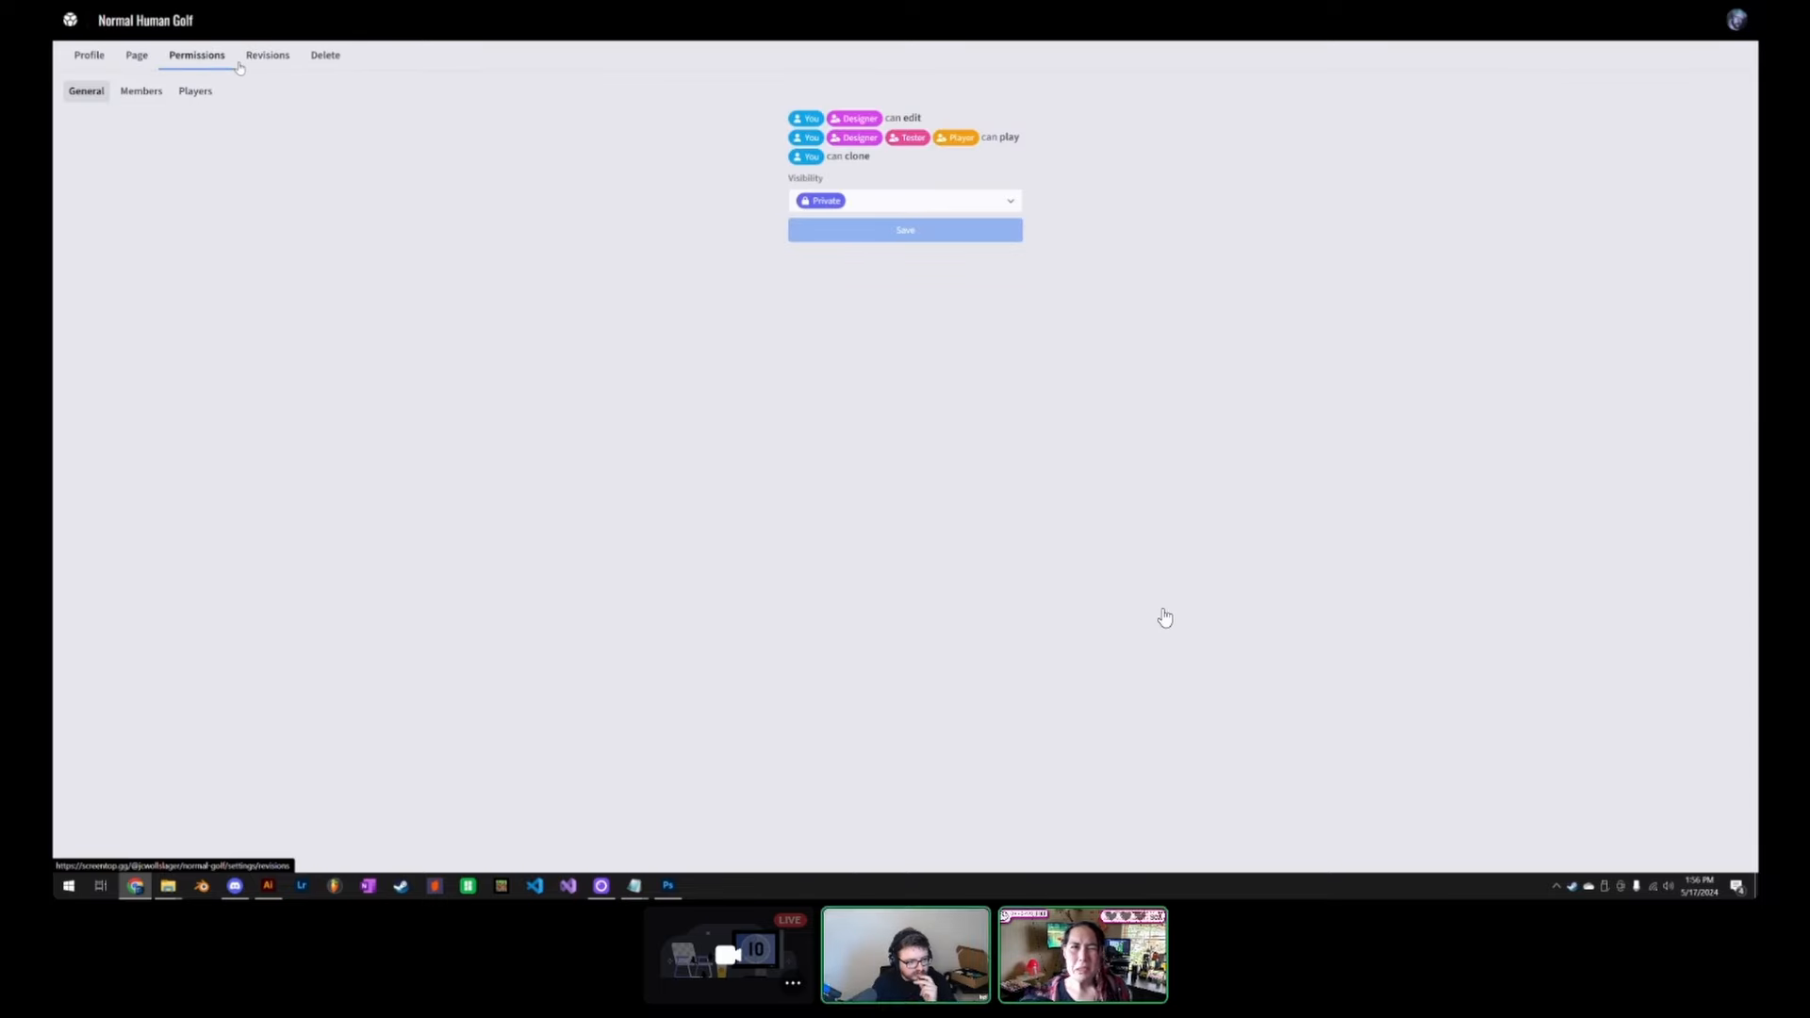
{"action": "left_click", "coordinate": [136, 55]}
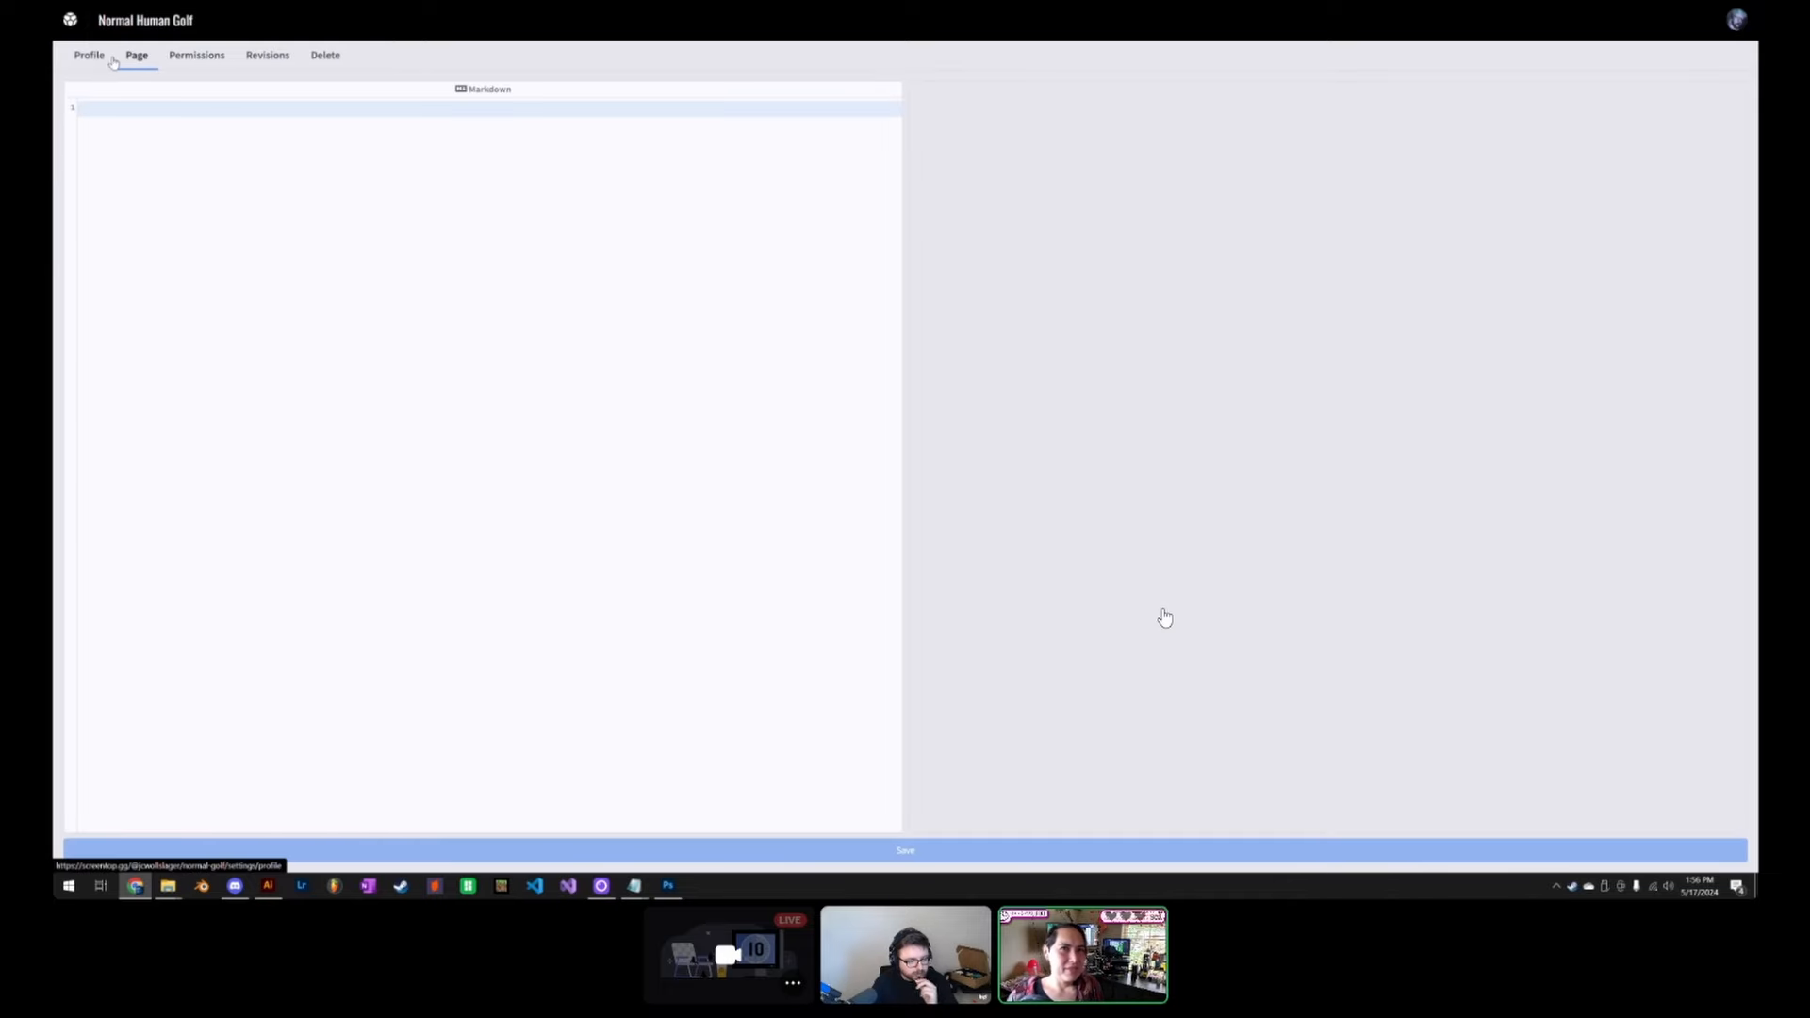
{"action": "left_click", "coordinate": [188, 58]}
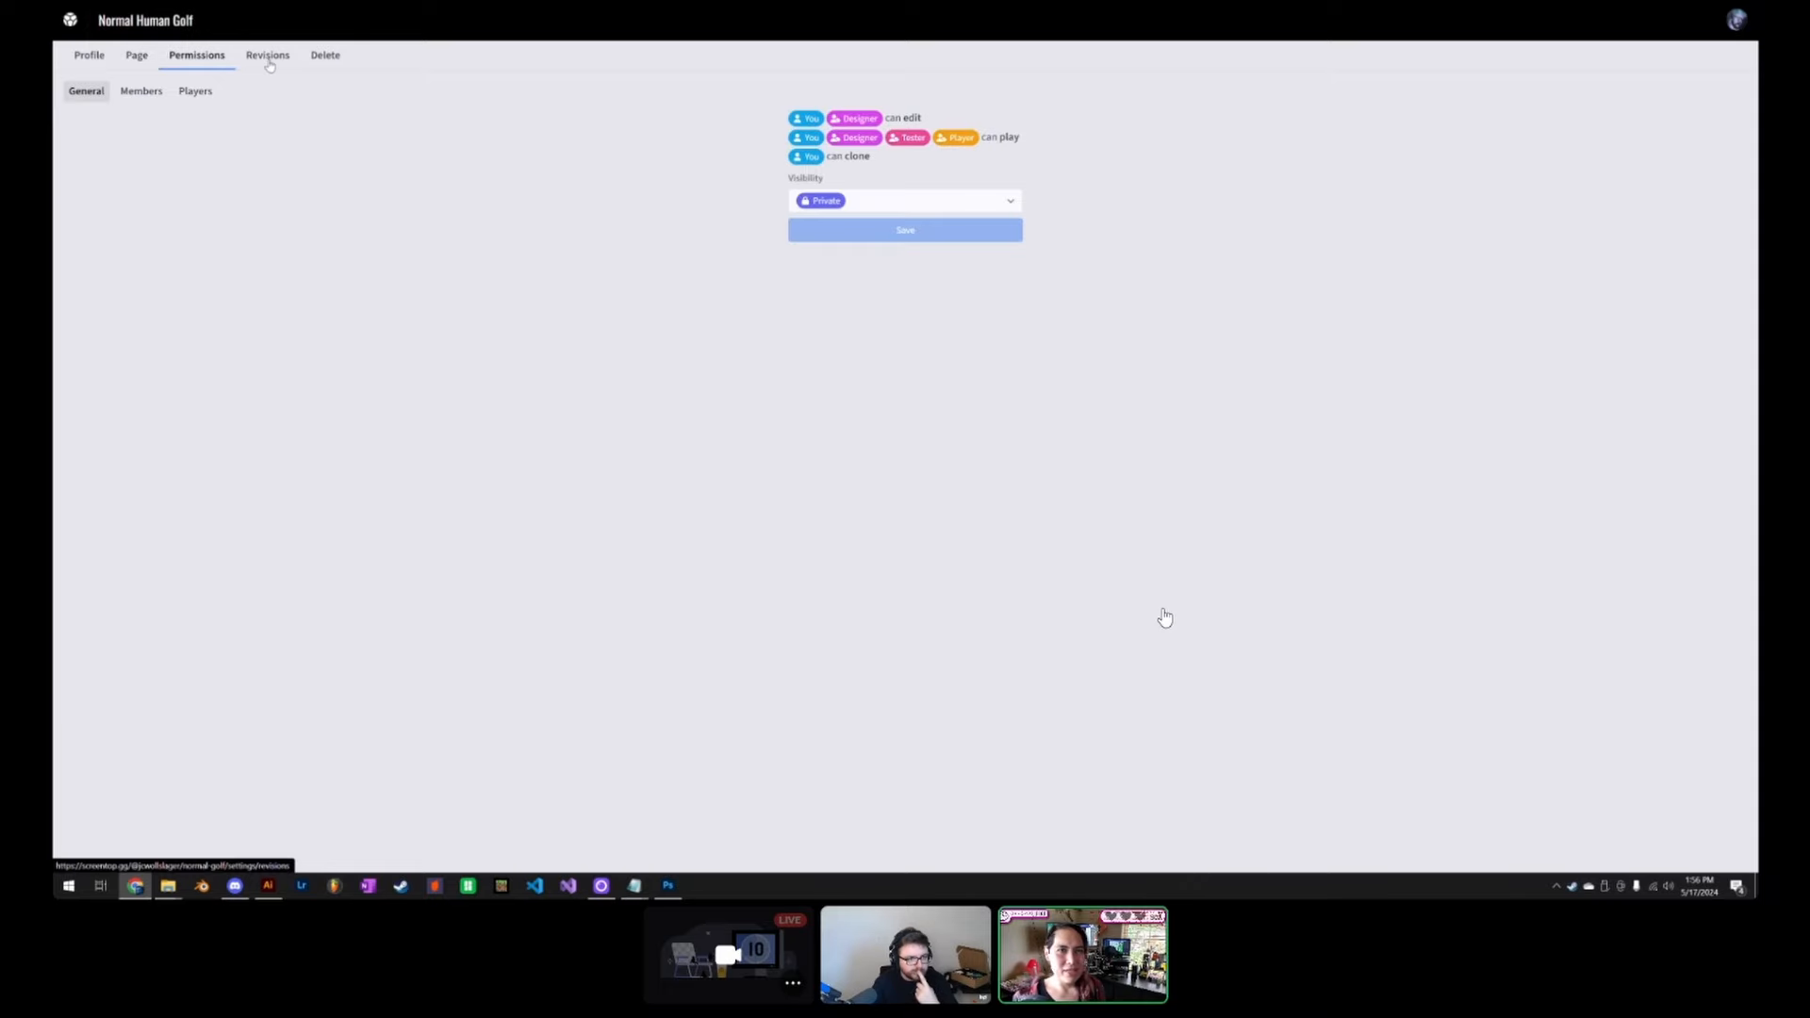
{"action": "left_click", "coordinate": [267, 62]}
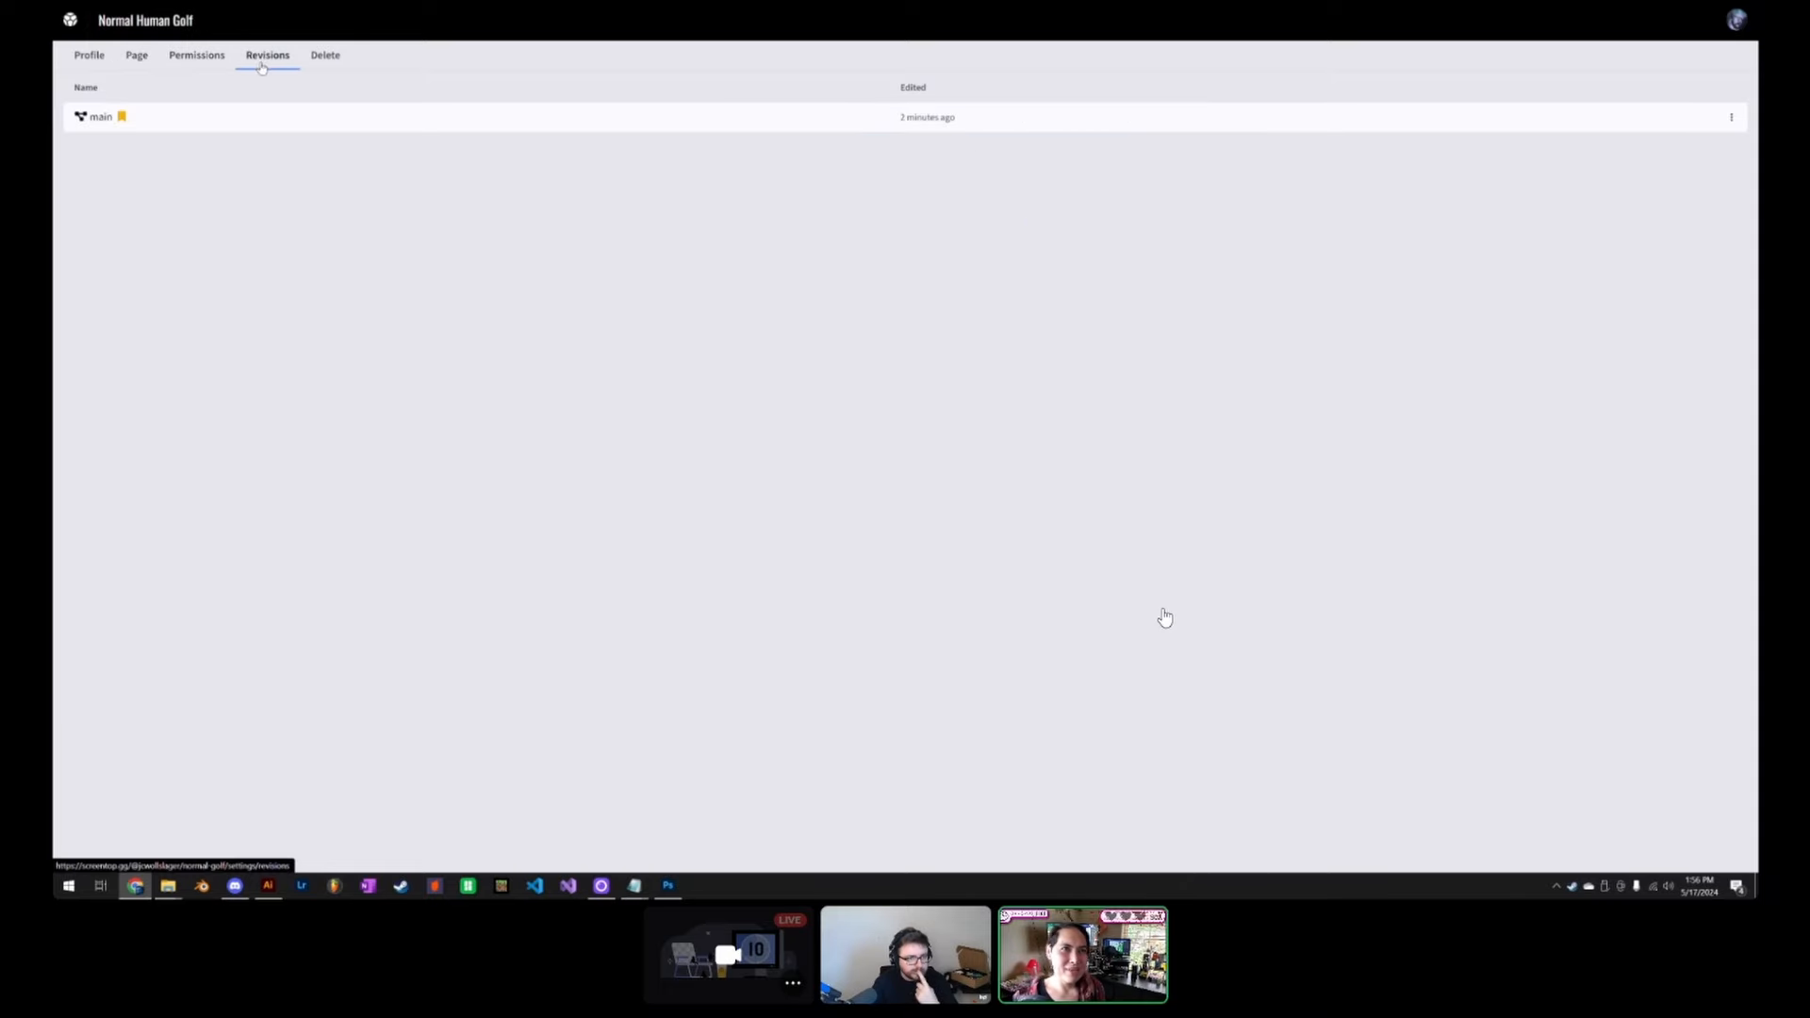
{"action": "left_click", "coordinate": [323, 57]}
{"action": "left_click", "coordinate": [268, 57]}
{"action": "left_click", "coordinate": [139, 58]}
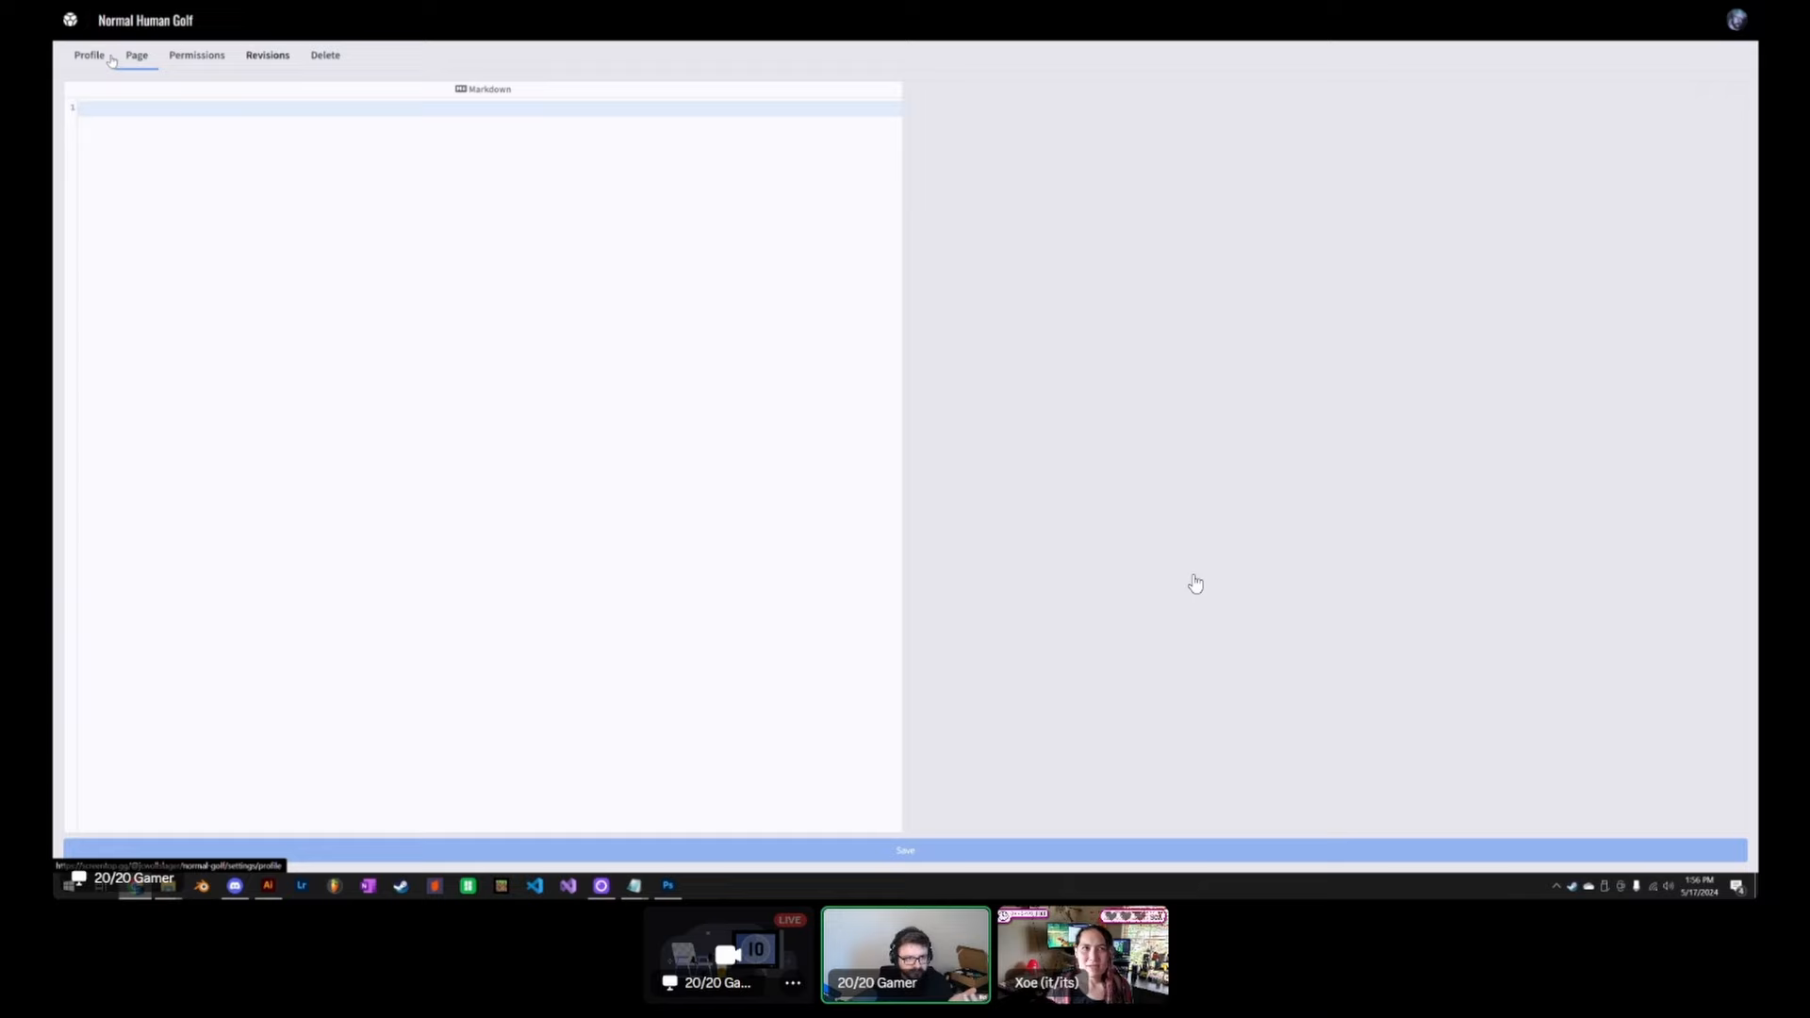
Step: Read which game name the deletion form requires, and return to the game's Profile settings
{"action": "left_click", "coordinate": [326, 59]}
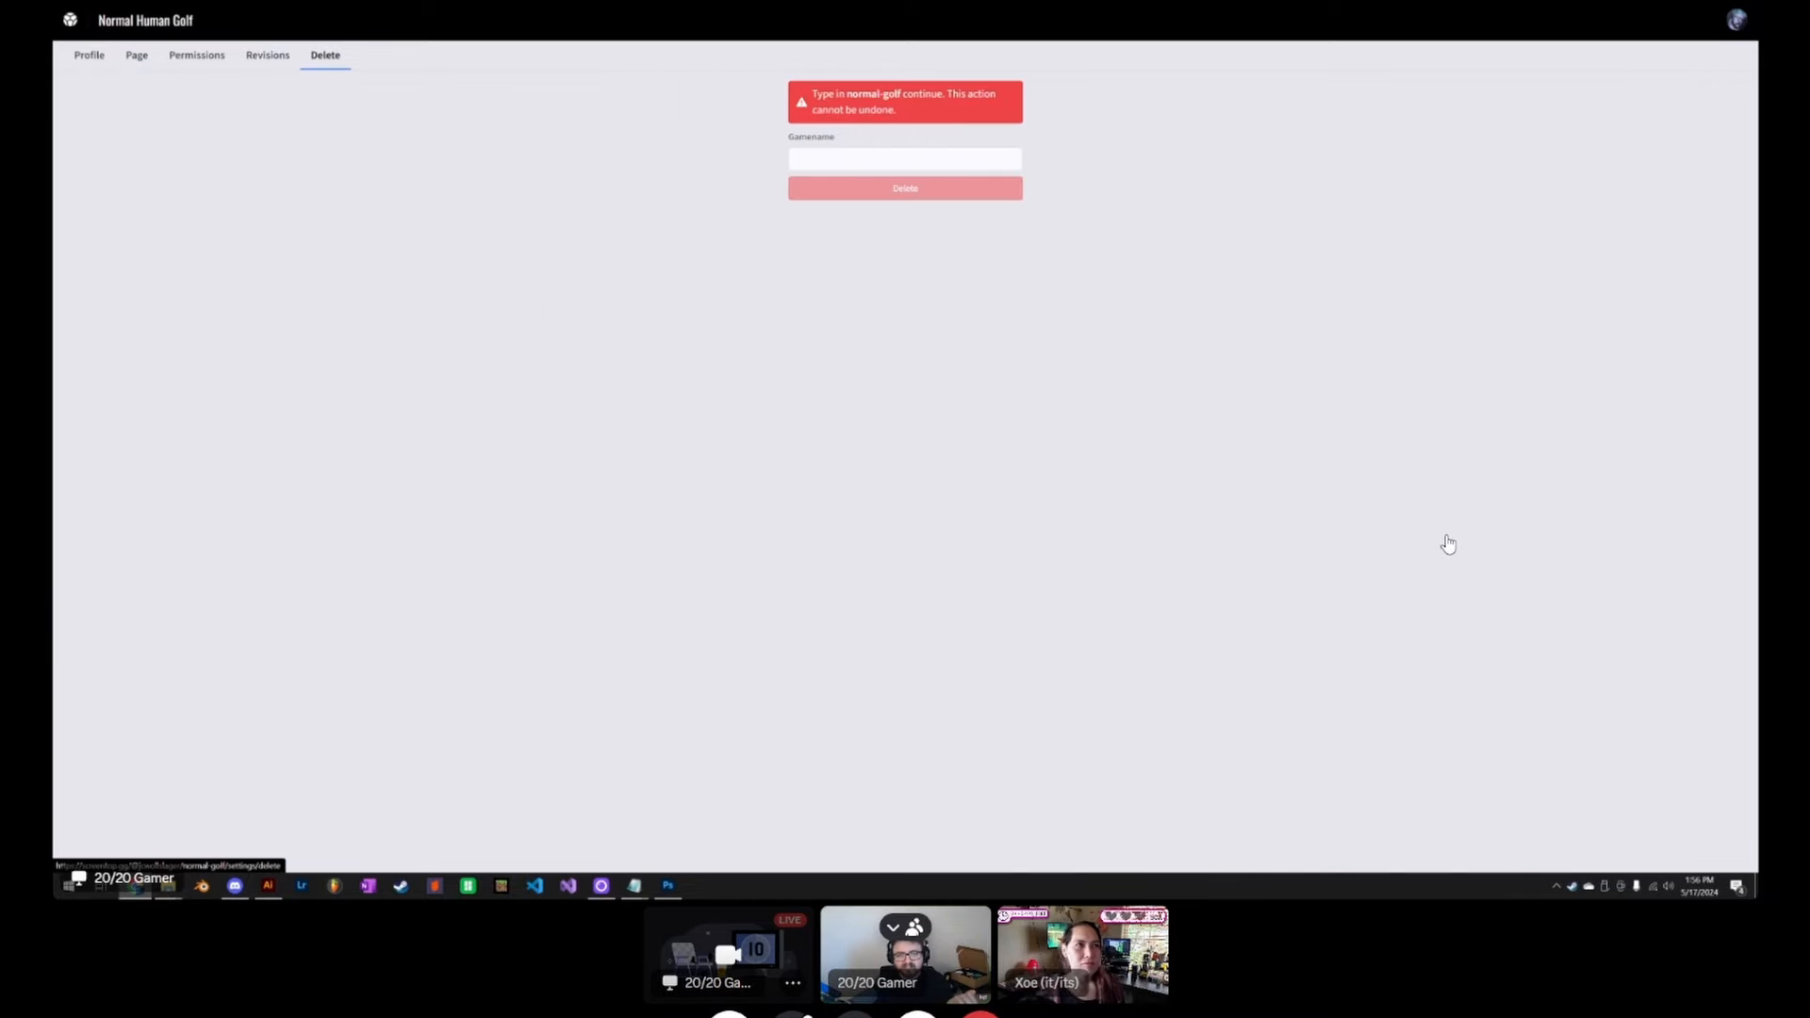
{"action": "left_click_drag", "start_coordinate": [846, 94], "coordinate": [902, 94]}
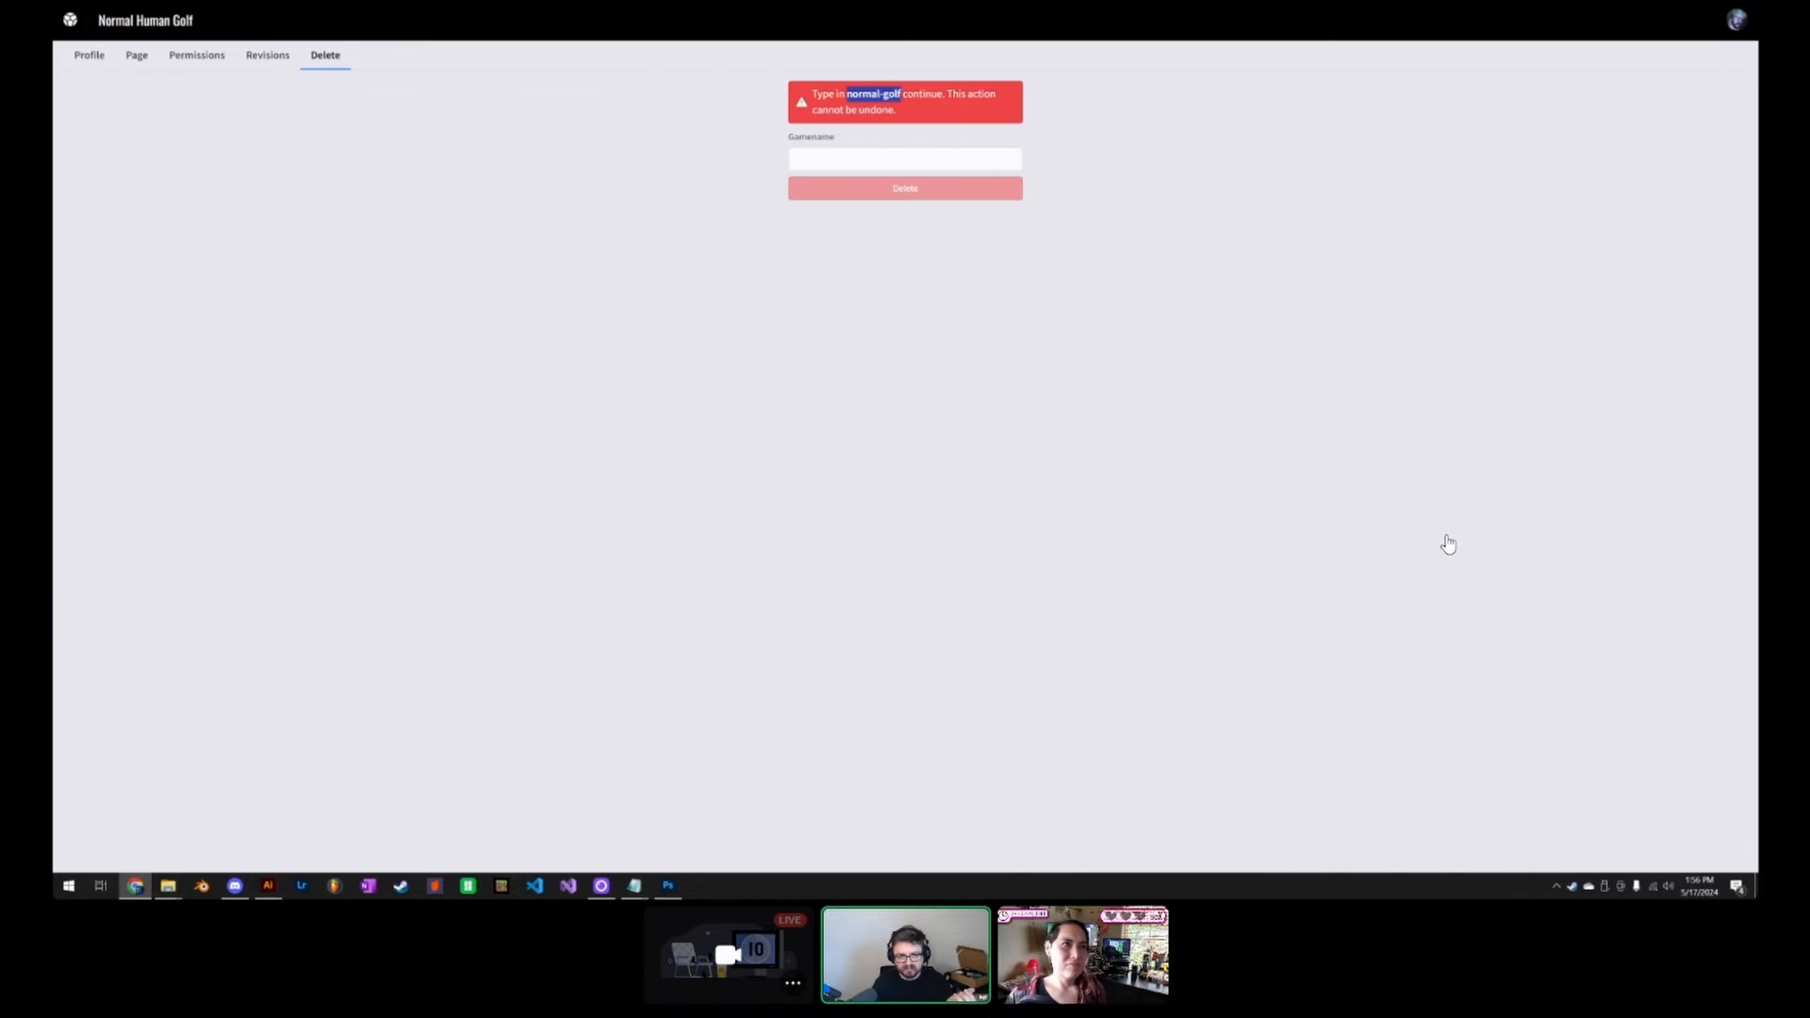
{"action": "left_click", "coordinate": [250, 58]}
{"action": "left_click", "coordinate": [184, 64]}
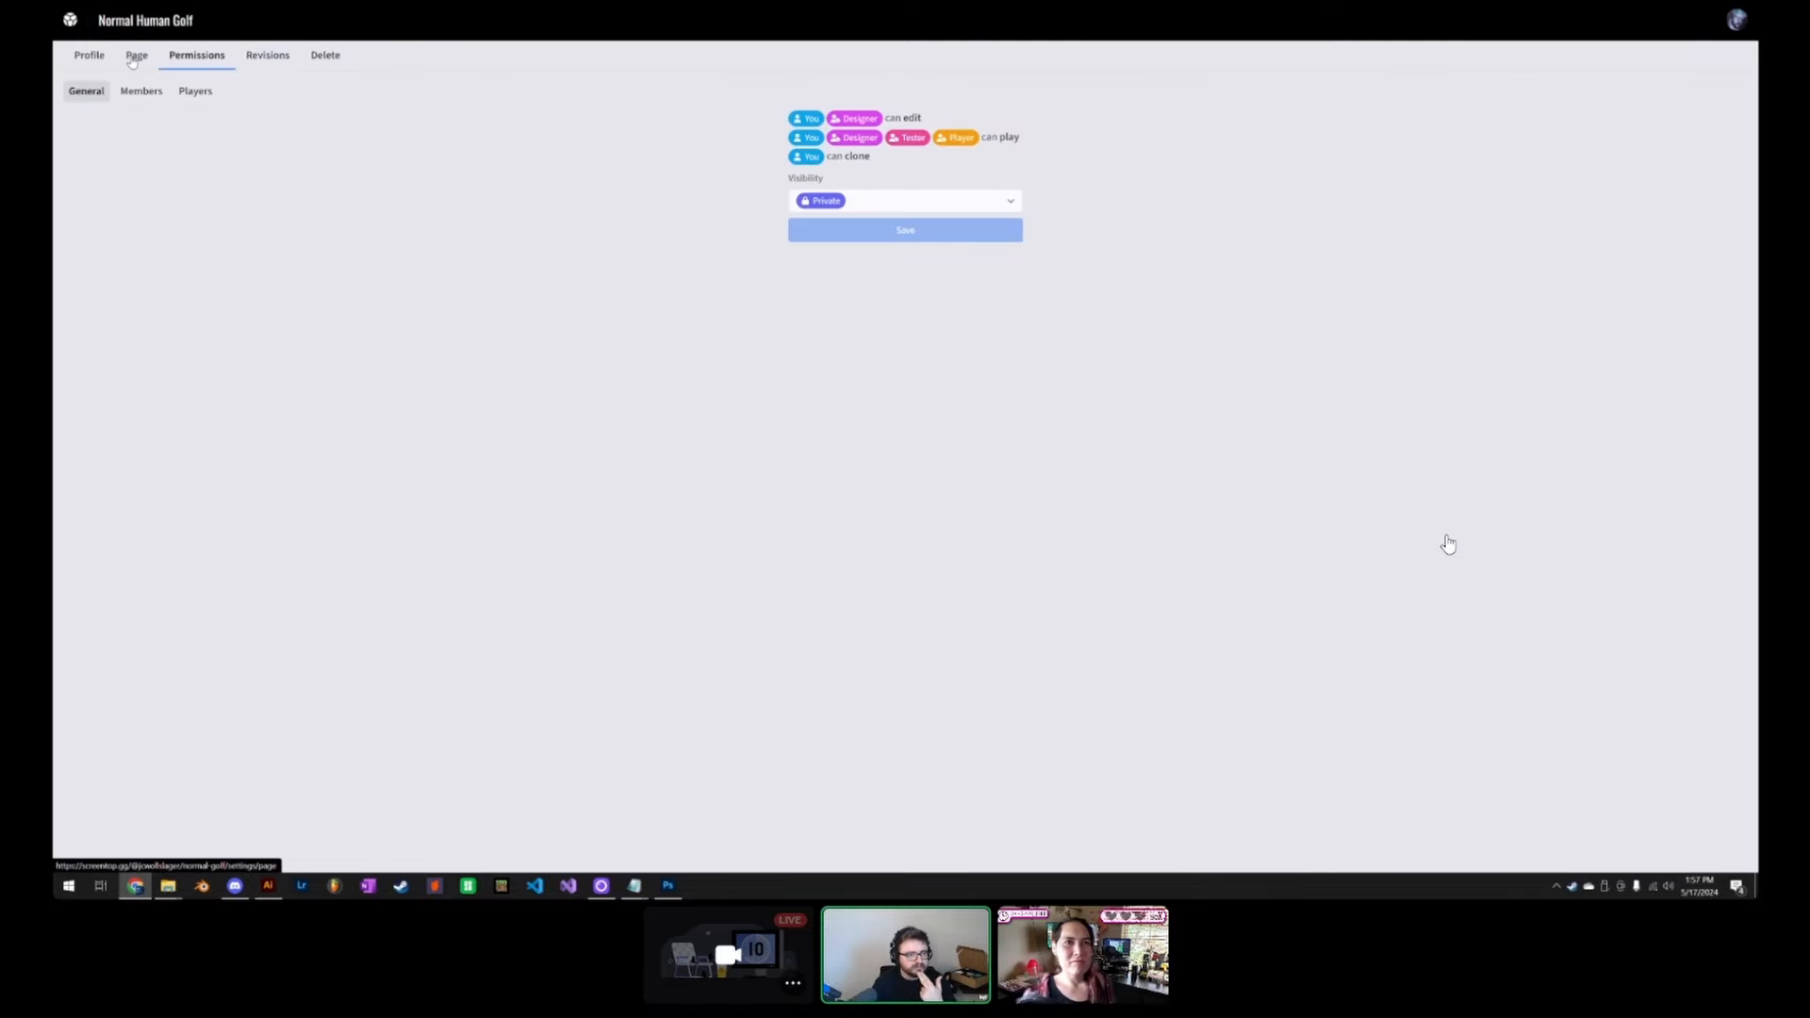
{"action": "left_click", "coordinate": [134, 57]}
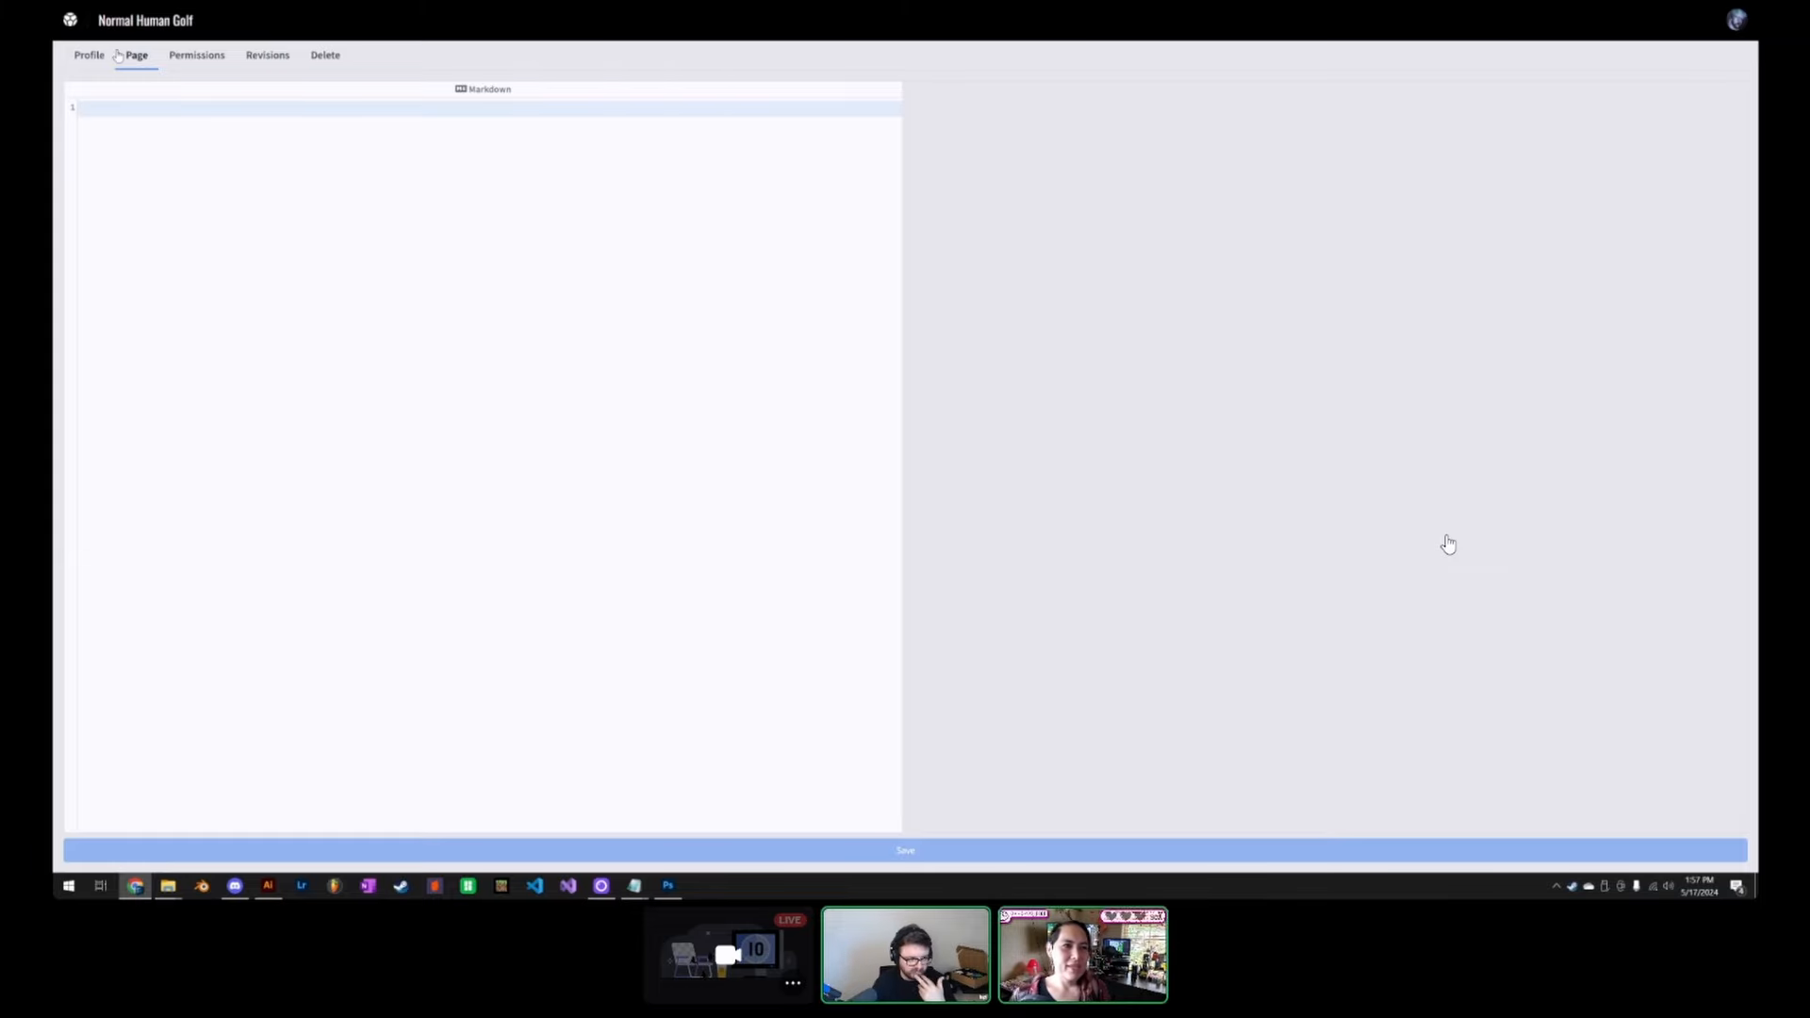
{"action": "left_click", "coordinate": [87, 57]}
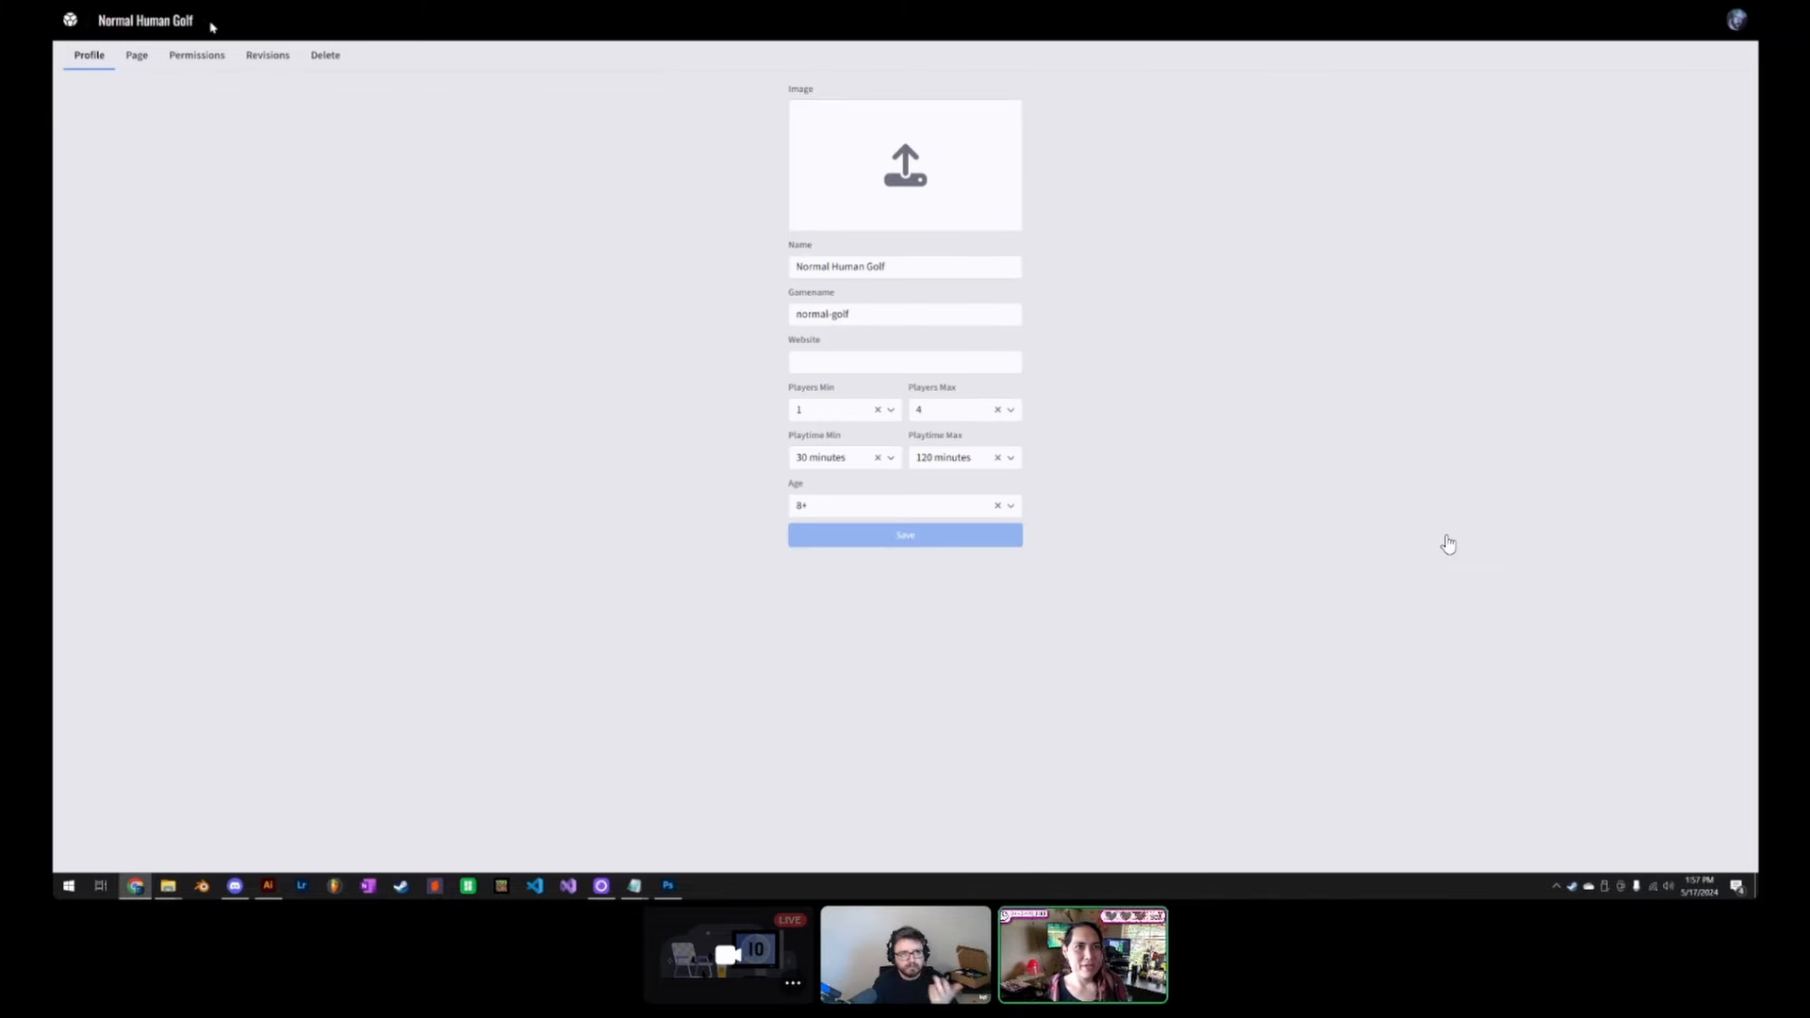
Step: Open the game's empty page for writing and begin its Markdown text with the top-level heading "Normal Golf"
{"action": "left_click", "coordinate": [141, 21]}
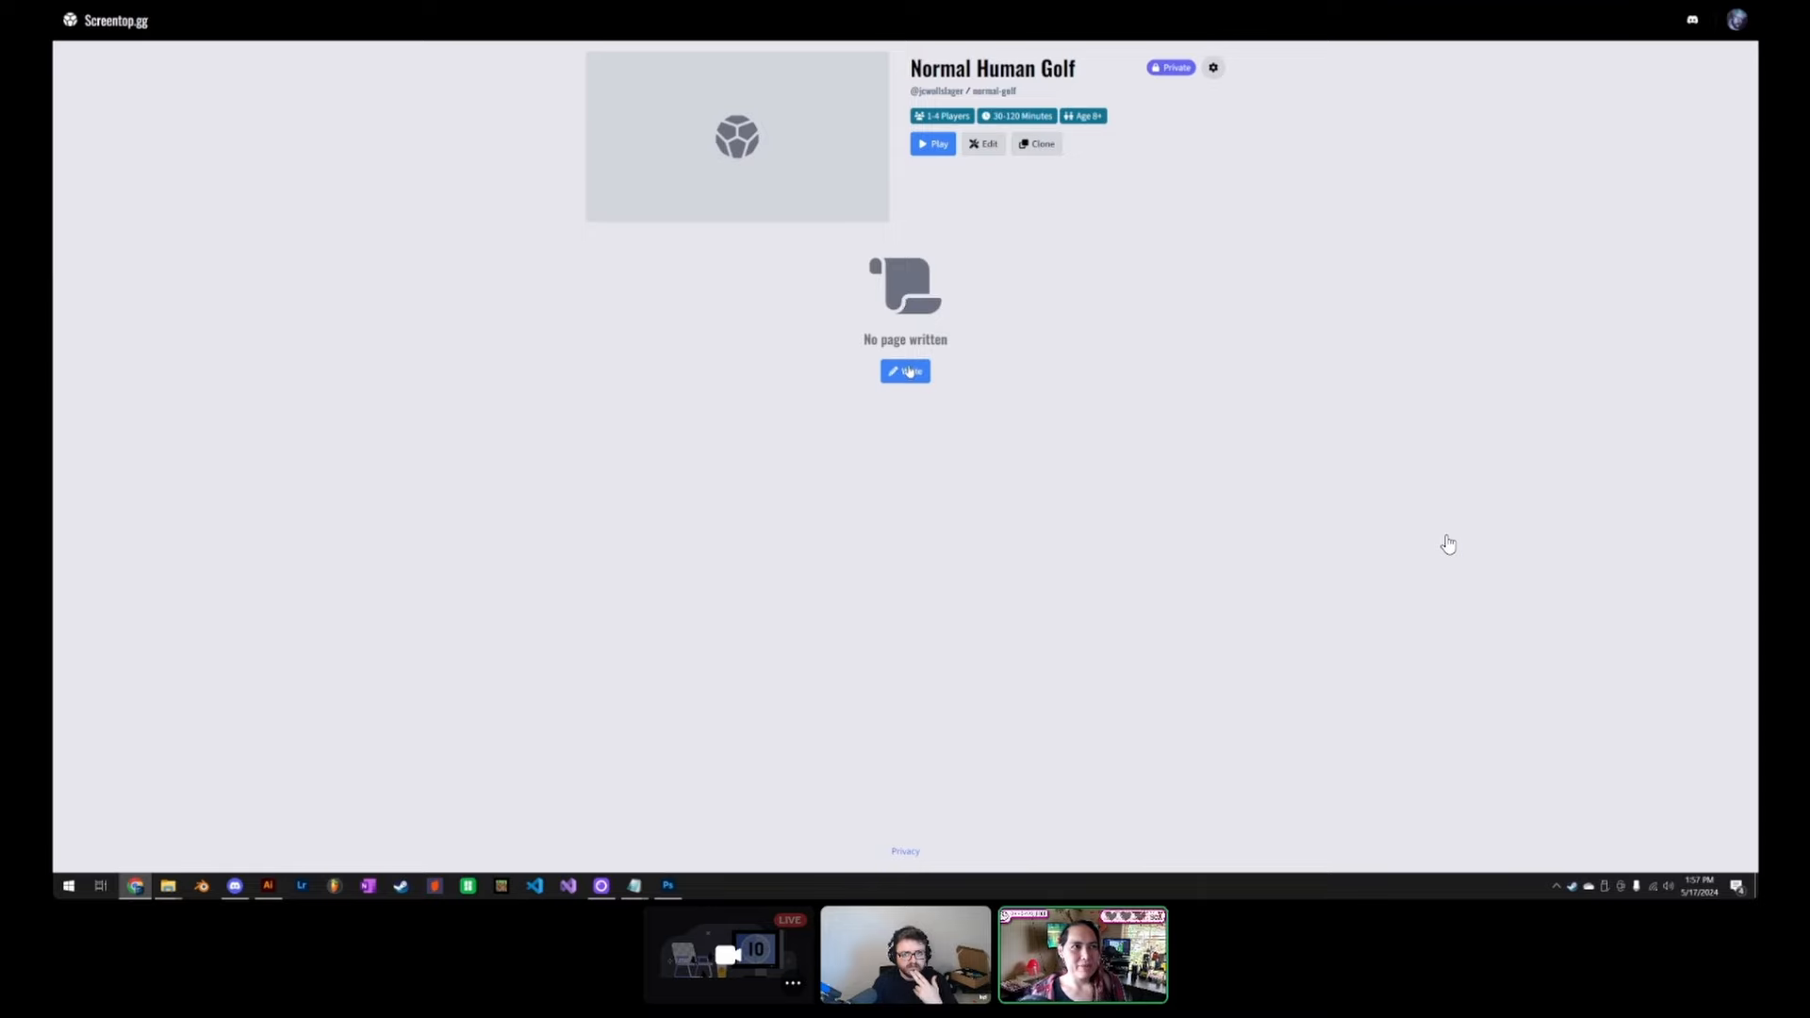
{"action": "left_click", "coordinate": [906, 372]}
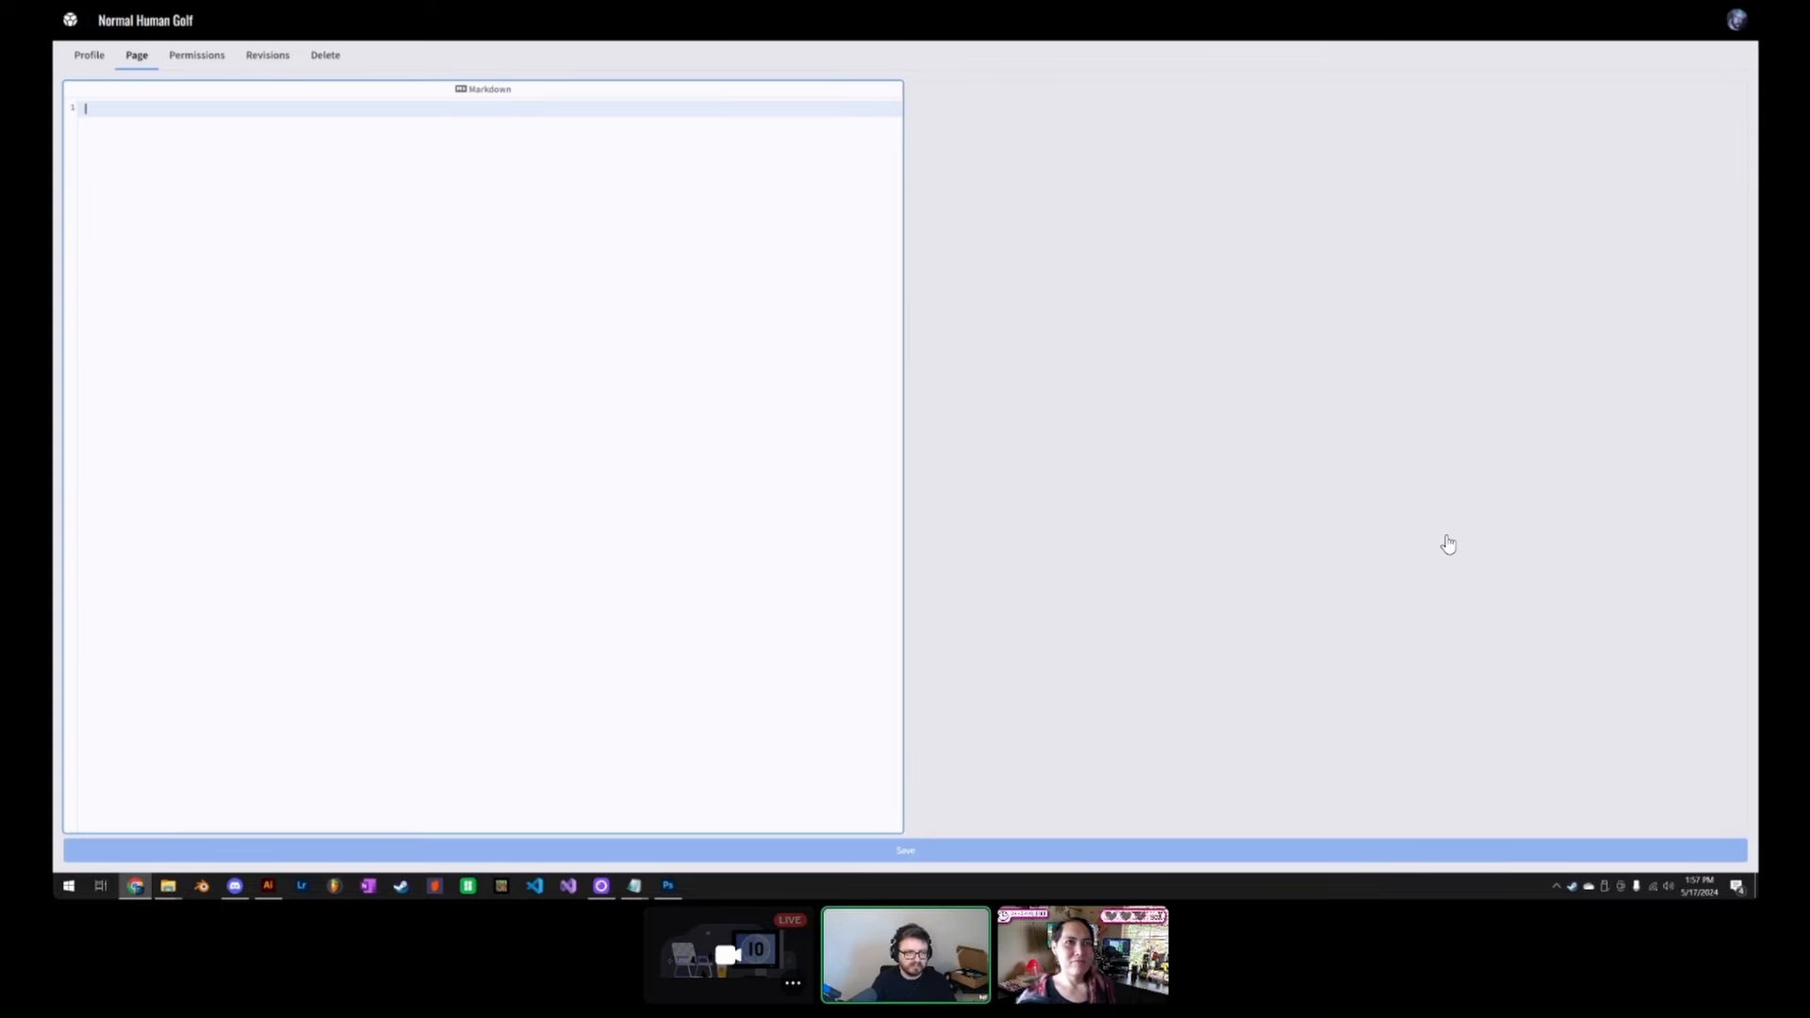
{"action": "type", "text": "# Norm"}
{"action": "key", "text": "BackSpace"}
{"action": "key", "text": "BackSpace"}
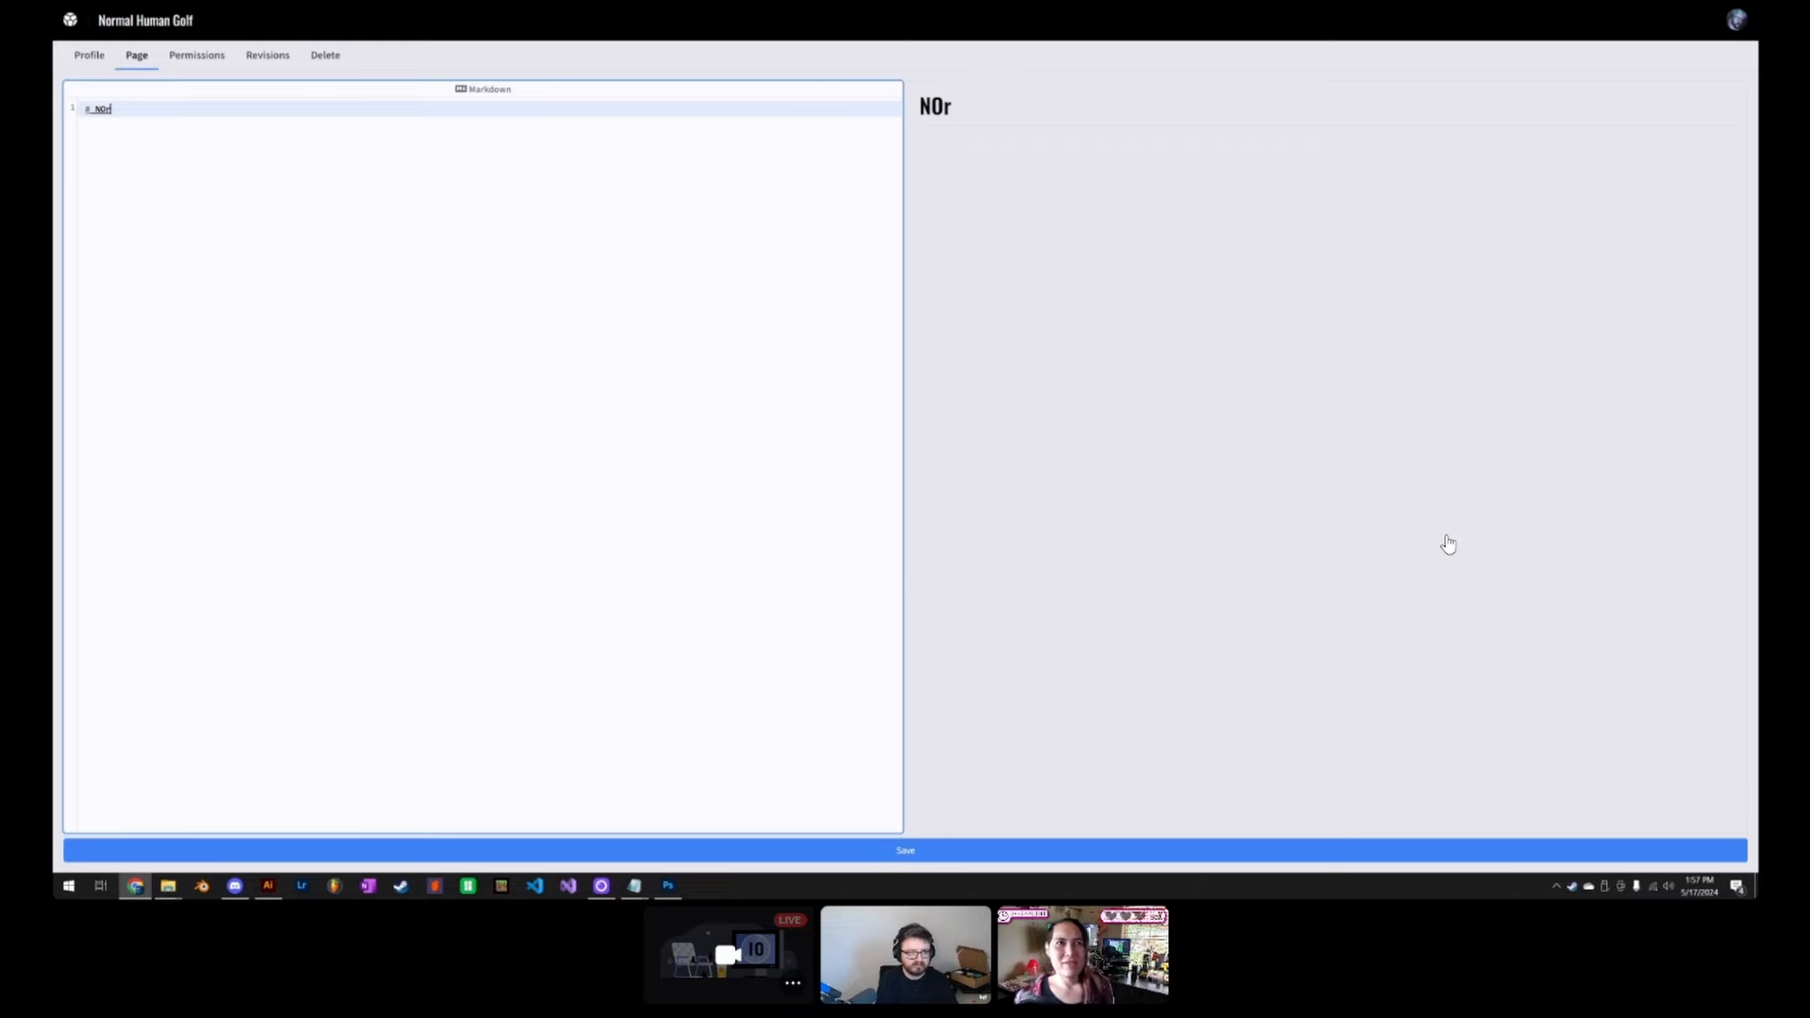
{"action": "type", "text": "rmal Golf just go"}
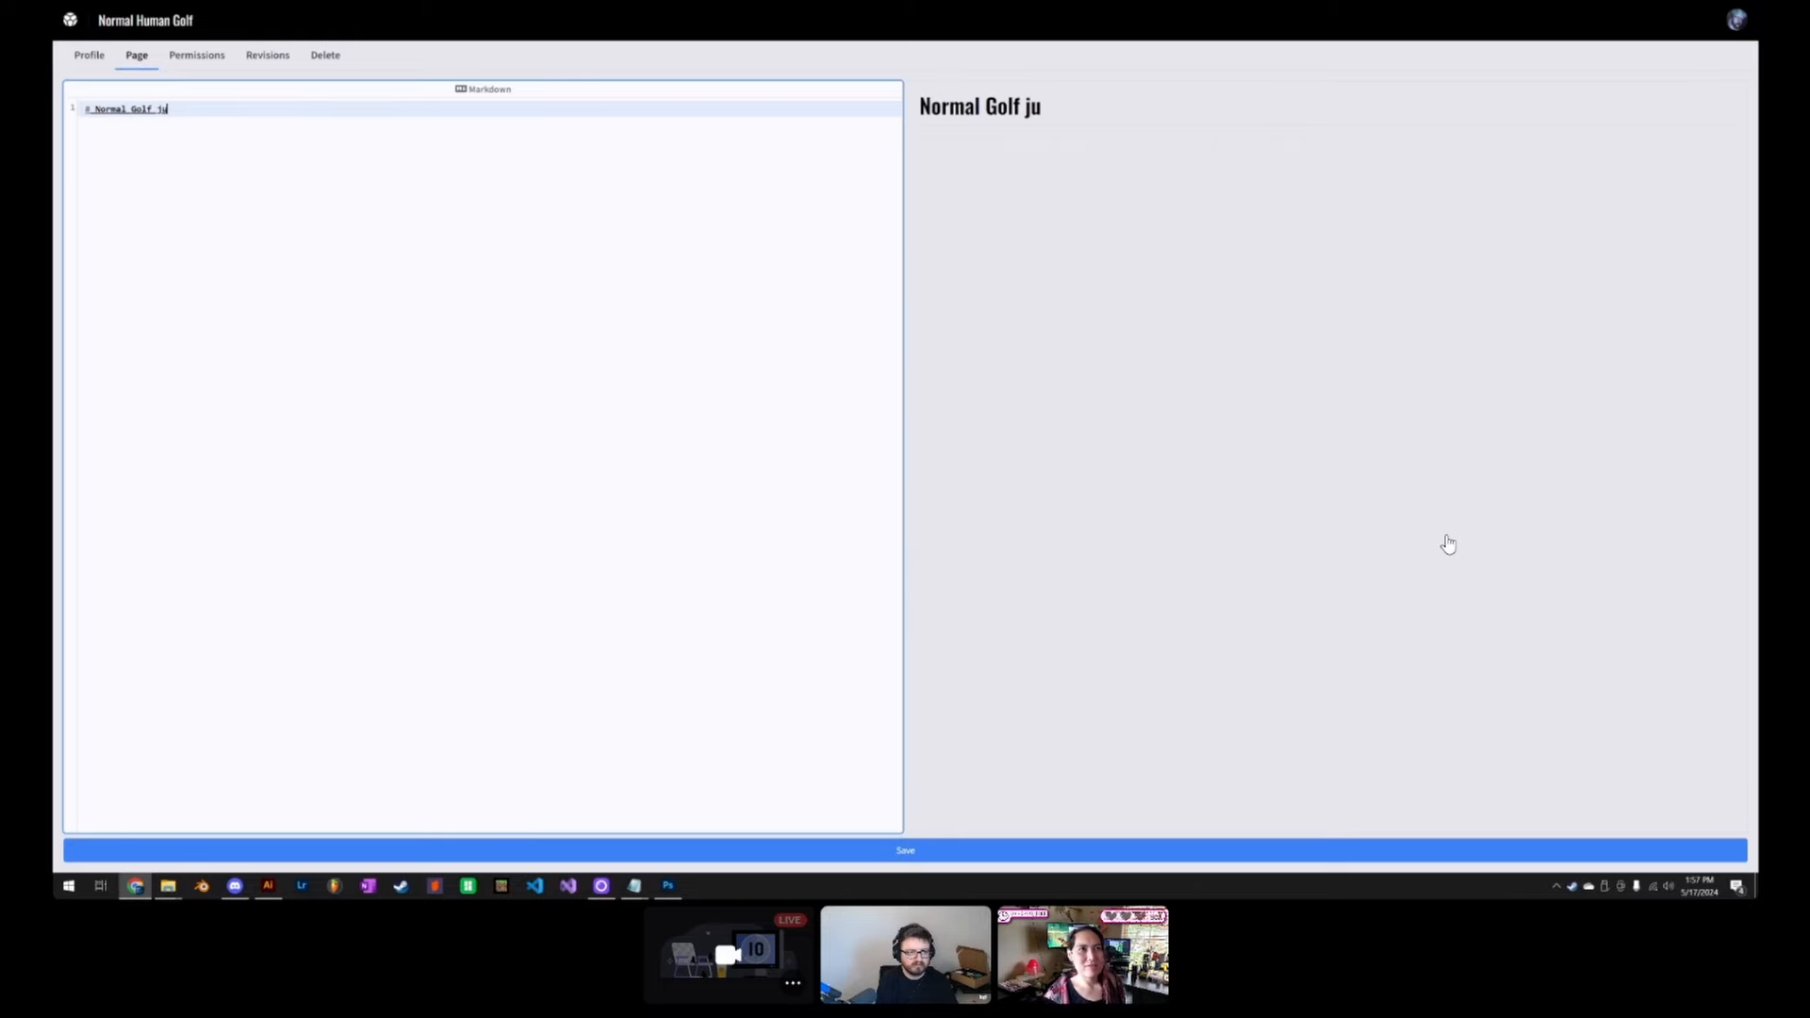
{"action": "key", "text": "BackSpace"}
{"action": "key", "text": "BackSpace"}
{"action": "key", "text": "BackSpace"}
{"action": "key", "text": "BackSpace"}
{"action": "key", "text": "BackSpace"}
{"action": "key", "text": "BackSpace"}
{"action": "key", "text": "BackSpace"}
{"action": "key", "text": "BackSpace"}
{"action": "key", "text": "BackSpace"}
{"action": "type", "text": "f "}
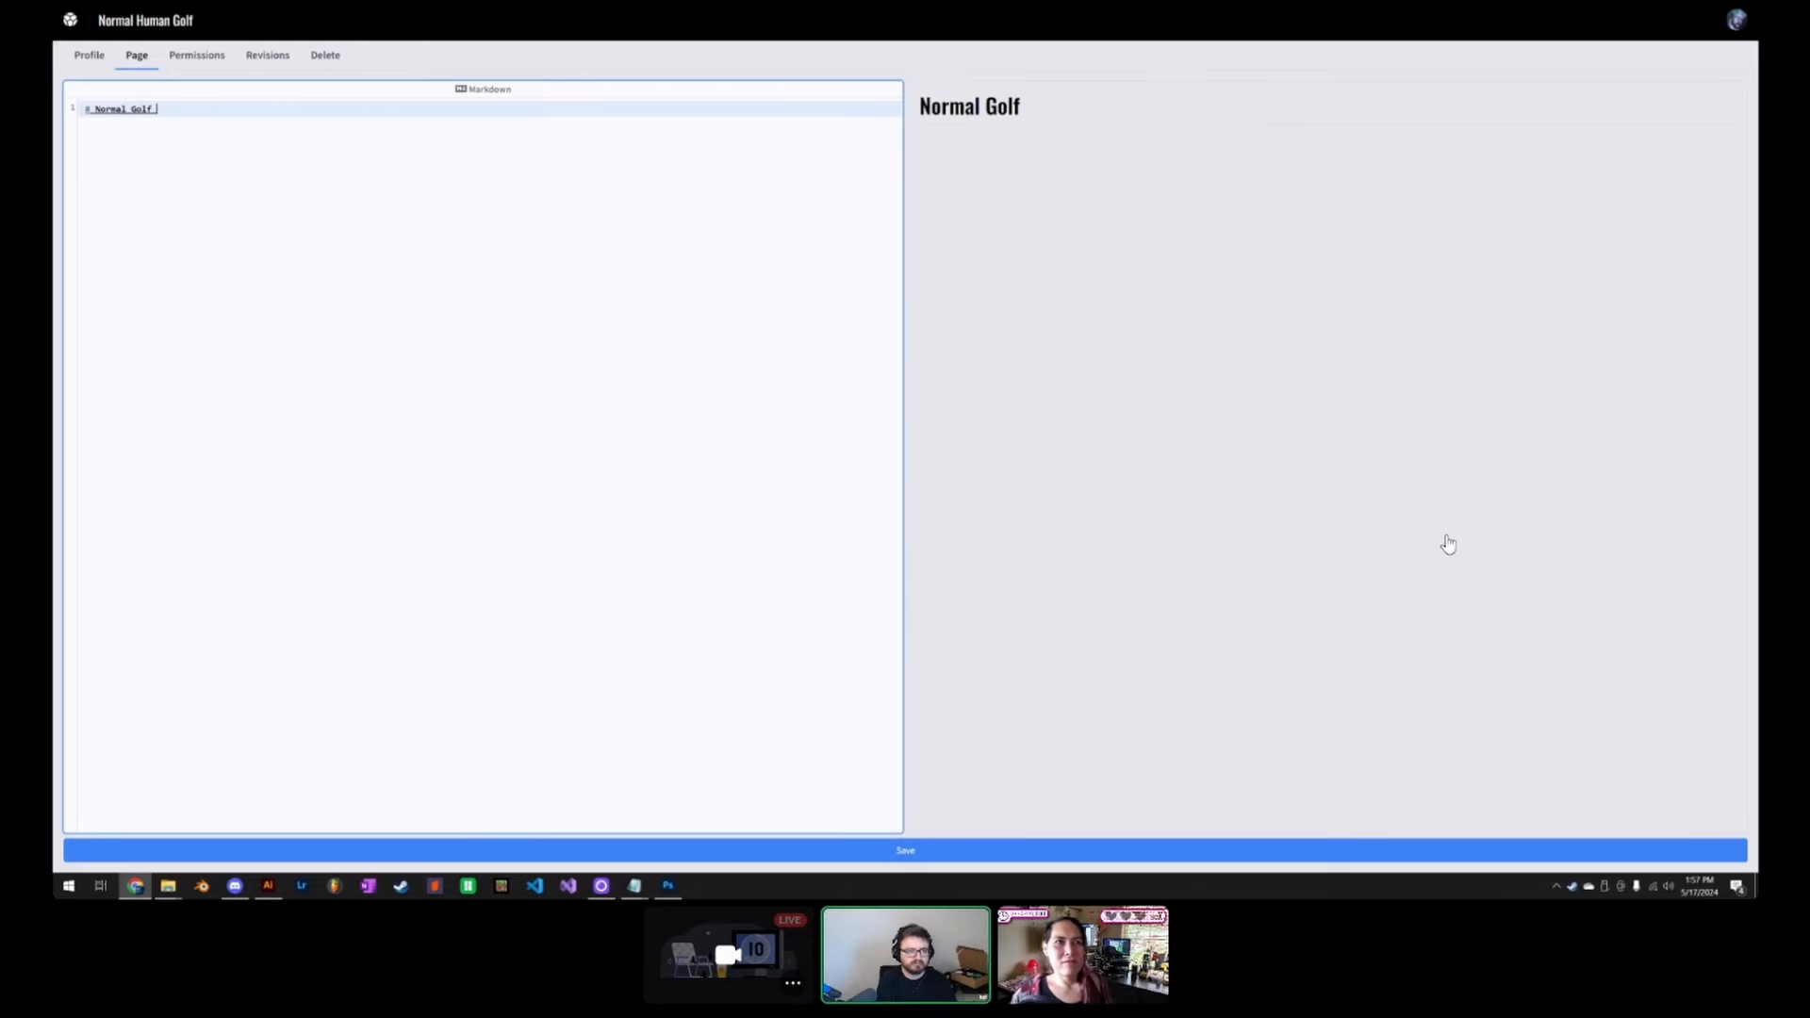
Step: Complete the heading as "Normal Golf just got normaller!" and start a new line below it
{"action": "type", "text": "just got nor"}
{"action": "key", "text": "BackSpace"}
{"action": "type", "text": "nor"}
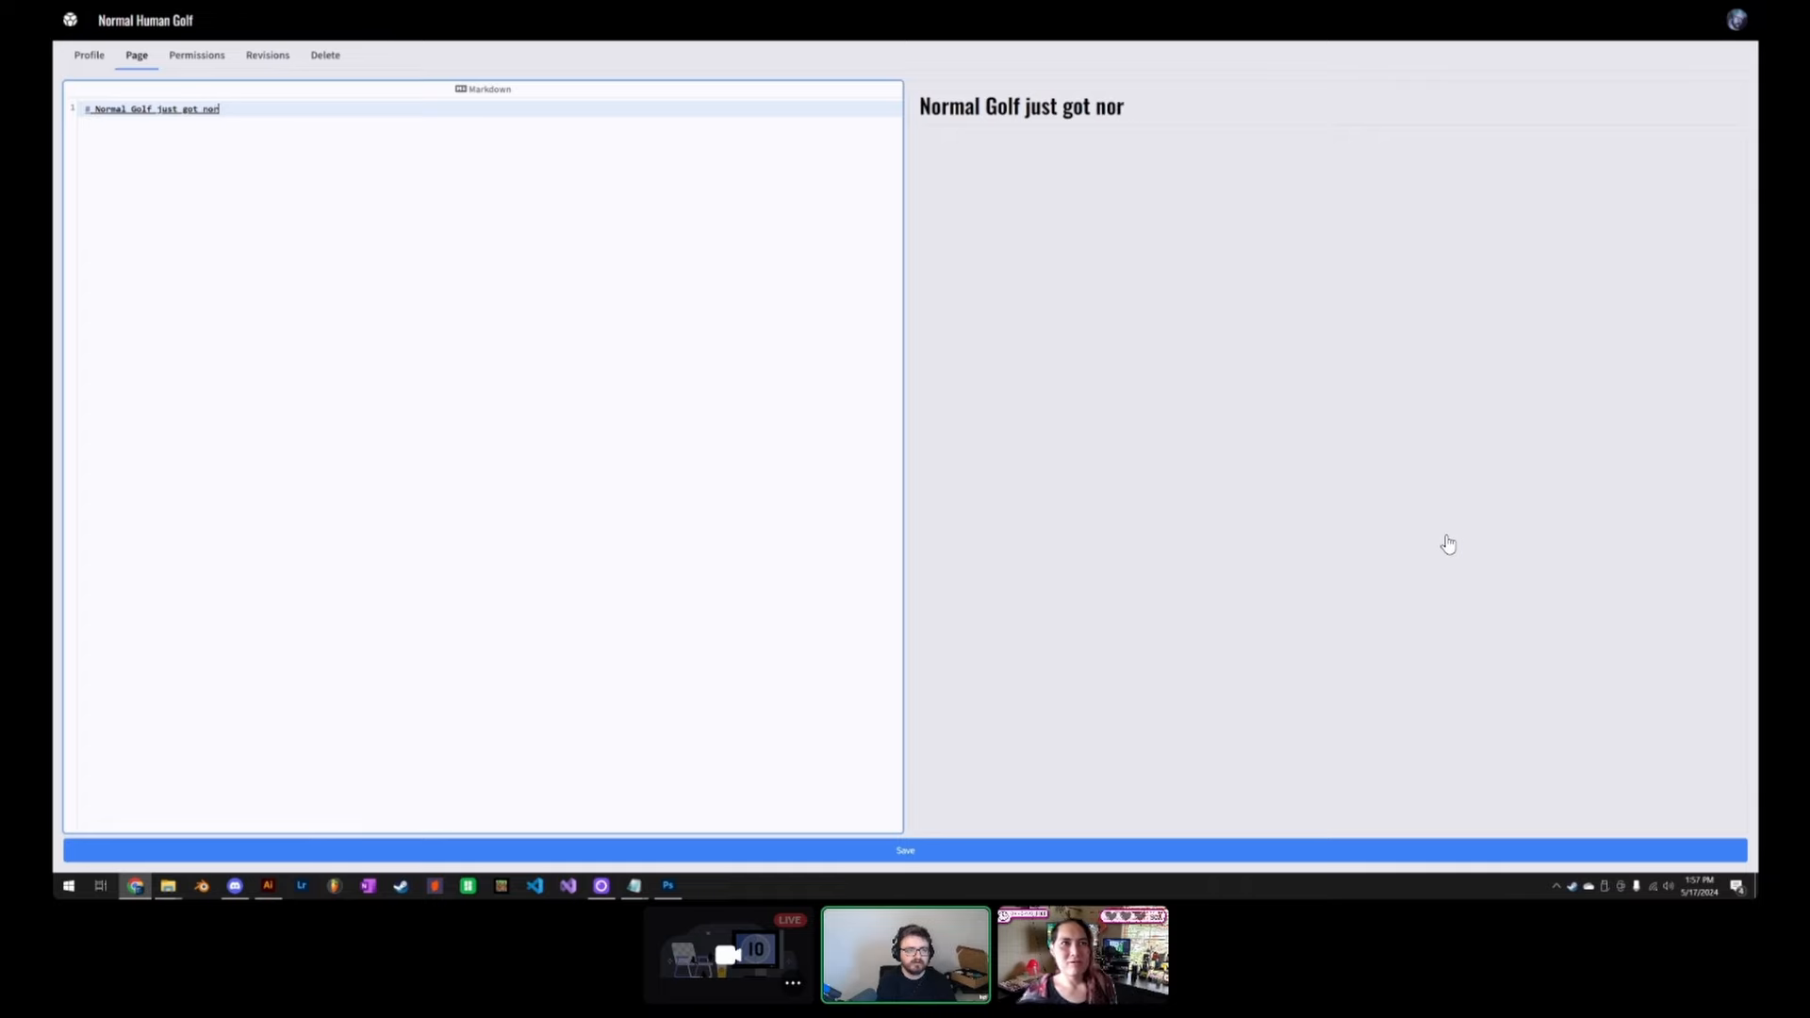
{"action": "type", "text": "maler!"}
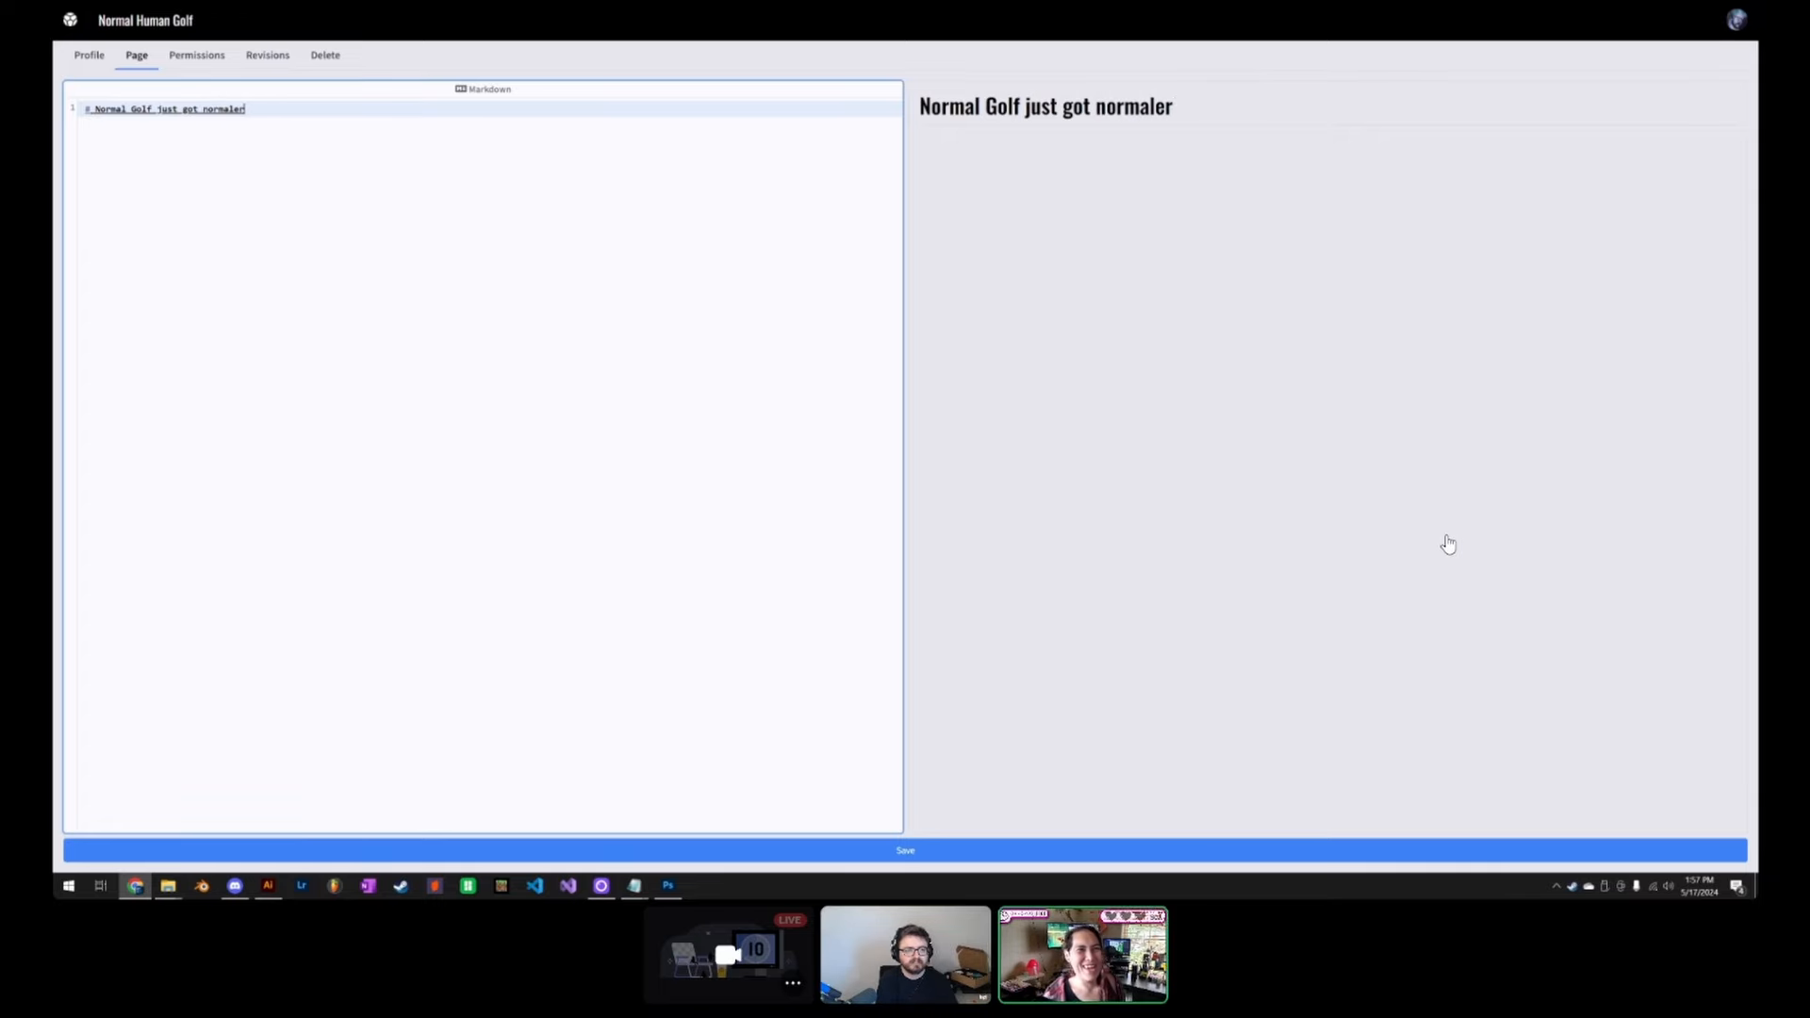
{"action": "key", "text": "BackSpace"}
{"action": "type", "text": "lle"}
{"action": "key", "text": "BackSpace"}
{"action": "key", "text": "BackSpace"}
{"action": "type", "text": "ler"}
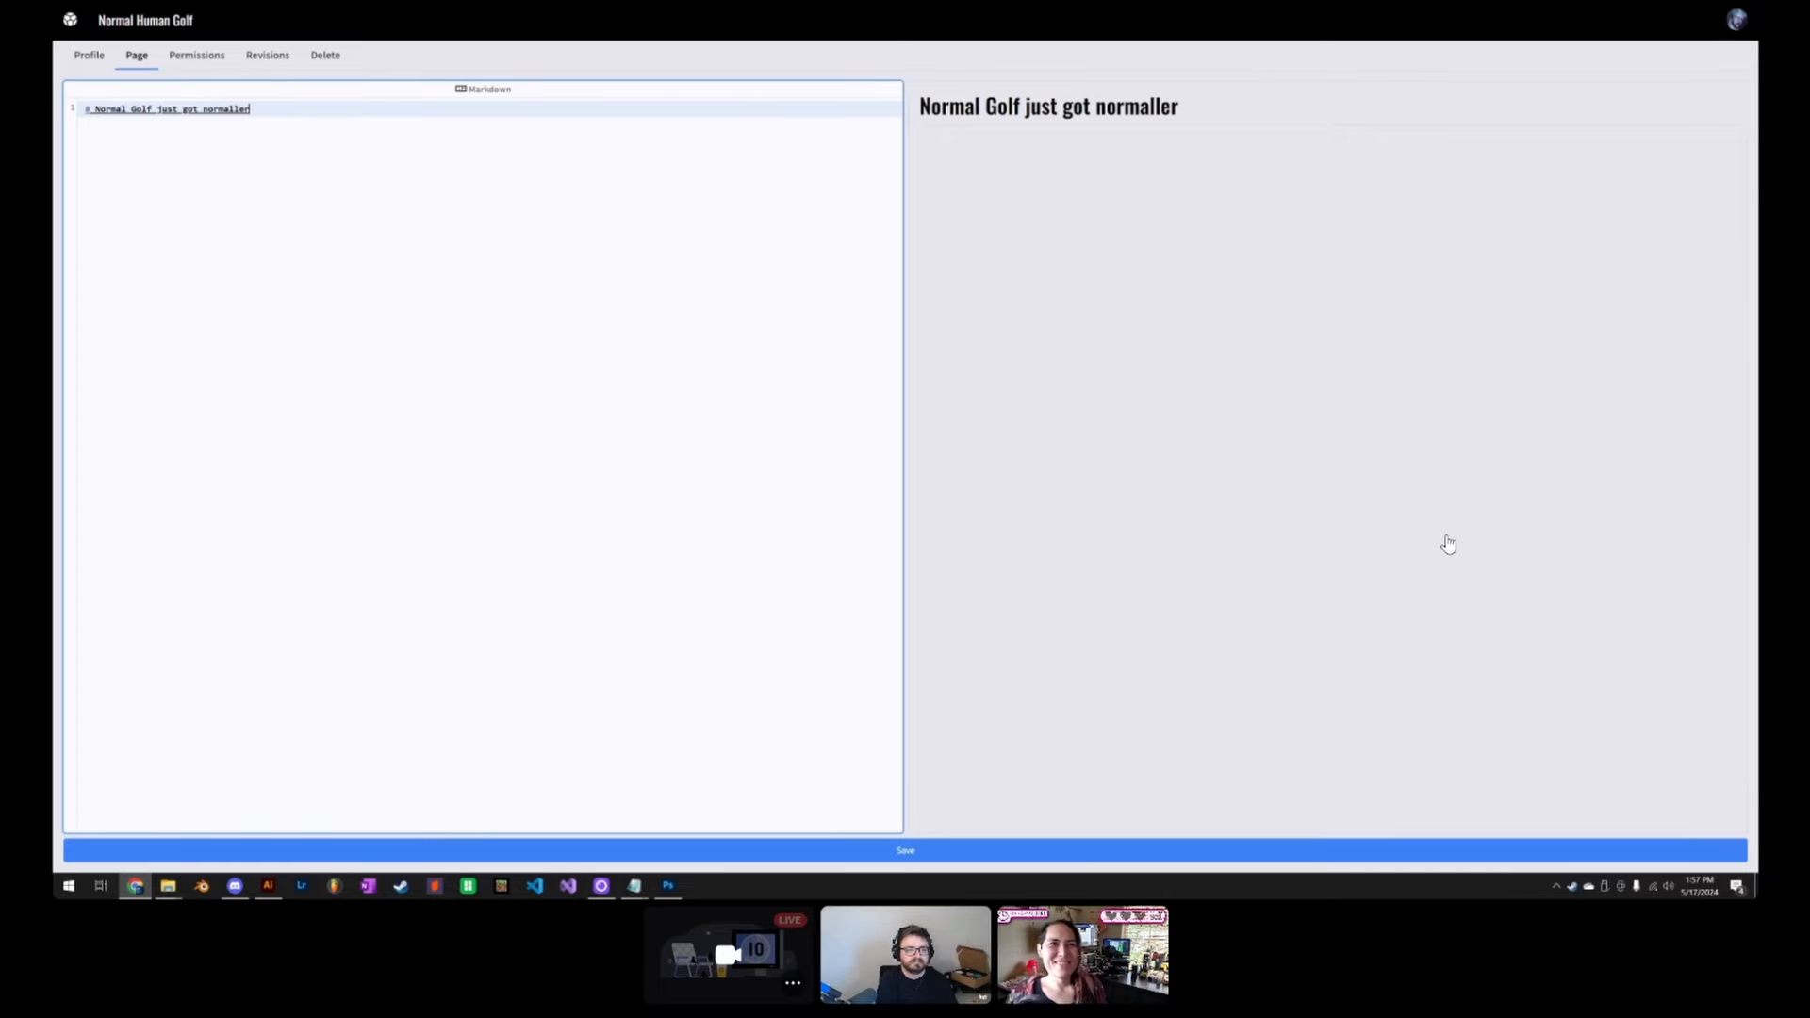
{"action": "type", "text": "!"}
{"action": "key", "text": "Return"}
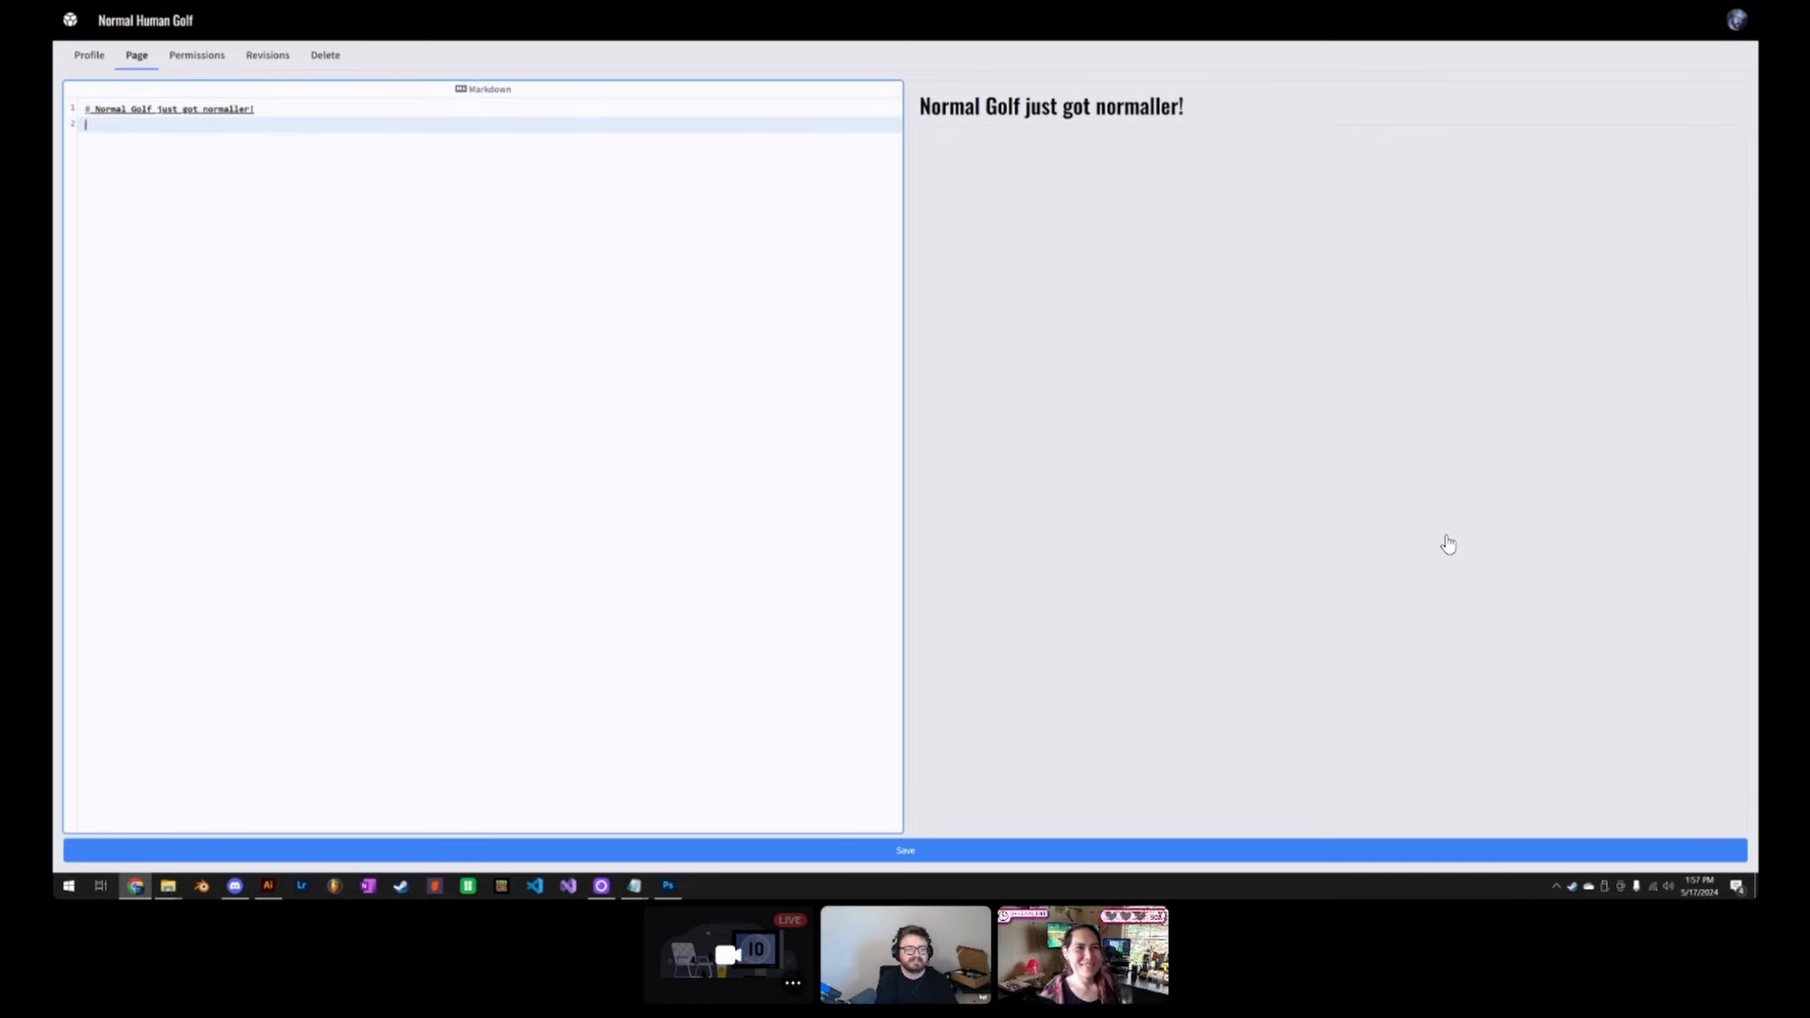
Step: Save the page text and return to the game's overview page to view it
{"action": "left_click", "coordinate": [138, 20]}
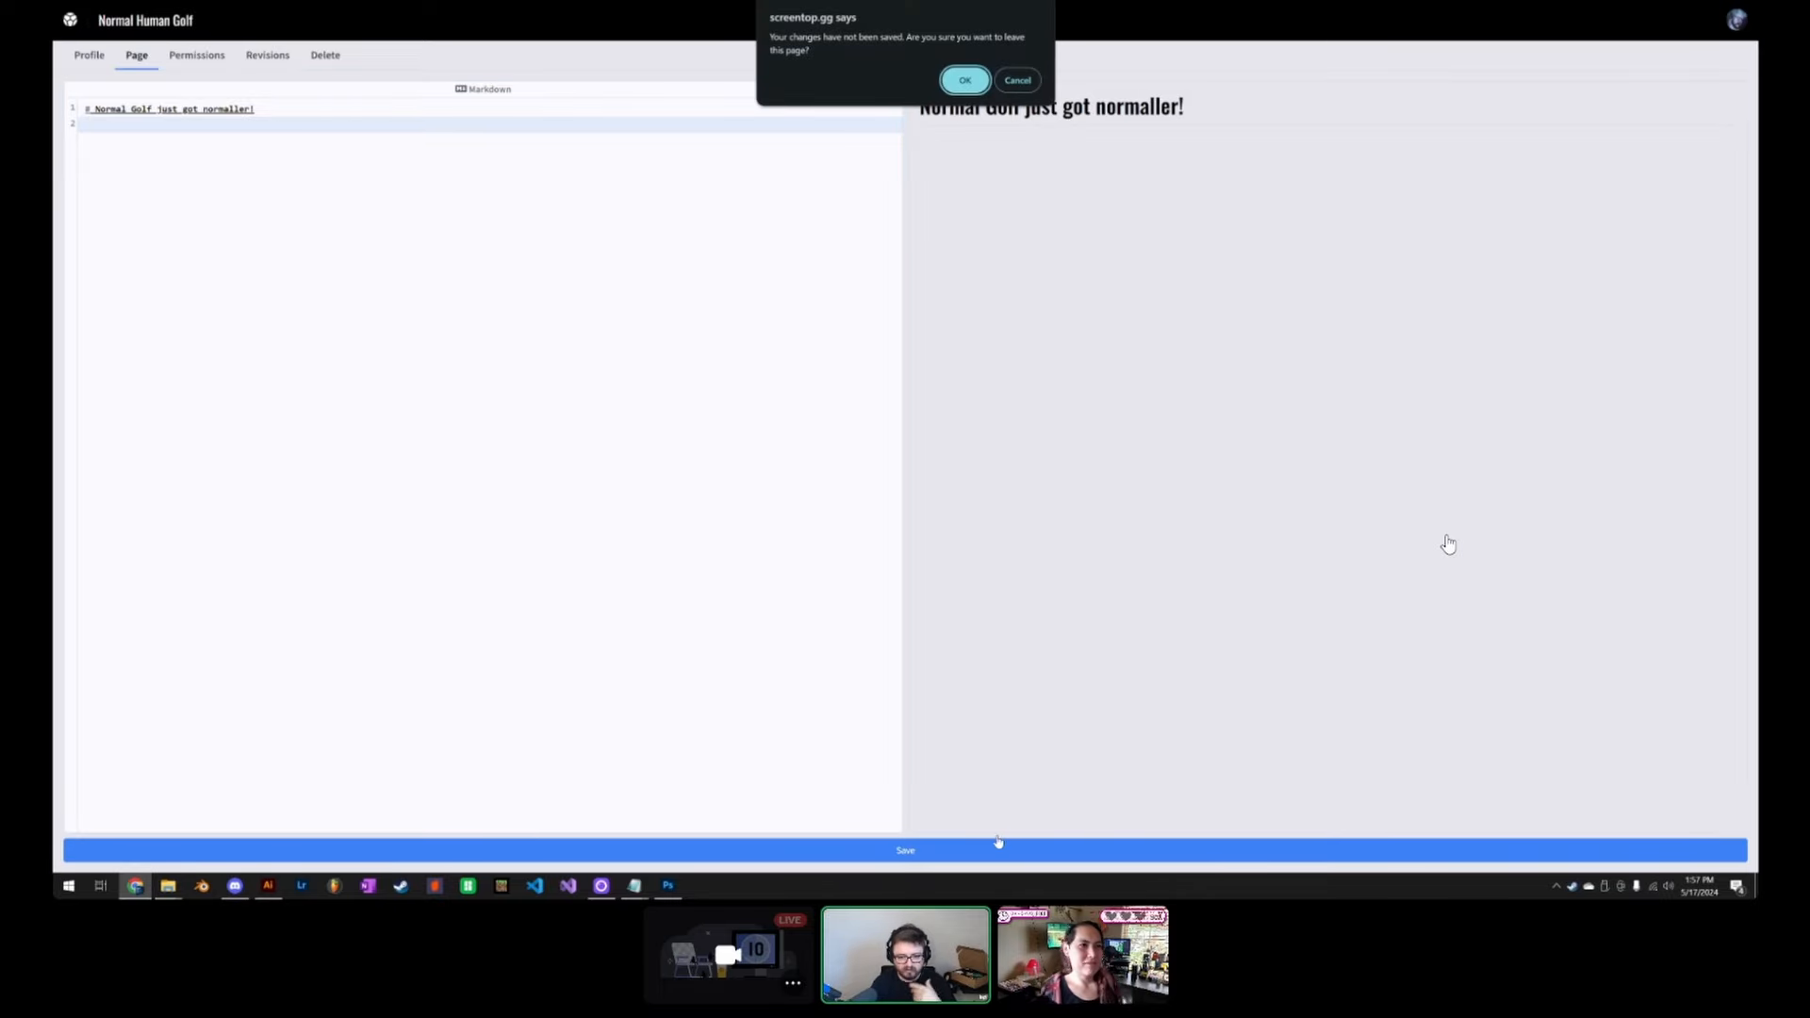
{"action": "left_click", "coordinate": [1017, 79]}
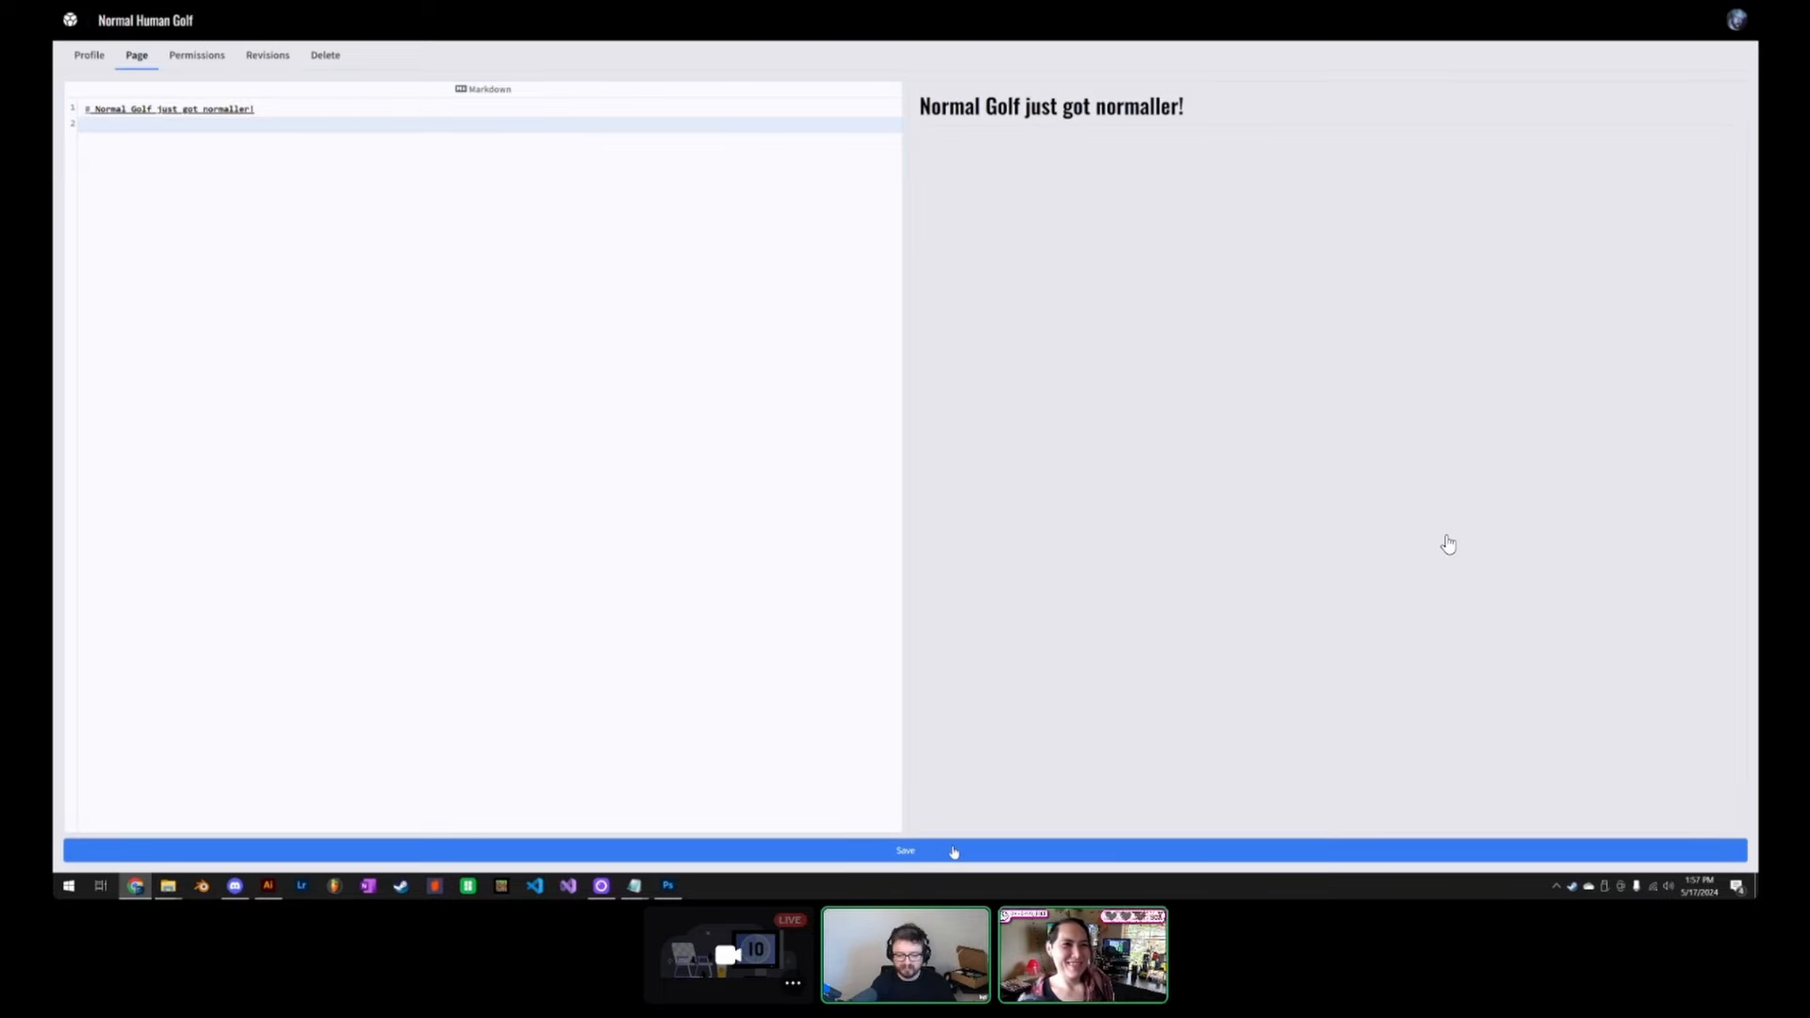
{"action": "left_click", "coordinate": [954, 851]}
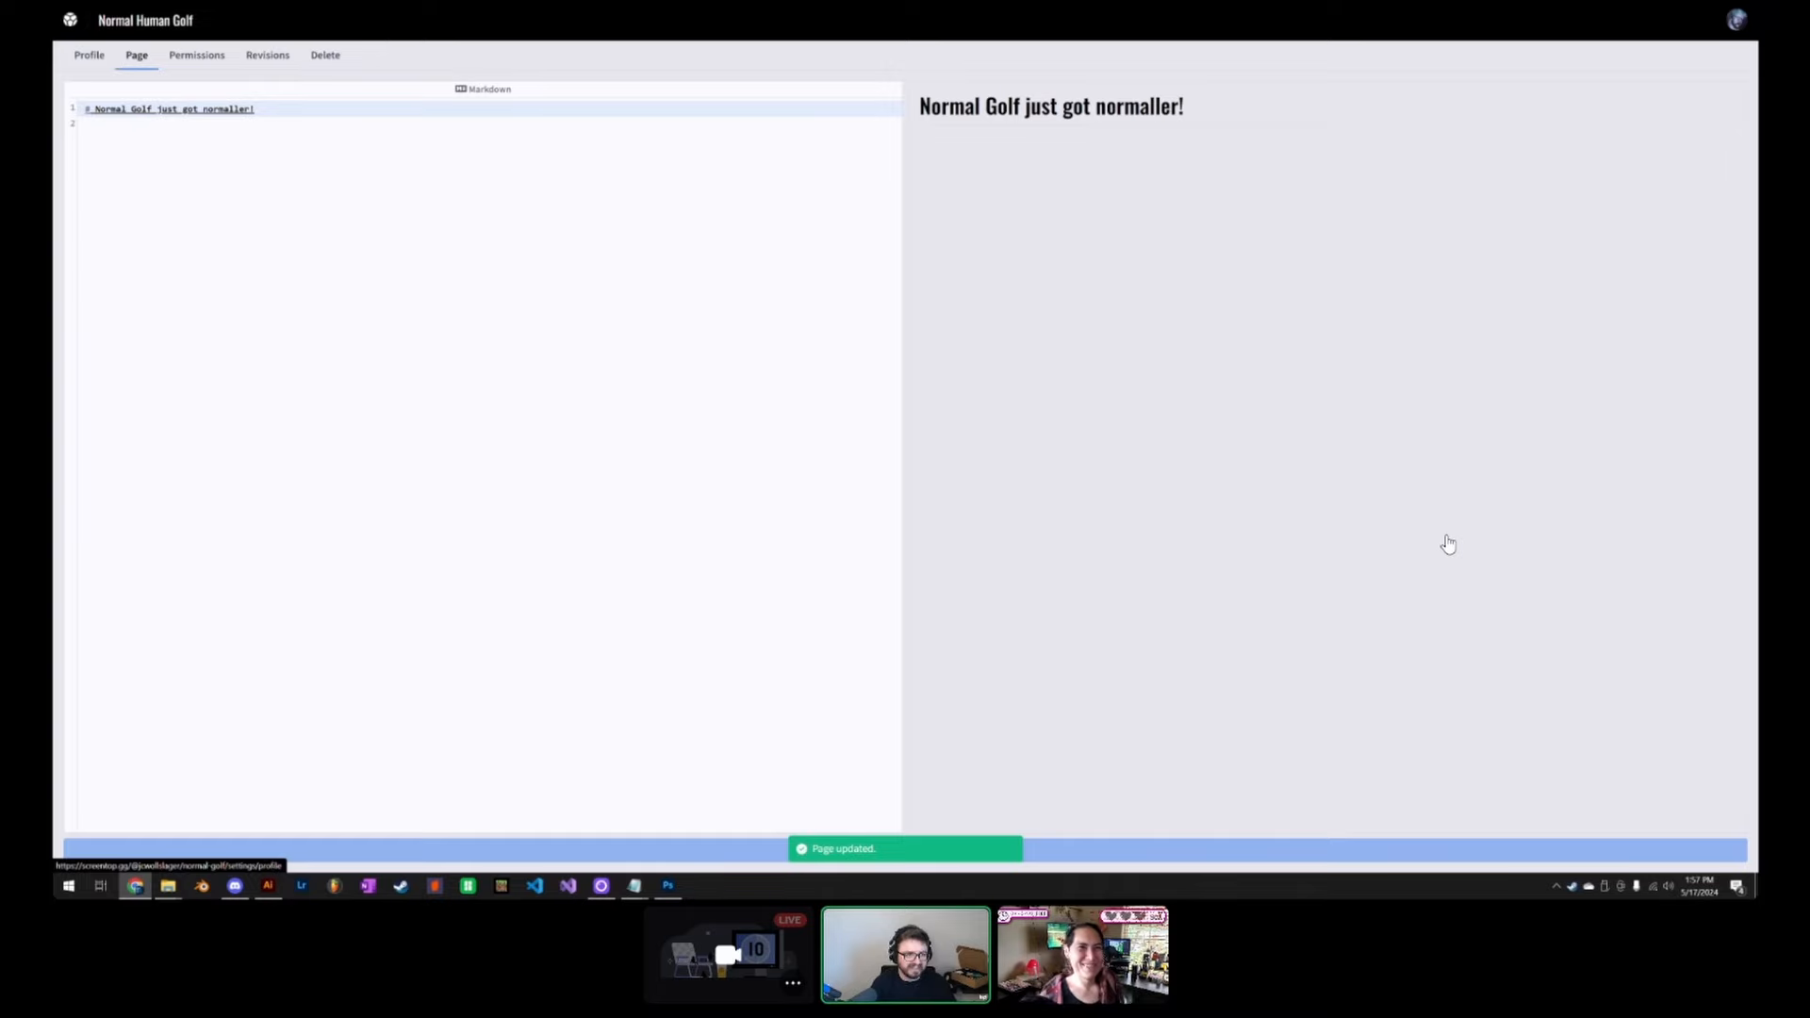
{"action": "left_click", "coordinate": [90, 55]}
{"action": "left_click", "coordinate": [149, 21]}
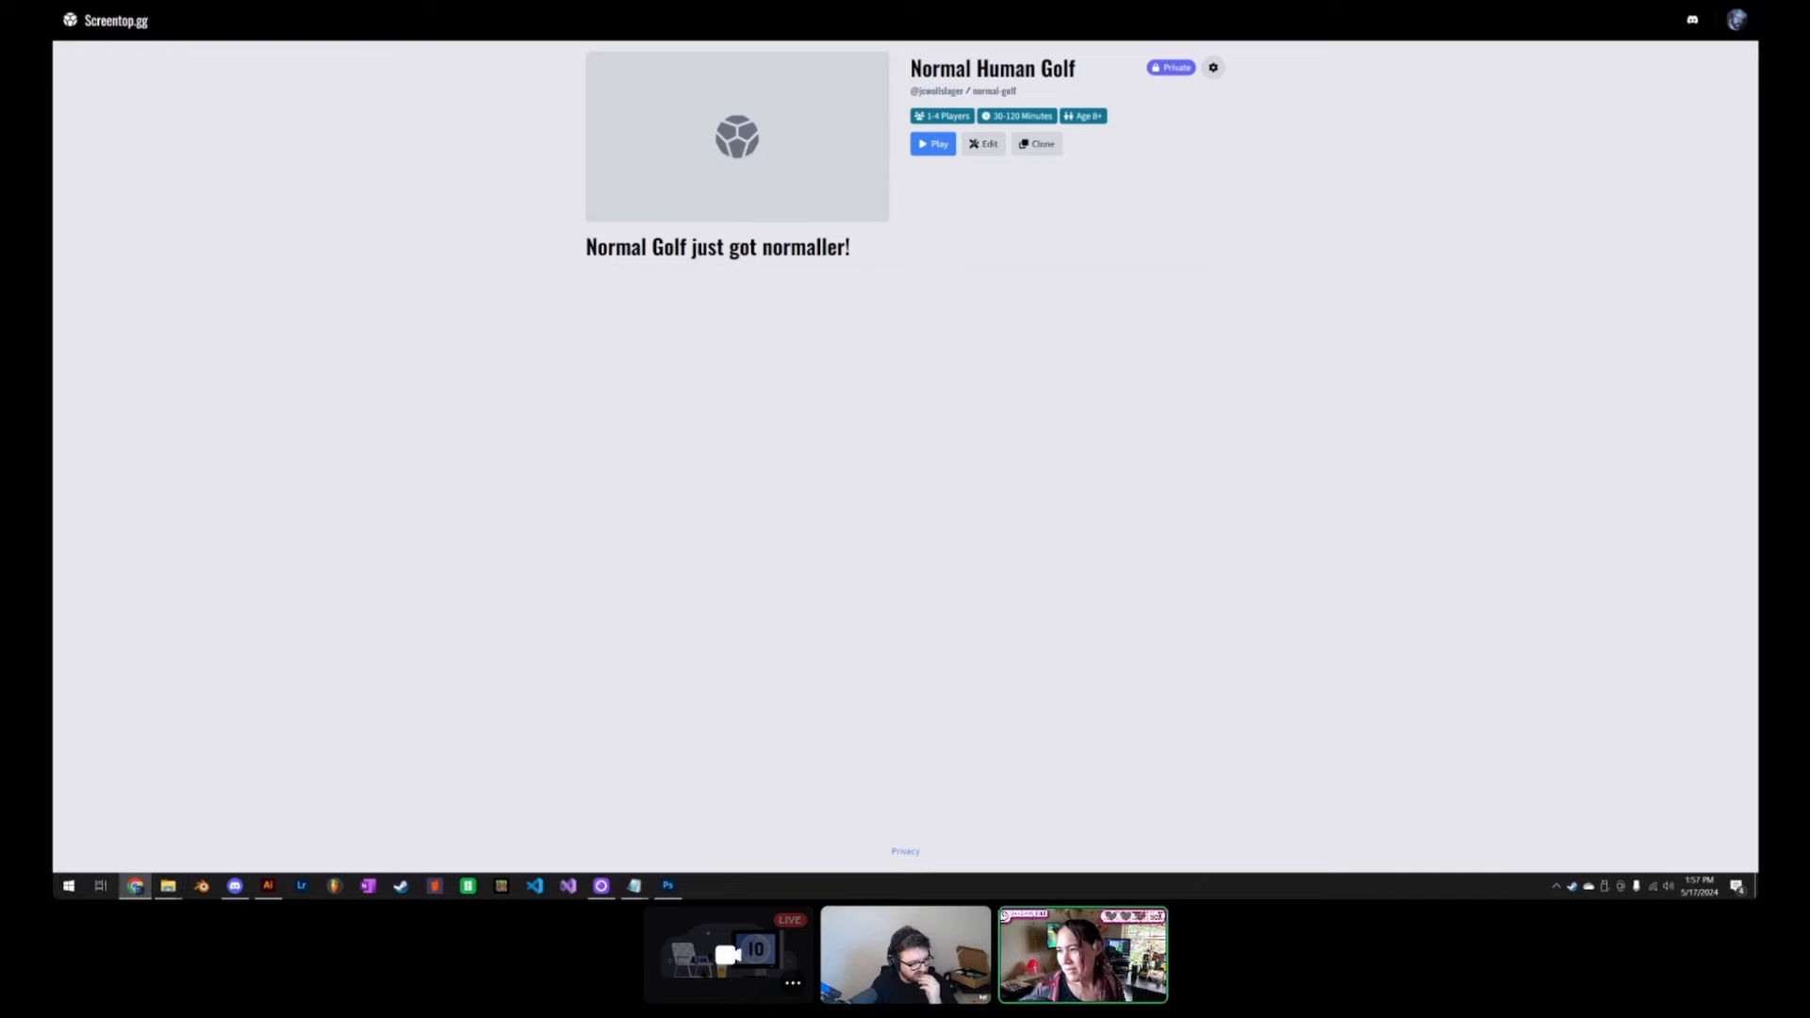
{"action": "key", "text": "alt+Tab"}
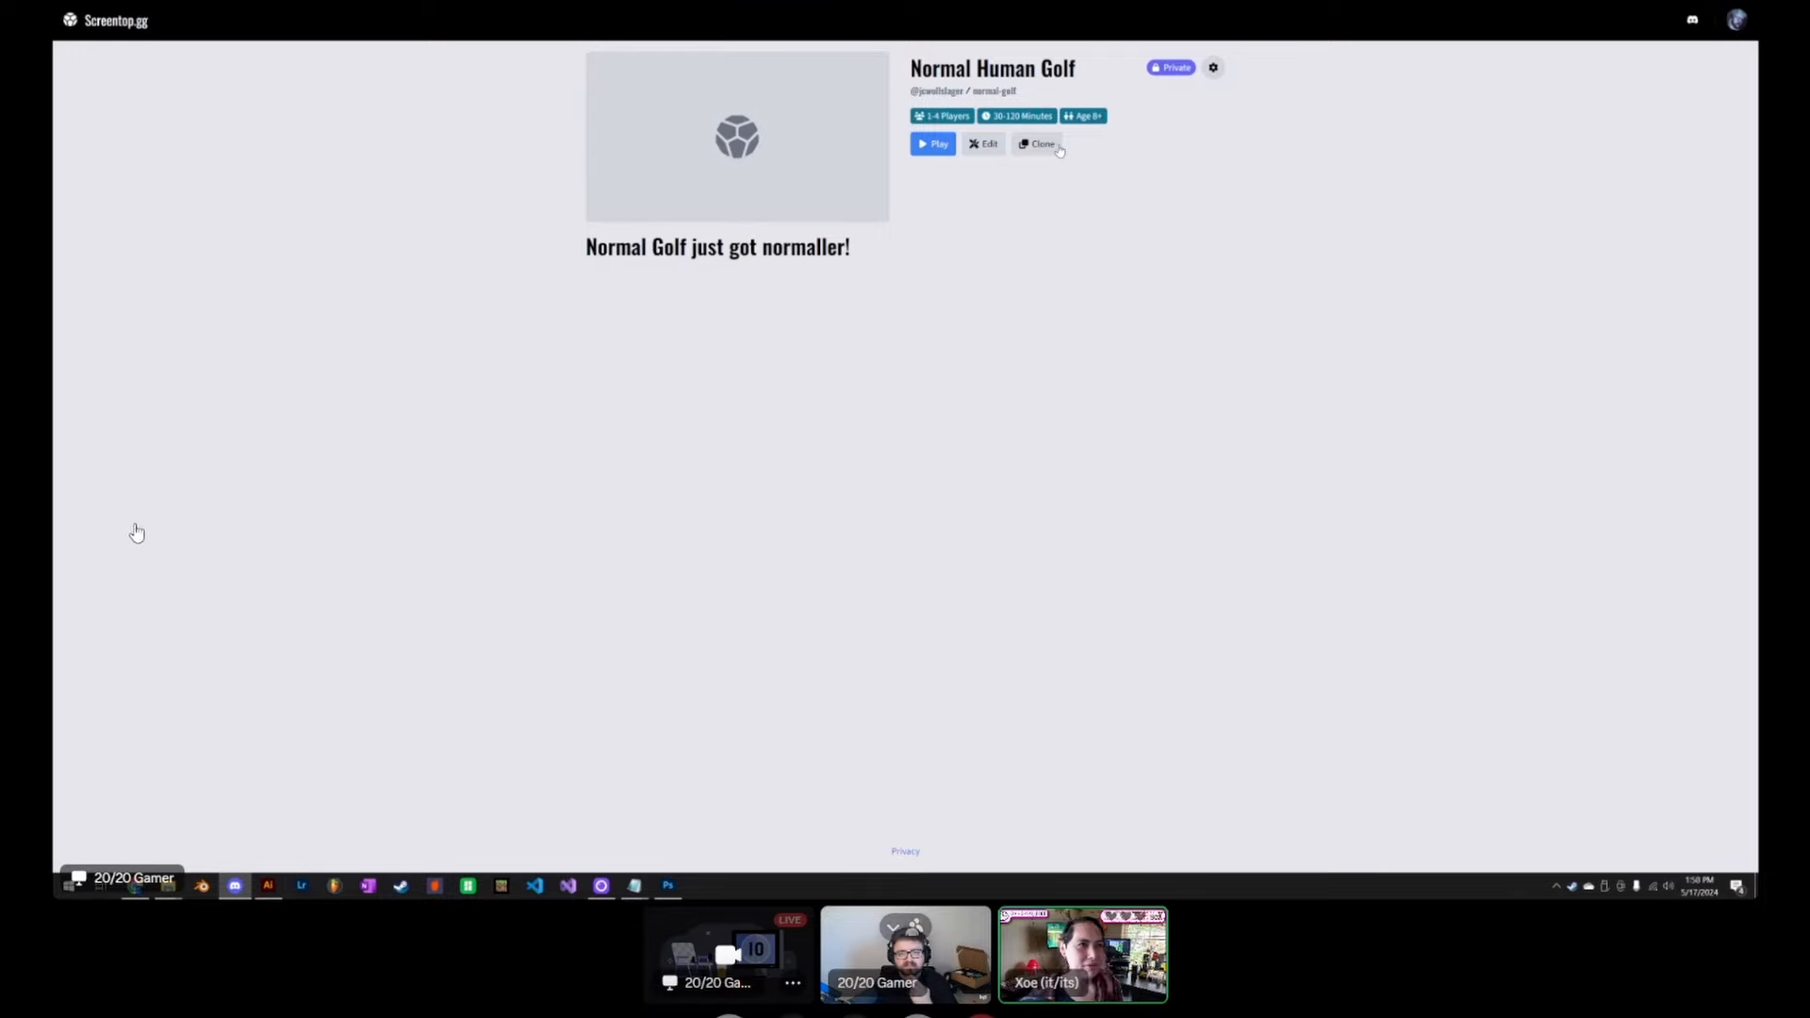
Step: Open the game for editing and join the table in the Admin seat
{"action": "left_click", "coordinate": [985, 144]}
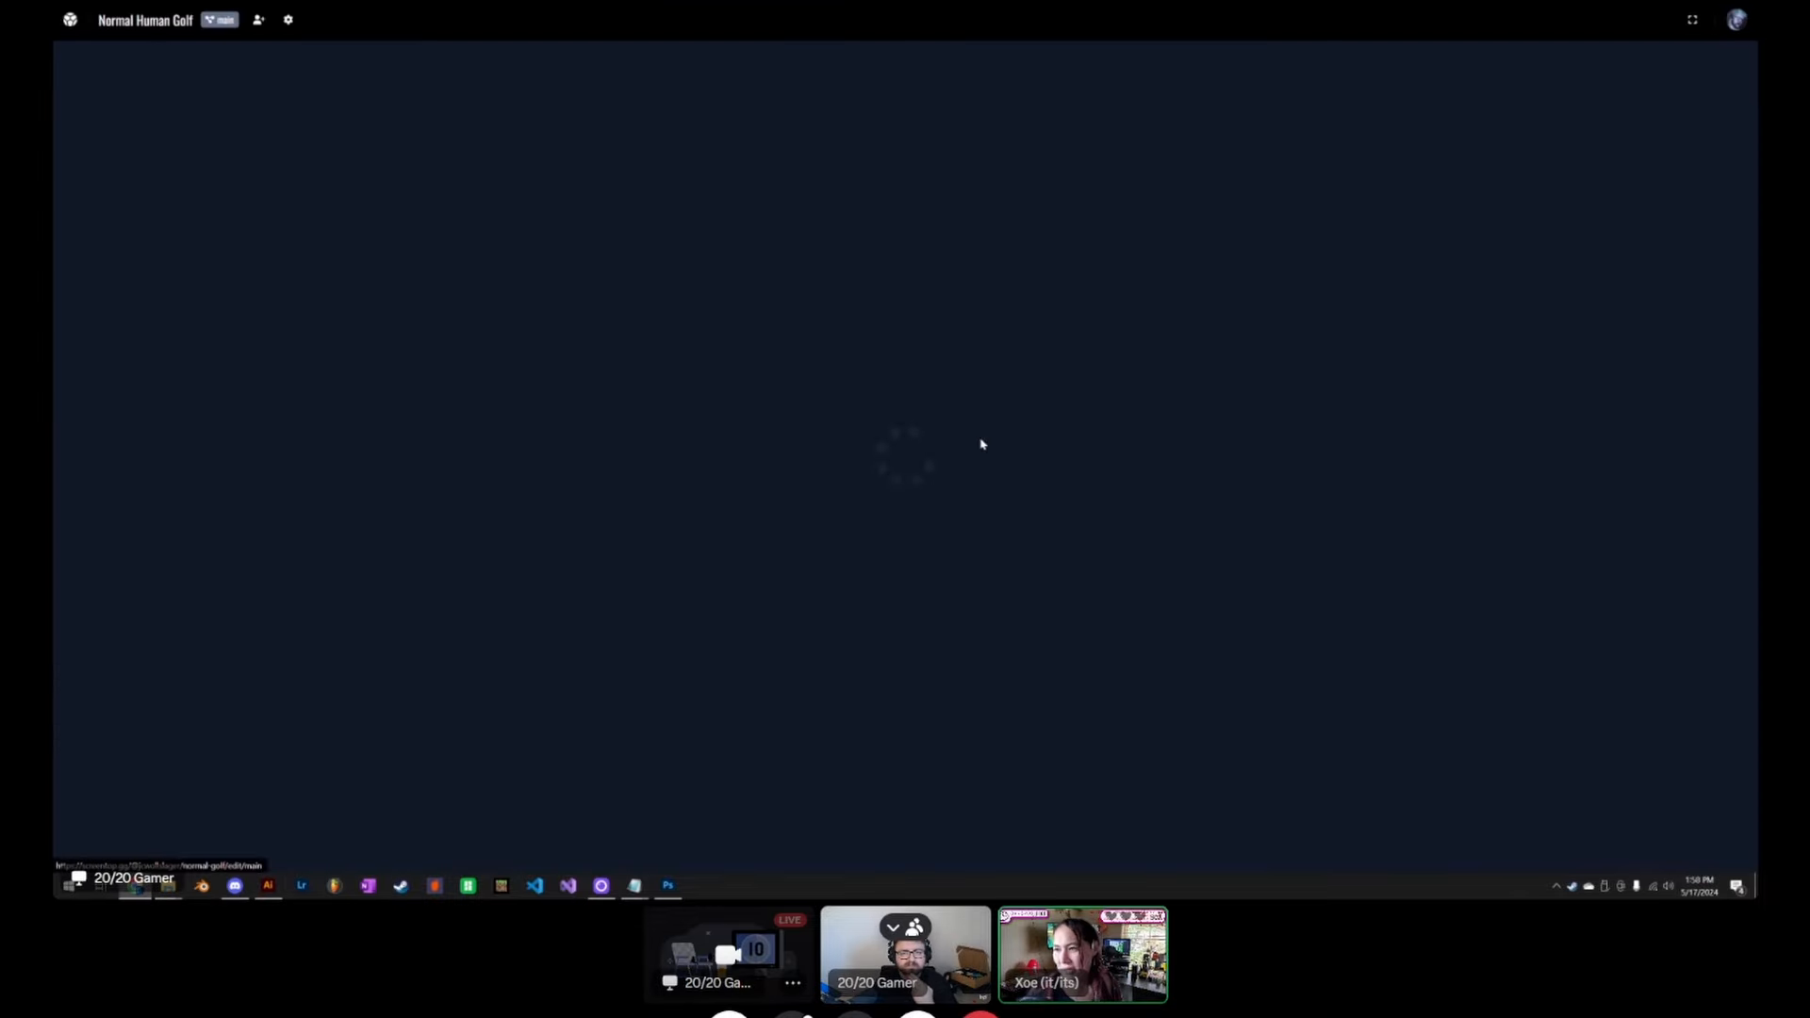
{"action": "left_click", "coordinate": [677, 535]}
{"action": "left_click_drag", "start_coordinate": [1099, 372], "coordinate": [893, 591]}
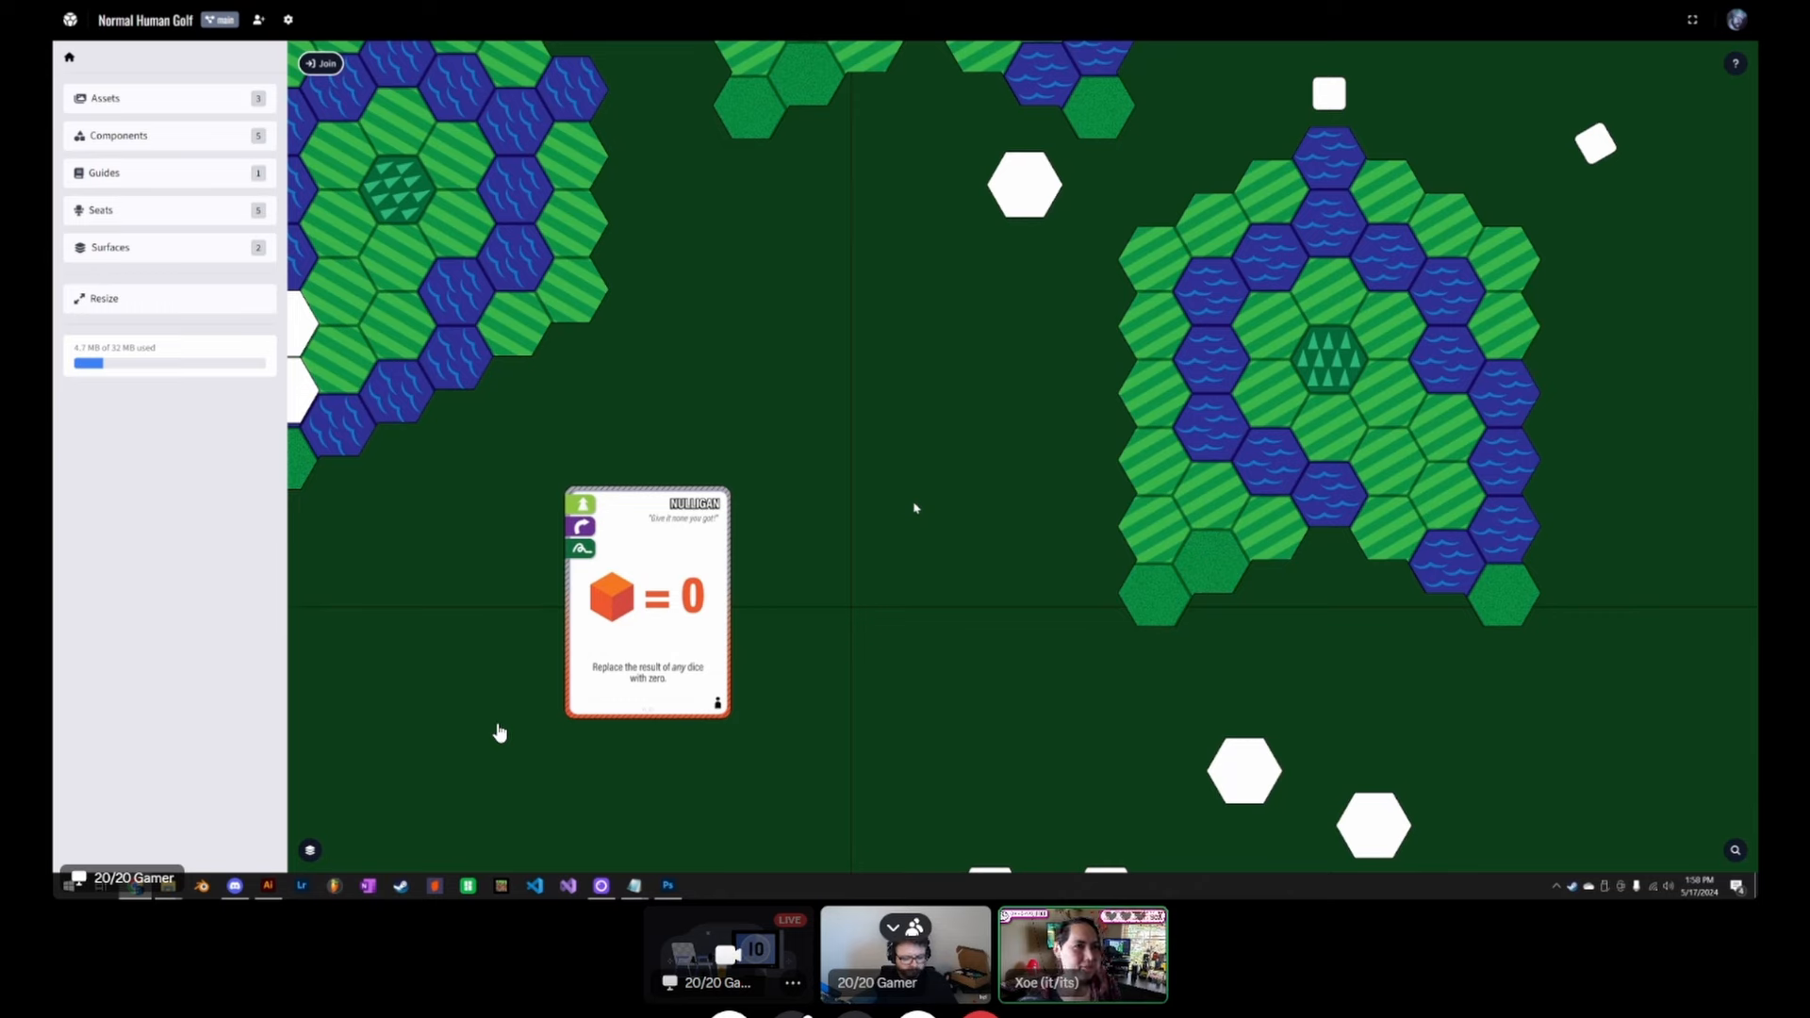
{"action": "scroll", "coordinate": [914, 508], "scroll_direction": "down", "scroll_amount": 3}
{"action": "left_click_drag", "start_coordinate": [937, 463], "coordinate": [848, 509]}
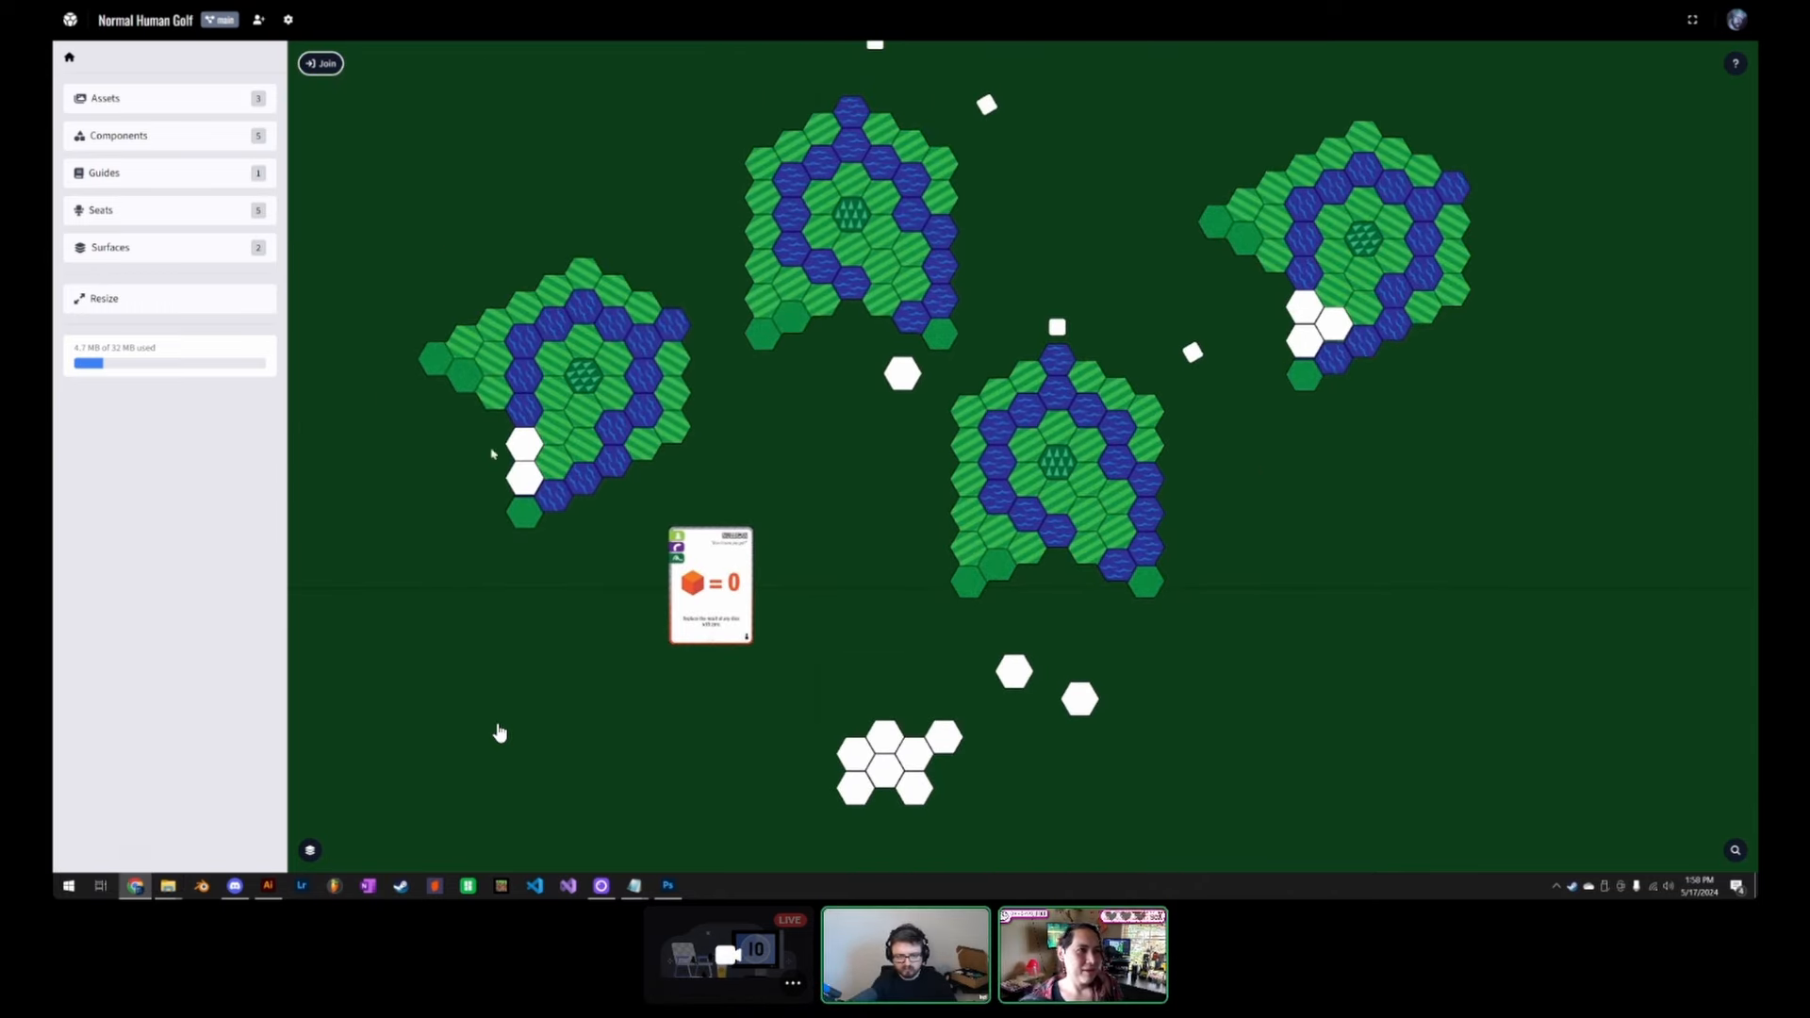
{"action": "left_click_drag", "start_coordinate": [534, 447], "coordinate": [608, 471]}
{"action": "left_click", "coordinate": [339, 67]}
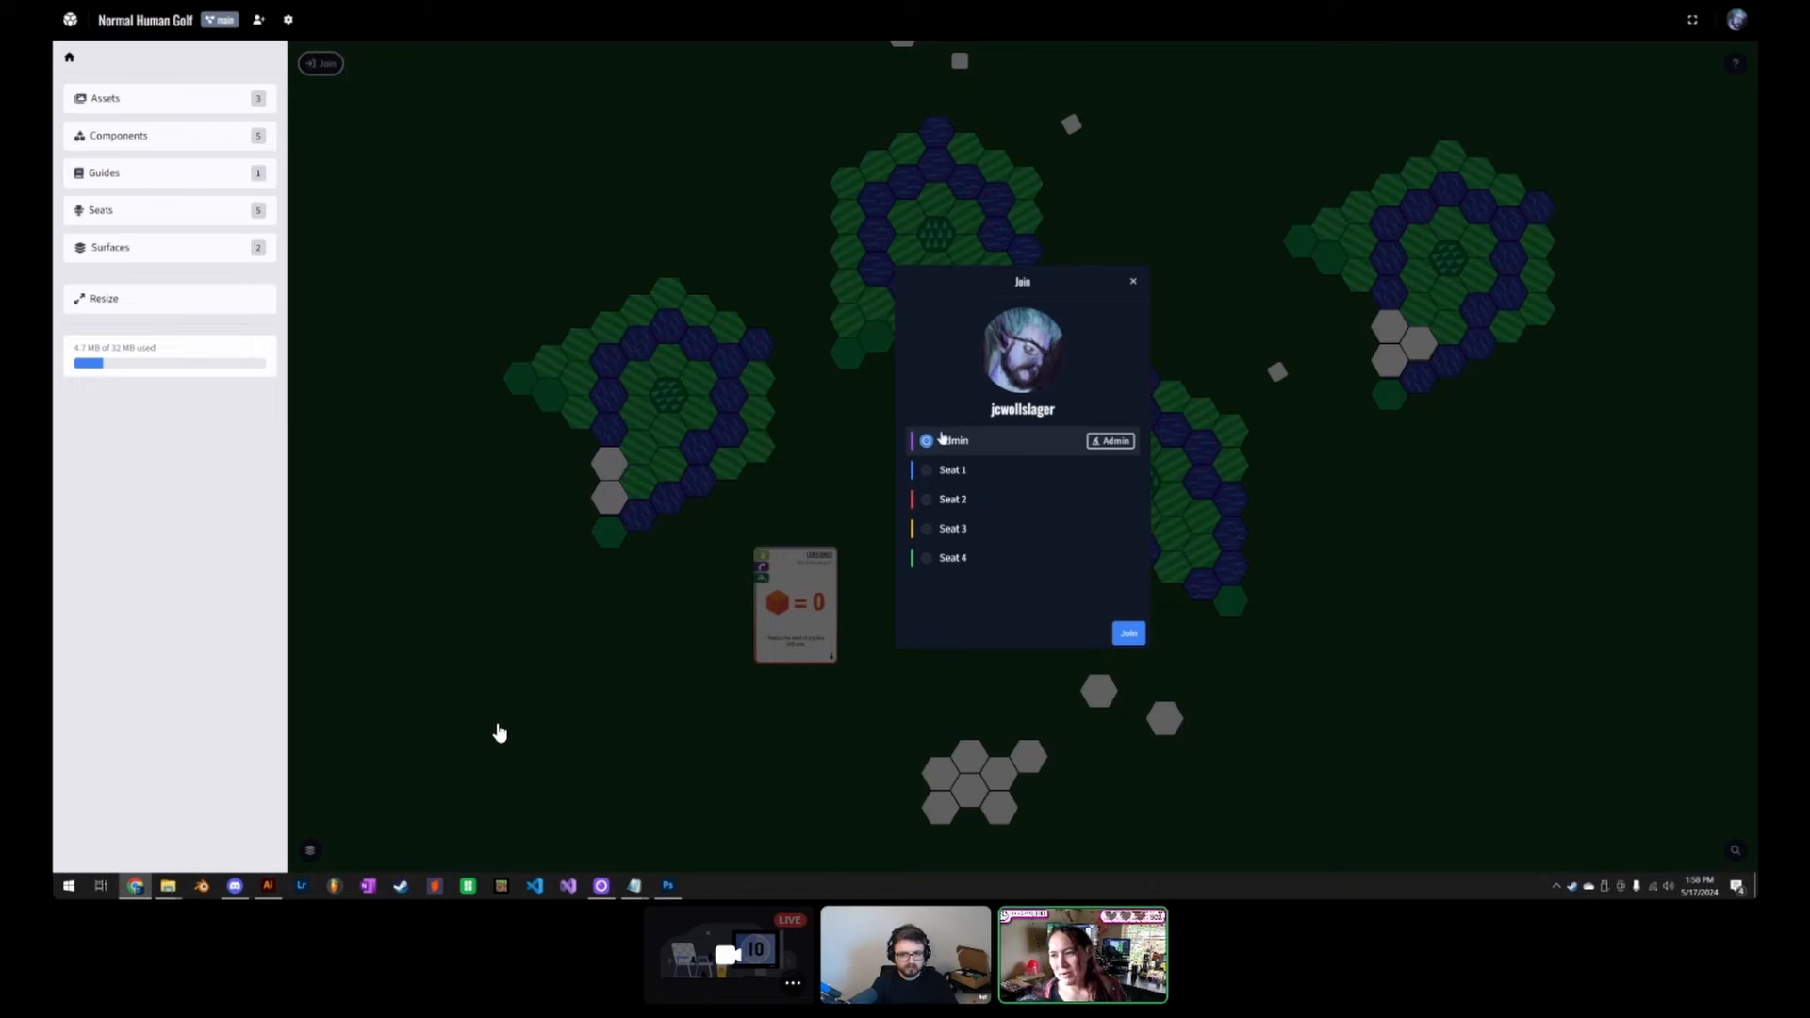
{"action": "left_click", "coordinate": [1129, 633]}
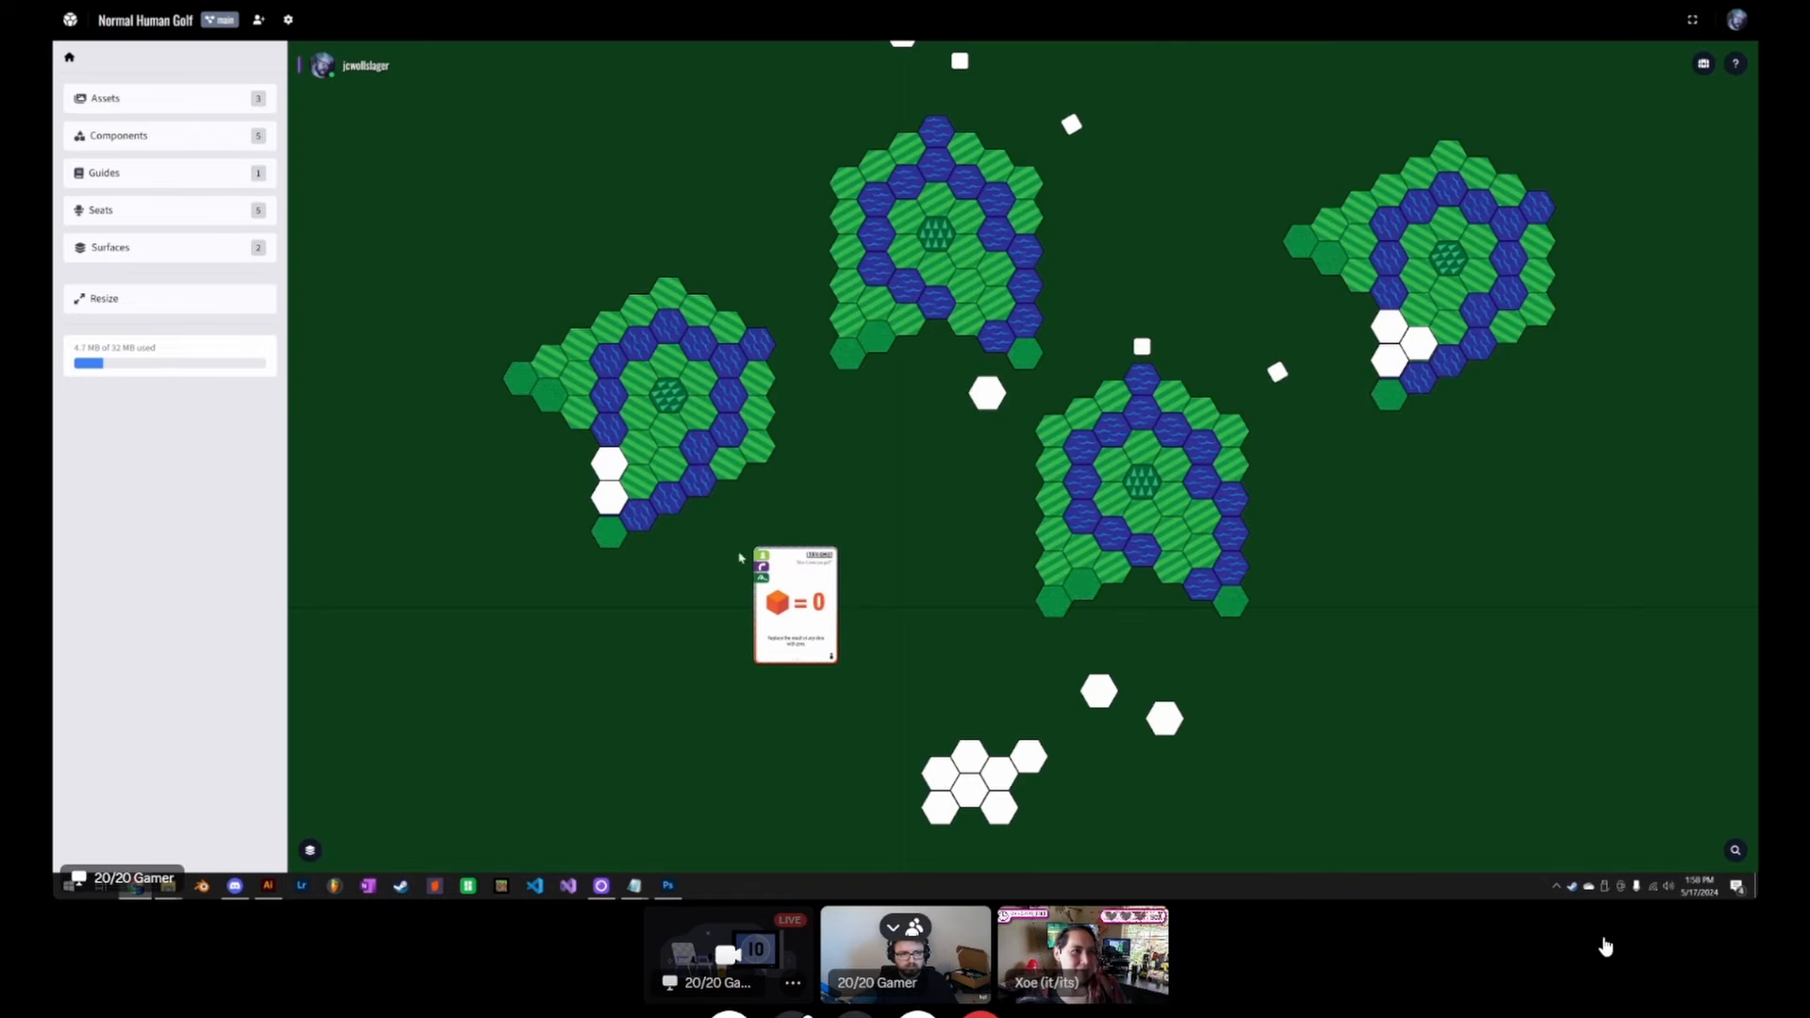
Step: Move the white hexes off the two boards with side extensions and onto empty table space
{"action": "left_click_drag", "start_coordinate": [609, 464], "coordinate": [535, 545]}
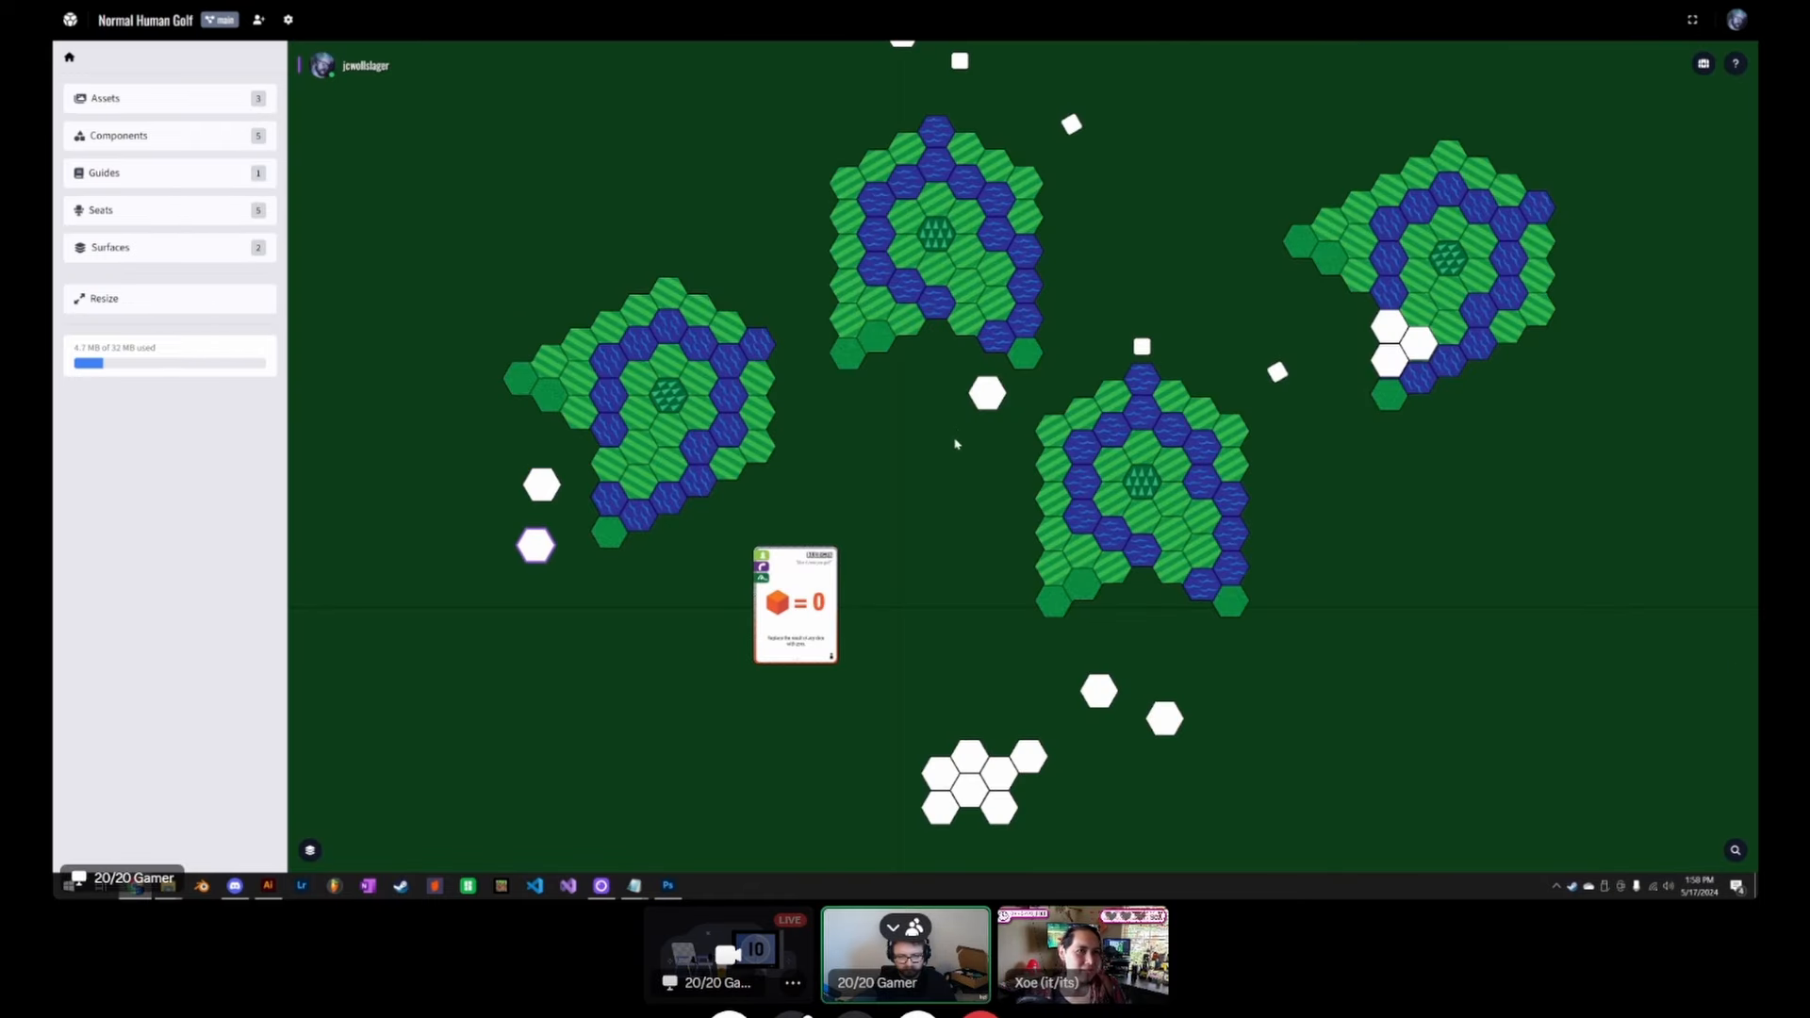
{"action": "scroll", "coordinate": [953, 622], "scroll_direction": "down", "scroll_amount": 2}
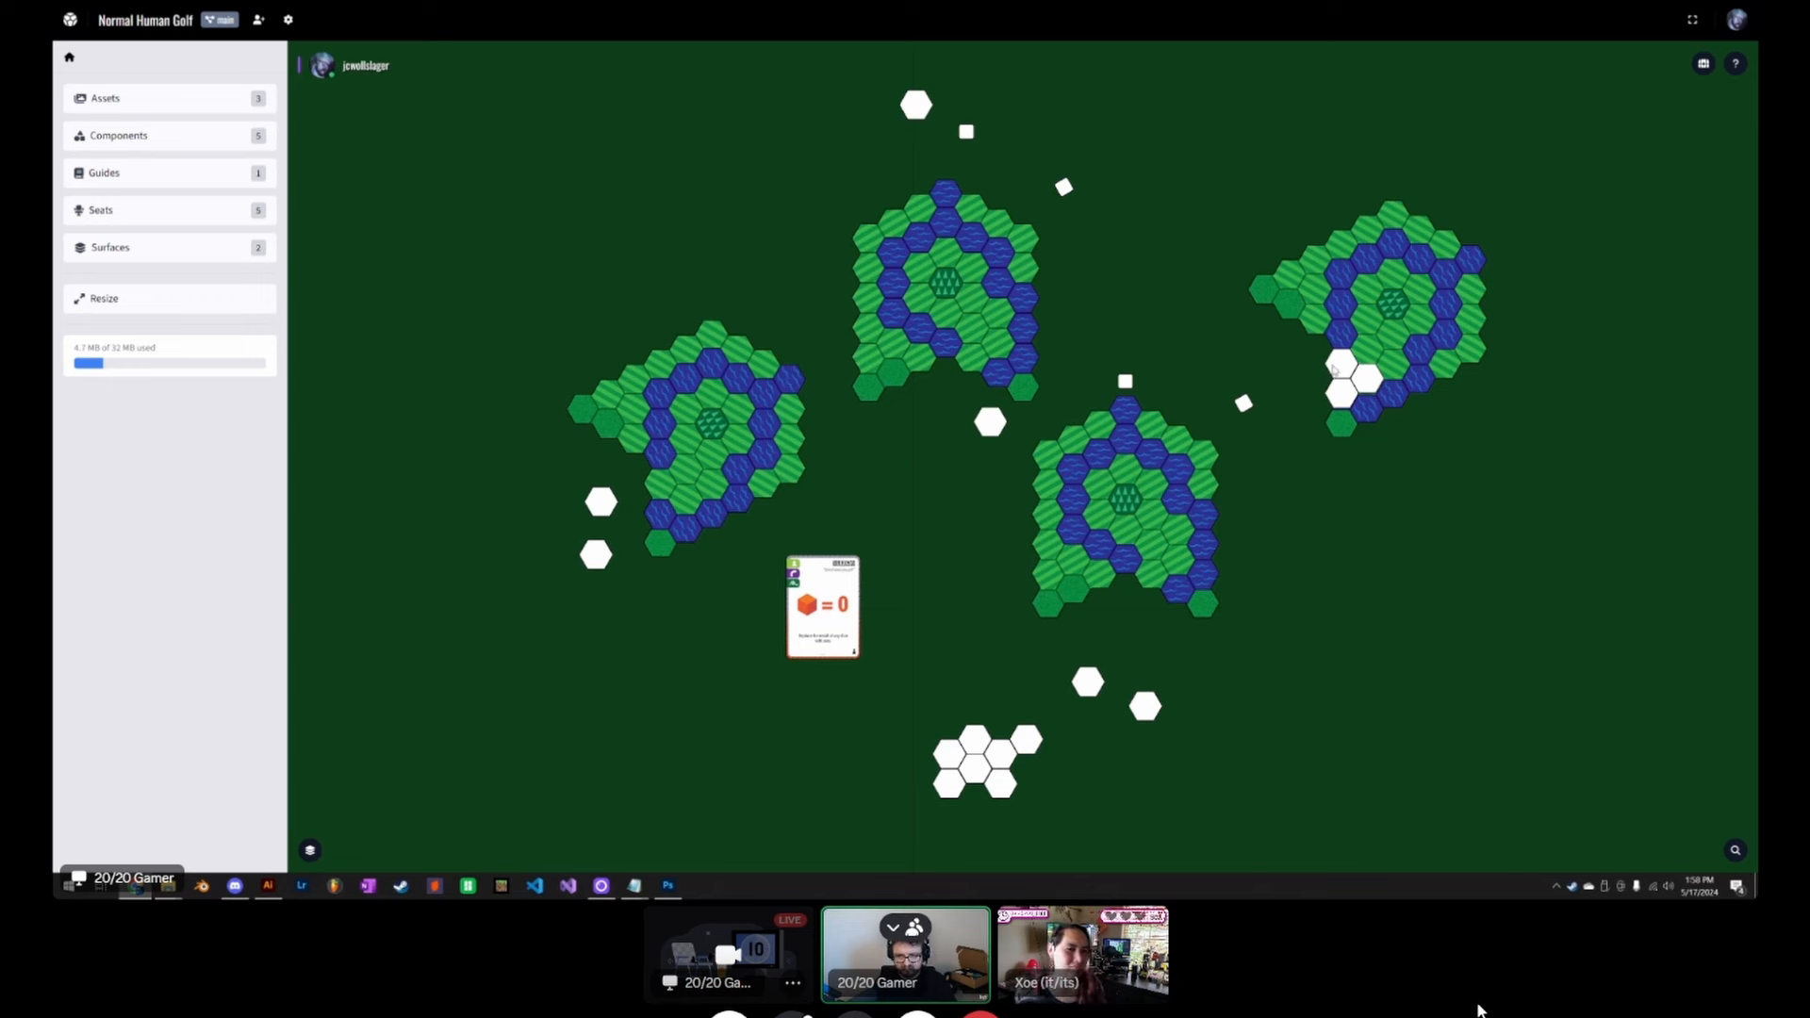
{"action": "left_click_drag", "start_coordinate": [1334, 370], "coordinate": [1434, 542]}
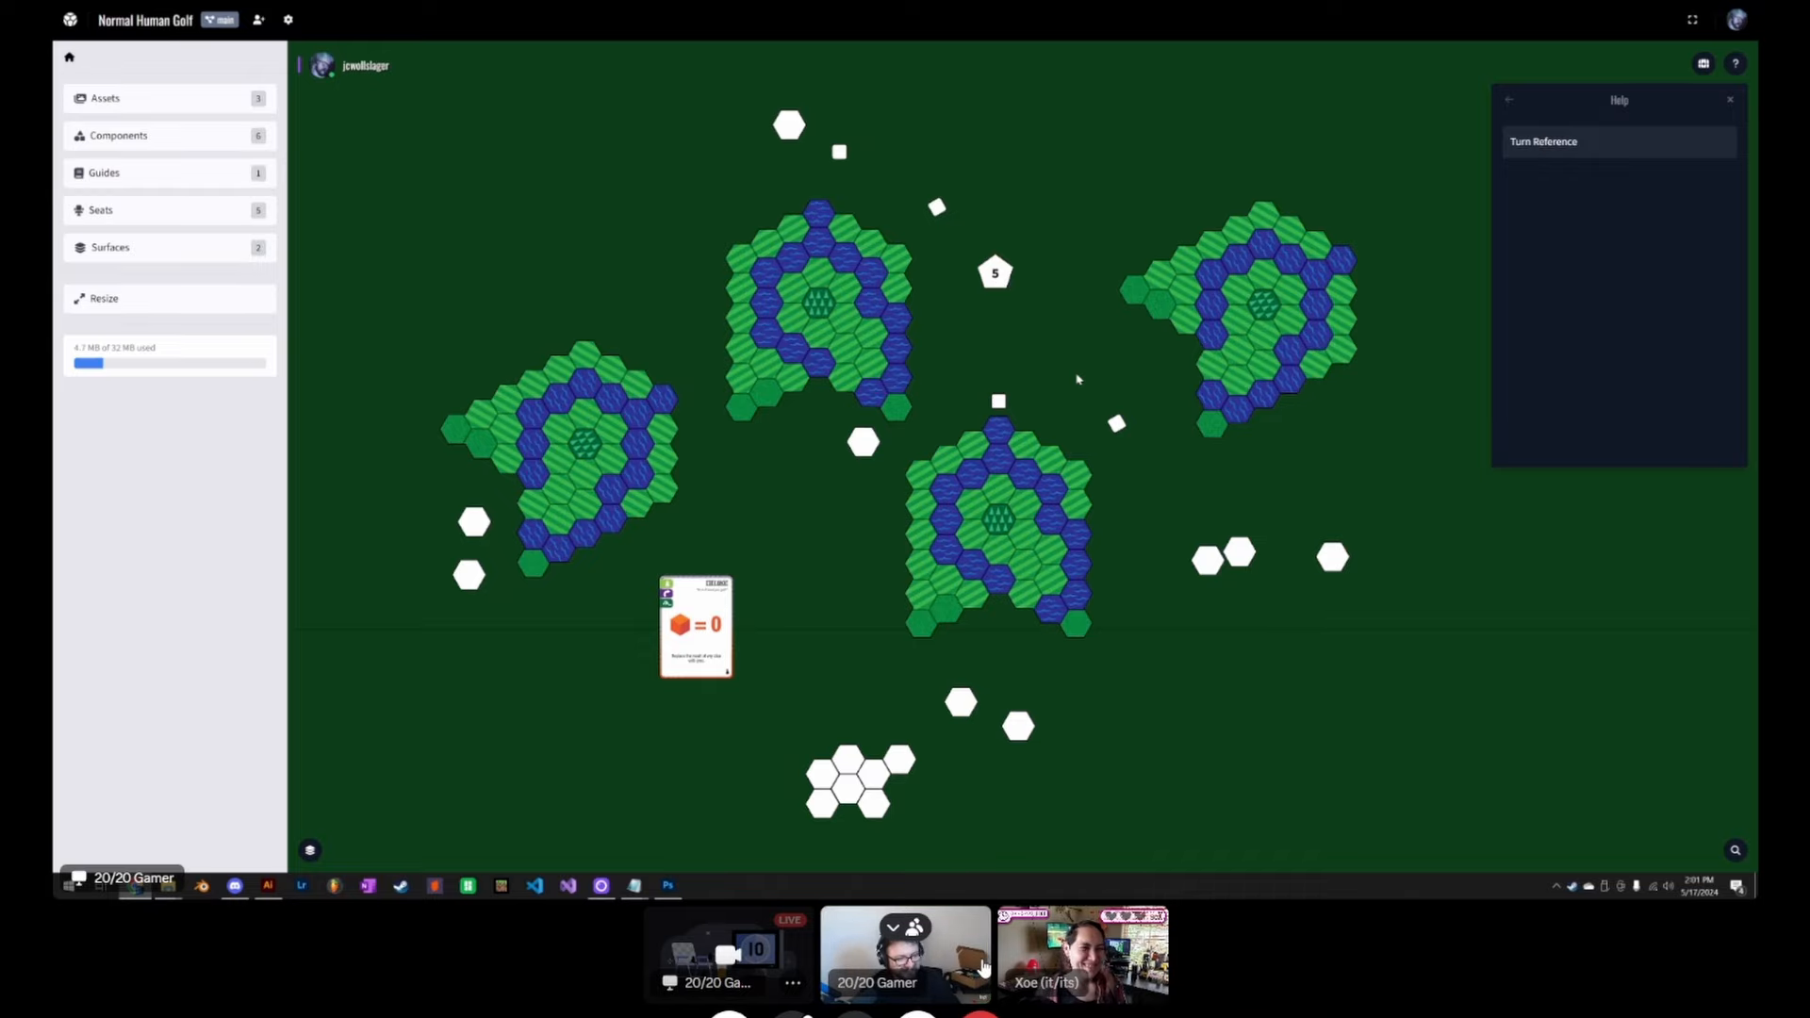
{"action": "left_click", "coordinate": [982, 966]}
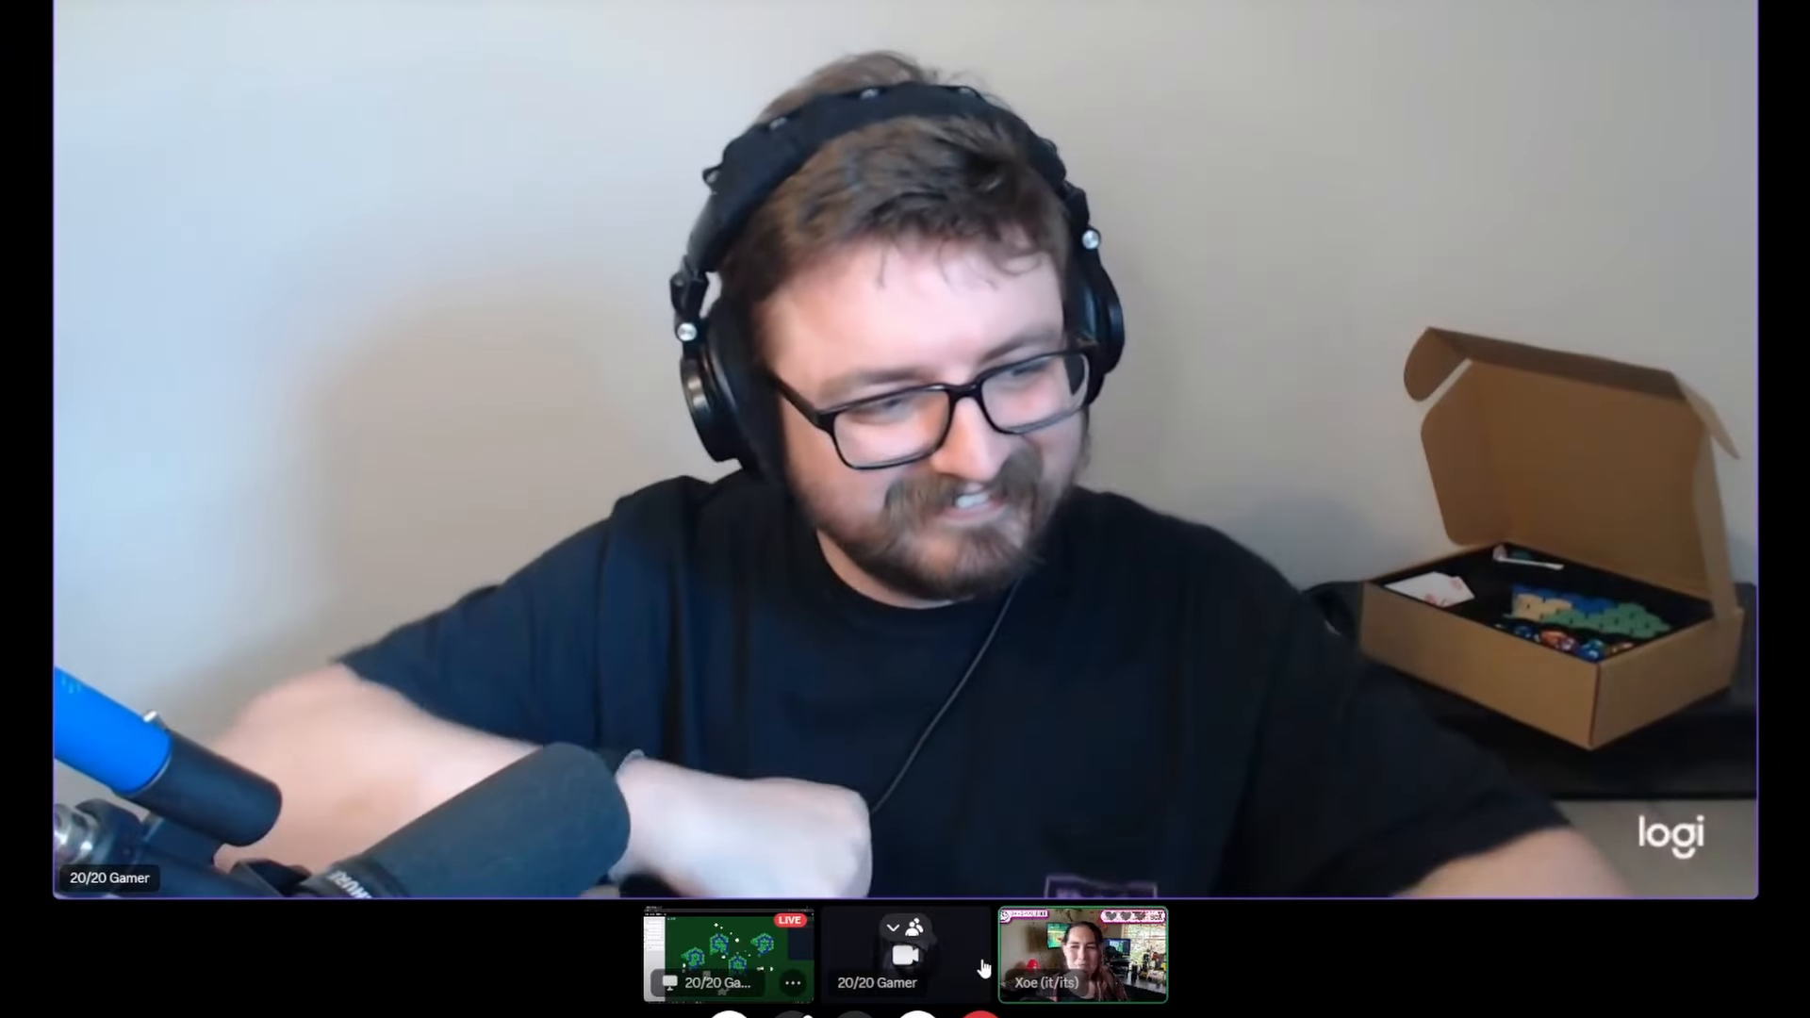